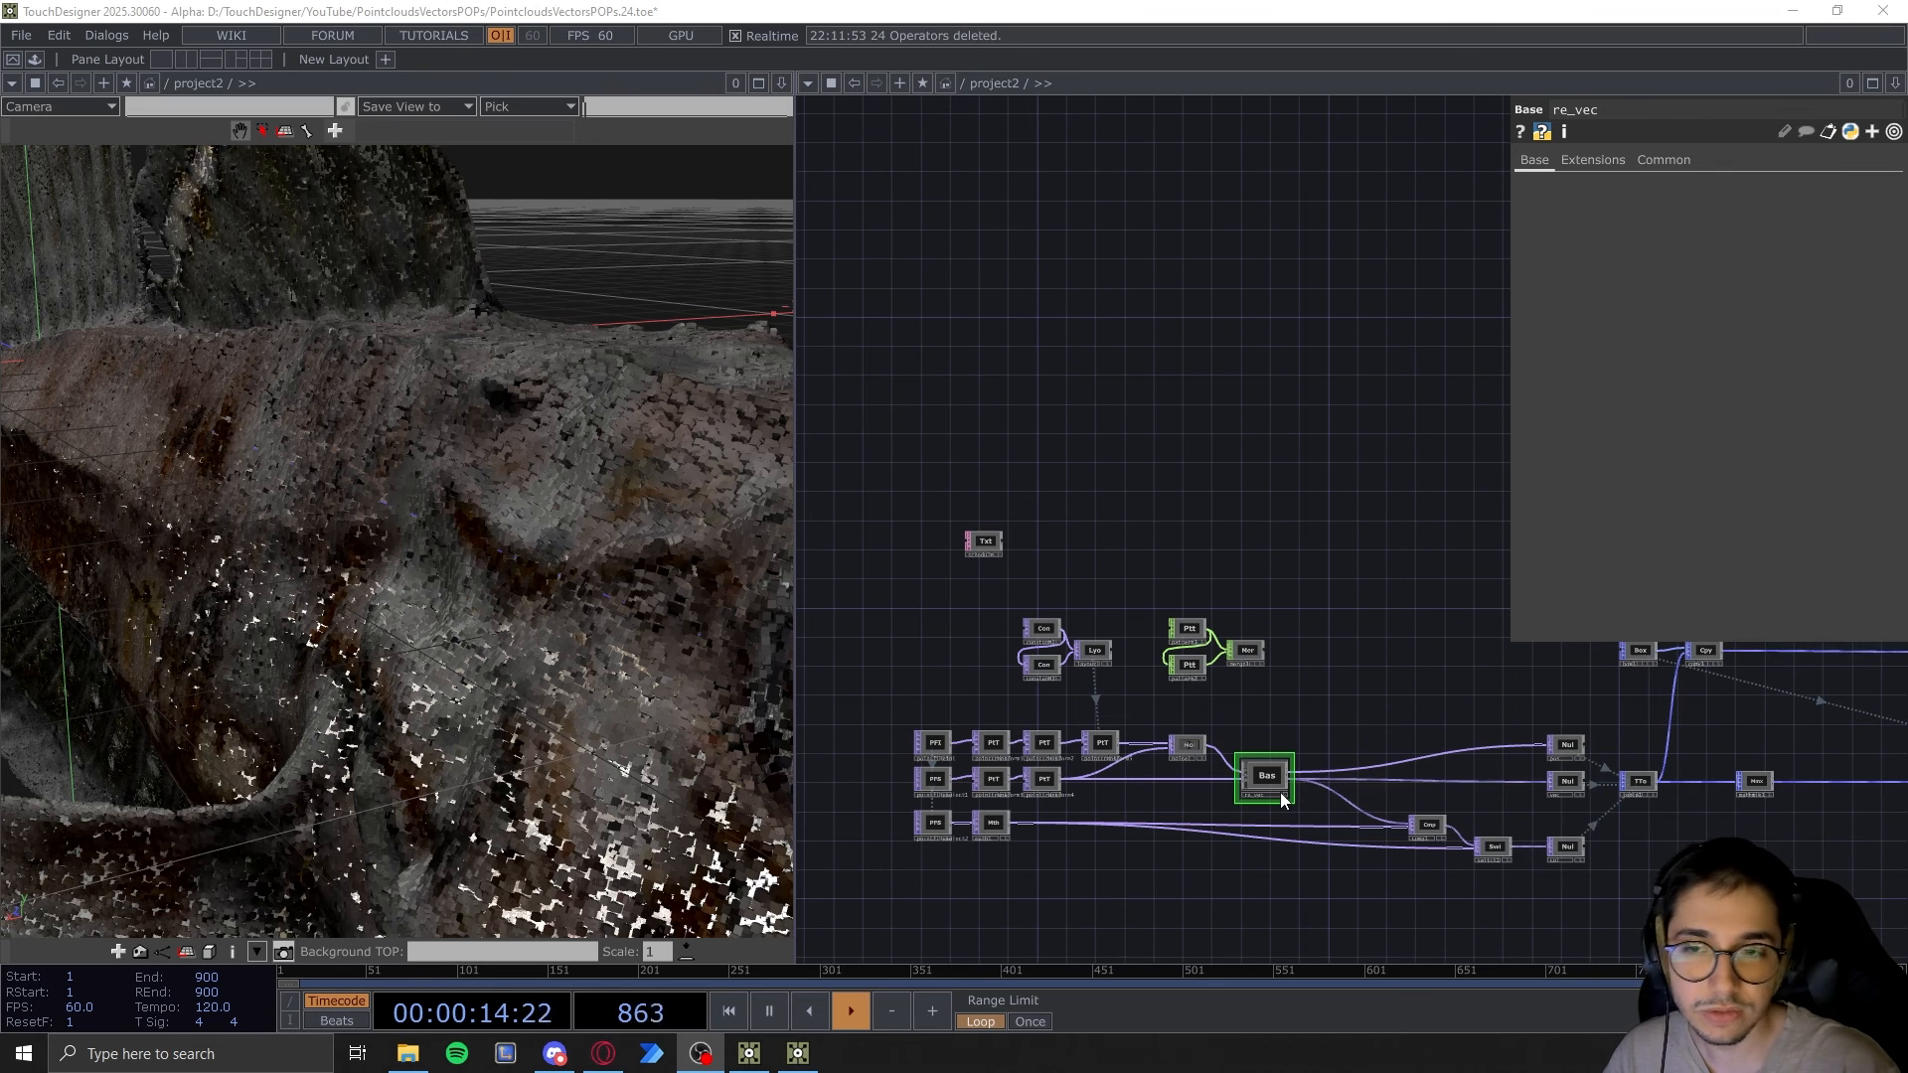
# Examine the re_vec base component's internal network, then its input and output connections in the project2 network
pyautogui.scroll(8, 1280, 791)
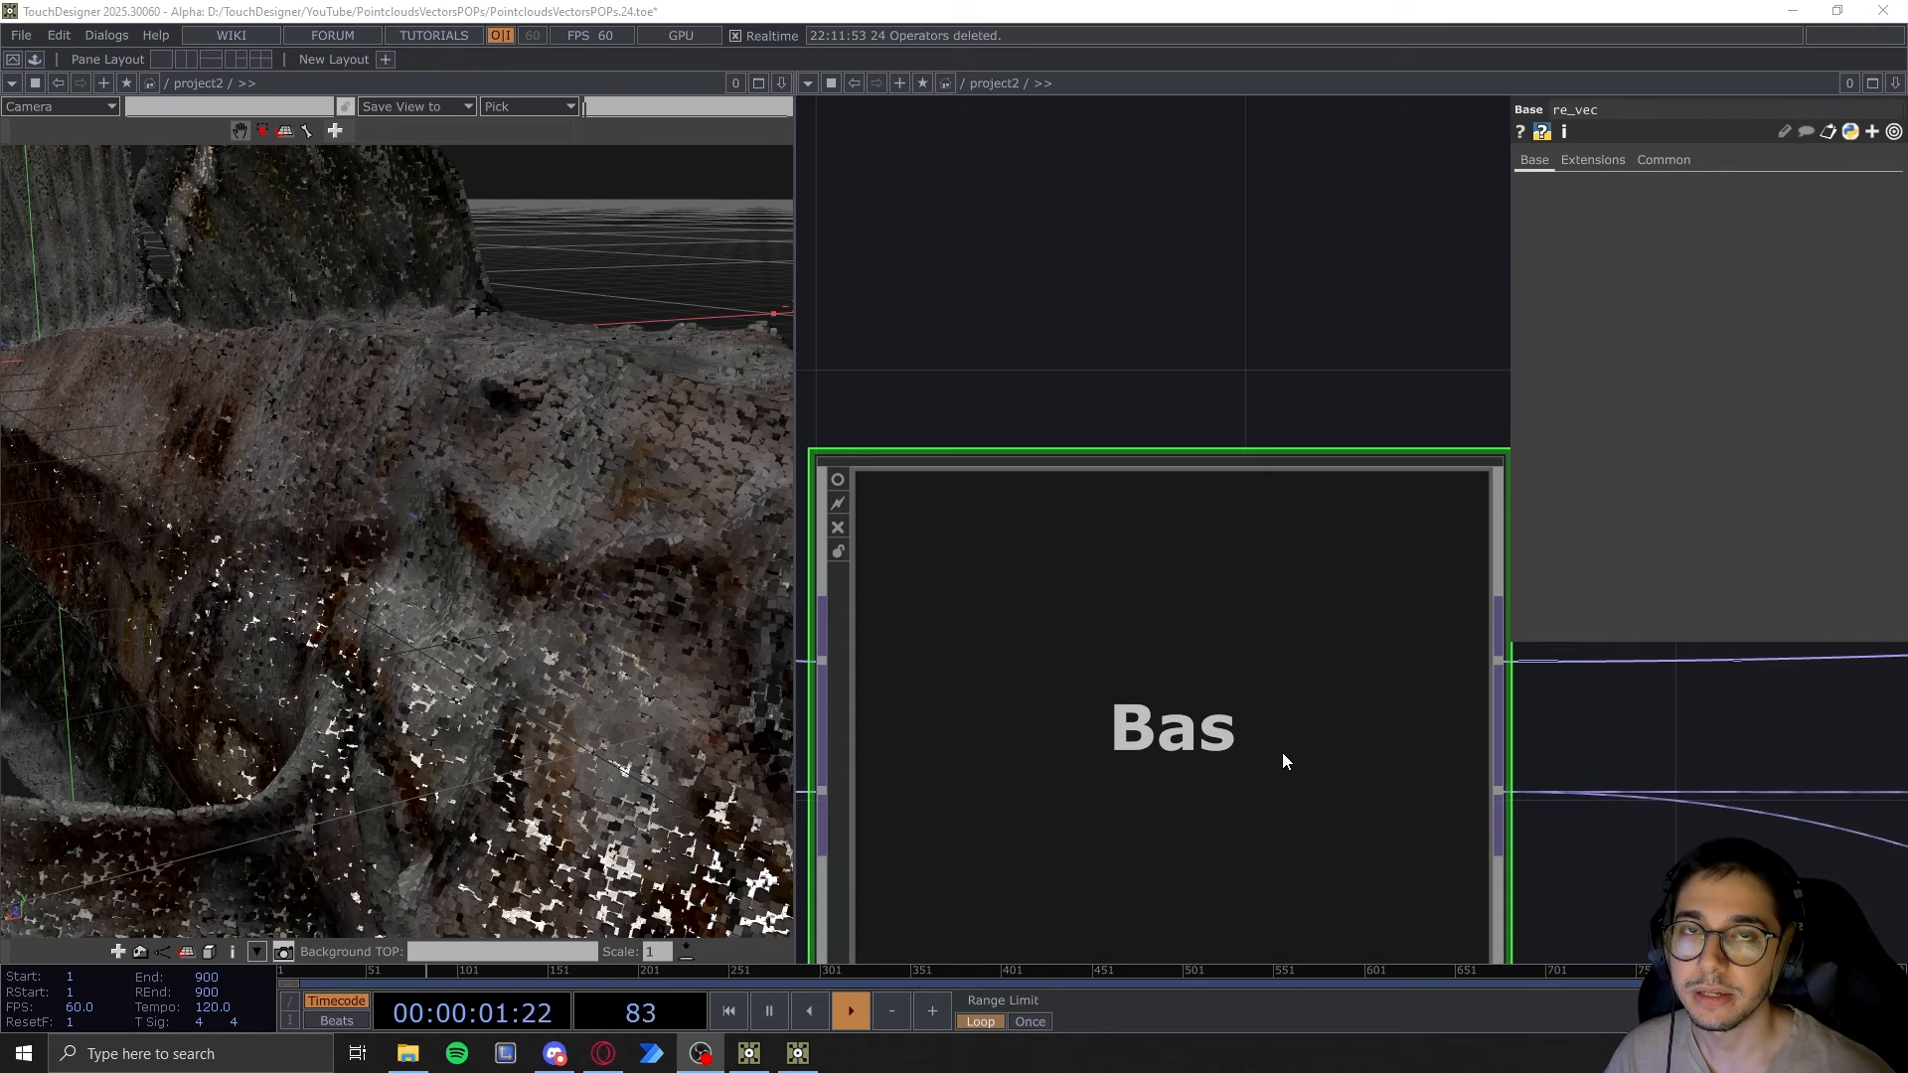
pyautogui.scroll(-3, 1282, 754)
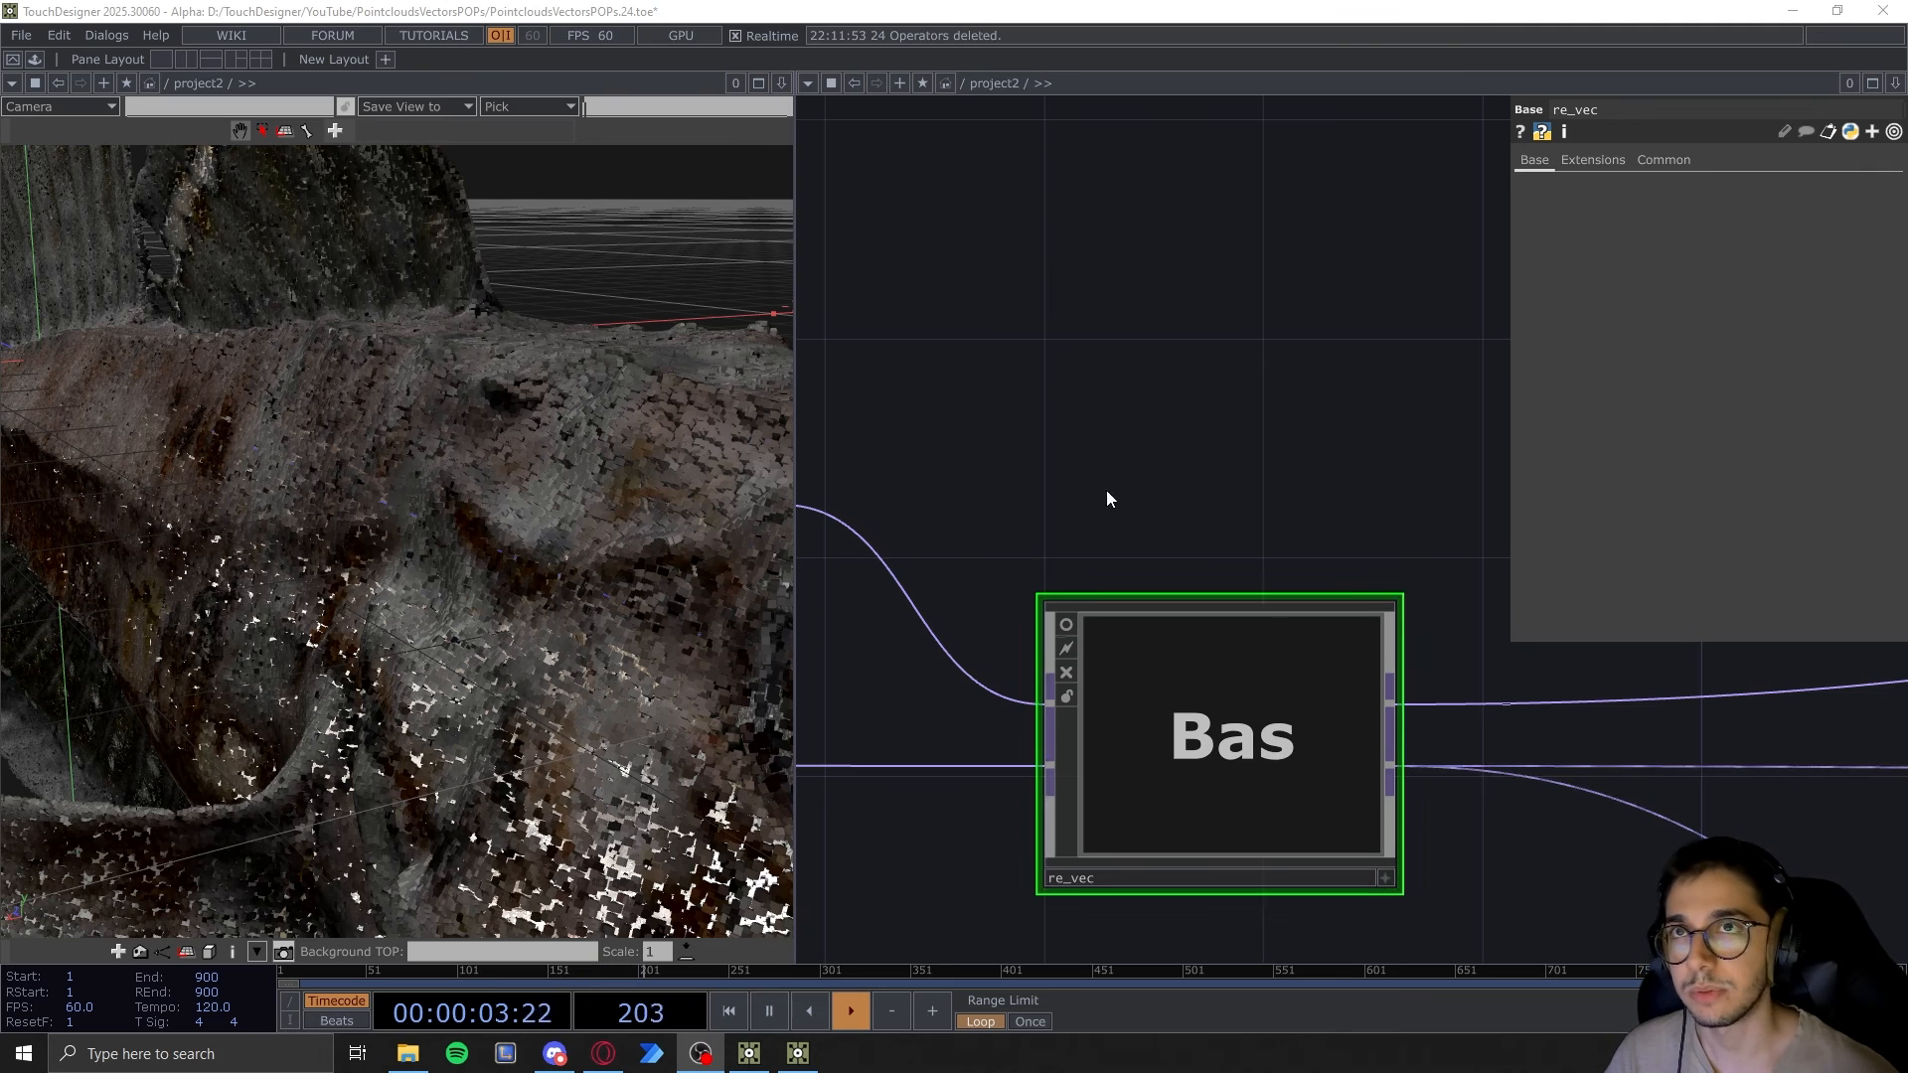
pyautogui.scroll(3, 1225, 773)
pyautogui.scroll(-5, 1112, 730)
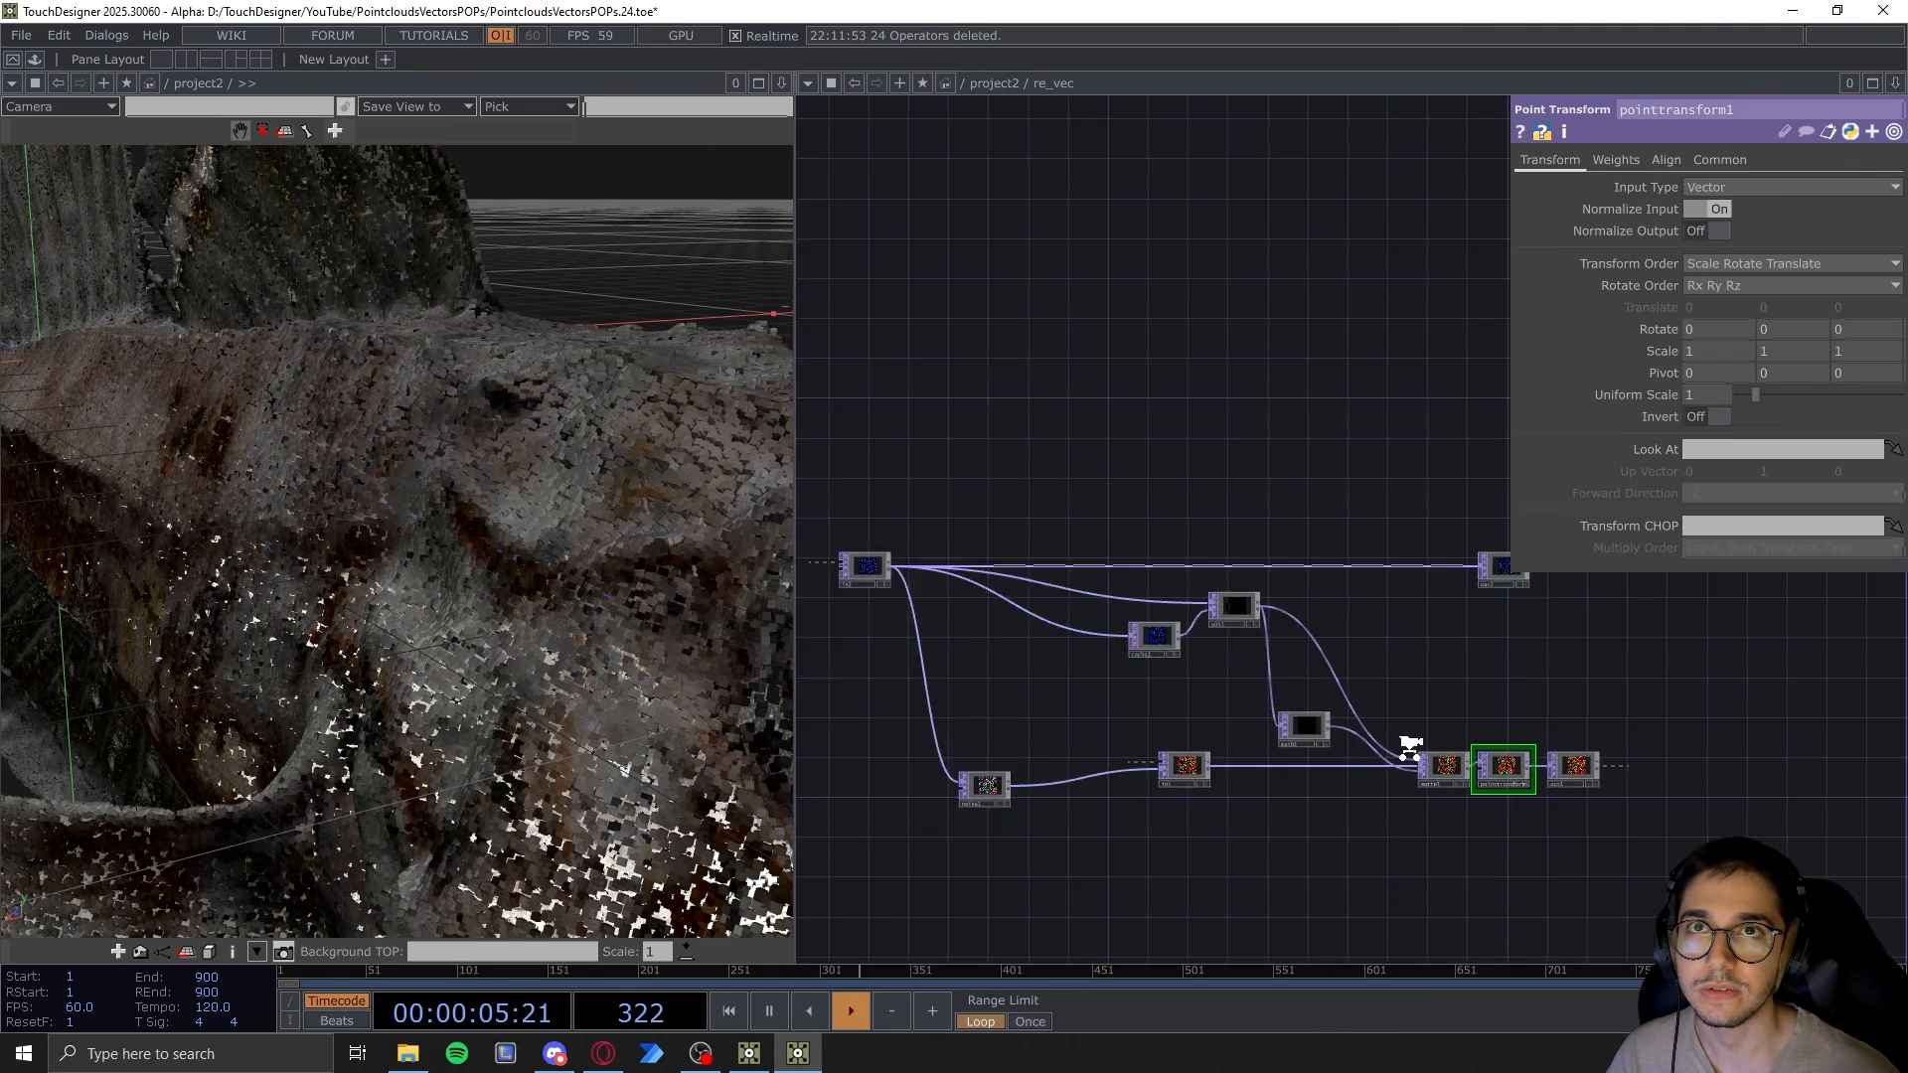
pyautogui.scroll(3, 1232, 695)
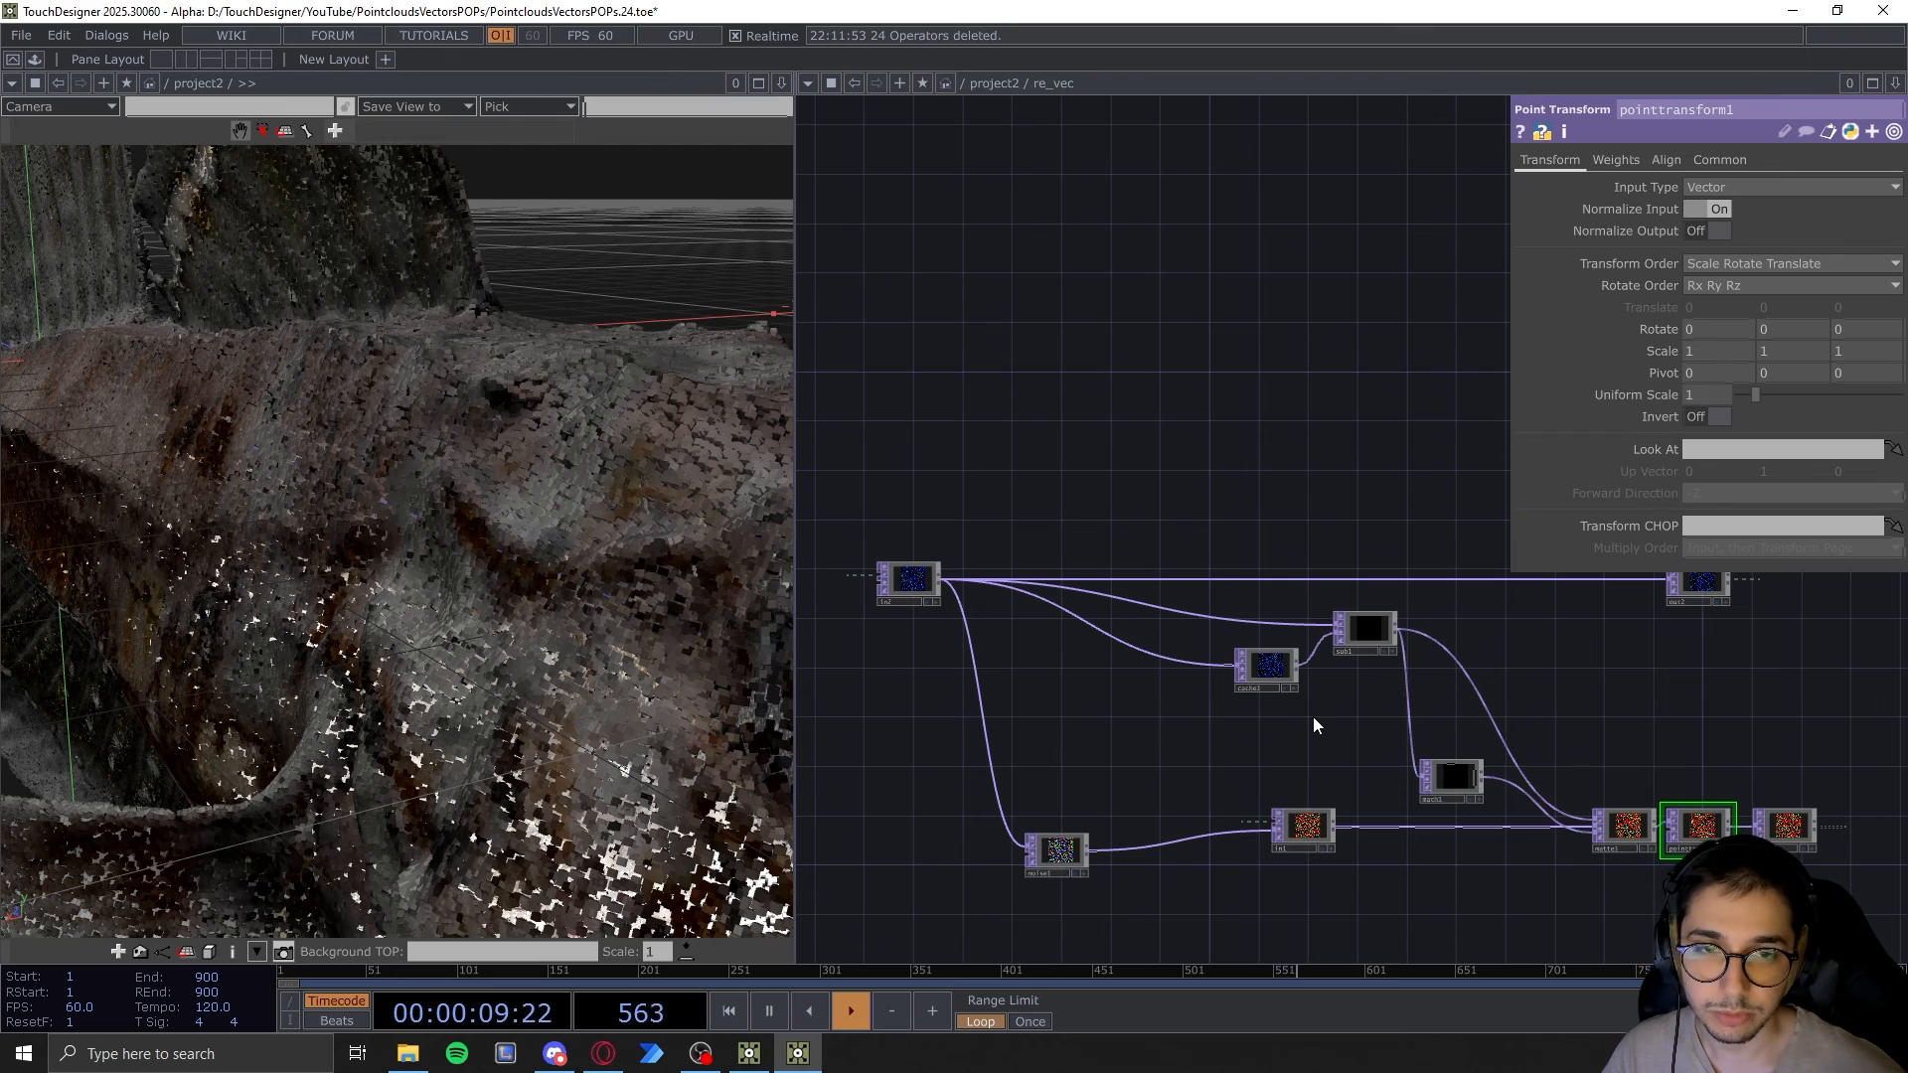
pyautogui.press('u')
pyautogui.scroll(-3, 1130, 751)
pyautogui.moveTo(1165, 532); pyautogui.dragTo(1260, 460)
pyautogui.scroll(2, 1201, 658)
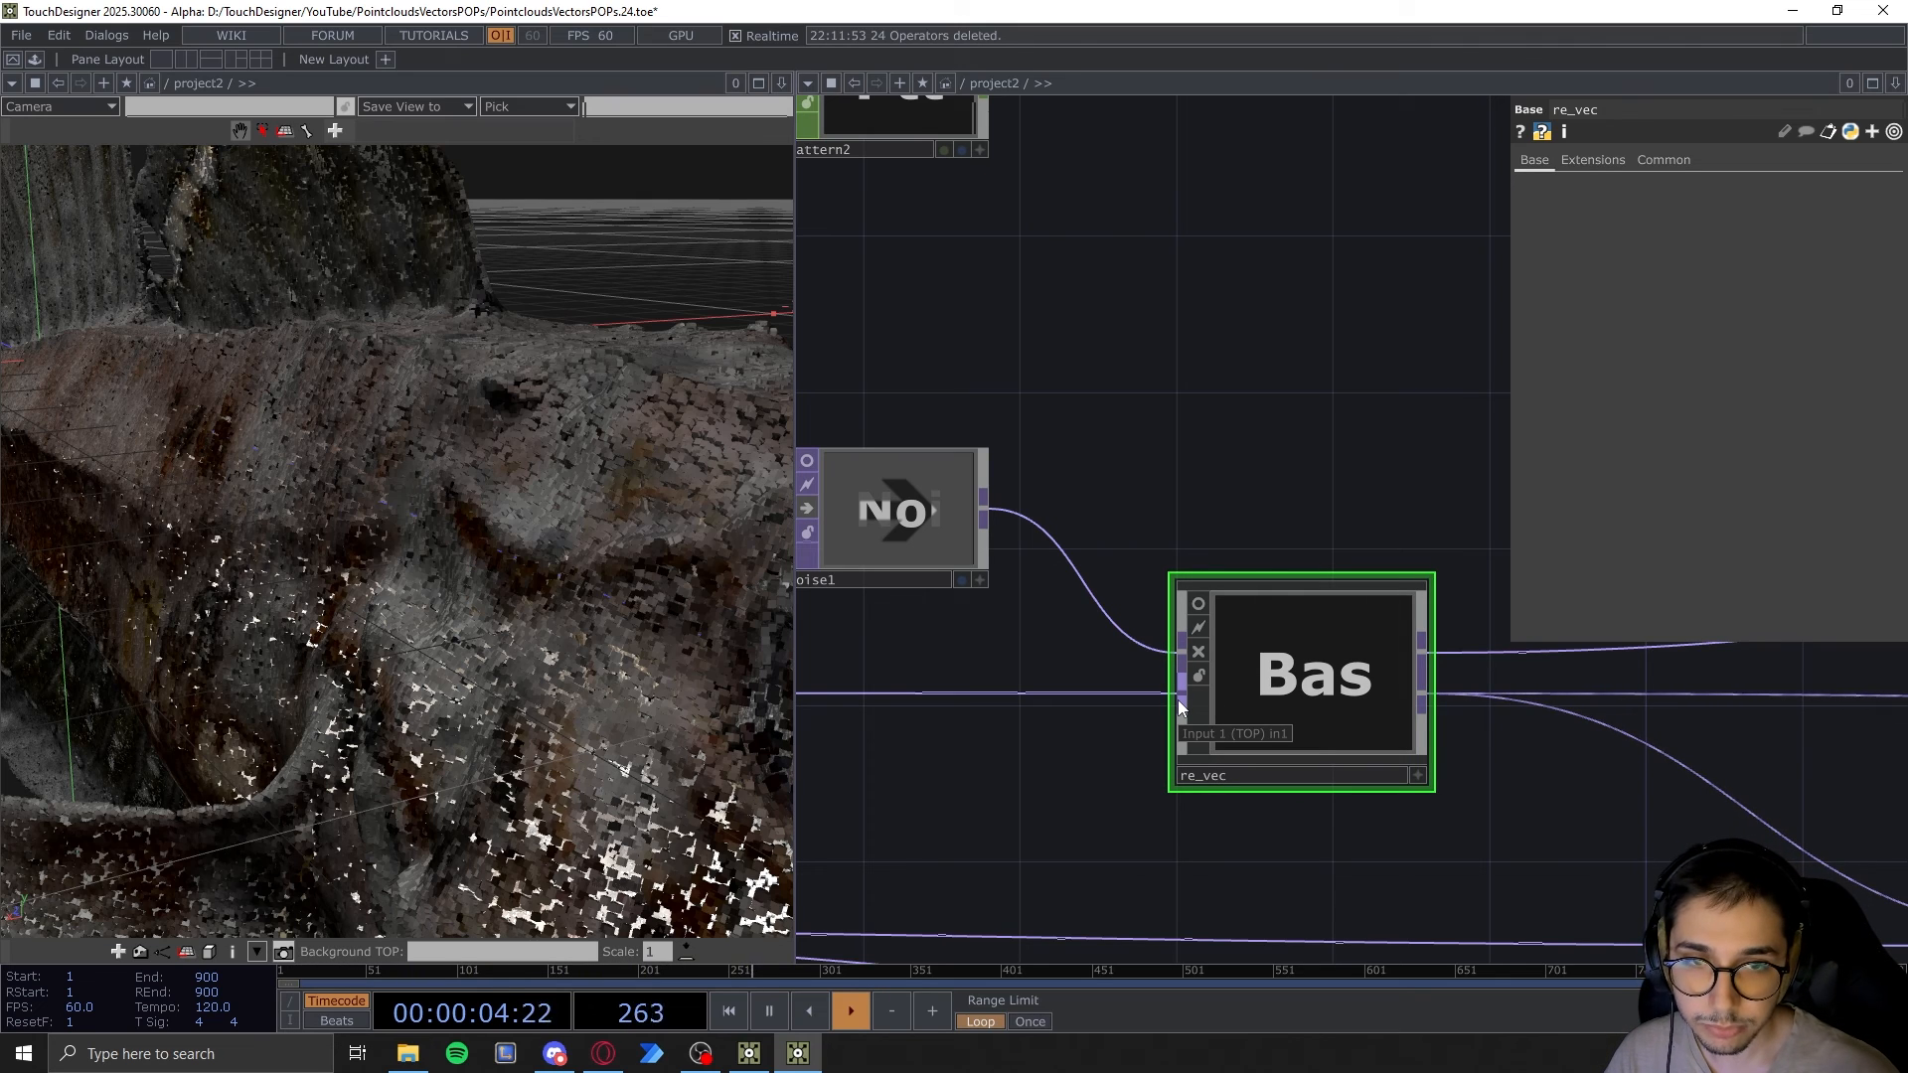
pyautogui.scroll(-2, 1181, 705)
pyautogui.moveTo(1175, 528); pyautogui.dragTo(1241, 614)
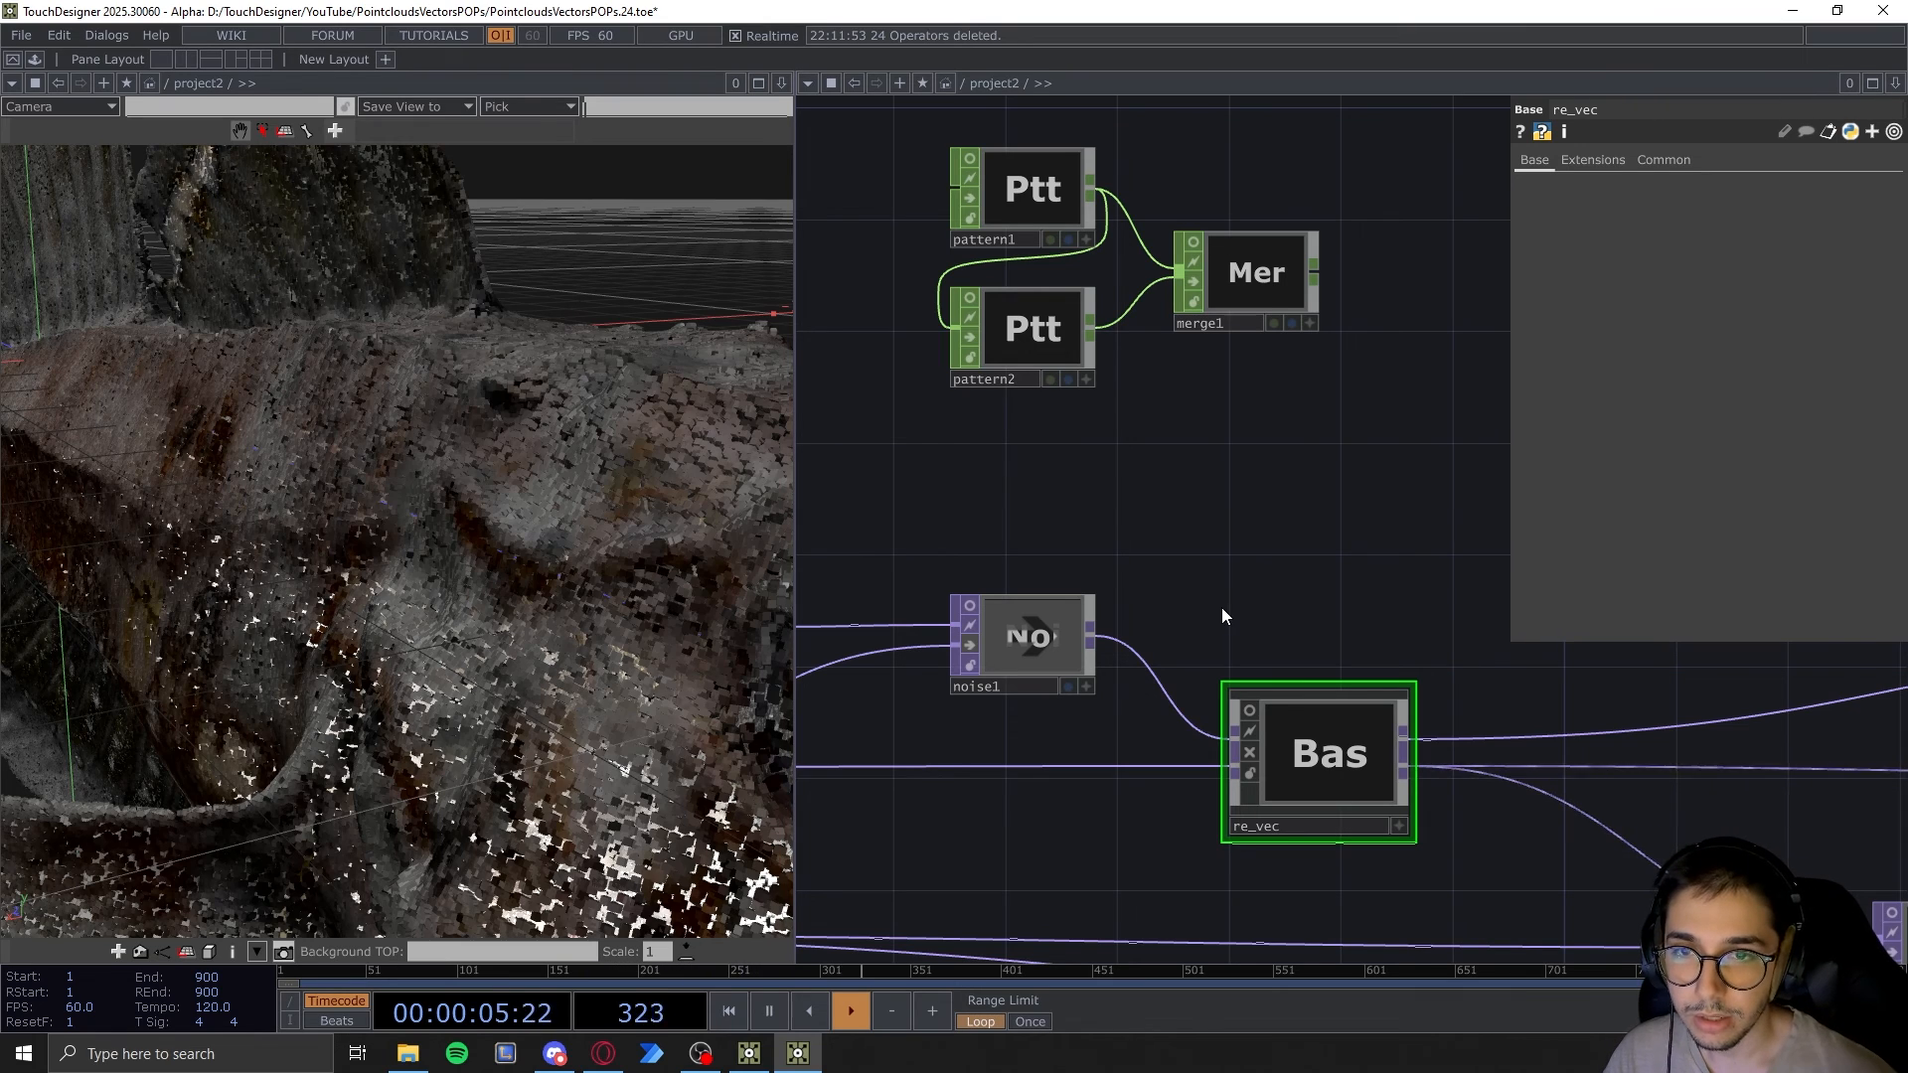
# Turn off the bypass on the noise1 operator that feeds the re_vec component
pyautogui.scroll(5, 584, 606)
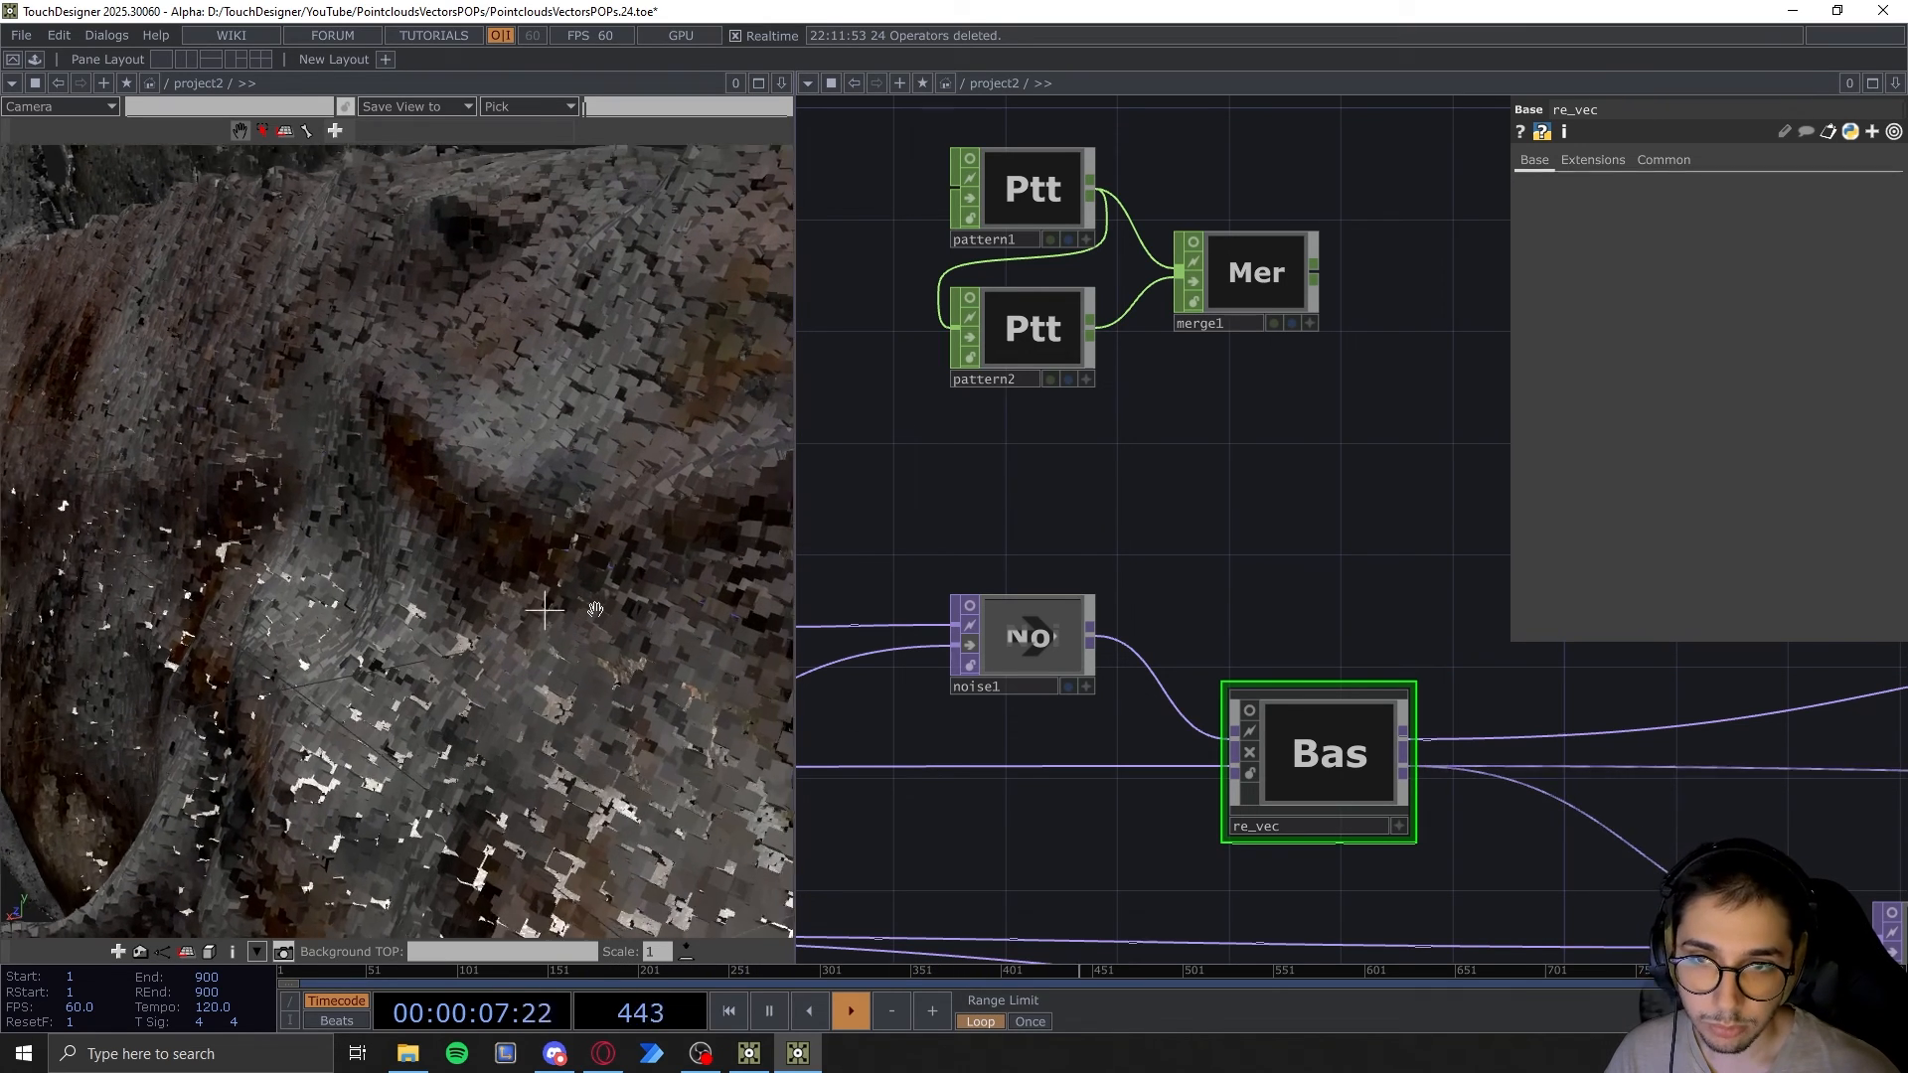
pyautogui.moveTo(584, 605); pyautogui.dragTo(568, 608)
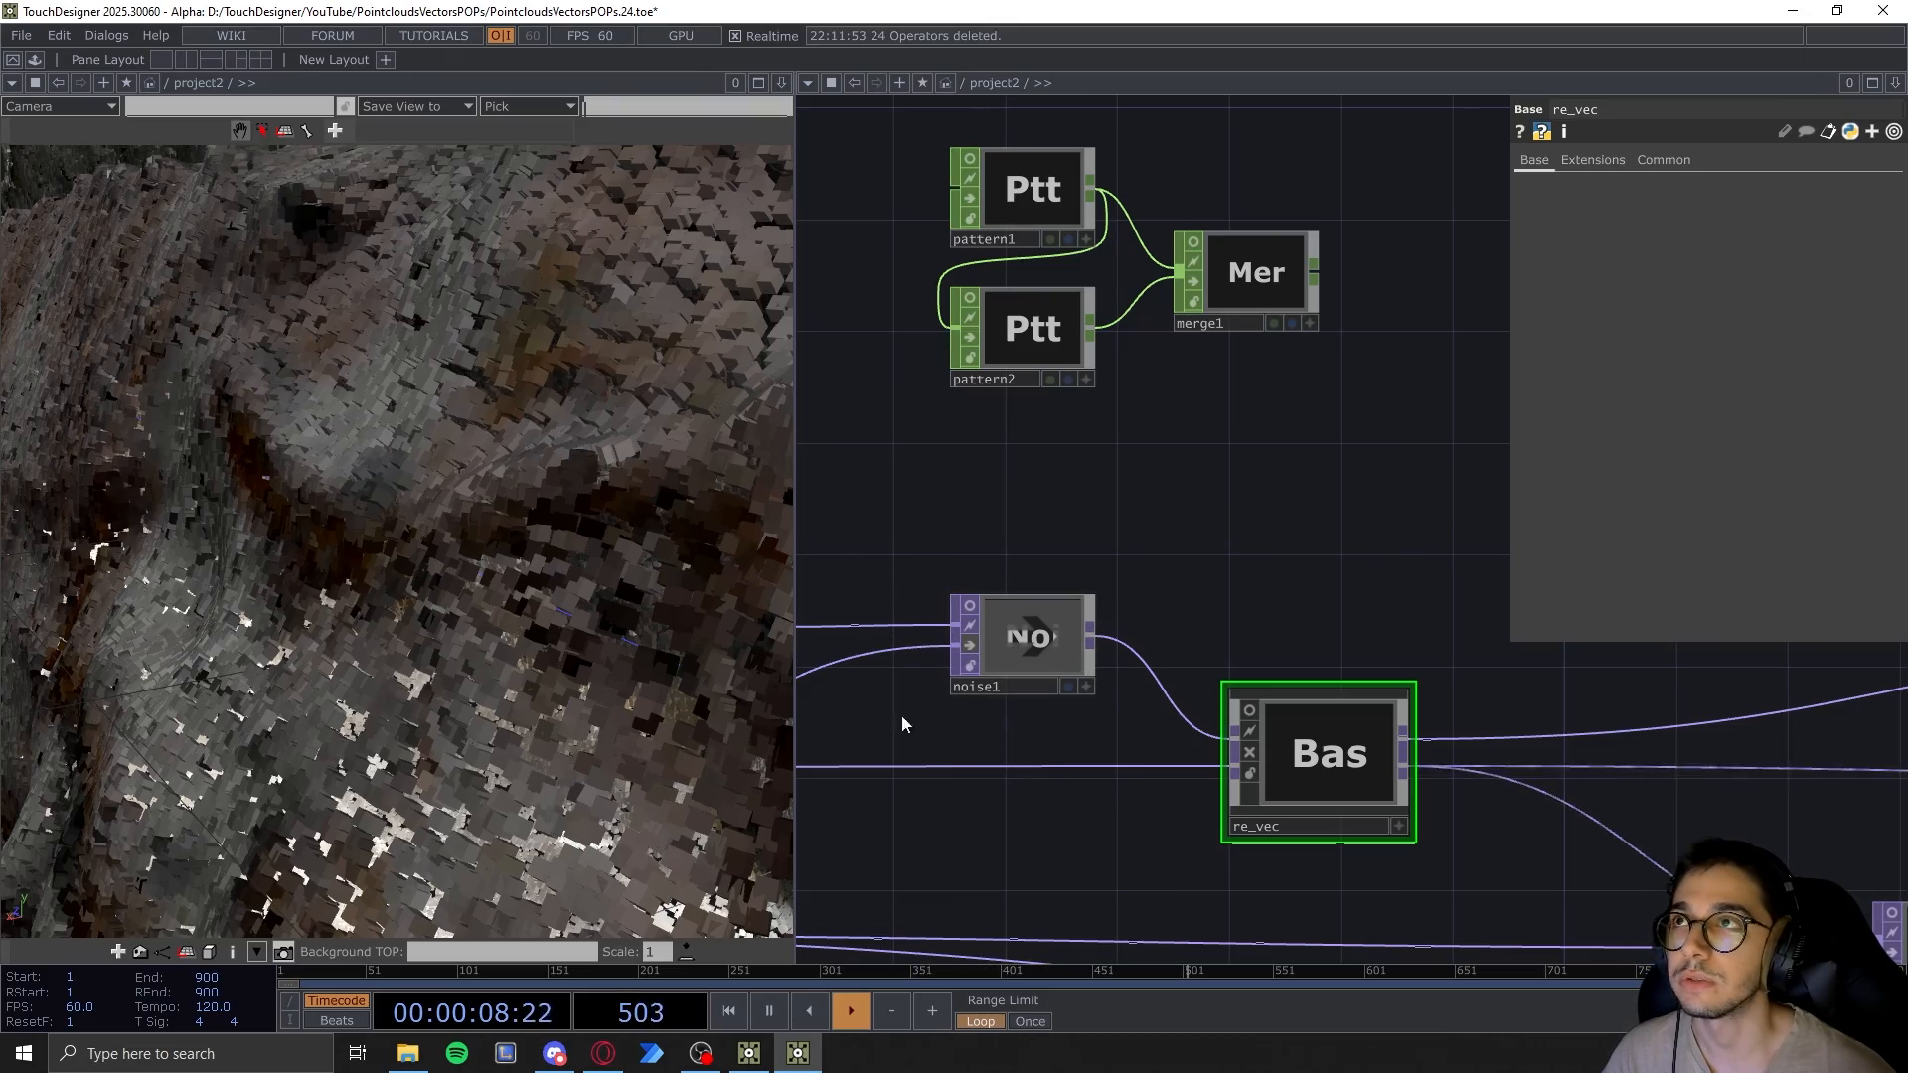
pyautogui.click(971, 644)
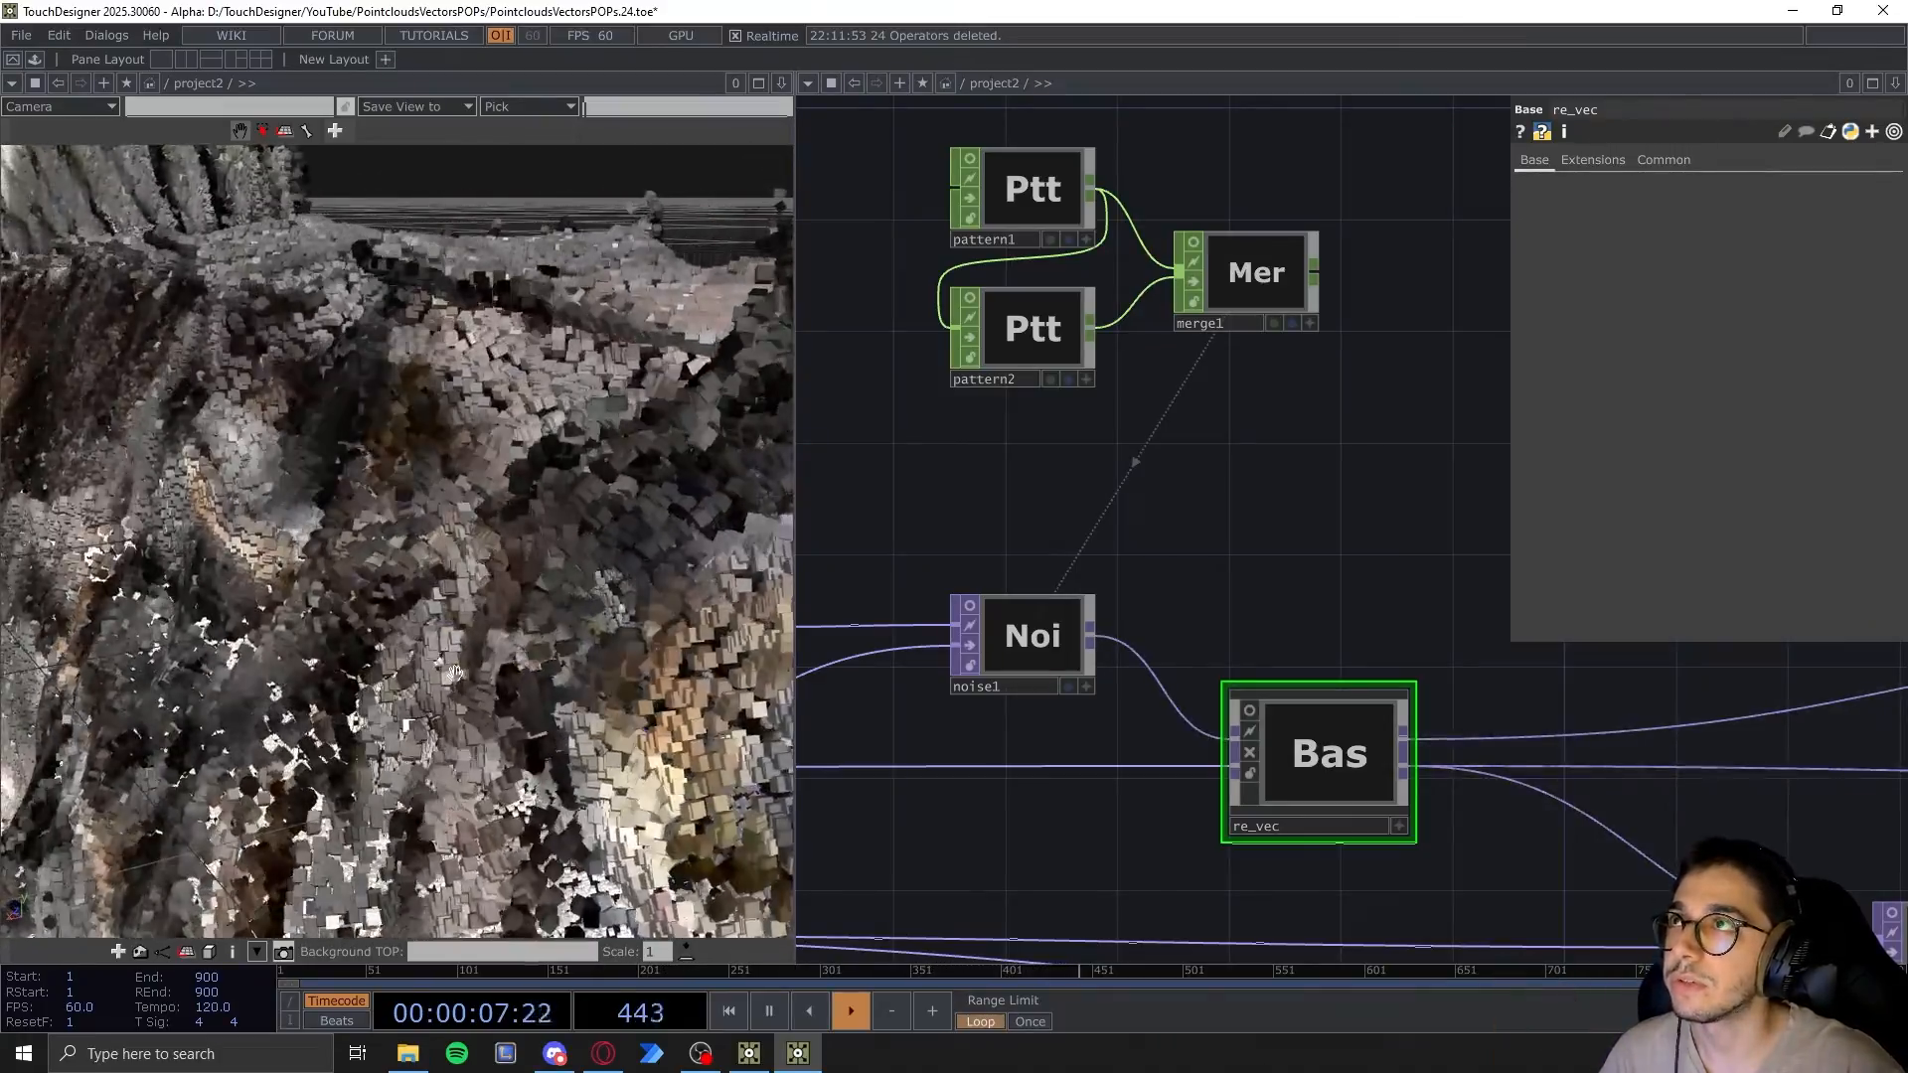
# Examine how the noise1, re_vec, comp1 and switch1 operators are wired together in the project2 network
pyautogui.scroll(-2, 1058, 641)
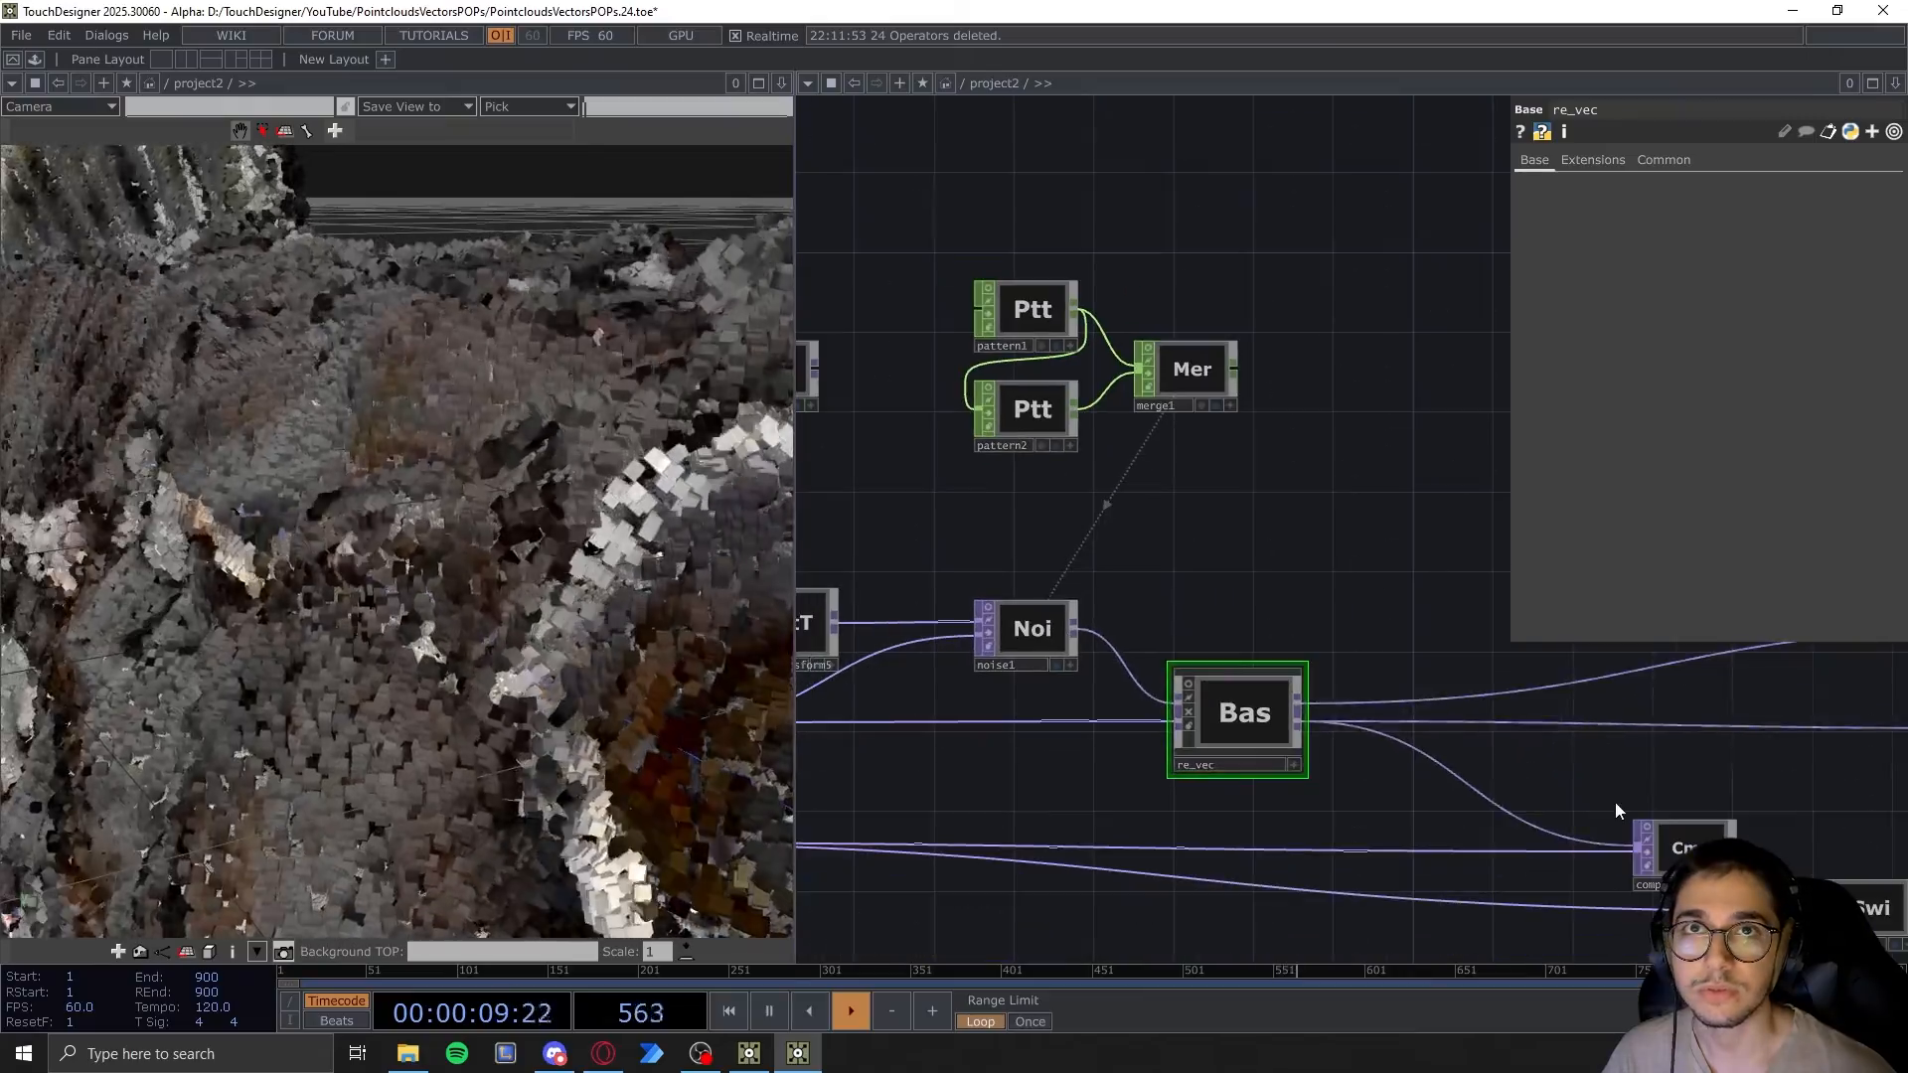
pyautogui.moveTo(1608, 784); pyautogui.dragTo(1310, 714)
pyautogui.moveTo(1332, 714); pyautogui.dragTo(1730, 897, button='right')
pyautogui.moveTo(1373, 717); pyautogui.dragTo(1548, 744)
pyautogui.moveTo(1147, 568); pyautogui.dragTo(1262, 579)
pyautogui.scroll(-4, 1230, 571)
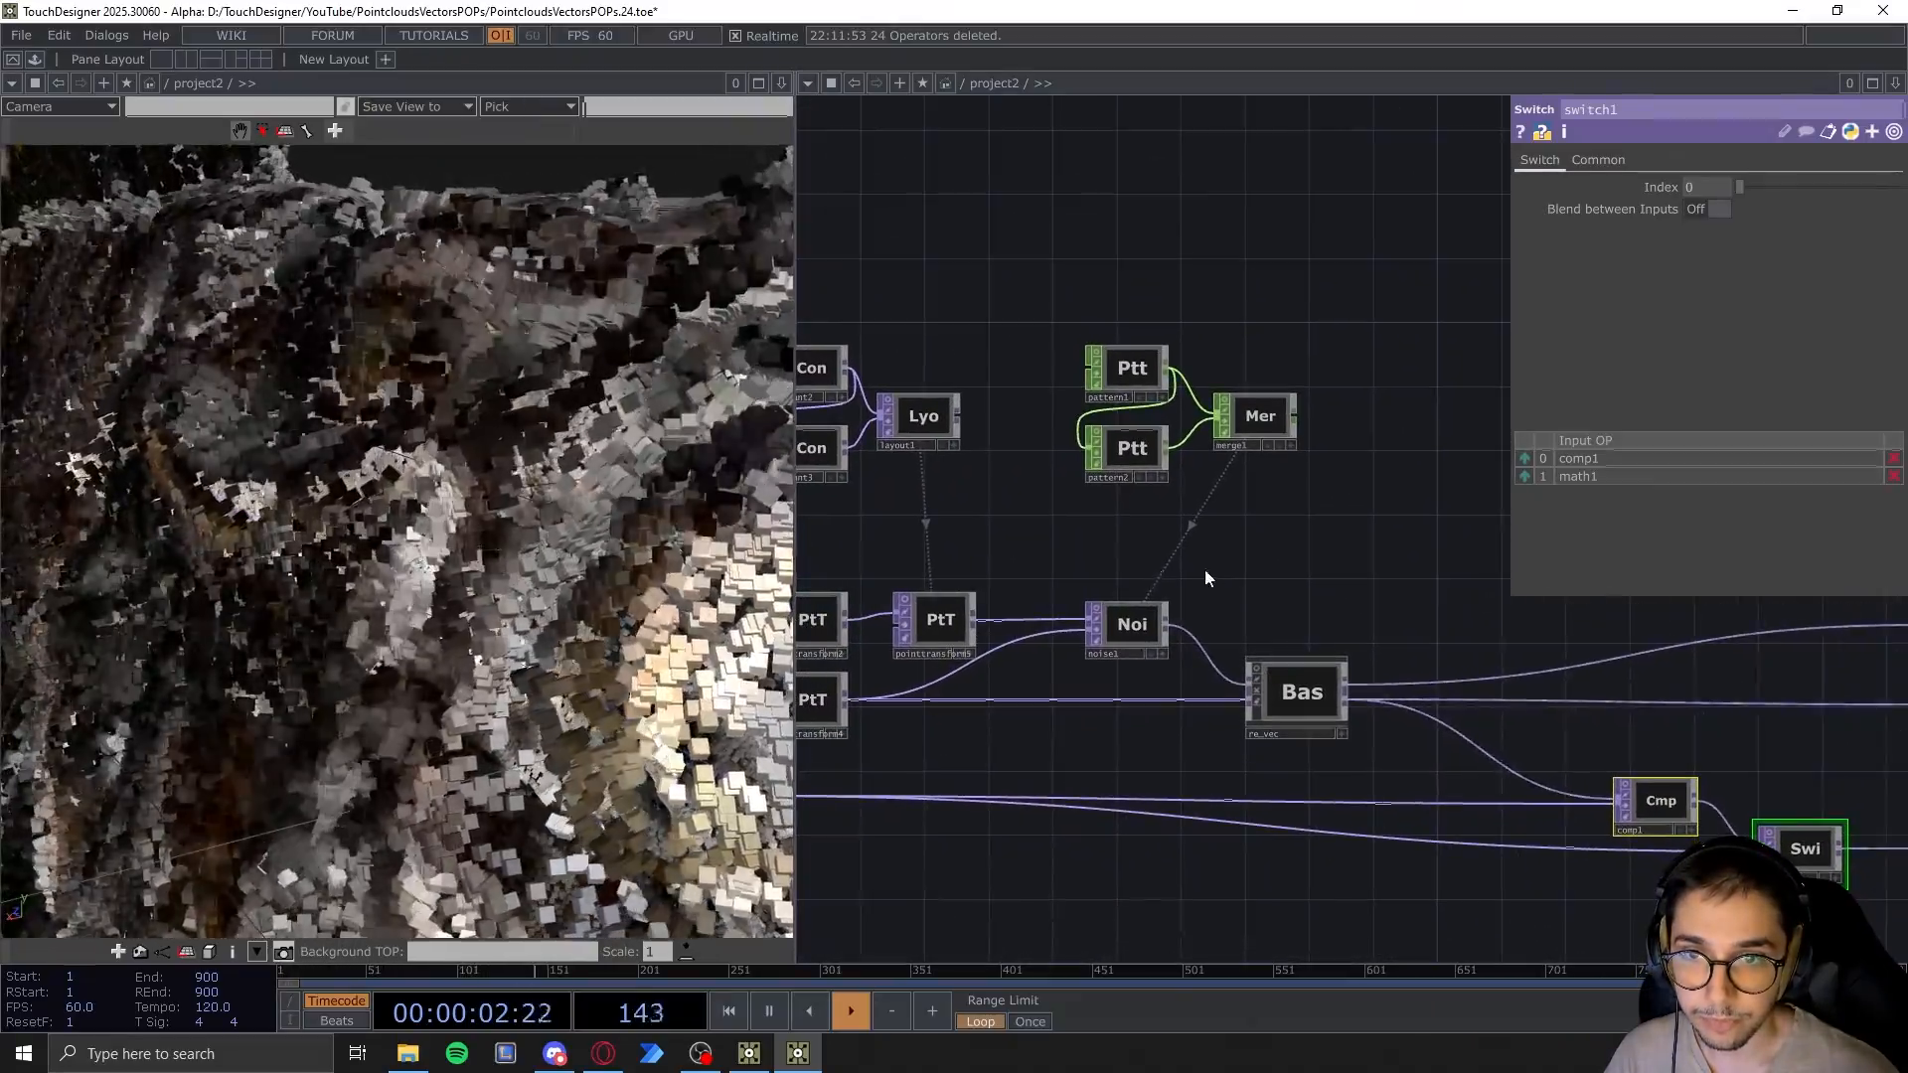
pyautogui.scroll(2, 1298, 704)
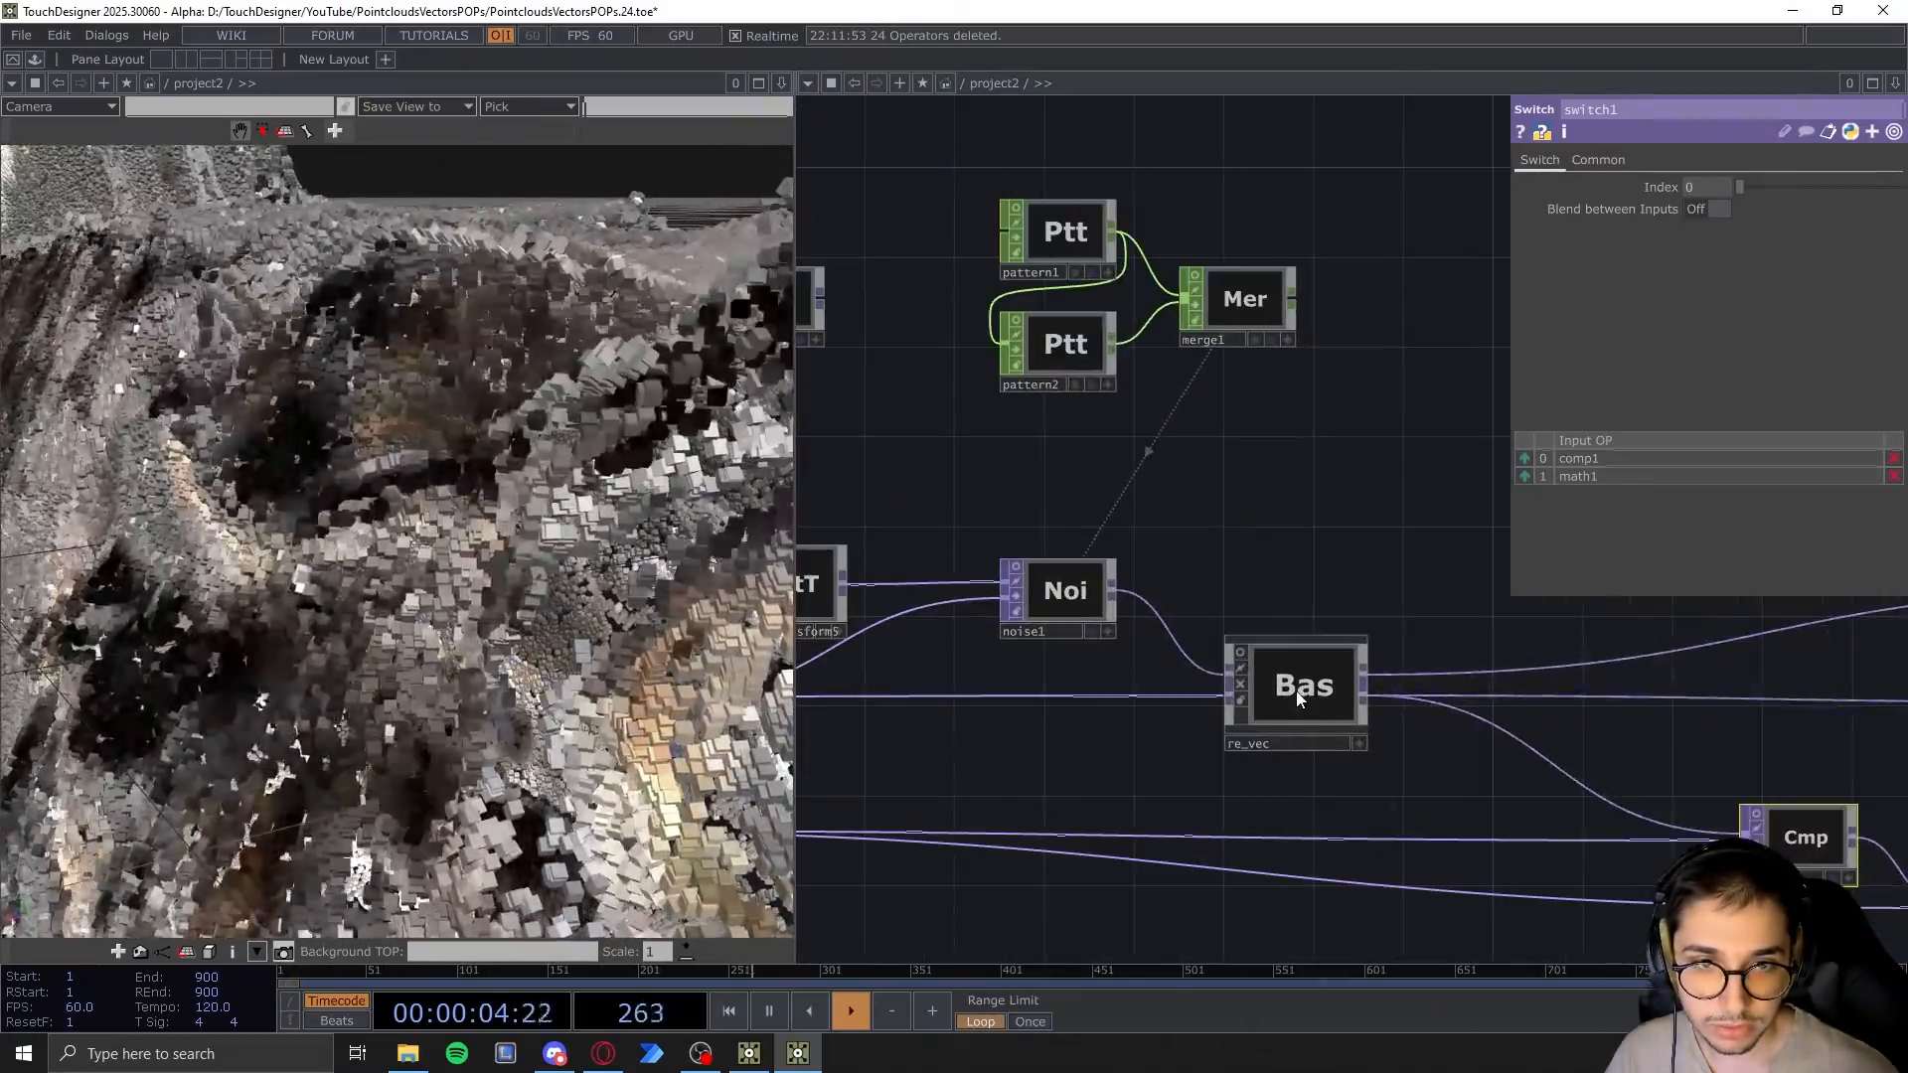
pyautogui.scroll(1, 1298, 698)
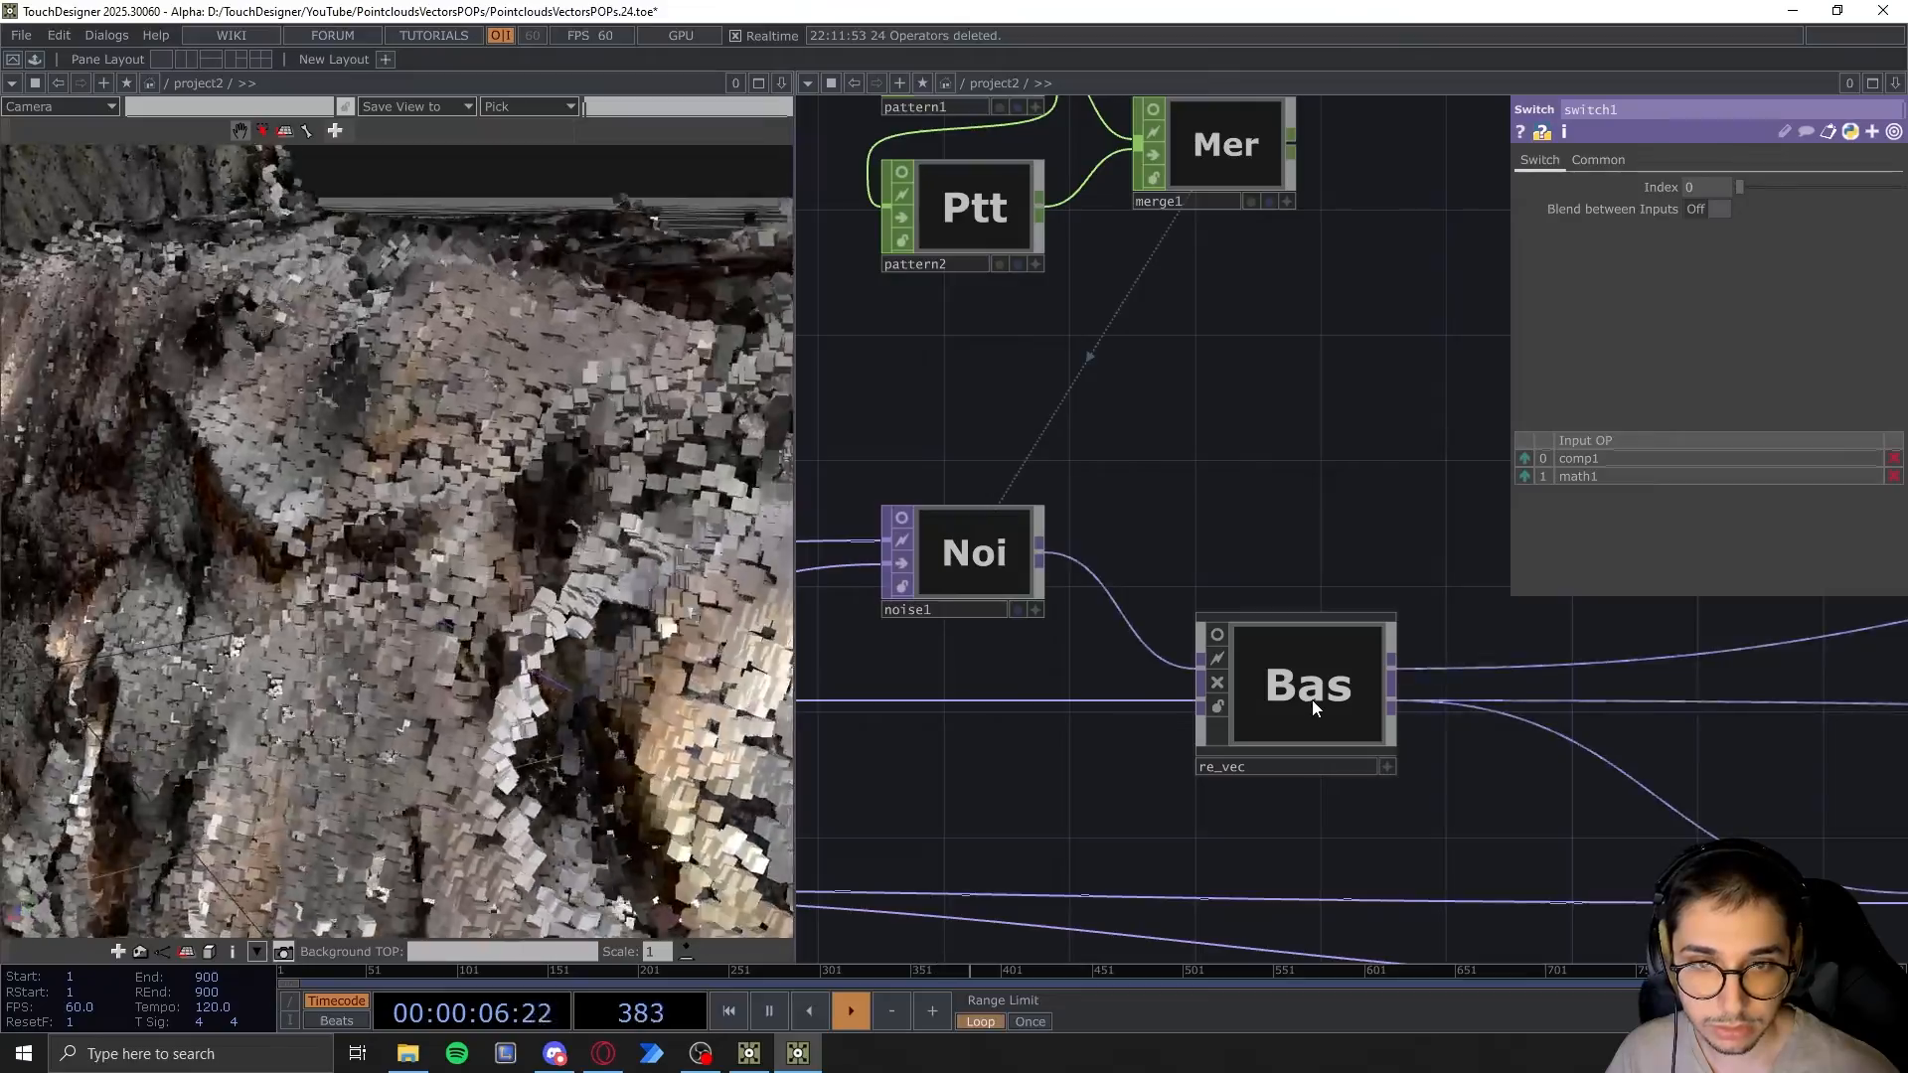
pyautogui.scroll(-3, 1358, 723)
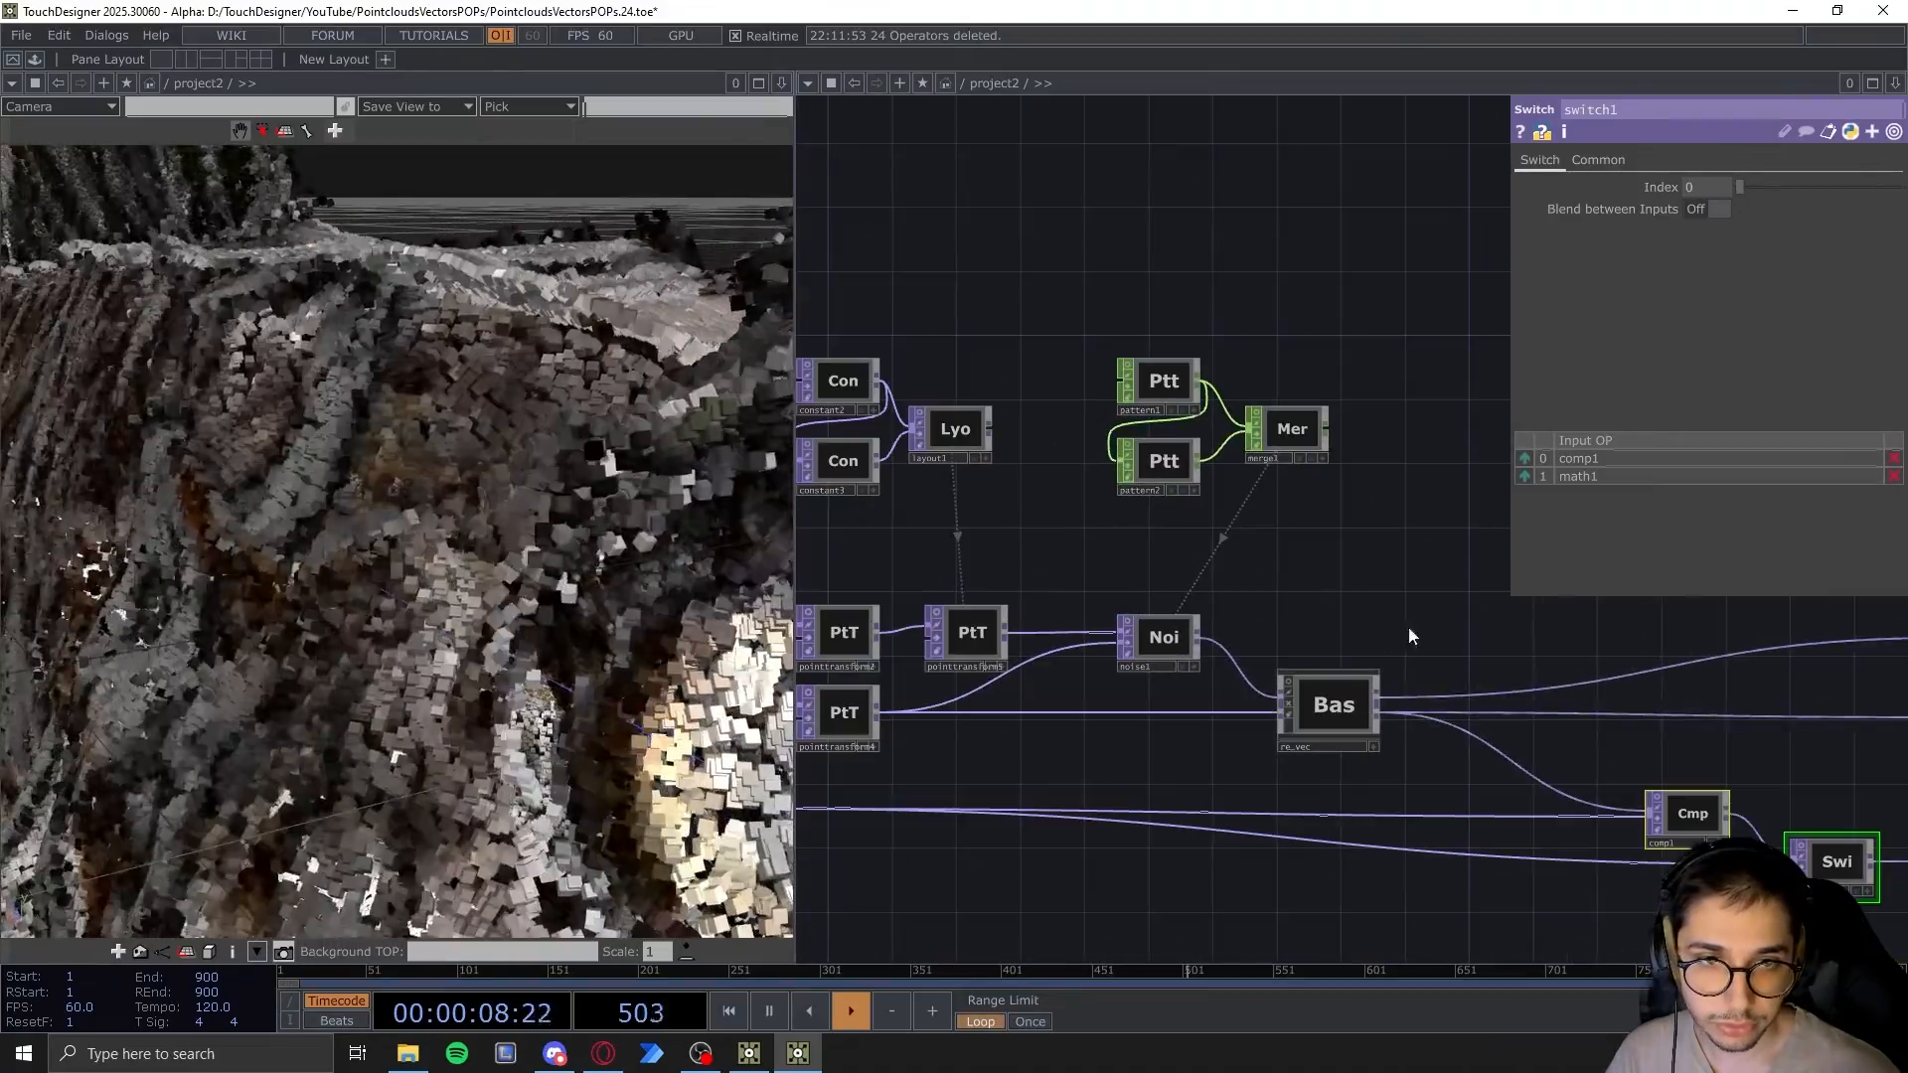
pyautogui.moveTo(1362, 598); pyautogui.dragTo(1346, 618)
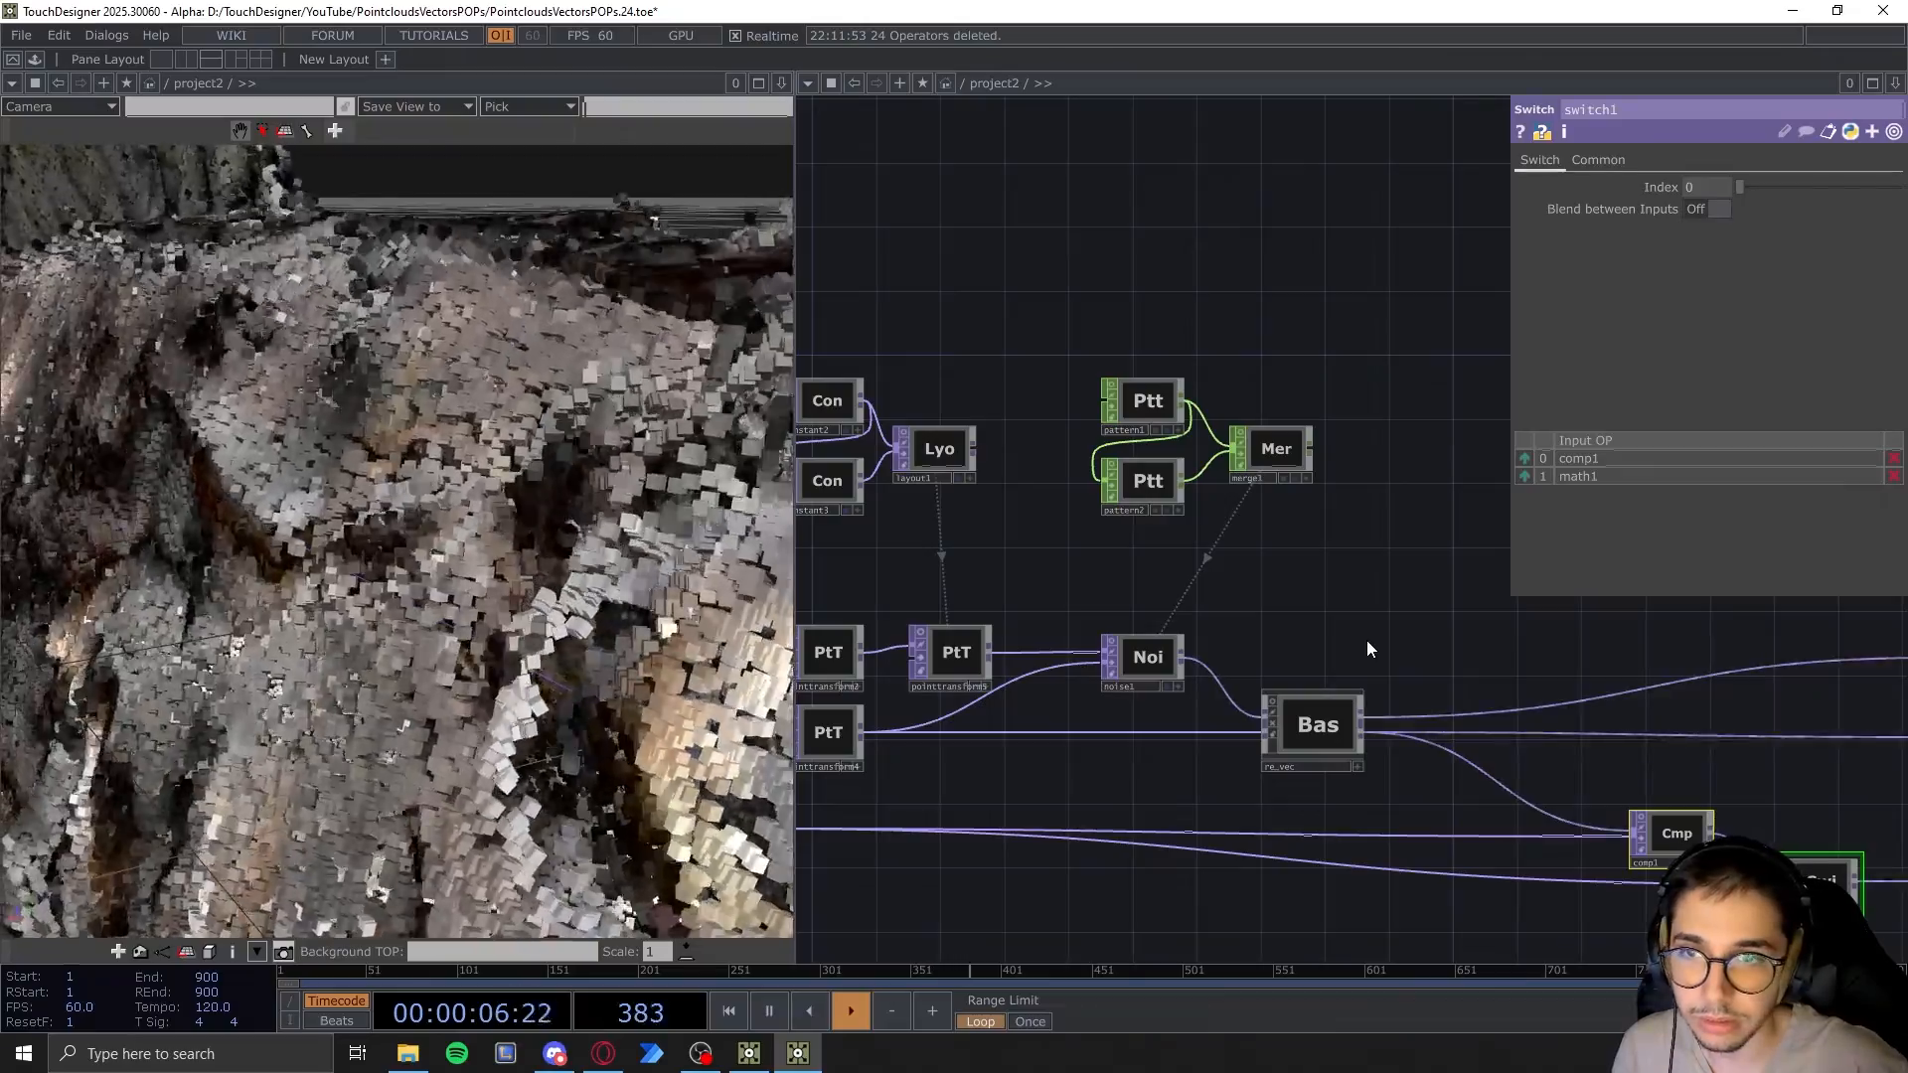
pyautogui.moveTo(1308, 604); pyautogui.dragTo(1332, 614)
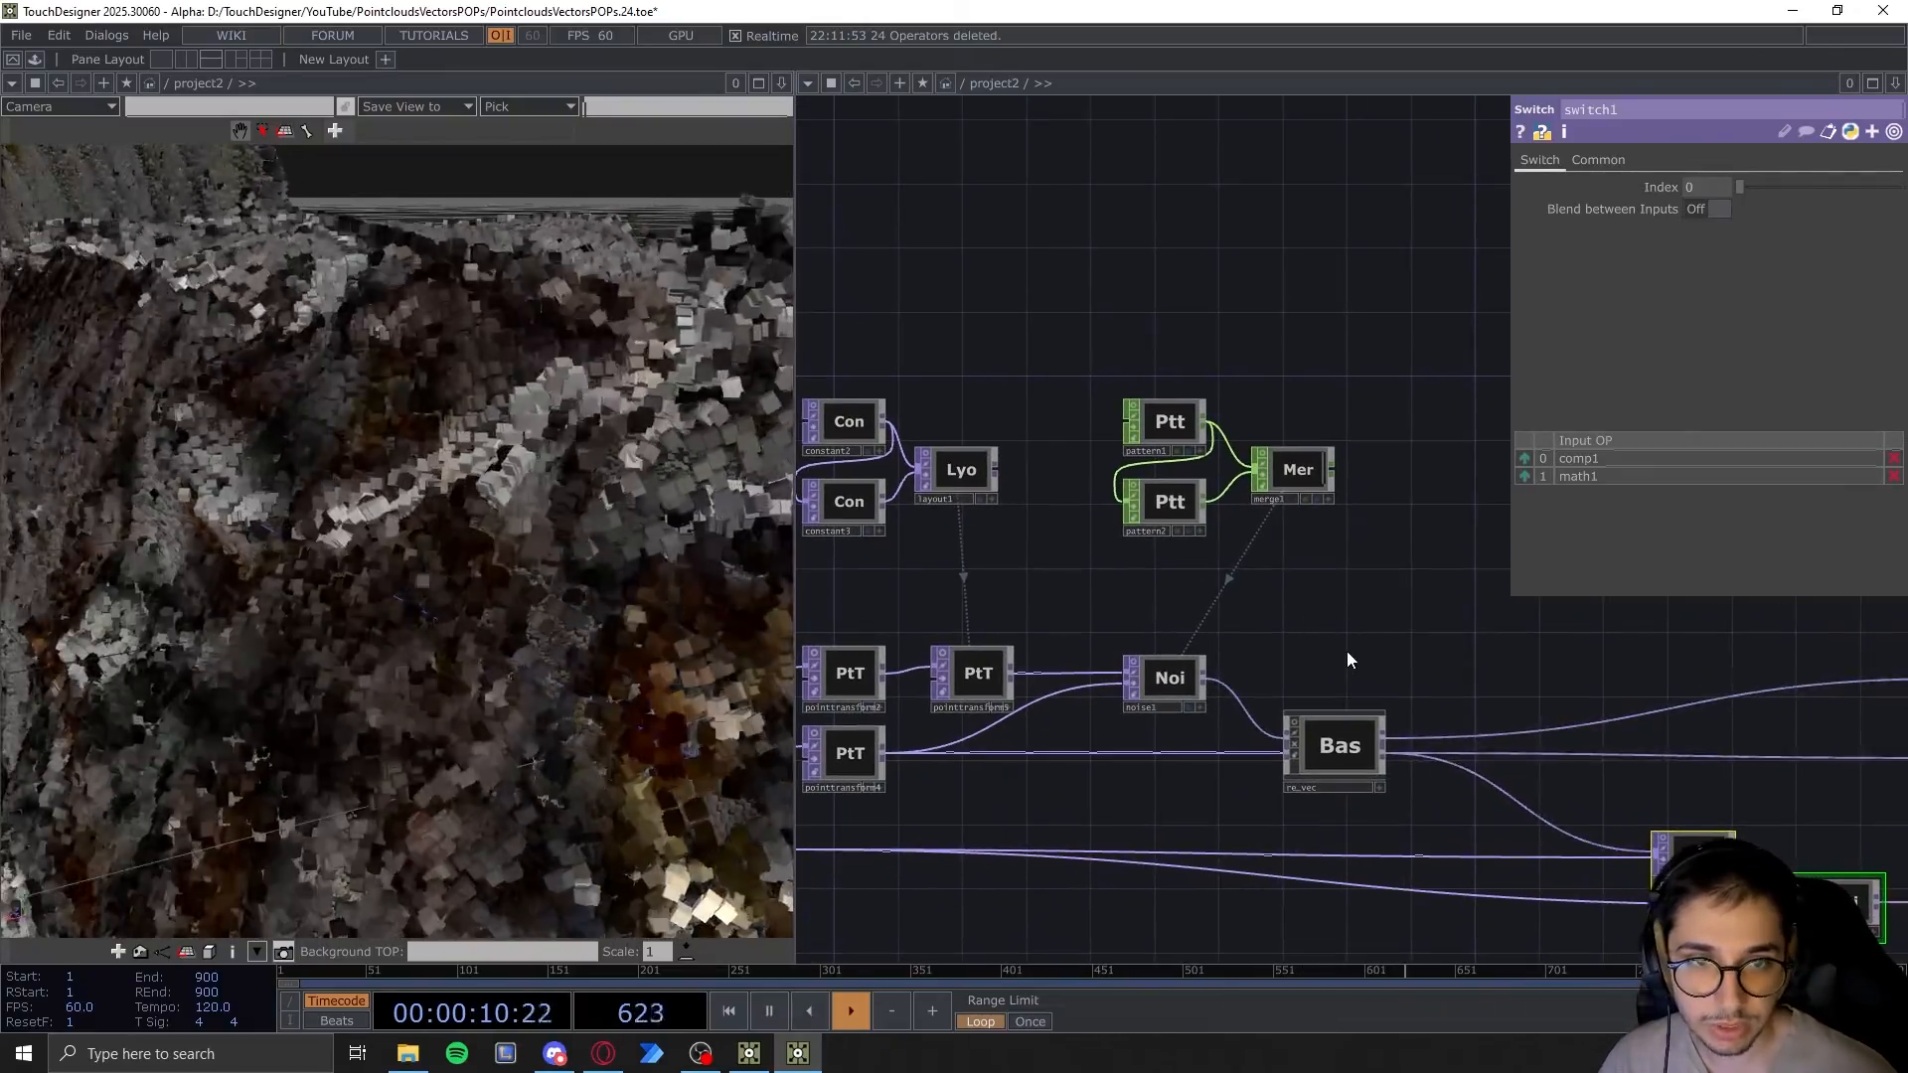
# Disable cooking on the project2 container, enable it on project1, and display project1's geometry in the viewer pane
pyautogui.press('u')
pyautogui.click(1043, 633)
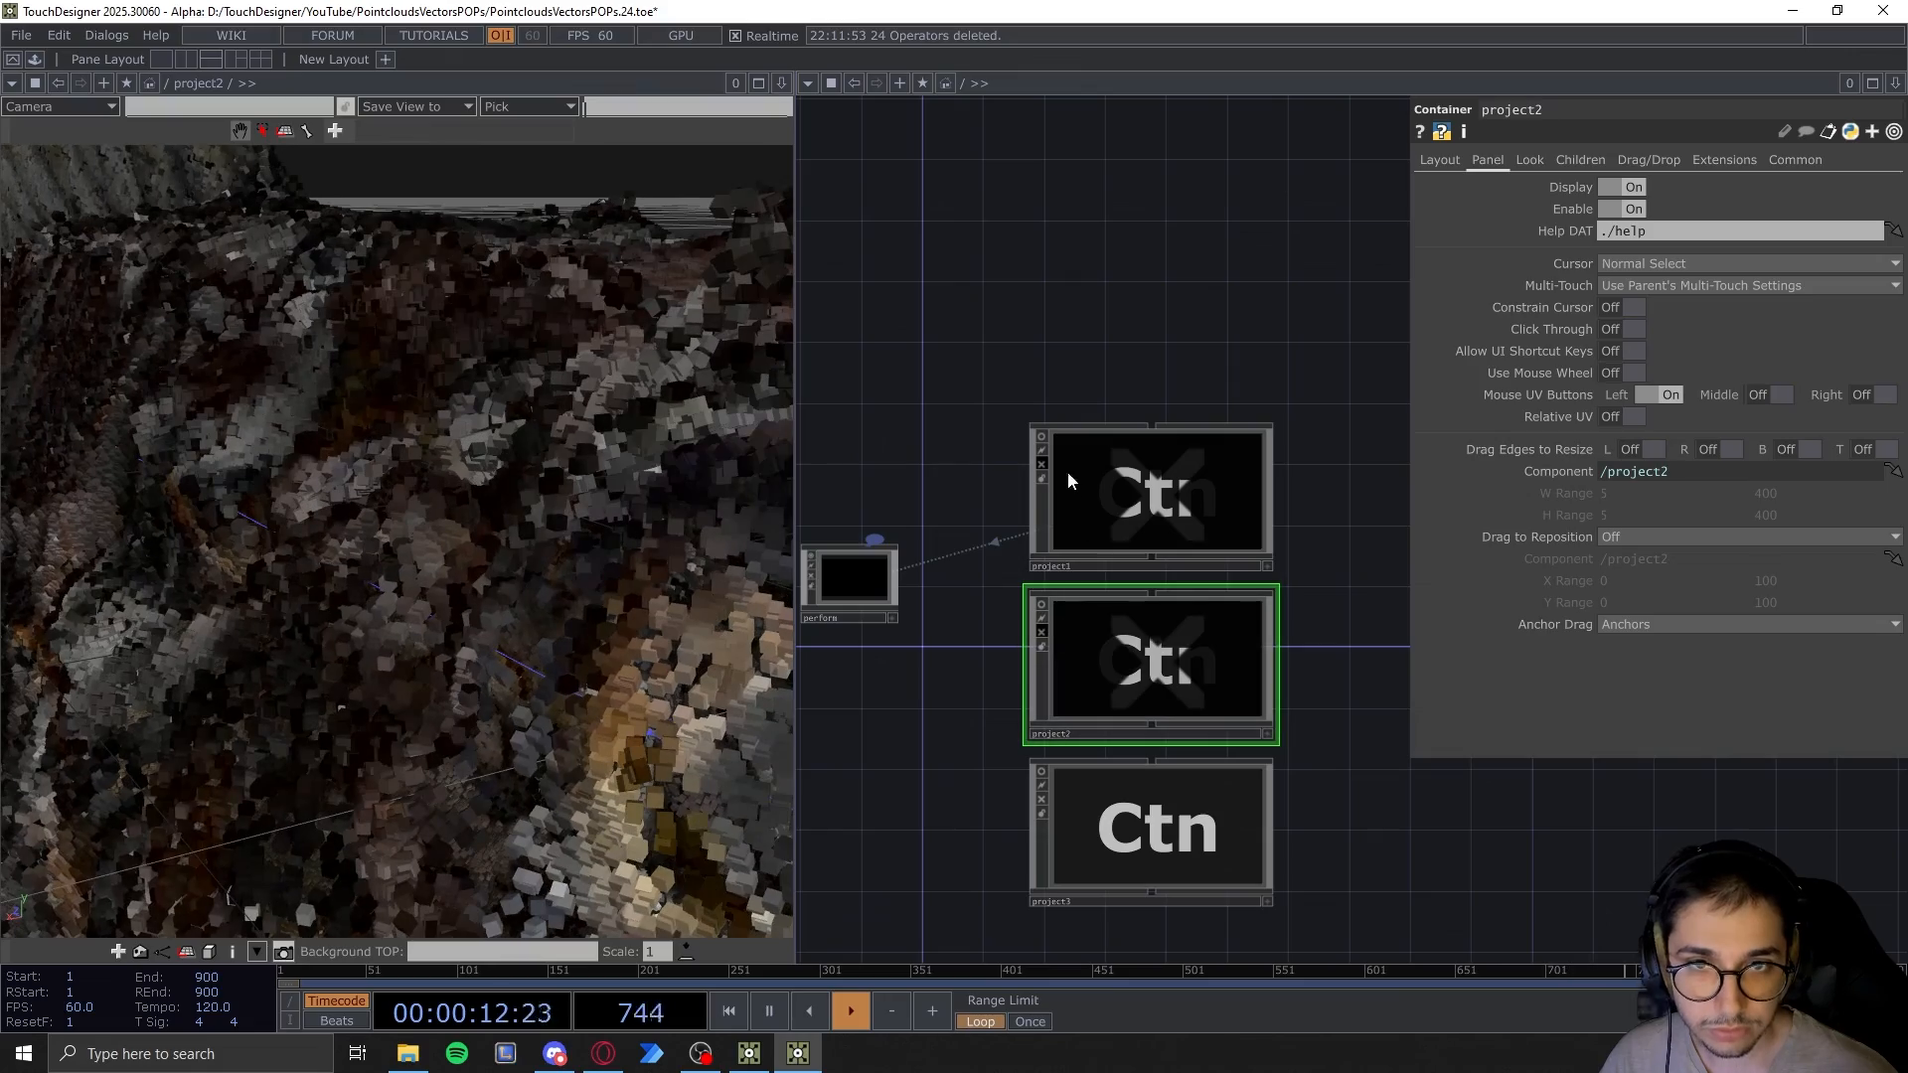
pyautogui.click(1042, 464)
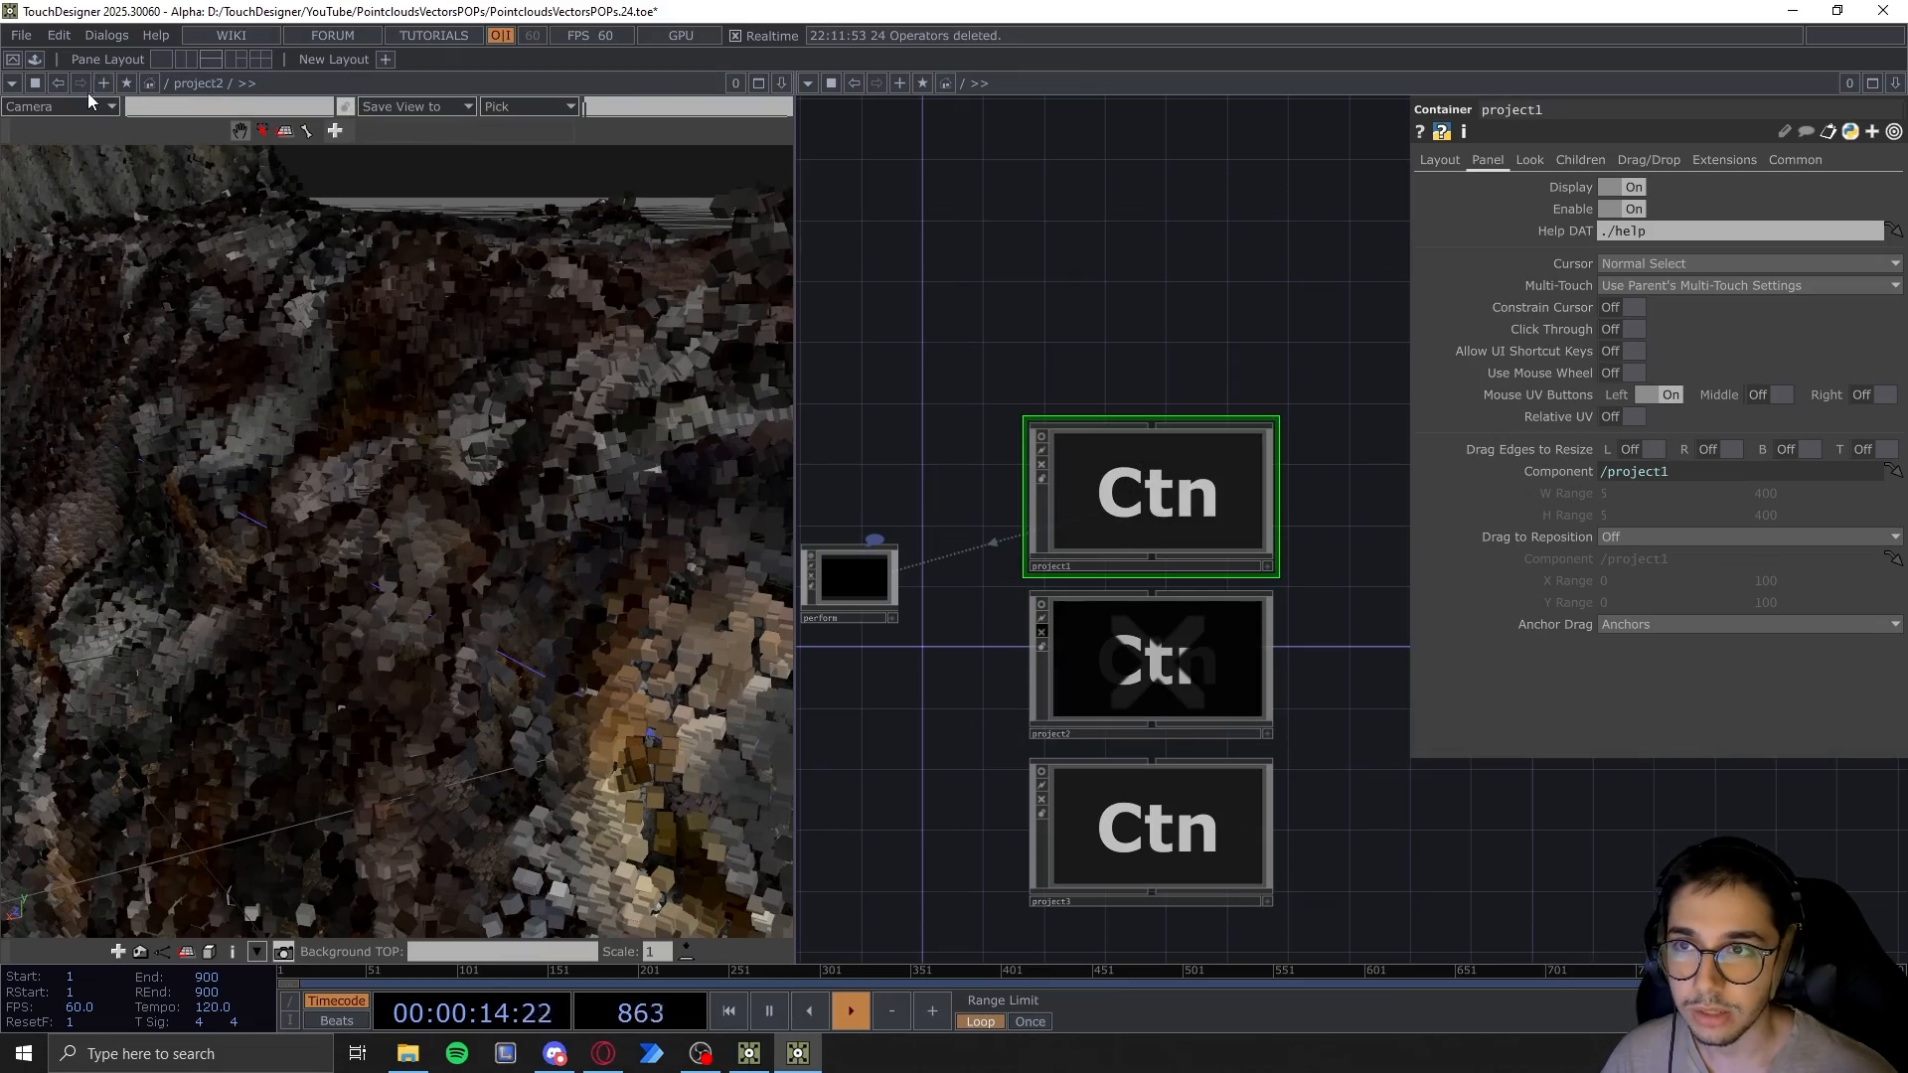
pyautogui.click(182, 103)
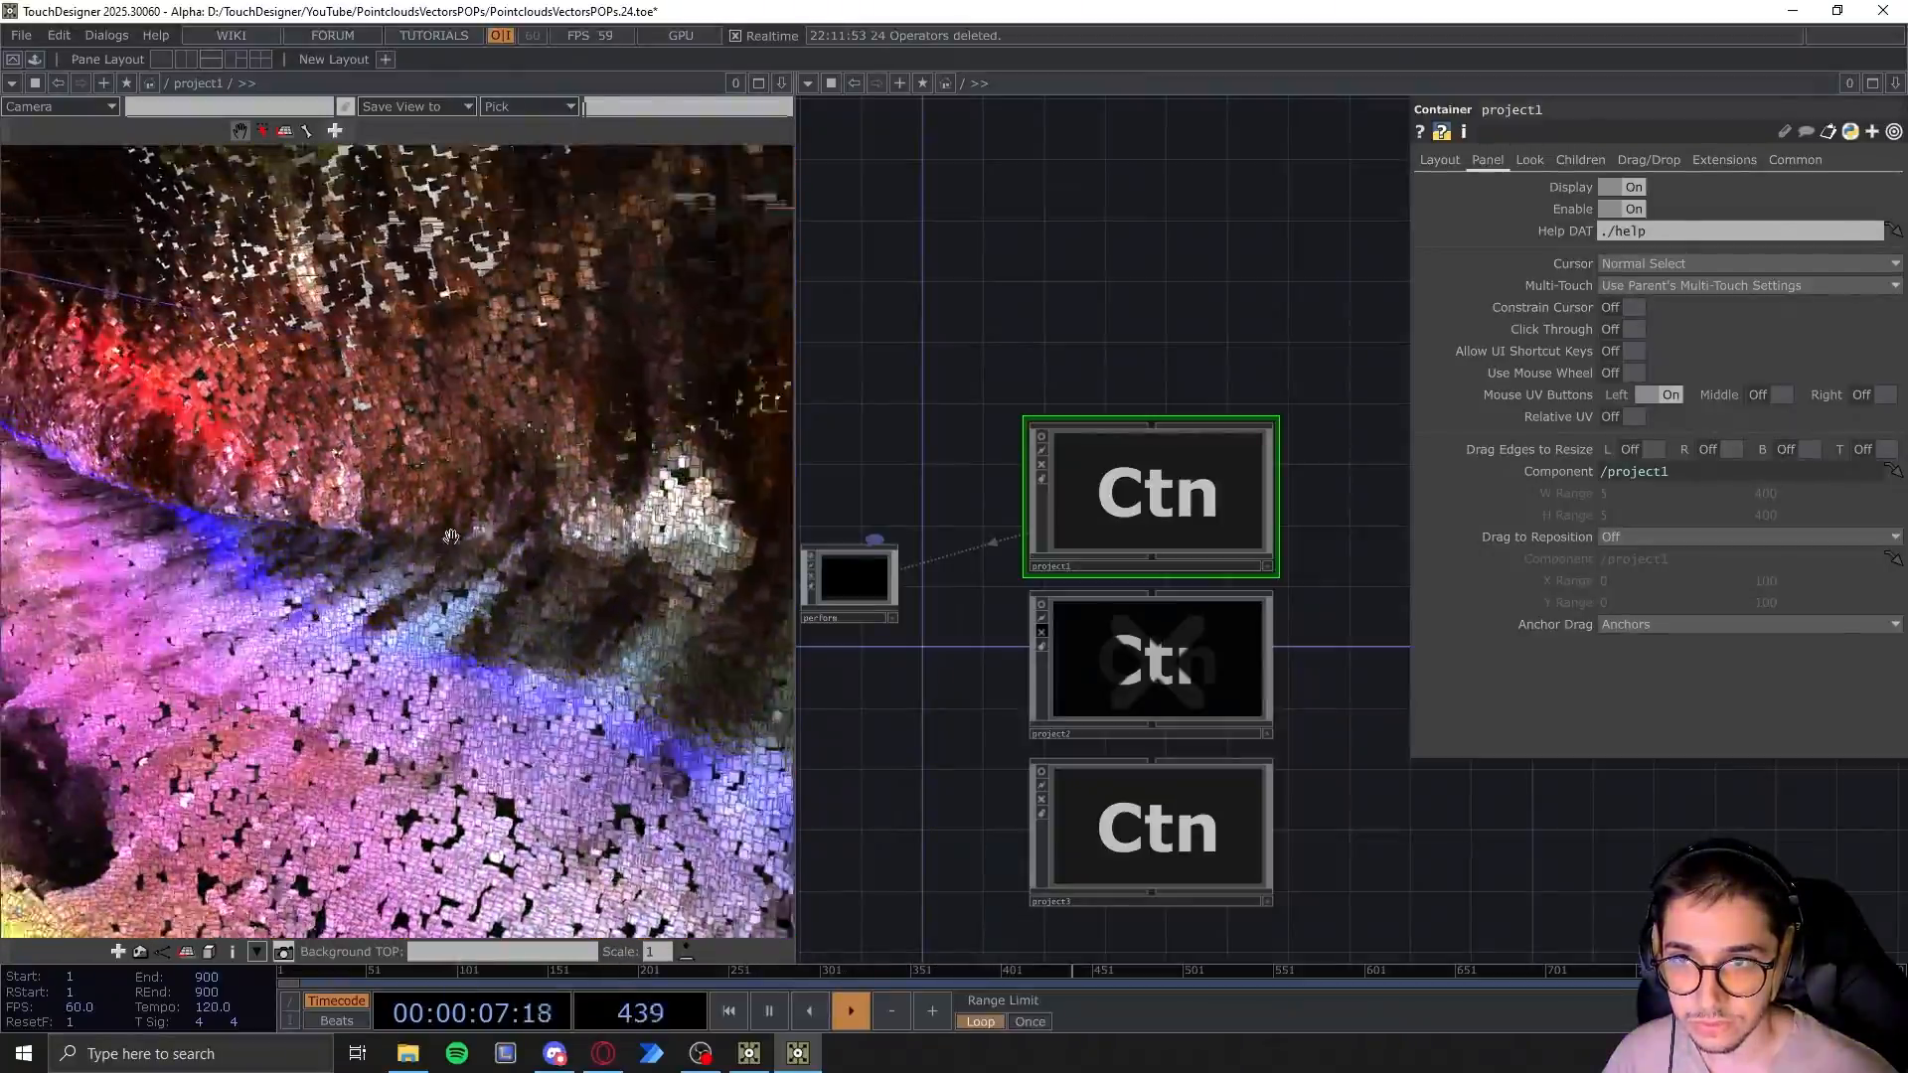
pyautogui.moveTo(337, 520); pyautogui.dragTo(198, 498, button='middle')
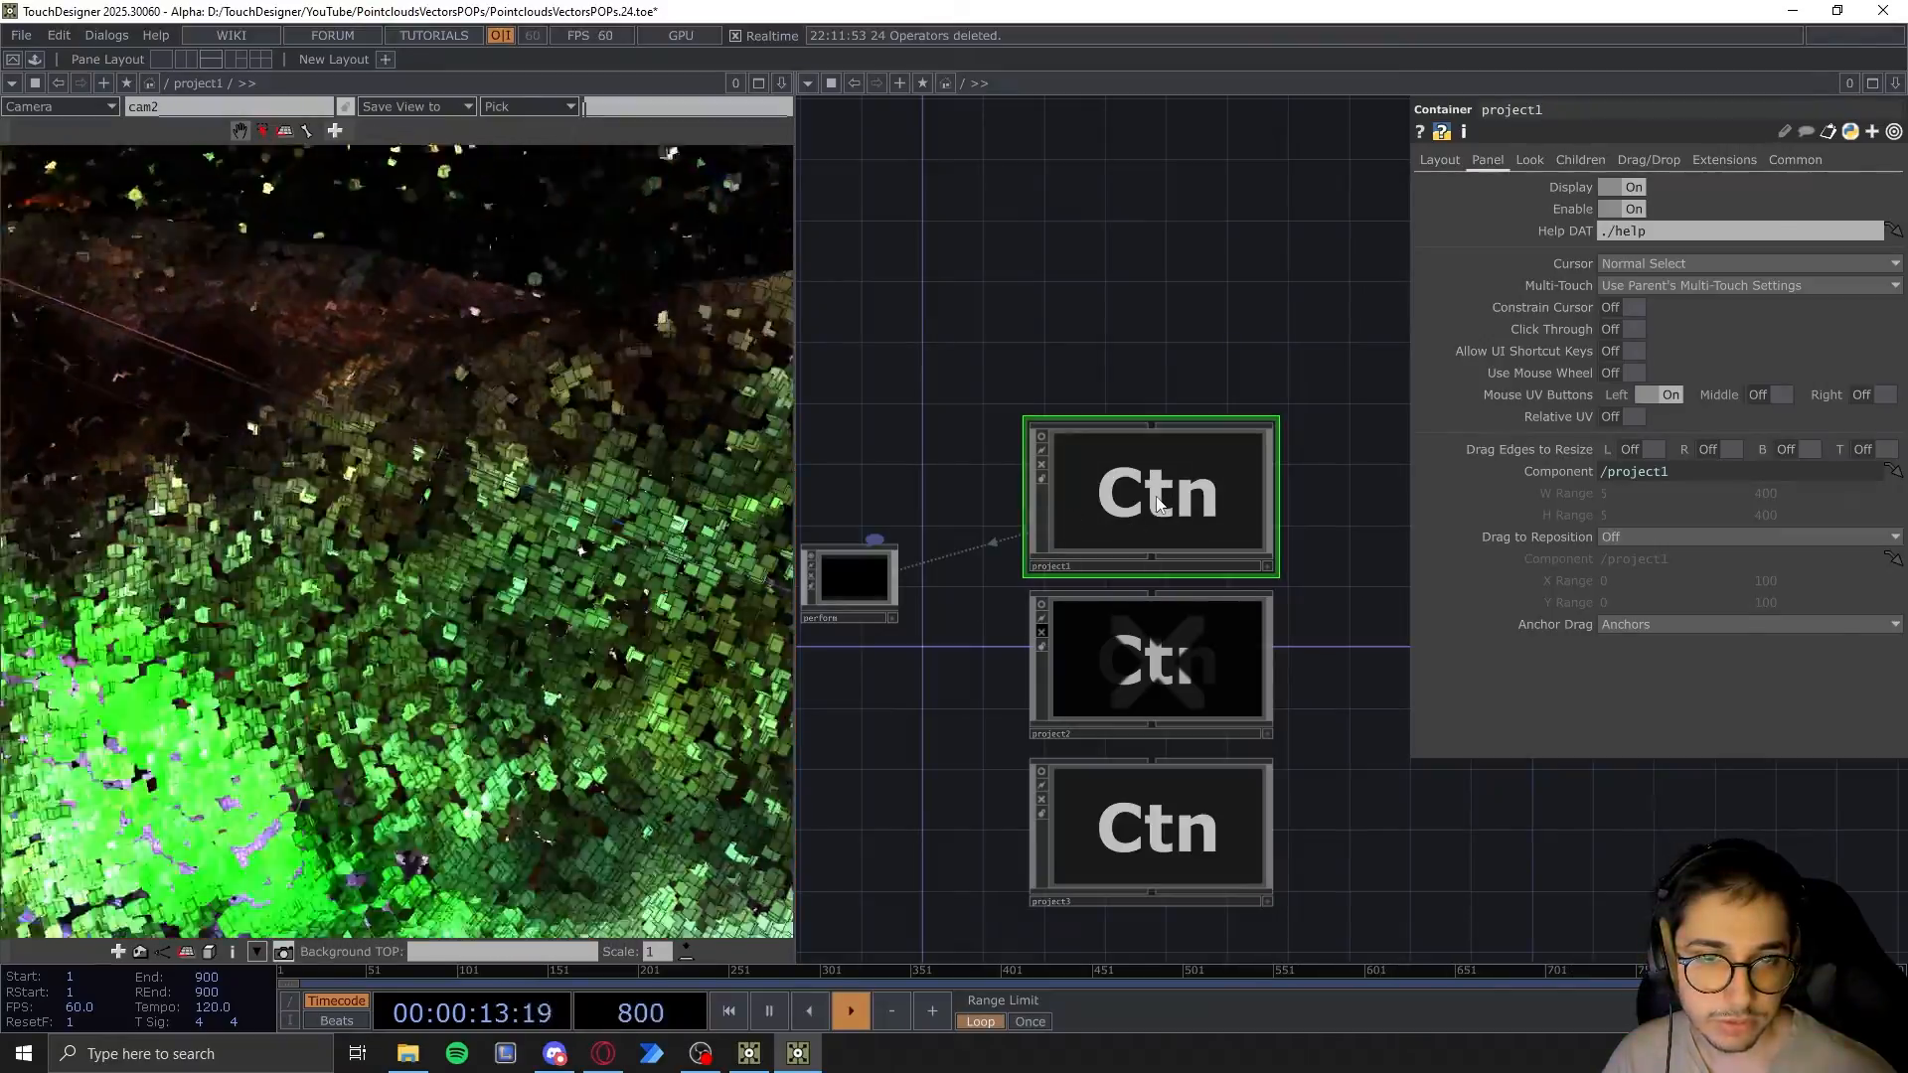
# Enter the project1 container and inspect the contents of its re_vec_POPs base component
pyautogui.press('i')
pyautogui.moveTo(1139, 484); pyautogui.dragTo(1254, 462)
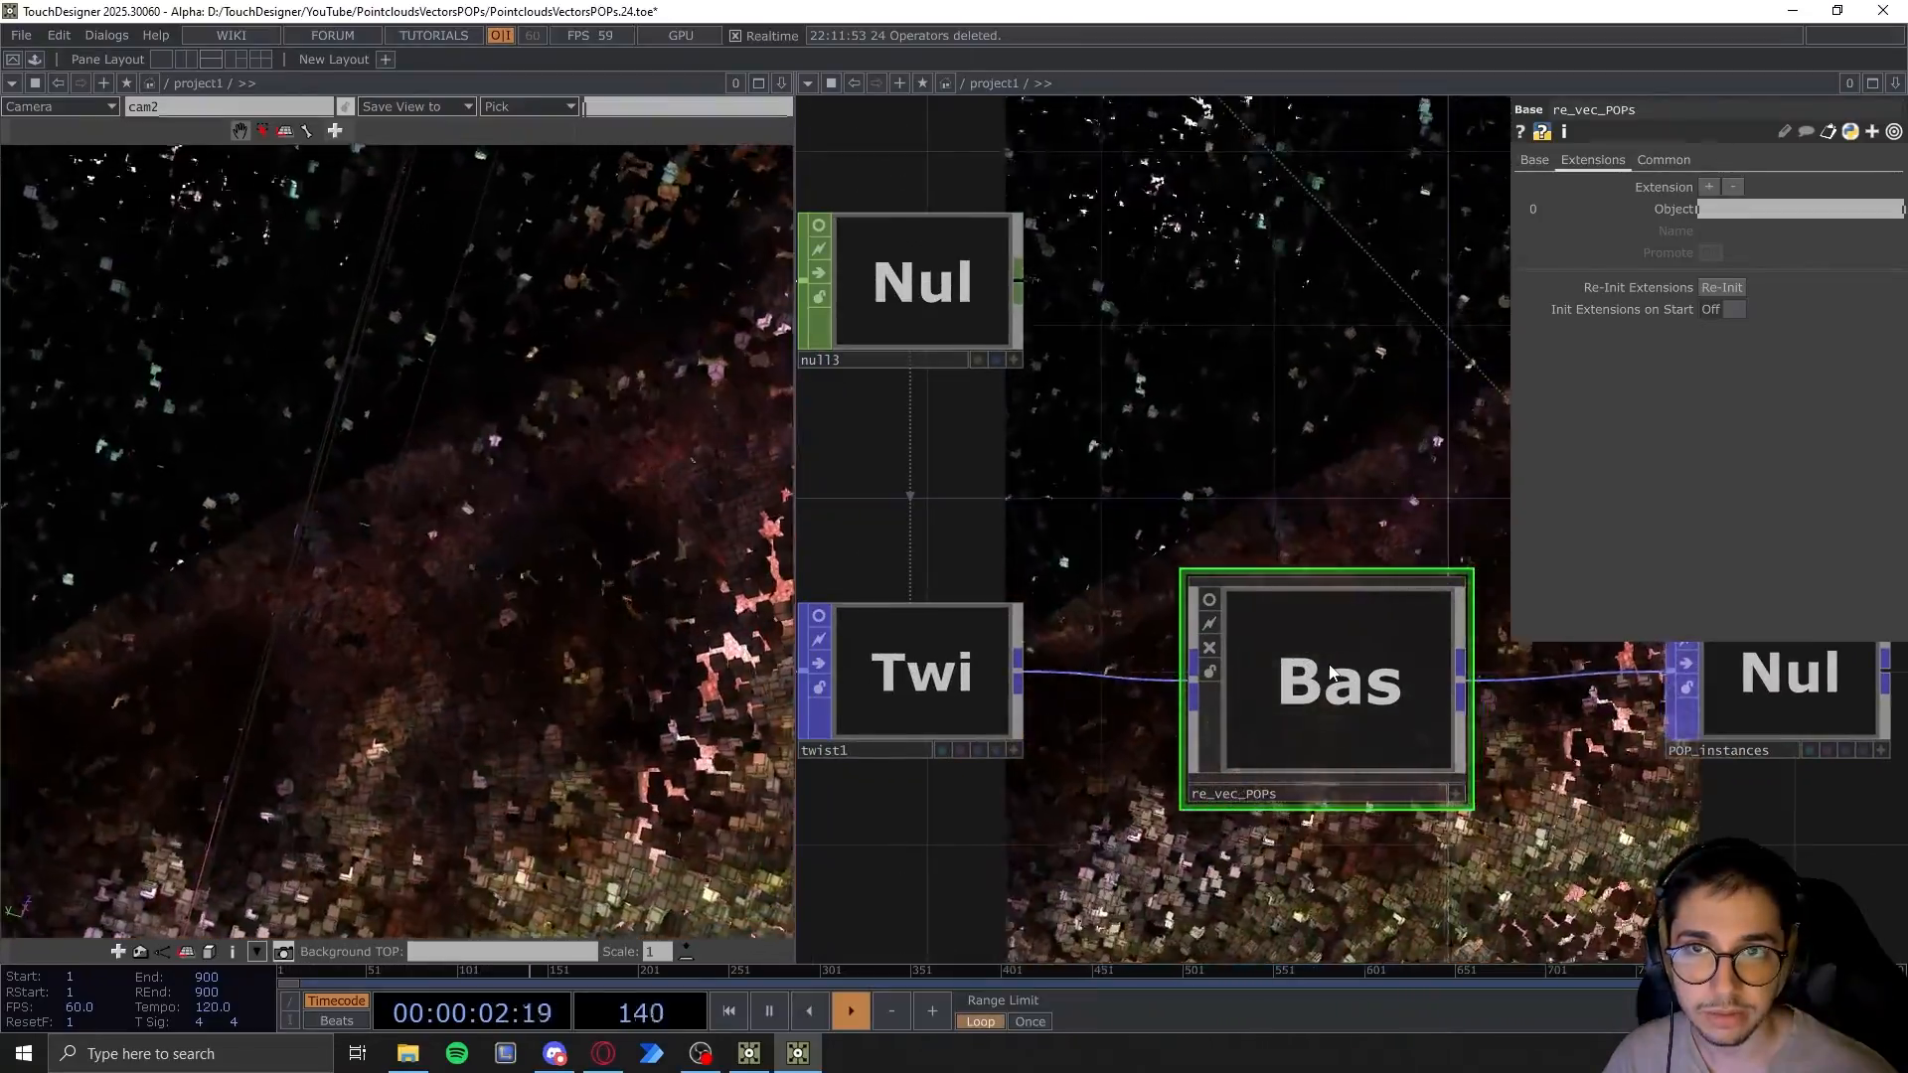
pyautogui.press('i')
pyautogui.moveTo(1340, 774)
pyautogui.mouseDown()
pyautogui.moveTo(1325, 672)
pyautogui.moveTo(1328, 759)
pyautogui.mouseUp()
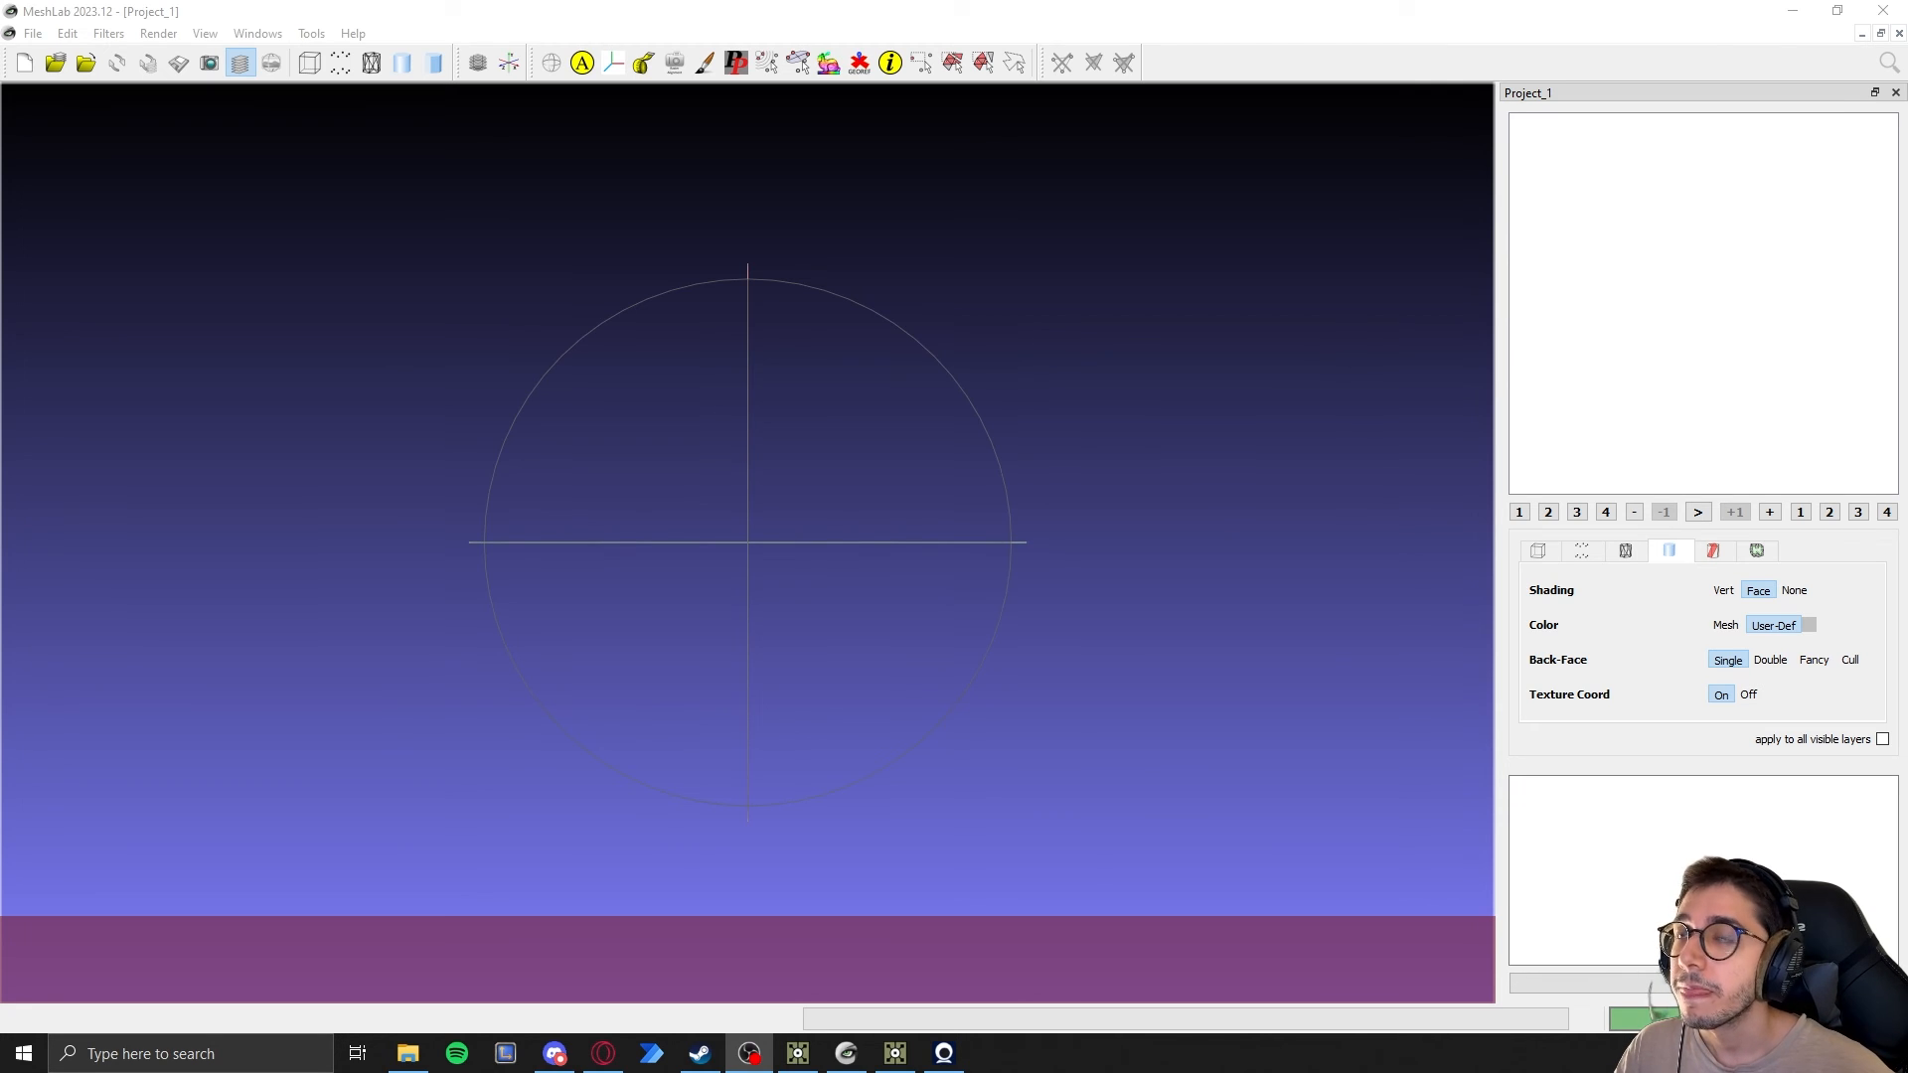
# In MeshLab, import the mesh file Q11806-1all-4.gltf without loading it in a single layer
pyautogui.click(86, 64)
pyautogui.moveTo(136, 39); pyautogui.dragTo(209, 103)
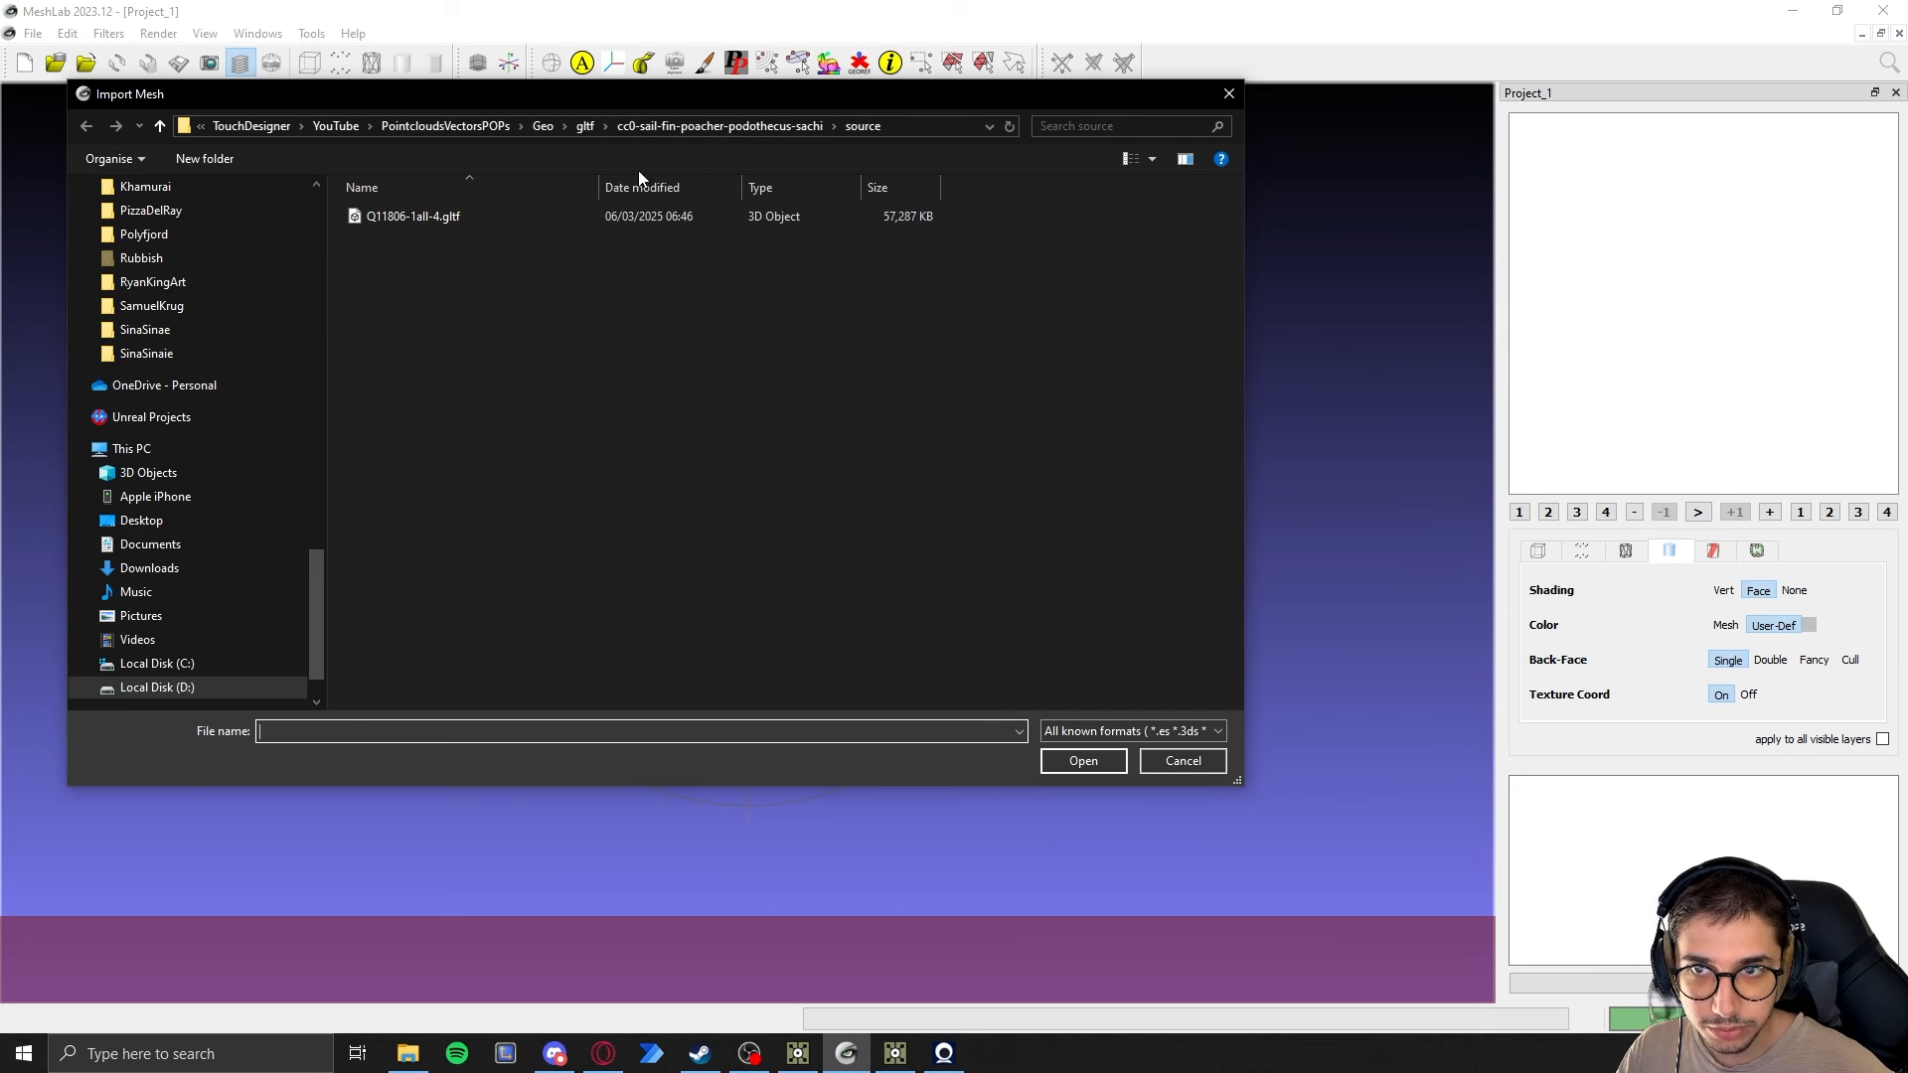
pyautogui.click(509, 219)
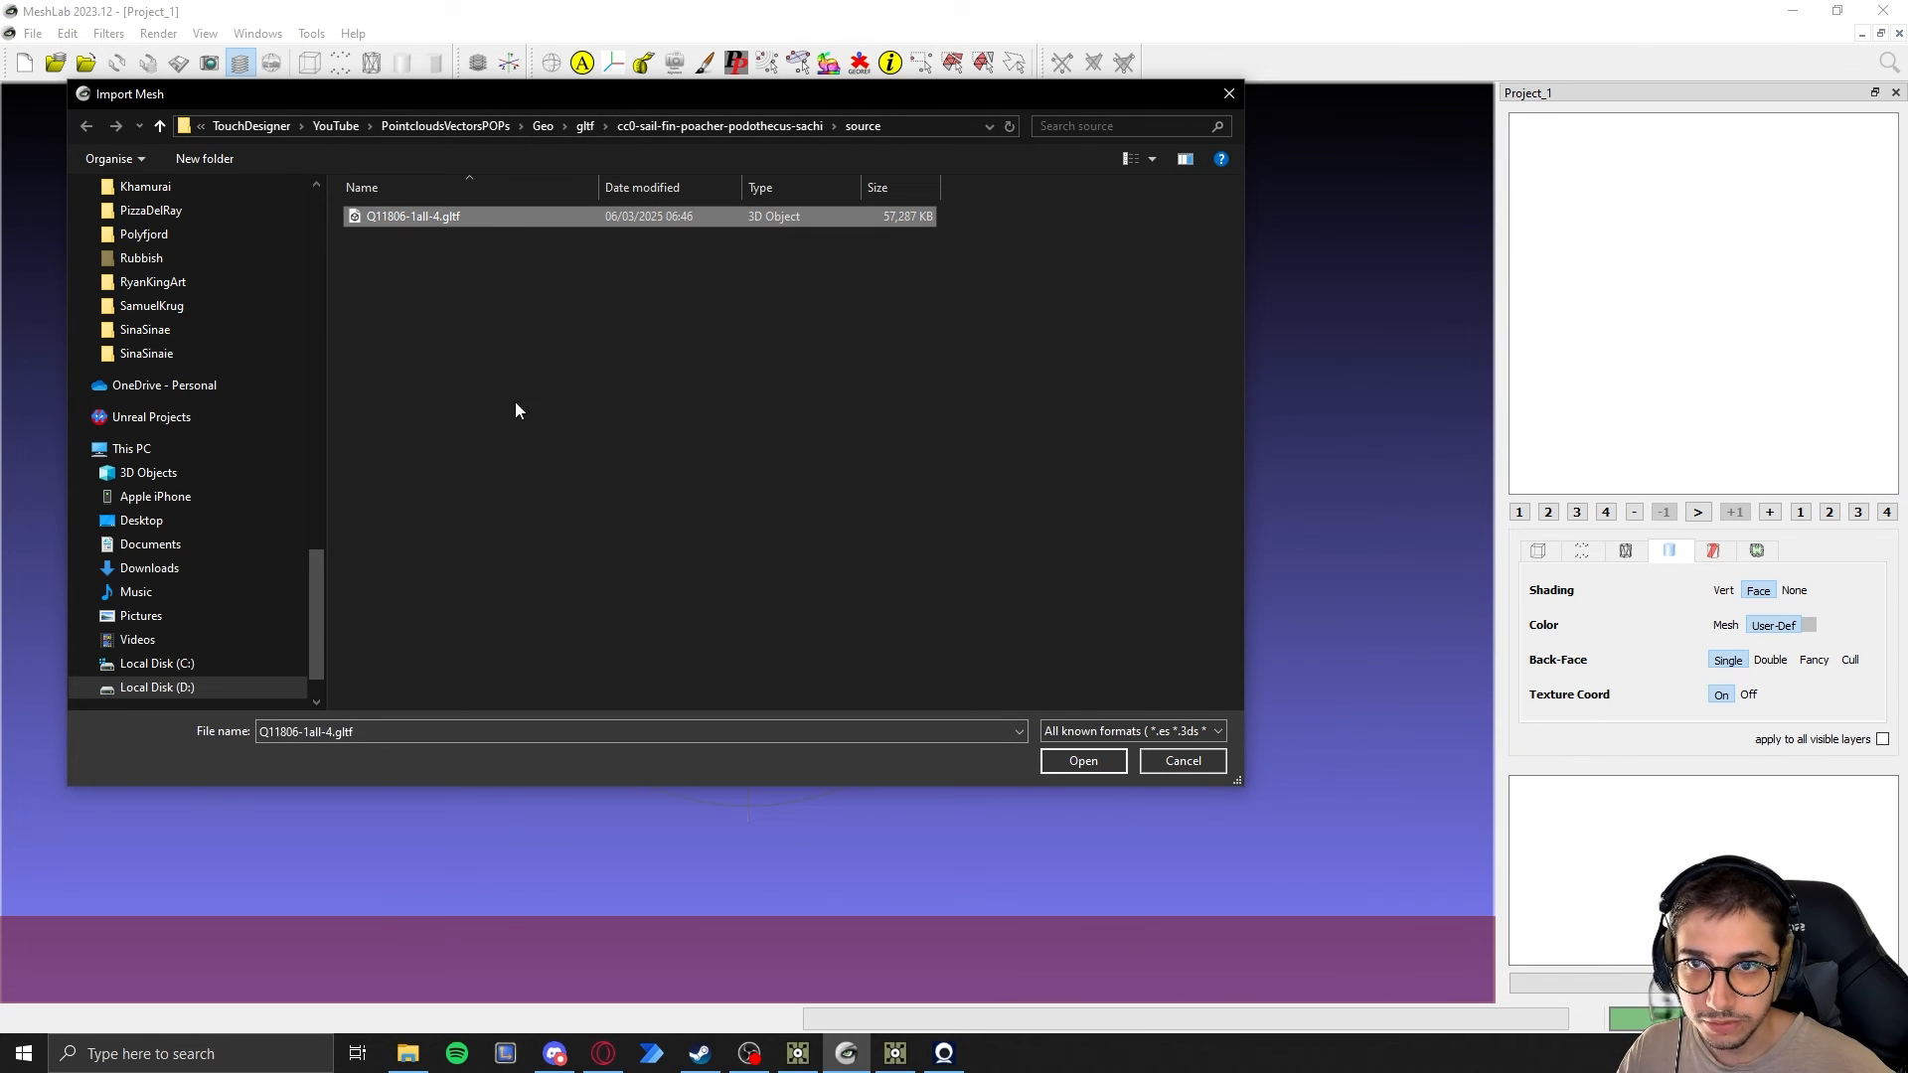
pyautogui.click(1085, 770)
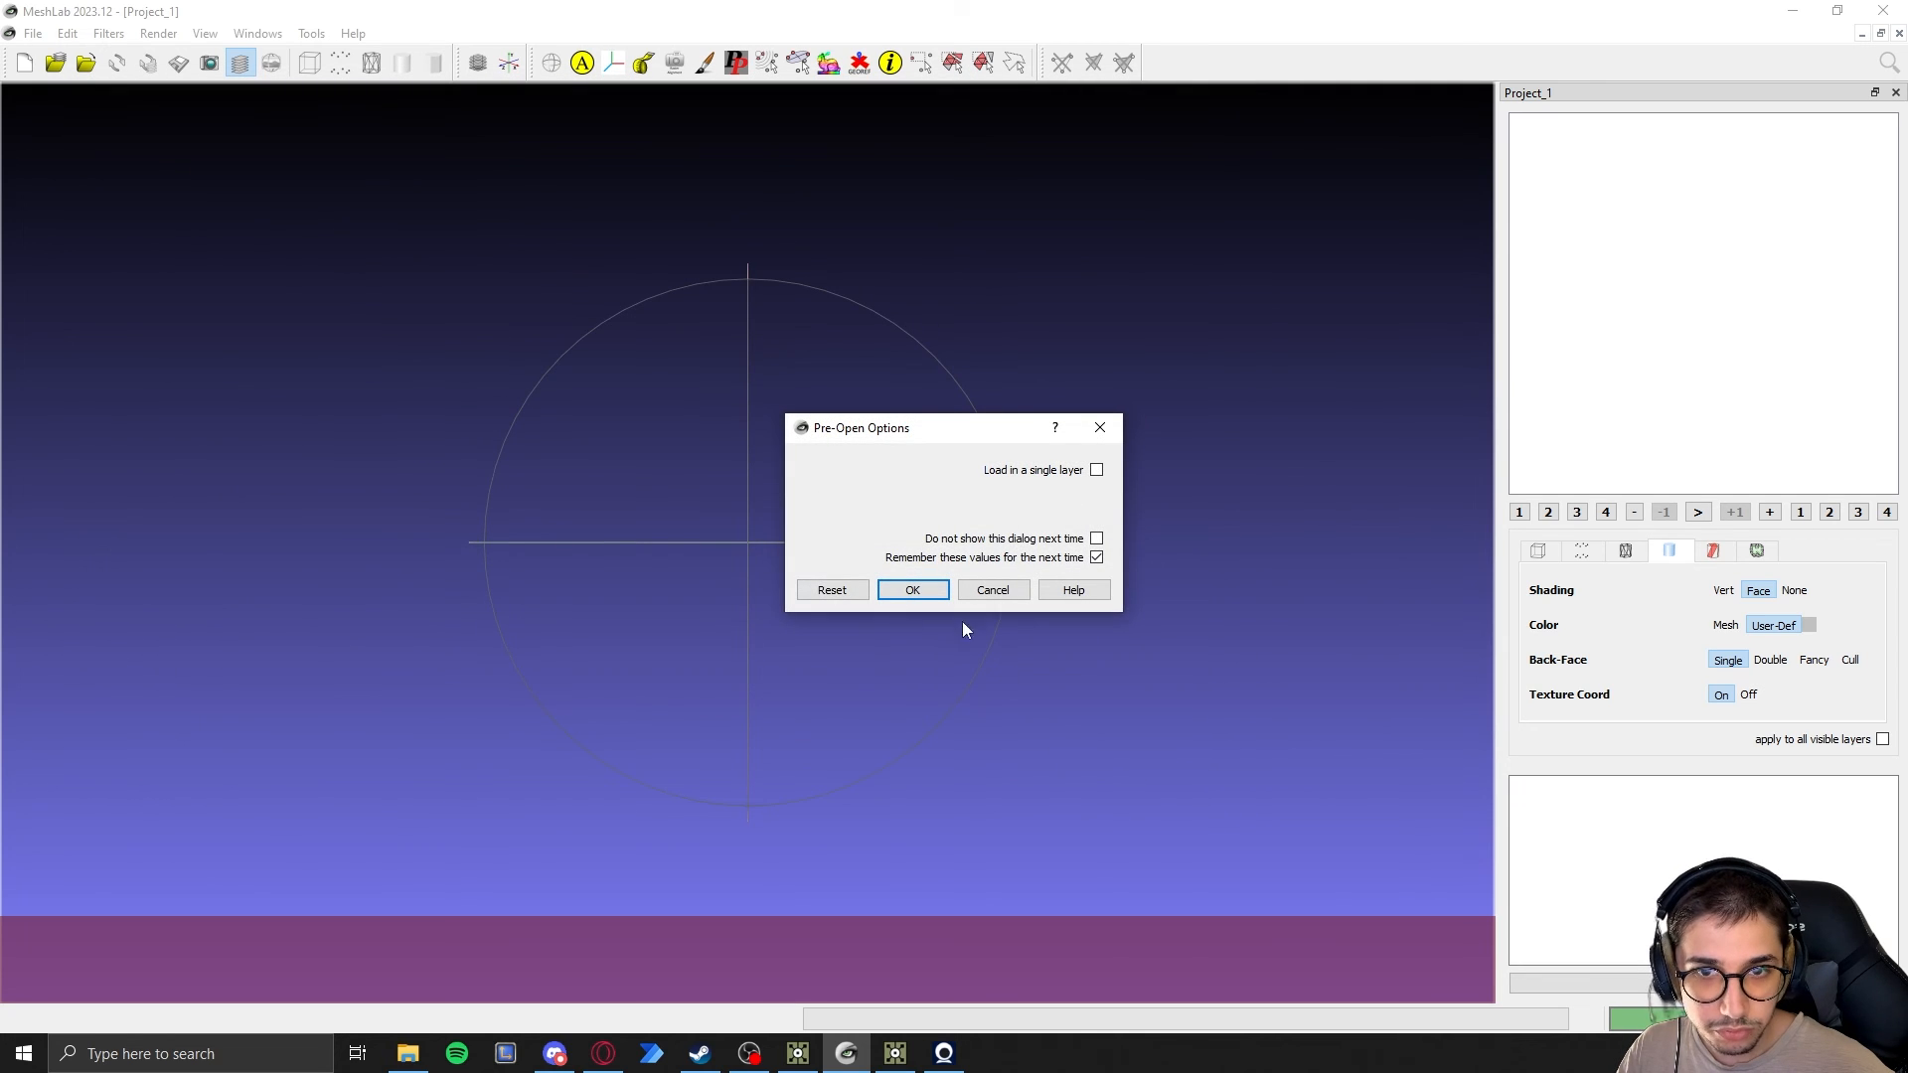
pyautogui.click(915, 591)
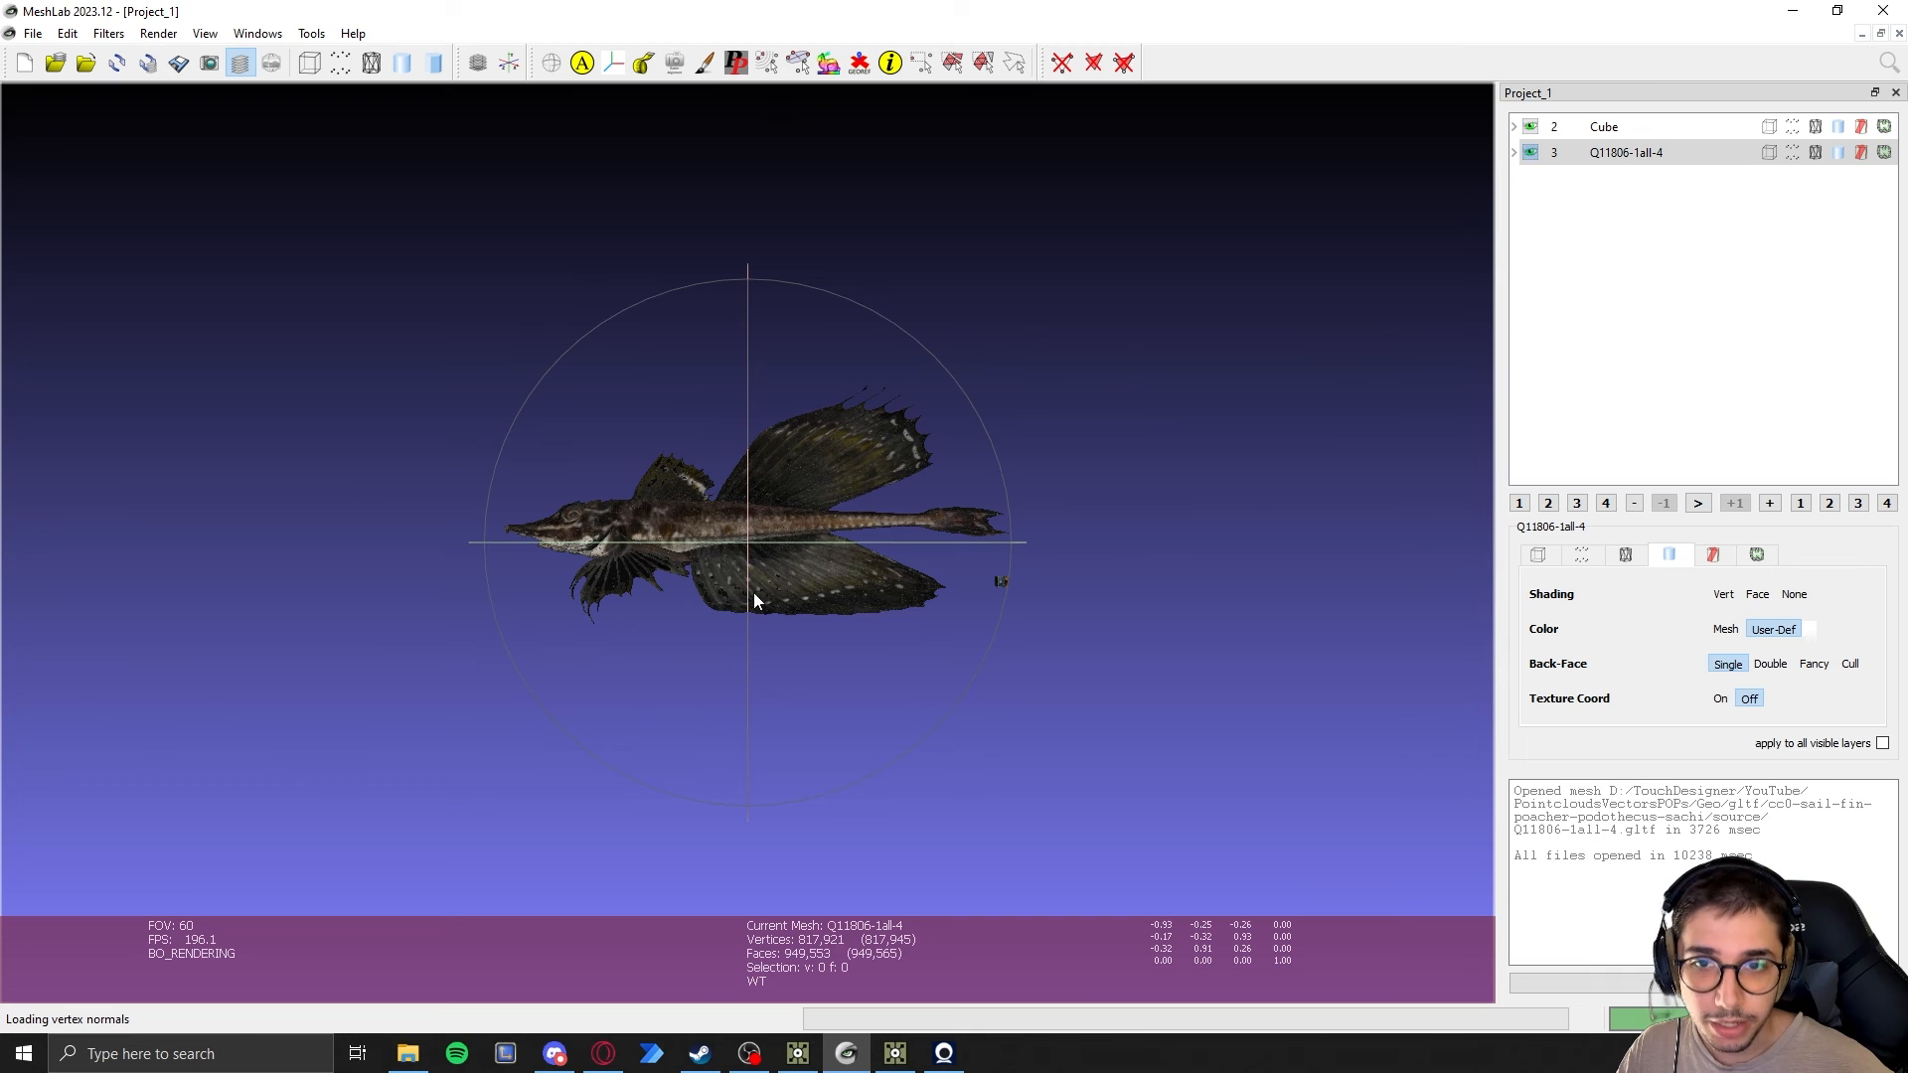
# Delete the Cube mesh from the project, keeping the Q11806-1all-4 fish mesh
pyautogui.moveTo(753, 596); pyautogui.dragTo(646, 586)
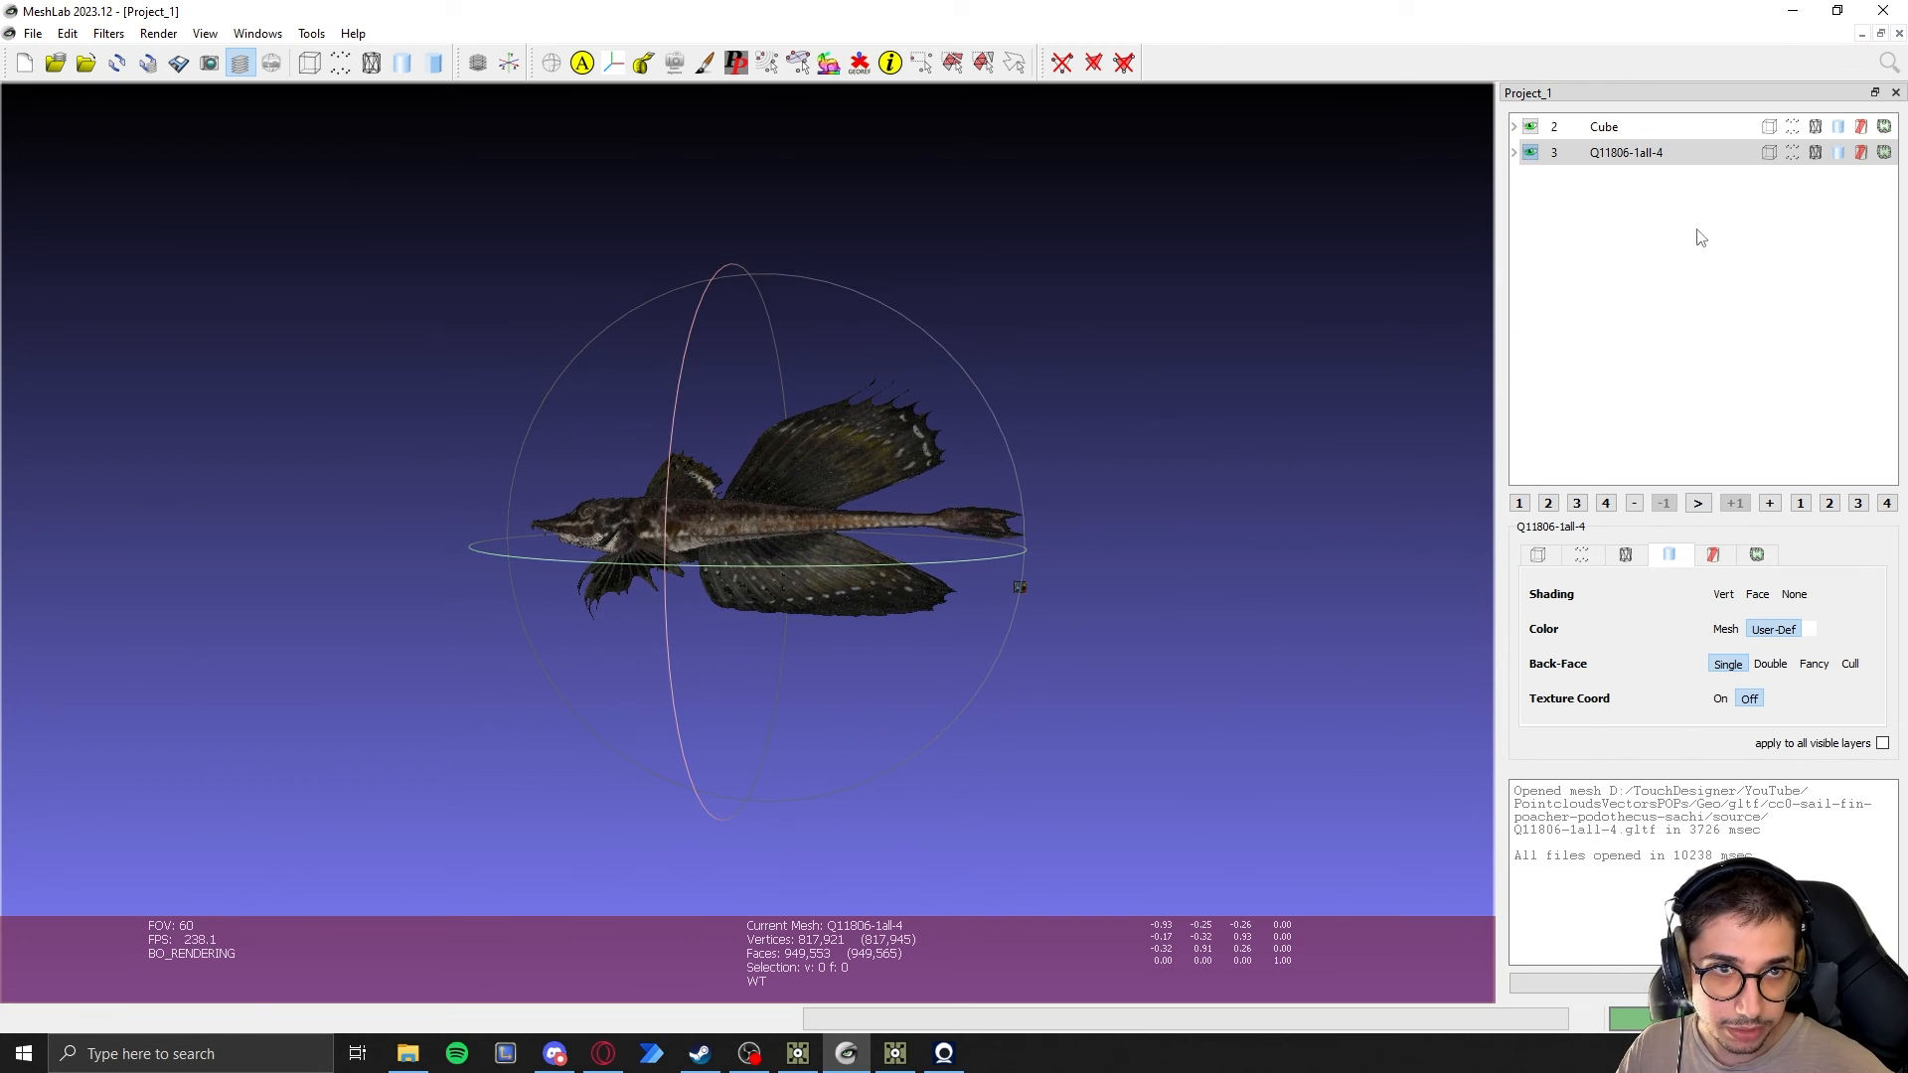
pyautogui.click(1602, 126)
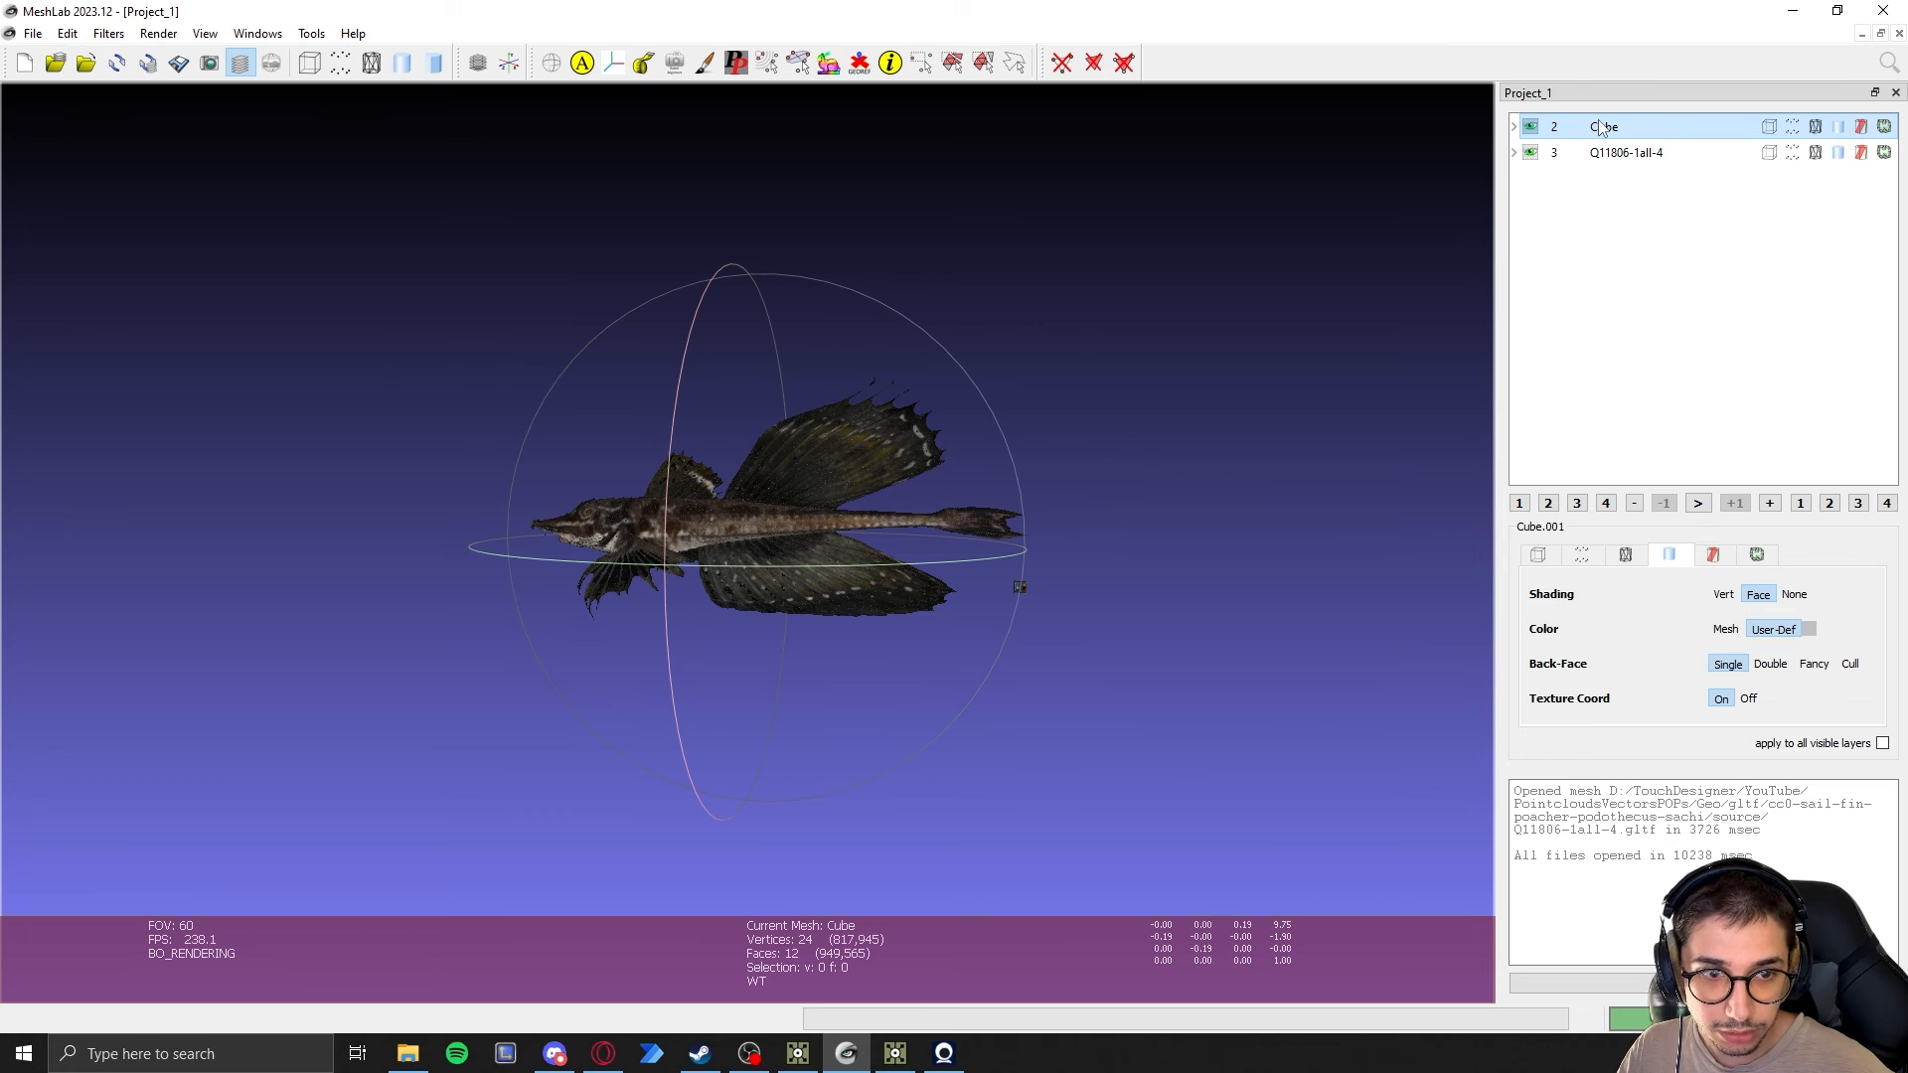
pyautogui.moveTo(672, 644); pyautogui.dragTo(697, 637)
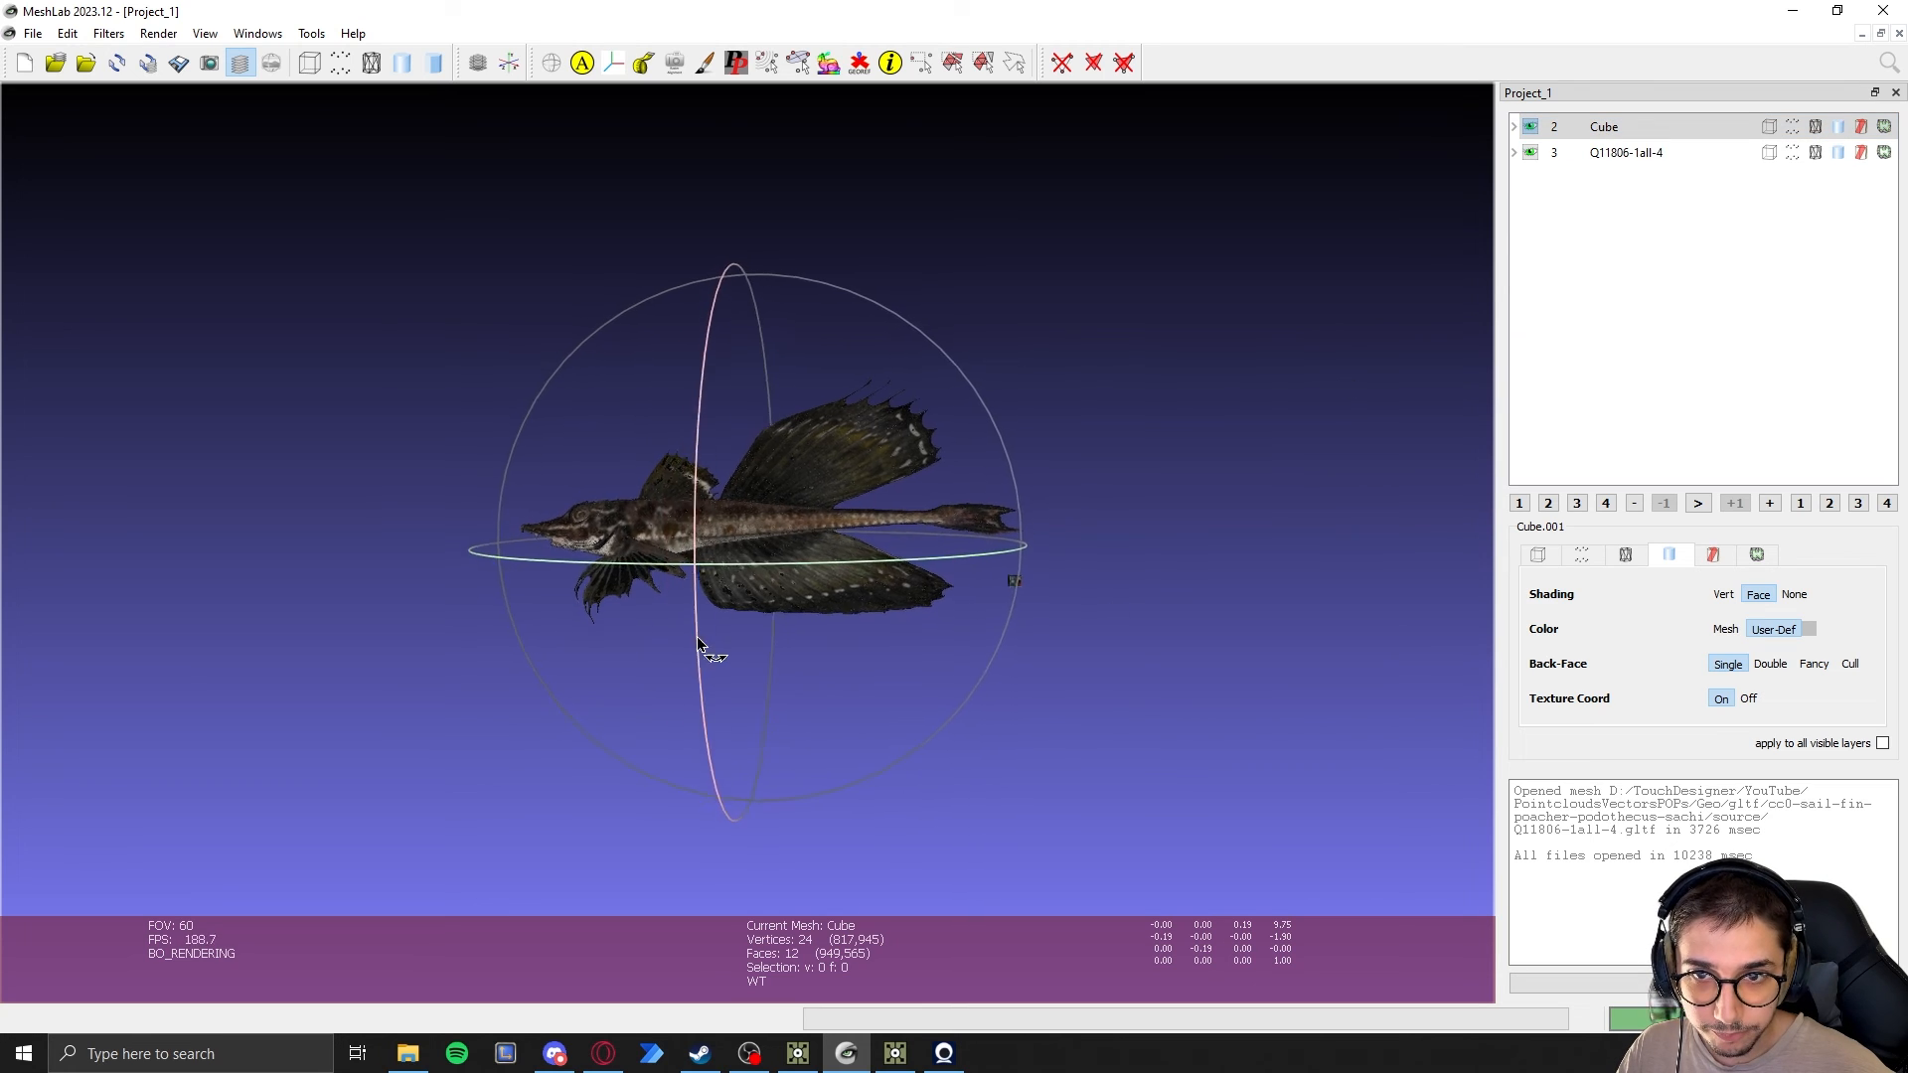
pyautogui.rightClick(1610, 128)
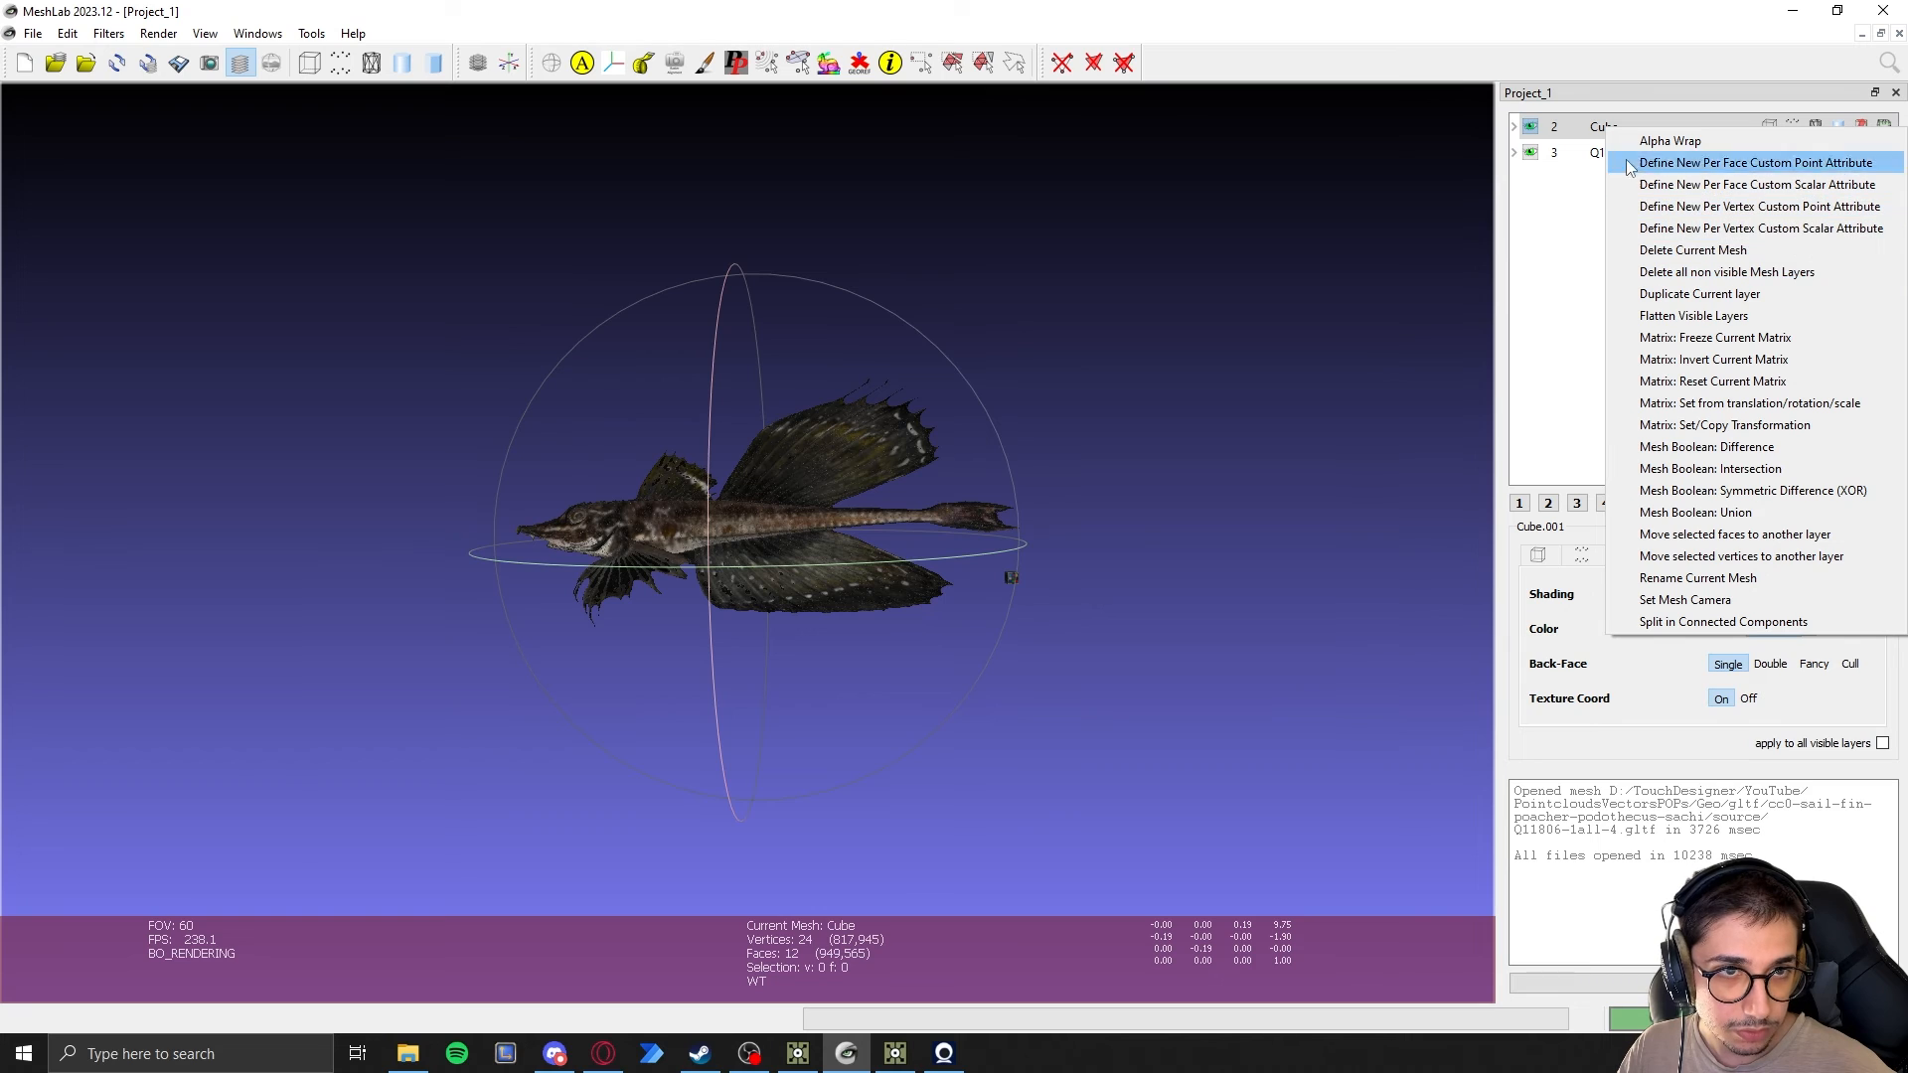
pyautogui.click(1689, 249)
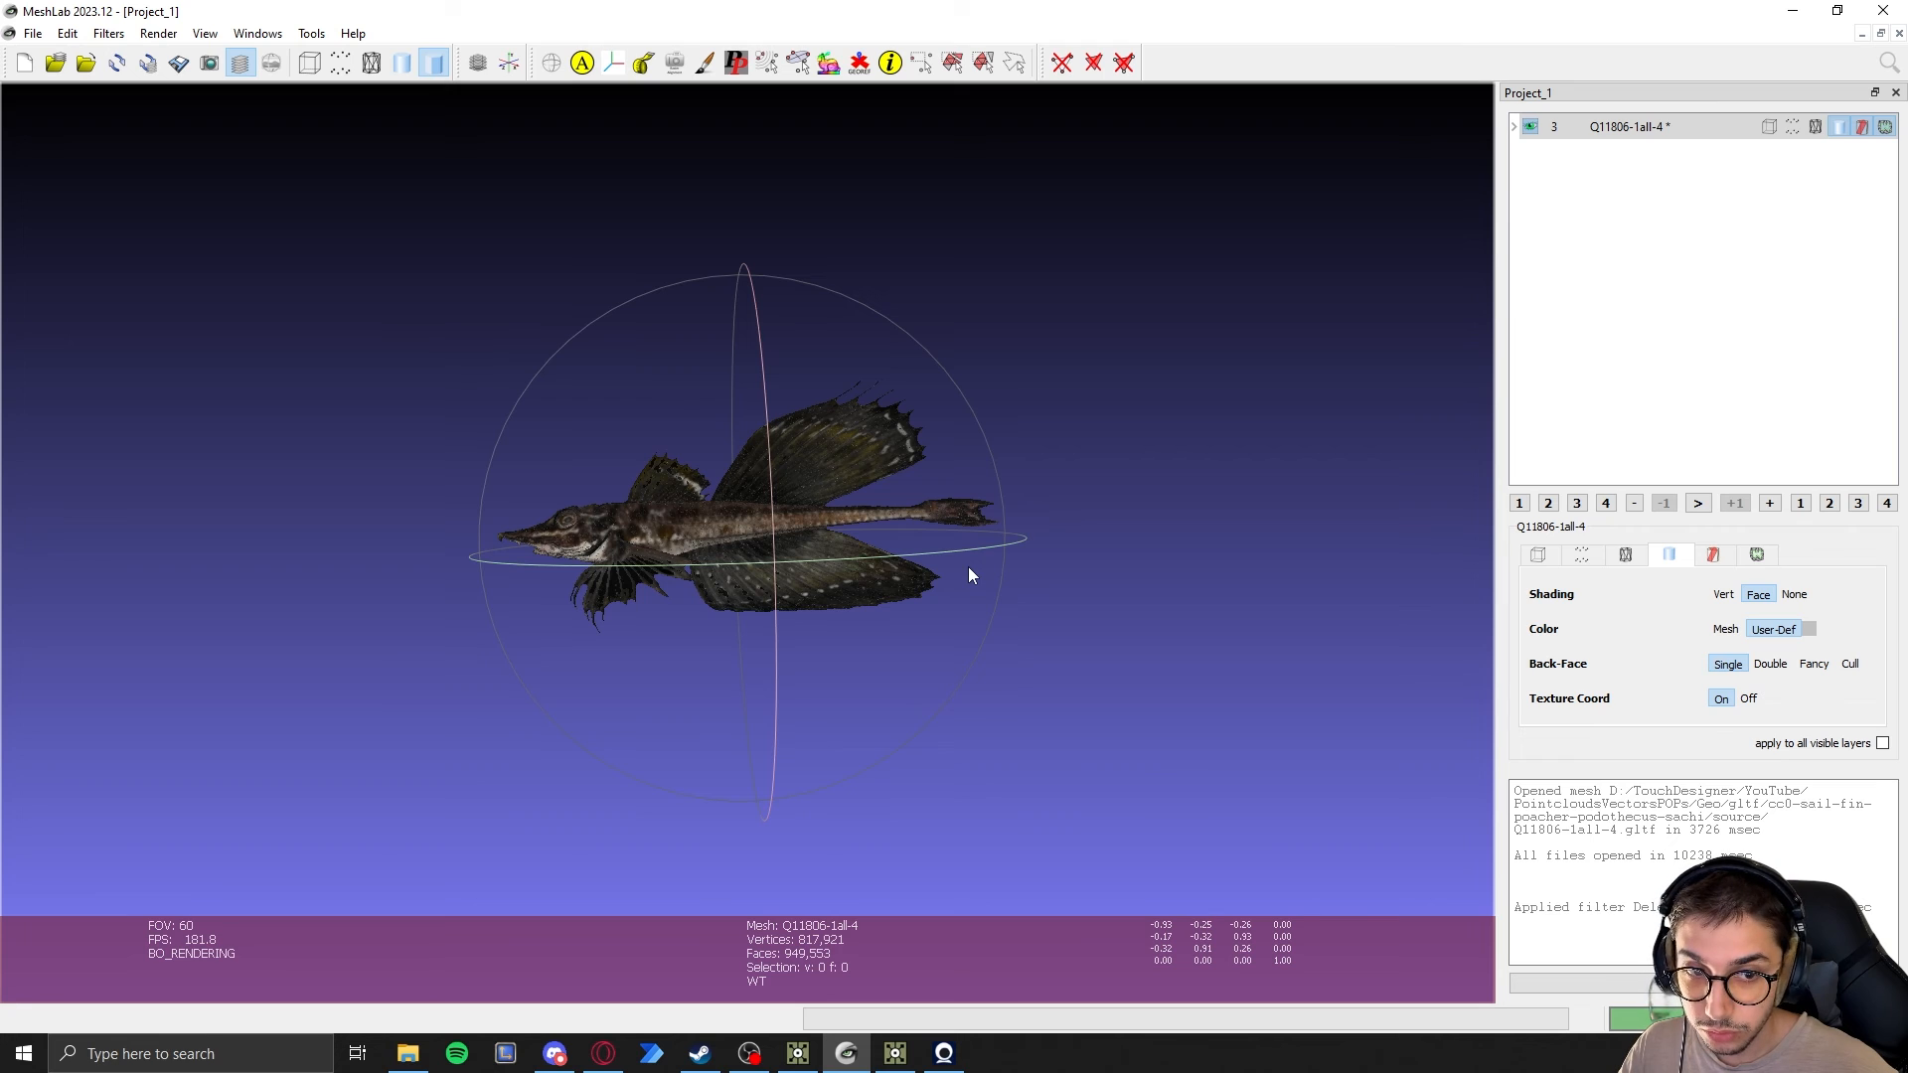
# Rotate the fish mesh 90 degrees about the global Y axis around its origin with the Manipulator and apply the rotation
pyautogui.hotkey('ctrl', 'h')
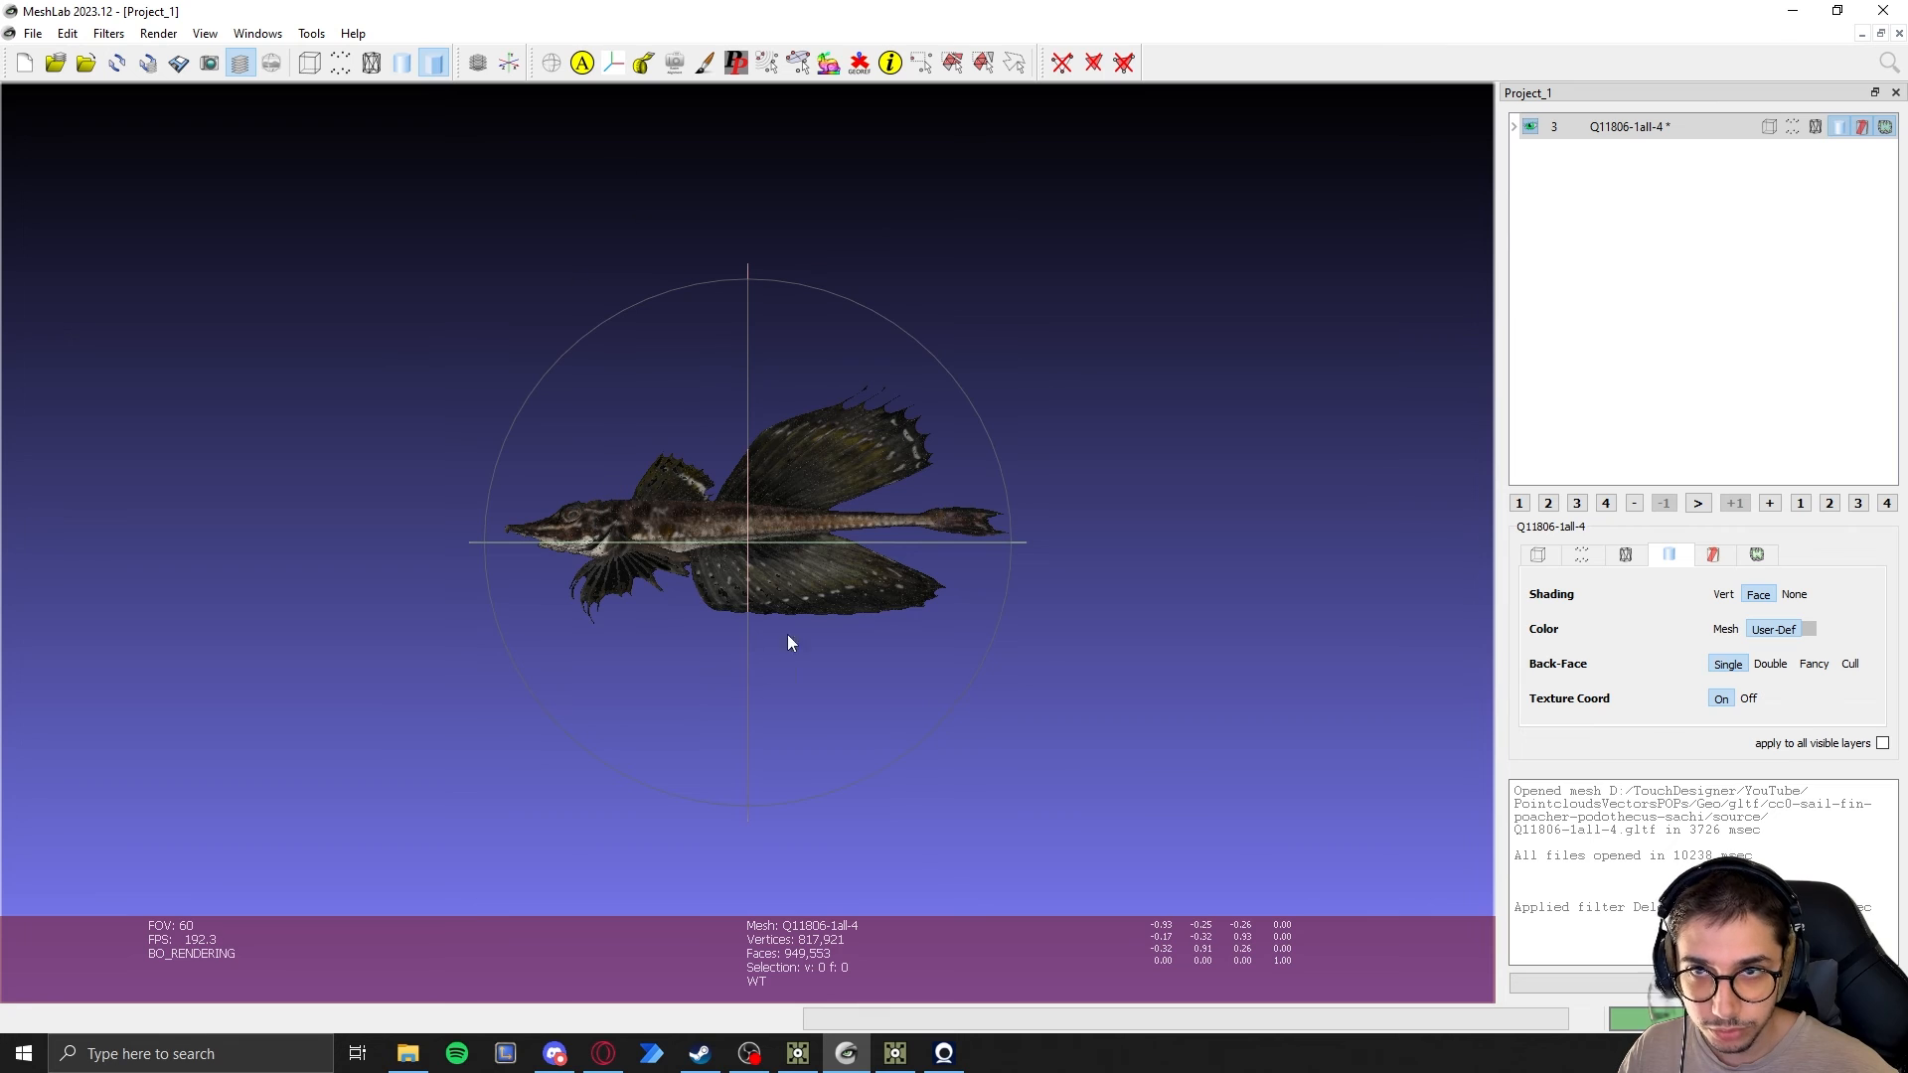
pyautogui.click(614, 66)
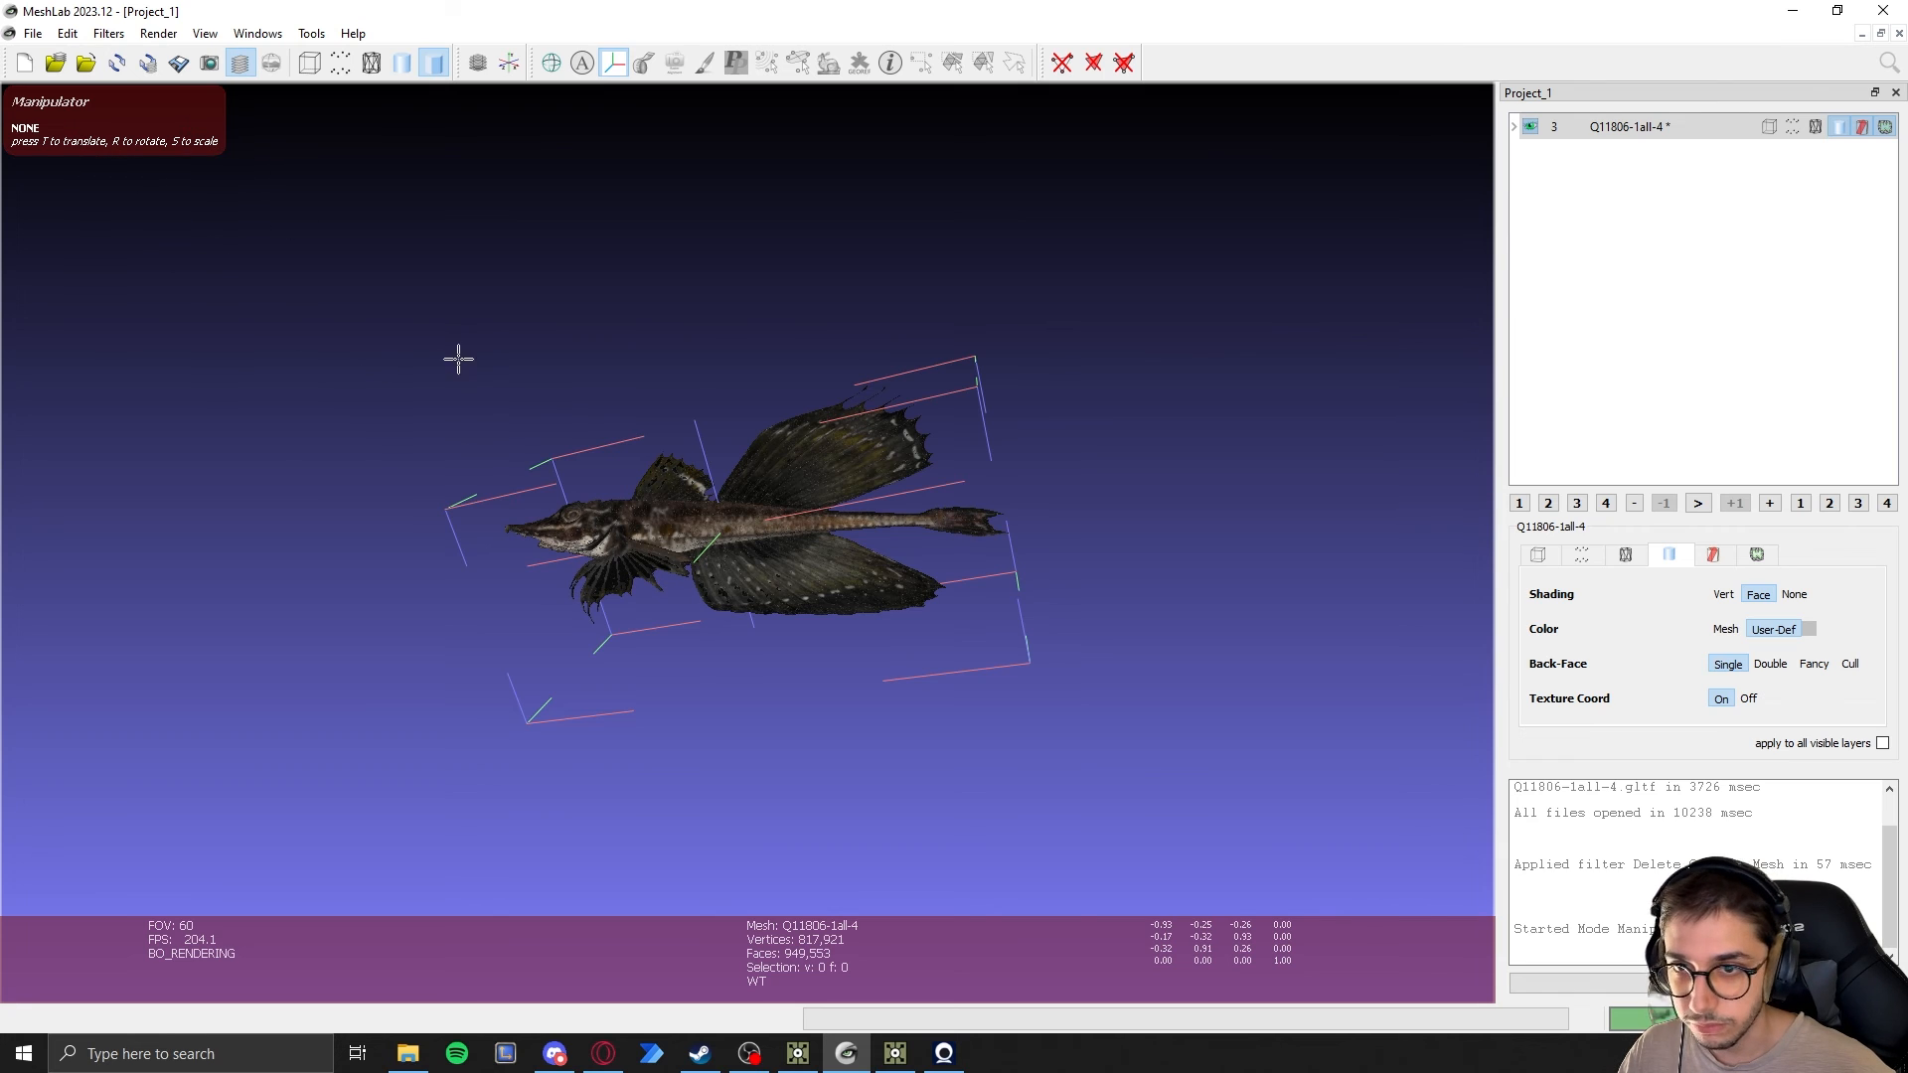
pyautogui.press('r')
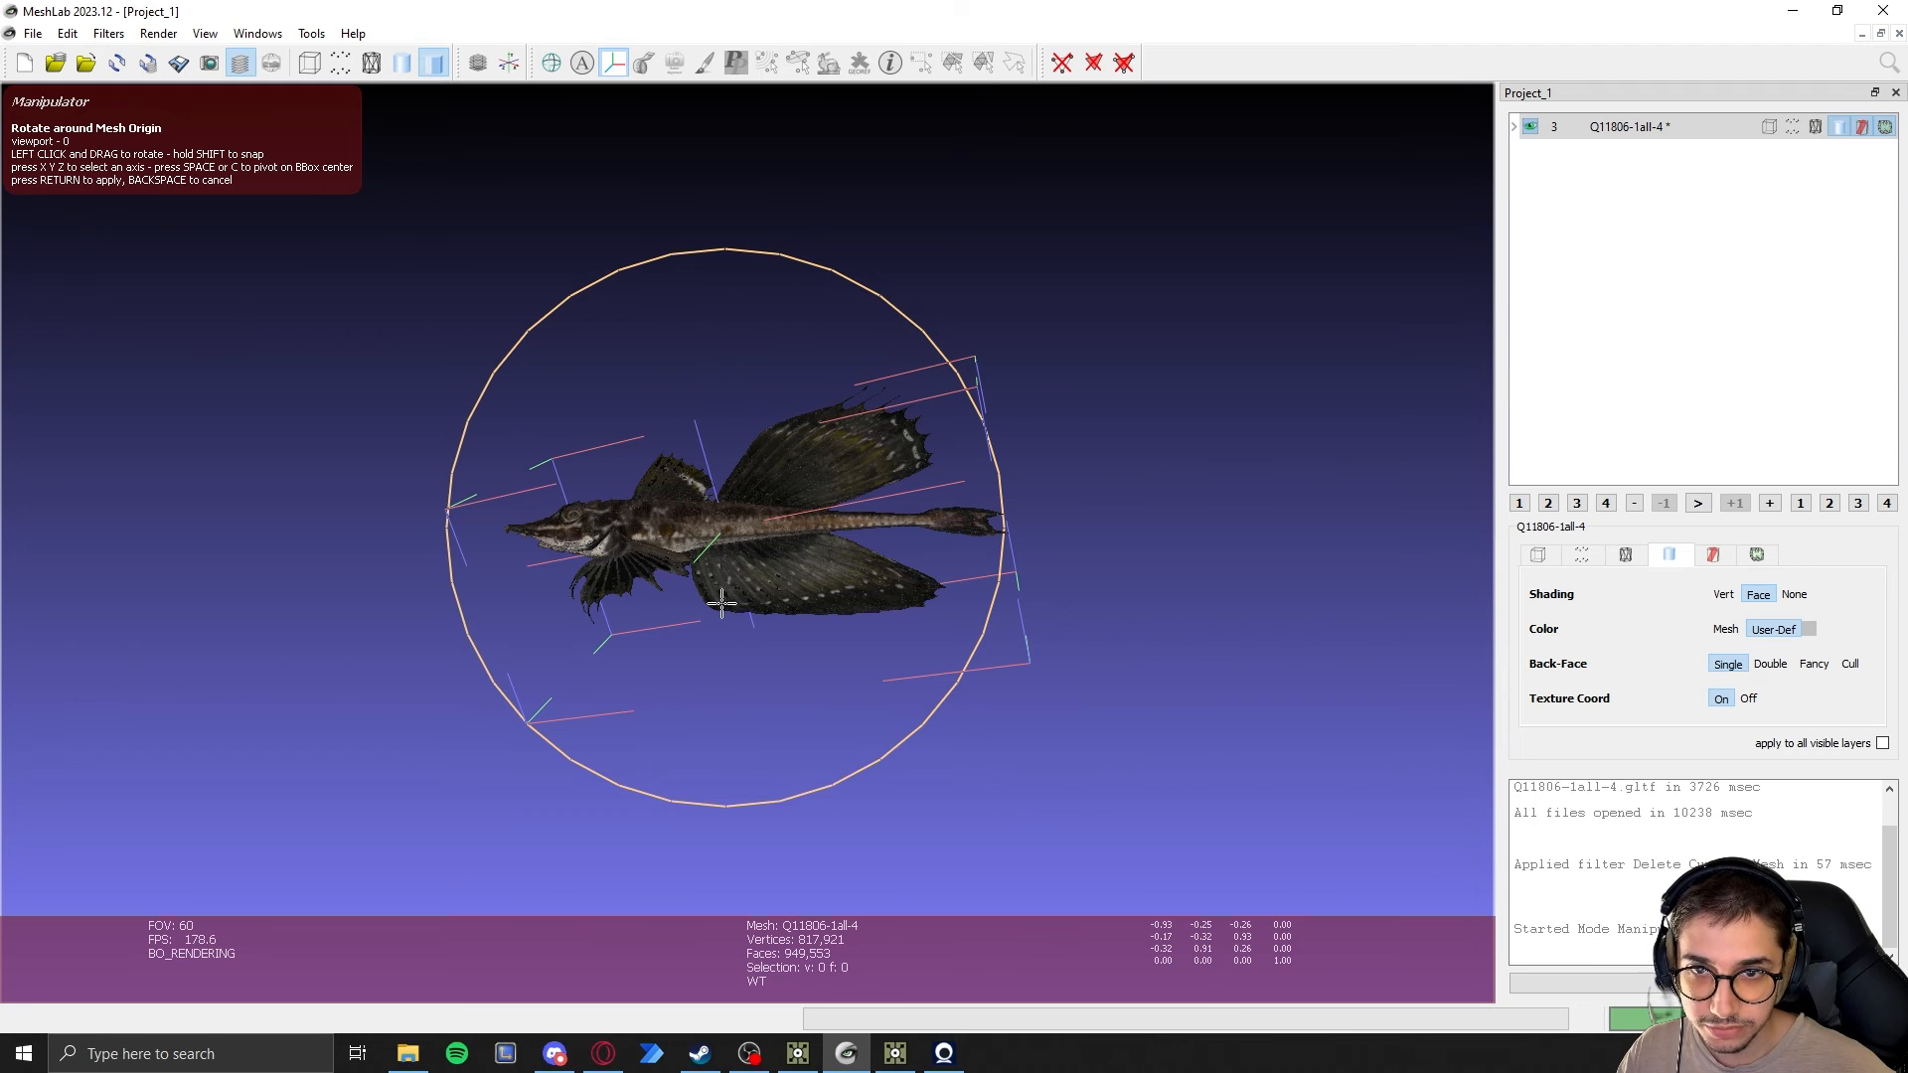
pyautogui.press('y')
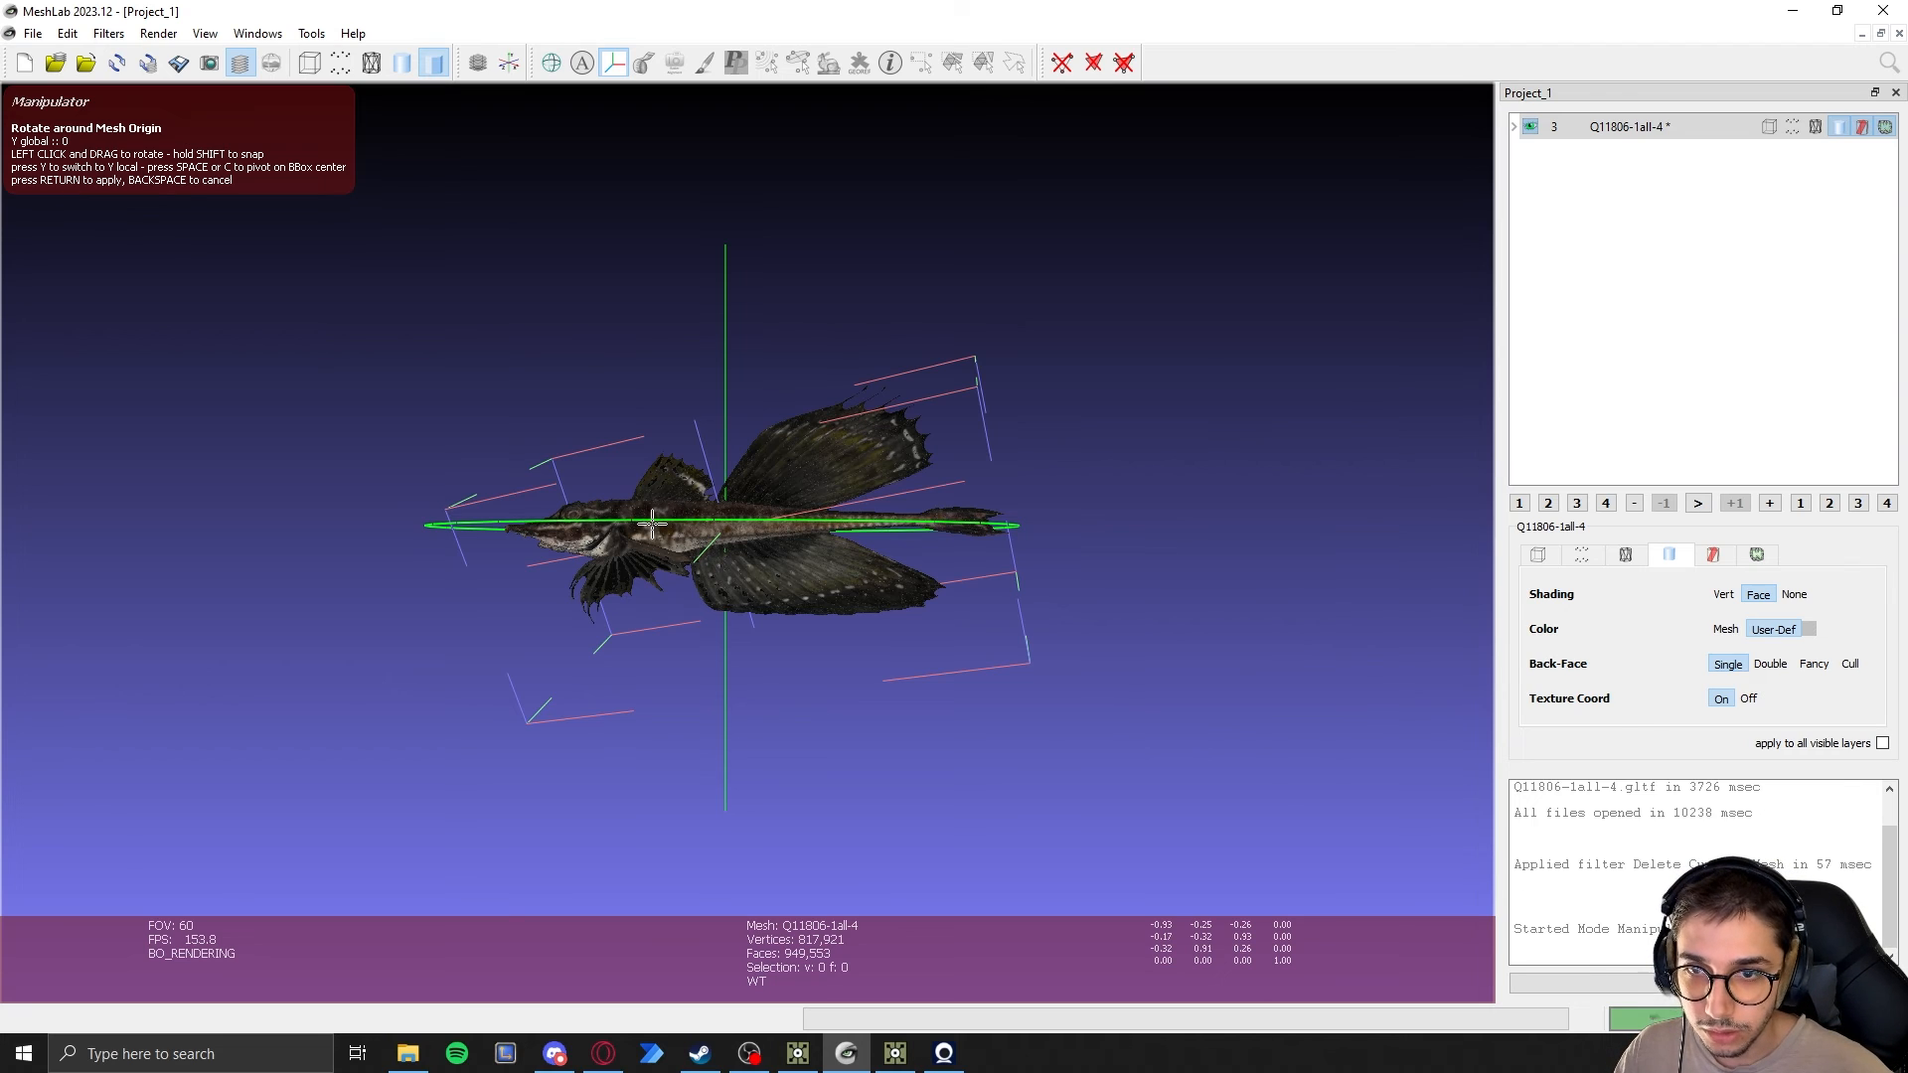
pyautogui.moveTo(652, 518); pyautogui.dragTo(978, 528)
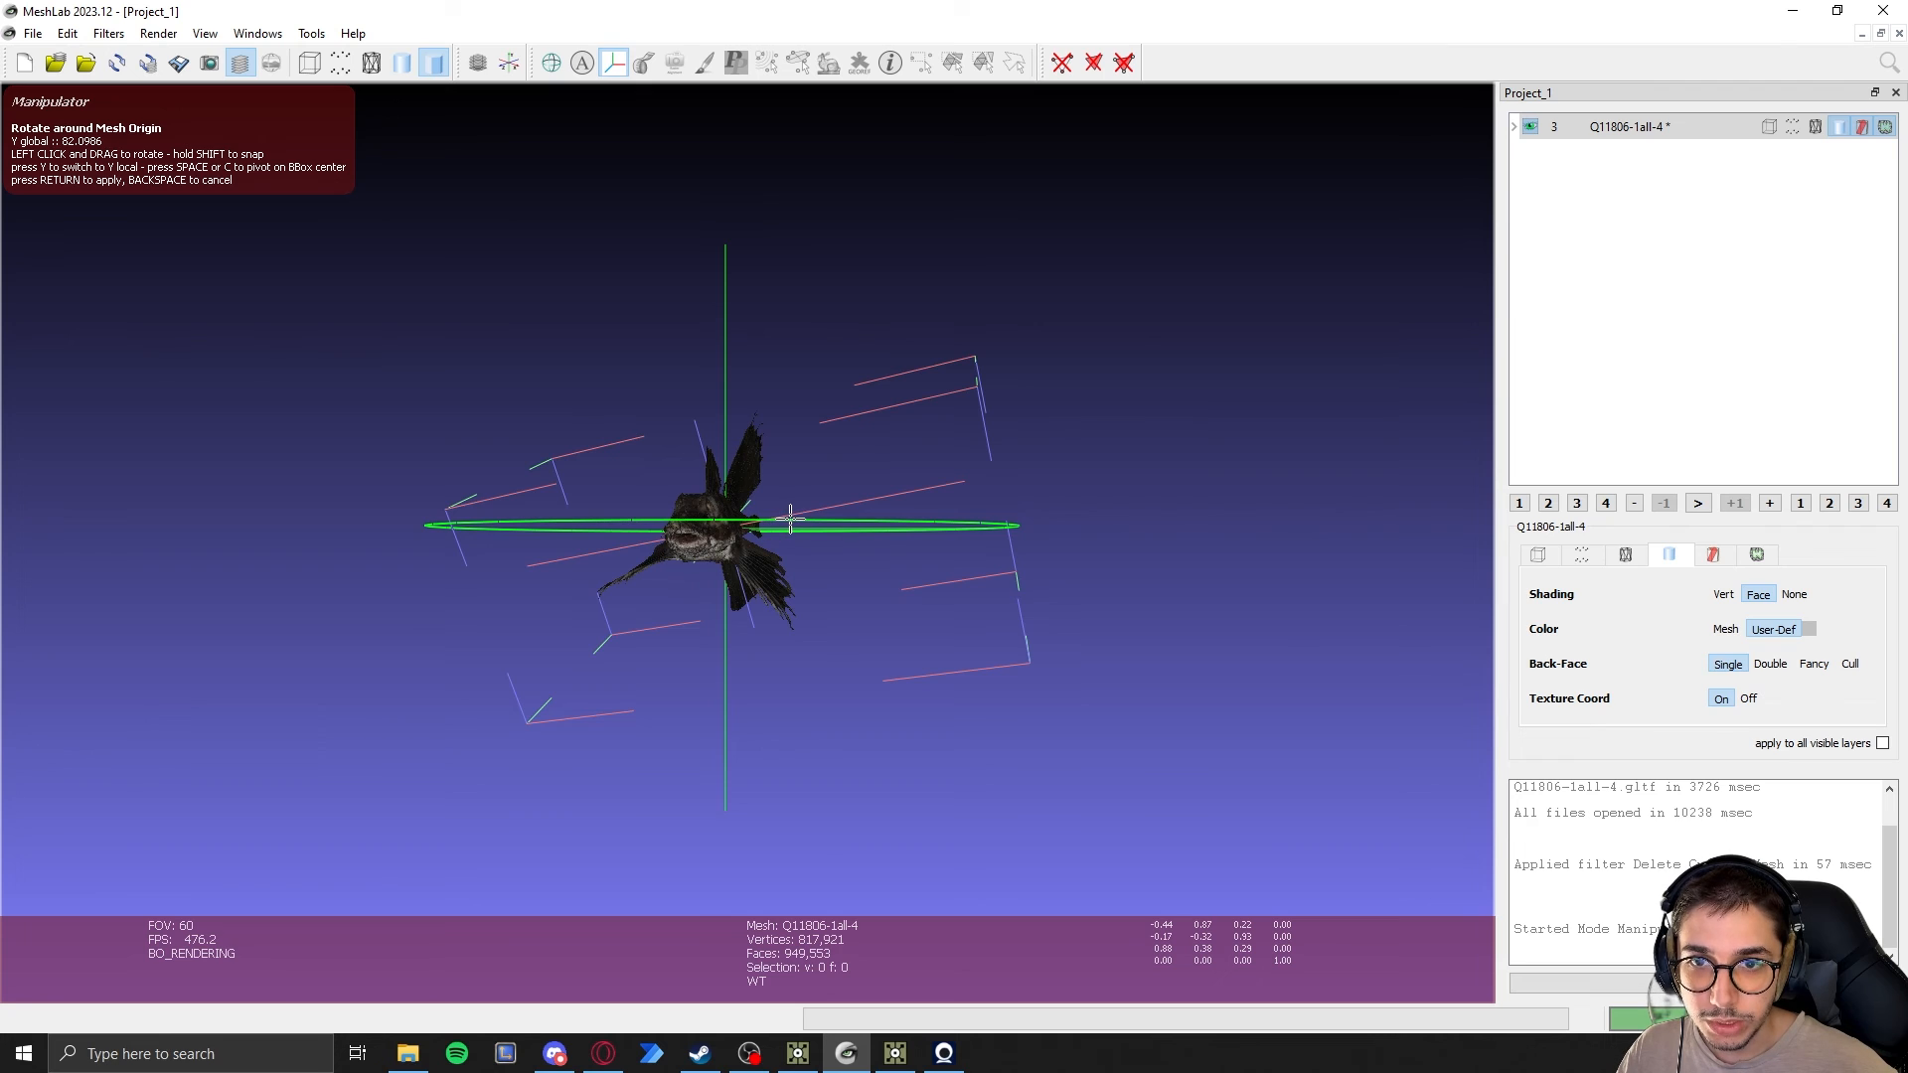
pyautogui.moveTo(791, 516); pyautogui.dragTo(773, 517)
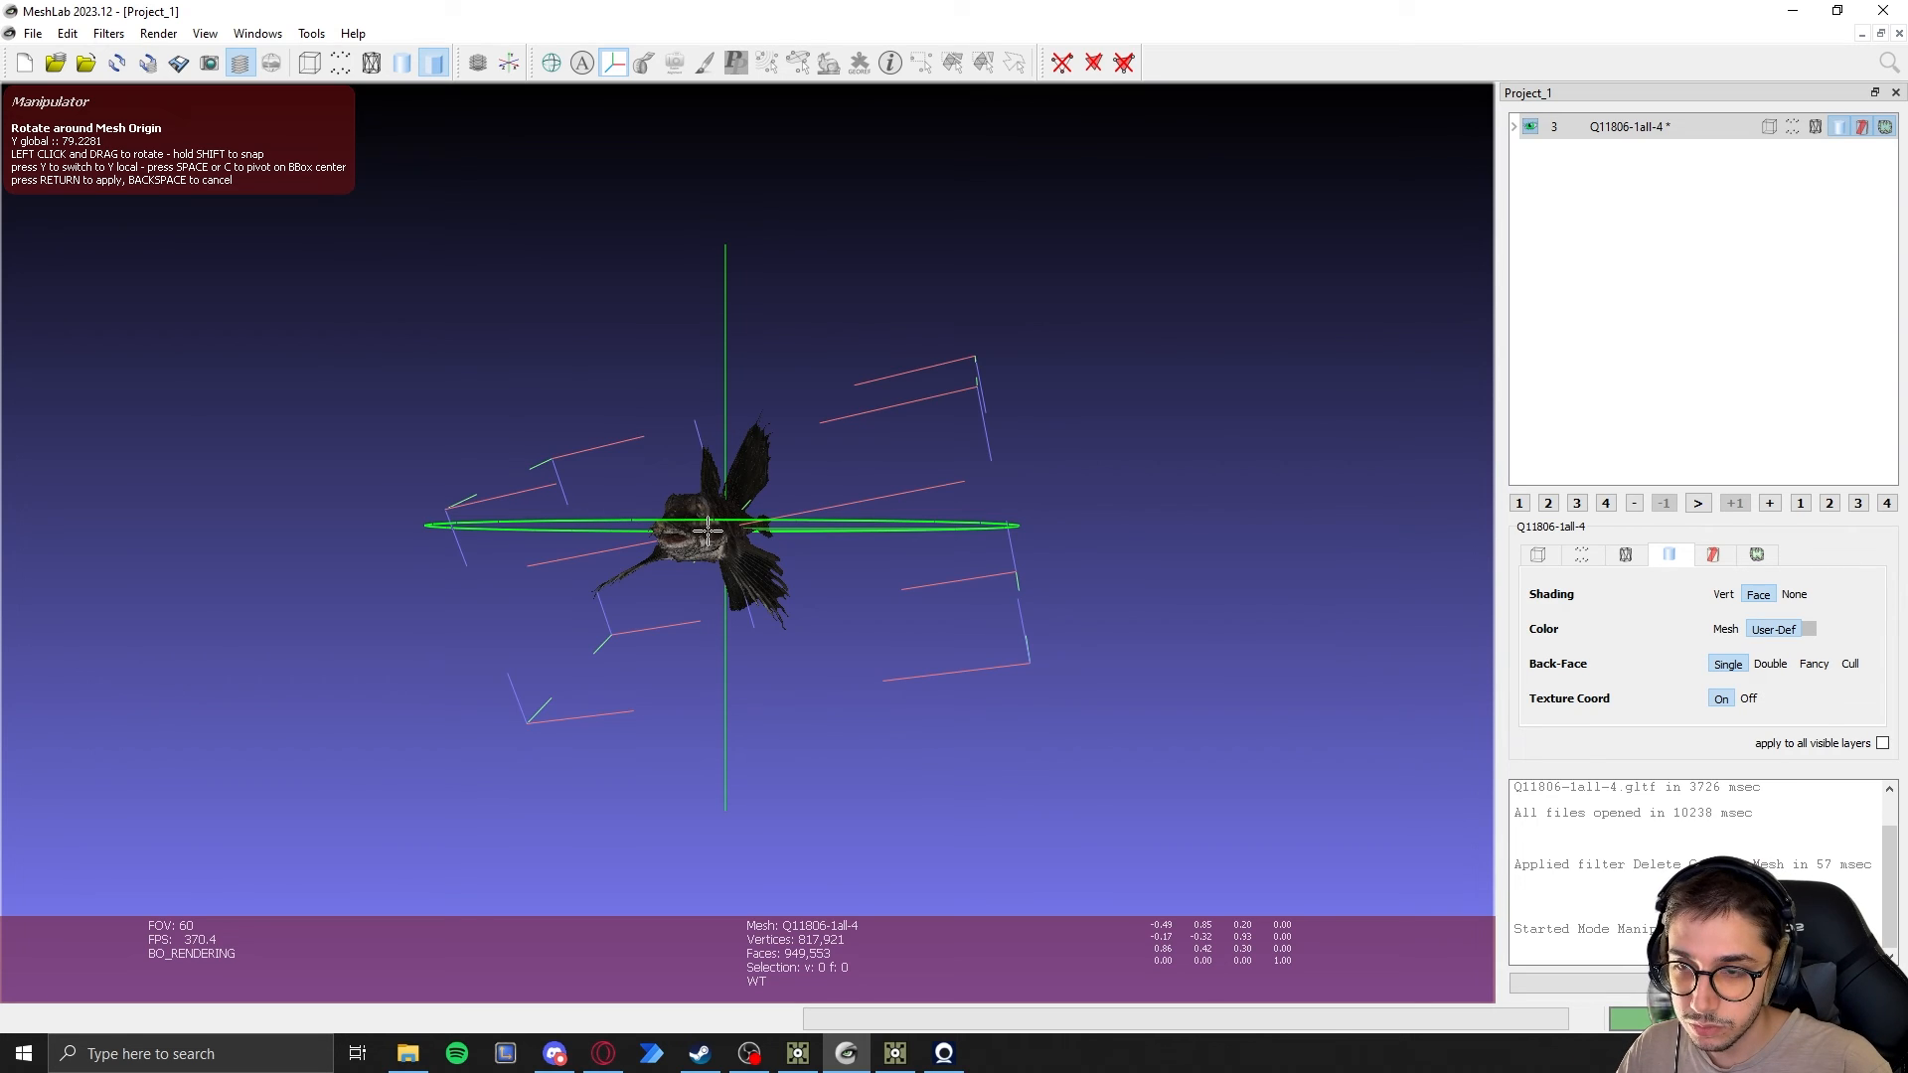
pyautogui.write('90')
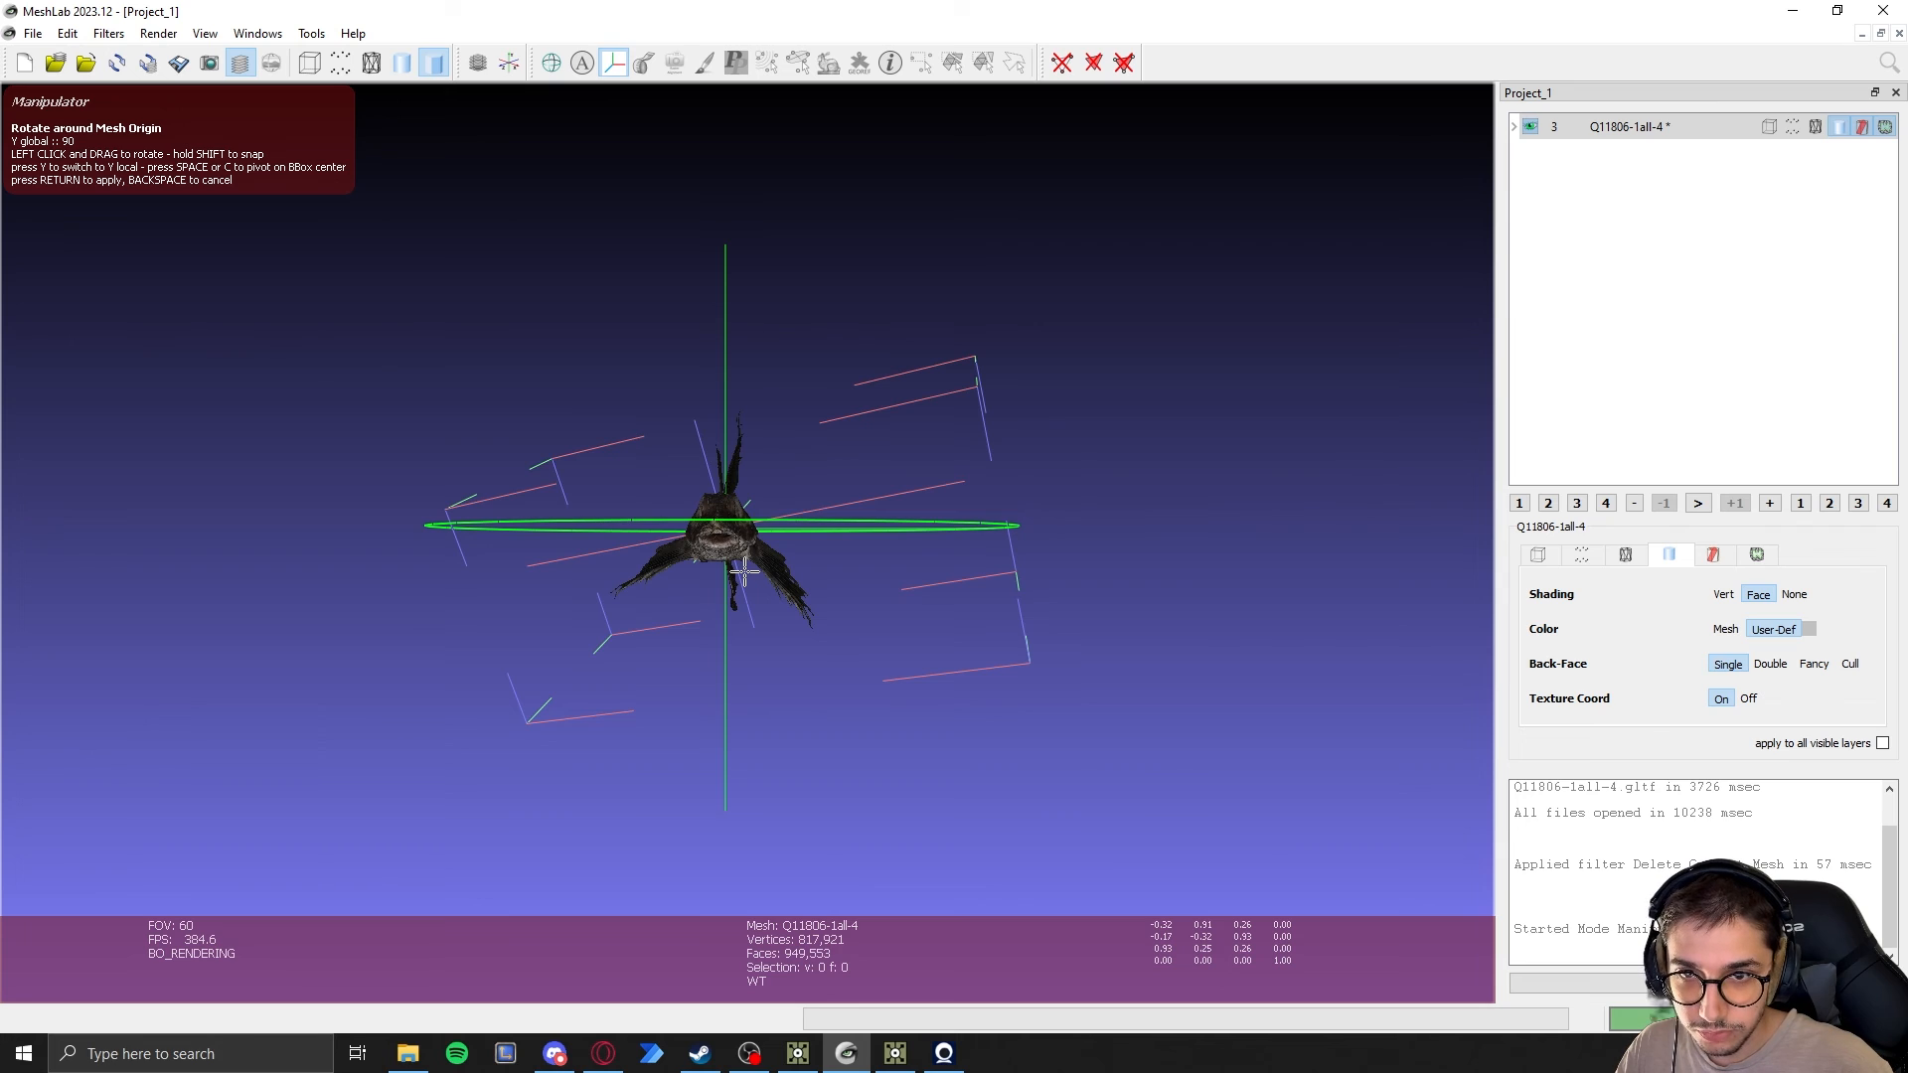
pyautogui.press('Return')
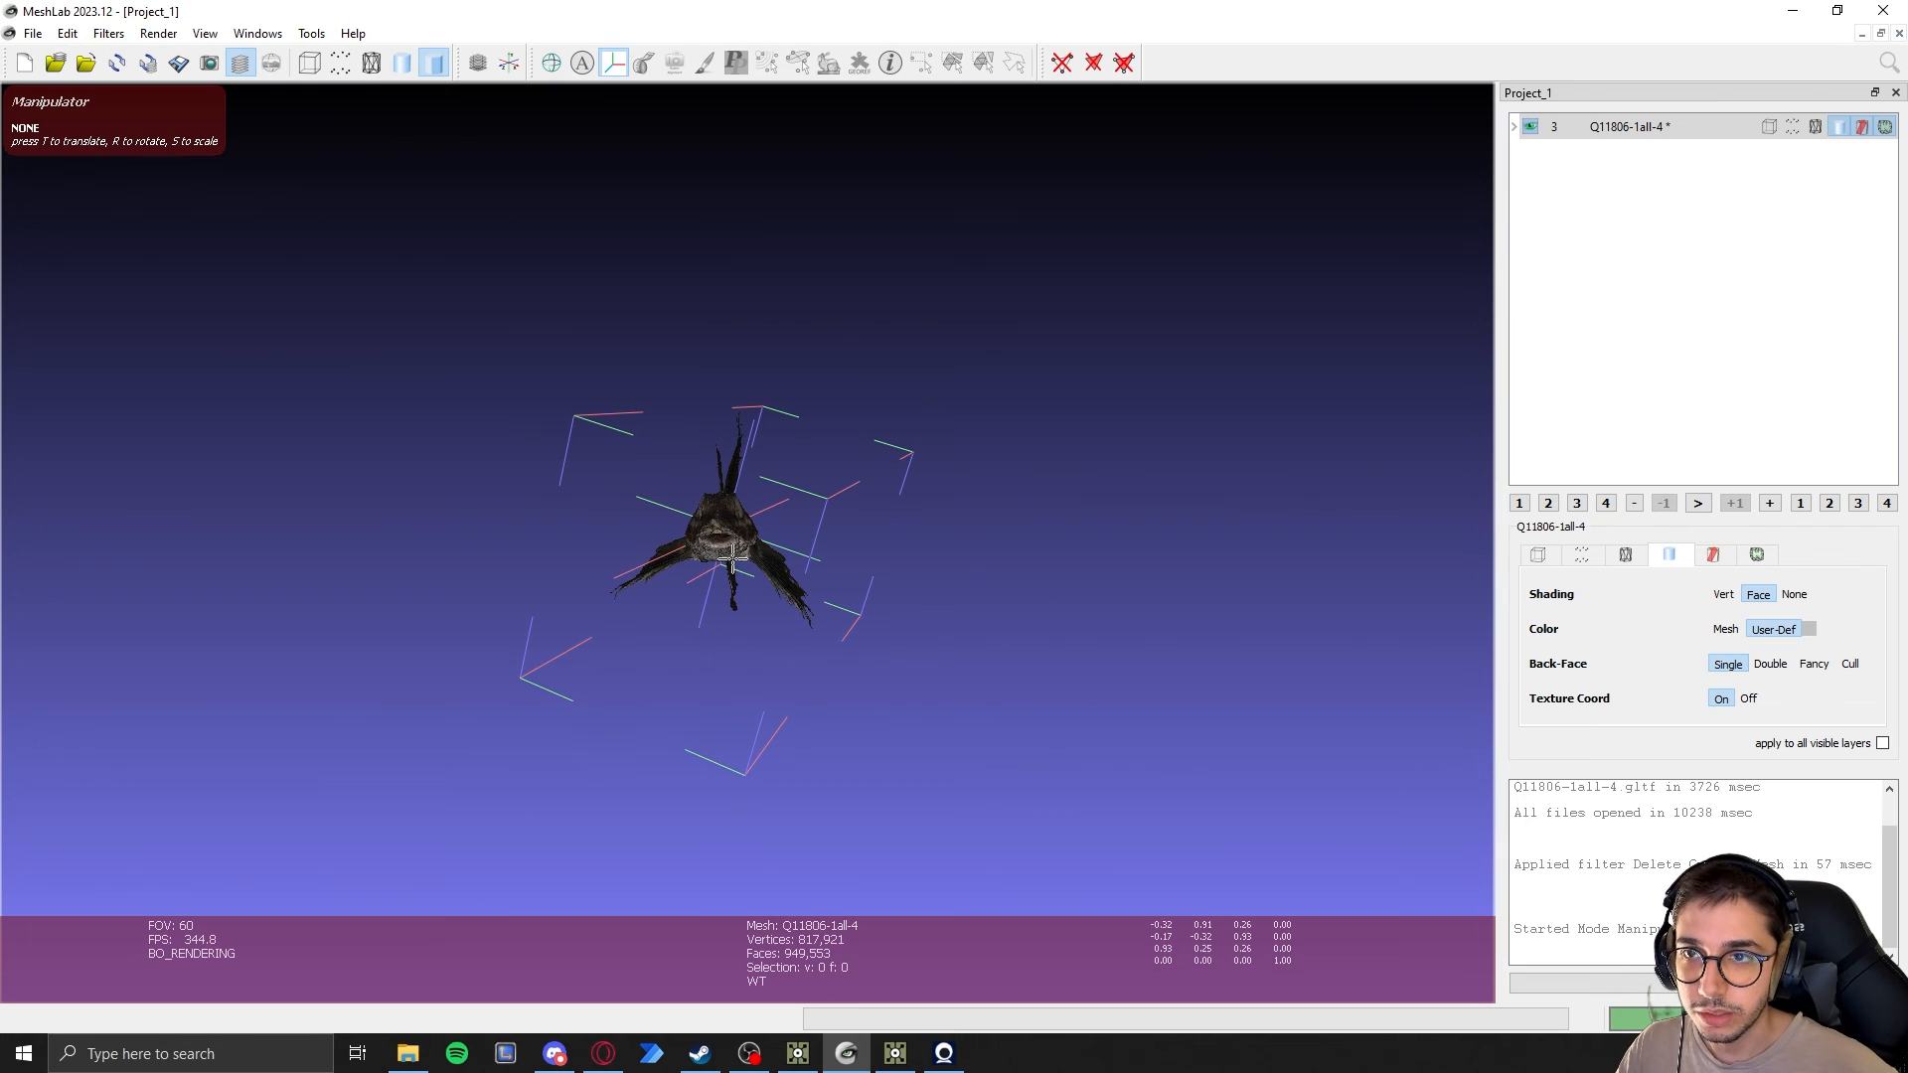
pyautogui.click(614, 68)
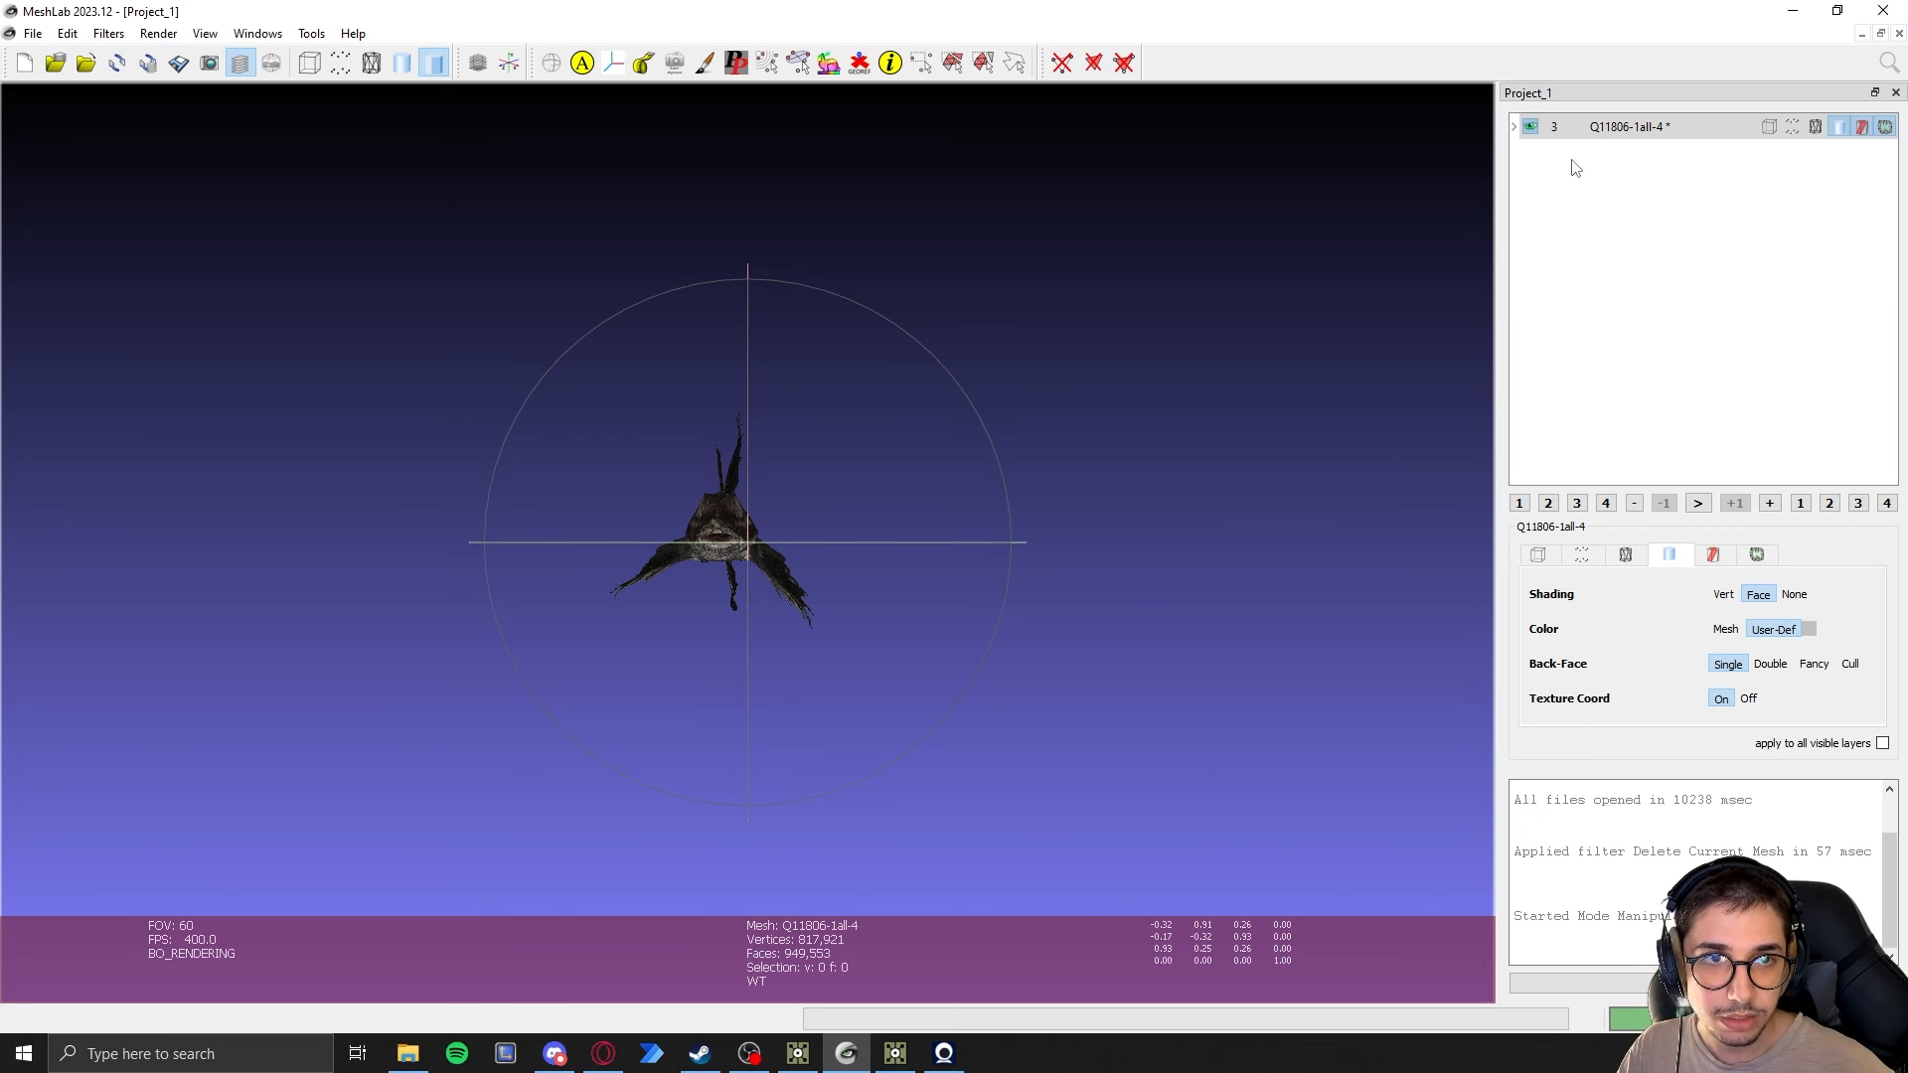
# Freeze the current transformation matrix into the vertex coordinates of the Q11806-1all-4 mesh
pyautogui.rightClick(1635, 132)
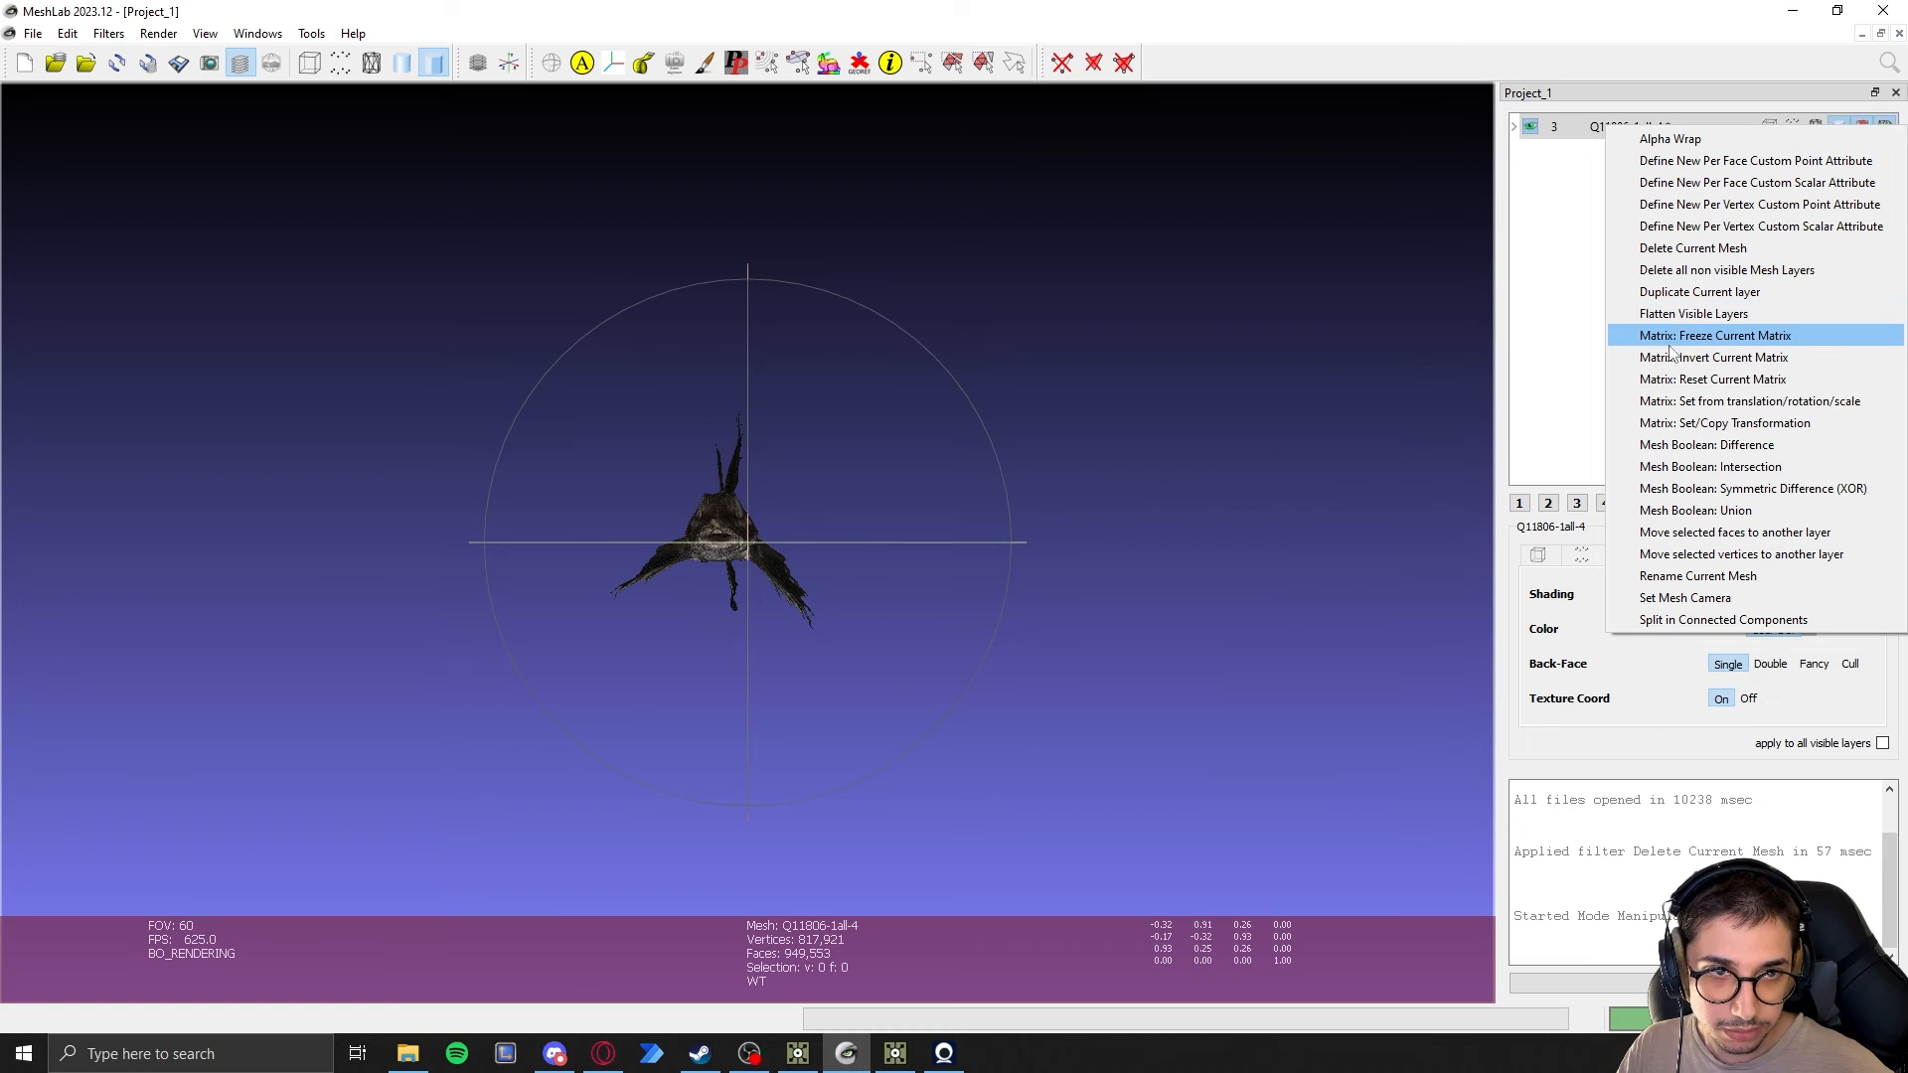
pyautogui.click(1751, 338)
pyautogui.click(1082, 680)
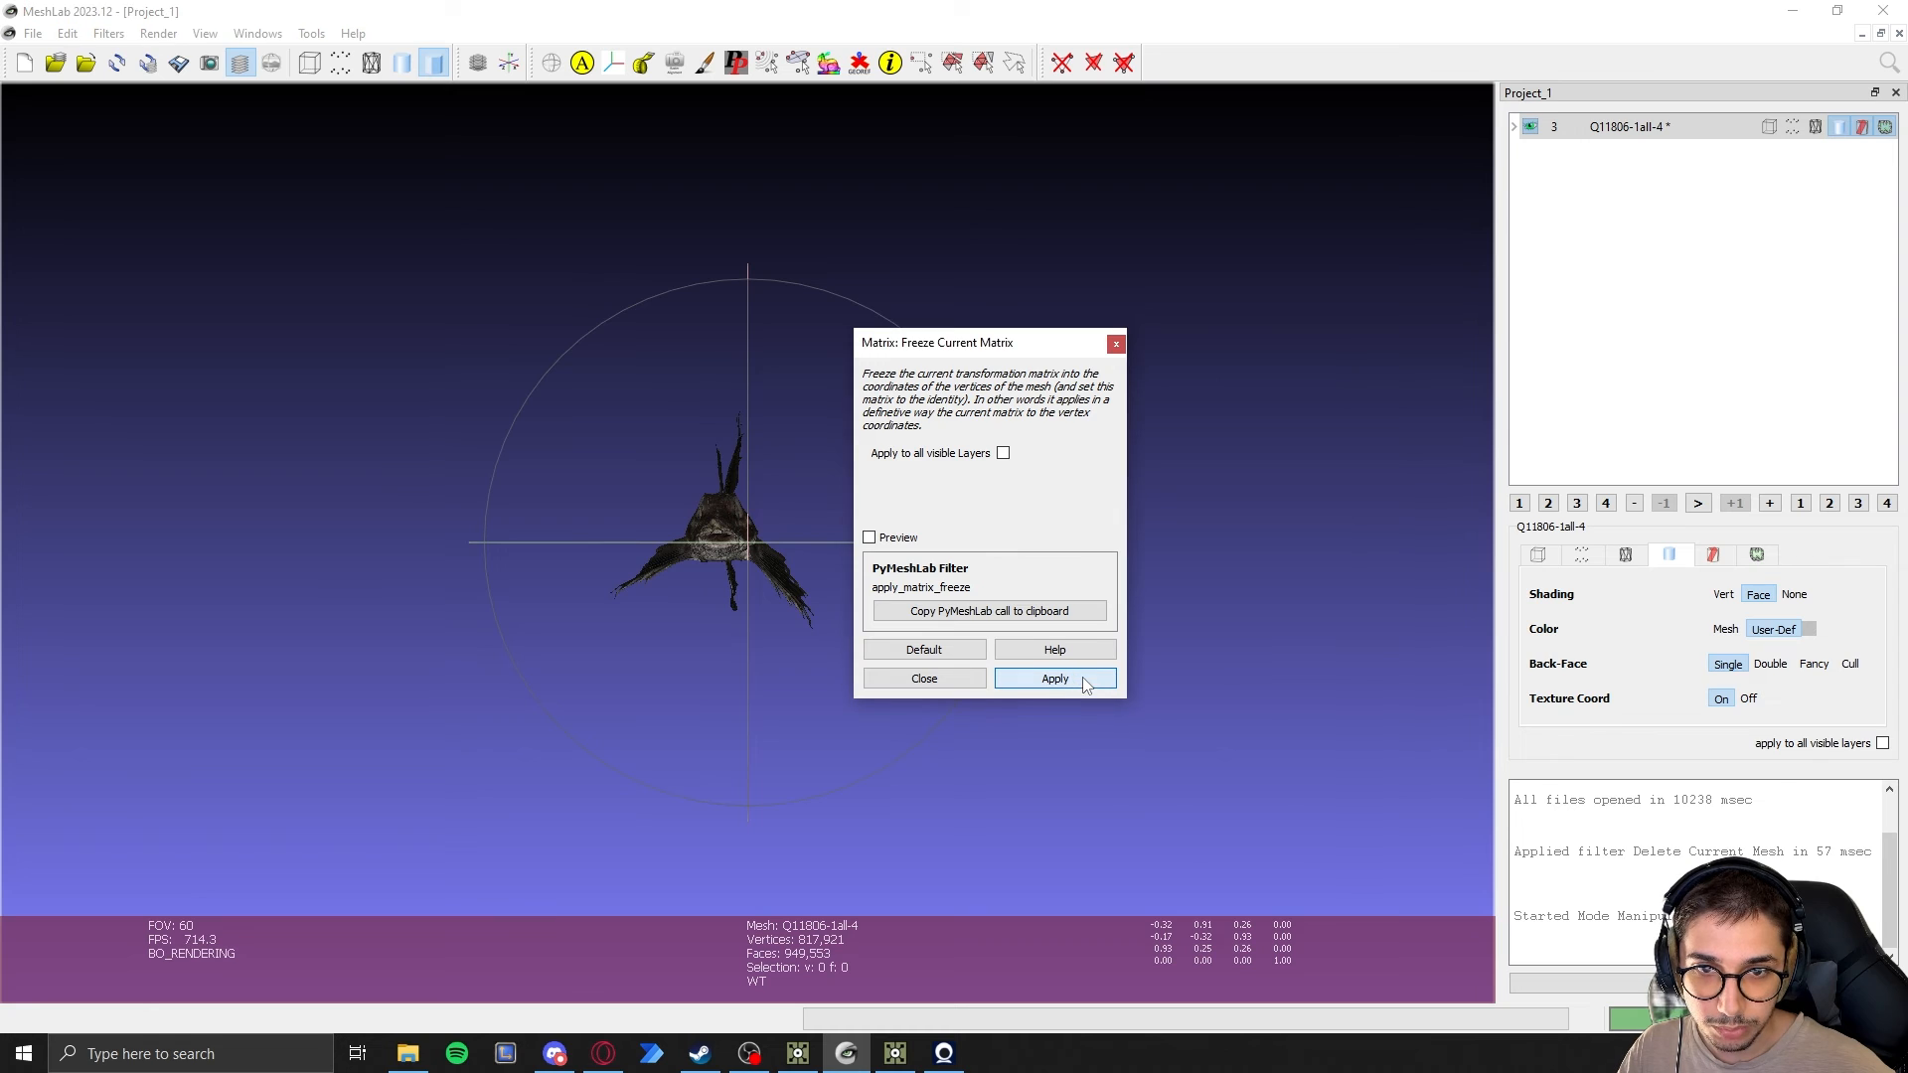
pyautogui.click(1117, 344)
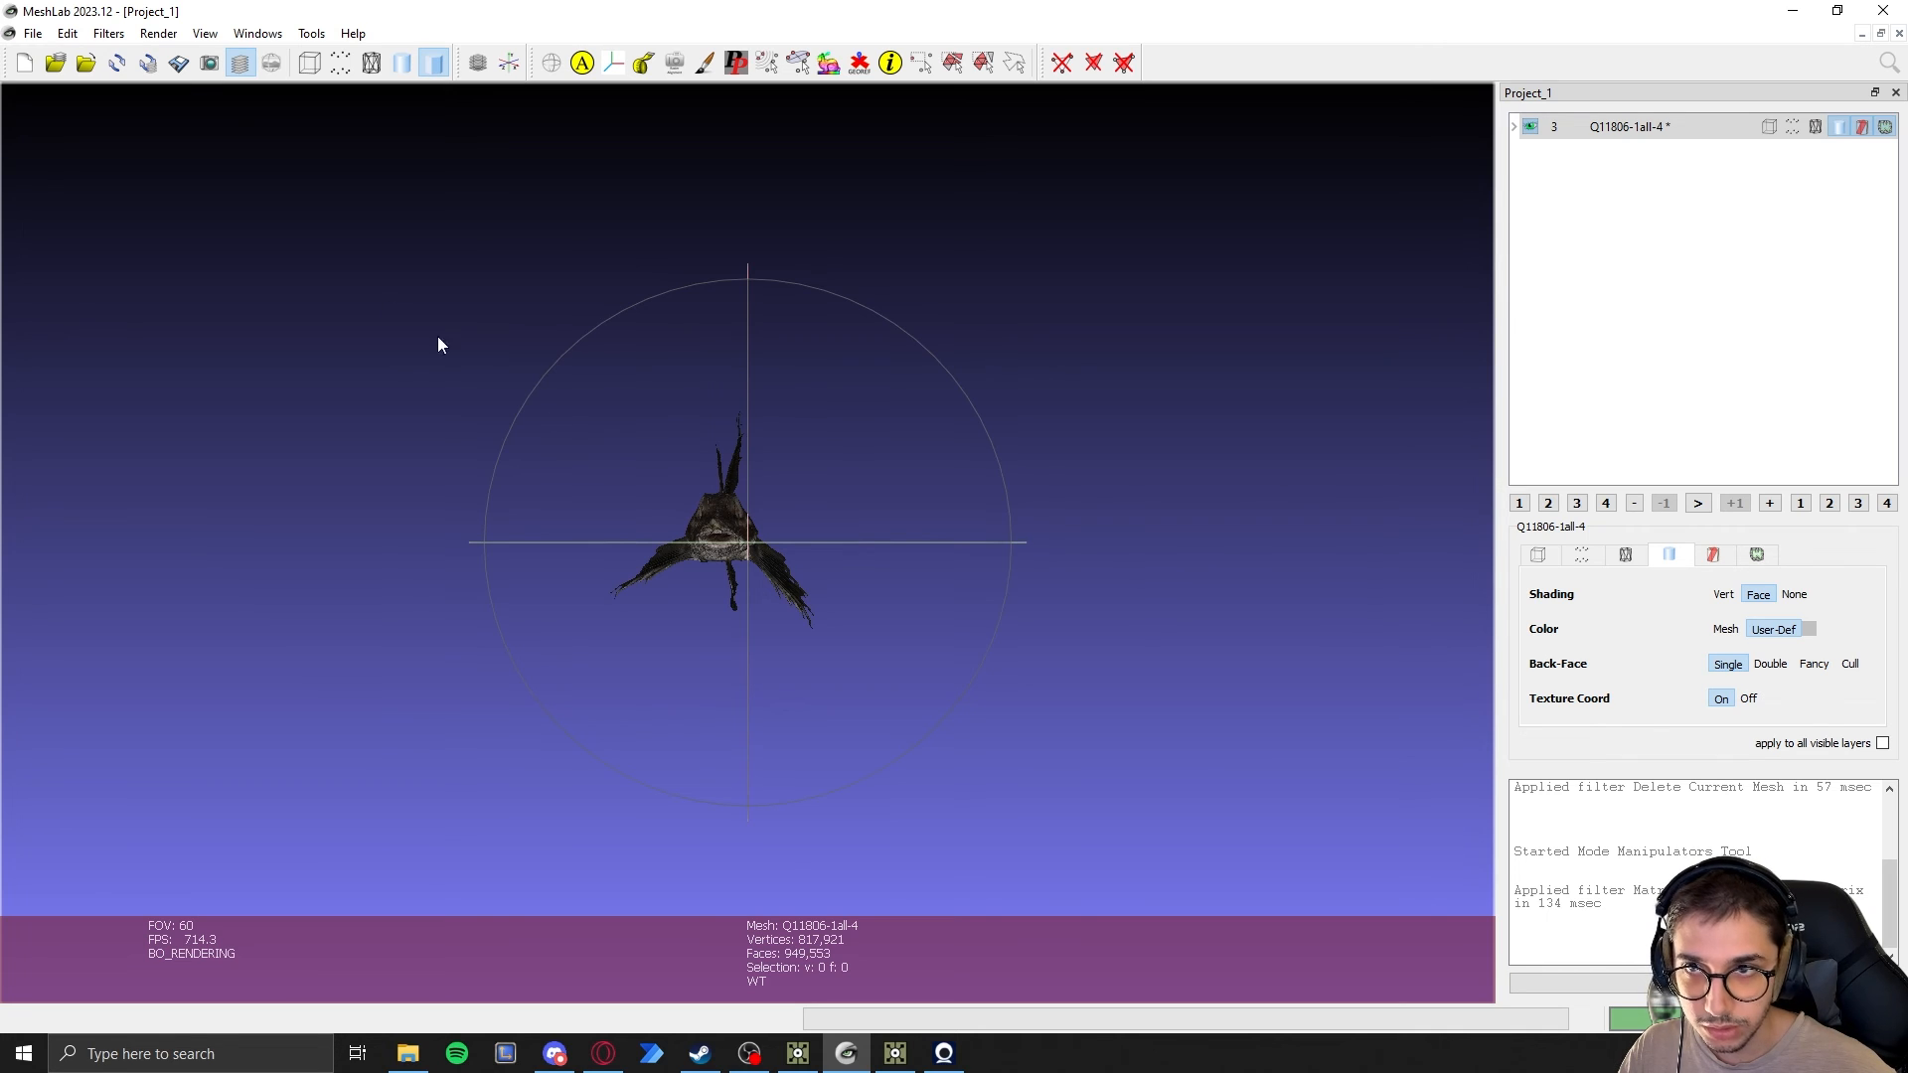
# Generate a Montecarlo Sampling point layer from the fish mesh with 817921 samples and exact sample number enabled, and inspect its point density
pyautogui.click(109, 34)
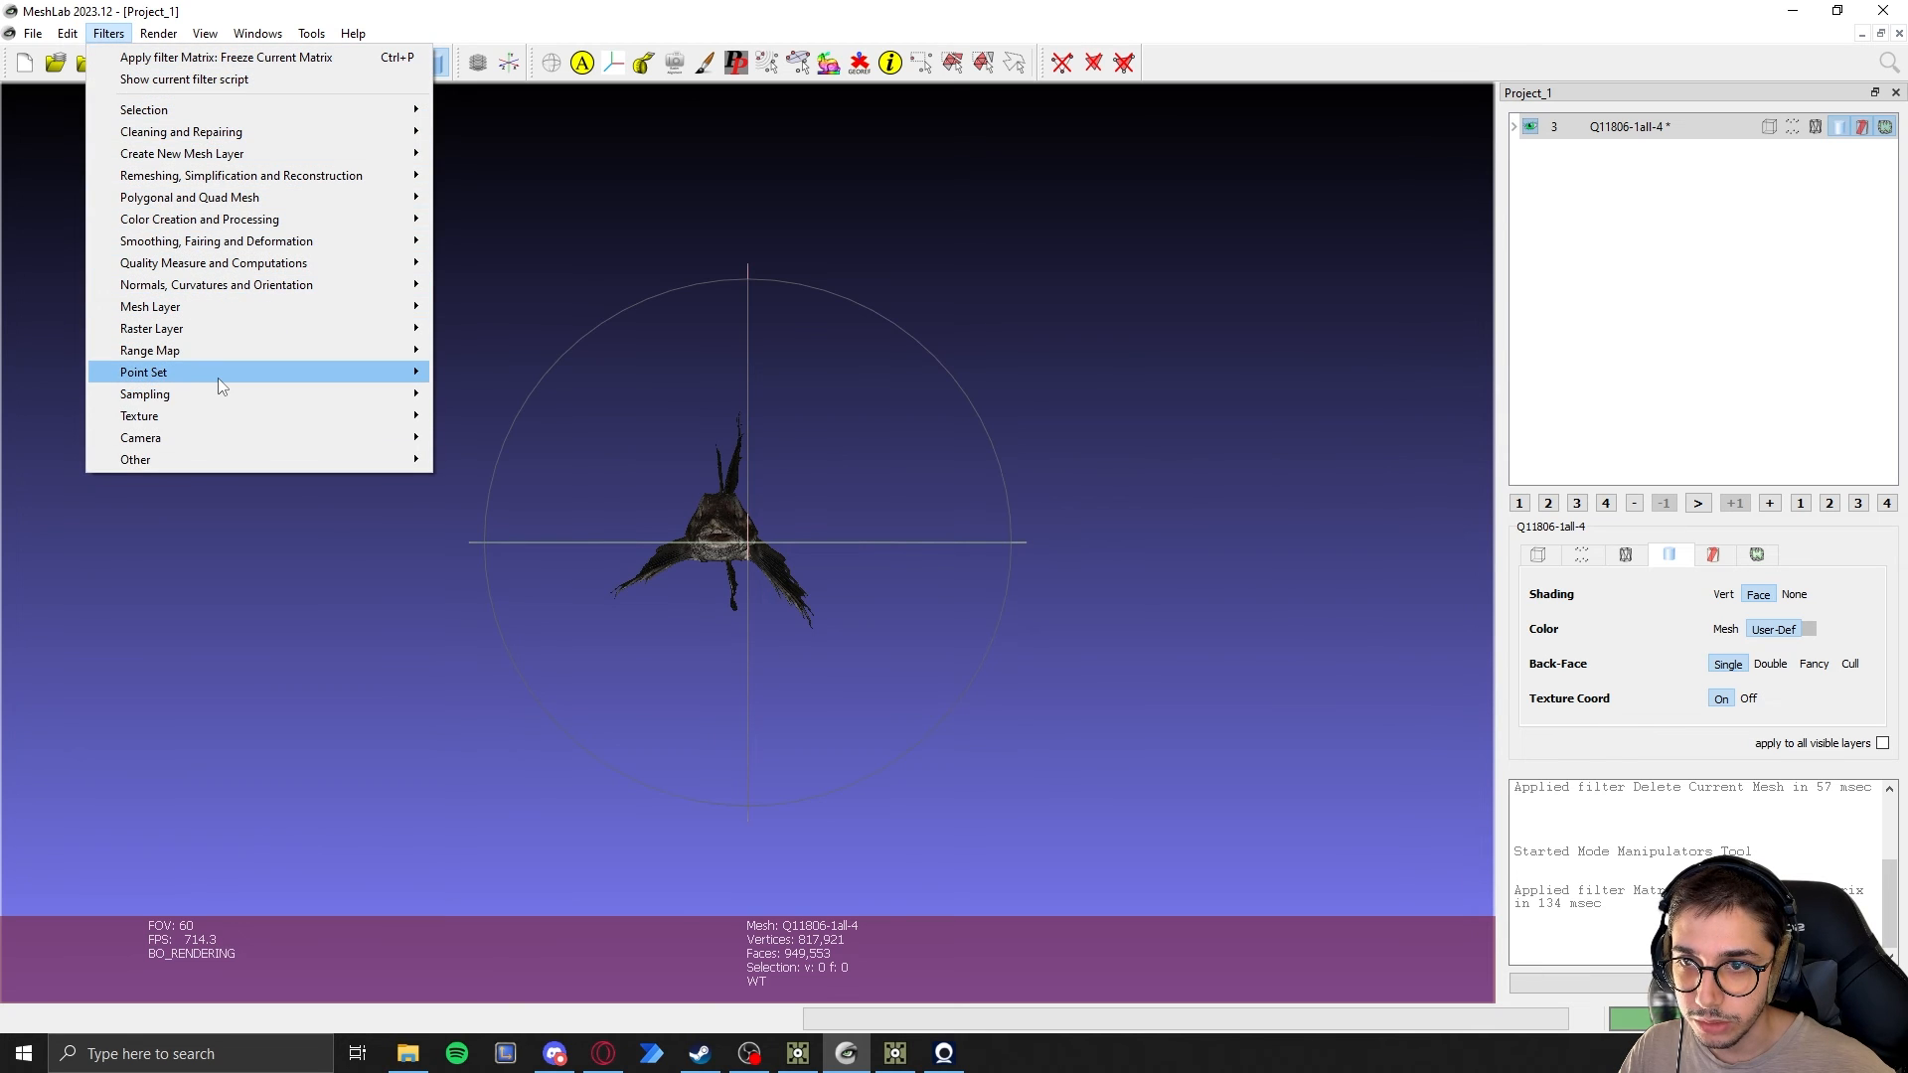
pyautogui.moveTo(298, 401)
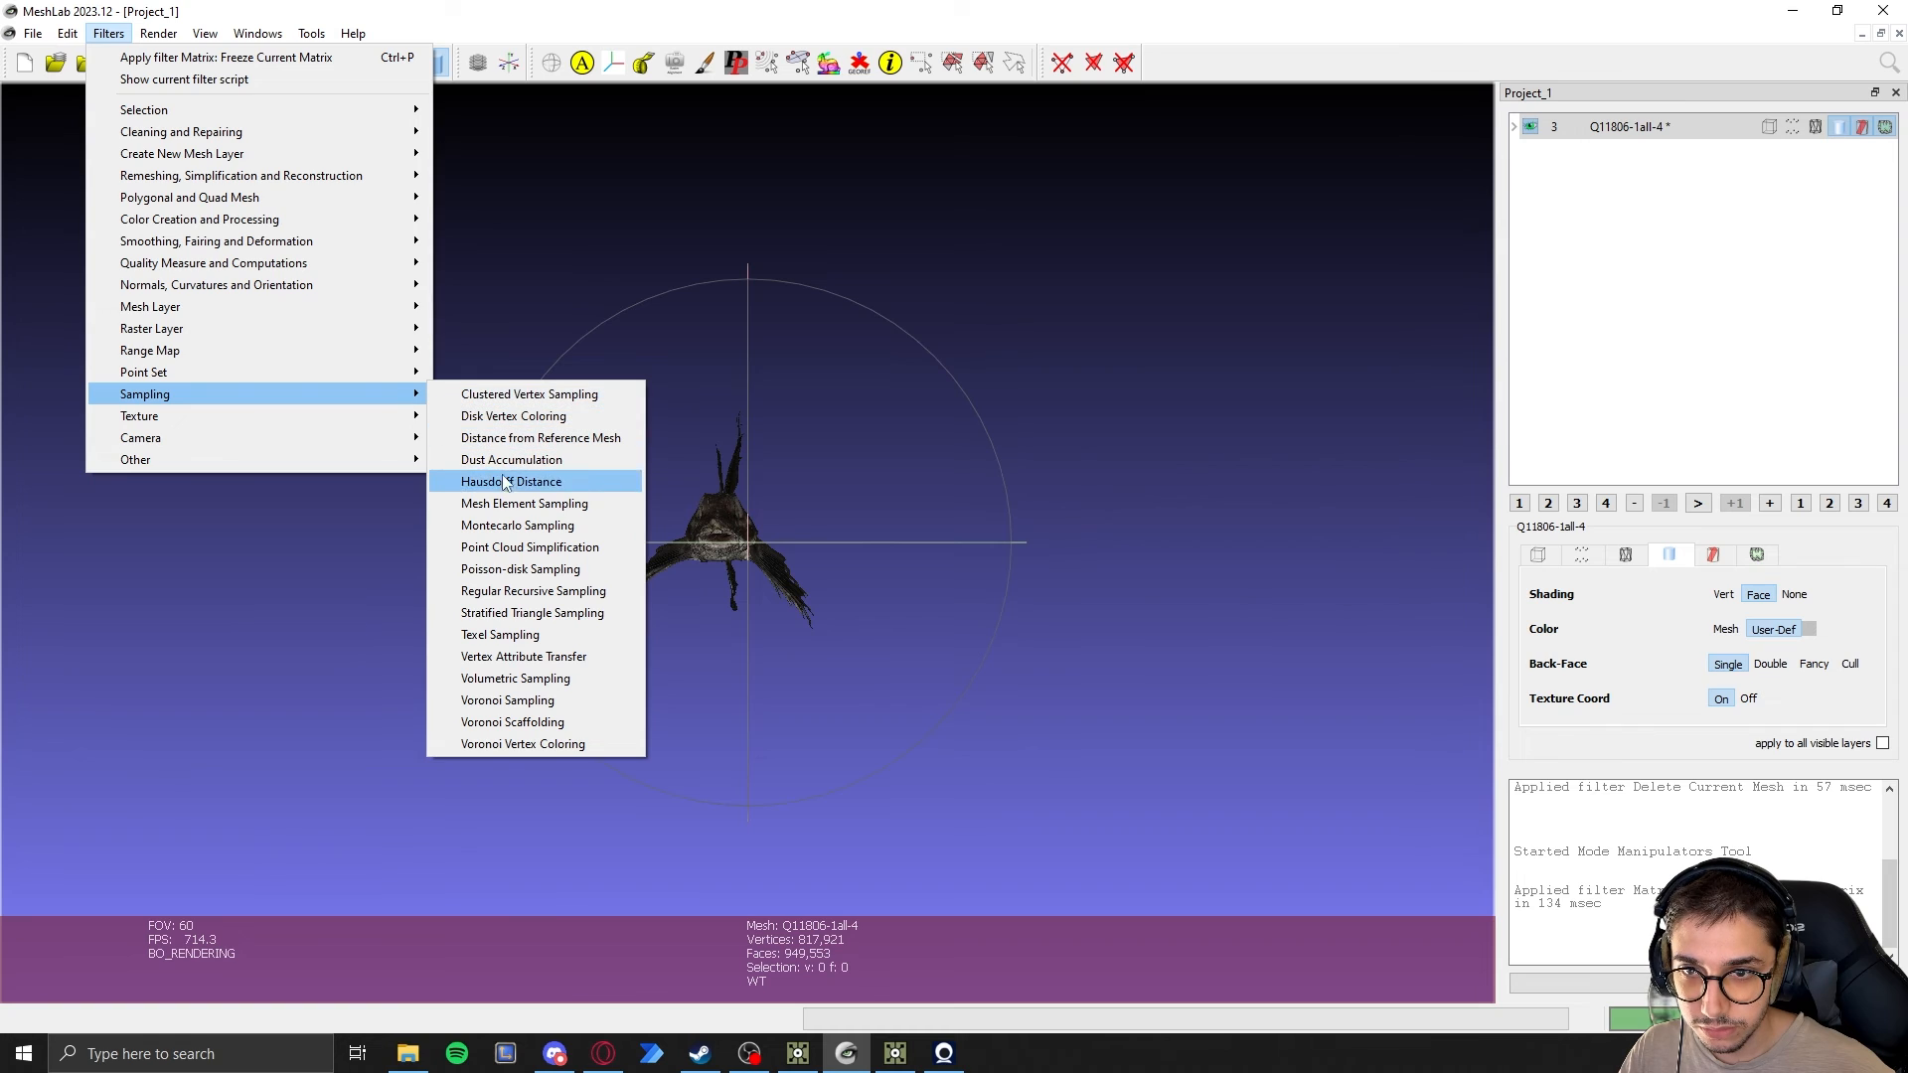
pyautogui.click(515, 532)
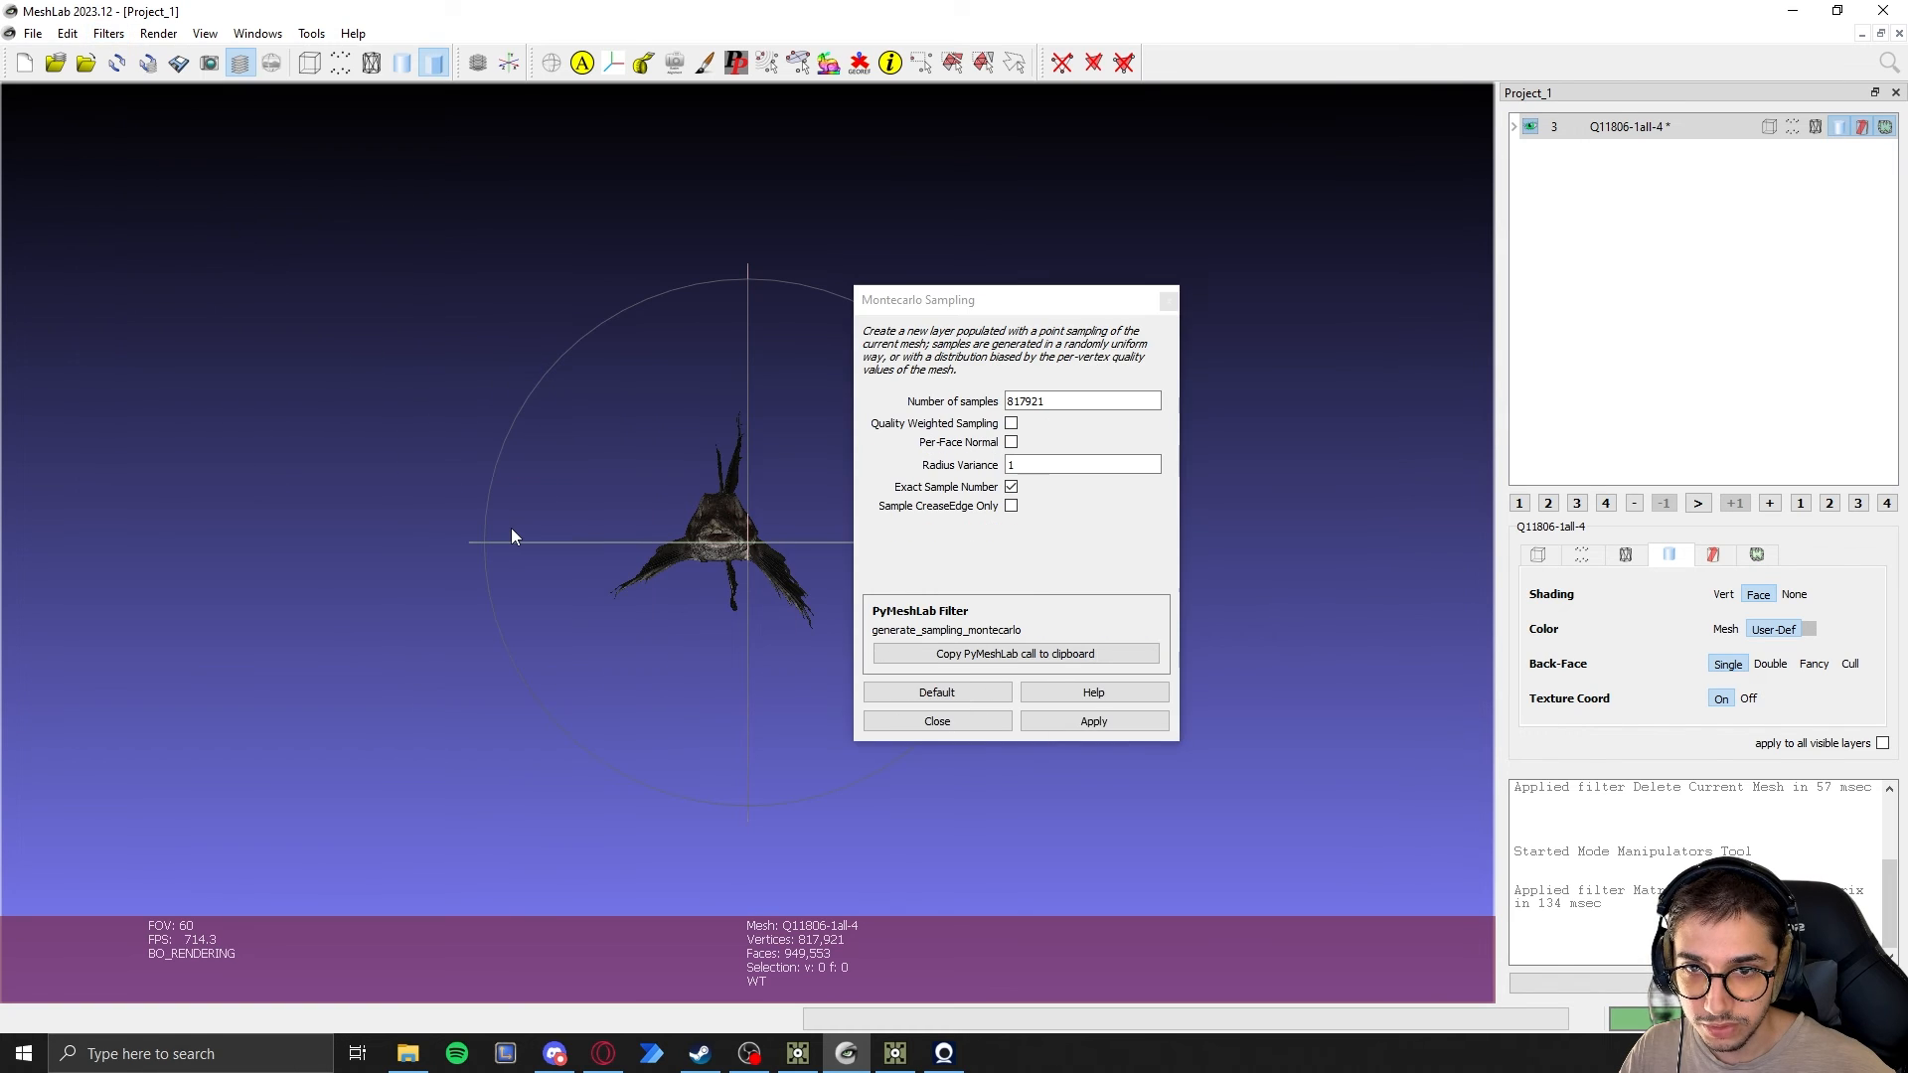
pyautogui.moveTo(1033, 311); pyautogui.dragTo(1275, 287)
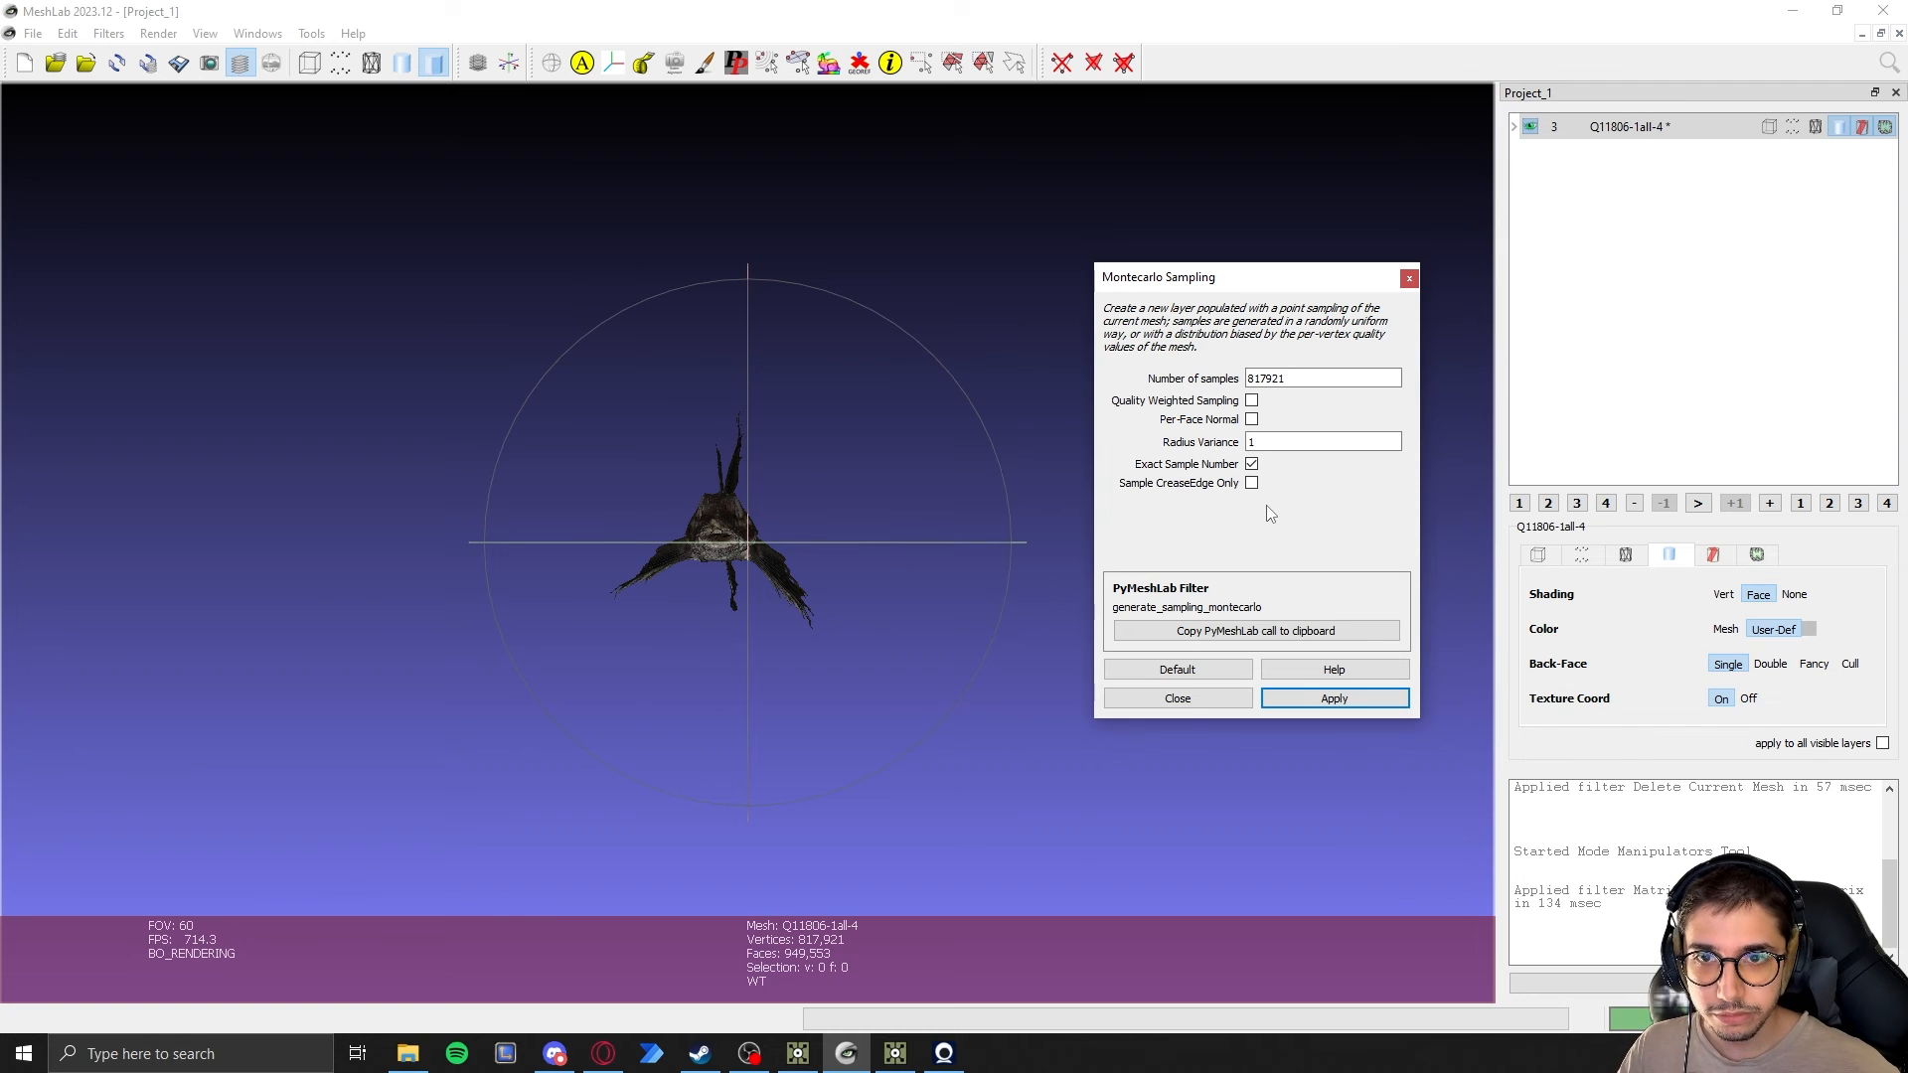
pyautogui.click(1329, 698)
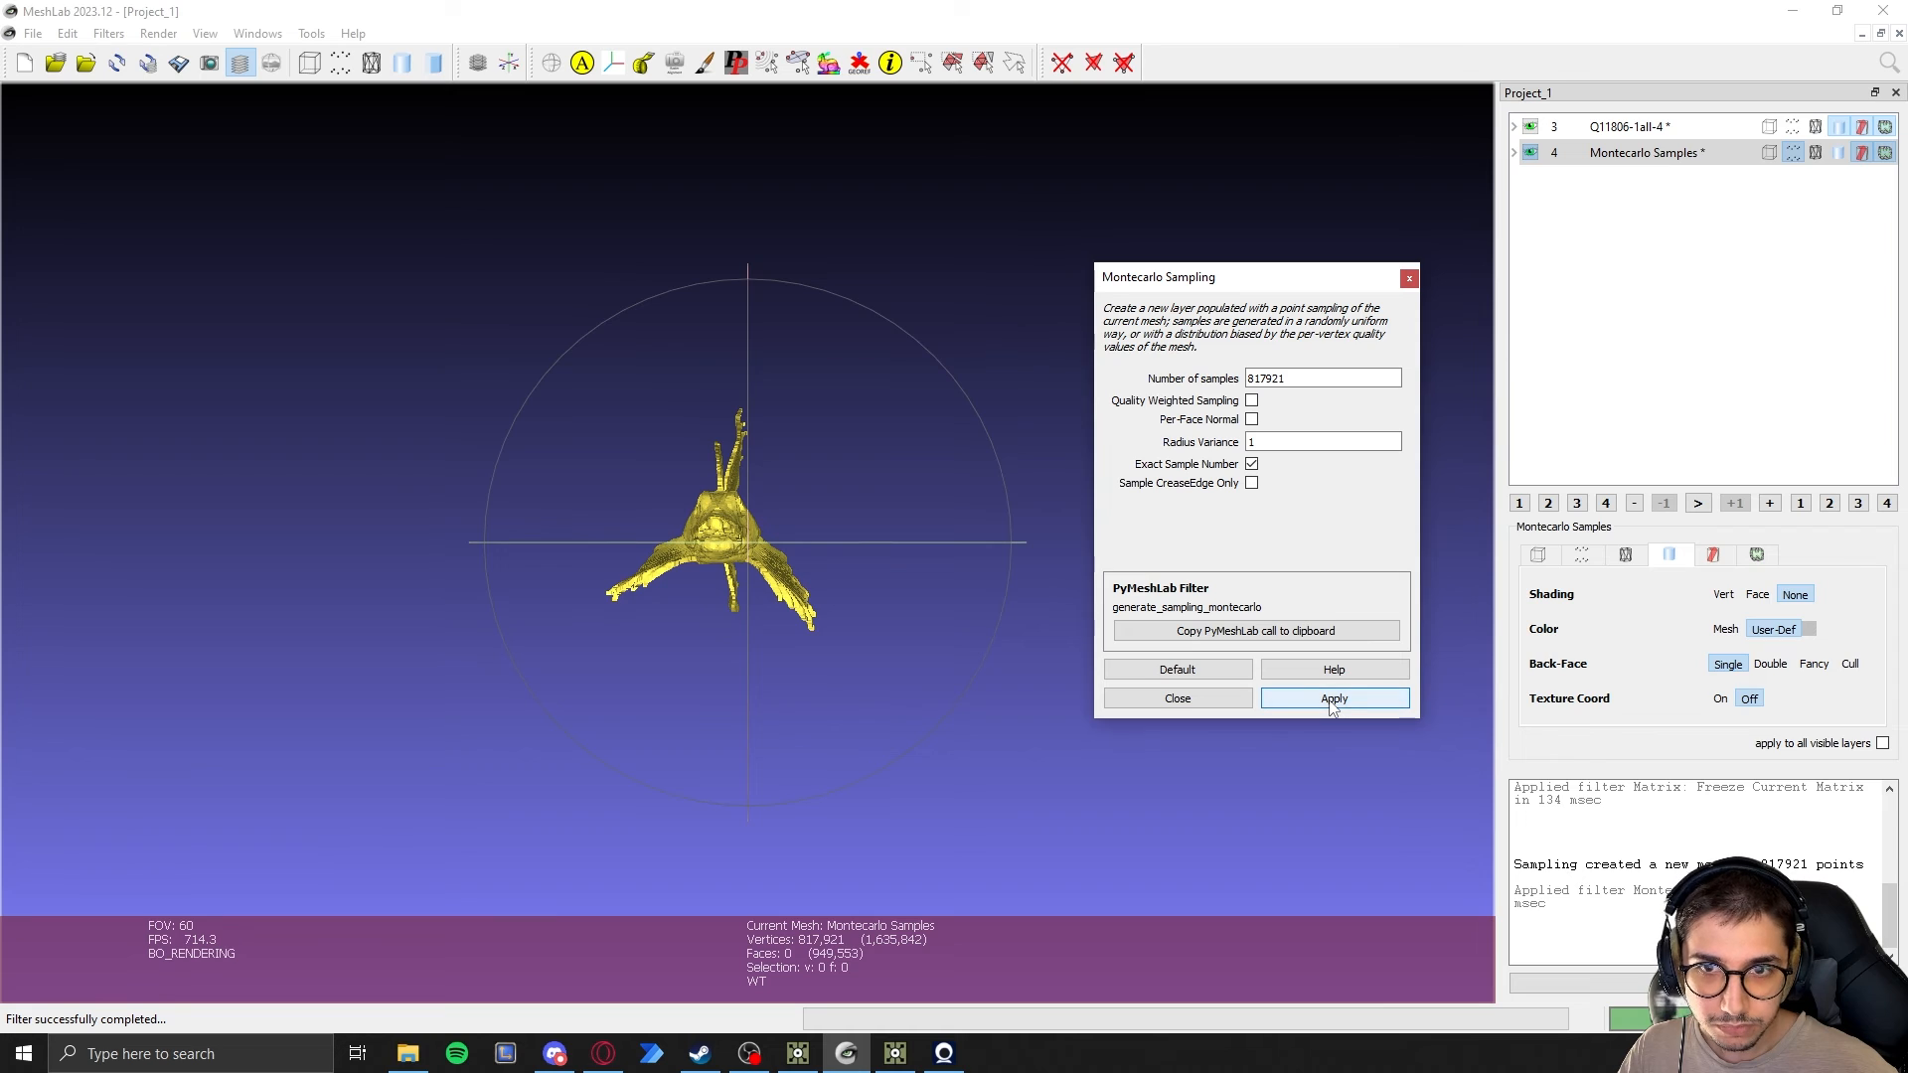
pyautogui.click(1411, 279)
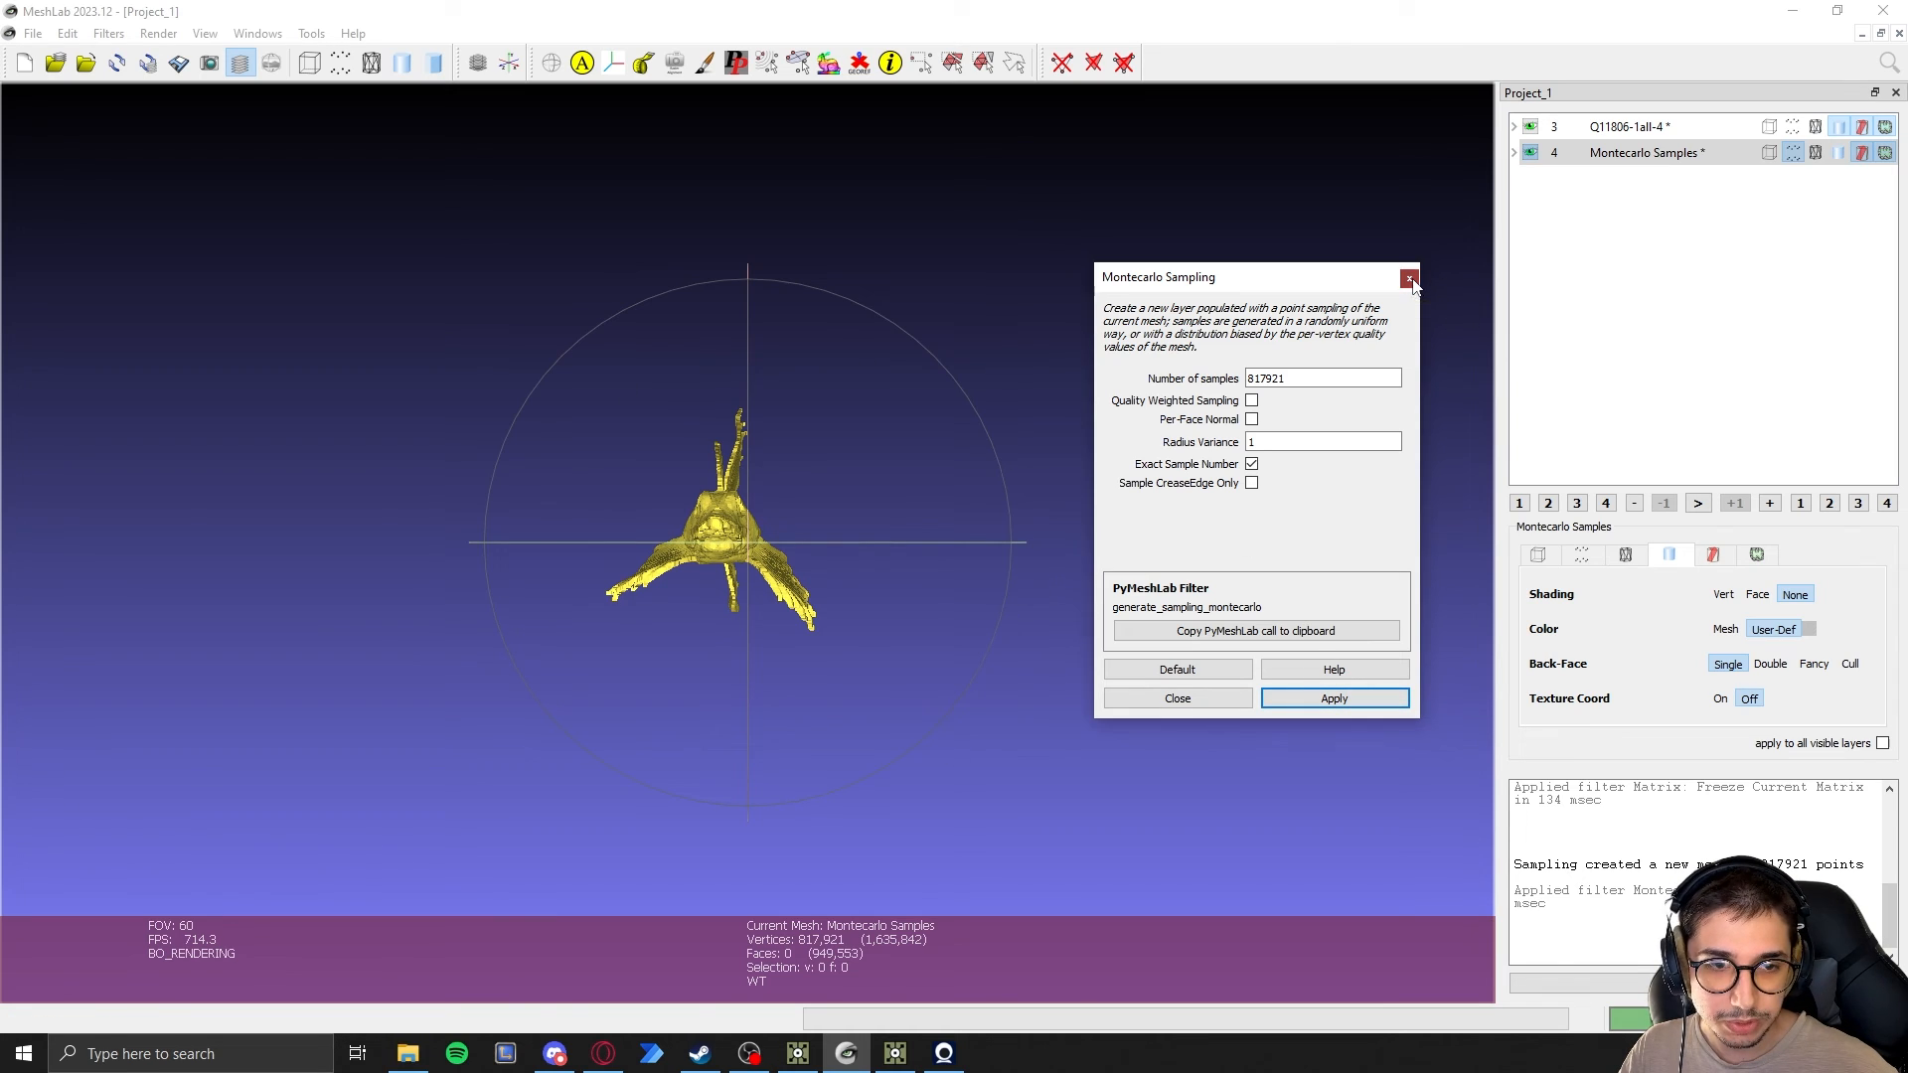
pyautogui.moveTo(910, 548); pyautogui.dragTo(660, 534)
pyautogui.scroll(10, 660, 523)
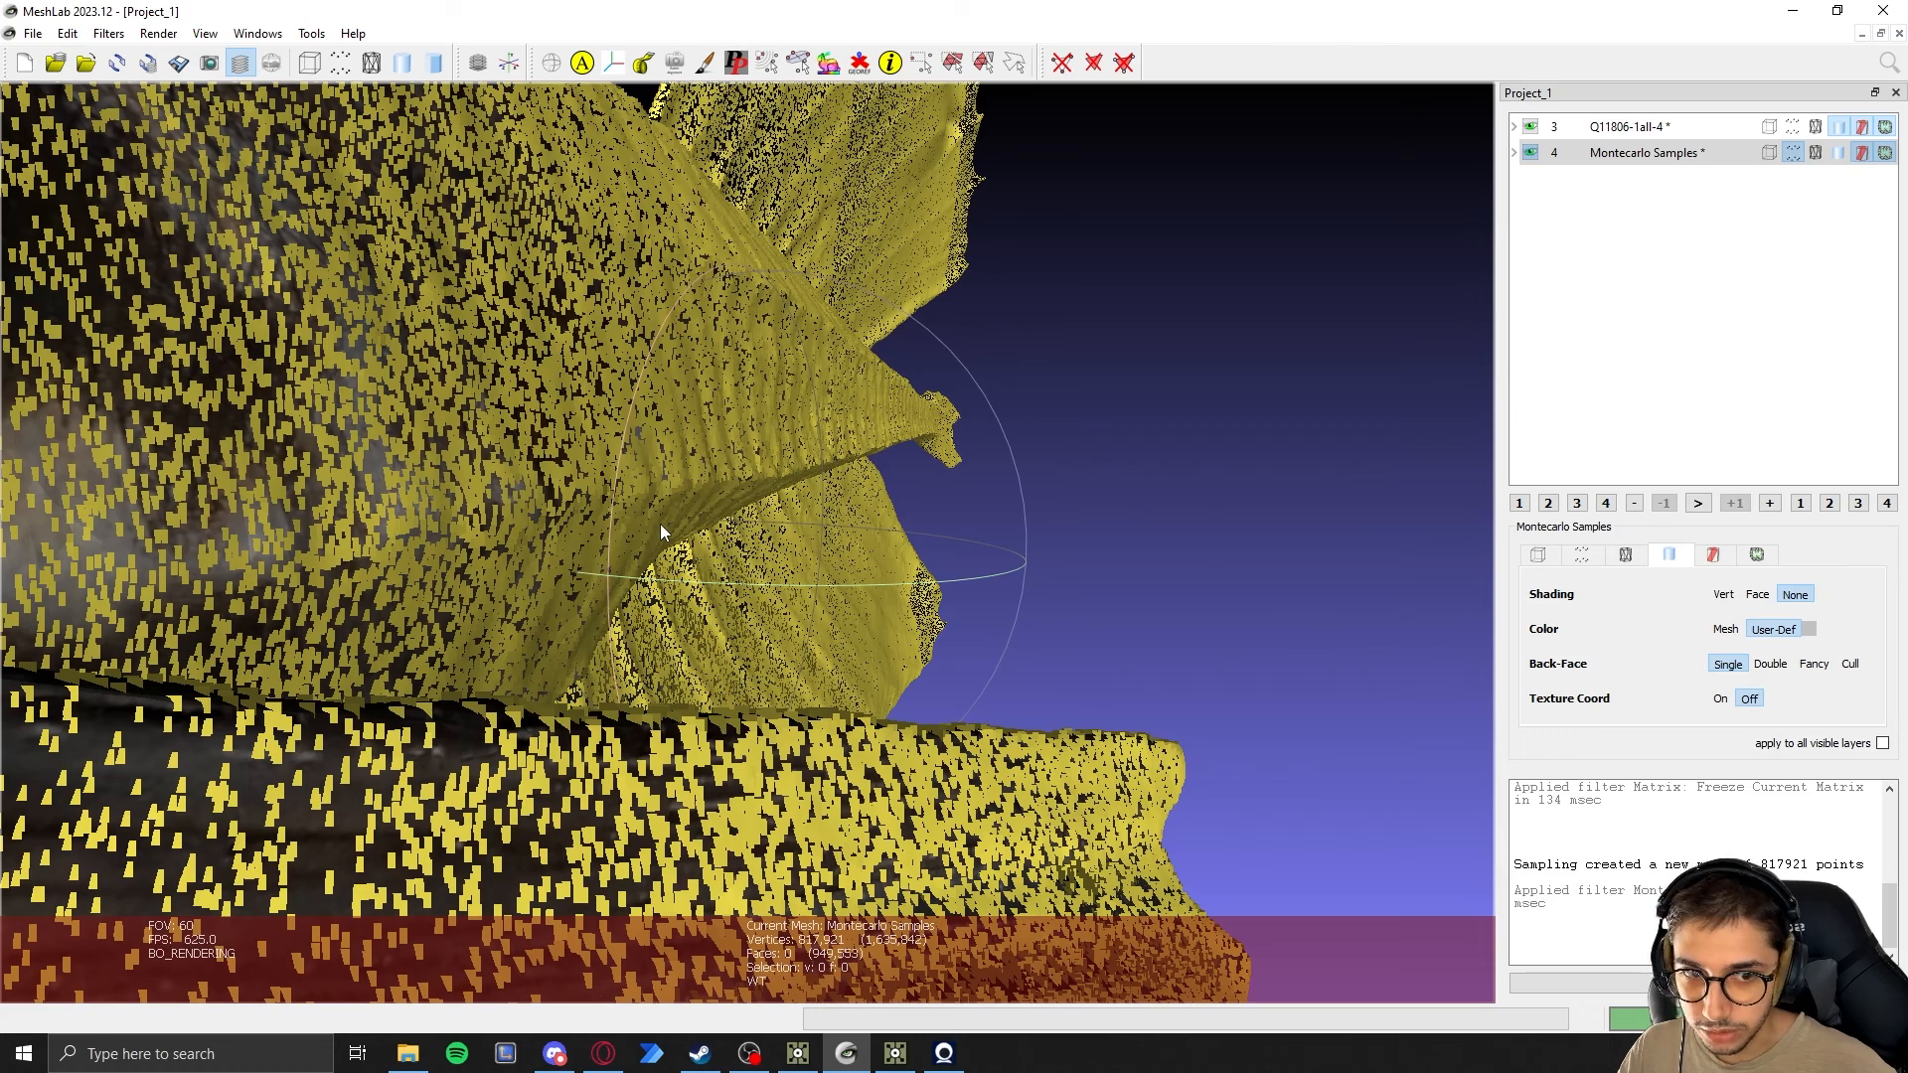
pyautogui.scroll(-10, 660, 523)
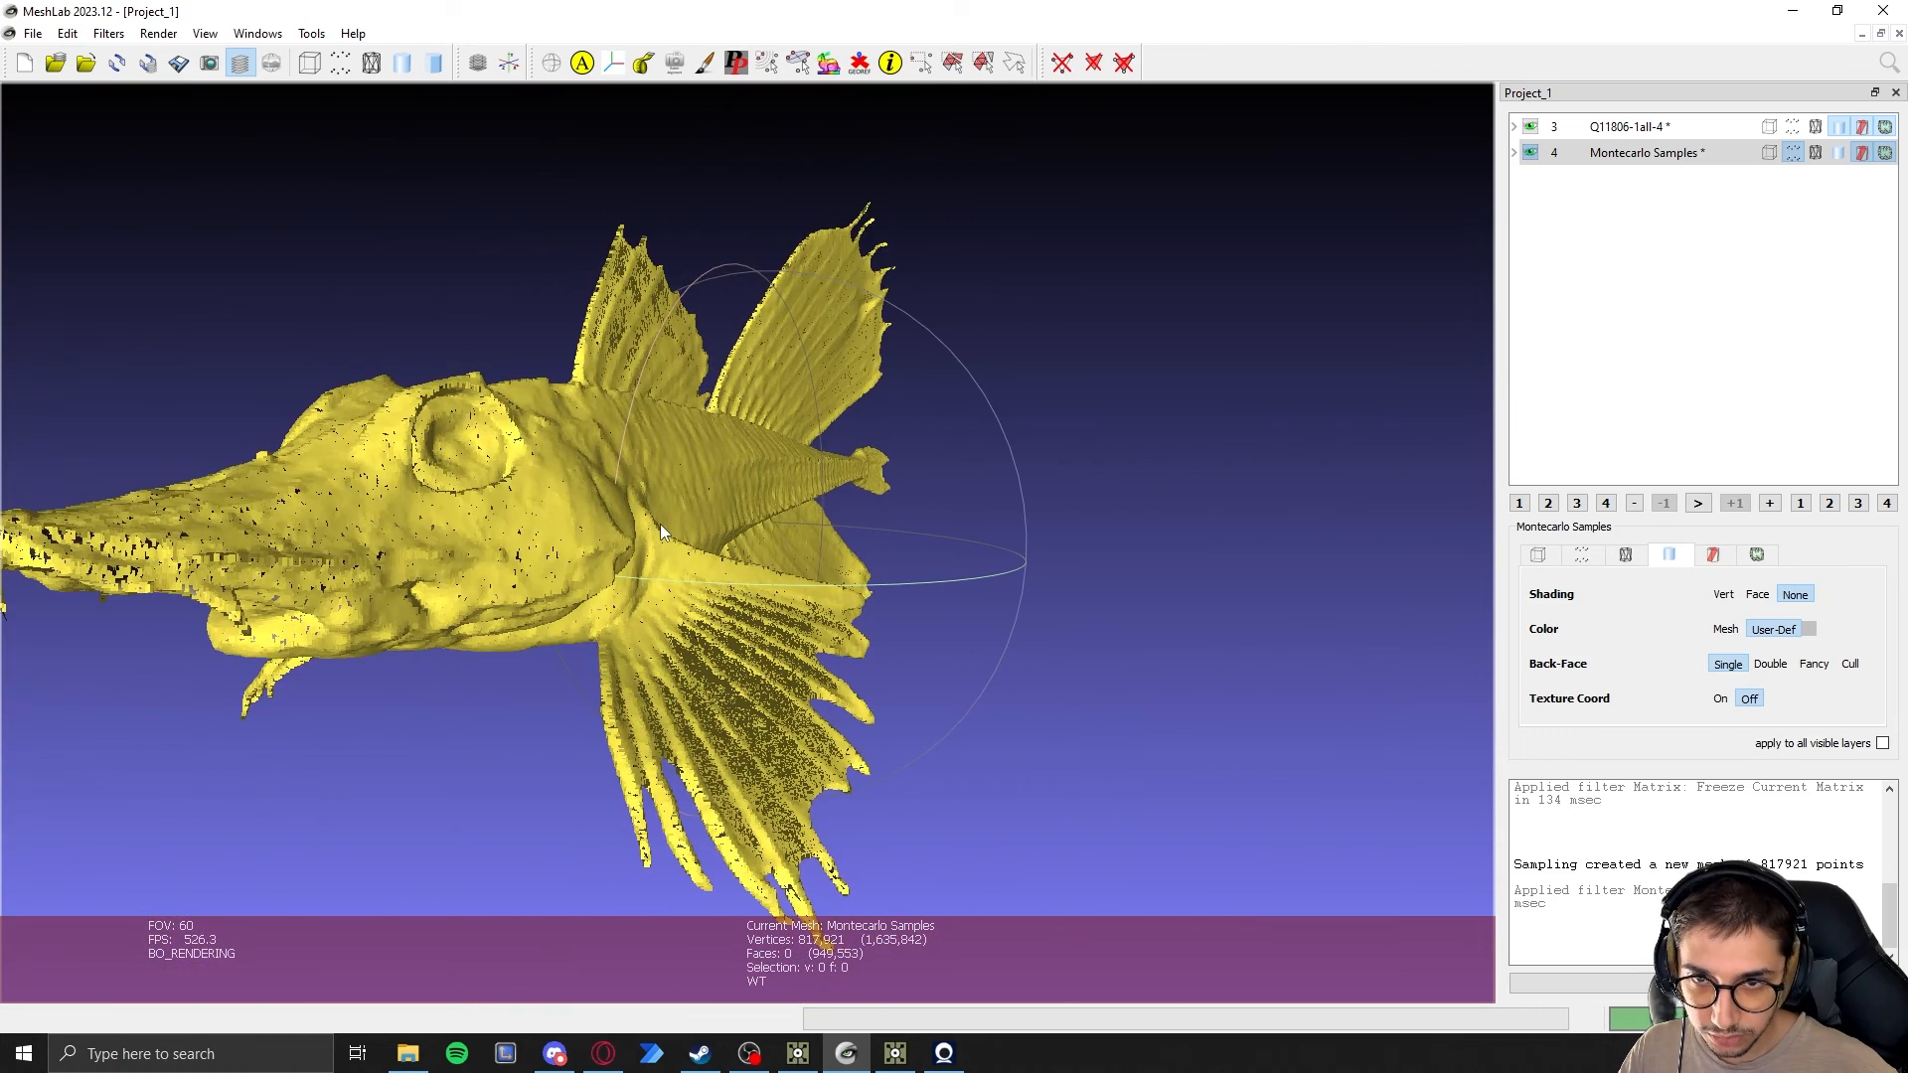
pyautogui.scroll(1, 660, 523)
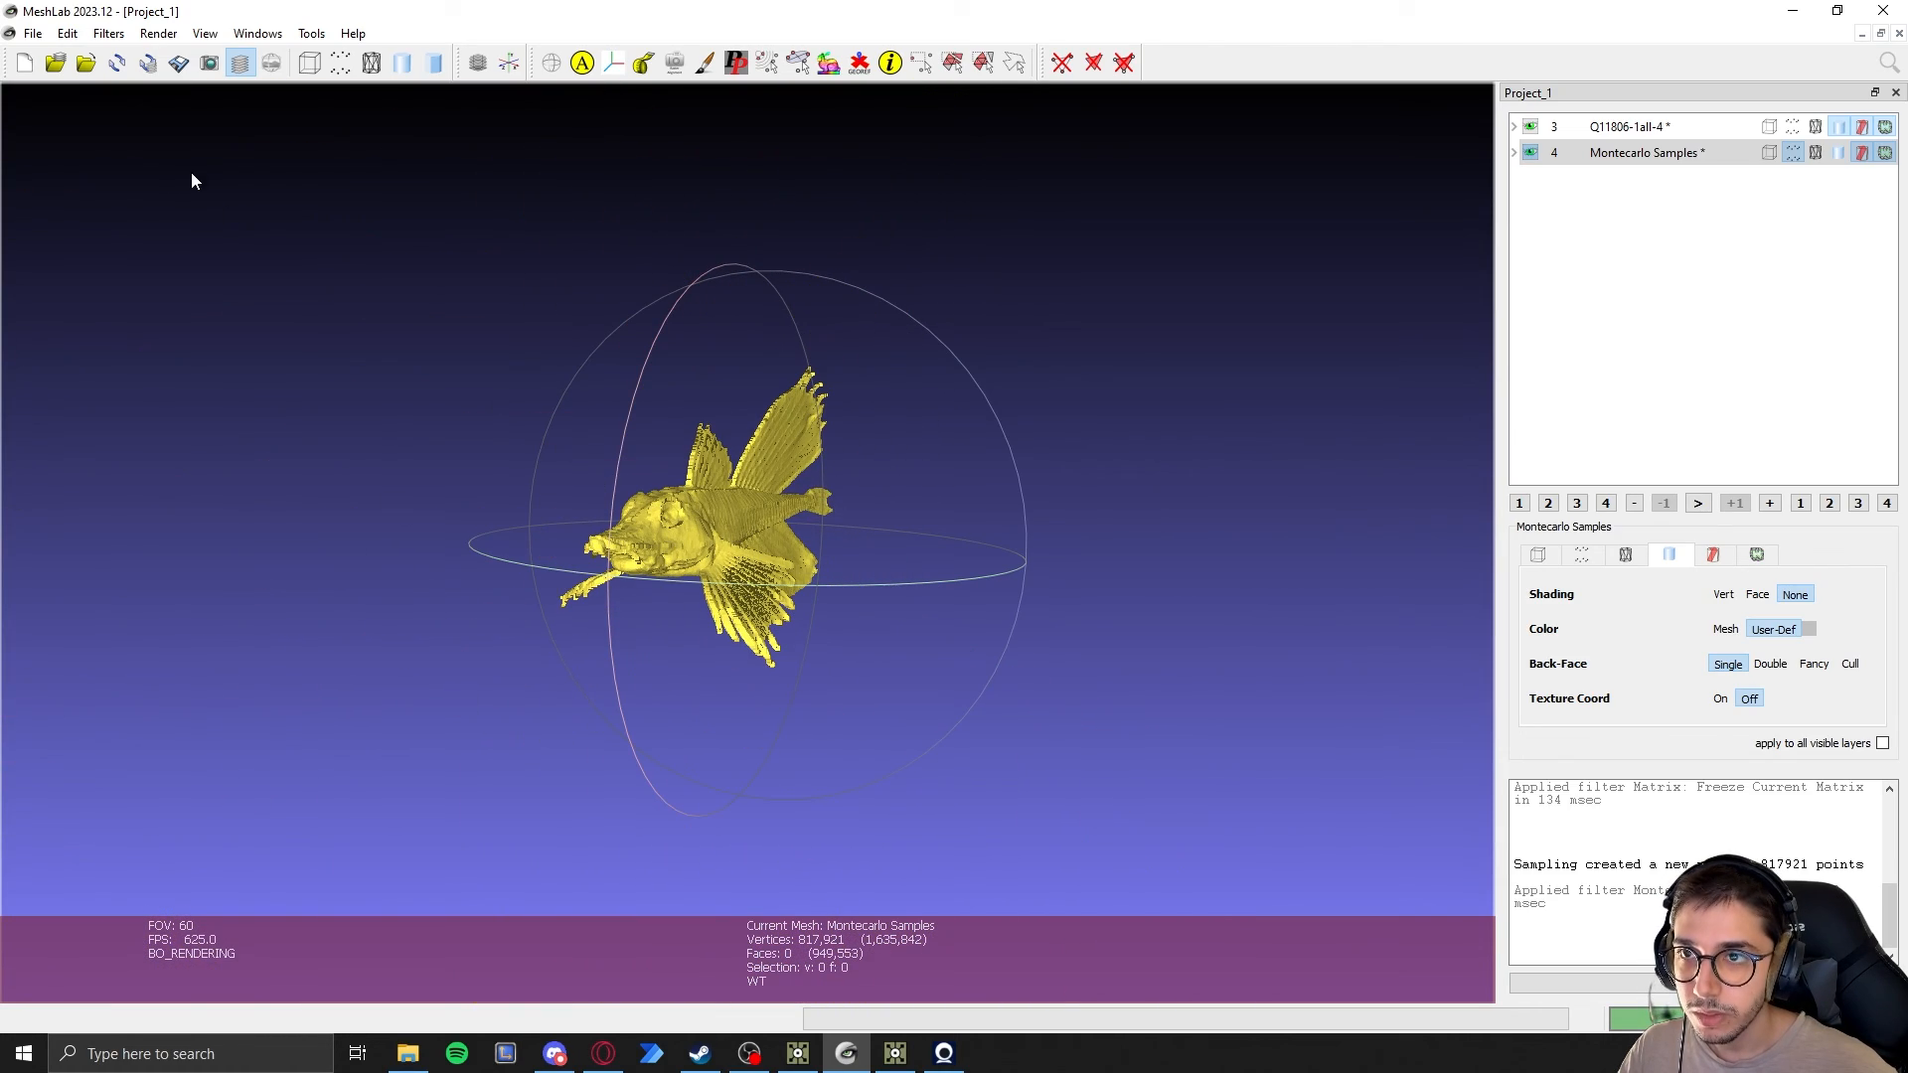
# Transfer the texture of Q11806-1all-4 to vertex color on the Montecarlo Samples layer and check the colored points up close
pyautogui.click(109, 34)
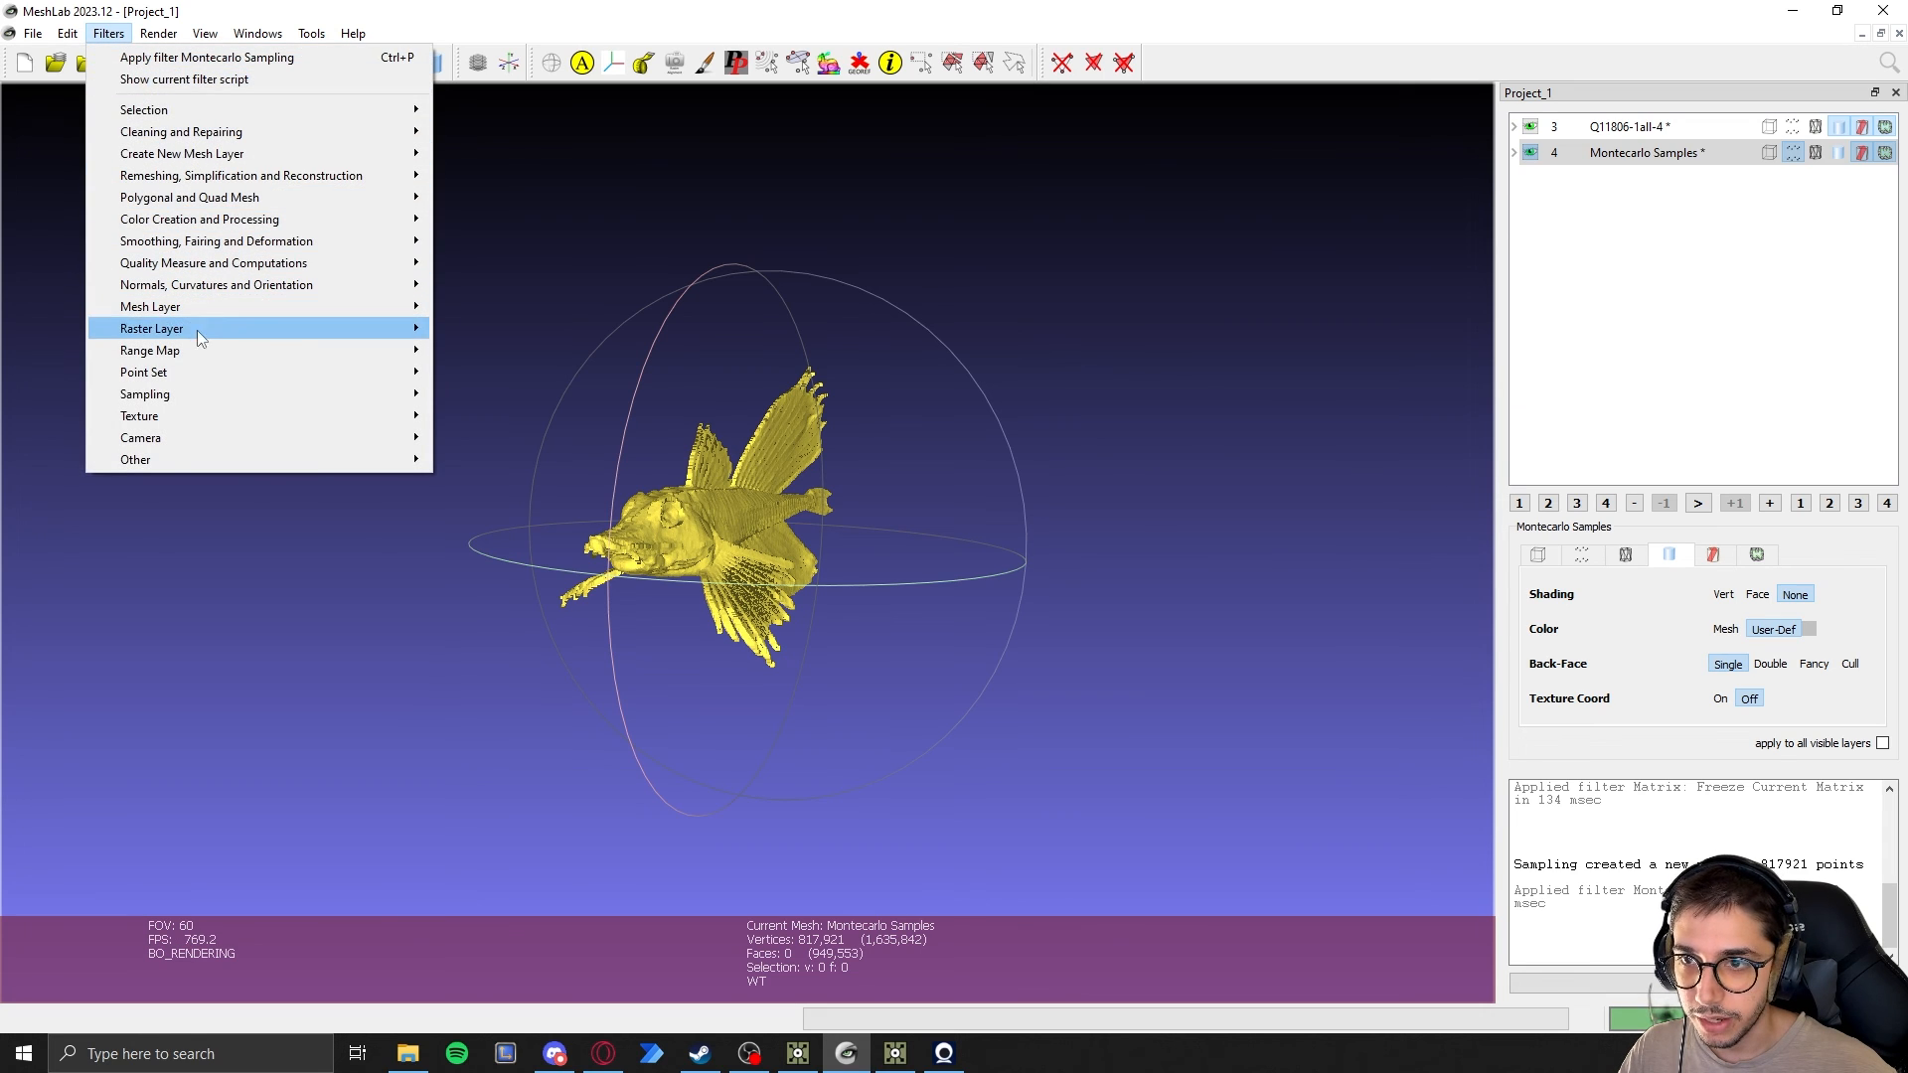
pyautogui.moveTo(232, 418)
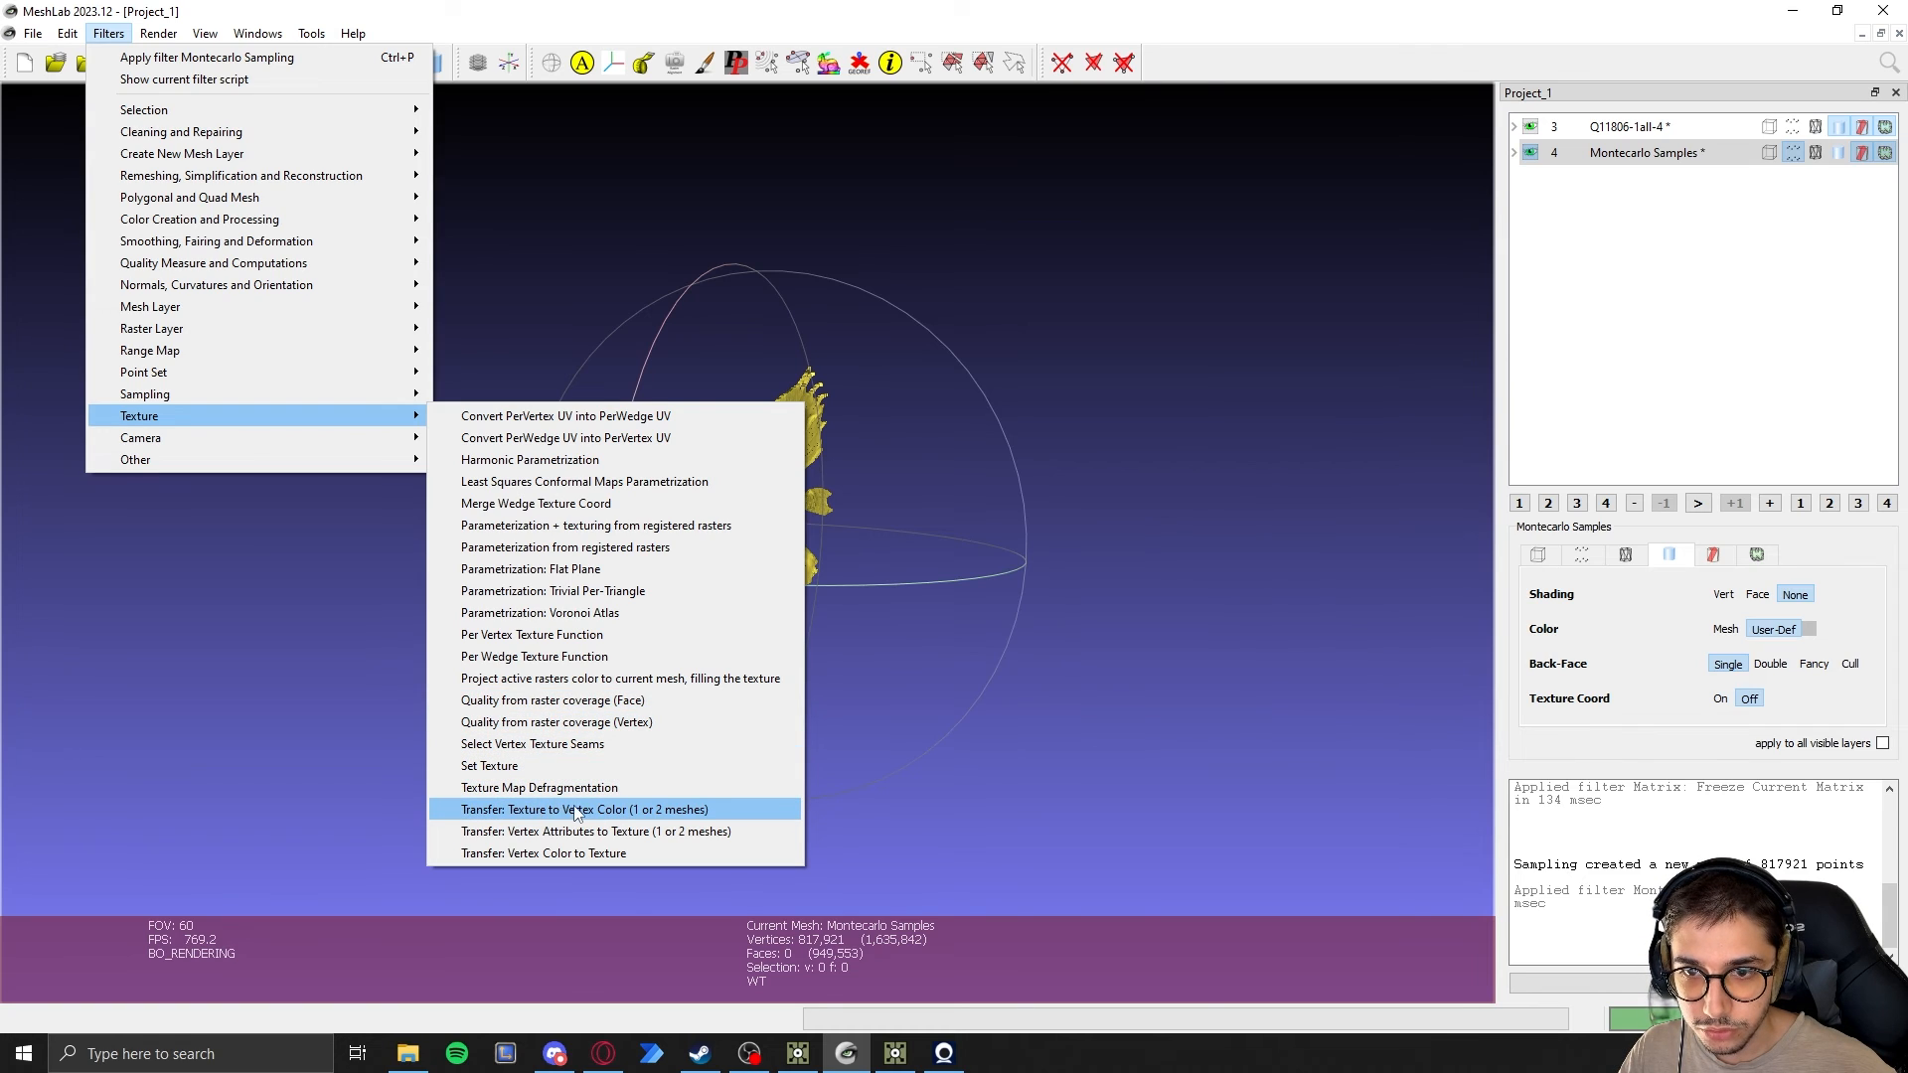
pyautogui.click(647, 811)
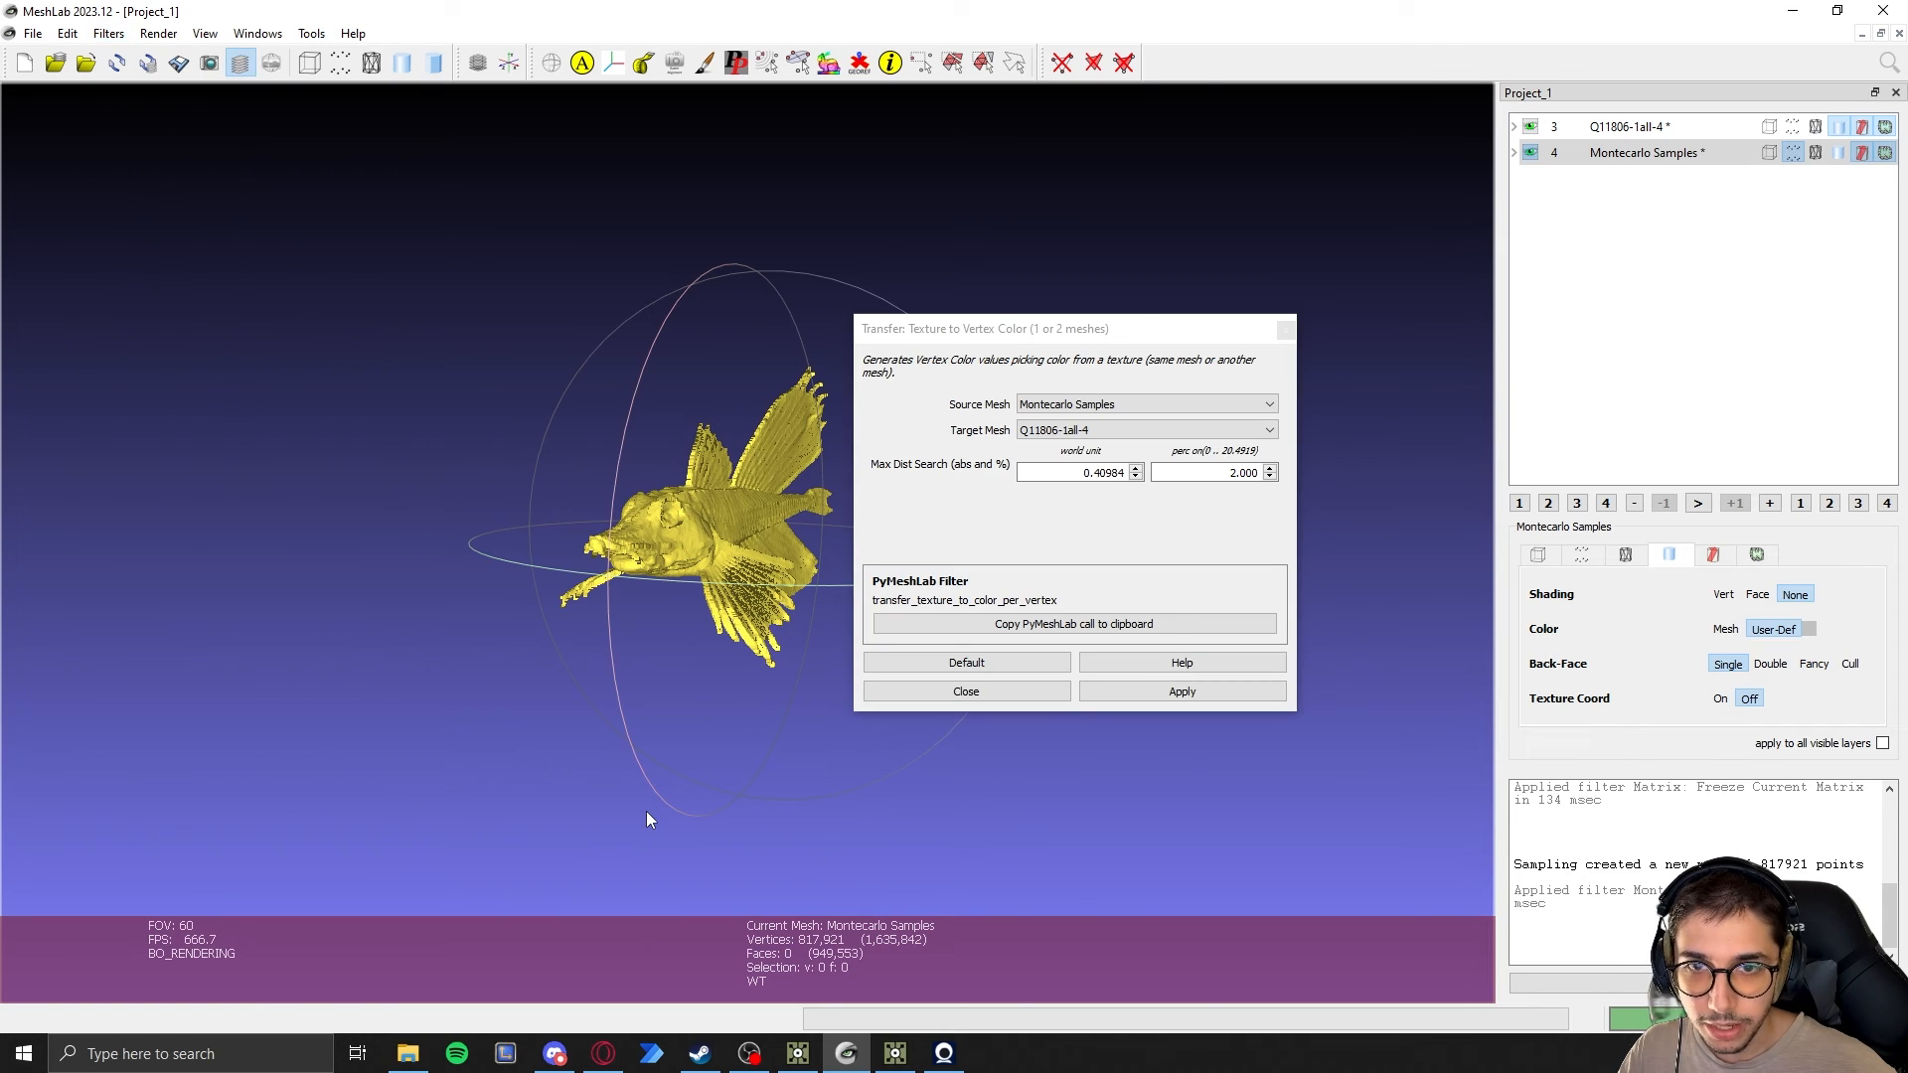
pyautogui.moveTo(1068, 336); pyautogui.dragTo(1241, 269)
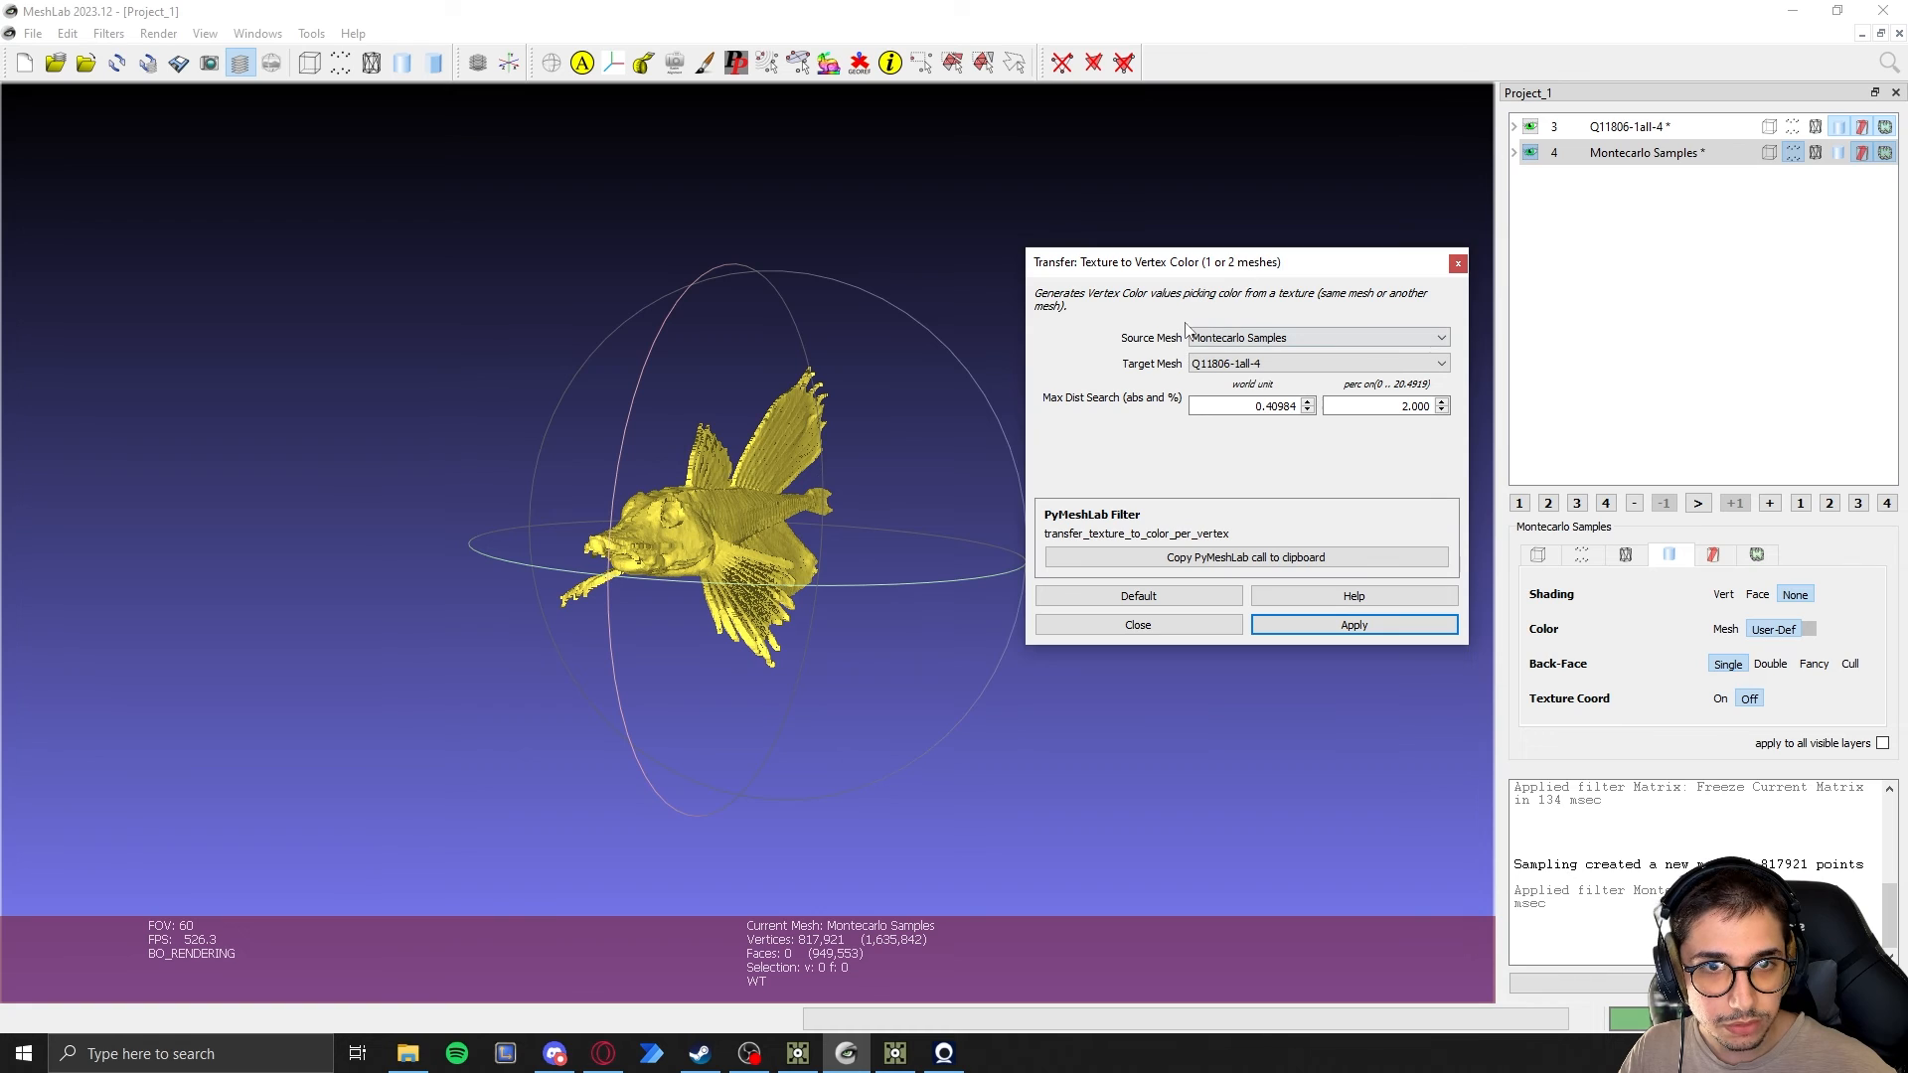
pyautogui.click(1219, 339)
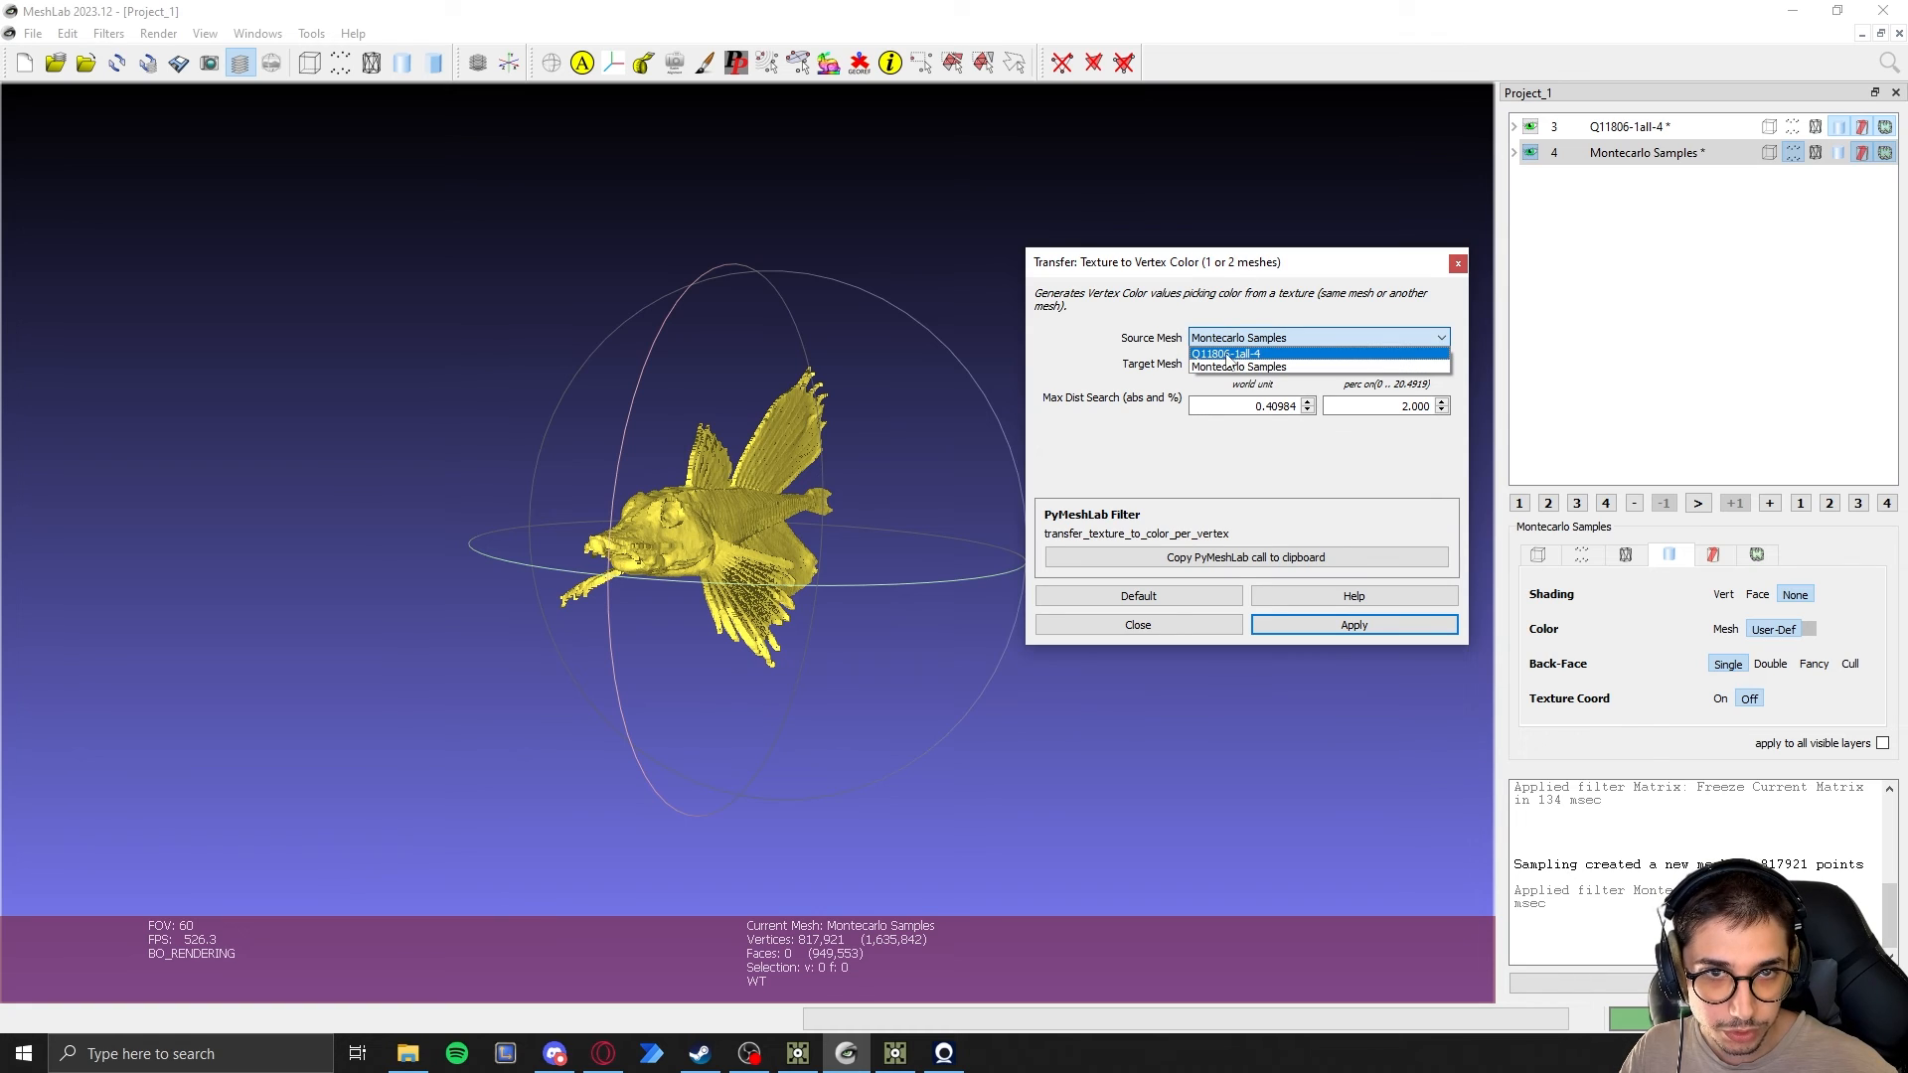
pyautogui.click(1253, 355)
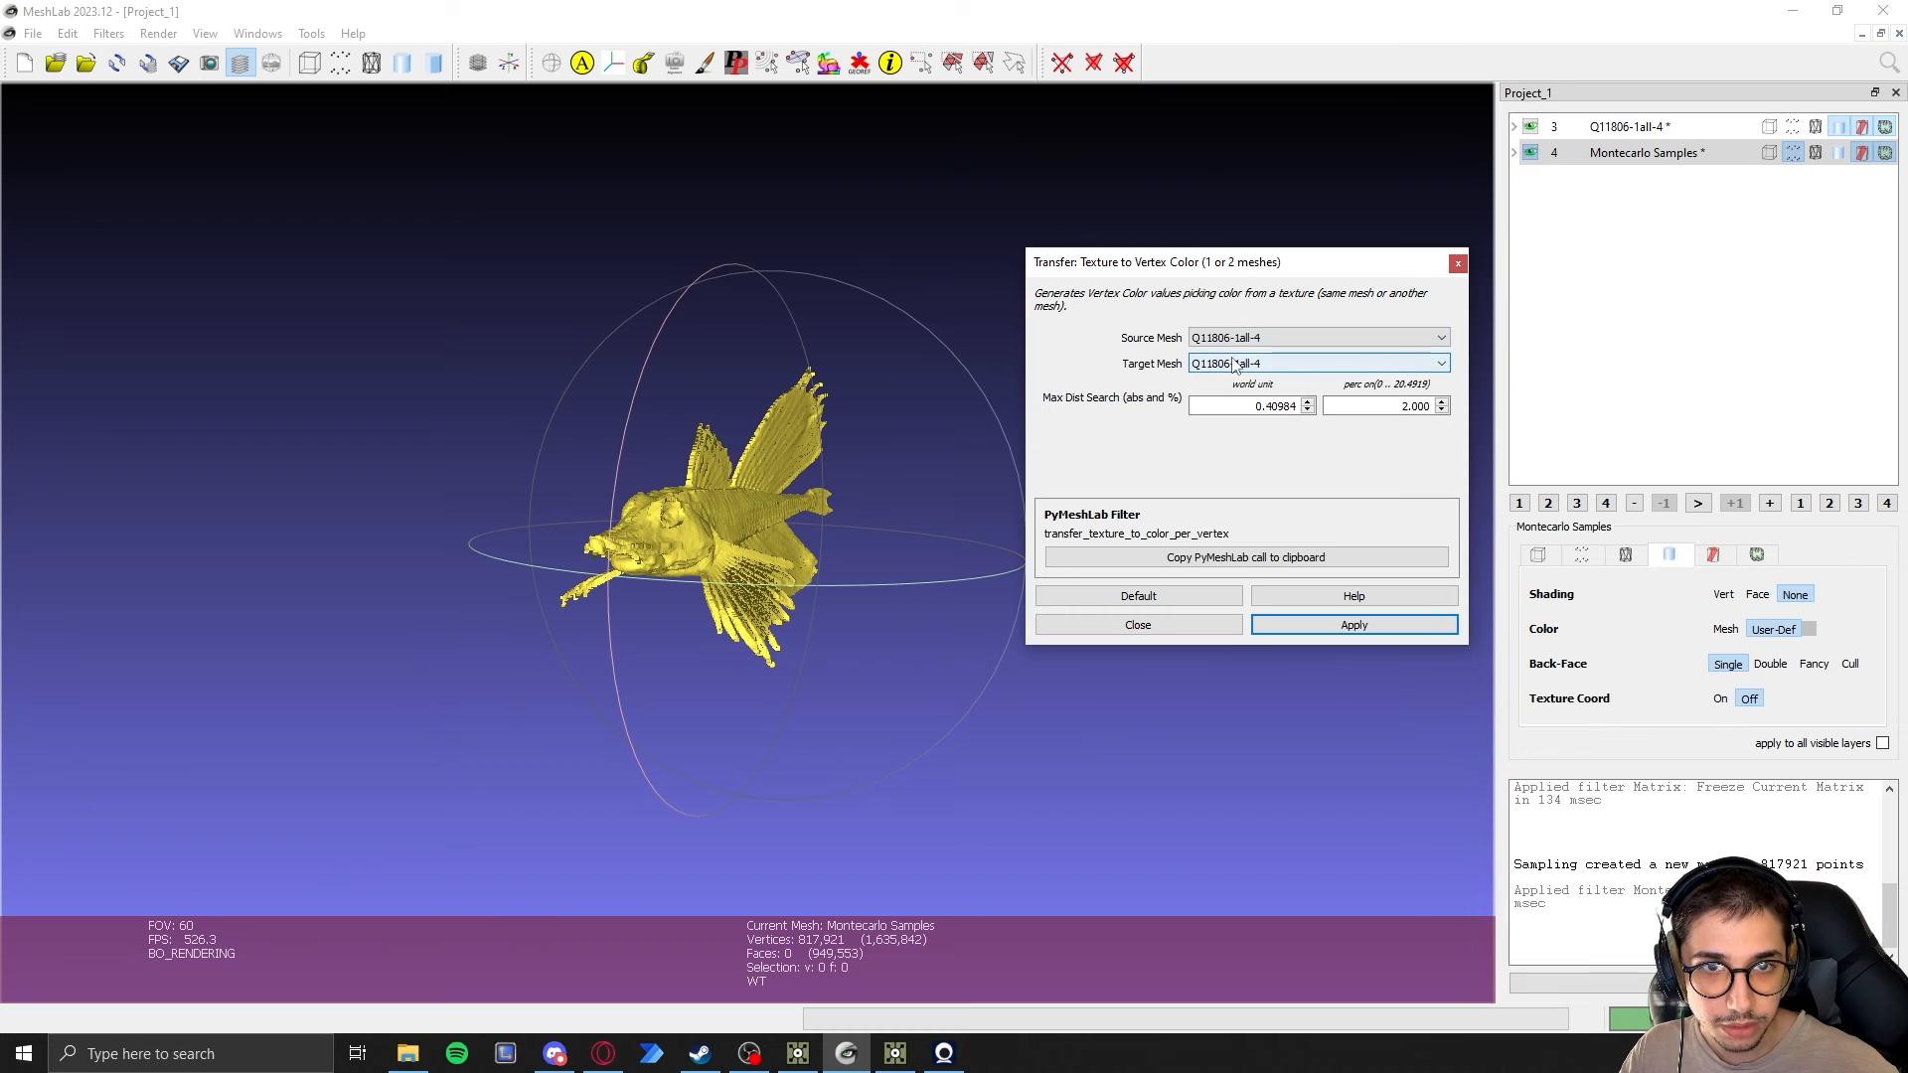
pyautogui.click(1238, 365)
pyautogui.click(1237, 393)
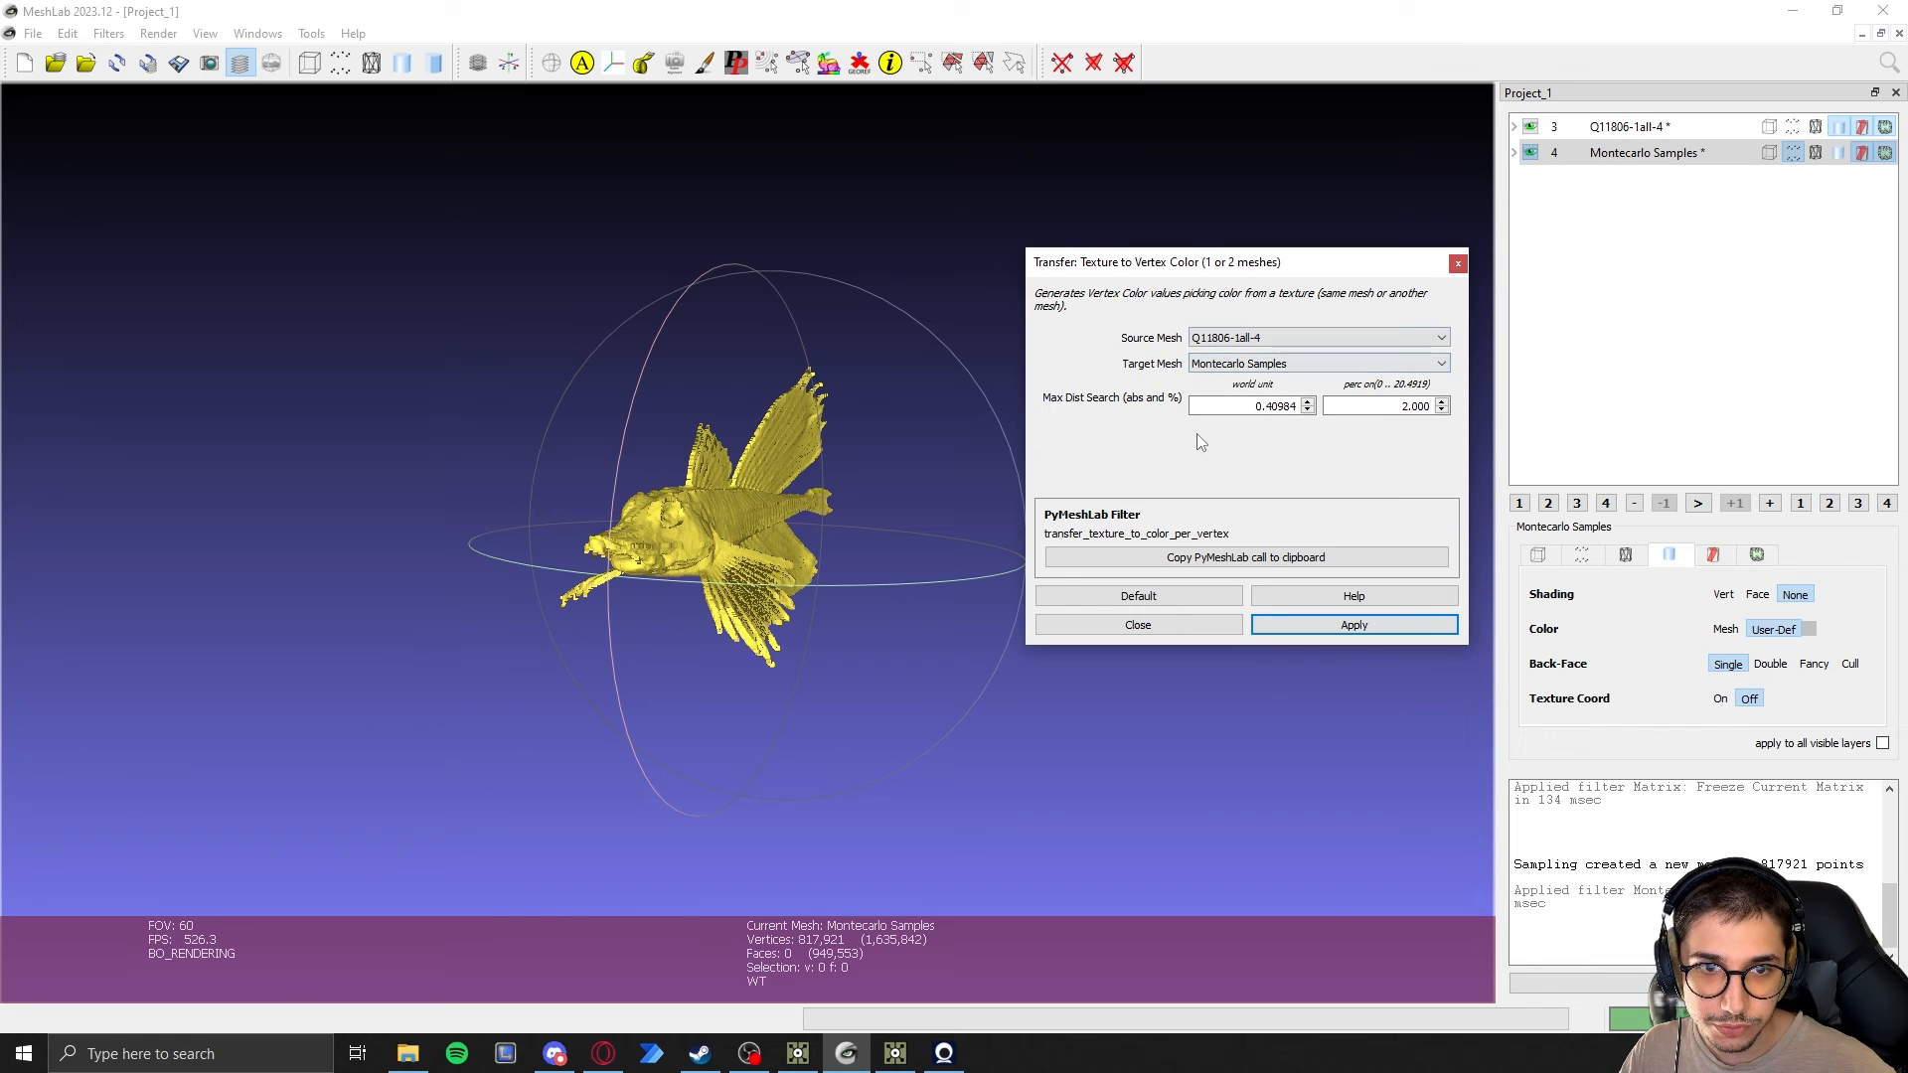
pyautogui.click(1353, 625)
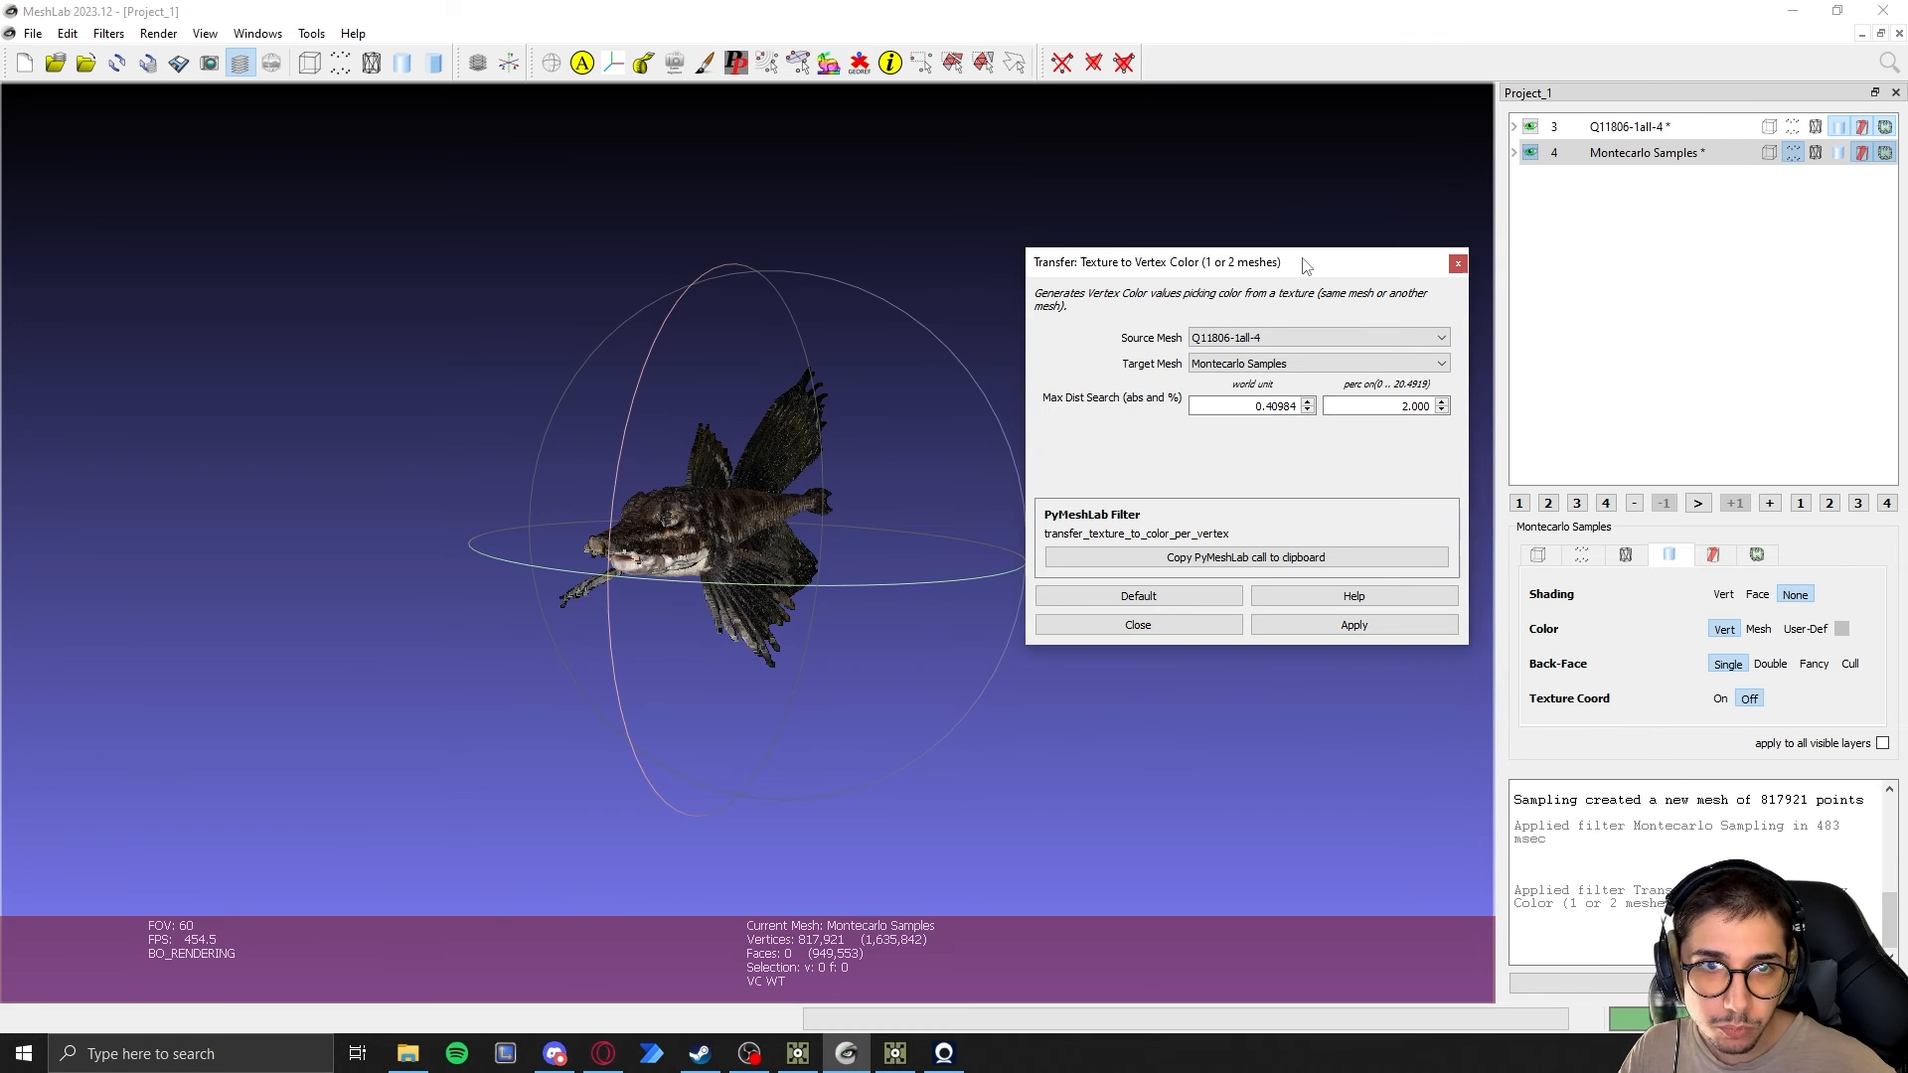
pyautogui.moveTo(1305, 264); pyautogui.dragTo(1345, 305)
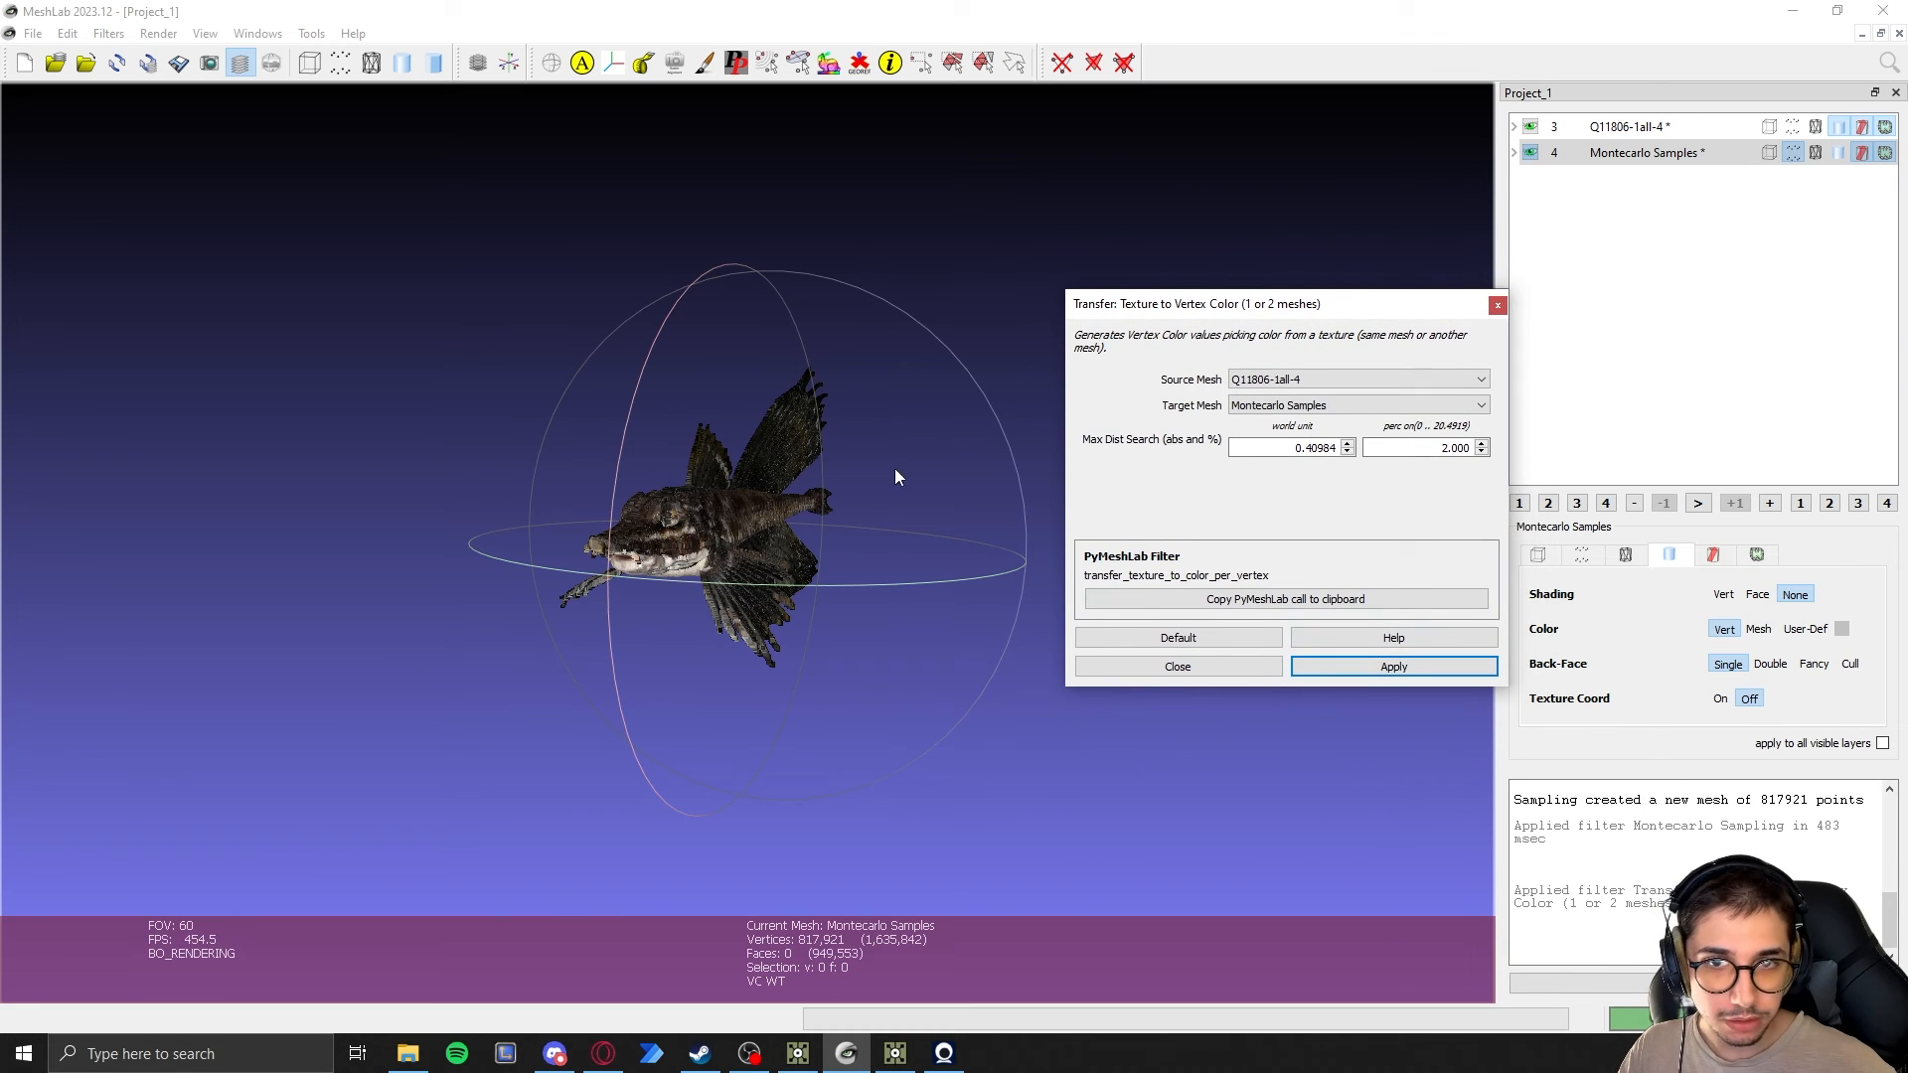
pyautogui.scroll(10, 695, 541)
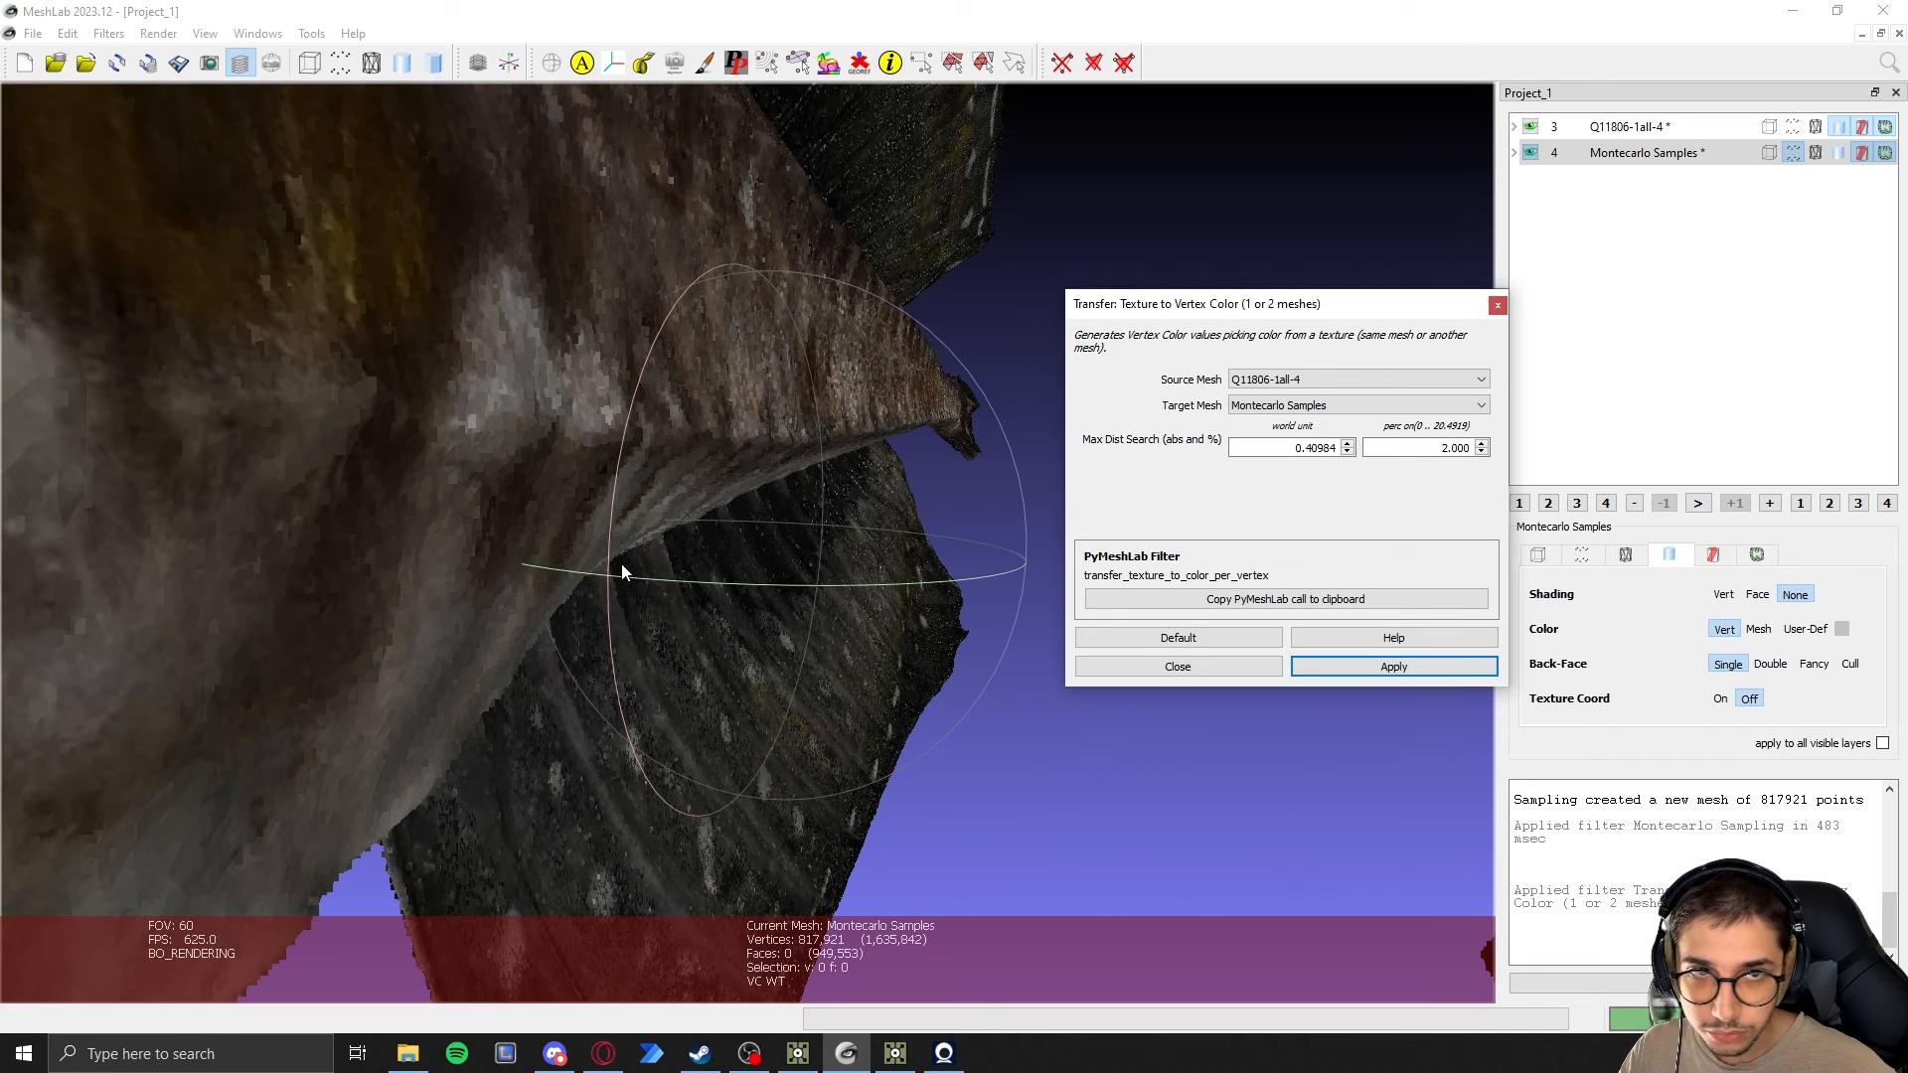
pyautogui.click(1498, 307)
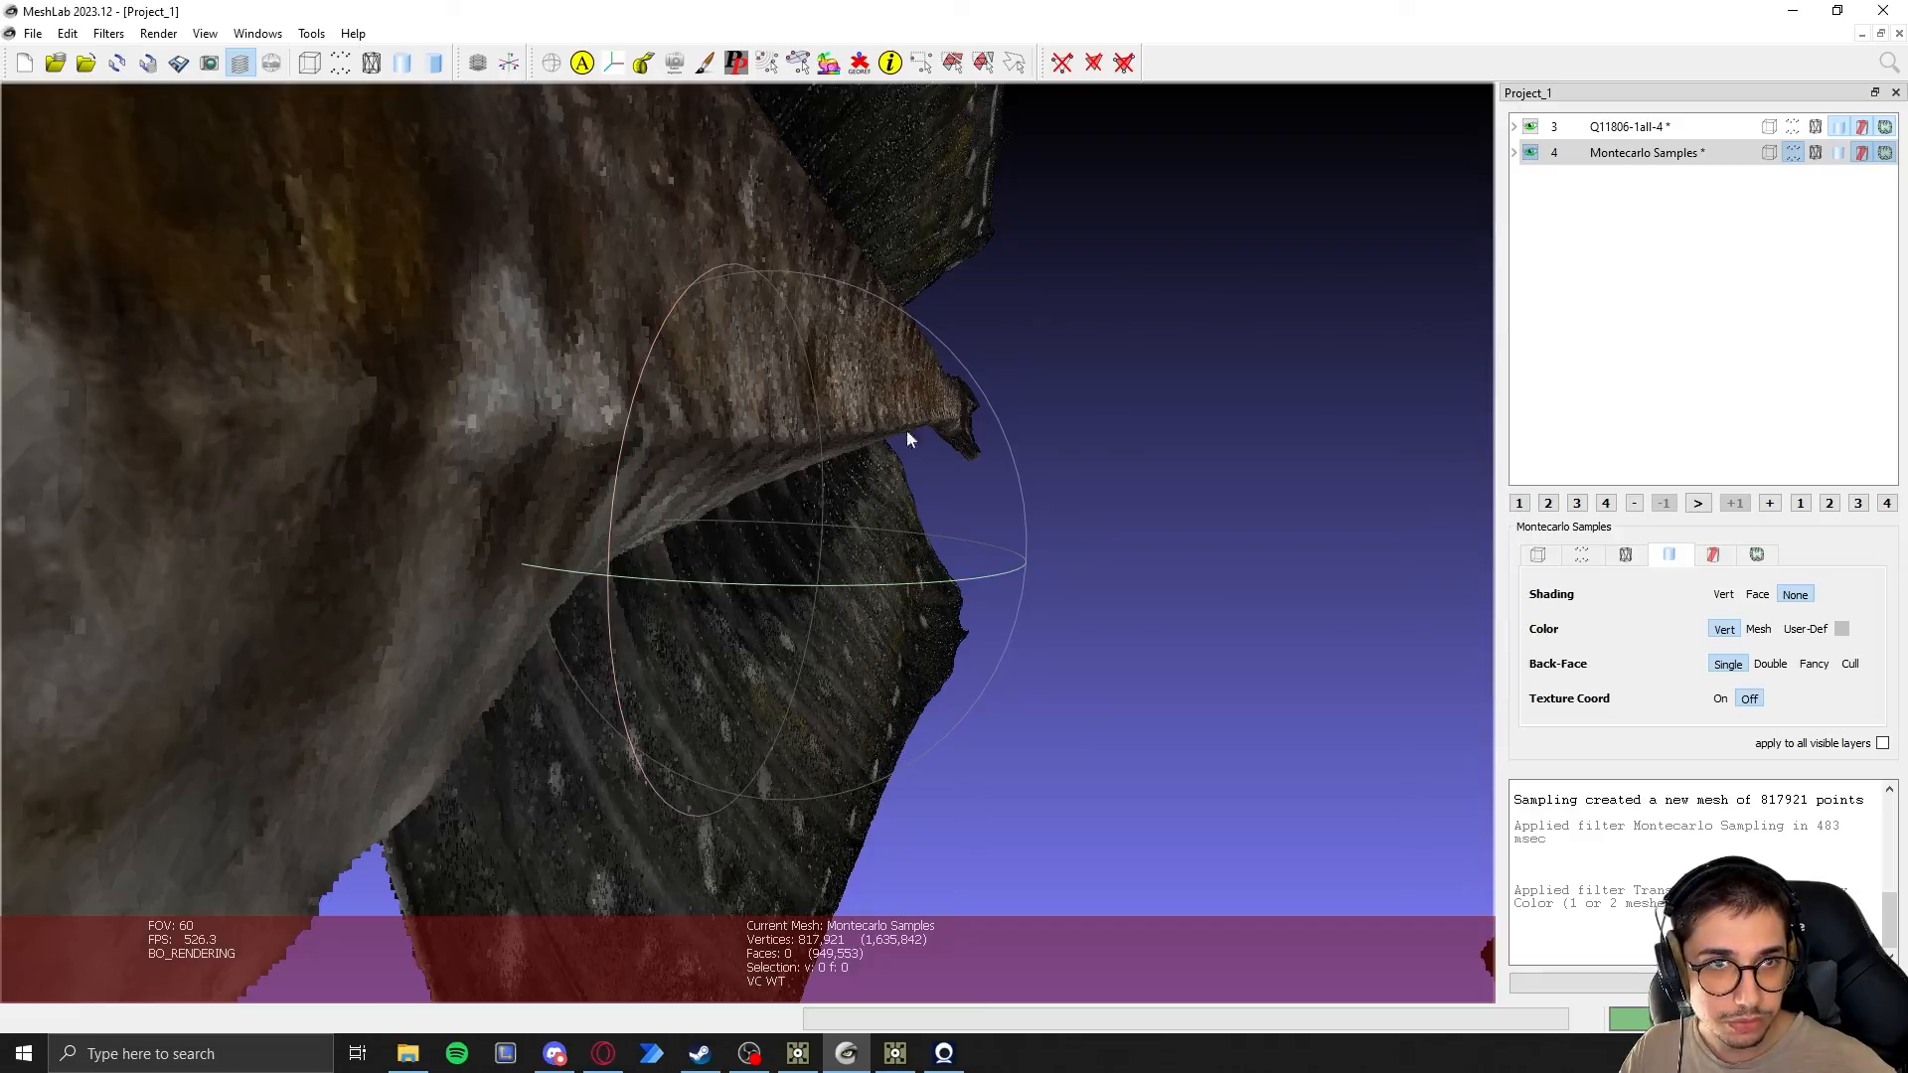
# Hide the Q11806-1all-4 mesh layer and examine the colored Montecarlo Samples point cloud alone
pyautogui.click(1531, 127)
pyautogui.moveTo(696, 596)
pyautogui.mouseDown()
pyautogui.moveTo(498, 579)
pyautogui.moveTo(336, 455)
pyautogui.moveTo(702, 648)
pyautogui.moveTo(694, 578)
pyautogui.moveTo(712, 612)
pyautogui.mouseUp()
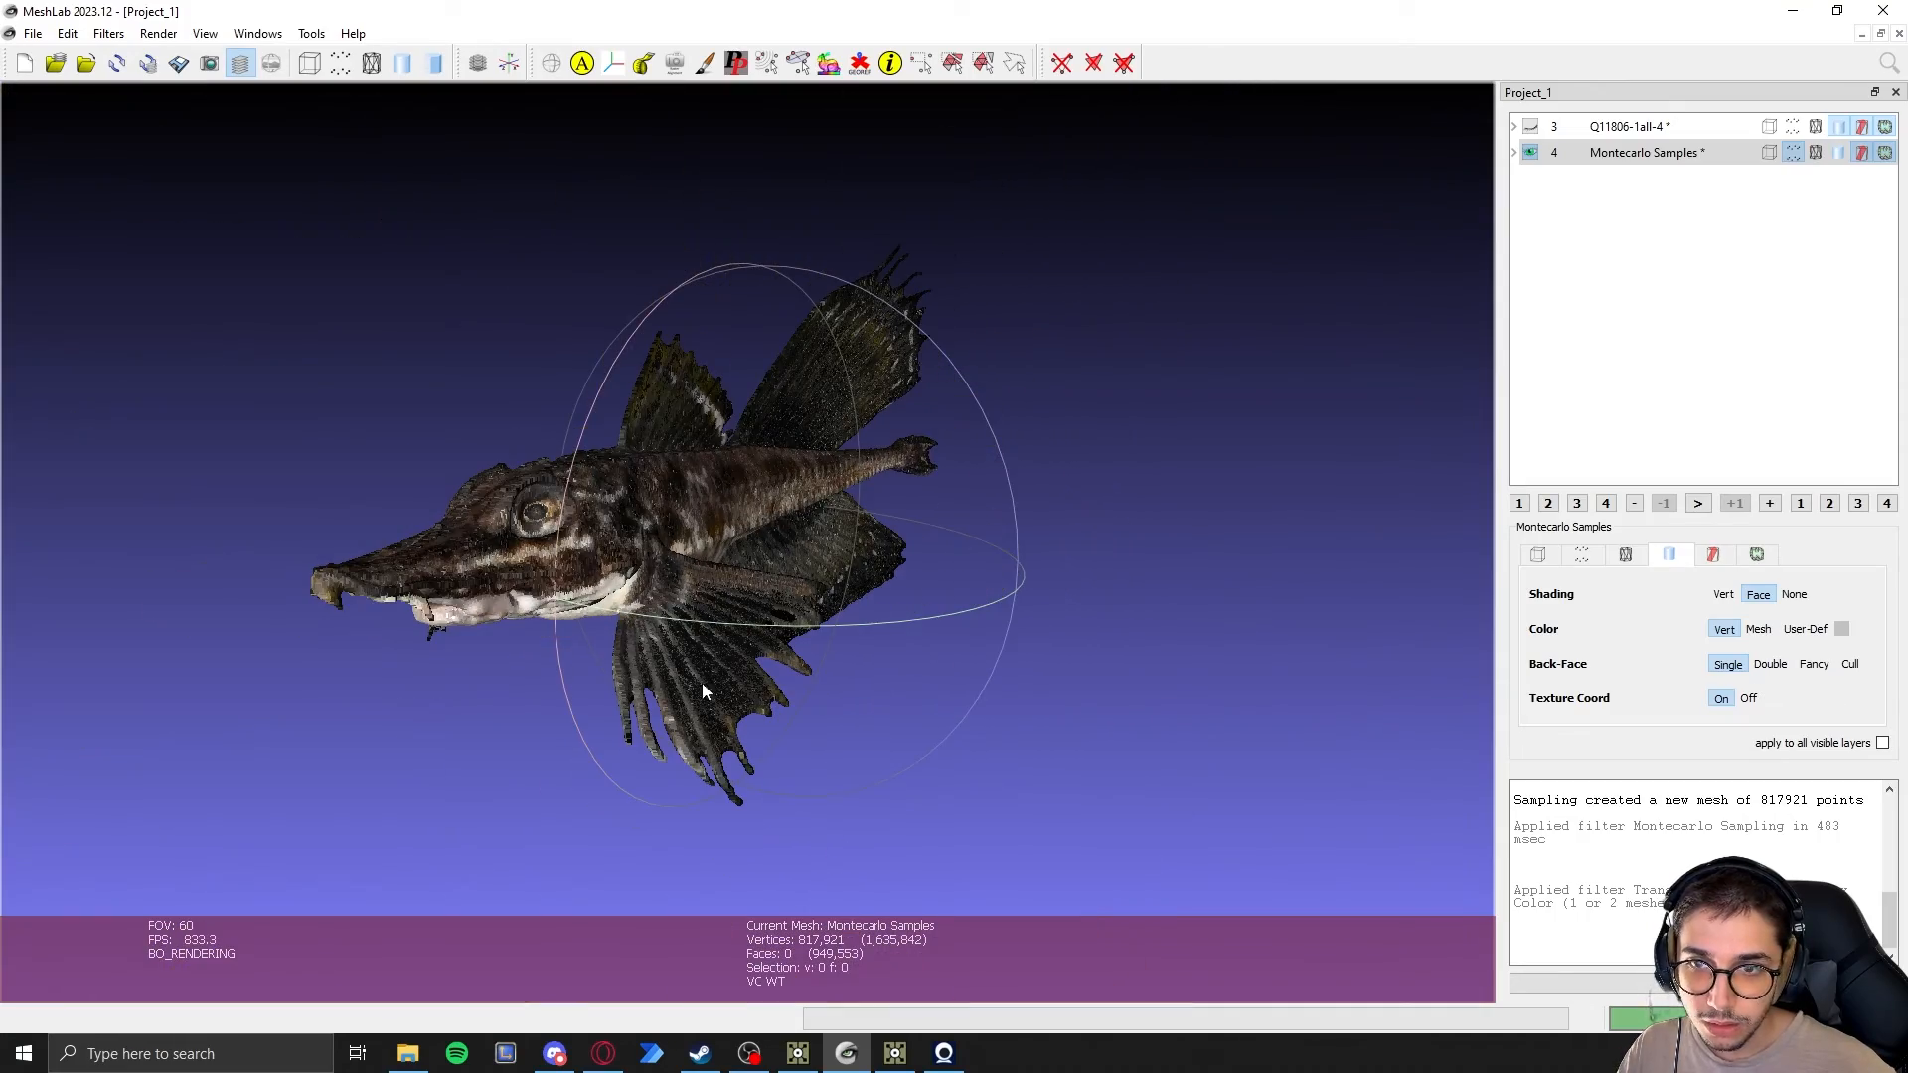
pyautogui.moveTo(702, 683); pyautogui.dragTo(660, 642)
pyautogui.moveTo(584, 451); pyautogui.dragTo(546, 458)
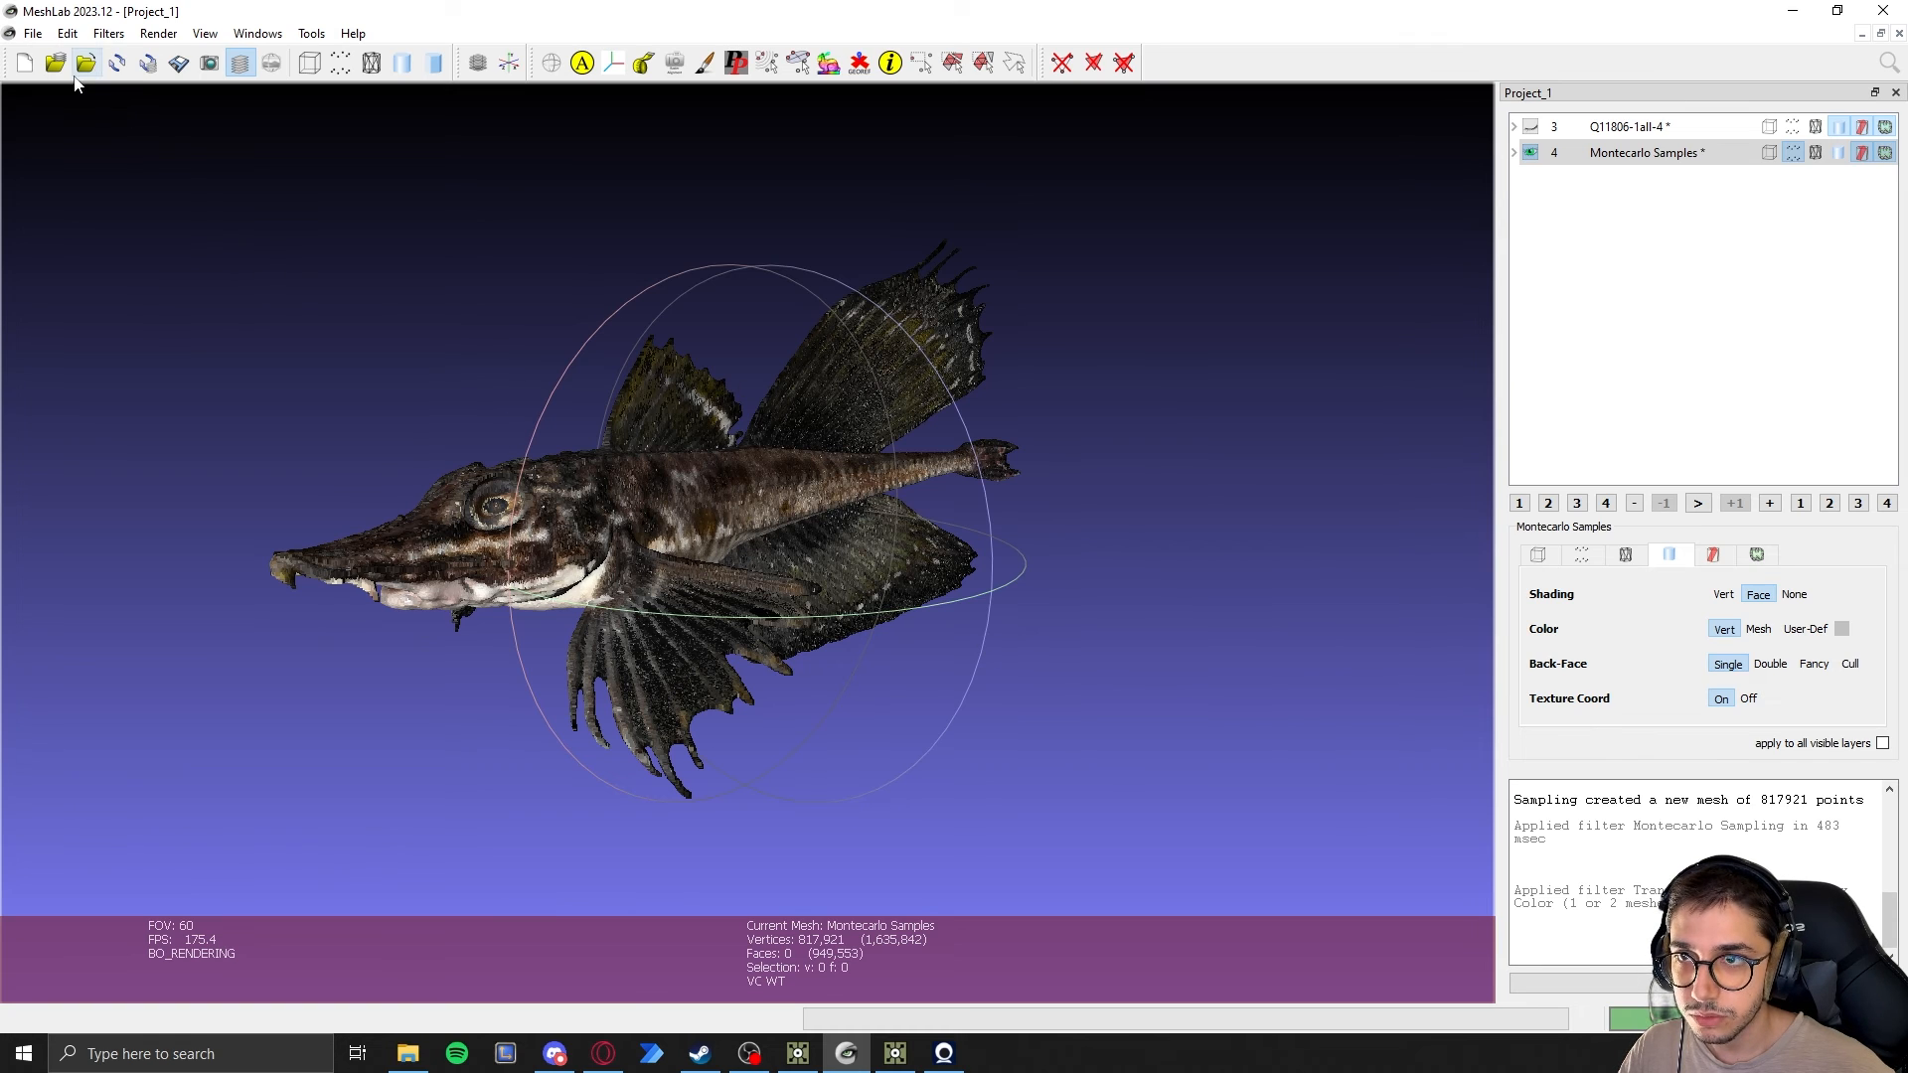
# Export the Montecarlo Samples layer over sail-fin poacher - aligned - tutorial.ply in the Geo folder, with vertex color, vertex normals and binary encoding
pyautogui.click(33, 37)
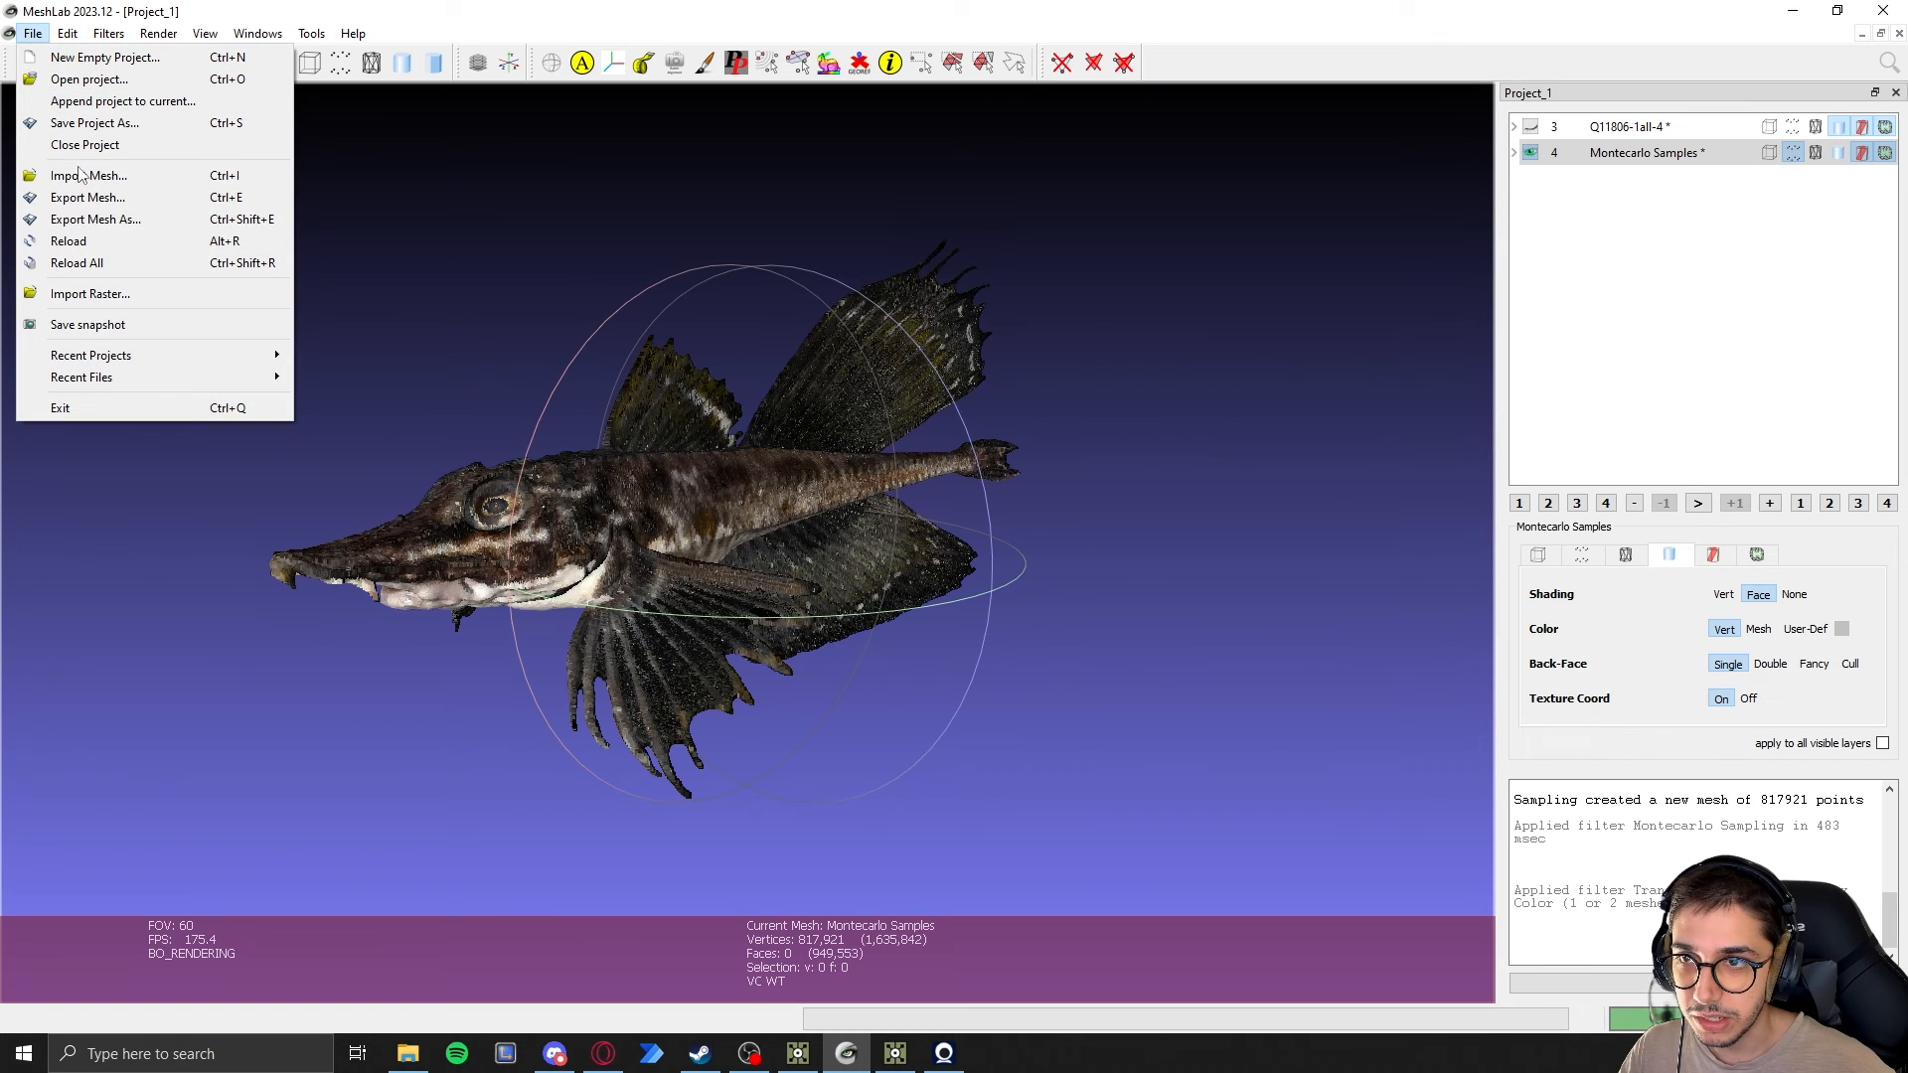
pyautogui.click(137, 216)
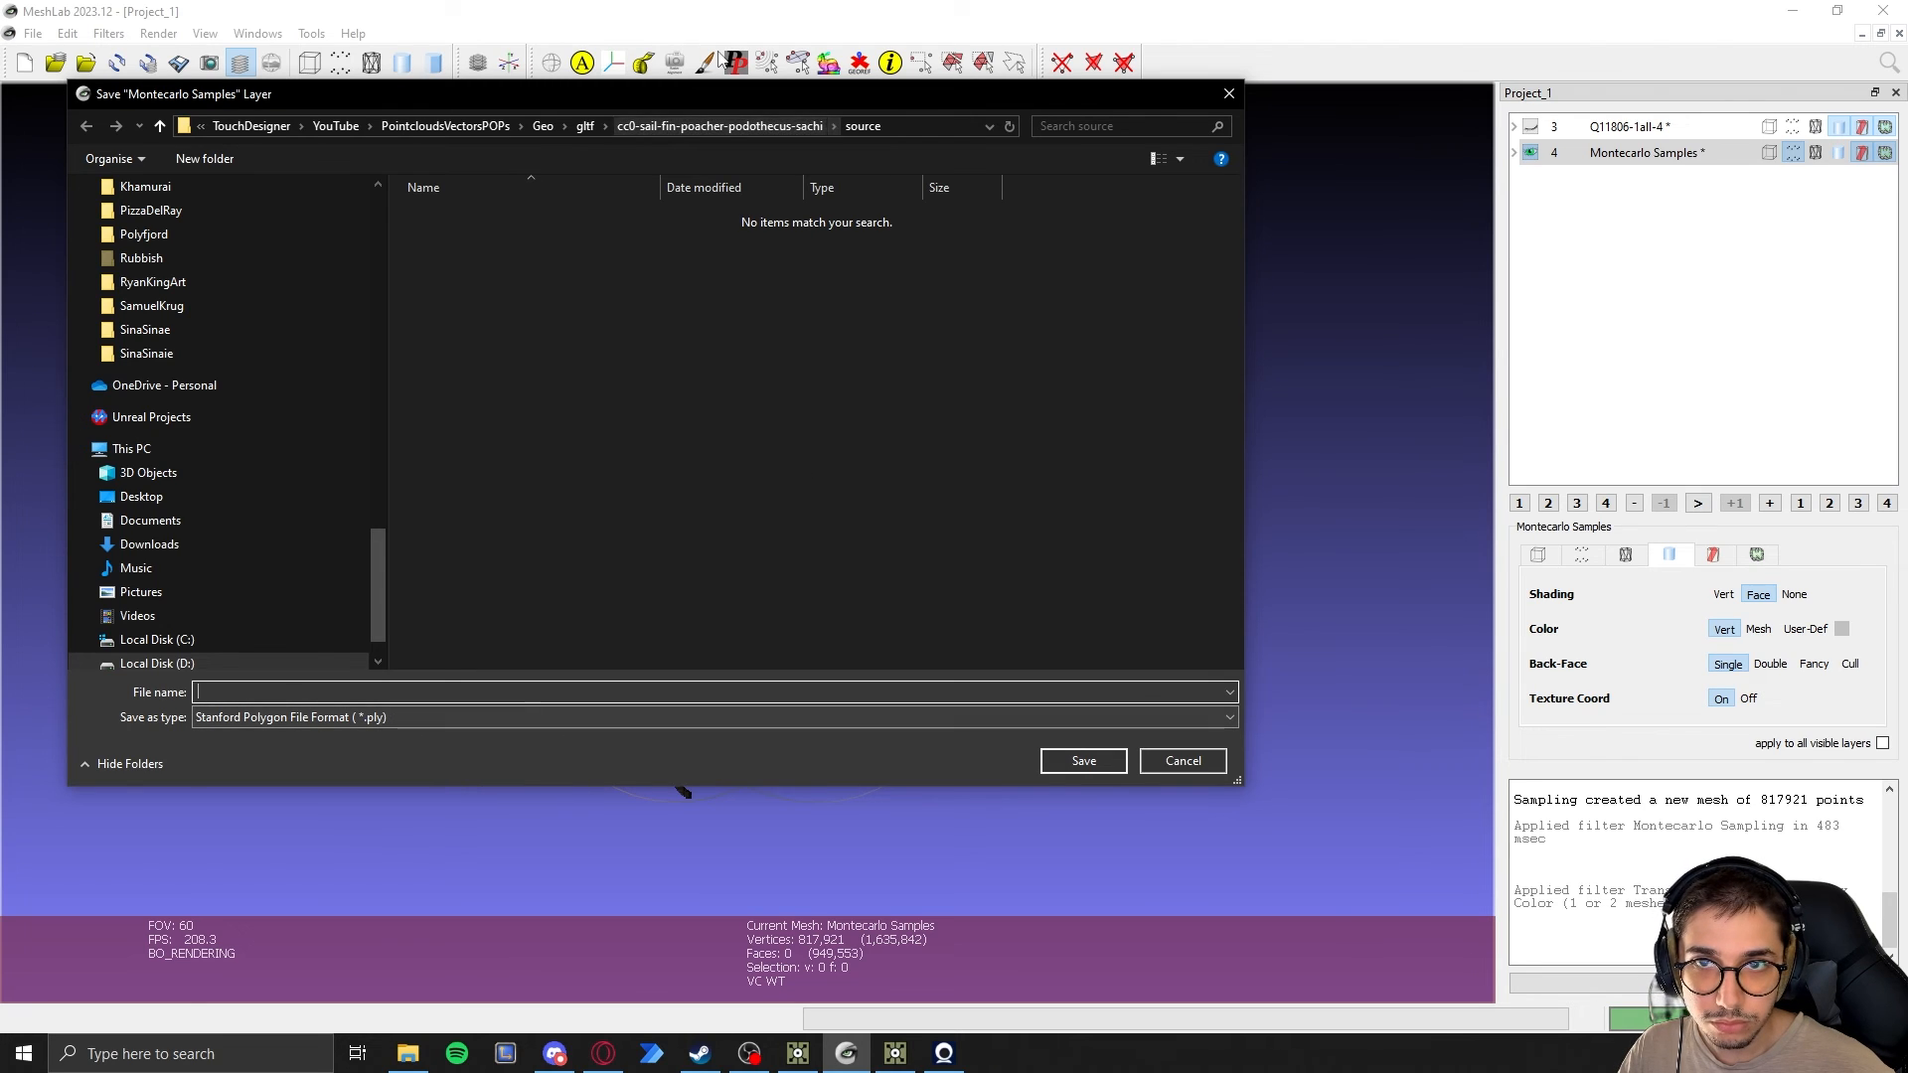
pyautogui.click(412, 723)
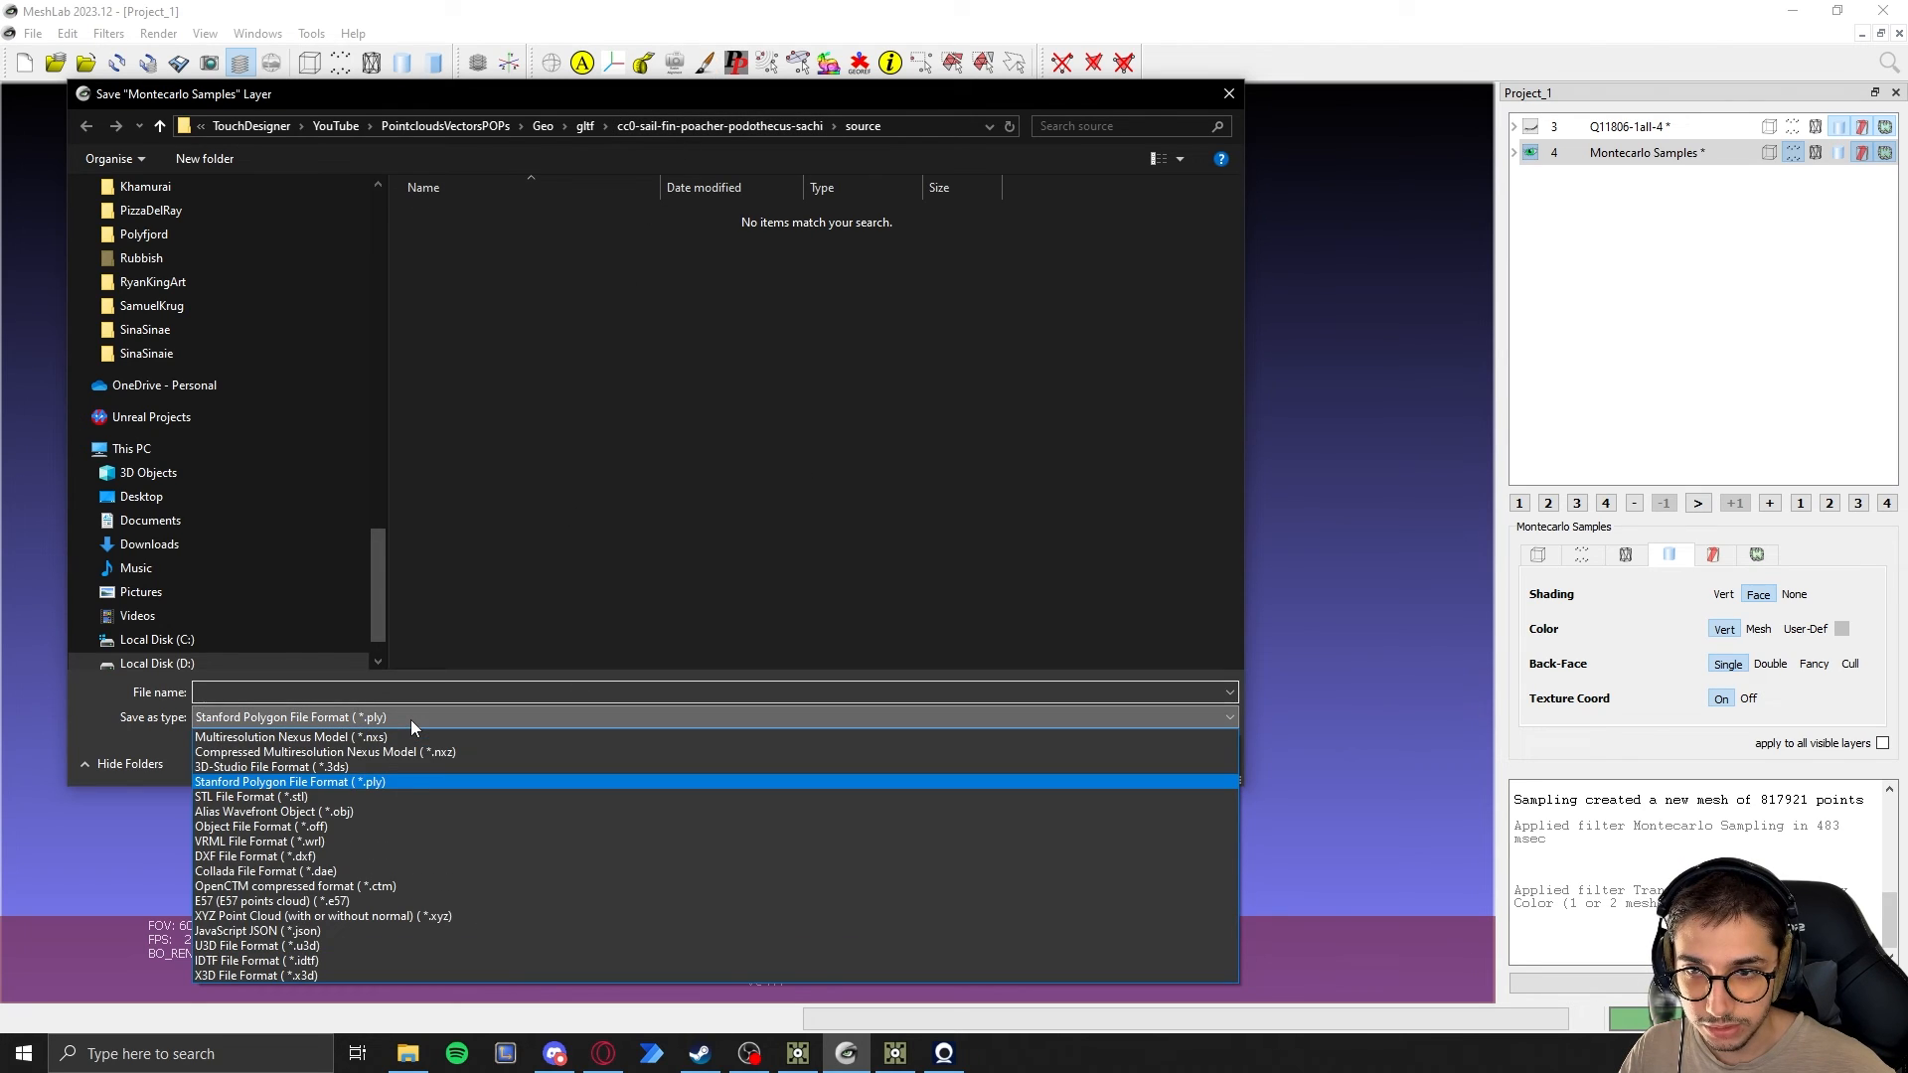
pyautogui.click(356, 781)
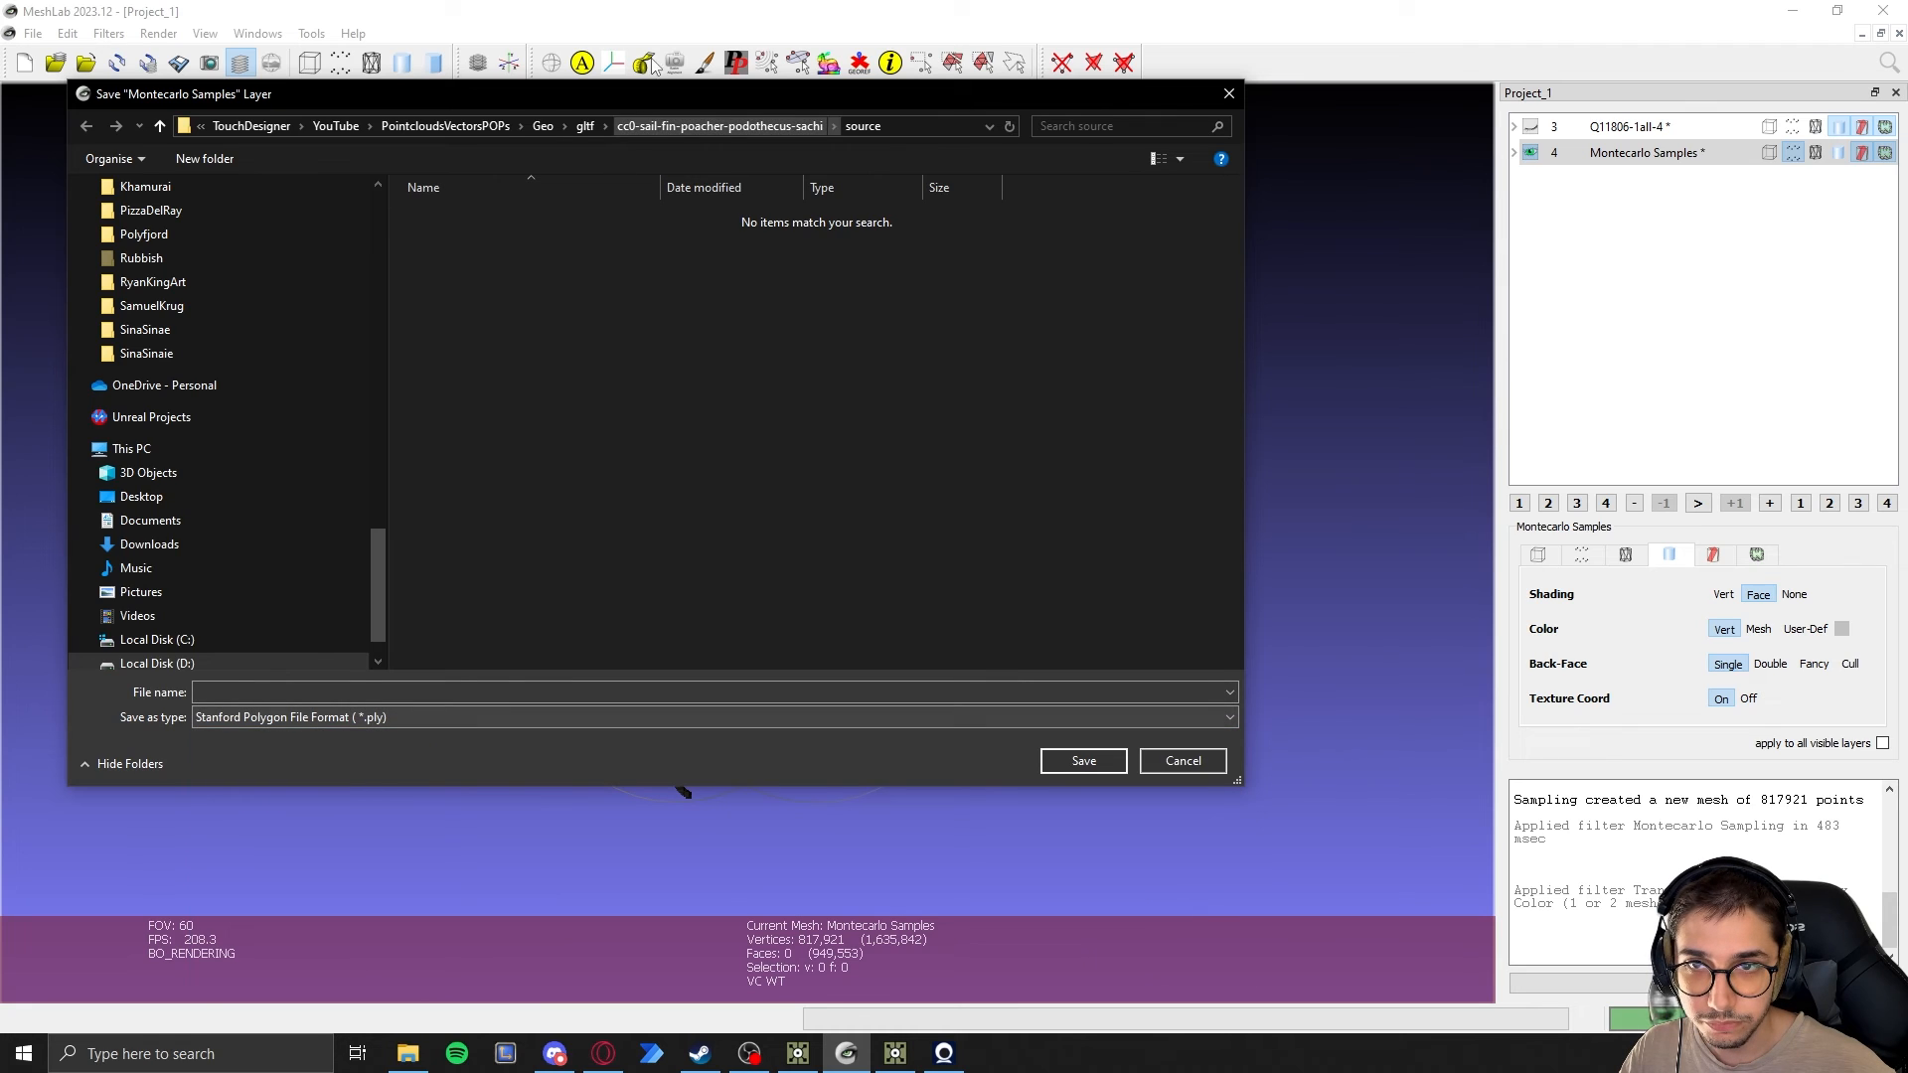
pyautogui.click(543, 126)
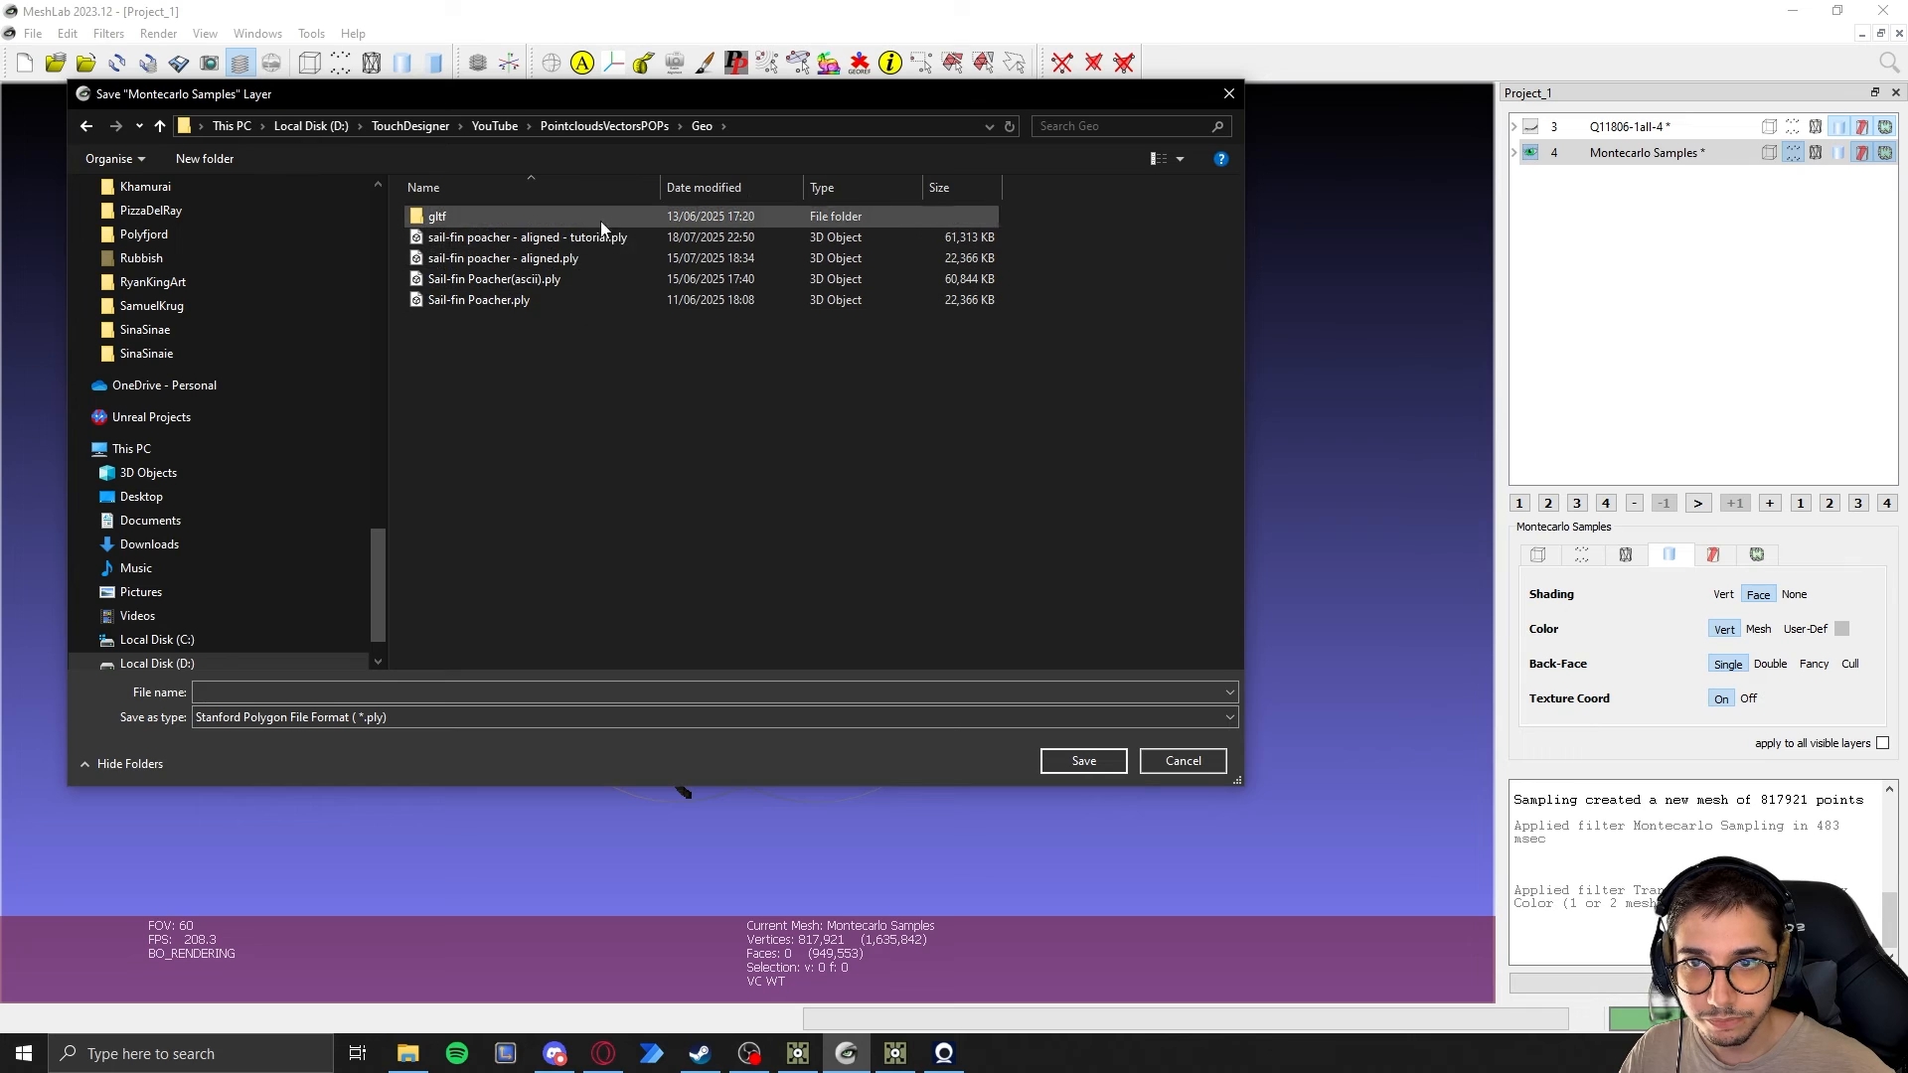
pyautogui.click(635, 237)
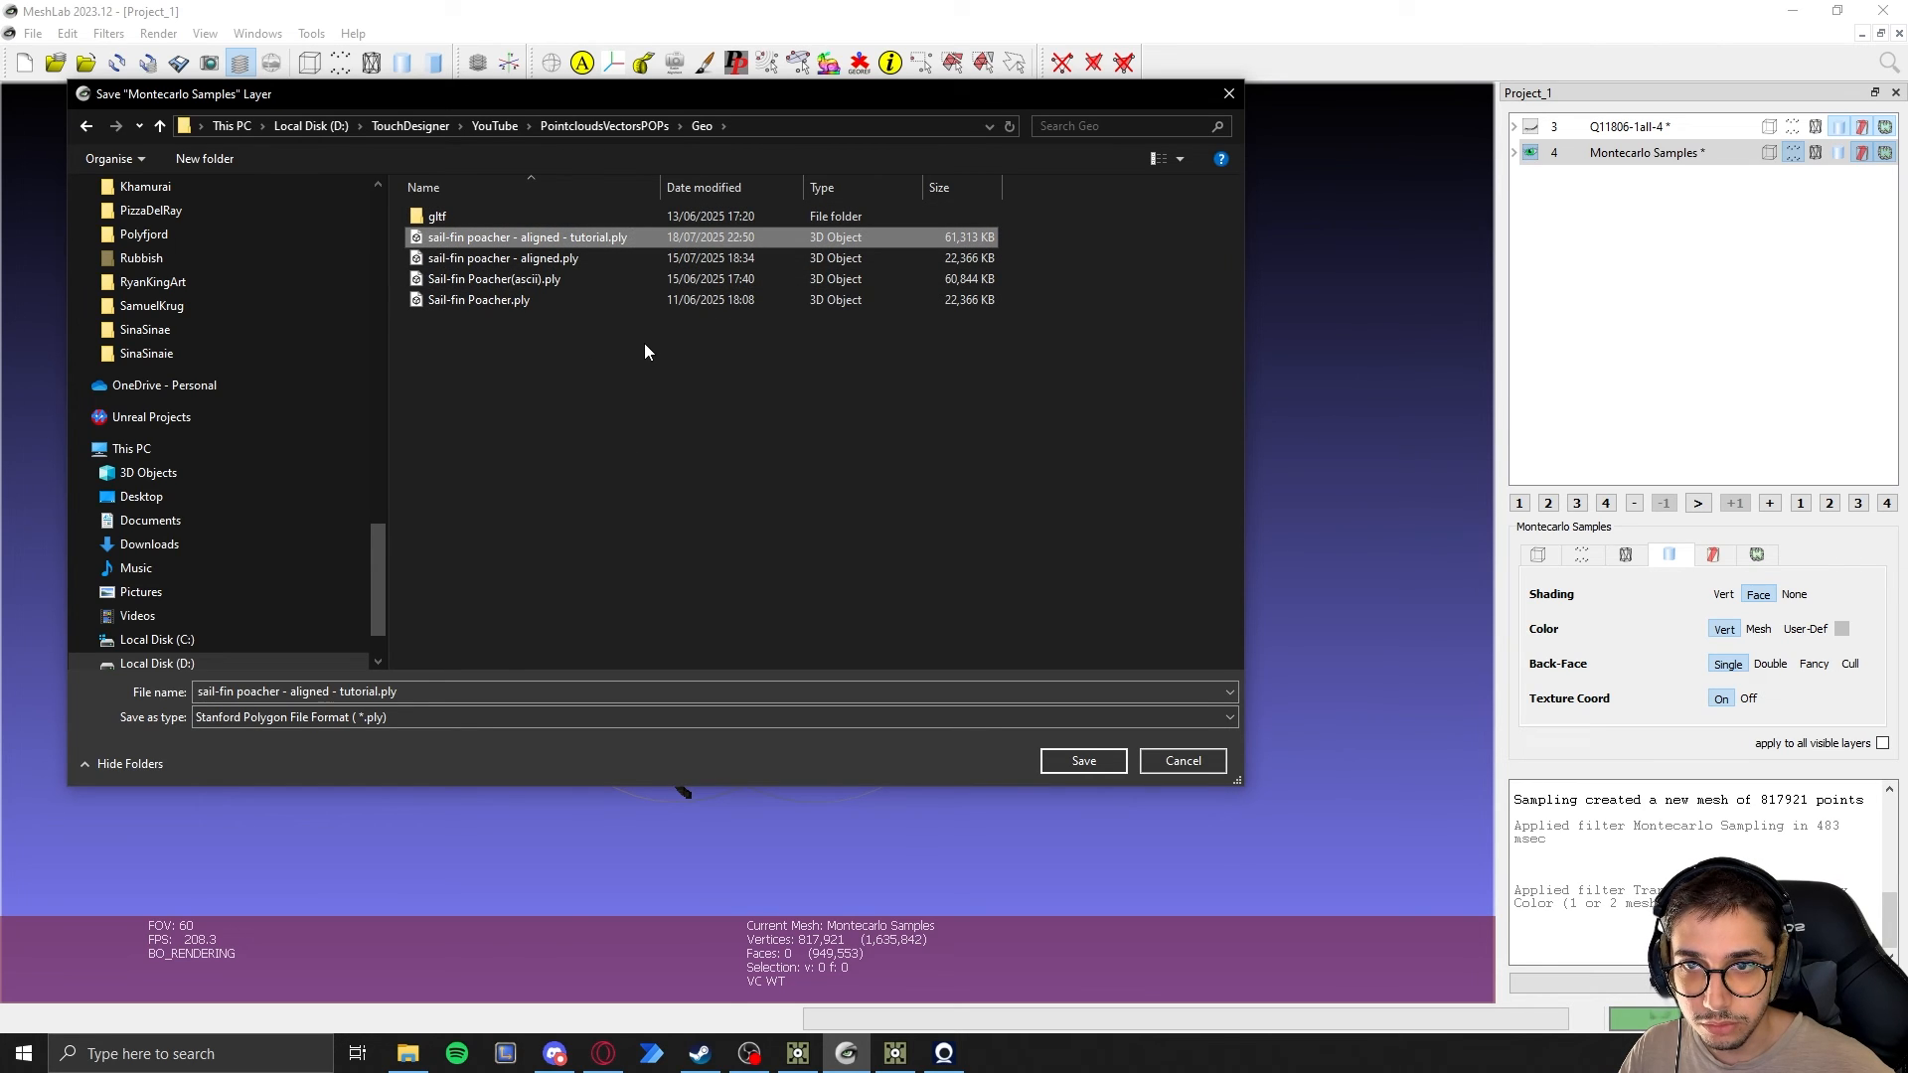
pyautogui.click(1082, 762)
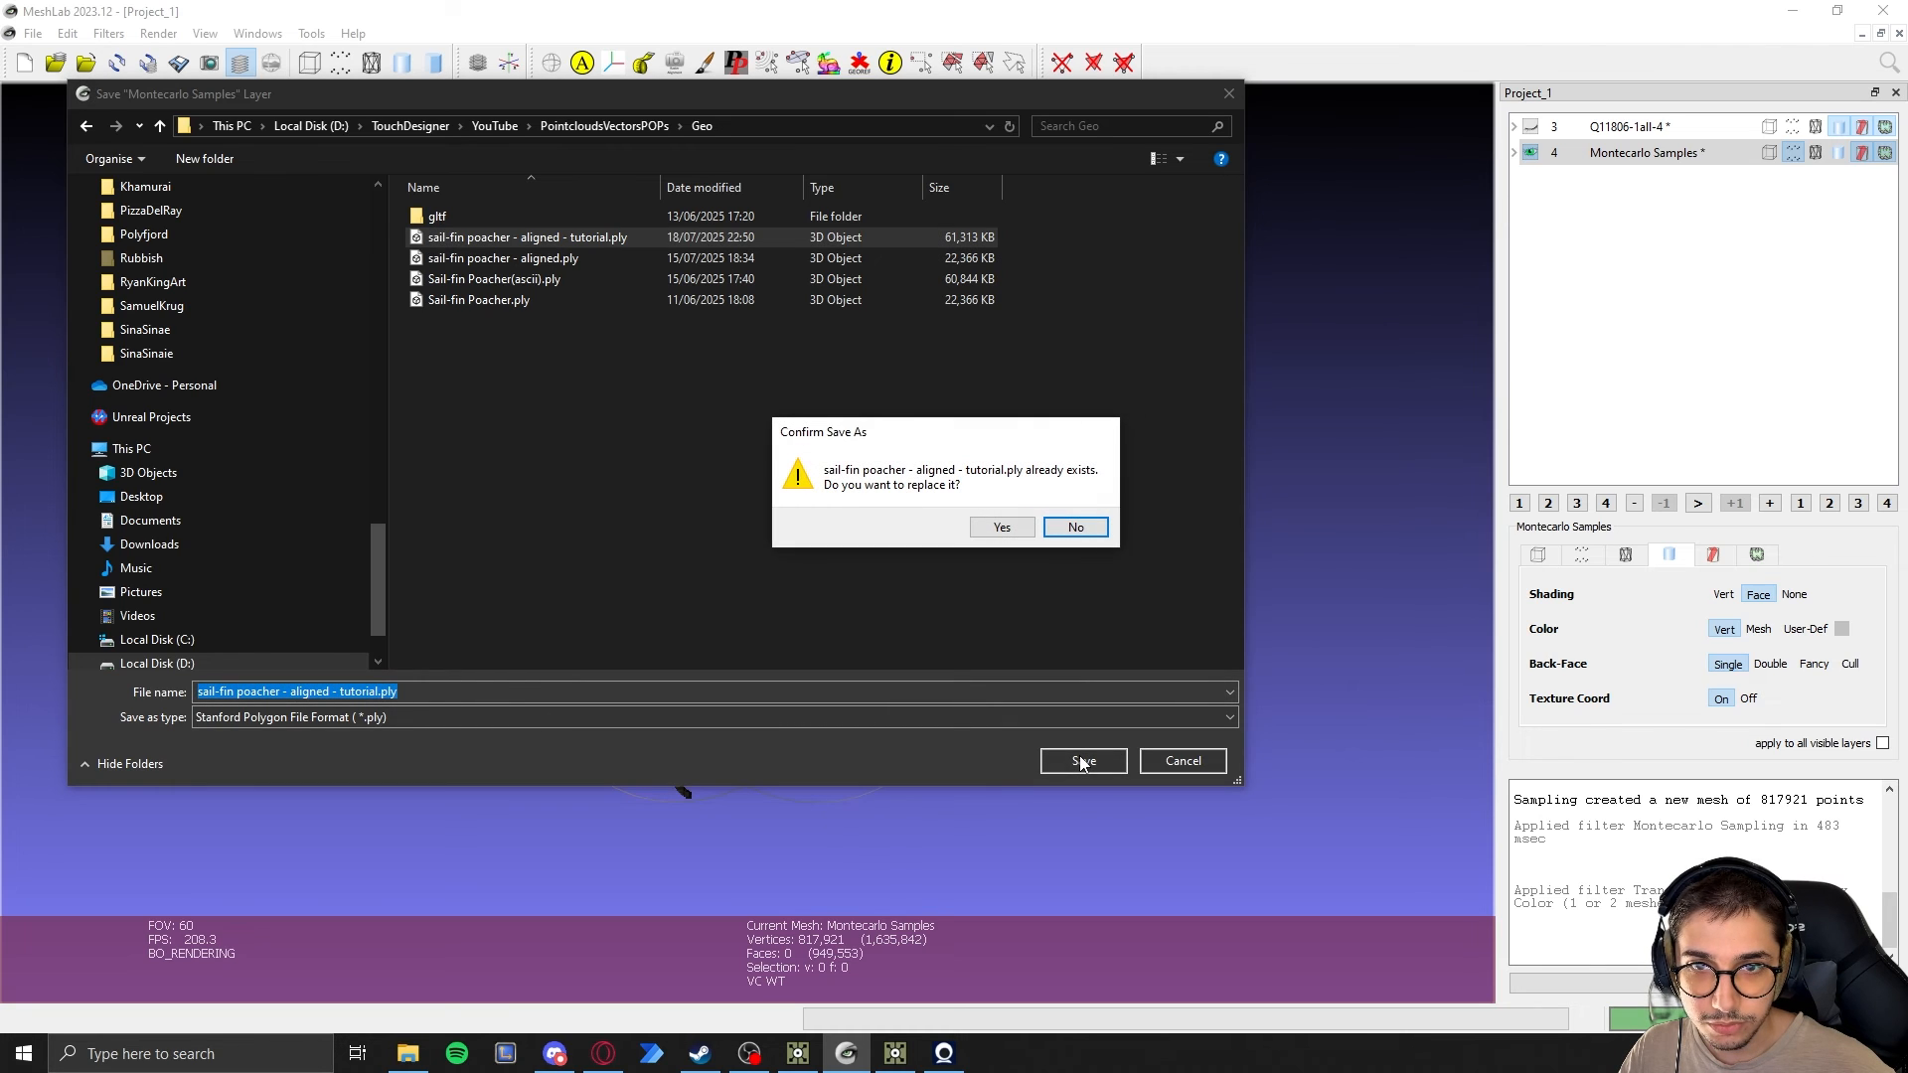
pyautogui.click(1007, 526)
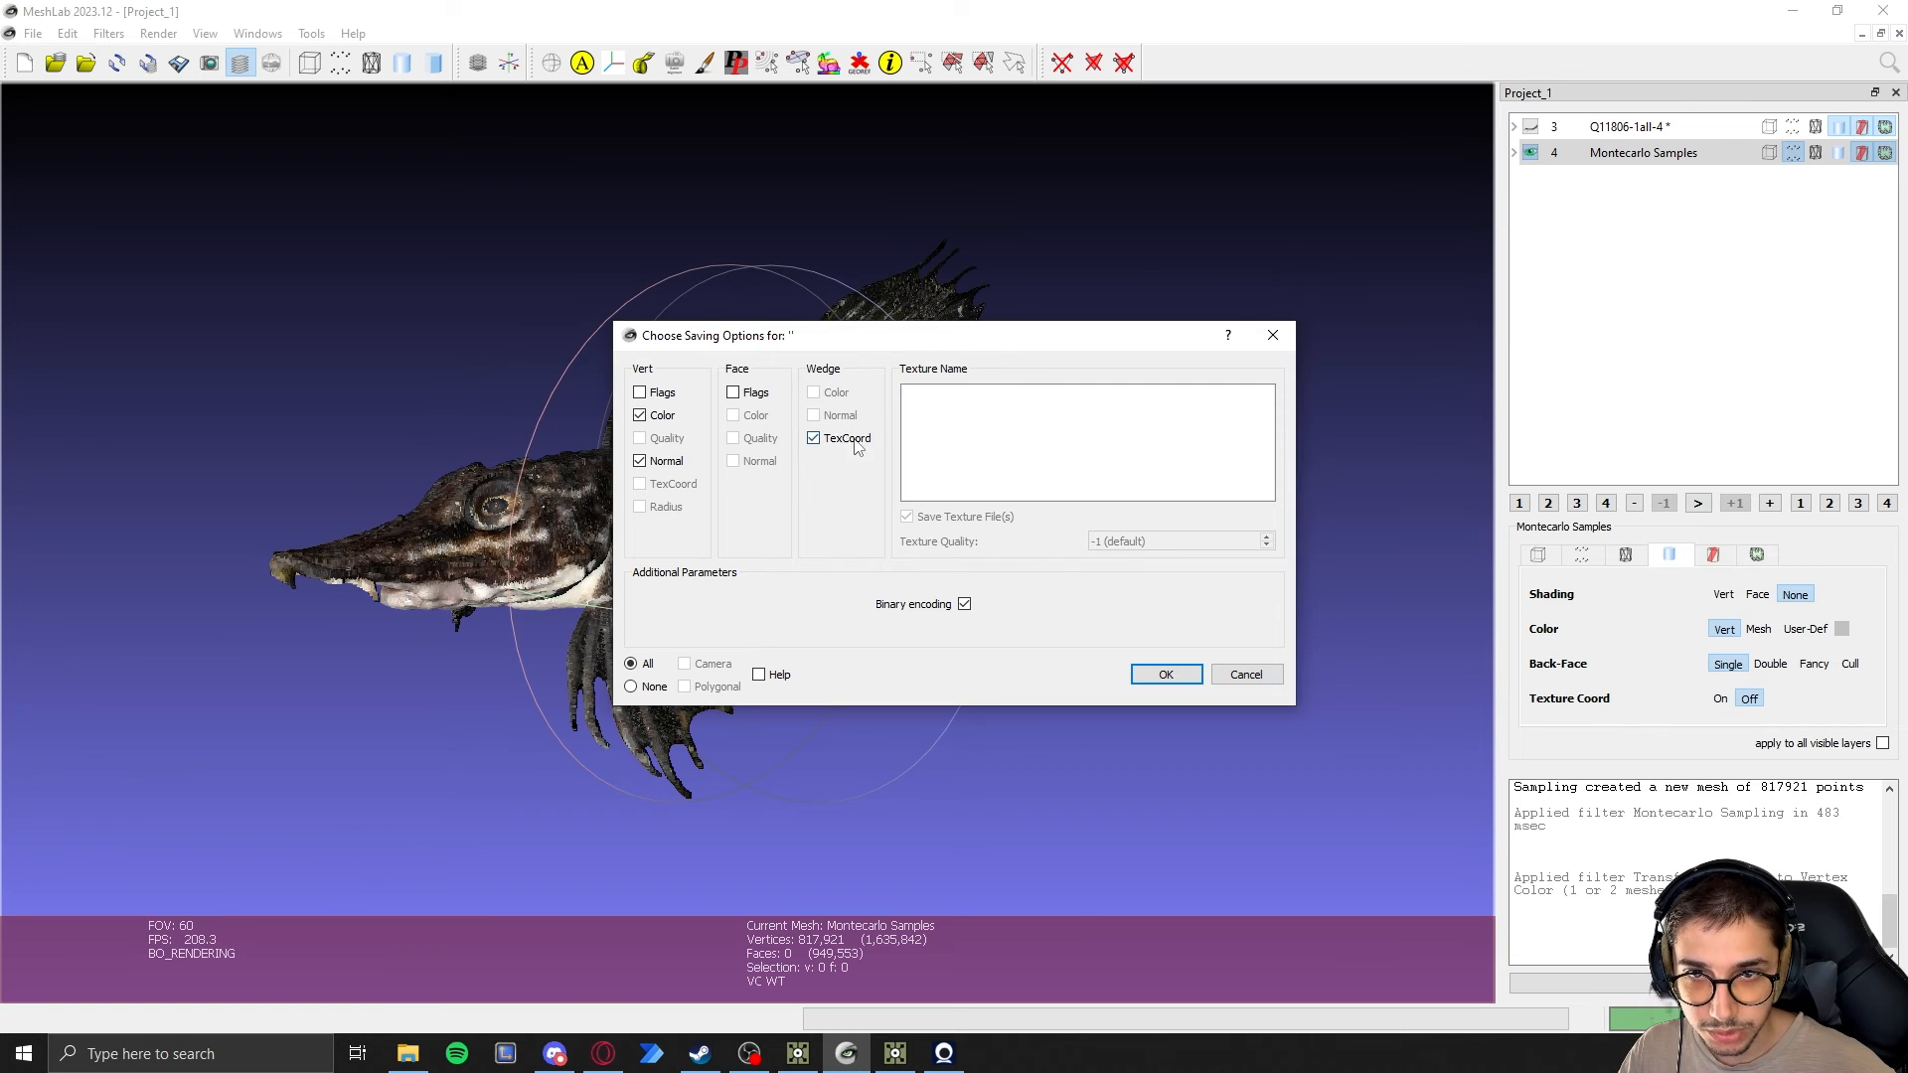
pyautogui.click(1168, 676)
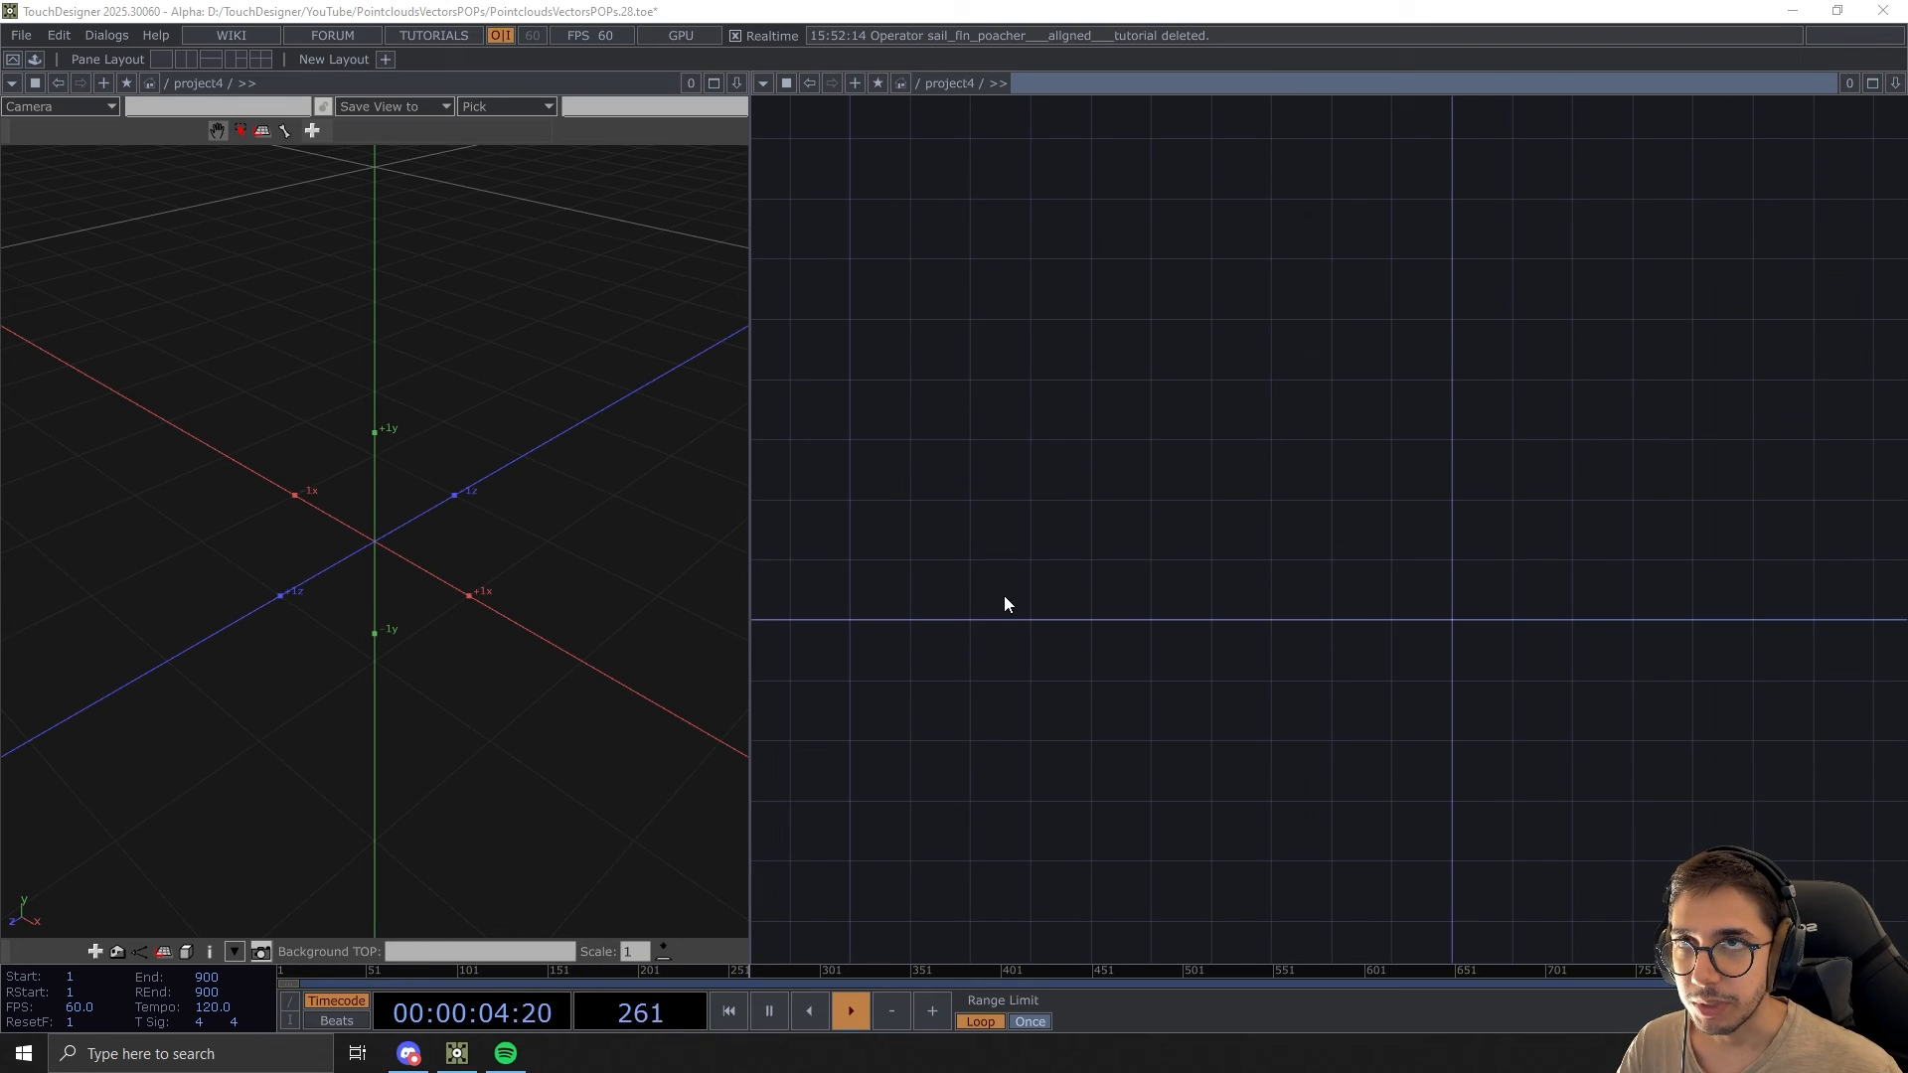
# Switch to TouchDesigner, add a Point File In TOP and load sail-fin poacher - aligned - tutorial.ply into it
pyautogui.press('Tab')
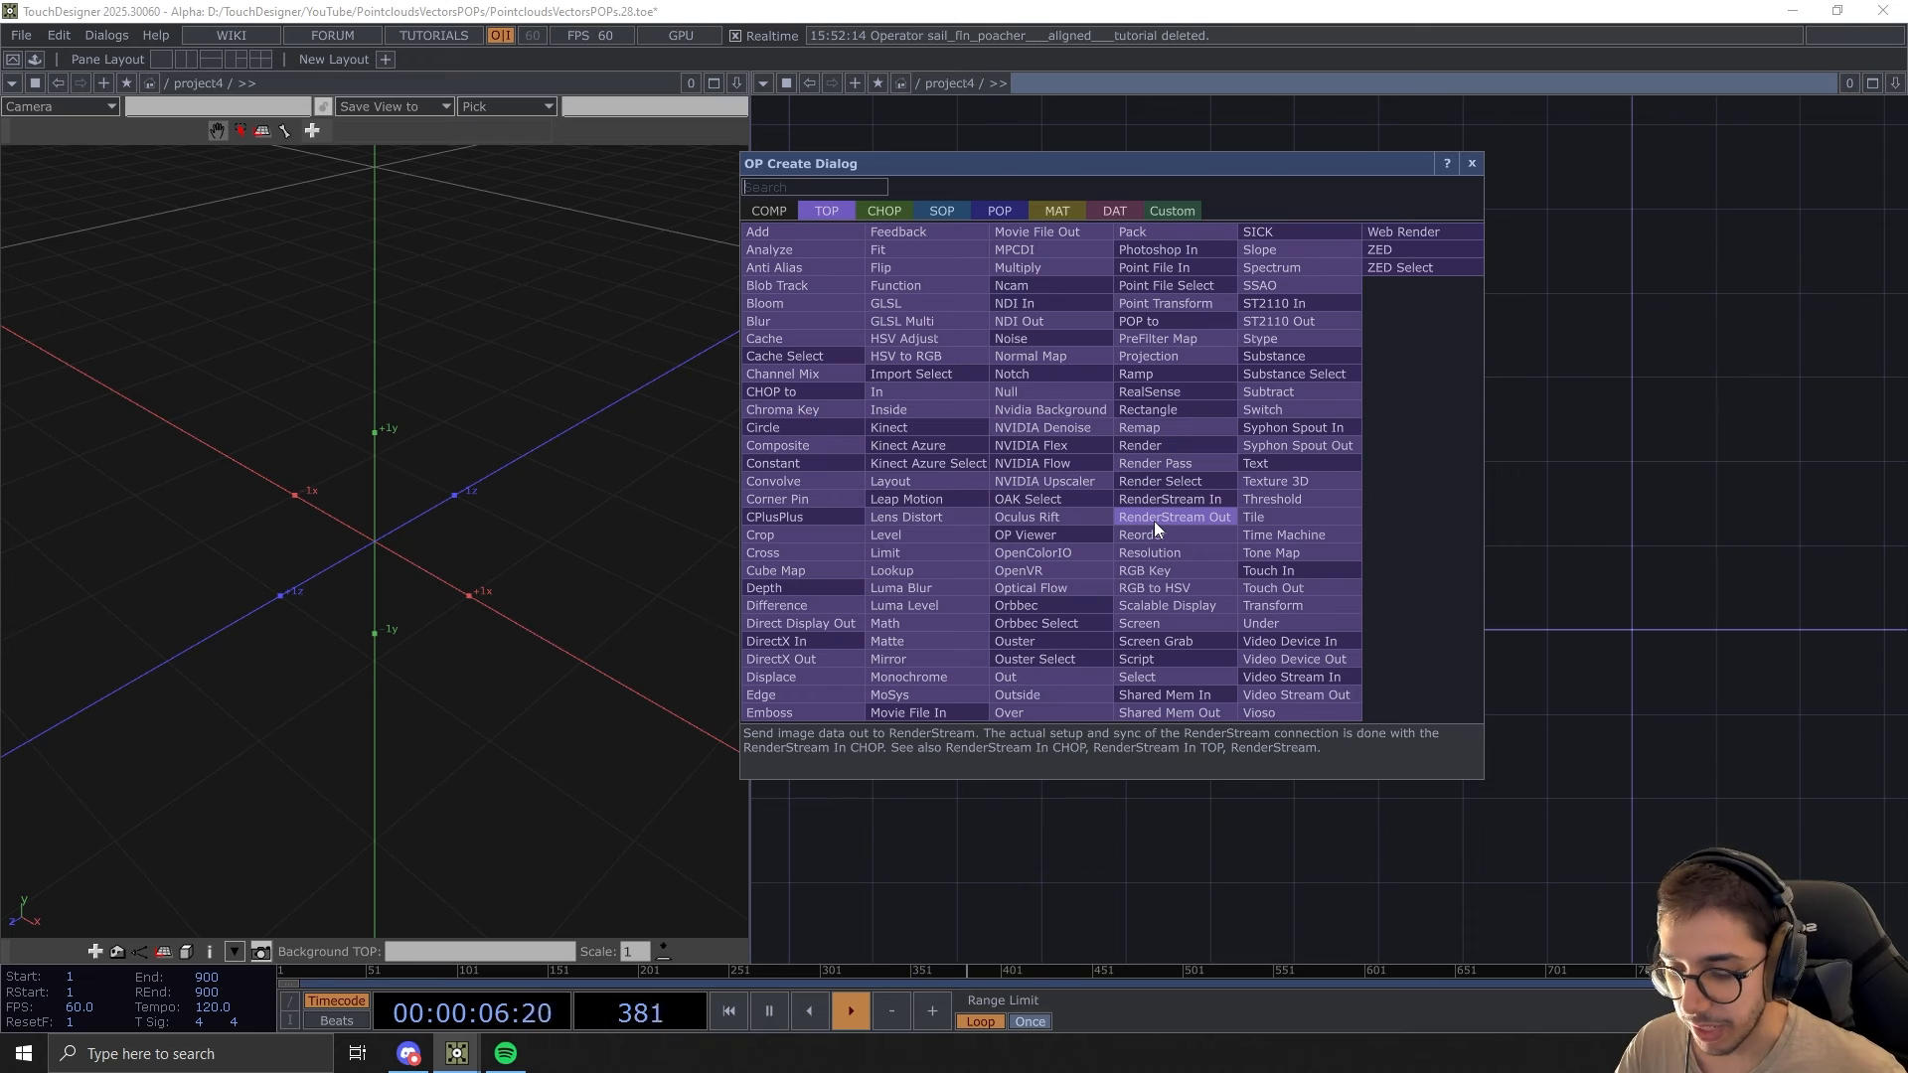
pyautogui.click(1163, 269)
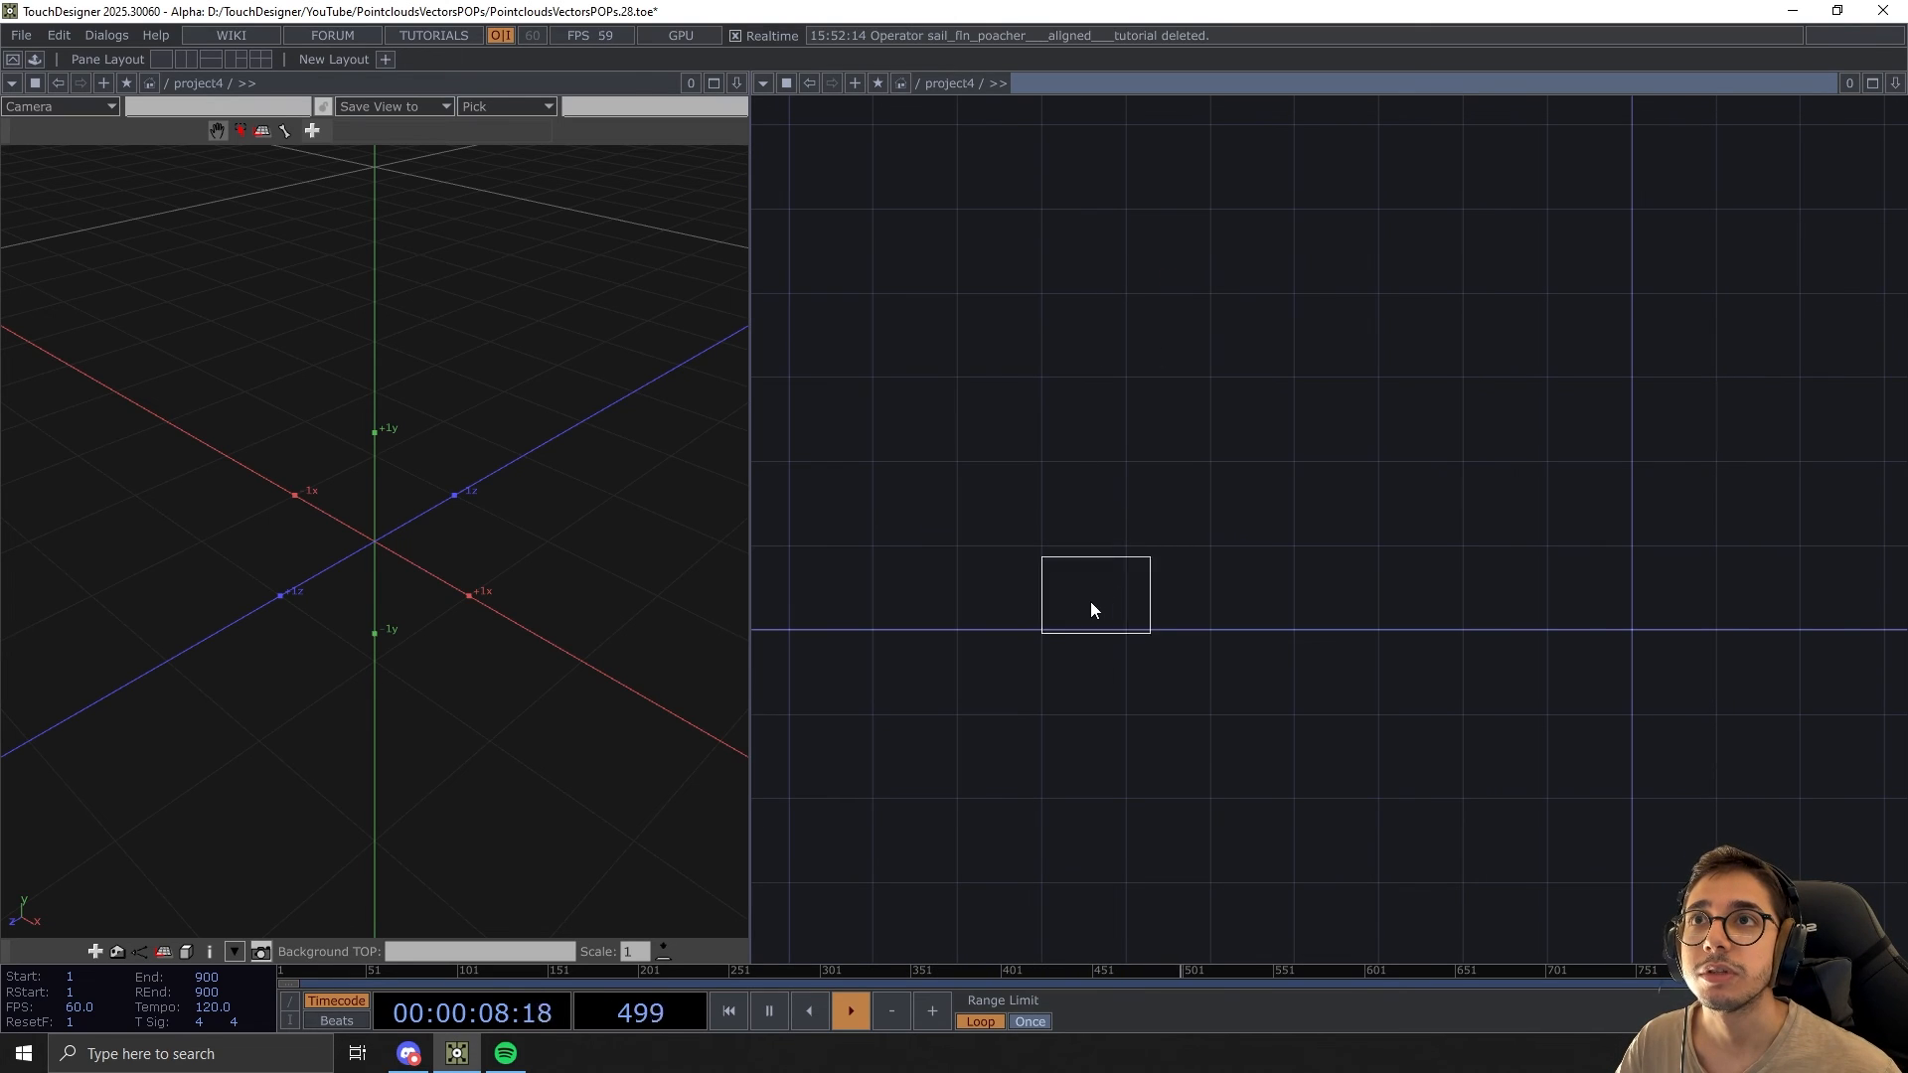
pyautogui.click(1093, 547)
pyautogui.press('p')
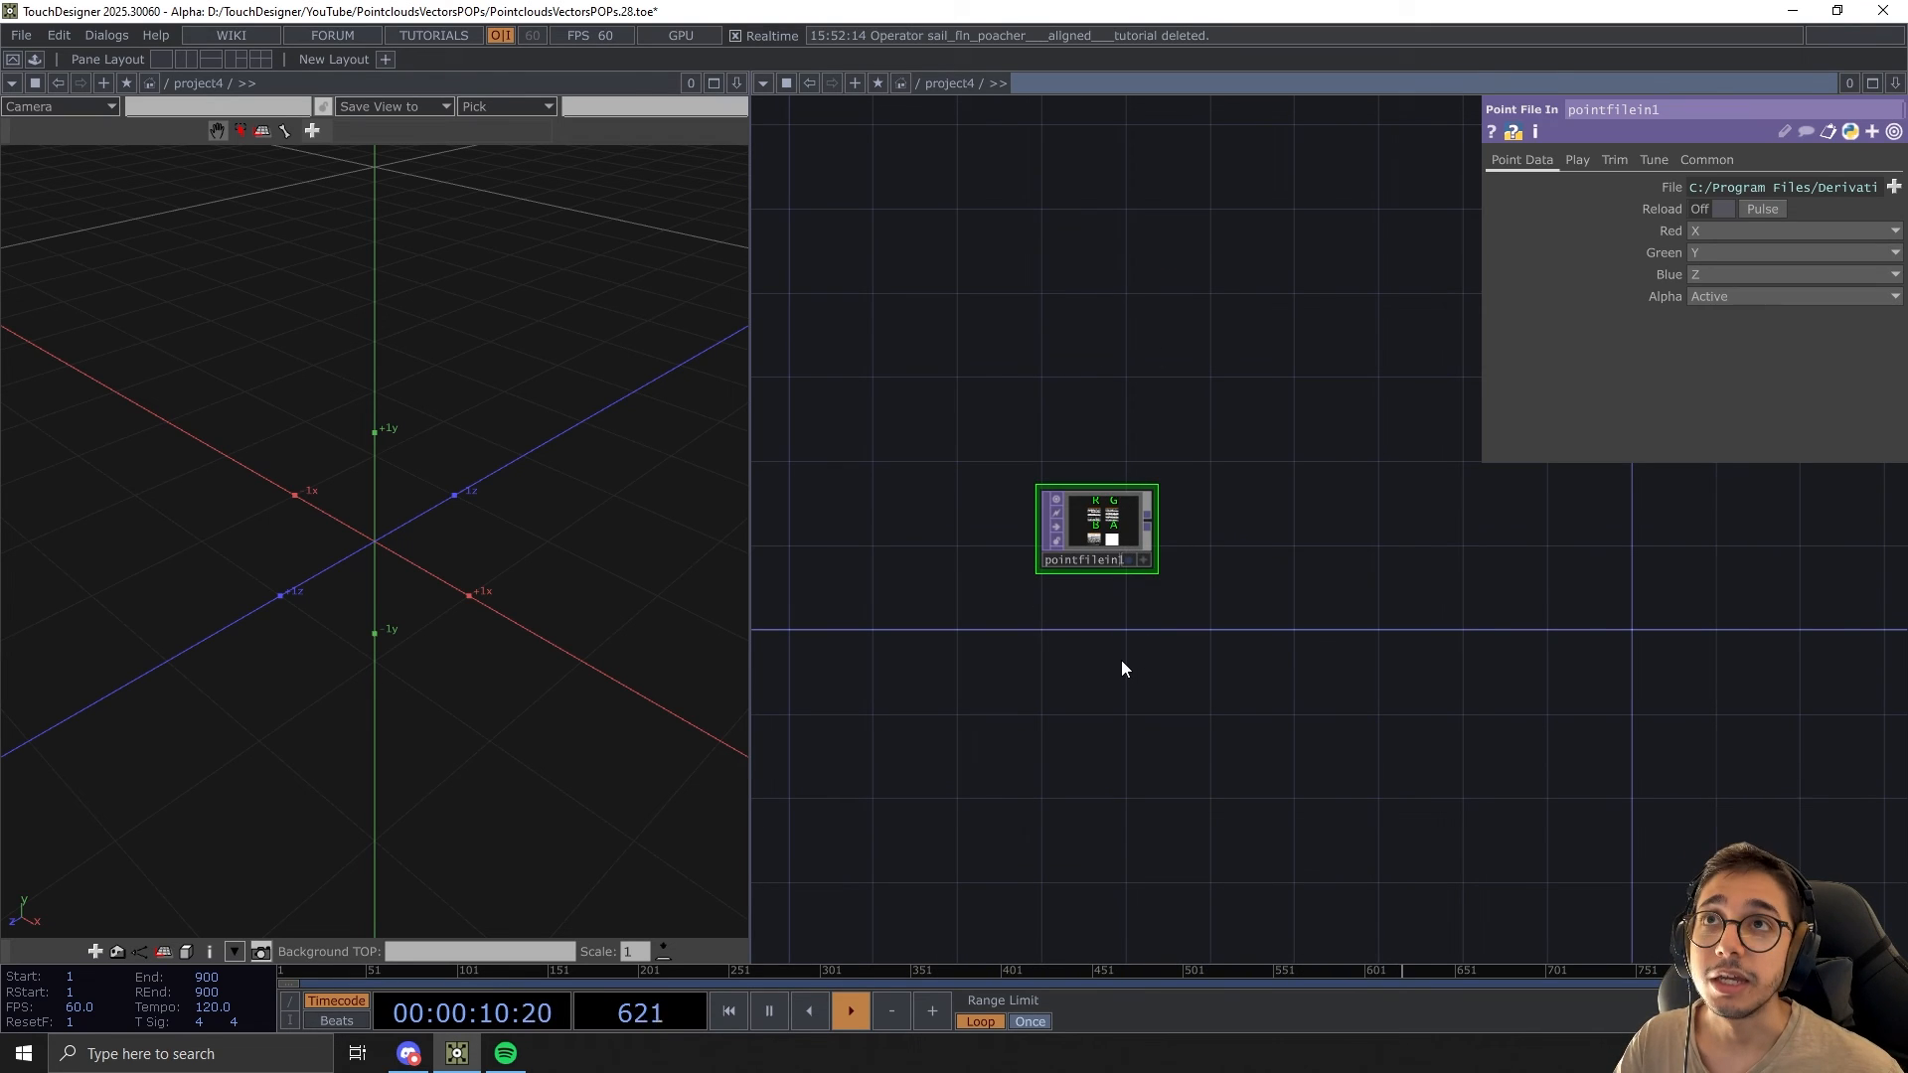
pyautogui.click(1894, 187)
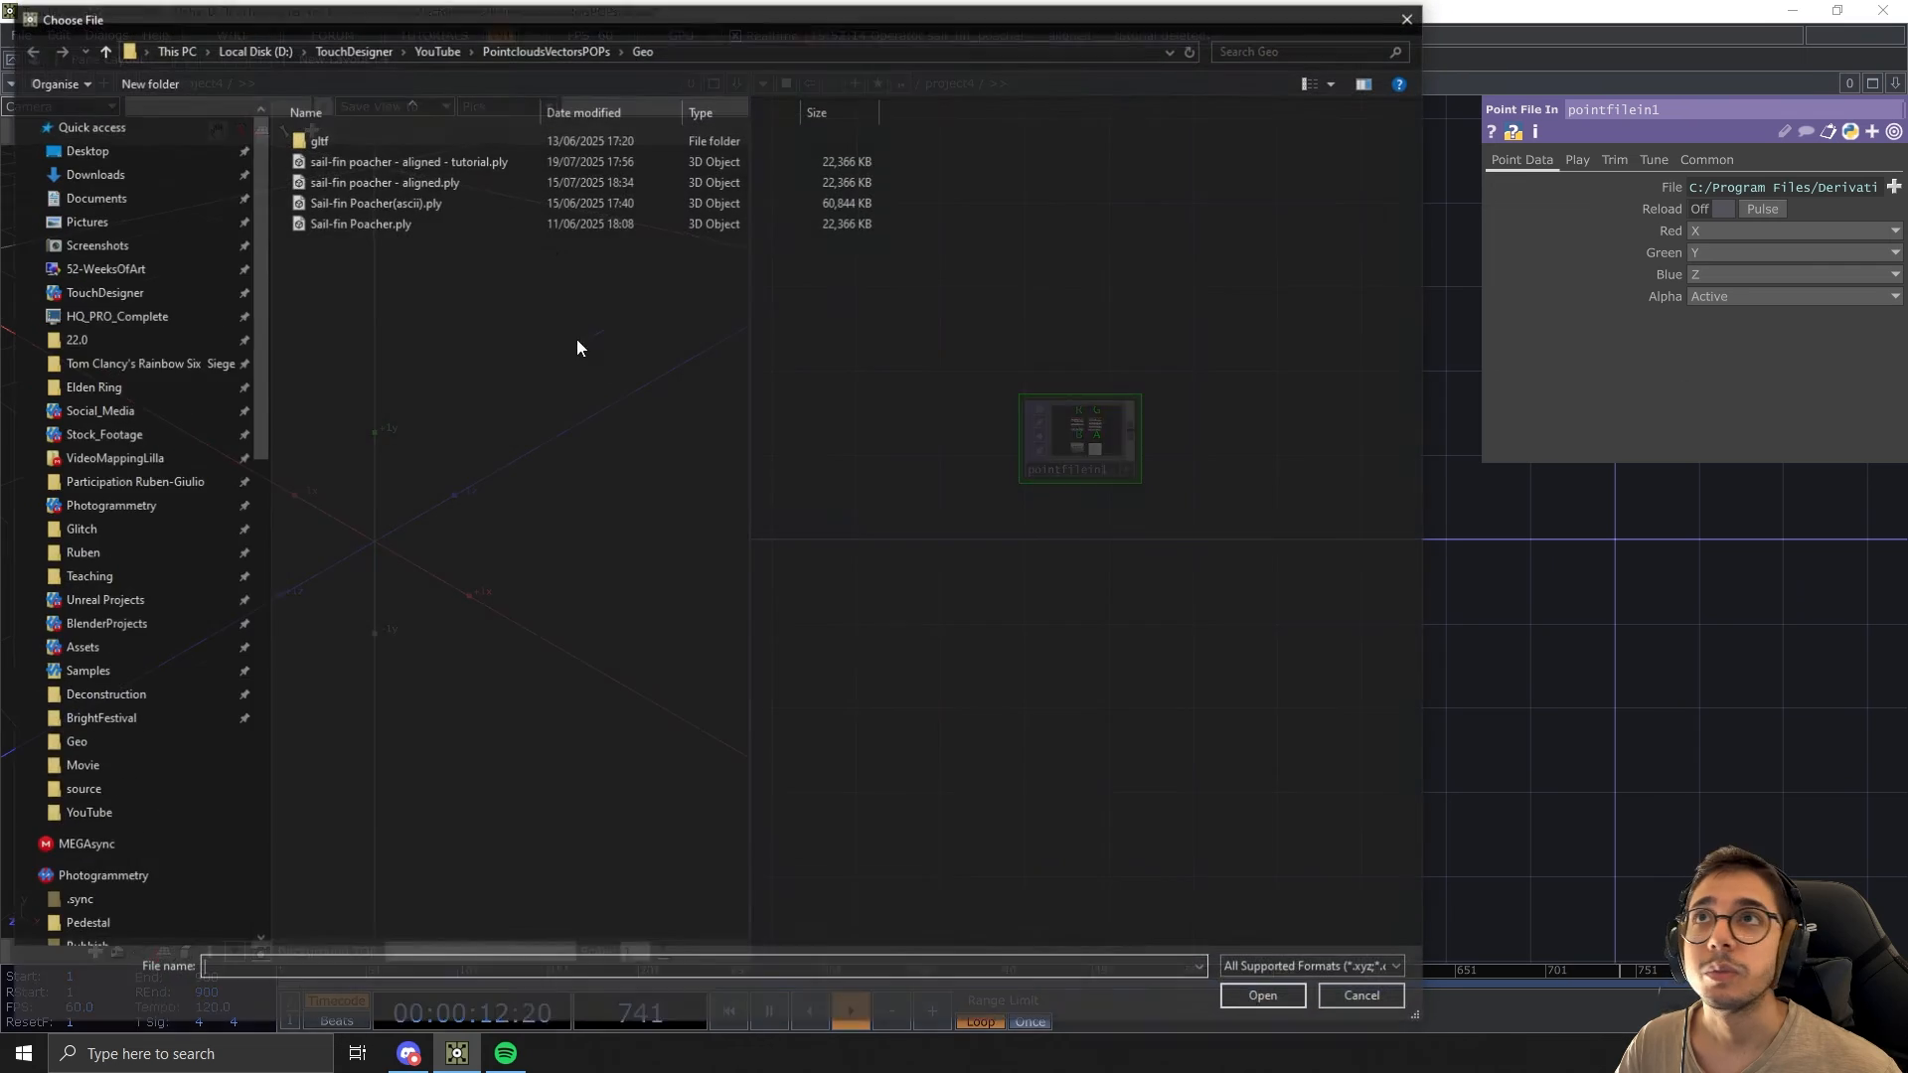
pyautogui.click(498, 162)
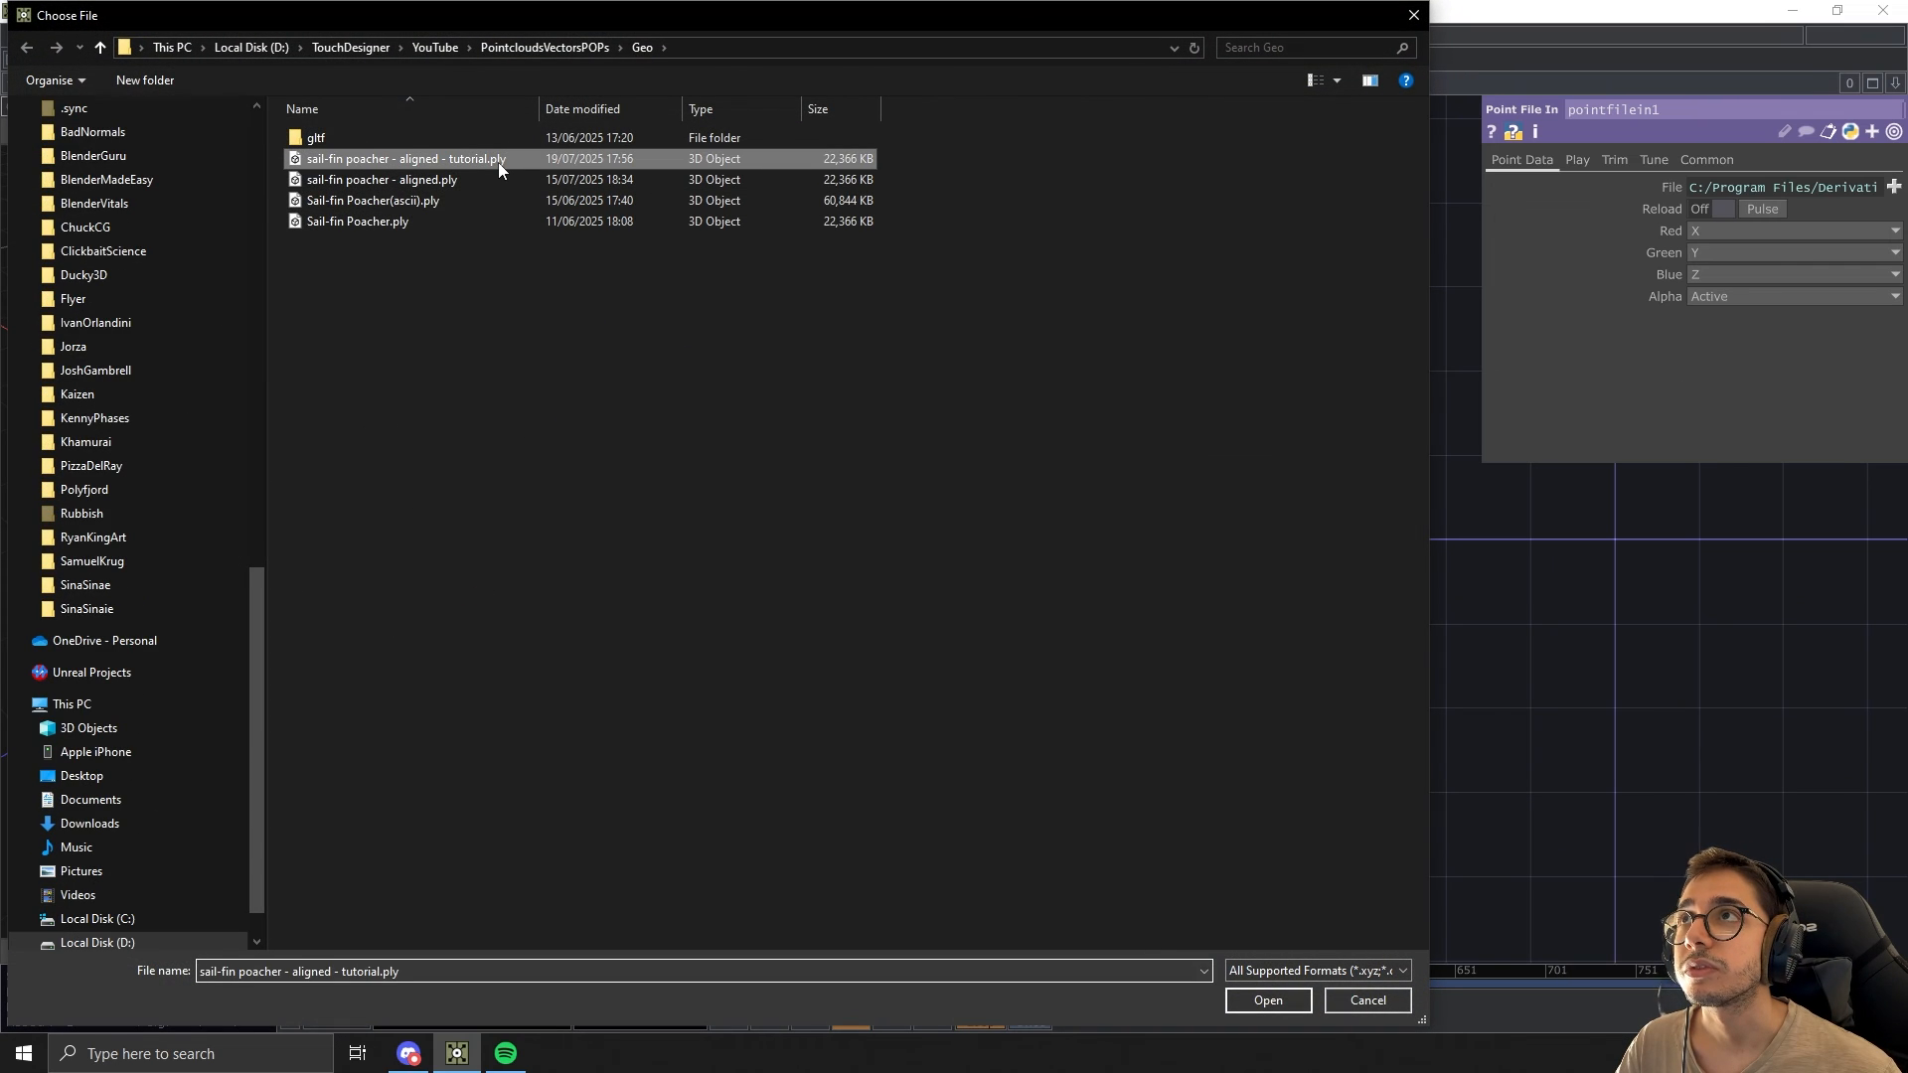
pyautogui.click(1269, 1000)
# Add a Point File Select TOP that reads from pointfilein1 and place it directly below that node
pyautogui.scroll(4, 1402, 950)
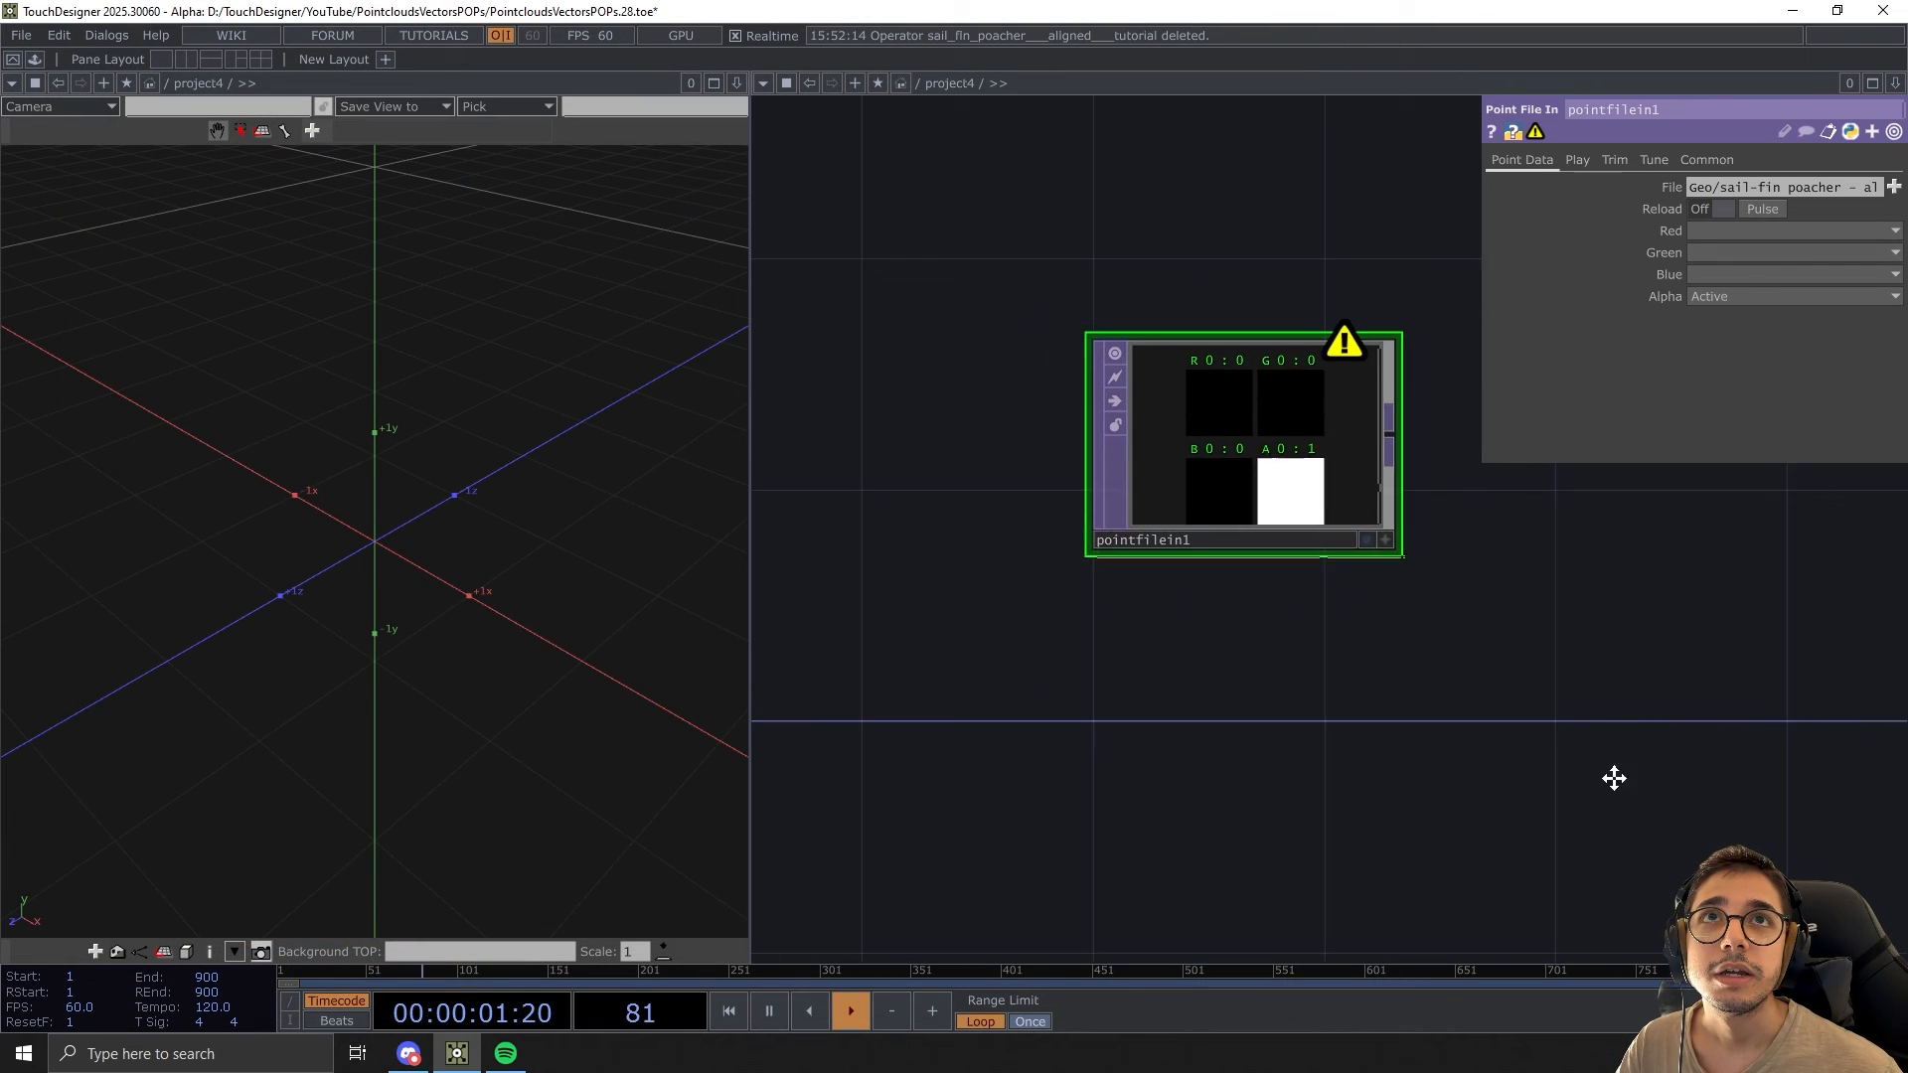
pyautogui.moveTo(1614, 778); pyautogui.dragTo(1444, 741)
pyautogui.scroll(-3, 1005, 435)
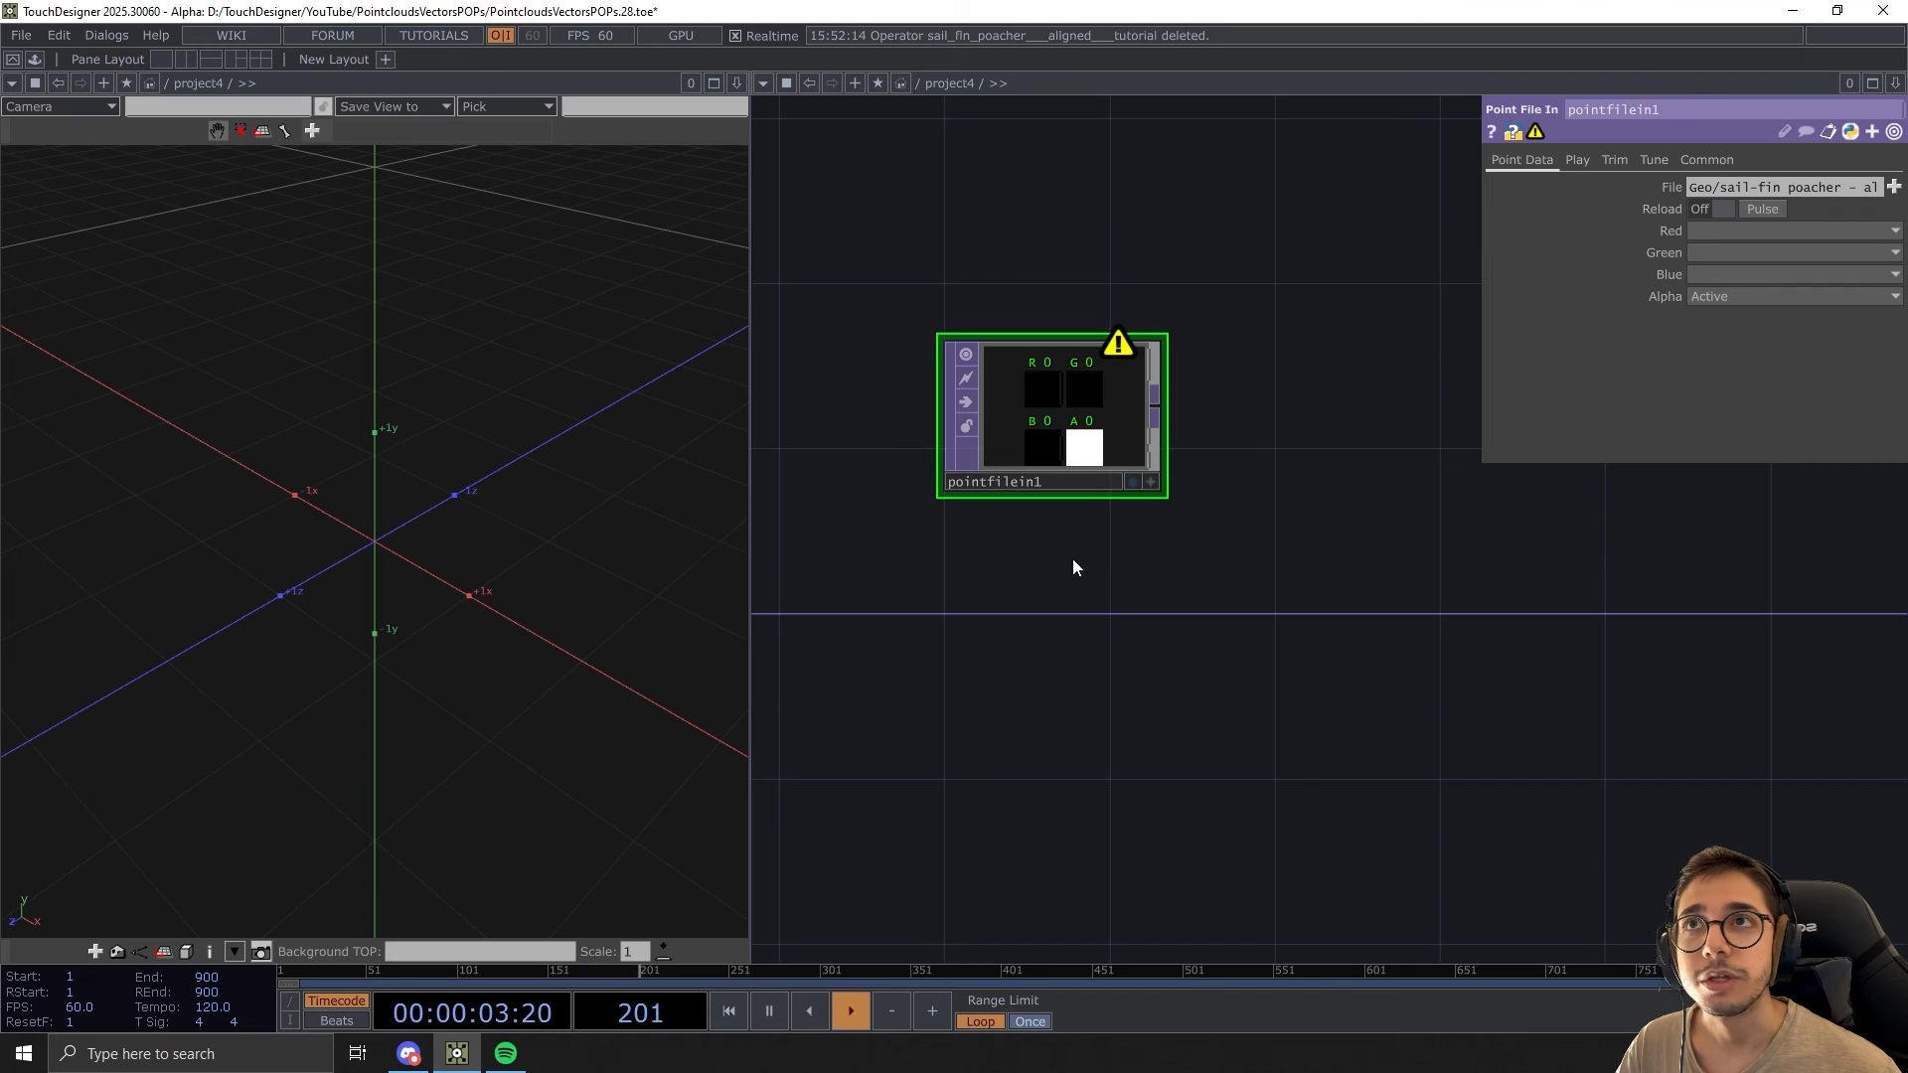
pyautogui.press('Tab')
pyautogui.write('se')
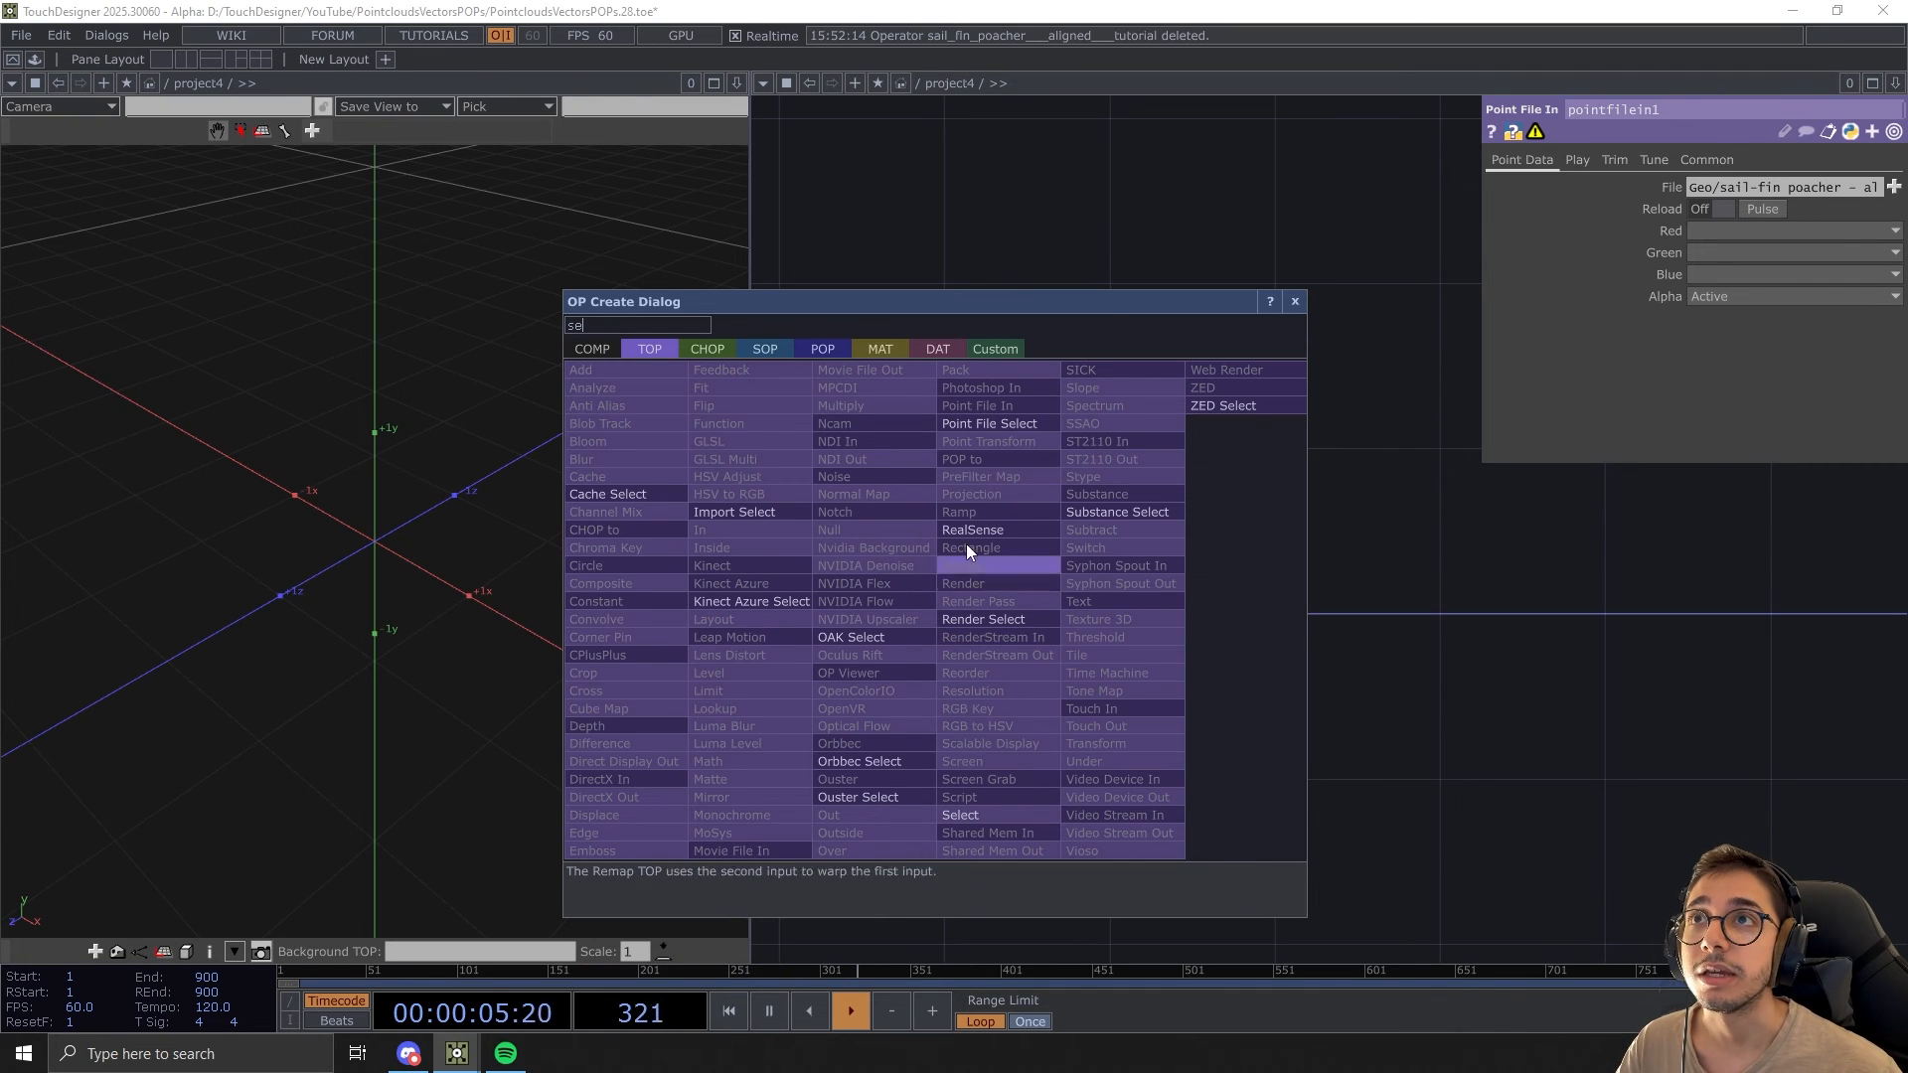
pyautogui.click(990, 424)
pyautogui.click(1065, 587)
pyautogui.moveTo(1058, 341); pyautogui.dragTo(1040, 574)
# Duplicate the Point File Select node and place the copy directly beneath pointfileselect1
pyautogui.moveTo(1213, 731); pyautogui.dragTo(1251, 651)
pyautogui.hotkey('ctrl', 'c')
pyautogui.hotkey('ctrl', 'v')
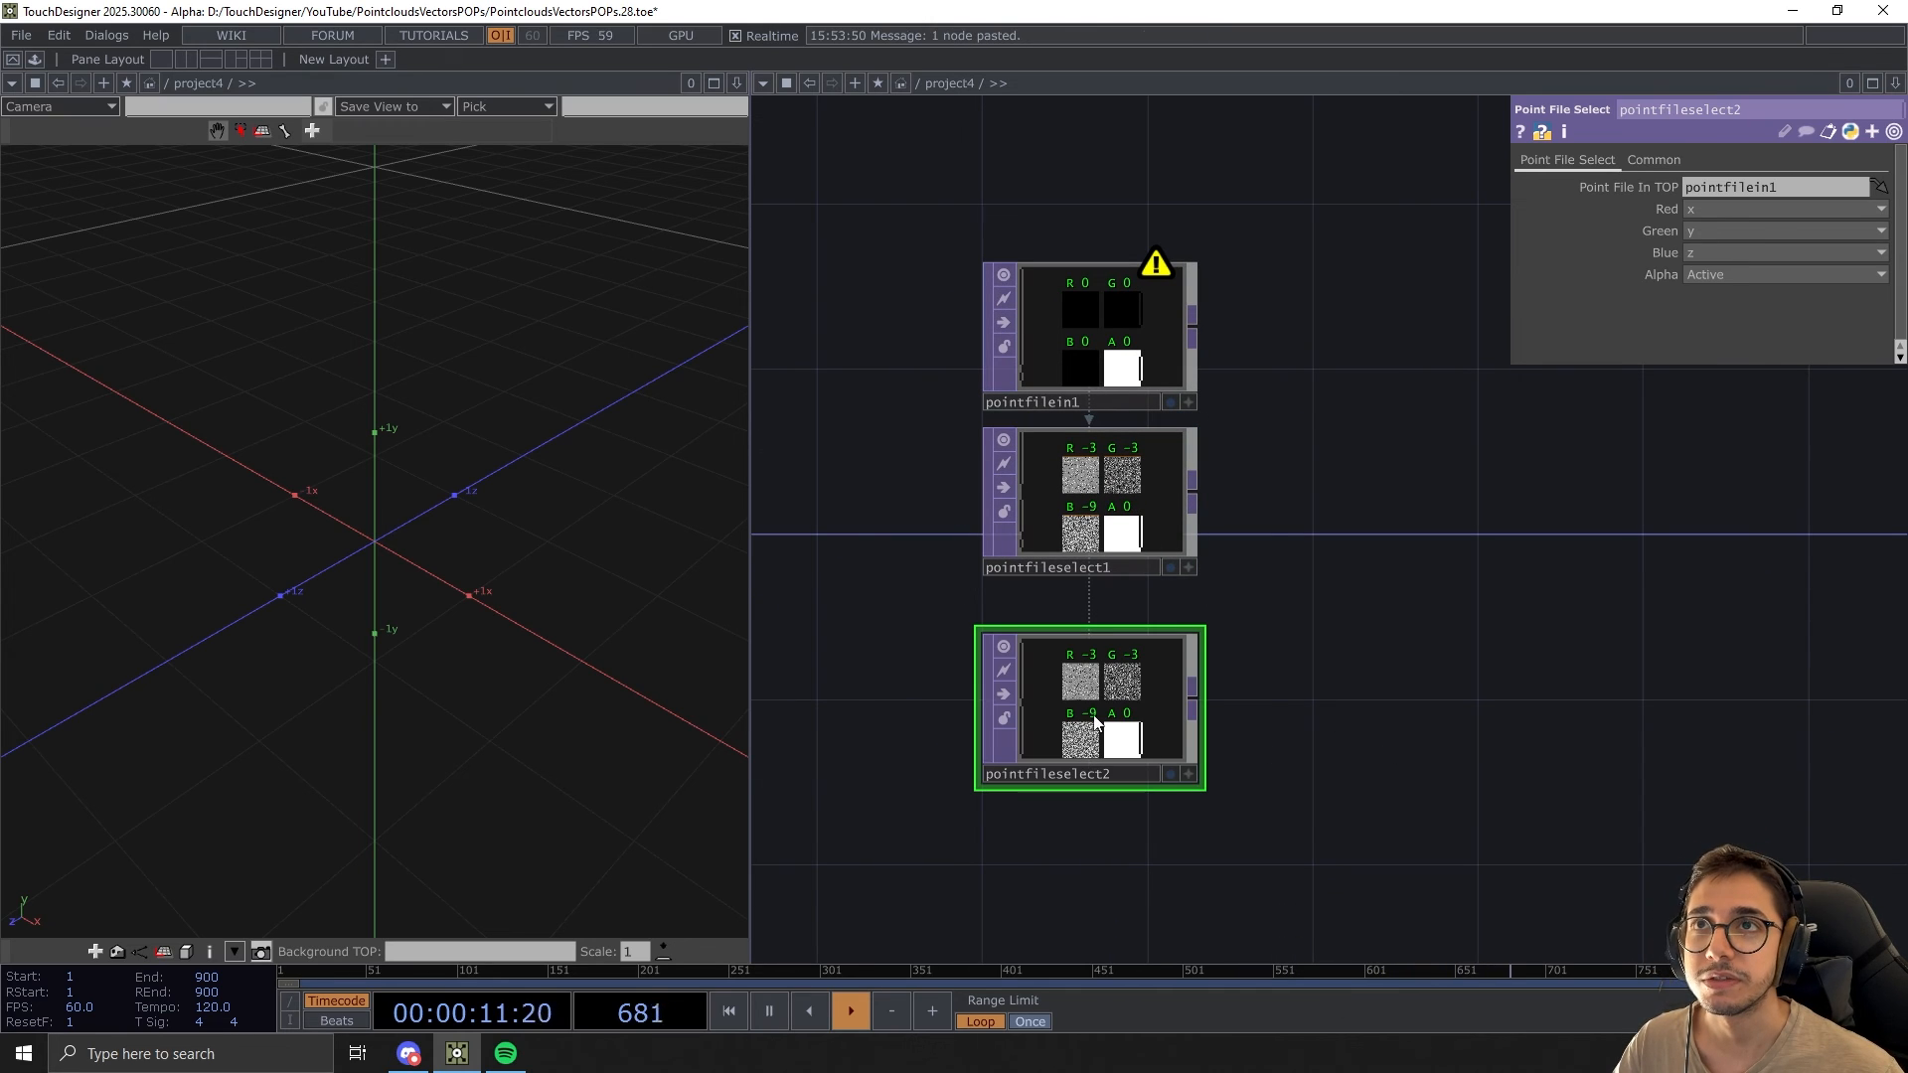
pyautogui.moveTo(1093, 717); pyautogui.dragTo(1093, 676)
# Map the channels of pointfilein1 to the point positions, with Red as x, Green as y and Blue as z
pyautogui.moveTo(1482, 562); pyautogui.dragTo(1442, 601)
pyautogui.click(1010, 341)
pyautogui.moveTo(1342, 669); pyautogui.dragTo(1378, 715)
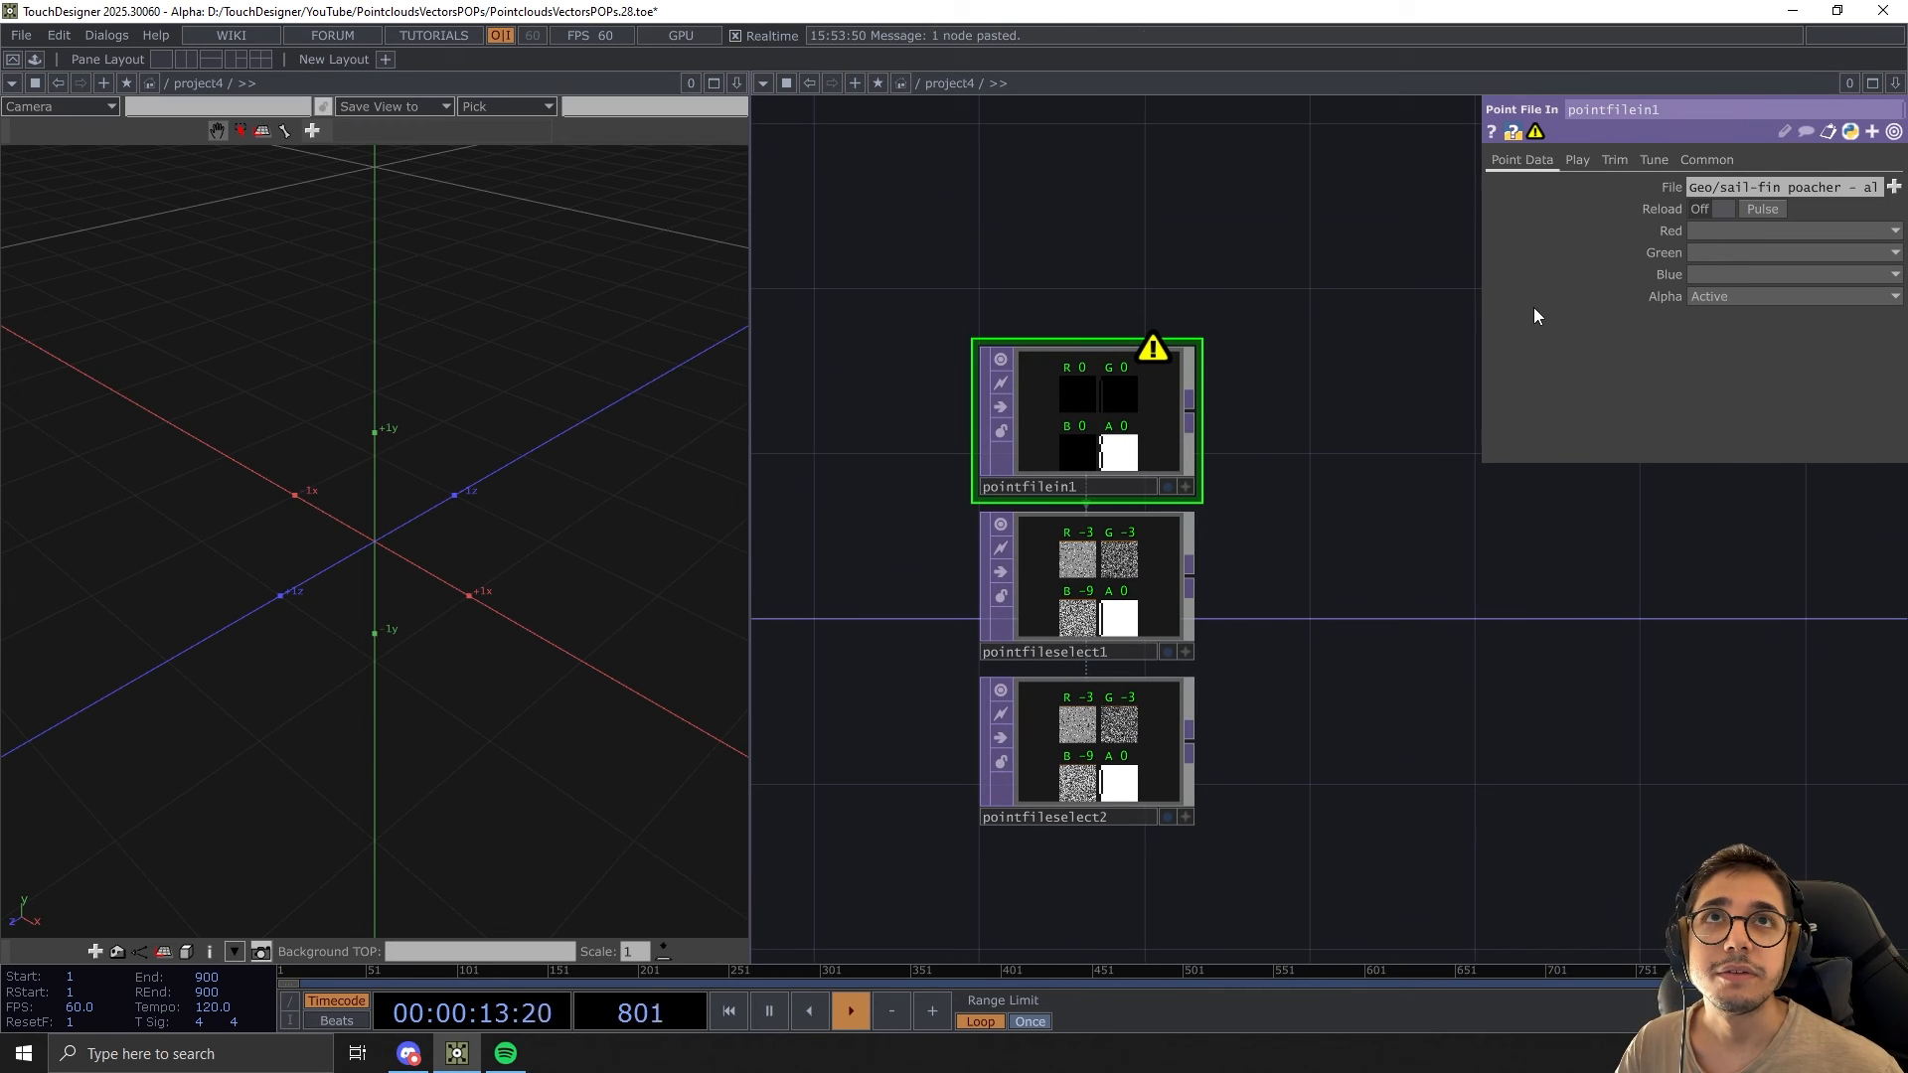
pyautogui.click(1692, 231)
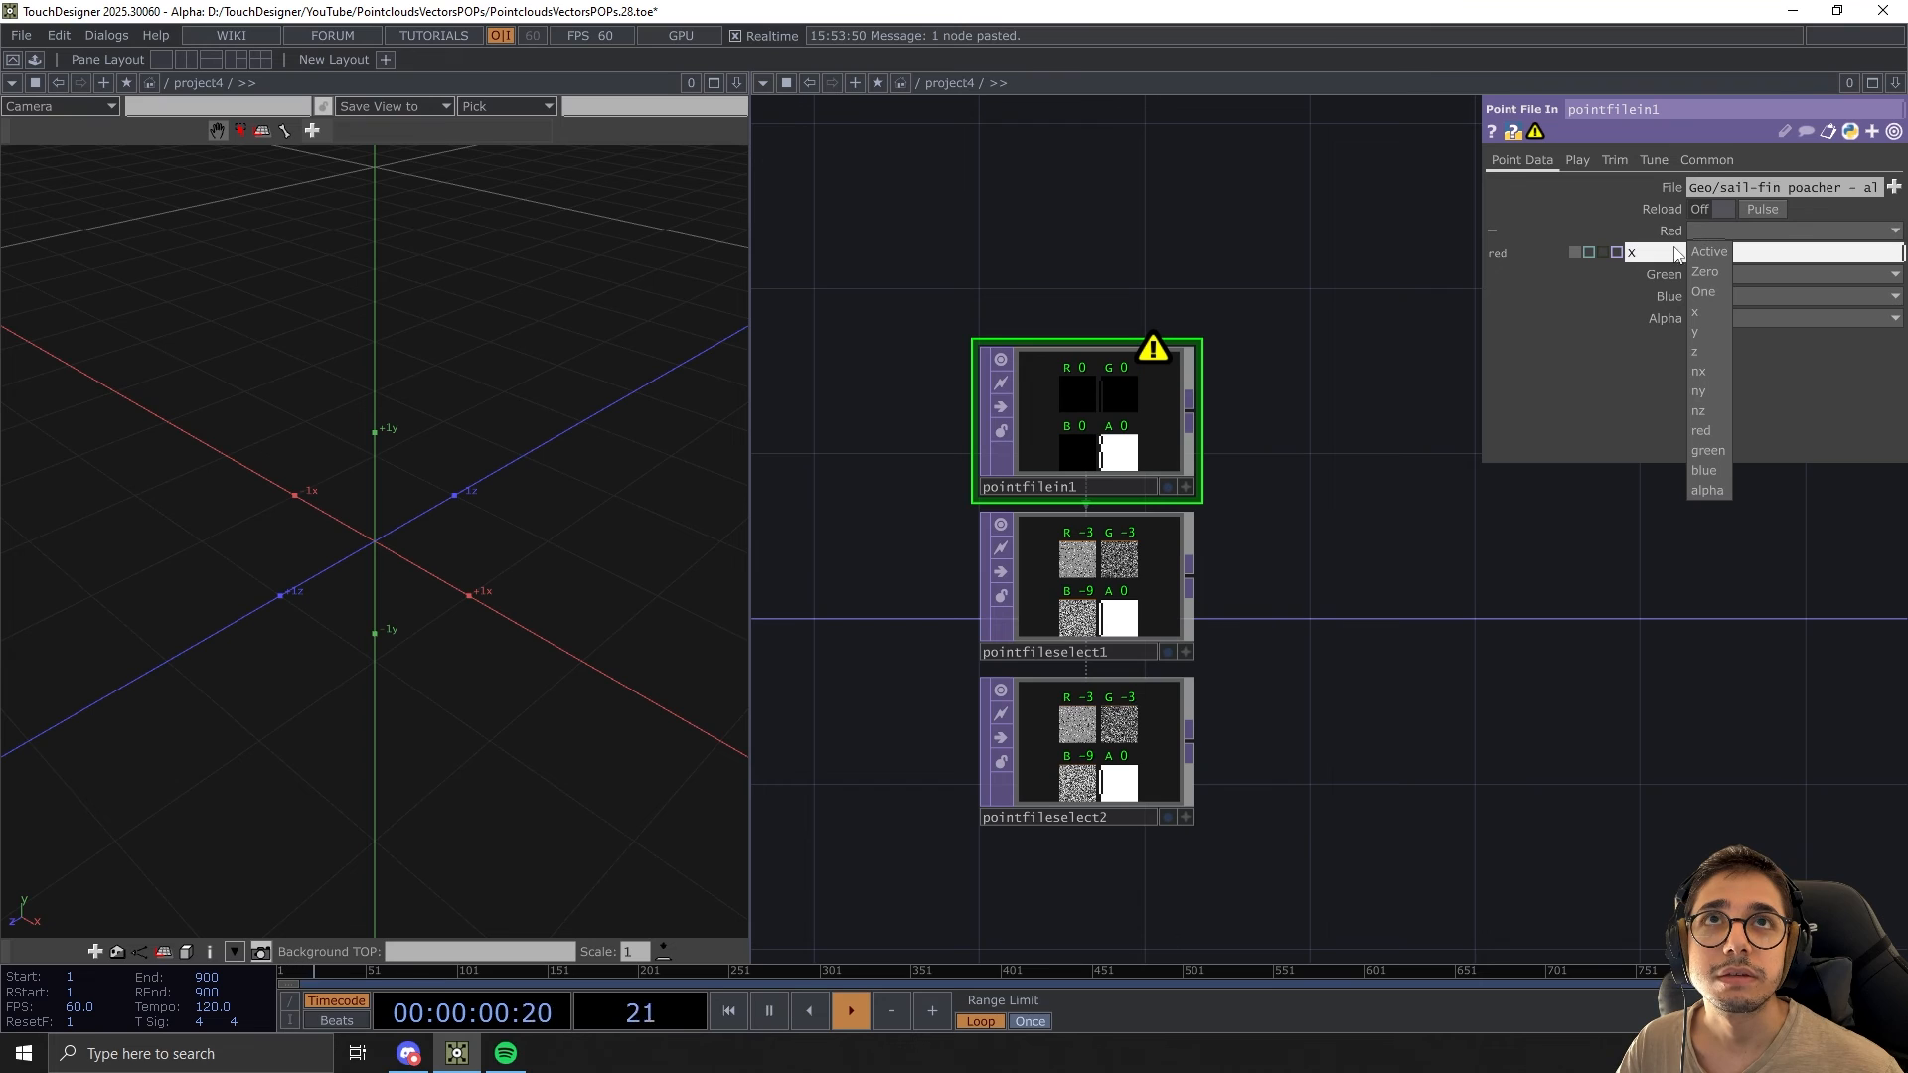
pyautogui.click(1702, 312)
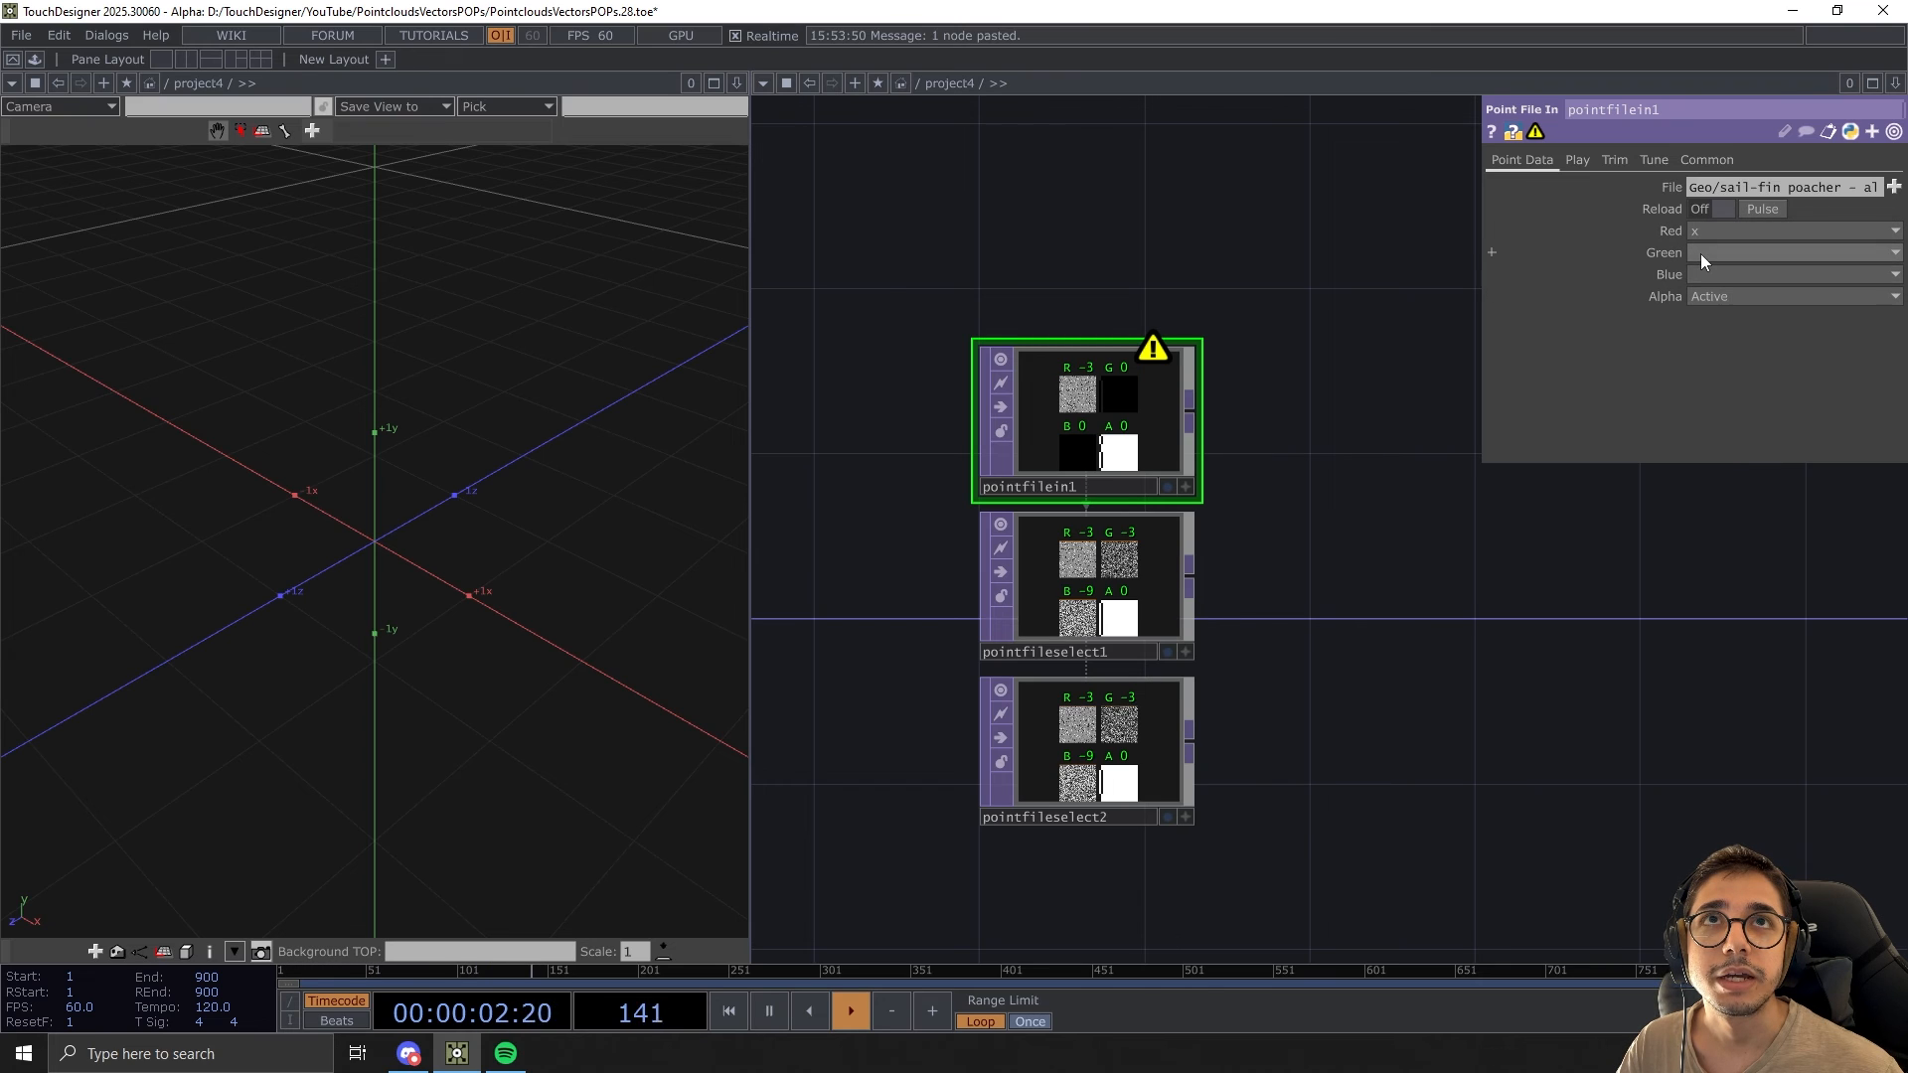
pyautogui.click(1702, 253)
pyautogui.click(1716, 365)
pyautogui.click(1702, 275)
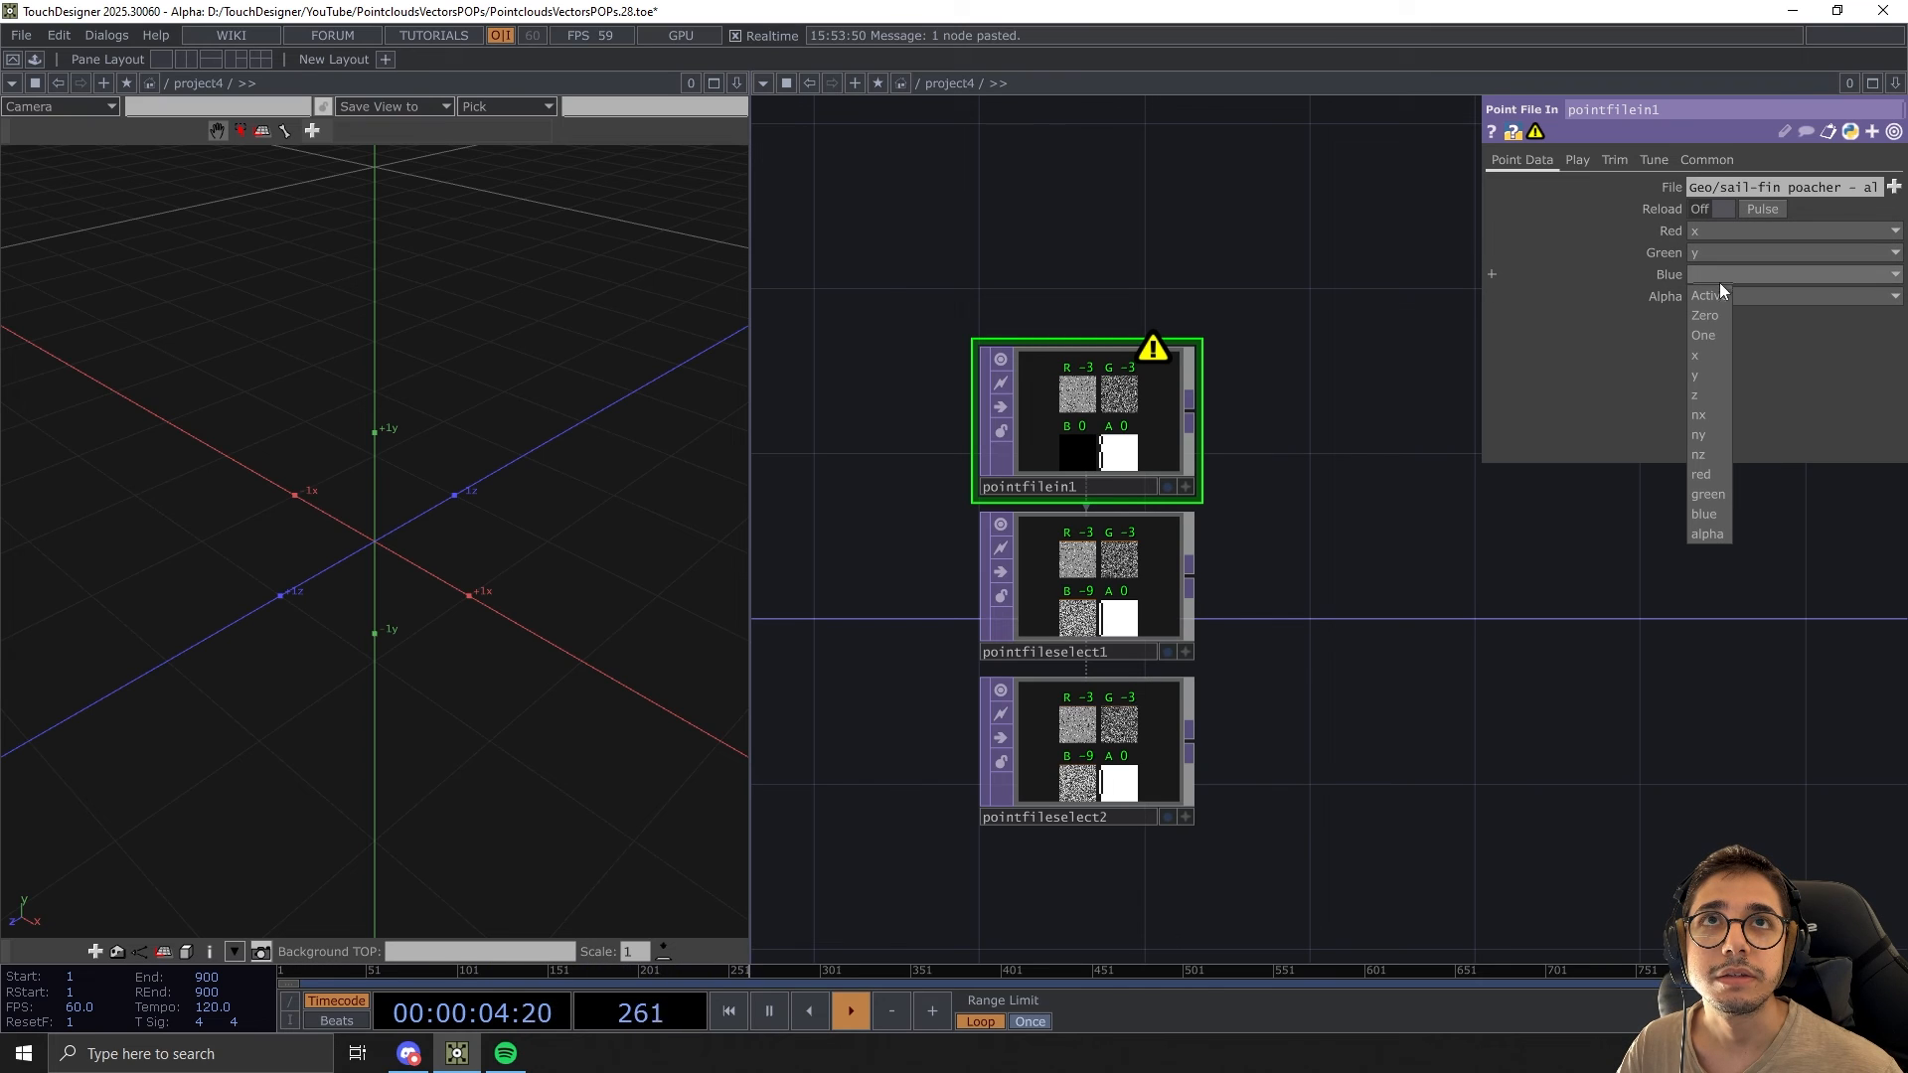
pyautogui.click(1700, 394)
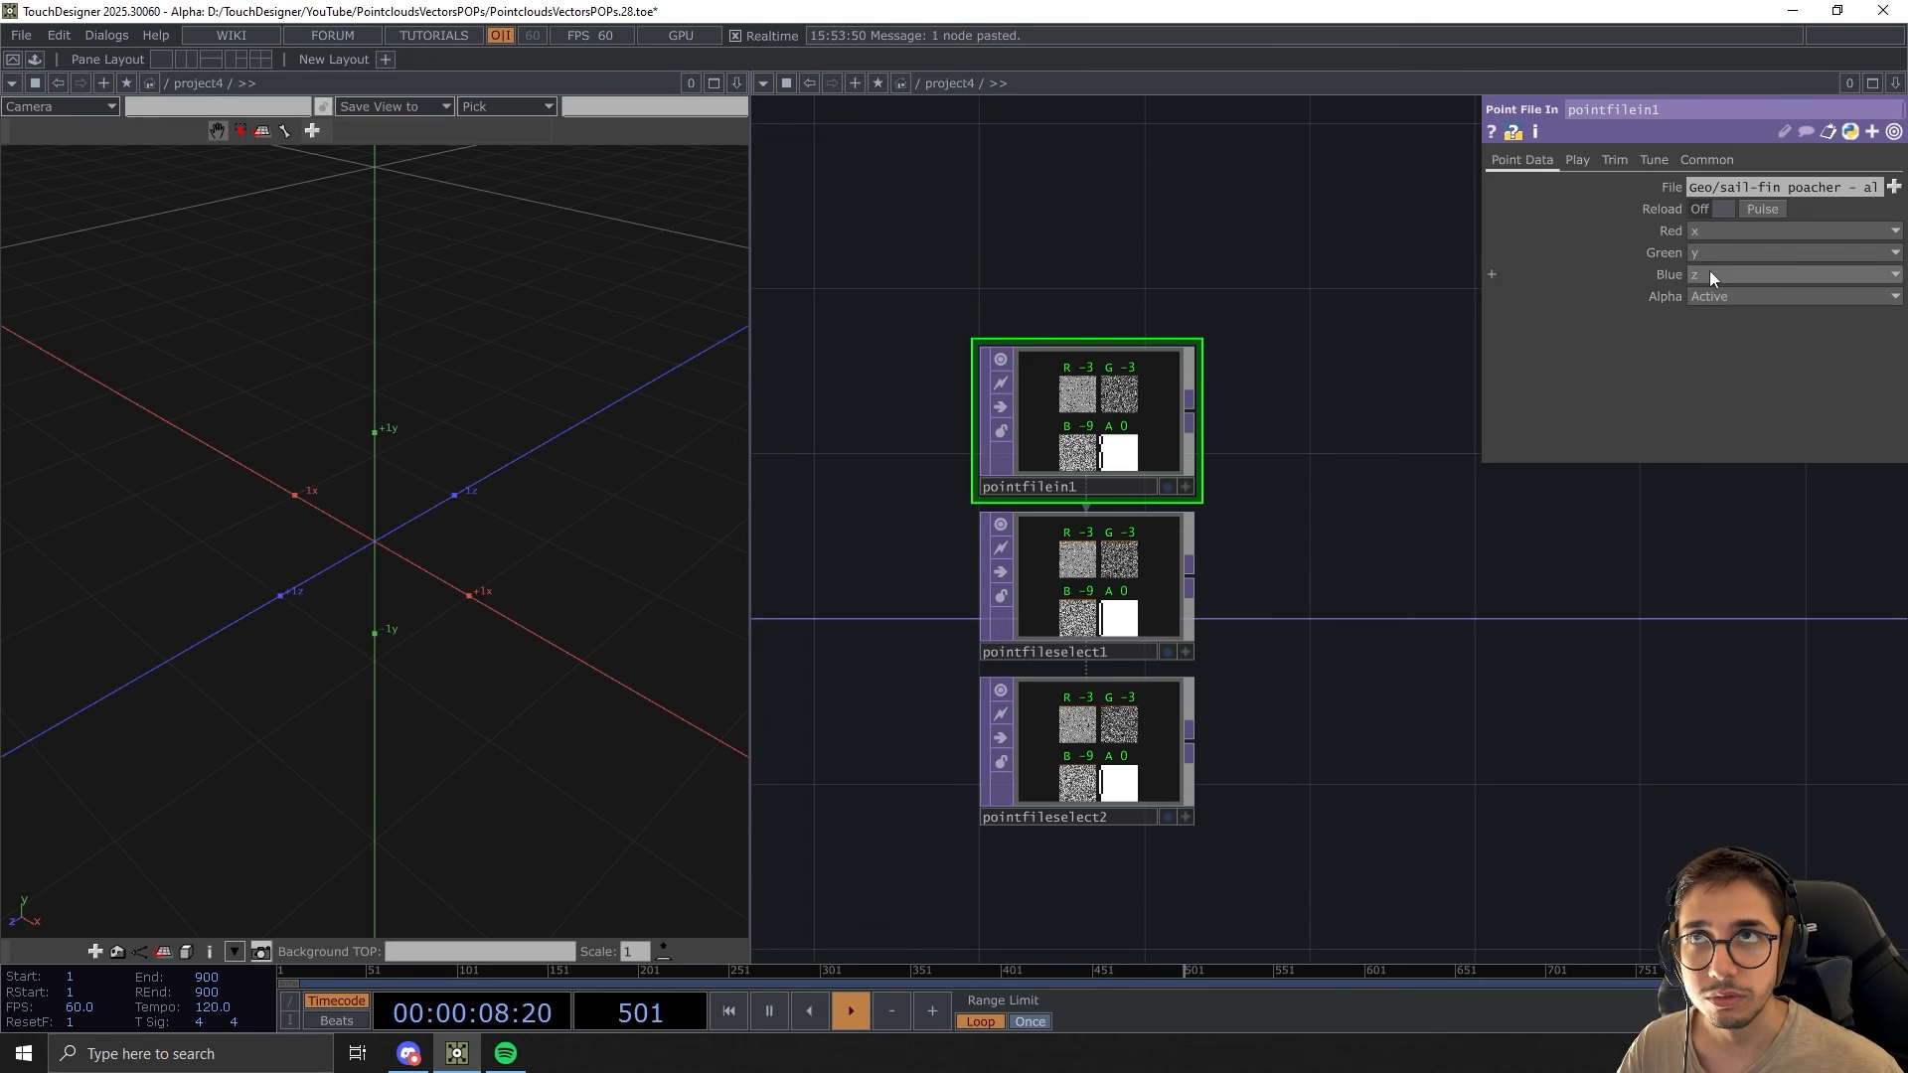
# Map the channels of pointfileselect1 to the normals, with Red as nx, Green as ny and Blue as nz
pyautogui.click(1146, 563)
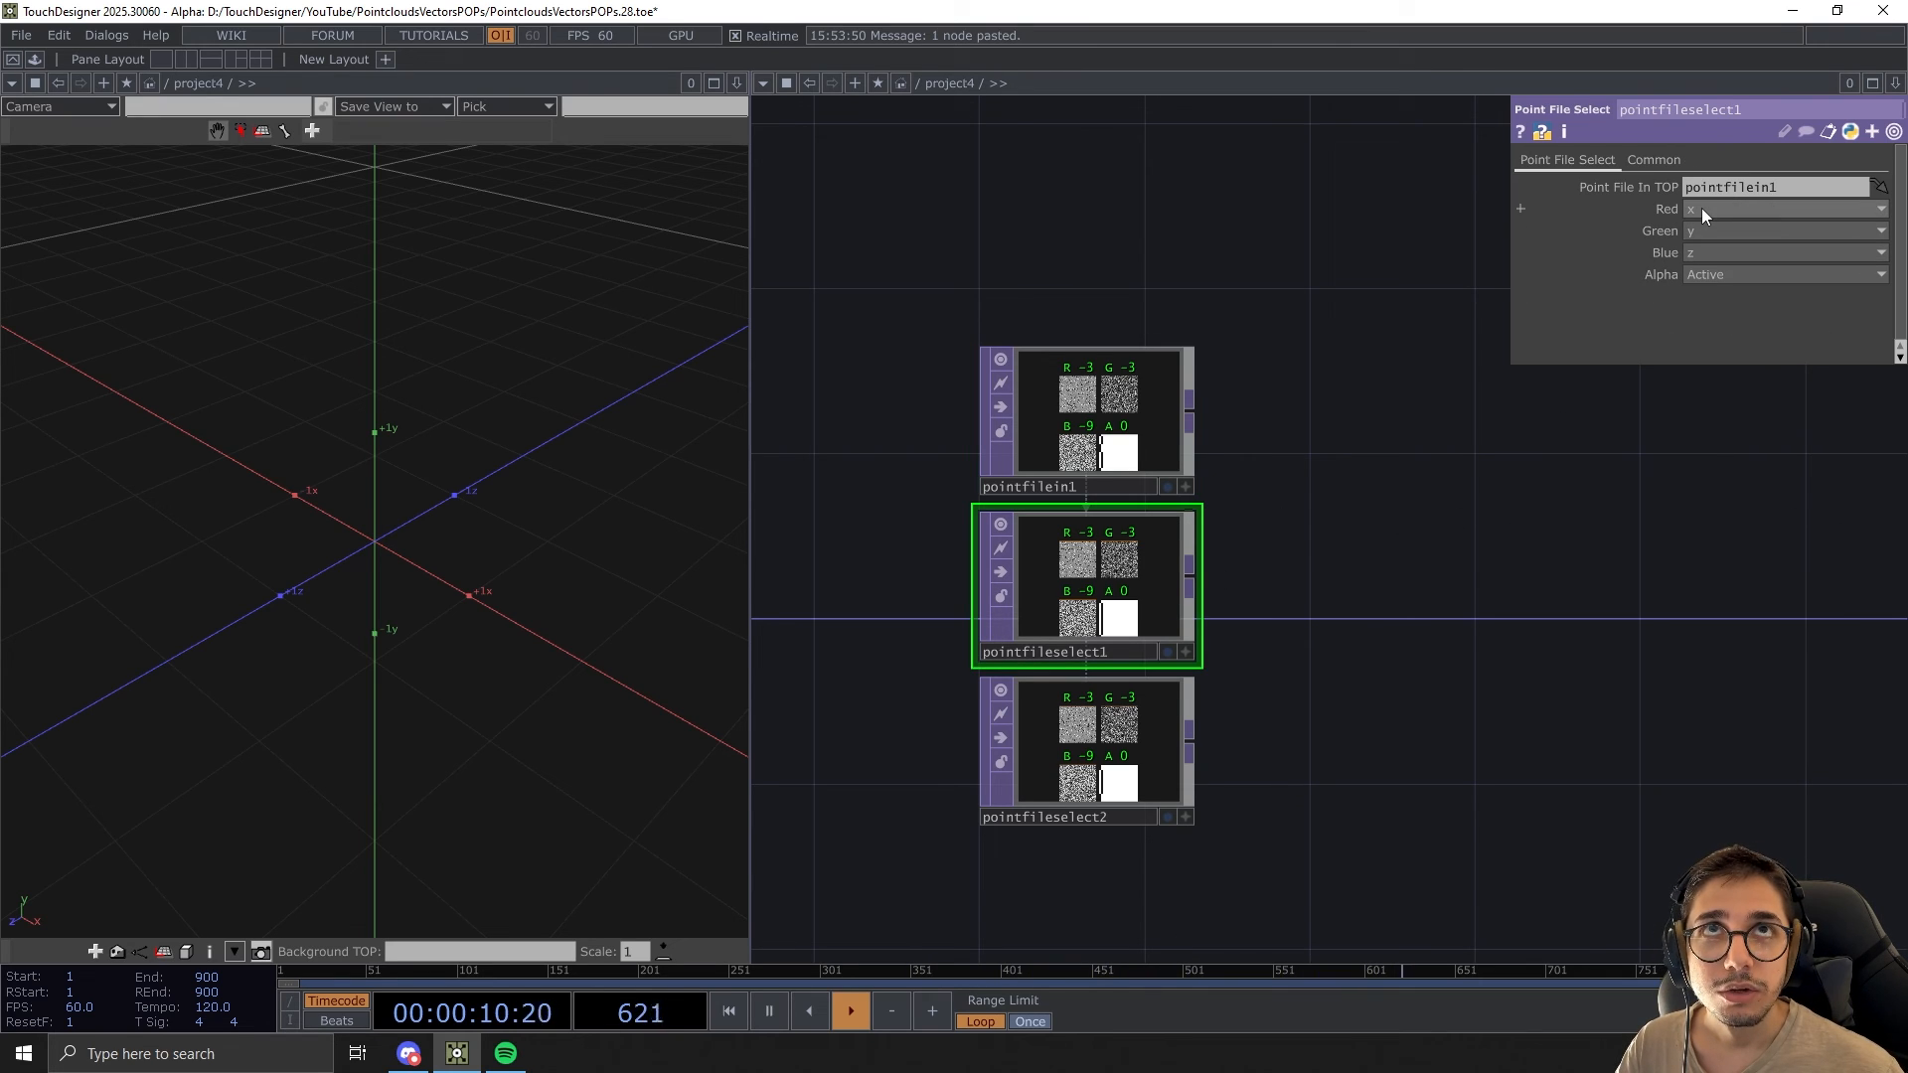
pyautogui.click(1703, 210)
pyautogui.click(1702, 349)
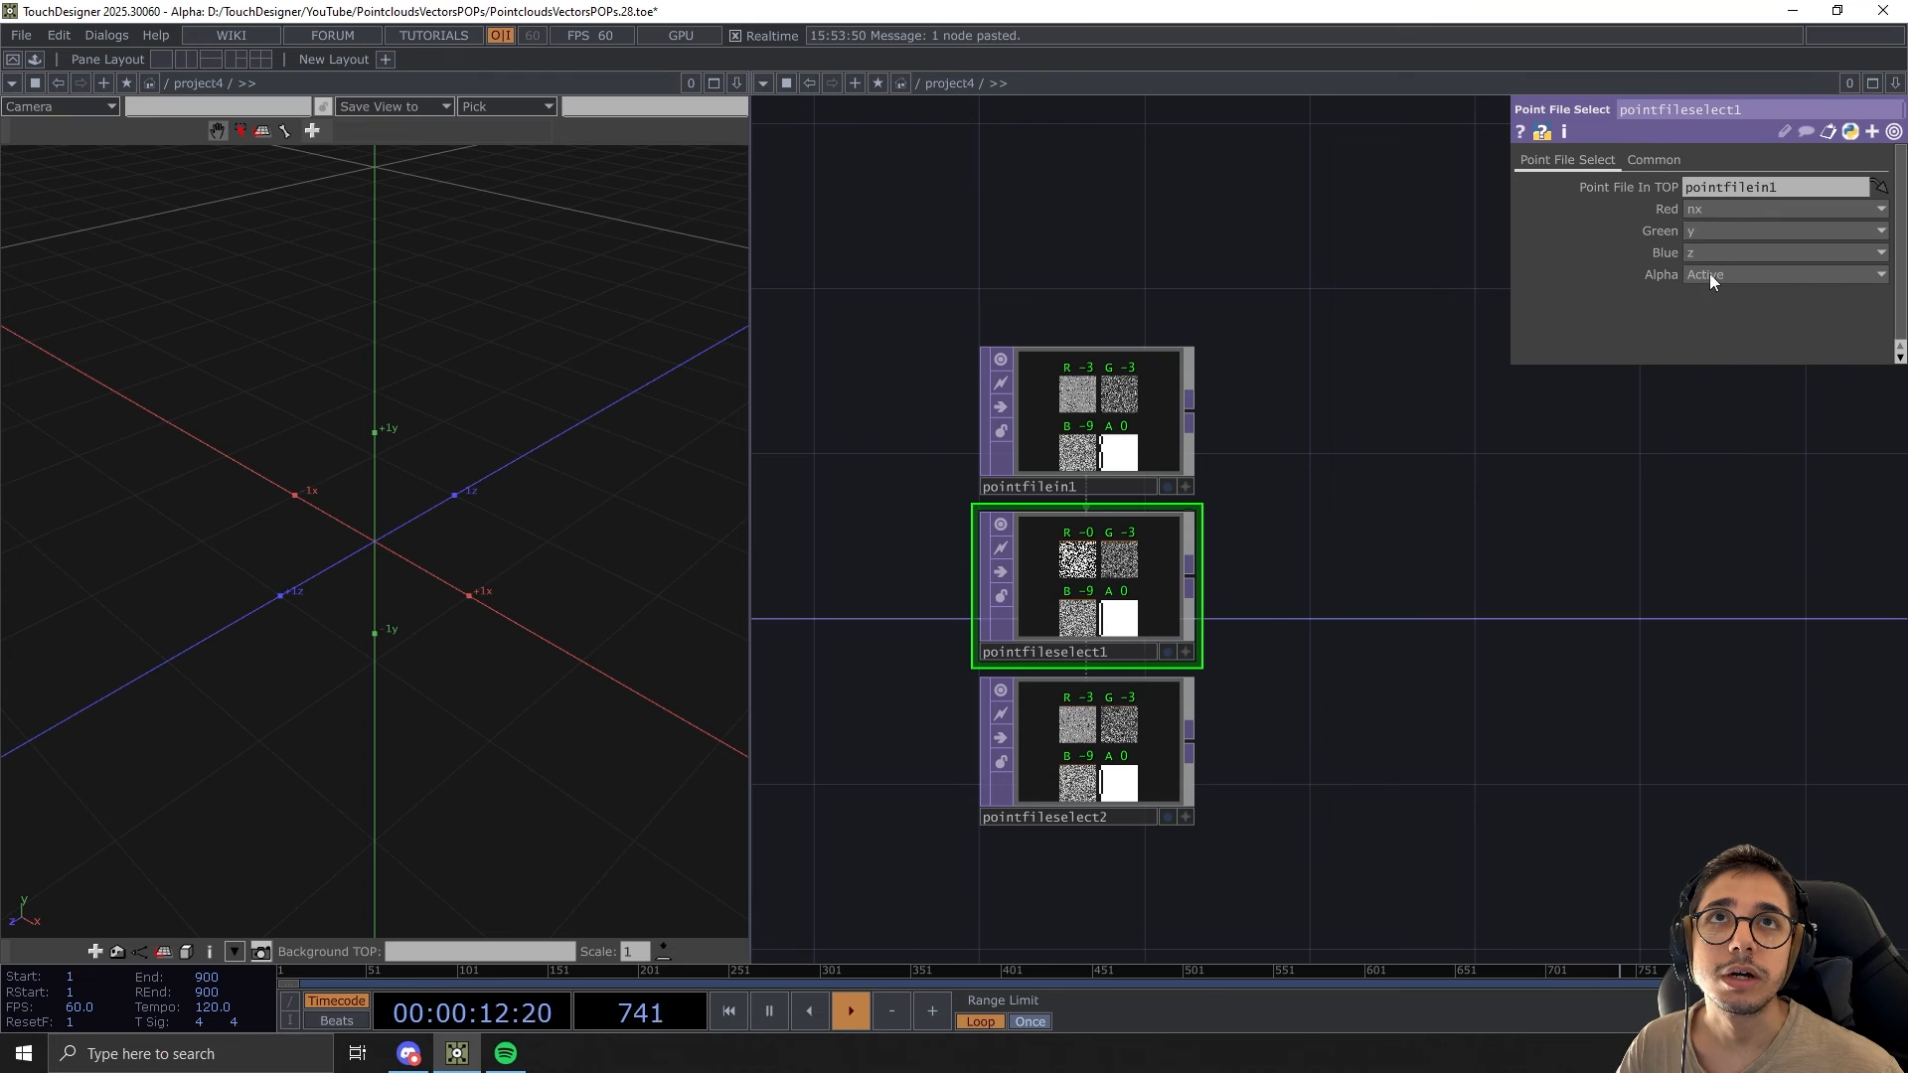
pyautogui.click(1698, 234)
pyautogui.click(1701, 393)
pyautogui.click(1706, 254)
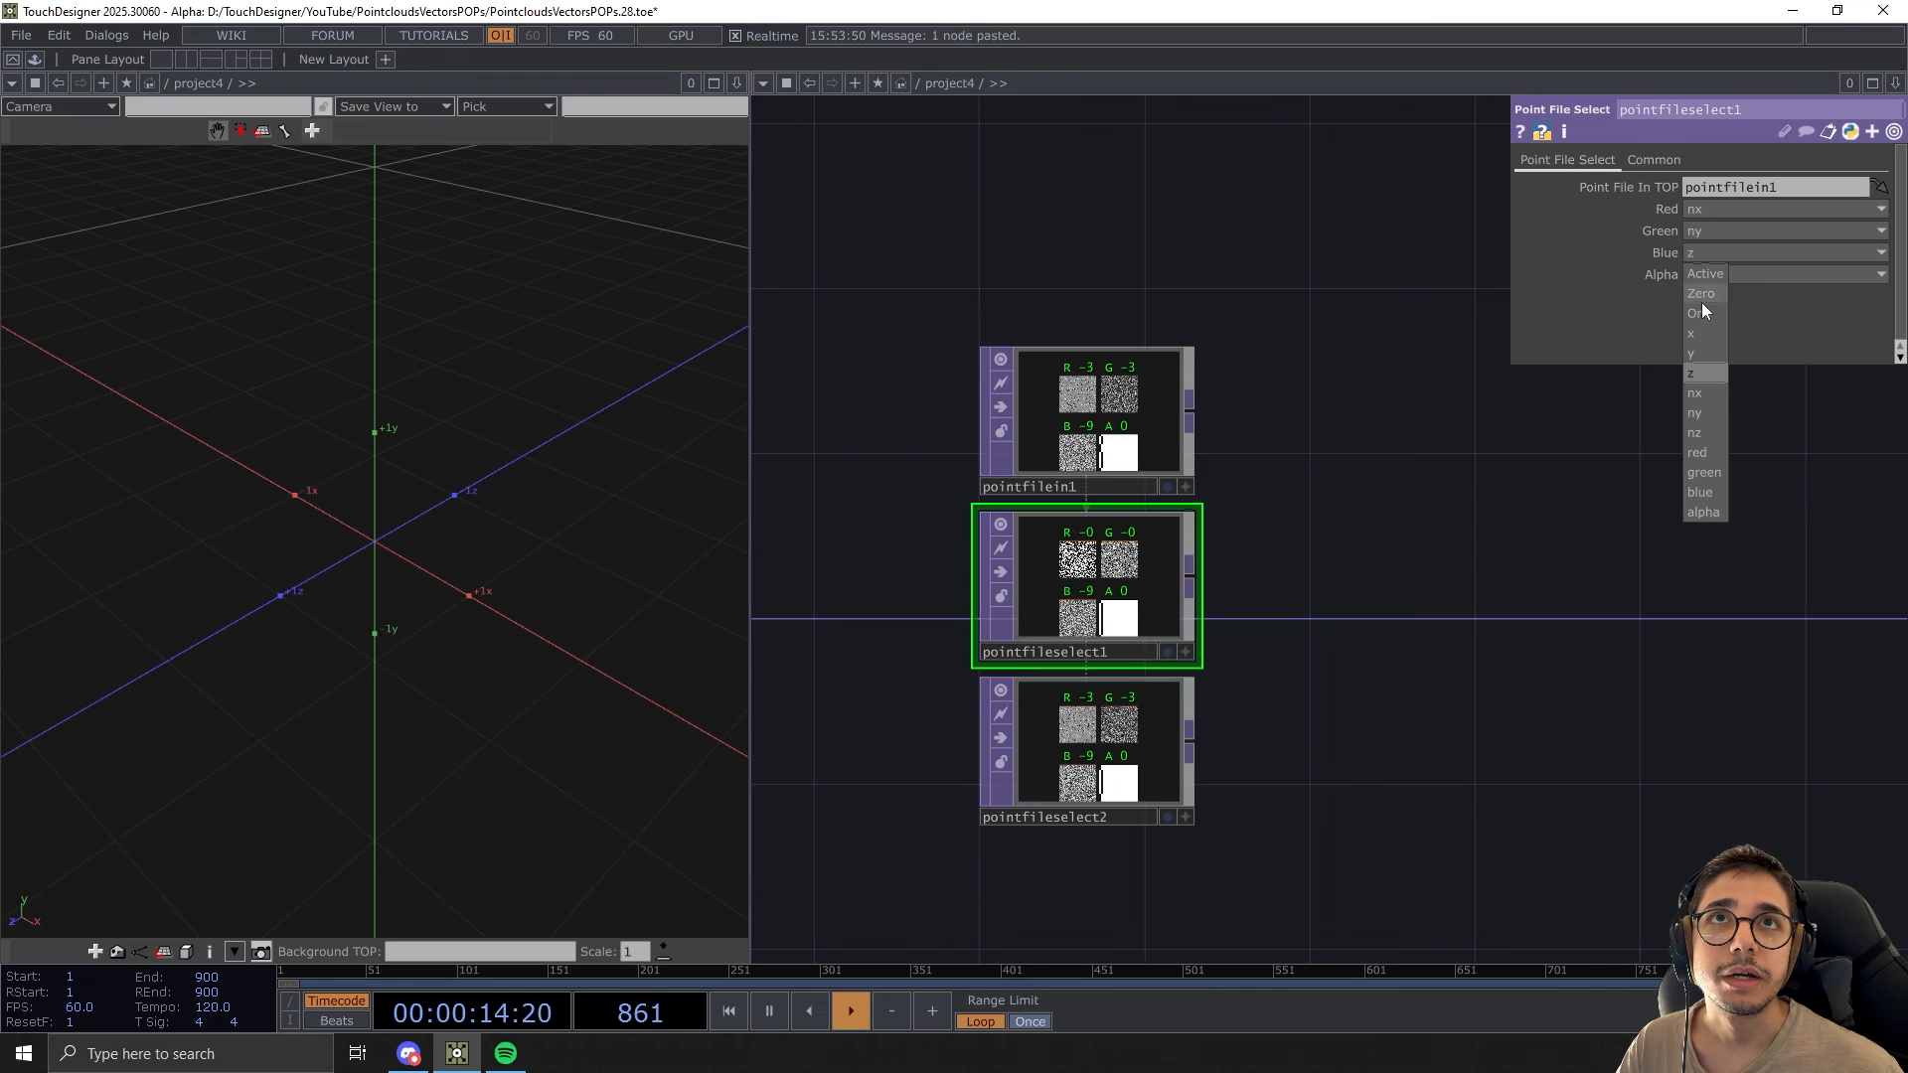
pyautogui.click(1695, 433)
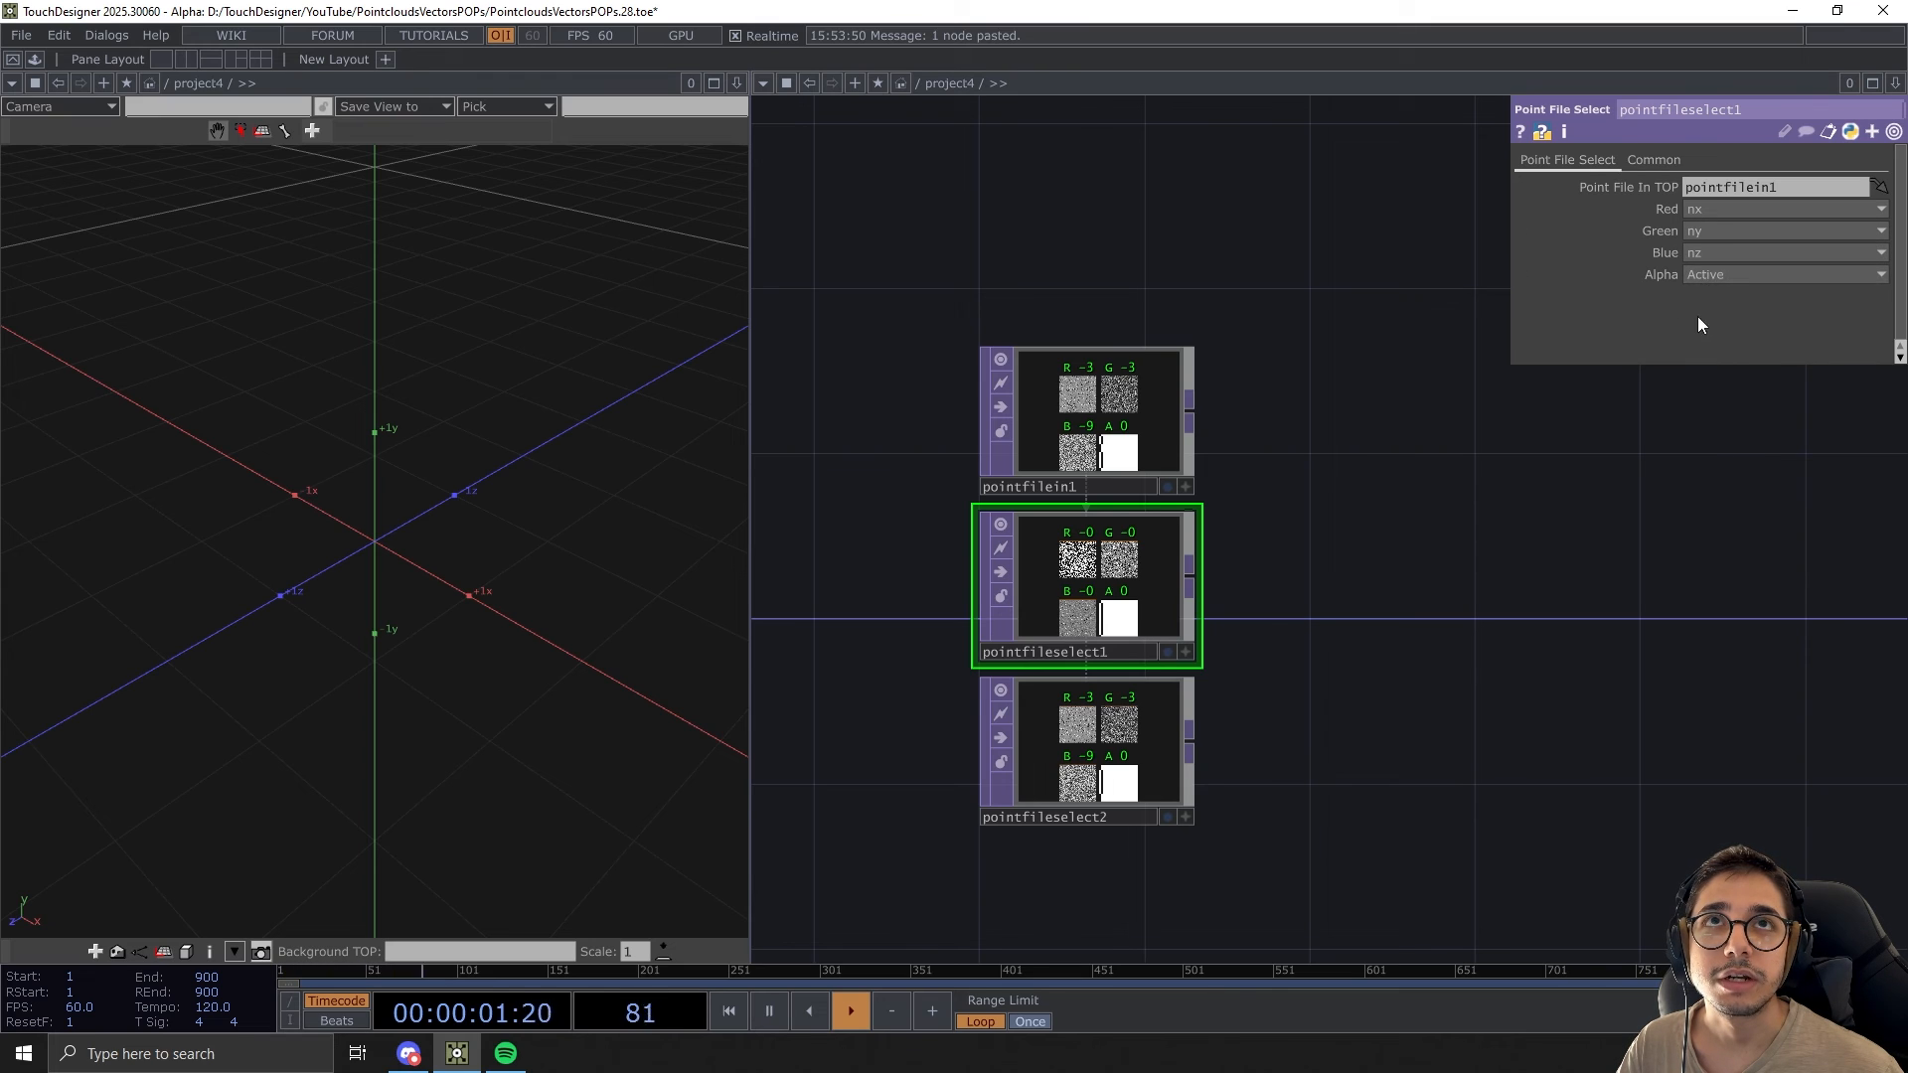
# Map the channels of pointfileselect2 to the point colors, with Red as red, Green as green, Blue as green and Alpha as alpha
pyautogui.click(1189, 629)
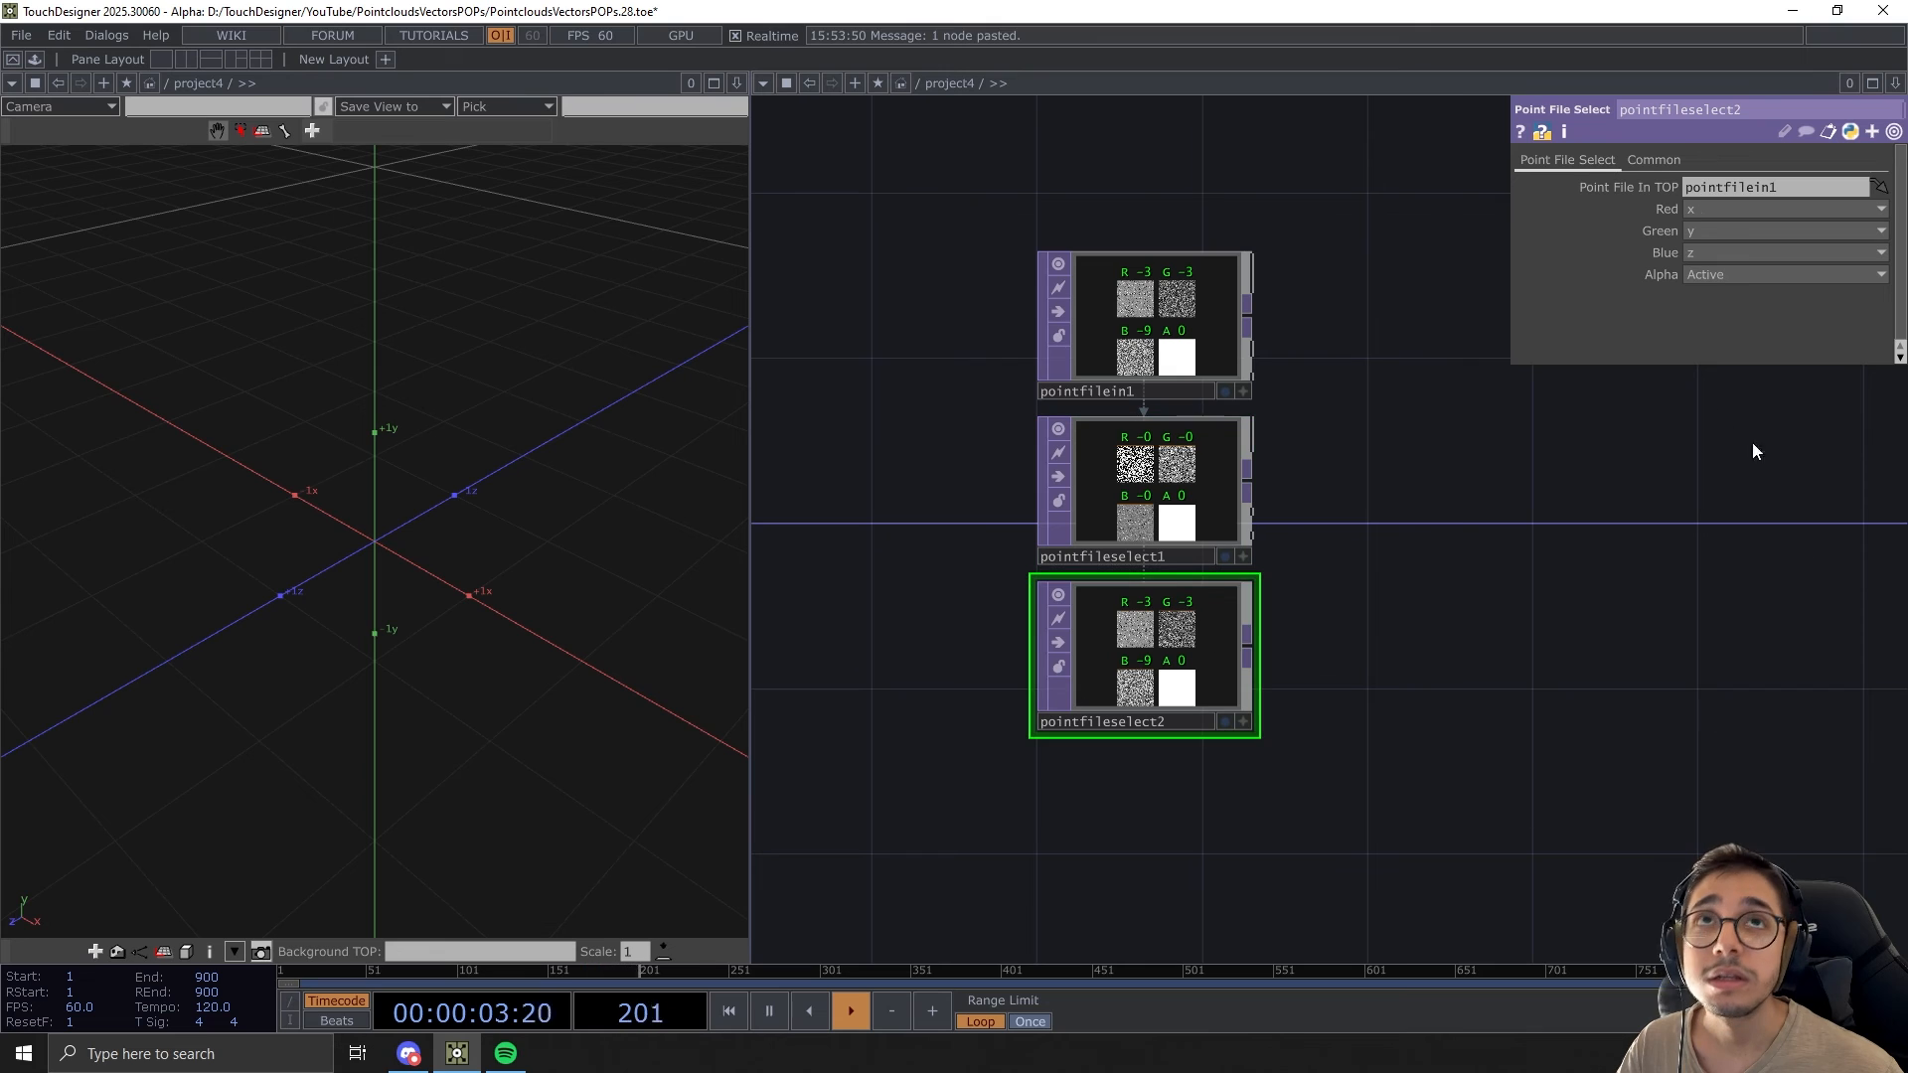
pyautogui.scroll(4, 1170, 705)
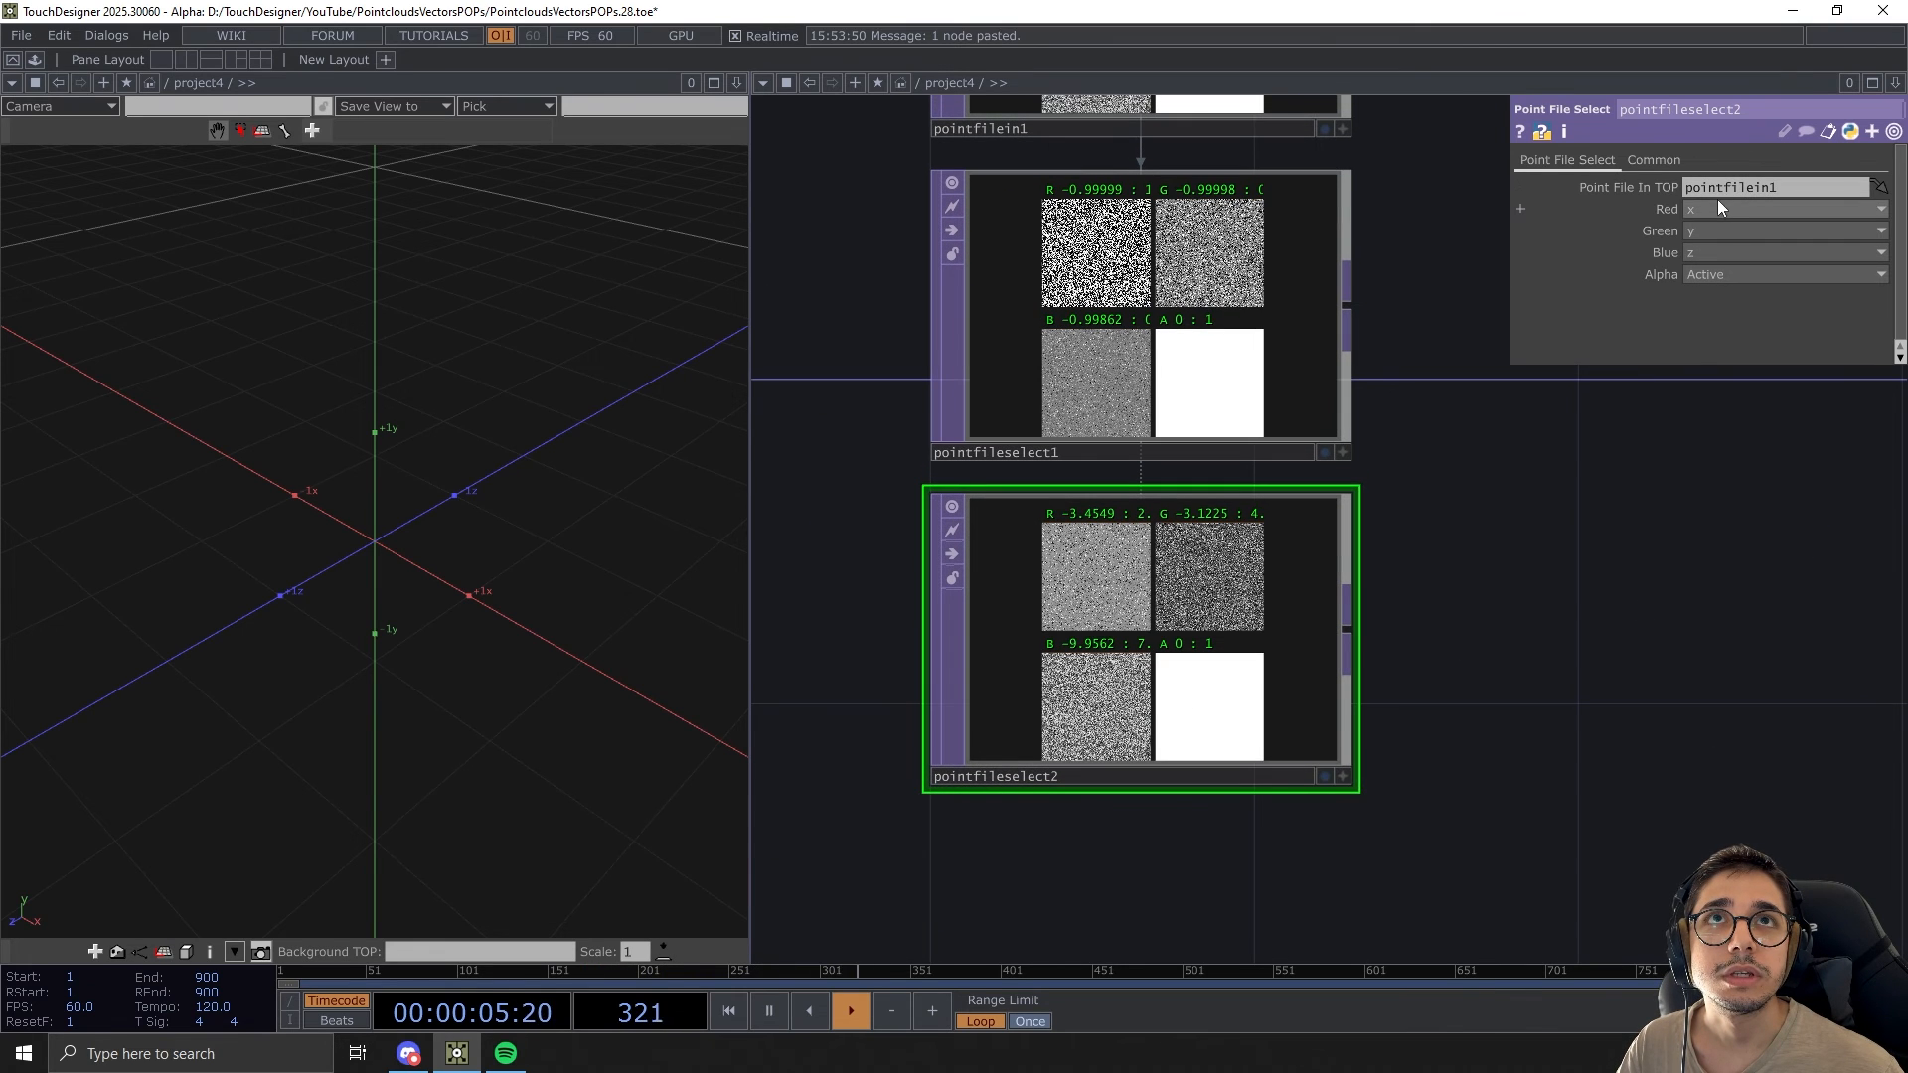
pyautogui.click(1705, 231)
pyautogui.click(1721, 407)
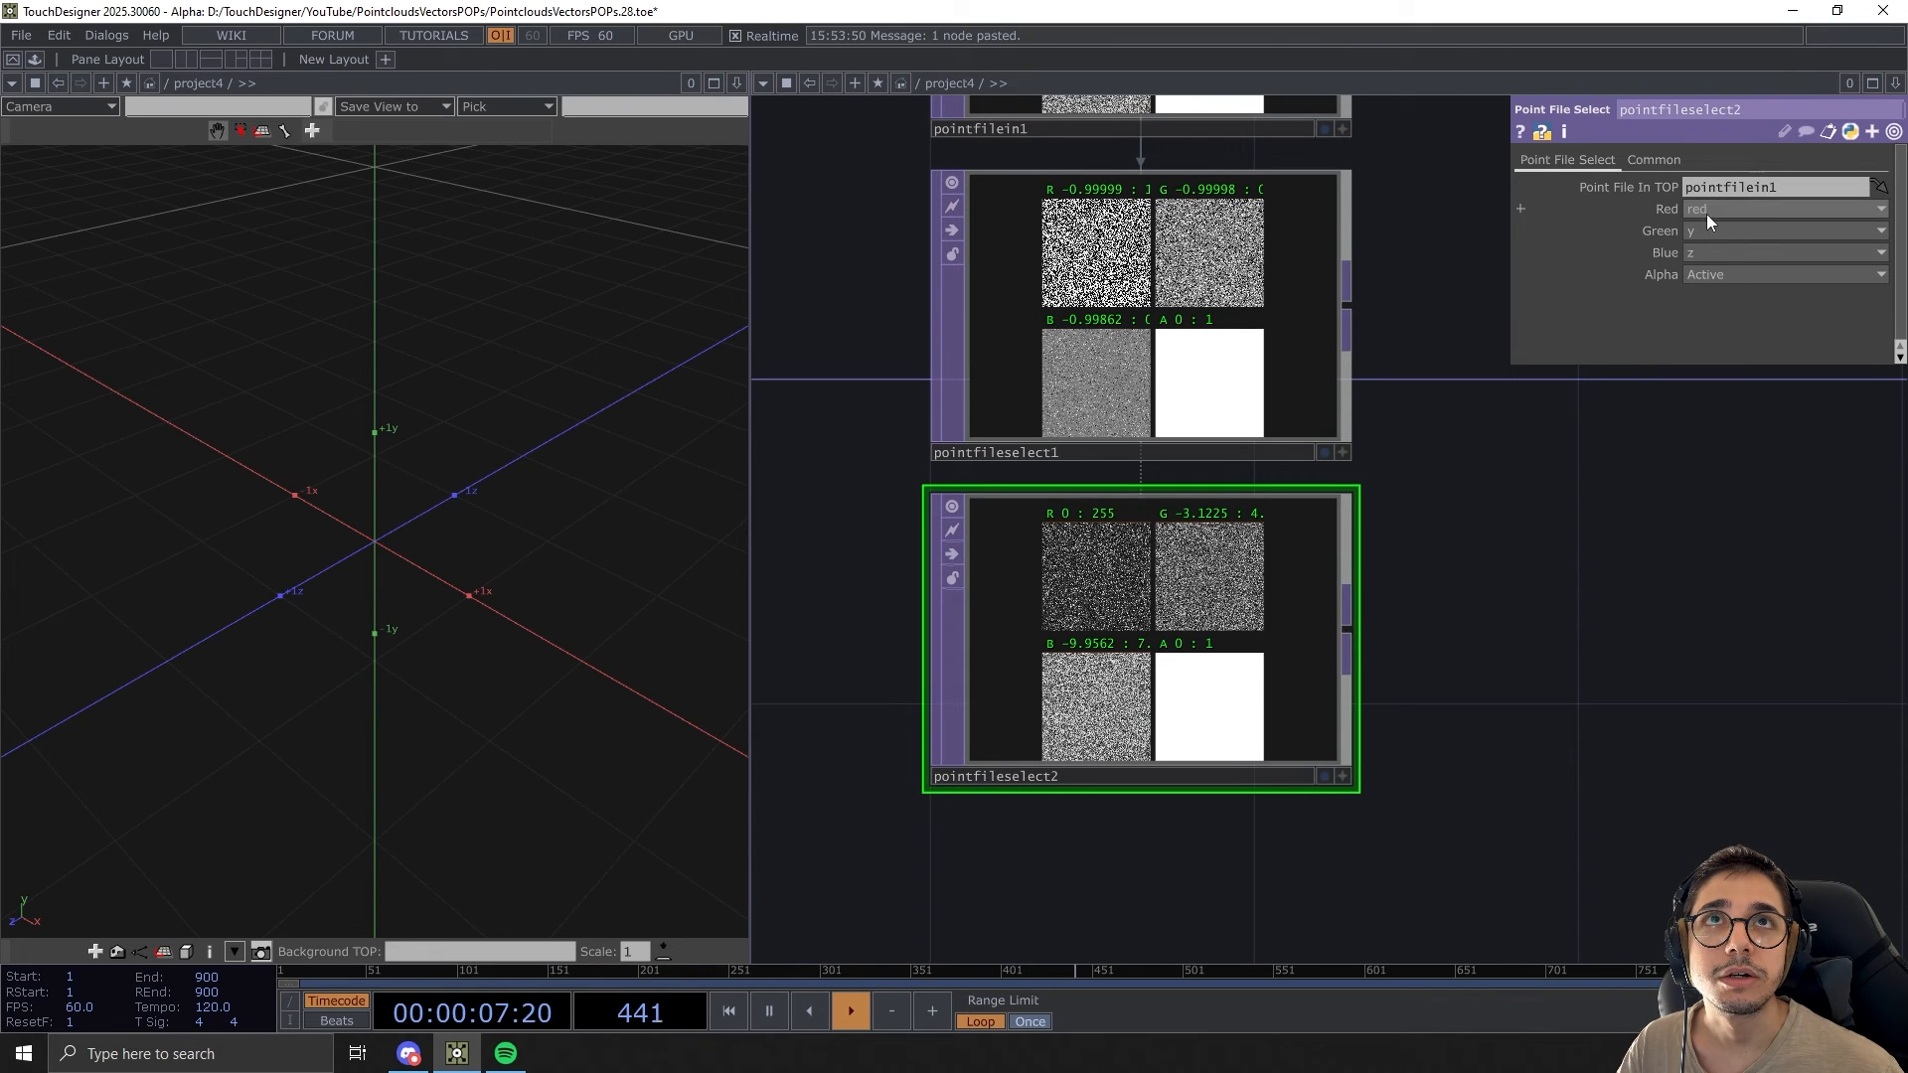
pyautogui.click(1702, 231)
pyautogui.click(1707, 428)
pyautogui.click(1697, 252)
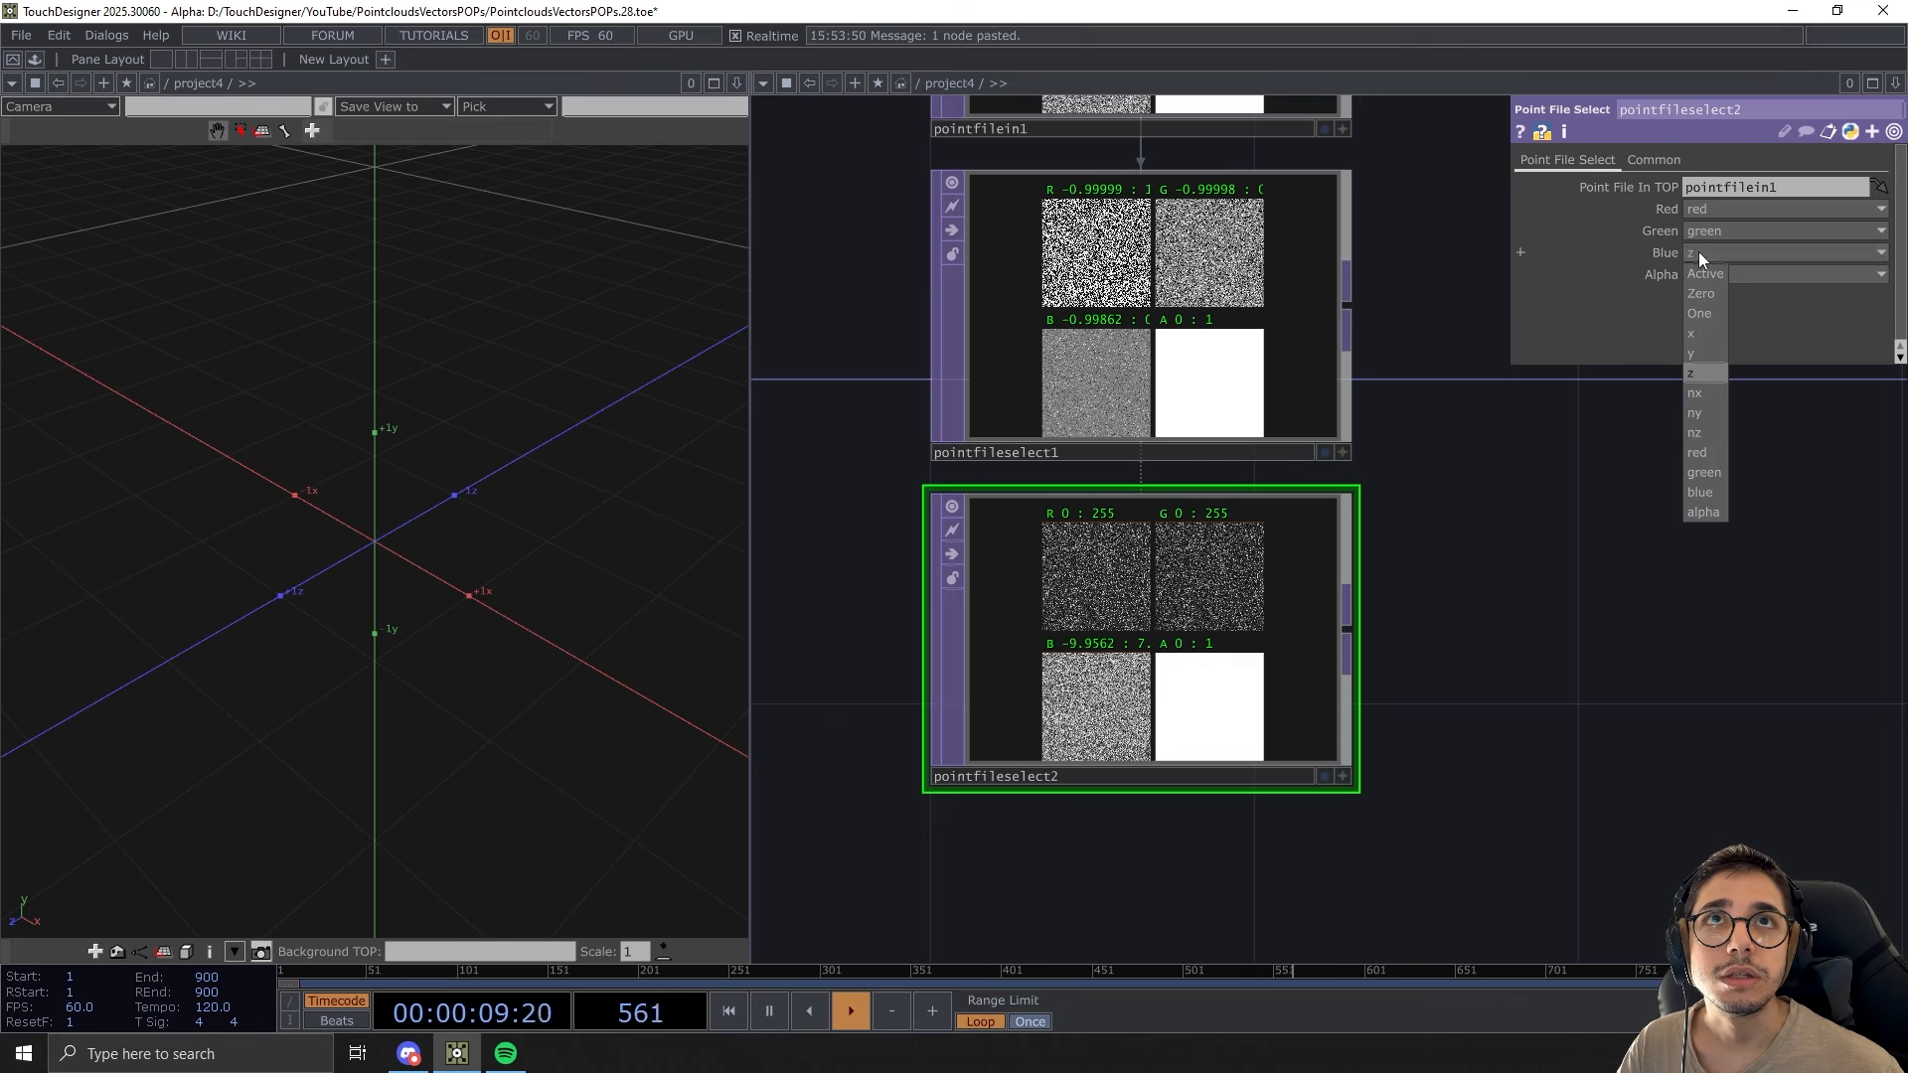
pyautogui.click(1709, 467)
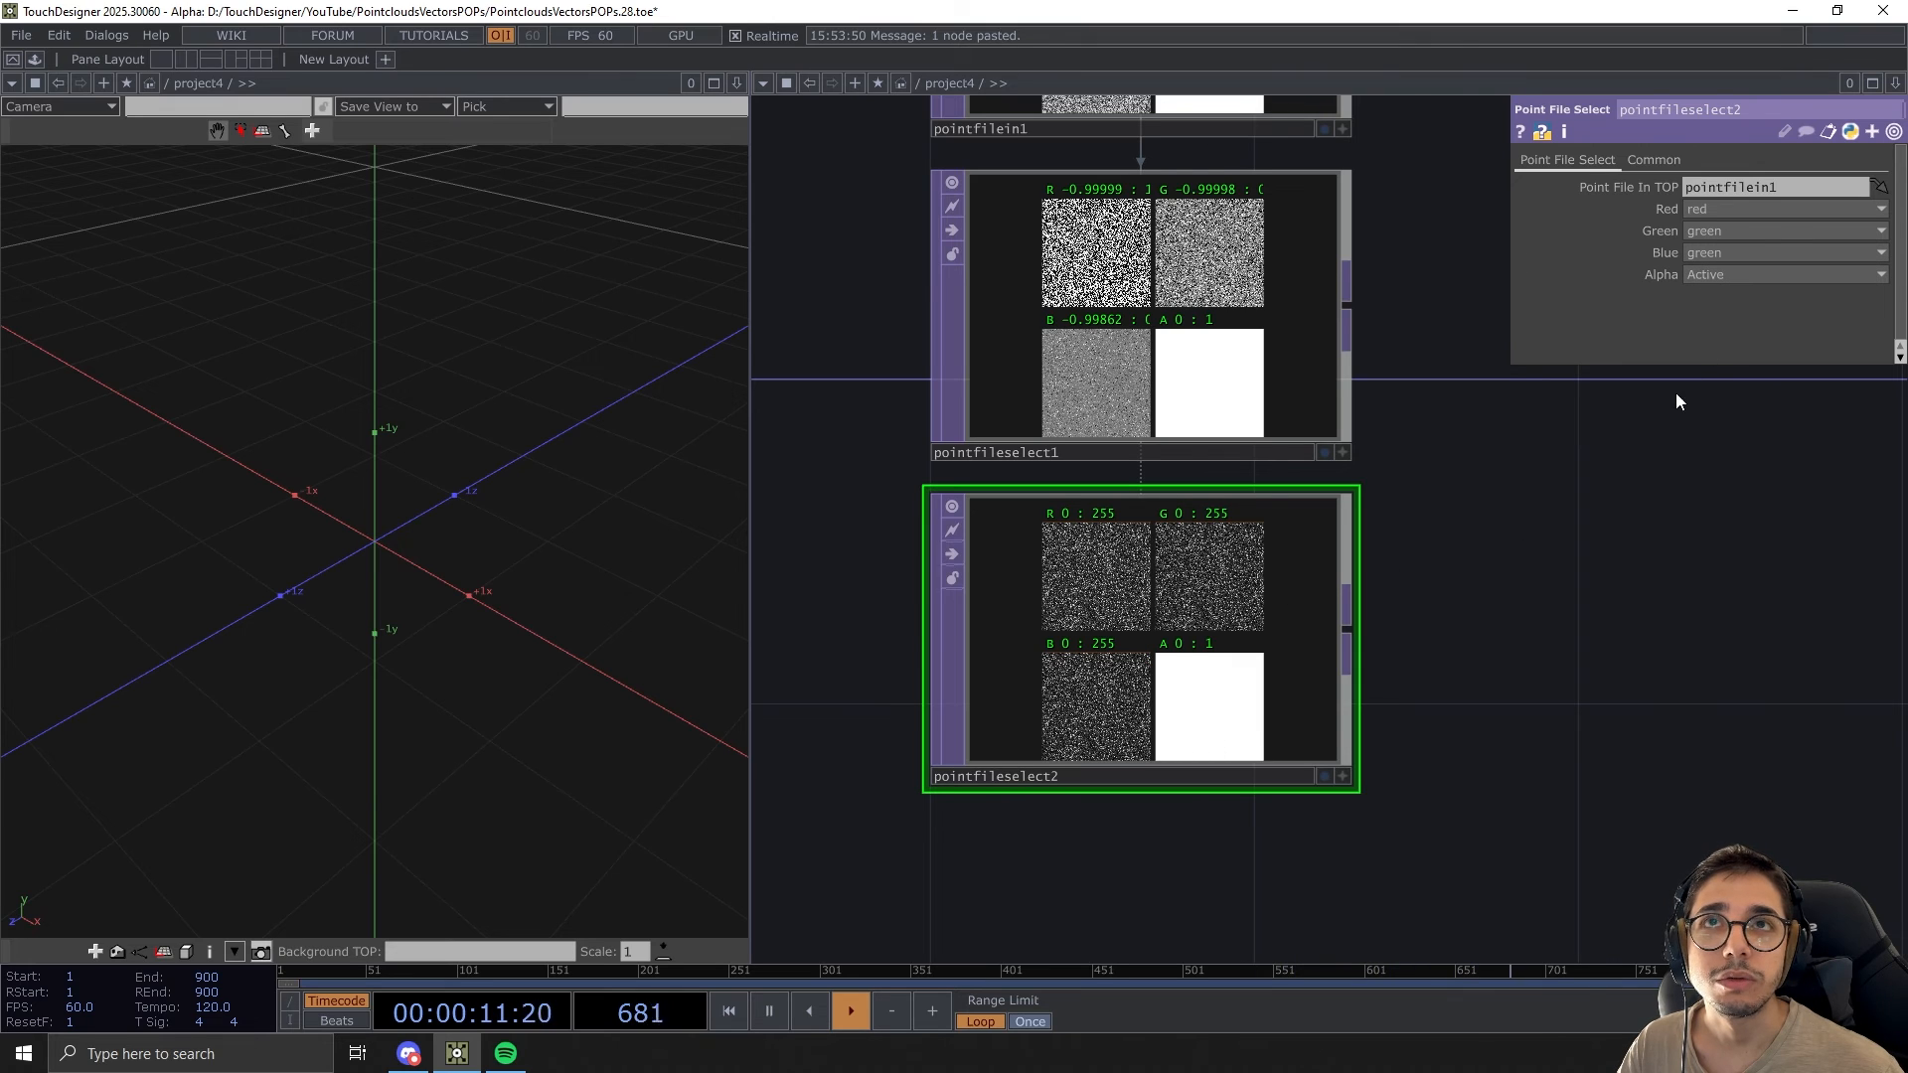
pyautogui.click(1714, 275)
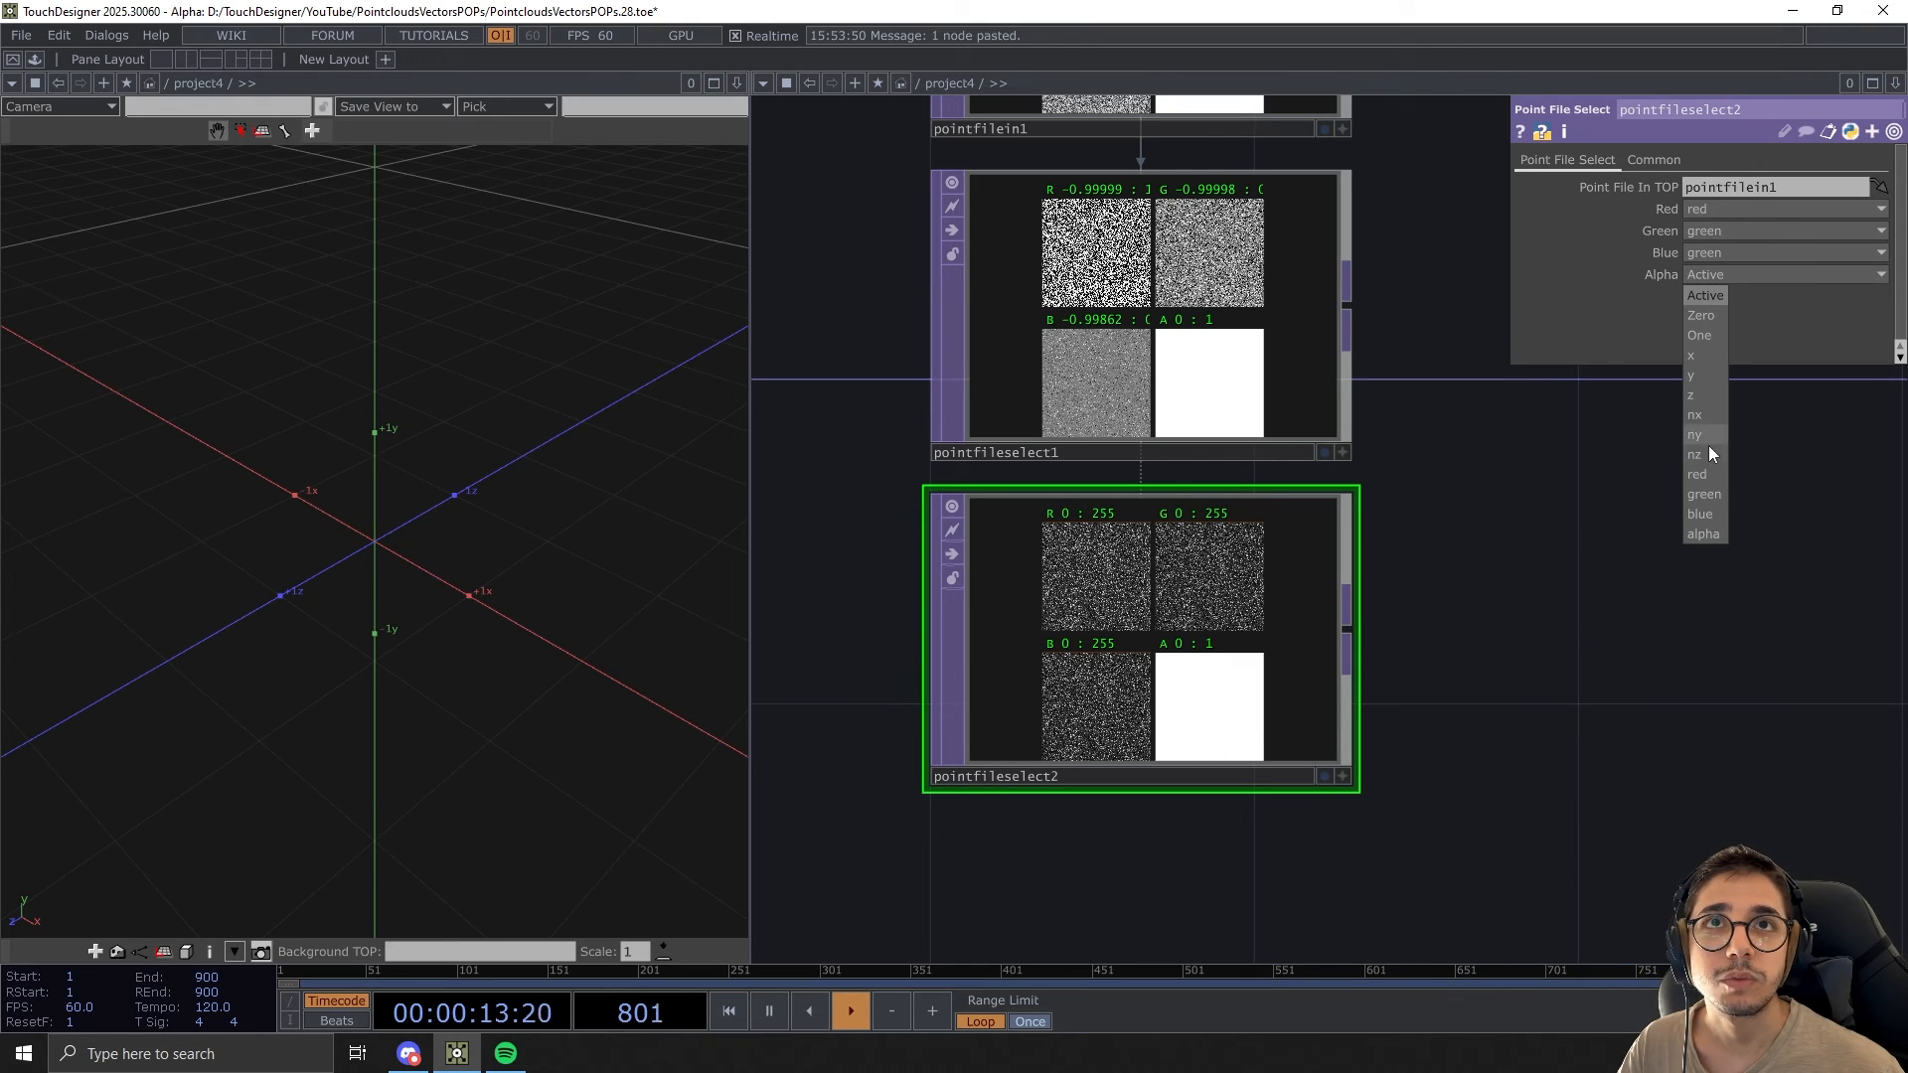
pyautogui.click(1702, 535)
pyautogui.scroll(-4, 1023, 626)
pyautogui.moveTo(1316, 548); pyautogui.dragTo(1407, 584)
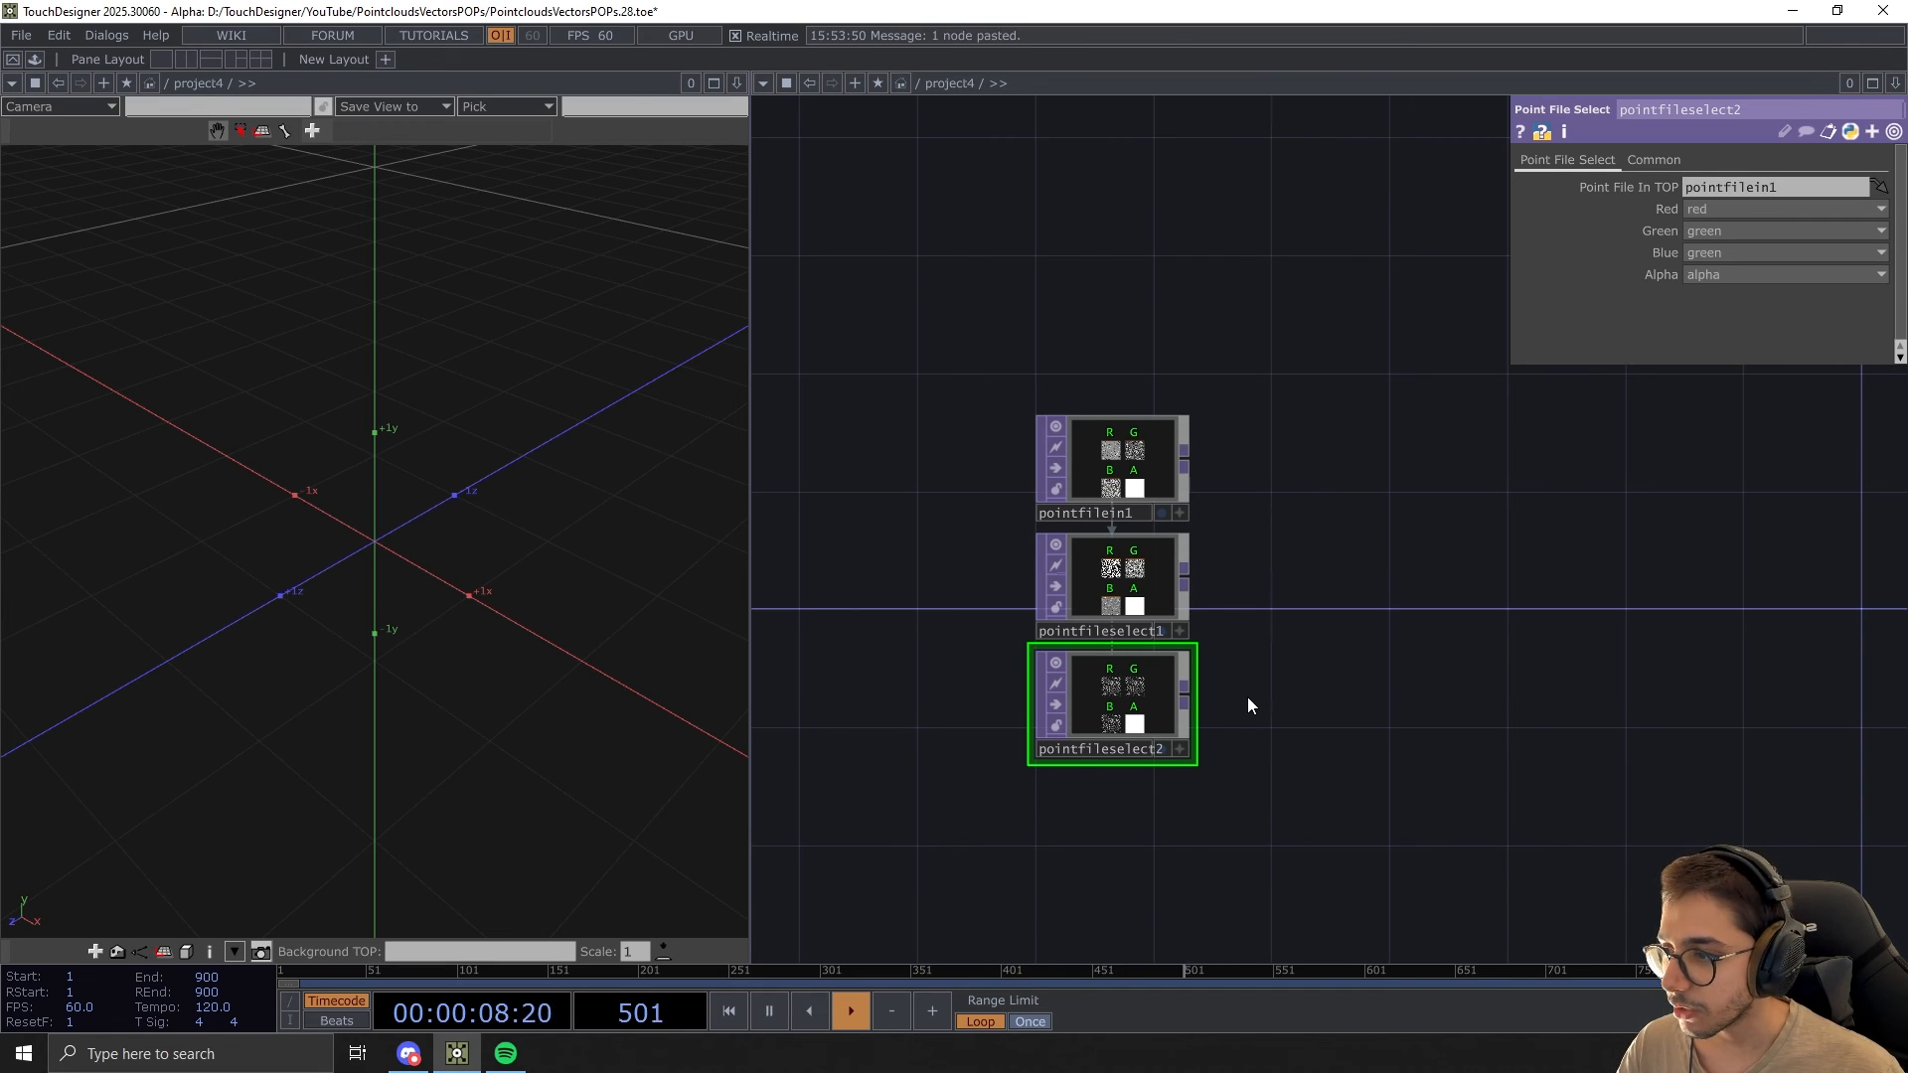
pyautogui.scroll(-2, 1310, 648)
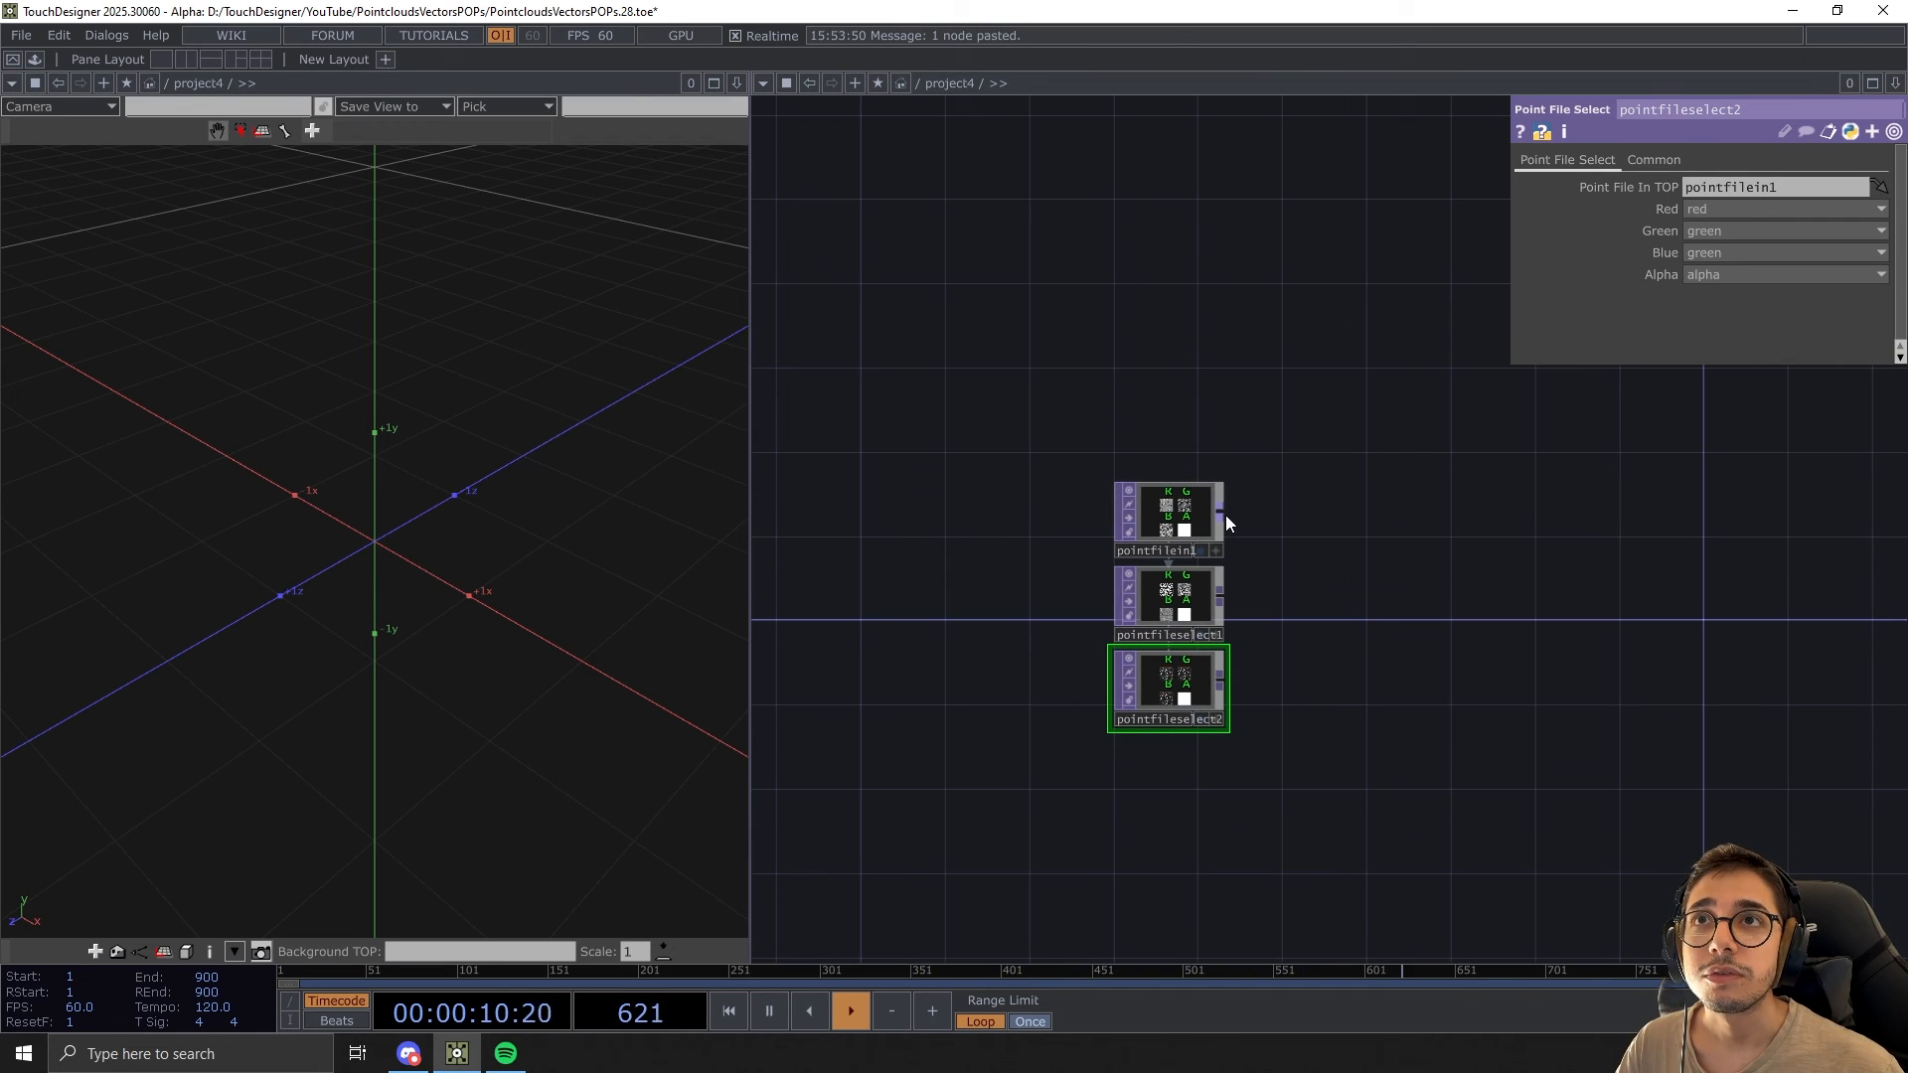
# Add a Box POP to the network above and to the right of the point file nodes
pyautogui.moveTo(1269, 738); pyautogui.dragTo(1122, 771)
pyautogui.scroll(-3, 1108, 726)
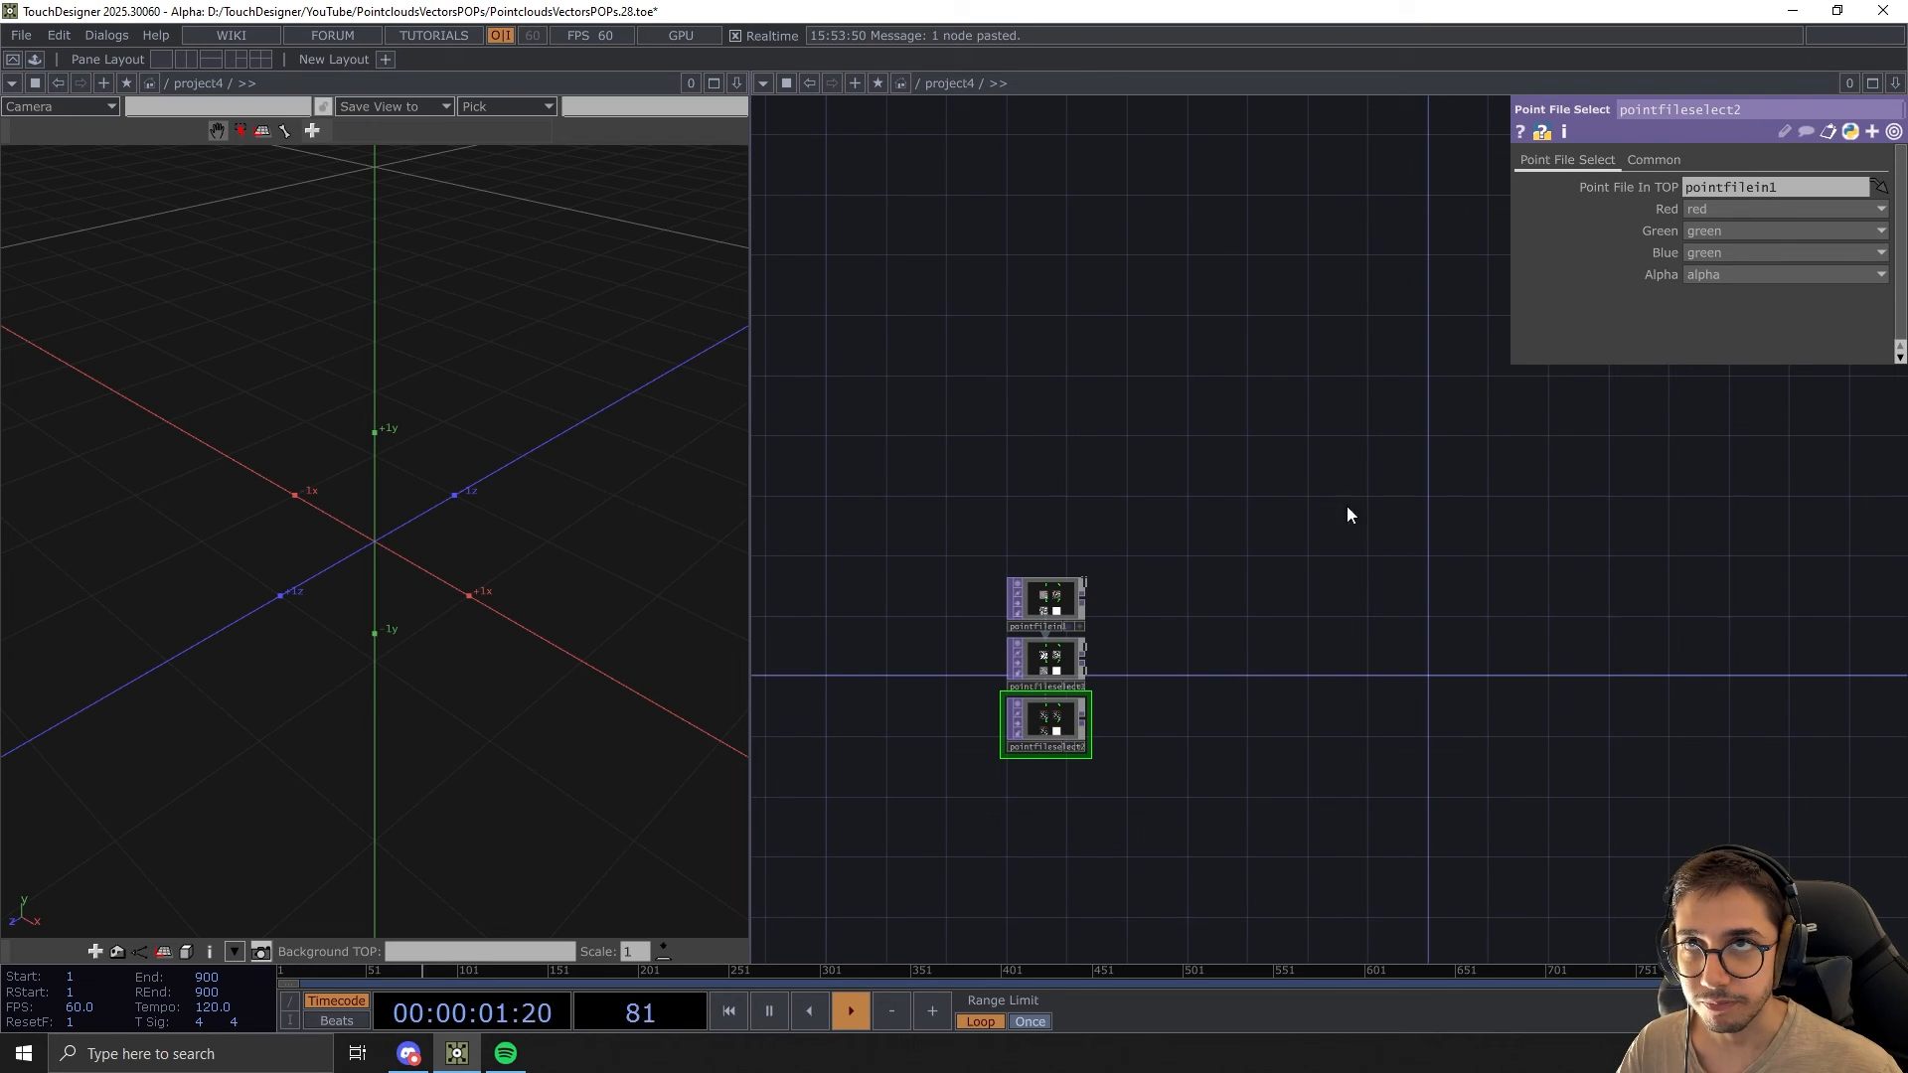
pyautogui.press('Tab')
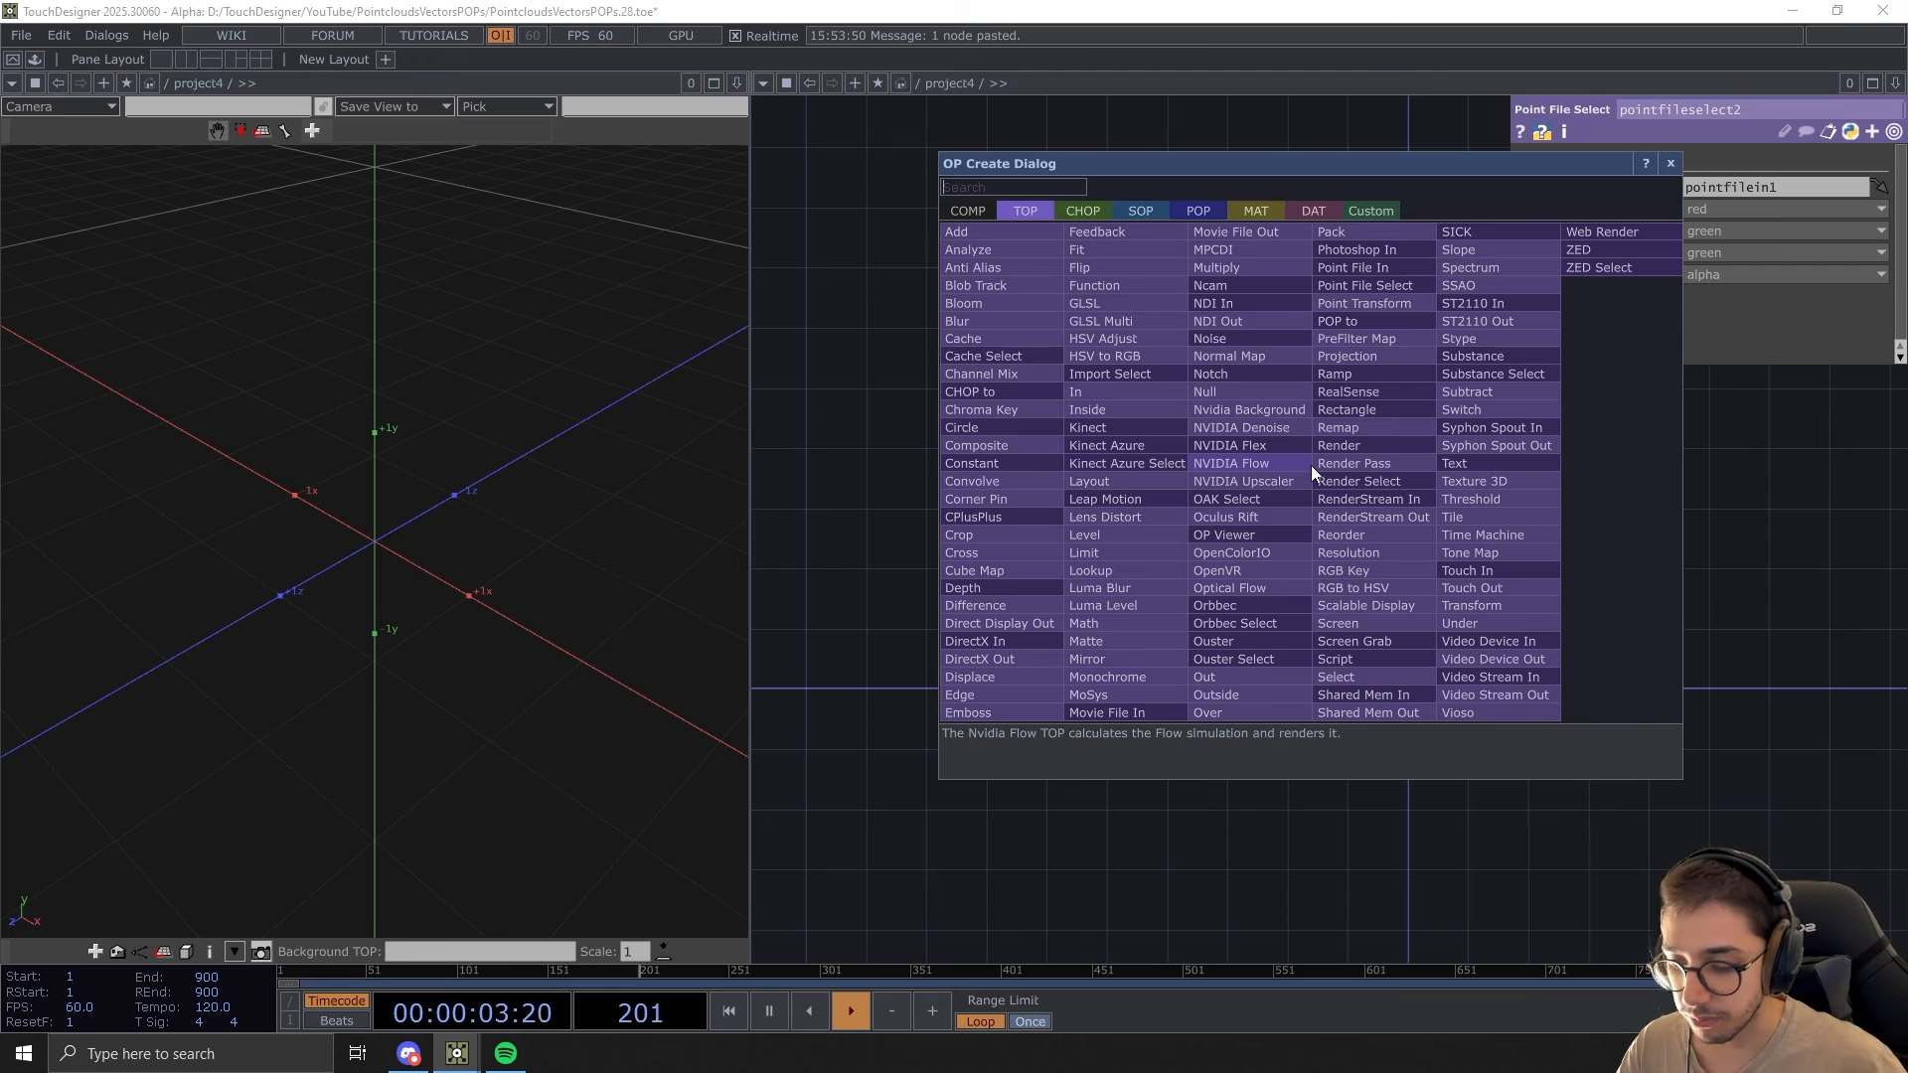
pyautogui.click(1180, 216)
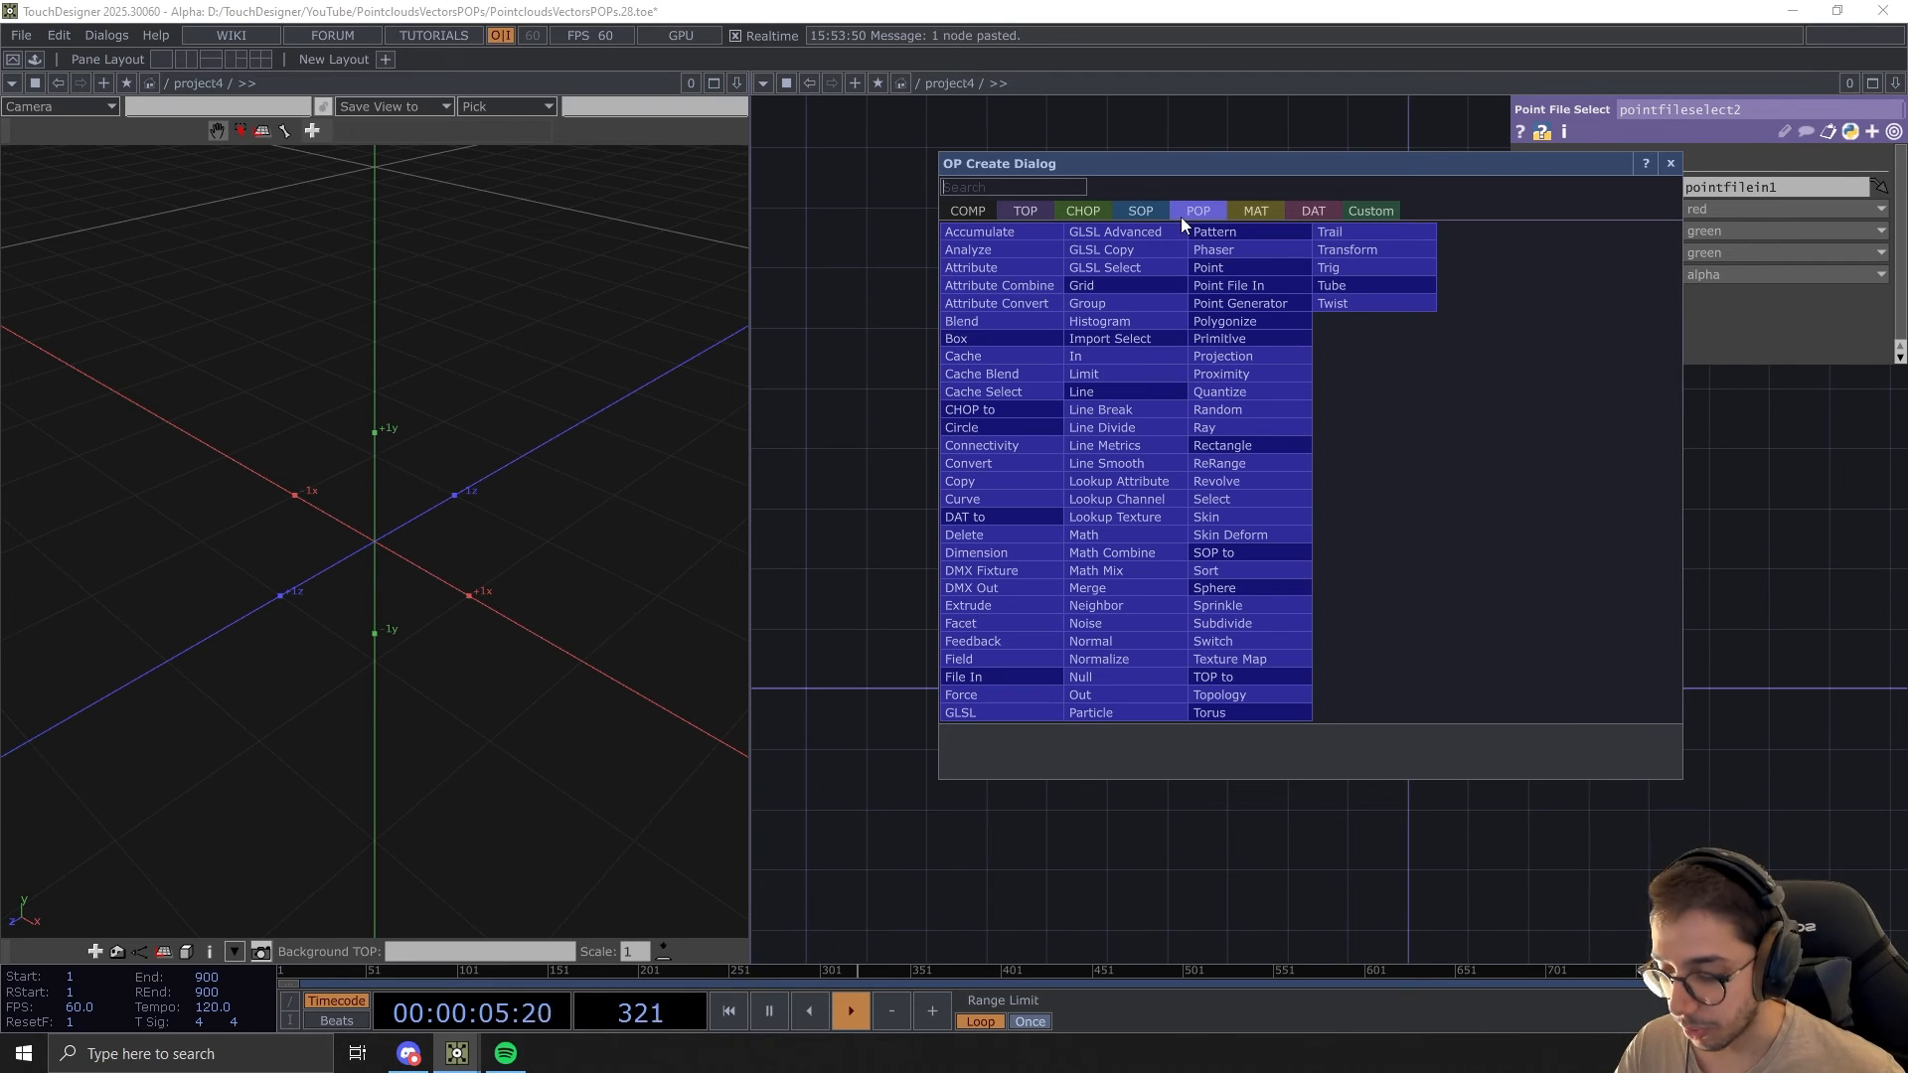
pyautogui.write('box')
pyautogui.click(979, 339)
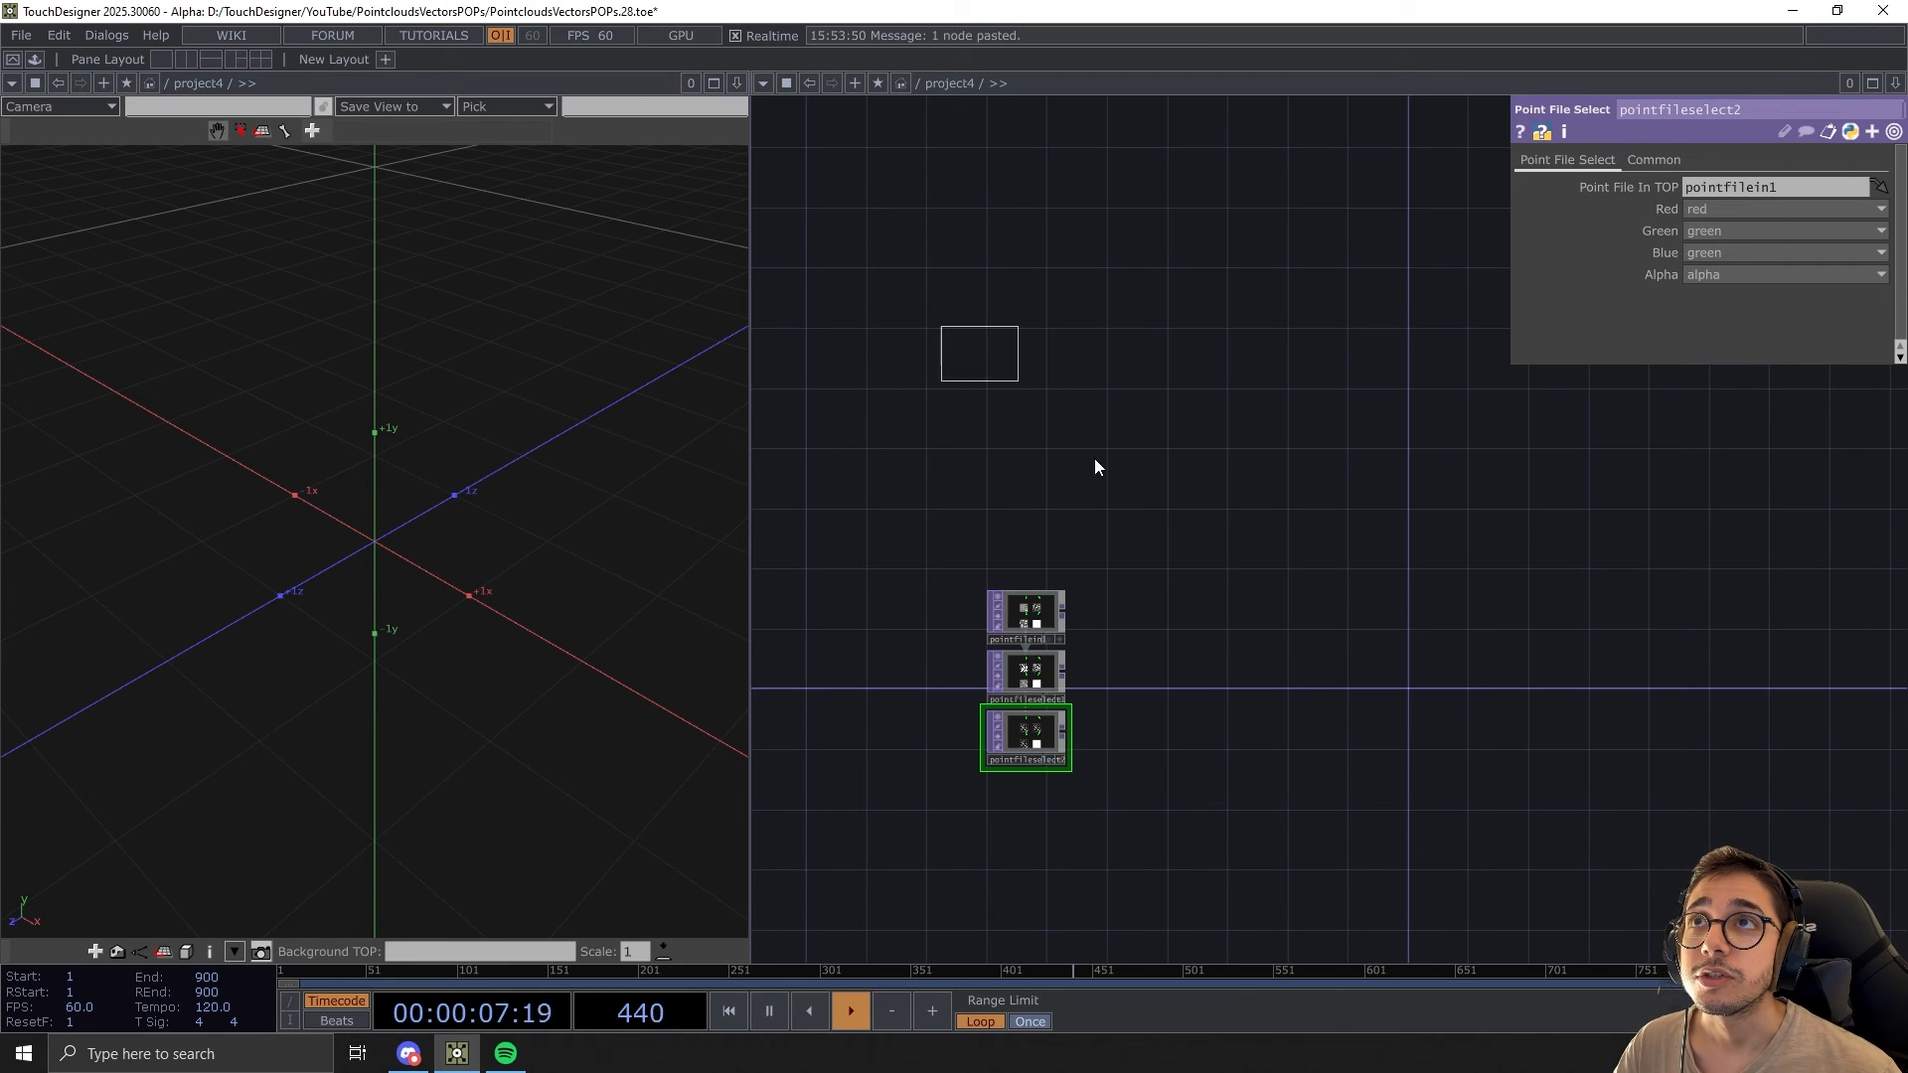
pyautogui.click(1324, 479)
pyautogui.scroll(3, 1292, 487)
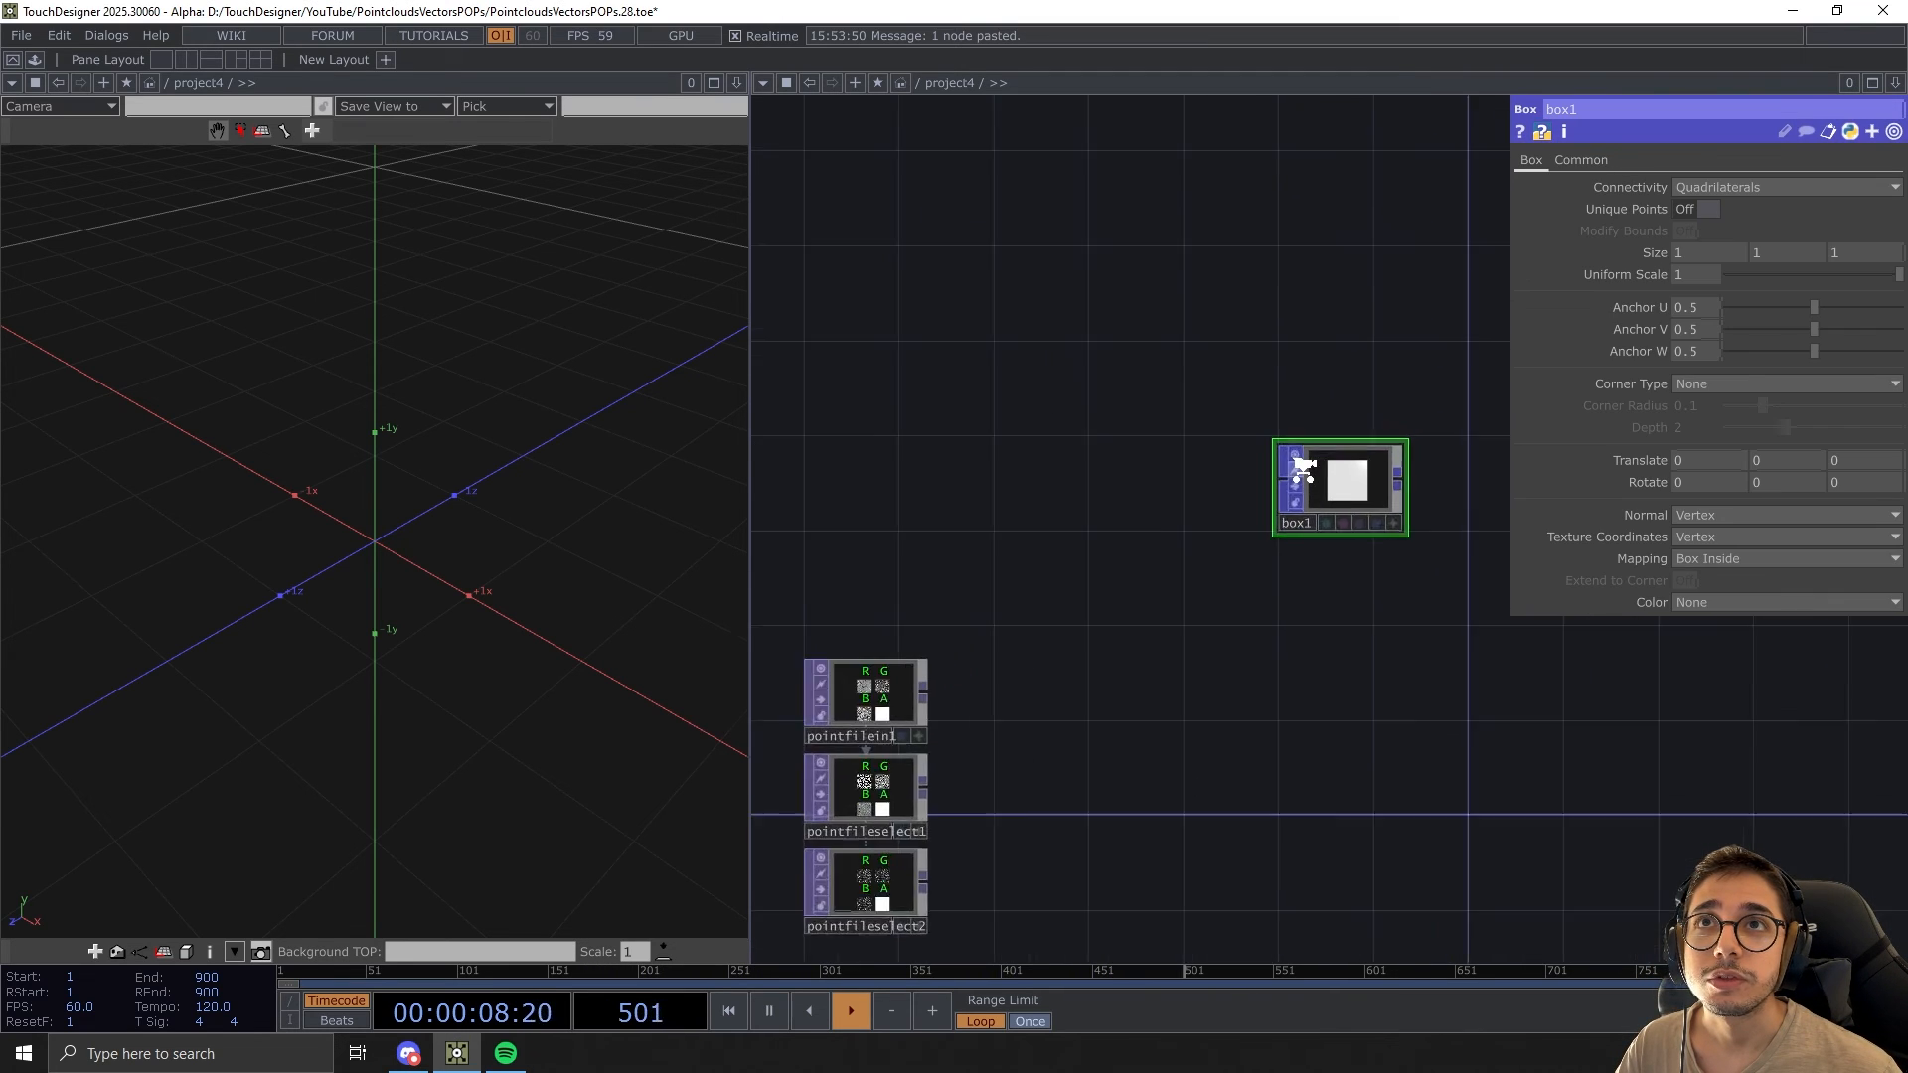
# Set the uniform scale of box1 to .0025
pyautogui.click(1690, 273)
pyautogui.write('.002')
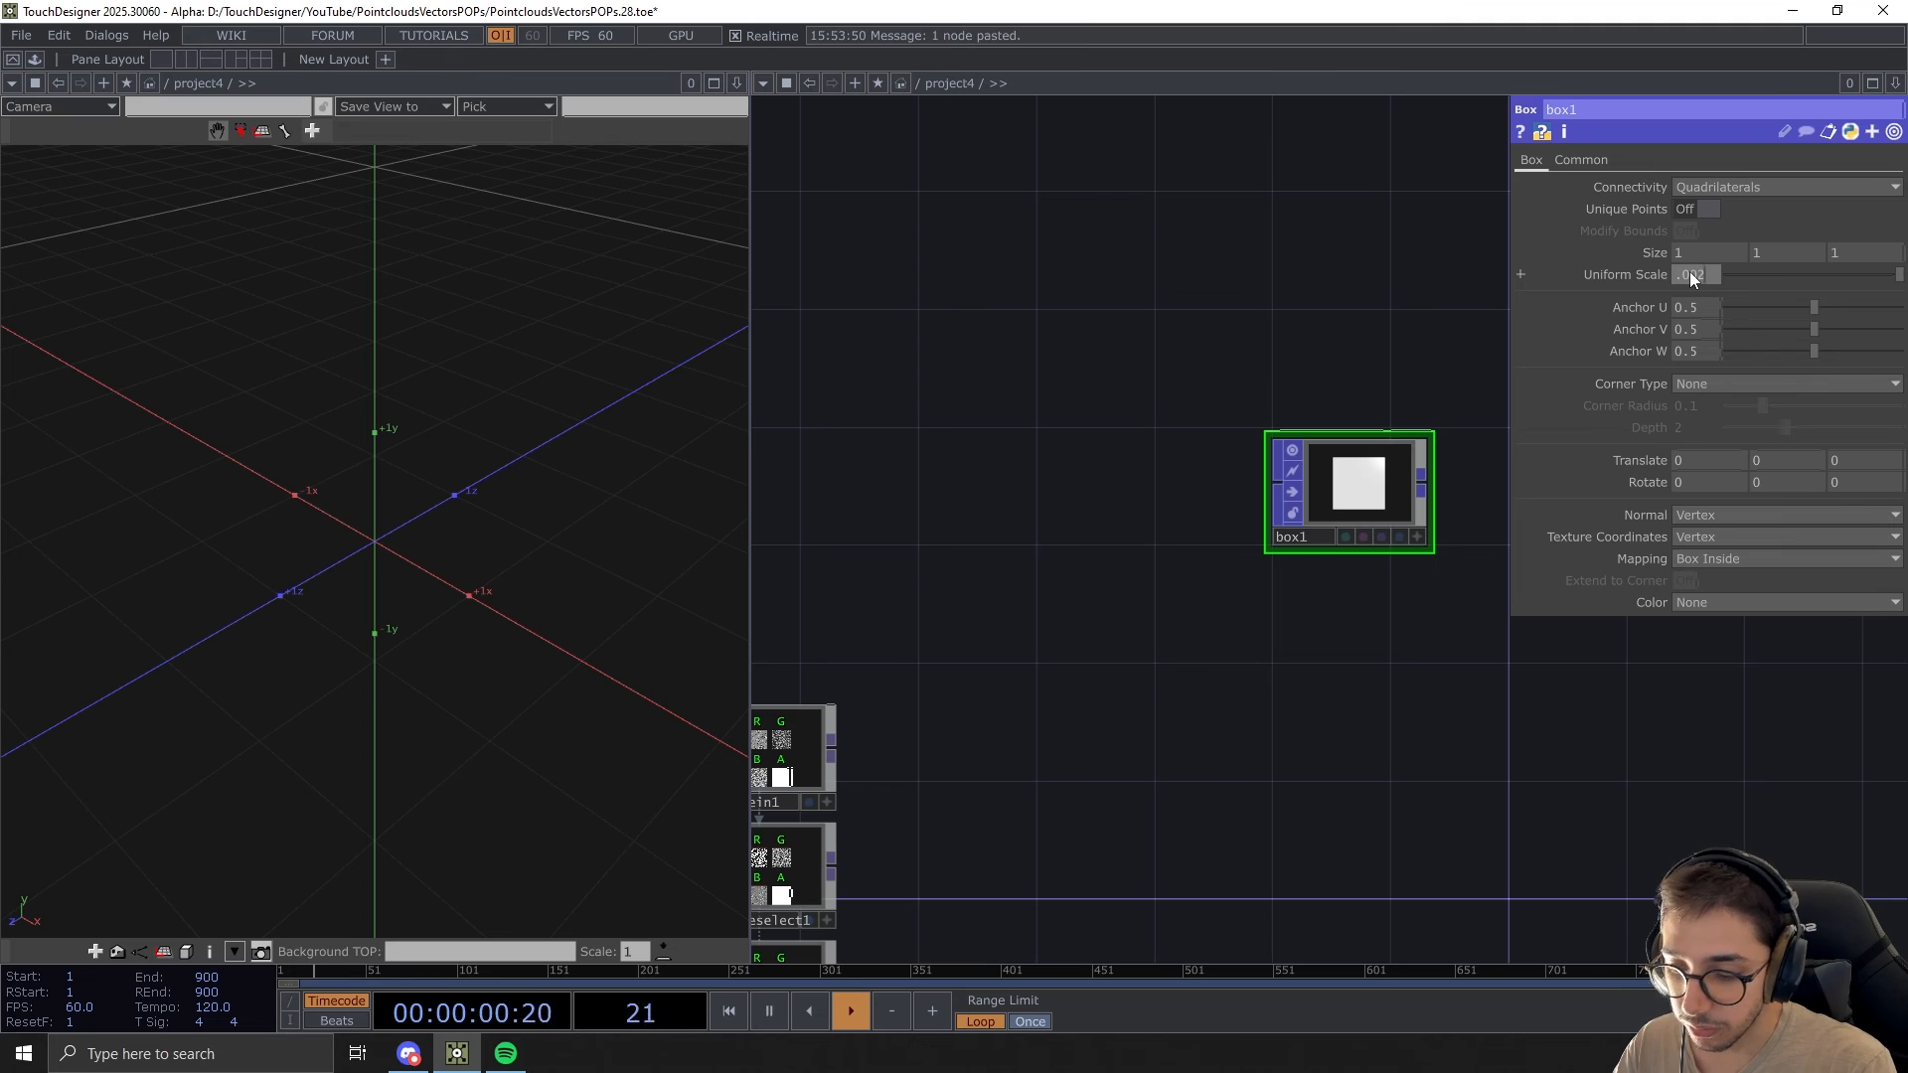
pyautogui.write('5')
pyautogui.press('Return')
# Attach a Geometry COMP to the output of box1 and turn on its instancing
pyautogui.scroll(-3, 1290, 354)
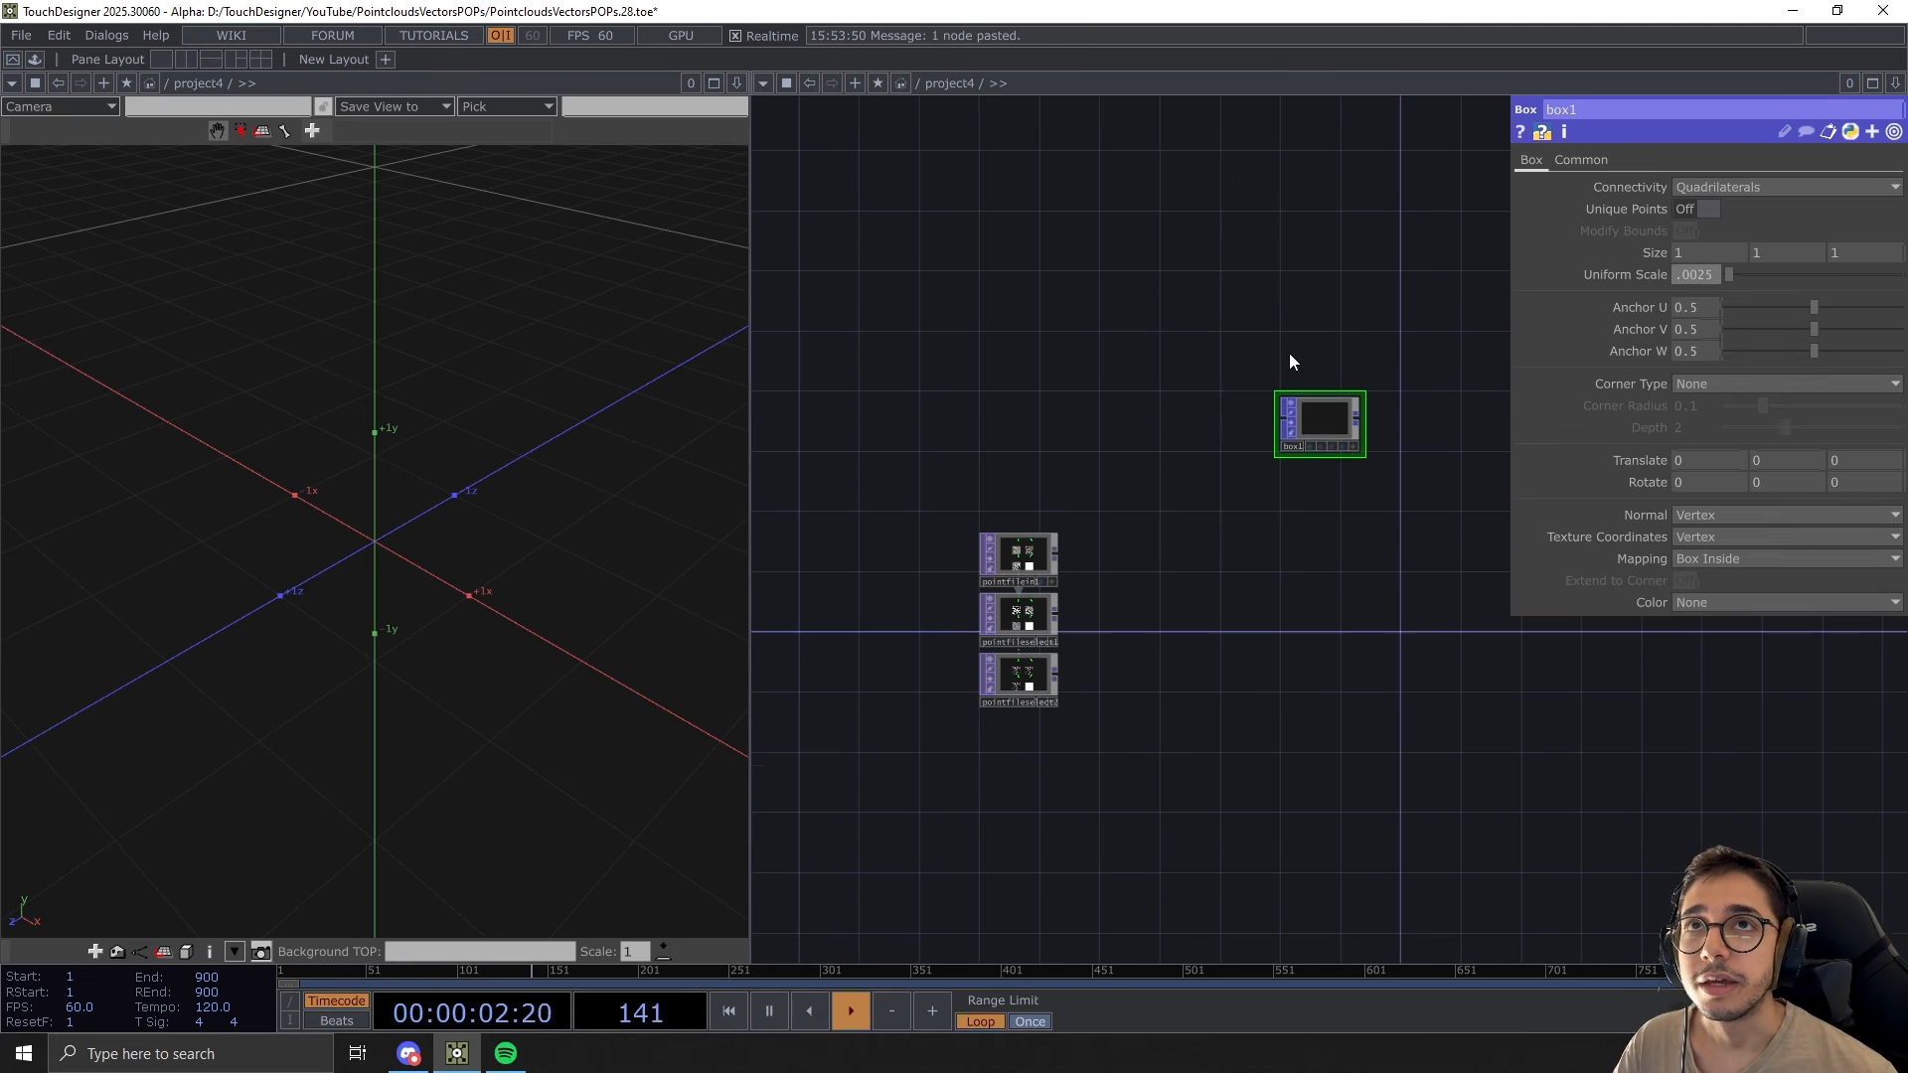
pyautogui.rightClick(1364, 422)
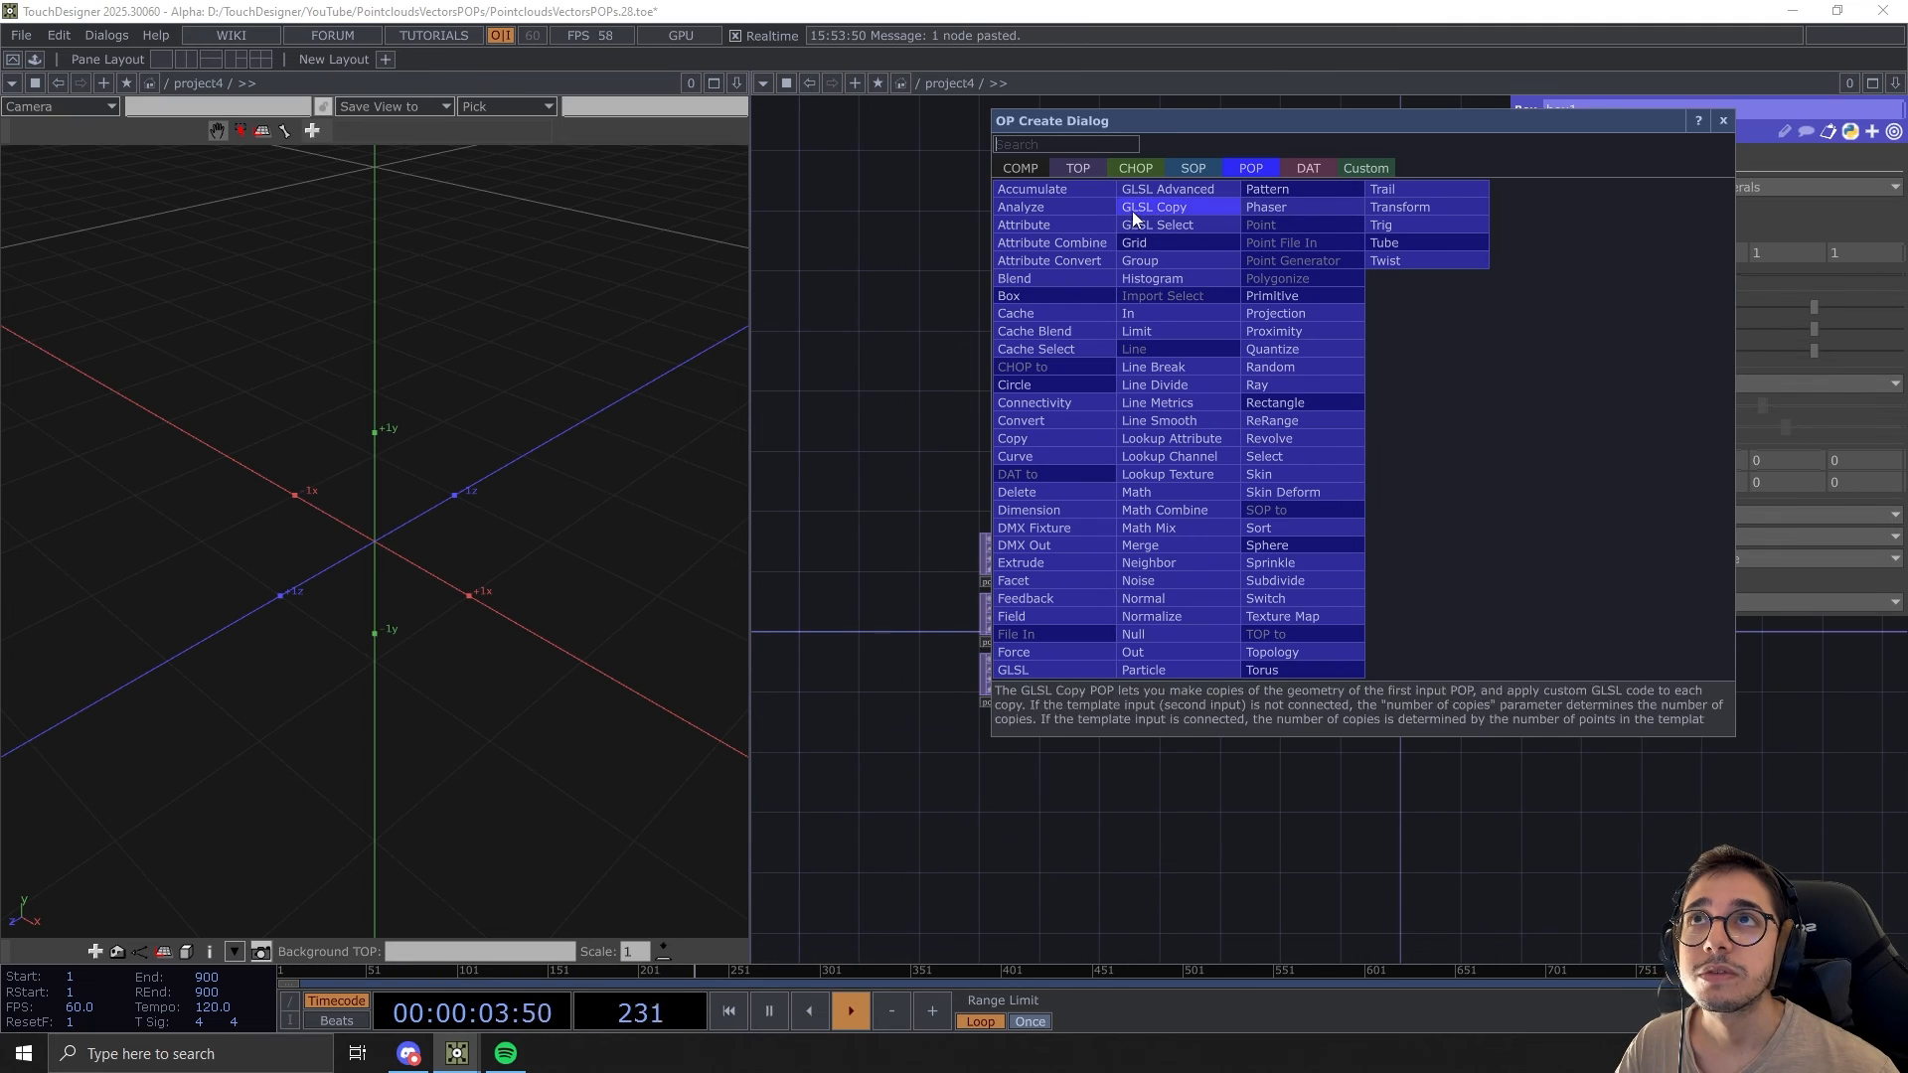
pyautogui.click(1042, 171)
pyautogui.click(1030, 331)
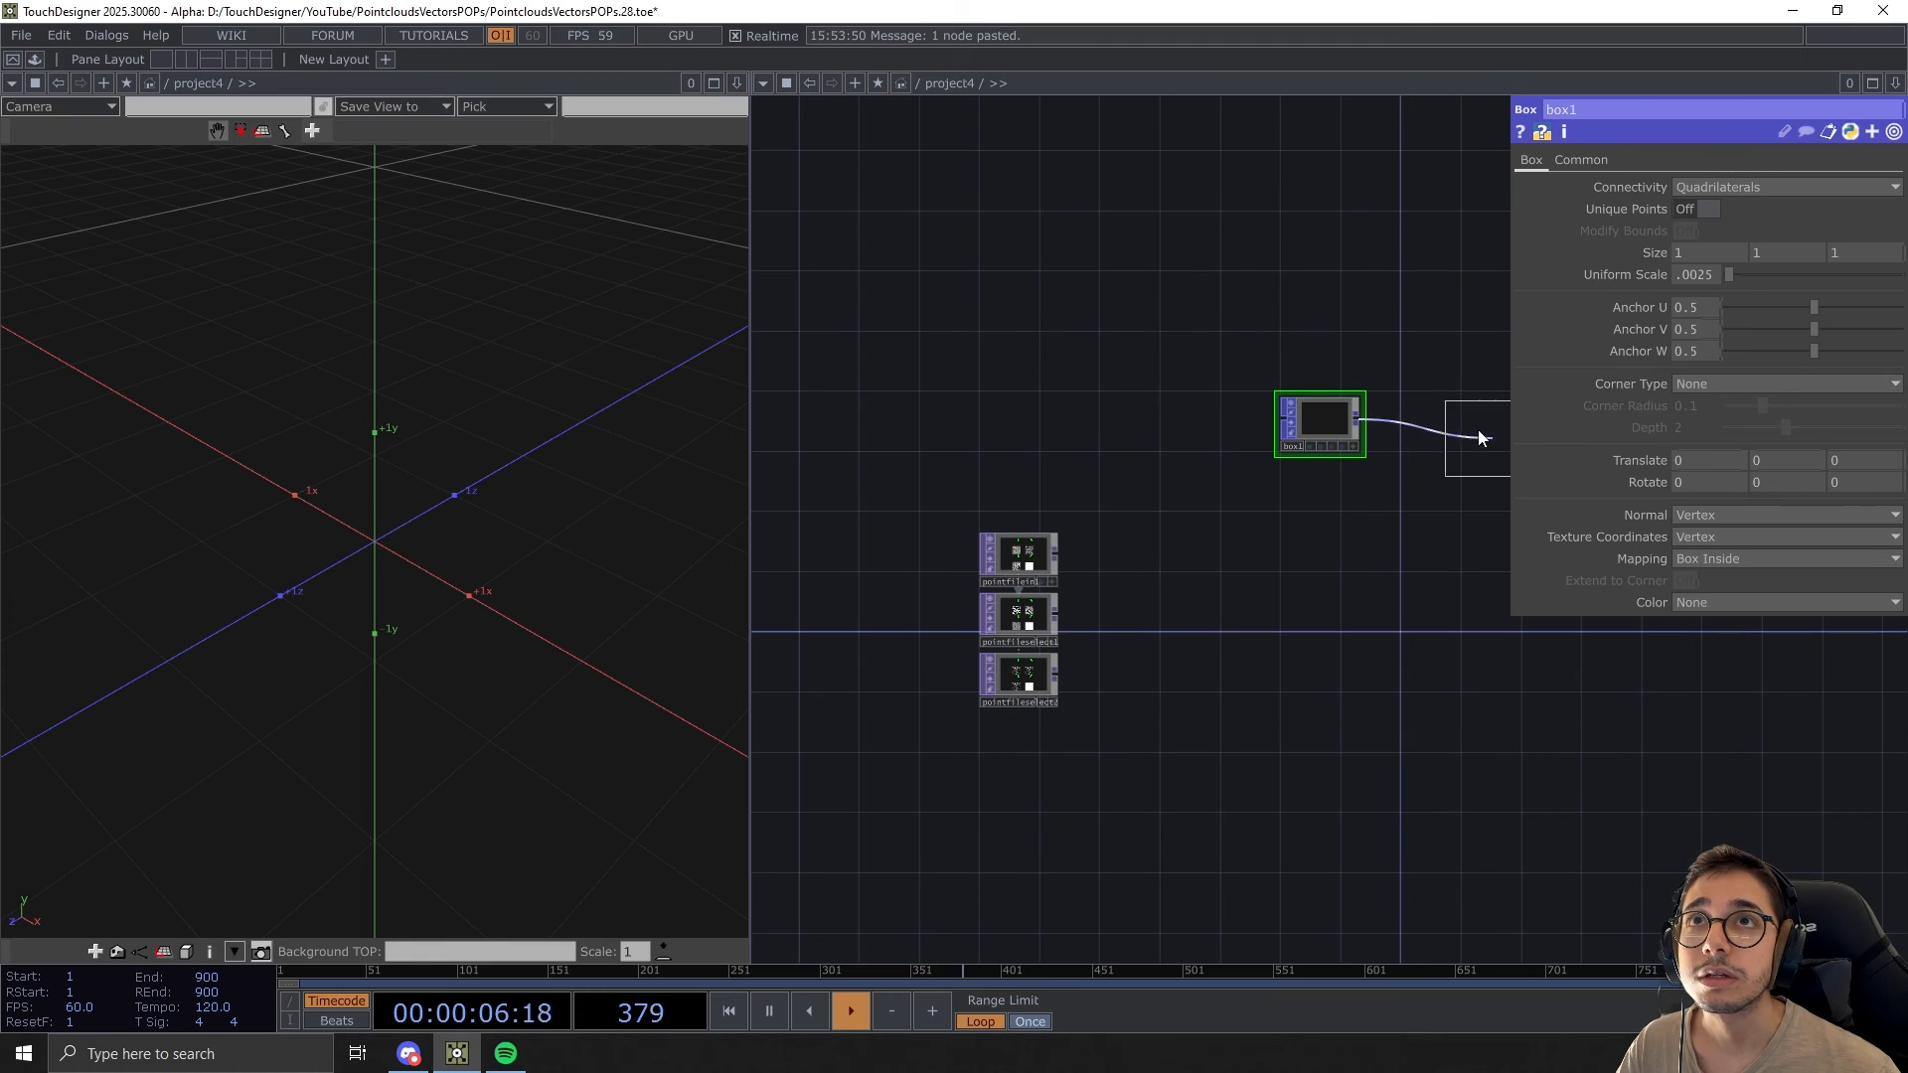
pyautogui.click(1431, 420)
pyautogui.moveTo(1242, 609); pyautogui.dragTo(1089, 729)
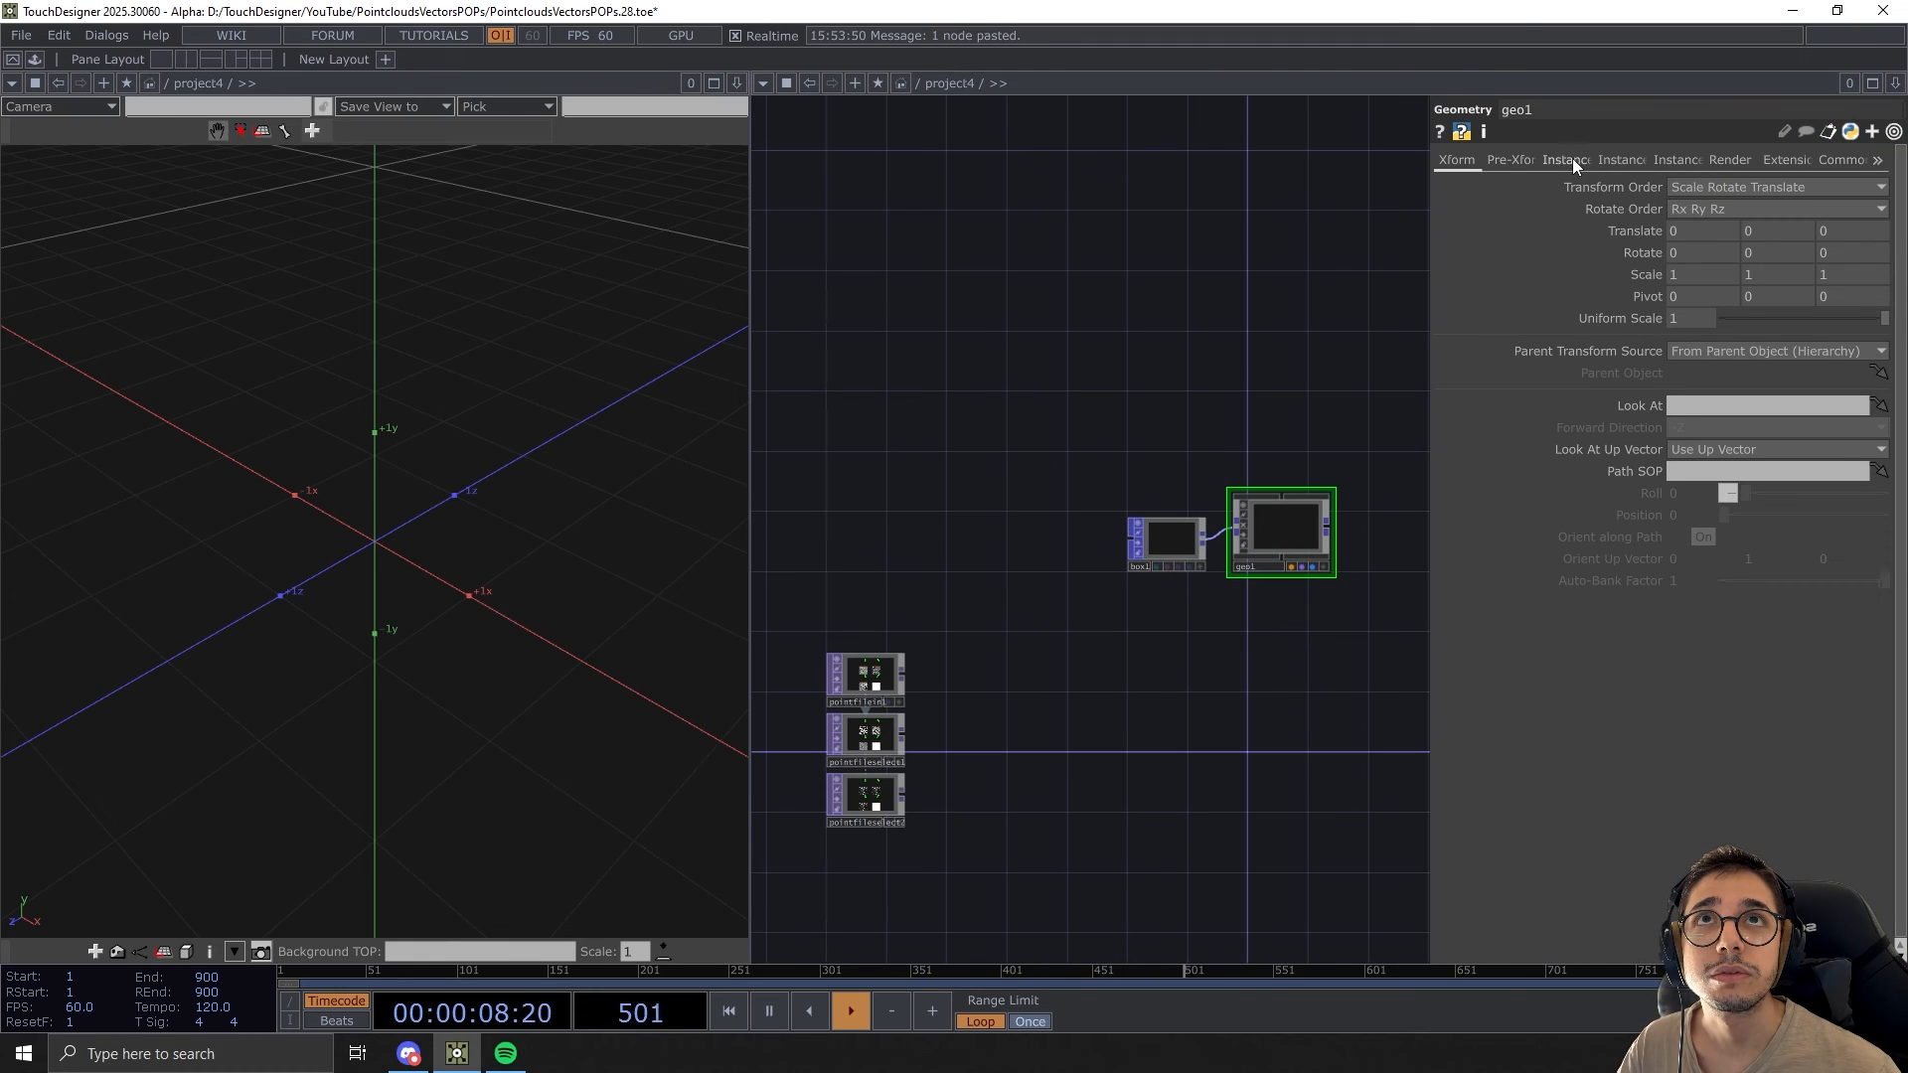
pyautogui.click(1568, 160)
pyautogui.moveTo(1255, 725); pyautogui.dragTo(1165, 575)
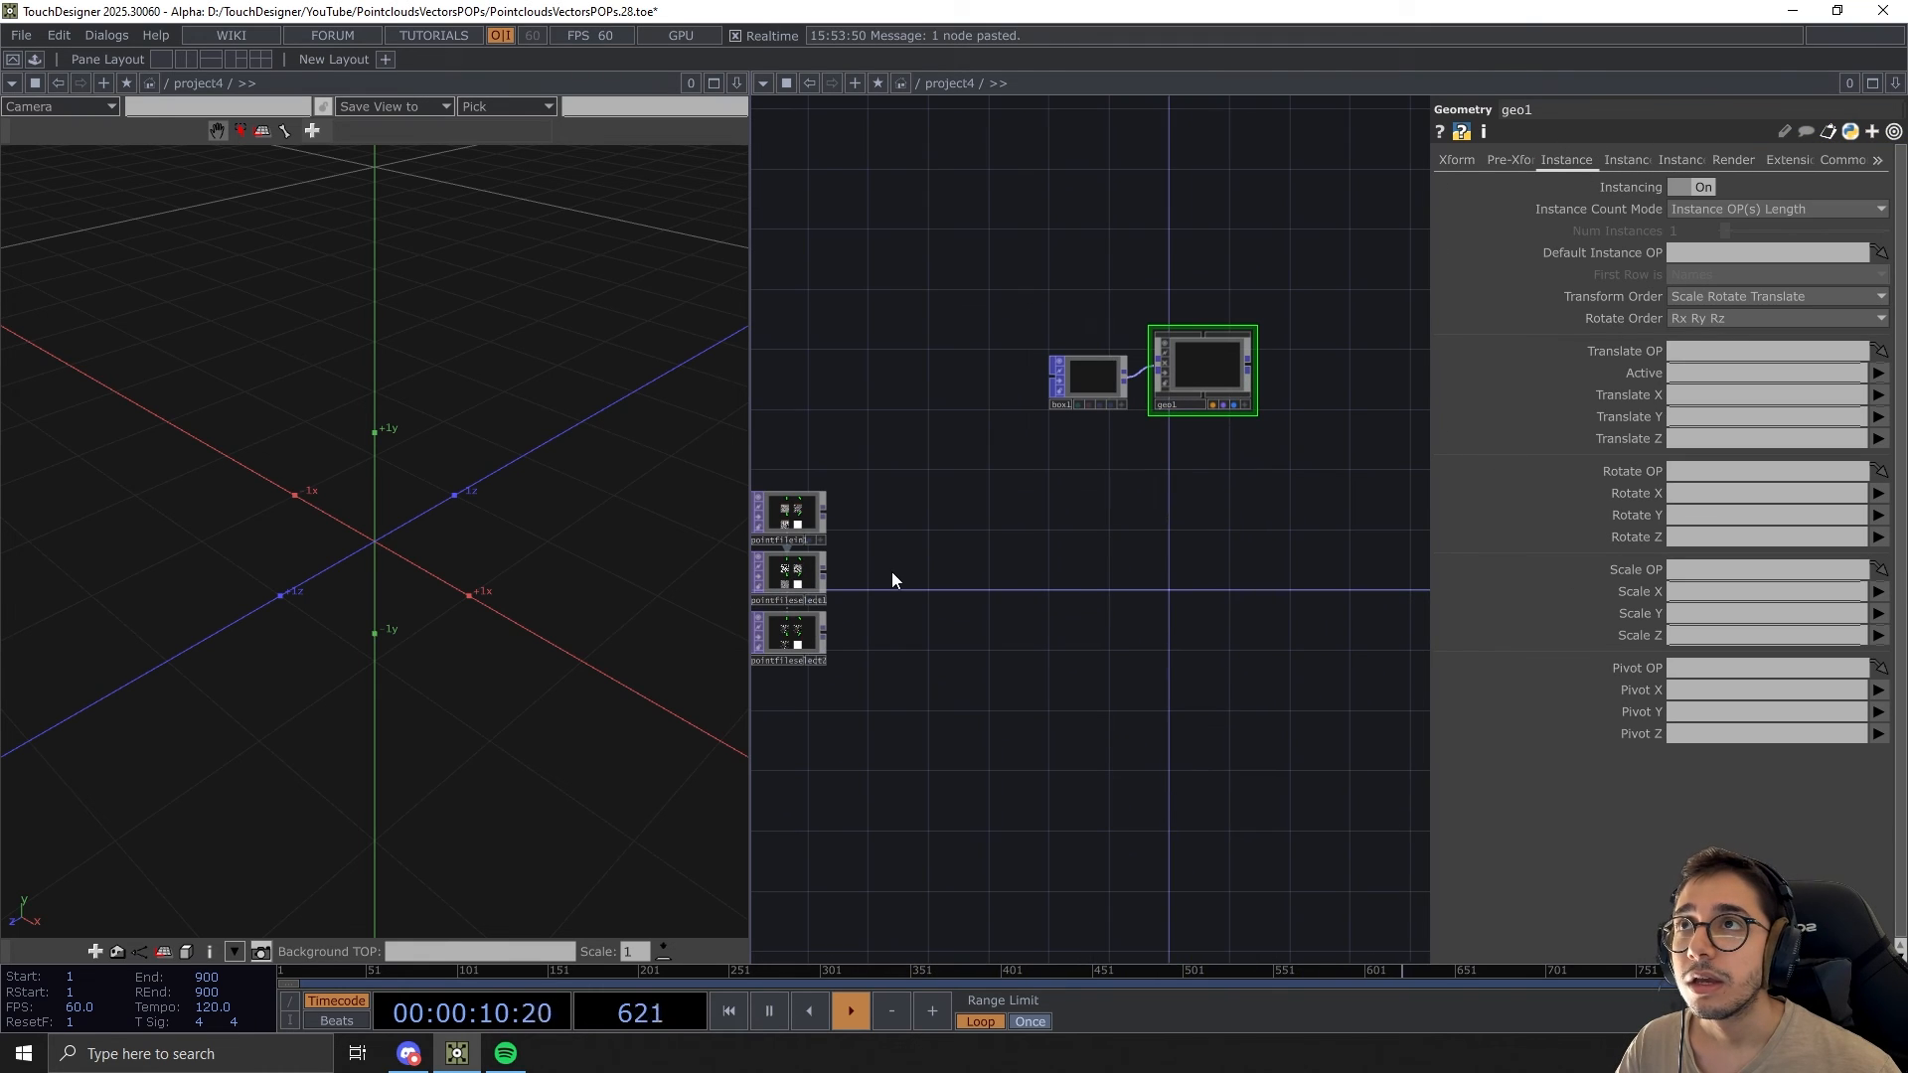
# Append a Null TOP to pointfilein1, pointfileselect1 and pointfileselect2, and line the three Nulls up in a column beside them
pyautogui.moveTo(872, 574); pyautogui.dragTo(1025, 572)
pyautogui.click(944, 513)
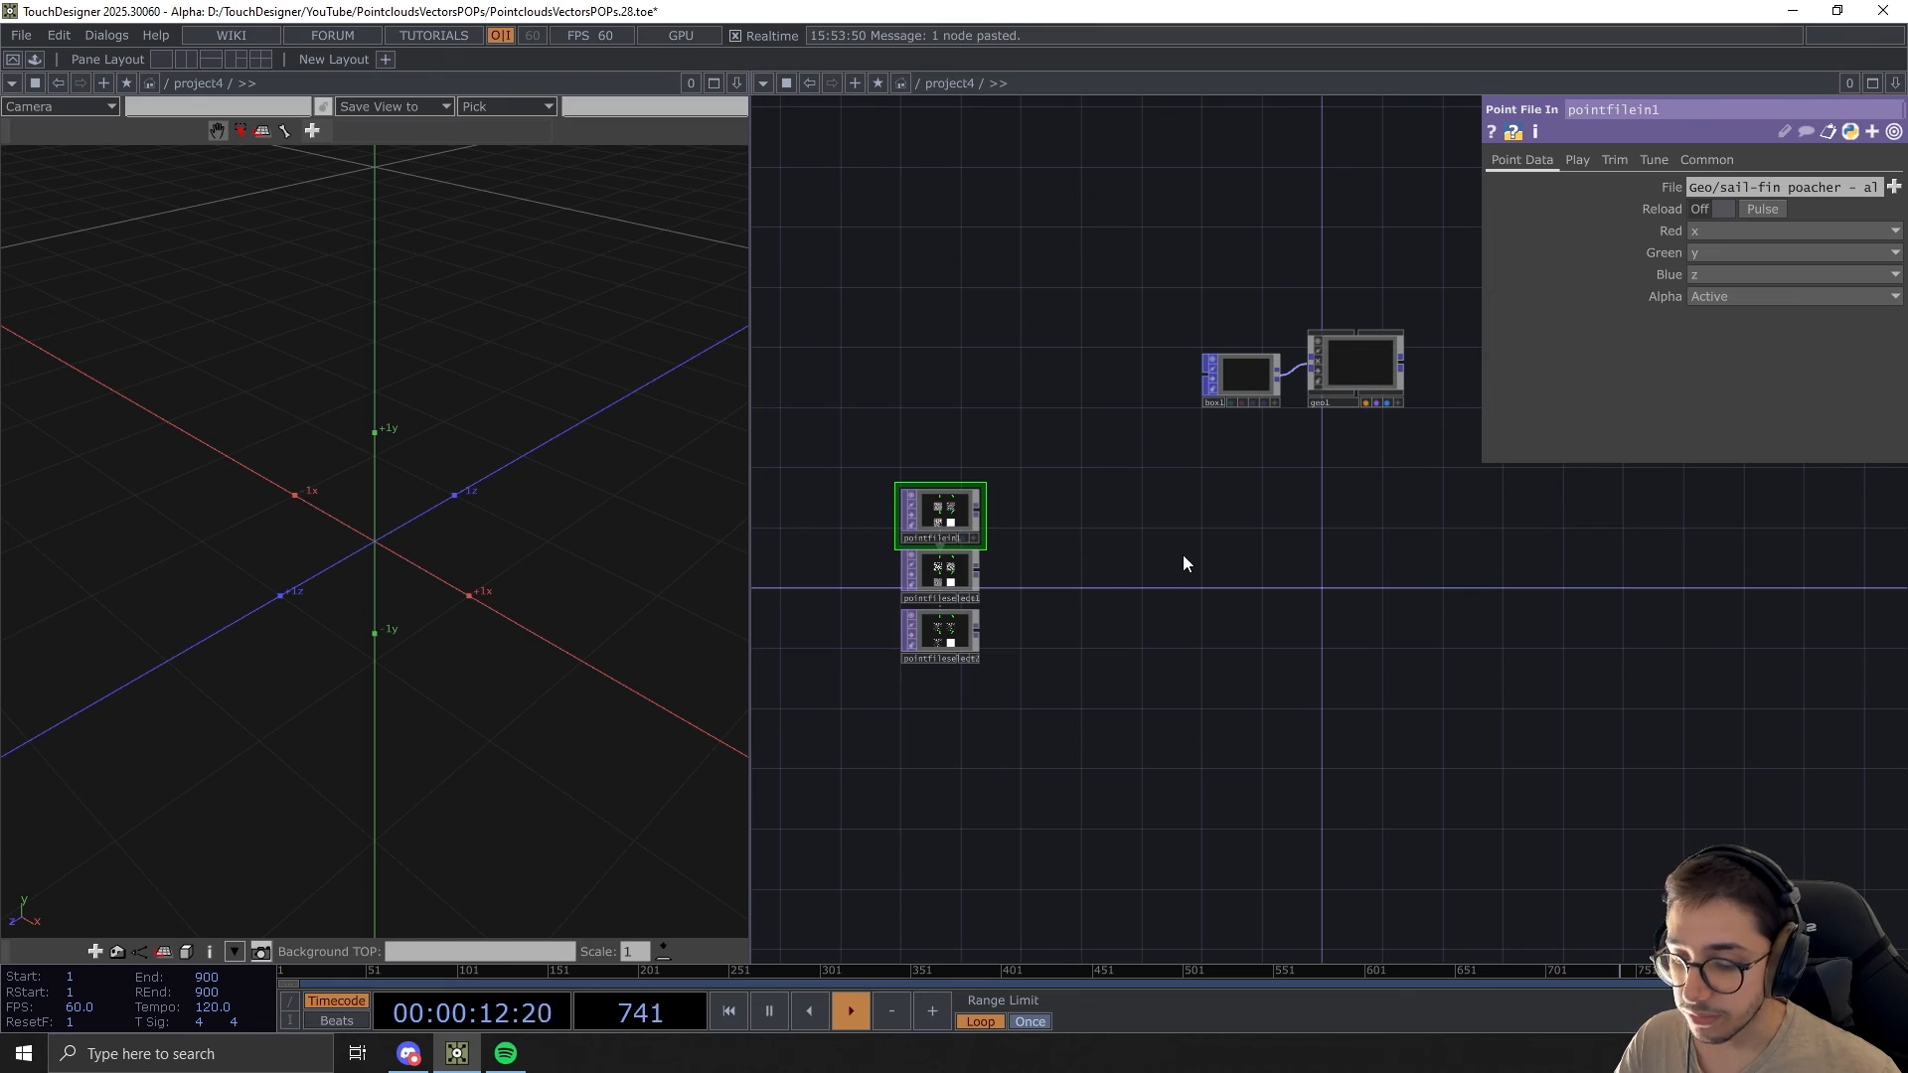
pyautogui.hotkey('alt', 'n')
pyautogui.click(1247, 501)
pyautogui.click(949, 569)
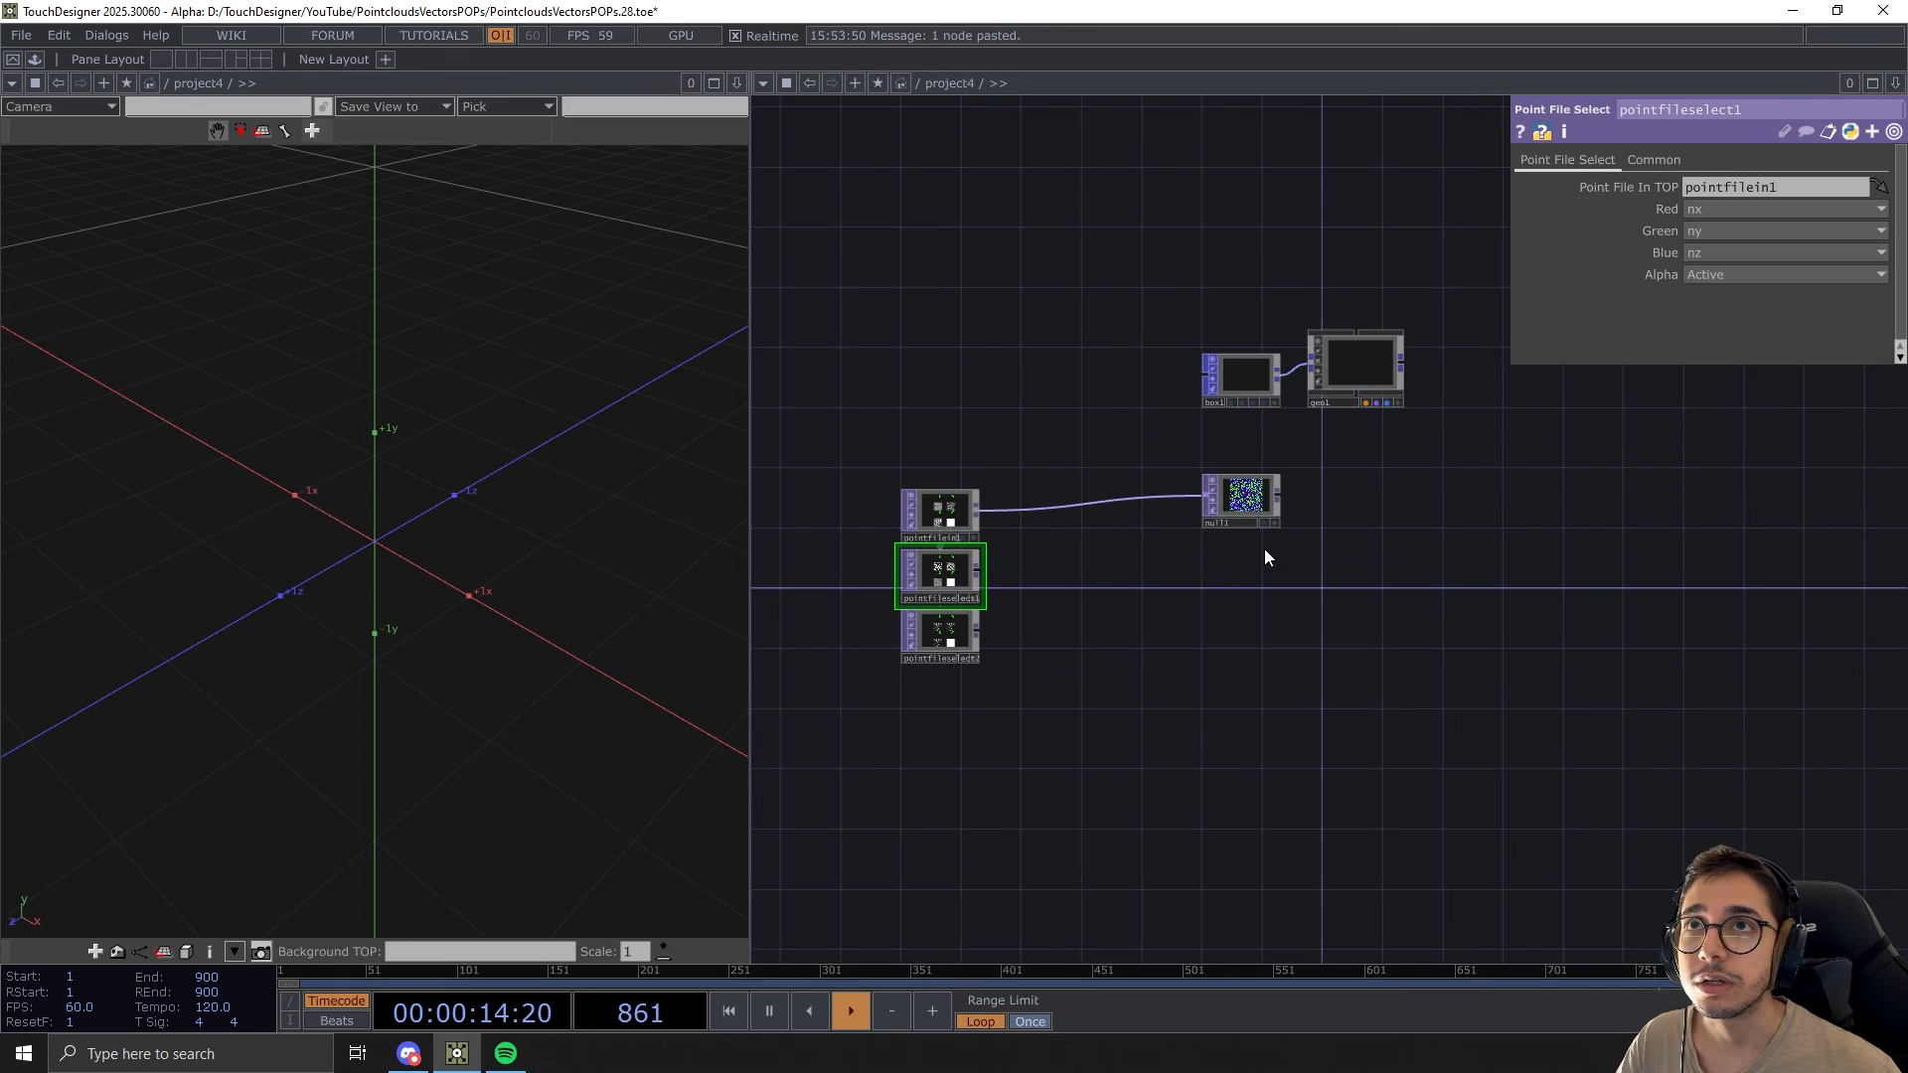
pyautogui.hotkey('alt', 'n')
pyautogui.click(1223, 561)
pyautogui.click(944, 632)
pyautogui.hotkey('alt', 'n')
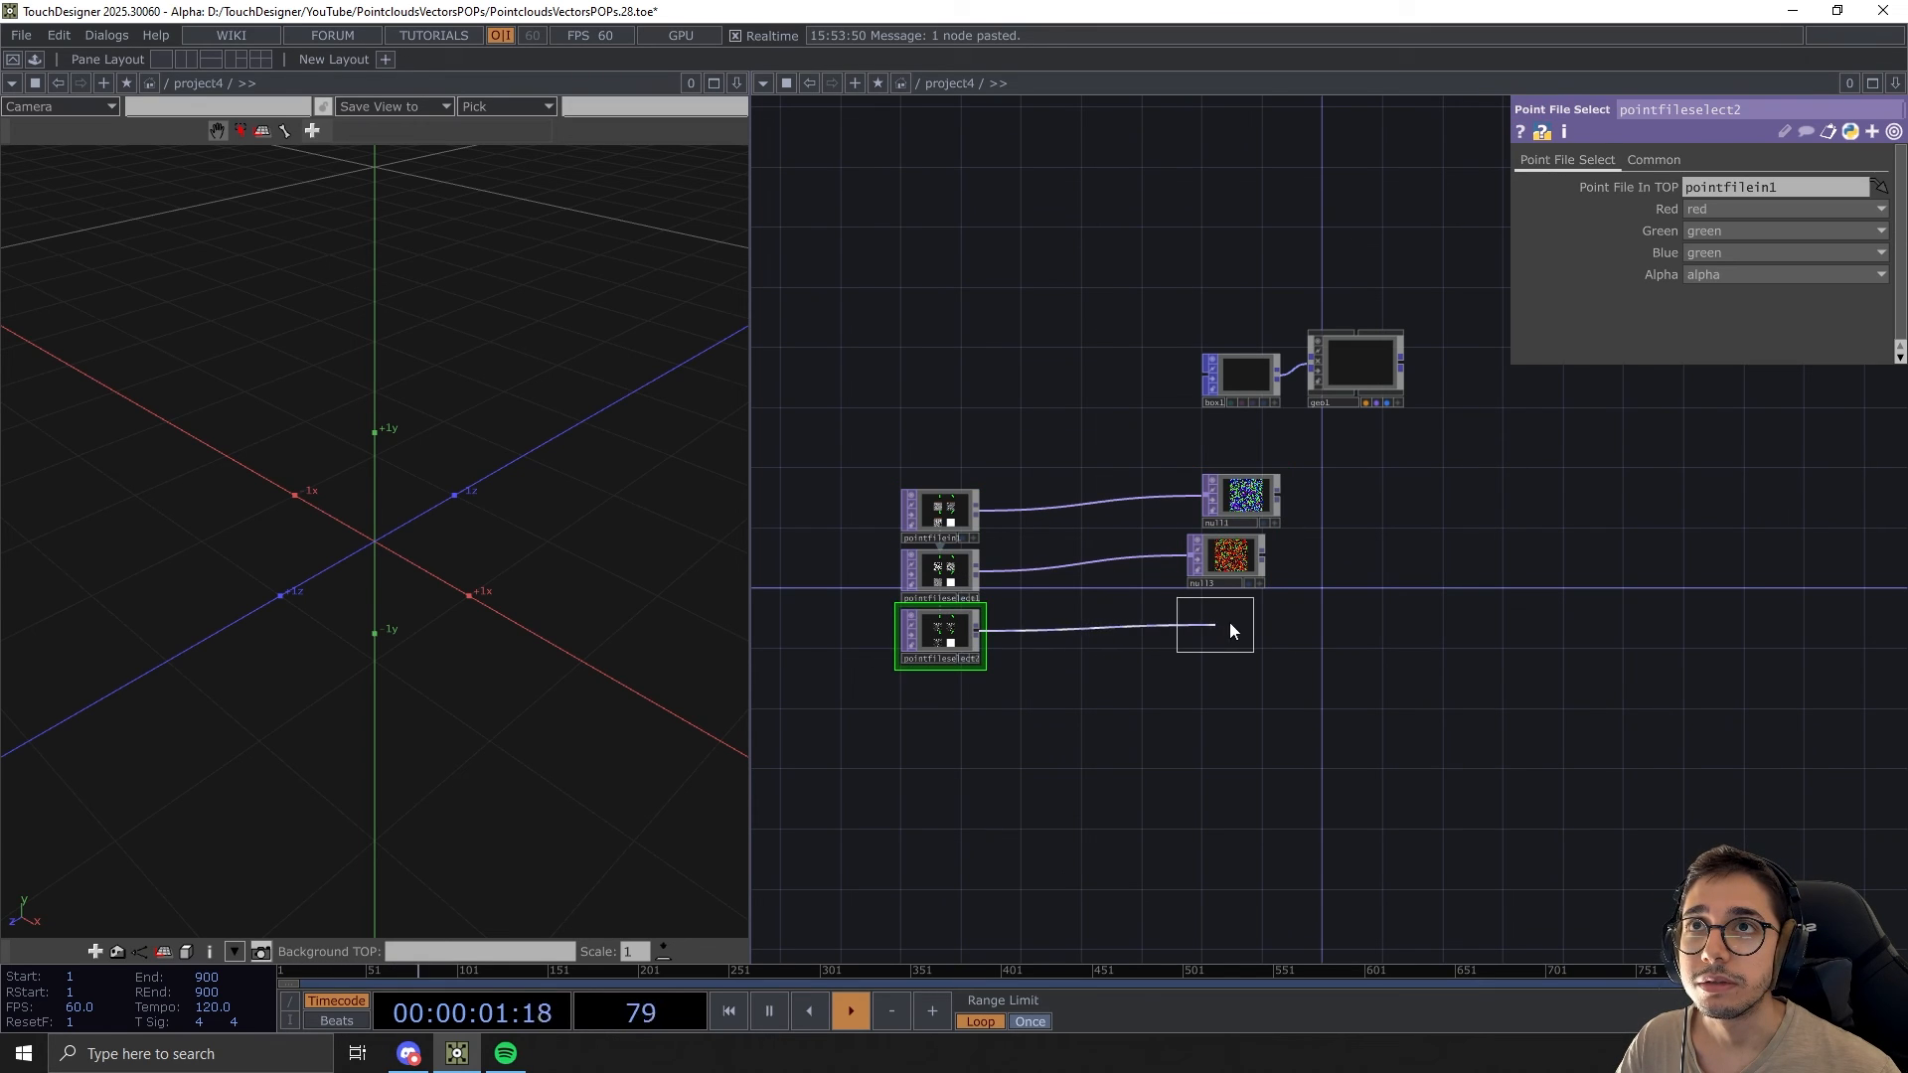
pyautogui.click(1230, 622)
pyautogui.moveTo(1166, 403); pyautogui.dragTo(1230, 640)
pyautogui.moveTo(1230, 514); pyautogui.dragTo(1231, 530)
# Rename the three Nulls, from the uppermost down, as pos, vec and col
pyautogui.scroll(2, 1230, 530)
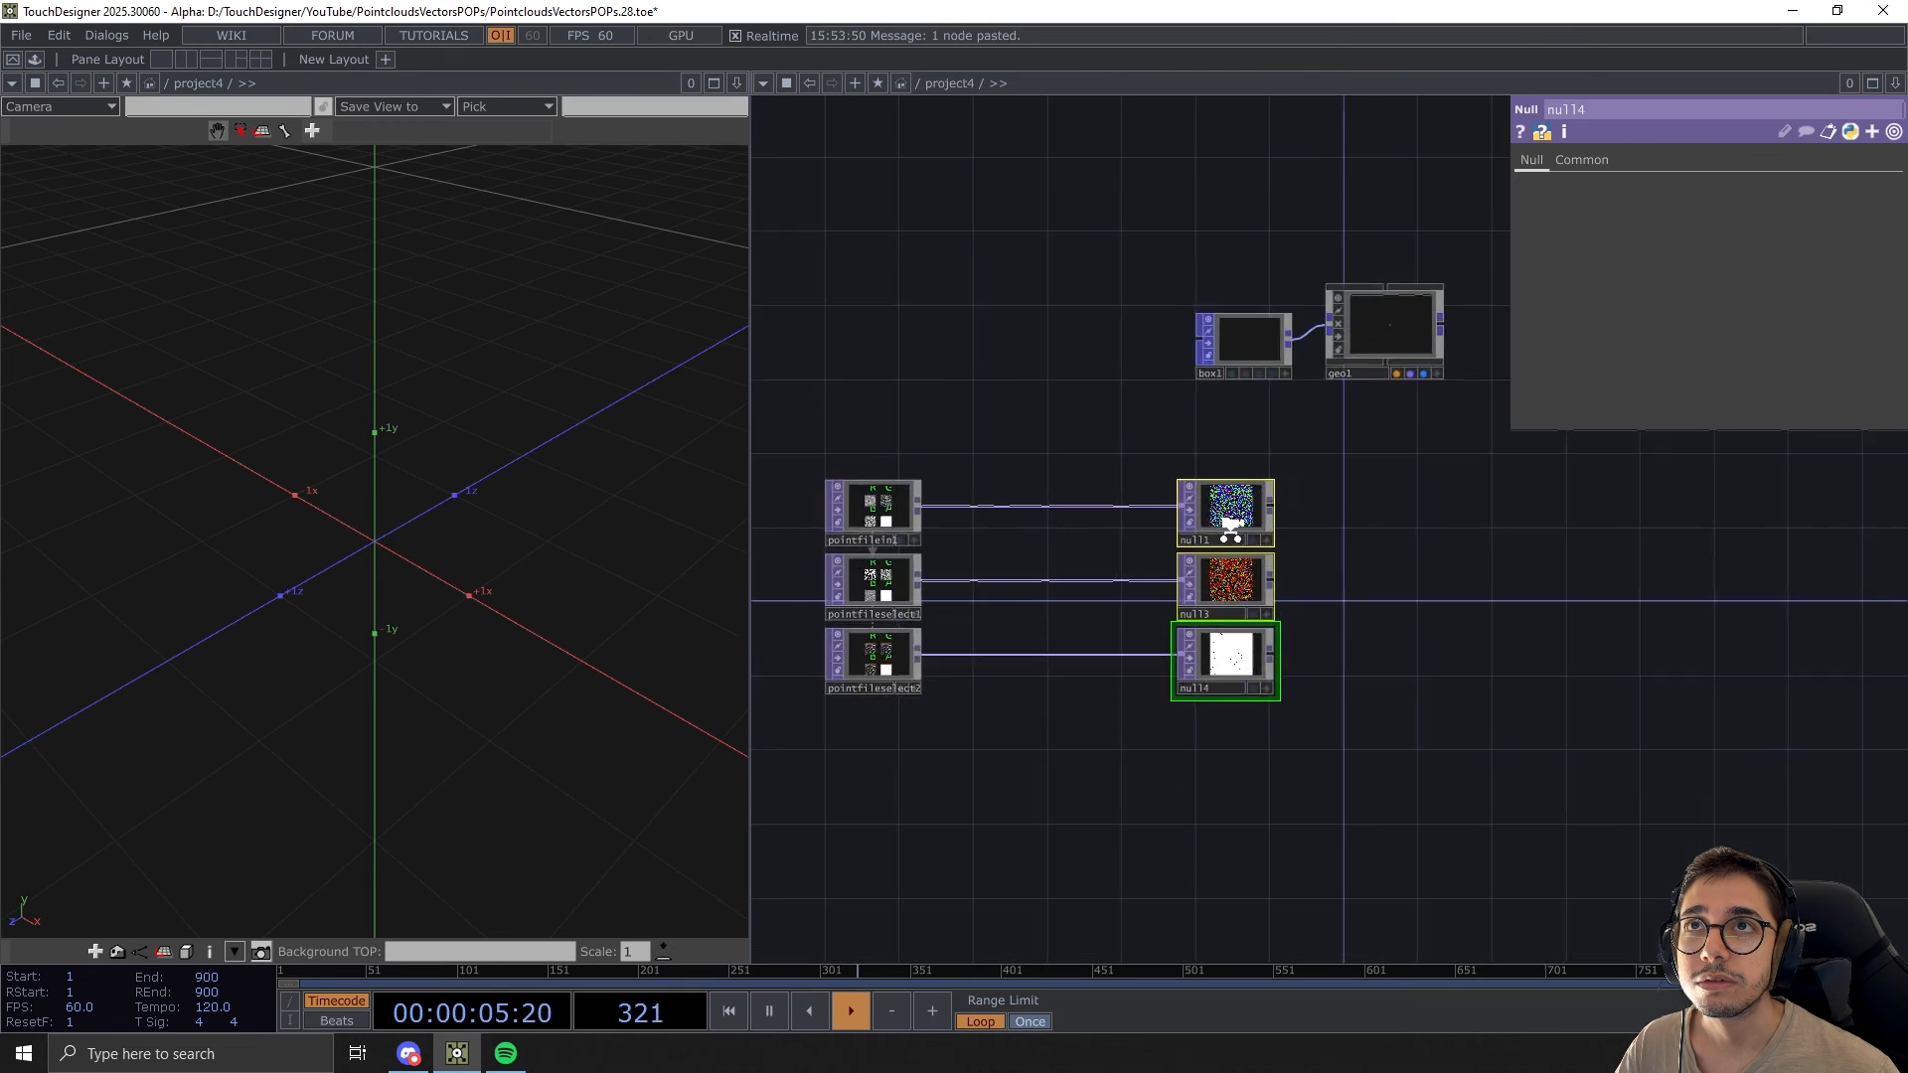
pyautogui.scroll(3, 1230, 527)
pyautogui.click(1178, 557)
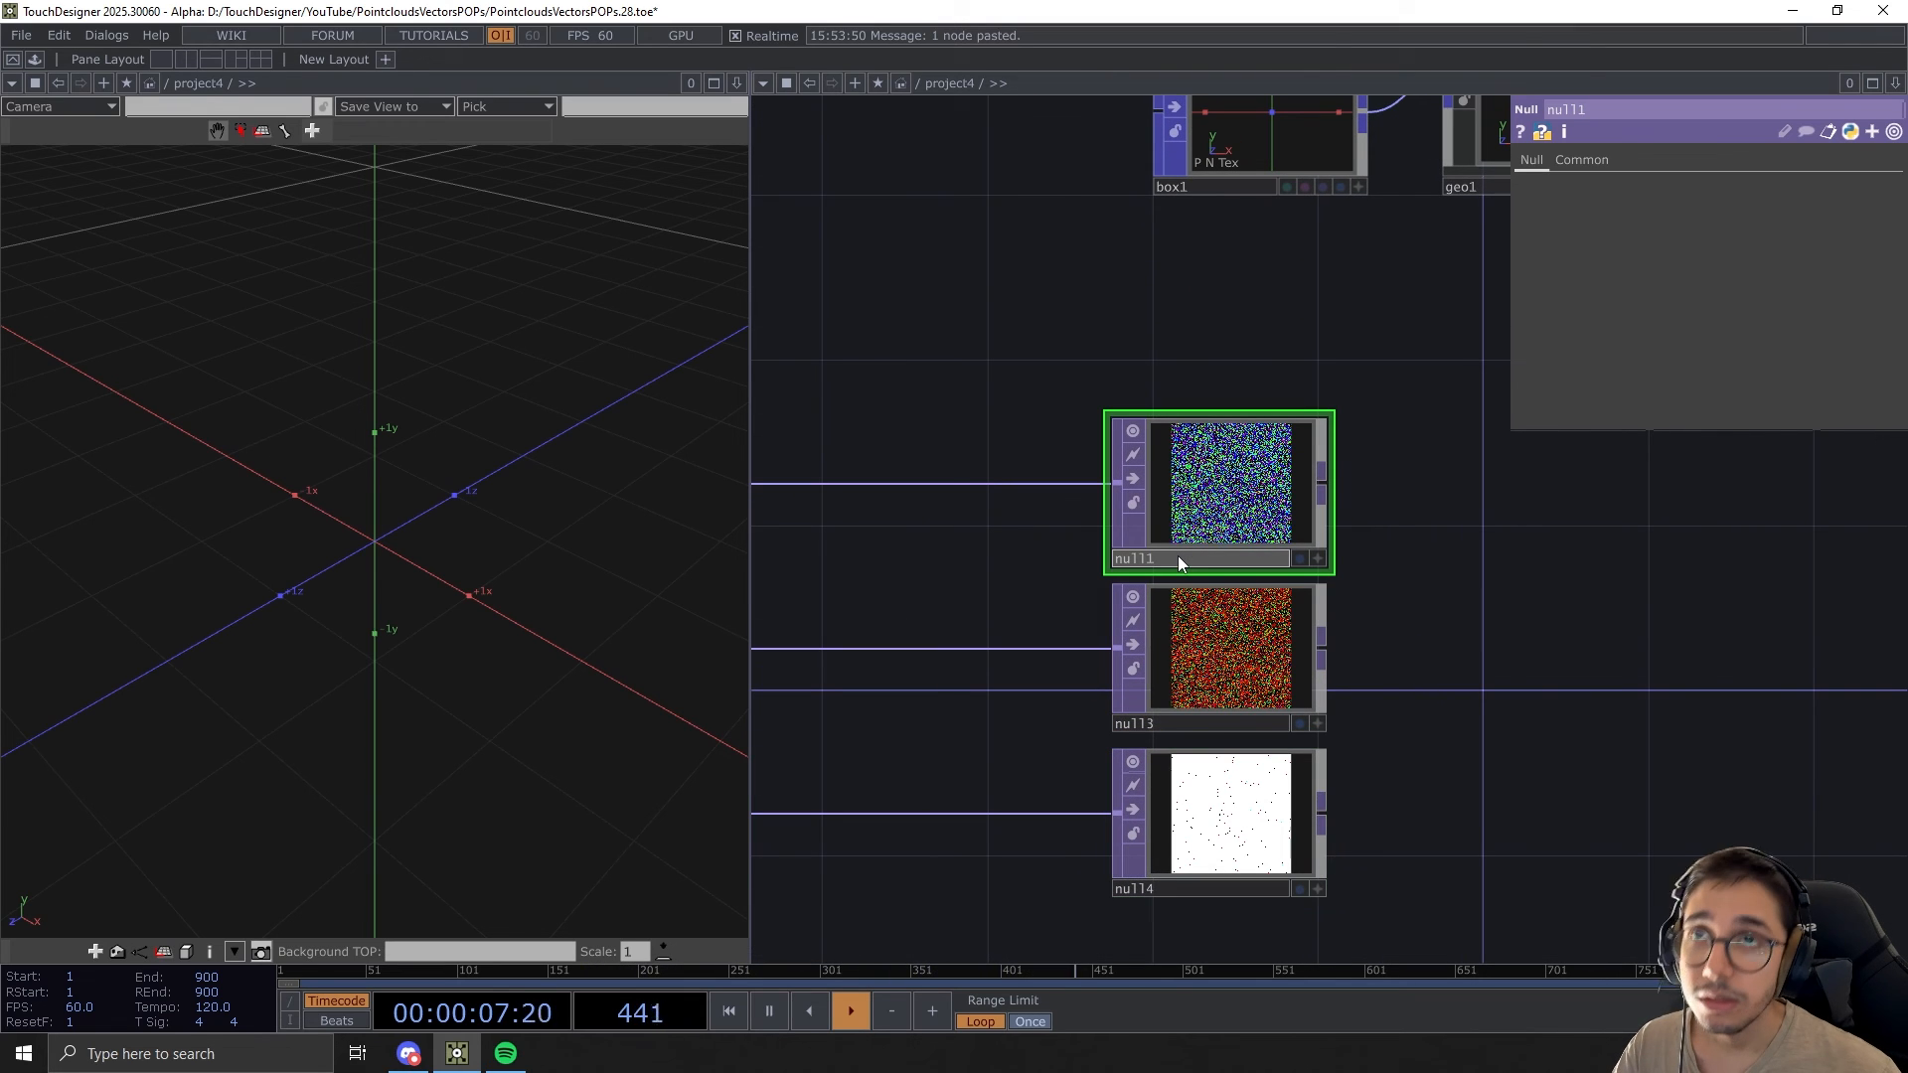
pyautogui.write('pos')
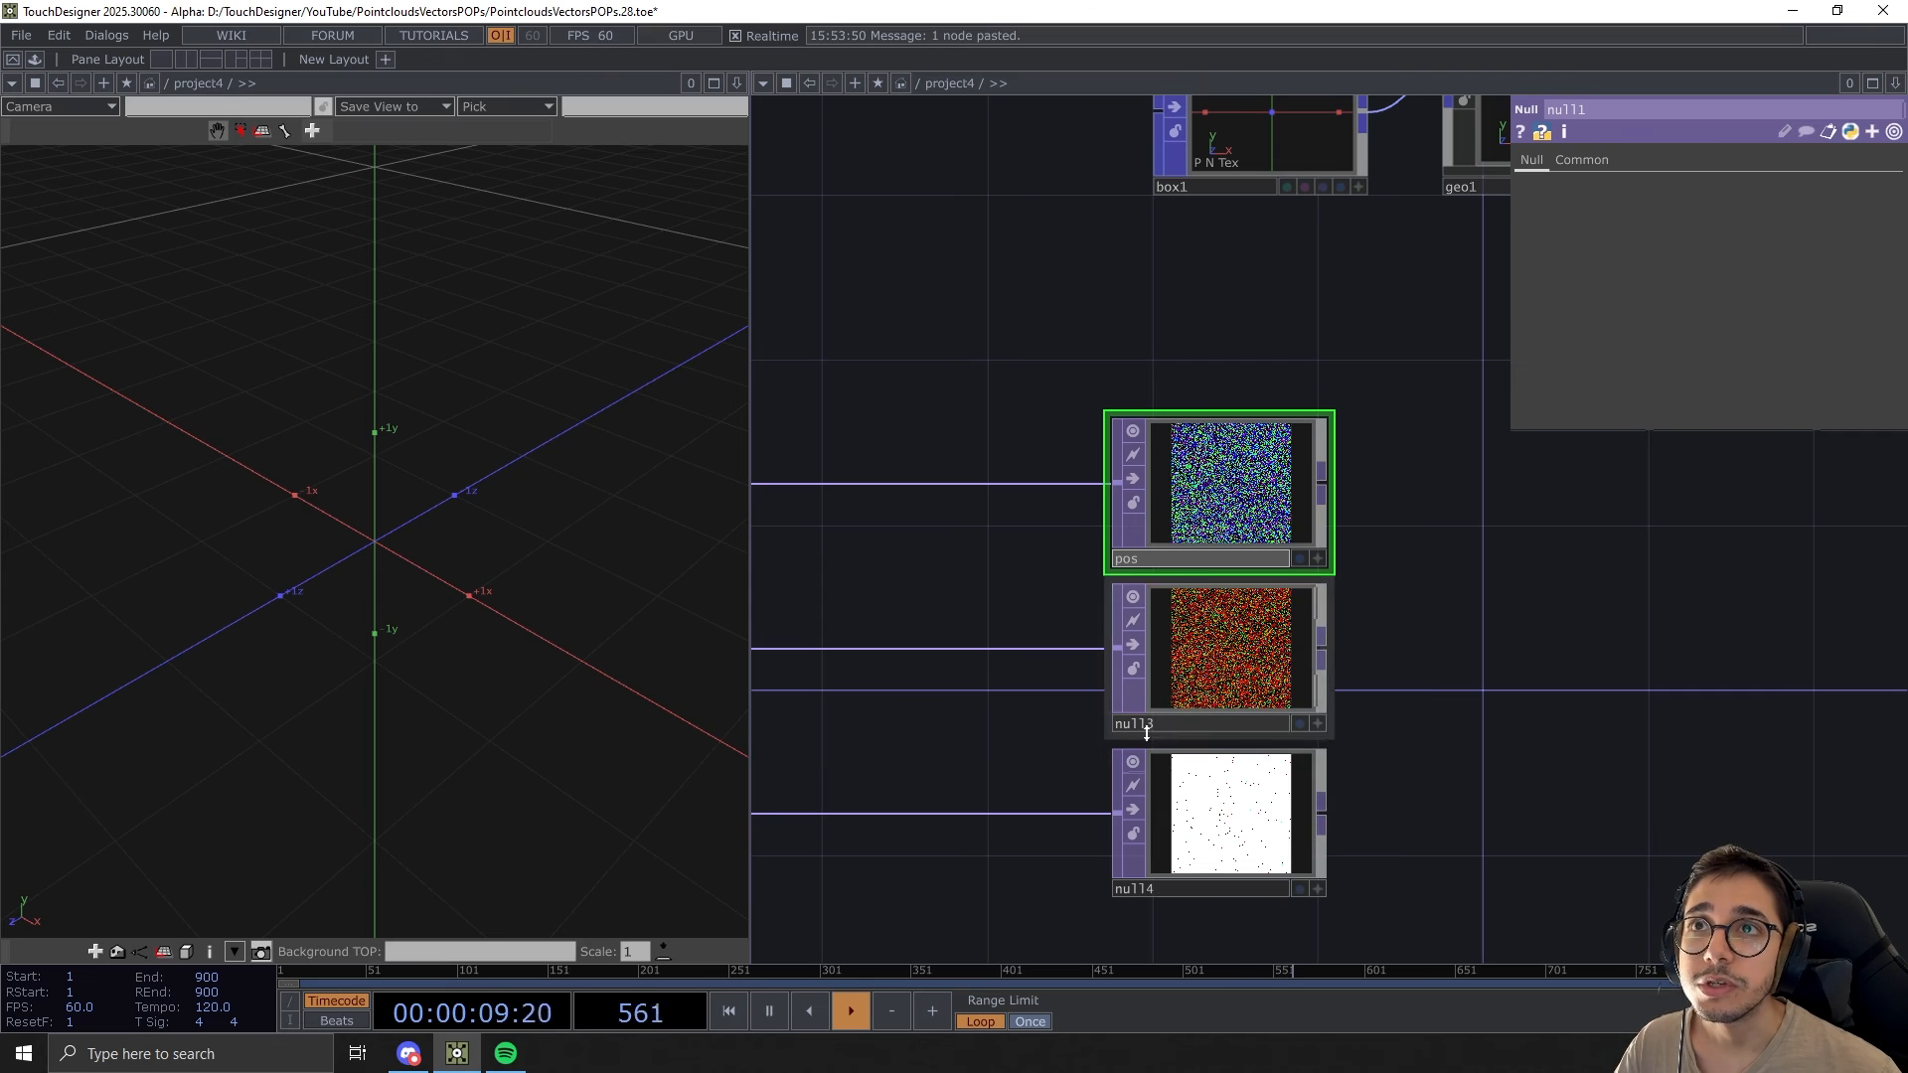
pyautogui.click(1149, 727)
pyautogui.write('vec')
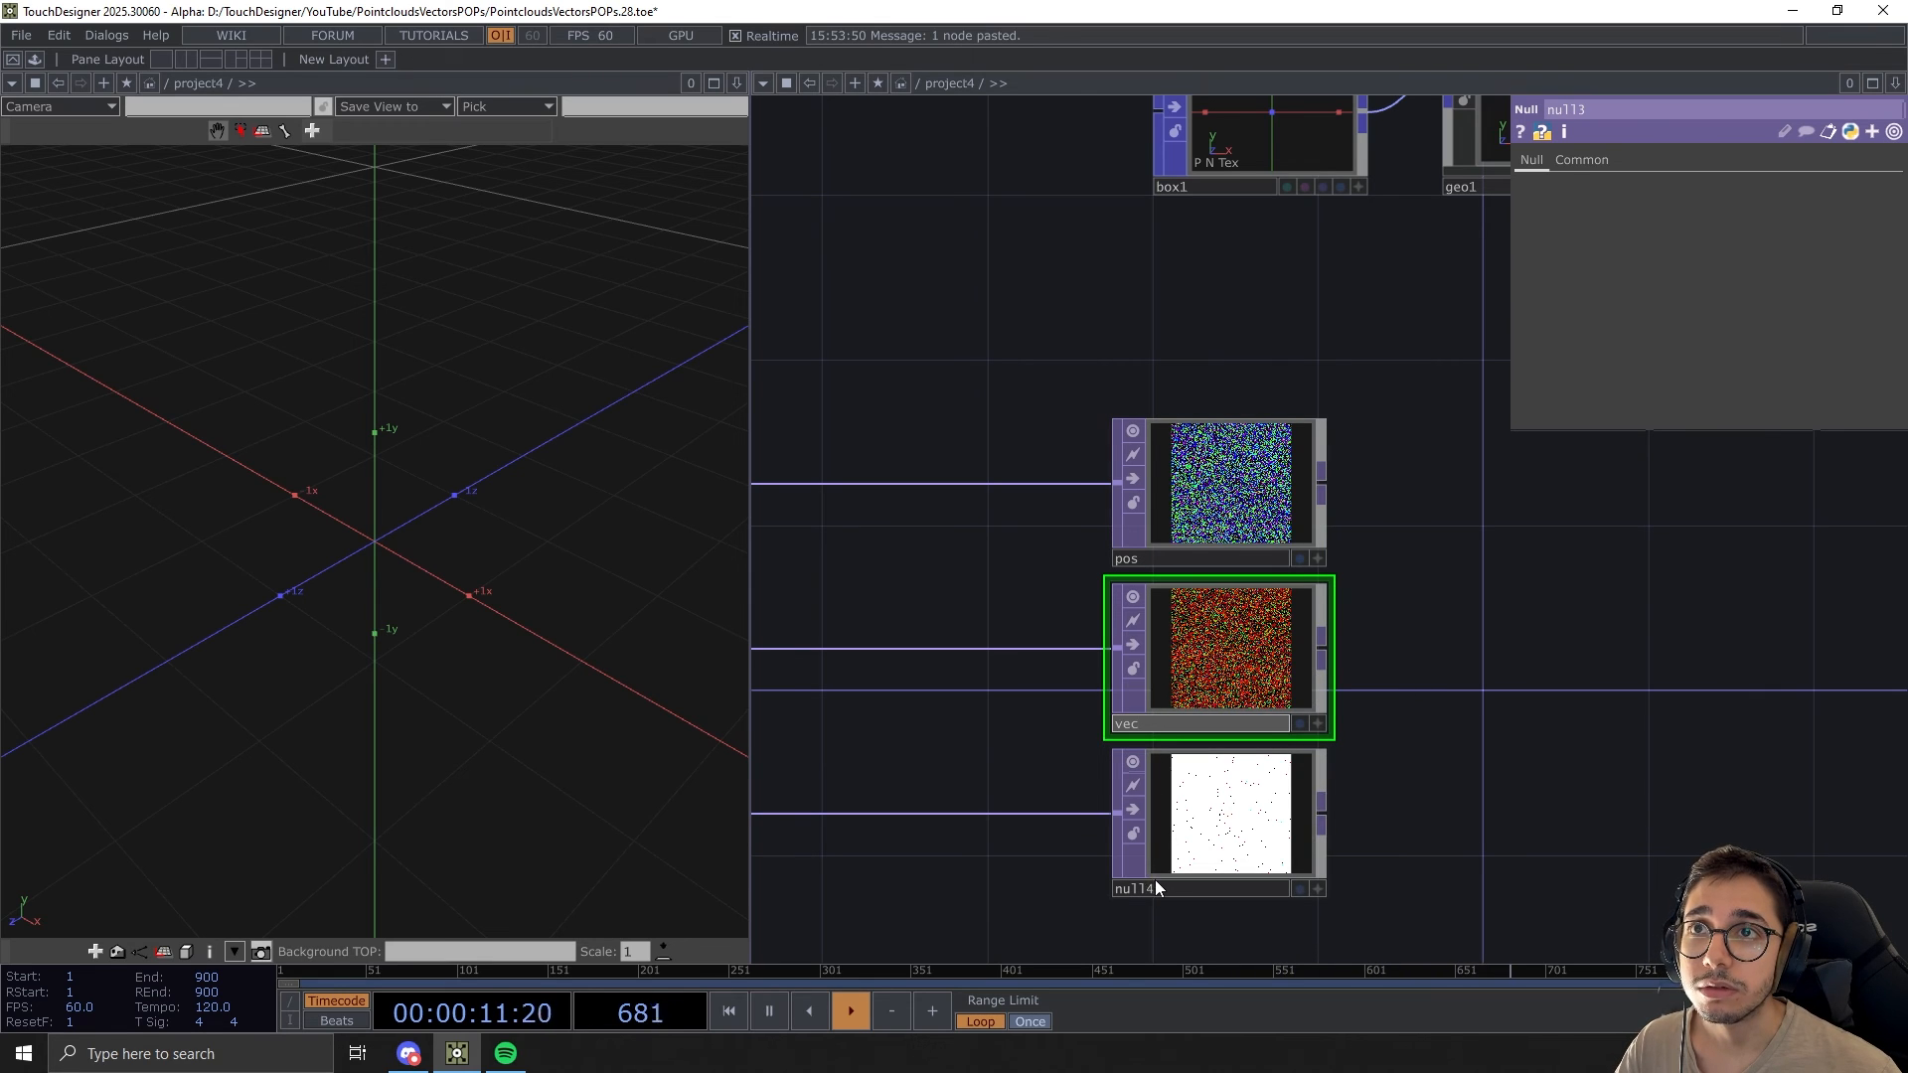
pyautogui.click(1166, 886)
pyautogui.write('col')
pyautogui.press('Return')
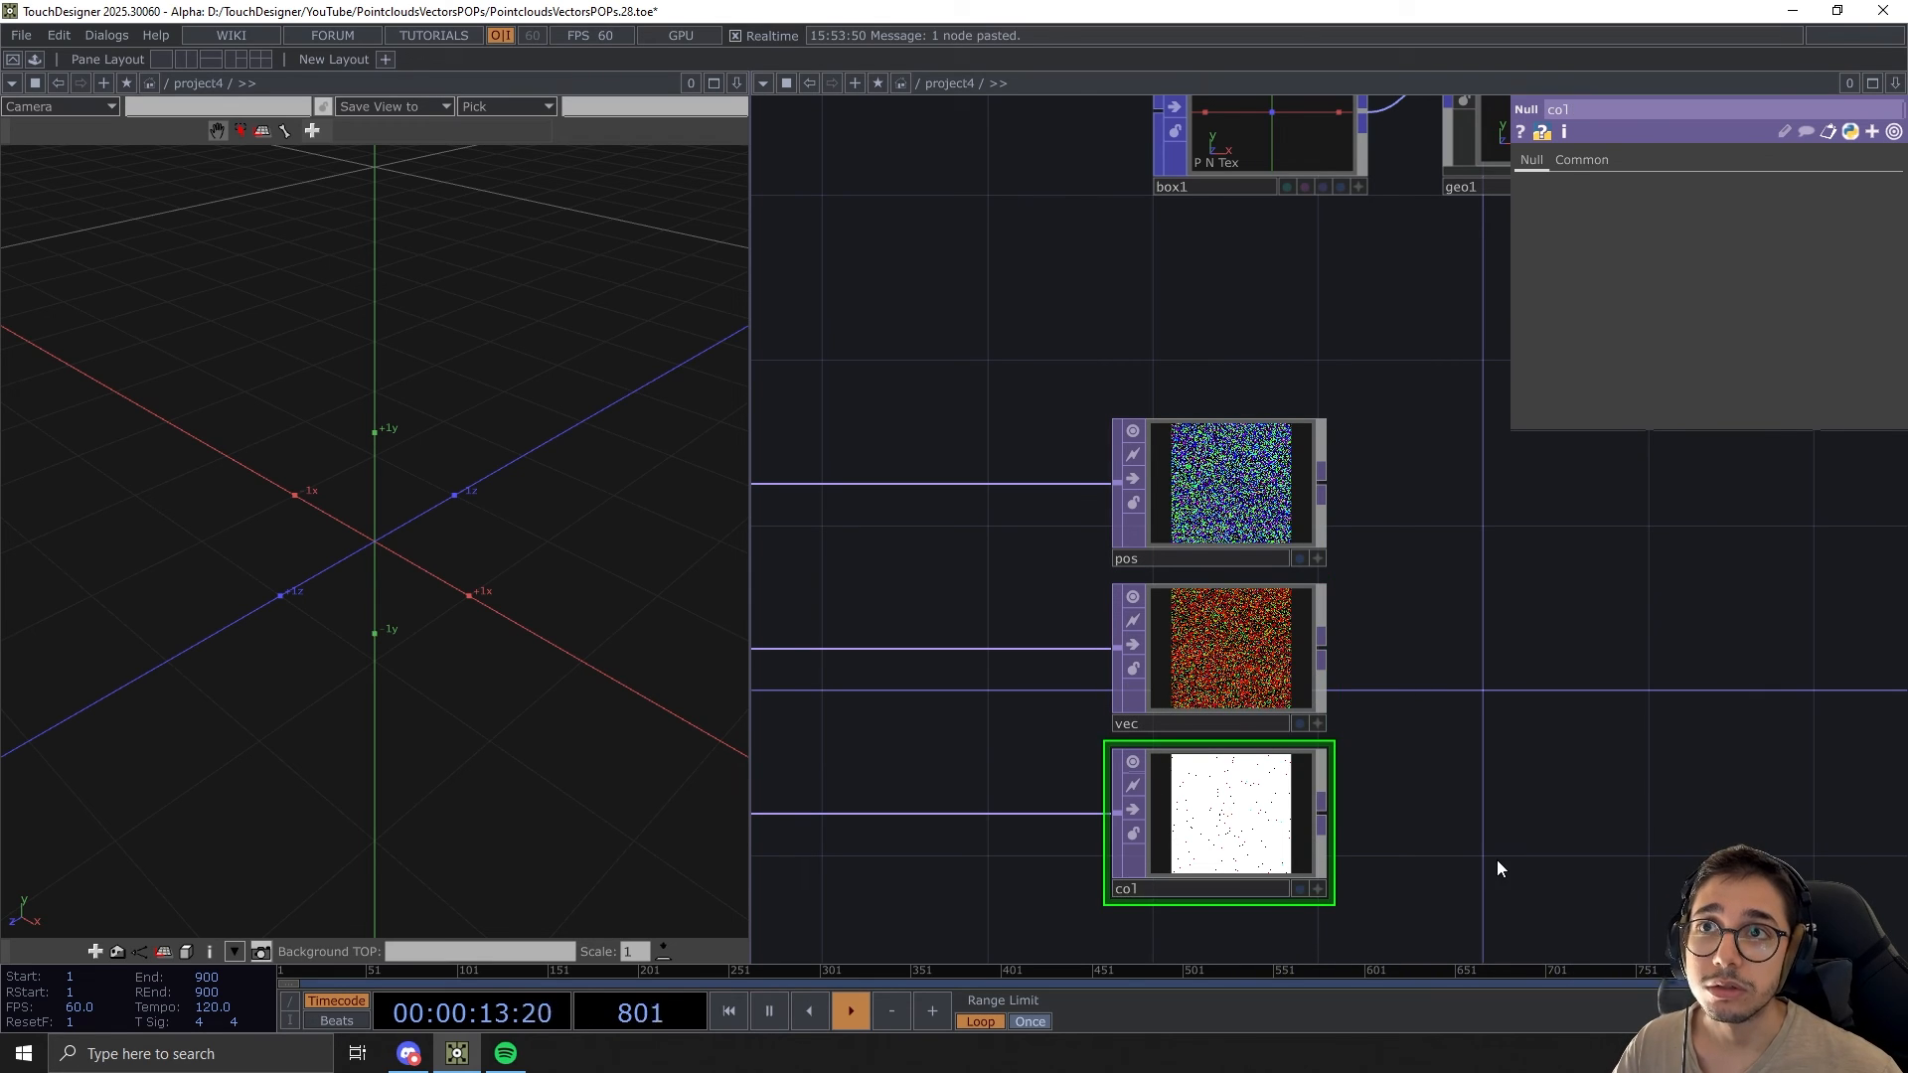
# Assign the pos Null as the Translate OP for the instances of geo1
pyautogui.scroll(-5, 1129, 708)
pyautogui.click(1314, 441)
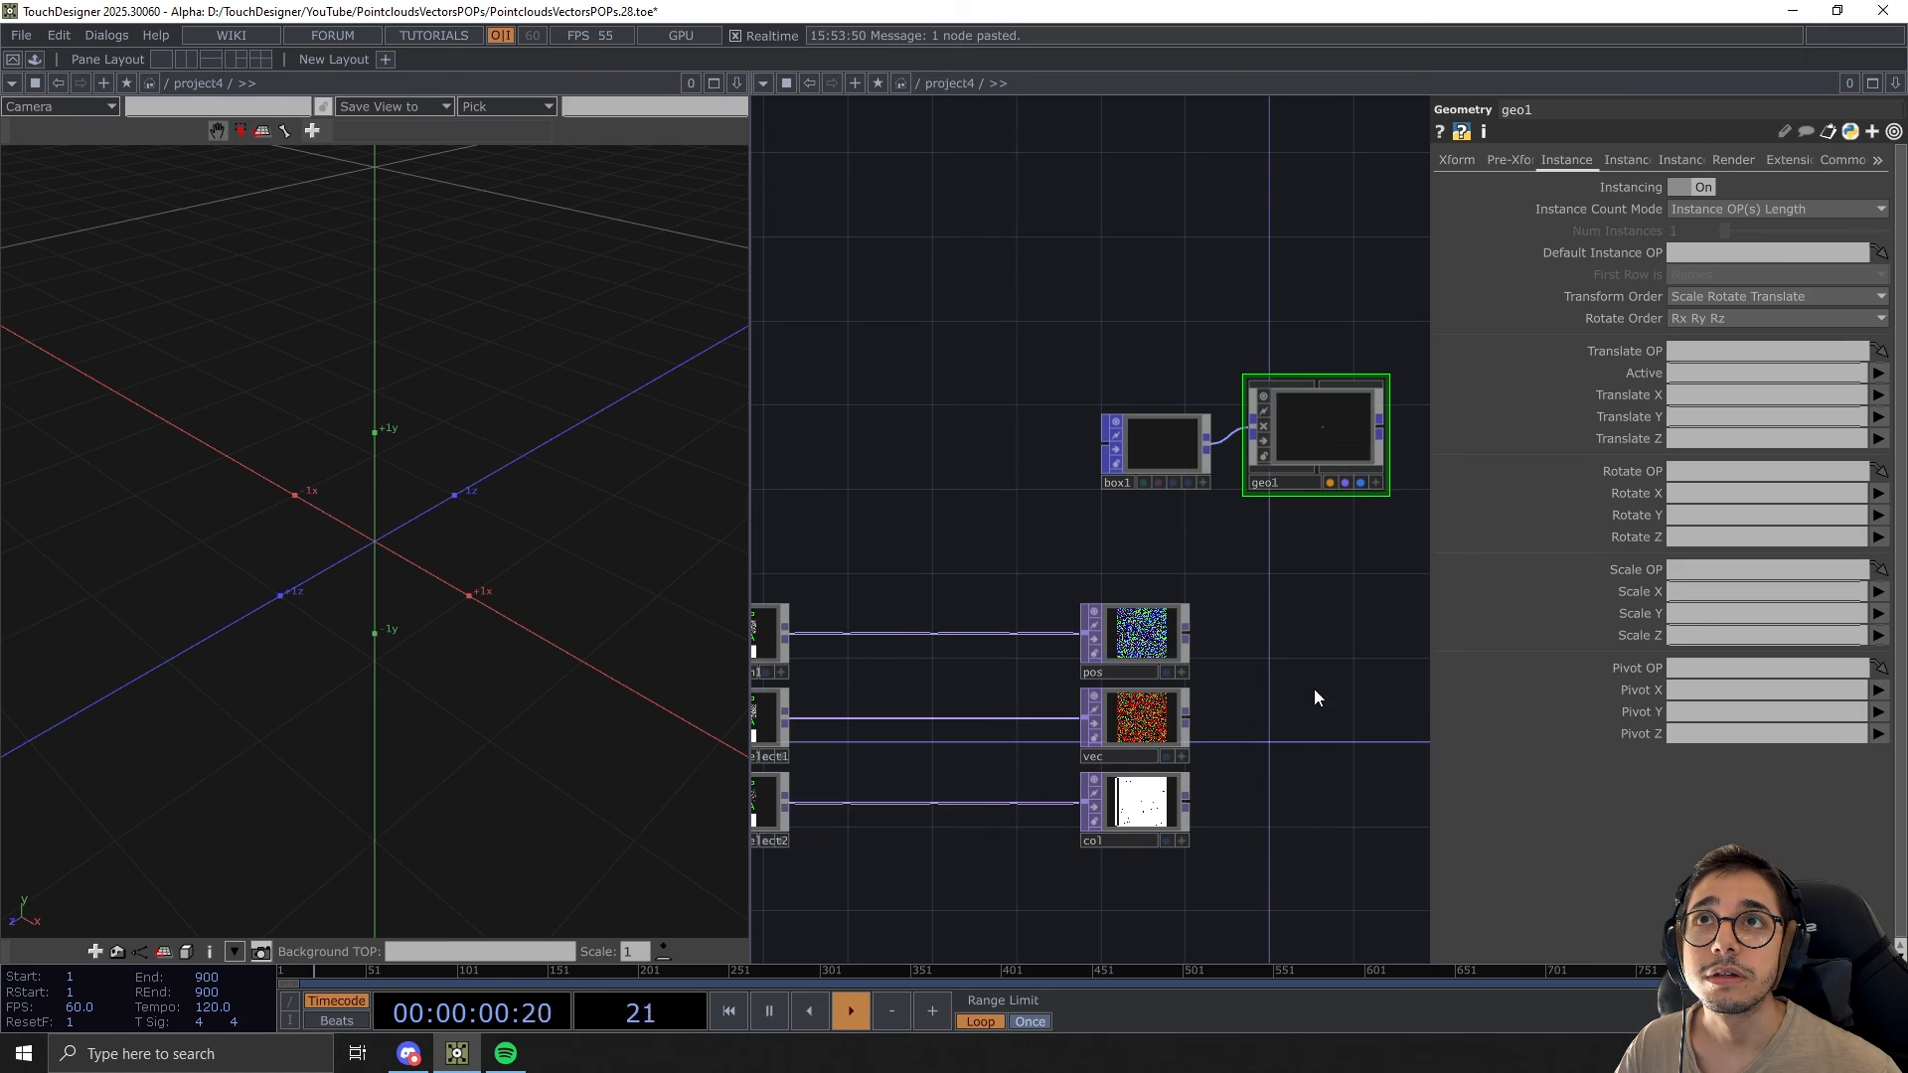
pyautogui.moveTo(1290, 696); pyautogui.dragTo(1322, 689)
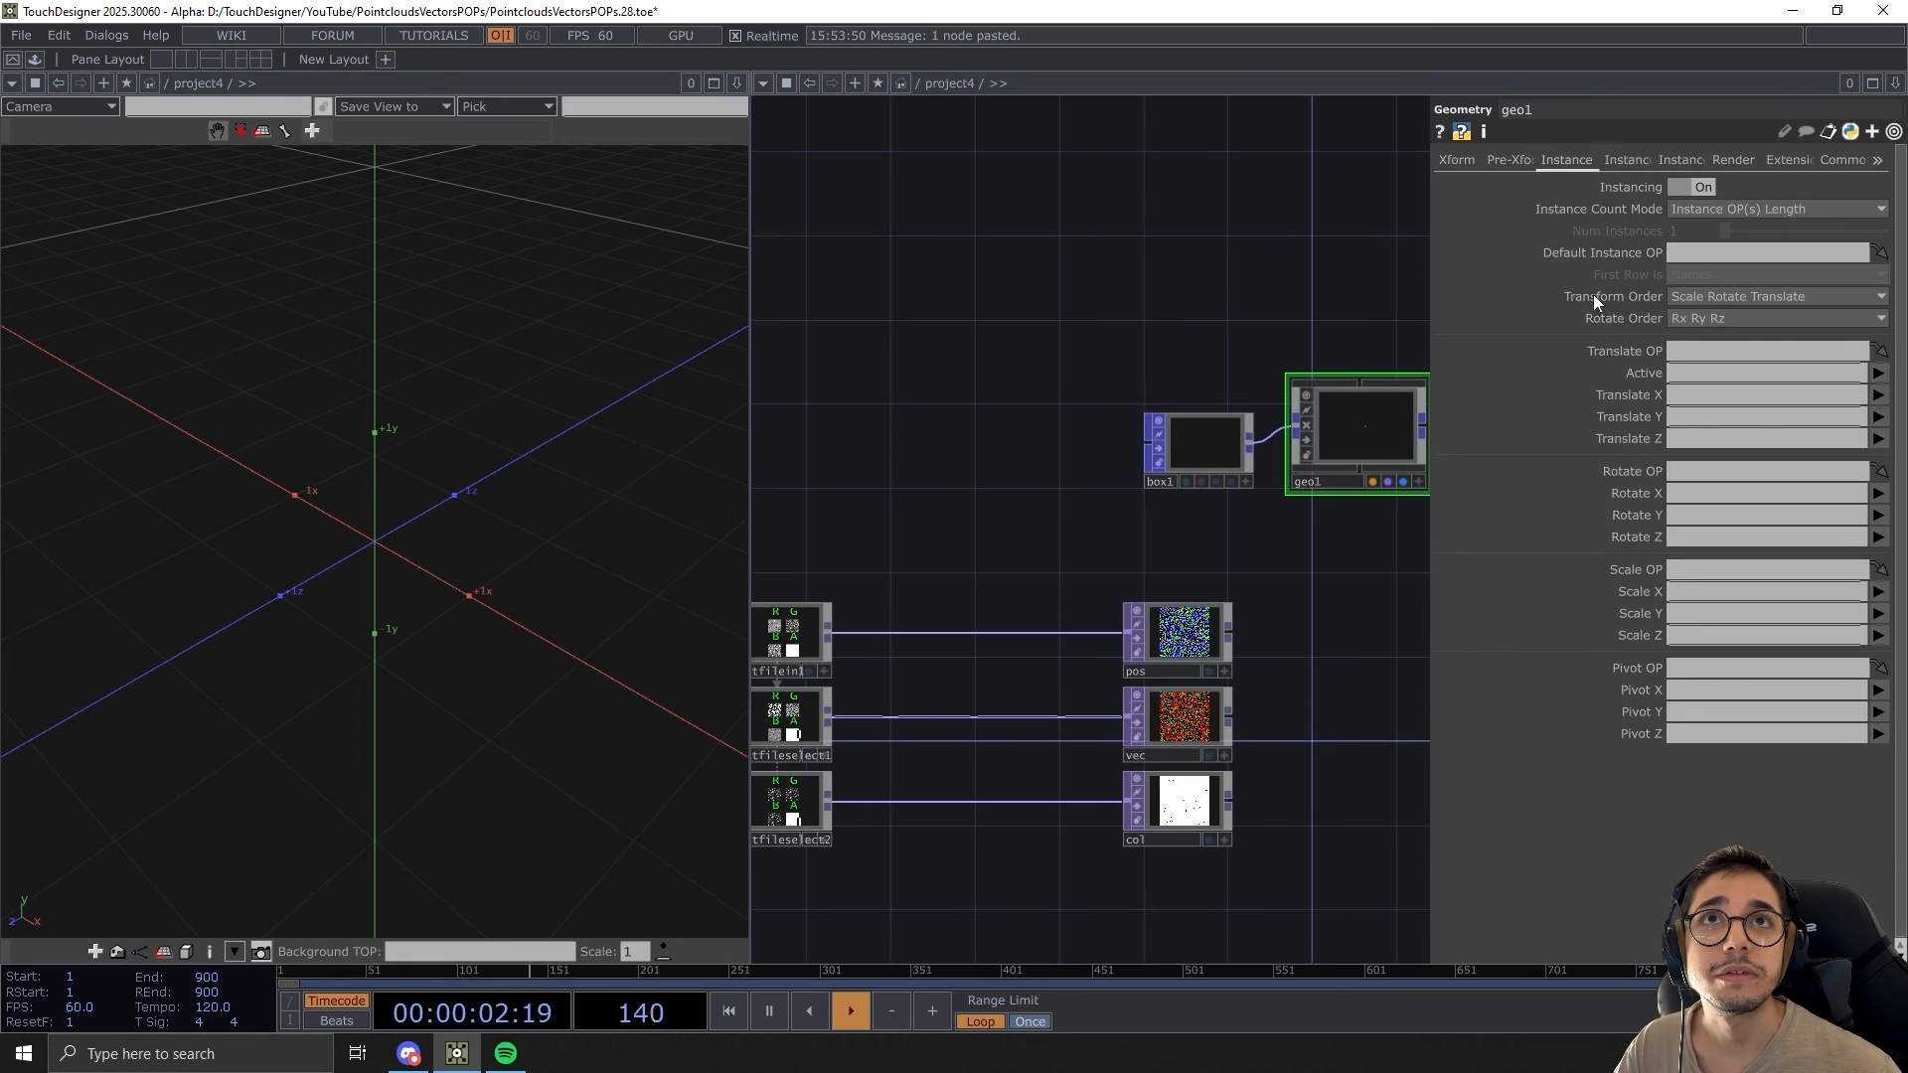
pyautogui.click(1168, 641)
pyautogui.click(1316, 474)
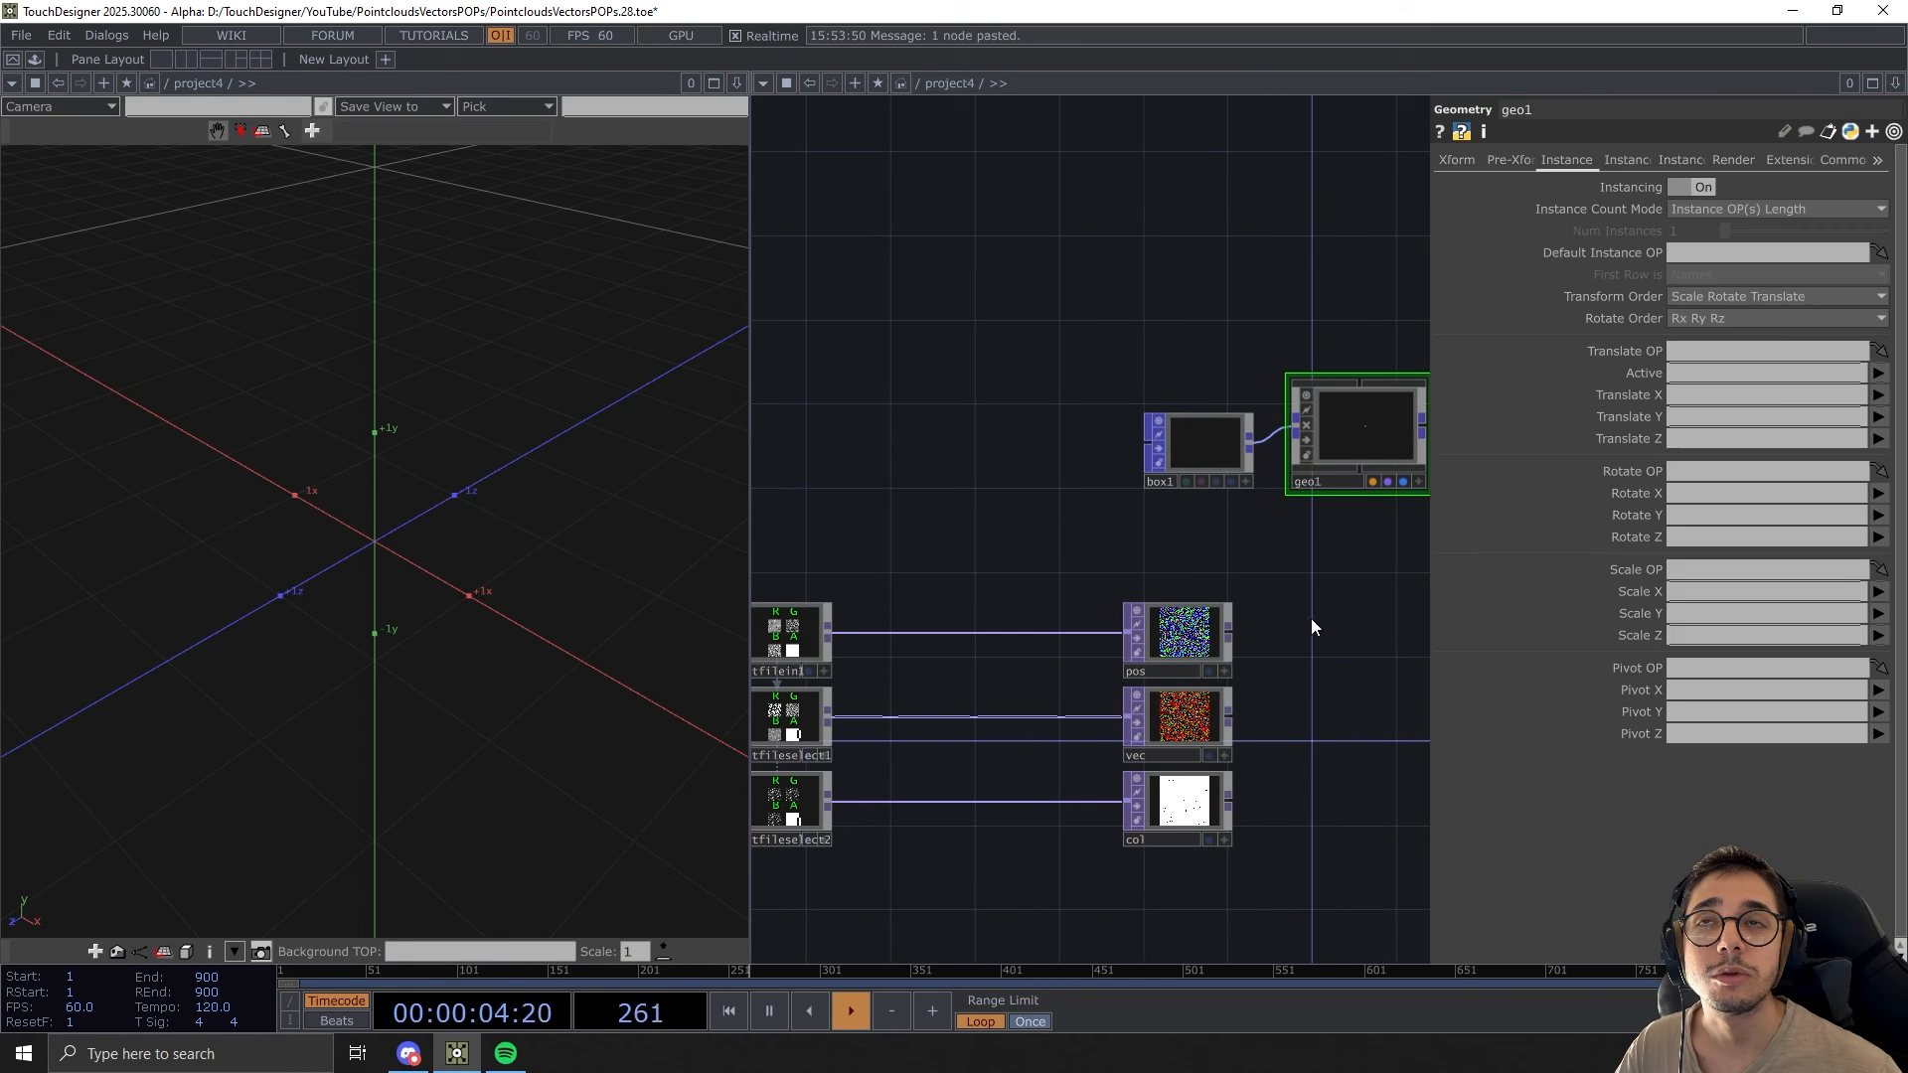
pyautogui.moveTo(1178, 631); pyautogui.dragTo(1686, 353)
# Map the instance translation channels of geo1, with Active as a, Translate X as r, Translate Y as g and Translate Z as b
pyautogui.click(1672, 374)
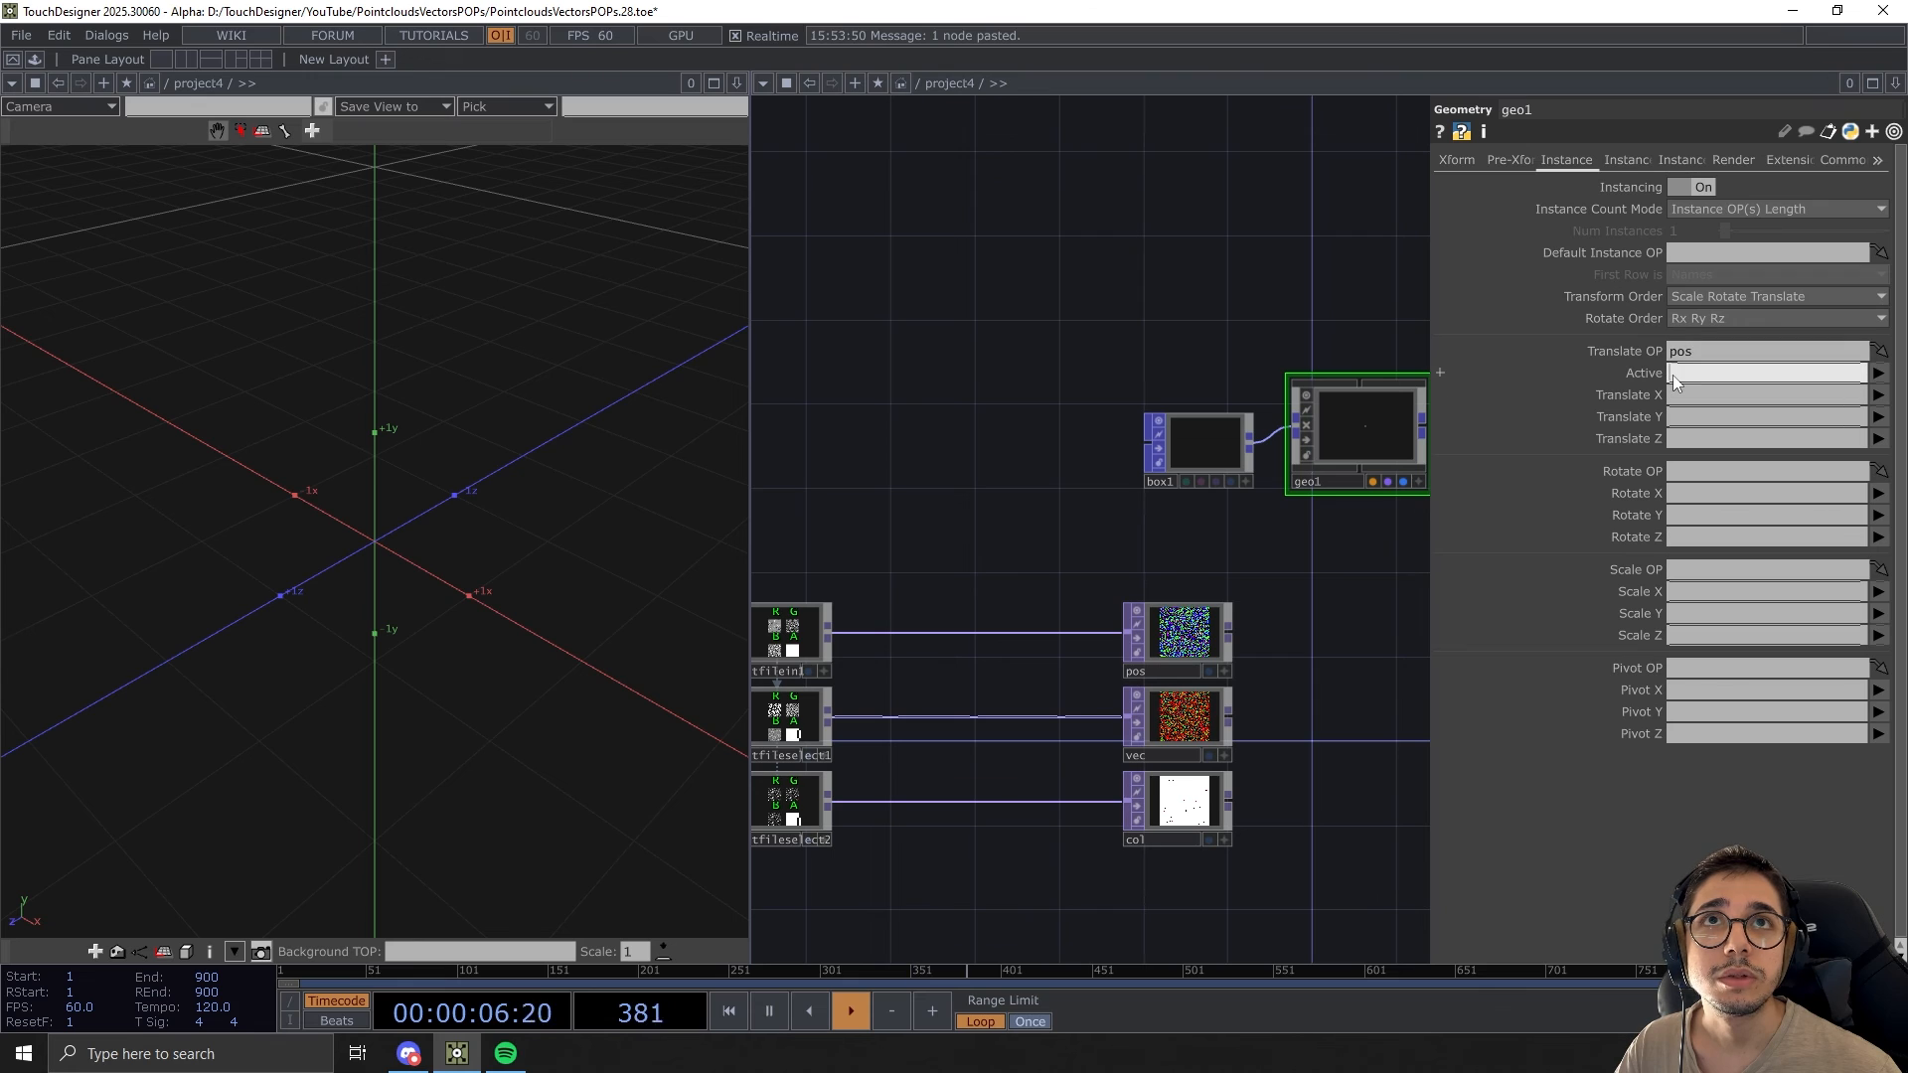
pyautogui.write('a')
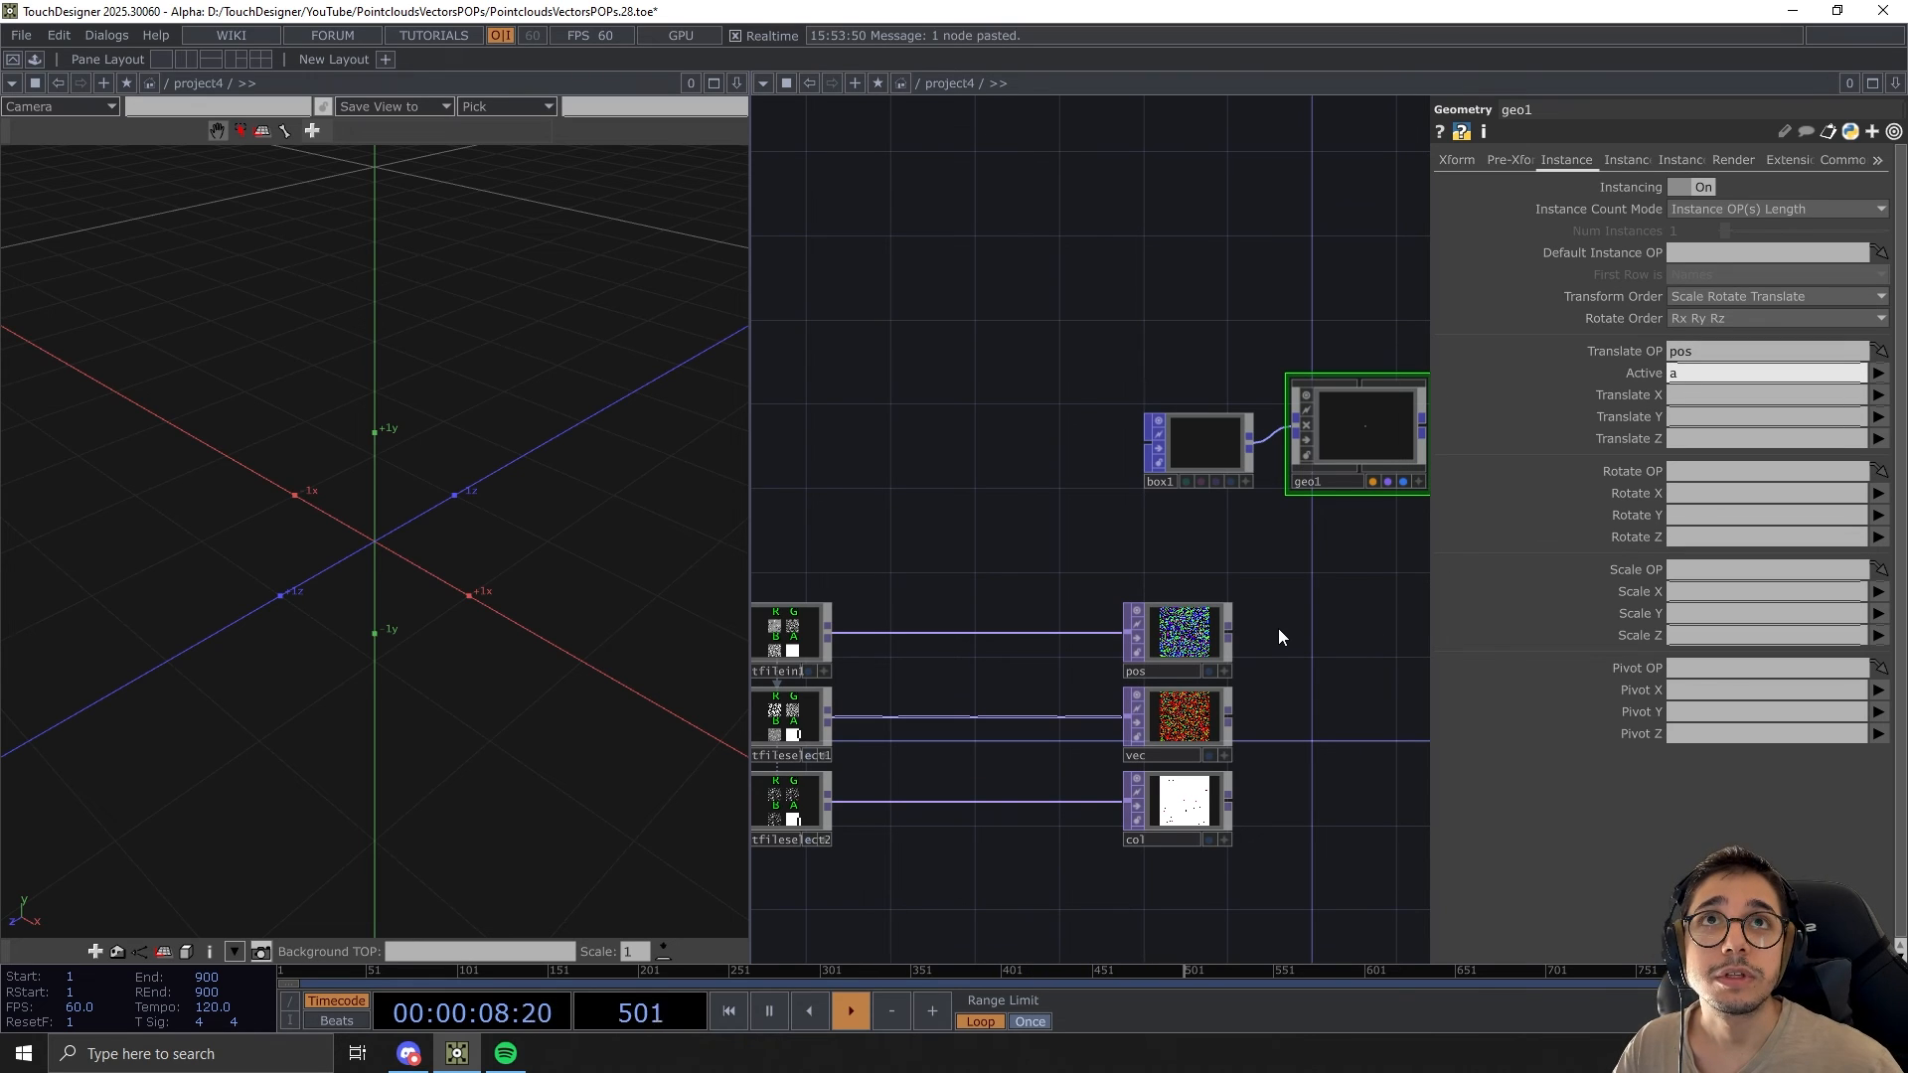
pyautogui.press('Tab')
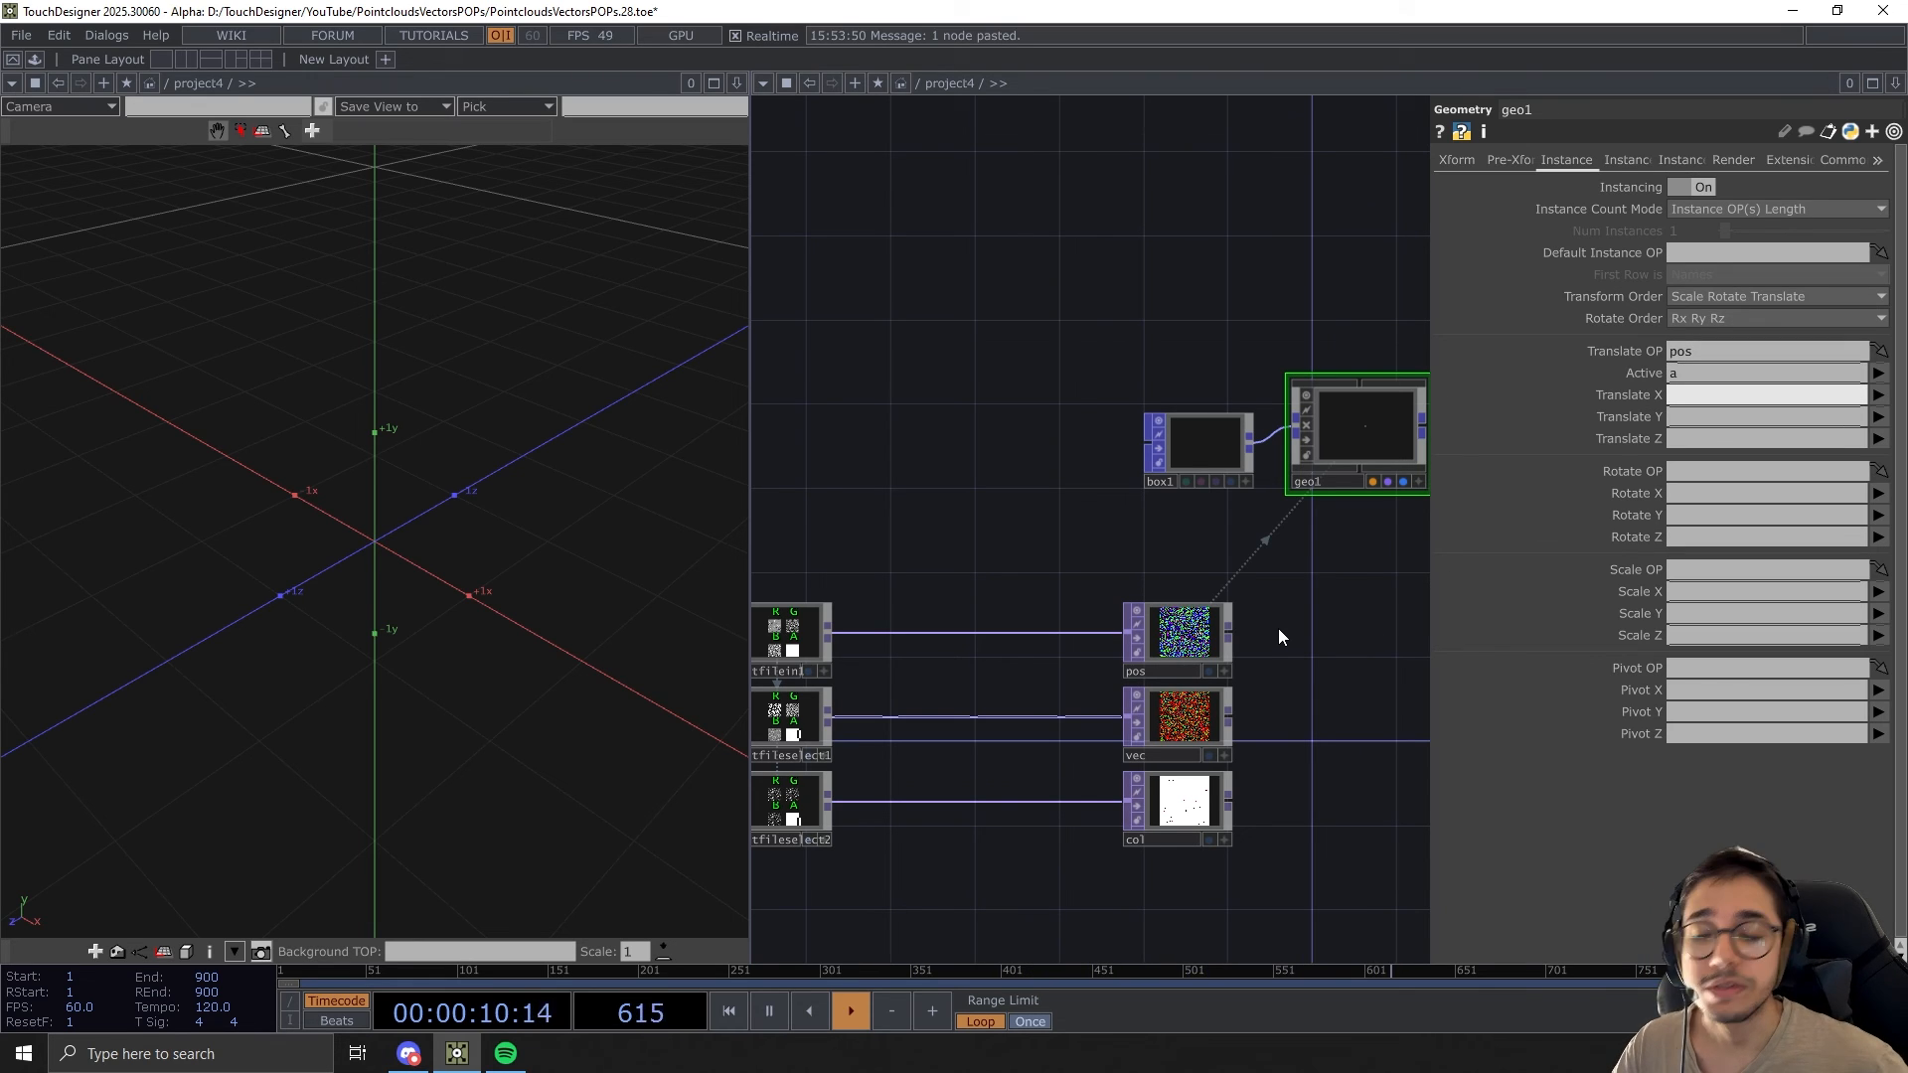
pyautogui.write('r')
pyautogui.press('Tab')
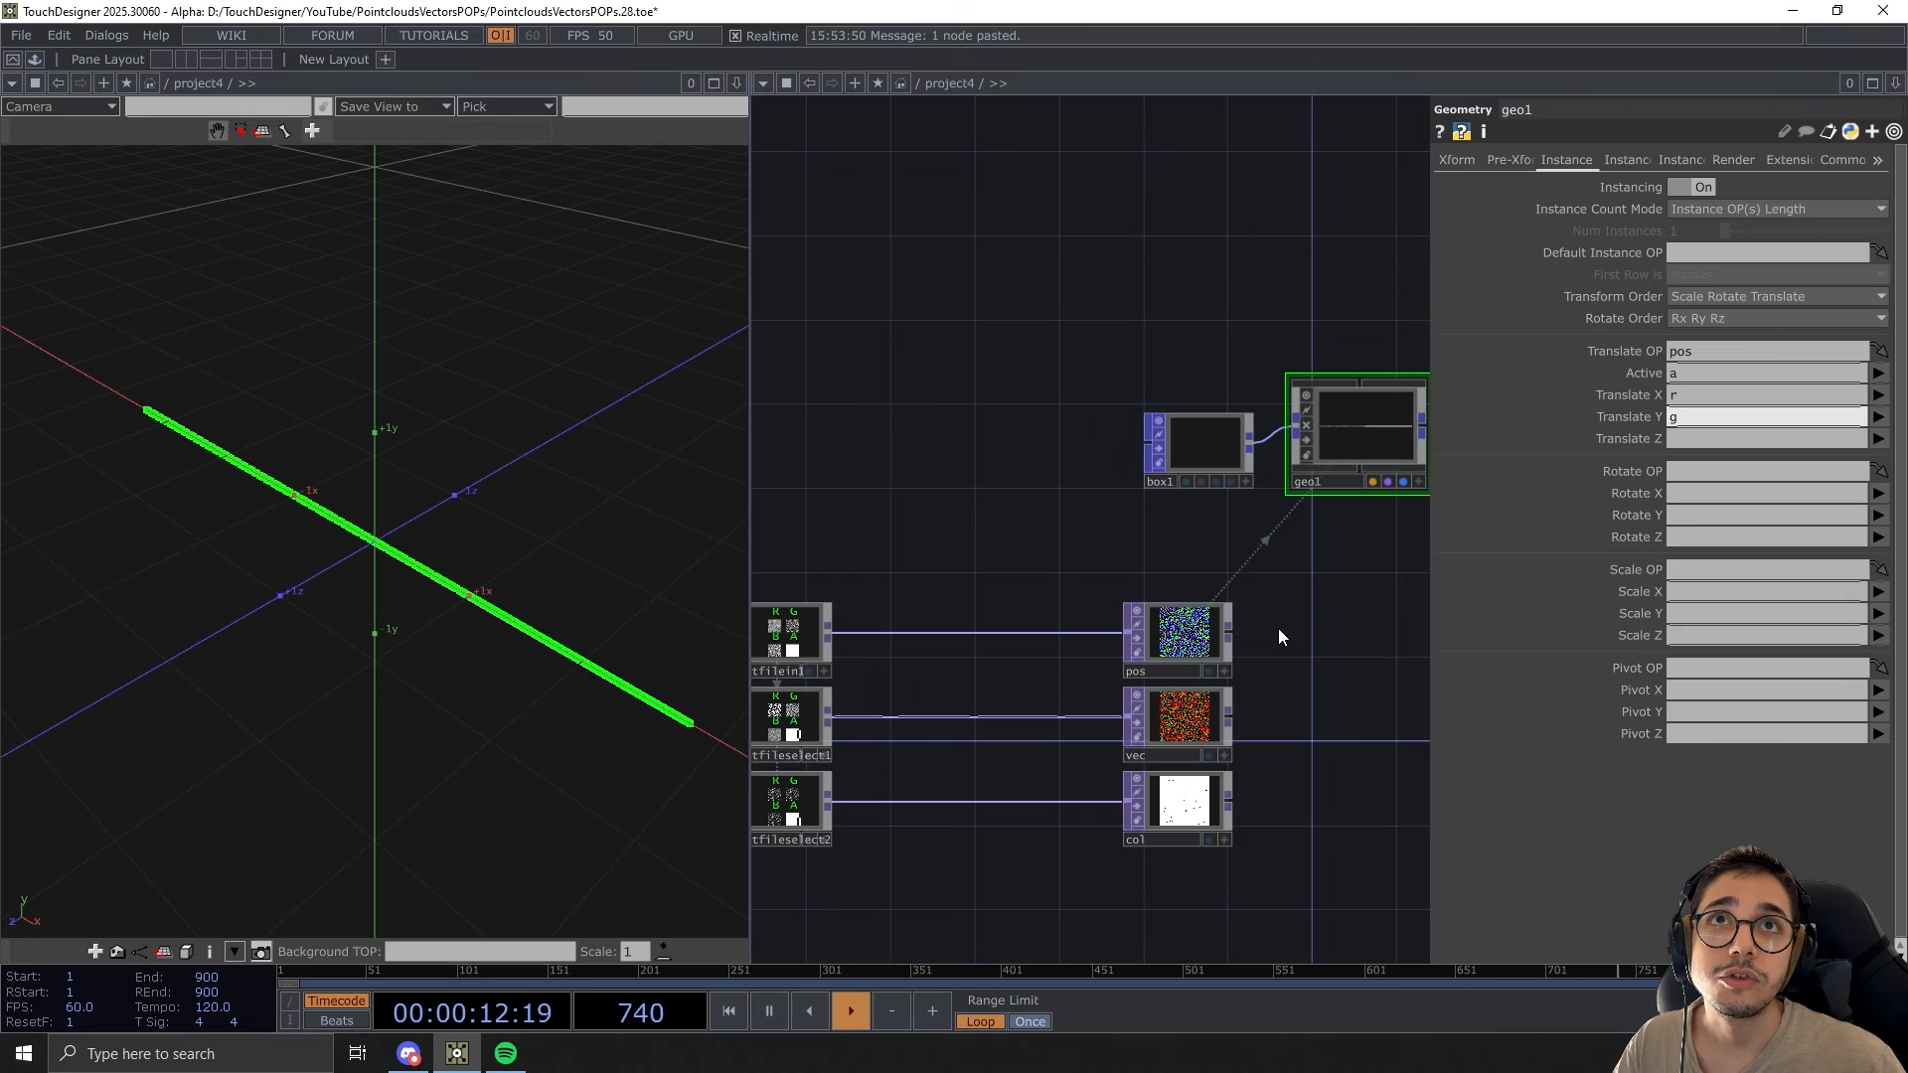
pyautogui.write('g')
pyautogui.press('Tab')
pyautogui.write('b')
pyautogui.press('Return')
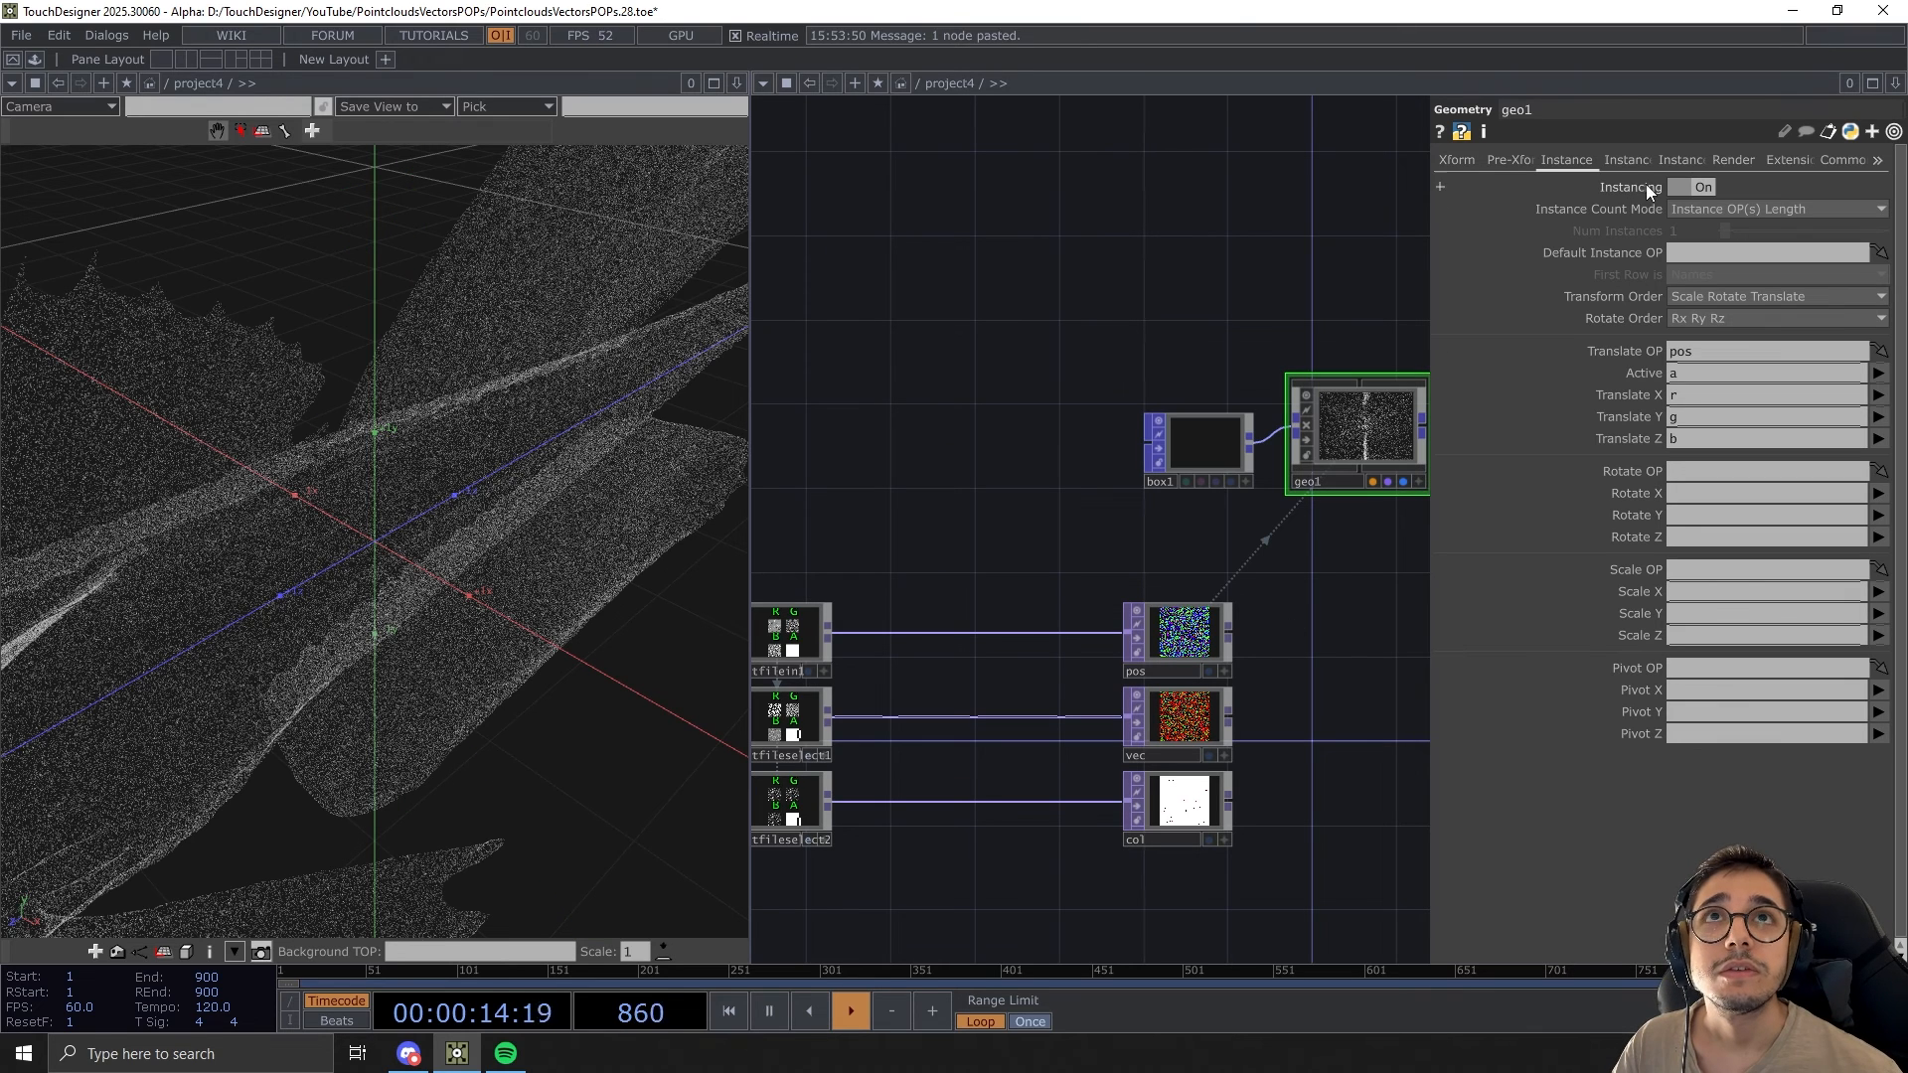
# Assign the col Null as the instance Color OP of geo1, with R as r, G as g, B as b and A as a
pyautogui.click(1626, 159)
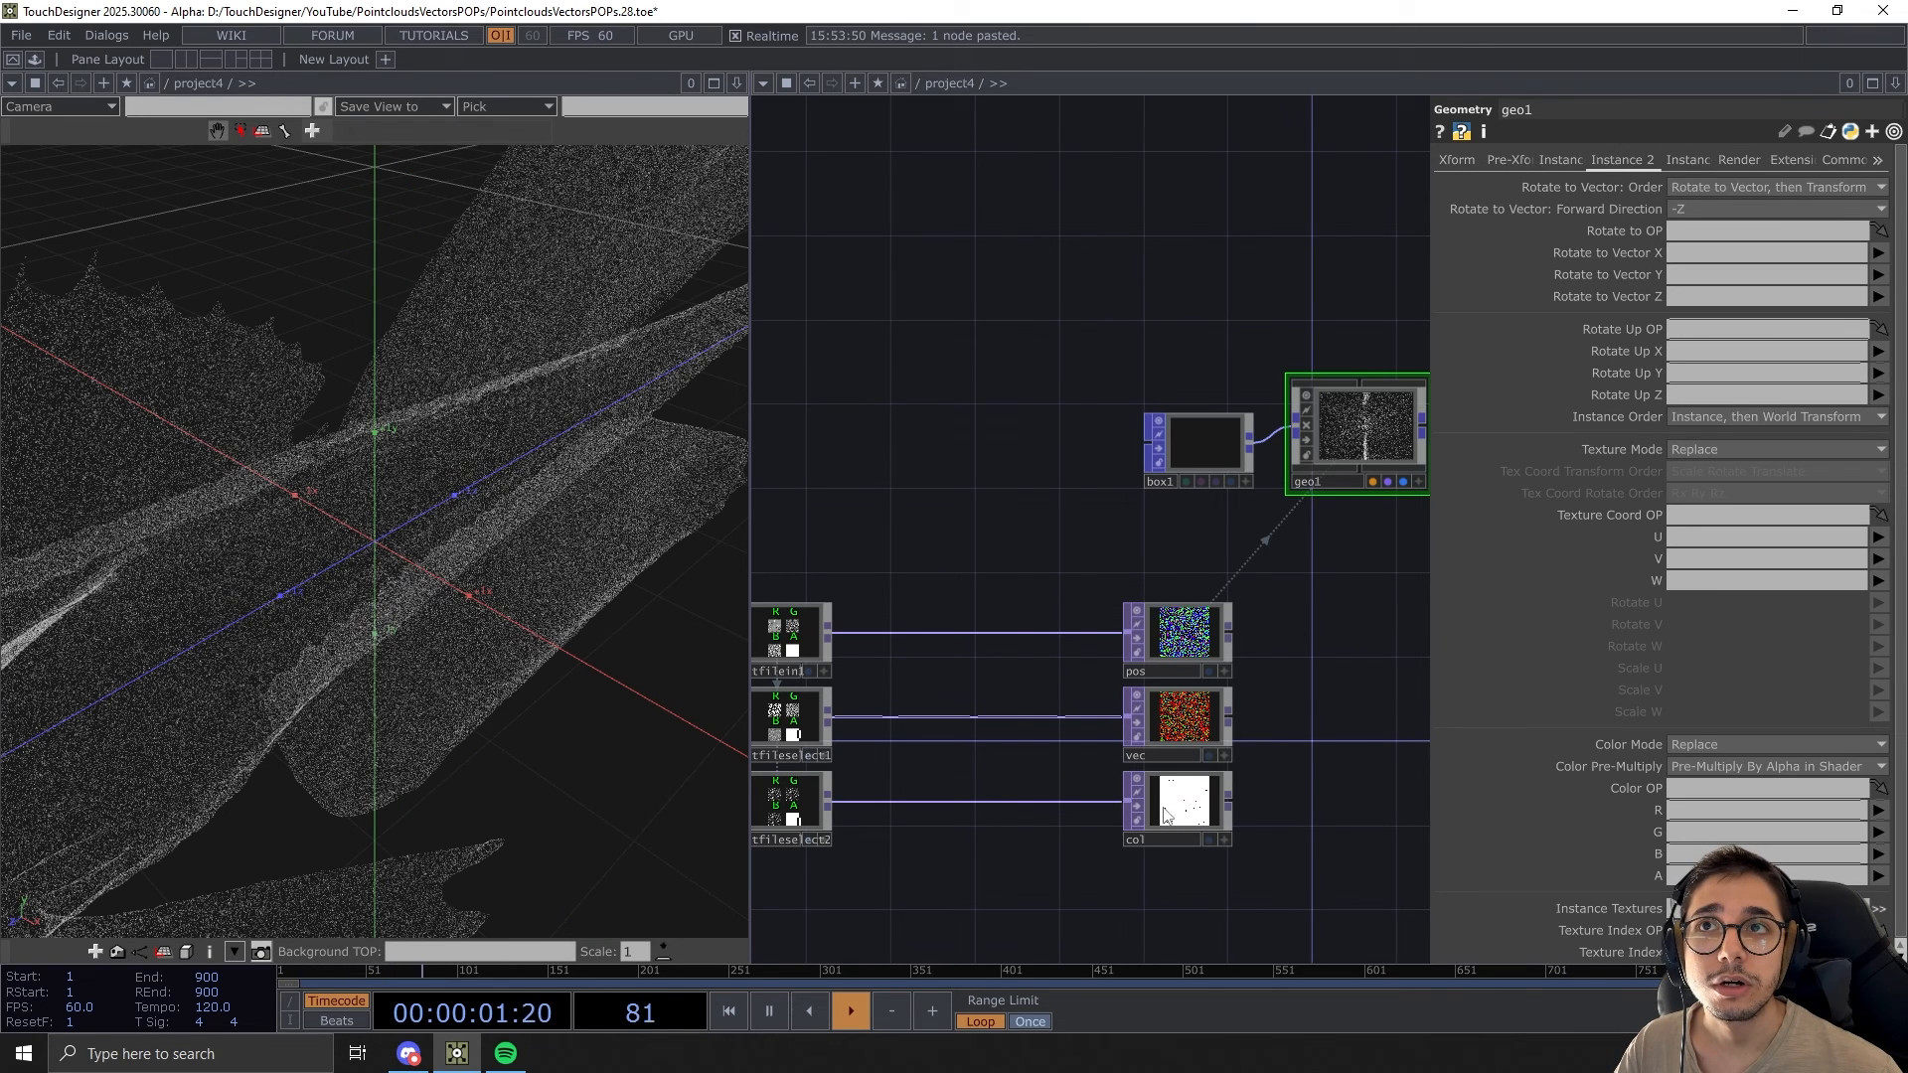
pyautogui.moveTo(1182, 805); pyautogui.dragTo(1709, 788)
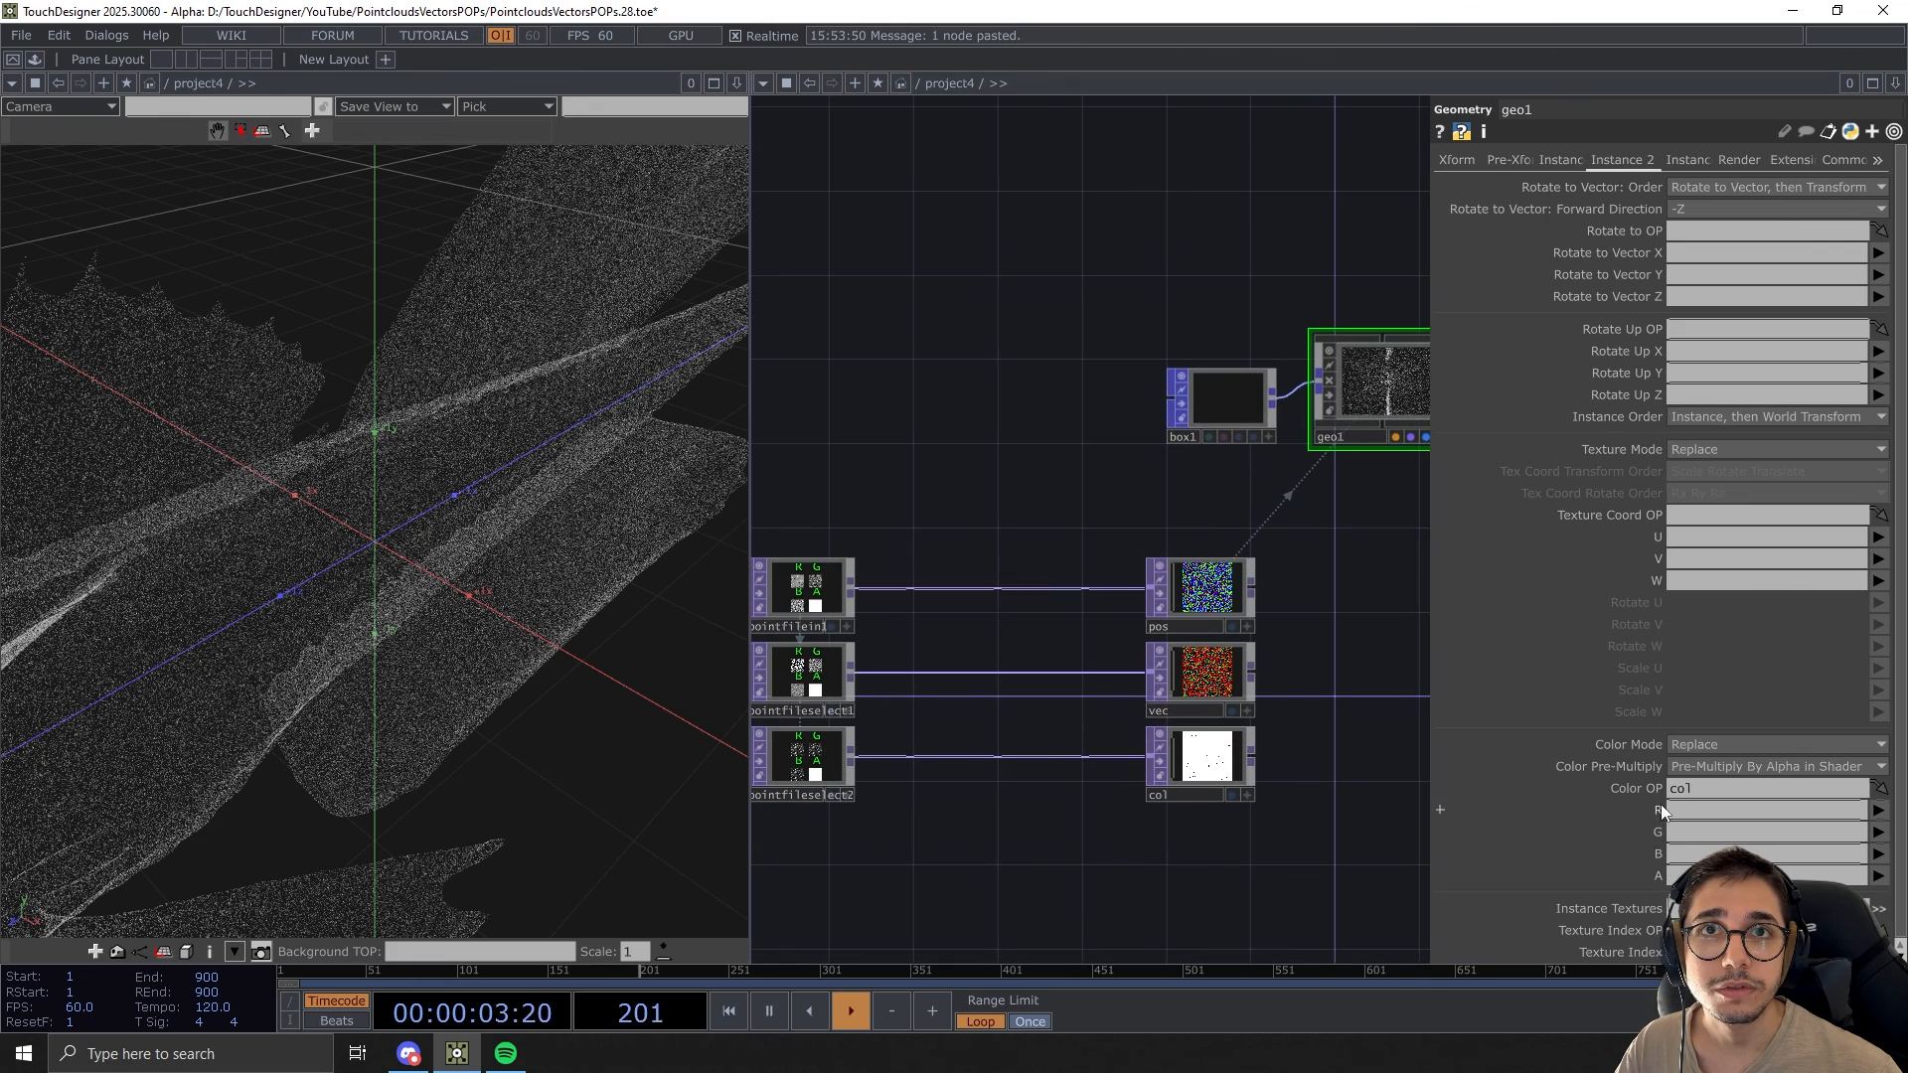
pyautogui.click(1680, 810)
pyautogui.write('r')
pyautogui.press('Tab')
pyautogui.write('g')
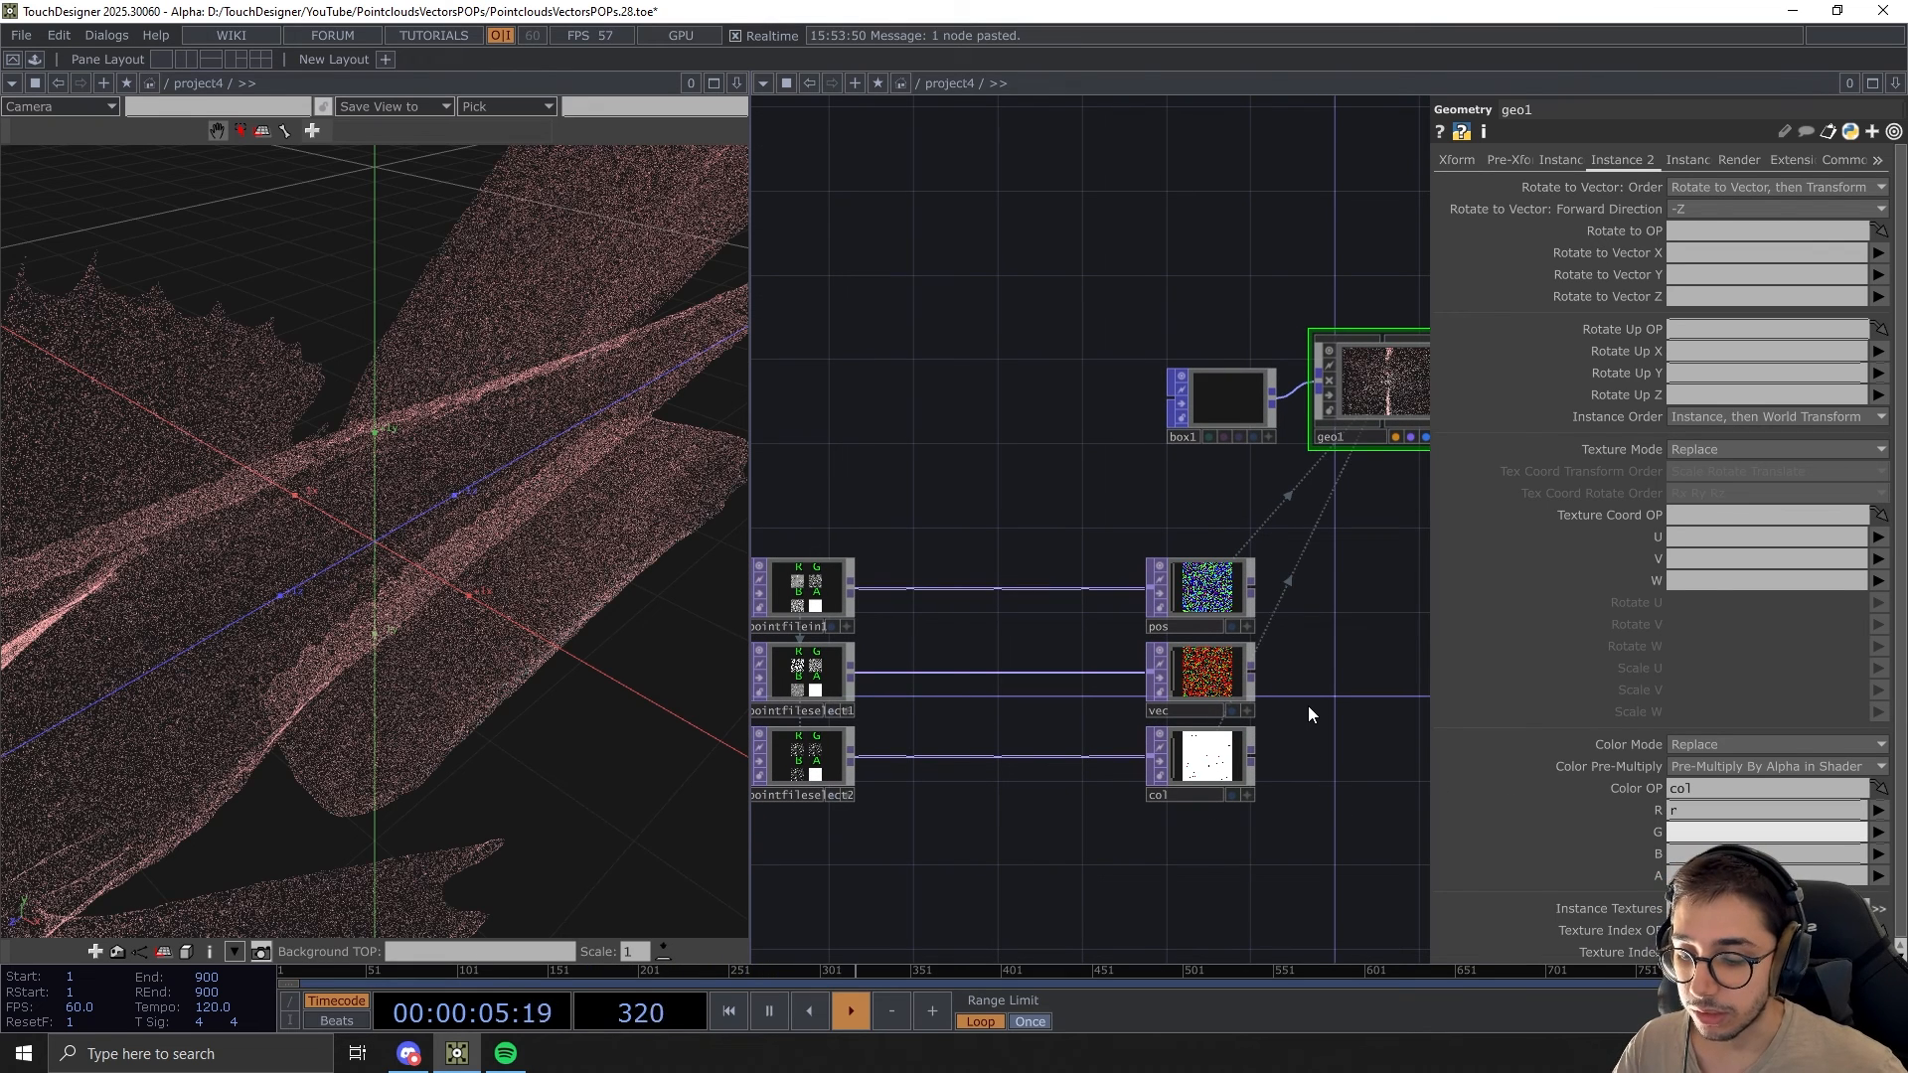
pyautogui.press('Tab')
pyautogui.write('b')
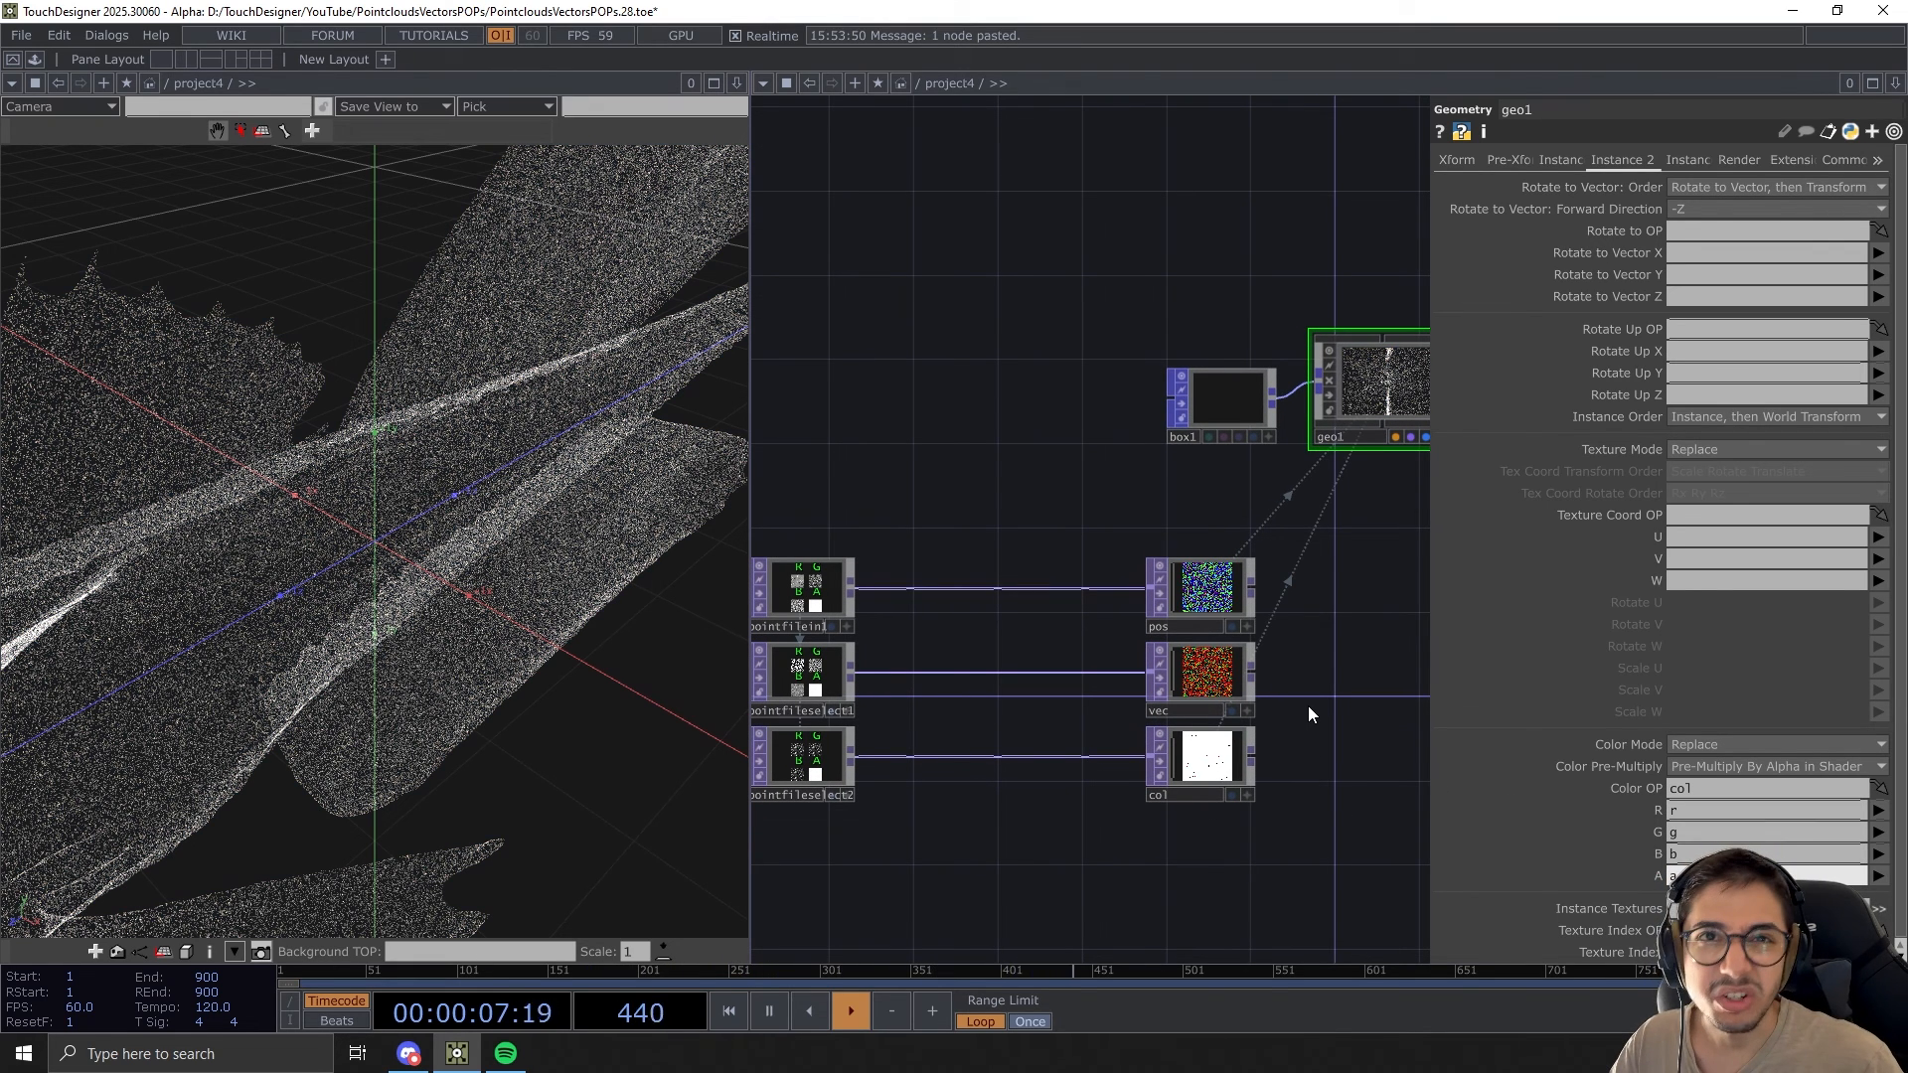
pyautogui.write('a')
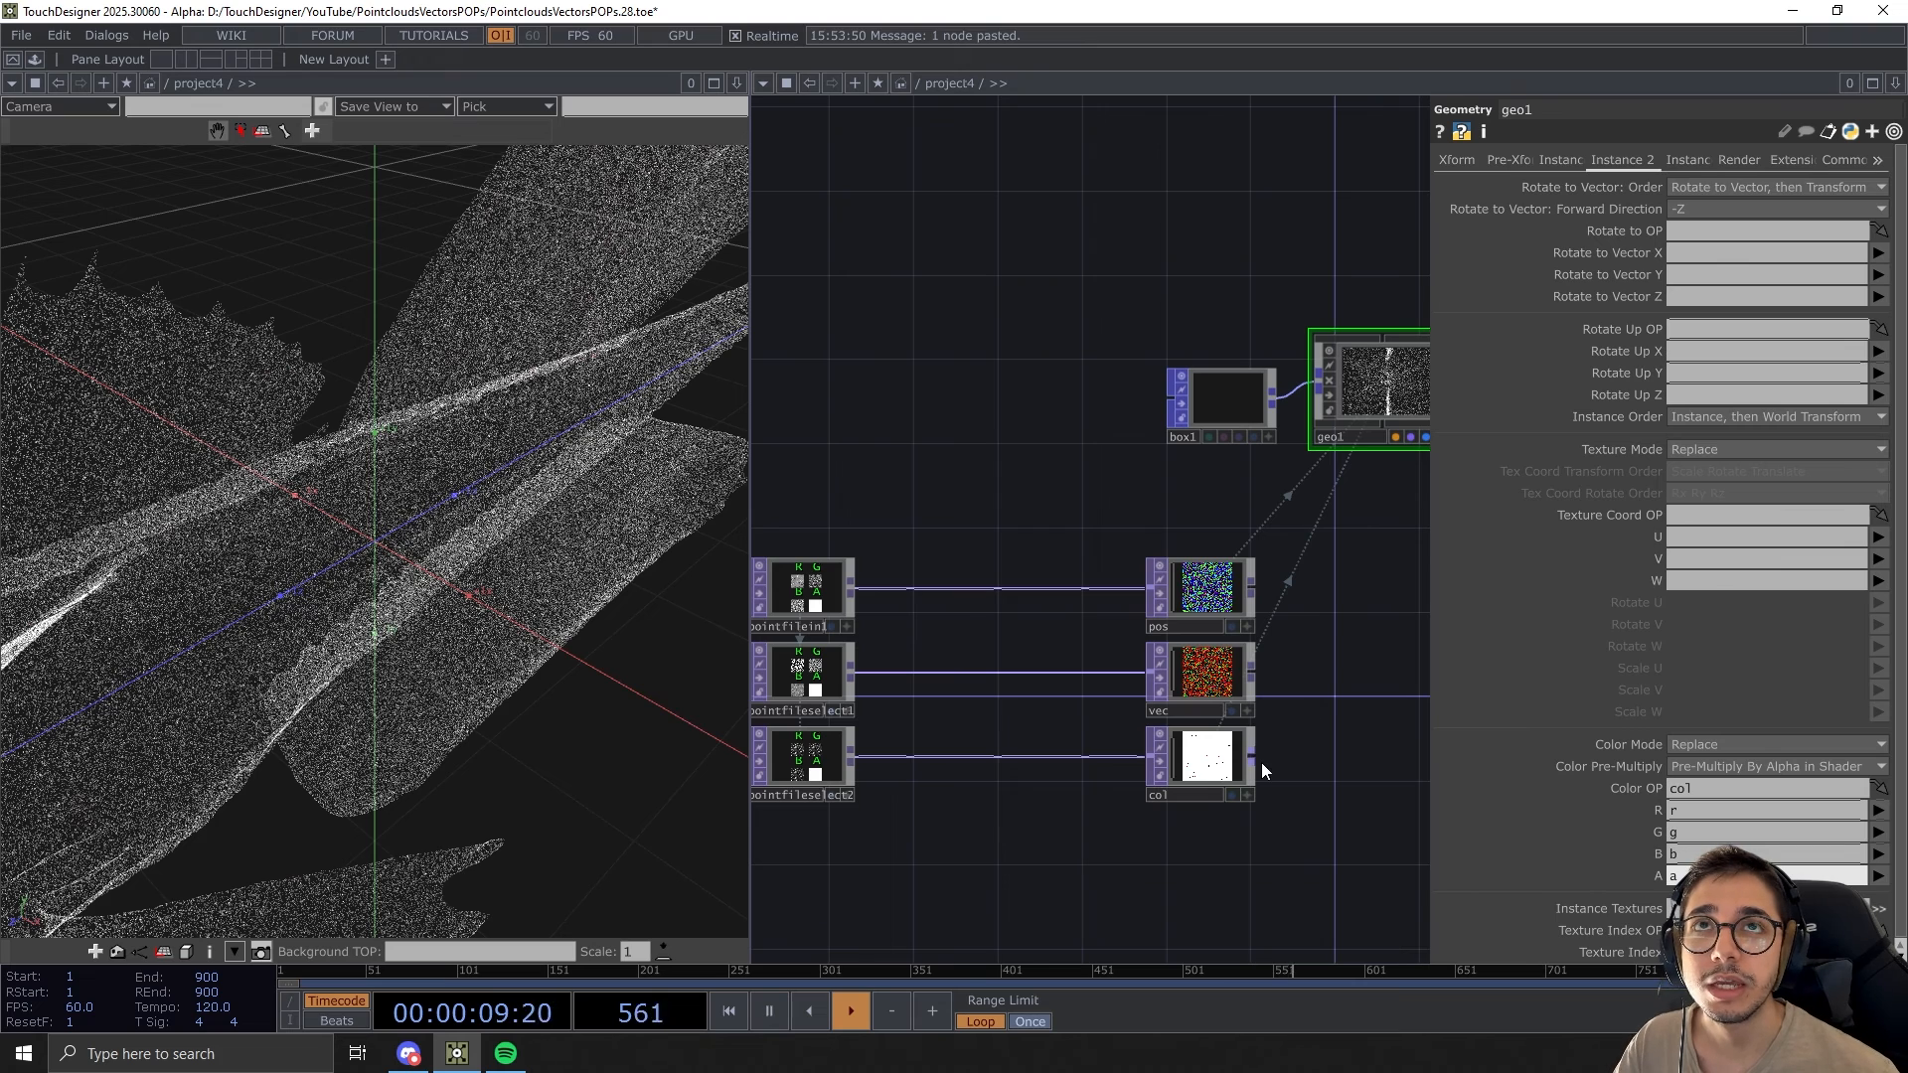
# Move the three point file nodes together further left to leave more space before the pos, vec and col Nulls
pyautogui.scroll(5, 1242, 706)
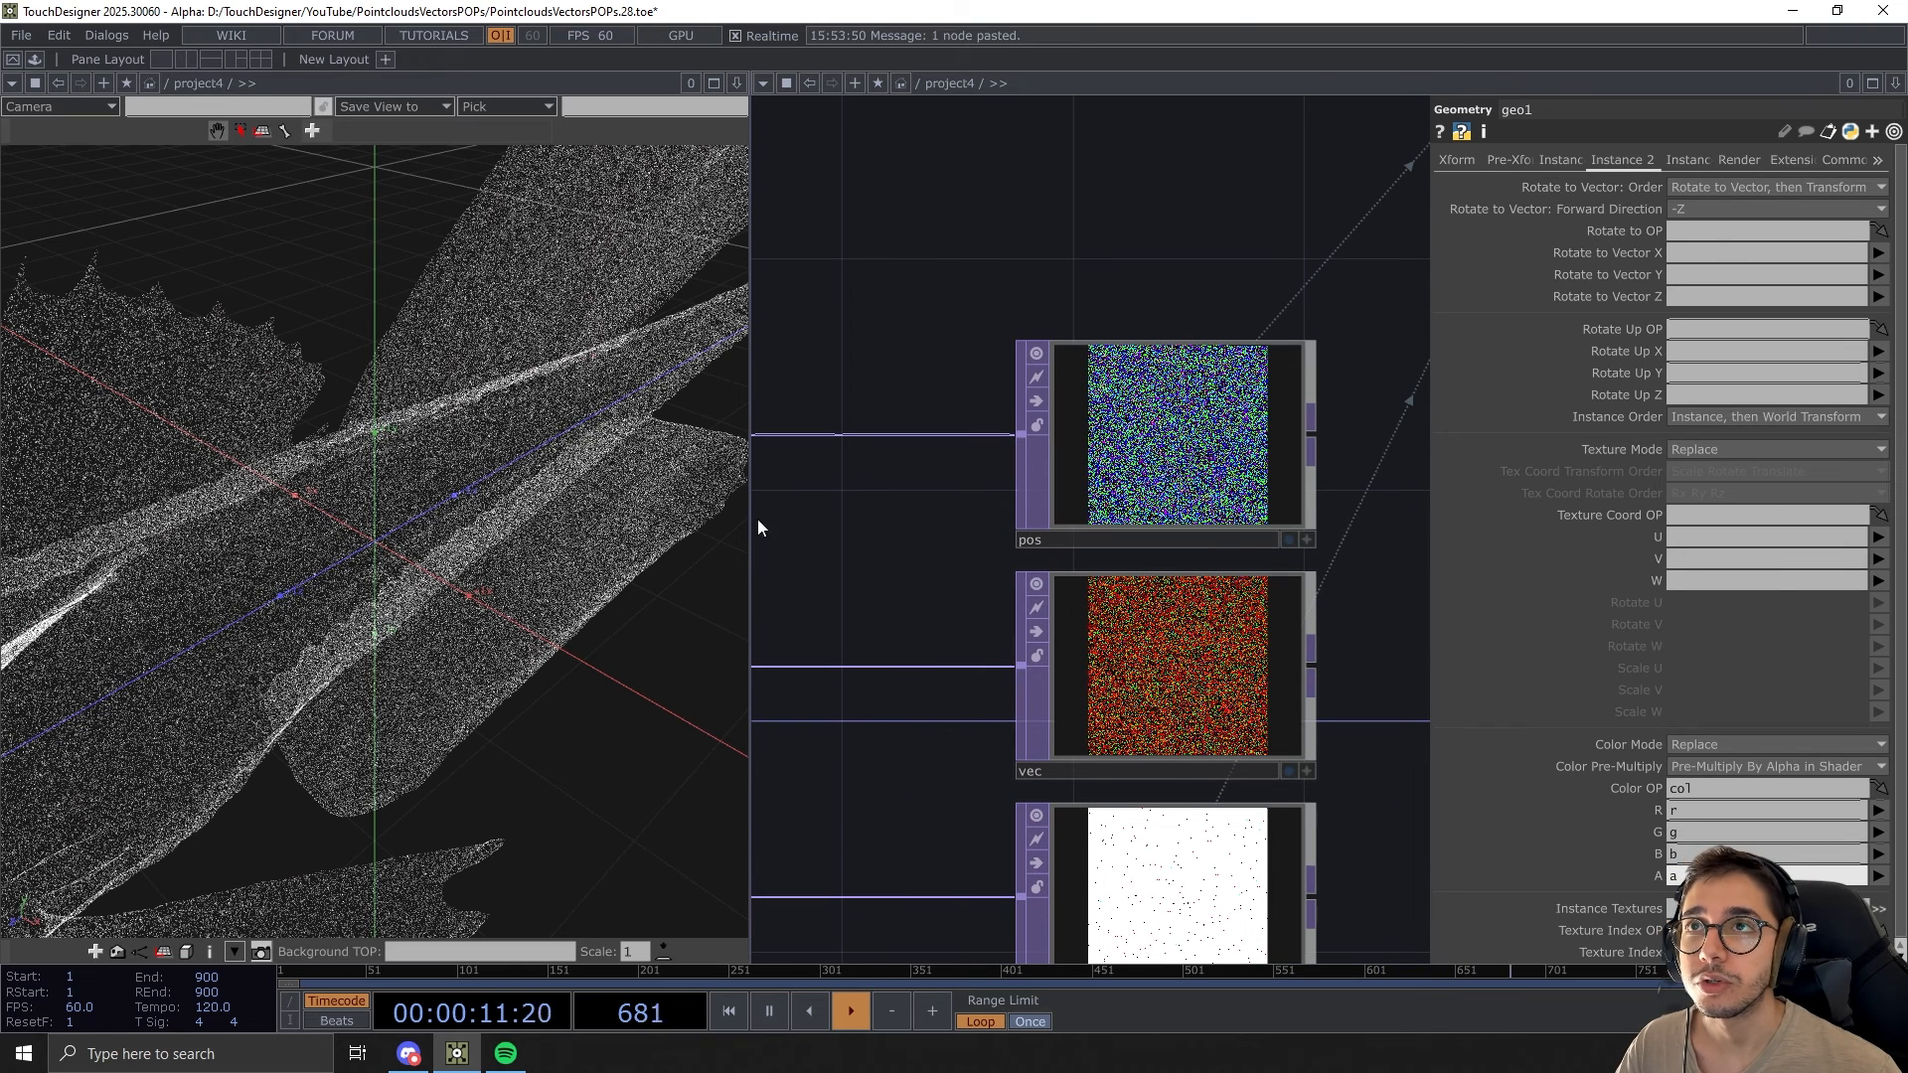
pyautogui.scroll(-6, 1143, 517)
pyautogui.moveTo(1285, 757); pyautogui.dragTo(1310, 790)
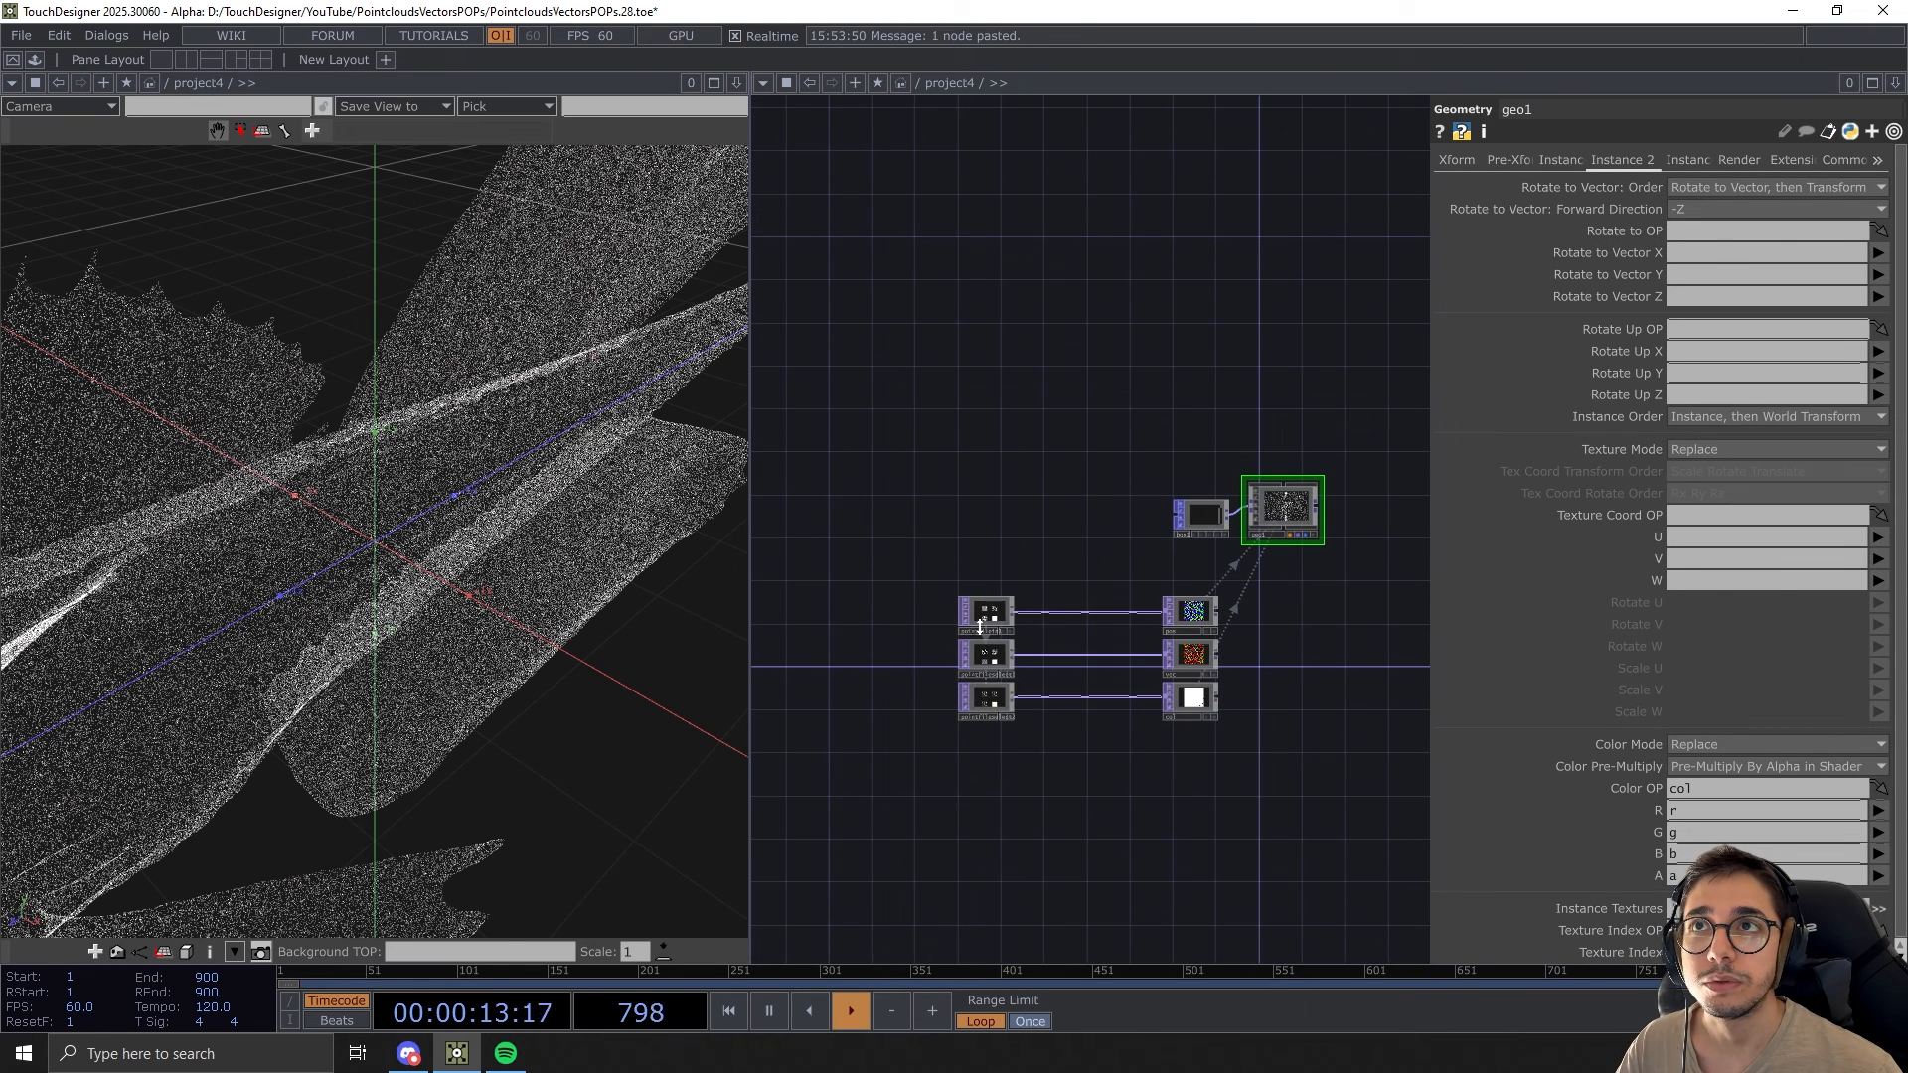
pyautogui.moveTo(904, 552); pyautogui.dragTo(994, 811, button='right')
pyautogui.moveTo(975, 616); pyautogui.dragTo(866, 617)
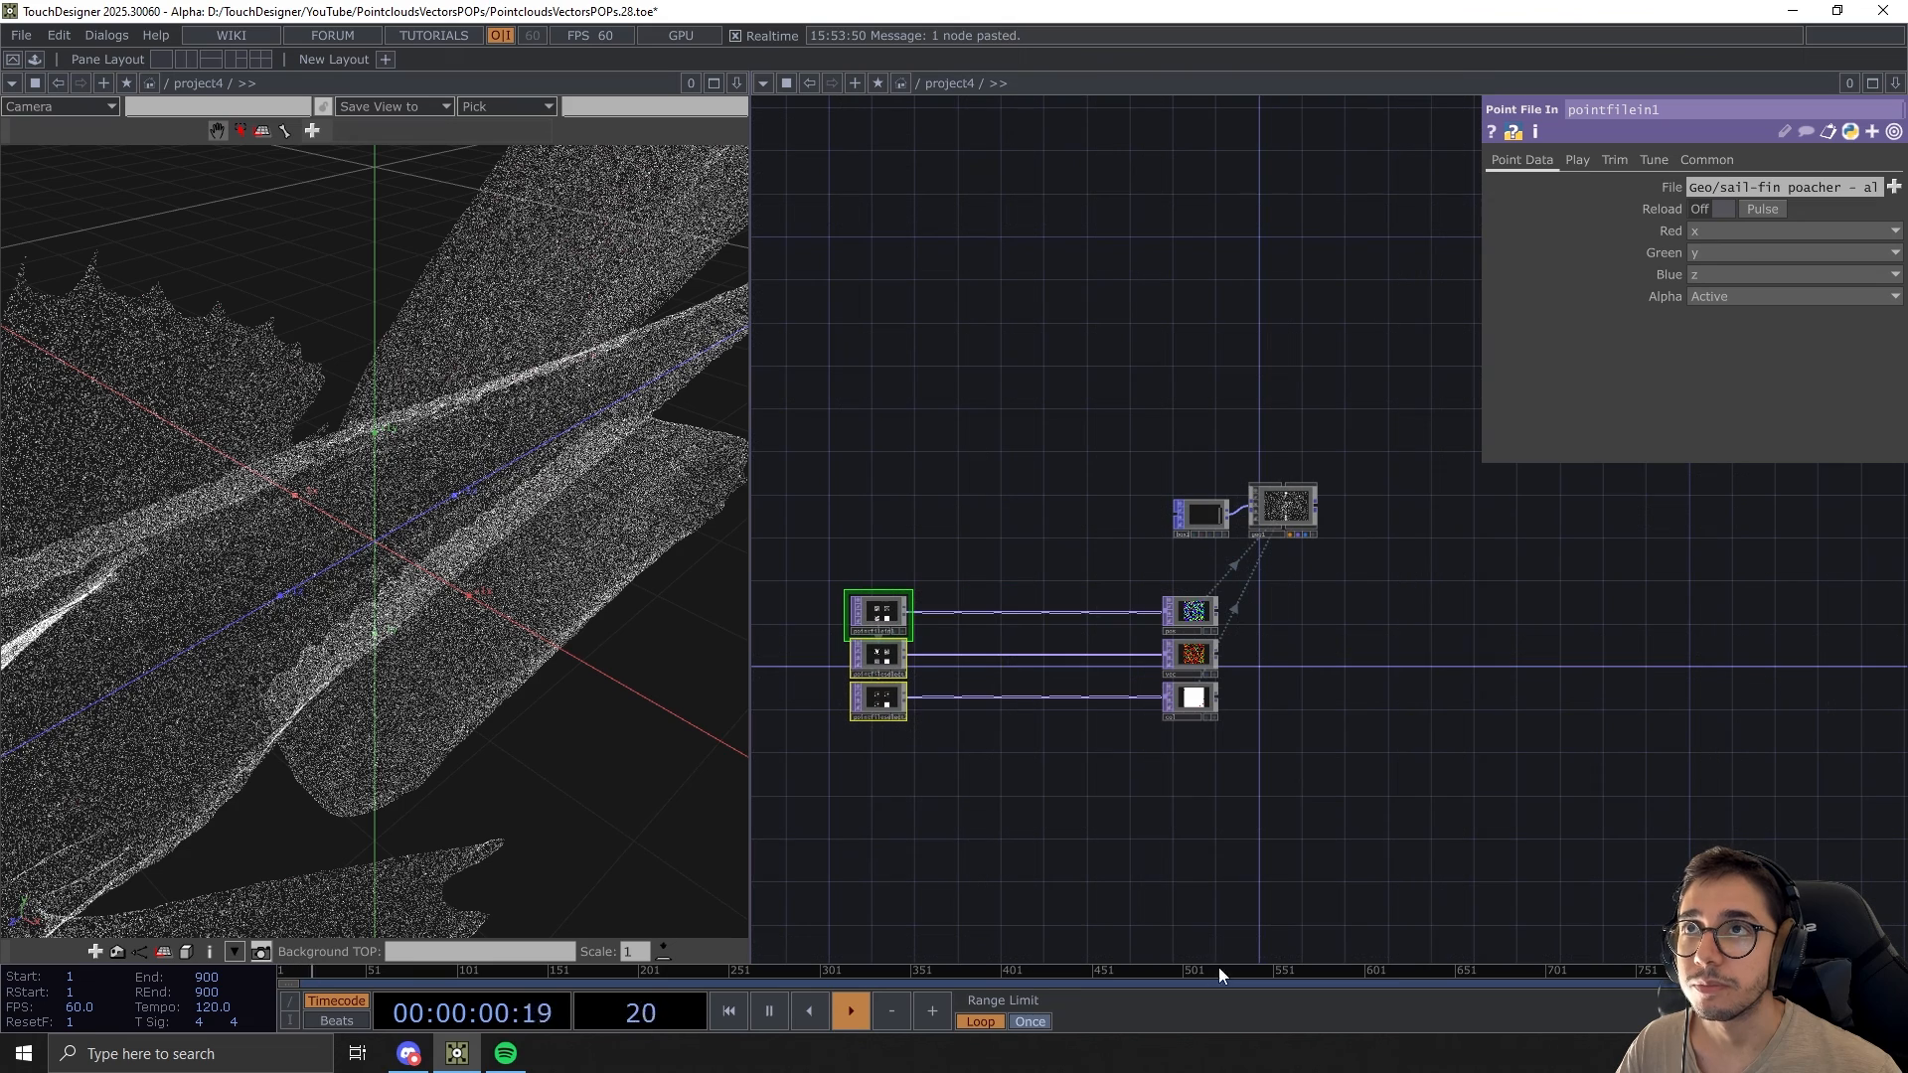
# Move box1, geo1 and the pos, vec and col Nulls together further right, away from the point file nodes
pyautogui.click(1364, 970)
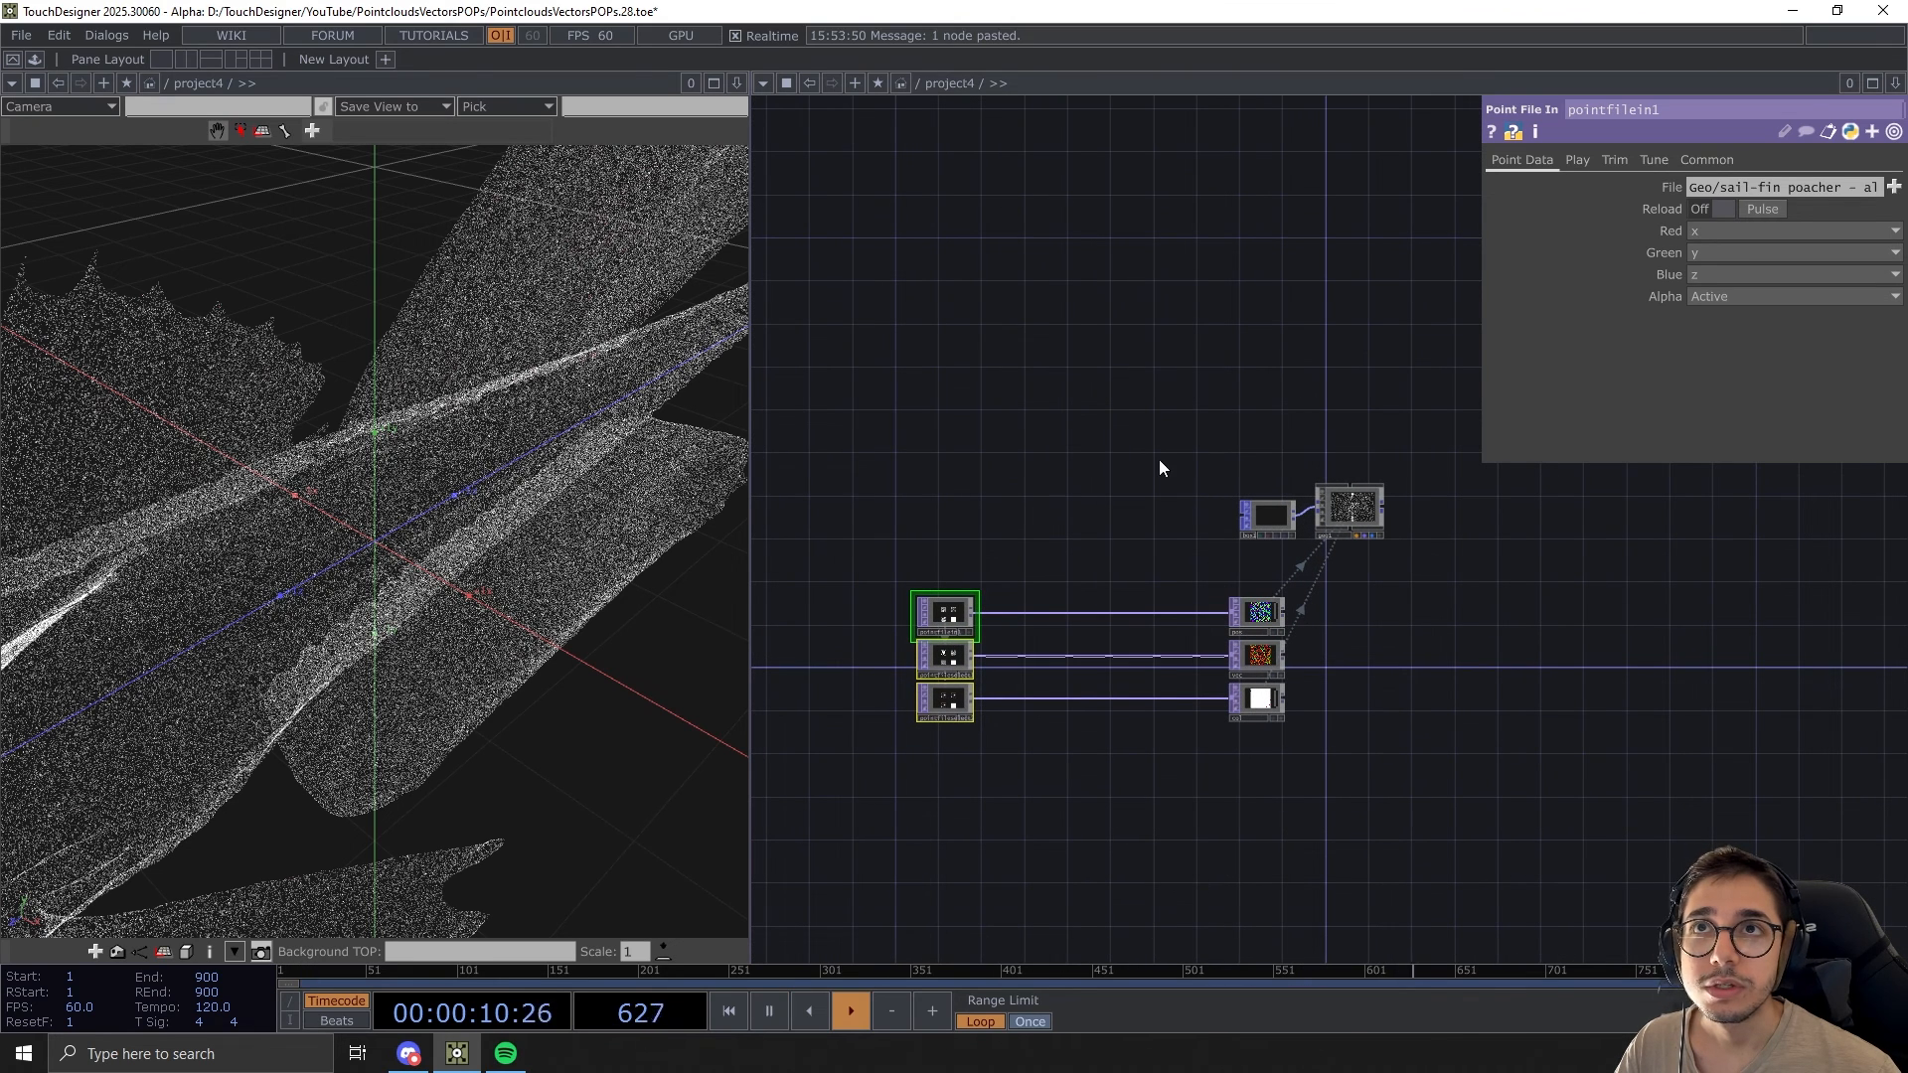
pyautogui.click(1259, 519)
pyautogui.moveTo(1259, 519); pyautogui.dragTo(1341, 521)
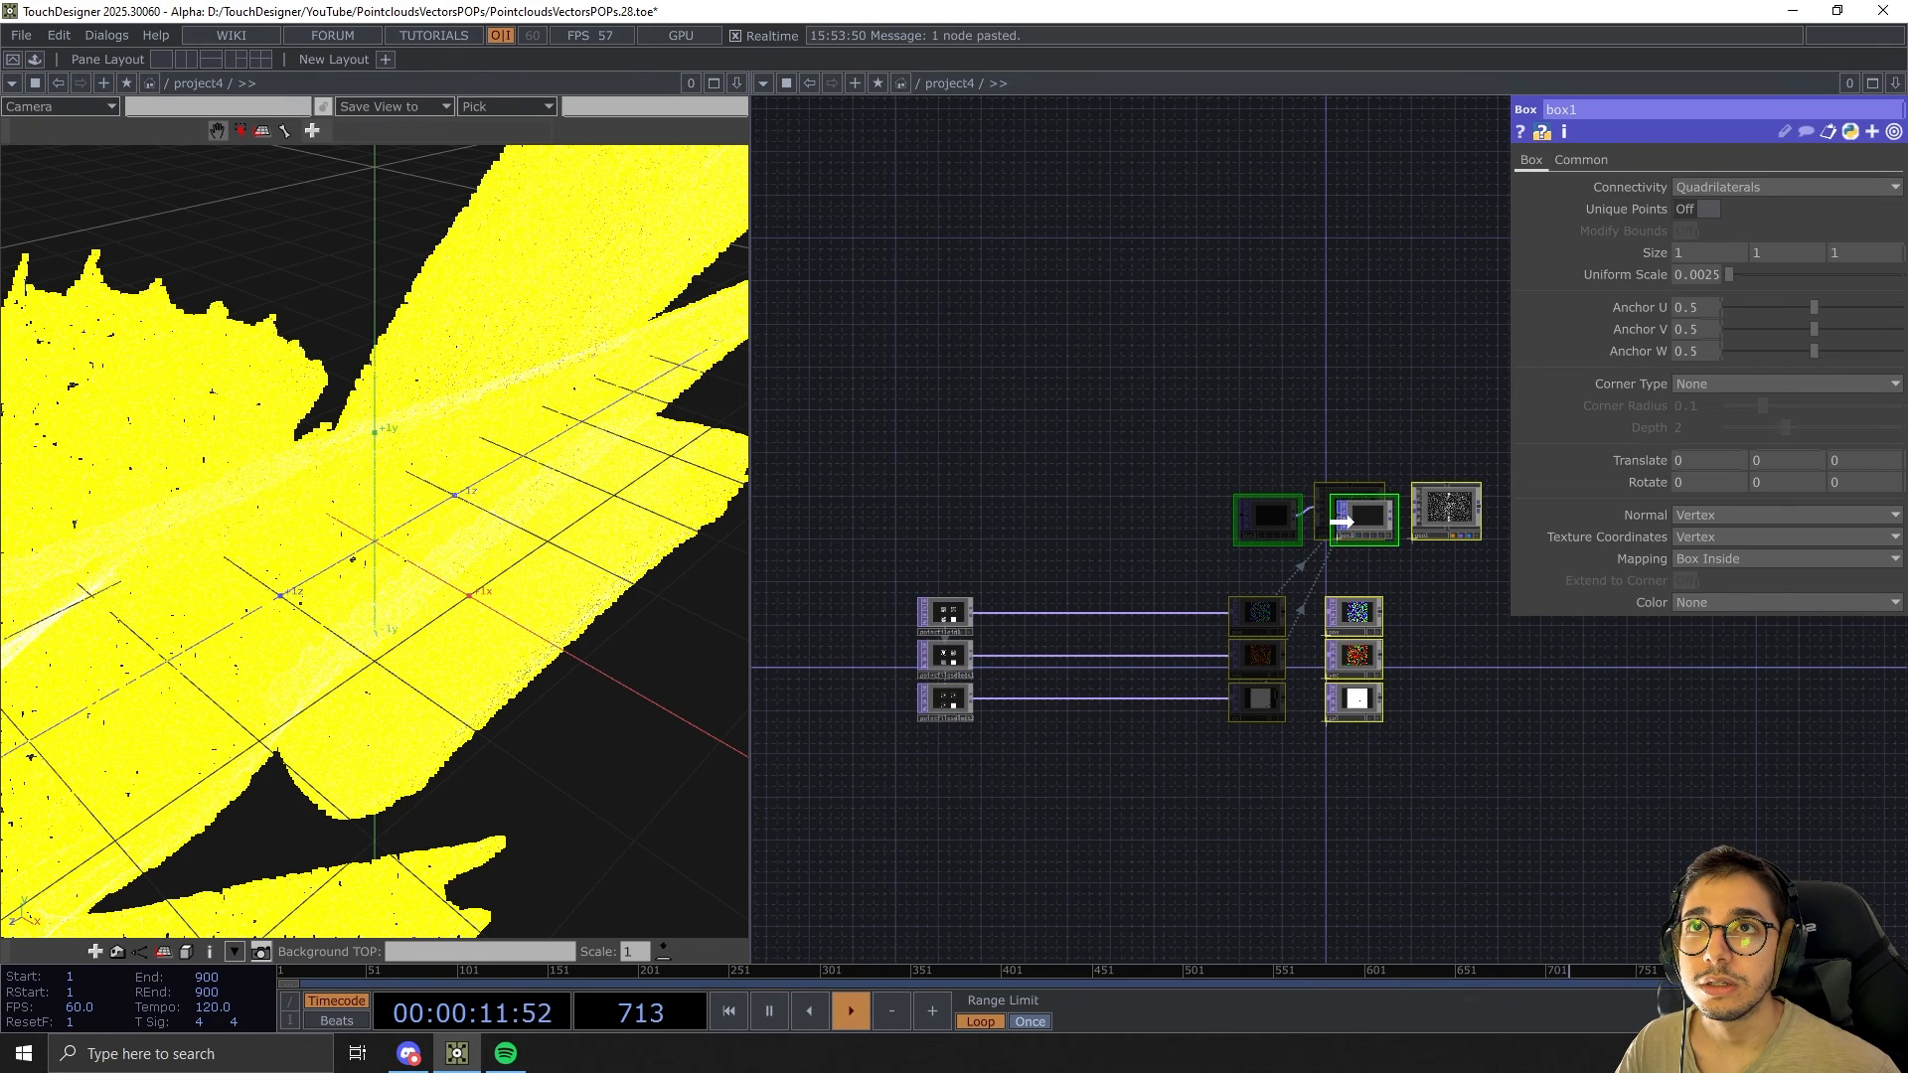
# Insert a Math TOP on the wire between pointfileselect2 and the col Null
pyautogui.click(1141, 841)
pyautogui.scroll(5, 992, 750)
pyautogui.rightClick(1016, 626)
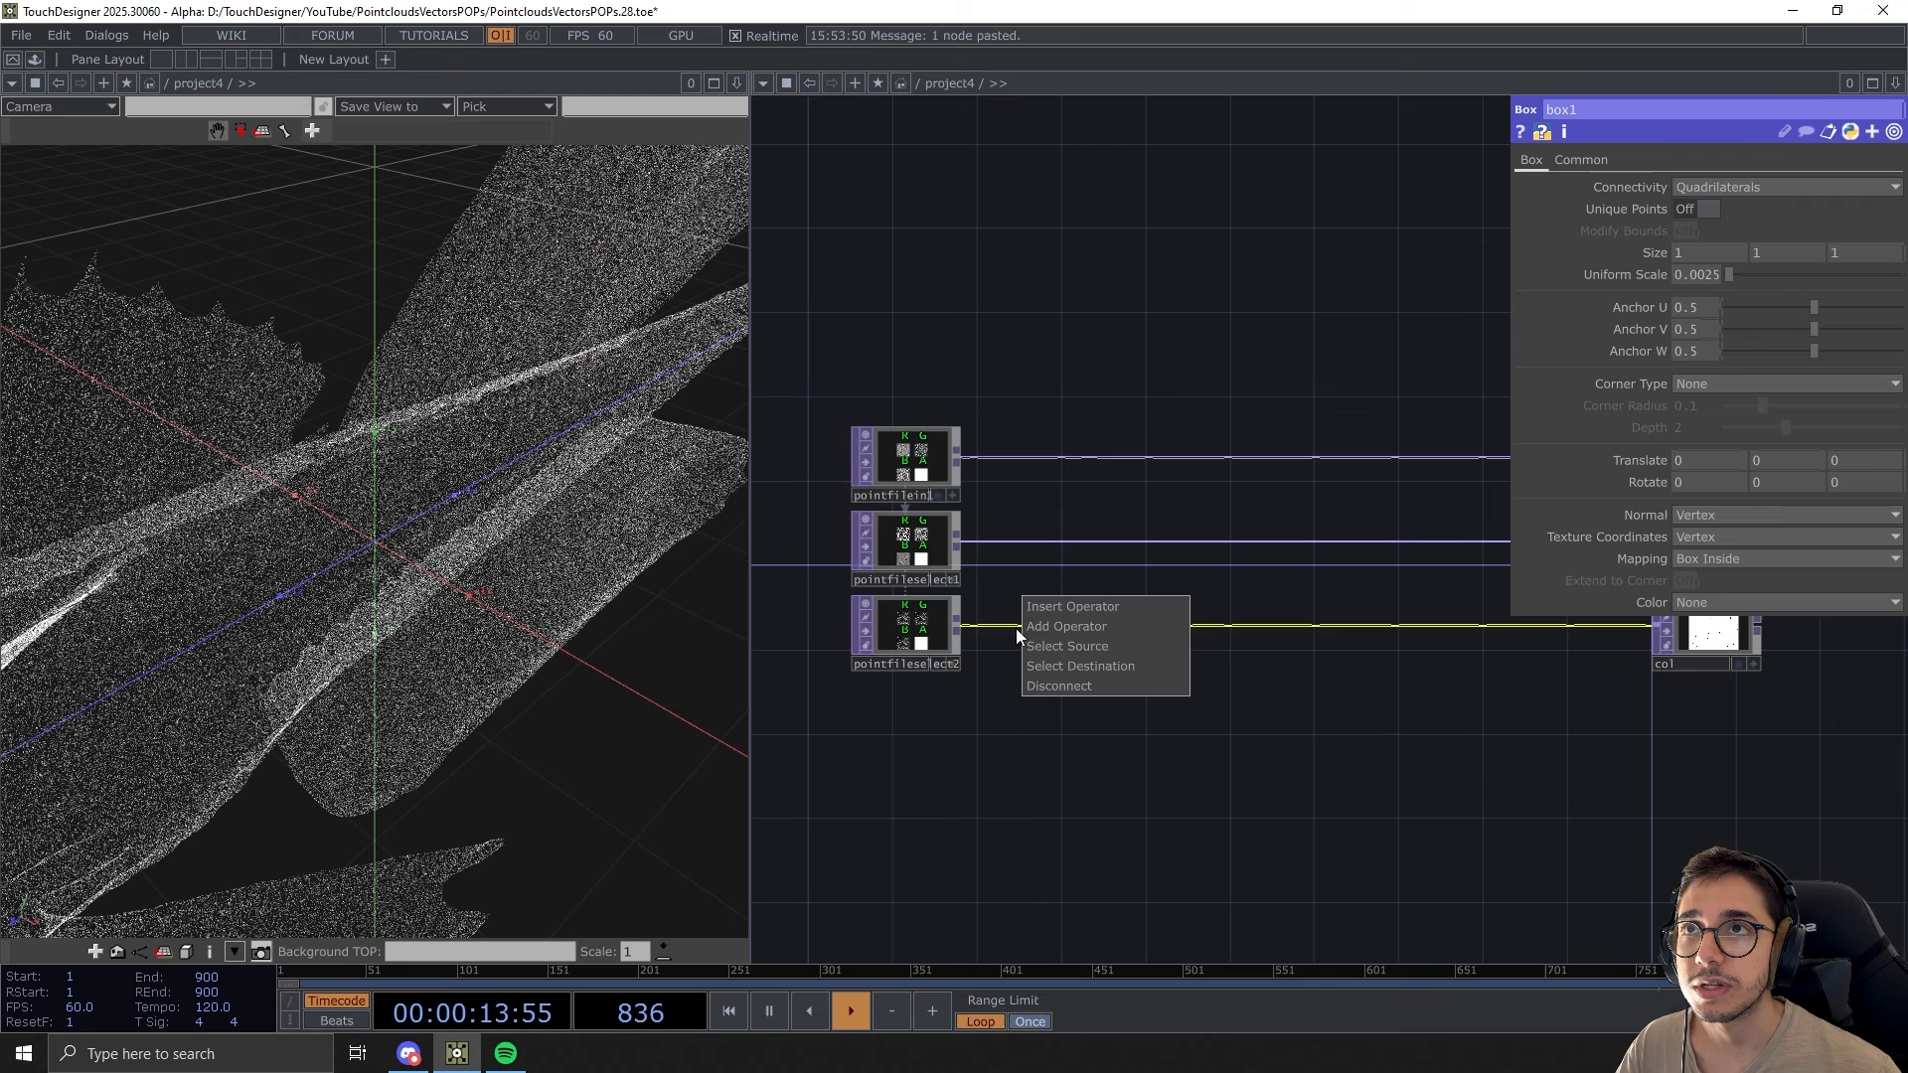
pyautogui.click(1063, 607)
pyautogui.write('mat')
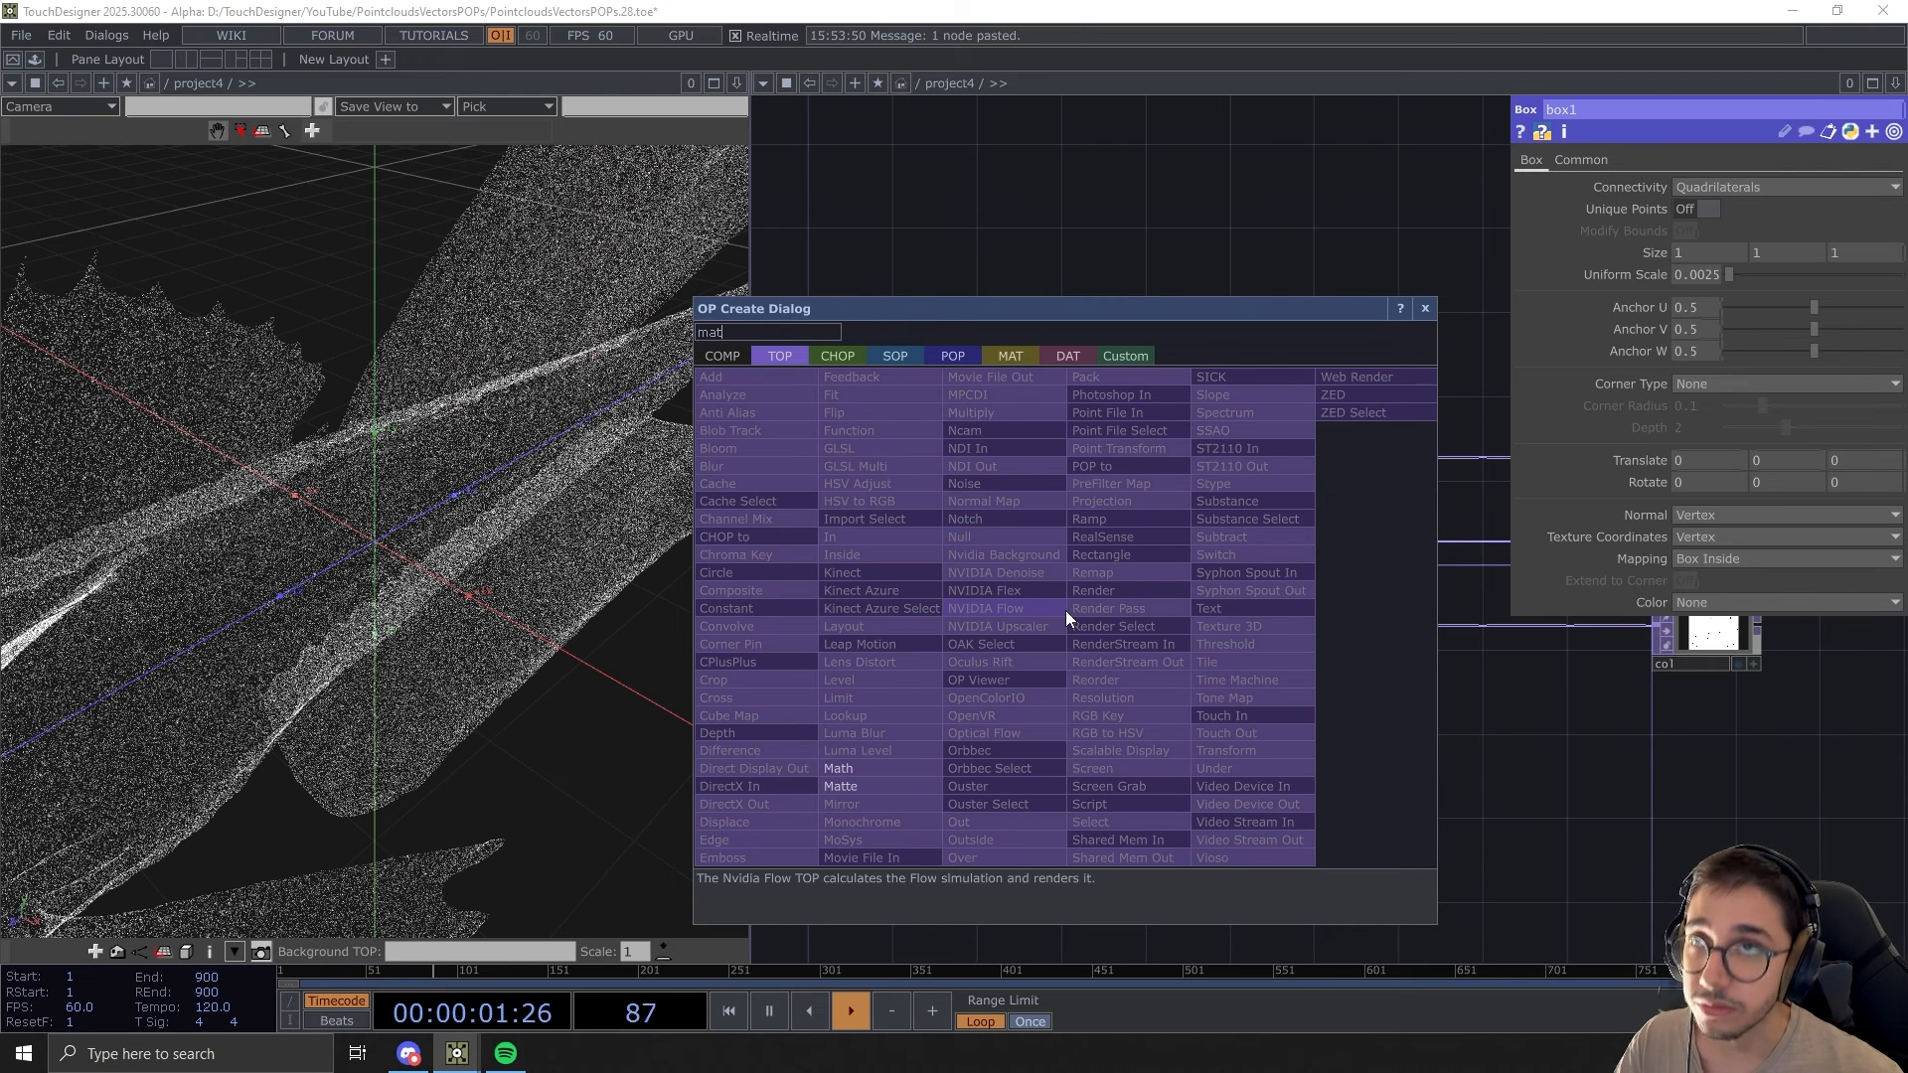
pyautogui.click(867, 767)
pyautogui.click(1046, 658)
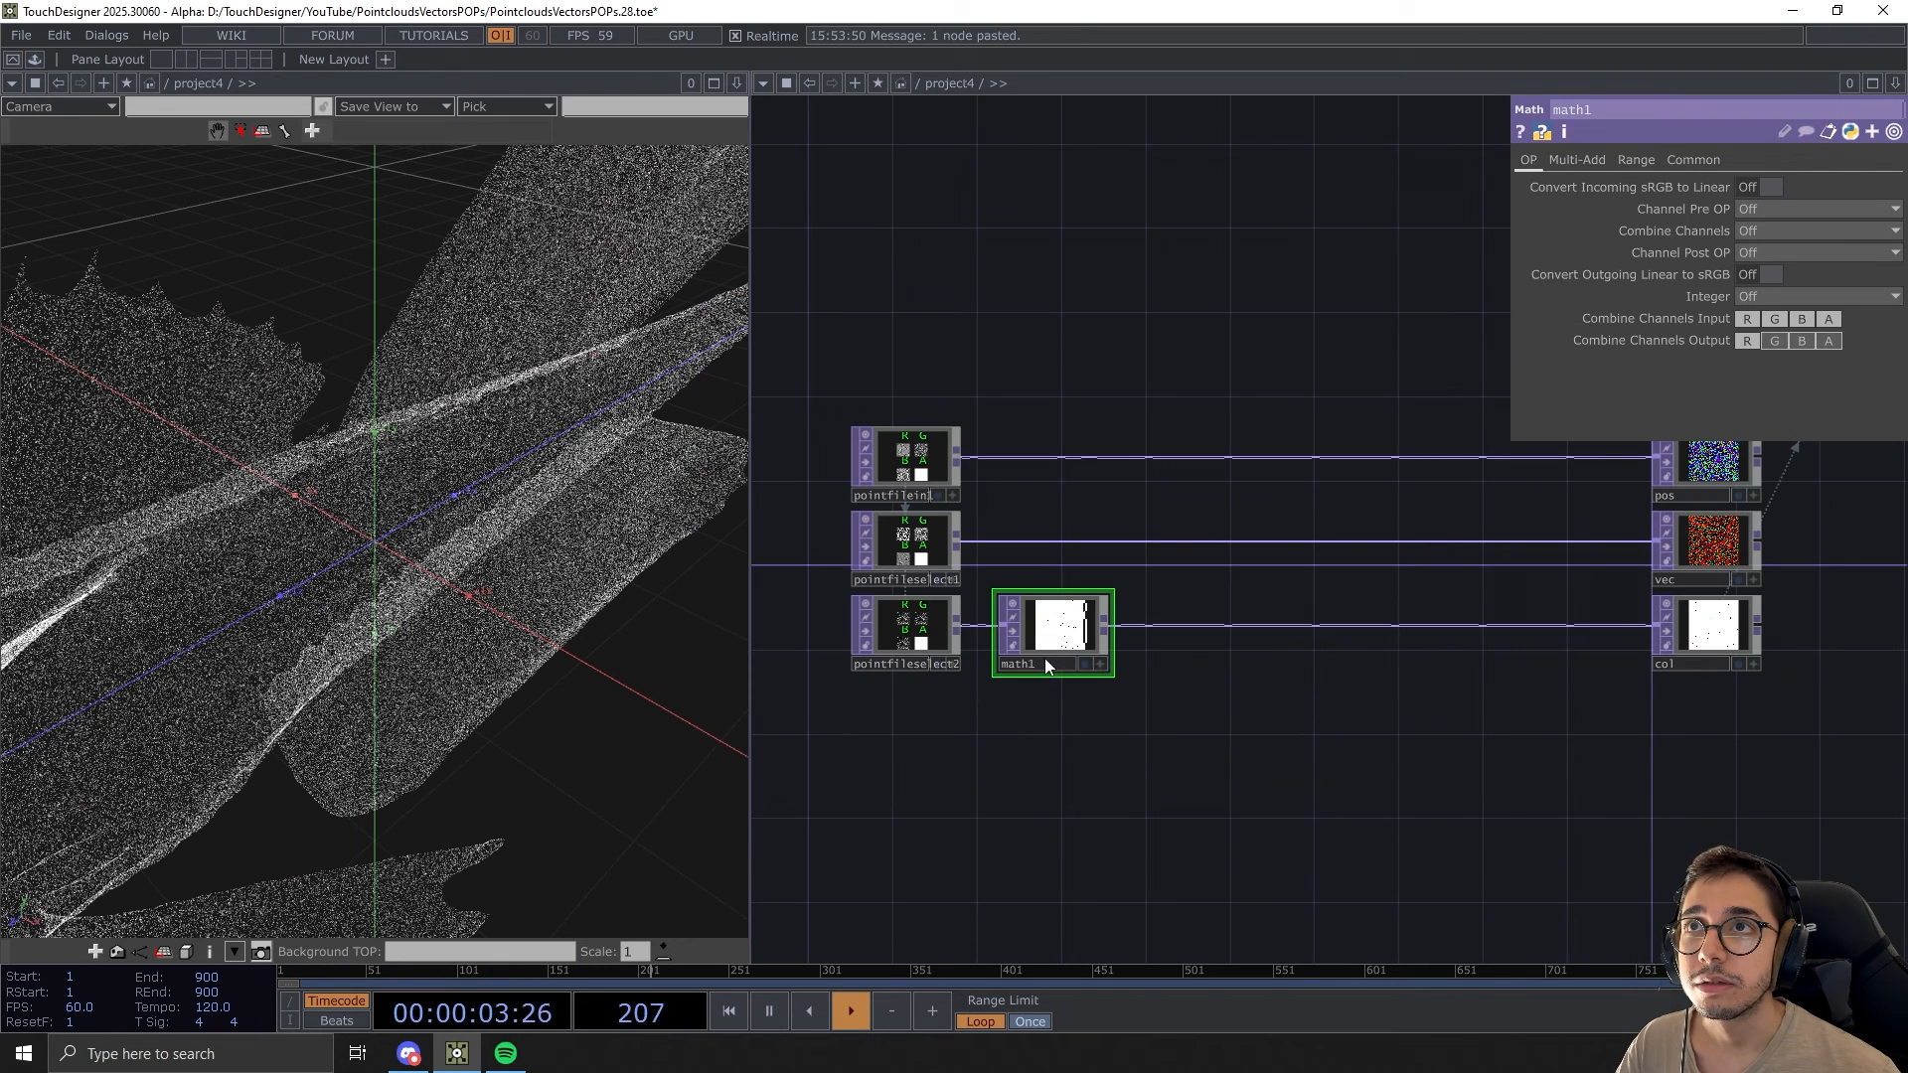
# Set the upper From Range value of math1 to 255 to normalize the point colors
pyautogui.moveTo(1112, 789); pyautogui.dragTo(1252, 868)
pyautogui.click(1632, 161)
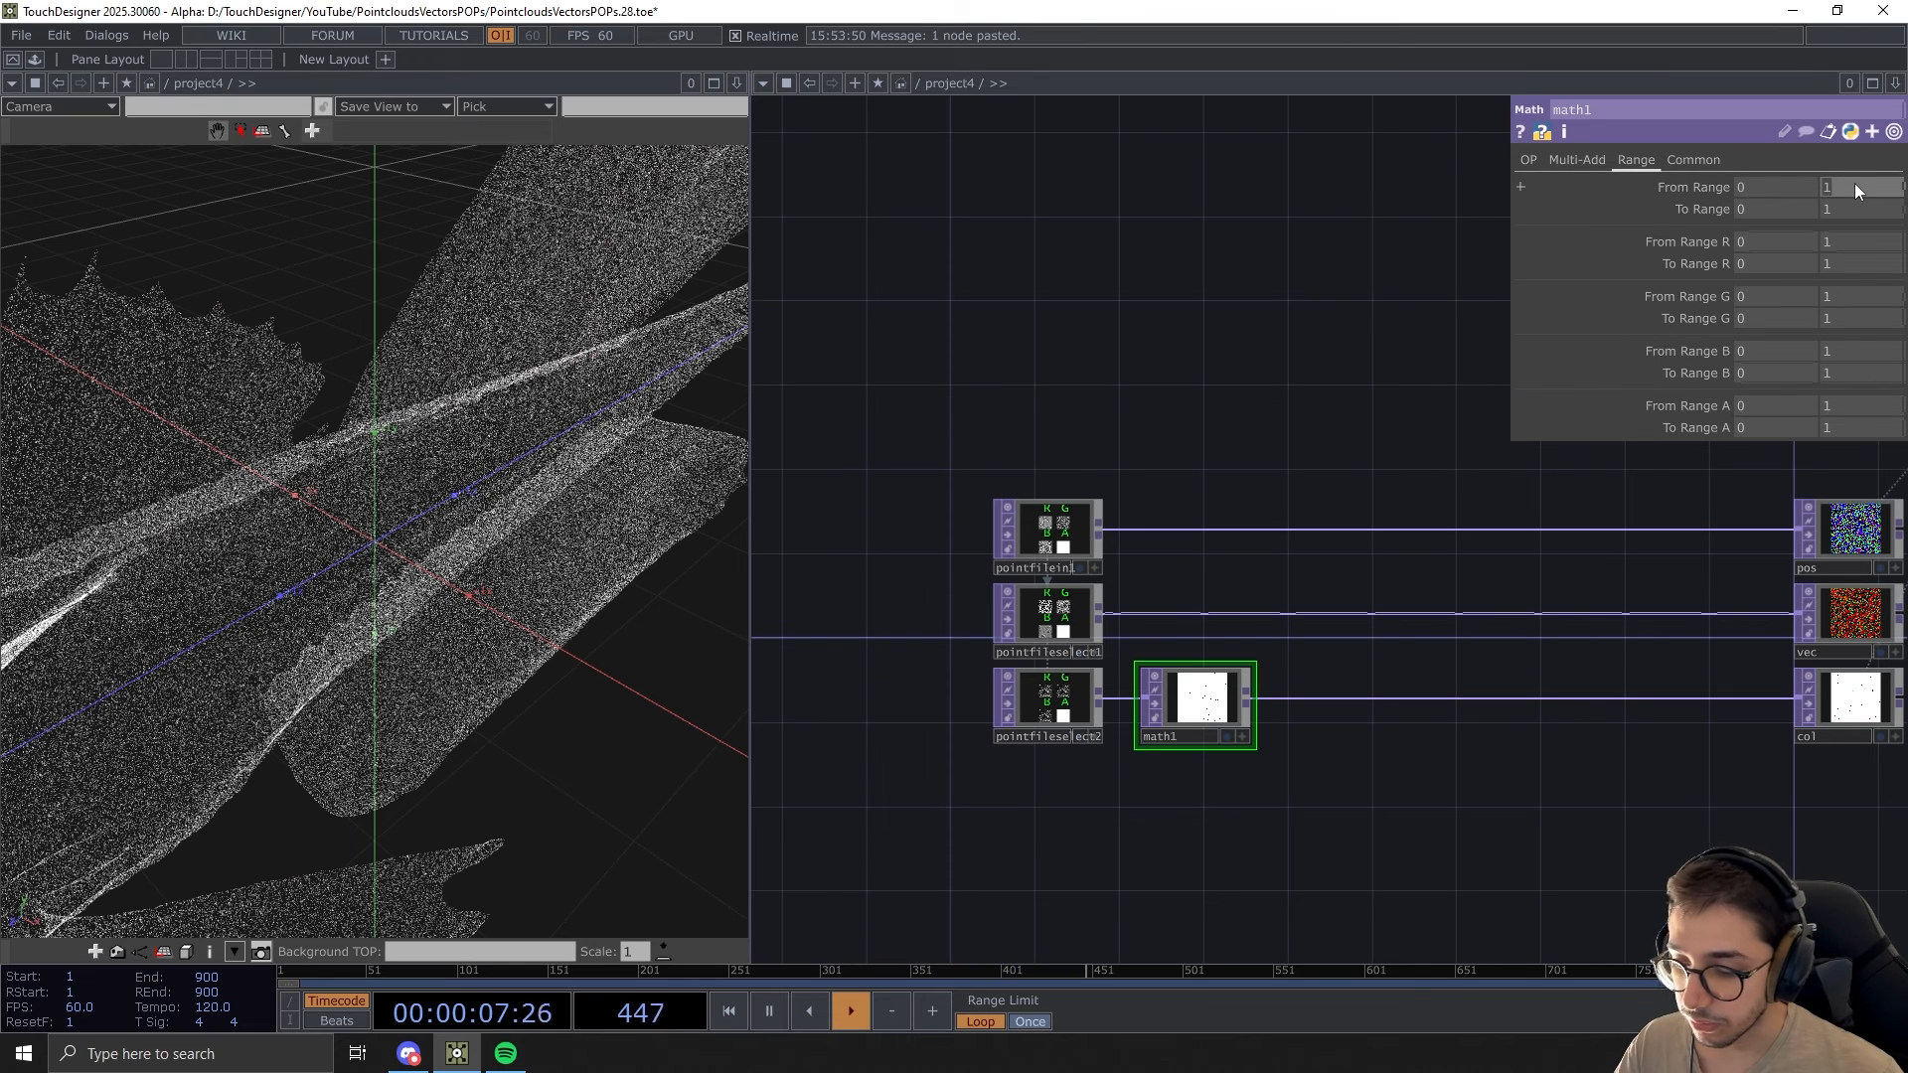
pyautogui.press('Return')
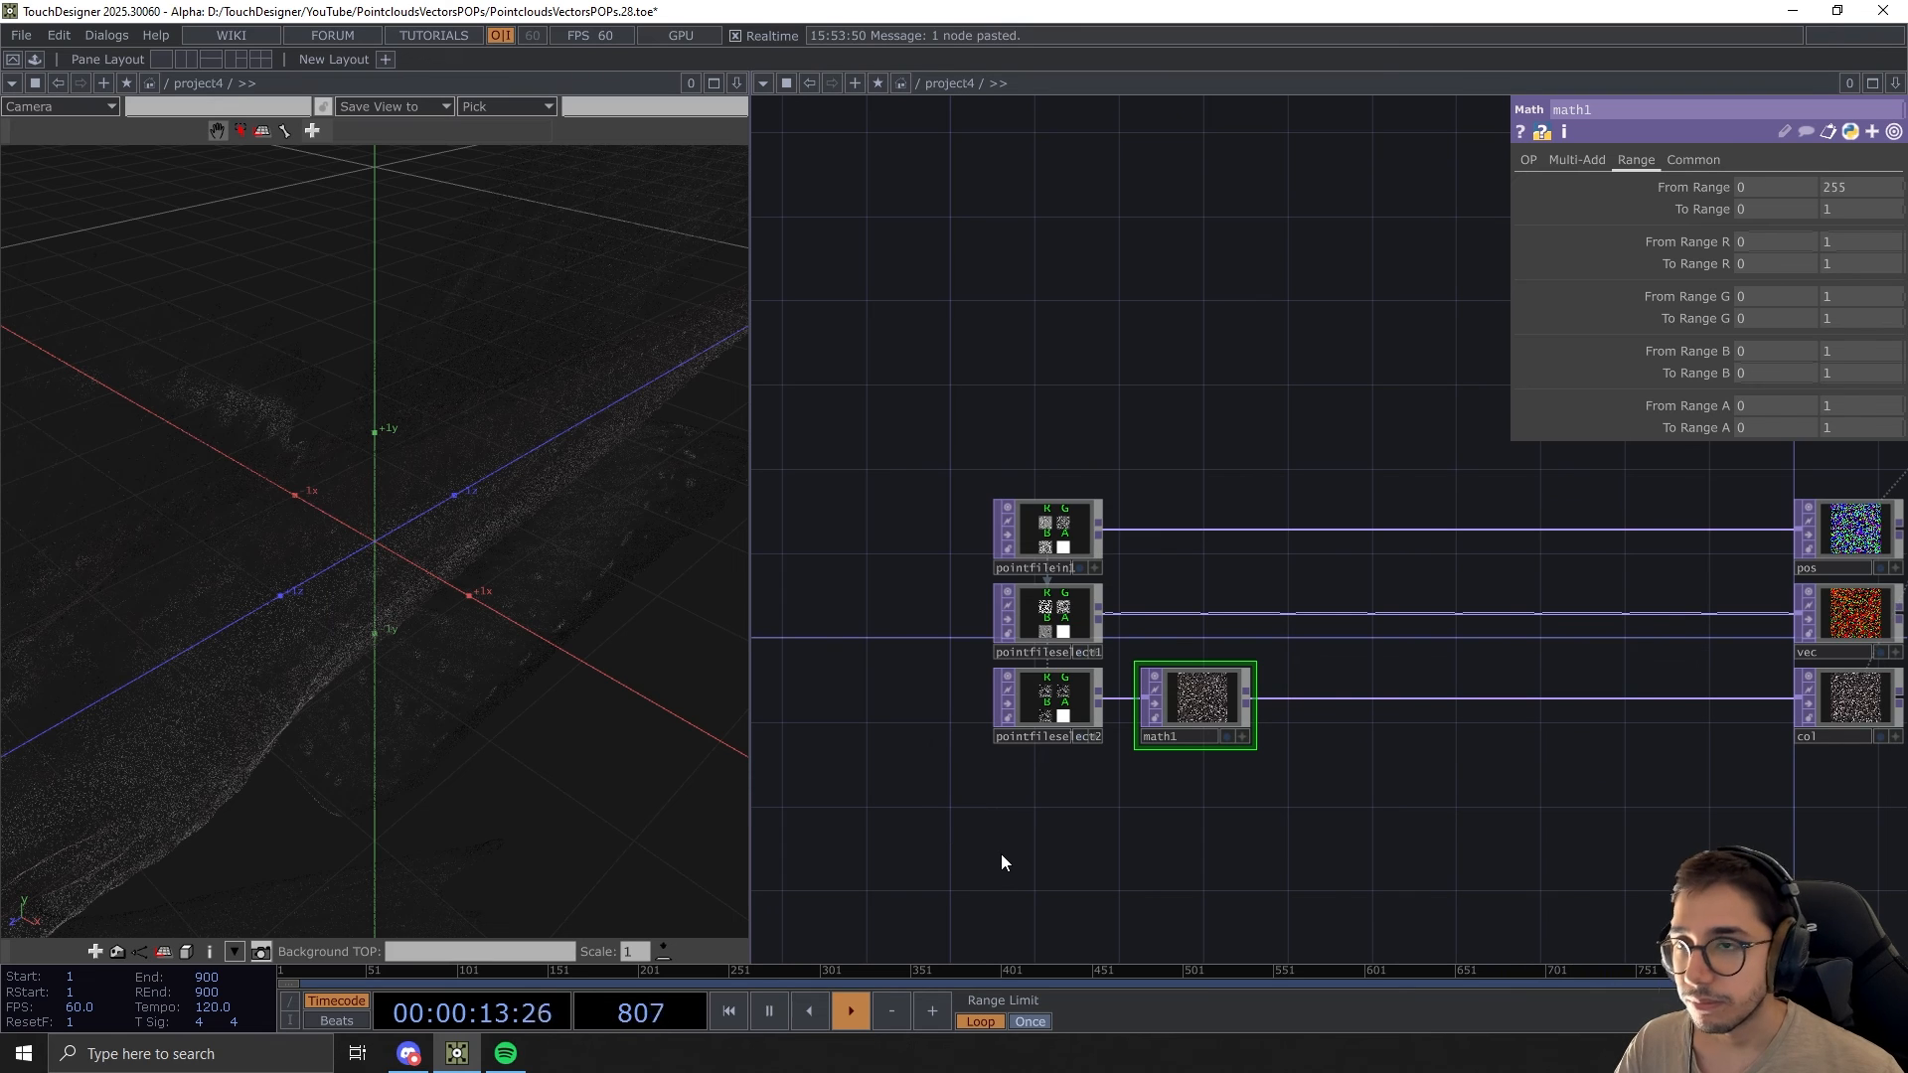
pyautogui.scroll(-4, 984, 844)
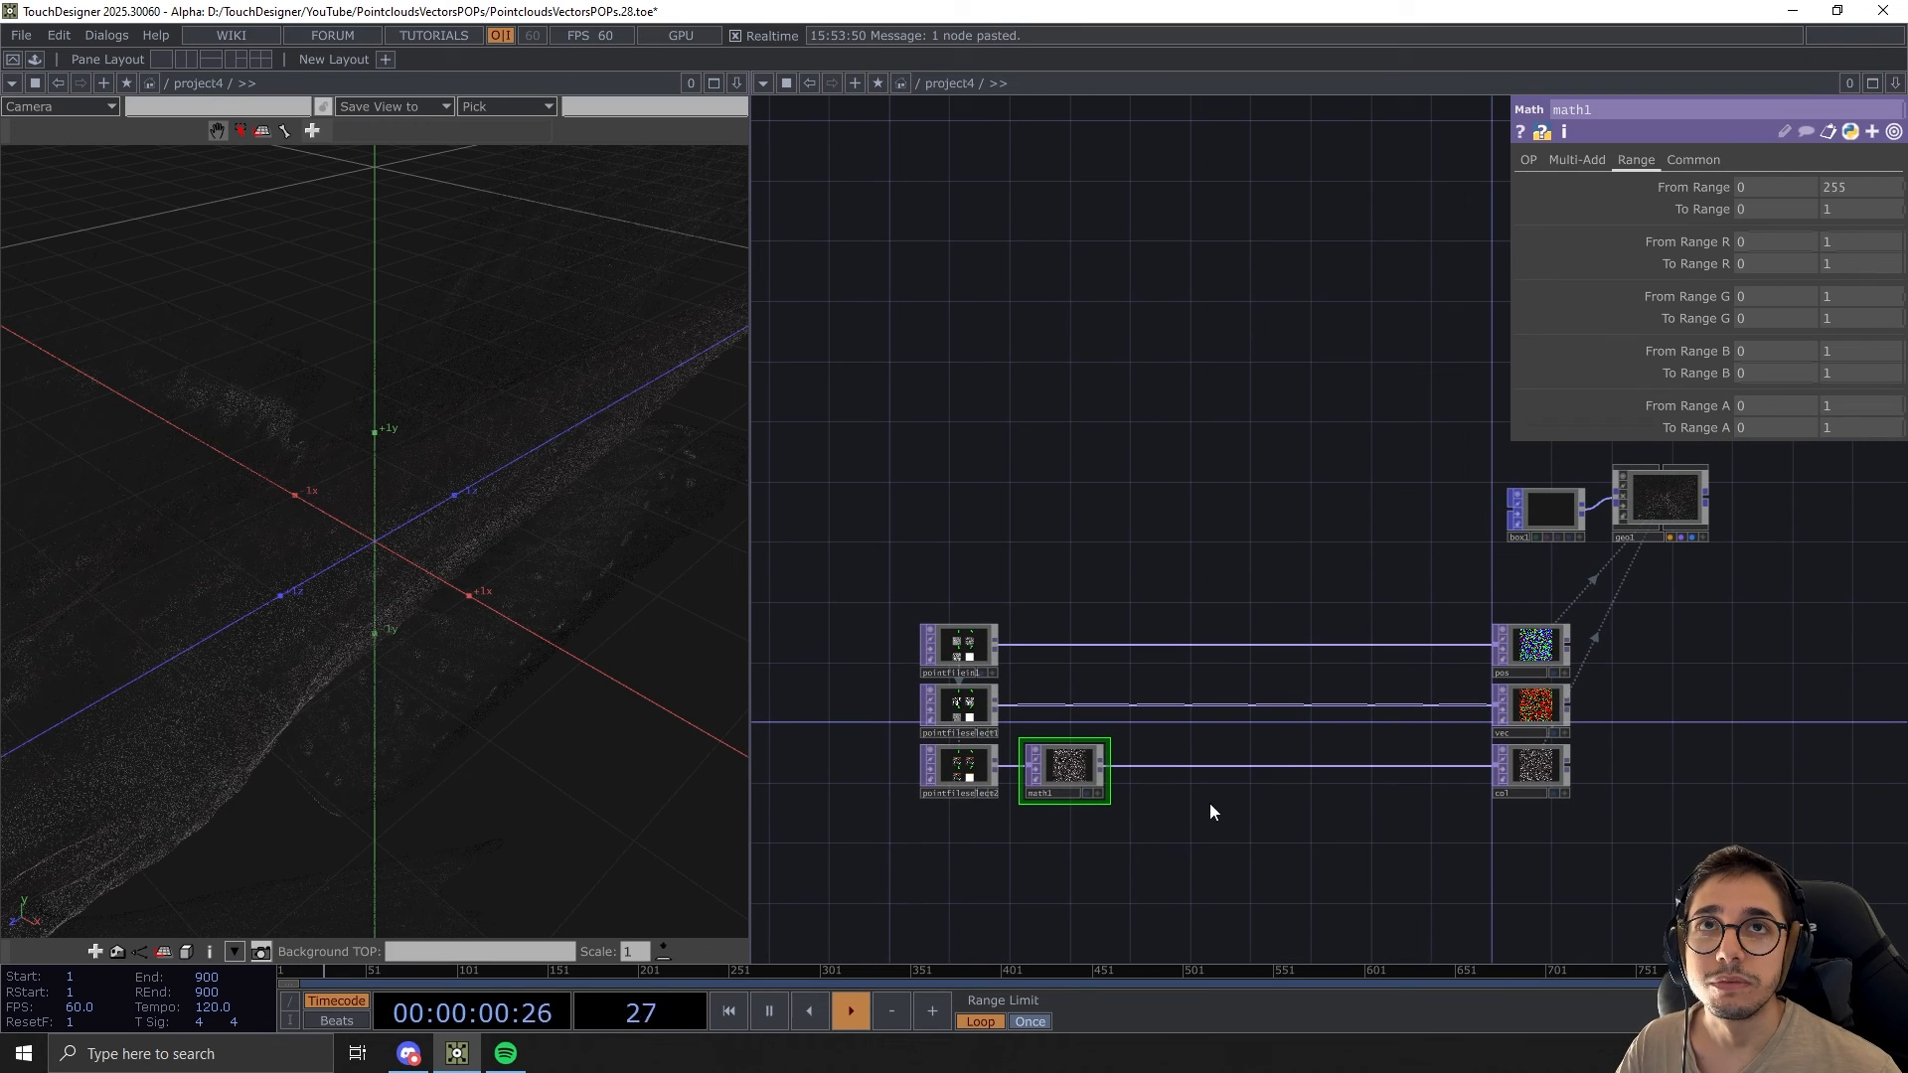
pyautogui.moveTo(328, 746); pyautogui.dragTo(324, 686)
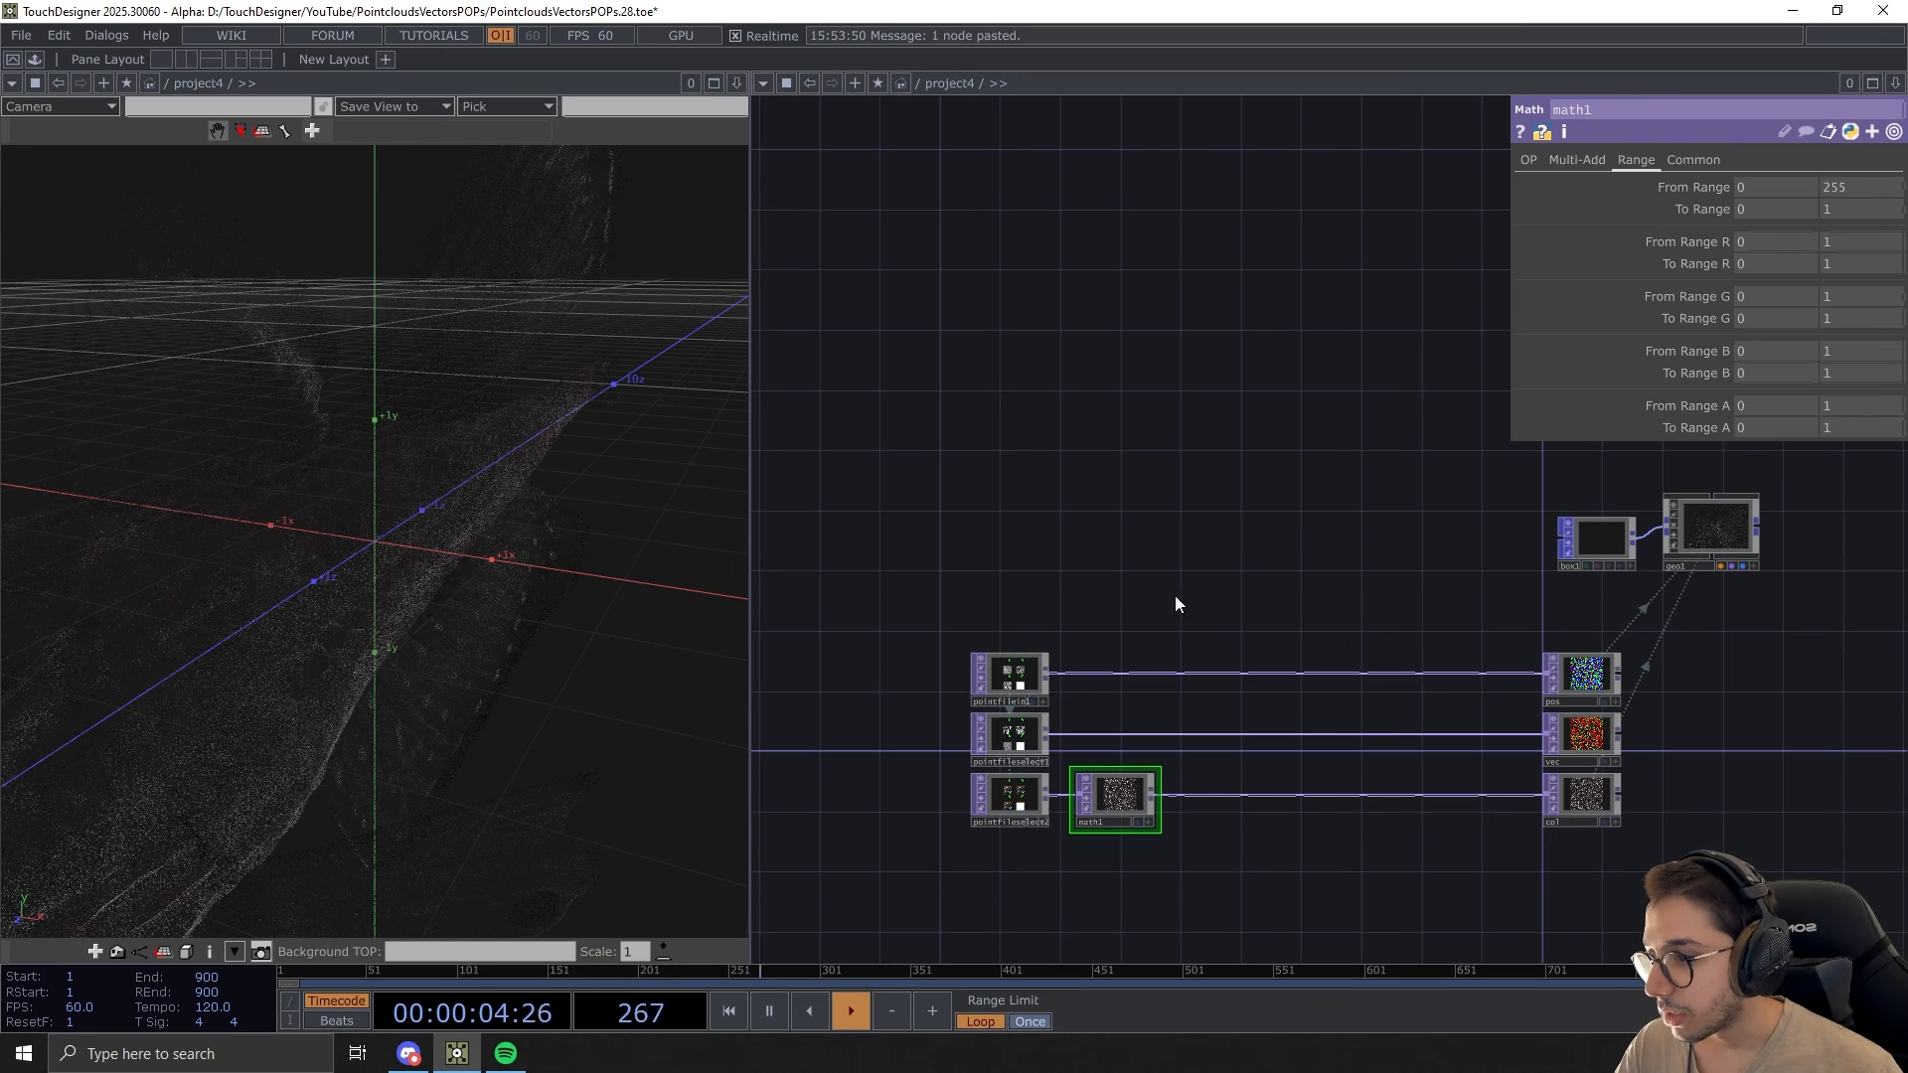
# Insert a Point Transform TOP between pointfilein1 and the pos Null
pyautogui.moveTo(884, 944); pyautogui.dragTo(932, 942)
pyautogui.moveTo(1155, 742); pyautogui.dragTo(1171, 604, button='middle')
pyautogui.moveTo(1328, 475); pyautogui.dragTo(1212, 505)
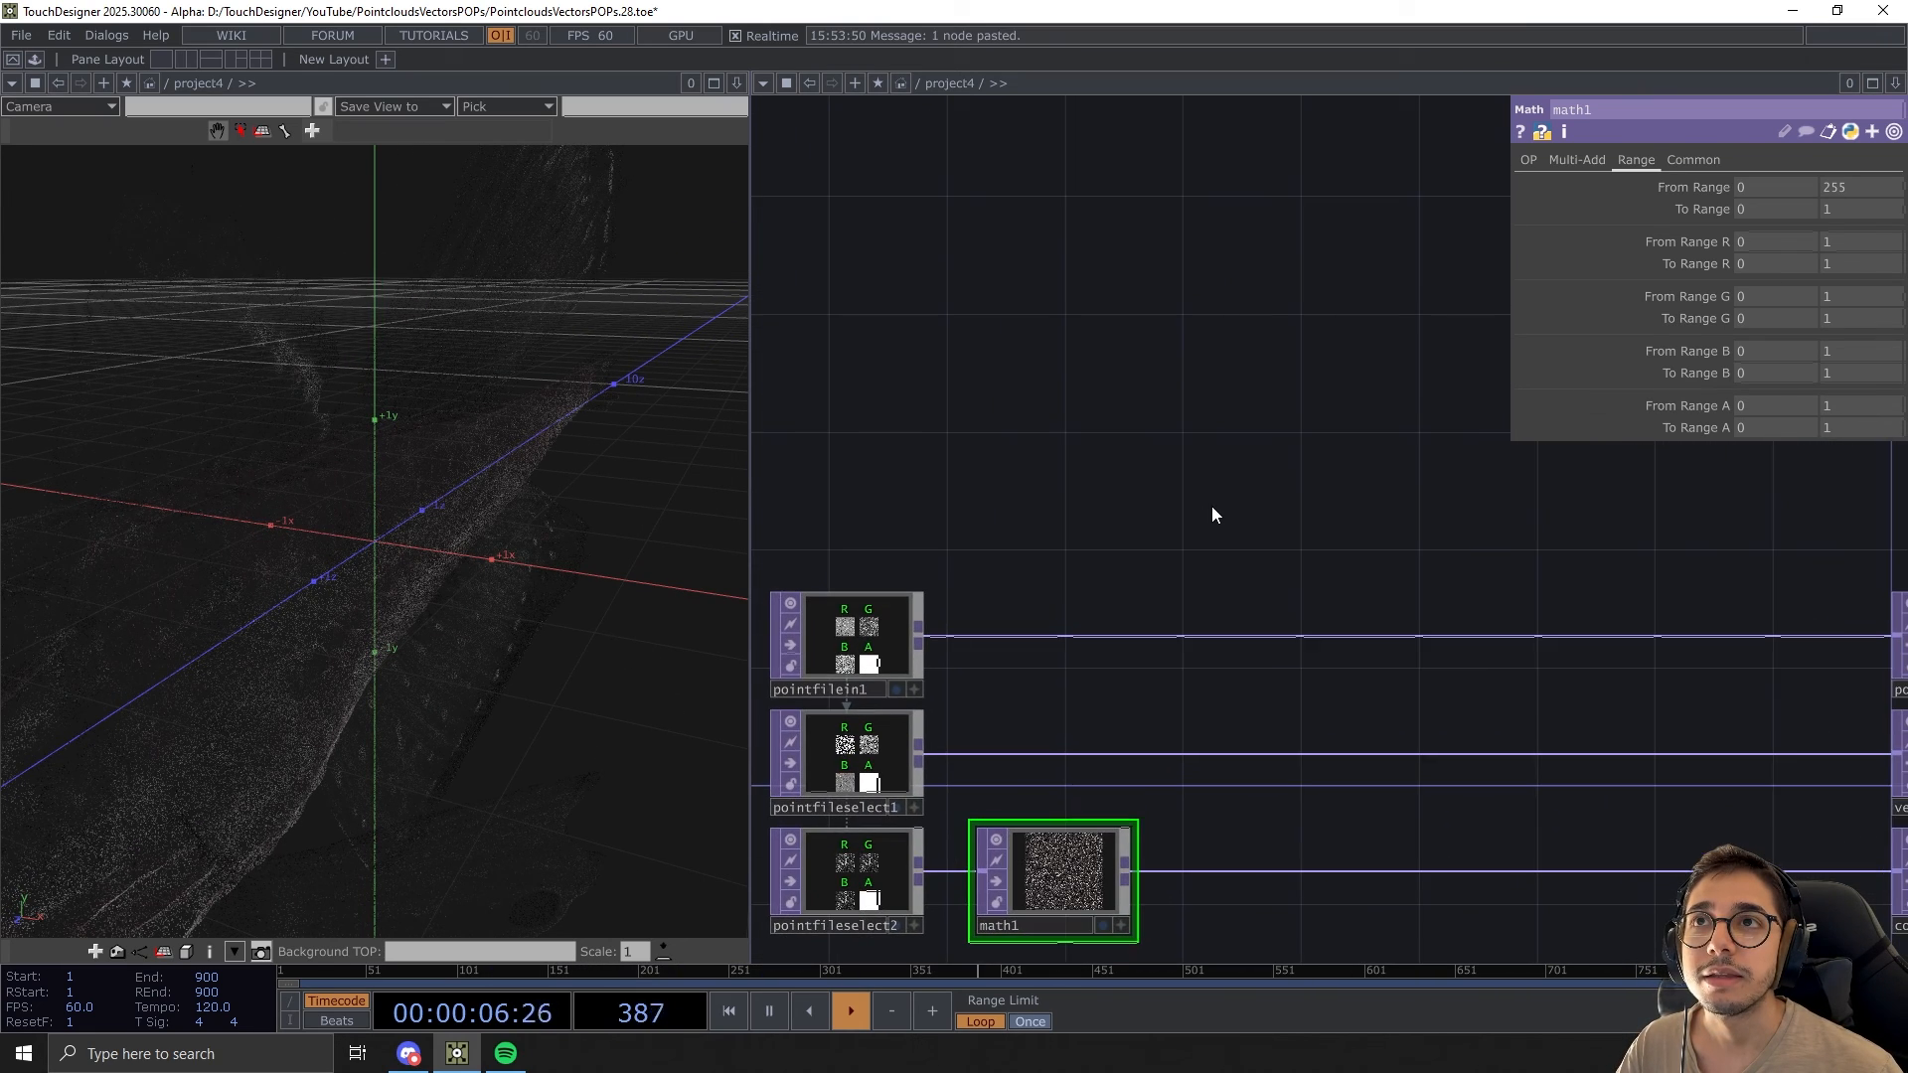
pyautogui.moveTo(1206, 502); pyautogui.dragTo(1129, 501, button='middle')
pyautogui.moveTo(1130, 504); pyautogui.dragTo(1074, 627)
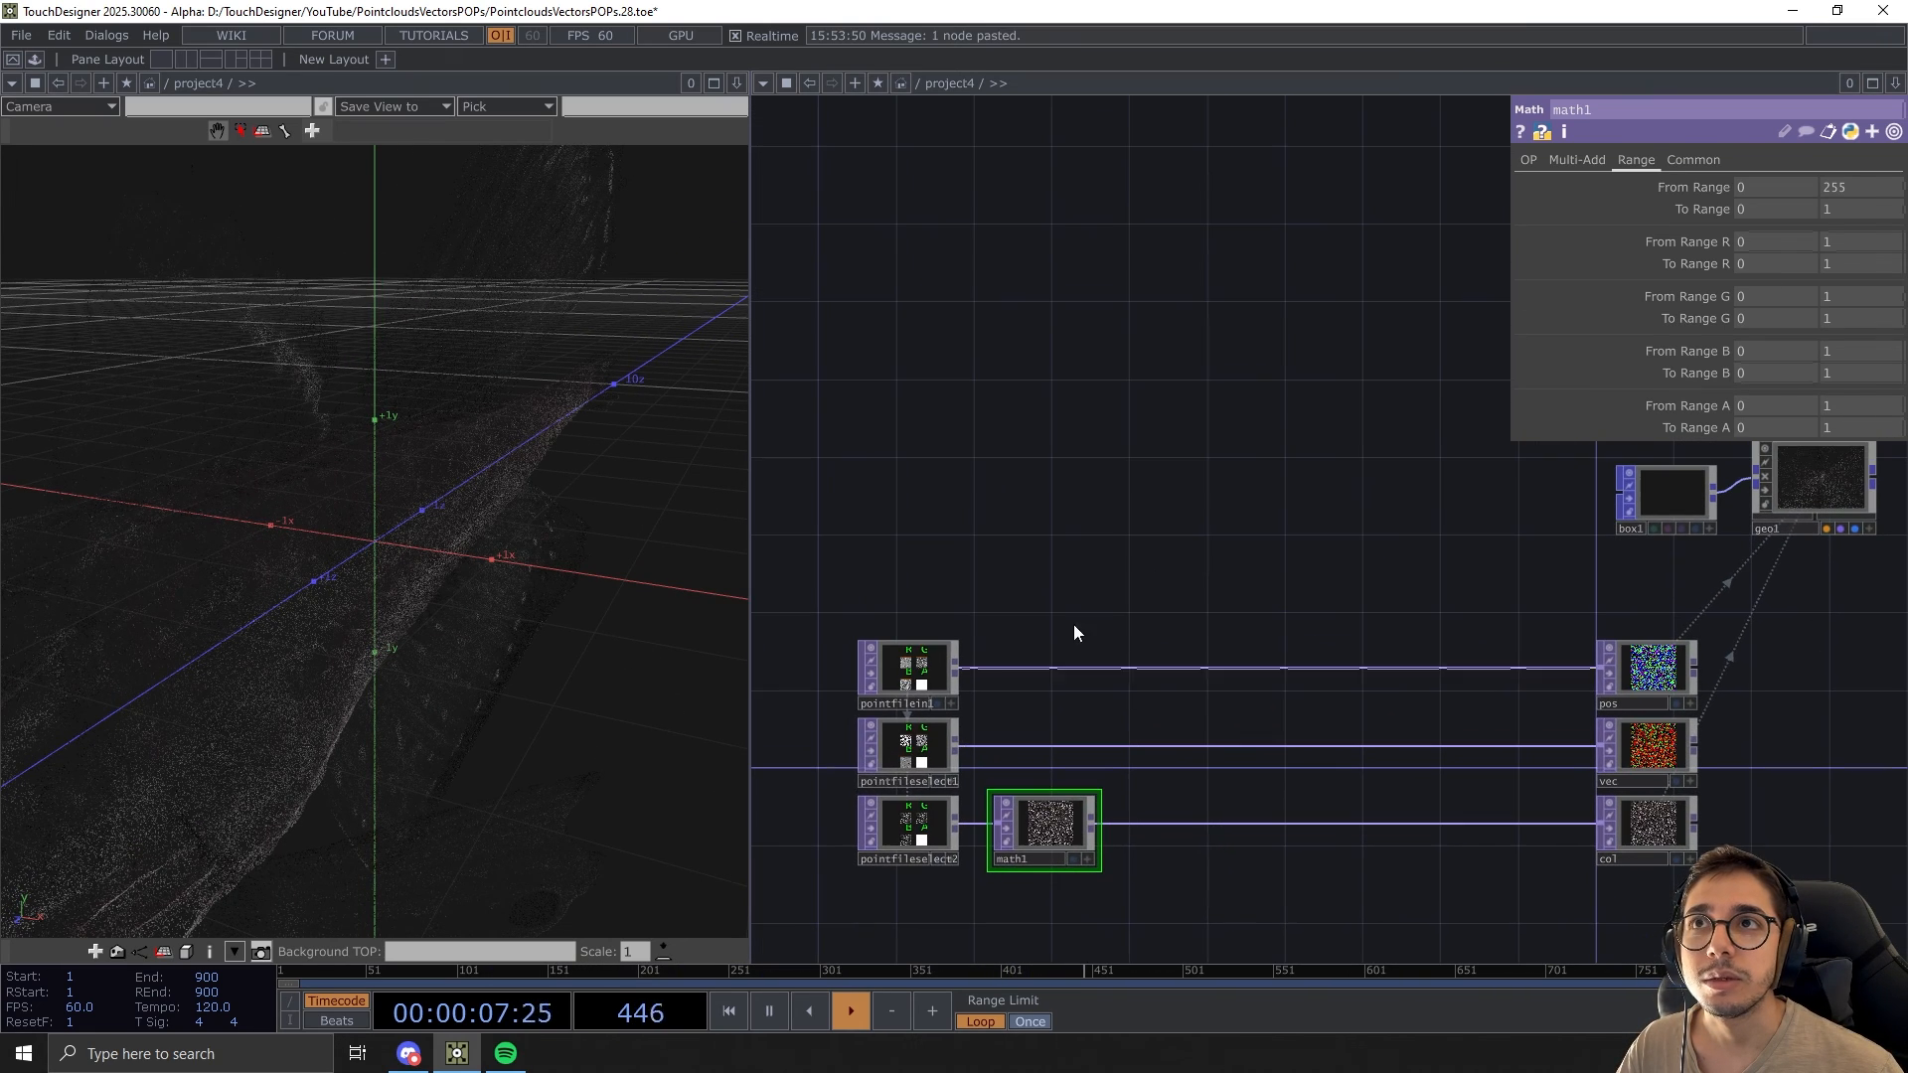
pyautogui.rightClick(956, 673)
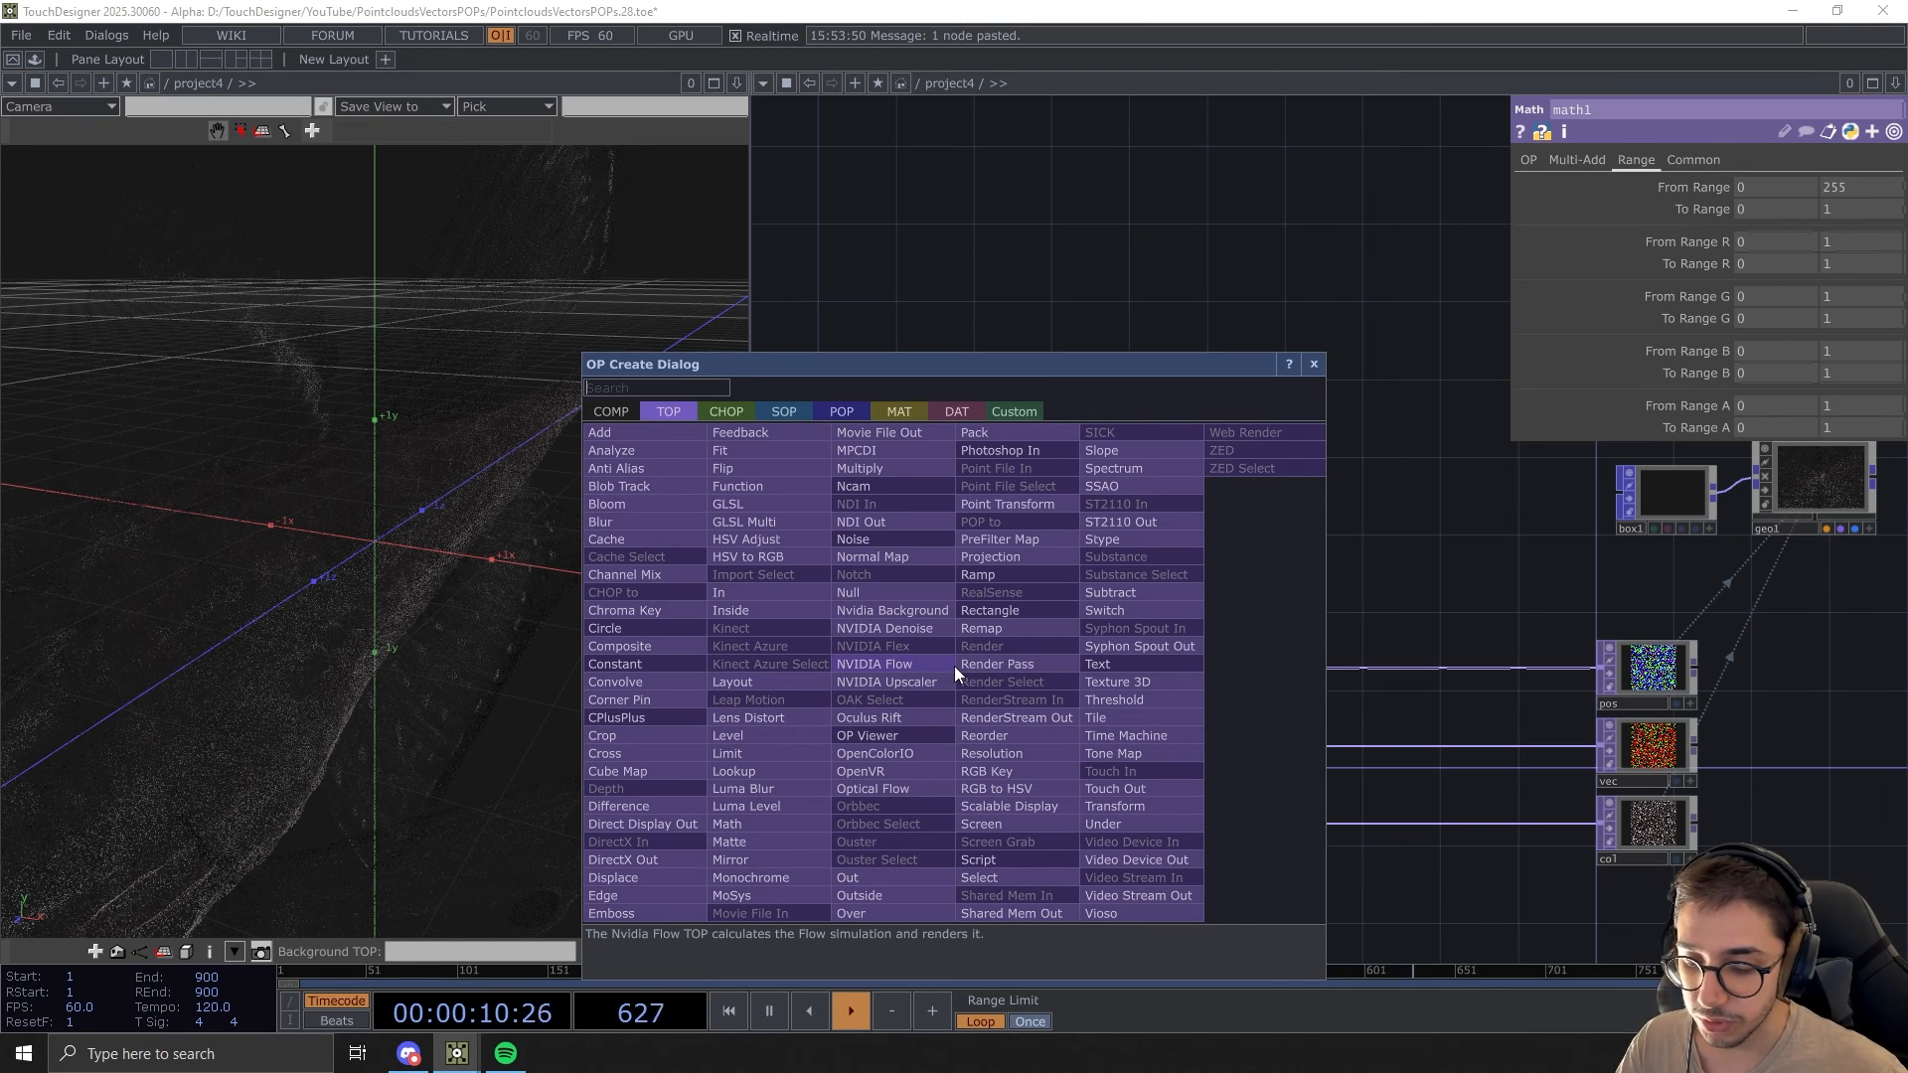
pyautogui.write('po')
pyautogui.click(1024, 503)
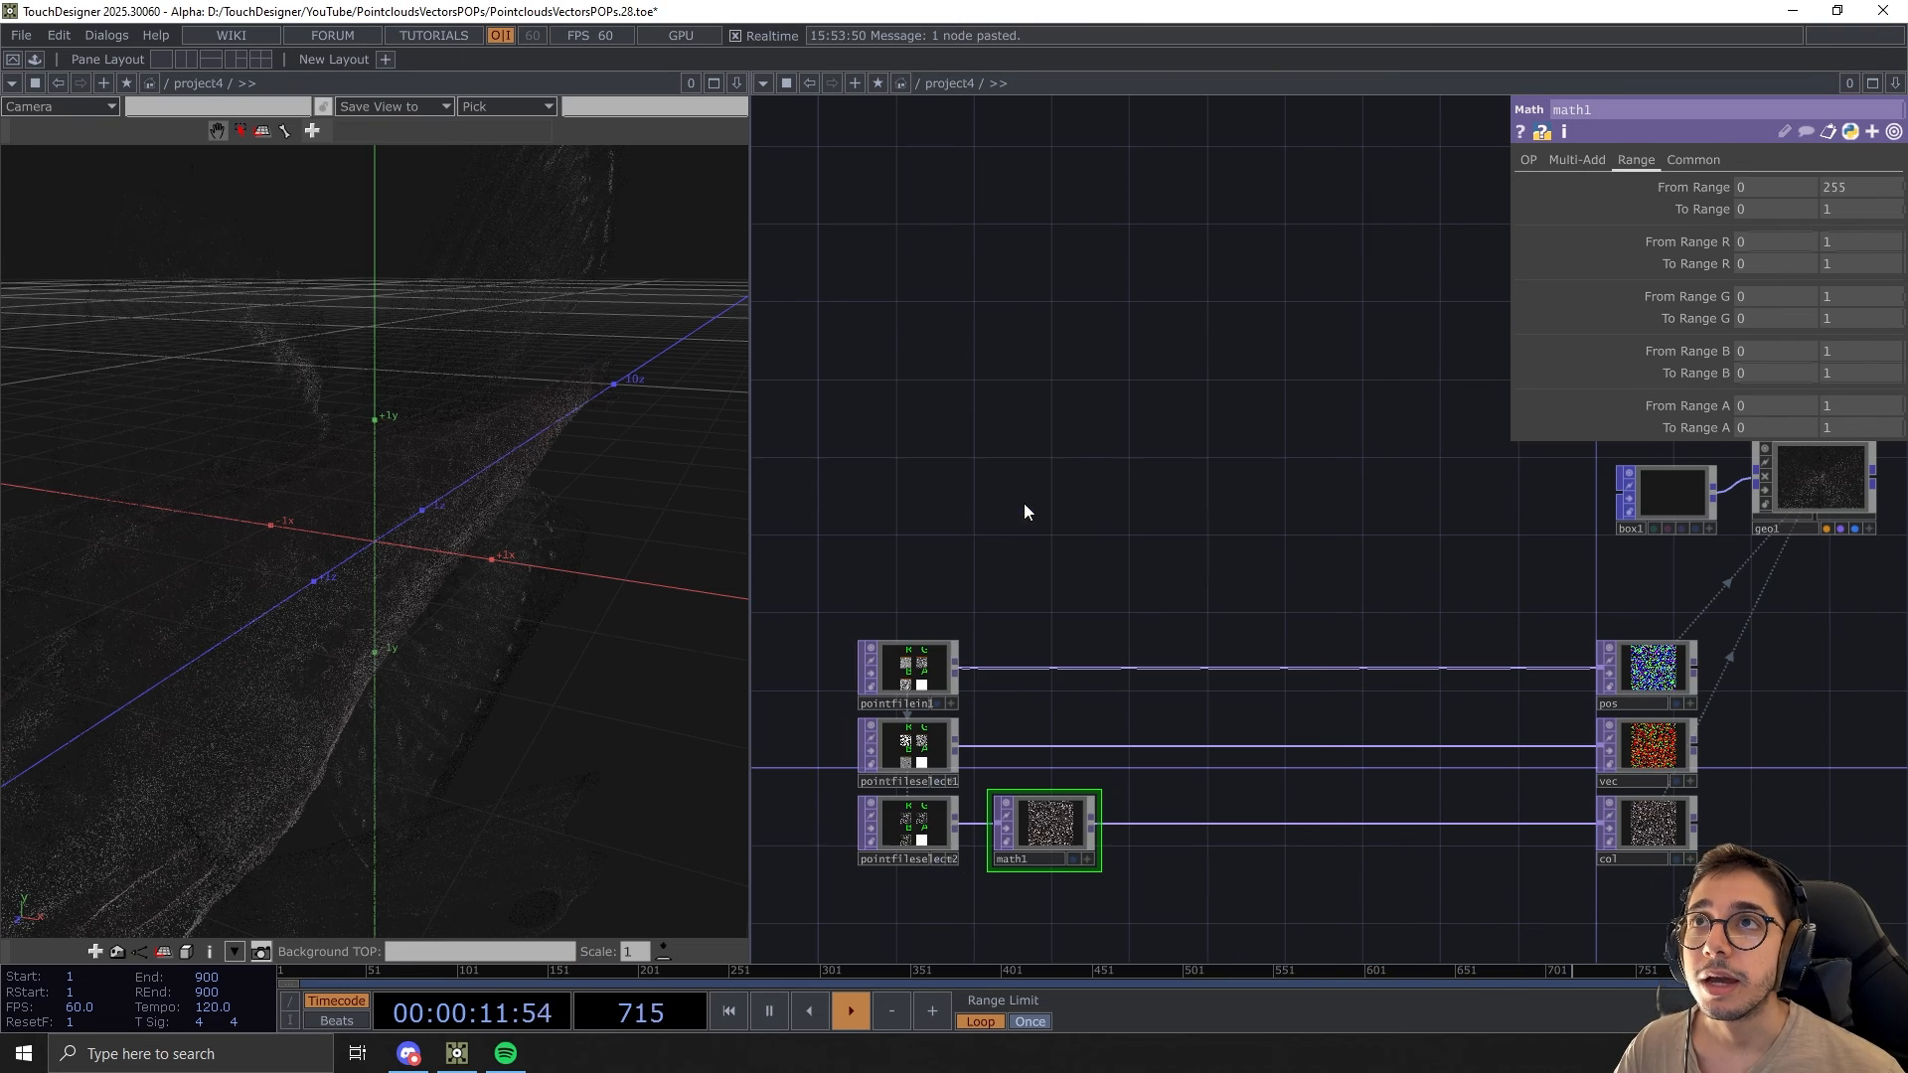
pyautogui.click(1049, 597)
pyautogui.moveTo(1095, 594); pyautogui.dragTo(1044, 673)
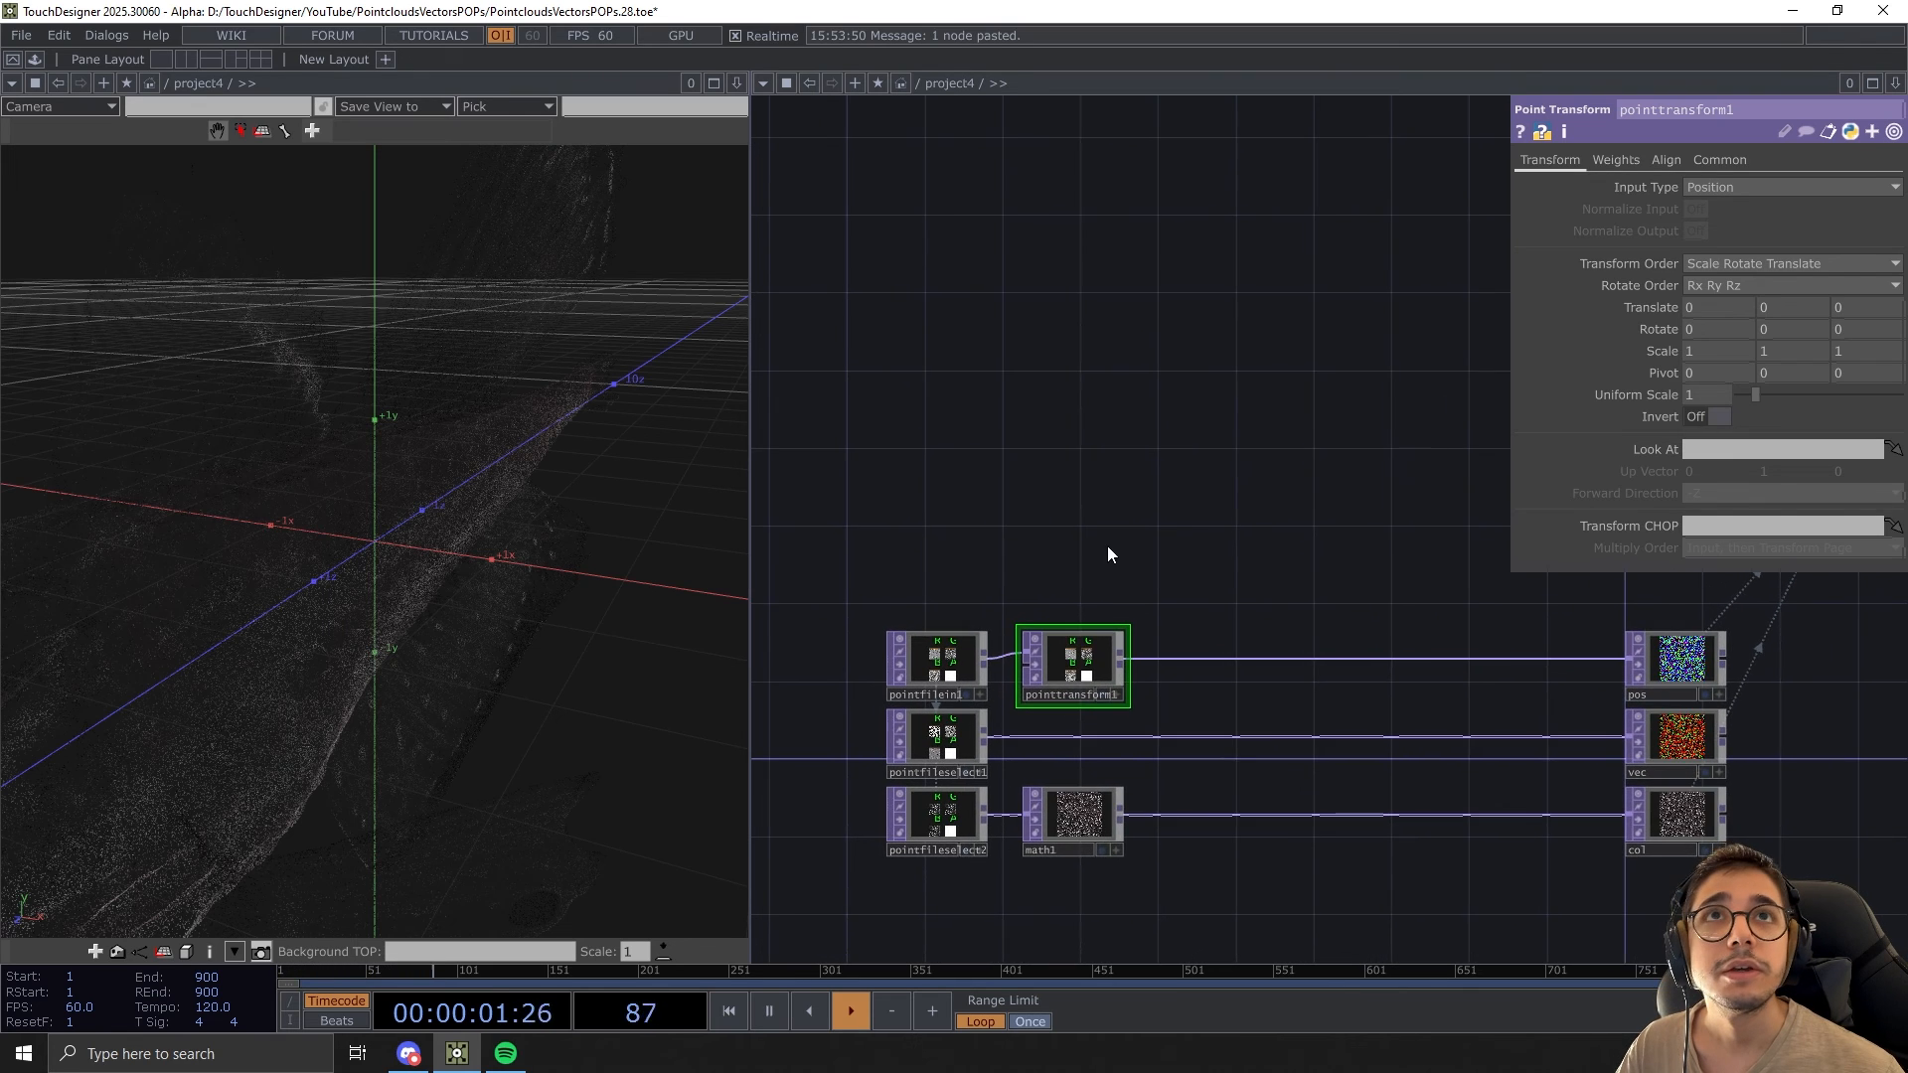
# Examine the Weights and Align parameters of pointtransform1
pyautogui.click(1616, 160)
pyautogui.click(1666, 160)
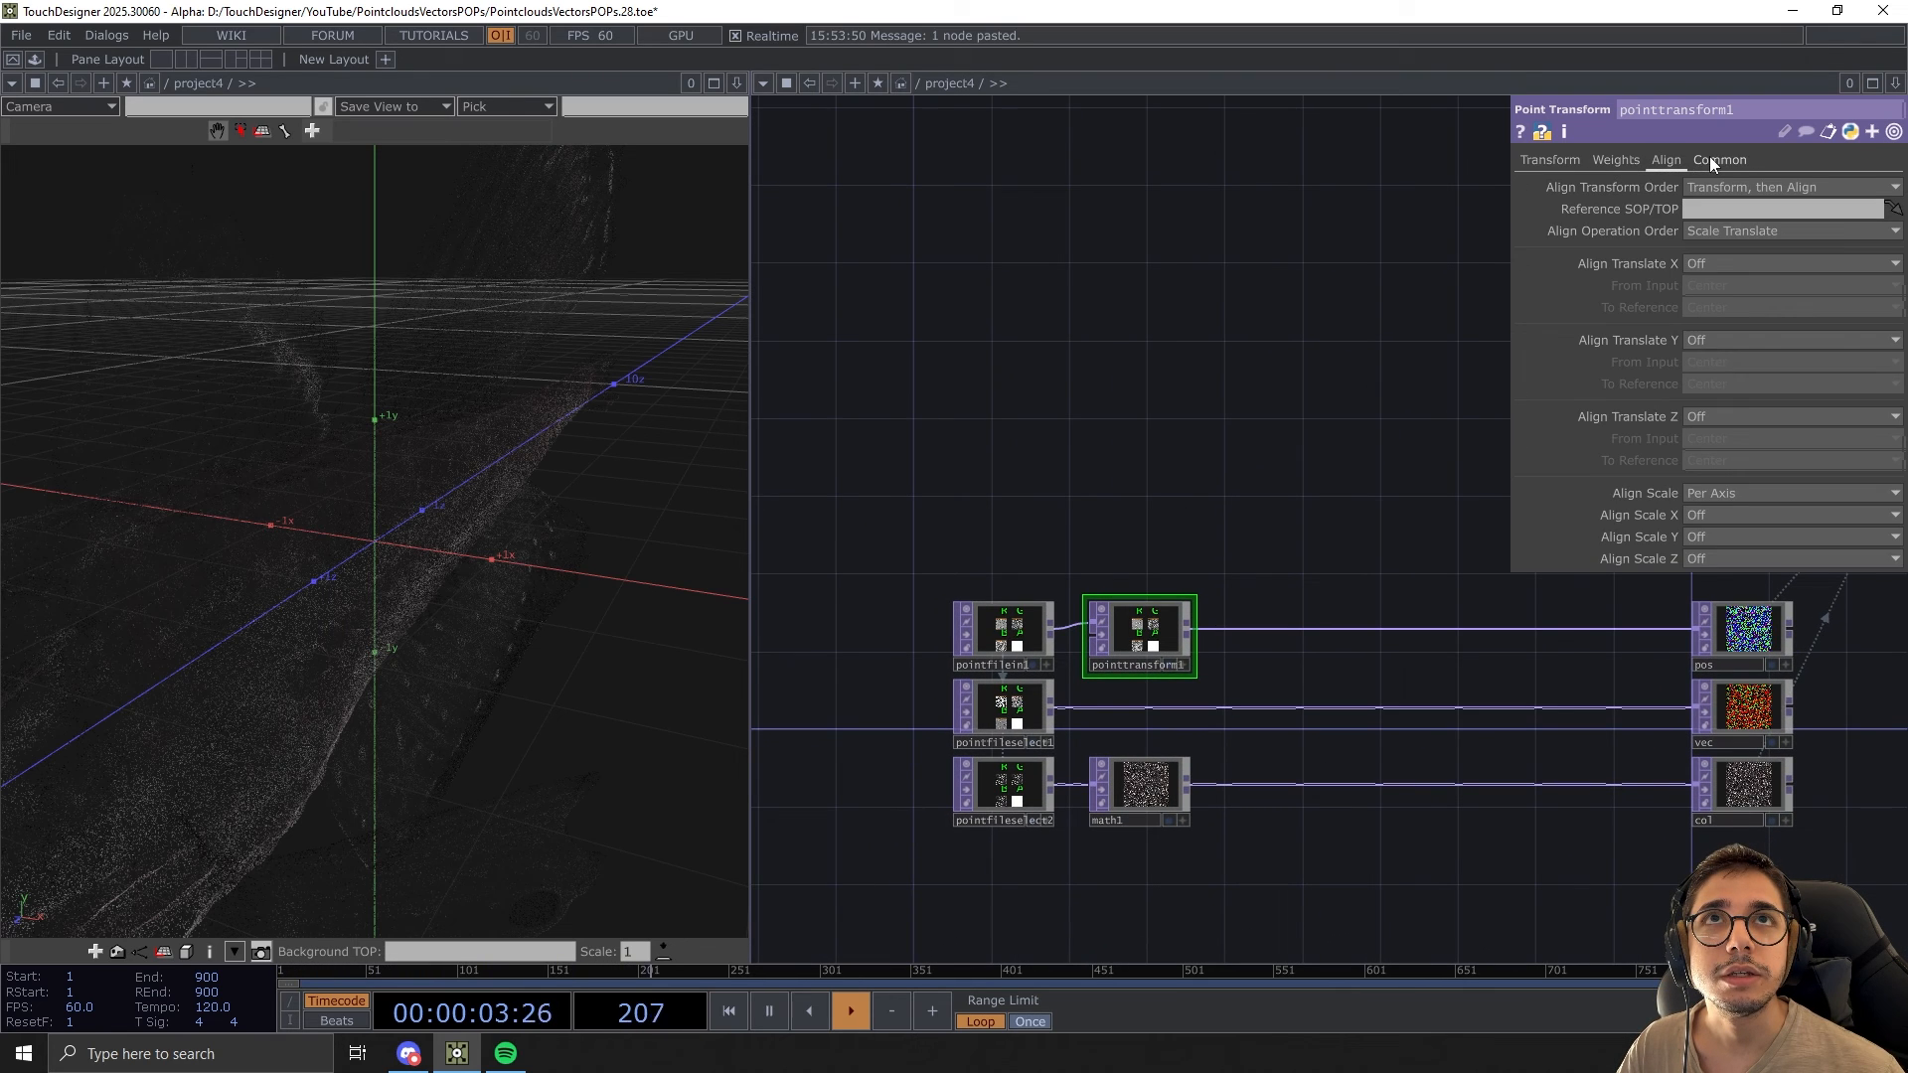
pyautogui.moveTo(1156, 320); pyautogui.dragTo(1181, 418)
# Add a Constant TOP above the point file chain and place a copy of it directly below
pyautogui.moveTo(1127, 595); pyautogui.dragTo(1116, 673)
pyautogui.scroll(3, 1149, 585)
pyautogui.press('Tab')
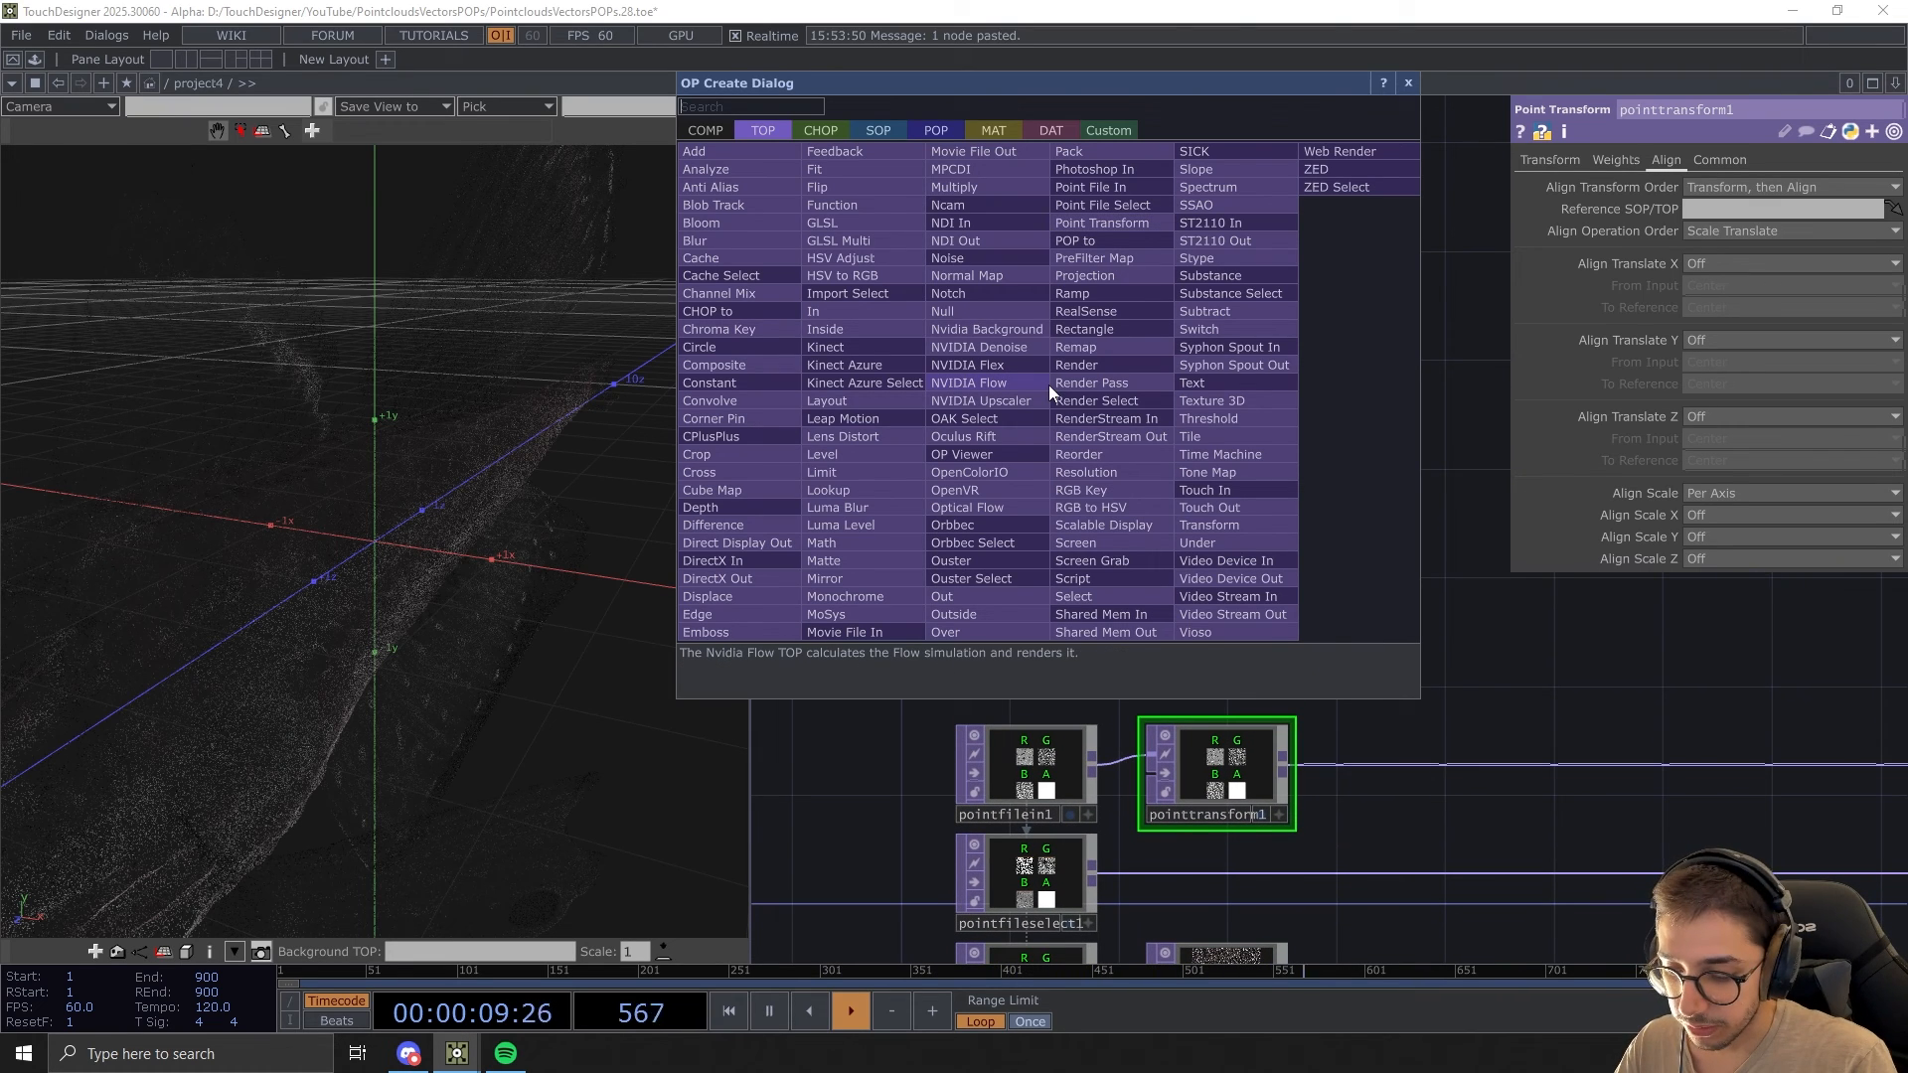
pyautogui.write('con')
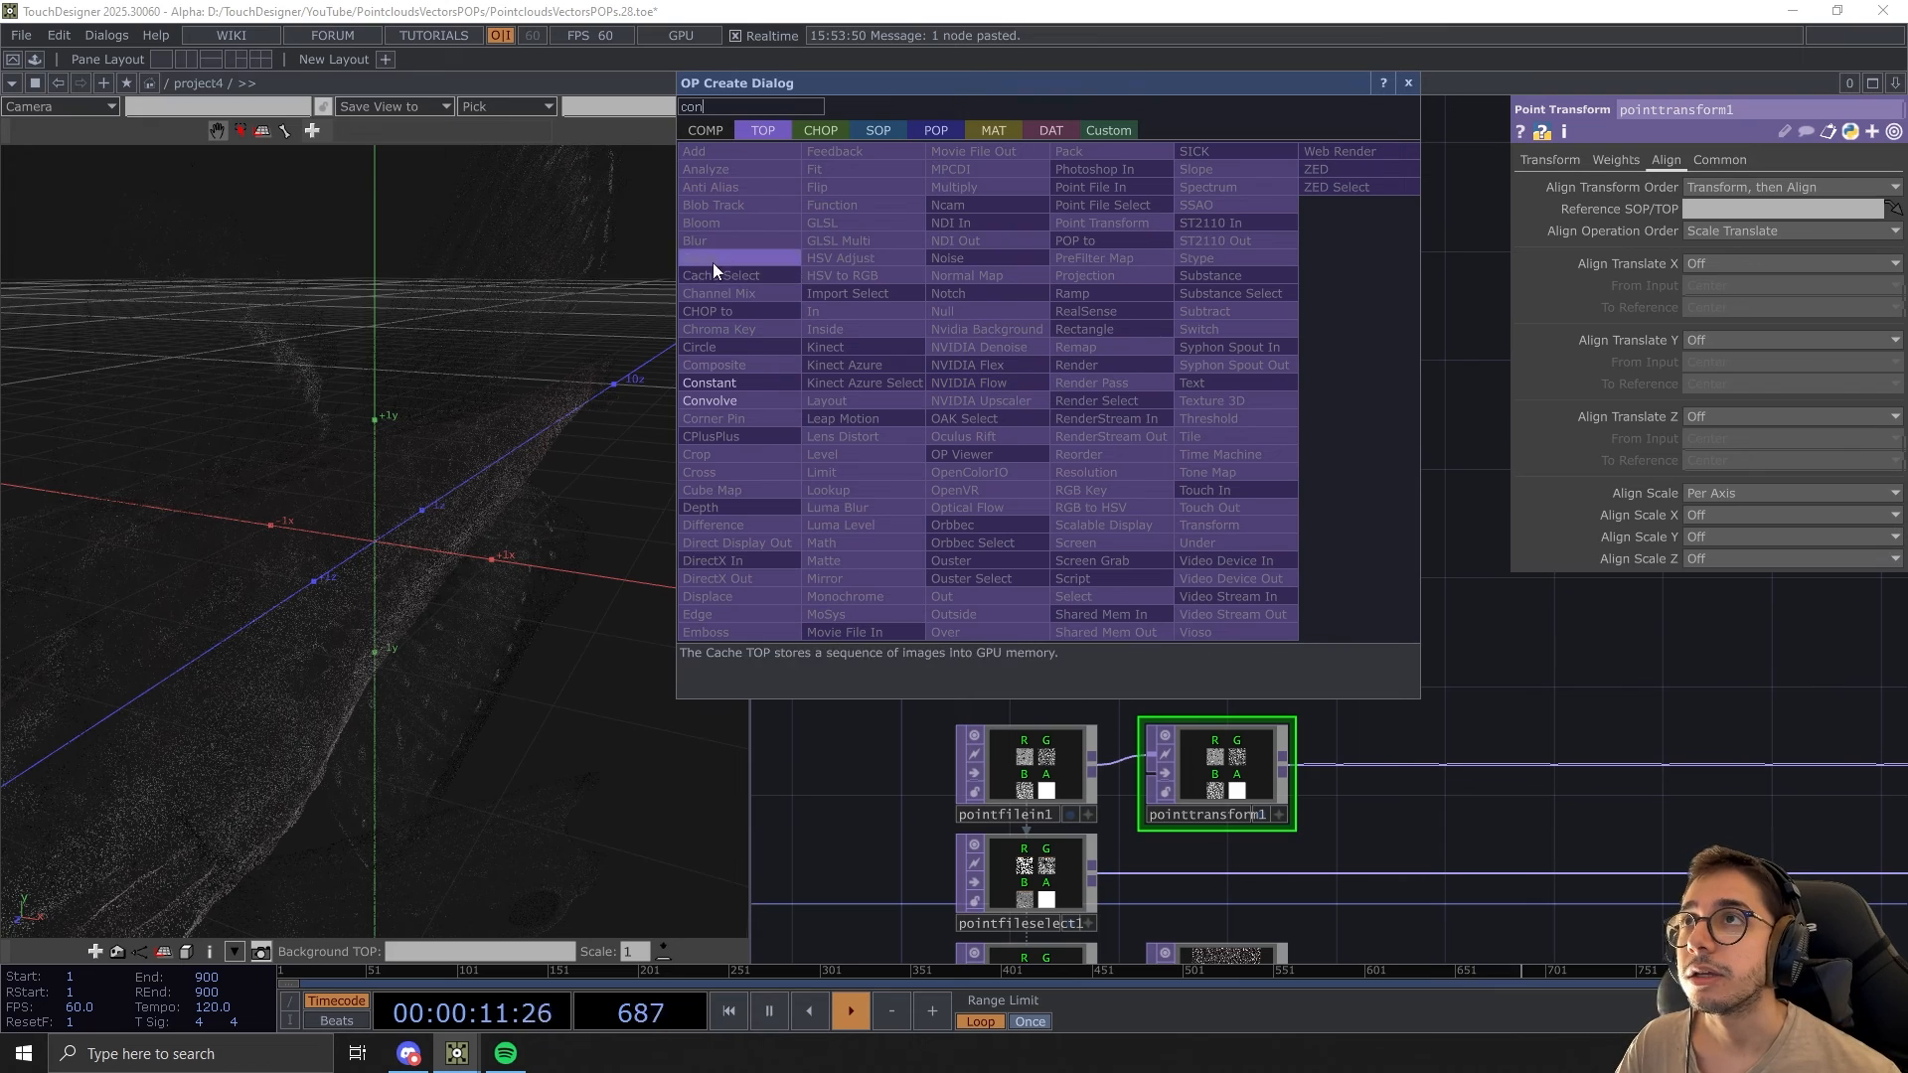
pyautogui.click(742, 385)
pyautogui.click(1167, 367)
pyautogui.moveTo(1180, 520); pyautogui.dragTo(1179, 588)
pyautogui.moveTo(1163, 432); pyautogui.dragTo(1171, 378)
pyautogui.hotkey('ctrl', 'c')
pyautogui.hotkey('ctrl', 'v')
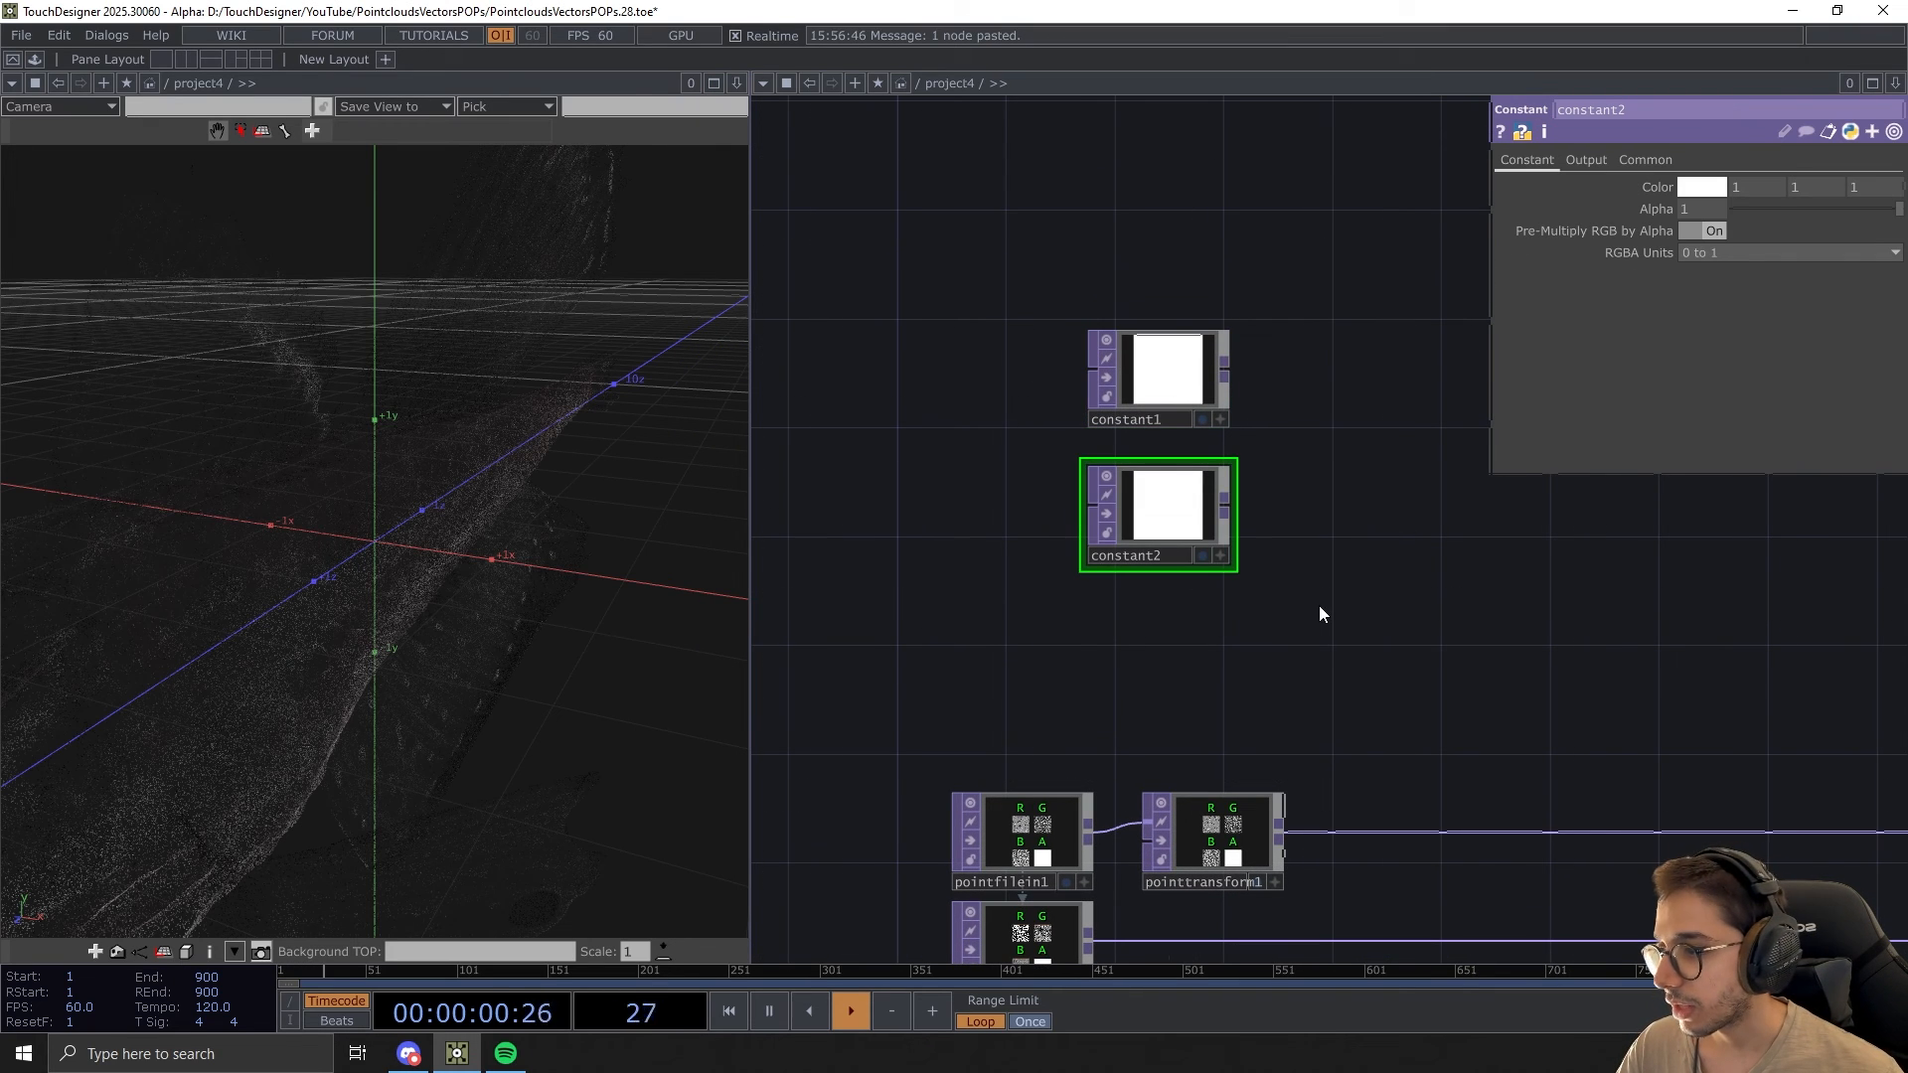
# Add a Layout TOP beside the two Constants and connect both of them to its input
pyautogui.press('Tab')
pyautogui.write('la')
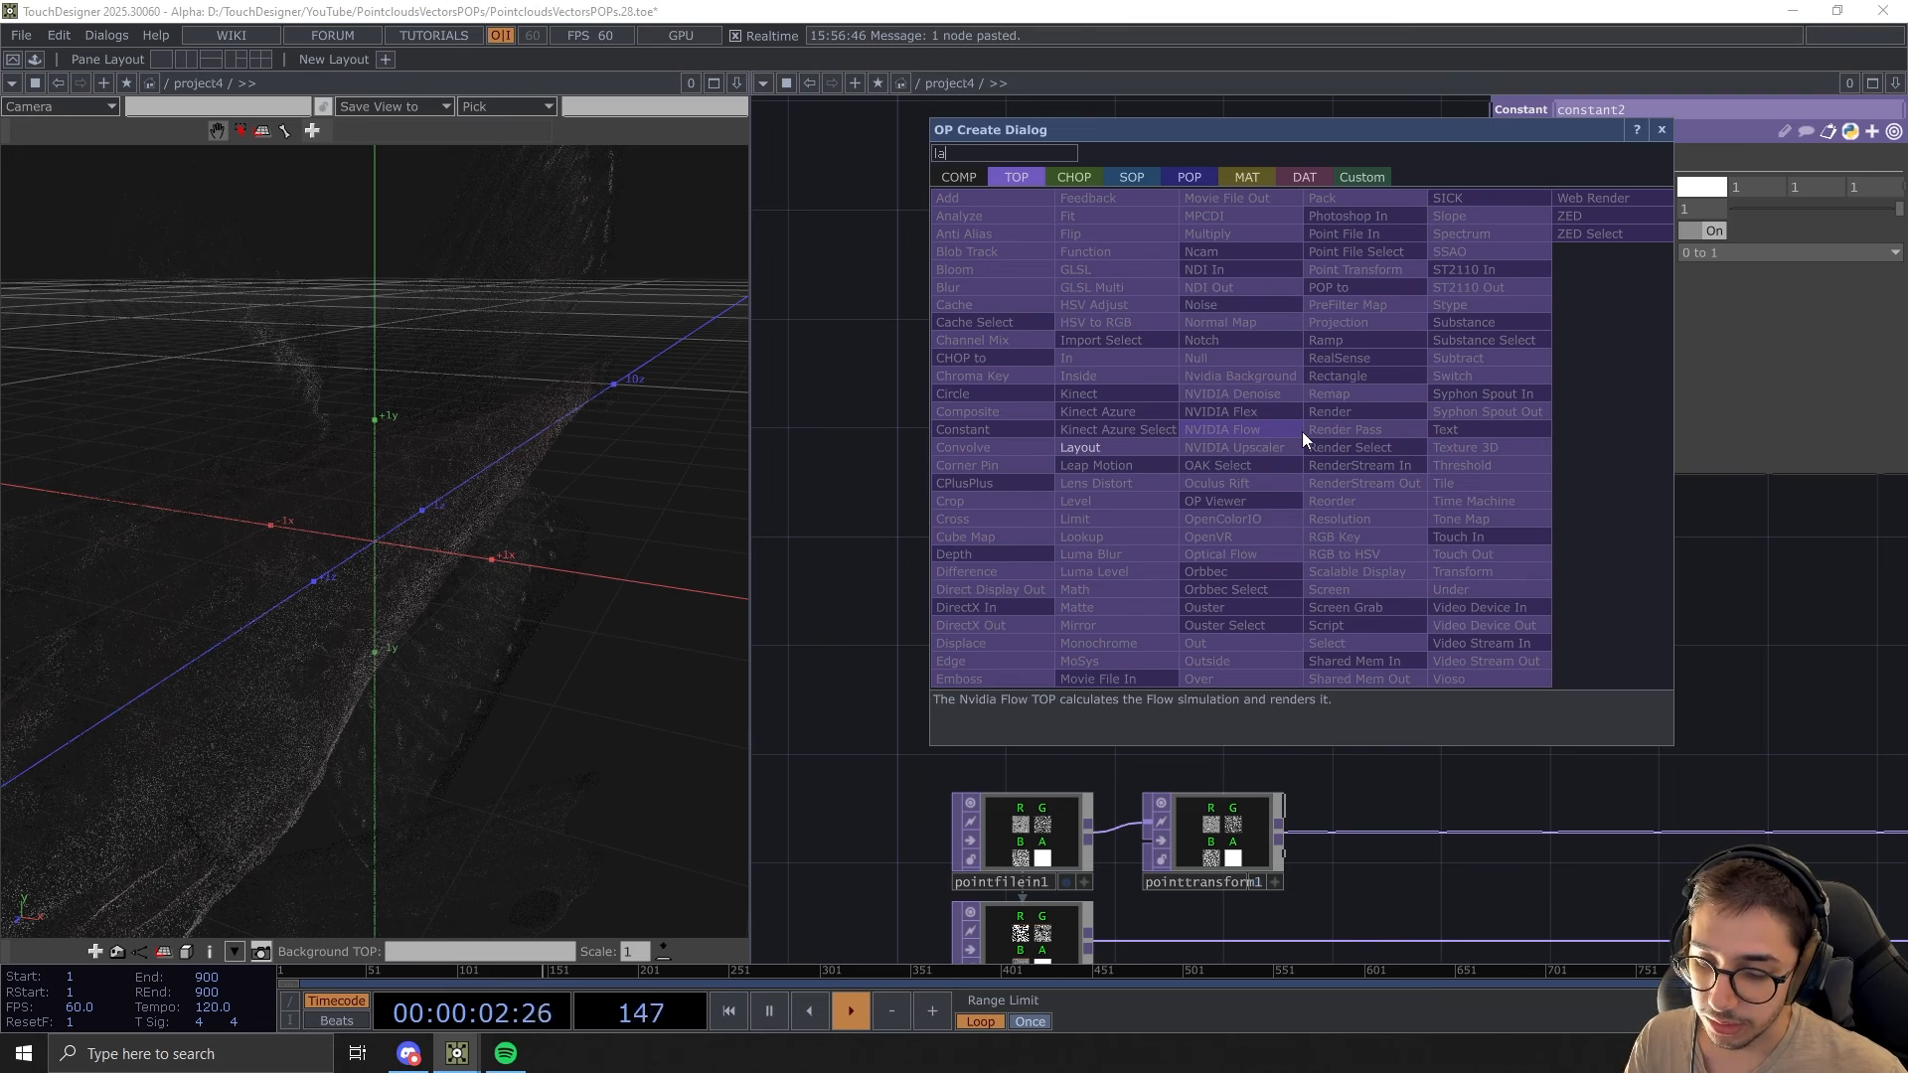
pyautogui.click(1159, 449)
pyautogui.click(1337, 430)
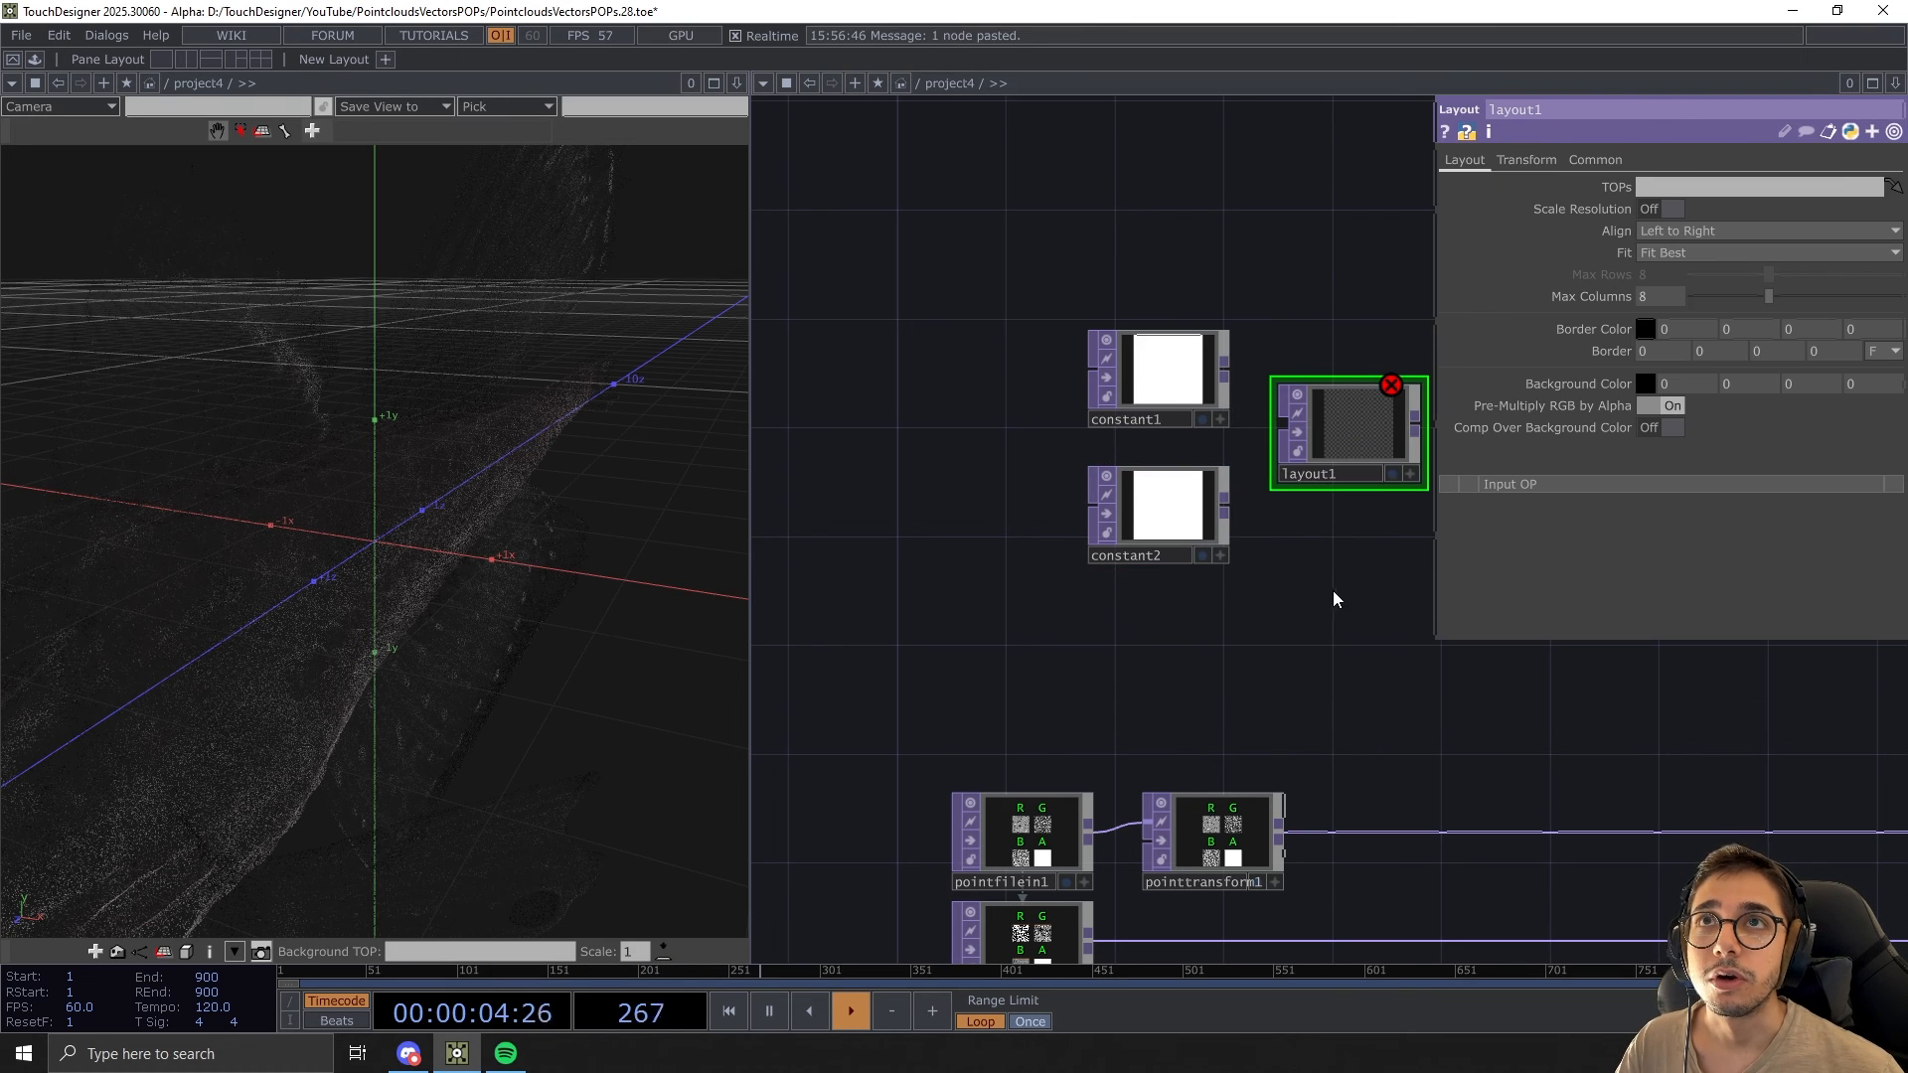
pyautogui.moveTo(1333, 600); pyautogui.dragTo(1275, 626)
pyautogui.moveTo(1039, 285); pyautogui.dragTo(1153, 700, button='right')
pyautogui.moveTo(1169, 395); pyautogui.dragTo(1217, 453)
# Set the resolution of constant1 to 1 by 1
pyautogui.moveTo(1332, 632); pyautogui.dragTo(1363, 697)
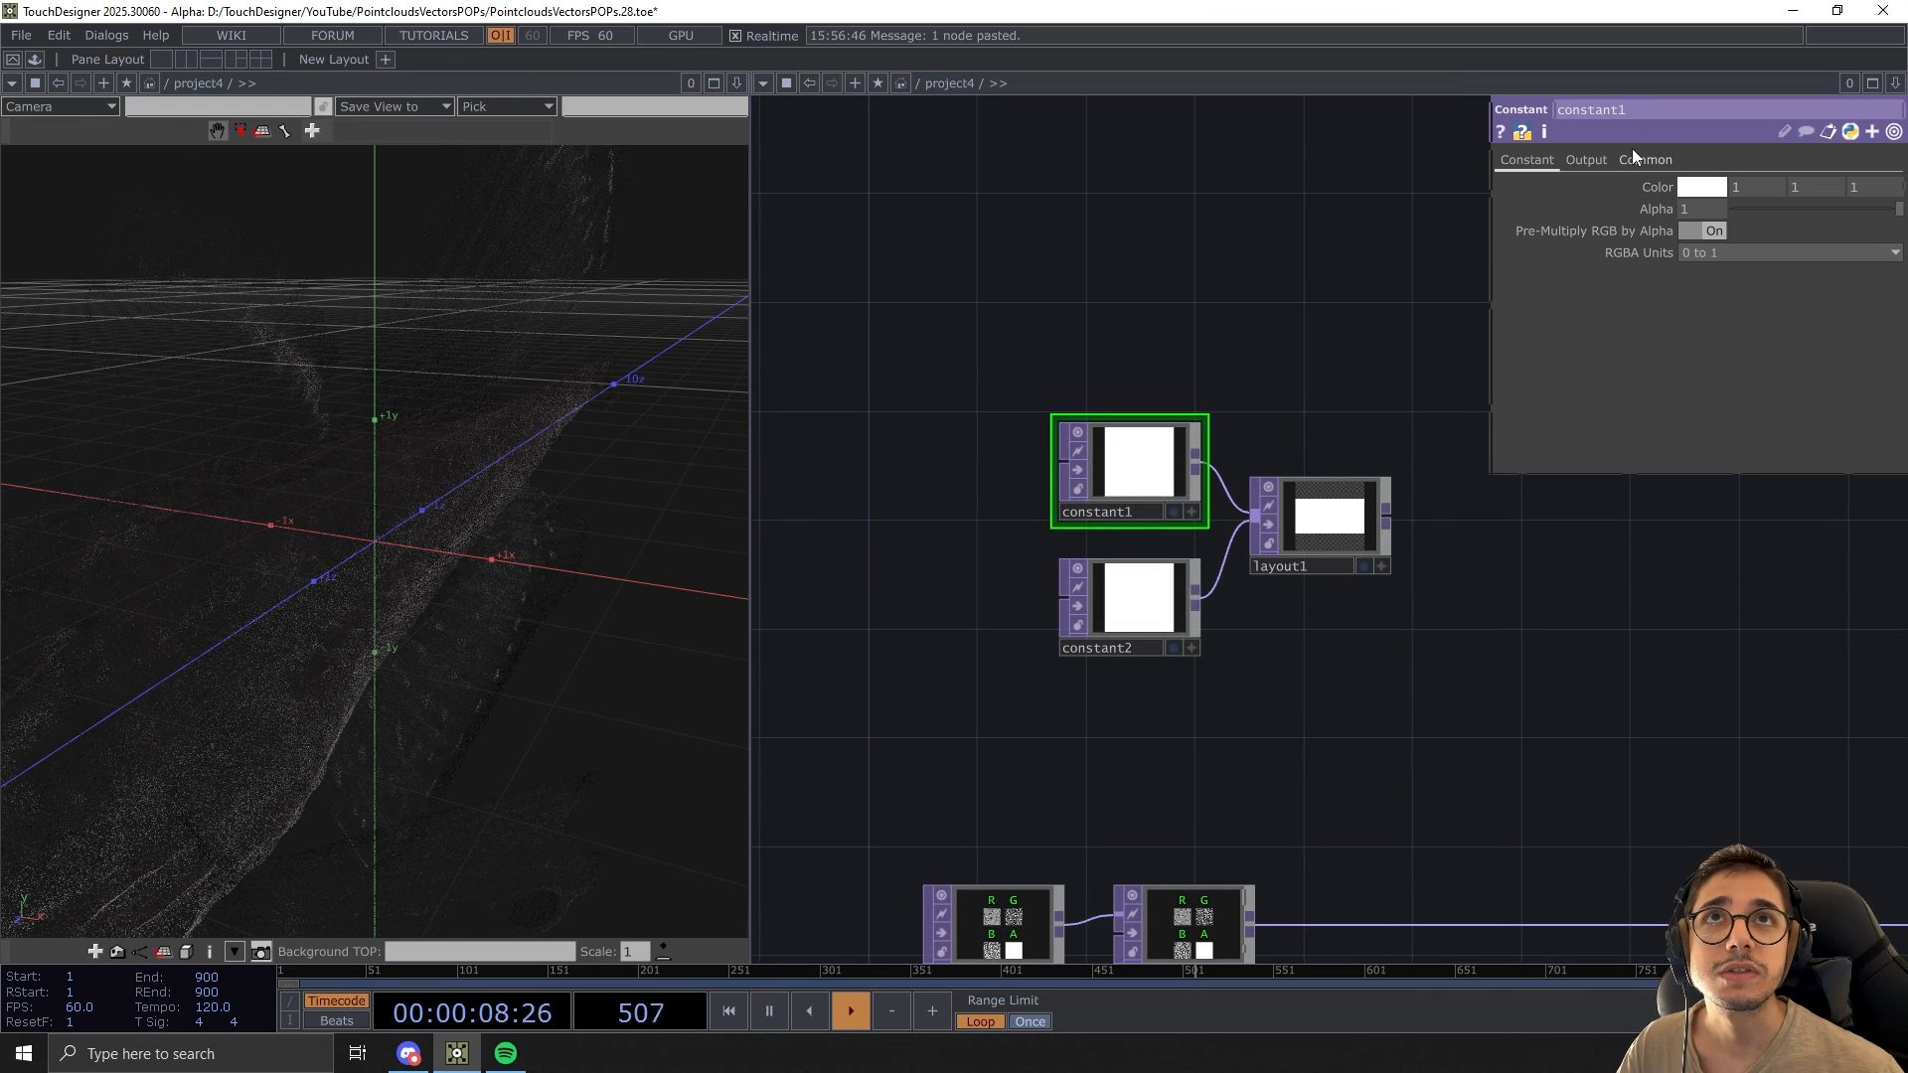
pyautogui.click(1640, 158)
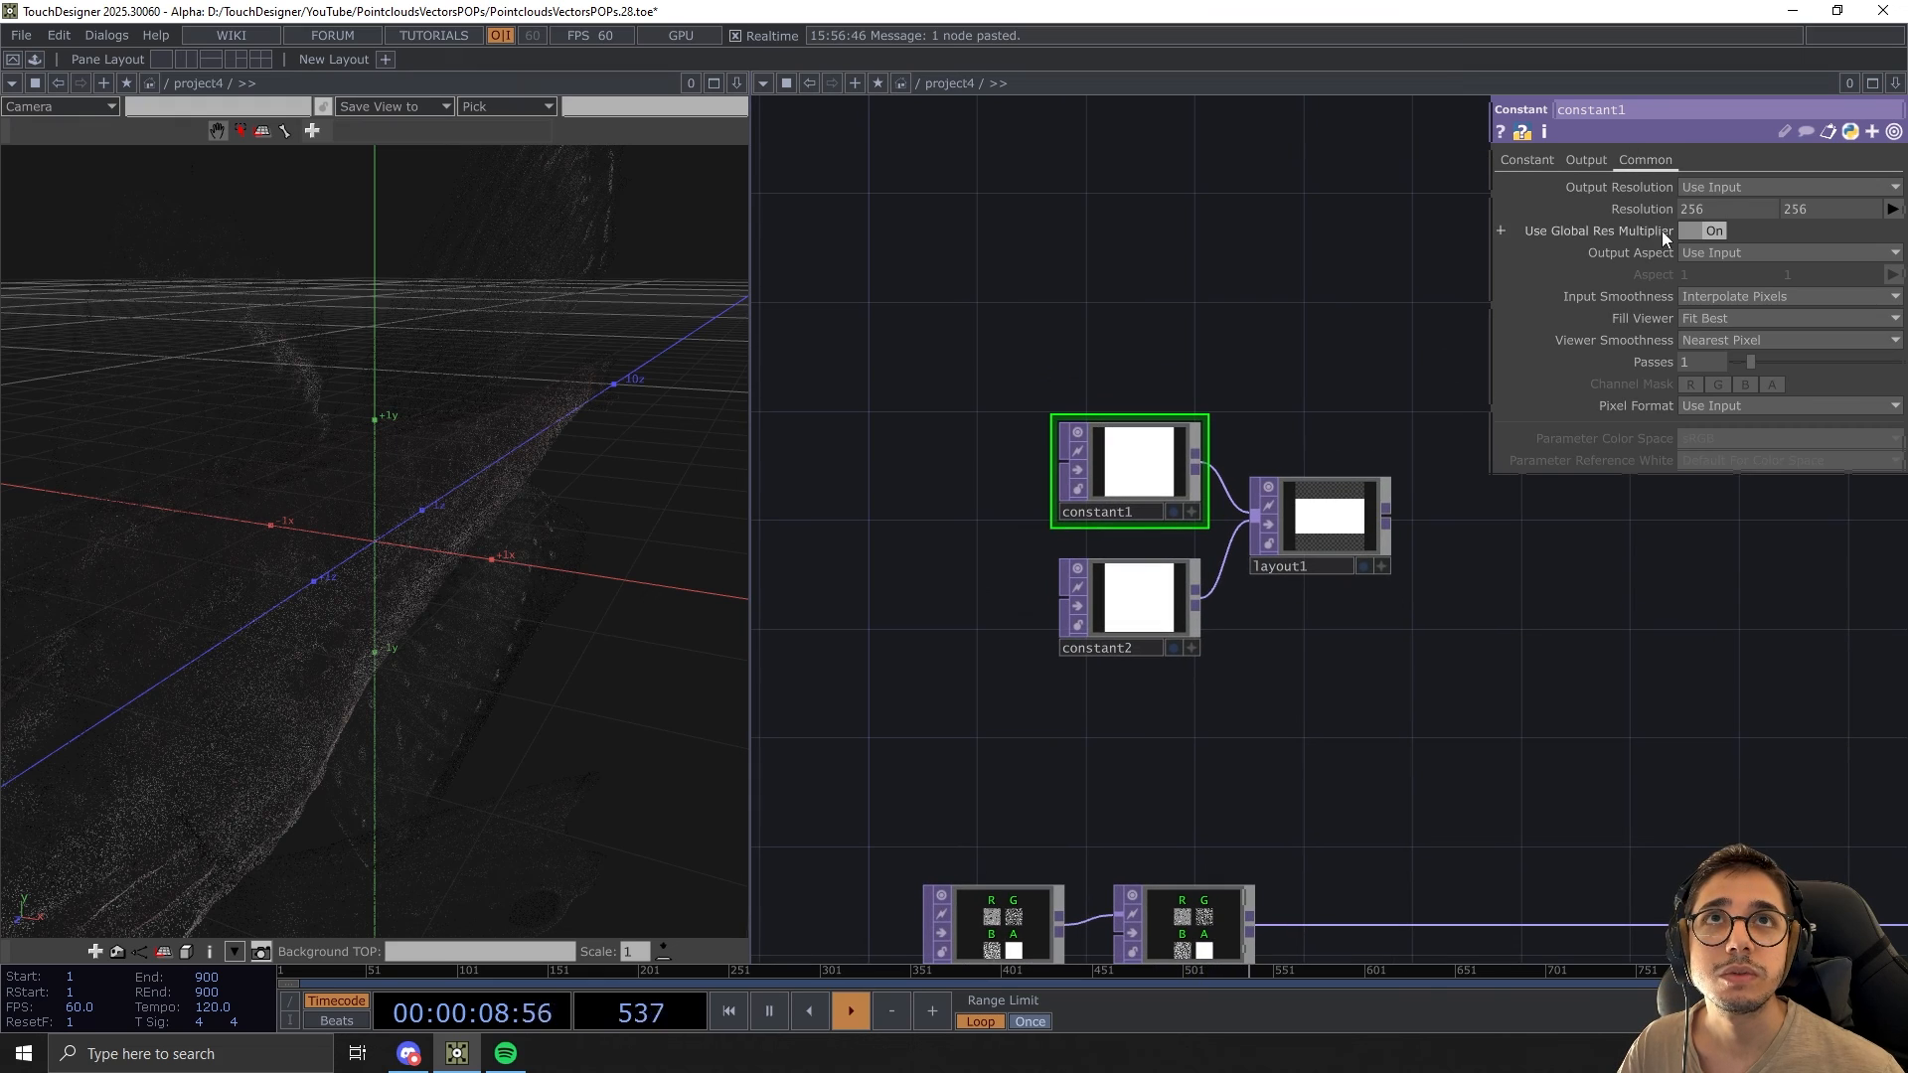
pyautogui.click(1803, 207)
pyautogui.write('1')
pyautogui.press('Return')
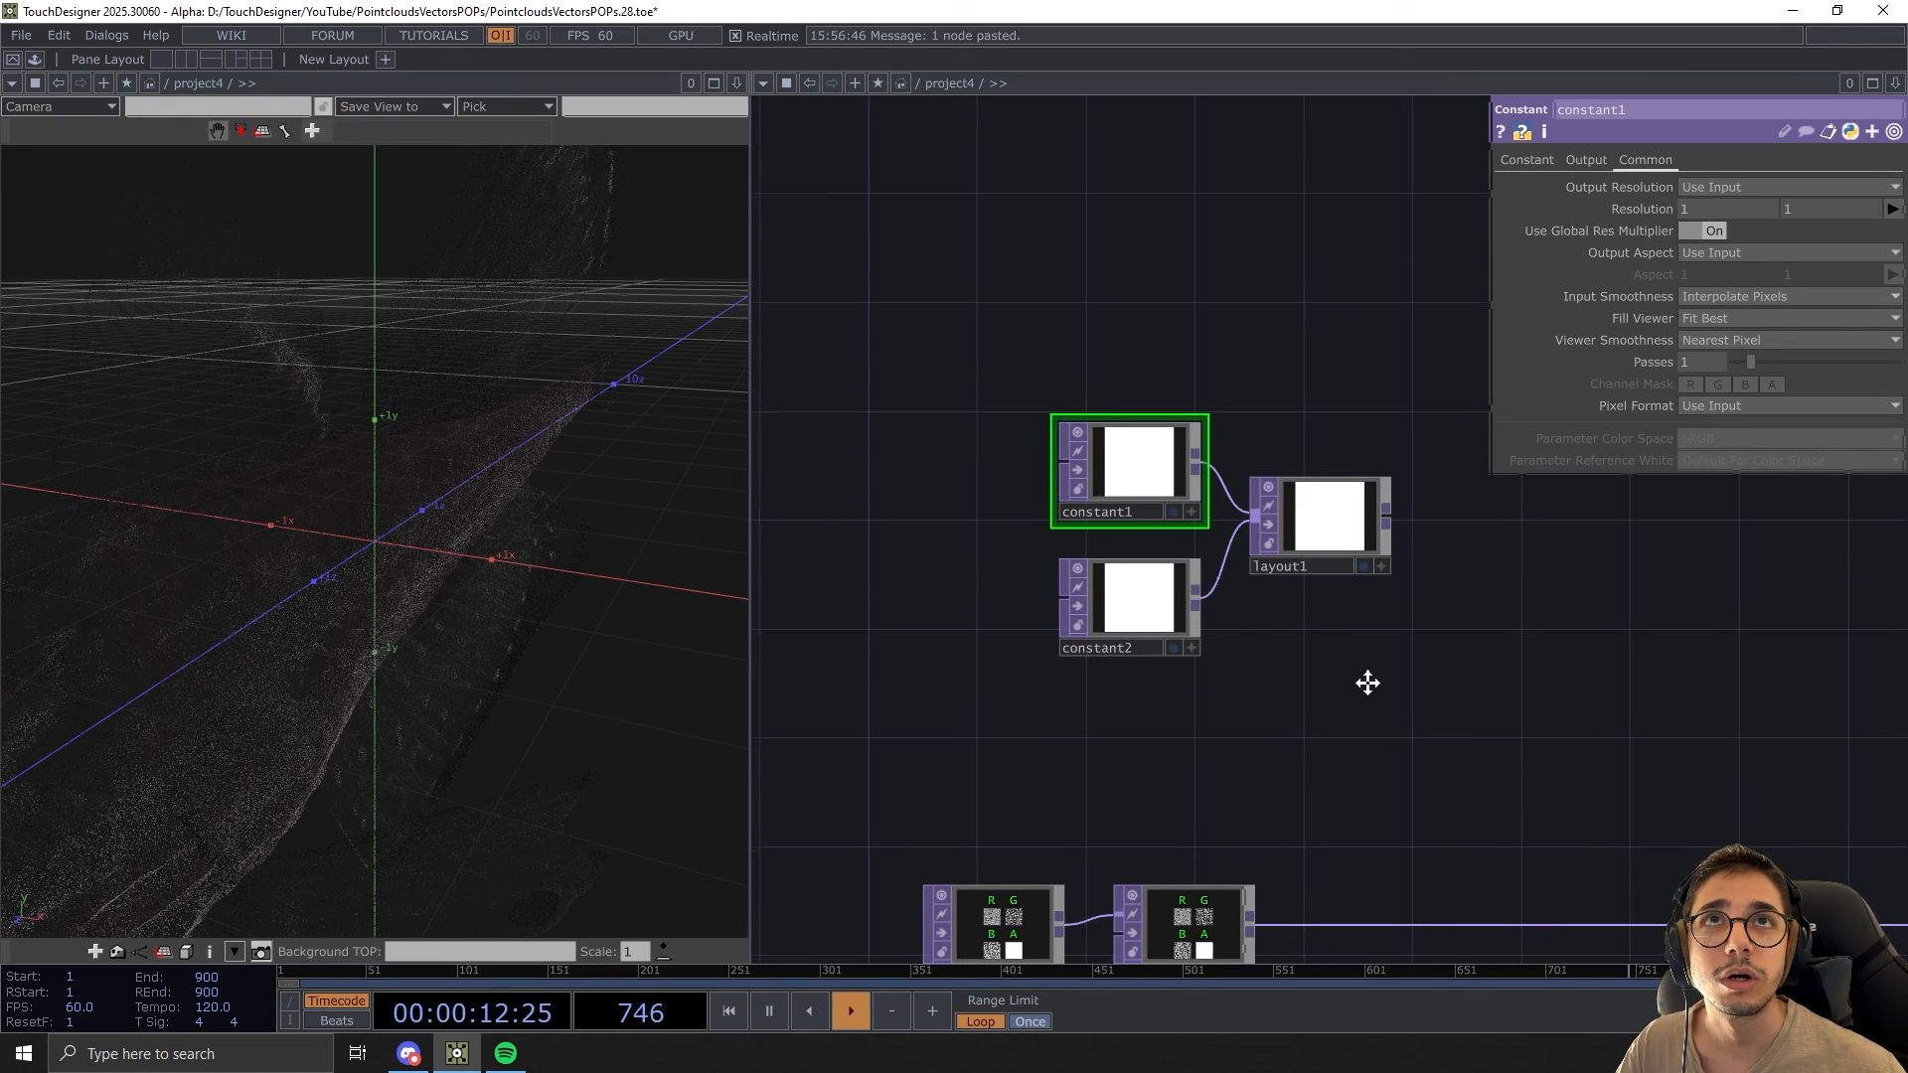
# Connect constant1 to the input of constant2 and set constant2's Combine with Input to Set Resolution Only
pyautogui.moveTo(1368, 682); pyautogui.dragTo(1390, 721)
pyautogui.moveTo(1218, 502); pyautogui.dragTo(1086, 632)
pyautogui.click(1178, 646)
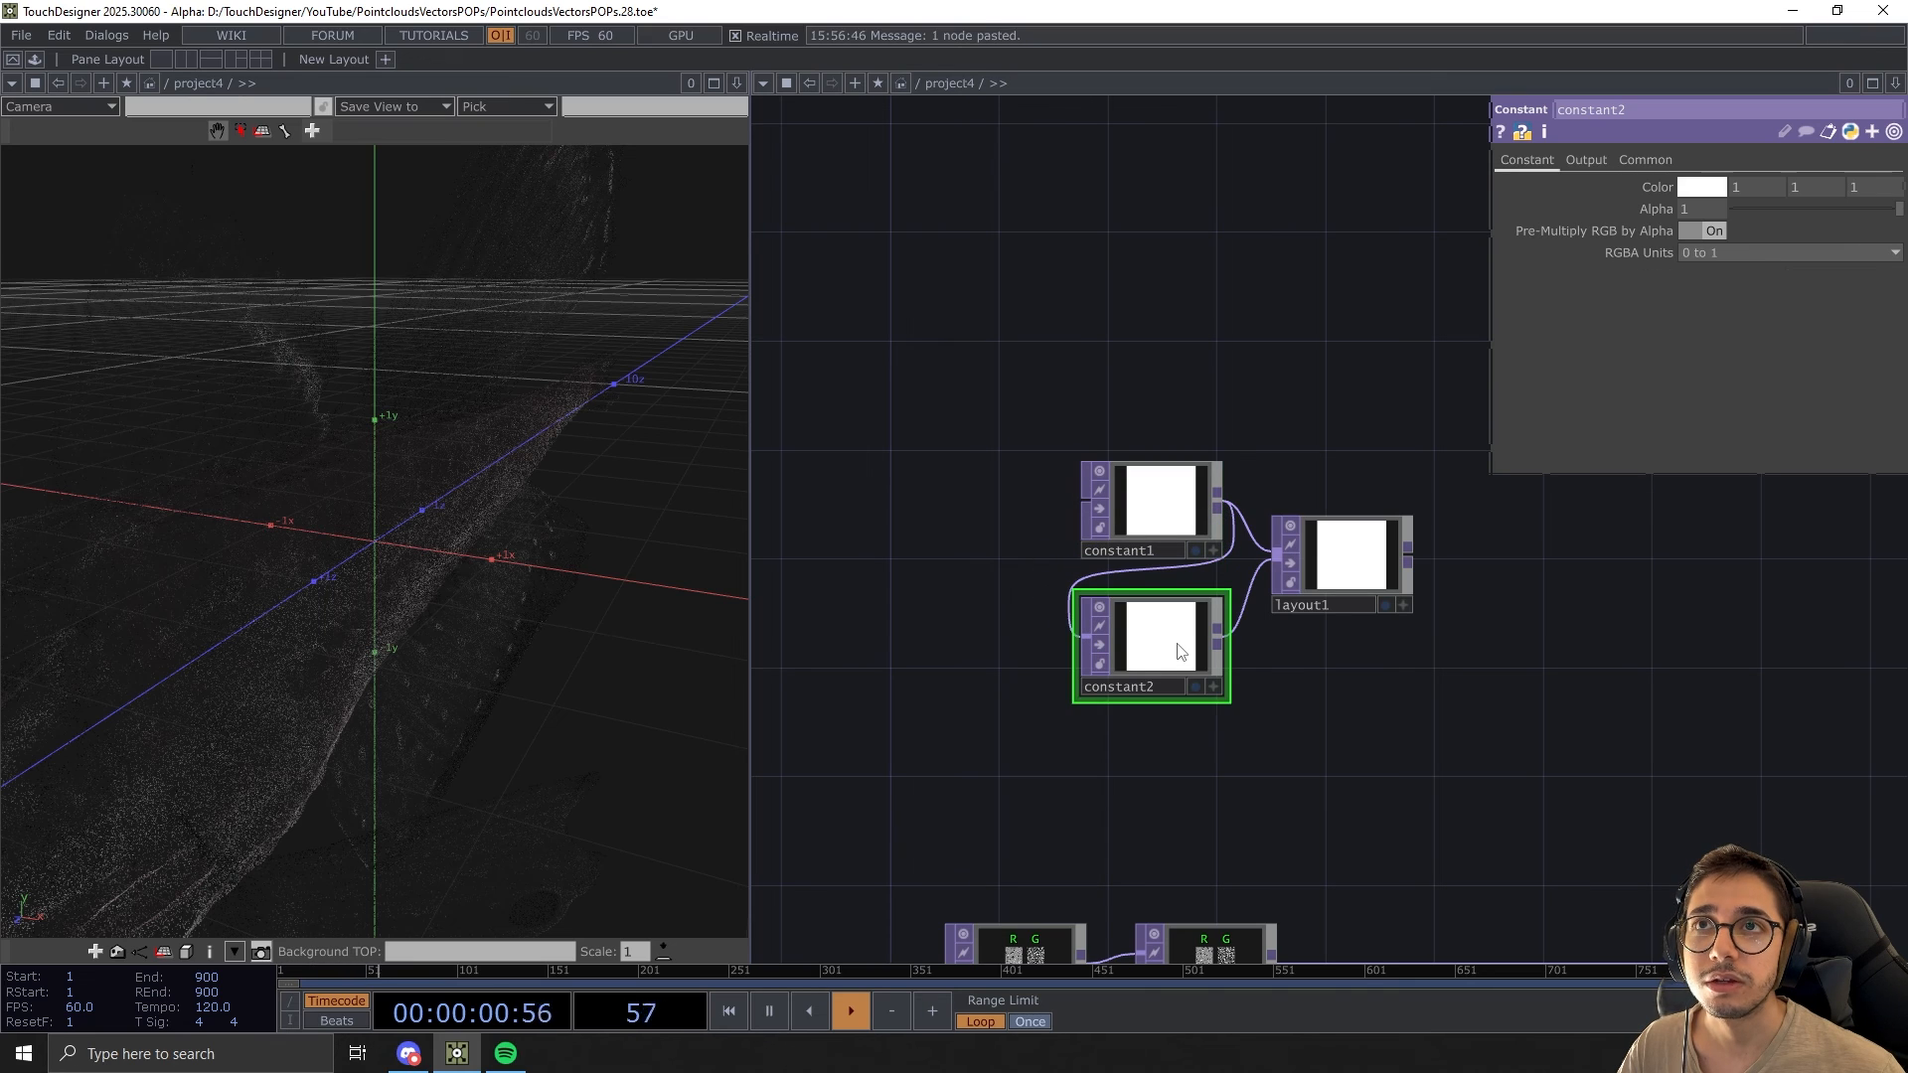
pyautogui.click(1586, 161)
pyautogui.click(1726, 189)
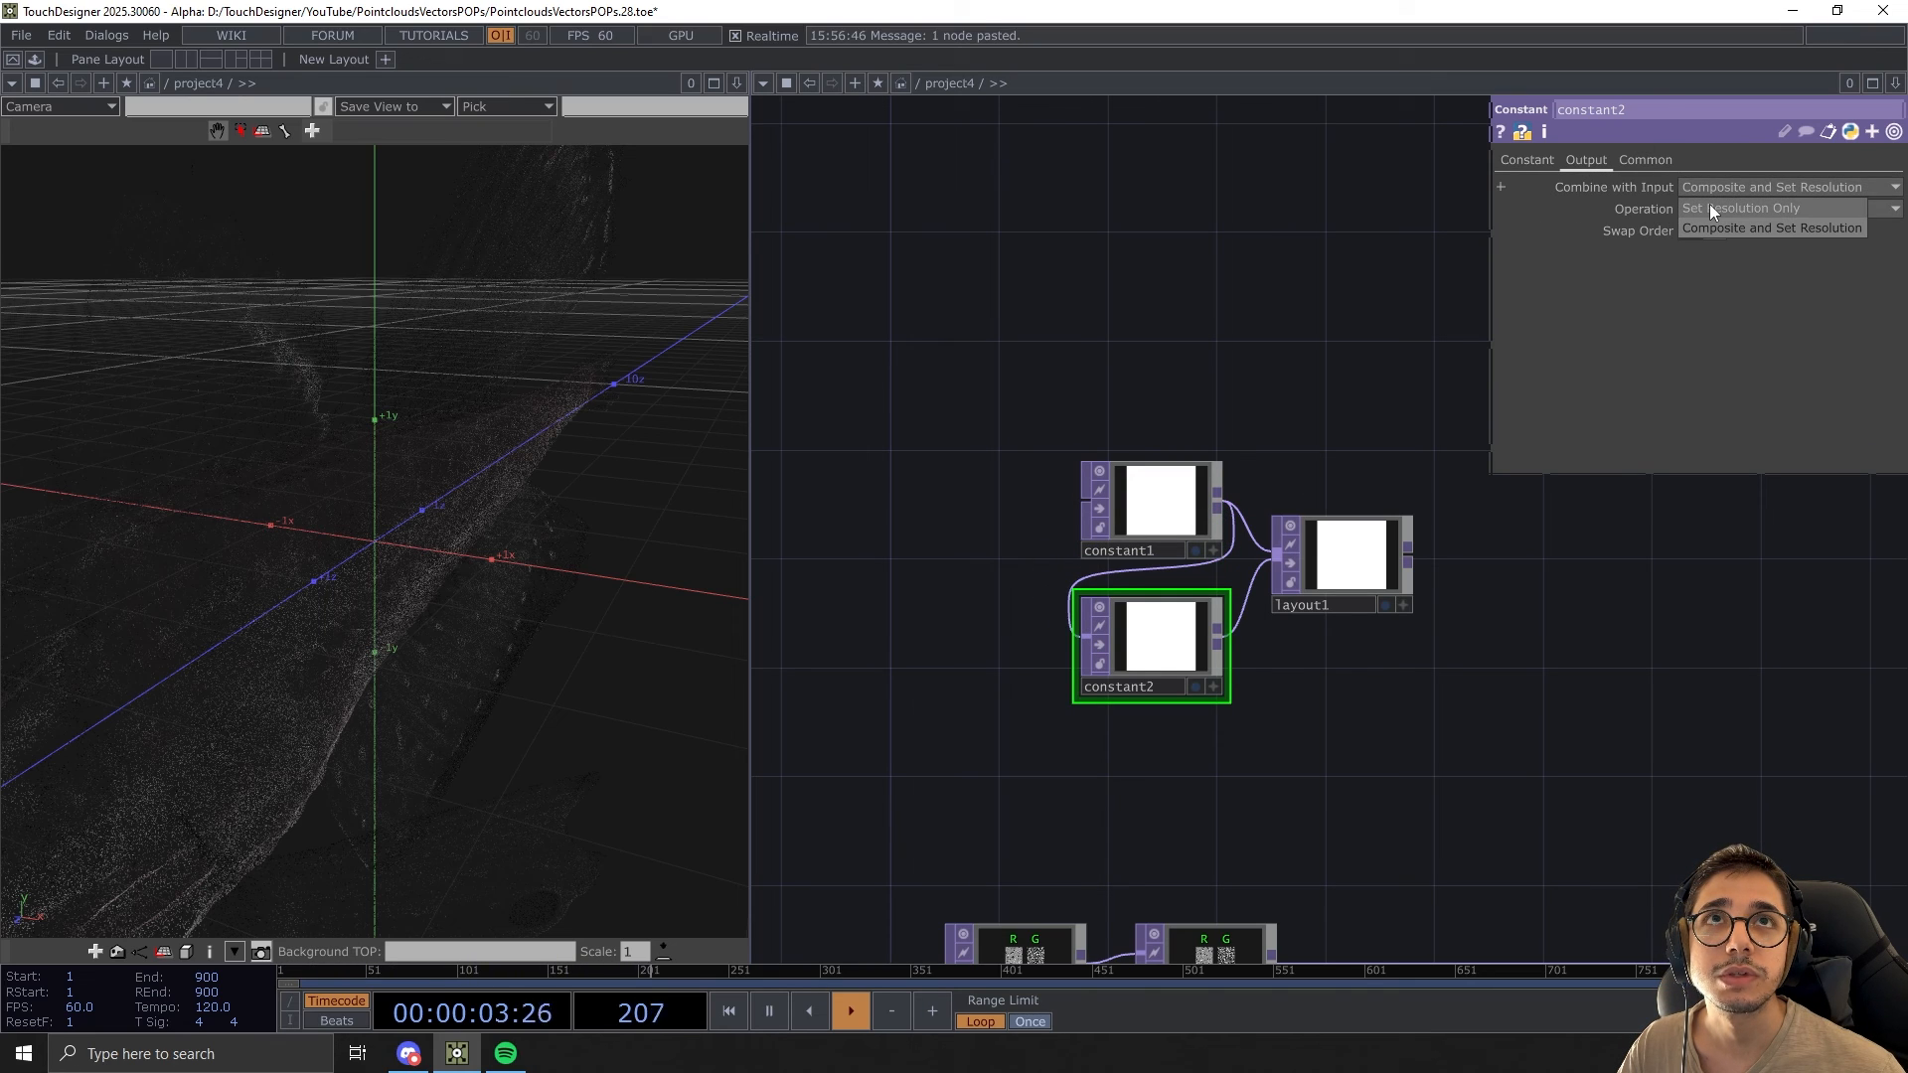
pyautogui.click(1709, 208)
# Set the color of constant2 to black with values 0, 0, 0
pyautogui.click(1536, 161)
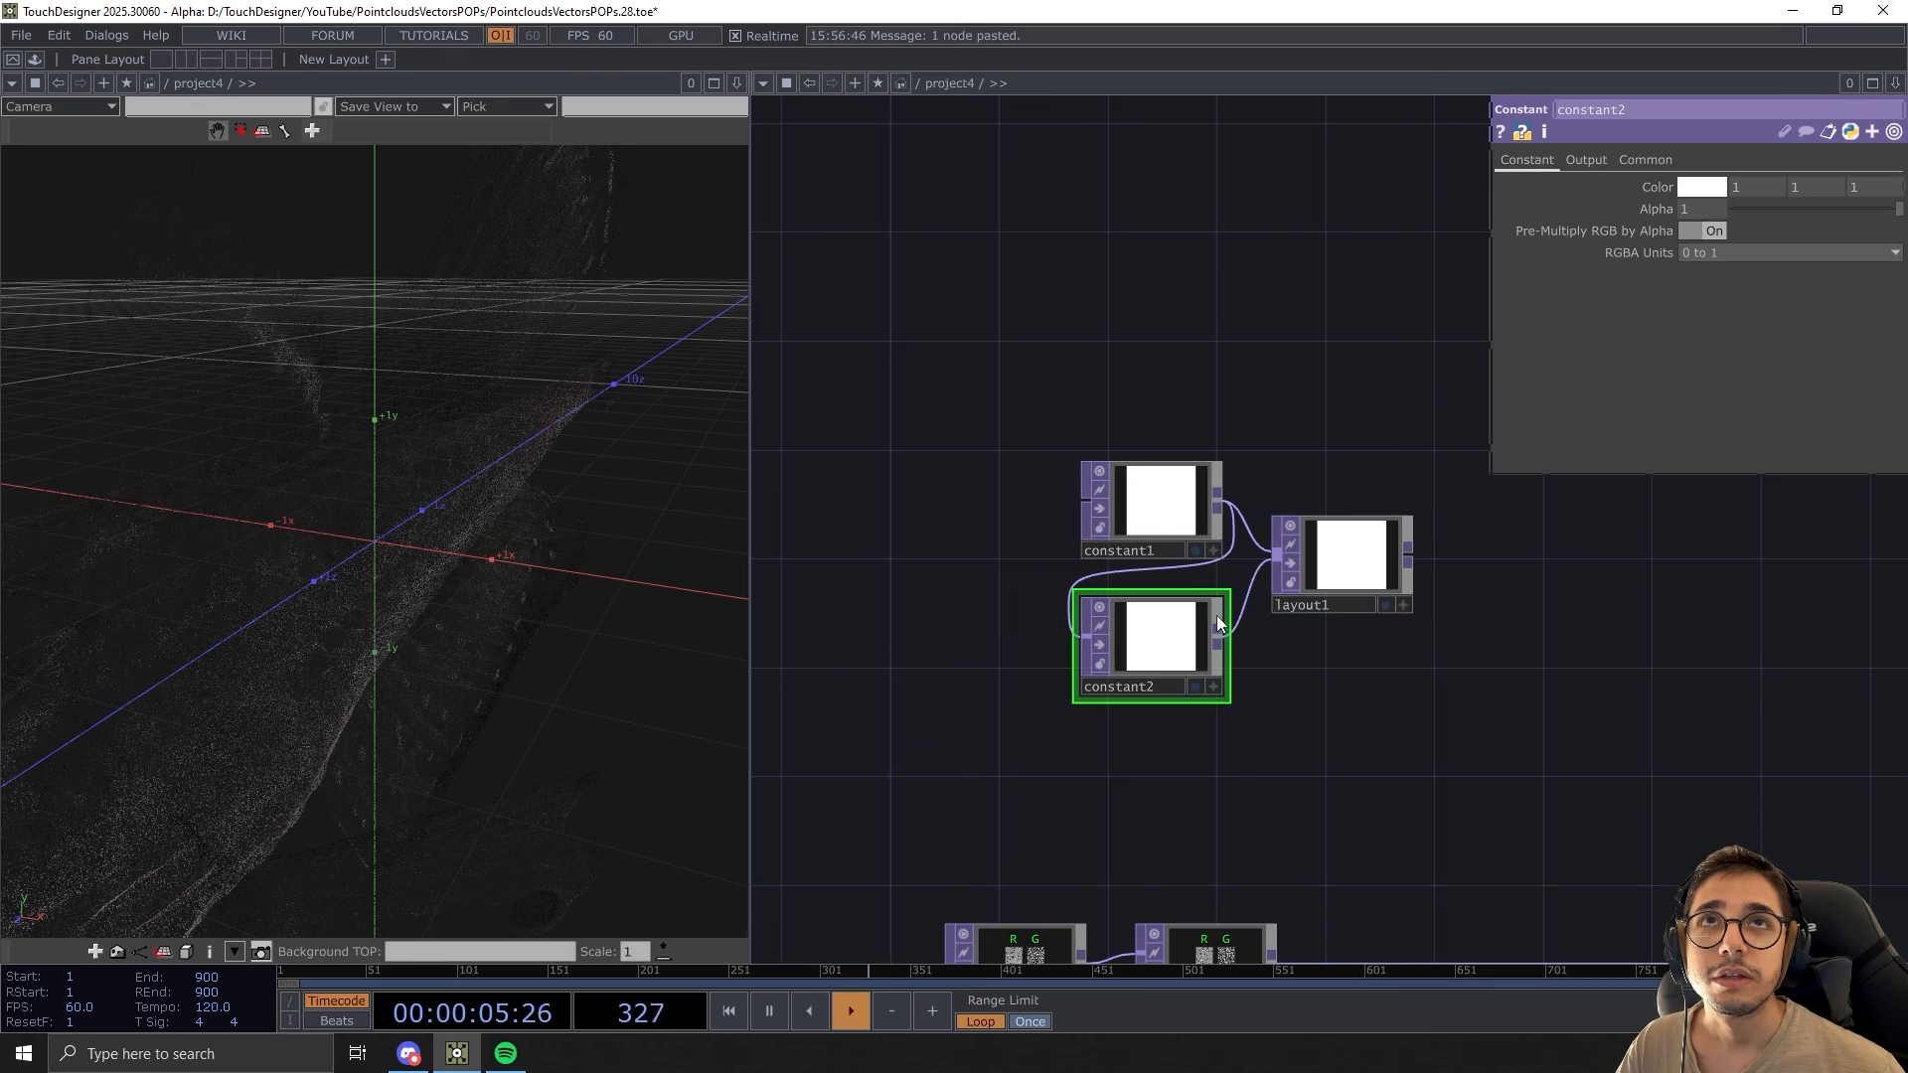
pyautogui.write('0')
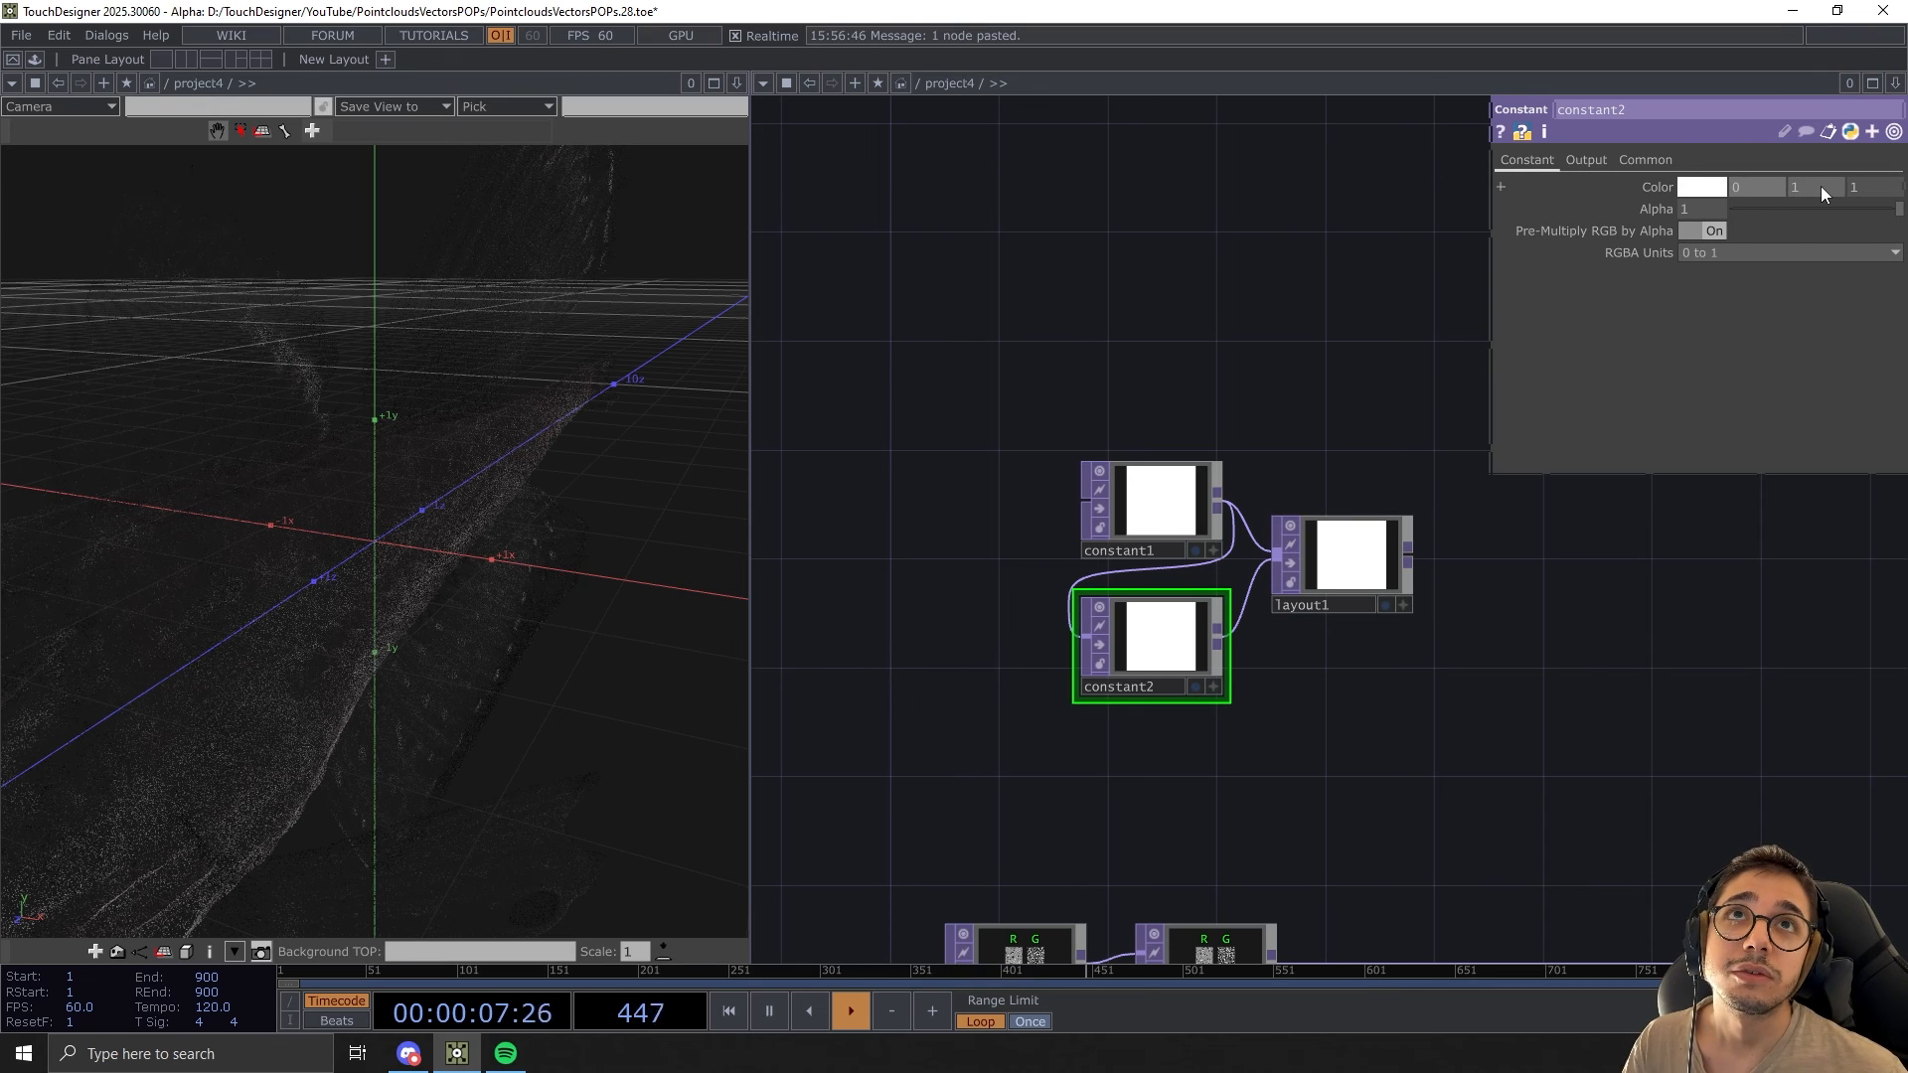
pyautogui.click(1821, 187)
pyautogui.write('0')
pyautogui.click(1869, 187)
pyautogui.write('0')
pyautogui.click(1665, 770)
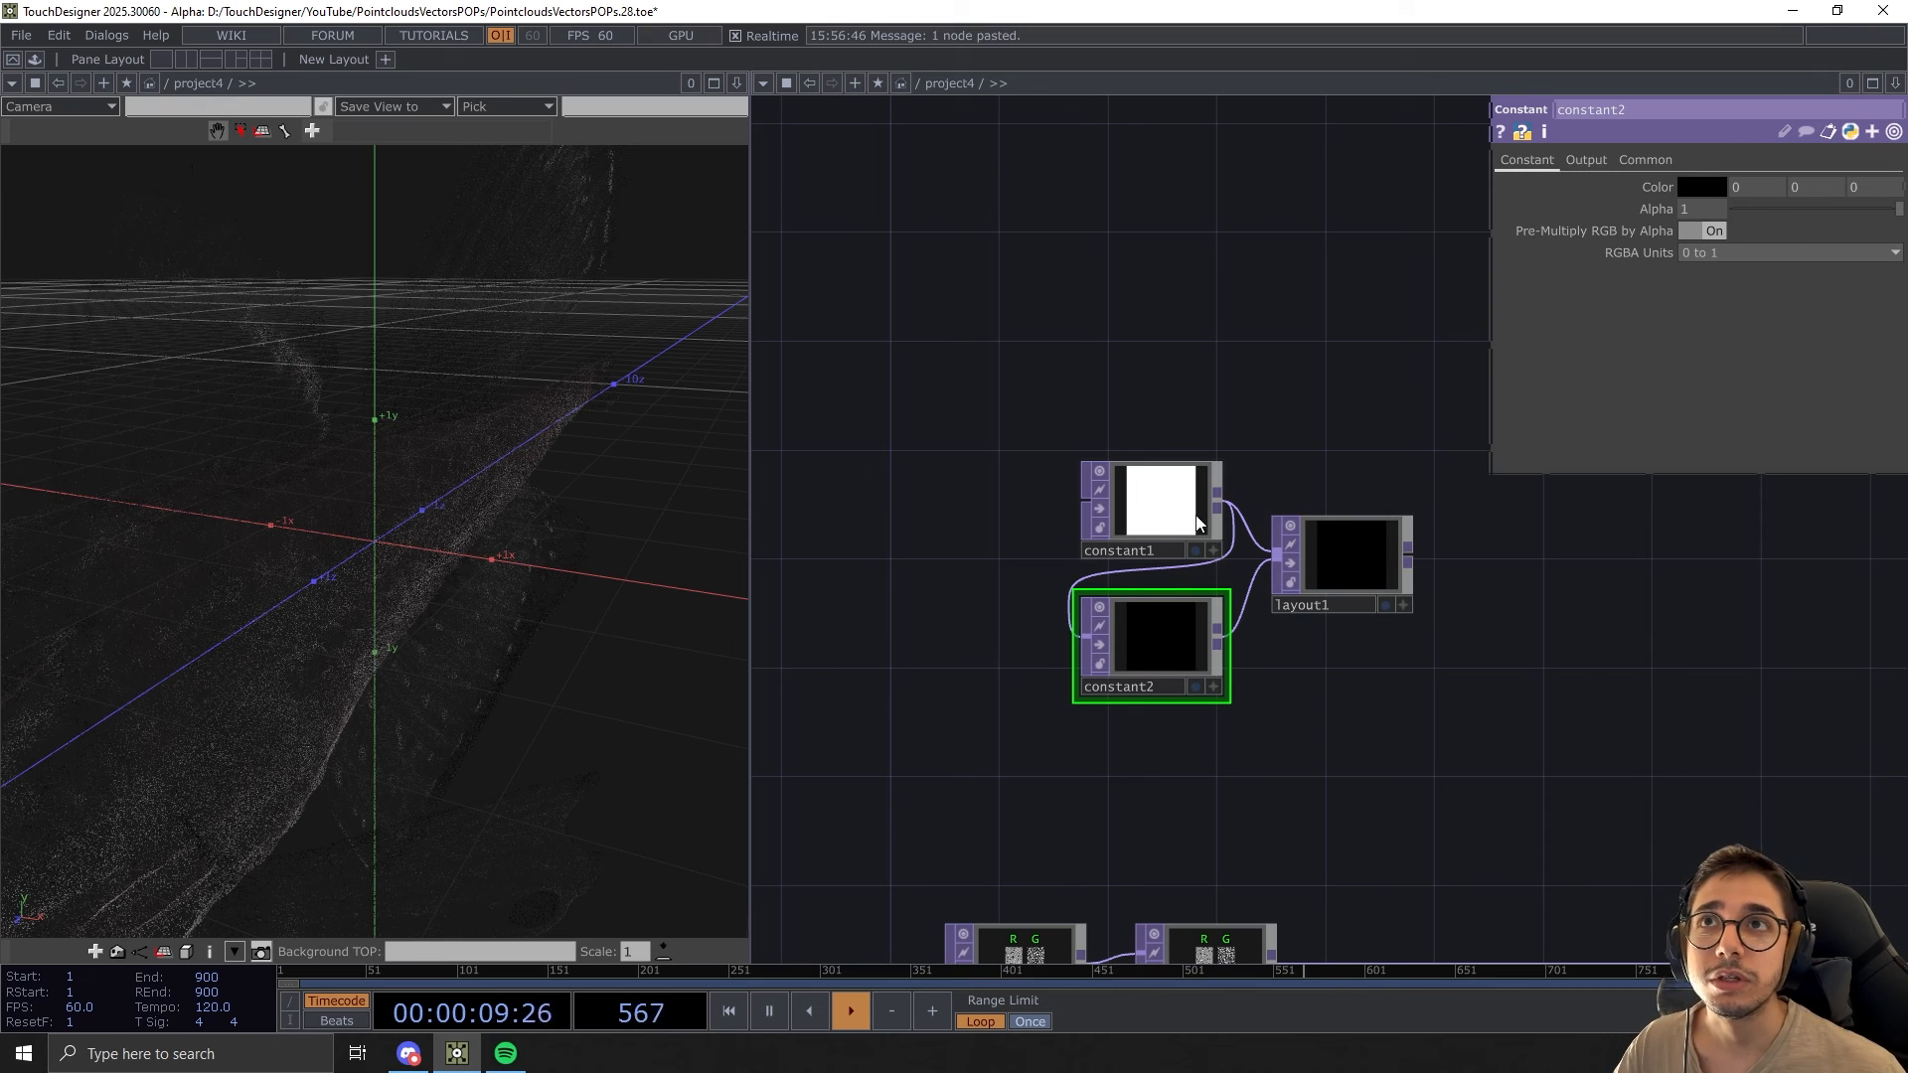
# Make constant1 pure red by setting its green and blue color values to 0
pyautogui.click(1177, 509)
pyautogui.moveTo(1183, 345); pyautogui.dragTo(1084, 427)
pyautogui.click(1528, 161)
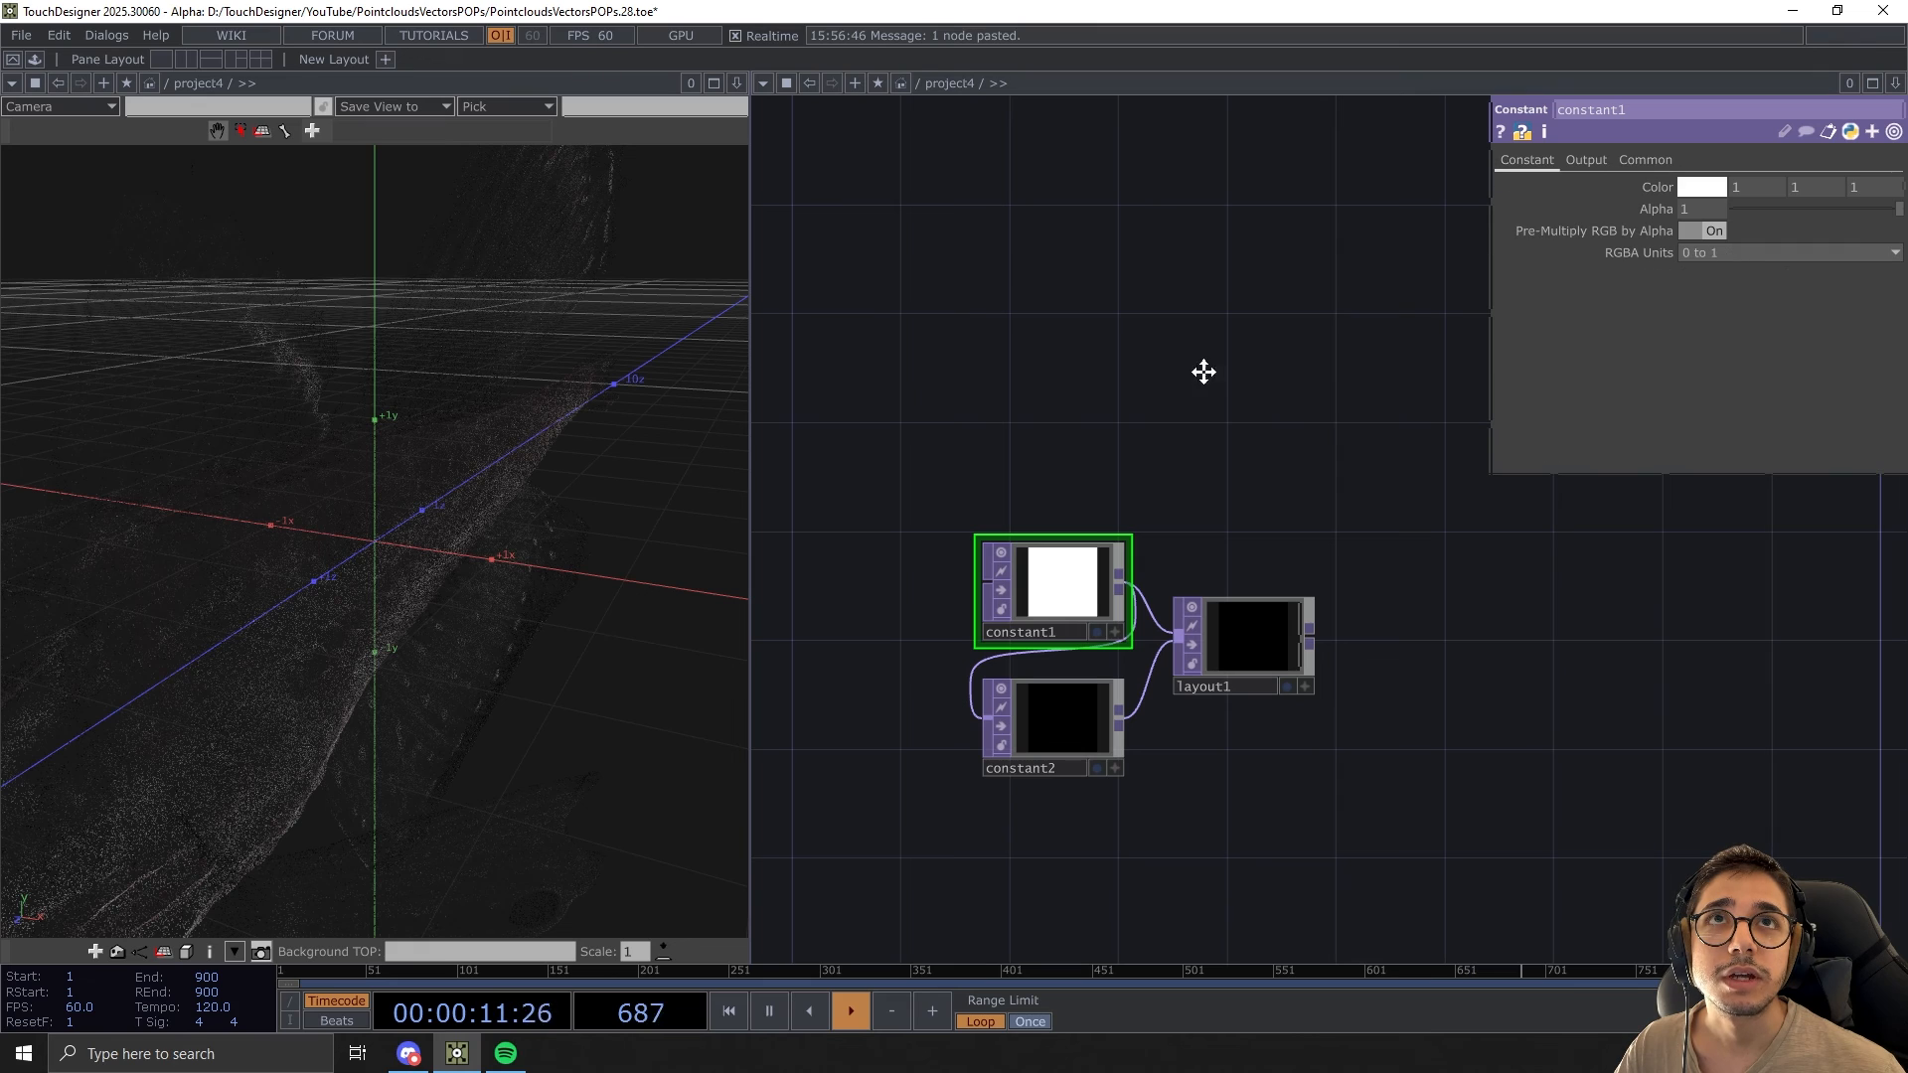
pyautogui.moveTo(1201, 370); pyautogui.dragTo(1323, 365)
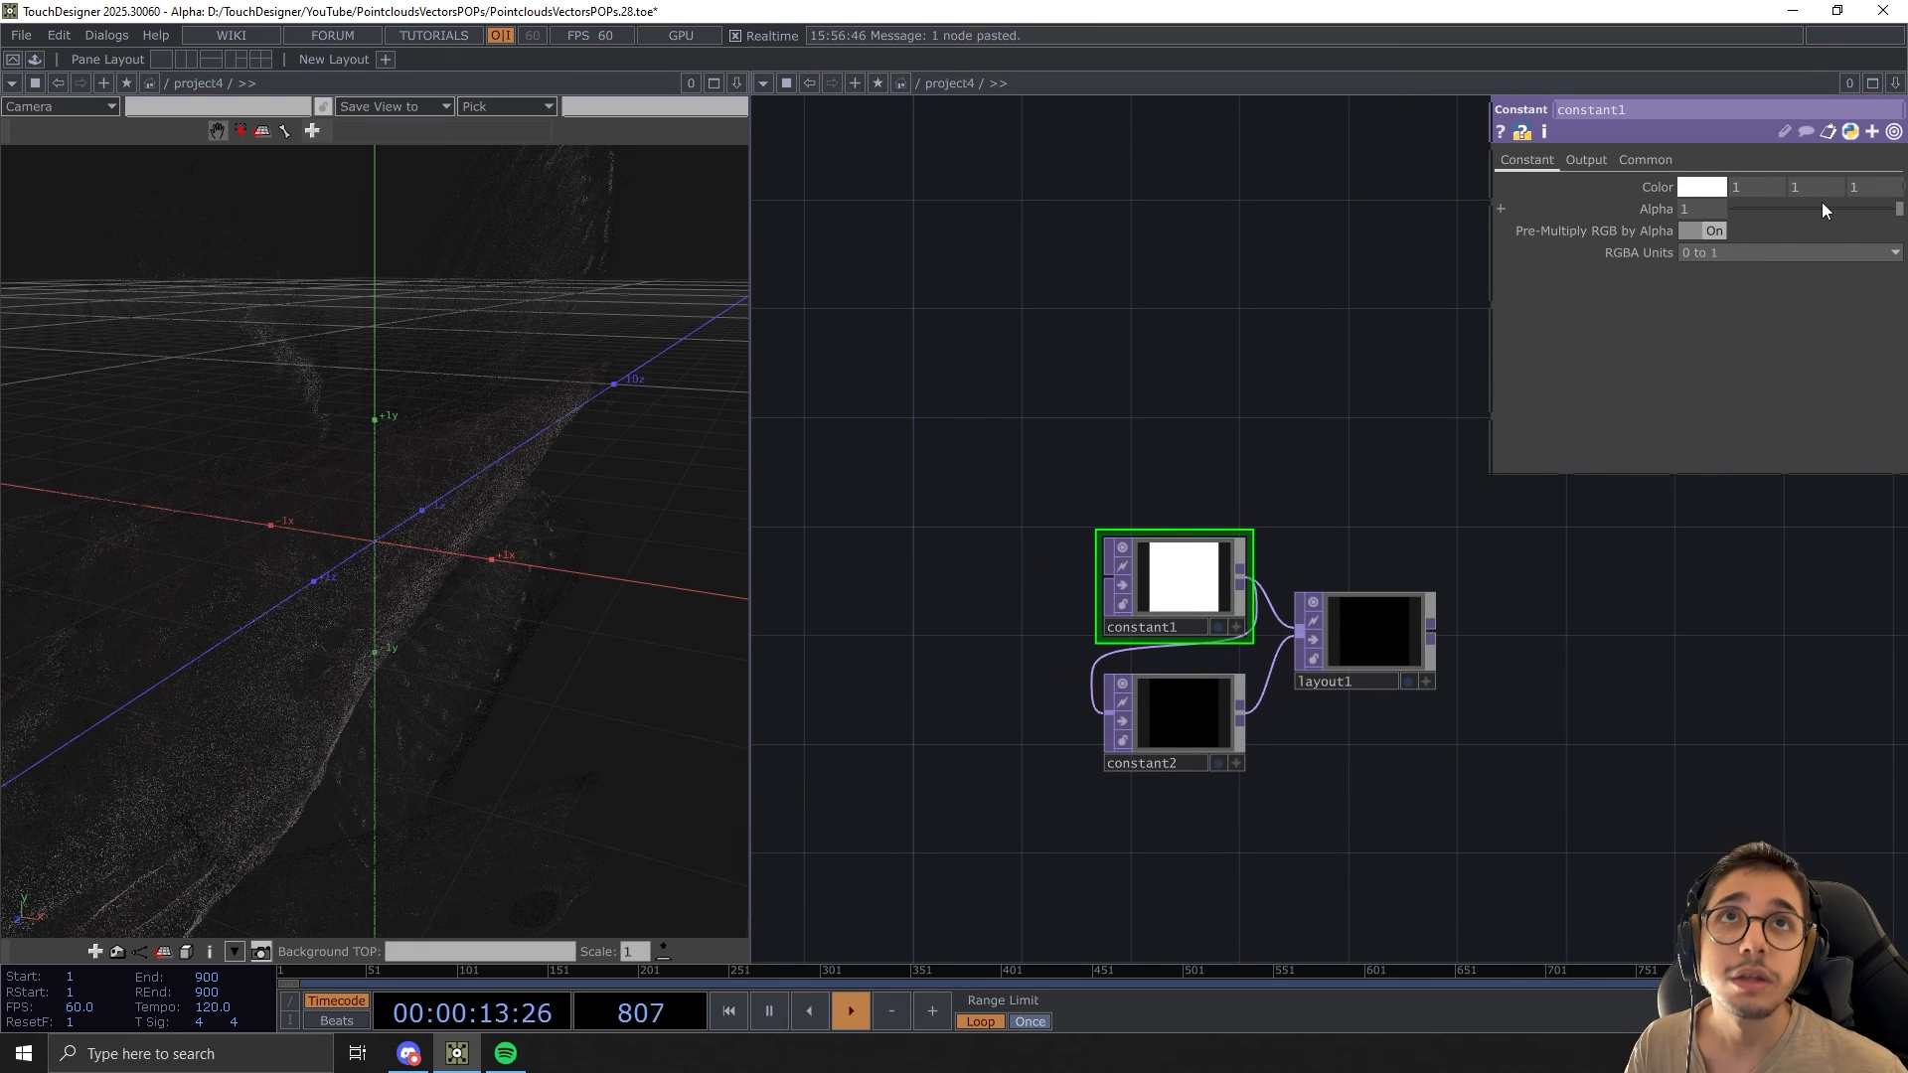
pyautogui.click(1816, 188)
pyautogui.write('0')
pyautogui.click(1857, 185)
pyautogui.write('0')
pyautogui.press('Return')
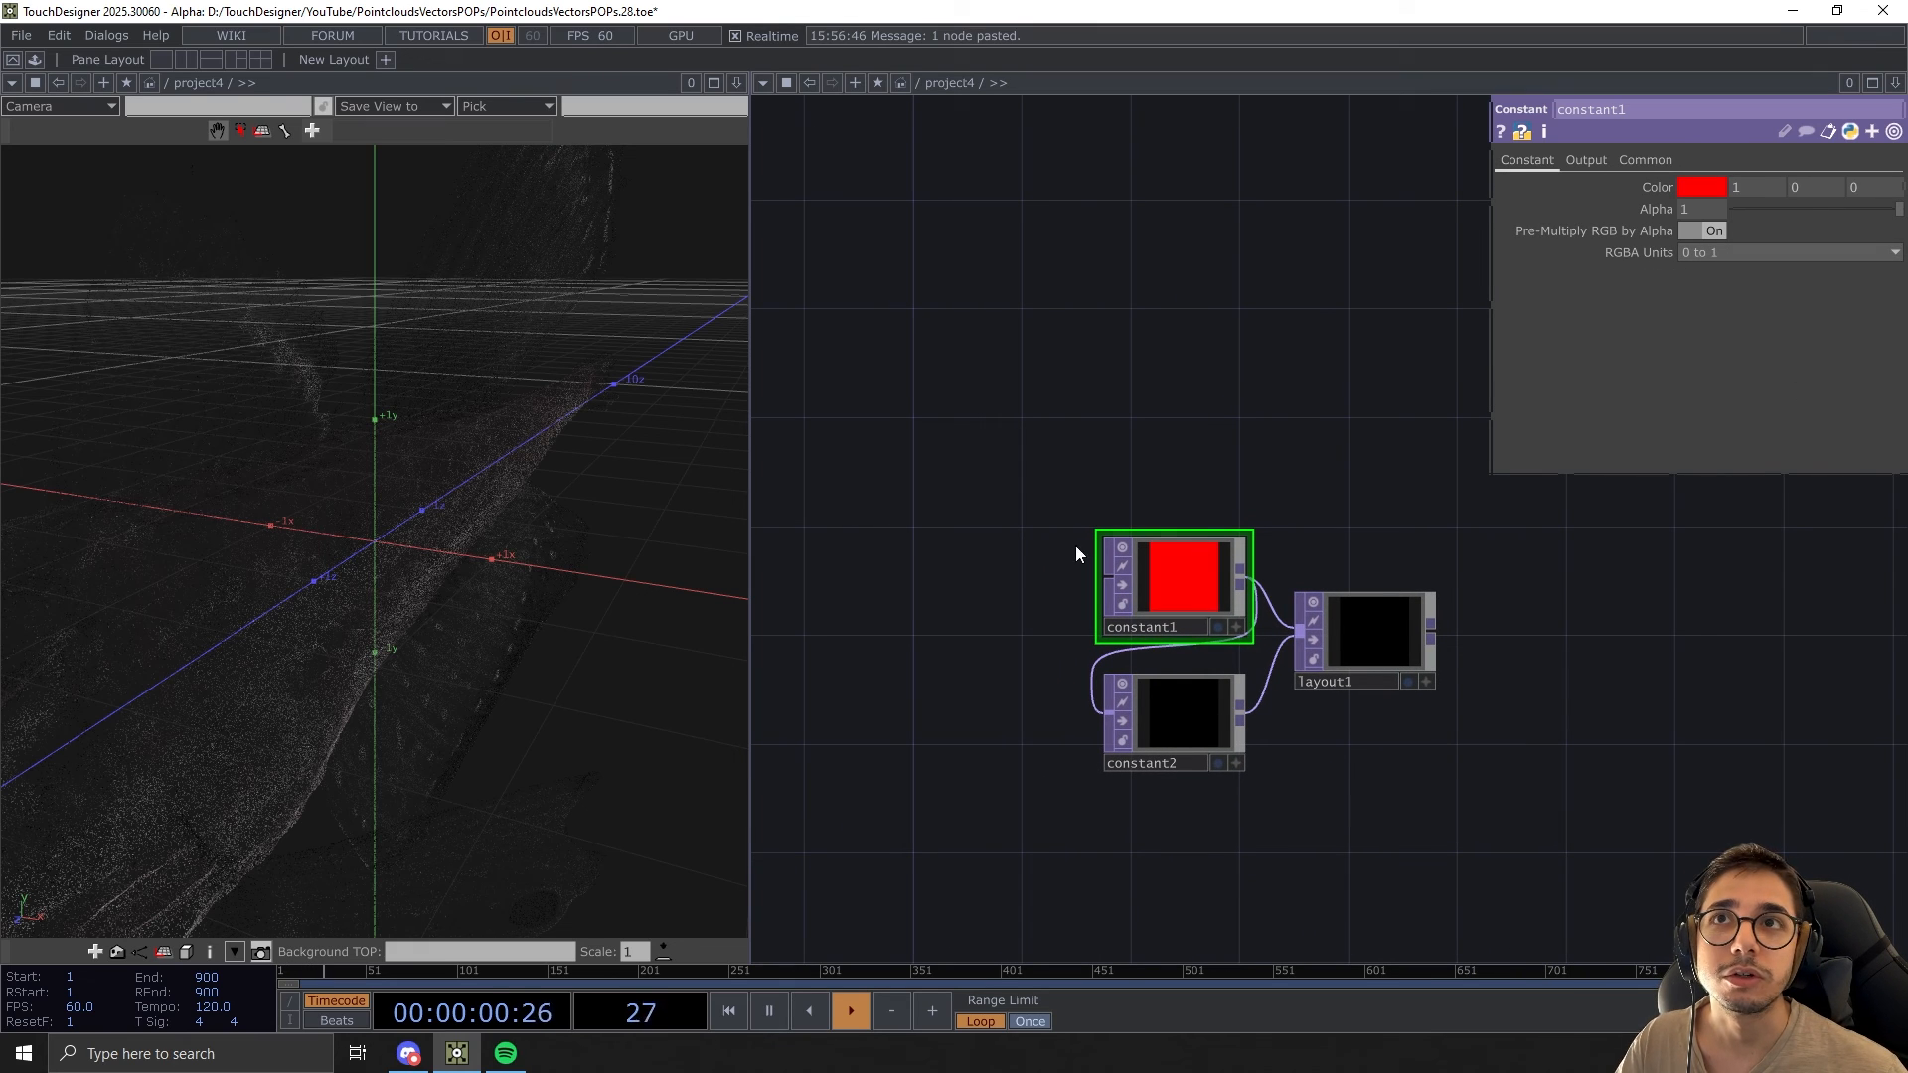
# Set the Pixel Format of constant1 to 32-bit float (Mono)
pyautogui.scroll(3, 1158, 682)
pyautogui.scroll(-2, 1246, 608)
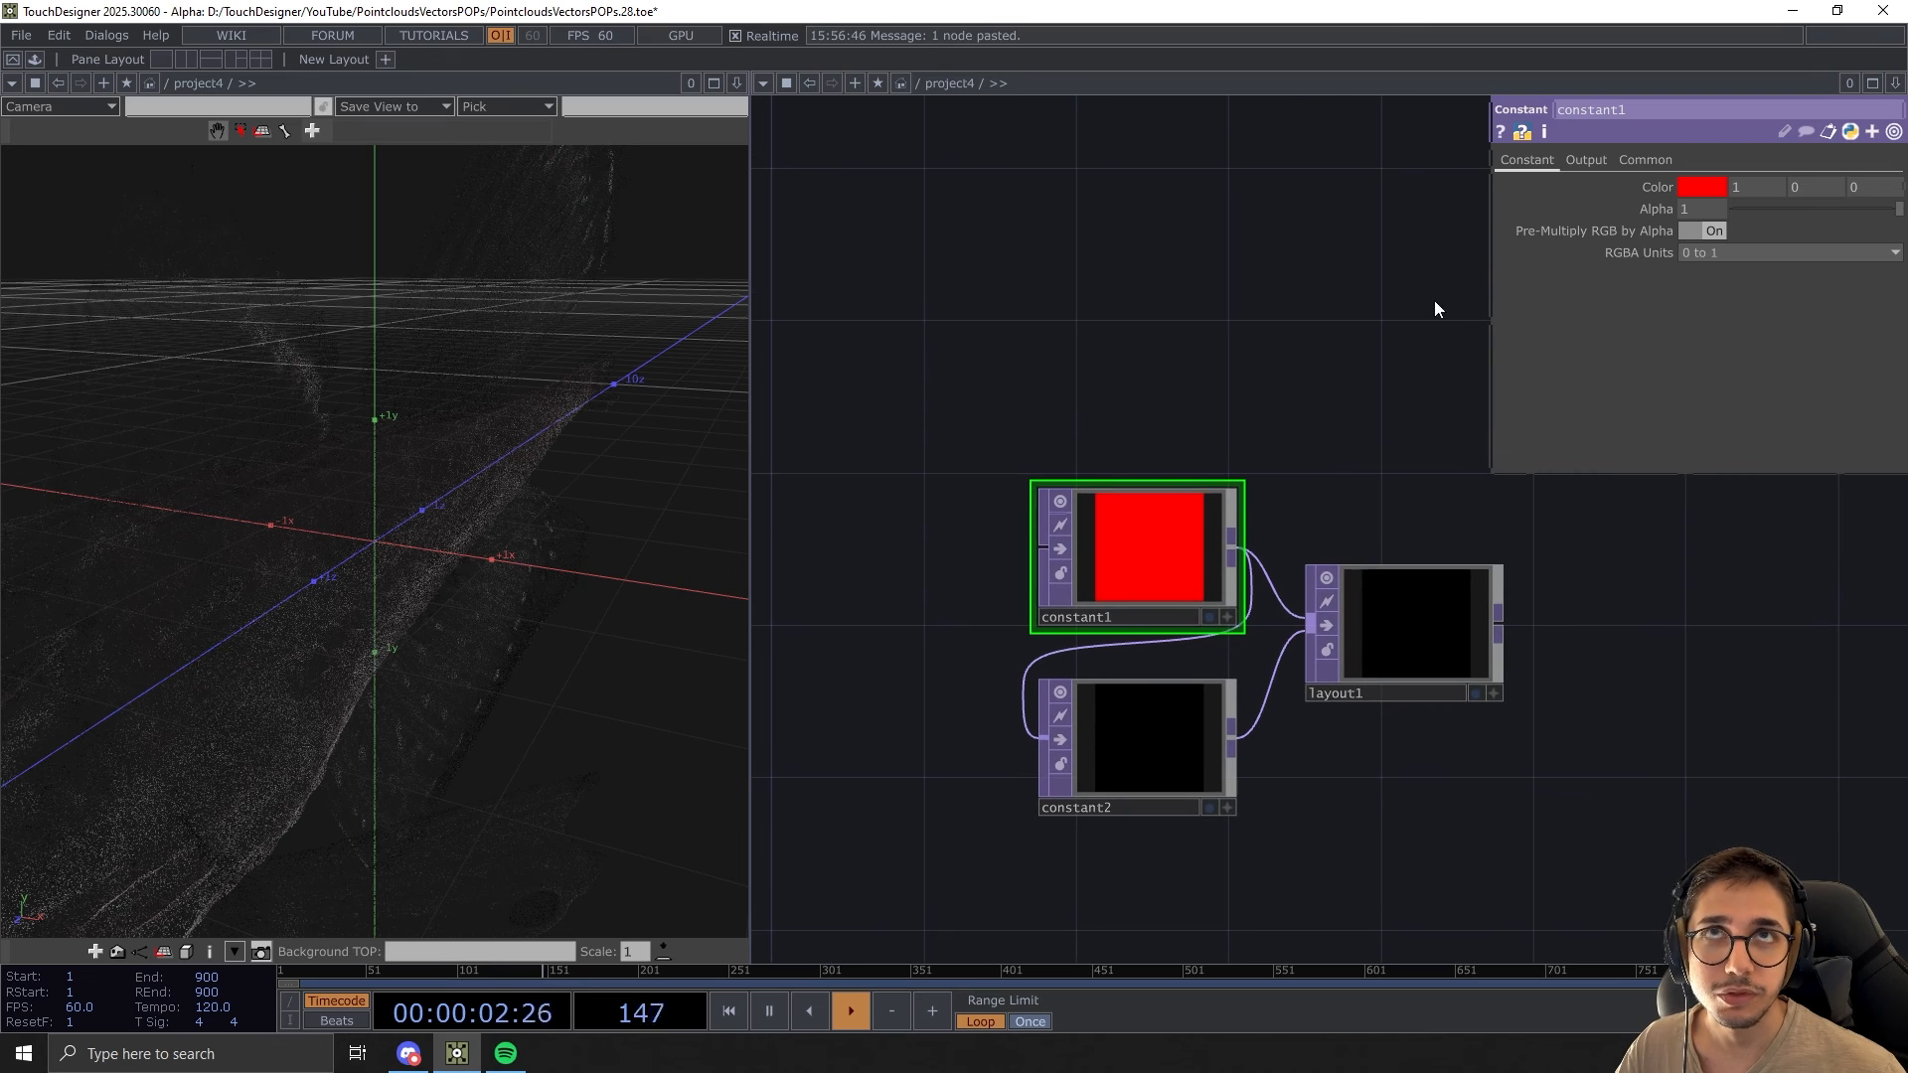
pyautogui.click(1644, 164)
pyautogui.click(1704, 408)
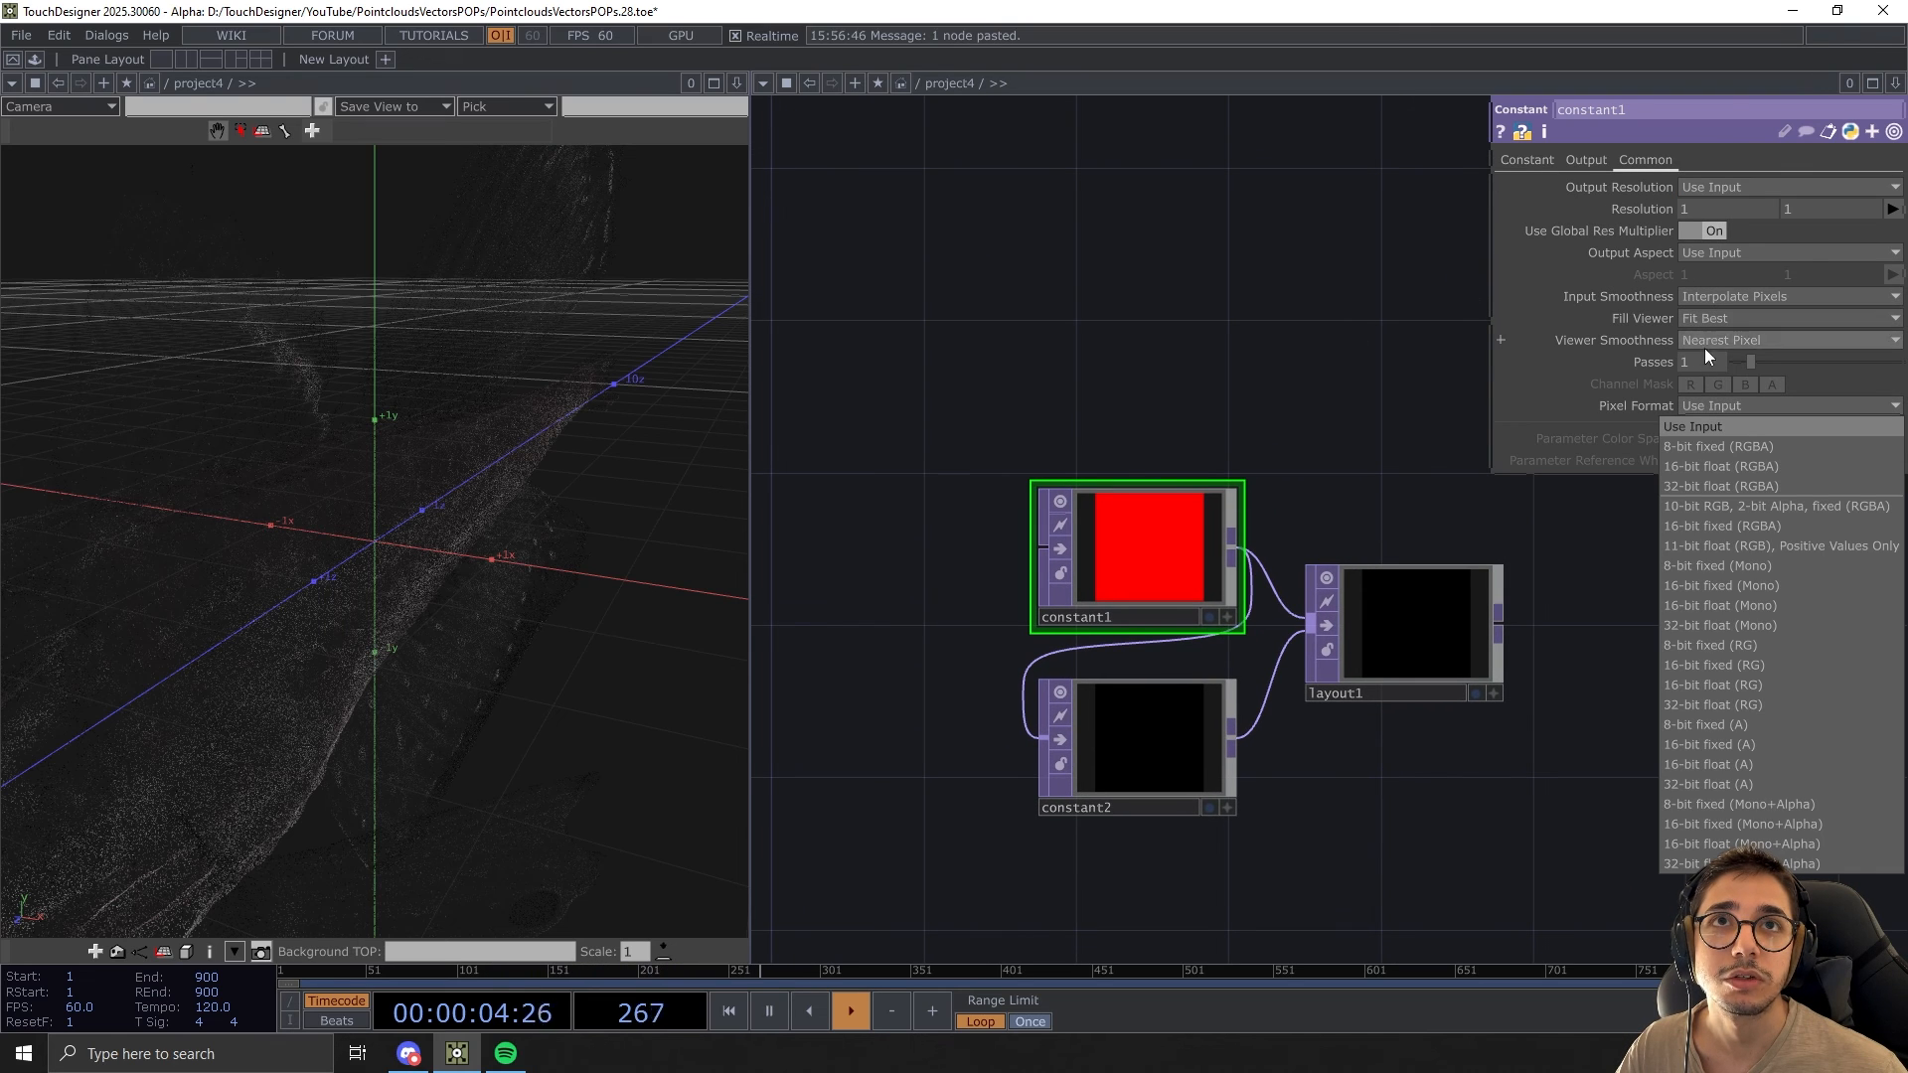
pyautogui.click(1706, 625)
pyautogui.scroll(-3, 1280, 654)
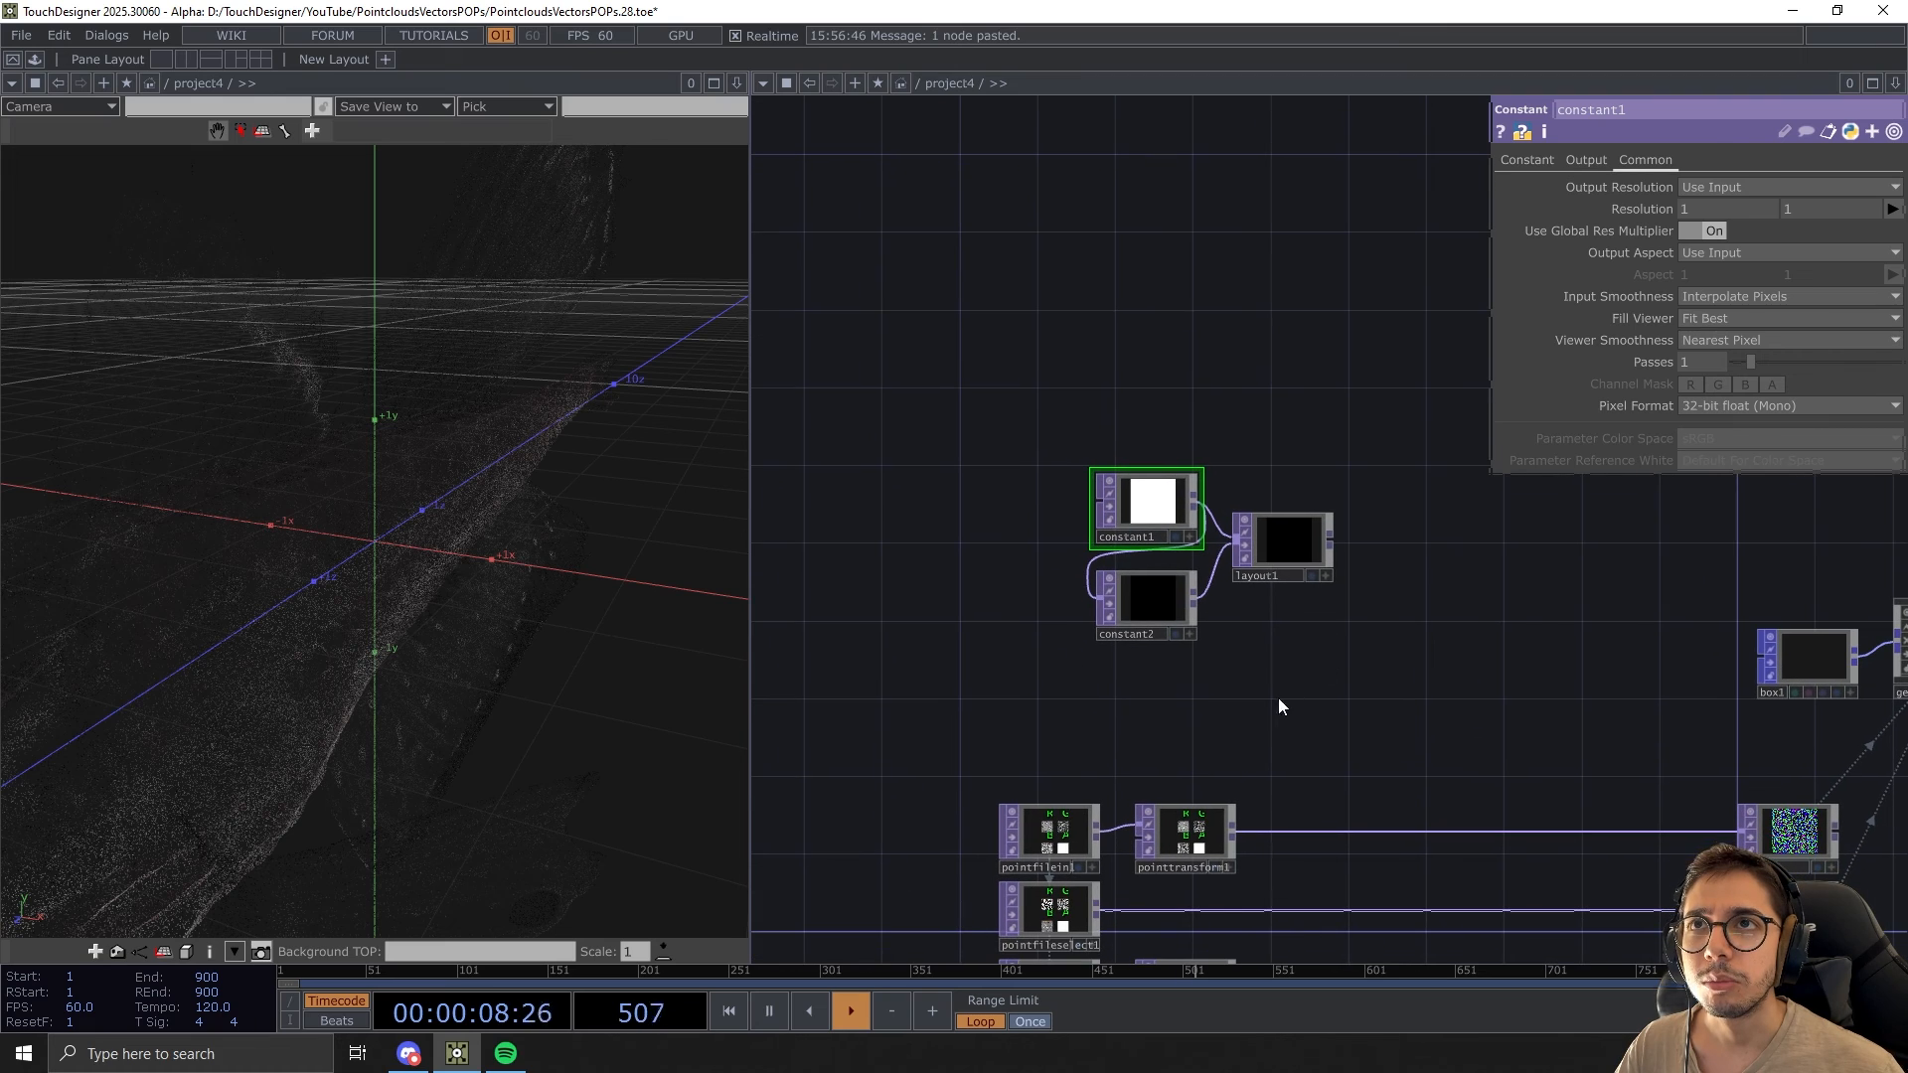
pyautogui.click(1156, 471)
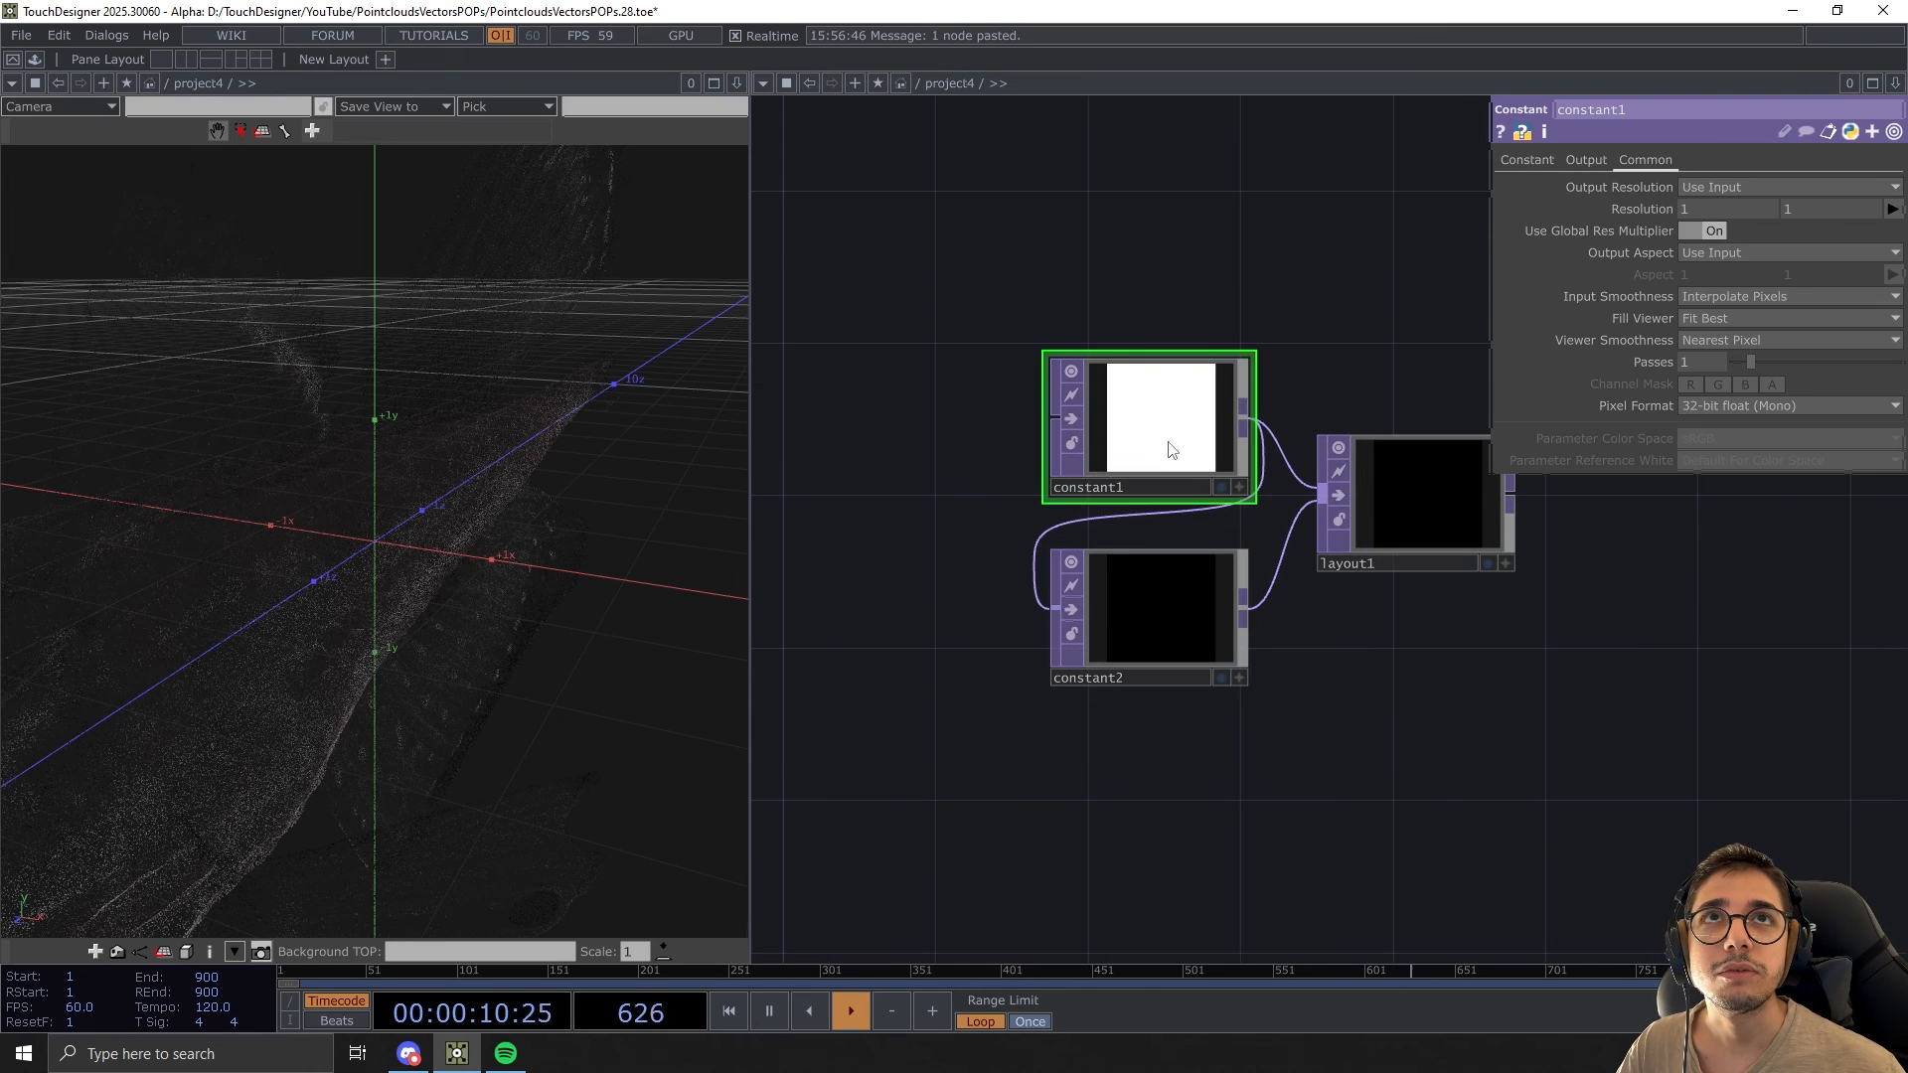
# Set the red color value of constant1 to 3
pyautogui.click(1524, 157)
pyautogui.scroll(-3, 1160, 686)
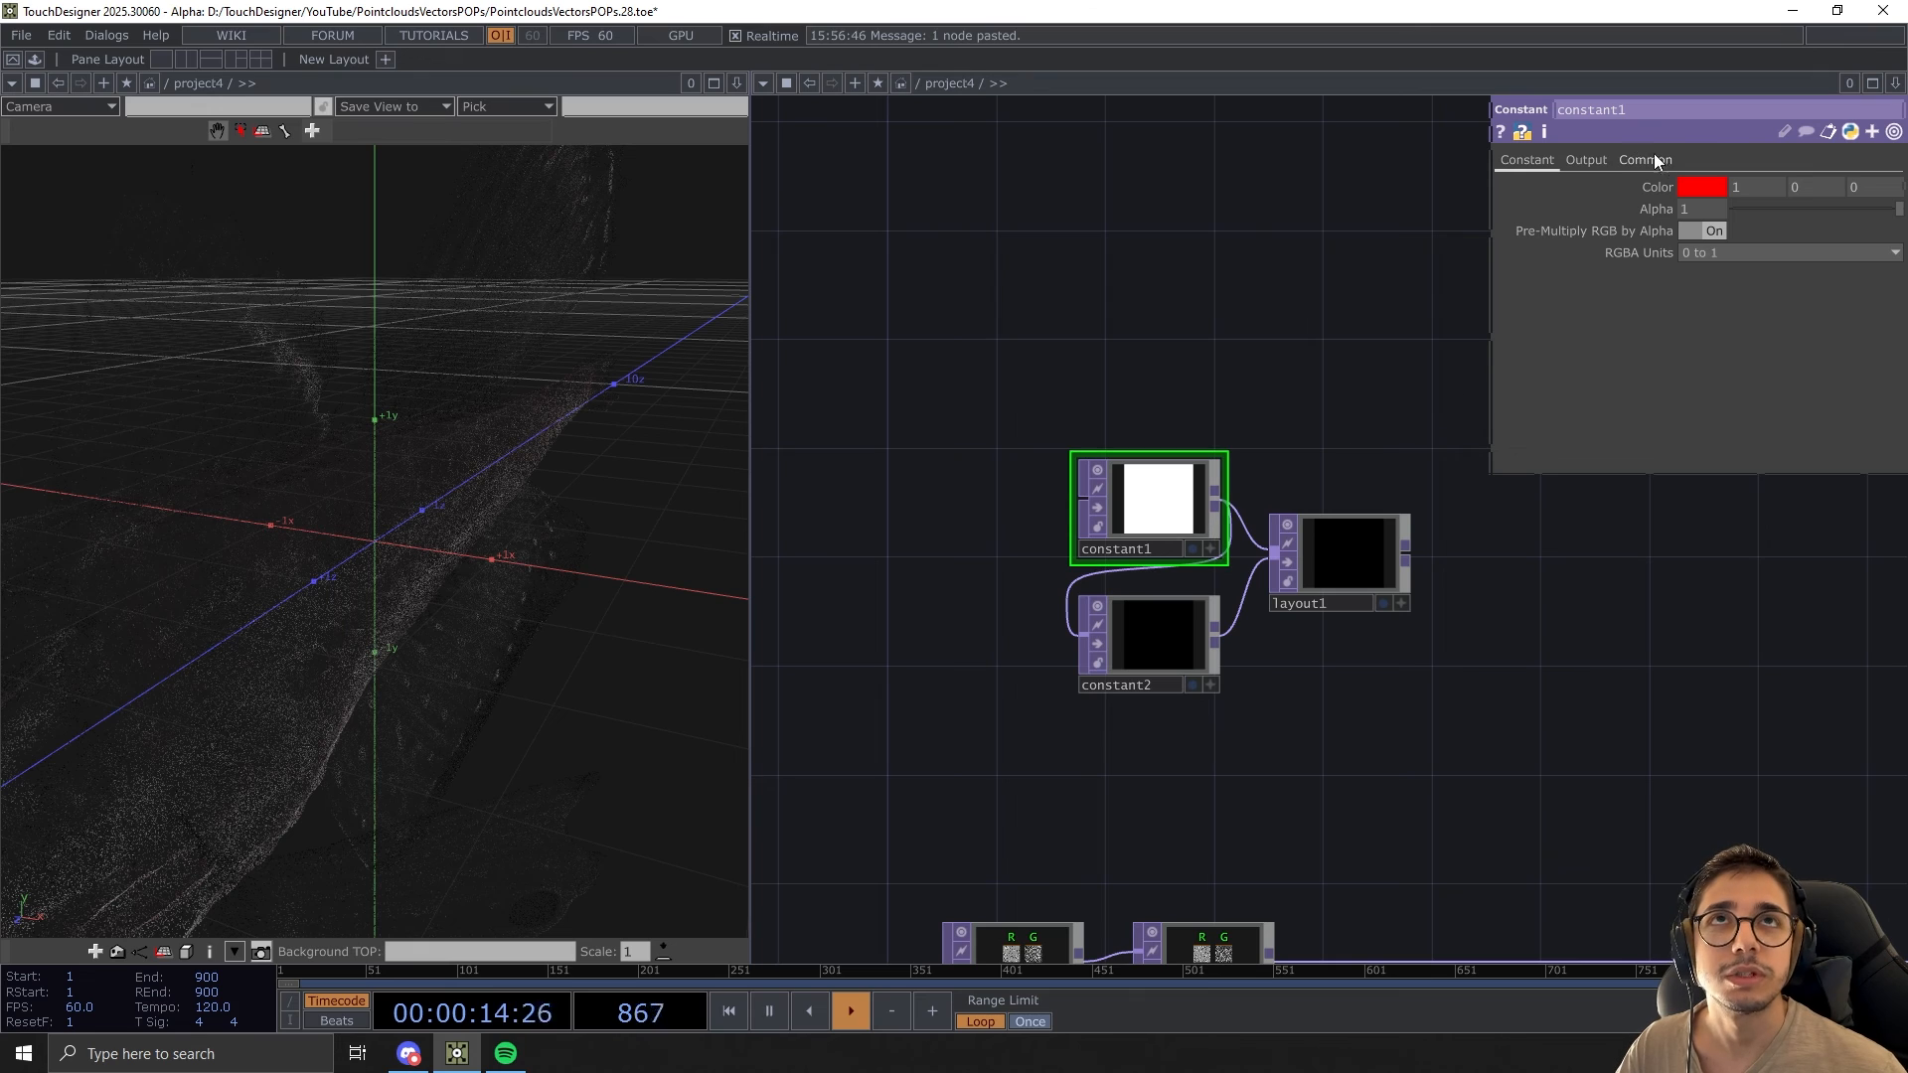
pyautogui.write('3')
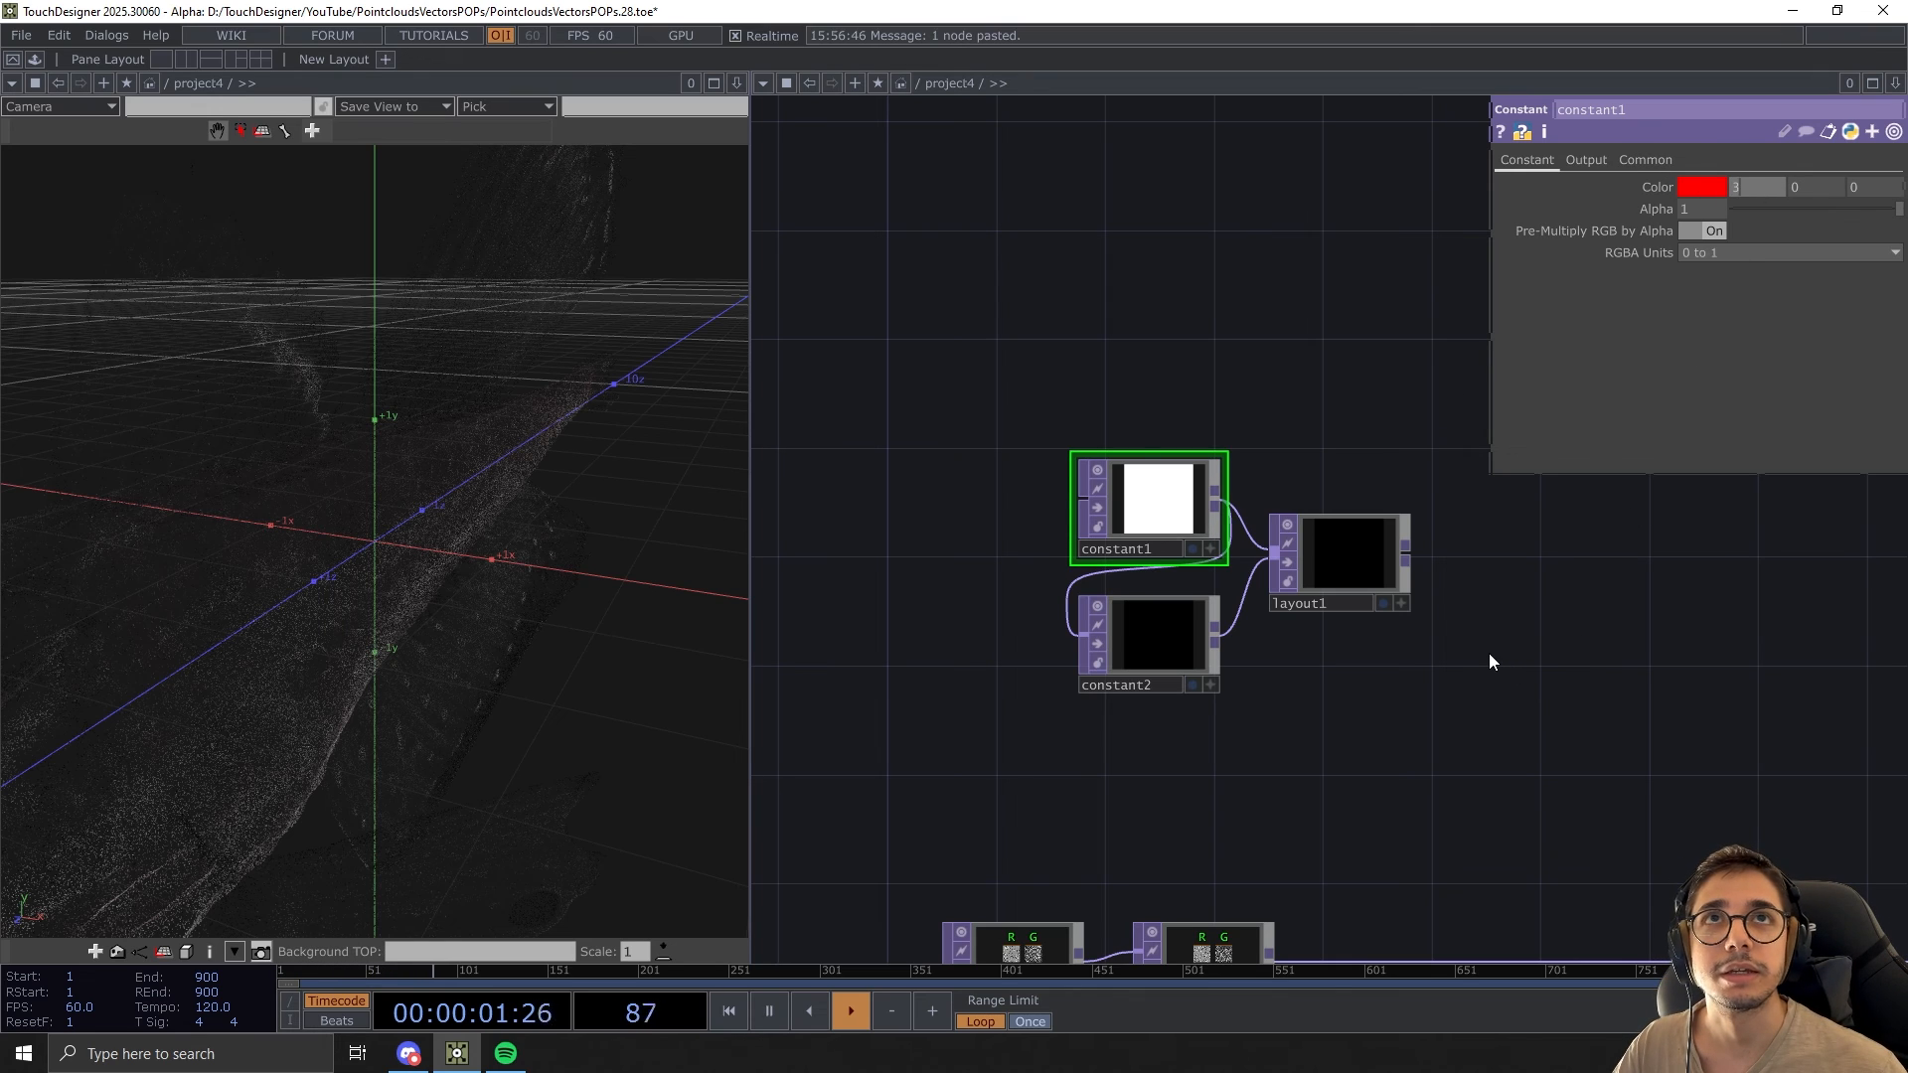
pyautogui.press('Return')
# Turn on Scale Resolution for layout1
pyautogui.moveTo(1299, 738); pyautogui.dragTo(1264, 778)
pyautogui.click(1395, 457)
pyautogui.click(1659, 213)
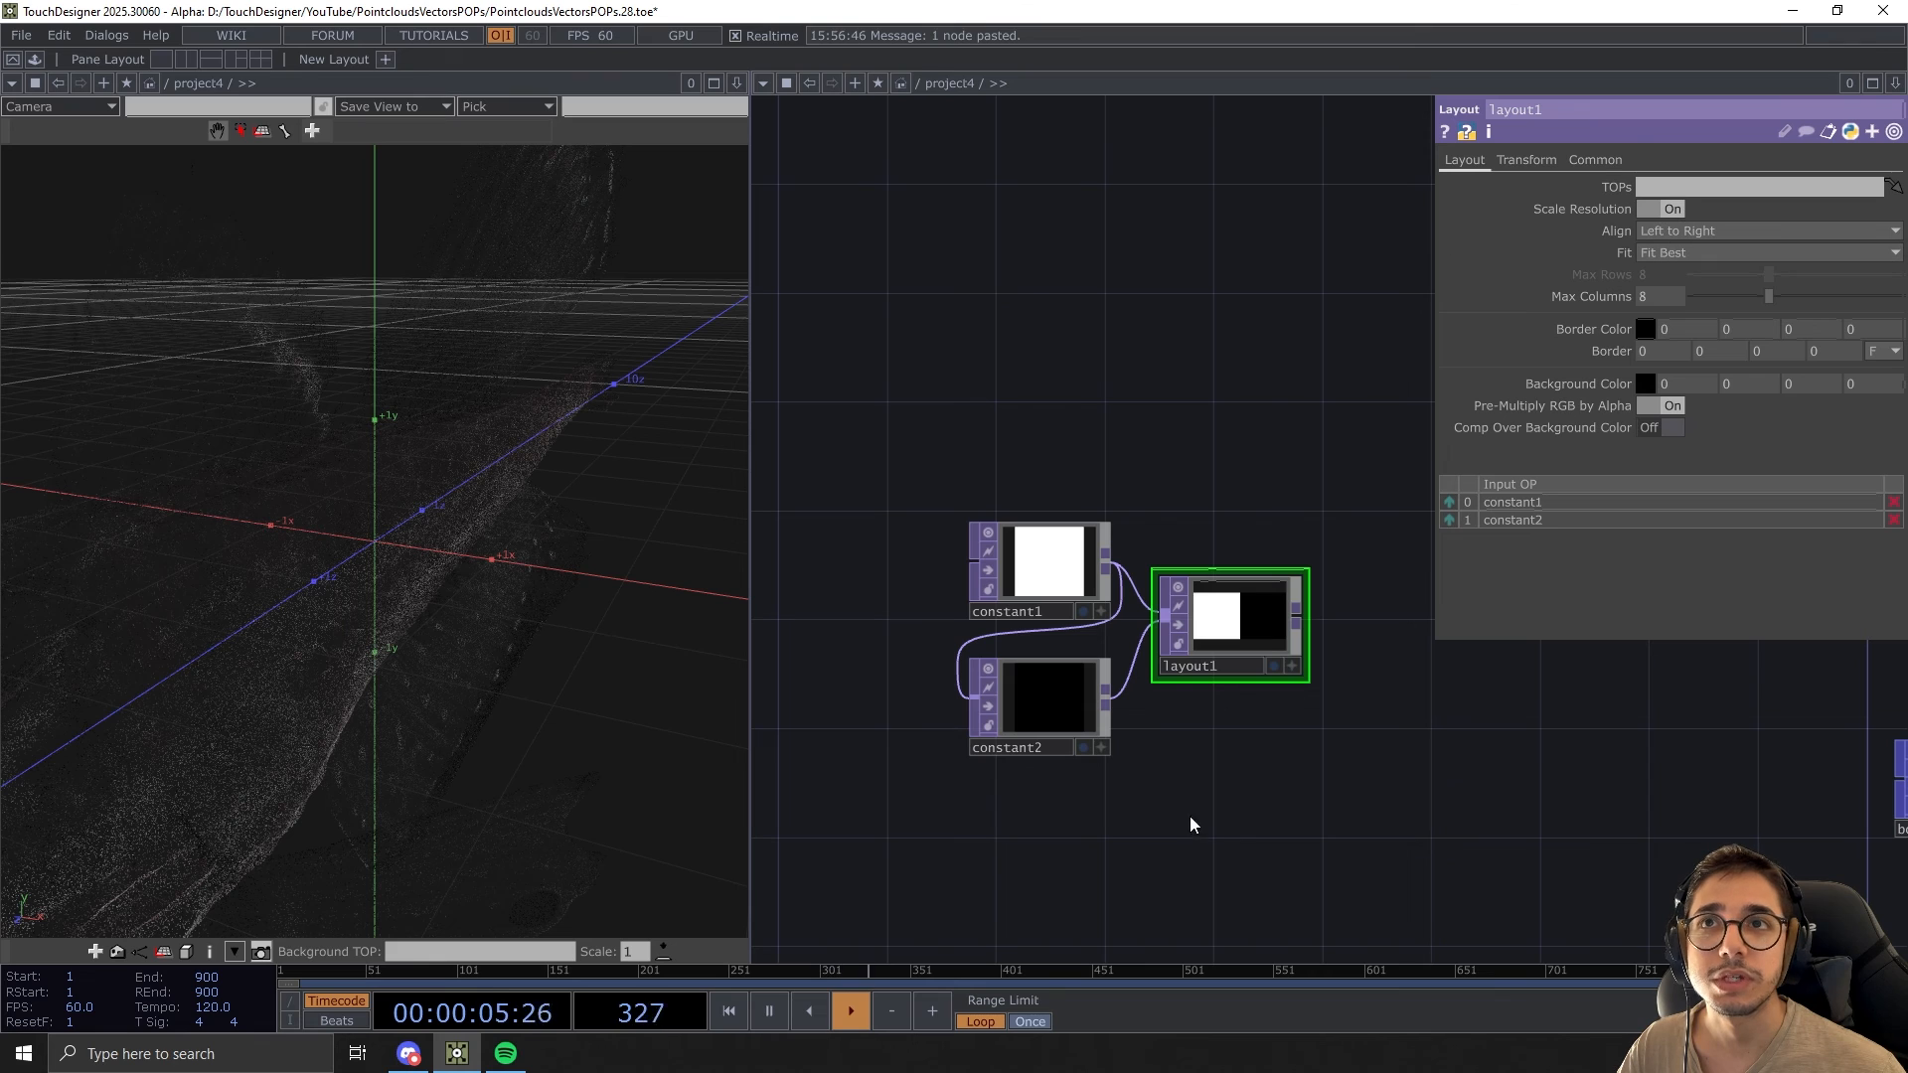
pyautogui.moveTo(1271, 840); pyautogui.dragTo(1295, 703)
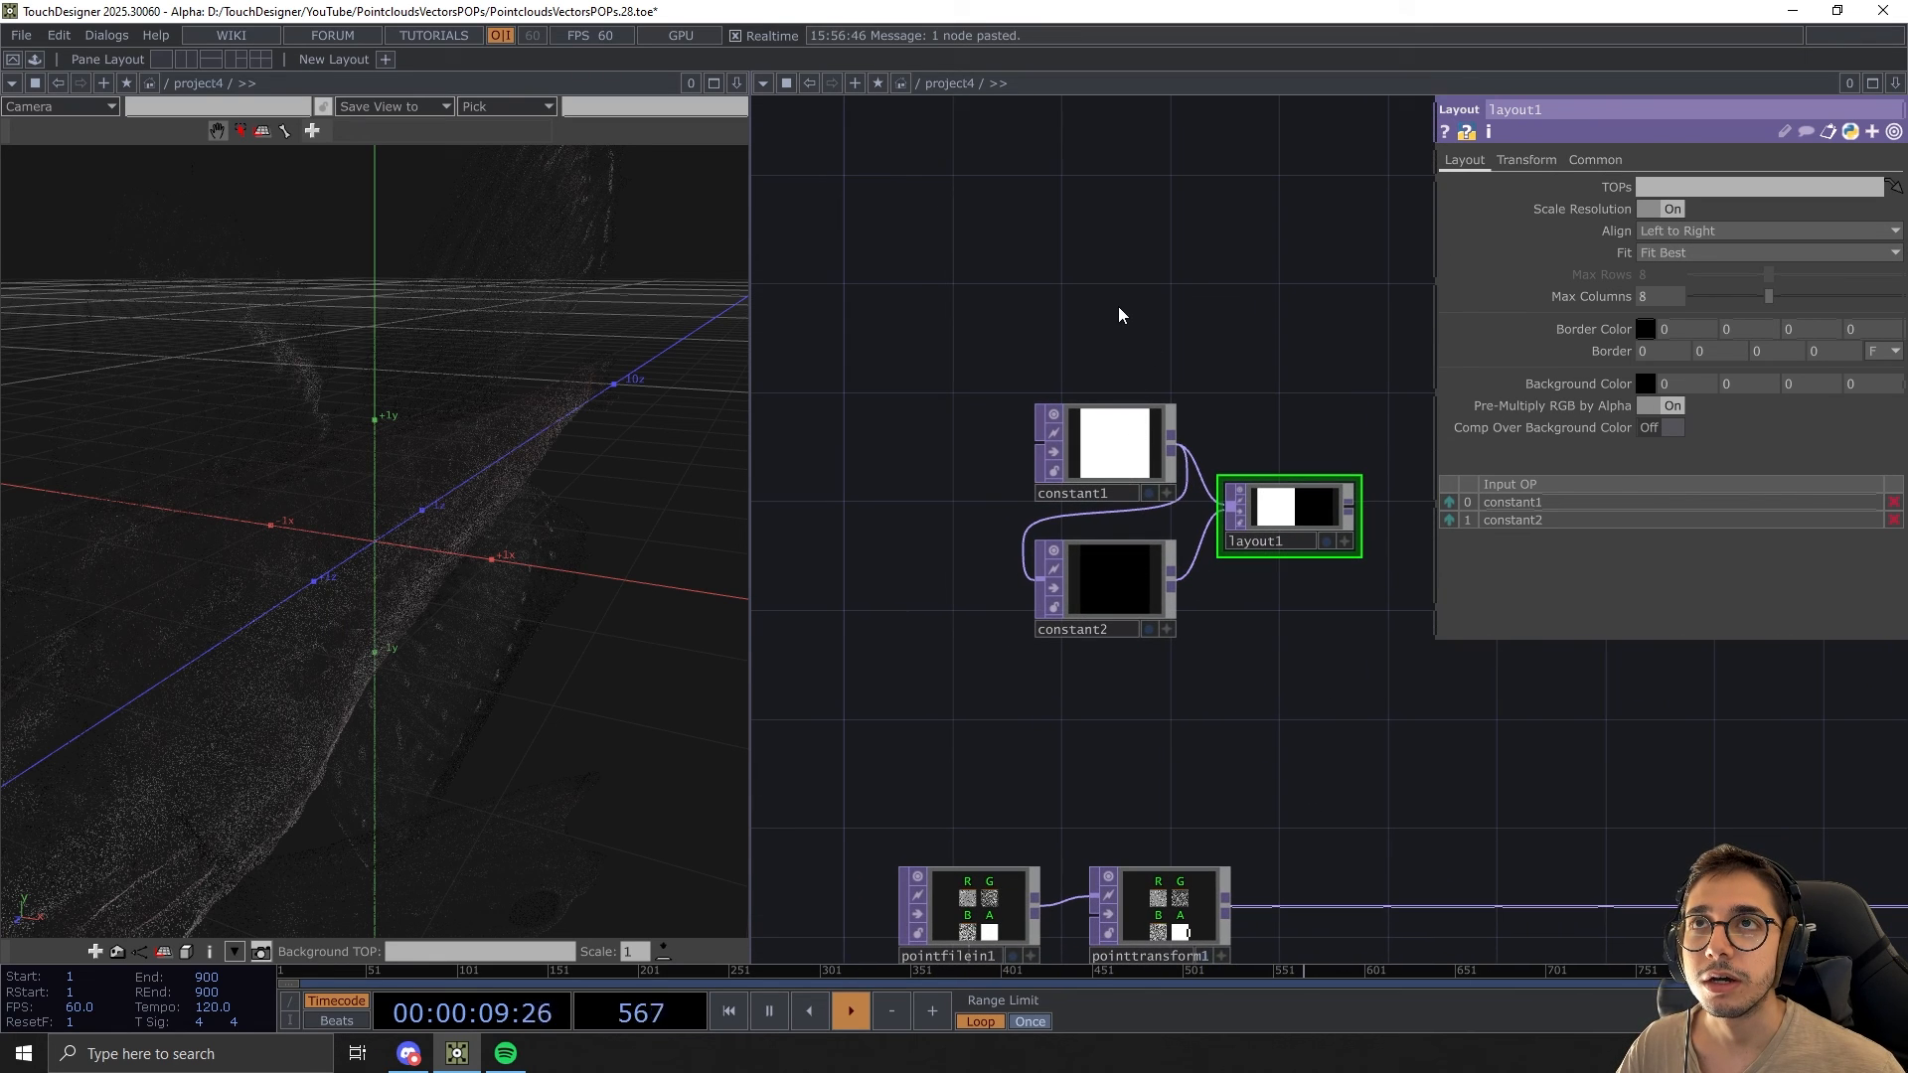
# Check constant1's operator info and color settings against the combined image in layout1
pyautogui.middleClick(1114, 430)
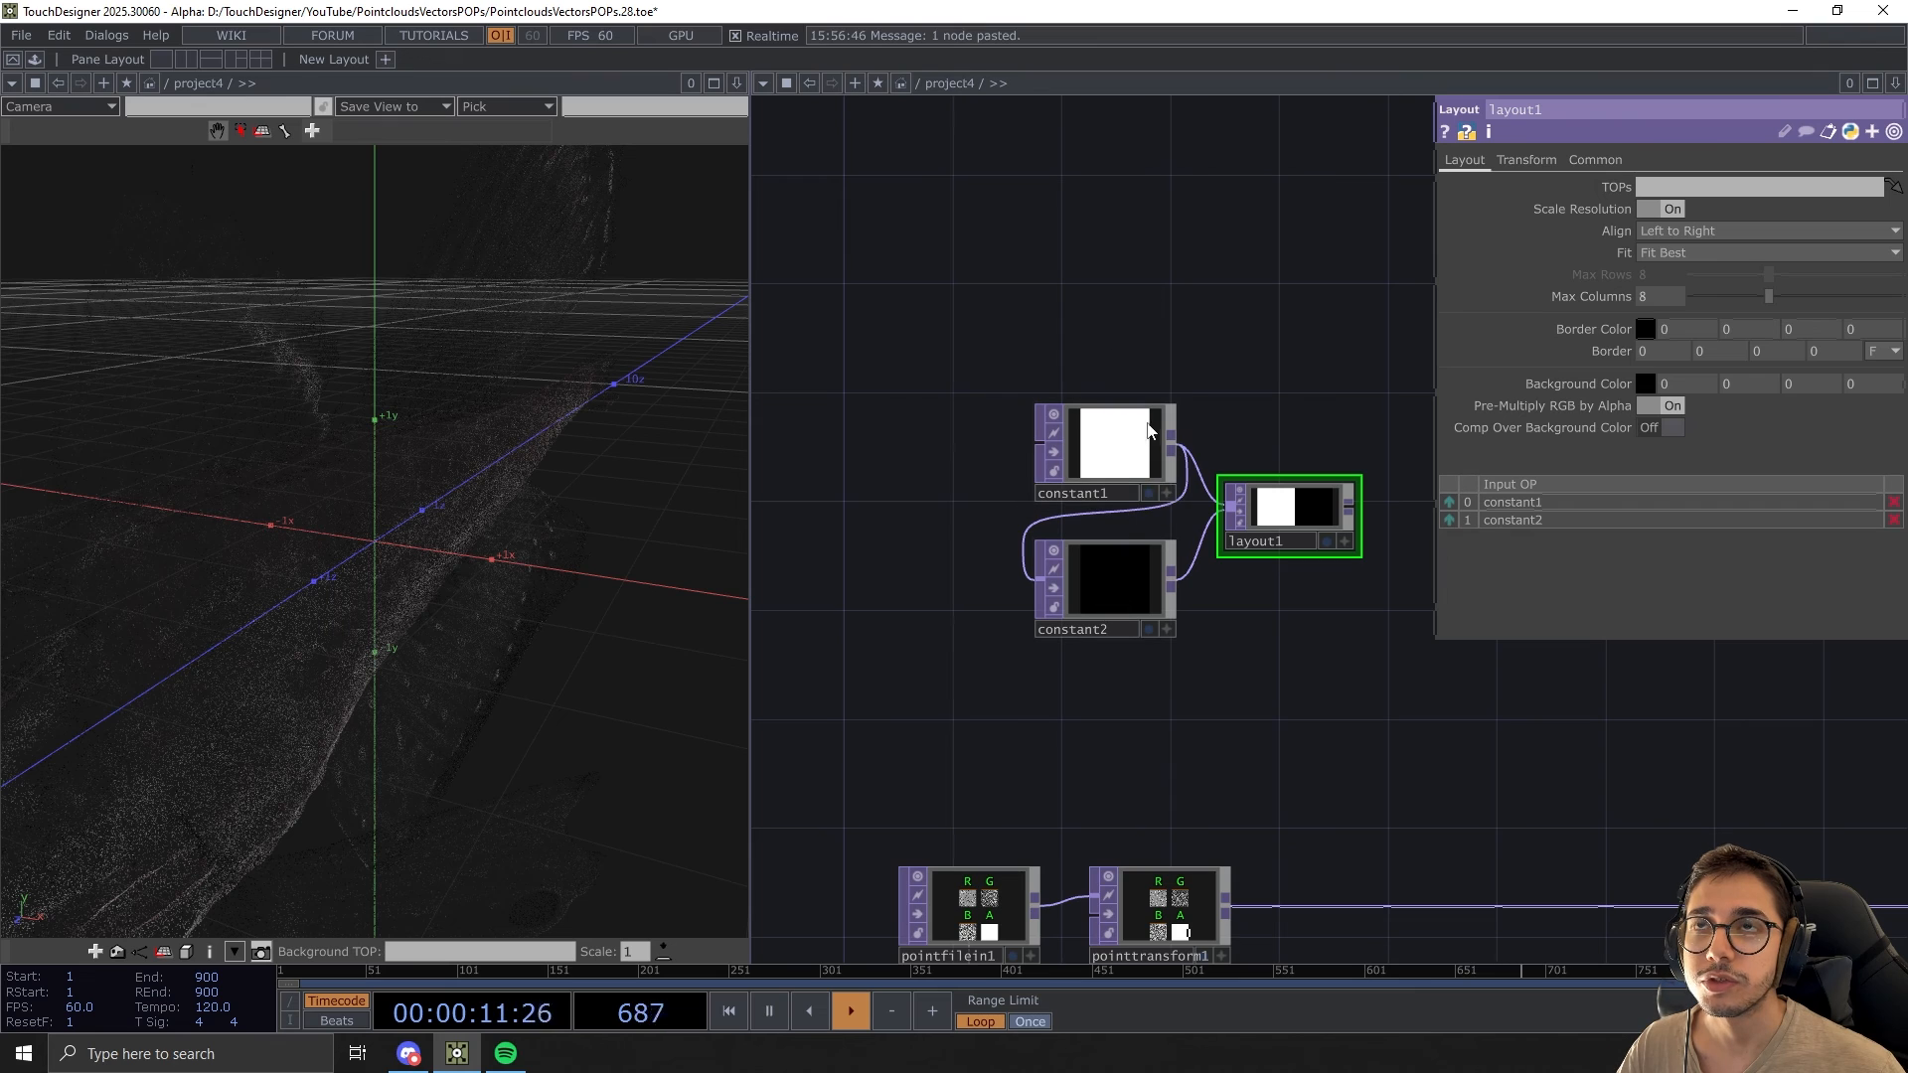
pyautogui.moveTo(1246, 733); pyautogui.dragTo(1296, 752)
pyautogui.click(1180, 472)
pyautogui.moveTo(1329, 155); pyautogui.dragTo(1346, 233)
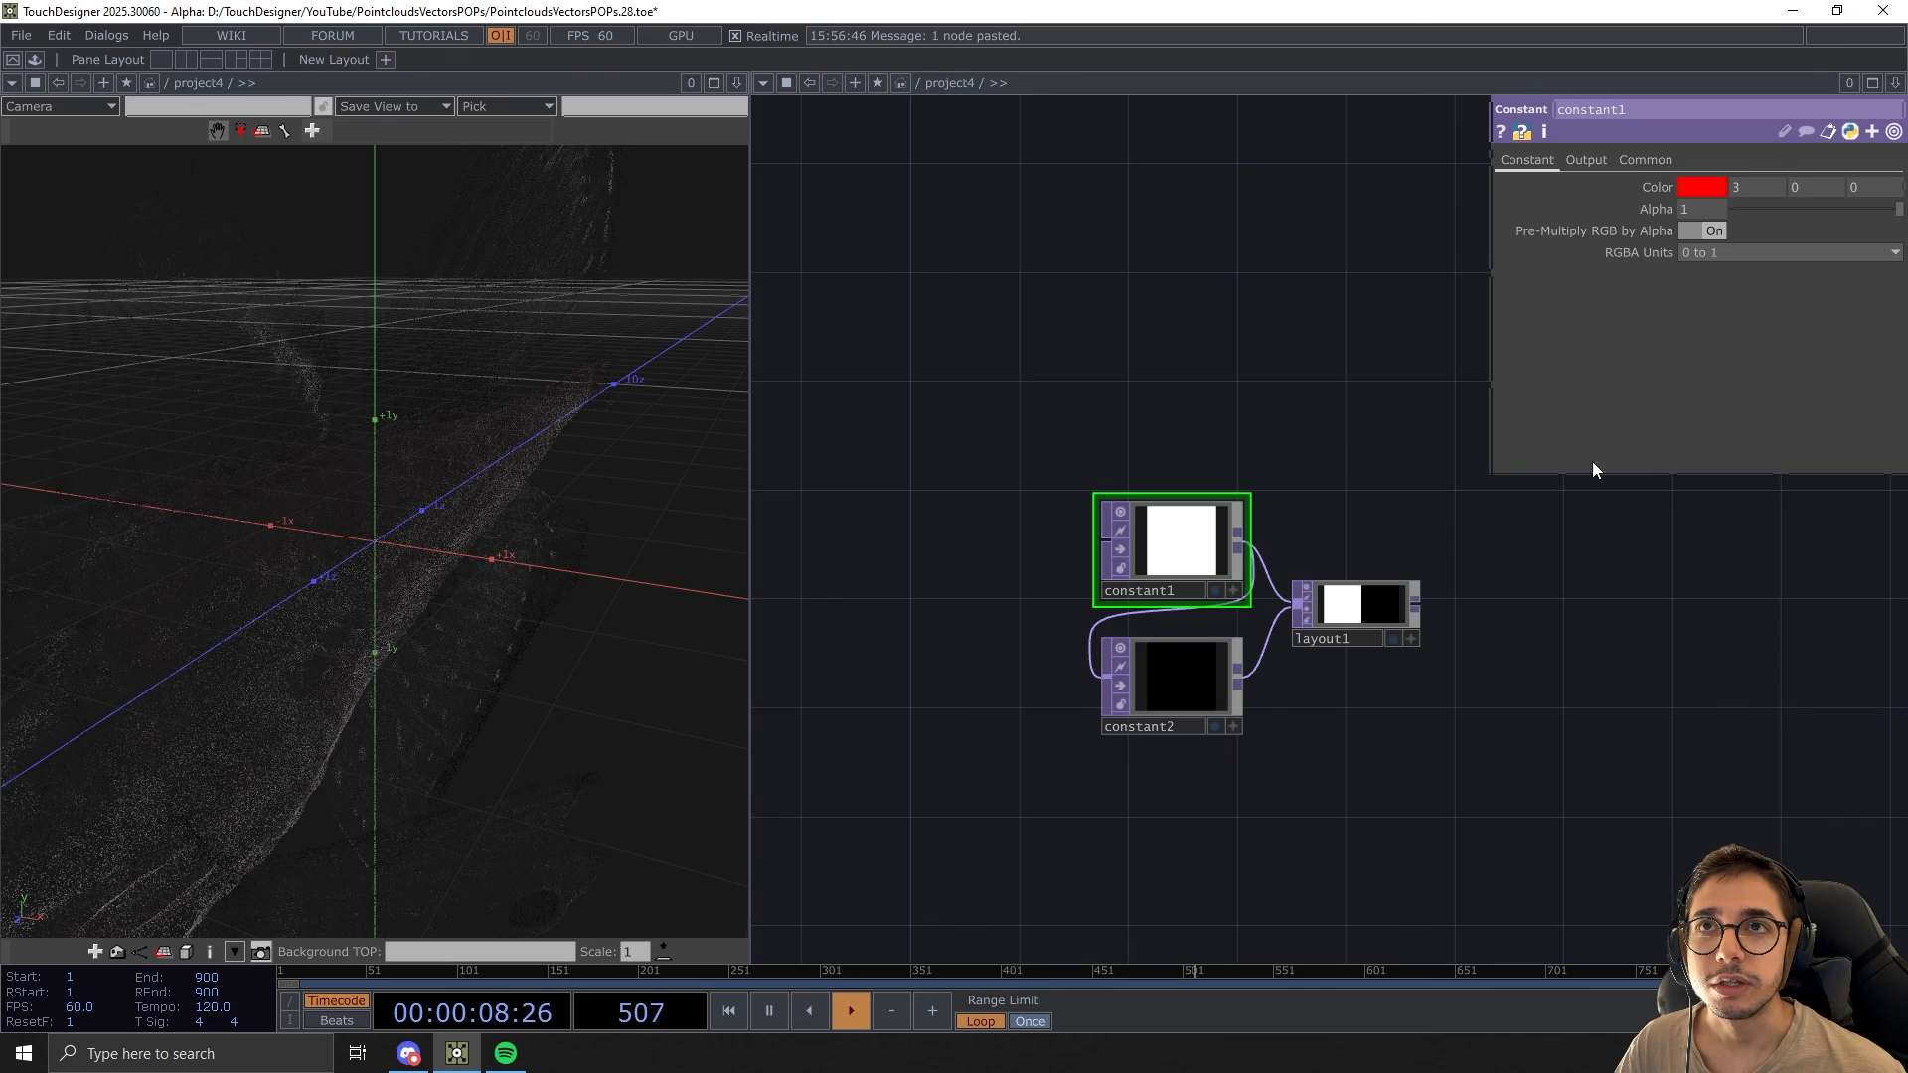
pyautogui.scroll(3, 1133, 582)
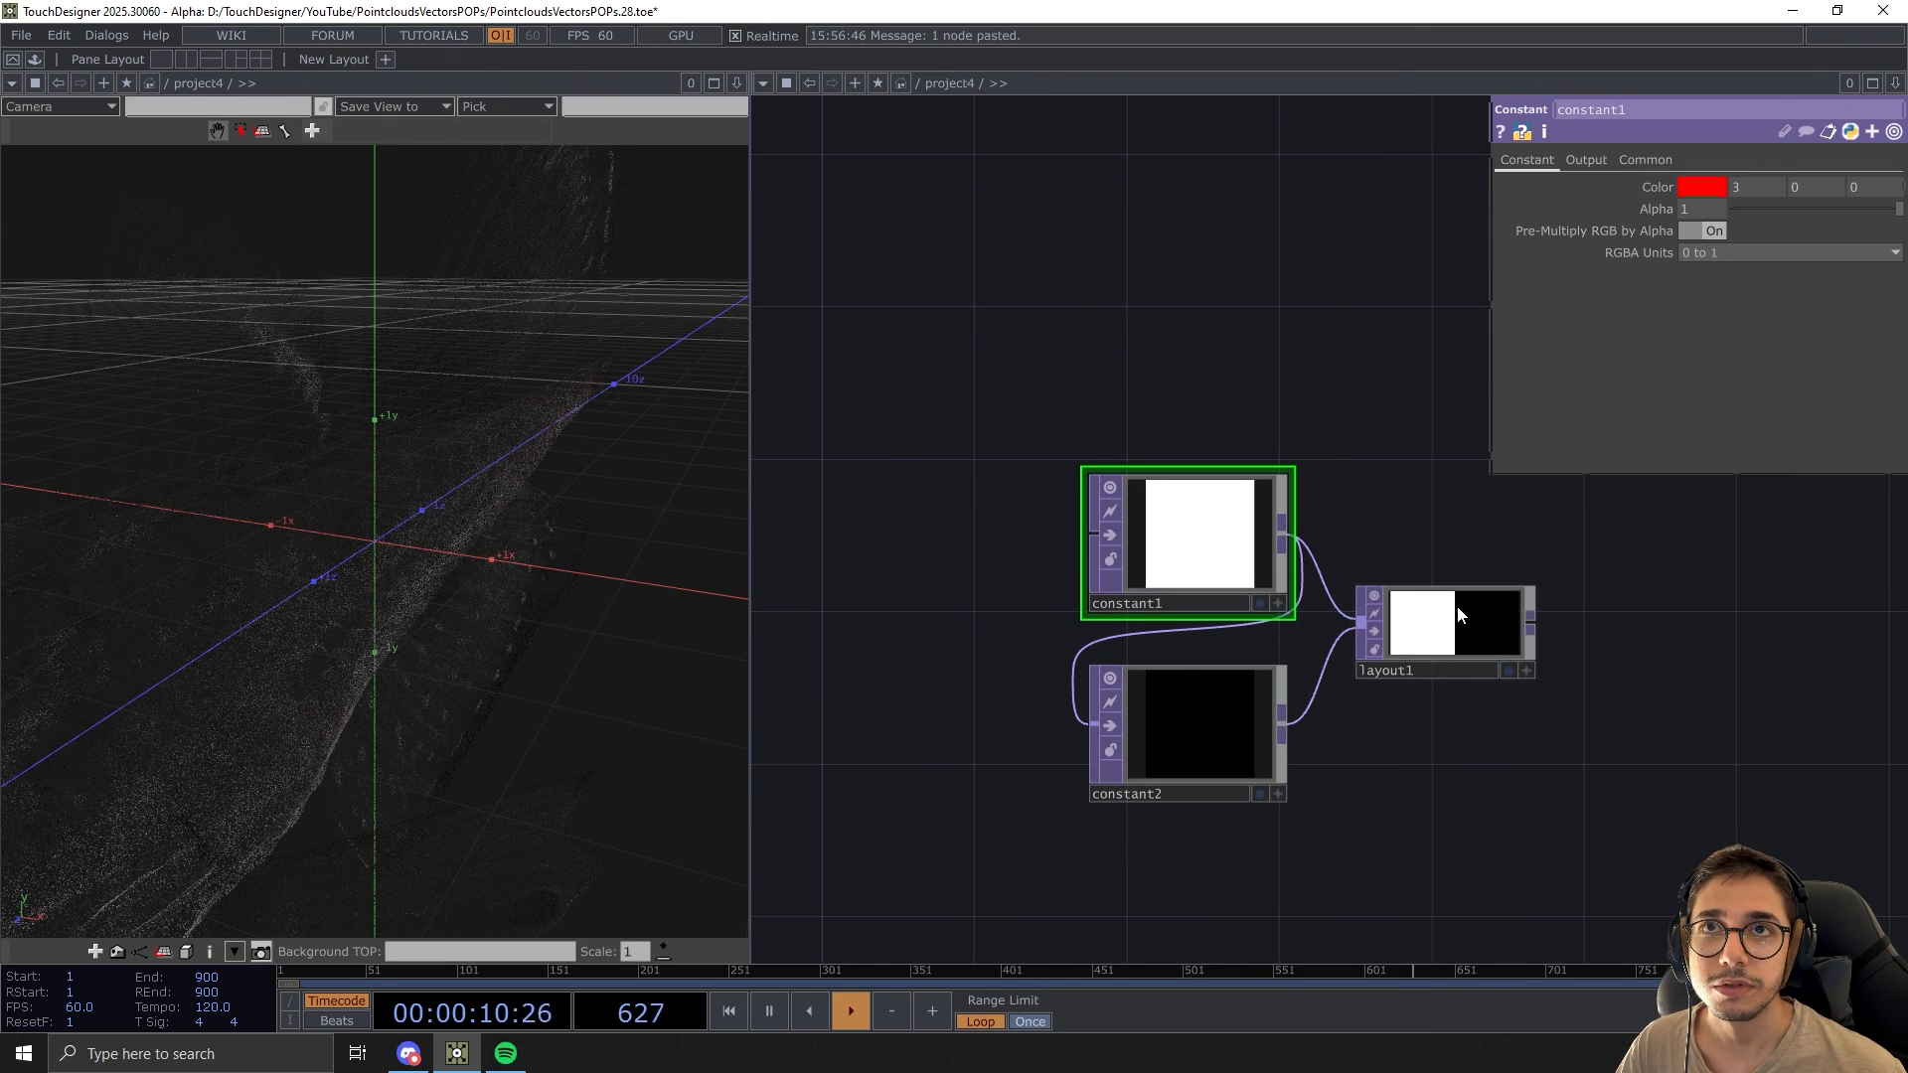
pyautogui.scroll(-3, 1559, 648)
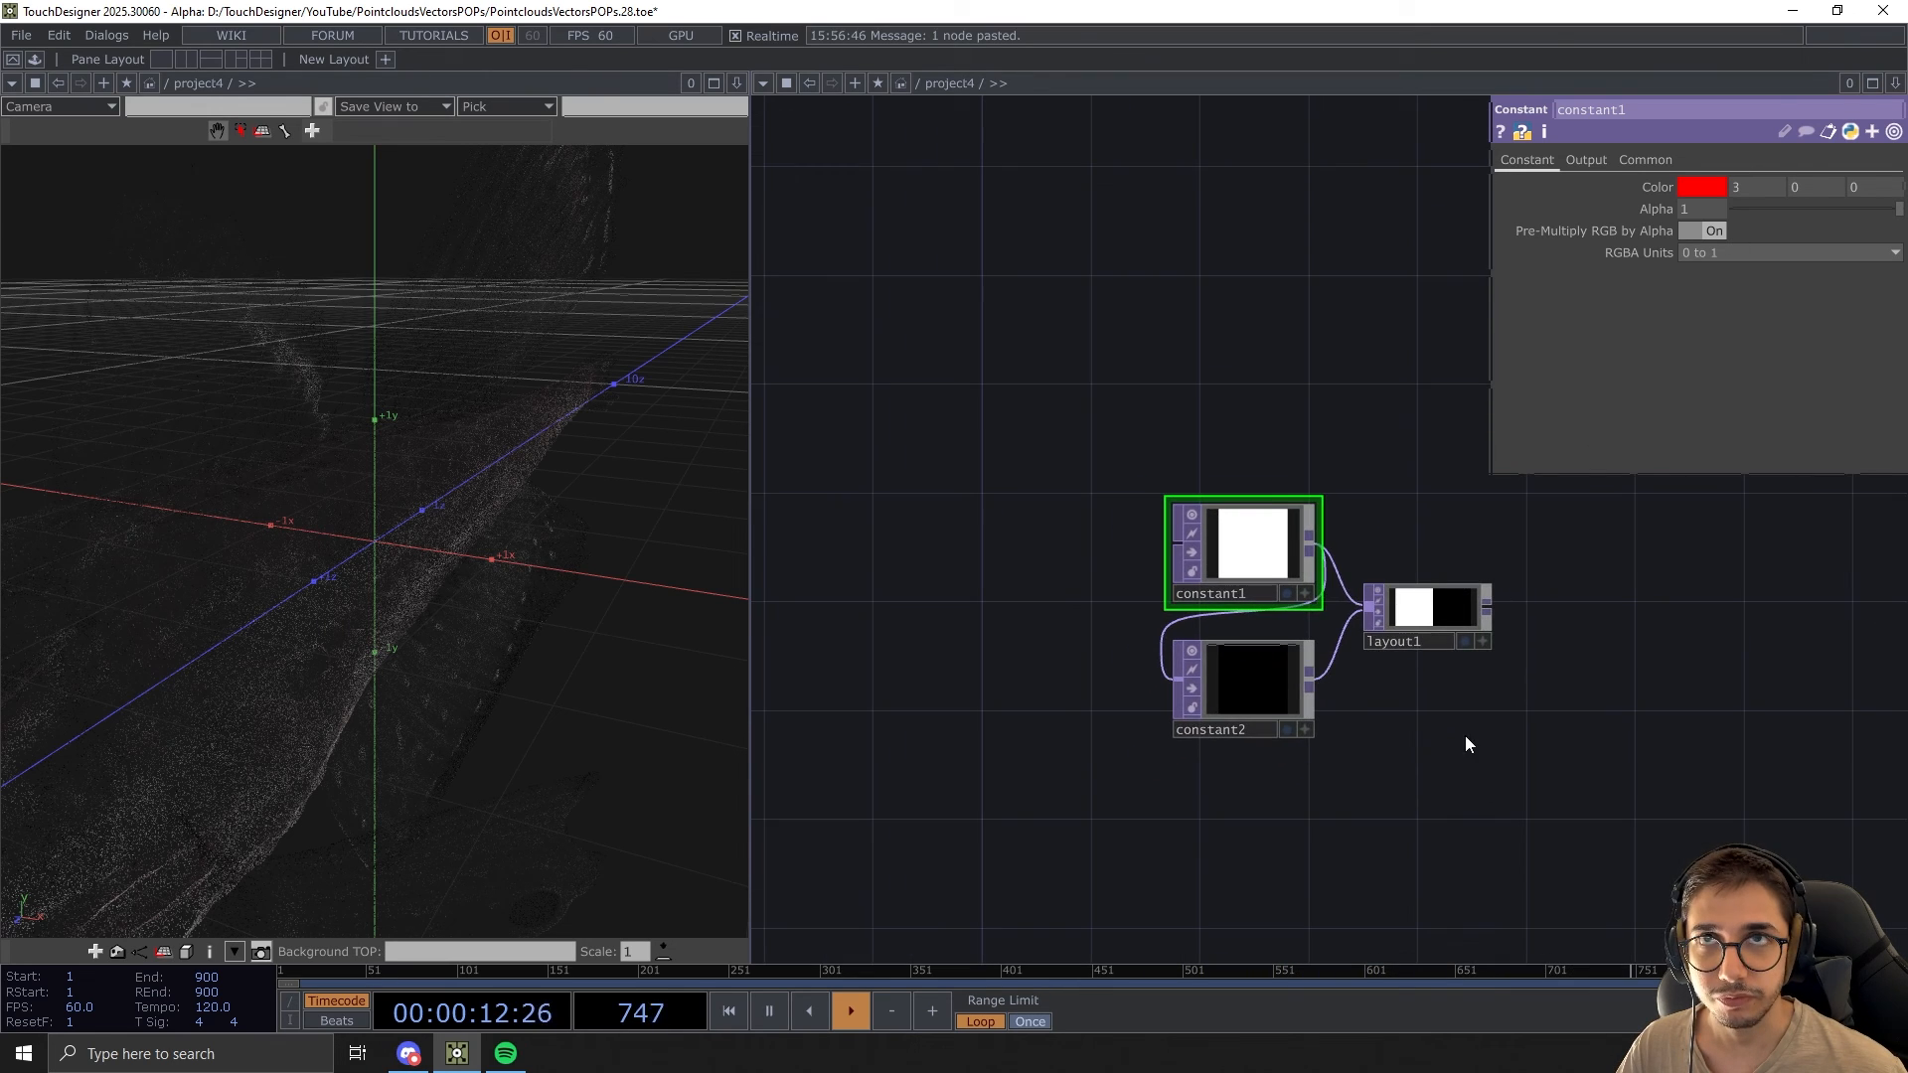
# Assign layout1 as the Reference SOP/TOP in pointtransform1's alignment settings
pyautogui.click(1239, 769)
pyautogui.moveTo(1396, 549); pyautogui.dragTo(1324, 587)
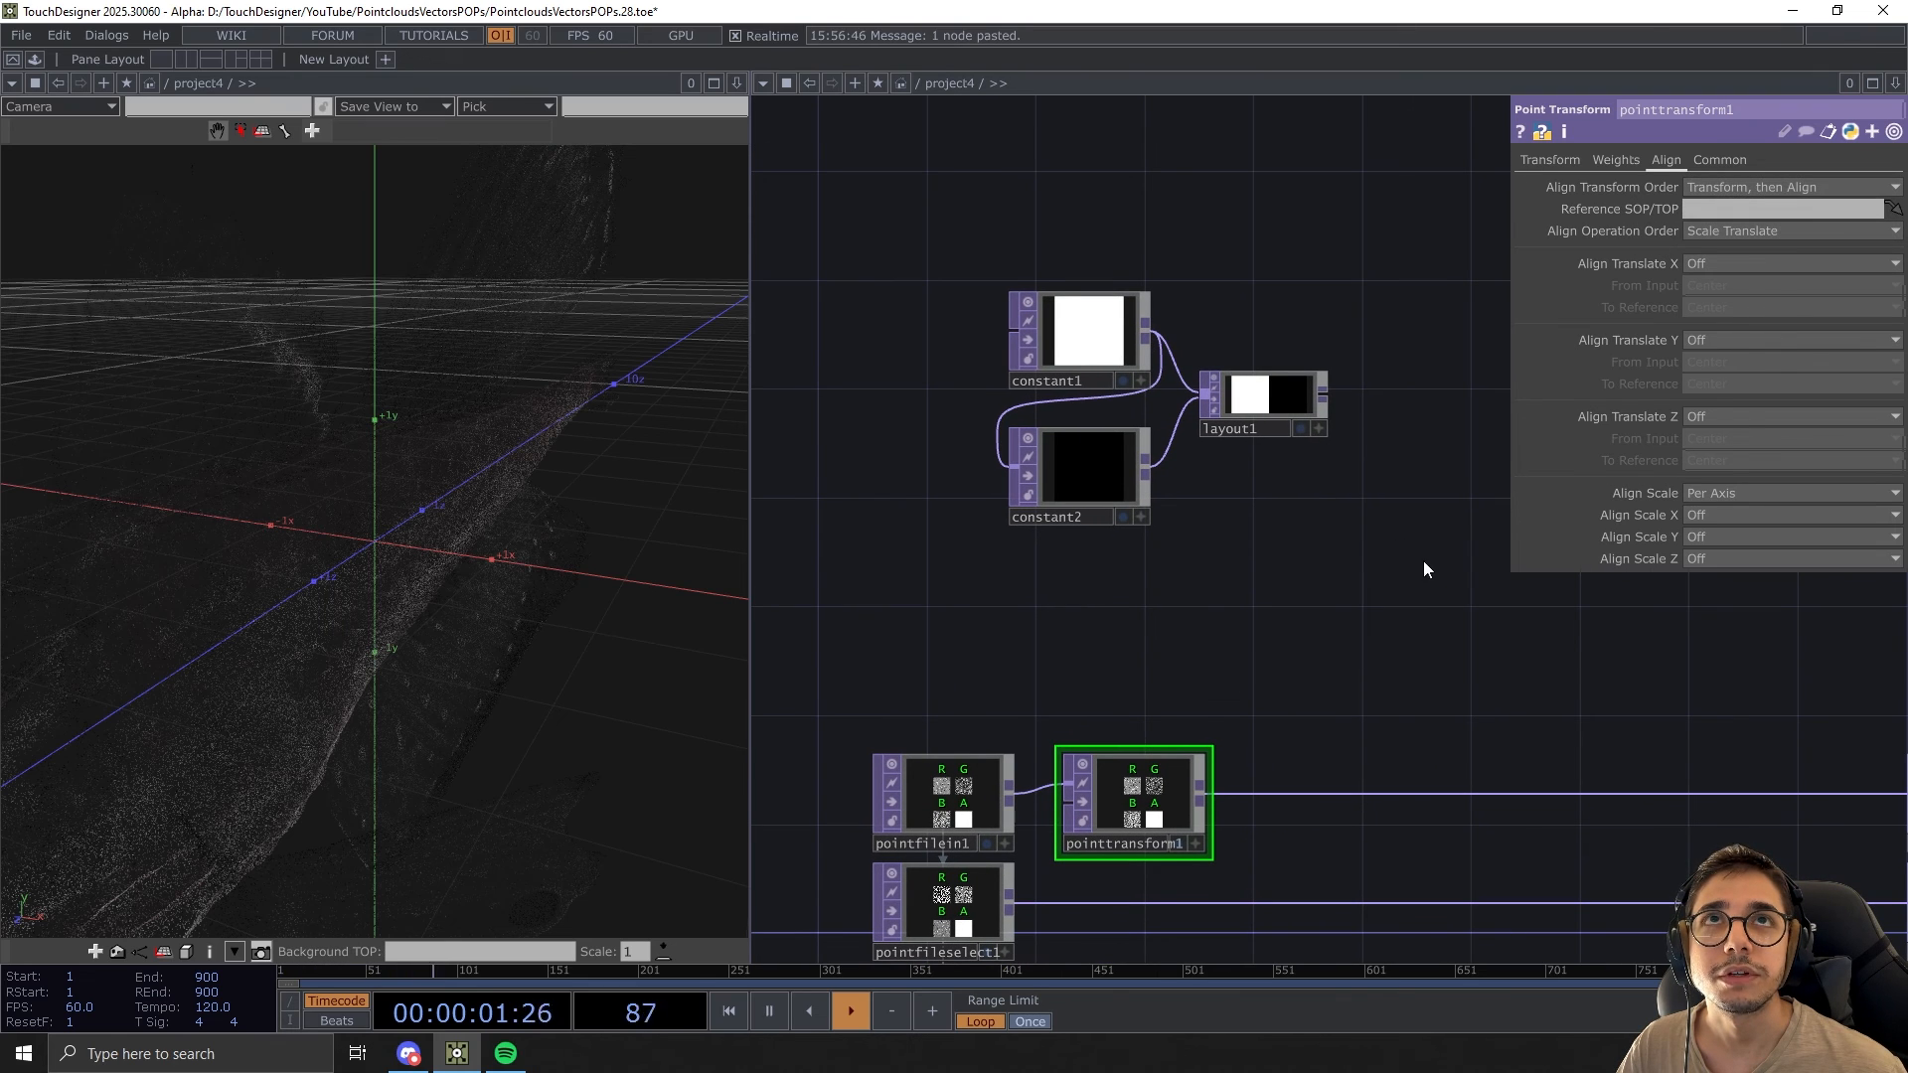
pyautogui.moveTo(1169, 805); pyautogui.dragTo(1183, 805)
pyautogui.moveTo(1352, 688); pyautogui.dragTo(1402, 699)
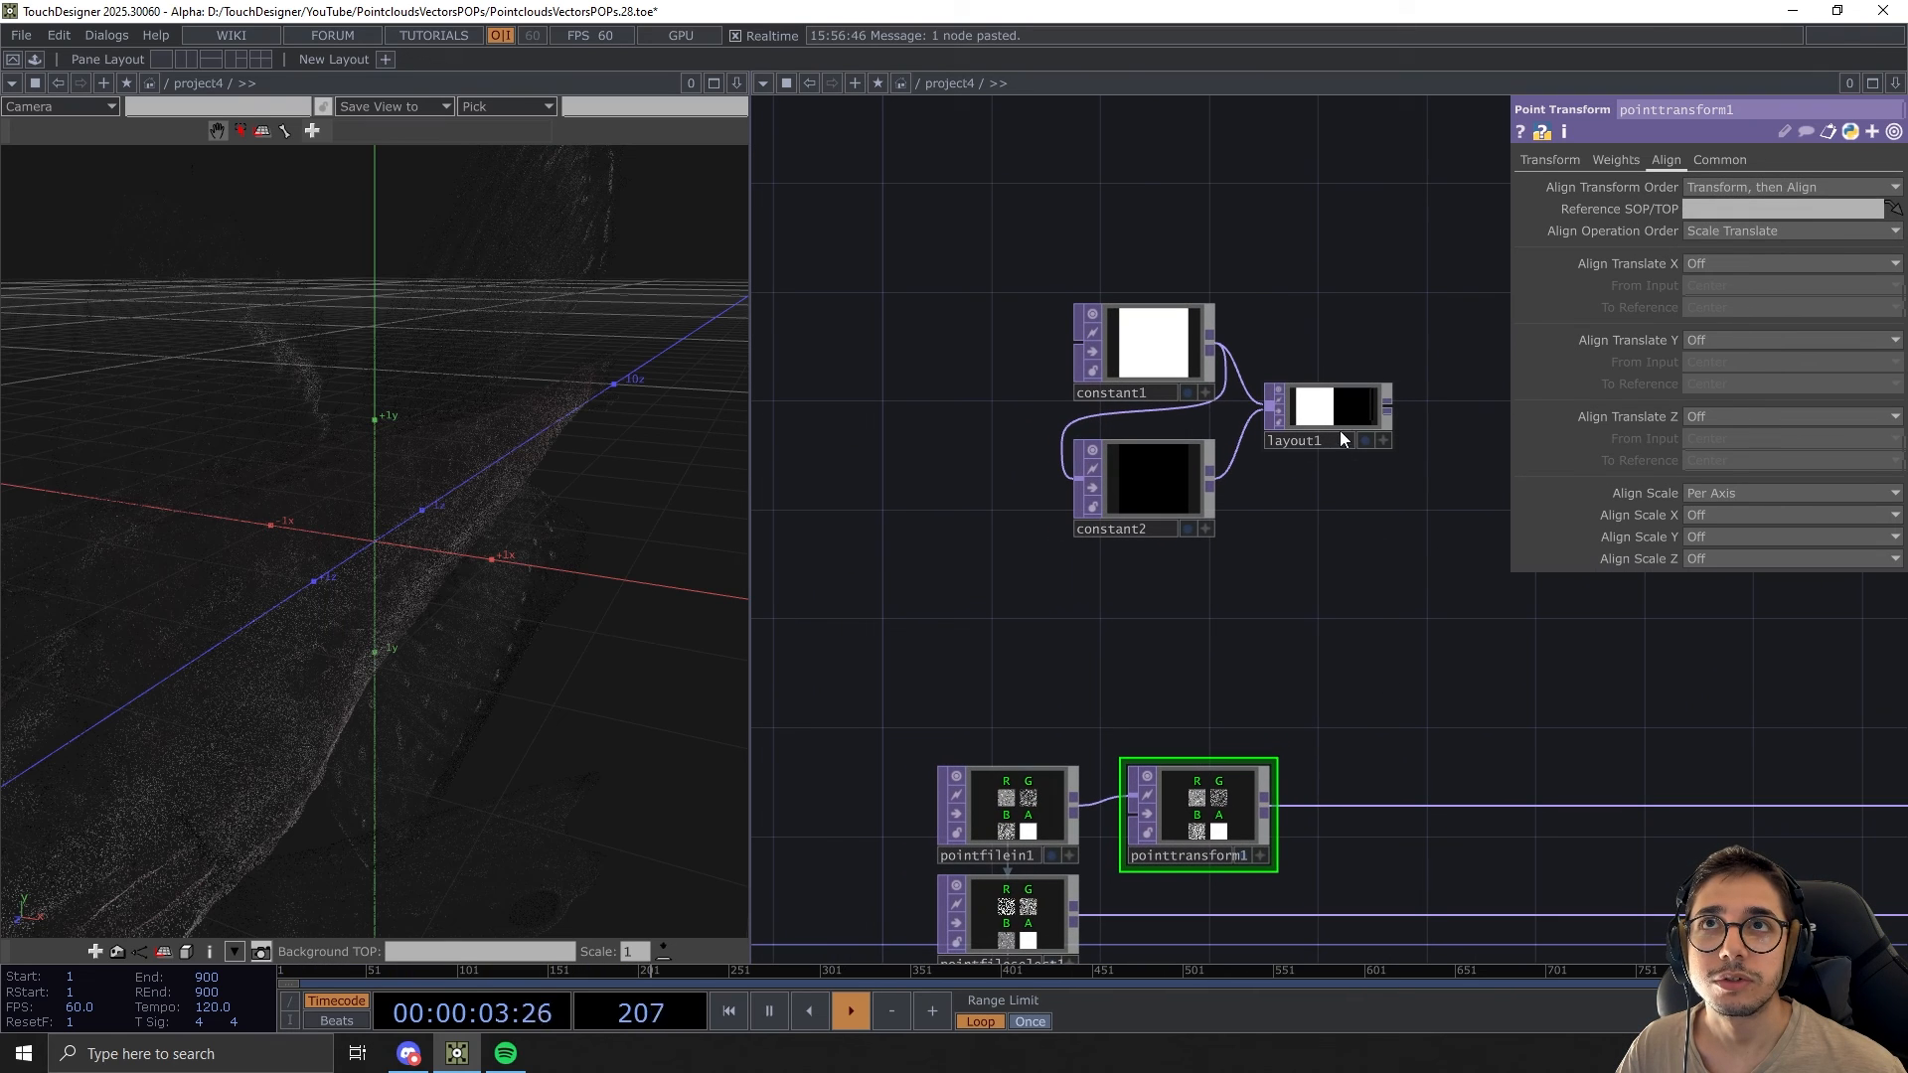
pyautogui.moveTo(1318, 415); pyautogui.dragTo(1749, 209)
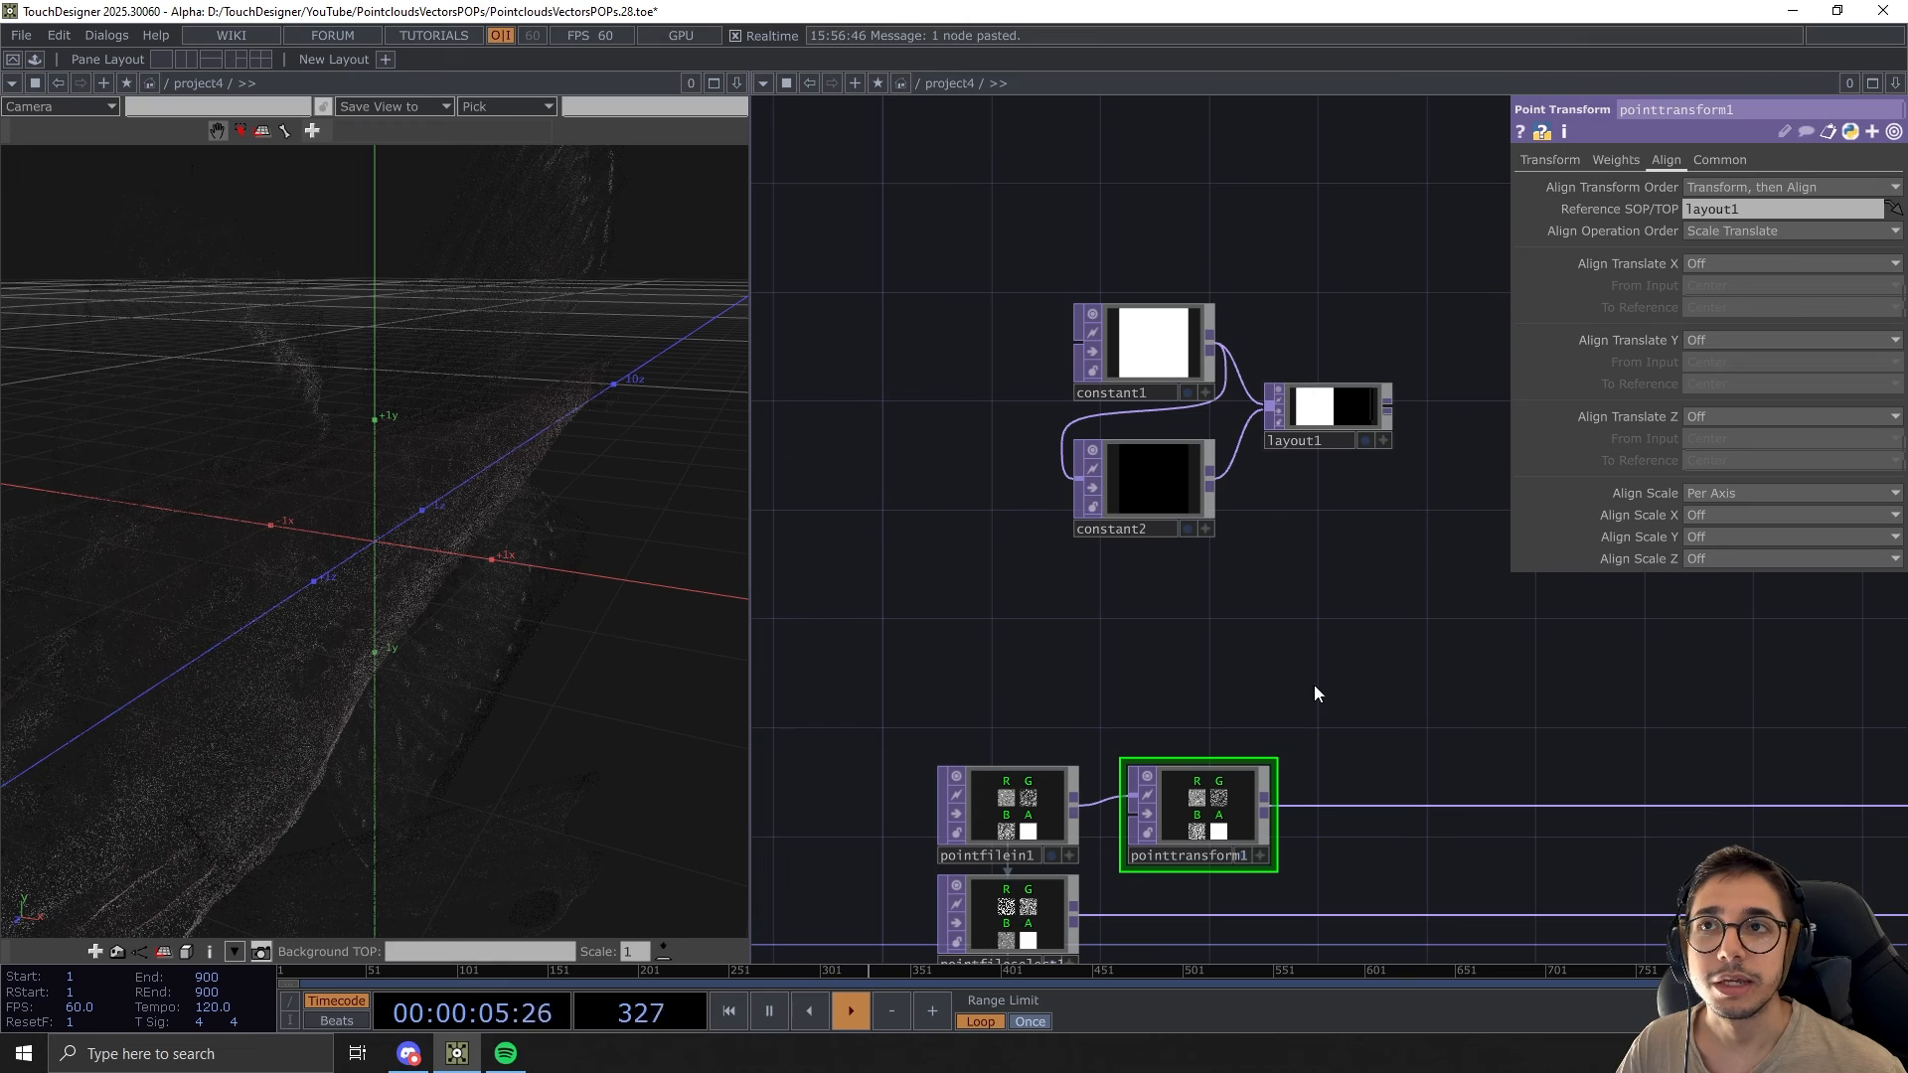
# Set Align Translate X, Y and Z of pointtransform1 to Origin to center the fish point cloud
pyautogui.moveTo(1368, 679); pyautogui.dragTo(1407, 593)
pyautogui.moveTo(1322, 472); pyautogui.dragTo(1285, 543)
pyautogui.scroll(-3, 405, 447)
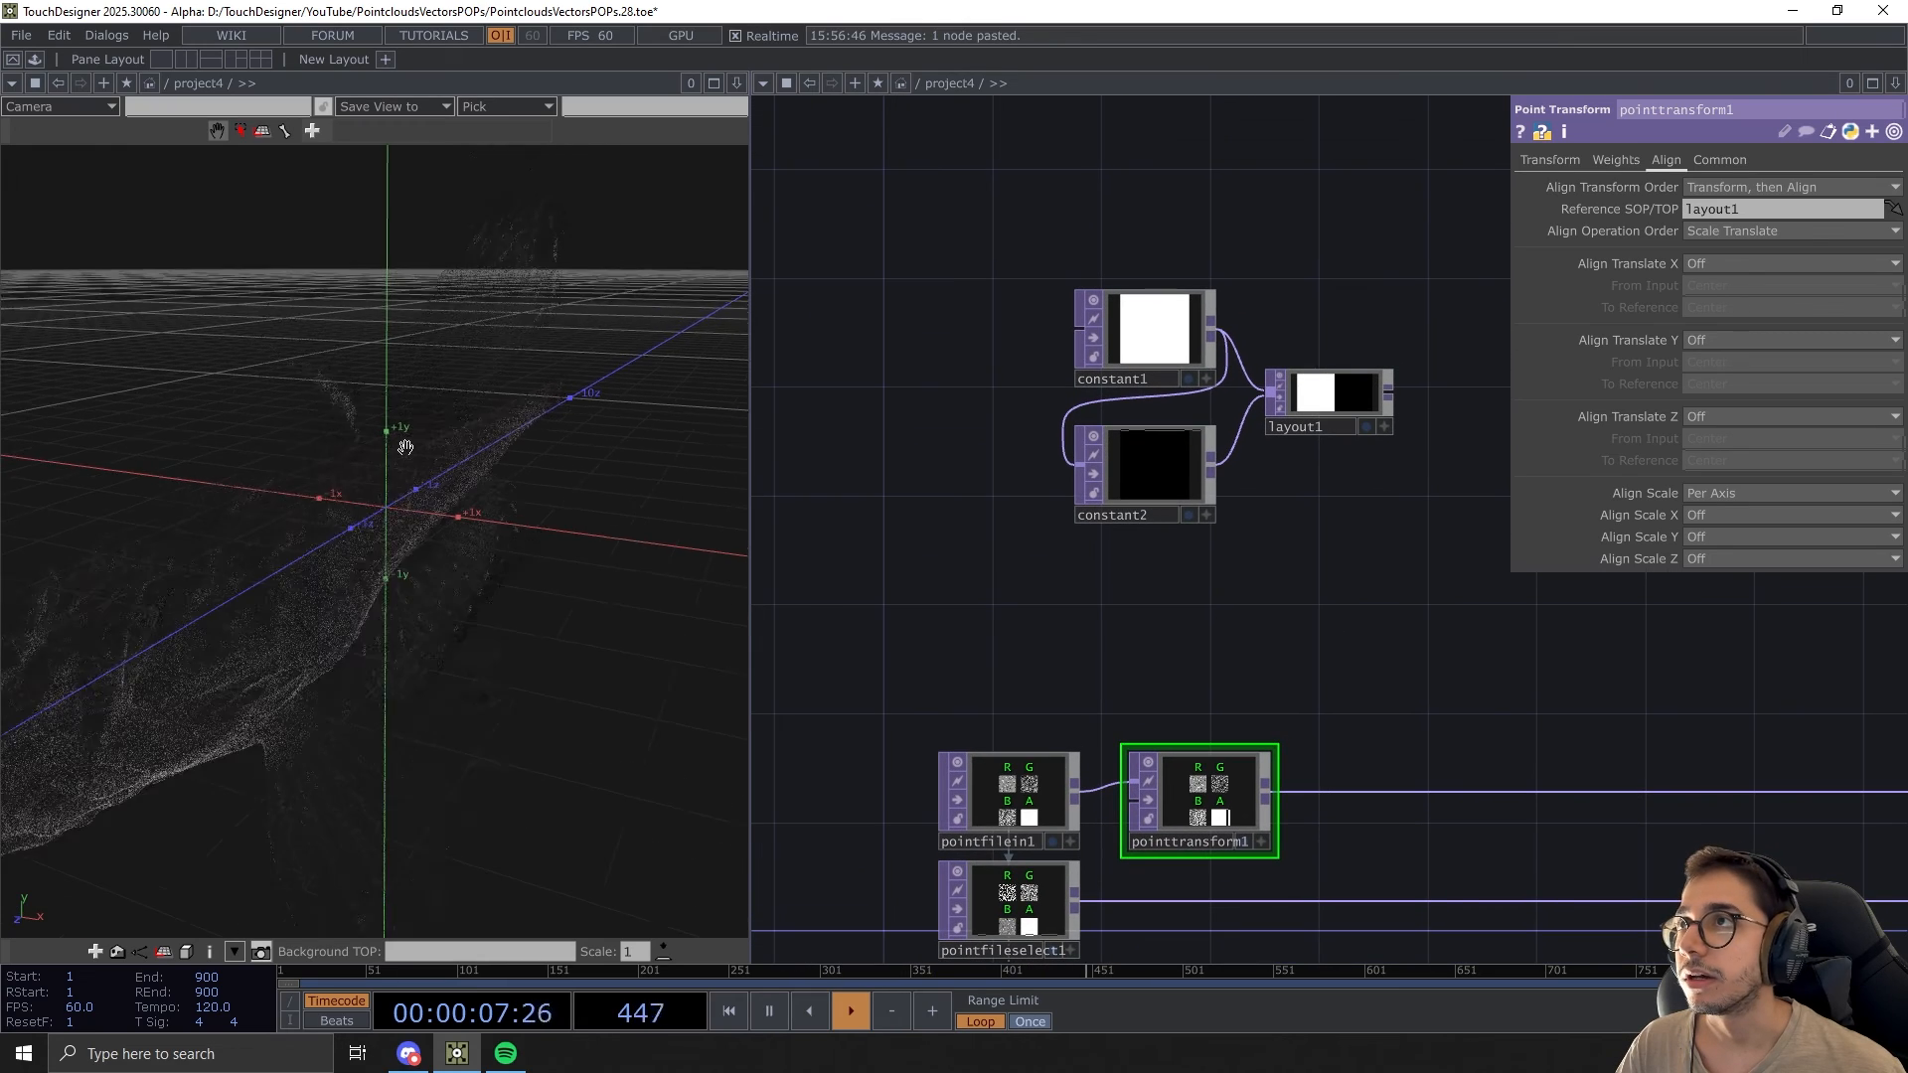
pyautogui.moveTo(405, 448); pyautogui.dragTo(755, 575)
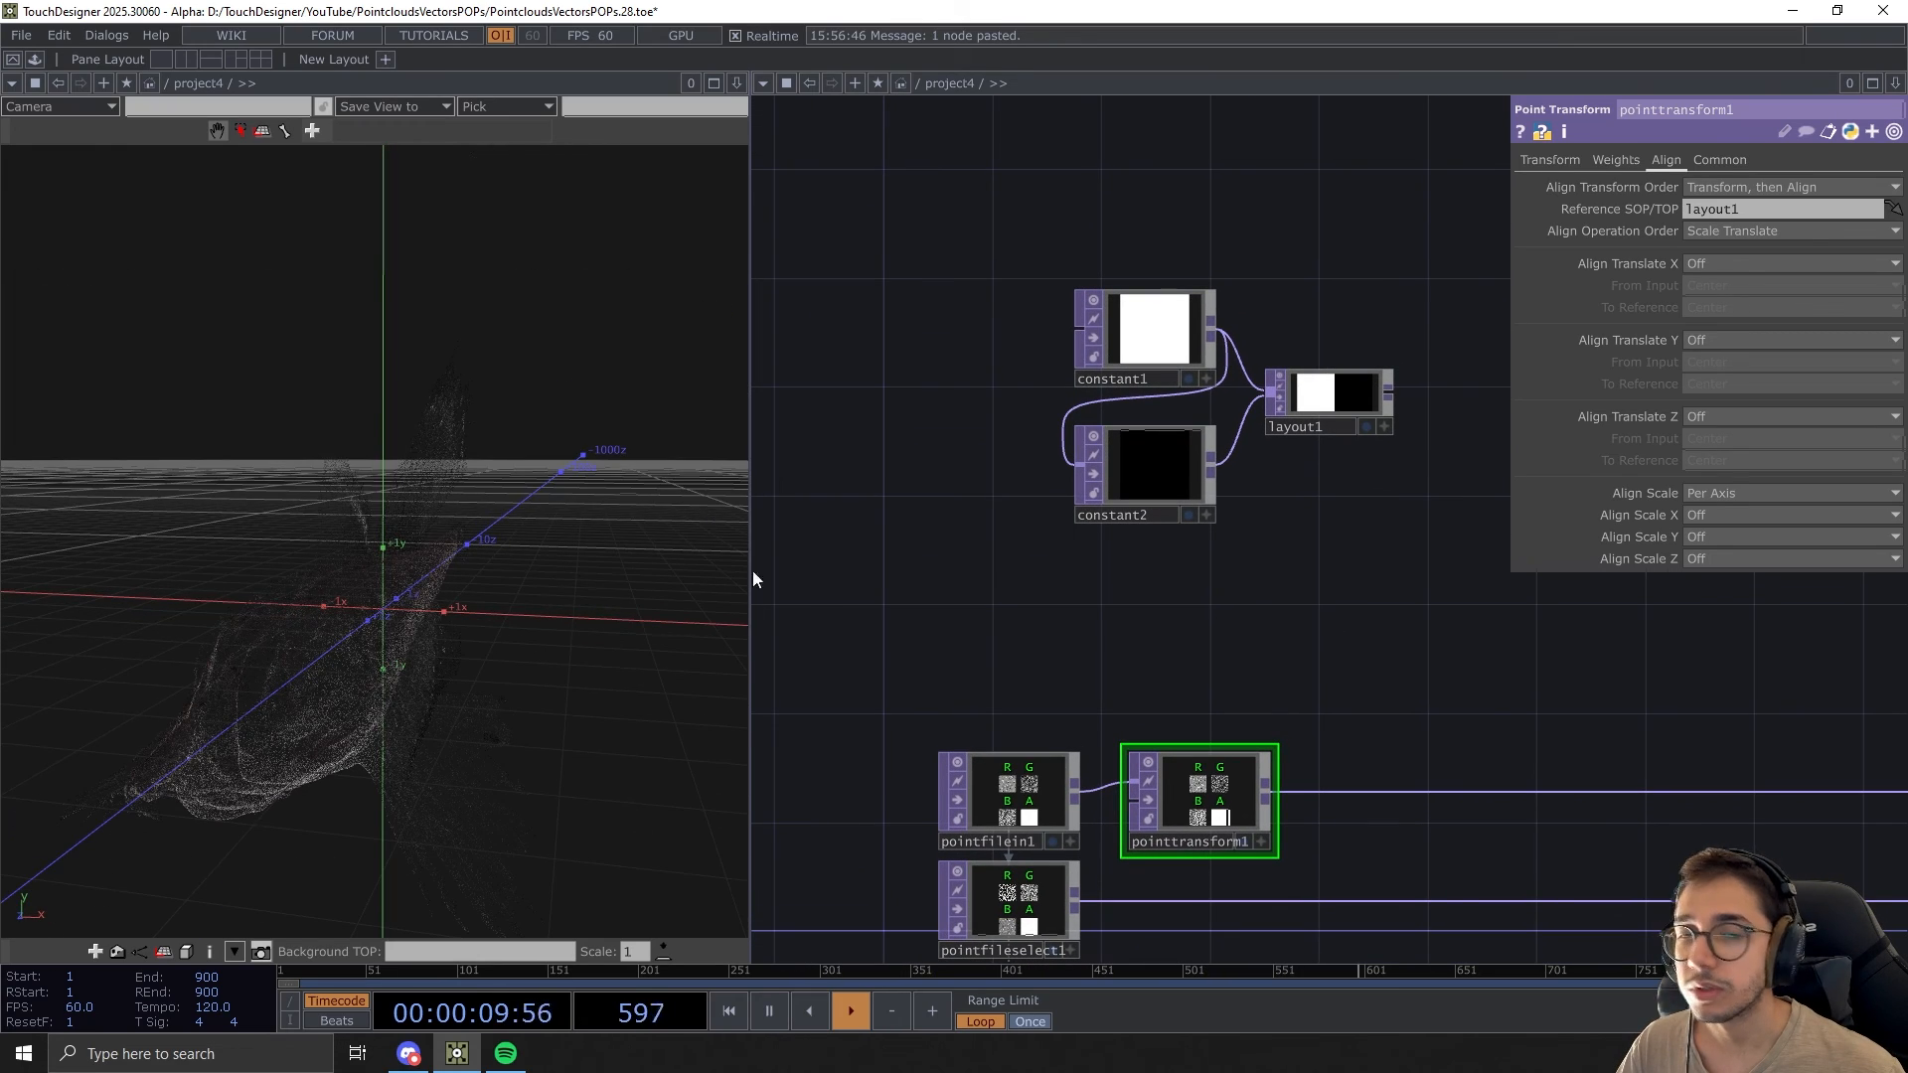
pyautogui.click(1710, 265)
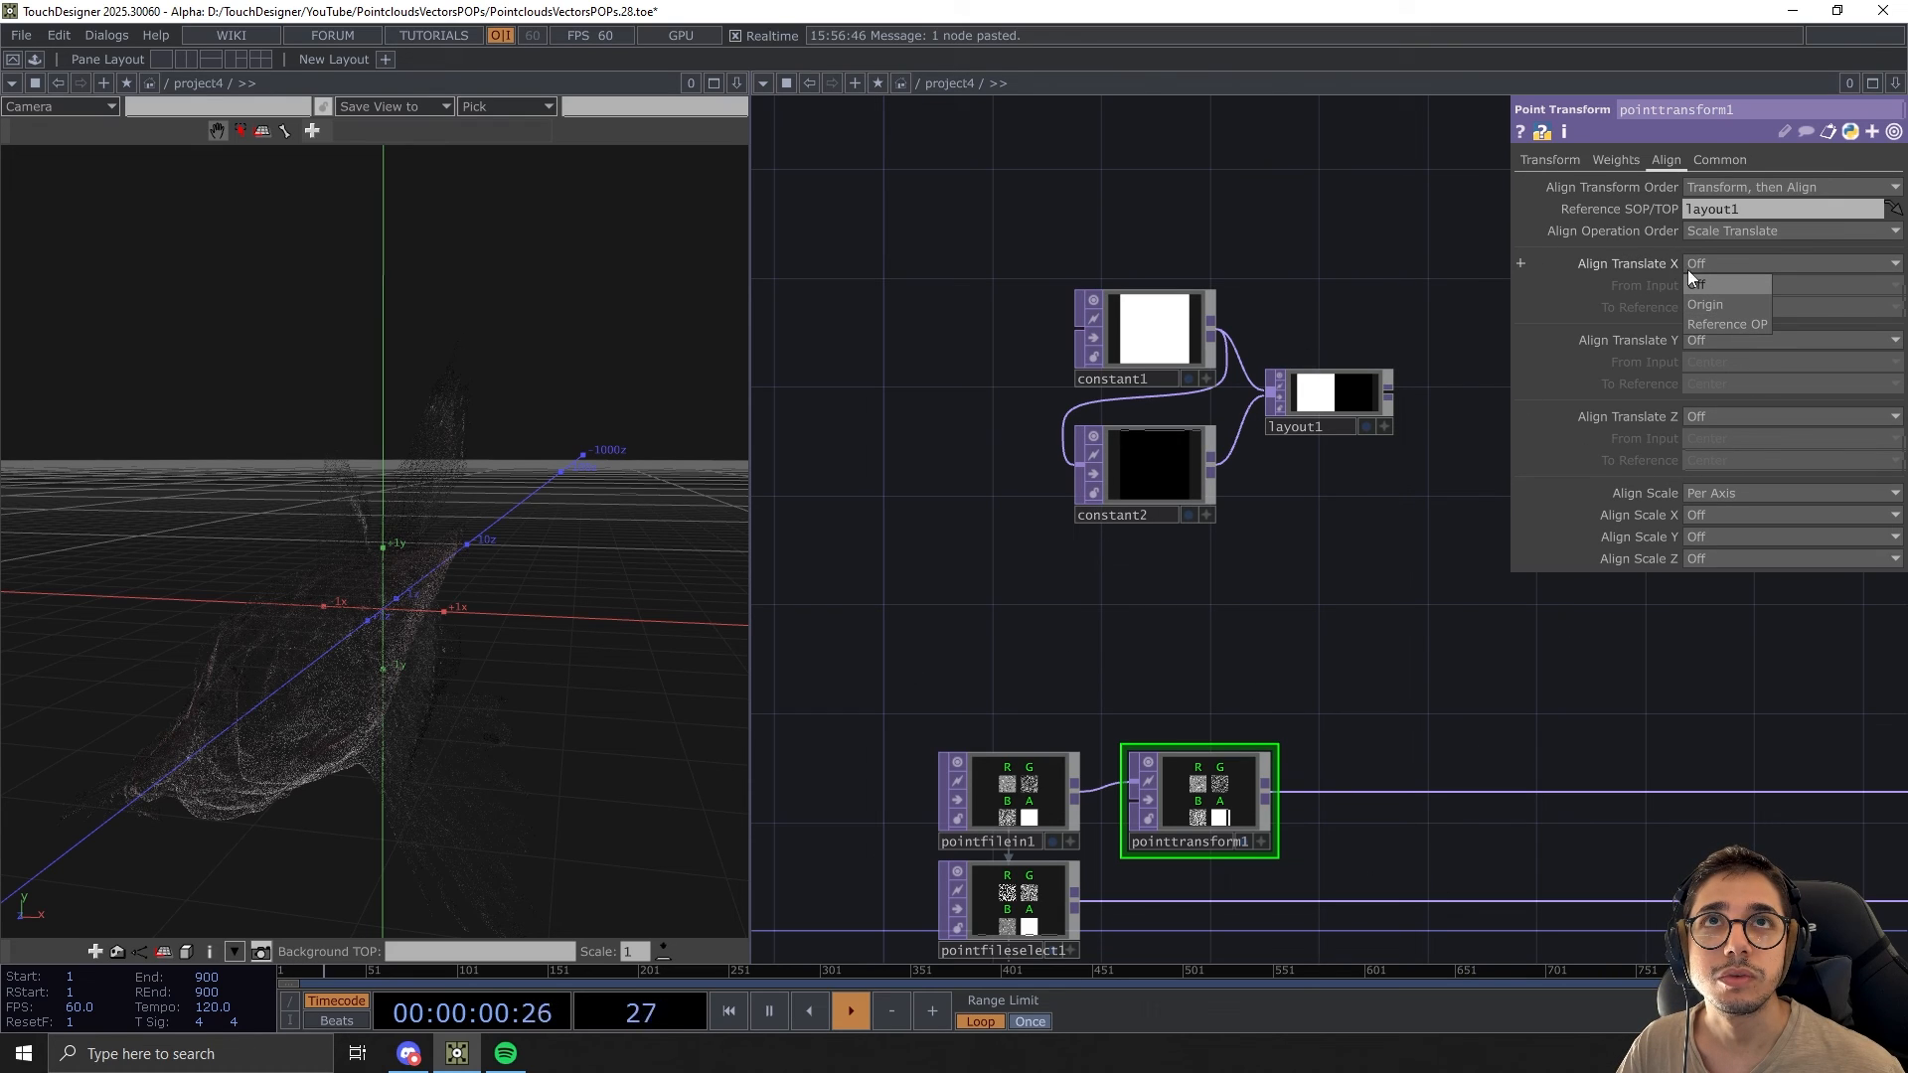
pyautogui.click(1700, 304)
pyautogui.click(1714, 340)
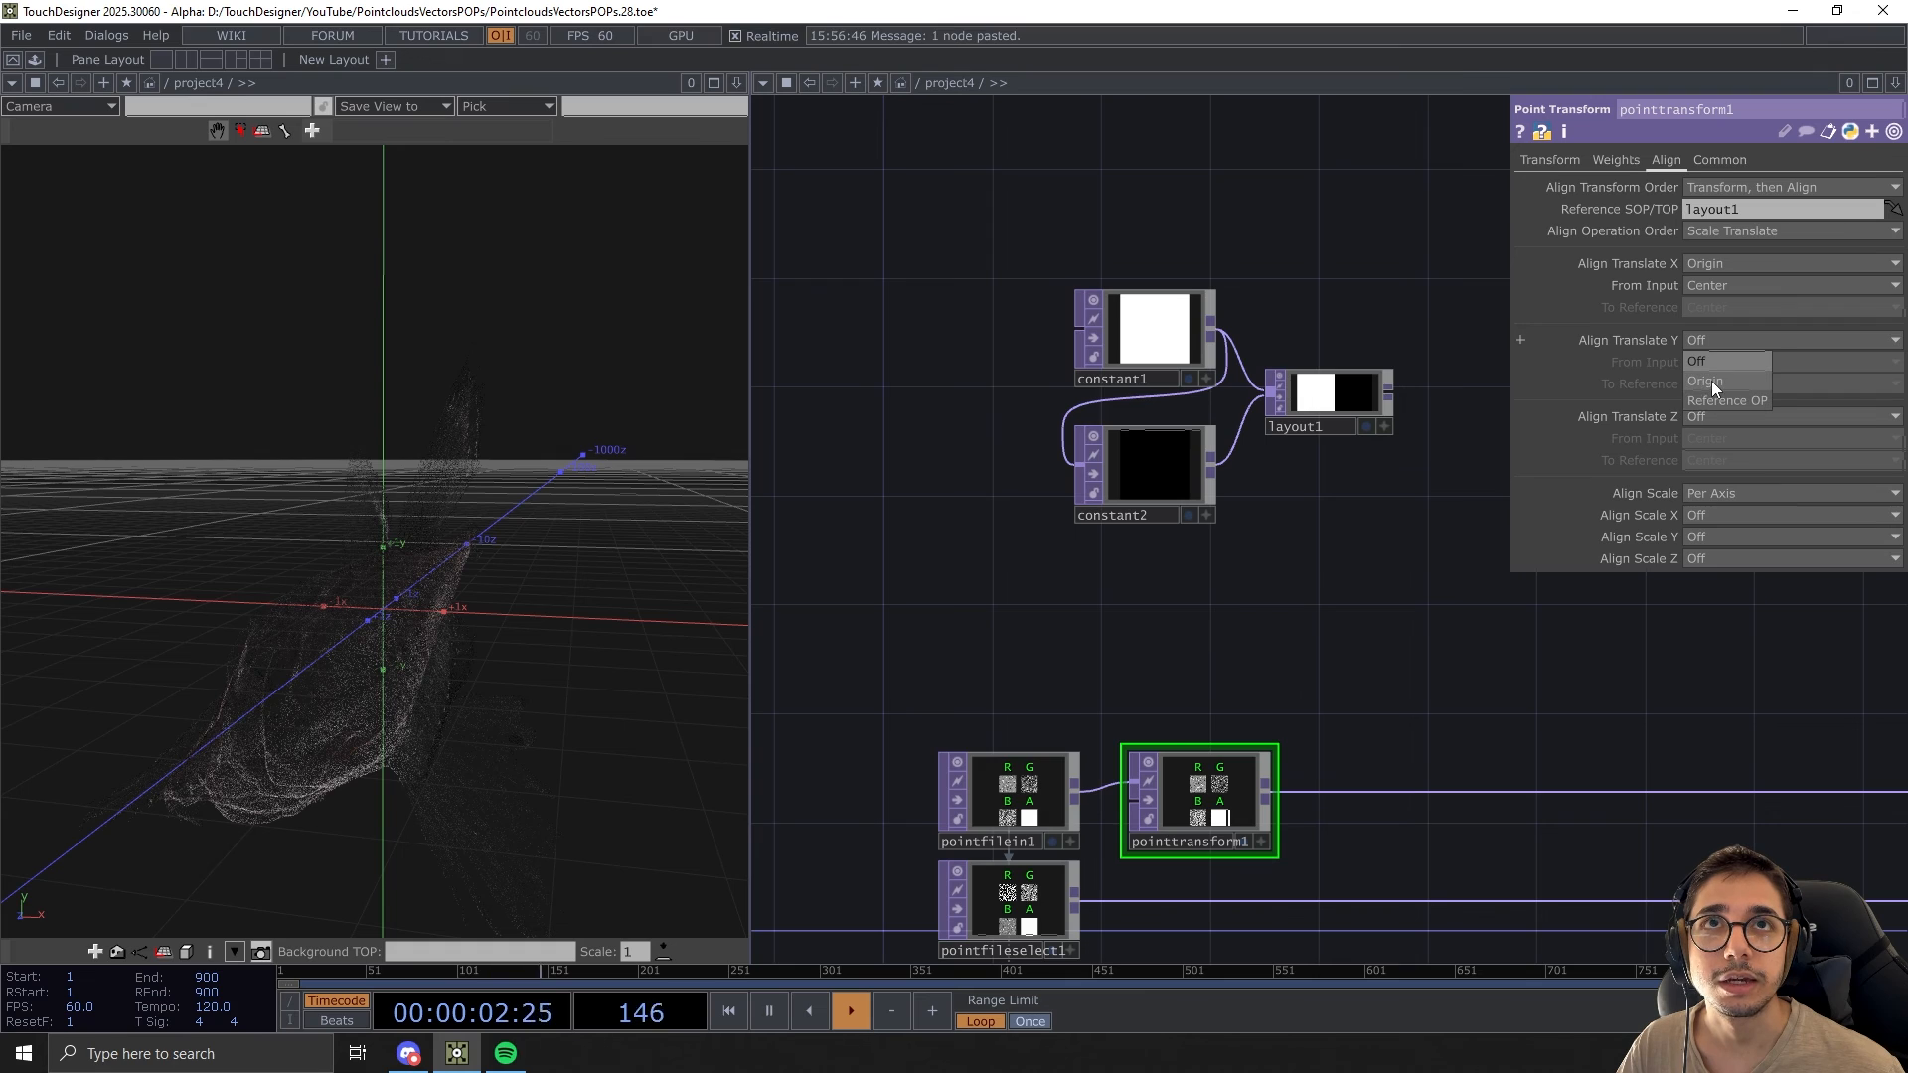
pyautogui.click(1711, 379)
pyautogui.click(1720, 419)
pyautogui.click(1721, 459)
pyautogui.moveTo(358, 771); pyautogui.dragTo(399, 743)
pyautogui.moveTo(1370, 621); pyautogui.dragTo(1394, 544)
pyautogui.scroll(-3, 1256, 497)
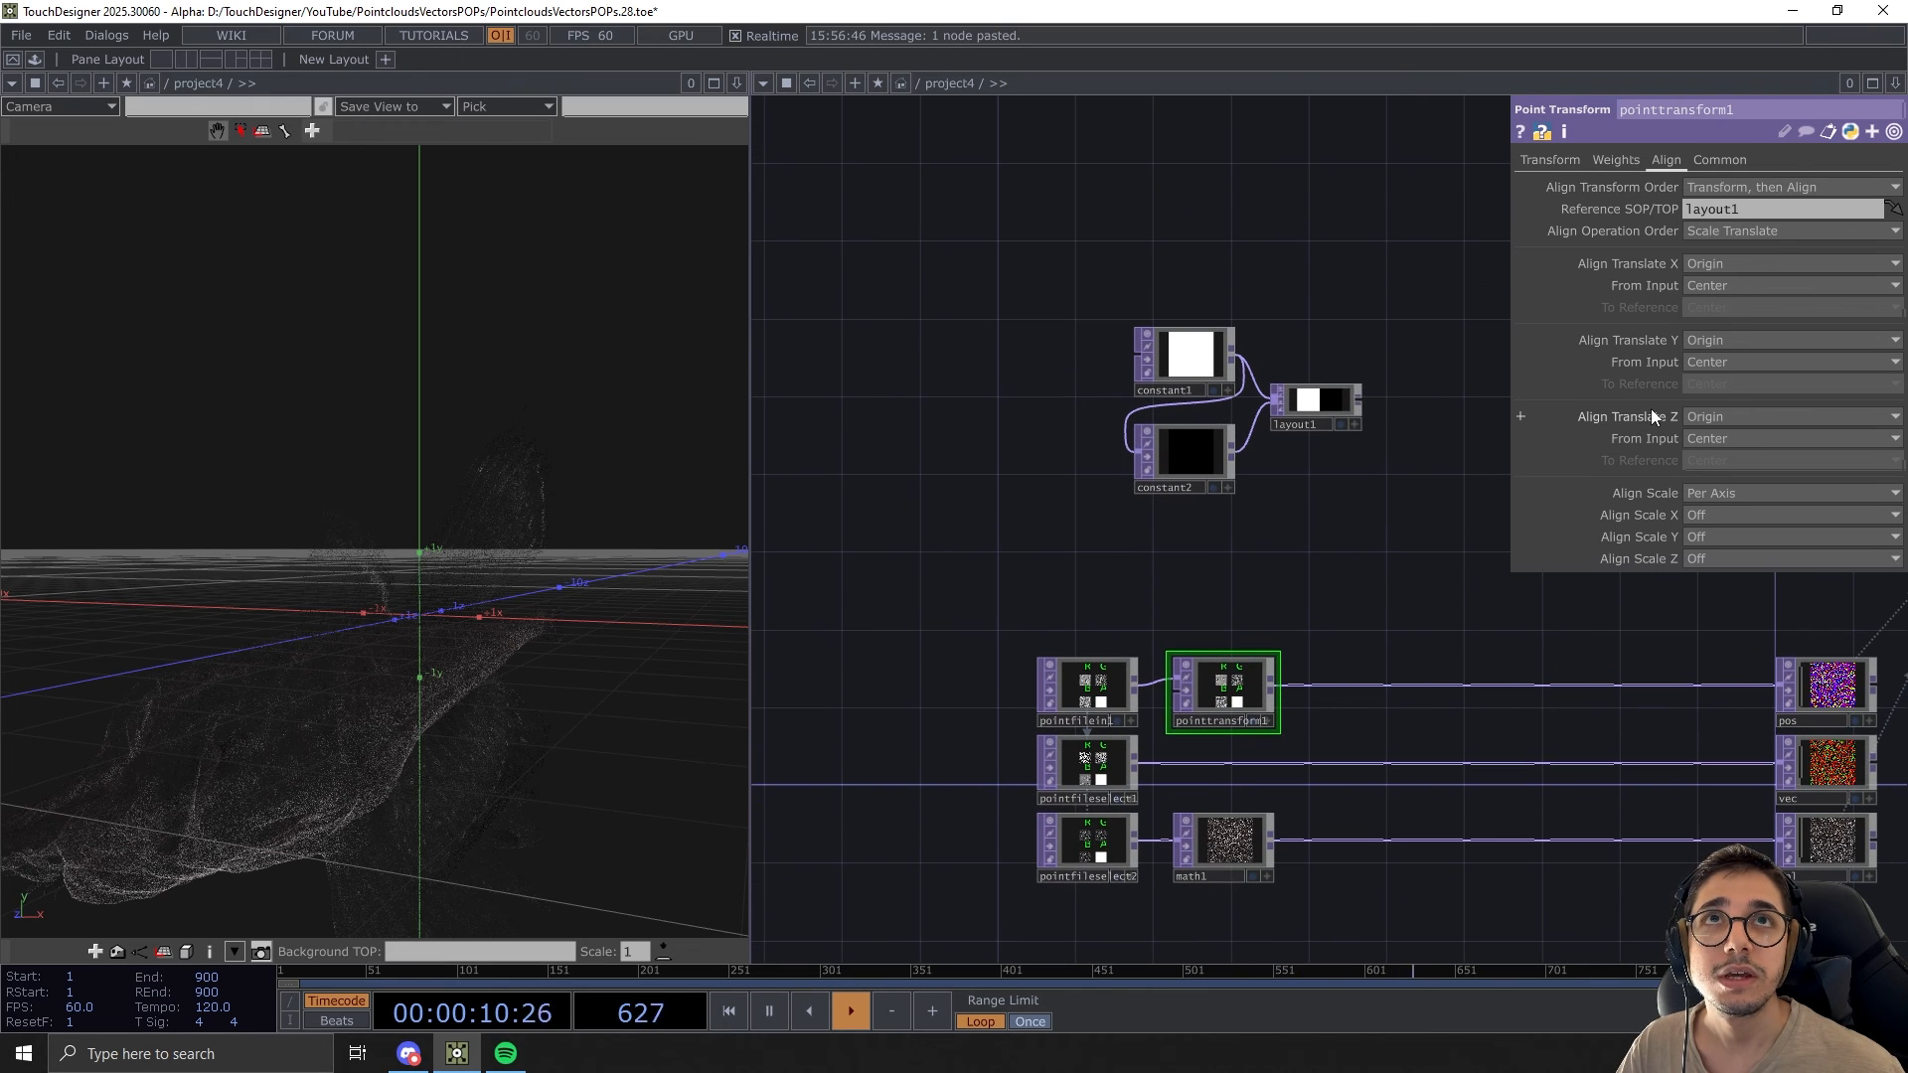
# Set pointtransform1's Align Scale to Reference and frame the rescaled fish in the 3D view
pyautogui.click(1701, 490)
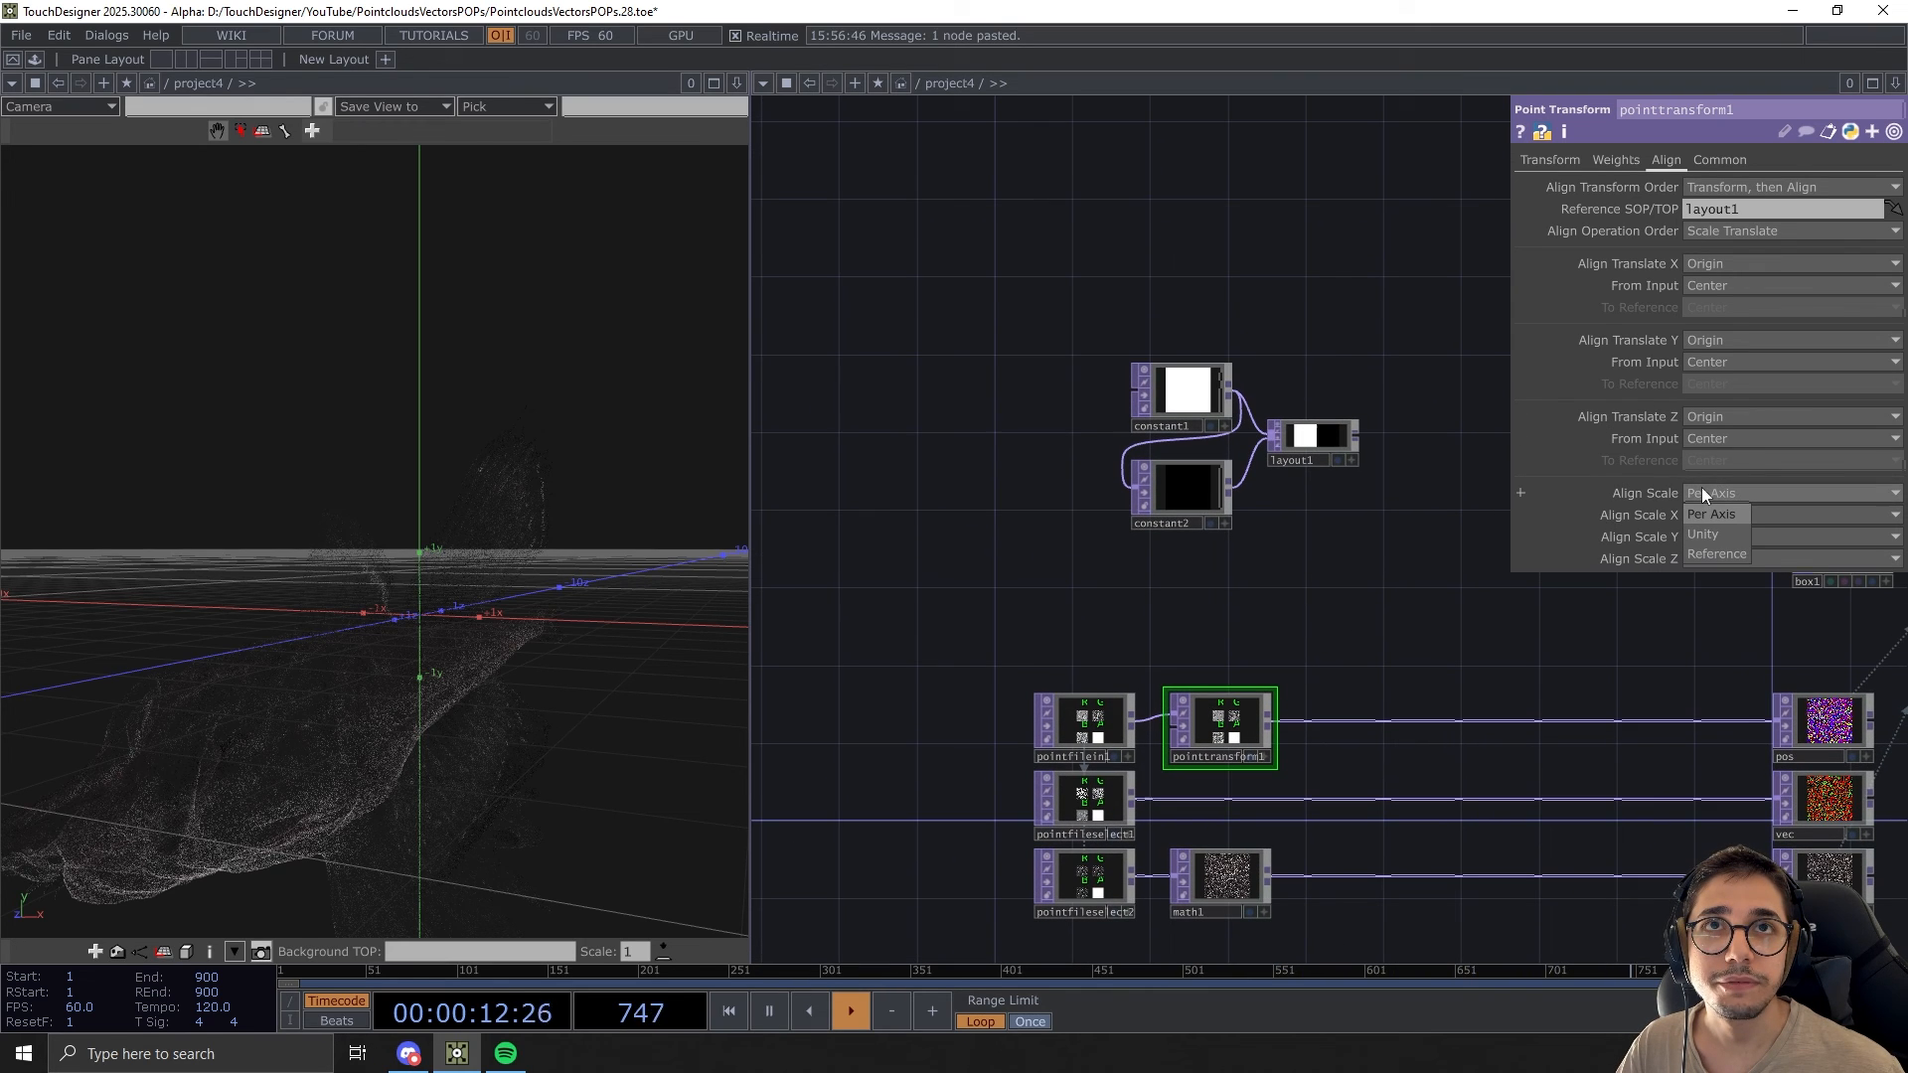
pyautogui.click(1709, 554)
pyautogui.moveTo(475, 677); pyautogui.dragTo(295, 632)
pyautogui.press('h')
pyautogui.scroll(6, 297, 632)
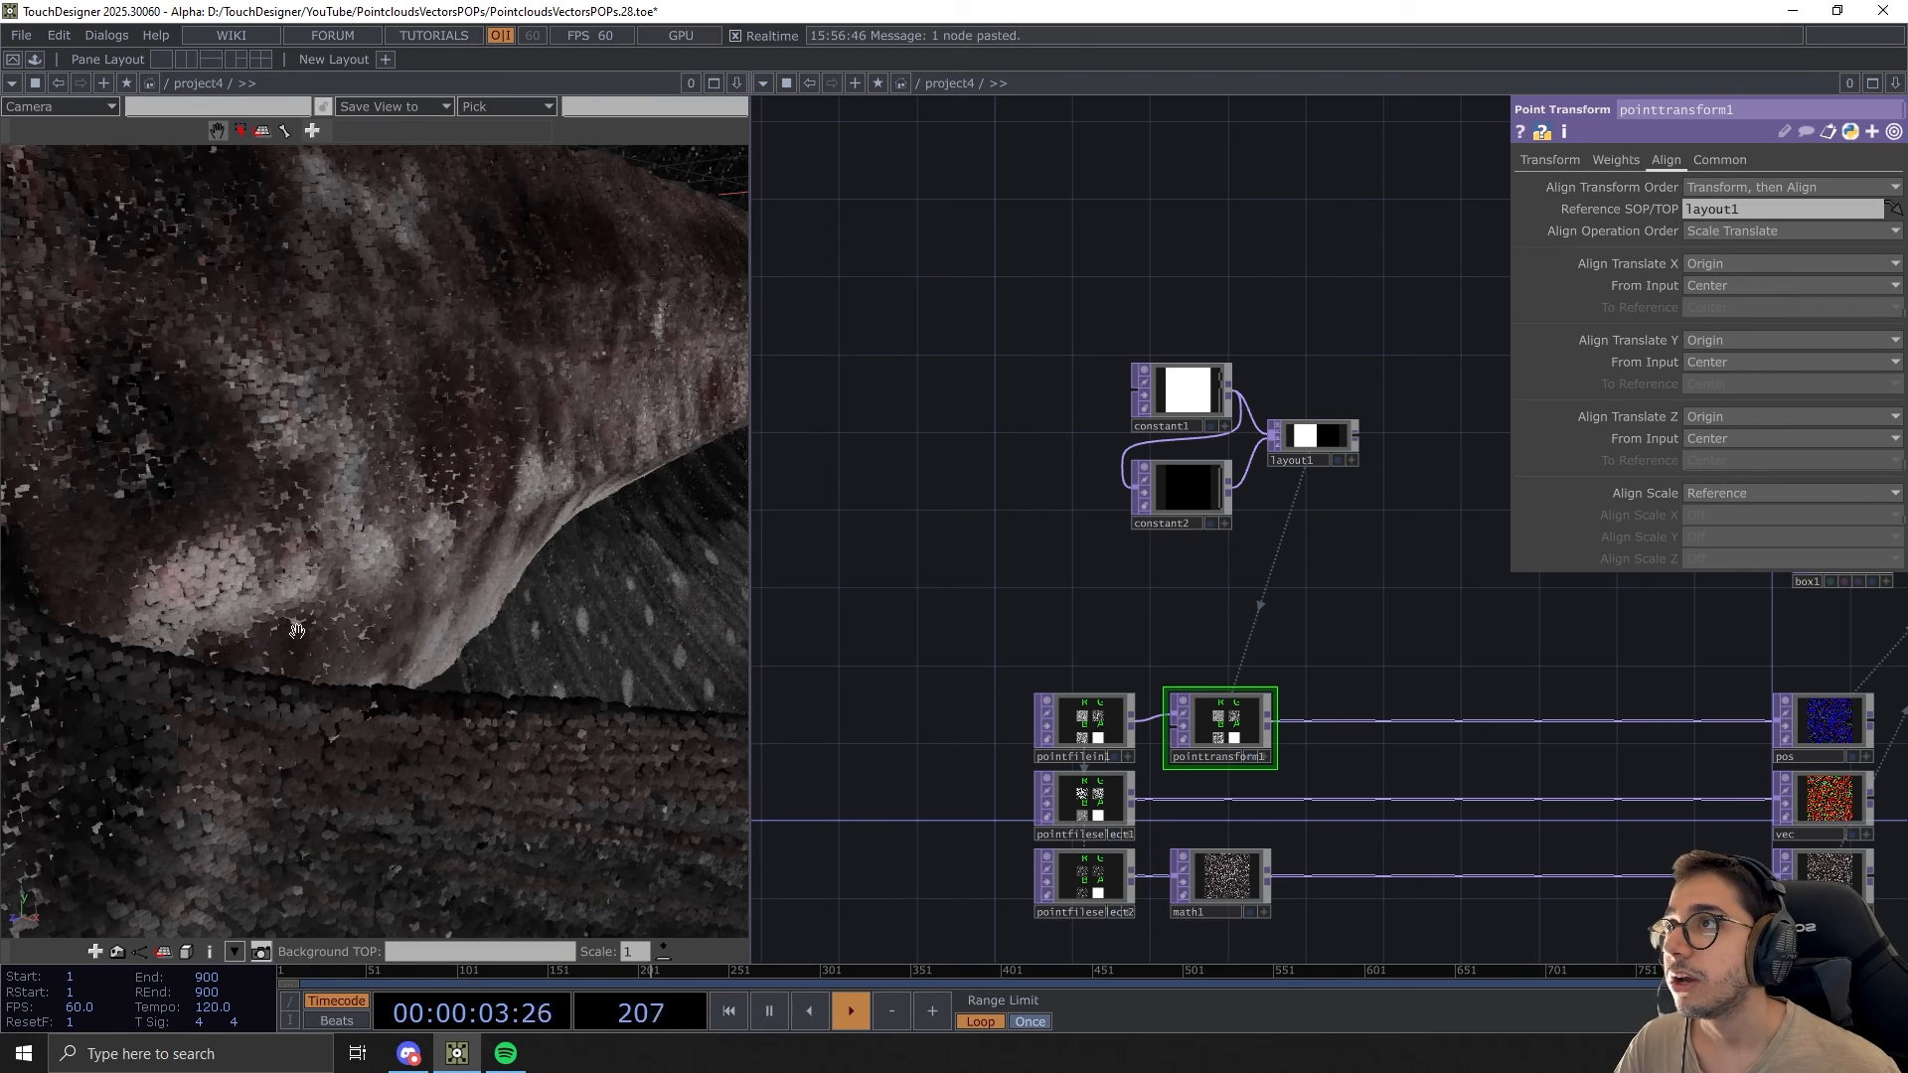
pyautogui.scroll(3, 327, 619)
pyautogui.scroll(-3, 327, 619)
# Set the near clipping plane of the 3D viewport to 0.001 and close its display options
pyautogui.rightClick(327, 619)
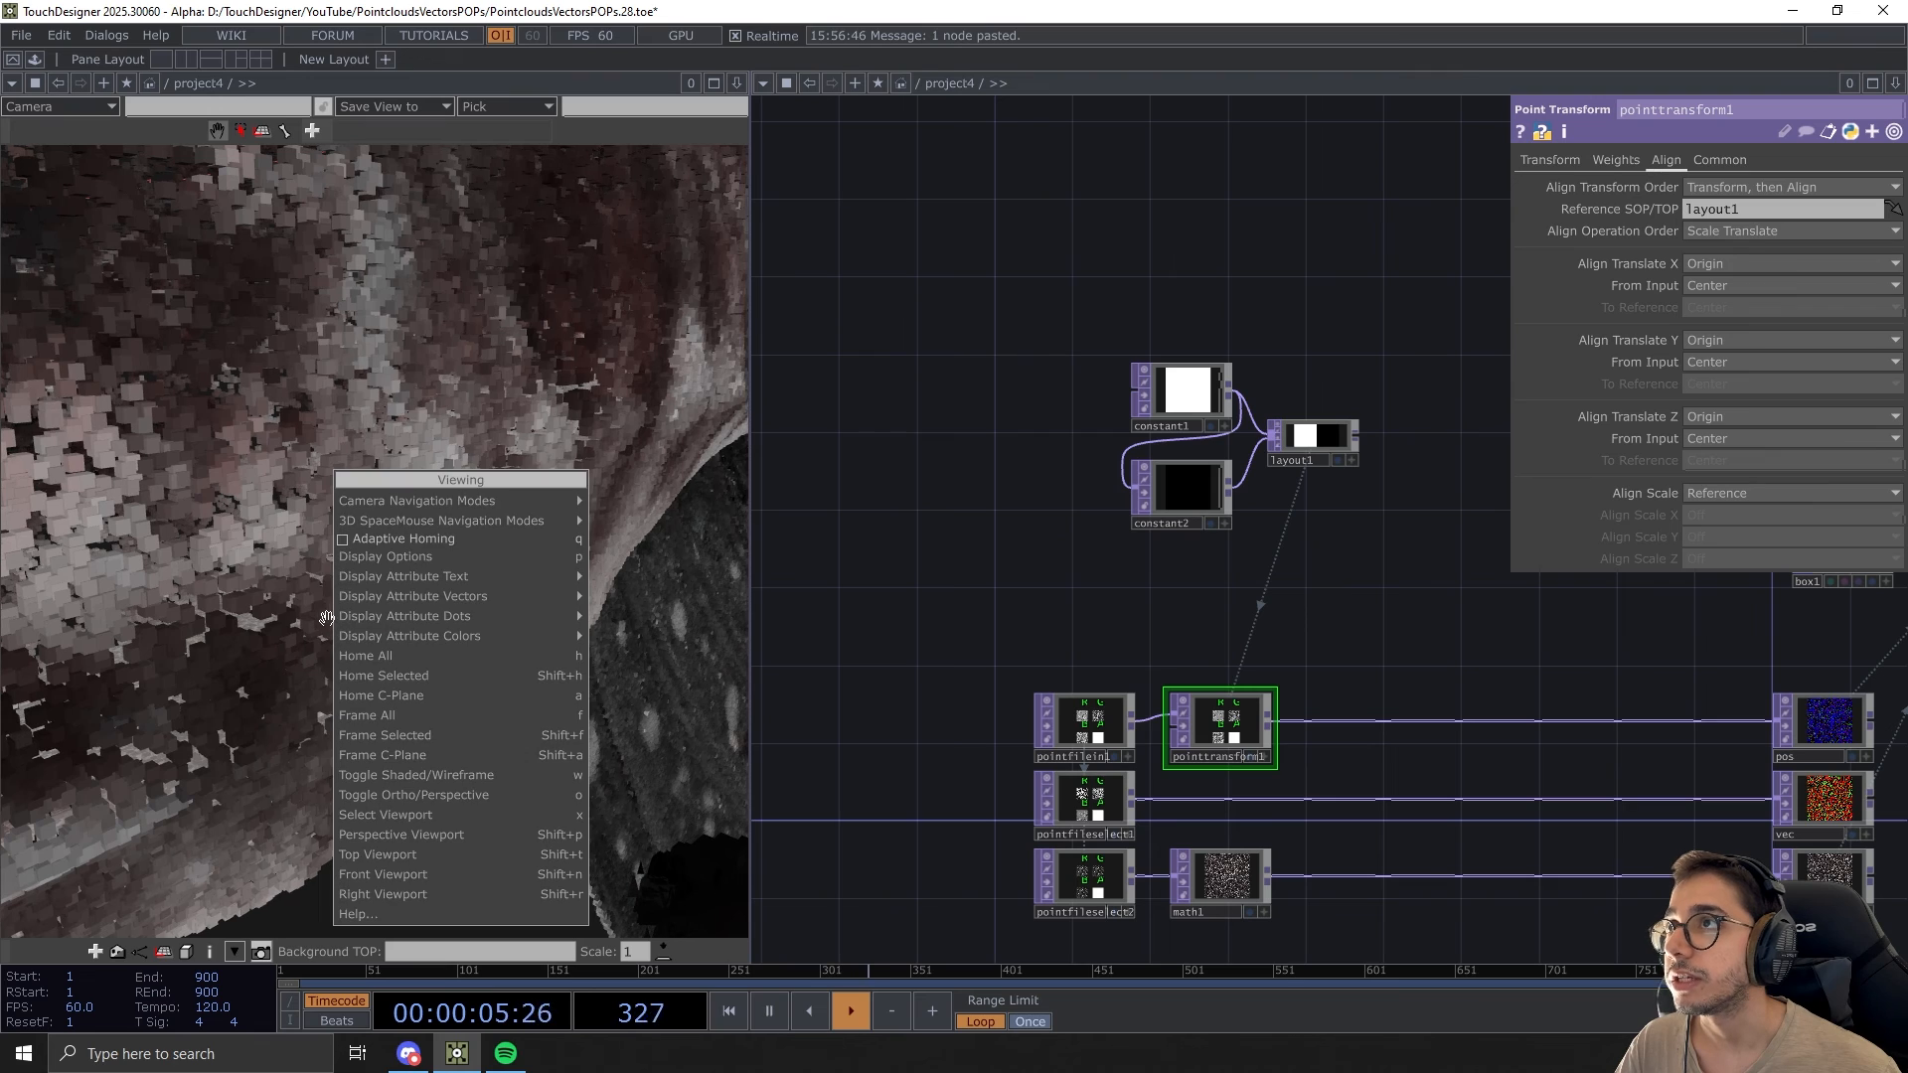
pyautogui.moveTo(412, 589)
pyautogui.click(405, 552)
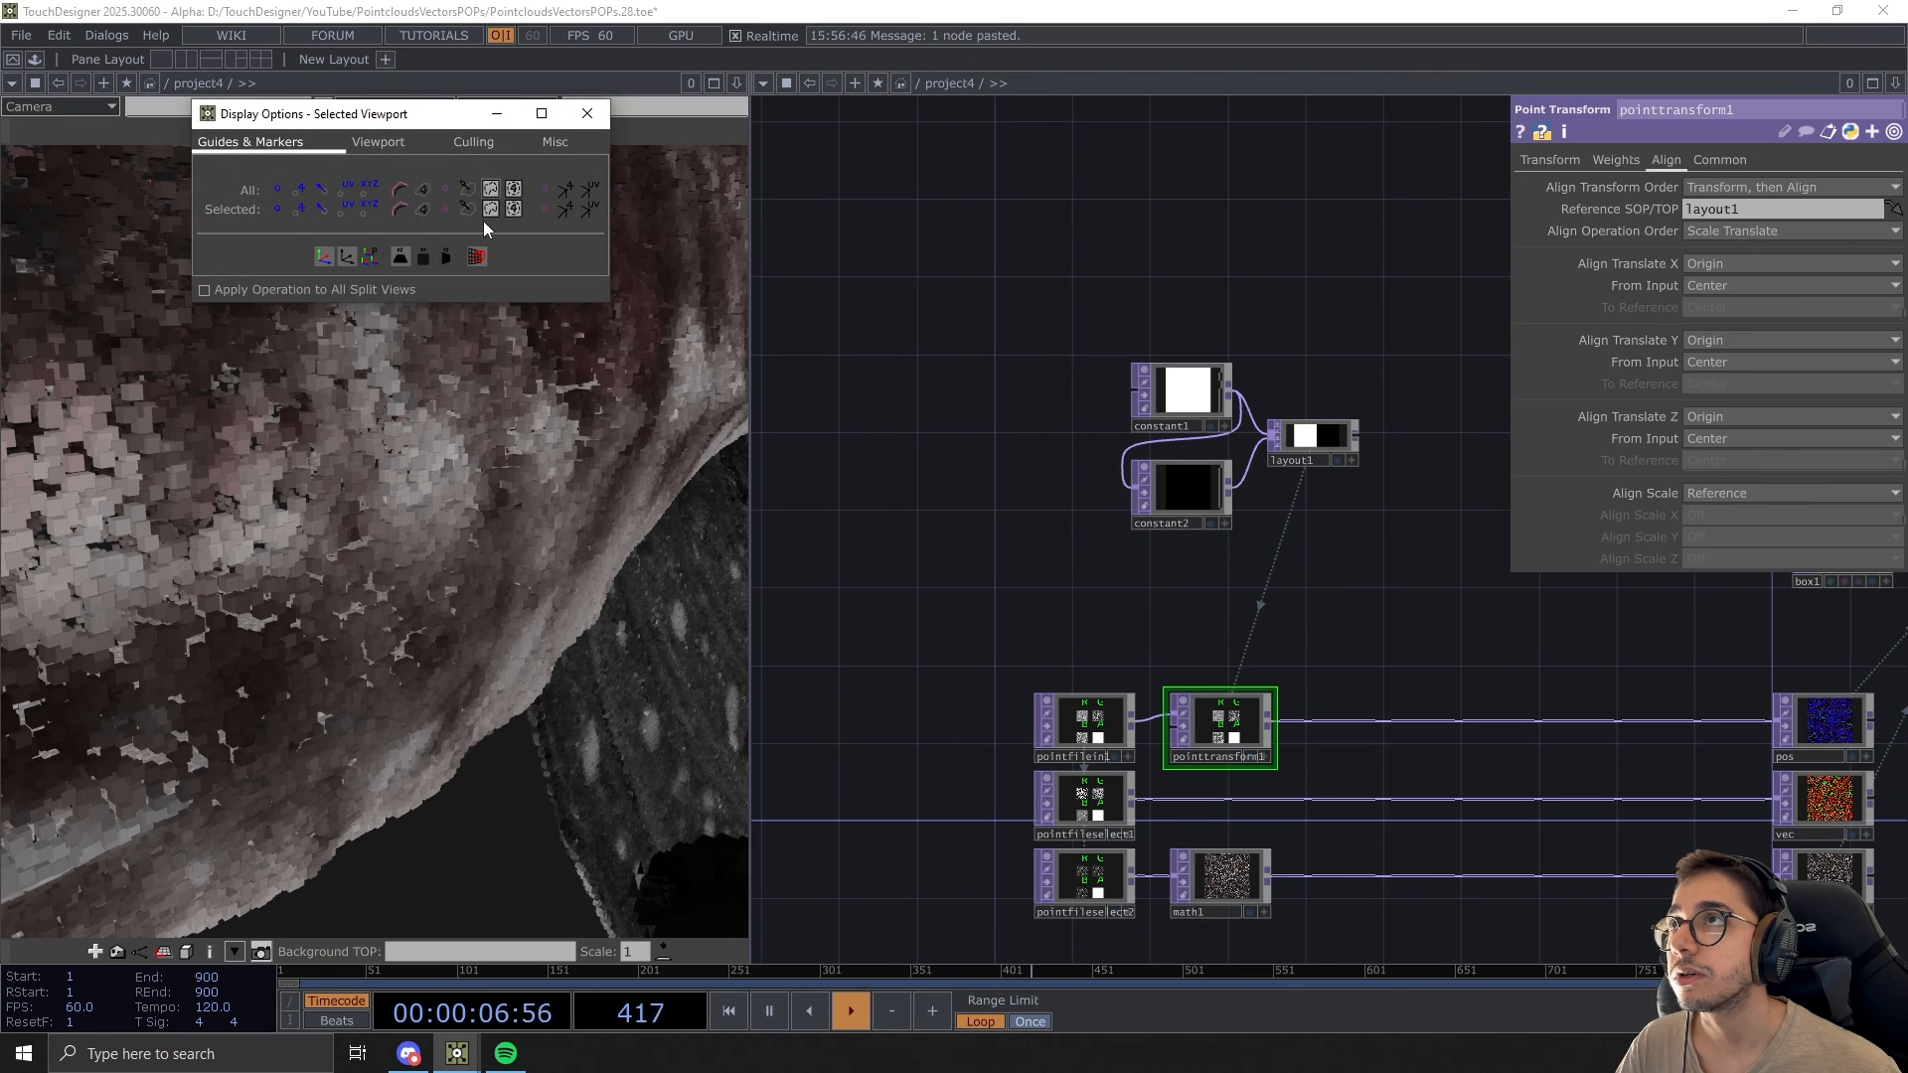
pyautogui.click(453, 144)
pyautogui.click(390, 236)
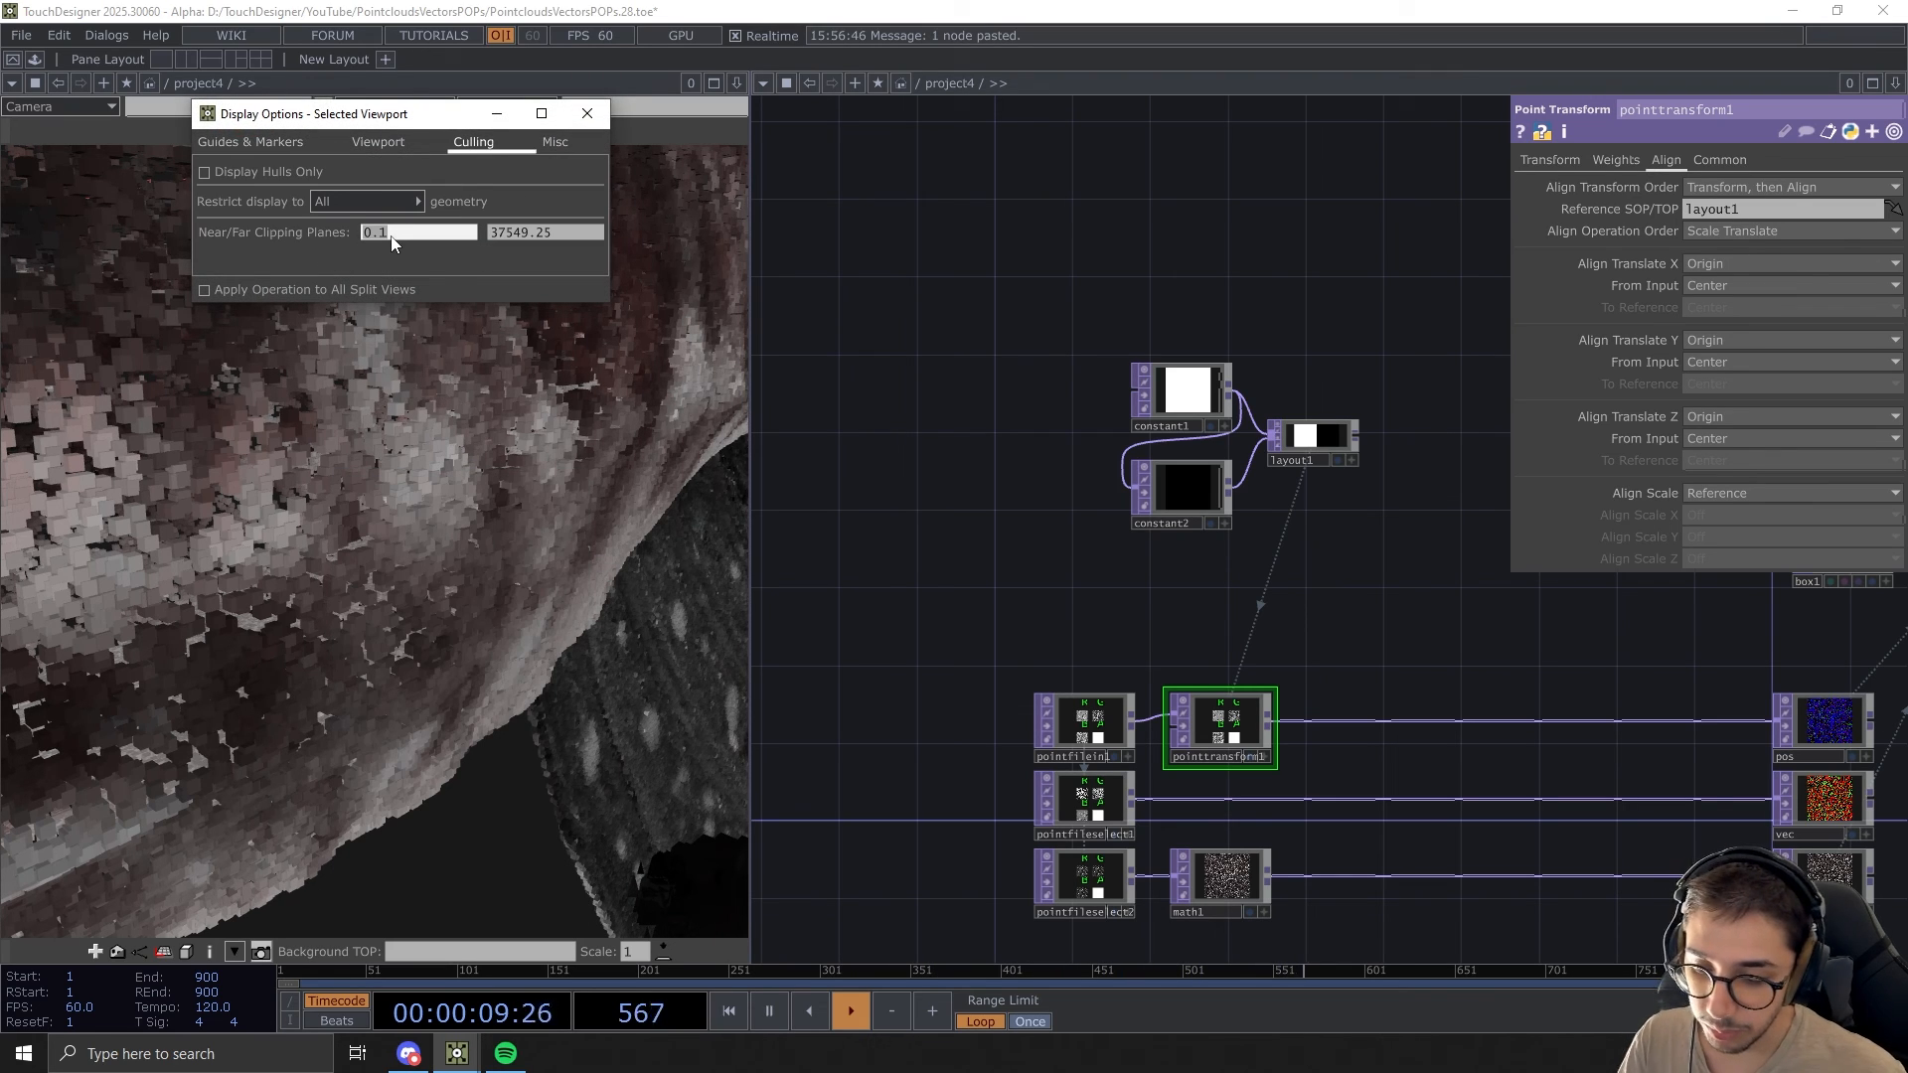
pyautogui.write('0')
pyautogui.press('Return')
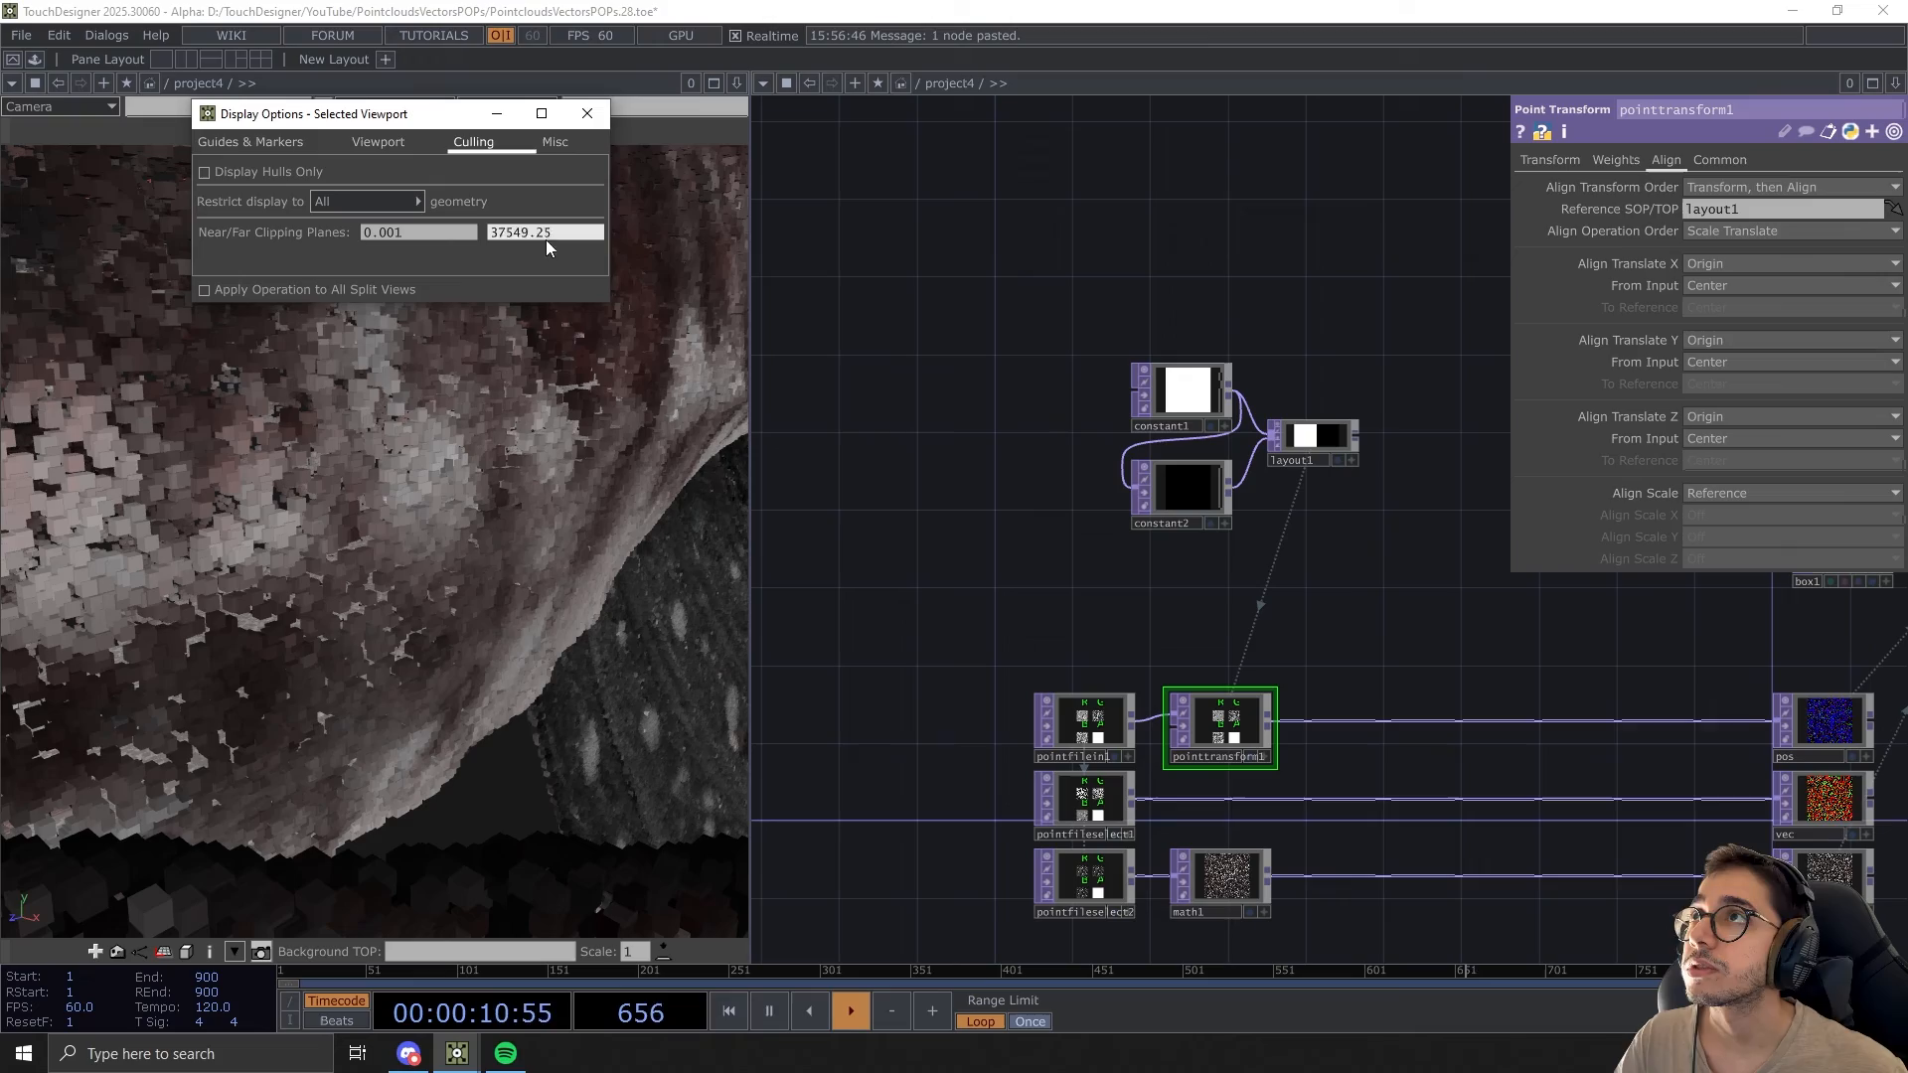
pyautogui.click(586, 113)
# Examine the colored fish point cloud and its individual boxes up close, and review math1's range settings
pyautogui.scroll(-3, 404, 417)
pyautogui.moveTo(404, 417); pyautogui.dragTo(428, 542)
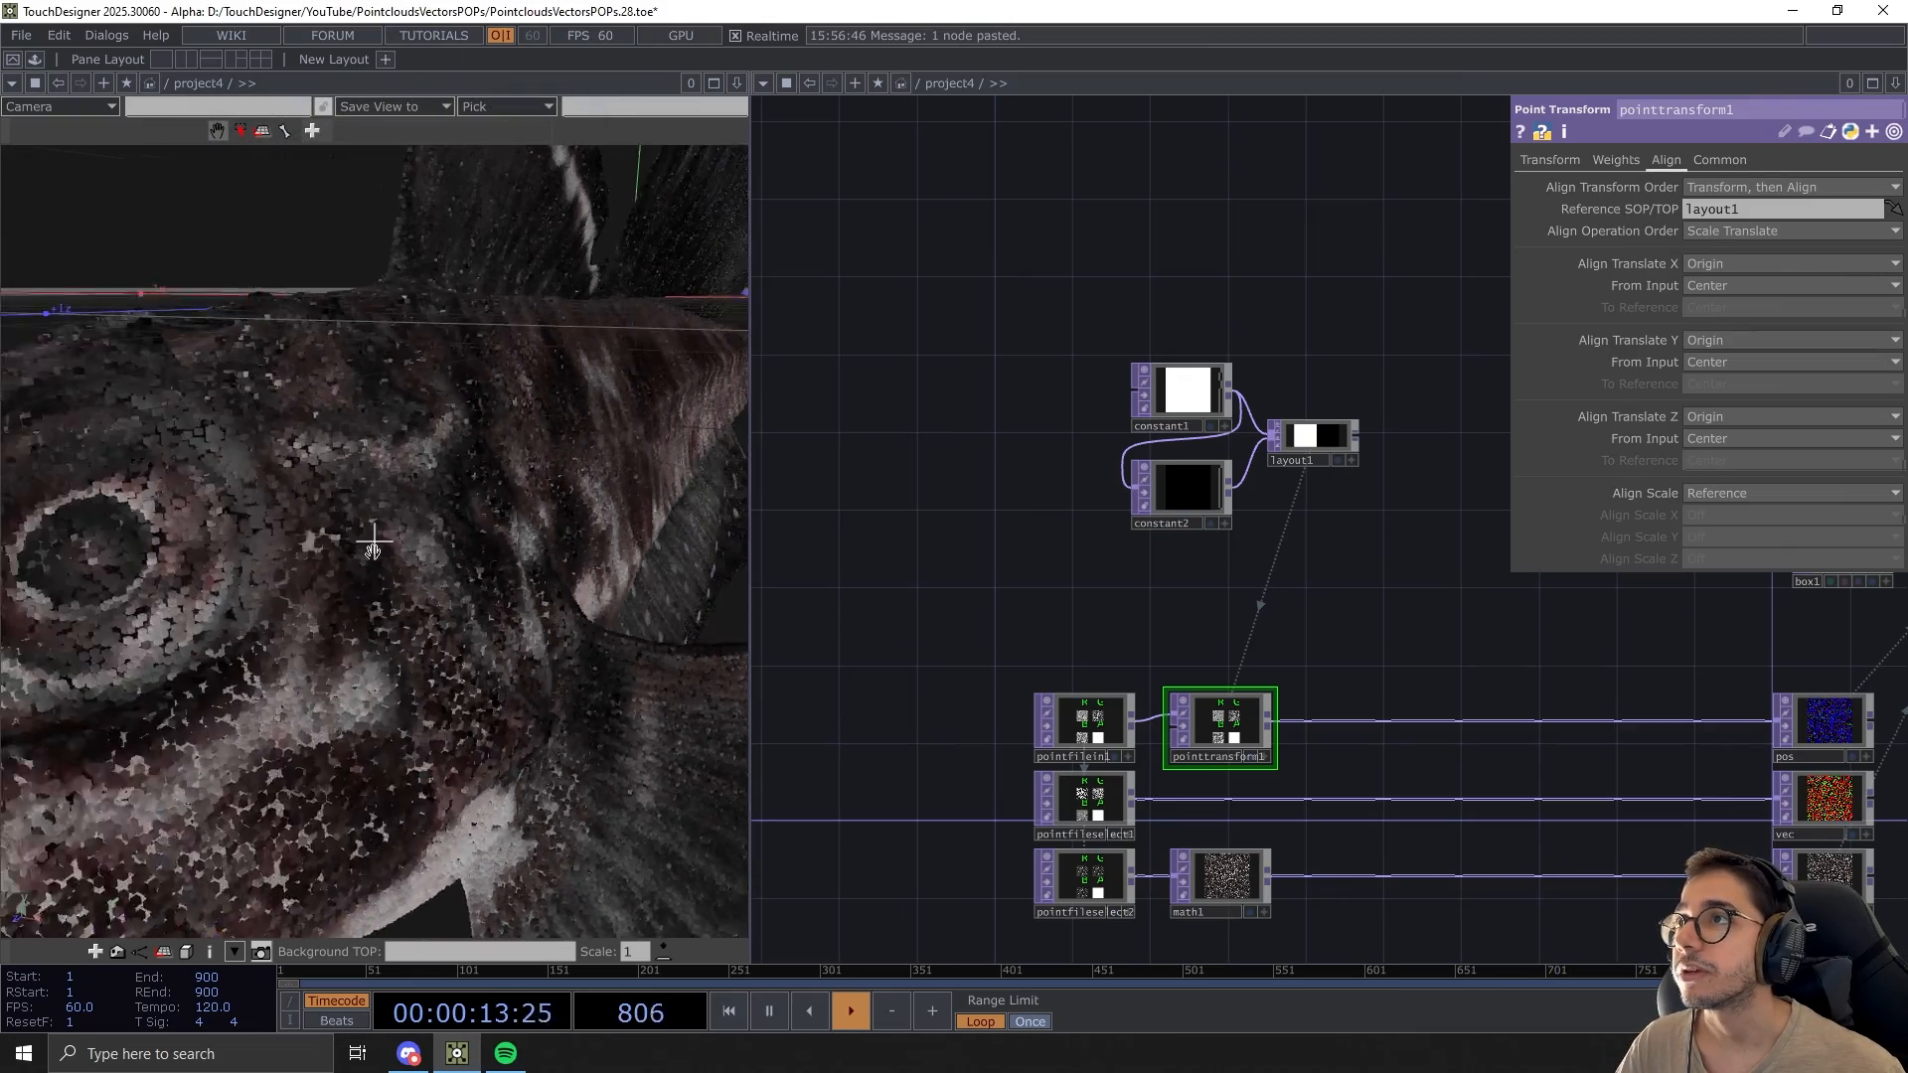
pyautogui.moveTo(359, 626); pyautogui.dragTo(438, 625, button='middle')
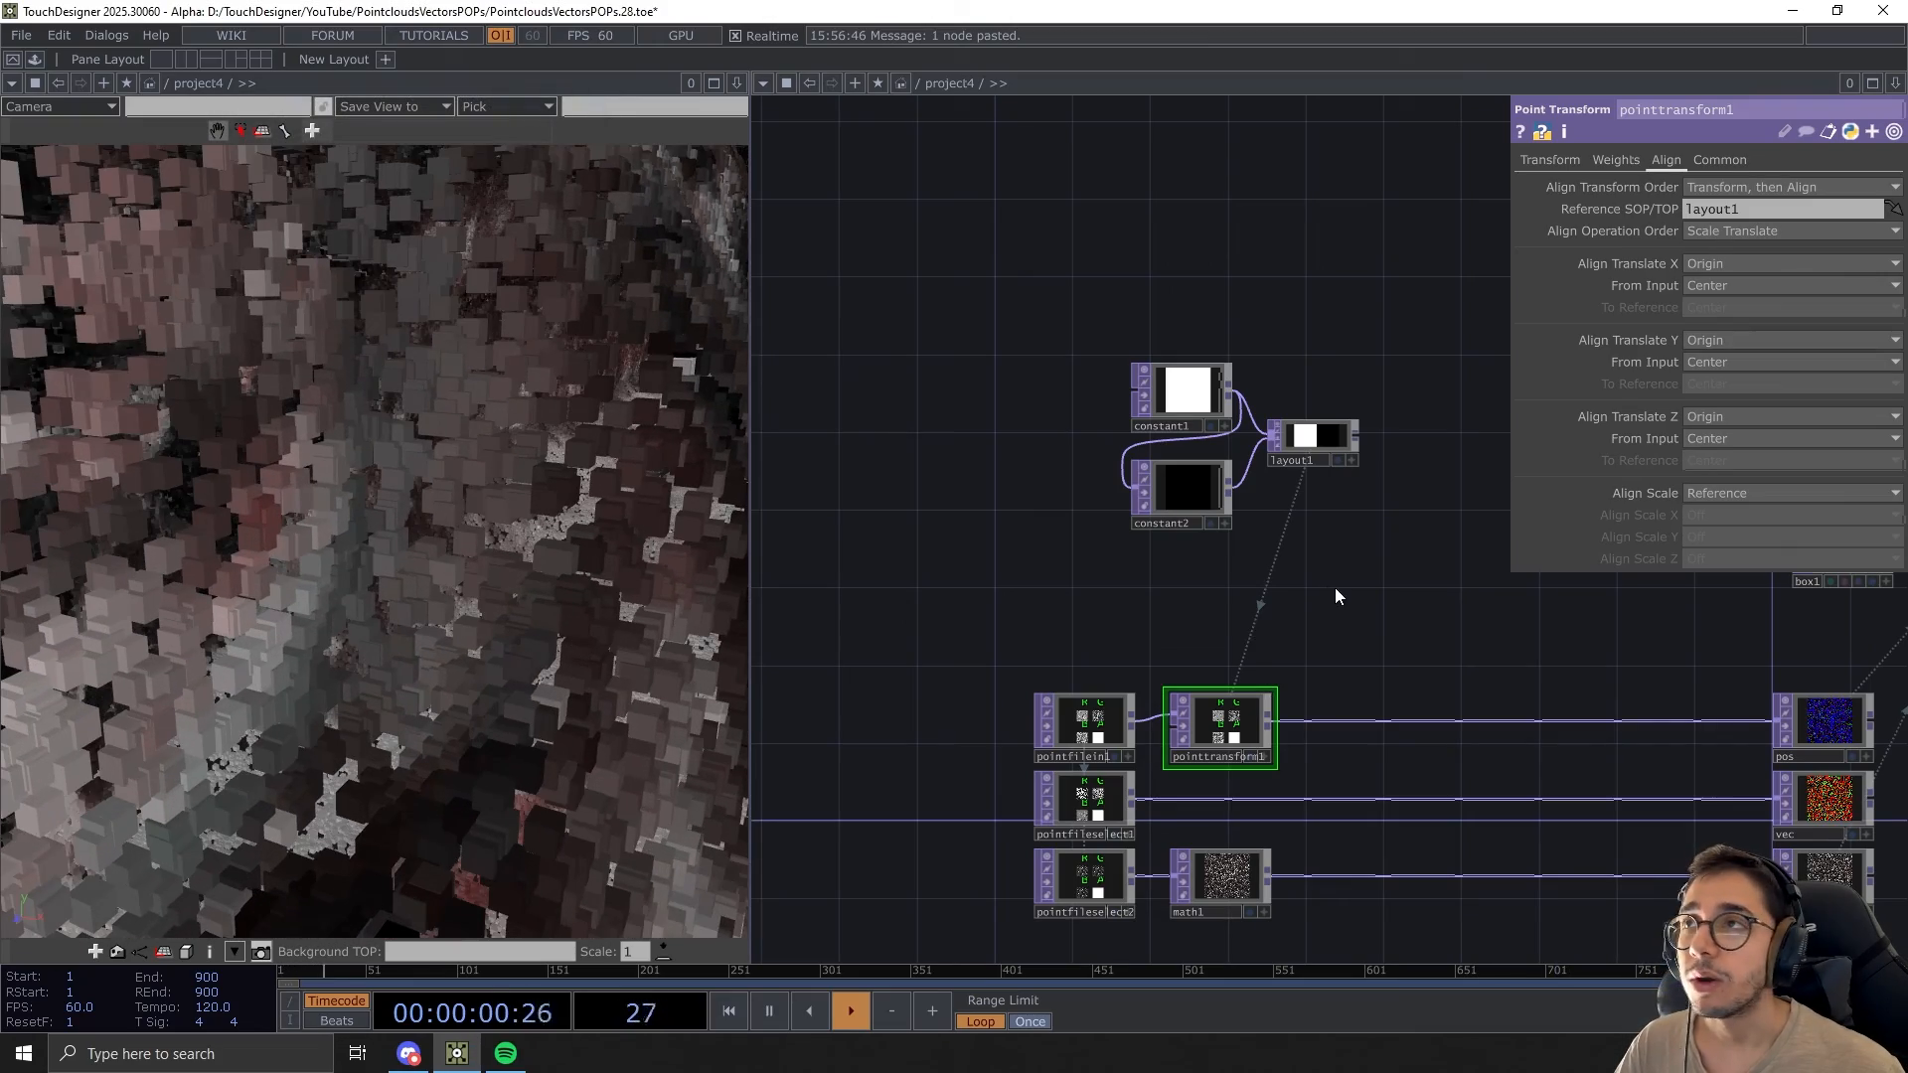
pyautogui.moveTo(1333, 597); pyautogui.dragTo(1284, 535)
pyautogui.scroll(-6, 437, 596)
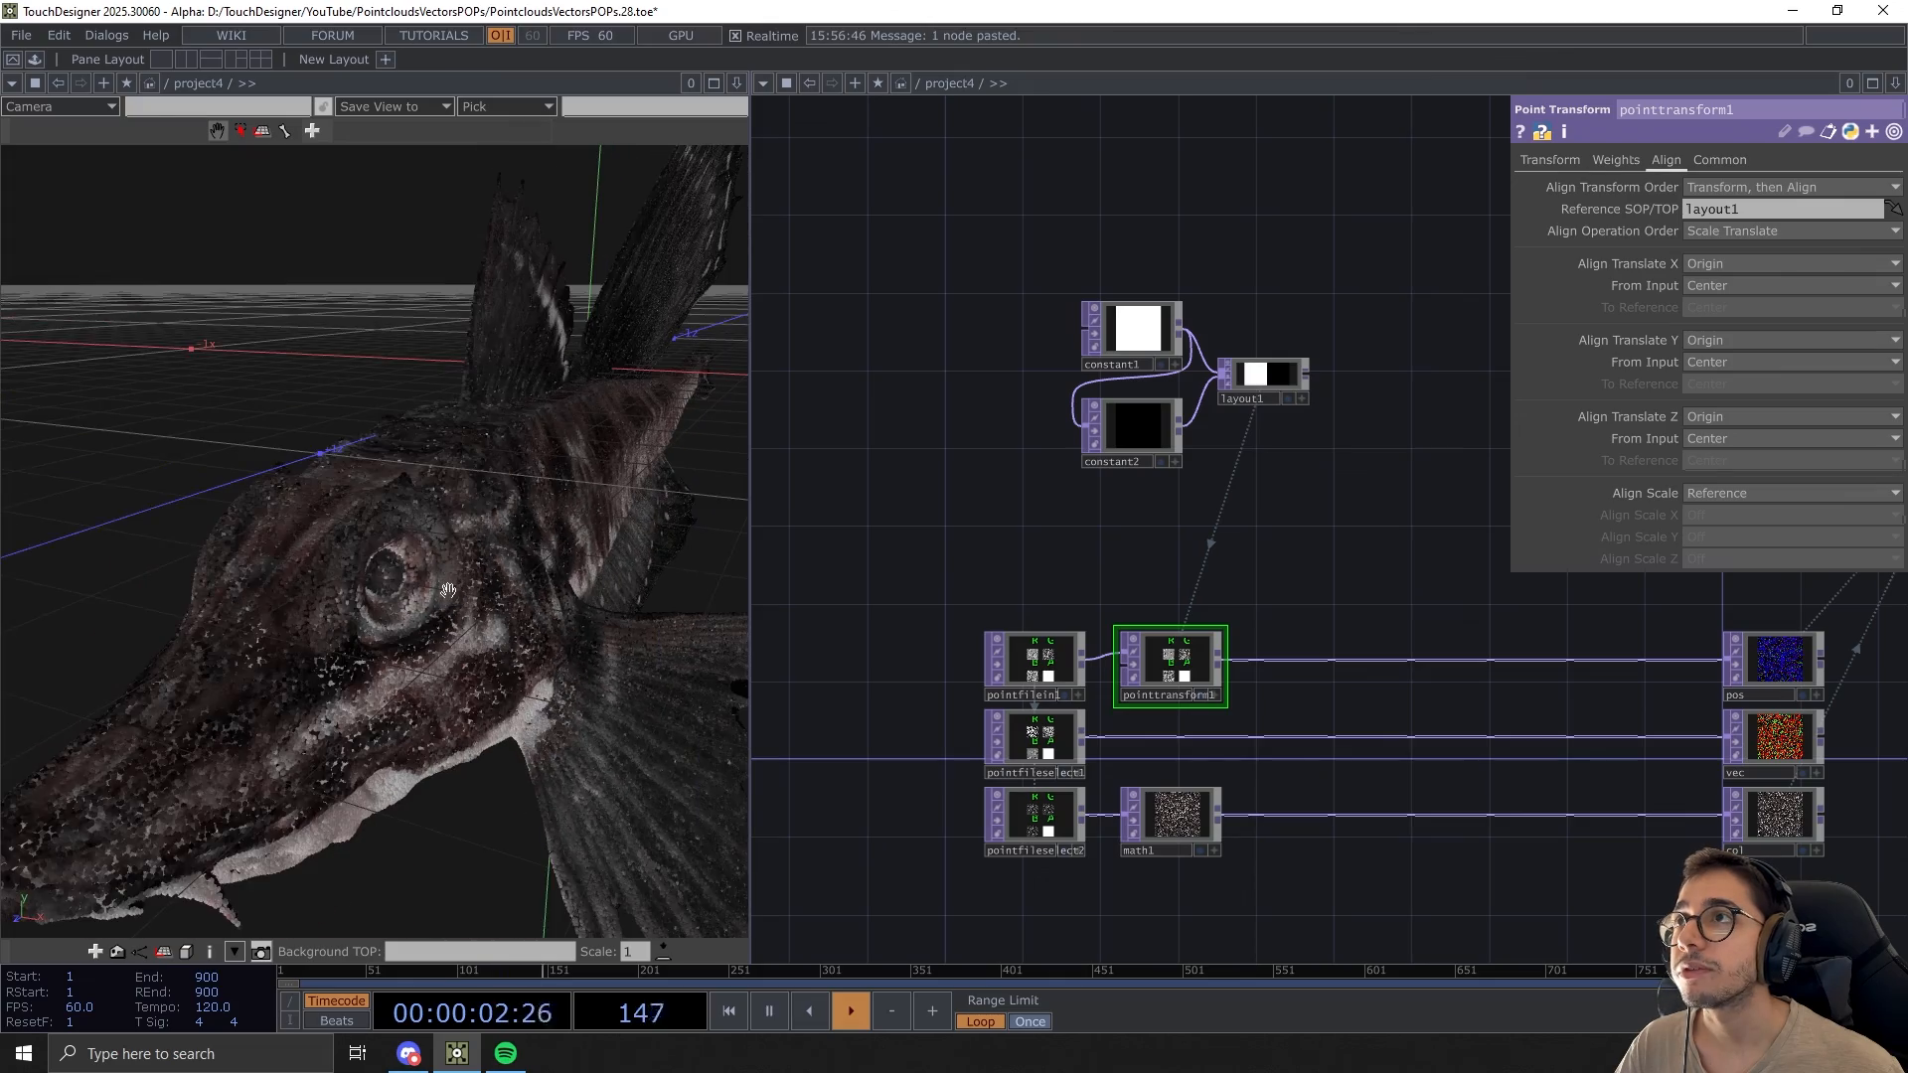
pyautogui.moveTo(447, 592)
pyautogui.mouseDown()
pyautogui.moveTo(383, 577)
pyautogui.moveTo(460, 608)
pyautogui.mouseUp()
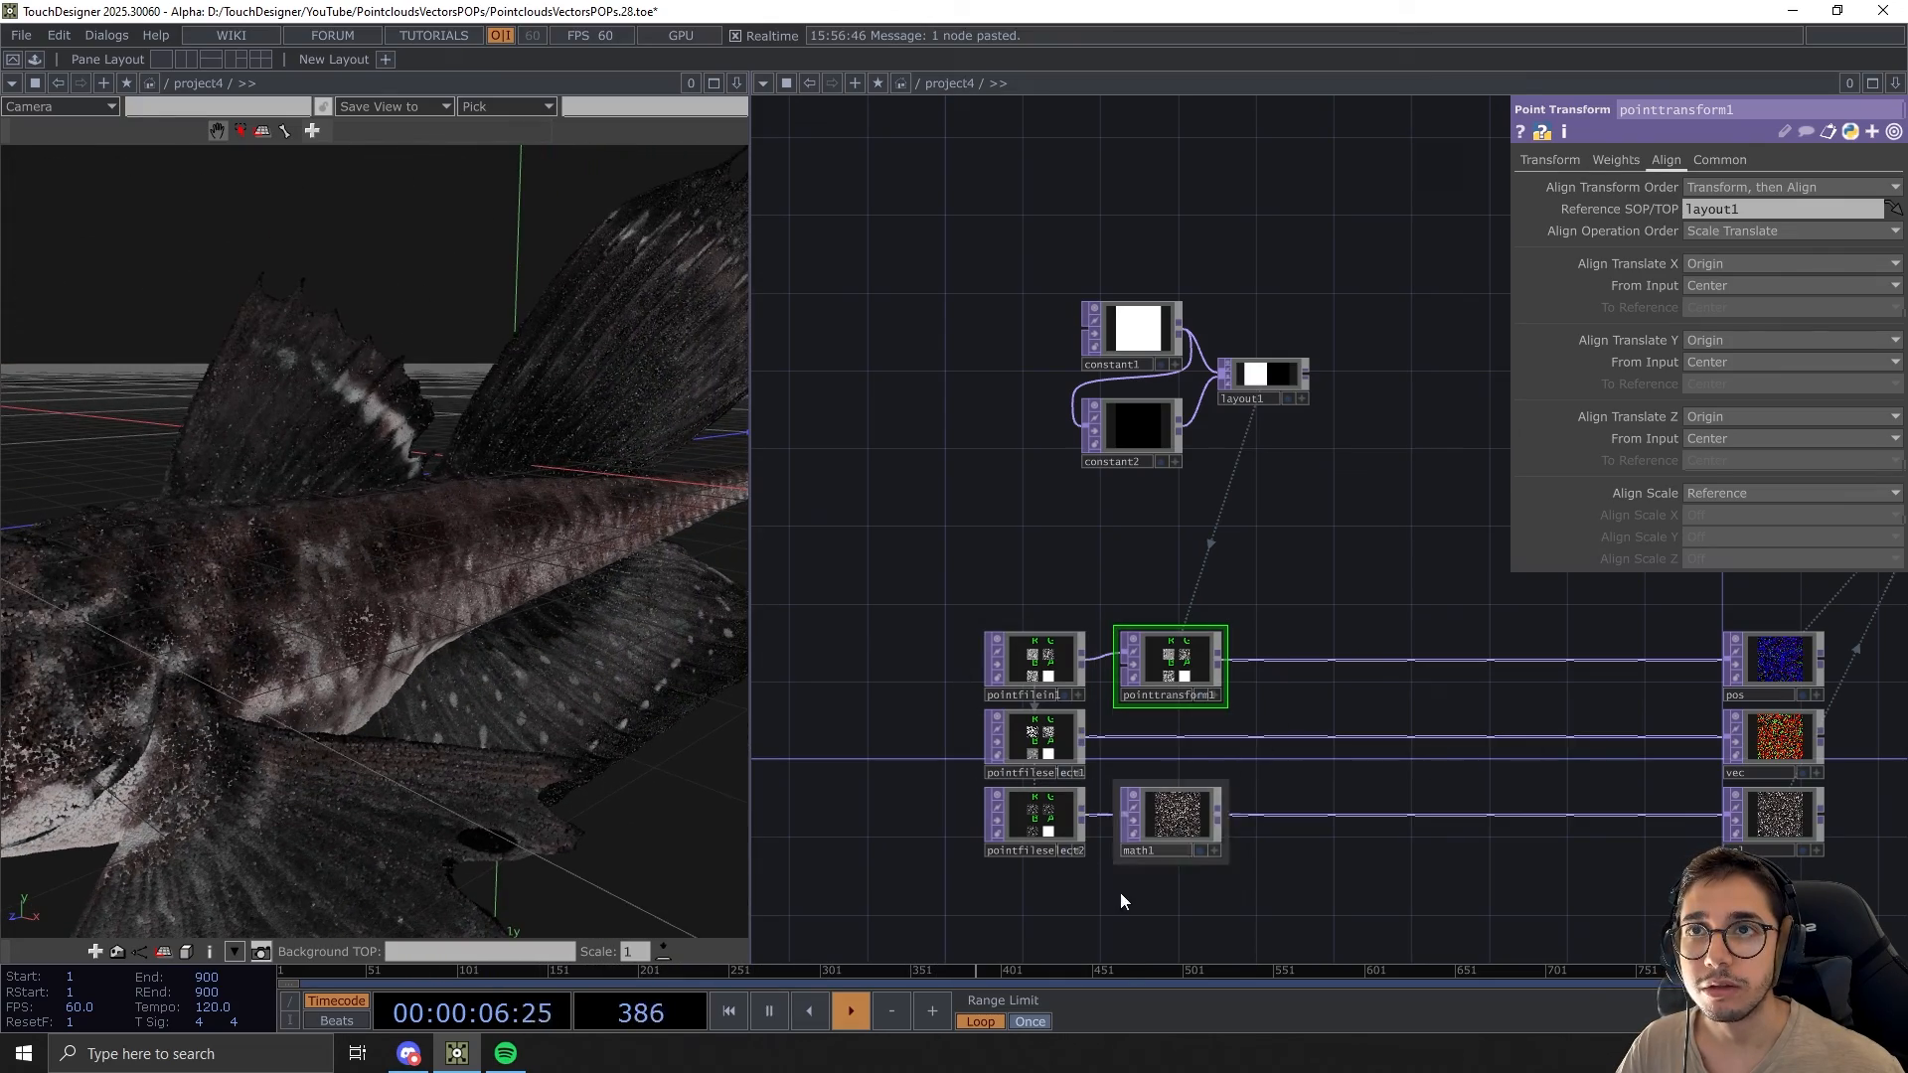
pyautogui.scroll(8, 1119, 892)
pyautogui.click(1329, 630)
pyautogui.scroll(-3, 1099, 758)
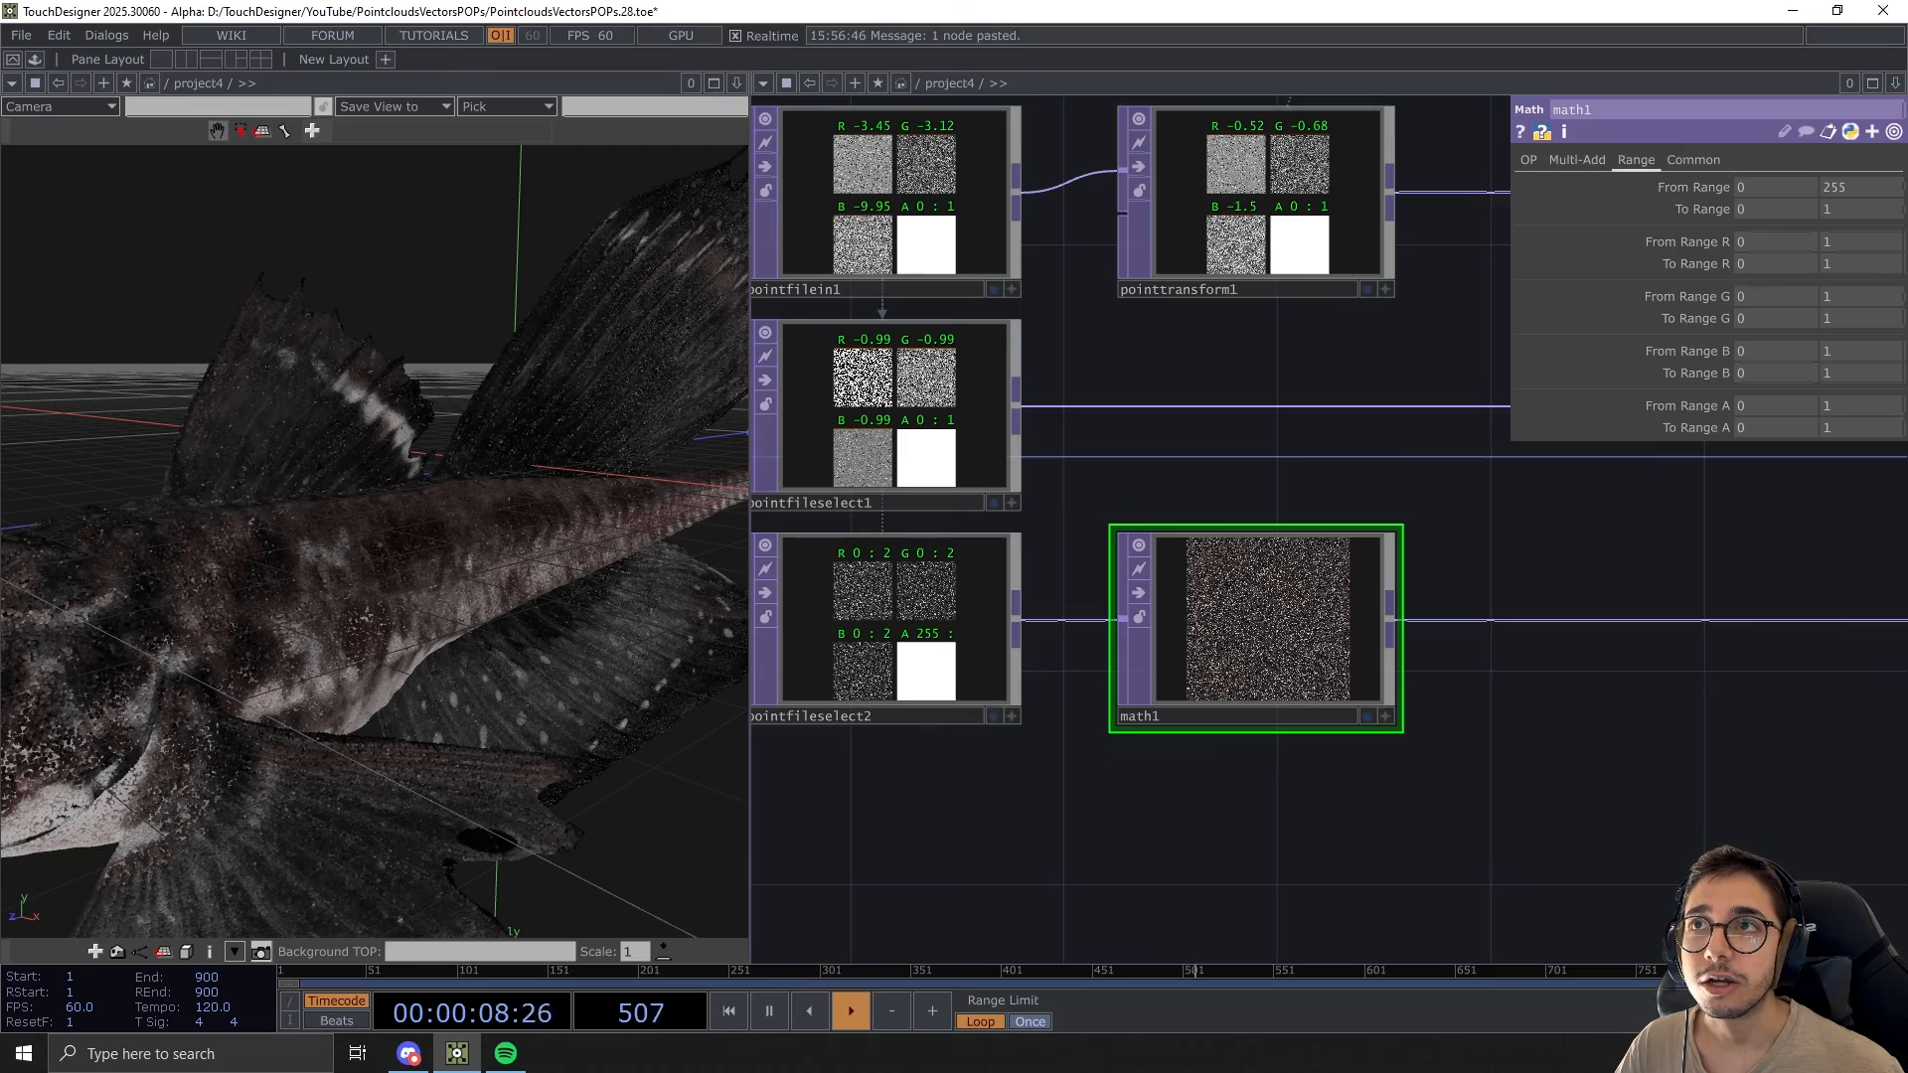
pyautogui.scroll(2, 934, 672)
pyautogui.scroll(-6, 949, 702)
pyautogui.moveTo(1441, 620); pyautogui.dragTo(1118, 766)
pyautogui.moveTo(296, 683); pyautogui.dragTo(424, 671)
pyautogui.moveTo(320, 579); pyautogui.dragTo(594, 594, button='middle')
pyautogui.moveTo(1322, 449); pyautogui.dragTo(1323, 559)
pyautogui.scroll(-3, 1118, 636)
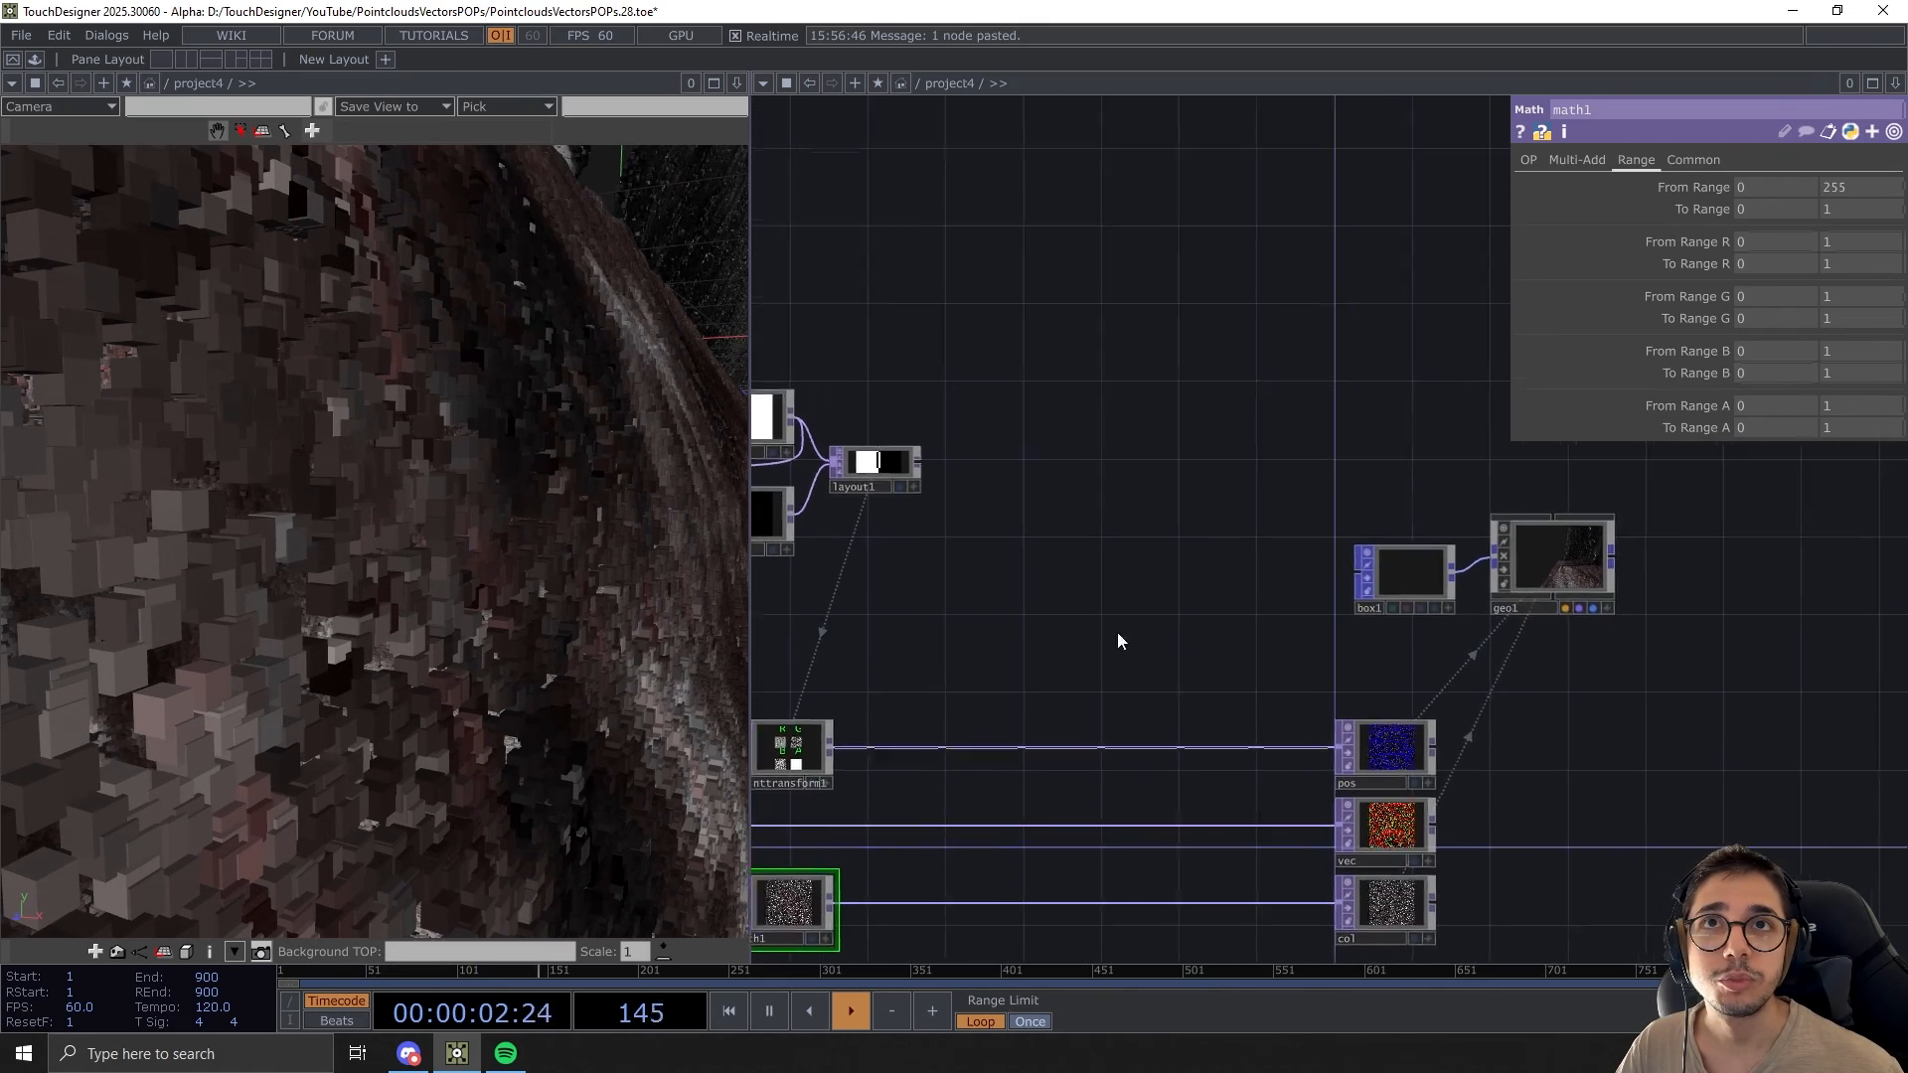
# Set geo1's Rotate to OP to vec and map Rotate to Vector X, Y and Z to r, g and b
pyautogui.click(1543, 581)
pyautogui.moveTo(1256, 426); pyautogui.dragTo(1107, 324)
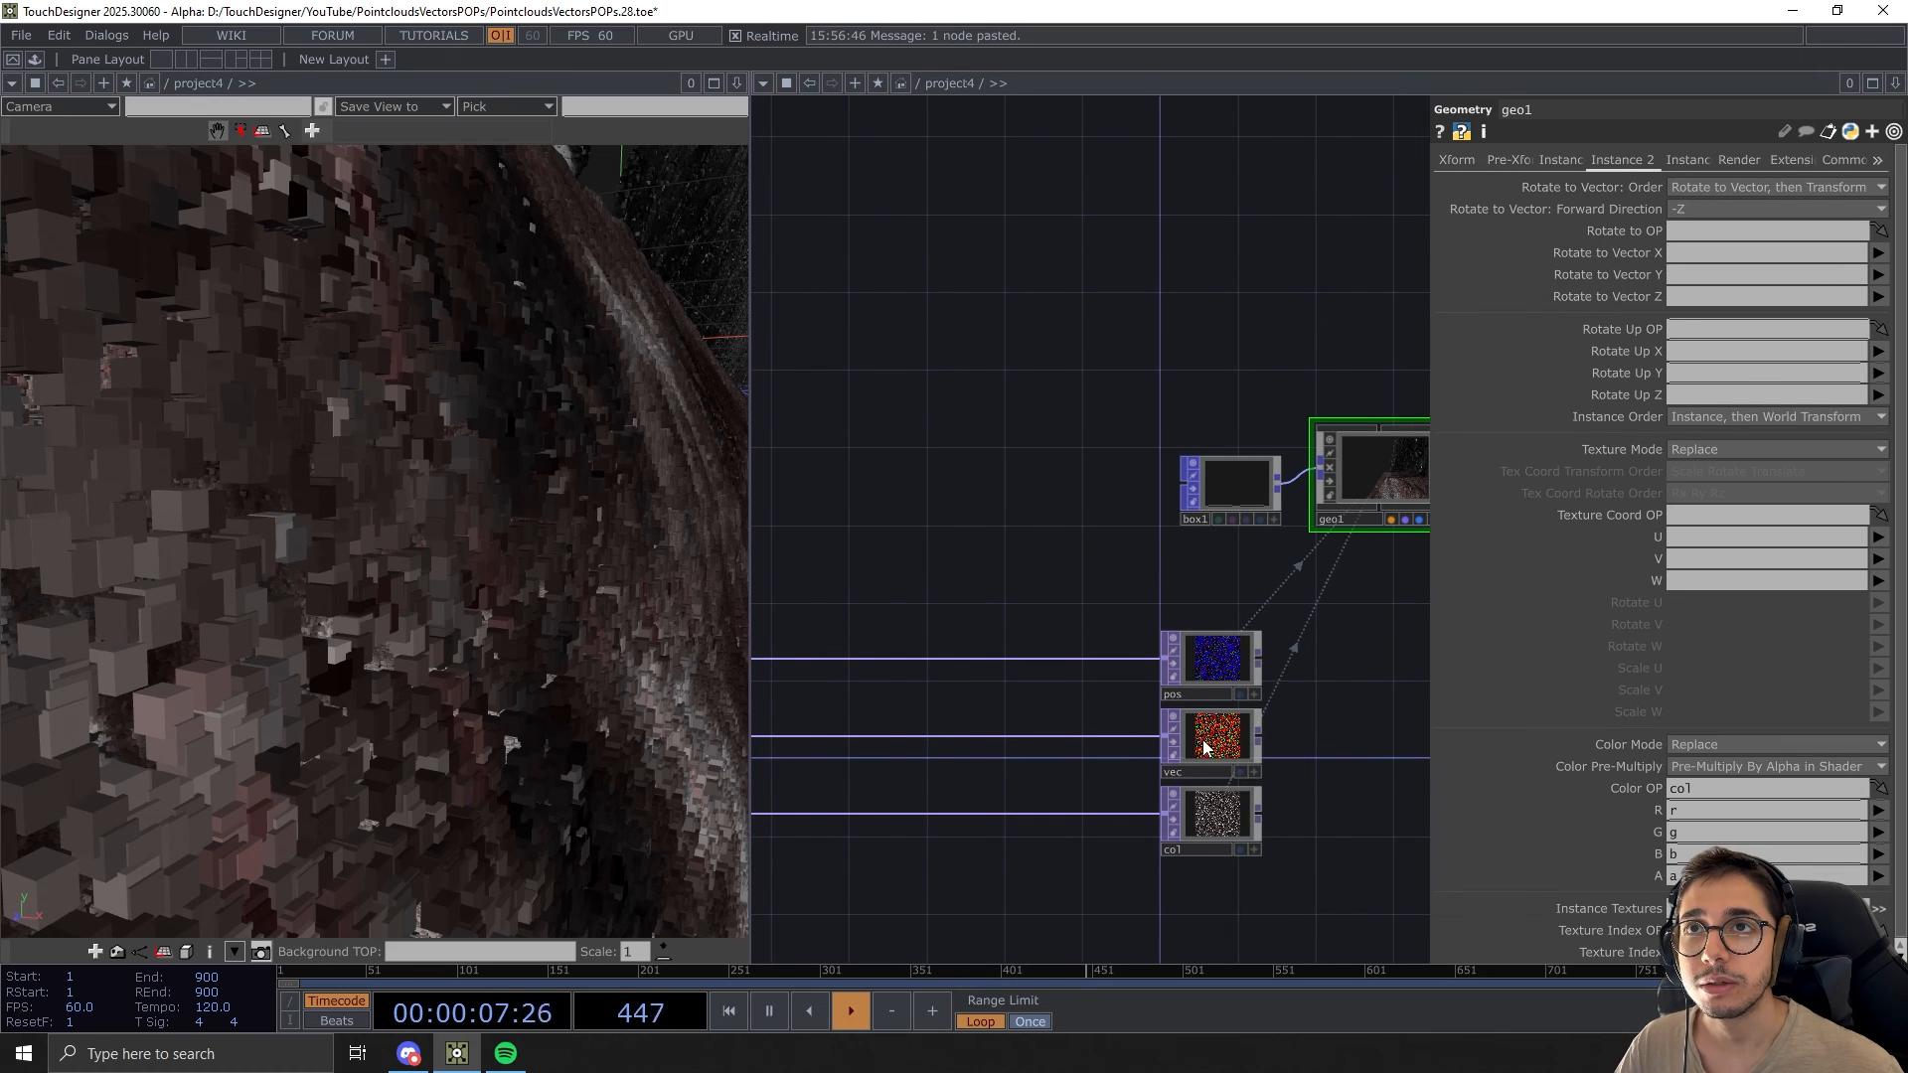
pyautogui.moveTo(1204, 747); pyautogui.dragTo(1749, 232)
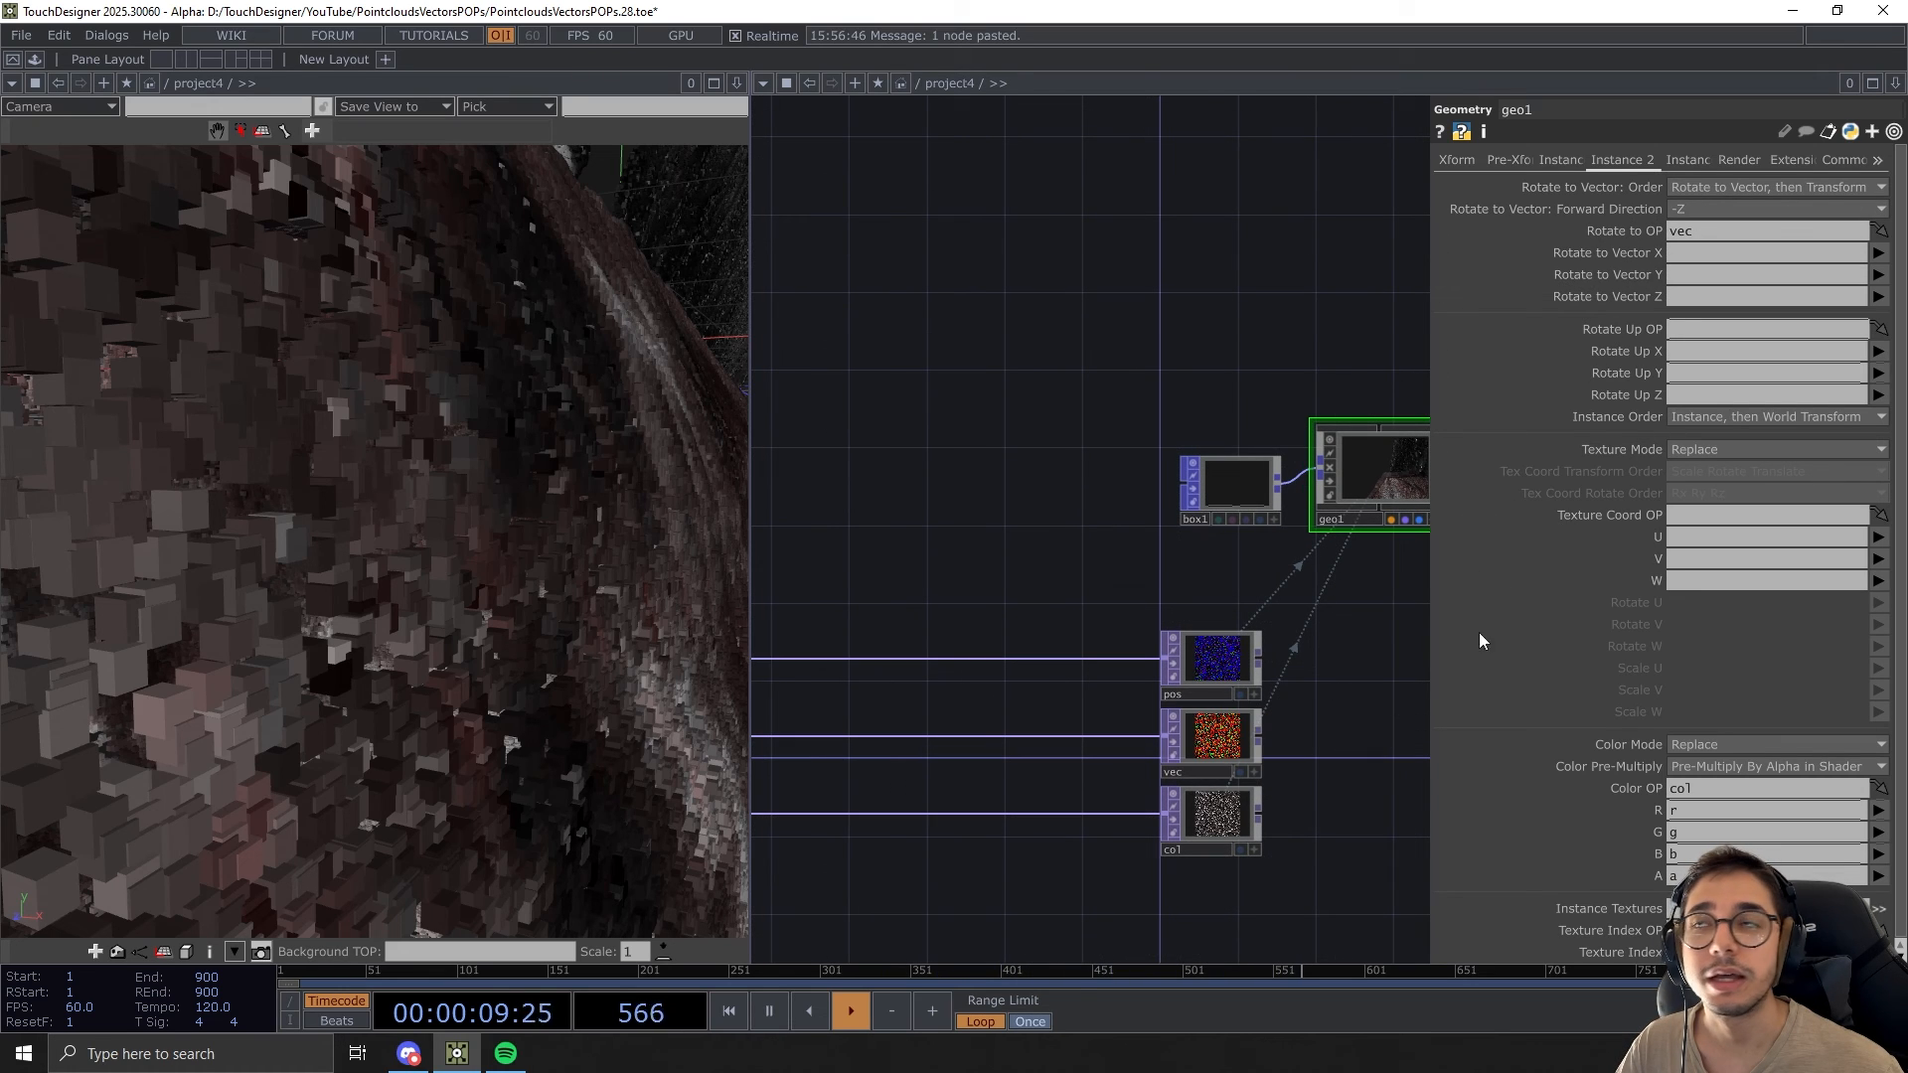
pyautogui.click(1690, 254)
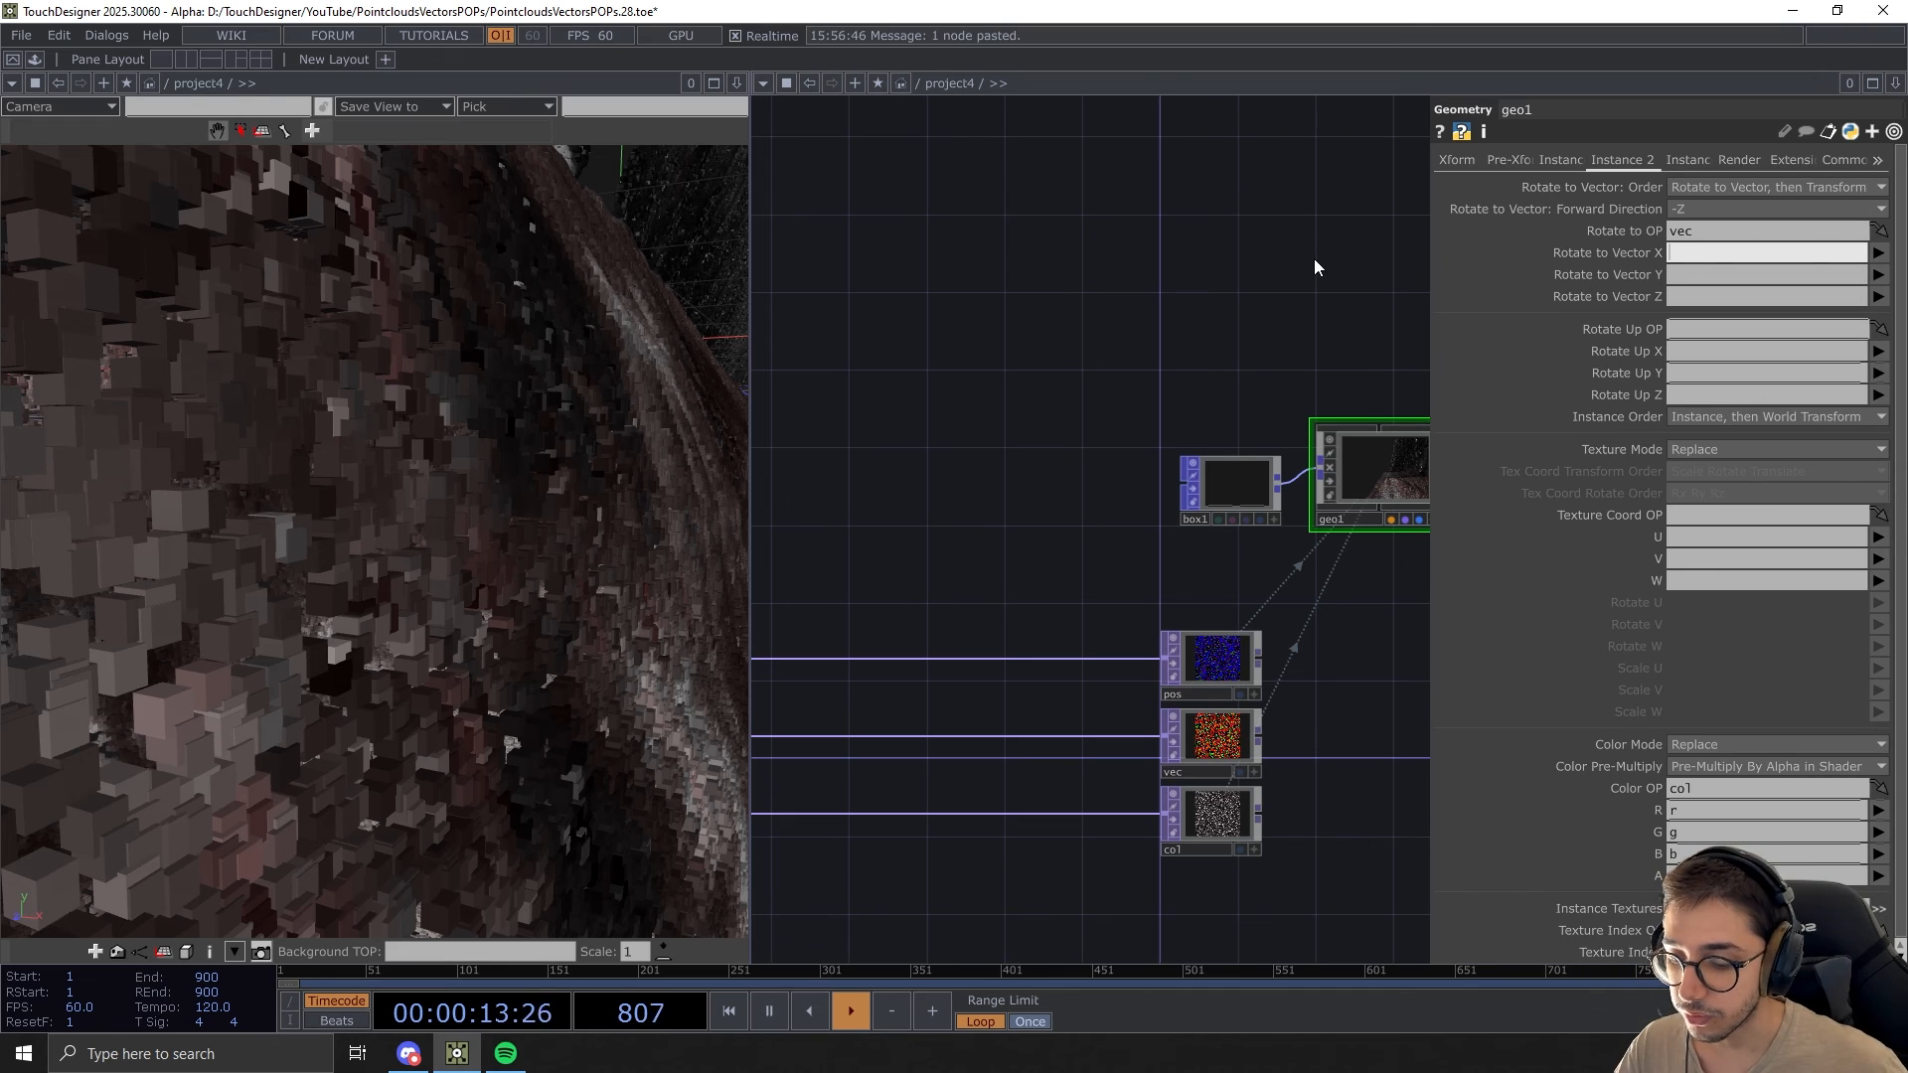
pyautogui.write('r')
pyautogui.press('Tab')
pyautogui.press('Tab')
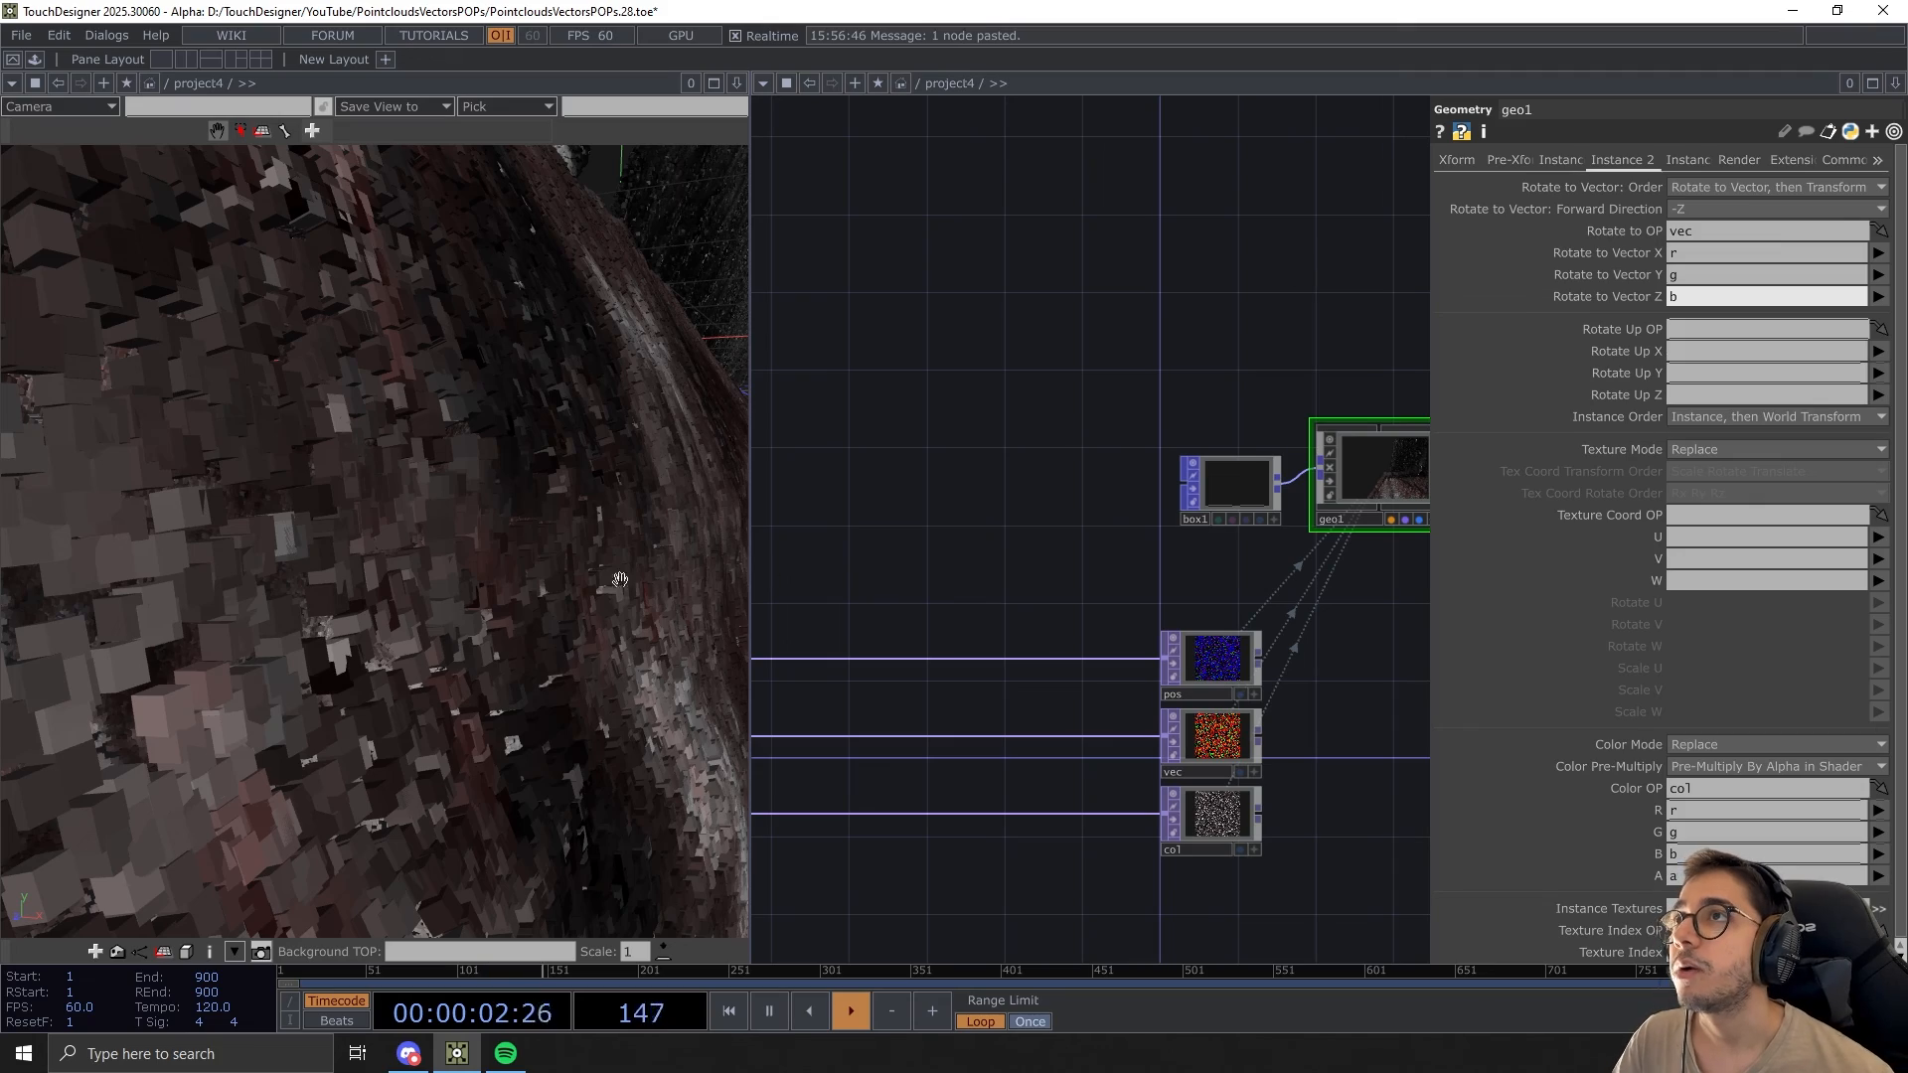
pyautogui.moveTo(450, 487); pyautogui.dragTo(401, 682)
pyautogui.scroll(4, 385, 647)
pyautogui.scroll(-7, 385, 647)
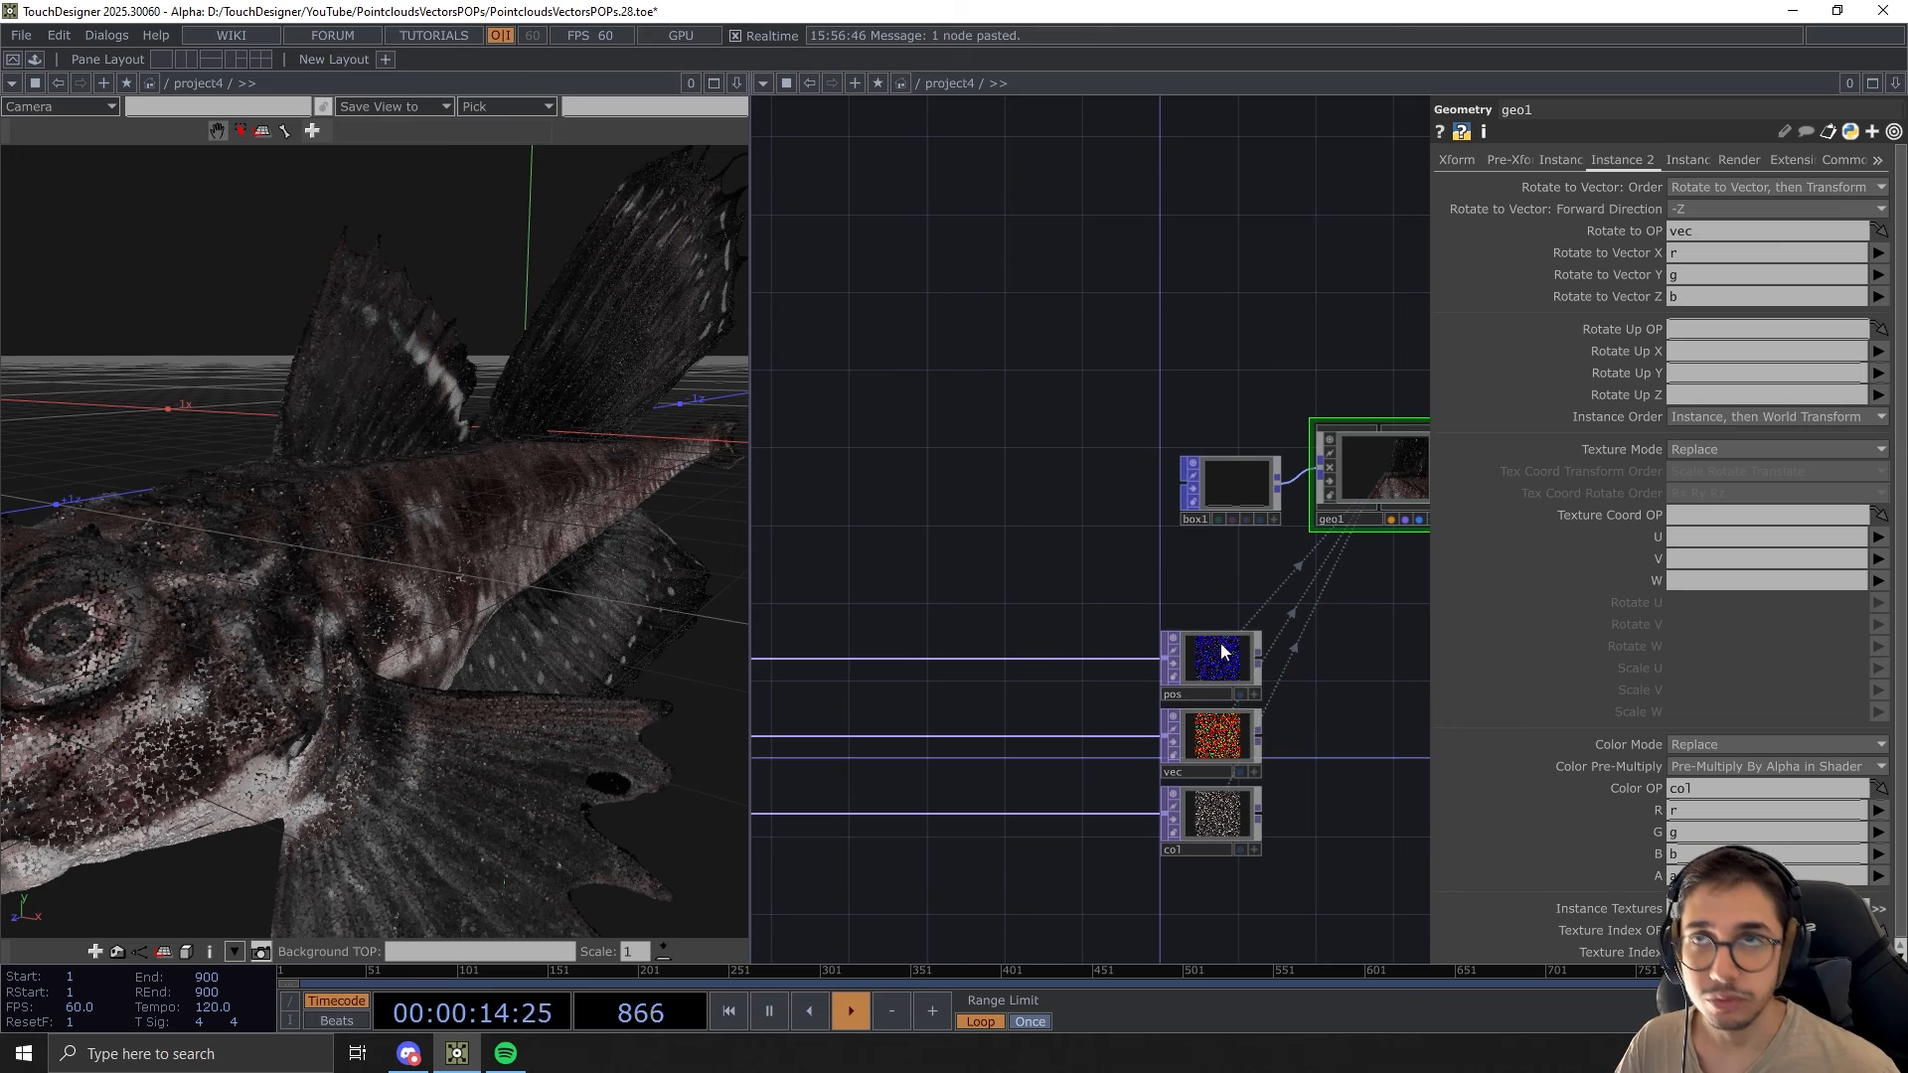
# Move the constant, layout, point file, point transform and math nodes together farther from the pos, vec and col nodes
pyautogui.scroll(-3, 1223, 651)
pyautogui.scroll(2, 781, 485)
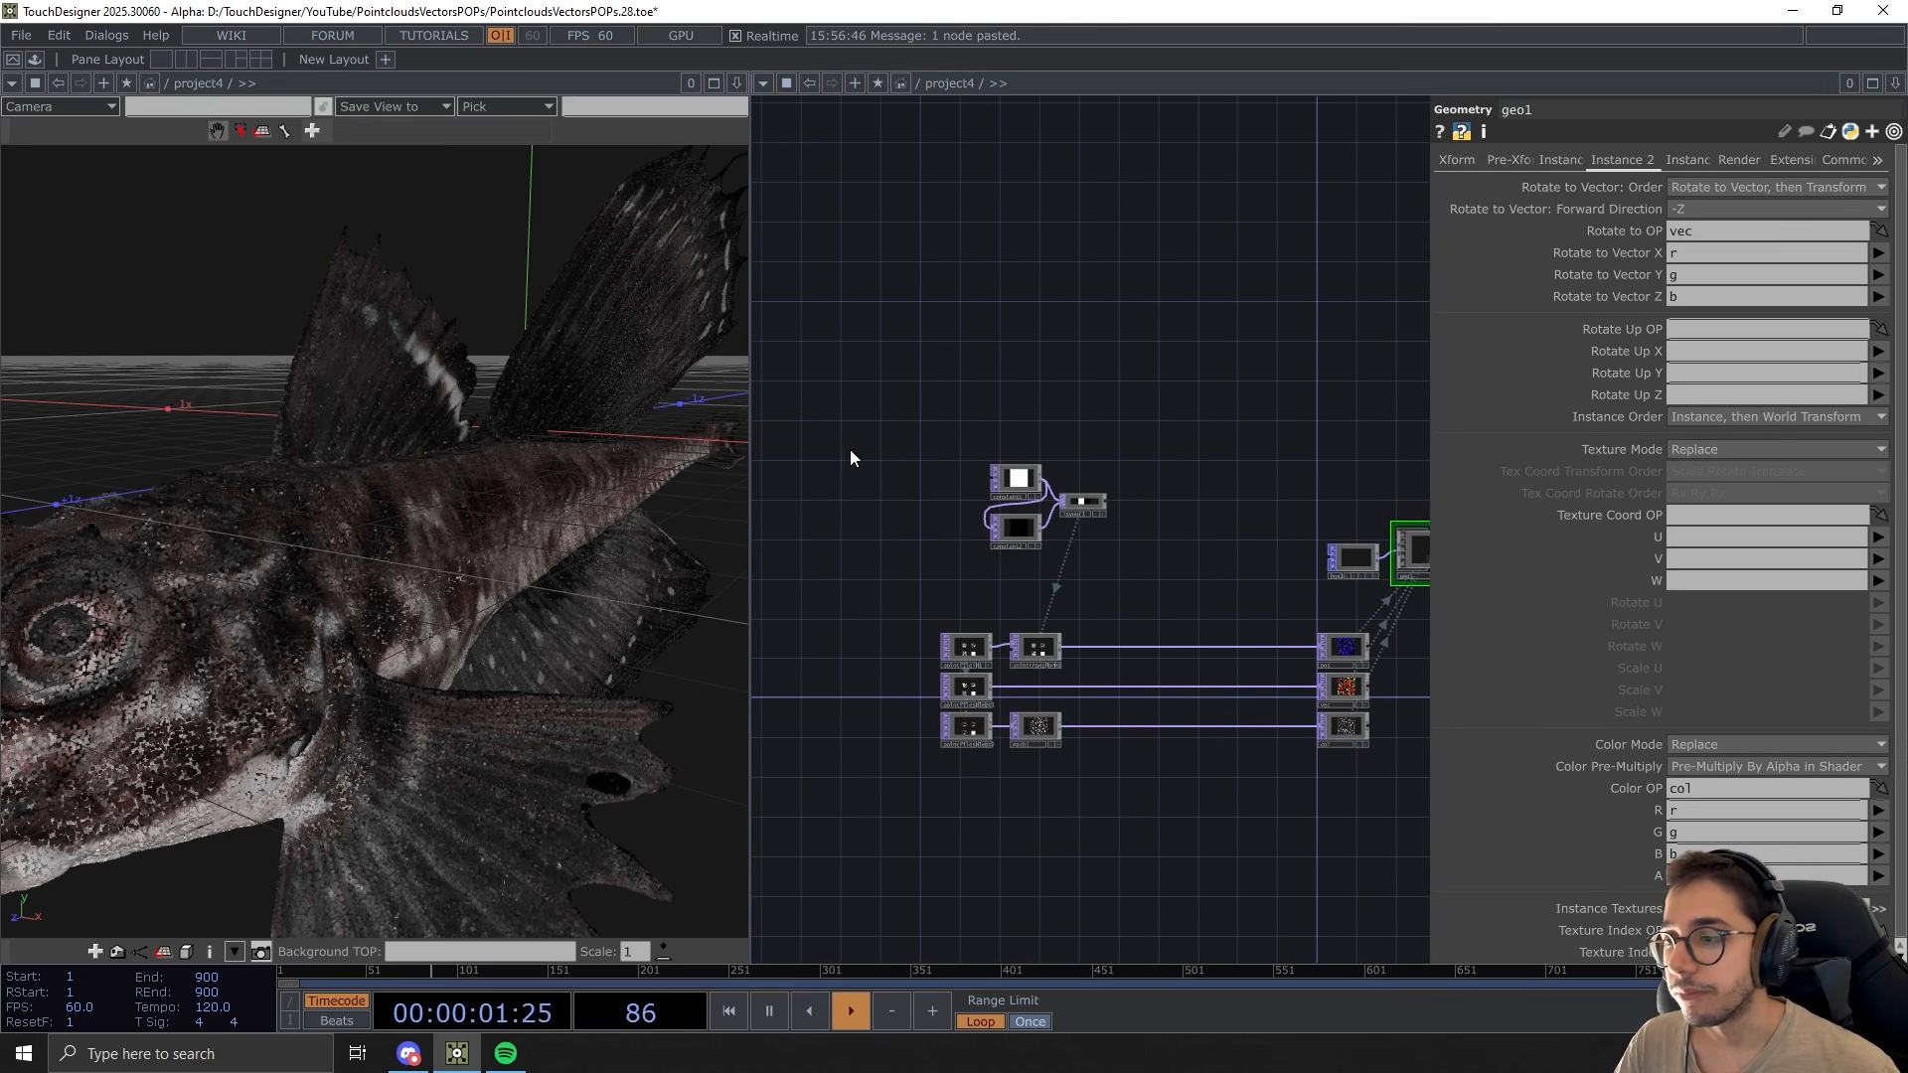
pyautogui.moveTo(851, 450); pyautogui.dragTo(1100, 808)
pyautogui.moveTo(1083, 505); pyautogui.dragTo(973, 501)
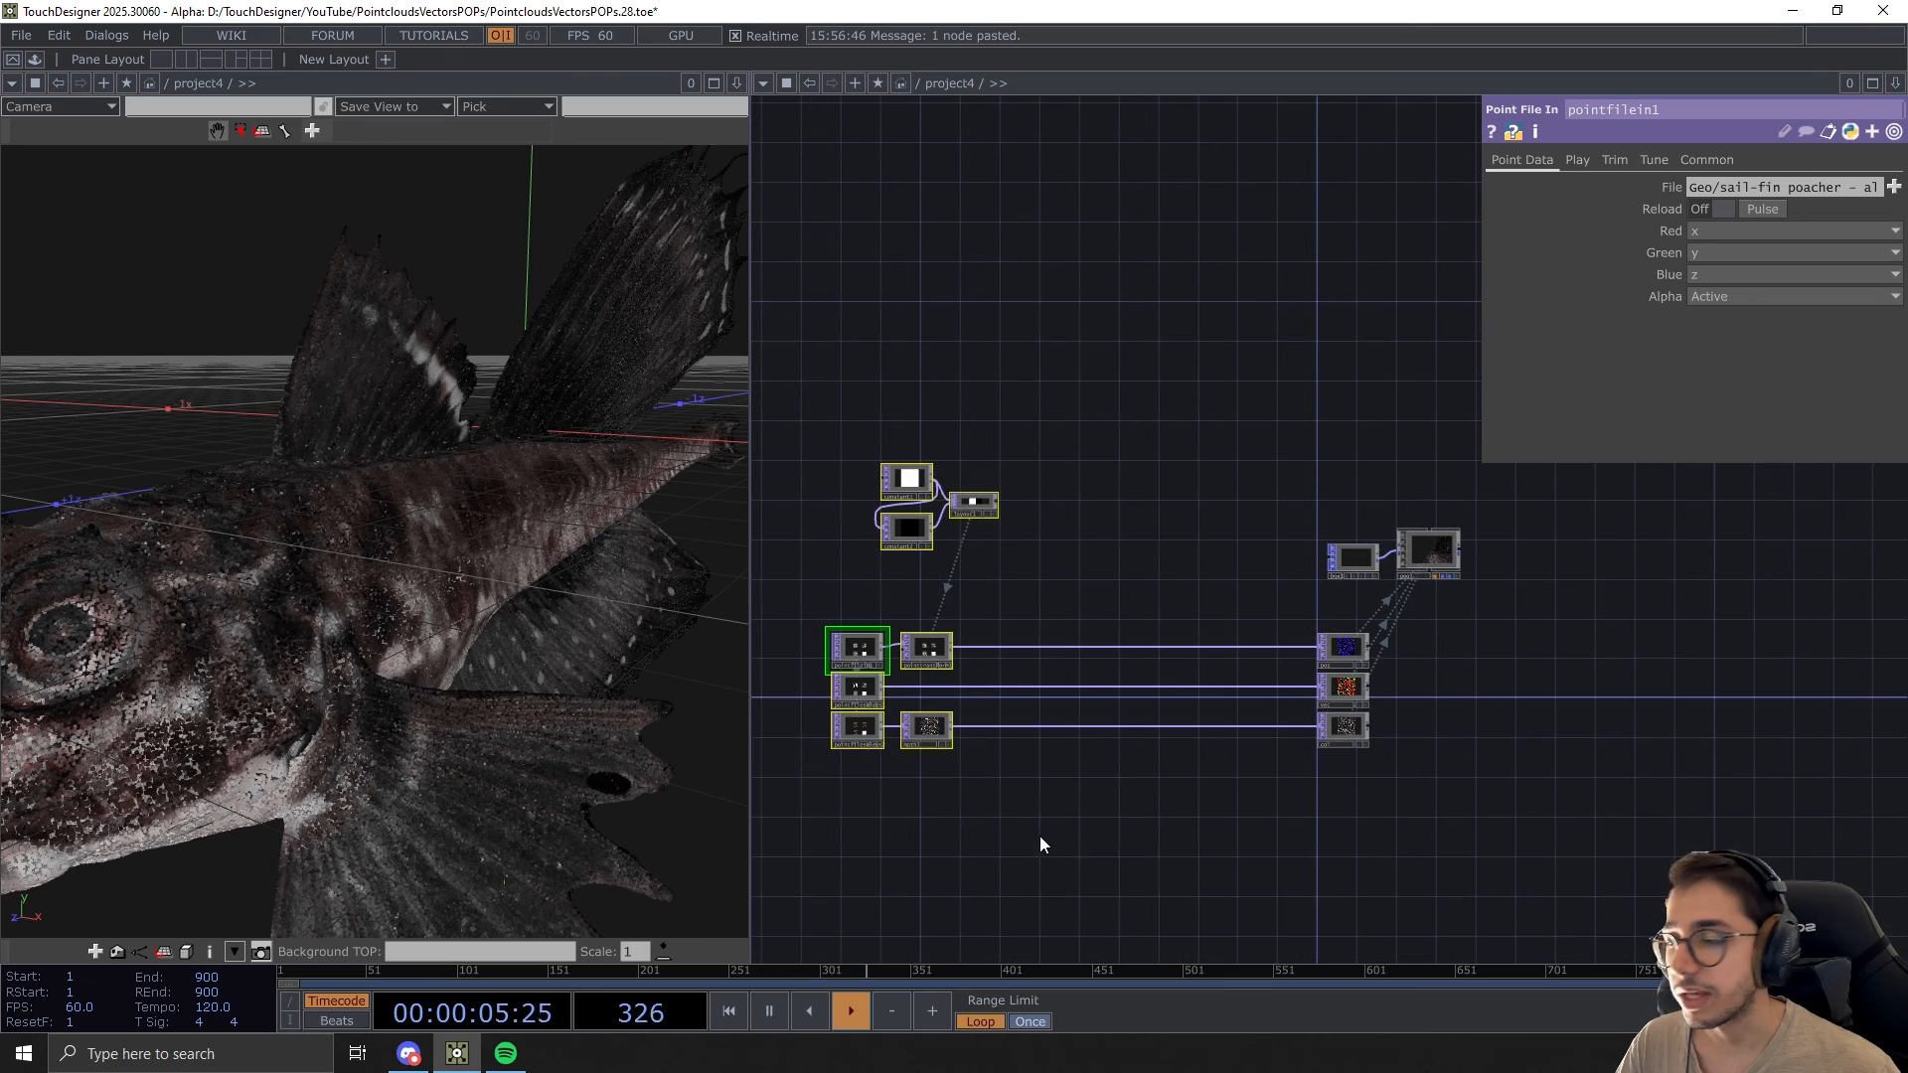
# Insert a Noise TOP on the wire between pointtransform1 and pos
pyautogui.moveTo(1042, 845); pyautogui.dragTo(1161, 853, button='middle')
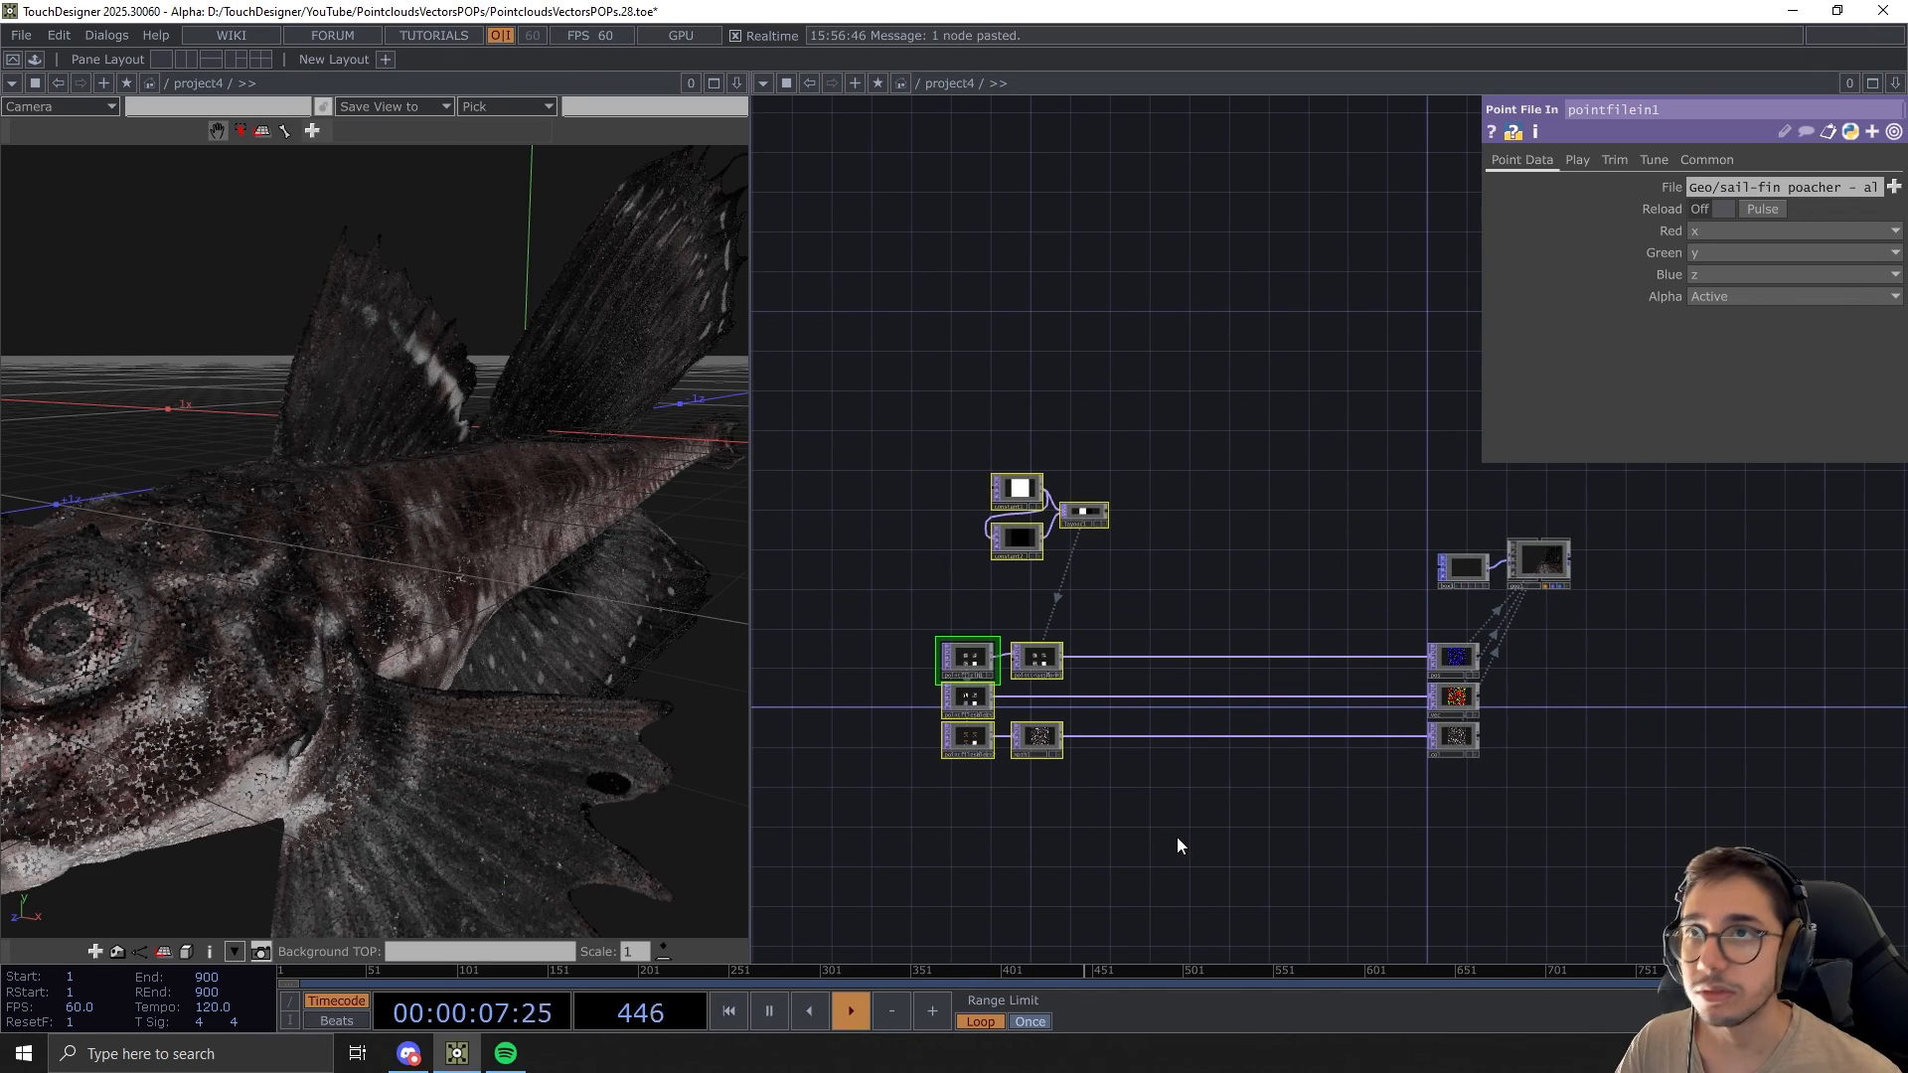
pyautogui.scroll(3, 1166, 826)
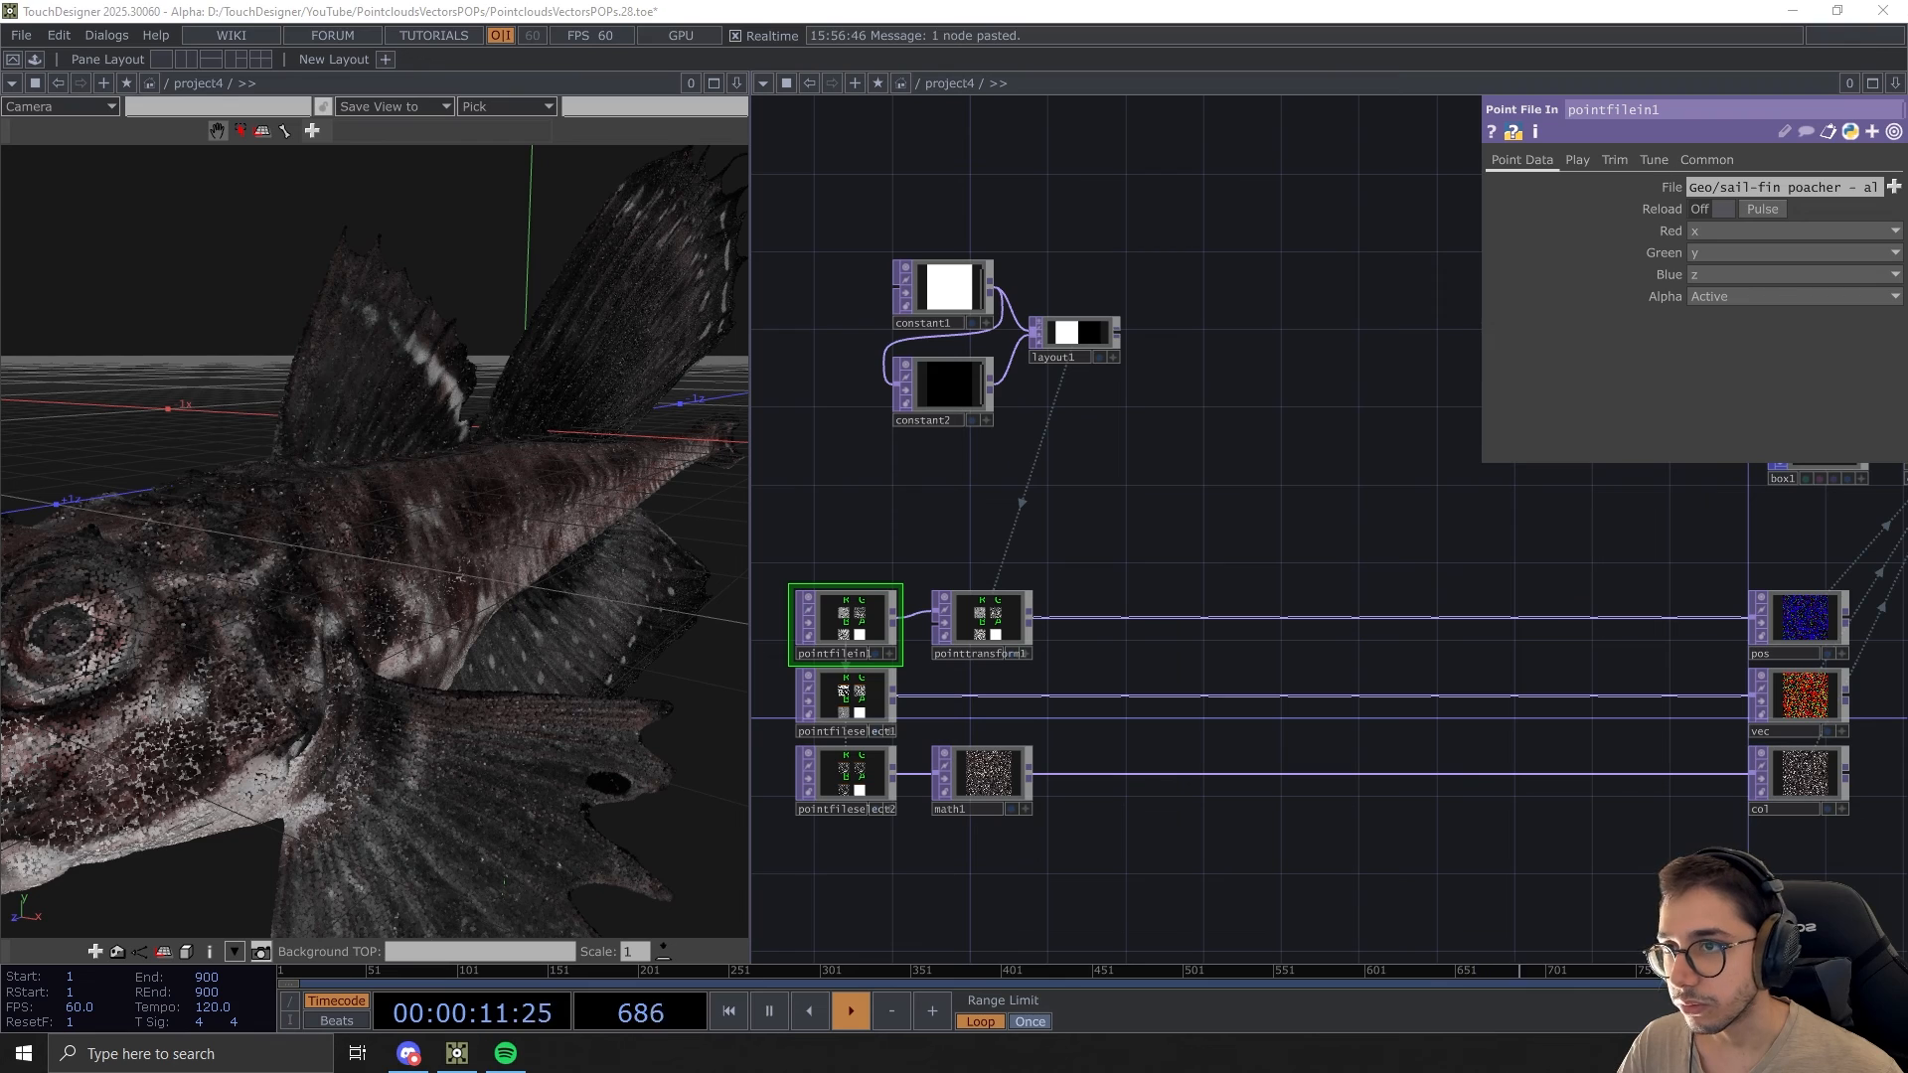
pyautogui.rightClick(1133, 620)
pyautogui.click(1217, 593)
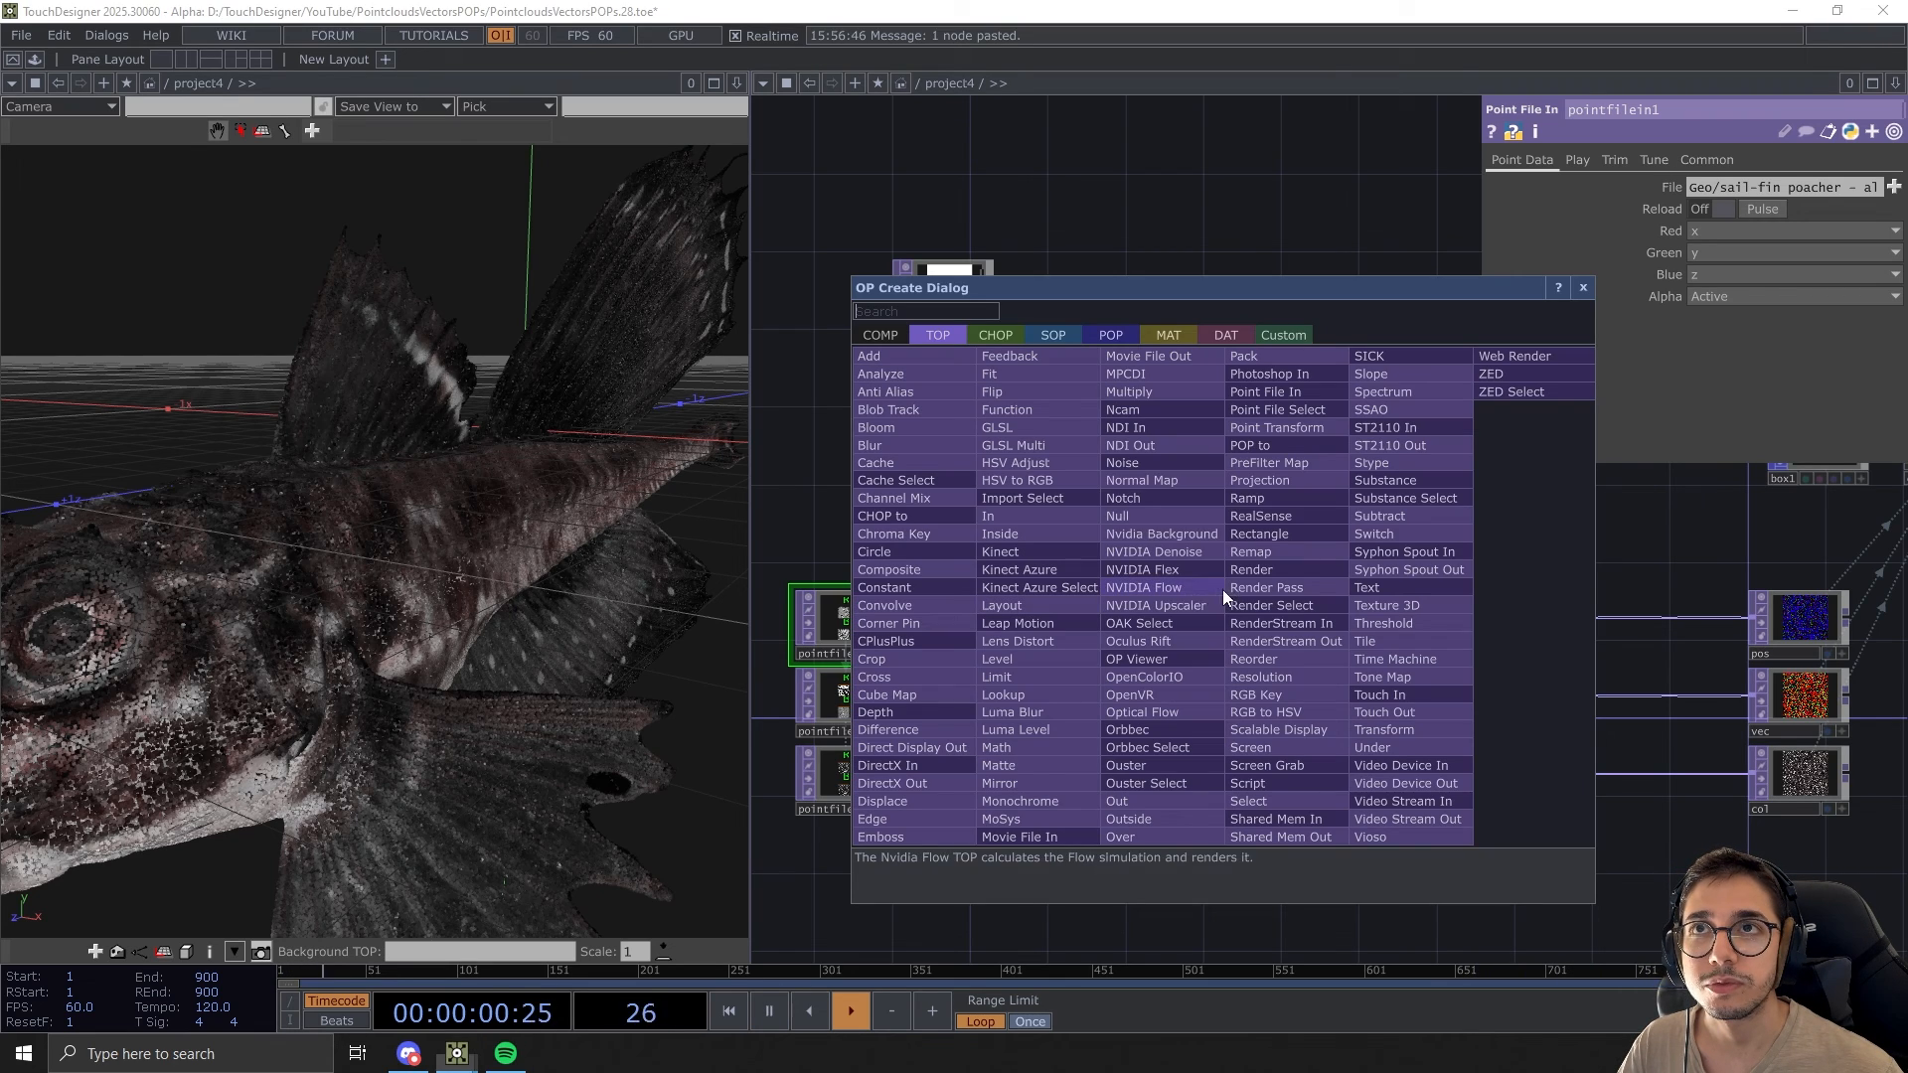
pyautogui.write('noi')
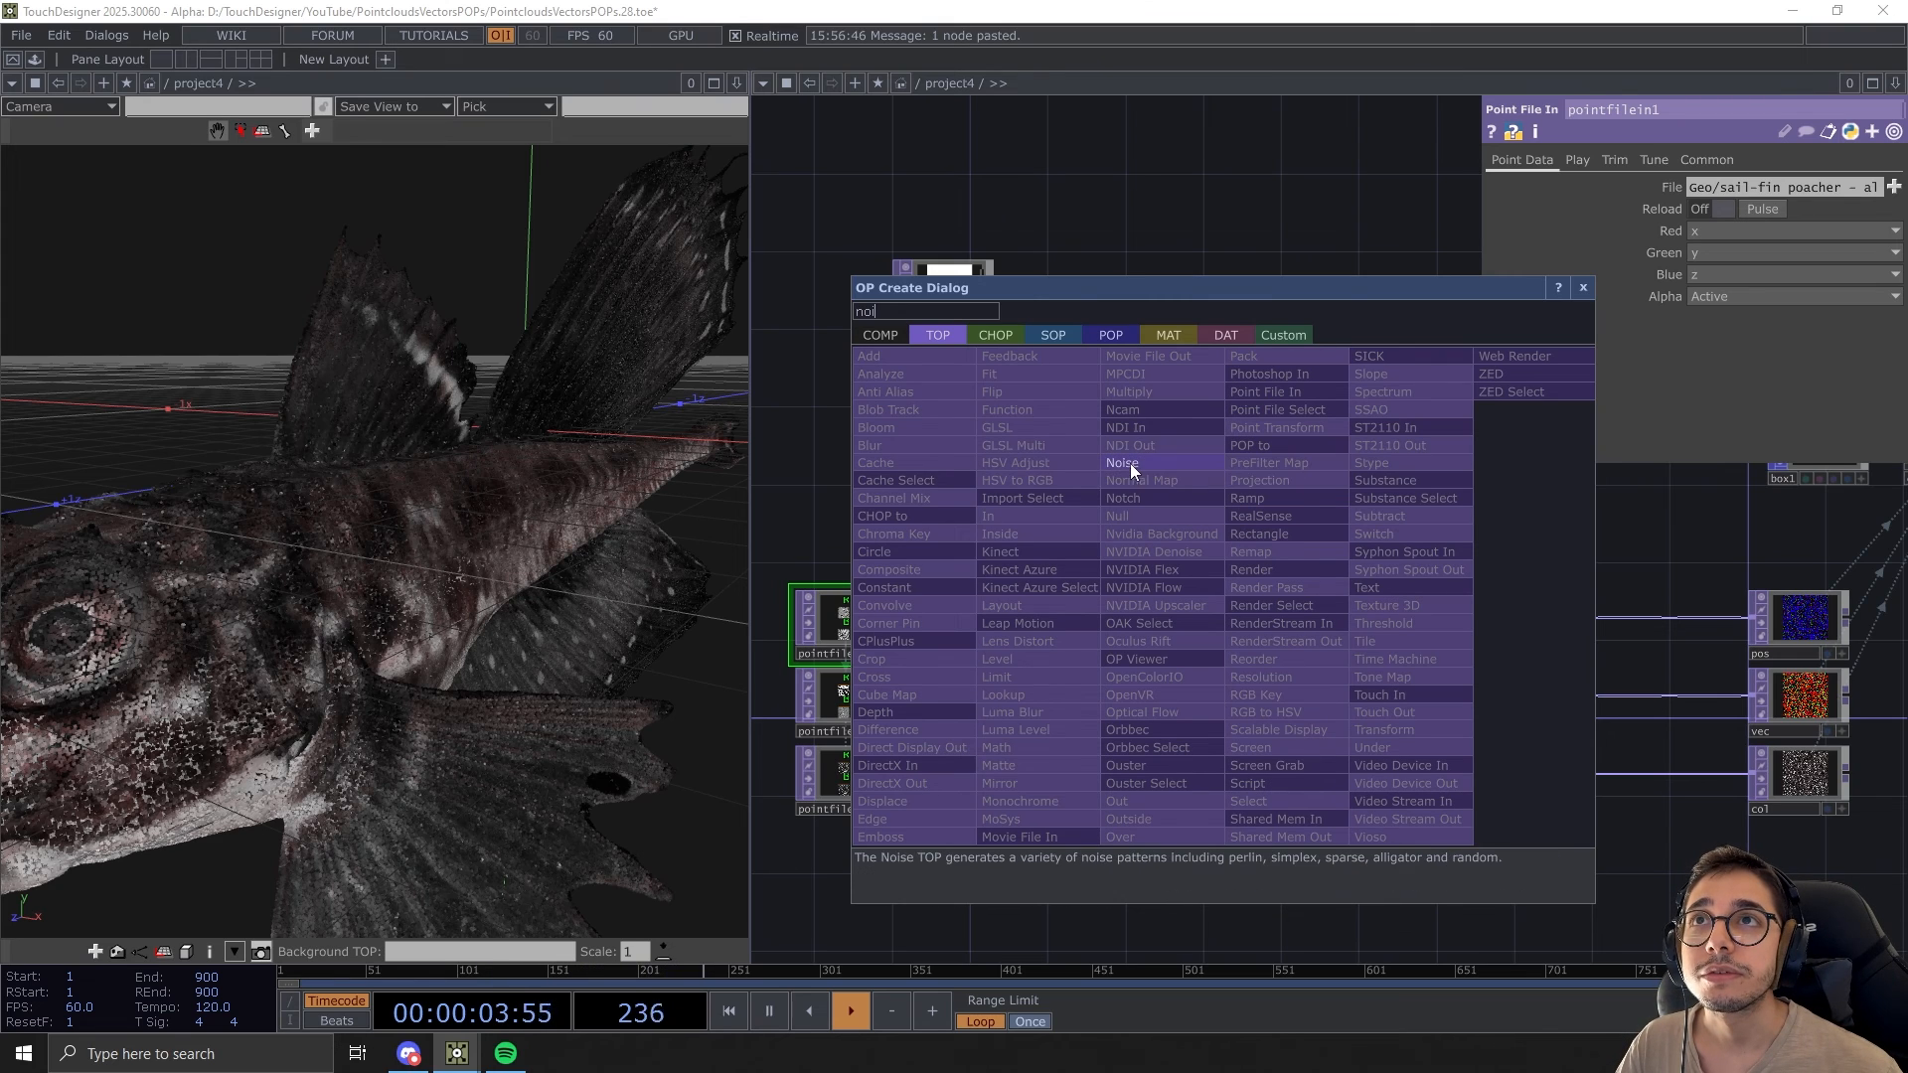
pyautogui.click(1130, 463)
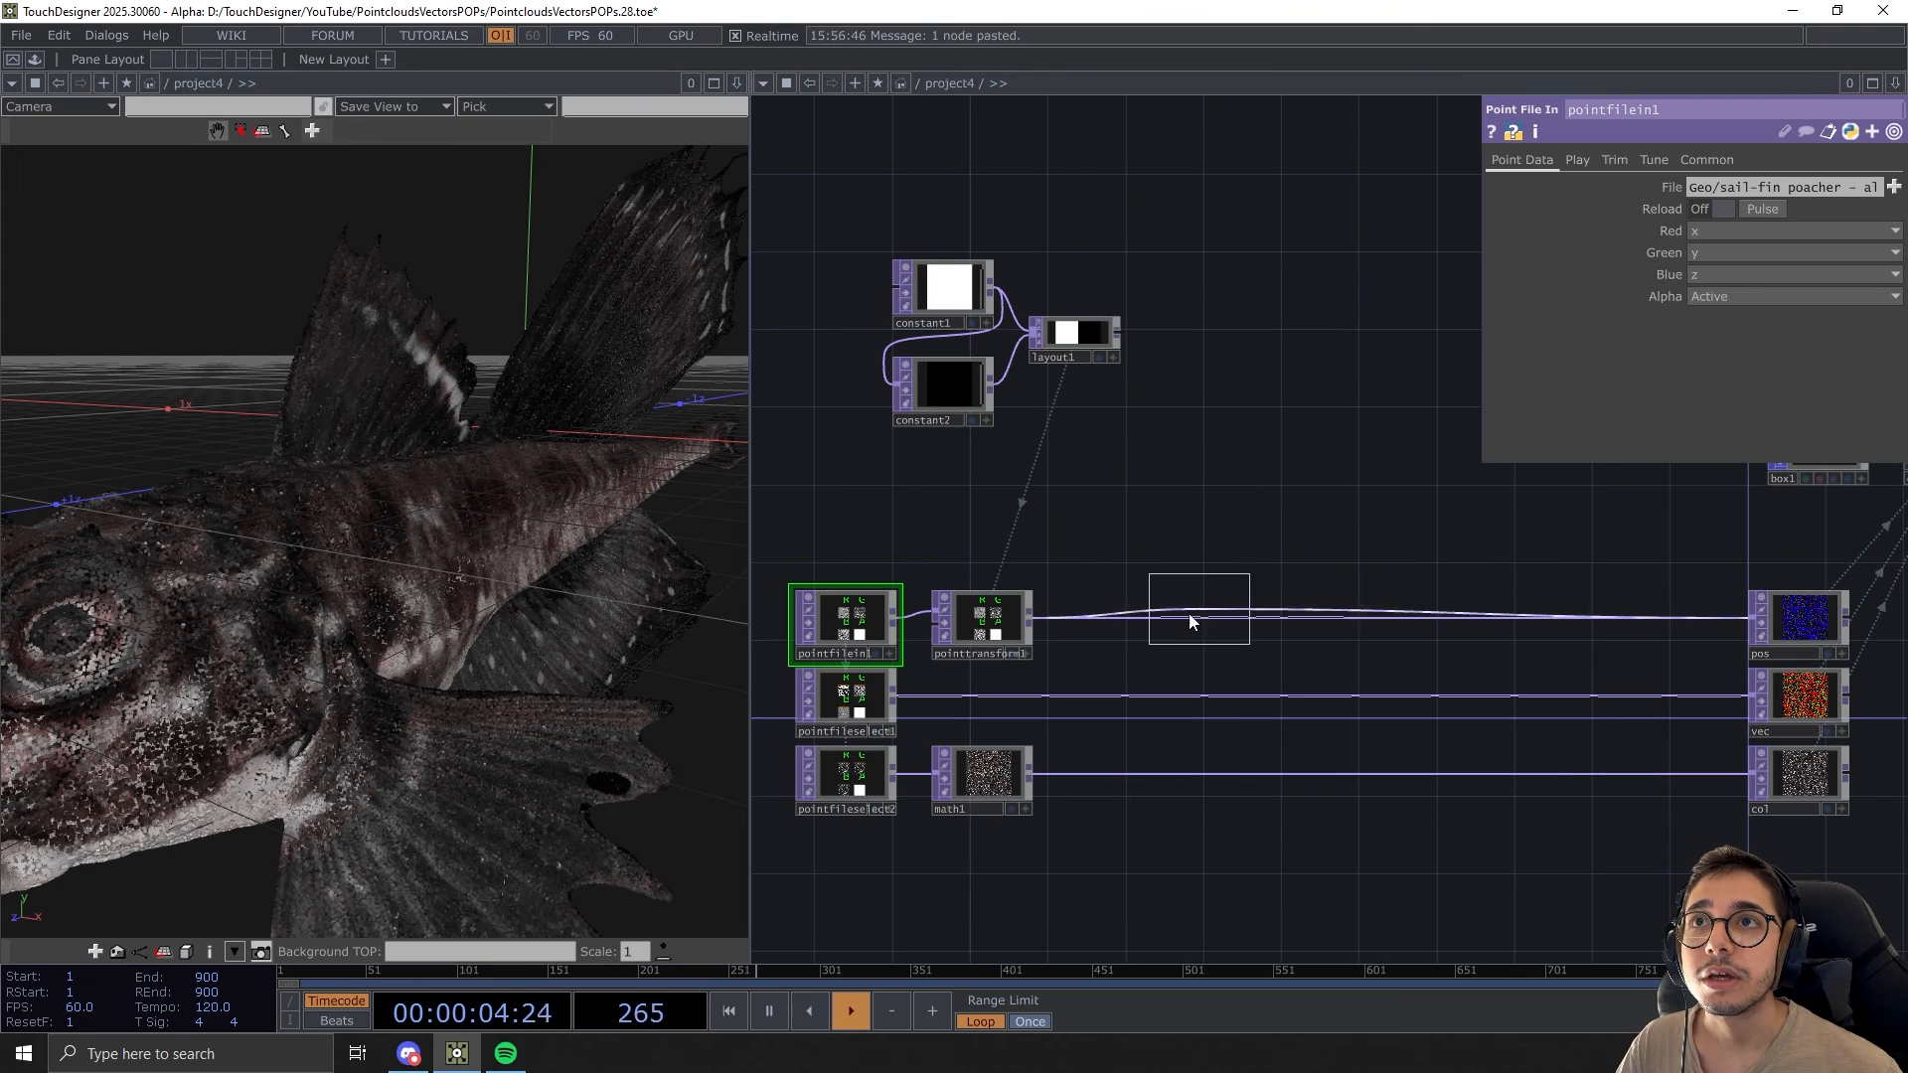
pyautogui.click(1177, 619)
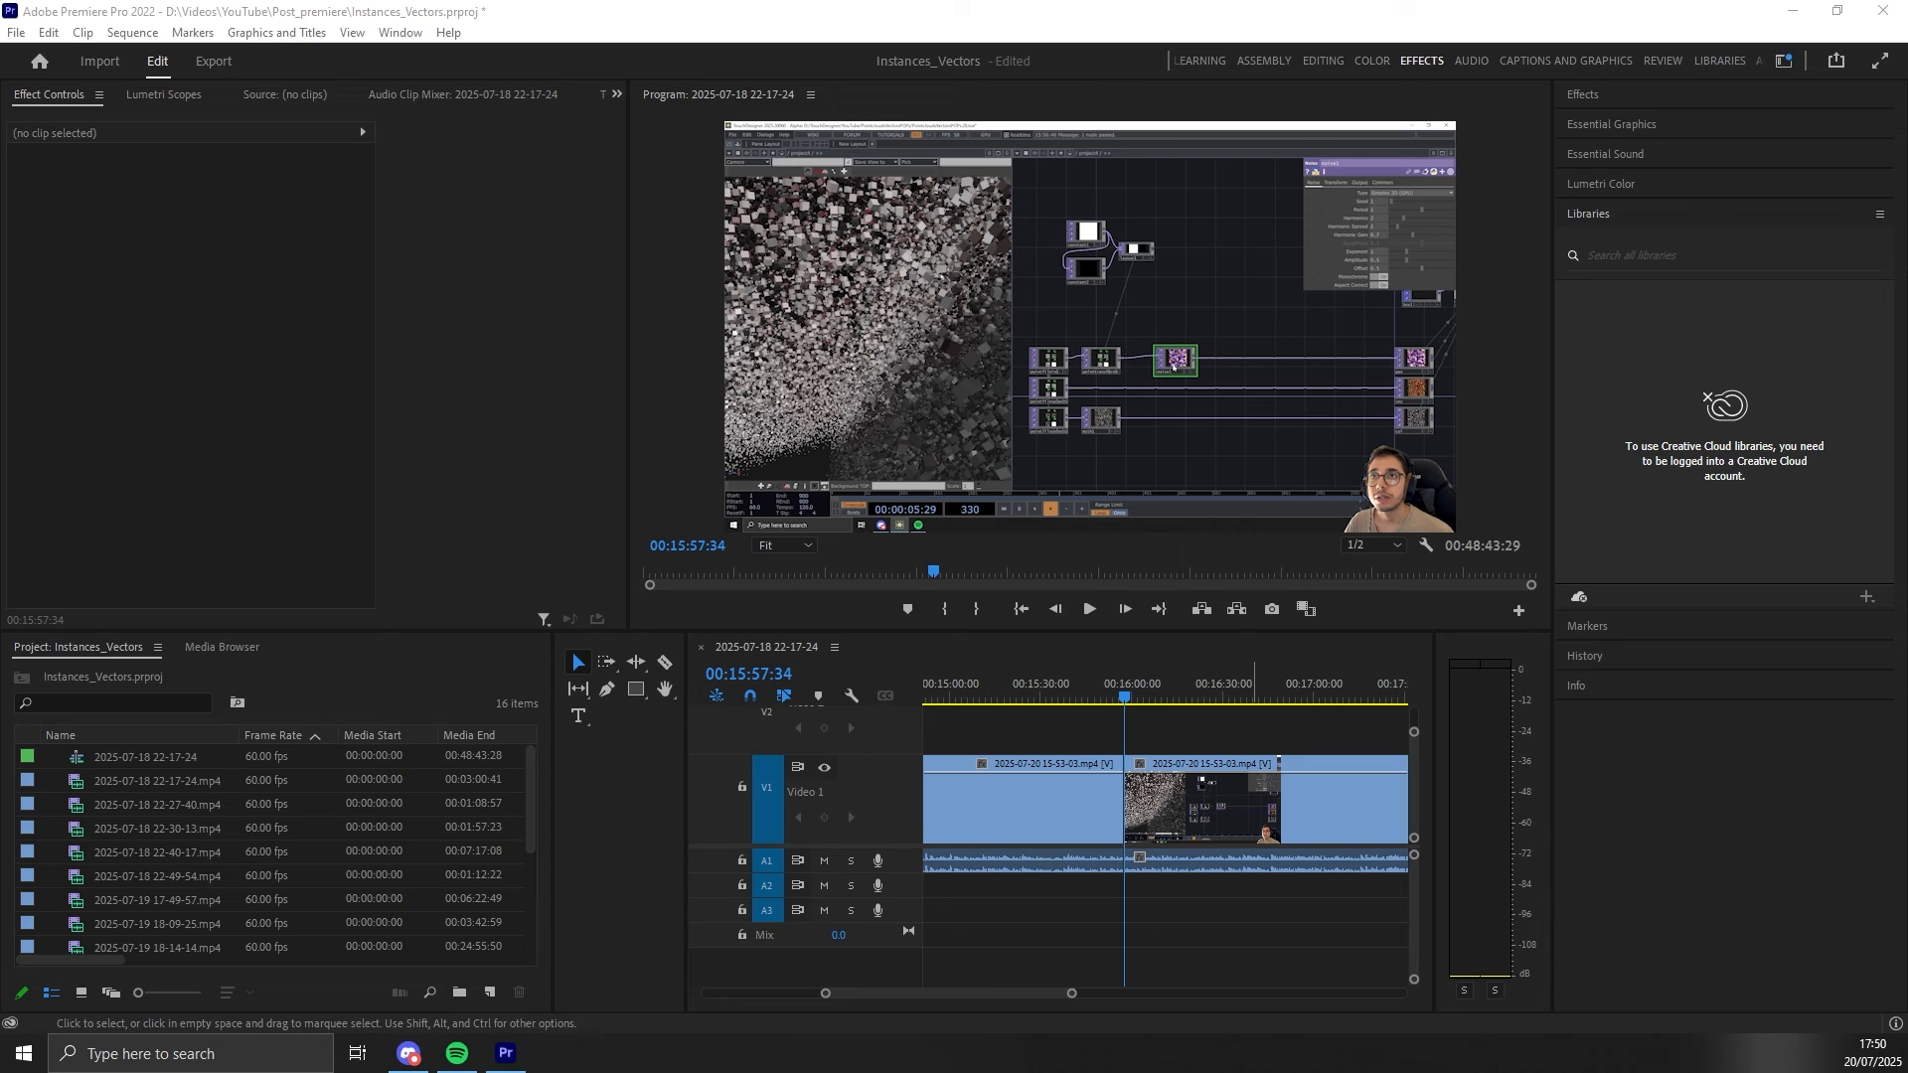
# In Premiere Pro, export the current program frame as a still image and open it in the photo editor
pyautogui.click(1272, 610)
pyautogui.click(1005, 597)
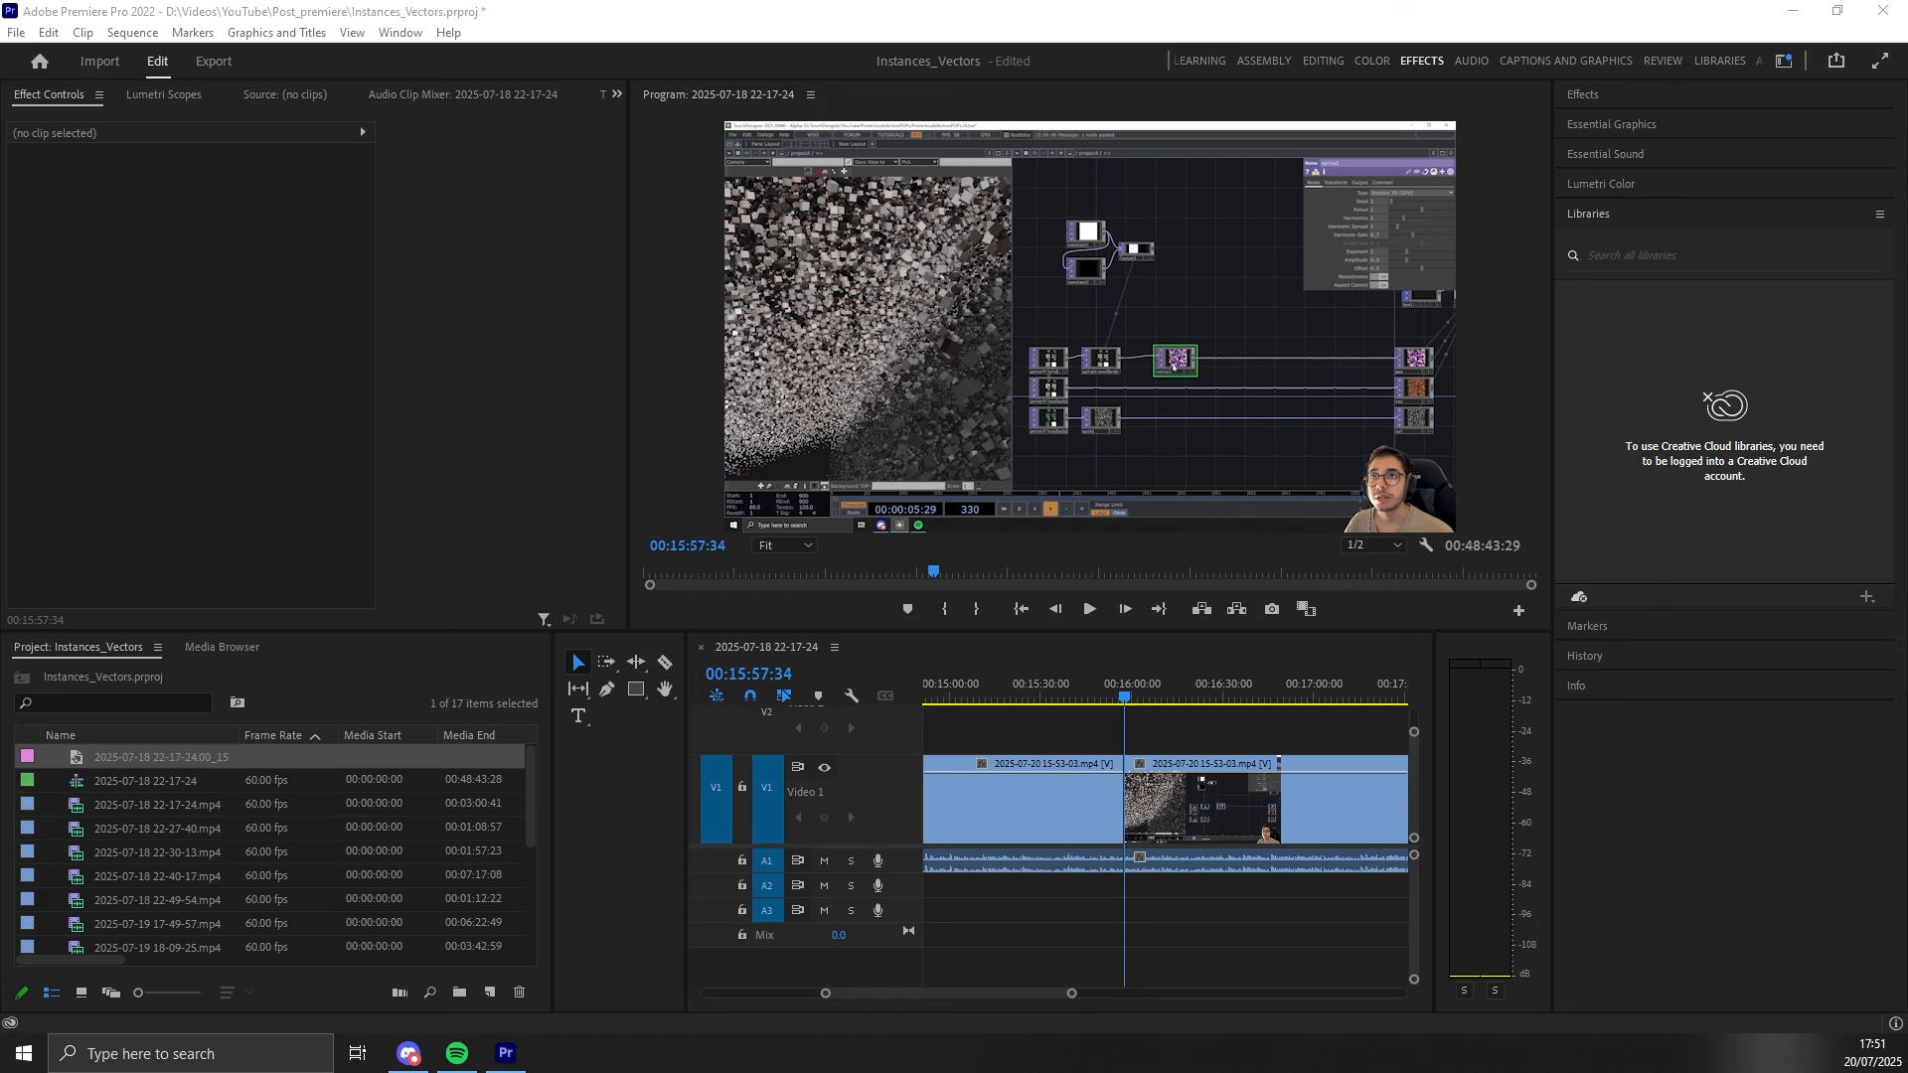
pyautogui.moveTo(467, 1072); pyautogui.dragTo(685, 2)
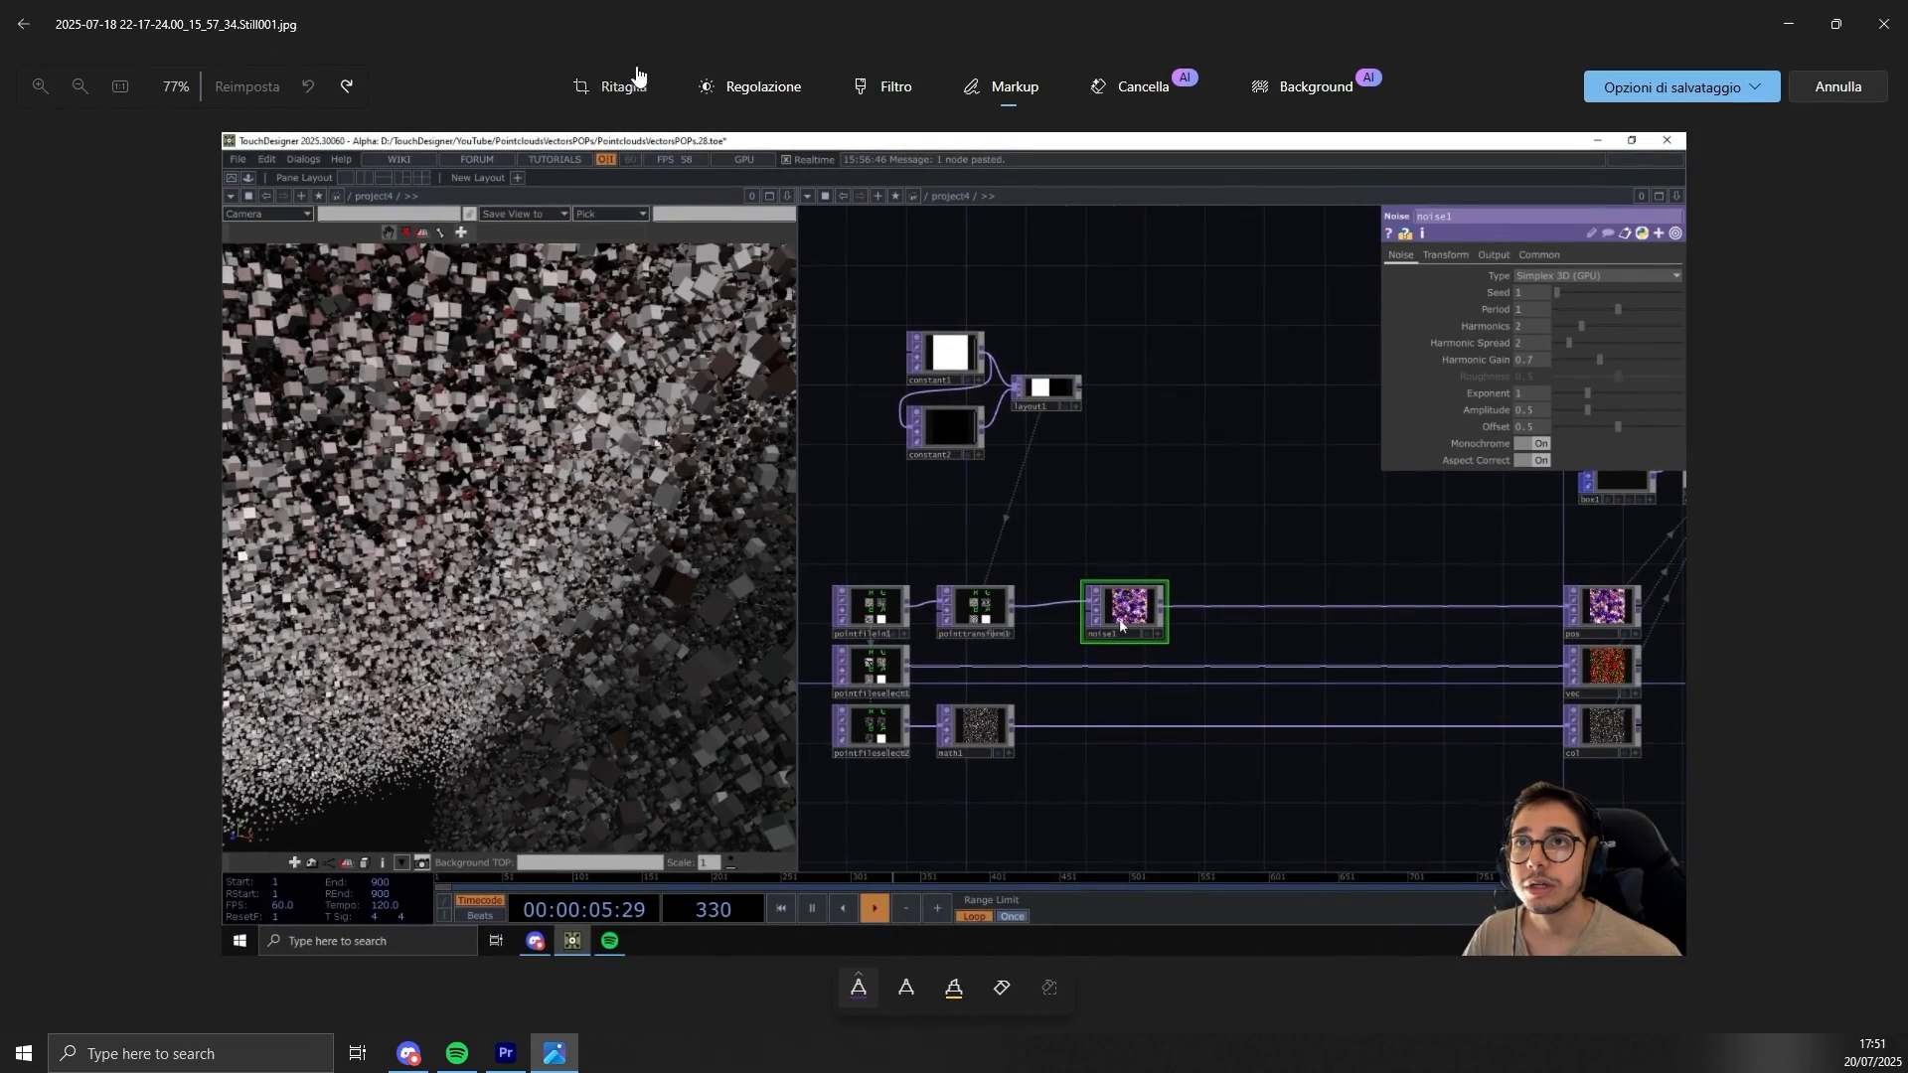
# Crop the still around the point file, math and noise nodes and draw a markup line from pointfileselect1's output to noise1's input
pyautogui.click(610, 88)
pyautogui.scroll(3, 1302, 355)
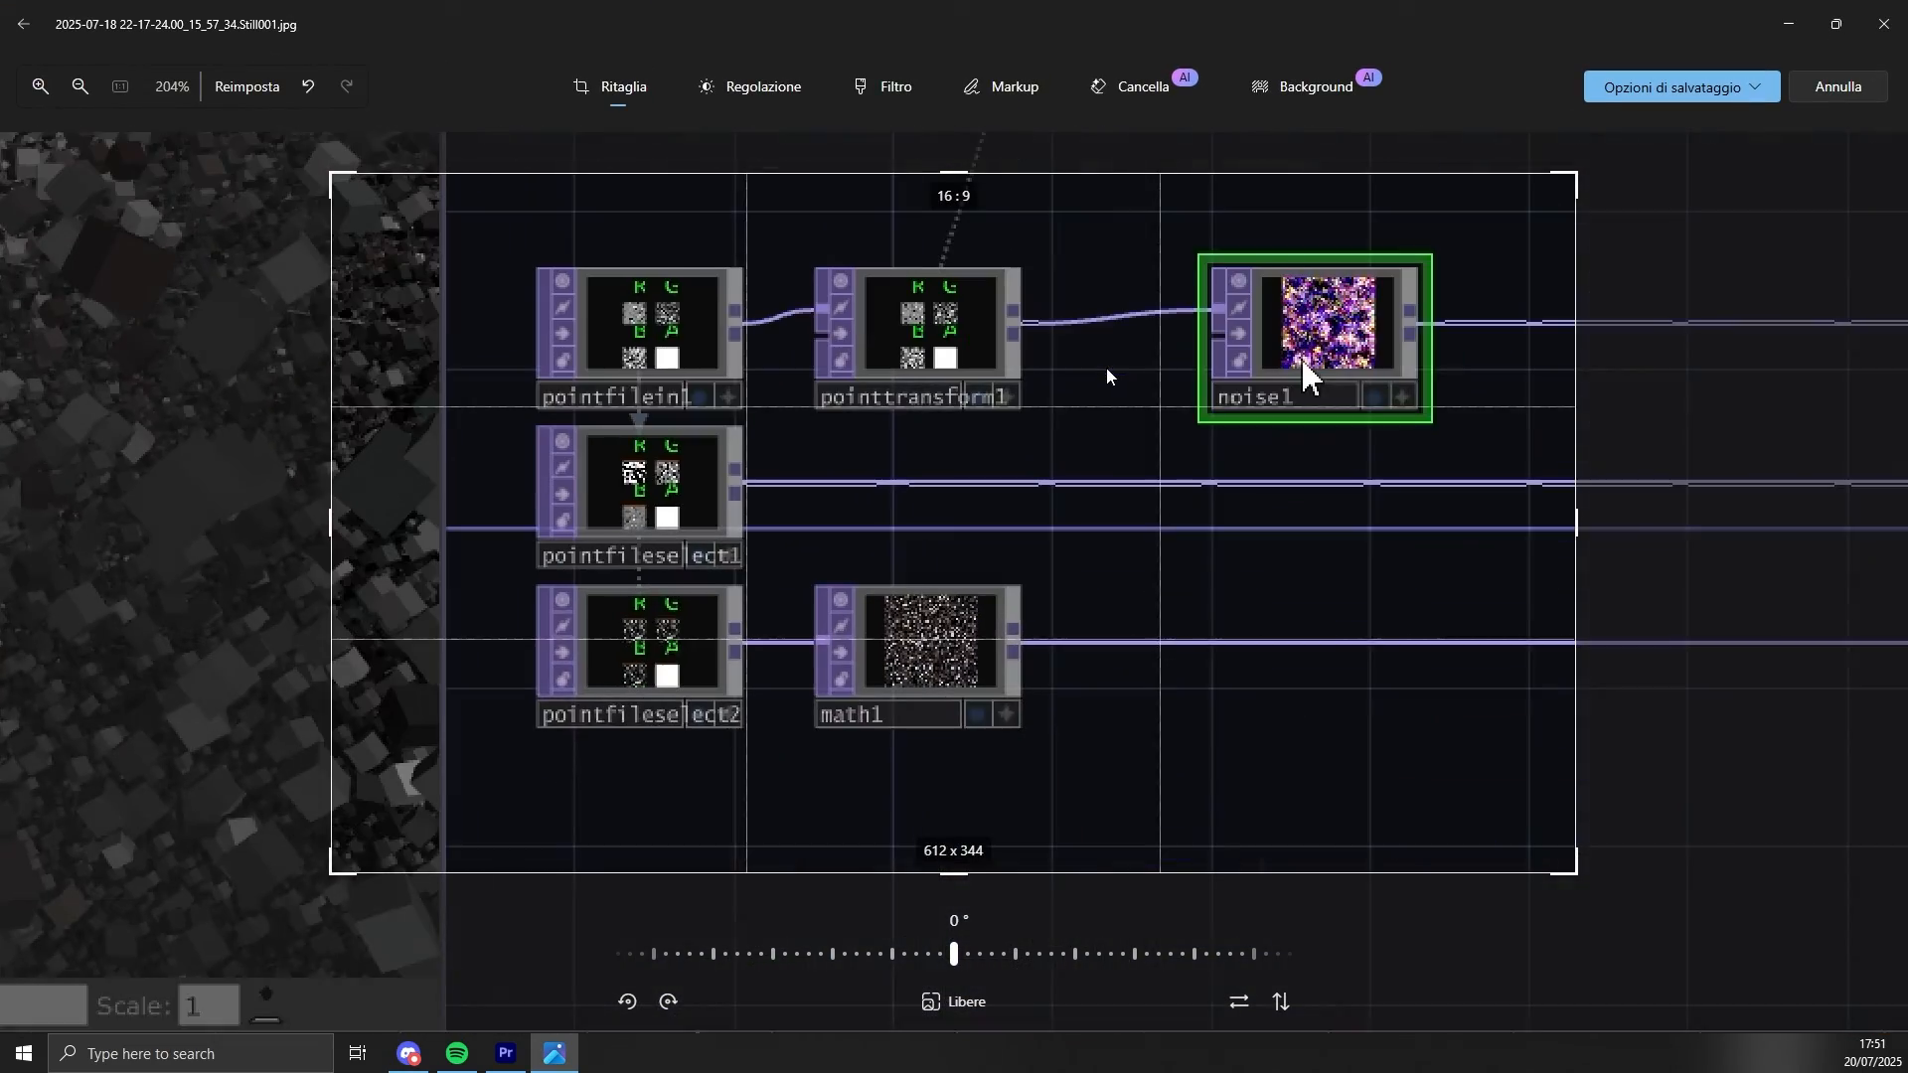
pyautogui.click(997, 89)
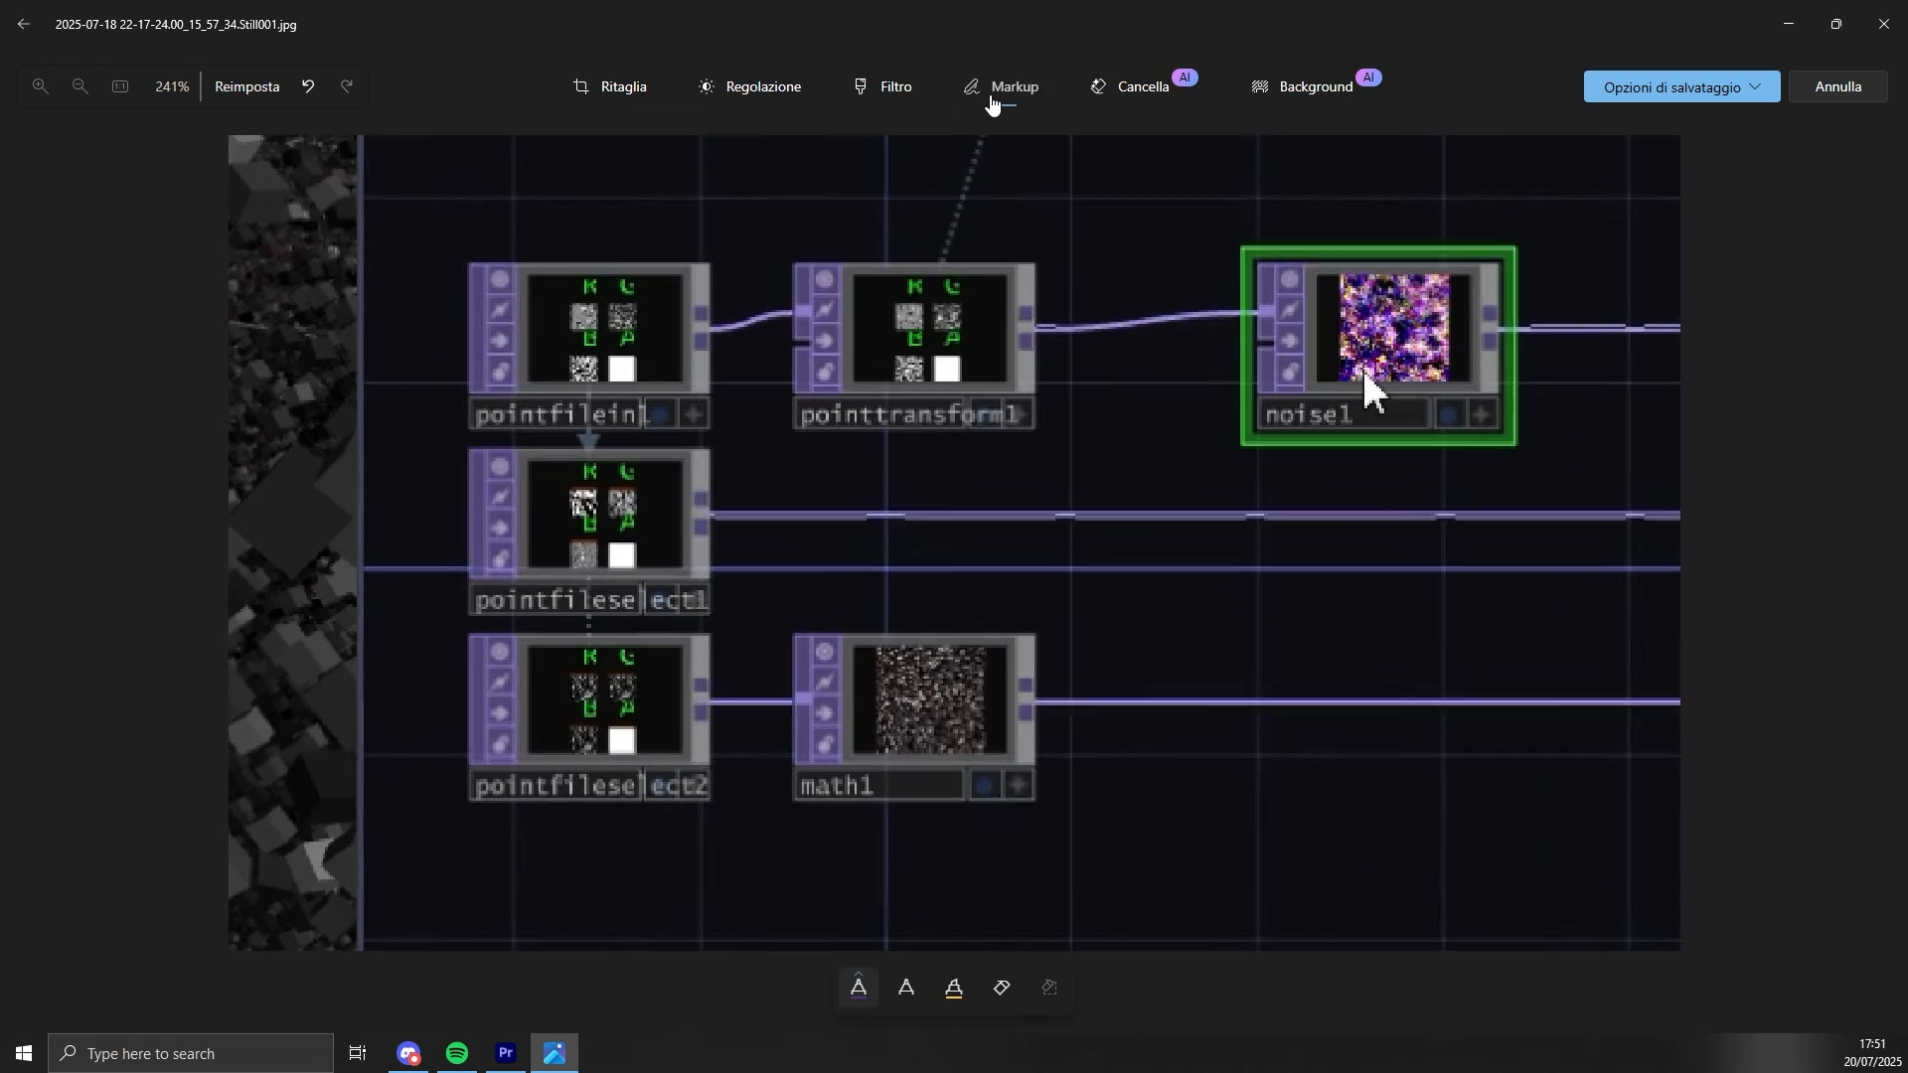
pyautogui.moveTo(703, 517)
pyautogui.mouseDown()
pyautogui.moveTo(1002, 489)
pyautogui.moveTo(1273, 346)
pyautogui.mouseUp()
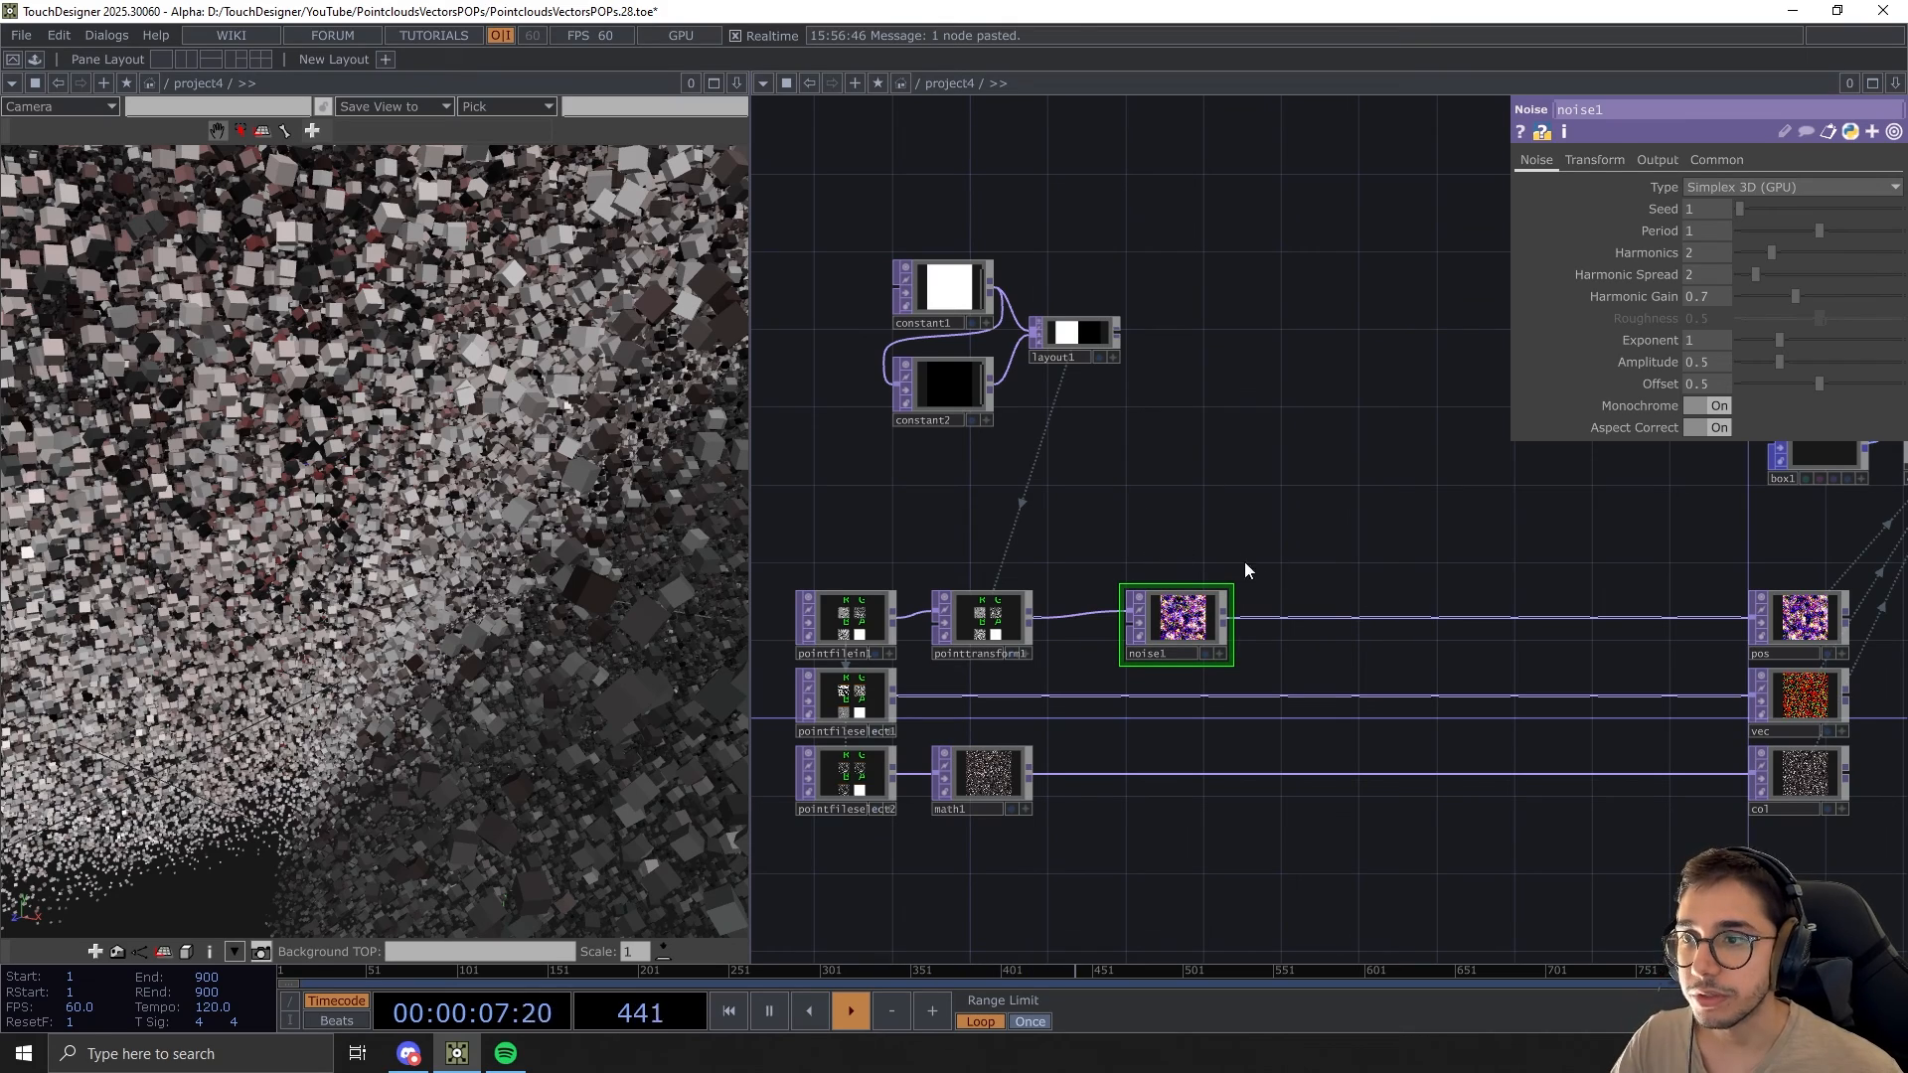
# Turn off Monochrome on noise1 and set its Offset to 0 and Amplitude to 0.02
pyautogui.click(1710, 407)
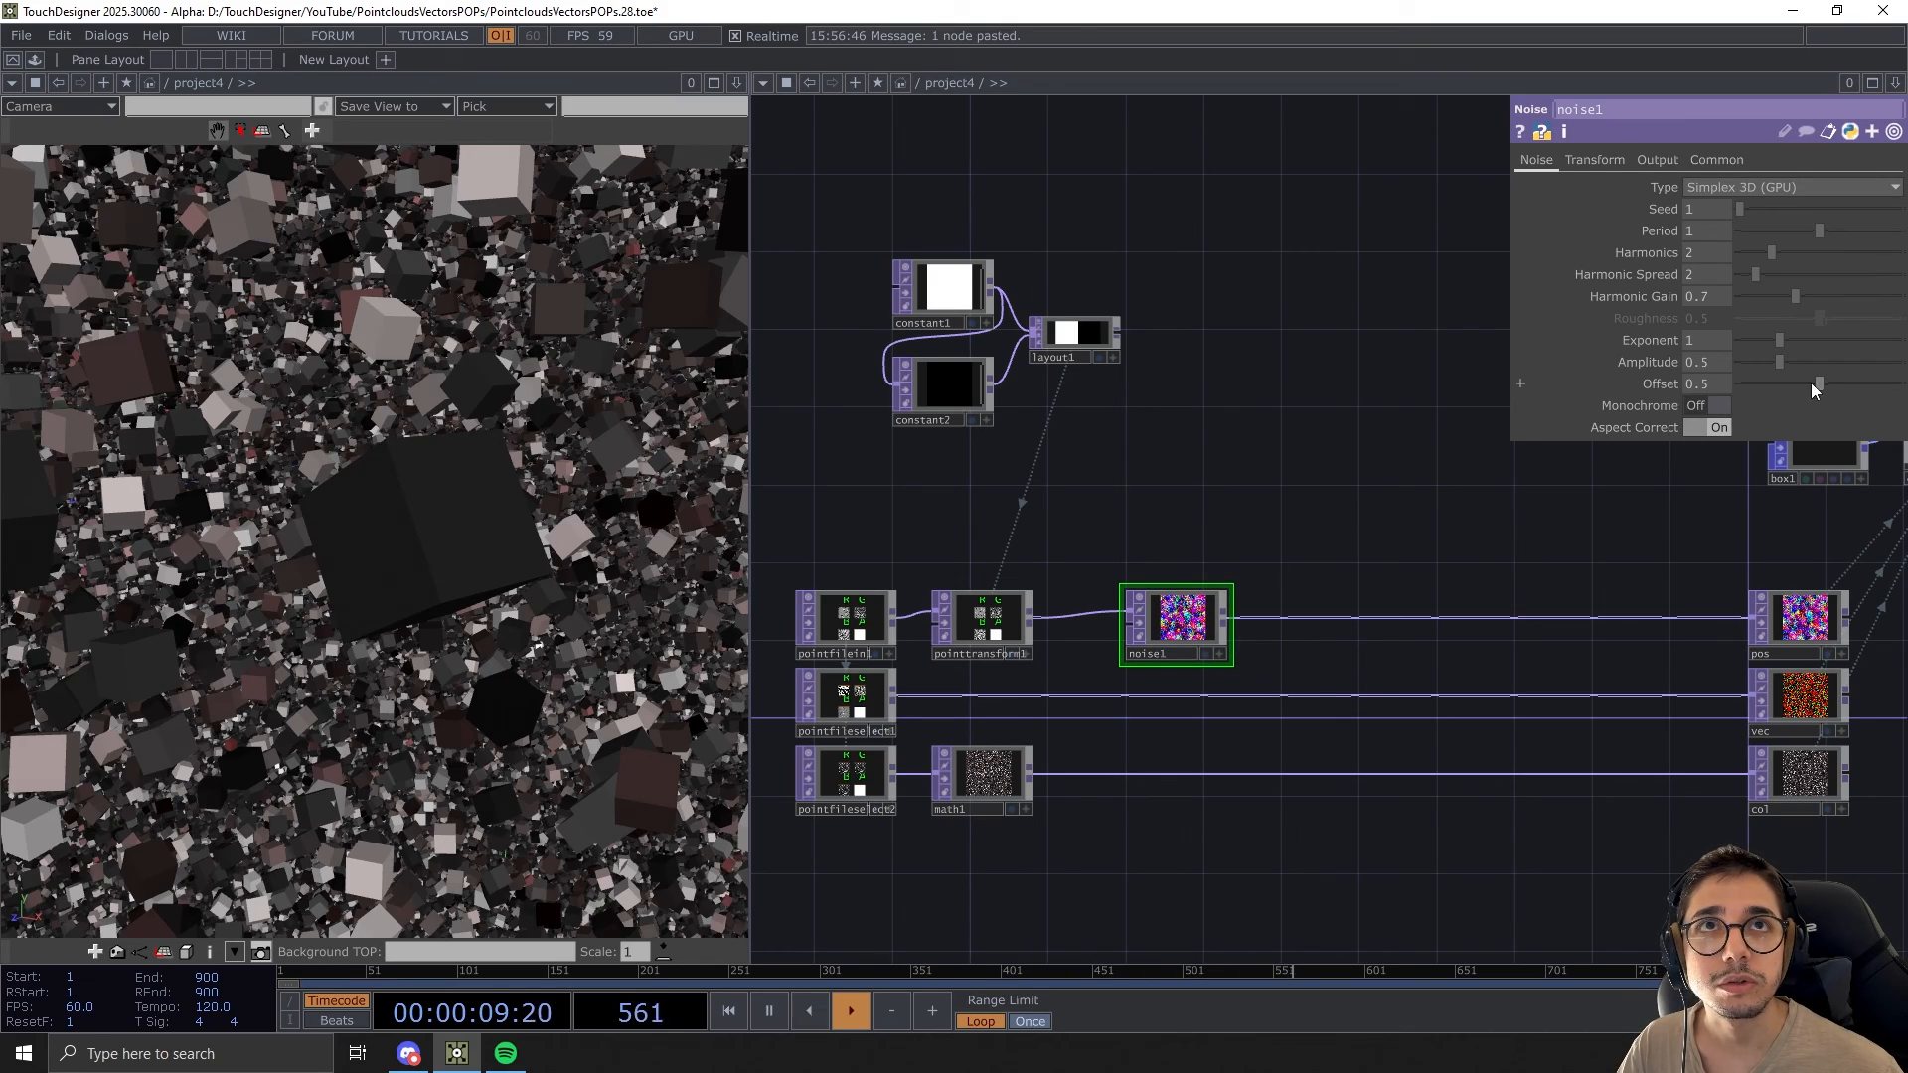
pyautogui.moveTo(1816, 384); pyautogui.dragTo(1602, 399)
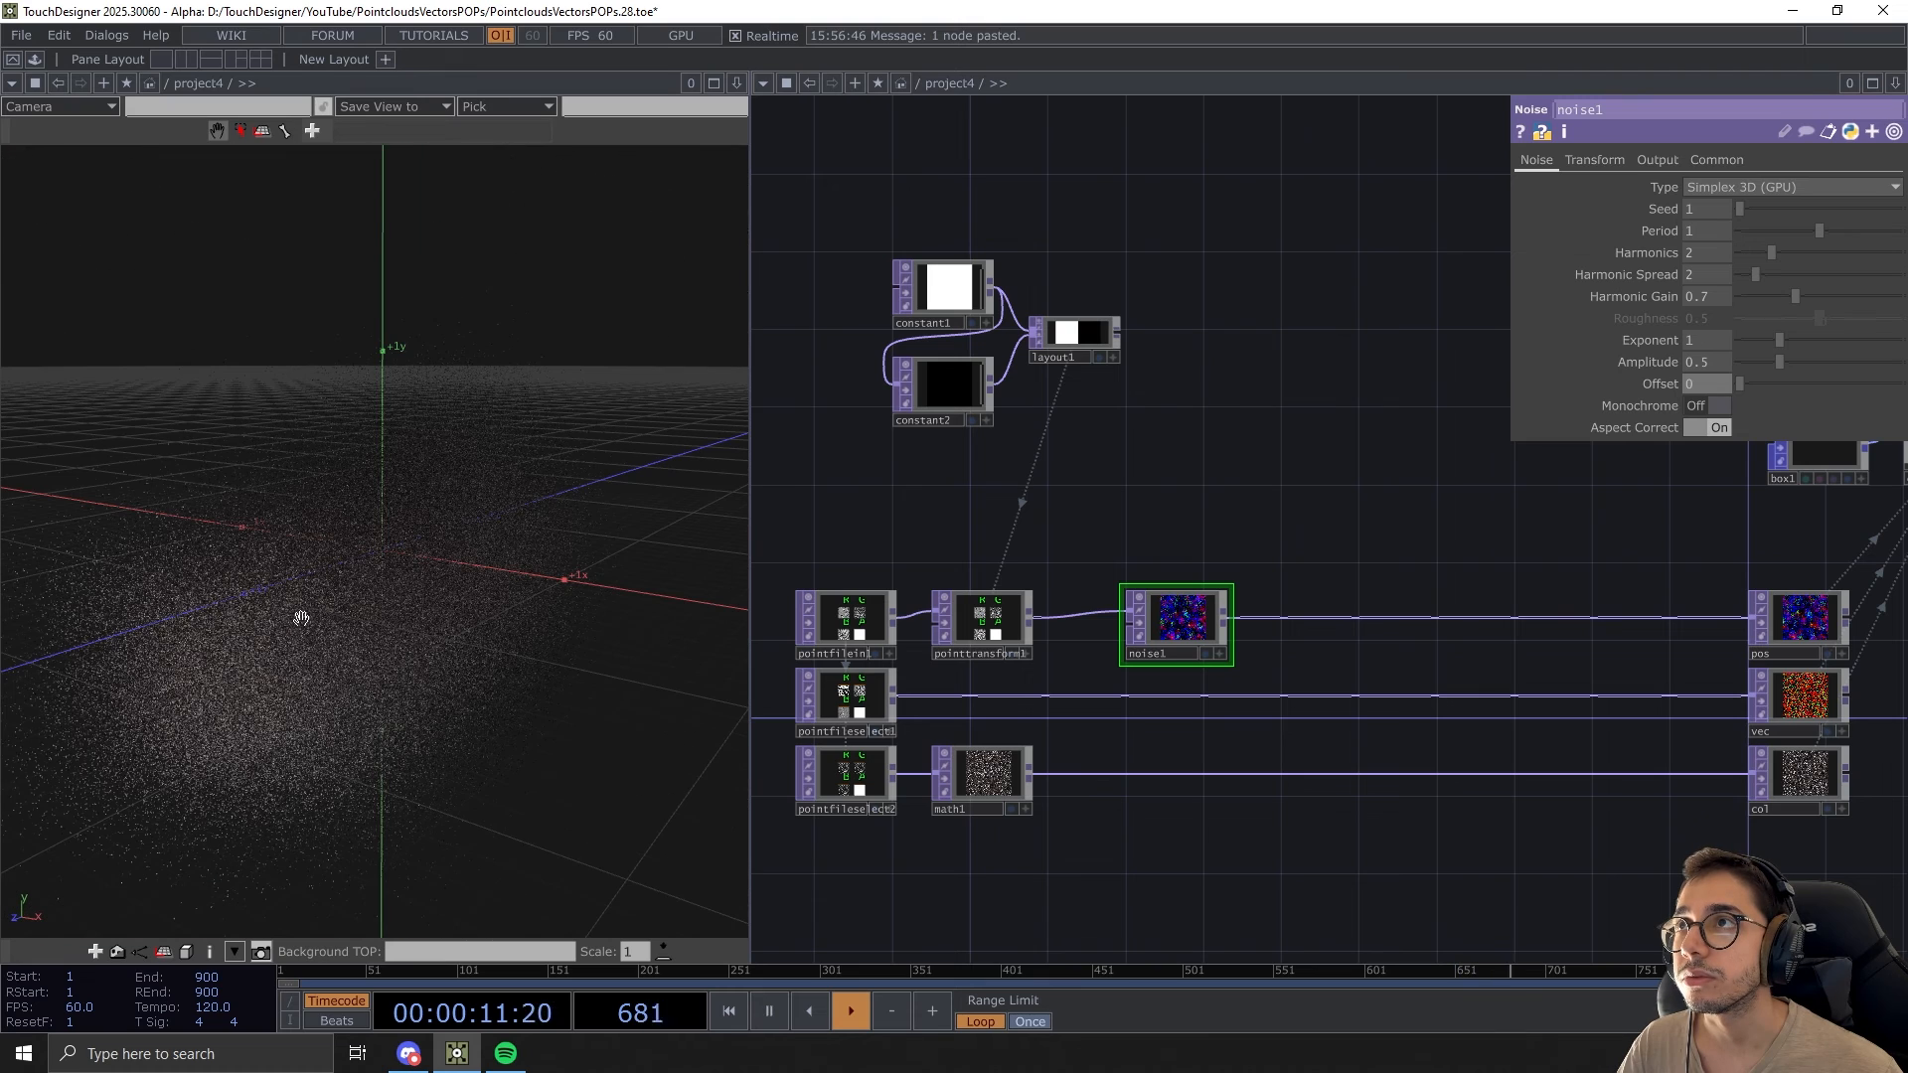
pyautogui.press('BackSpace')
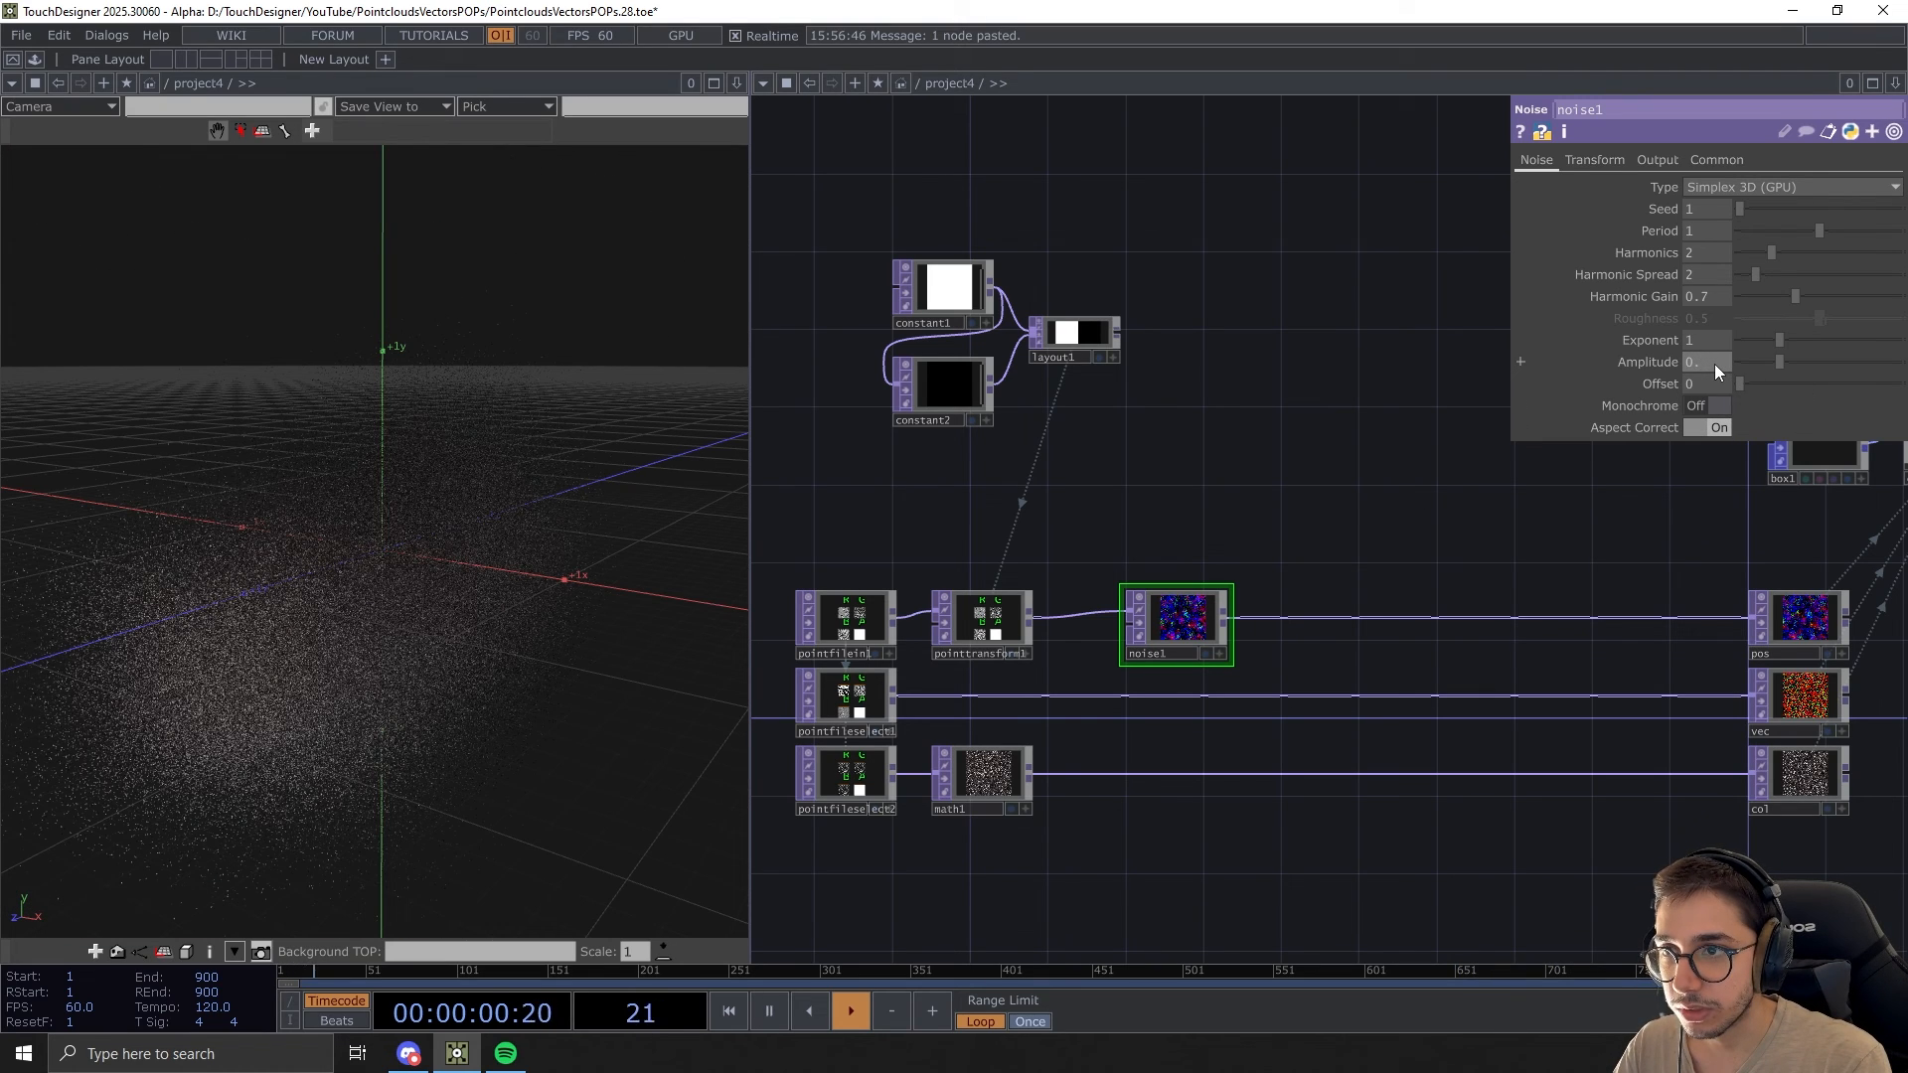
pyautogui.press('Return')
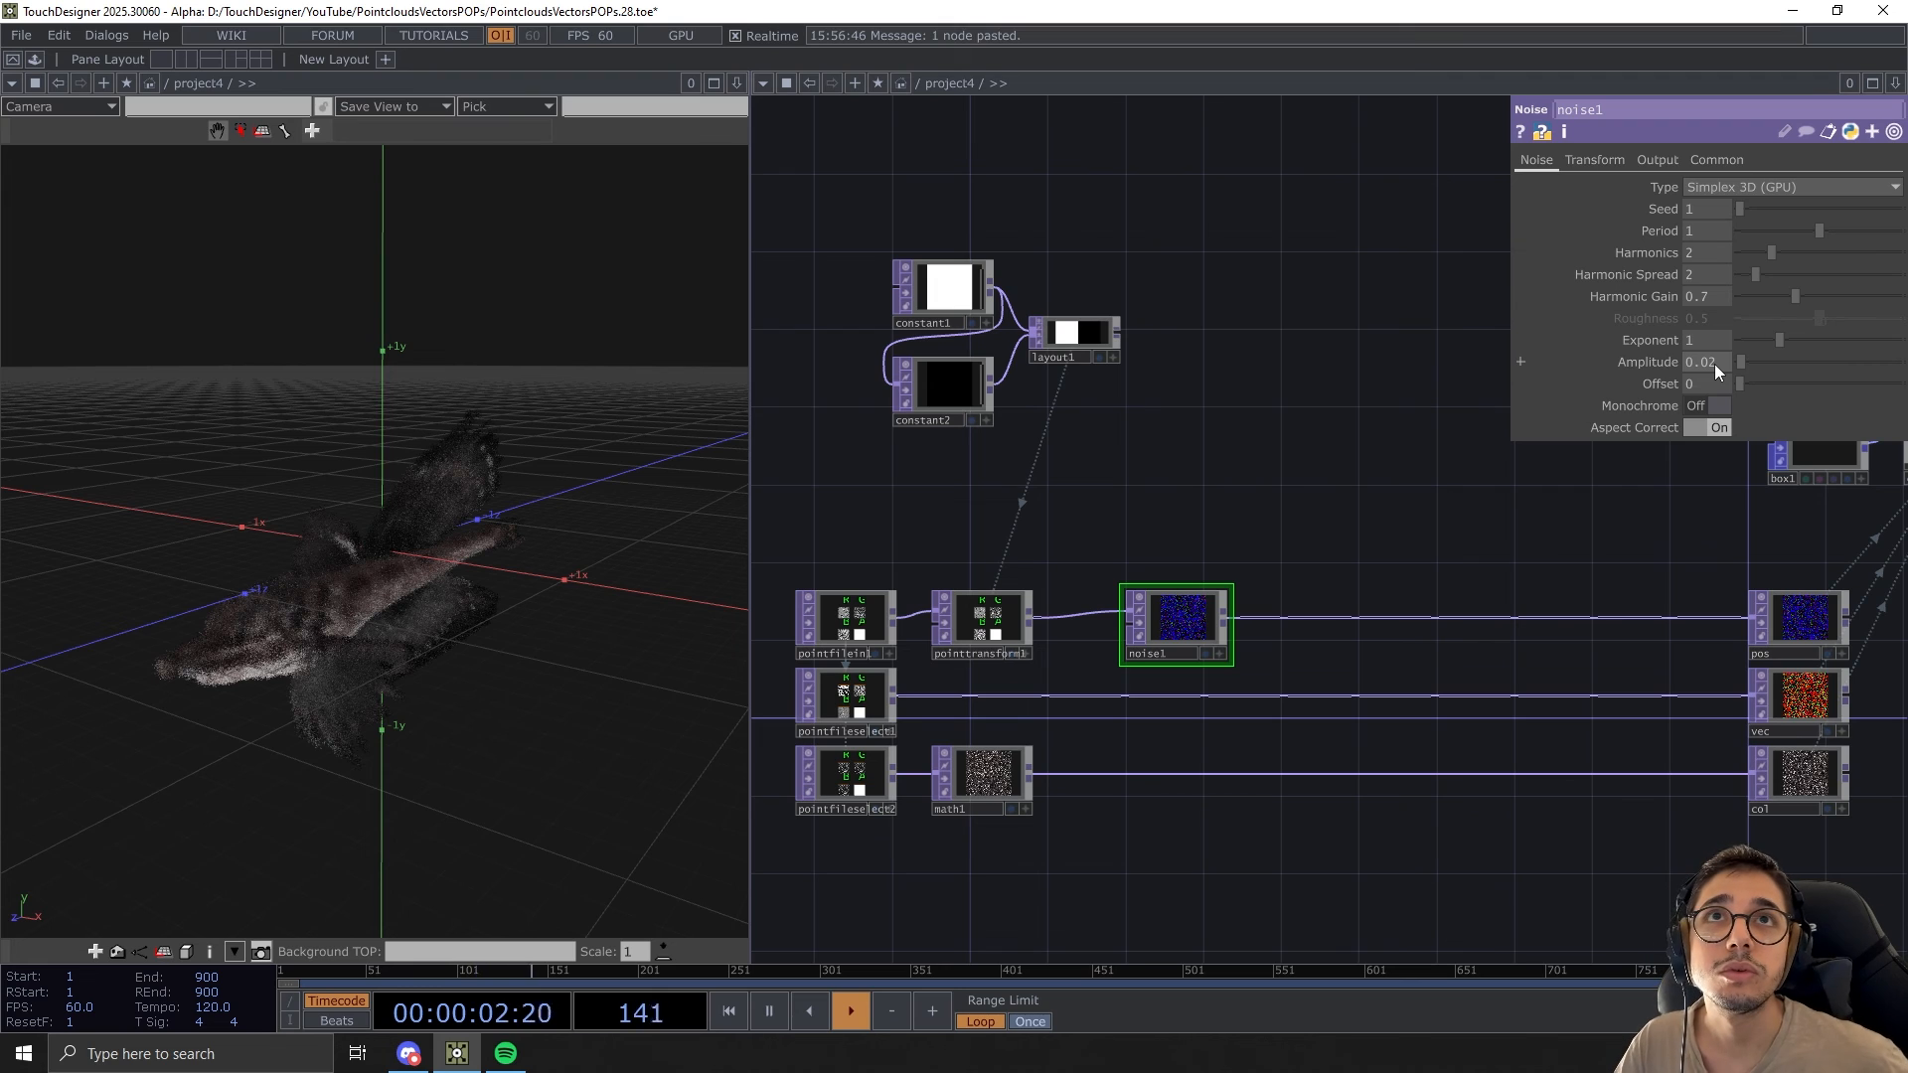
# Set noise1's Period to 20 and check the effect on the fish point cloud
pyautogui.click(1711, 229)
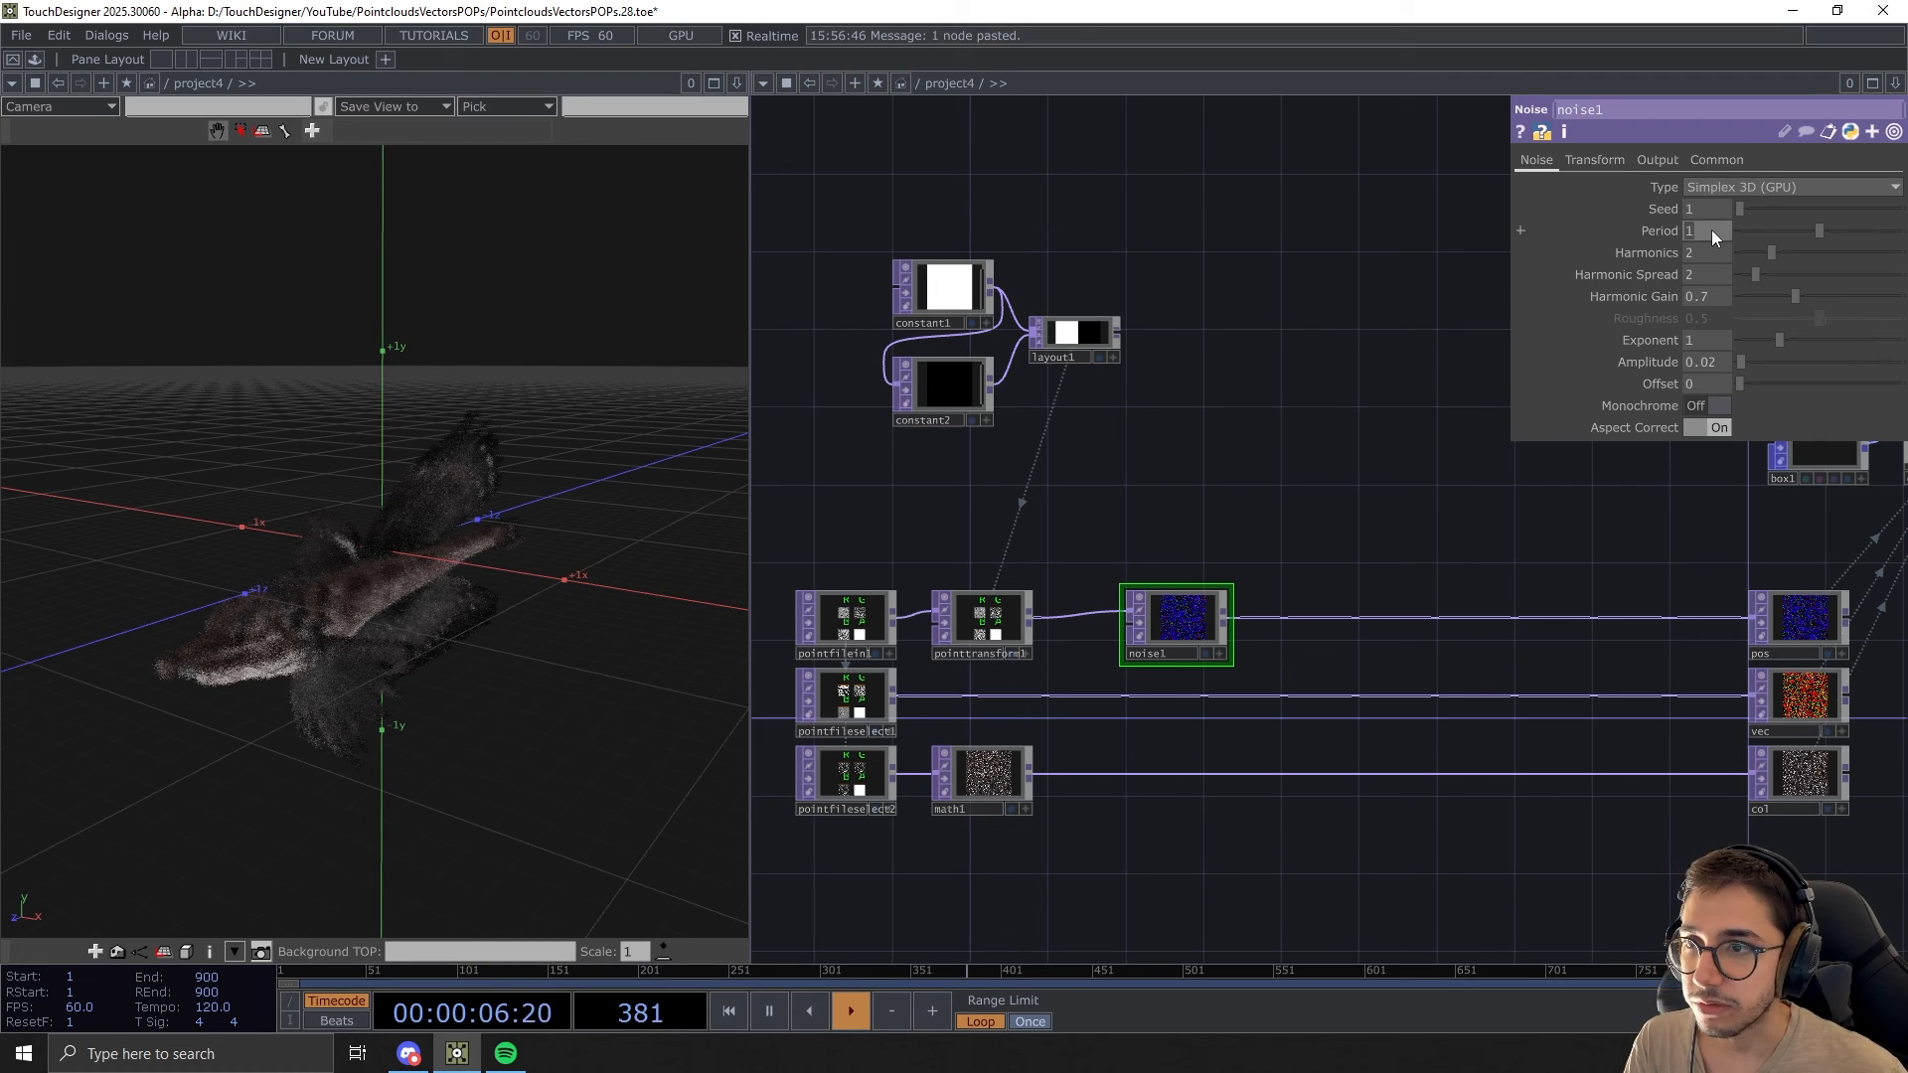
pyautogui.write('20')
pyautogui.press('Return')
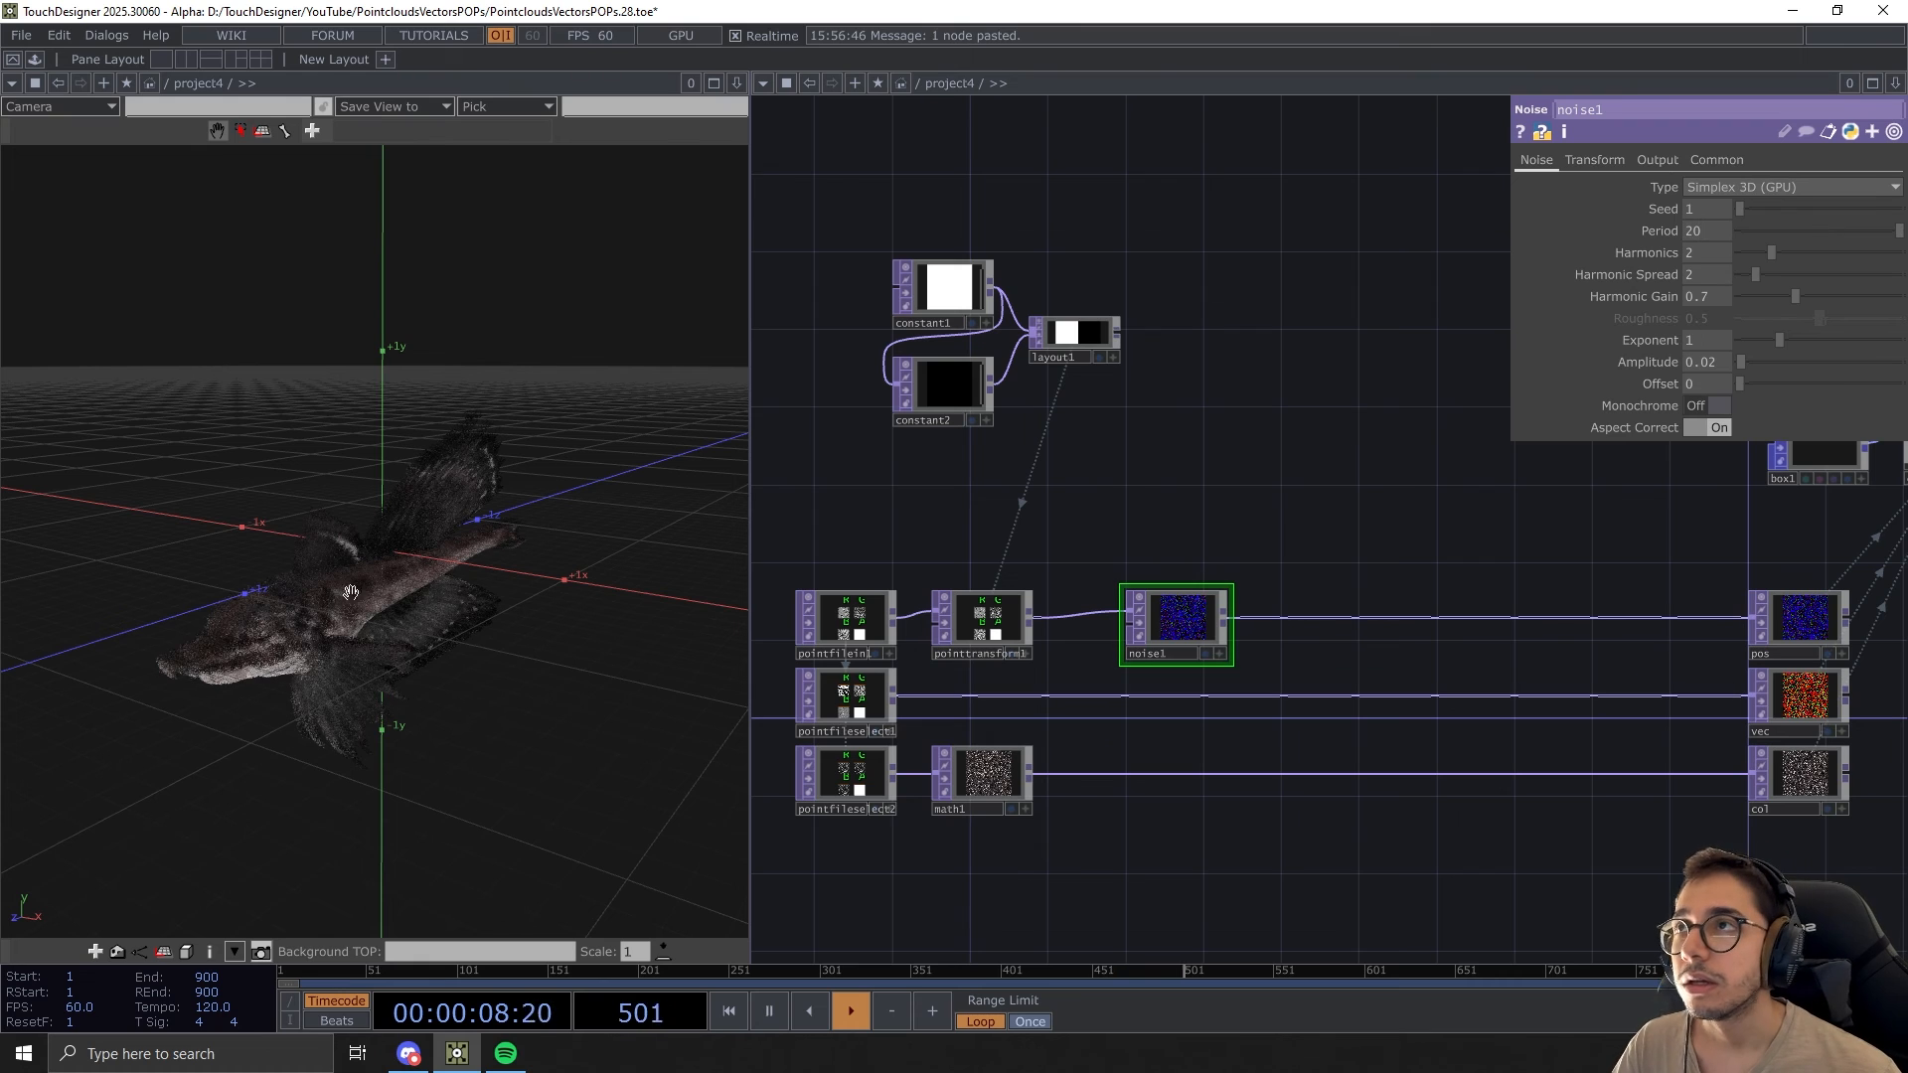
pyautogui.scroll(3, 384, 585)
pyautogui.moveTo(1290, 523); pyautogui.dragTo(1398, 492)
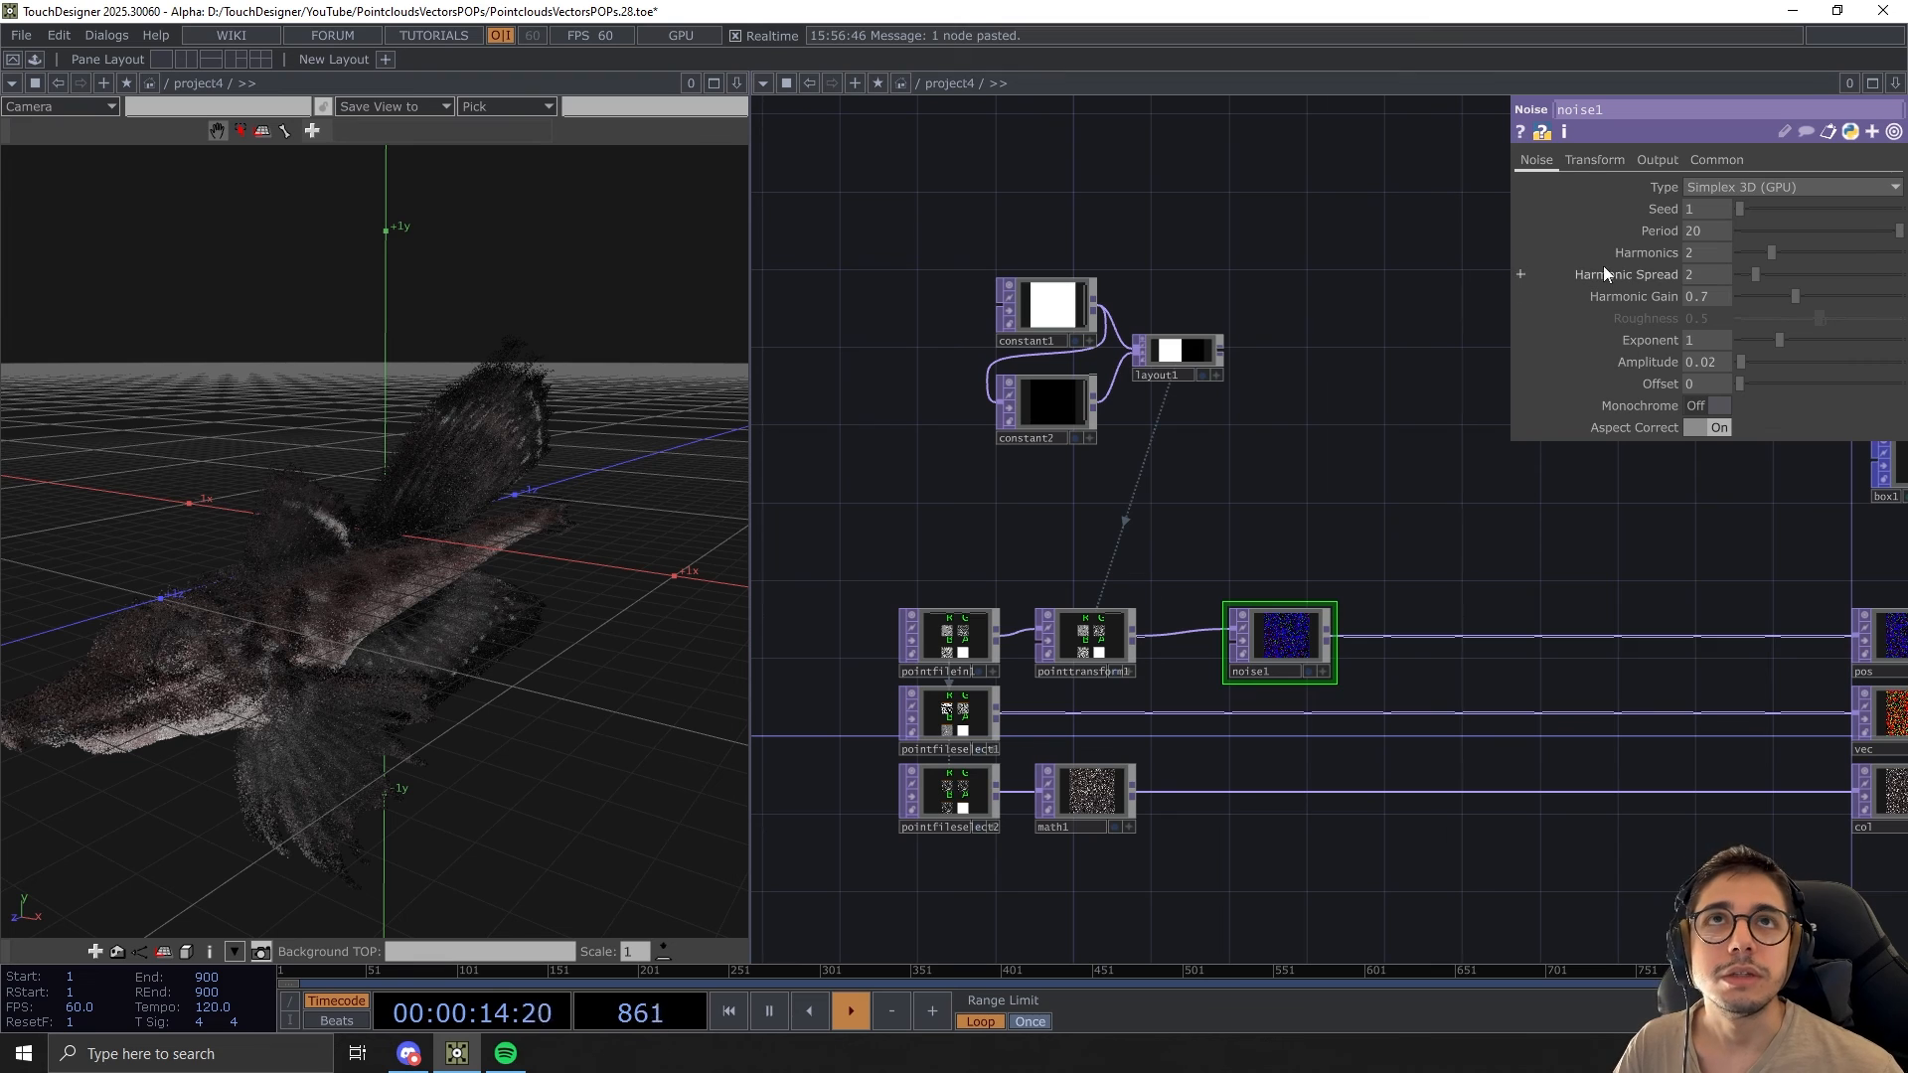
# Review noise1's transform settings and change its noise type to Simplex 4D (GPU)
pyautogui.click(1601, 165)
pyautogui.moveTo(1421, 426); pyautogui.dragTo(1374, 451)
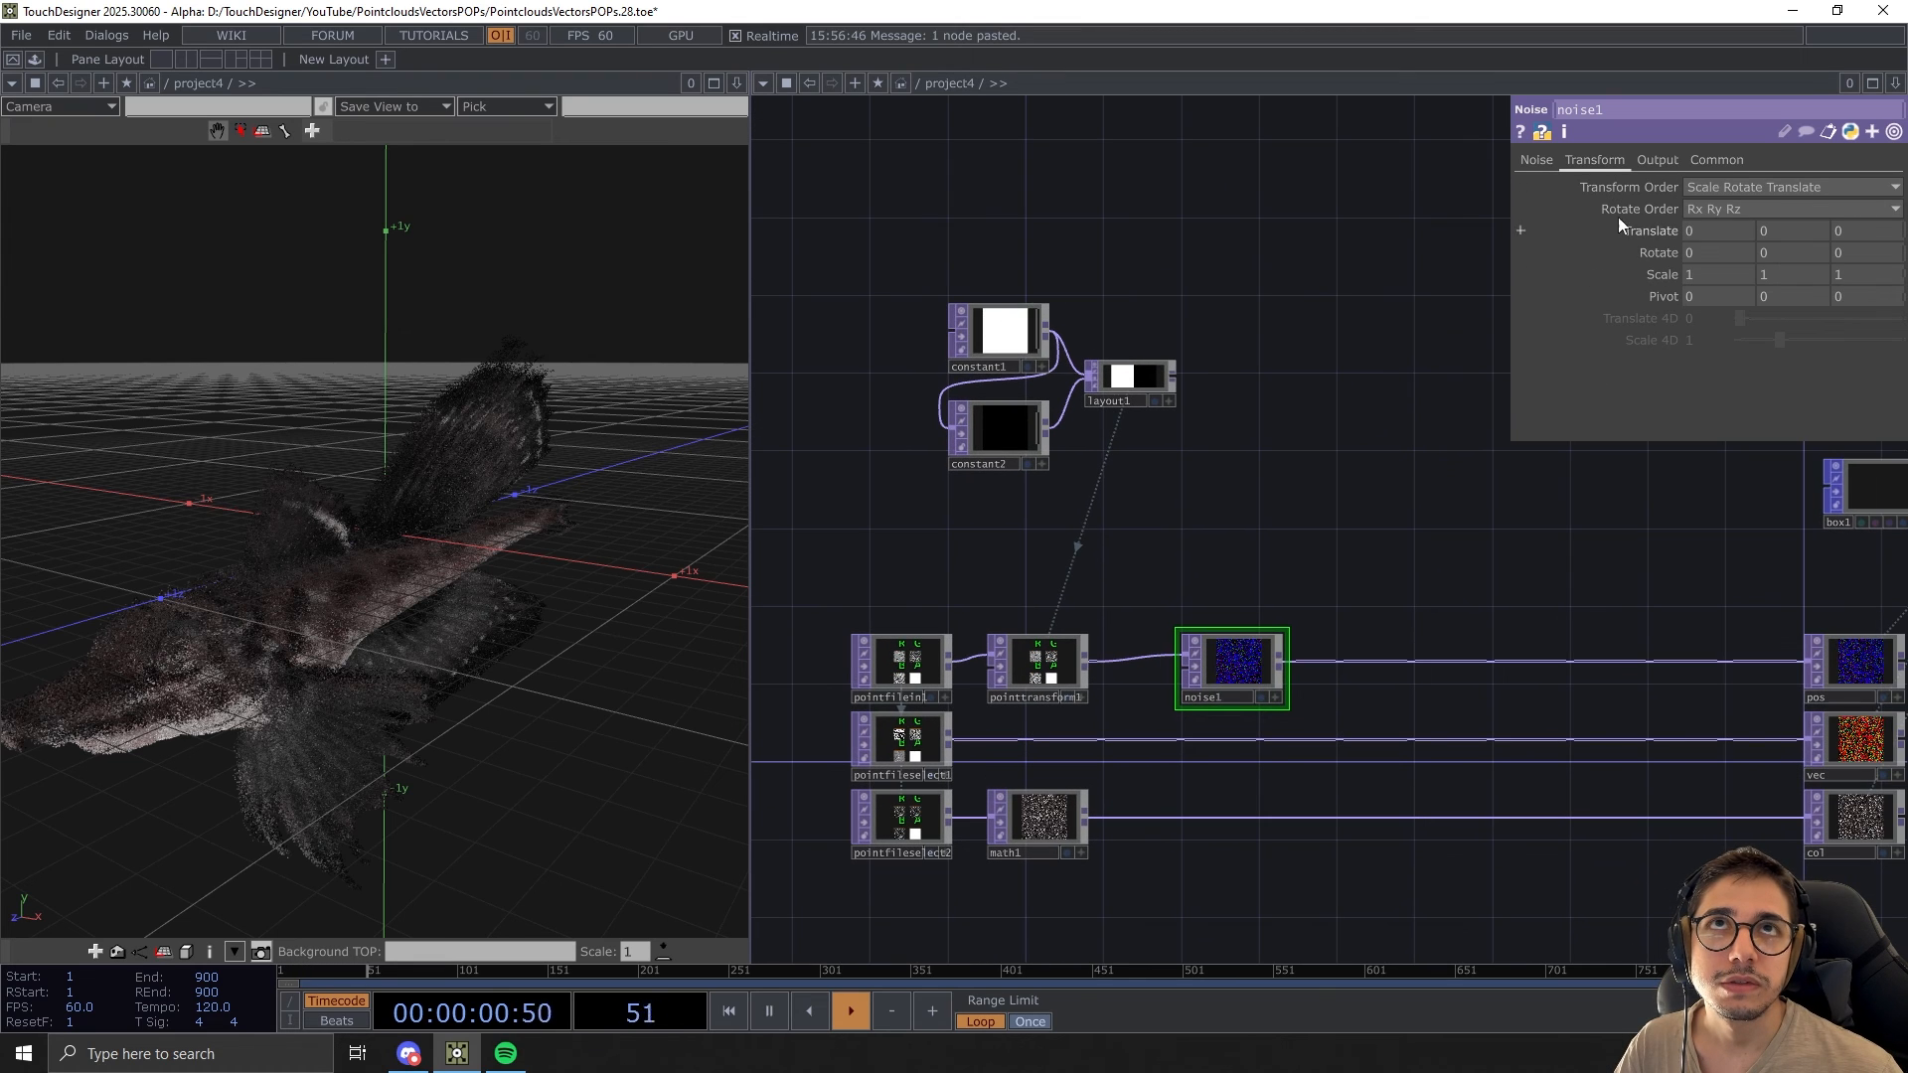
pyautogui.click(1535, 159)
pyautogui.click(1732, 186)
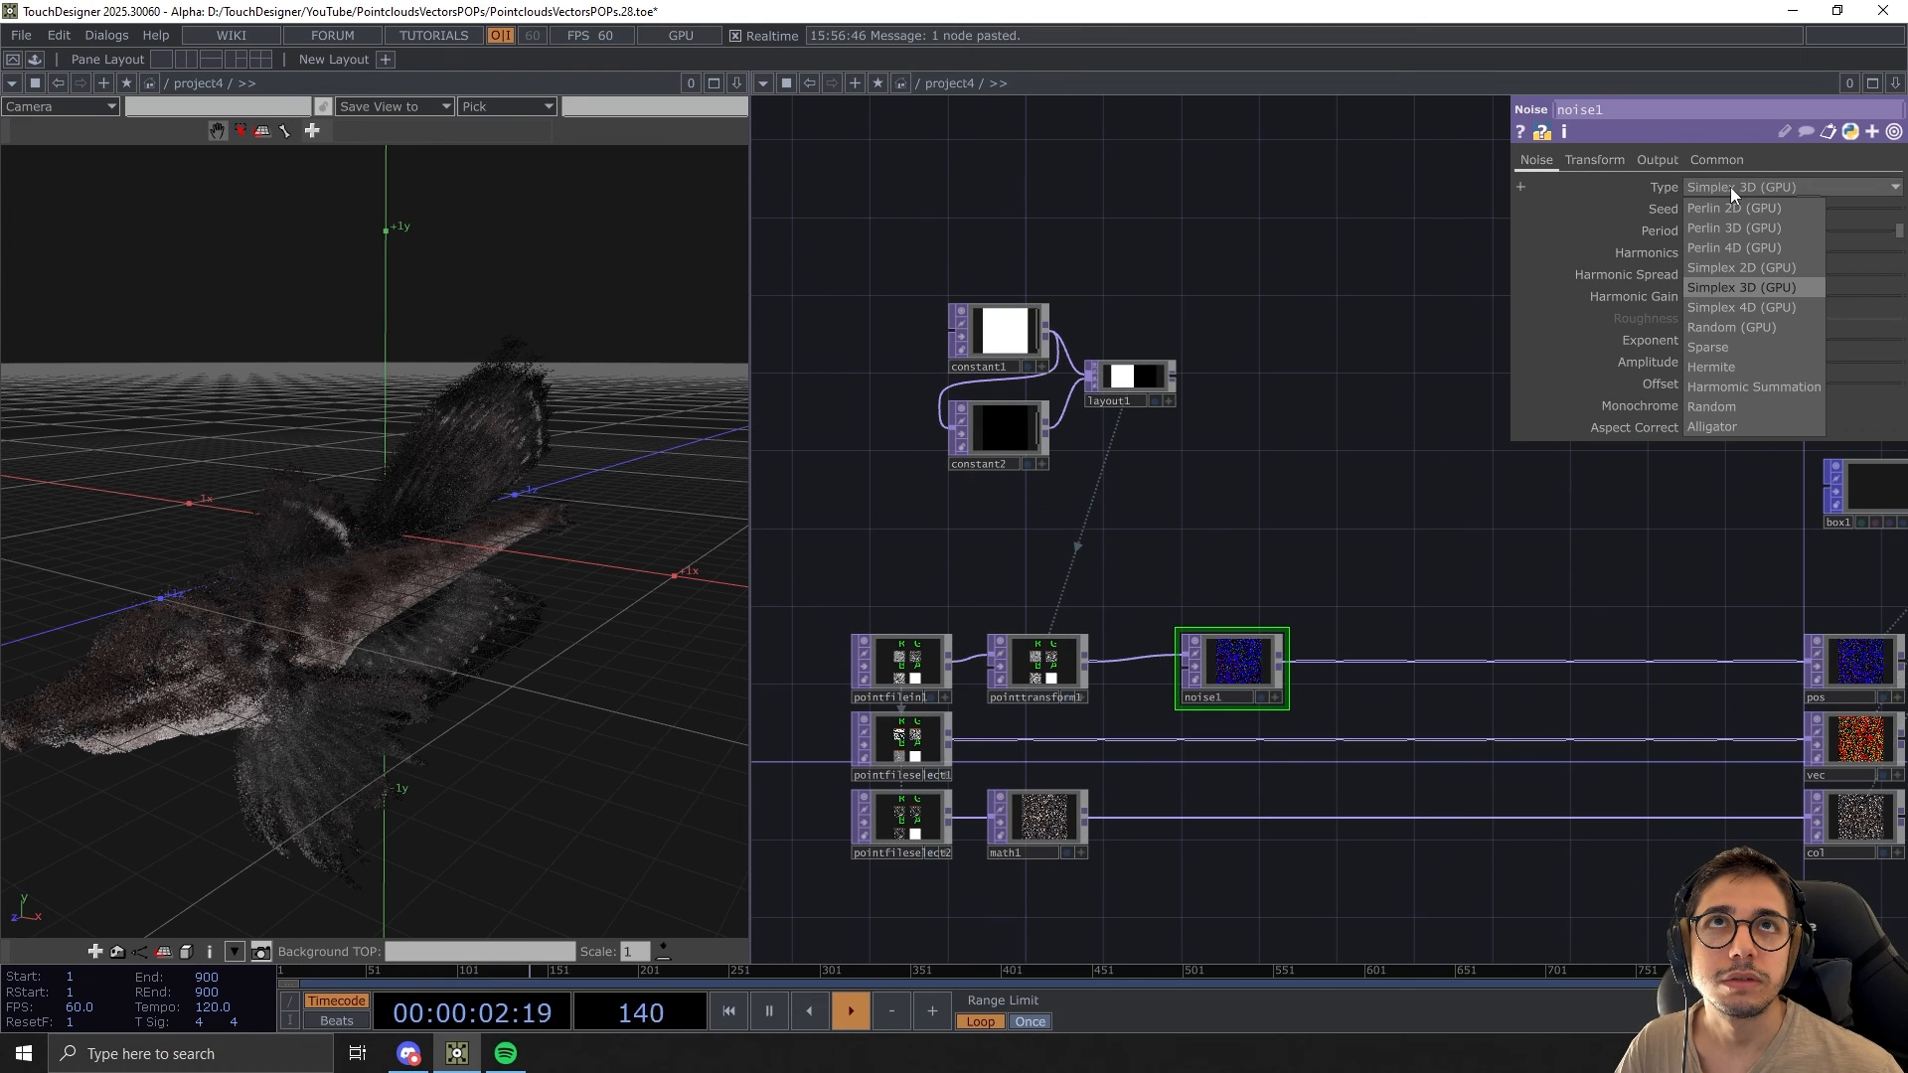
pyautogui.click(1738, 307)
pyautogui.moveTo(1312, 611); pyautogui.dragTo(1264, 612)
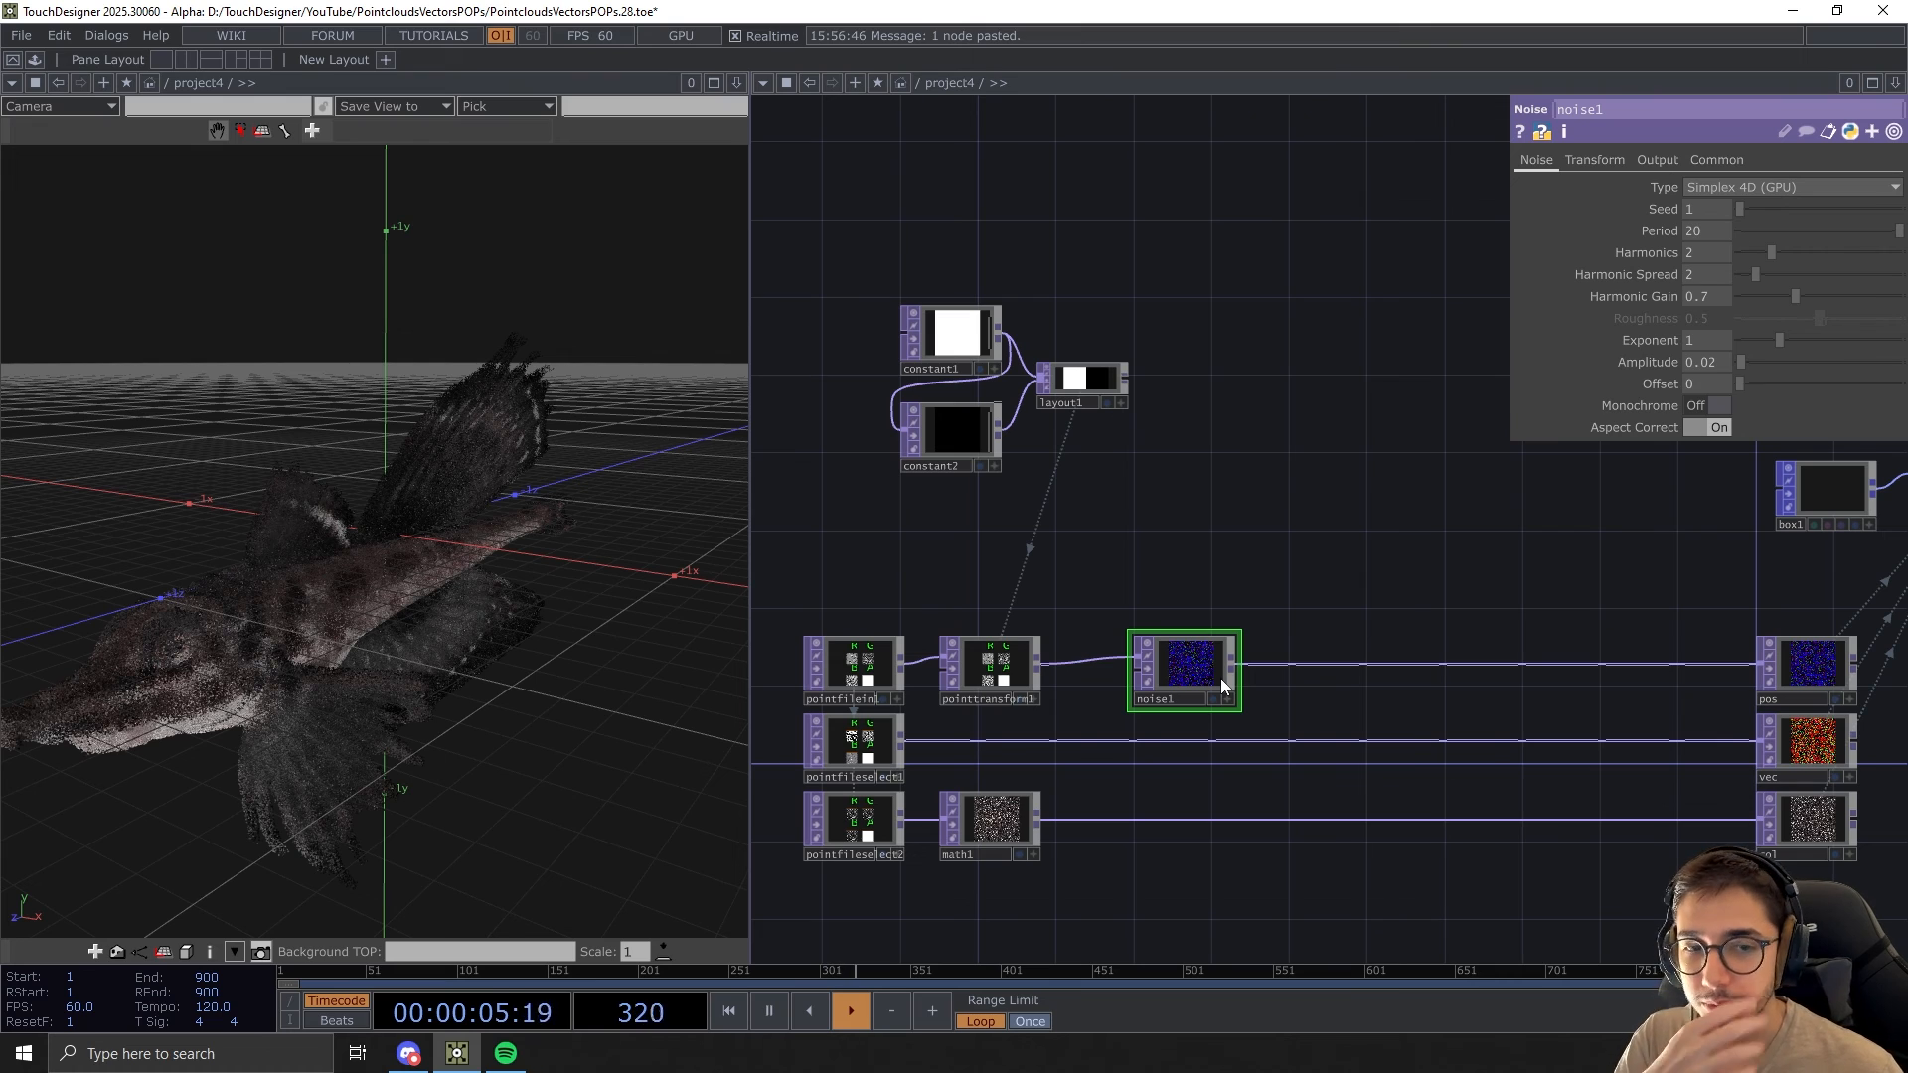
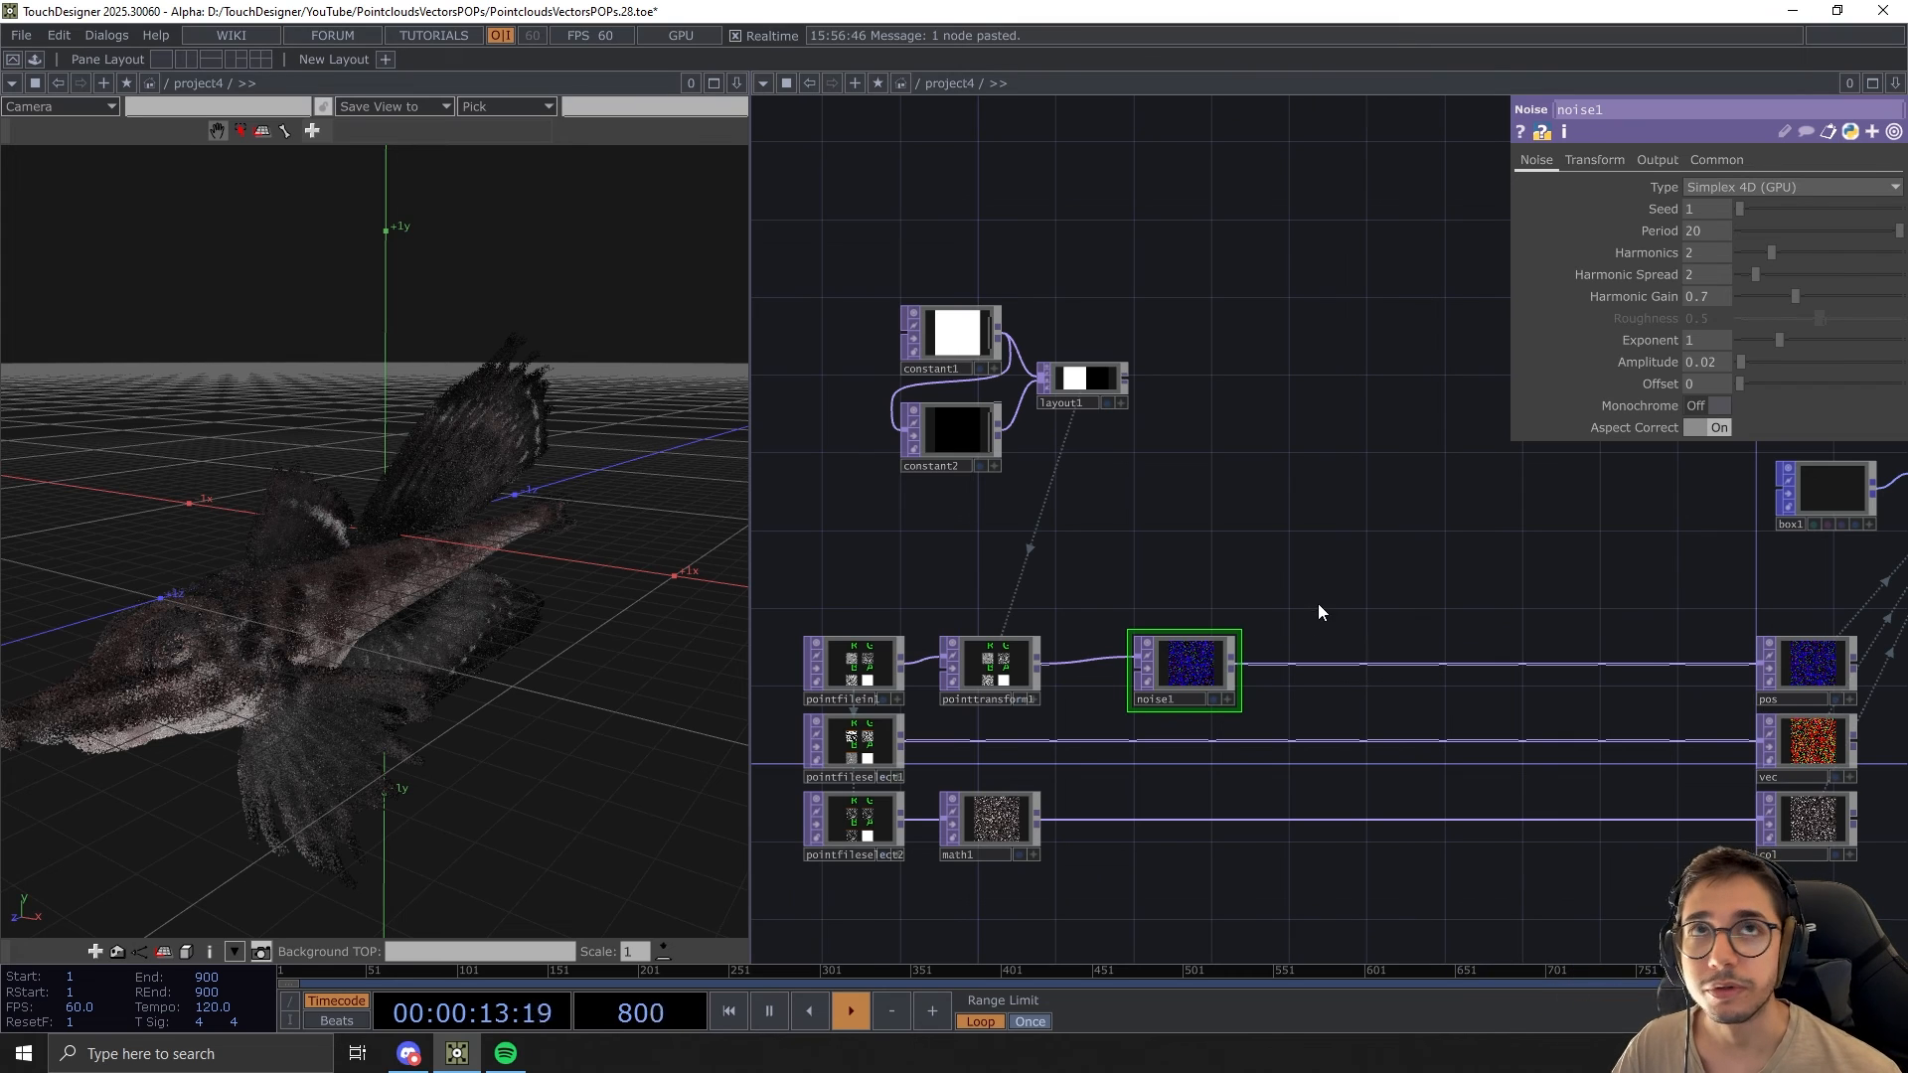
# Add a Pattern CHOP above noise1 and place a duplicate of it directly below
pyautogui.moveTo(1324, 518); pyautogui.dragTo(1344, 525)
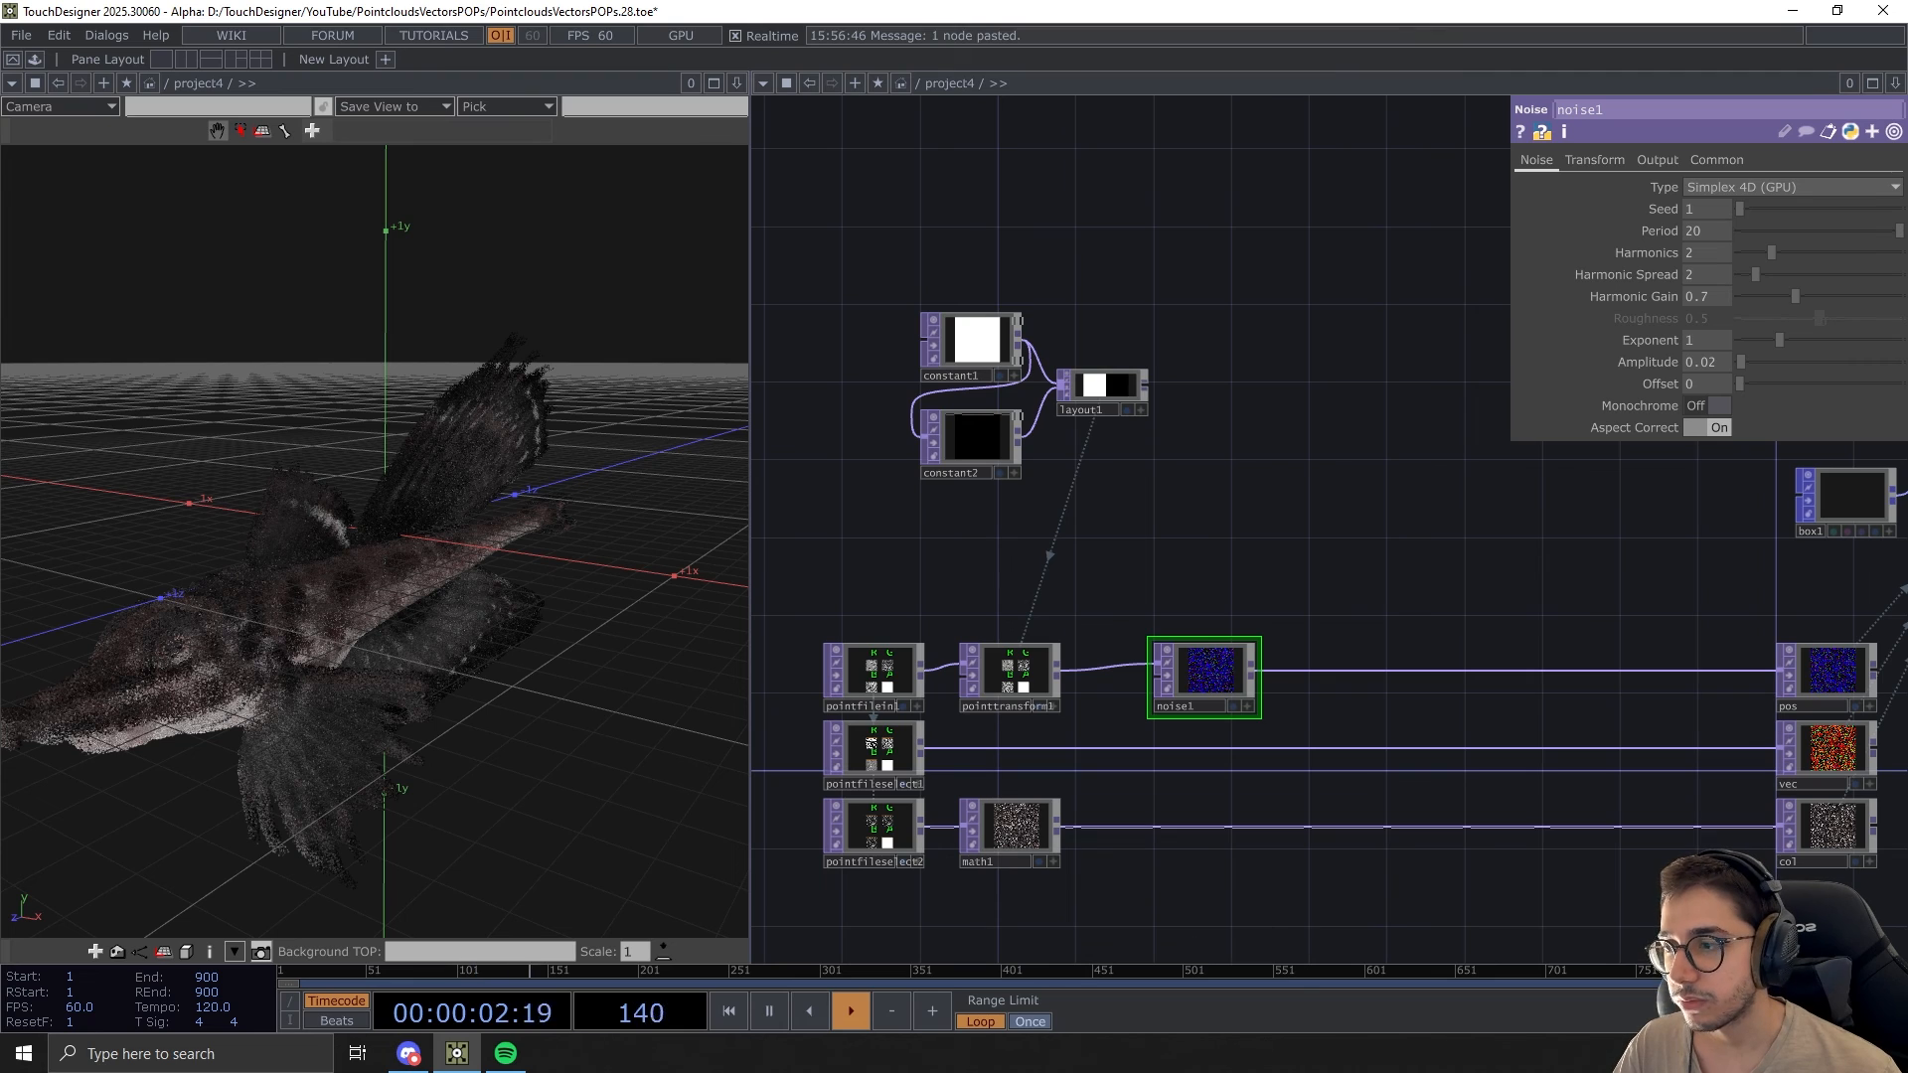
pyautogui.press('Tab')
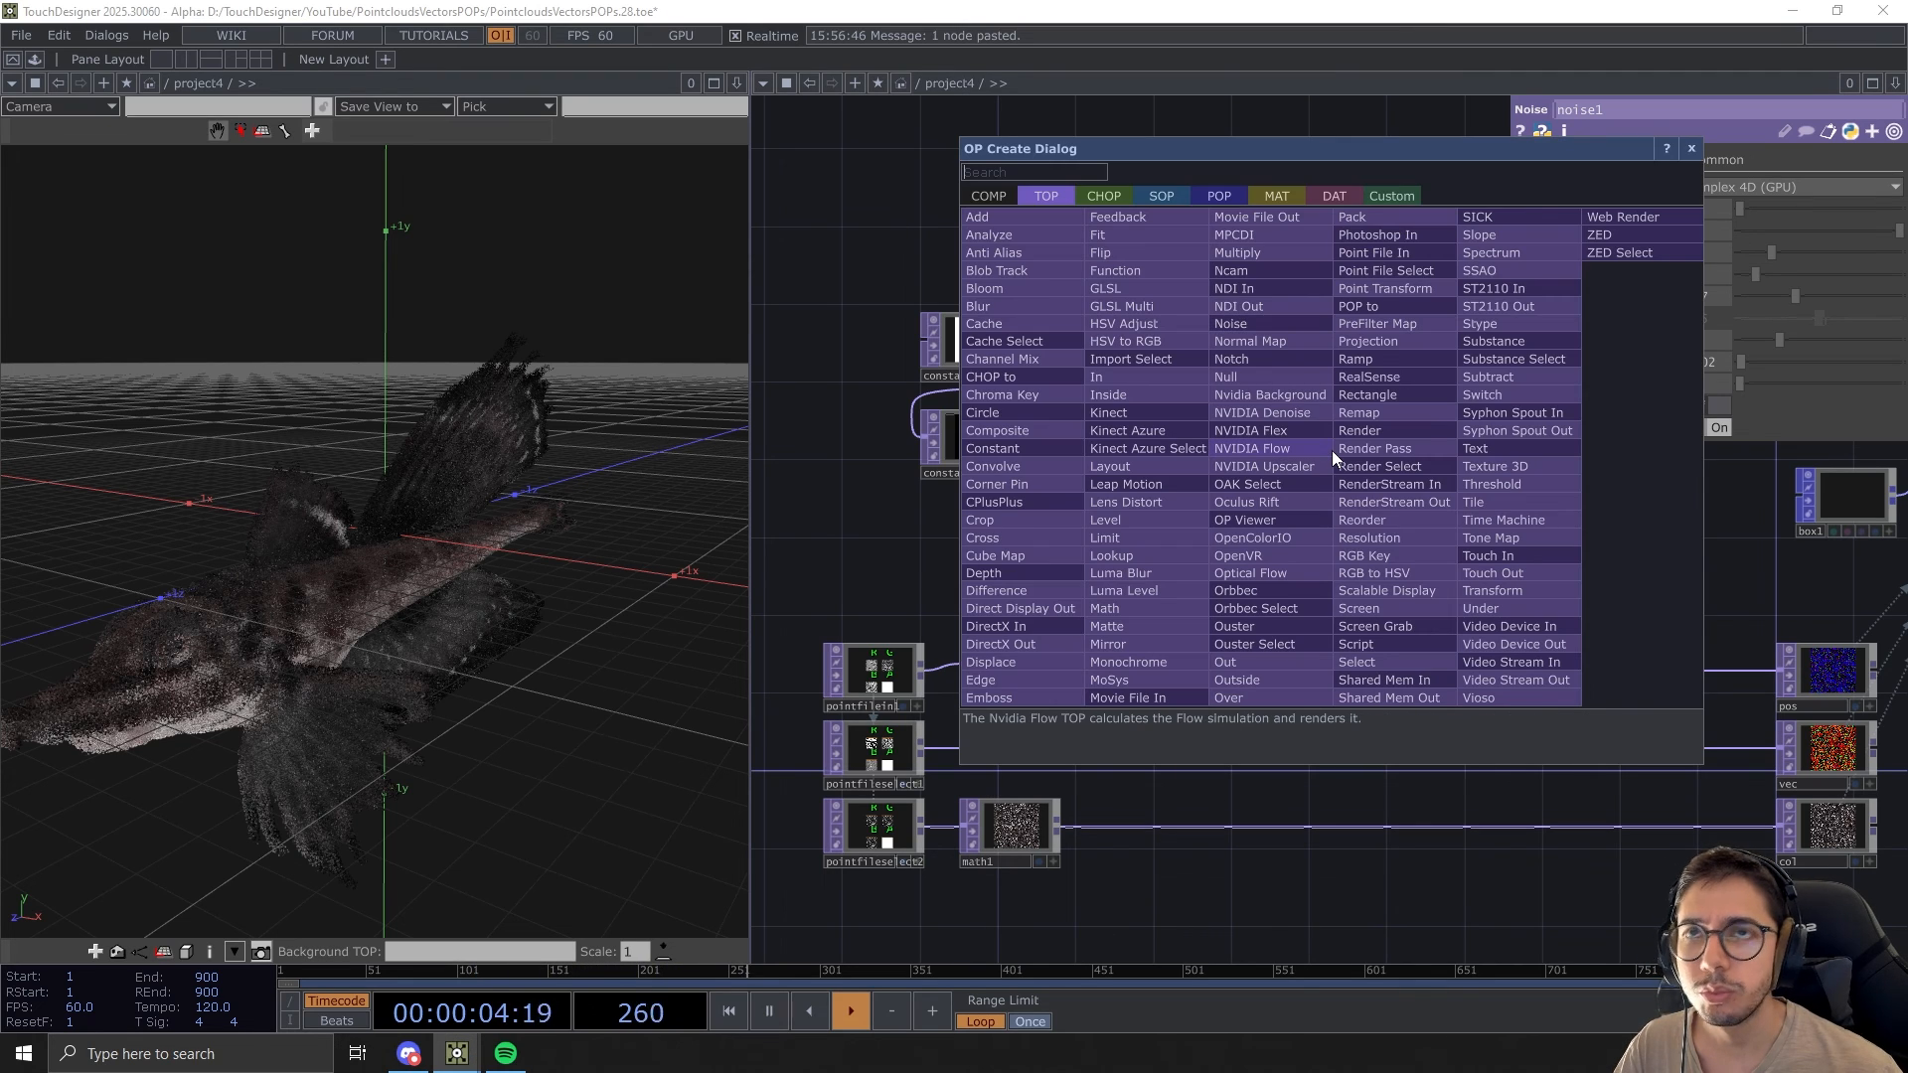
pyautogui.write('patt')
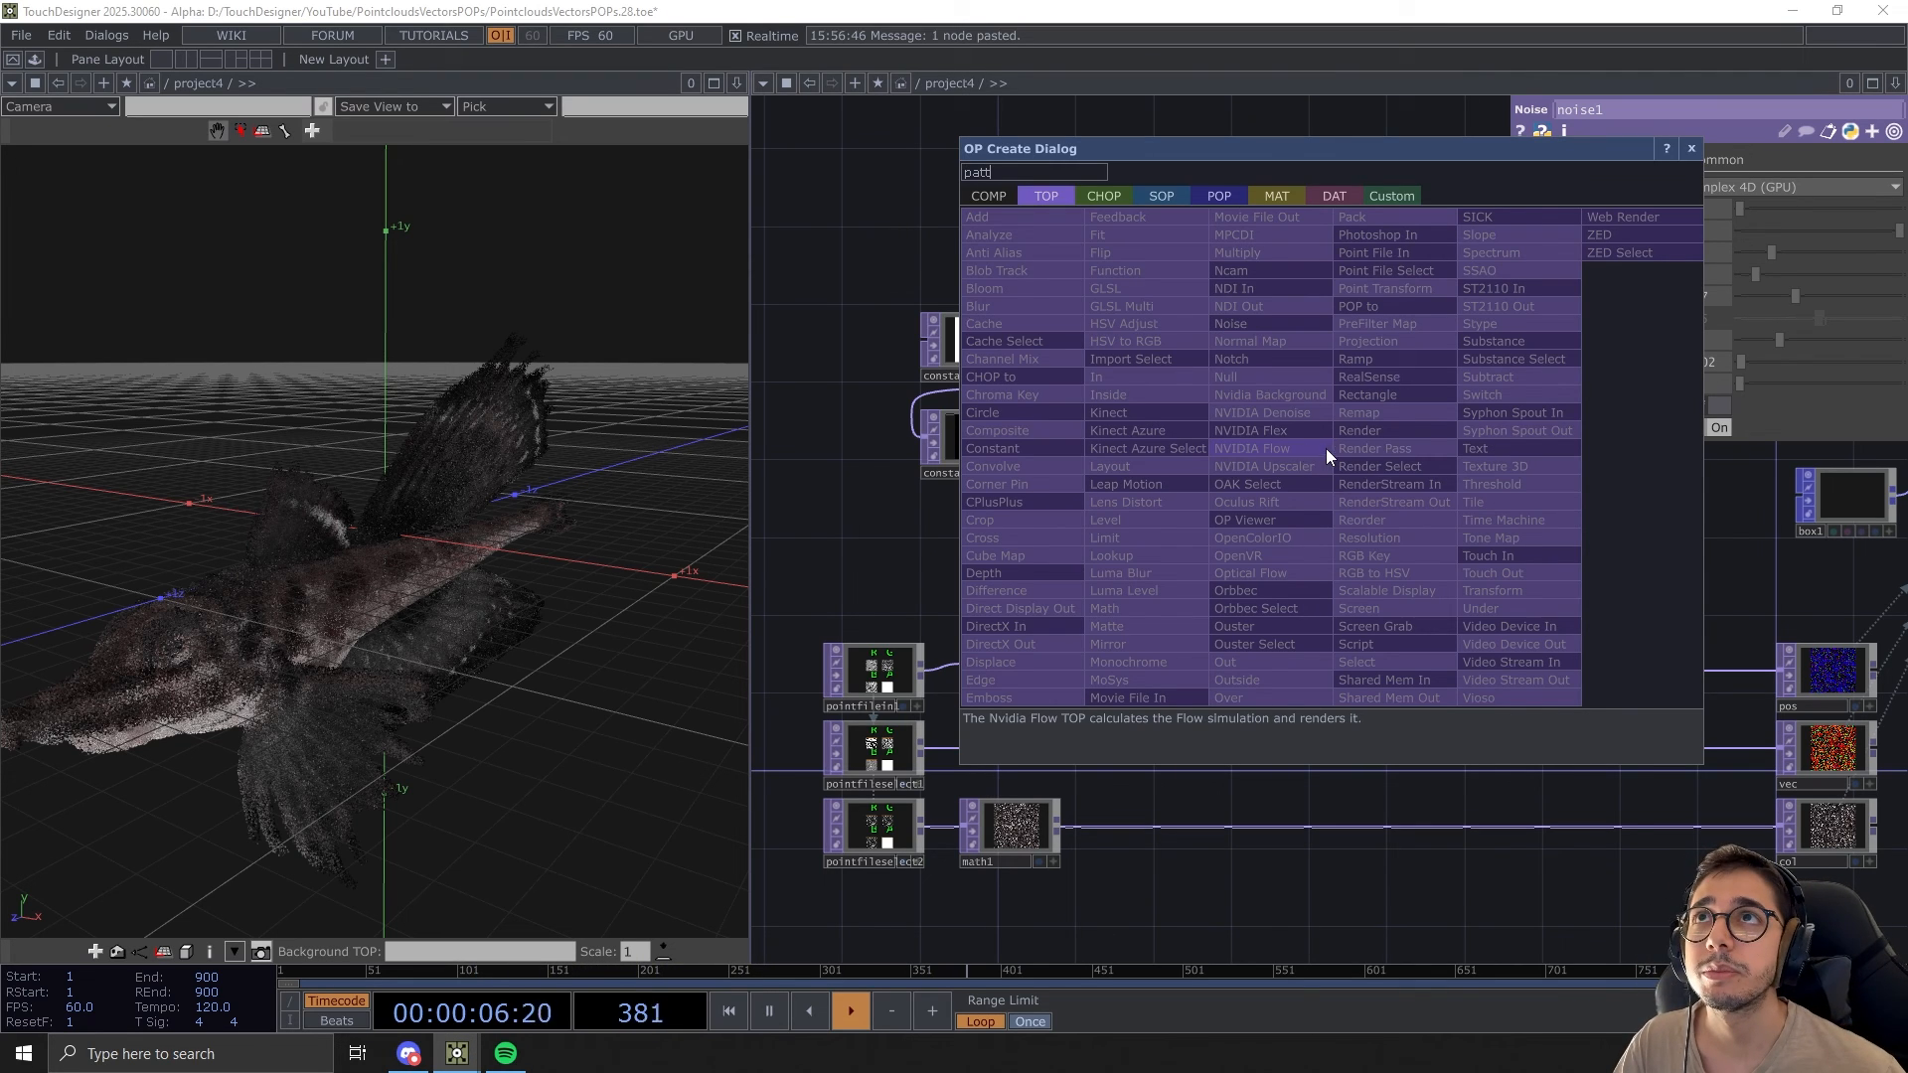
pyautogui.click(1105, 197)
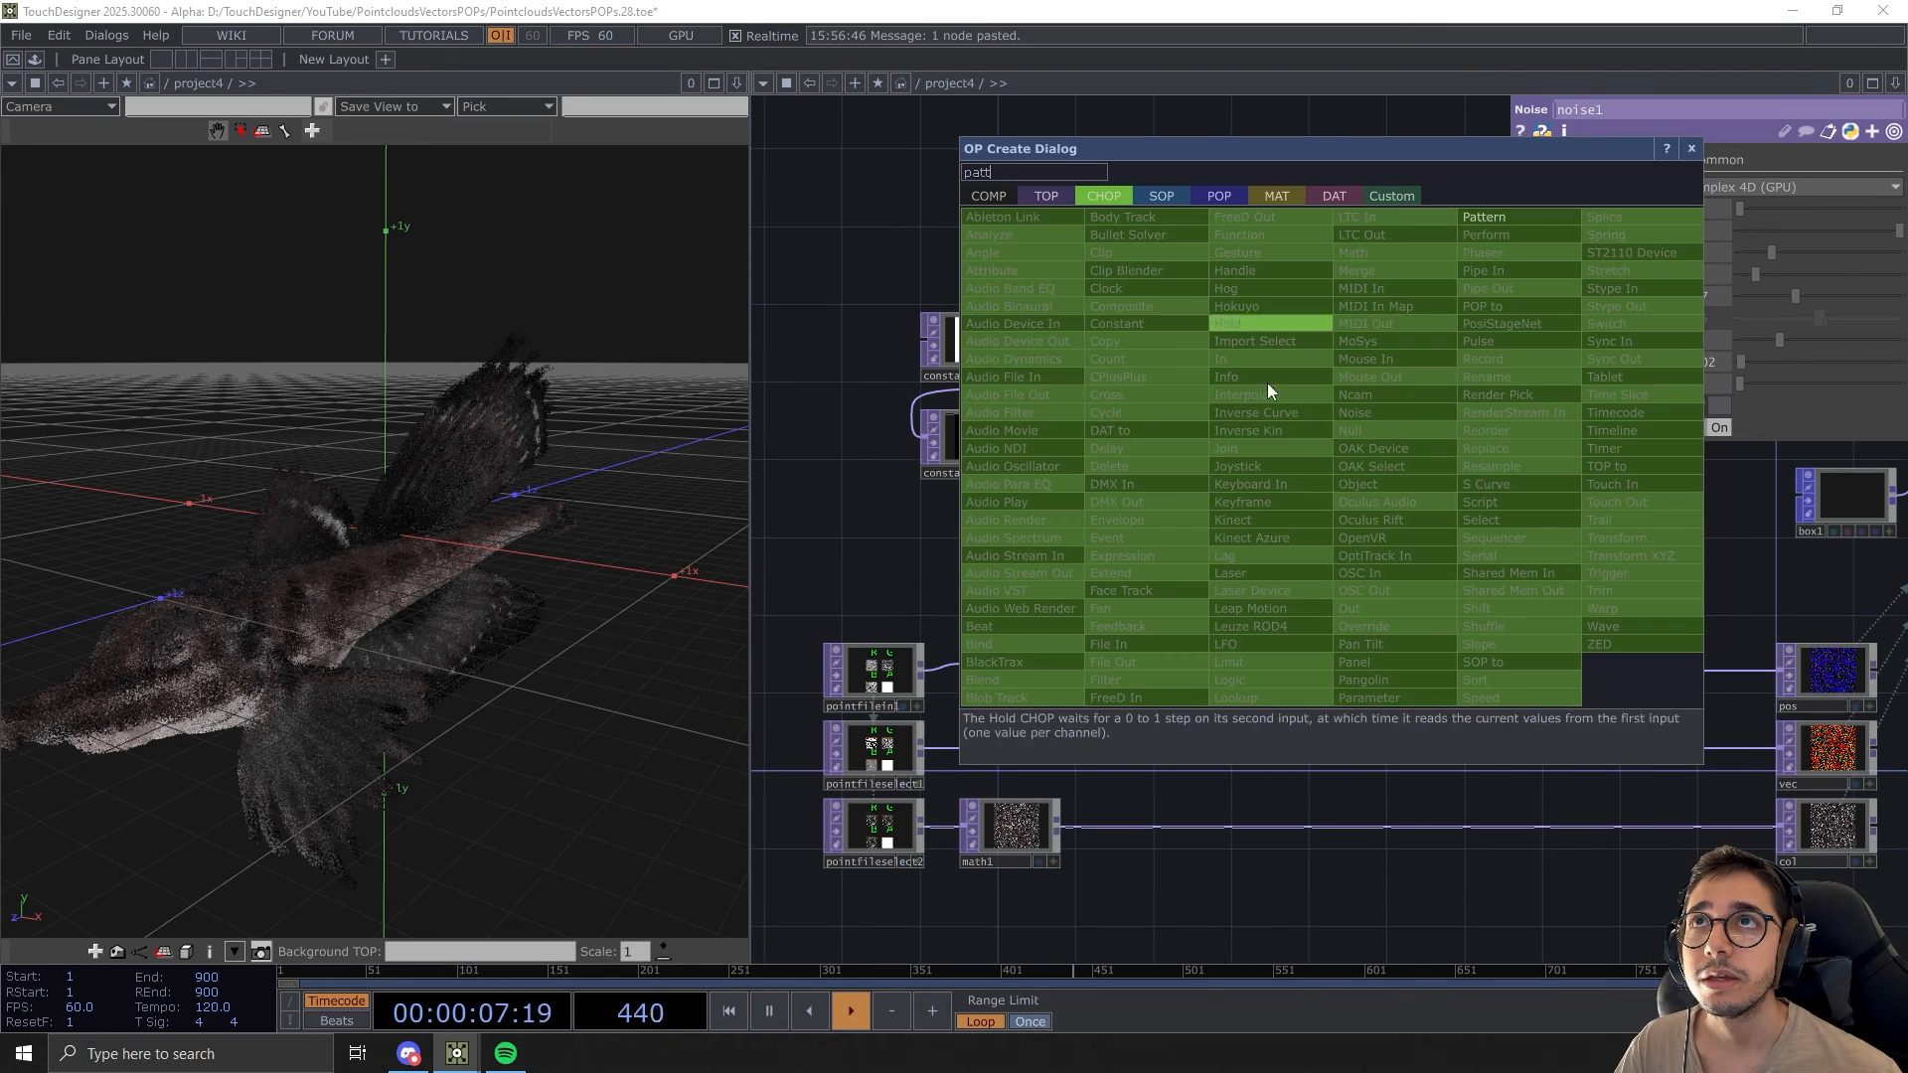
pyautogui.click(1484, 217)
pyautogui.click(1332, 411)
pyautogui.hotkey('ctrl', 'c')
pyautogui.hotkey('ctrl', 'v')
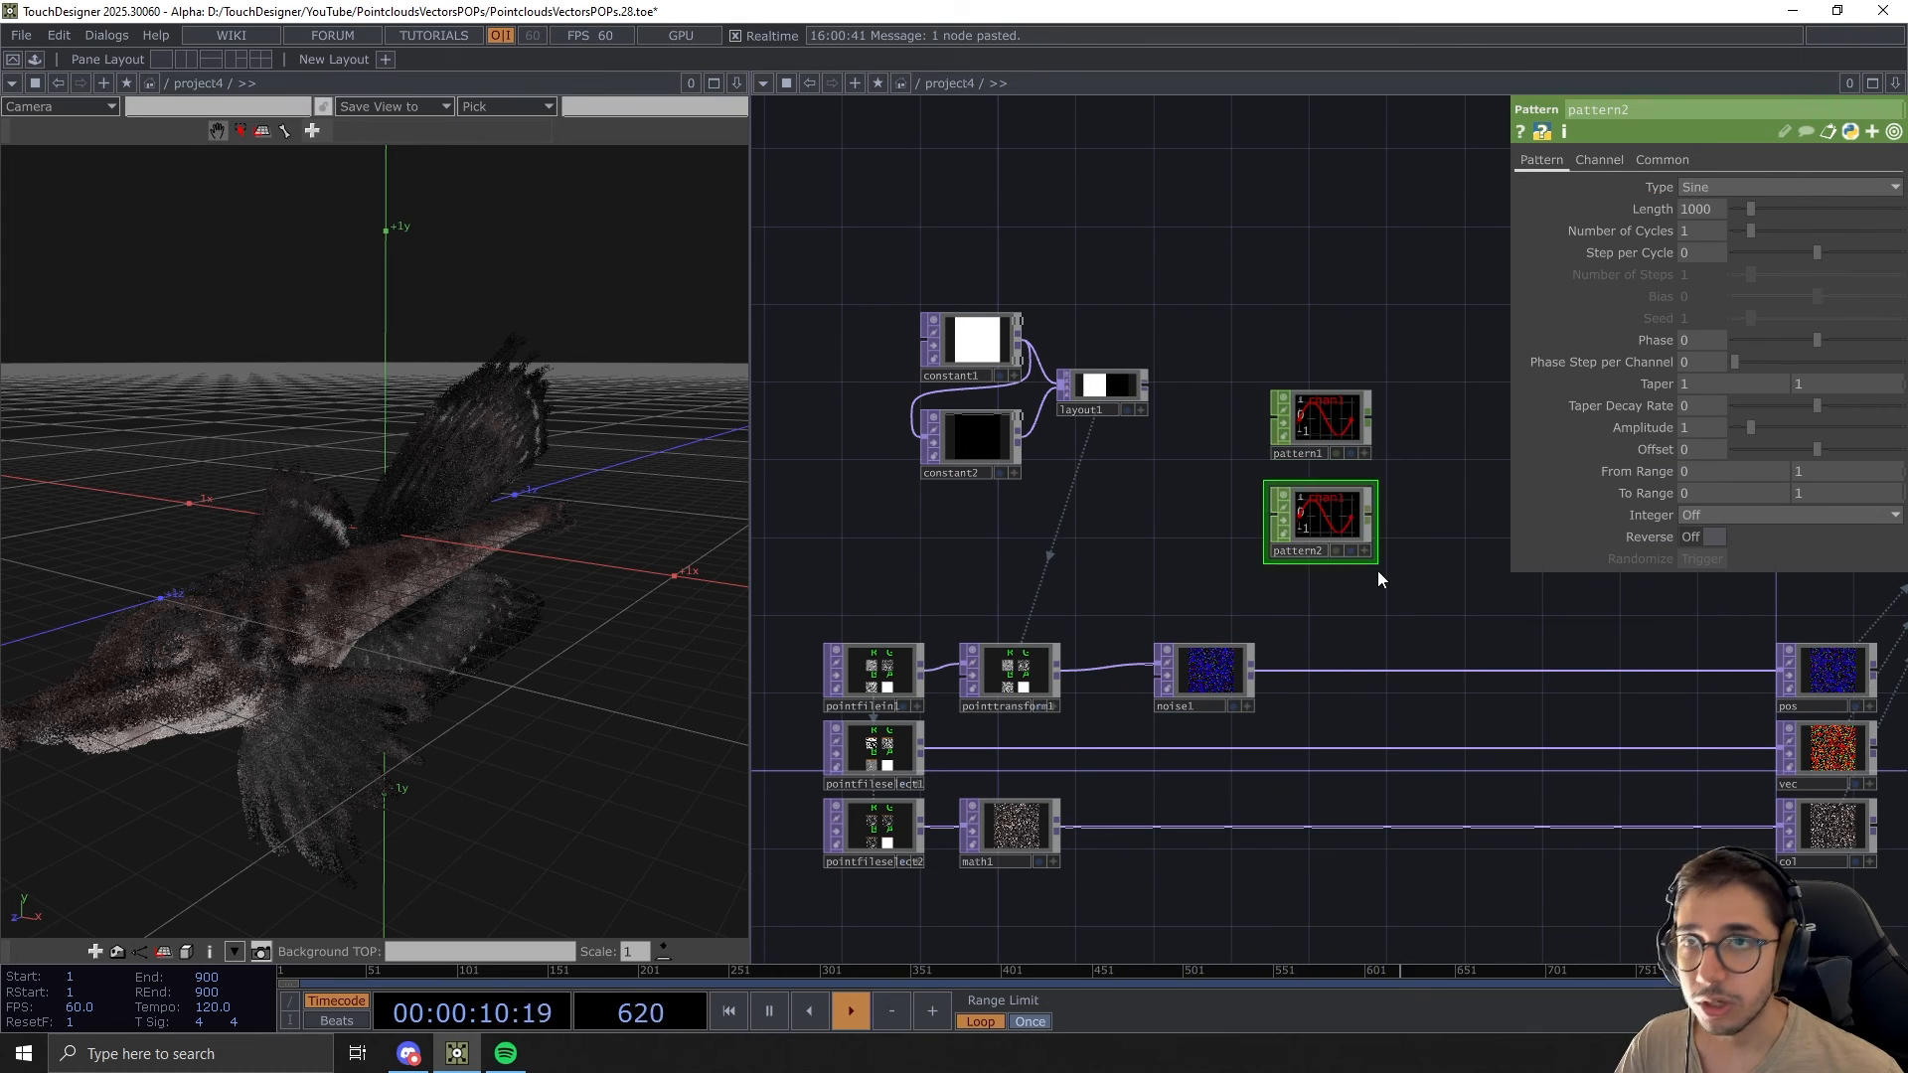
# Connect pattern1's output to pattern2's input
pyautogui.scroll(5, 1372, 516)
pyautogui.moveTo(1236, 316); pyautogui.dragTo(962, 578)
pyautogui.moveTo(1333, 588); pyautogui.dragTo(1376, 635)
# Set pattern1's Length to the expression me.time.end and compare it with the timeline's end frame
pyautogui.click(1254, 448)
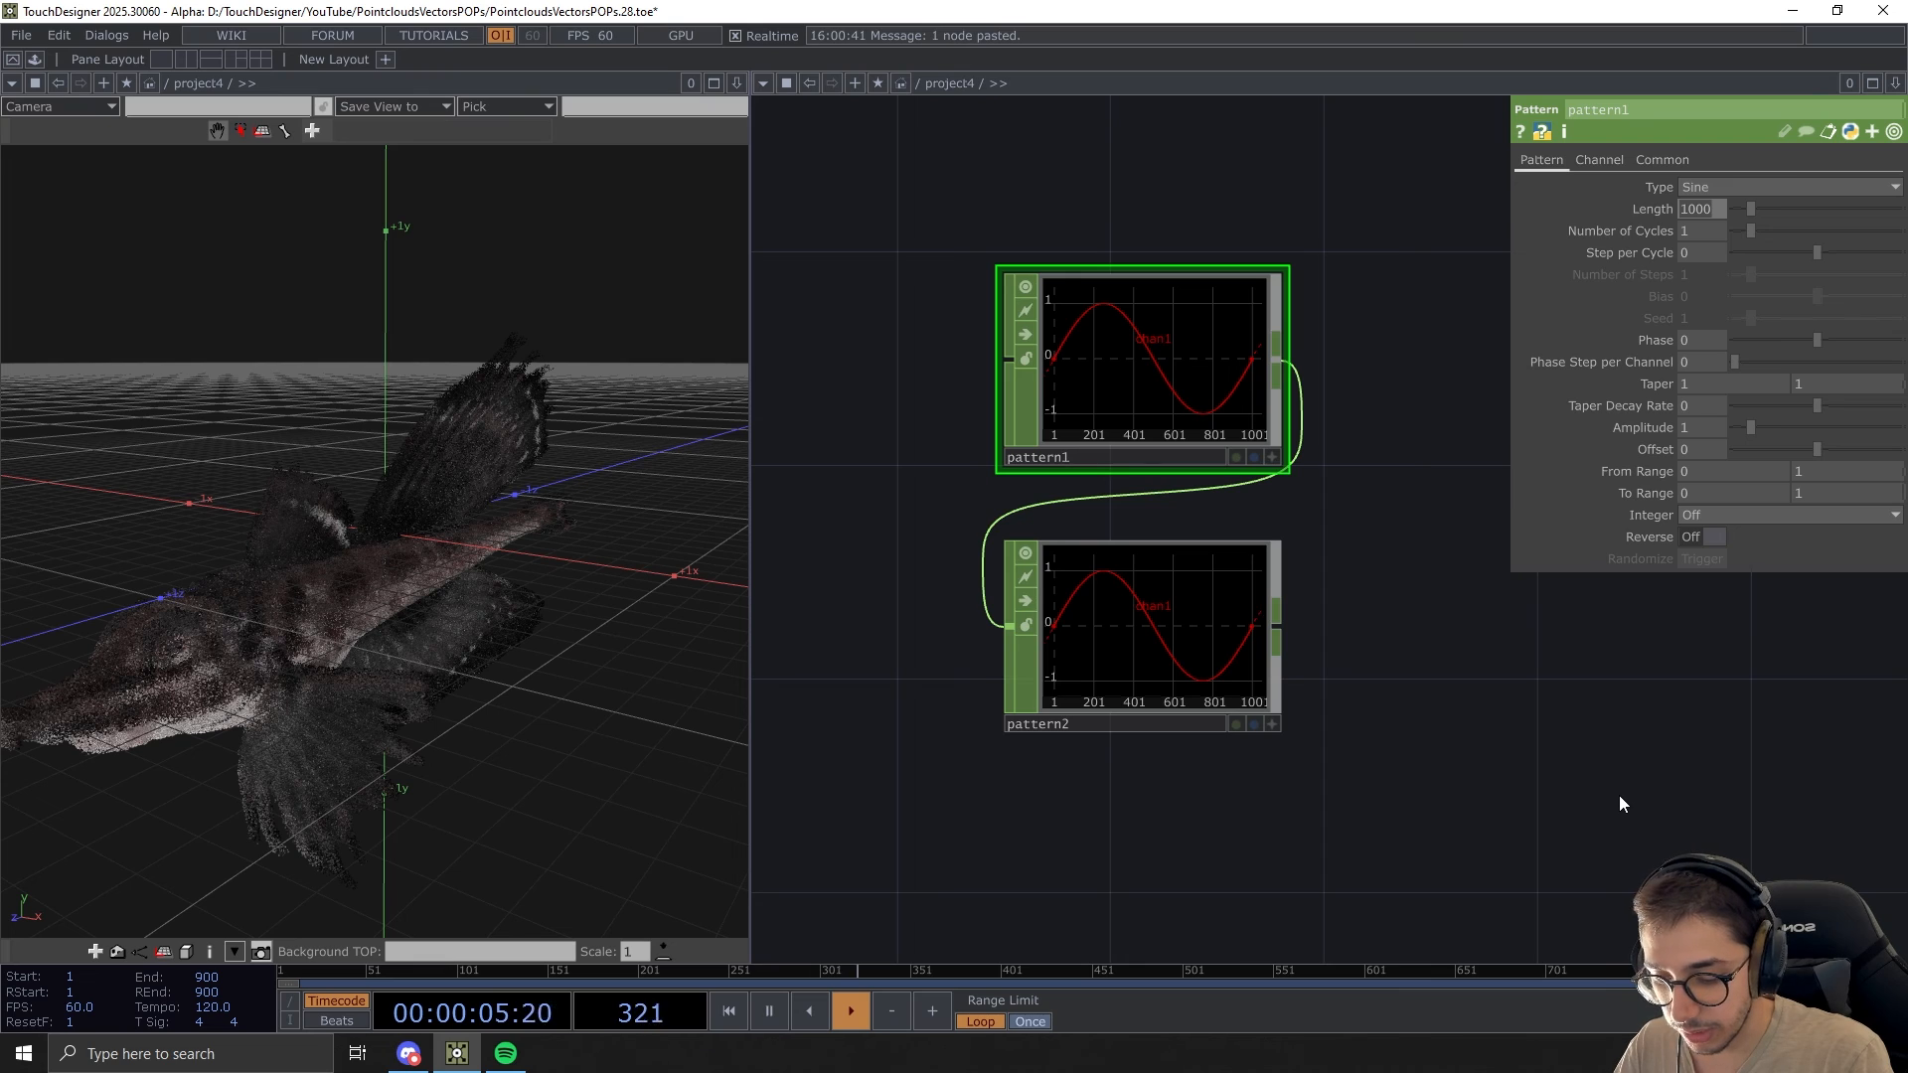
pyautogui.write('me.')
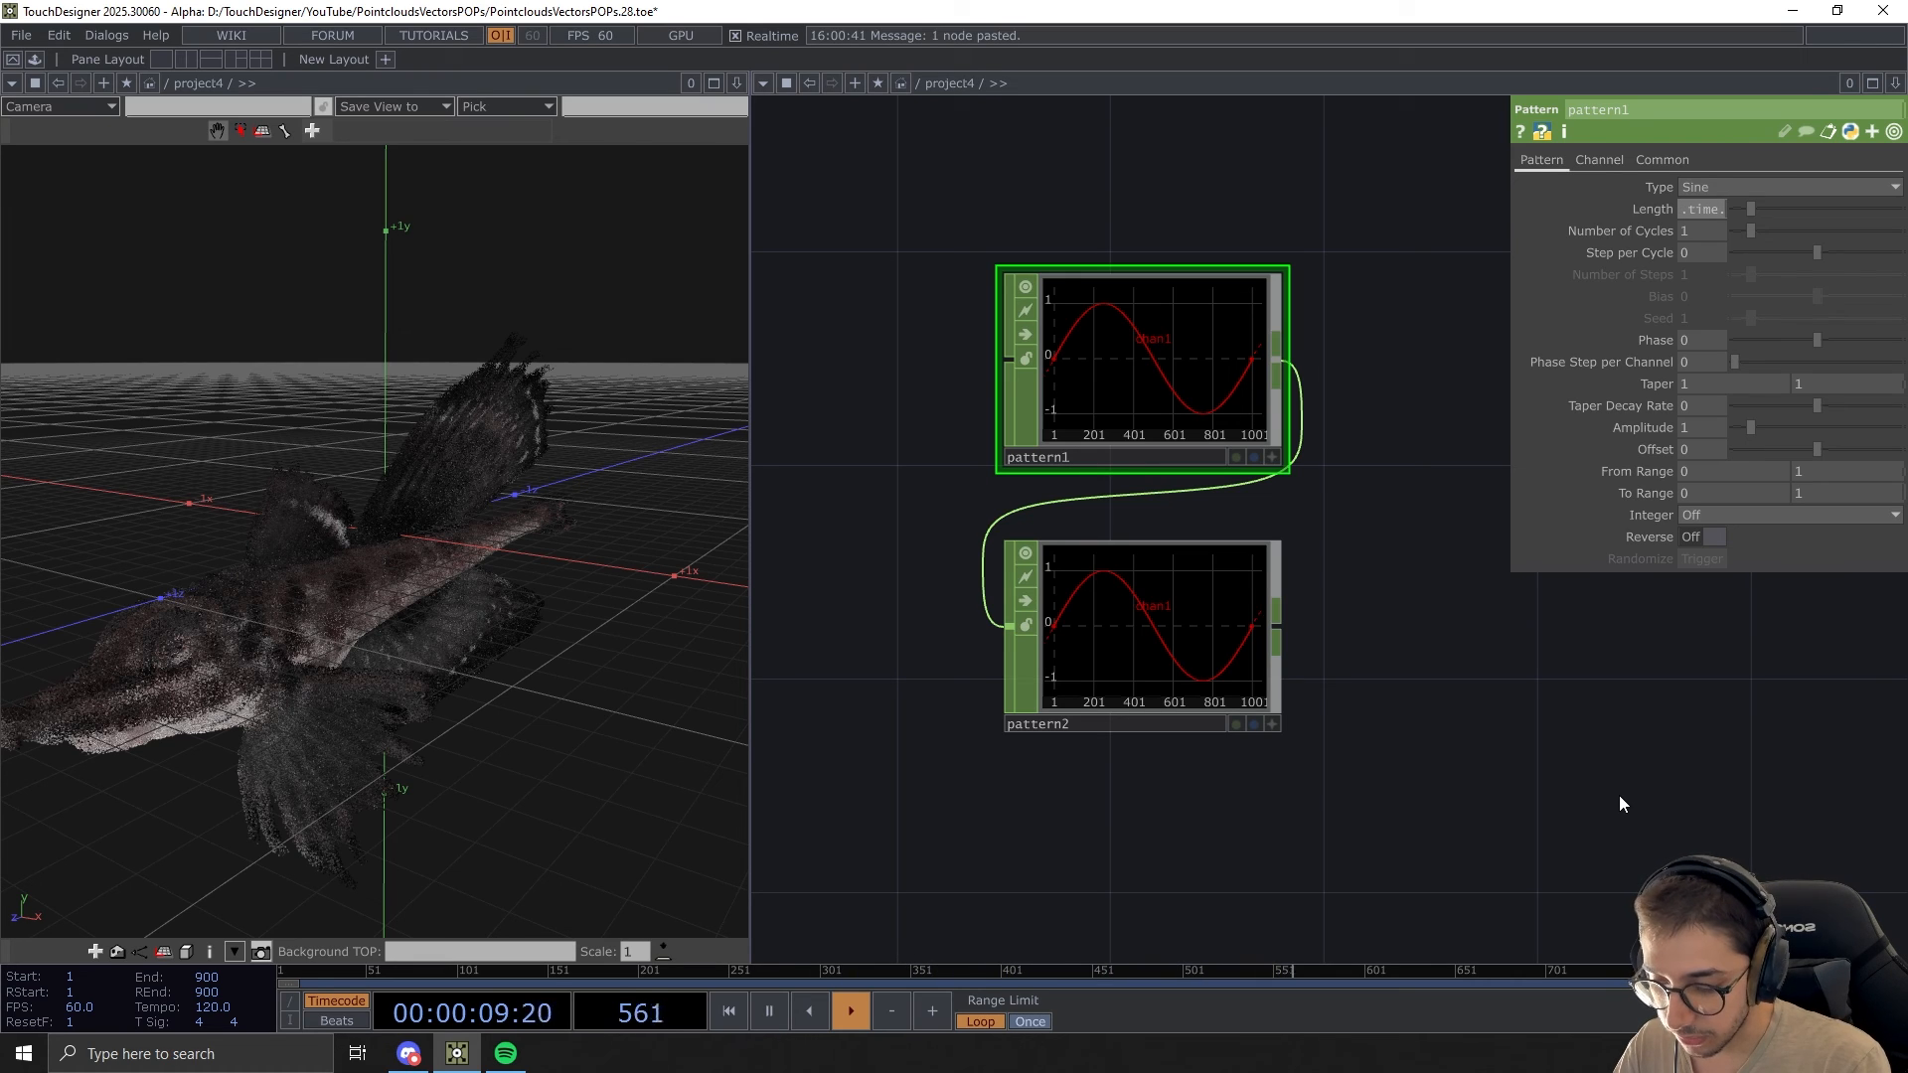
pyautogui.write('time.end')
pyautogui.press('Return')
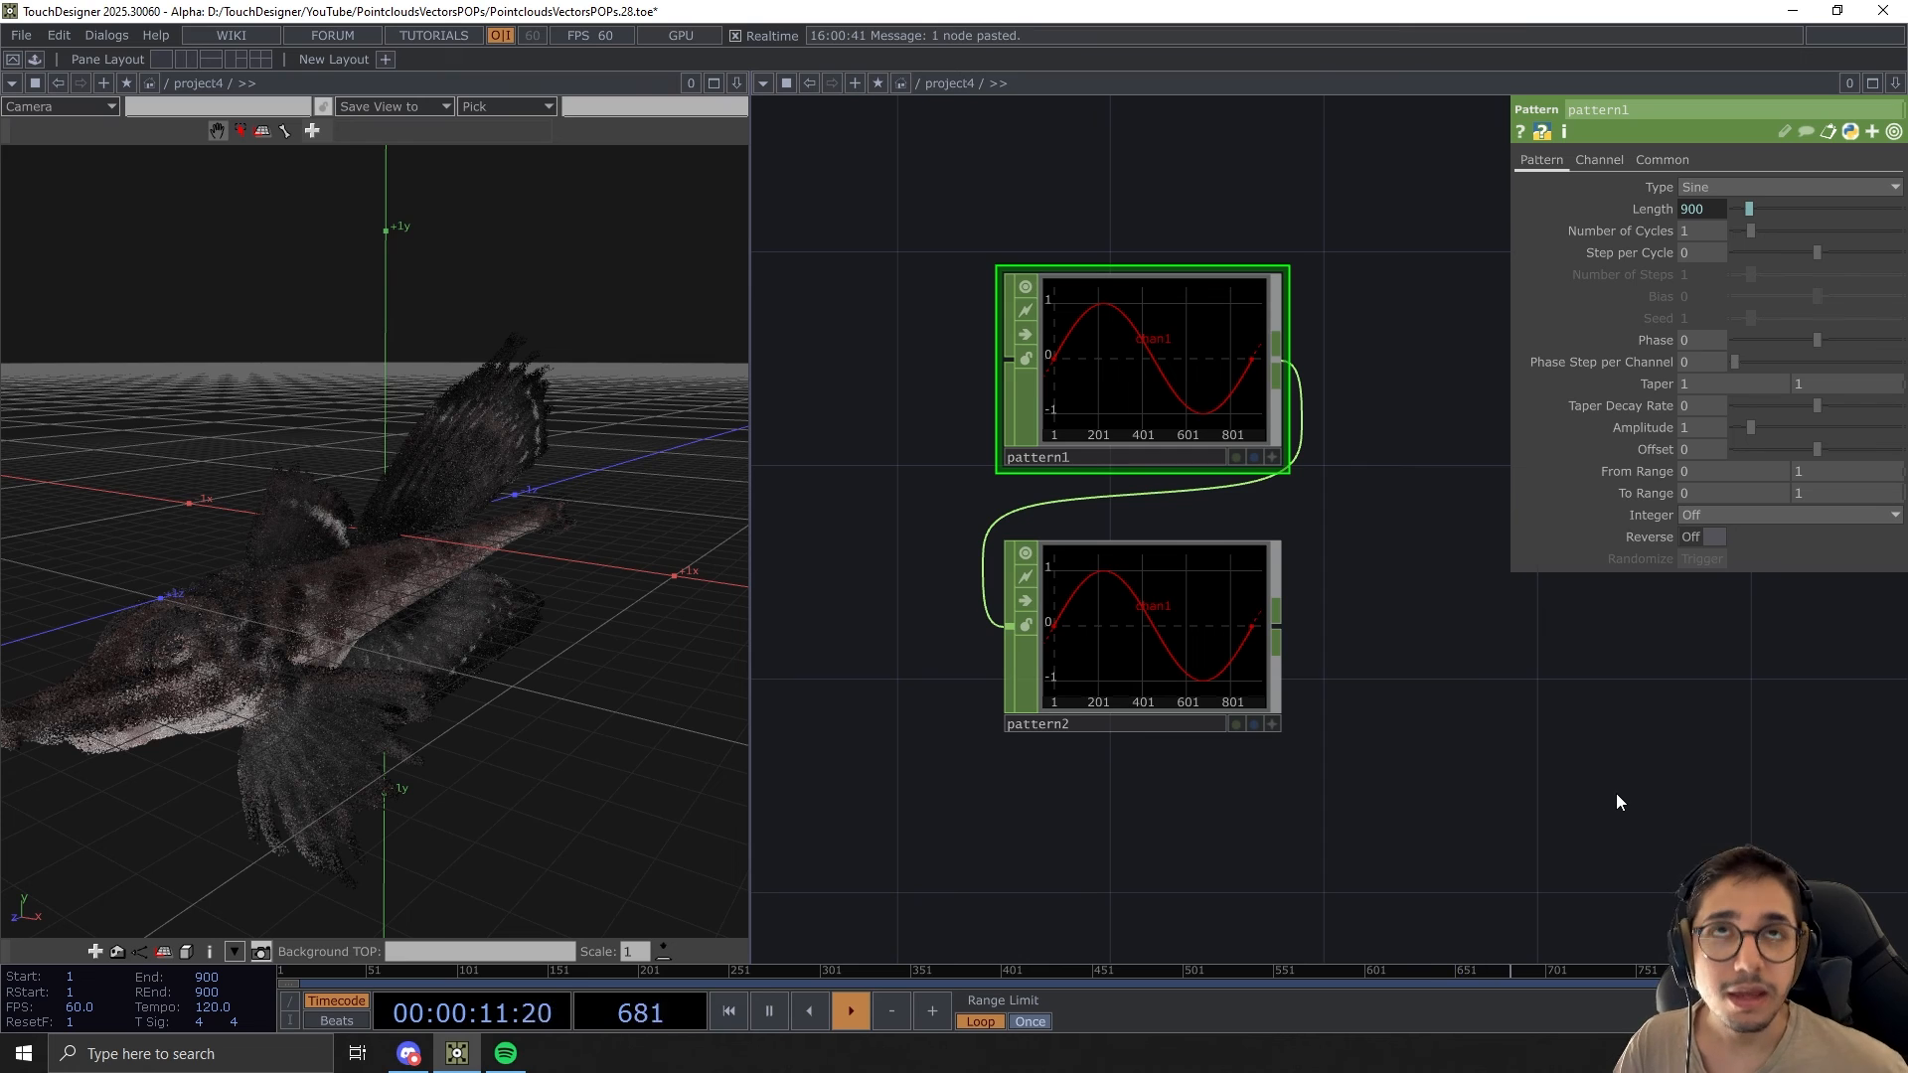
pyautogui.click(1652, 209)
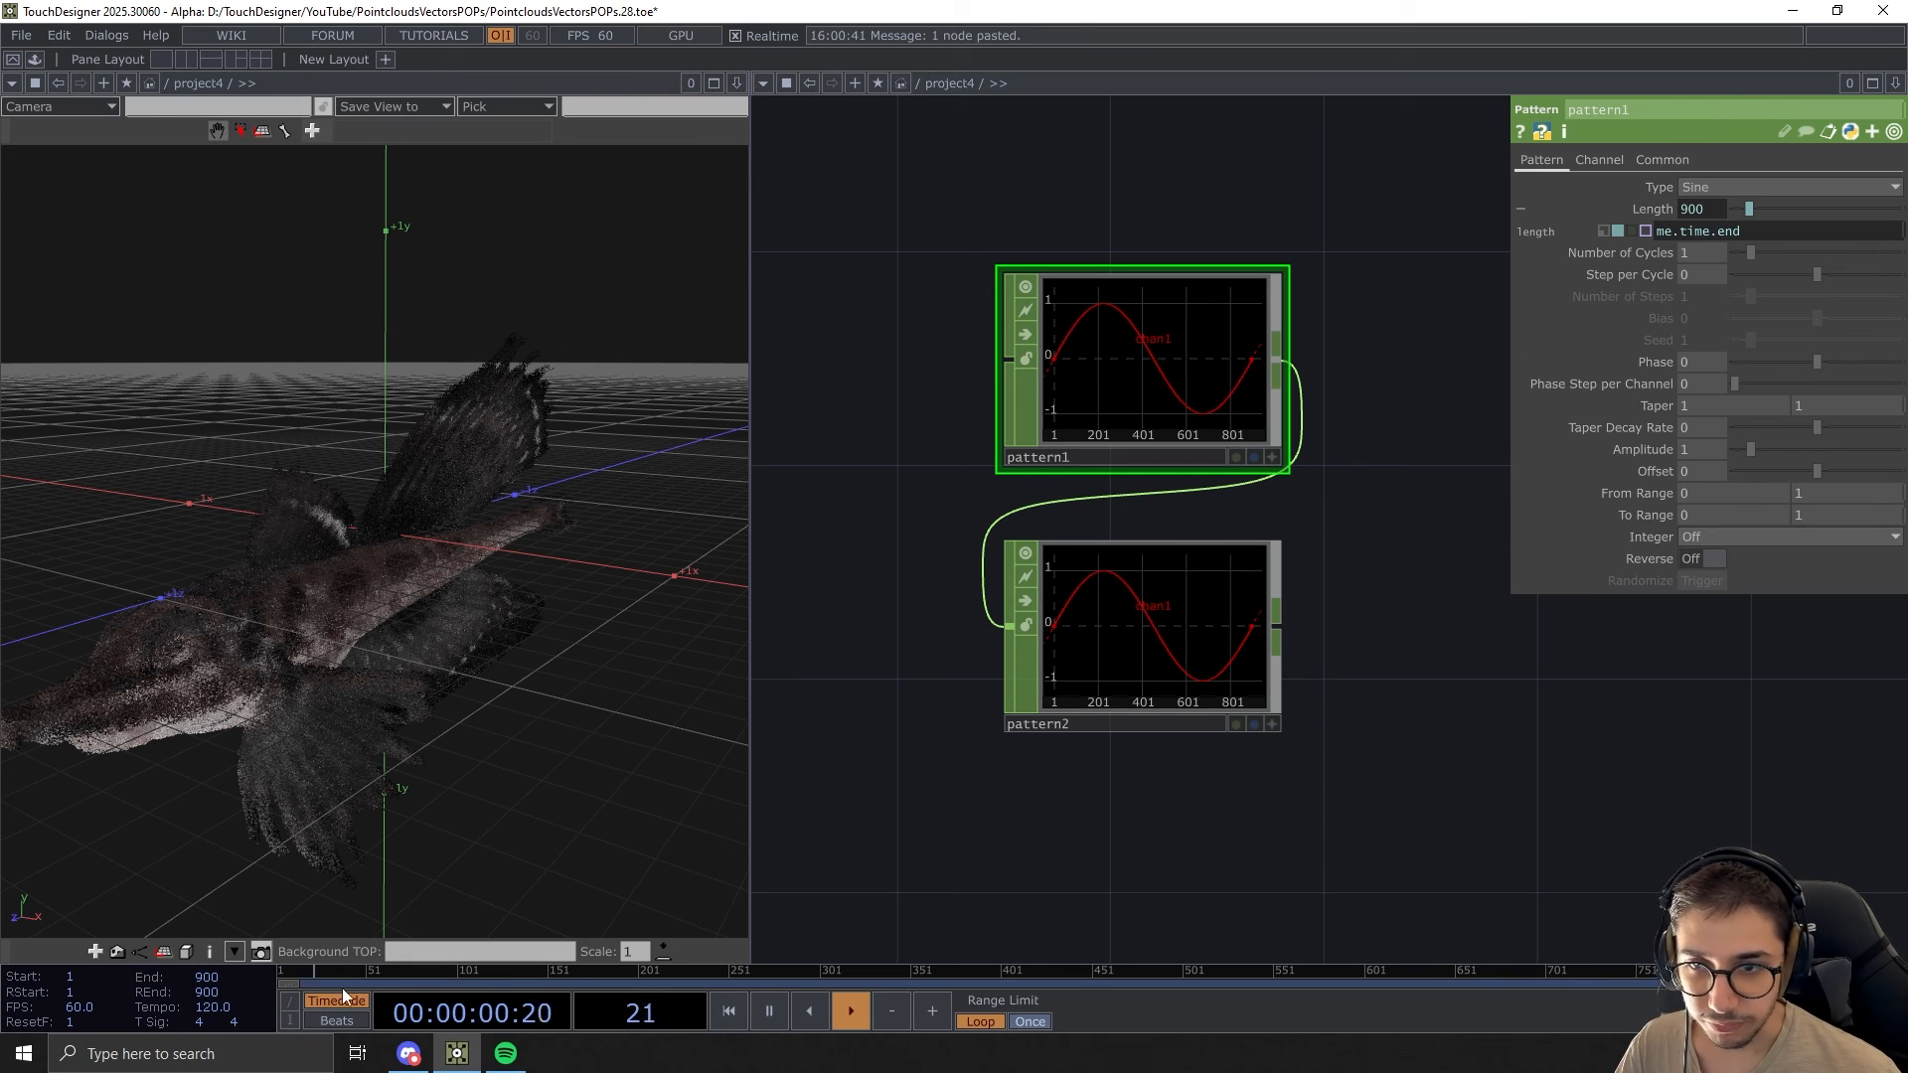
pyautogui.click(248, 976)
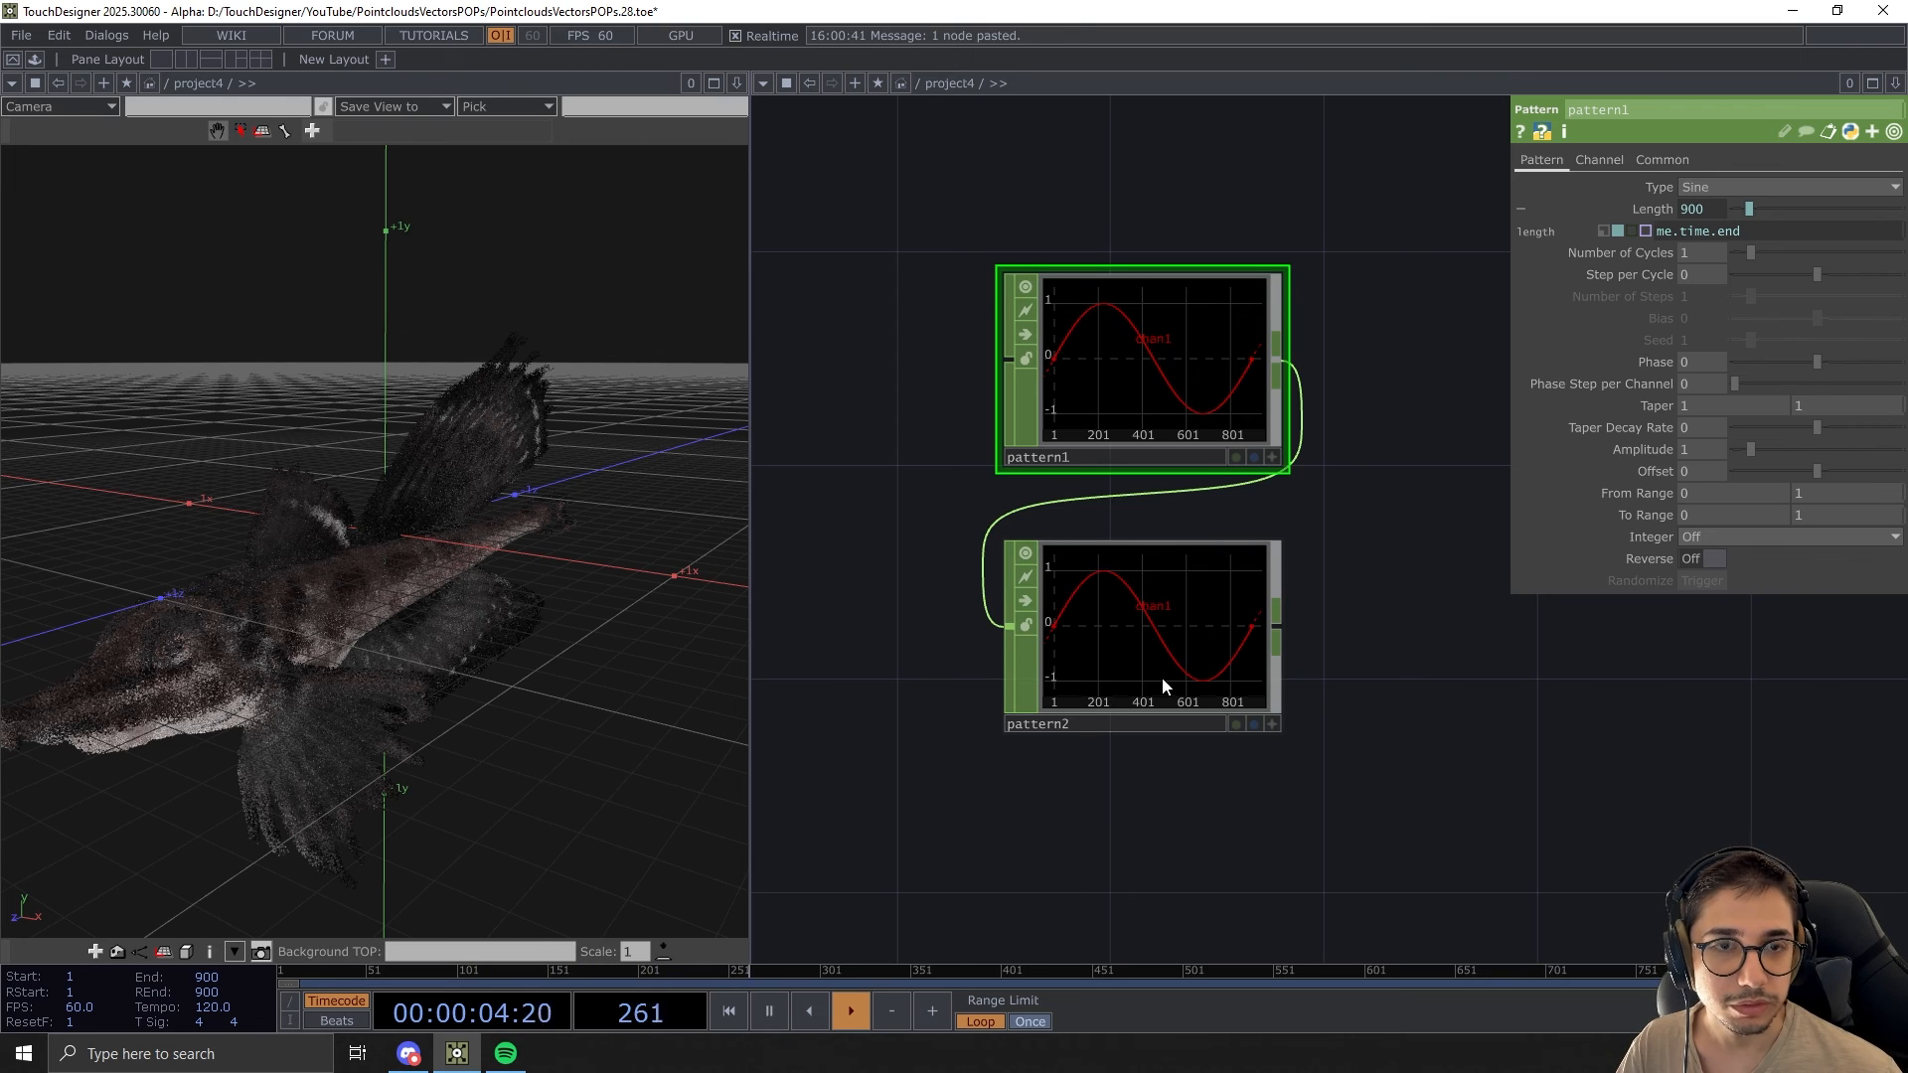
# Add a Merge CHOP beside pattern1 and pattern2
pyautogui.scroll(-3, 1161, 678)
pyautogui.scroll(-1, 1385, 696)
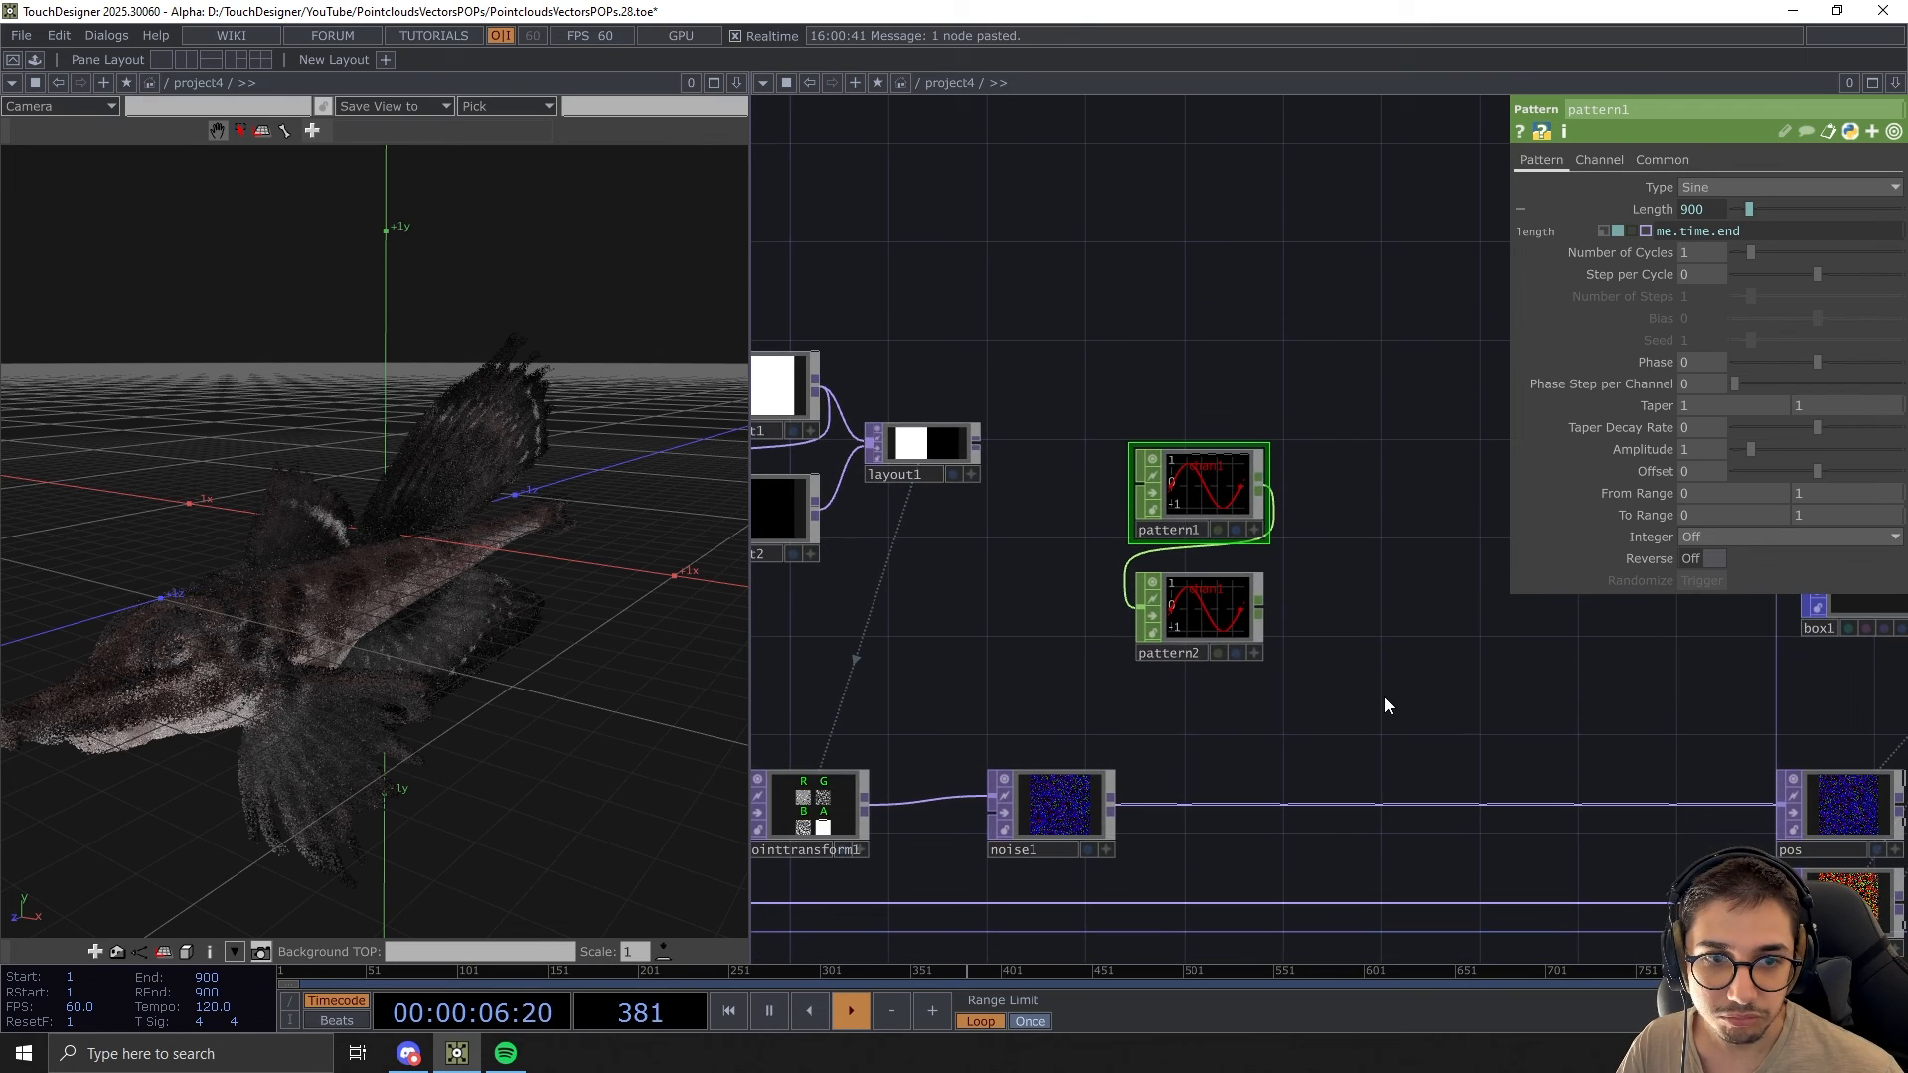
pyautogui.scroll(3, 1376, 696)
pyautogui.moveTo(1327, 555); pyautogui.dragTo(1229, 644)
pyautogui.scroll(-3, 1272, 564)
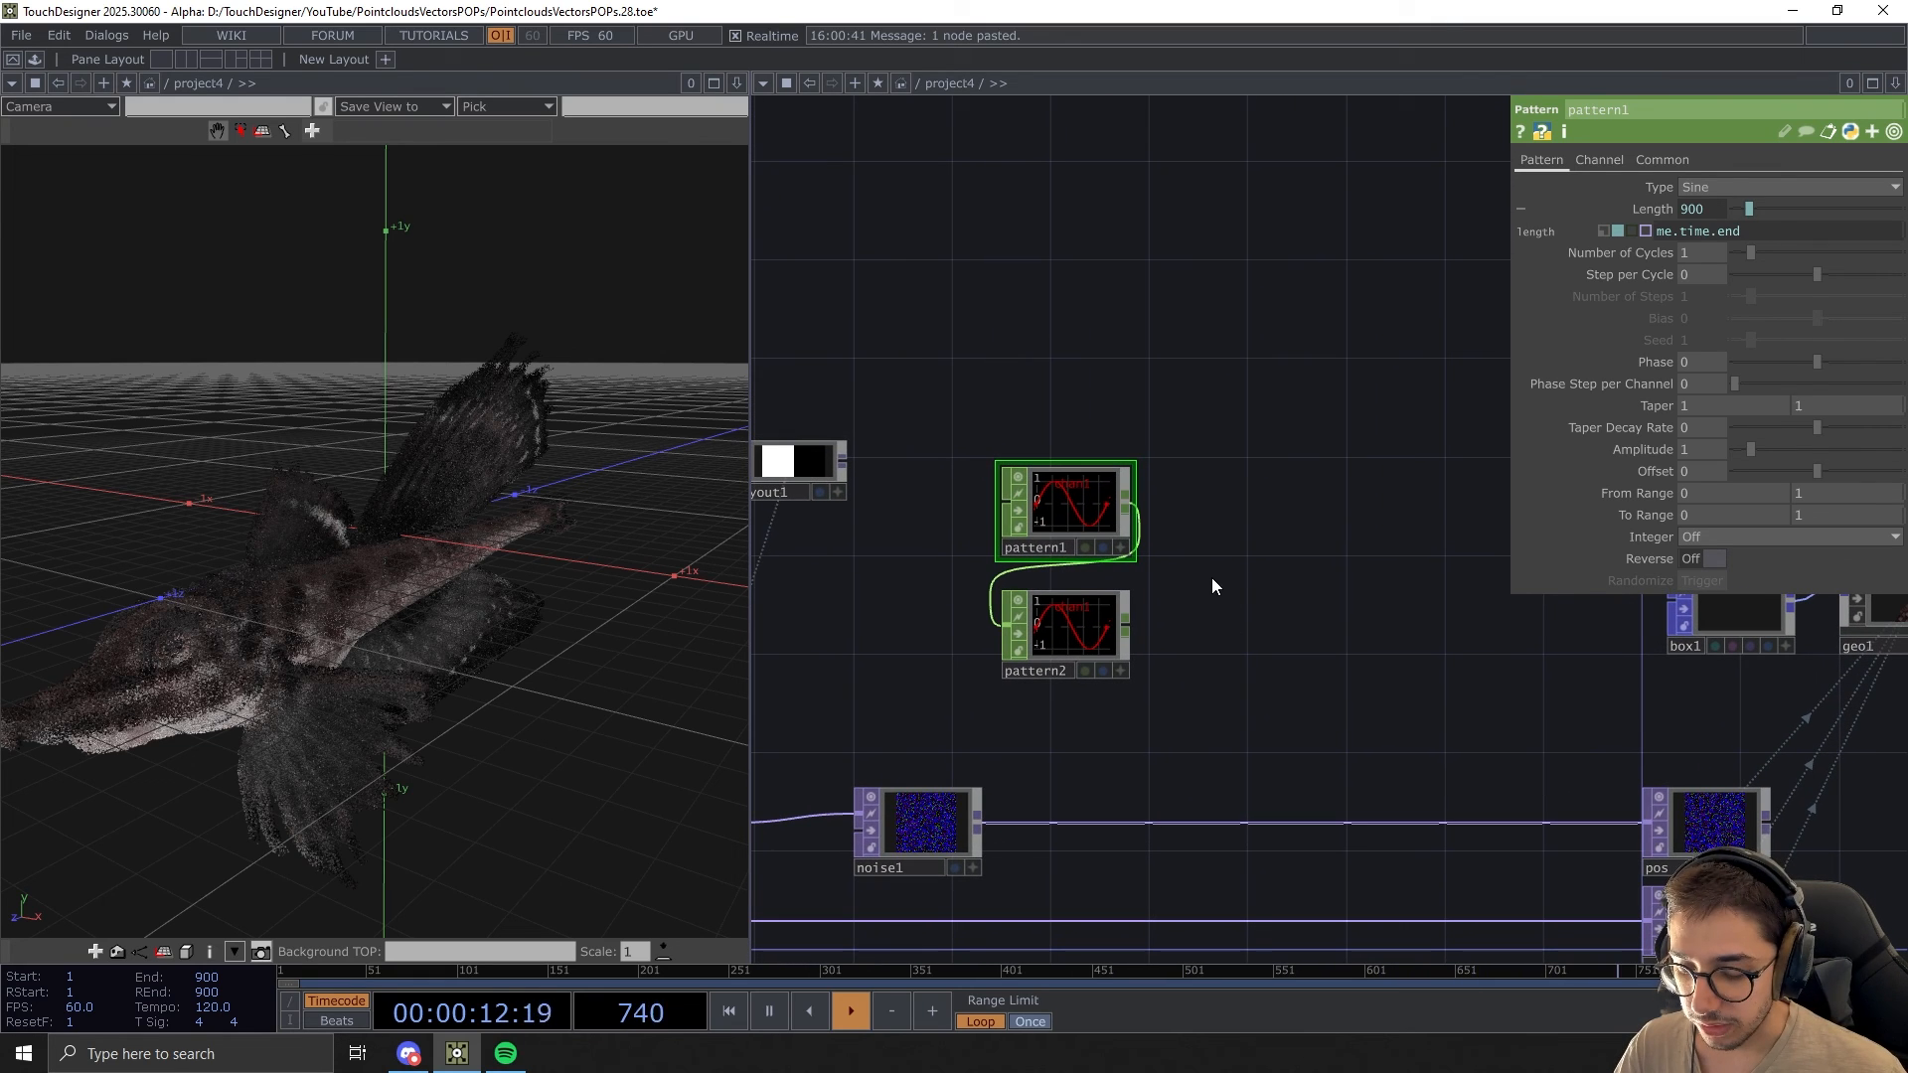
pyautogui.press('Tab')
pyautogui.write('mer')
pyautogui.click(1236, 397)
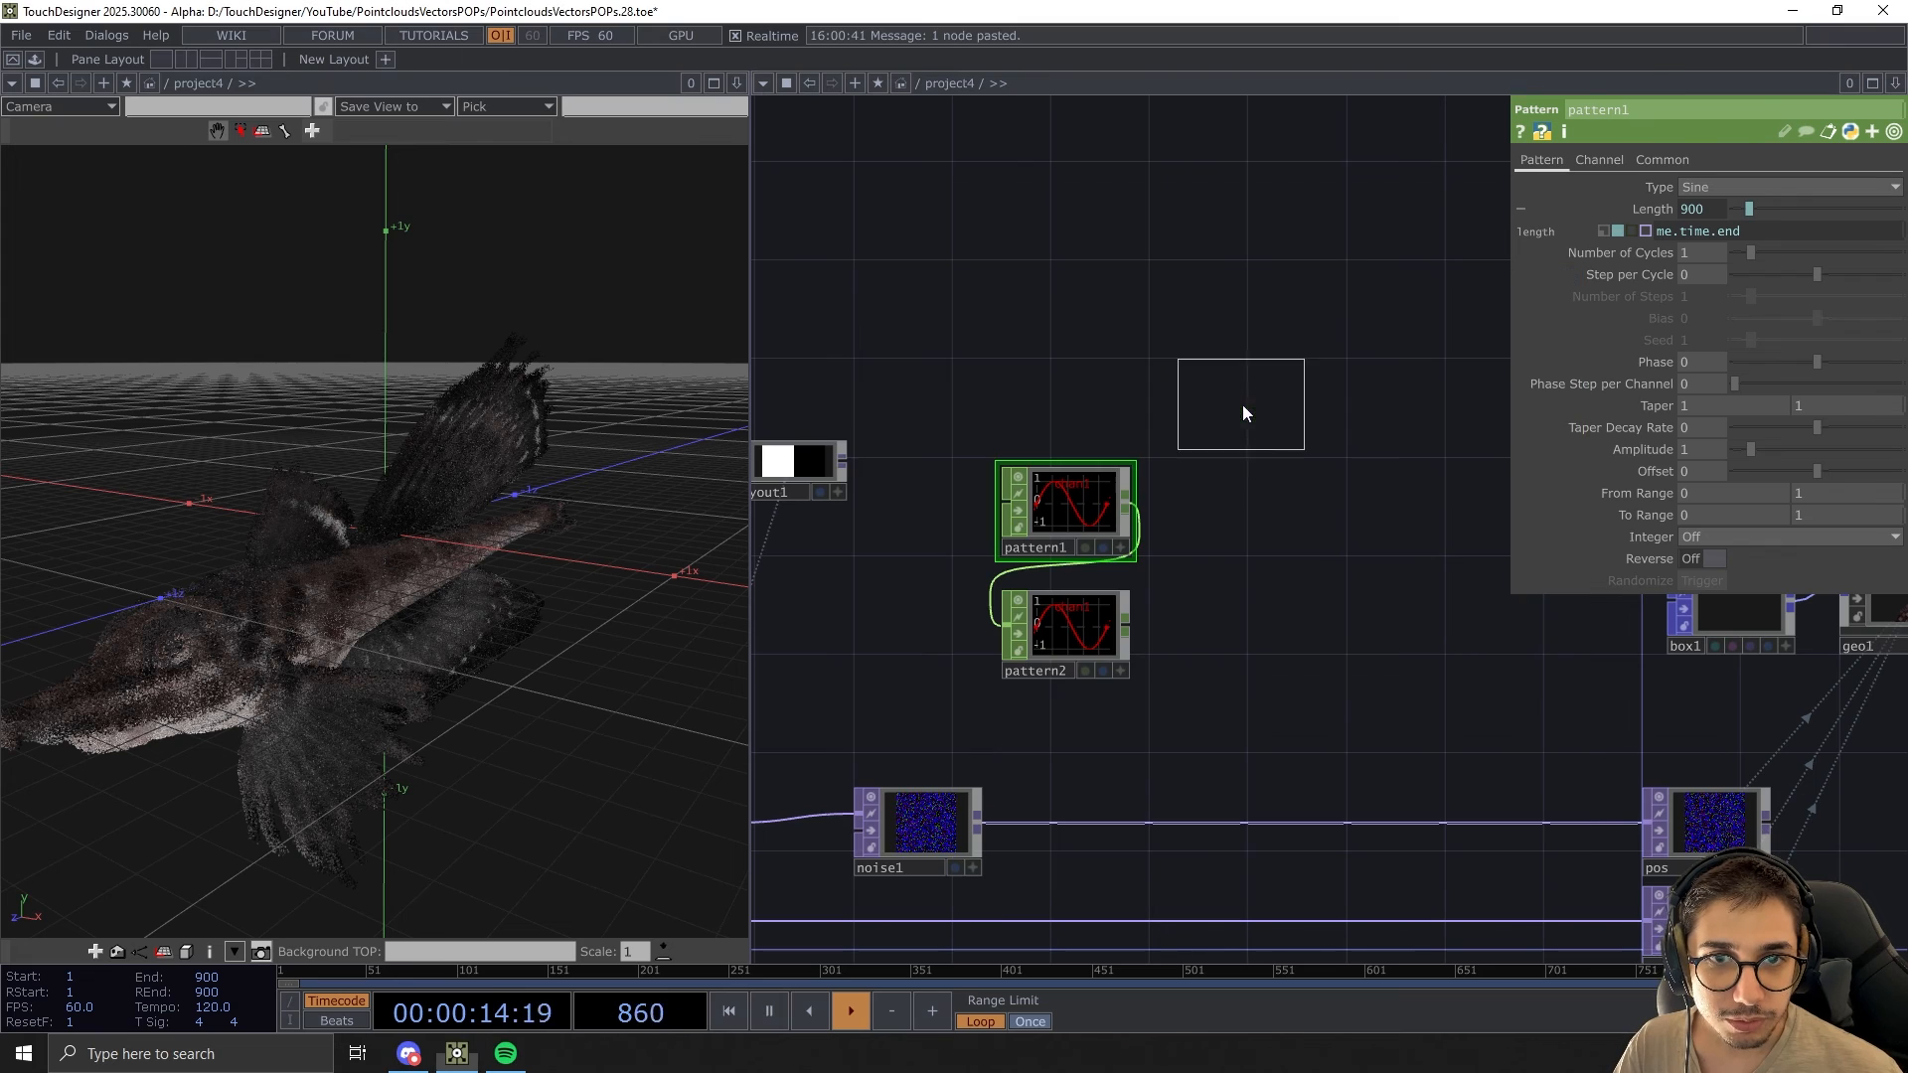
pyautogui.click(1232, 576)
# Connect the outputs of pattern1 and pattern2 to merge1's input
pyautogui.scroll(3, 1159, 606)
pyautogui.moveTo(913, 282); pyautogui.dragTo(1029, 713)
pyautogui.moveTo(1093, 646); pyautogui.dragTo(1186, 506)
pyautogui.click(1158, 675)
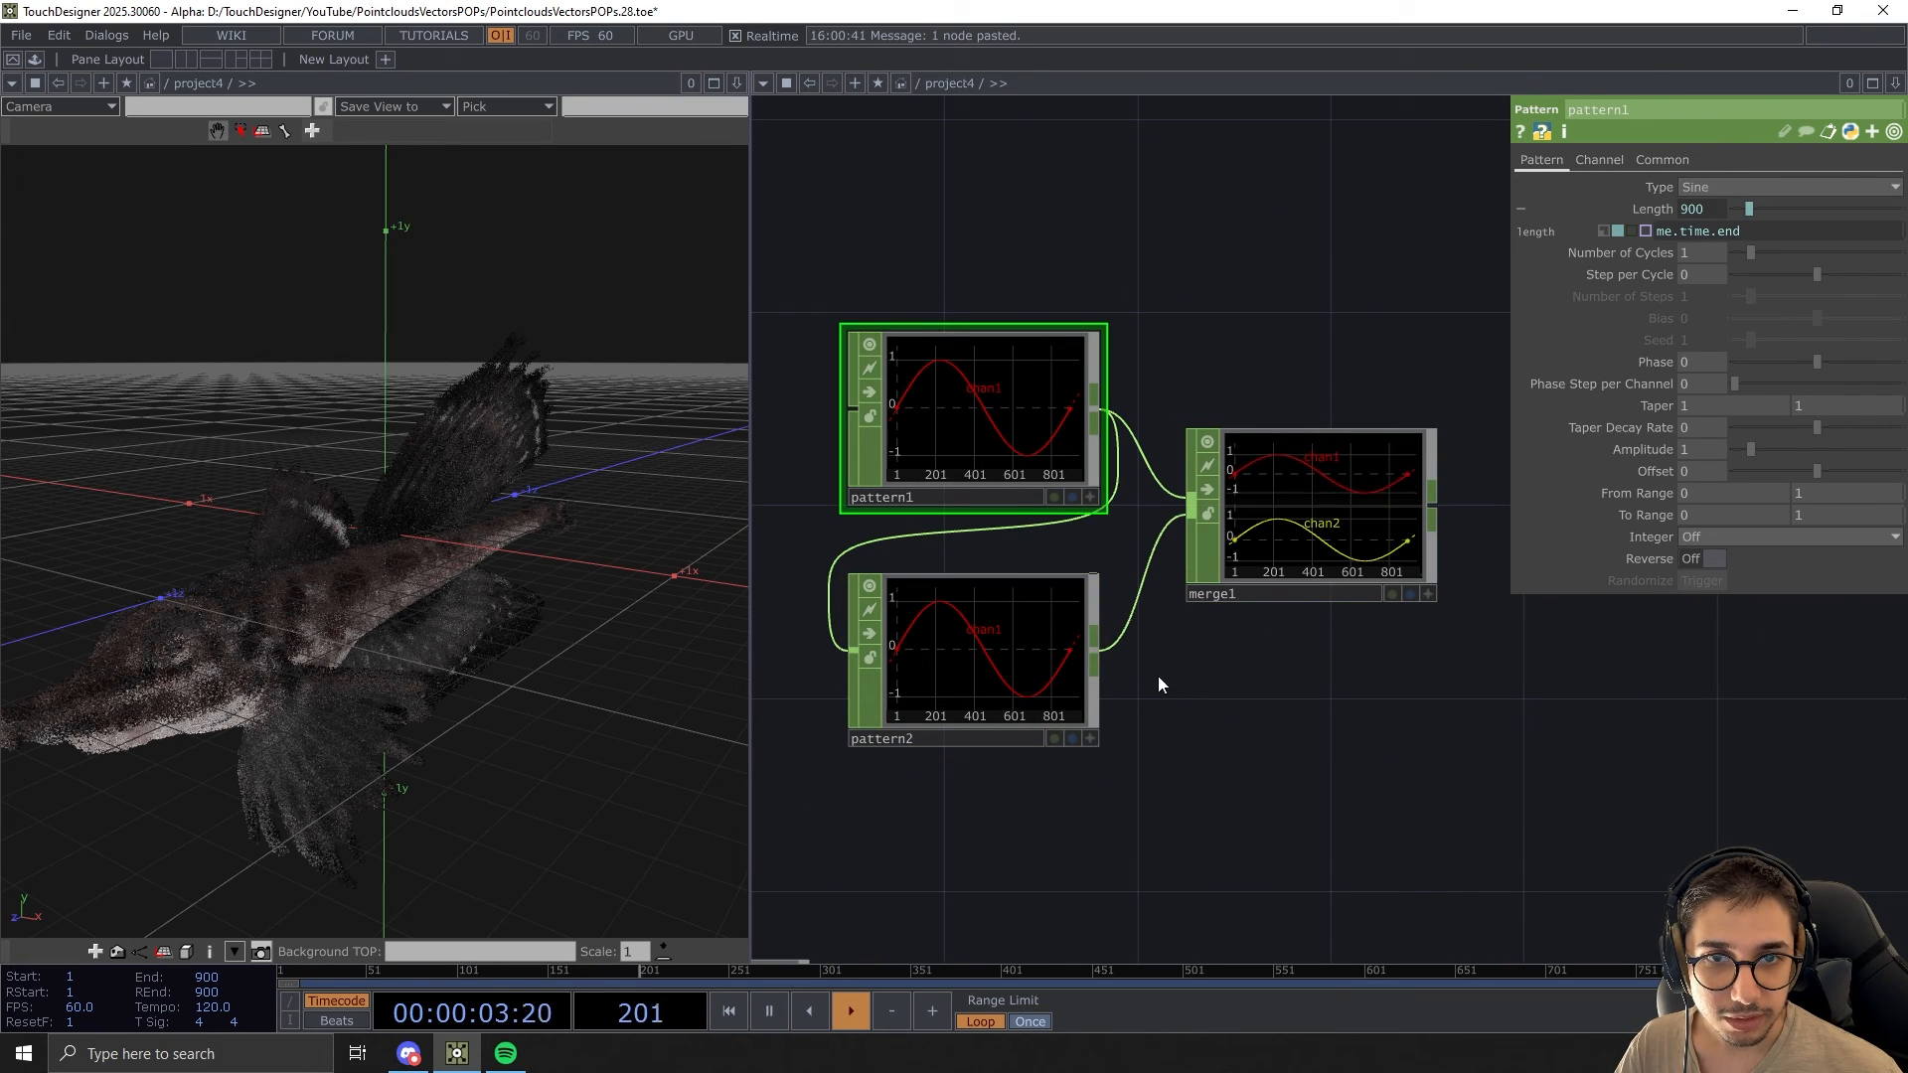
# Set pattern2's Phase to 0.25
pyautogui.scroll(-2, 1071, 576)
pyautogui.moveTo(1240, 721); pyautogui.dragTo(1286, 721)
pyautogui.scroll(2, 1081, 654)
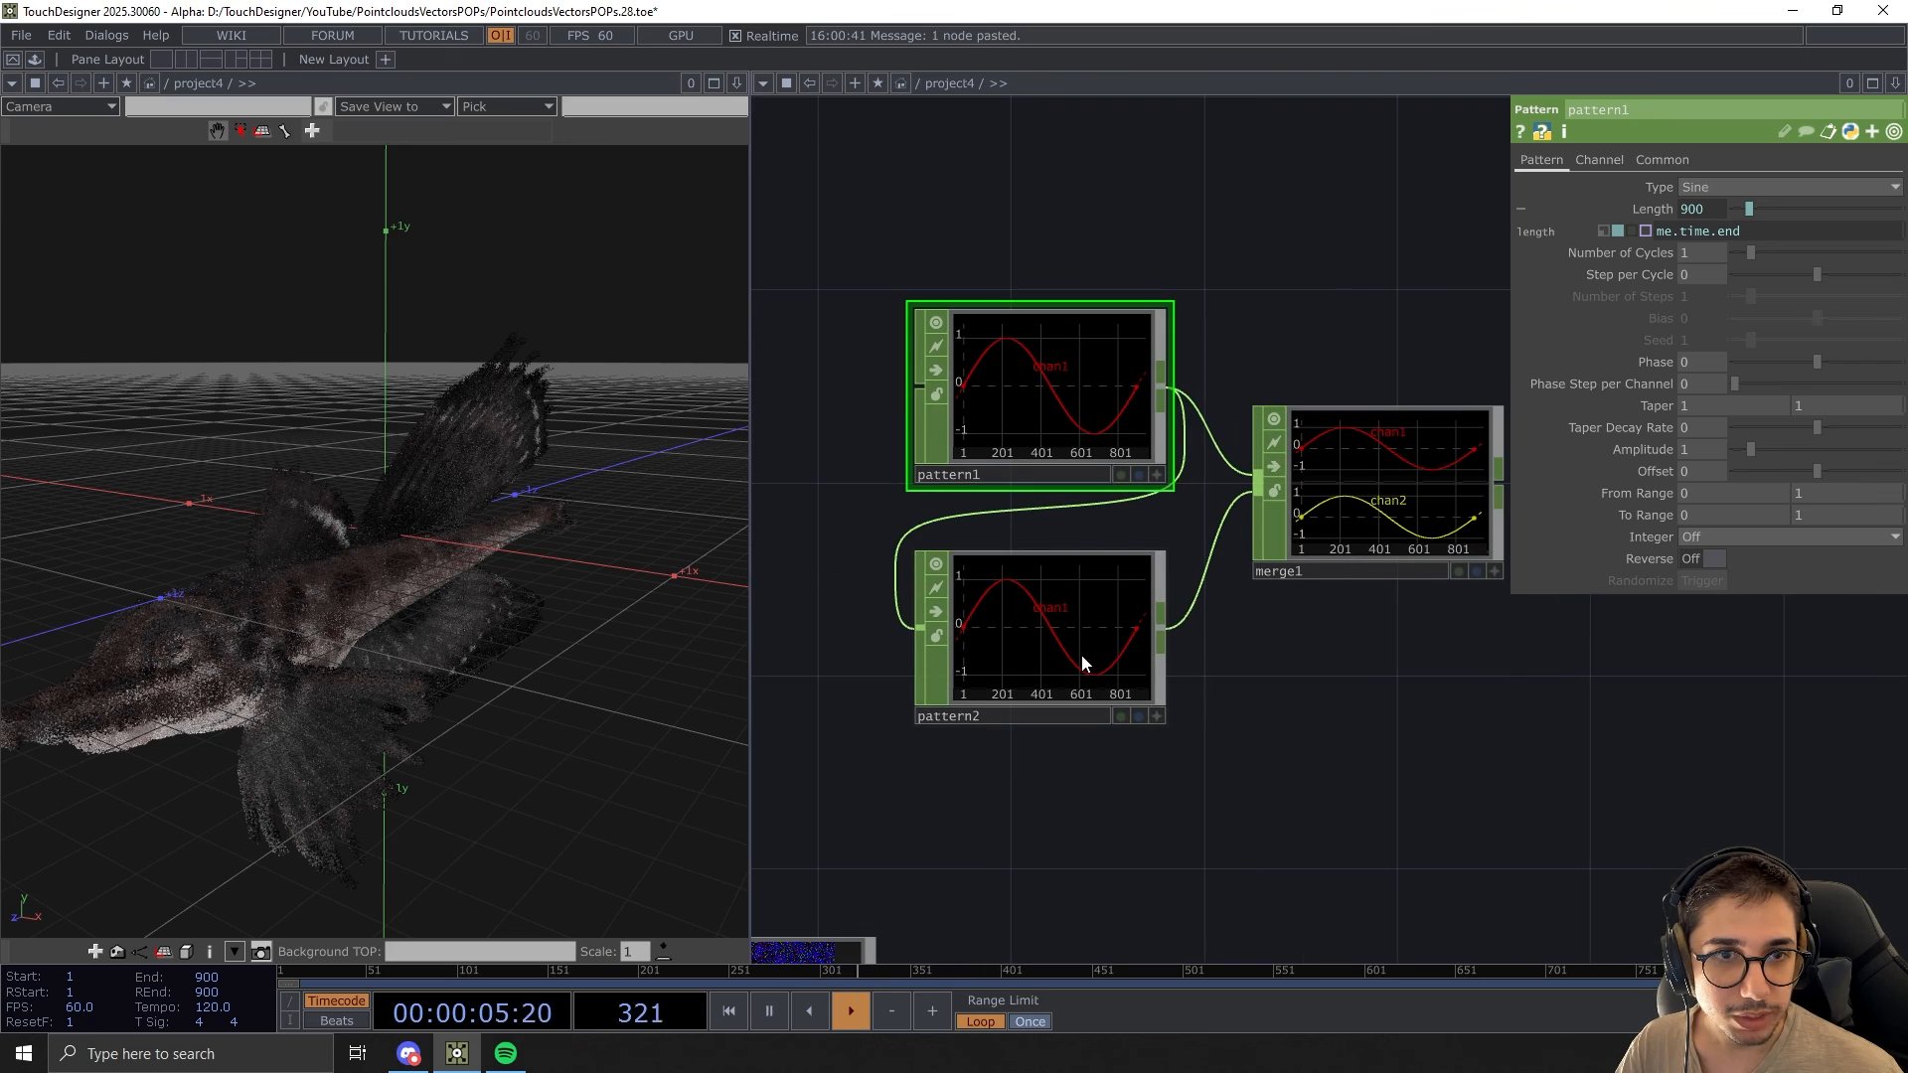
pyautogui.click(1083, 686)
pyautogui.moveTo(1391, 658); pyautogui.dragTo(1328, 737)
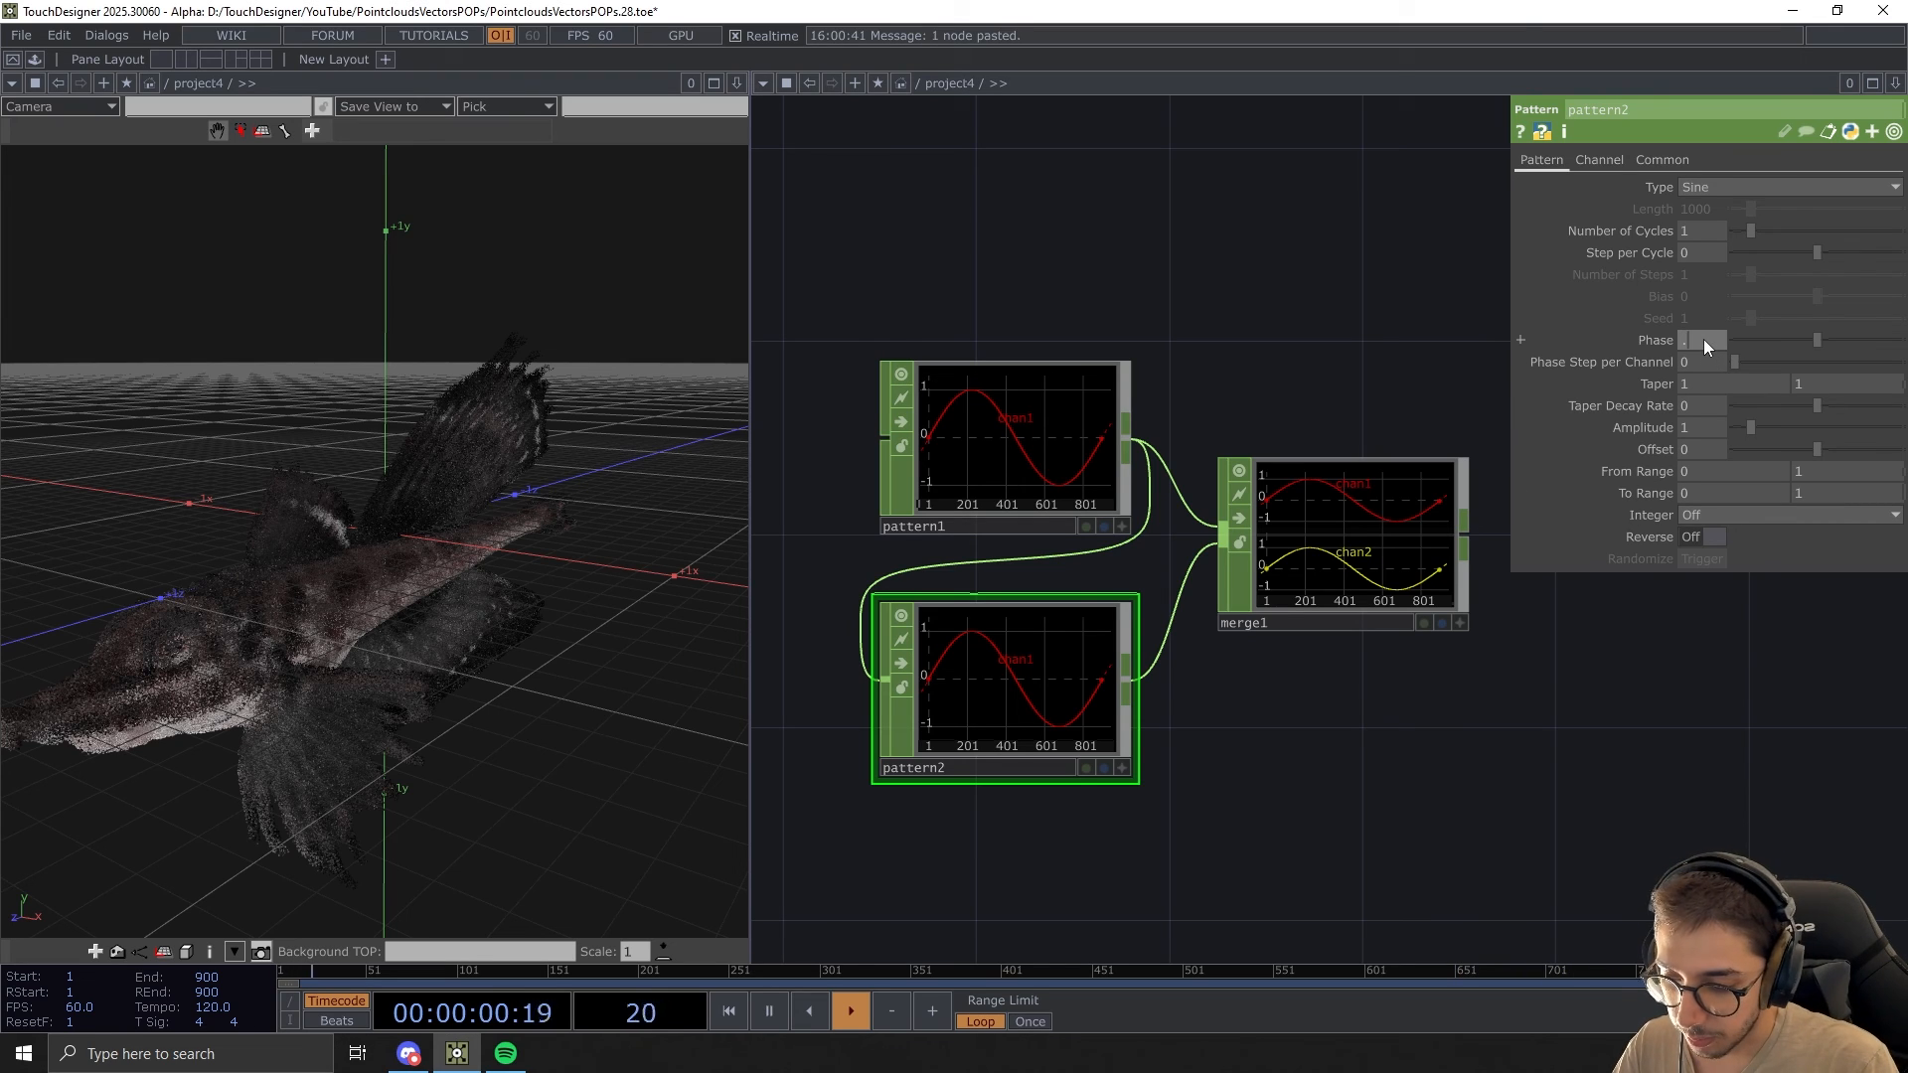
pyautogui.press('Return')
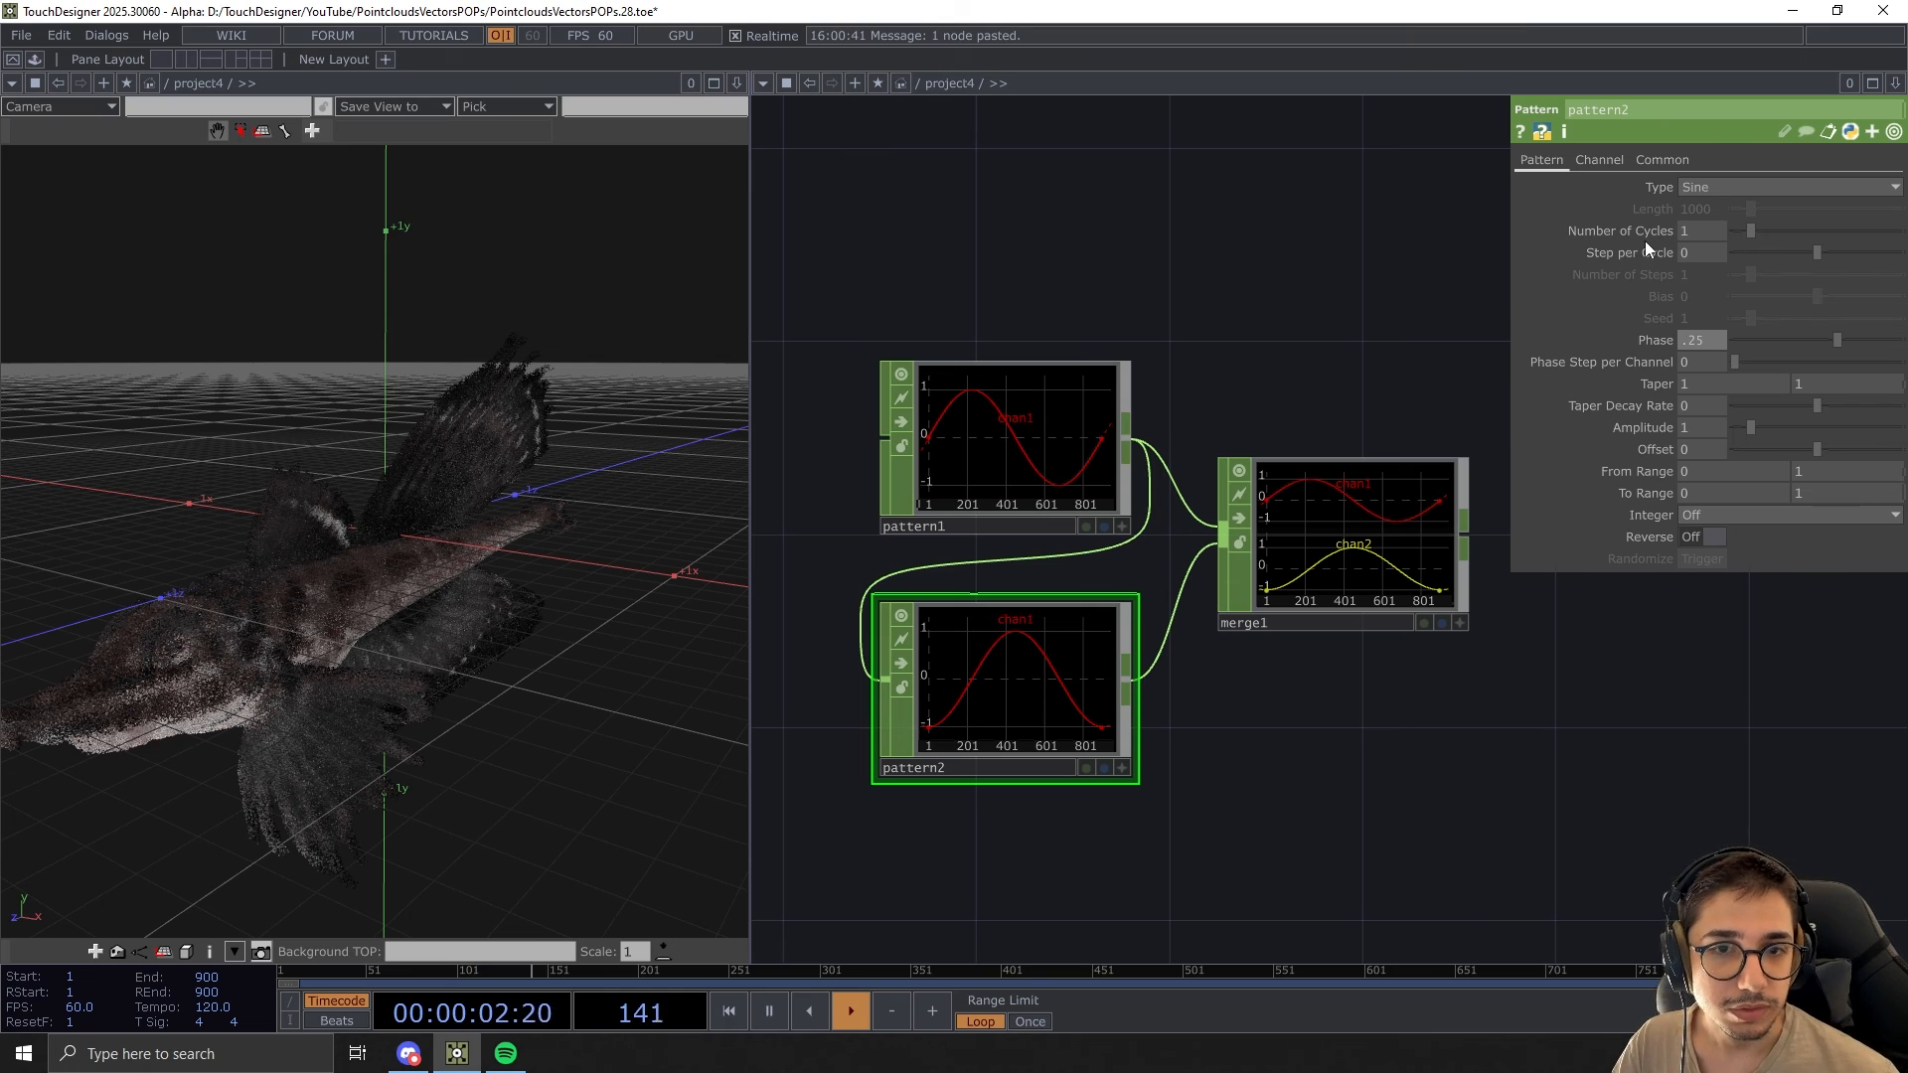
# Name pattern1's channel tz and pattern2's channel tw
pyautogui.click(1056, 454)
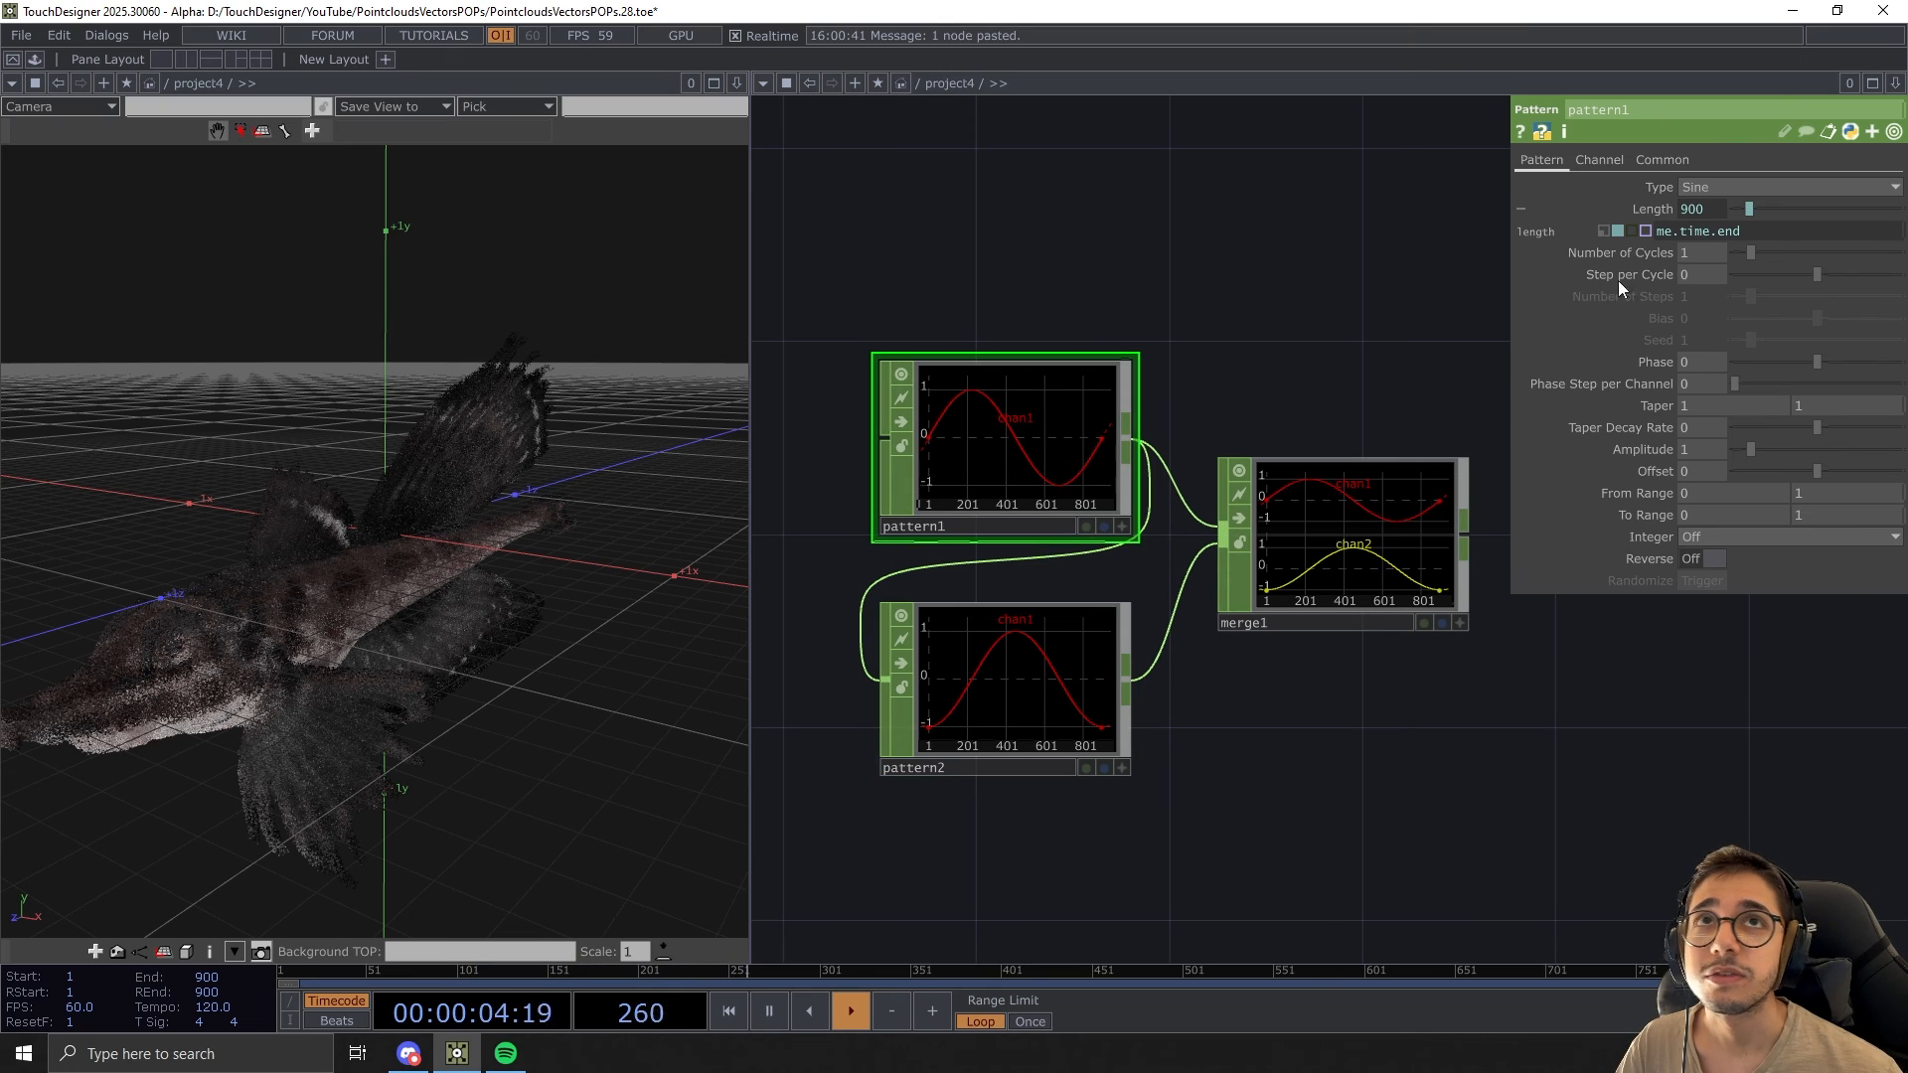
pyautogui.click(1620, 157)
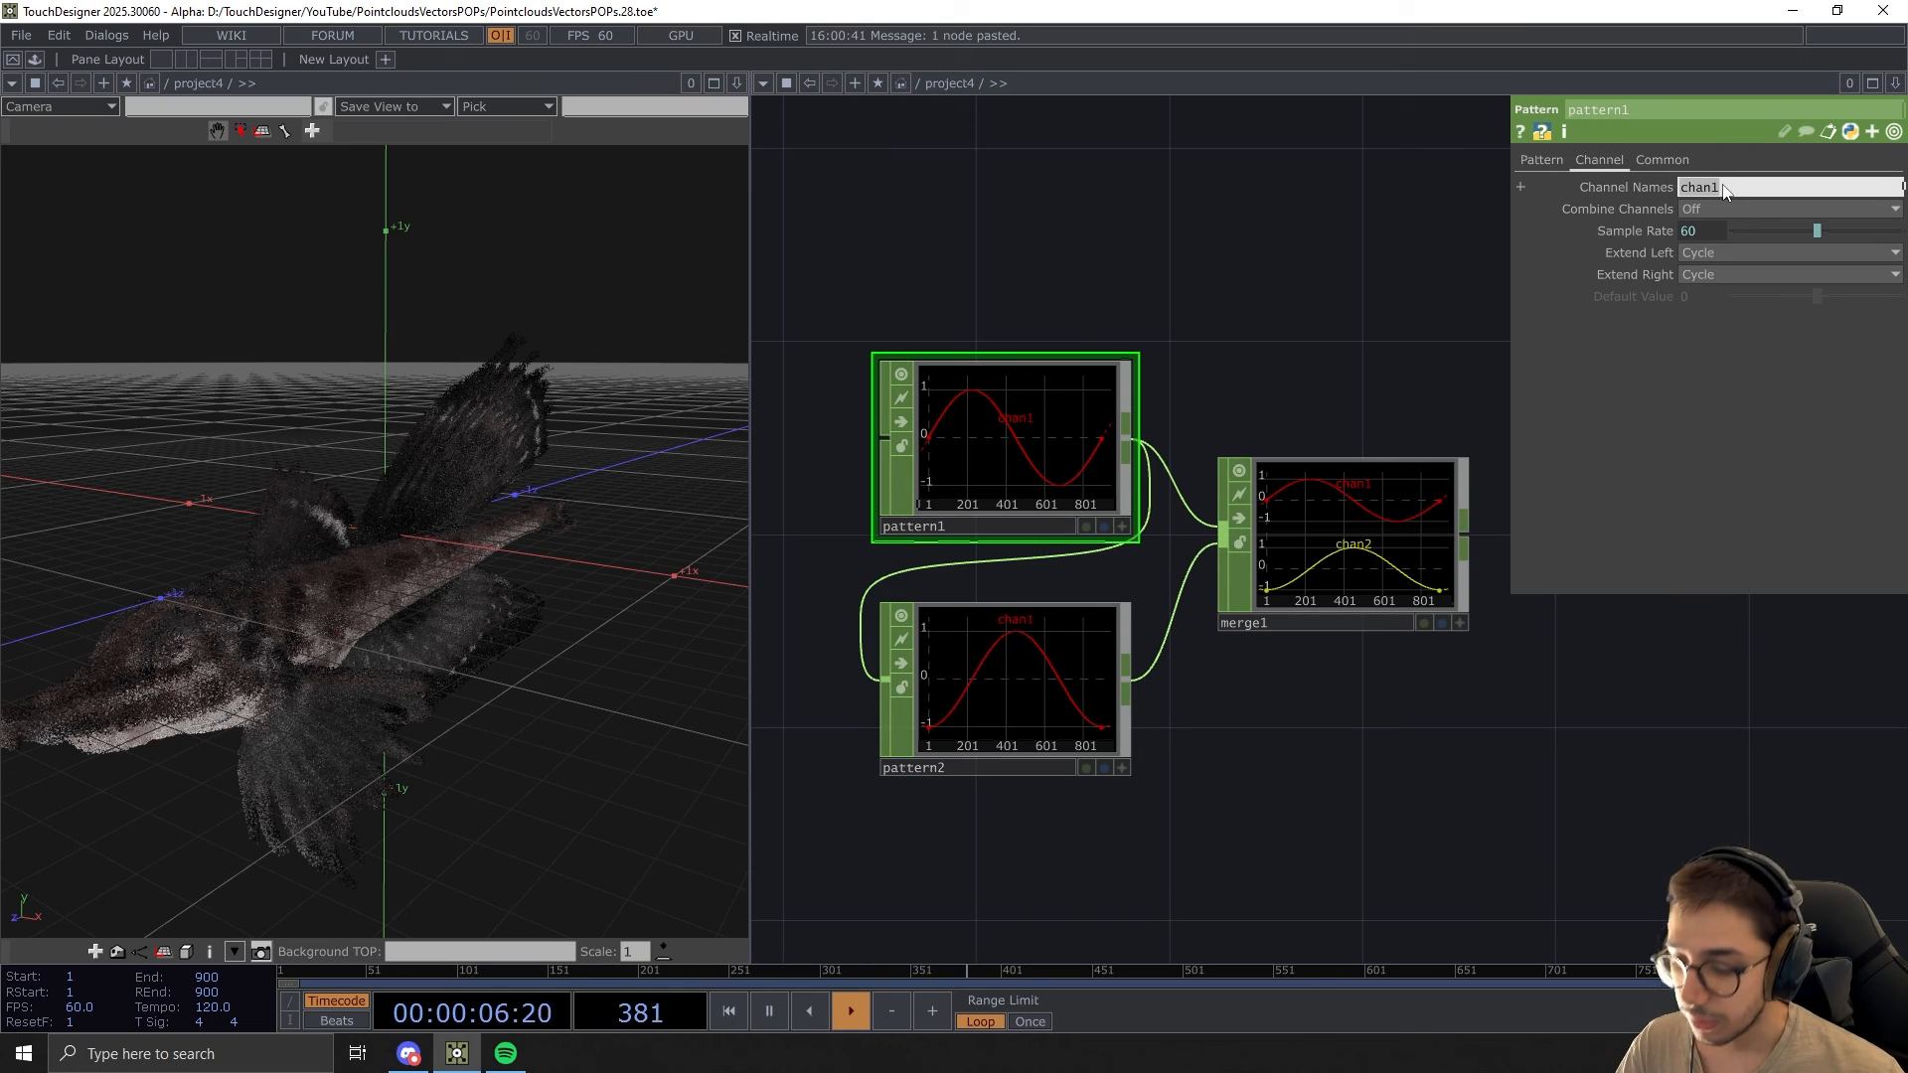
pyautogui.write('tz')
pyautogui.click(1093, 693)
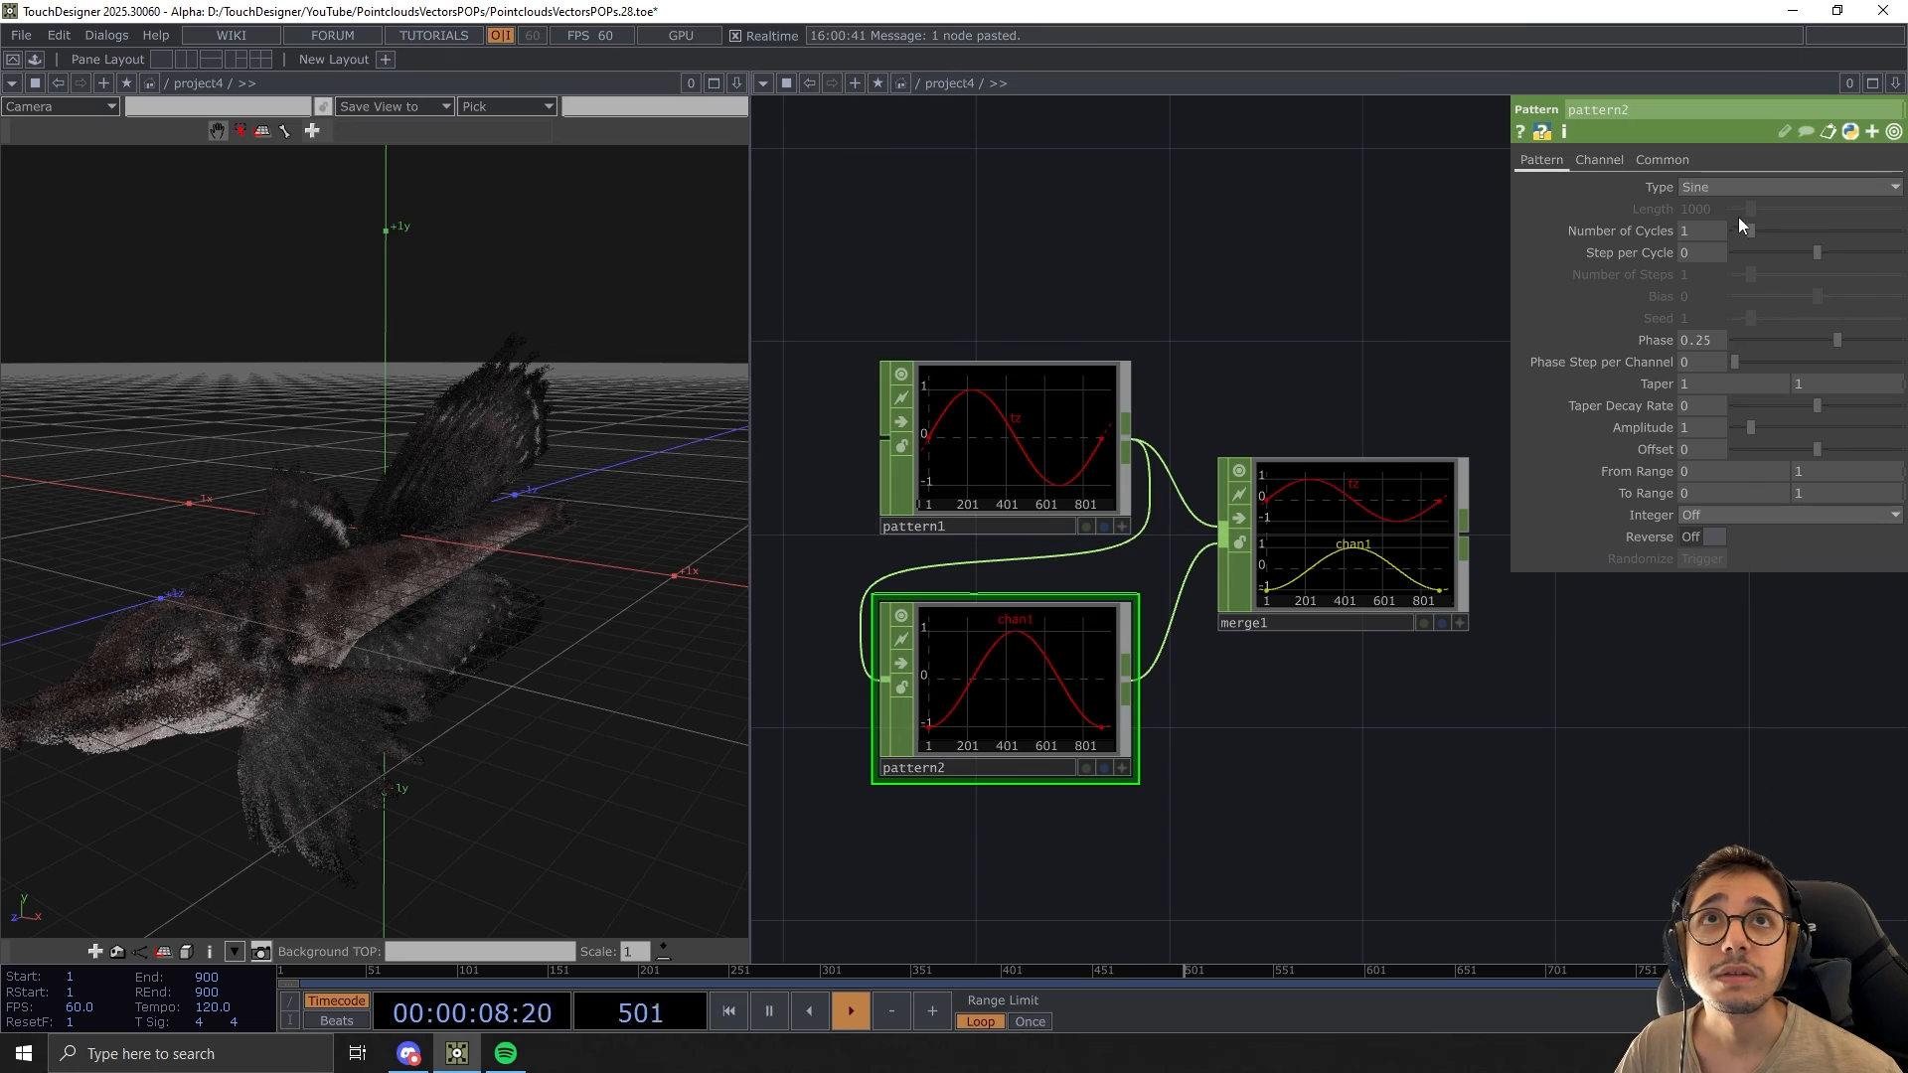
pyautogui.click(1602, 159)
pyautogui.click(1726, 187)
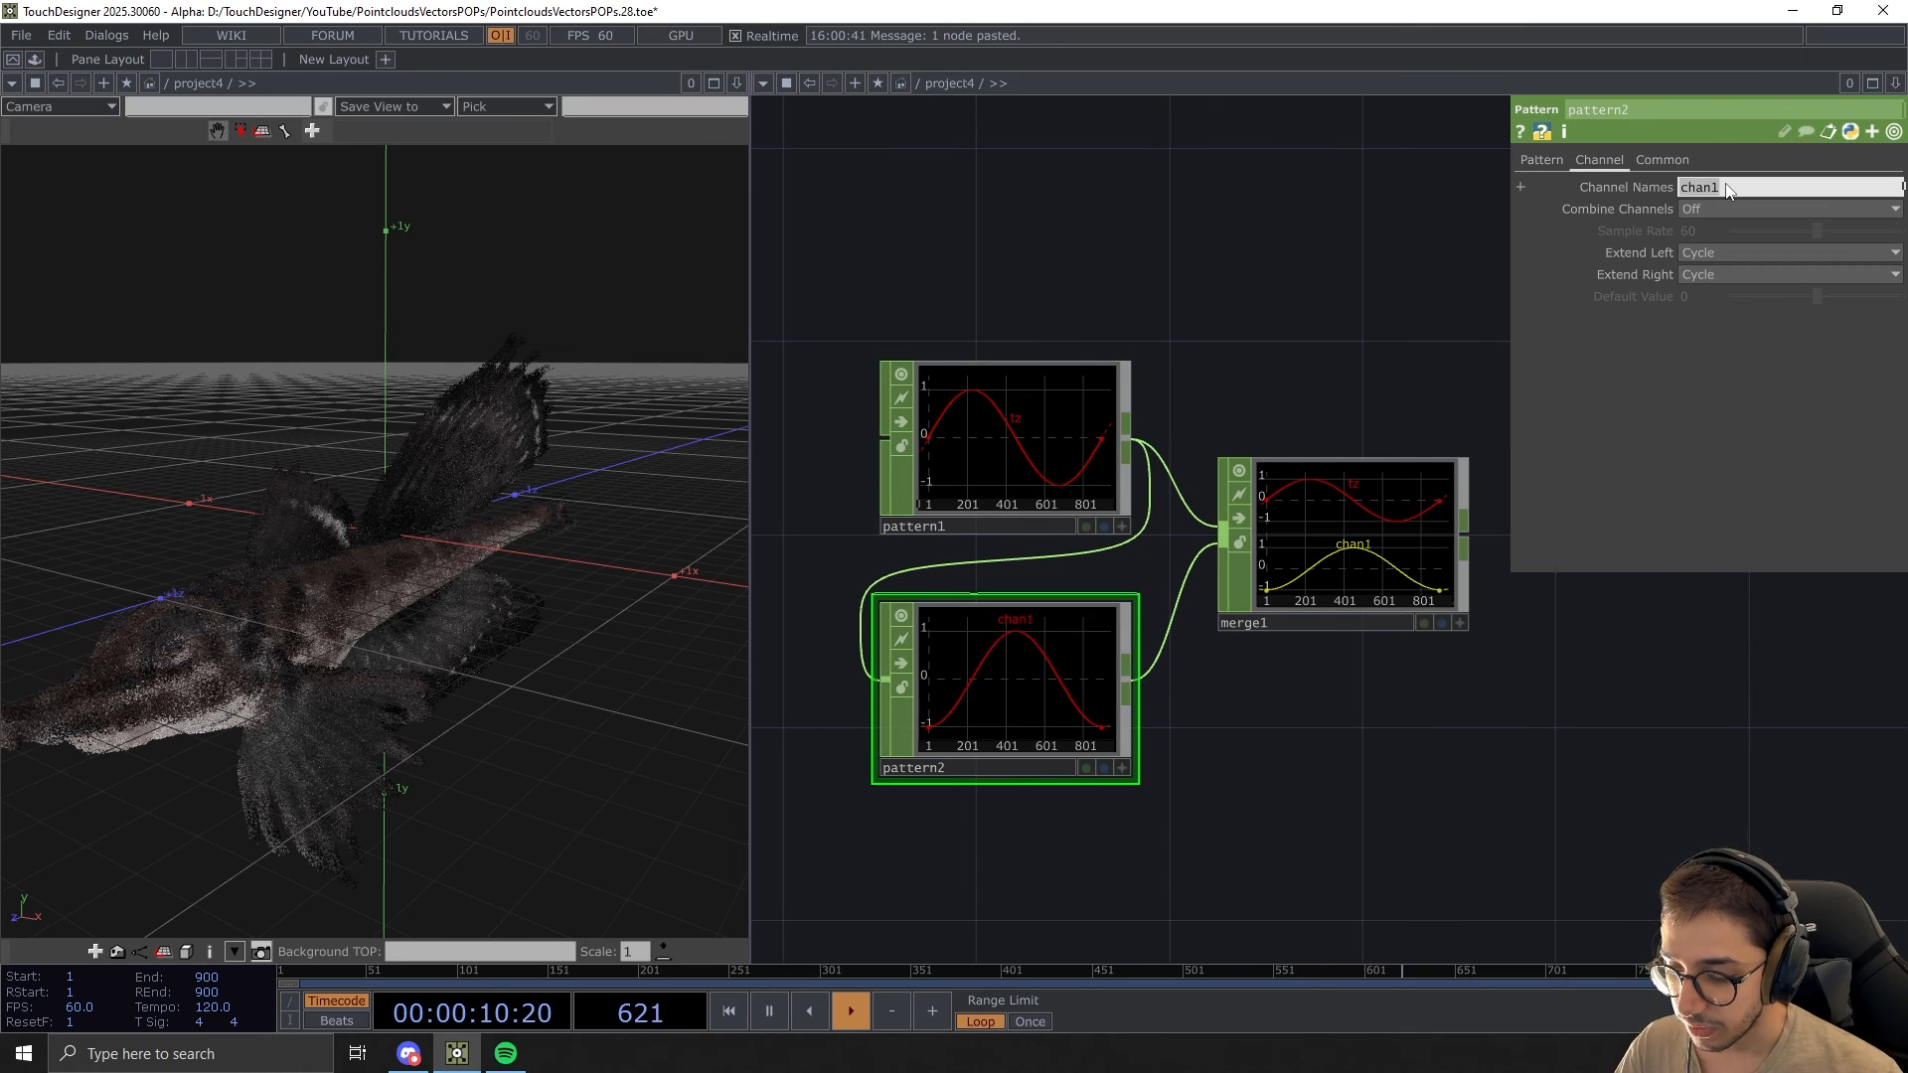
pyautogui.write('tw')
pyautogui.press('Return')
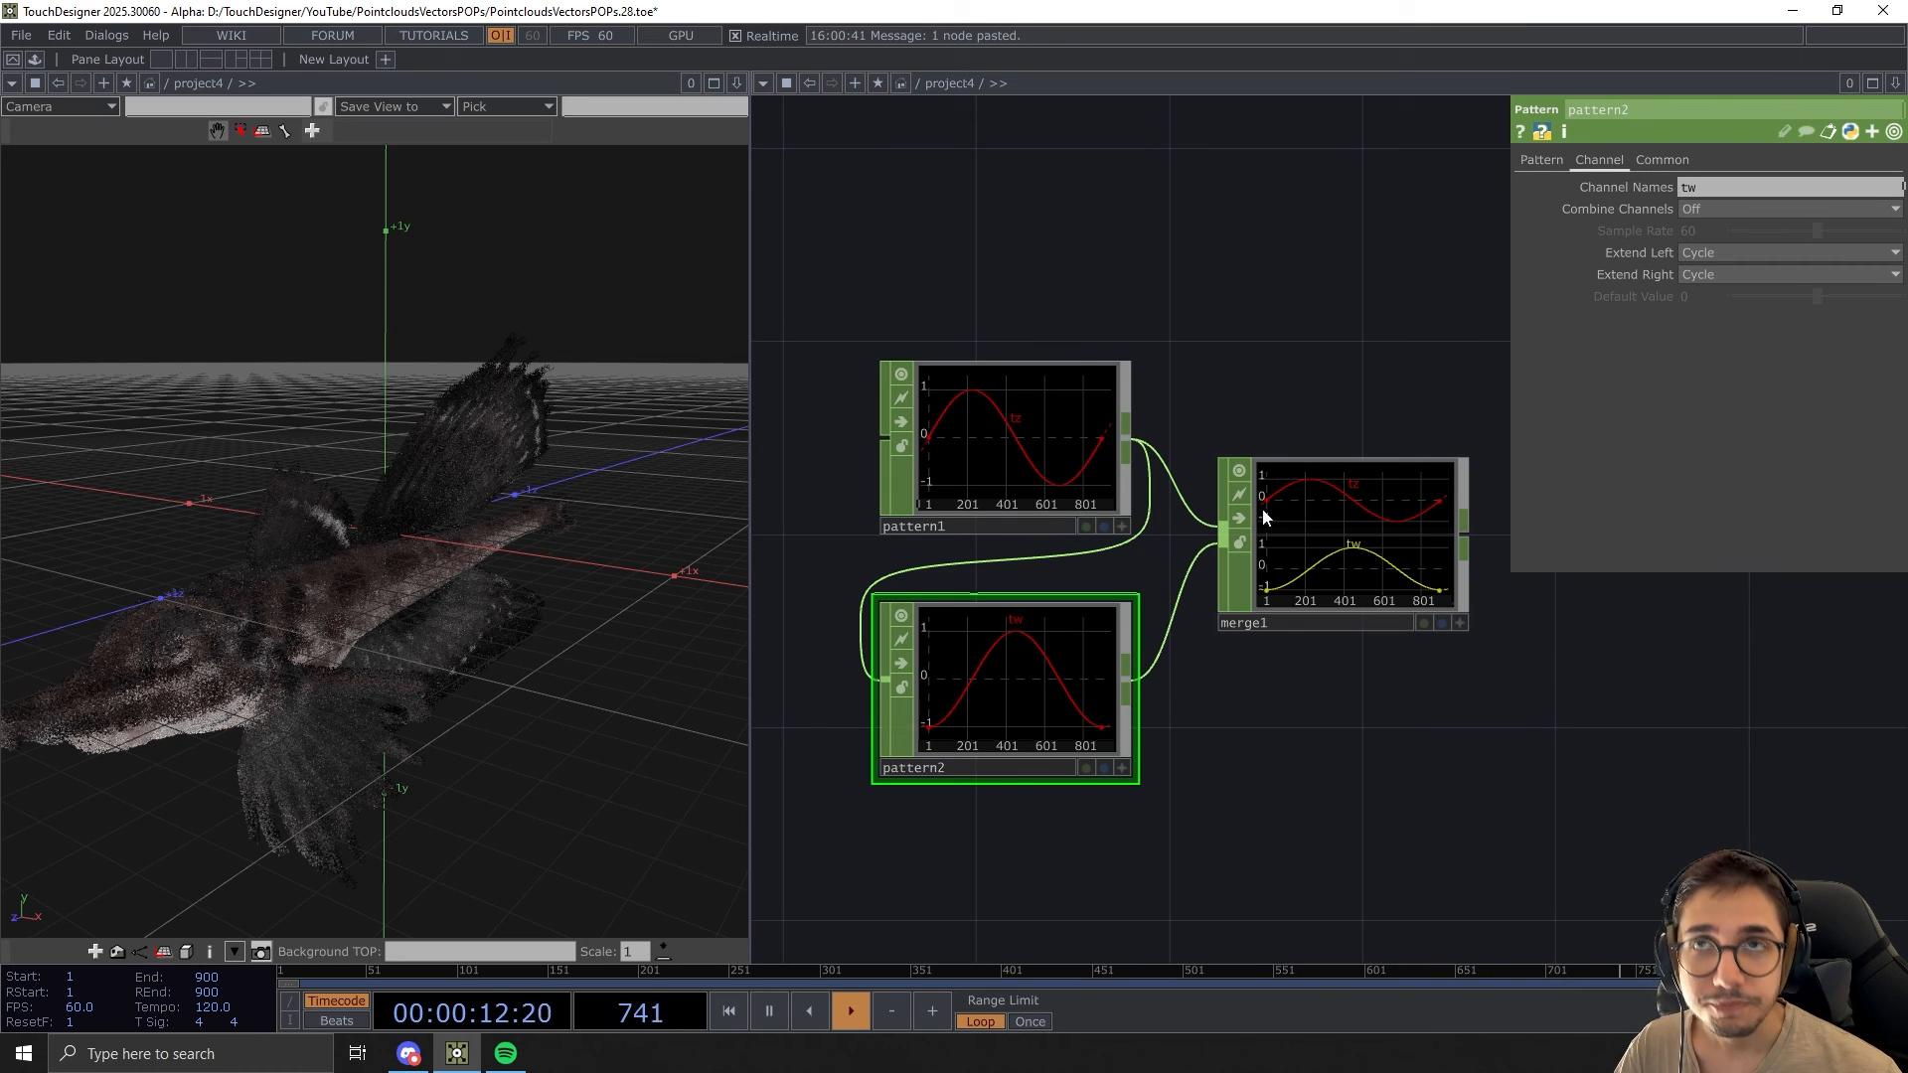
# Examine the merged tz and tw waves in the network and the fish's instanced boxes up close
pyautogui.scroll(-2, 1339, 410)
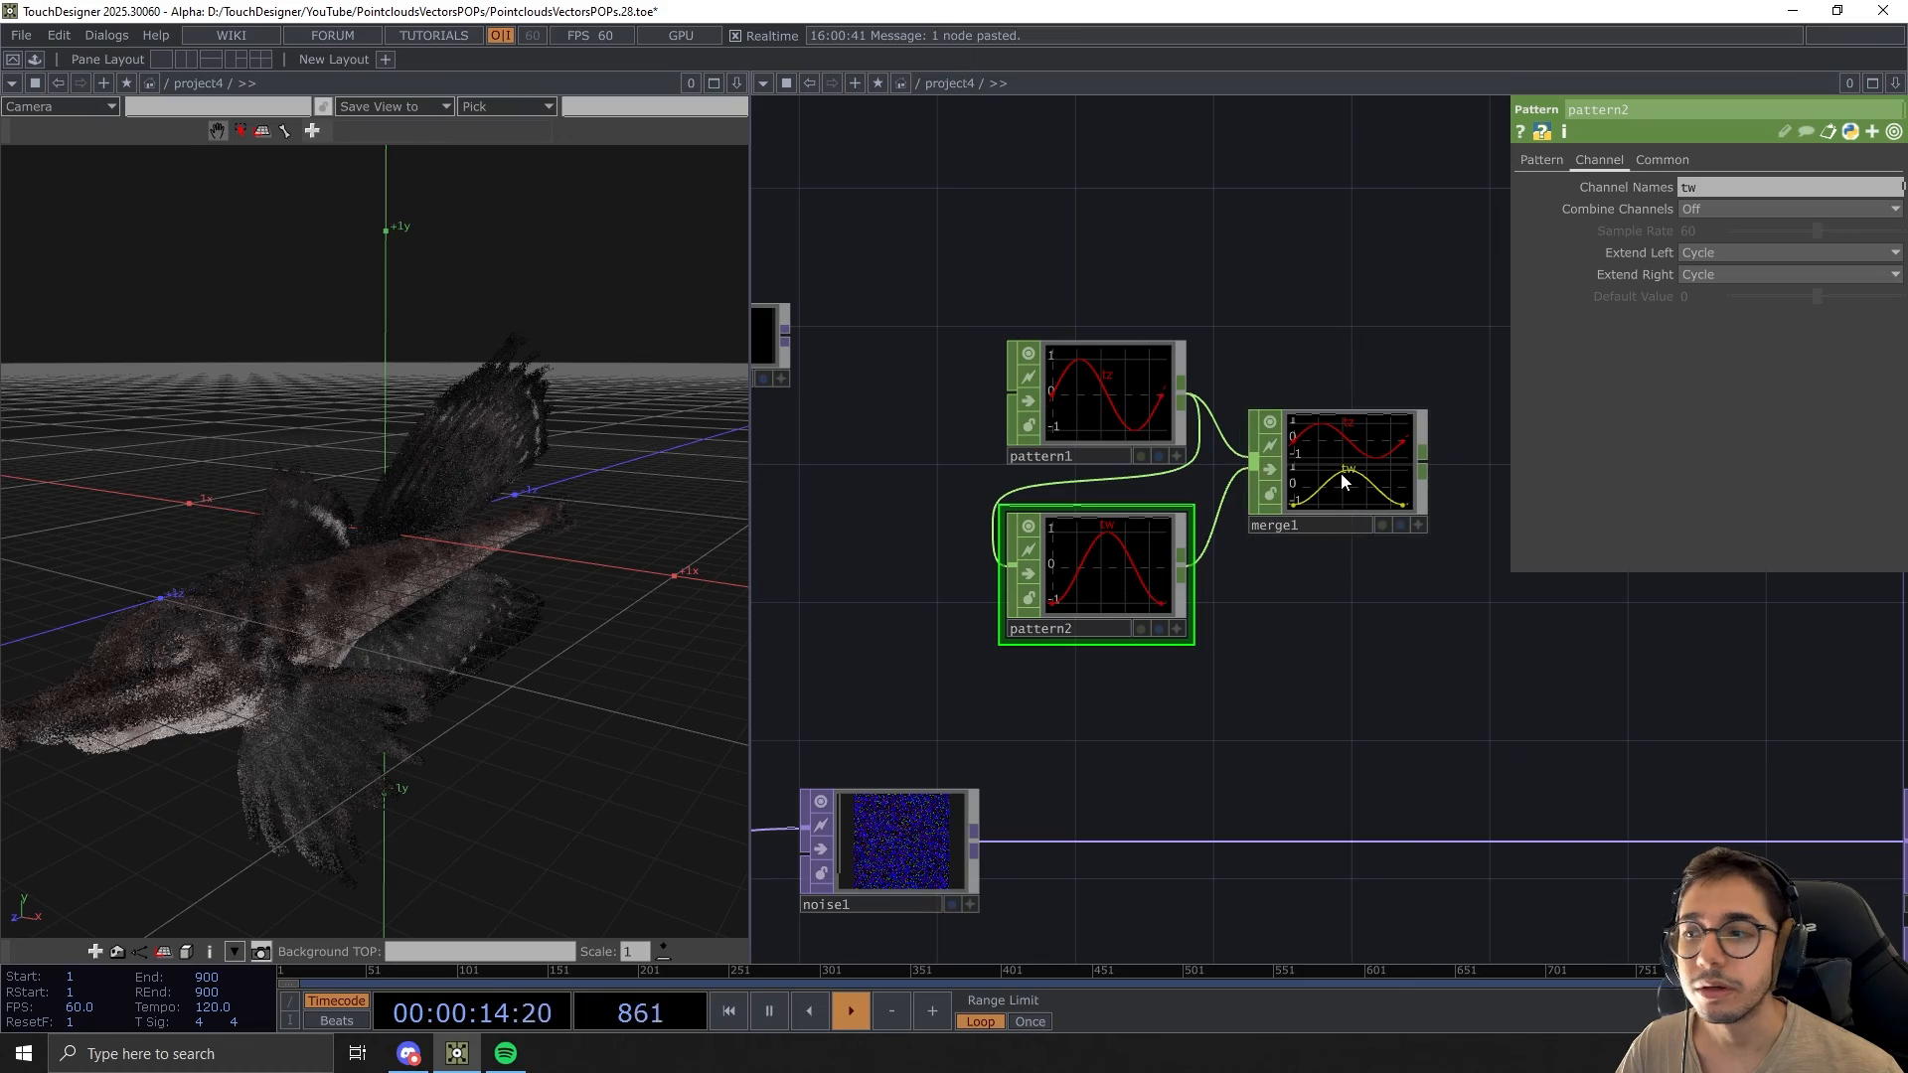
pyautogui.scroll(-1, 1340, 472)
pyautogui.scroll(-1, 1341, 472)
pyautogui.scroll(5, 258, 671)
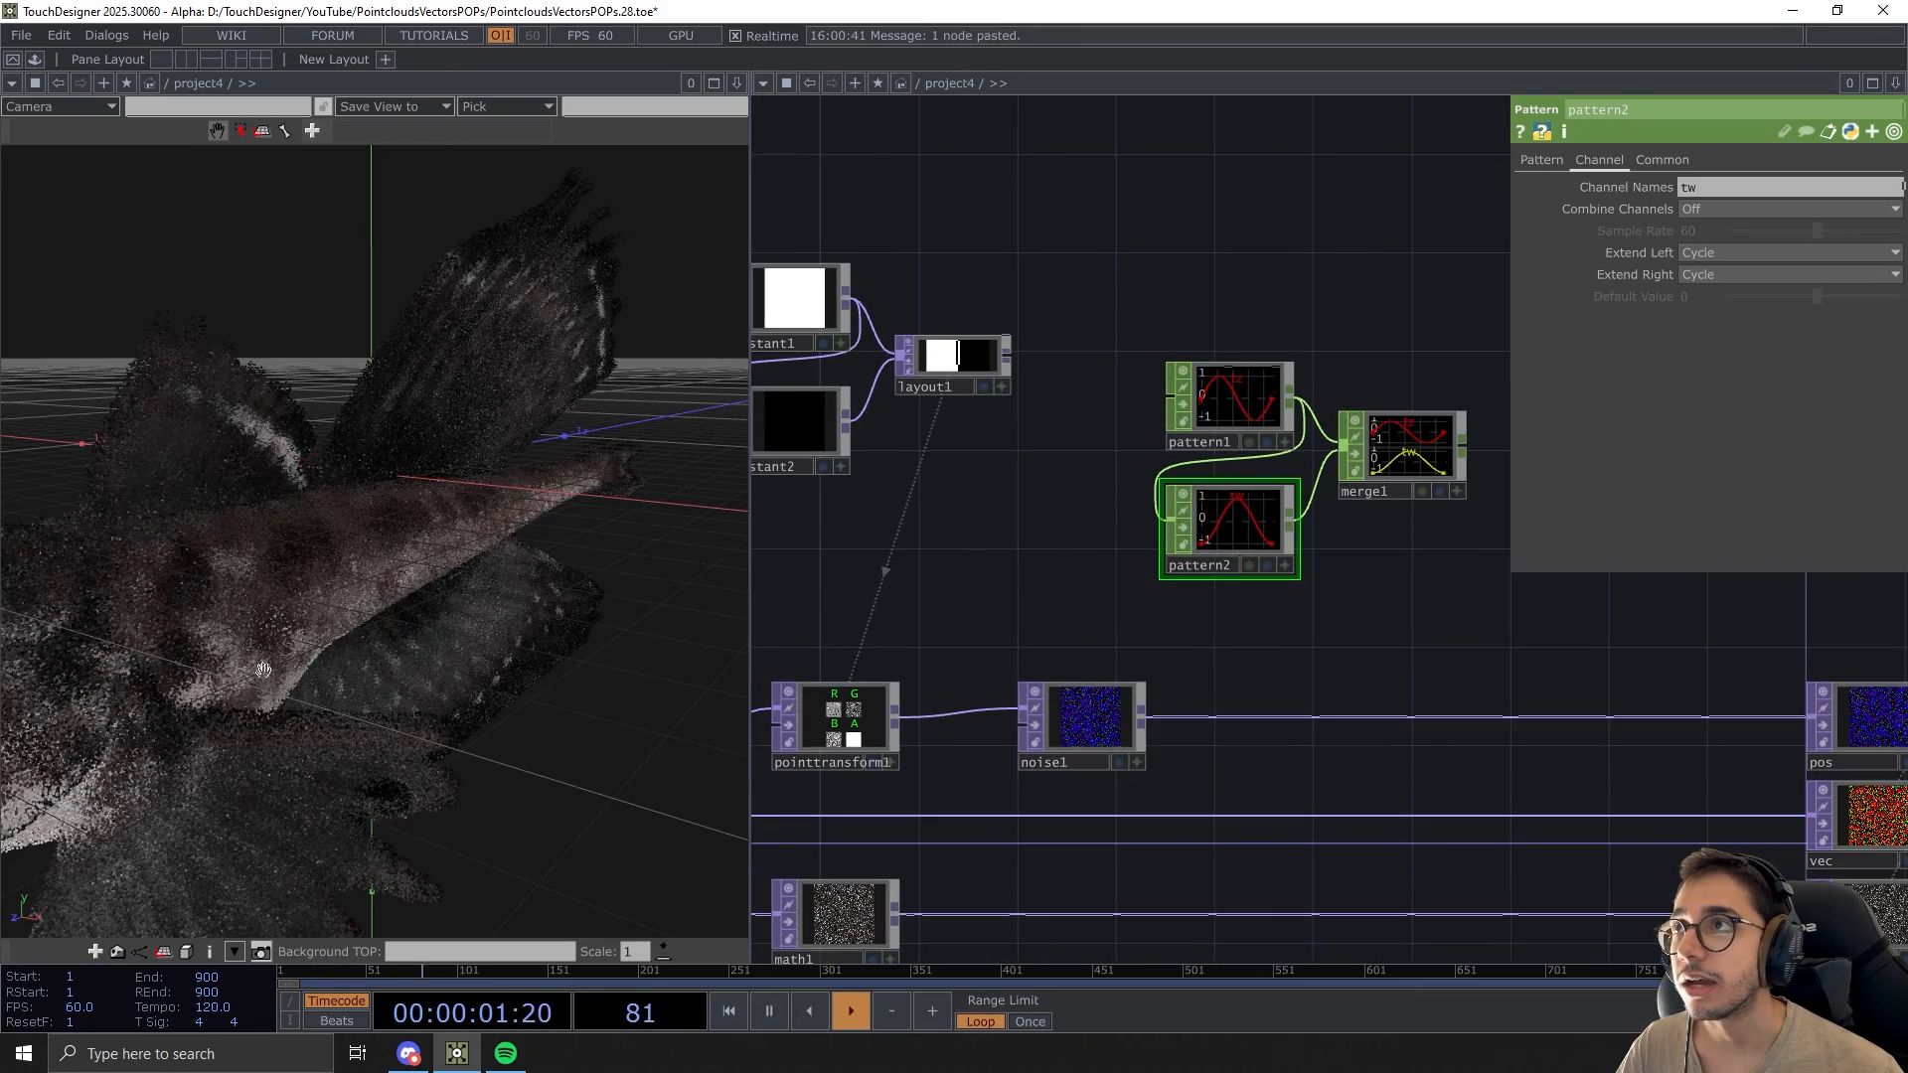
pyautogui.scroll(4, 257, 587)
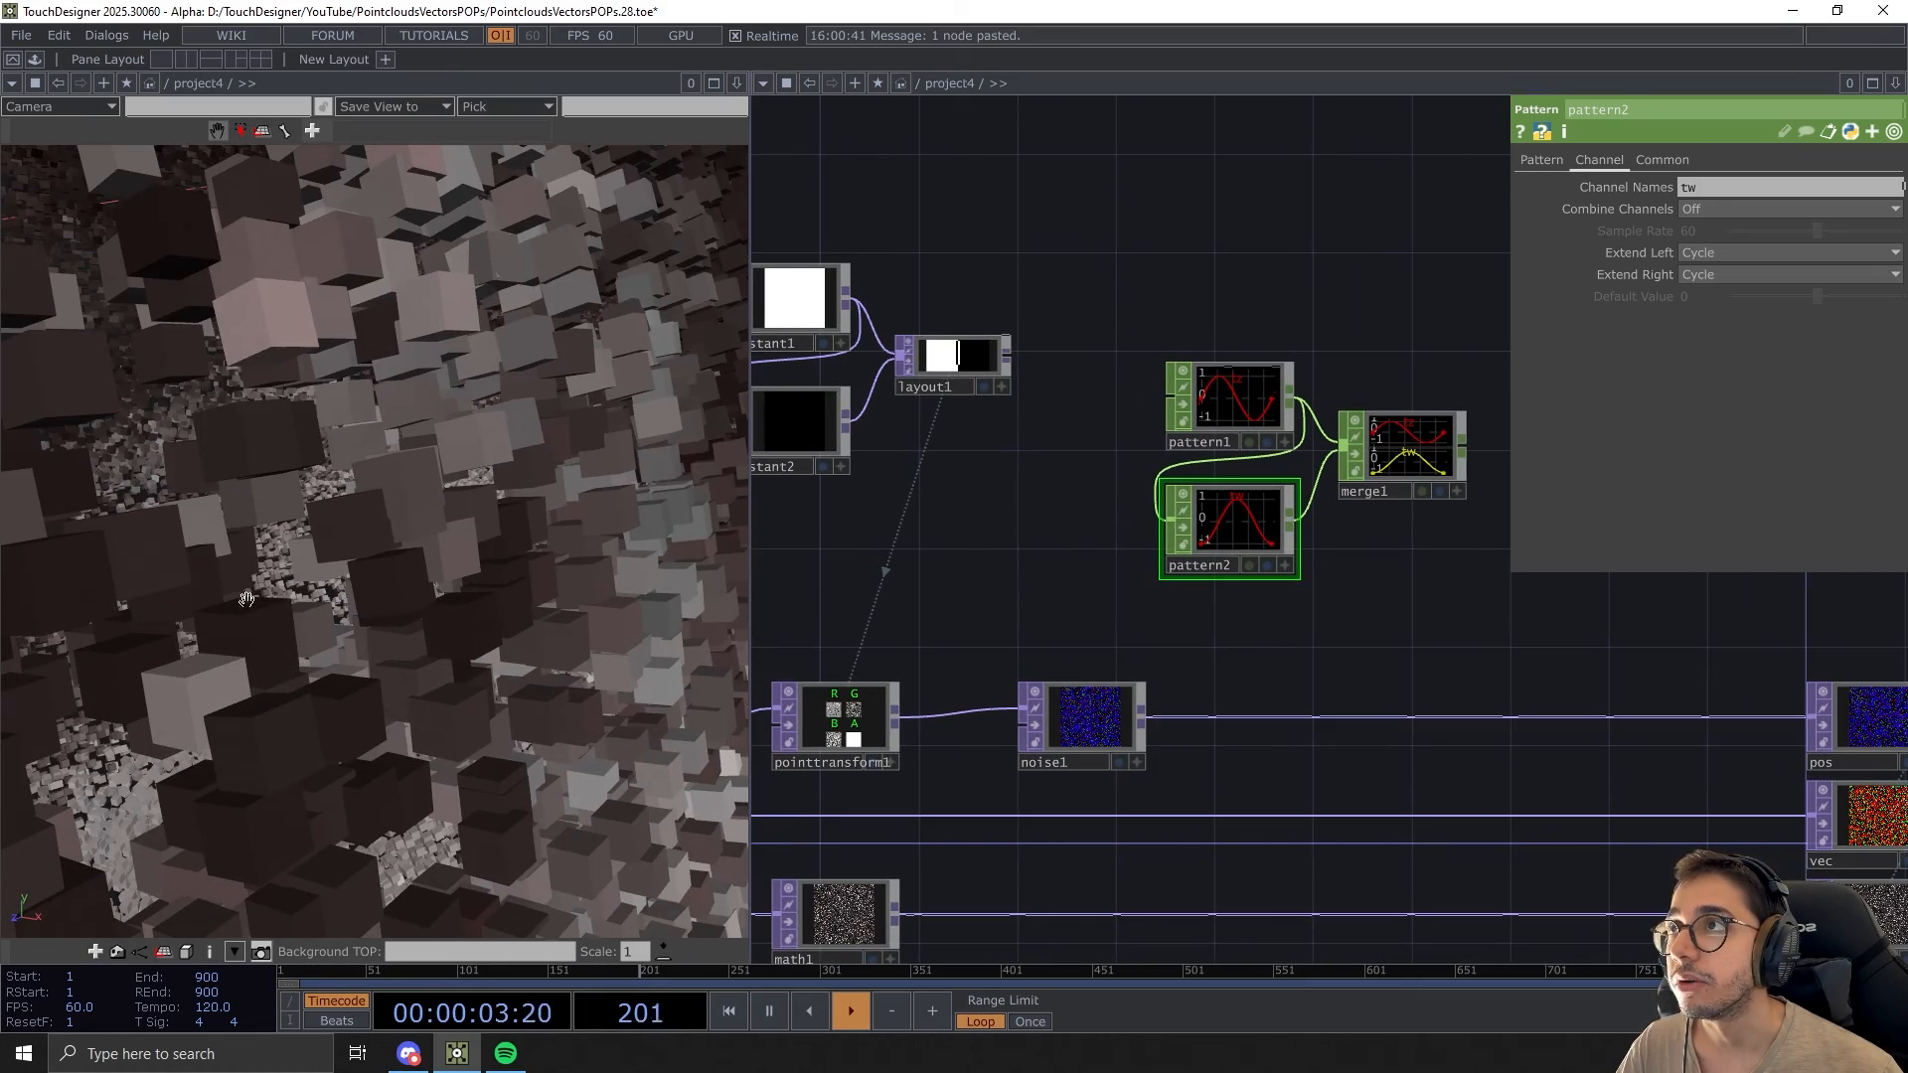
pyautogui.scroll(-3, 1380, 474)
pyautogui.scroll(2, 1302, 437)
# Set pattern1's Amplitude to 0.25
pyautogui.click(1304, 422)
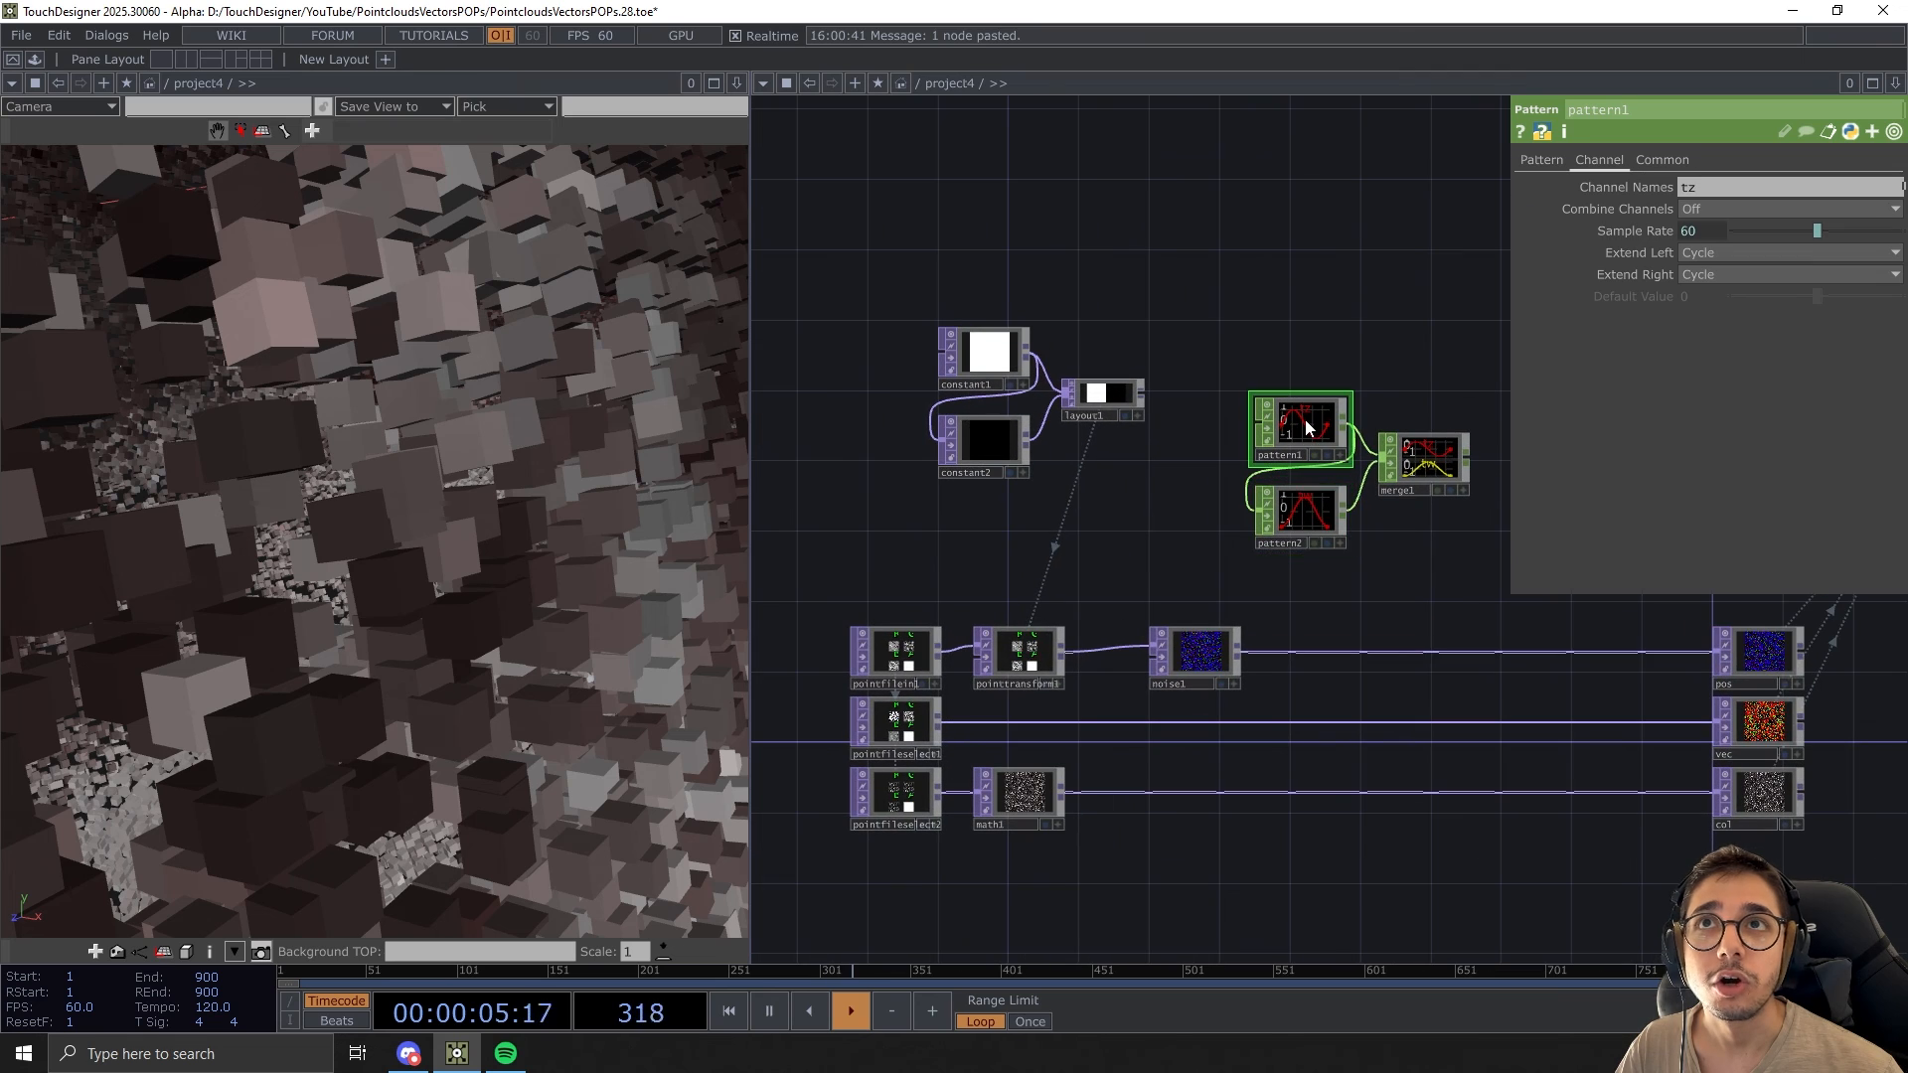
pyautogui.scroll(2, 1304, 419)
pyautogui.click(1541, 161)
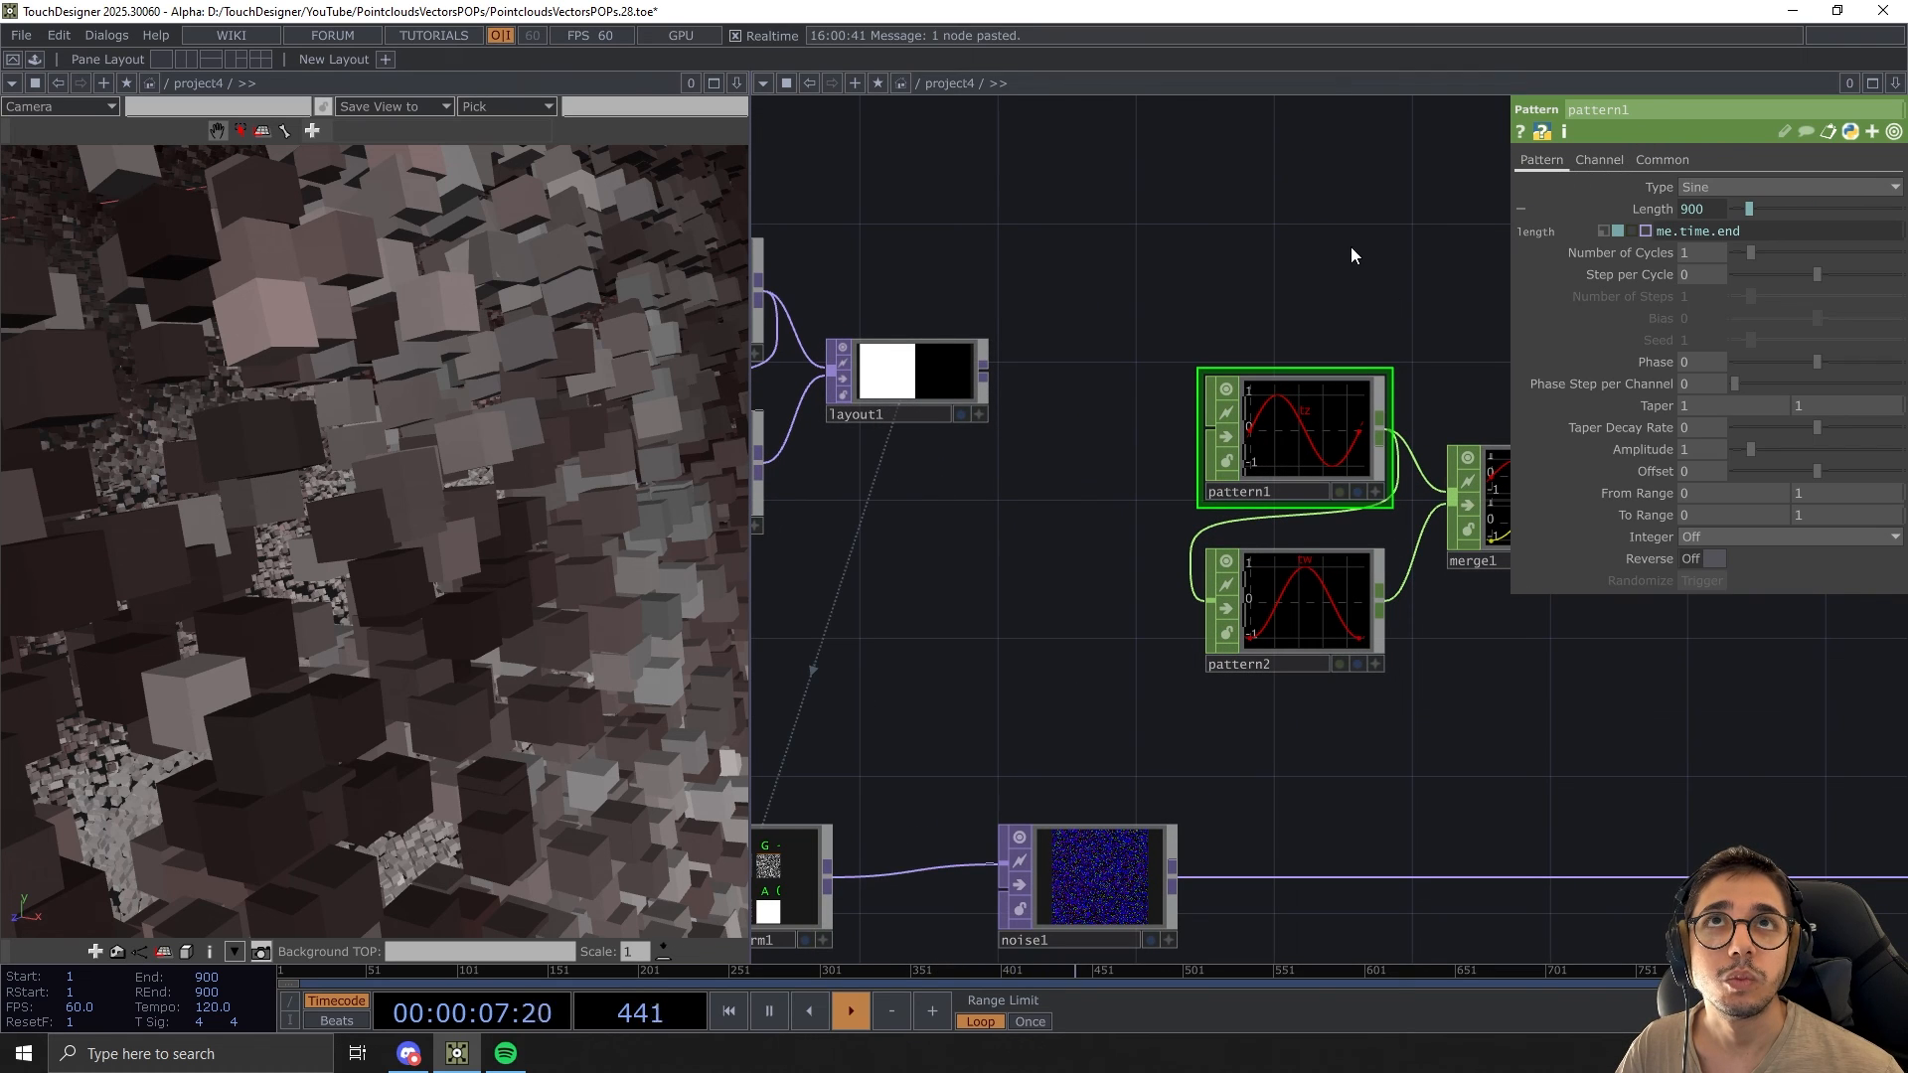
pyautogui.moveTo(1351, 247); pyautogui.dragTo(1235, 288)
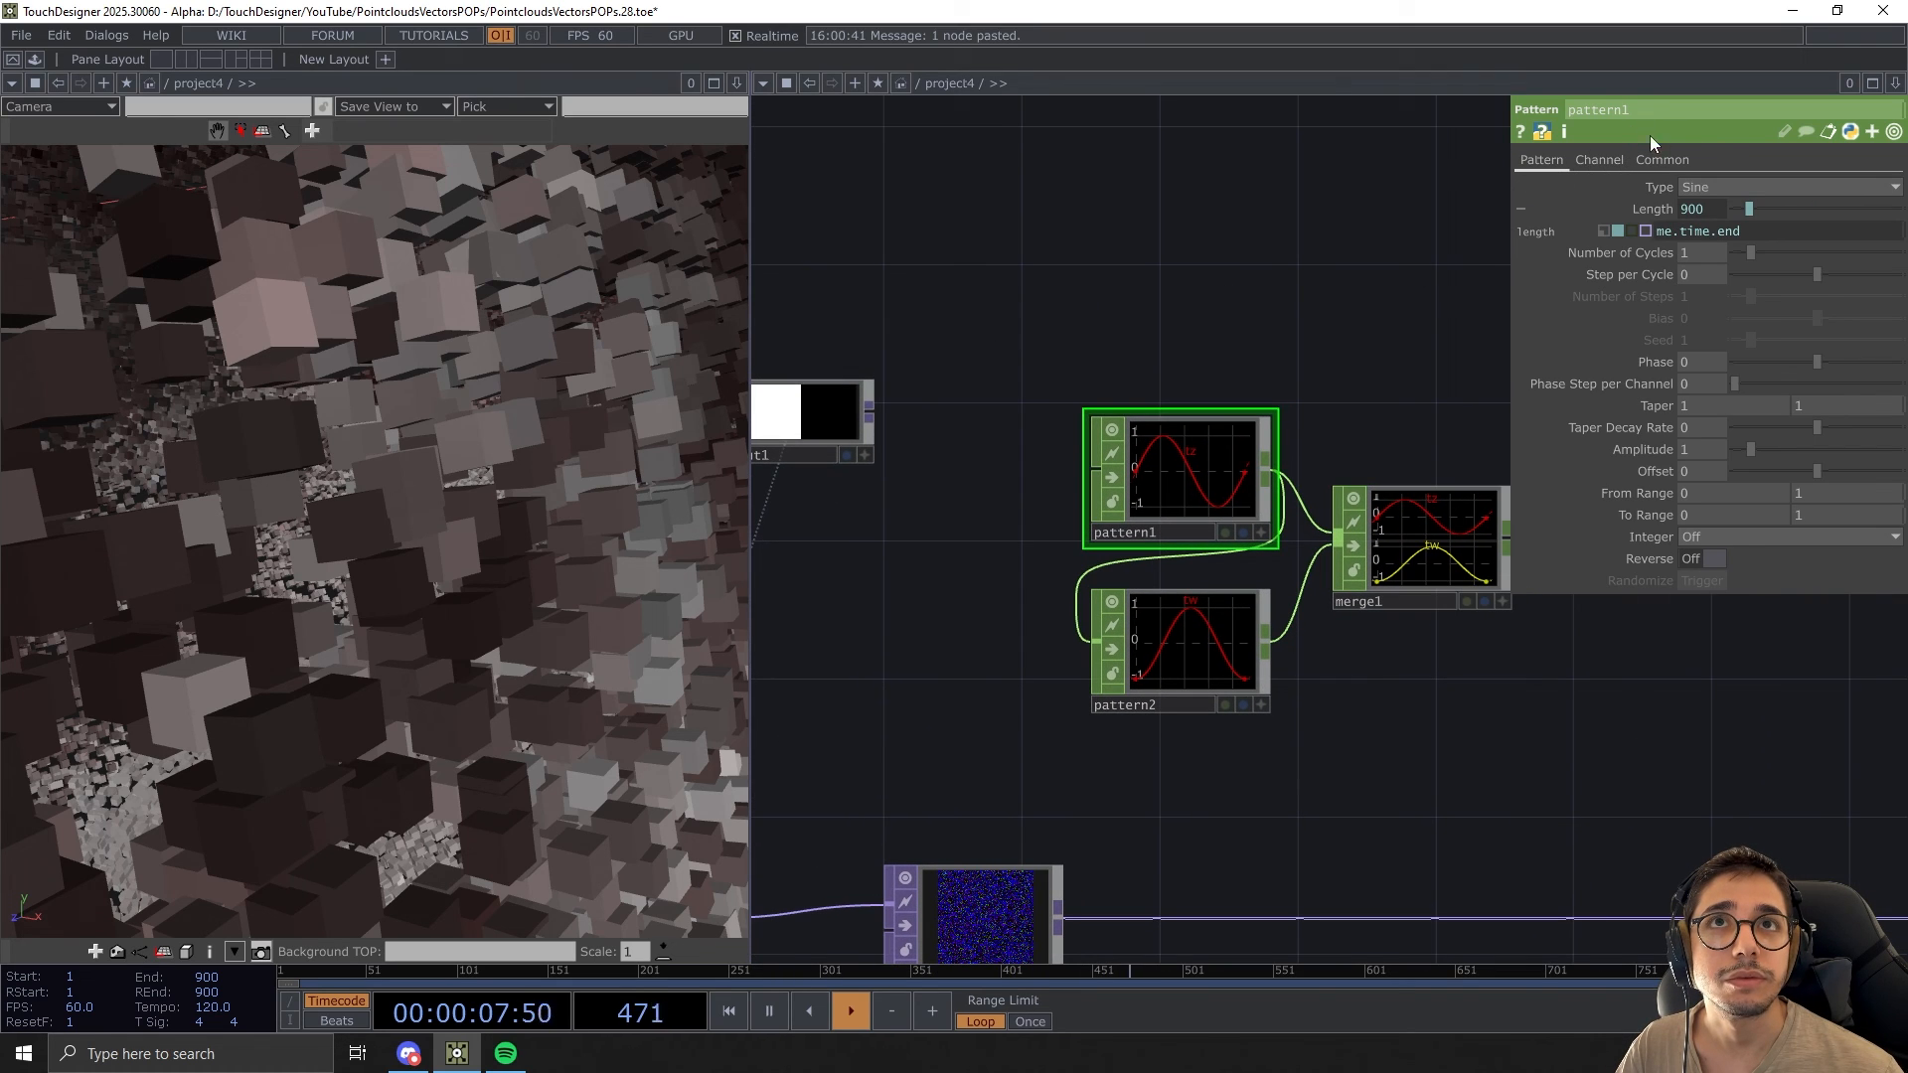
pyautogui.click(1701, 451)
pyautogui.write('.25')
pyautogui.press('Return')
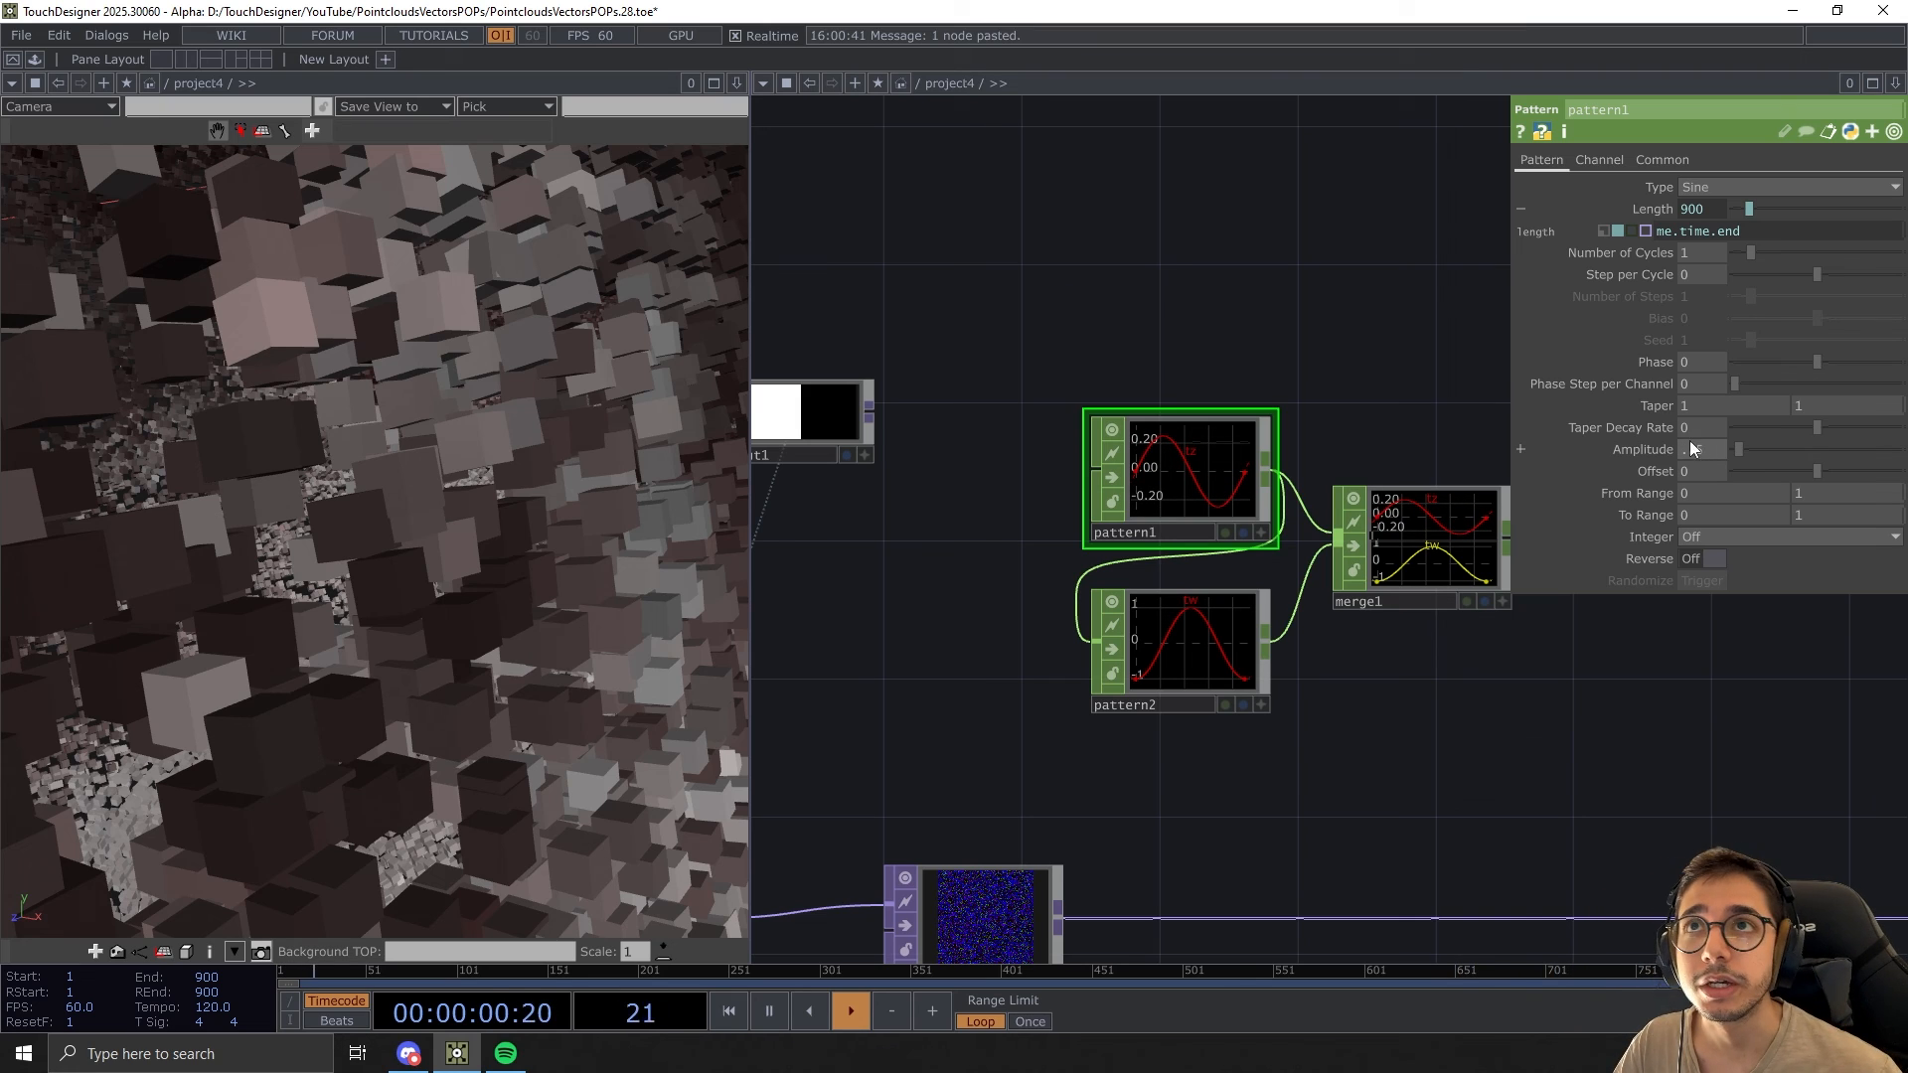
# Set pattern2's Amplitude to 0.25 as well
pyautogui.click(1202, 636)
pyautogui.click(1543, 161)
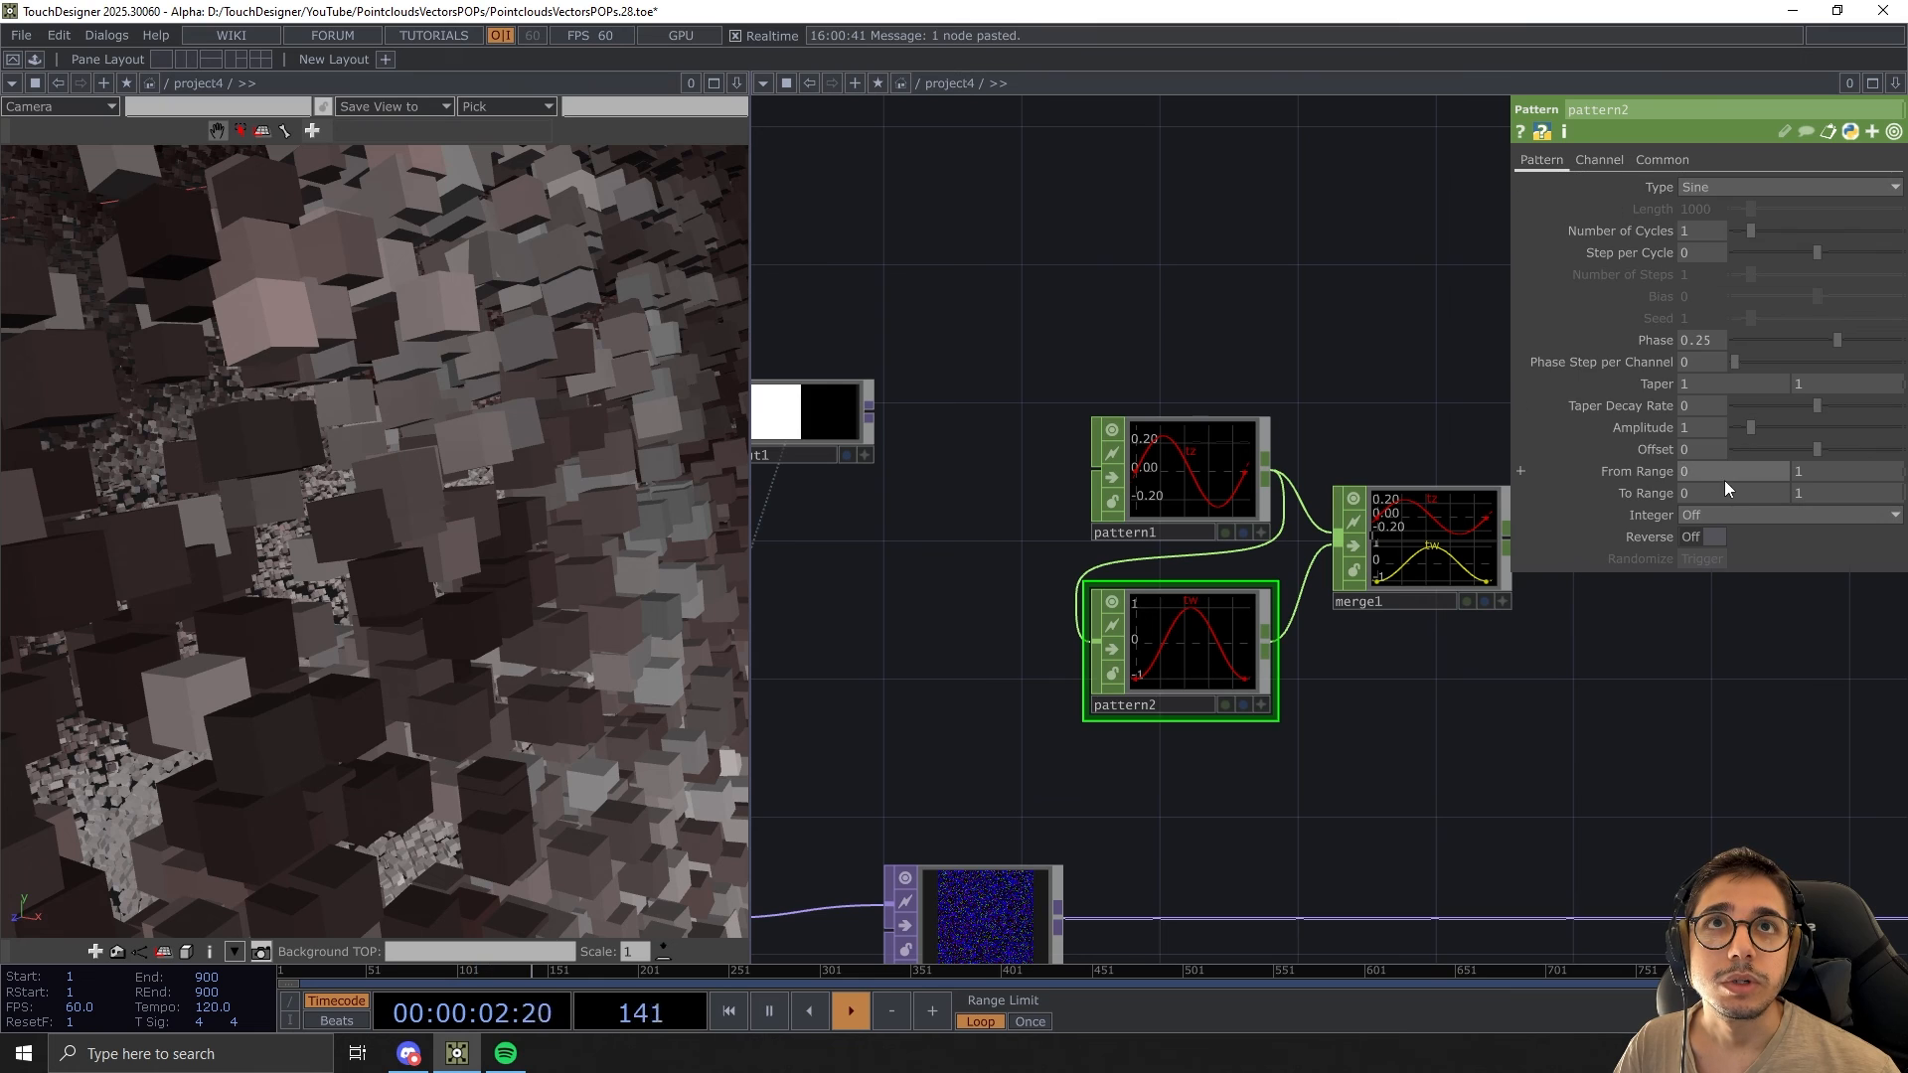
pyautogui.click(1693, 430)
pyautogui.write('.25')
pyautogui.press('Return')
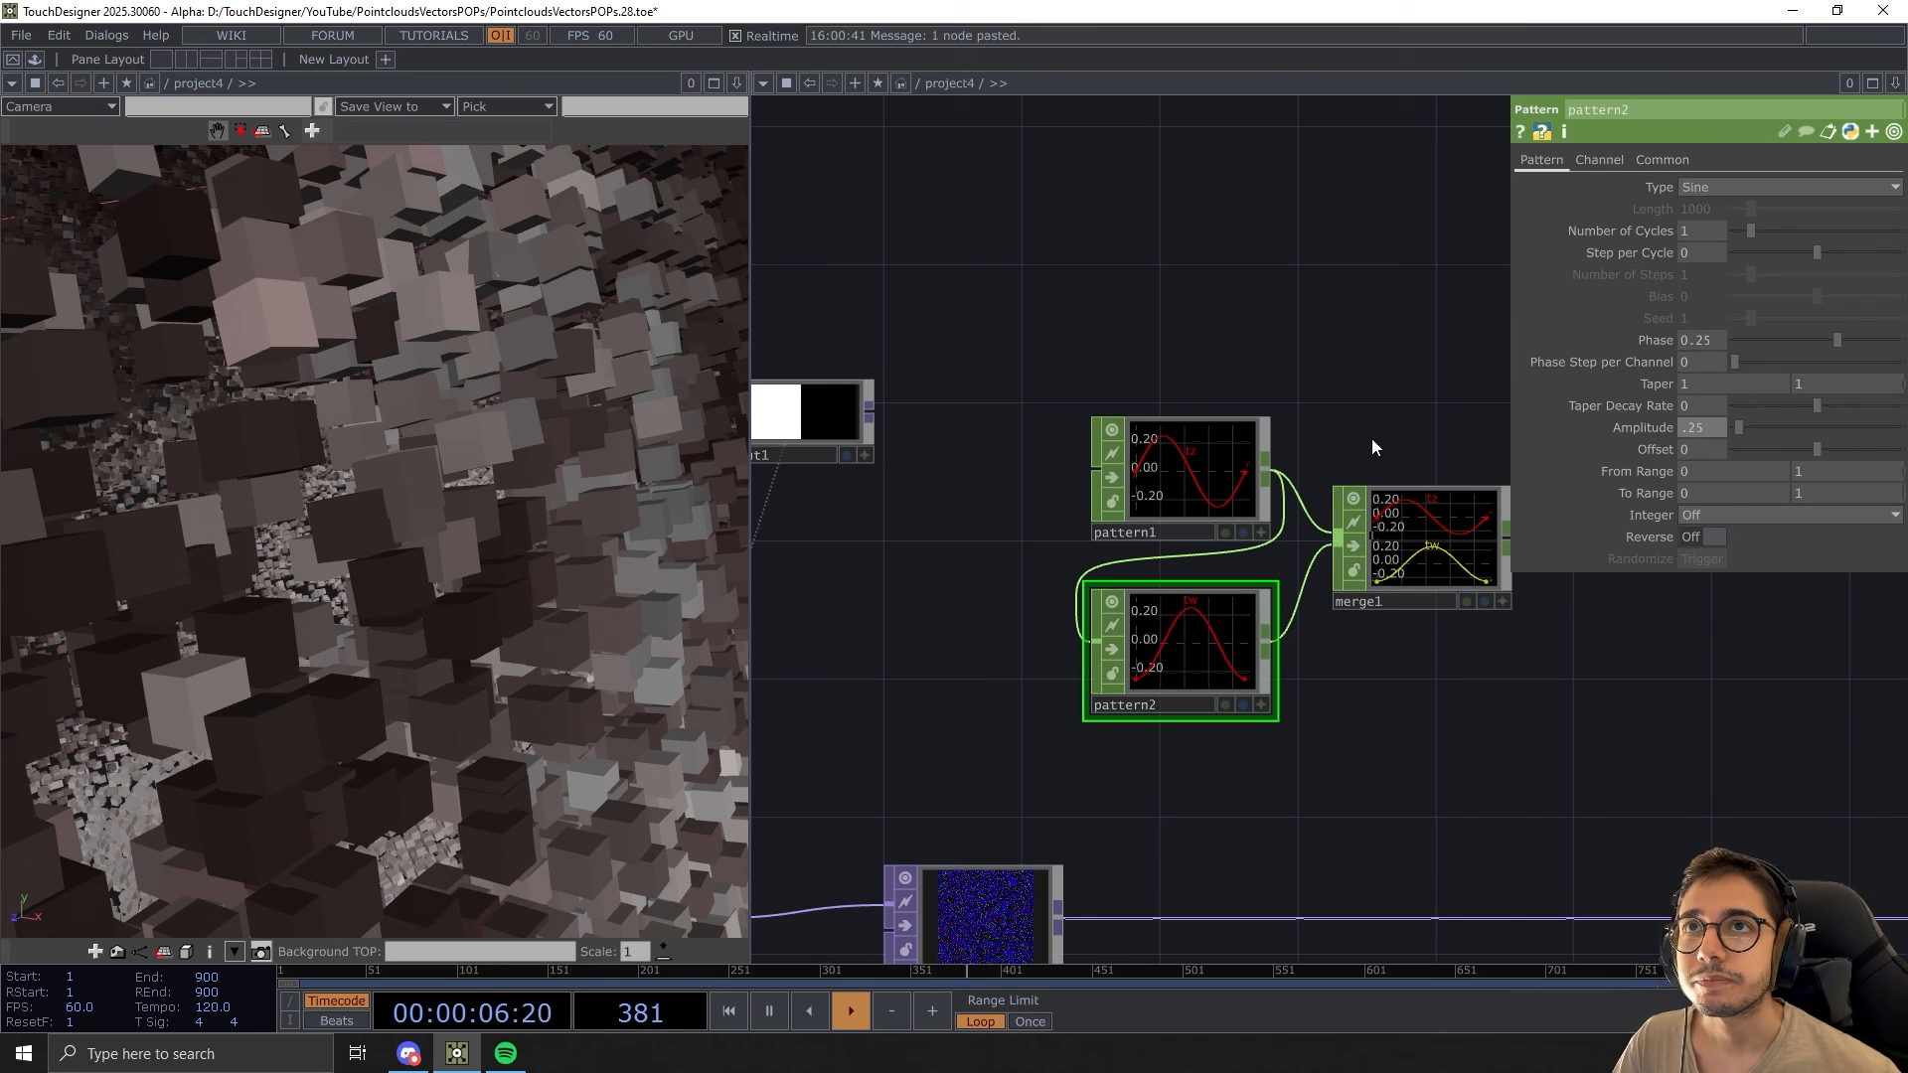
# Drive noise1's Translate Z with merge1's tz channel
pyautogui.scroll(-3, 1230, 429)
pyautogui.moveTo(1329, 631); pyautogui.dragTo(1352, 628)
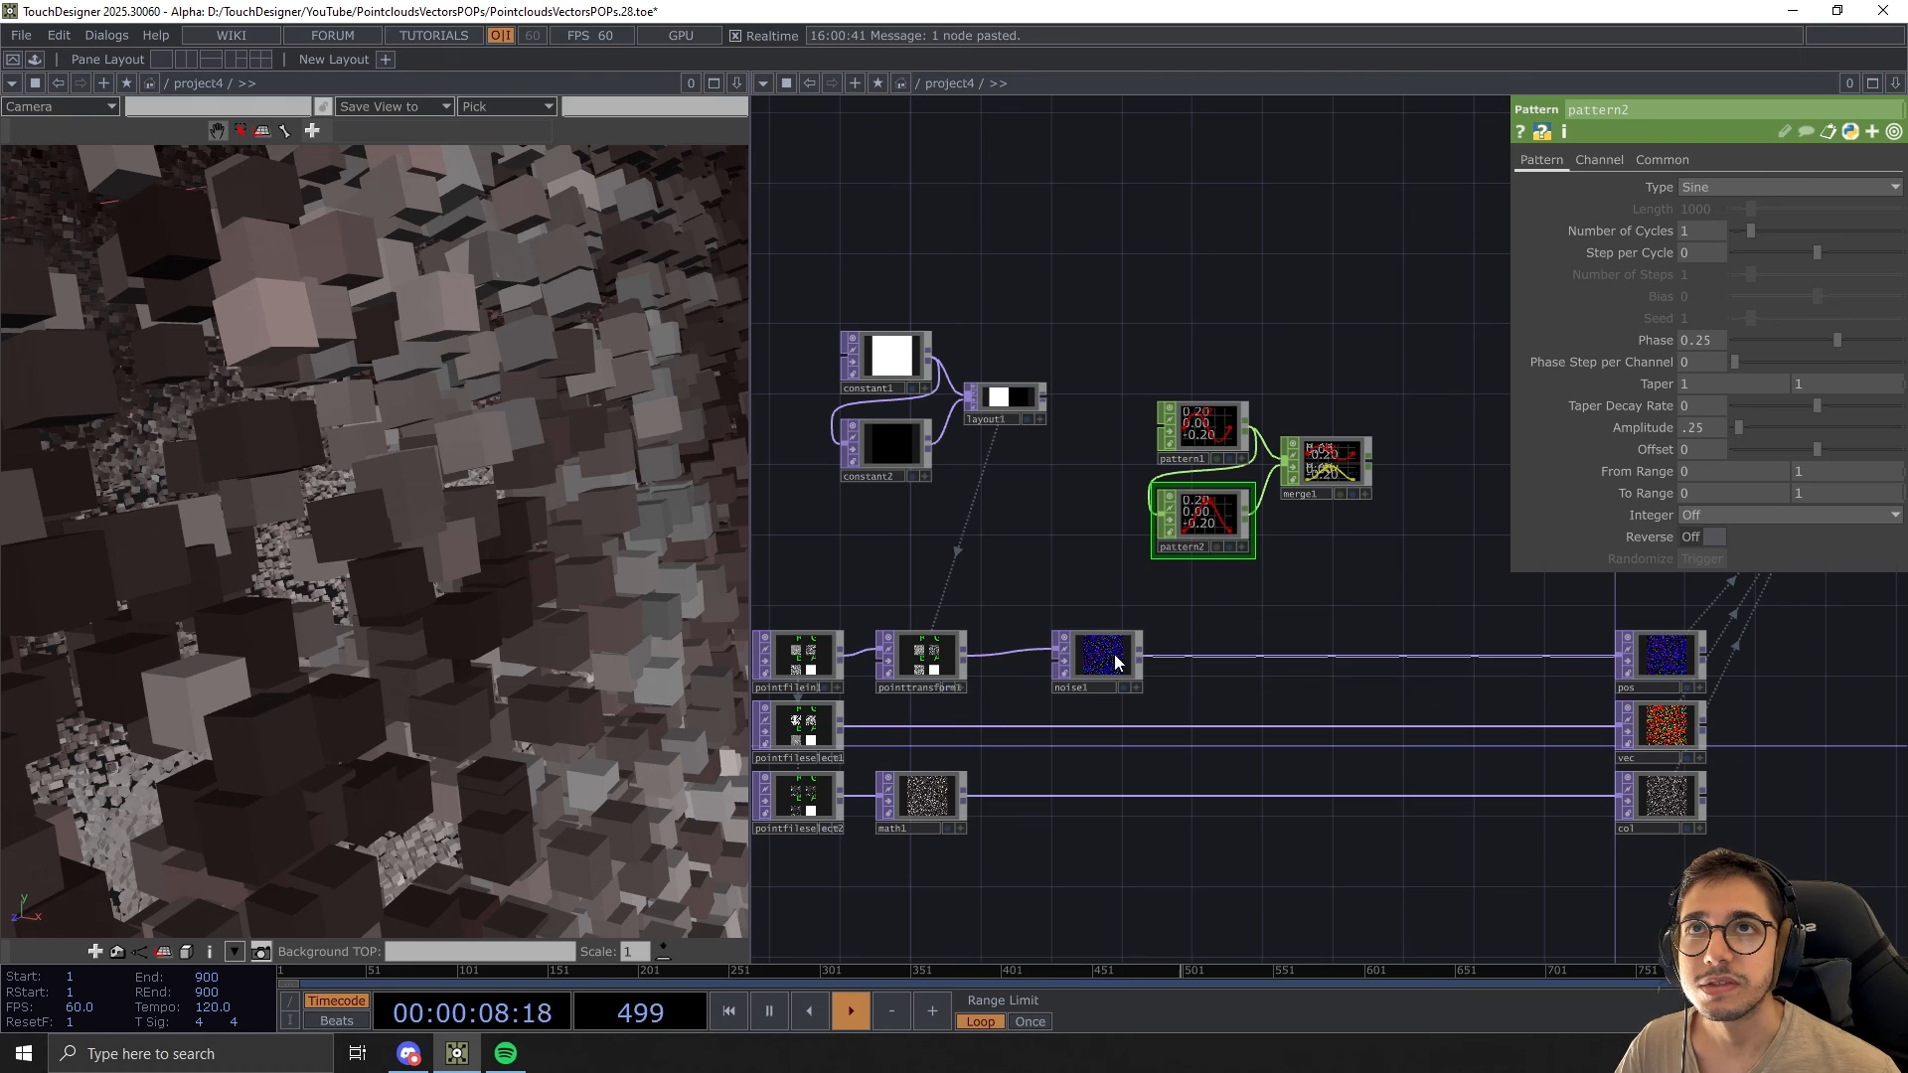
pyautogui.click(1114, 654)
pyautogui.scroll(3, 1258, 595)
pyautogui.click(1594, 160)
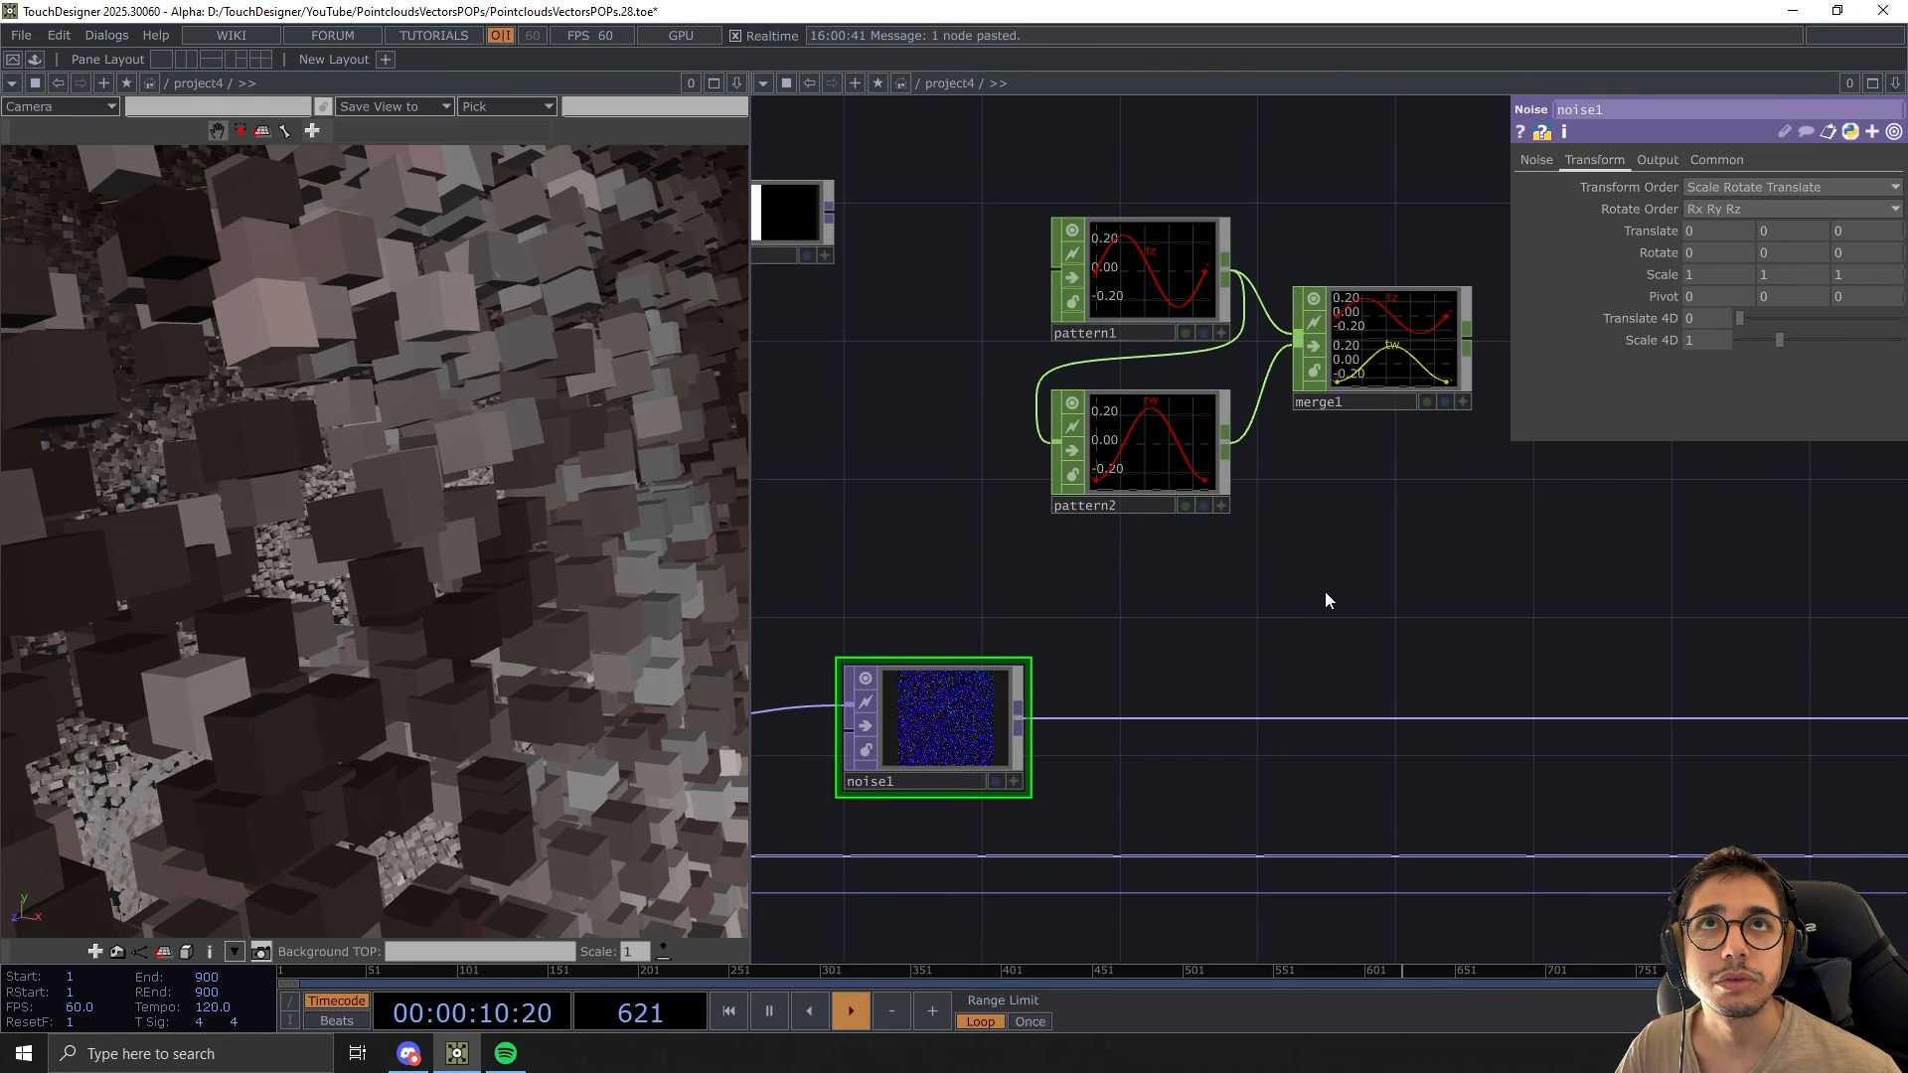
pyautogui.scroll(5, 1382, 582)
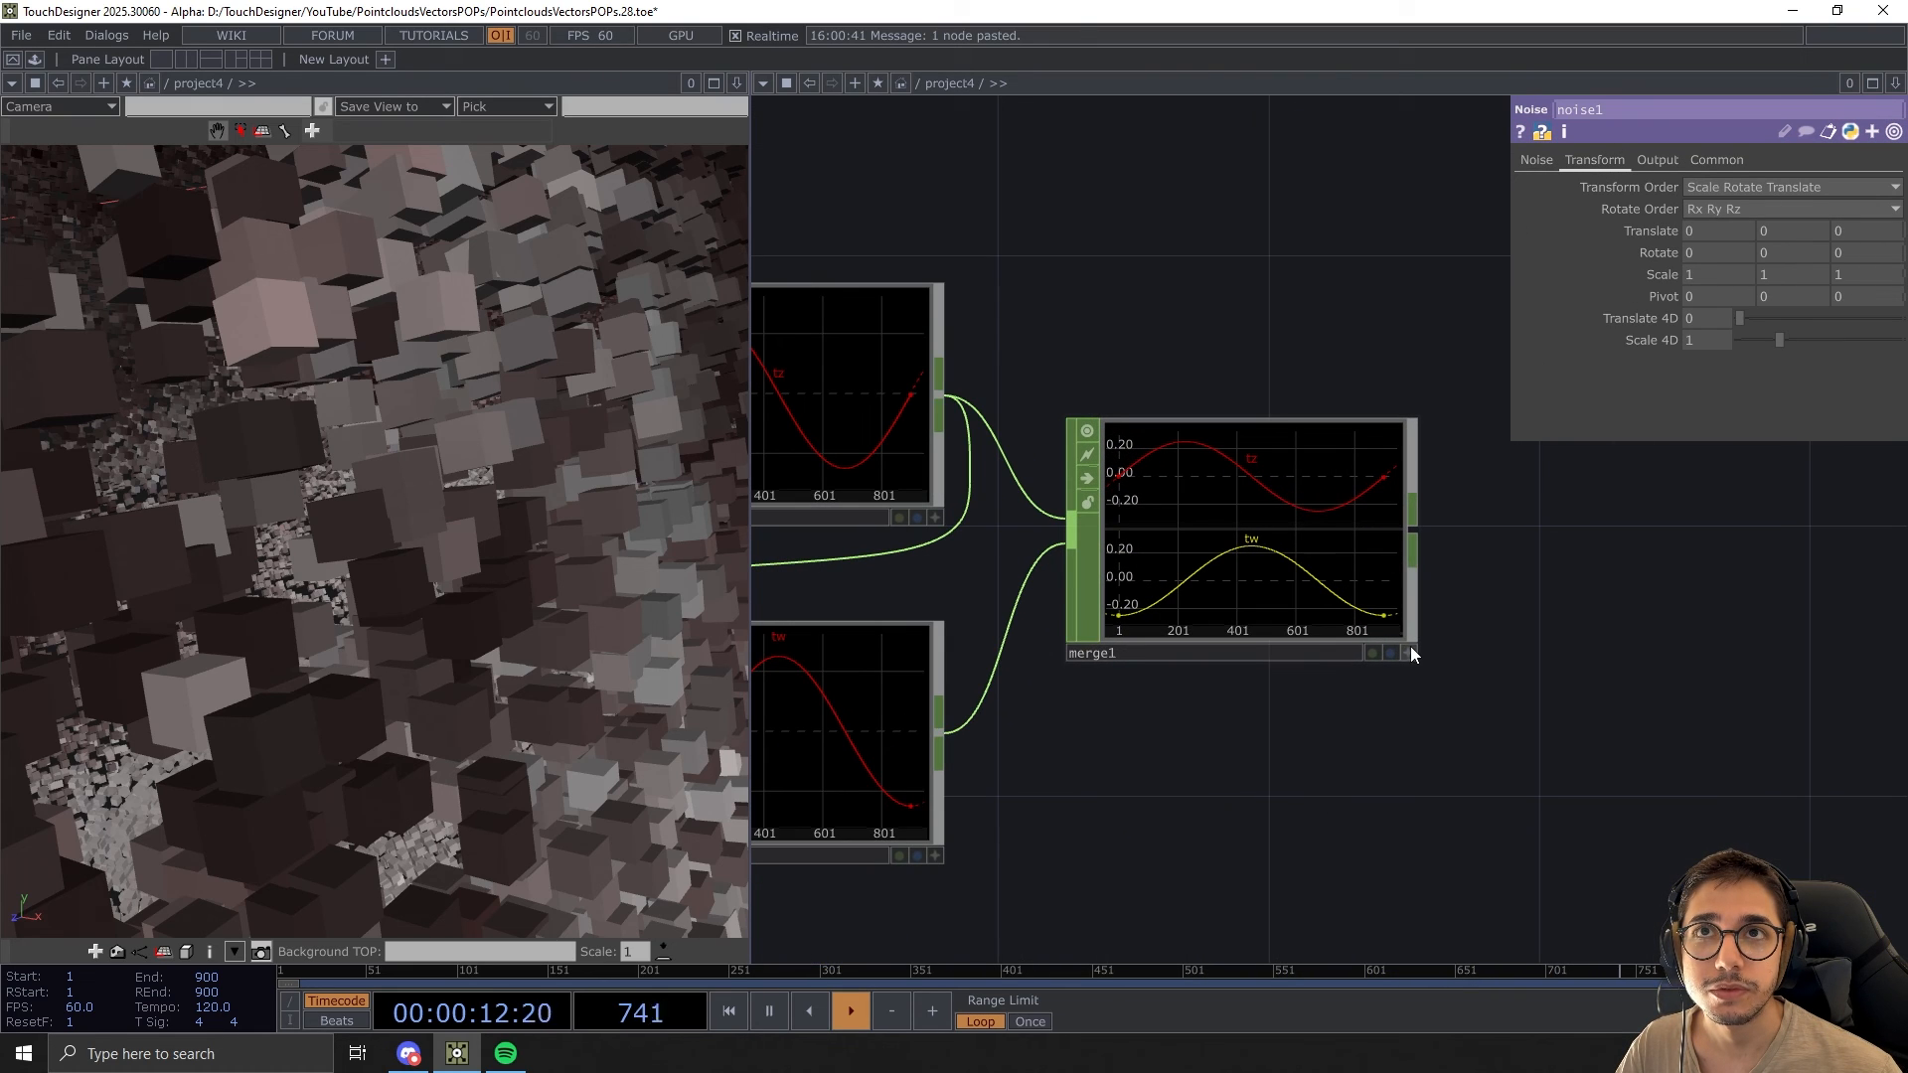
pyautogui.click(1410, 653)
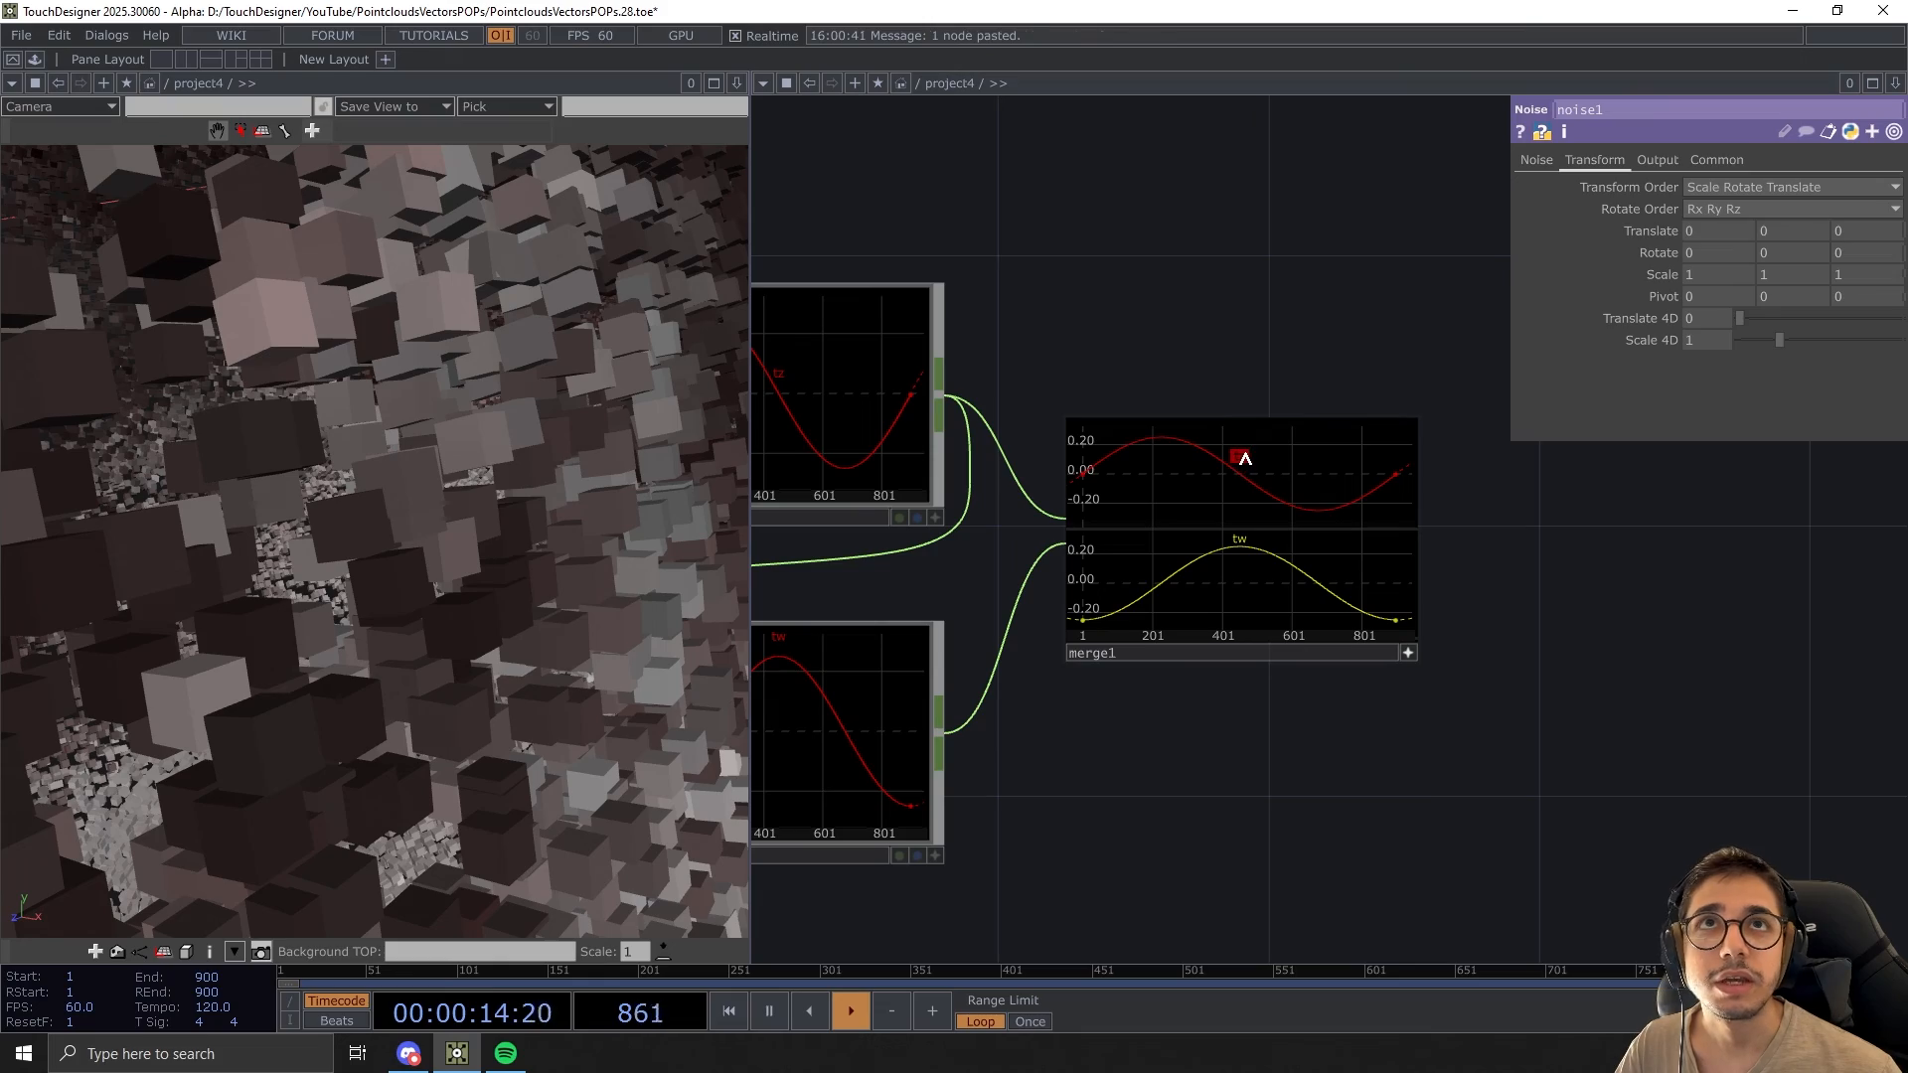
pyautogui.moveTo(1245, 459); pyautogui.dragTo(1854, 233)
pyautogui.click(1859, 243)
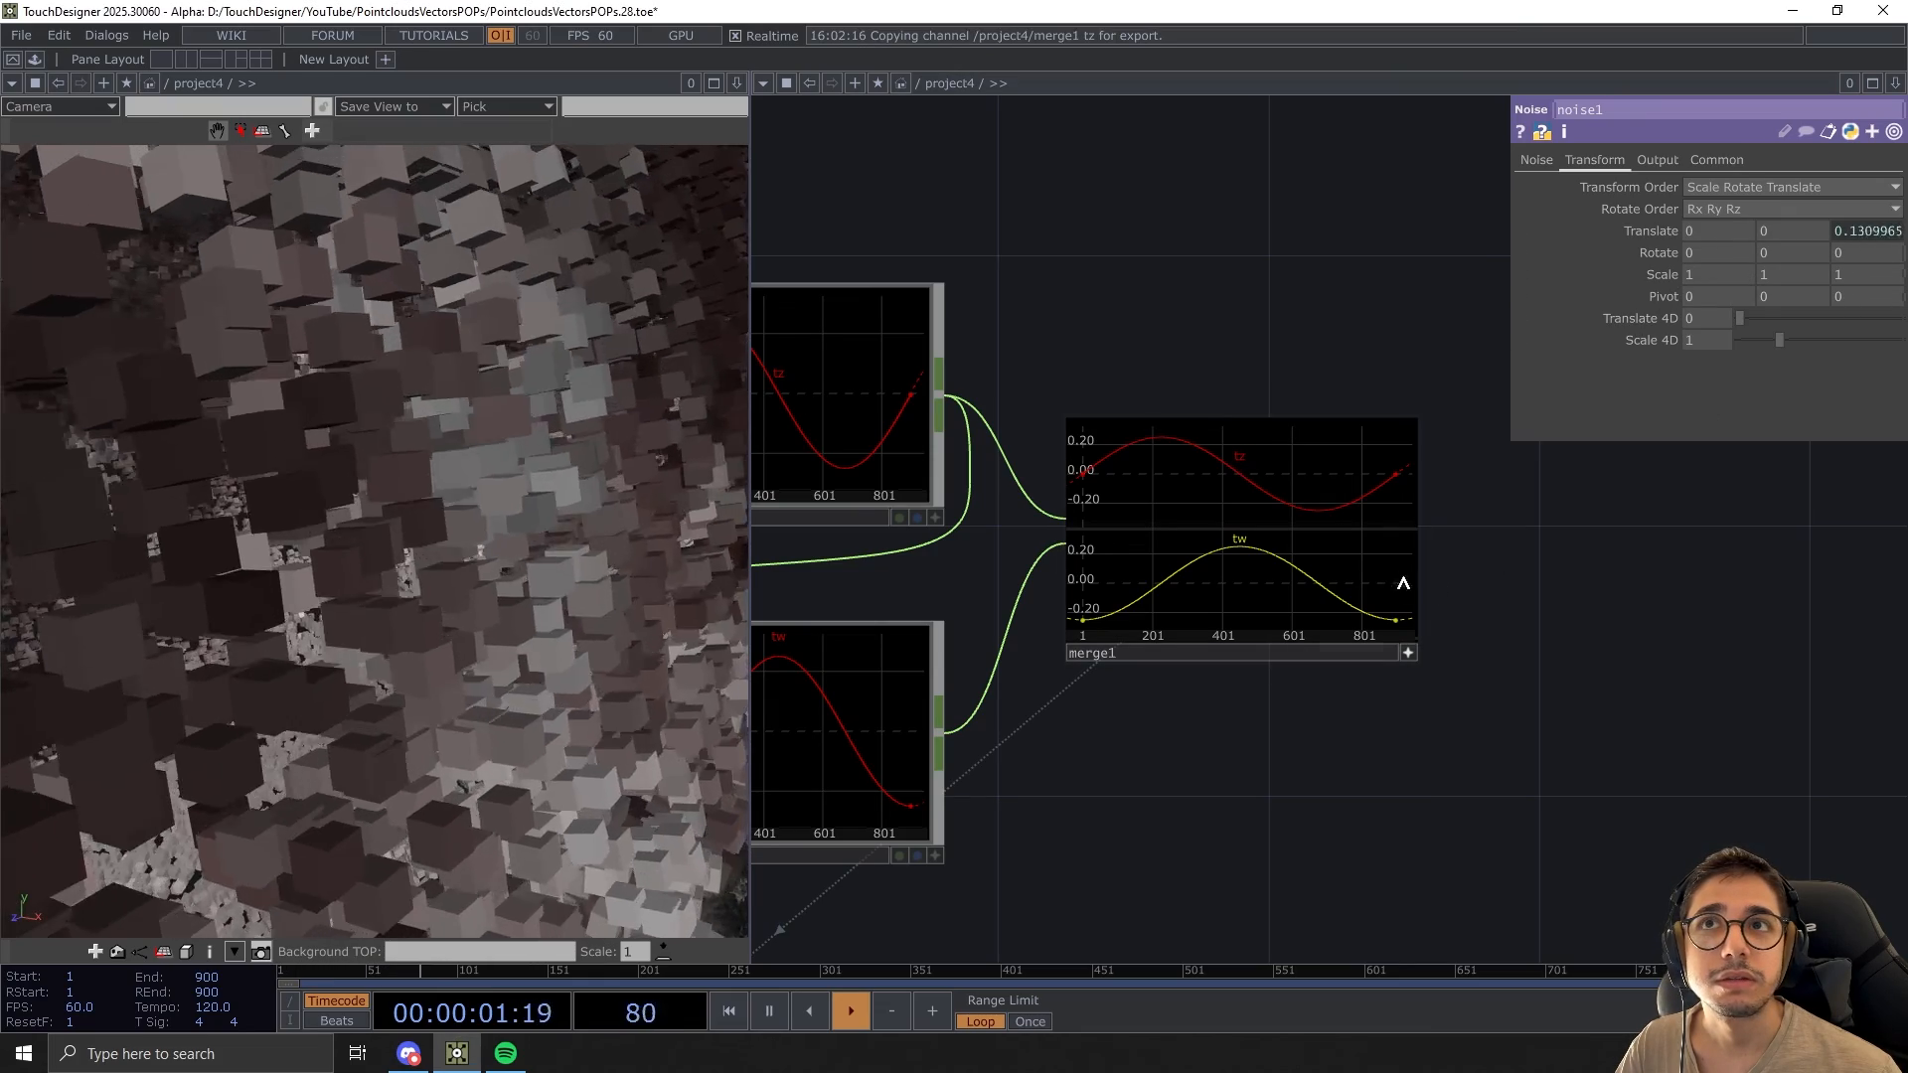
# Drive noise1's Translate 4D with merge1's tw channel as a CHOP reference and inspect the moving fish boxes
pyautogui.moveTo(1240, 540); pyautogui.dragTo(1712, 318)
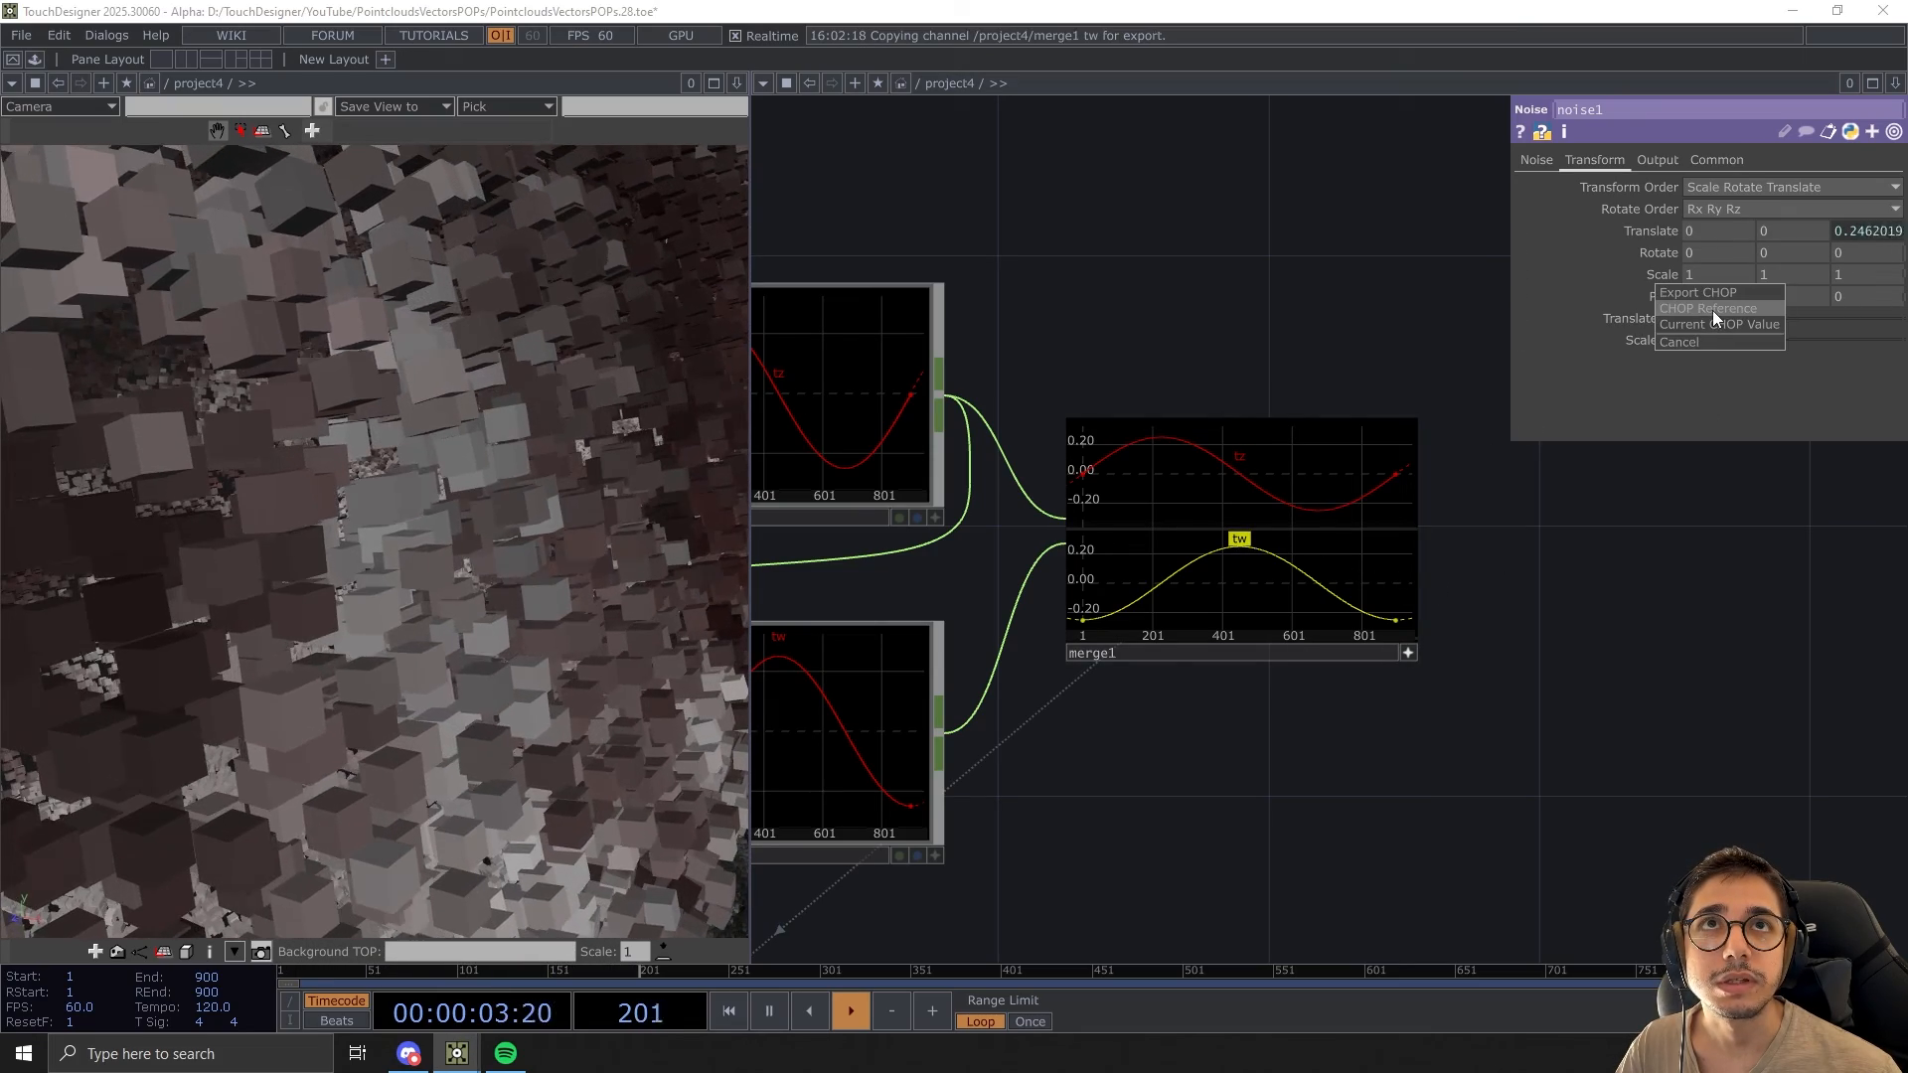
pyautogui.click(1714, 310)
pyautogui.click(1410, 653)
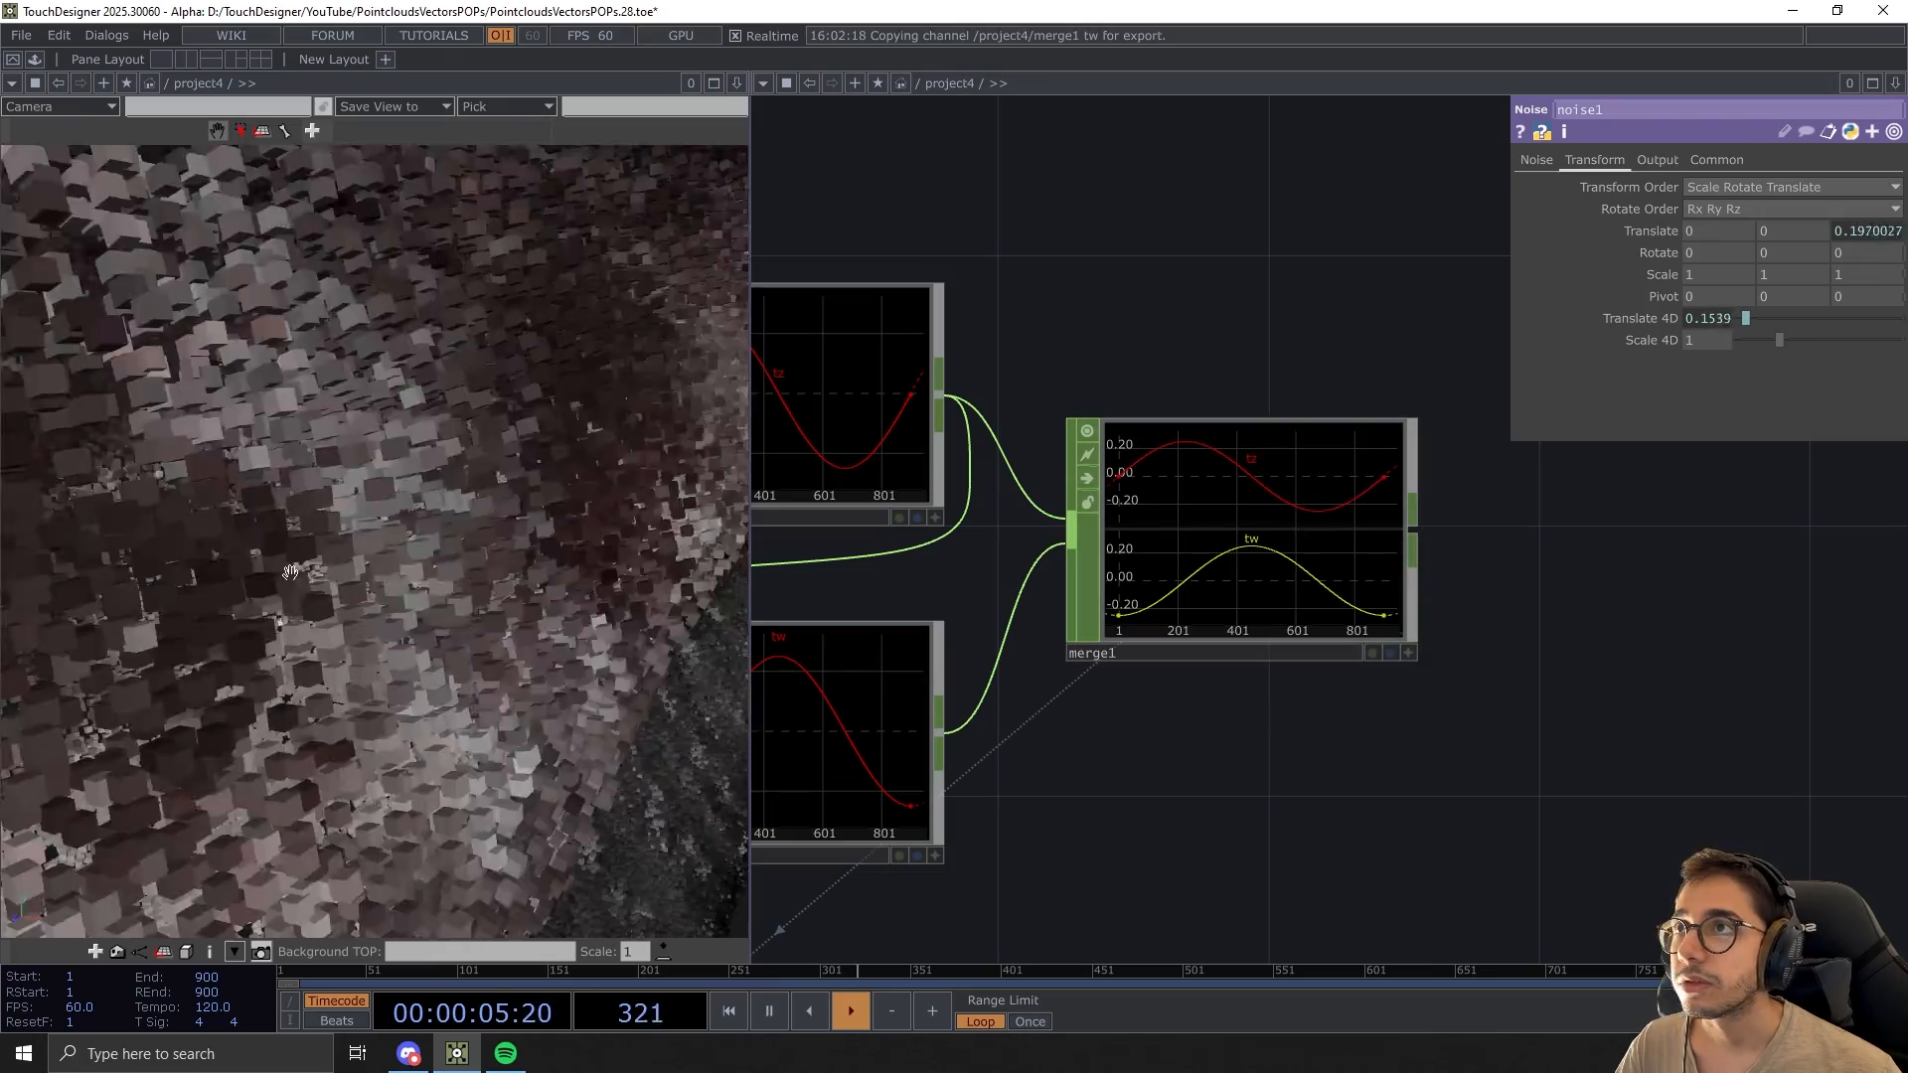
pyautogui.scroll(-8, 290, 572)
pyautogui.moveTo(290, 572); pyautogui.dragTo(390, 609)
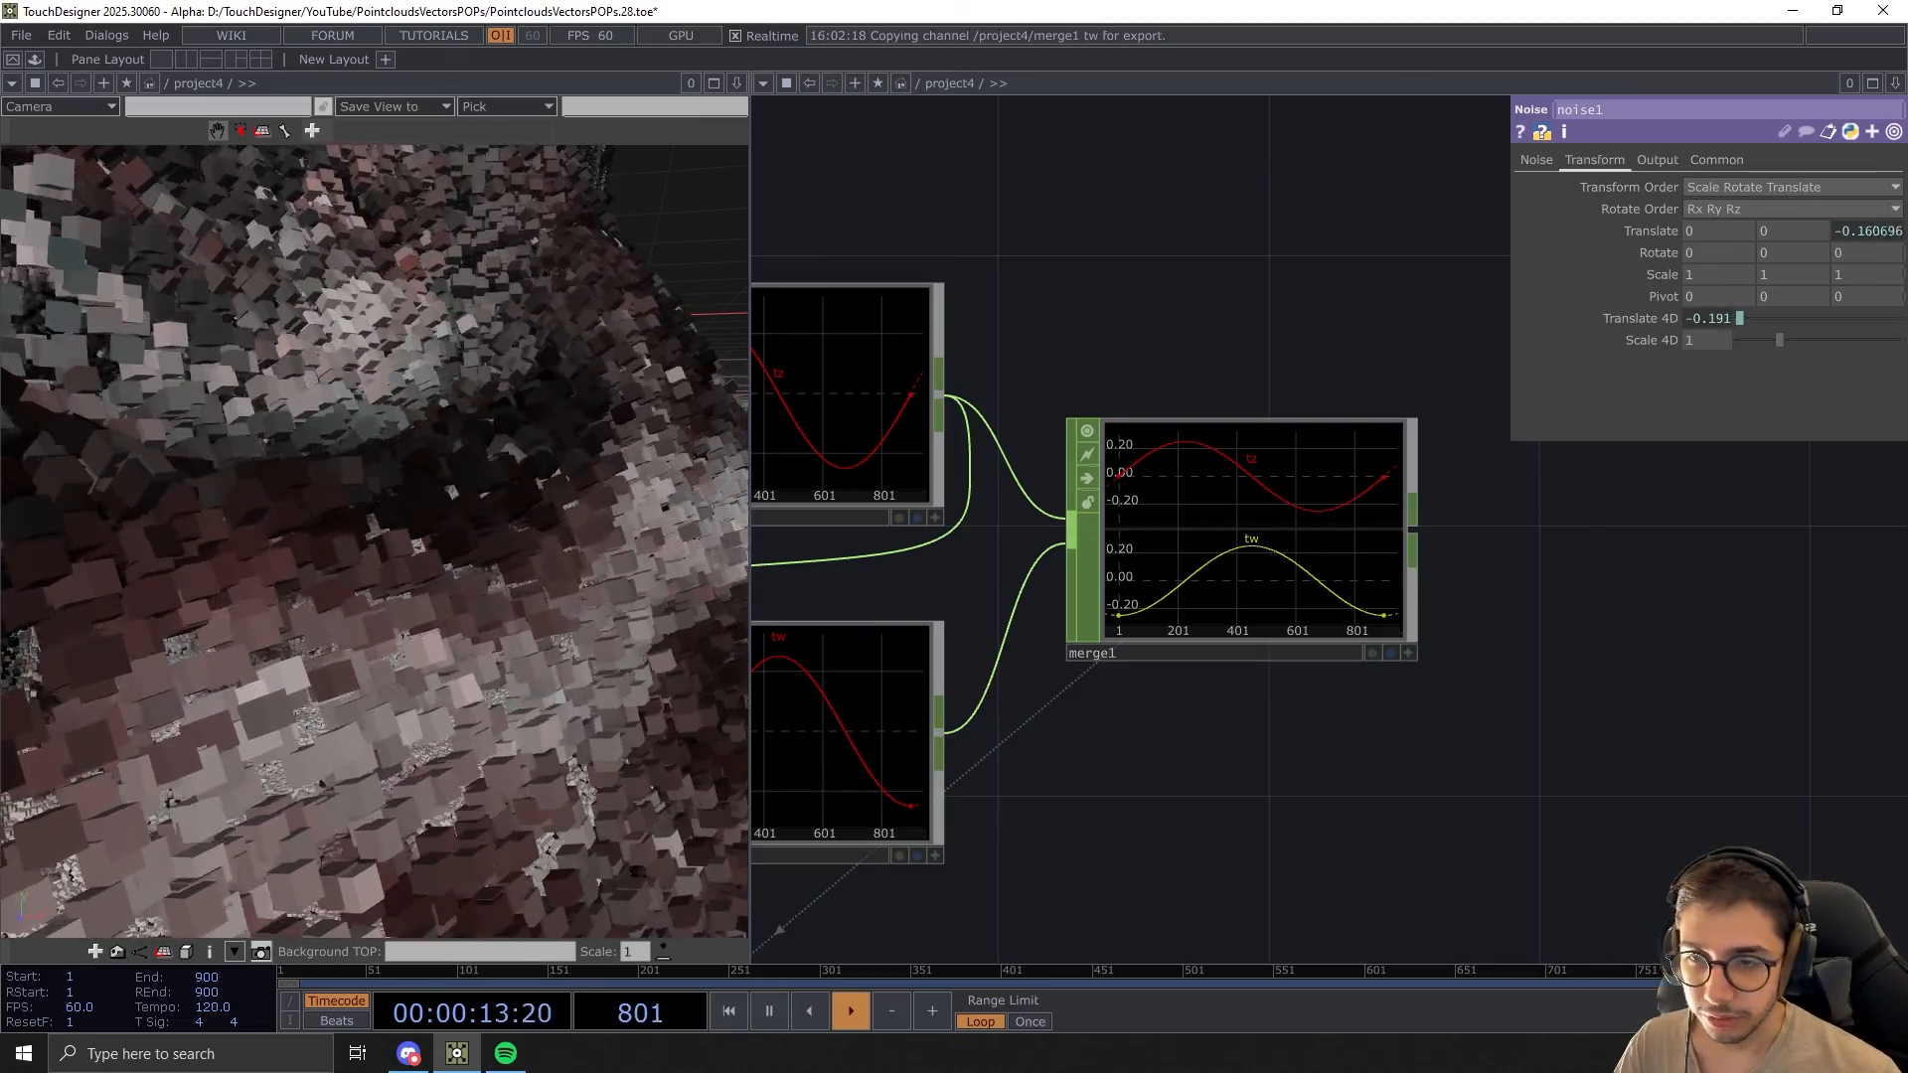
# Move the point file, constant, noise and pattern nodes together farther away from the pos, vec and col nodes
pyautogui.scroll(-7, 1404, 470)
pyautogui.moveTo(780, 755); pyautogui.dragTo(886, 719)
pyautogui.scroll(4, 895, 726)
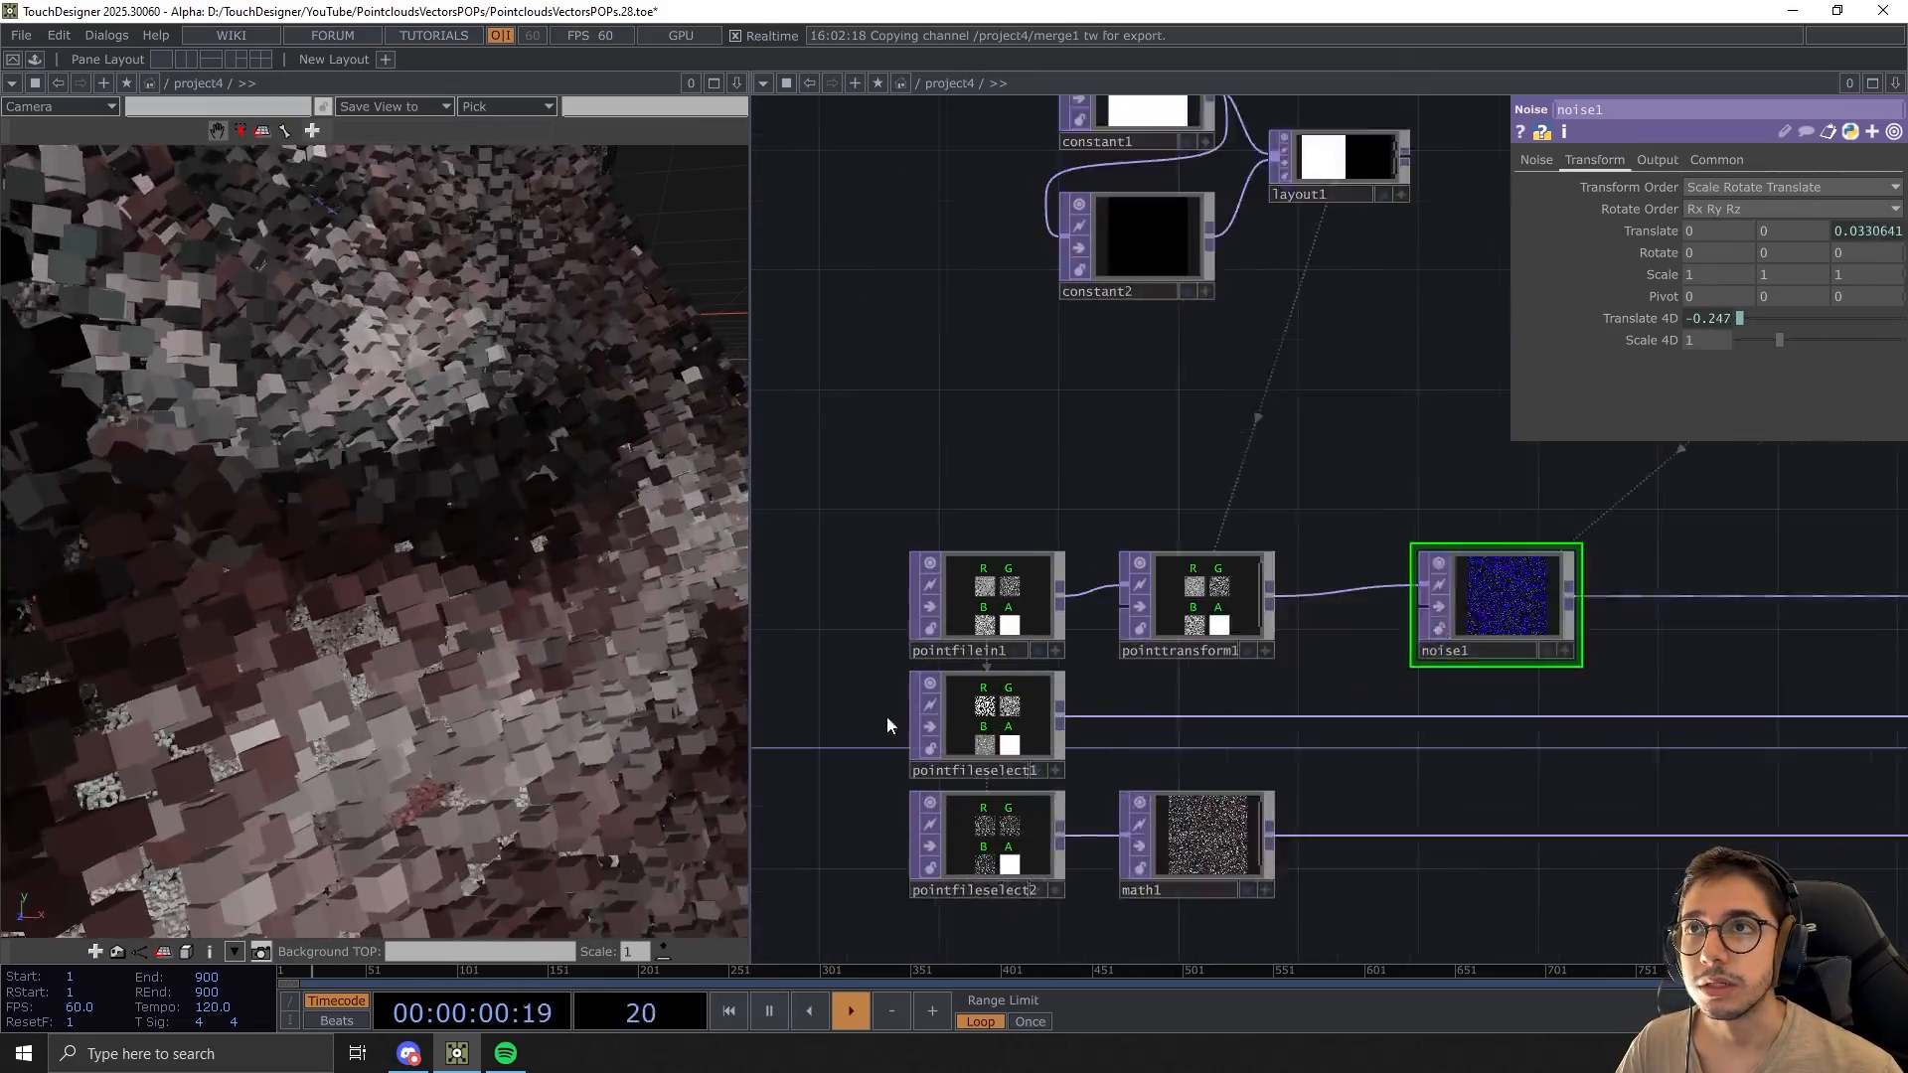
pyautogui.click(1004, 725)
pyautogui.scroll(-5, 1098, 714)
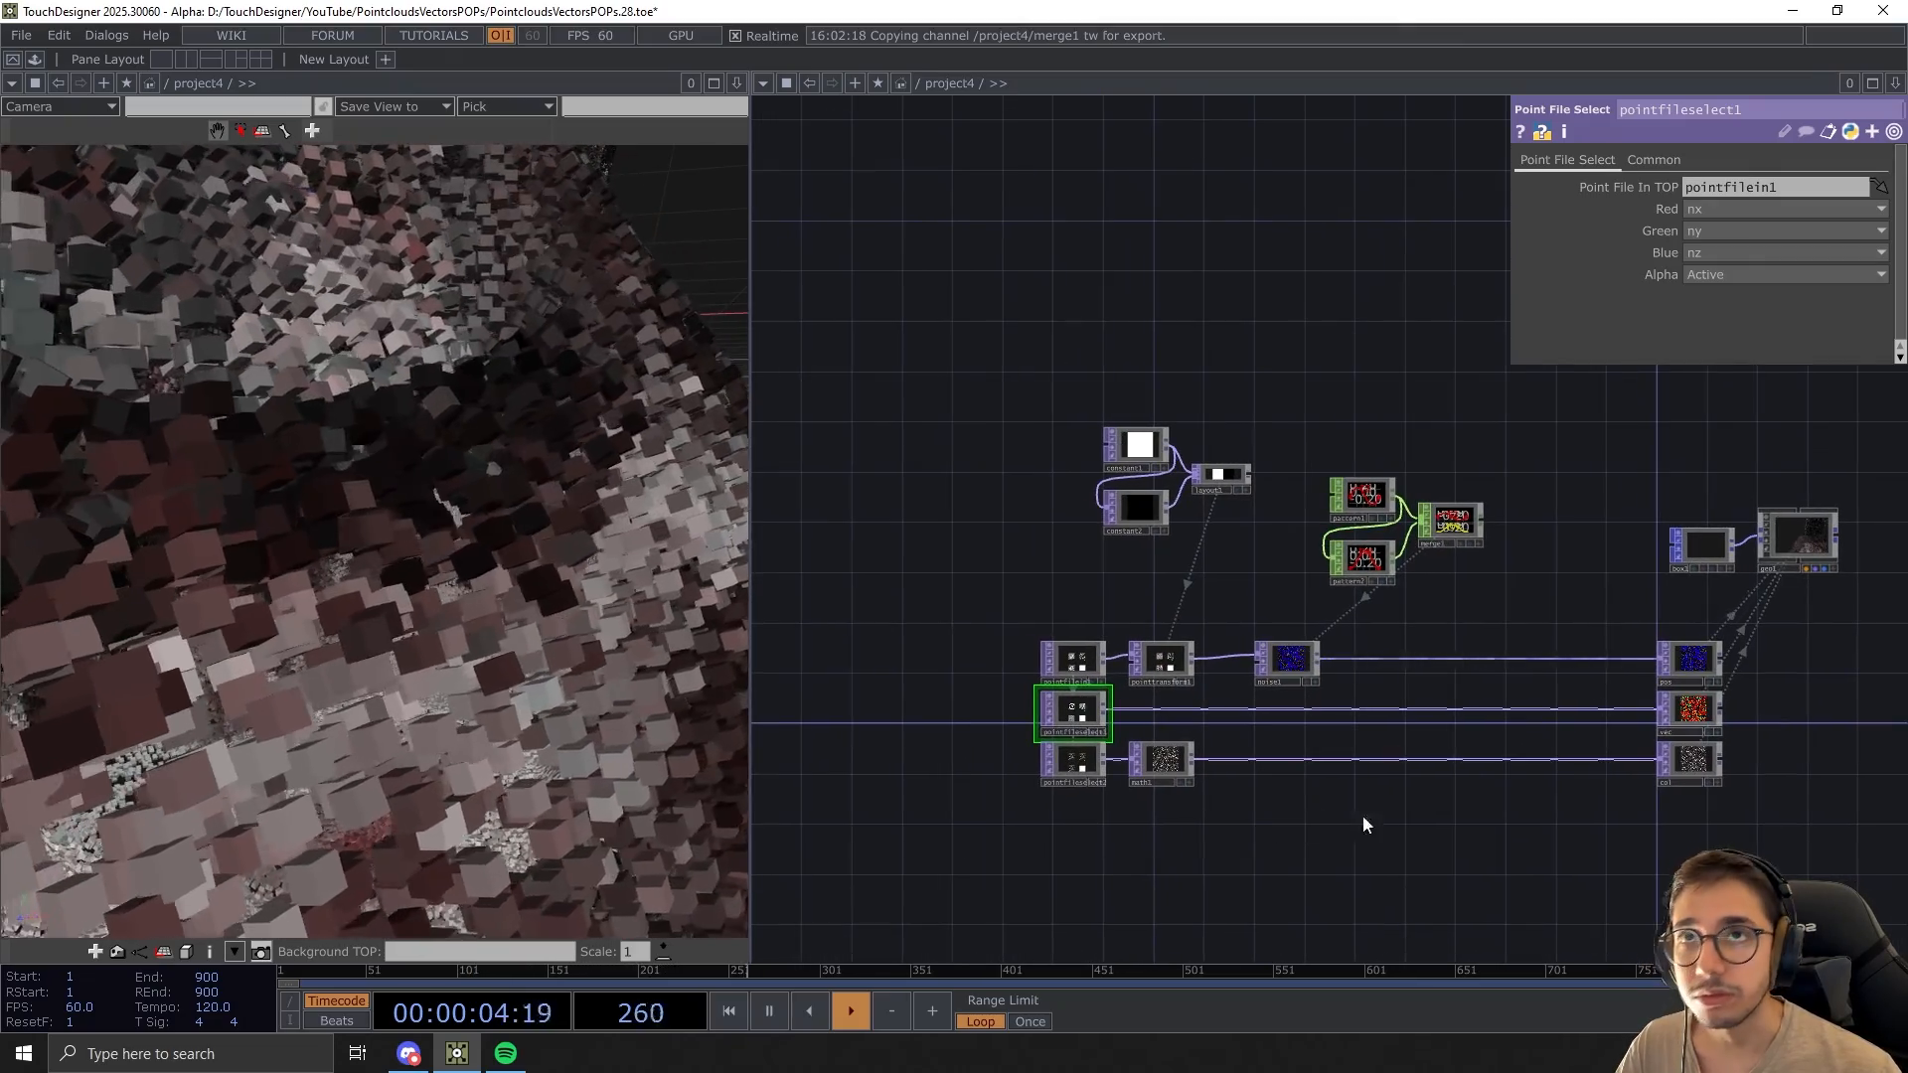
pyautogui.scroll(-2, 1368, 822)
pyautogui.moveTo(988, 392); pyautogui.dragTo(1478, 844)
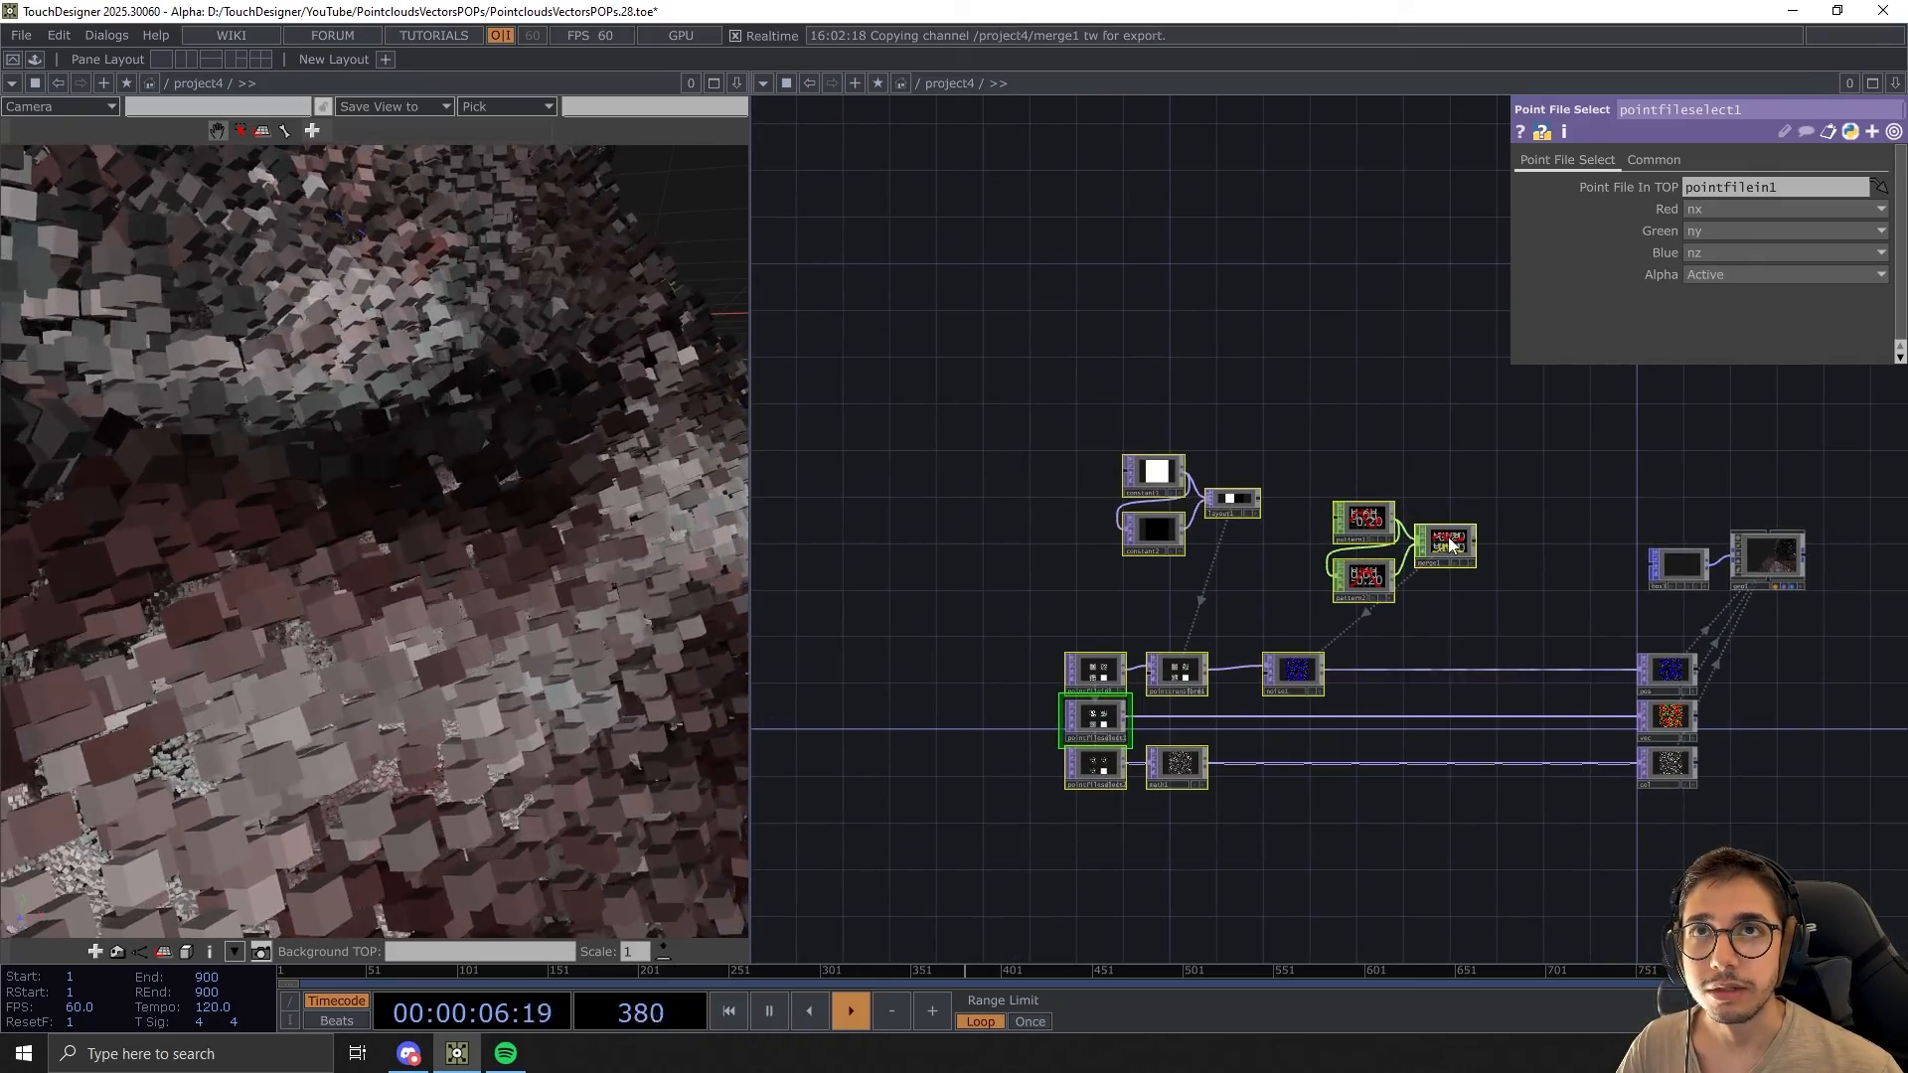
pyautogui.moveTo(1424, 546); pyautogui.dragTo(1260, 546)
pyautogui.click(1386, 598)
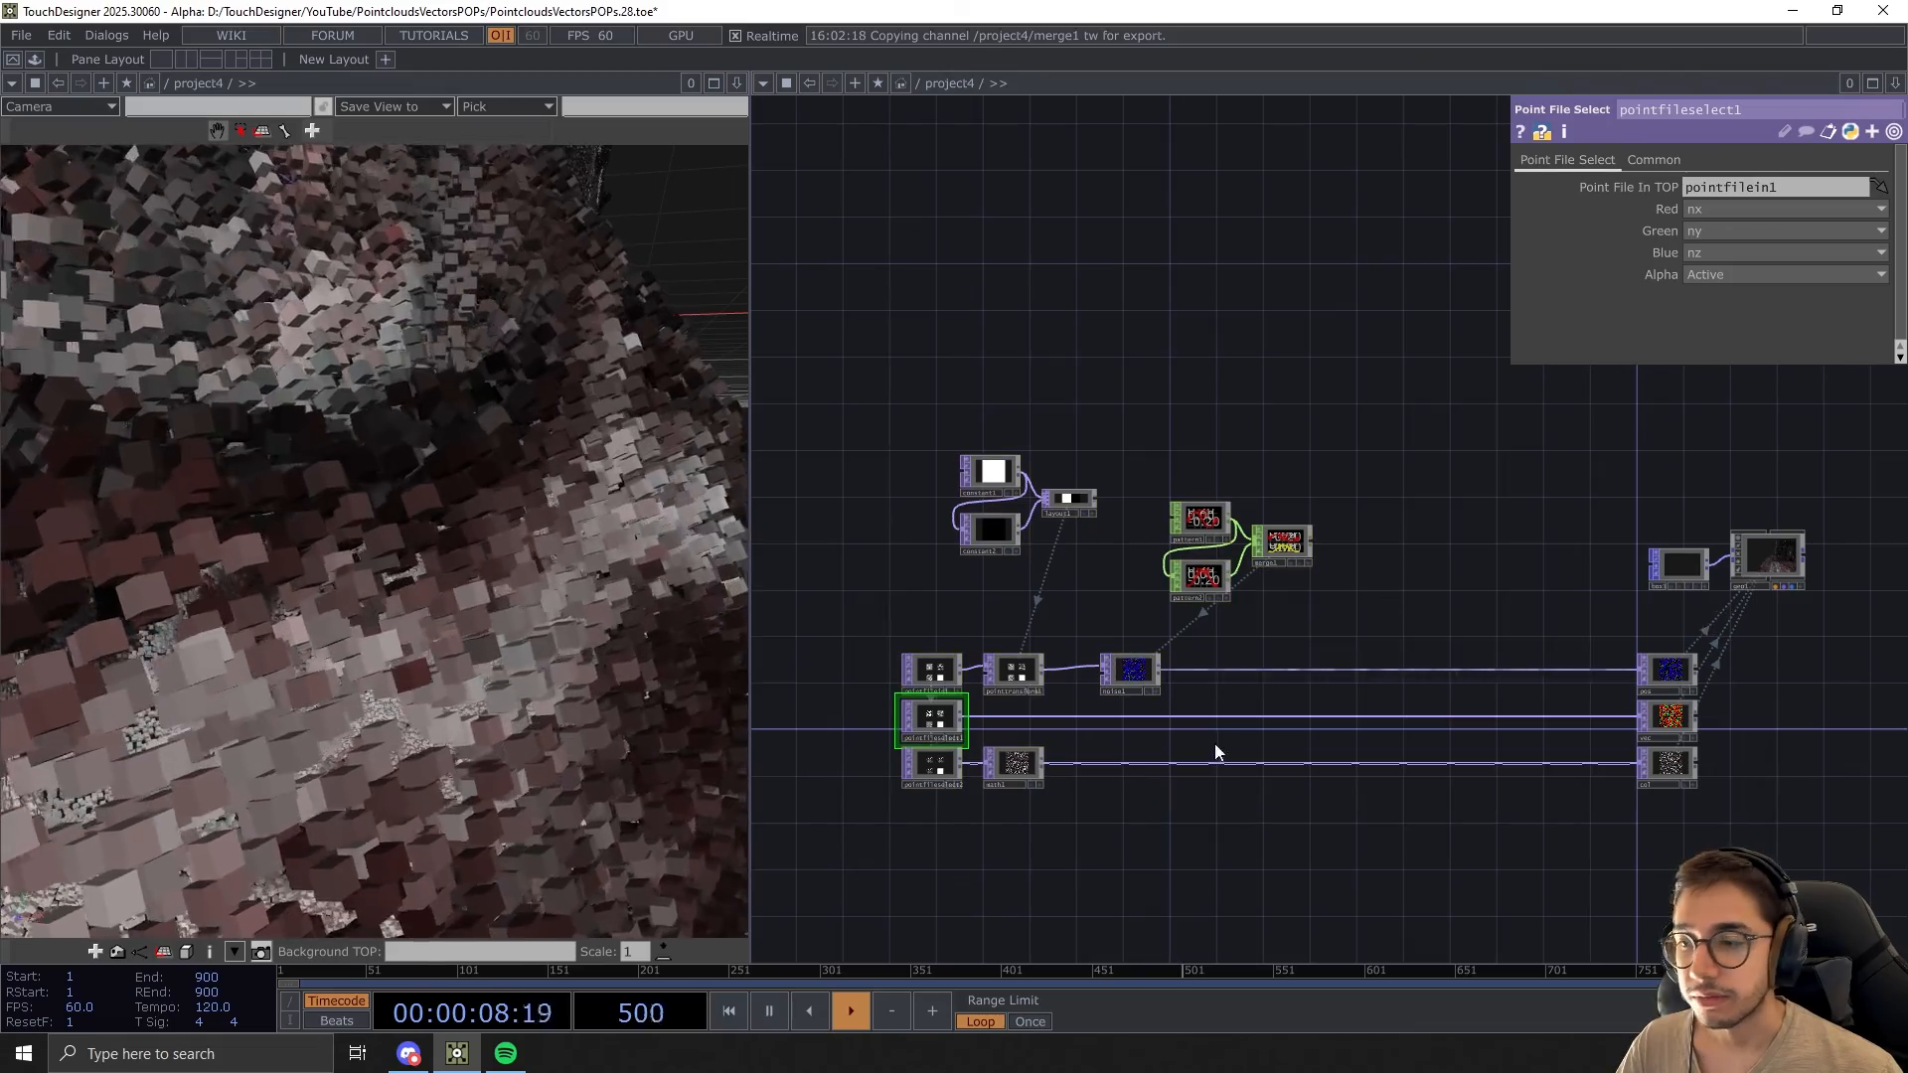
# Insert a Null TOP into the wire between noise1 and pos
pyautogui.scroll(5, 1251, 697)
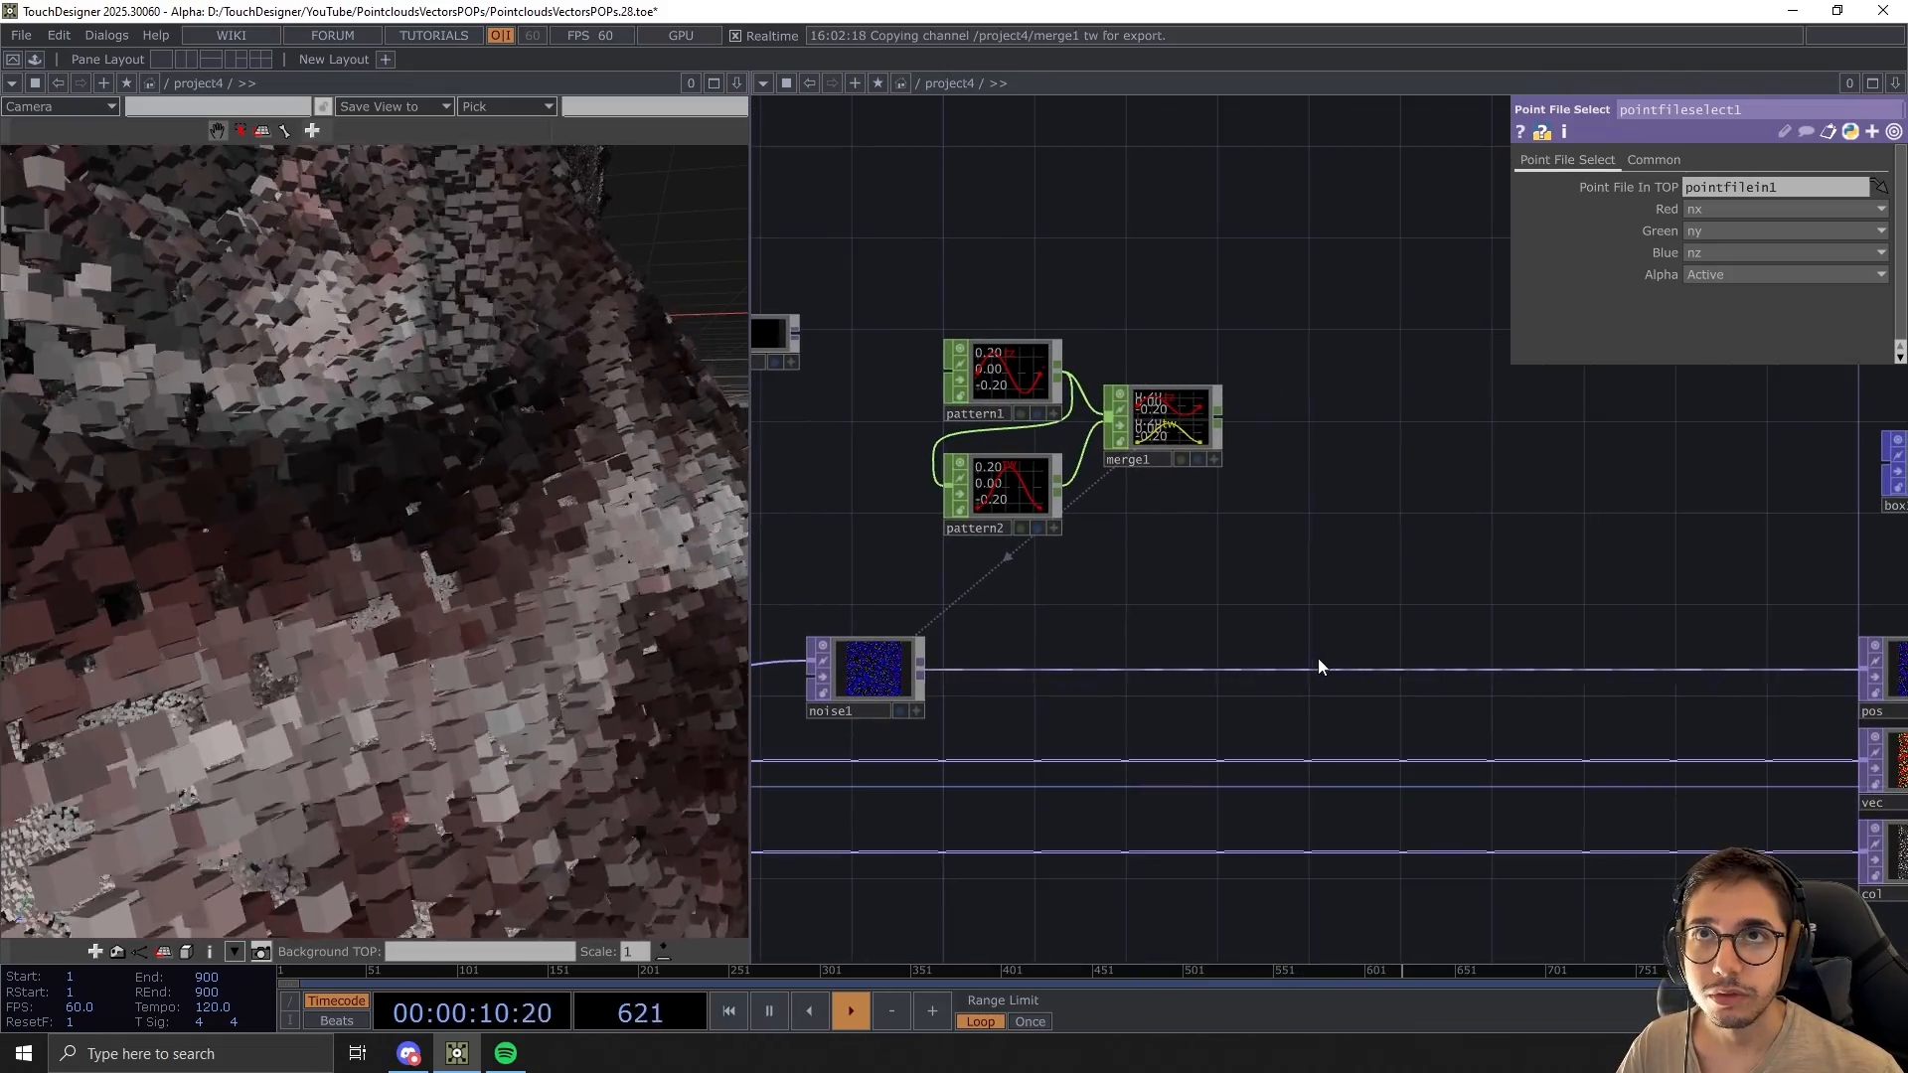
pyautogui.rightClick(1328, 670)
pyautogui.click(1358, 644)
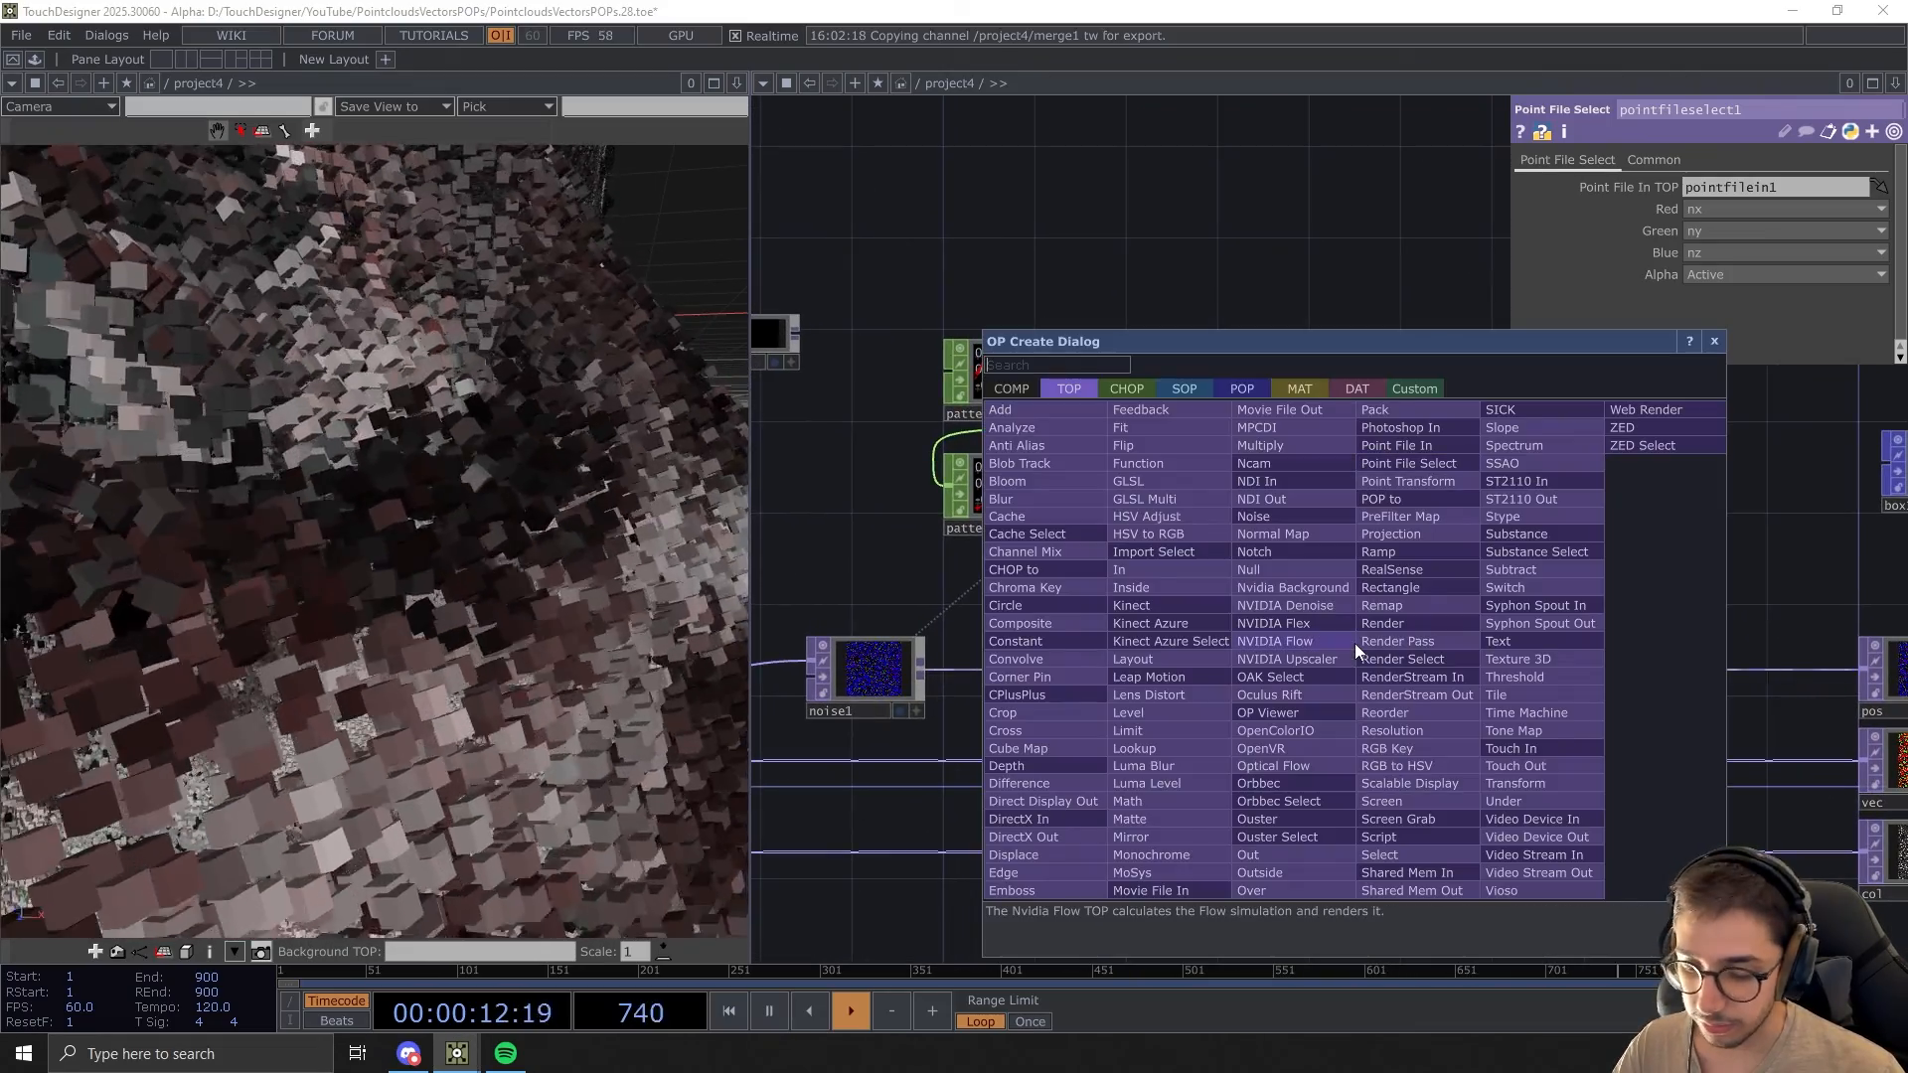
pyautogui.write('nu')
pyautogui.press('Return')
pyautogui.click(1341, 672)
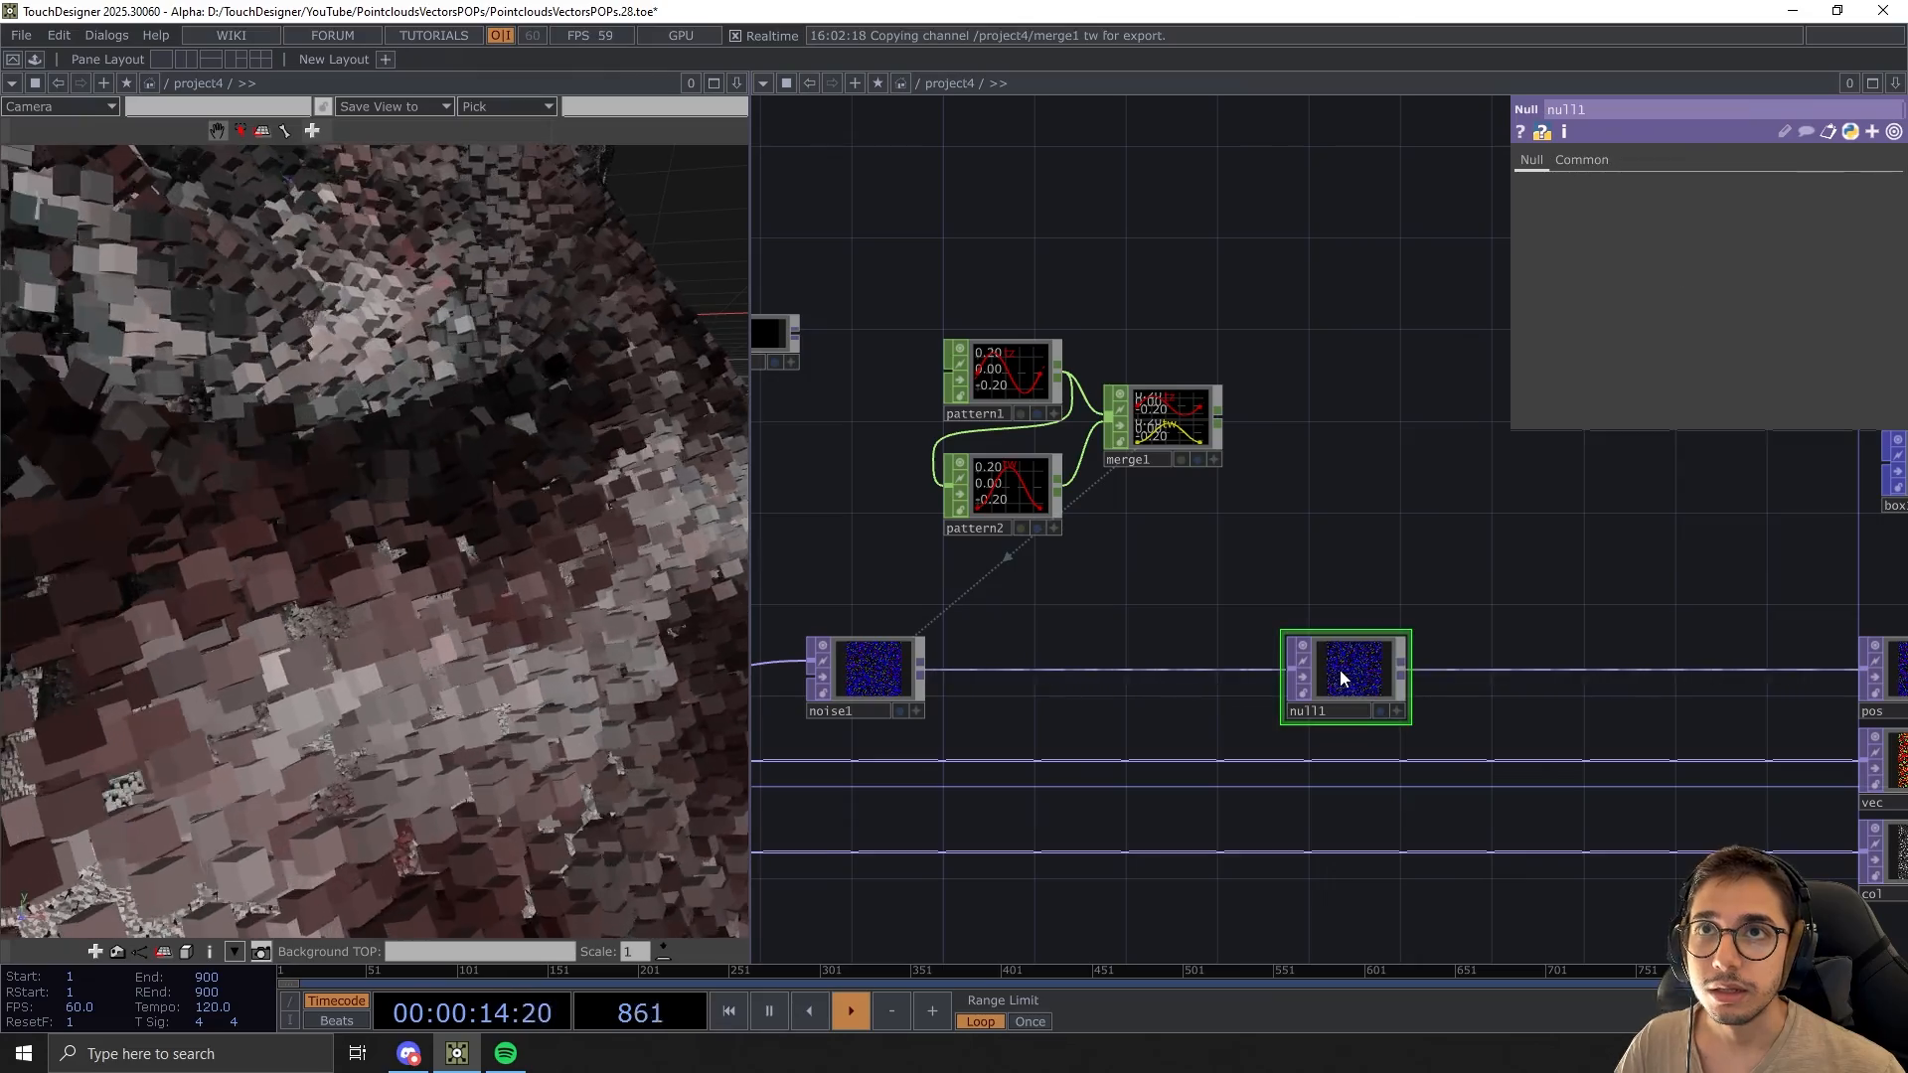
pyautogui.moveTo(1736, 676); pyautogui.dragTo(1739, 605)
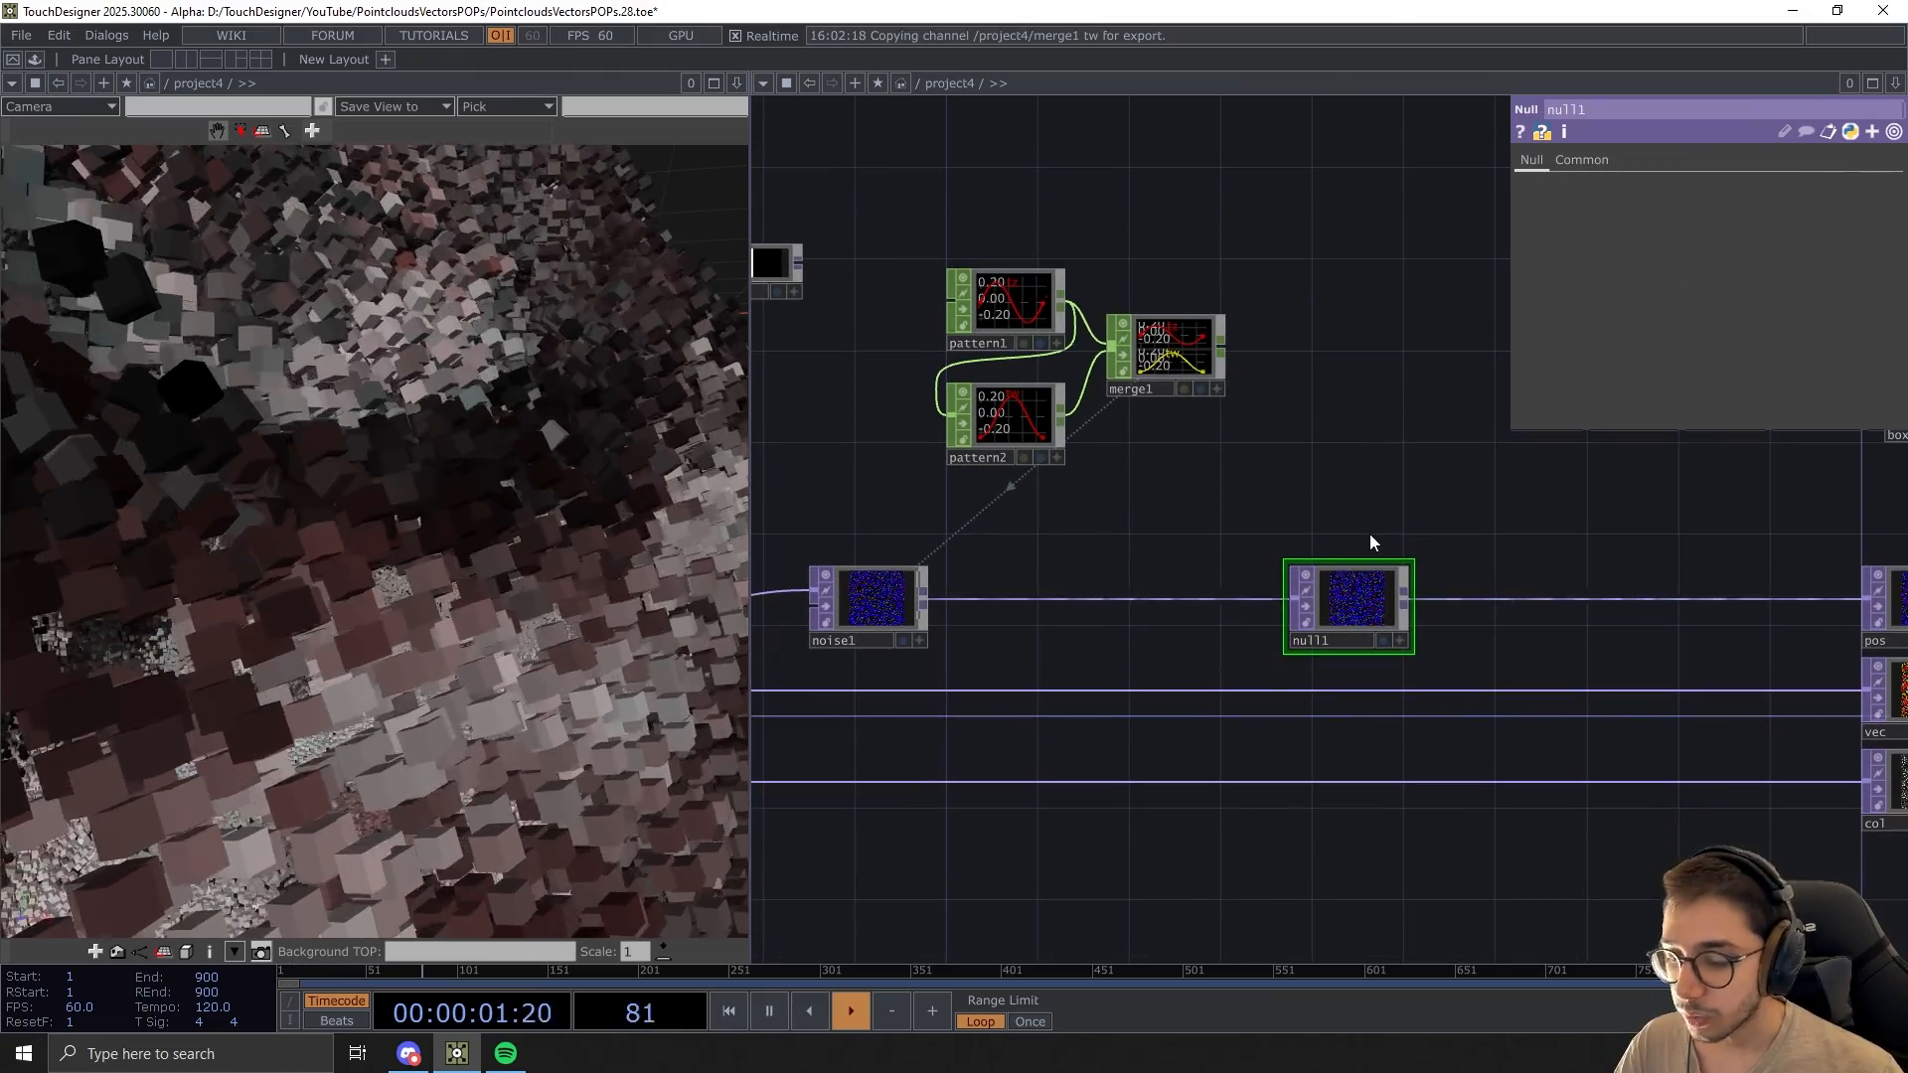
# Duplicate the null and wire the copy between the normals' point file select node and vec, aligned under the first null
pyautogui.hotkey('ctrl', 'c')
pyautogui.hotkey('ctrl', 'v')
pyautogui.scroll(-3, 1000, 641)
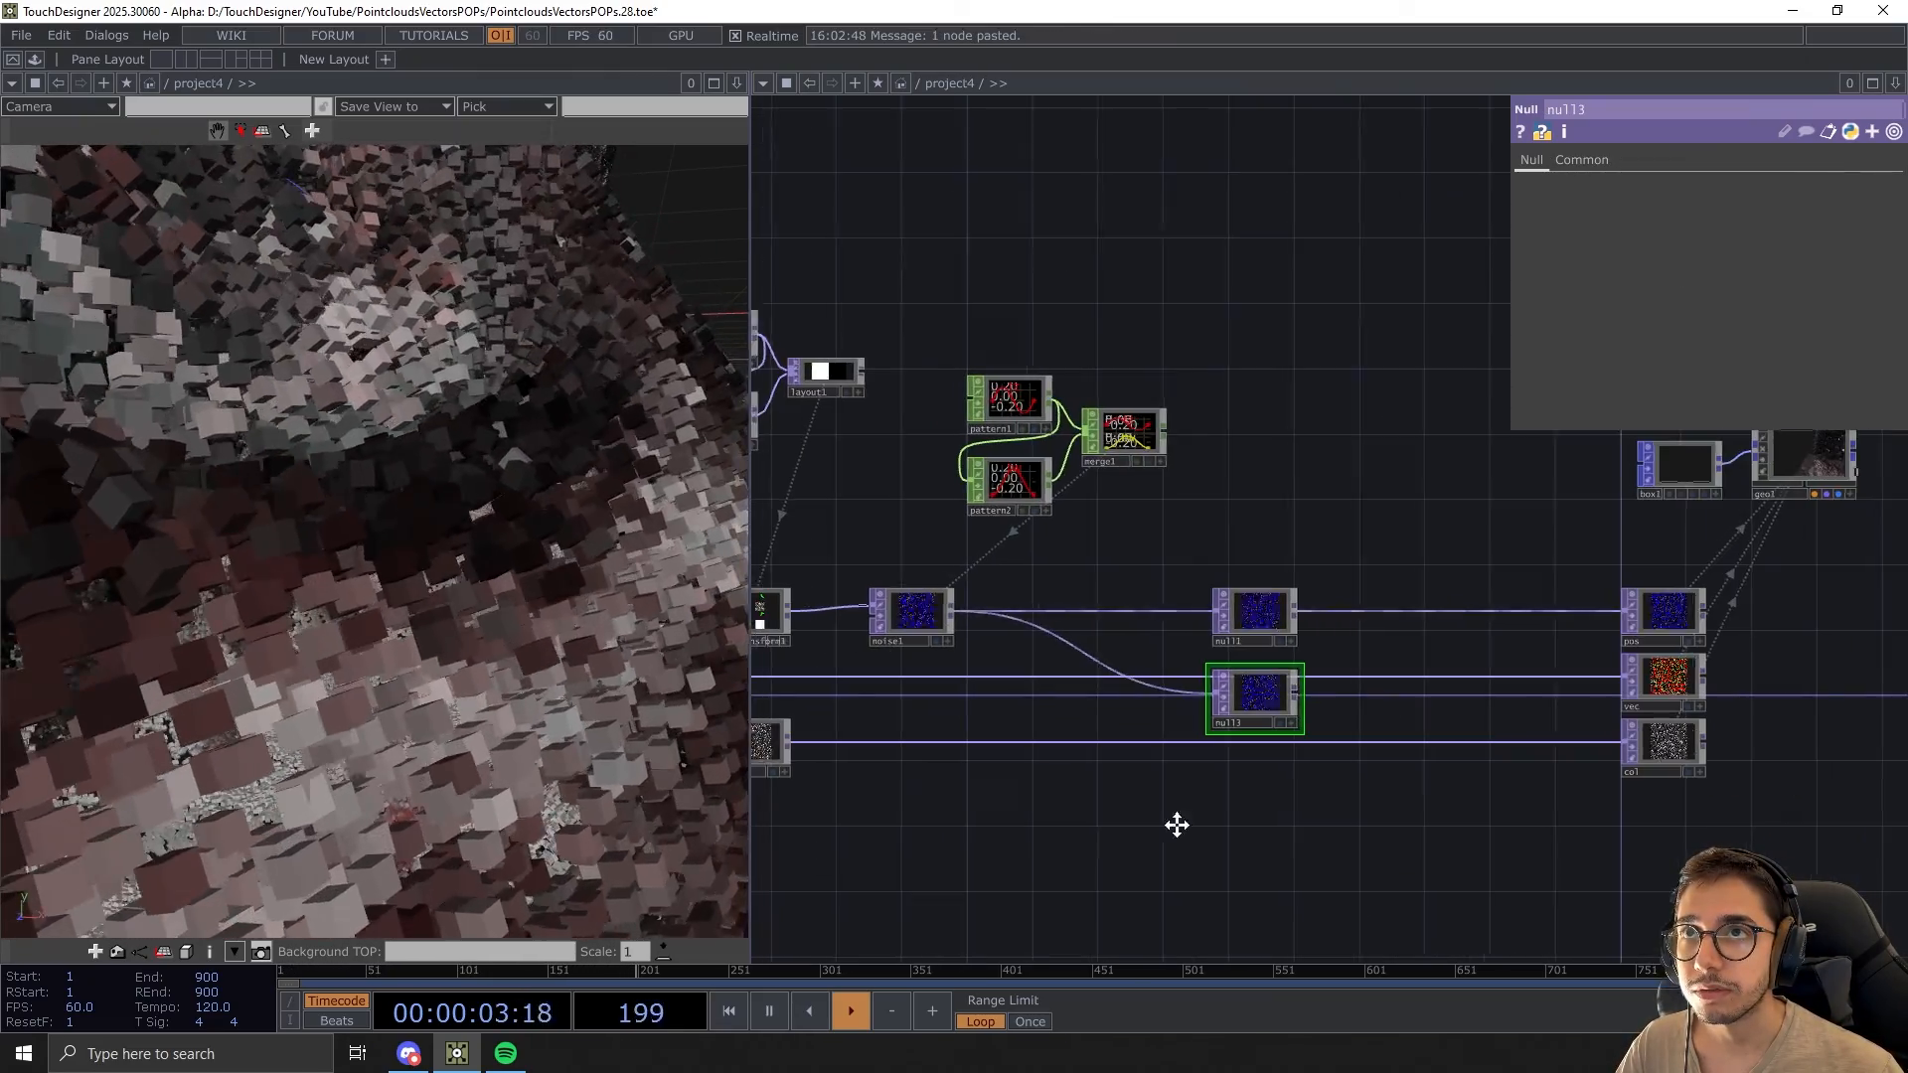
pyautogui.moveTo(1176, 826); pyautogui.dragTo(1408, 816)
pyautogui.moveTo(1181, 686); pyautogui.dragTo(1443, 680)
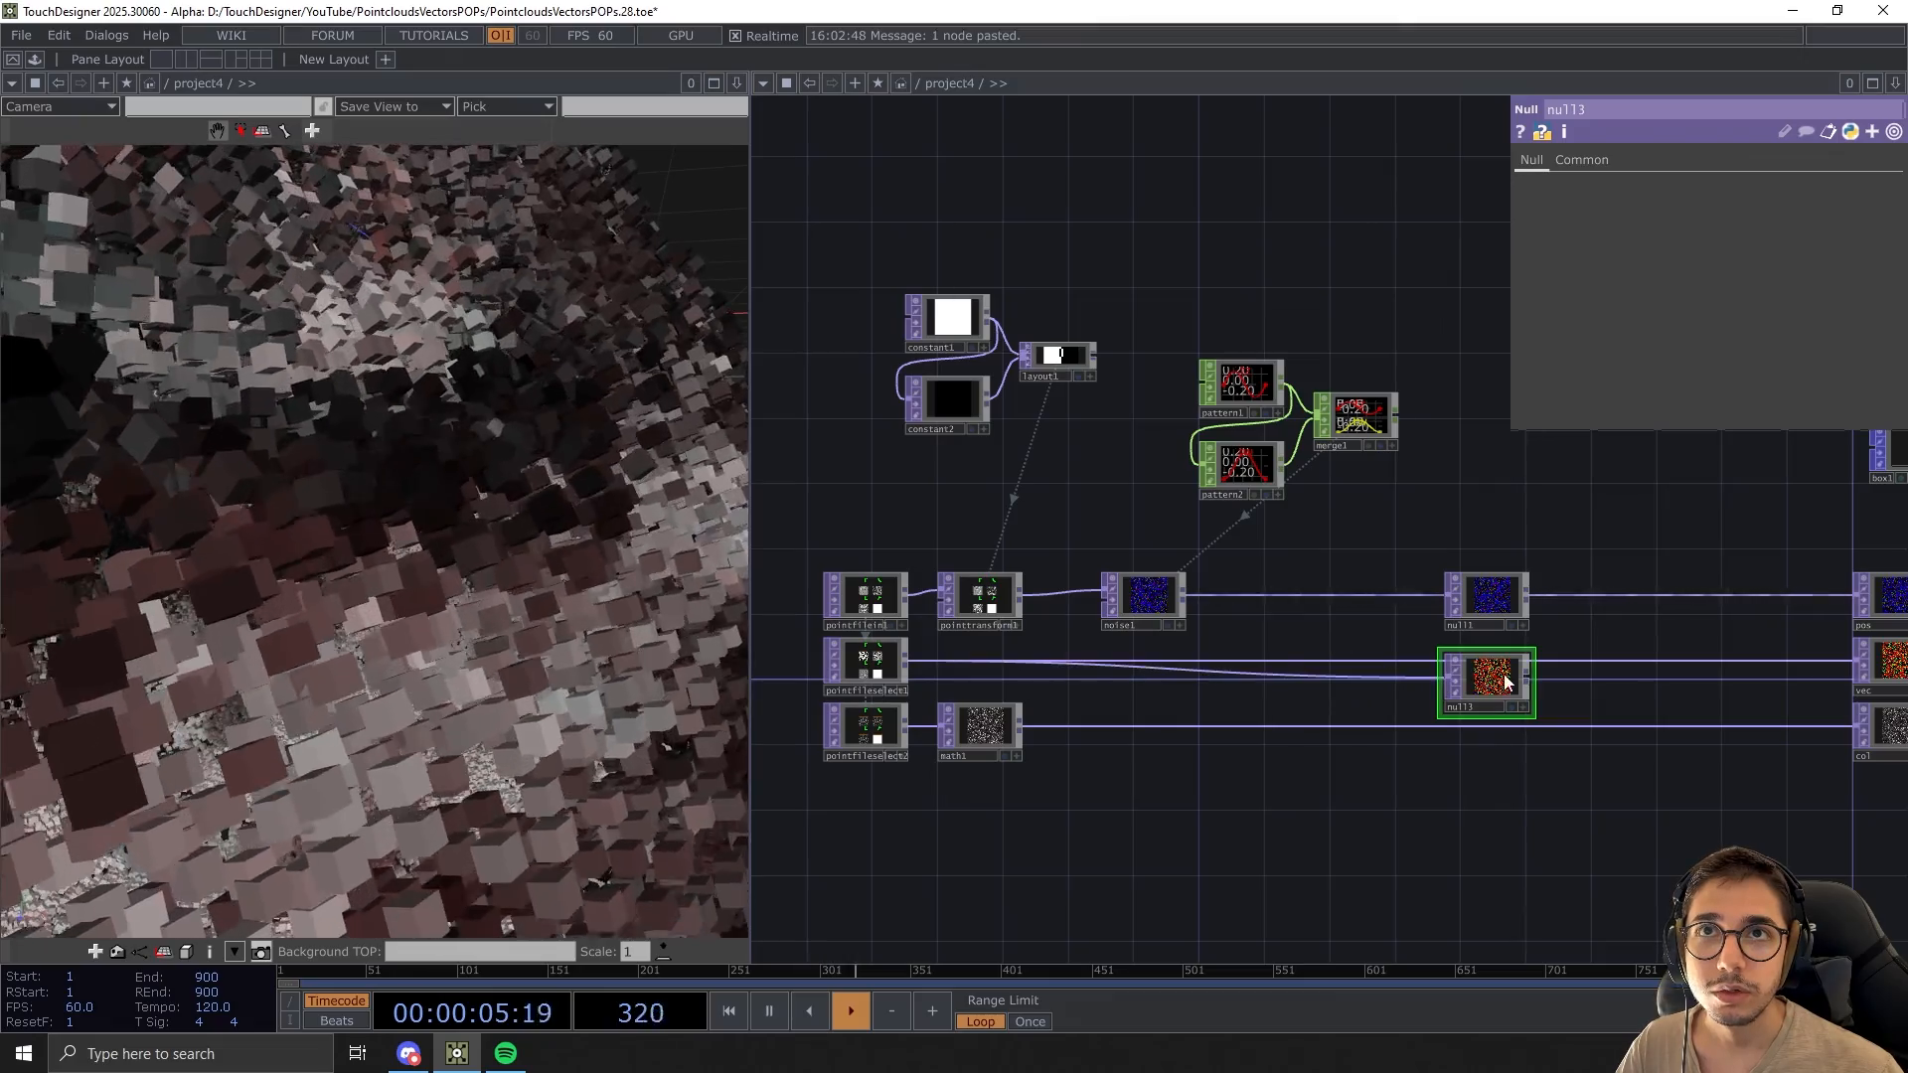
pyautogui.moveTo(1558, 668); pyautogui.dragTo(1490, 666)
pyautogui.scroll(2, 1512, 792)
pyautogui.moveTo(1512, 792); pyautogui.dragTo(1419, 864)
pyautogui.scroll(5, 1390, 677)
pyautogui.scroll(-6, 1314, 521)
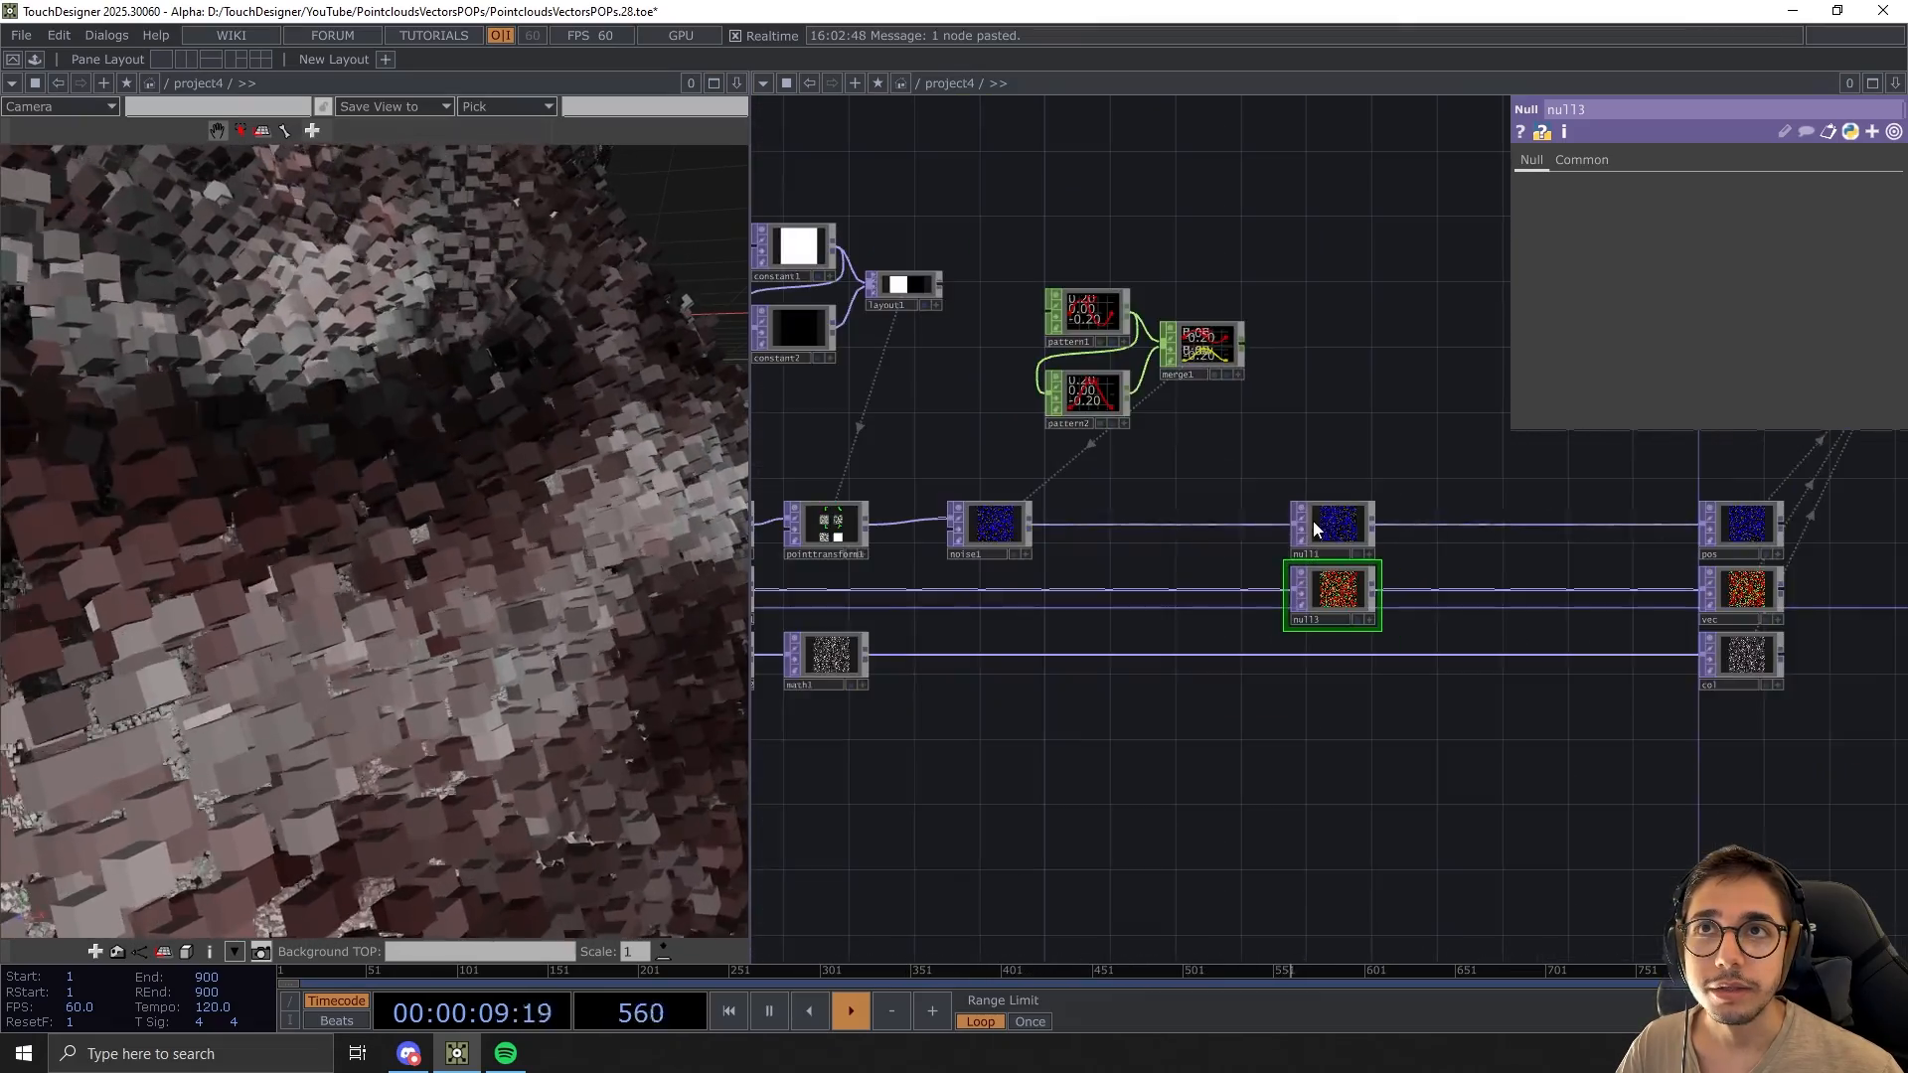
# Collapse the two nulls into a Base component and rename it re_vec
pyautogui.moveTo(1313, 437); pyautogui.dragTo(1363, 535)
pyautogui.rightClick(1365, 529)
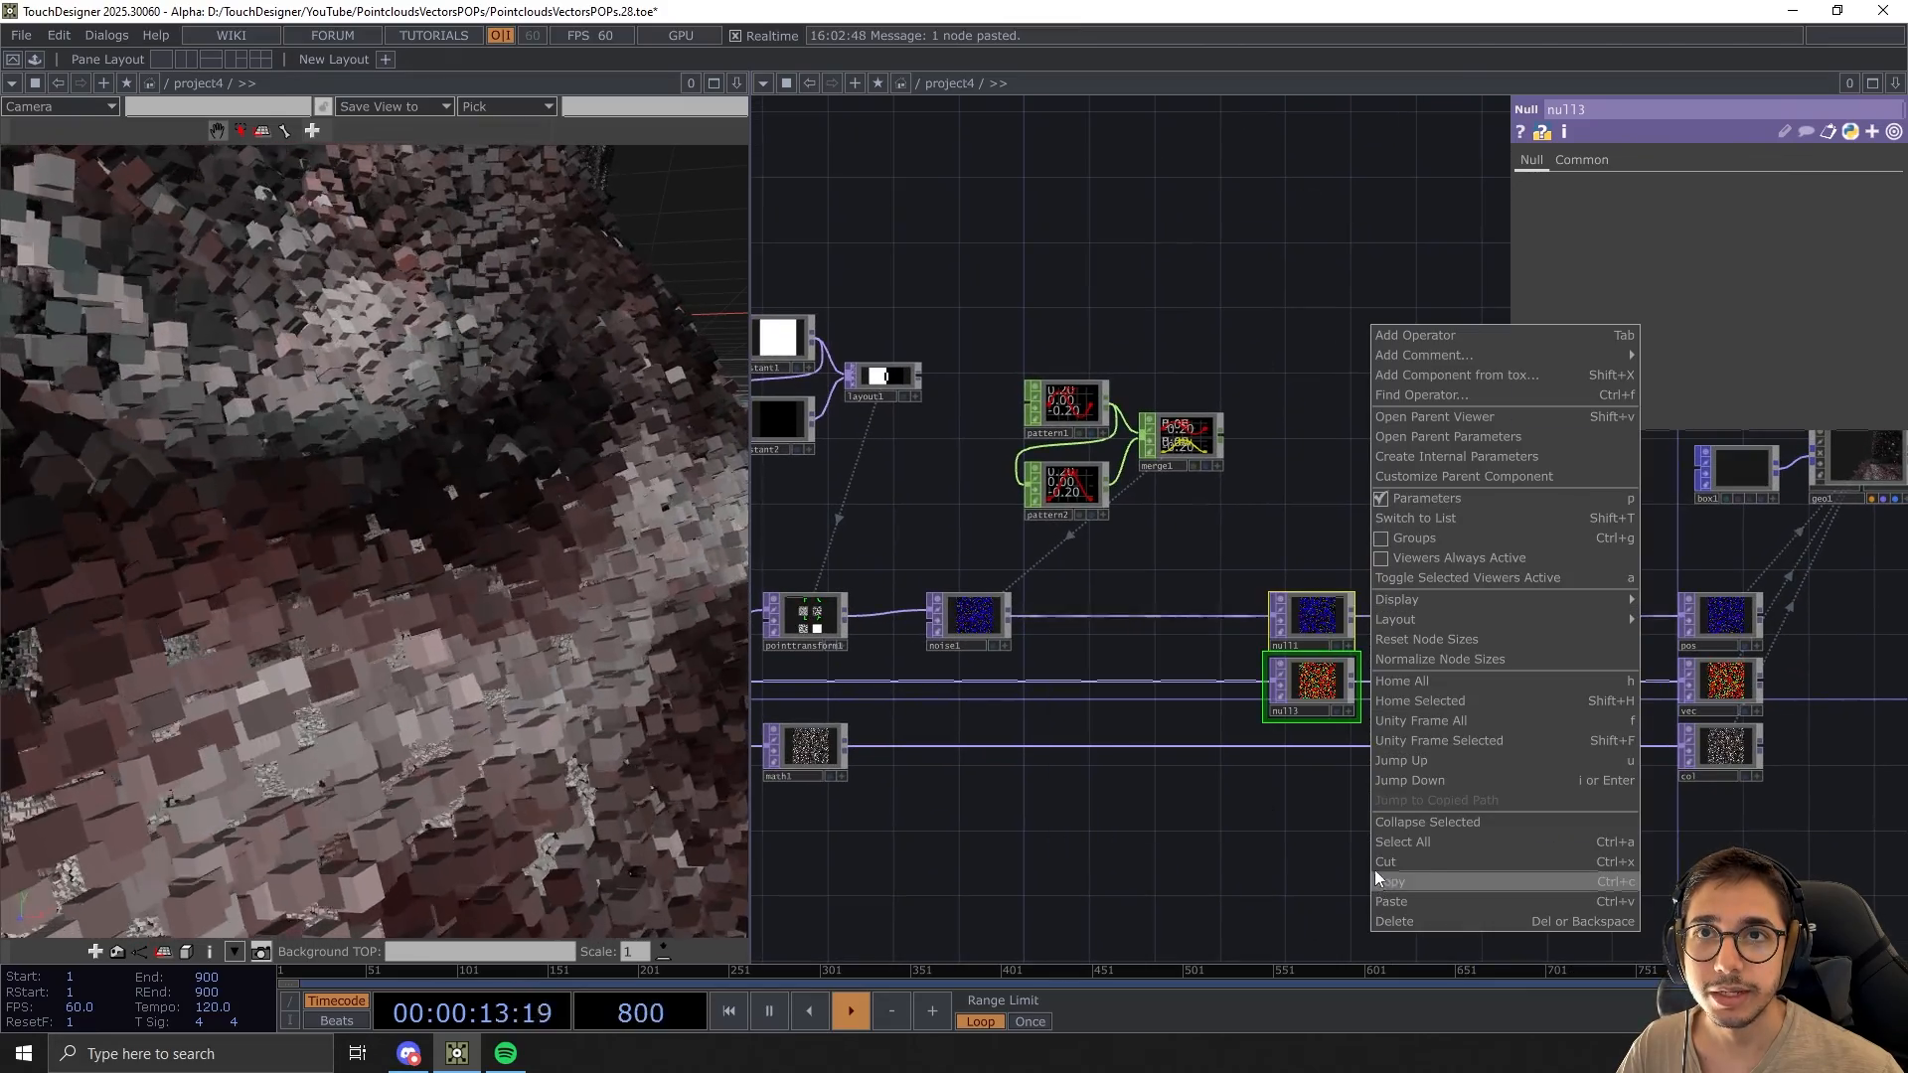
pyautogui.click(1410, 821)
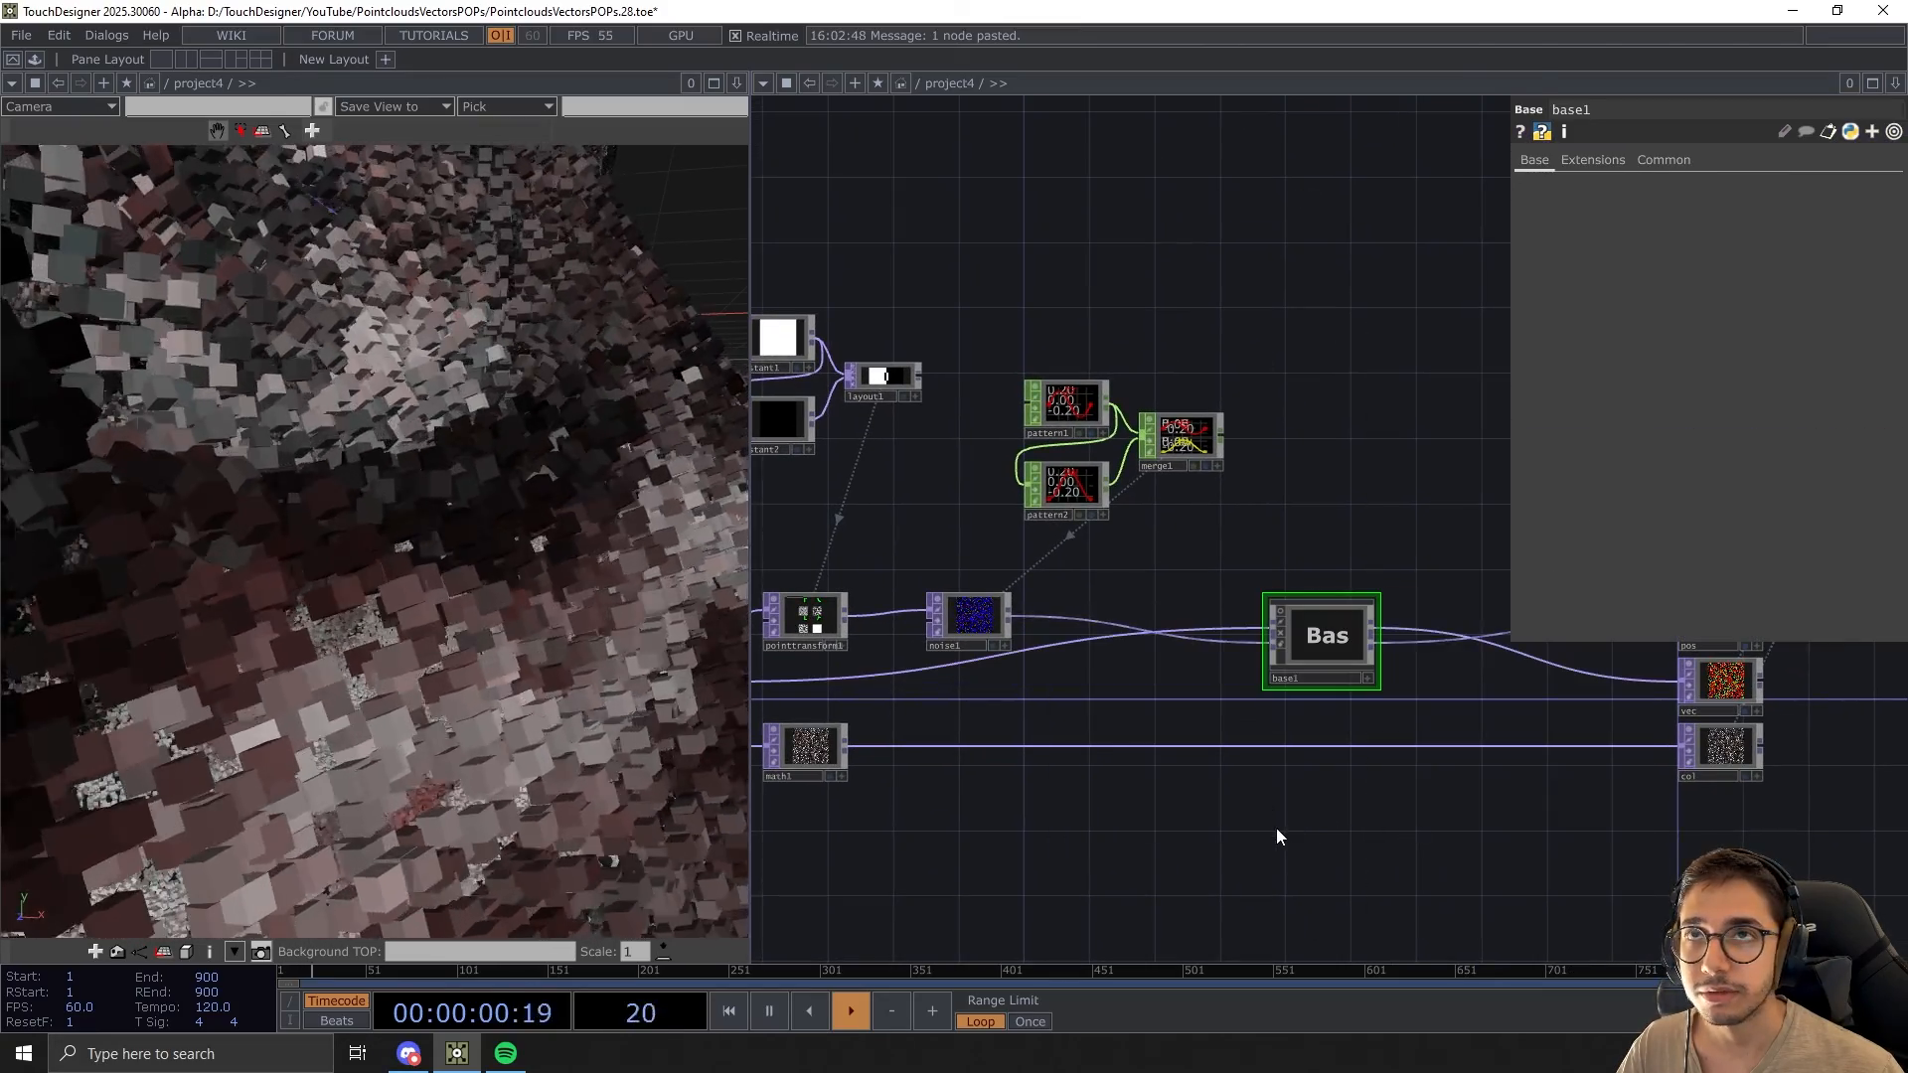
pyautogui.moveTo(1219, 827); pyautogui.dragTo(1266, 831)
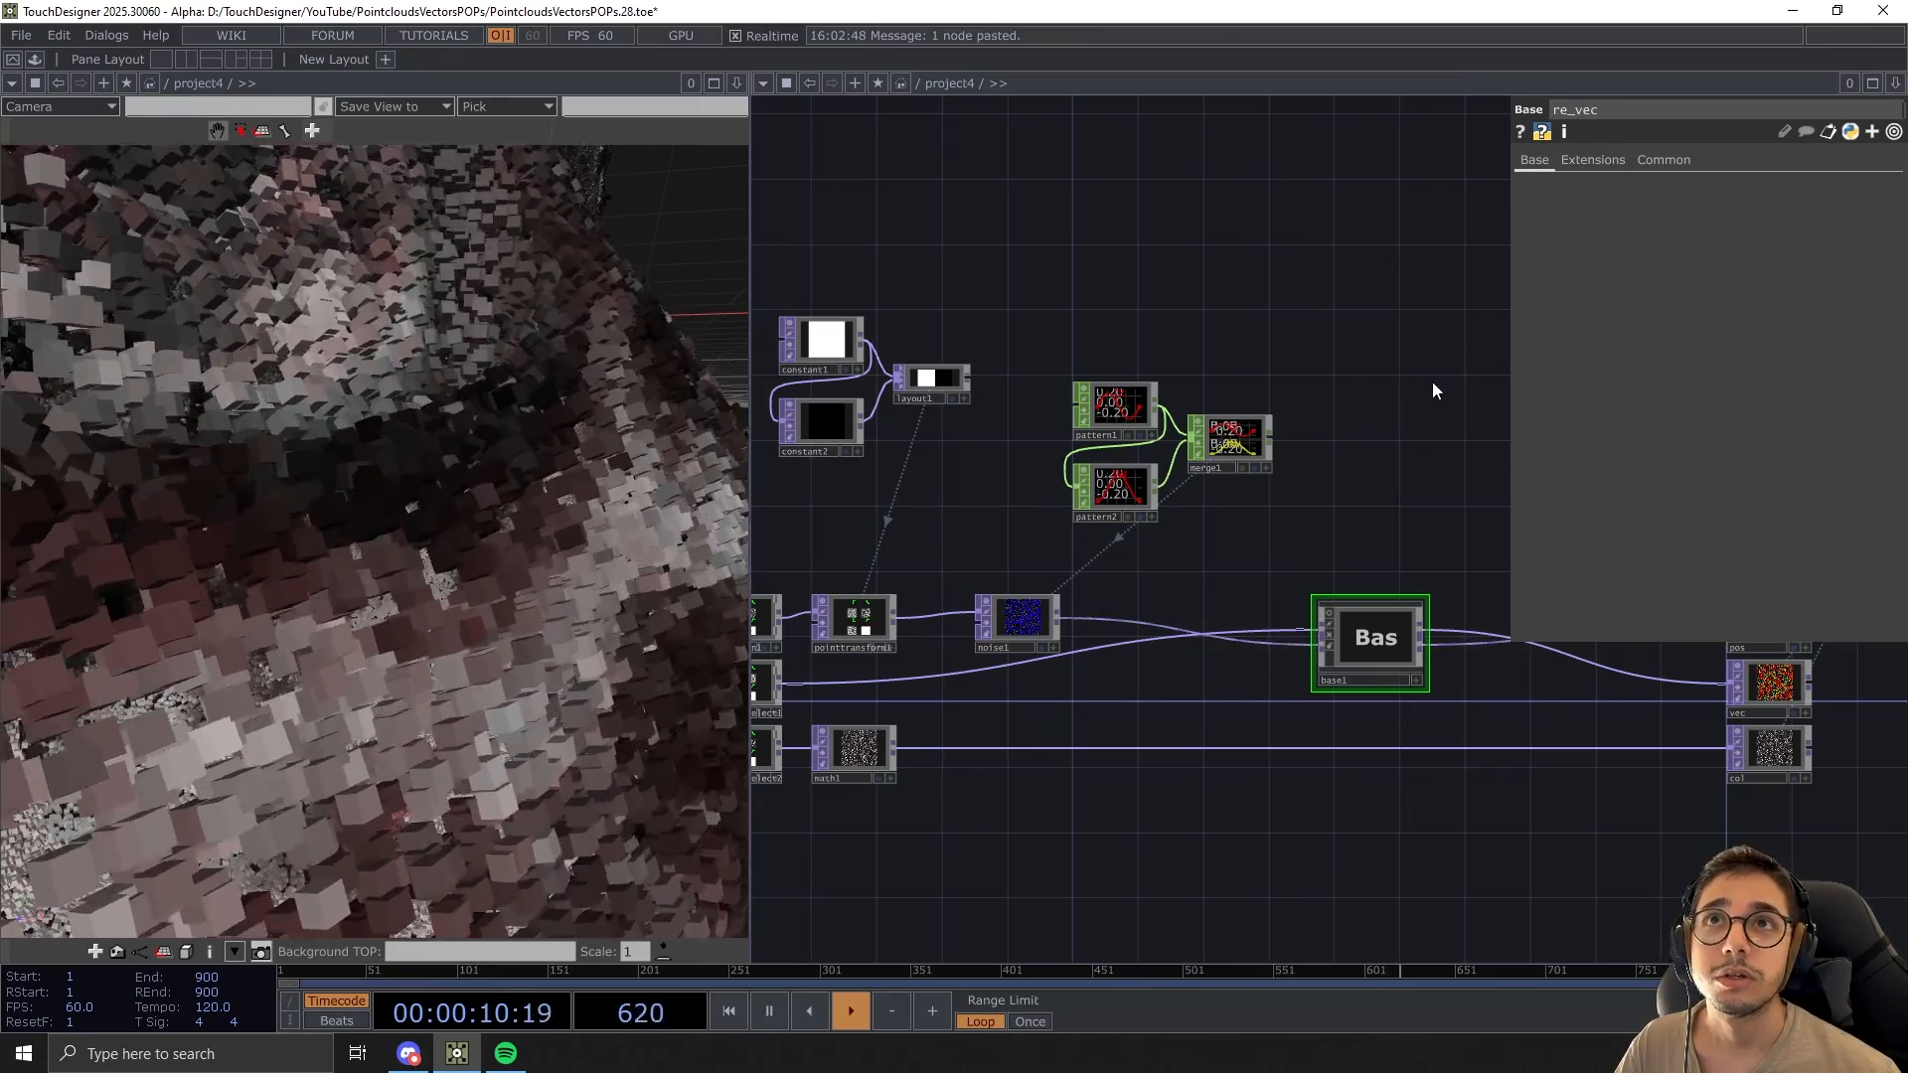
pyautogui.press('Return')
# Inside re_vec, spread the two rows apart, delete both nulls keeping the wires, and move the out nodes farther from the ins
pyautogui.doubleClick(1374, 643)
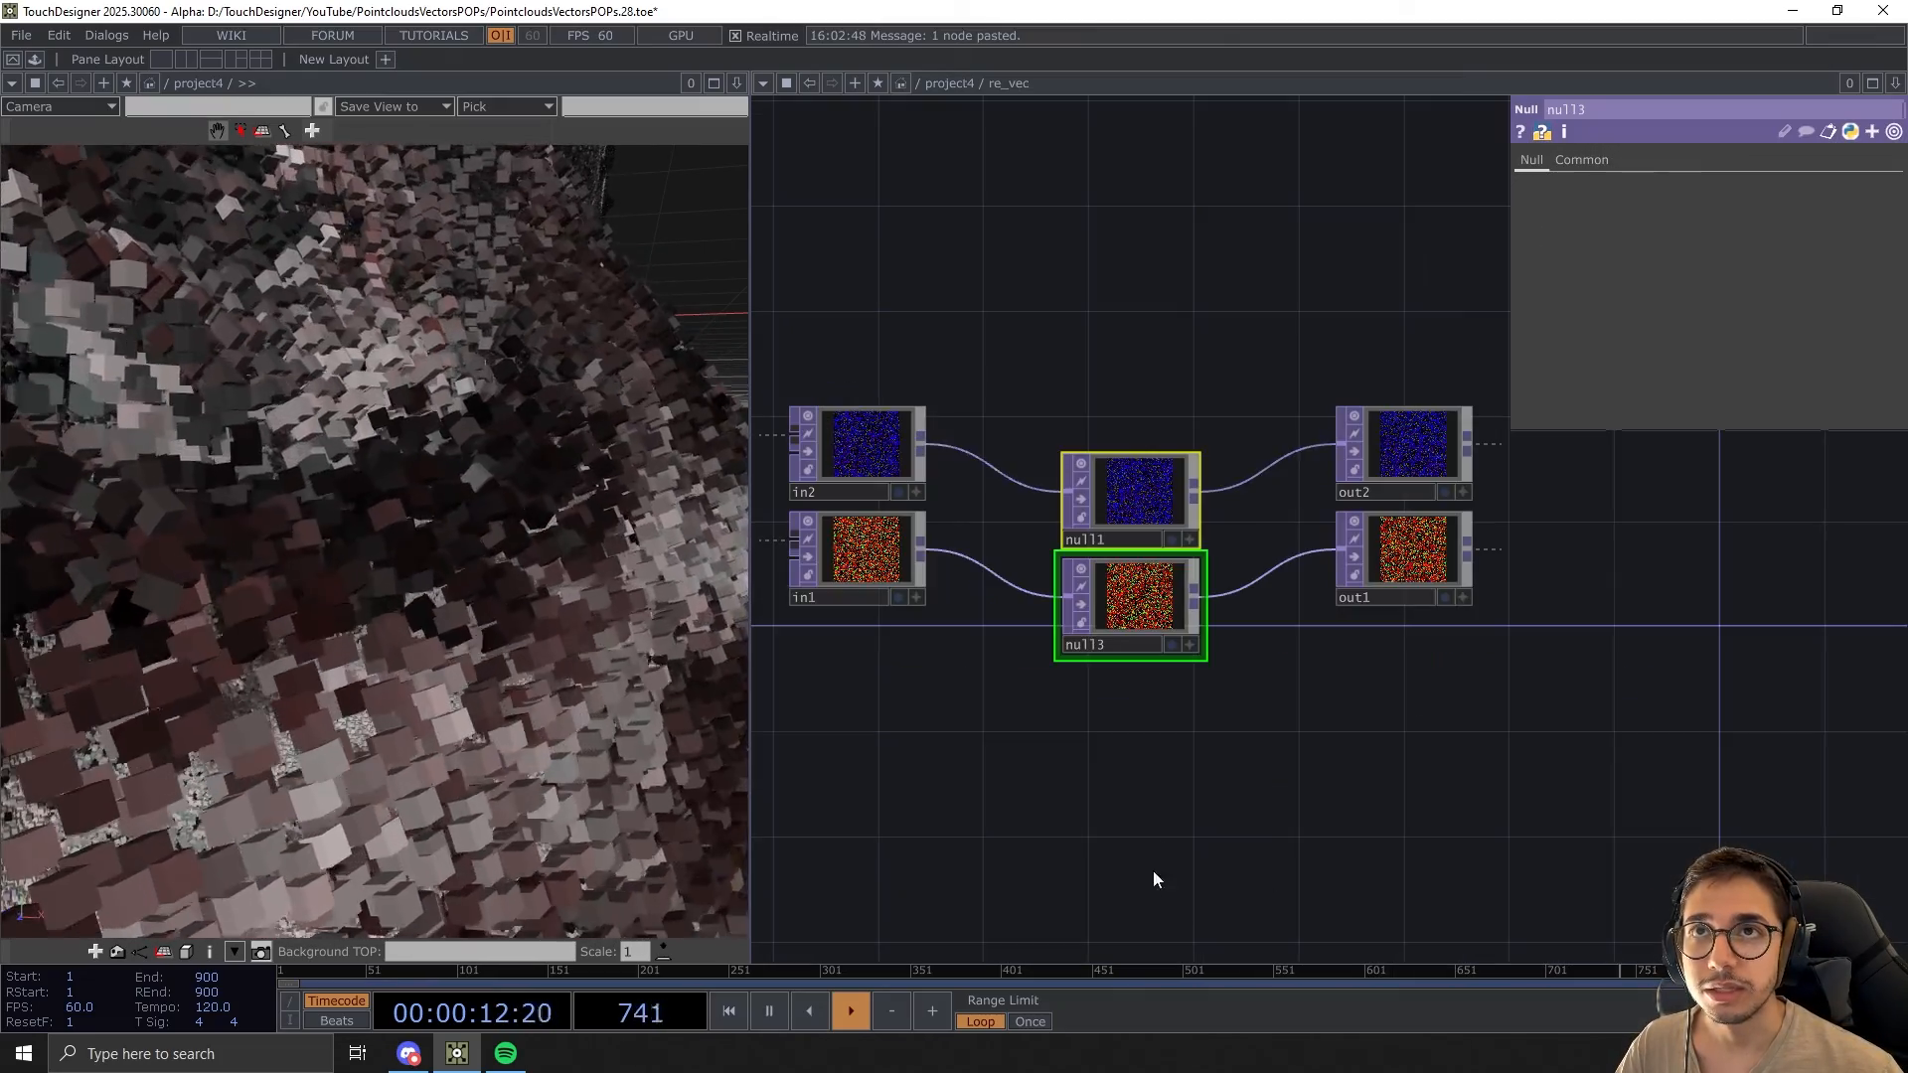
pyautogui.moveTo(1135, 717); pyautogui.dragTo(1441, 746)
pyautogui.moveTo(1419, 596); pyautogui.dragTo(1411, 724)
pyautogui.scroll(-2, 1256, 652)
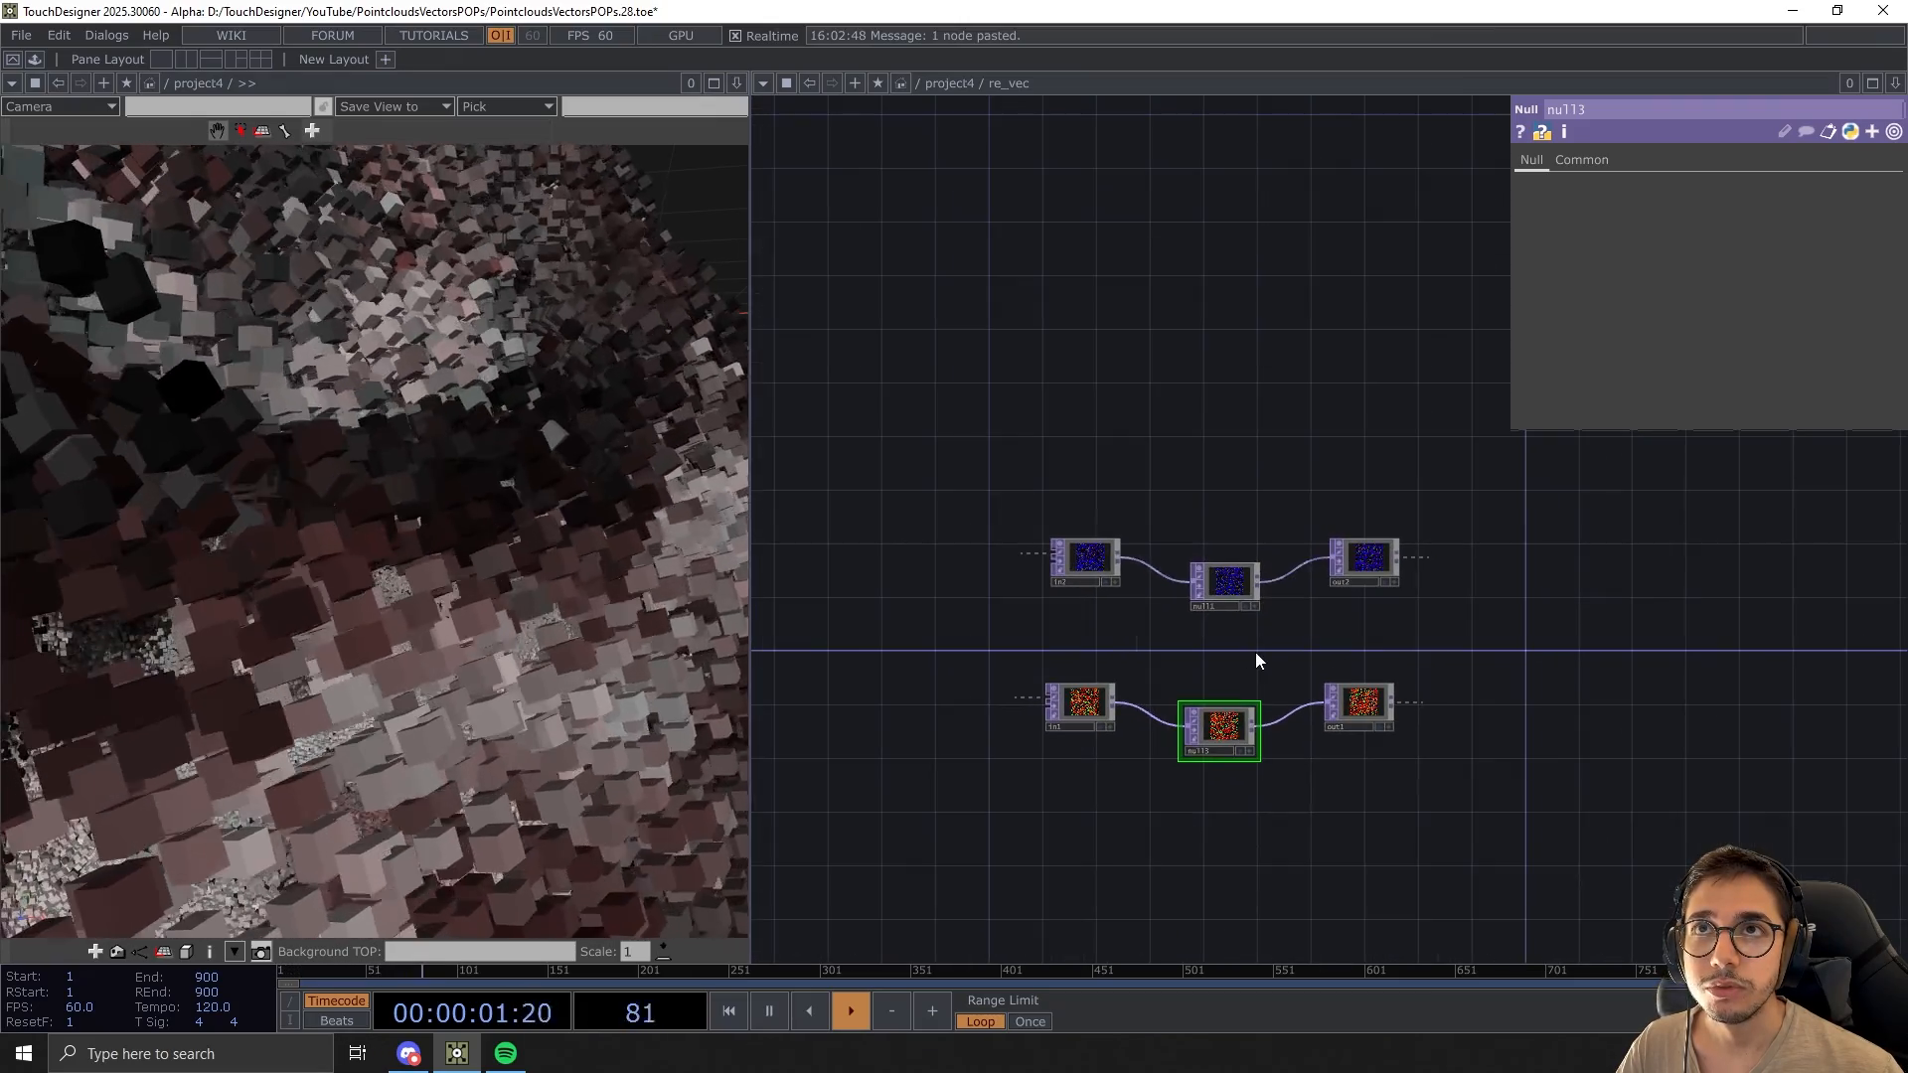
pyautogui.moveTo(1214, 491); pyautogui.dragTo(1226, 838)
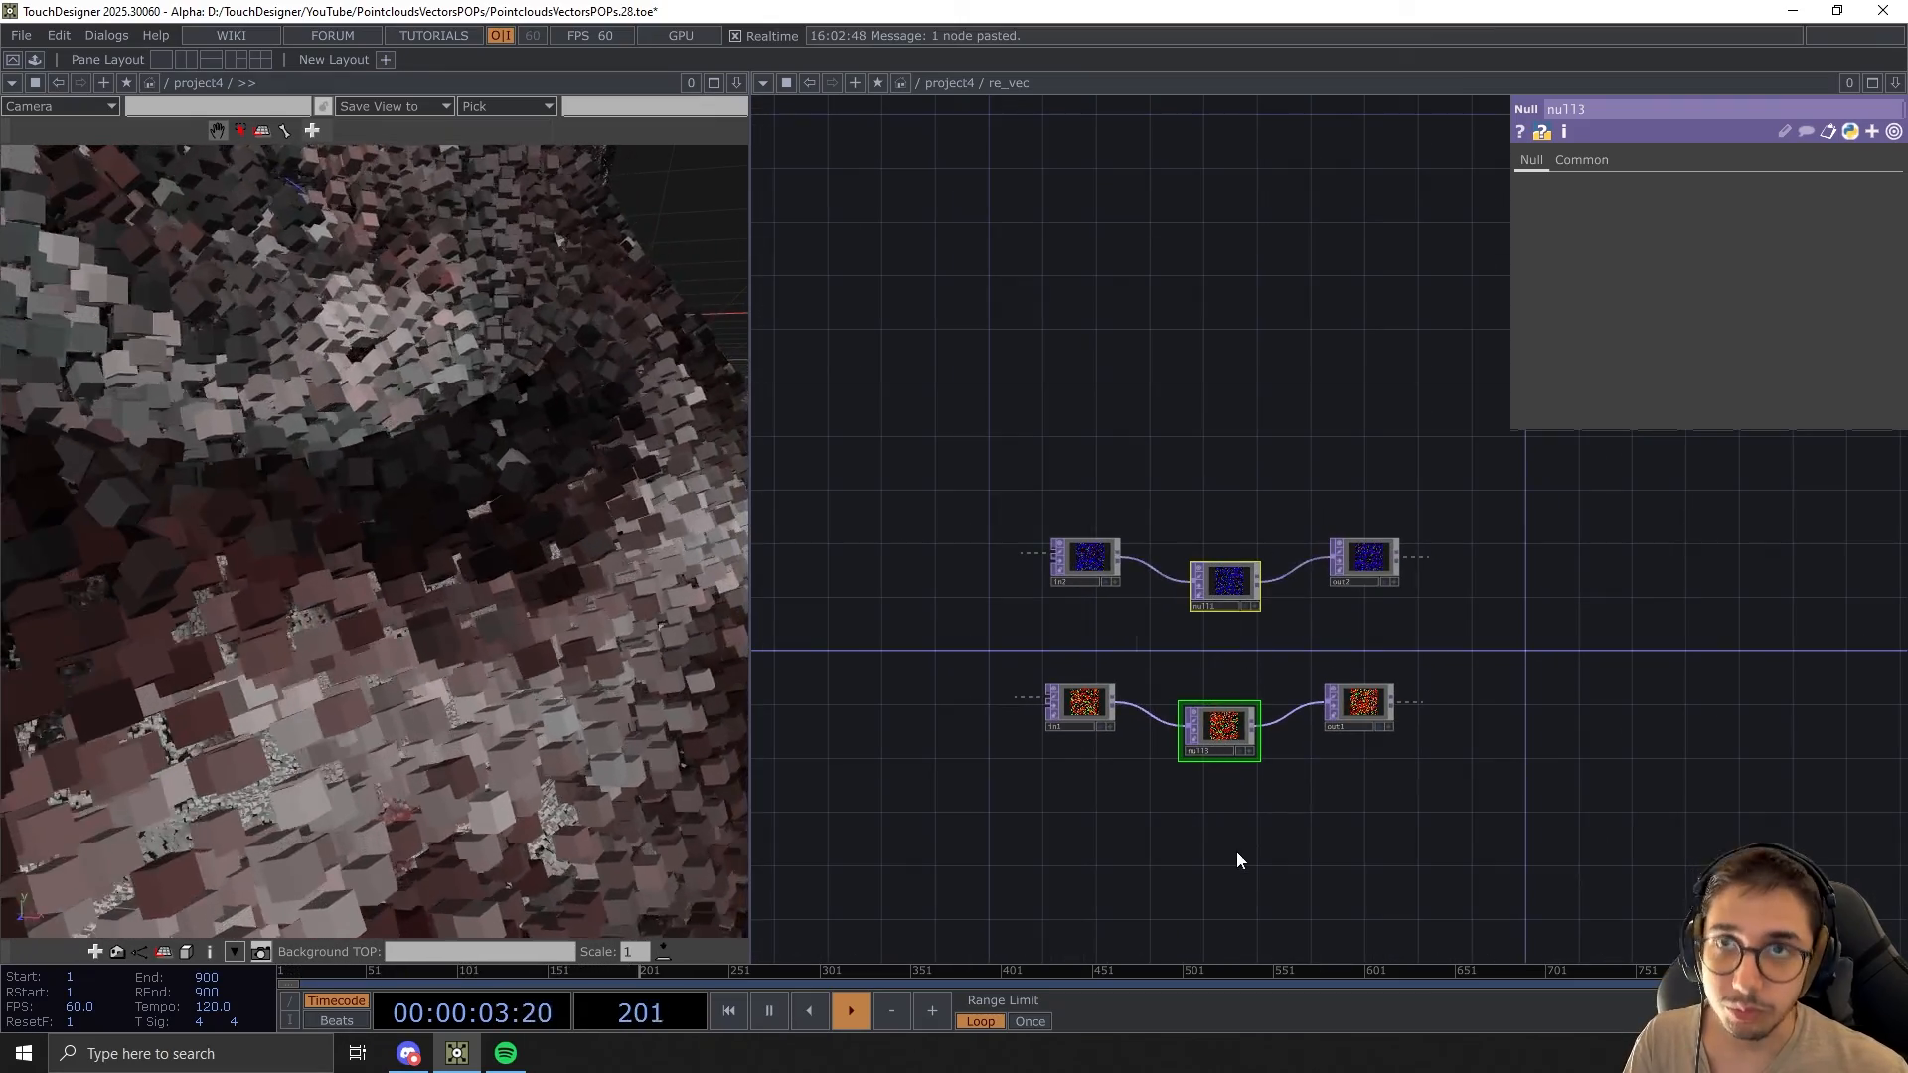
pyautogui.hotkey('ctrl', 'Delete')
pyautogui.moveTo(1363, 718); pyautogui.dragTo(1600, 736)
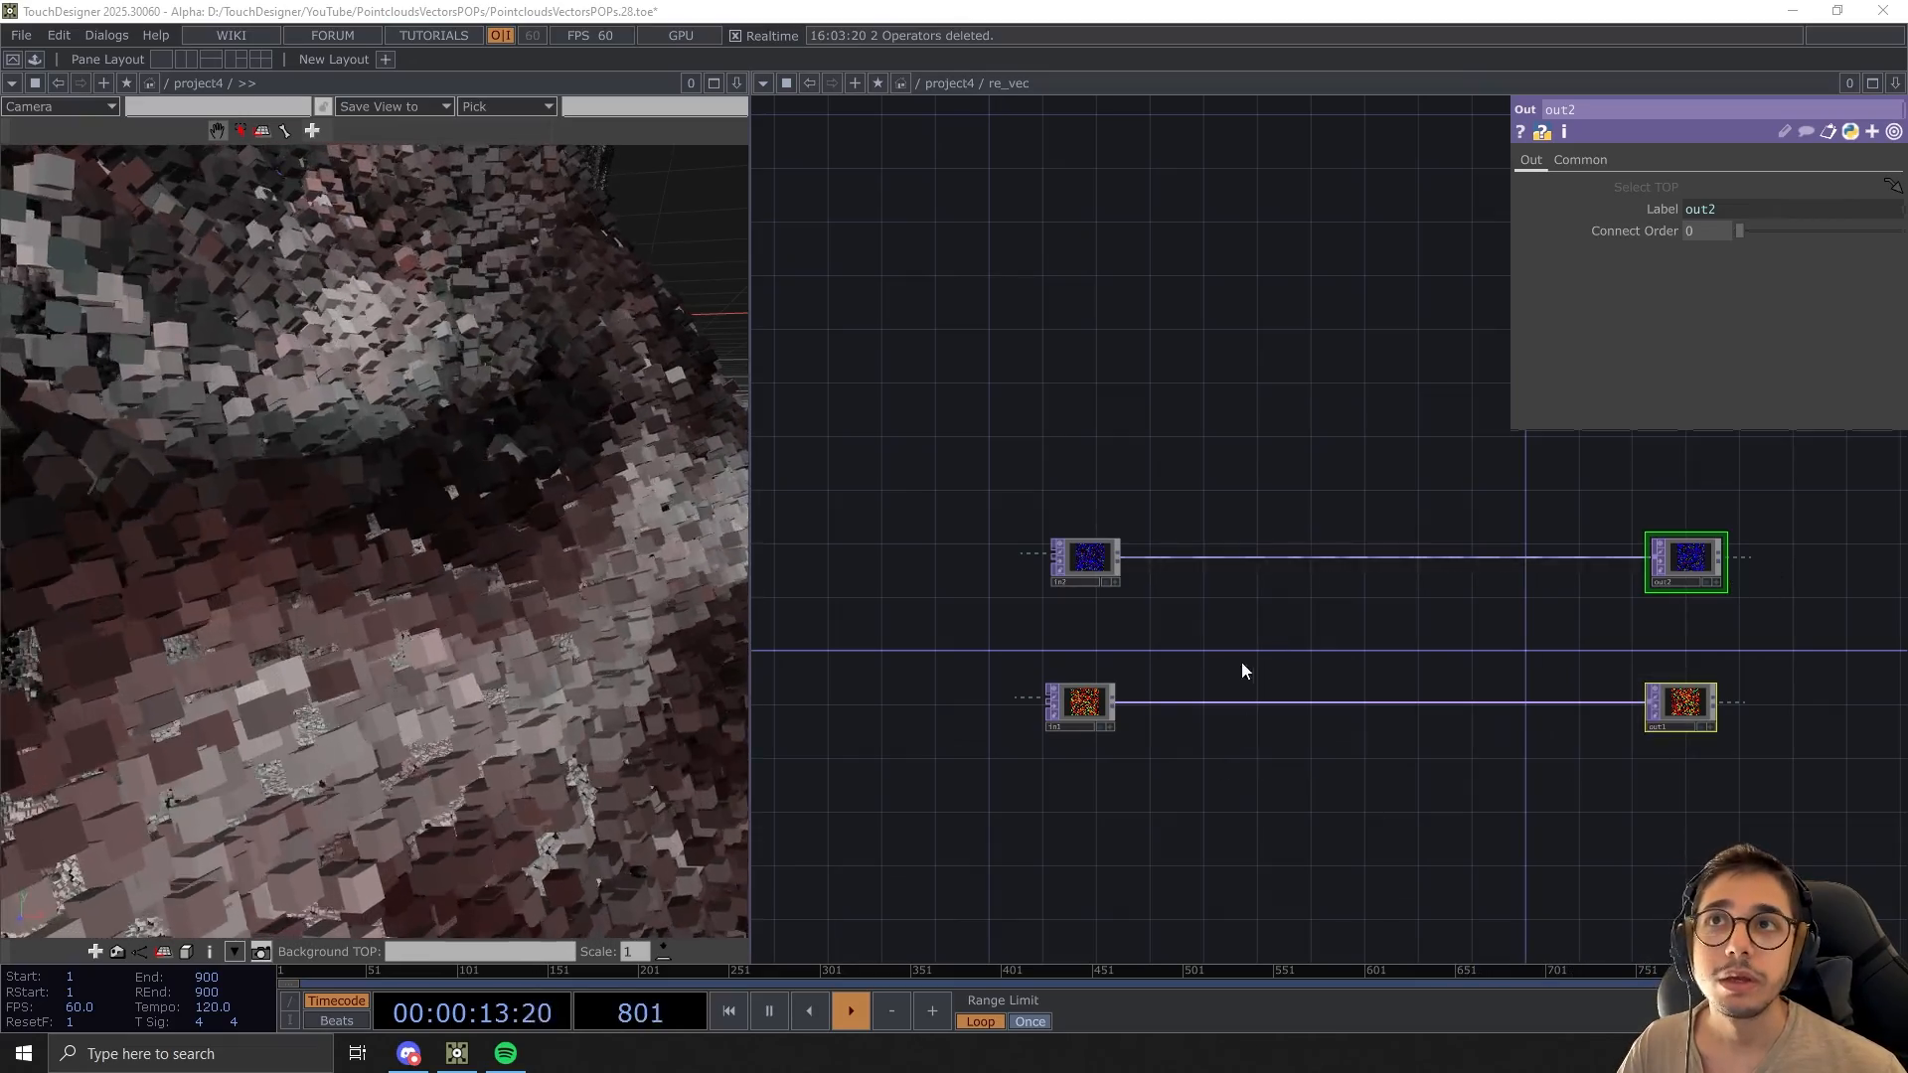
pyautogui.scroll(3, 1248, 672)
pyautogui.scroll(-2, 1237, 656)
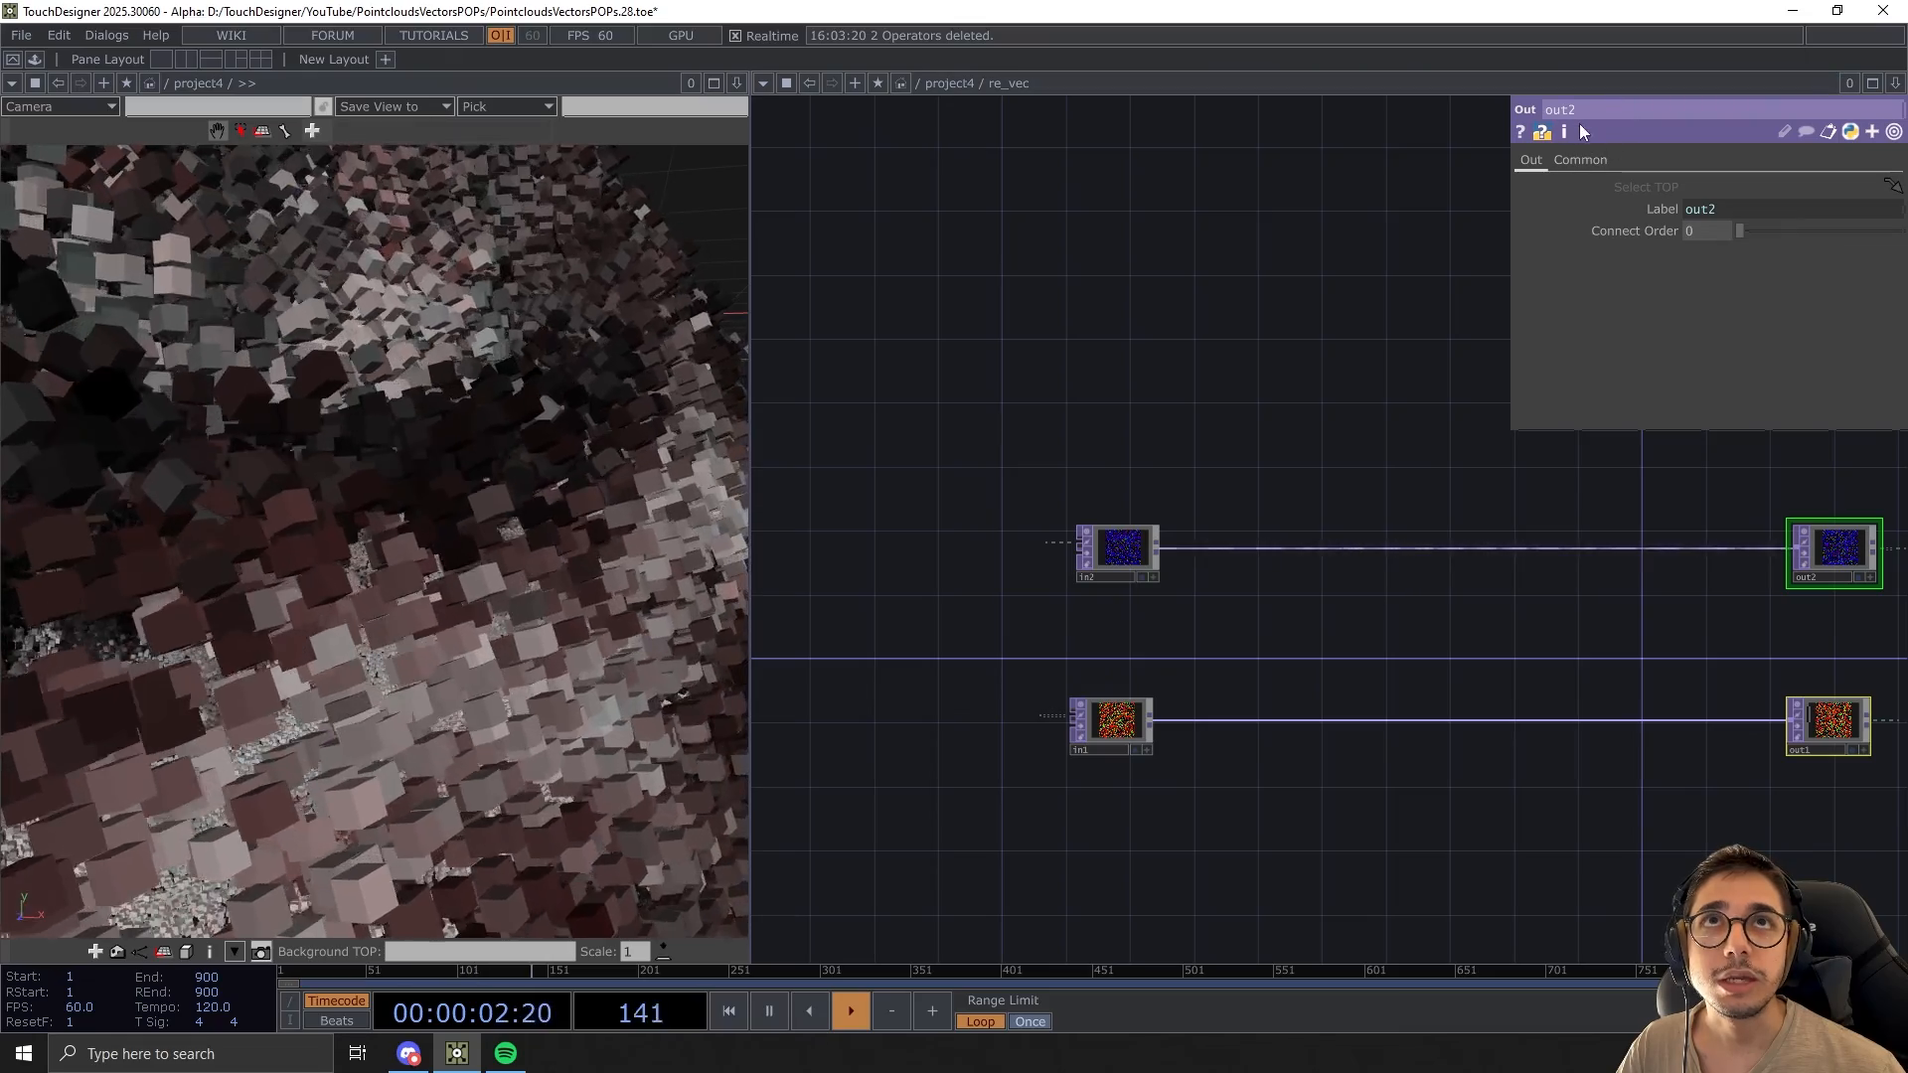
# Order in1 after in2, set out1's Connect Order to 1, and check re_vec's wiring in the parent network
pyautogui.moveTo(1158, 648); pyautogui.dragTo(1009, 690)
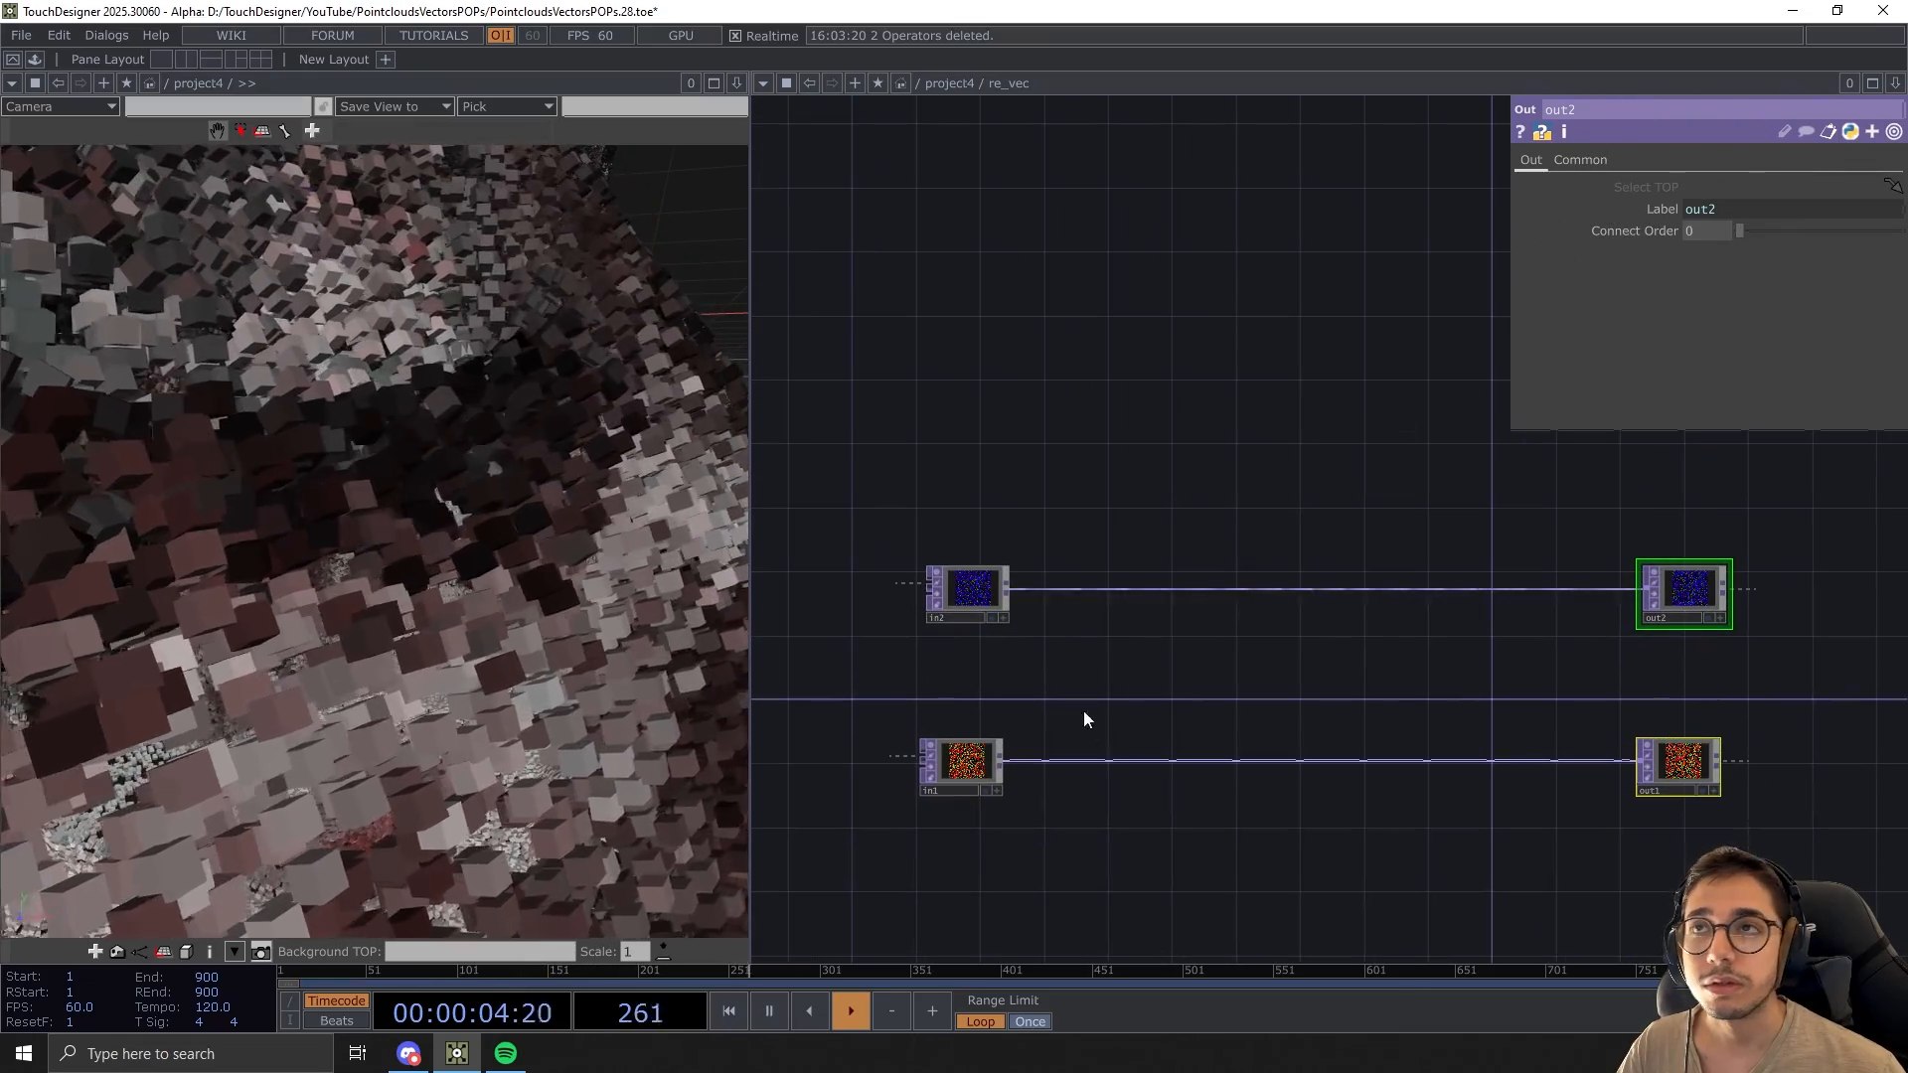
pyautogui.click(970, 594)
pyautogui.moveTo(1105, 487); pyautogui.dragTo(1180, 473)
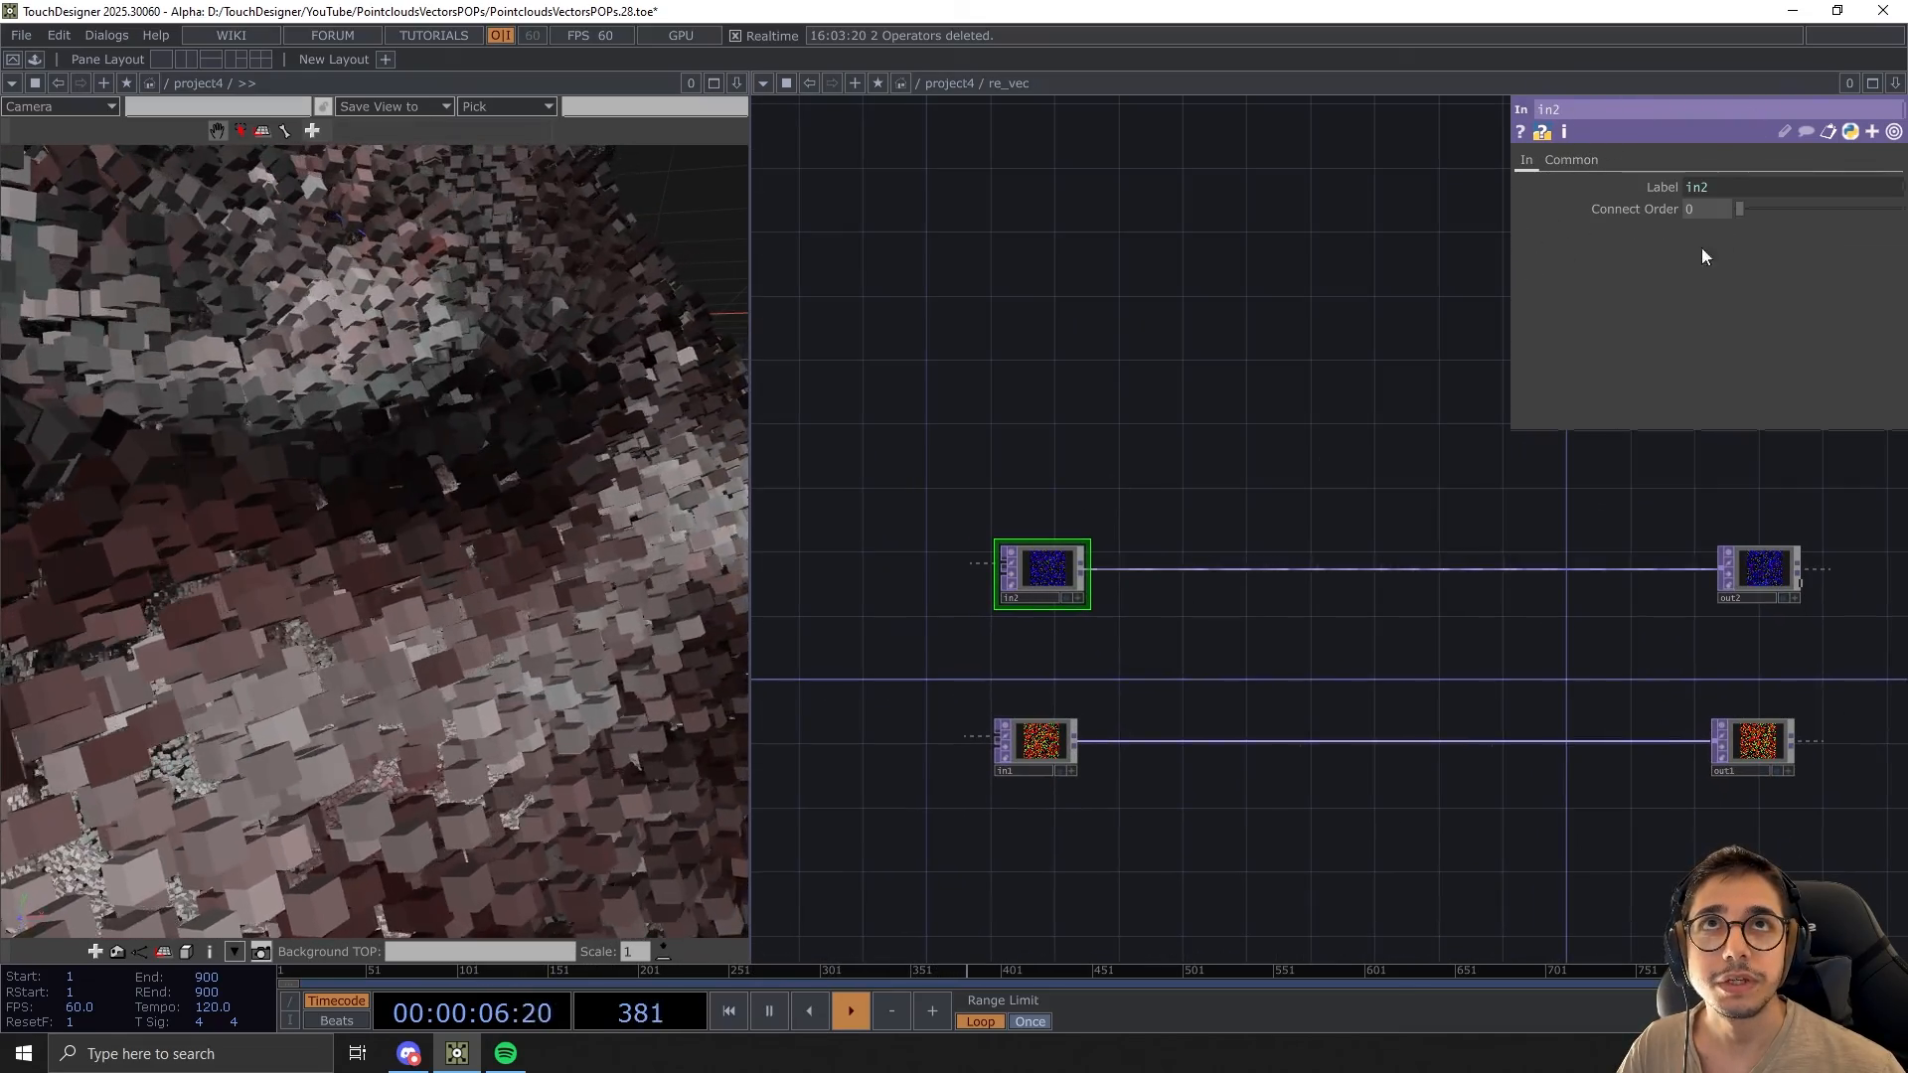
pyautogui.moveTo(1158, 639); pyautogui.dragTo(1217, 602)
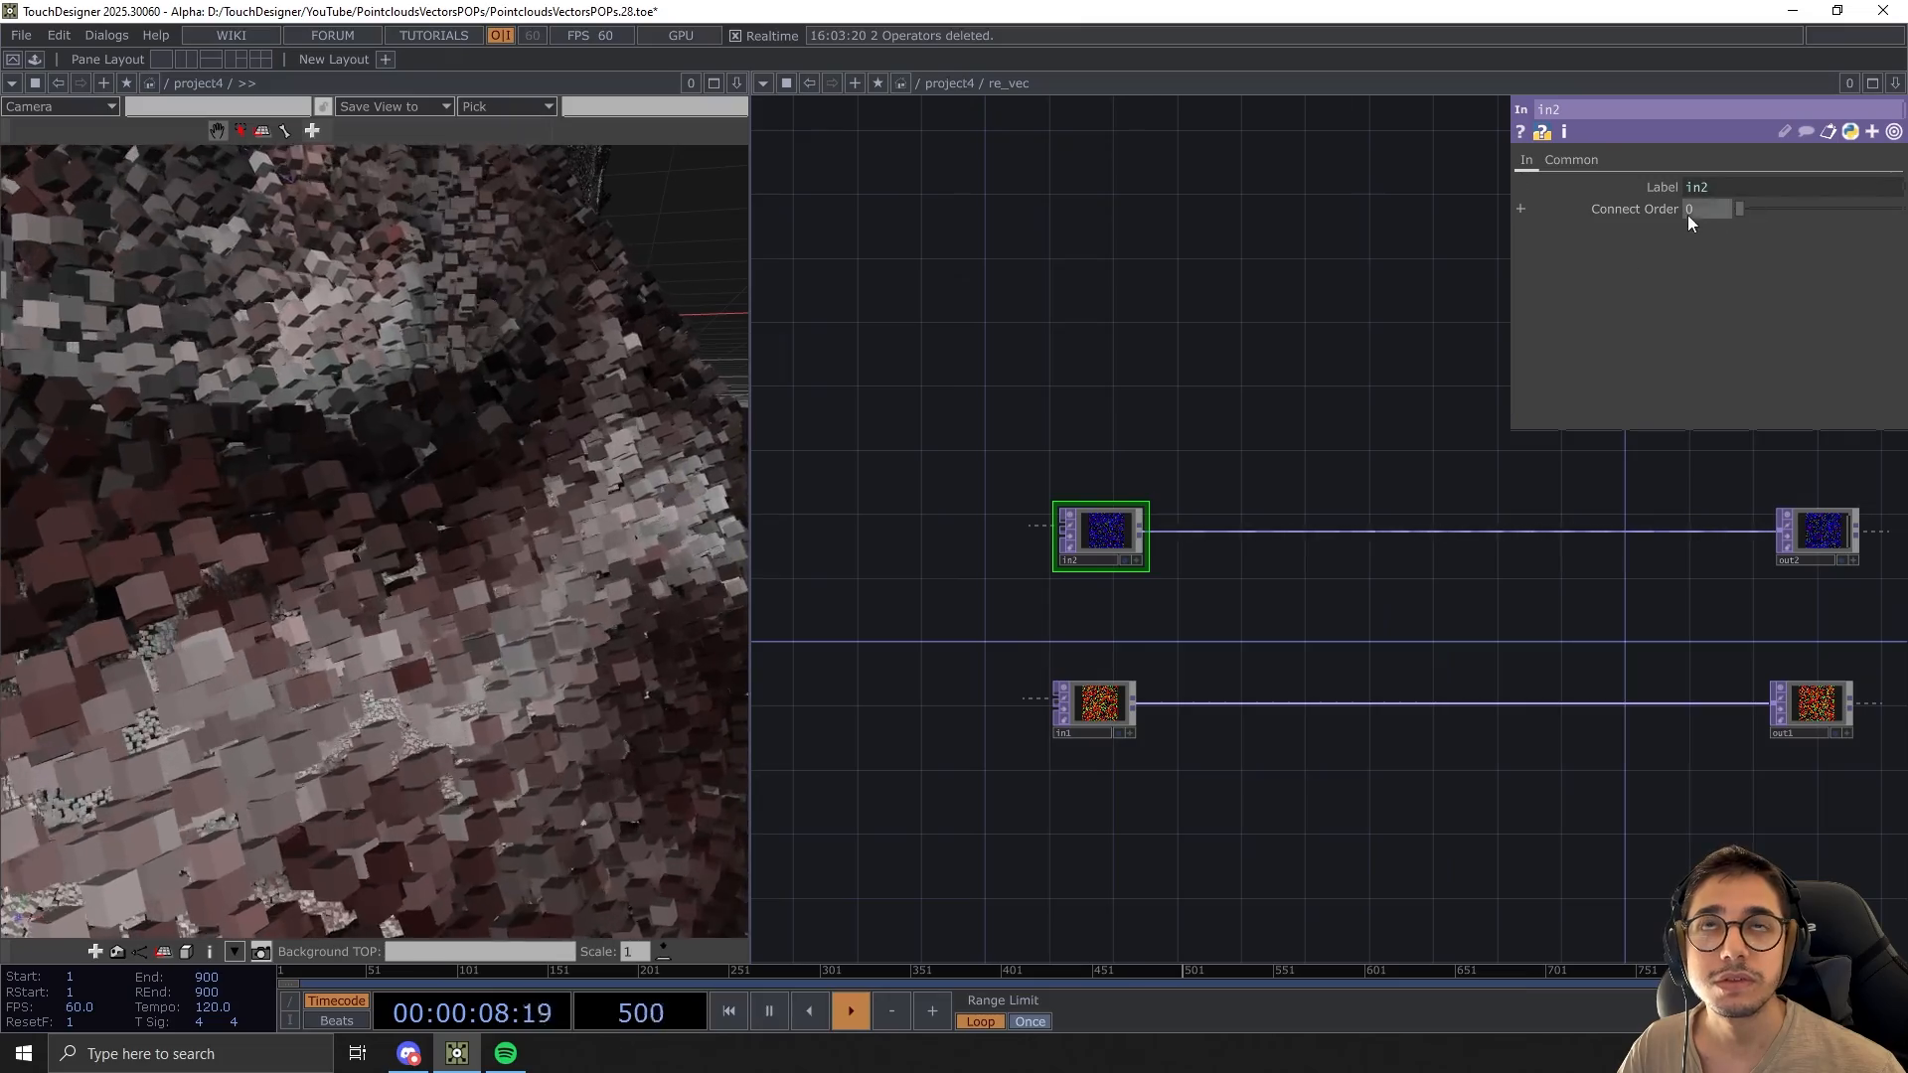
pyautogui.click(1094, 720)
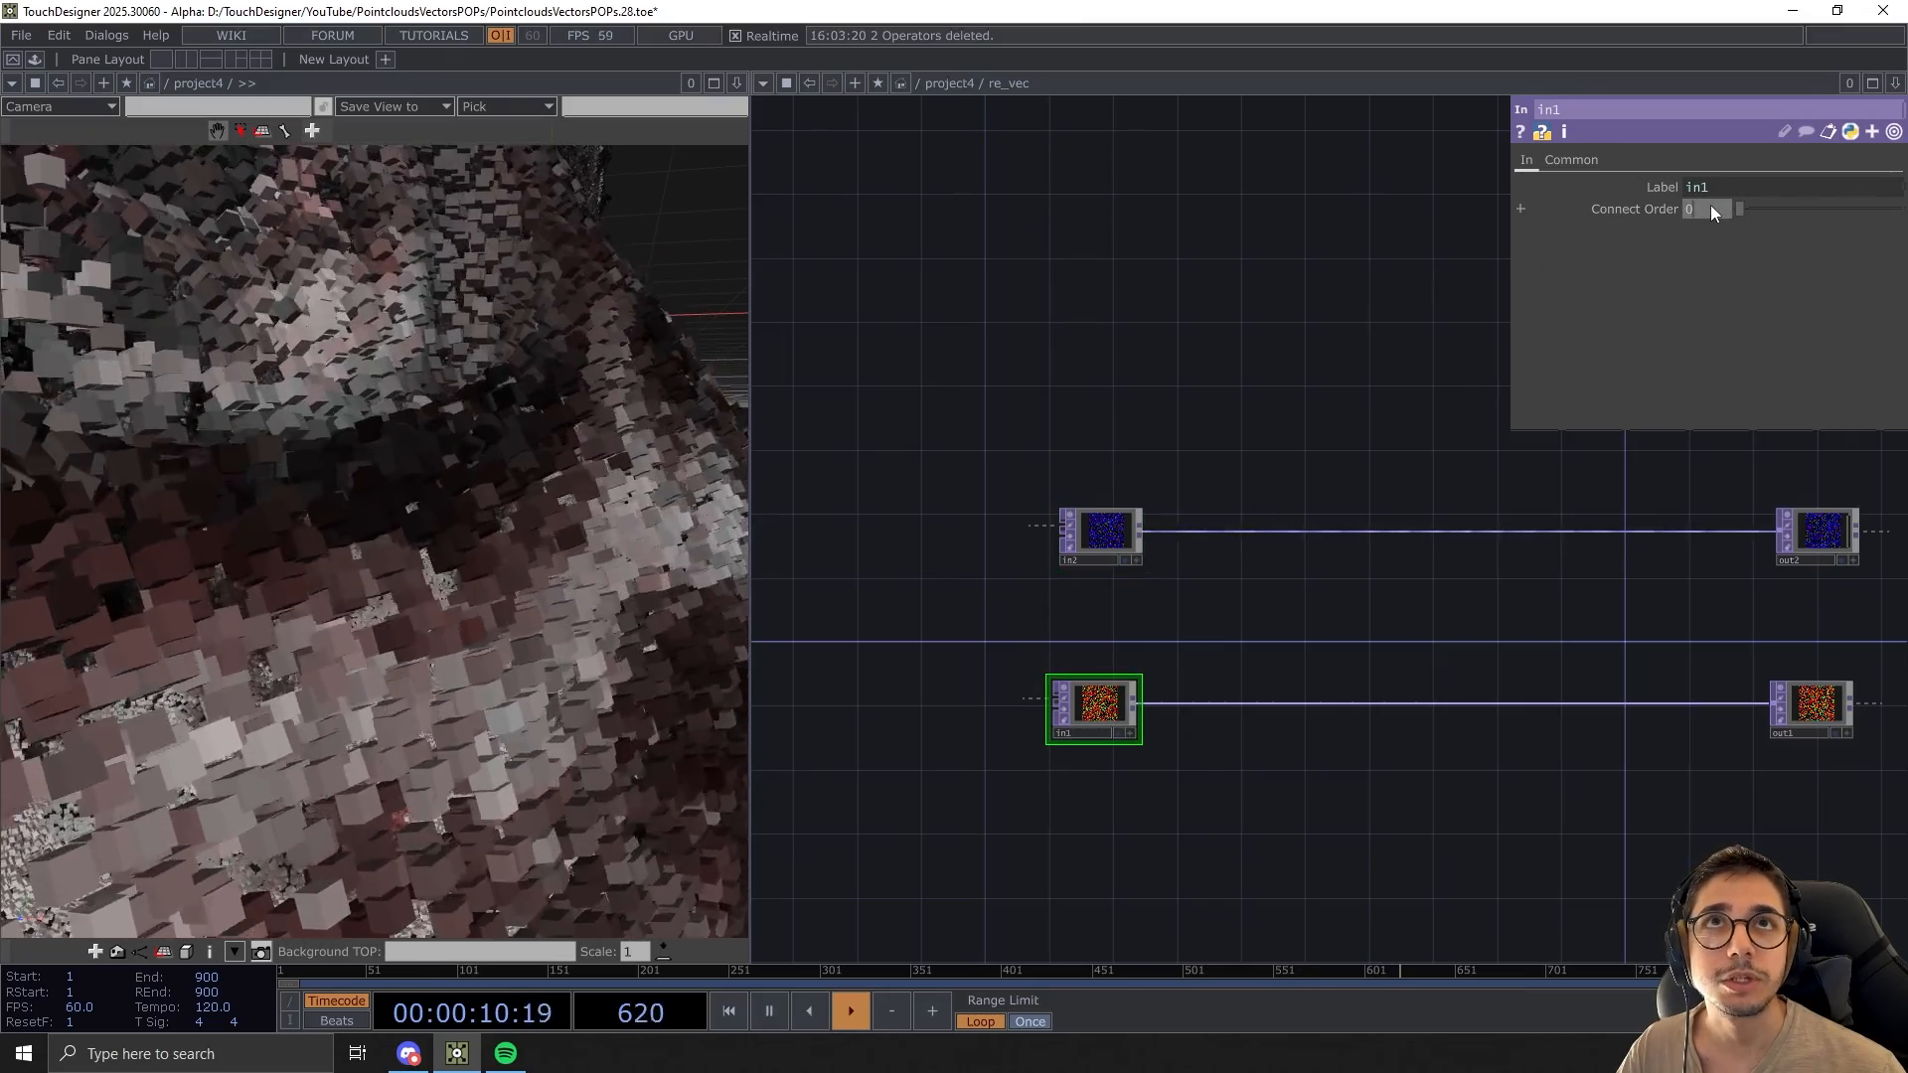
pyautogui.moveTo(1243, 402); pyautogui.dragTo(1072, 450)
pyautogui.click(1658, 588)
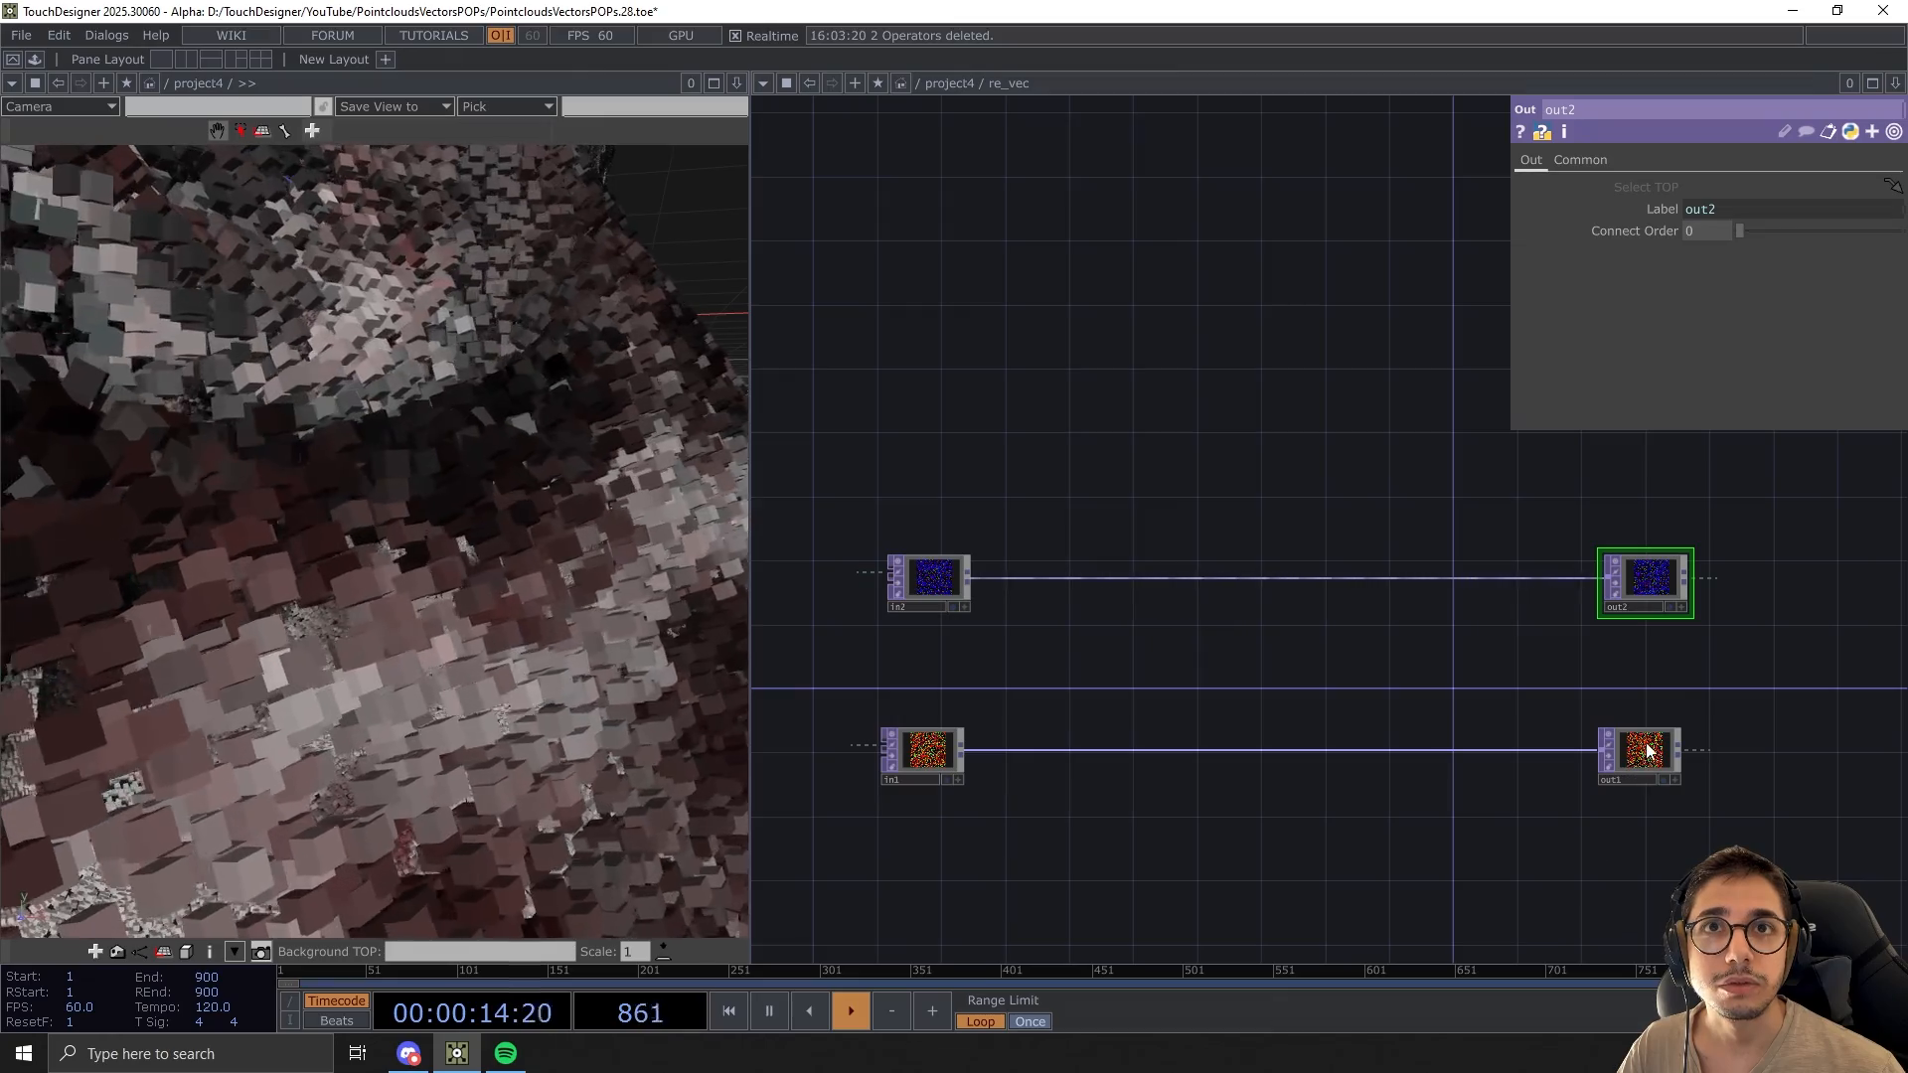
pyautogui.click(1646, 751)
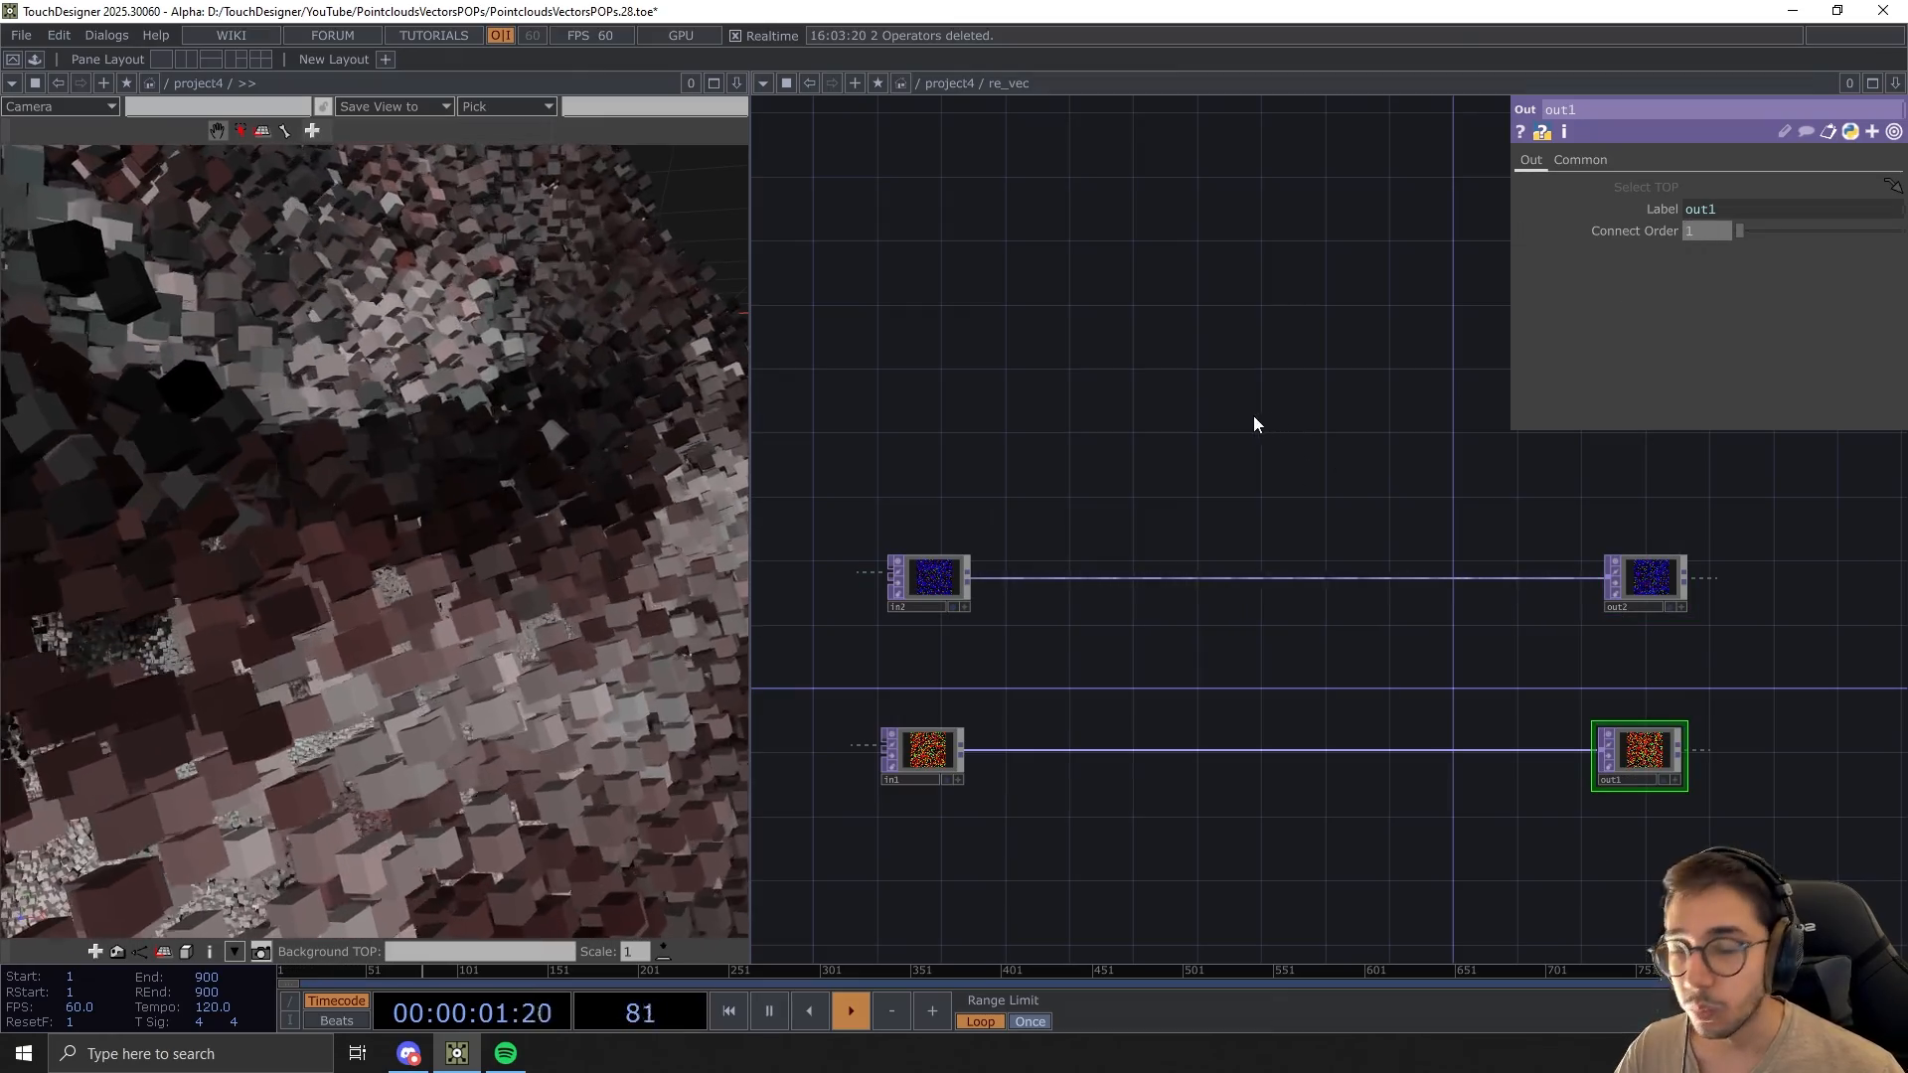
pyautogui.press('u')
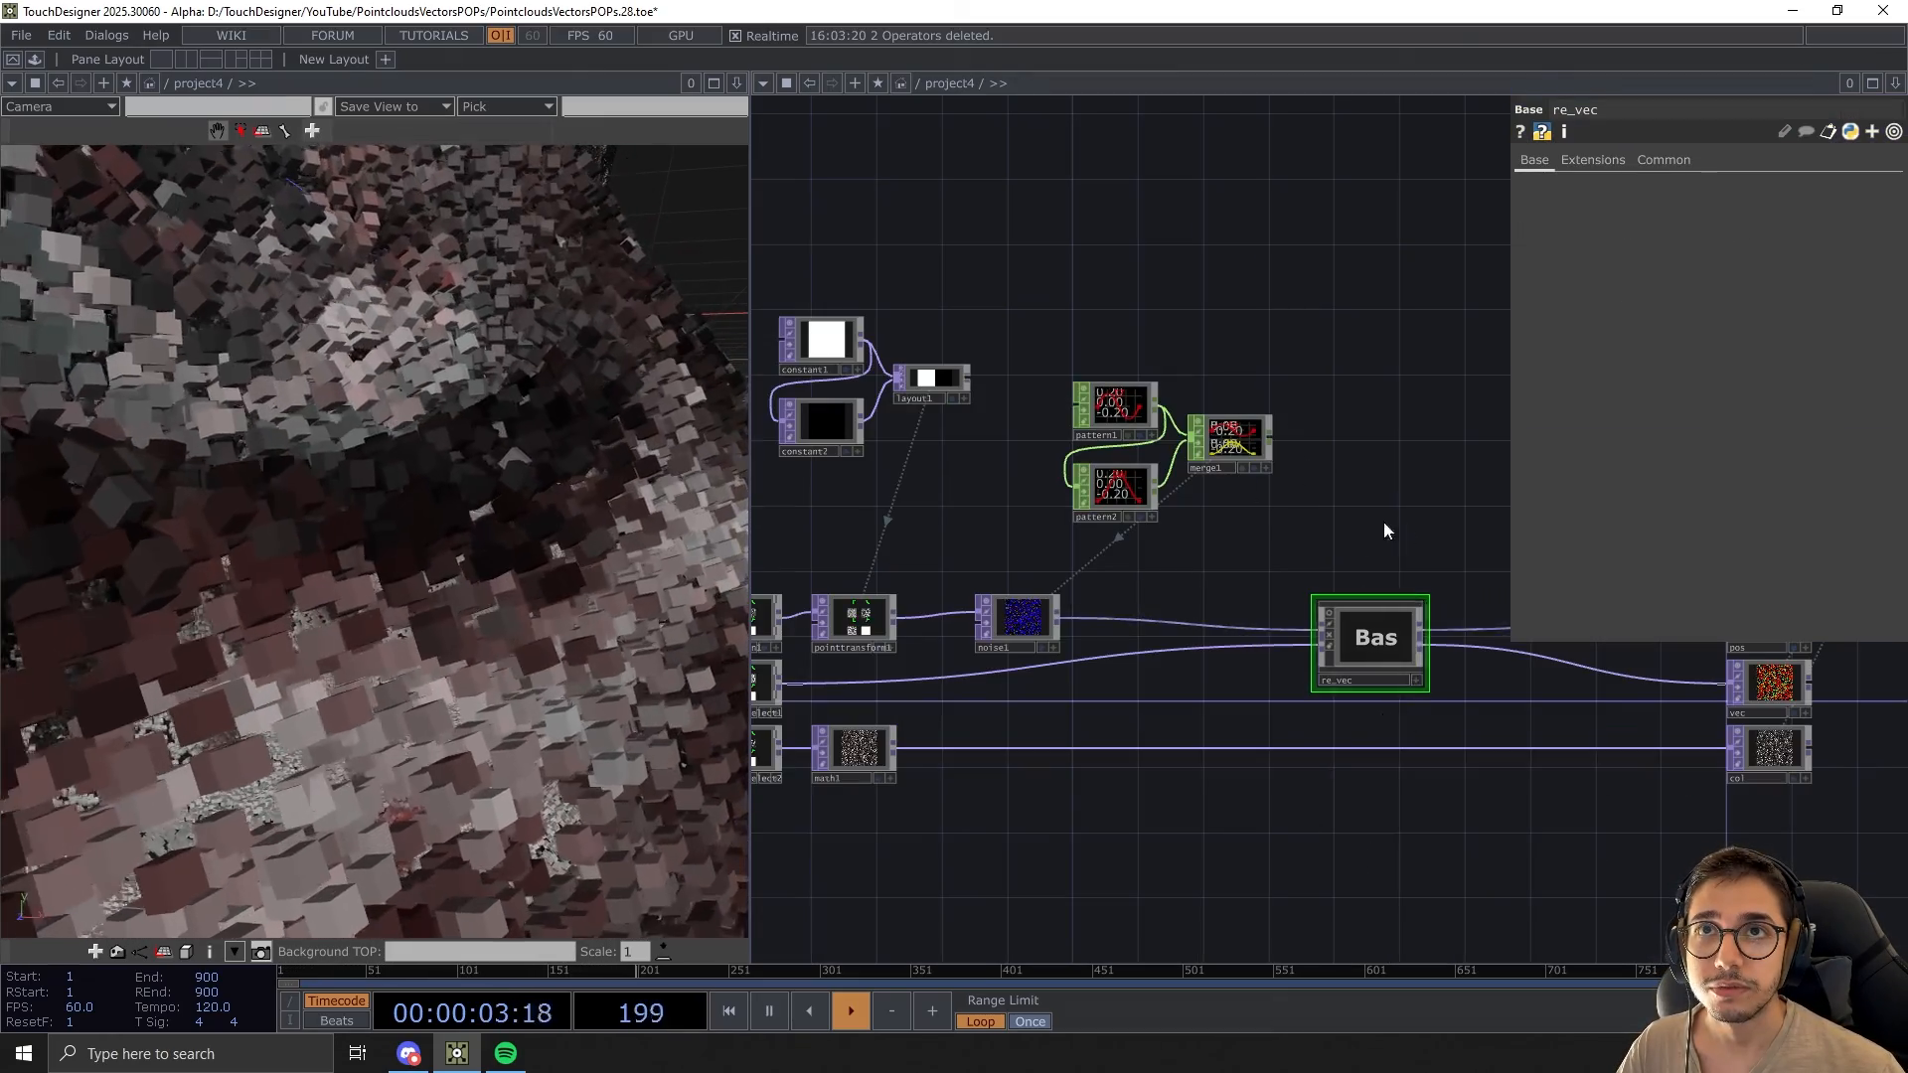
pyautogui.press('i')
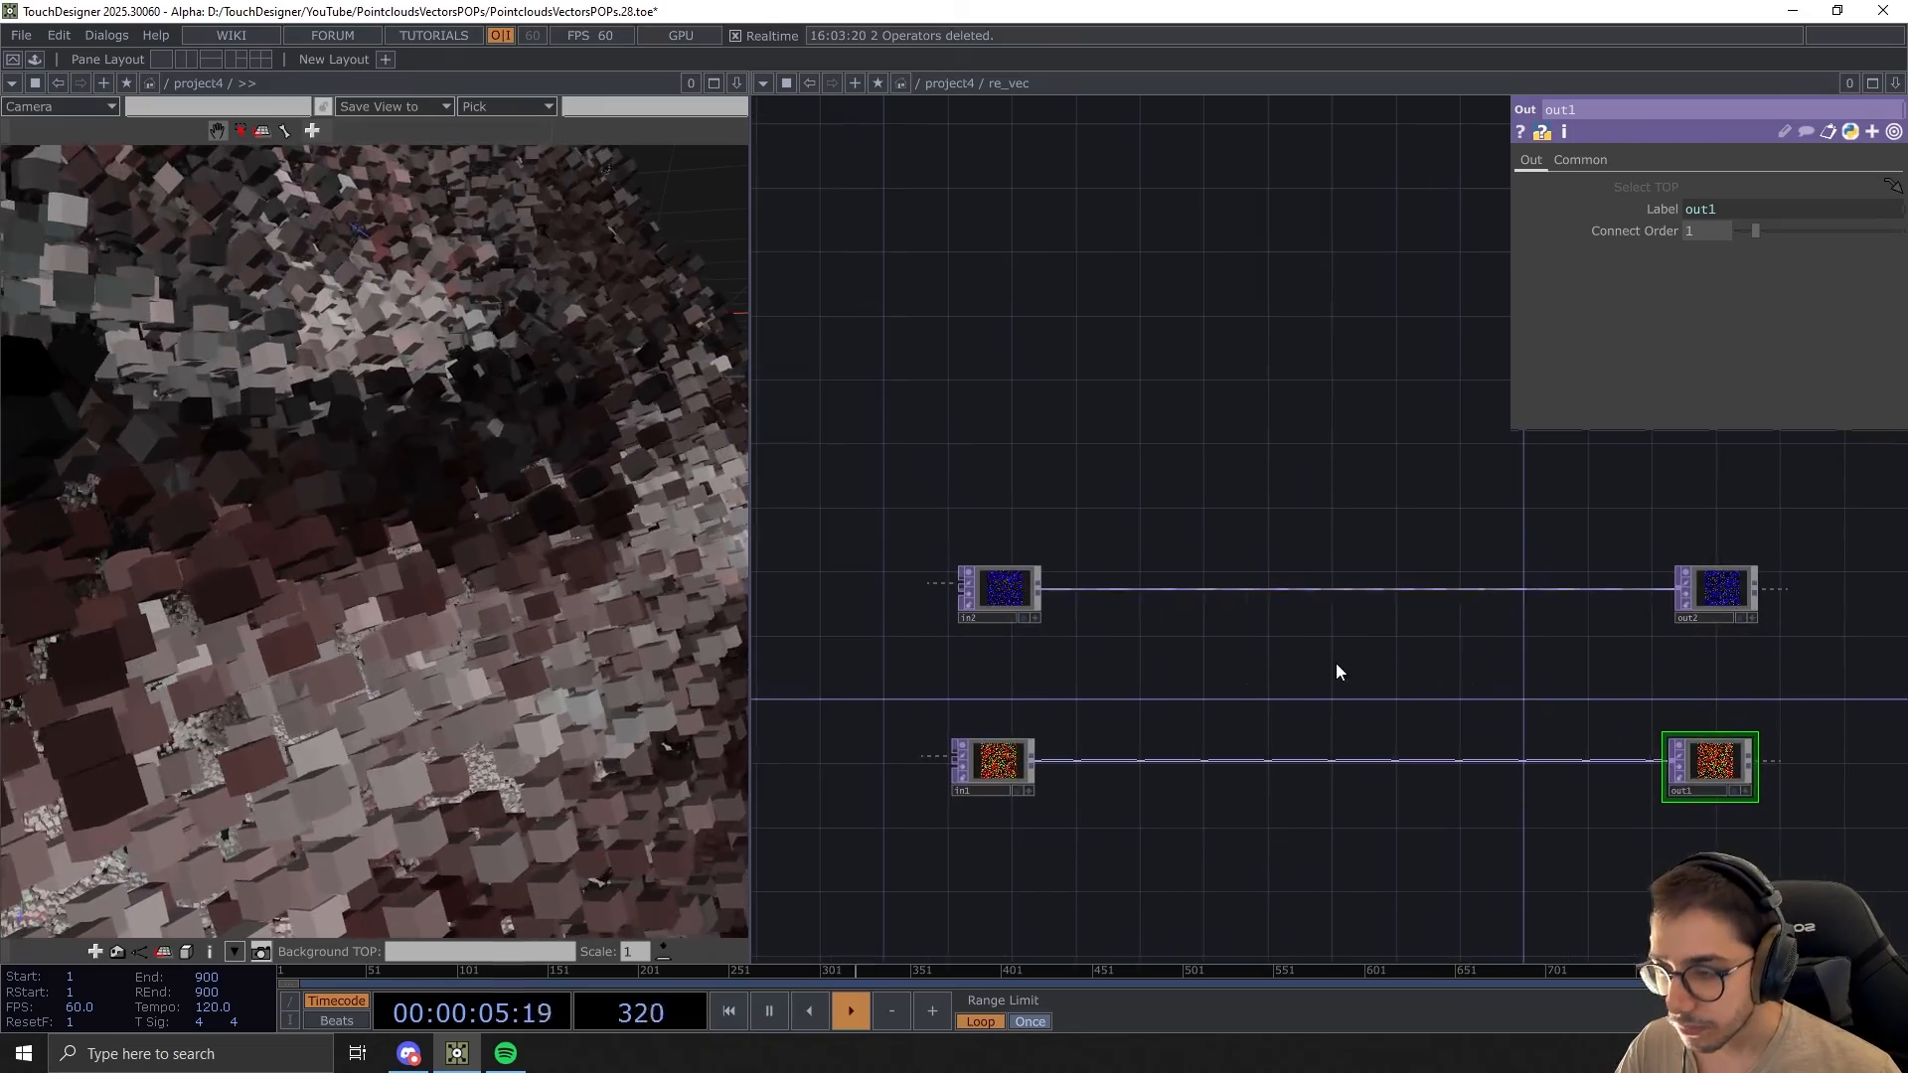
# Move in1 and out1 together farther below the in2 and out2 row
pyautogui.moveTo(1400, 681); pyautogui.dragTo(1340, 671)
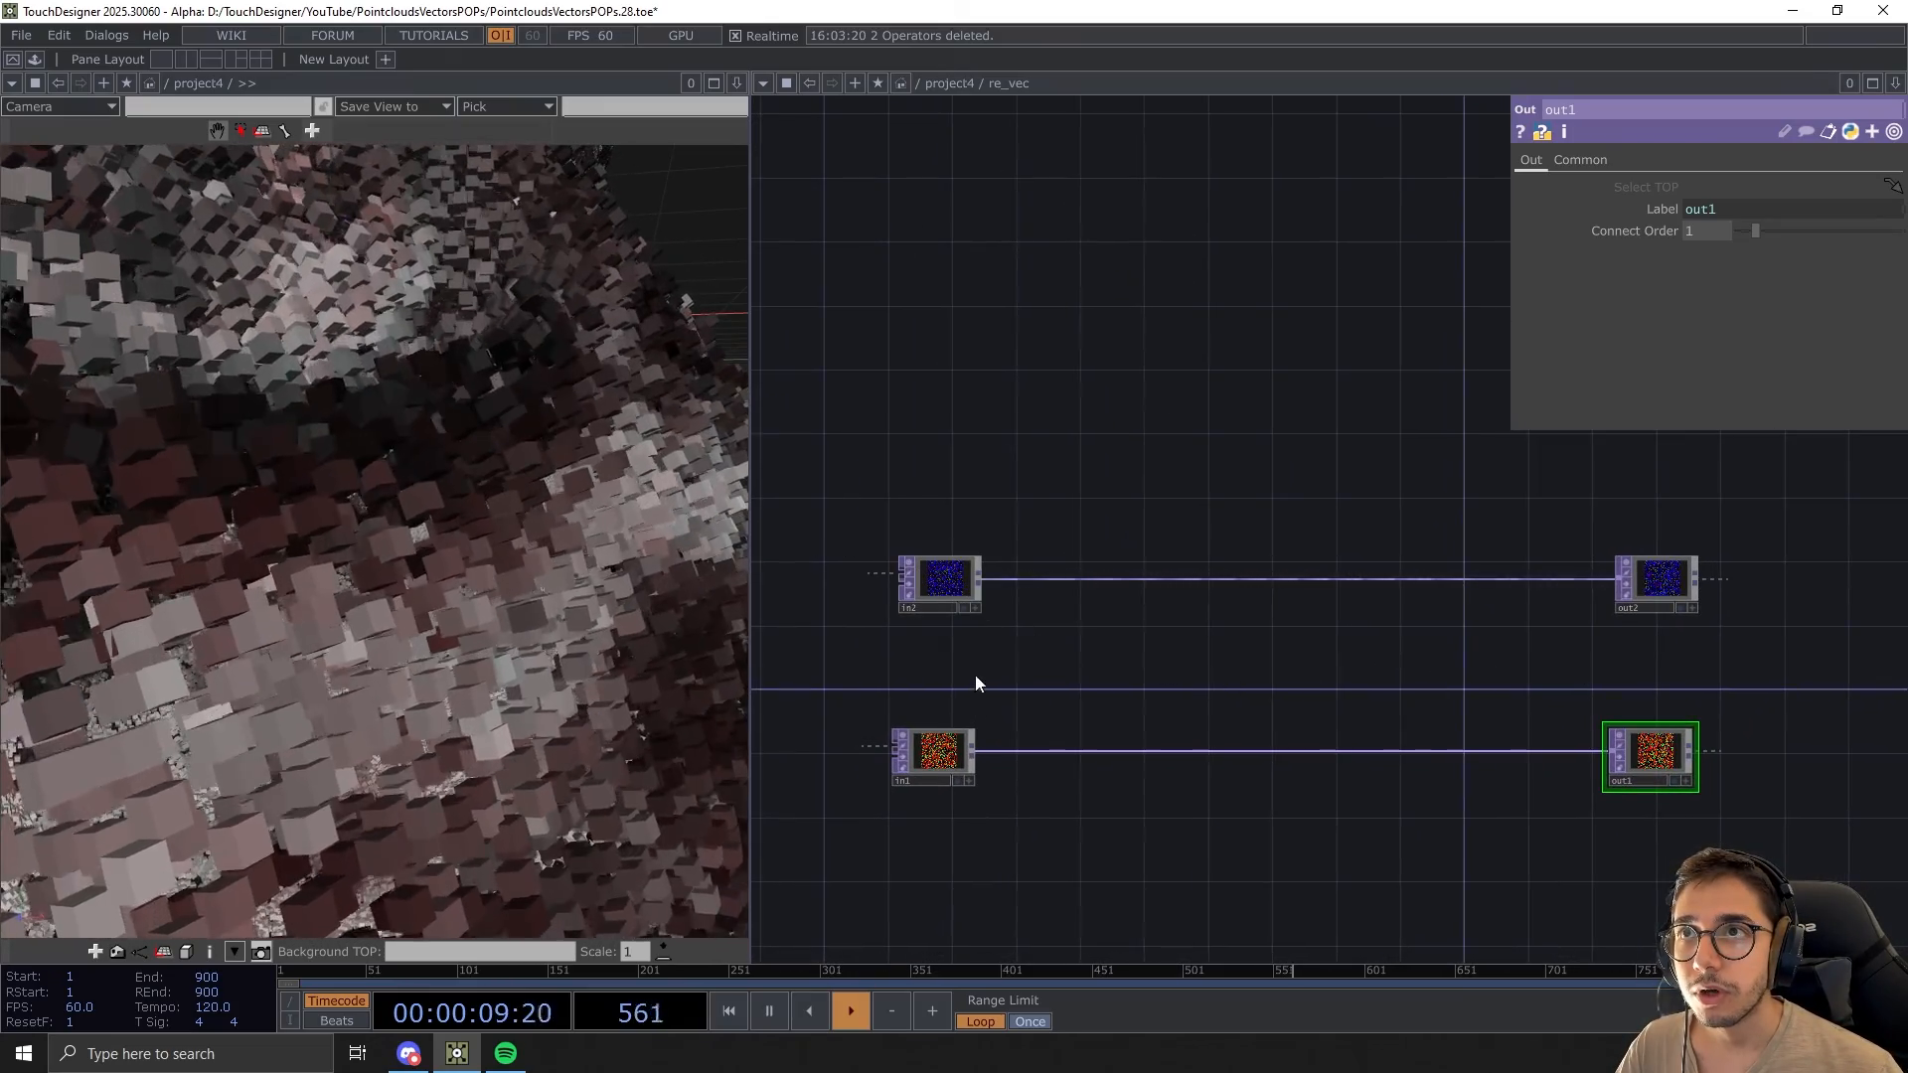
pyautogui.moveTo(975, 684); pyautogui.dragTo(992, 626)
pyautogui.scroll(-2, 992, 627)
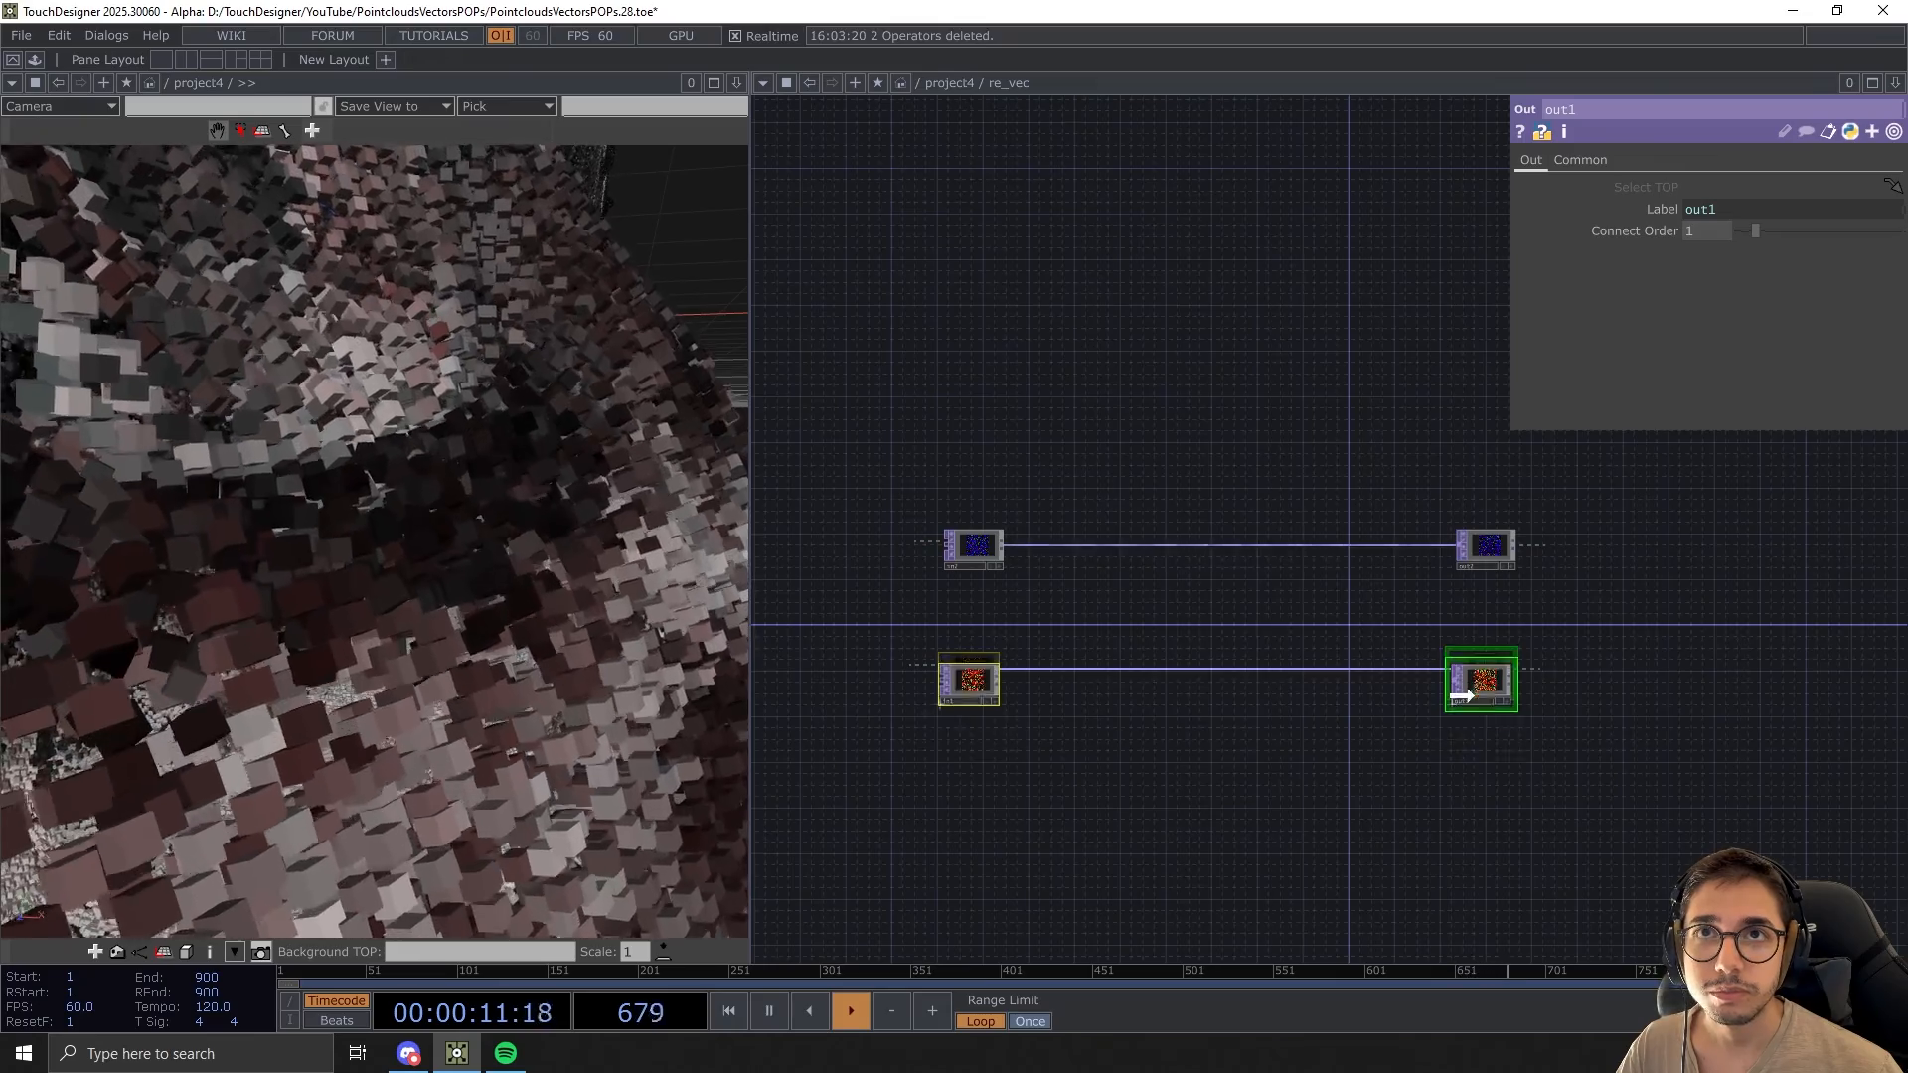
pyautogui.scroll(5, 1086, 596)
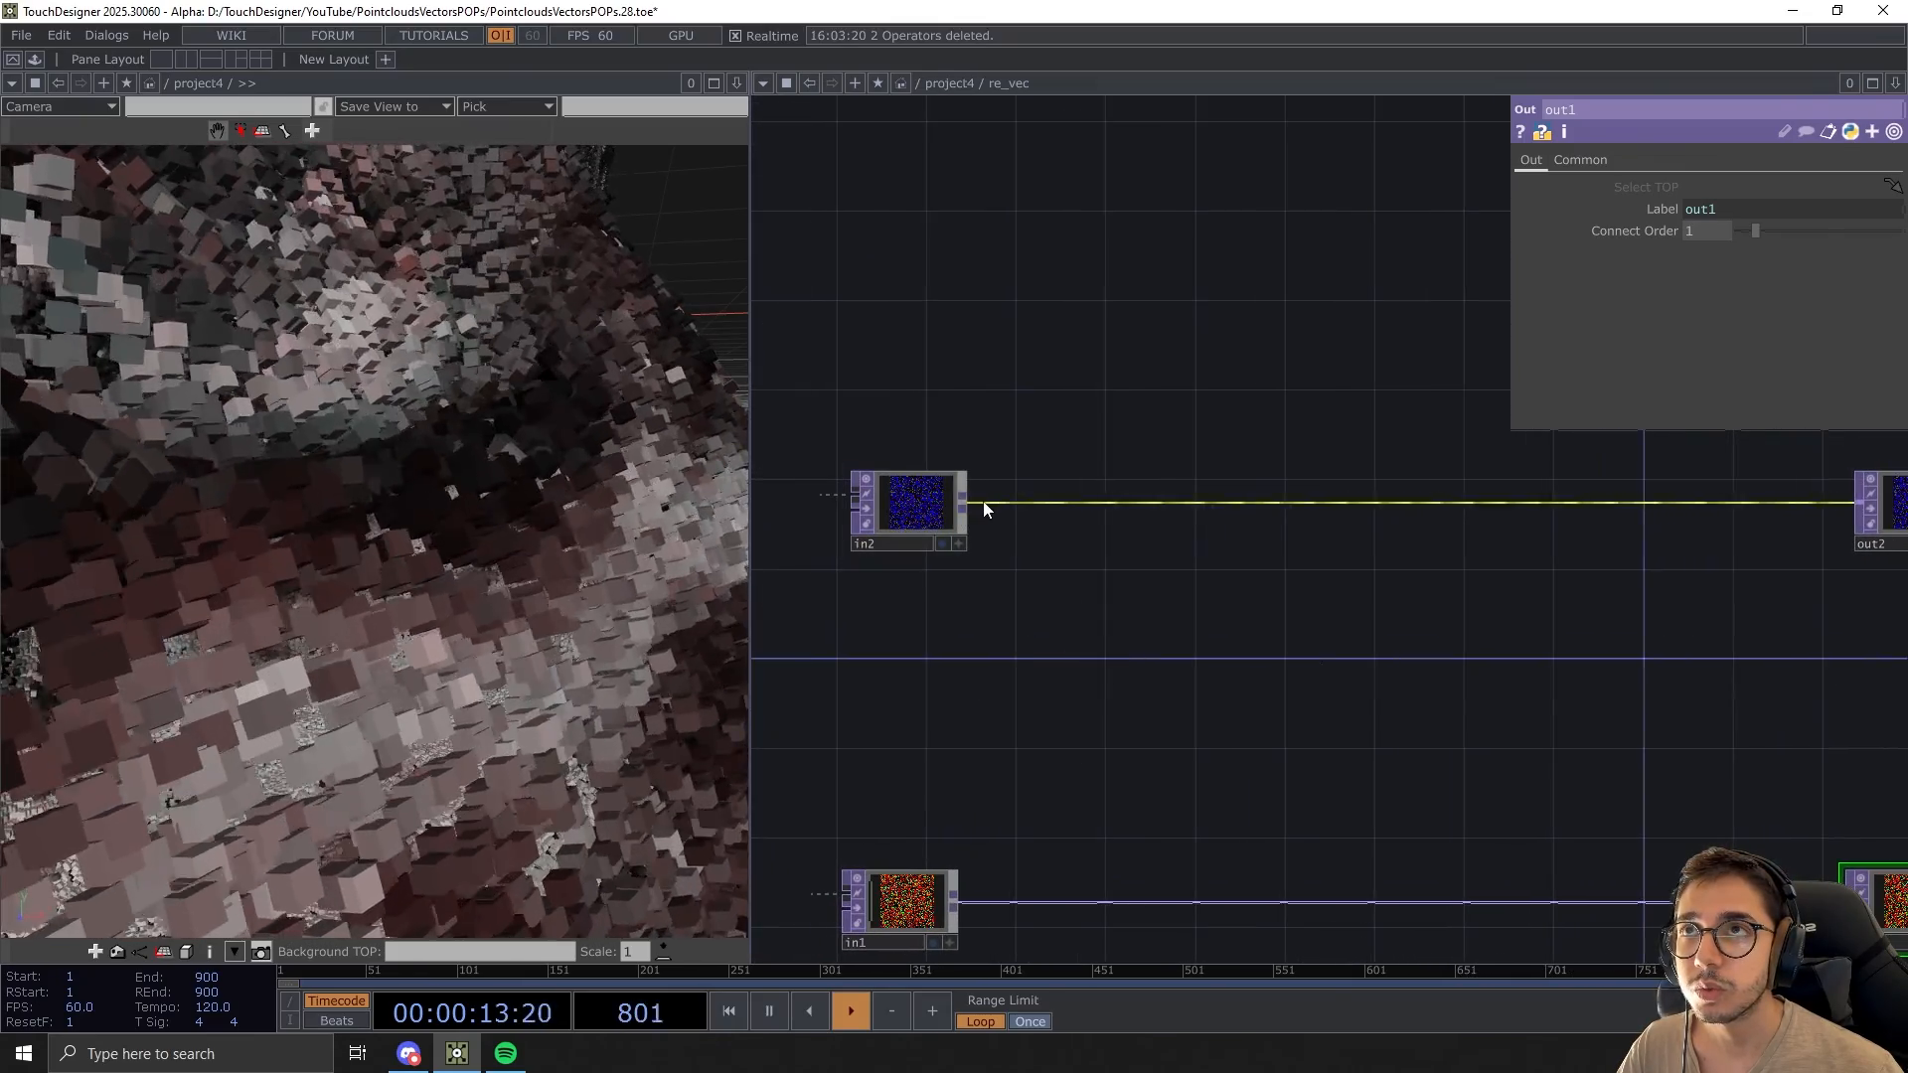
# Branch a Cache TOP off in2 and place it between the two rows
pyautogui.rightClick(967, 503)
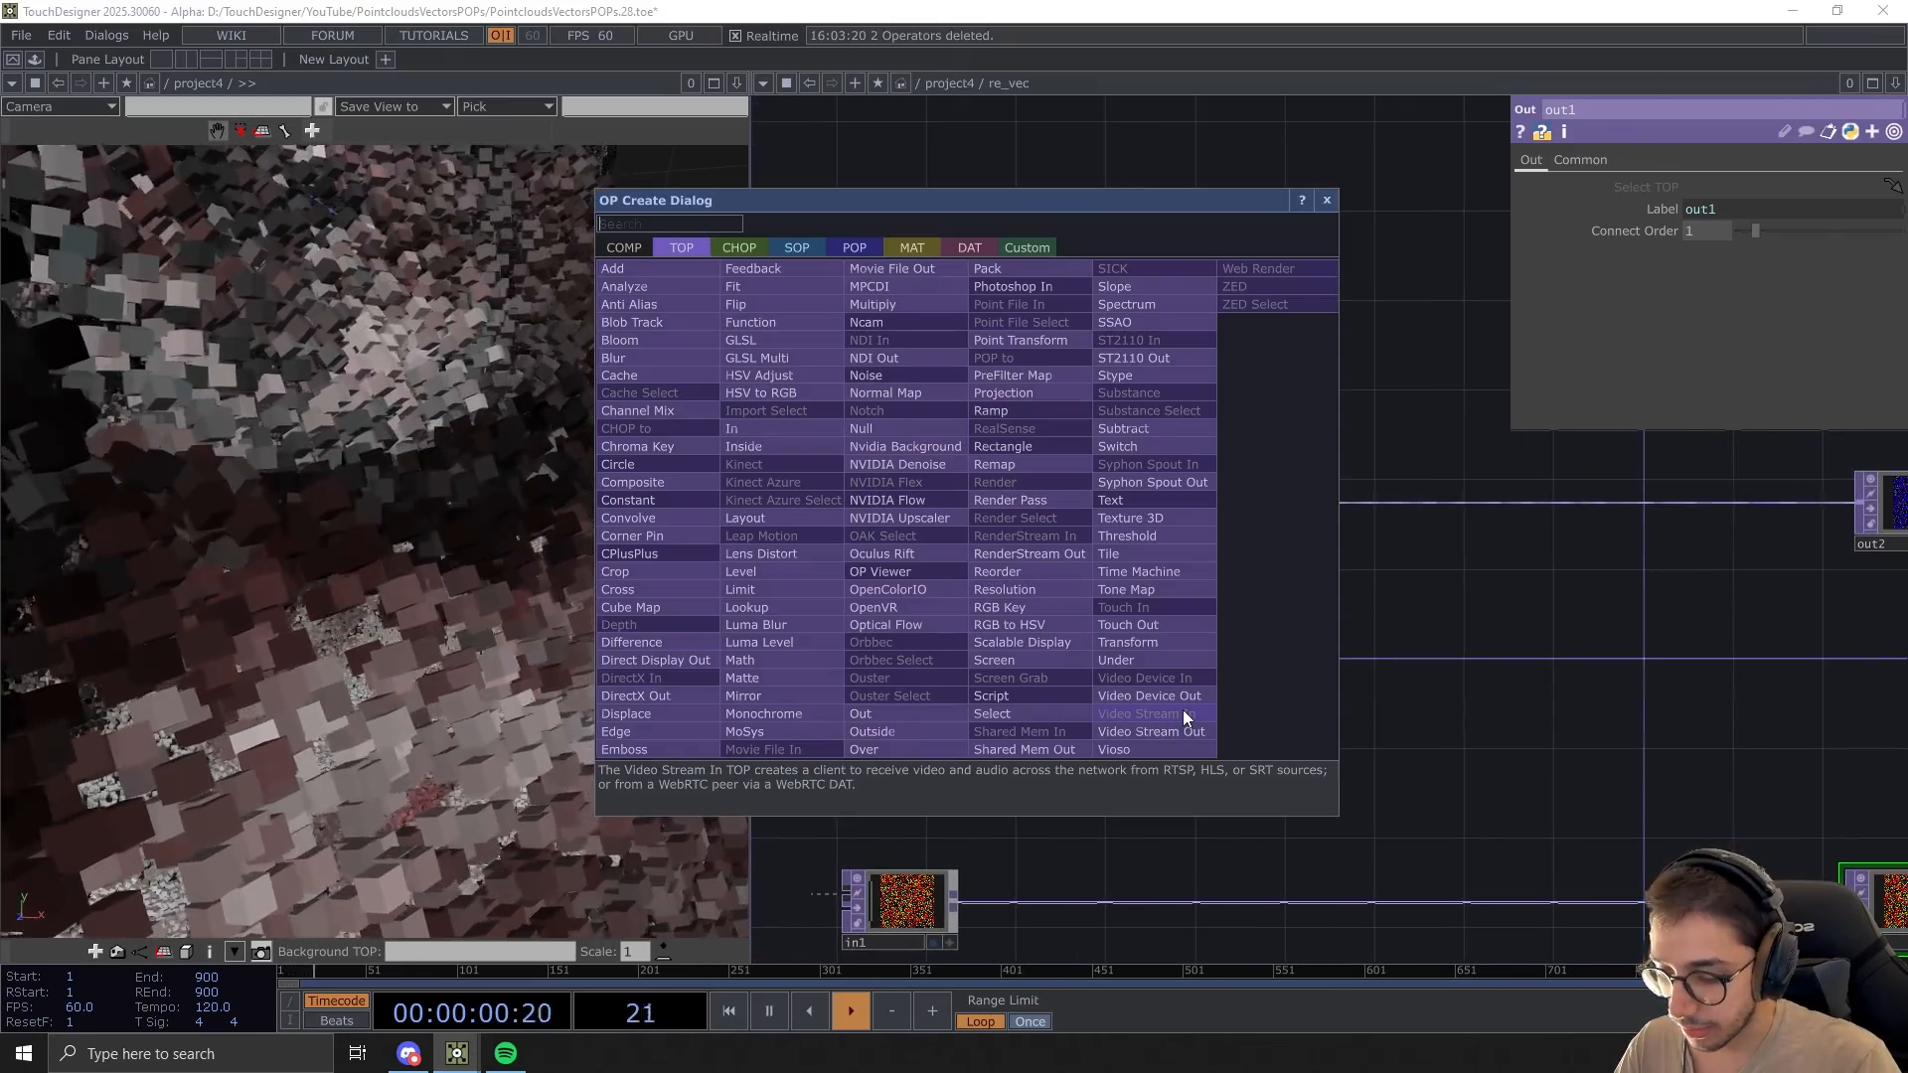
pyautogui.write('cache')
pyautogui.click(637, 374)
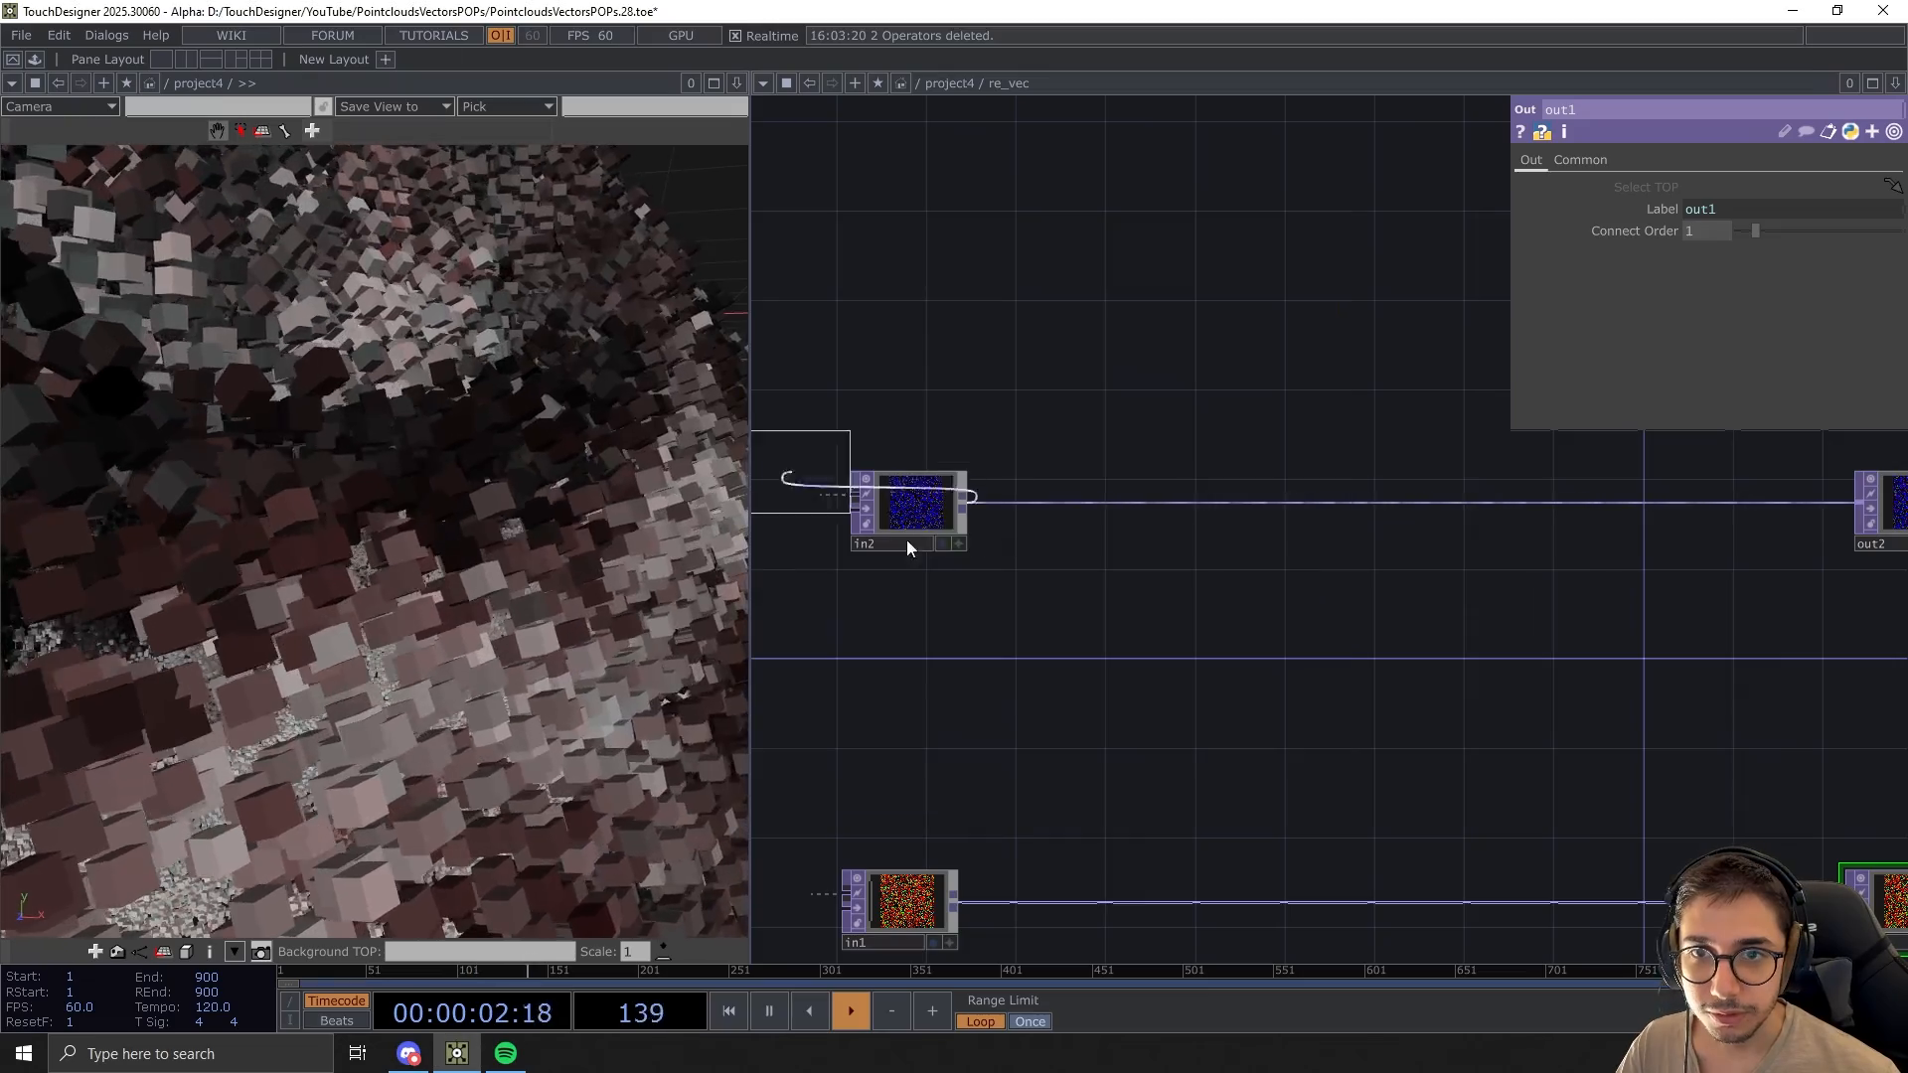
pyautogui.click(1138, 622)
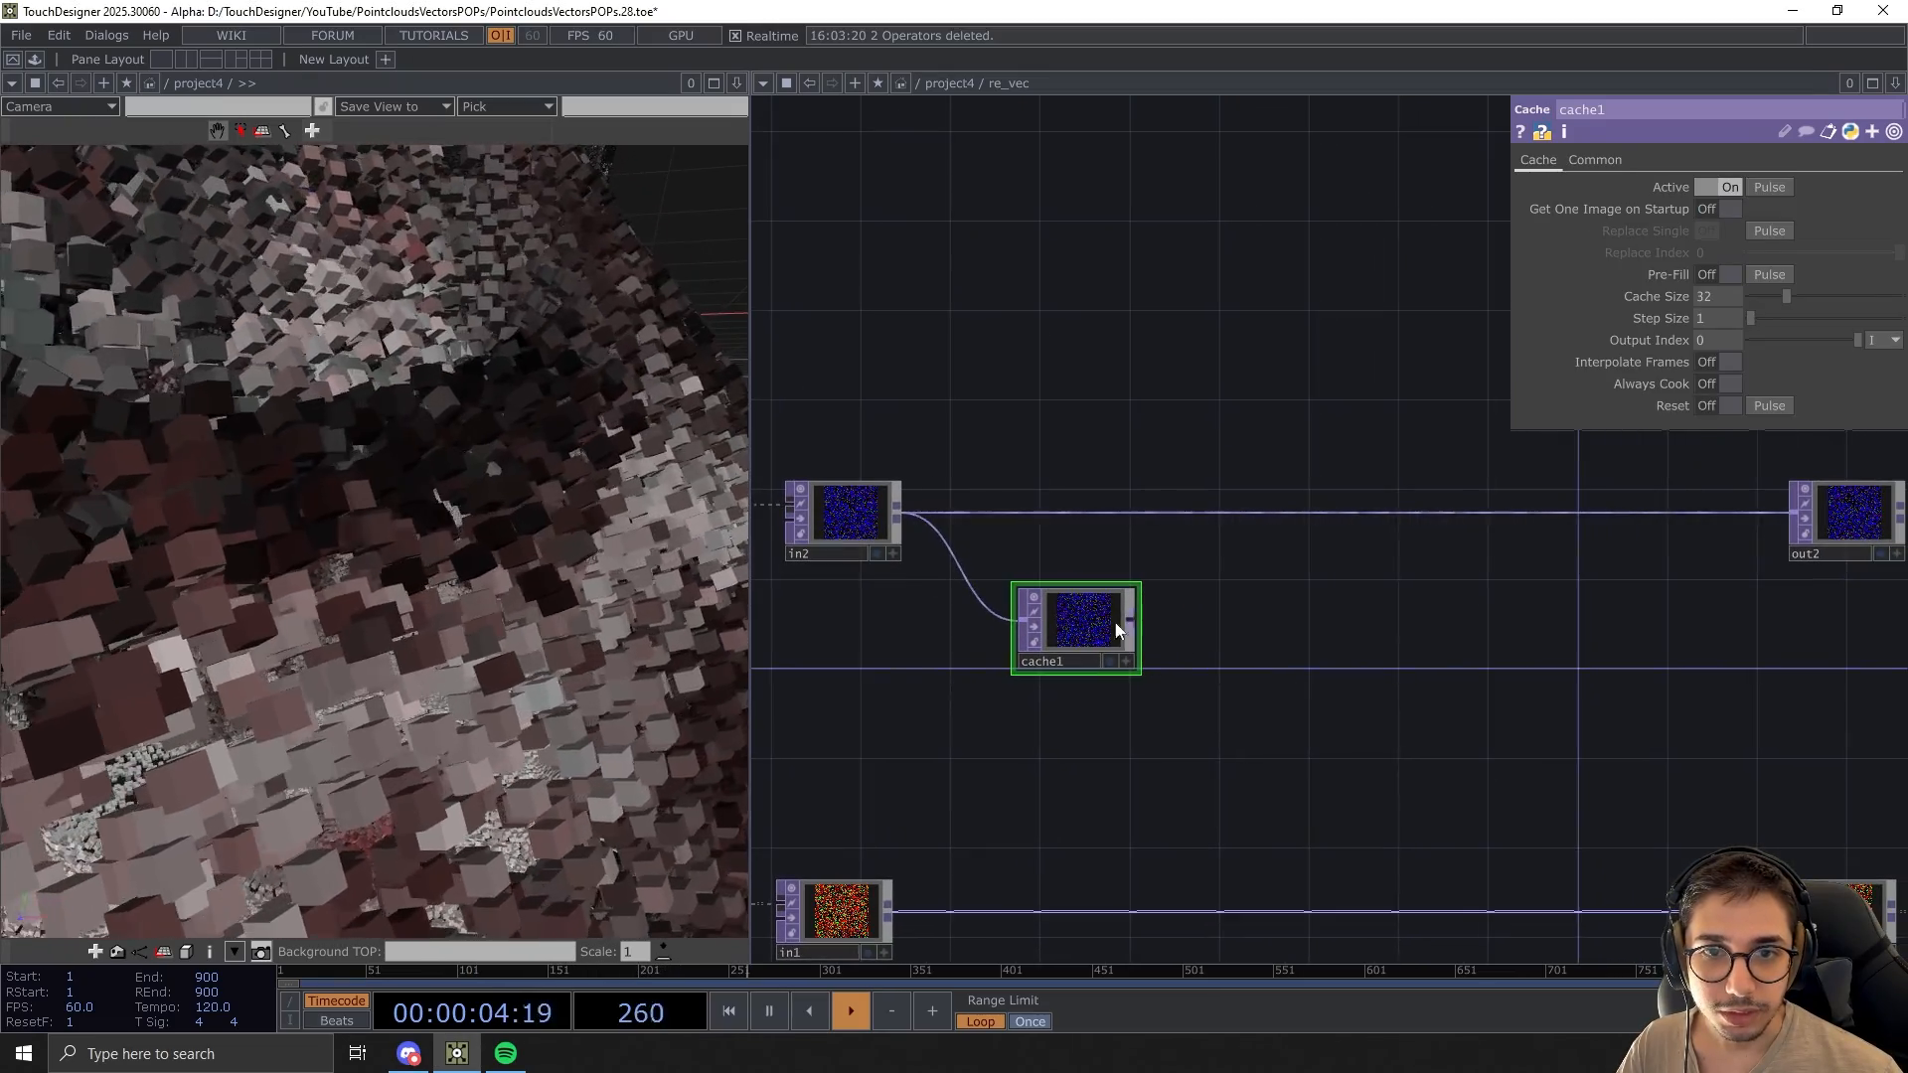
pyautogui.moveTo(1115, 630); pyautogui.dragTo(1094, 664)
# Add a Subtract TOP beside cache1 with in2 as its first input and cache1 as its second
pyautogui.doubleClick(1195, 590)
pyautogui.write('sub')
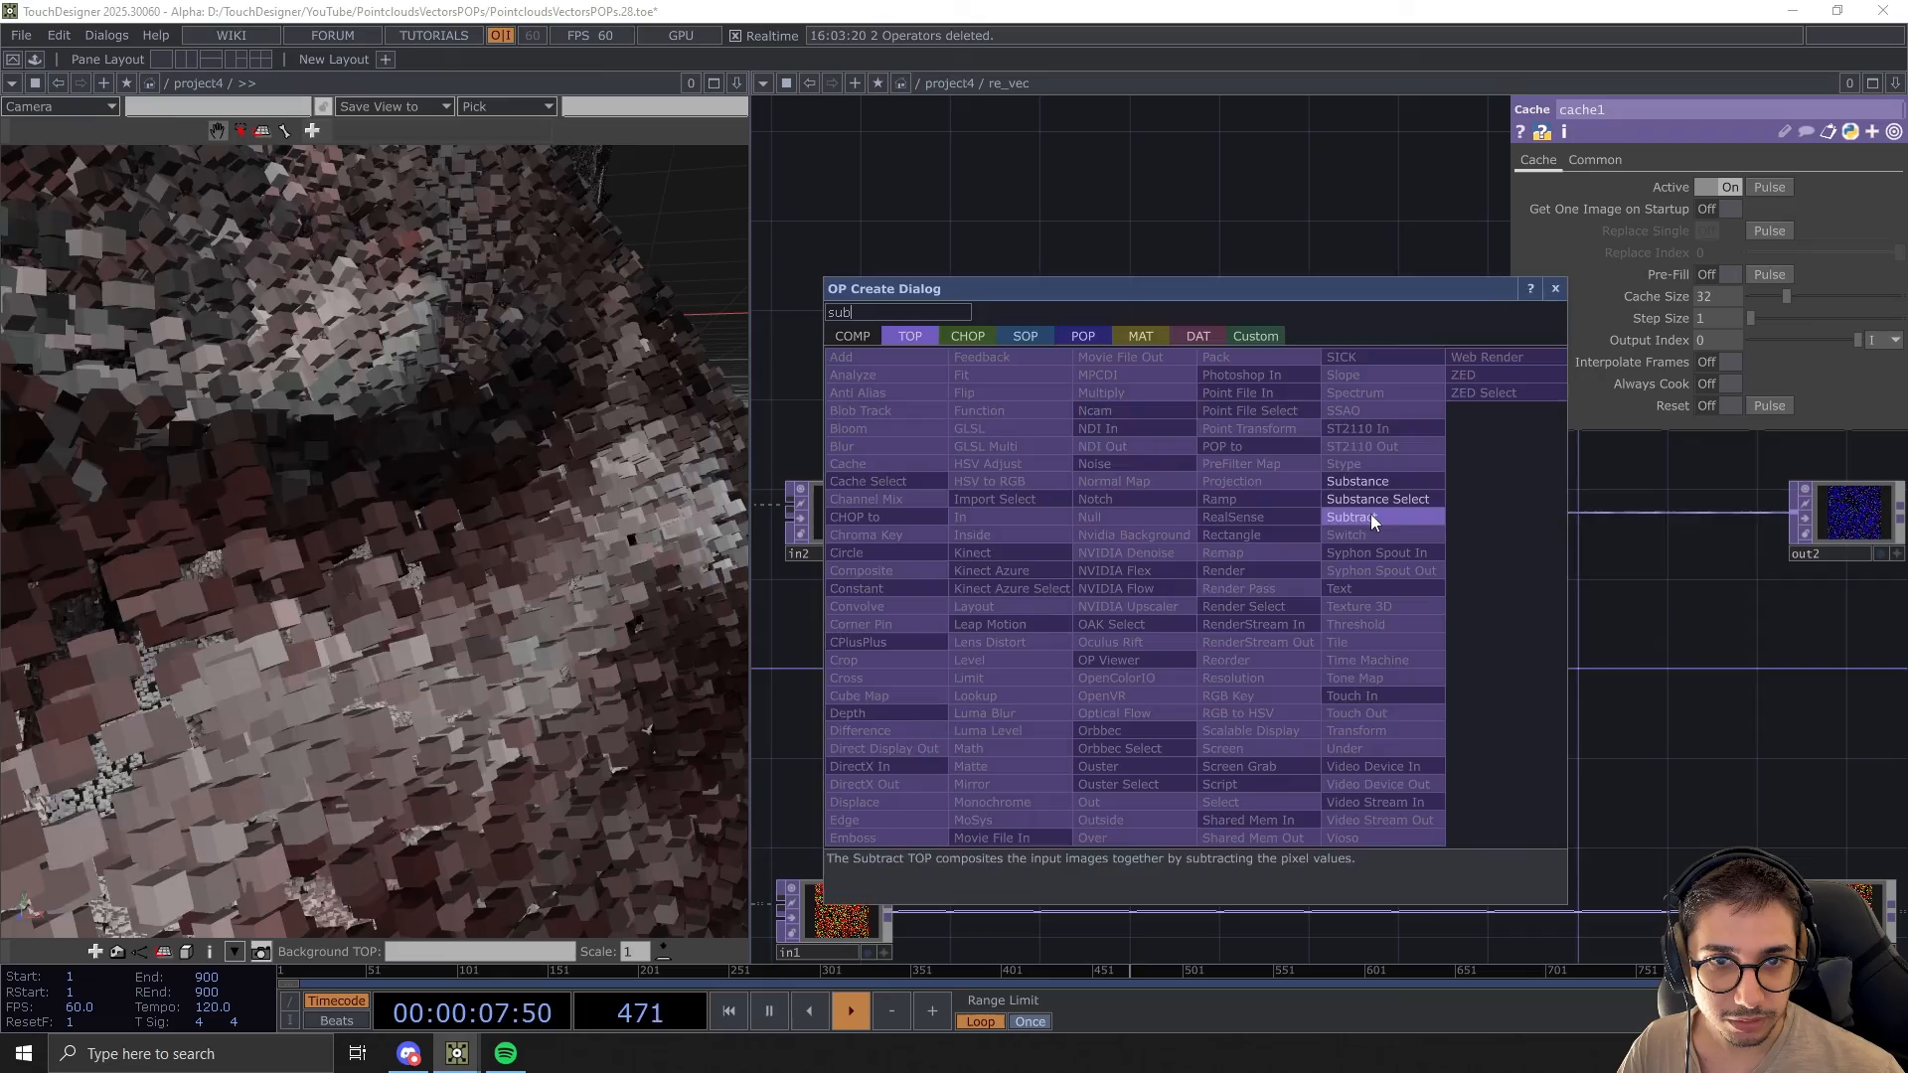
pyautogui.click(1370, 515)
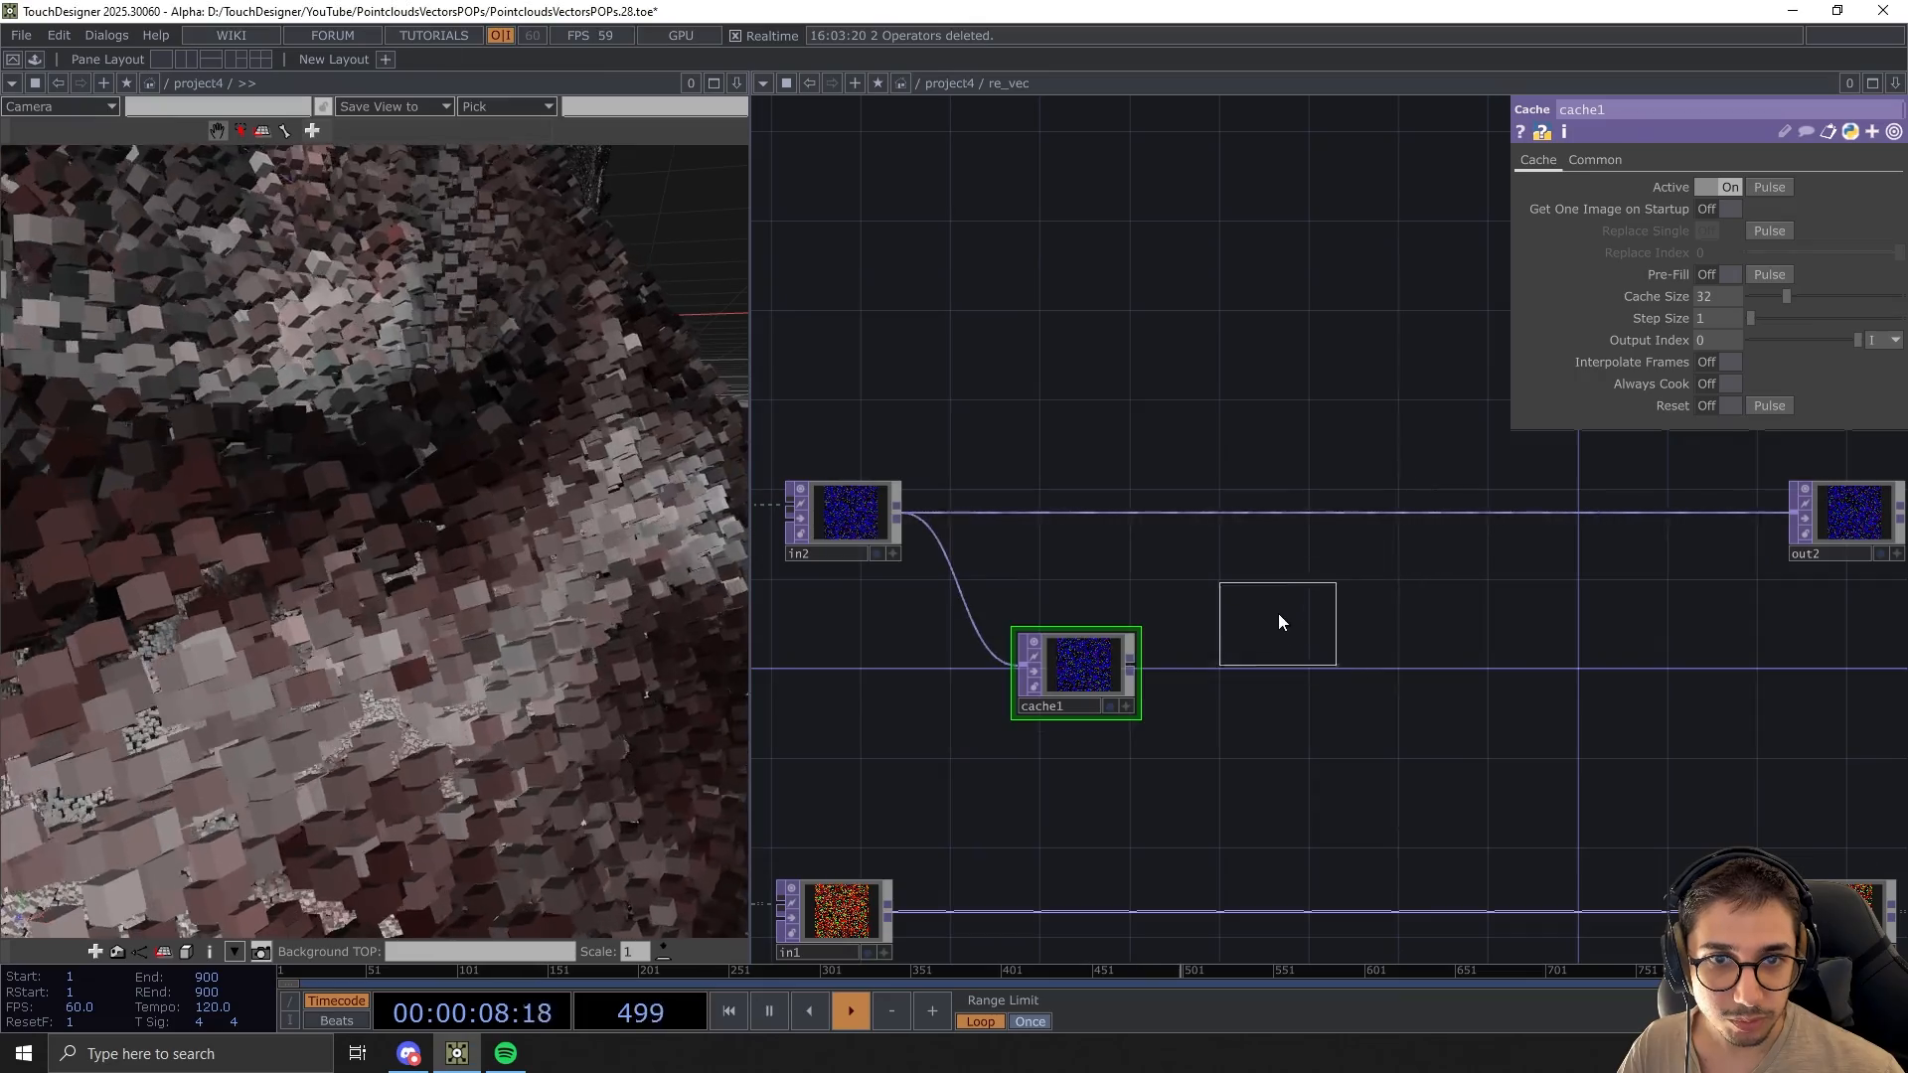
pyautogui.click(1278, 612)
pyautogui.moveTo(905, 517); pyautogui.dragTo(1194, 596)
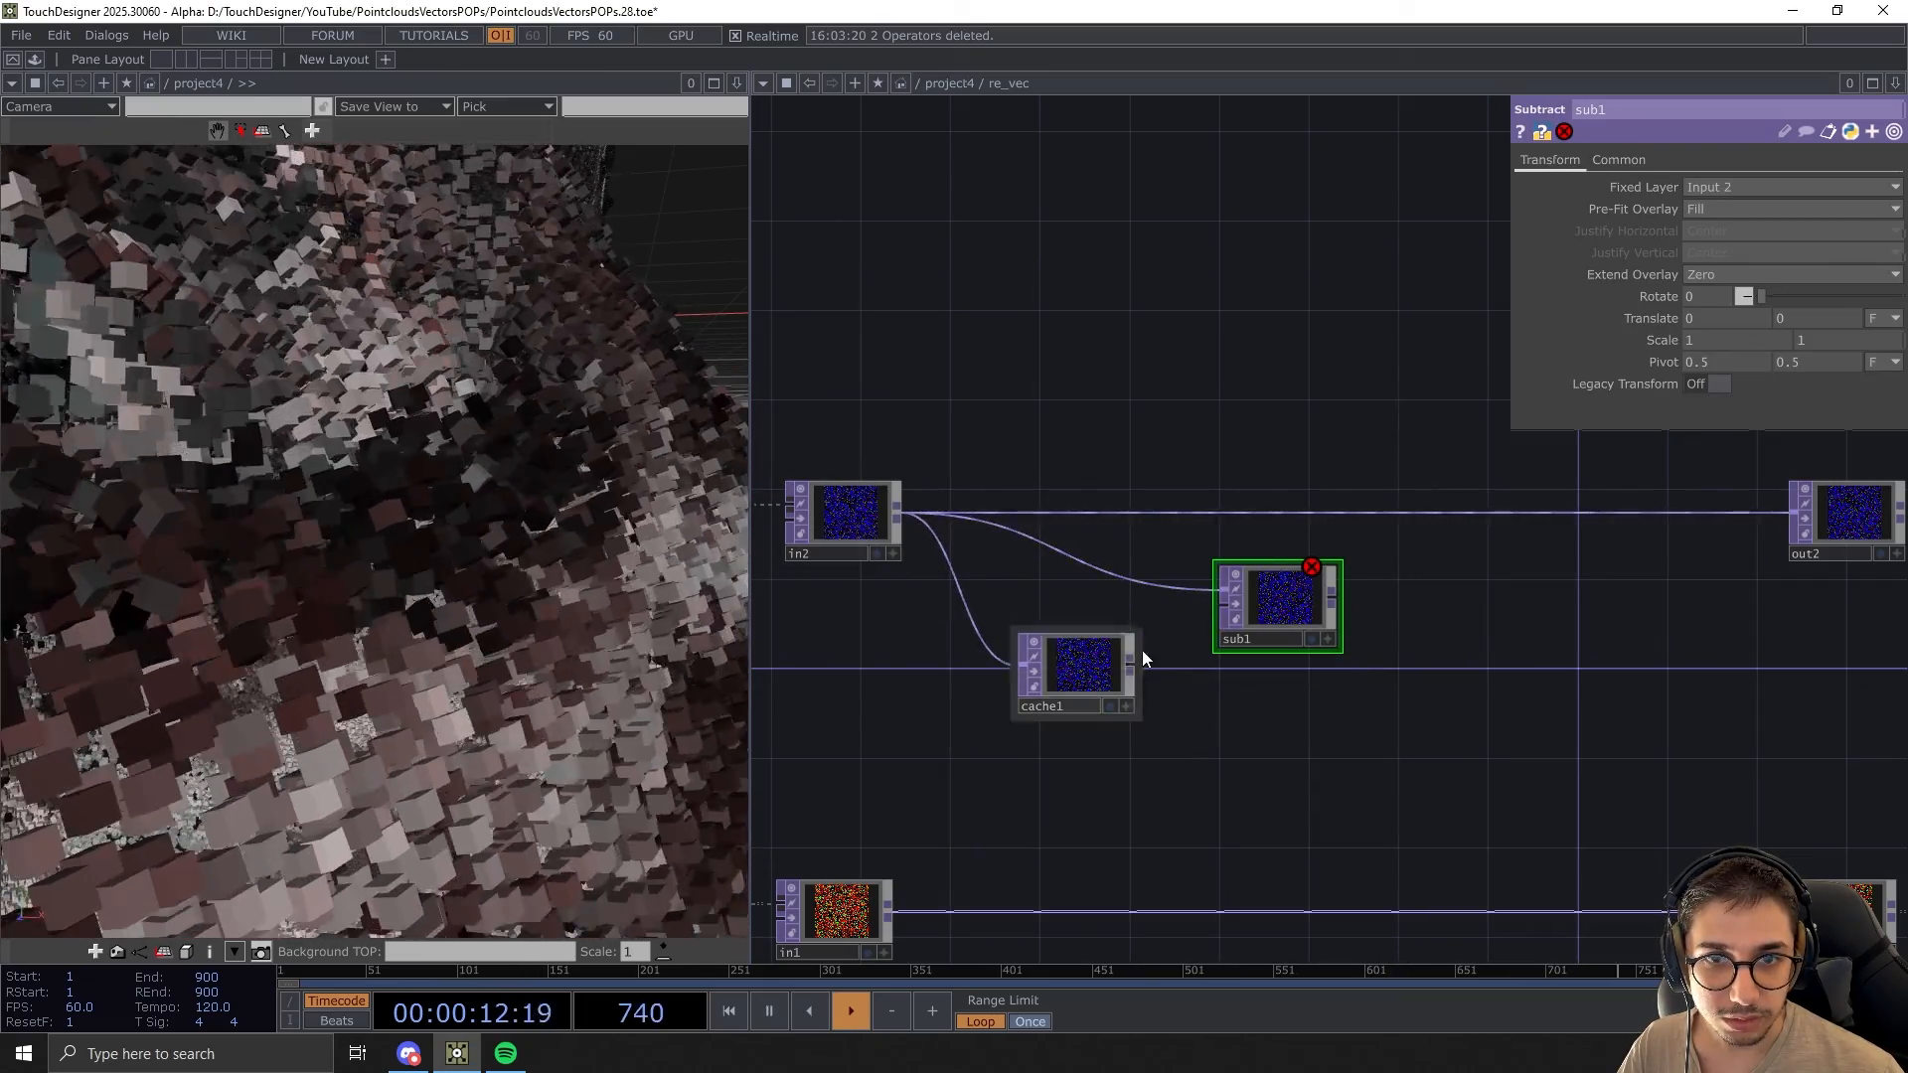
pyautogui.moveTo(1132, 668); pyautogui.dragTo(1218, 606)
pyautogui.moveTo(1245, 734); pyautogui.dragTo(1317, 738)
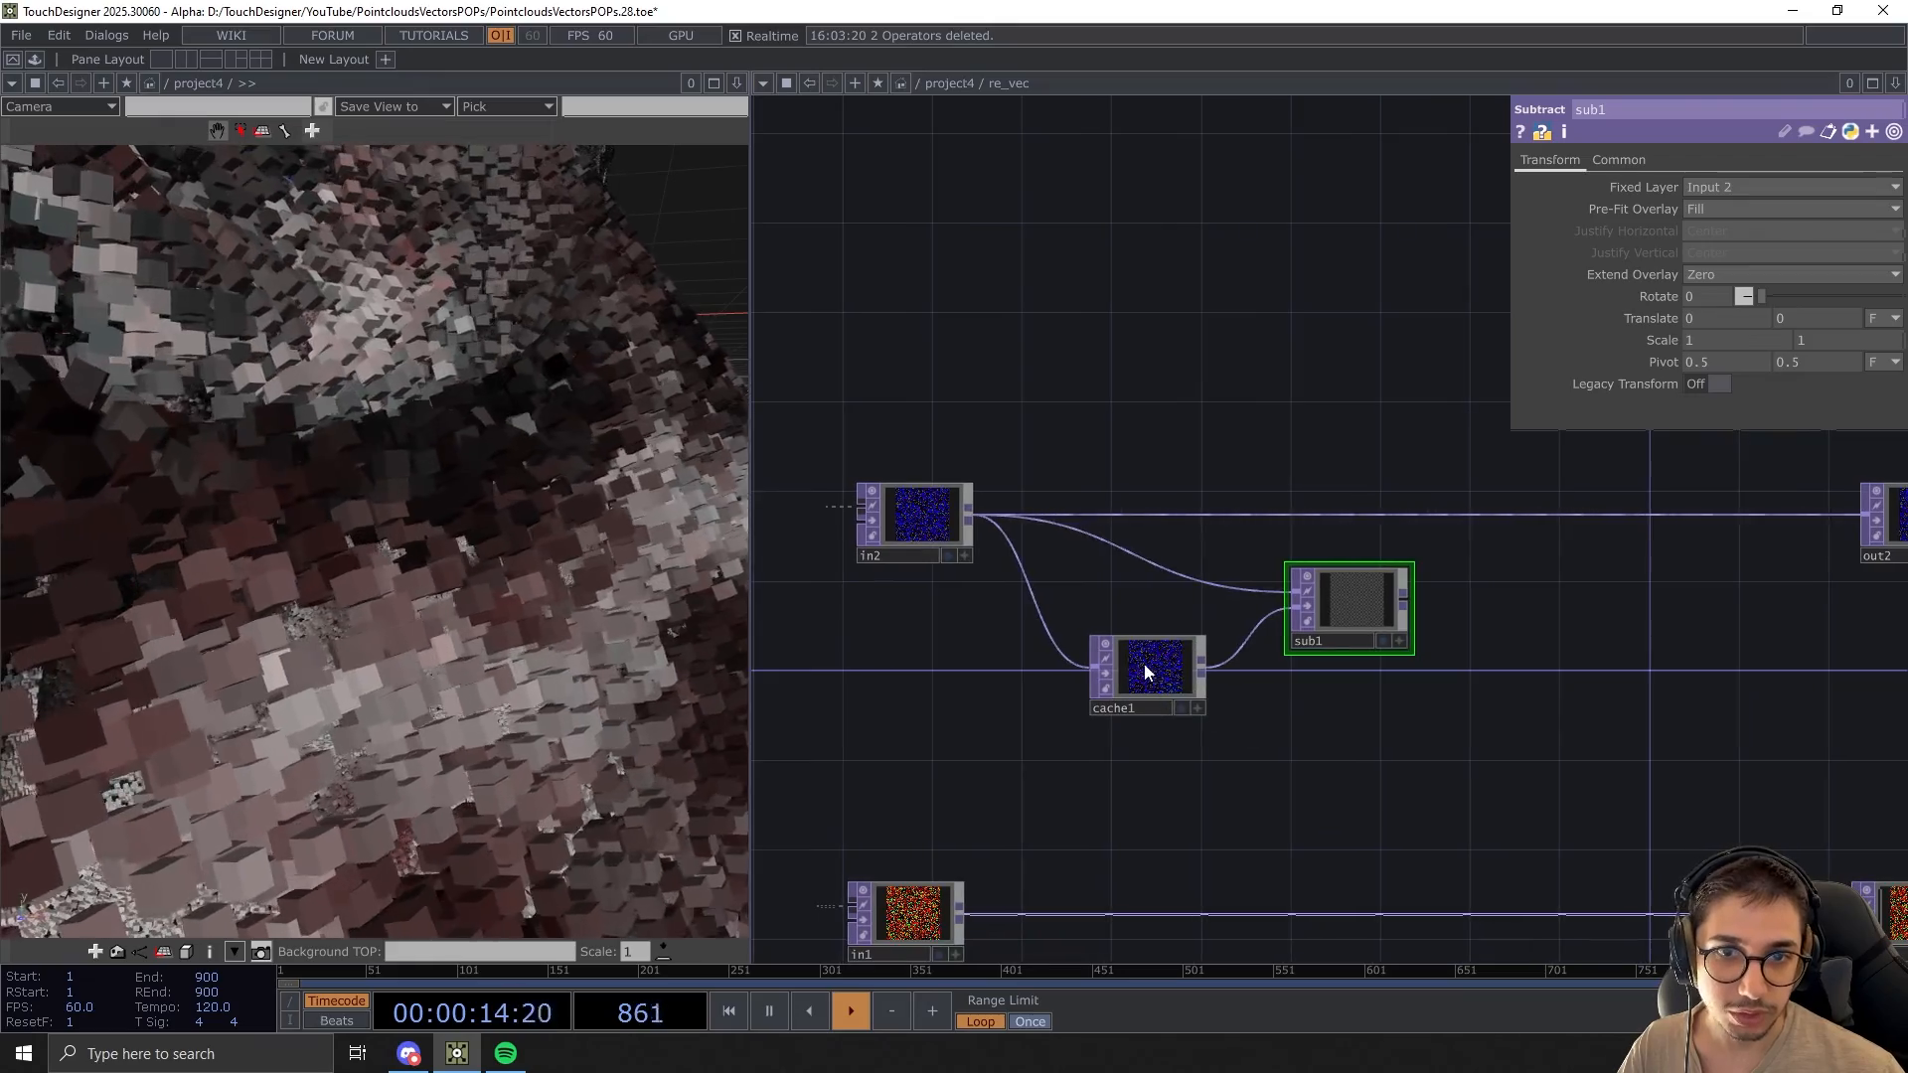
# Set cache1's Cache Size to 6
pyautogui.click(1143, 671)
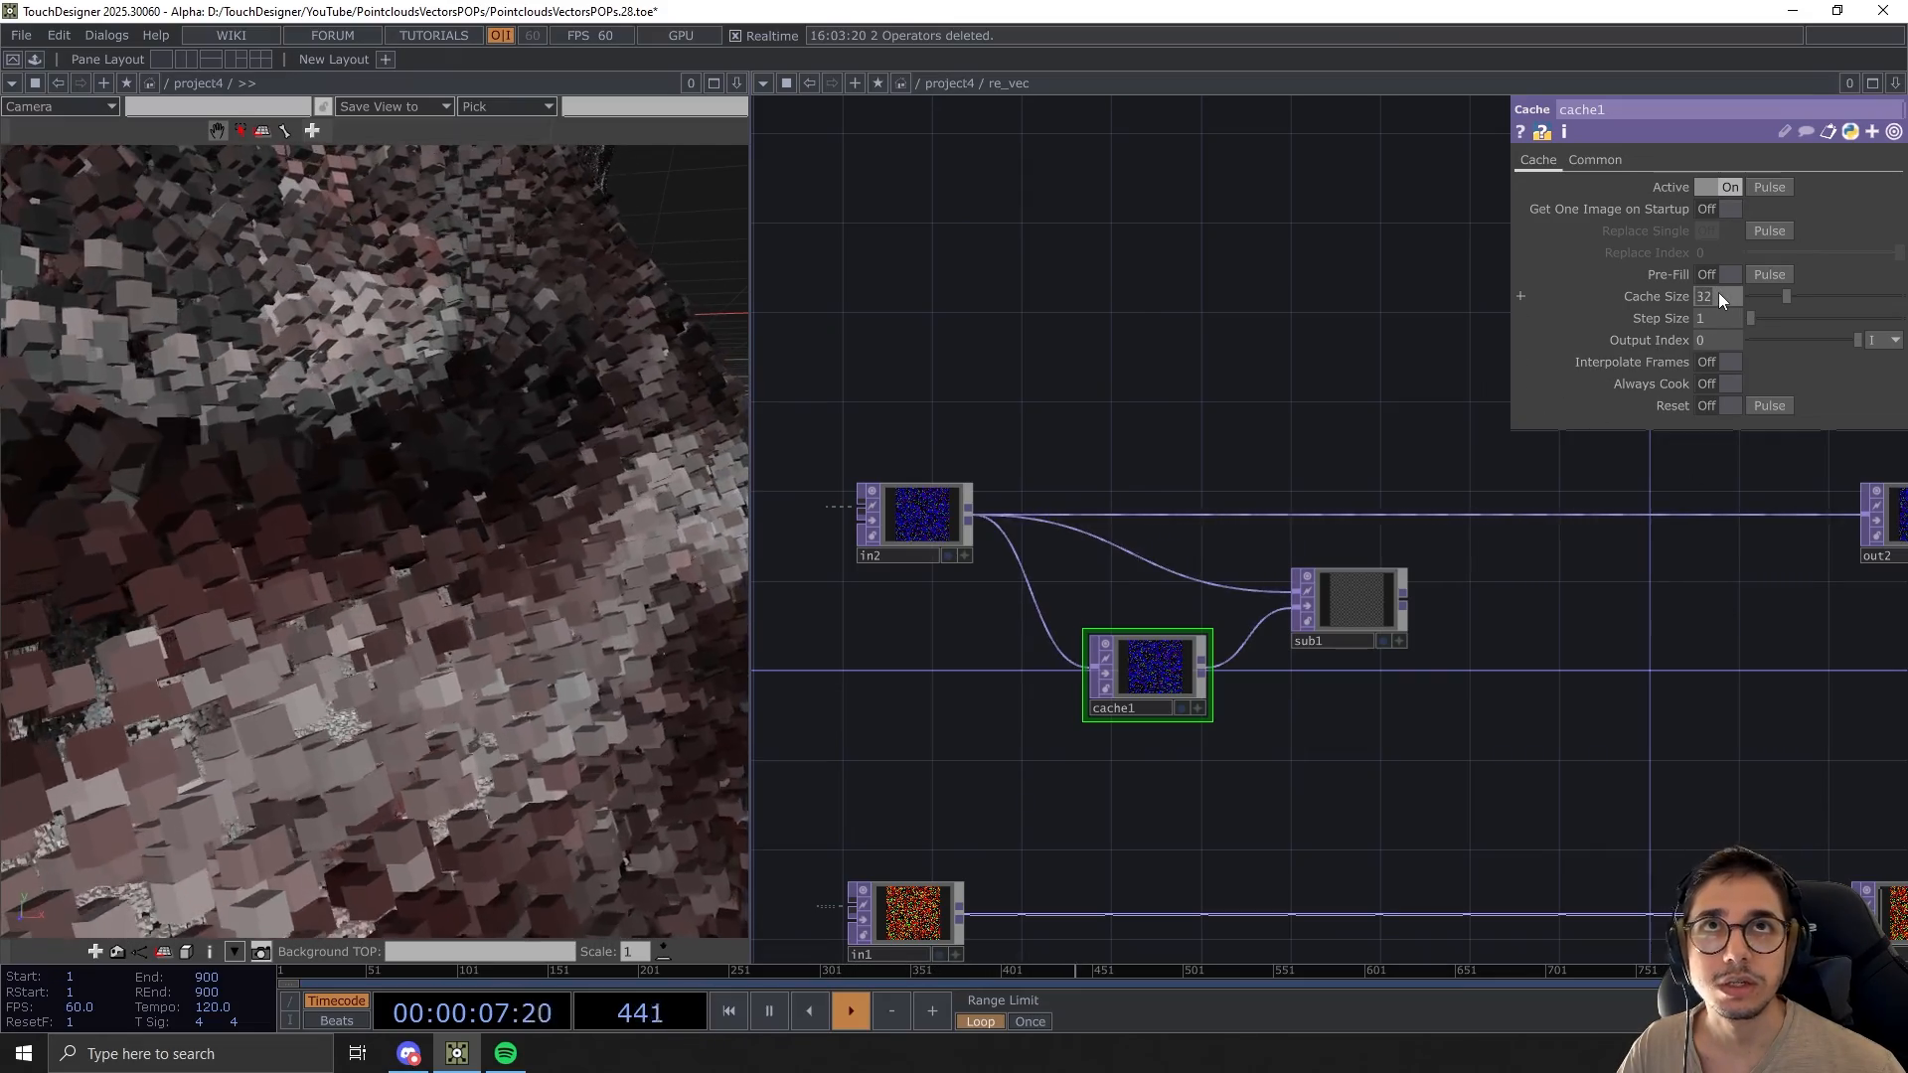
pyautogui.write('6')
pyautogui.press('Return')
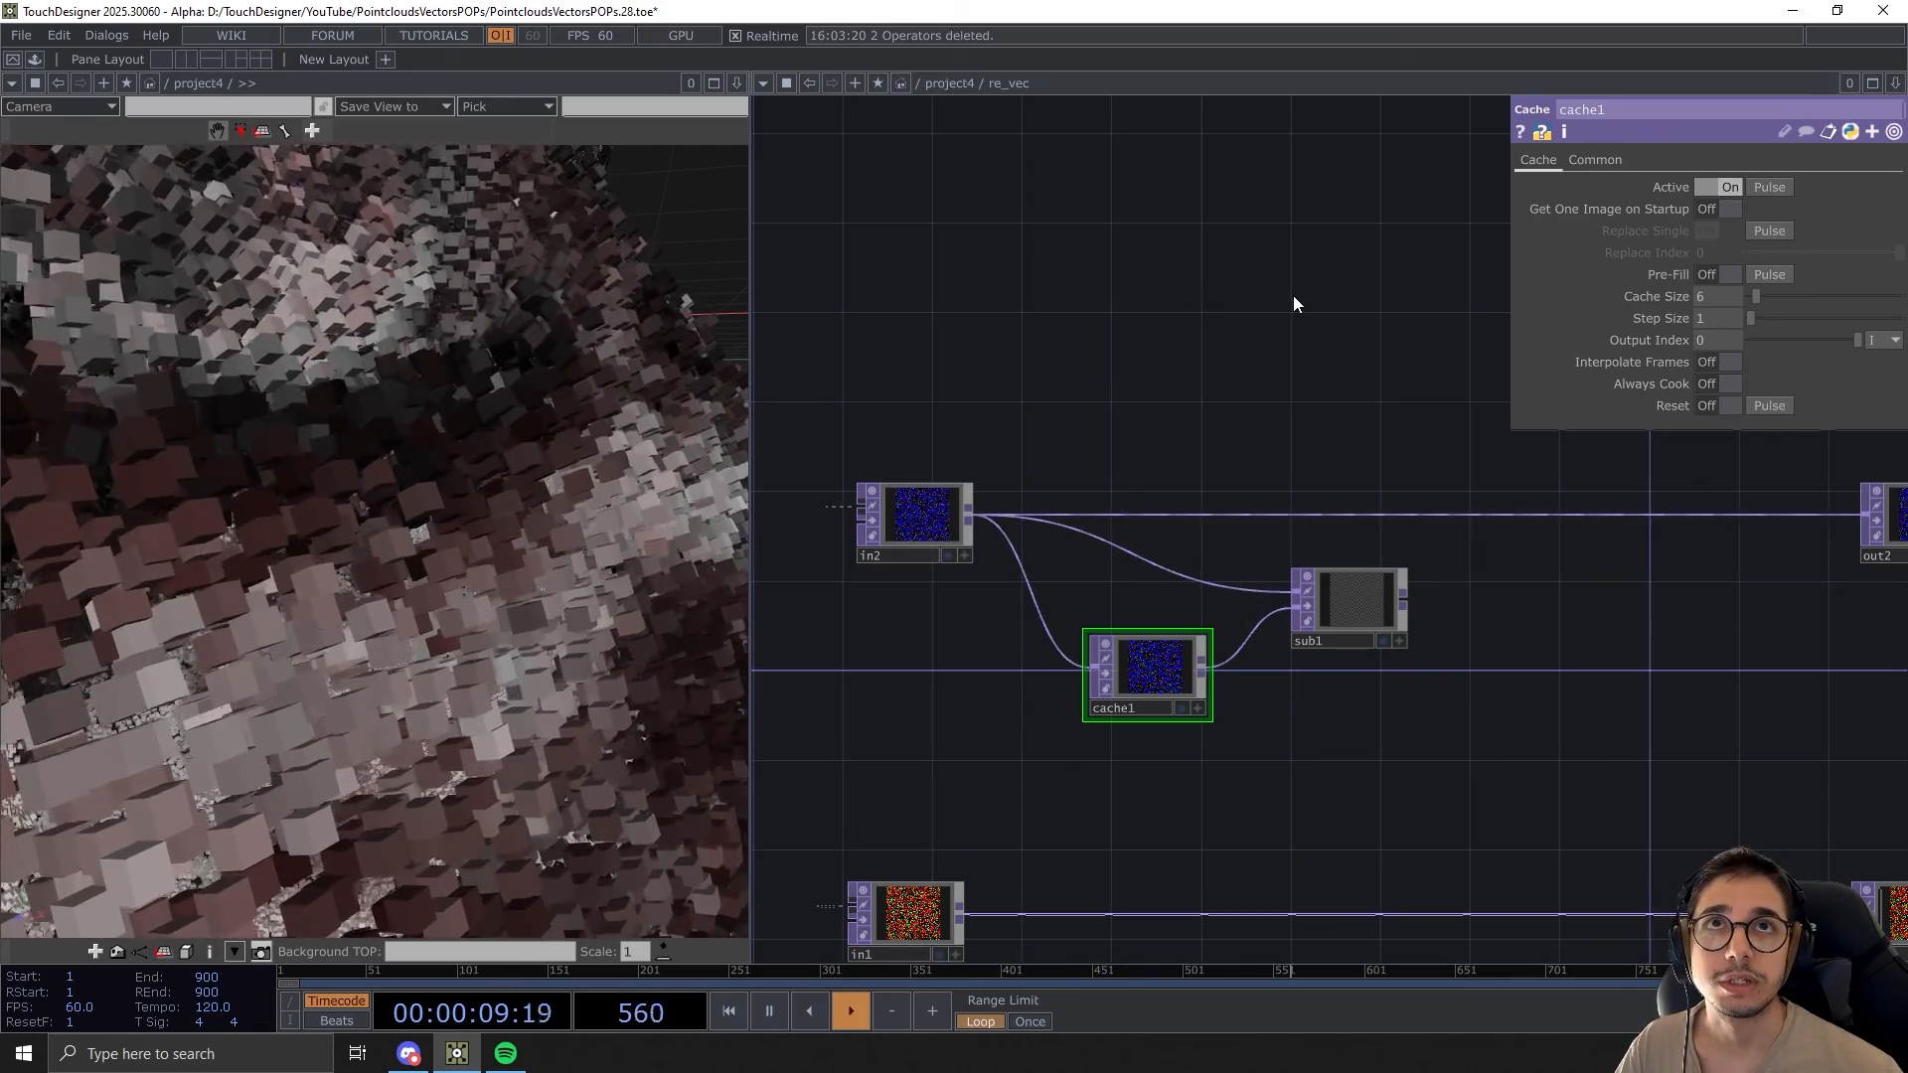
# Set cache1's Output Index to the expression -(me.par.cachesize-1)
pyautogui.click(1658, 340)
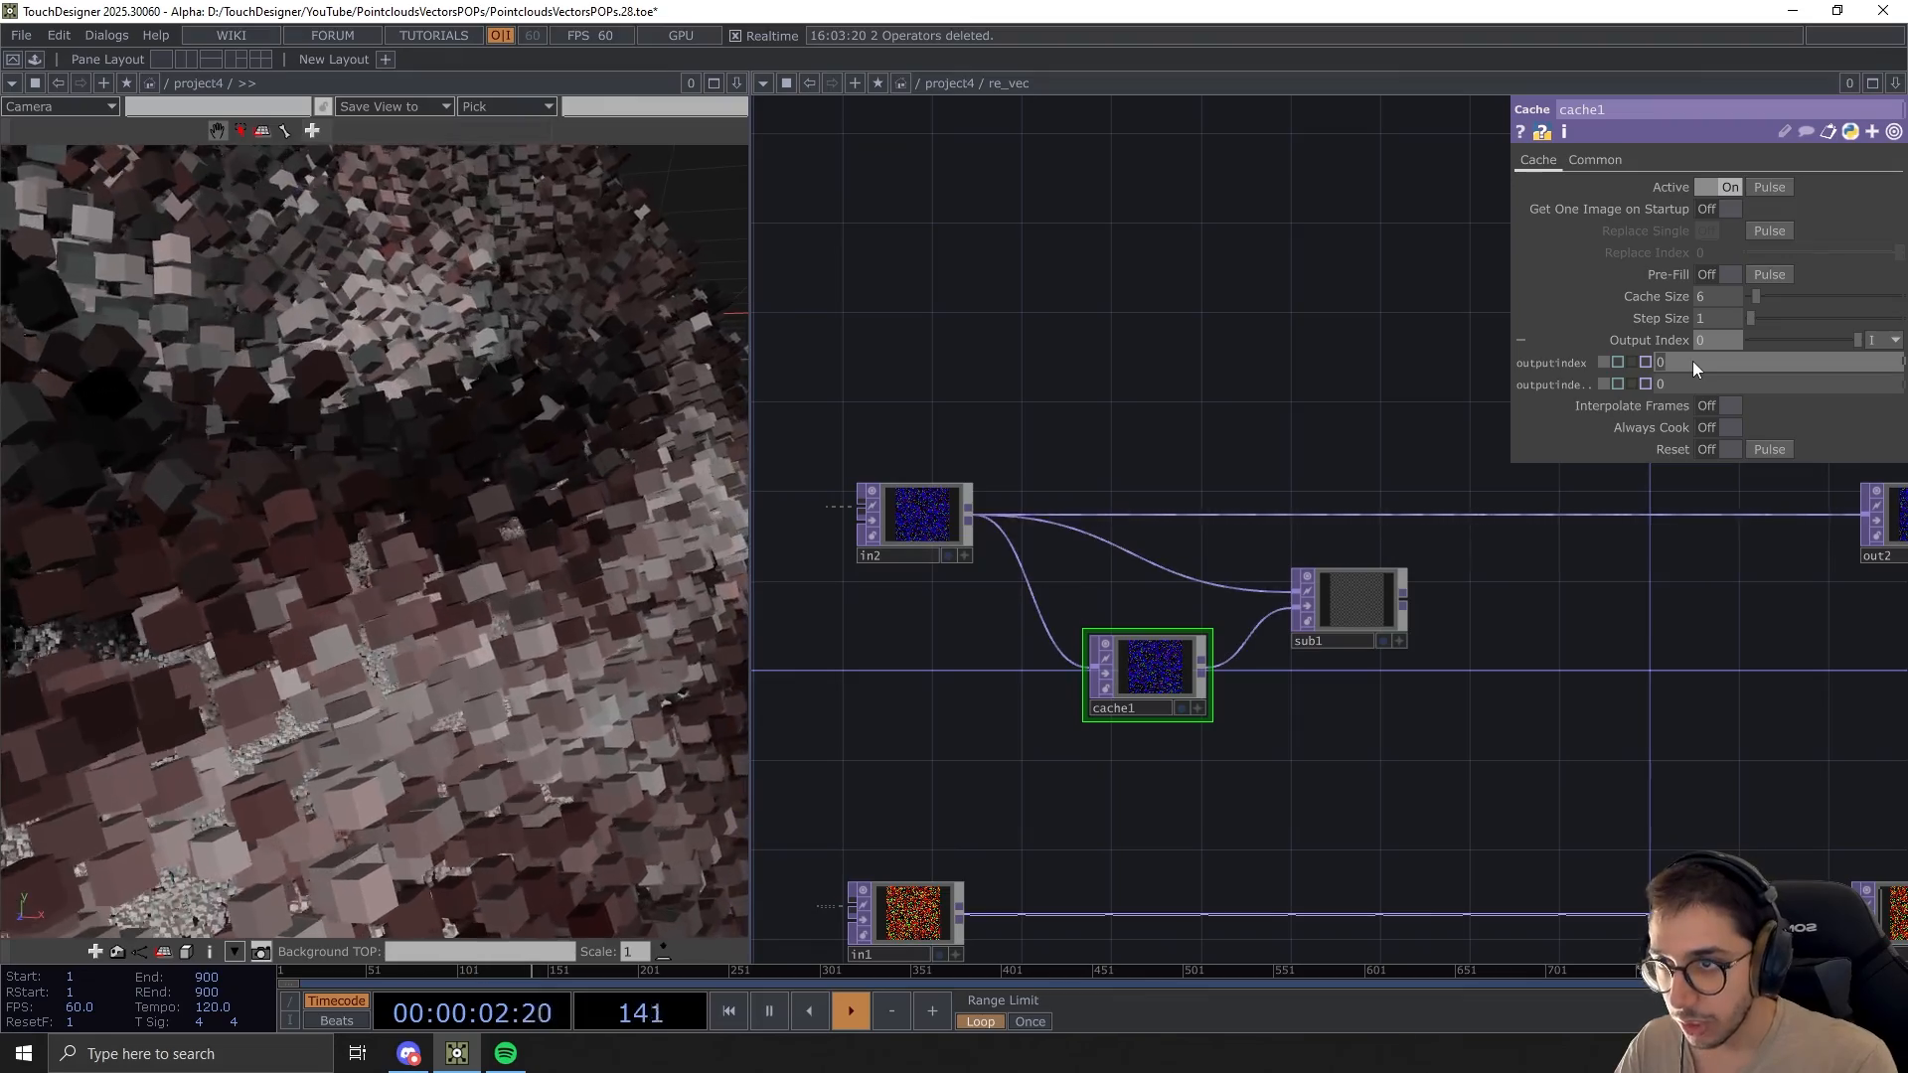
pyautogui.write('()')
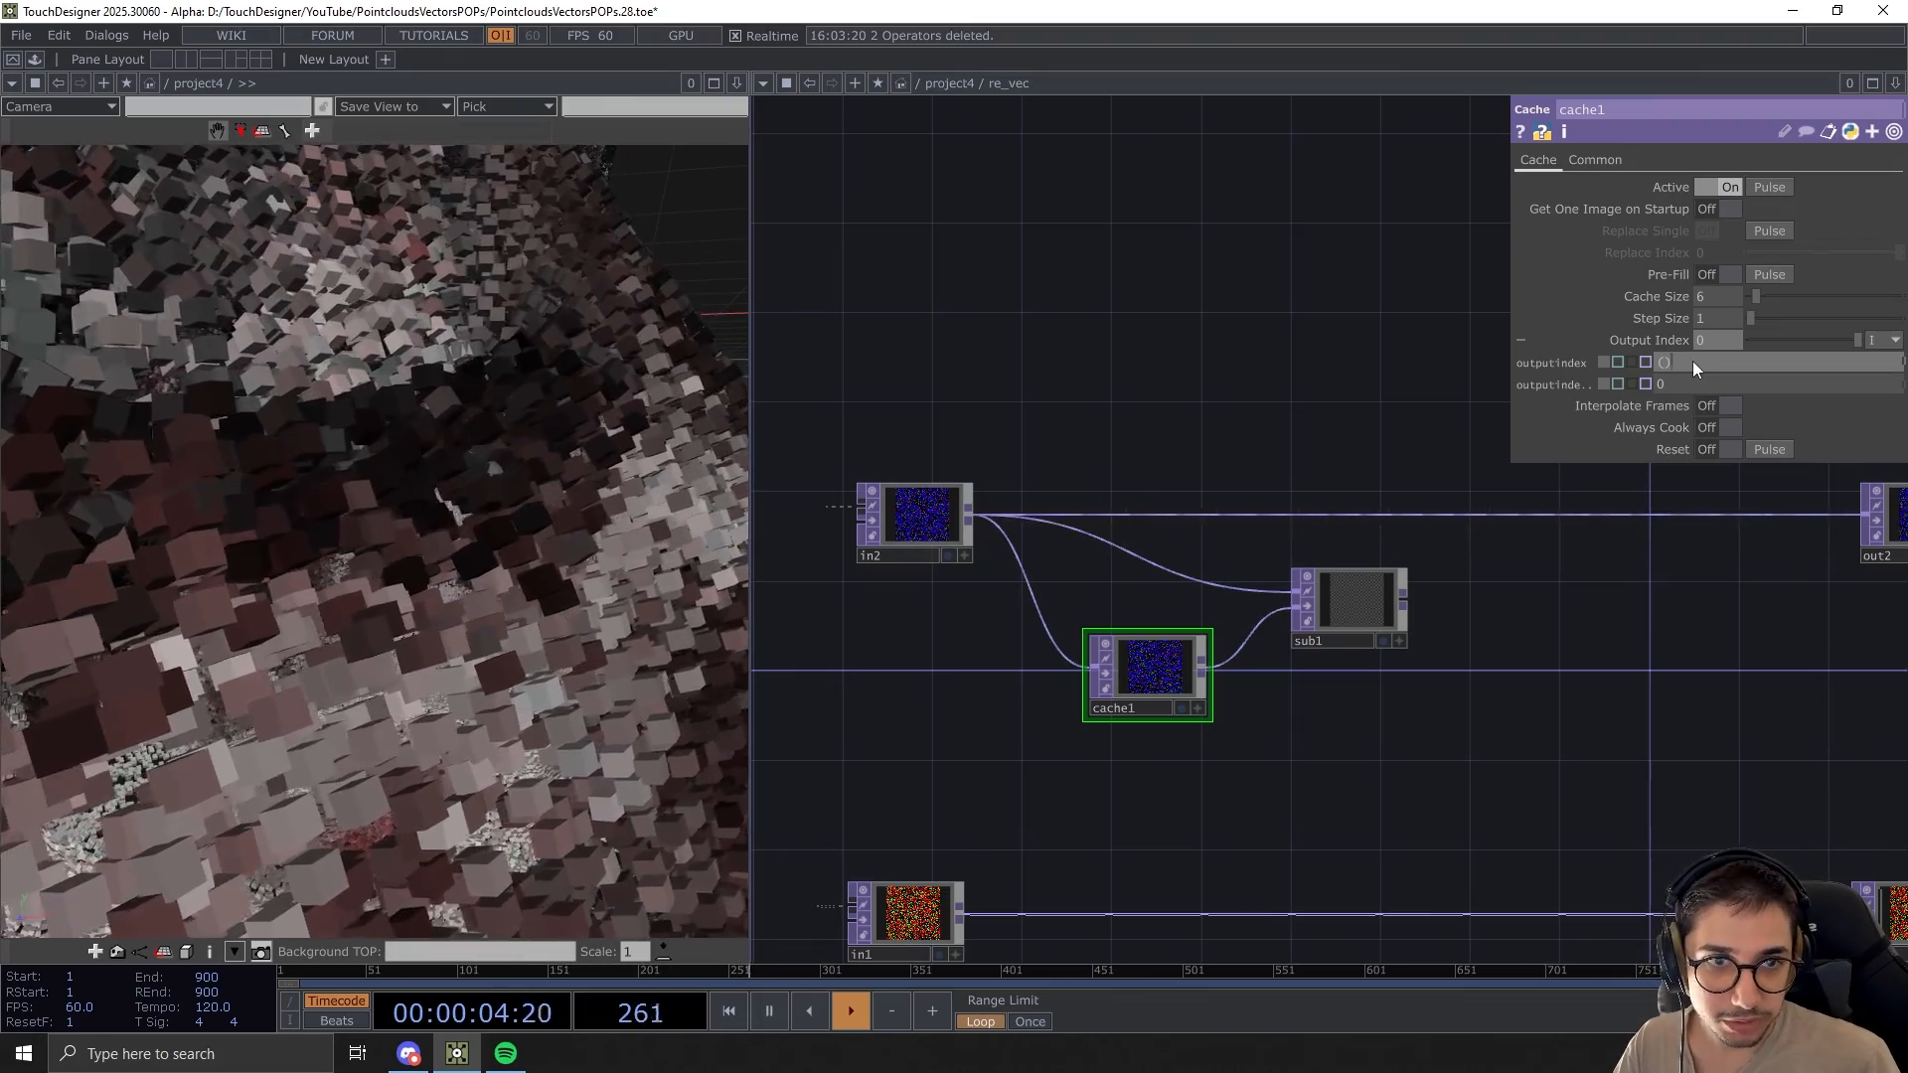
pyautogui.write('m')
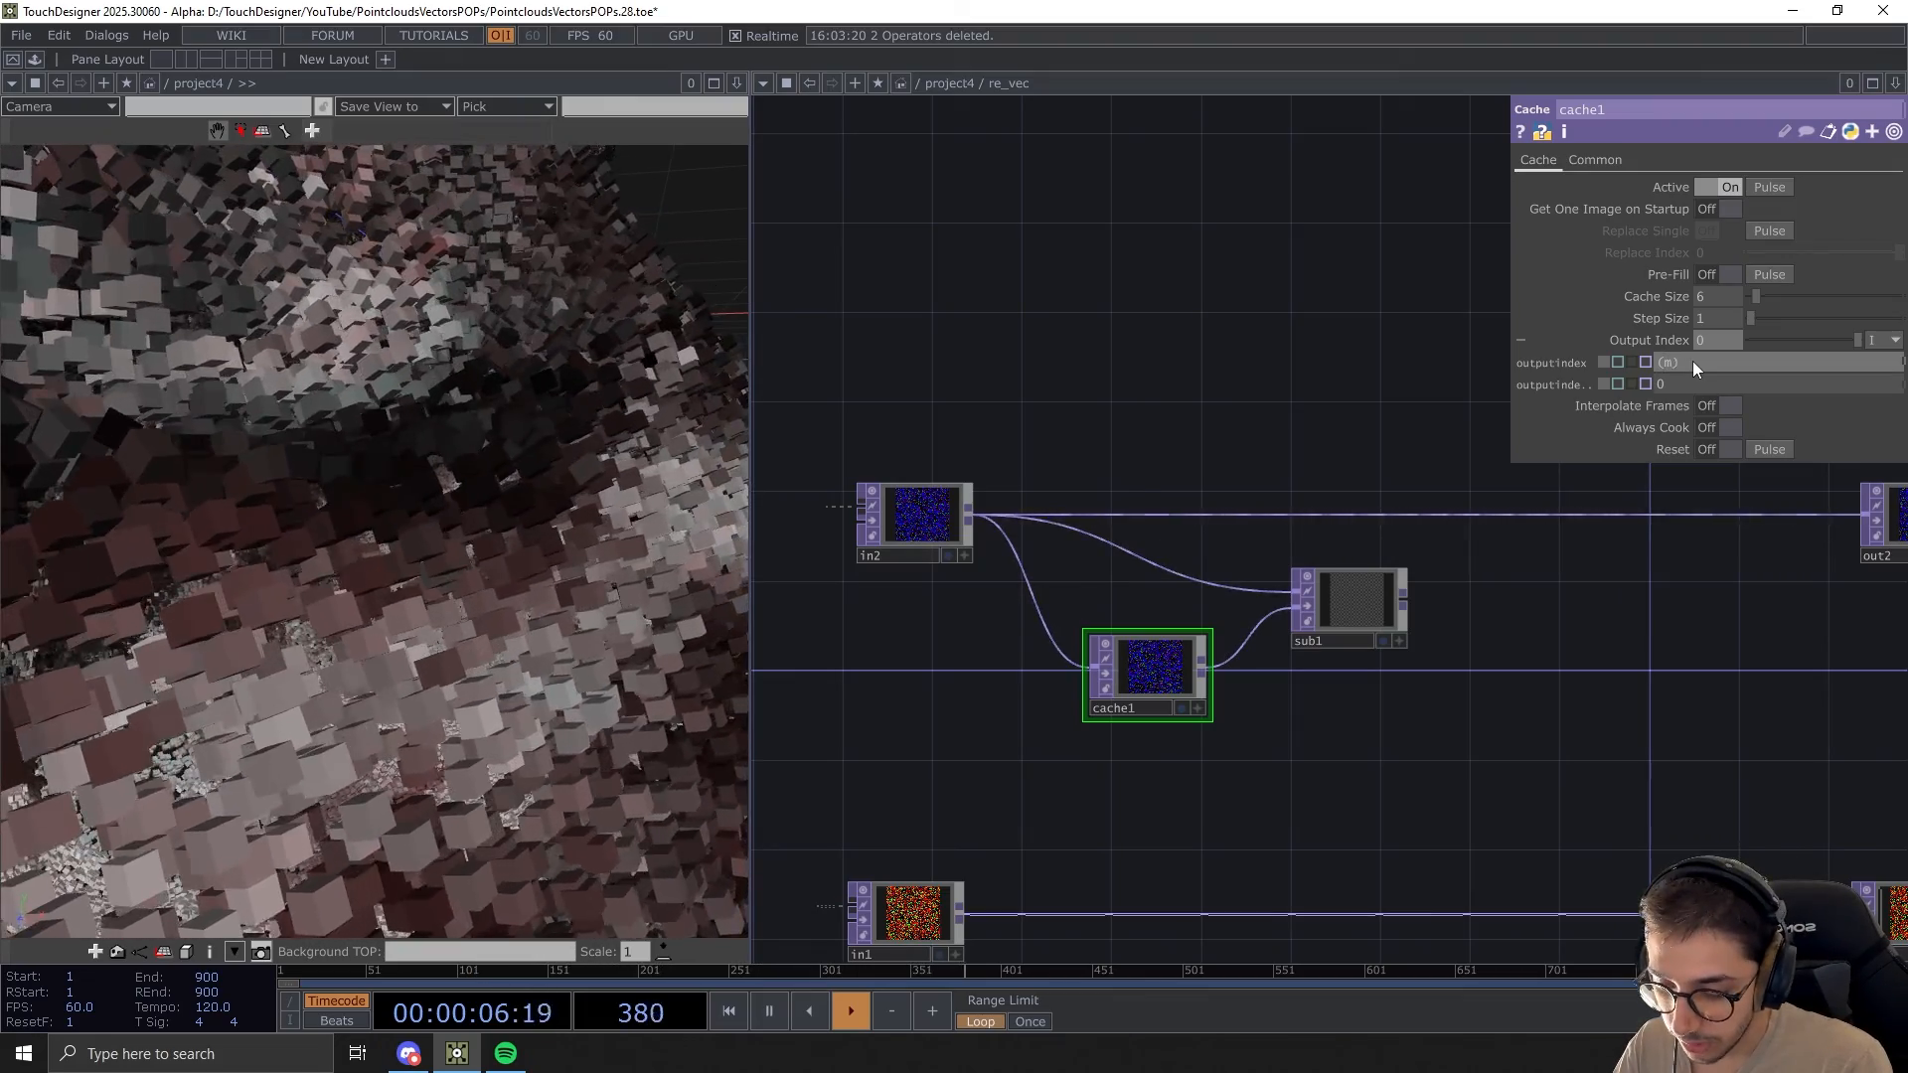
pyautogui.write('e')
pyautogui.write('.par.cache')
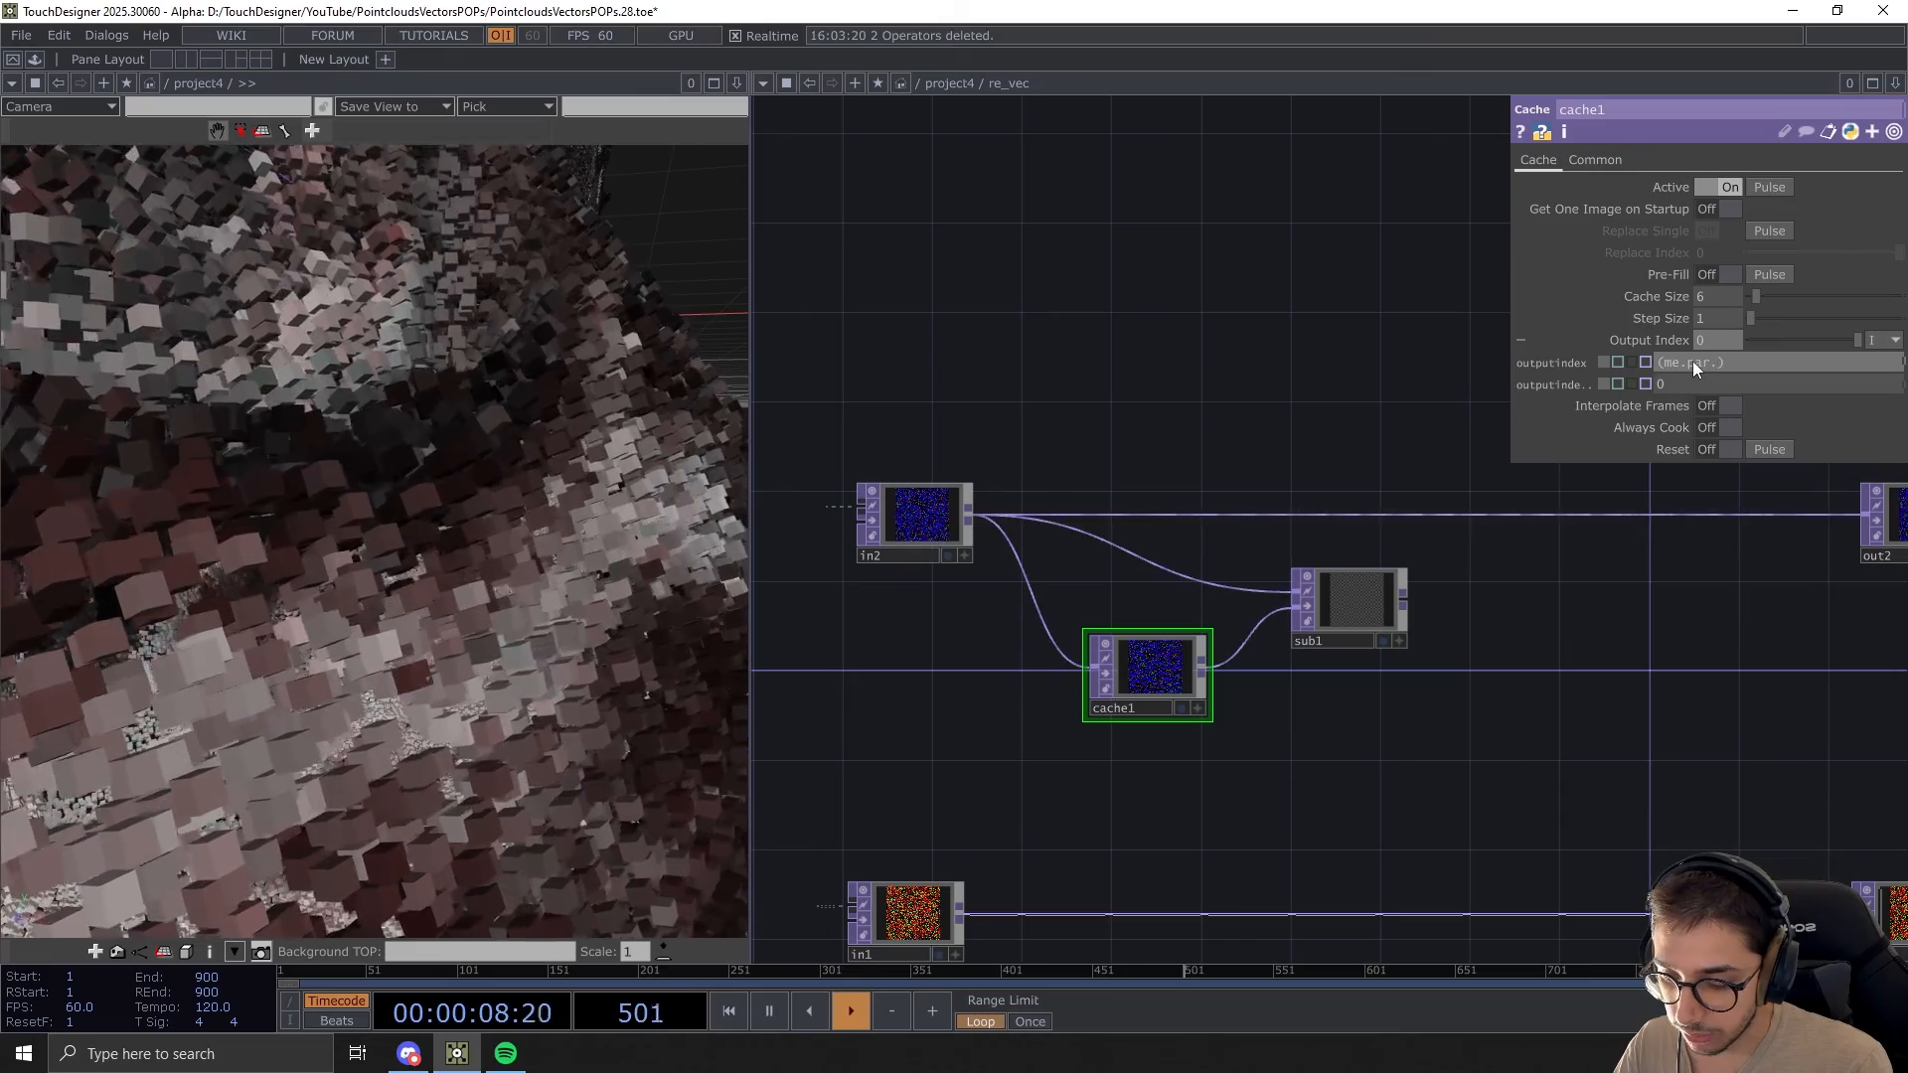
pyautogui.write('size')
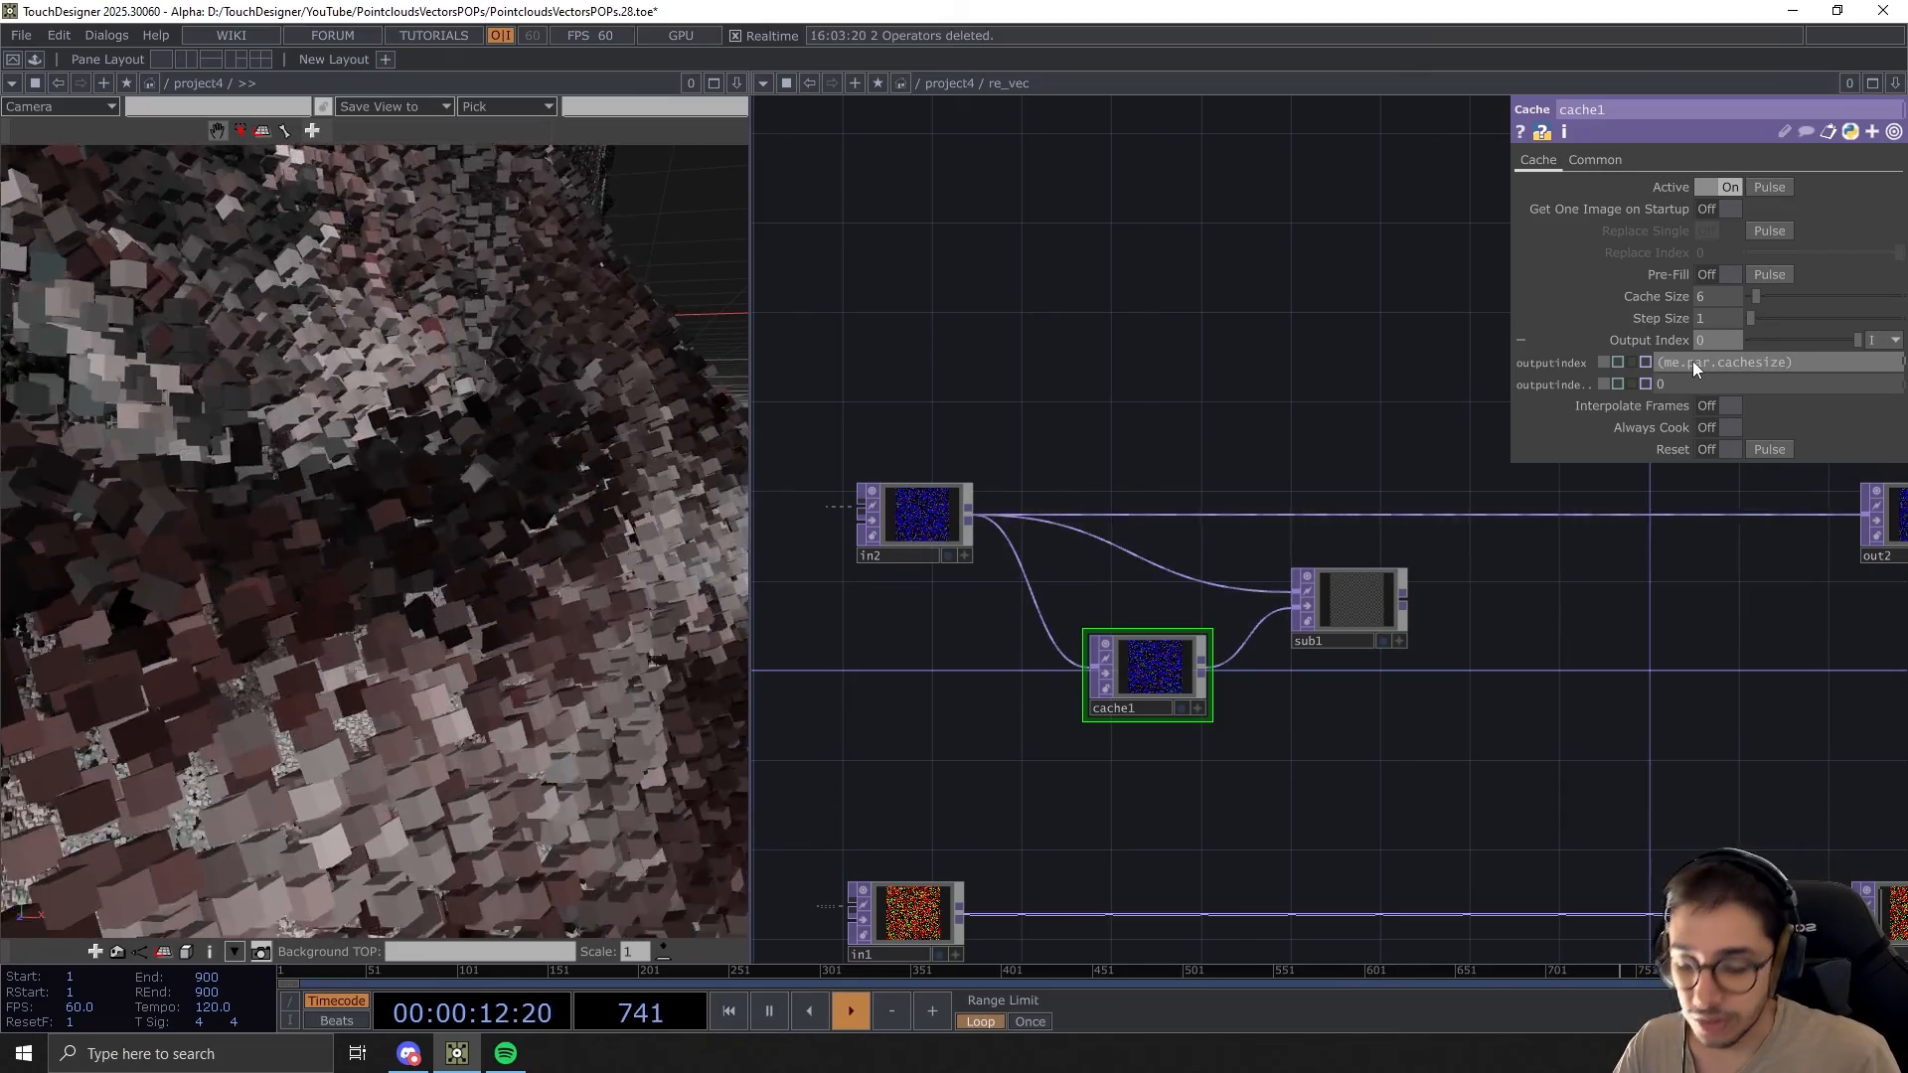
pyautogui.write('-1')
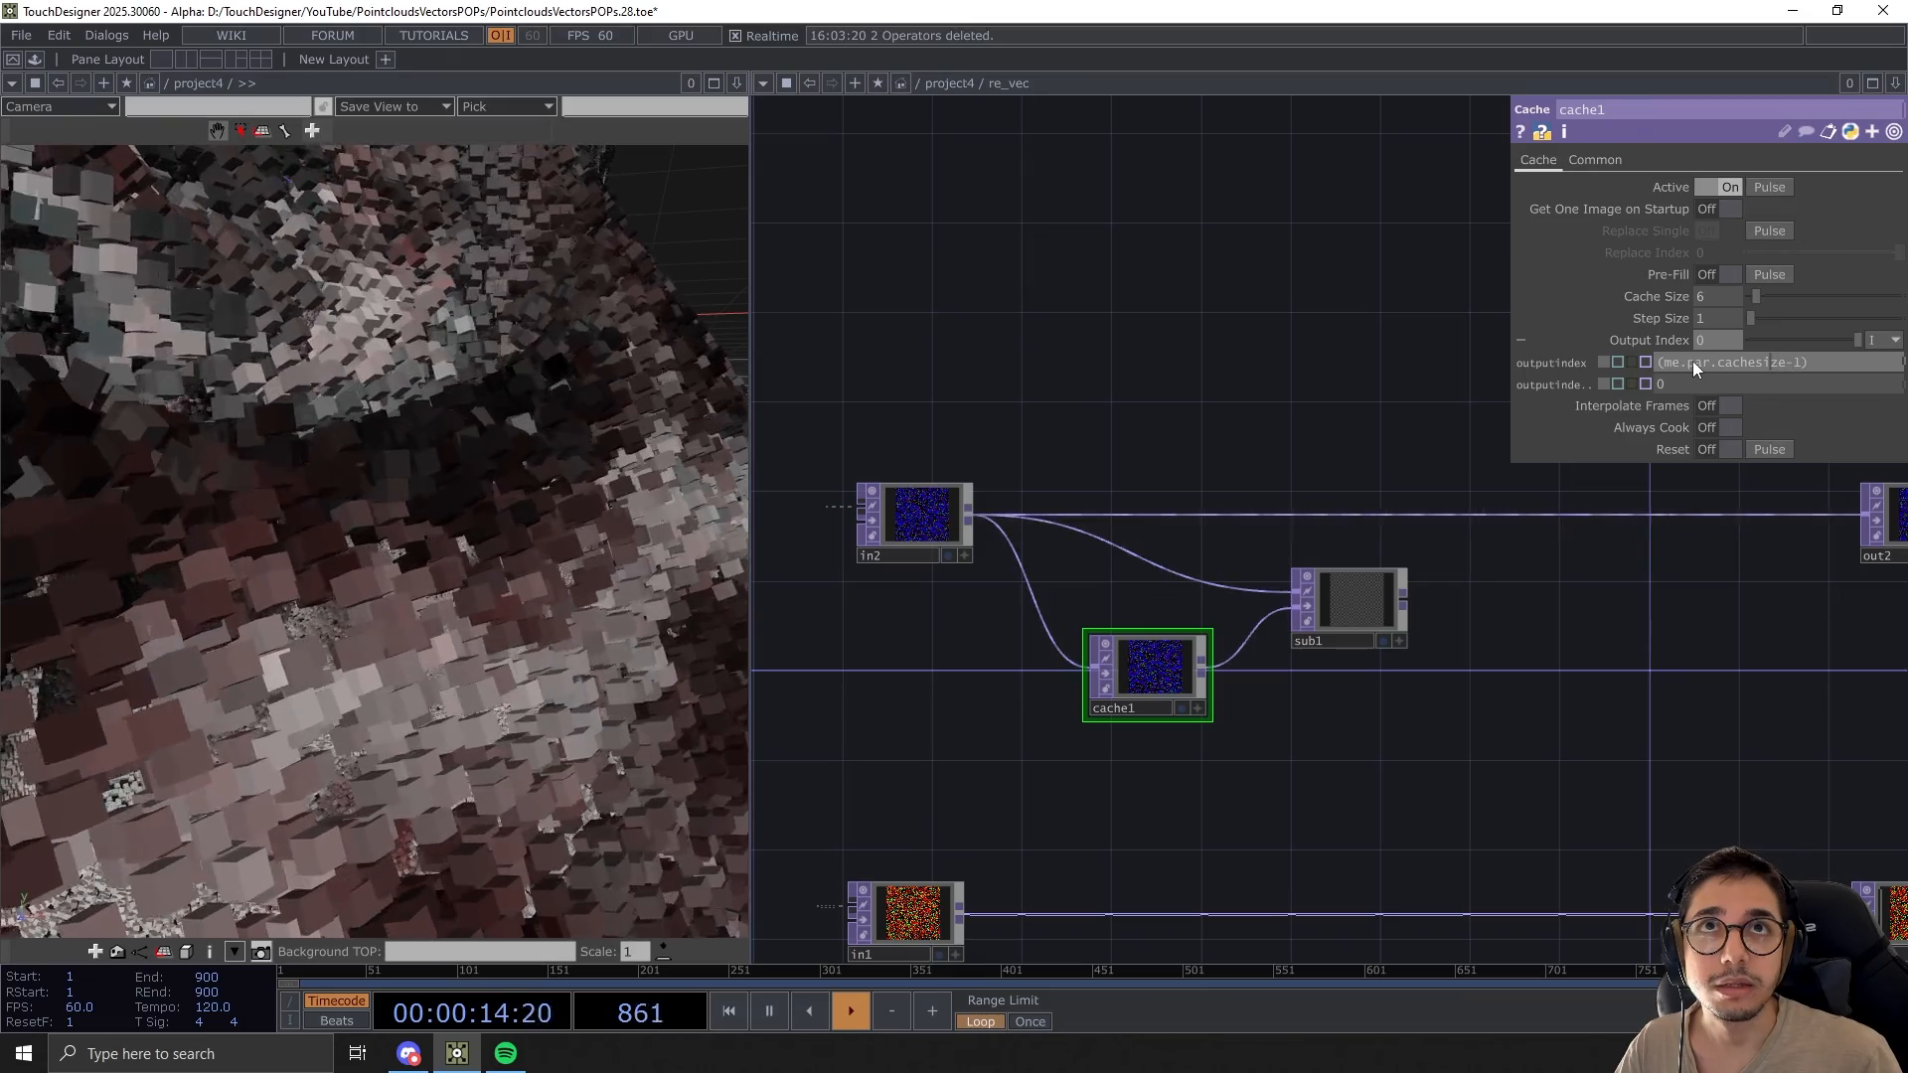
pyautogui.press('Home')
pyautogui.write('-')
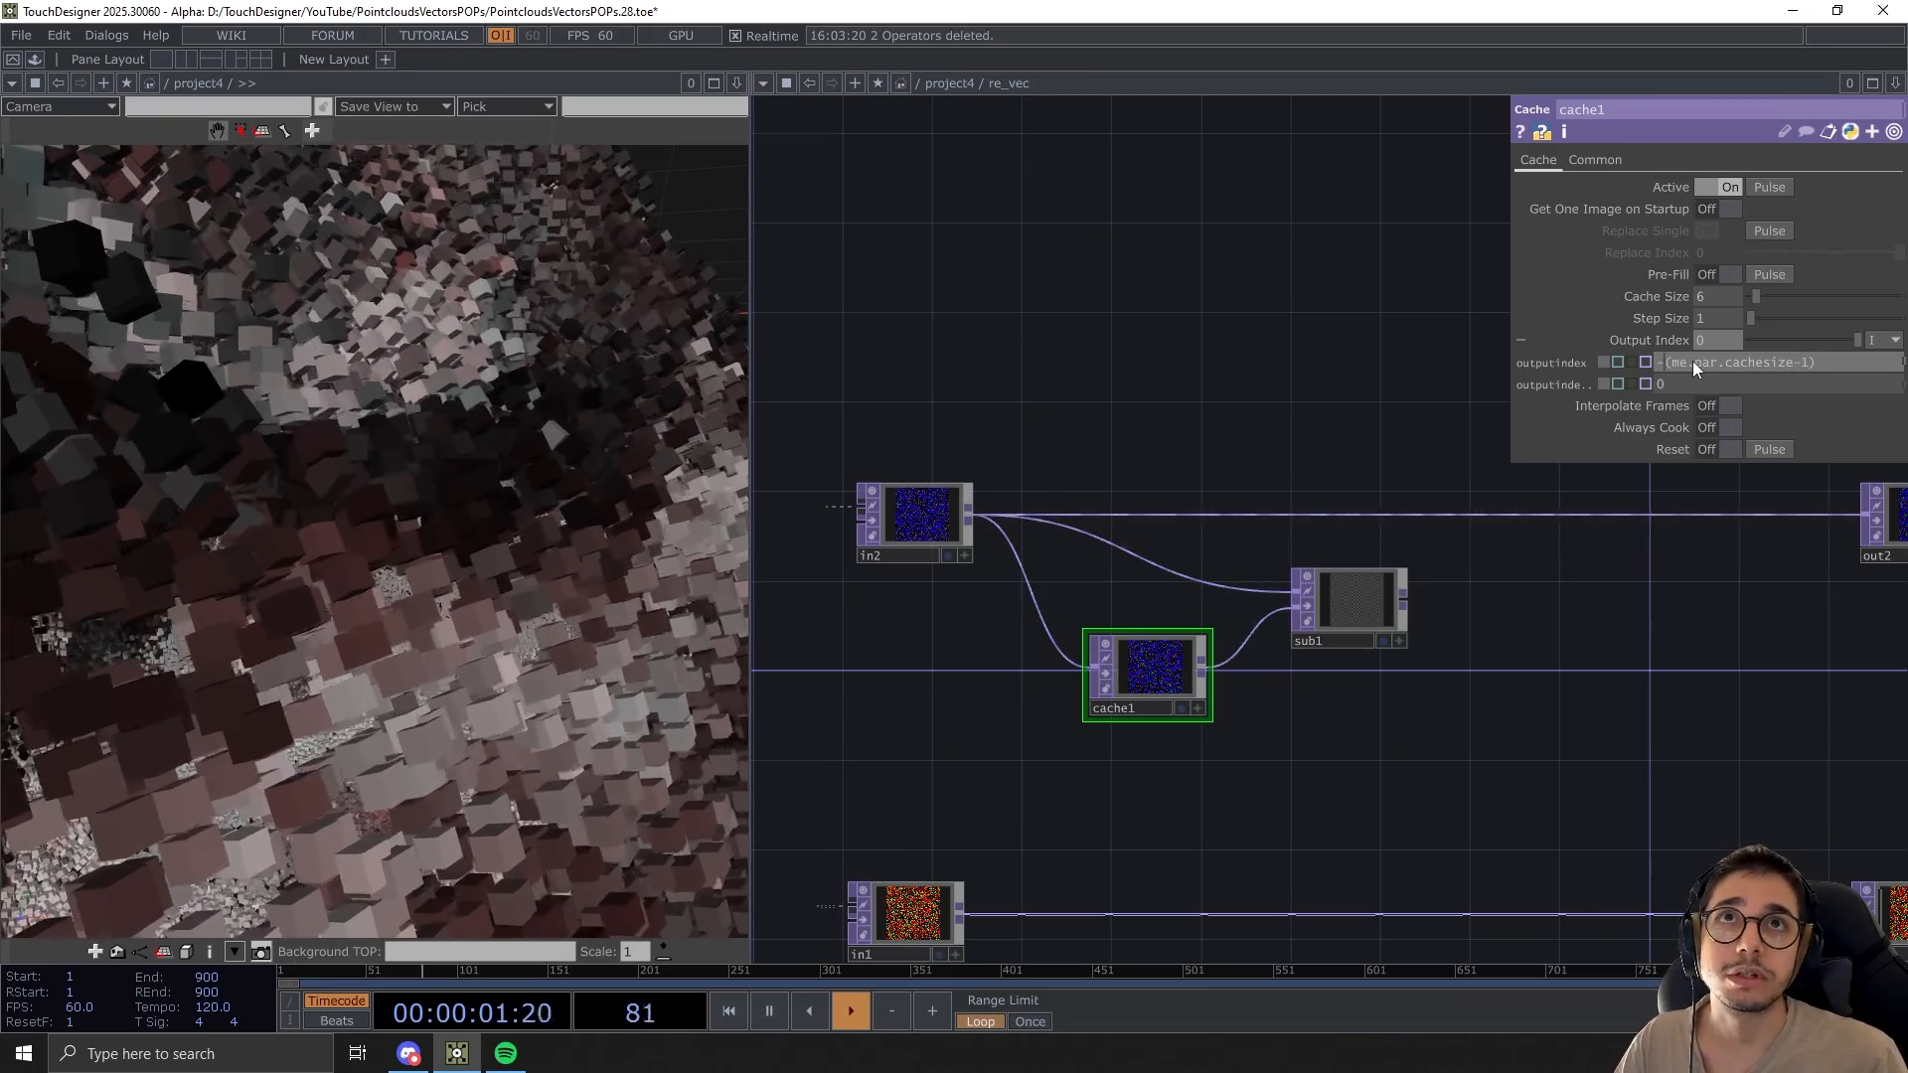
pyautogui.press('Return')
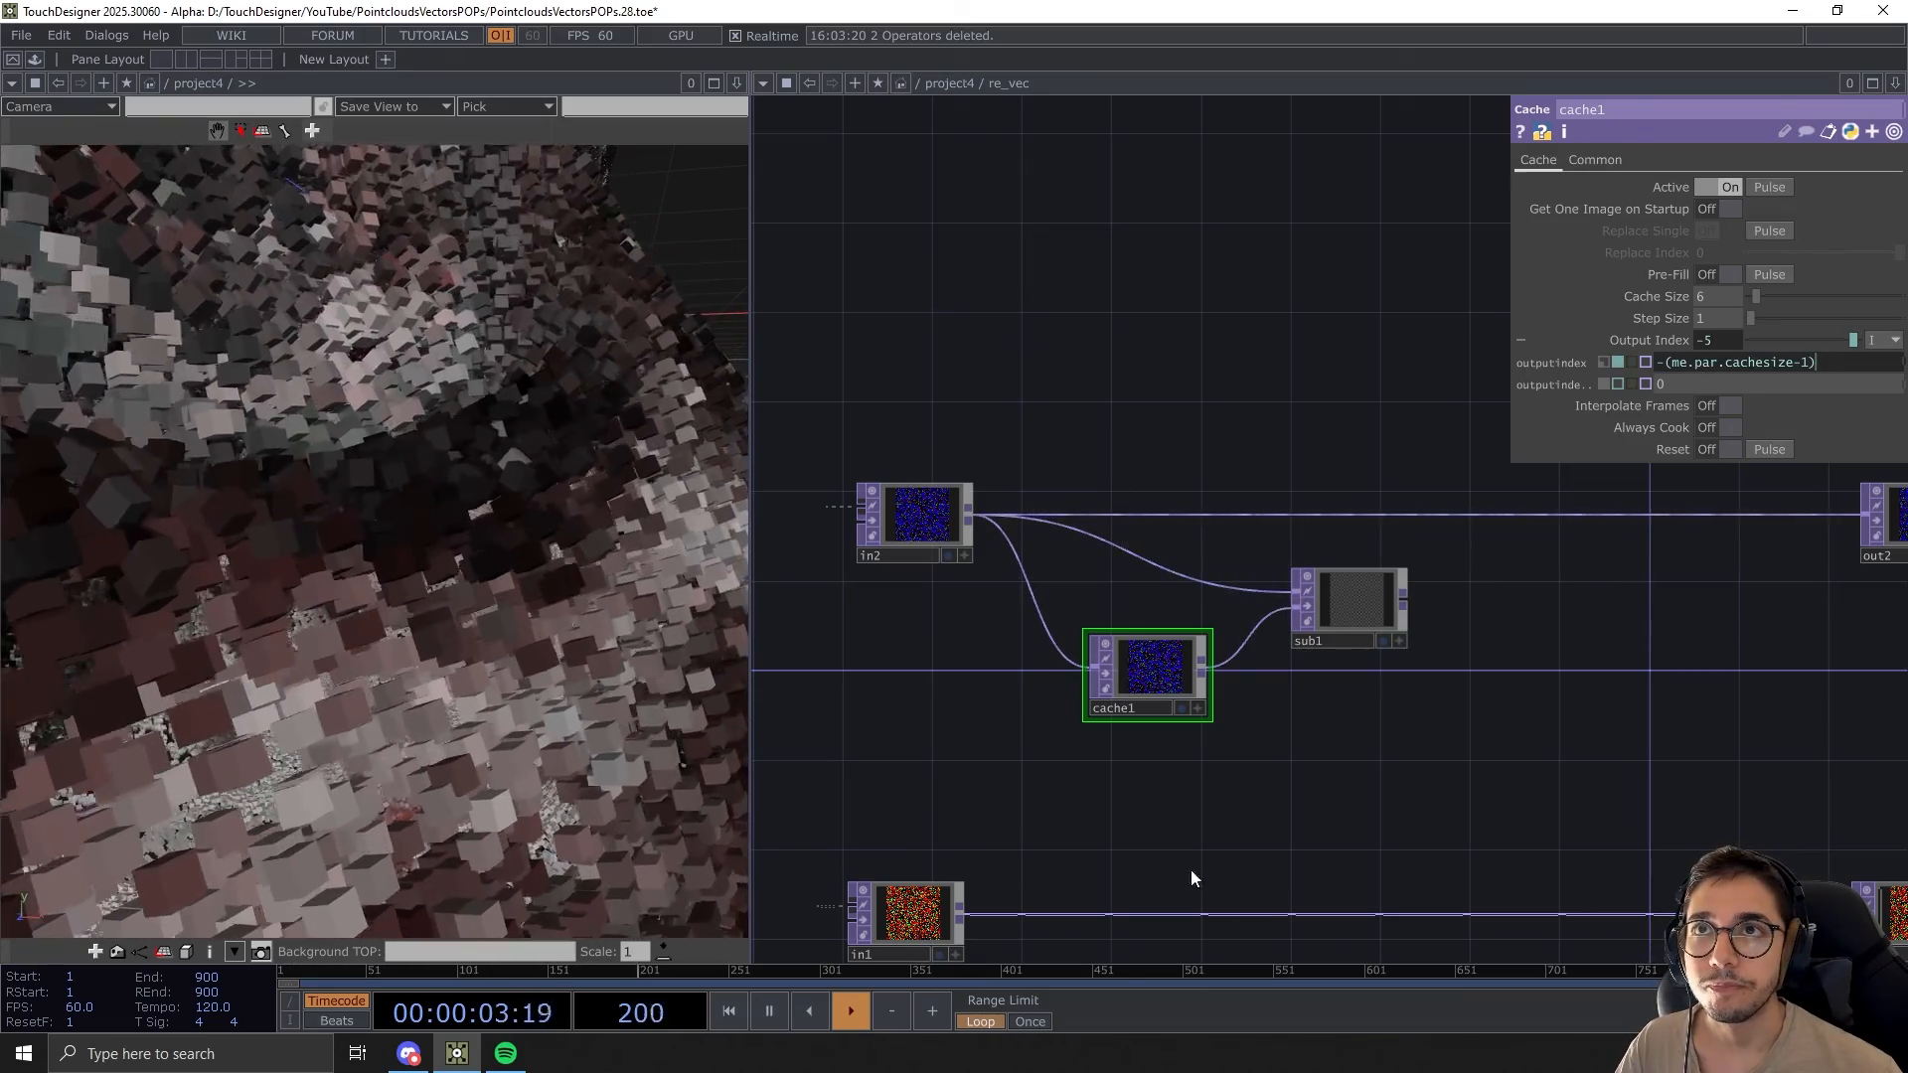
# Try a Cache Size of 20 on cache1, and settle on 12
pyautogui.scroll(5, 1176, 720)
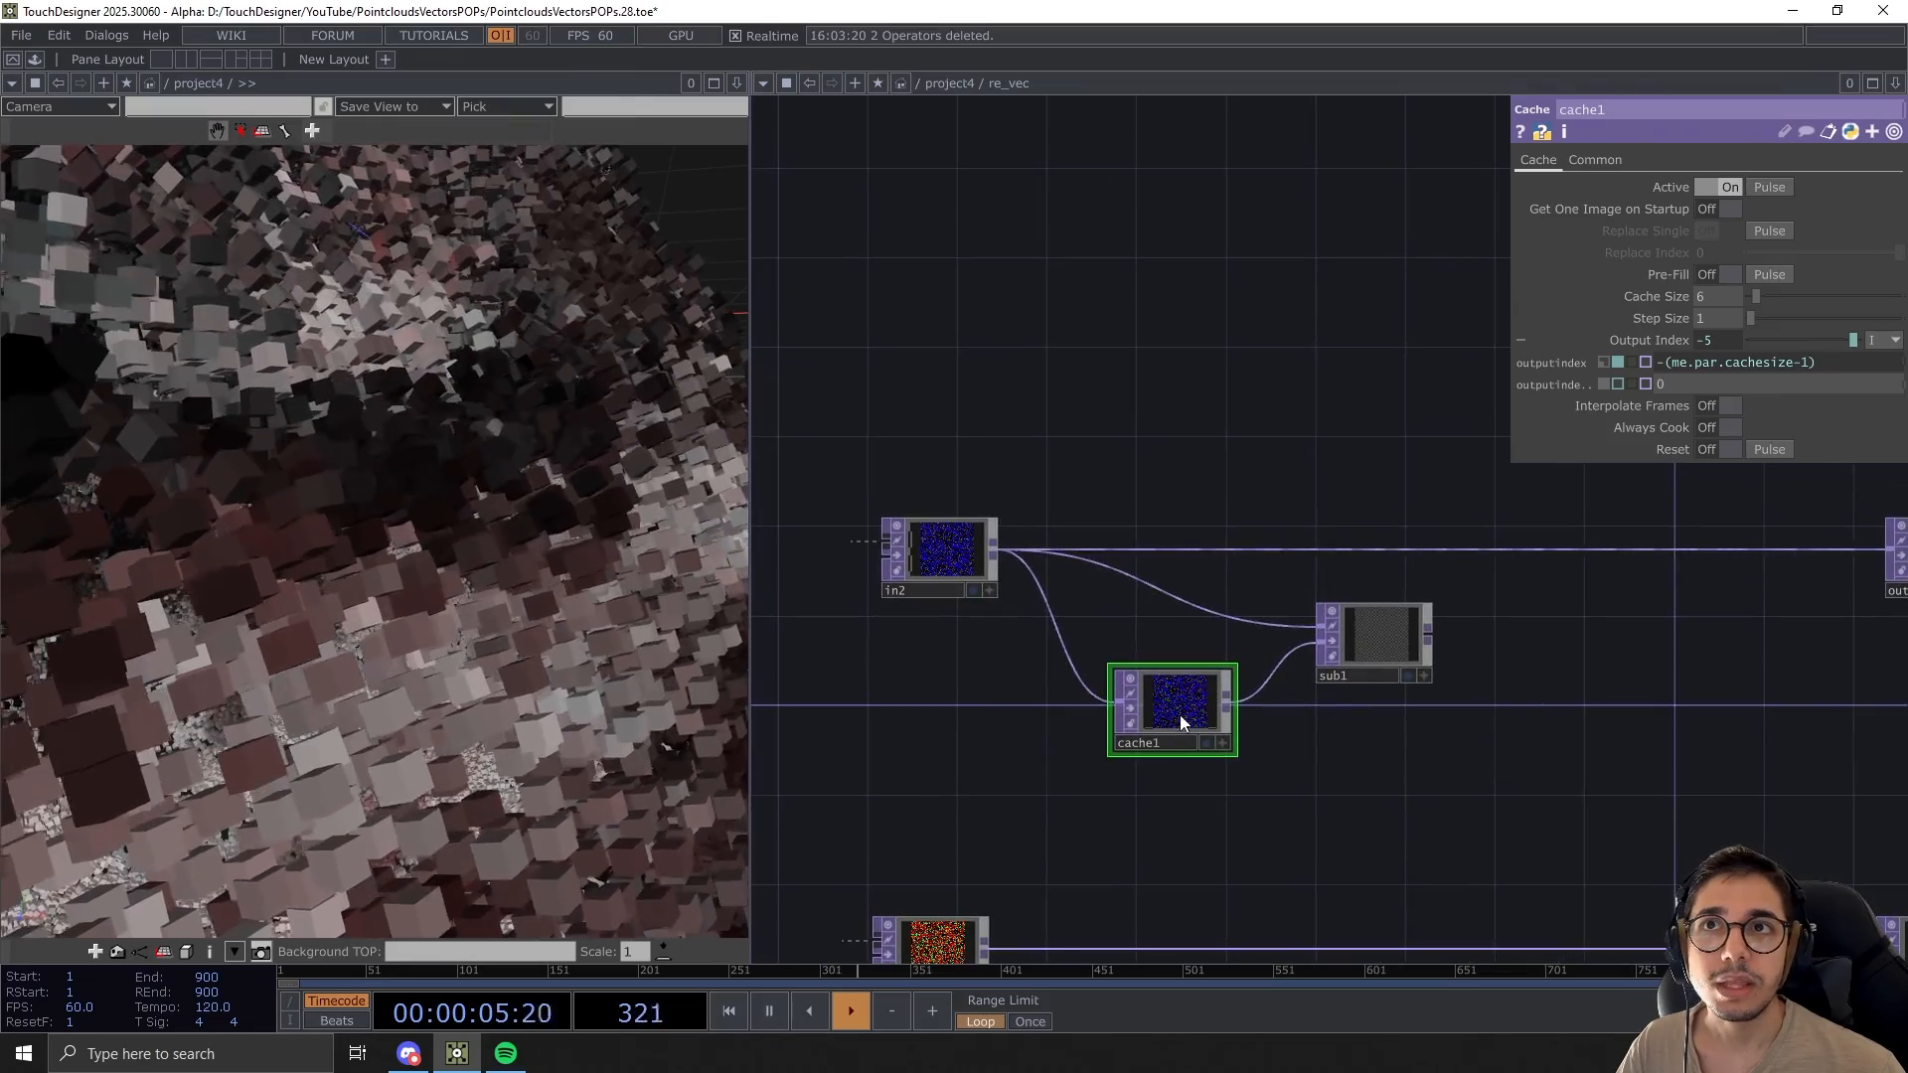
pyautogui.moveTo(1368, 283); pyautogui.dragTo(1329, 312)
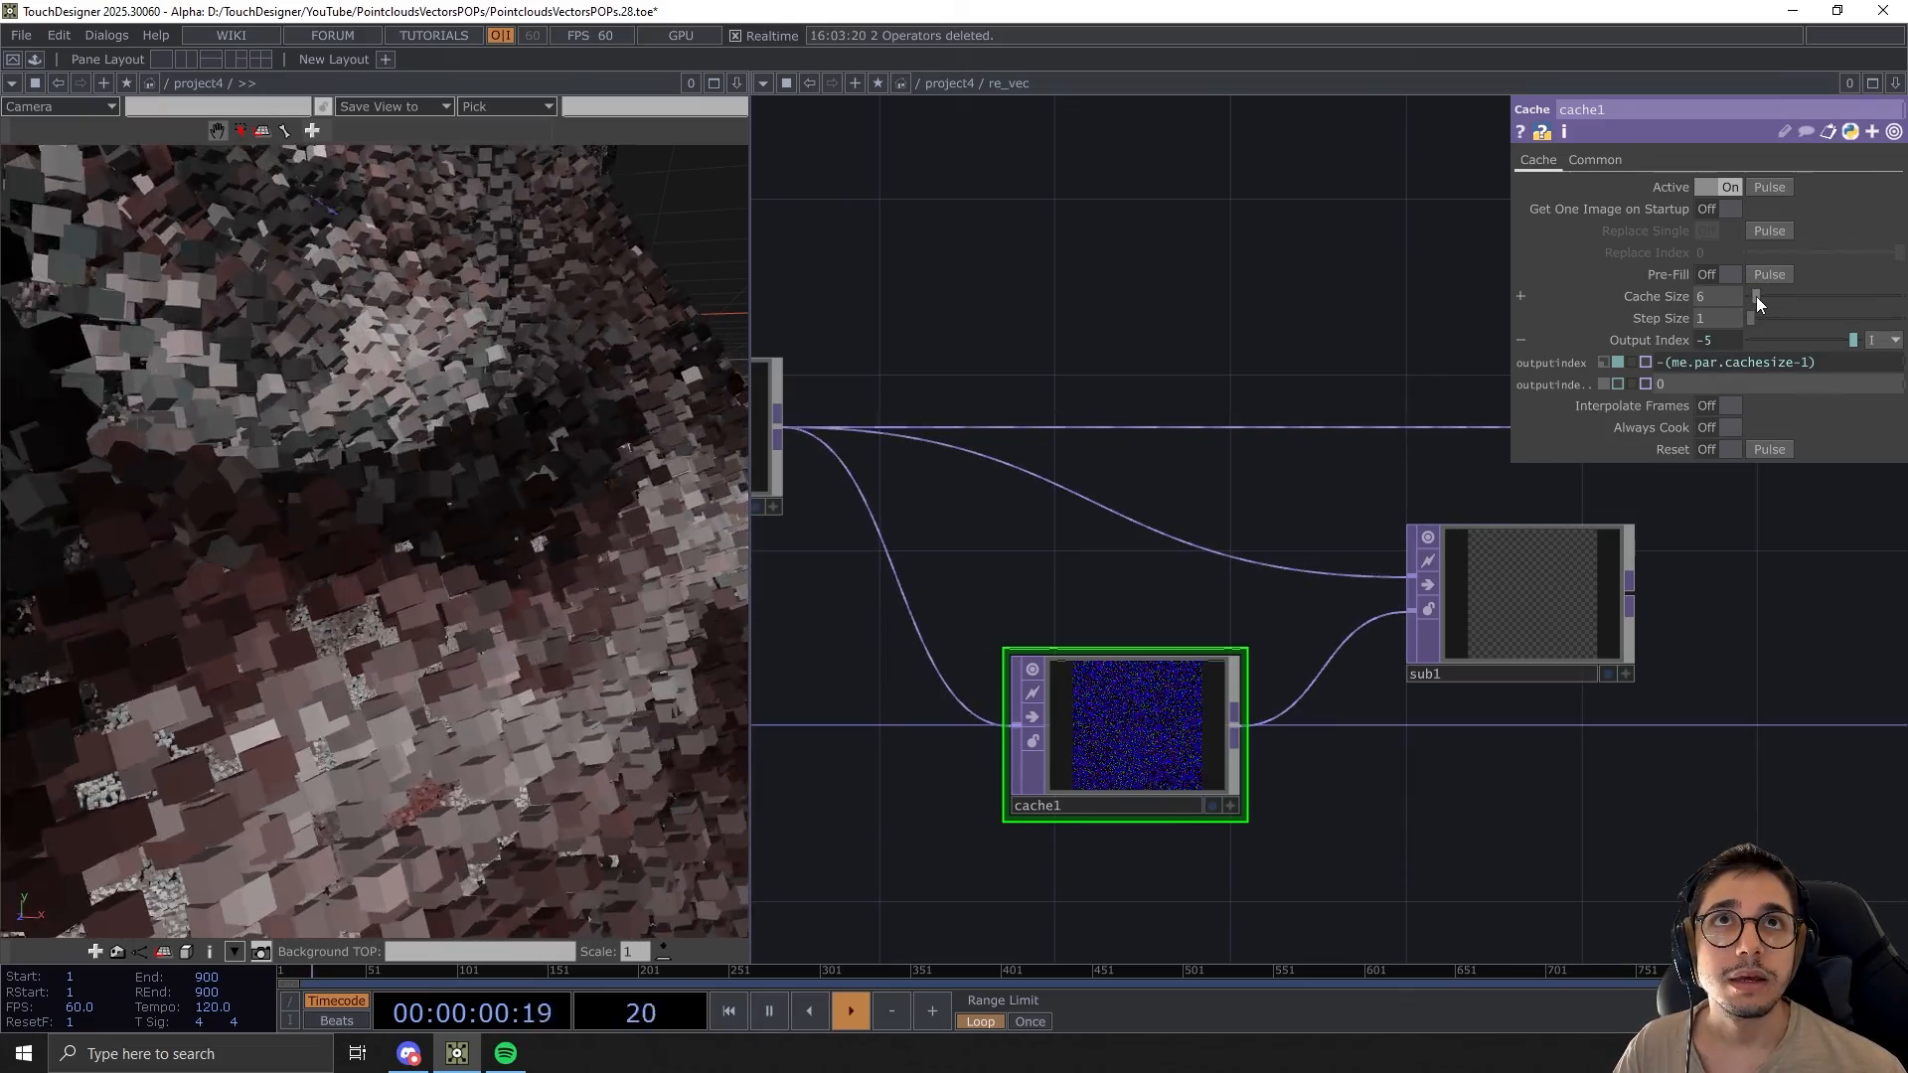
pyautogui.moveTo(1757, 298); pyautogui.dragTo(1774, 299)
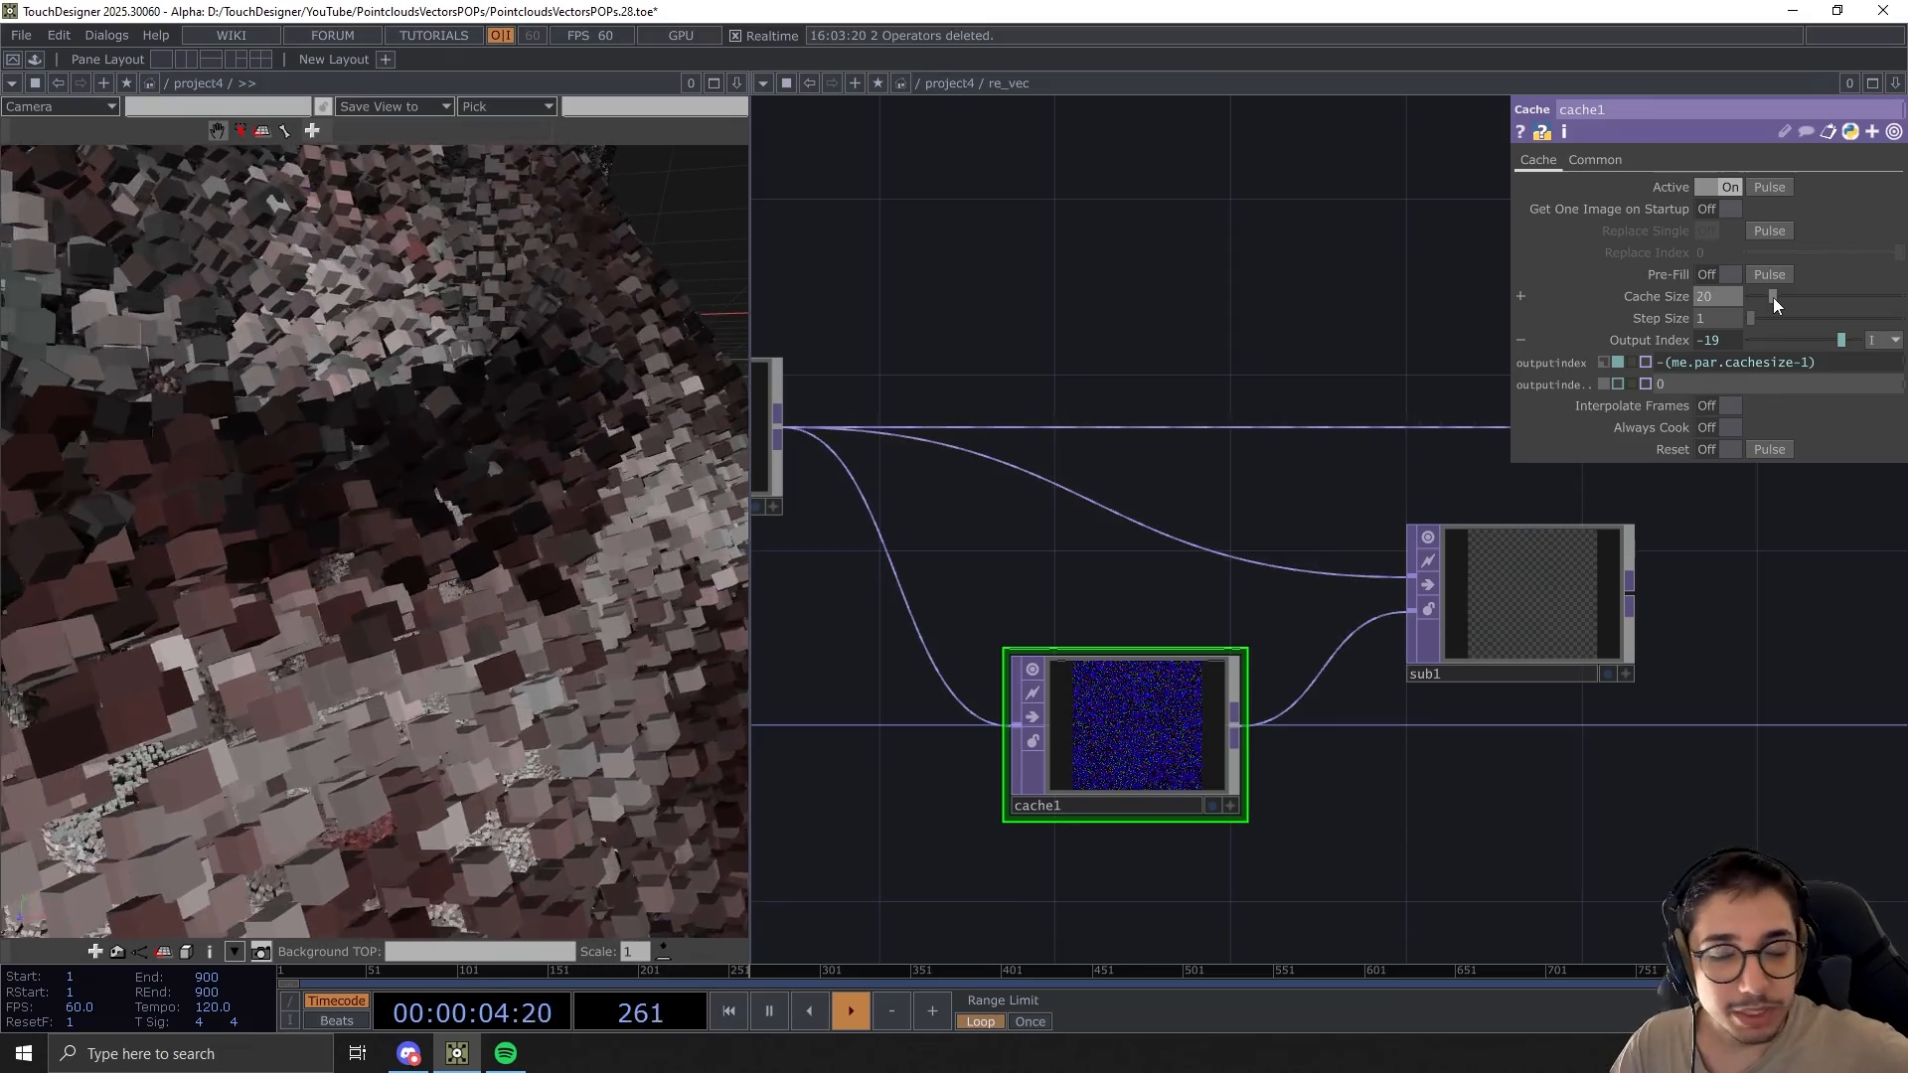
pyautogui.moveTo(1773, 296); pyautogui.dragTo(1712, 296)
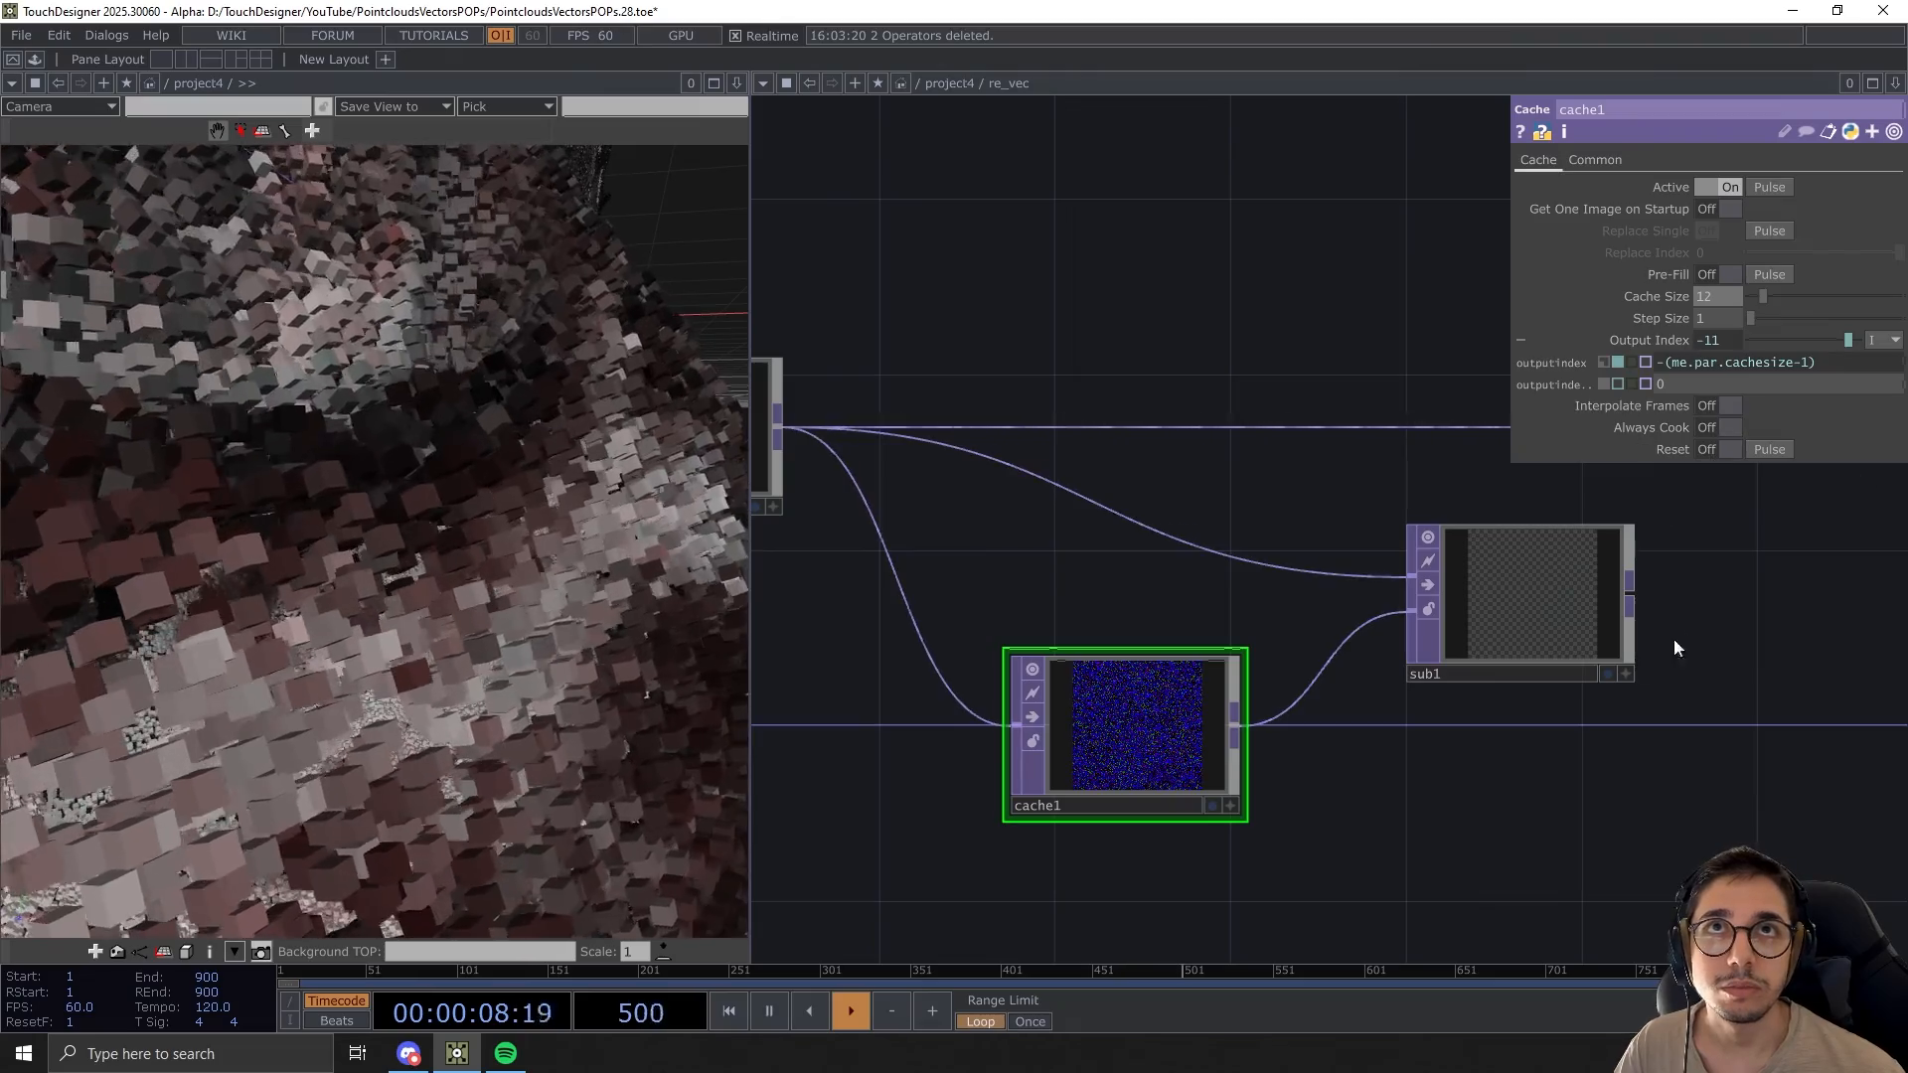
# Exclude the alpha channel from sub1's Channel Mask
pyautogui.scroll(-3, 1367, 798)
pyautogui.moveTo(1426, 766)
pyautogui.mouseDown()
pyautogui.moveTo(1393, 766)
pyautogui.moveTo(1418, 765)
pyautogui.mouseUp()
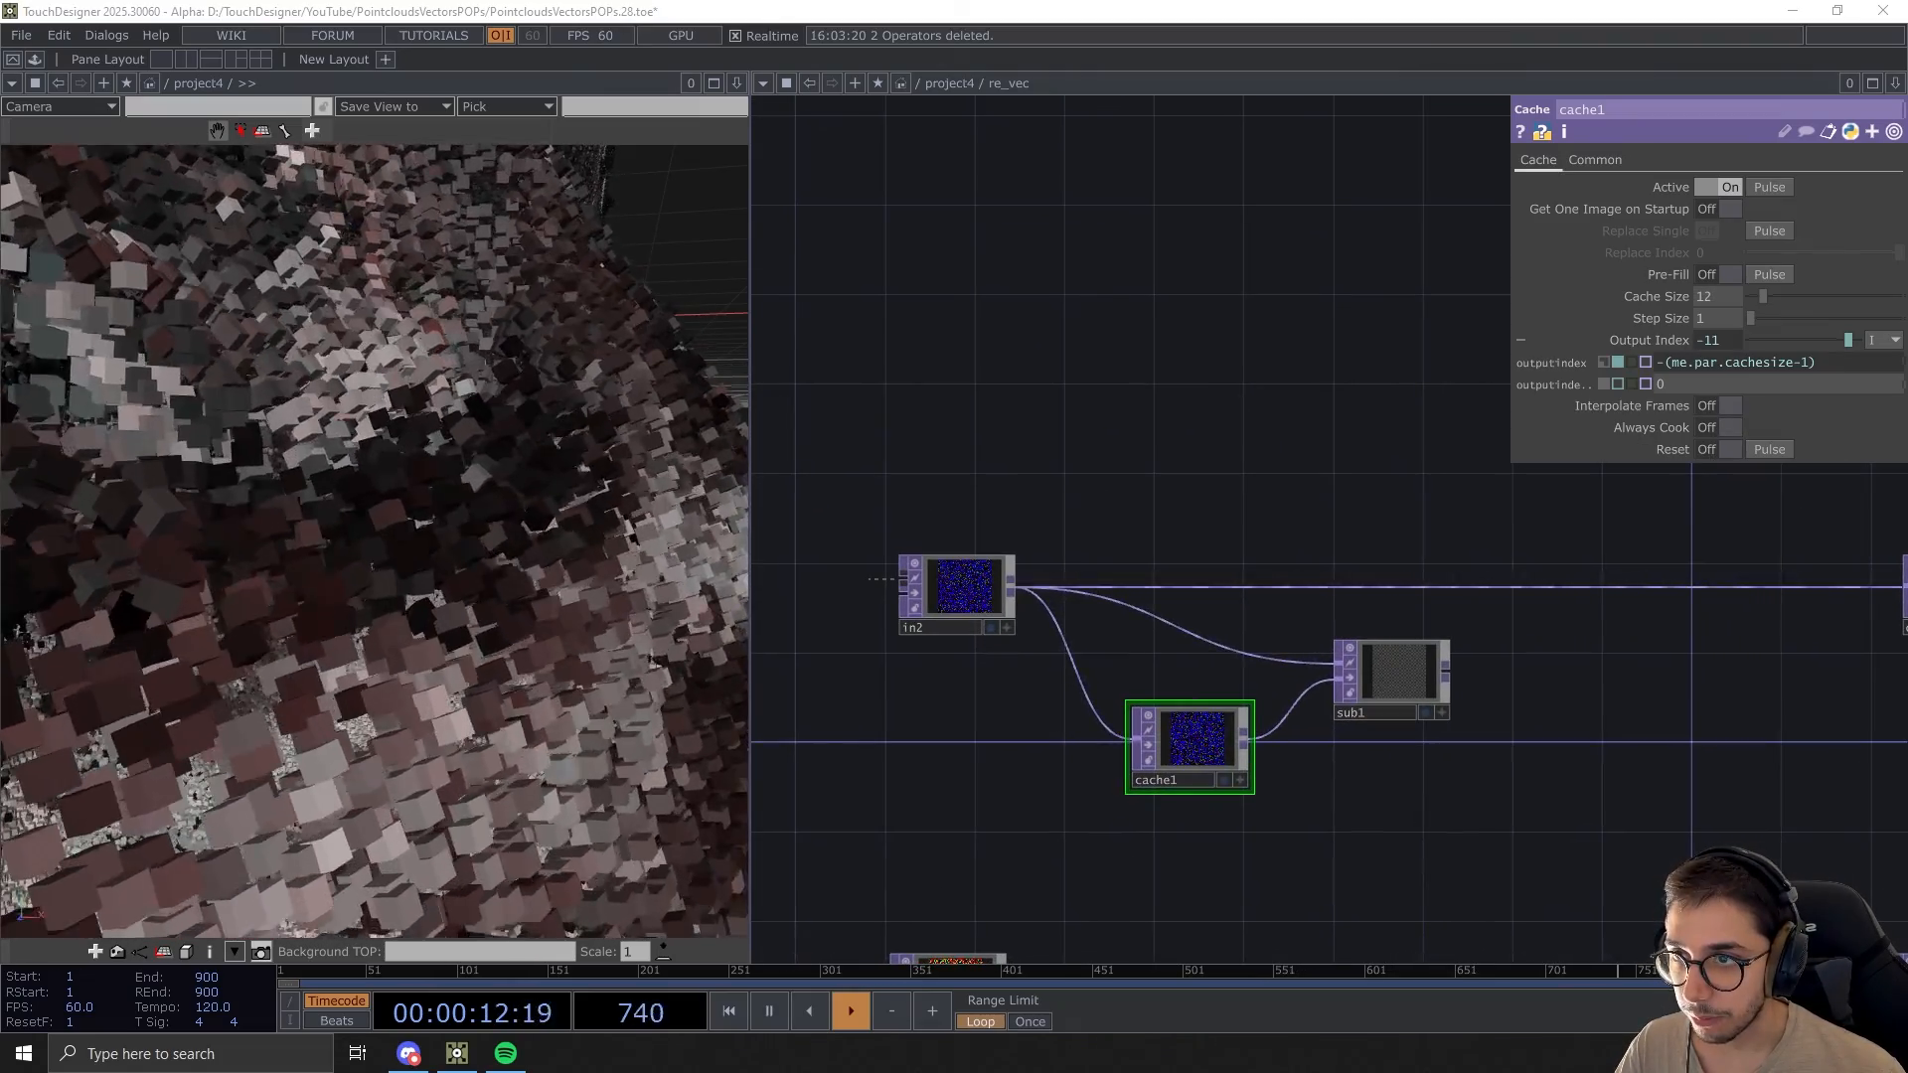
pyautogui.click(1354, 696)
pyautogui.scroll(2, 1408, 674)
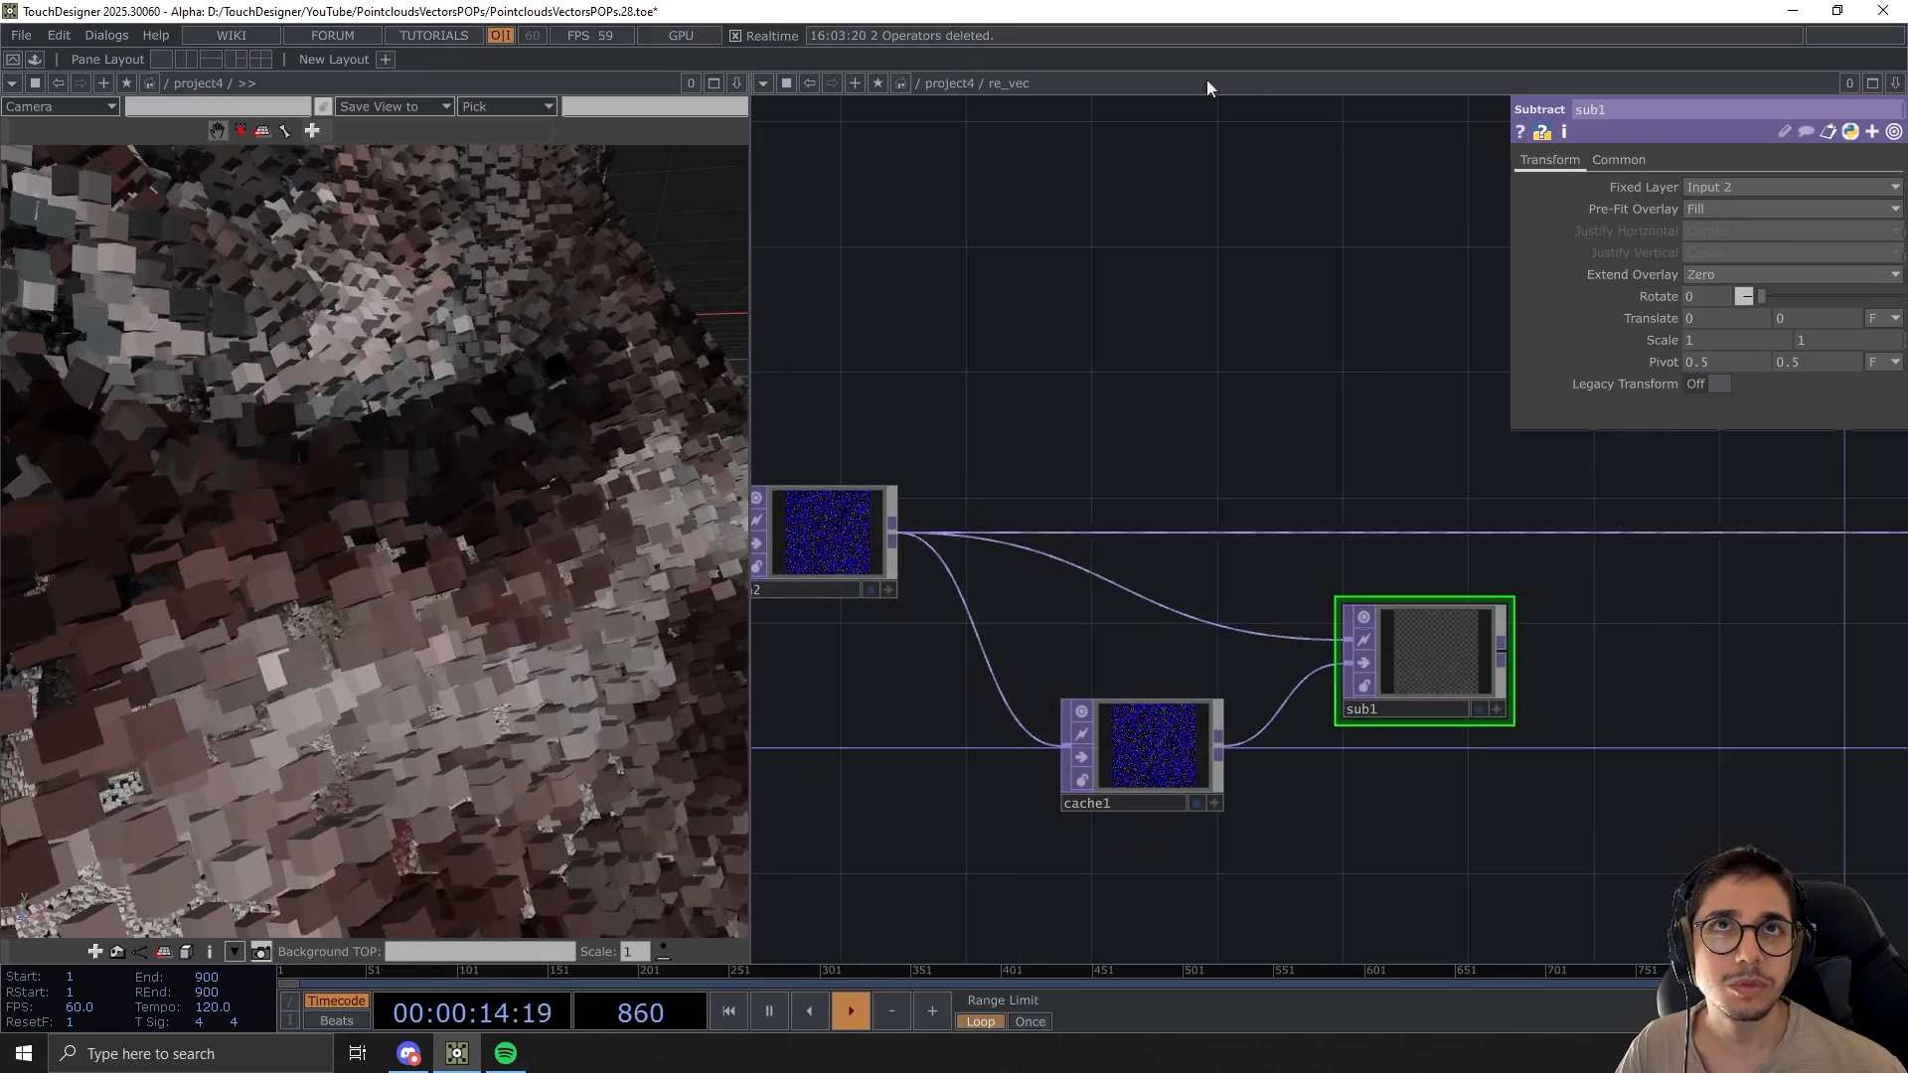
pyautogui.click(1616, 159)
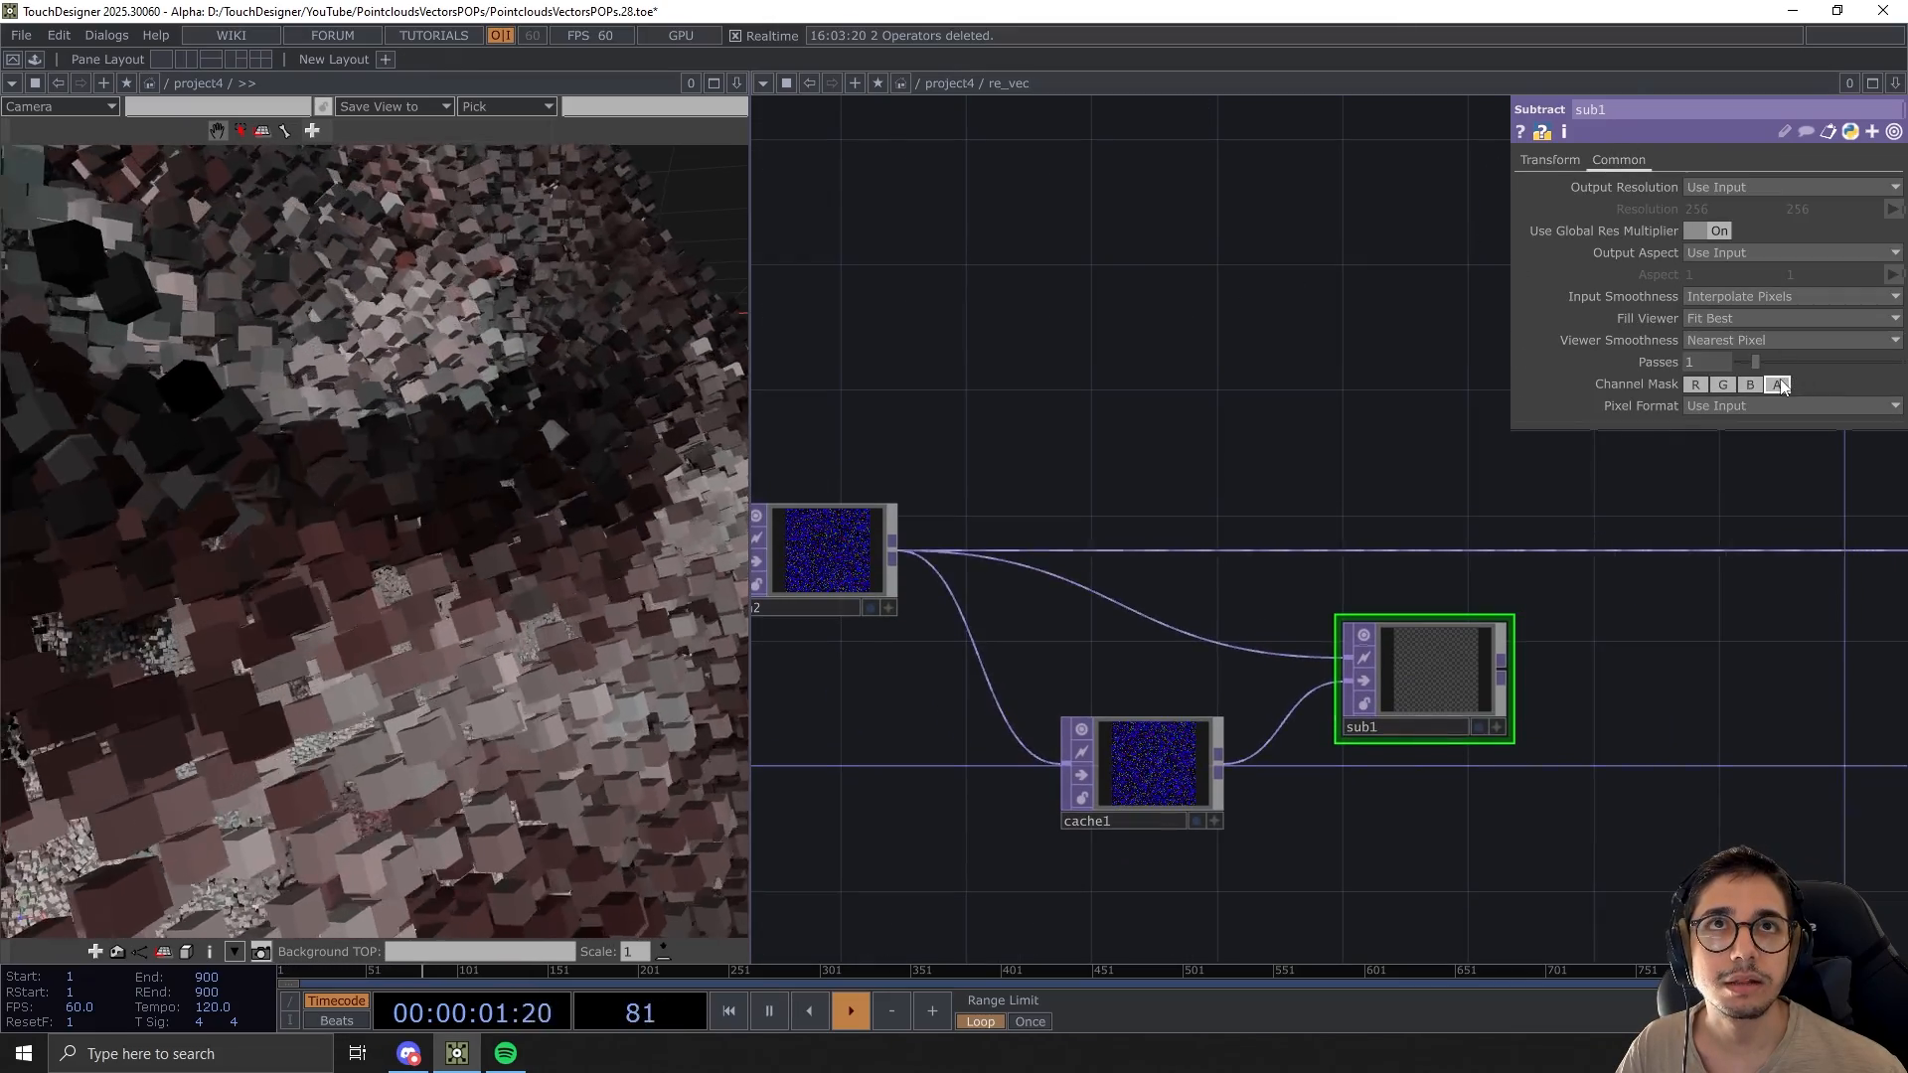
pyautogui.click(1779, 385)
pyautogui.click(1542, 161)
# Move out1 and out2 together farther right to make room in both rows
pyautogui.scroll(-5, 1232, 402)
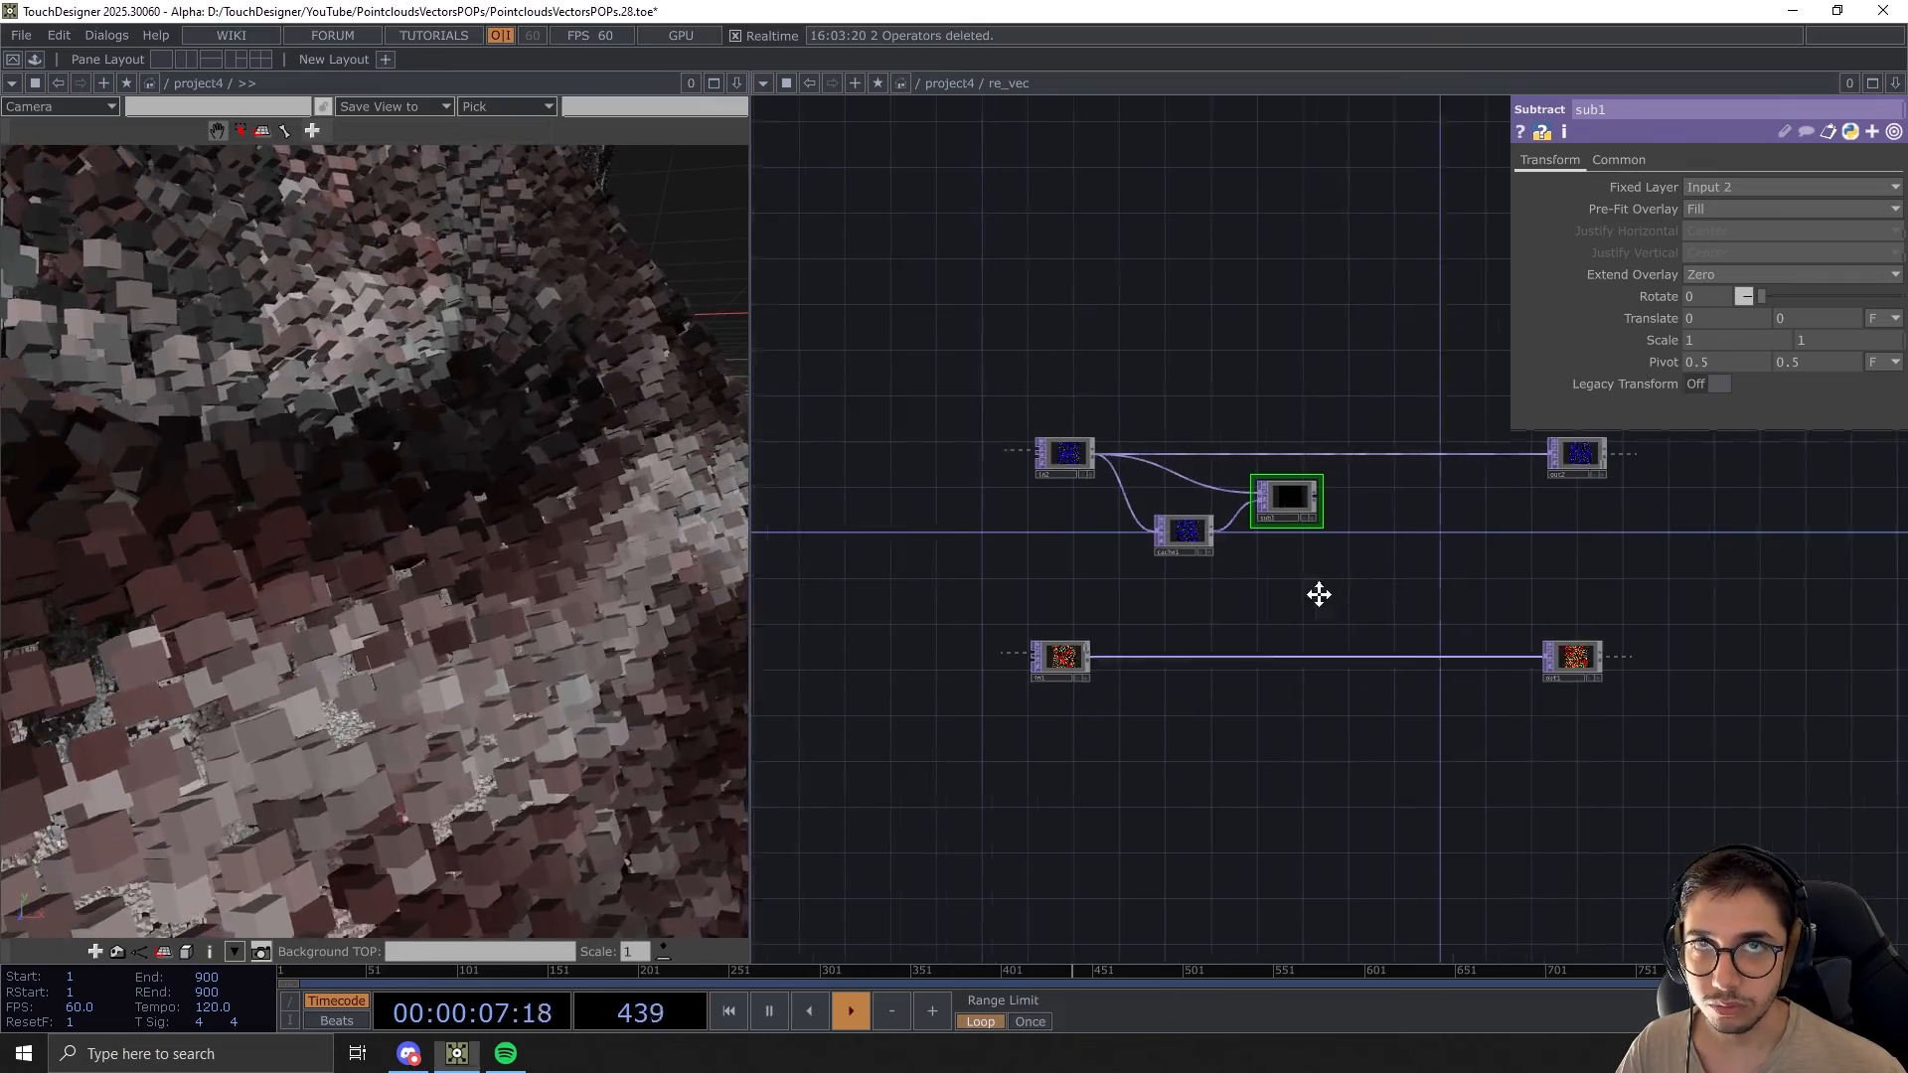
pyautogui.moveTo(1316, 592); pyautogui.dragTo(1204, 606)
pyautogui.moveTo(1427, 380); pyautogui.dragTo(1519, 746, button='right')
pyautogui.moveTo(1467, 674); pyautogui.dragTo(1612, 674)
pyautogui.scroll(4, 1249, 616)
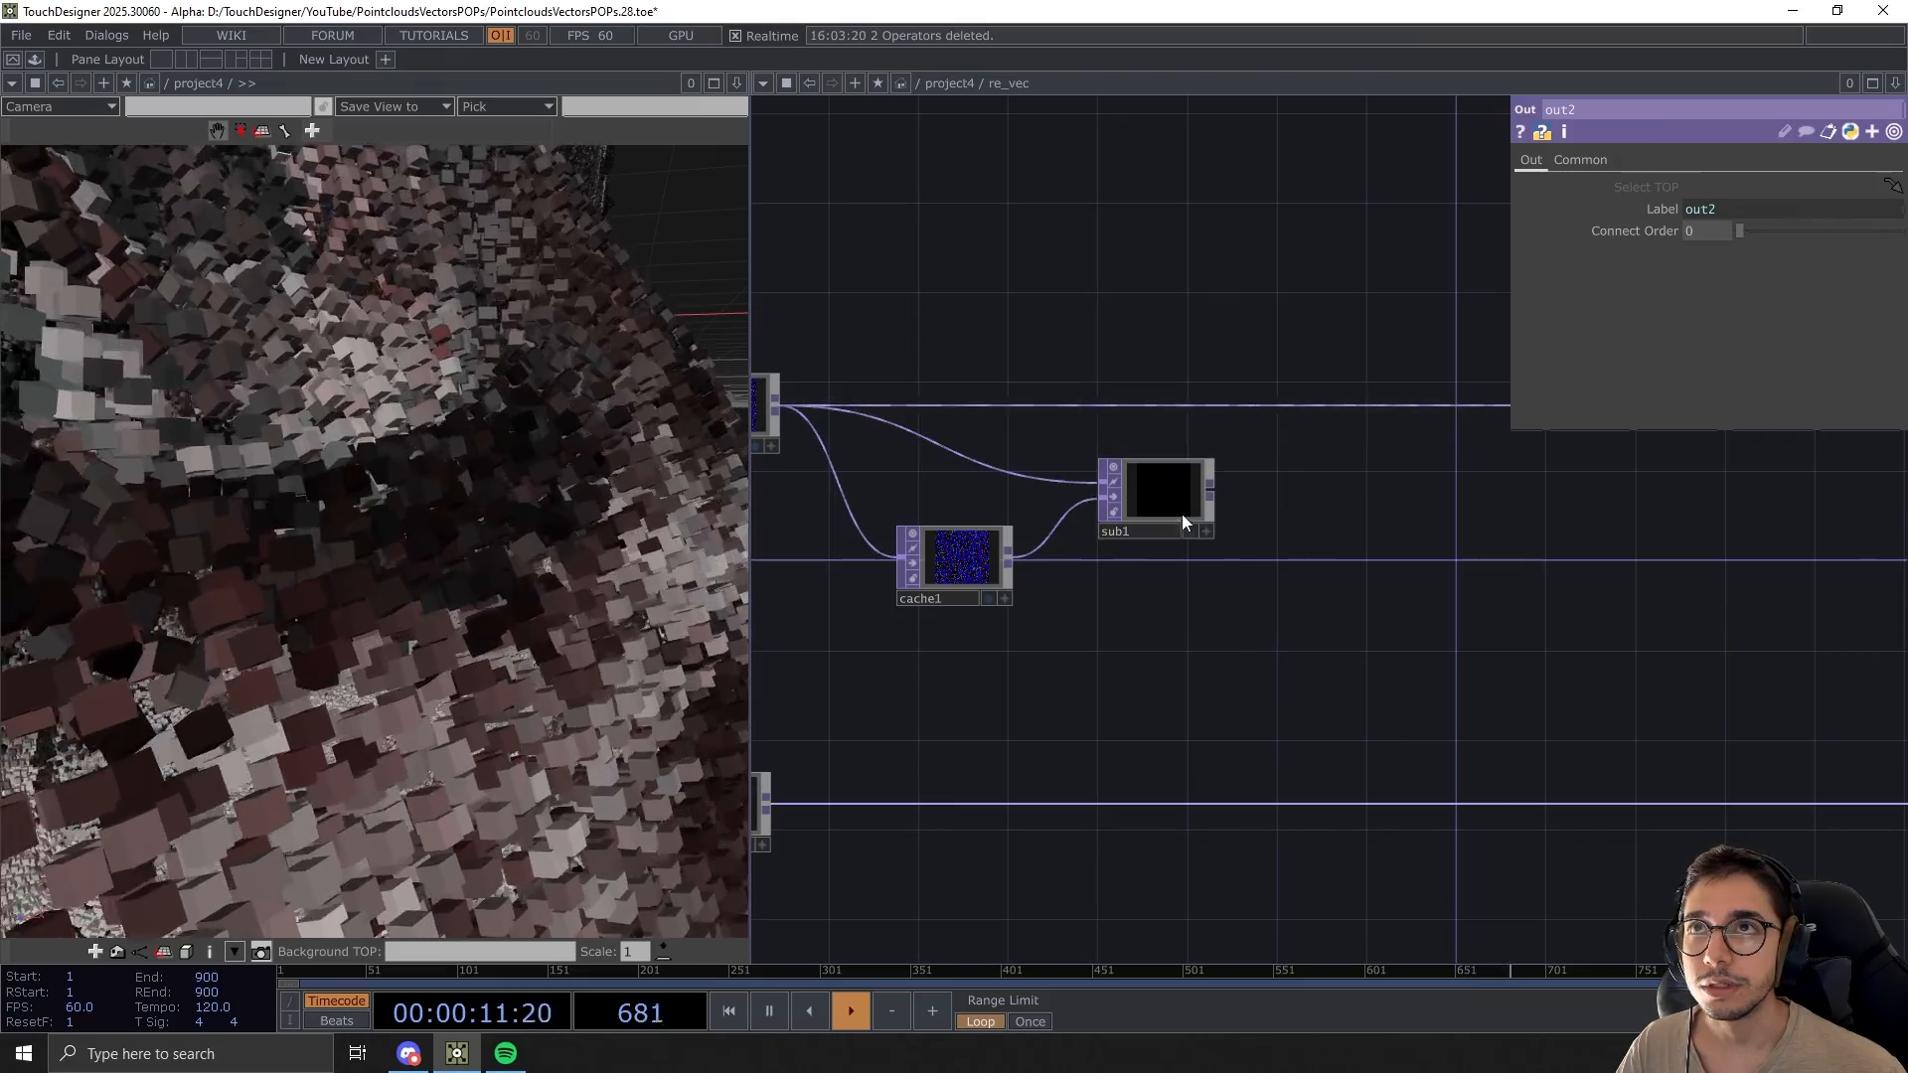
# Add a Math TOP below and to the right of sub1
pyautogui.moveTo(1179, 511); pyautogui.dragTo(1153, 507)
pyautogui.moveTo(1257, 591); pyautogui.dragTo(1300, 614)
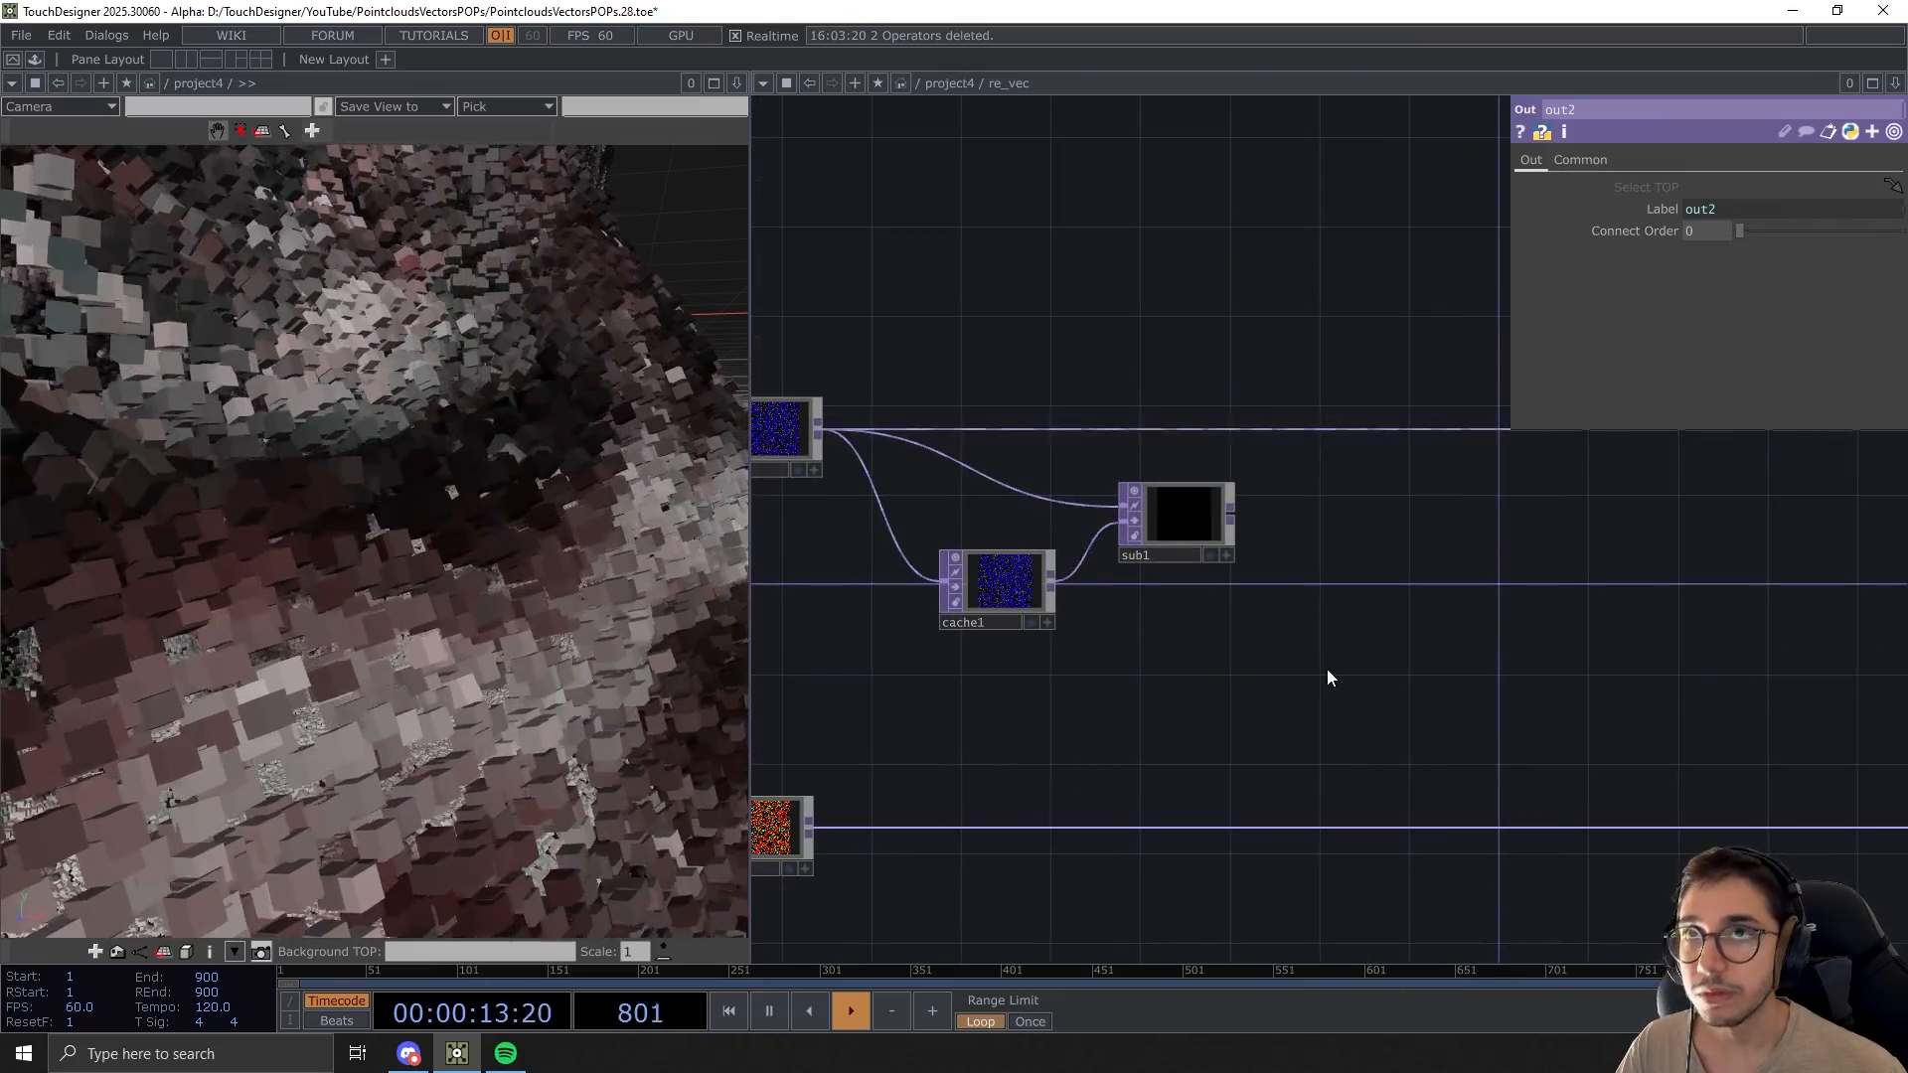
pyautogui.moveTo(1349, 698); pyautogui.dragTo(1271, 714)
pyautogui.press('Tab')
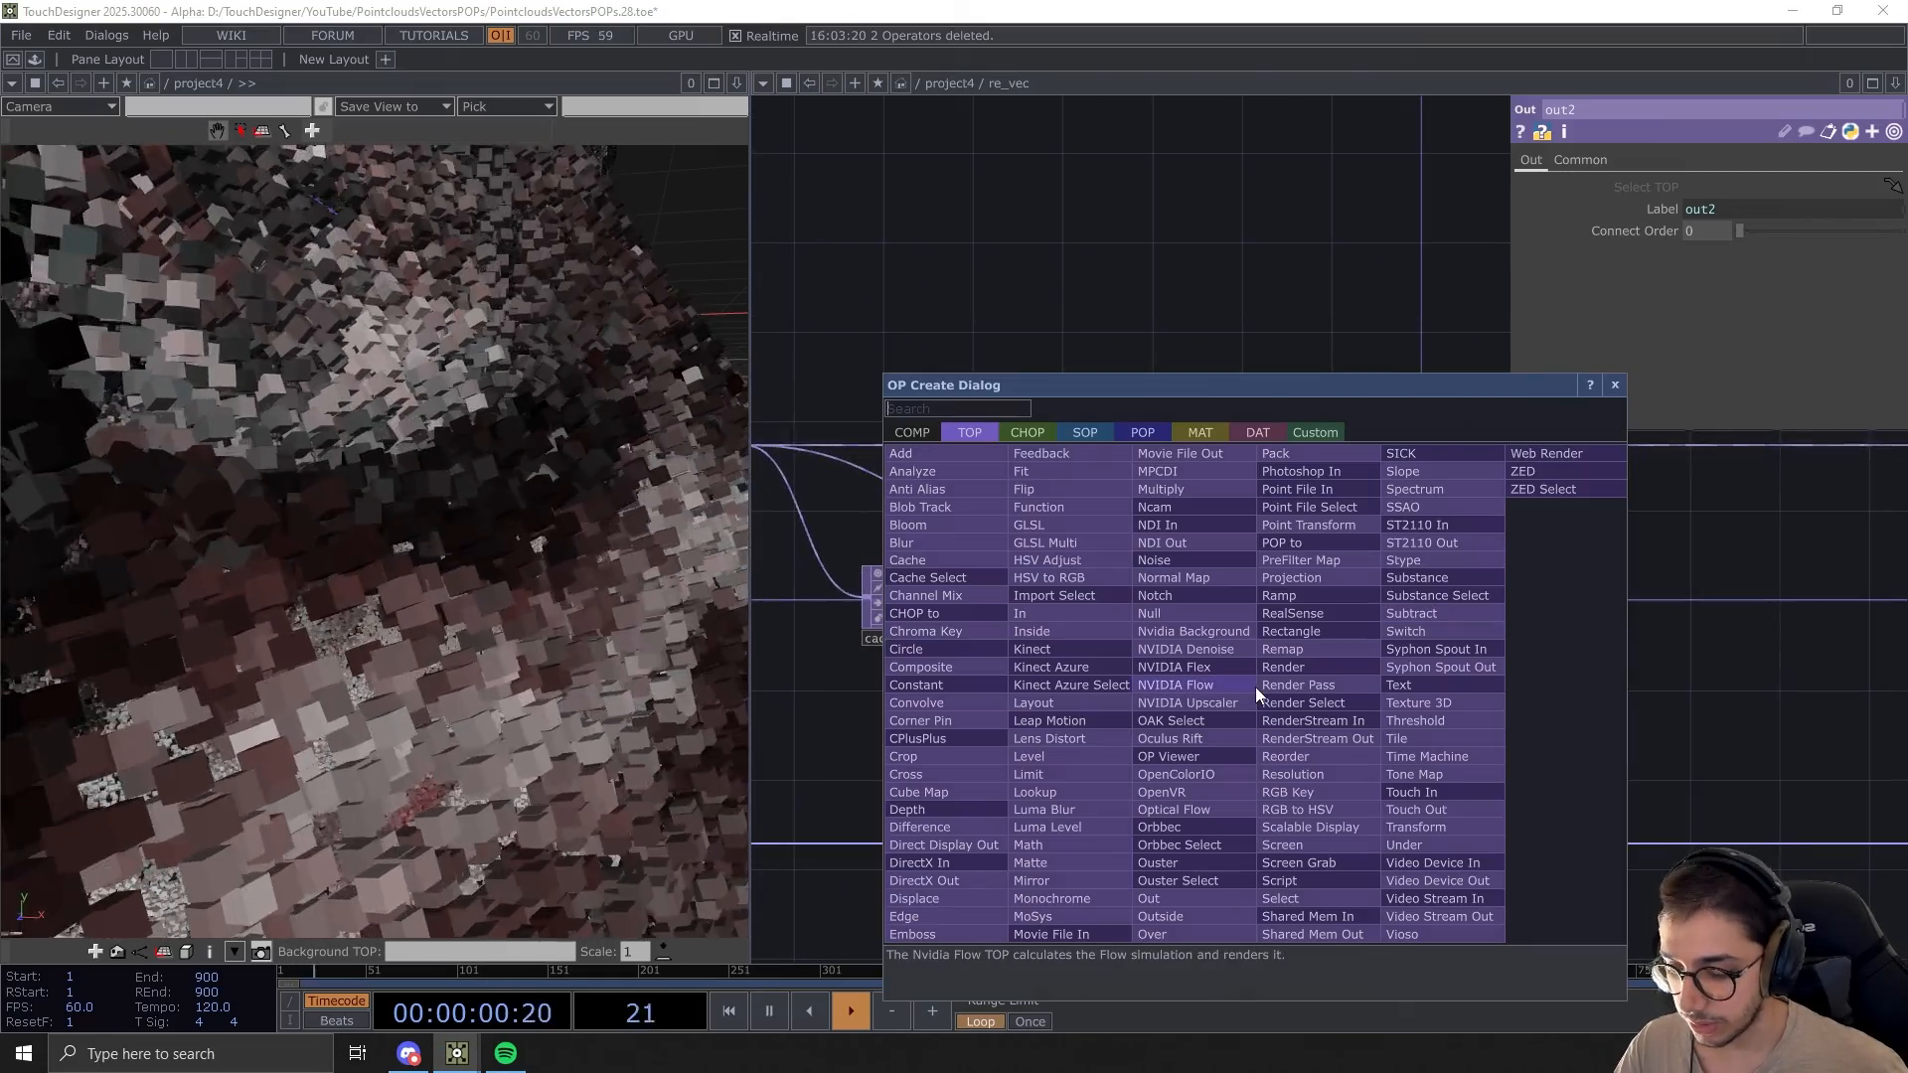
pyautogui.click(1051, 826)
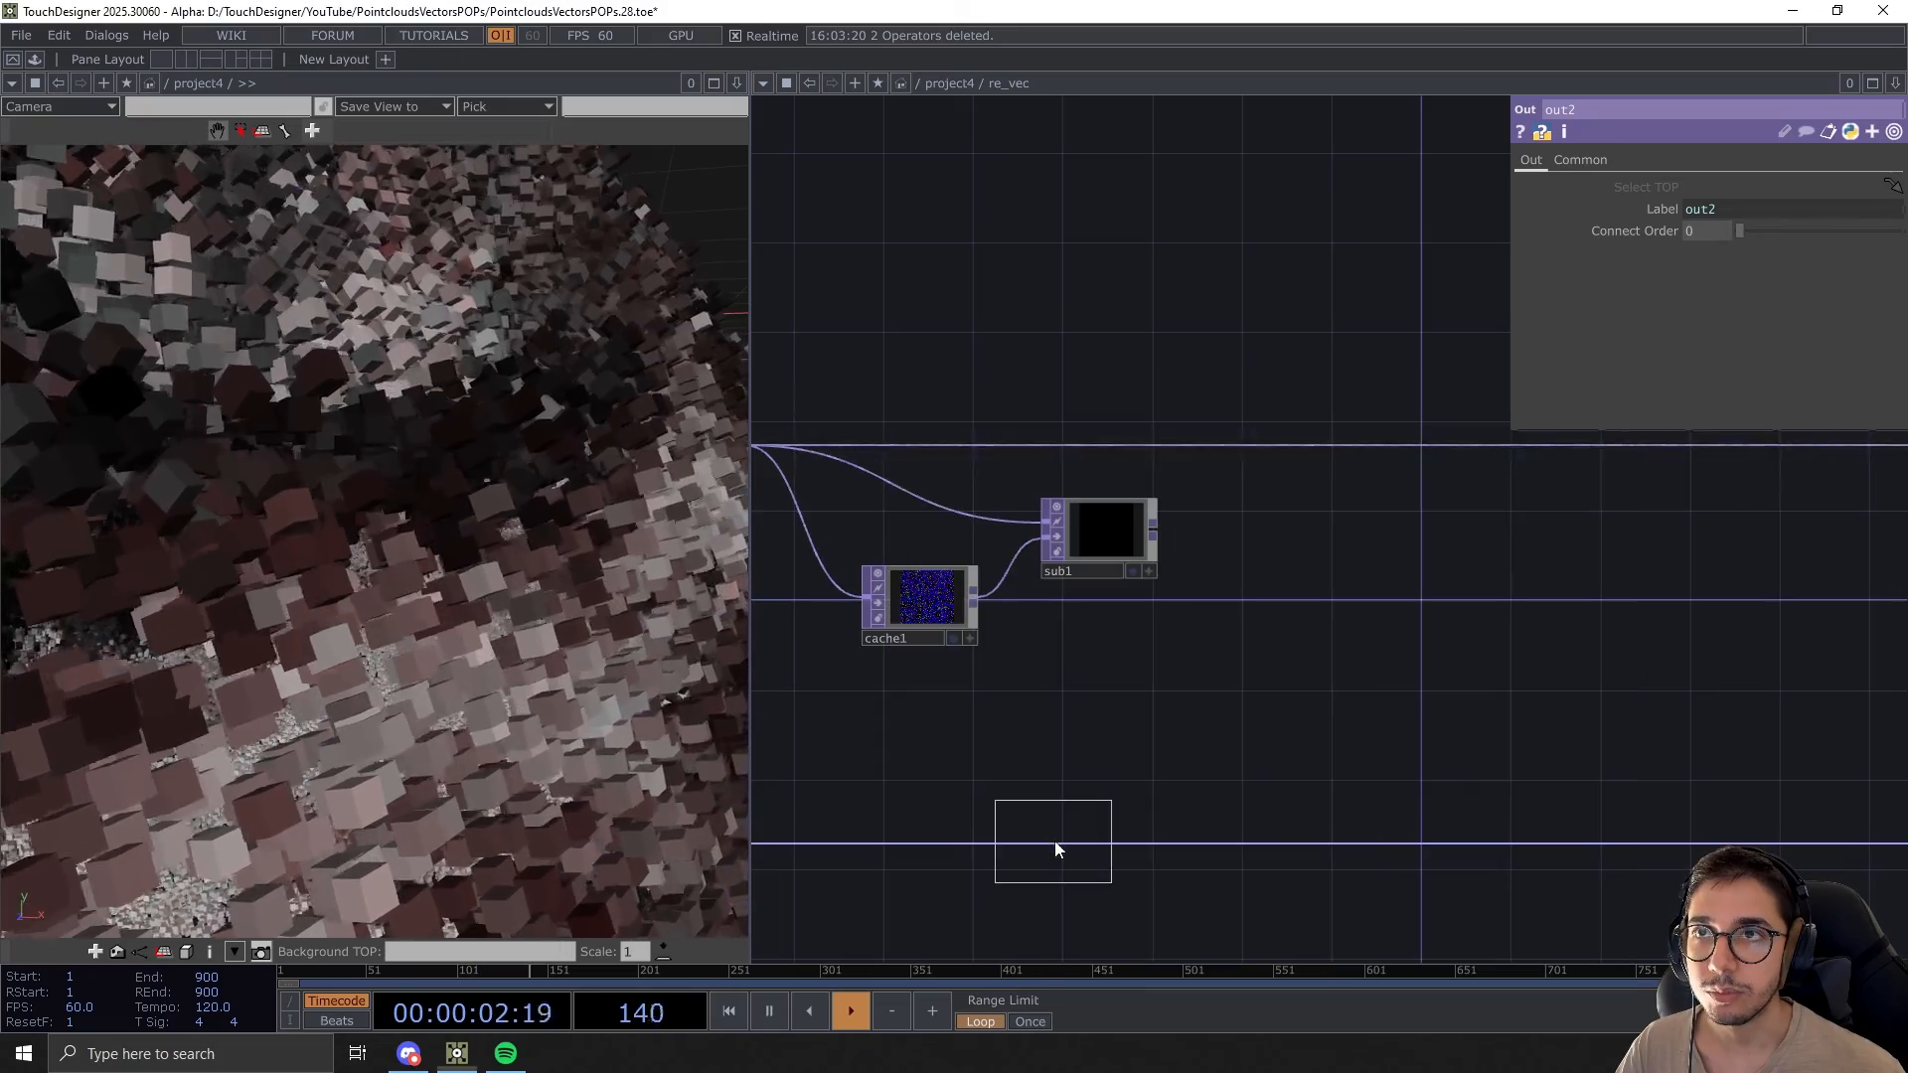
pyautogui.click(1298, 676)
# Add a Matte TOP to the right of math1
pyautogui.press('Tab')
pyautogui.write('ma')
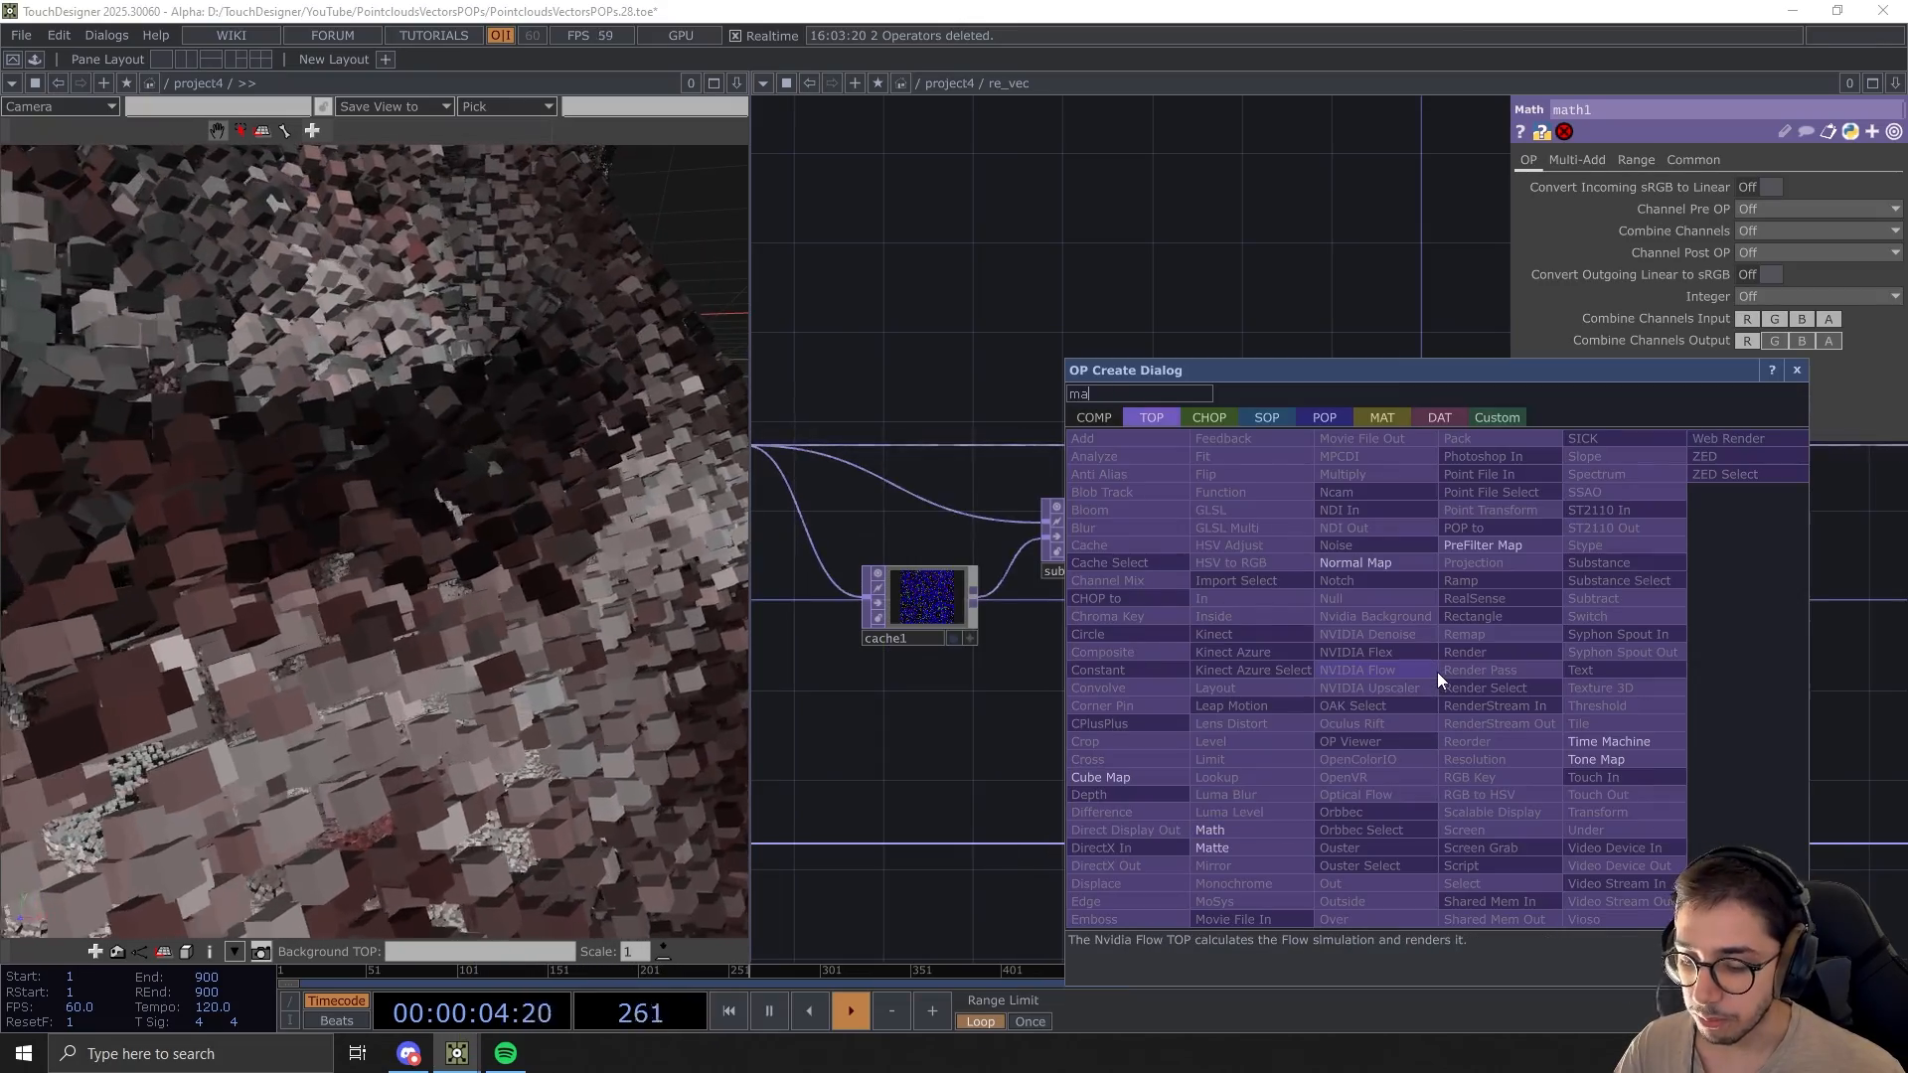
pyautogui.click(1228, 835)
pyautogui.click(1491, 636)
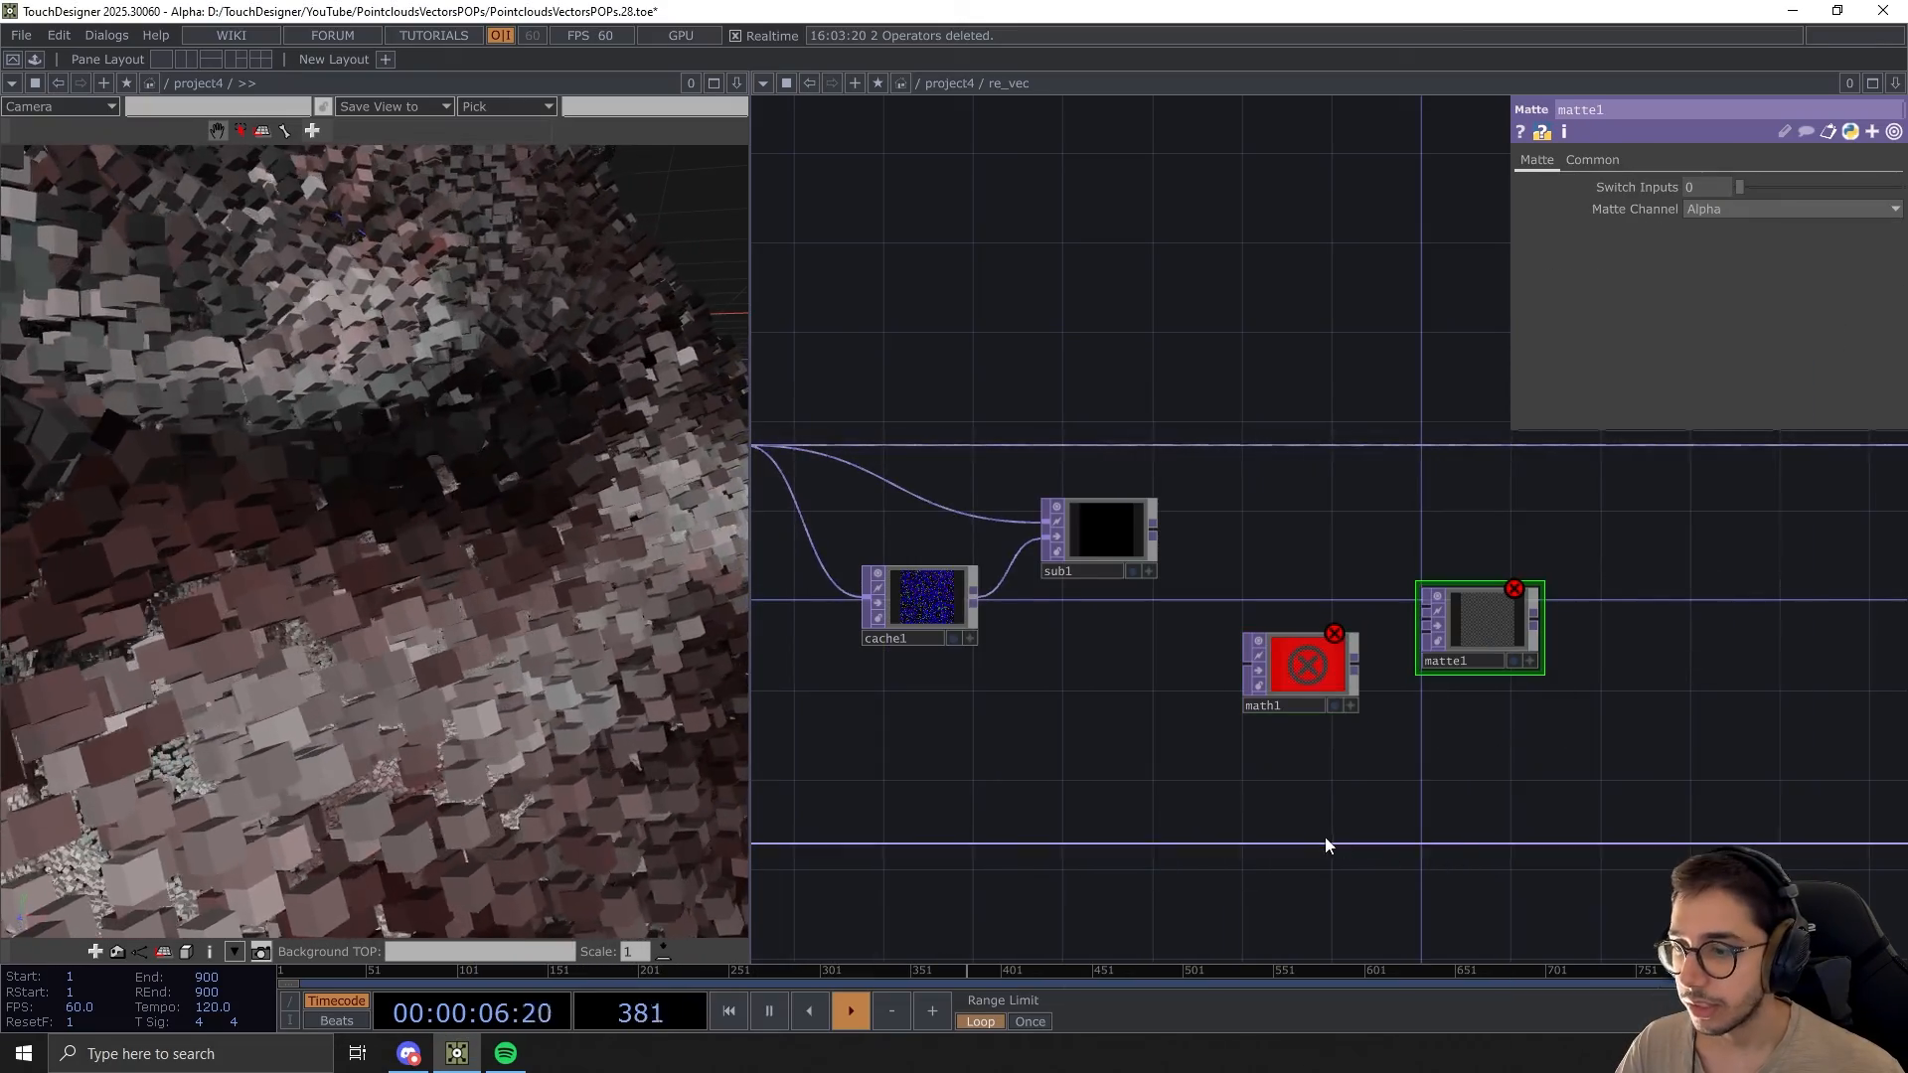
# Add a Point Transform TOP to the right of matte1
pyautogui.press('h')
pyautogui.press('Tab')
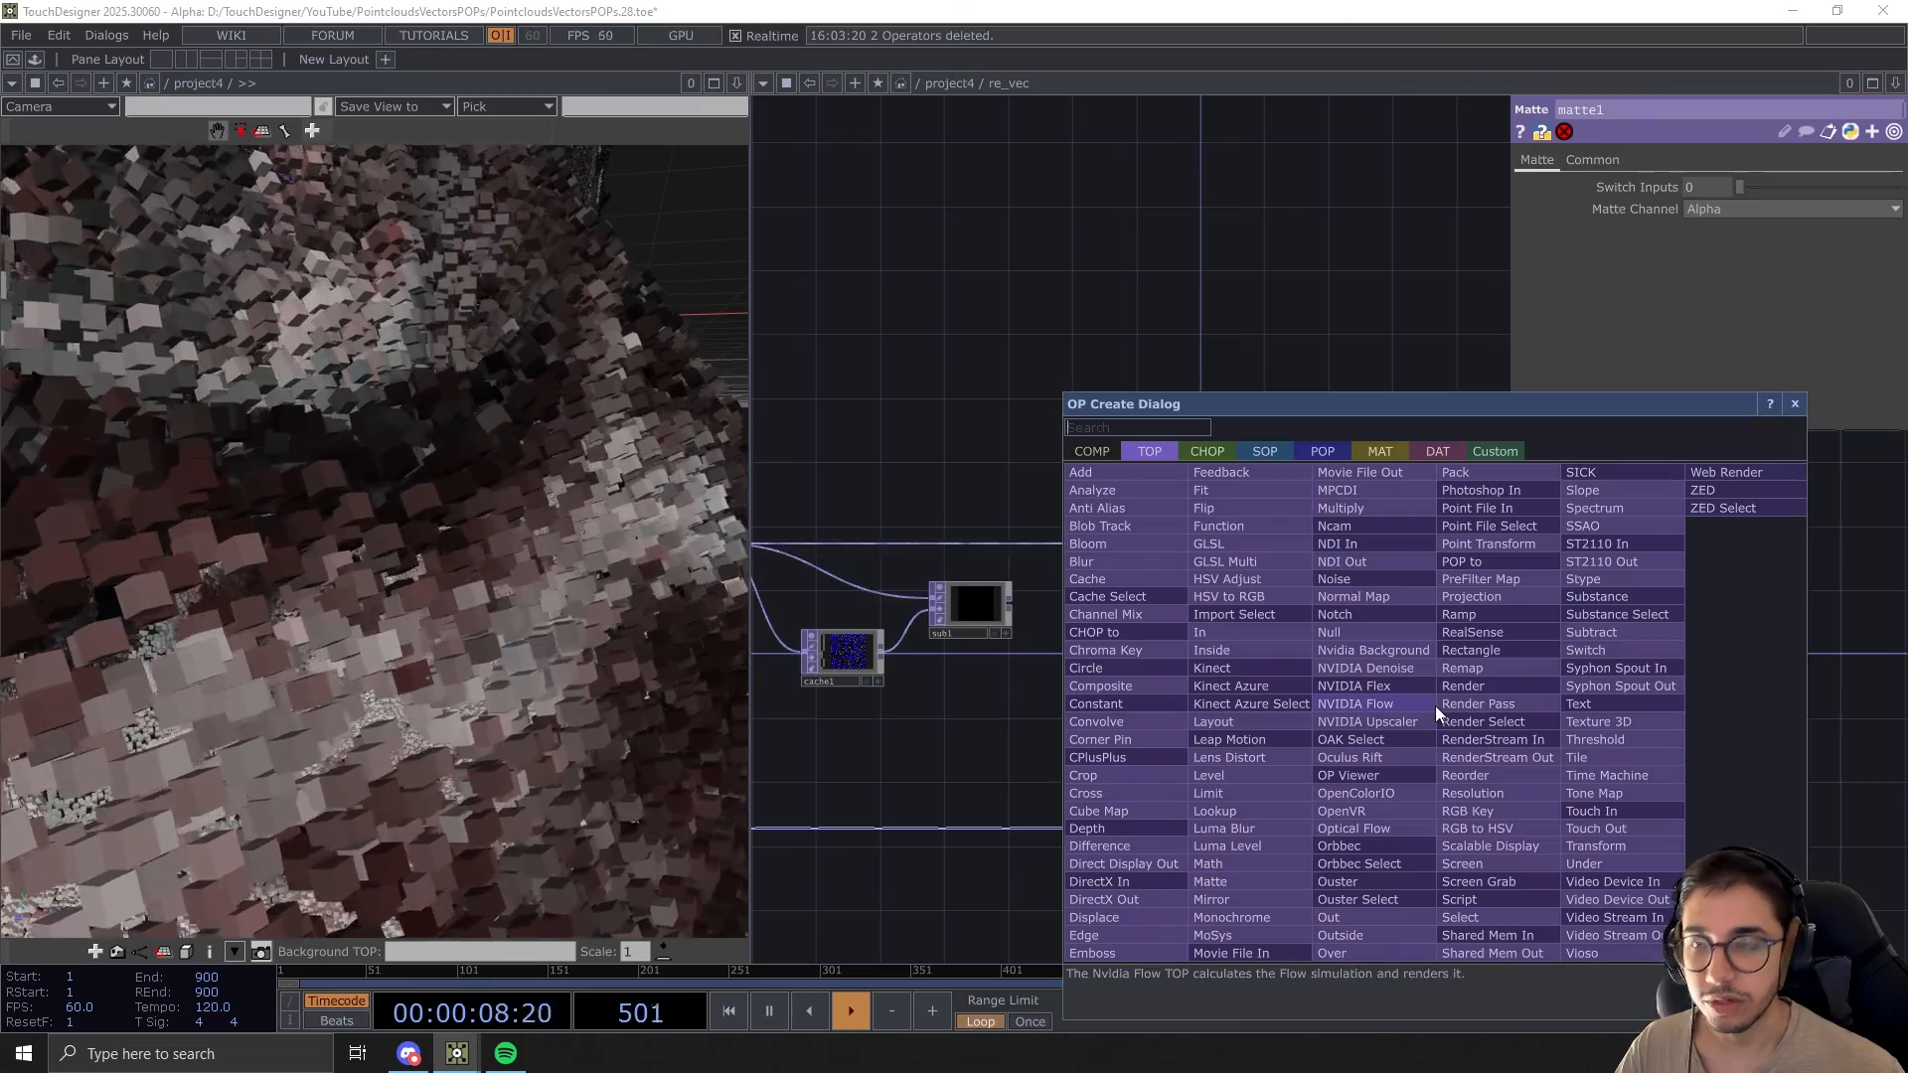
pyautogui.write('po')
pyautogui.click(1496, 563)
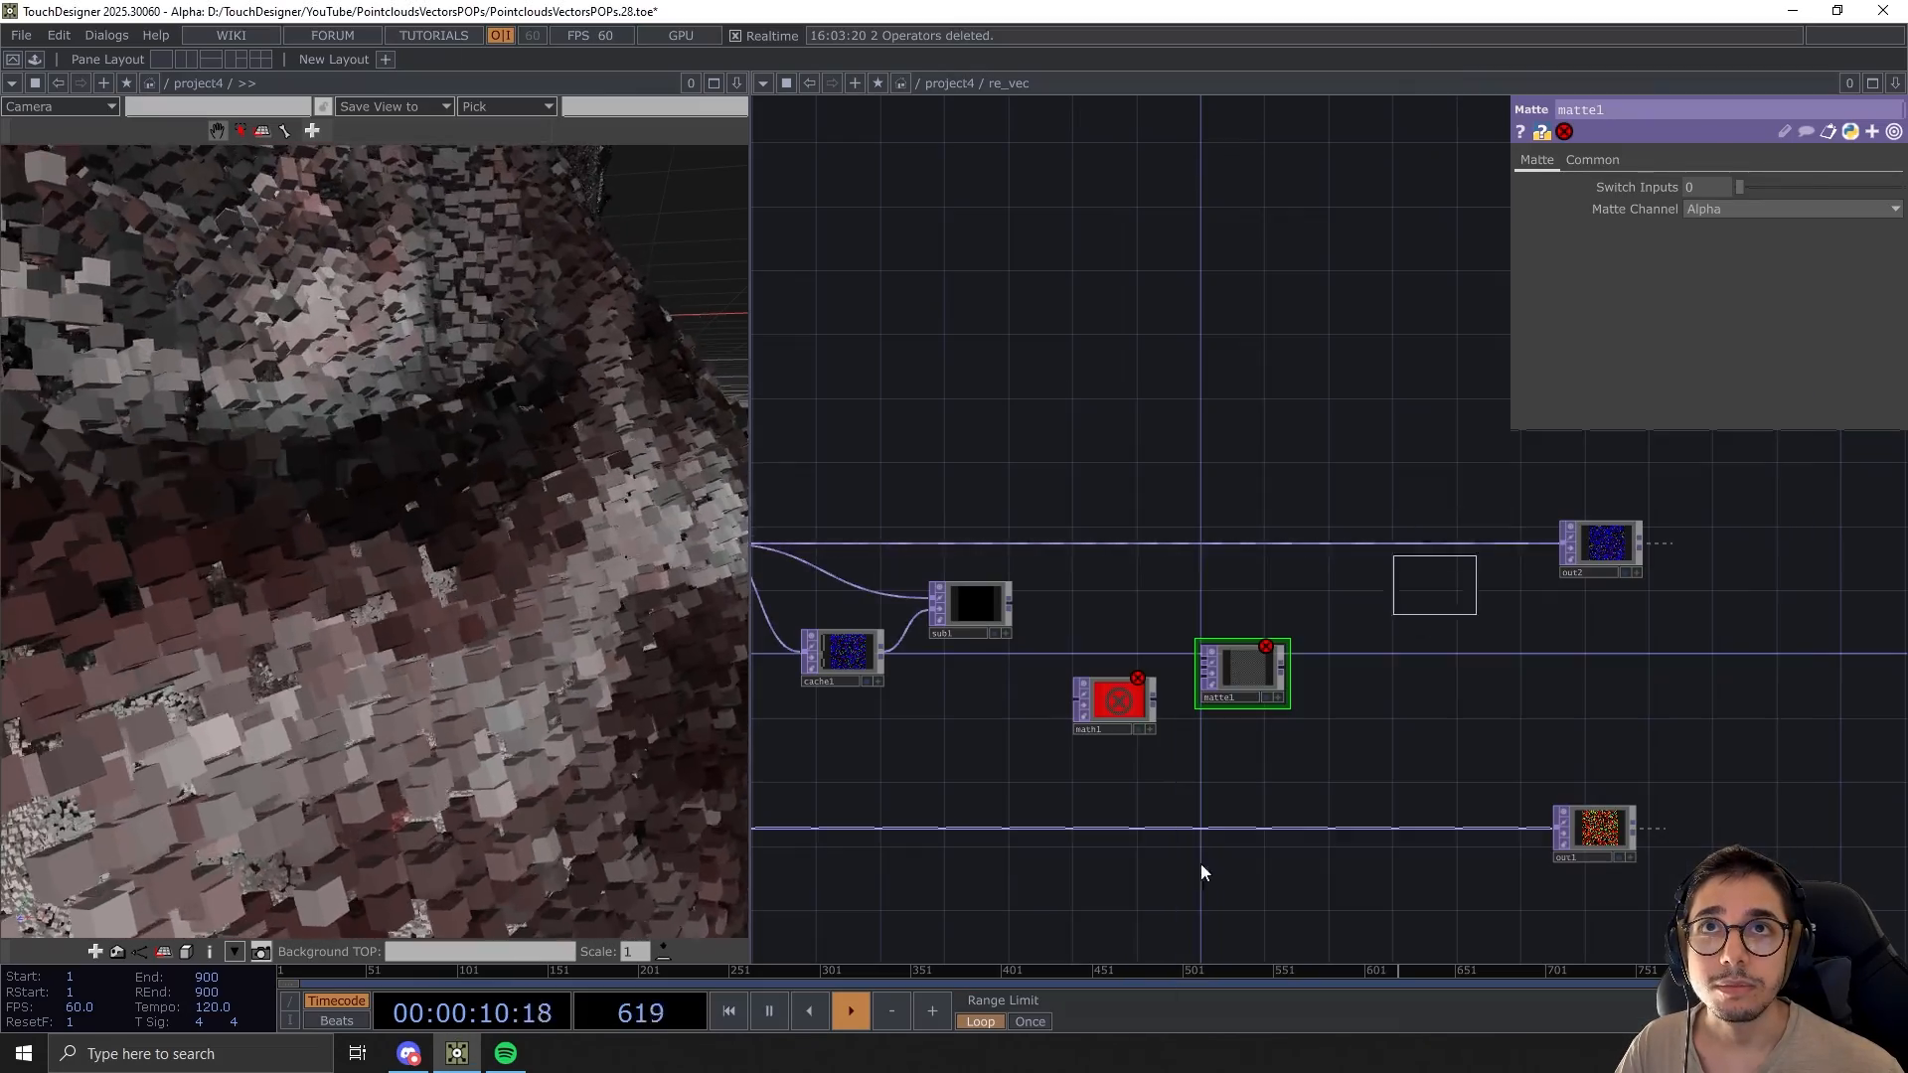
pyautogui.click(1406, 696)
# Wire sub1's output into math1
pyautogui.moveTo(1167, 775); pyautogui.dragTo(1371, 712)
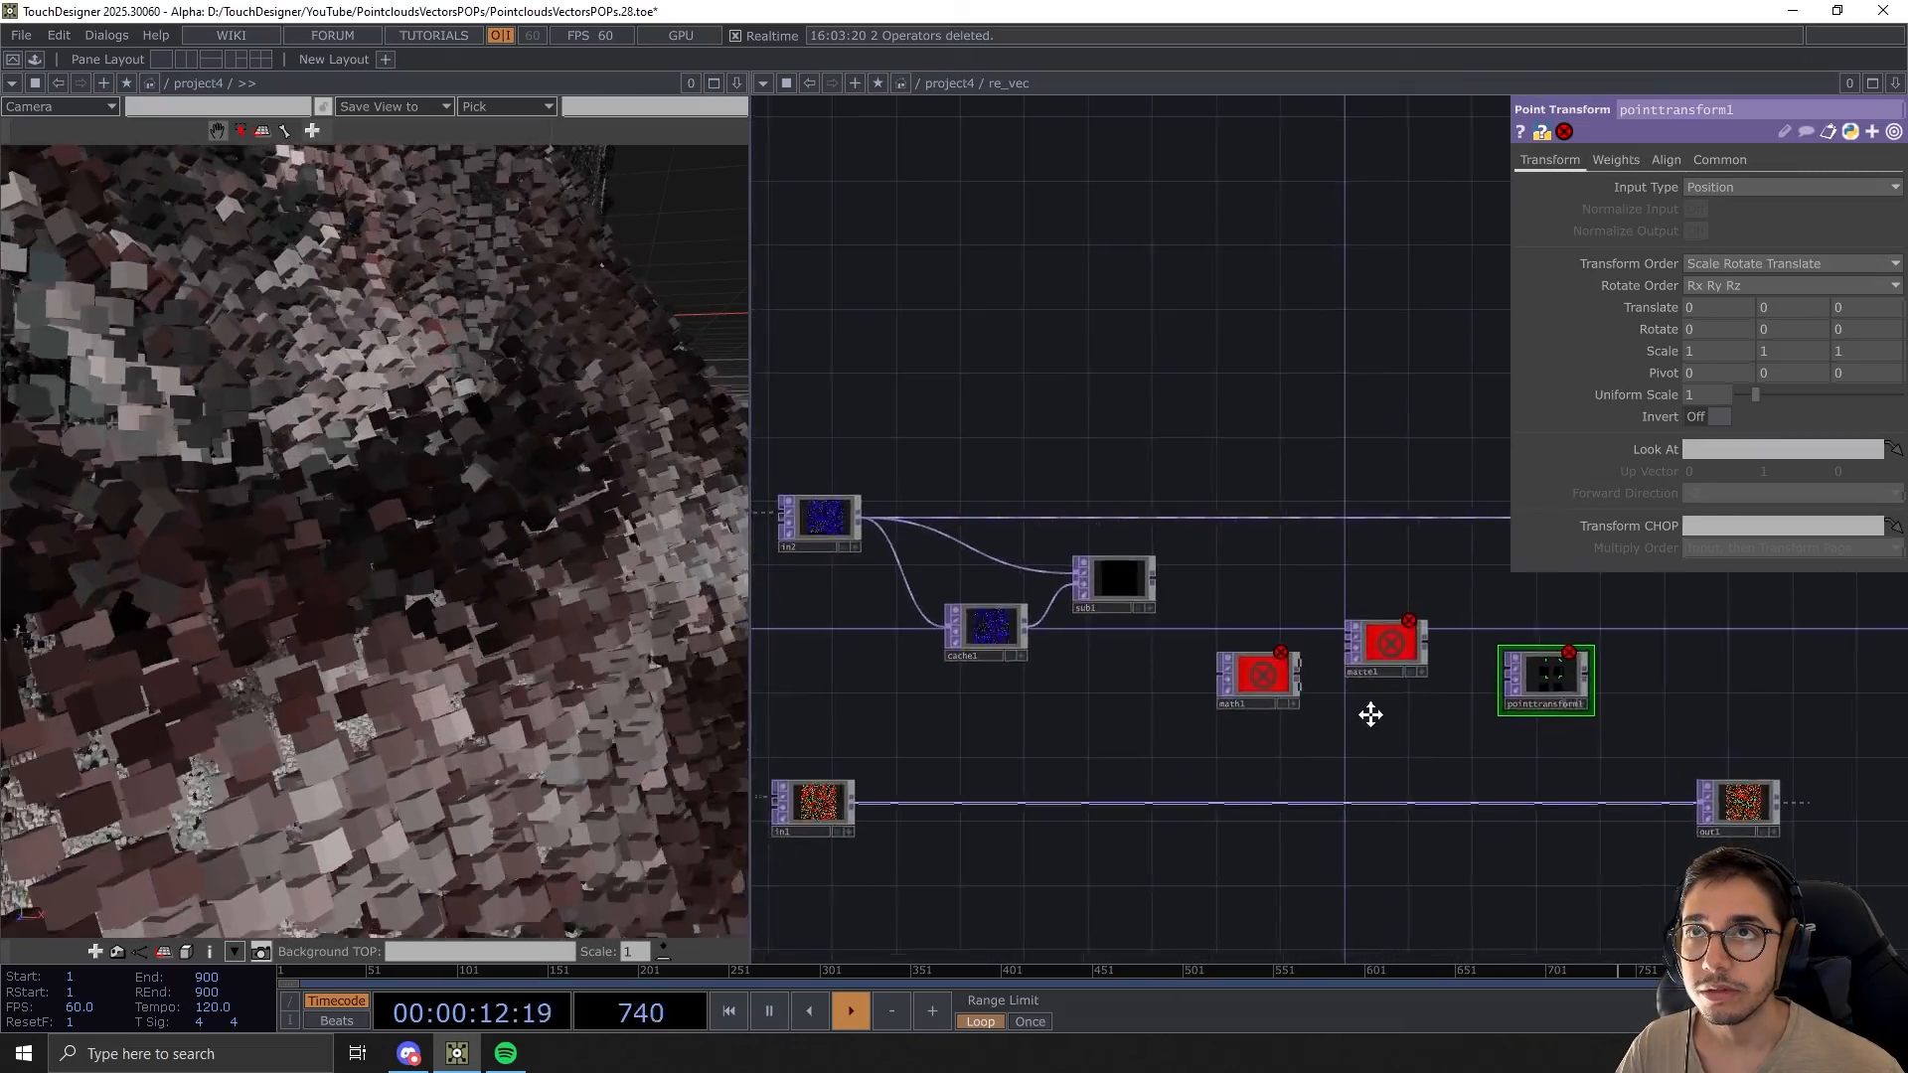
pyautogui.moveTo(1081, 705); pyautogui.dragTo(1134, 693)
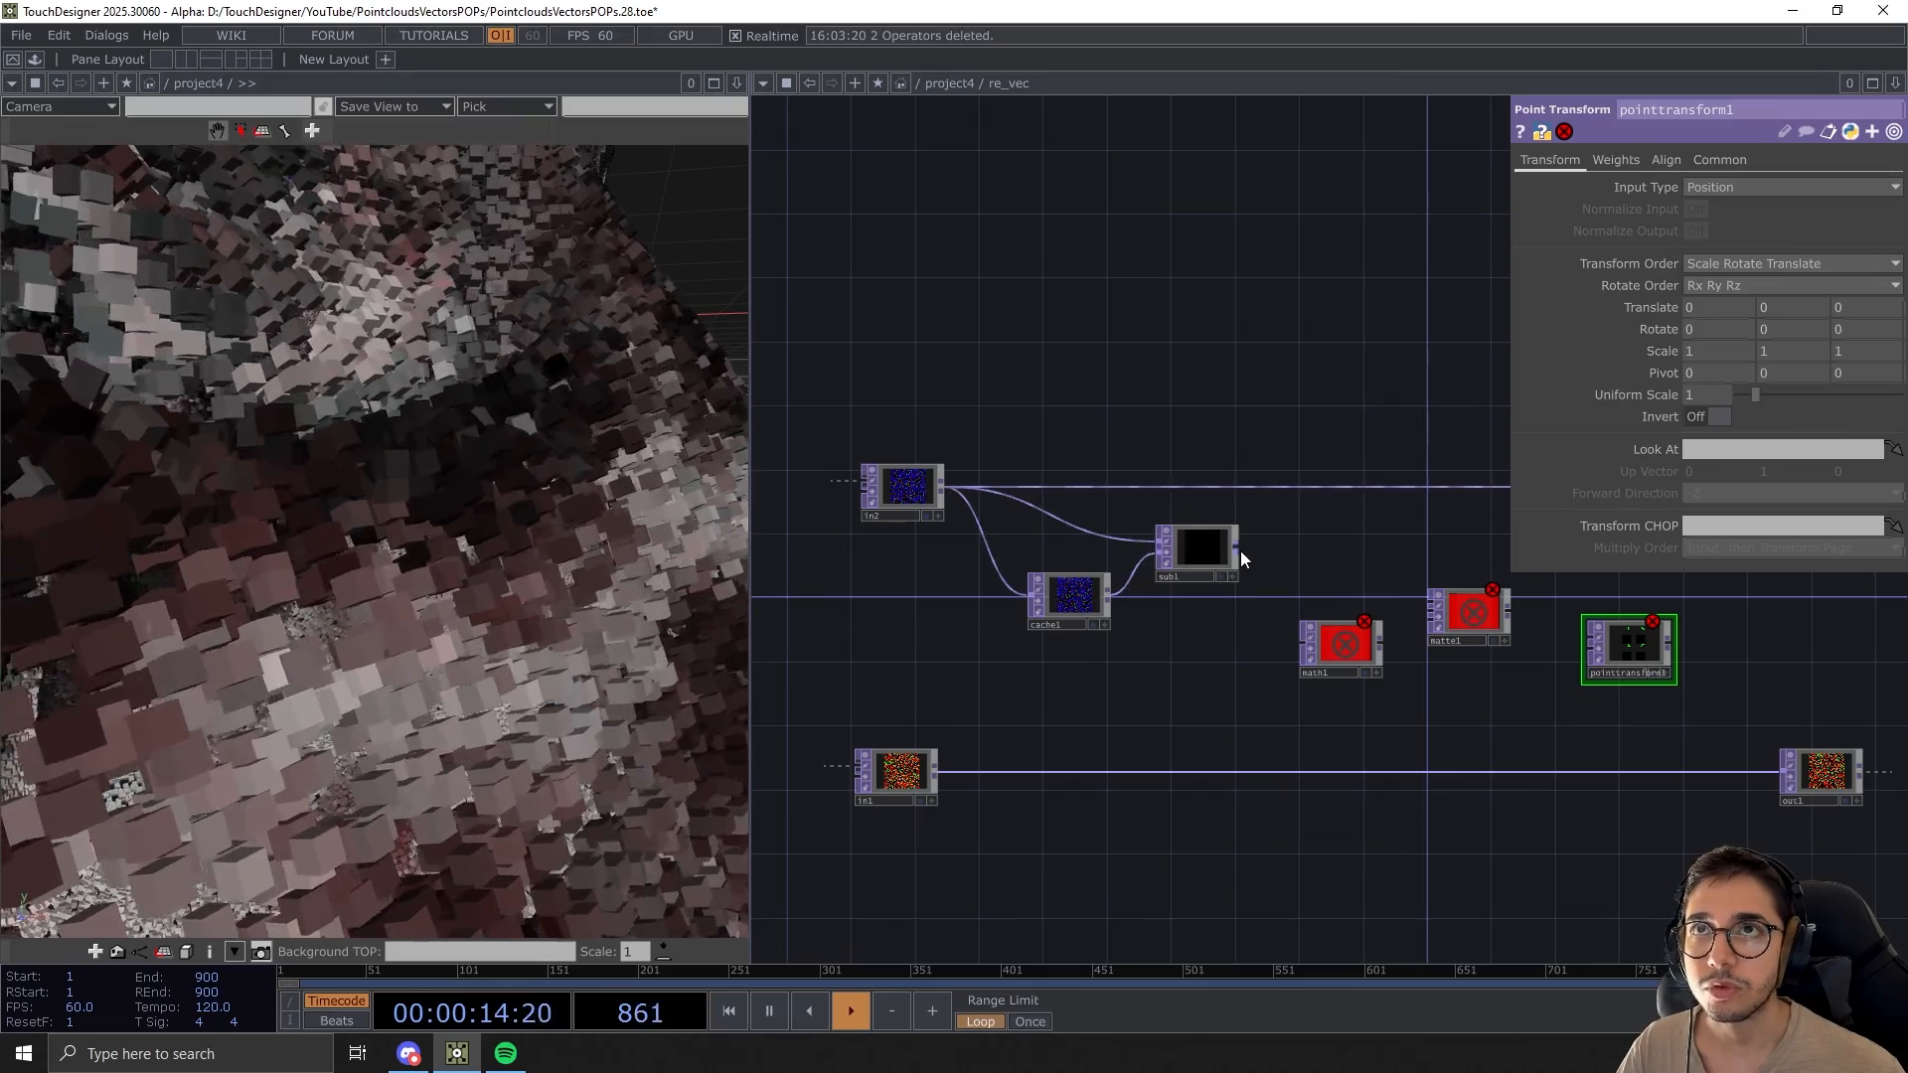
pyautogui.moveTo(1240, 551); pyautogui.dragTo(1280, 650)
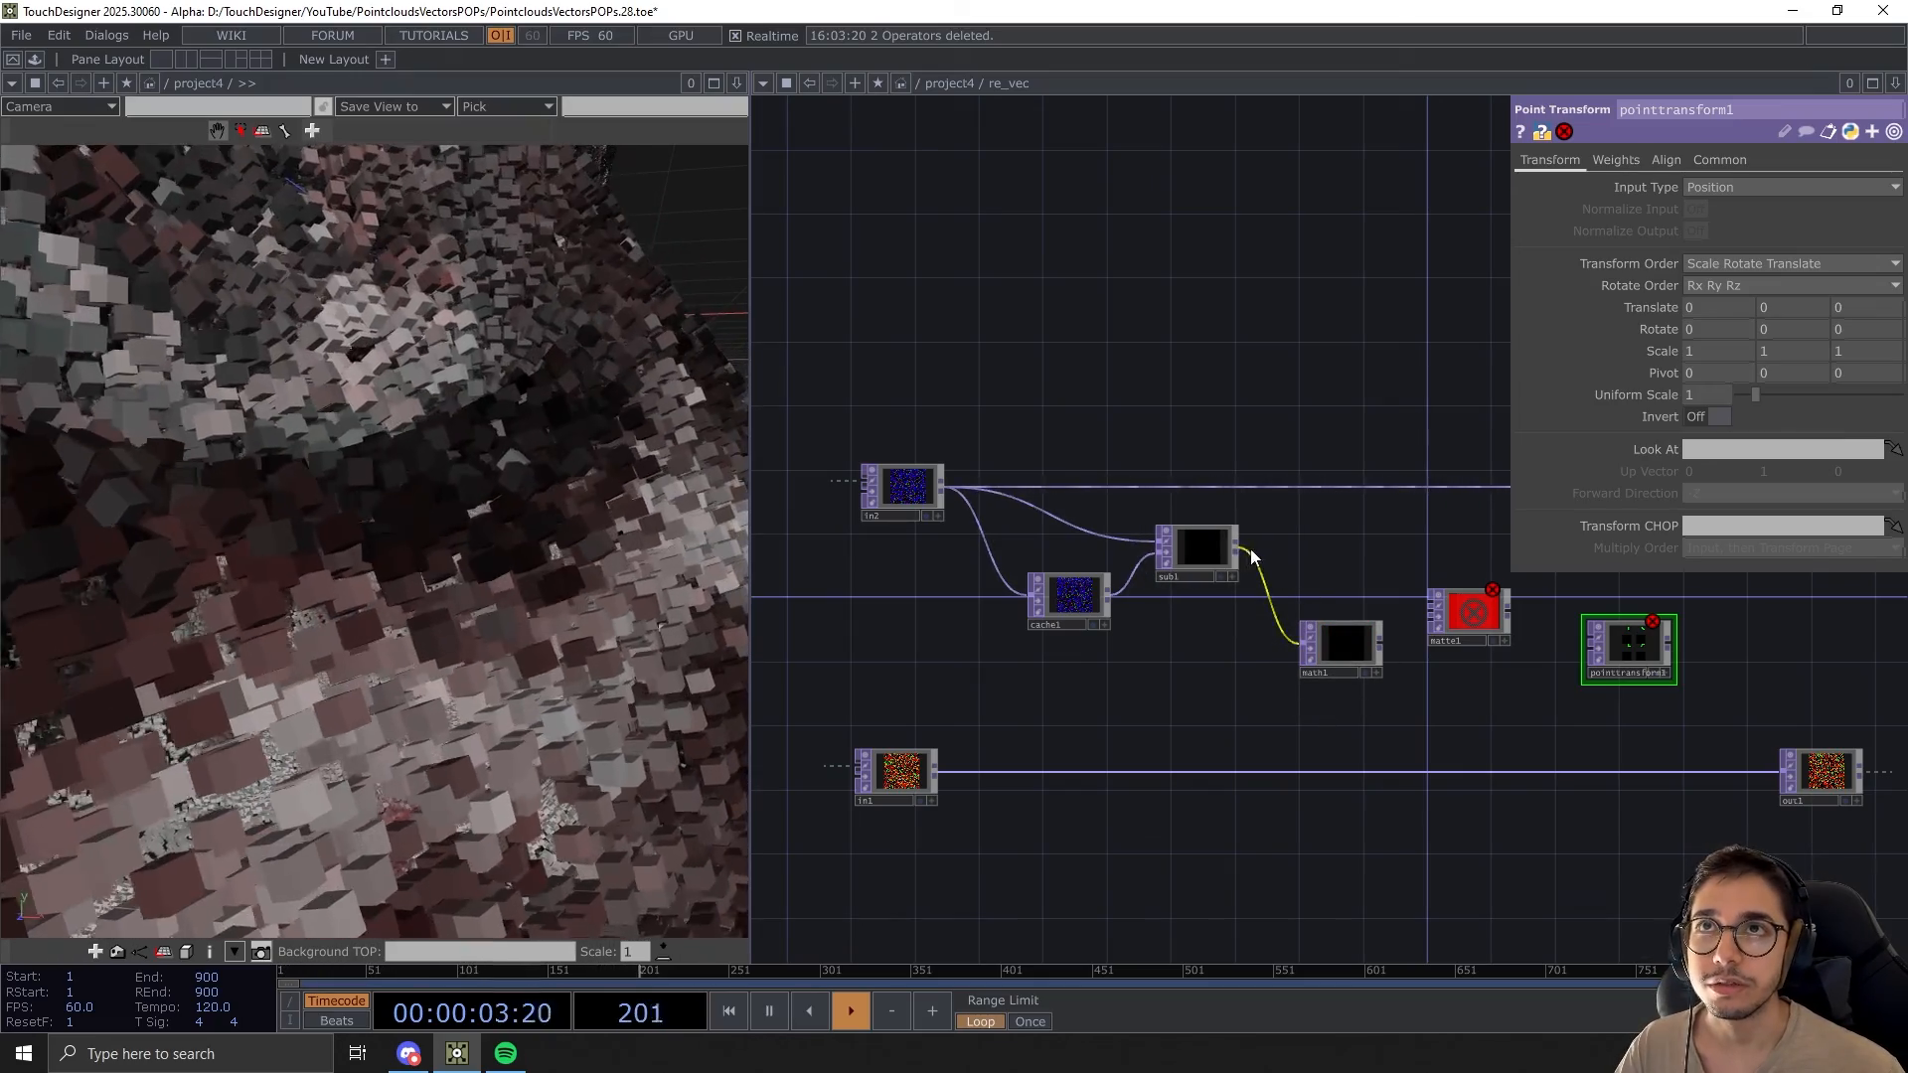
# Connect matte1's inputs in order to sub1, in1 and math1
pyautogui.moveTo(1239, 547); pyautogui.dragTo(1417, 606)
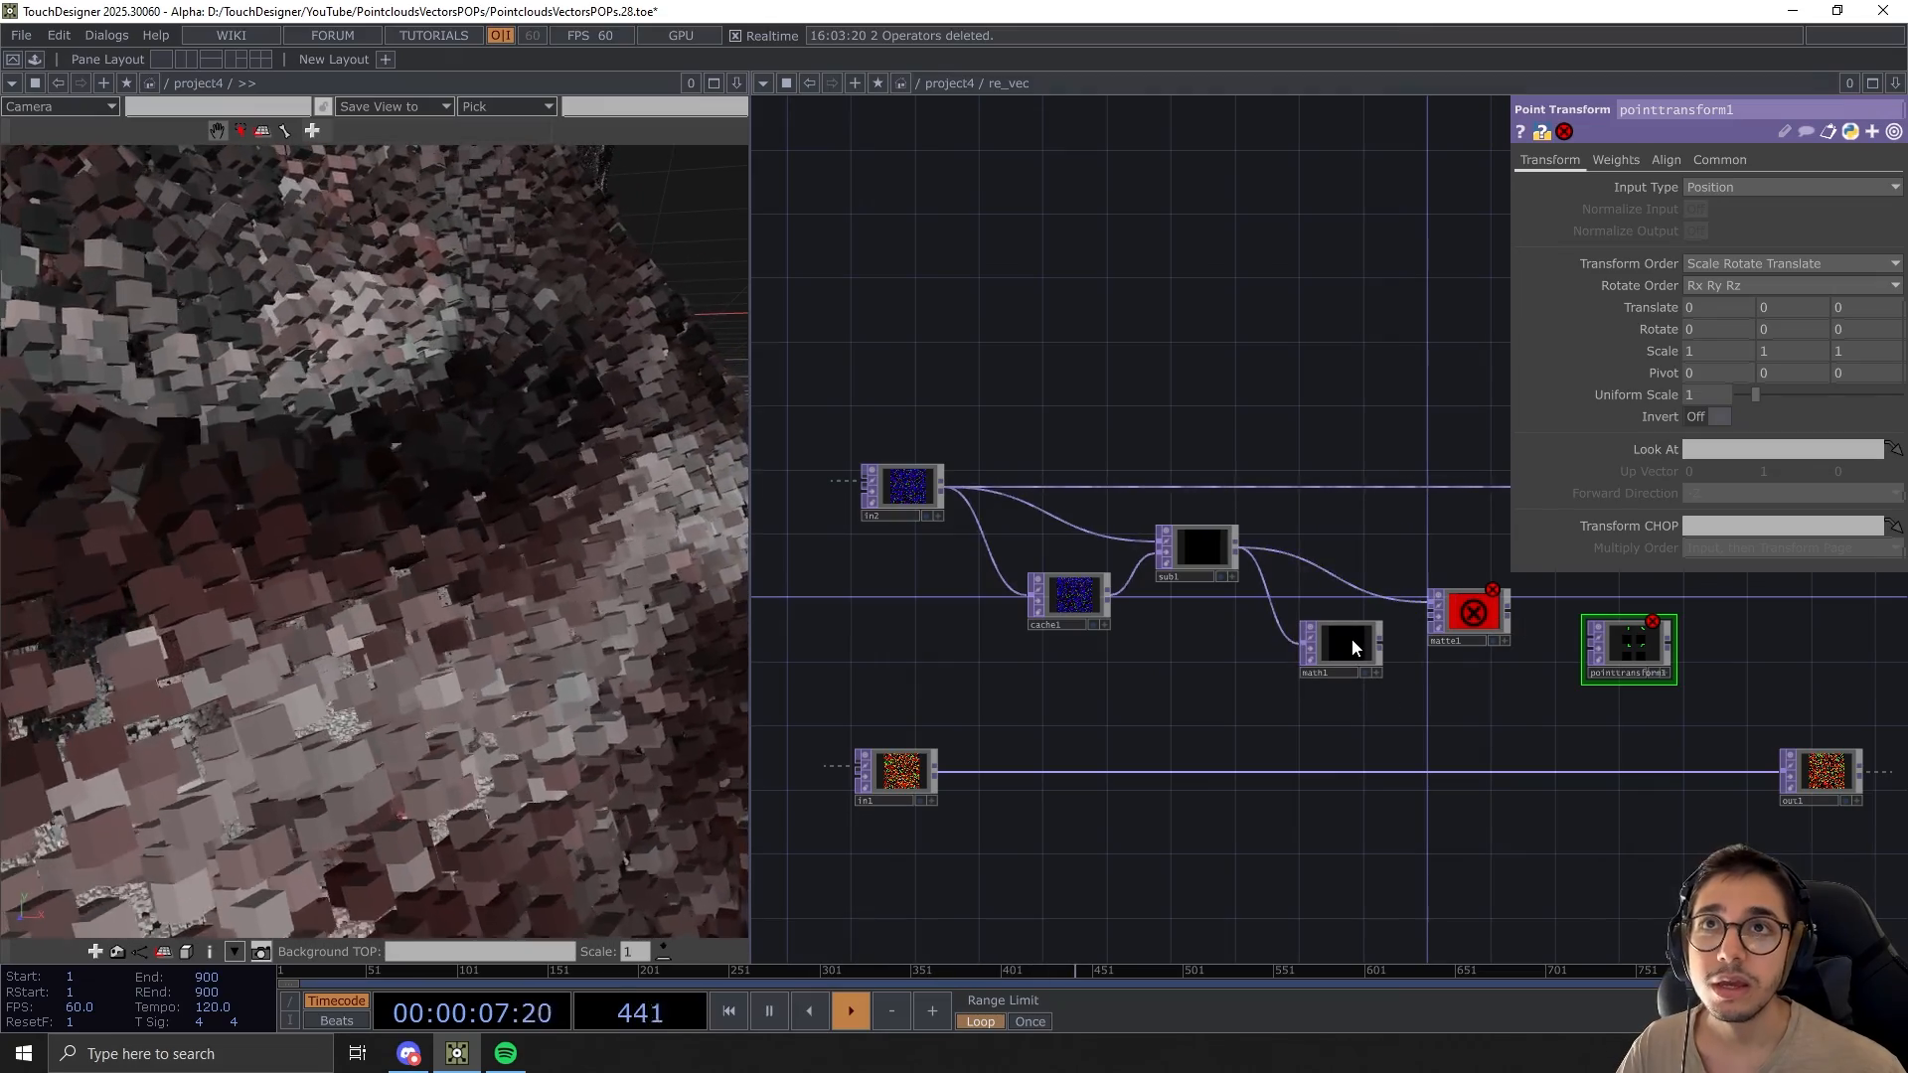
pyautogui.moveTo(1350, 662); pyautogui.dragTo(1427, 626)
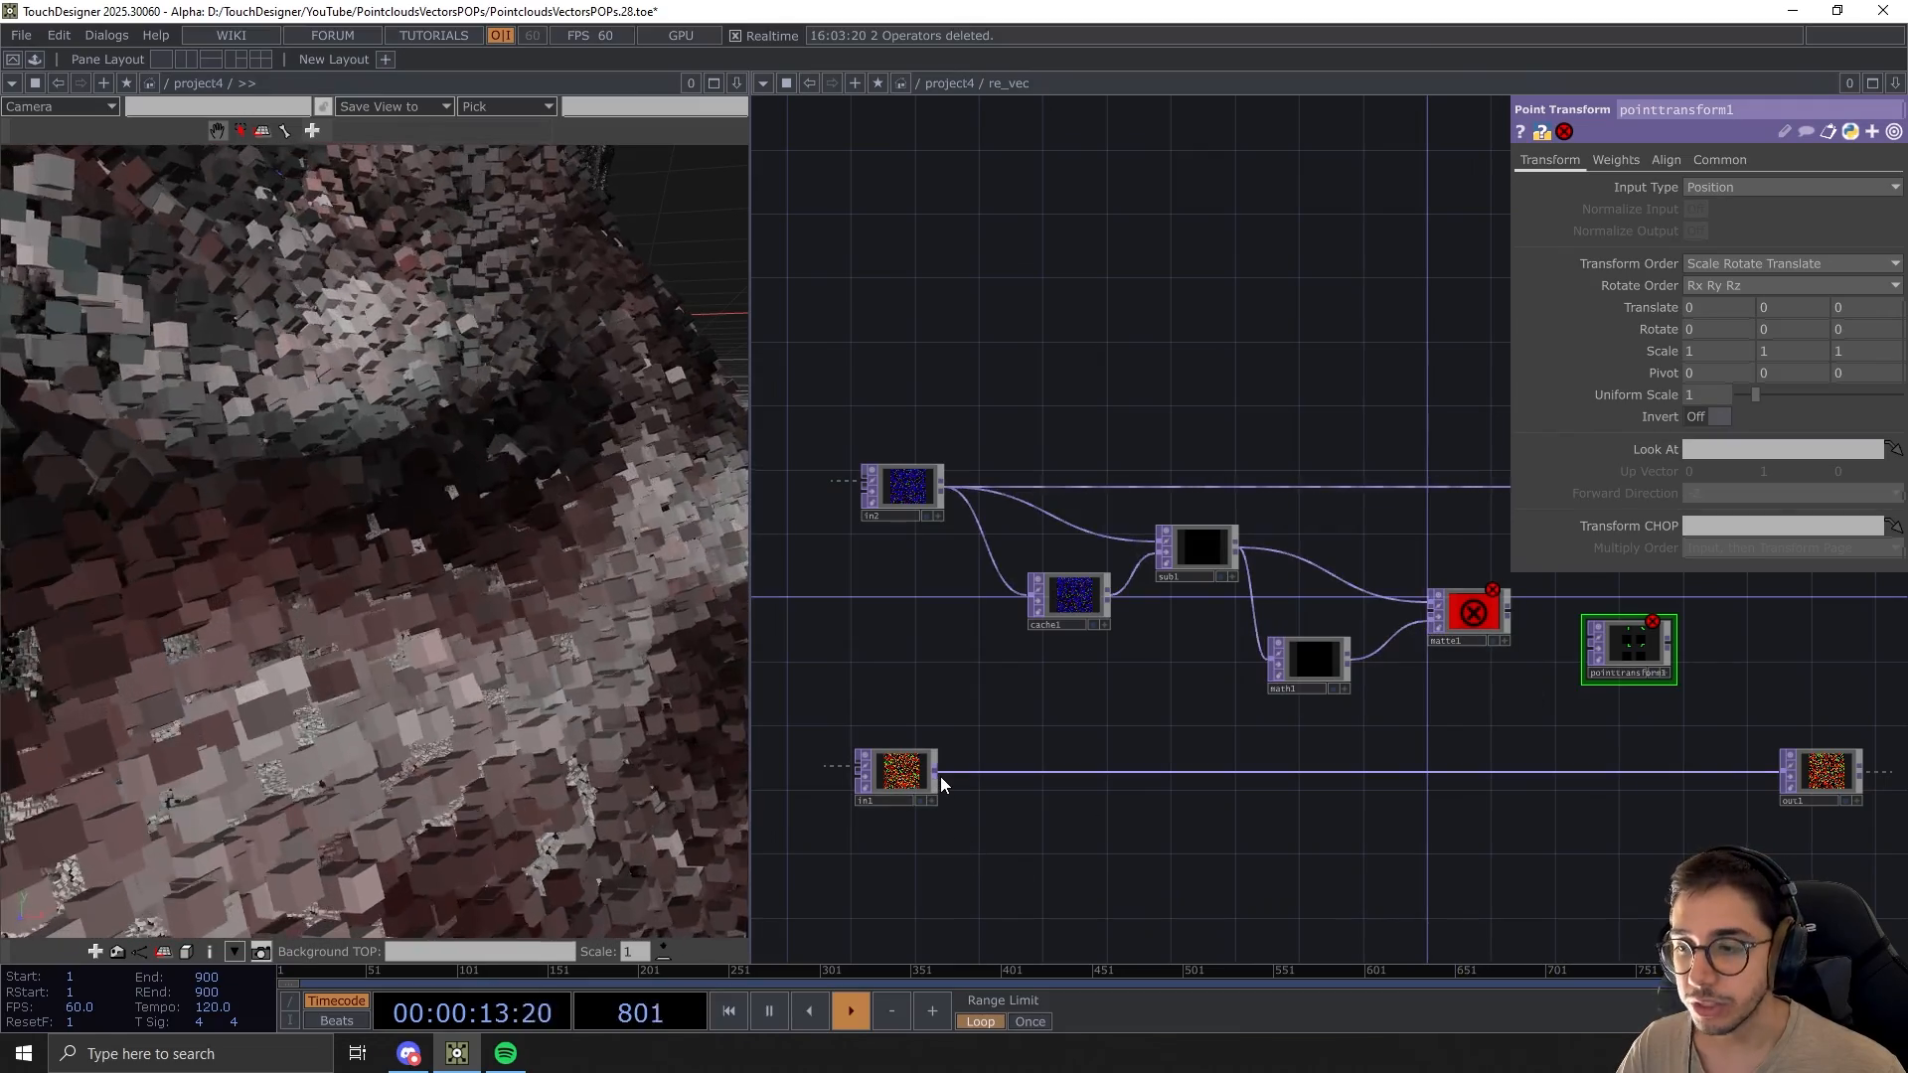
pyautogui.moveTo(959, 785); pyautogui.dragTo(1427, 616)
pyautogui.moveTo(1456, 732); pyautogui.dragTo(1433, 718)
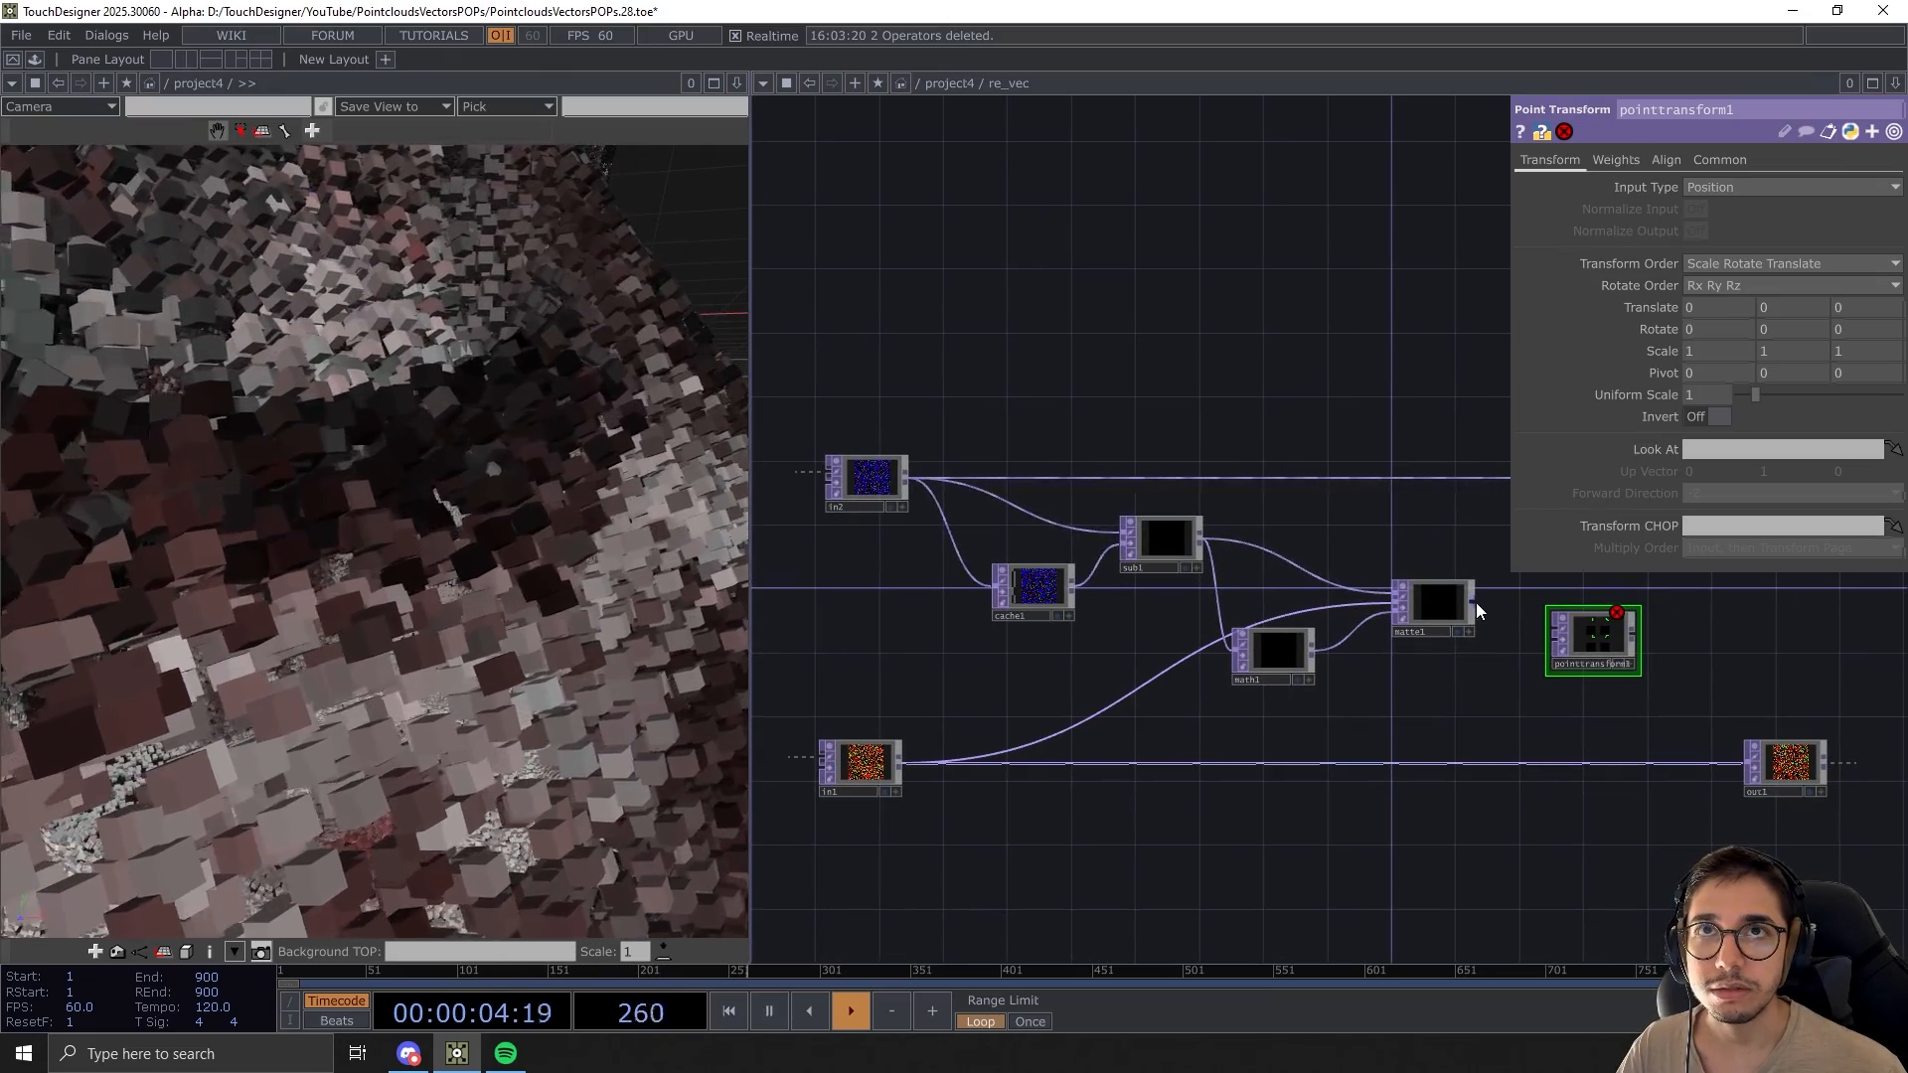
# Wire matte1 into pointtransform1 and pointtransform1 into out1, replacing in1's direct connection
pyautogui.moveTo(1534, 633)
pyautogui.mouseDown()
pyautogui.moveTo(1557, 633)
pyautogui.moveTo(1528, 619)
pyautogui.mouseUp()
pyautogui.moveTo(1530, 696); pyautogui.dragTo(1439, 713)
pyautogui.moveTo(1486, 633); pyautogui.dragTo(1534, 785)
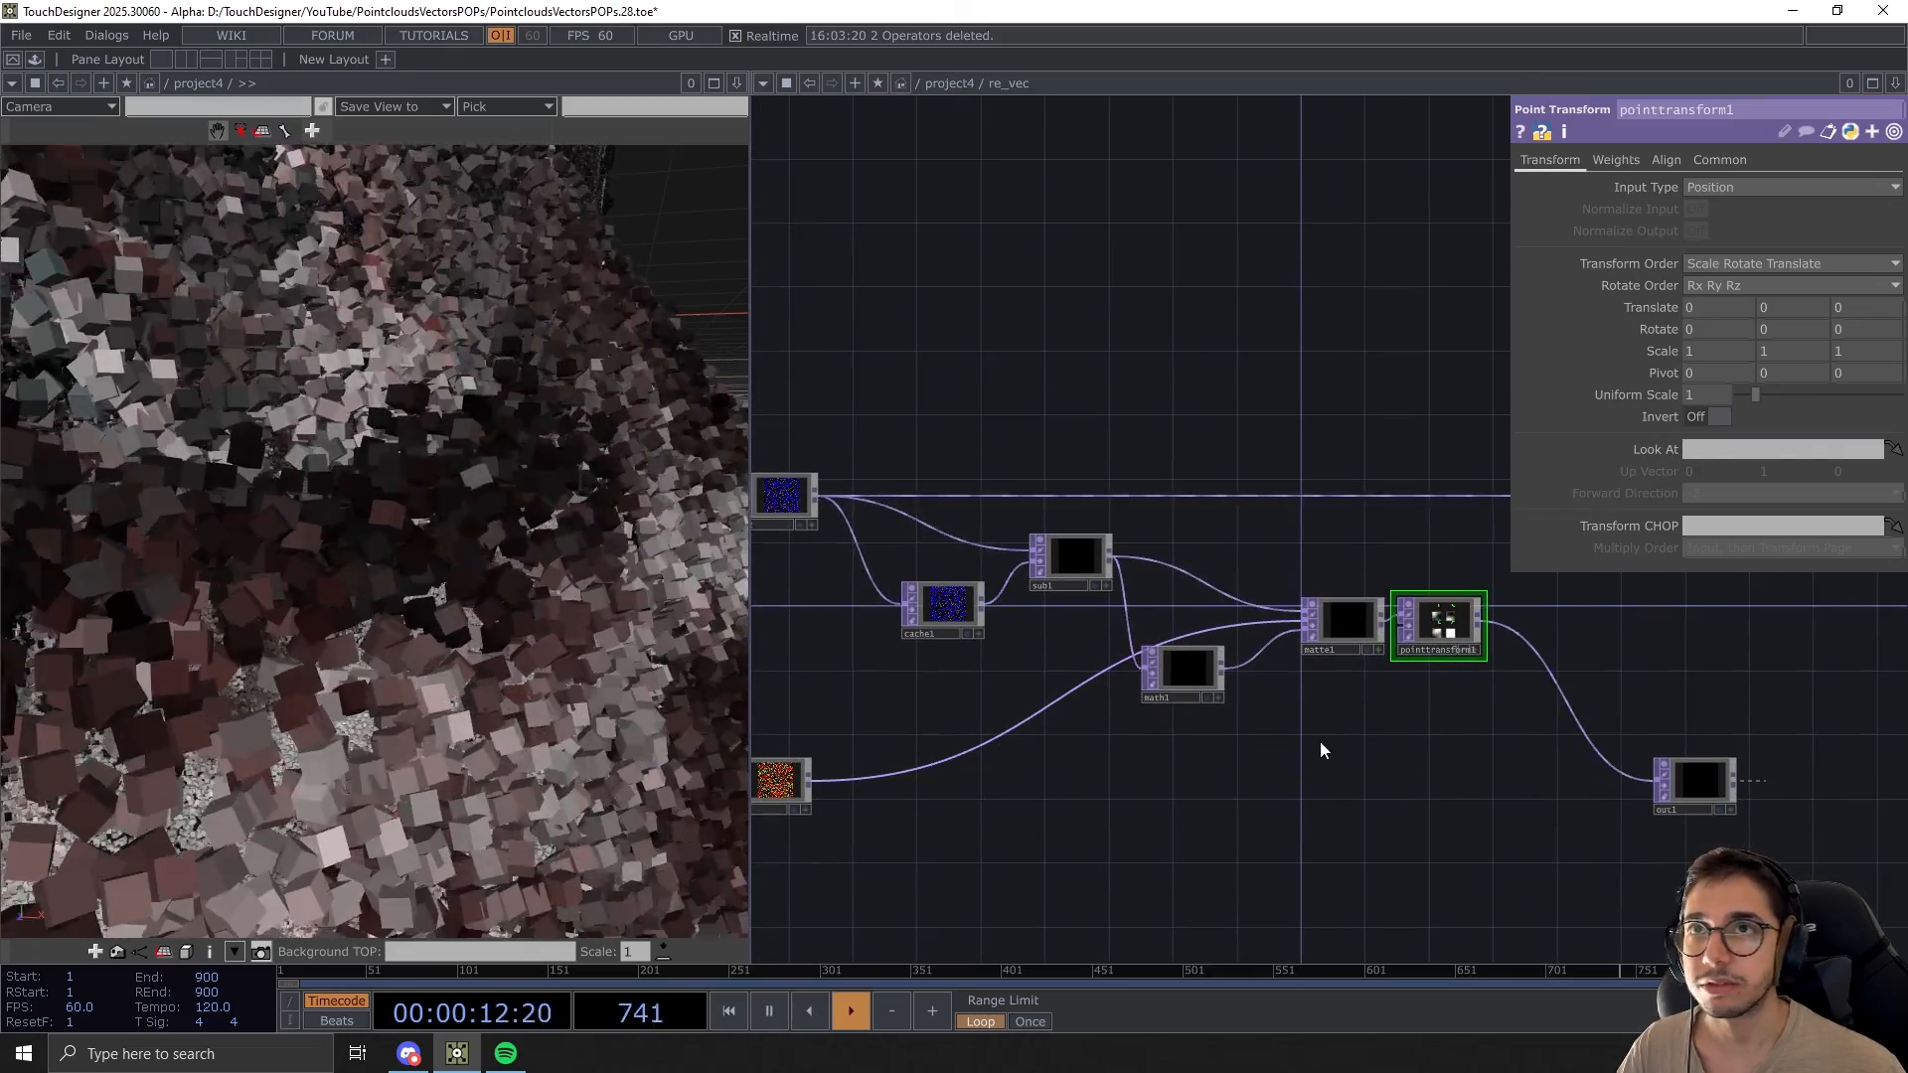
# Move math1, matte1 and pointtransform1 together down to the in1 and out1 row
pyautogui.moveTo(1321, 742); pyautogui.dragTo(1389, 719)
pyautogui.moveTo(1468, 787); pyautogui.dragTo(1468, 785)
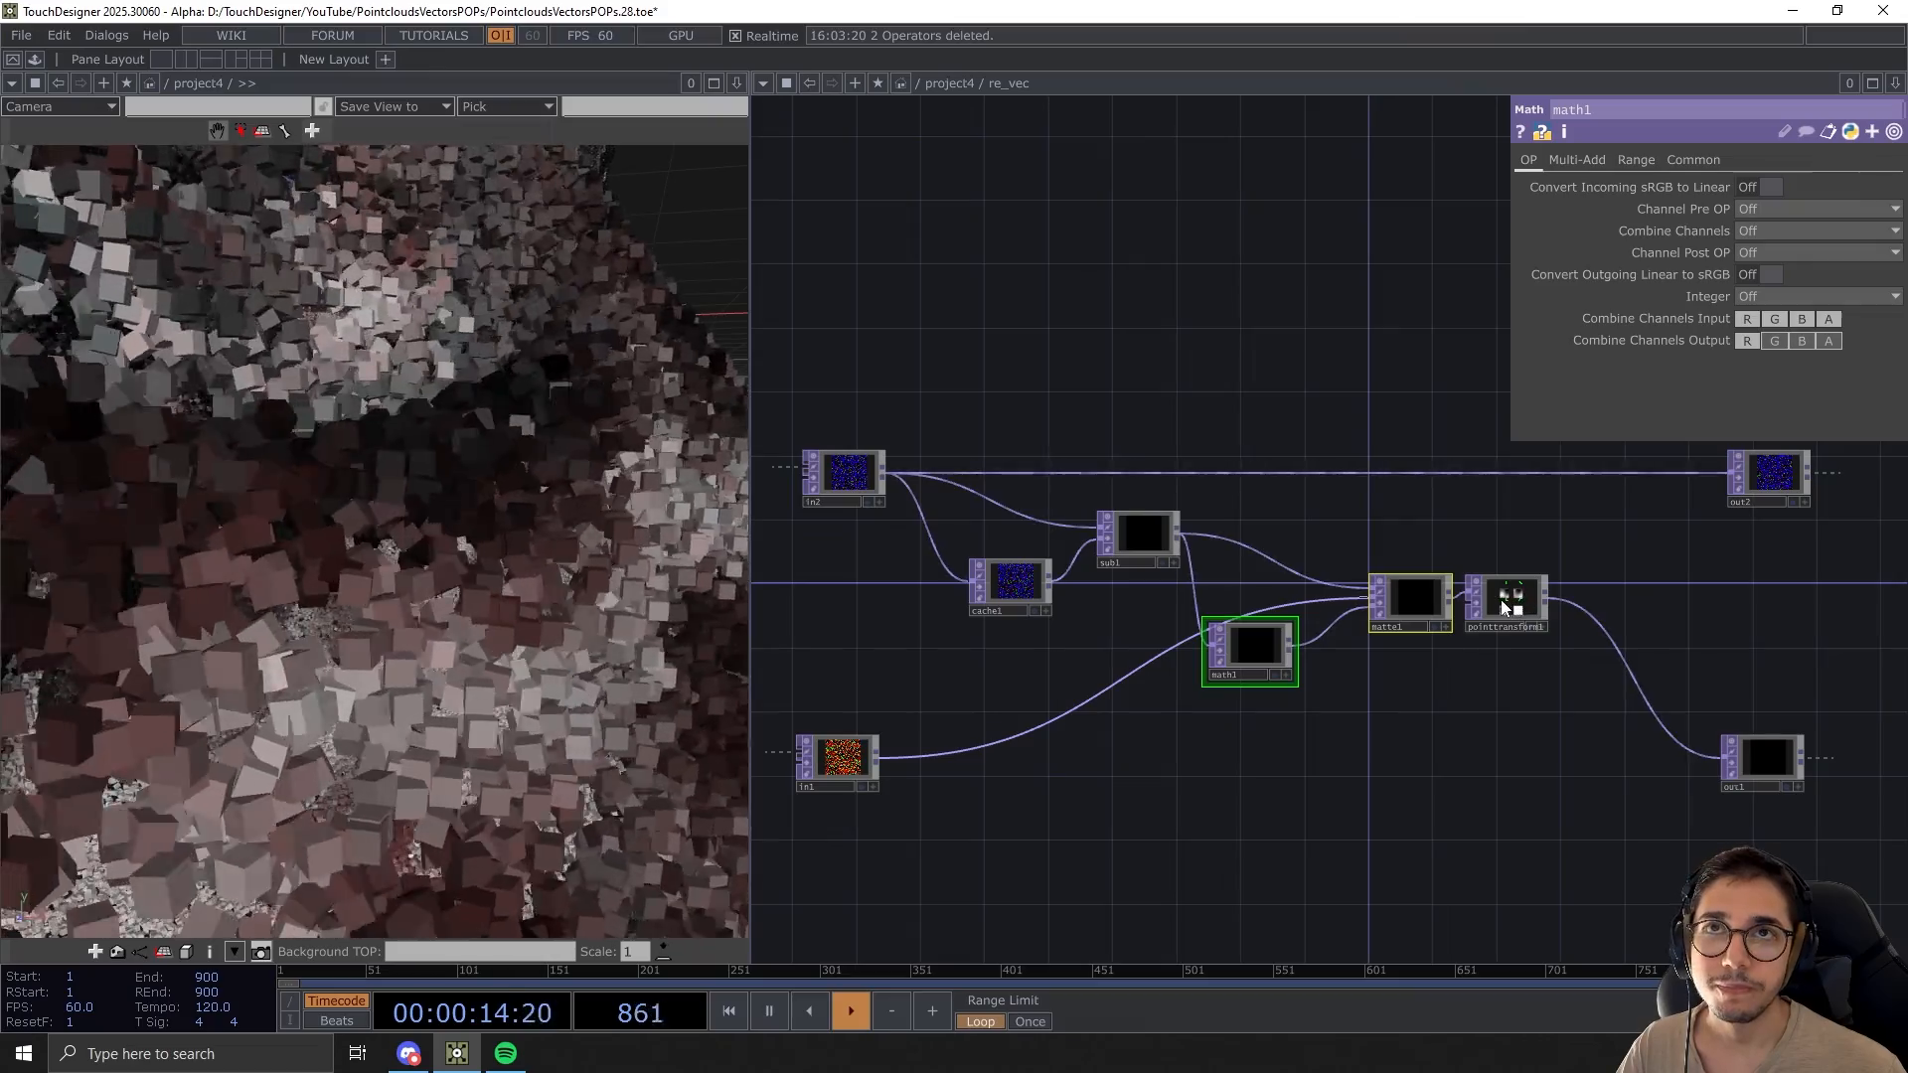
pyautogui.moveTo(1511, 613); pyautogui.dragTo(1511, 726)
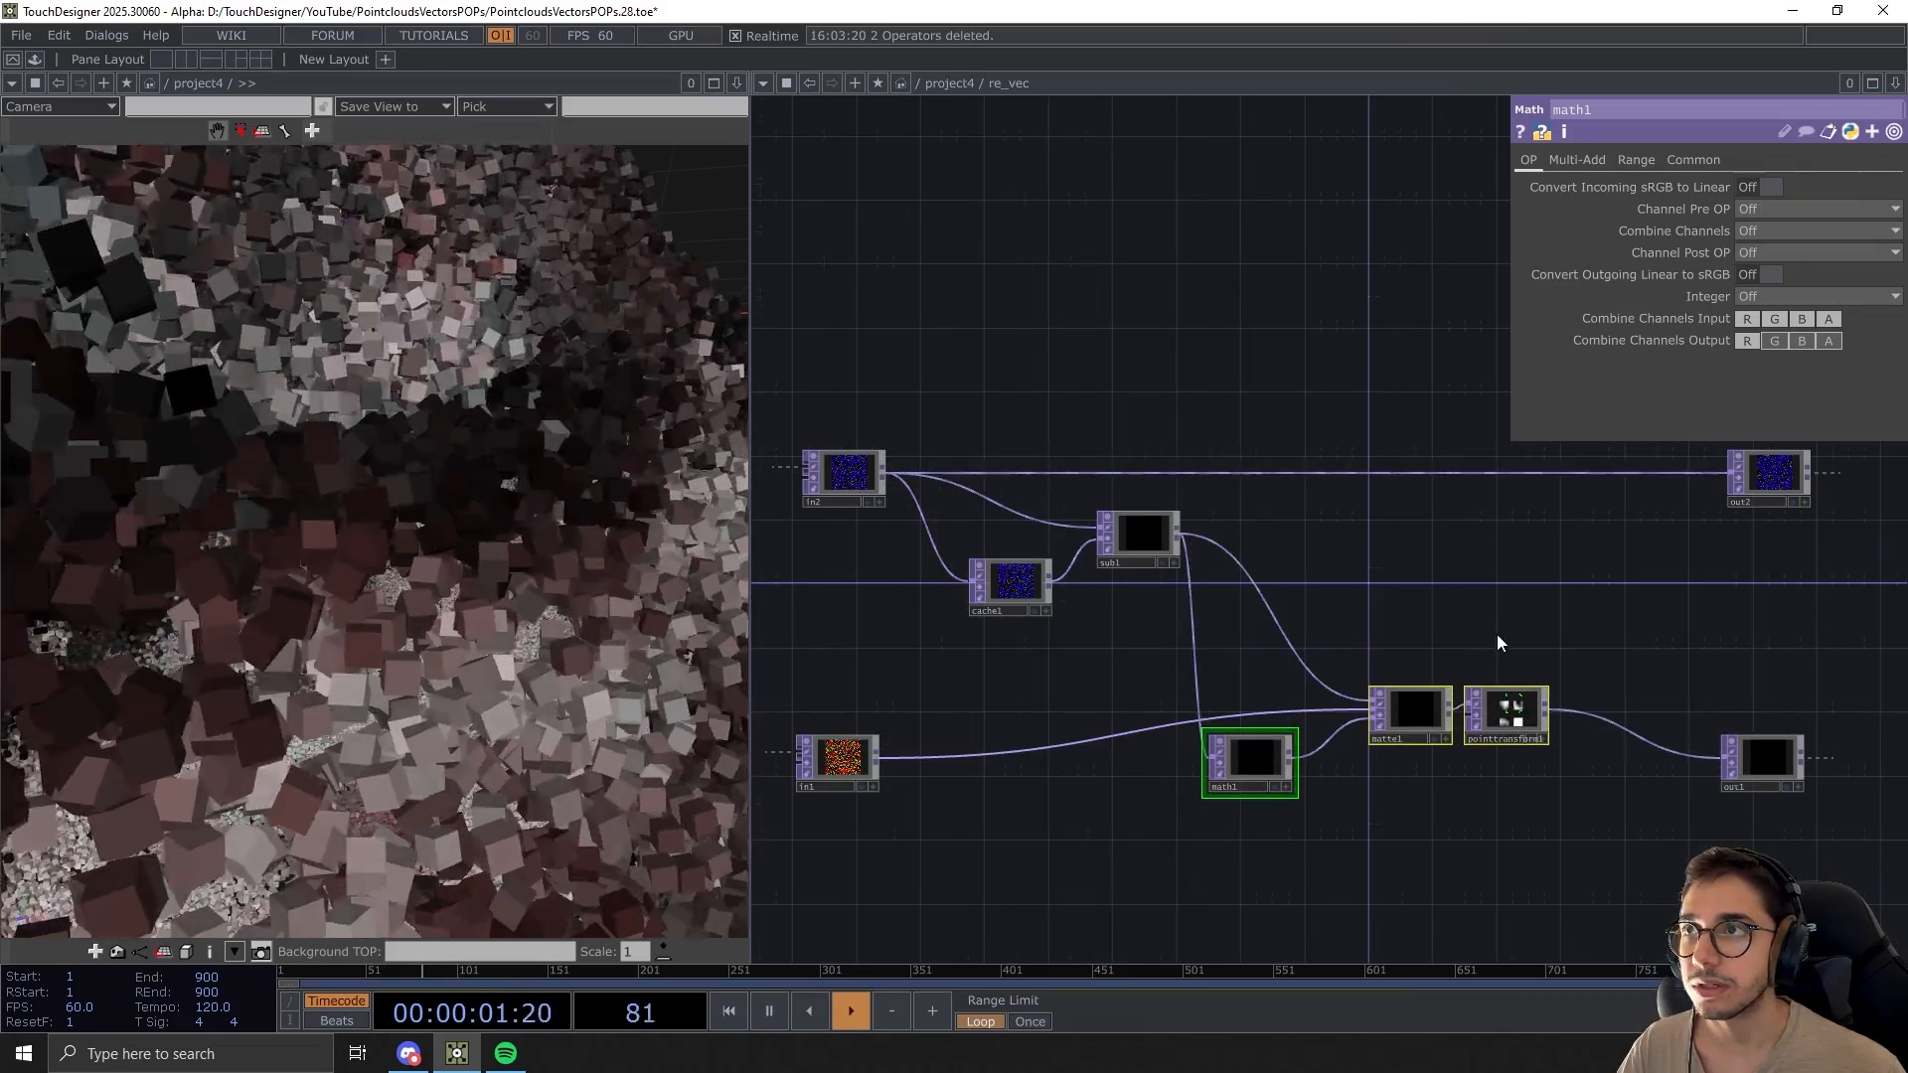
pyautogui.click(1472, 659)
# Set pointtransform1's Input Type to Vector and enable Normalize Input
pyautogui.moveTo(475, 773); pyautogui.dragTo(308, 581)
pyautogui.moveTo(1515, 804); pyautogui.dragTo(1558, 799)
pyautogui.moveTo(1105, 687); pyautogui.dragTo(1179, 704)
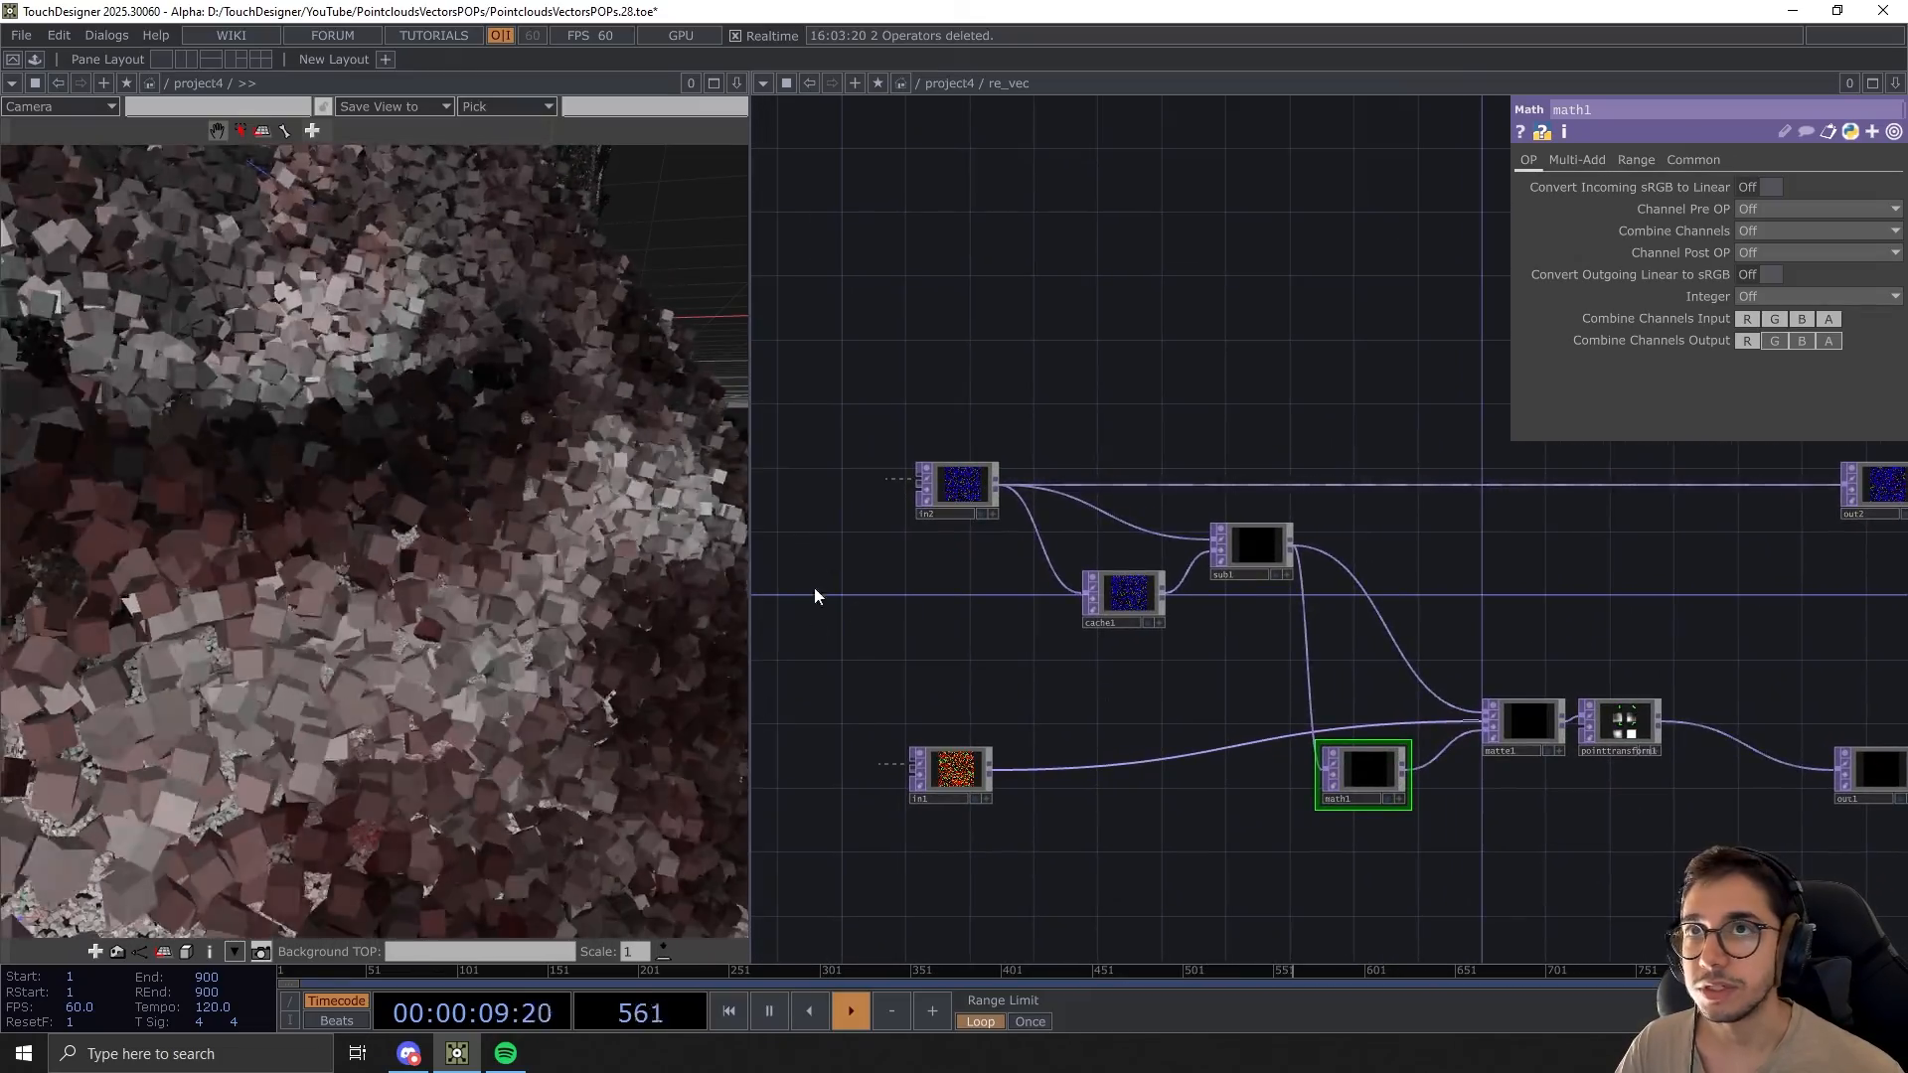
pyautogui.moveTo(1548, 803)
pyautogui.mouseDown()
pyautogui.moveTo(1444, 819)
pyautogui.moveTo(1423, 752)
pyautogui.mouseUp()
pyautogui.click(1454, 712)
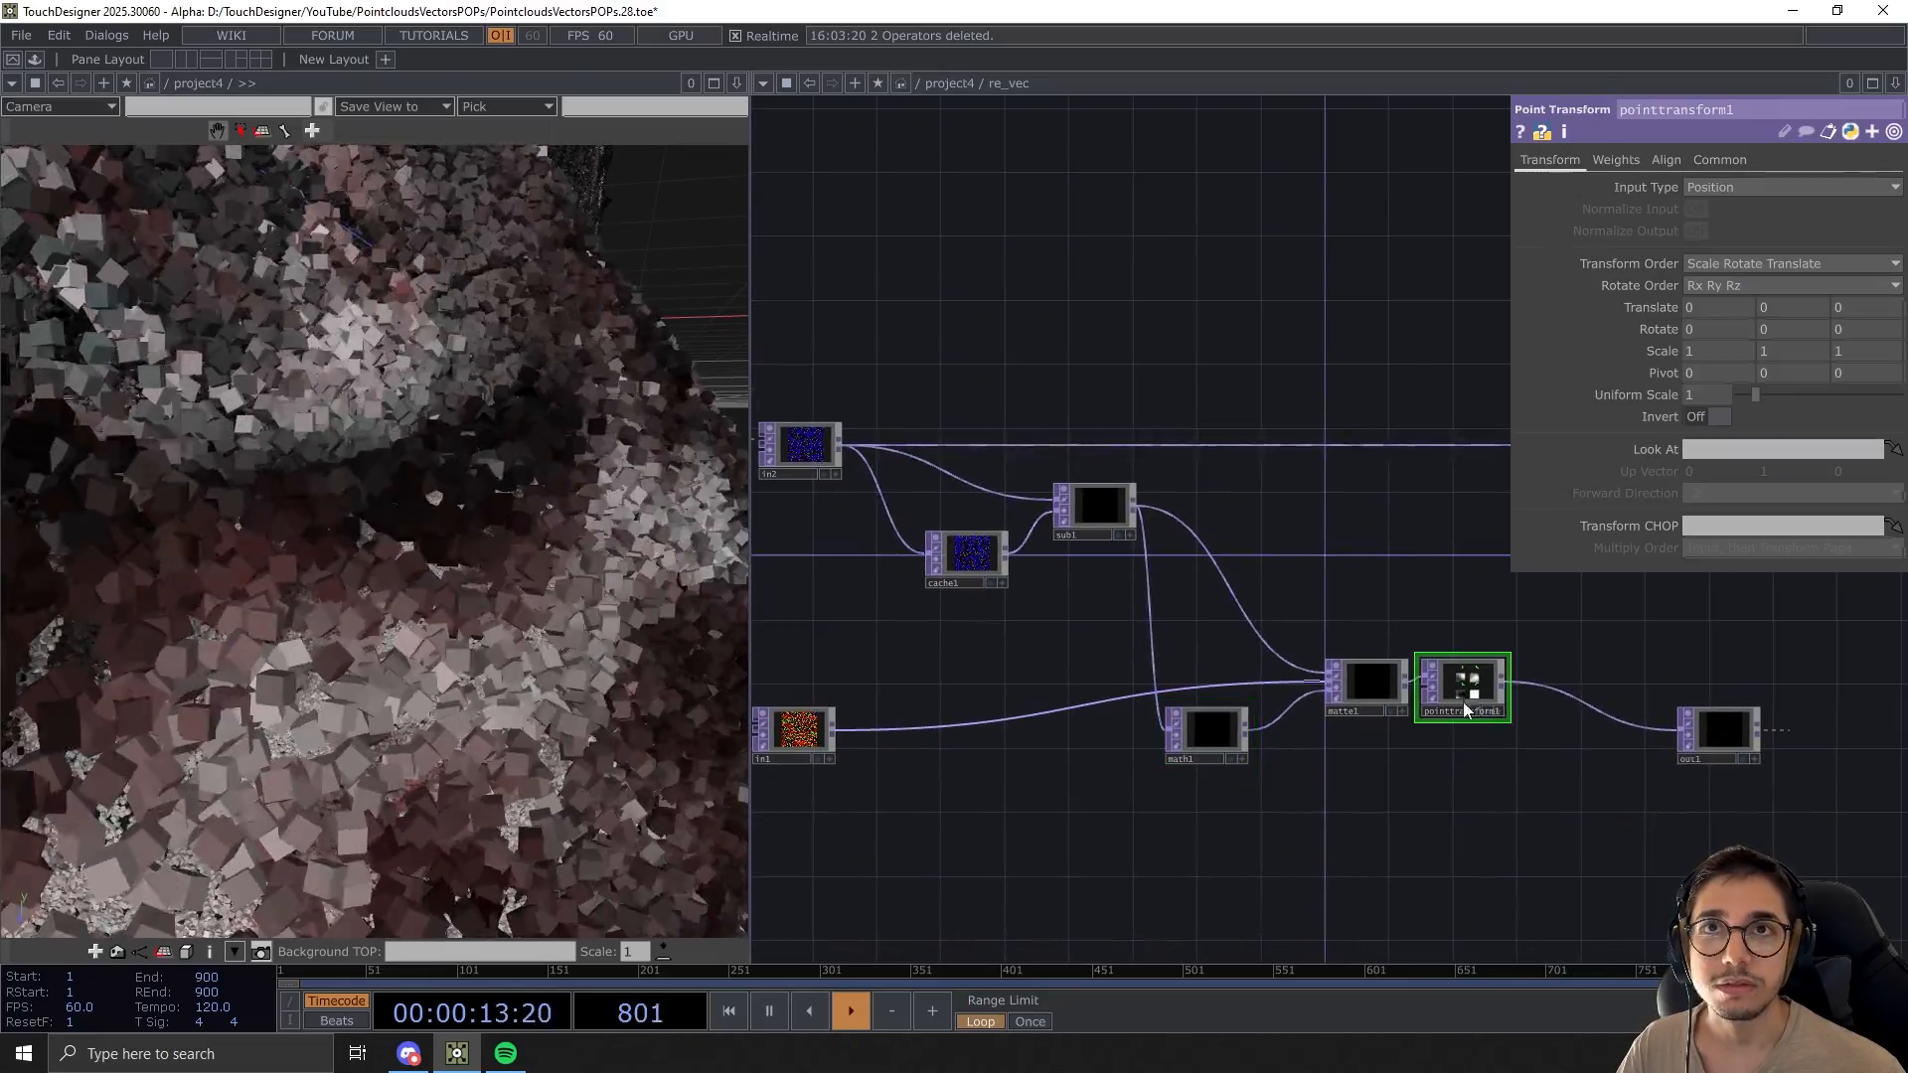
pyautogui.moveTo(1376, 562)
pyautogui.mouseDown()
pyautogui.moveTo(1411, 583)
pyautogui.moveTo(1389, 595)
pyautogui.mouseUp()
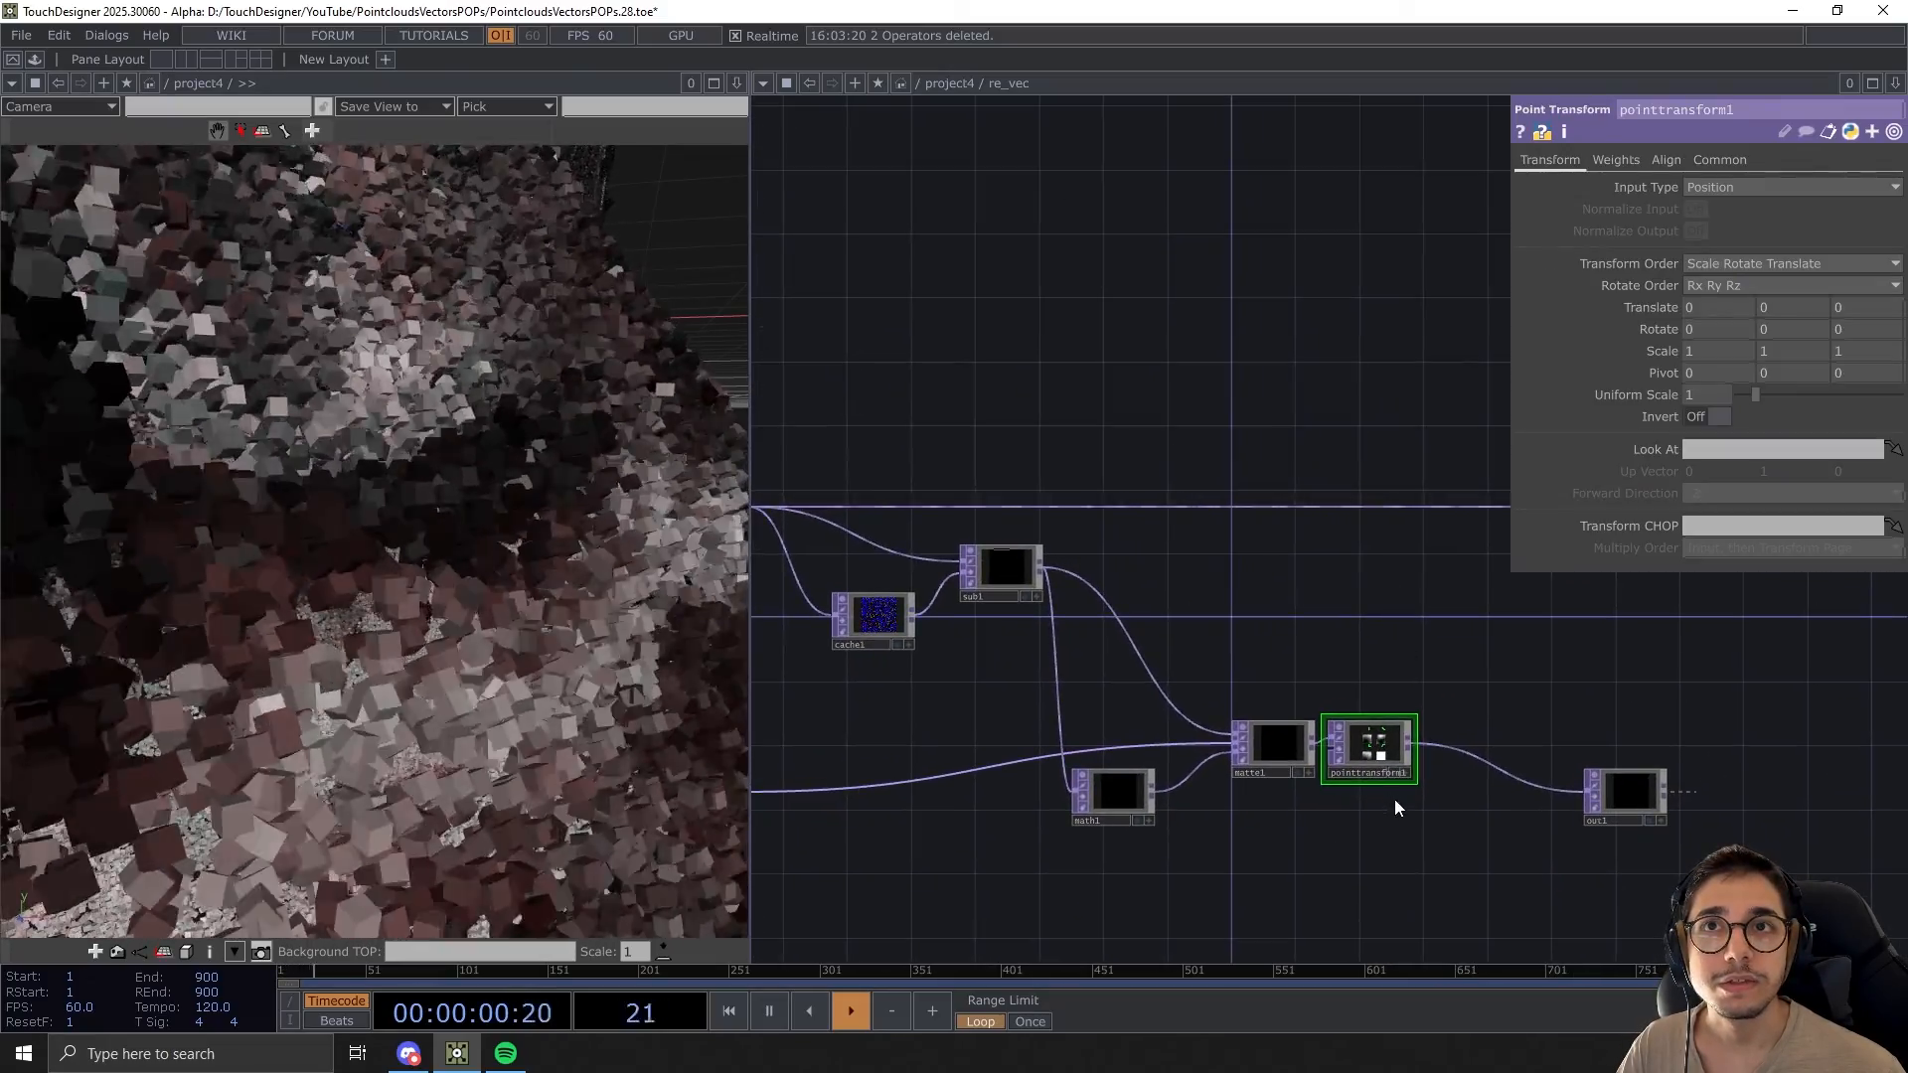
pyautogui.click(1726, 187)
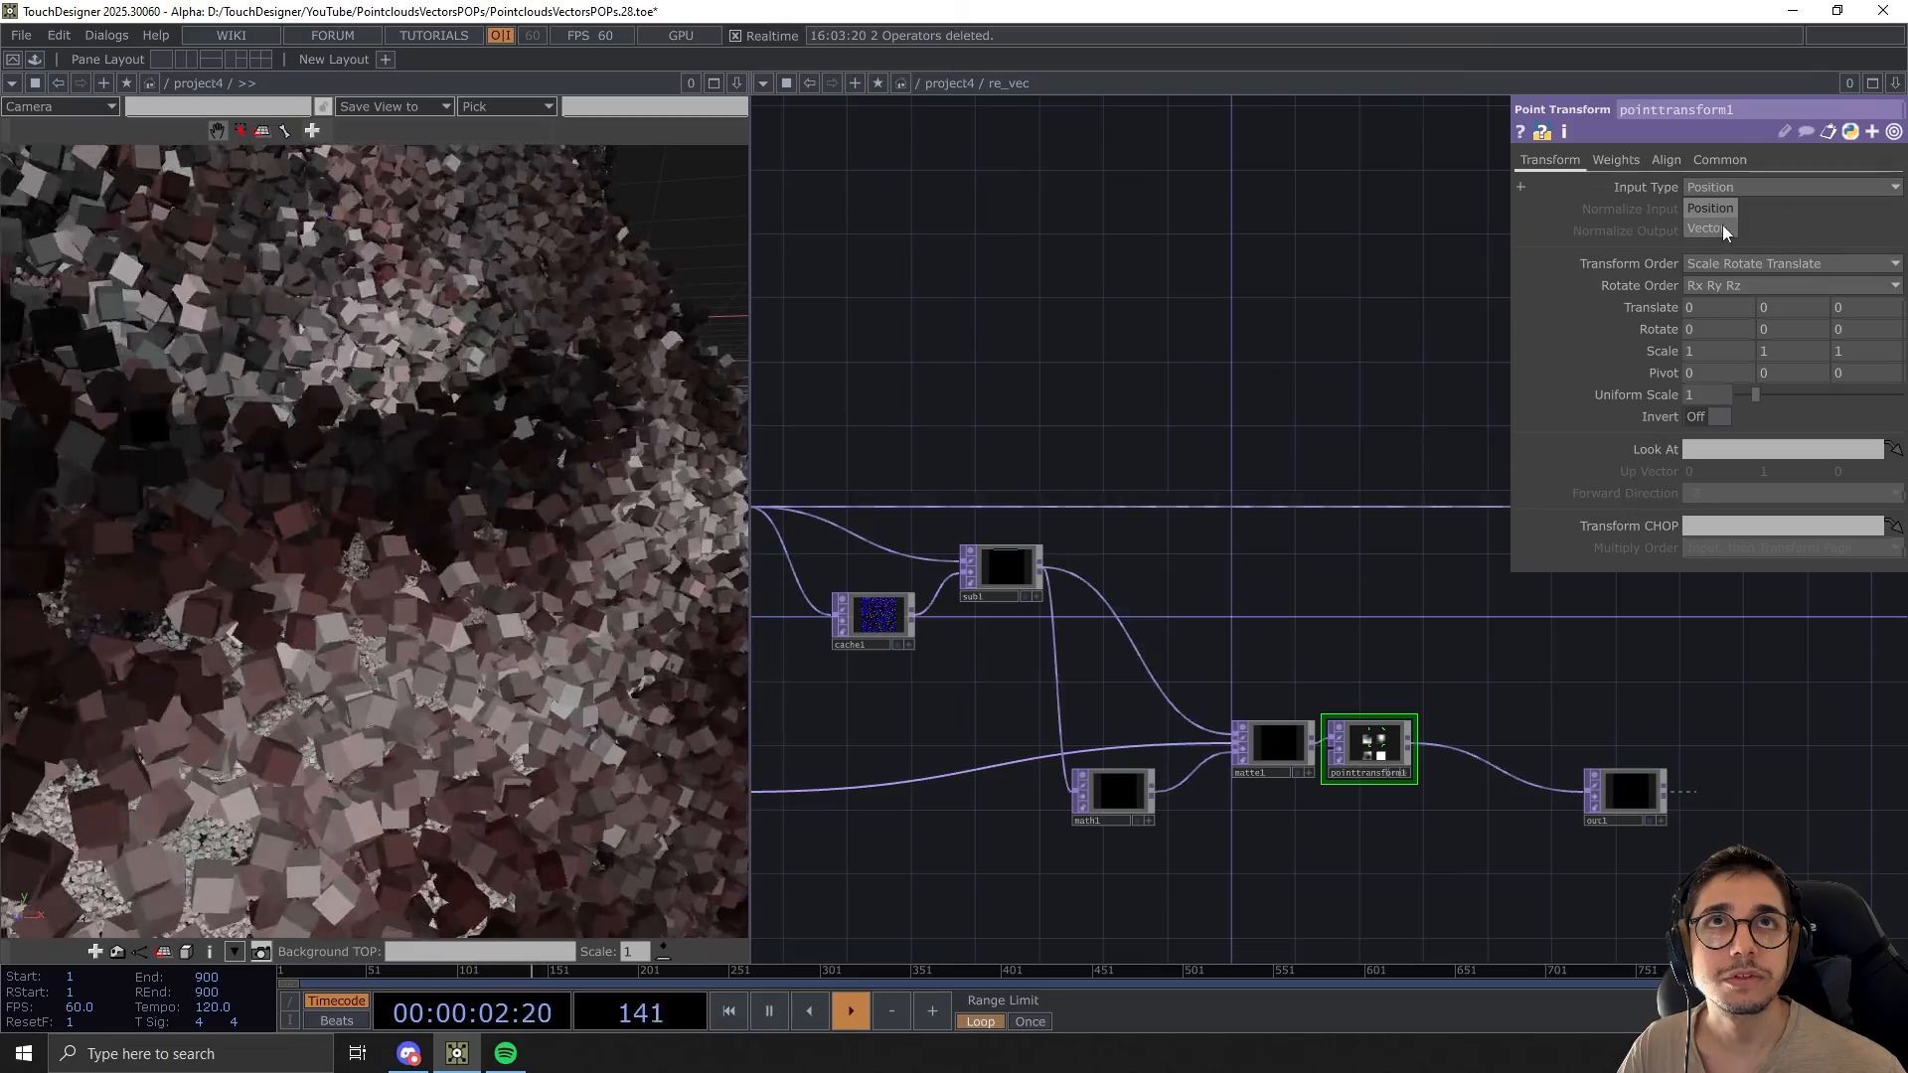
pyautogui.click(1714, 225)
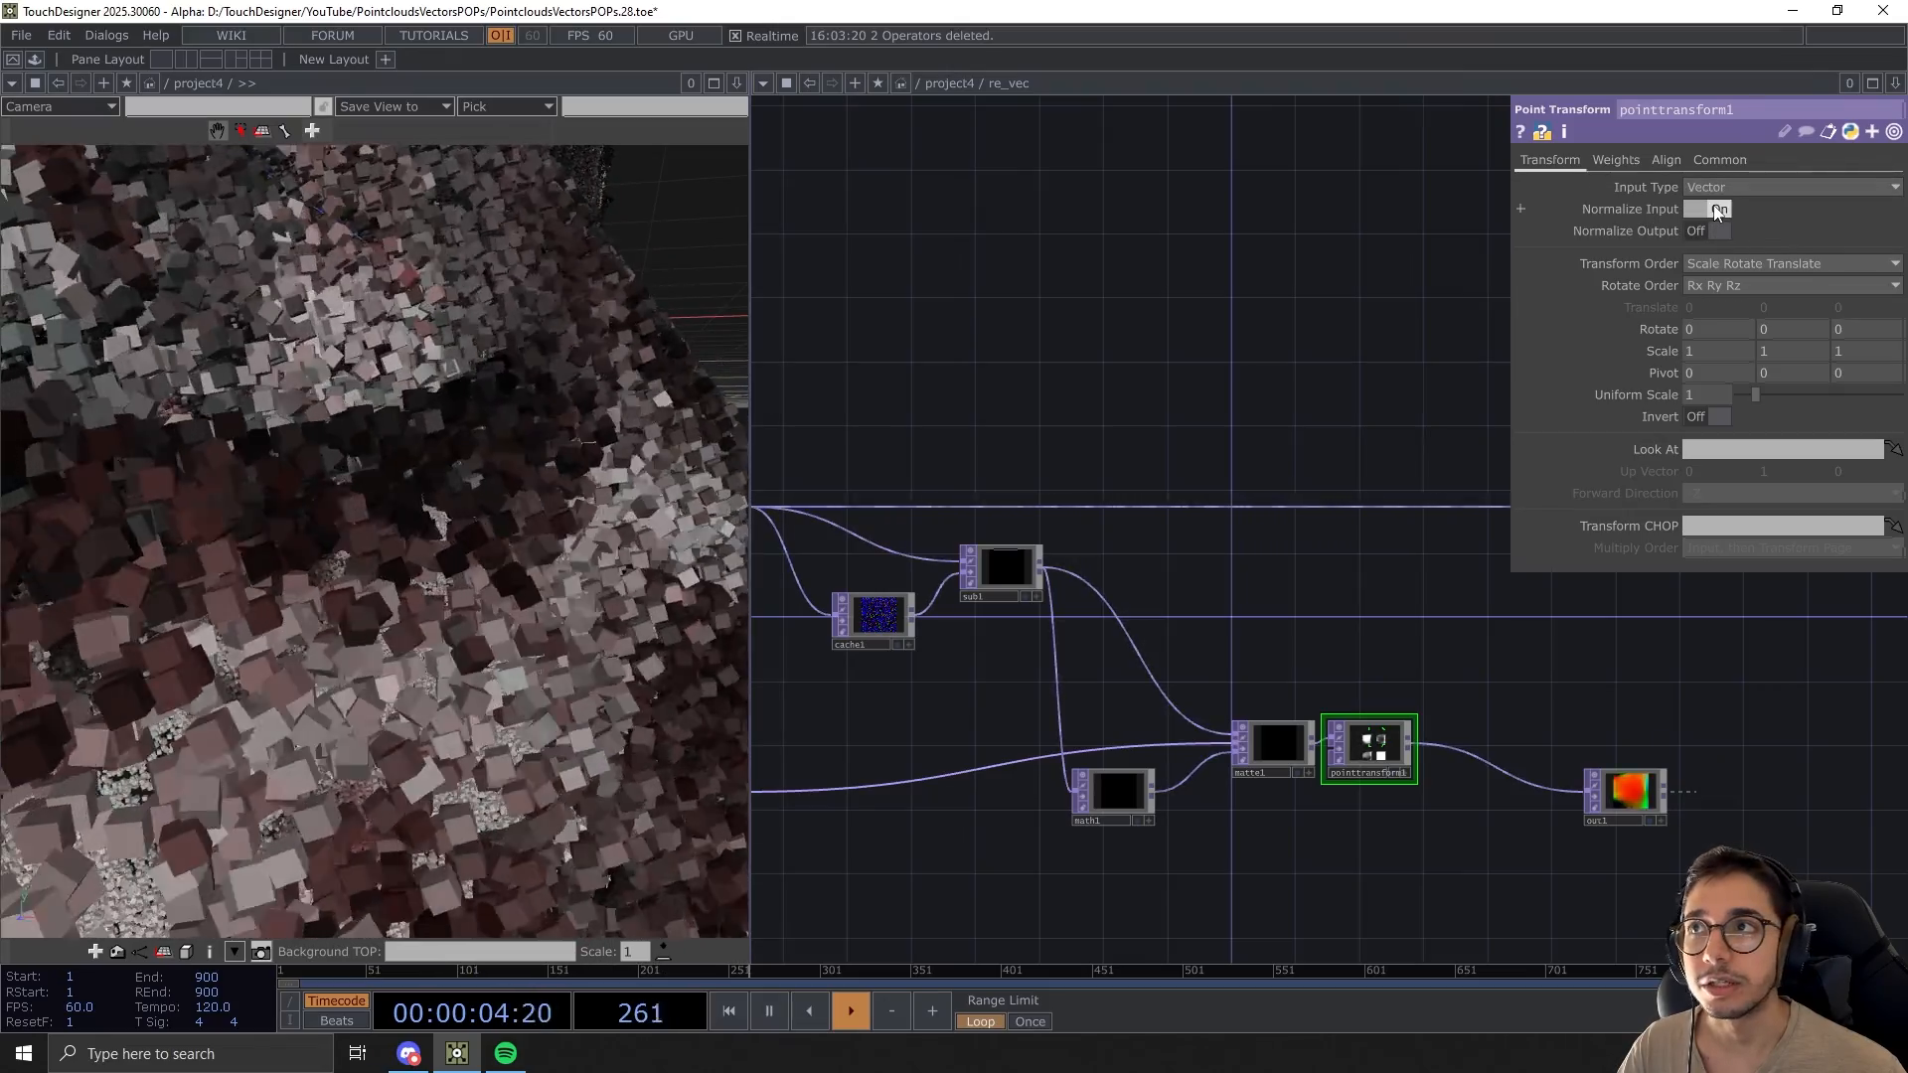
pyautogui.click(1711, 209)
pyautogui.moveTo(1434, 654); pyautogui.dragTo(1483, 533)
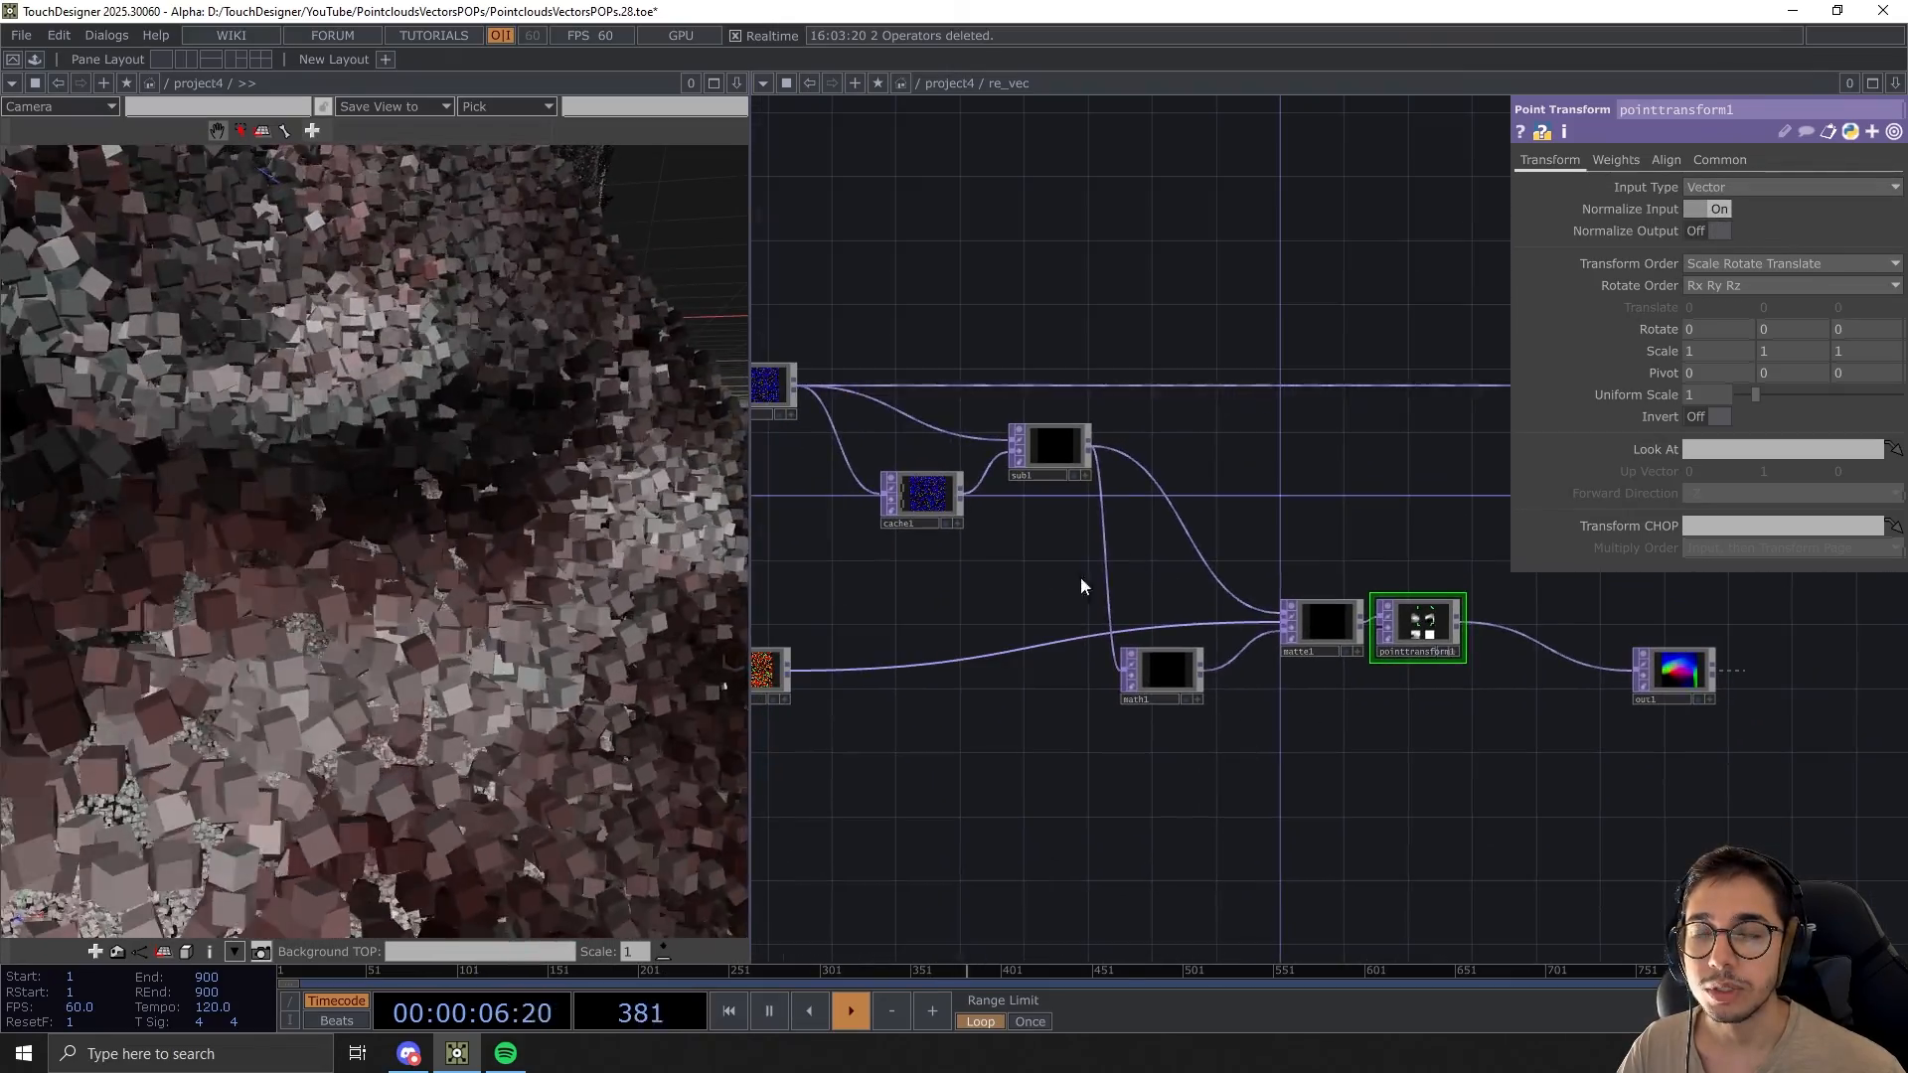
# Set matte1's Matte Channel to Red
pyautogui.moveTo(1387, 497); pyautogui.dragTo(1410, 534)
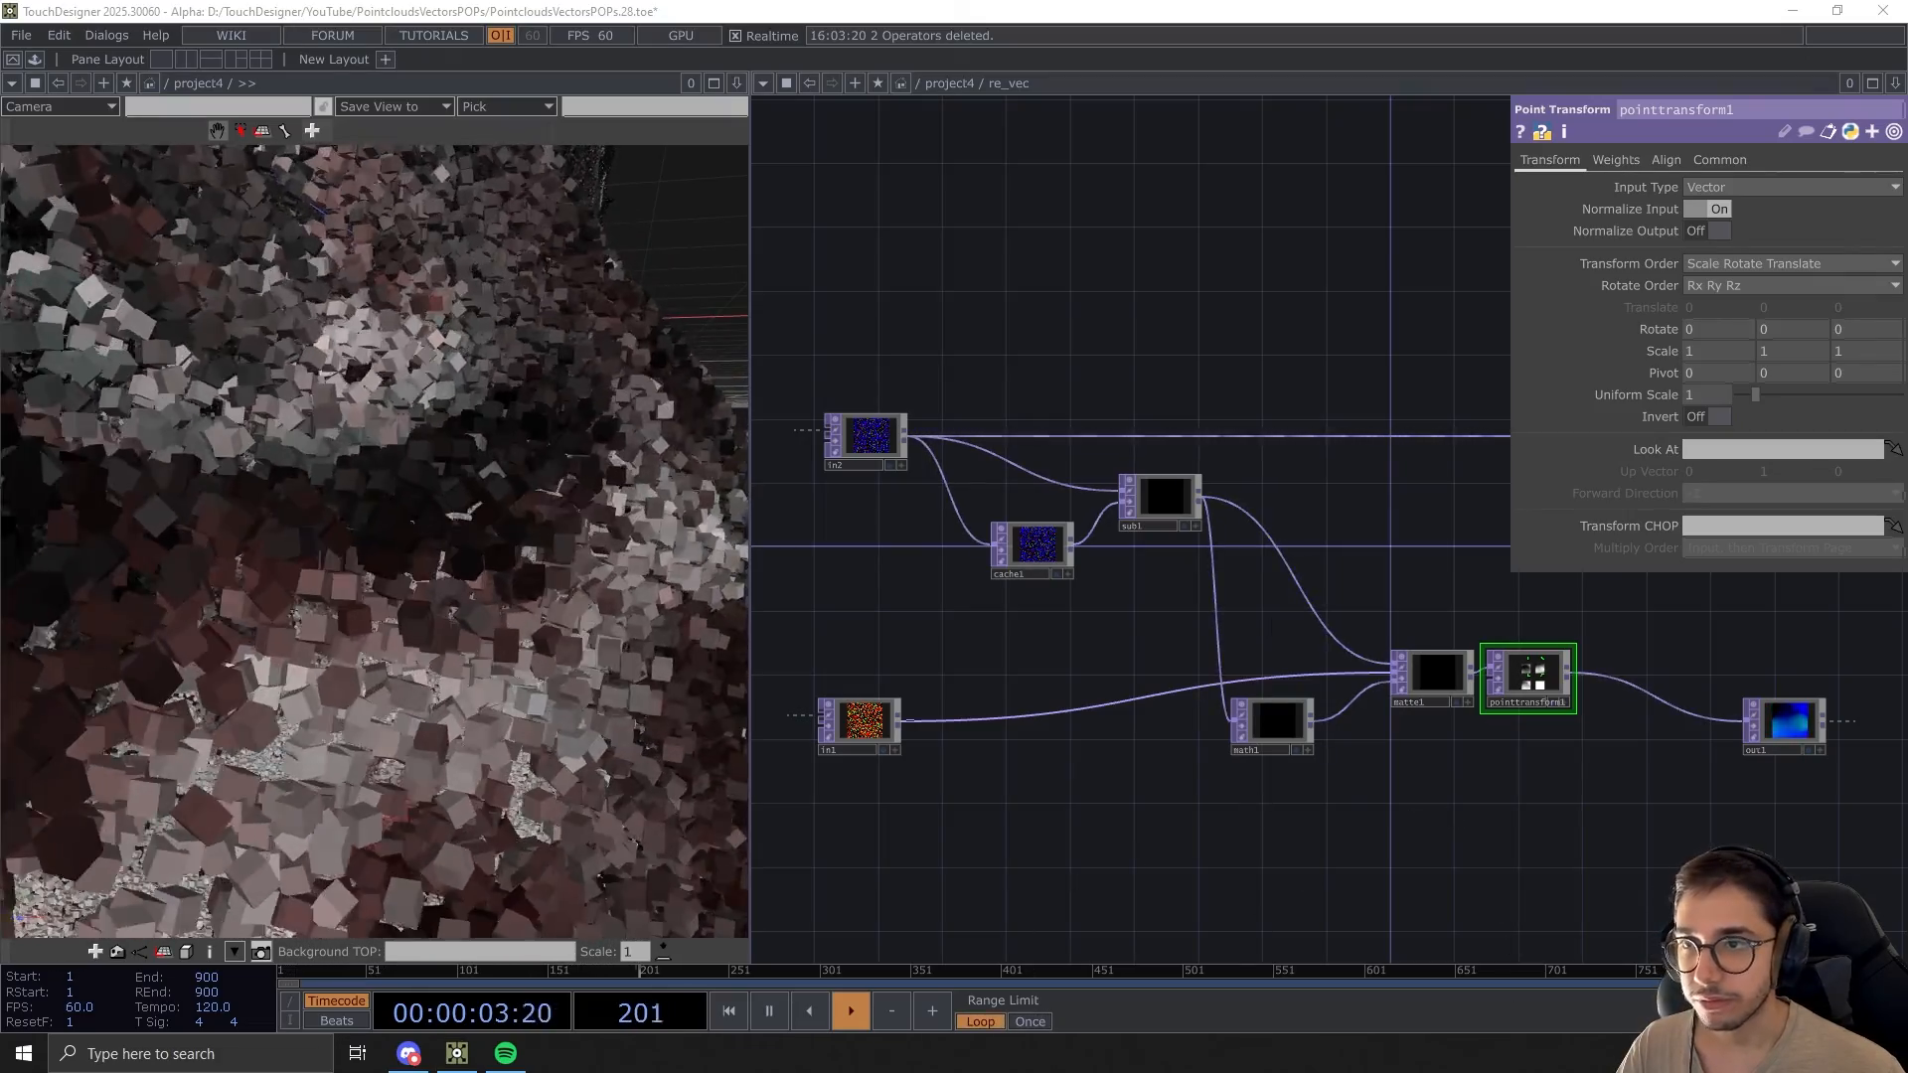
pyautogui.click(1449, 680)
pyautogui.click(1706, 208)
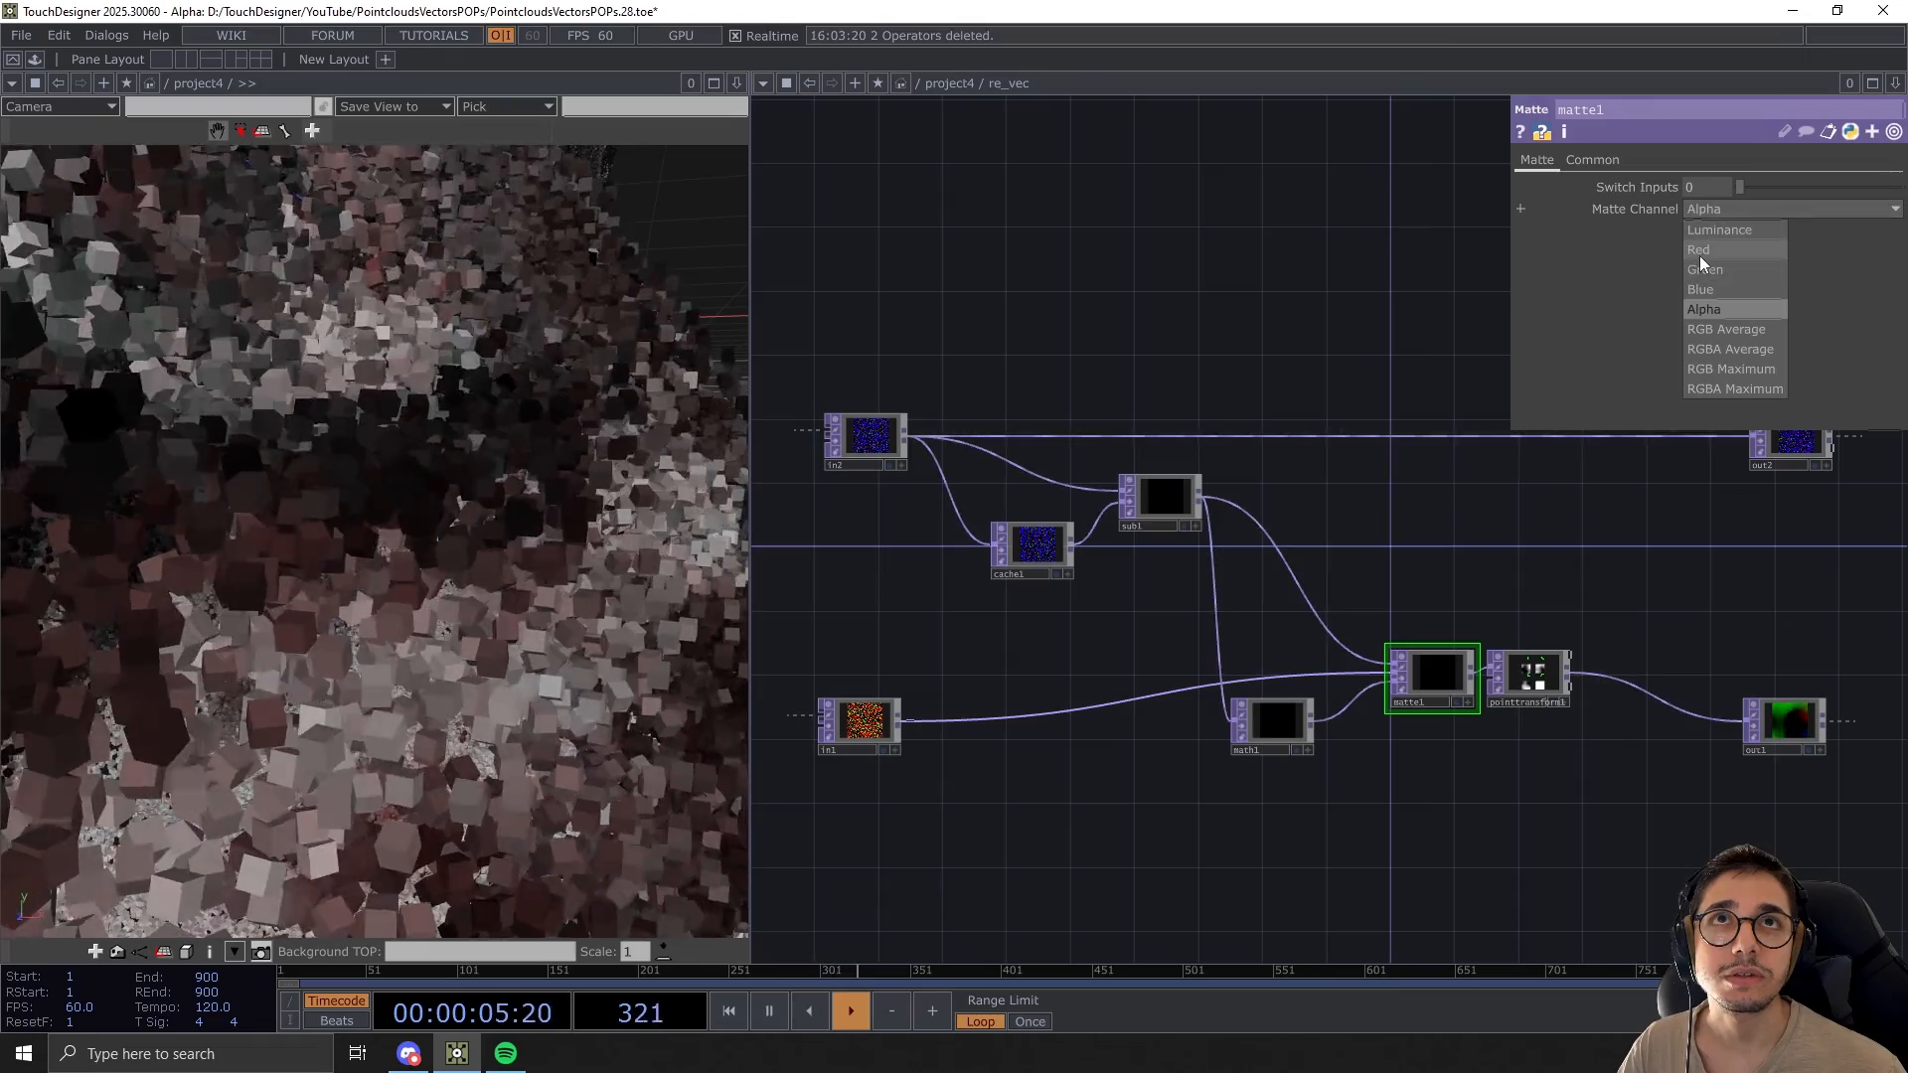
pyautogui.click(1701, 250)
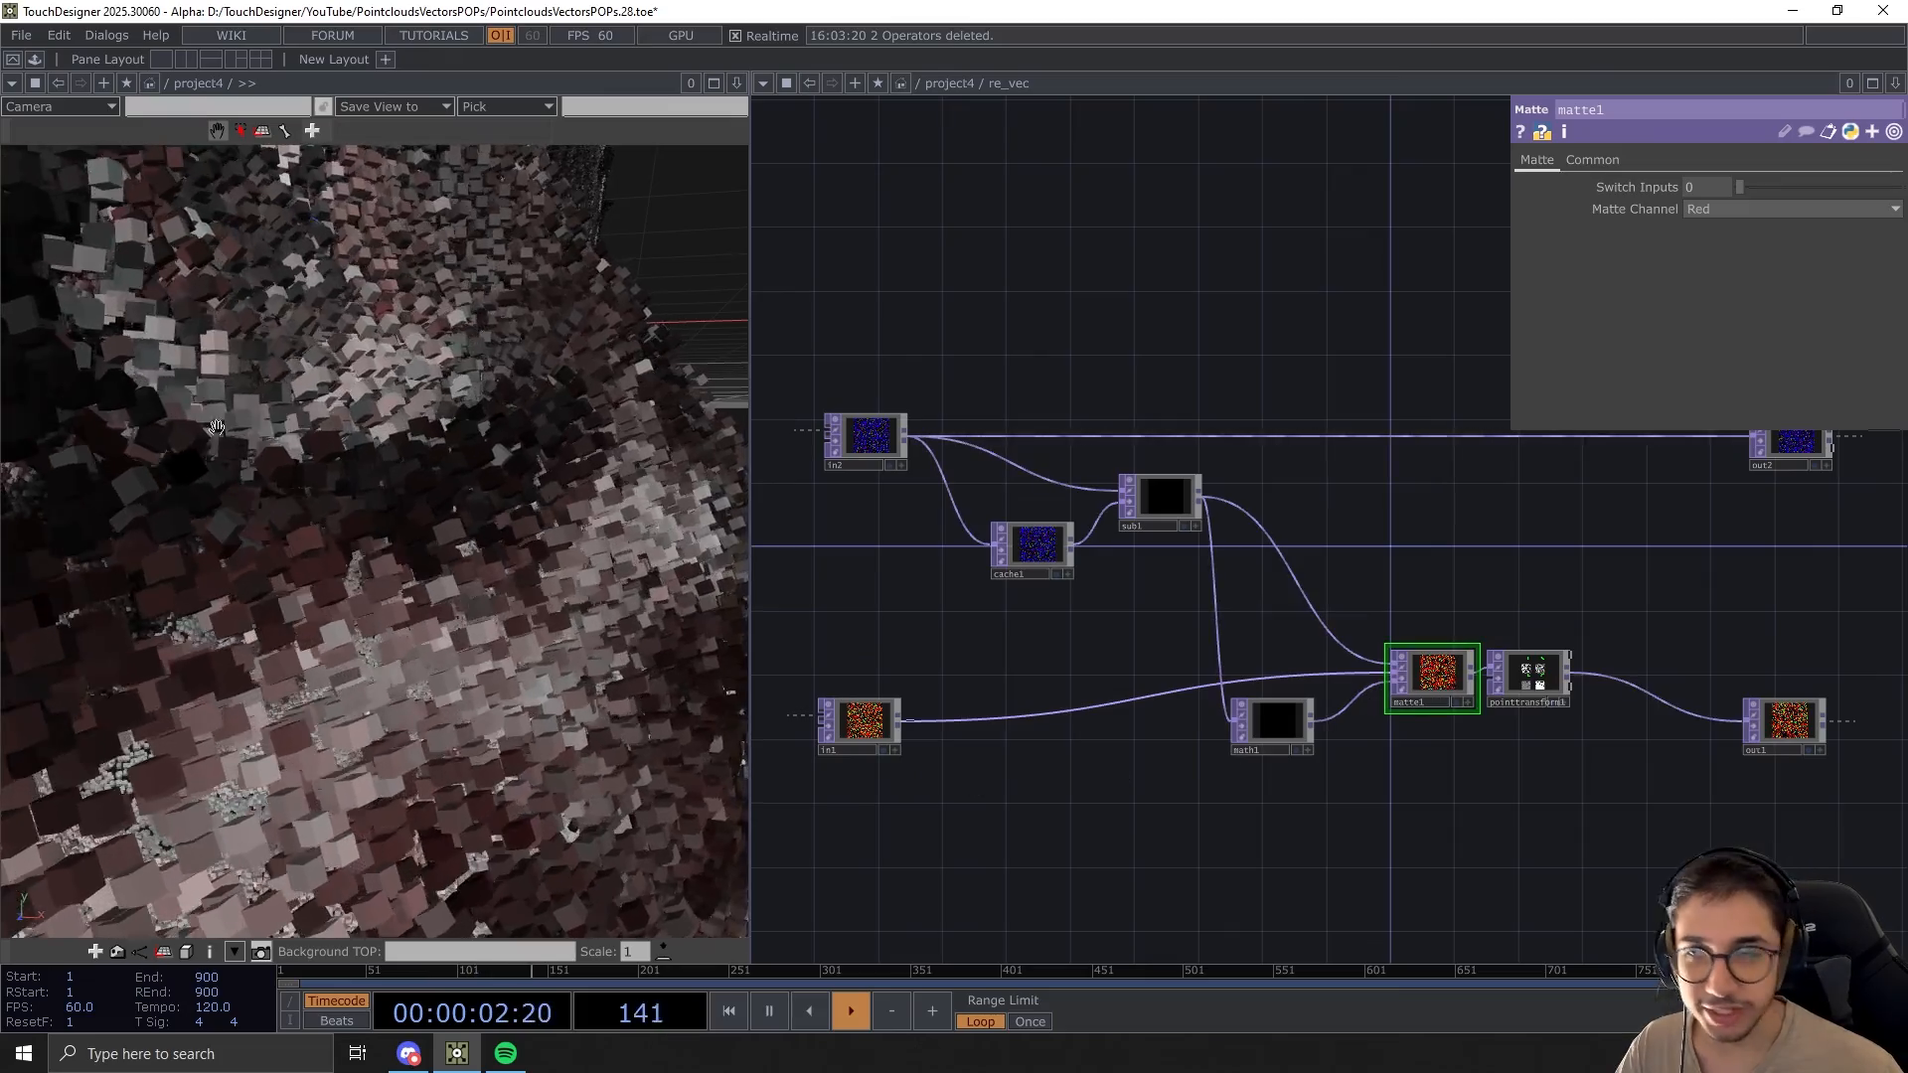
# Set math1's Pixel Format to 32-bit float (Mono)
pyautogui.scroll(3, 1173, 735)
pyautogui.click(1232, 698)
pyautogui.scroll(-3, 1233, 699)
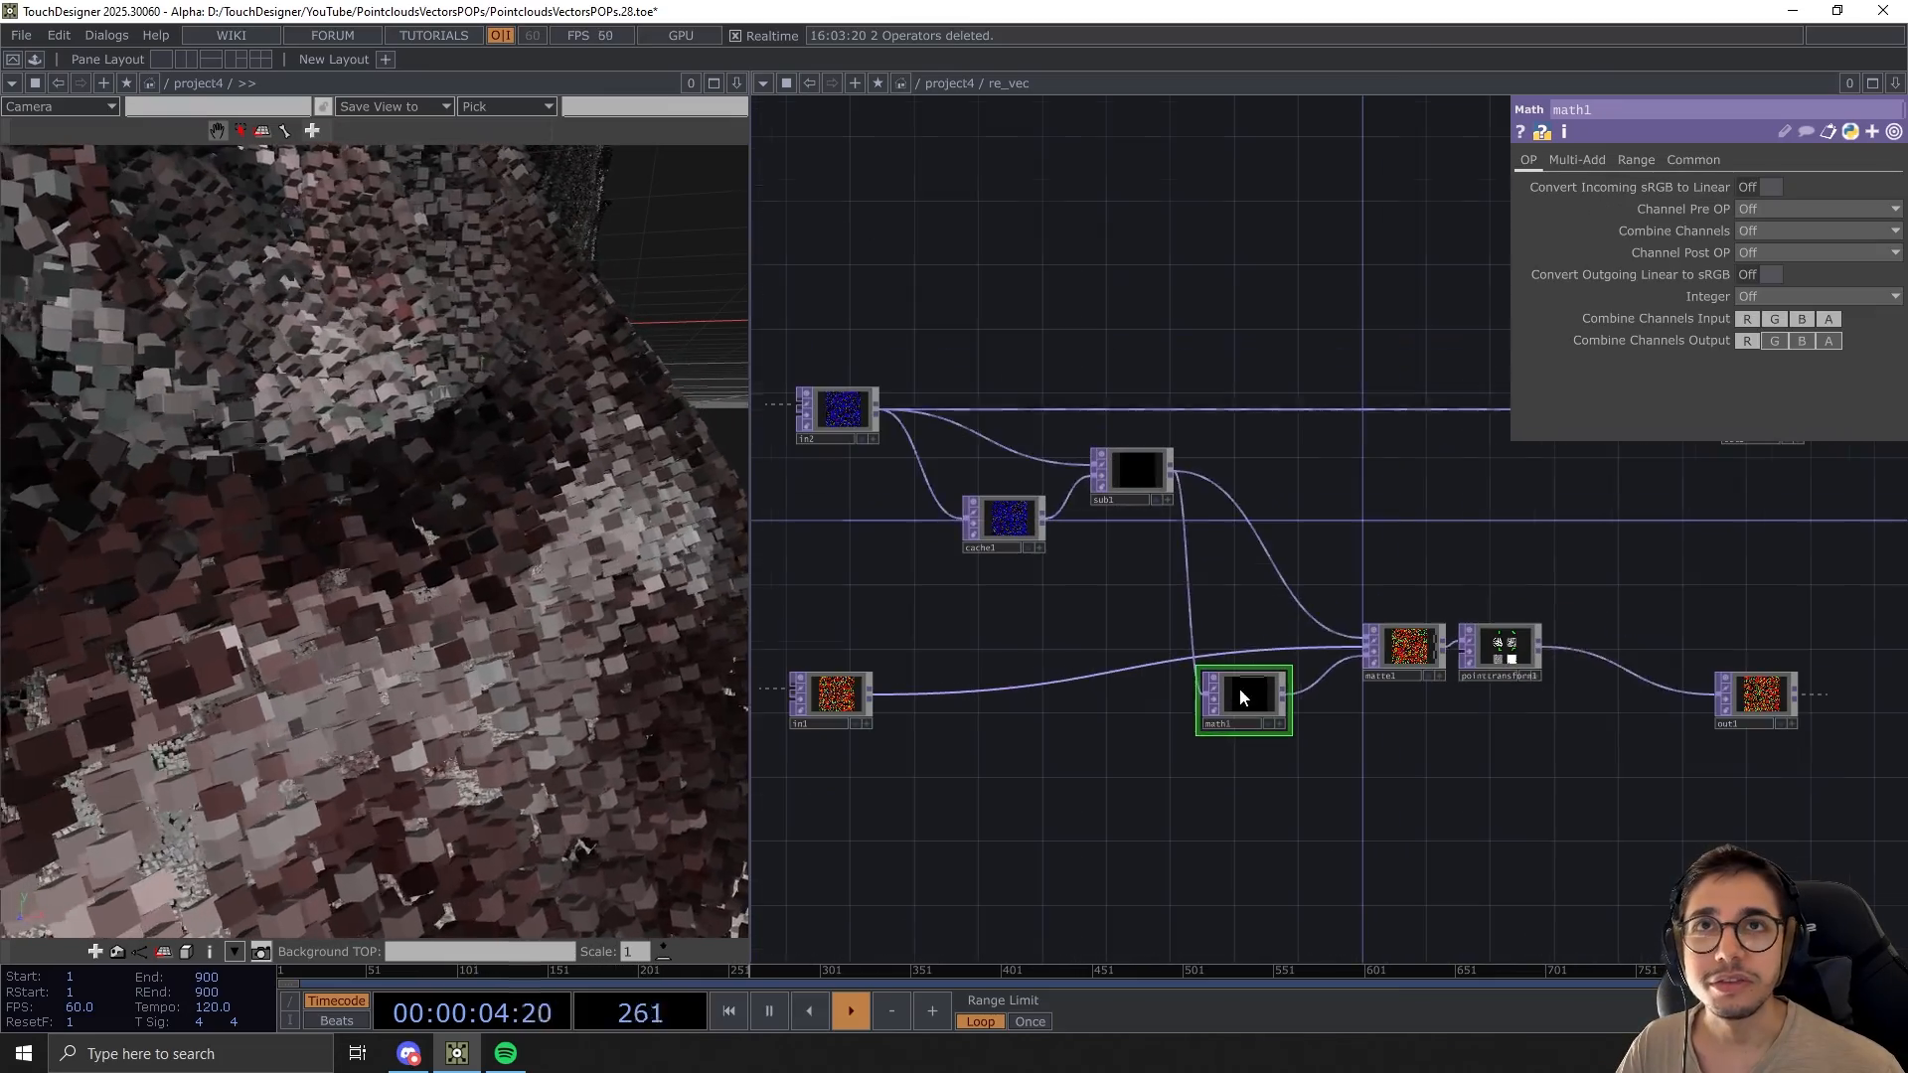
pyautogui.moveTo(1425, 792); pyautogui.dragTo(1485, 778)
pyautogui.click(1692, 159)
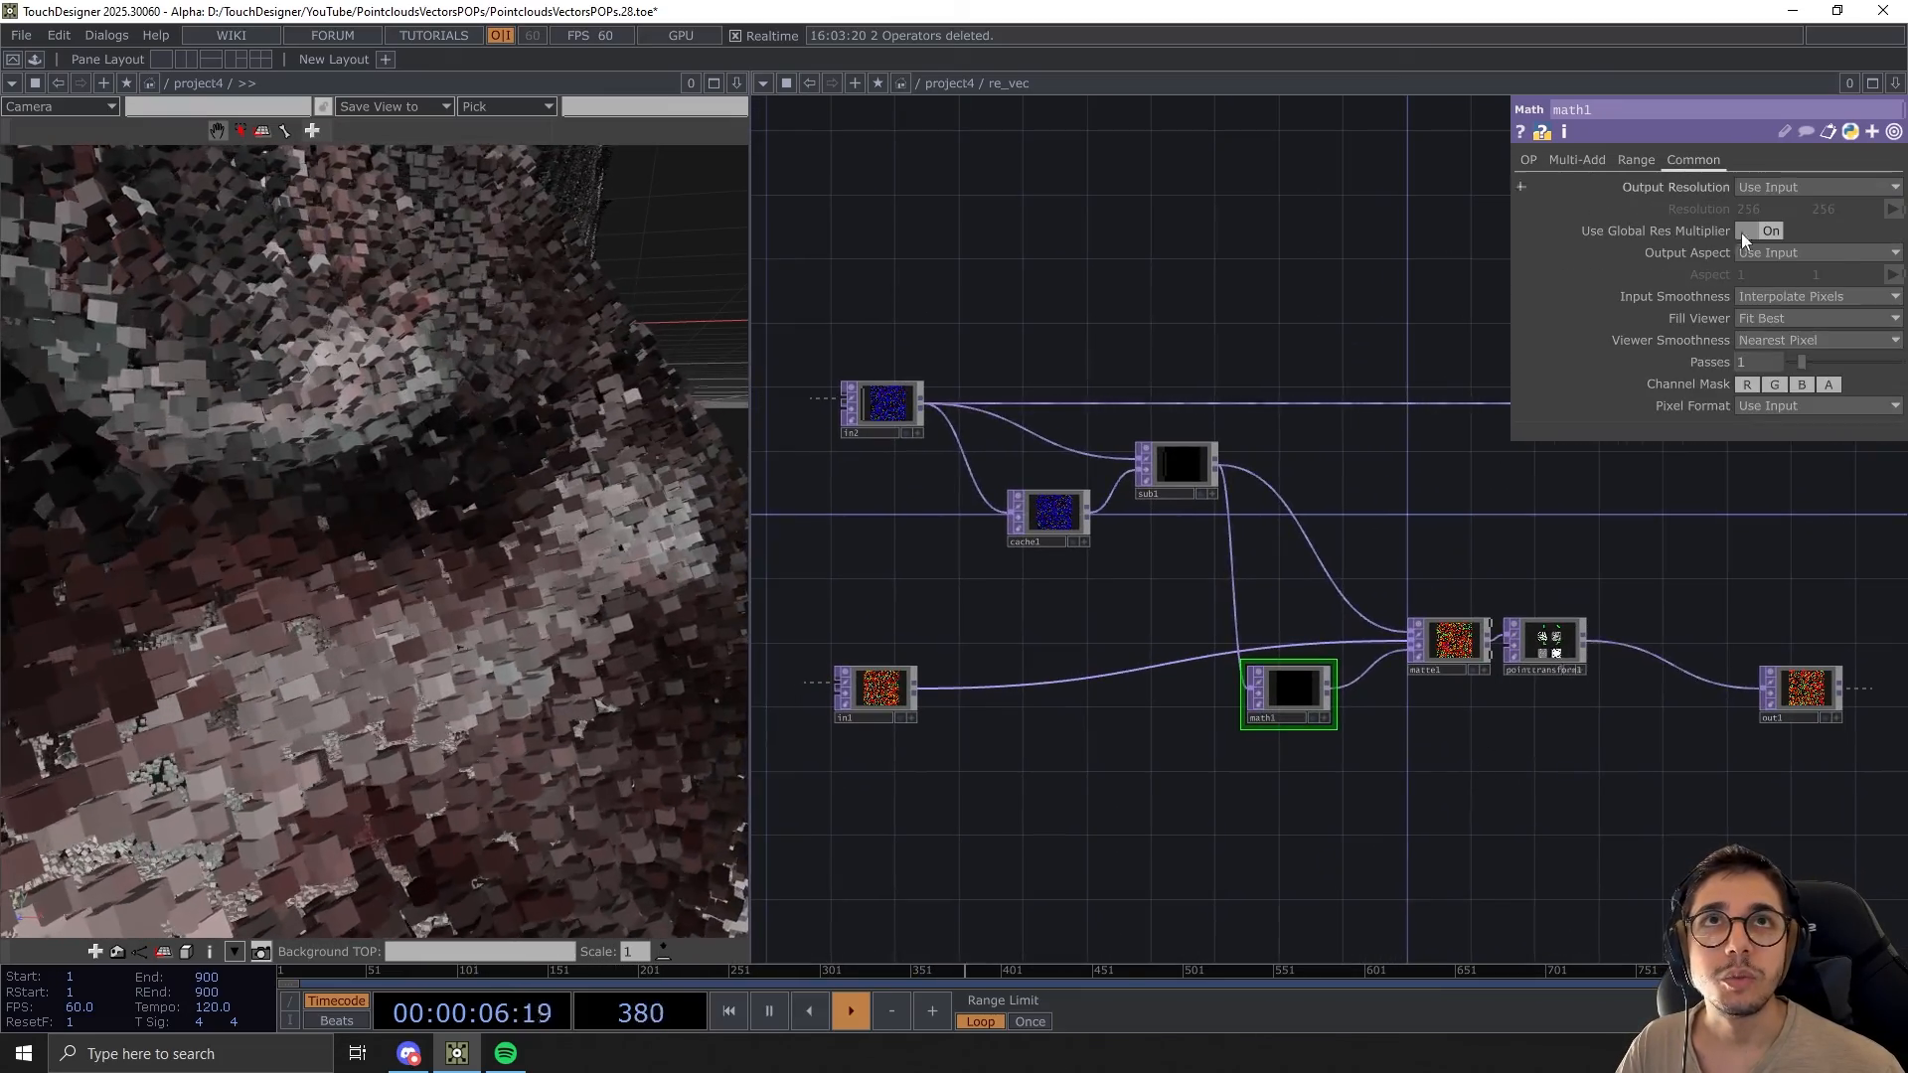
pyautogui.click(1773, 408)
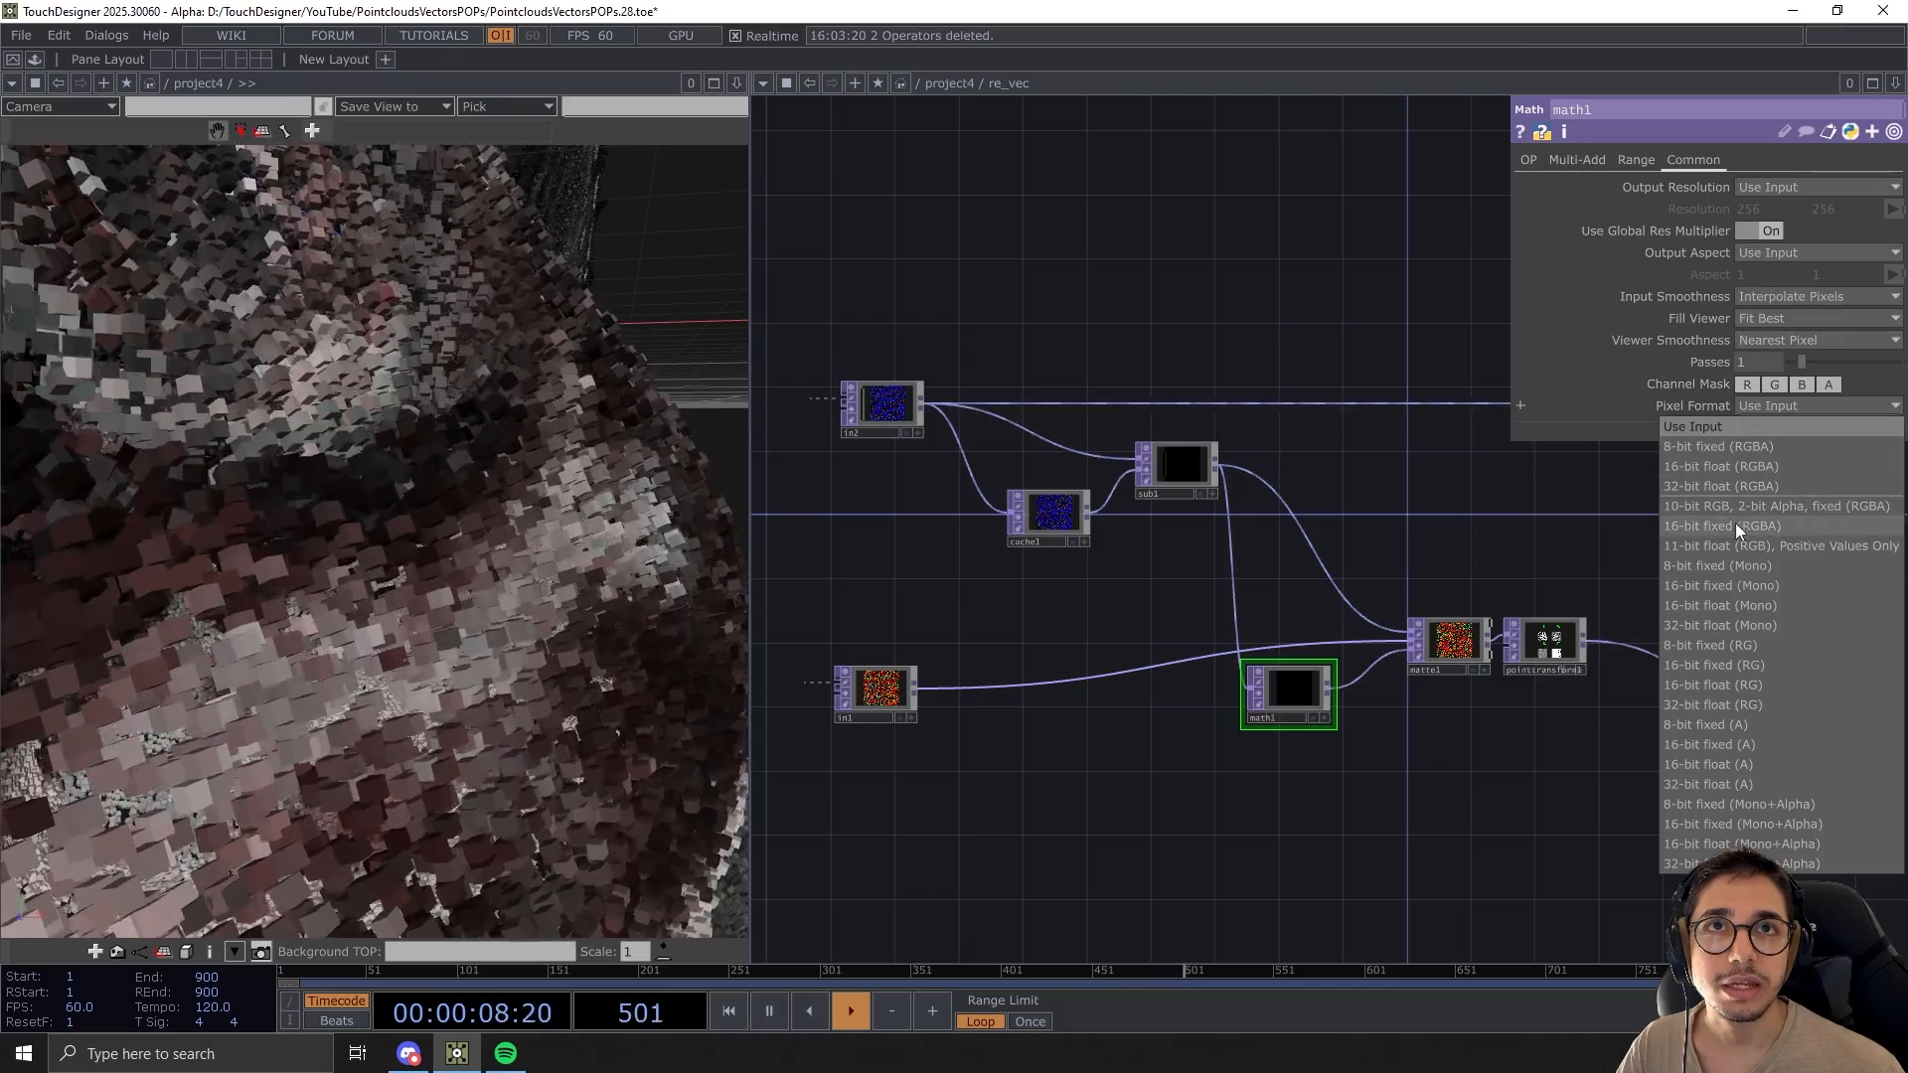
pyautogui.click(1715, 626)
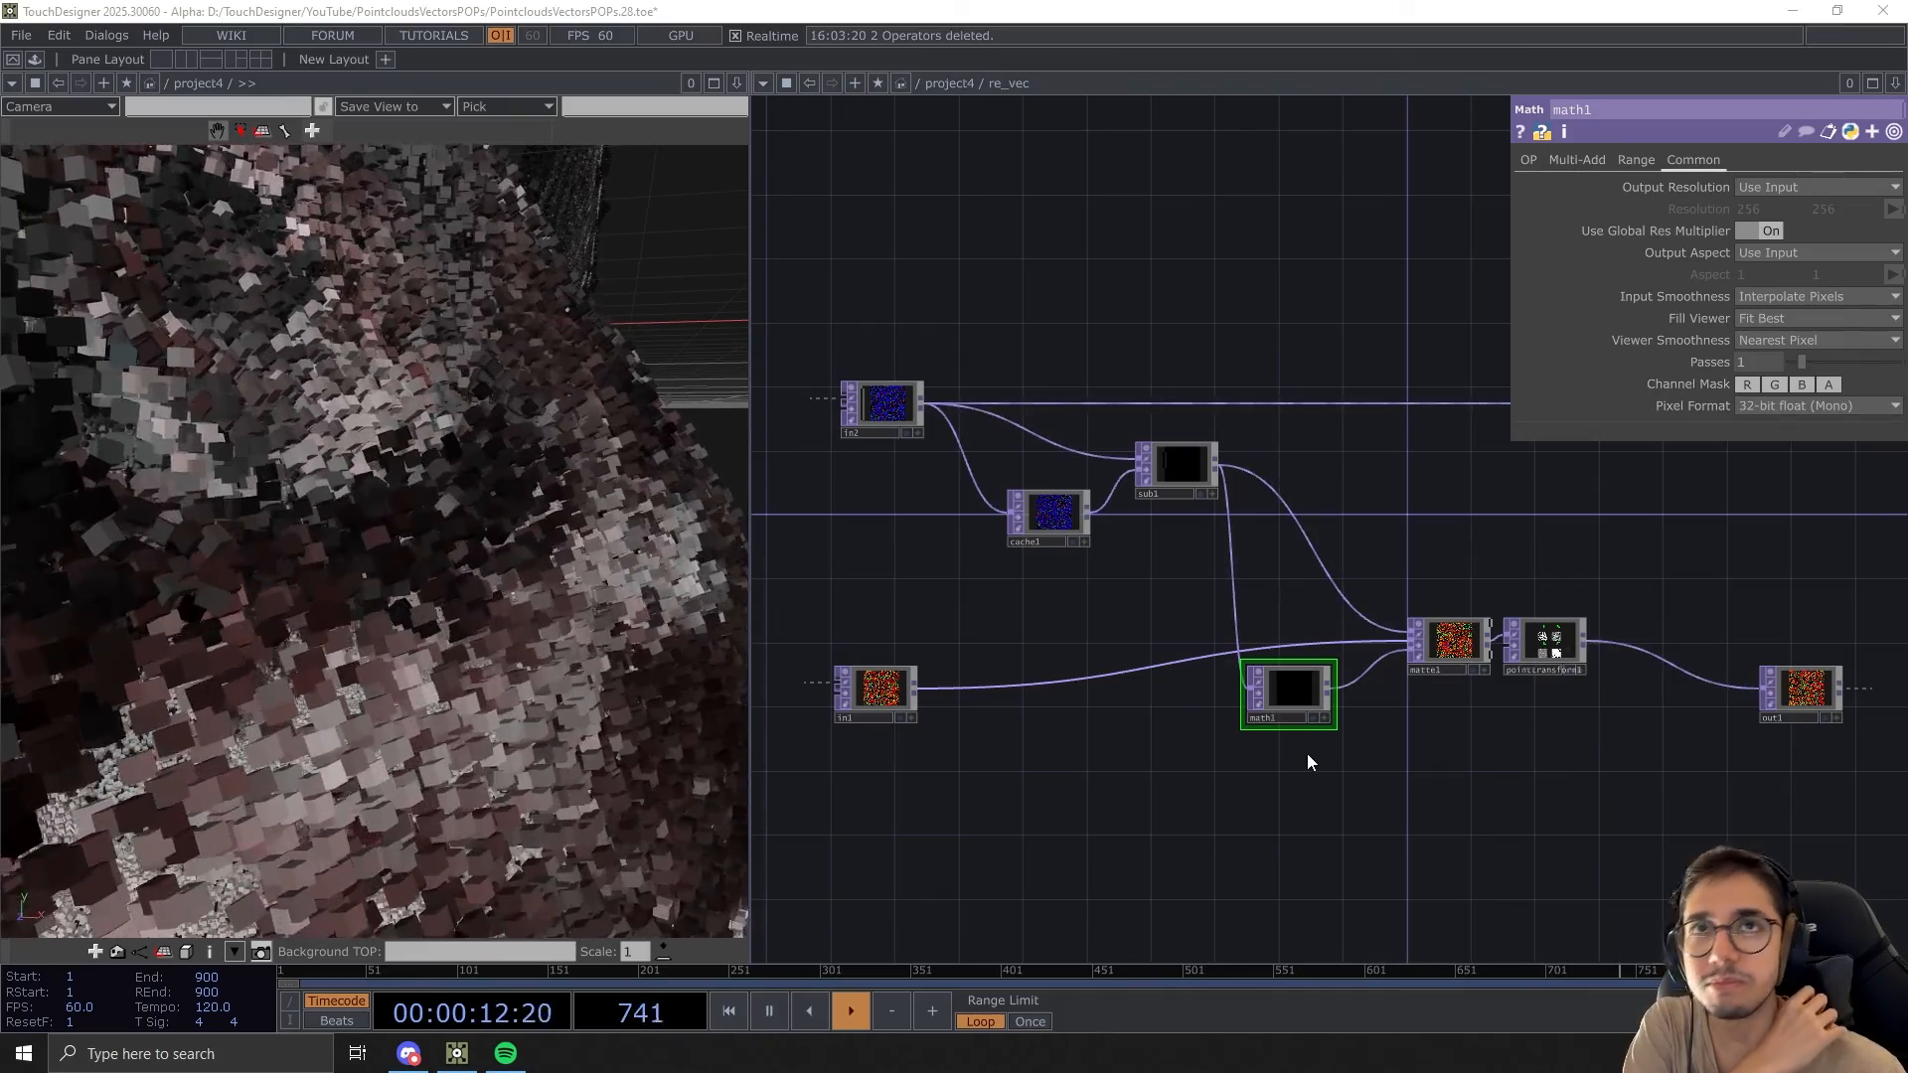
# Set math1's Channel Pre OP to Positive
pyautogui.click(1530, 160)
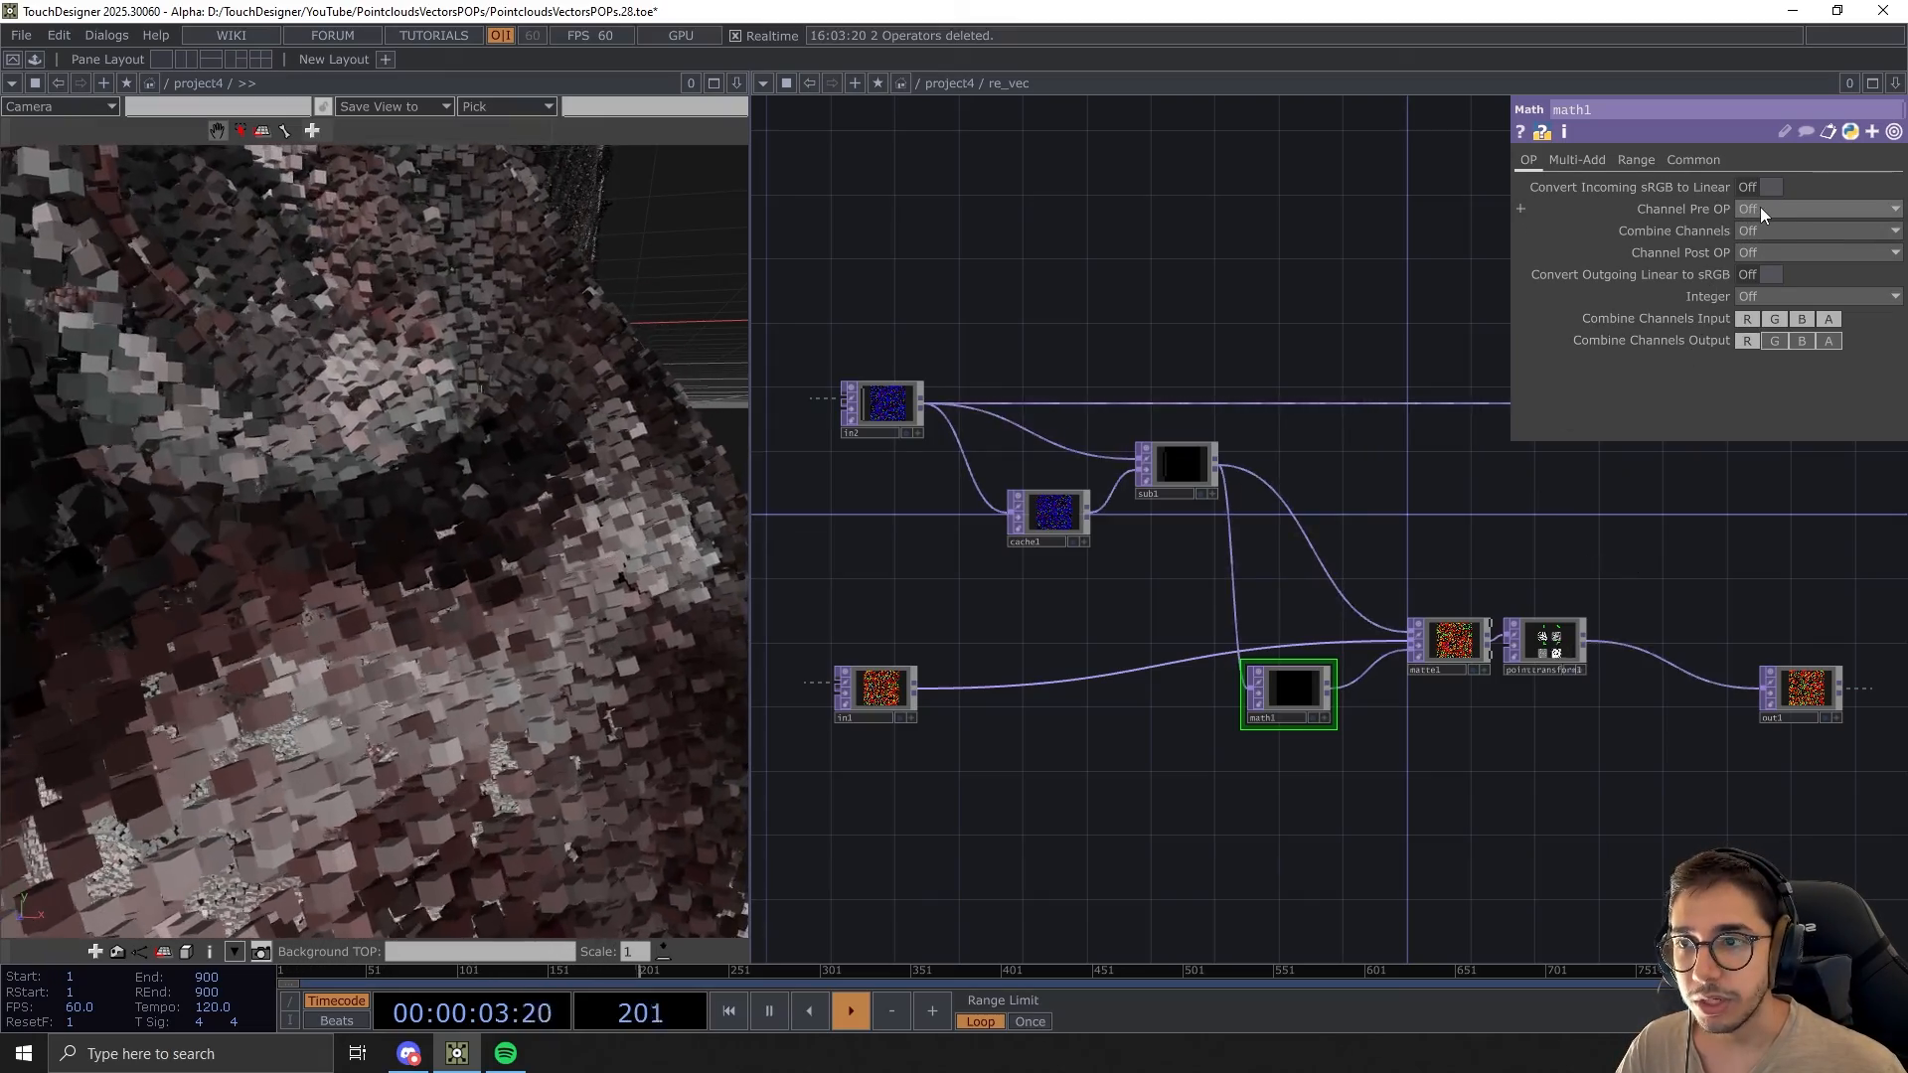
pyautogui.click(1761, 207)
pyautogui.click(1773, 270)
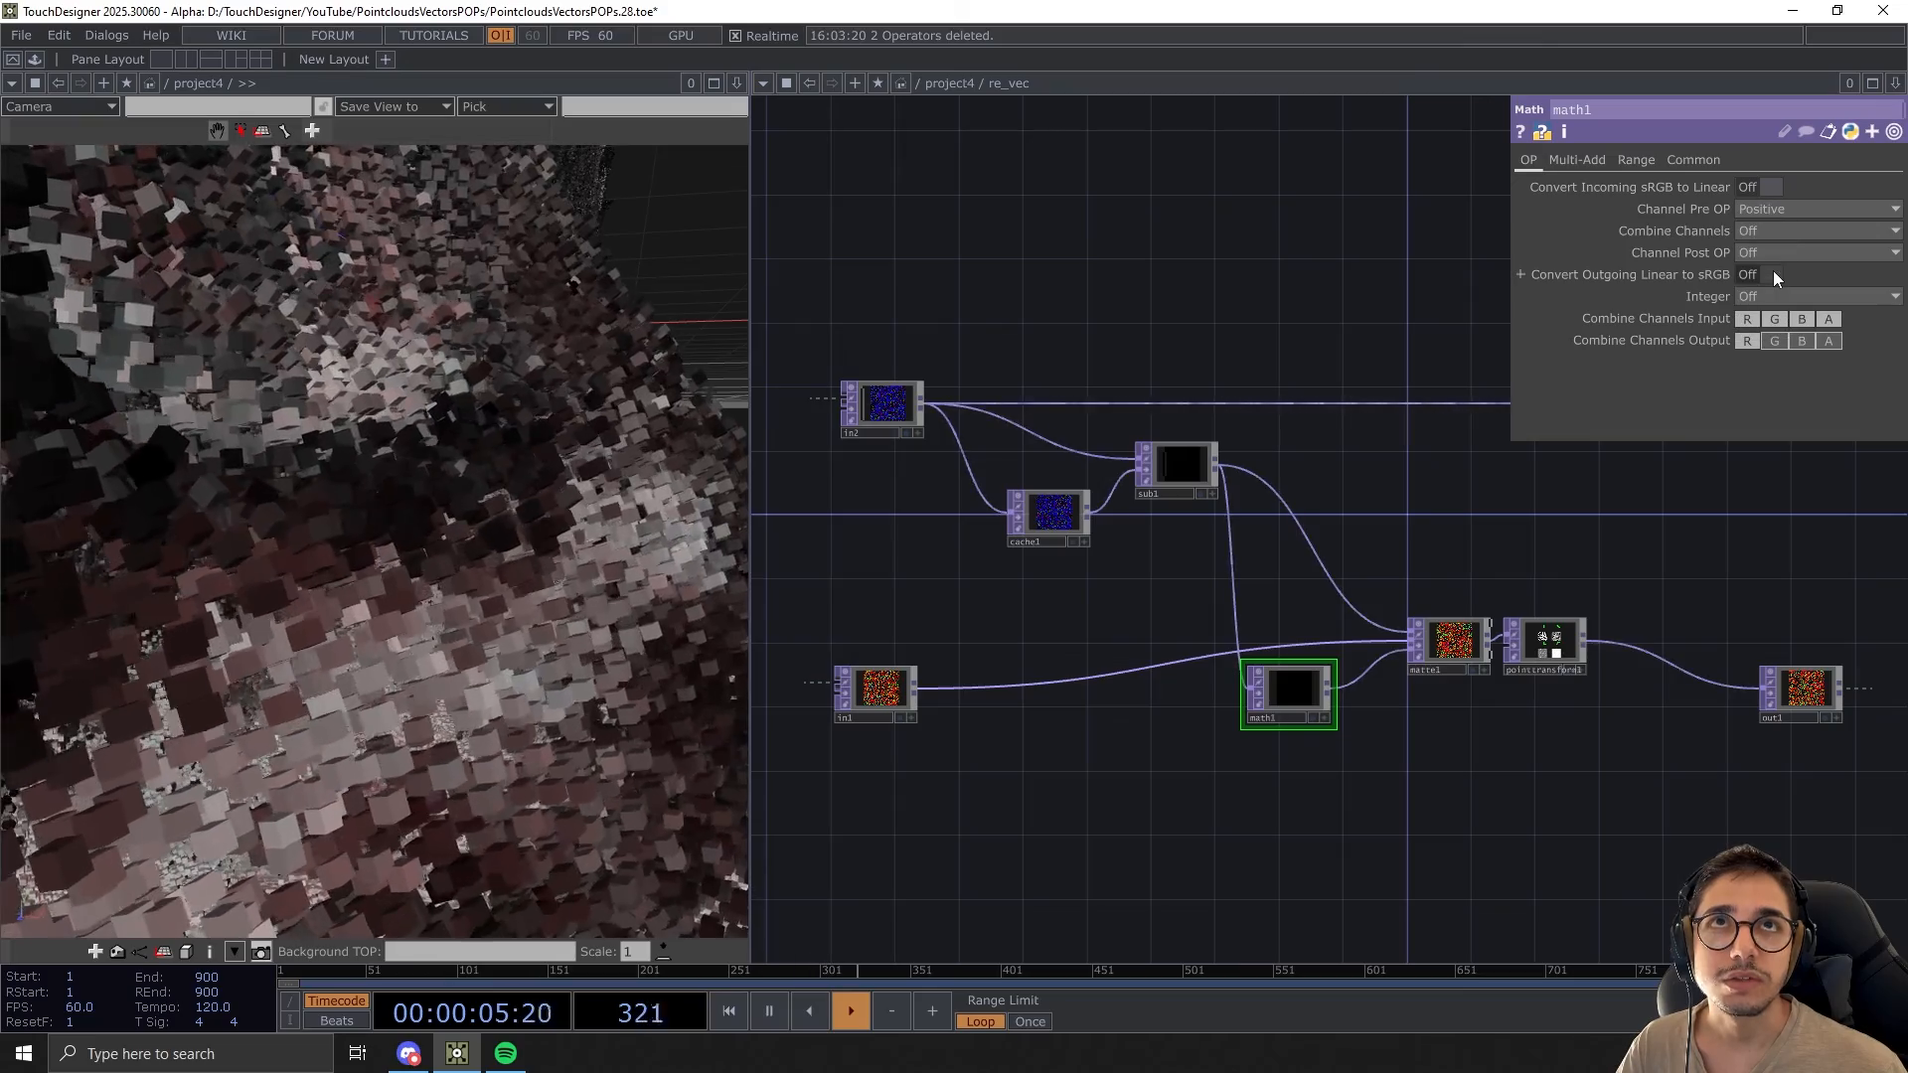
# Set math1's Combine Channels to Average and exclude the alpha channel from Combine Channels Input
pyautogui.scroll(4, 1171, 481)
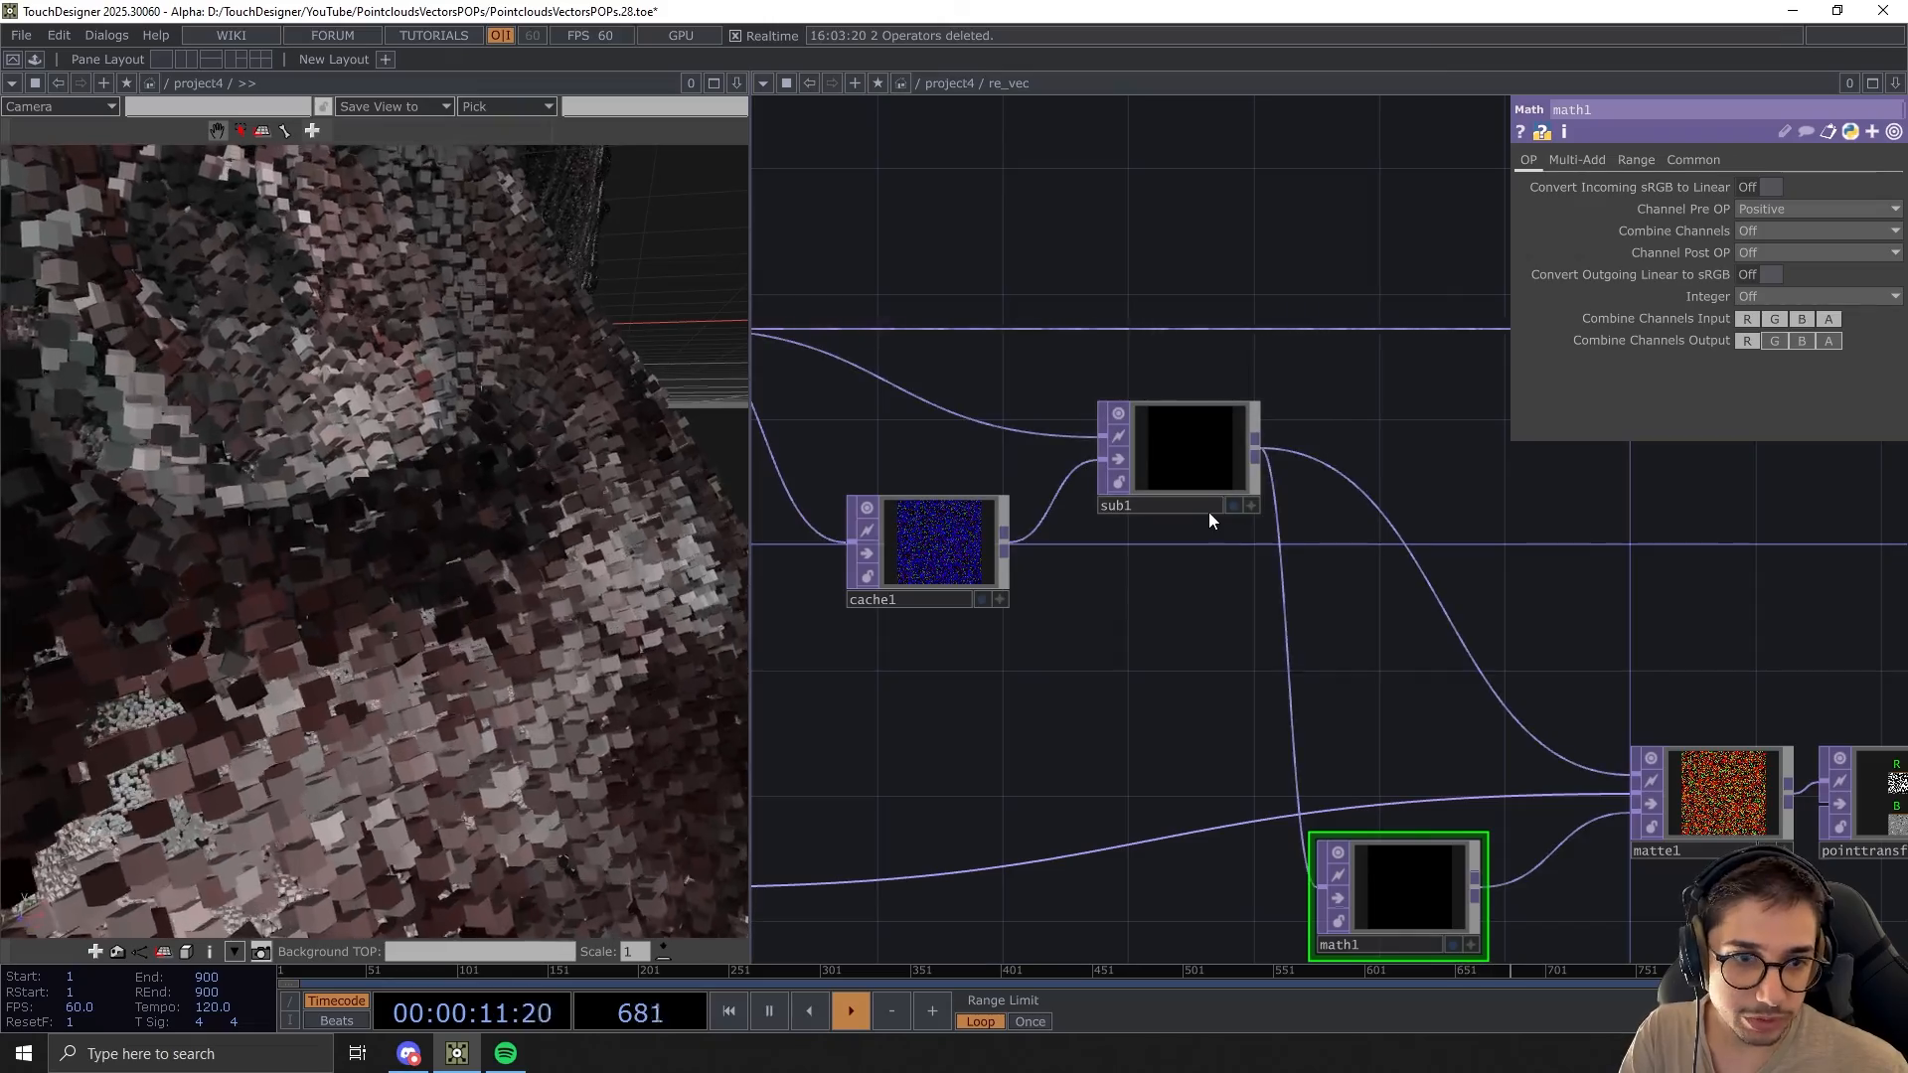
pyautogui.scroll(-2, 1233, 467)
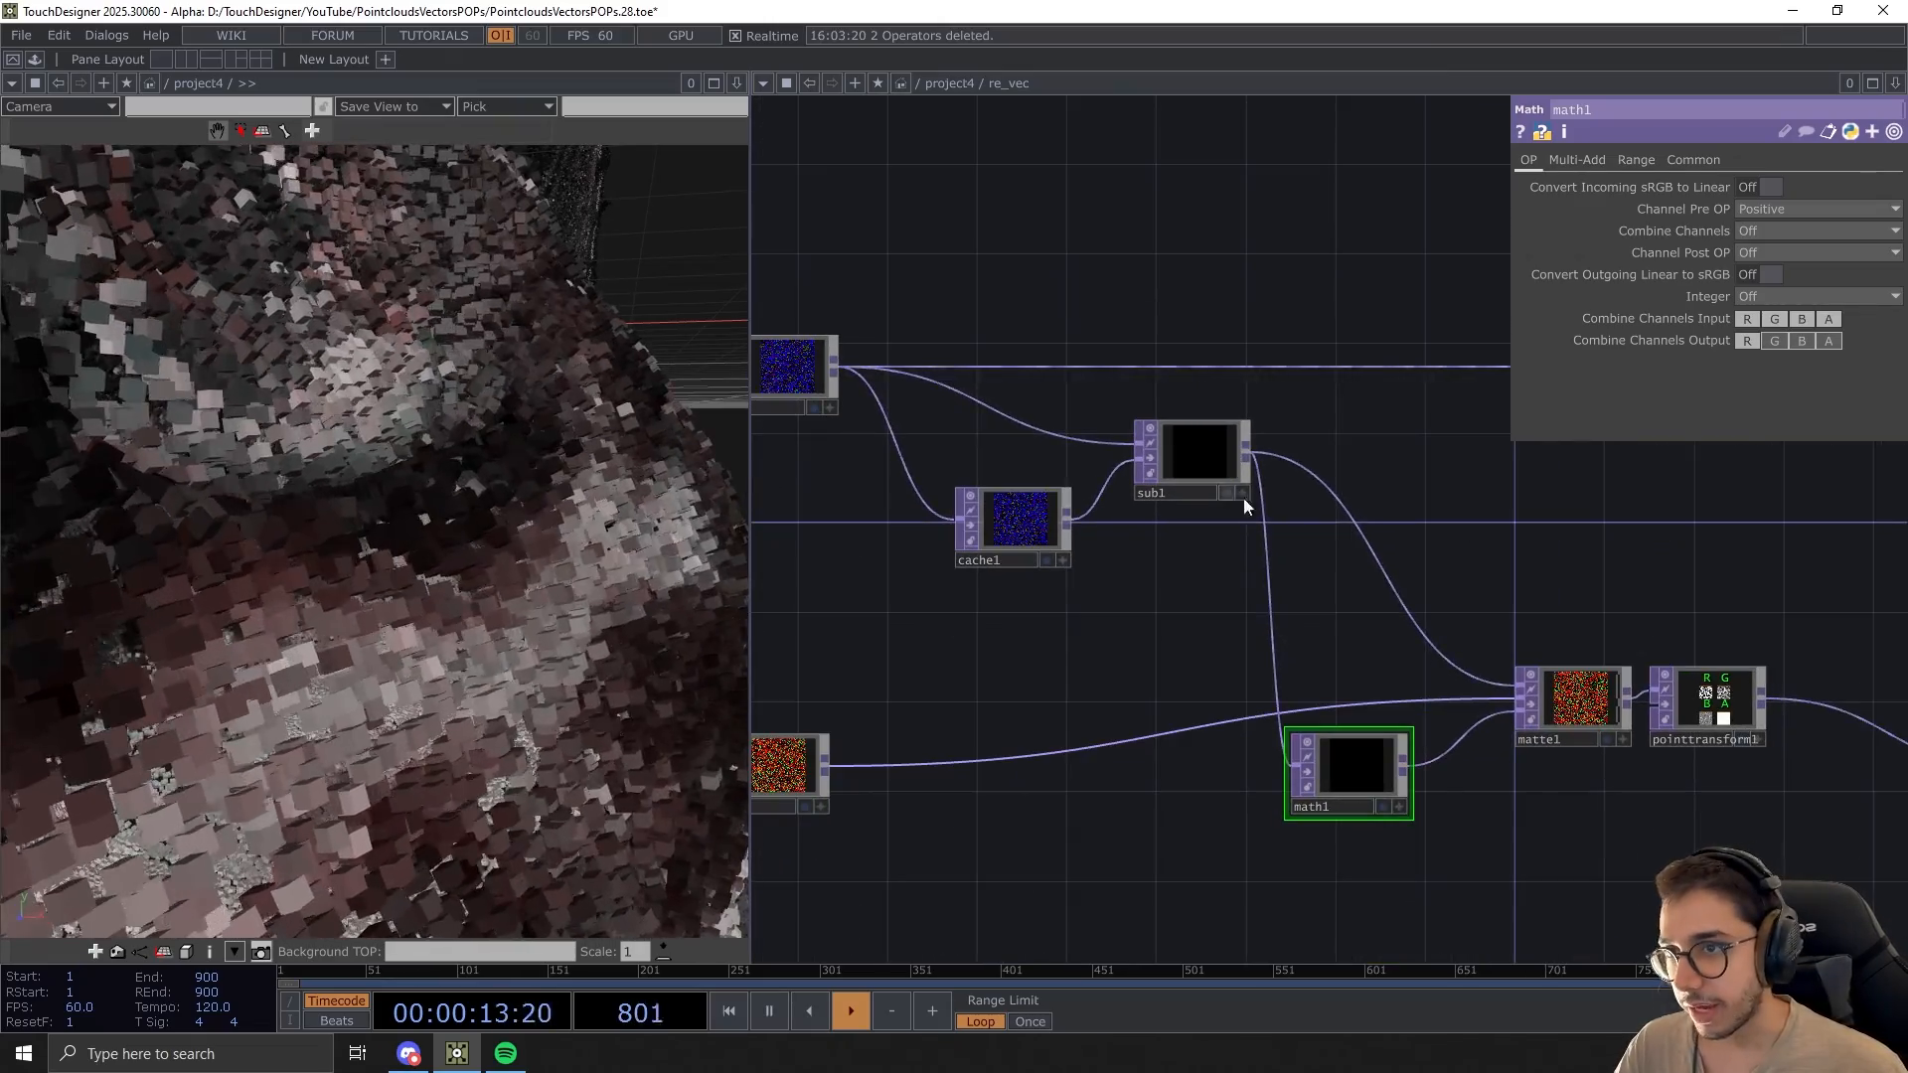
pyautogui.click(1757, 232)
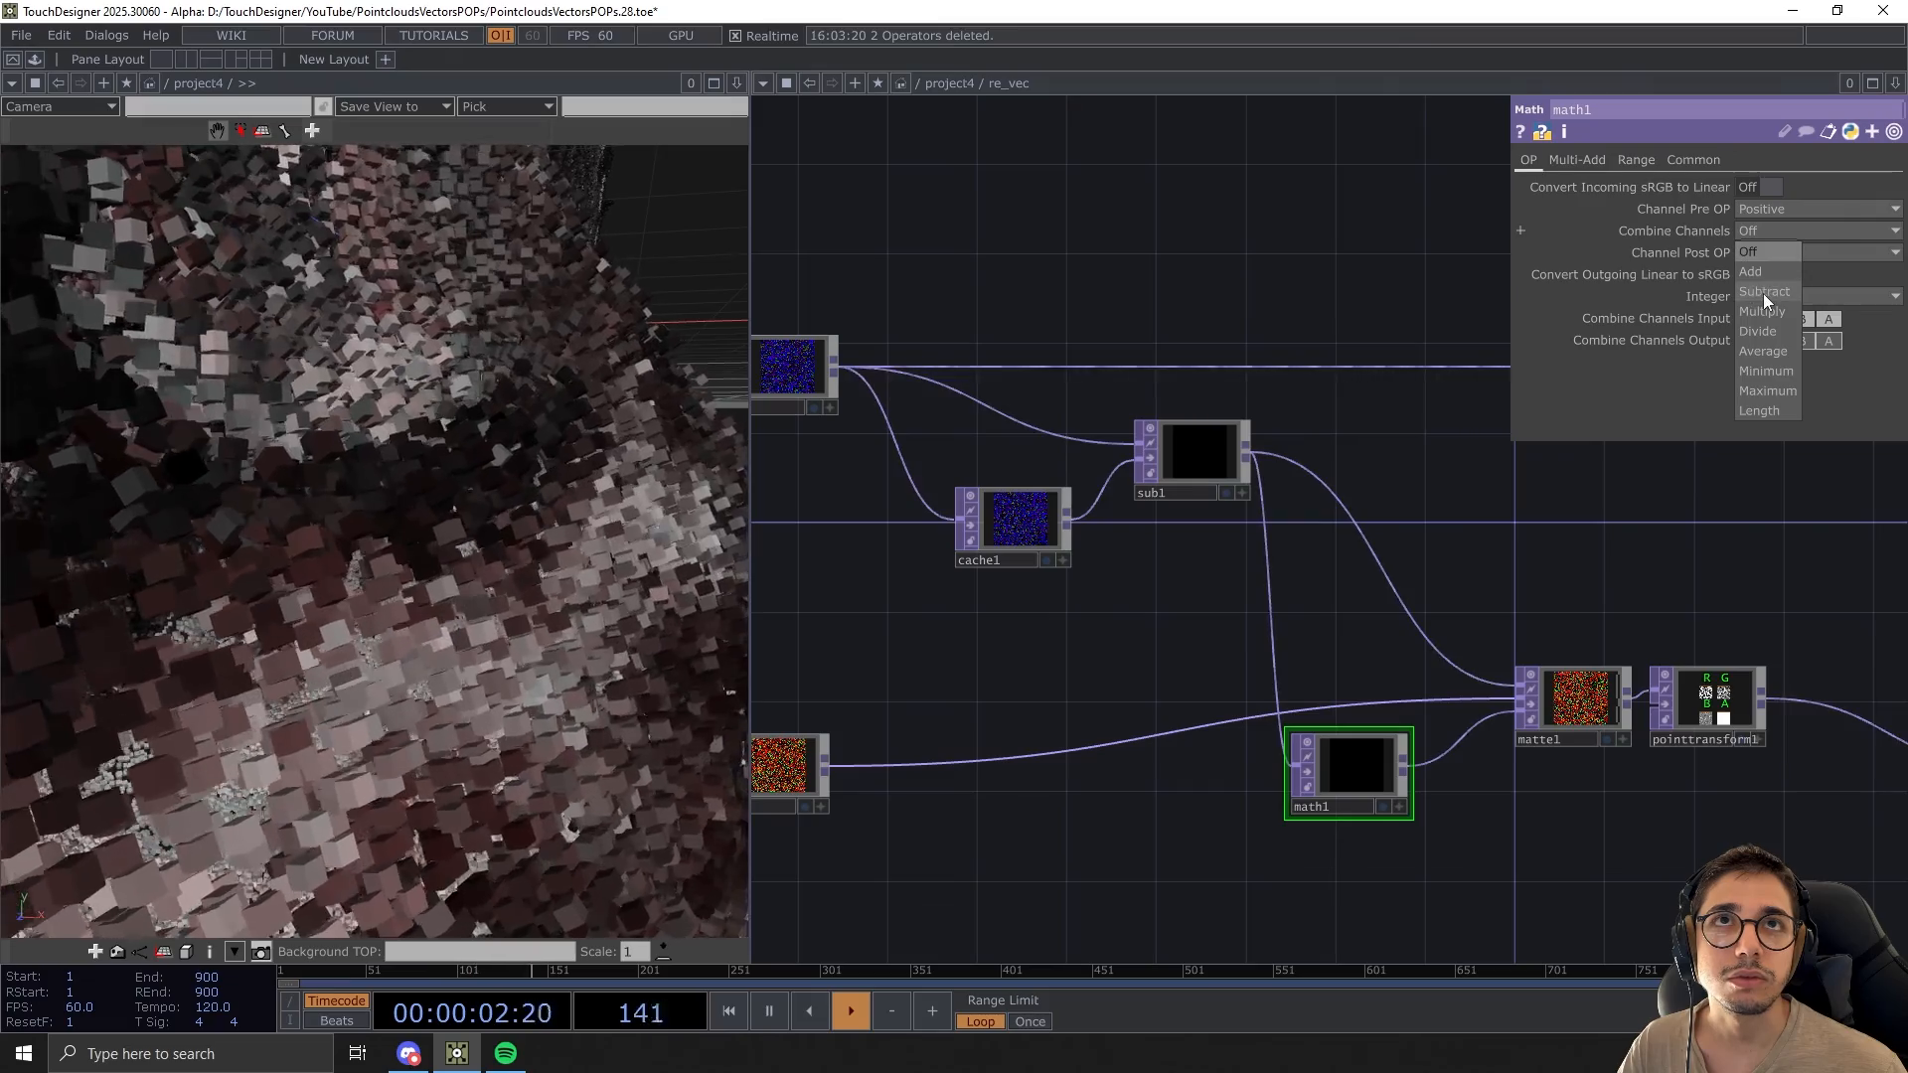
pyautogui.click(1761, 353)
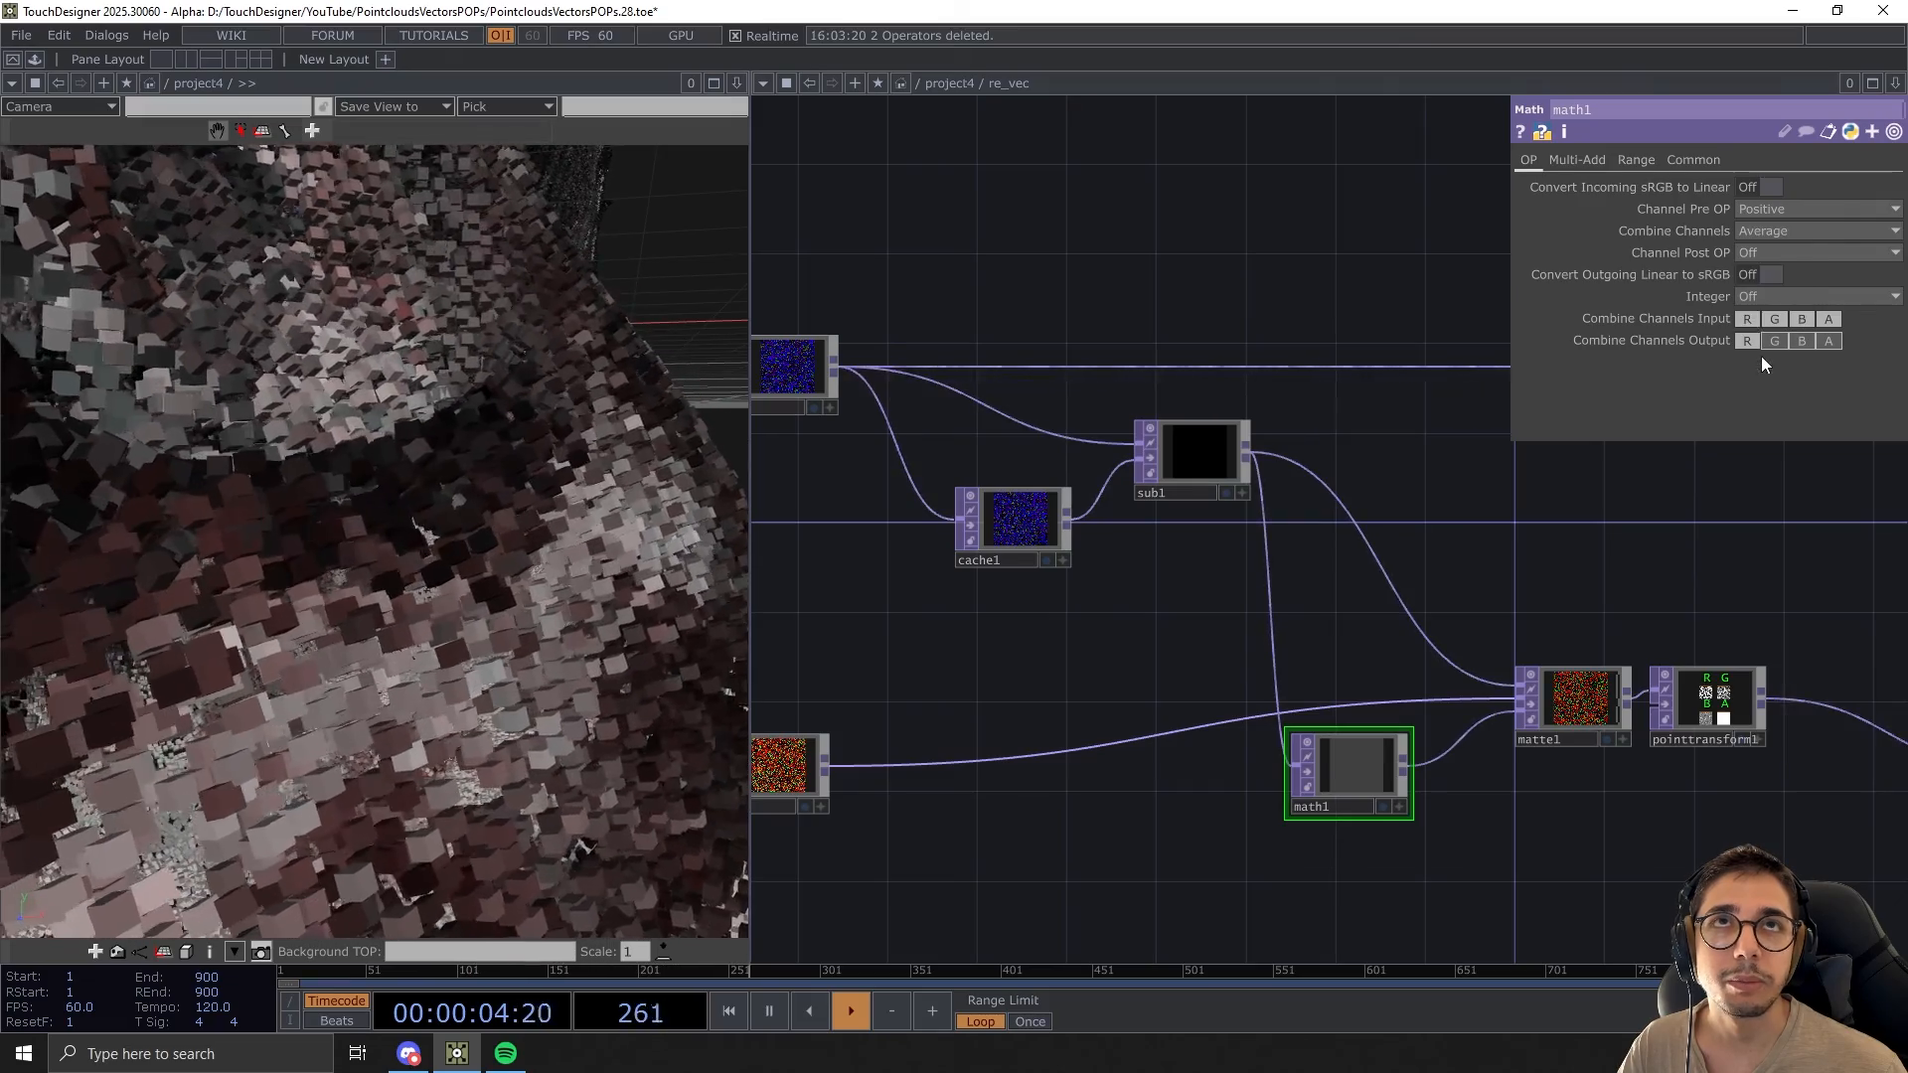
pyautogui.click(1830, 319)
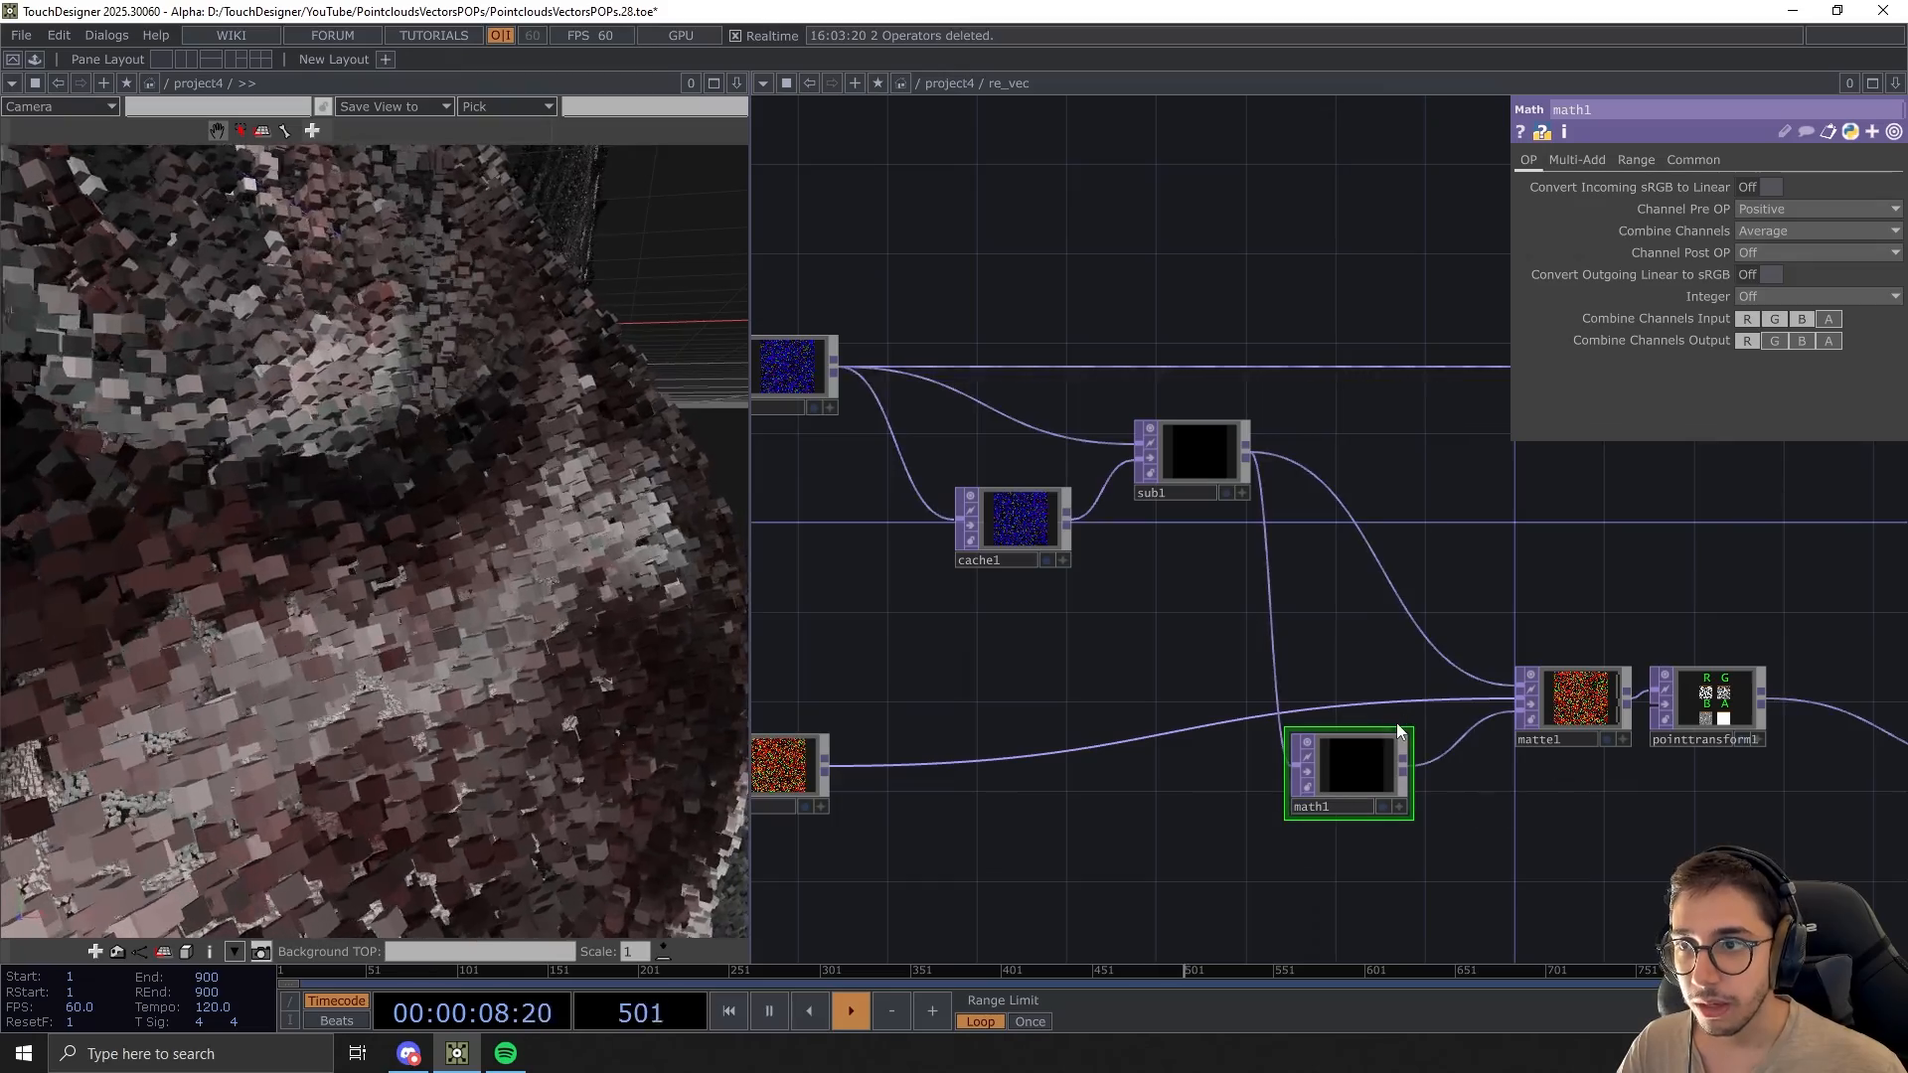
# Set math1's Integer rounding option to Ceiling
pyautogui.click(1757, 296)
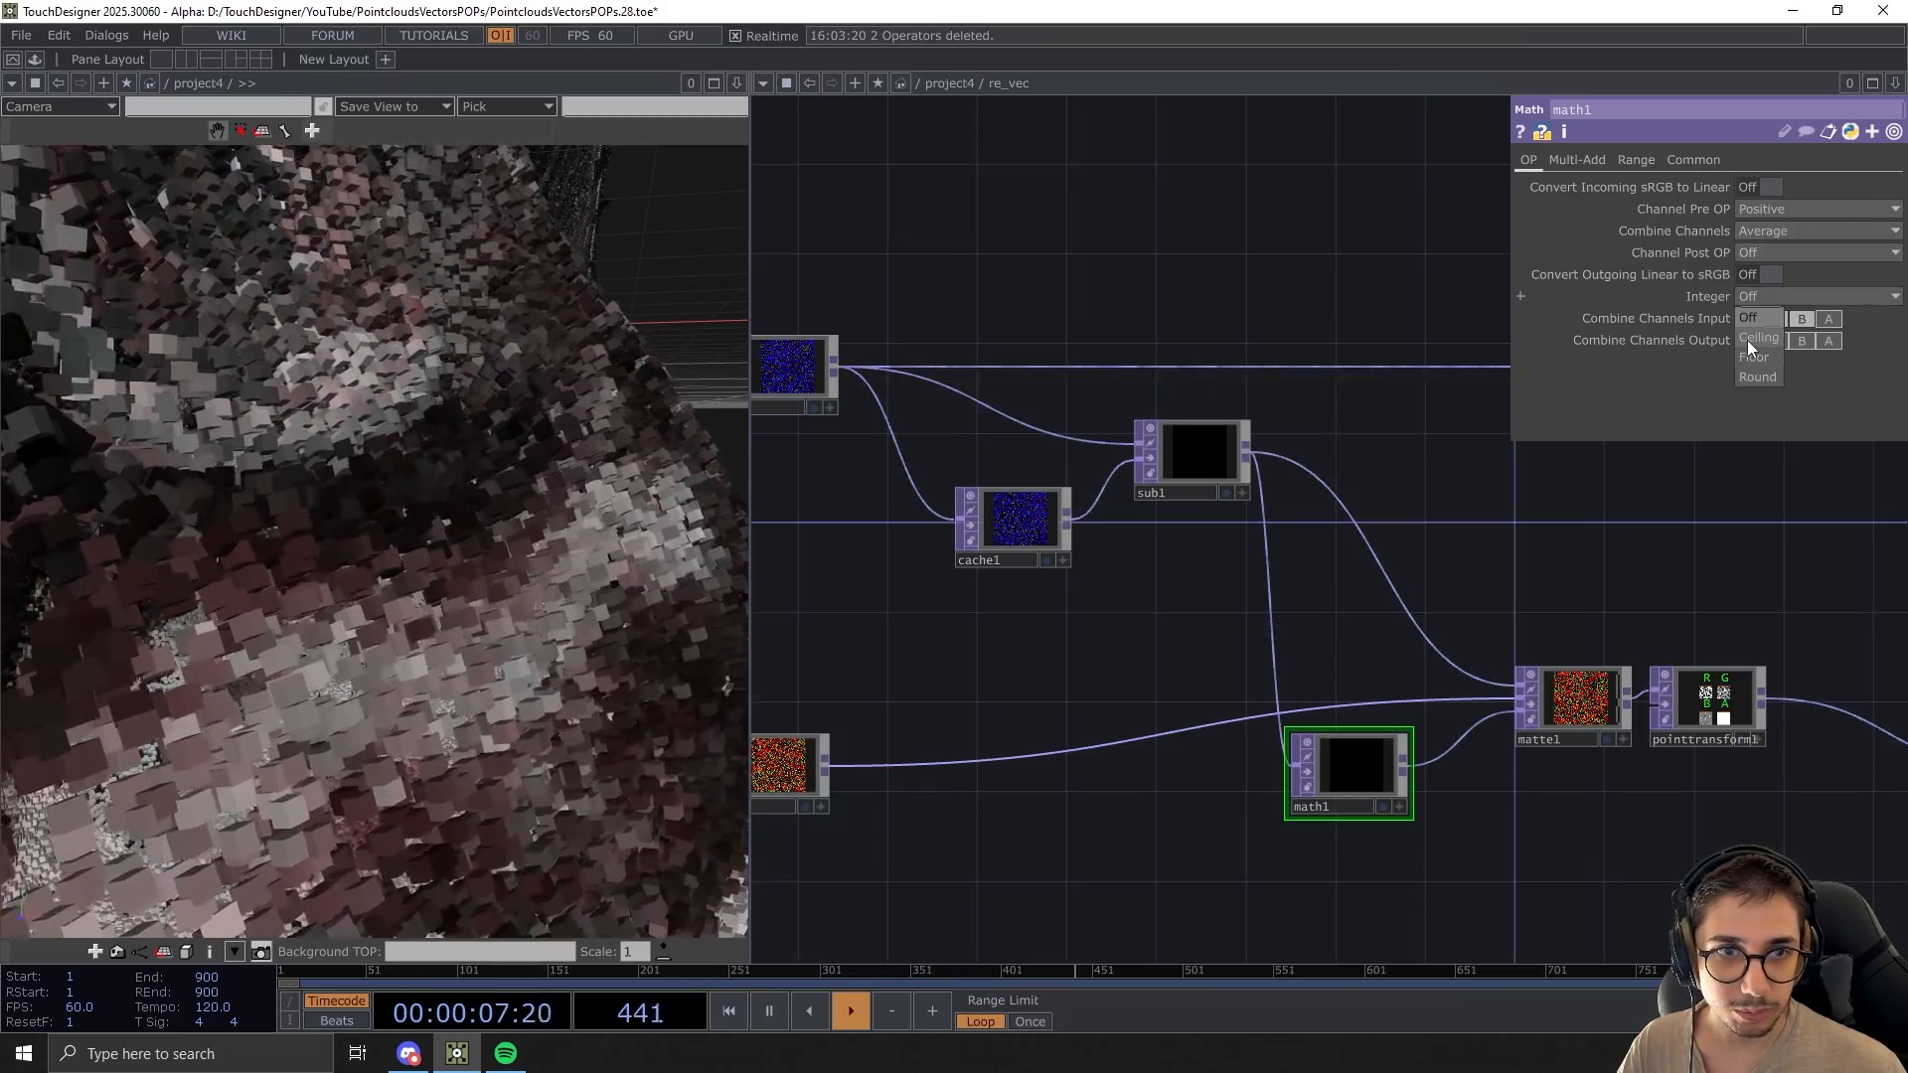
pyautogui.click(1749, 339)
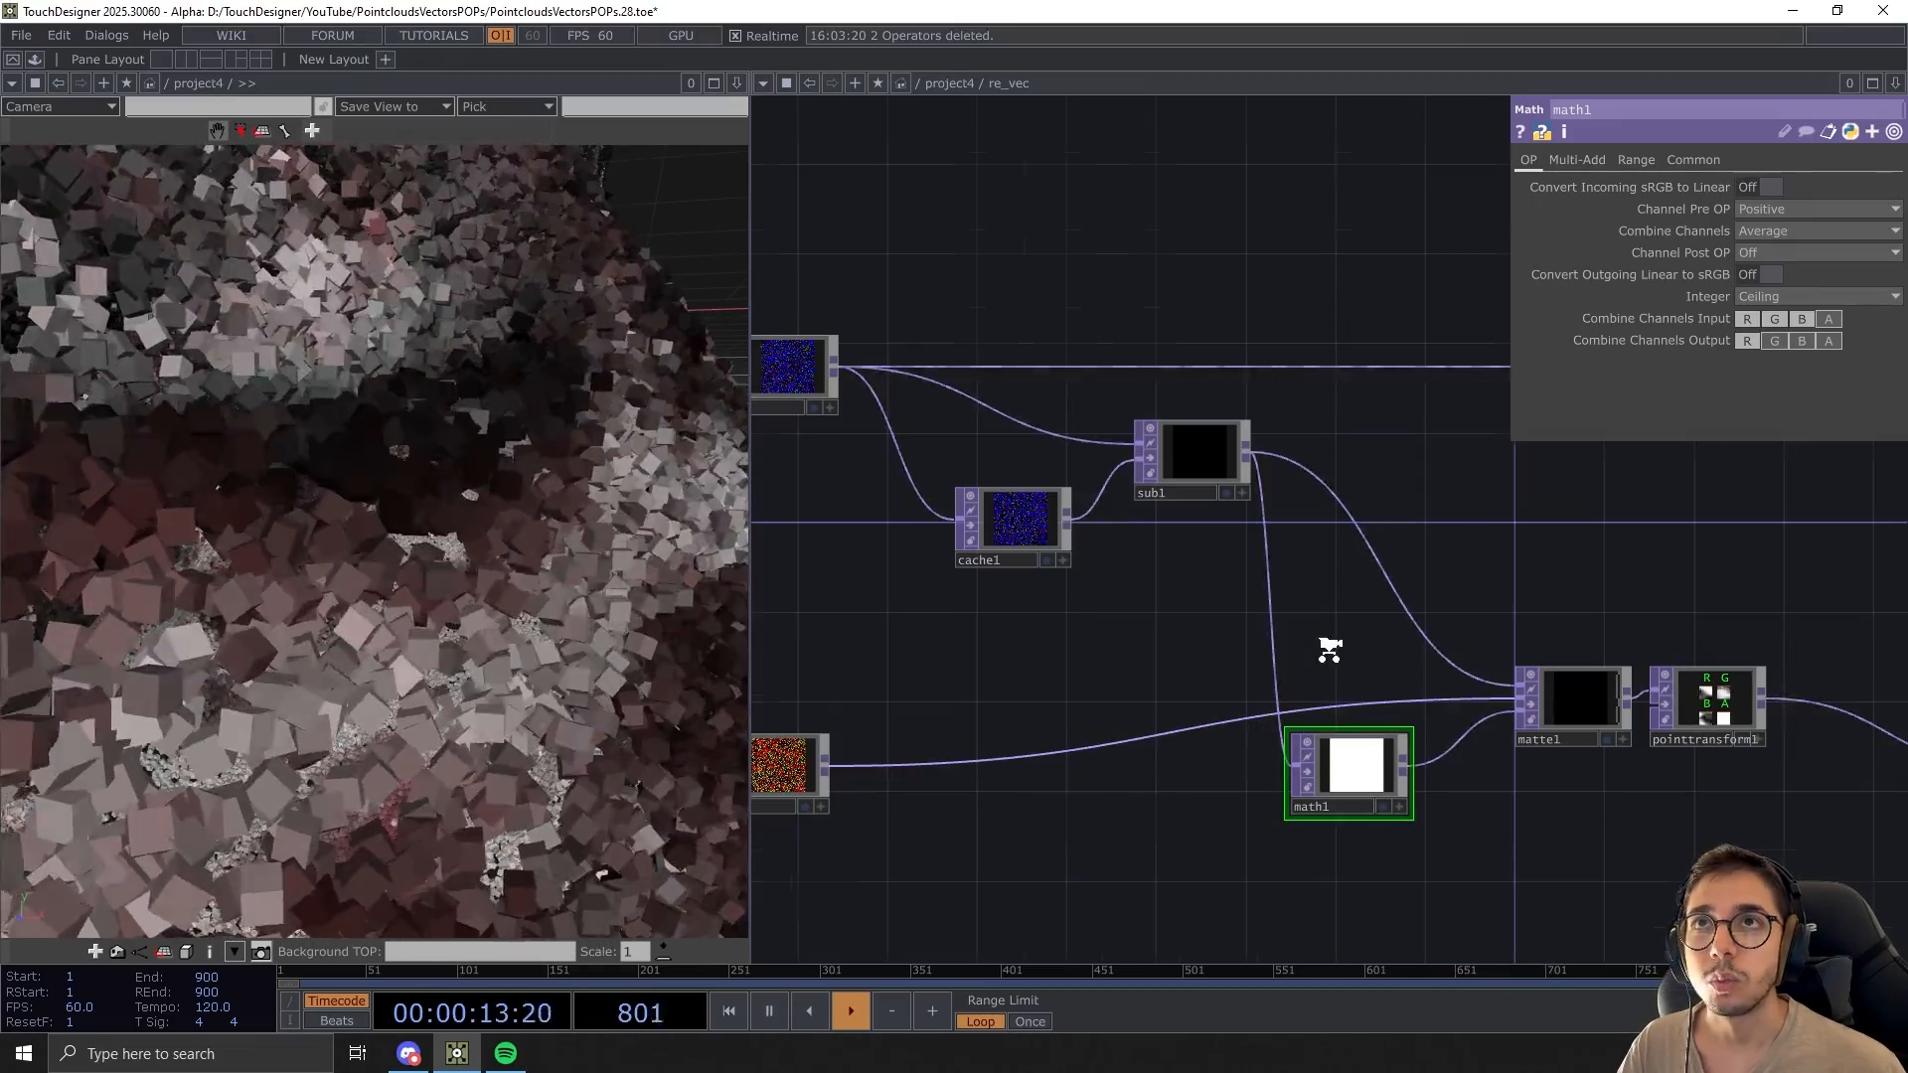
pyautogui.scroll(-3, 1330, 650)
pyautogui.moveTo(1222, 652); pyautogui.dragTo(1286, 742)
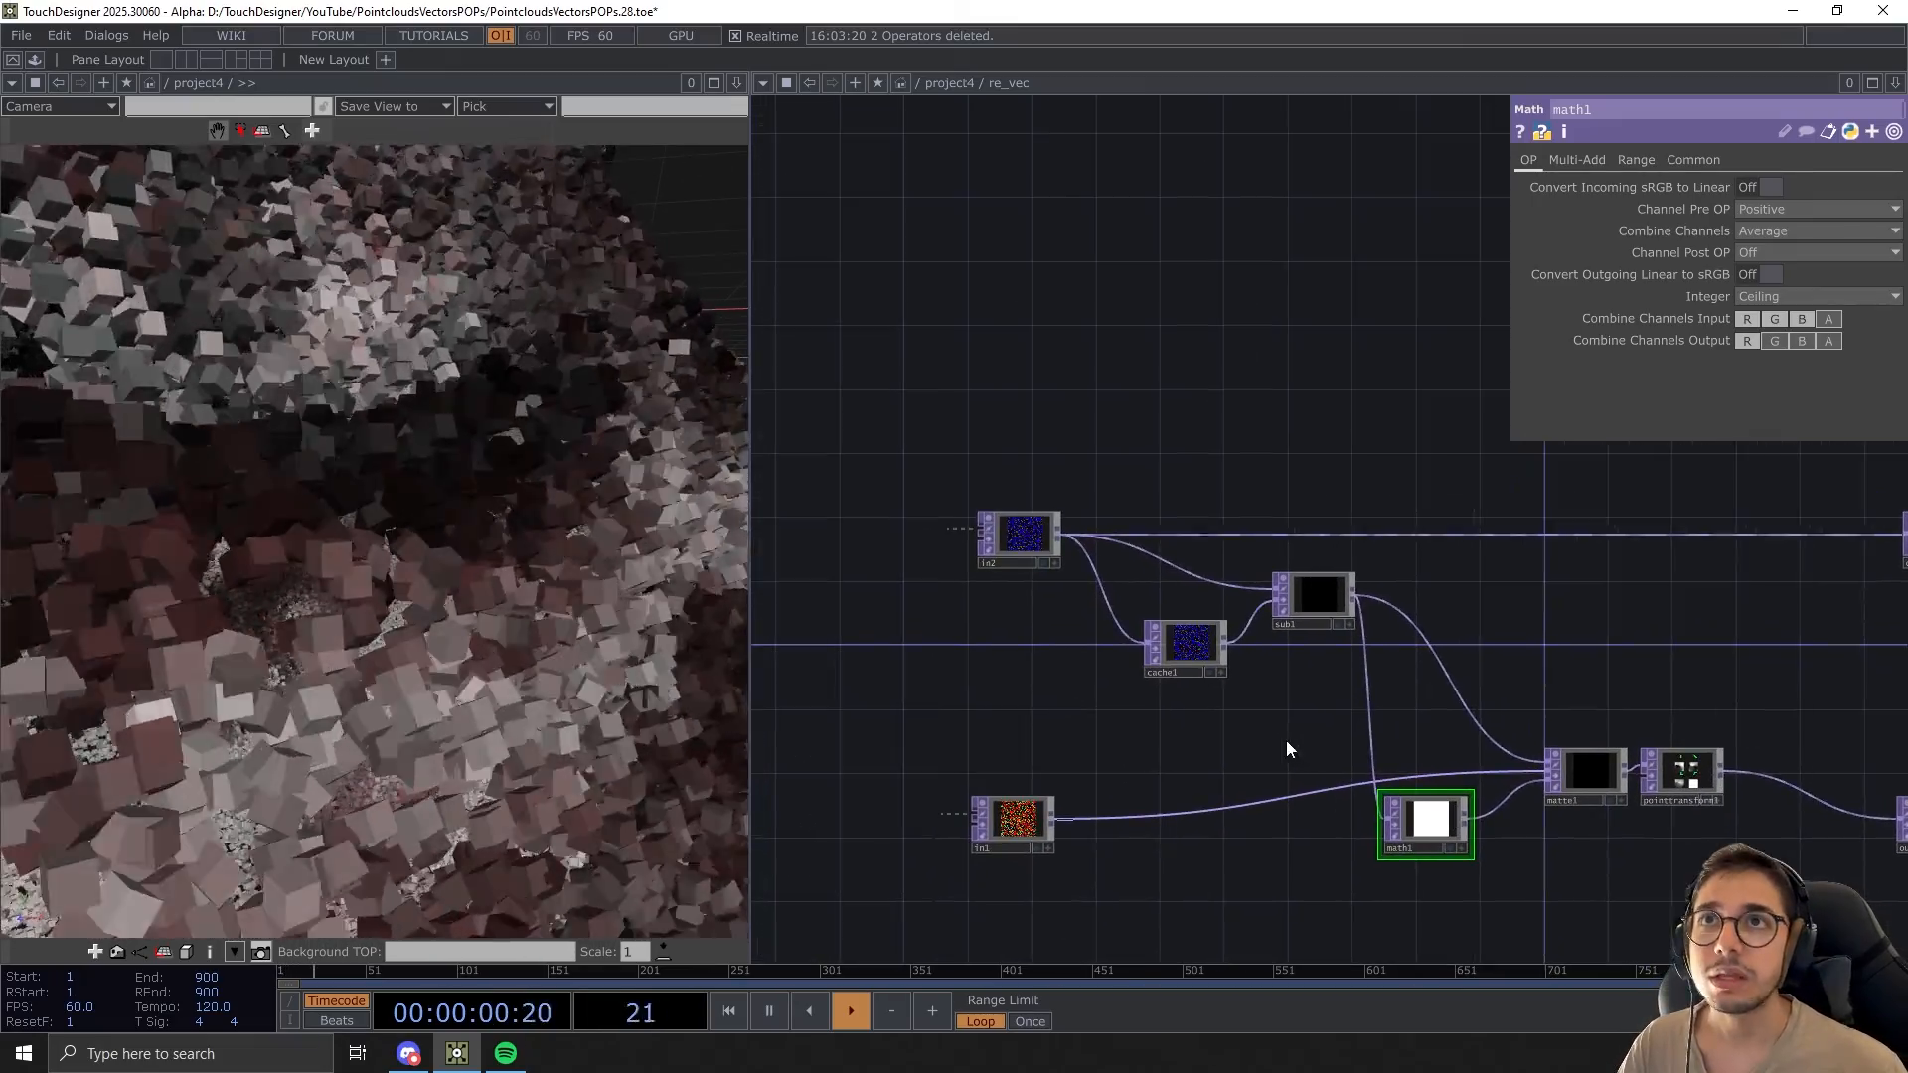
# Show the project4 network in place of the point cloud view and bypass noise1
pyautogui.click(12, 82)
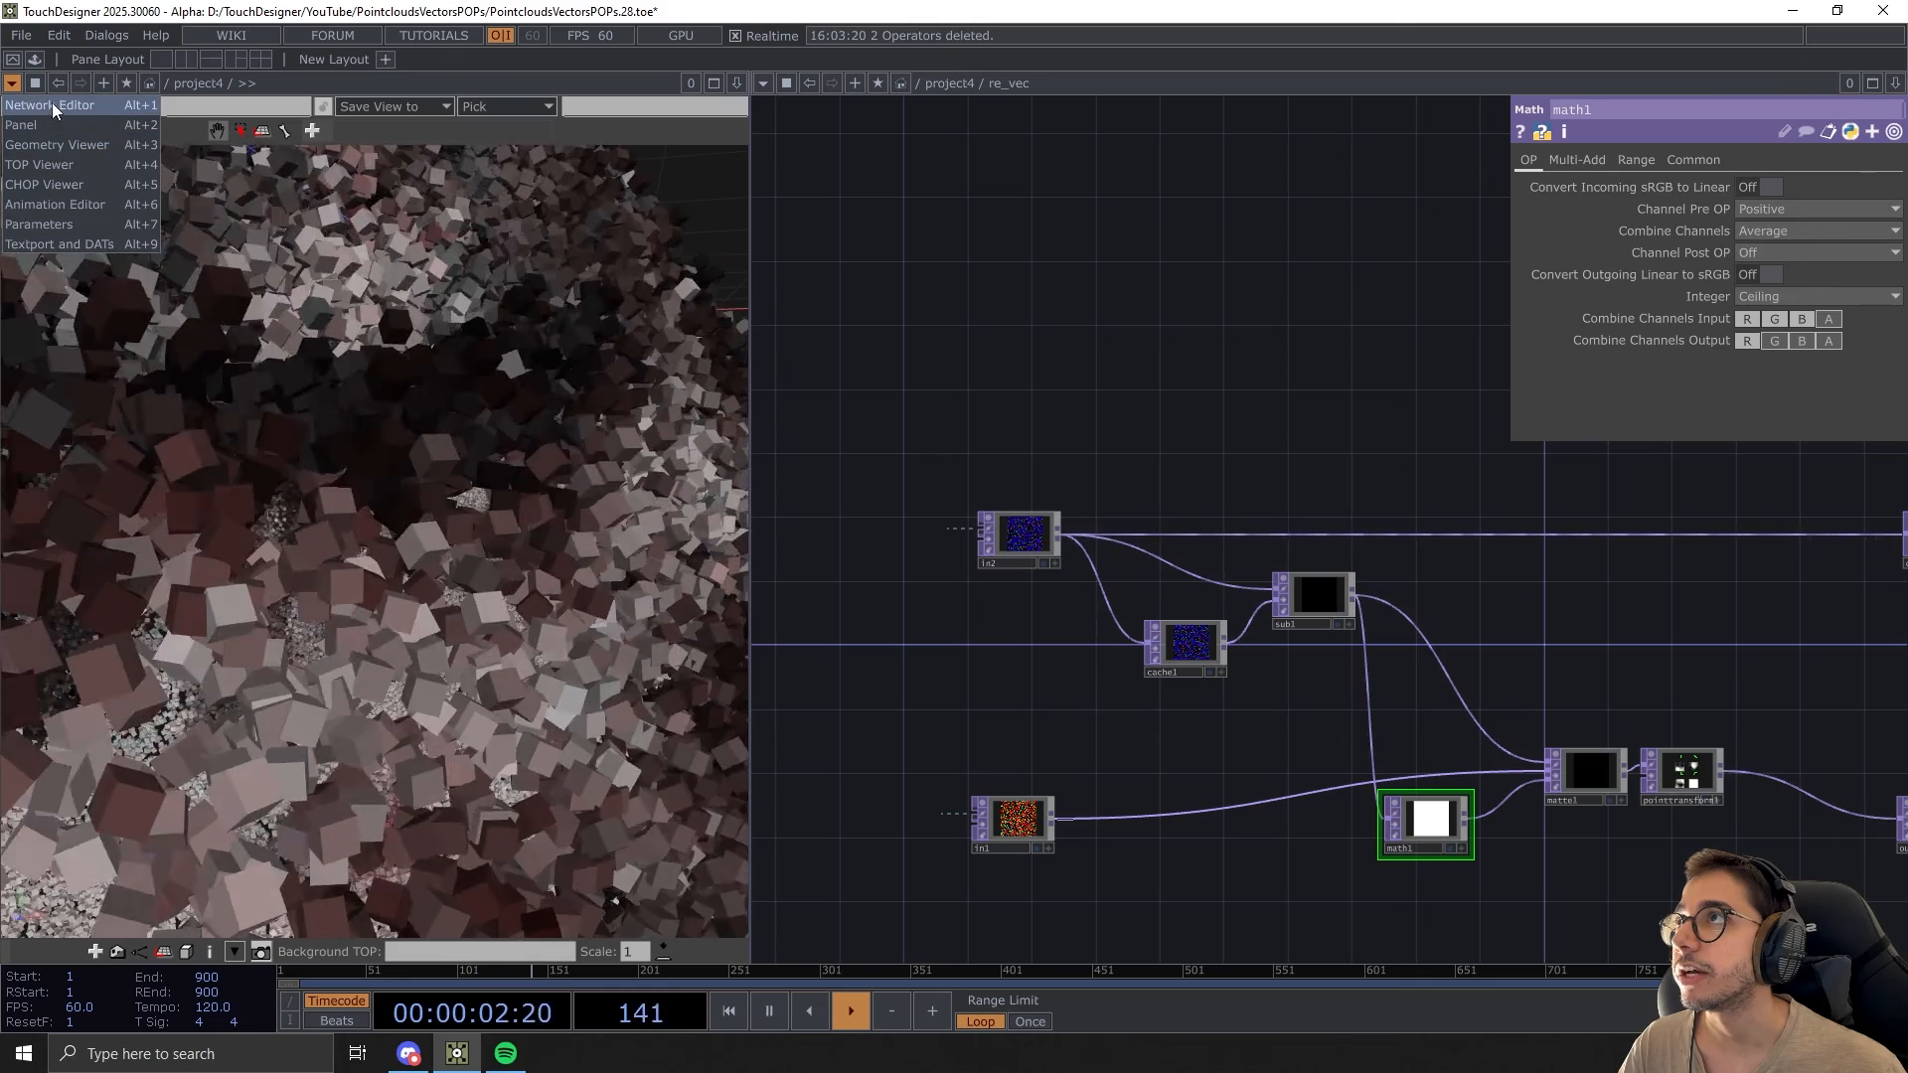
pyautogui.click(52, 105)
pyautogui.moveTo(670, 817); pyautogui.dragTo(421, 844)
pyautogui.moveTo(536, 749); pyautogui.dragTo(606, 831)
pyautogui.moveTo(409, 686); pyautogui.dragTo(489, 717)
pyautogui.scroll(5, 174, 766)
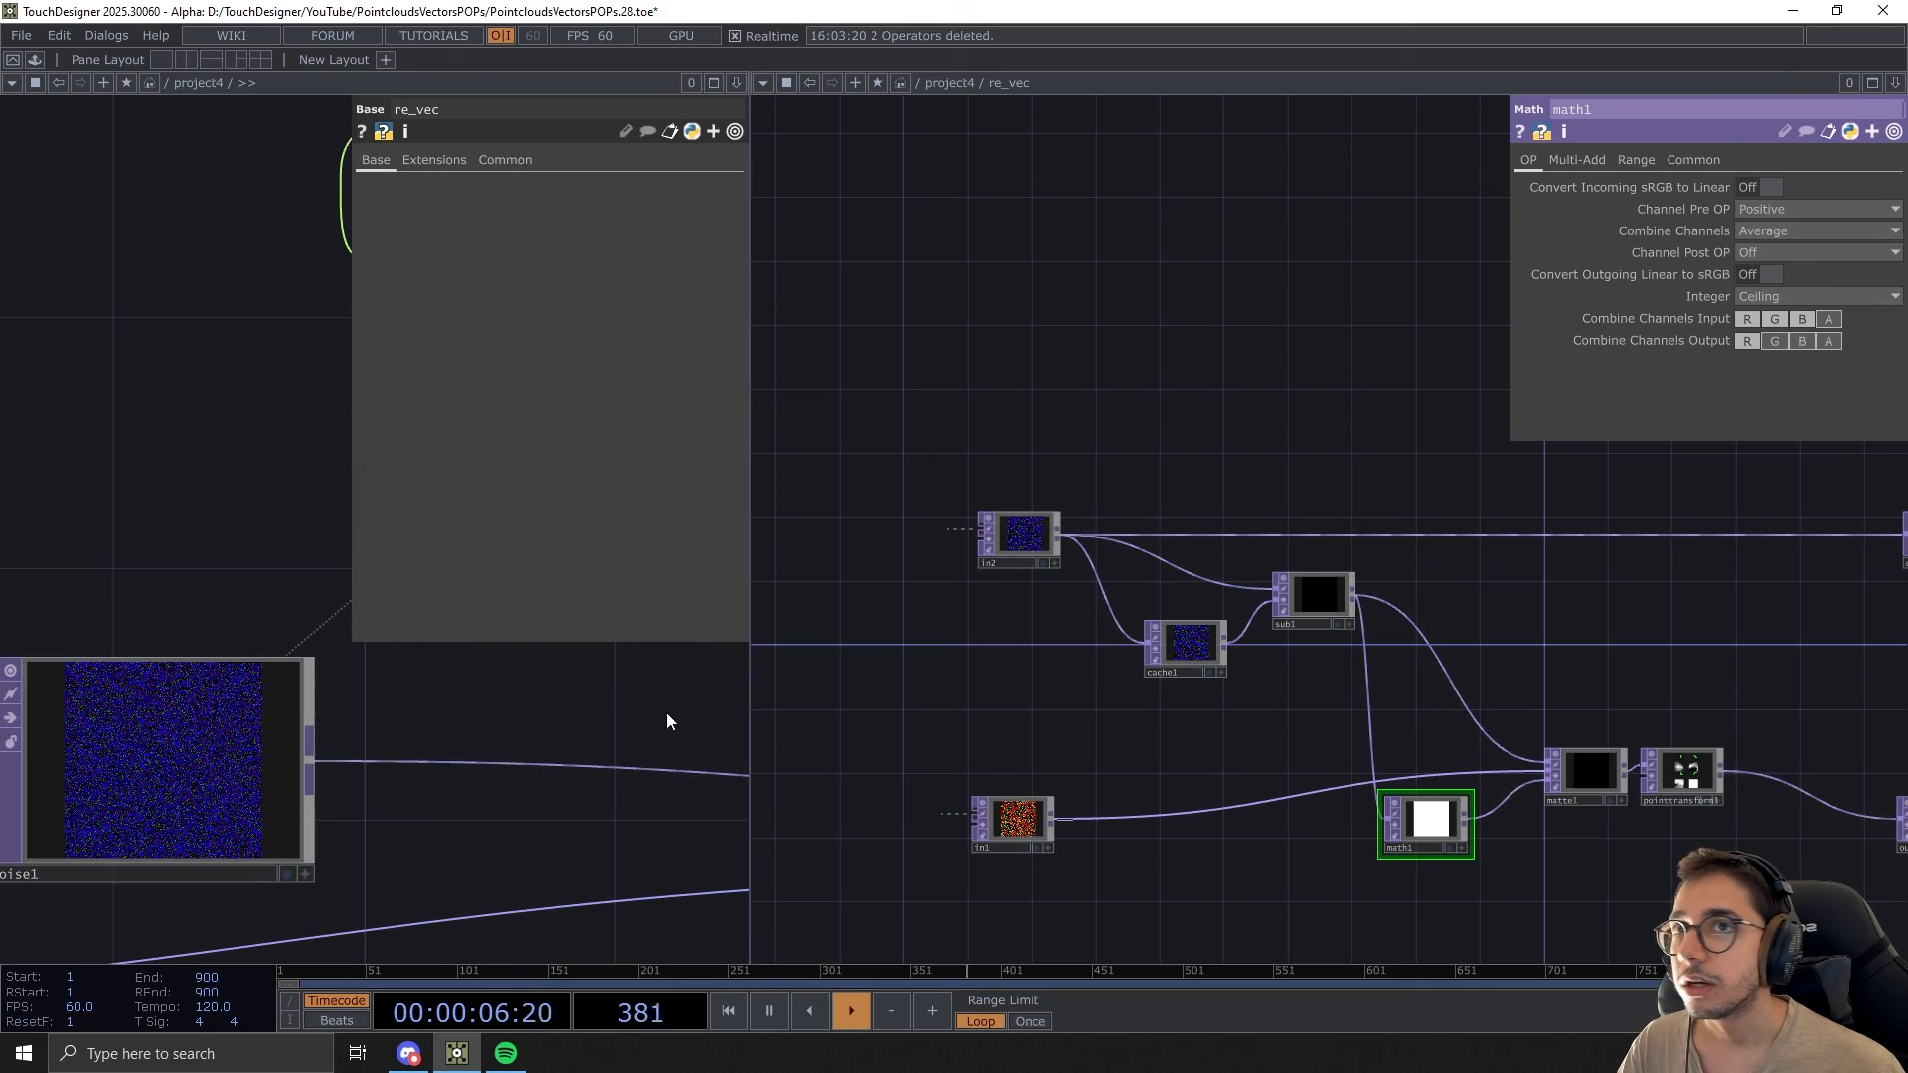
pyautogui.scroll(1, 196, 779)
pyautogui.scroll(-1, 279, 746)
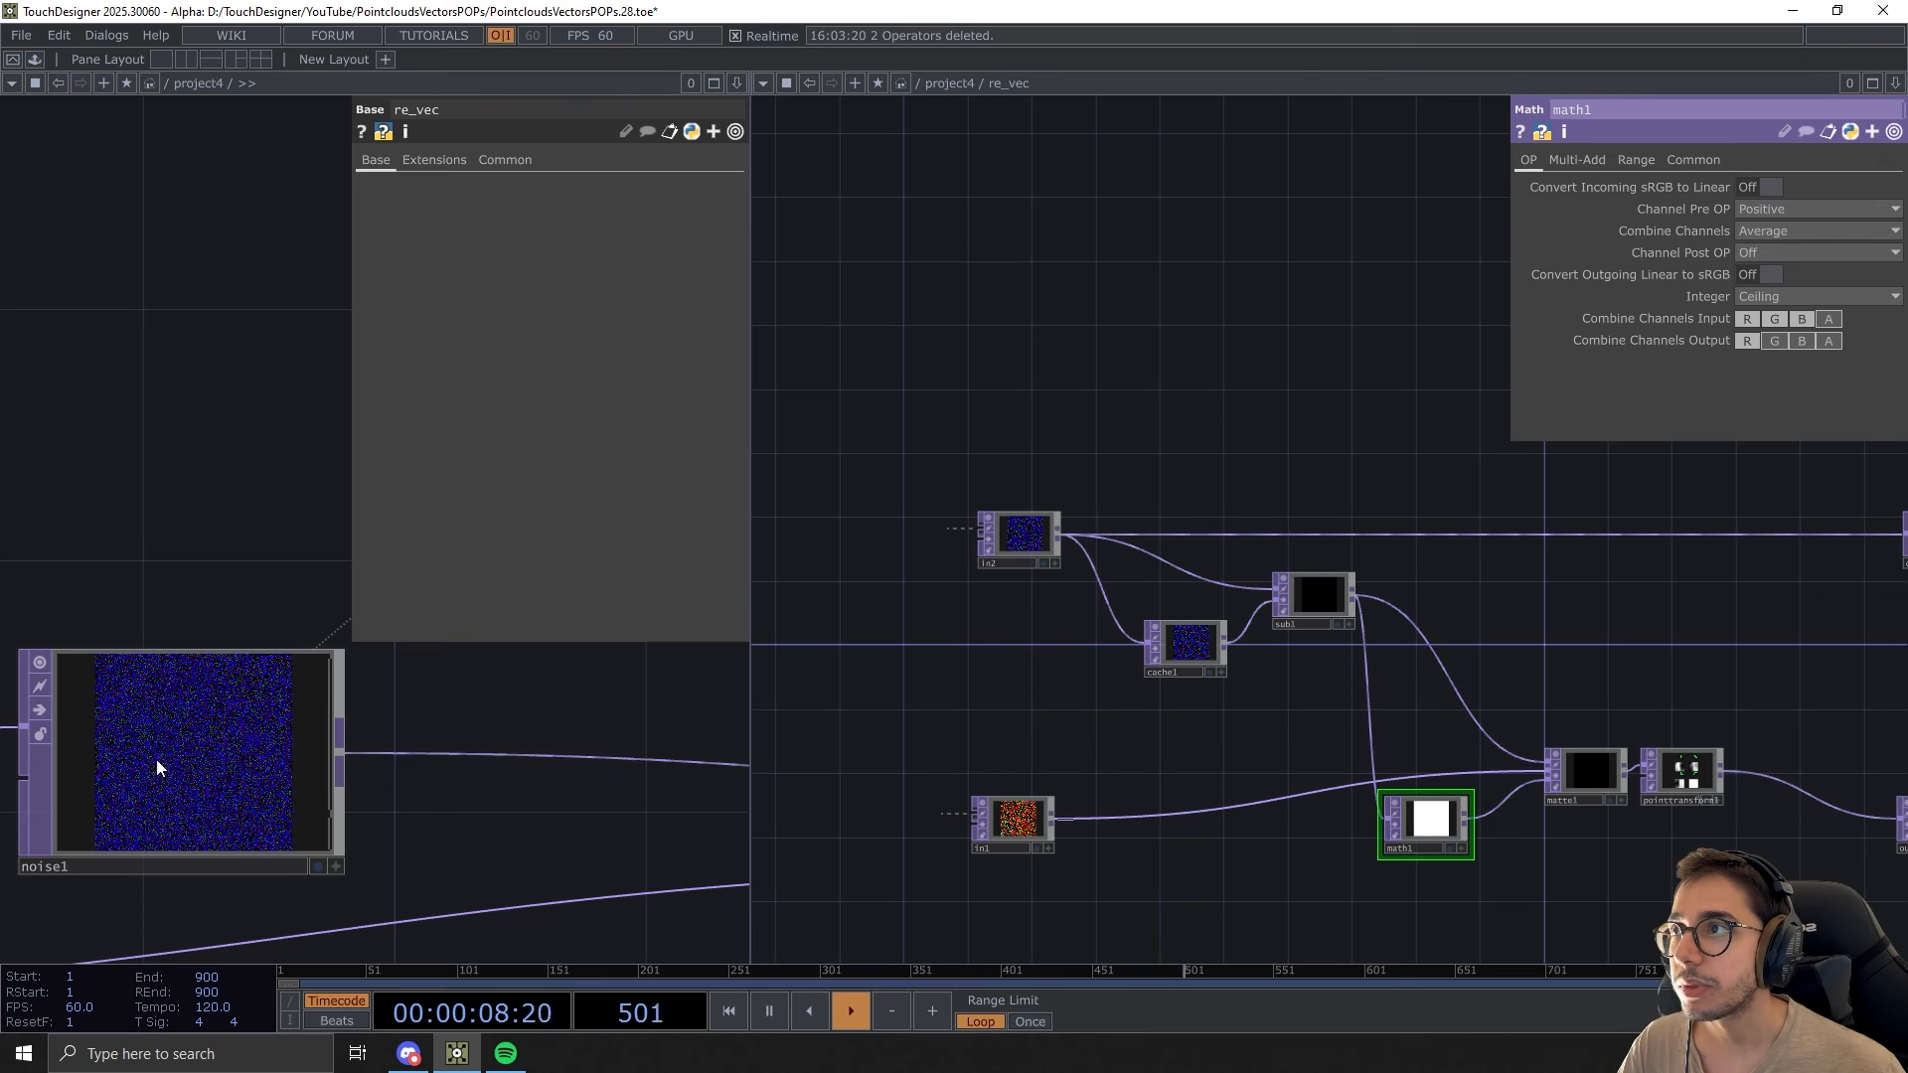
pyautogui.moveTo(132, 750); pyautogui.dragTo(263, 775)
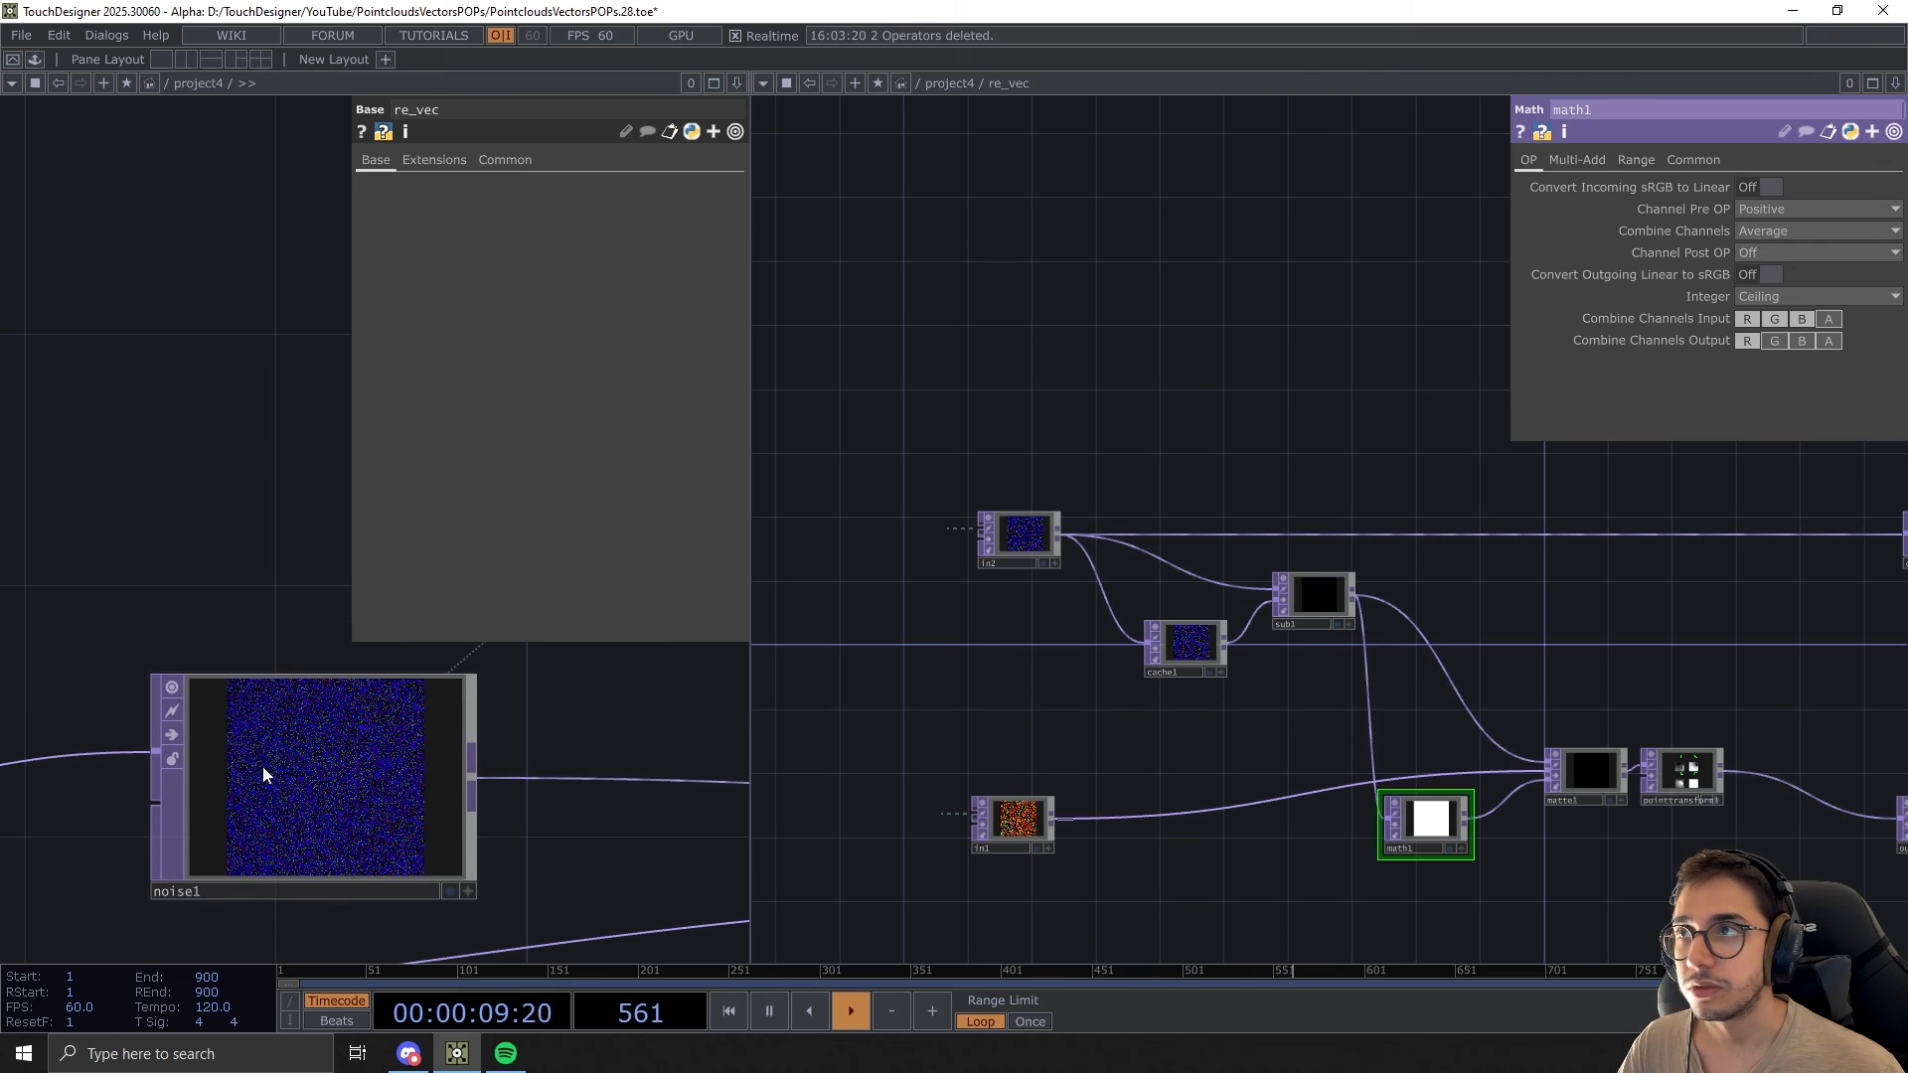
pyautogui.click(172, 735)
# Examine how math1, matte1 and out1 inside re_vec respond while noise1 is bypassed
pyautogui.scroll(5, 1392, 854)
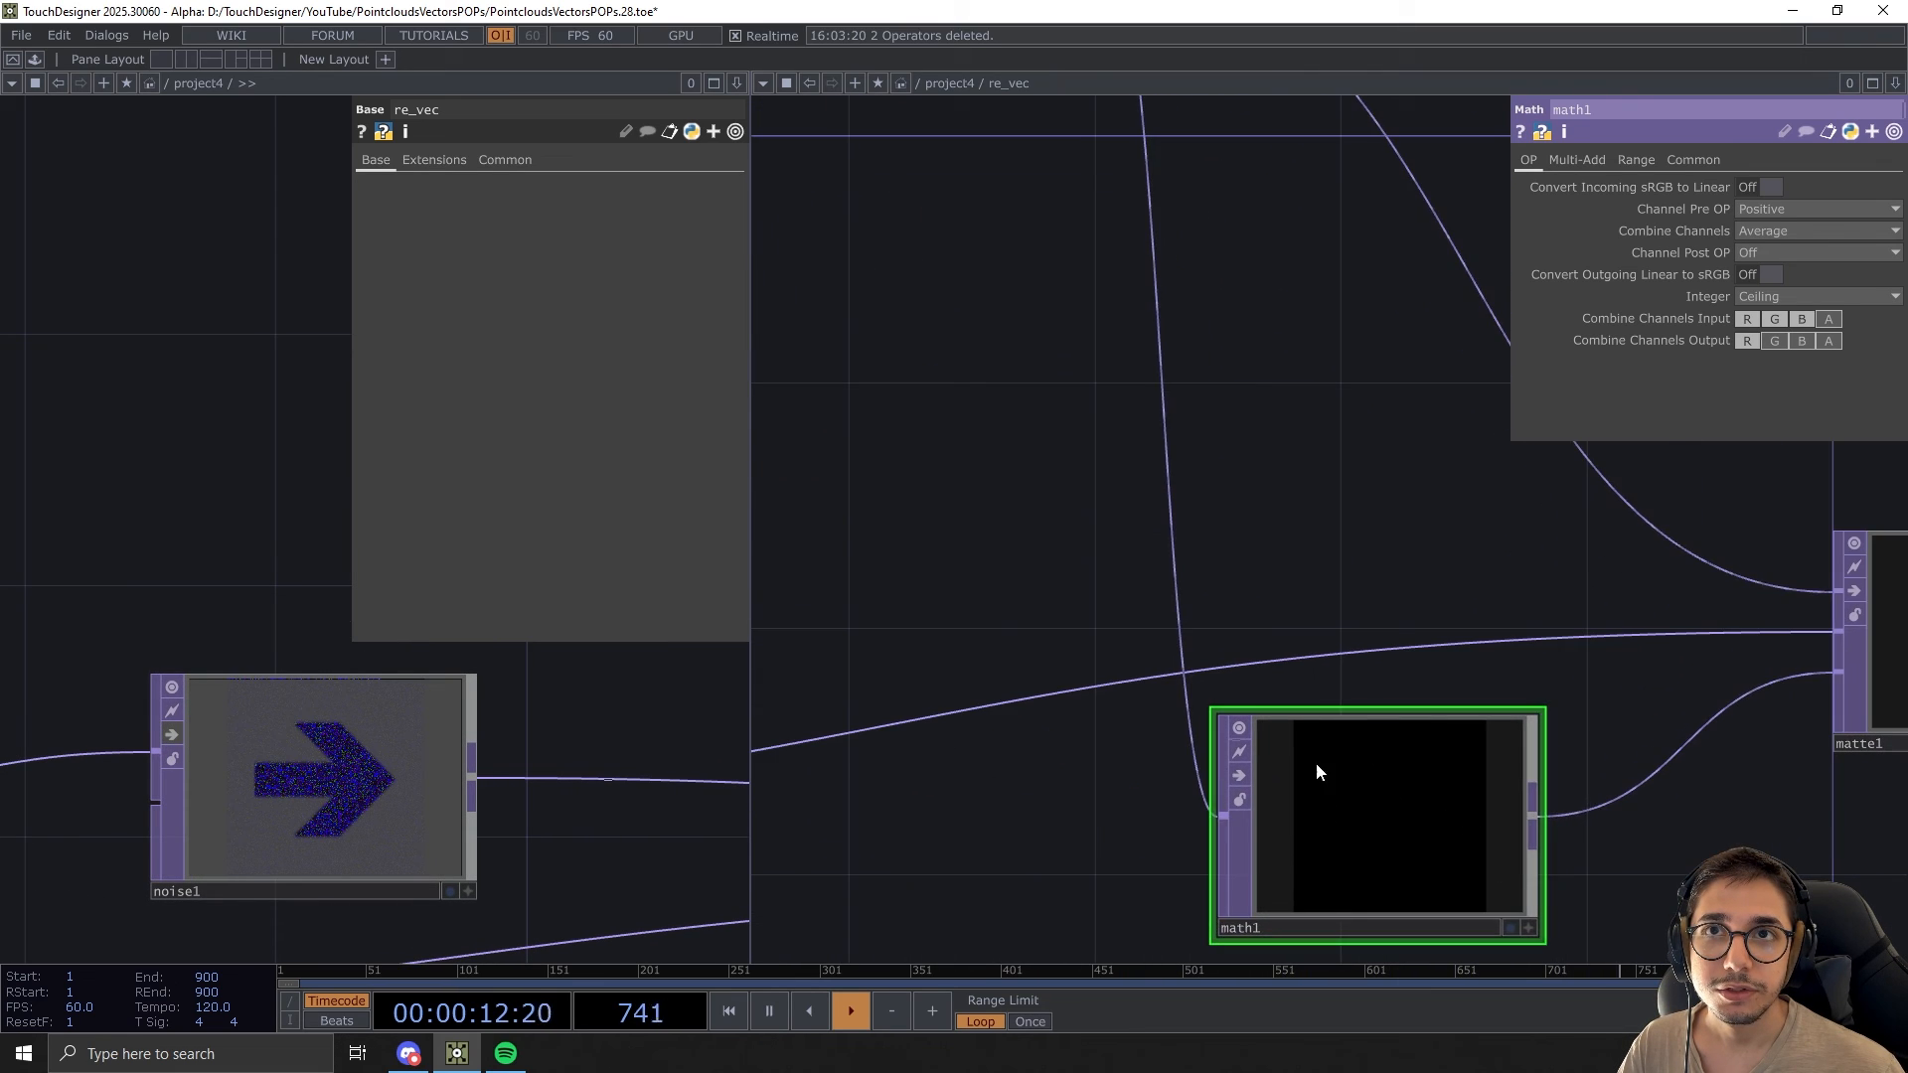
pyautogui.scroll(-3, 1193, 809)
pyautogui.moveTo(1539, 846); pyautogui.dragTo(1423, 854)
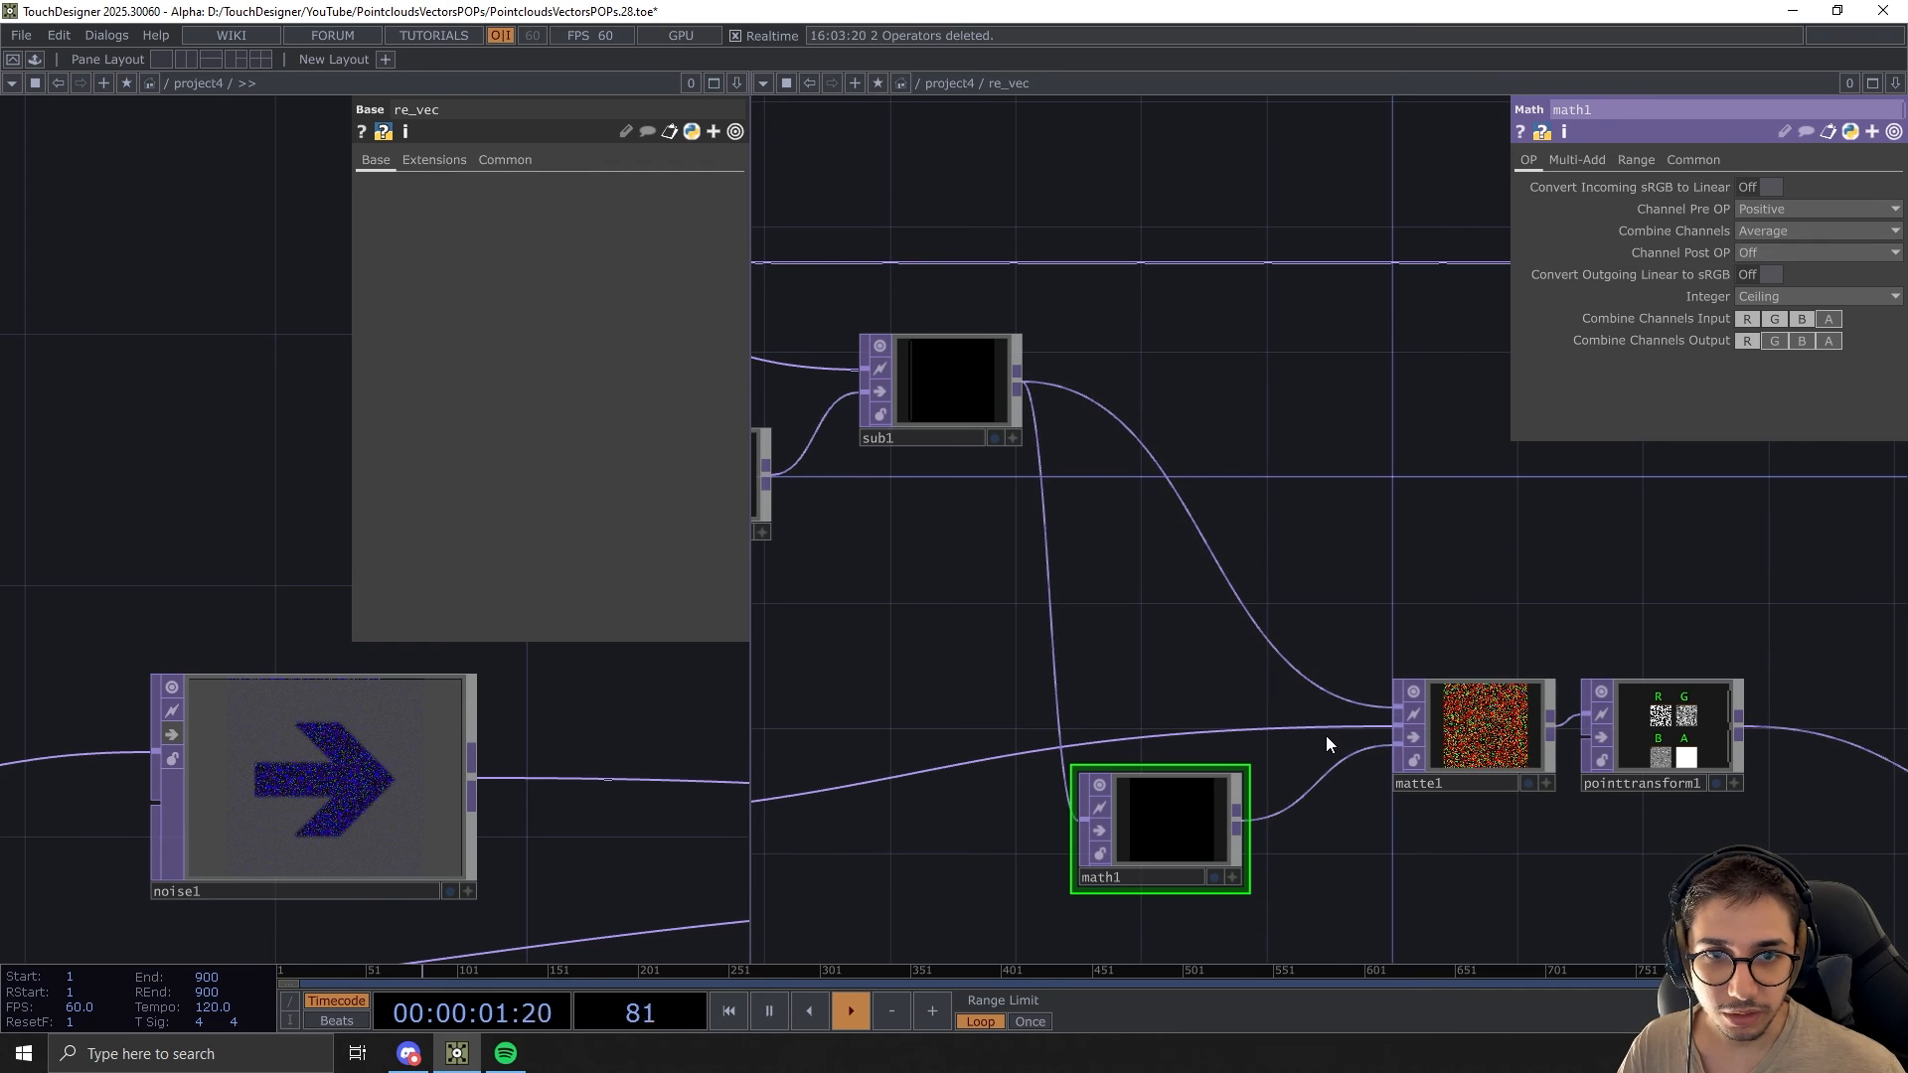
pyautogui.scroll(-3, 1326, 735)
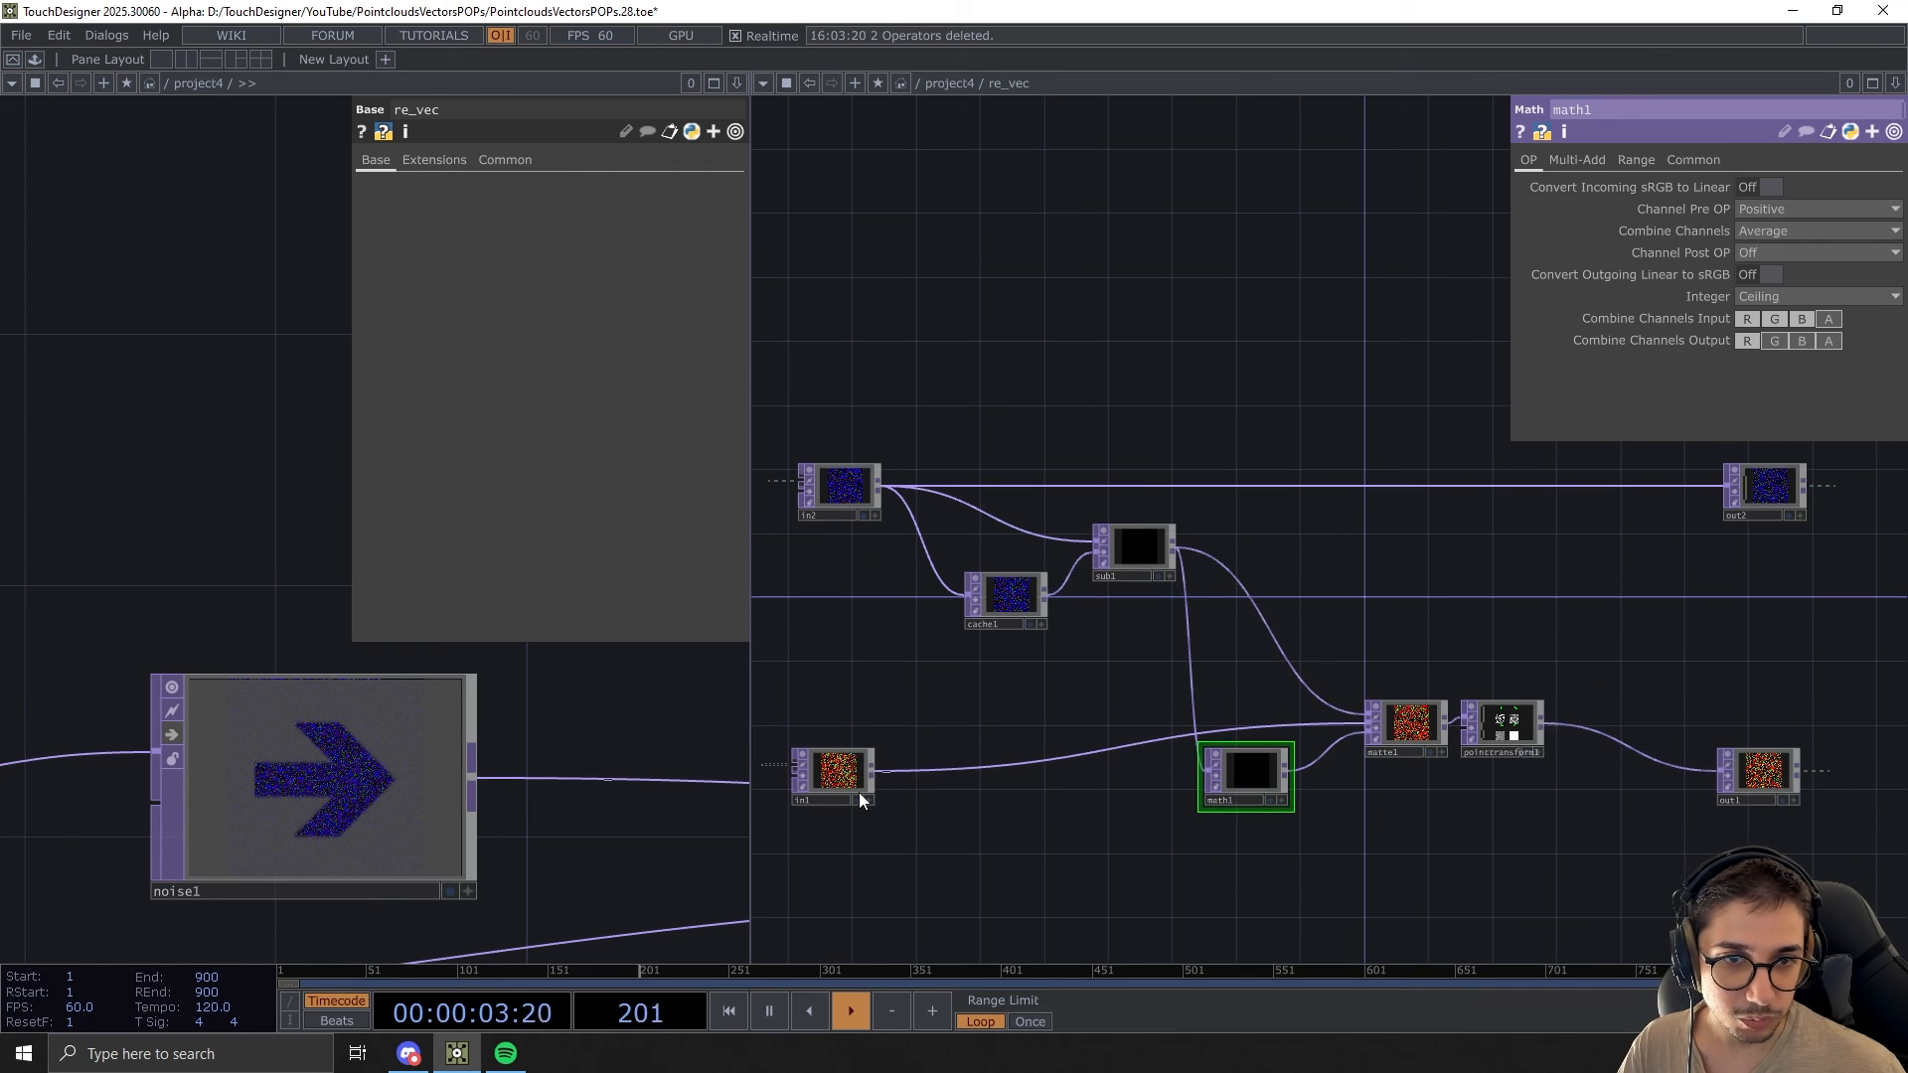
pyautogui.moveTo(986, 831); pyautogui.dragTo(1031, 821)
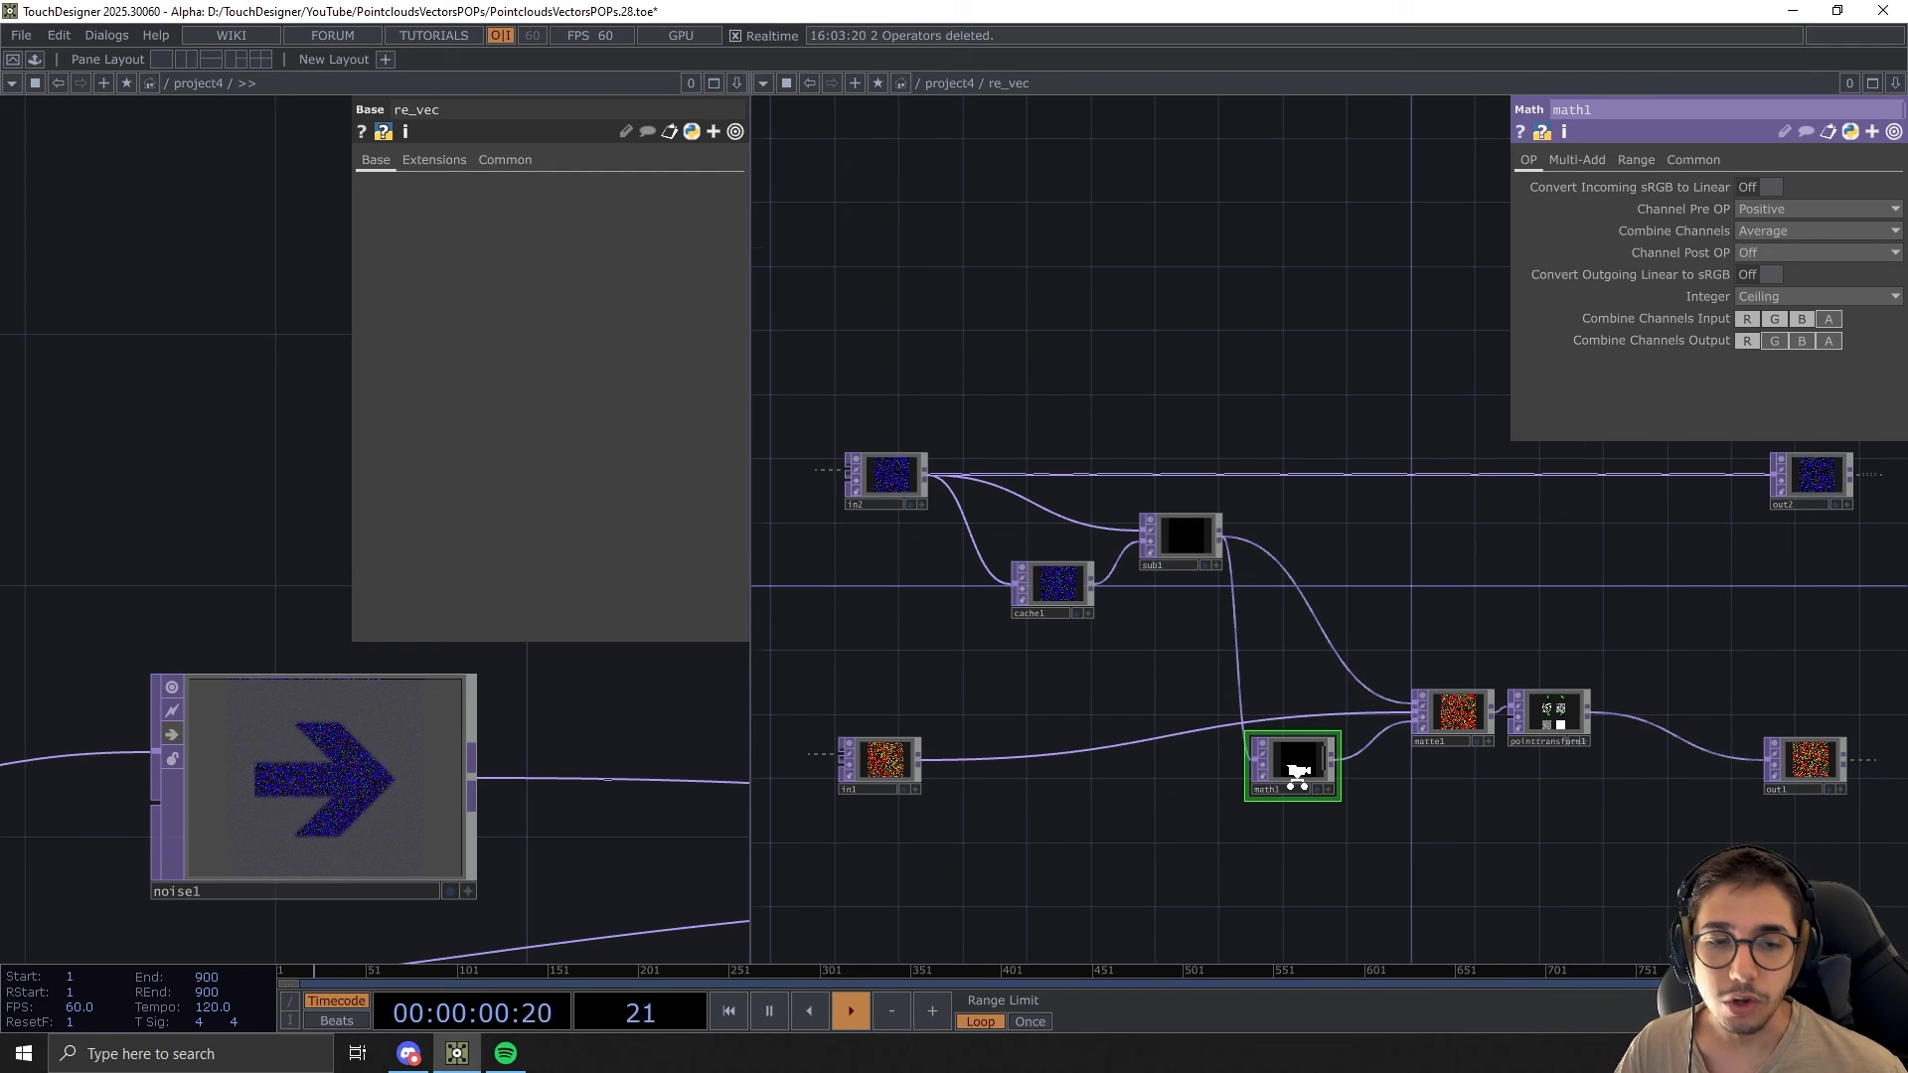
pyautogui.scroll(3, 1297, 778)
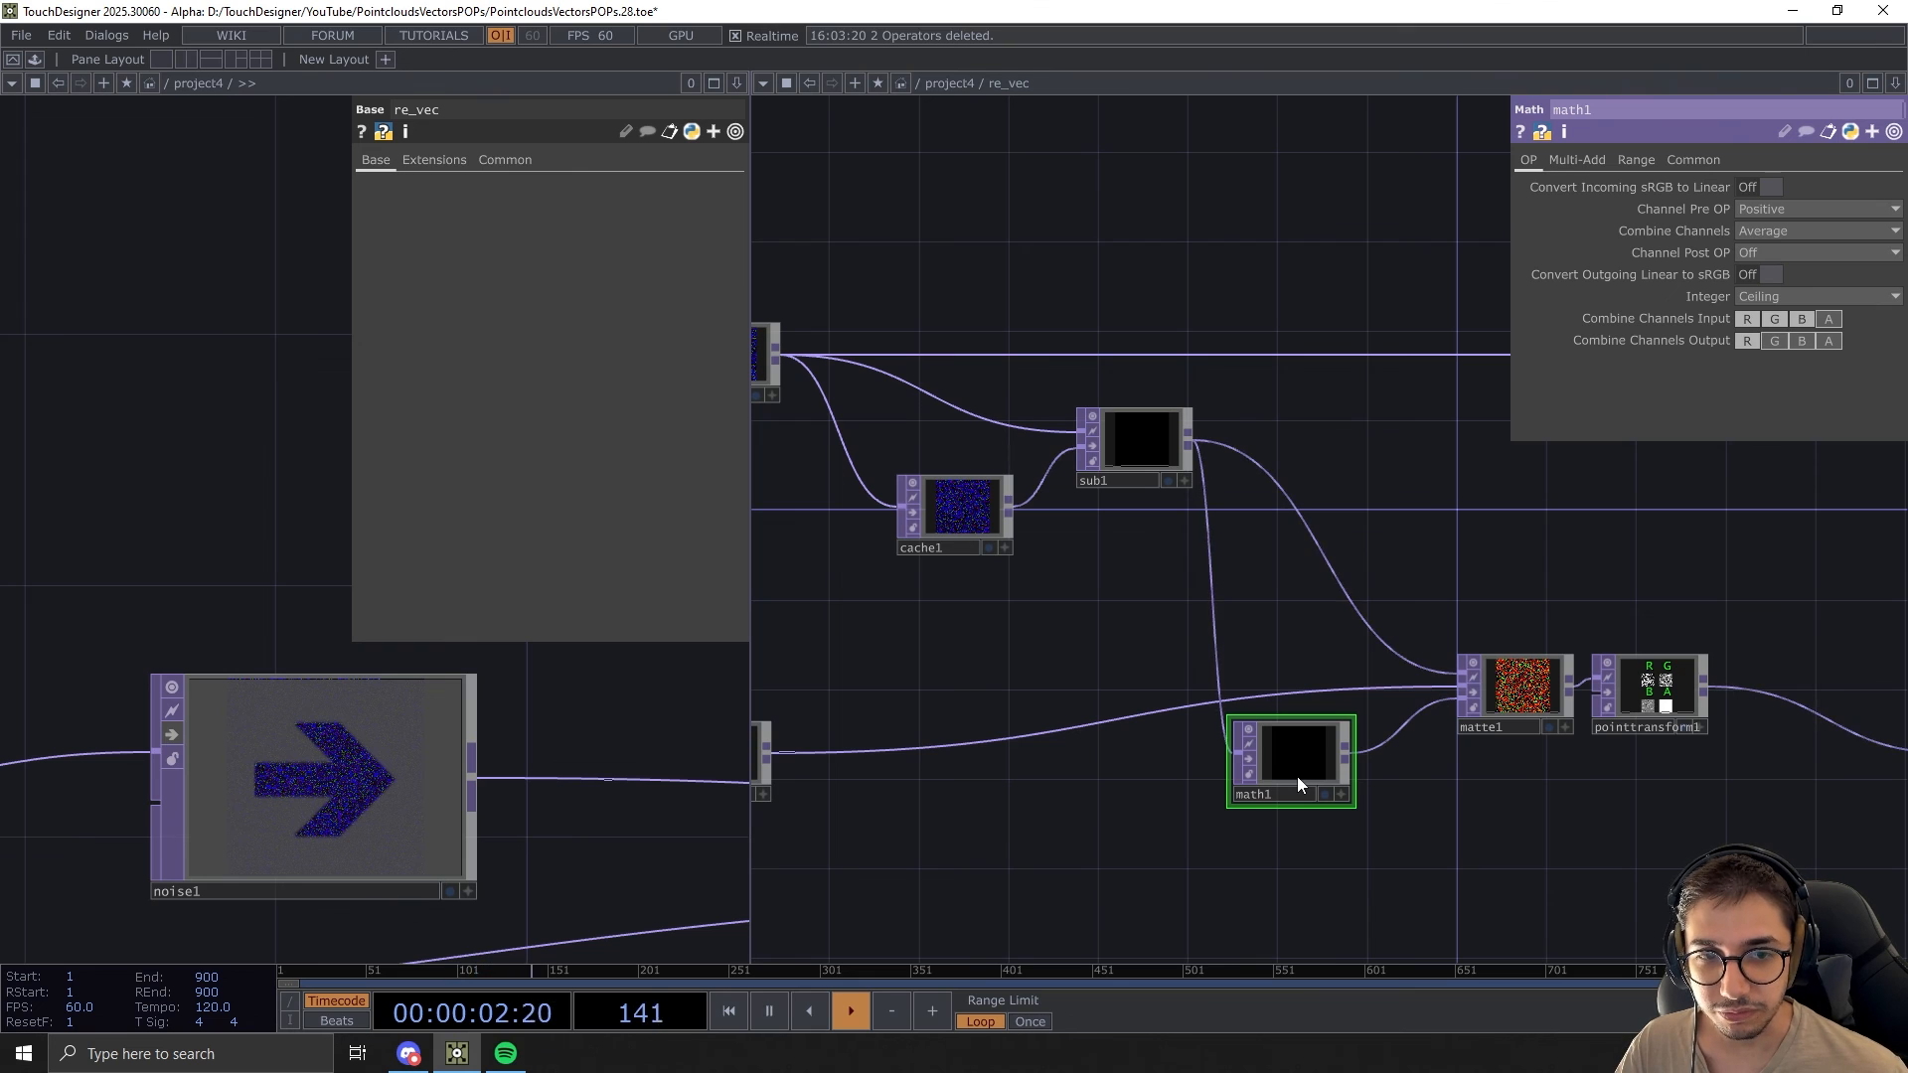
# Turn off noise1's bypass and show the instanced point cloud in the project4 pane's Geometry Viewer
pyautogui.scroll(-5, 490, 725)
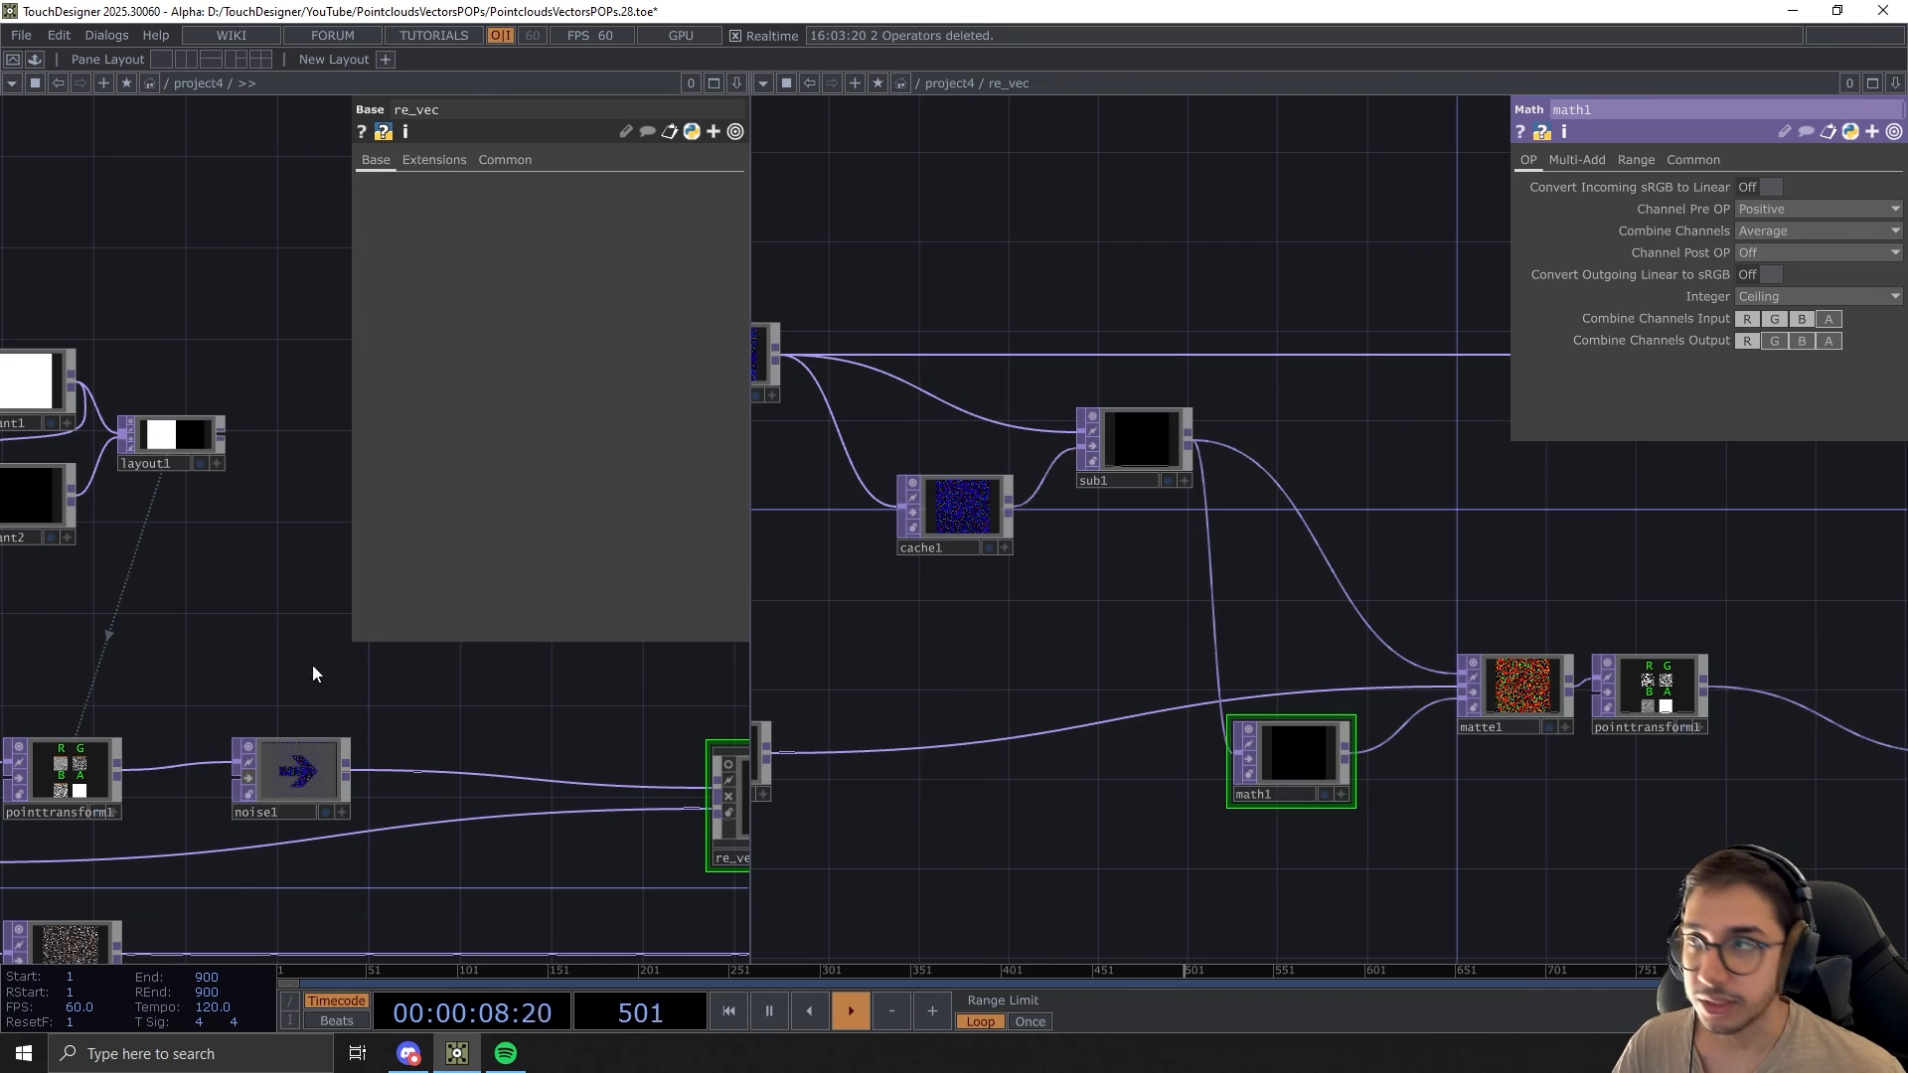
pyautogui.click(254, 778)
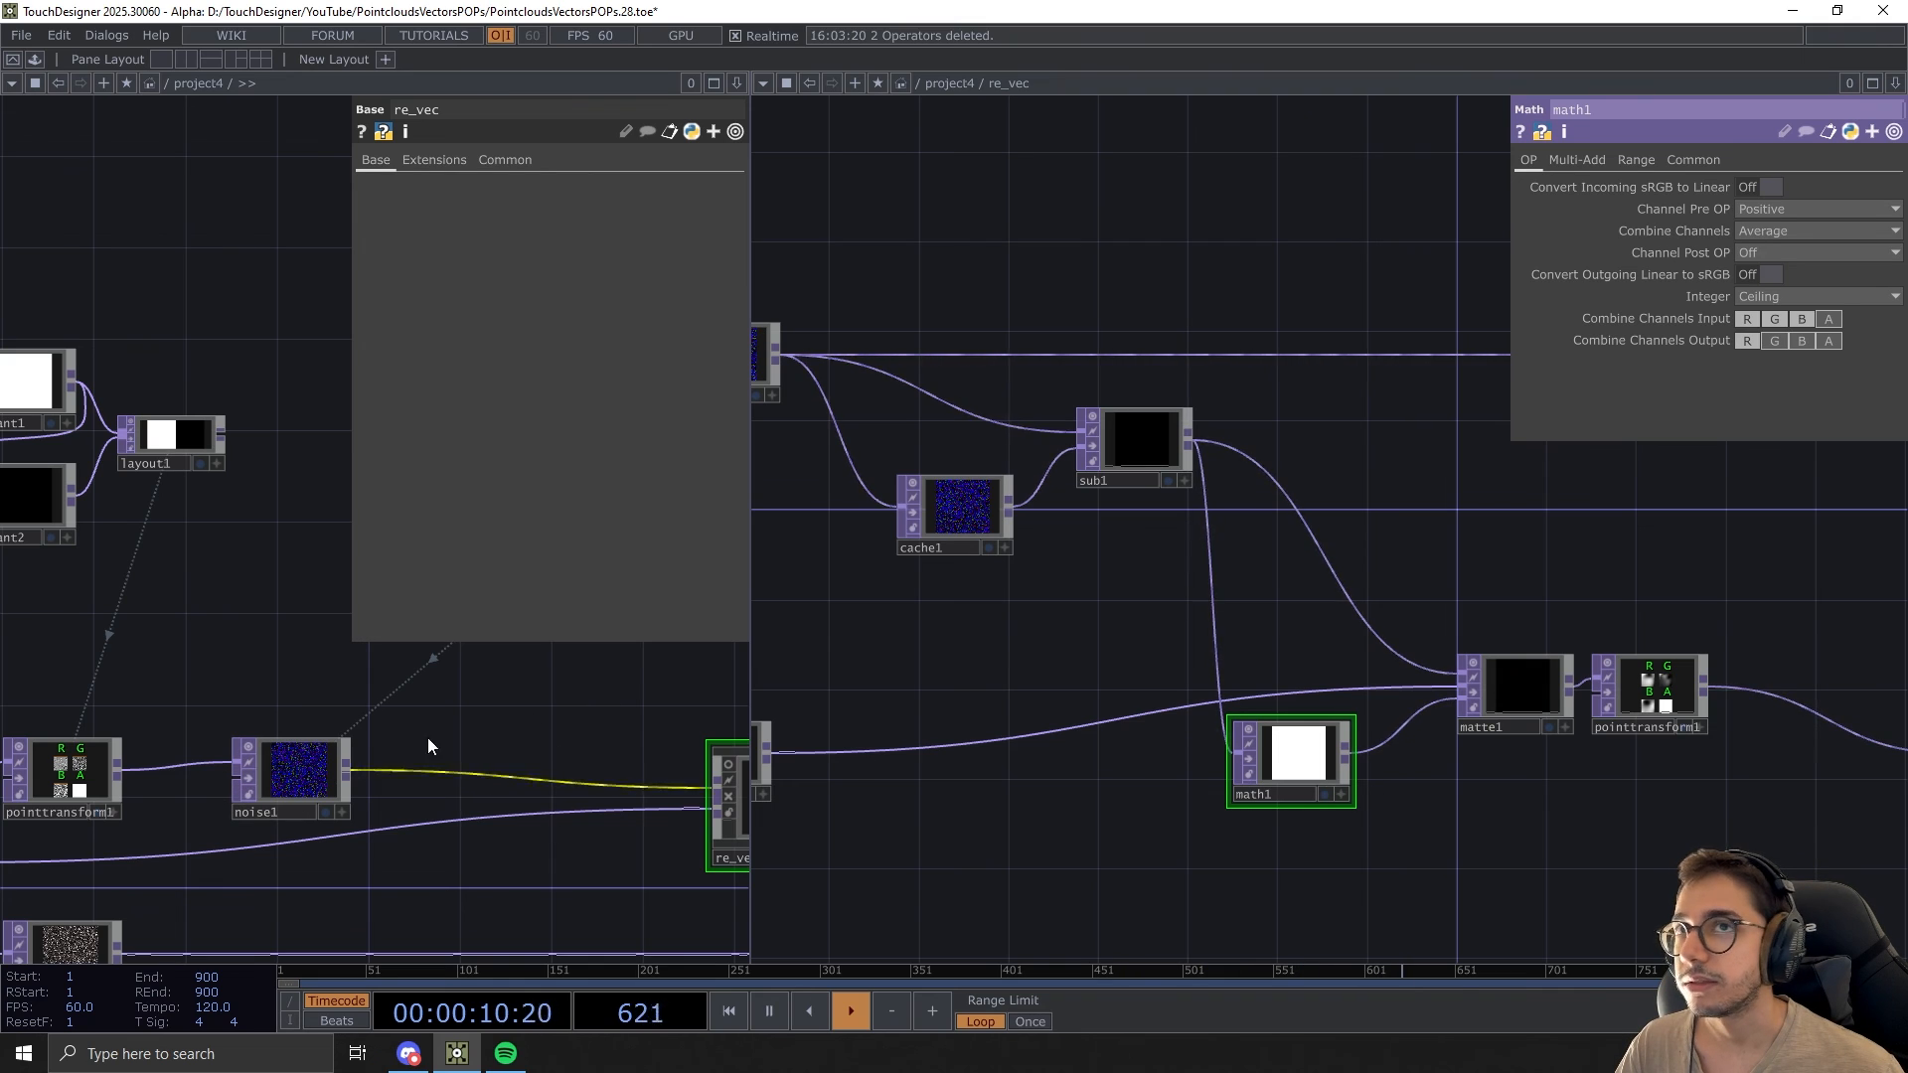
pyautogui.click(11, 83)
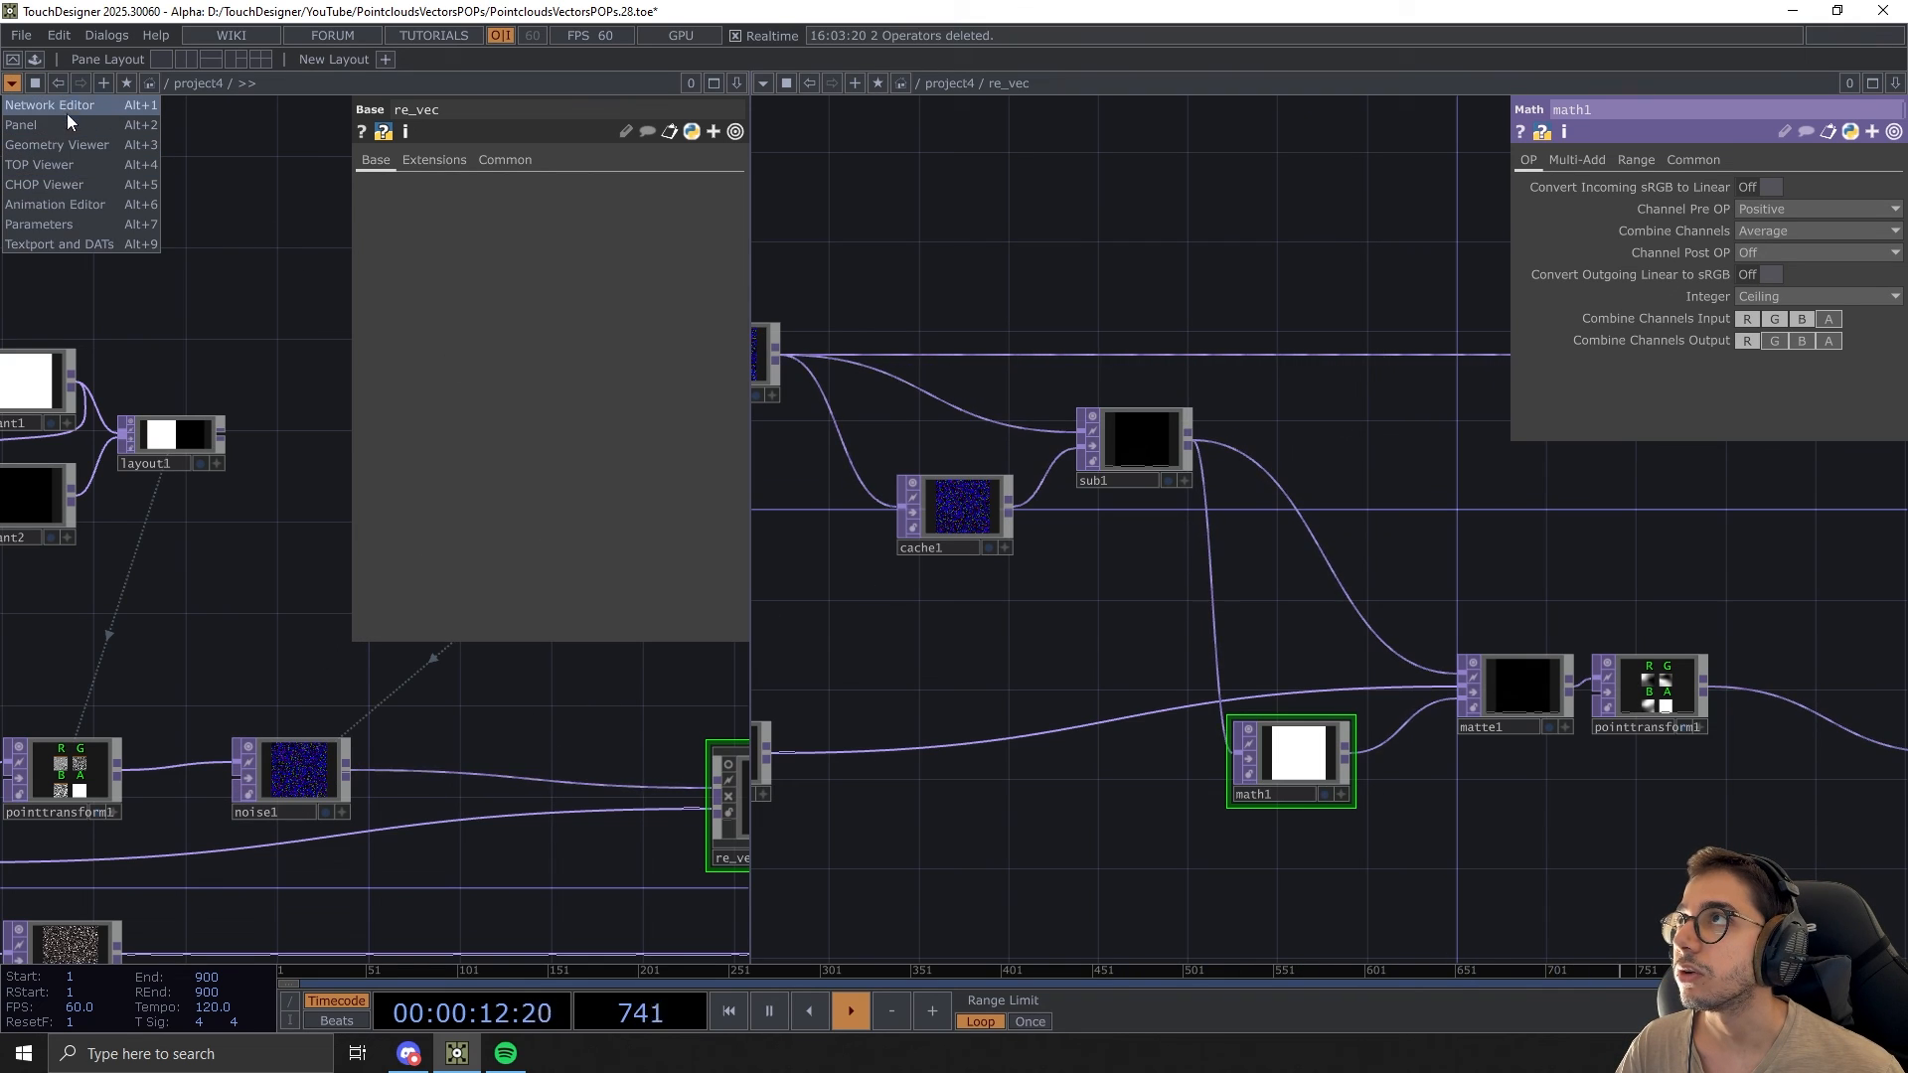
pyautogui.click(75, 145)
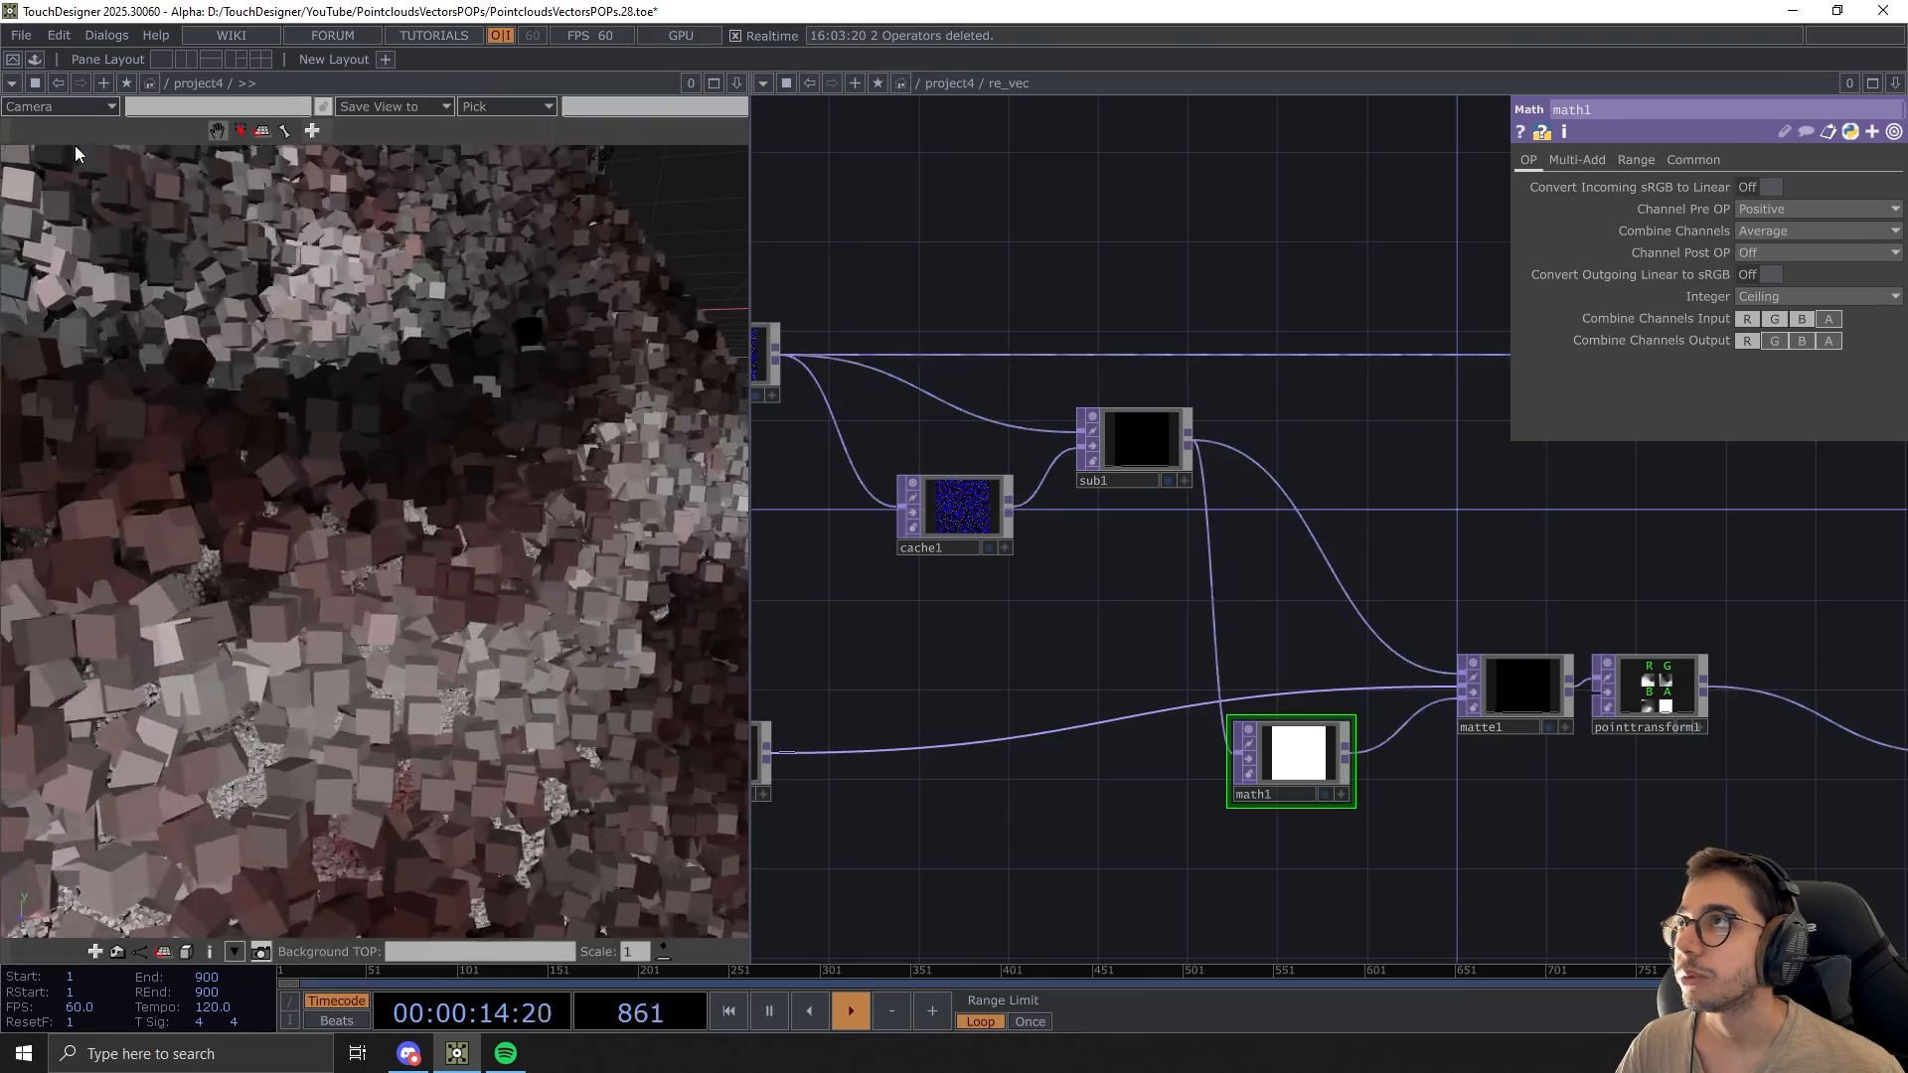
# Switch the project4 pane from the Geometry Viewer to the Network Editor
pyautogui.click(11, 83)
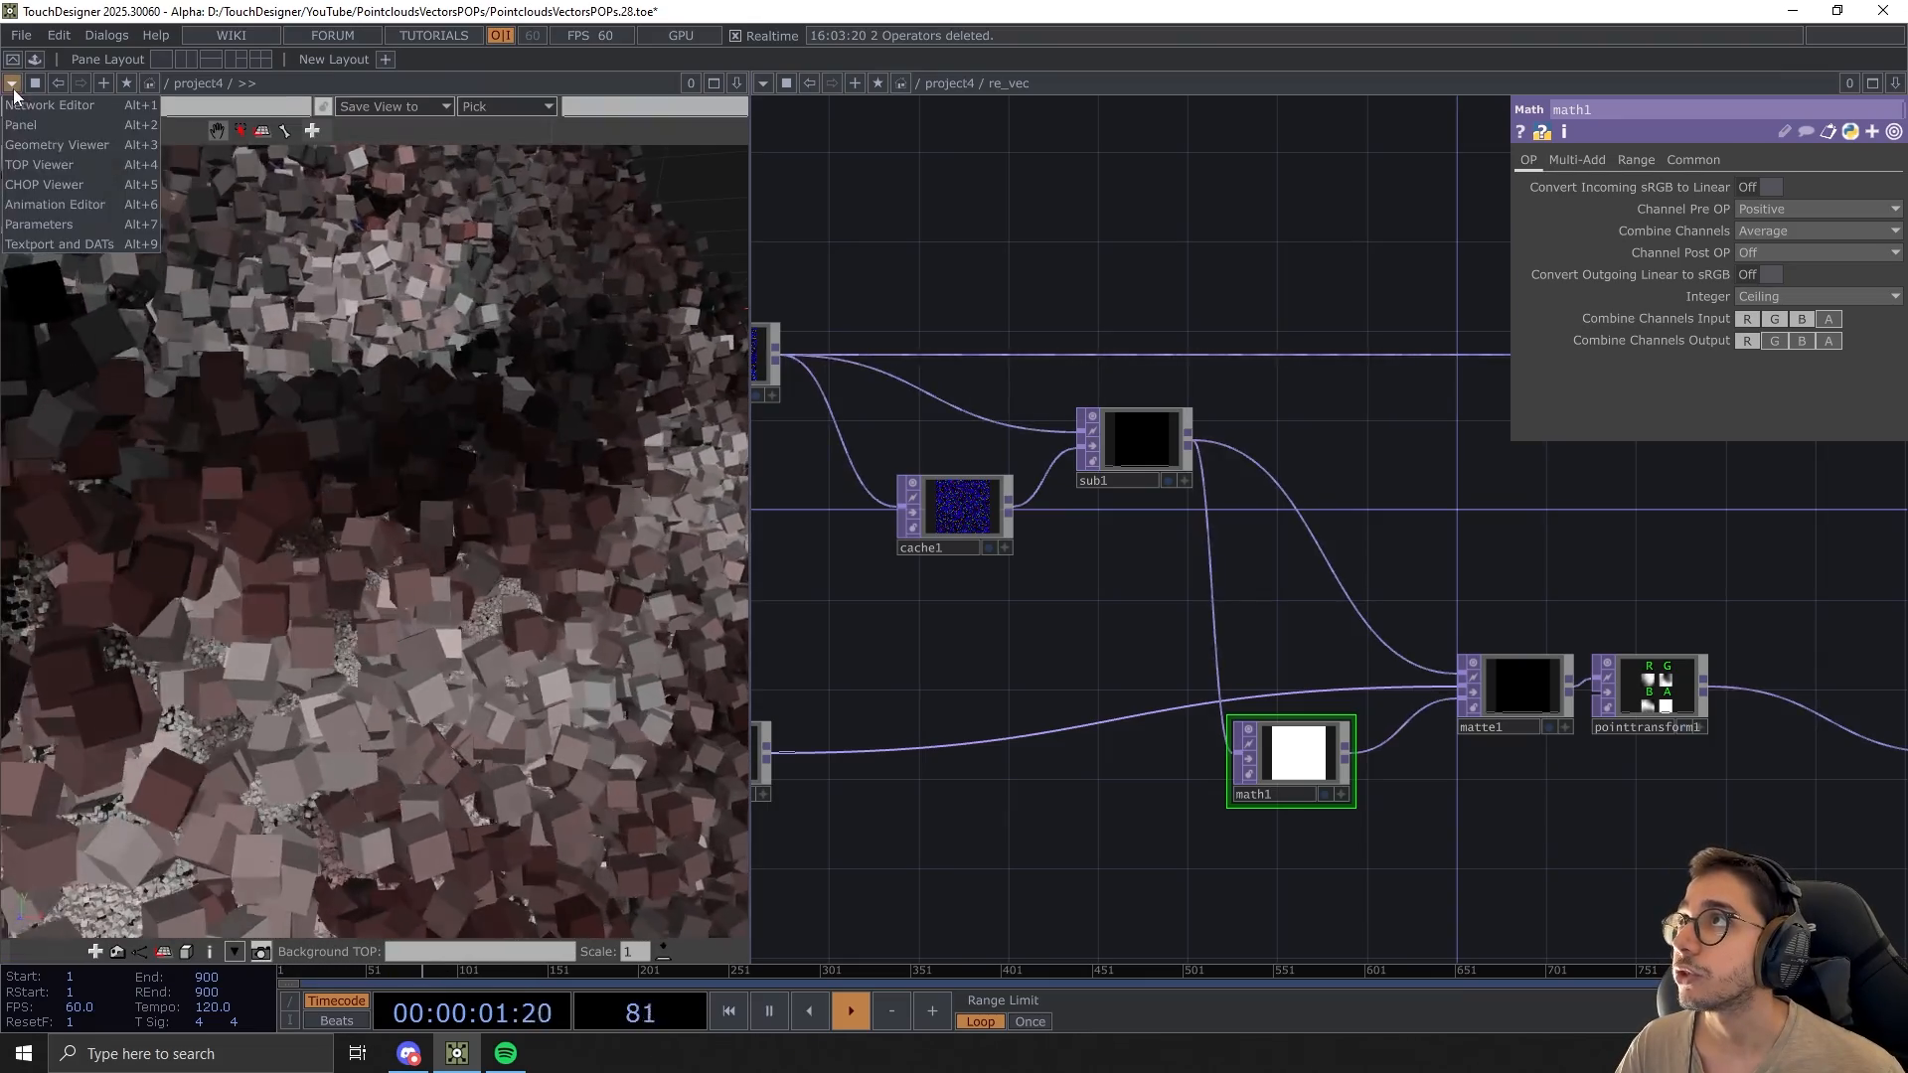
pyautogui.click(35, 112)
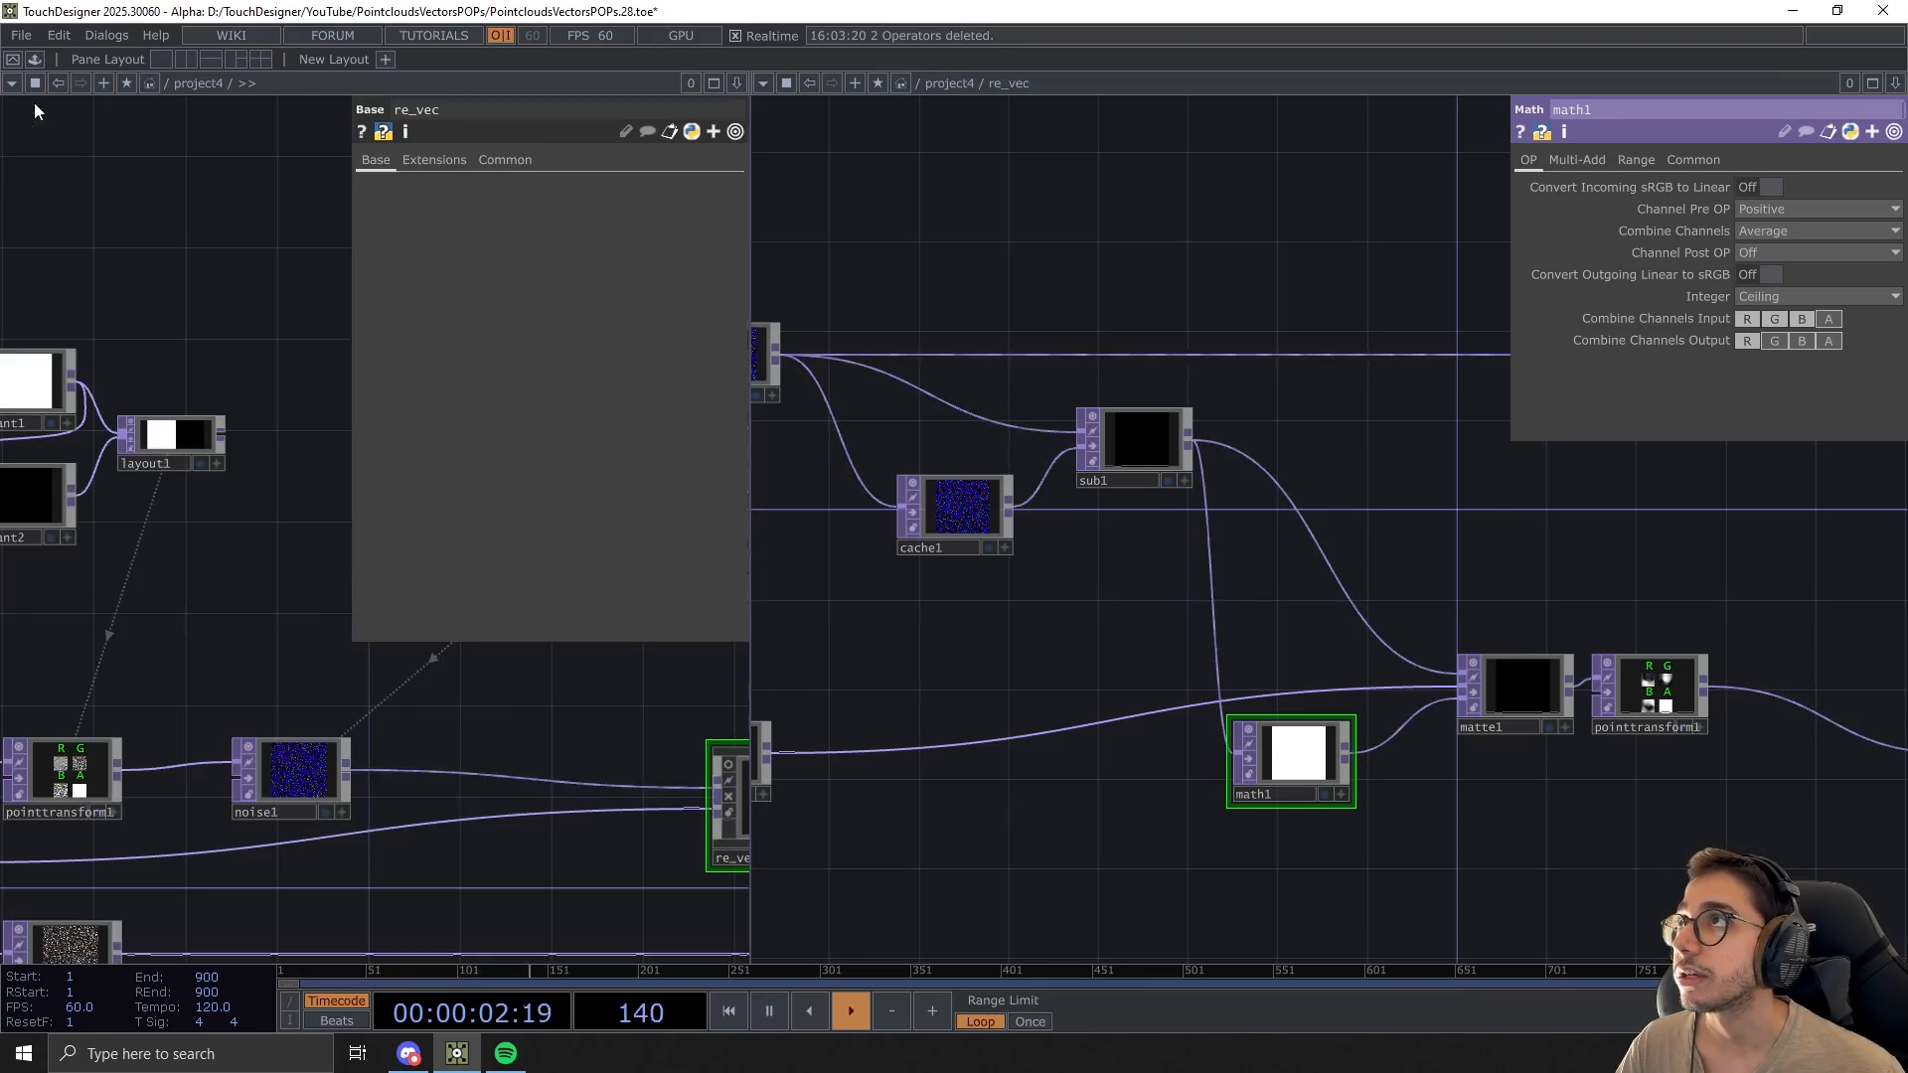
# Bypass noise1 in project4 and switch that network pane to a geometry viewer framing the fish point cloud
pyautogui.click(248, 778)
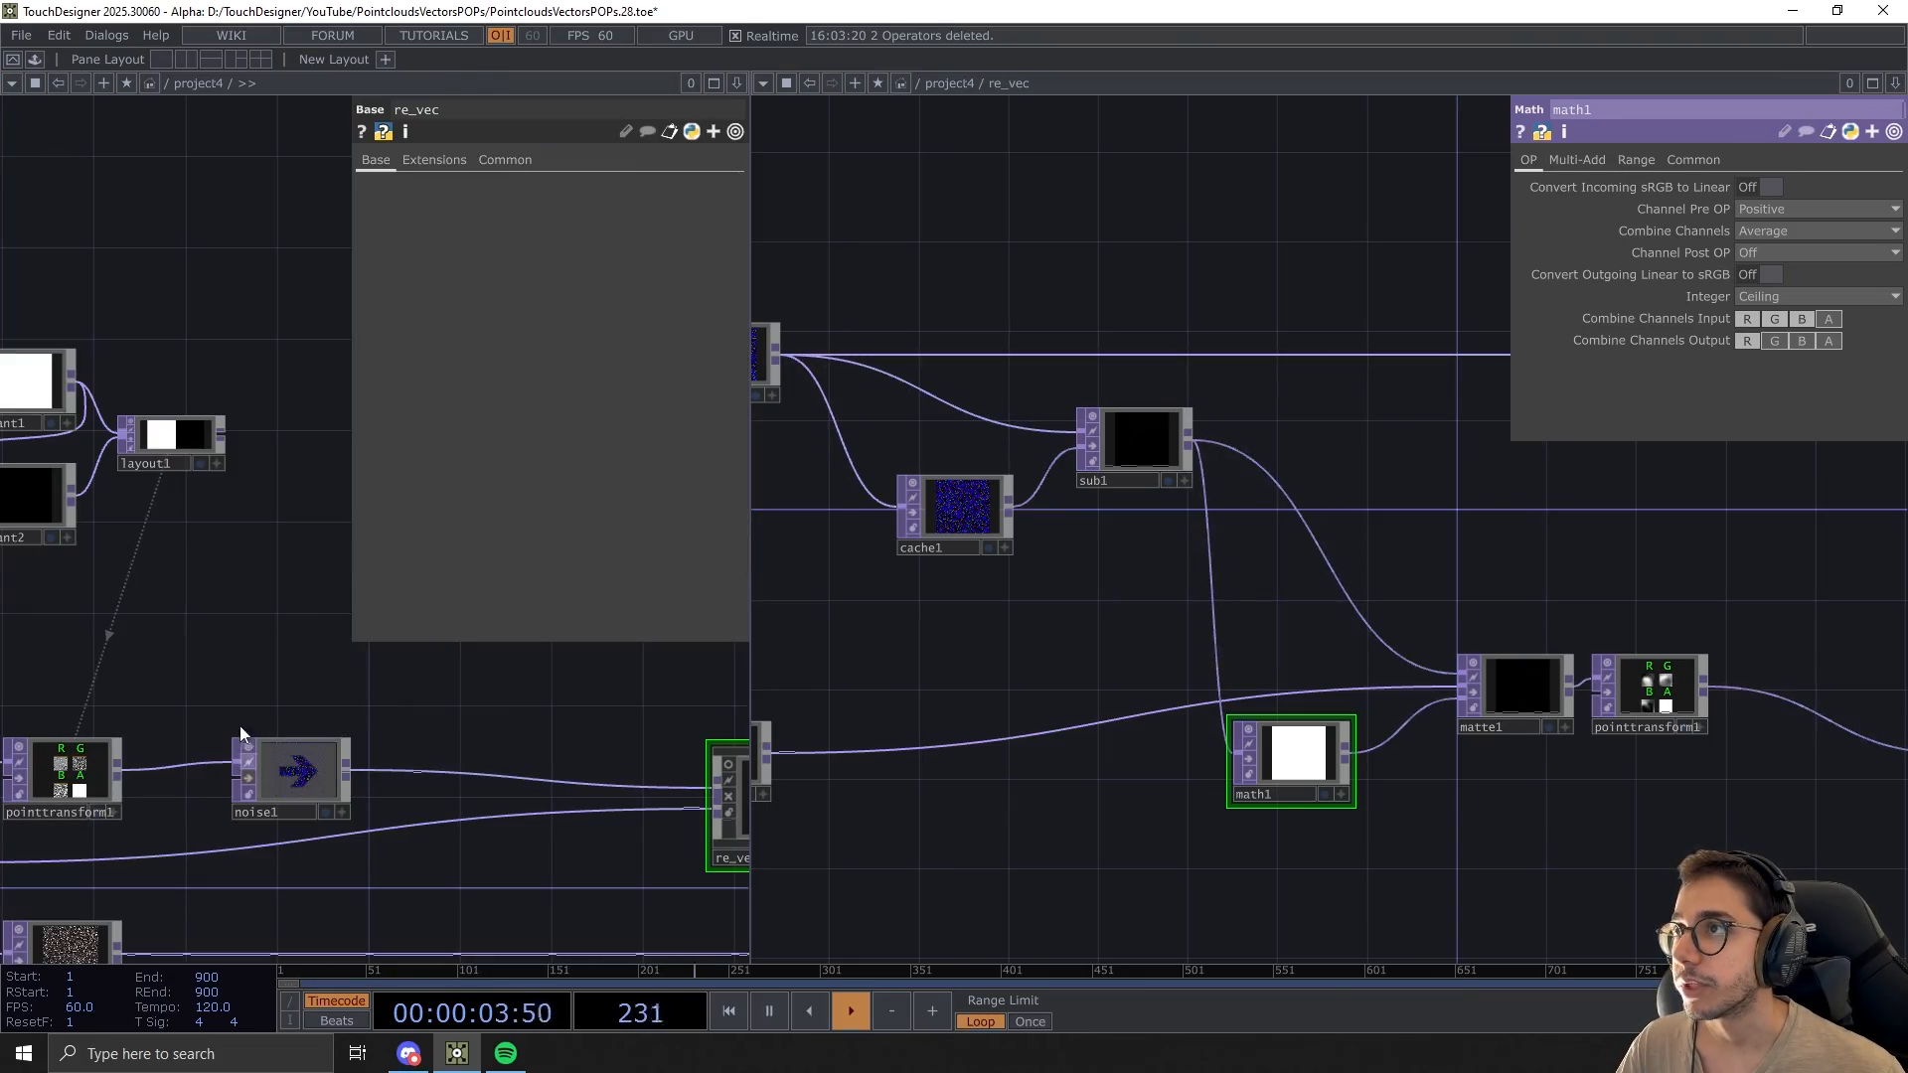
pyautogui.click(11, 83)
pyautogui.click(50, 145)
pyautogui.scroll(-5, 474, 624)
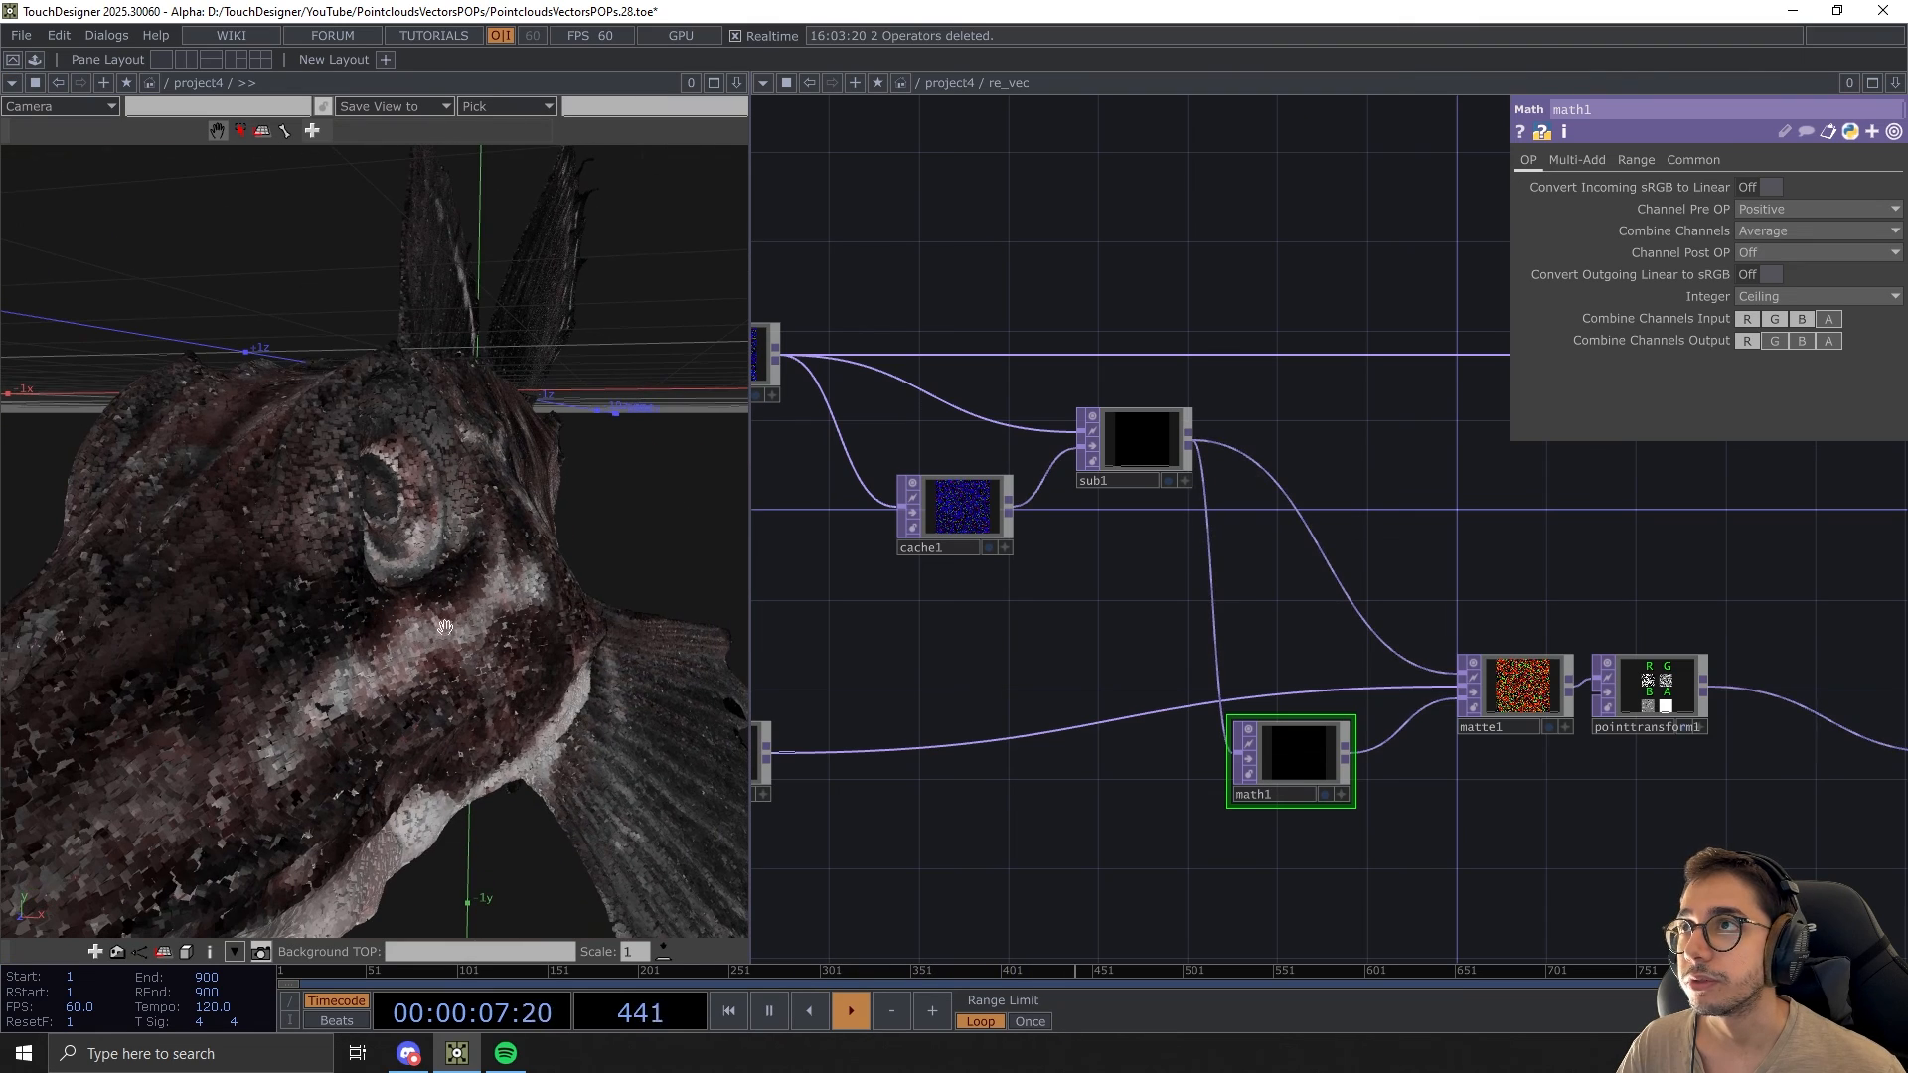
pyautogui.moveTo(486, 644); pyautogui.dragTo(320, 614)
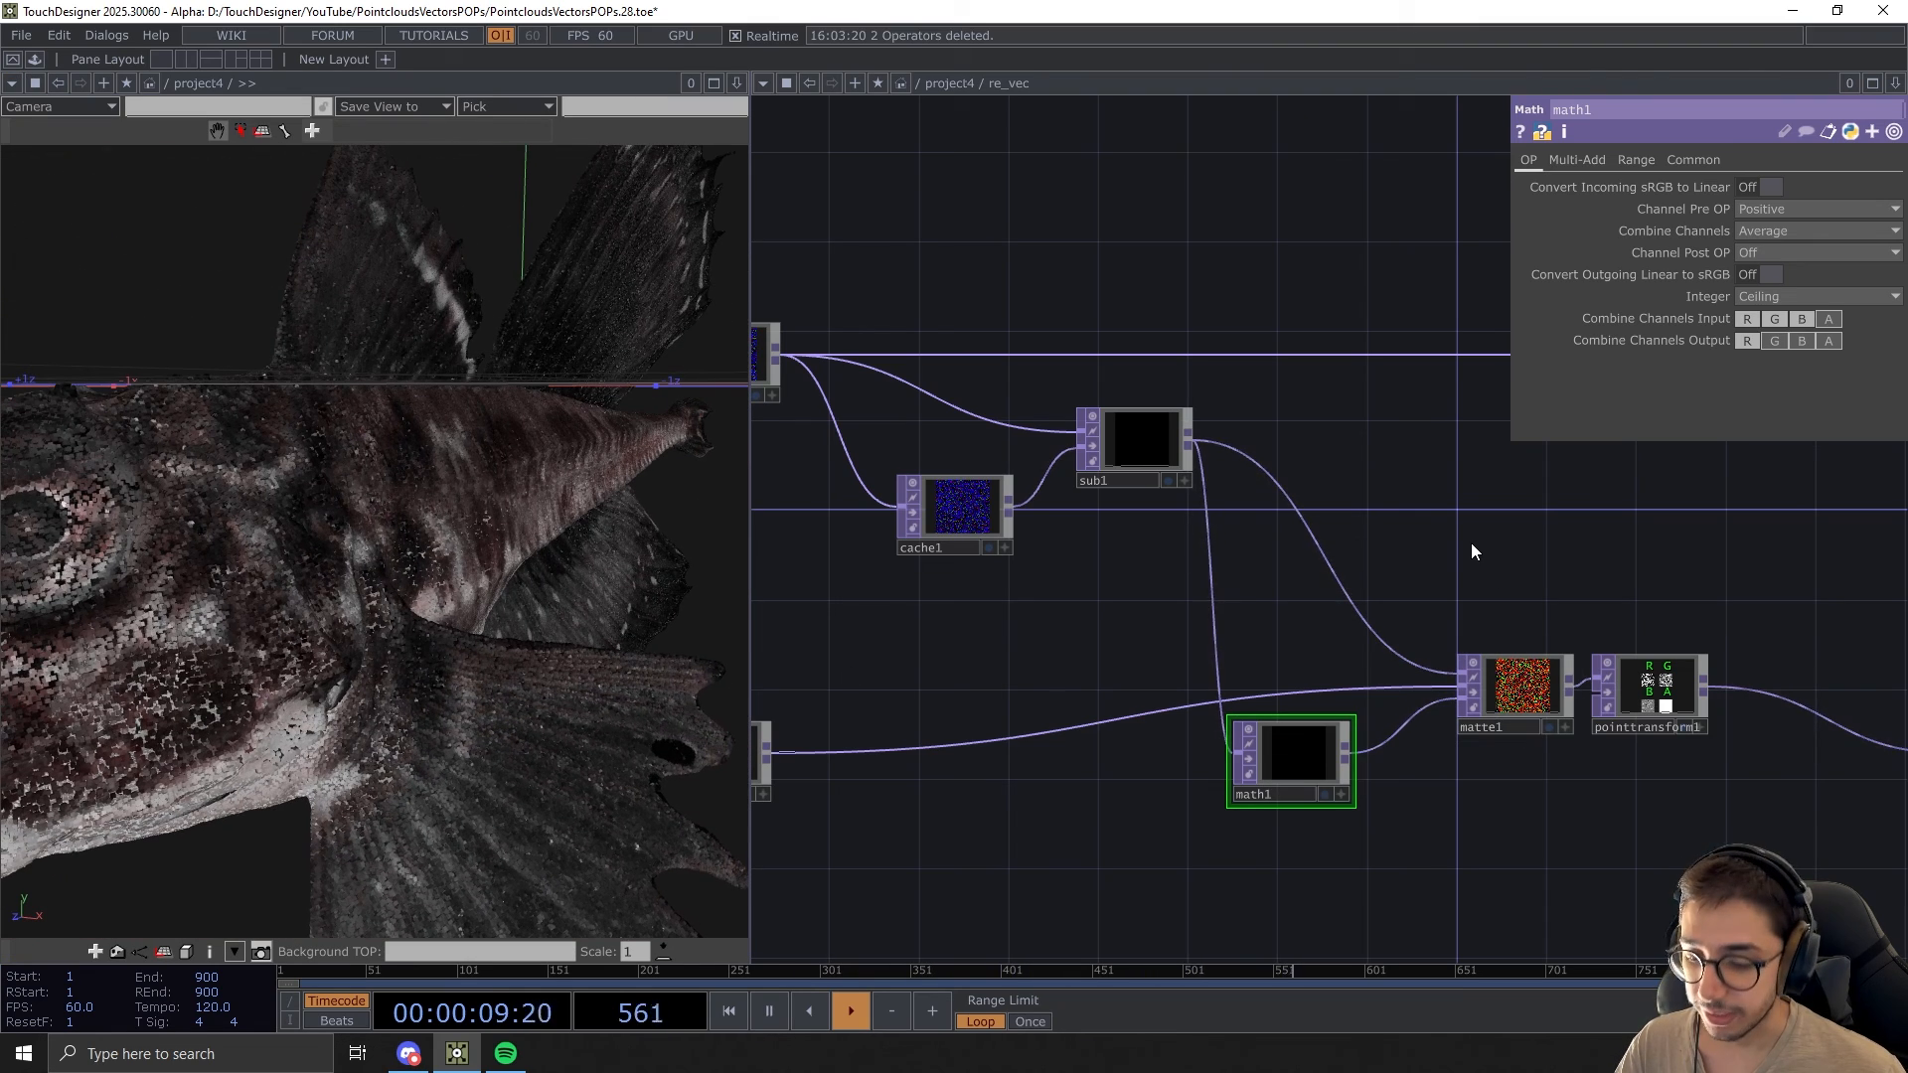
# Go up to the project4 network, take noise1 out of bypass, and inspect the instanced boxes on the model up close
pyautogui.press('u')
pyautogui.scroll(3, 1184, 688)
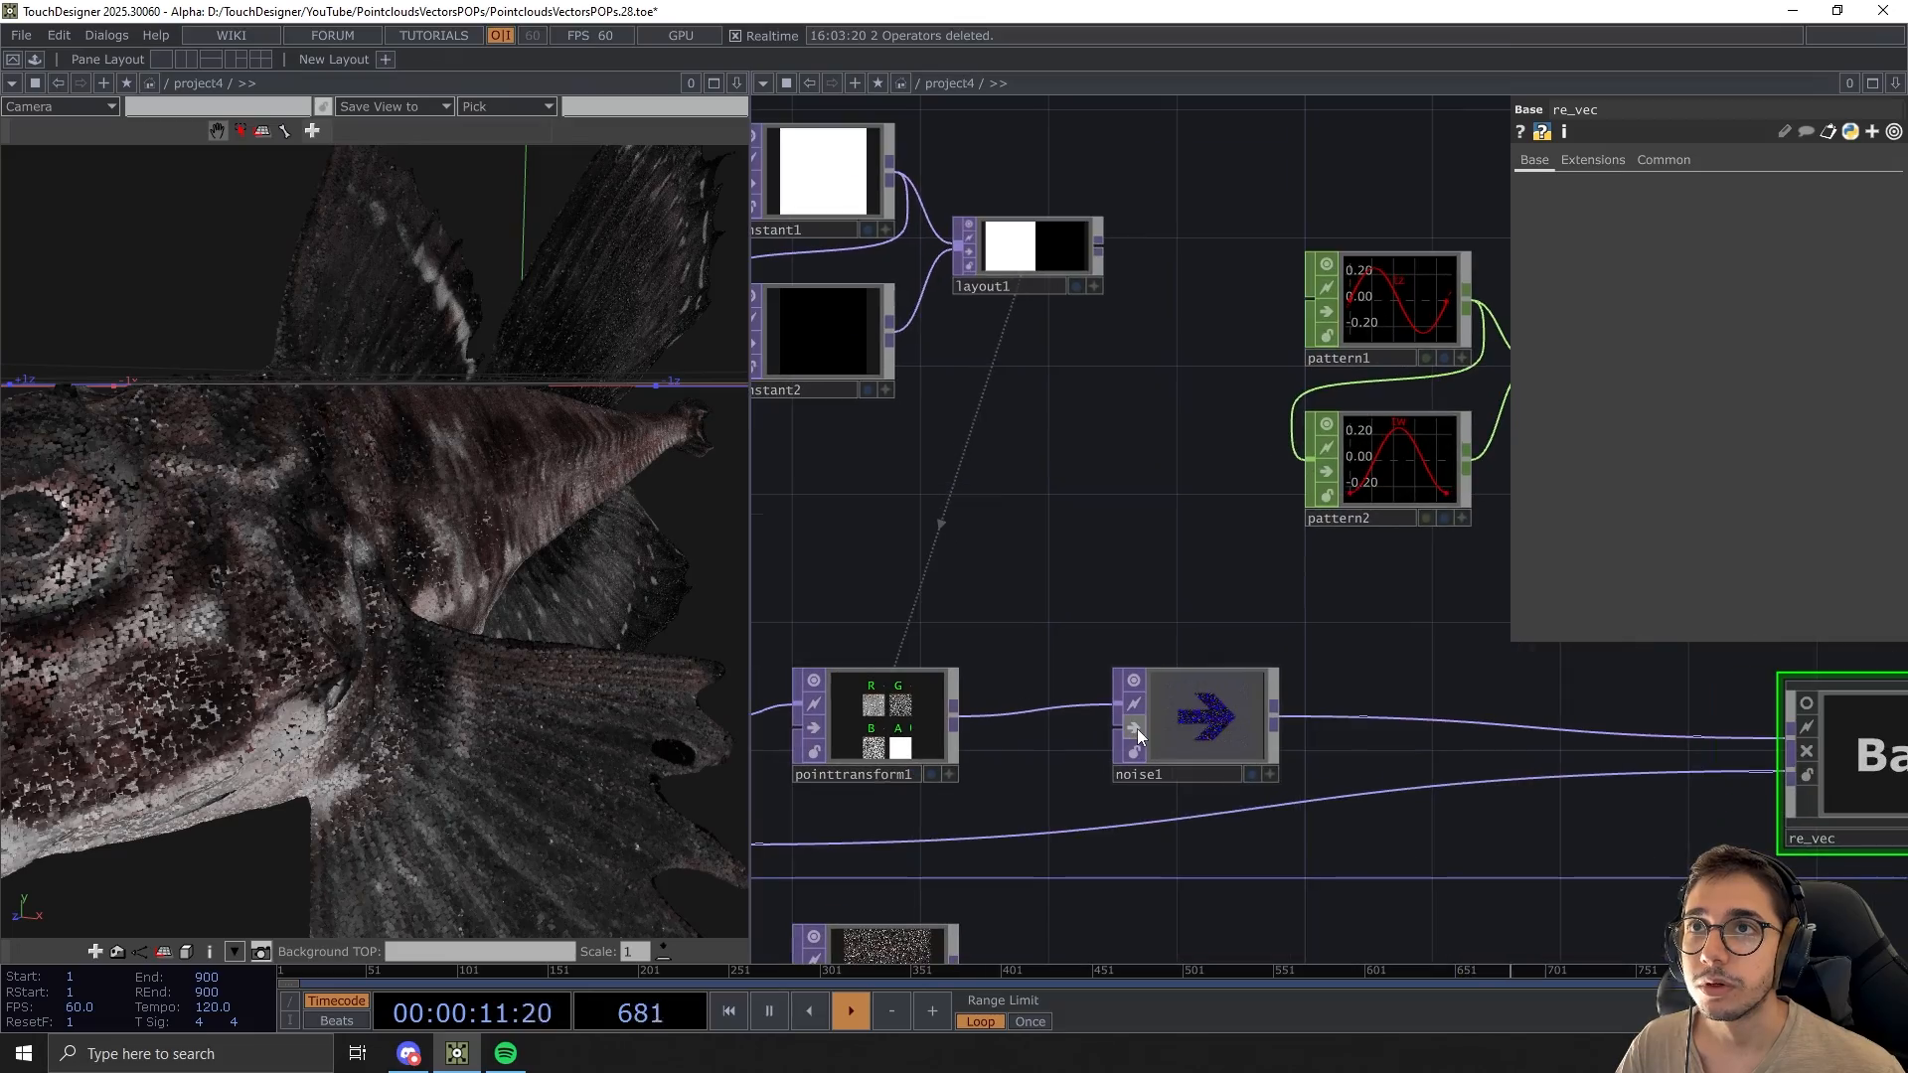
pyautogui.scroll(5, 325, 628)
pyautogui.scroll(5, 325, 628)
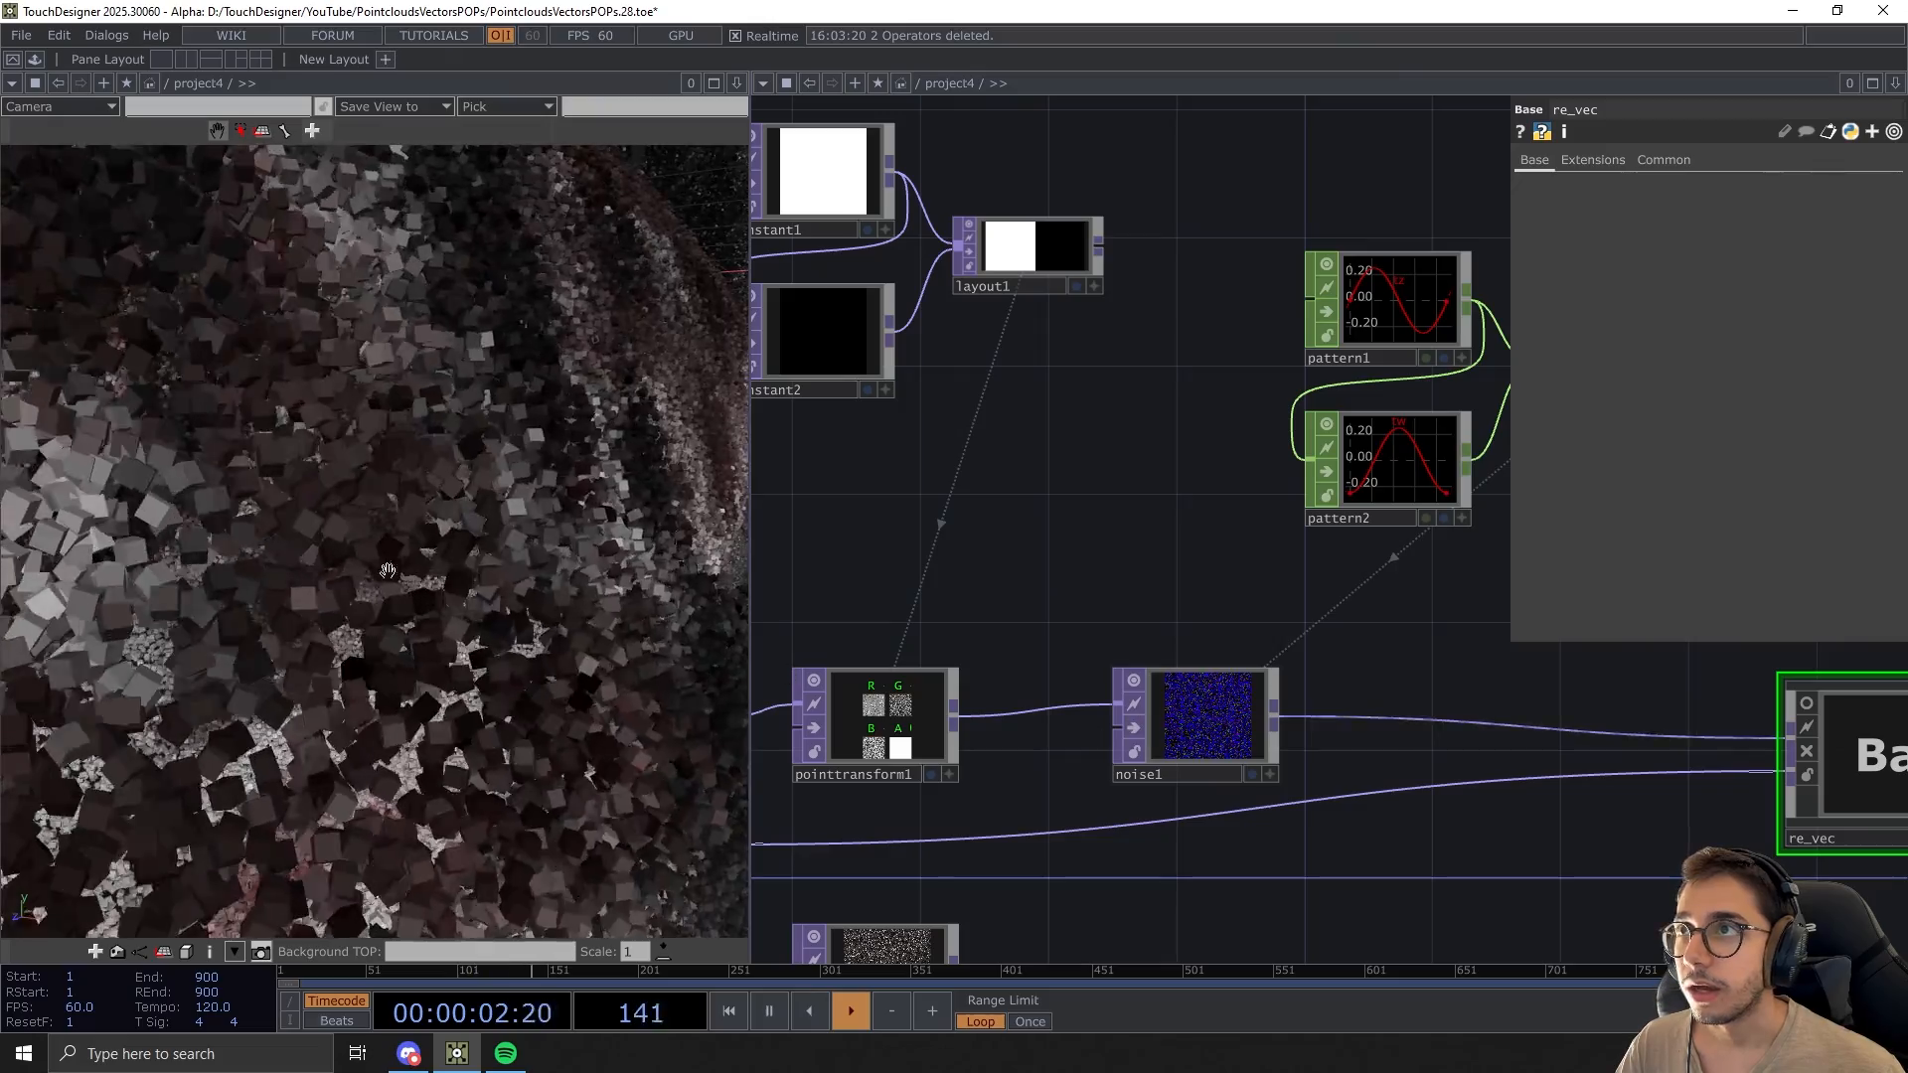
pyautogui.scroll(-5, 1371, 672)
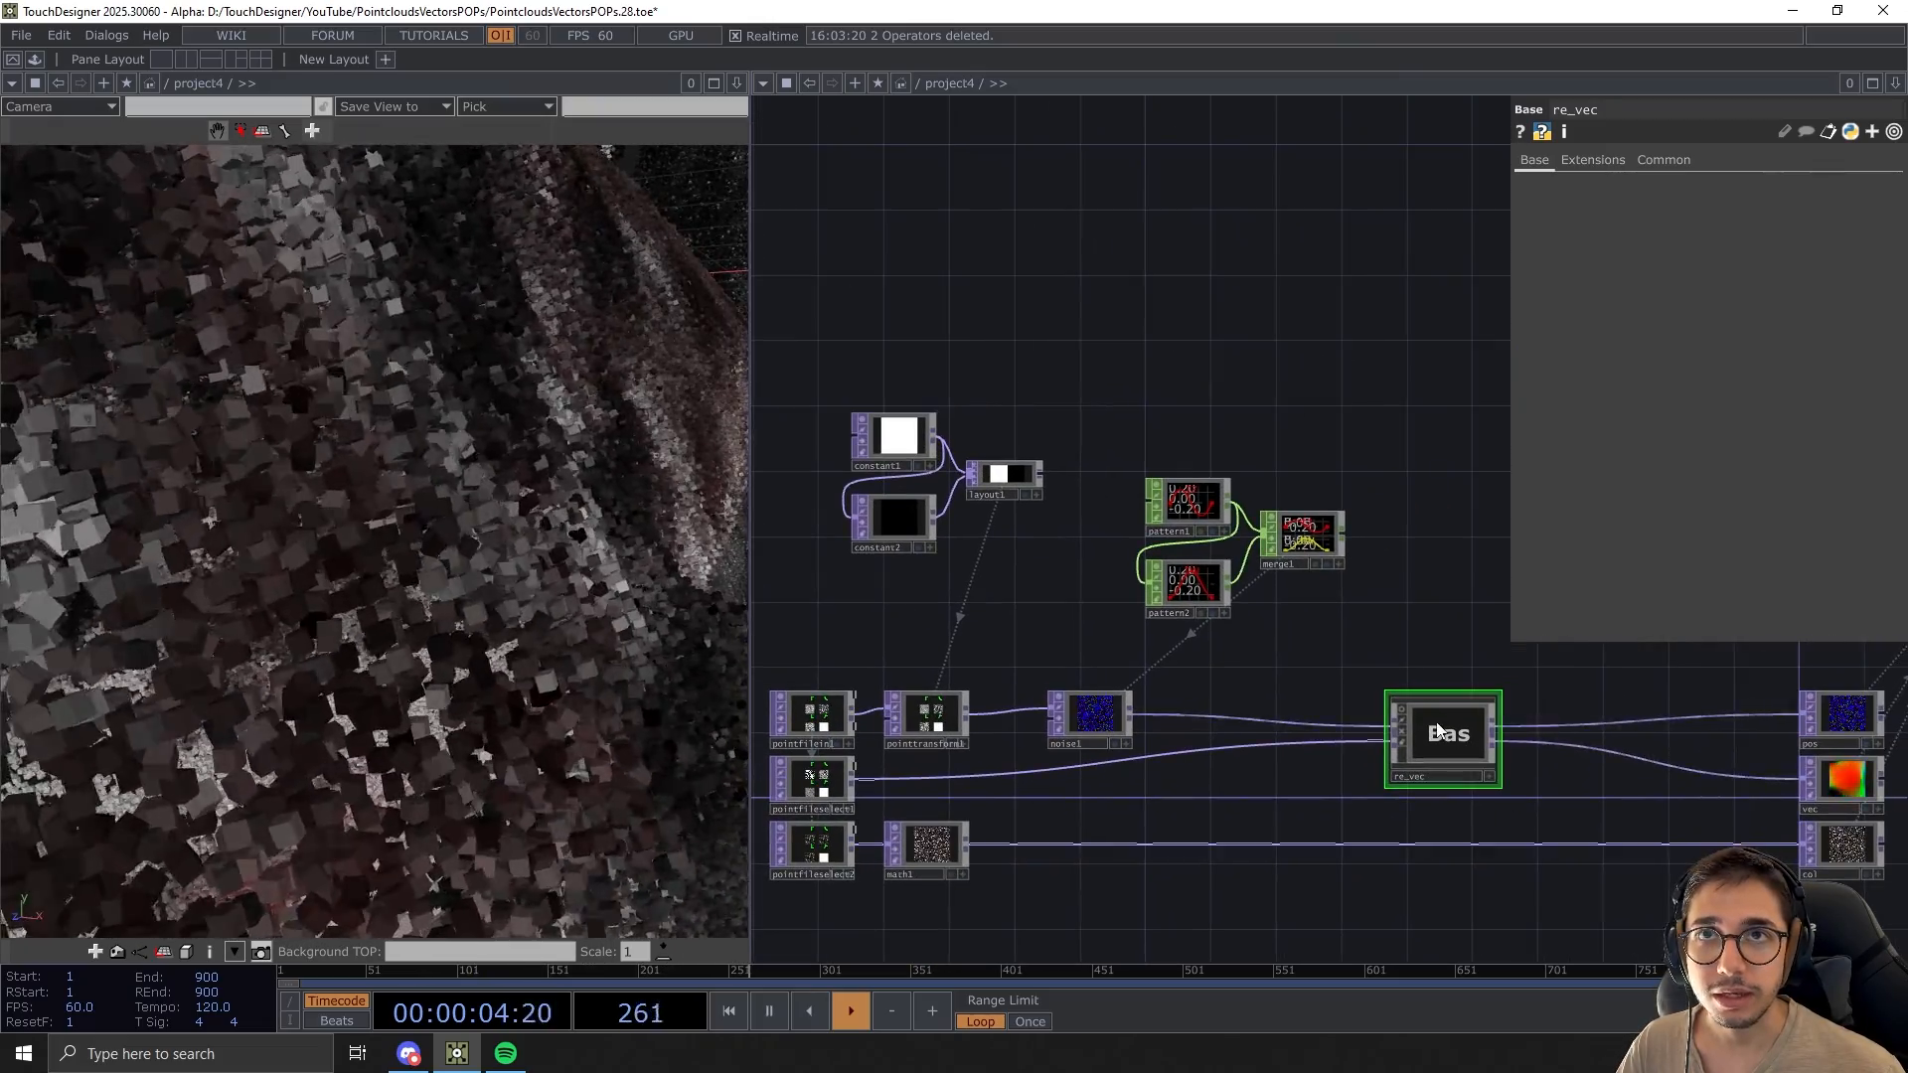
# Enter the re_vec component and examine its network from inputs to outputs alongside the model in the viewer
pyautogui.press('i')
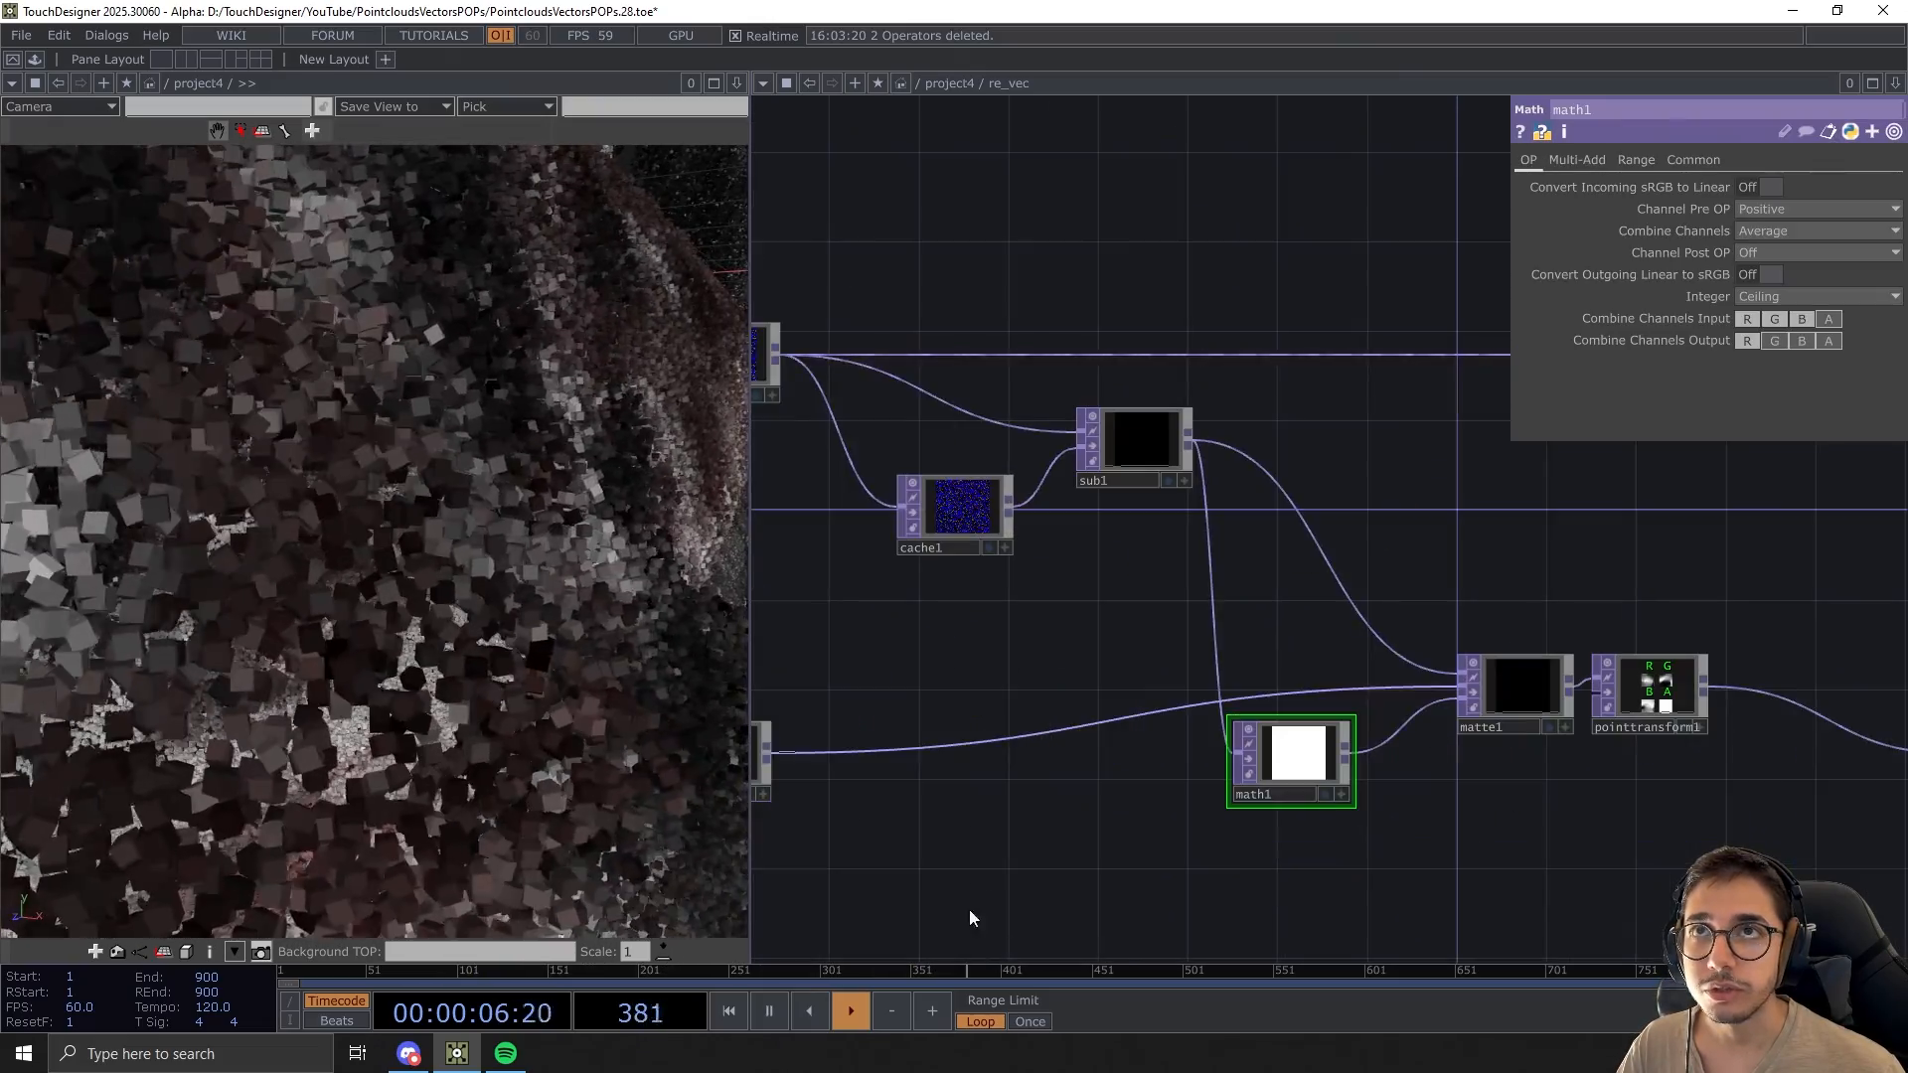
pyautogui.scroll(-3, 1116, 695)
pyautogui.moveTo(1008, 822); pyautogui.dragTo(1127, 803)
pyautogui.scroll(-5, 356, 578)
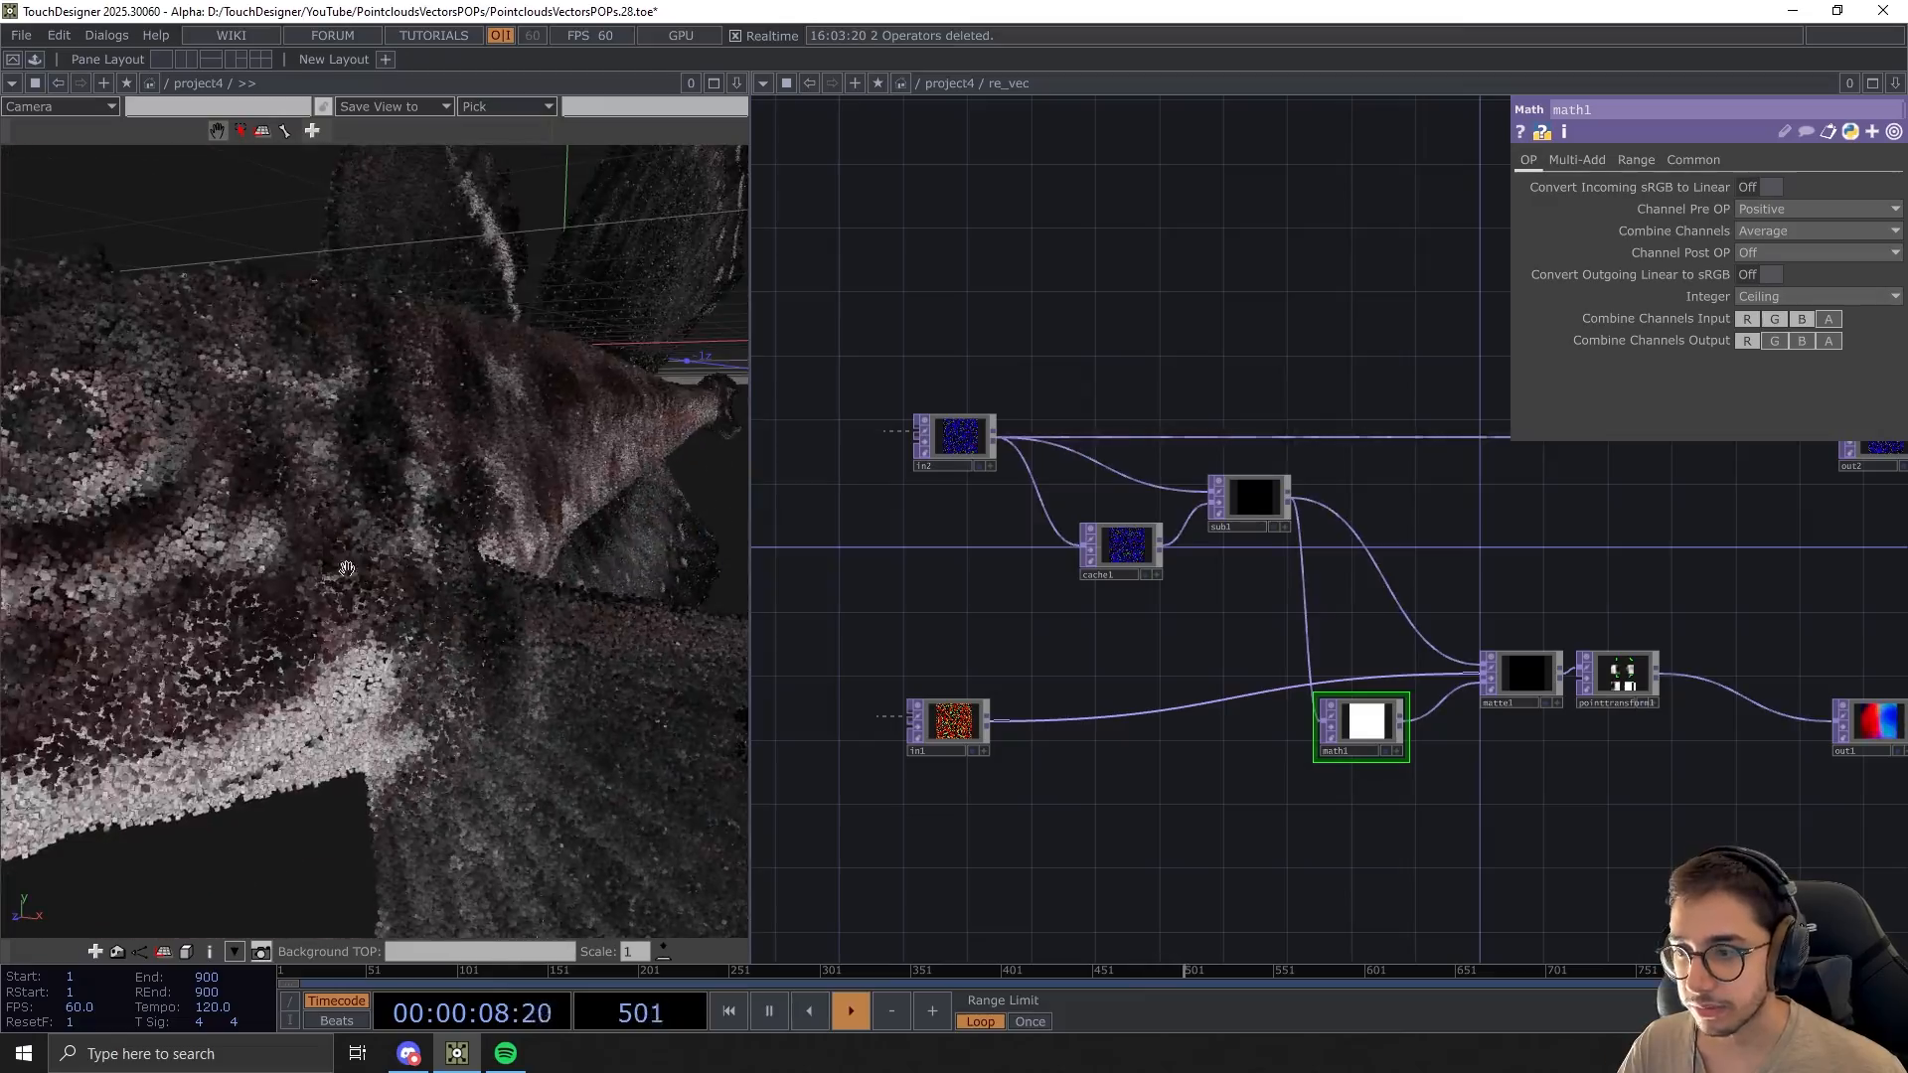
pyautogui.moveTo(1503, 801); pyautogui.dragTo(1501, 751)
pyautogui.moveTo(1501, 808); pyautogui.dragTo(1437, 802, button='middle')
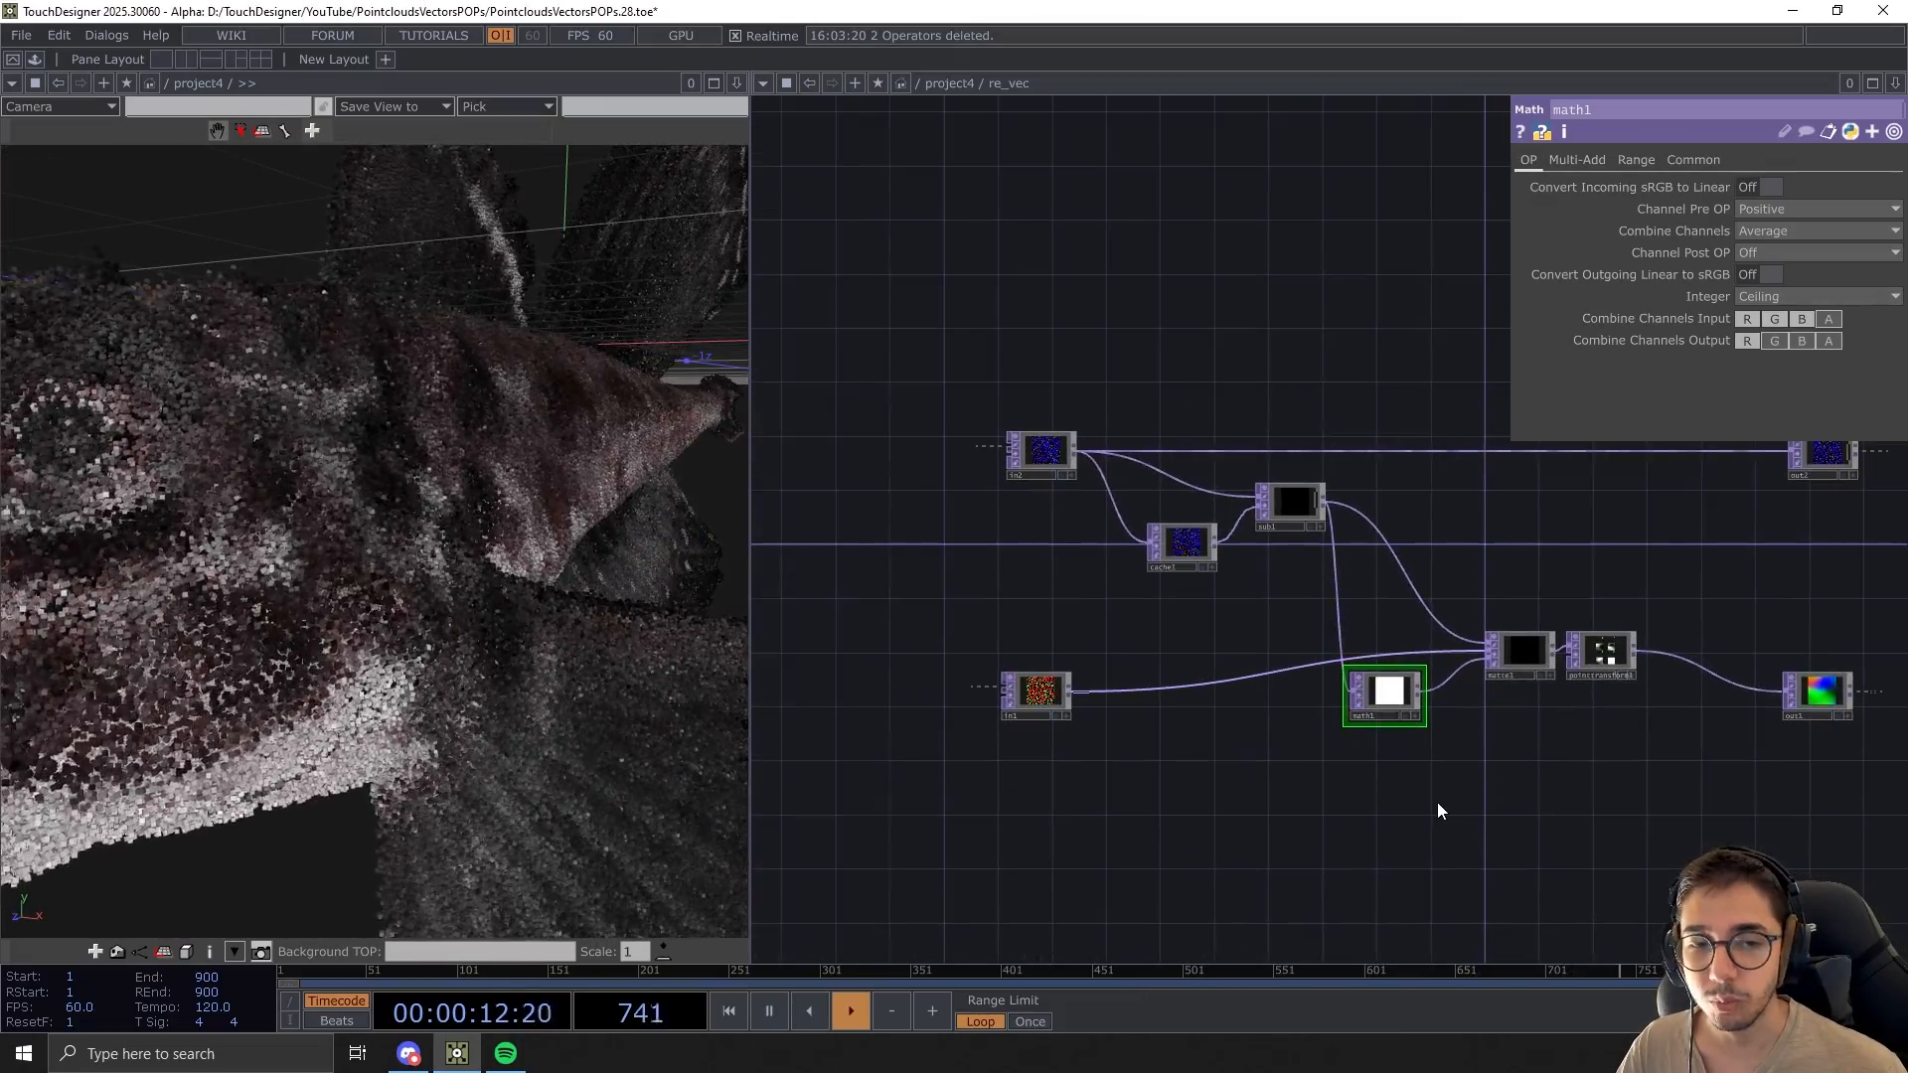
pyautogui.moveTo(1438, 802); pyautogui.dragTo(1489, 807)
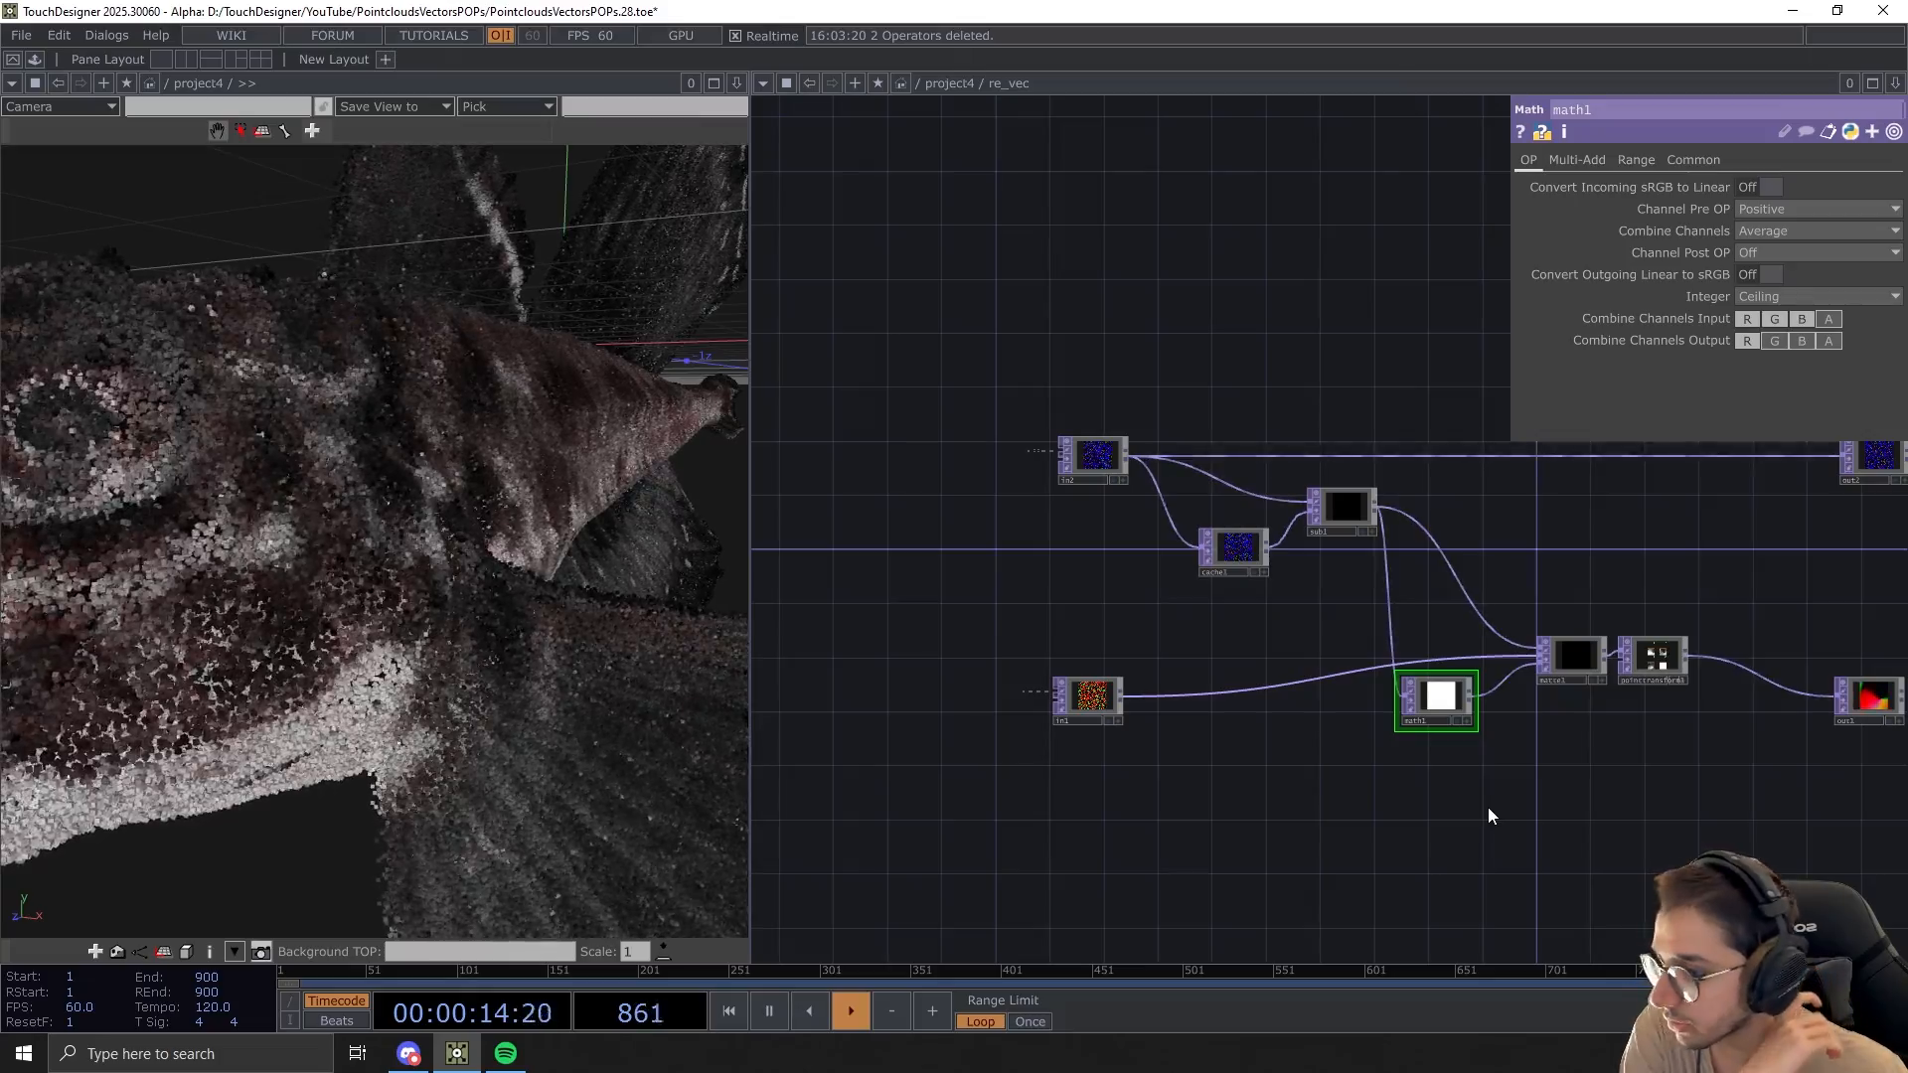
pyautogui.moveTo(1350, 821); pyautogui.dragTo(1477, 831)
# Rearrange the re_vec network: shift in2 away from the chain, align matte1 and the Point Transform with in1, and raise math1 above that row
pyautogui.moveTo(1222, 475); pyautogui.dragTo(998, 472)
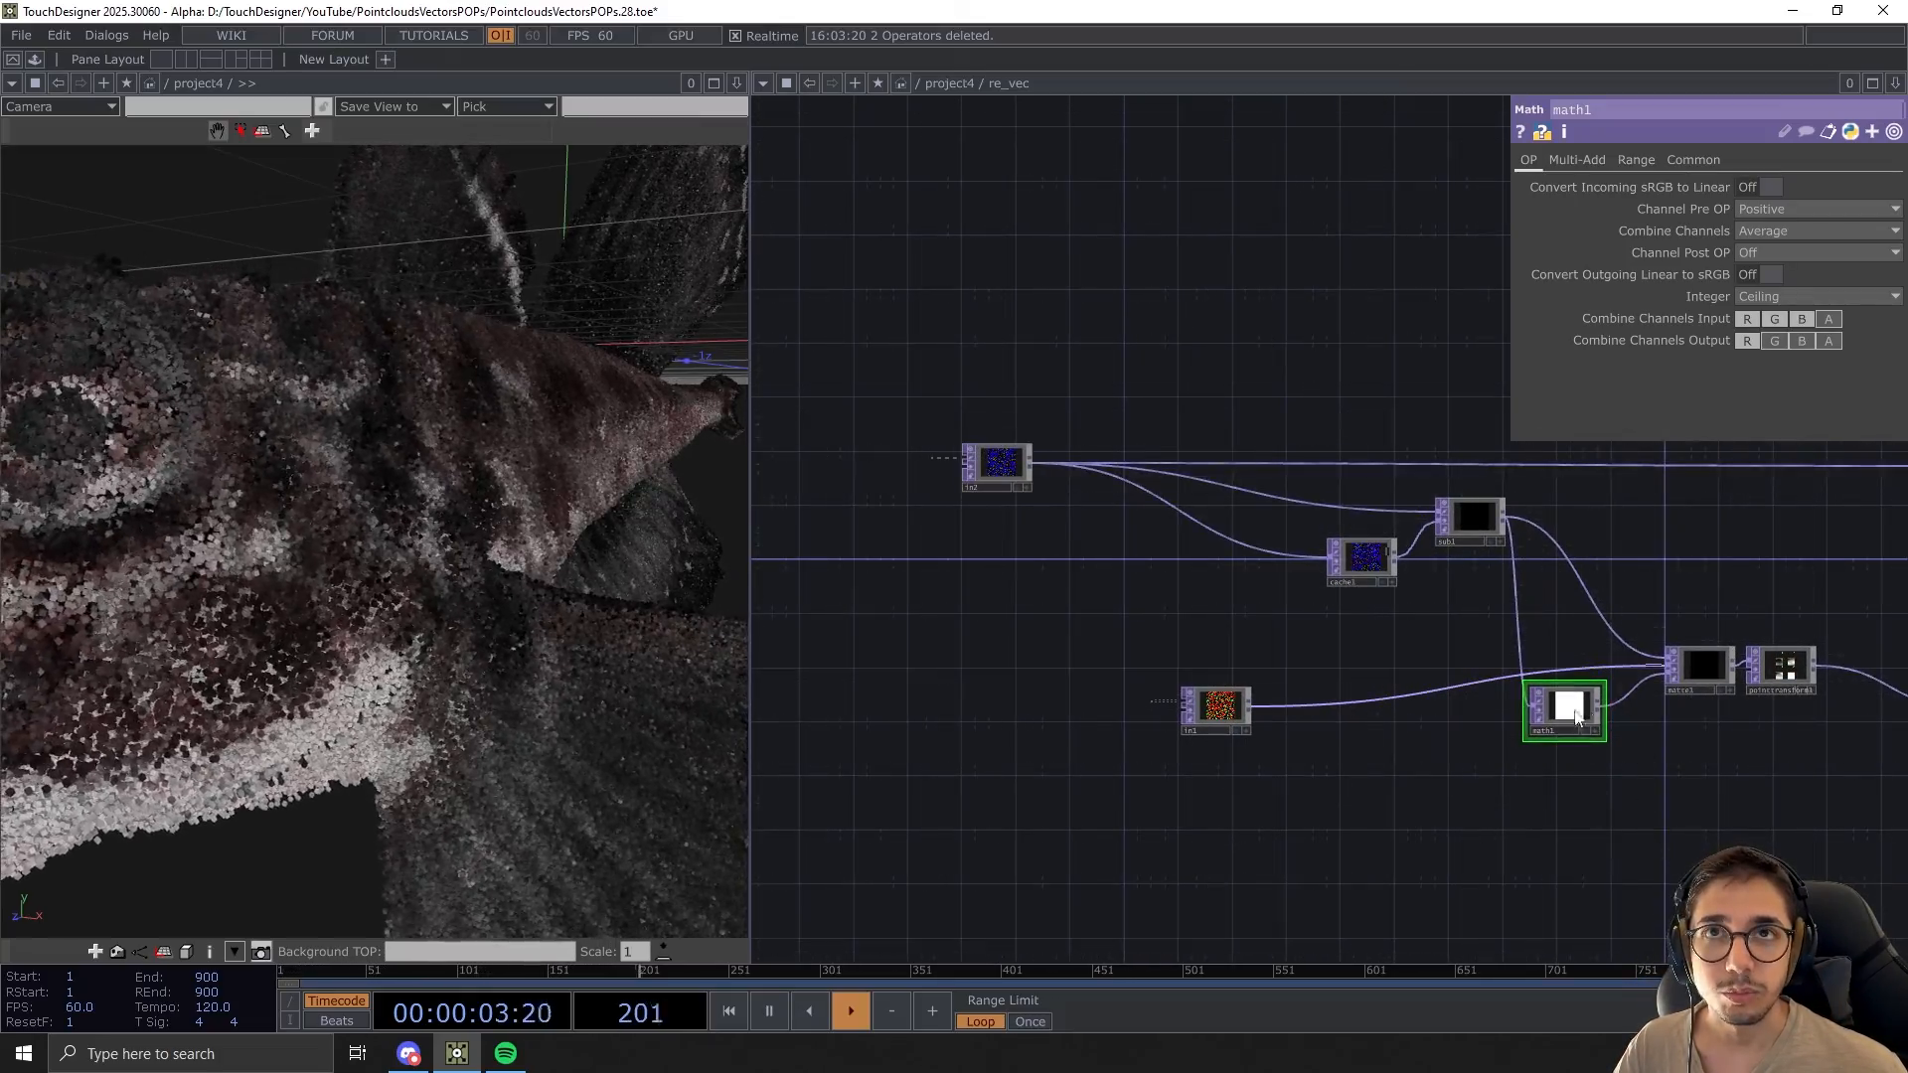
pyautogui.moveTo(1682, 671); pyautogui.dragTo(1684, 718)
pyautogui.moveTo(1734, 808); pyautogui.dragTo(1652, 819)
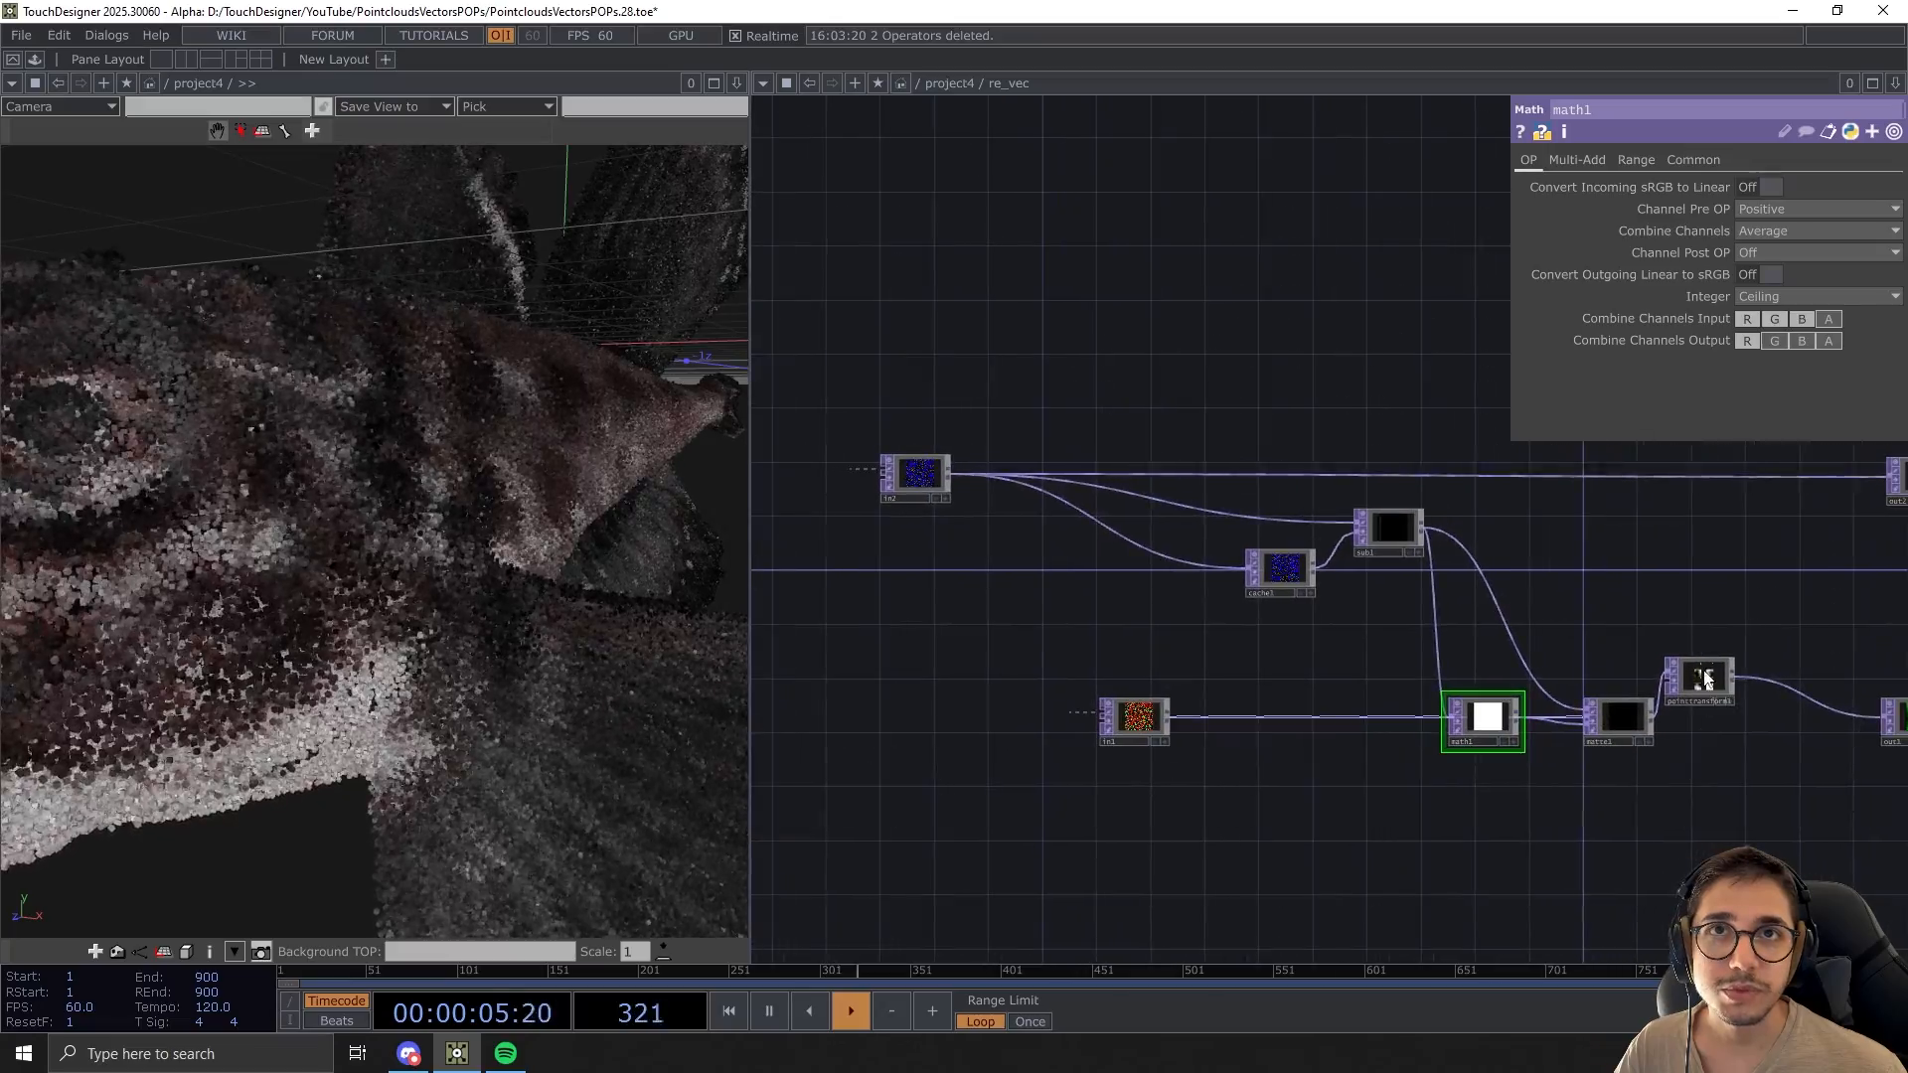
pyautogui.moveTo(1703, 680); pyautogui.dragTo(1706, 719)
pyautogui.moveTo(1475, 733); pyautogui.dragTo(1447, 680)
pyautogui.moveTo(1489, 845); pyautogui.dragTo(1529, 831)
pyautogui.moveTo(1301, 840); pyautogui.dragTo(1433, 845)
pyautogui.moveTo(1159, 486); pyautogui.dragTo(1093, 486)
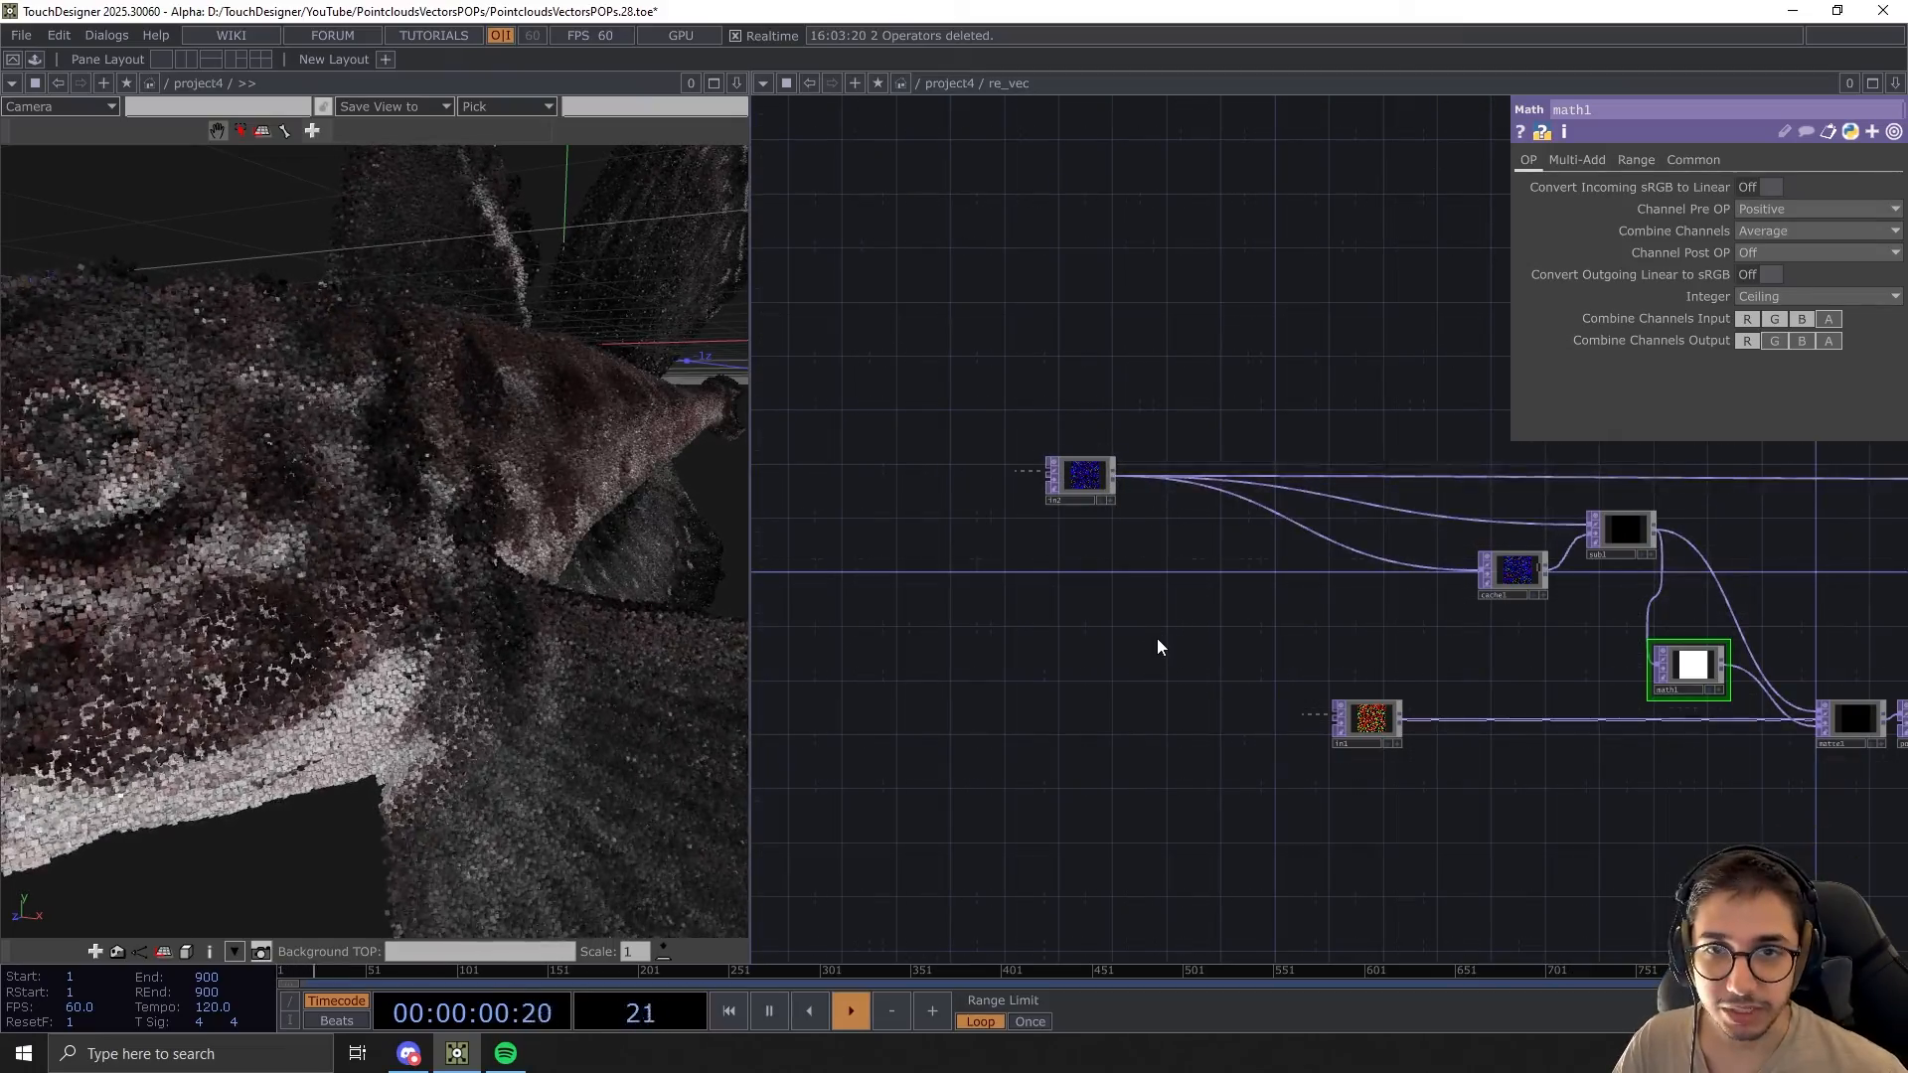
# Add a Noise TOP wired from in2's output and place it in the empty space below in2
pyautogui.scroll(3, 1162, 616)
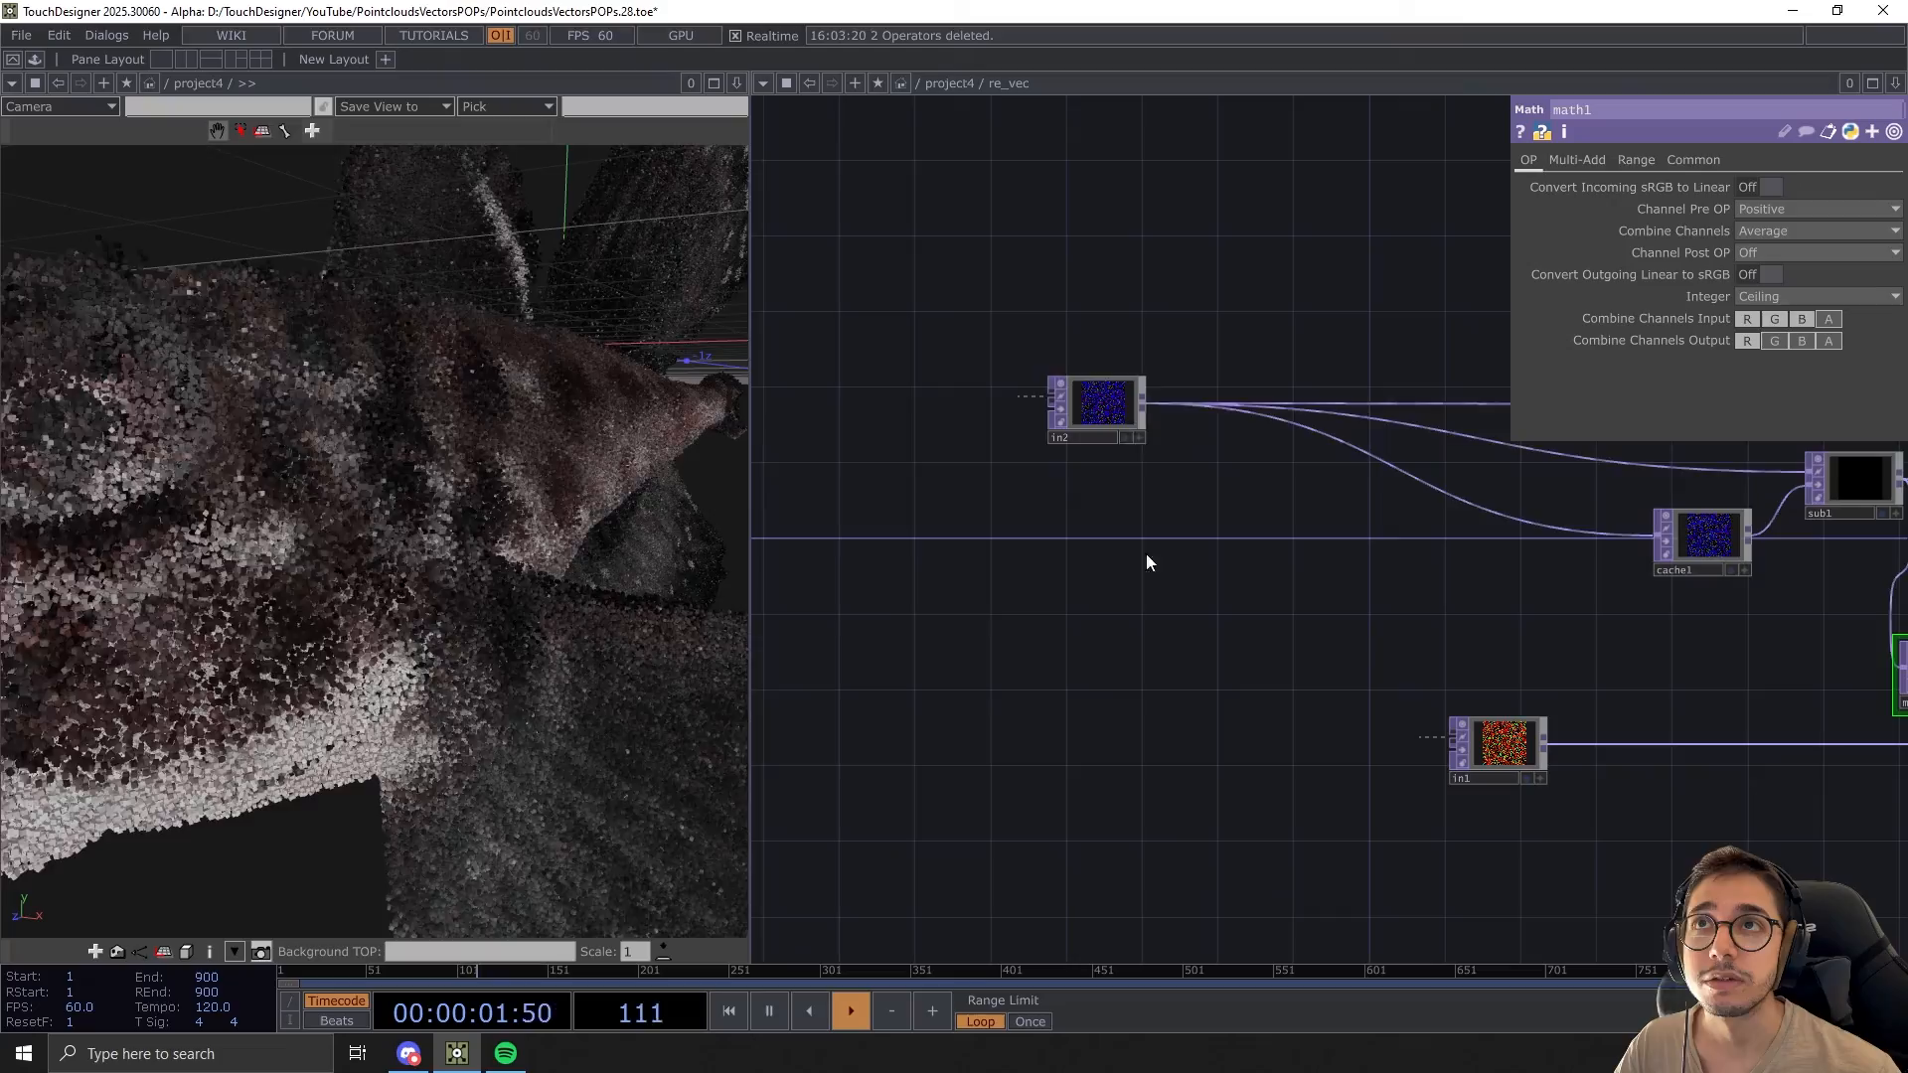
pyautogui.rightClick(1142, 403)
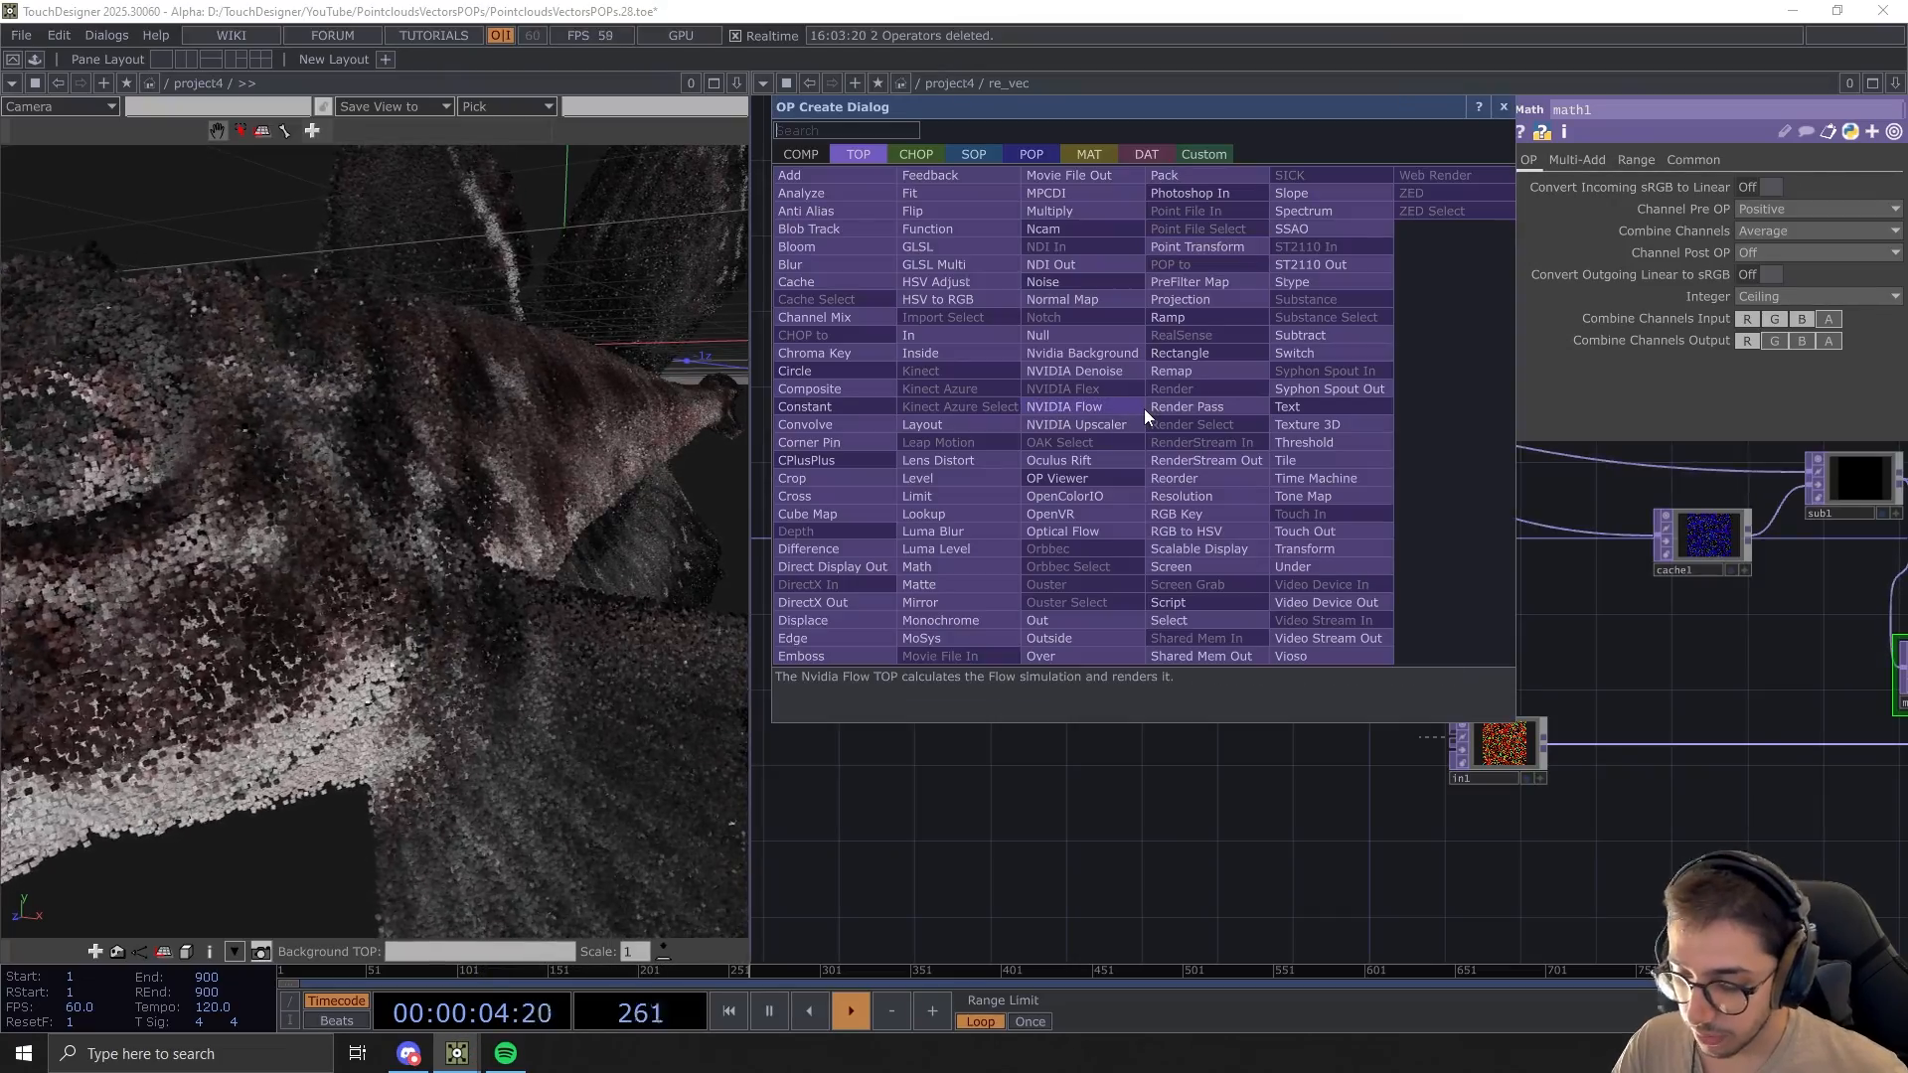
pyautogui.write('noi')
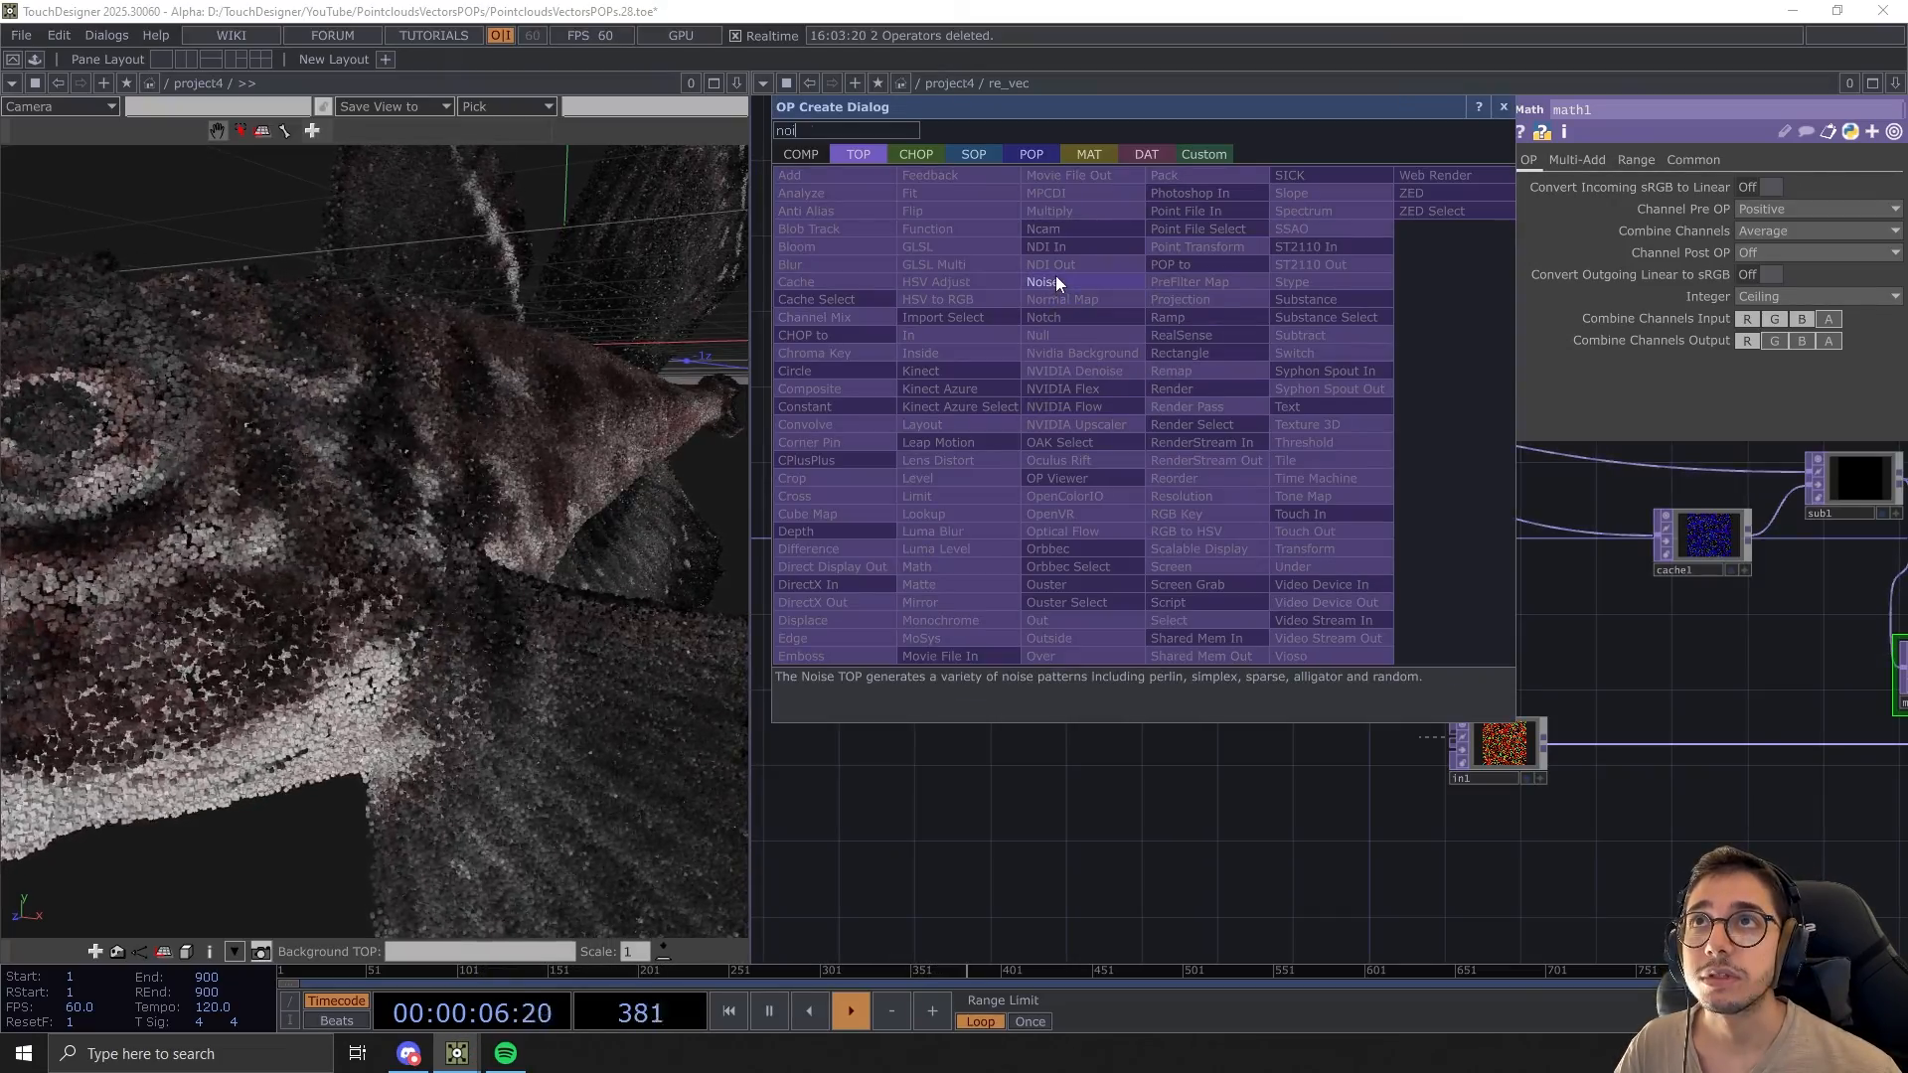
pyautogui.click(1055, 282)
pyautogui.click(1267, 698)
pyautogui.scroll(3, 1248, 694)
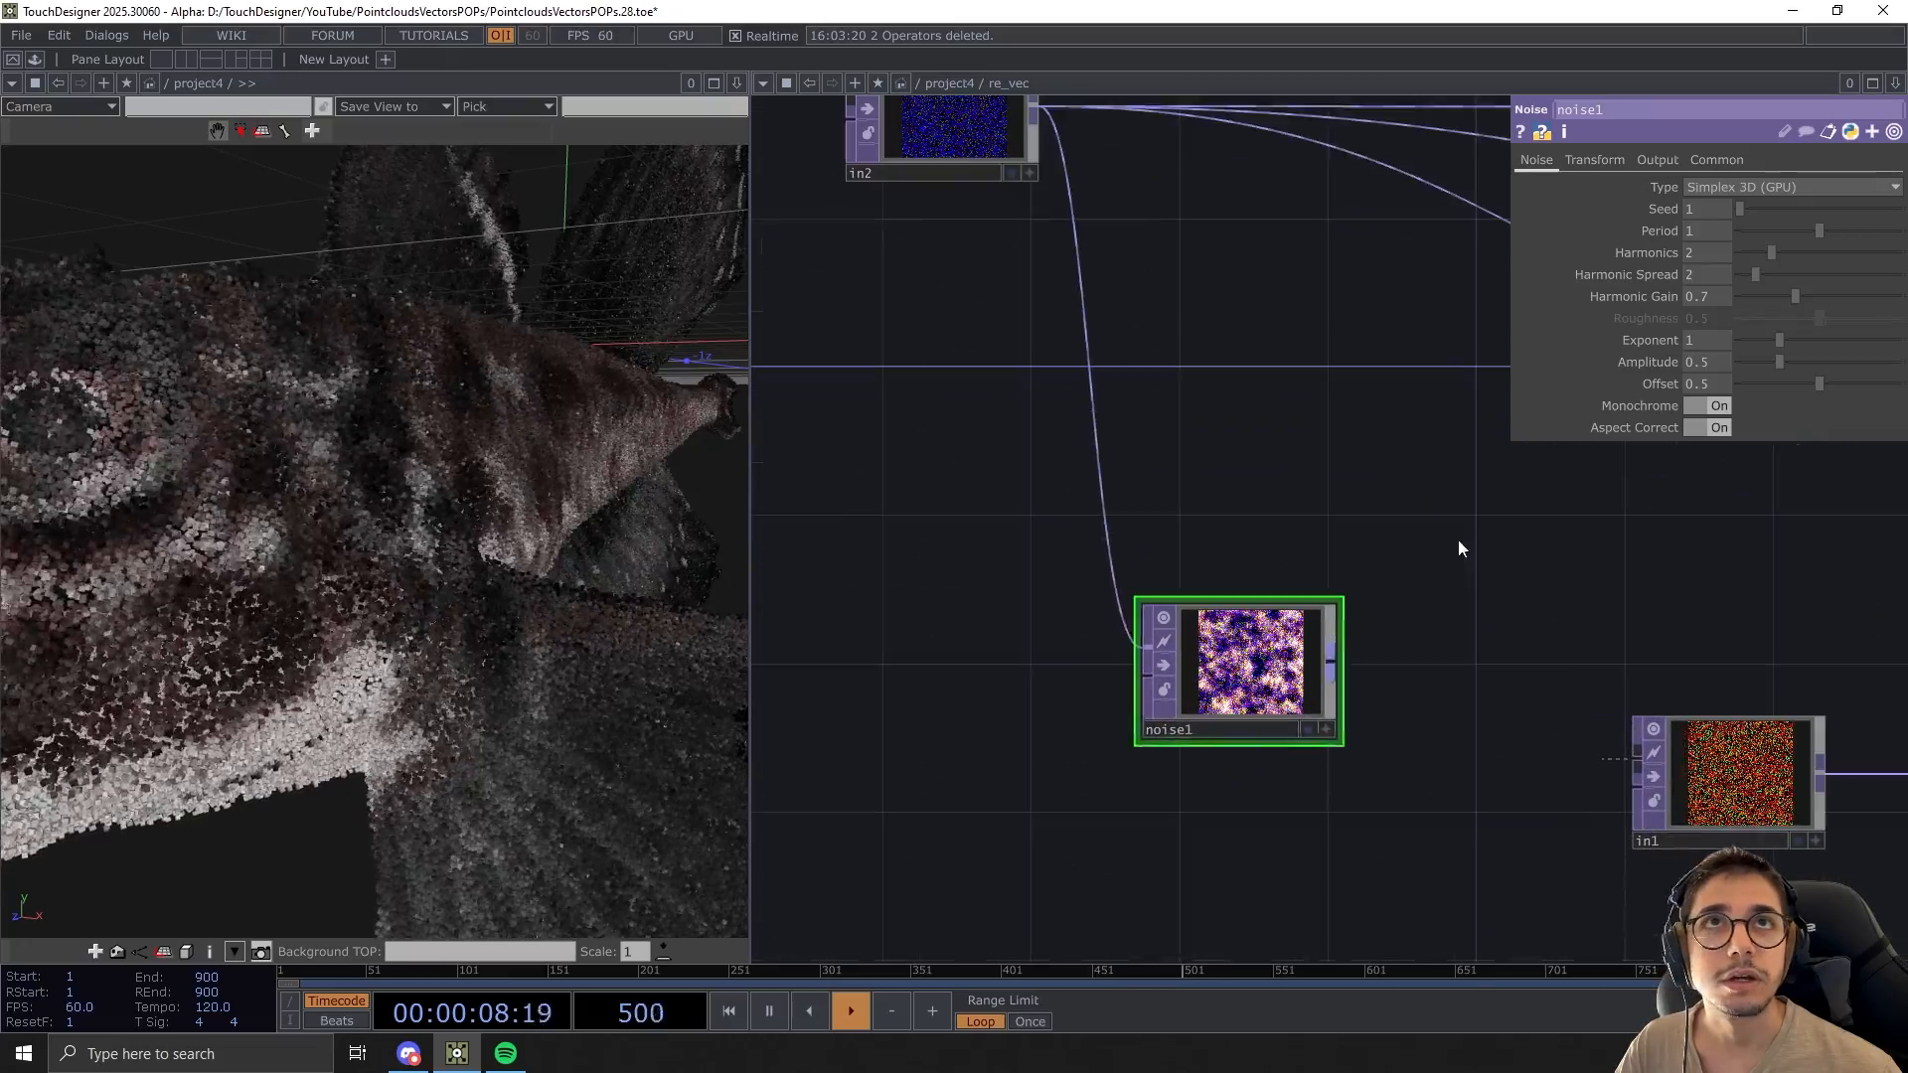
# Set noise1 to type Random with amplitude 1 and offset 0, and turn Monochrome off
pyautogui.click(1700, 187)
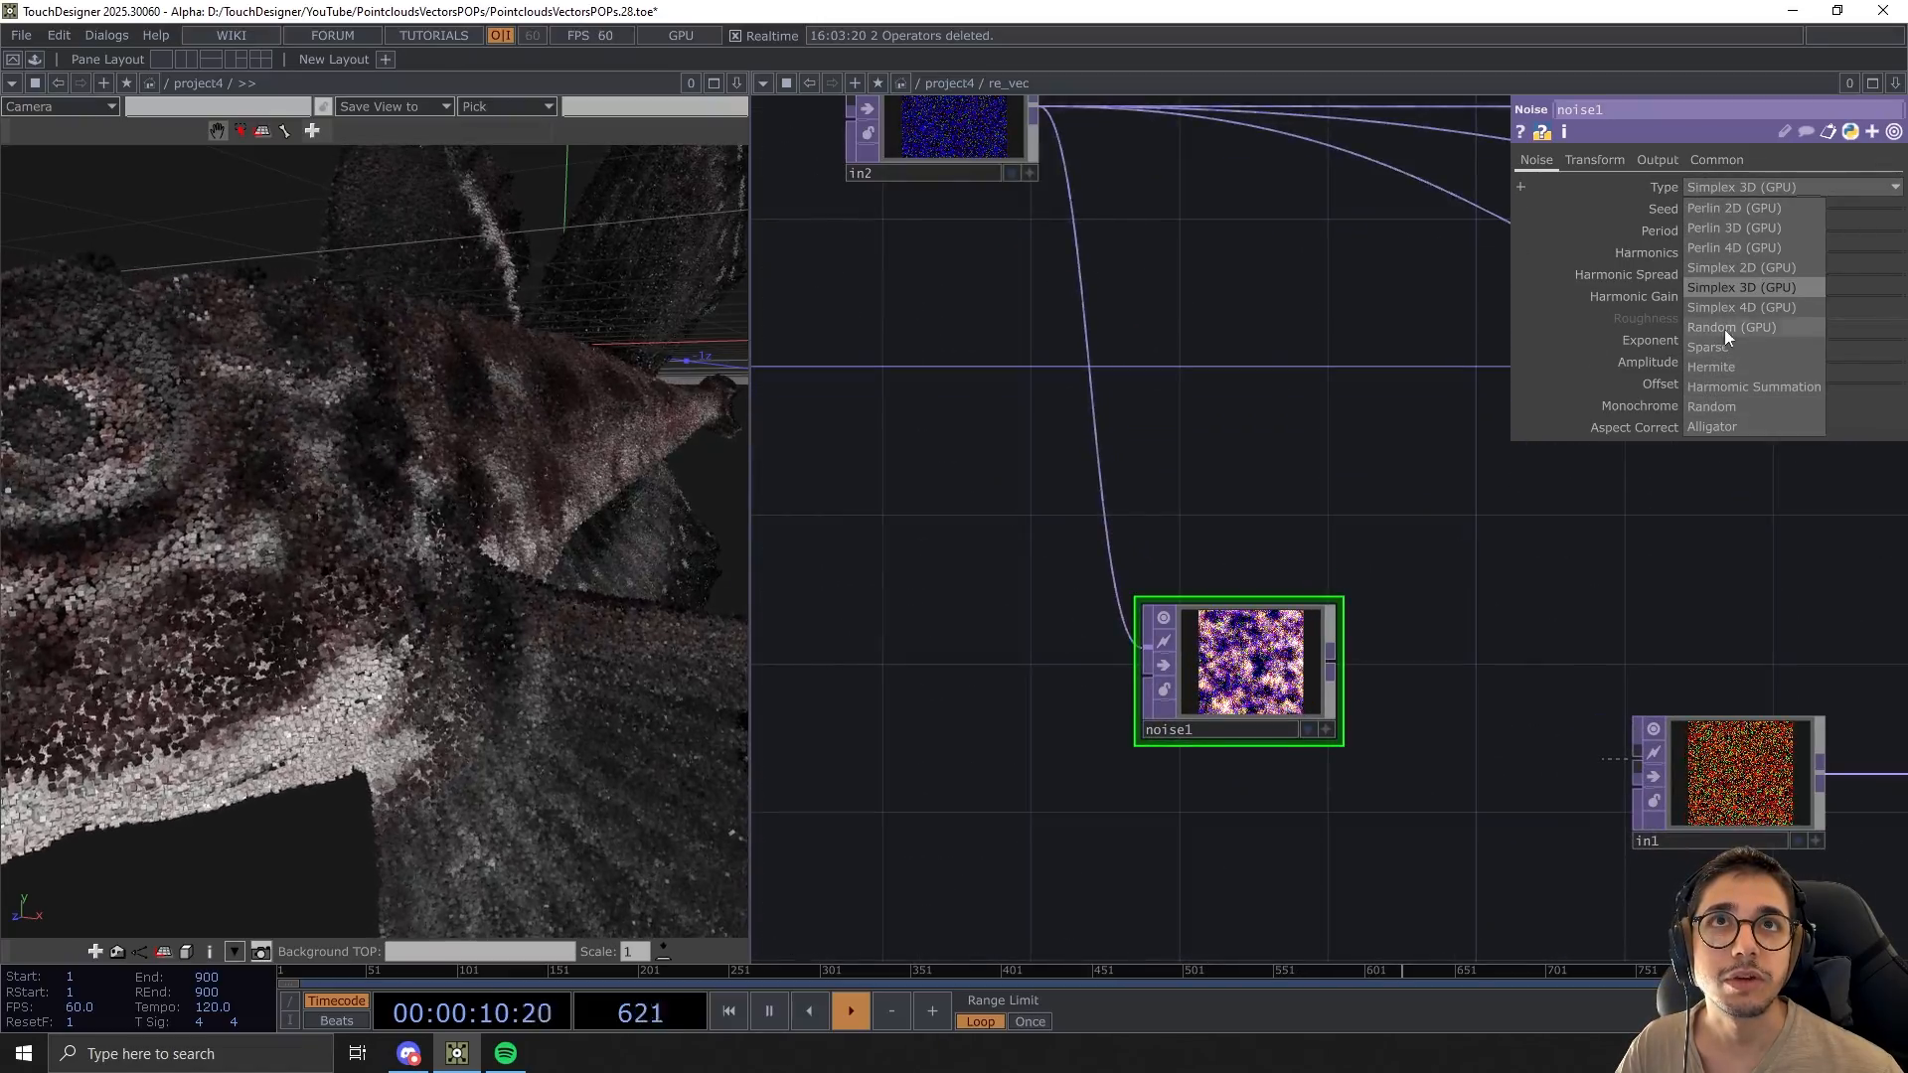
pyautogui.click(1721, 407)
pyautogui.moveTo(1503, 667); pyautogui.dragTo(1594, 625)
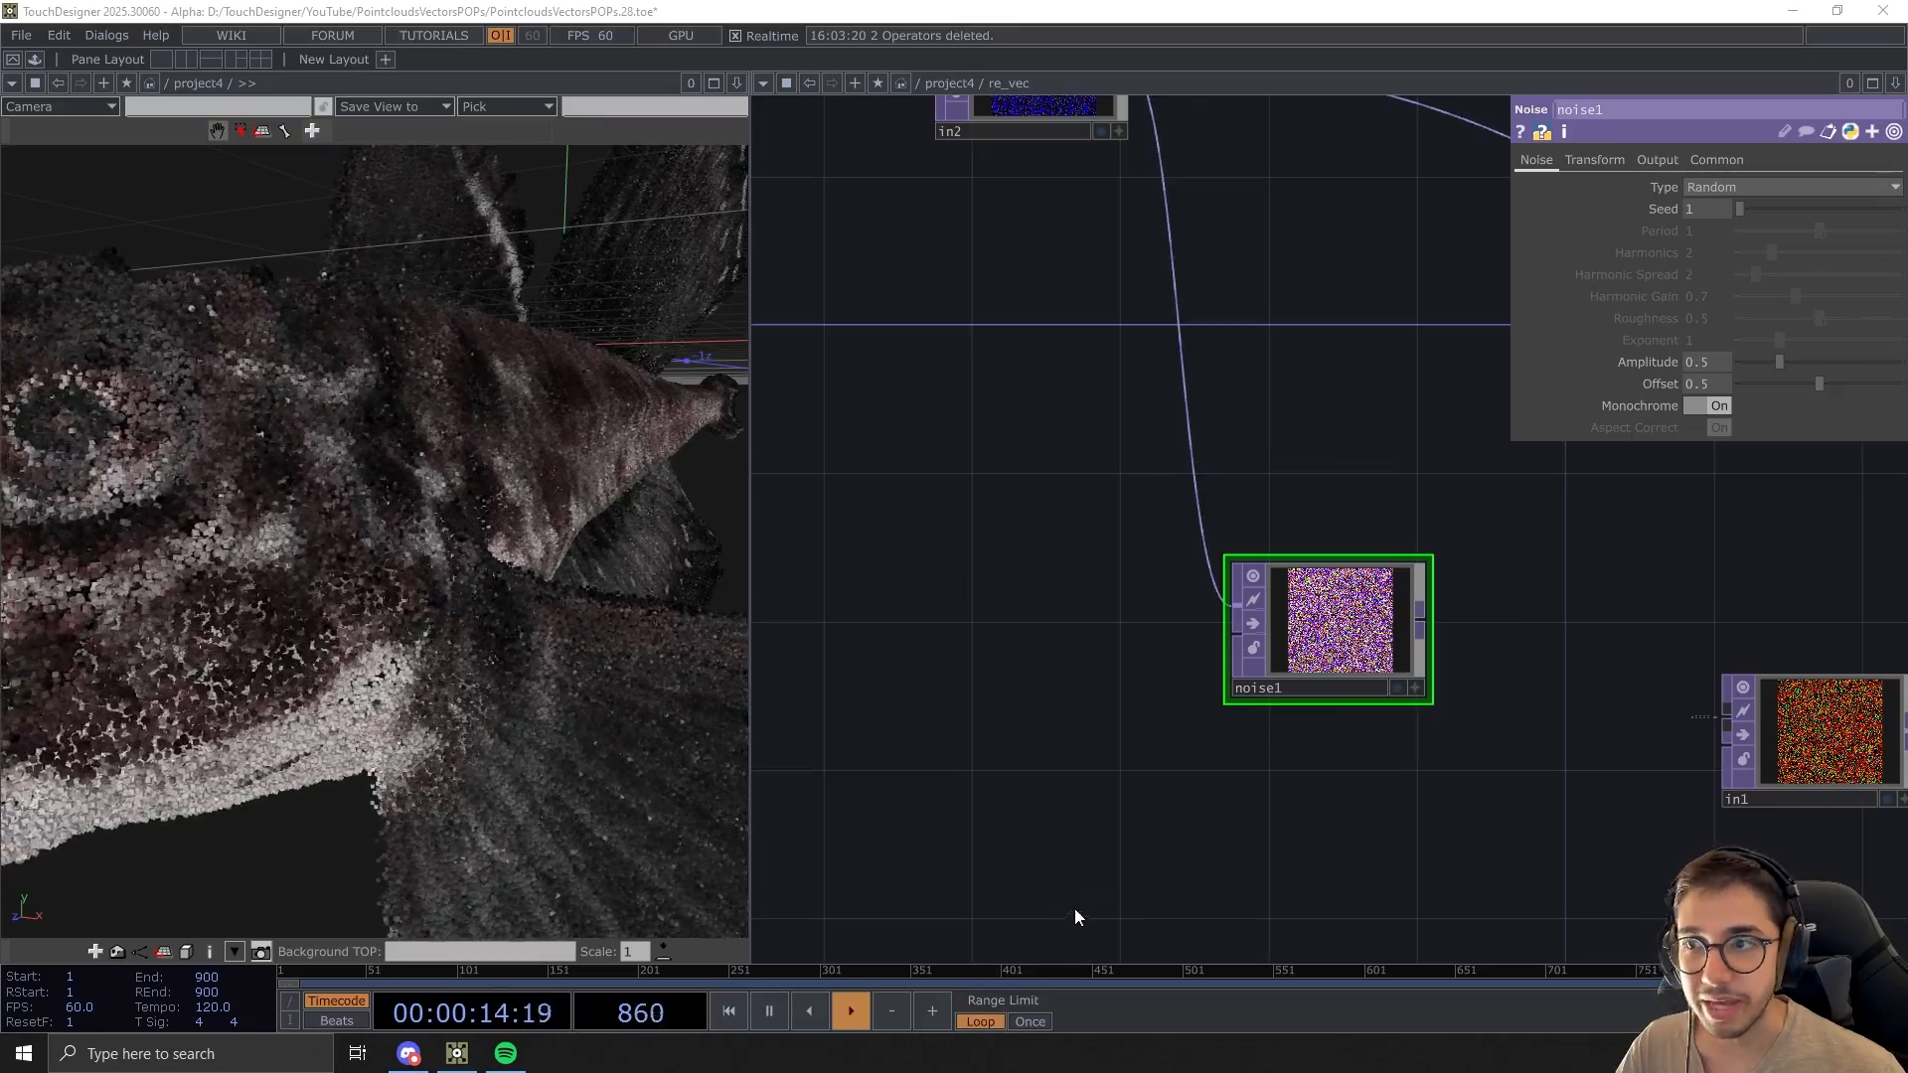
pyautogui.click(1714, 361)
pyautogui.write('1')
pyautogui.press('Return')
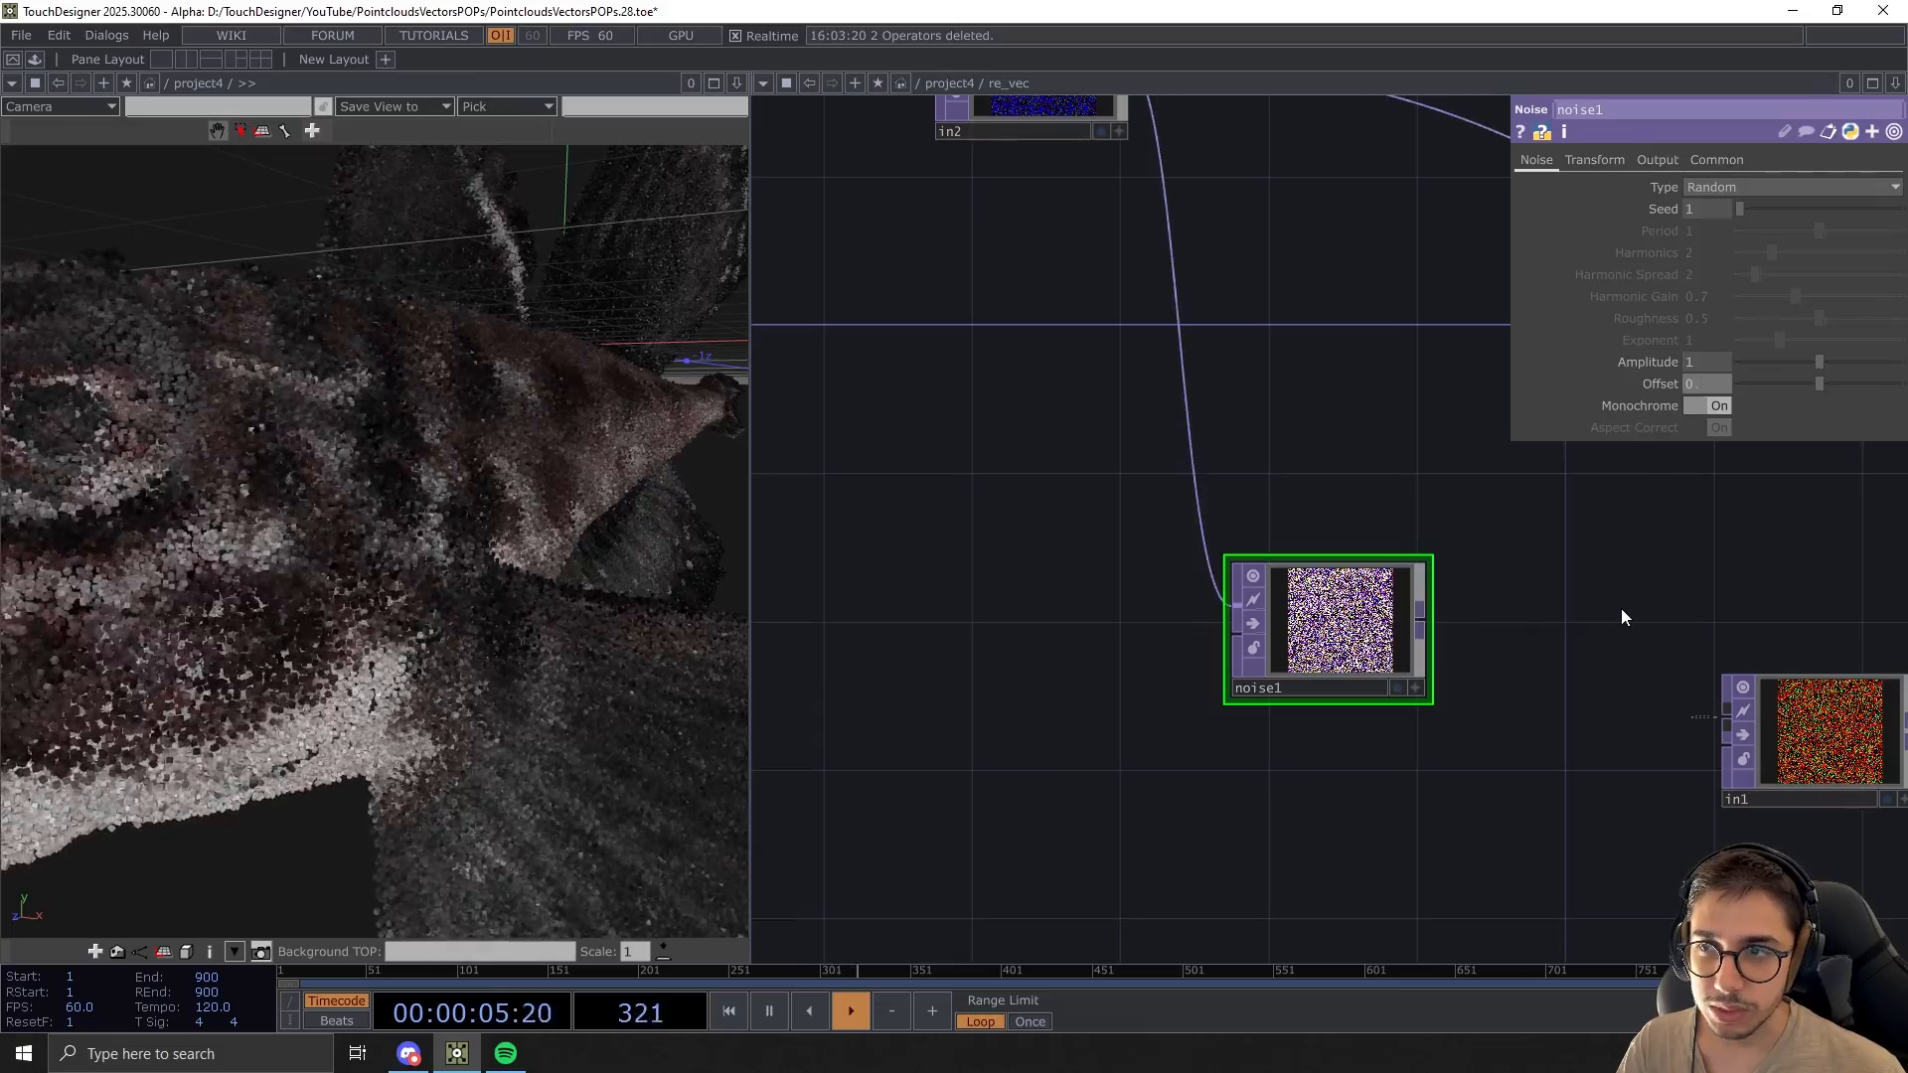
pyautogui.write('0')
pyautogui.press('Return')
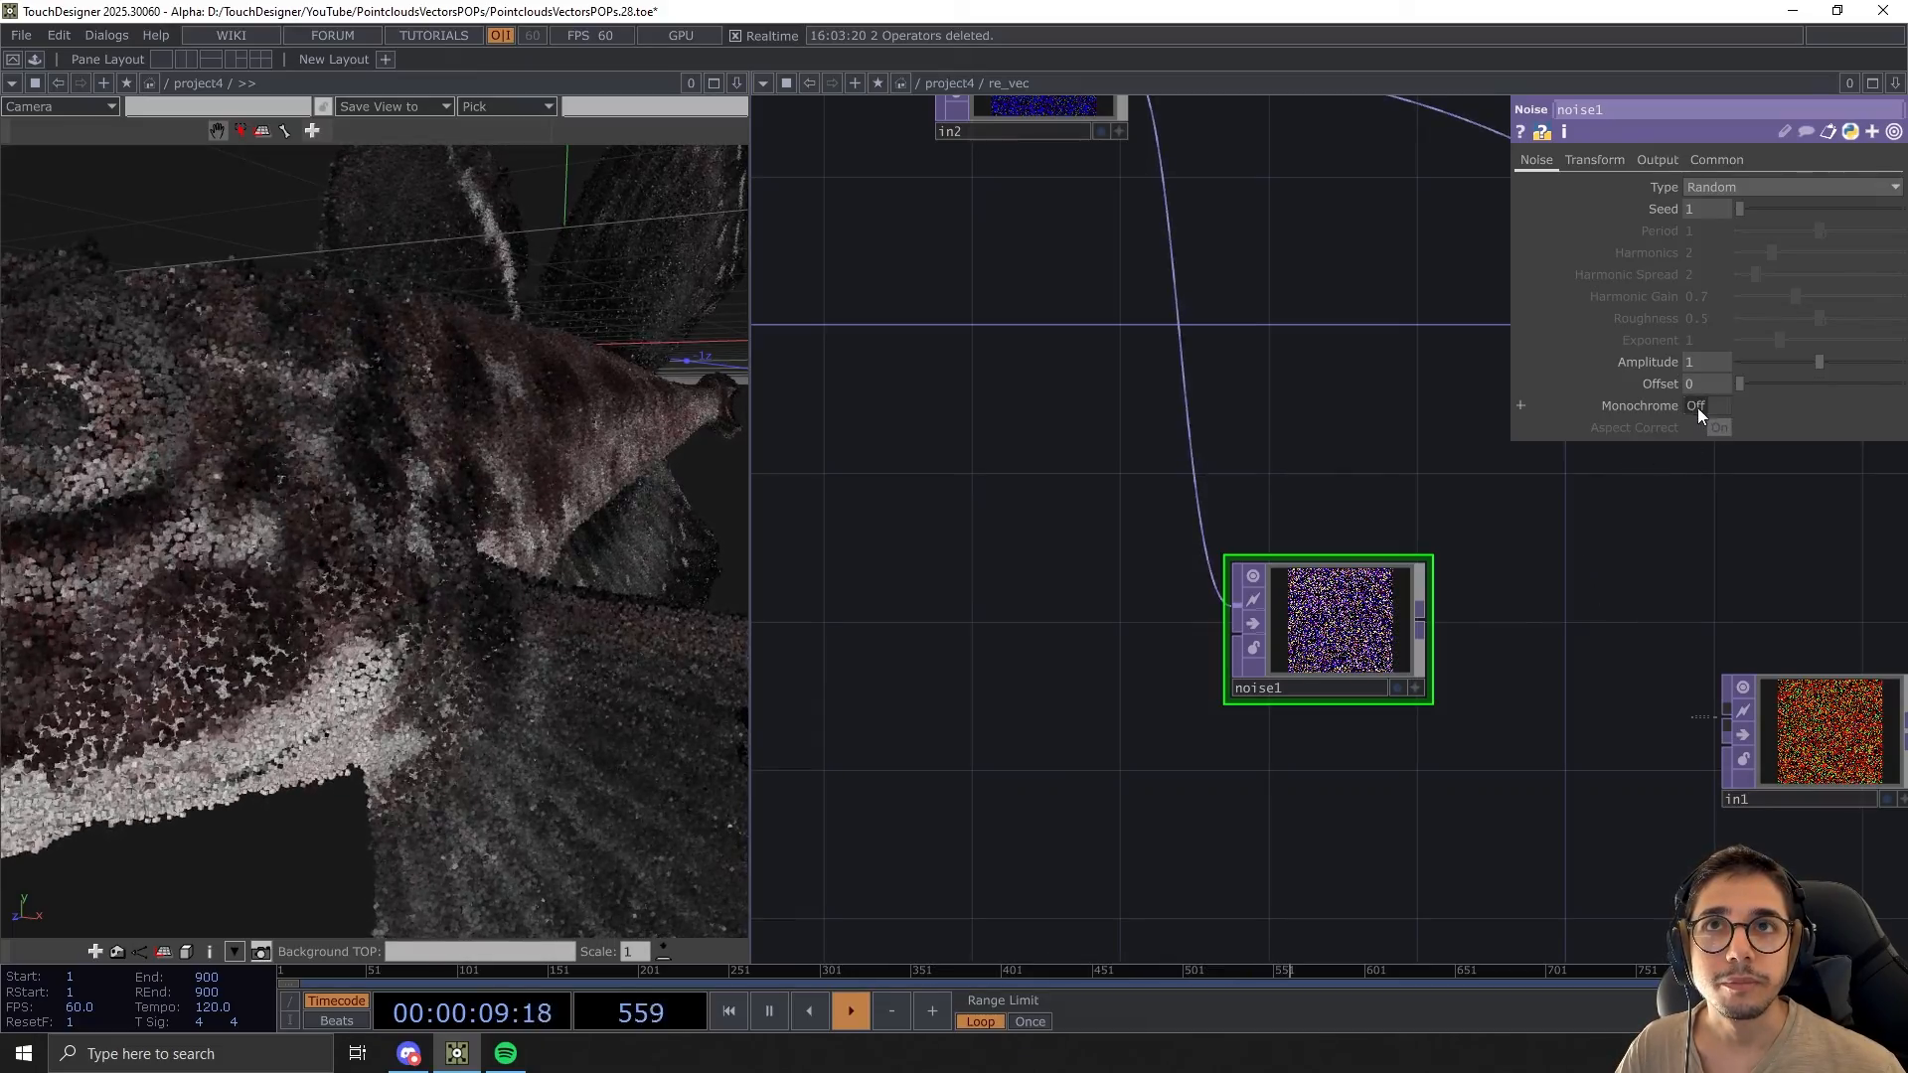
# Set the RGB output mode of noise1 to Noise
pyautogui.click(1654, 159)
pyautogui.click(1725, 188)
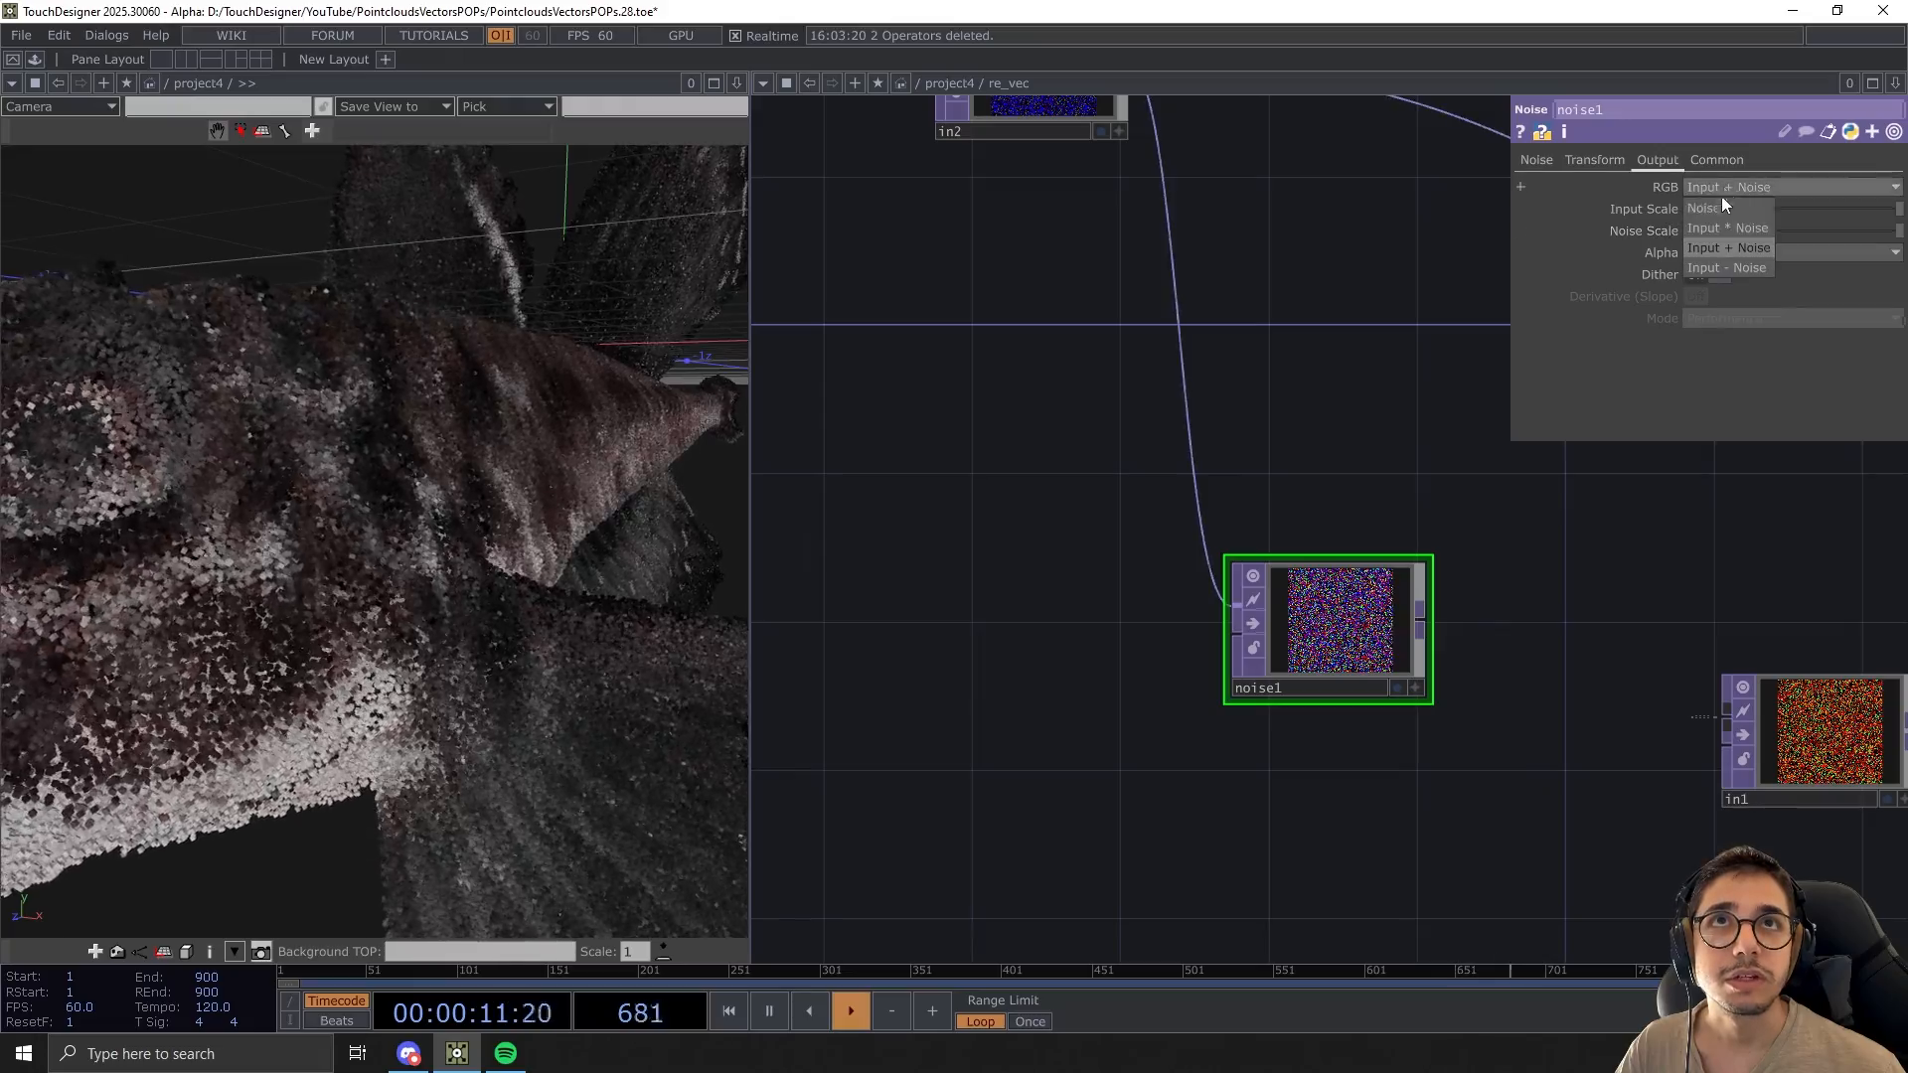
pyautogui.click(1714, 207)
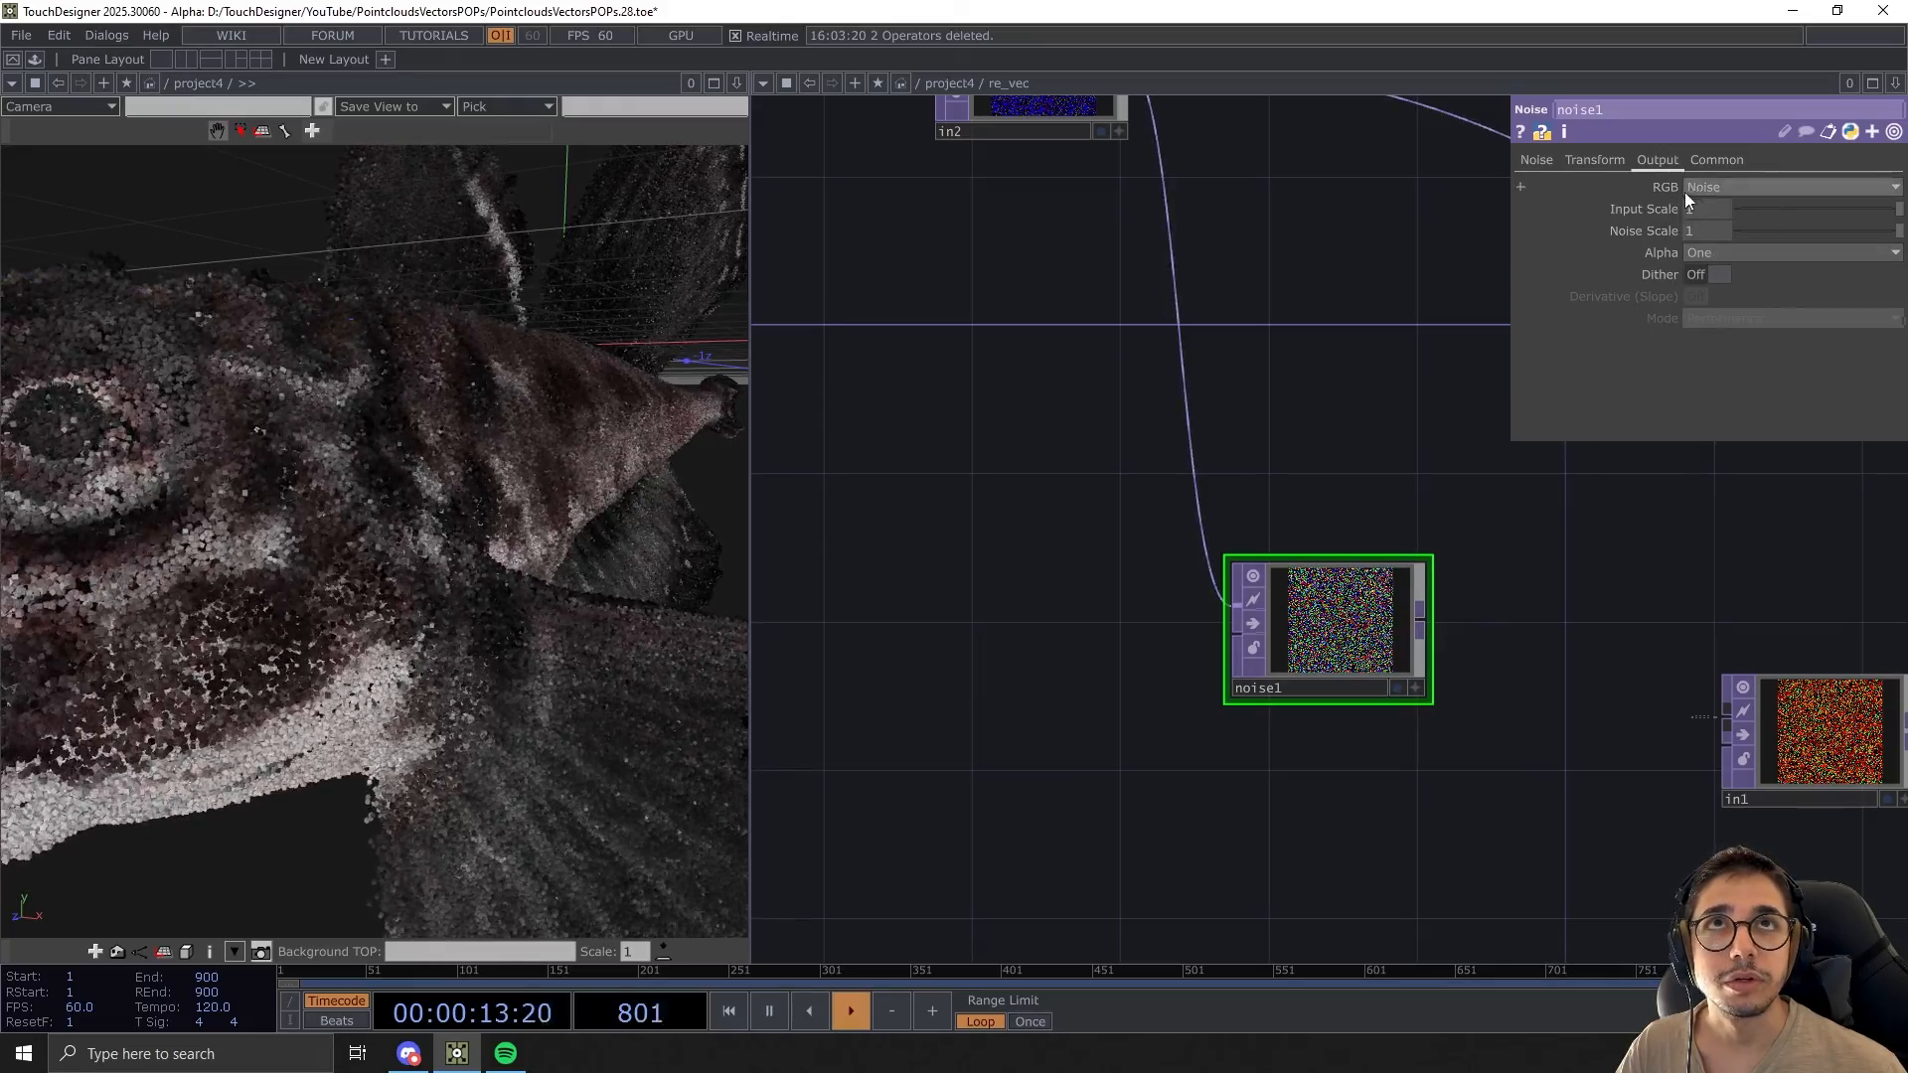
# Move noise1 down beside in1 and connect its output to in1's input as the fallback source
pyautogui.scroll(-3, 1310, 614)
pyautogui.moveTo(1351, 621); pyautogui.dragTo(1318, 720)
pyautogui.scroll(2, 1374, 757)
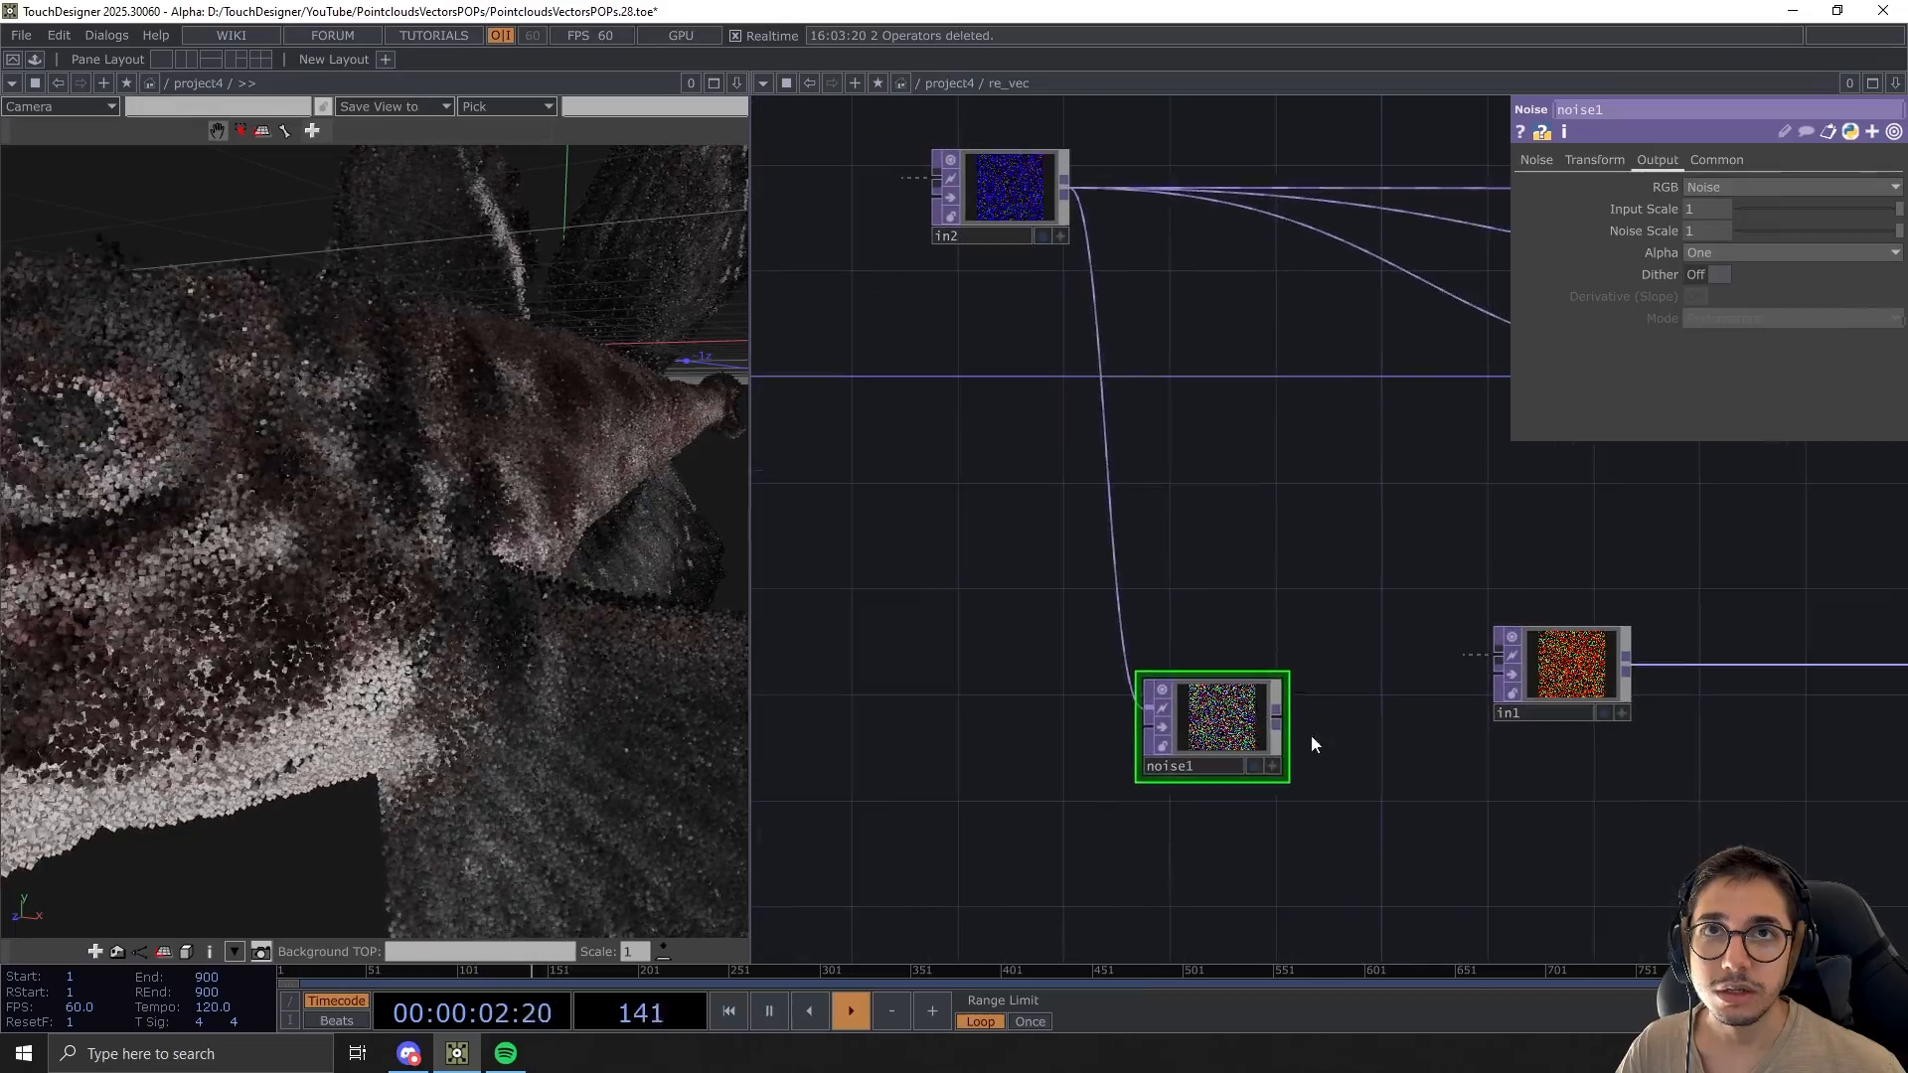
pyautogui.click(1279, 715)
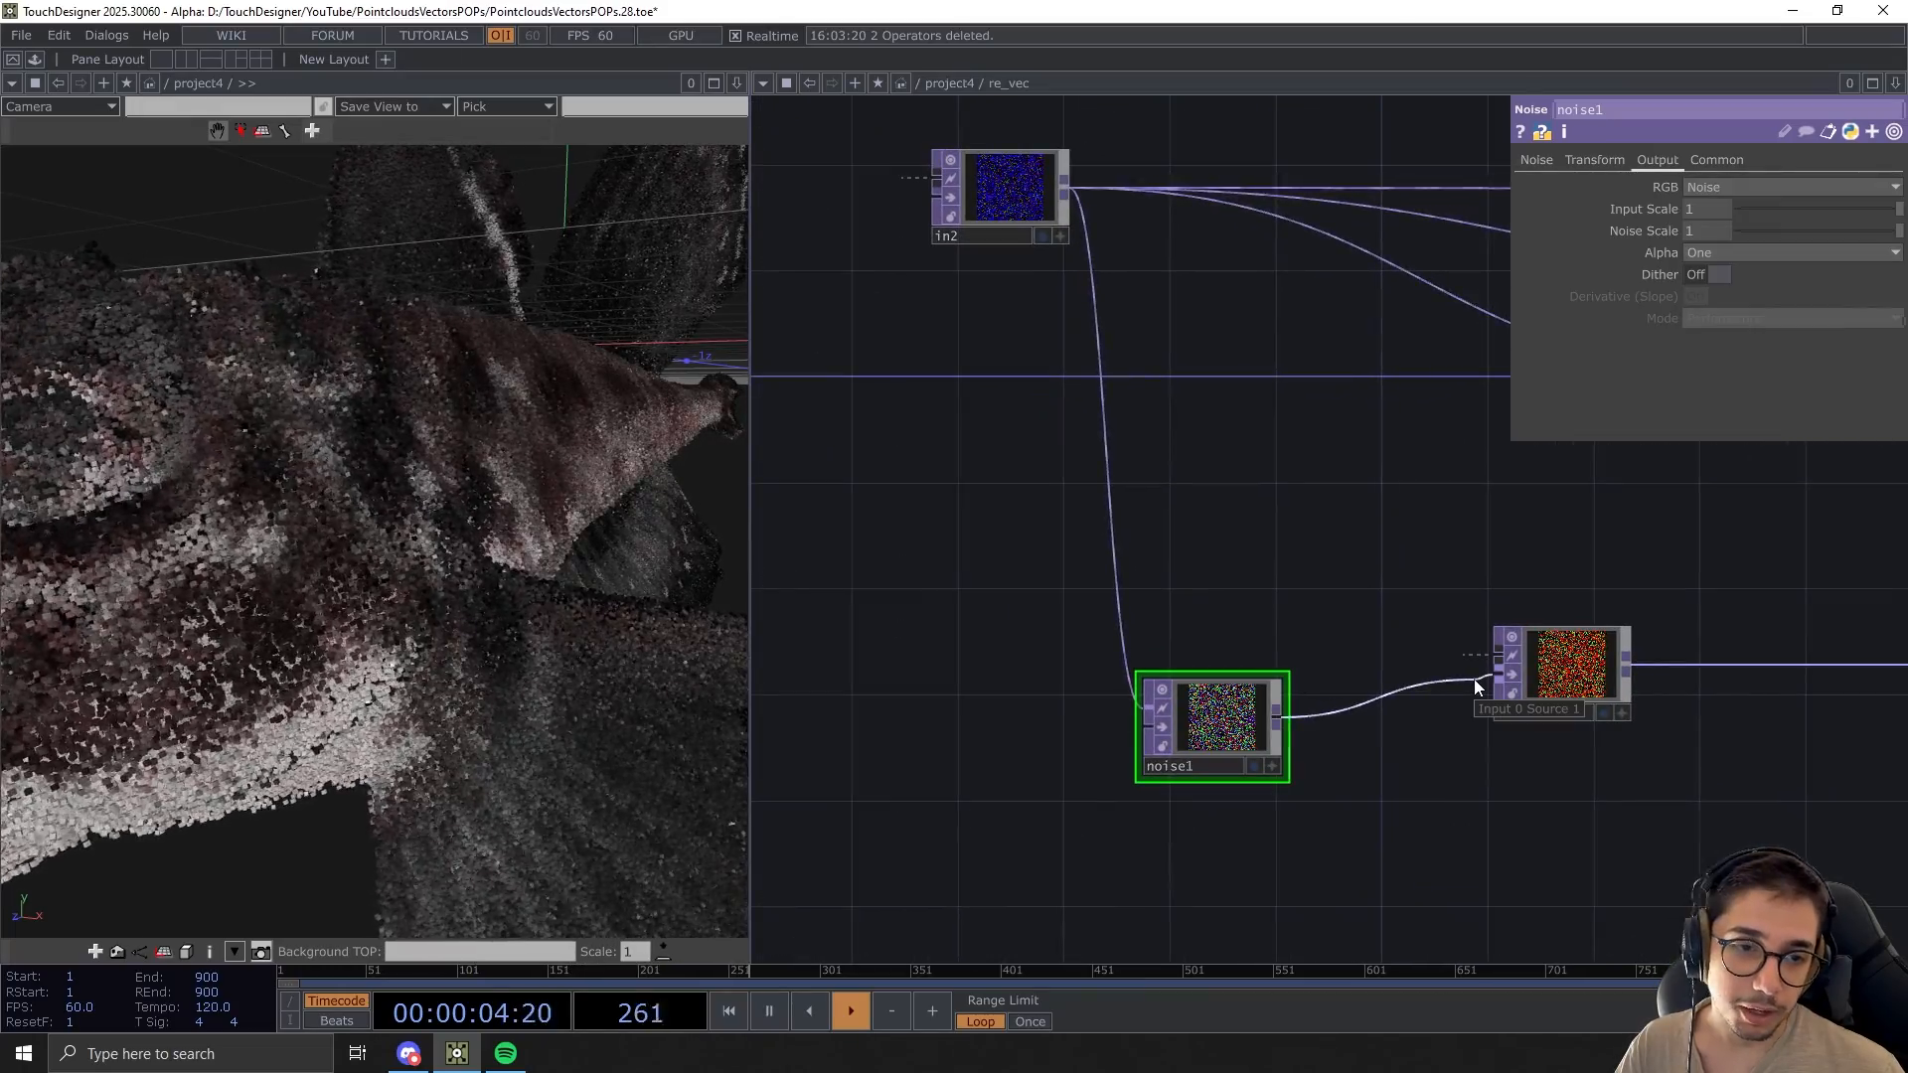
pyautogui.click(1475, 678)
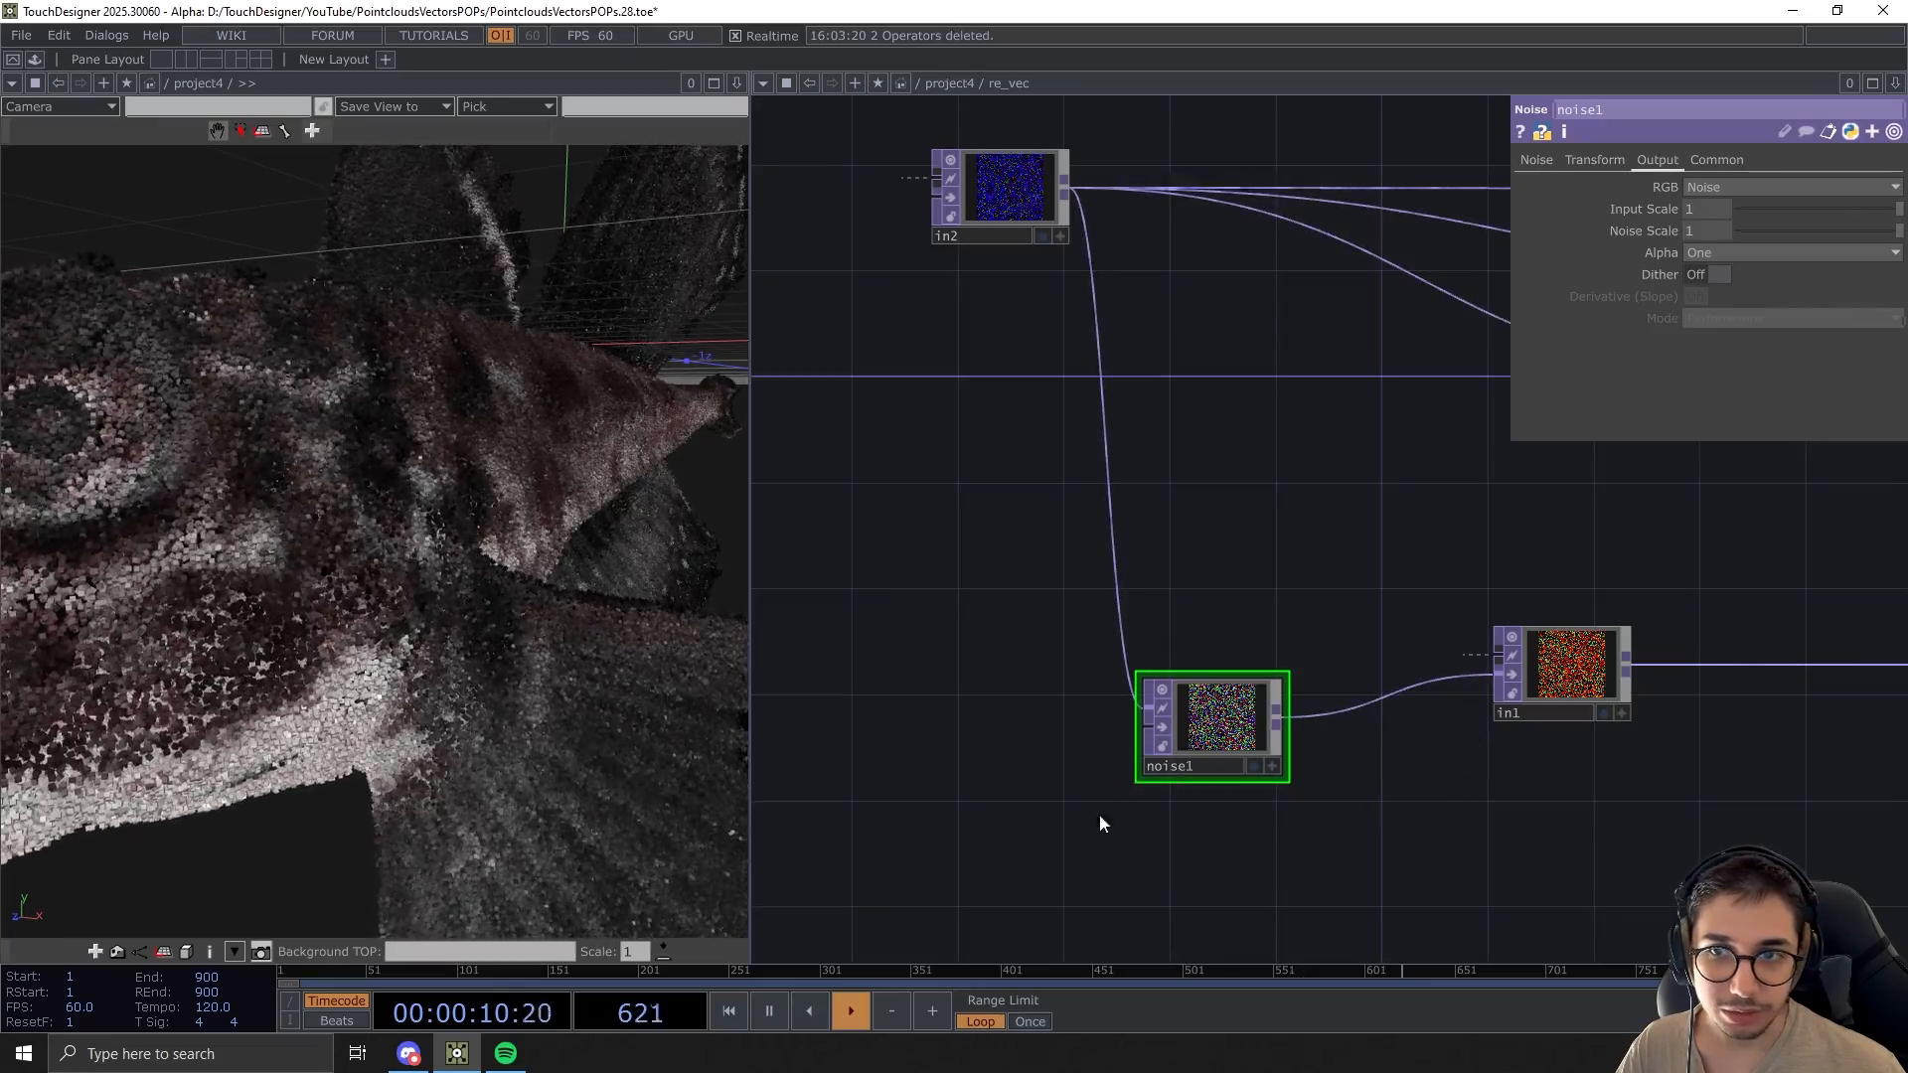
# Return to the project4 network and disconnect pointfileselect1 from re_vec's second input
pyautogui.scroll(-5, 1392, 682)
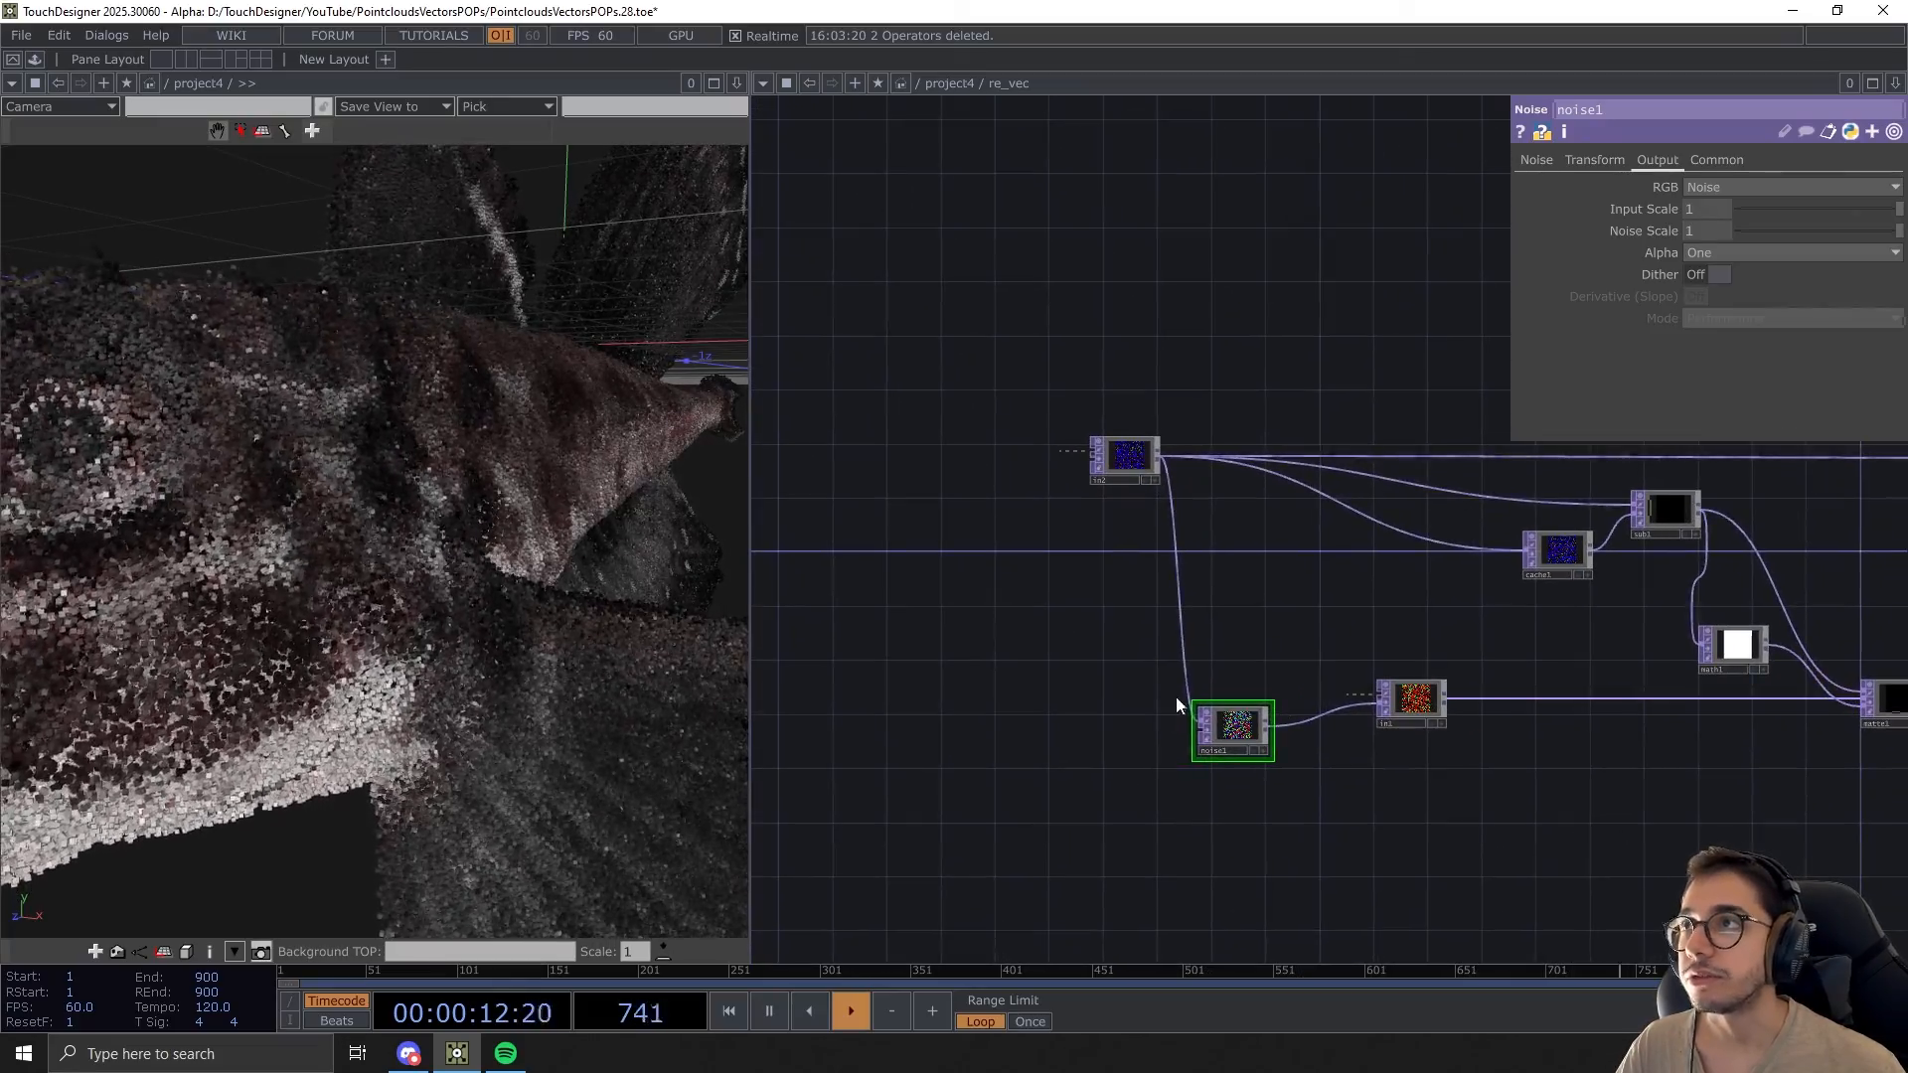
pyautogui.moveTo(1308, 647); pyautogui.dragTo(1238, 662)
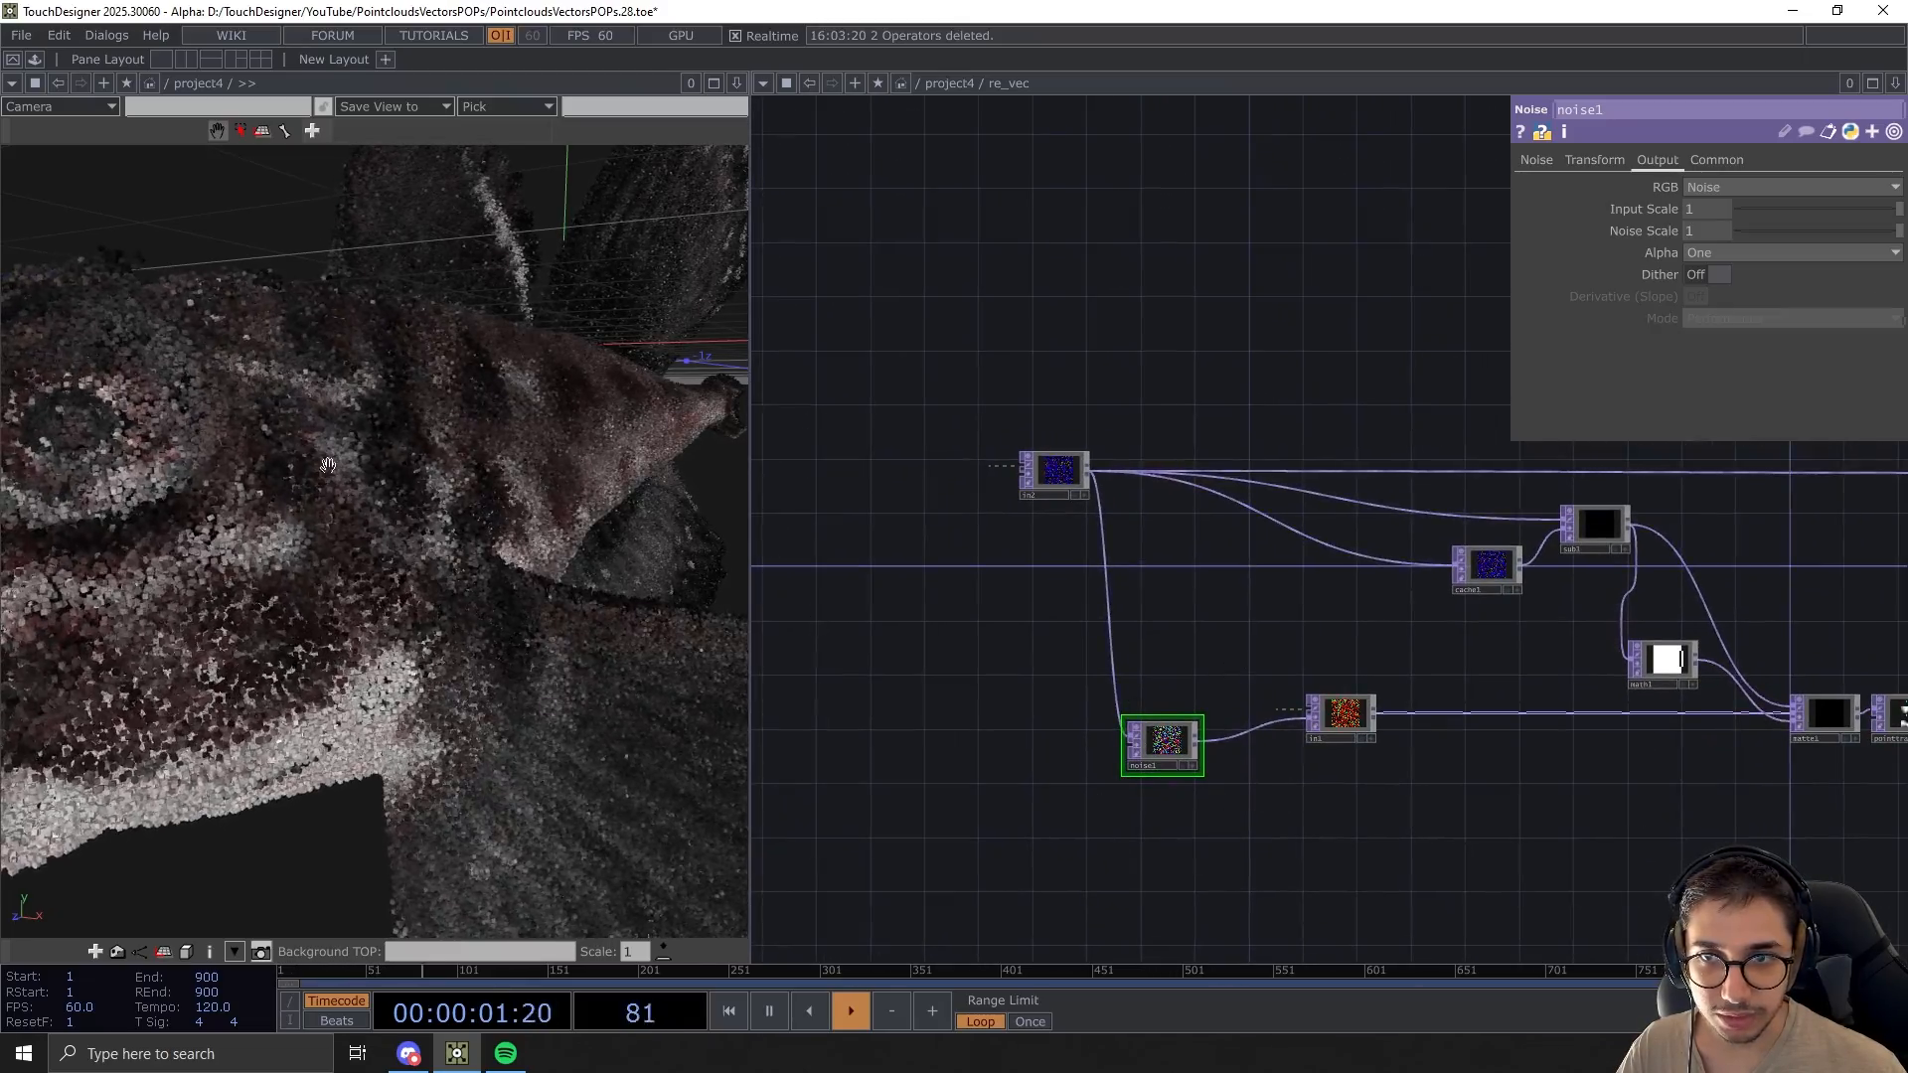
pyautogui.scroll(-3, 1222, 590)
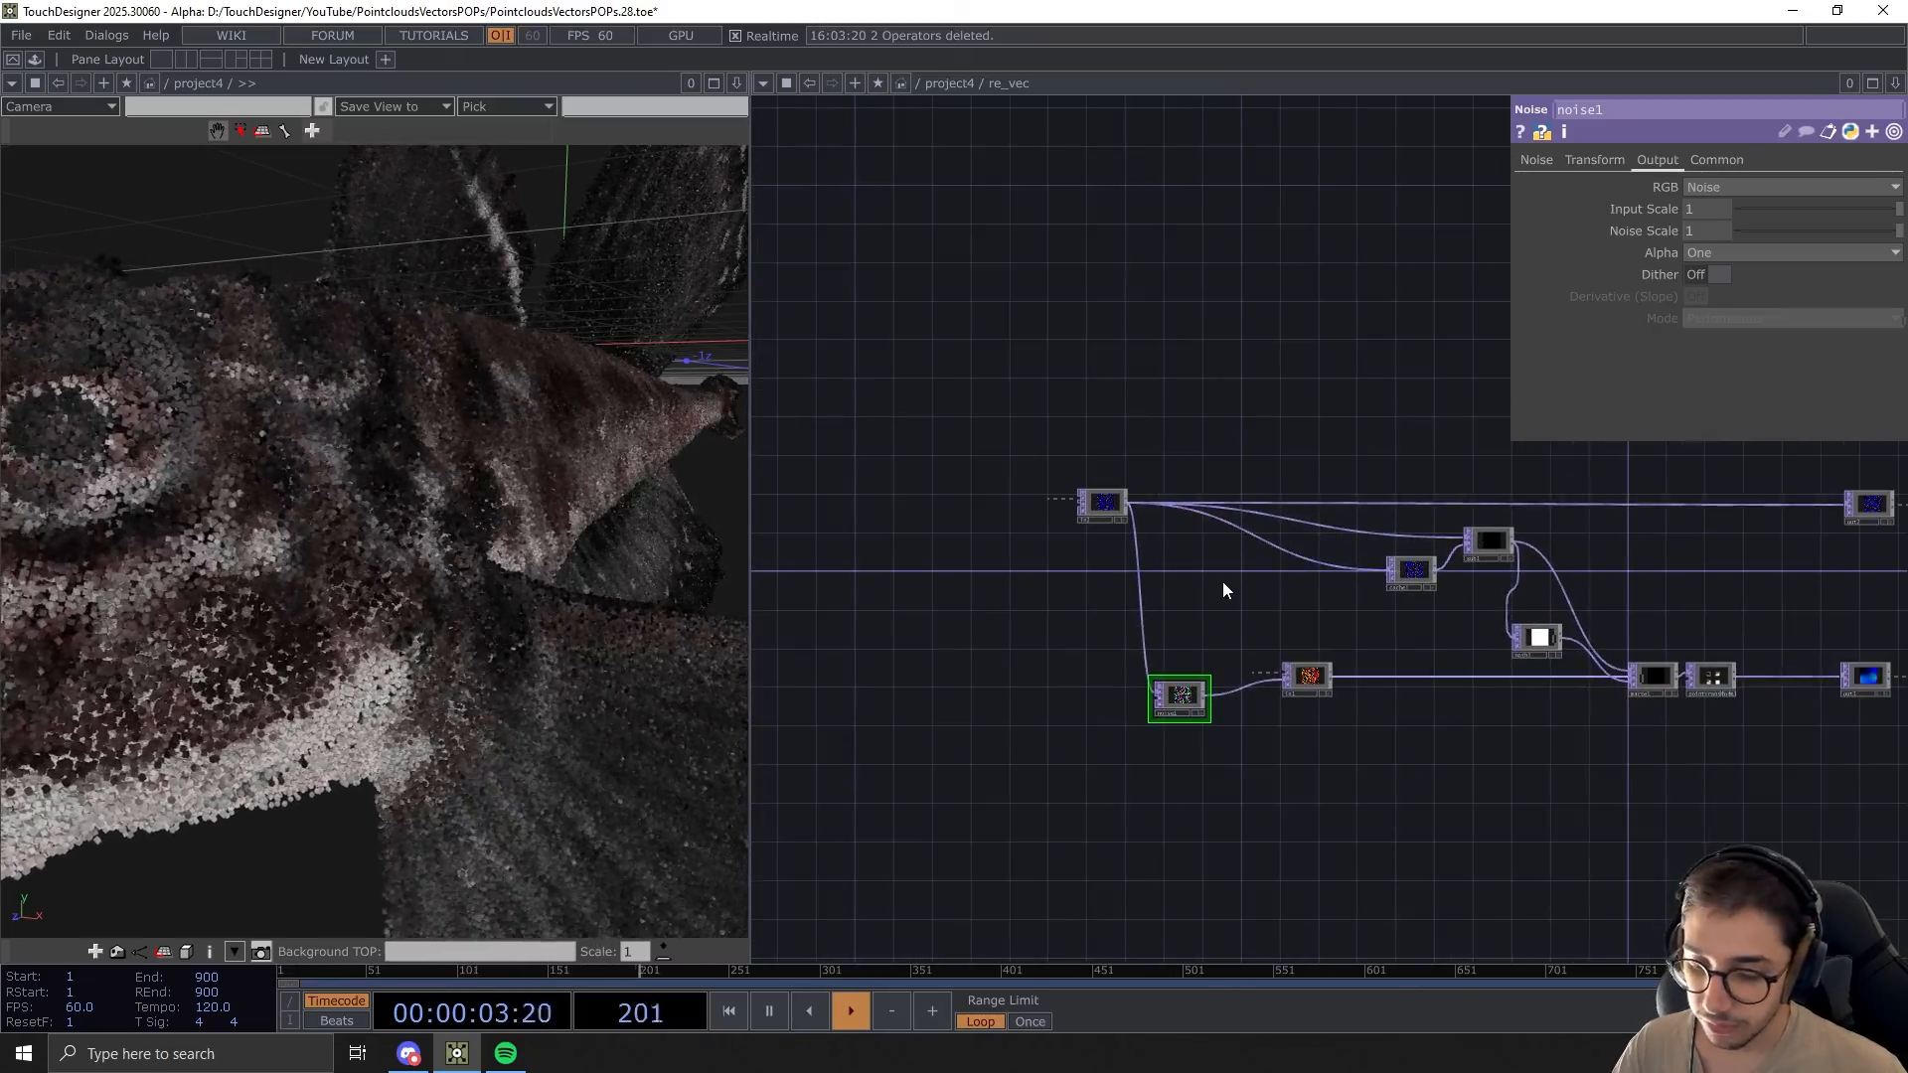
pyautogui.press('u')
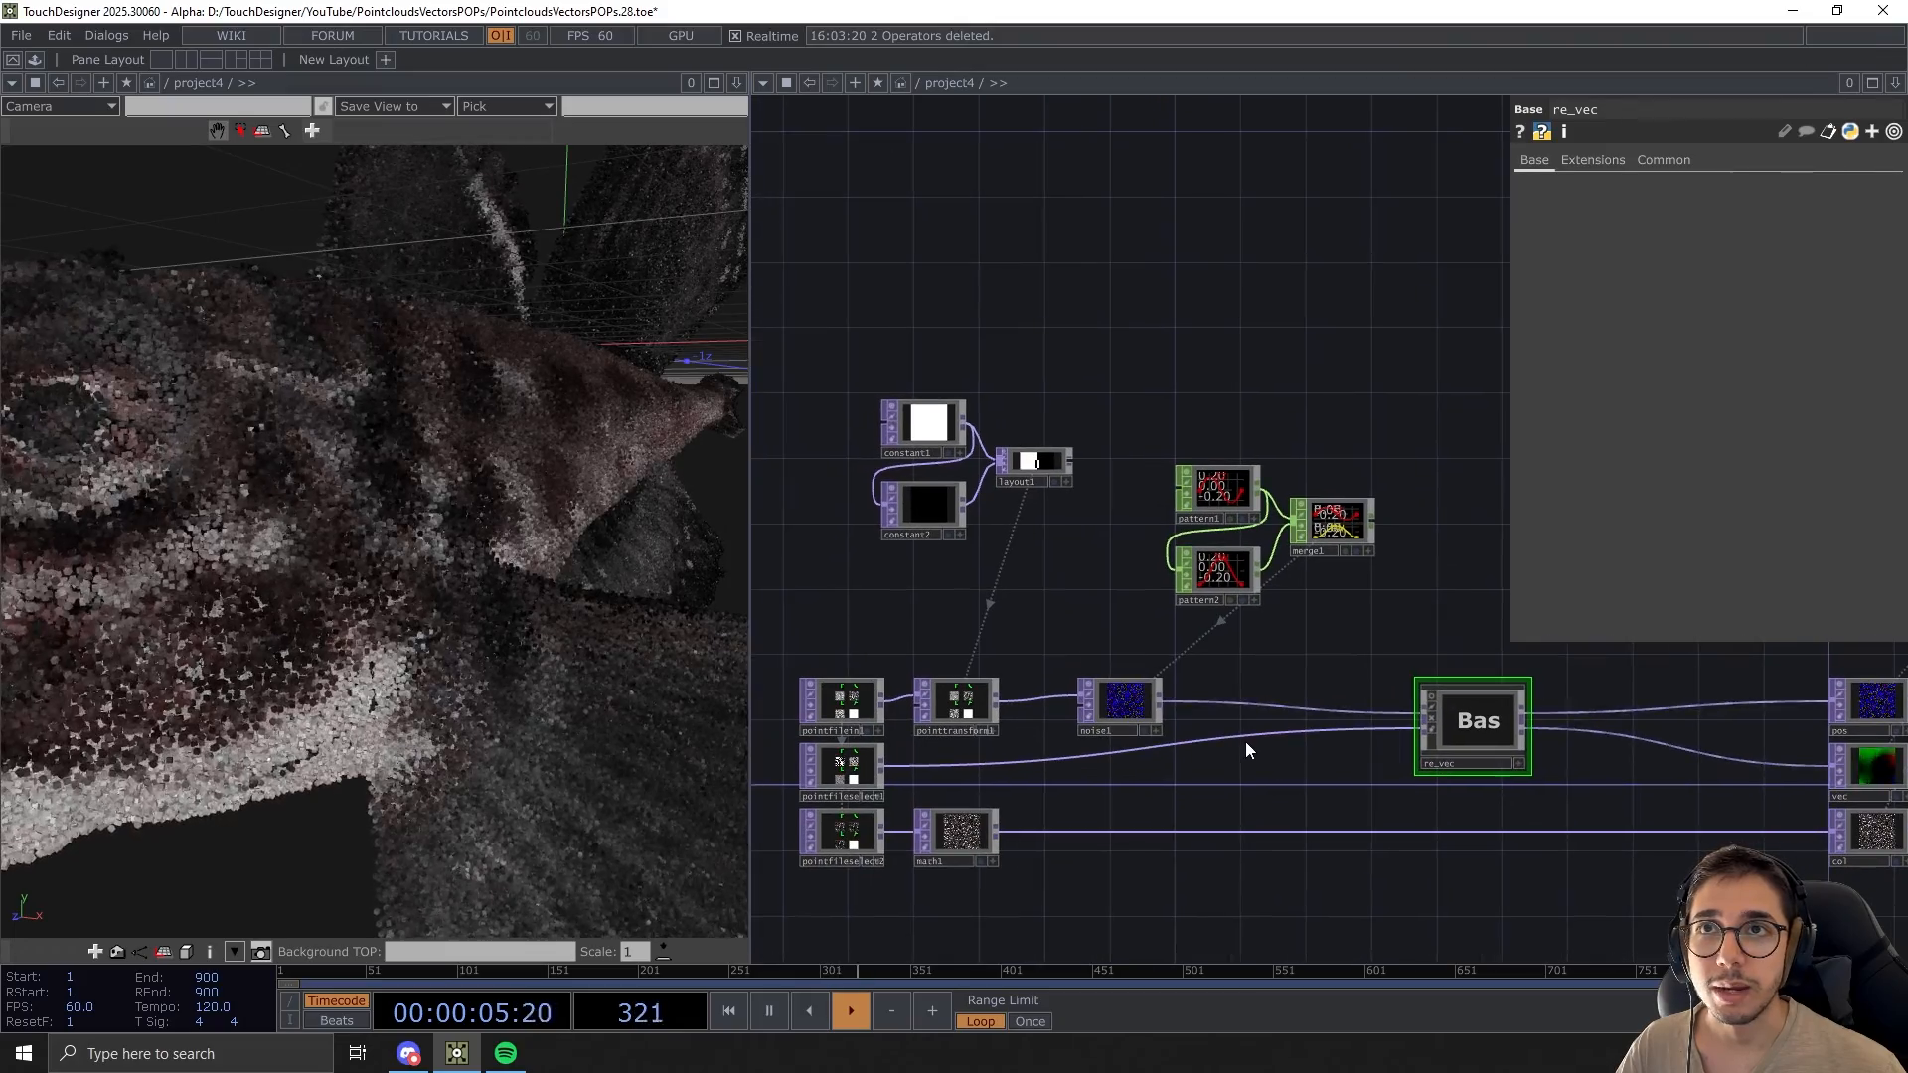
pyautogui.rightClick(1242, 741)
pyautogui.click(1267, 798)
# Bypass project4's noise1 and inspect the orientation of the boxes on the model up close
pyautogui.scroll(5, 1084, 720)
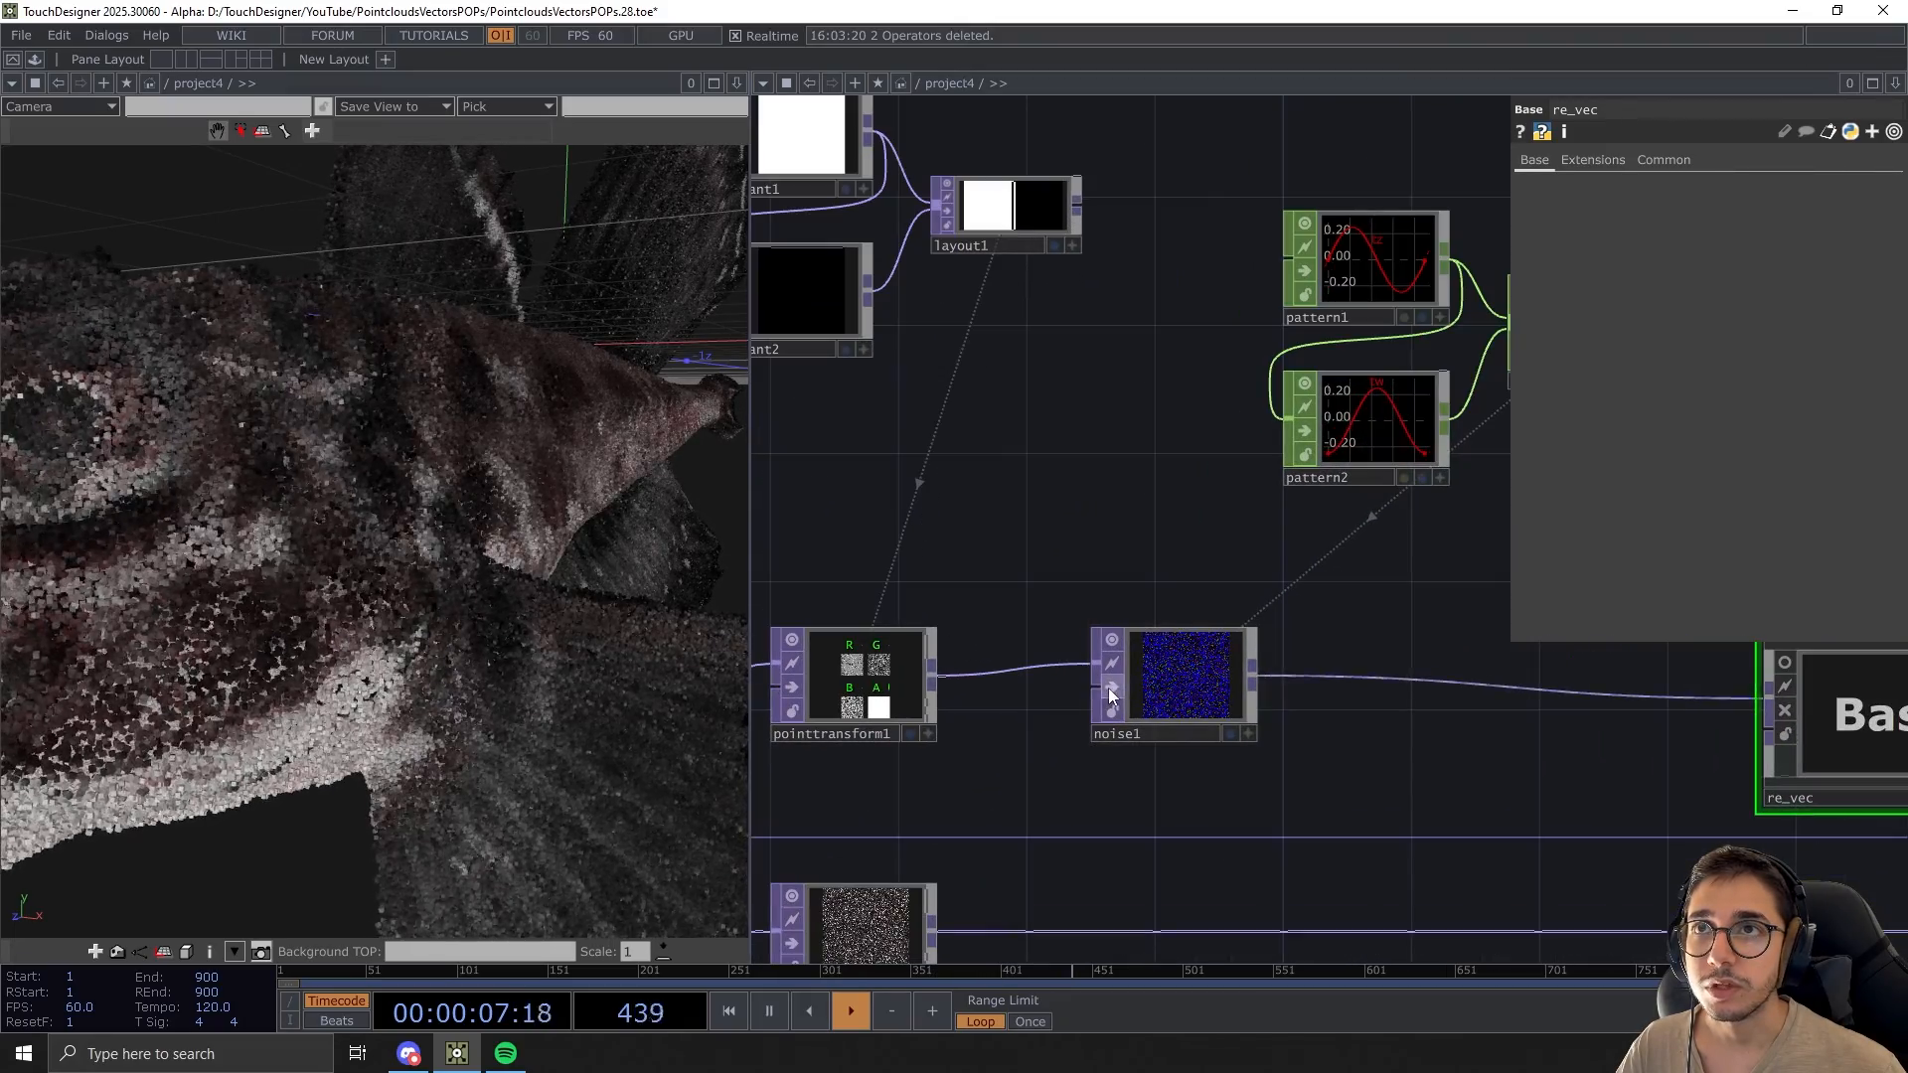
pyautogui.scroll(8, 305, 617)
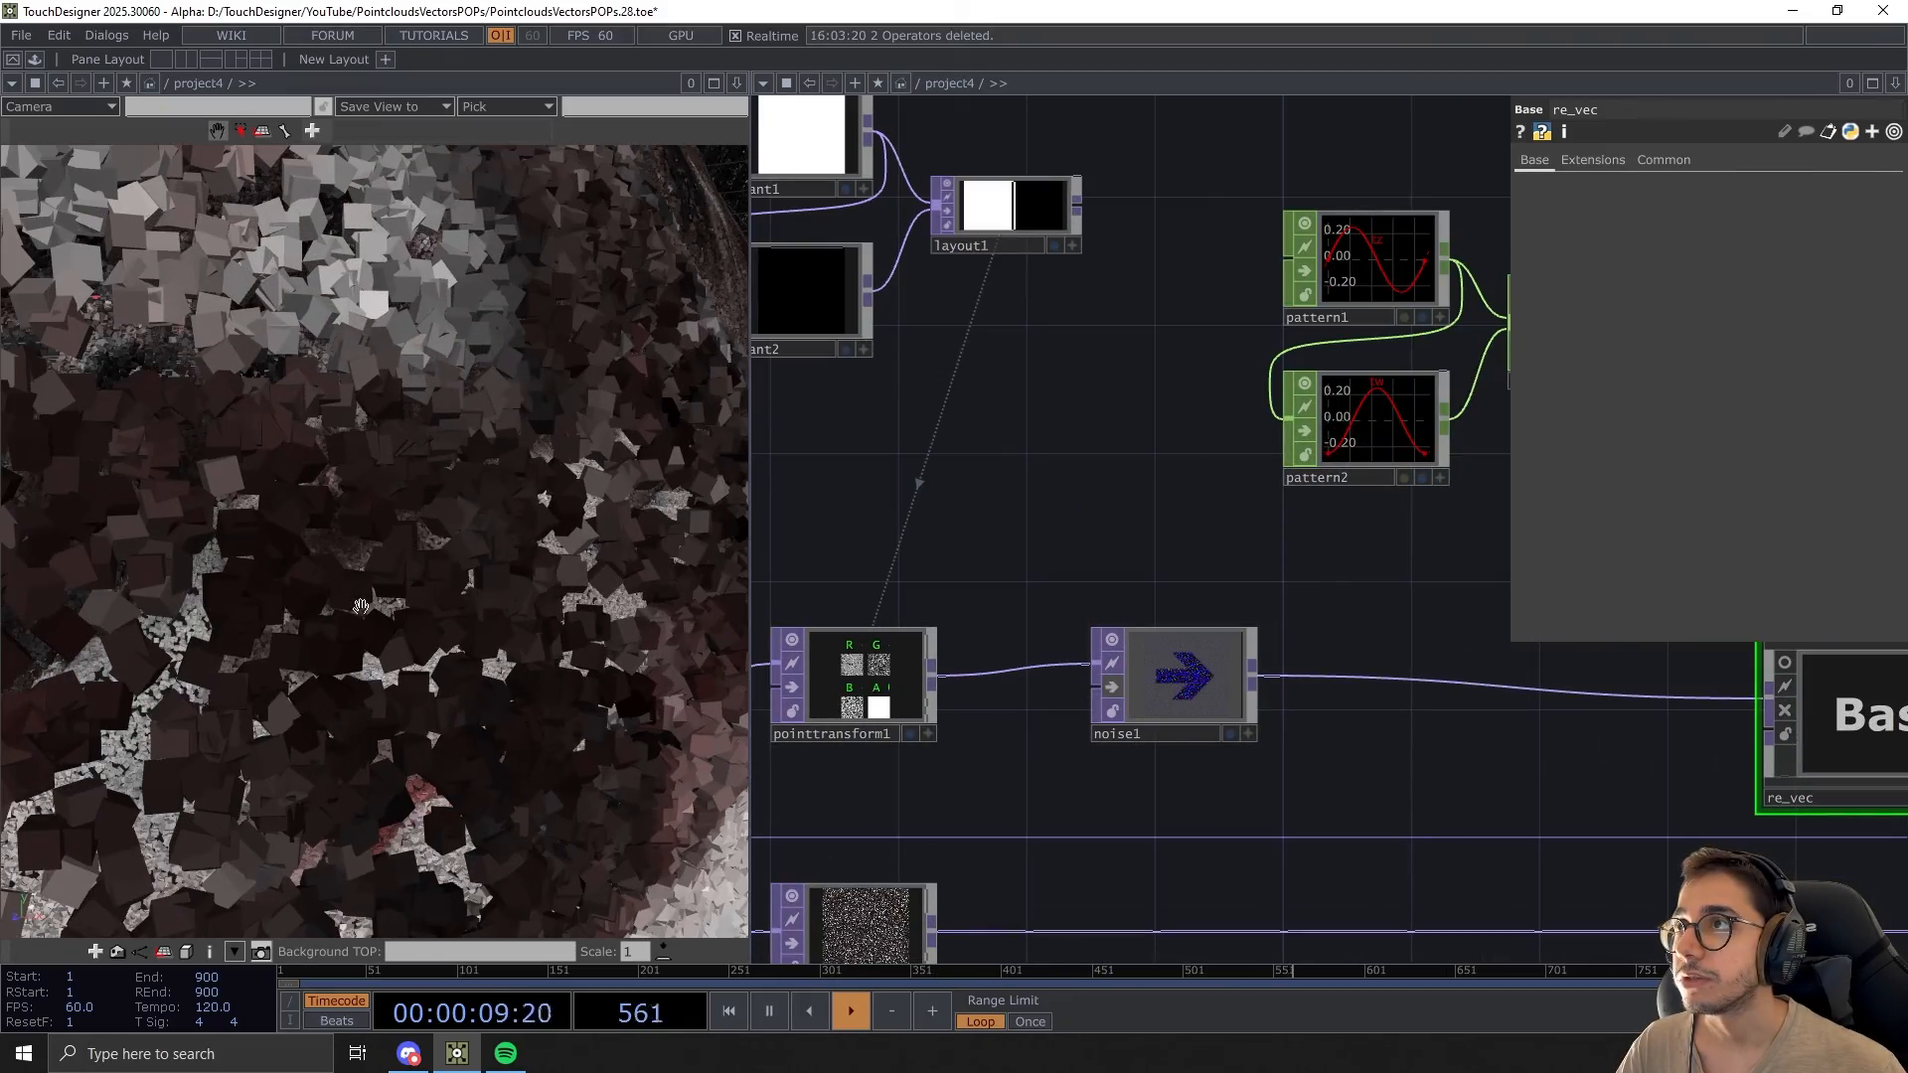
pyautogui.moveTo(305, 618); pyautogui.dragTo(418, 560)
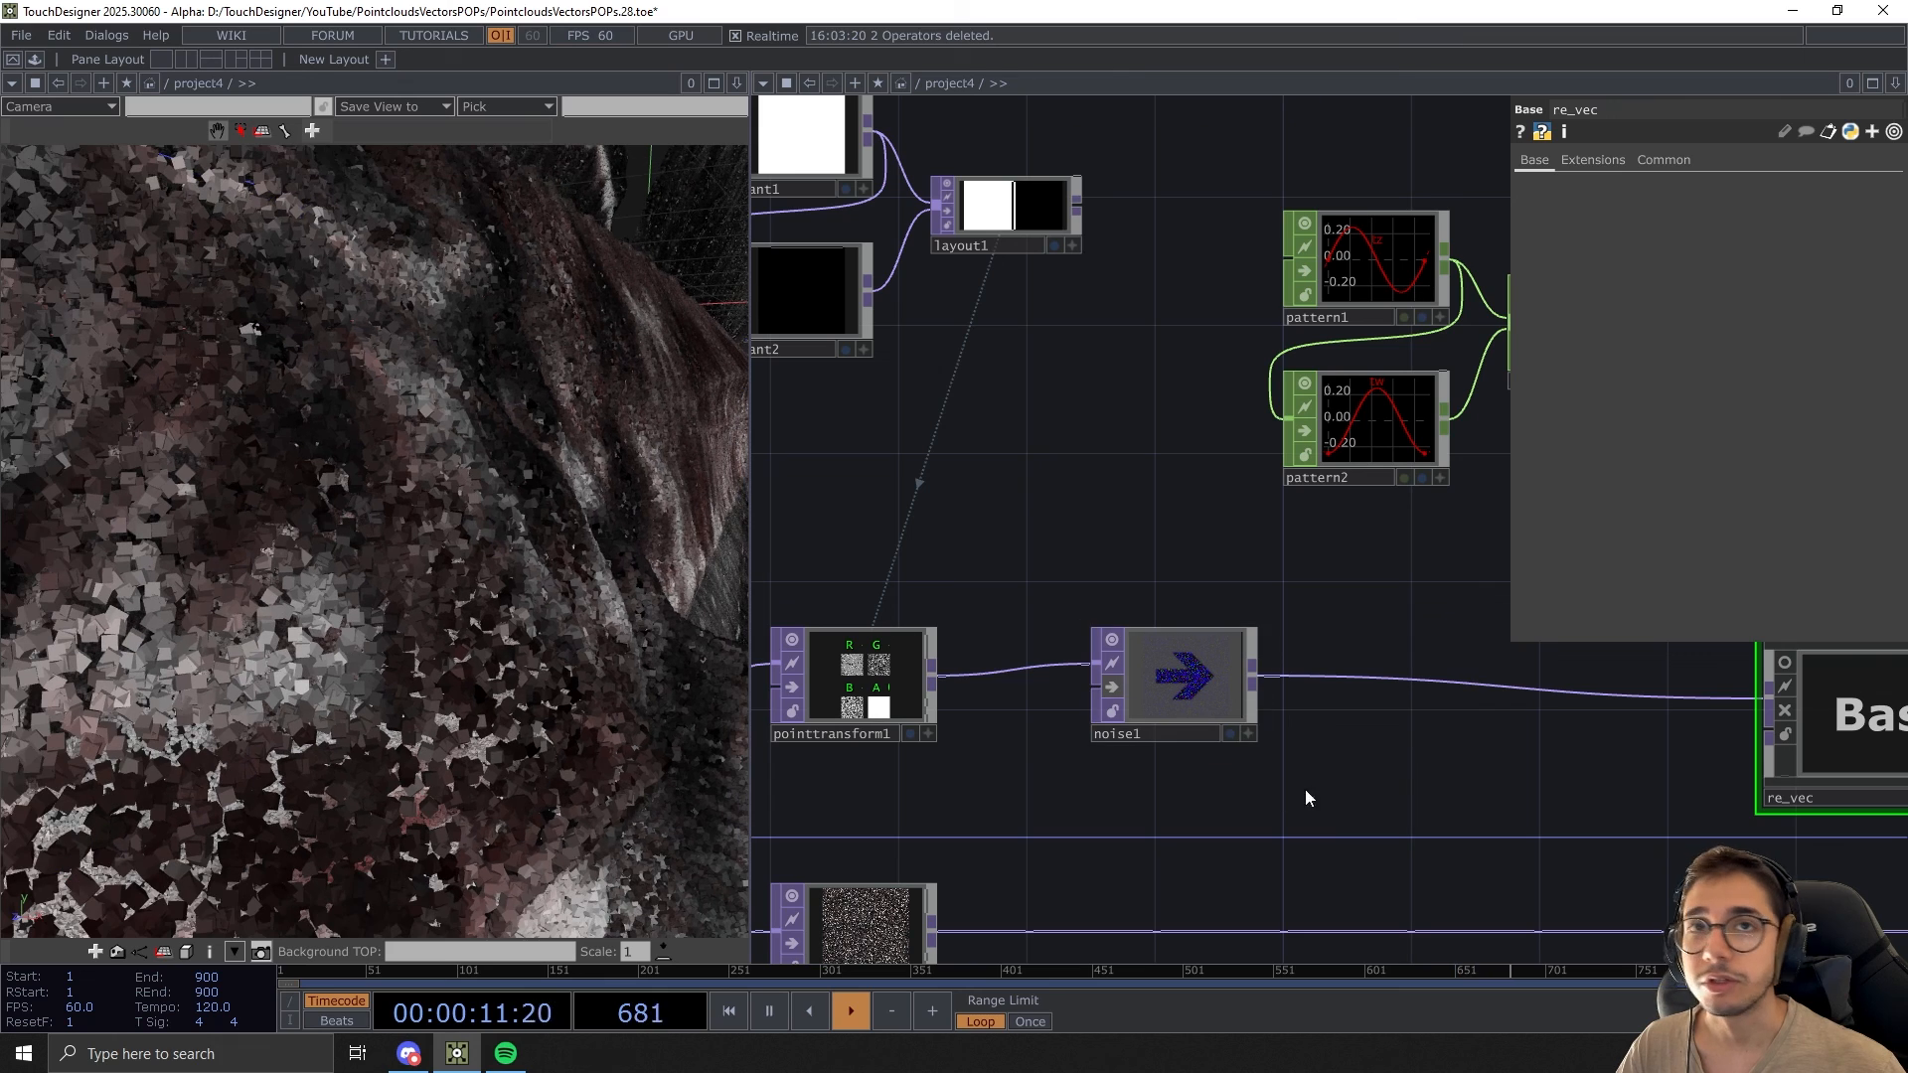
# Reconnect the output of pointfileselect1 to re_vec's second input
pyautogui.moveTo(1303, 792); pyautogui.dragTo(1009, 809)
pyautogui.scroll(-3, 1239, 790)
pyautogui.moveTo(1238, 790); pyautogui.dragTo(1503, 725)
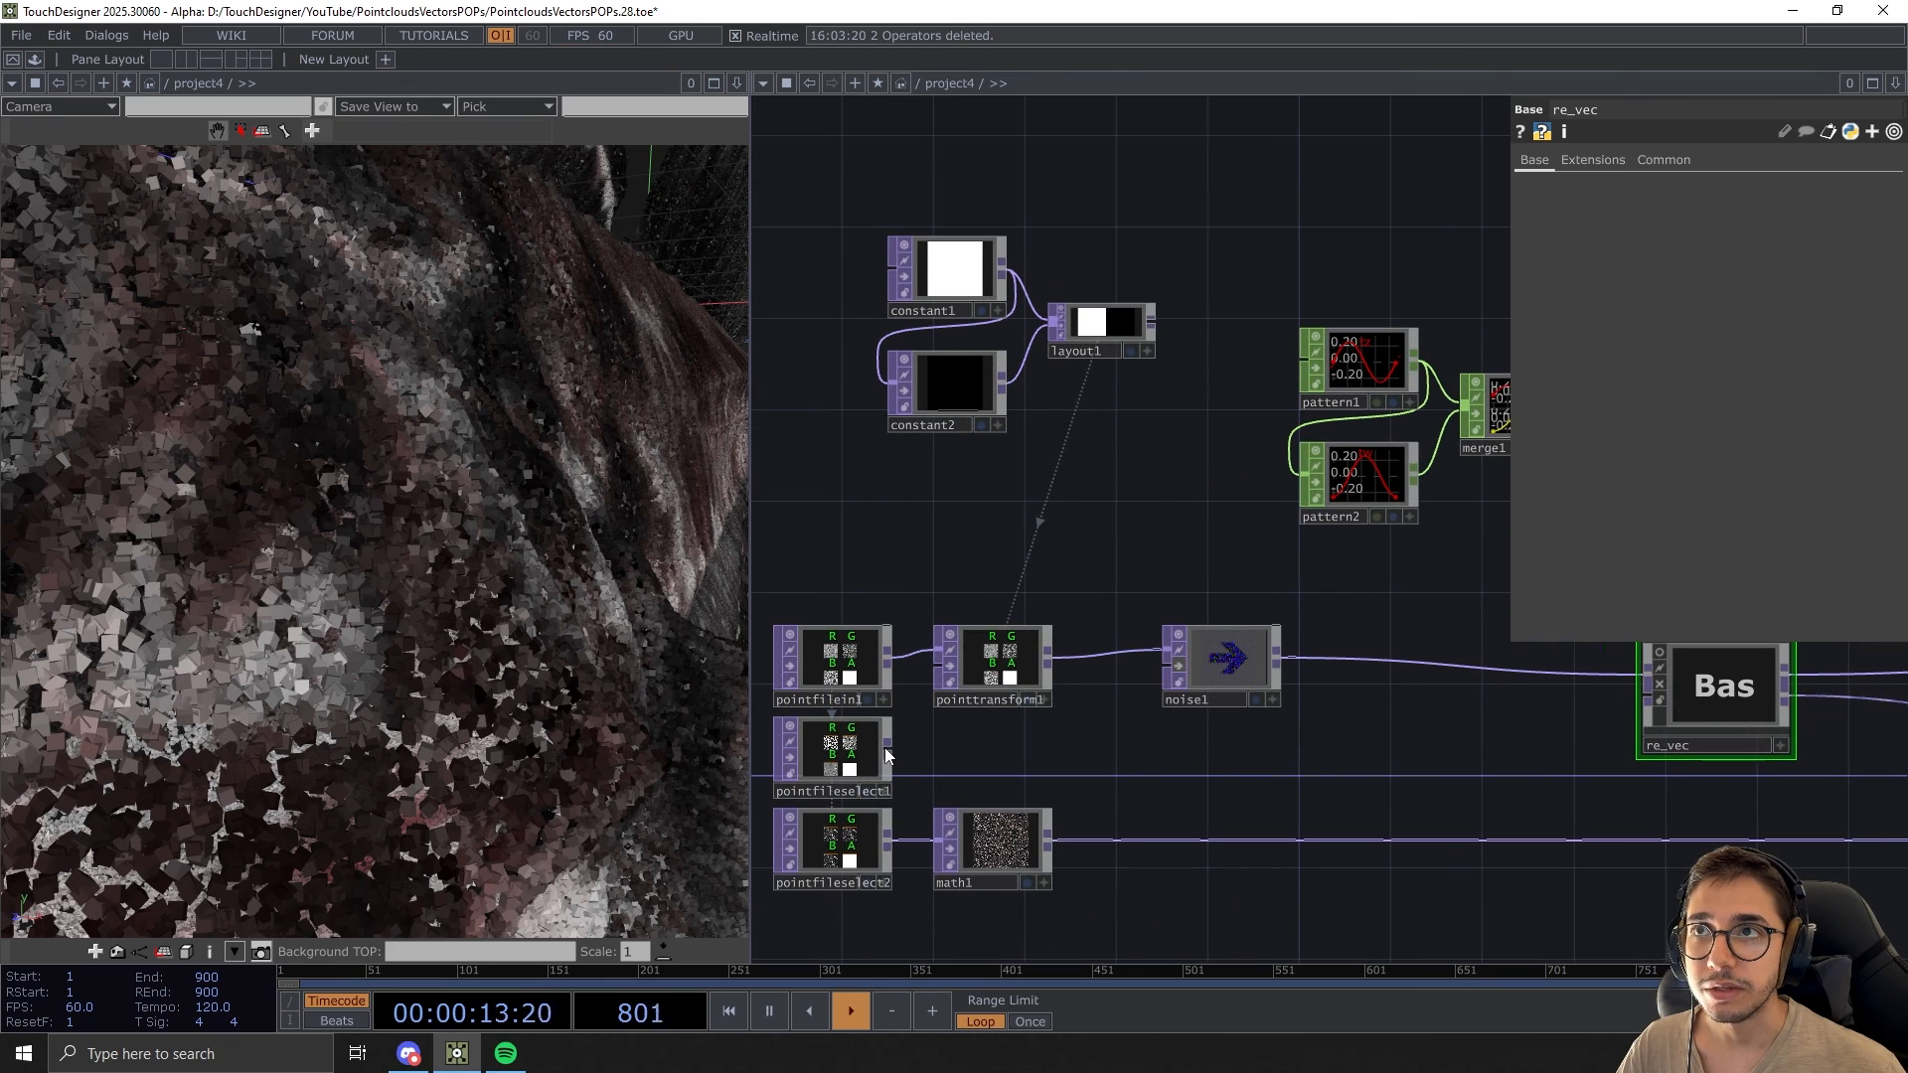
pyautogui.moveTo(897, 751); pyautogui.dragTo(1609, 702)
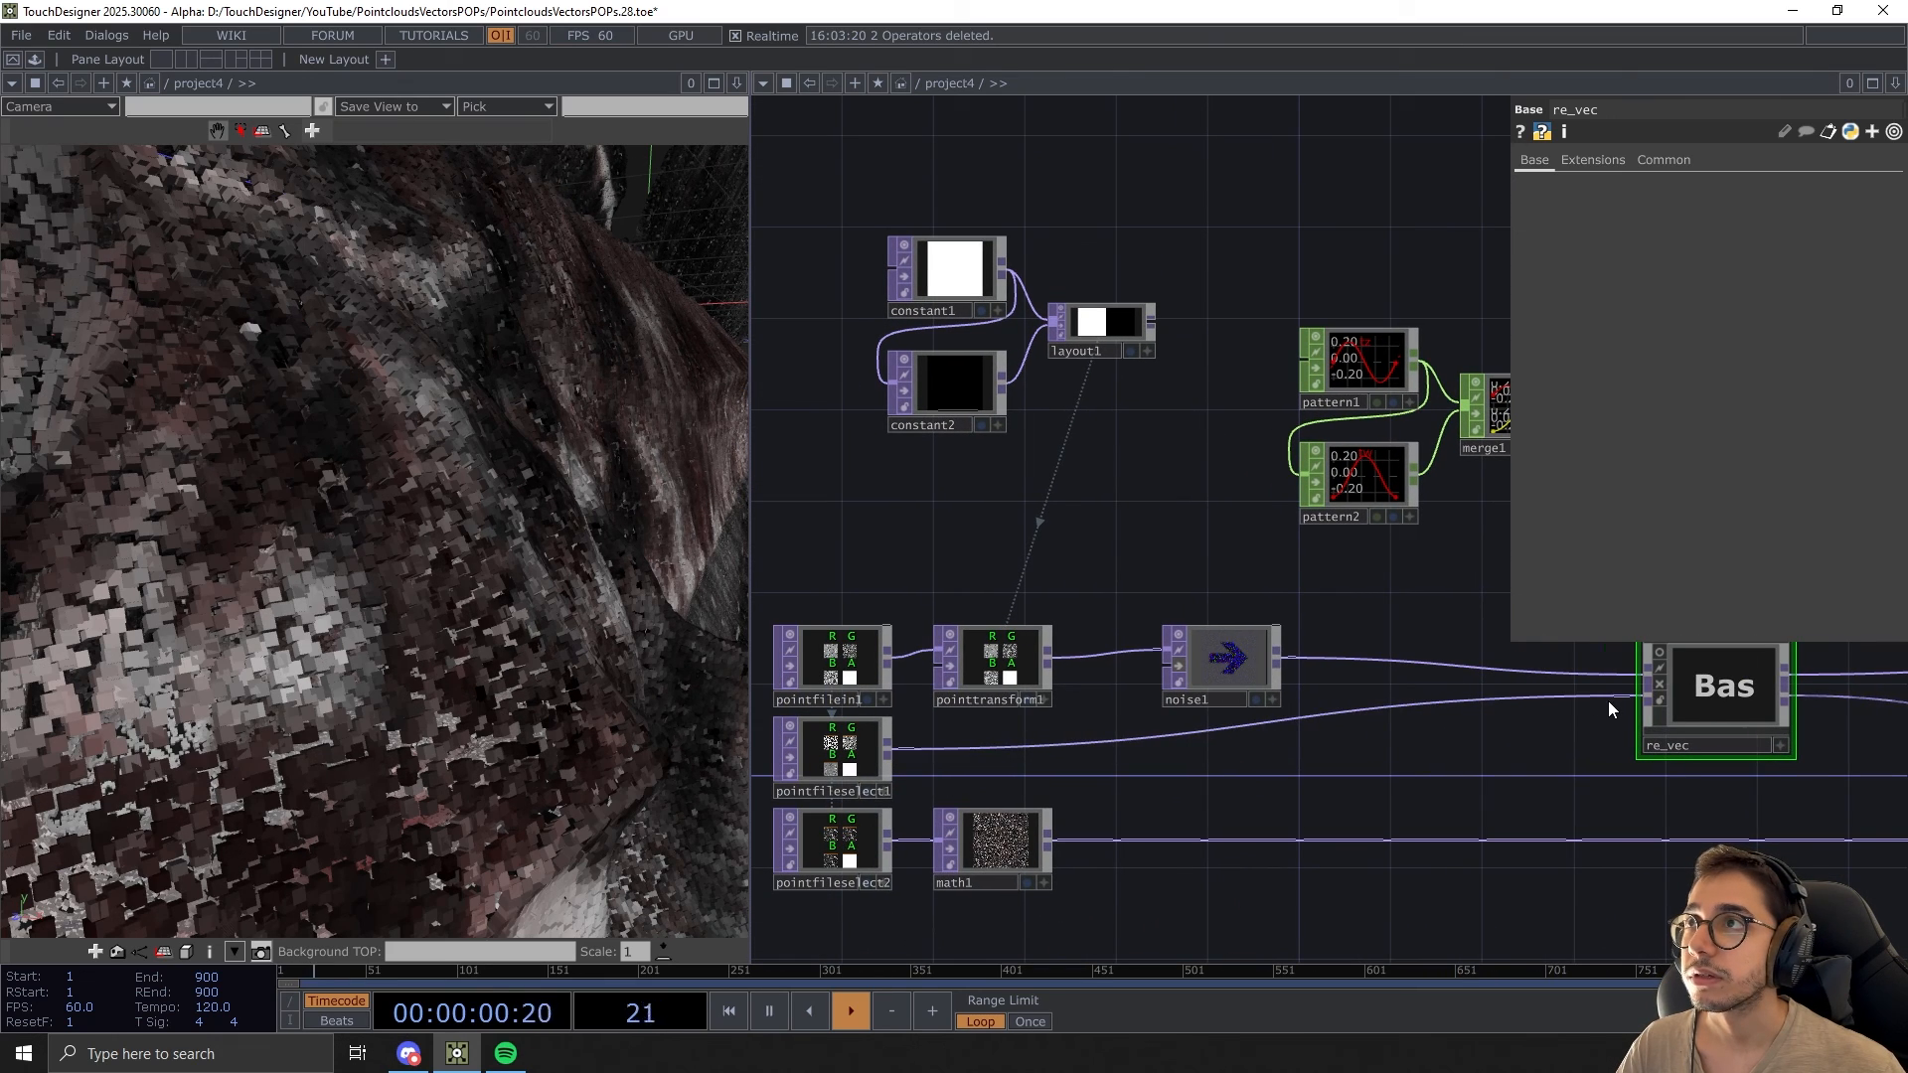
# Turn off the bypass on noise1 in the project4 network
pyautogui.moveTo(83, 680); pyautogui.dragTo(346, 699)
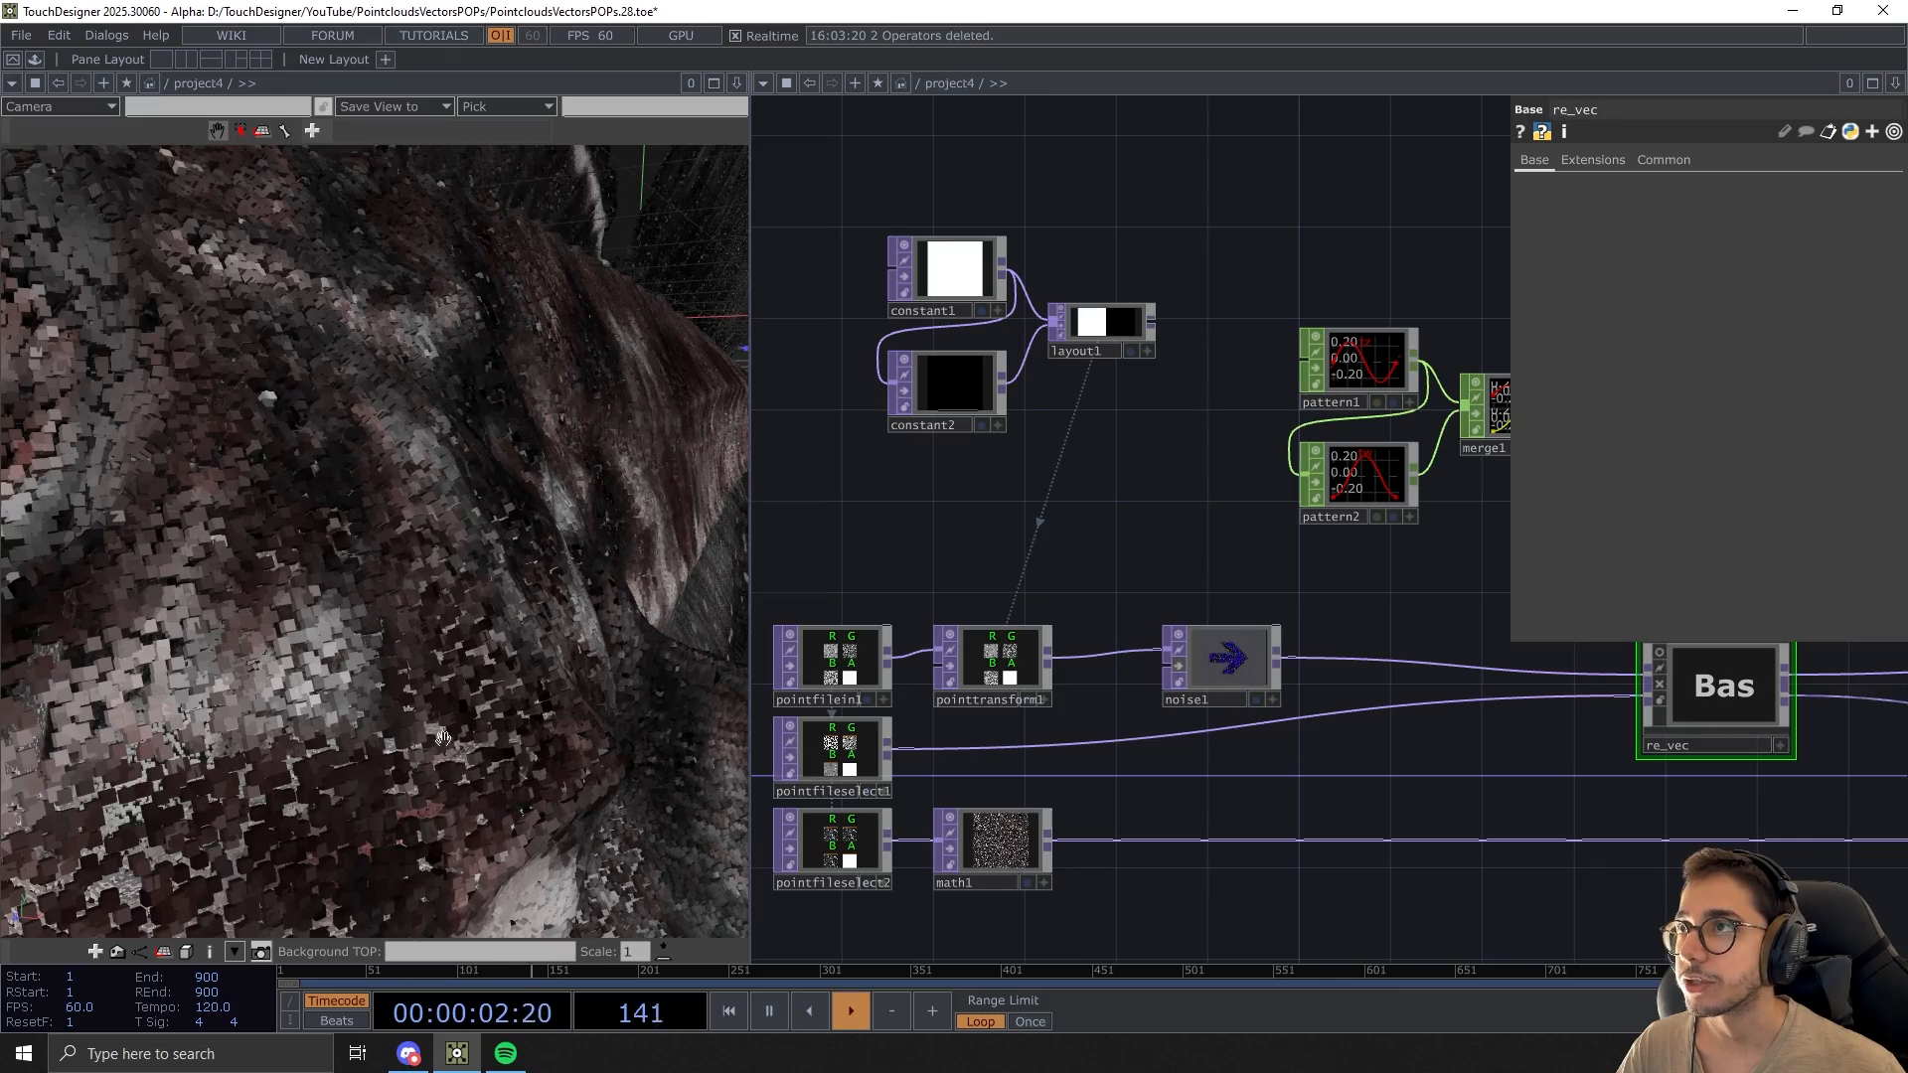
pyautogui.click(1180, 668)
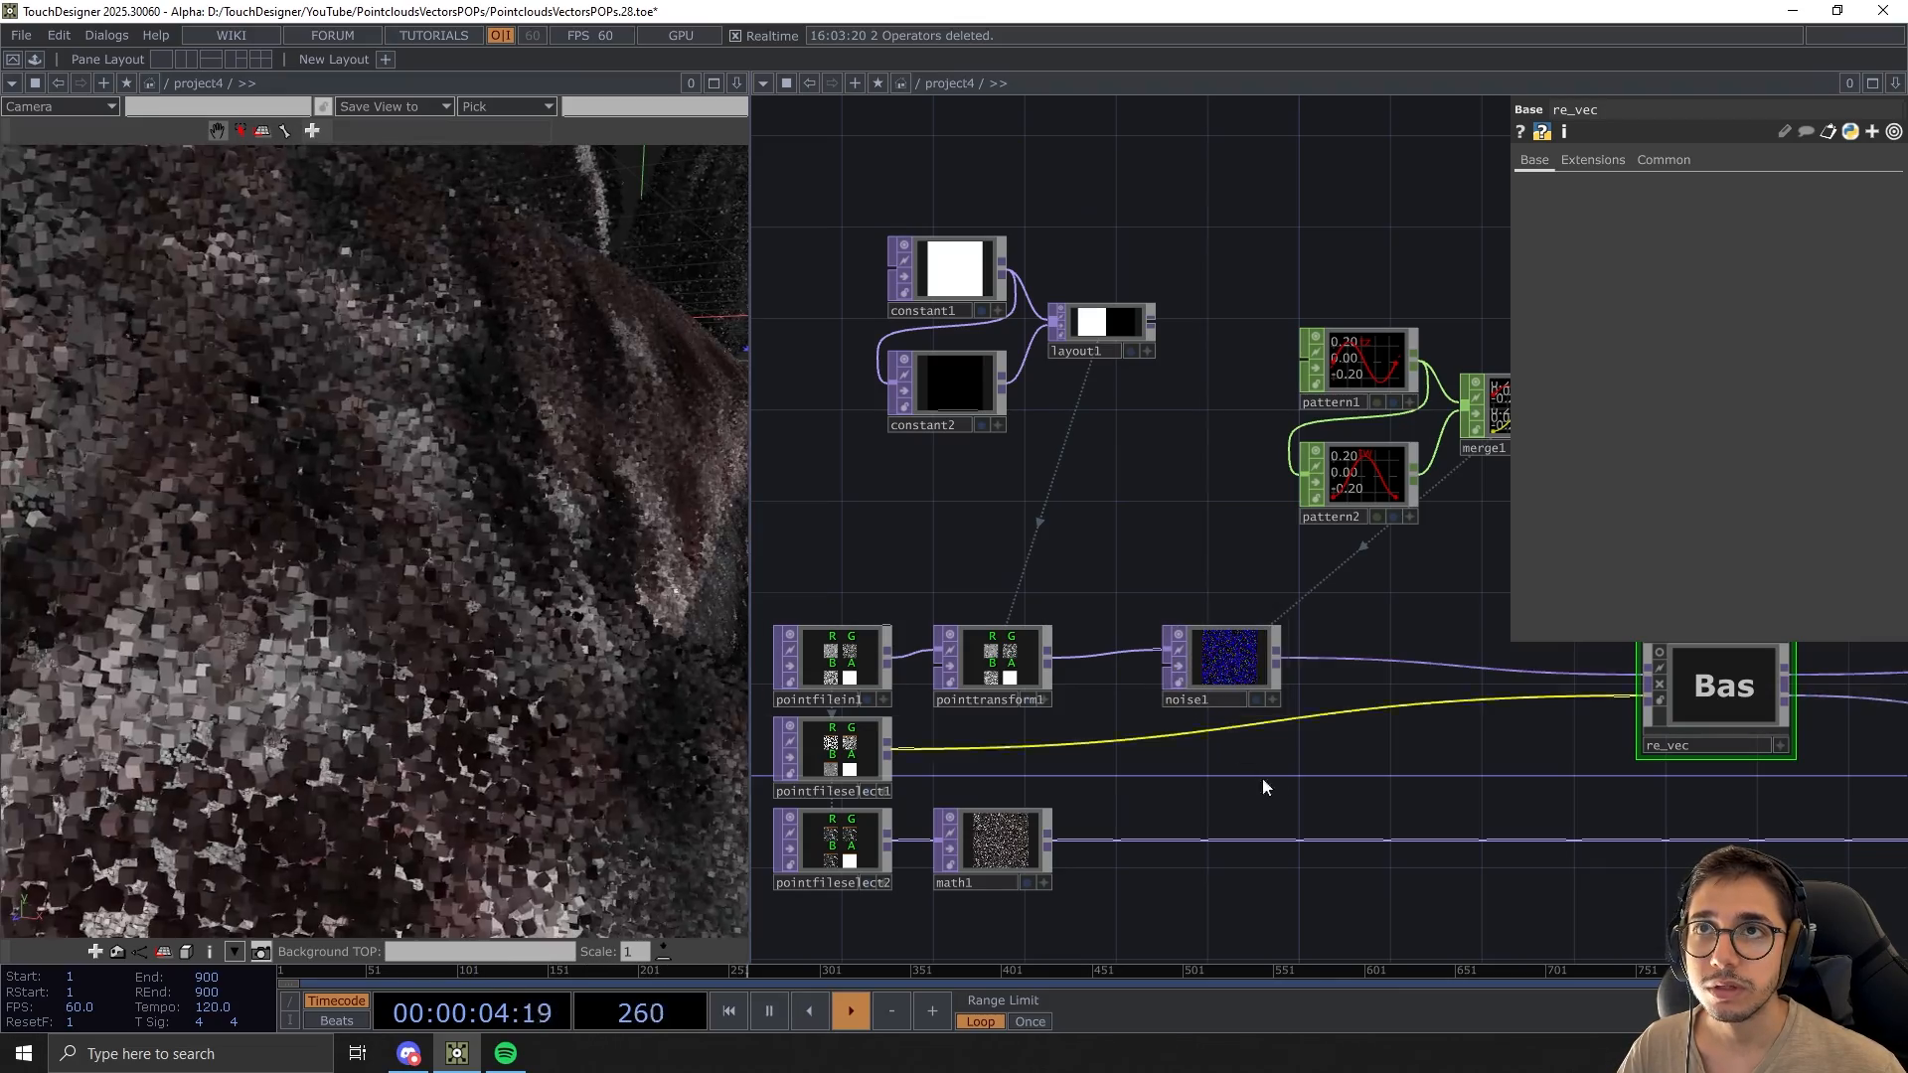
pyautogui.scroll(-5, 856, 665)
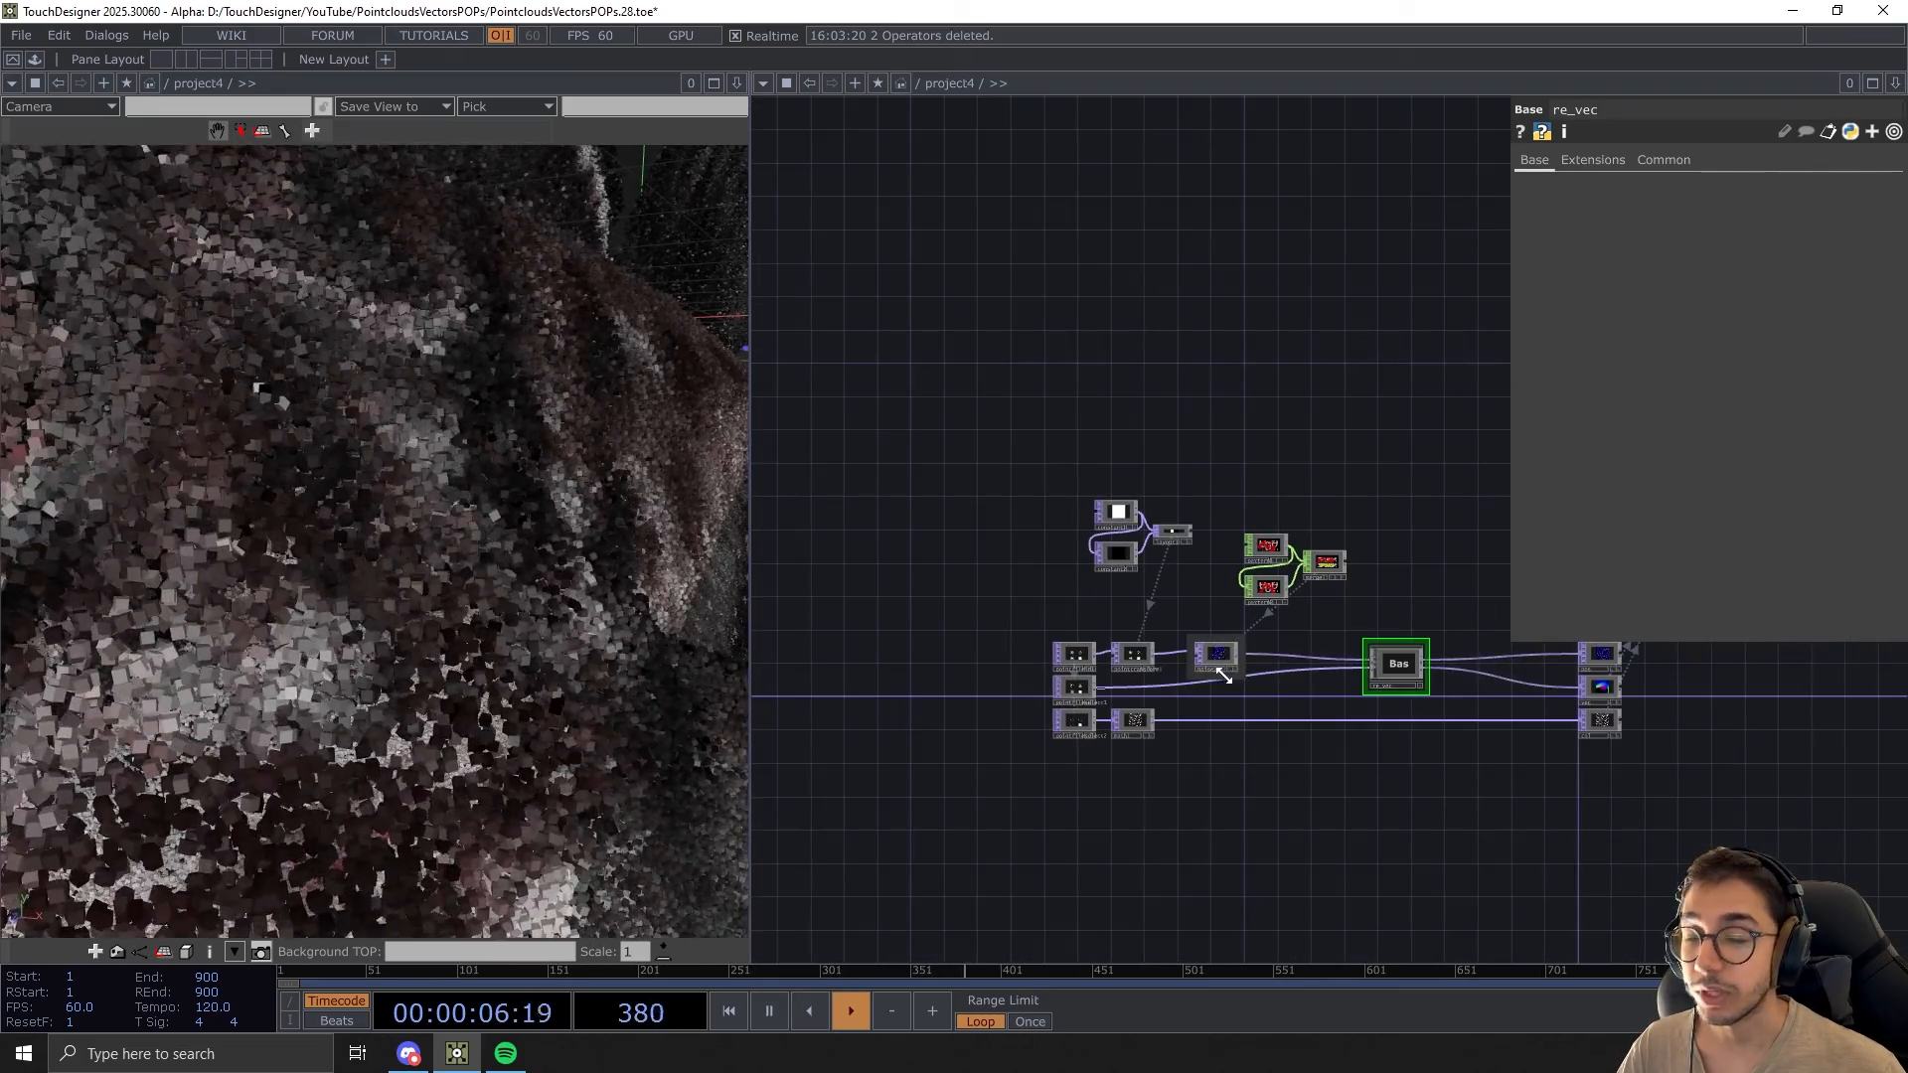
pyautogui.moveTo(1371, 629); pyautogui.dragTo(1189, 756)
pyautogui.moveTo(1287, 714)
pyautogui.mouseDown()
pyautogui.moveTo(1256, 711)
pyautogui.moveTo(1299, 689)
pyautogui.mouseUp()
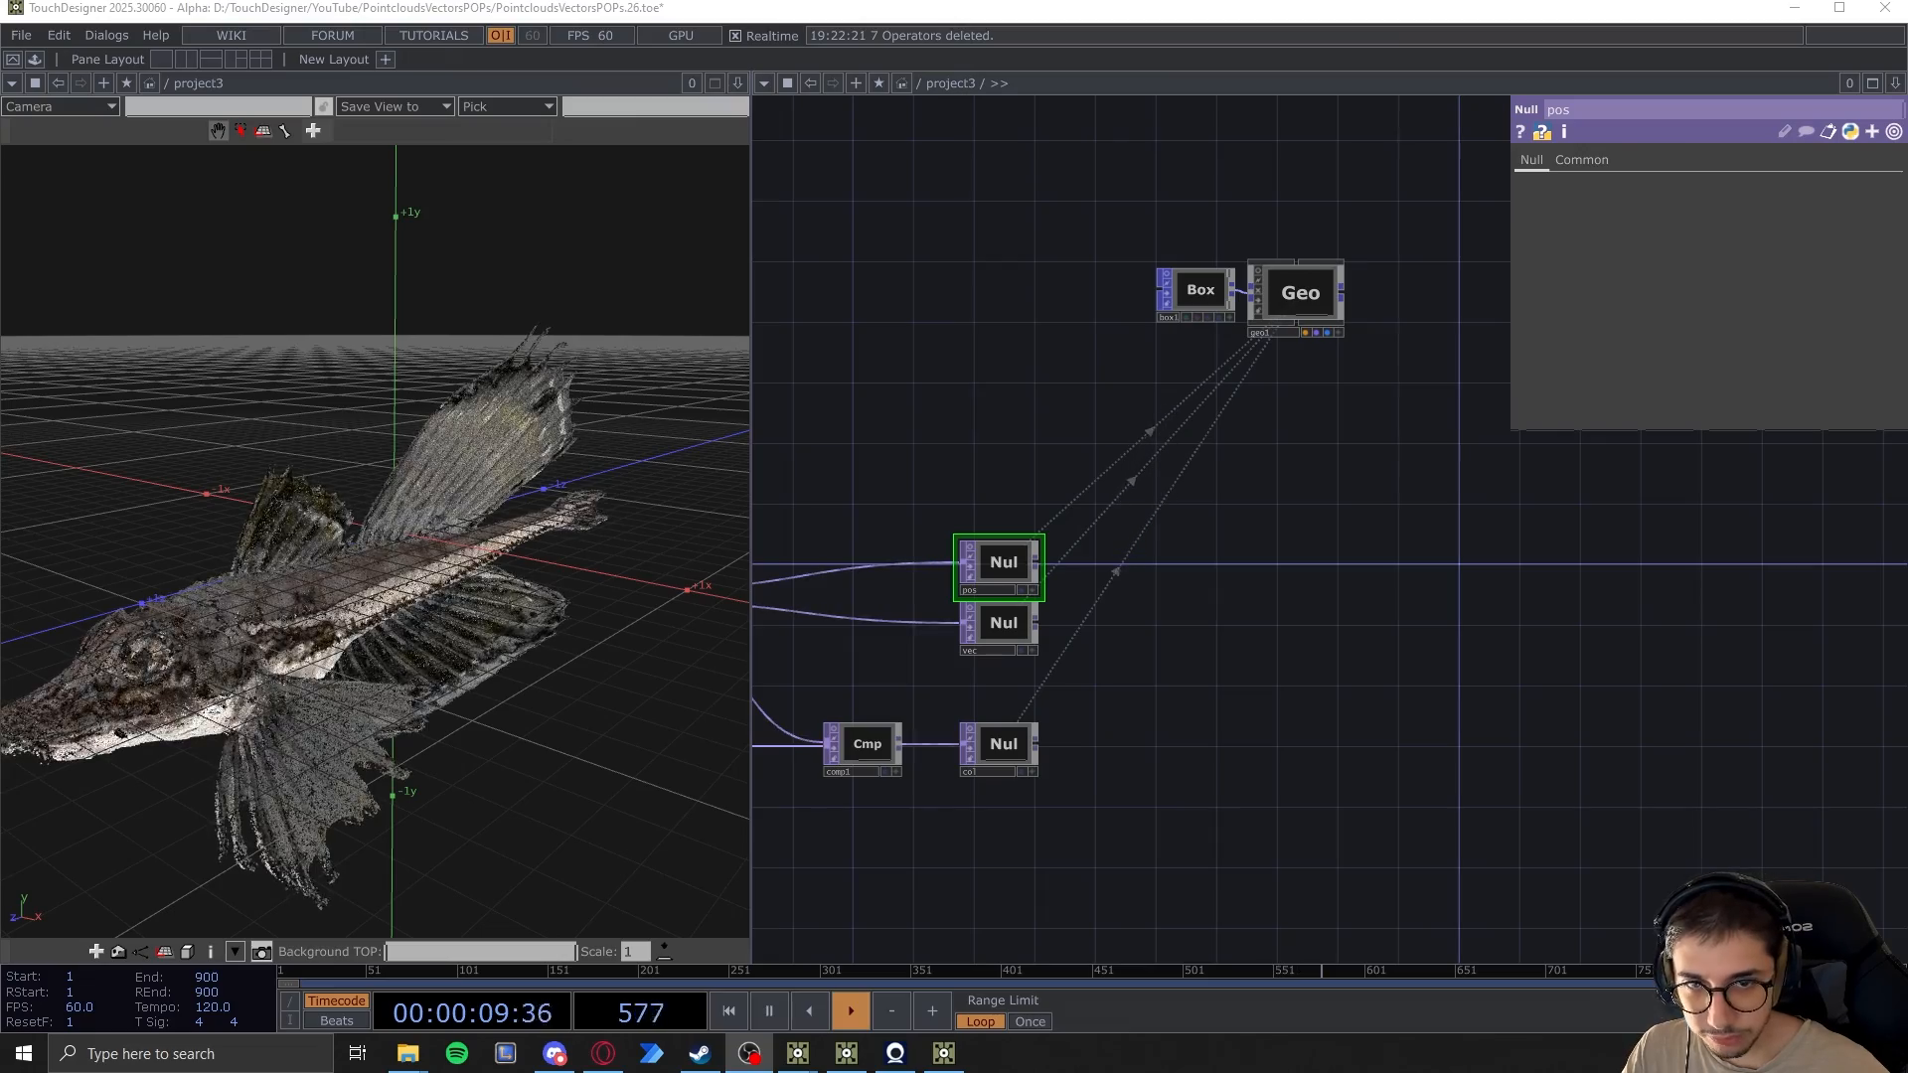
# Create a TOP to POP in the project3 network beside the nulls, sourced from the pos null
pyautogui.moveTo(1246, 791); pyautogui.dragTo(1263, 718)
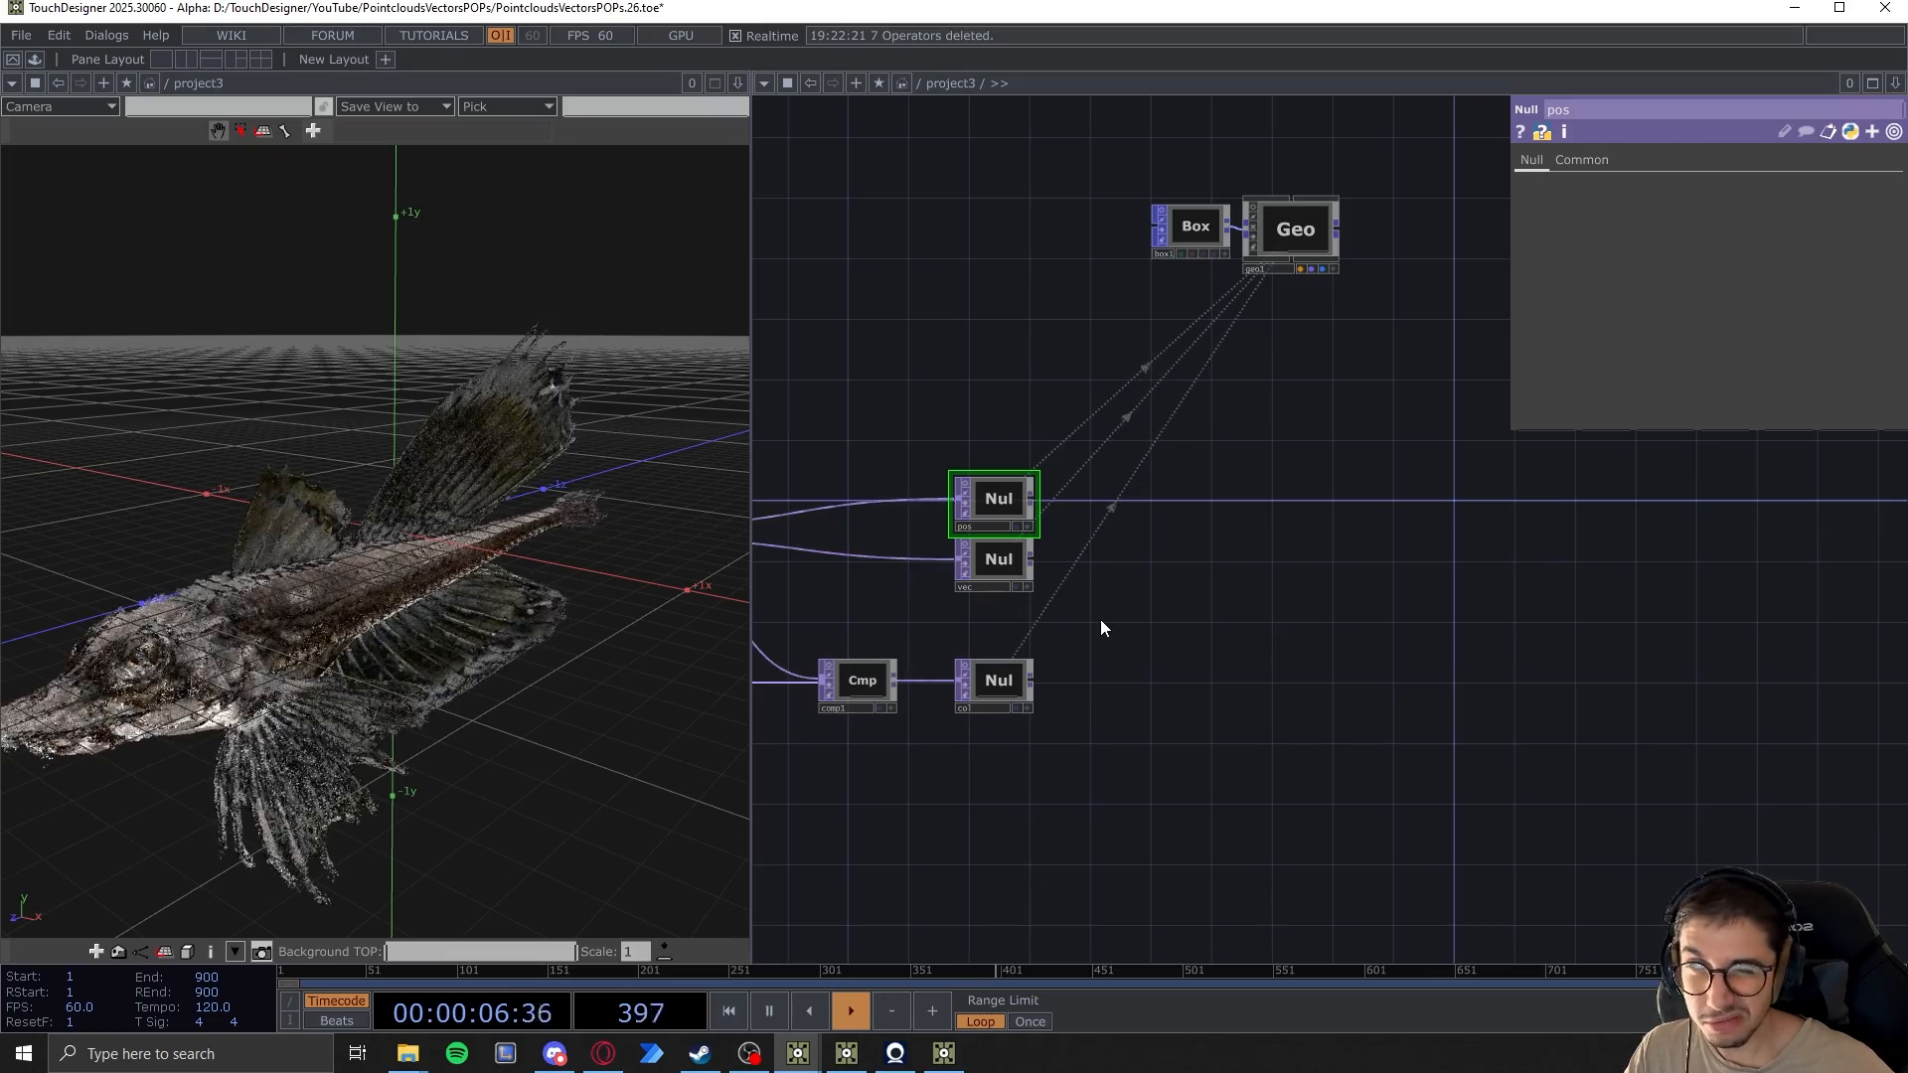
pyautogui.scroll(3, 1145, 636)
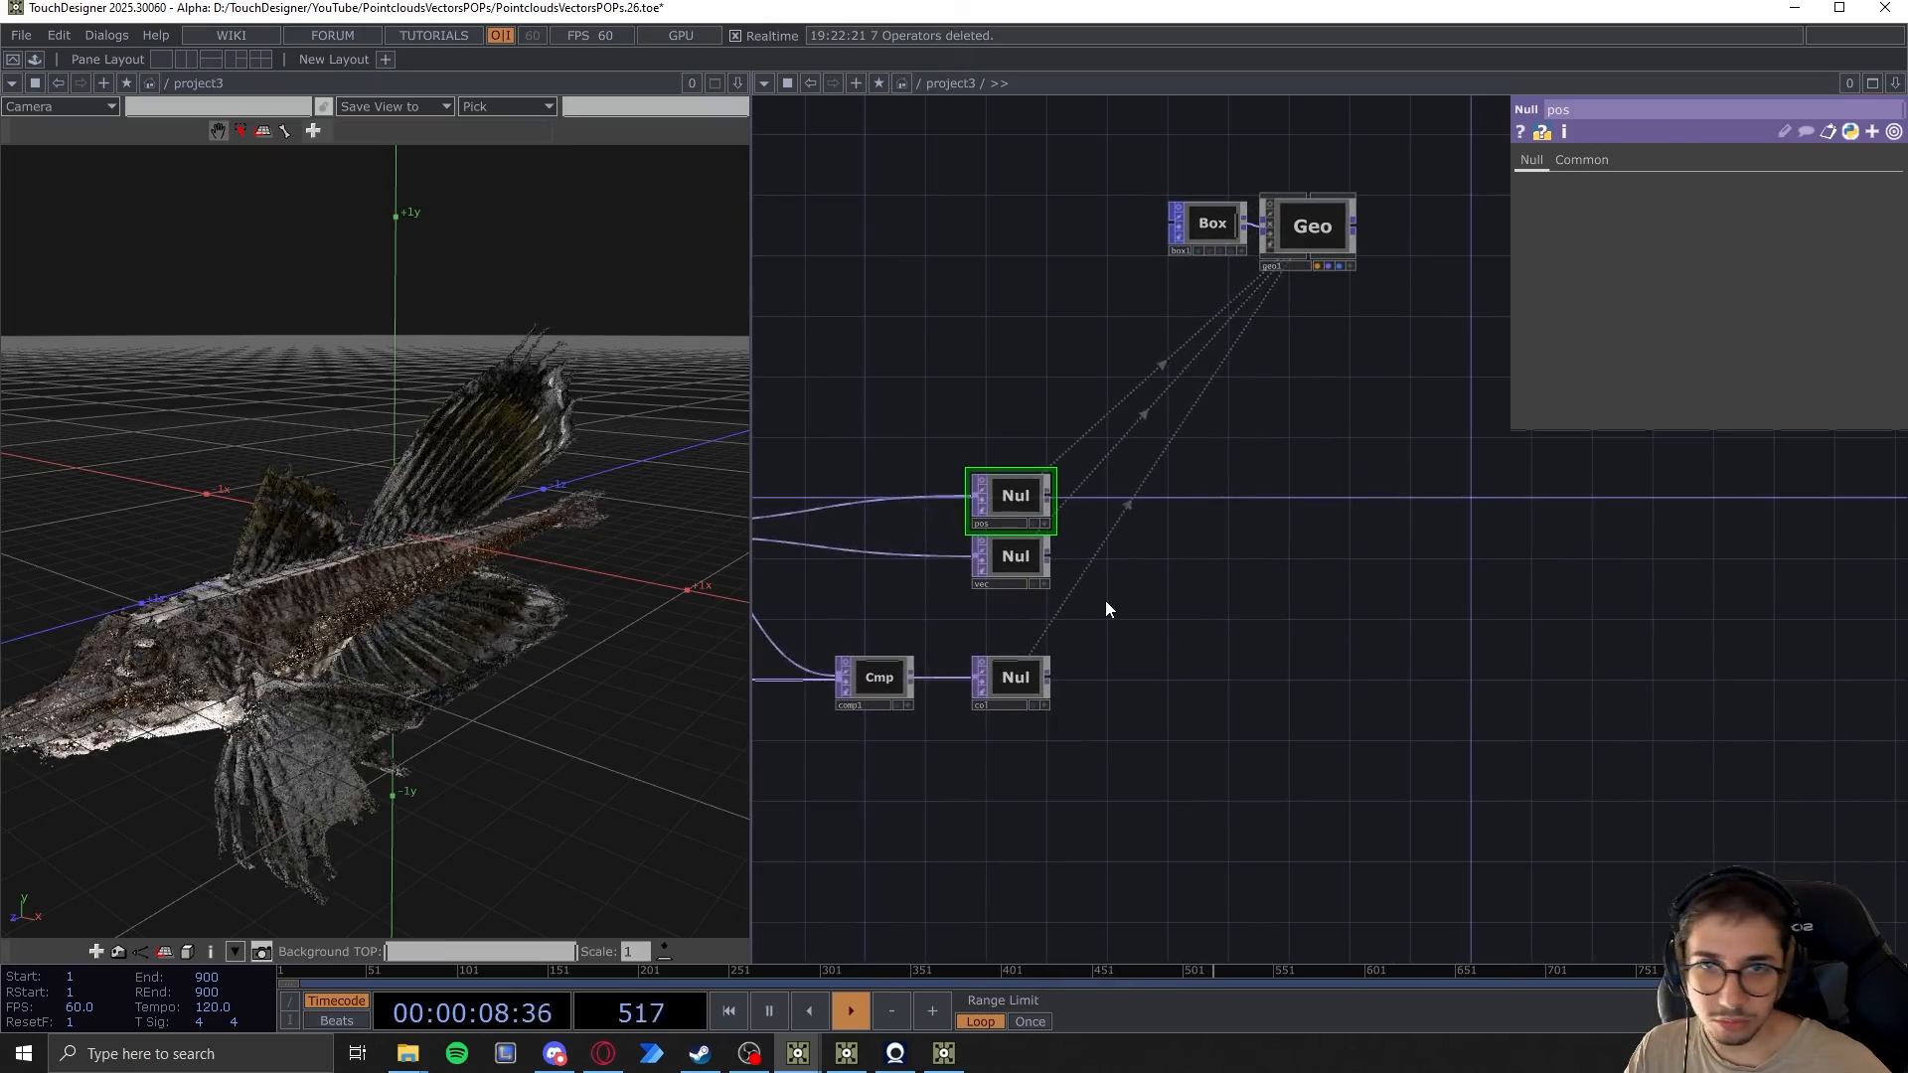
pyautogui.moveTo(1197, 671); pyautogui.dragTo(1256, 677)
pyautogui.moveTo(1297, 601); pyautogui.dragTo(1229, 634)
pyautogui.scroll(-2, 1113, 648)
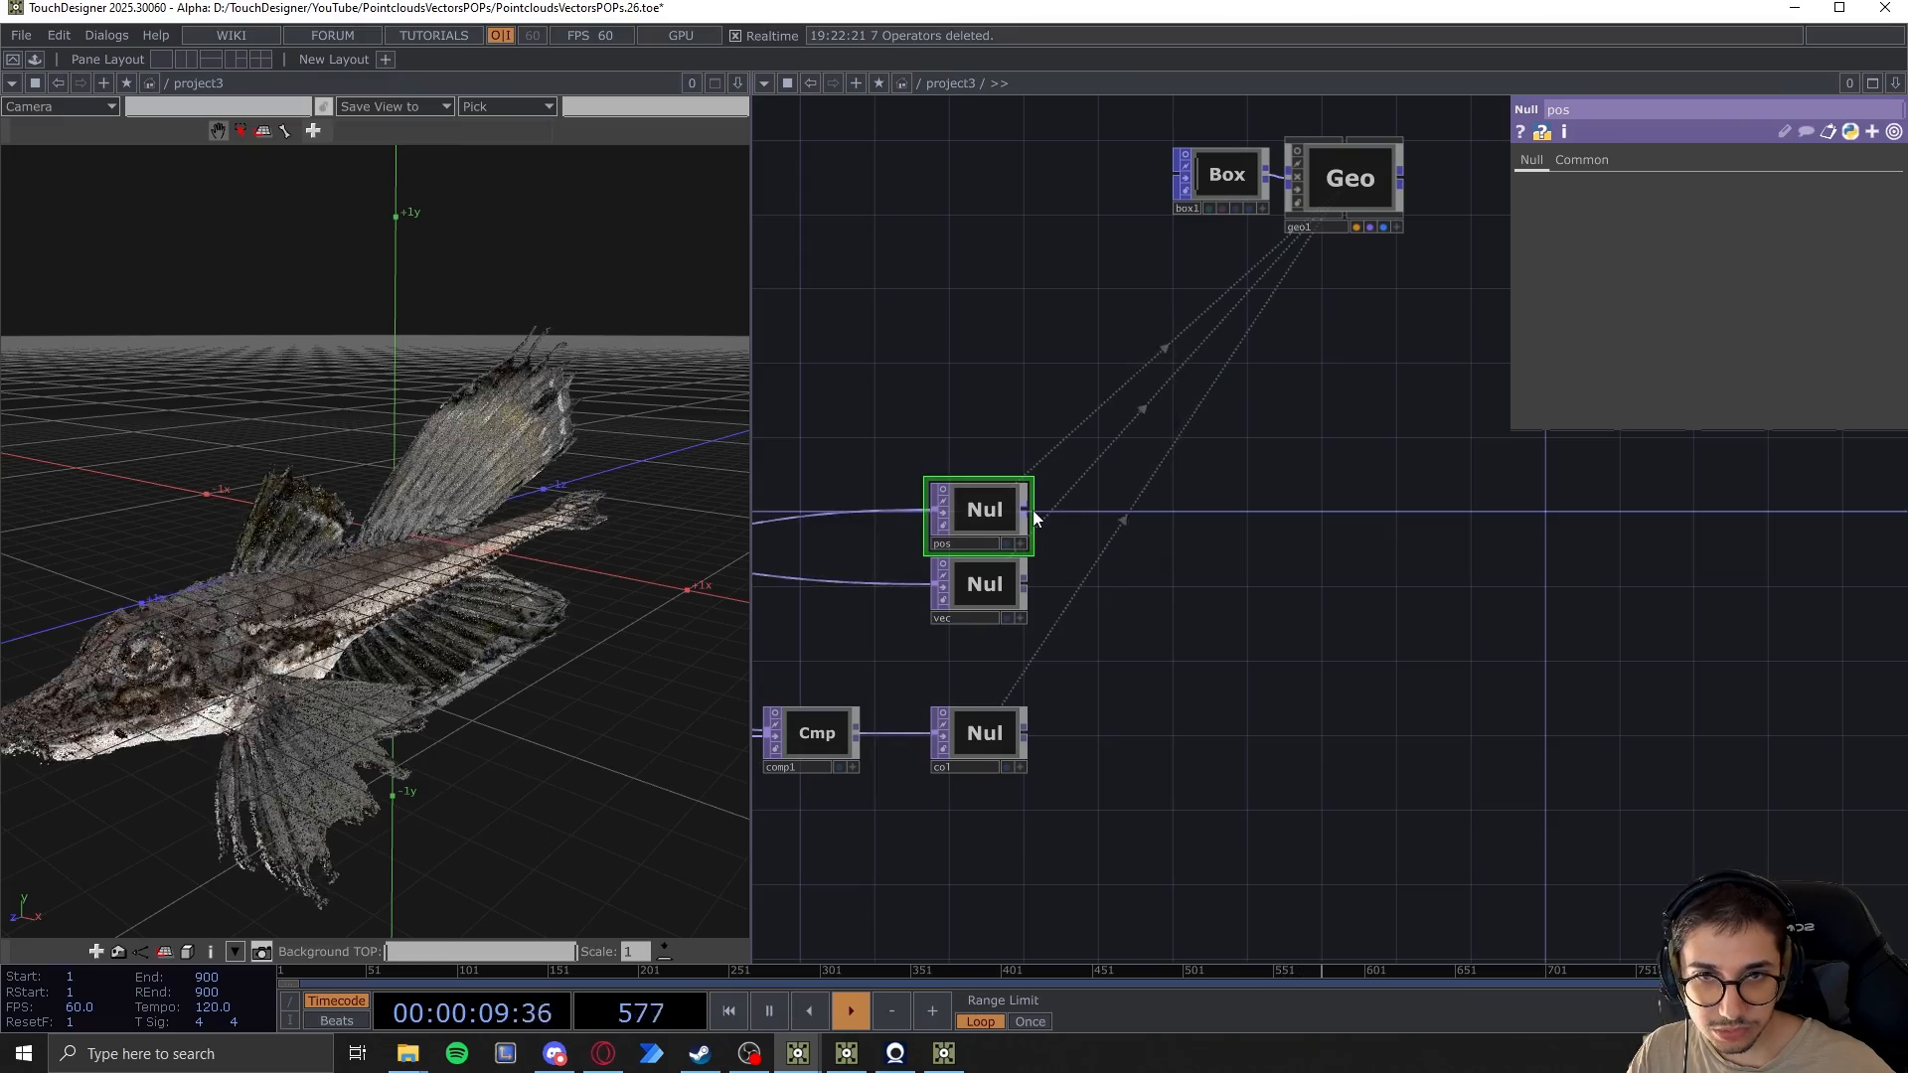
pyautogui.press('Tab')
pyautogui.click(923, 256)
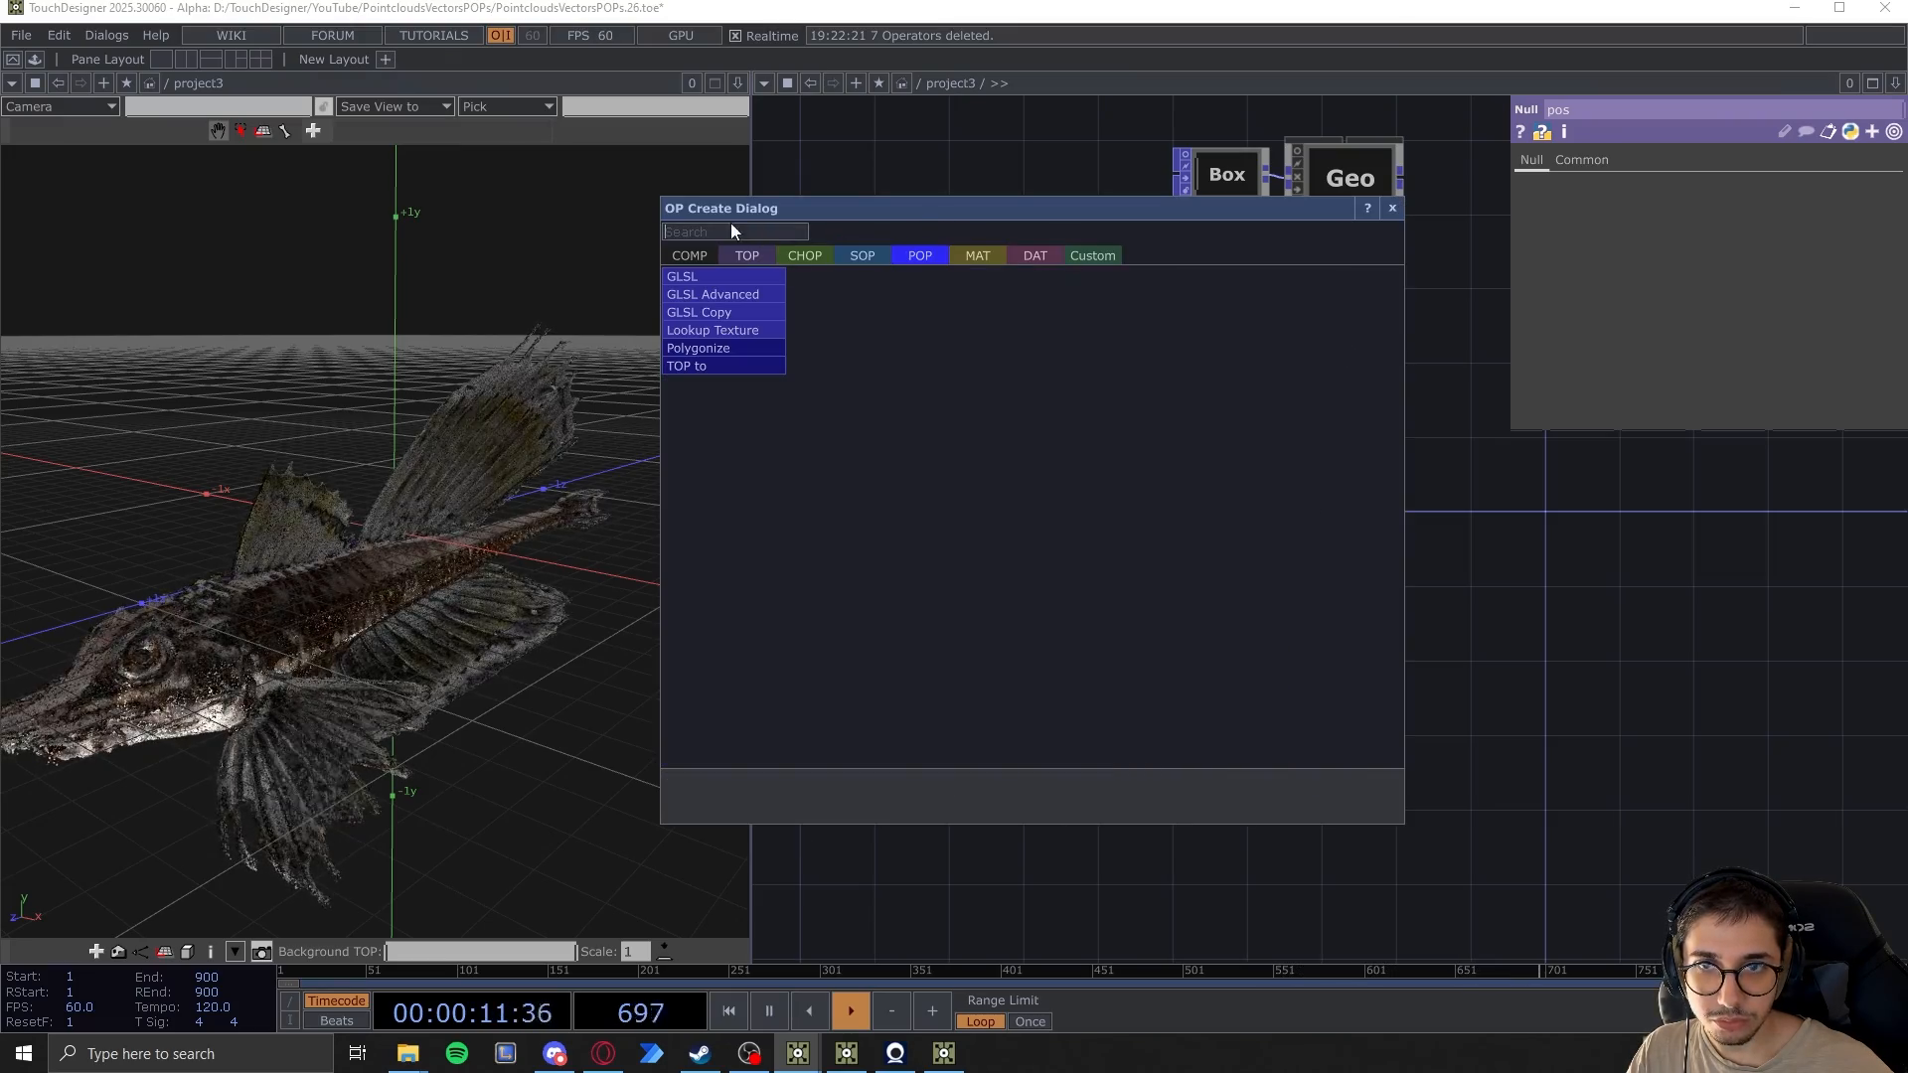
pyautogui.click(739, 370)
pyautogui.click(1201, 628)
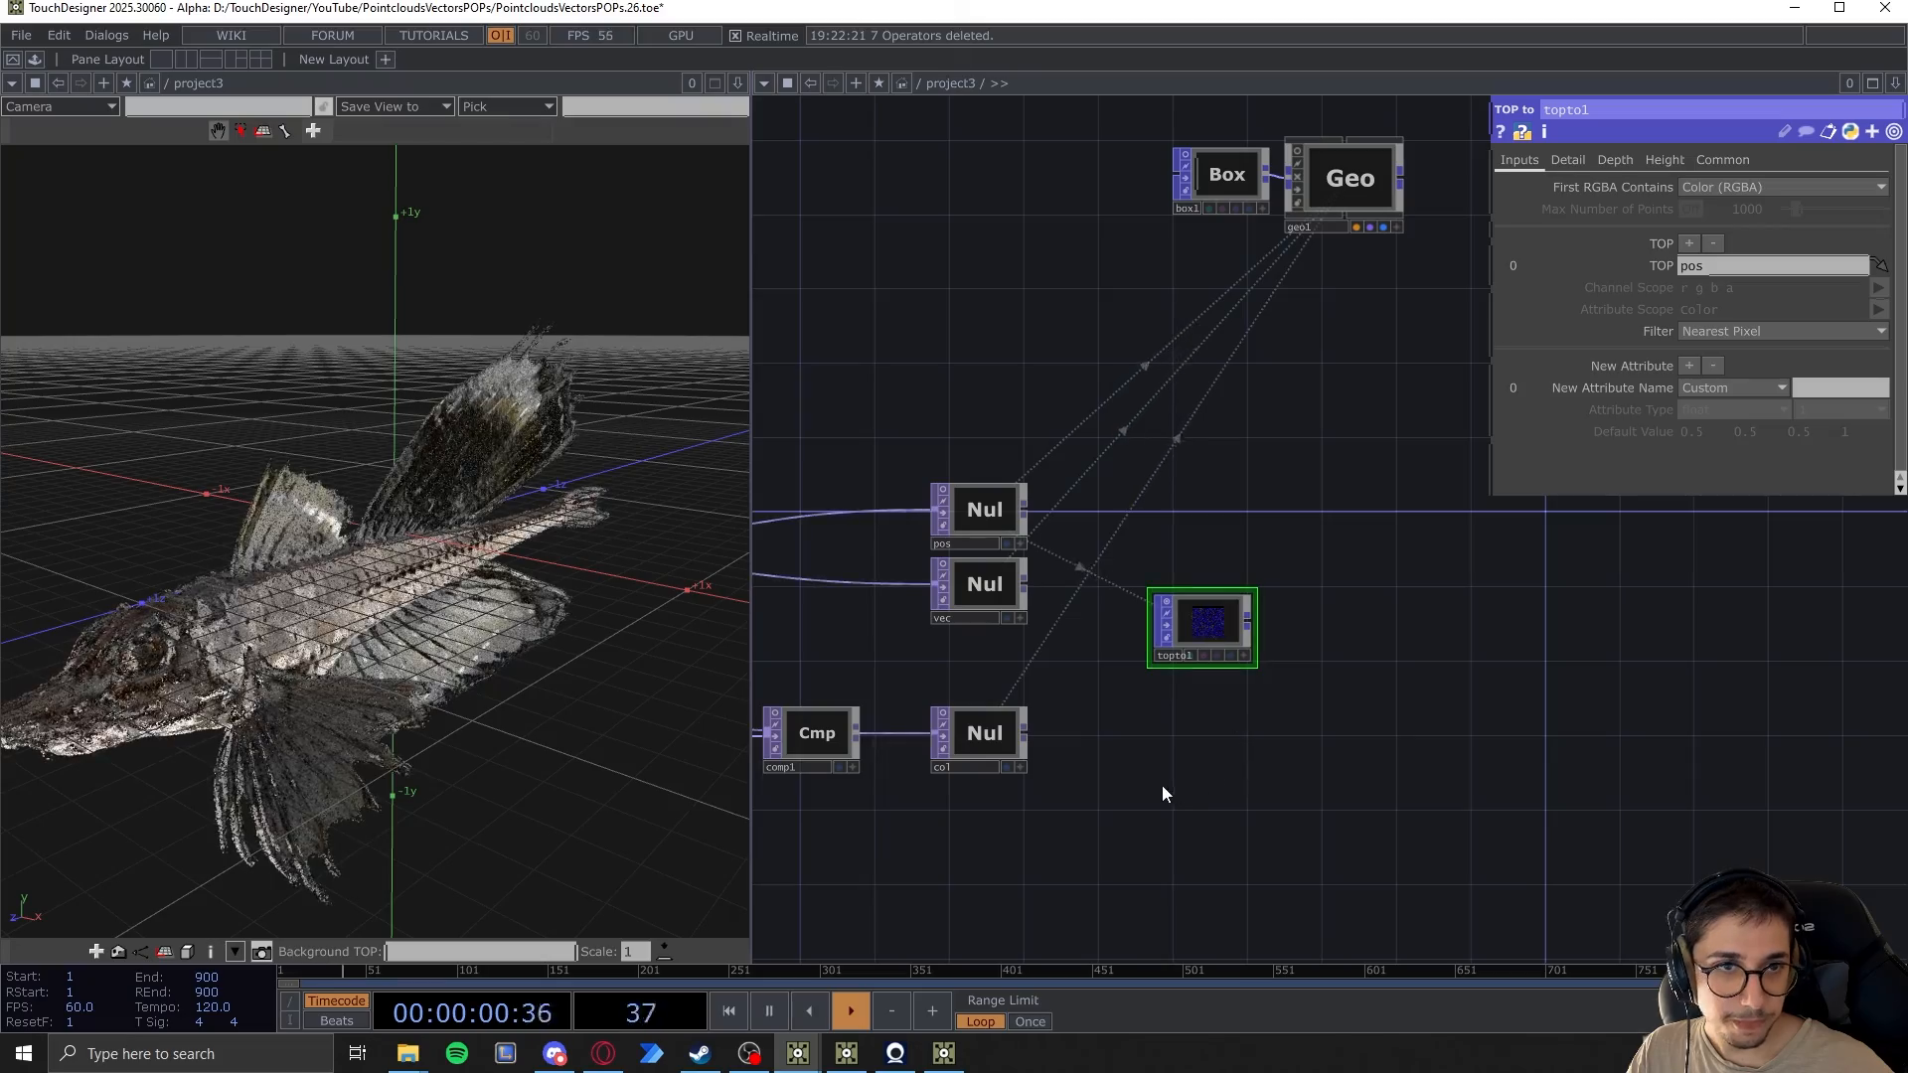
# Examine the new TOP to operator's point display and the pos null it reads from
pyautogui.scroll(5, 1161, 776)
pyautogui.scroll(8, 1234, 711)
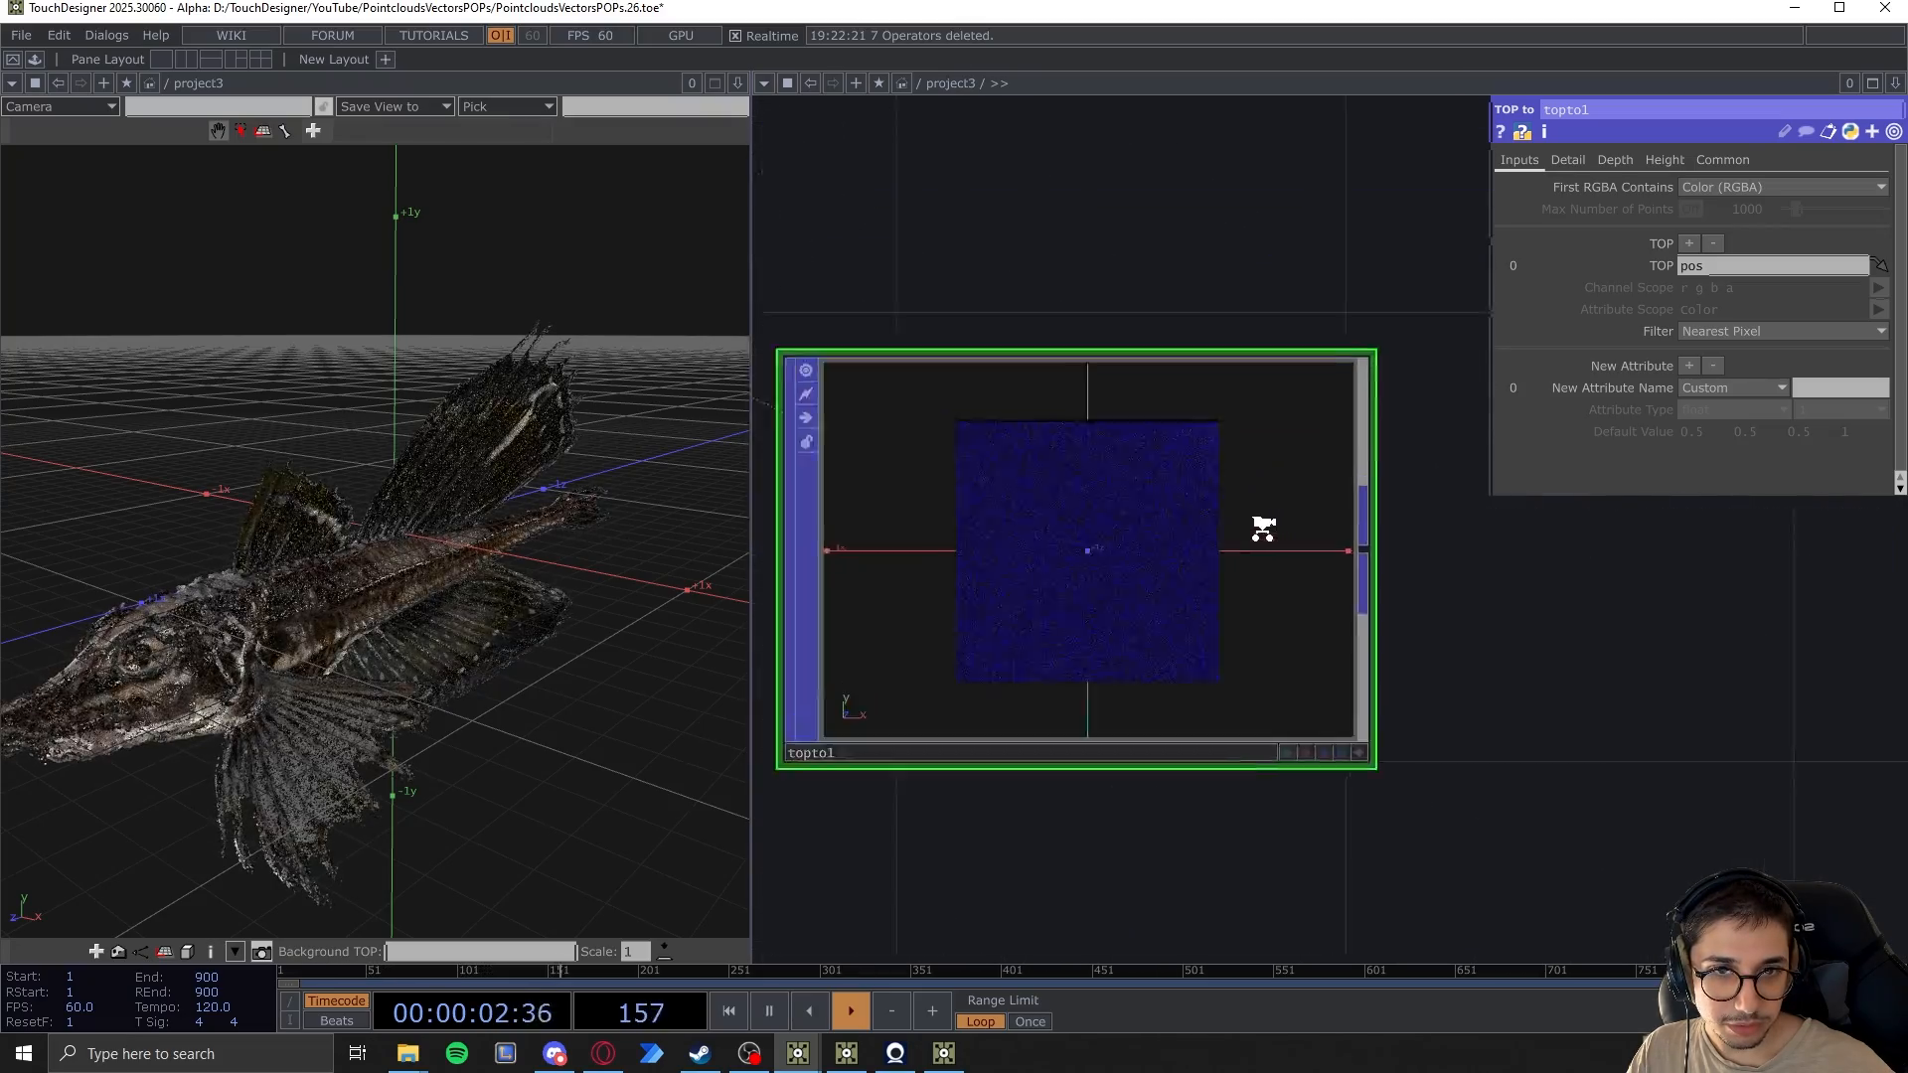
pyautogui.scroll(-12, 1143, 447)
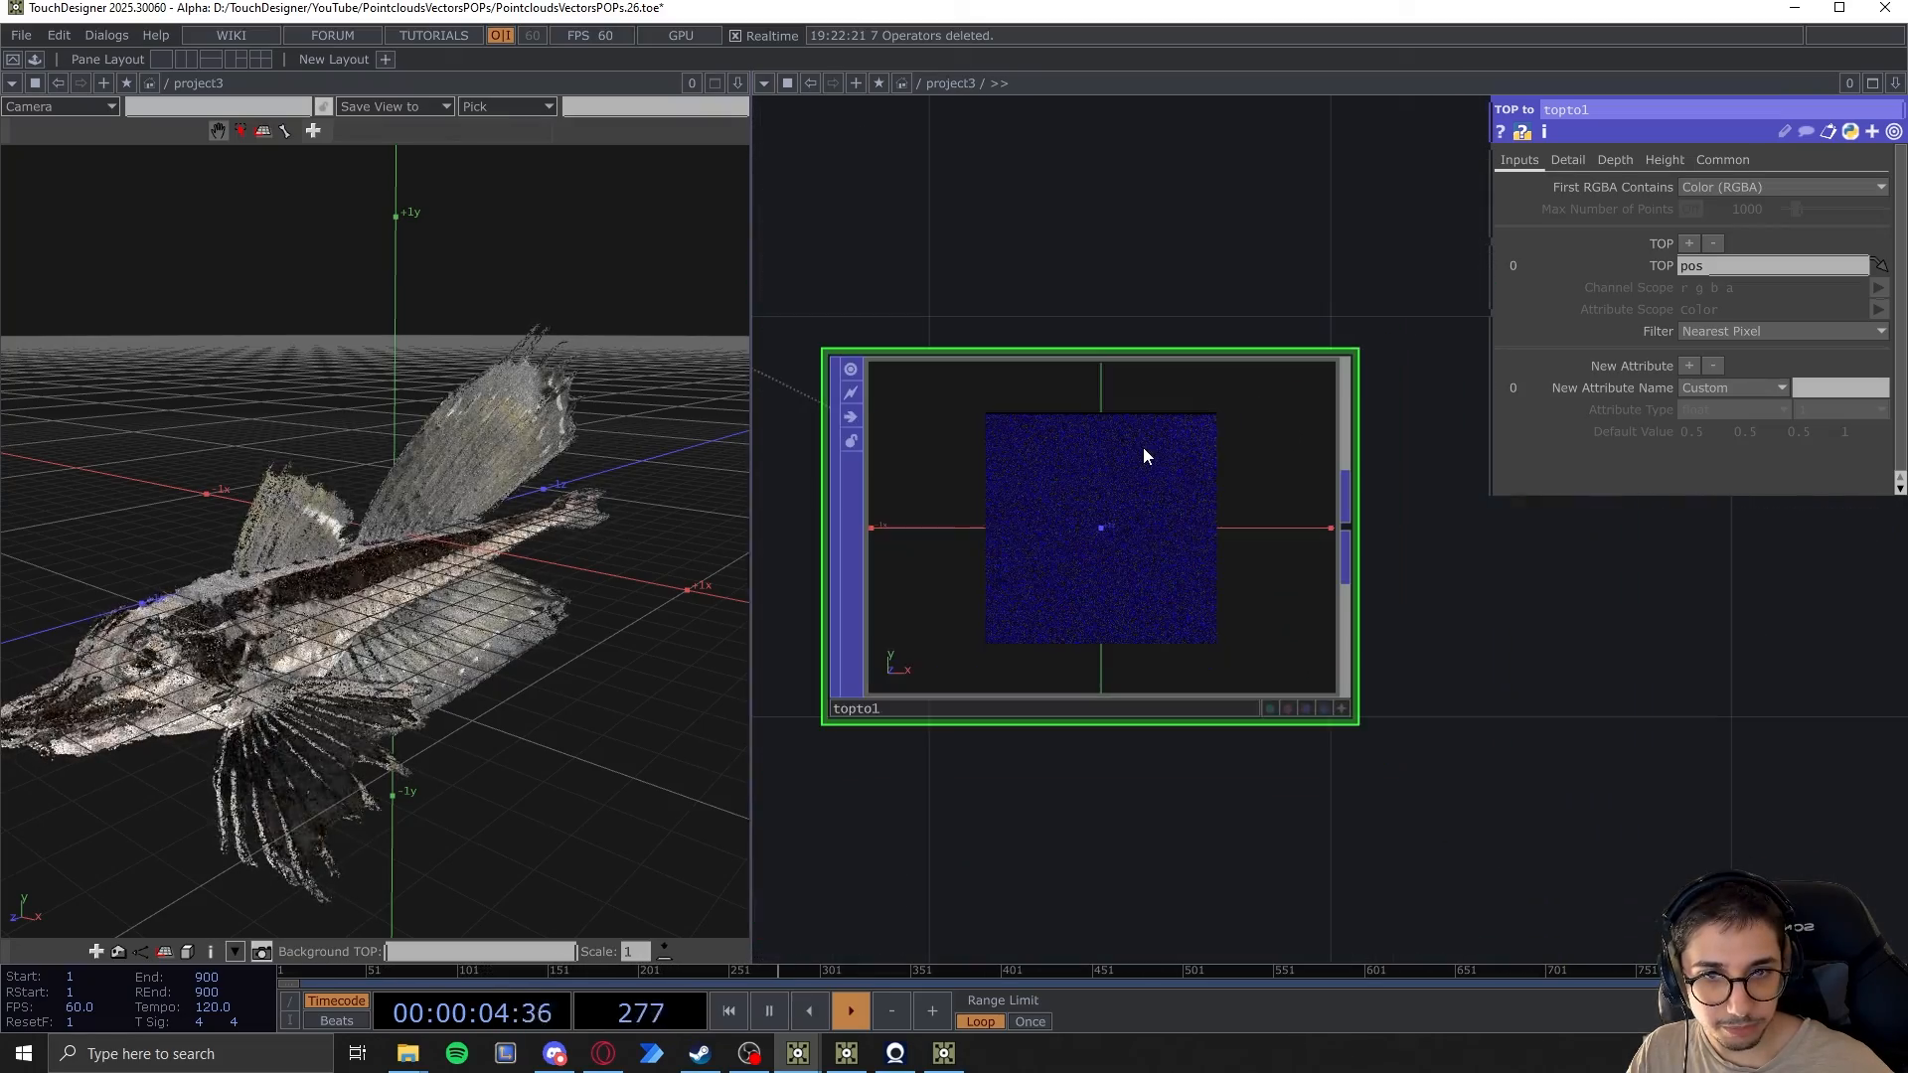
pyautogui.moveTo(1208, 422); pyautogui.dragTo(1655, 653)
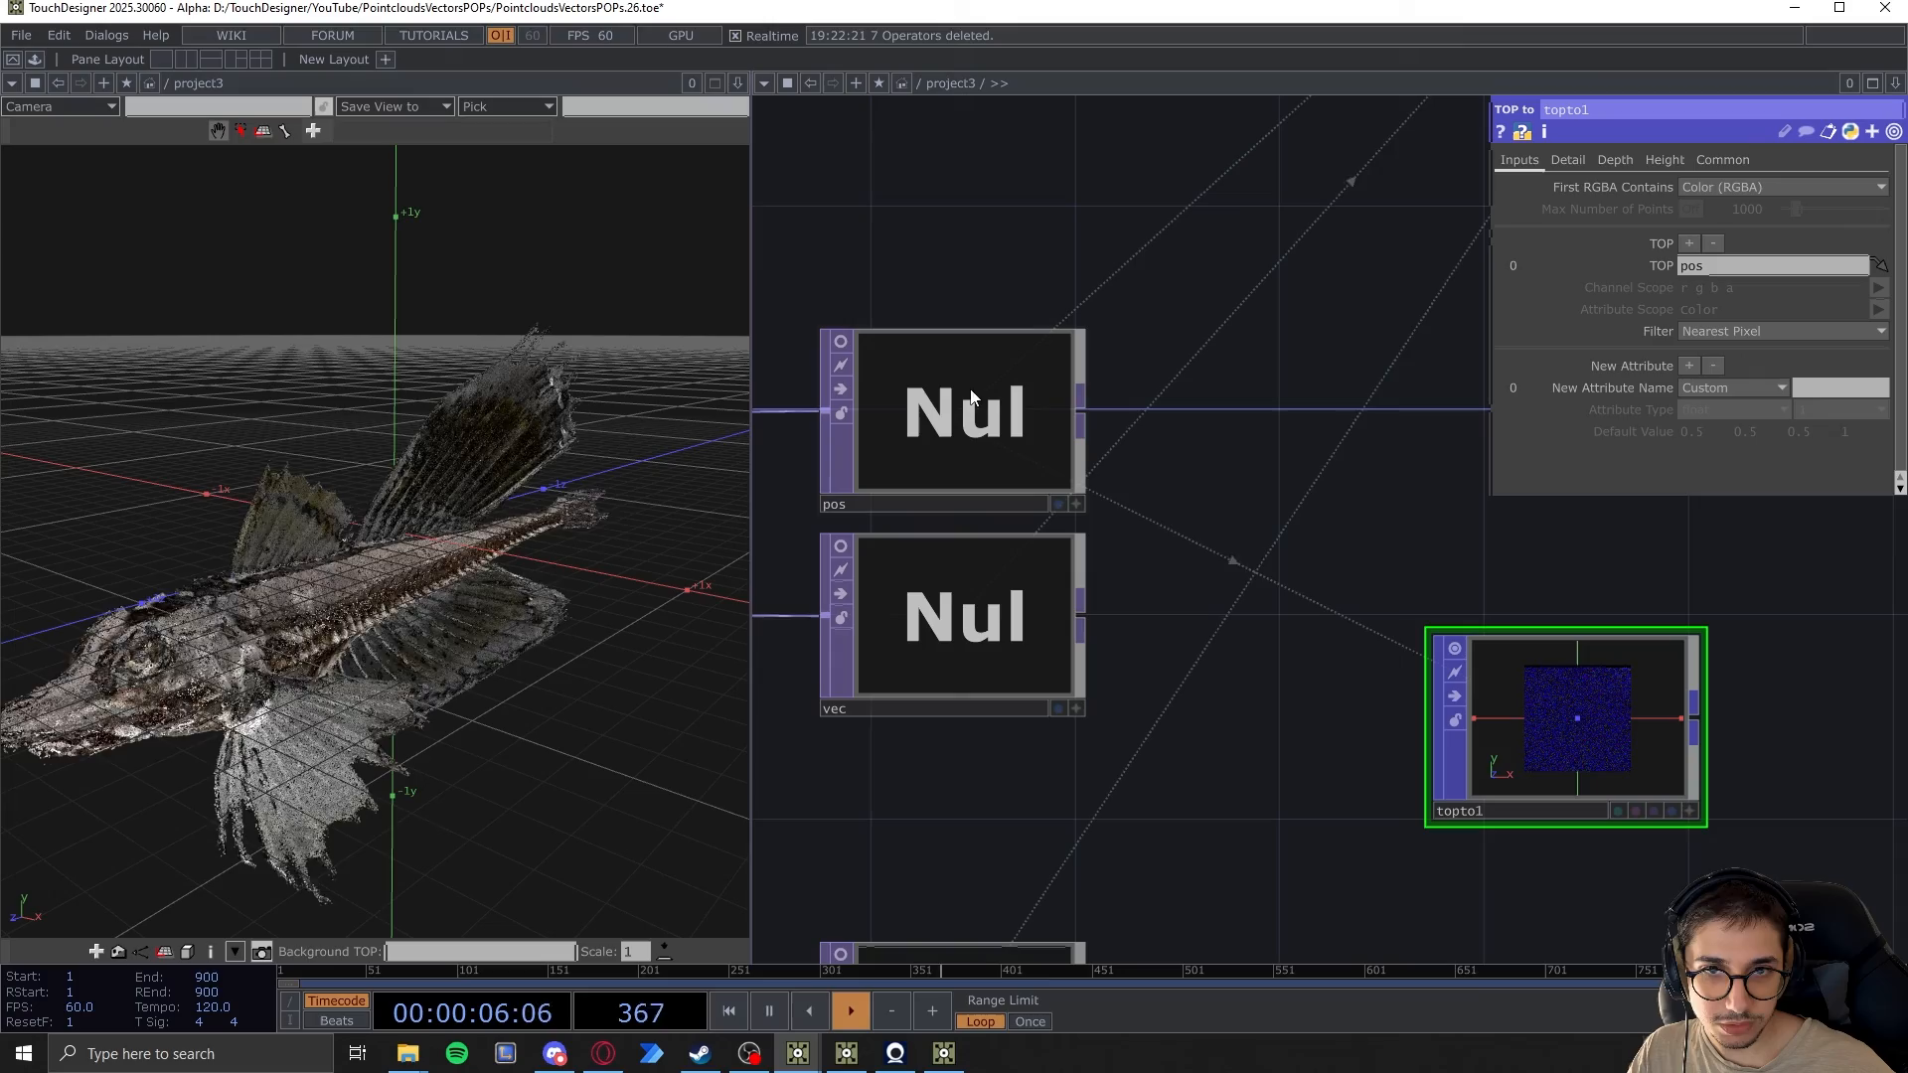
pyautogui.click(842, 342)
pyautogui.click(847, 339)
pyautogui.scroll(-4, 848, 338)
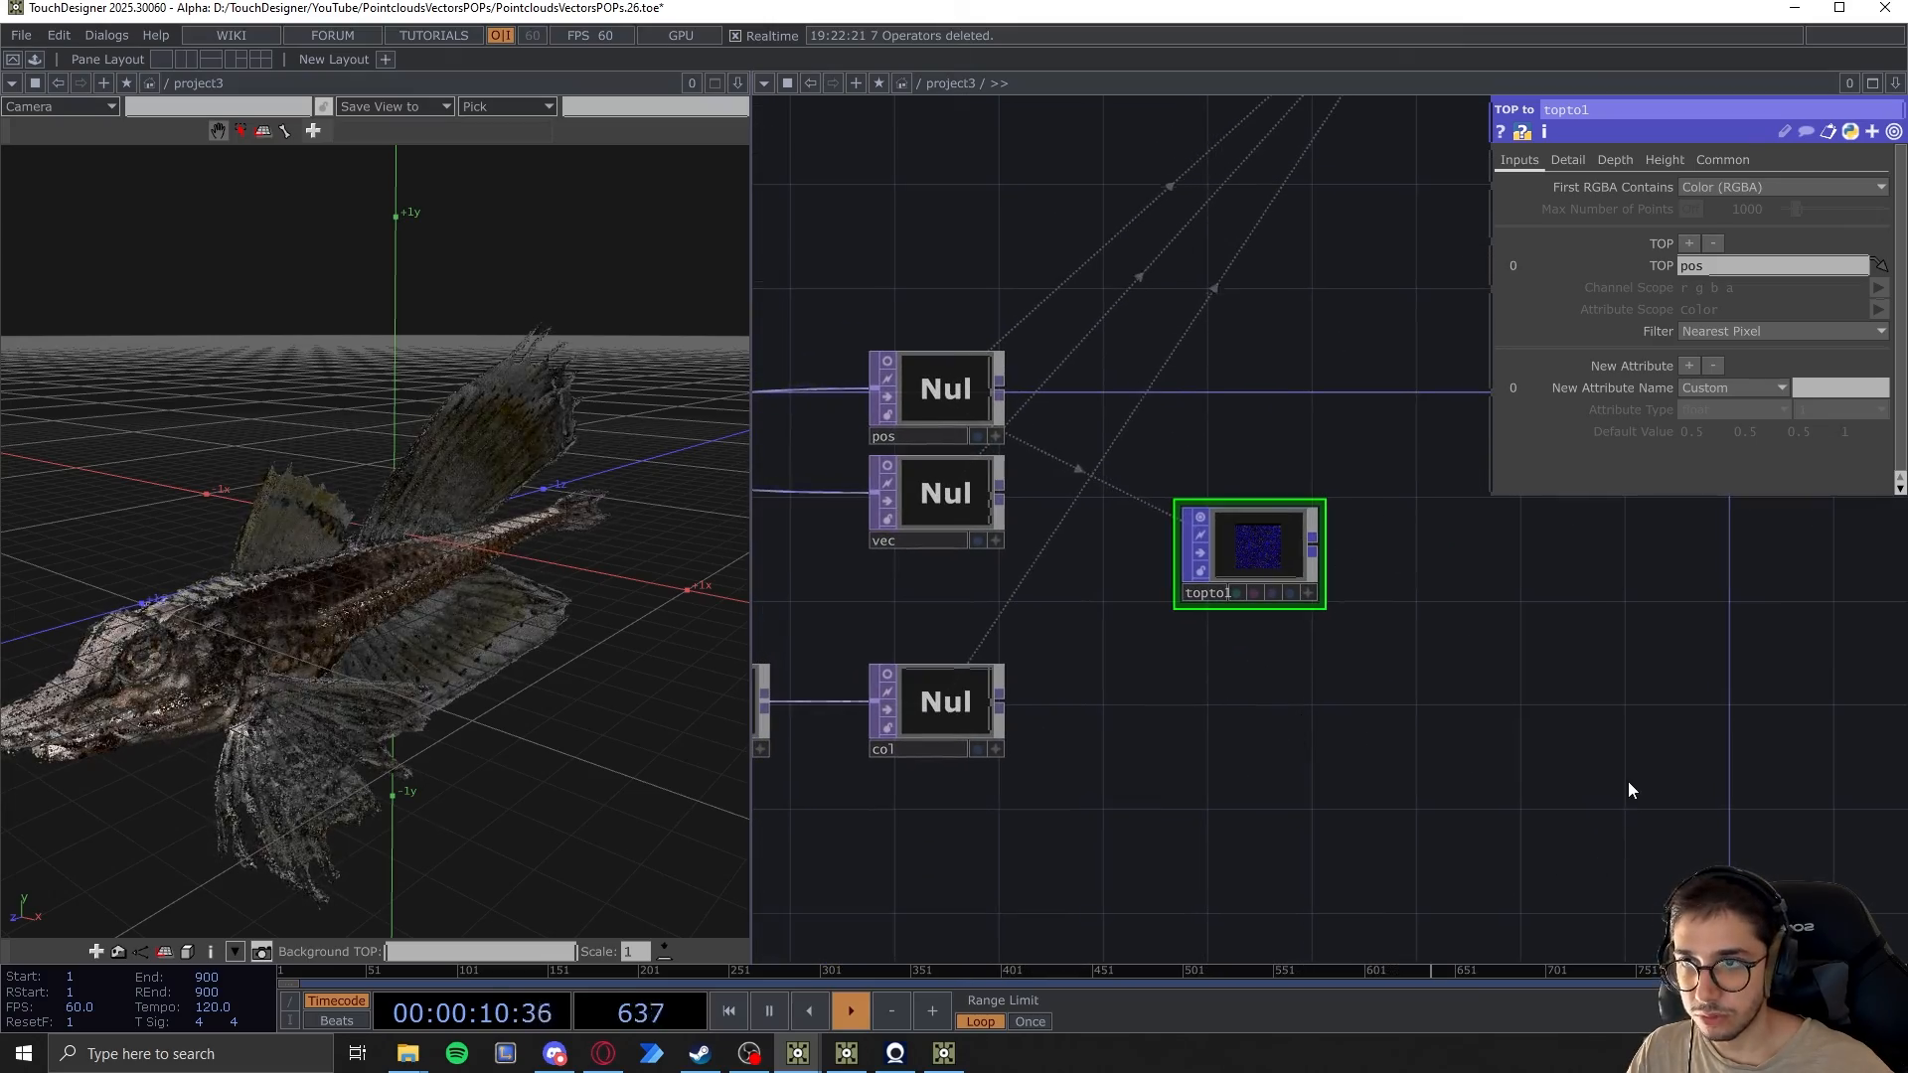
# Set topto1's First RGBA Contains to Position and Active (RGBA) and check the resulting point cloud
pyautogui.click(1704, 189)
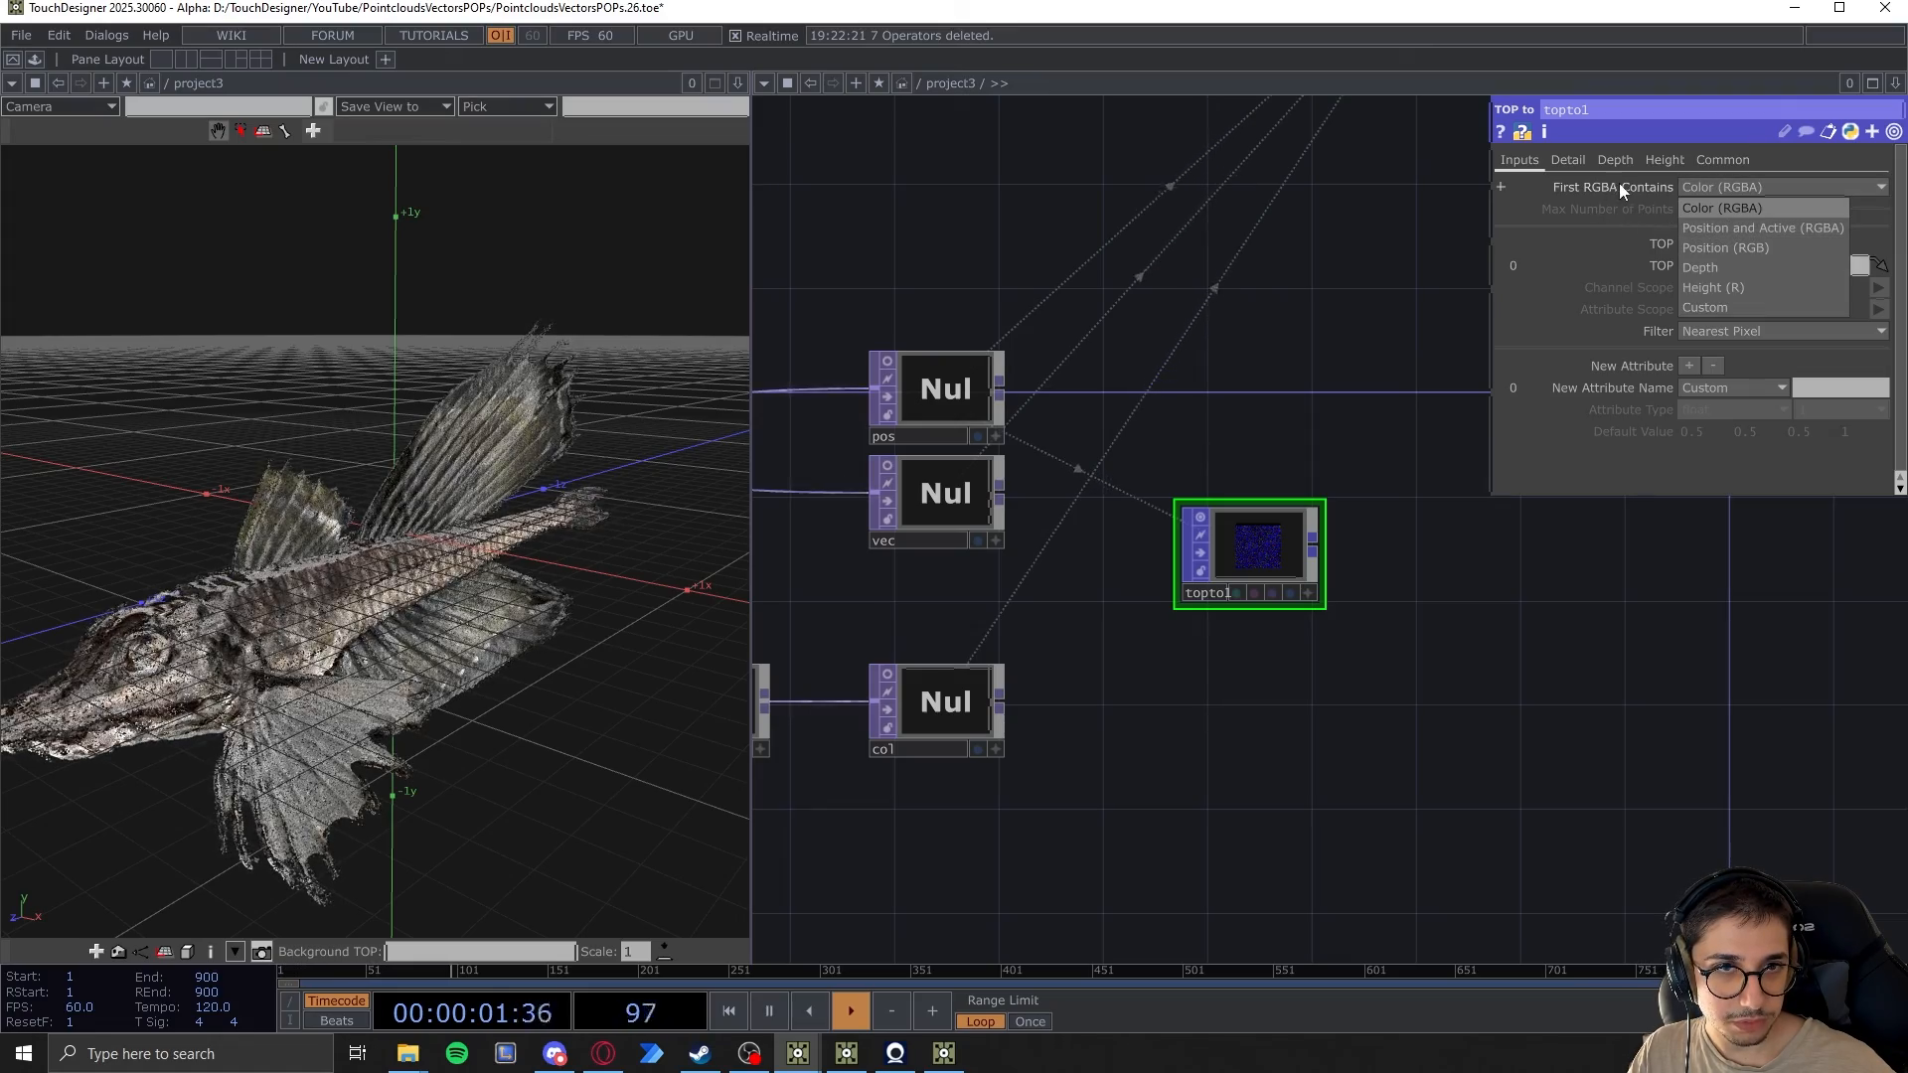
pyautogui.click(1721, 229)
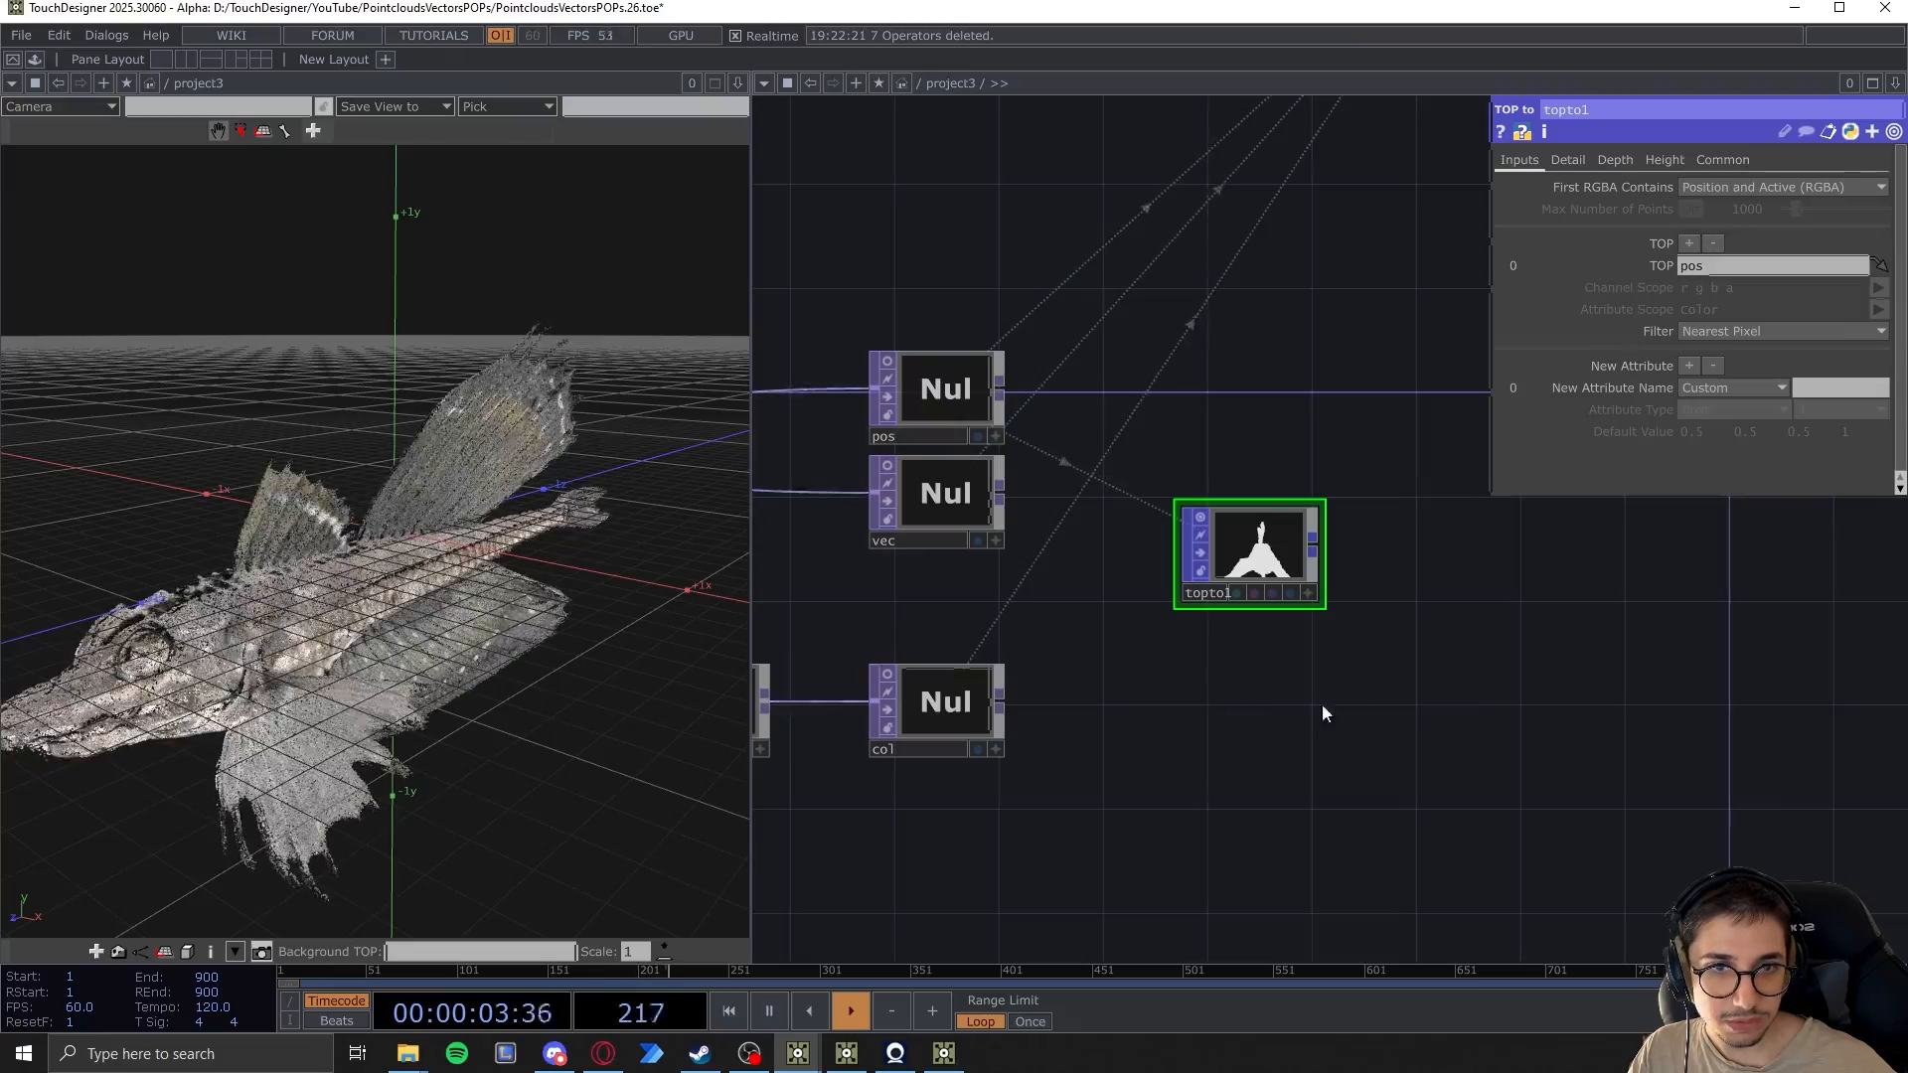
pyautogui.scroll(6, 1258, 553)
pyautogui.scroll(3, 1257, 553)
pyautogui.scroll(-8, 1307, 467)
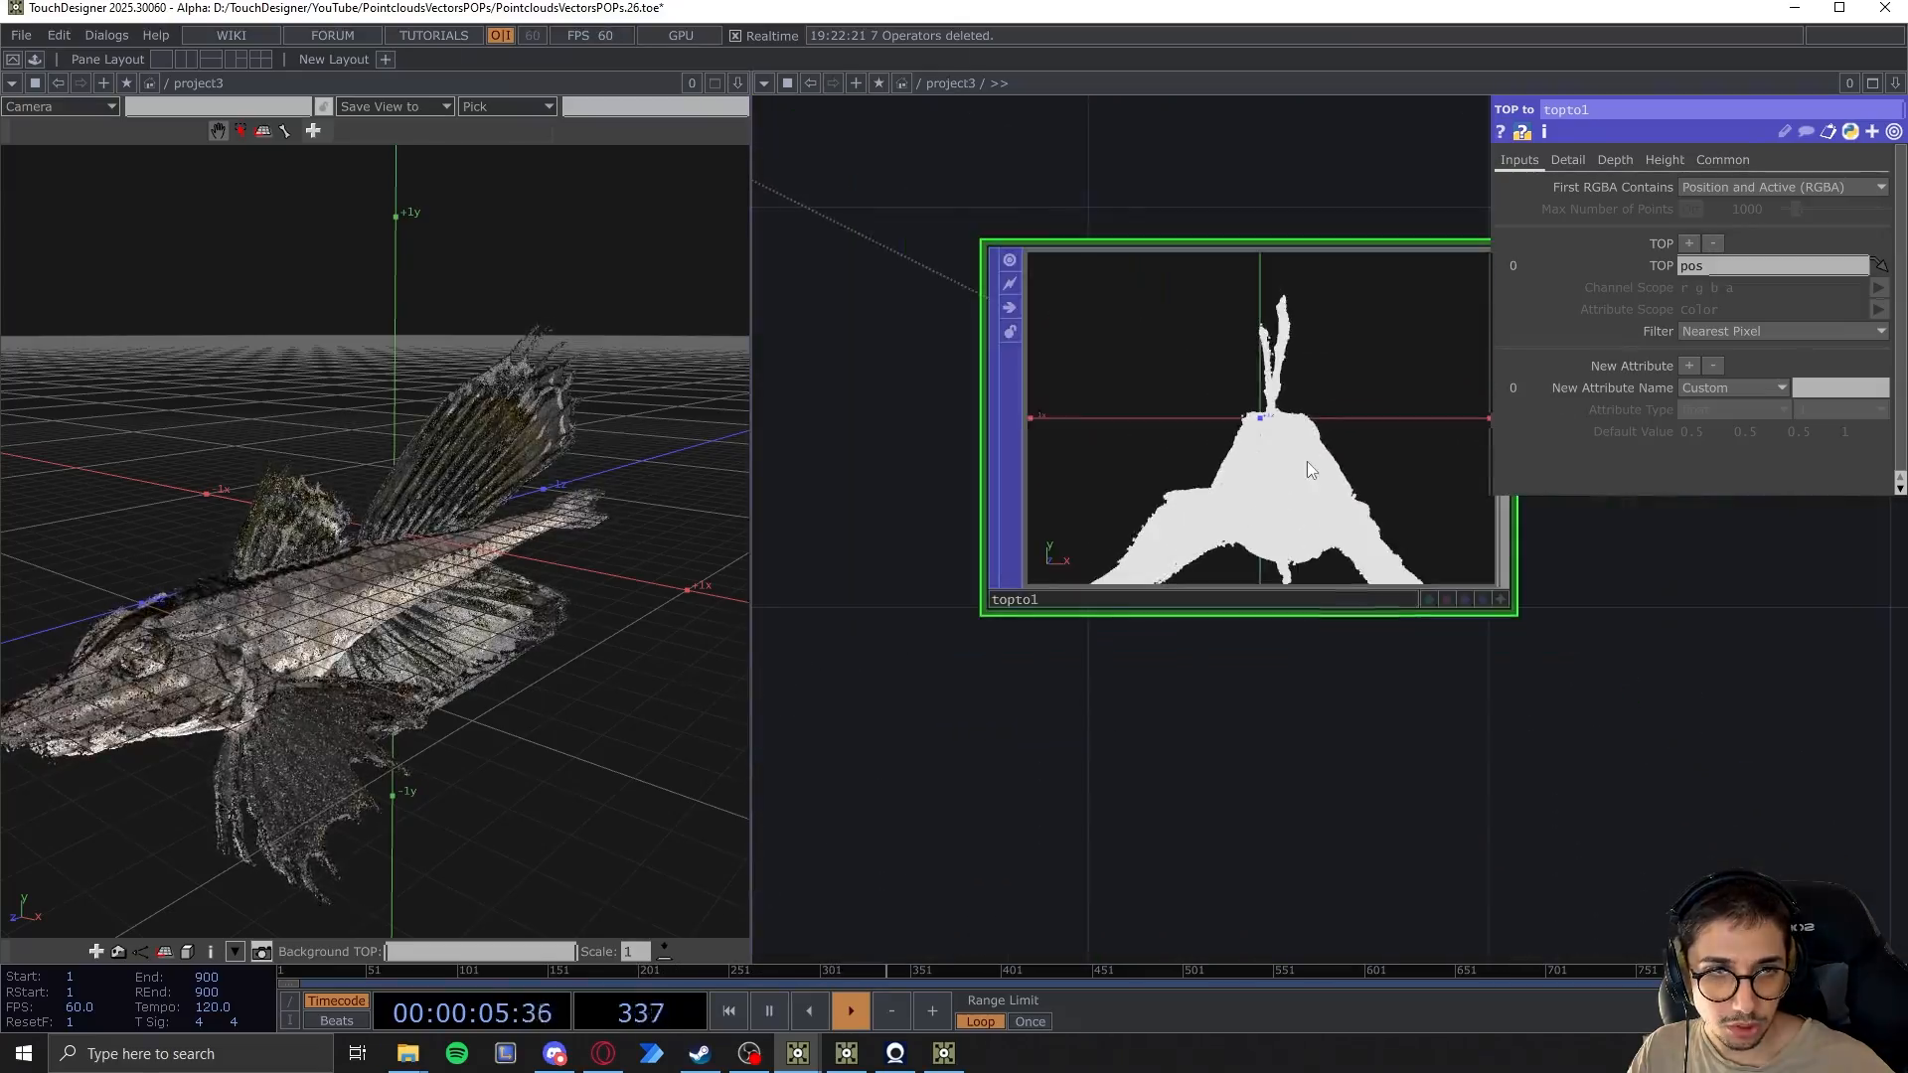
pyautogui.scroll(-2, 1324, 470)
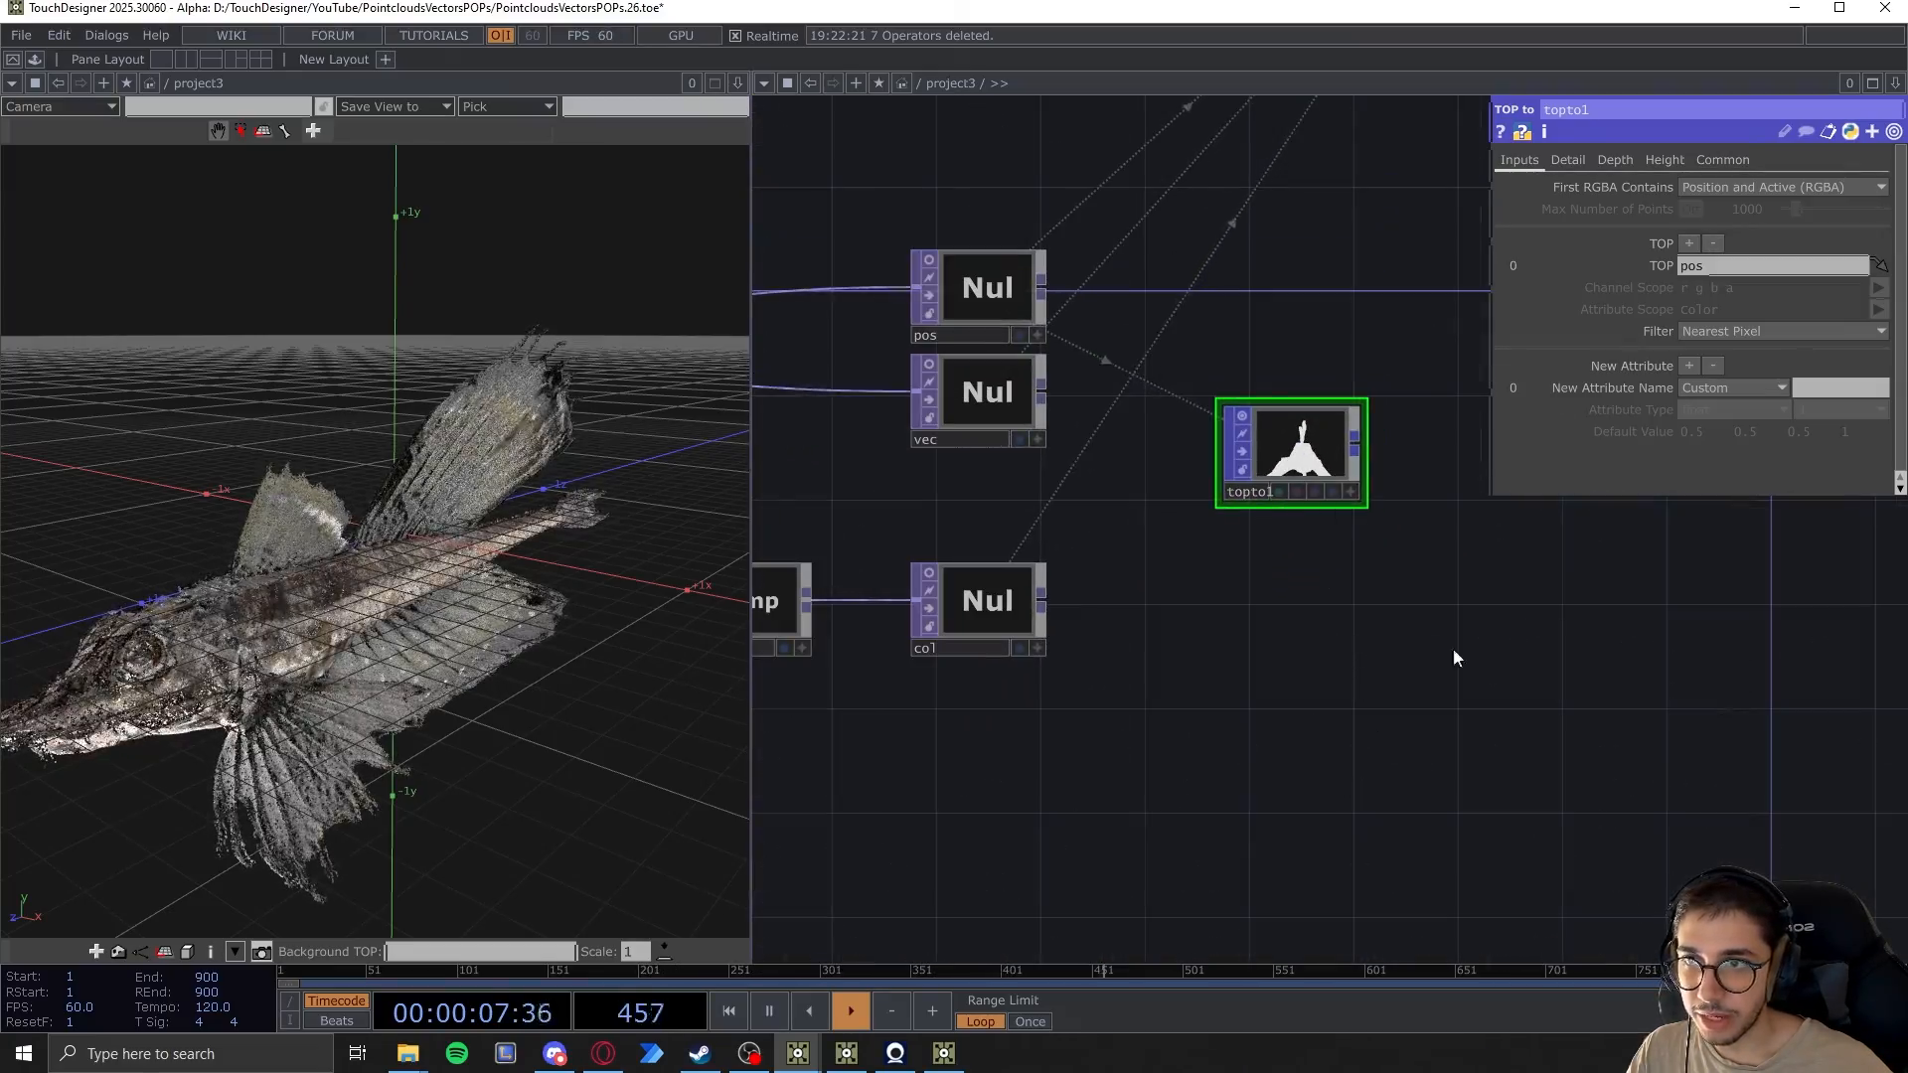
pyautogui.moveTo(1599, 737); pyautogui.dragTo(1623, 764)
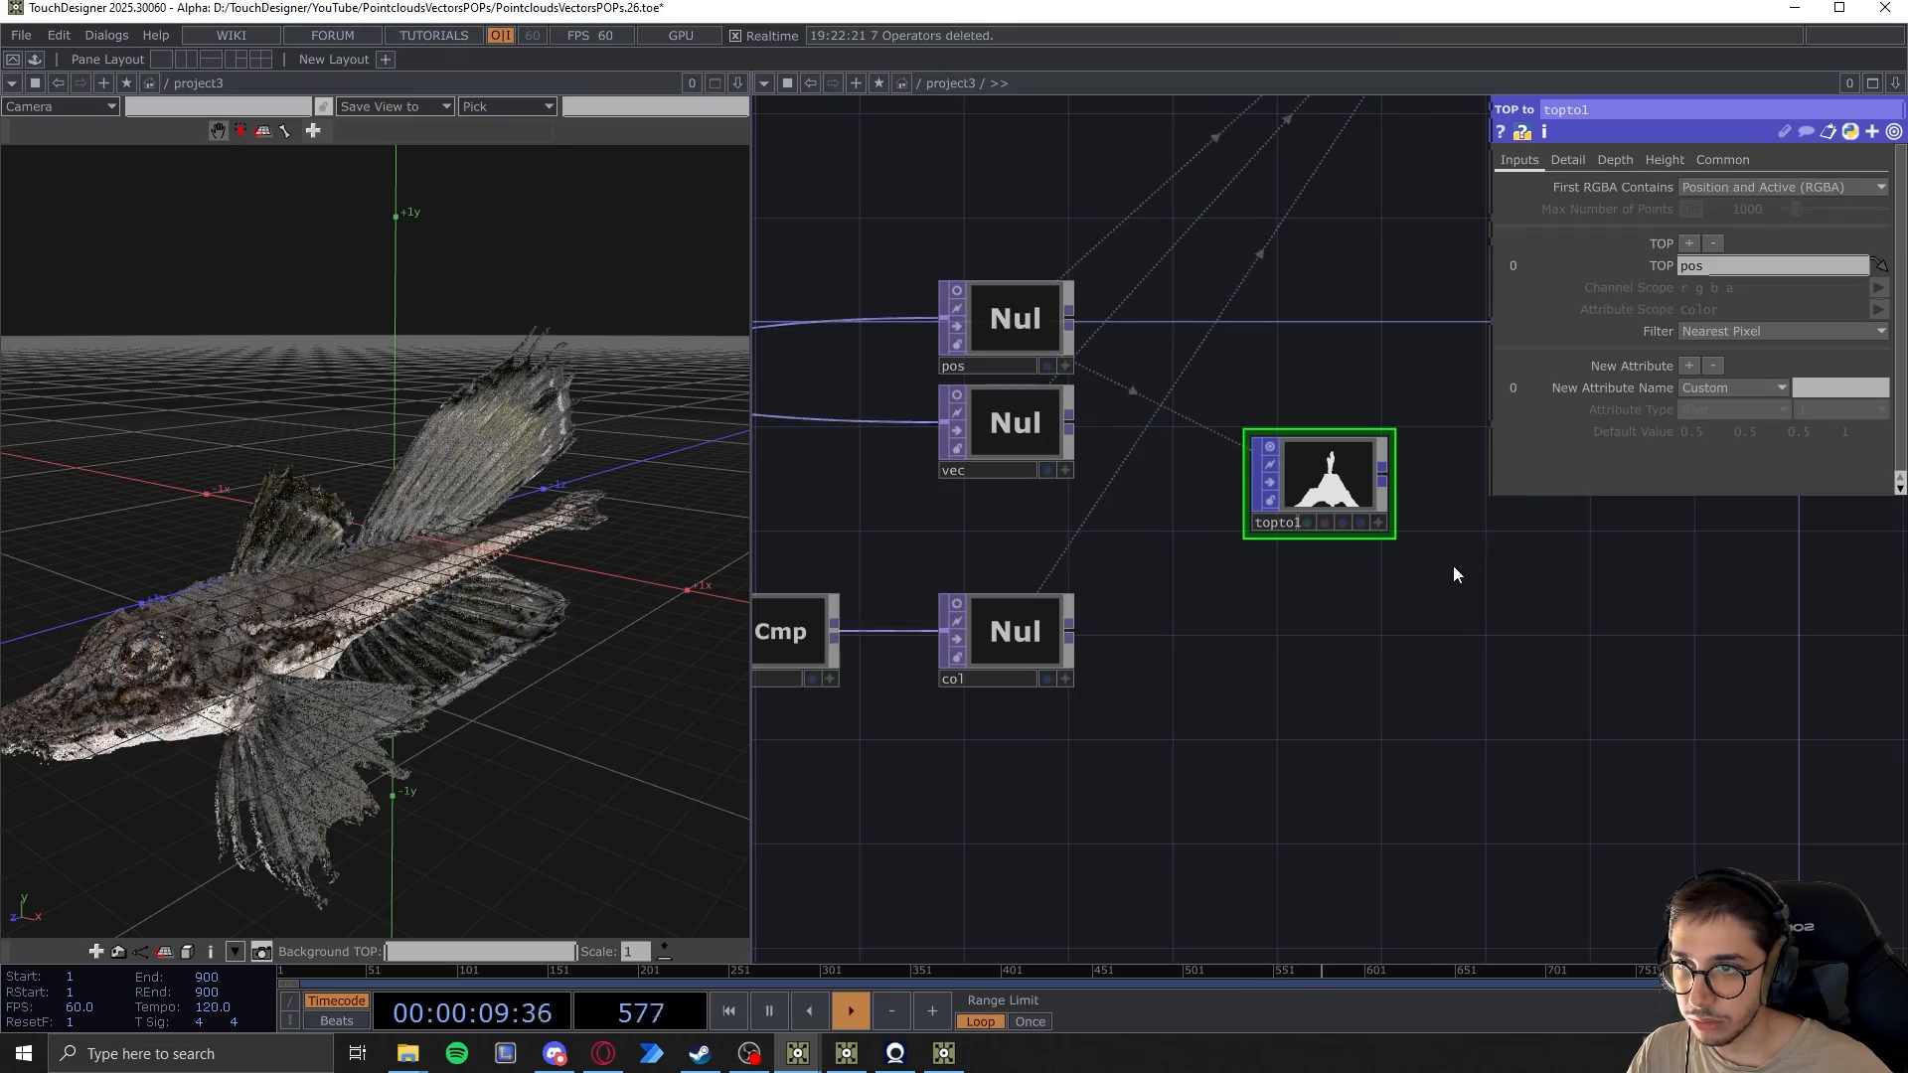
# Add two more TOP inputs to topto1, assigning vec to input 1 with Channel Scope r g b
pyautogui.click(1691, 243)
pyautogui.click(1695, 242)
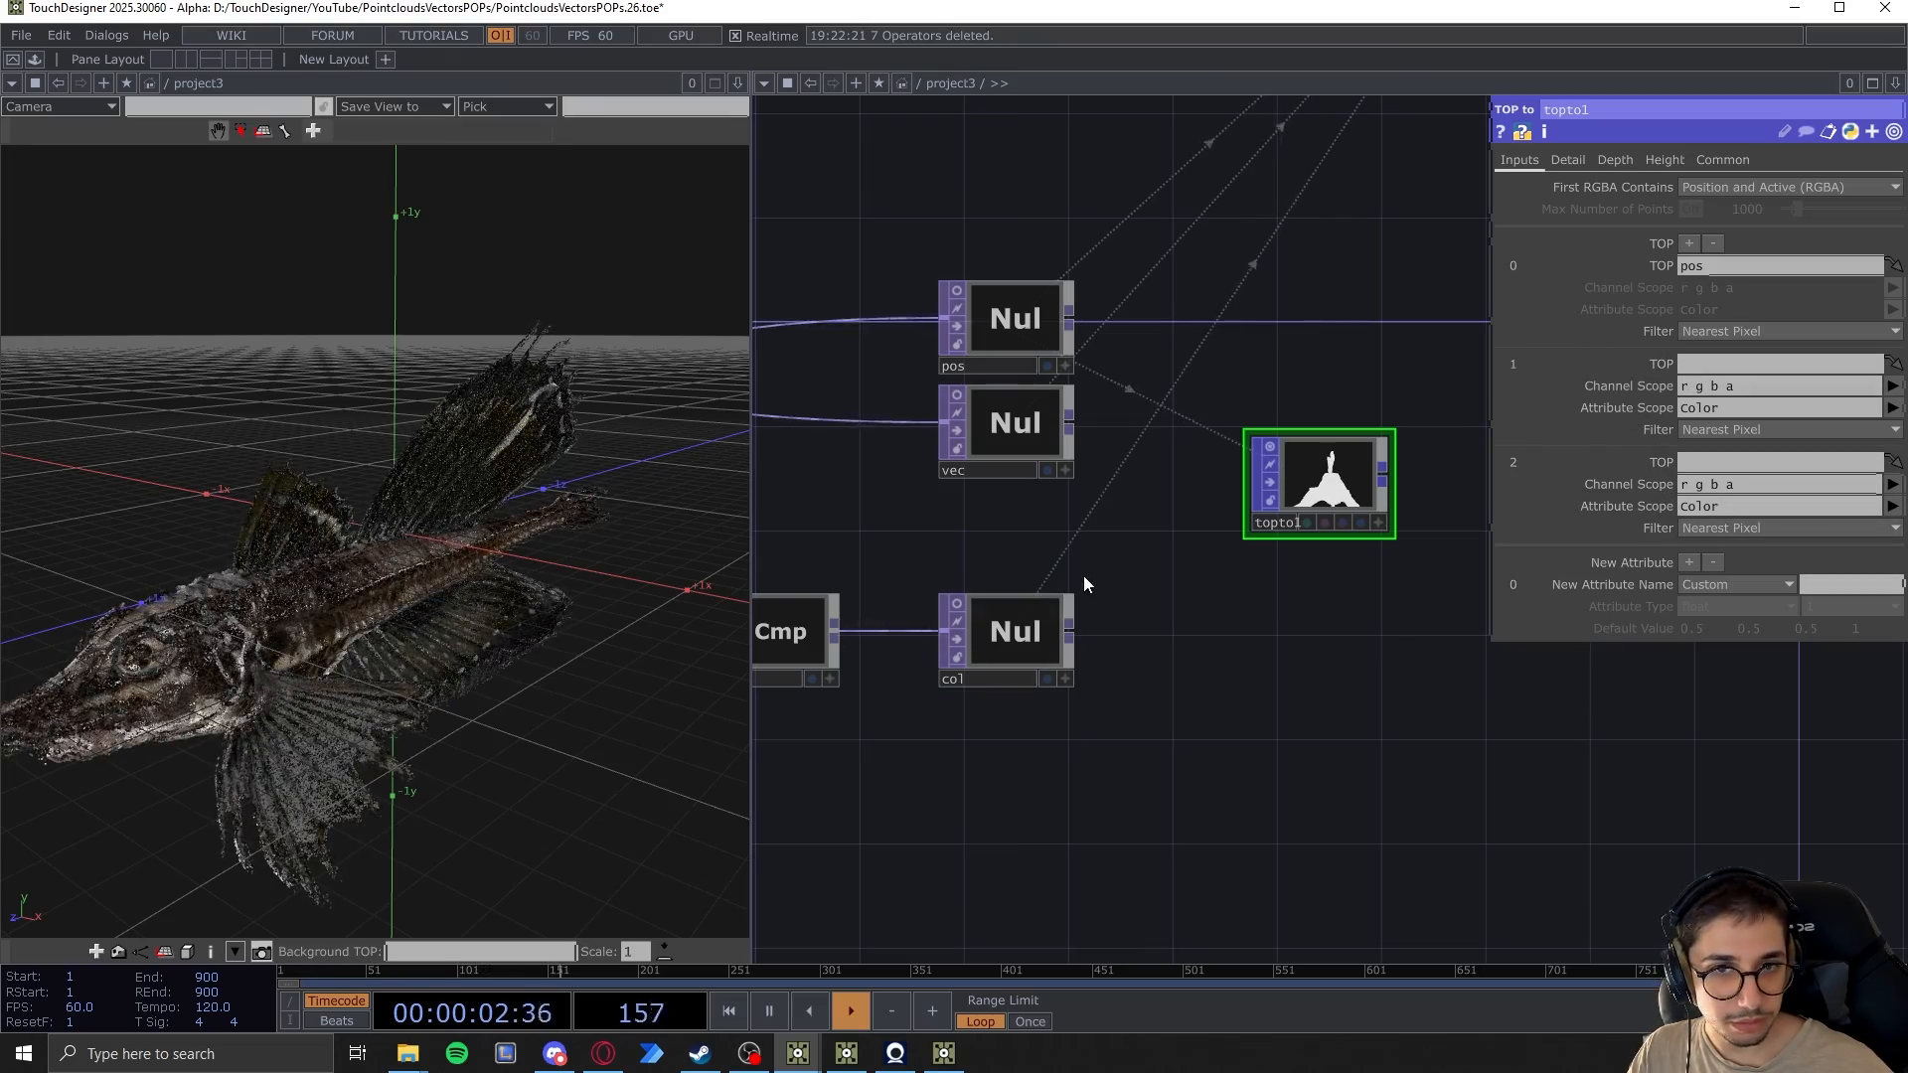
pyautogui.moveTo(1019, 423); pyautogui.dragTo(1701, 364)
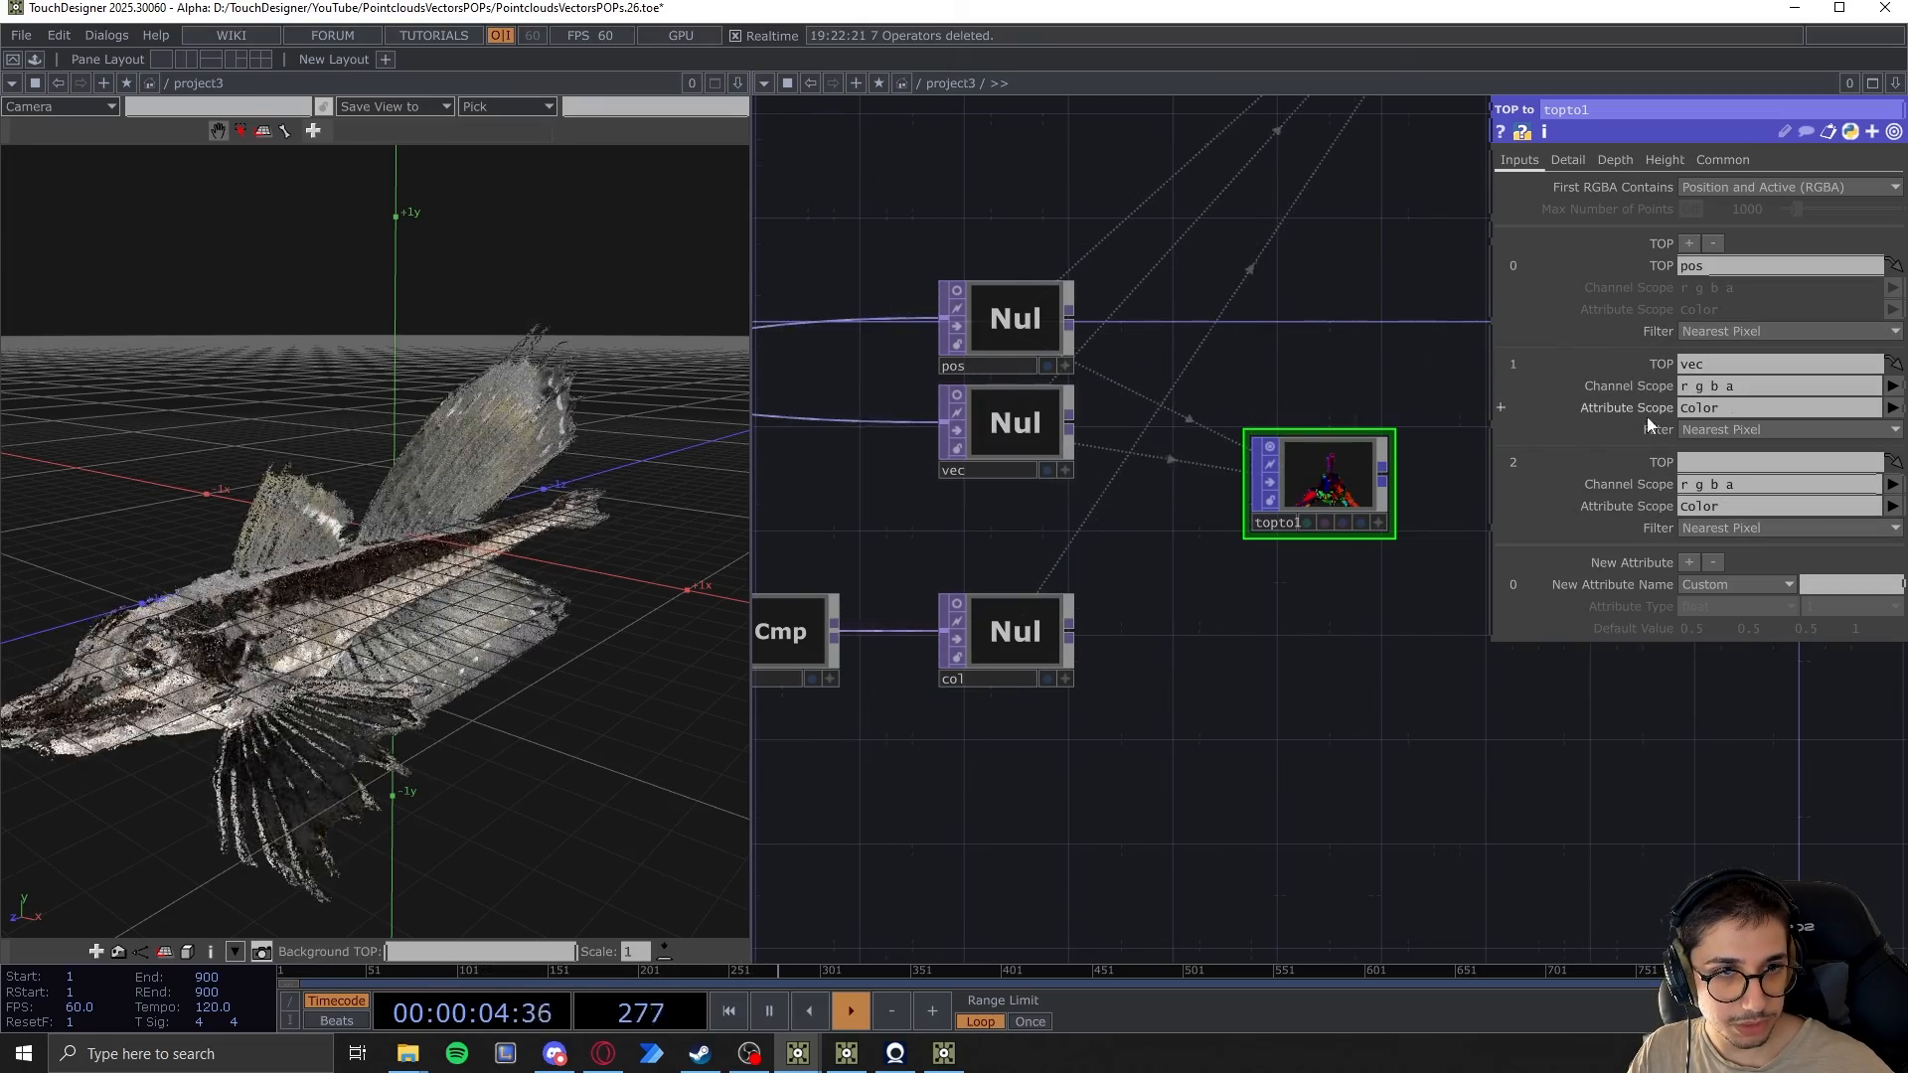
pyautogui.click(1749, 386)
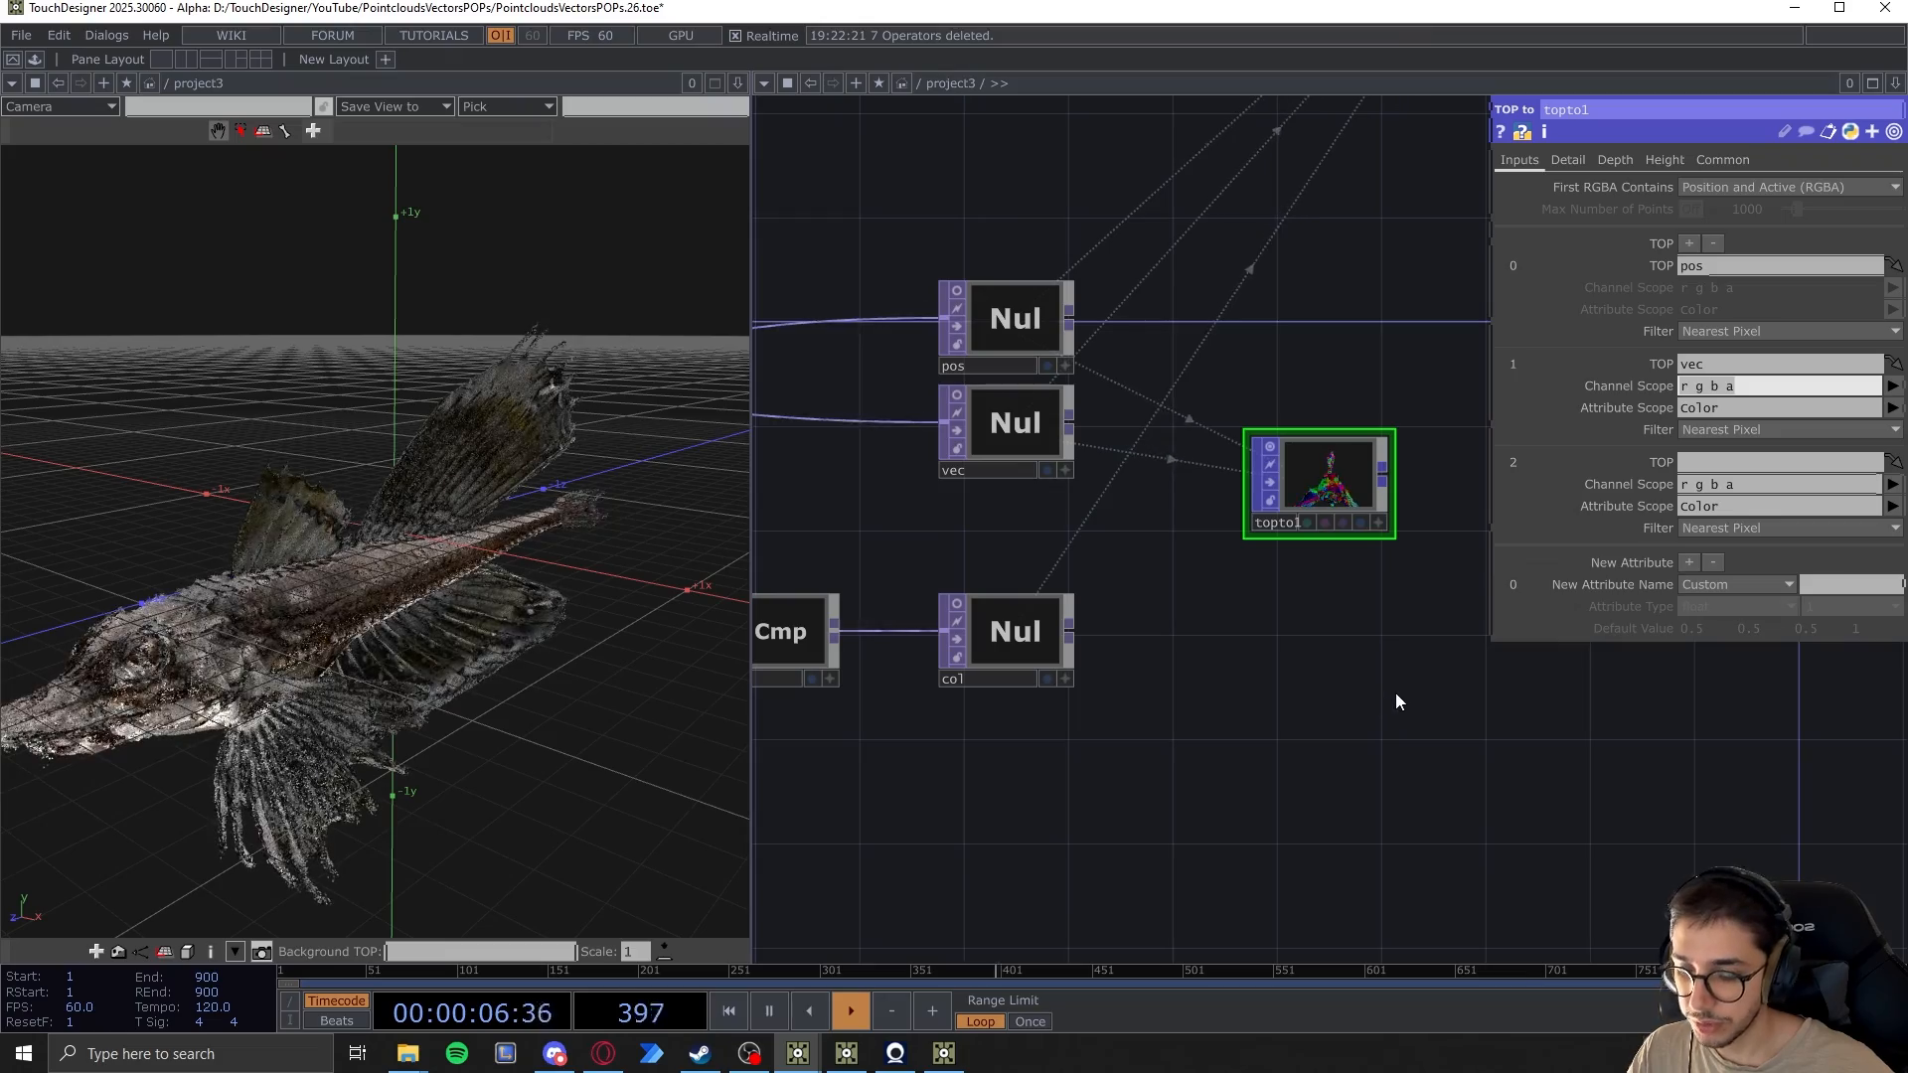
pyautogui.write('r g b')
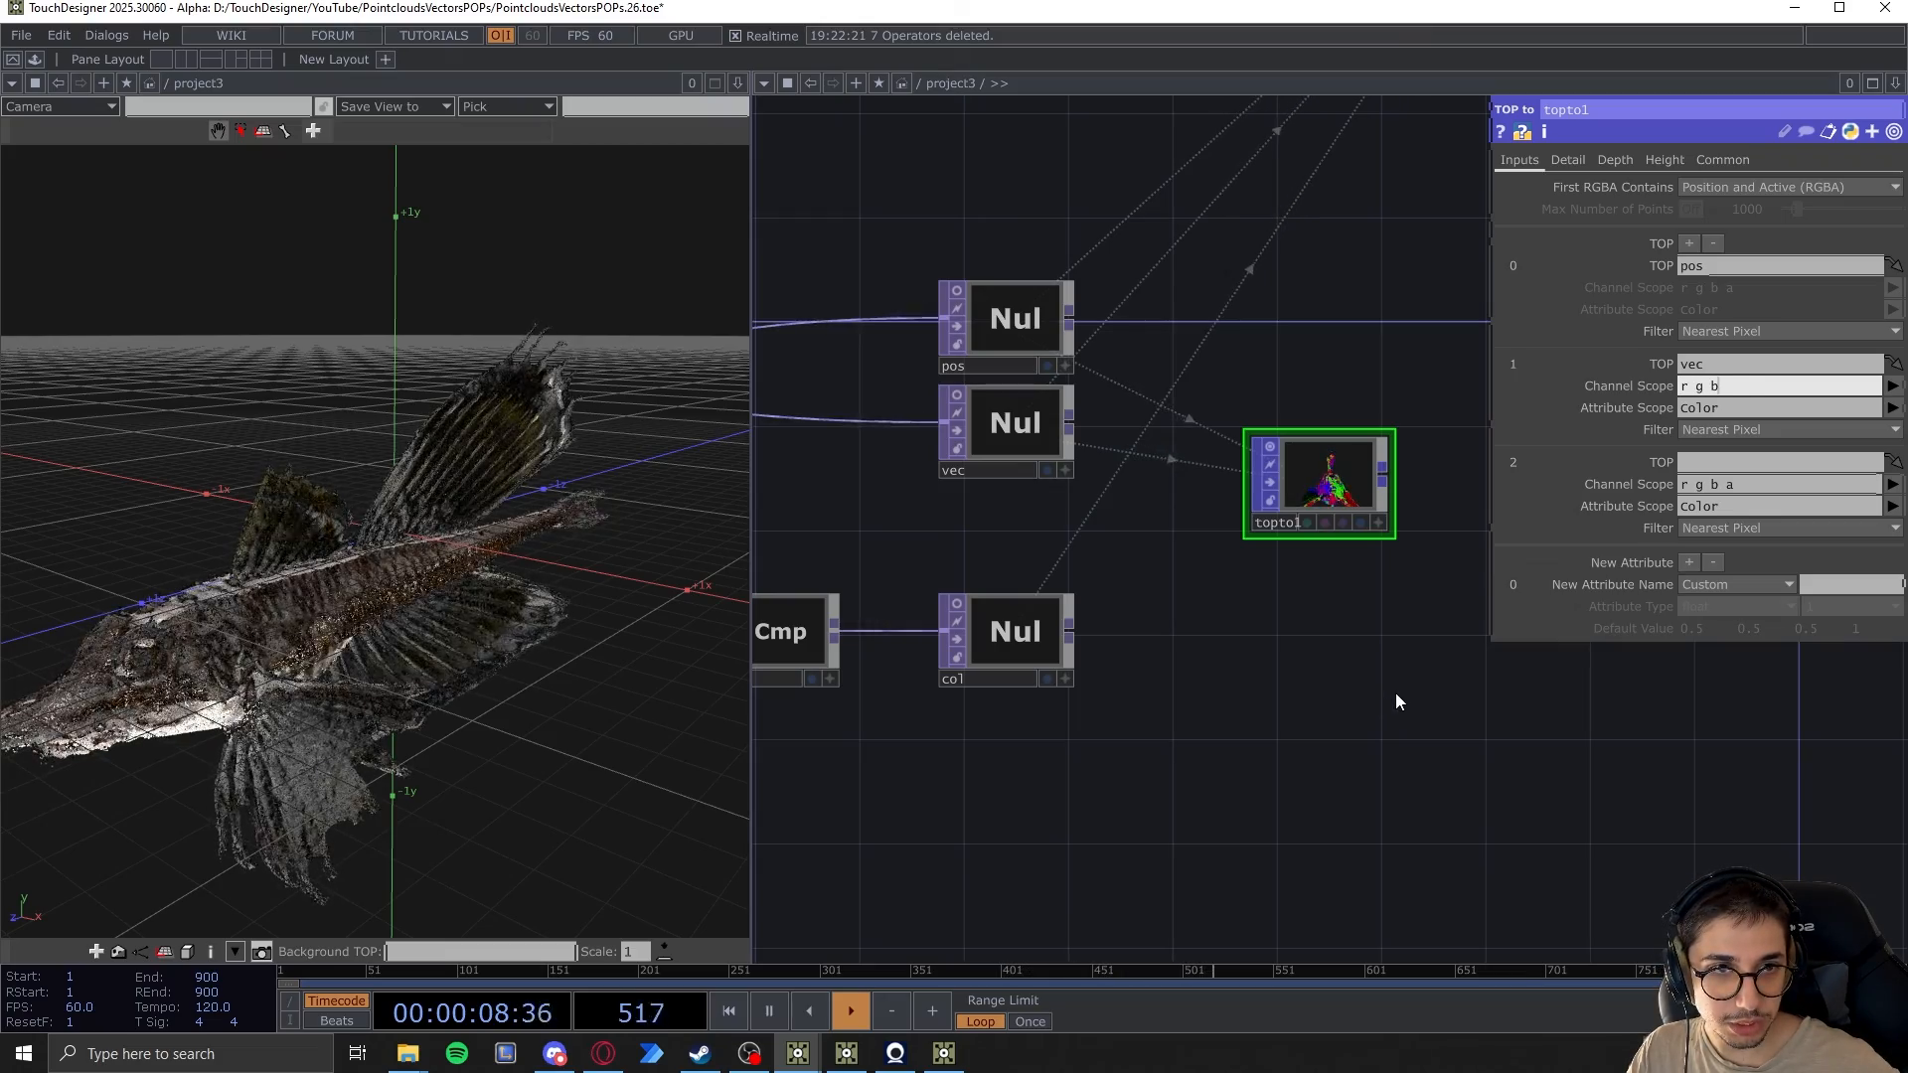
pyautogui.press('Return')
# Set the Attribute Scope of topto1's vec input to N
pyautogui.scroll(5, 1311, 485)
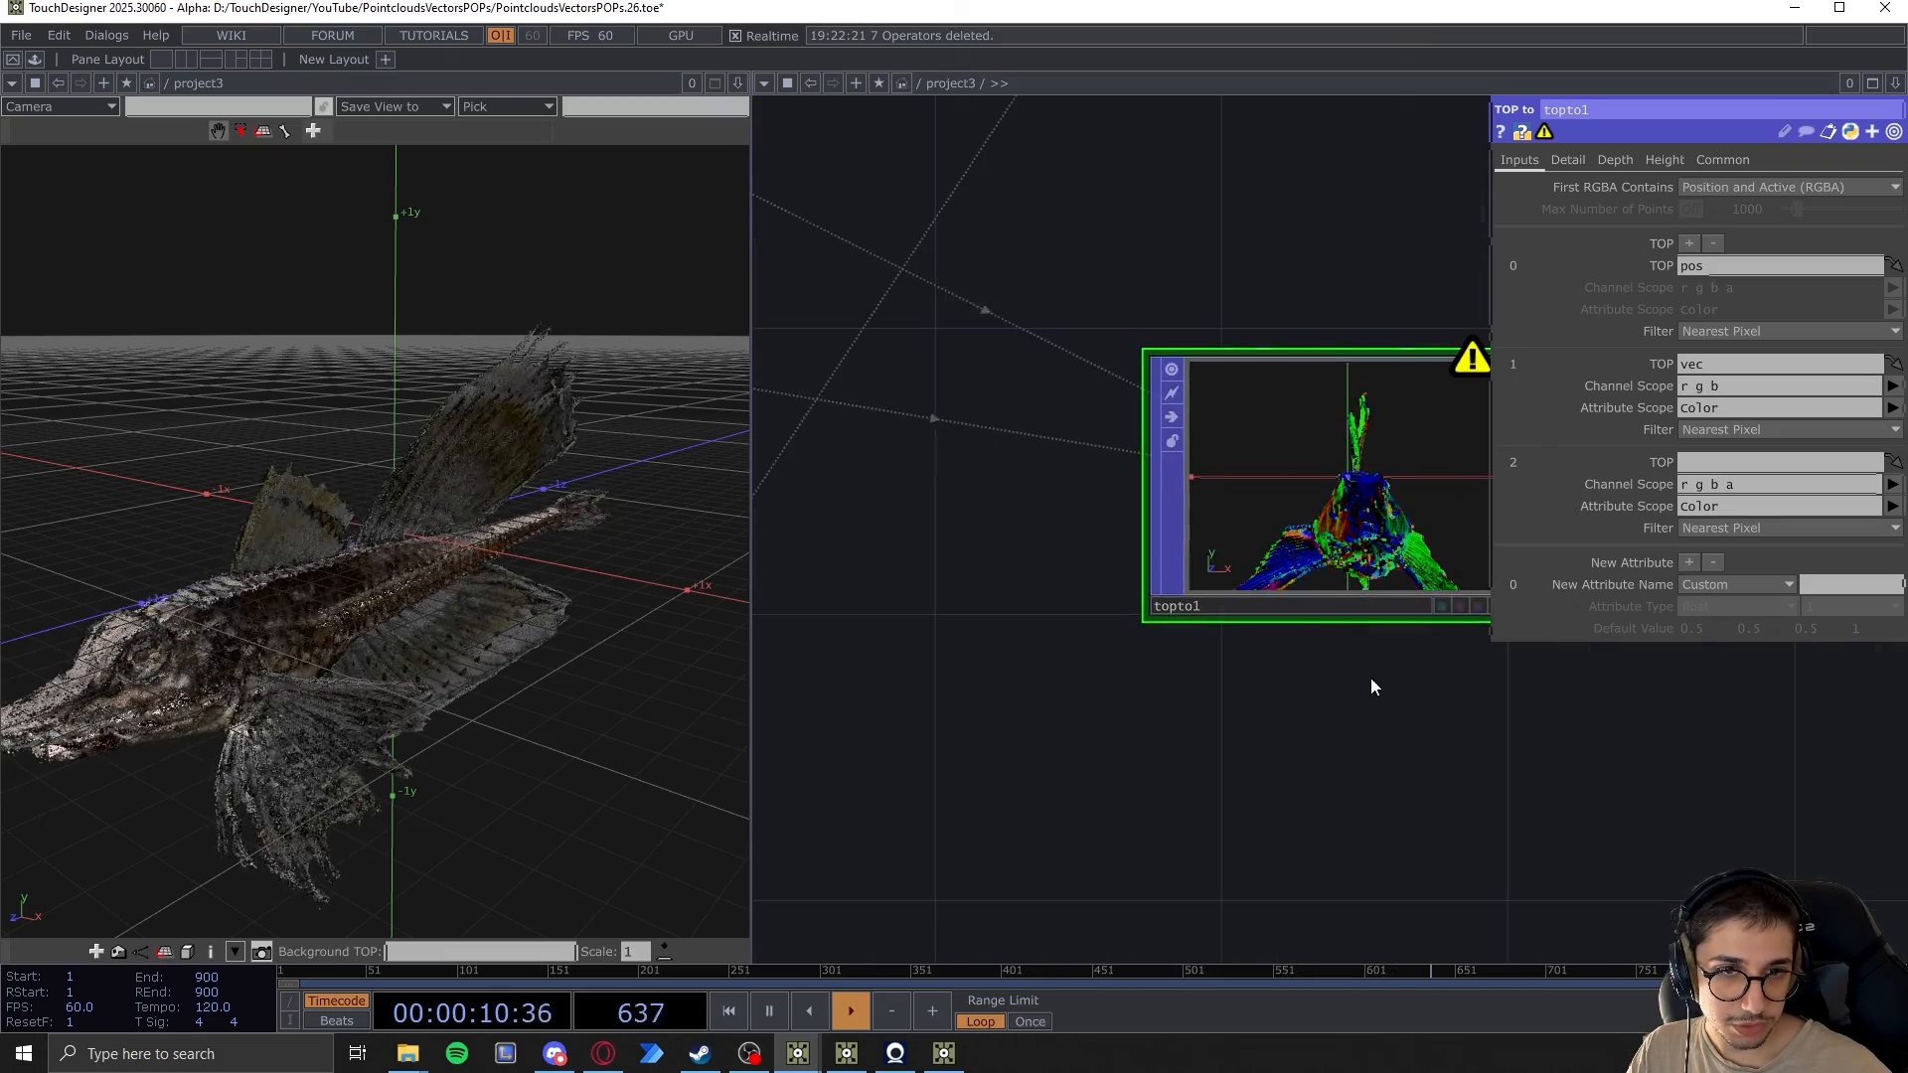
pyautogui.moveTo(1369, 678); pyautogui.dragTo(1283, 711)
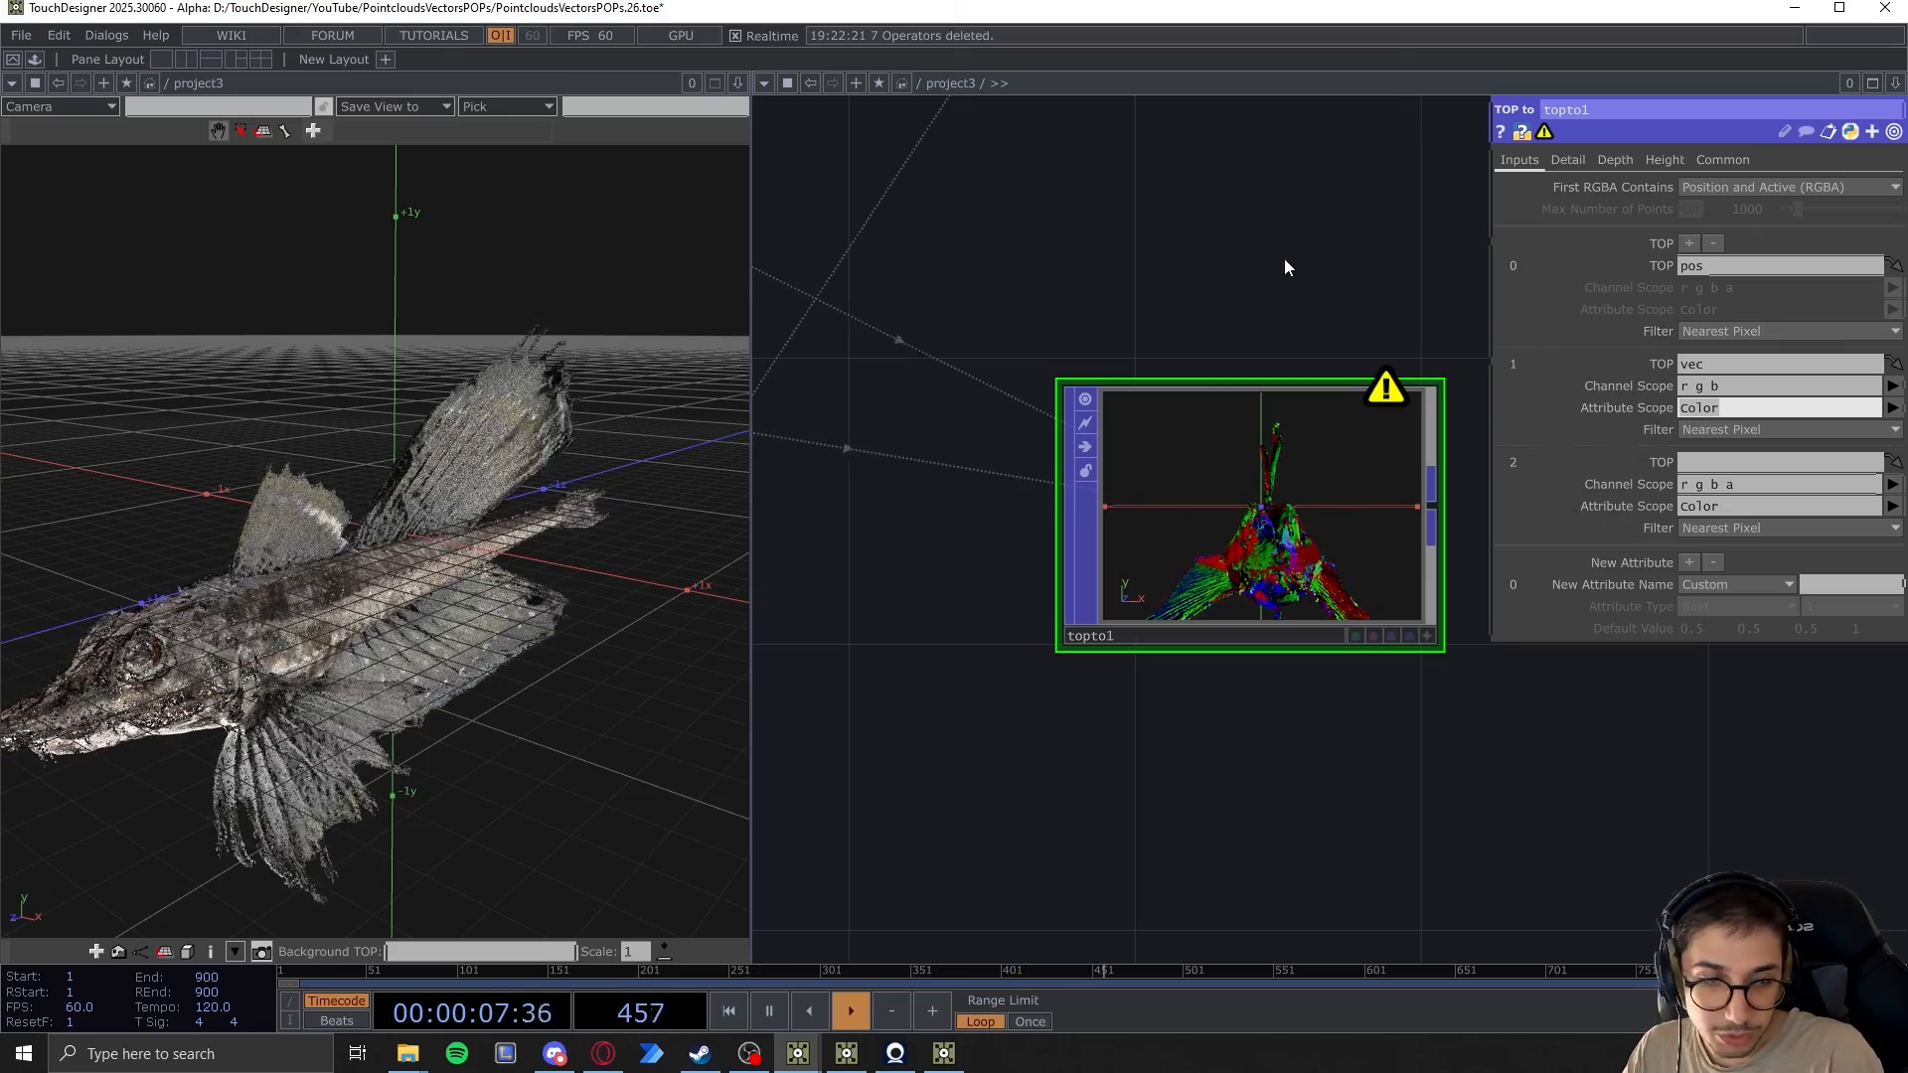
pyautogui.write('N')
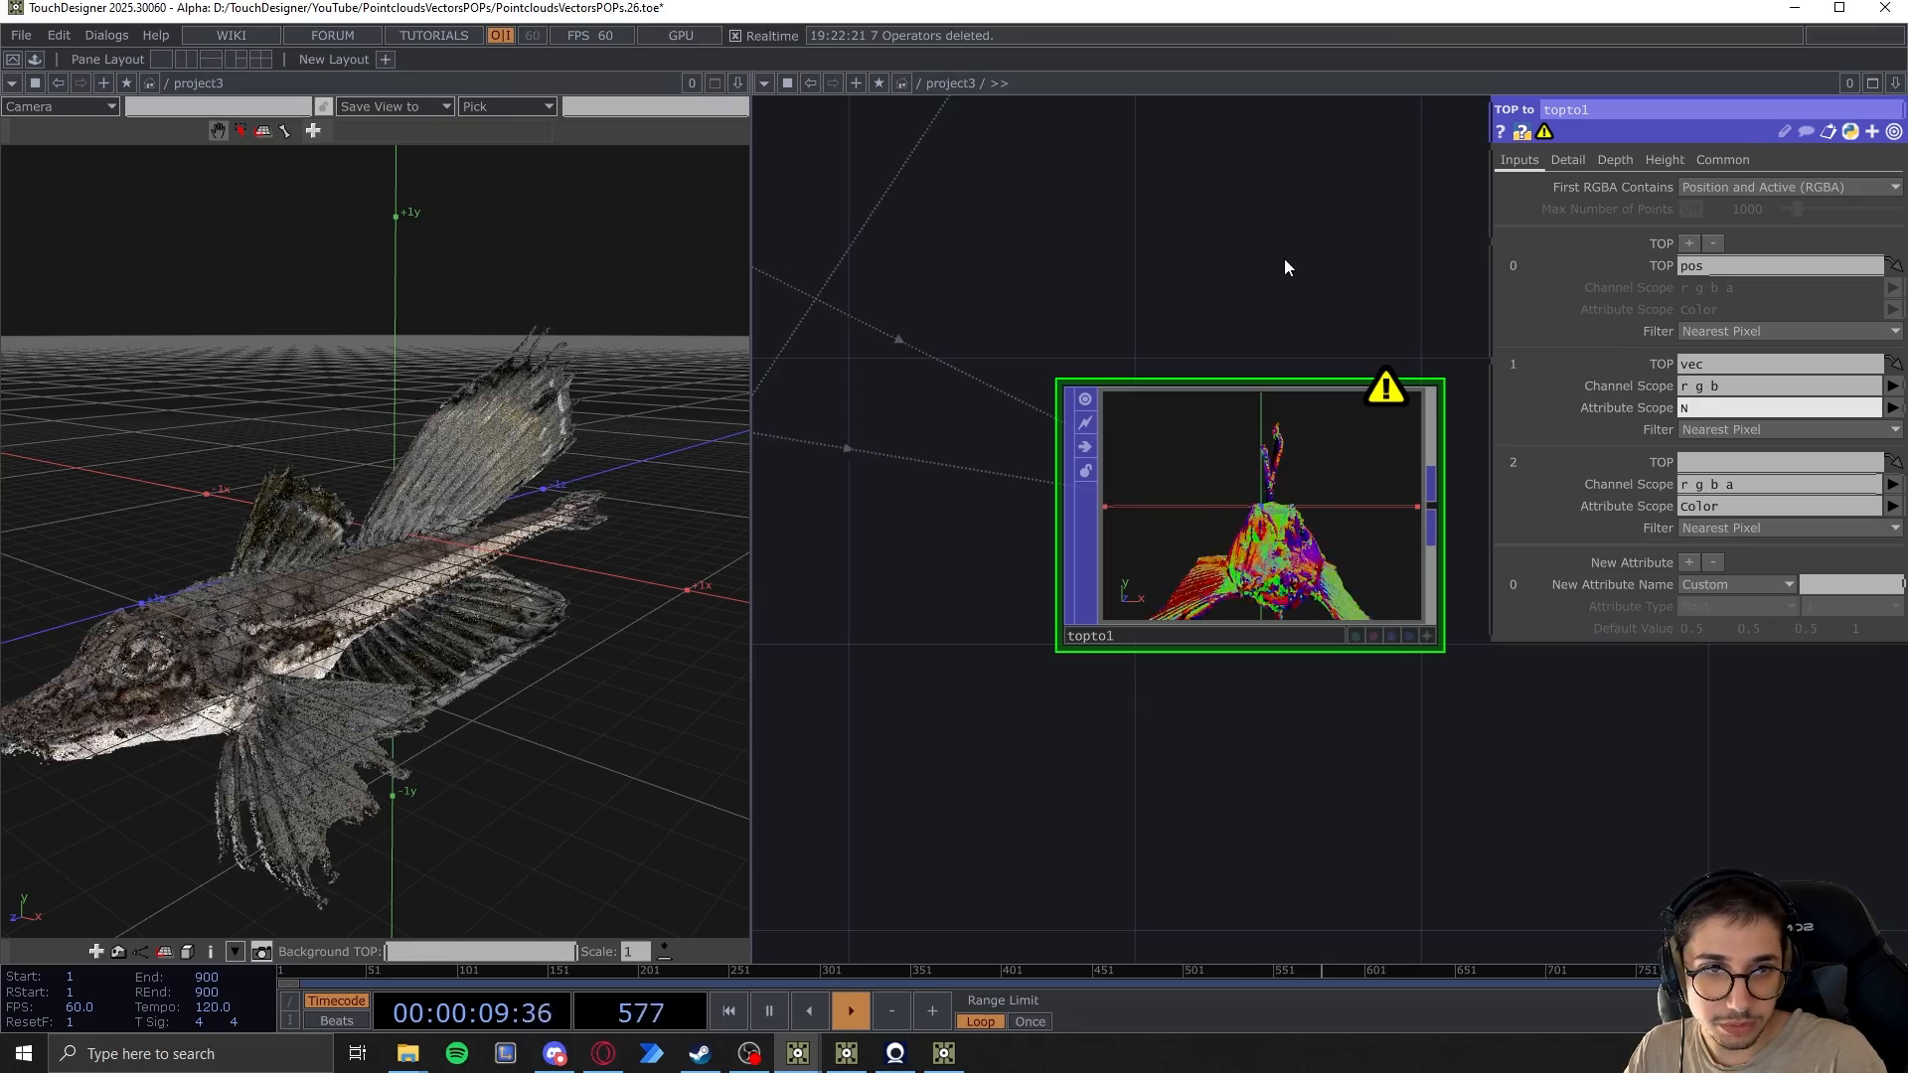
pyautogui.press('Return')
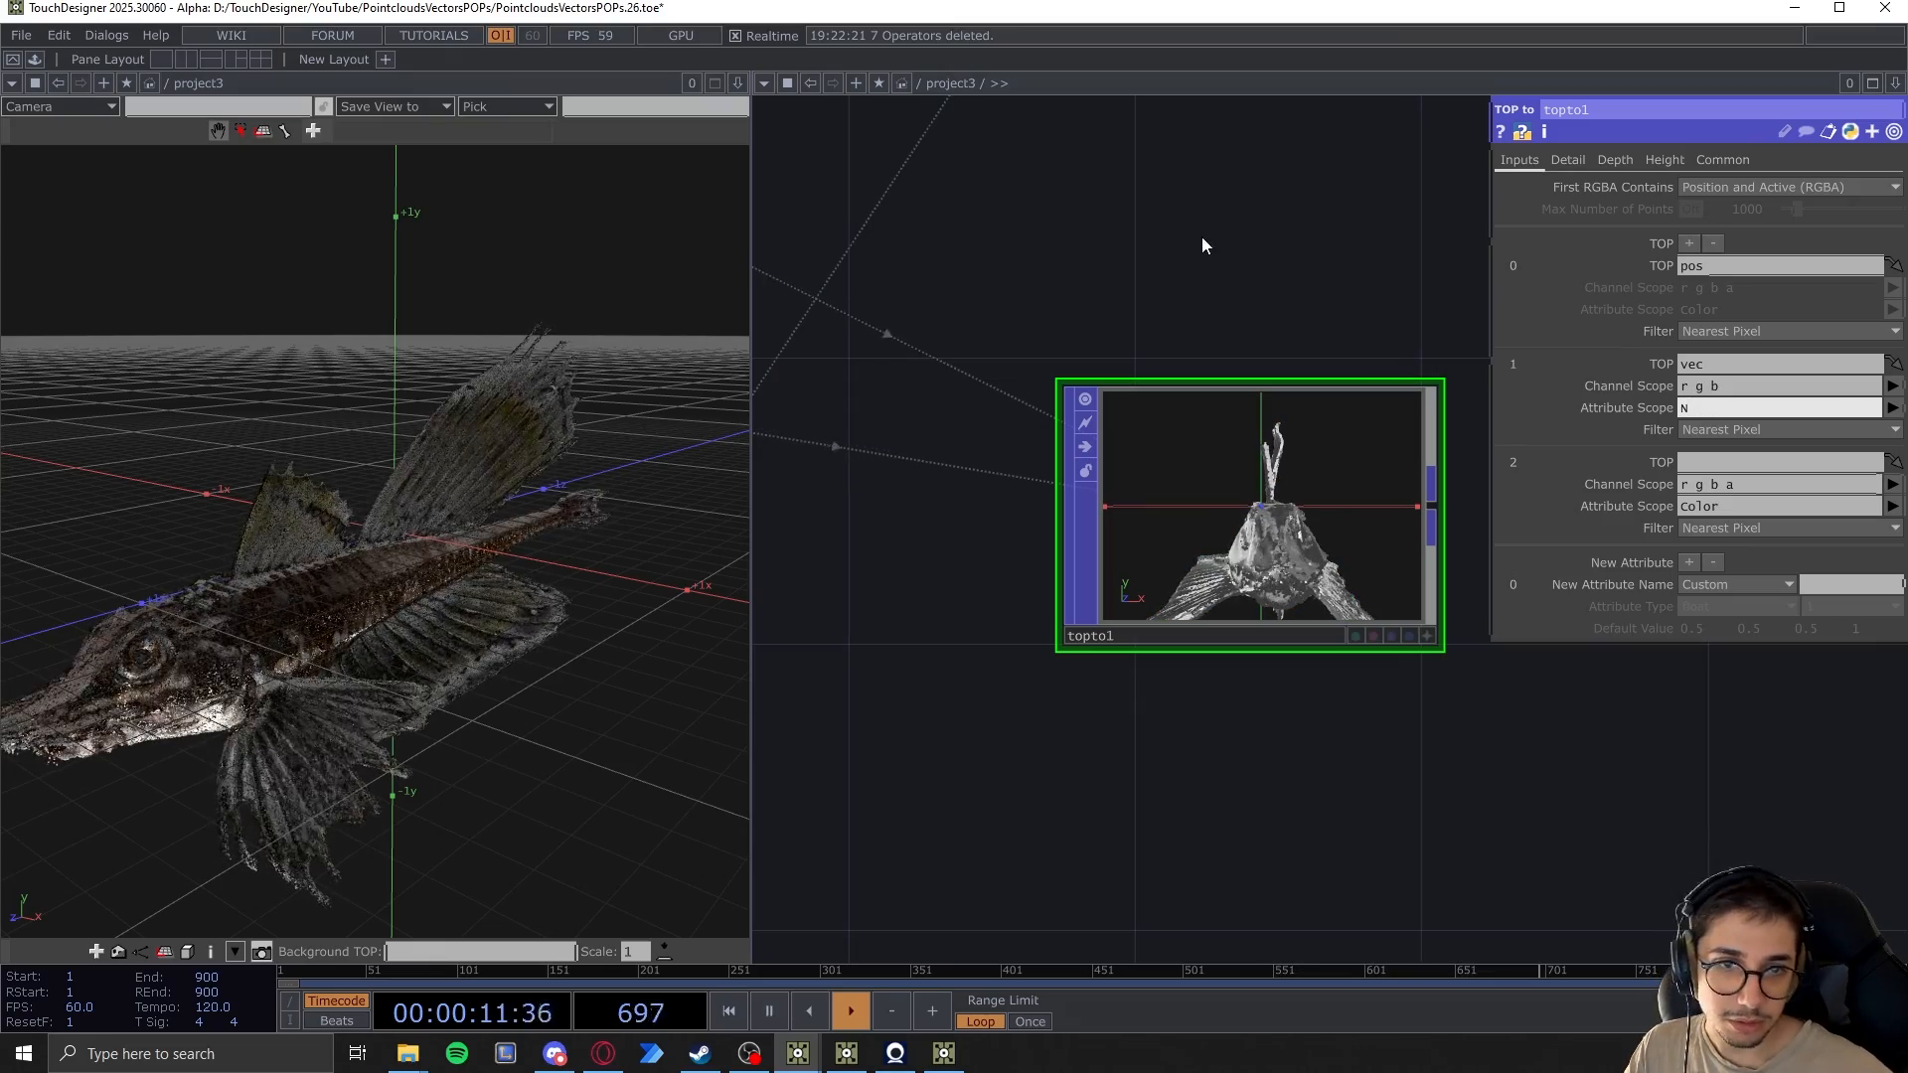
# Assign the col null to topto1's TOP input 2 and check the coloured points
pyautogui.scroll(-4, 1356, 533)
pyautogui.moveTo(1283, 746); pyautogui.dragTo(1321, 733)
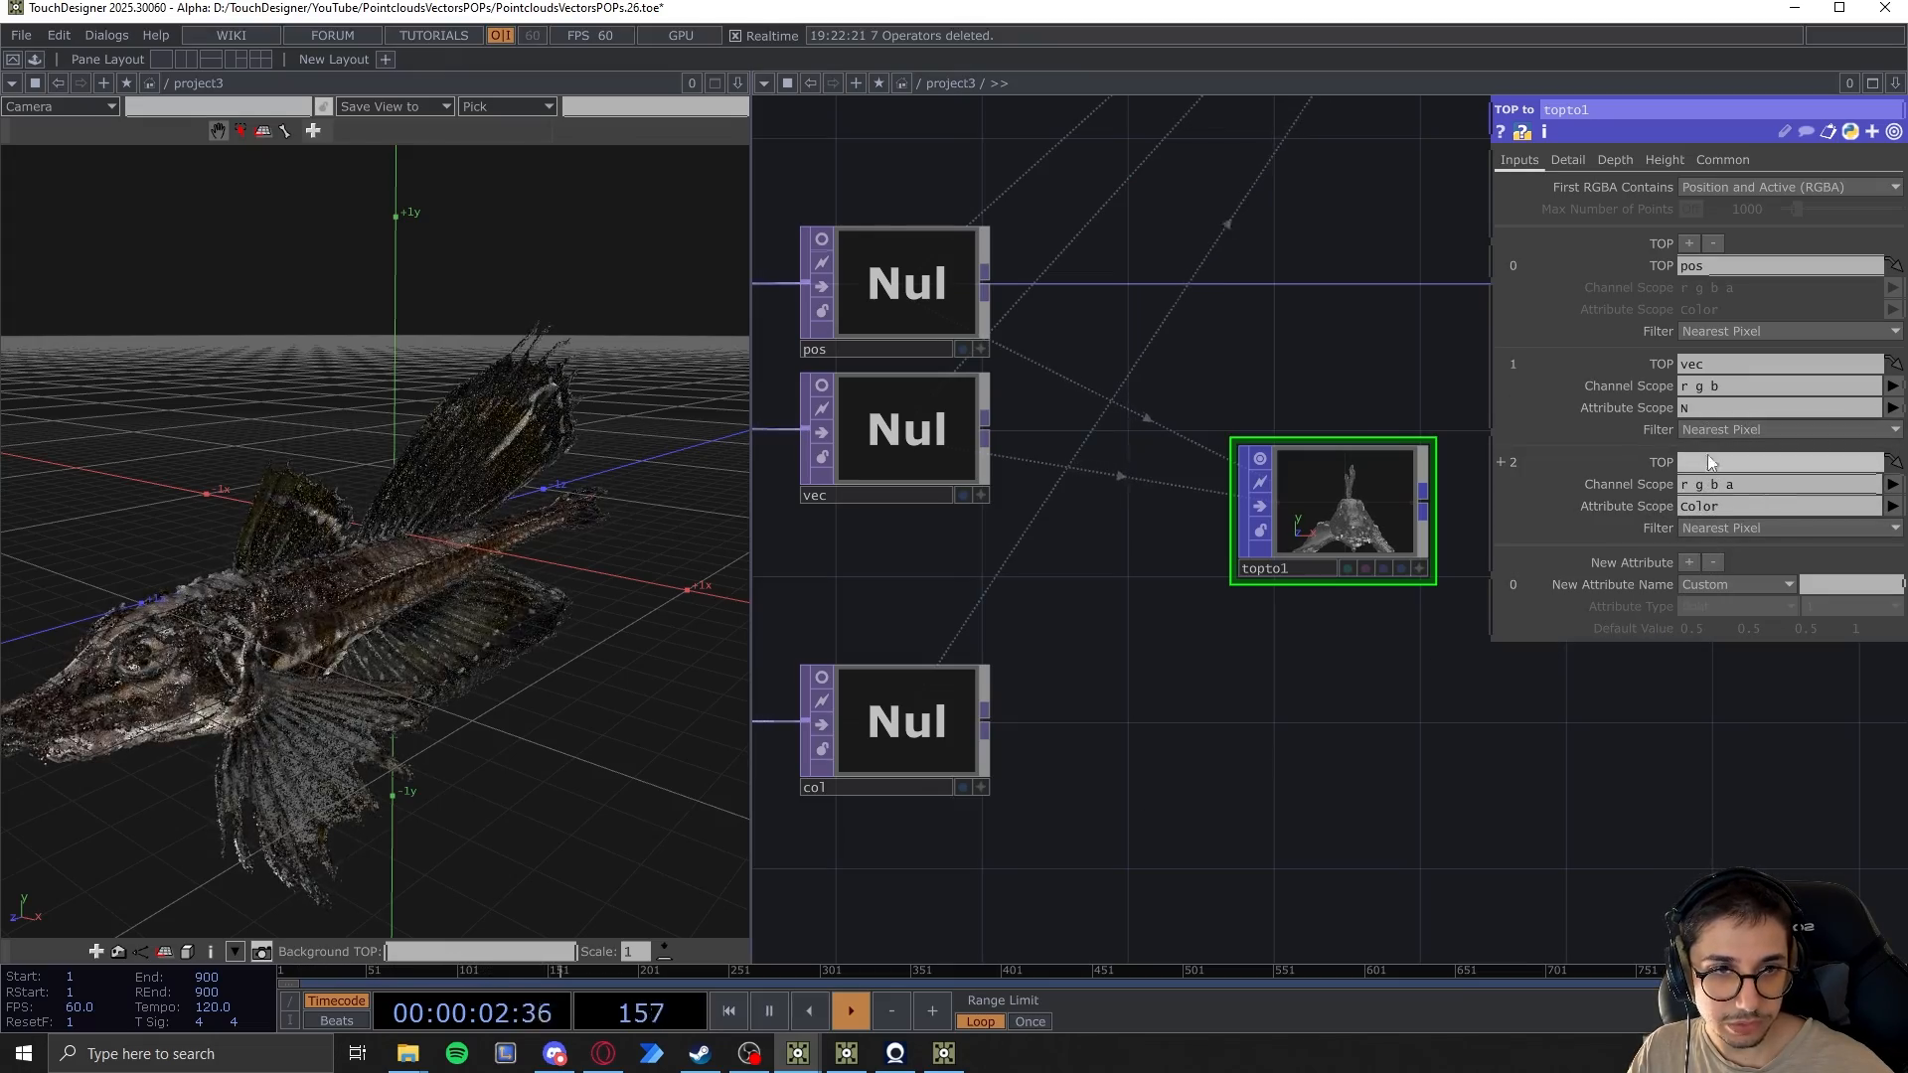
pyautogui.moveTo(895, 730); pyautogui.dragTo(1710, 462)
pyautogui.scroll(8, 1372, 540)
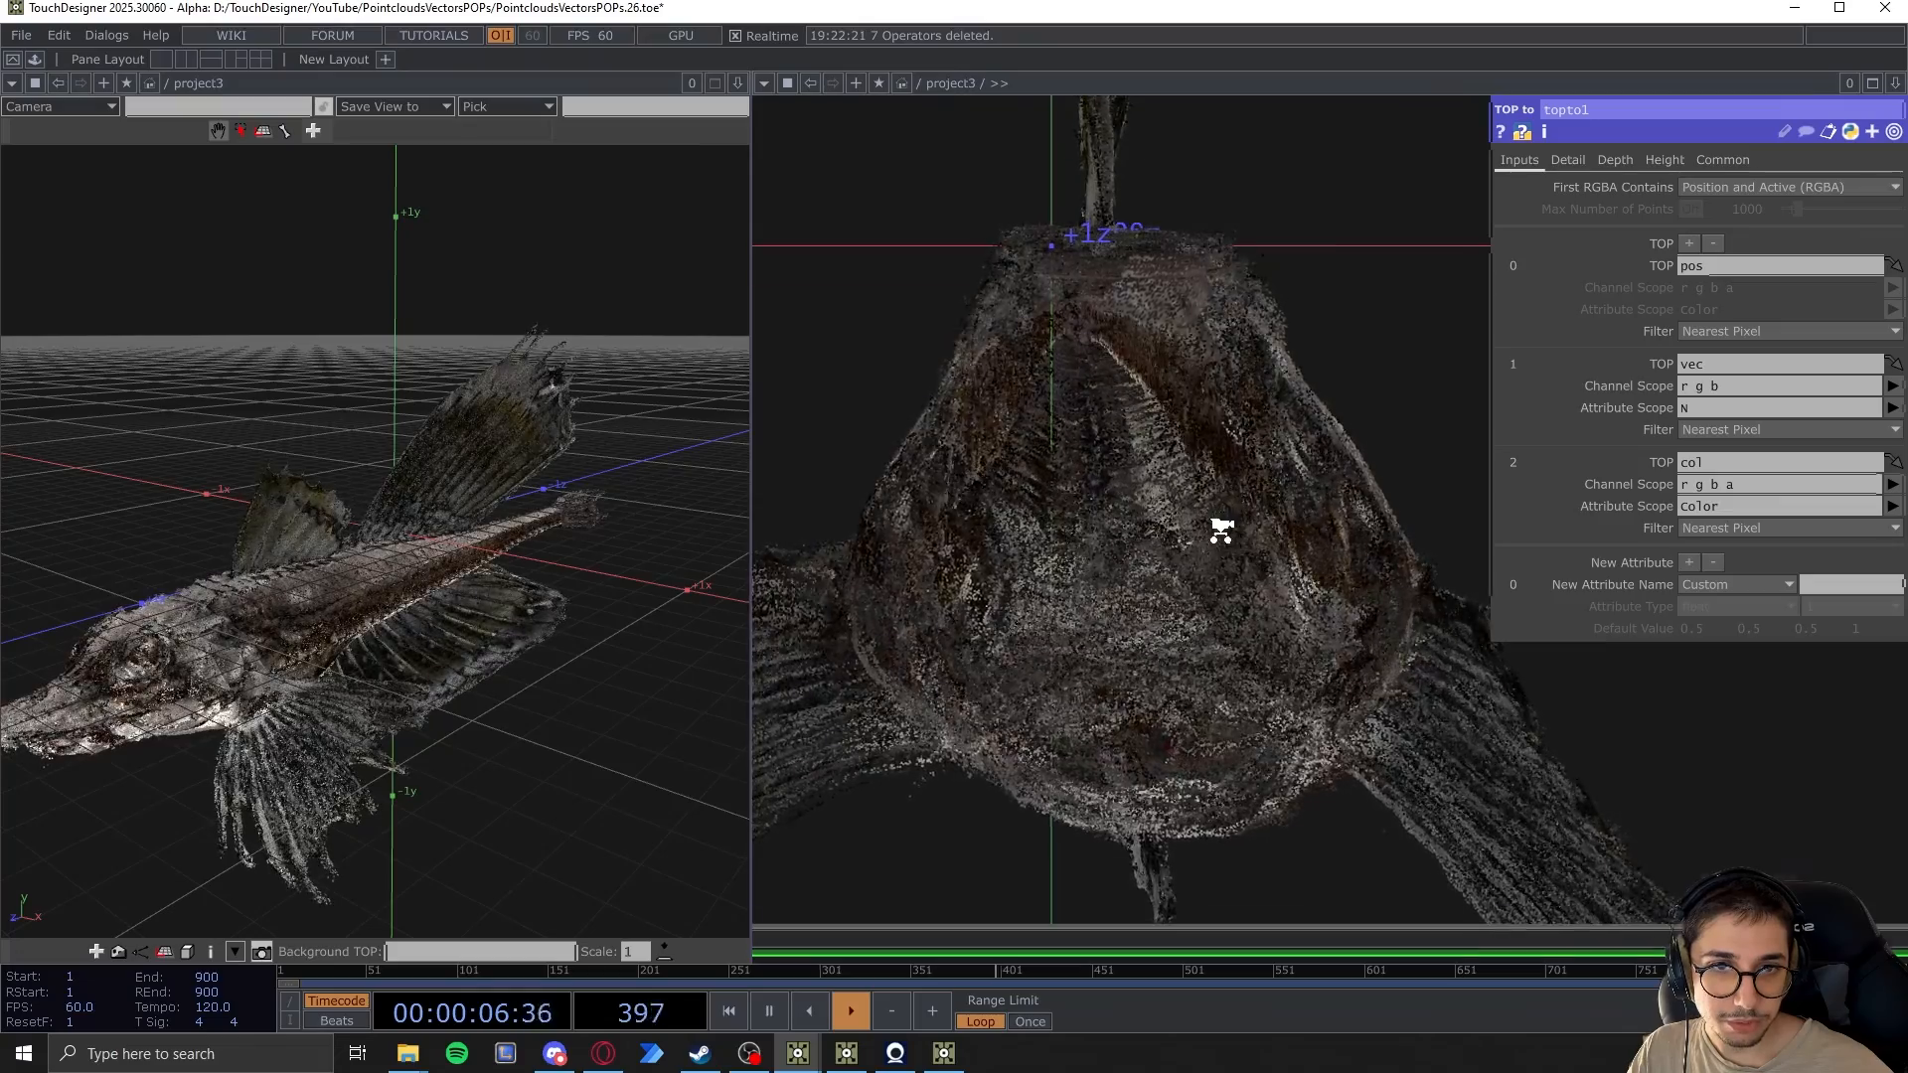
pyautogui.scroll(-4, 1176, 547)
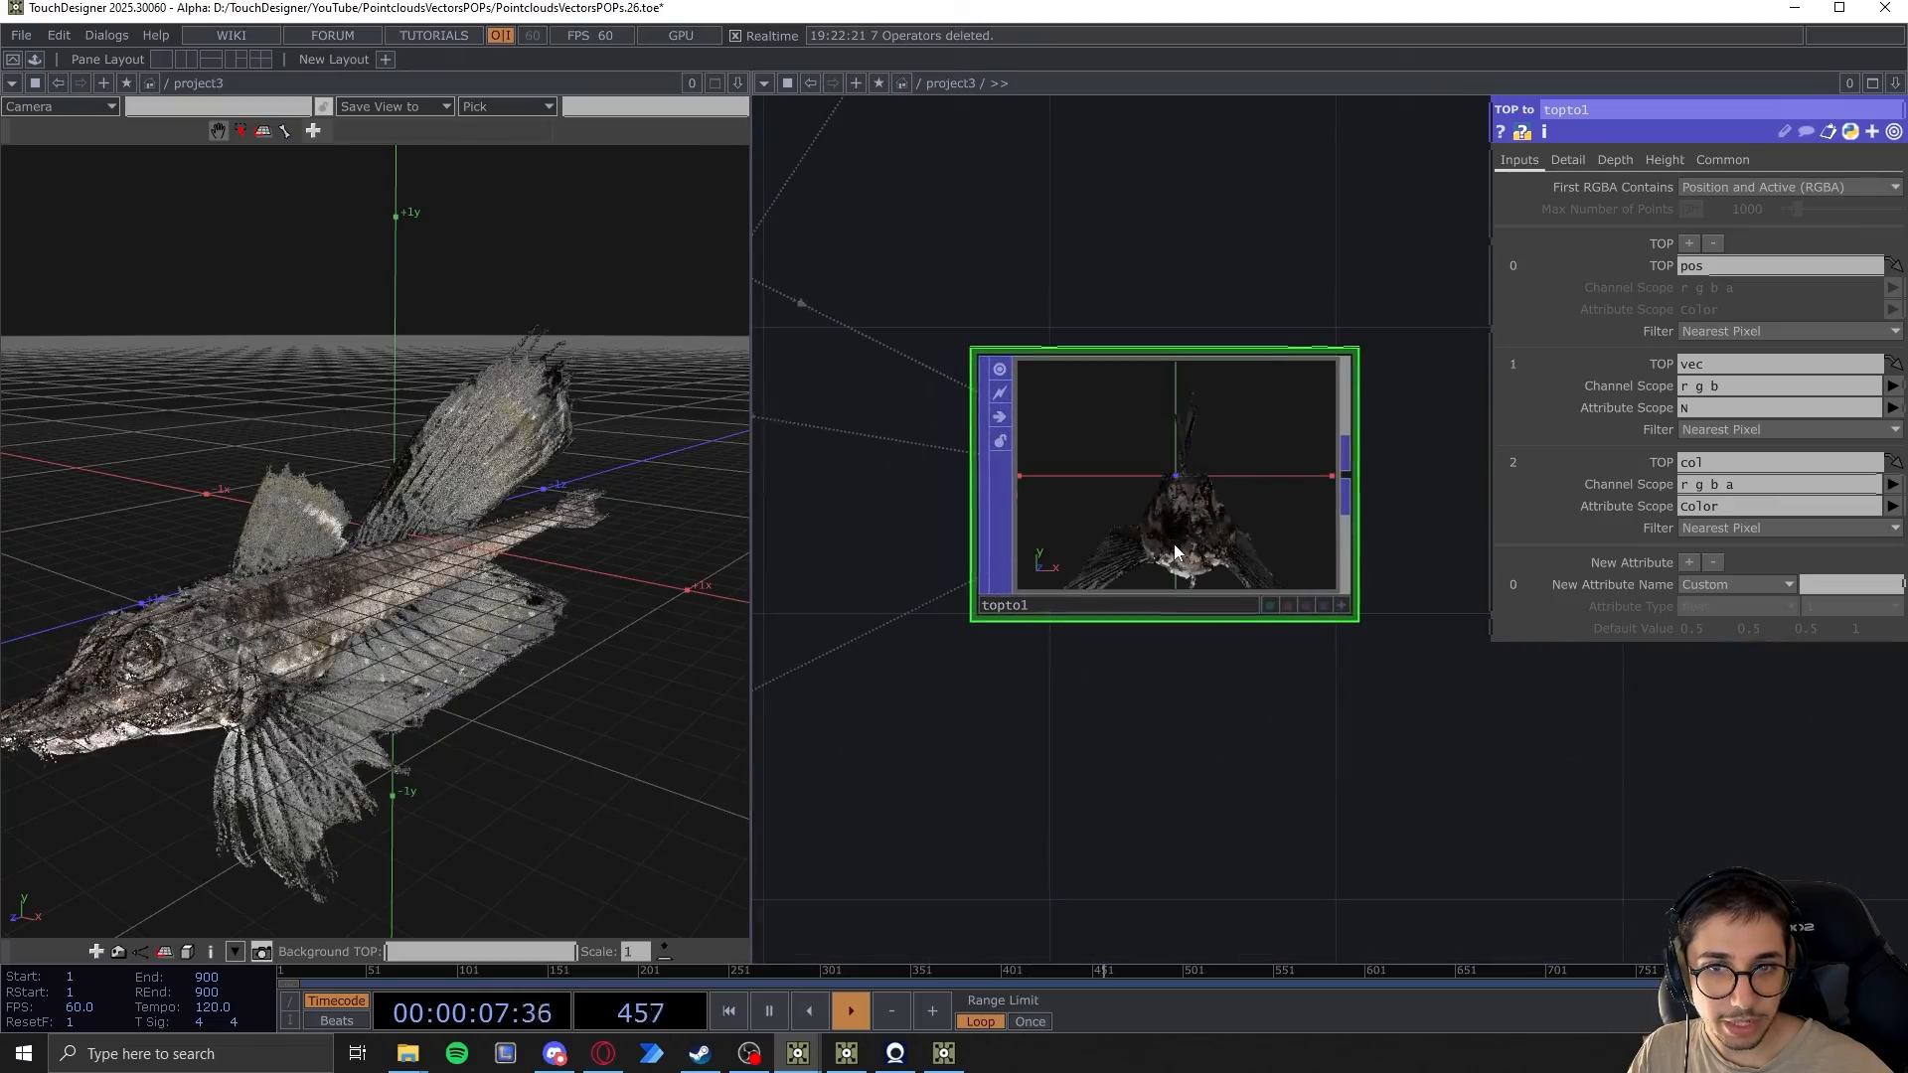
# Activate topto1's viewer and examine the coloured fish point cloud from an angled view
pyautogui.click(1342, 605)
pyautogui.moveTo(1252, 517); pyautogui.dragTo(1206, 528)
pyautogui.scroll(-4, 1206, 528)
pyautogui.moveTo(1207, 528); pyautogui.dragTo(1117, 503, button='right')
pyautogui.scroll(-3, 1124, 487)
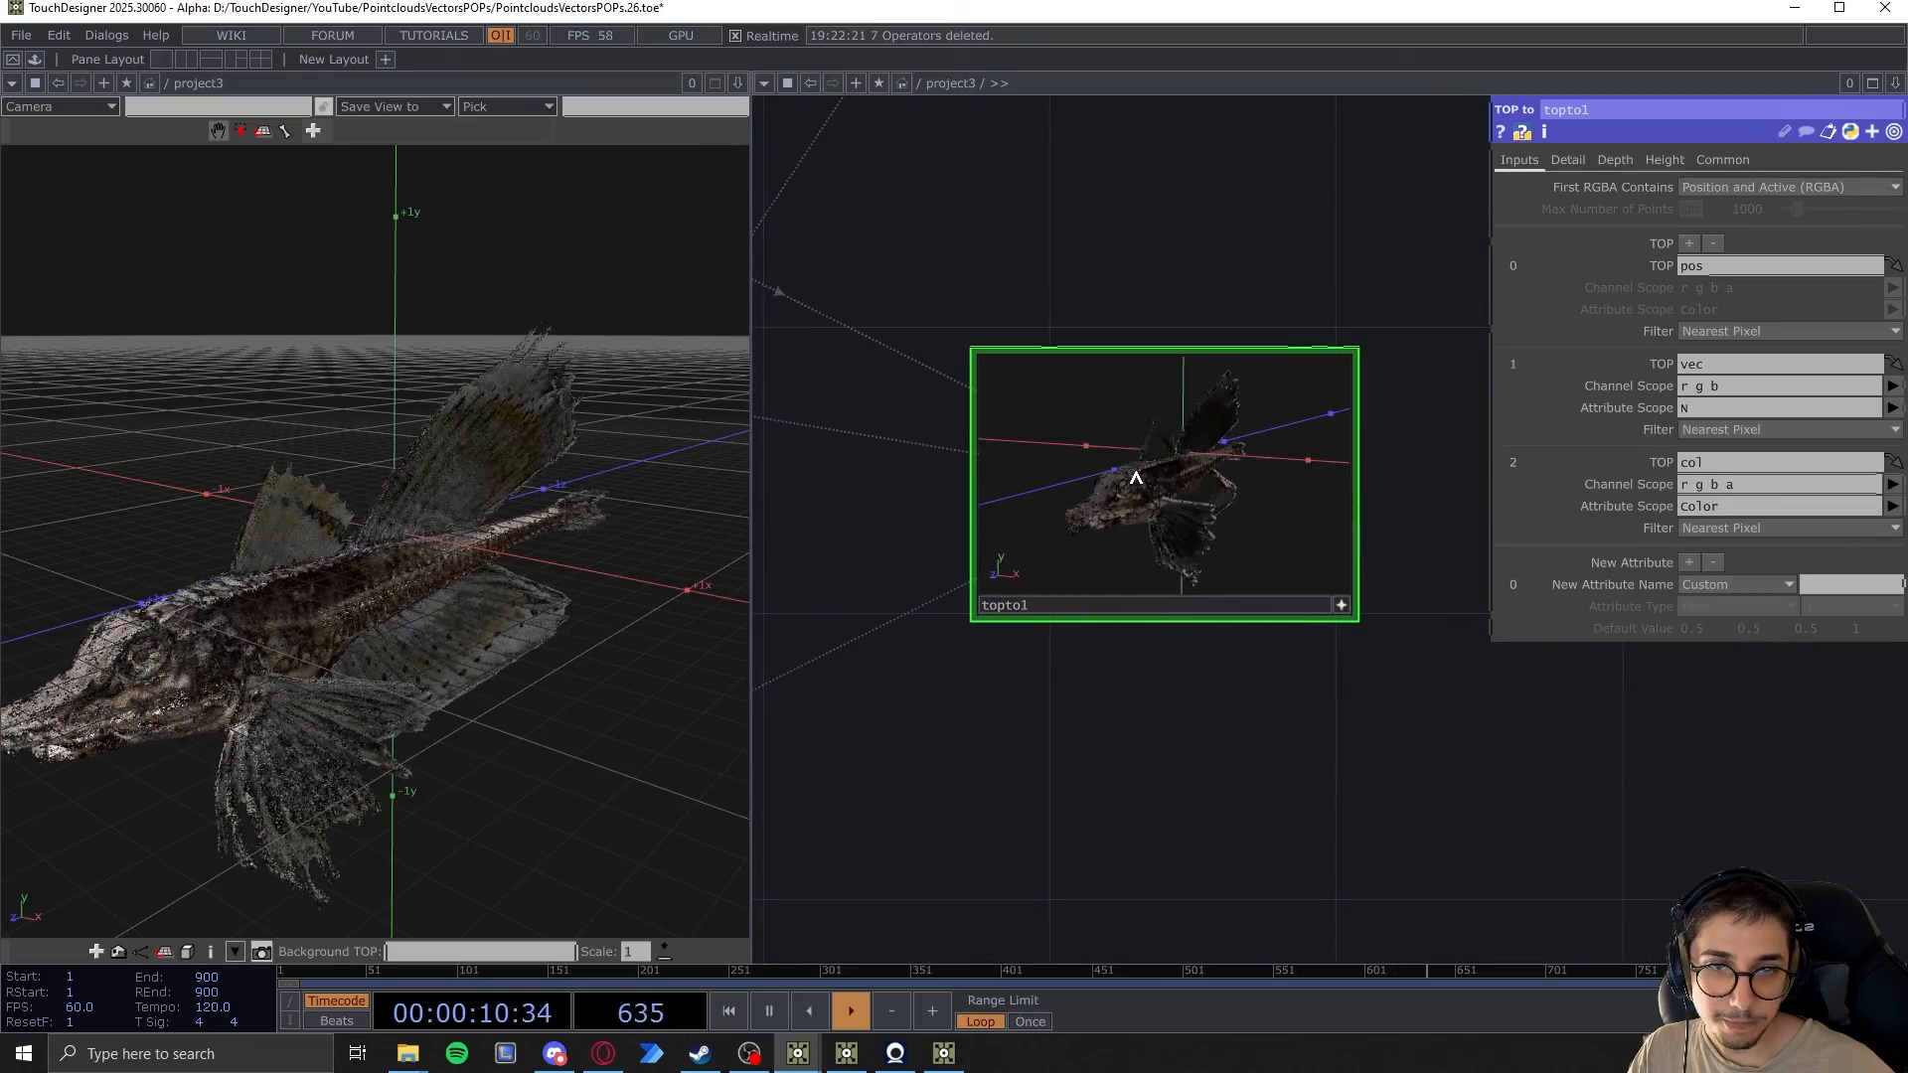
pyautogui.scroll(-3, 1124, 609)
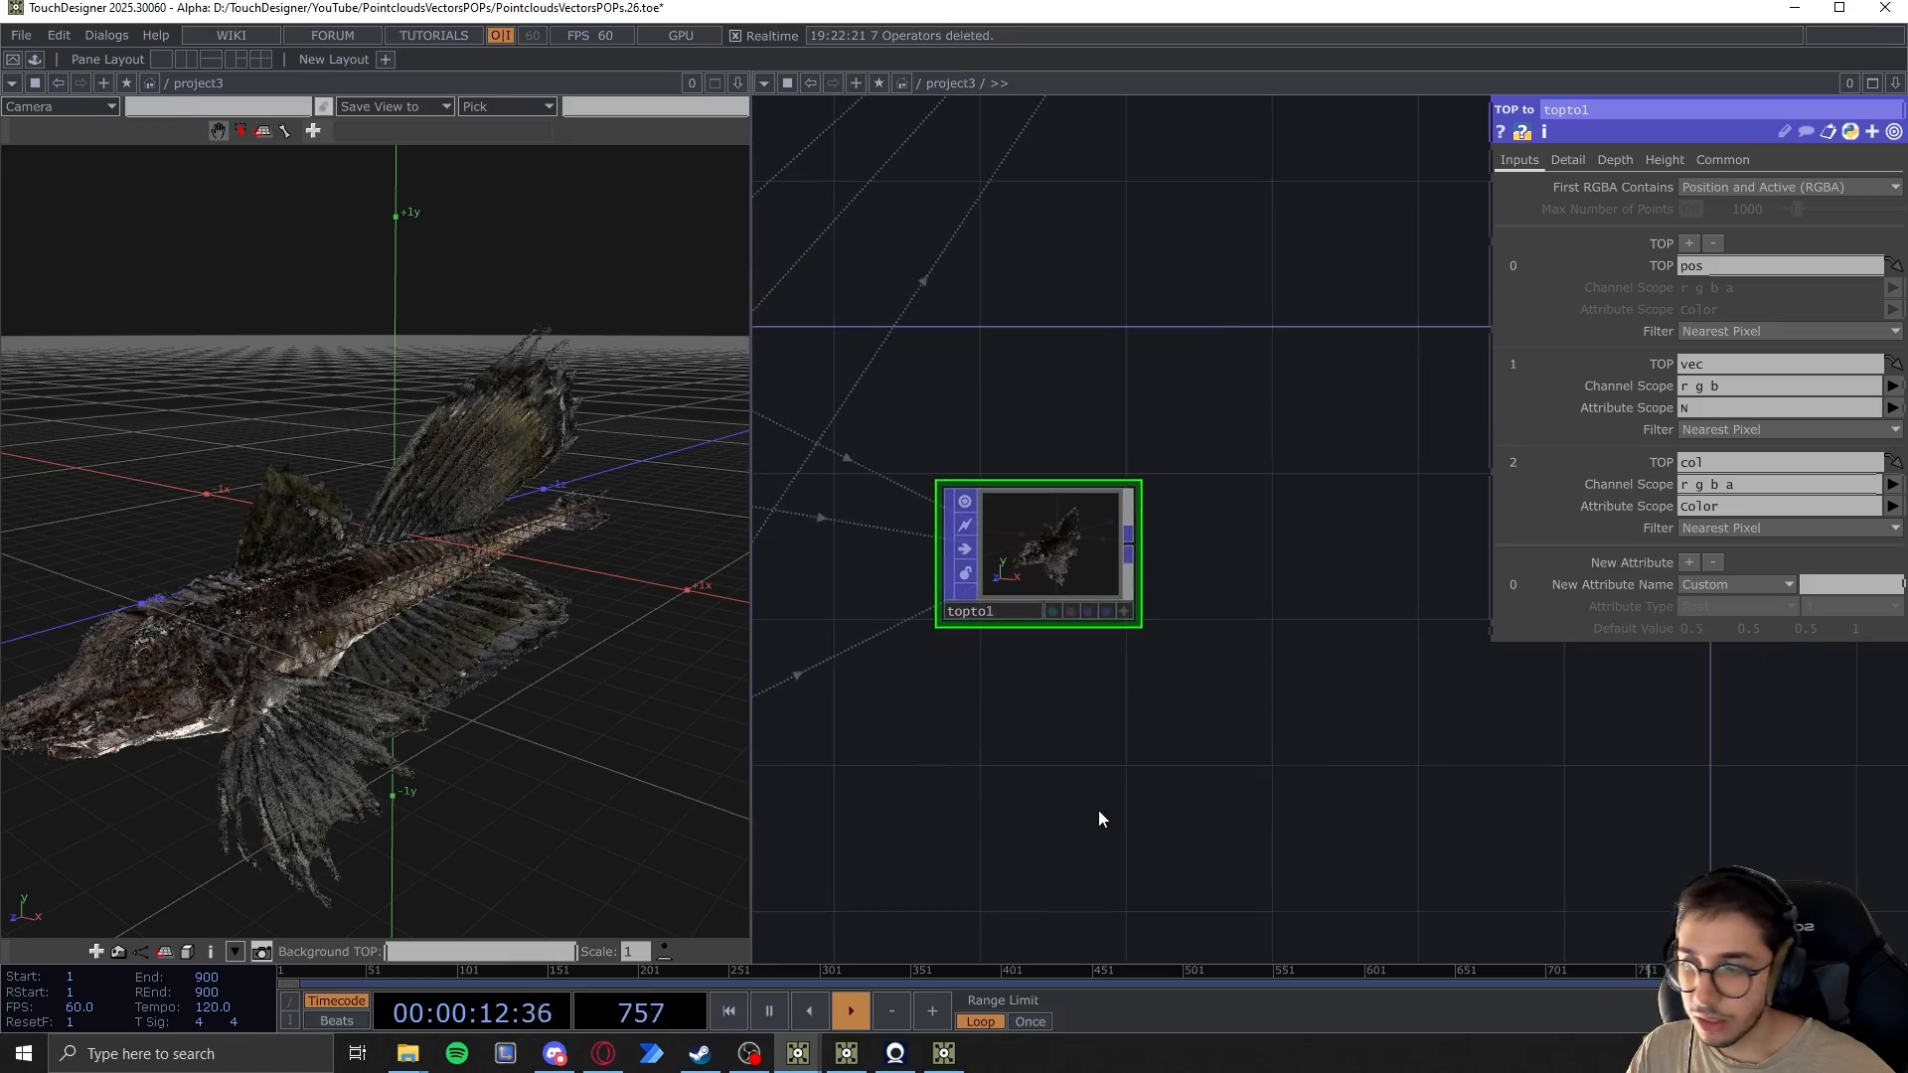
# Append a Null POP to topto1's output and place it to the right, below geo1
pyautogui.scroll(-3, 1070, 696)
pyautogui.moveTo(1183, 732); pyautogui.dragTo(1131, 833)
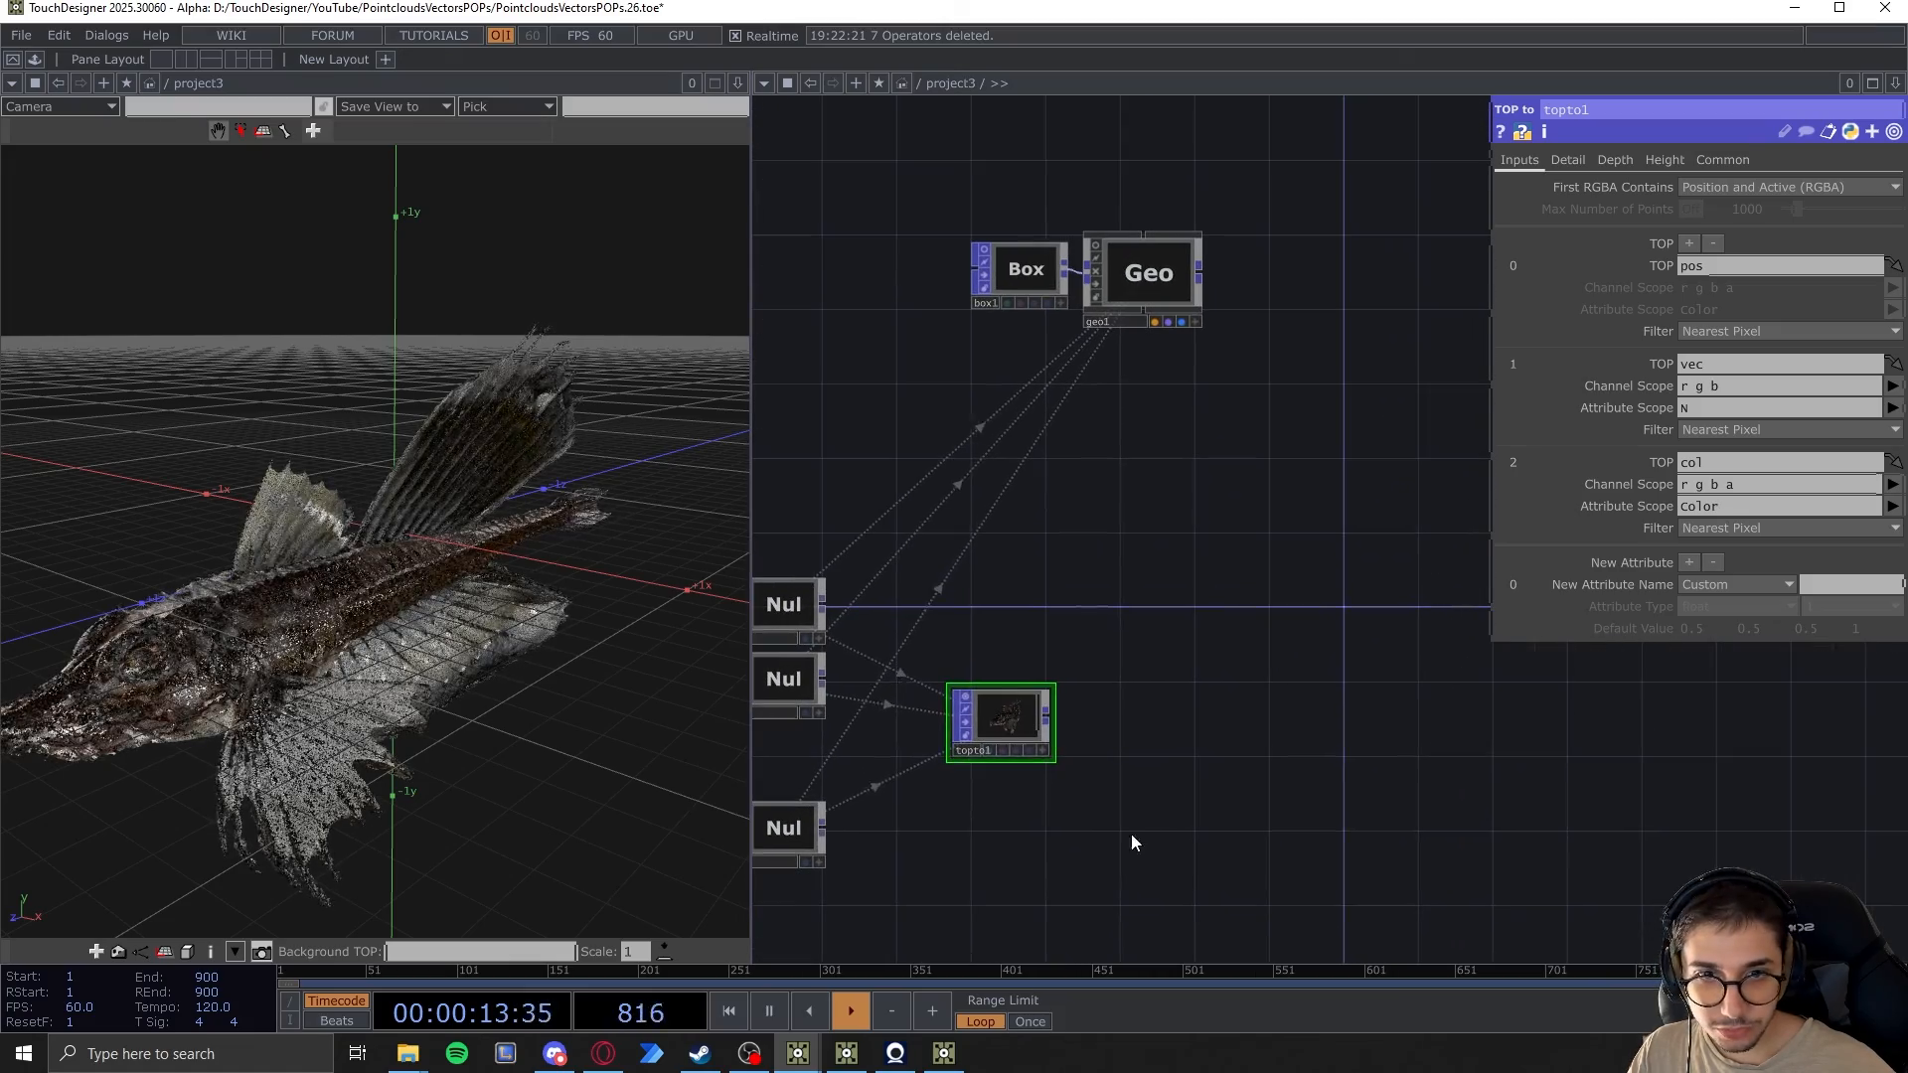
pyautogui.rightClick(1049, 715)
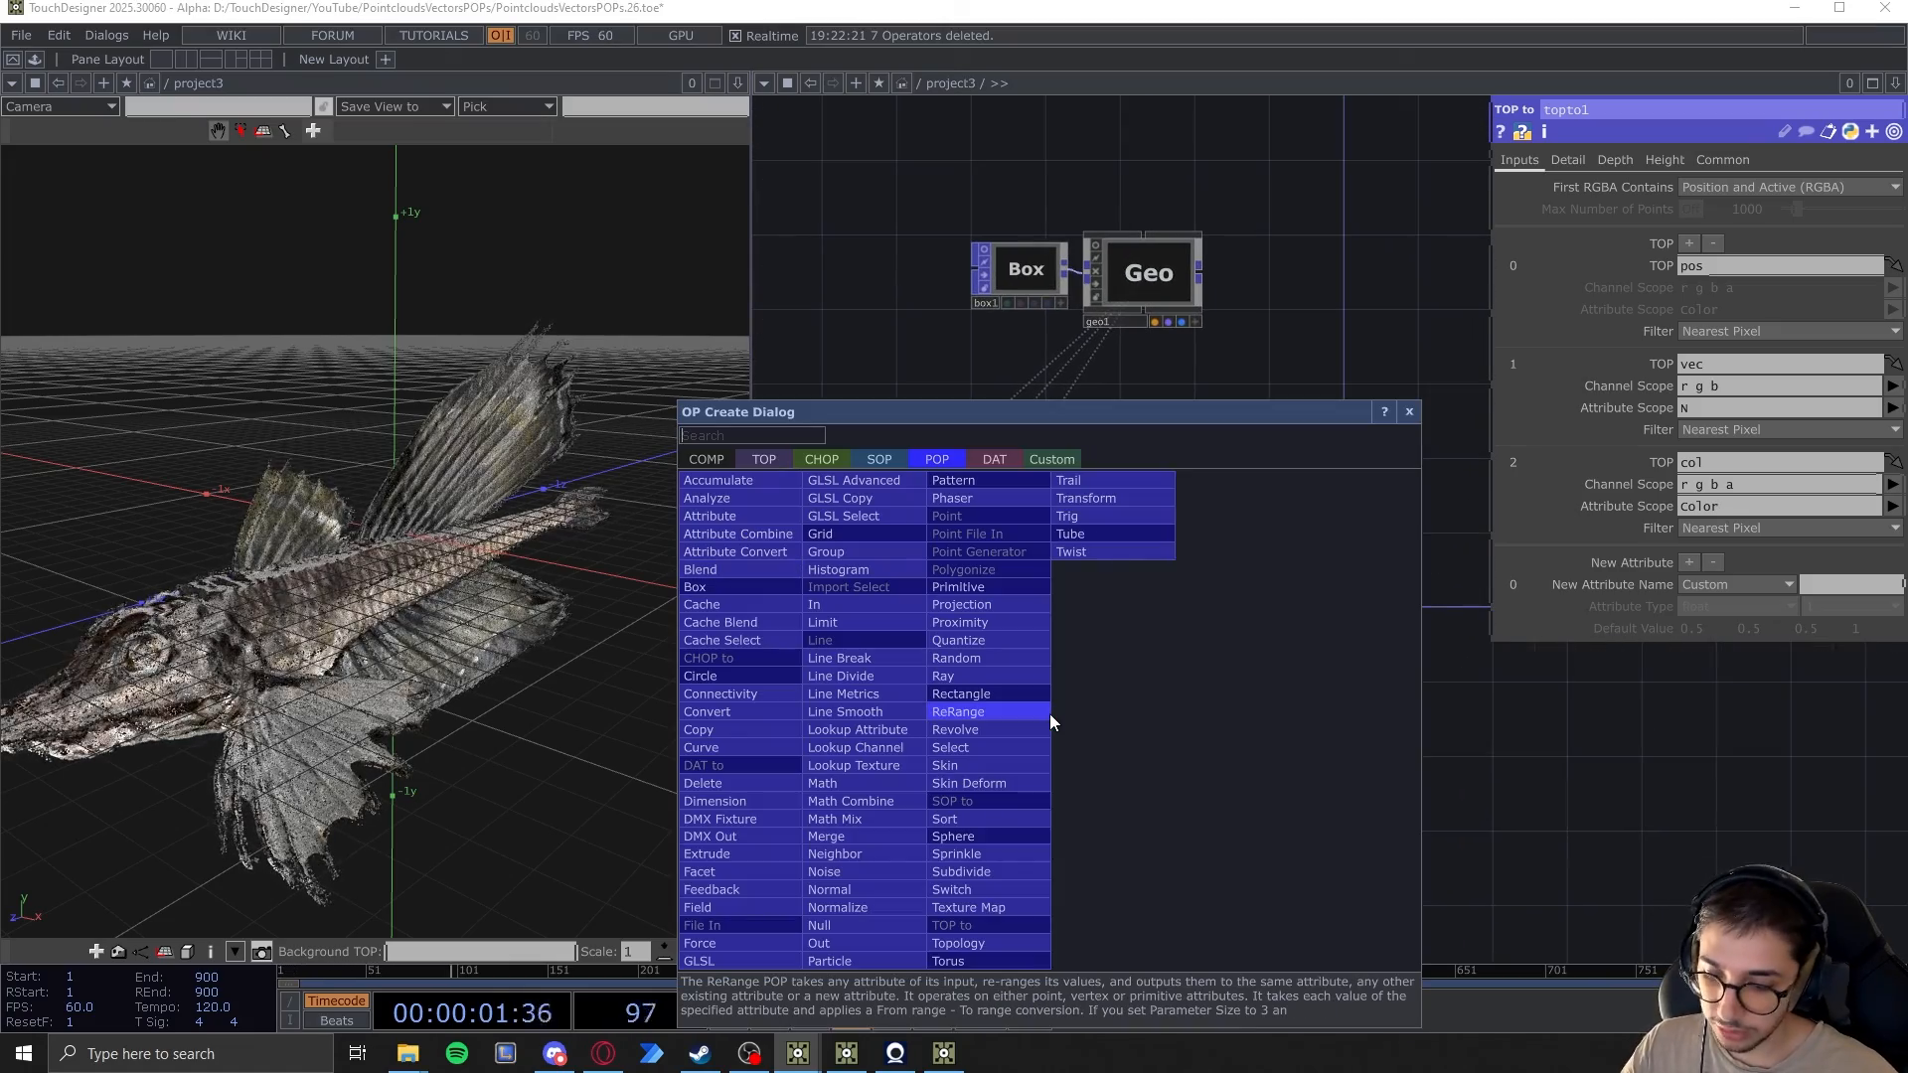
pyautogui.click(839, 926)
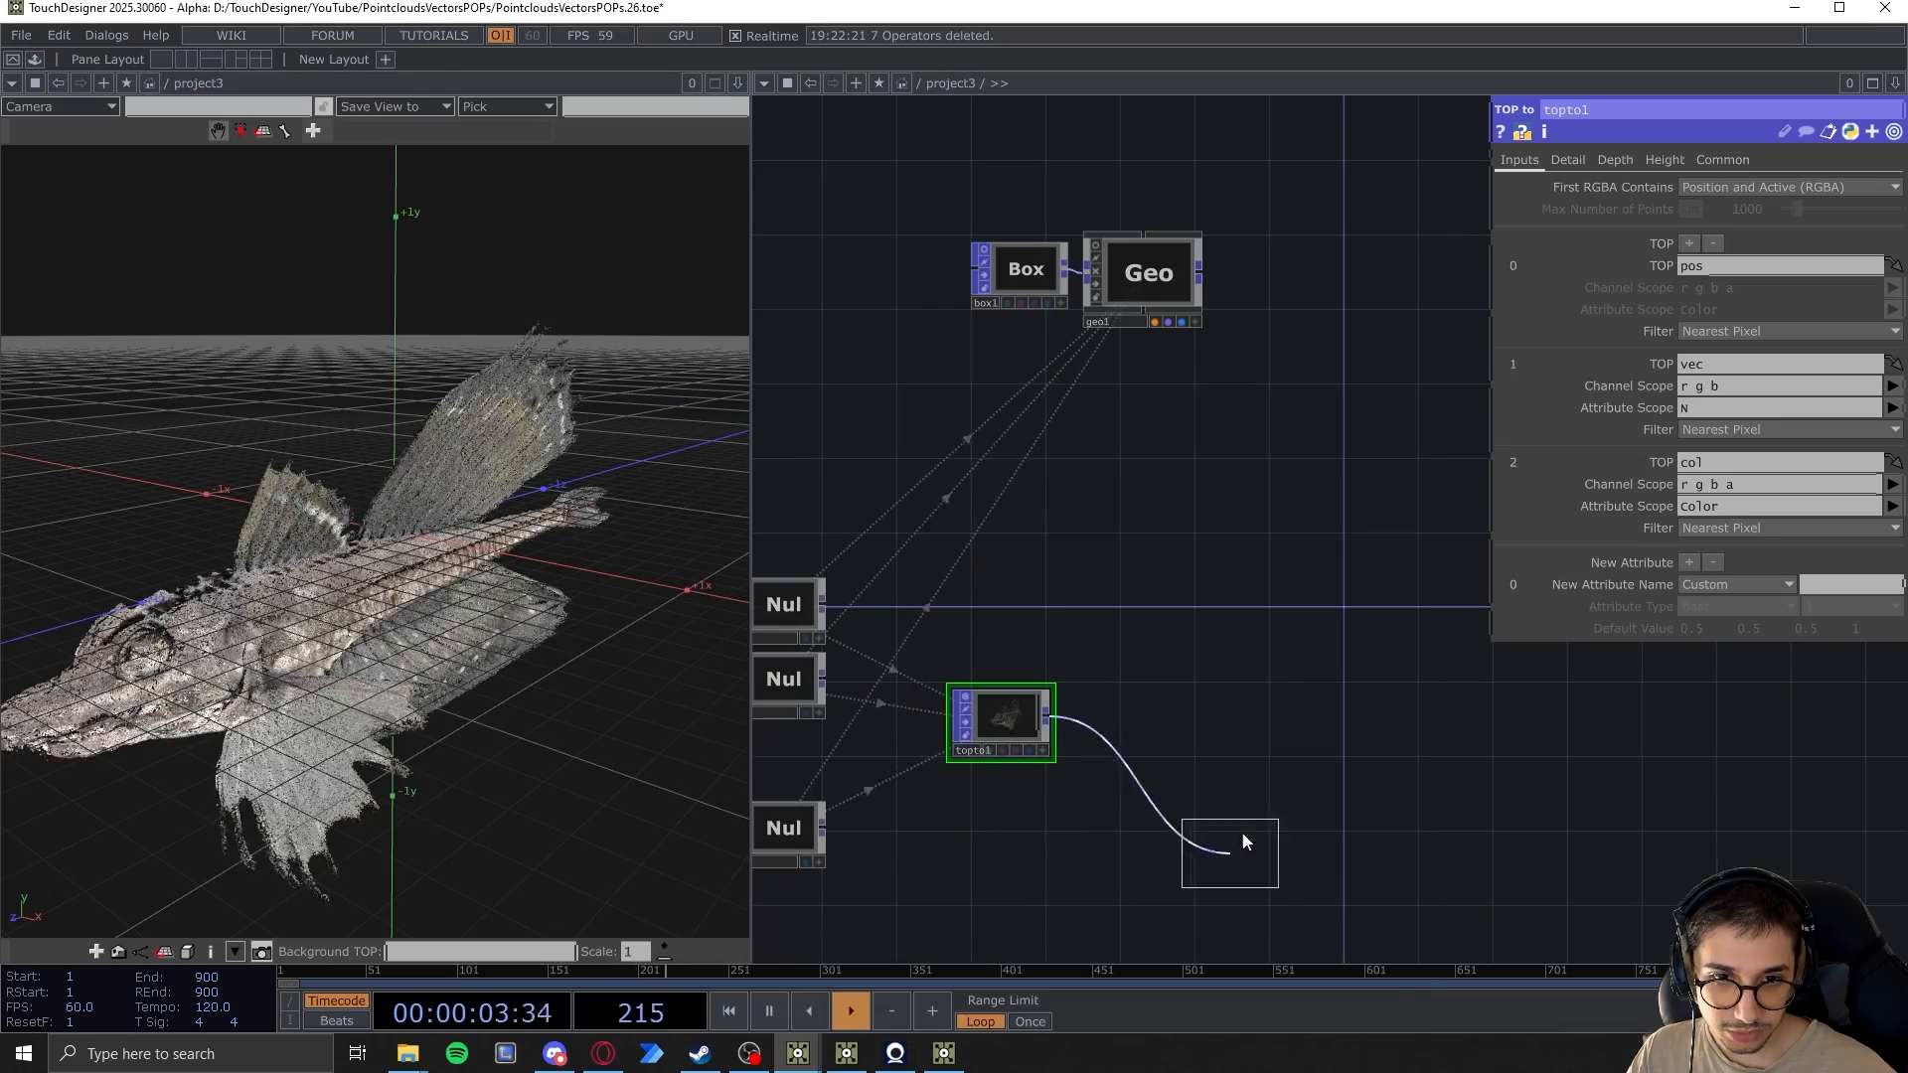
pyautogui.click(1374, 728)
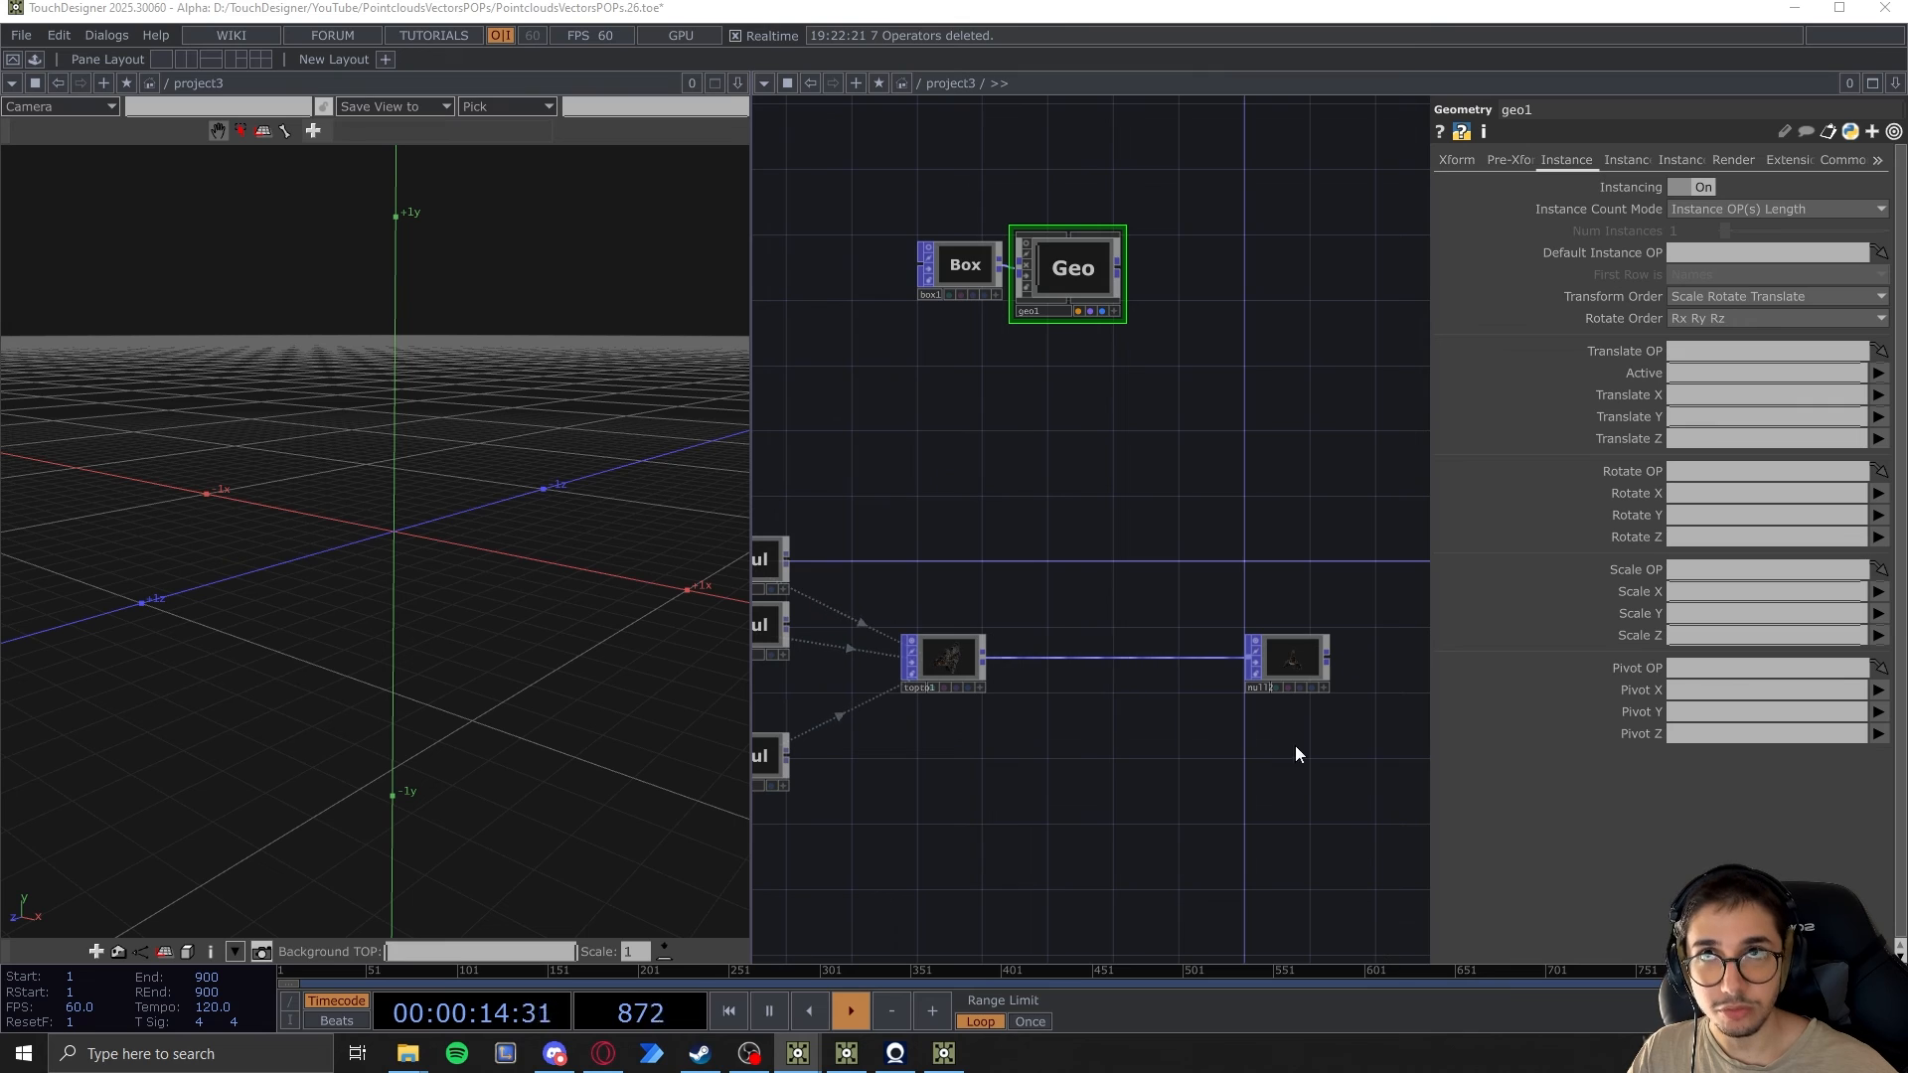
# Rename the Null POP connected to topto1 as POP_instances
pyautogui.scroll(5, 1296, 755)
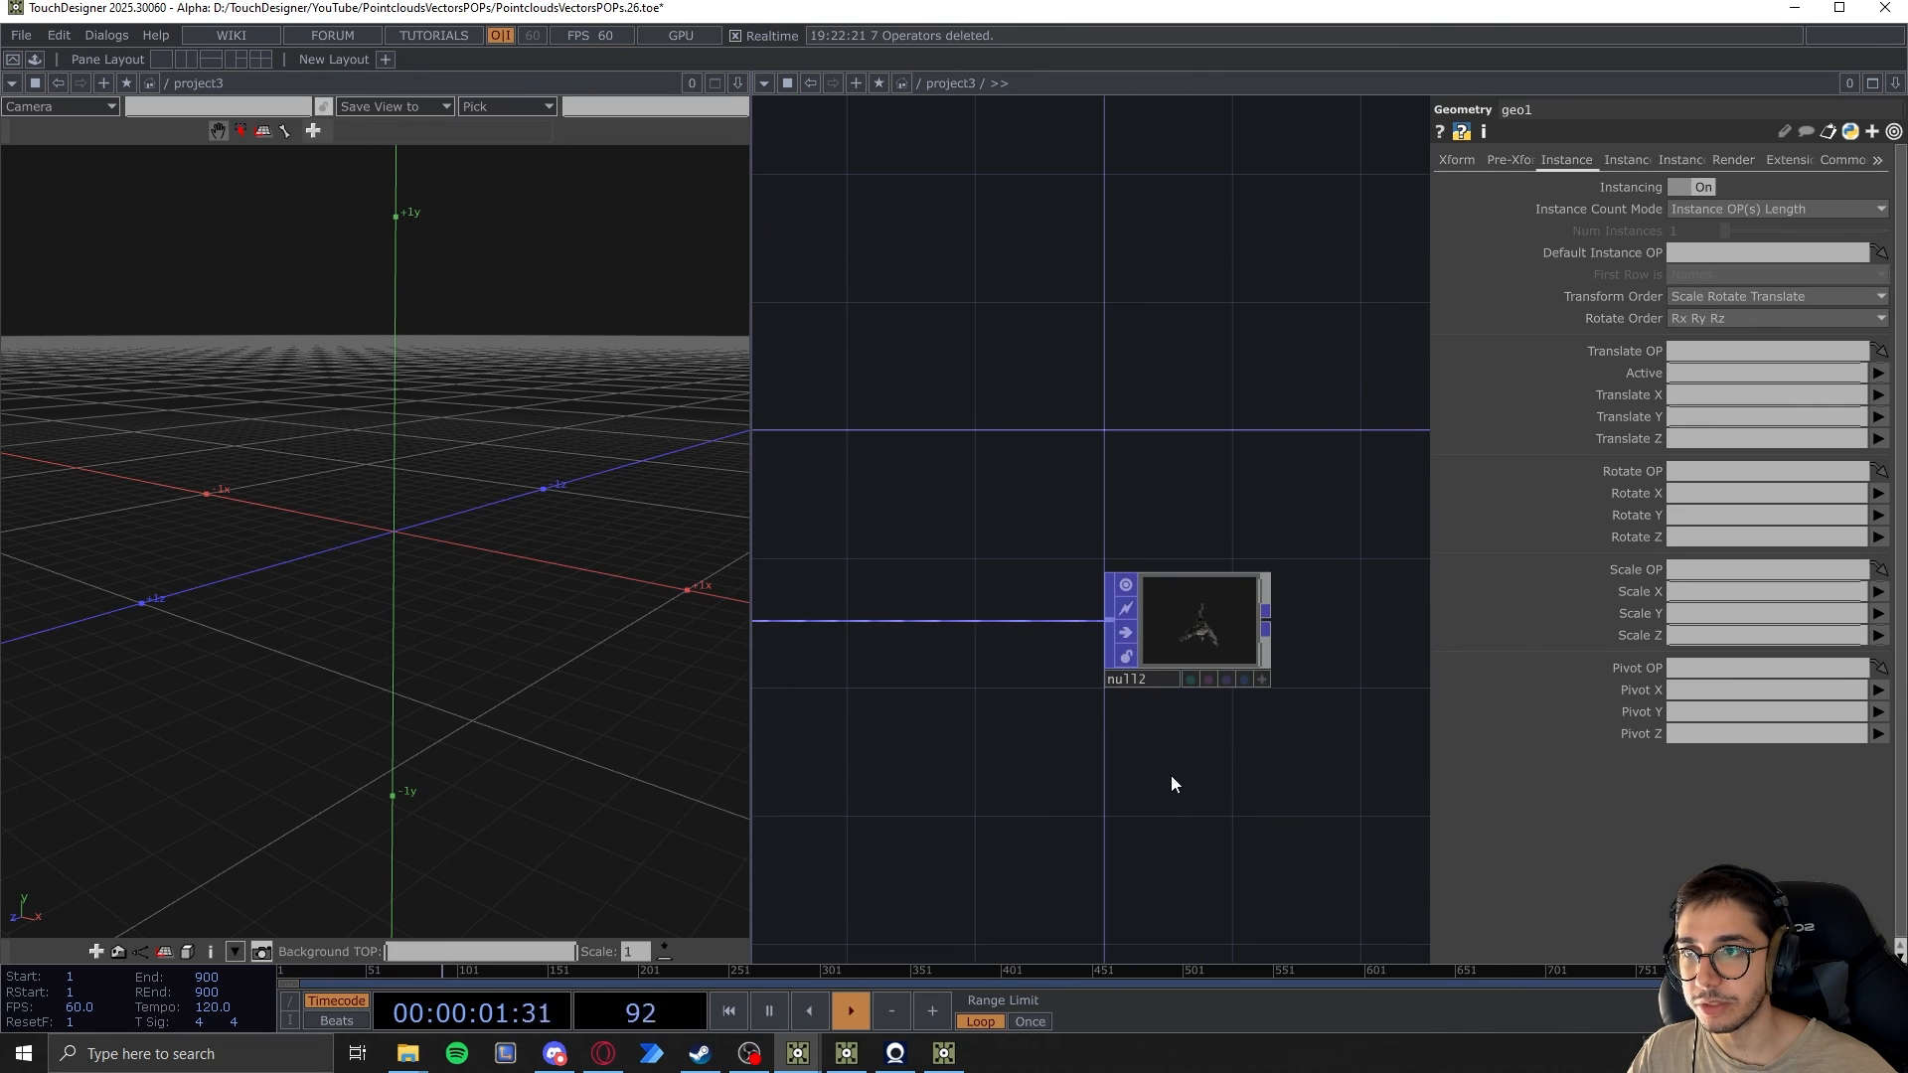
pyautogui.scroll(3, 1162, 745)
pyautogui.click(1142, 729)
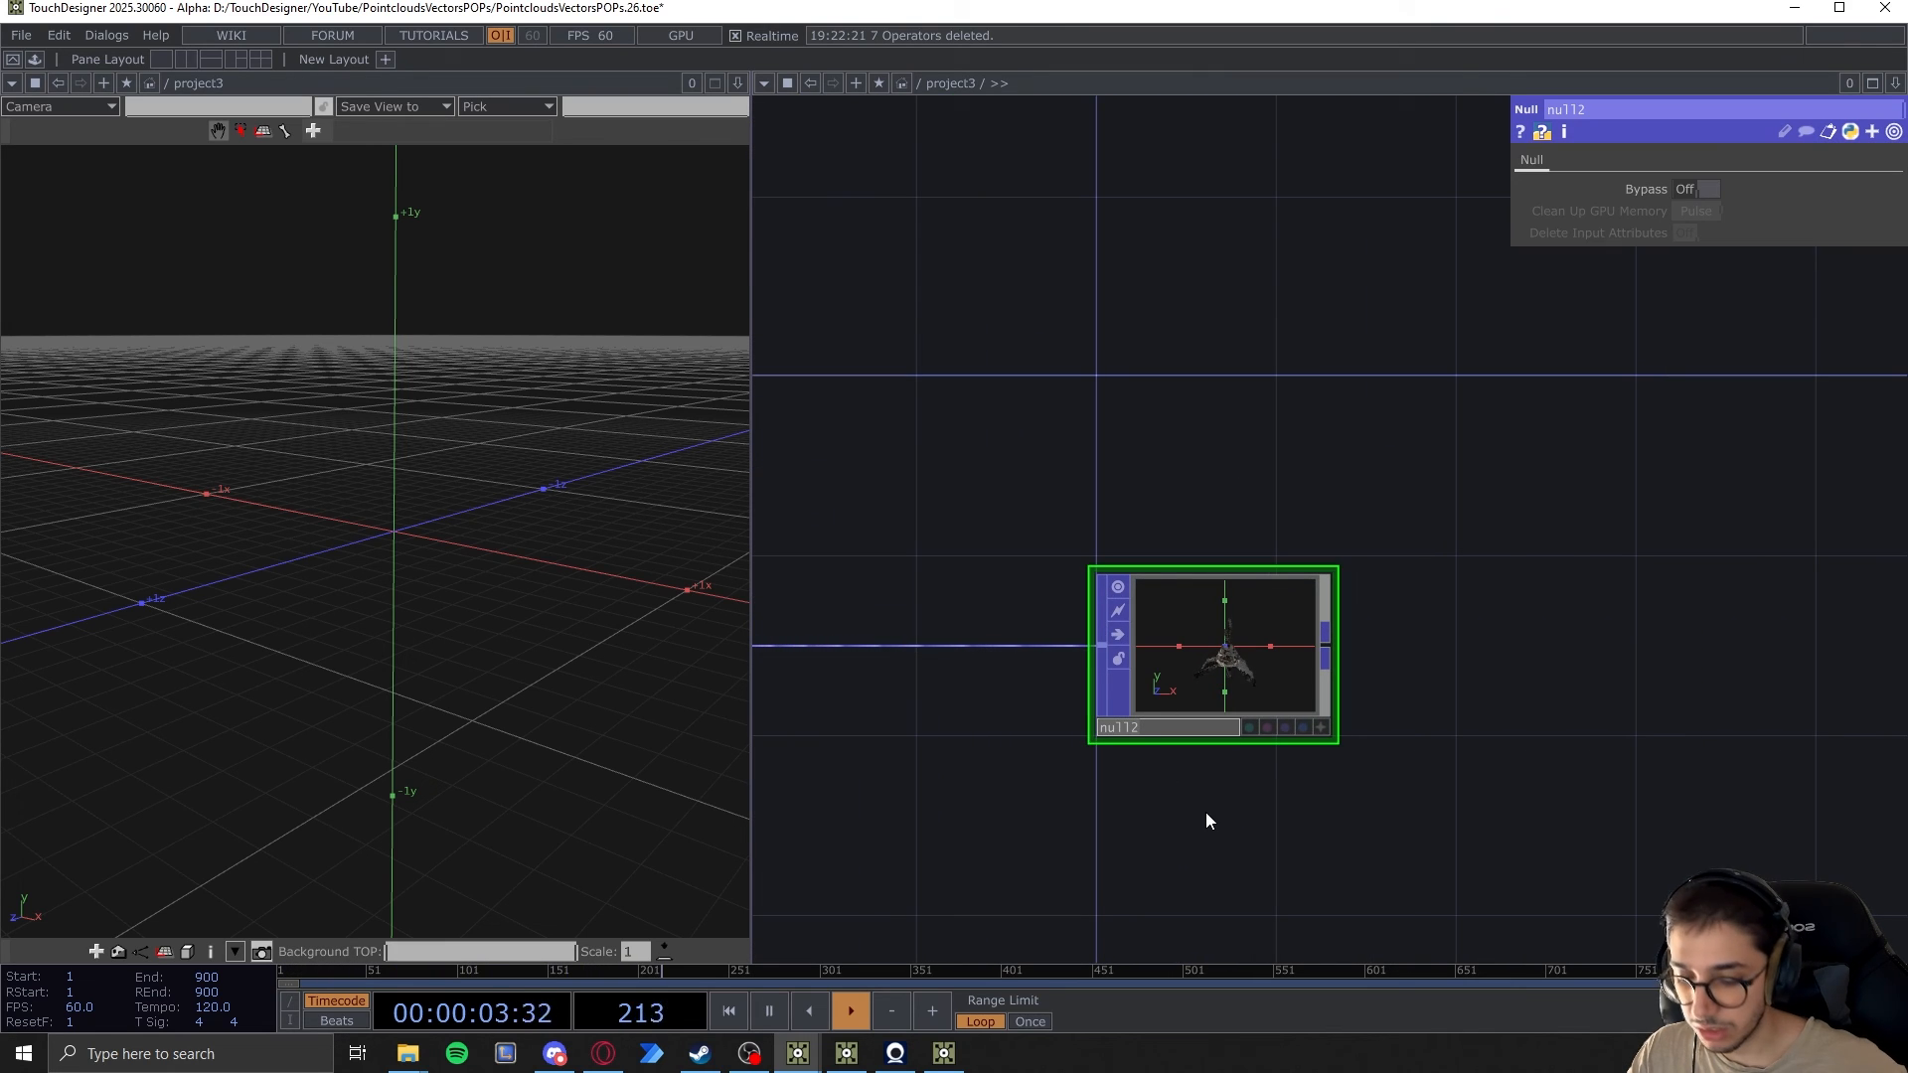
pyautogui.write('P')
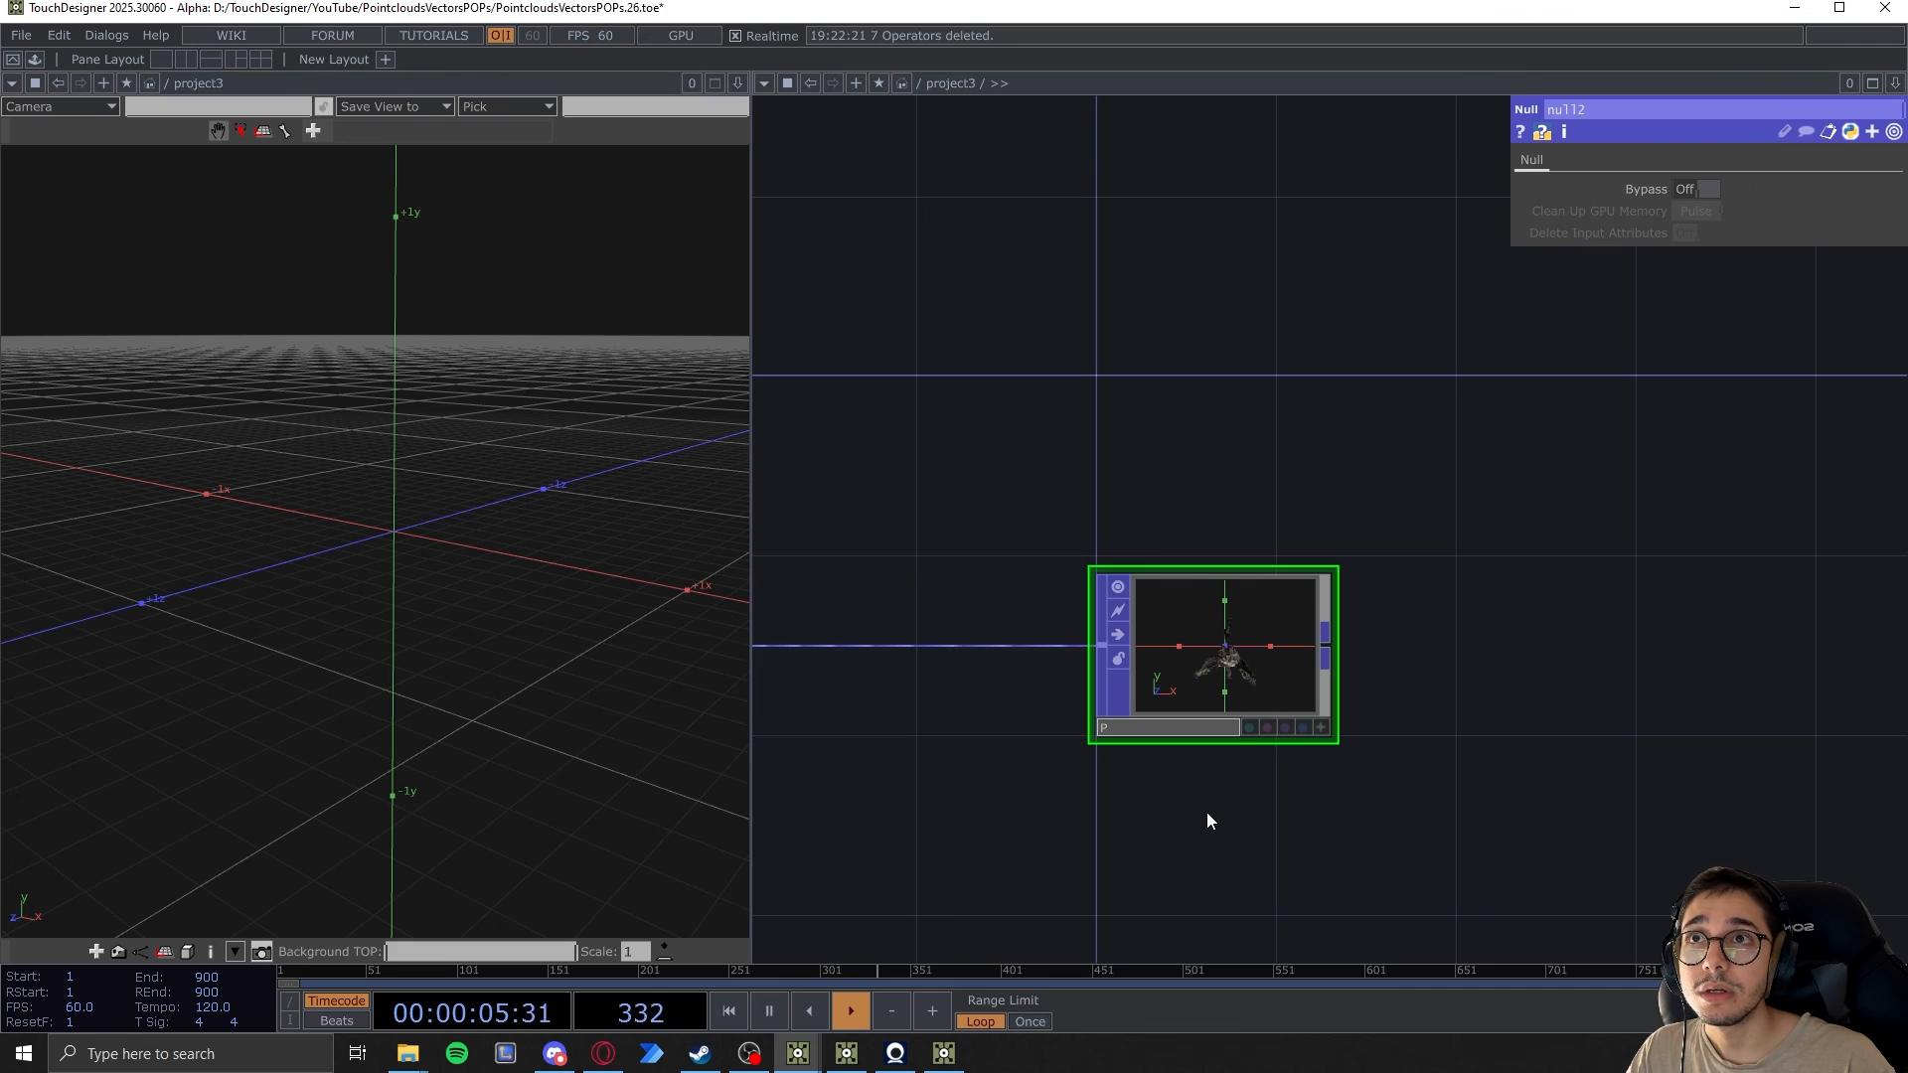
pyautogui.write('OP')
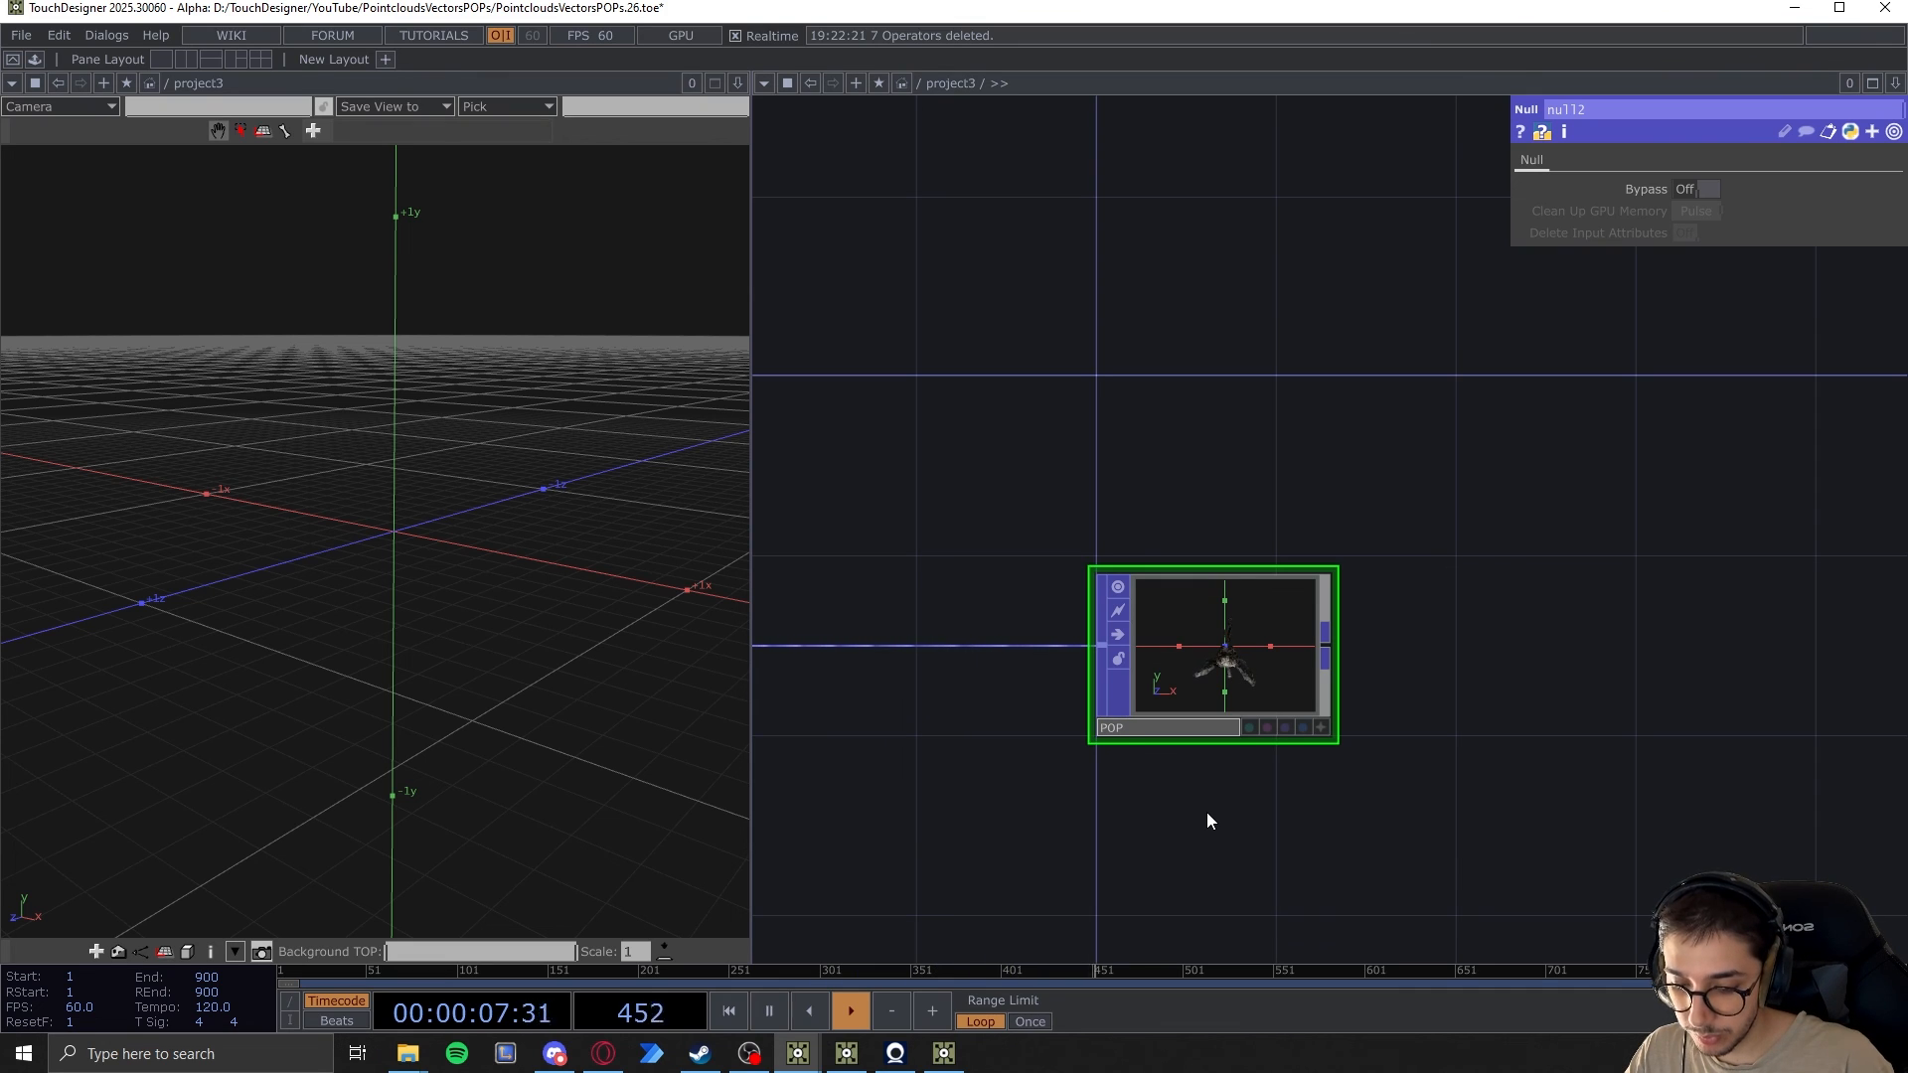
pyautogui.write('_instances')
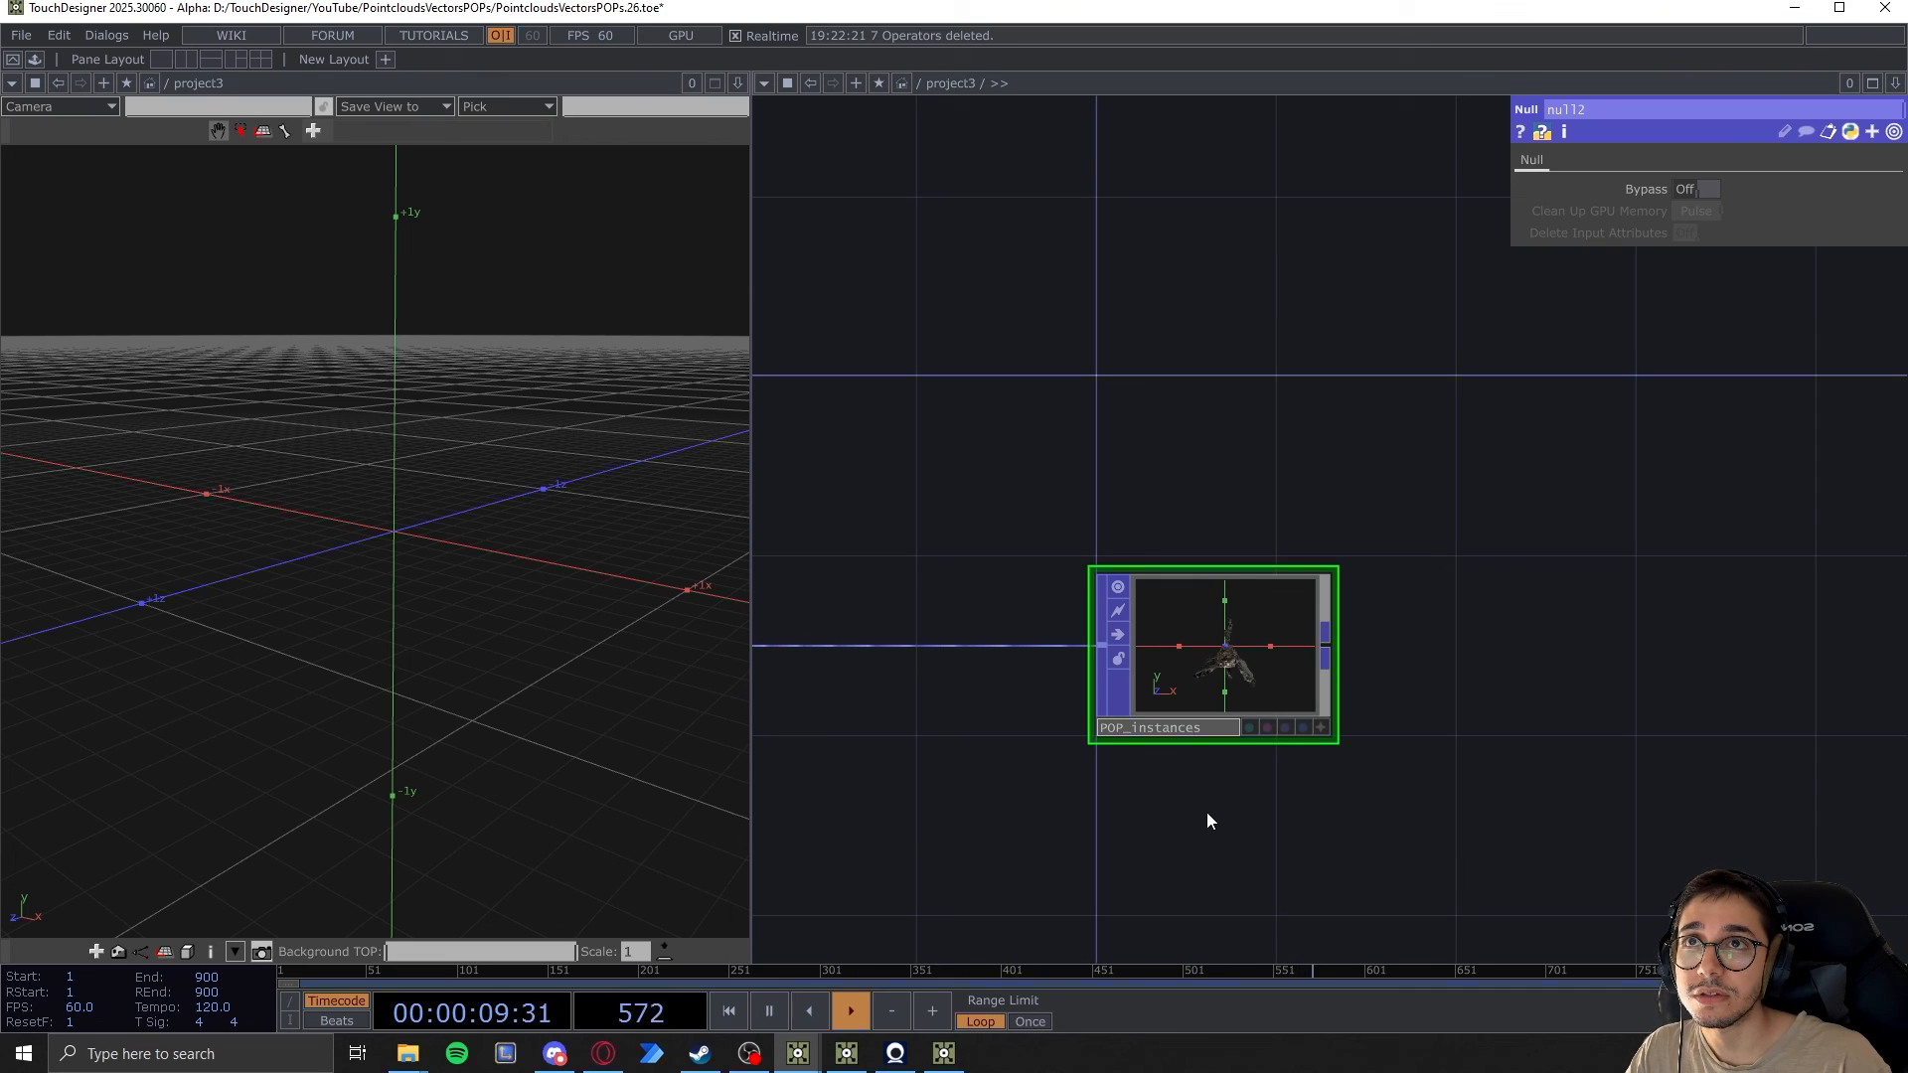
pyautogui.press('Return')
# Assign POP_instances as geo1's Default Instance OP
pyautogui.scroll(-5, 1182, 765)
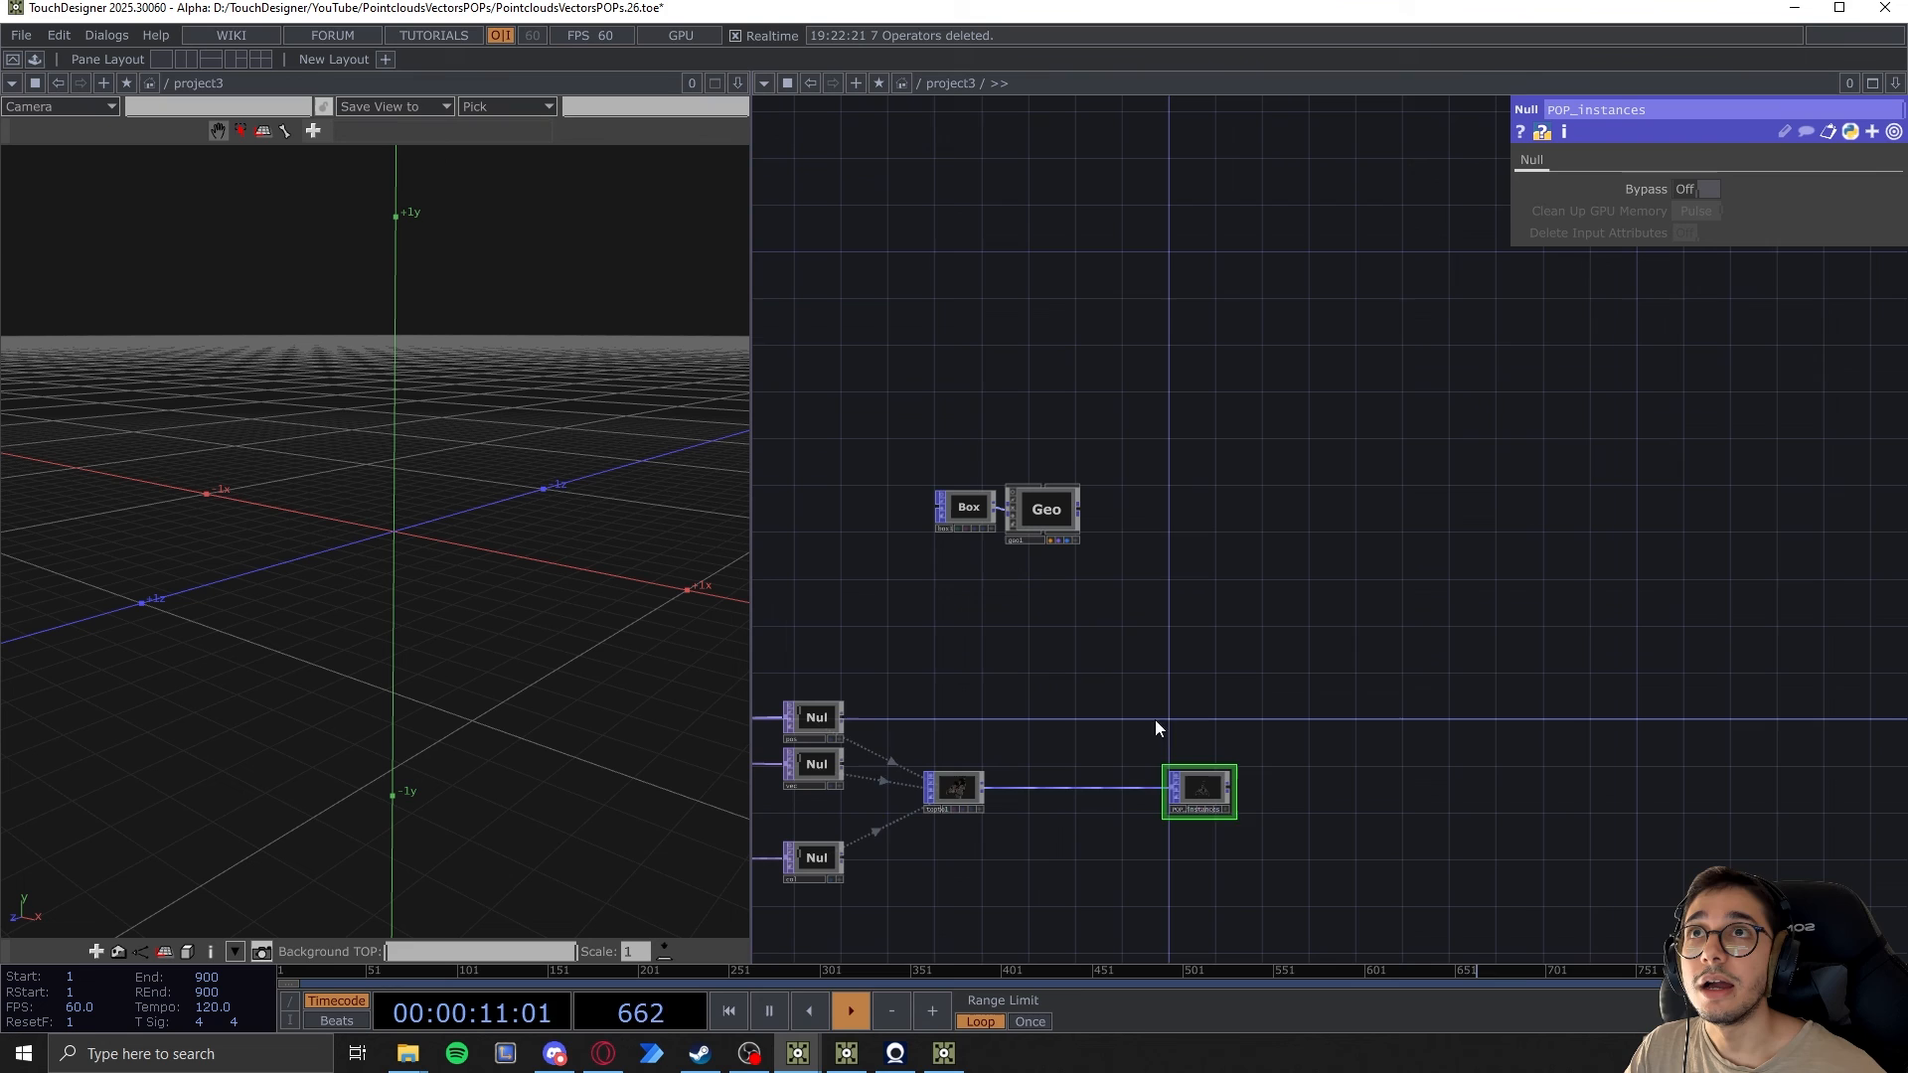
pyautogui.click(1062, 538)
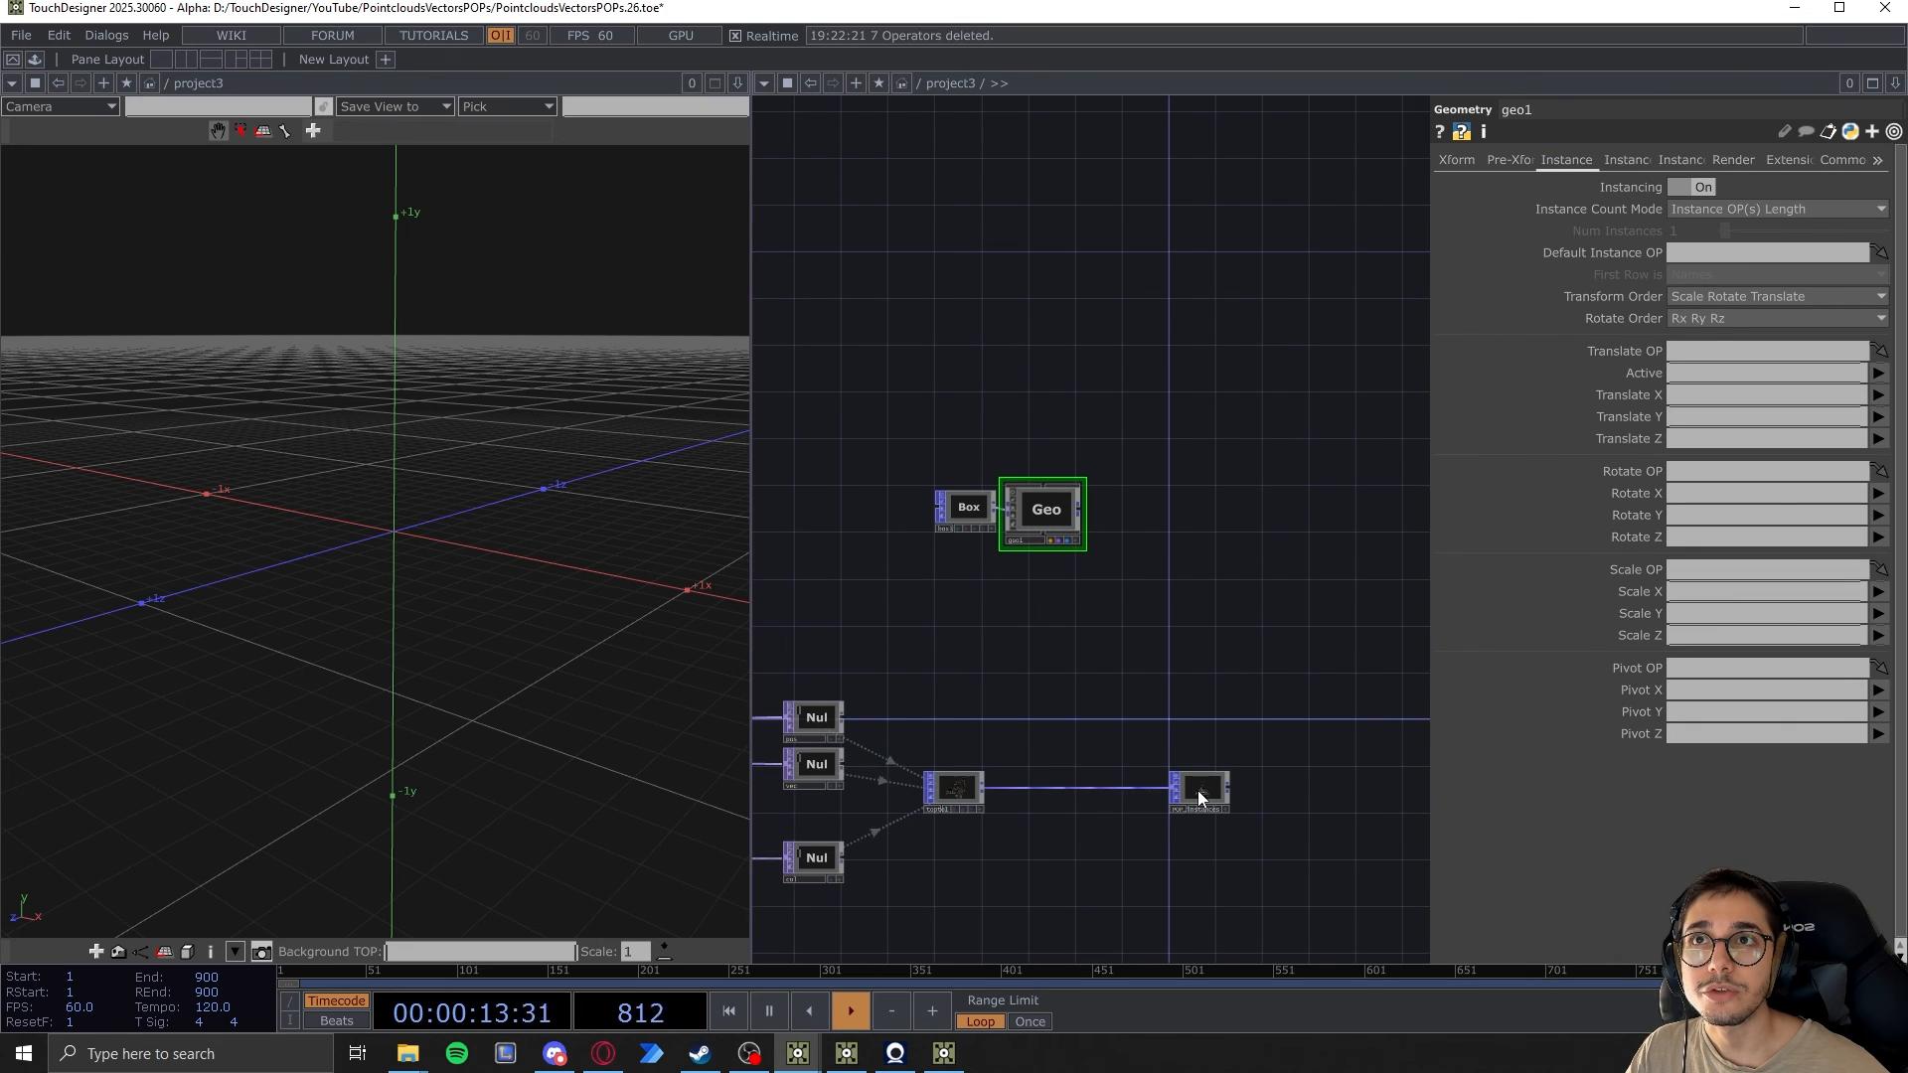
pyautogui.moveTo(1196, 790); pyautogui.dragTo(1690, 250)
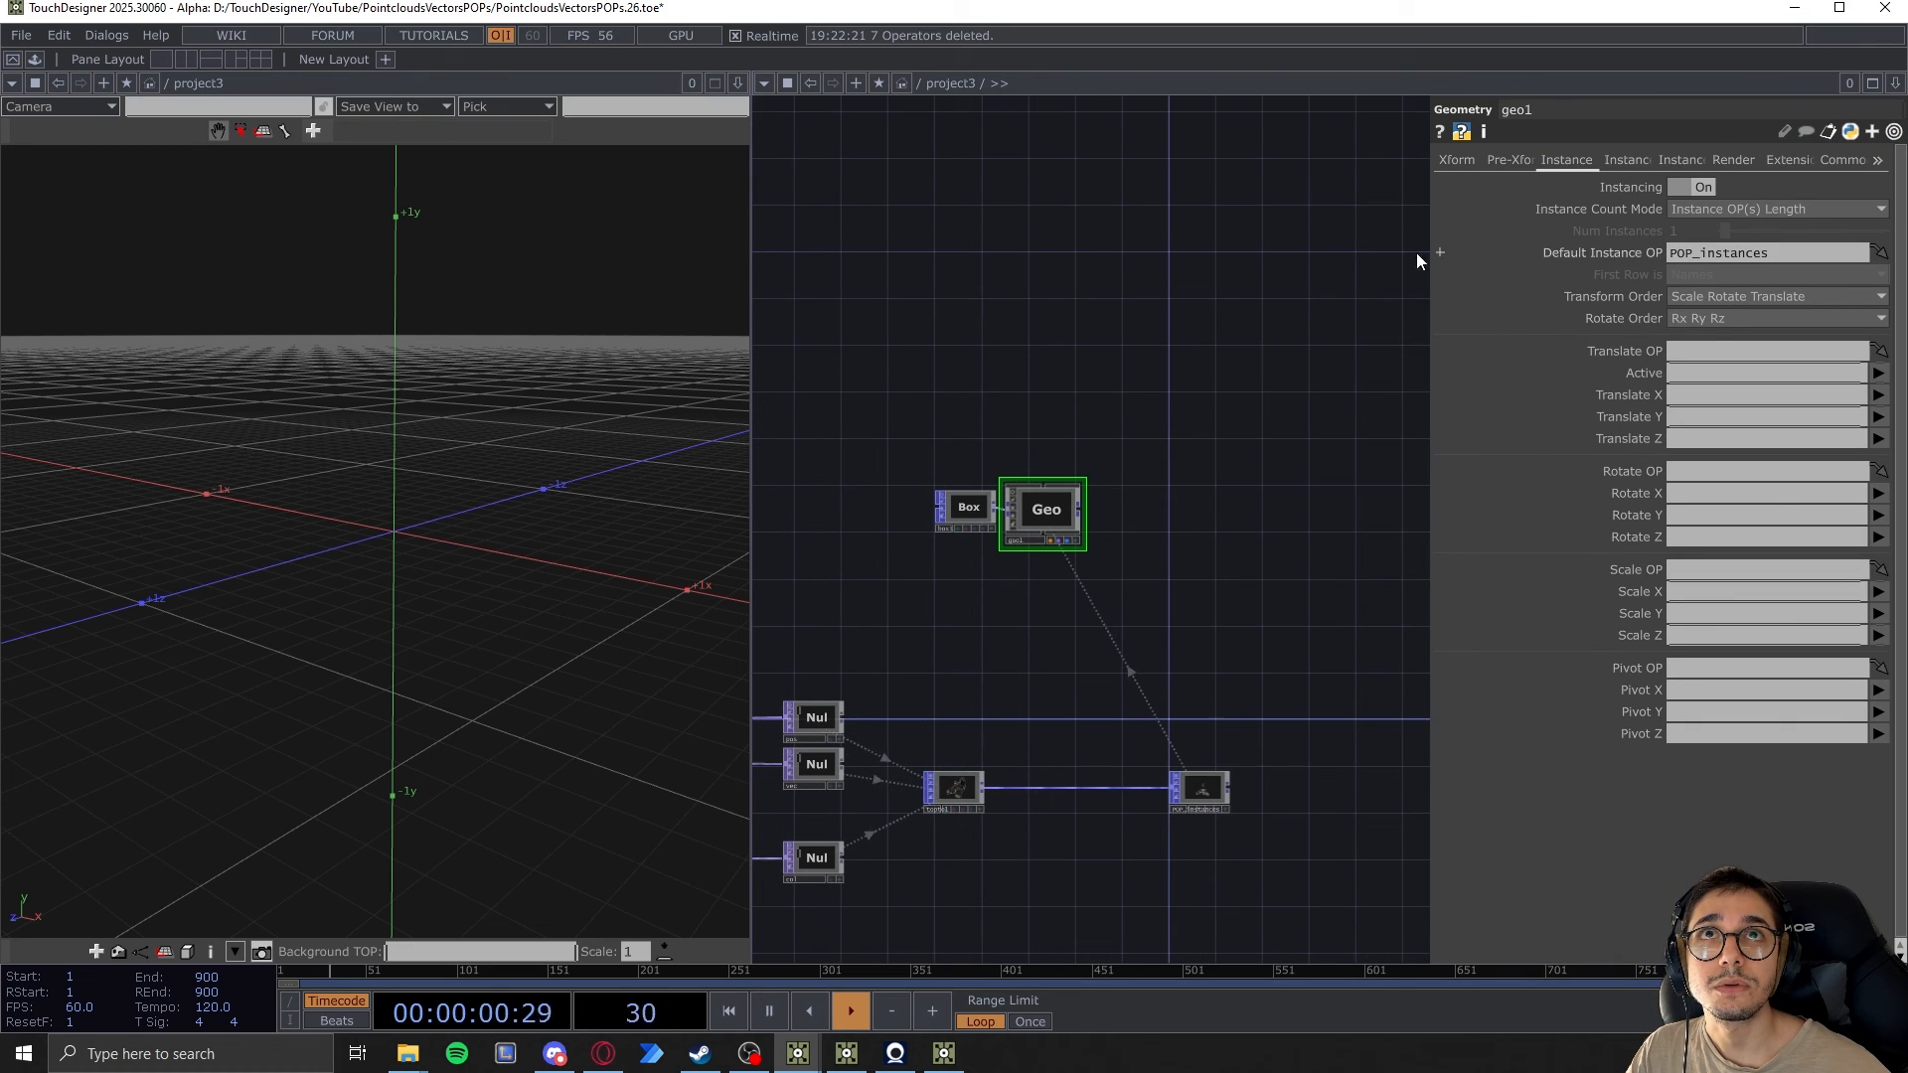
pyautogui.moveTo(1278, 695)
pyautogui.mouseDown()
pyautogui.moveTo(1245, 654)
pyautogui.moveTo(1279, 659)
pyautogui.mouseUp()
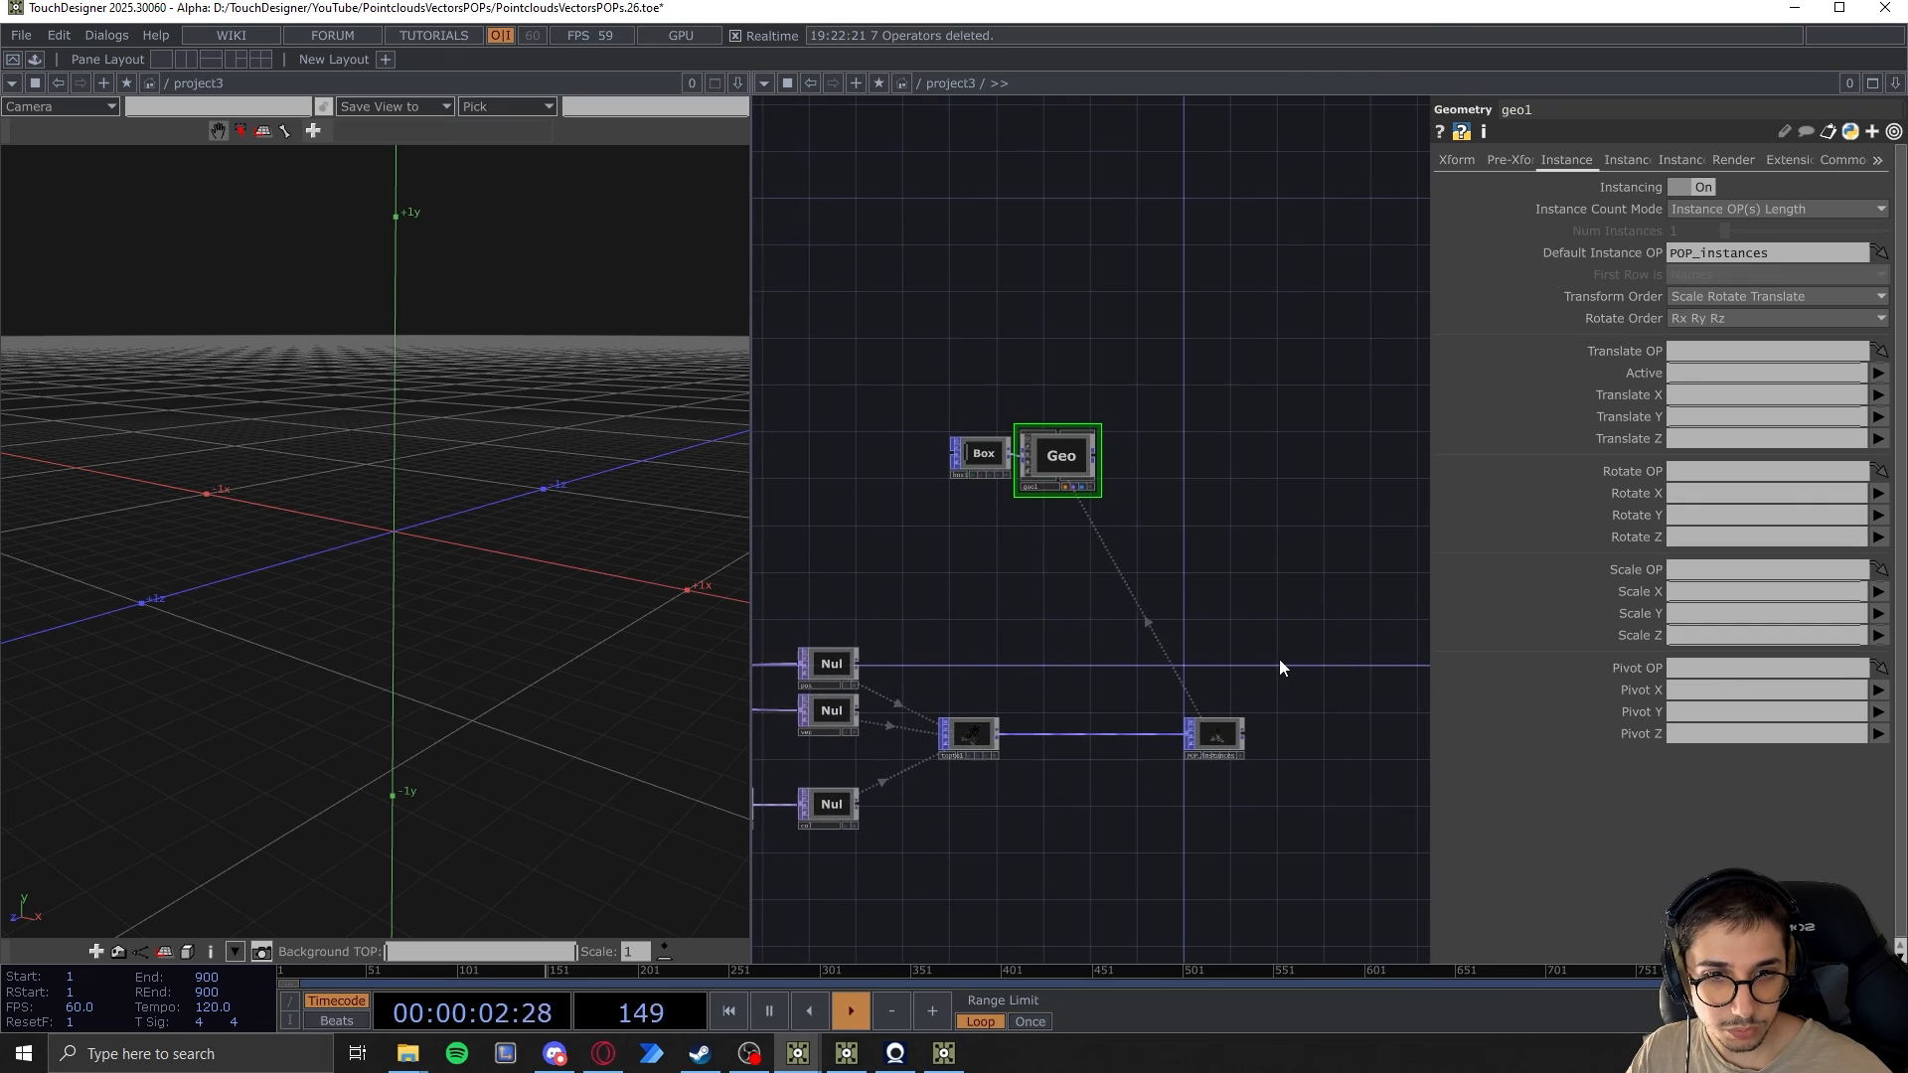
# Turn off the node viewers of topto1 and POP_instances
pyautogui.scroll(2, 1237, 754)
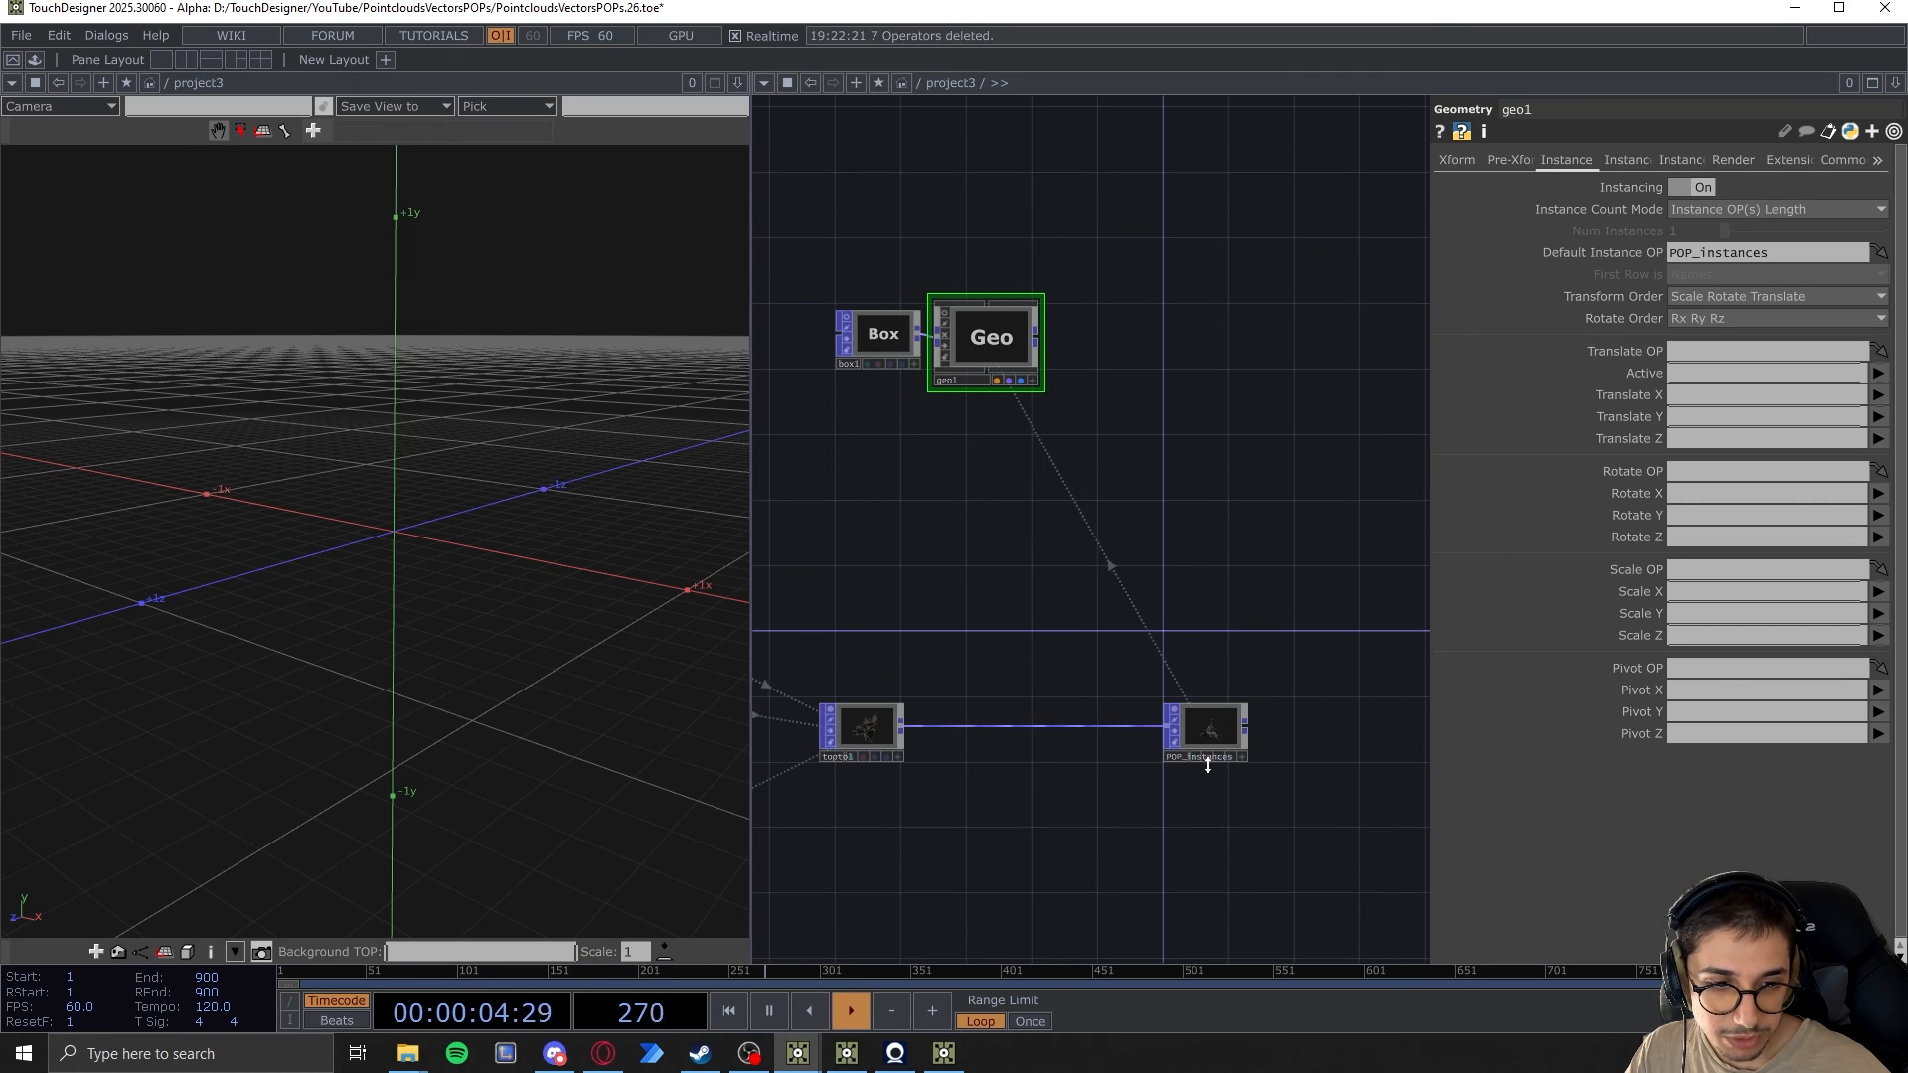
pyautogui.scroll(2, 1203, 760)
pyautogui.scroll(2, 1196, 757)
pyautogui.scroll(-2, 1203, 697)
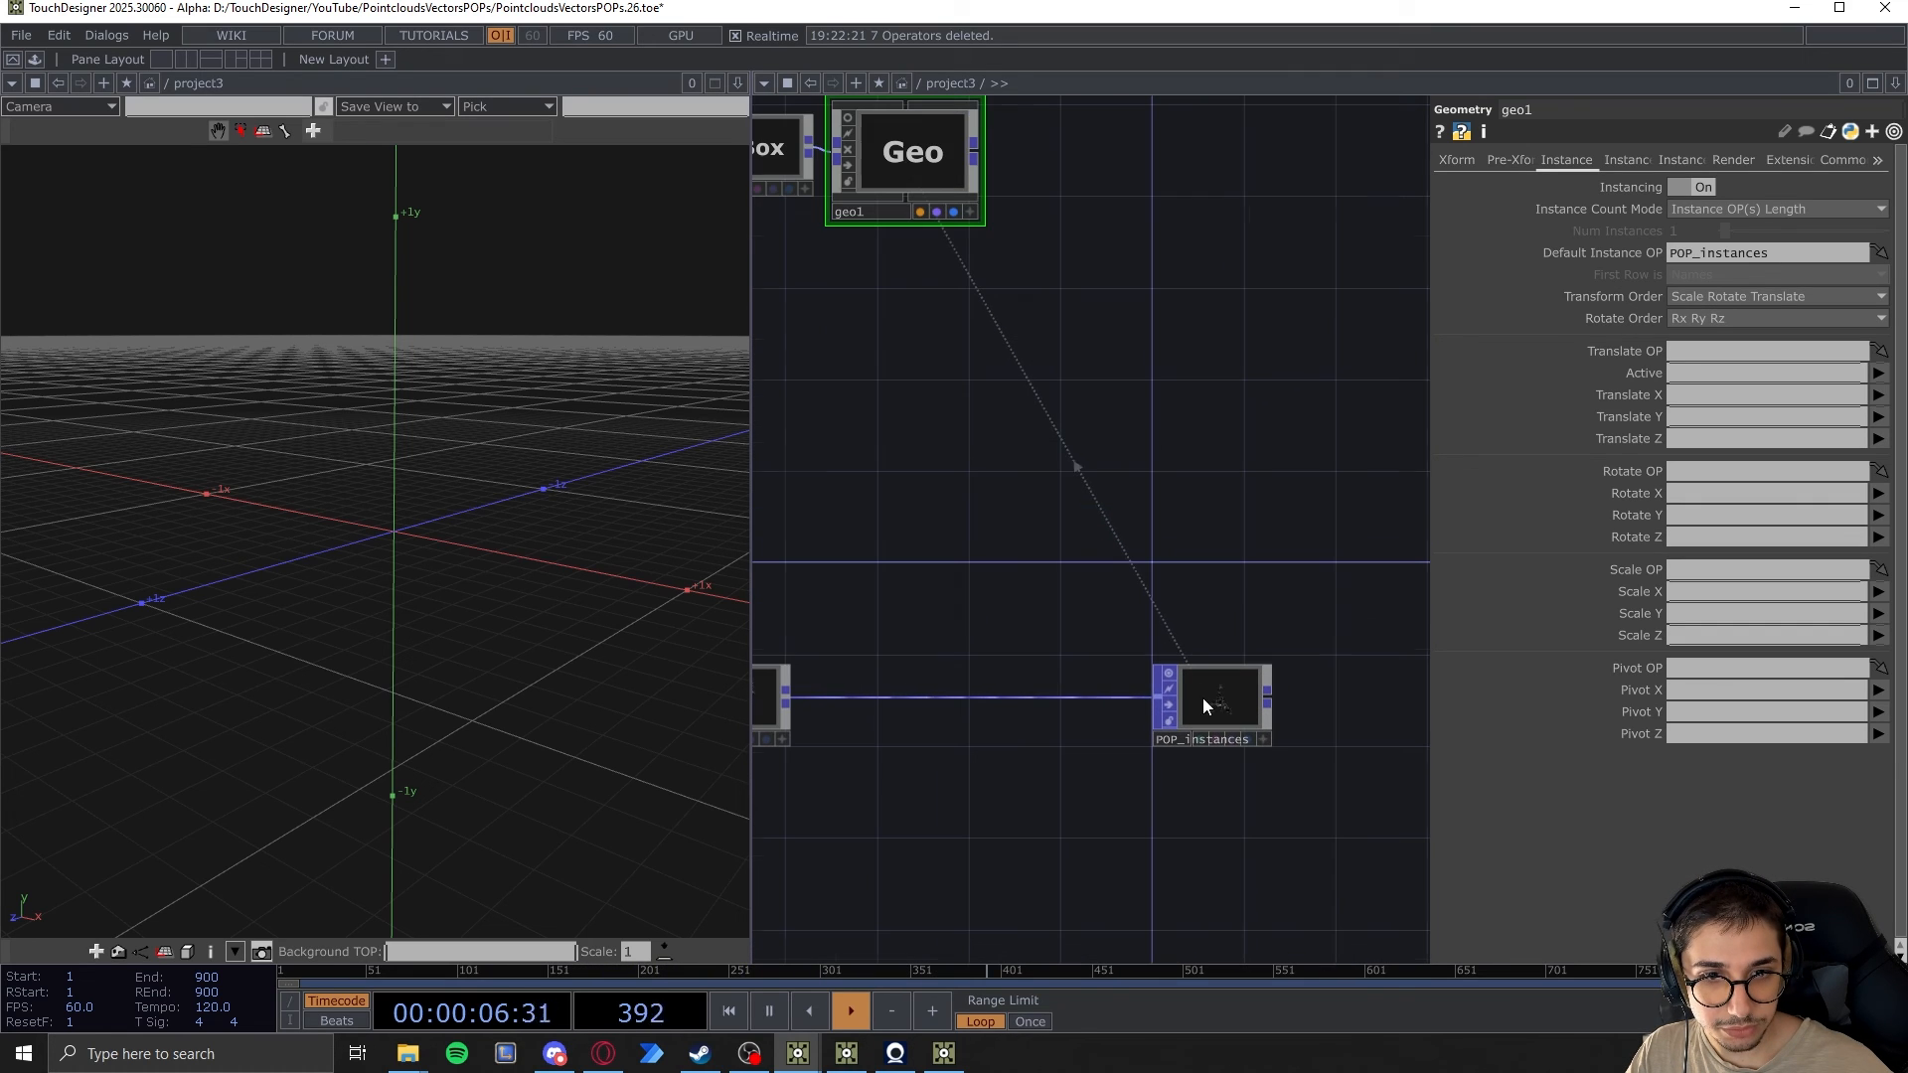
pyautogui.scroll(-2, 1128, 596)
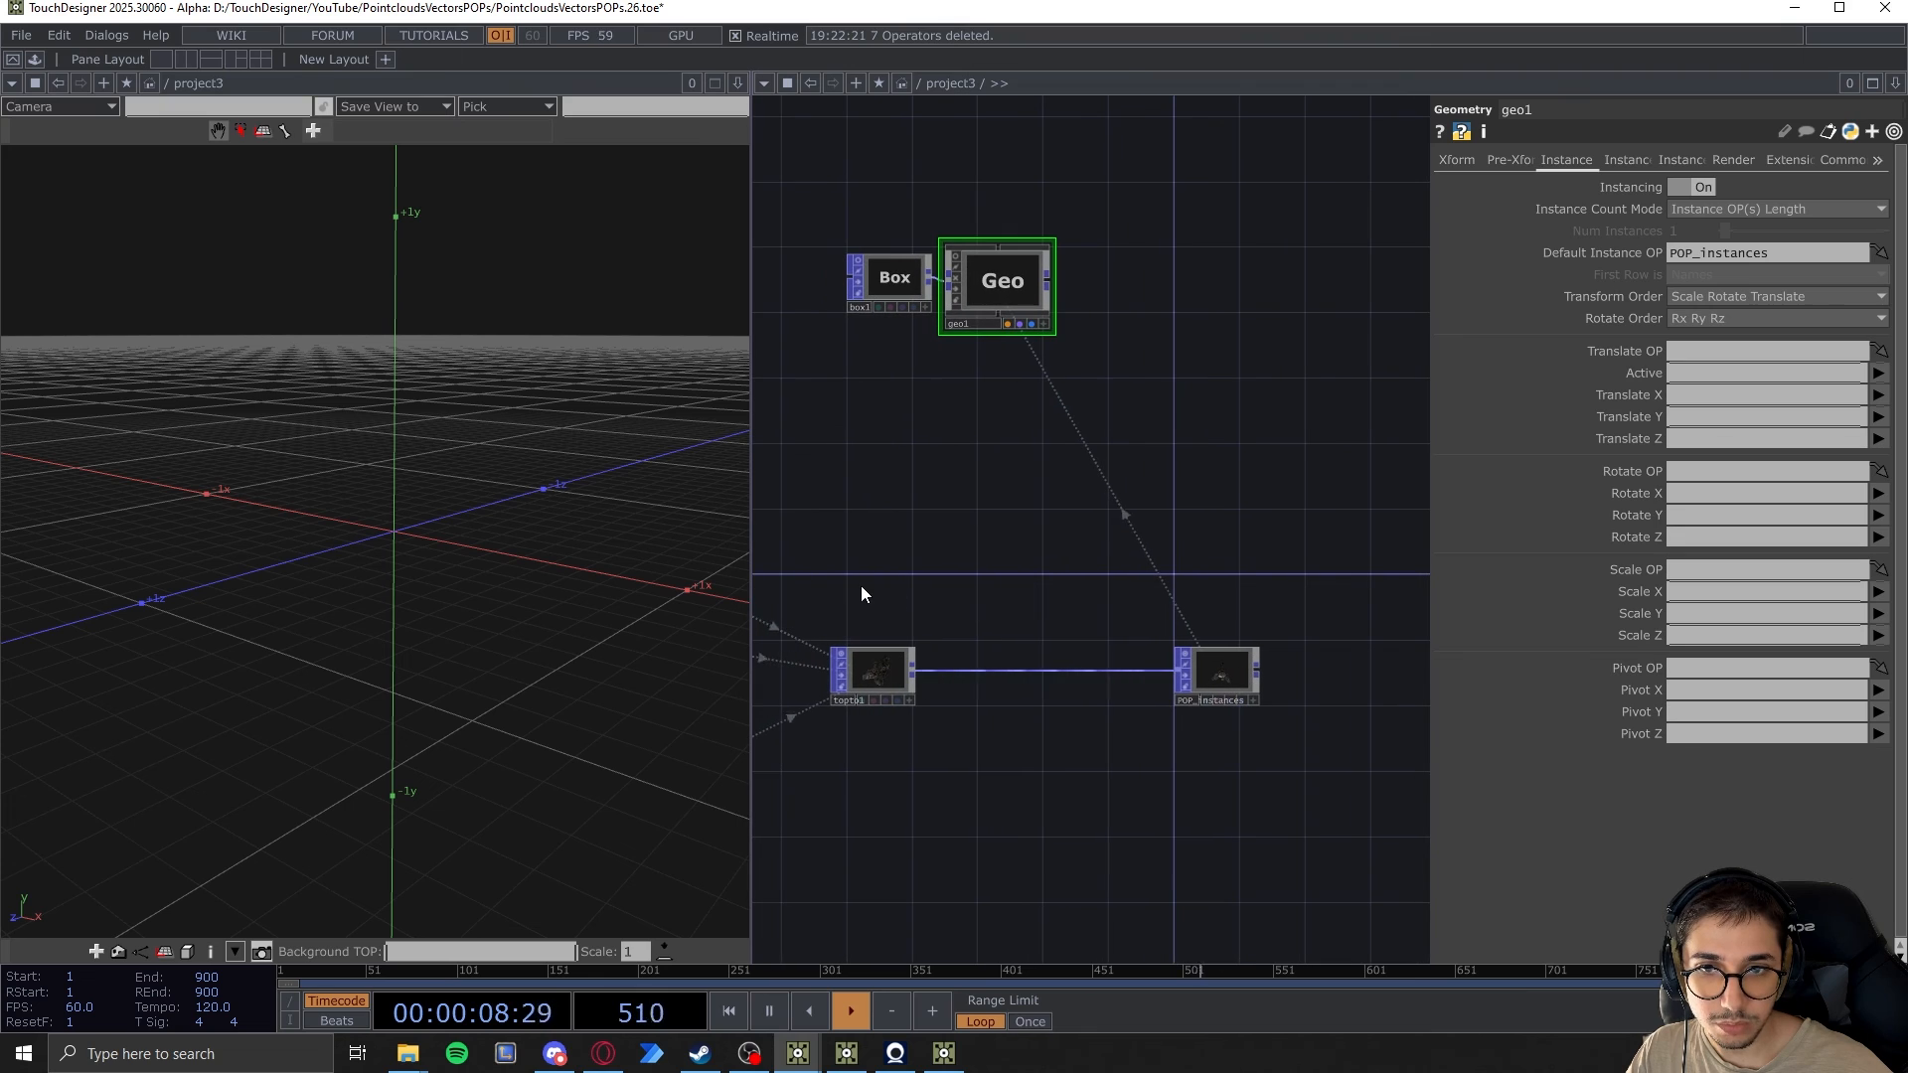
pyautogui.moveTo(854, 586); pyautogui.dragTo(1222, 792)
pyautogui.click(1188, 654)
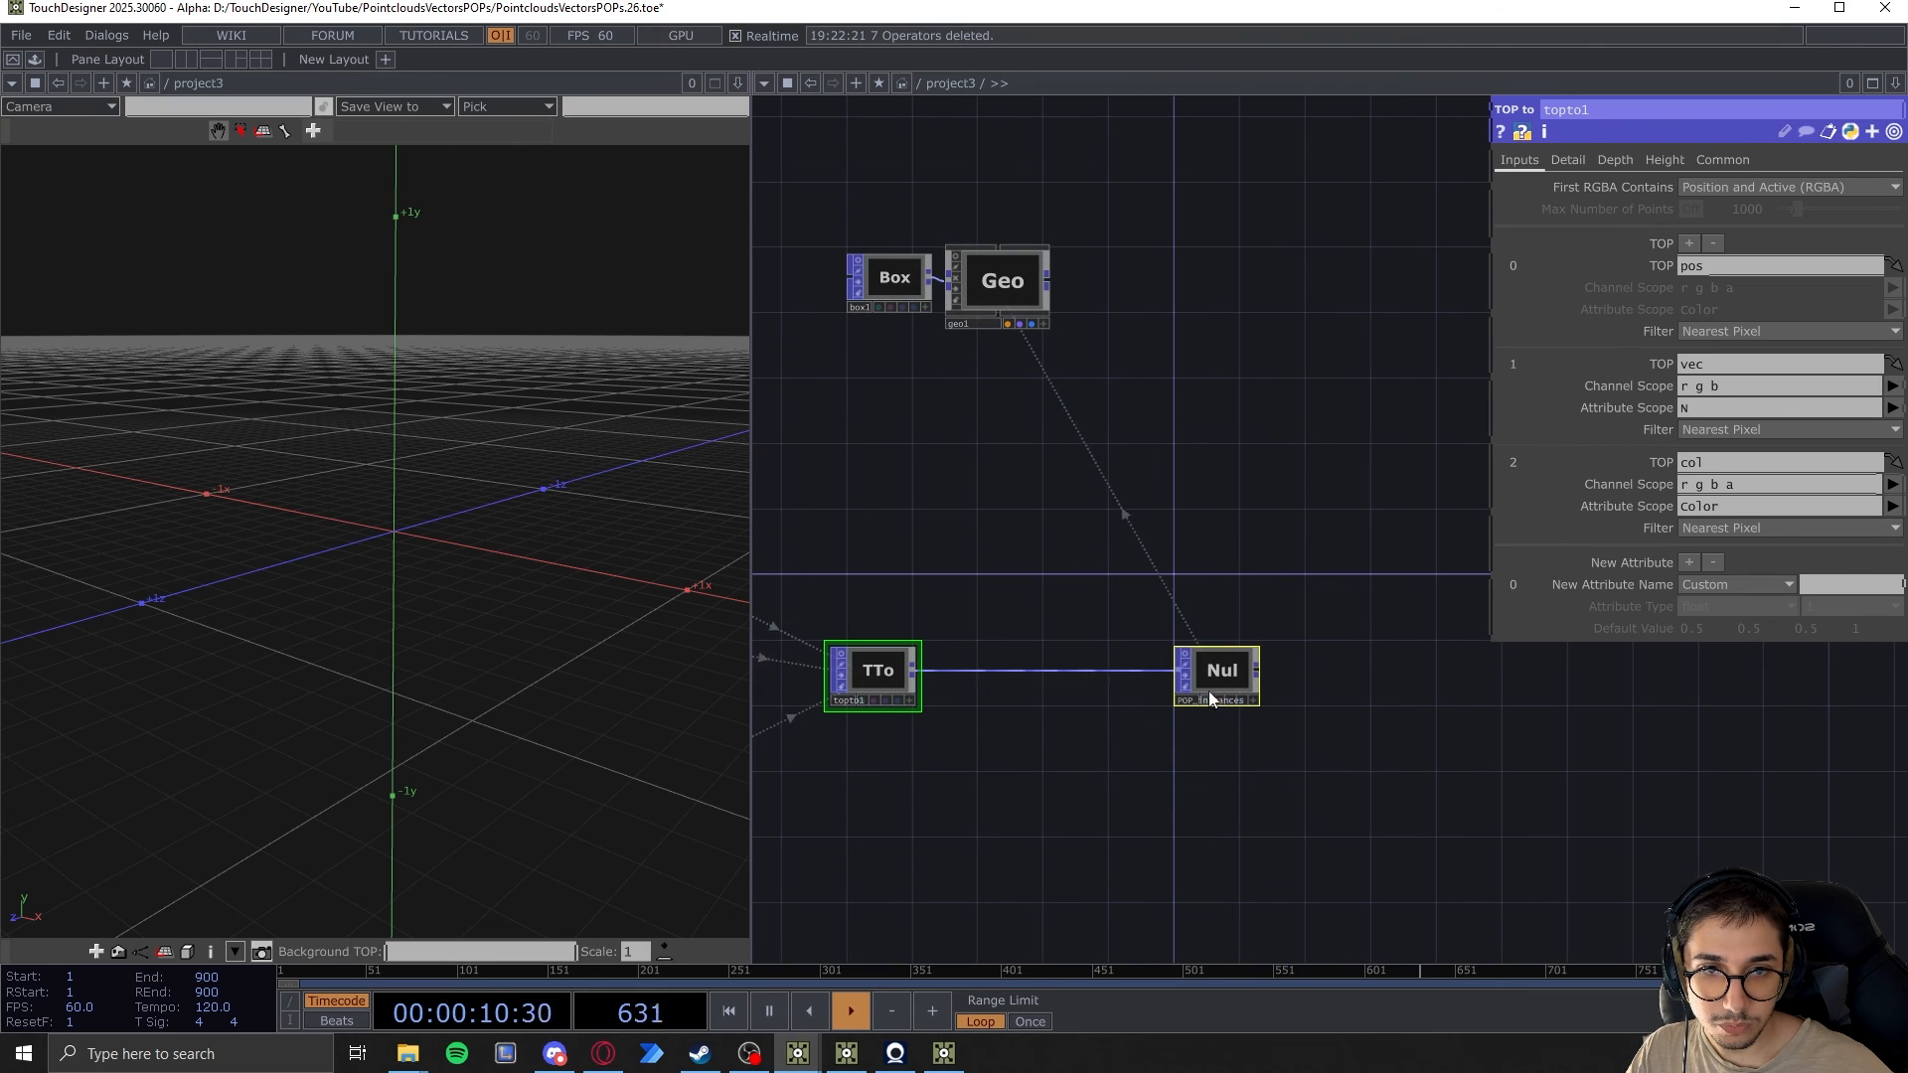
pyautogui.click(1329, 487)
# Move POP_instances farther right of topto1 to widen the gap between the two nodes
pyautogui.moveTo(1225, 685); pyautogui.dragTo(1366, 686)
pyautogui.moveTo(1145, 792); pyautogui.dragTo(1066, 797)
pyautogui.moveTo(1151, 795); pyautogui.dragTo(1270, 825)
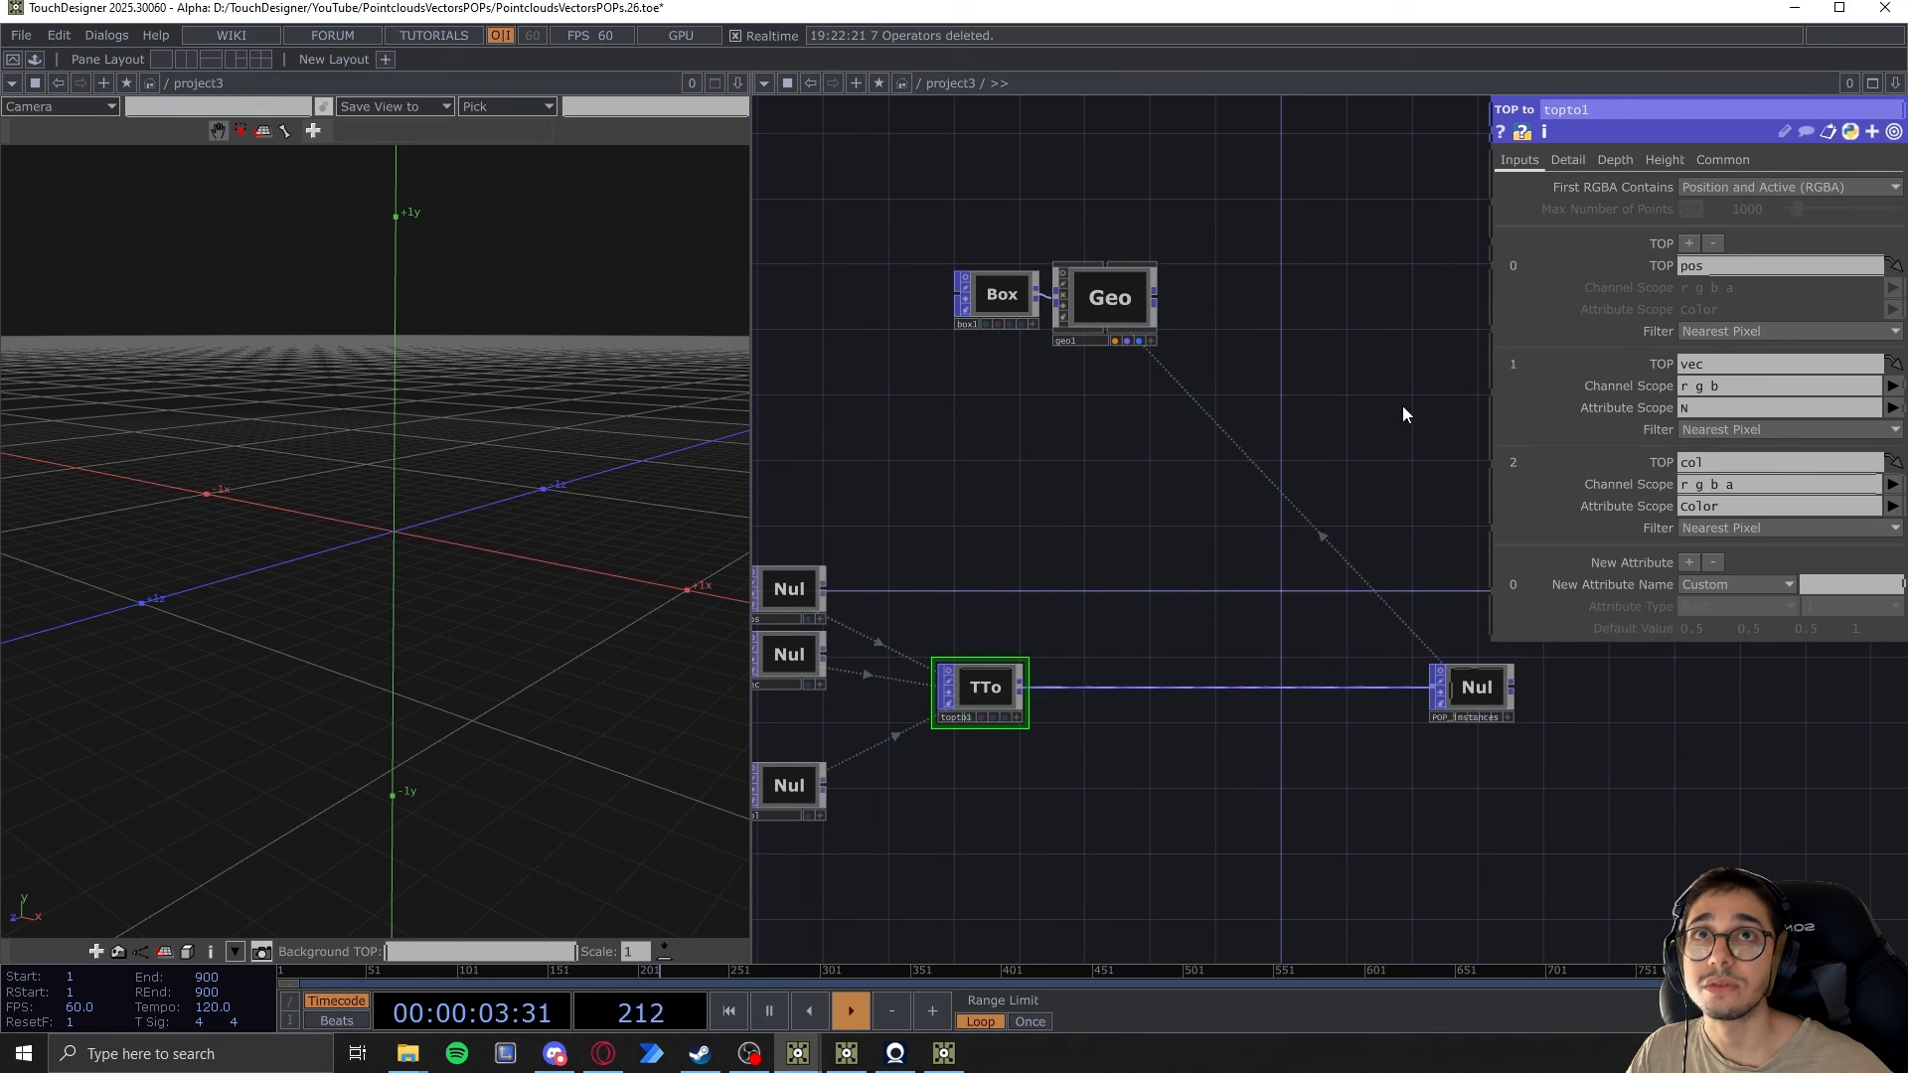
# Set geo1's instance Translate X, Y and Z to P(0), P(1) and P(2), and inspect the instanced boxes up close
pyautogui.click(1118, 303)
pyautogui.moveTo(1157, 590); pyautogui.dragTo(1079, 611)
pyautogui.moveTo(1332, 399); pyautogui.dragTo(1321, 490)
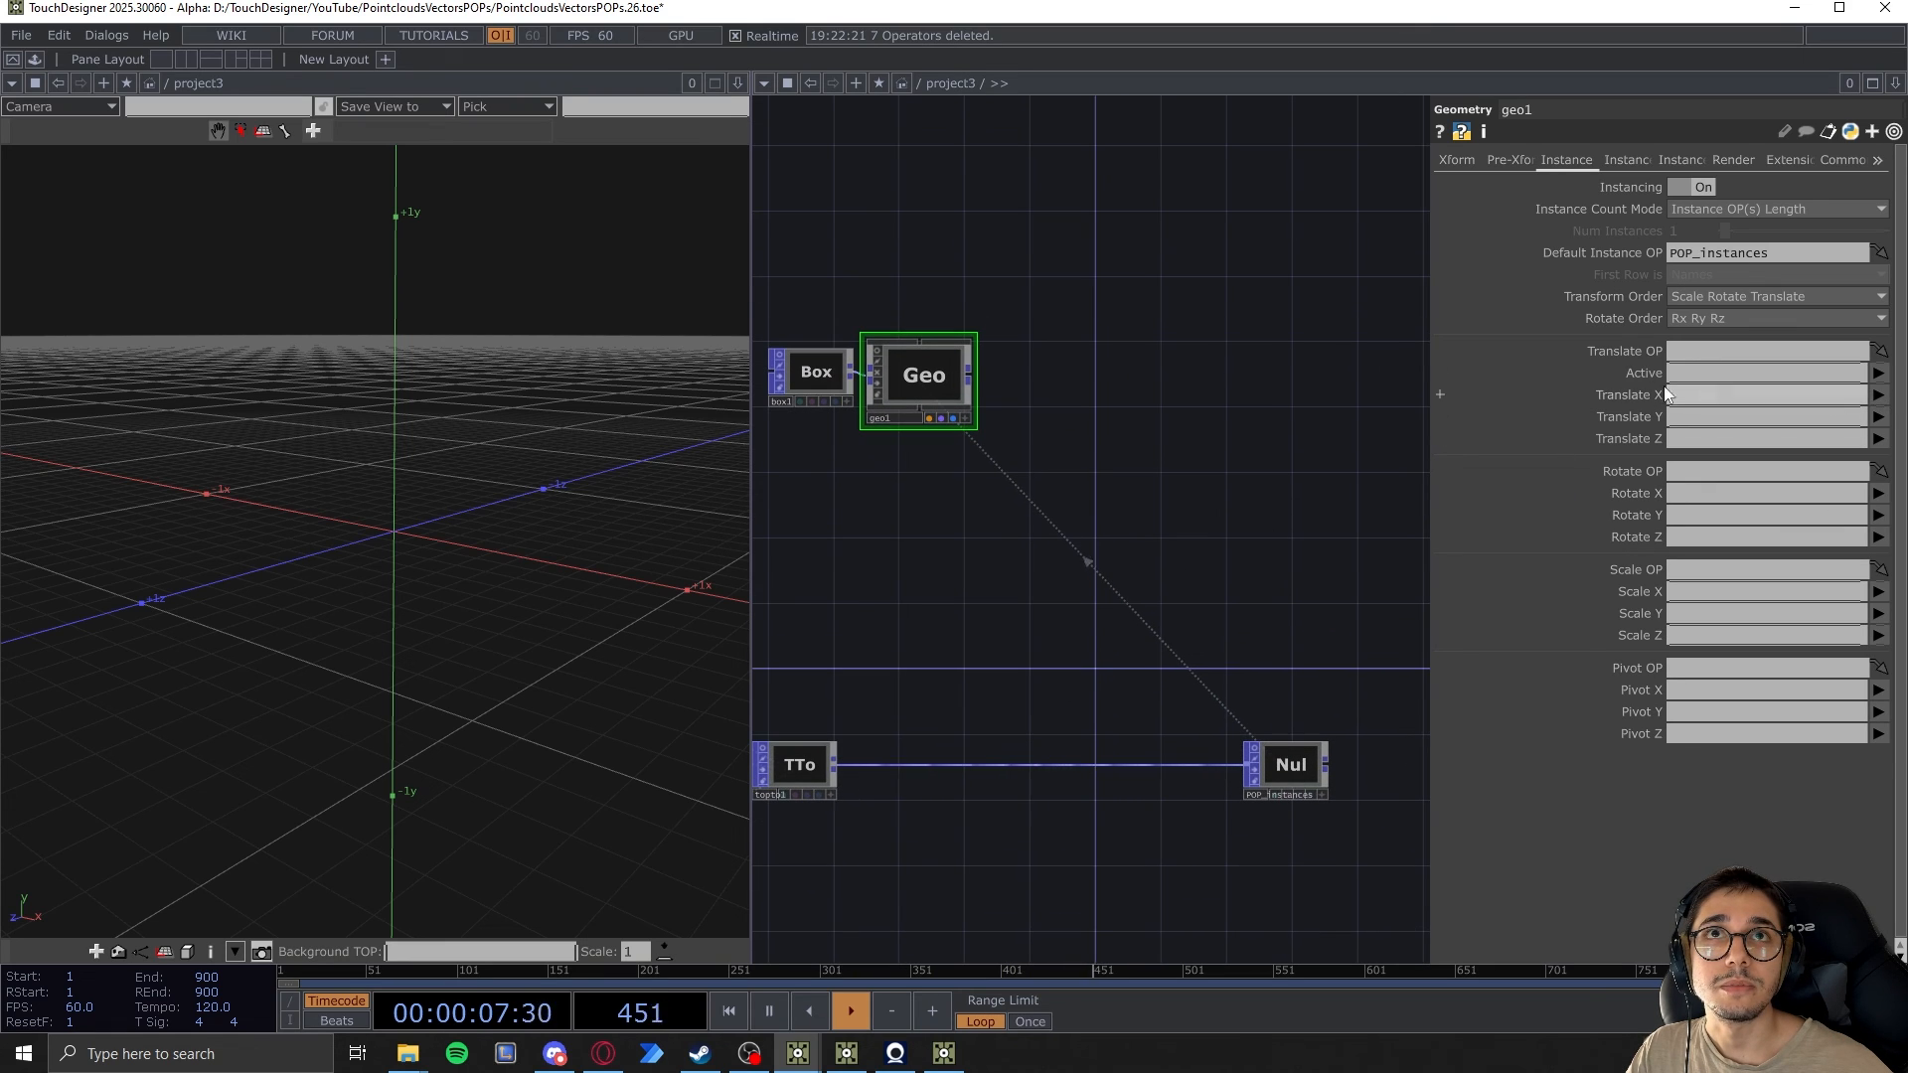
pyautogui.click(1878, 395)
pyautogui.click(1876, 424)
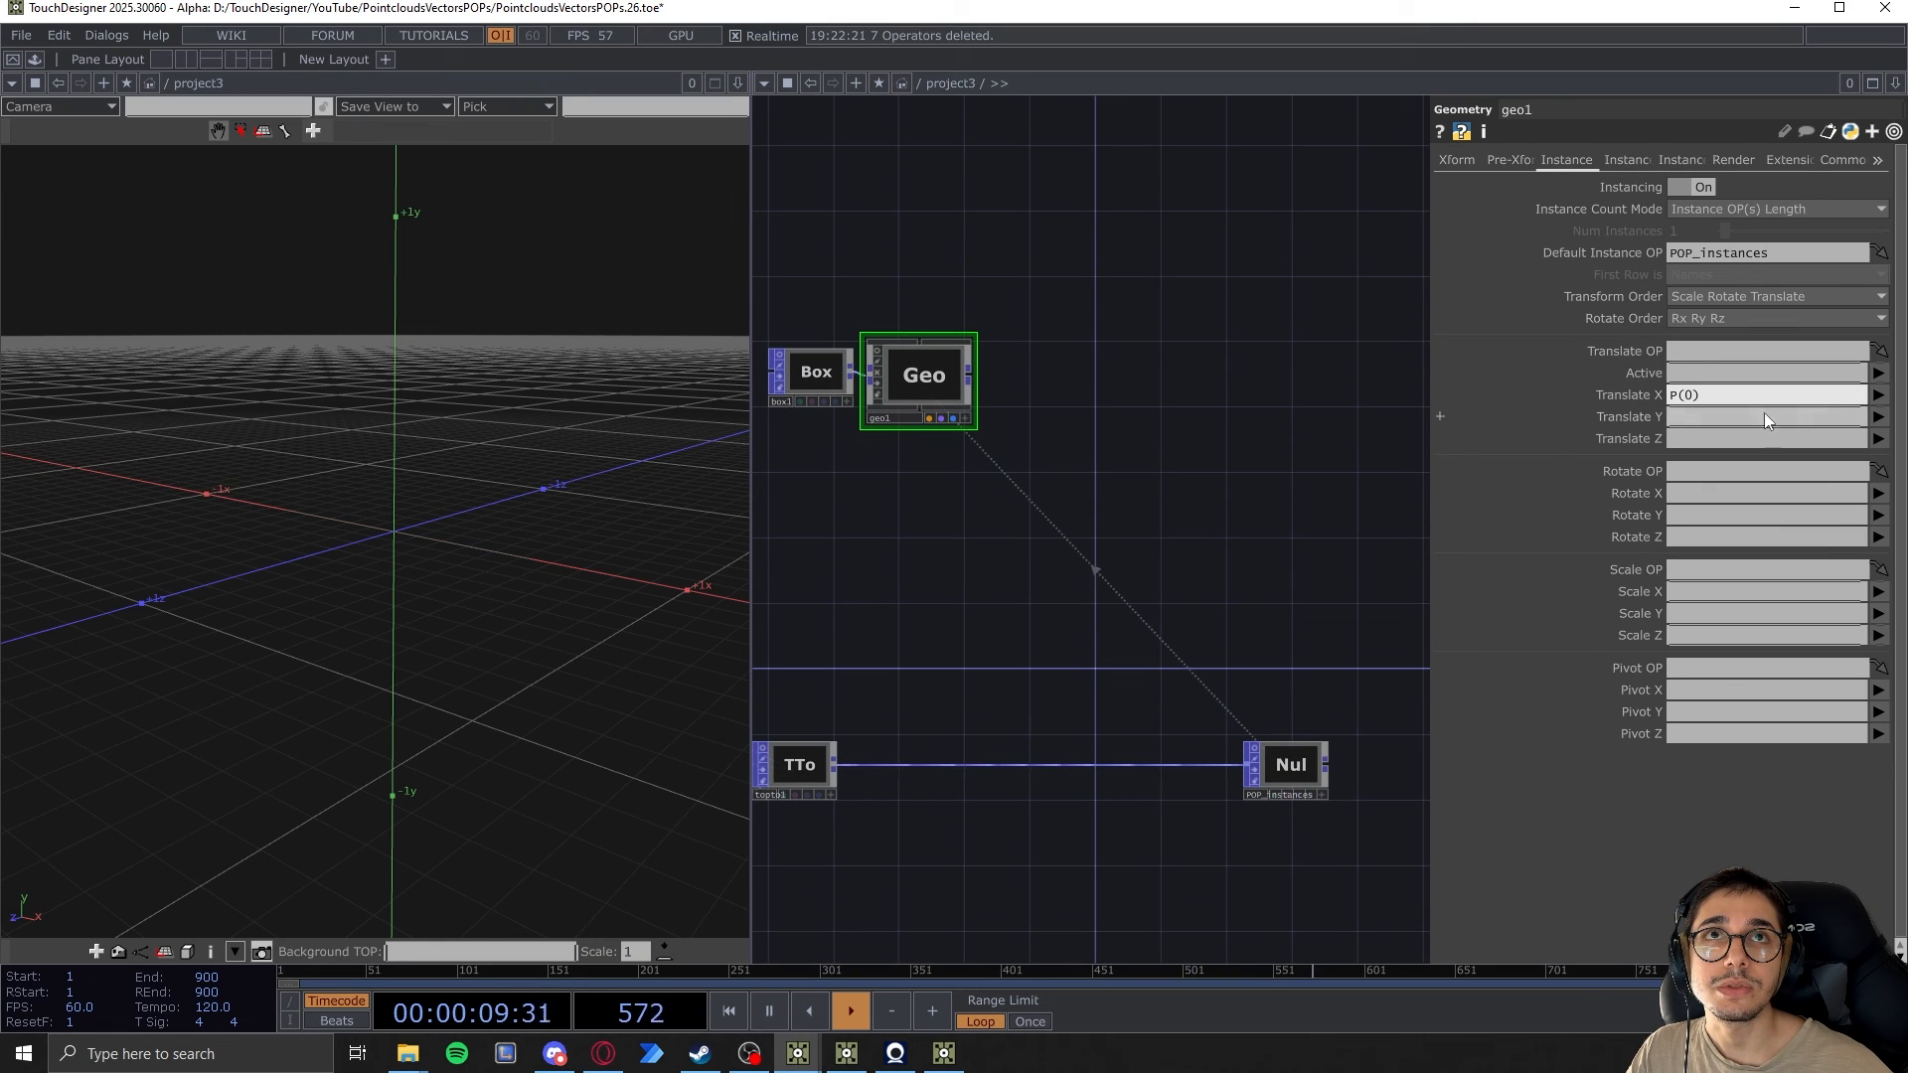
pyautogui.click(1878, 419)
pyautogui.click(1877, 464)
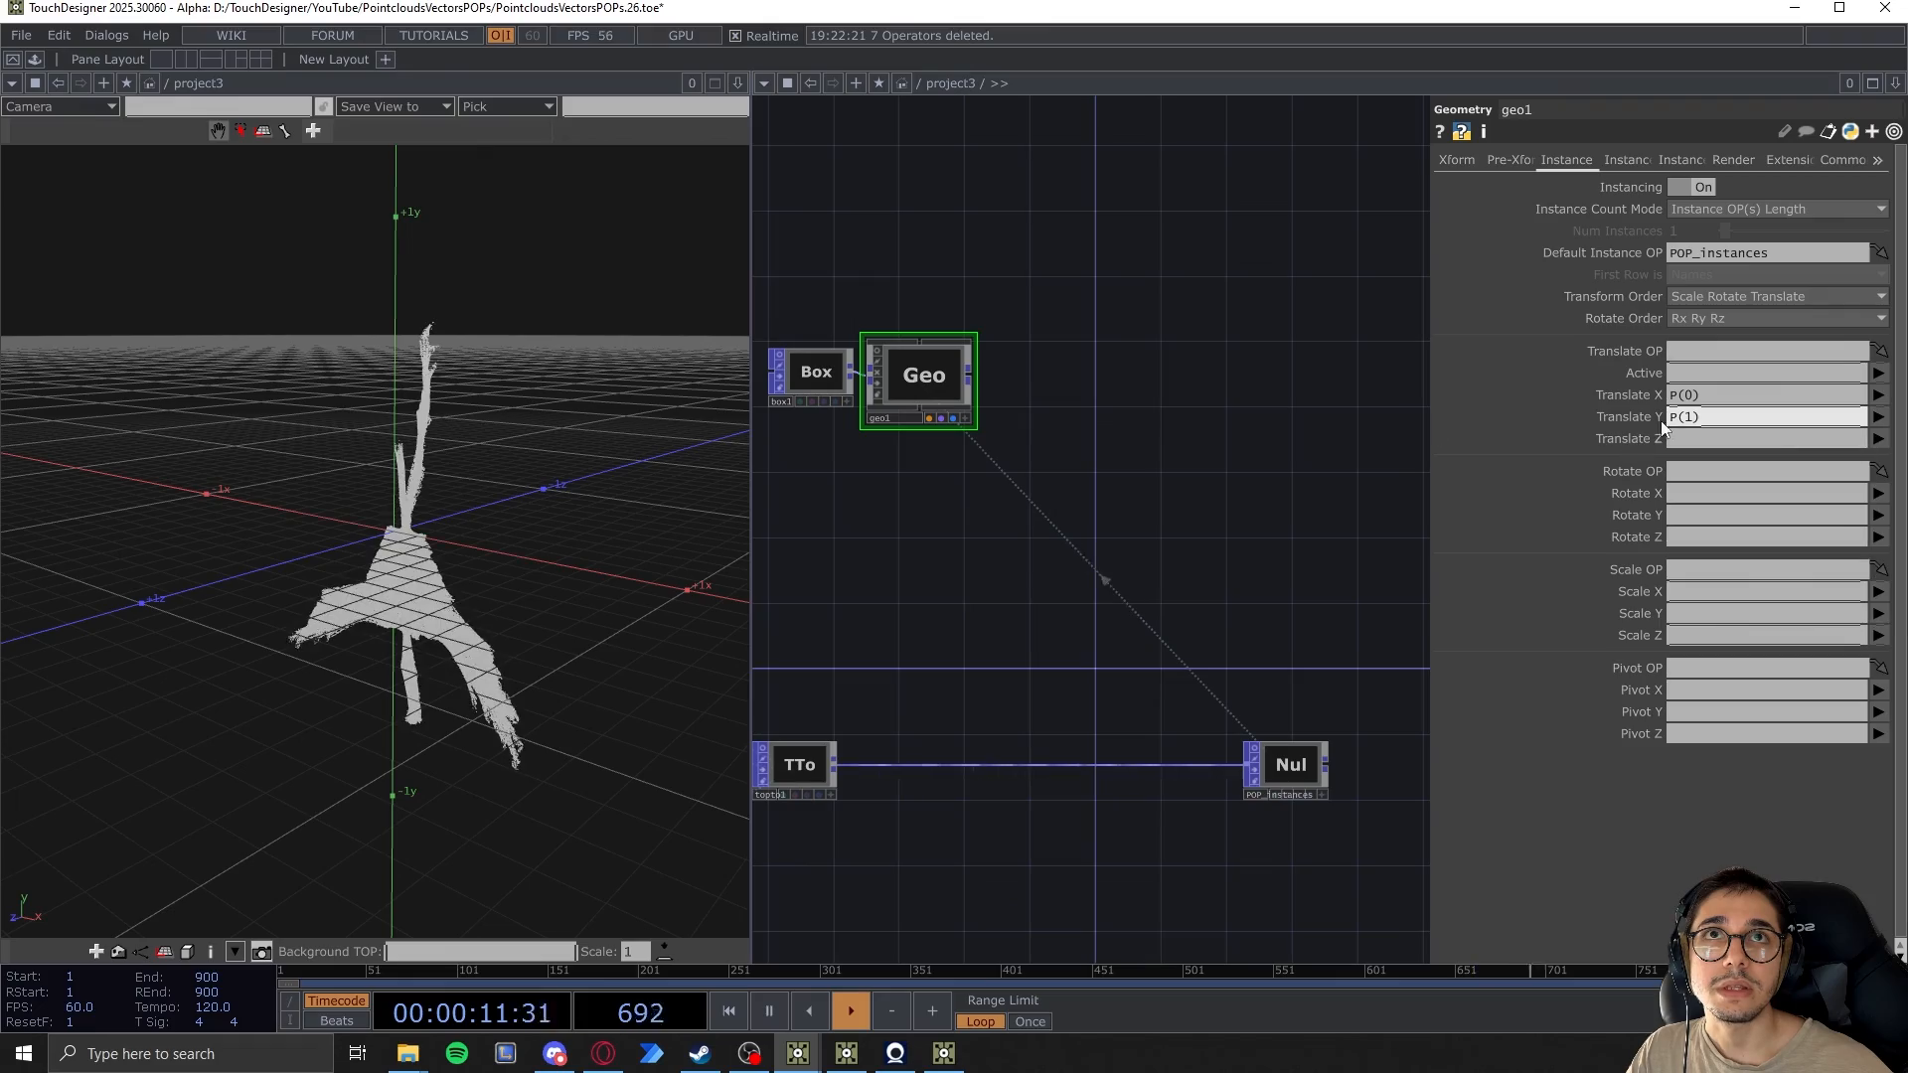
pyautogui.click(1879, 438)
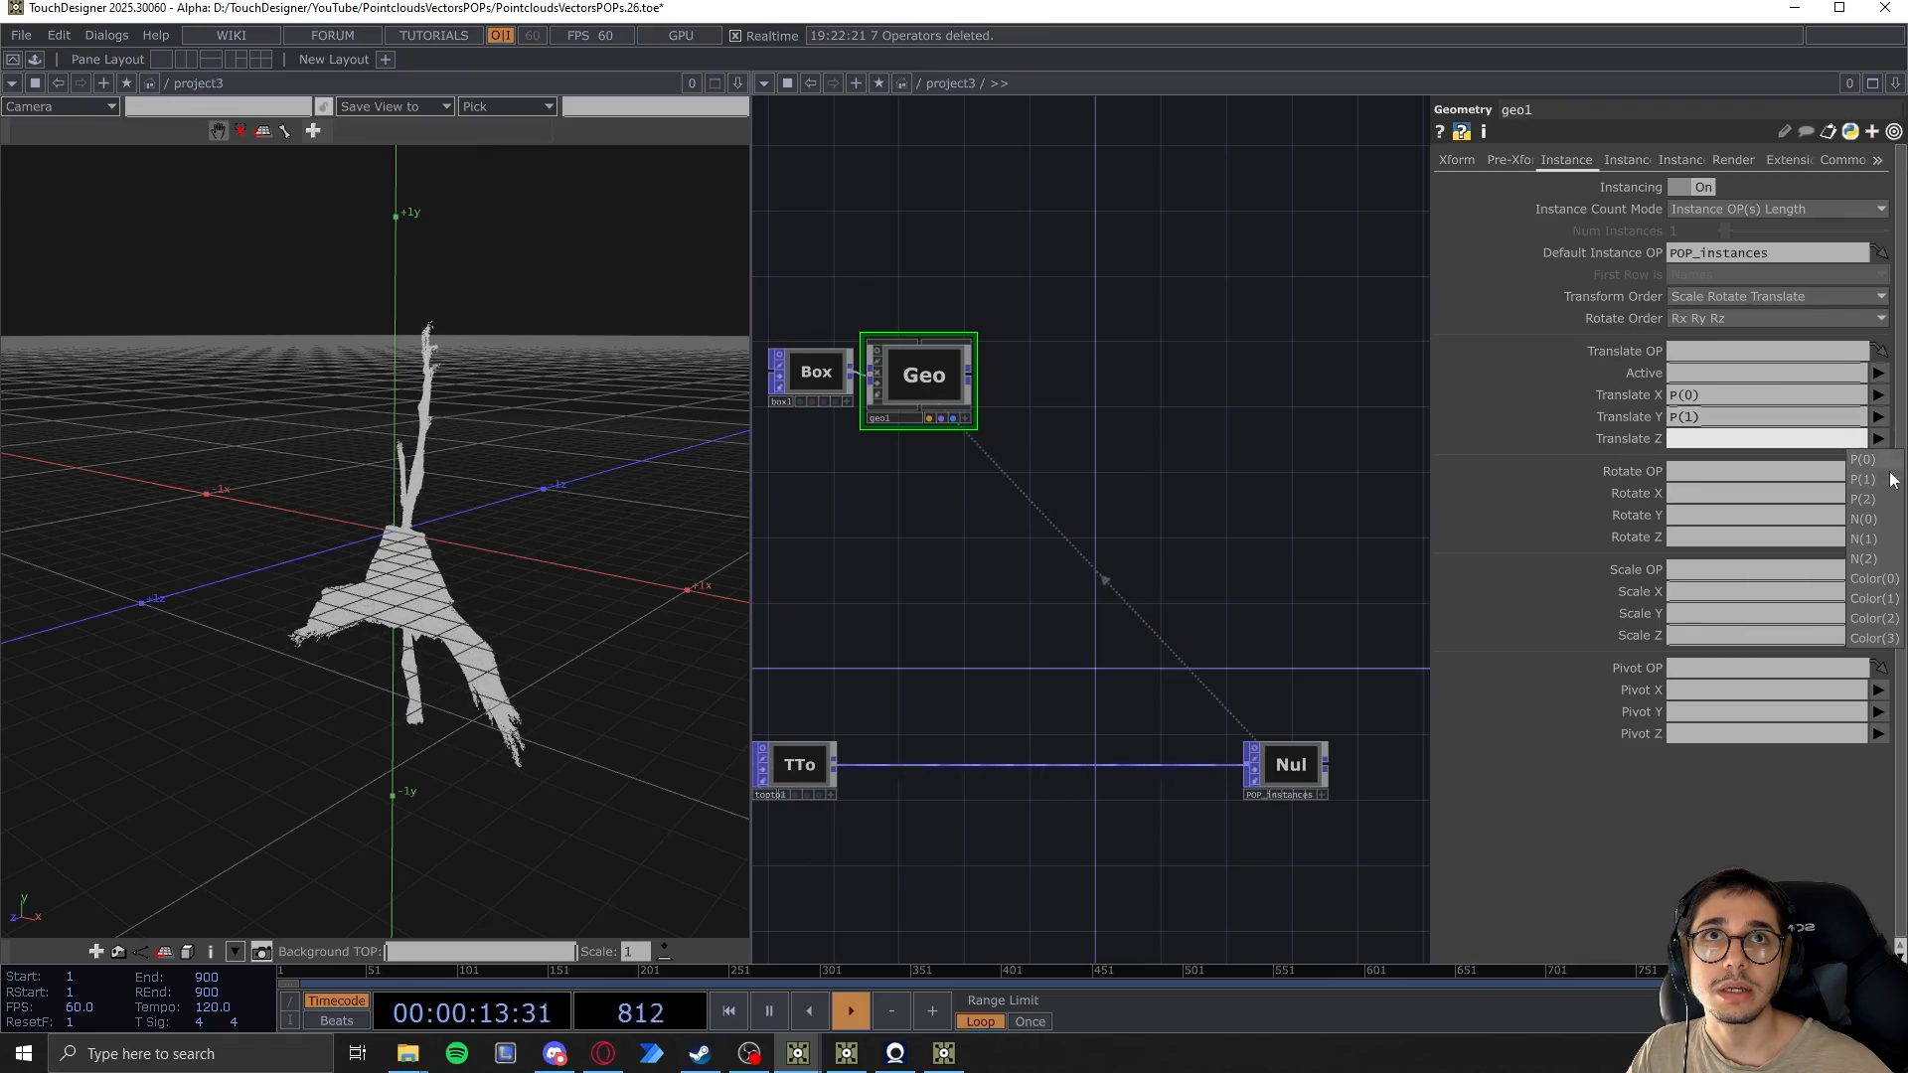
pyautogui.click(1877, 508)
pyautogui.moveTo(648, 799); pyautogui.dragTo(579, 685)
pyautogui.scroll(5, 580, 686)
pyautogui.scroll(2, 579, 686)
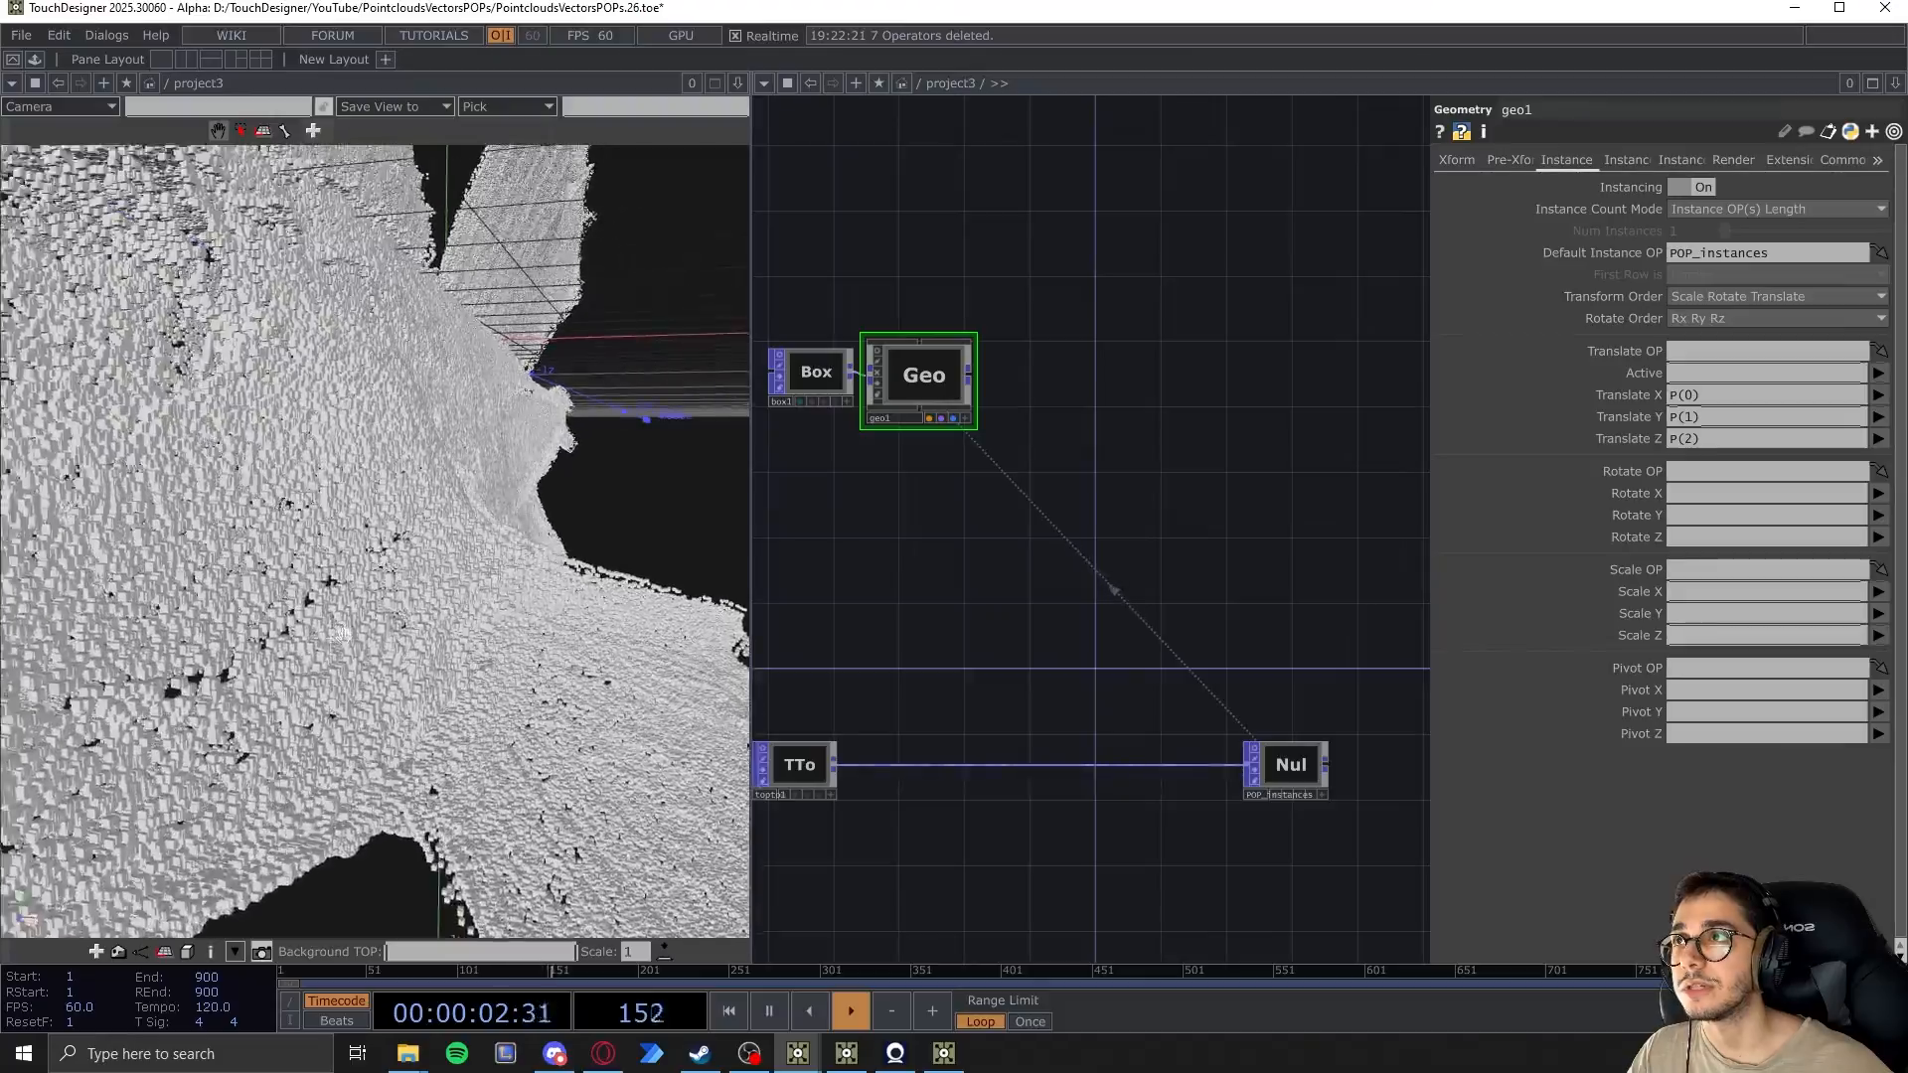
pyautogui.scroll(-4, 387, 550)
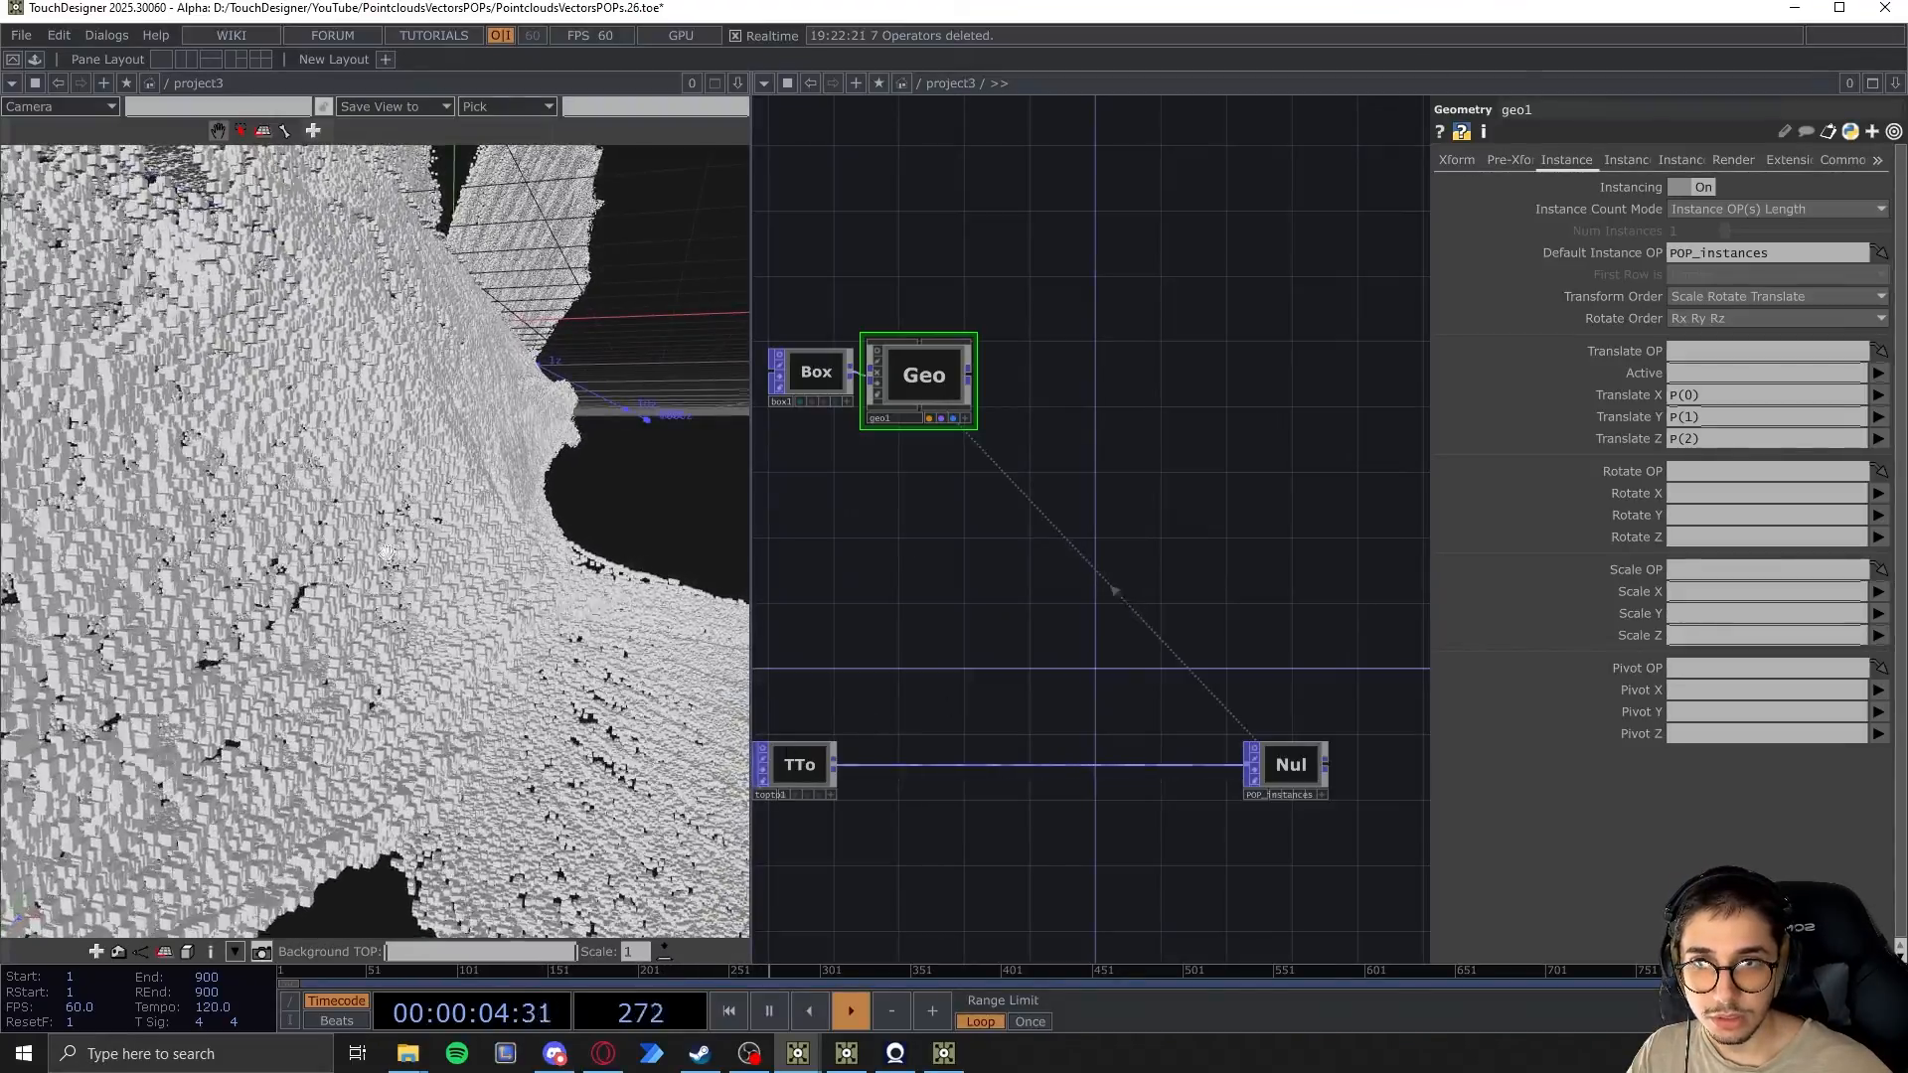
# Set geo1's Rotate to Vector X, Y and Z to N(0), N(1) and N(2)
pyautogui.moveTo(1298, 501); pyautogui.dragTo(1285, 509)
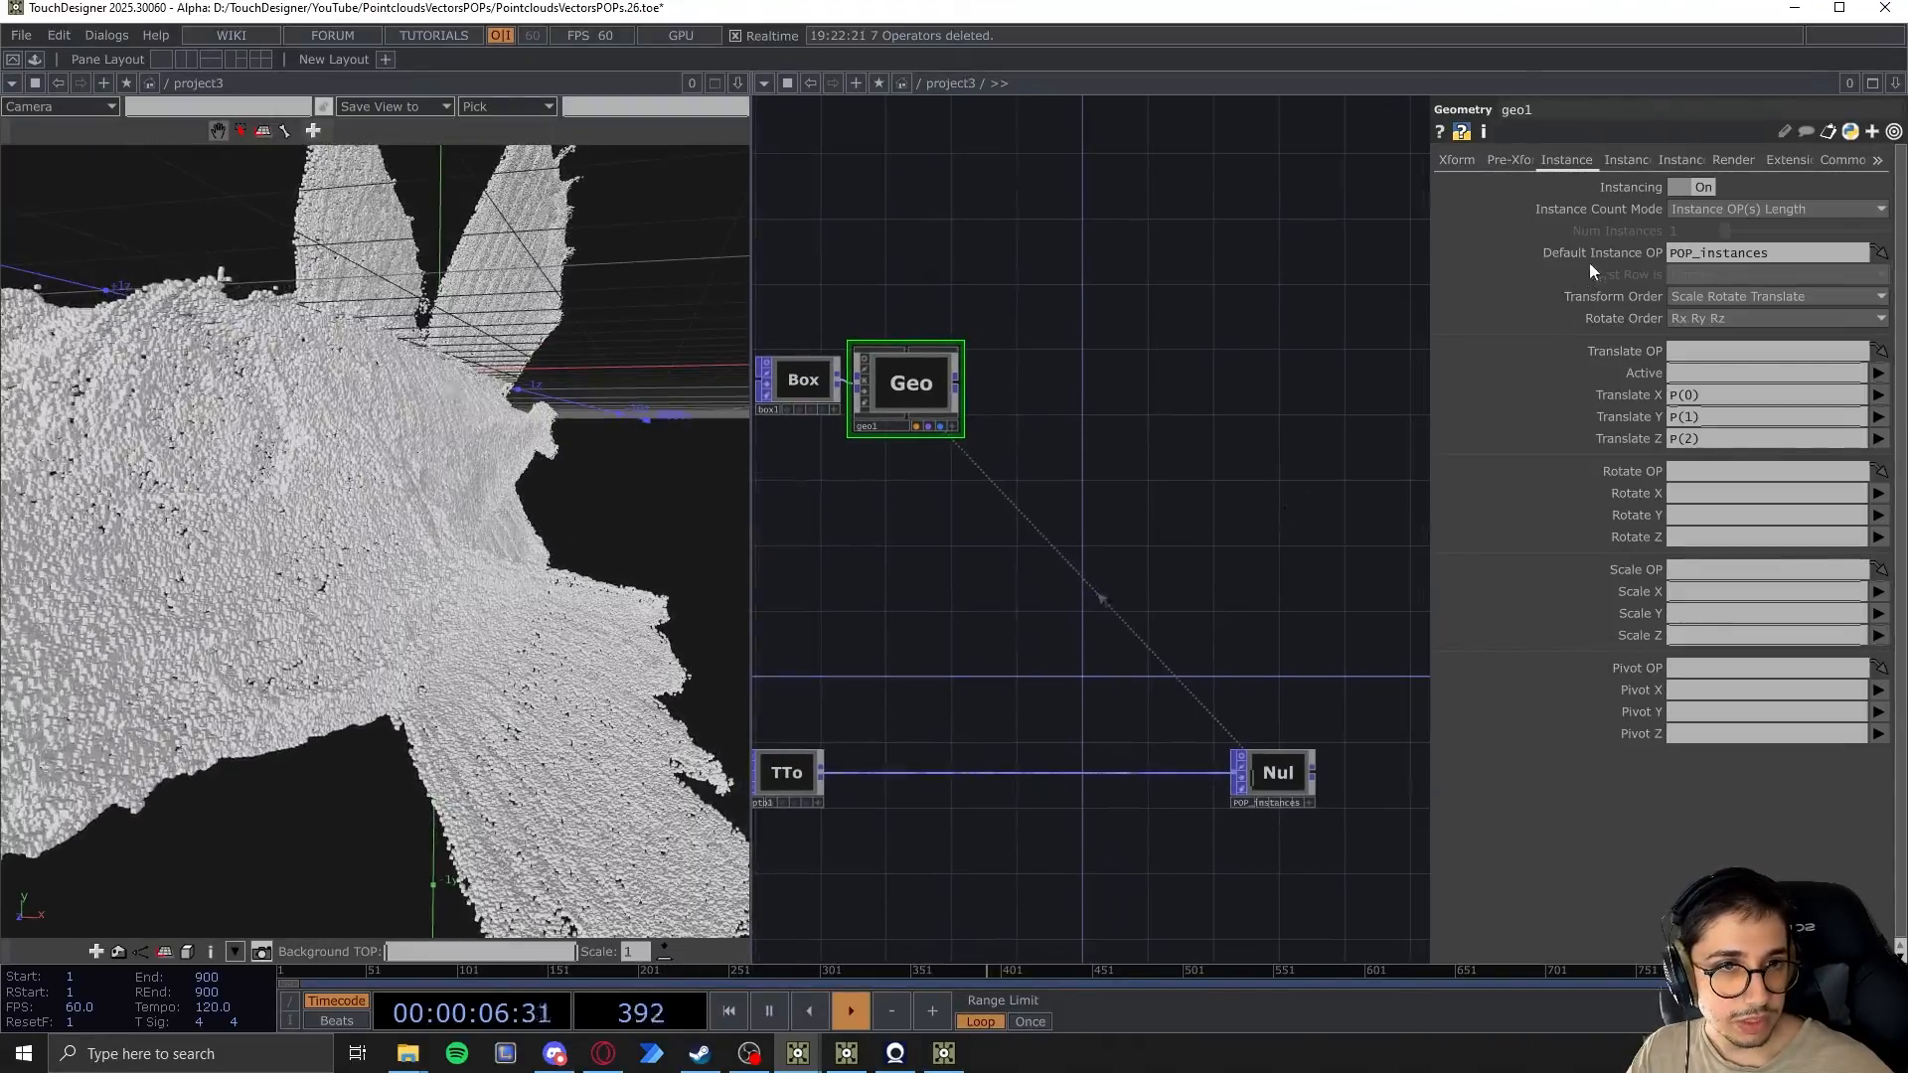
pyautogui.click(1630, 159)
pyautogui.moveTo(1094, 456); pyautogui.dragTo(1070, 382)
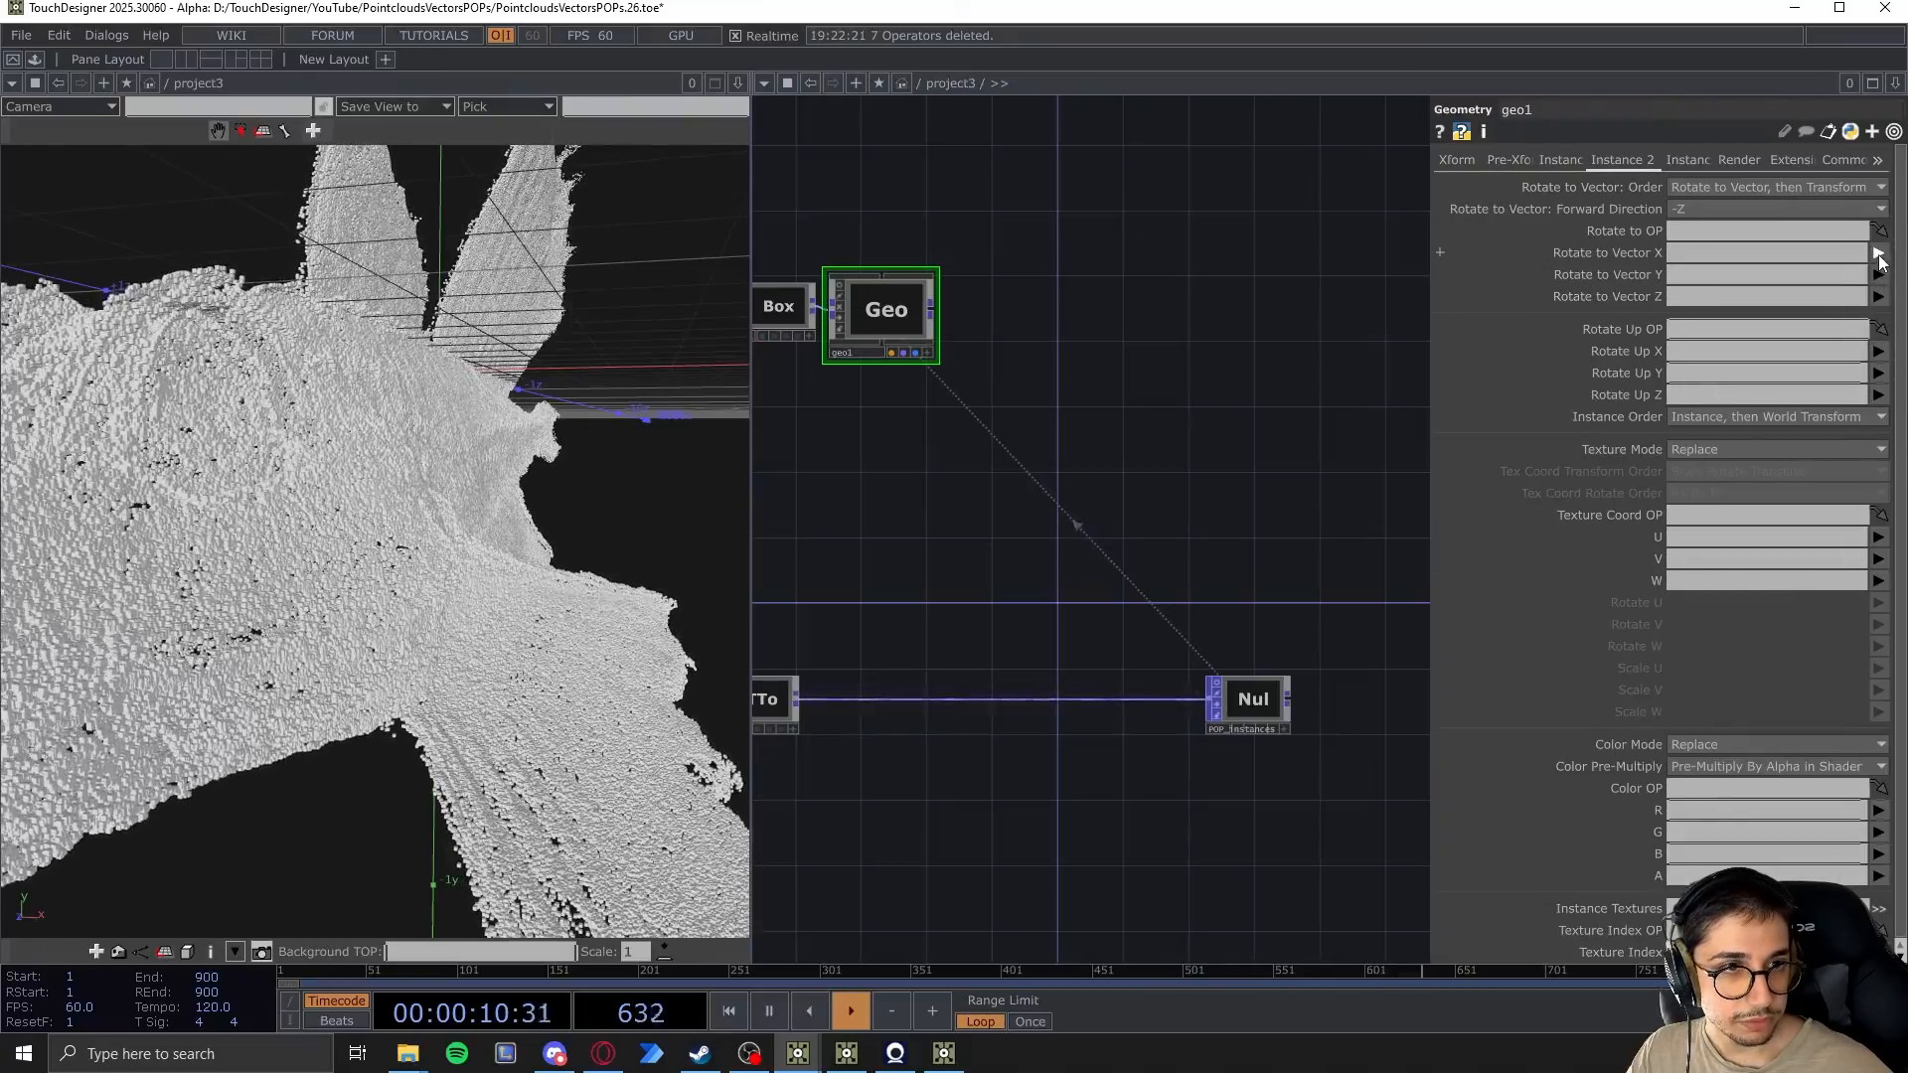
pyautogui.click(1880, 254)
pyautogui.click(1865, 334)
pyautogui.click(1882, 276)
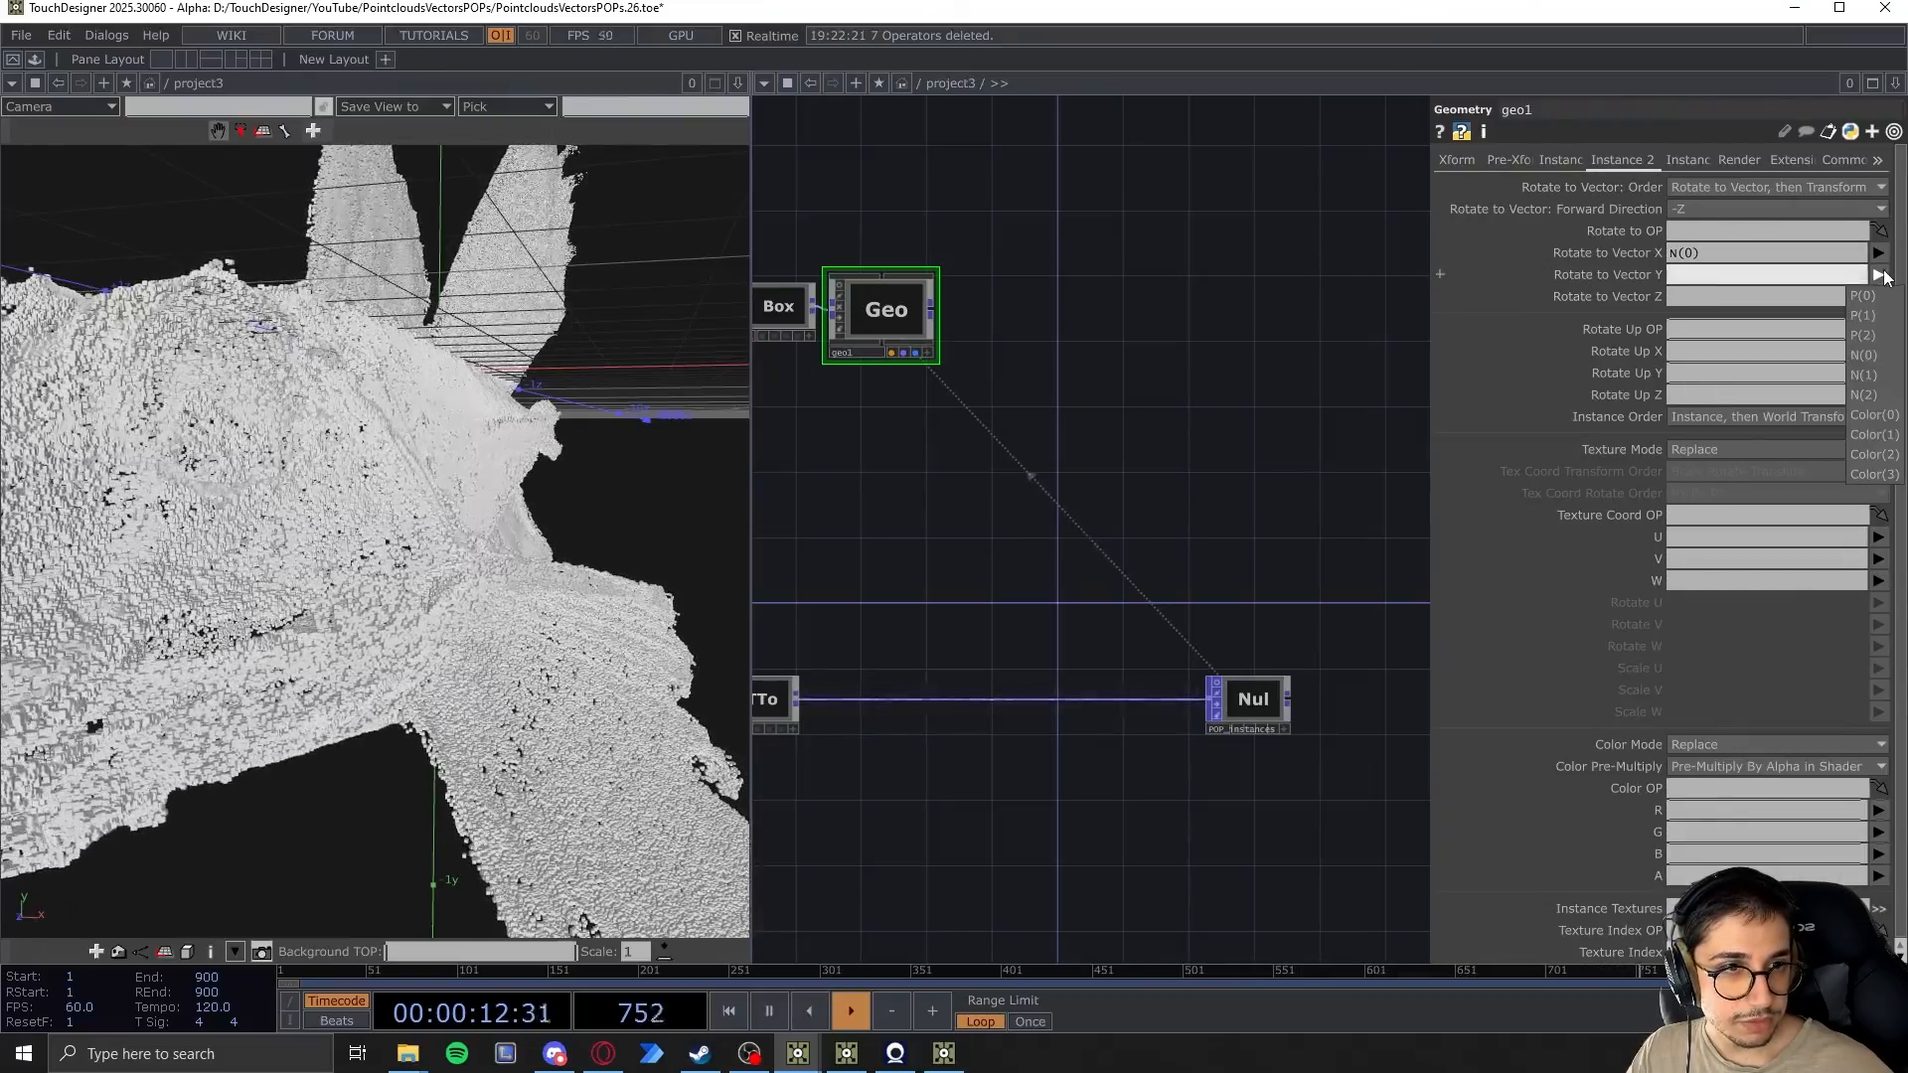
pyautogui.click(1863, 375)
pyautogui.click(1880, 297)
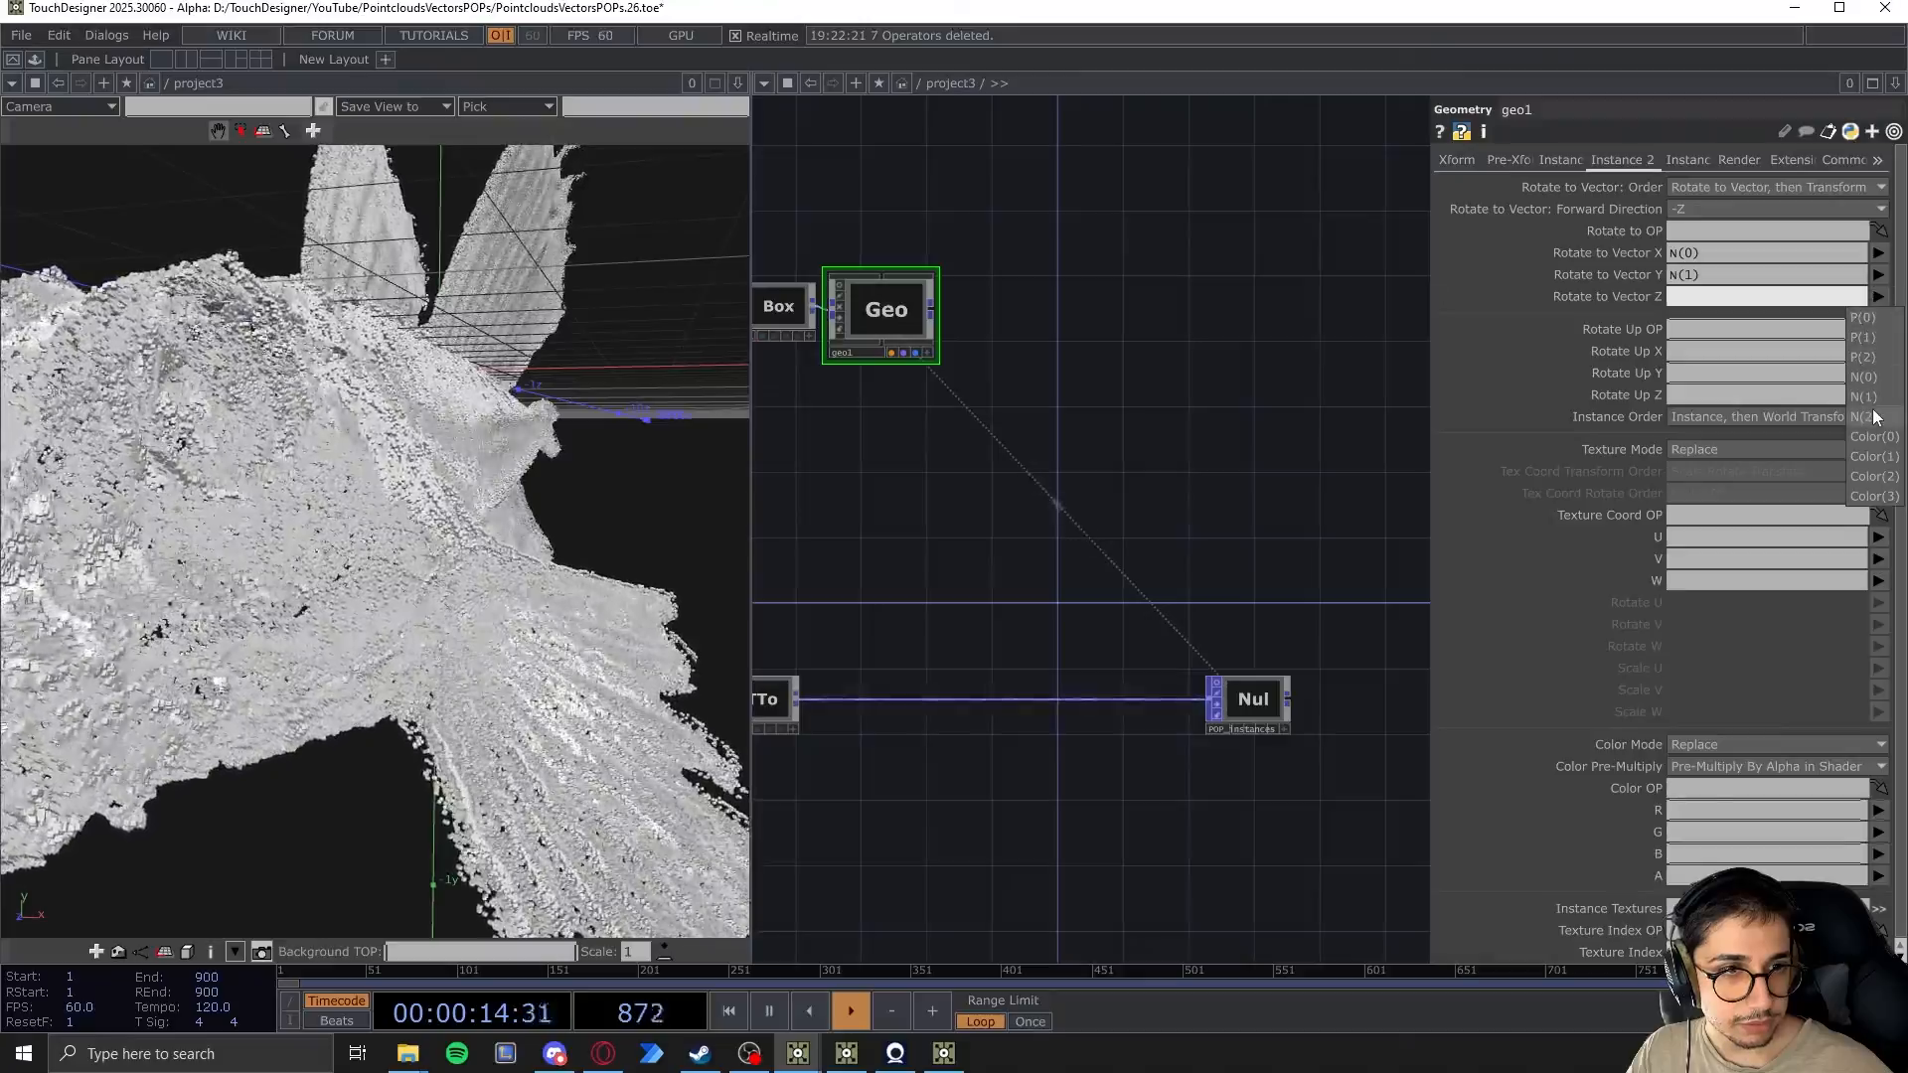
pyautogui.click(1872, 416)
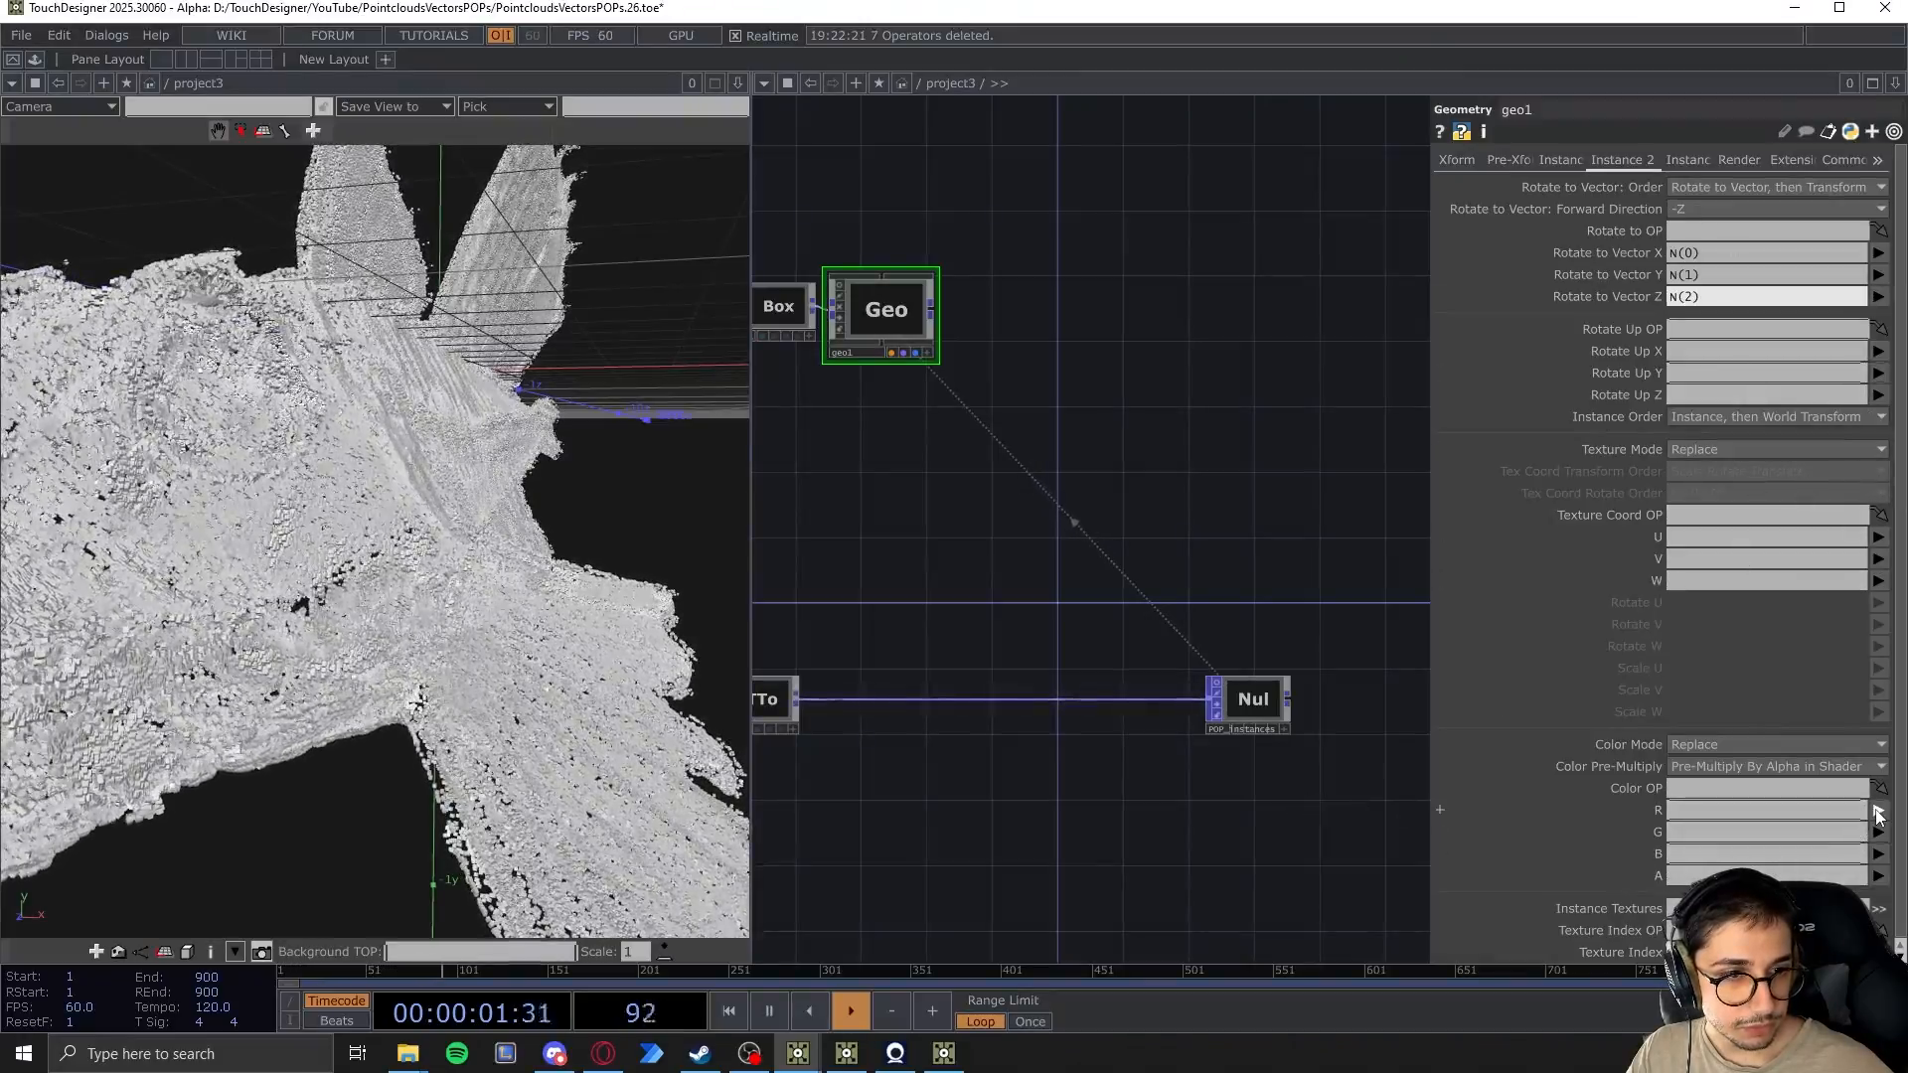
# Set geo1's instance colour R, G, B and A to Color(0), Color(1), Color(2) and Color(3), and view the whole fish
pyautogui.click(1878, 810)
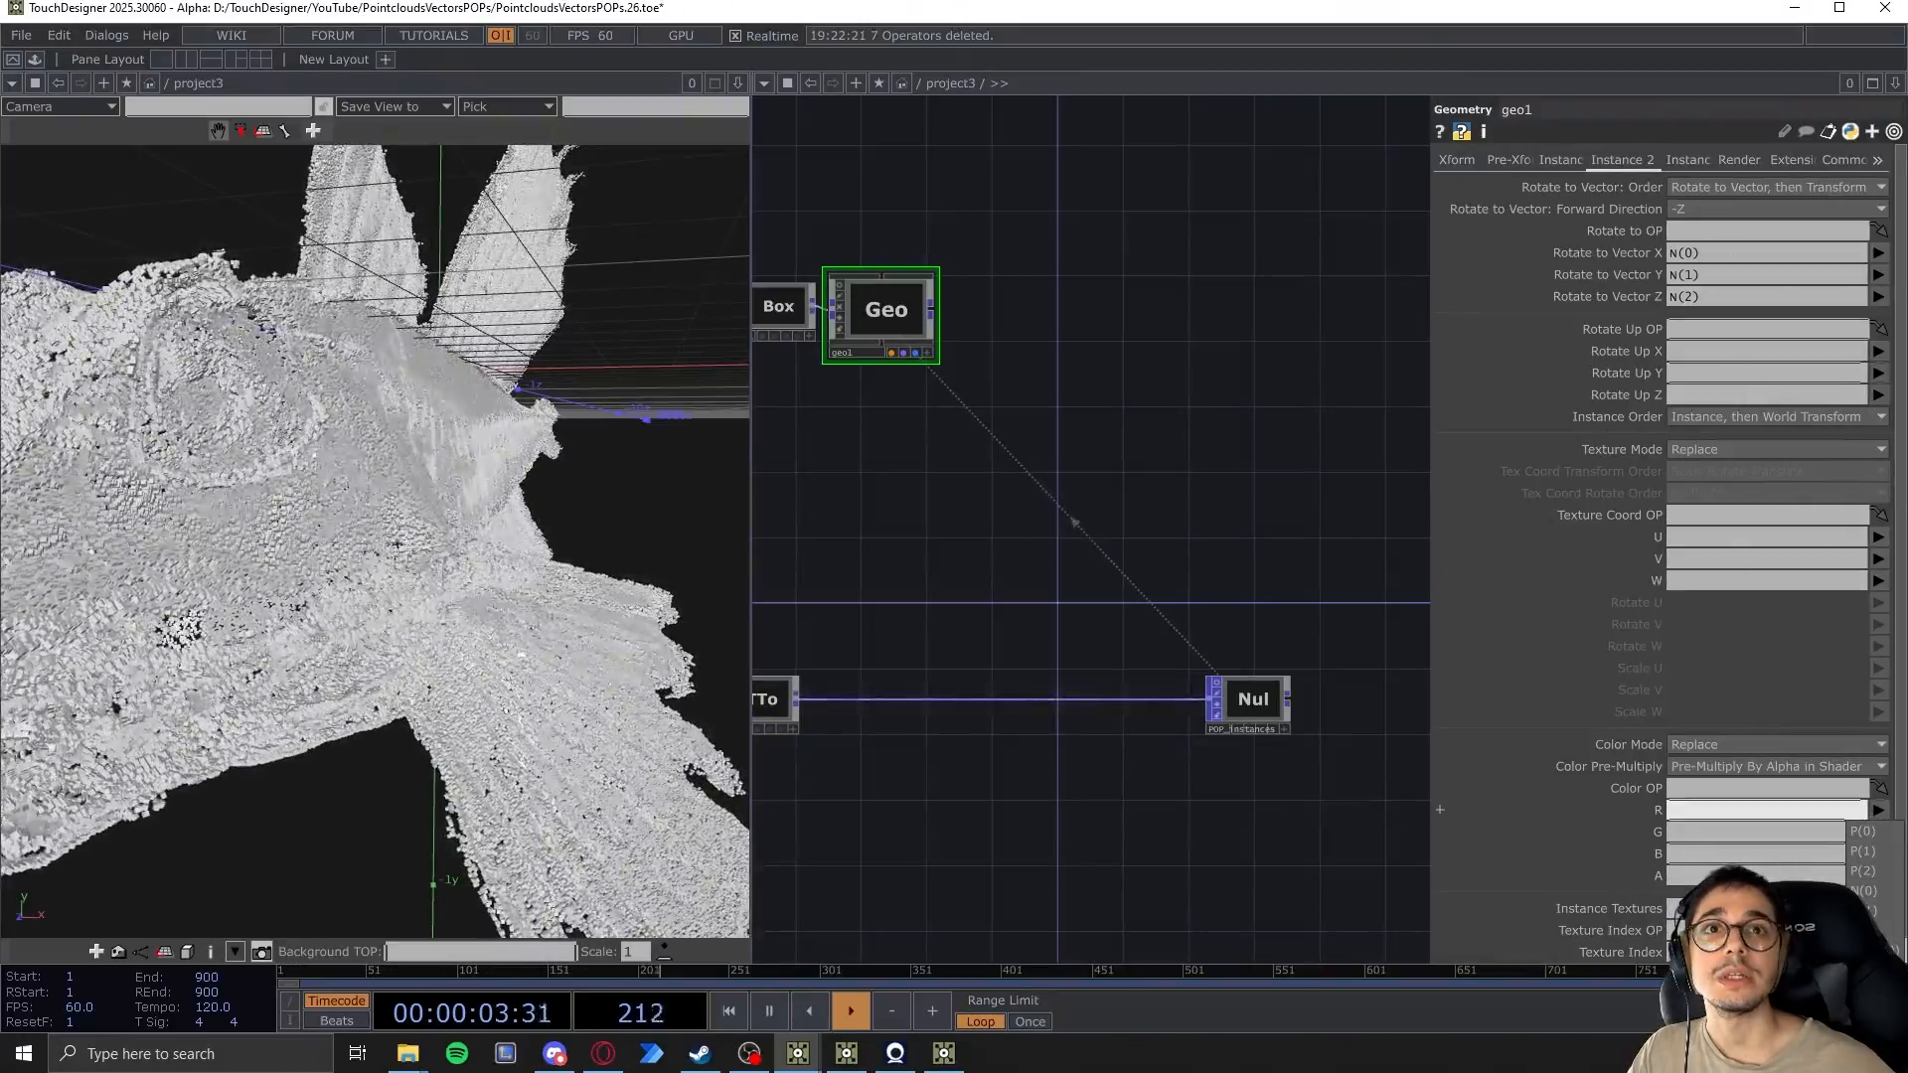
pyautogui.click(1874, 950)
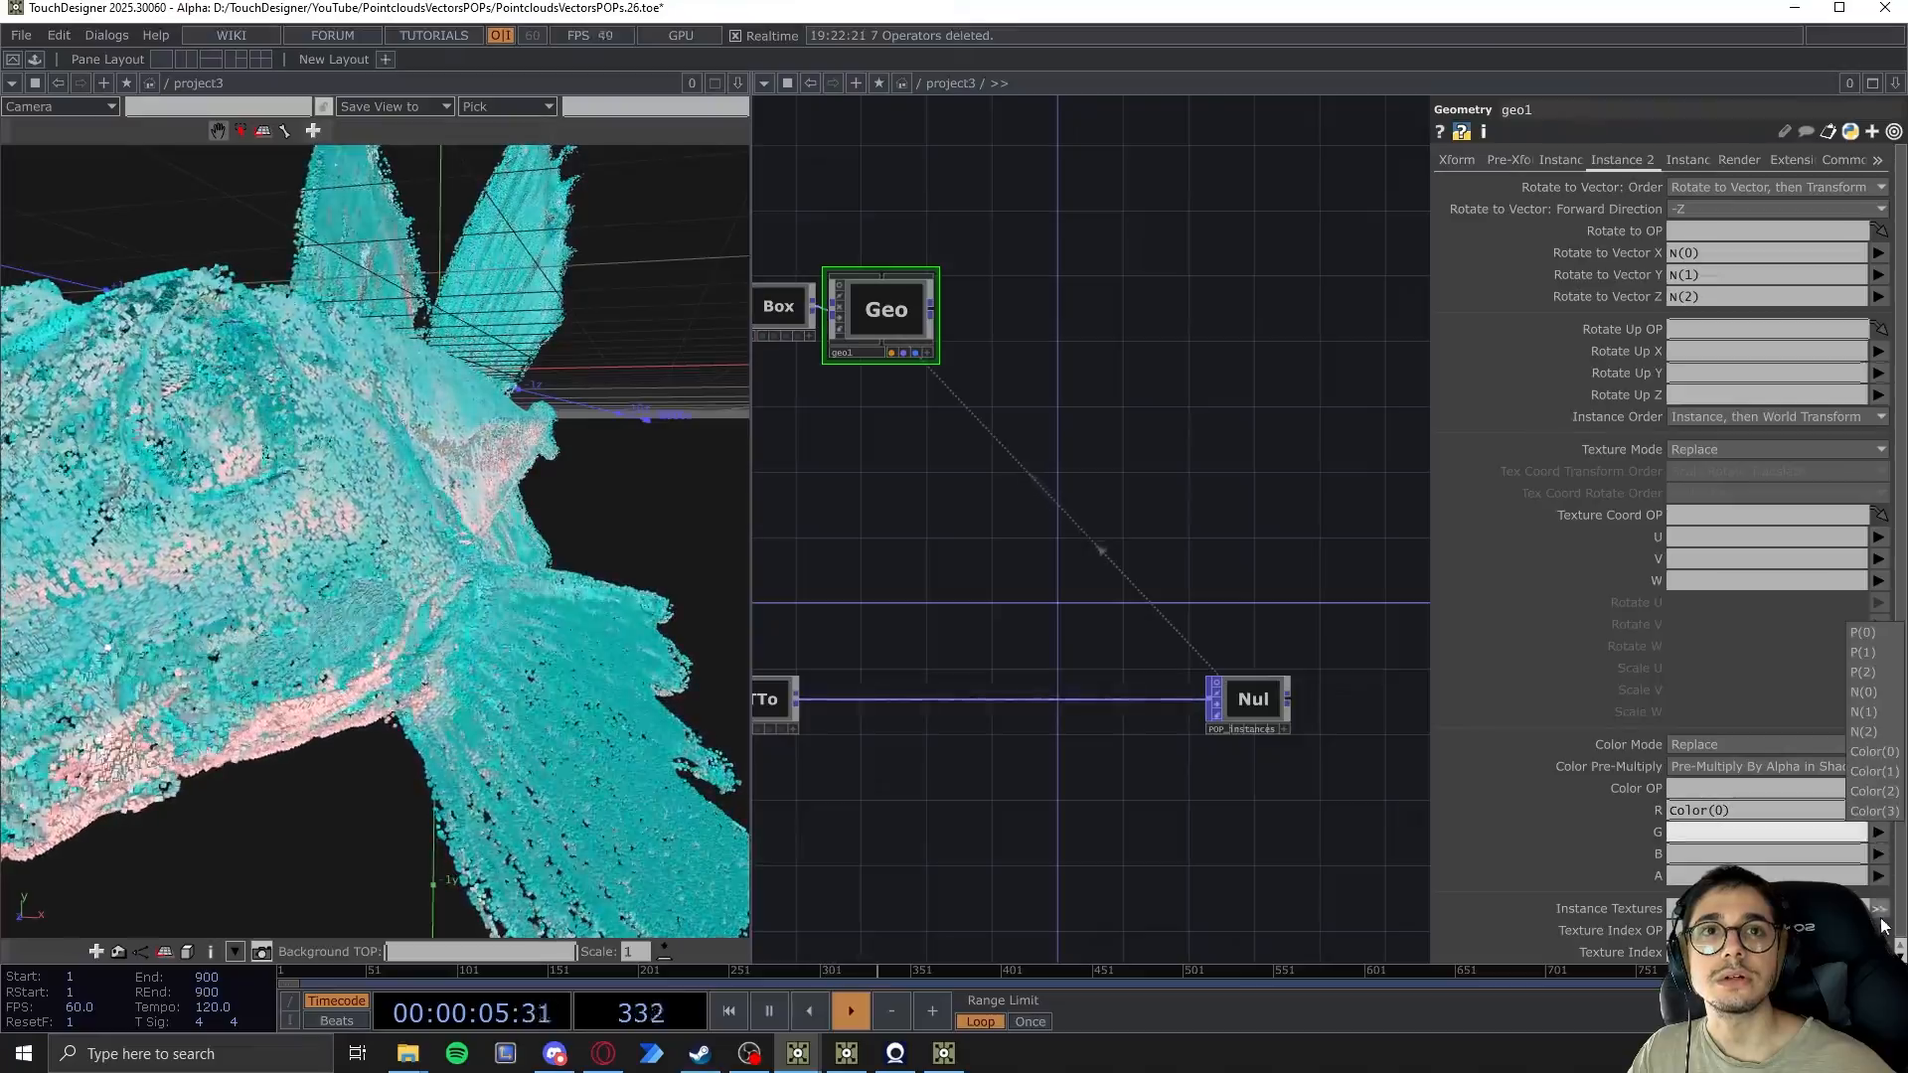
pyautogui.click(1878, 832)
pyautogui.click(1883, 772)
pyautogui.click(1879, 854)
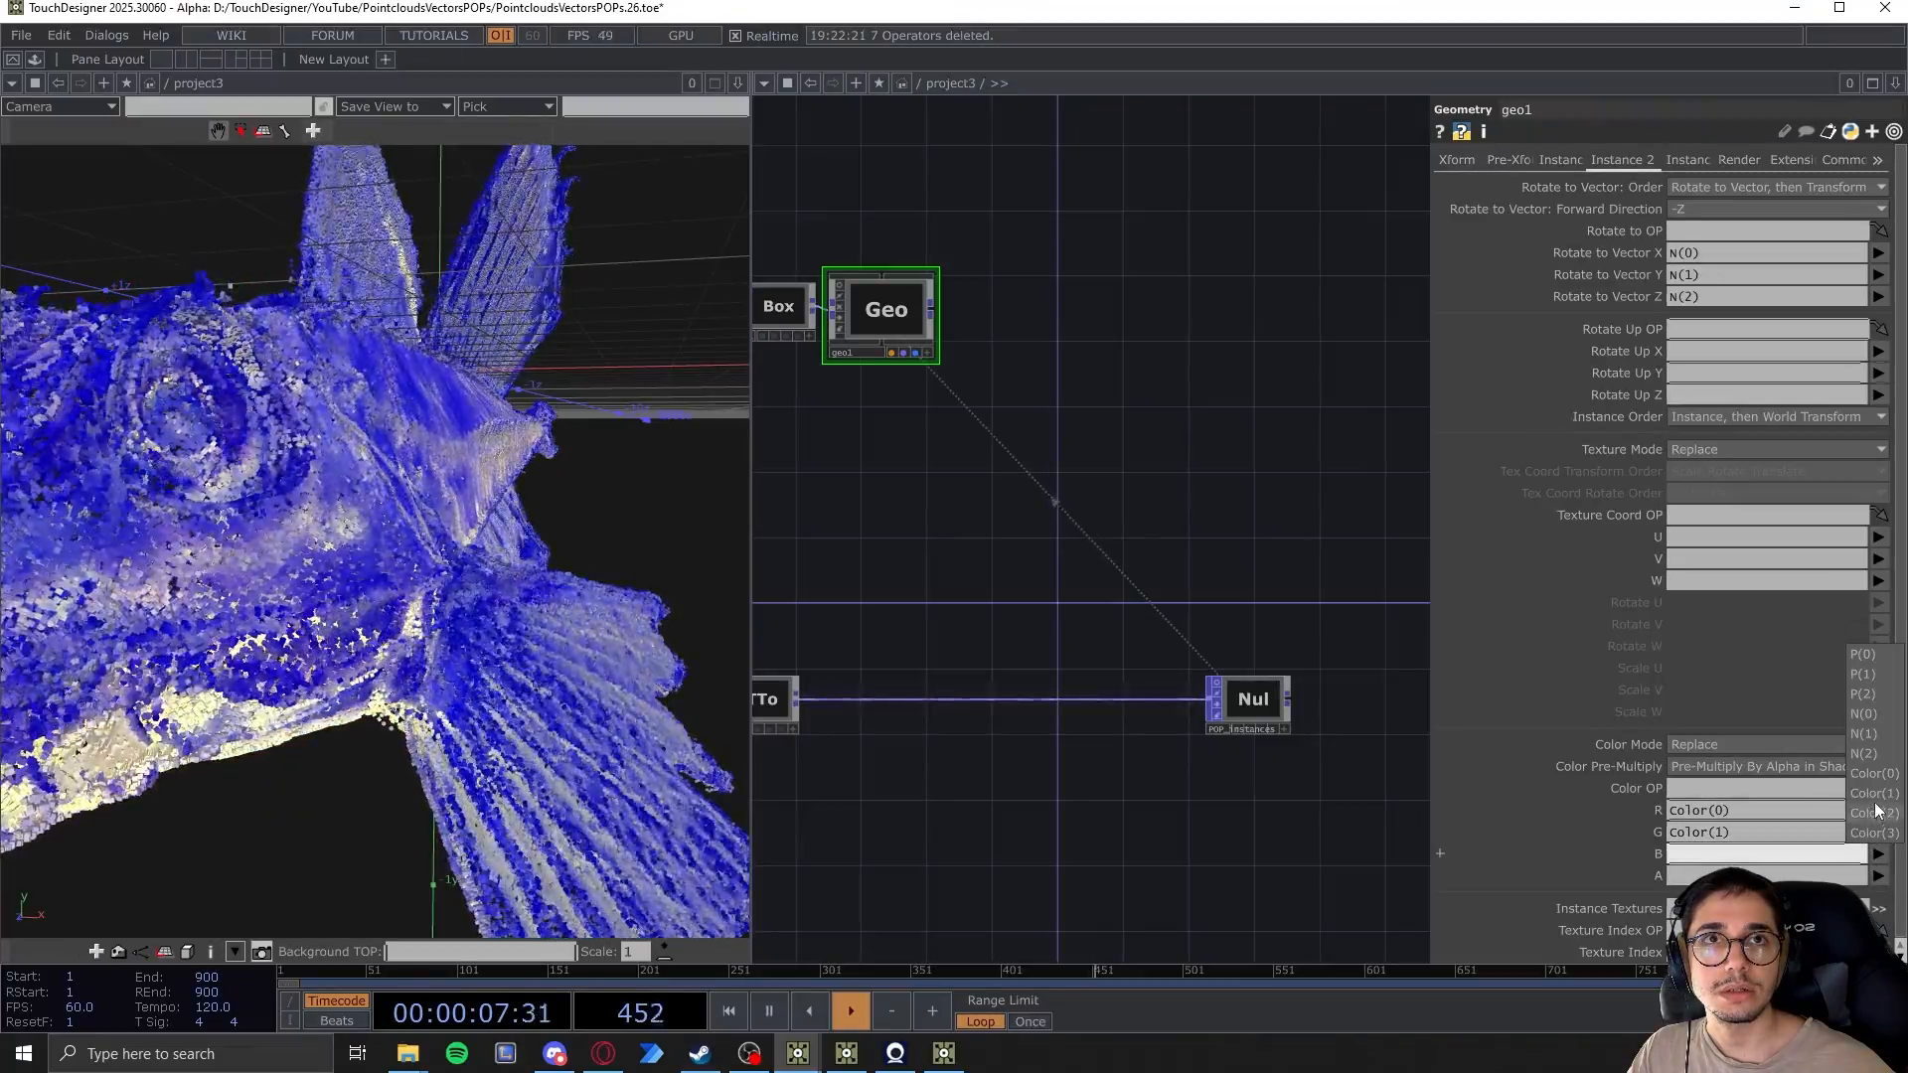
pyautogui.click(1876, 814)
pyautogui.click(1879, 876)
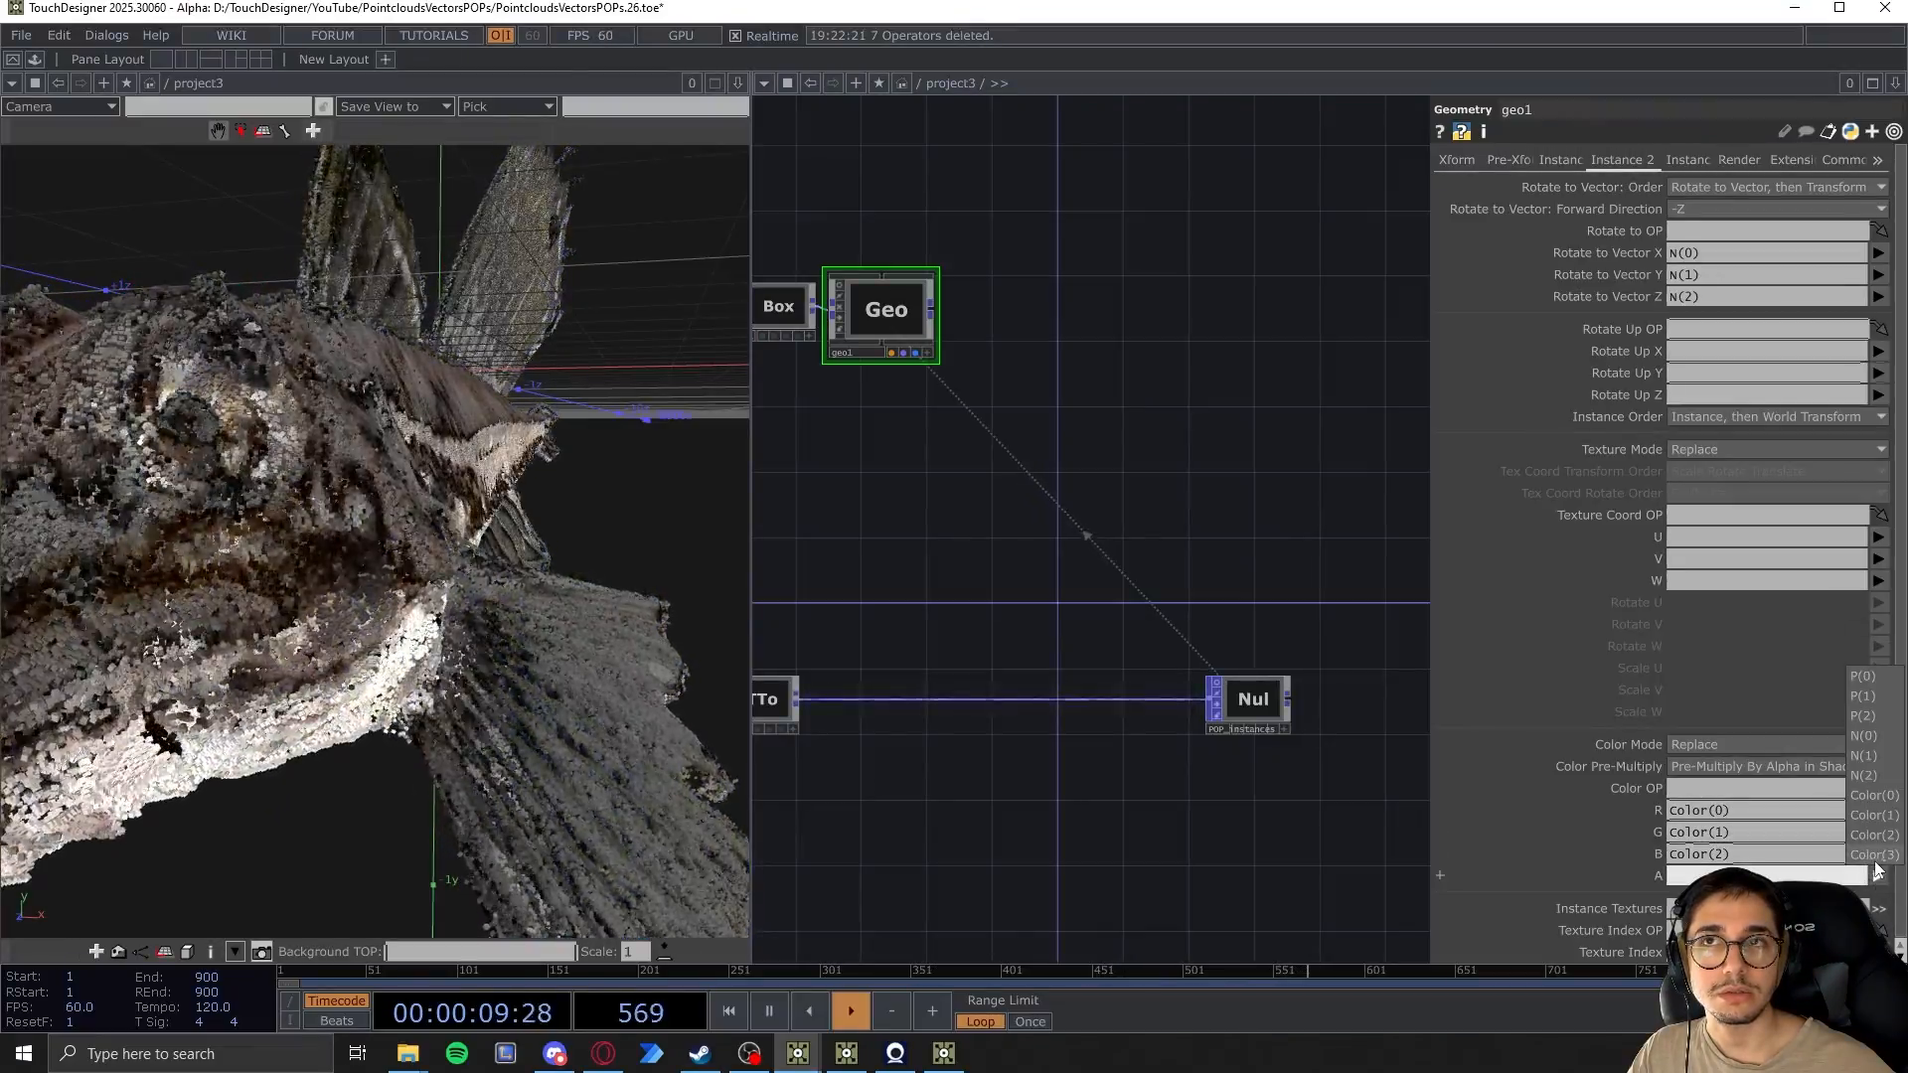
pyautogui.click(1875, 854)
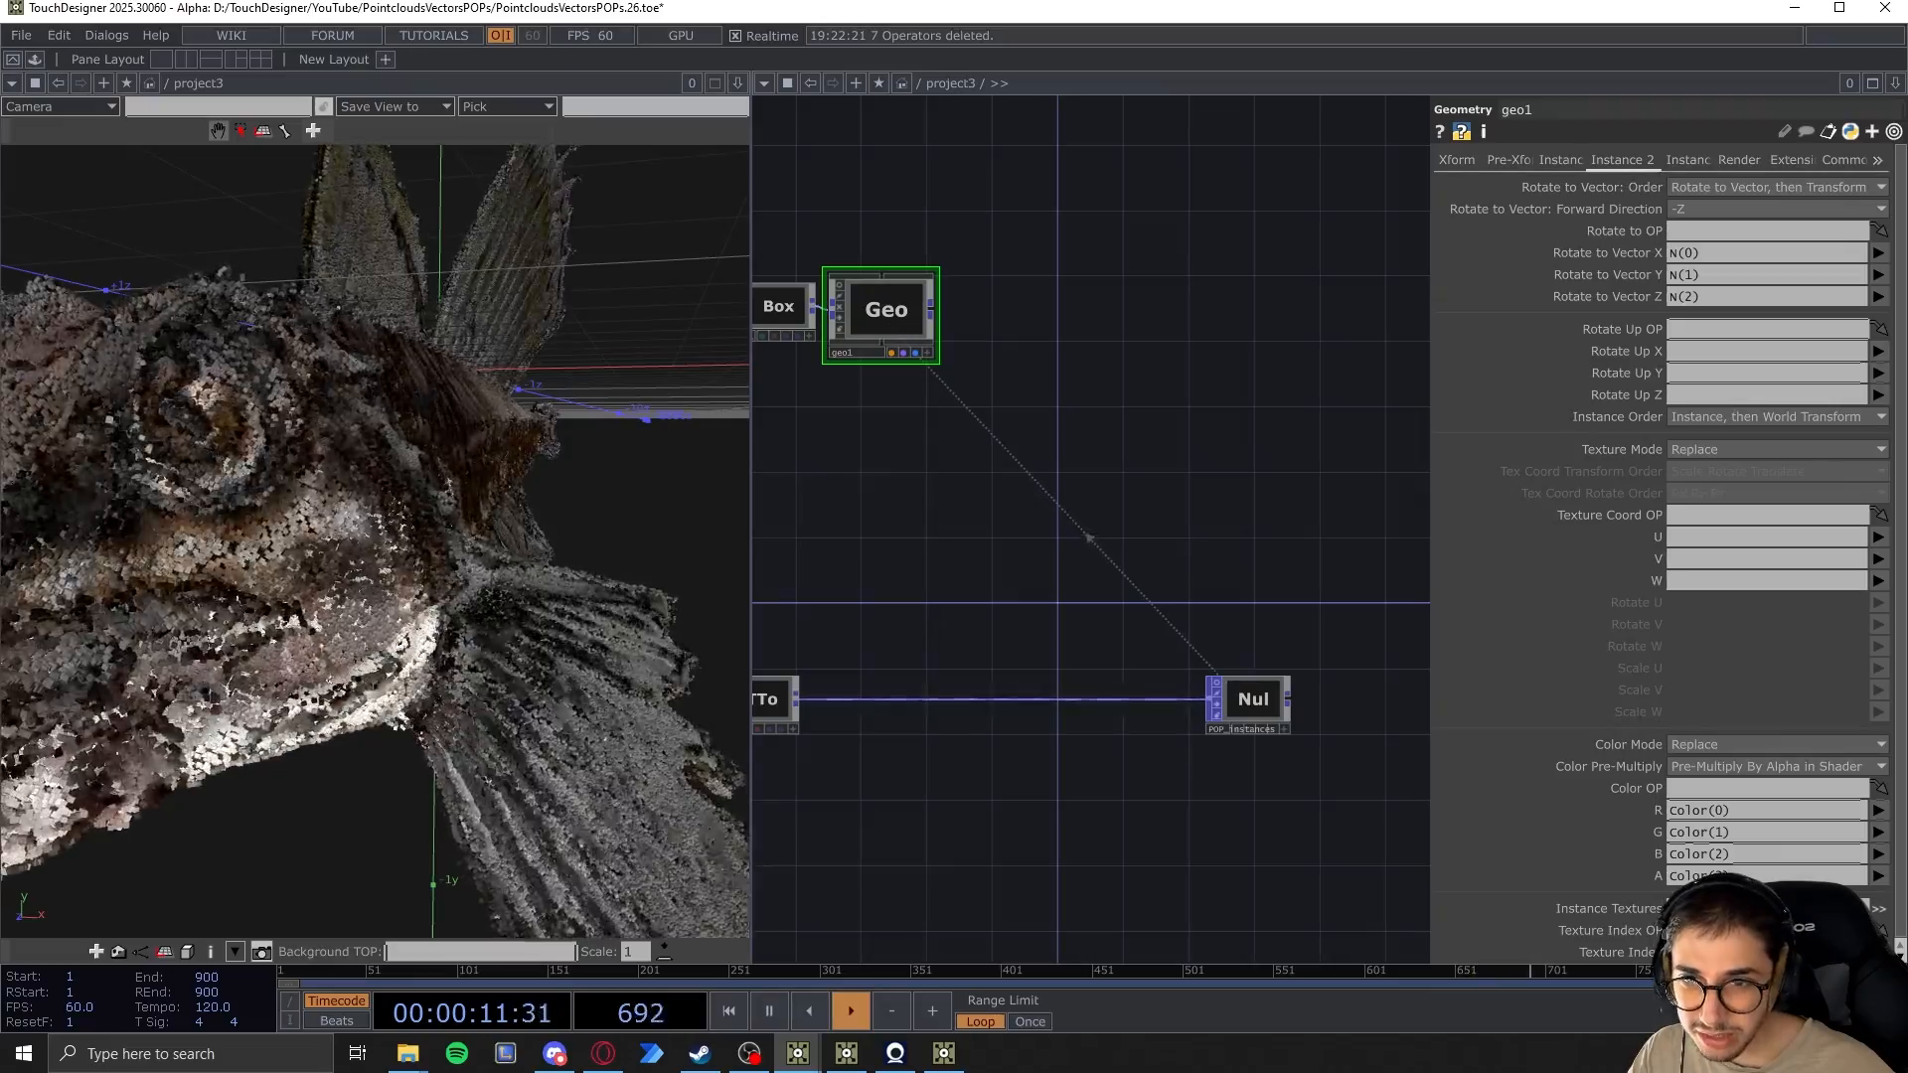
pyautogui.scroll(-3, 527, 716)
pyautogui.moveTo(527, 716); pyautogui.dragTo(618, 733)
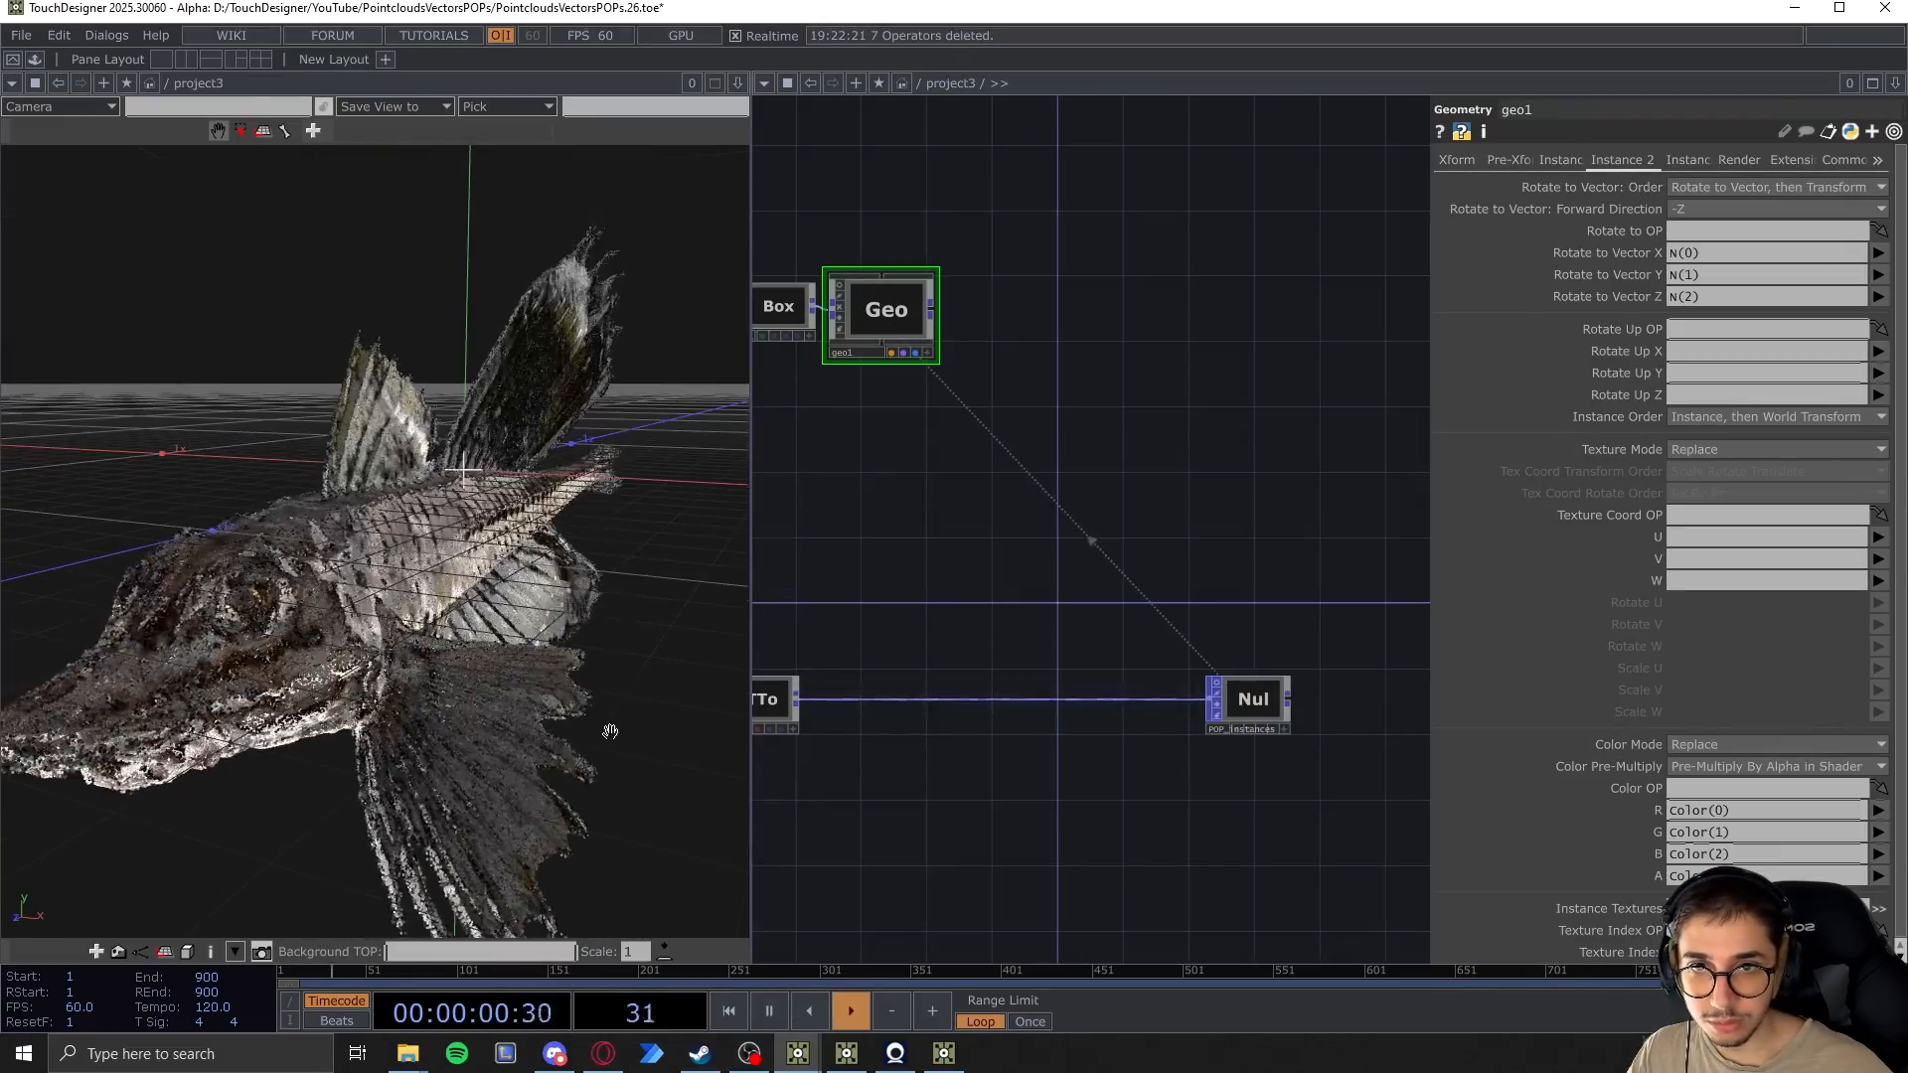
pyautogui.scroll(-5, 1043, 597)
# Shift POP_instances still farther right to leave more room for operators after topto1
pyautogui.moveTo(1134, 791); pyautogui.dragTo(1087, 772)
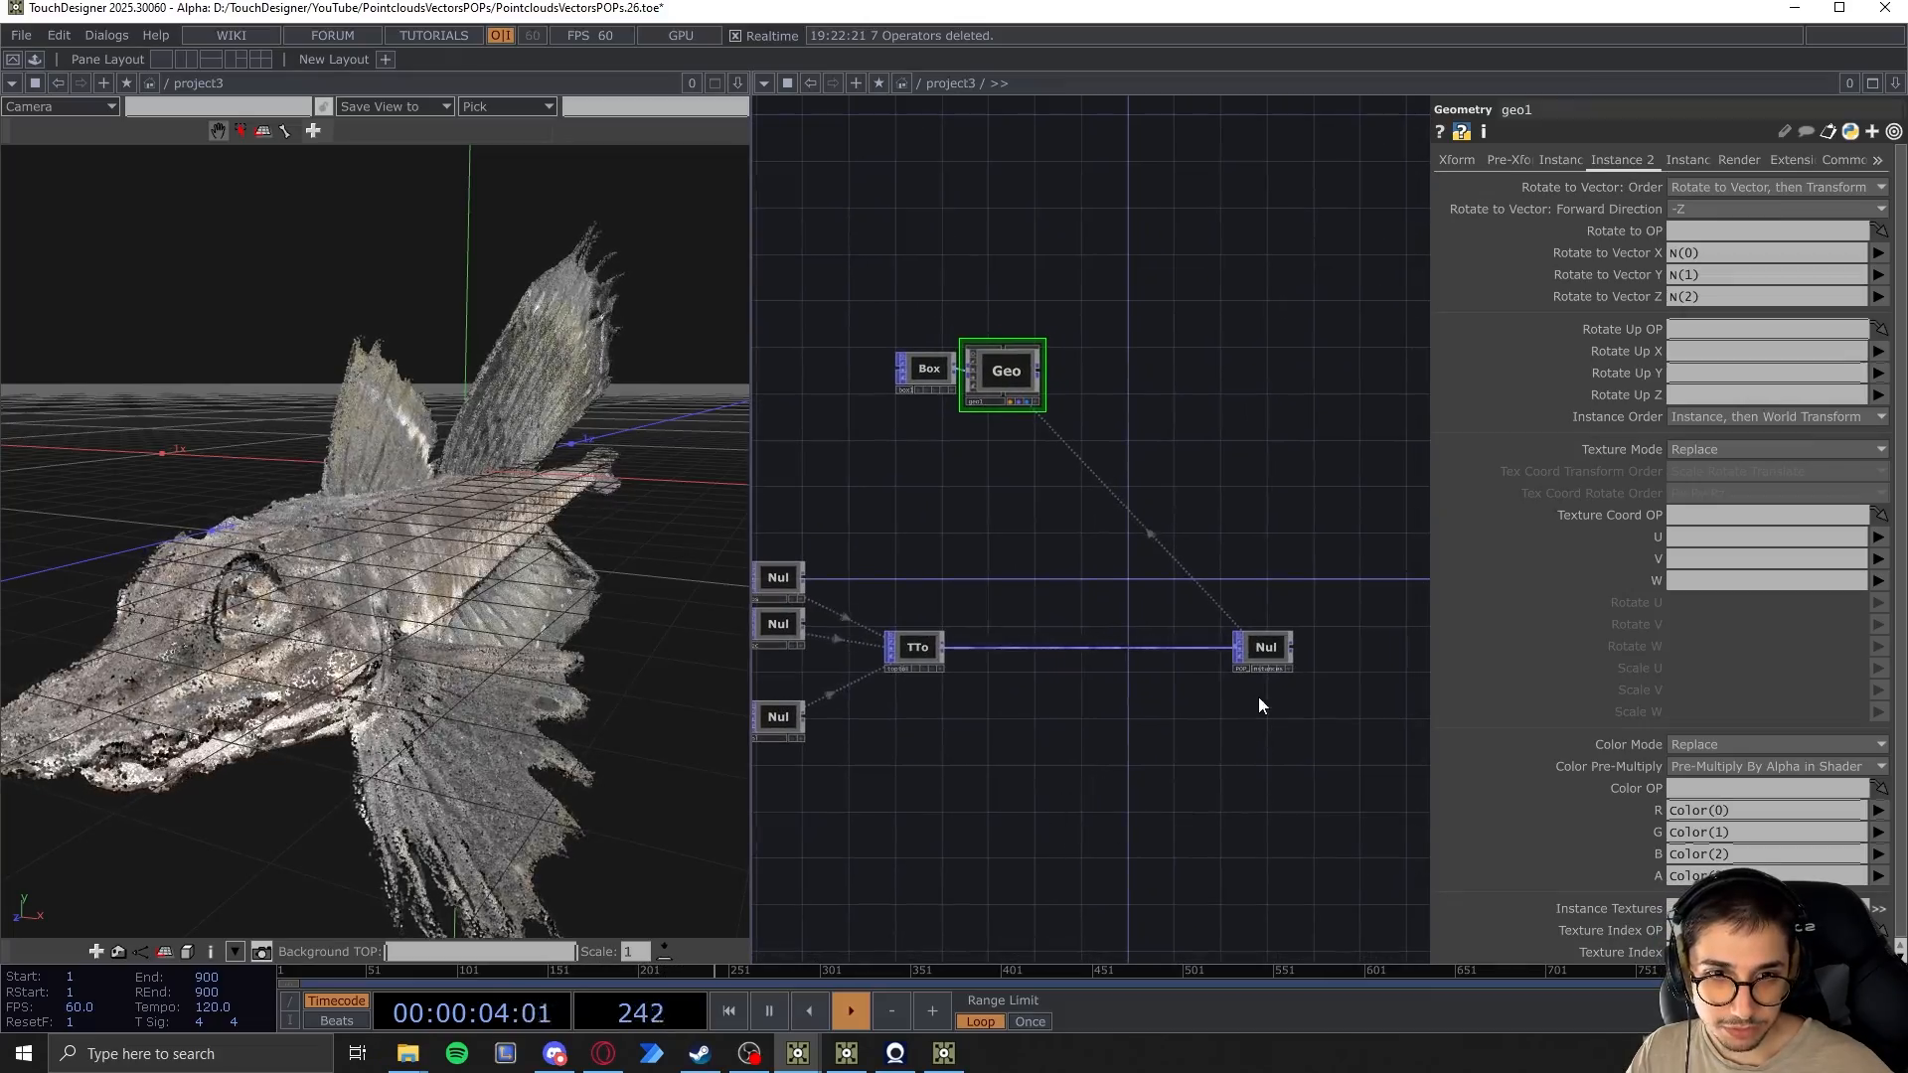
pyautogui.click(1275, 646)
pyautogui.hotkey('ctrl', 'c')
pyautogui.hotkey('ctrl', 'v')
pyautogui.moveTo(1356, 650); pyautogui.dragTo(1357, 650)
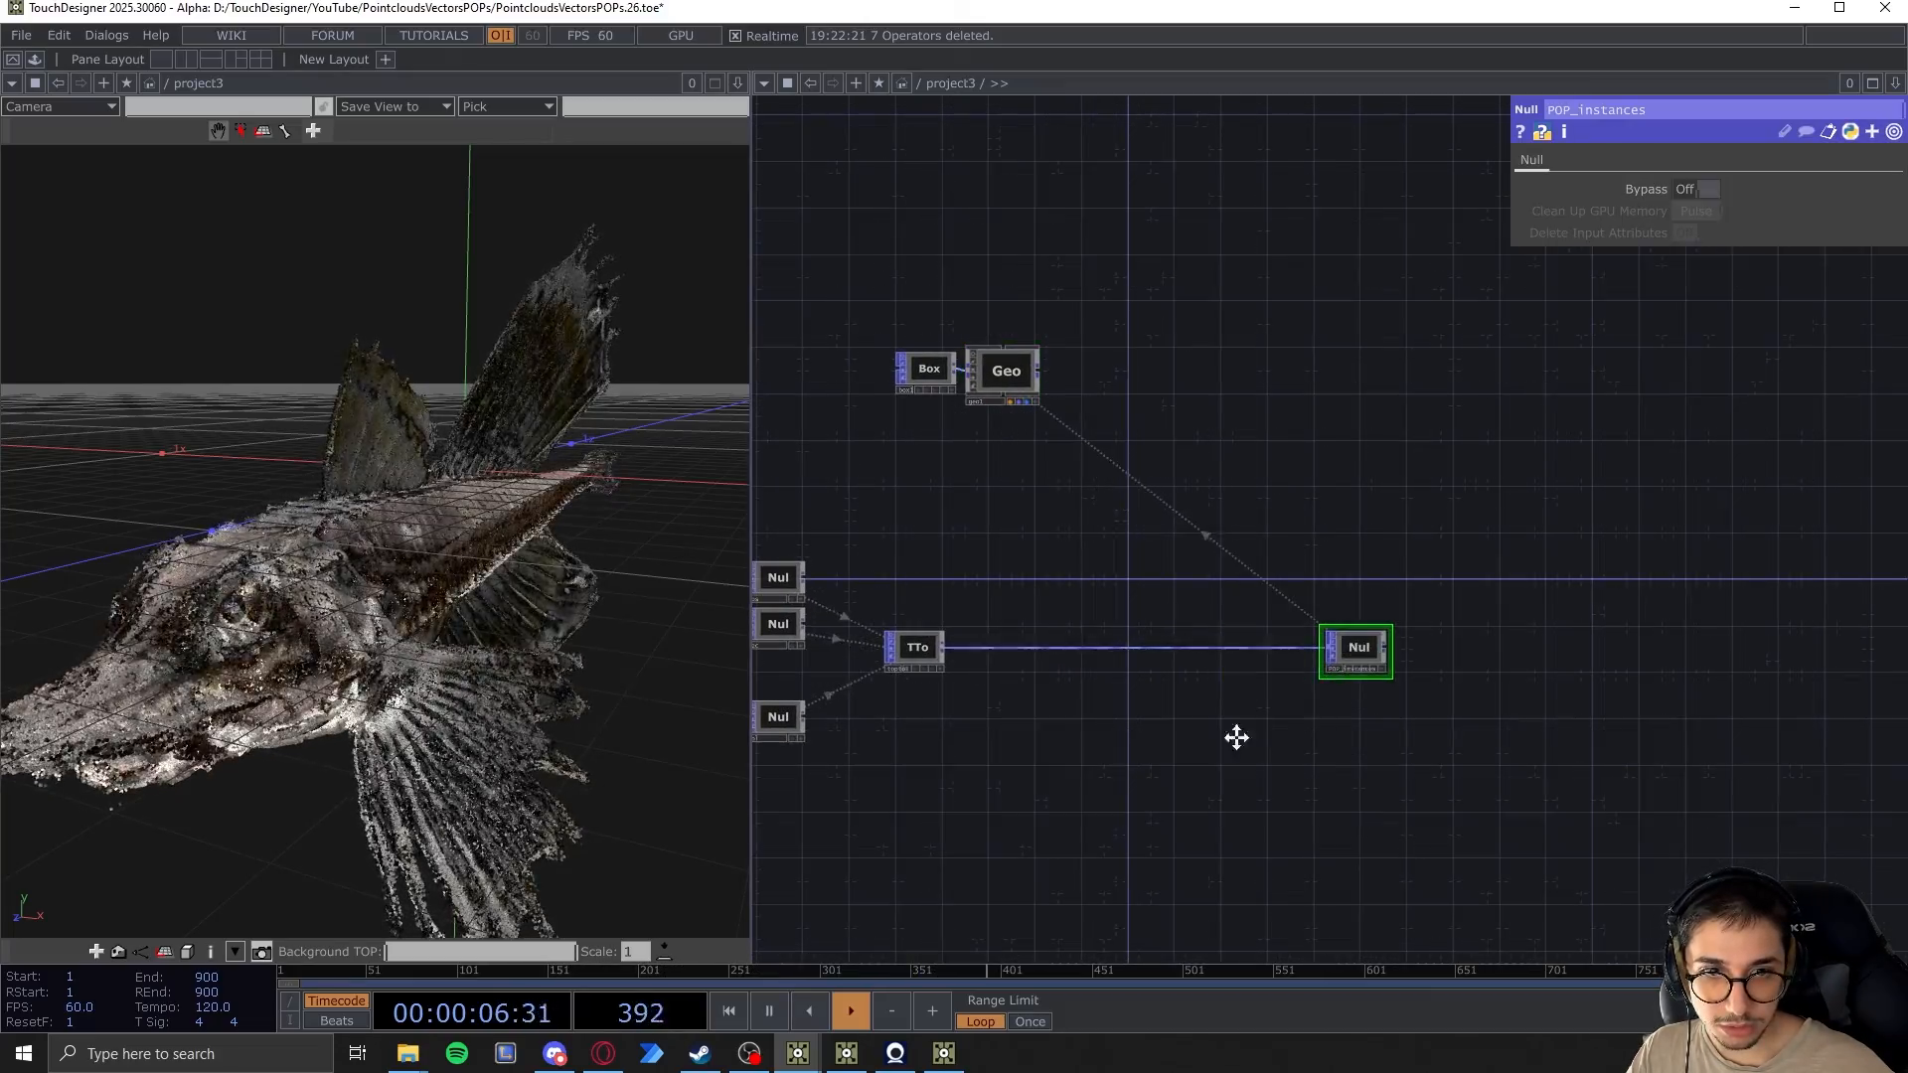
pyautogui.moveTo(1235, 736); pyautogui.dragTo(1317, 719)
pyautogui.scroll(3, 1152, 642)
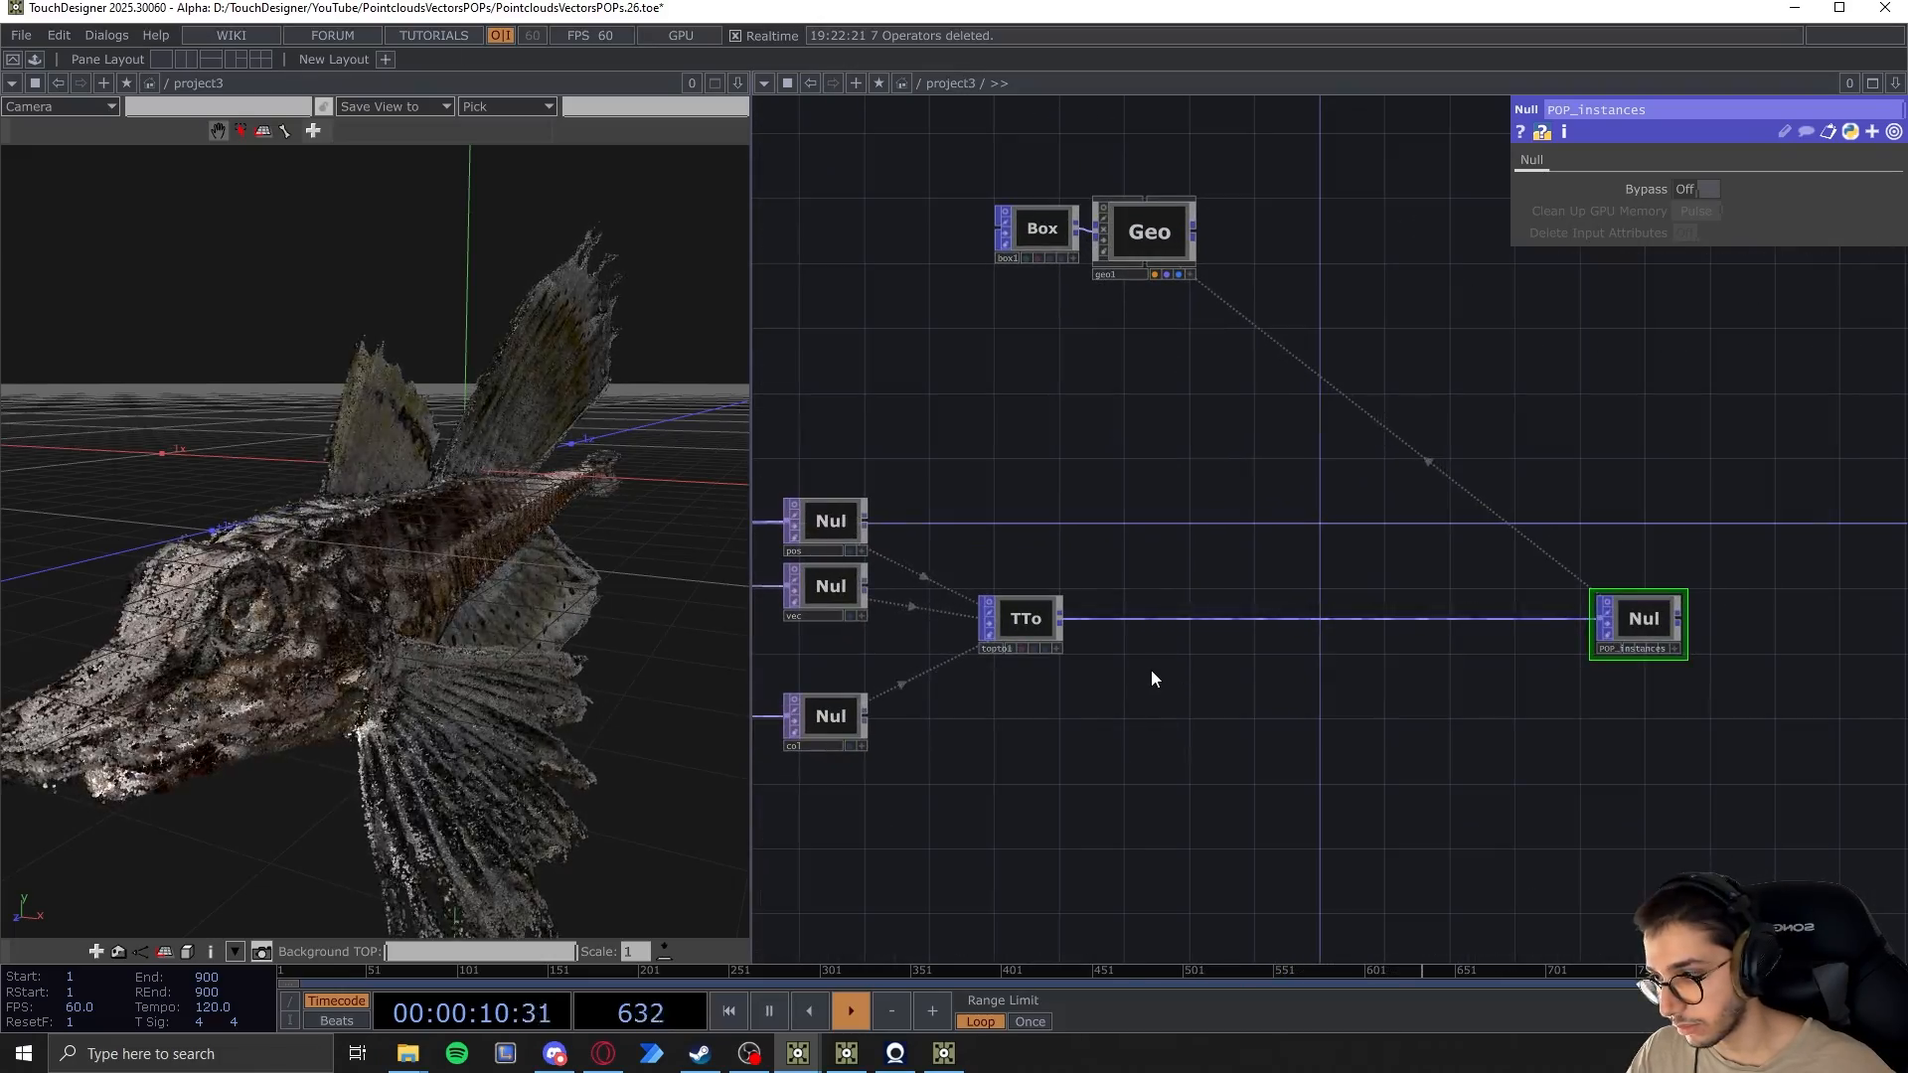
pyautogui.scroll(4, 1172, 745)
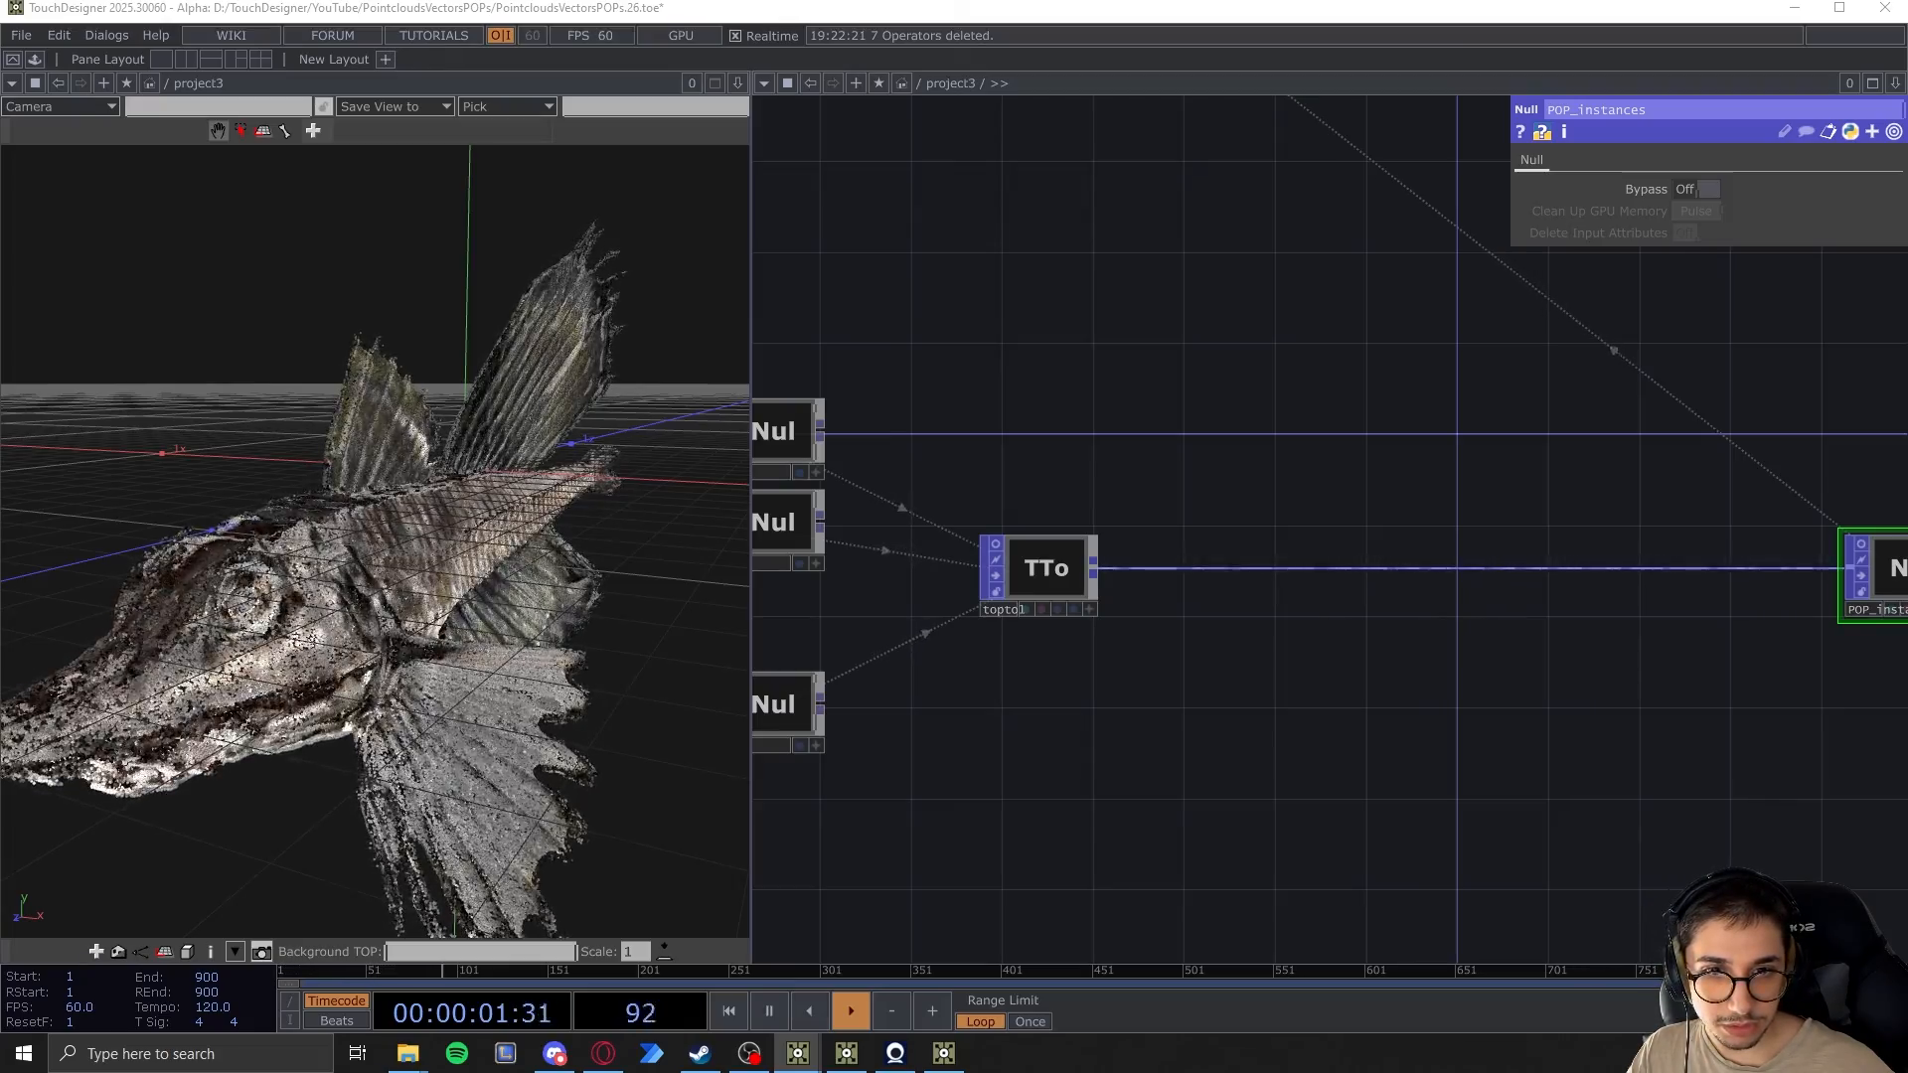
# Add a Field POP fed by topto1 and set its Transition Range to 0.6
pyautogui.rightClick(1093, 567)
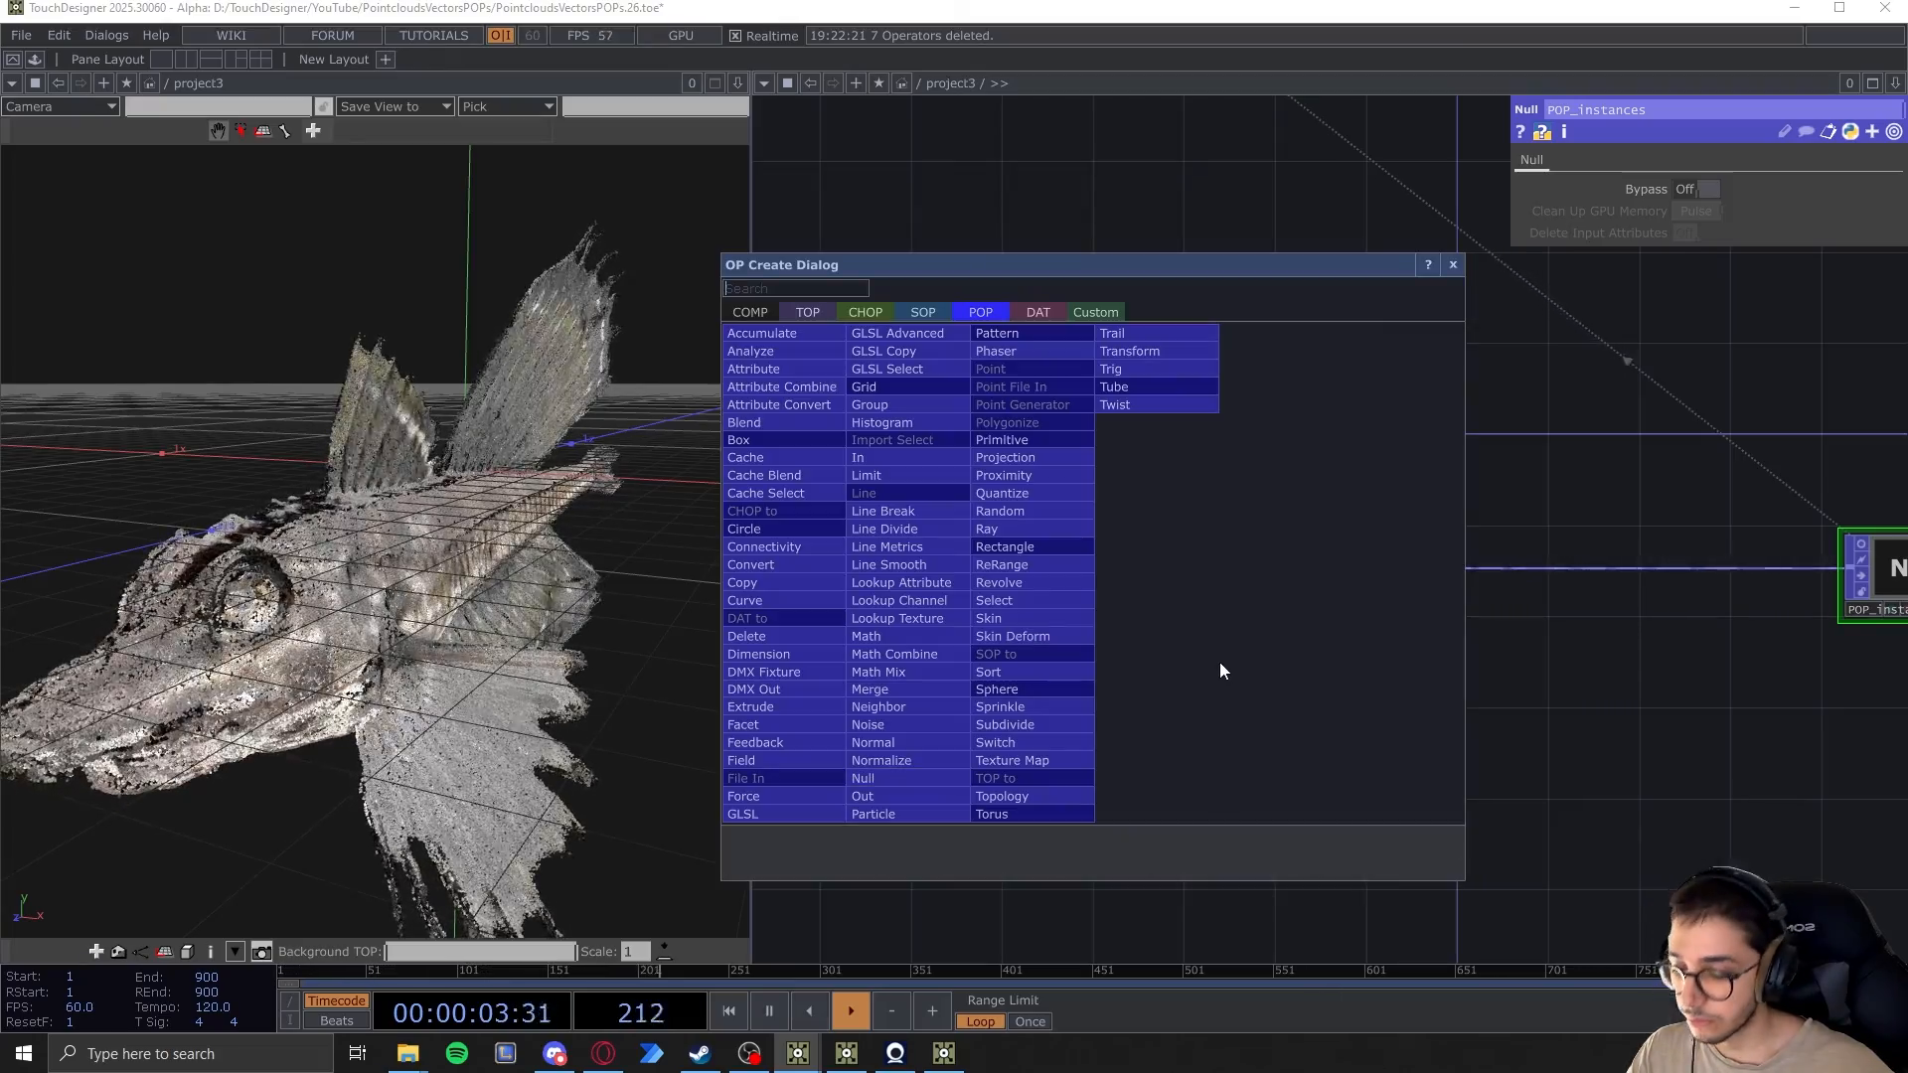
pyautogui.write('fie')
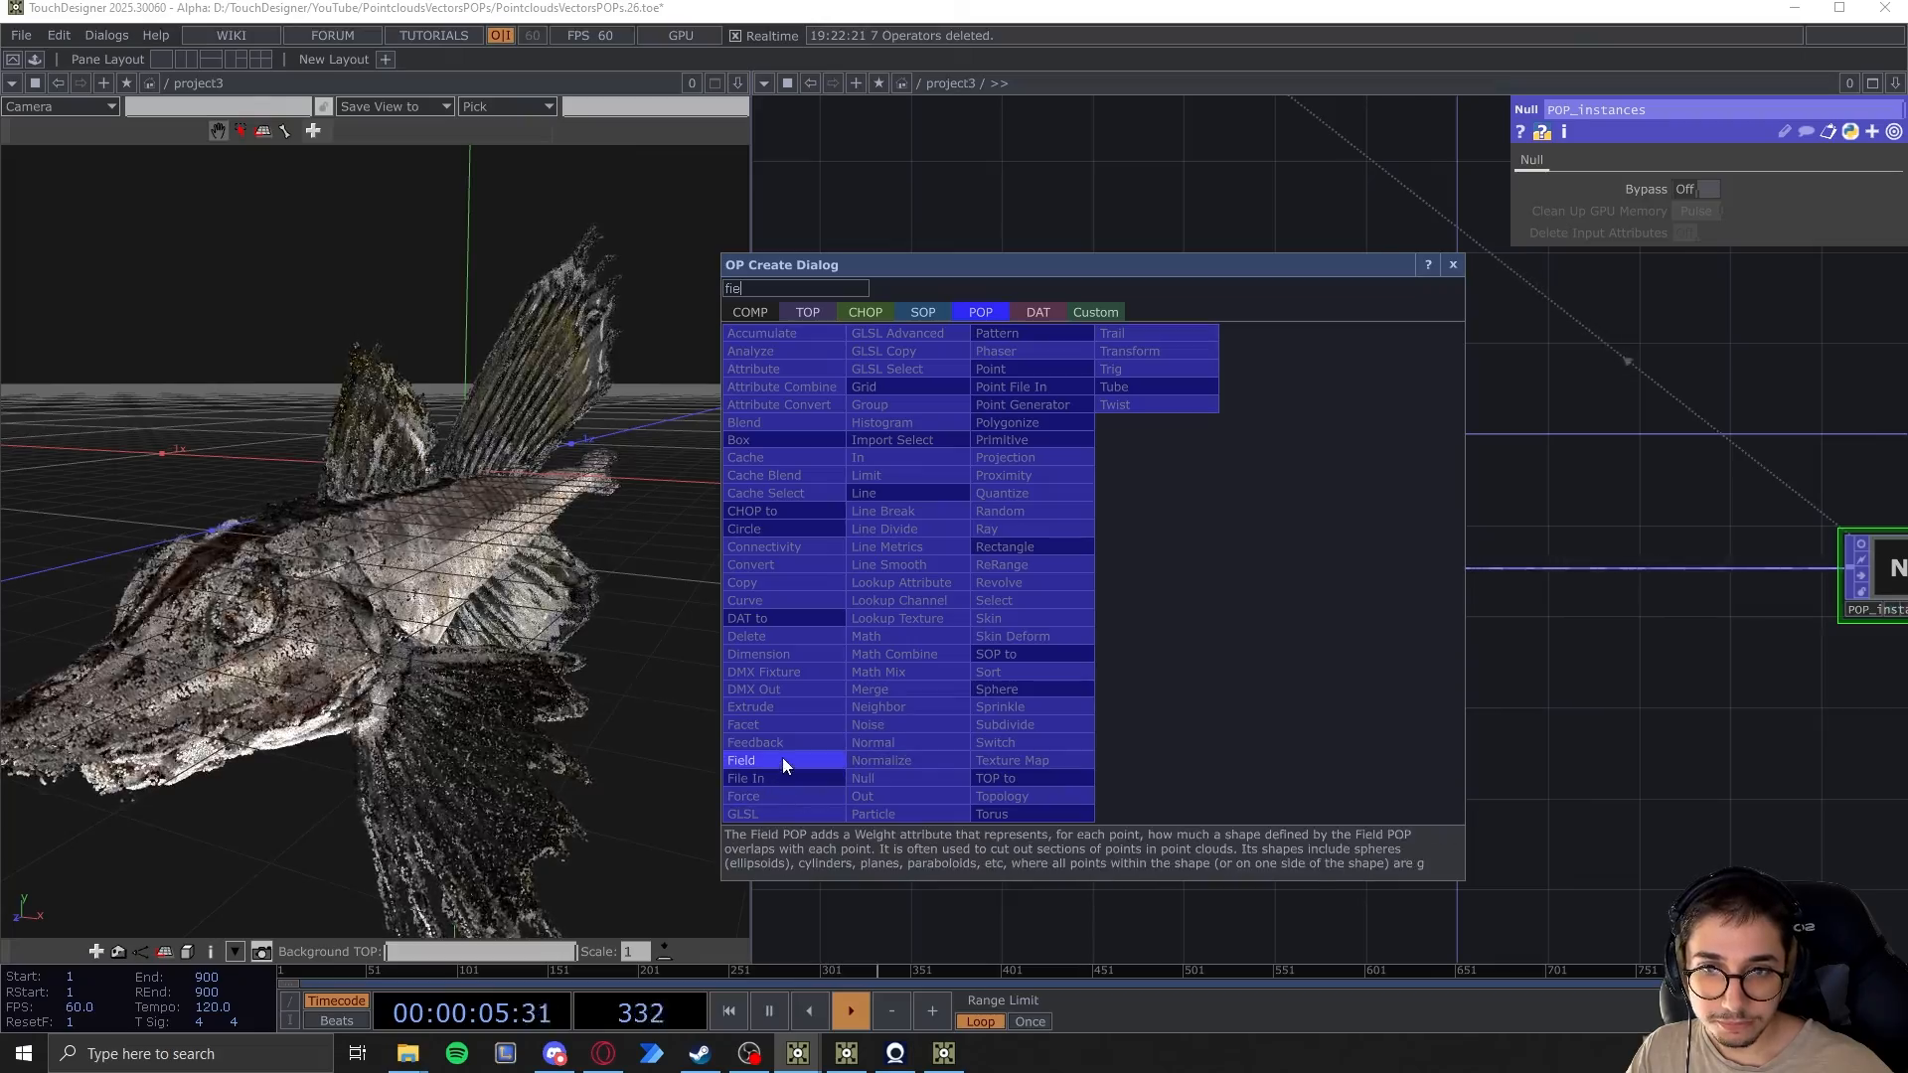
pyautogui.click(783, 761)
pyautogui.click(1202, 621)
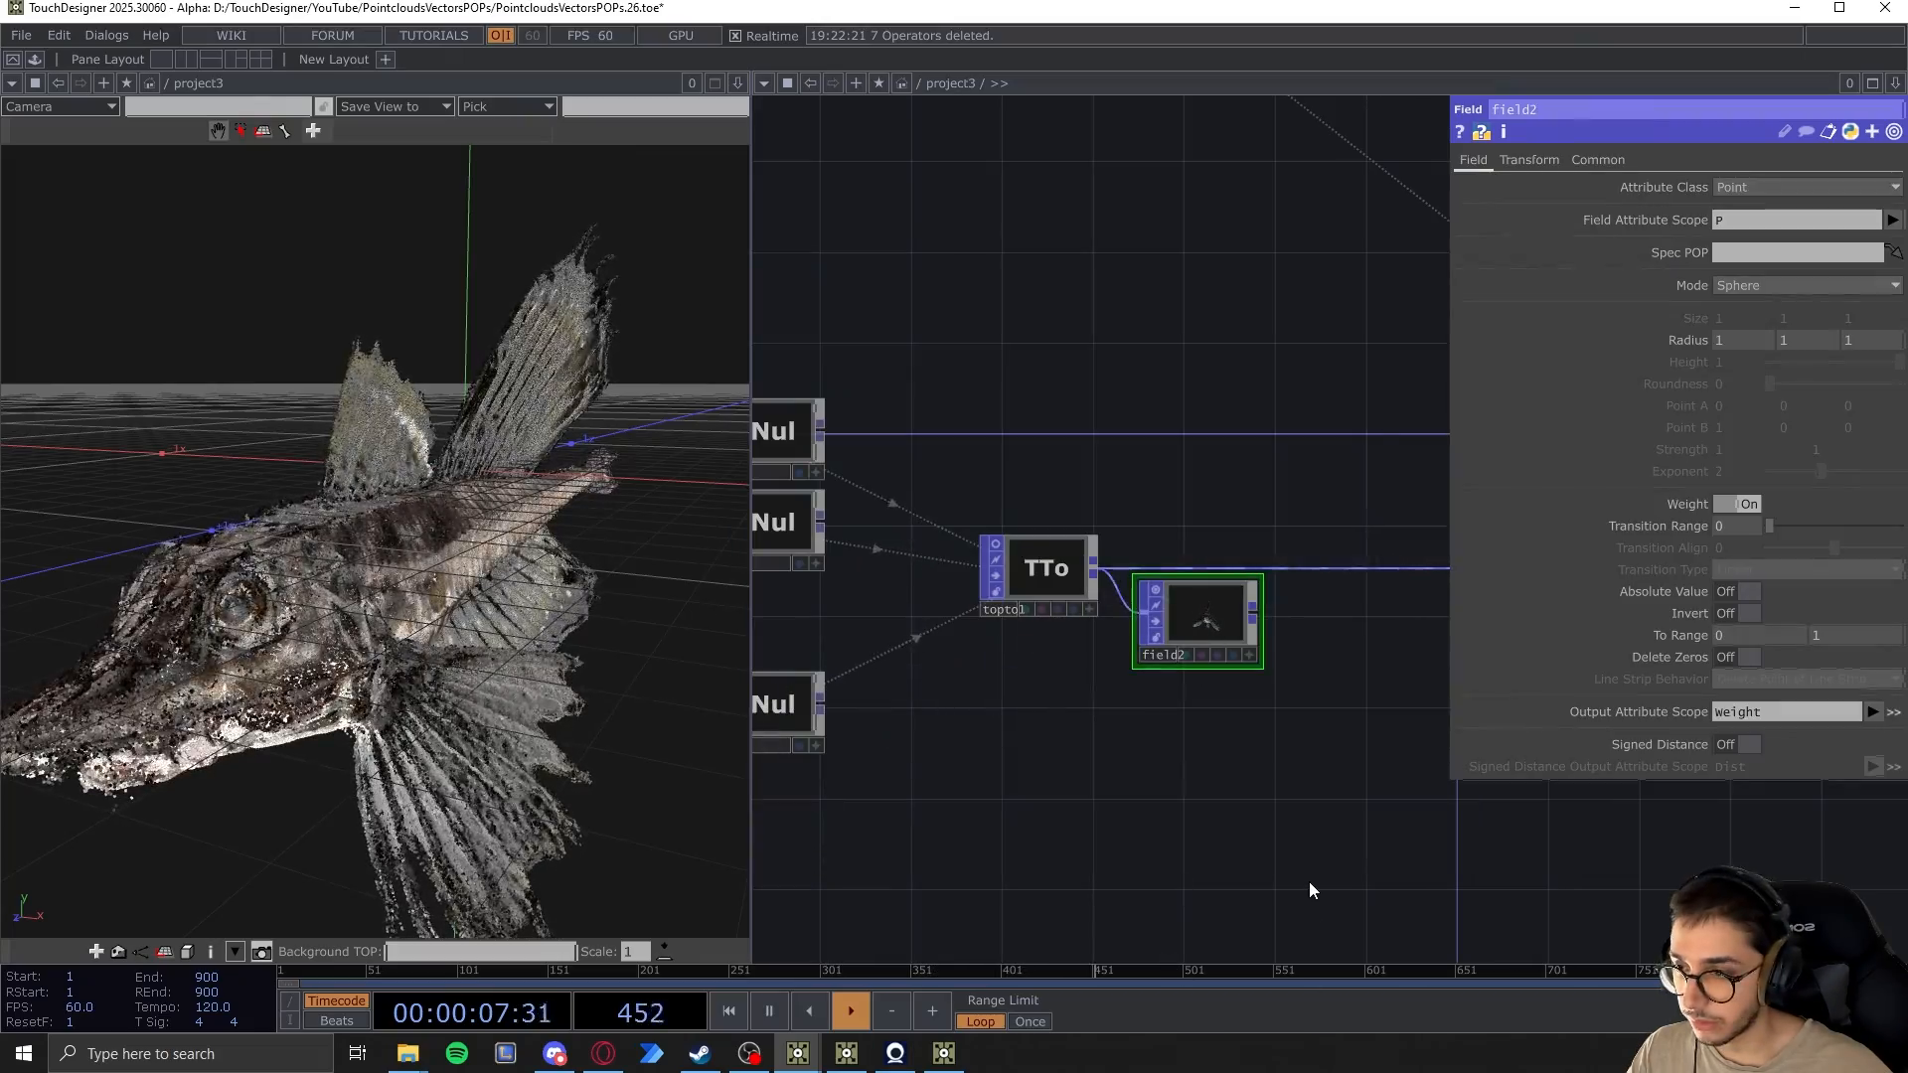
pyautogui.click(1741, 526)
pyautogui.write('.6')
pyautogui.press('Return')
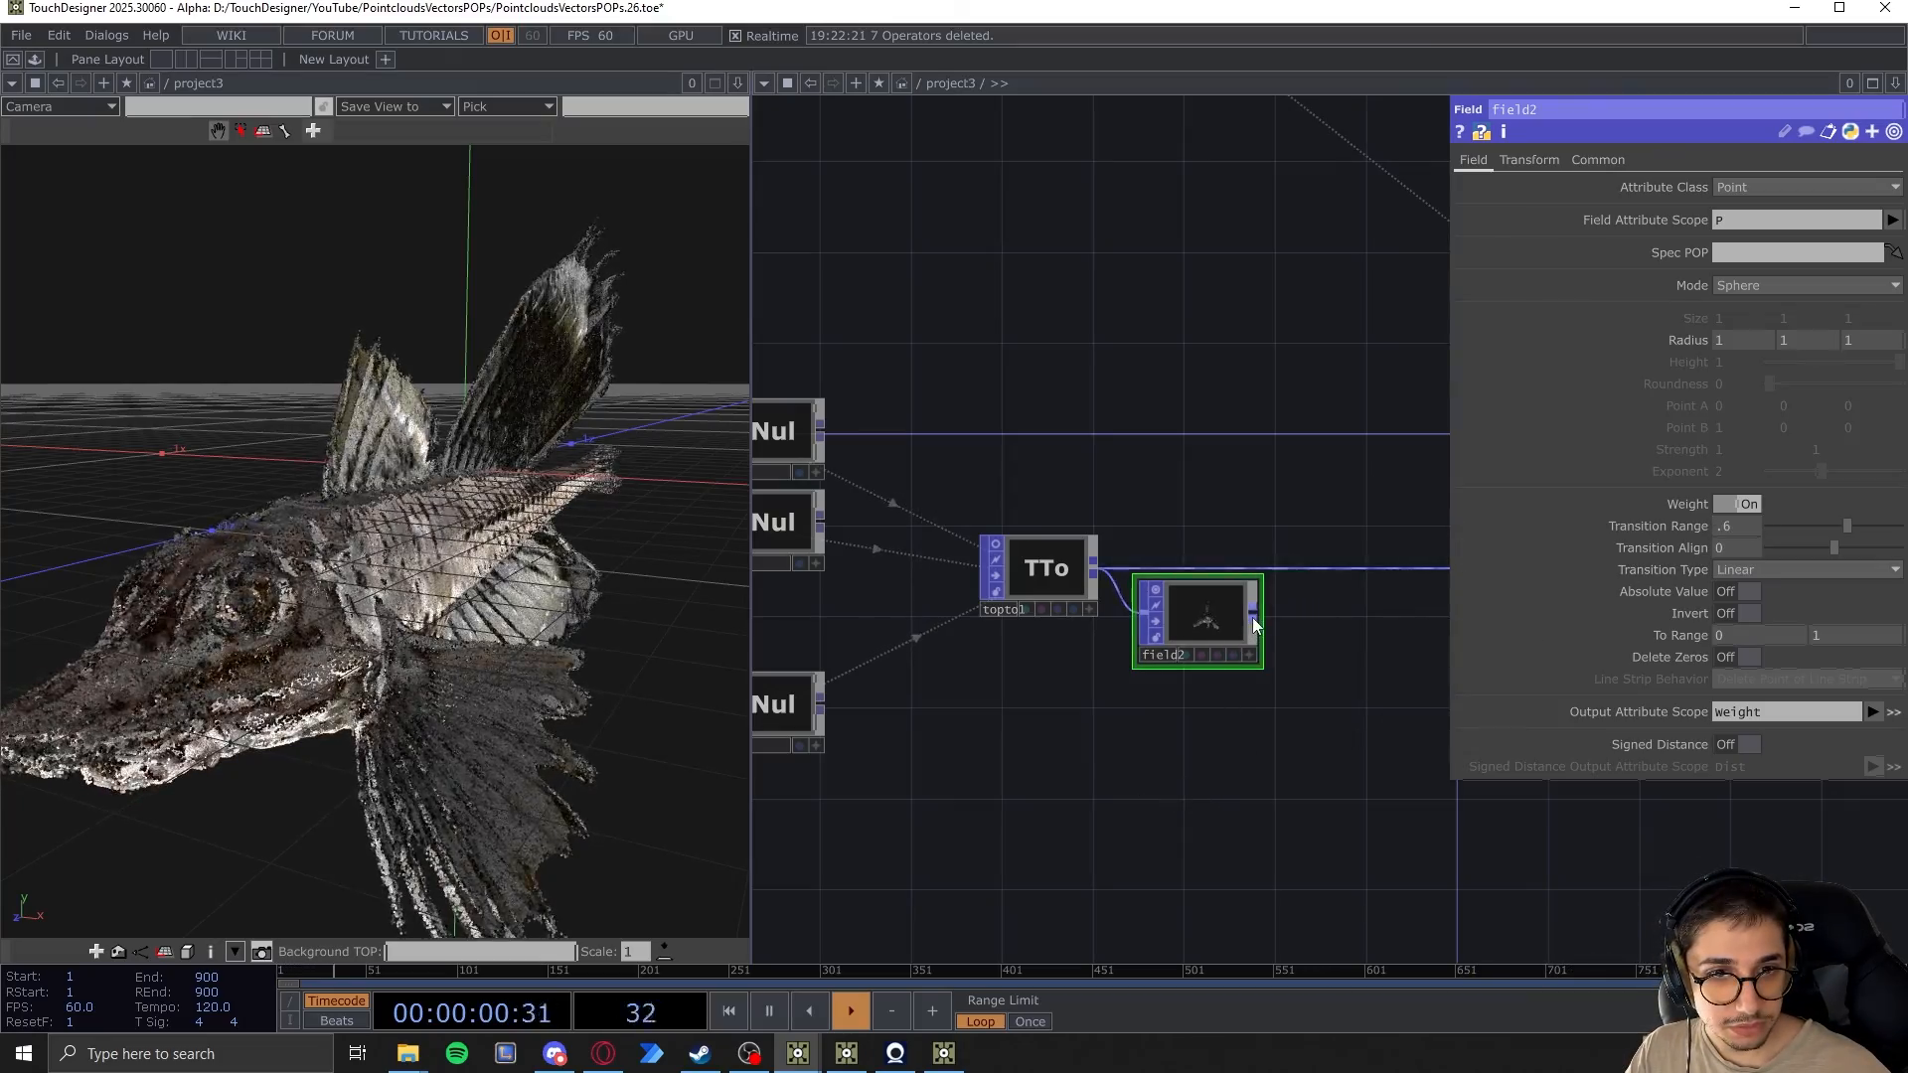
# Route field2's output into POP_instances and line field2 up with topto1 in the chain
pyautogui.moveTo(1252, 604); pyautogui.dragTo(1282, 570)
pyautogui.moveTo(1206, 642); pyautogui.dragTo(1197, 598)
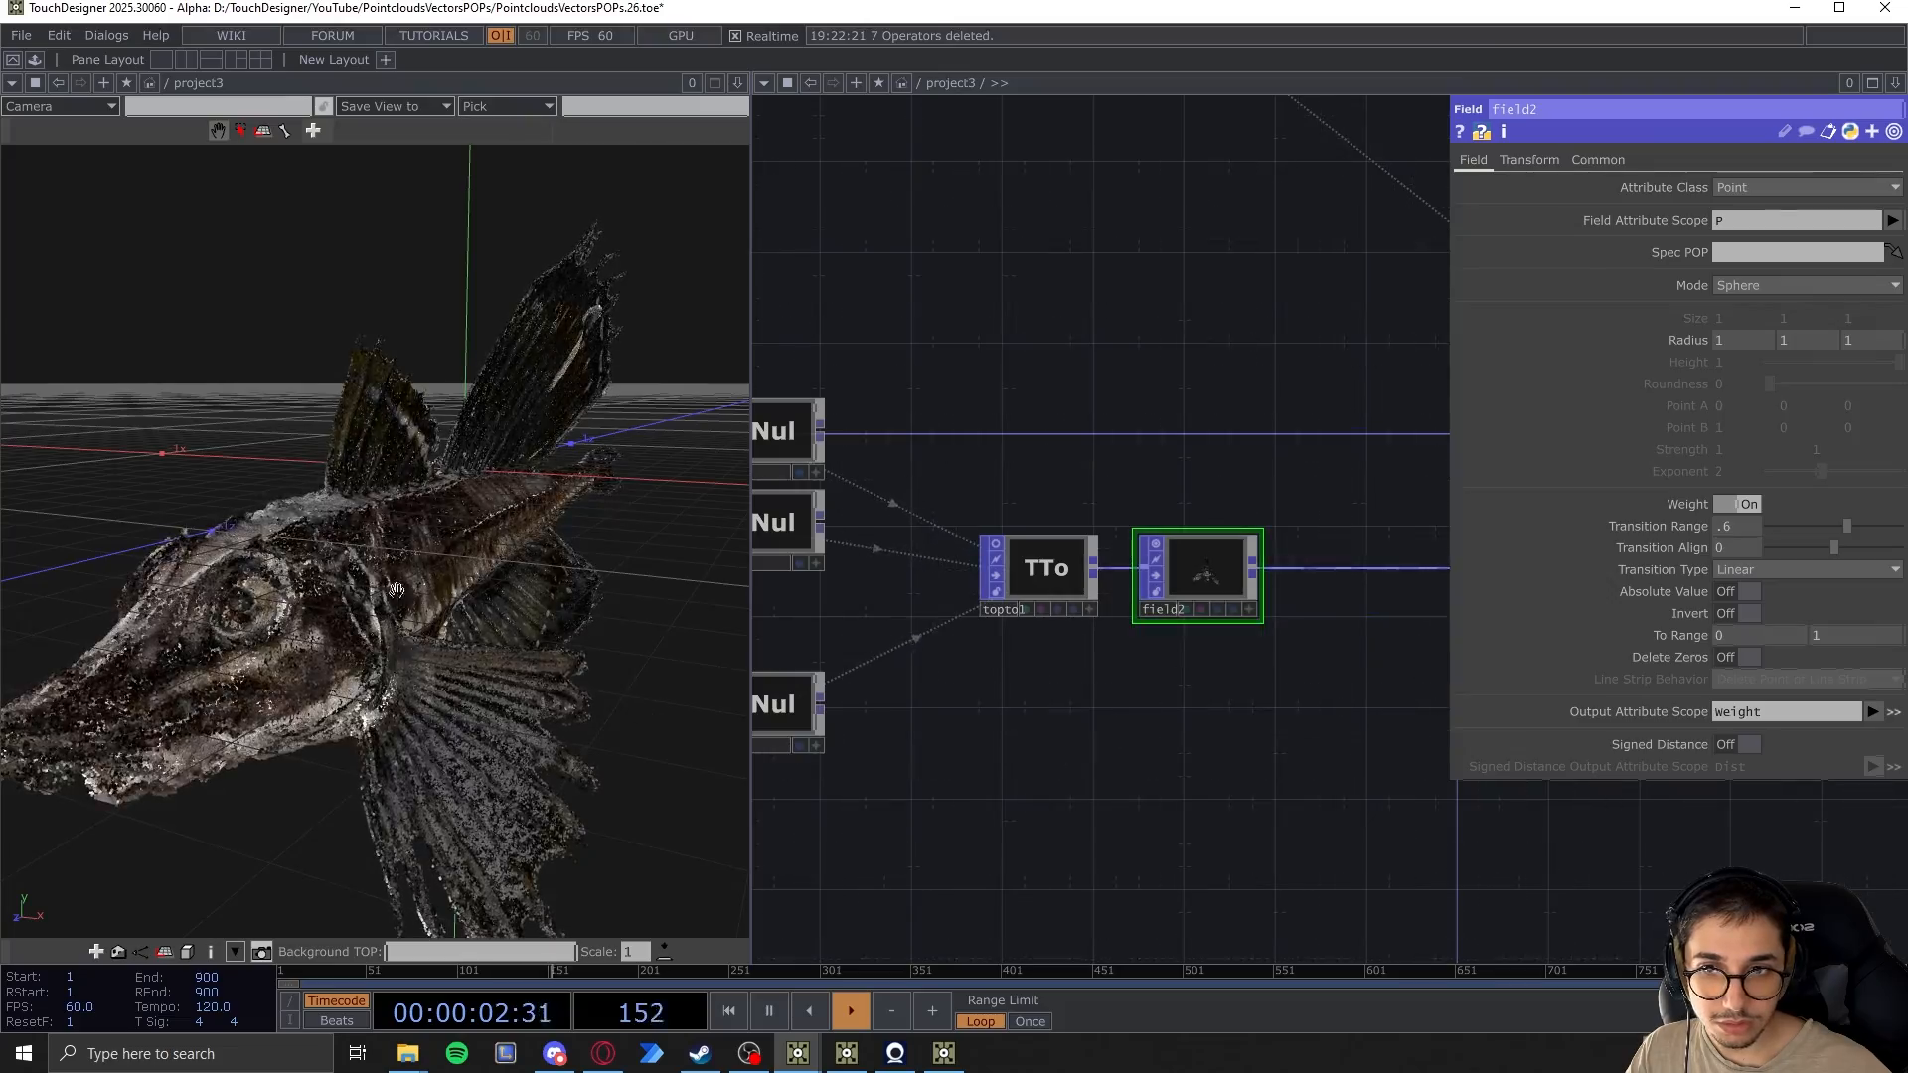
pyautogui.moveTo(1355, 733); pyautogui.dragTo(1145, 721)
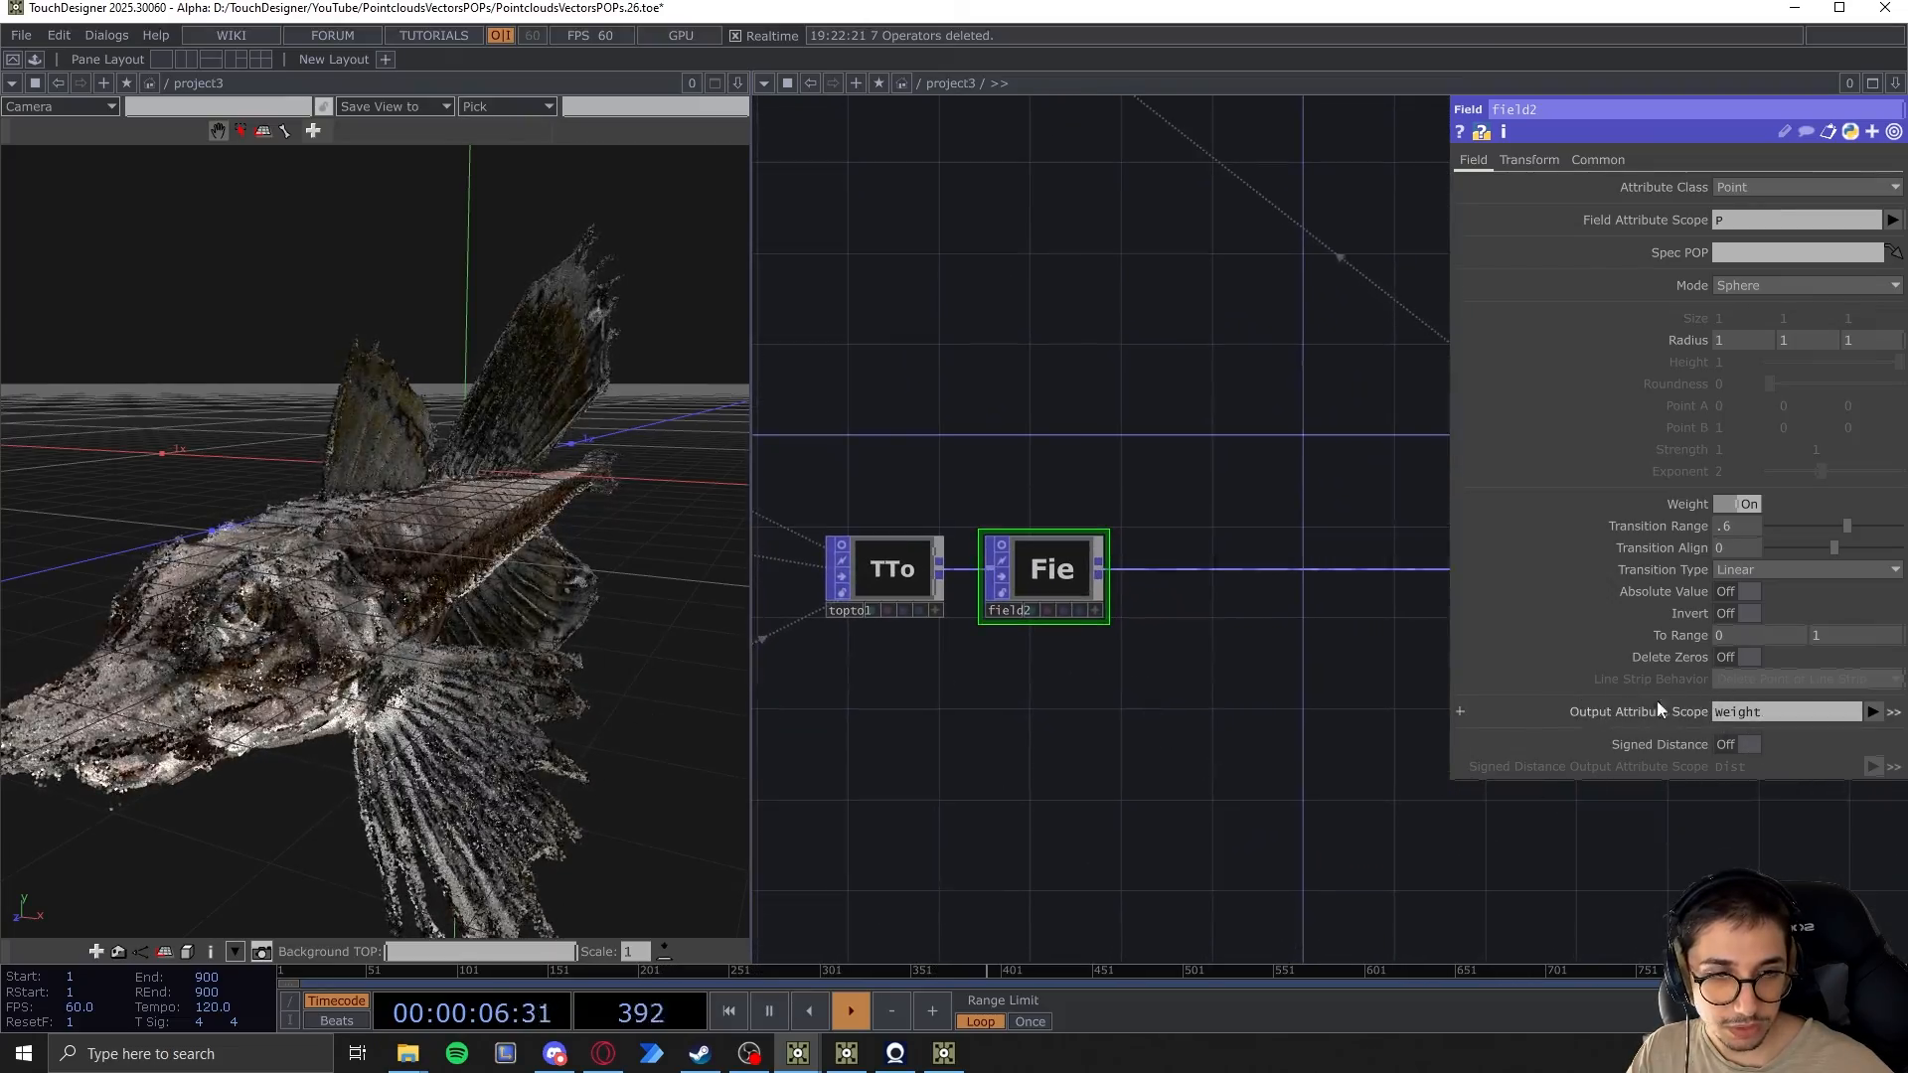
pyautogui.scroll(3, 1082, 759)
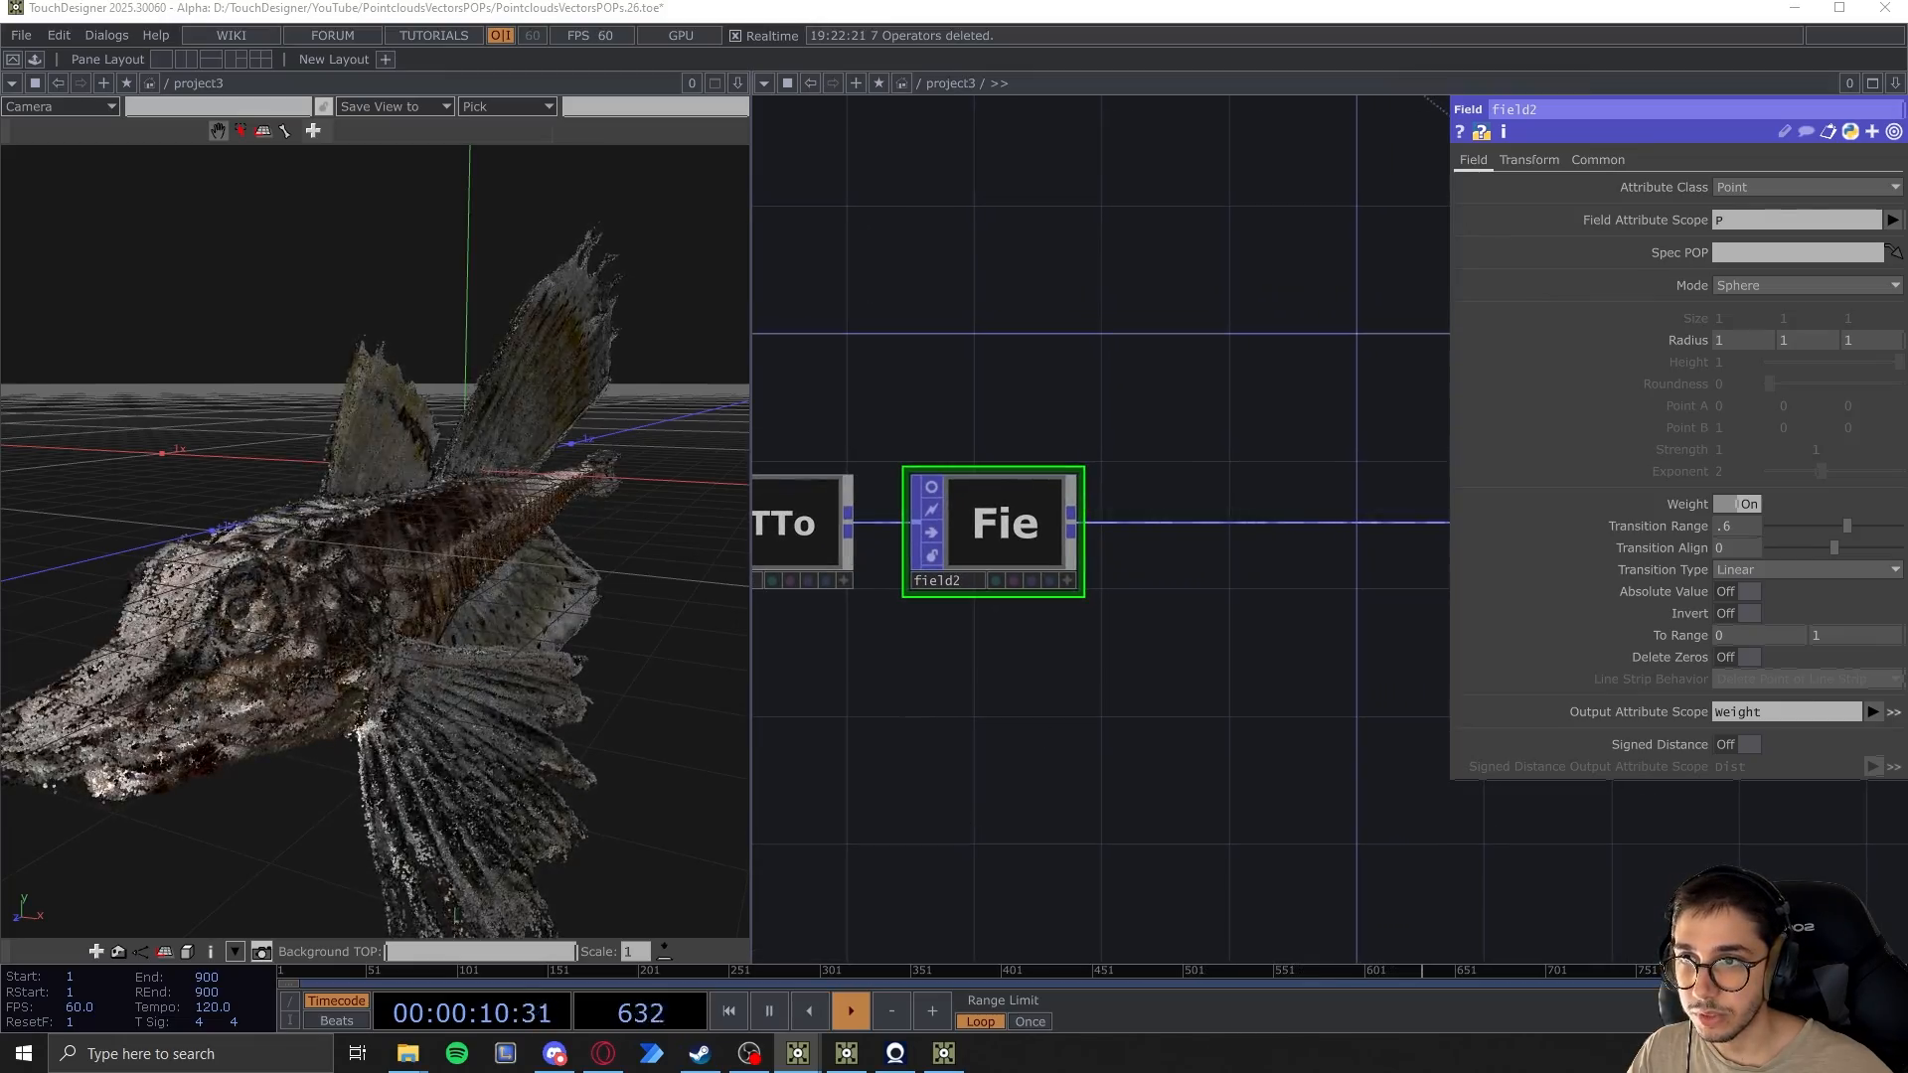
pyautogui.moveTo(1139, 658); pyautogui.dragTo(1184, 683)
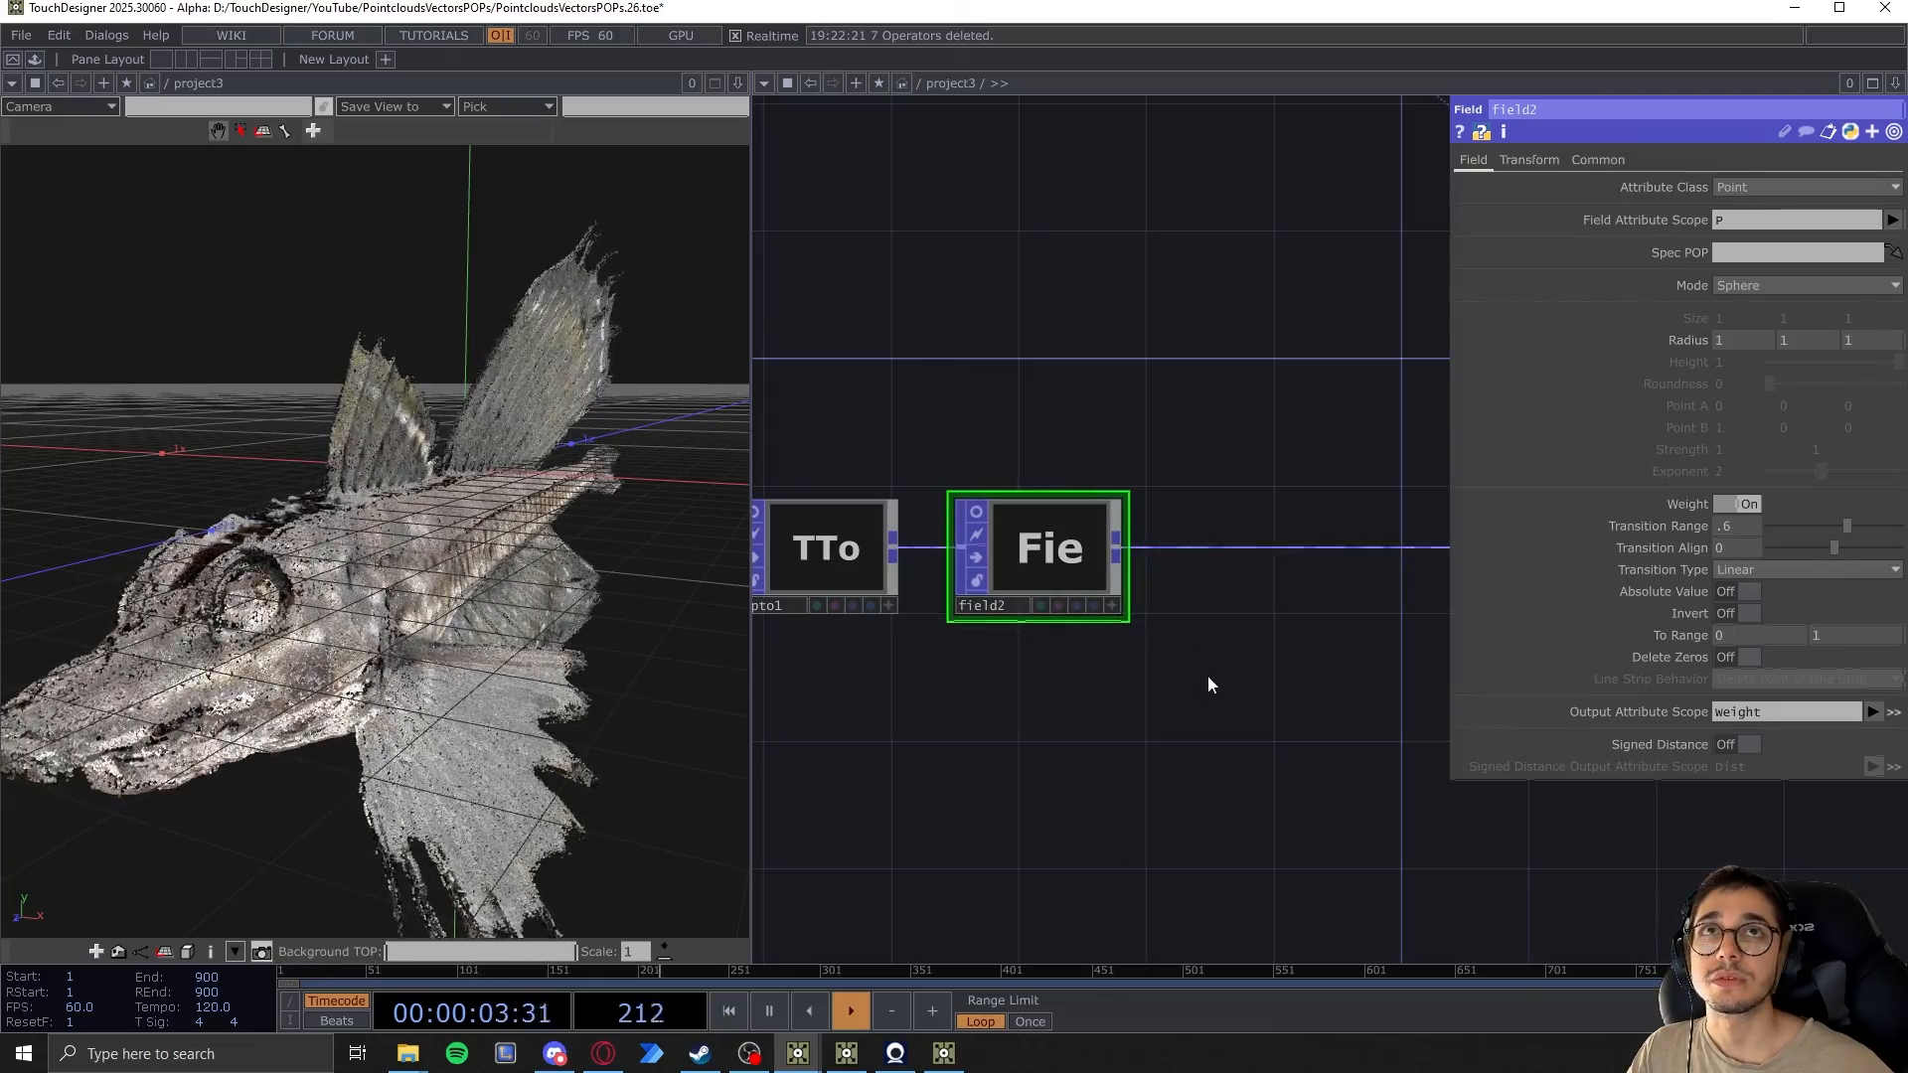
# Insert a Transform POP between field2 and POP_instances and align it with the chain
pyautogui.rightClick(1117, 551)
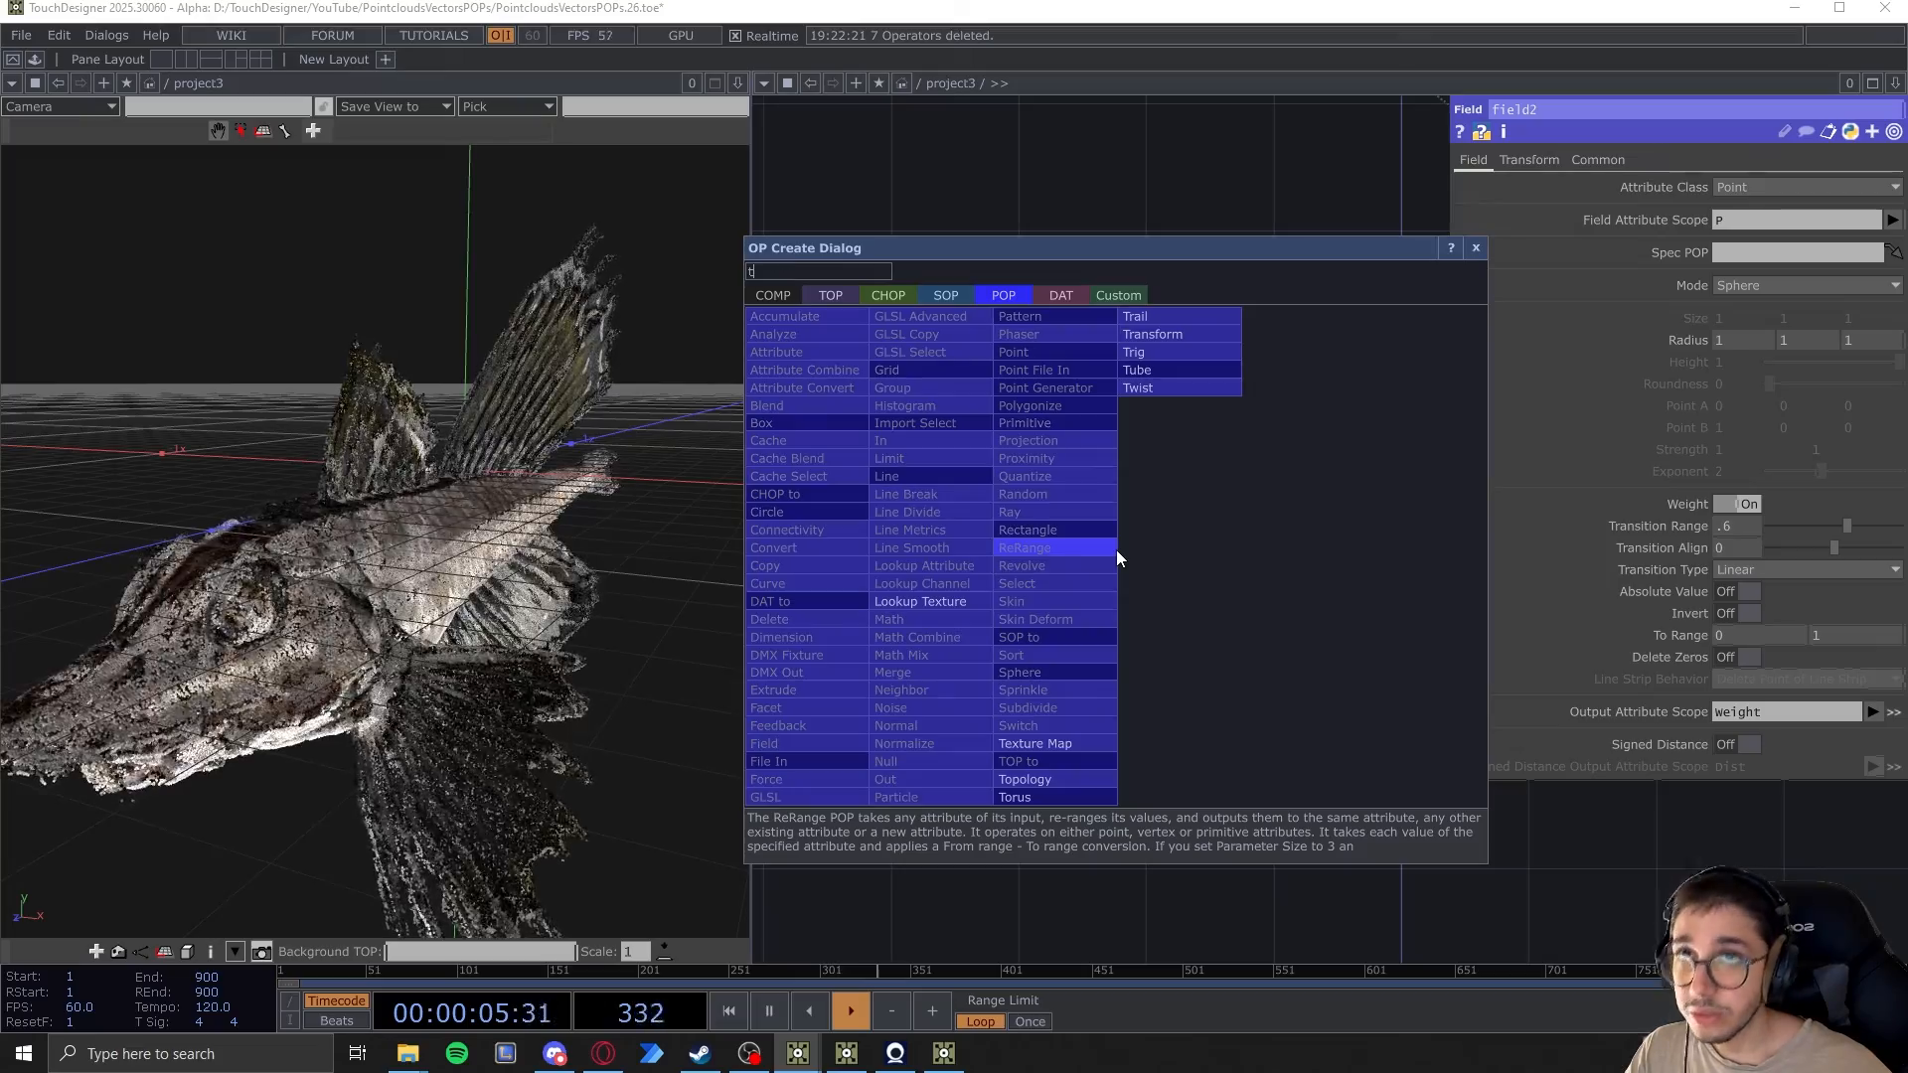
pyautogui.click(1133, 353)
pyautogui.click(1290, 653)
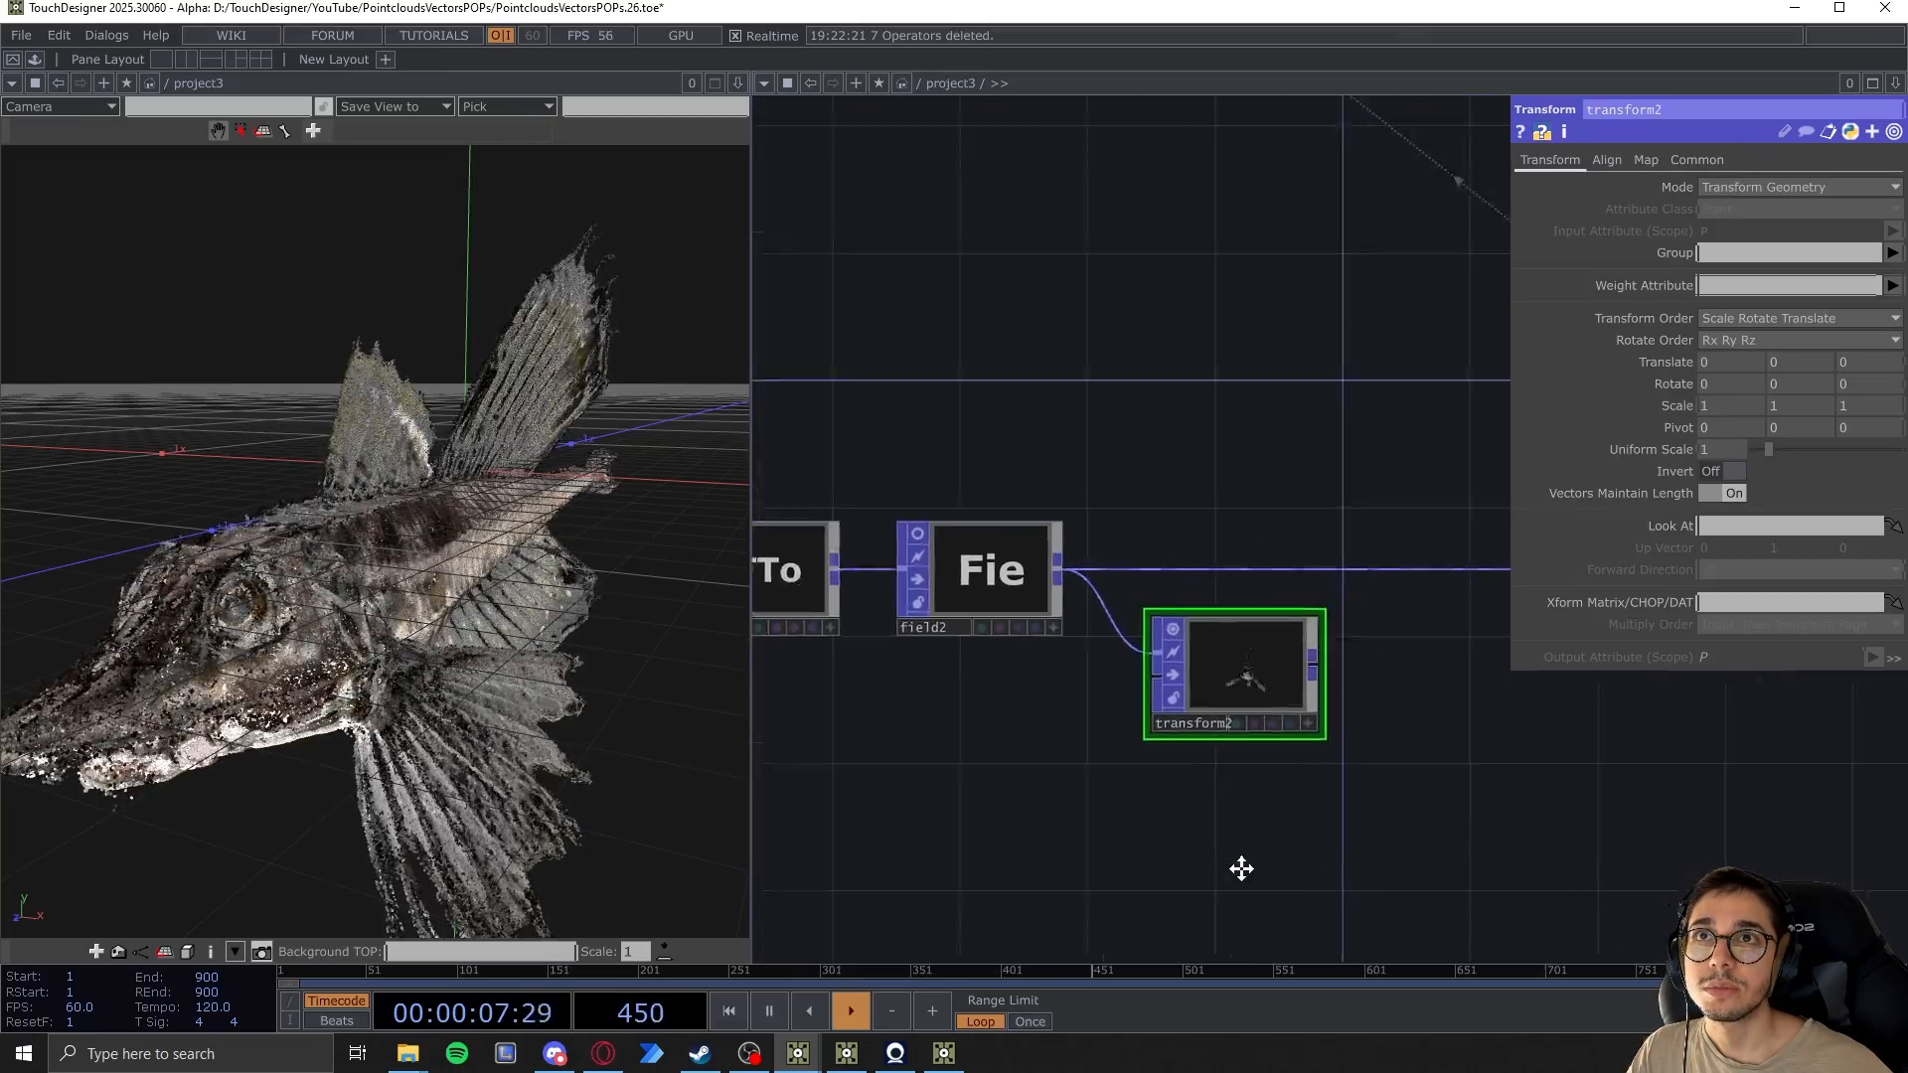
pyautogui.click(1225, 693)
pyautogui.click(1287, 600)
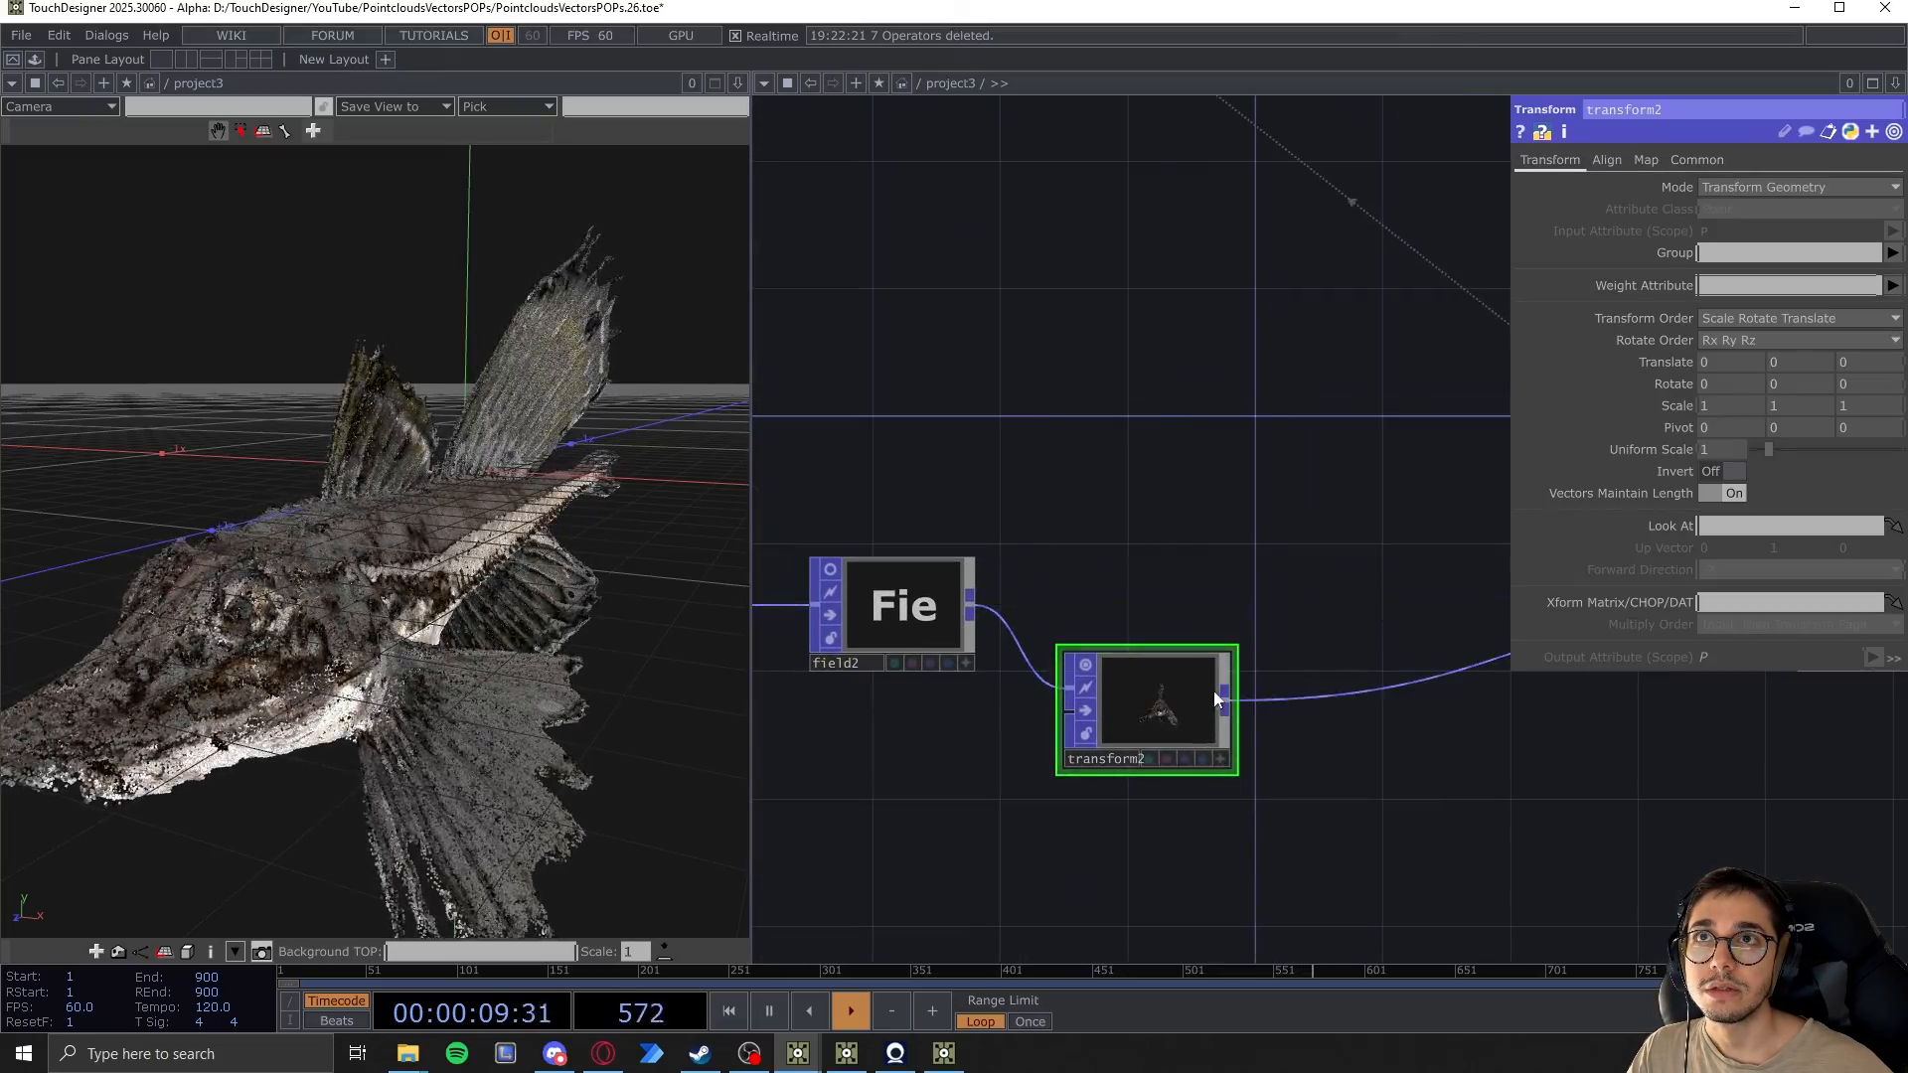
pyautogui.moveTo(1153, 722); pyautogui.dragTo(1151, 624)
pyautogui.scroll(-3, 1128, 714)
pyautogui.moveTo(1282, 825); pyautogui.dragTo(1347, 843)
# Set transform2's Weight Attribute to Weight and its Y rotation to 180, and inspect the deformed fish up close
pyautogui.click(1893, 285)
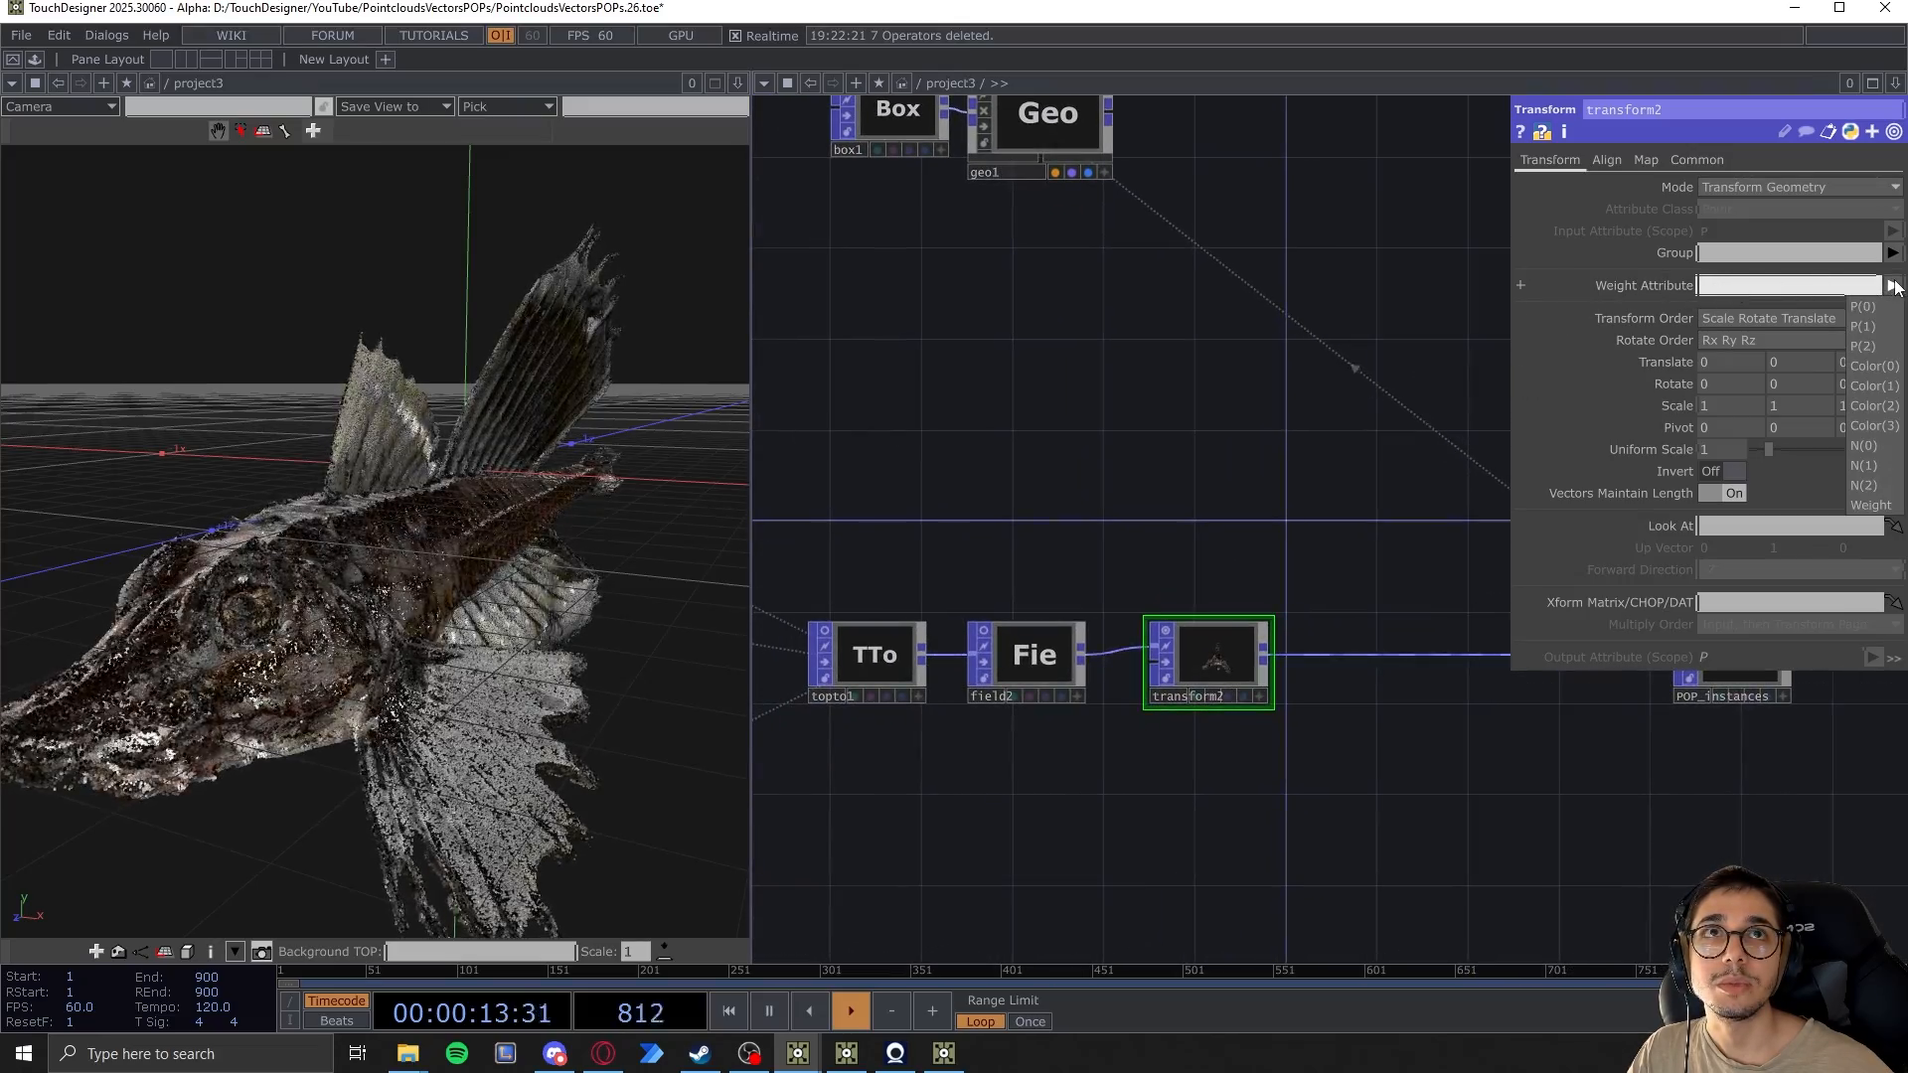
pyautogui.click(1868, 511)
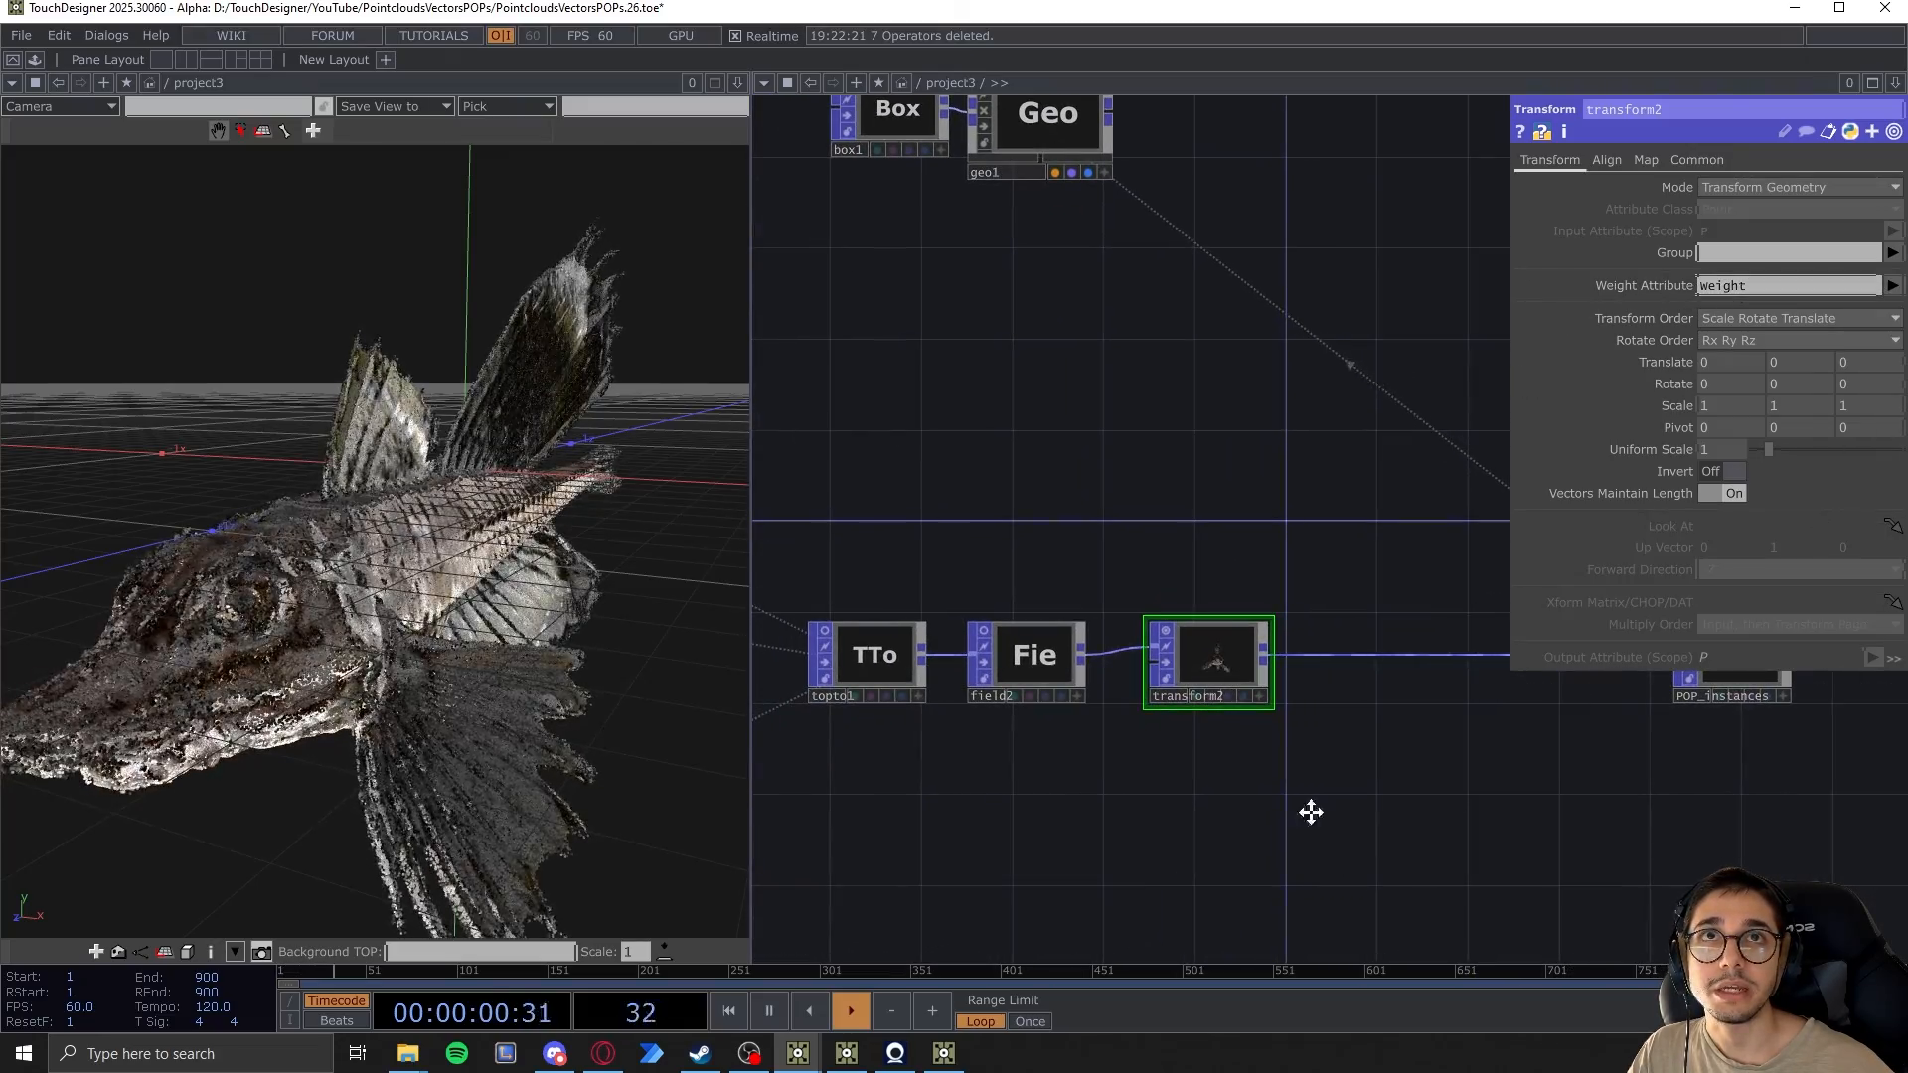
pyautogui.scroll(5, 1312, 809)
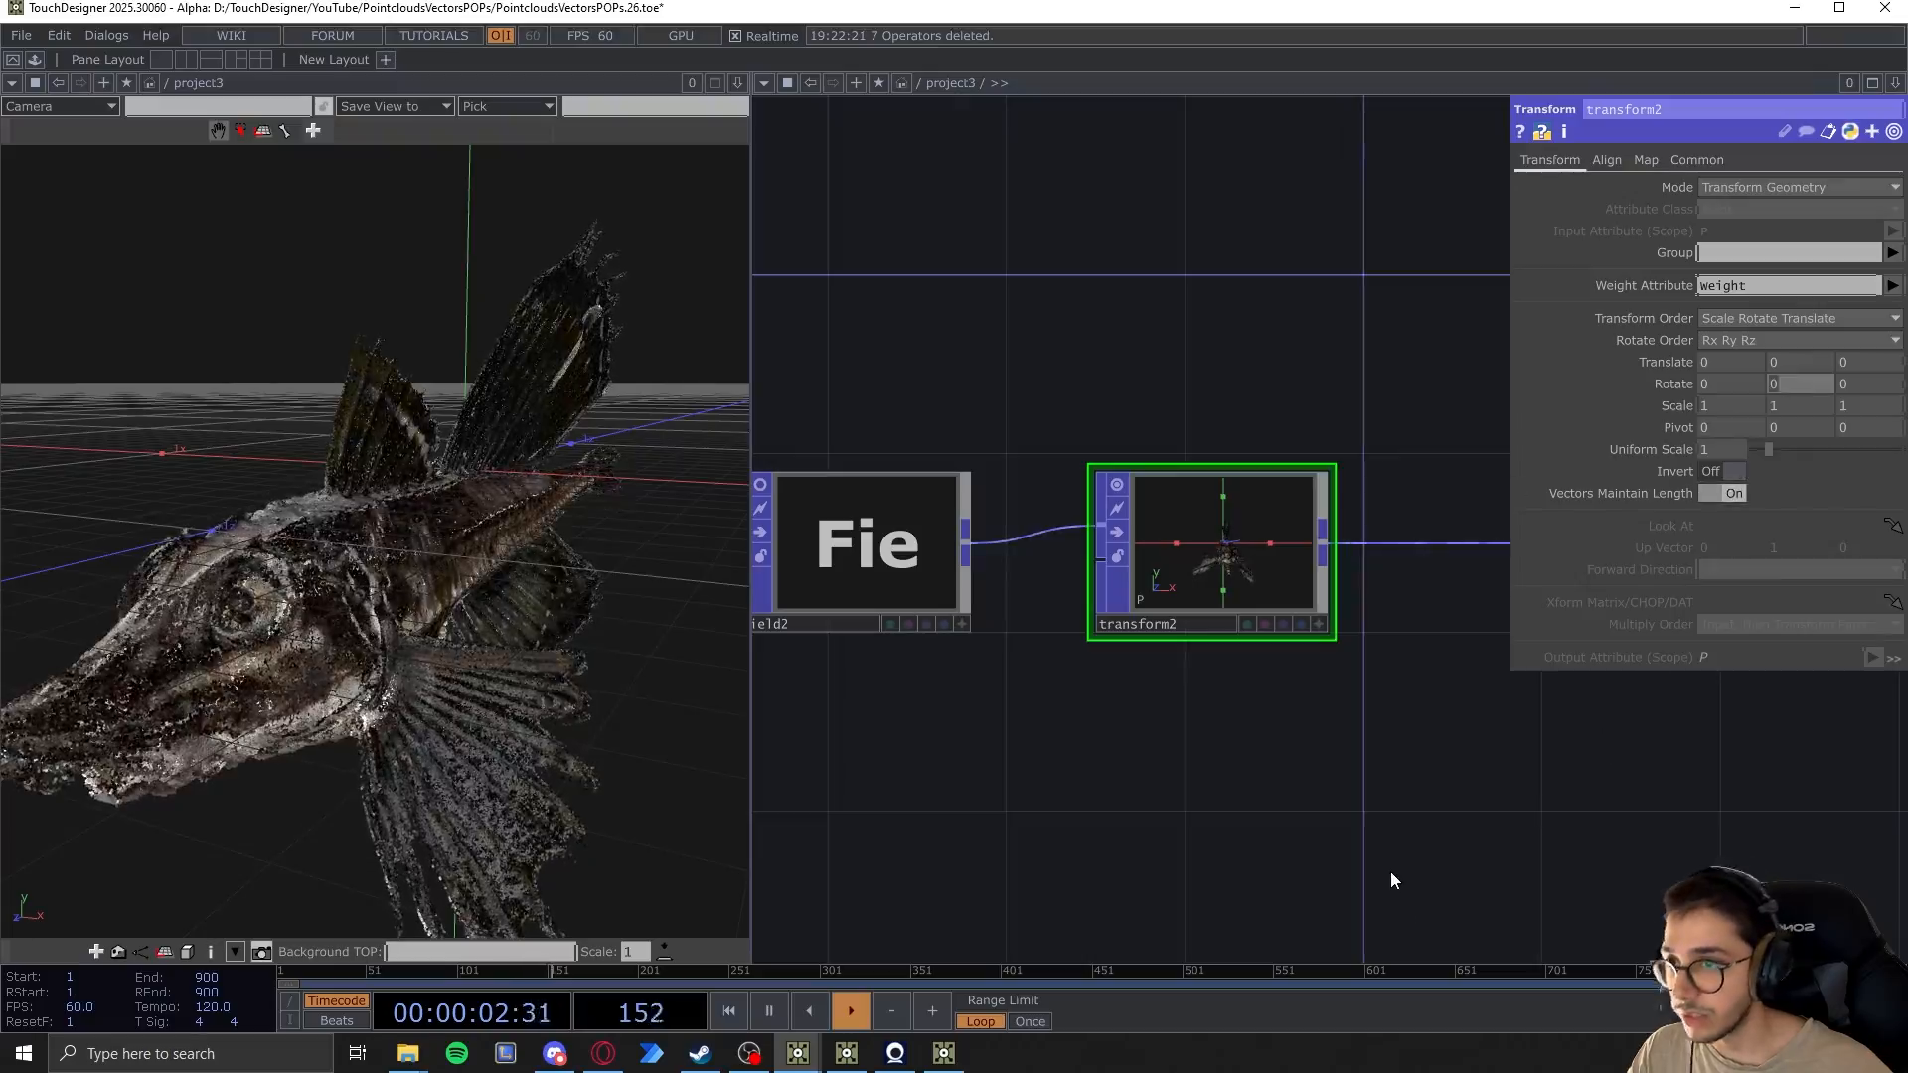
pyautogui.write('180')
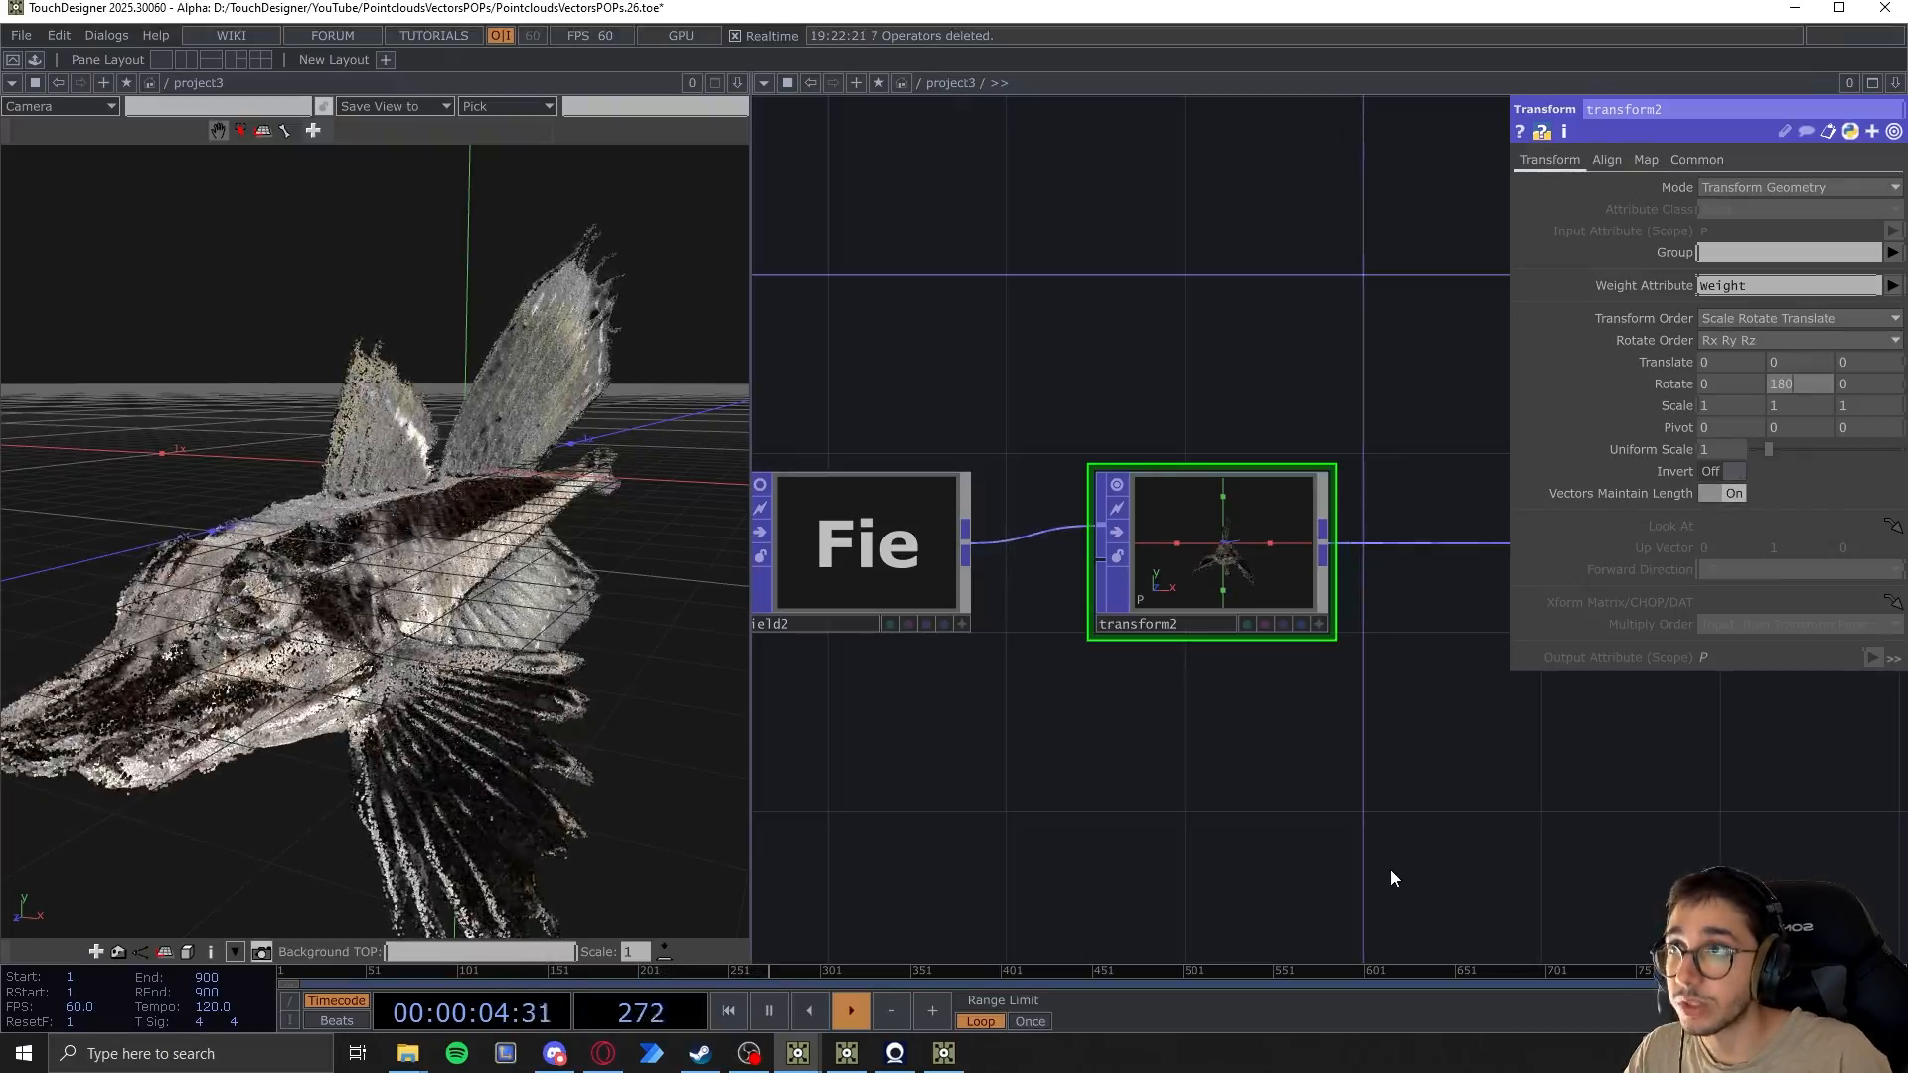
pyautogui.scroll(4, 460, 648)
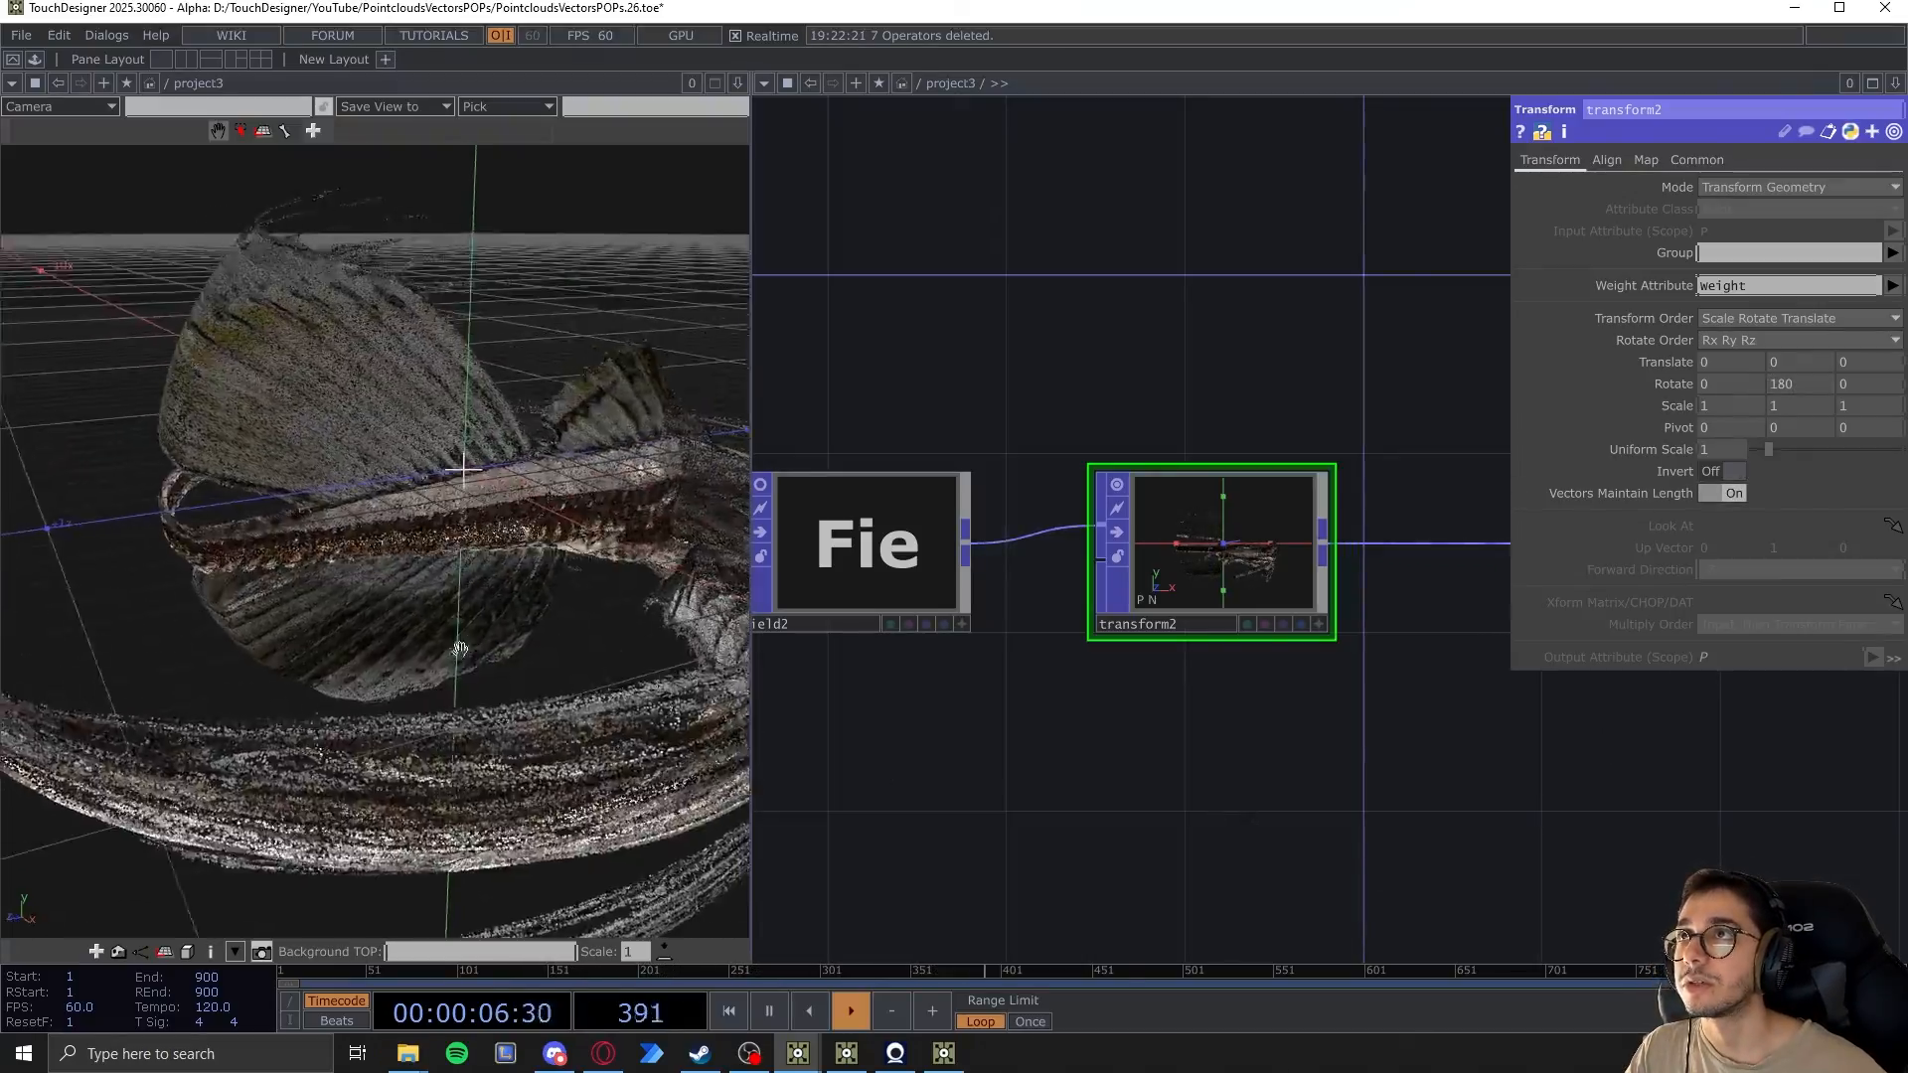
pyautogui.moveTo(460, 648); pyautogui.dragTo(301, 696)
pyautogui.scroll(8, 303, 628)
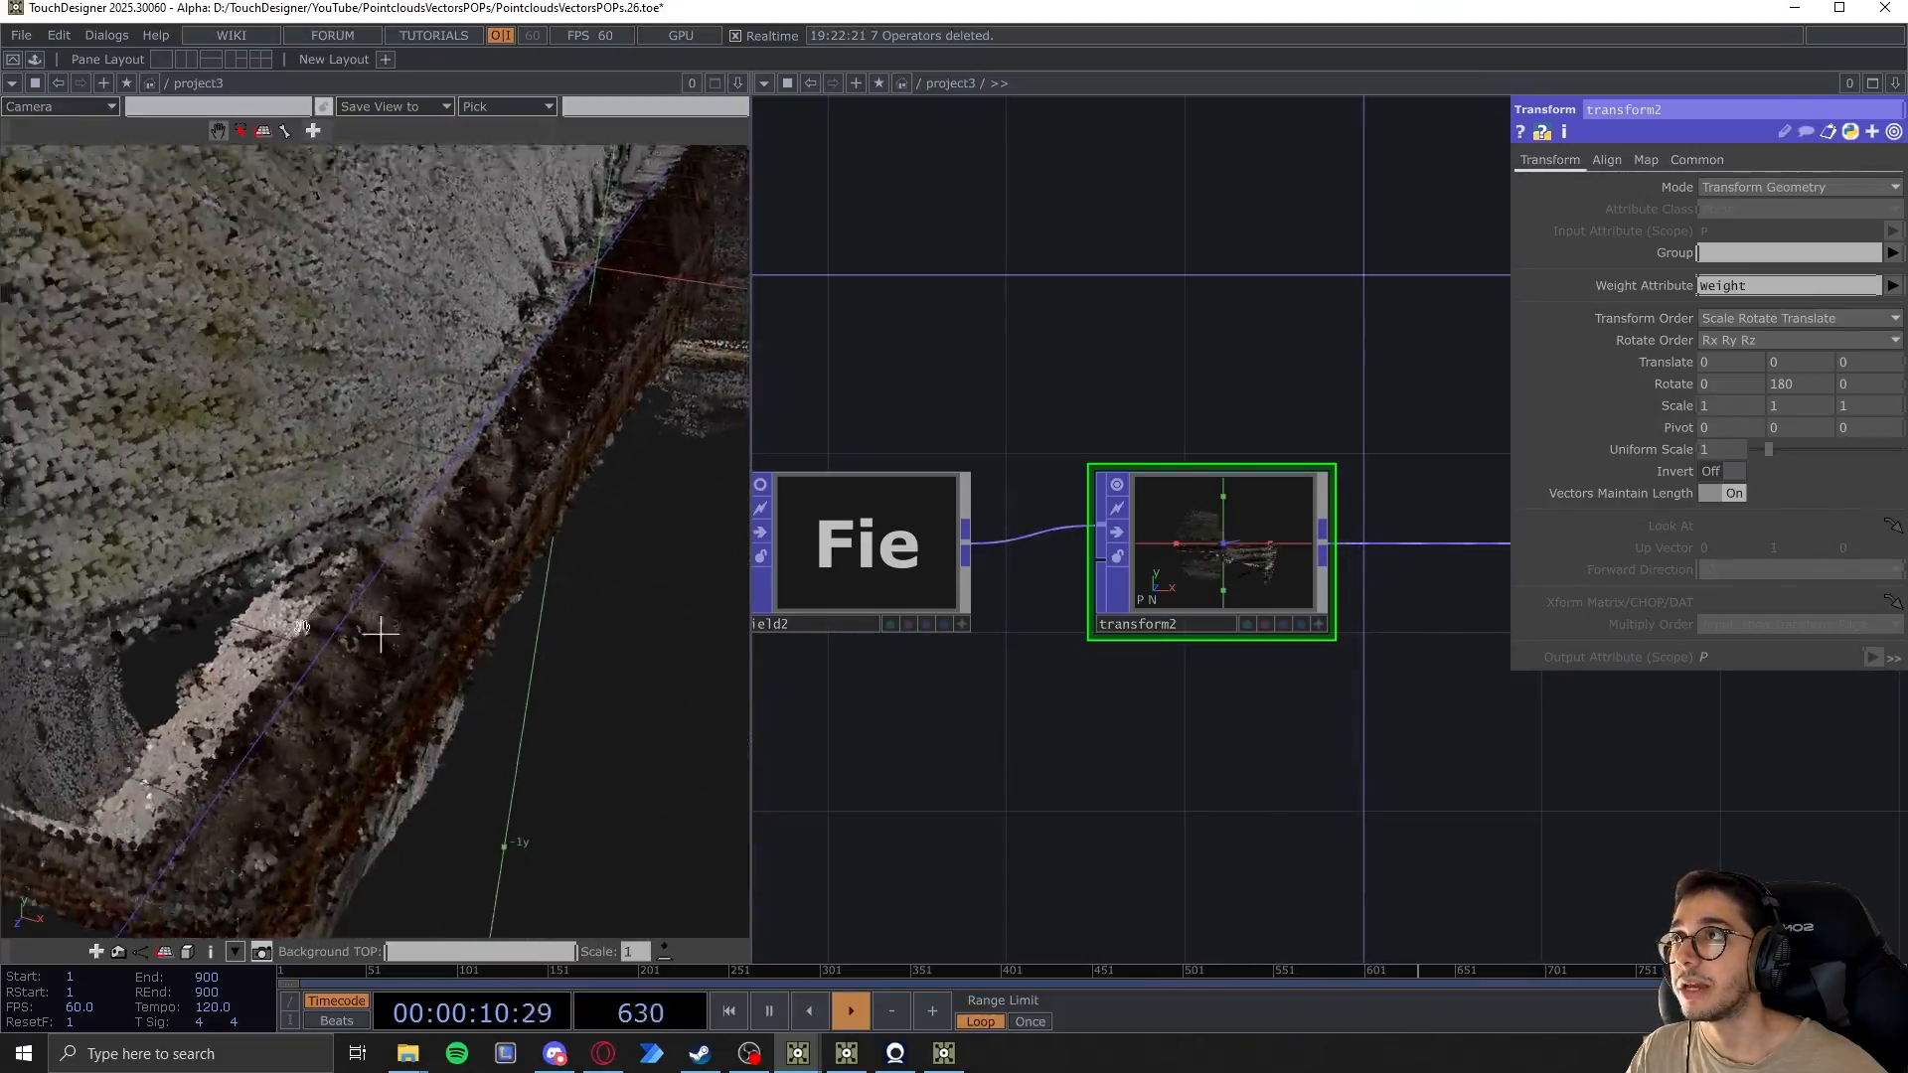
pyautogui.scroll(-6, 302, 627)
pyautogui.moveTo(301, 631); pyautogui.dragTo(285, 669)
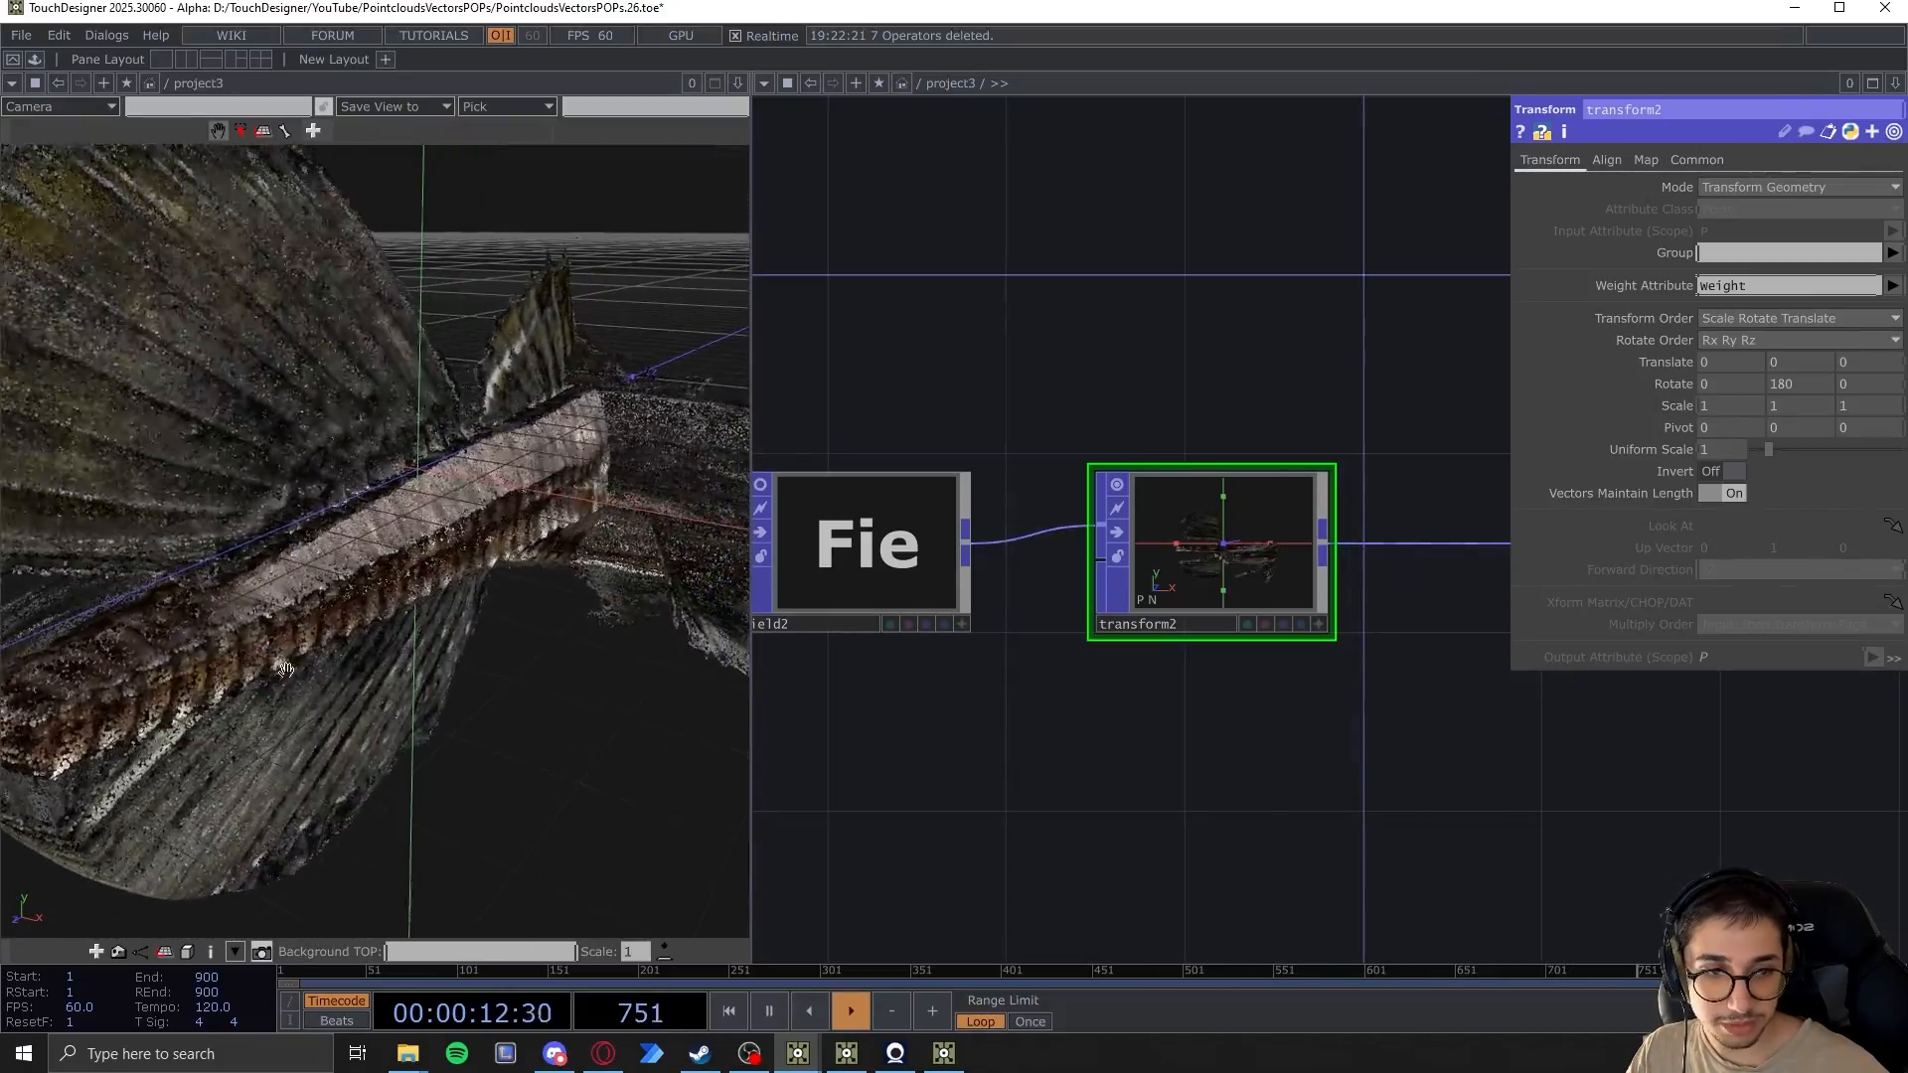
pyautogui.scroll(-2, 1326, 728)
# Insert a Twist POP between transform2 and POP_instances
pyautogui.scroll(-2, 1350, 807)
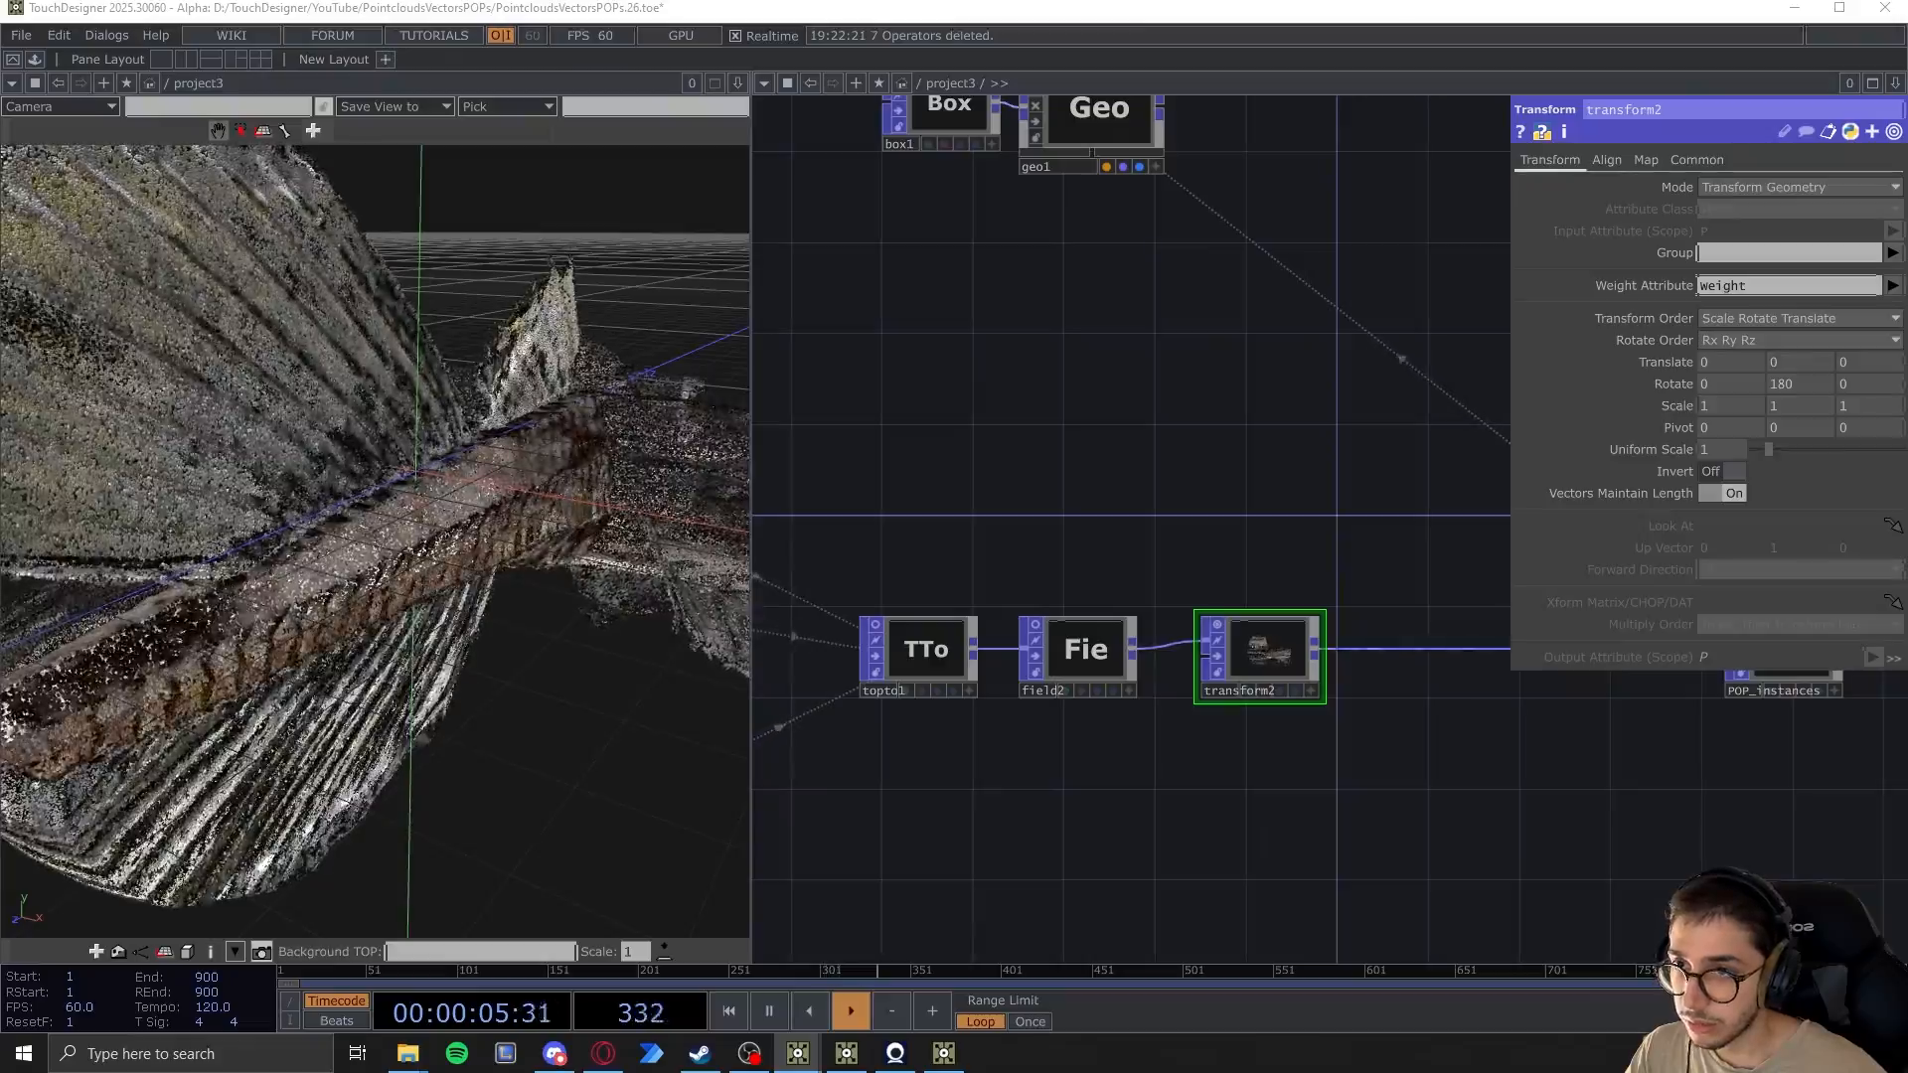
pyautogui.scroll(-3, 1298, 833)
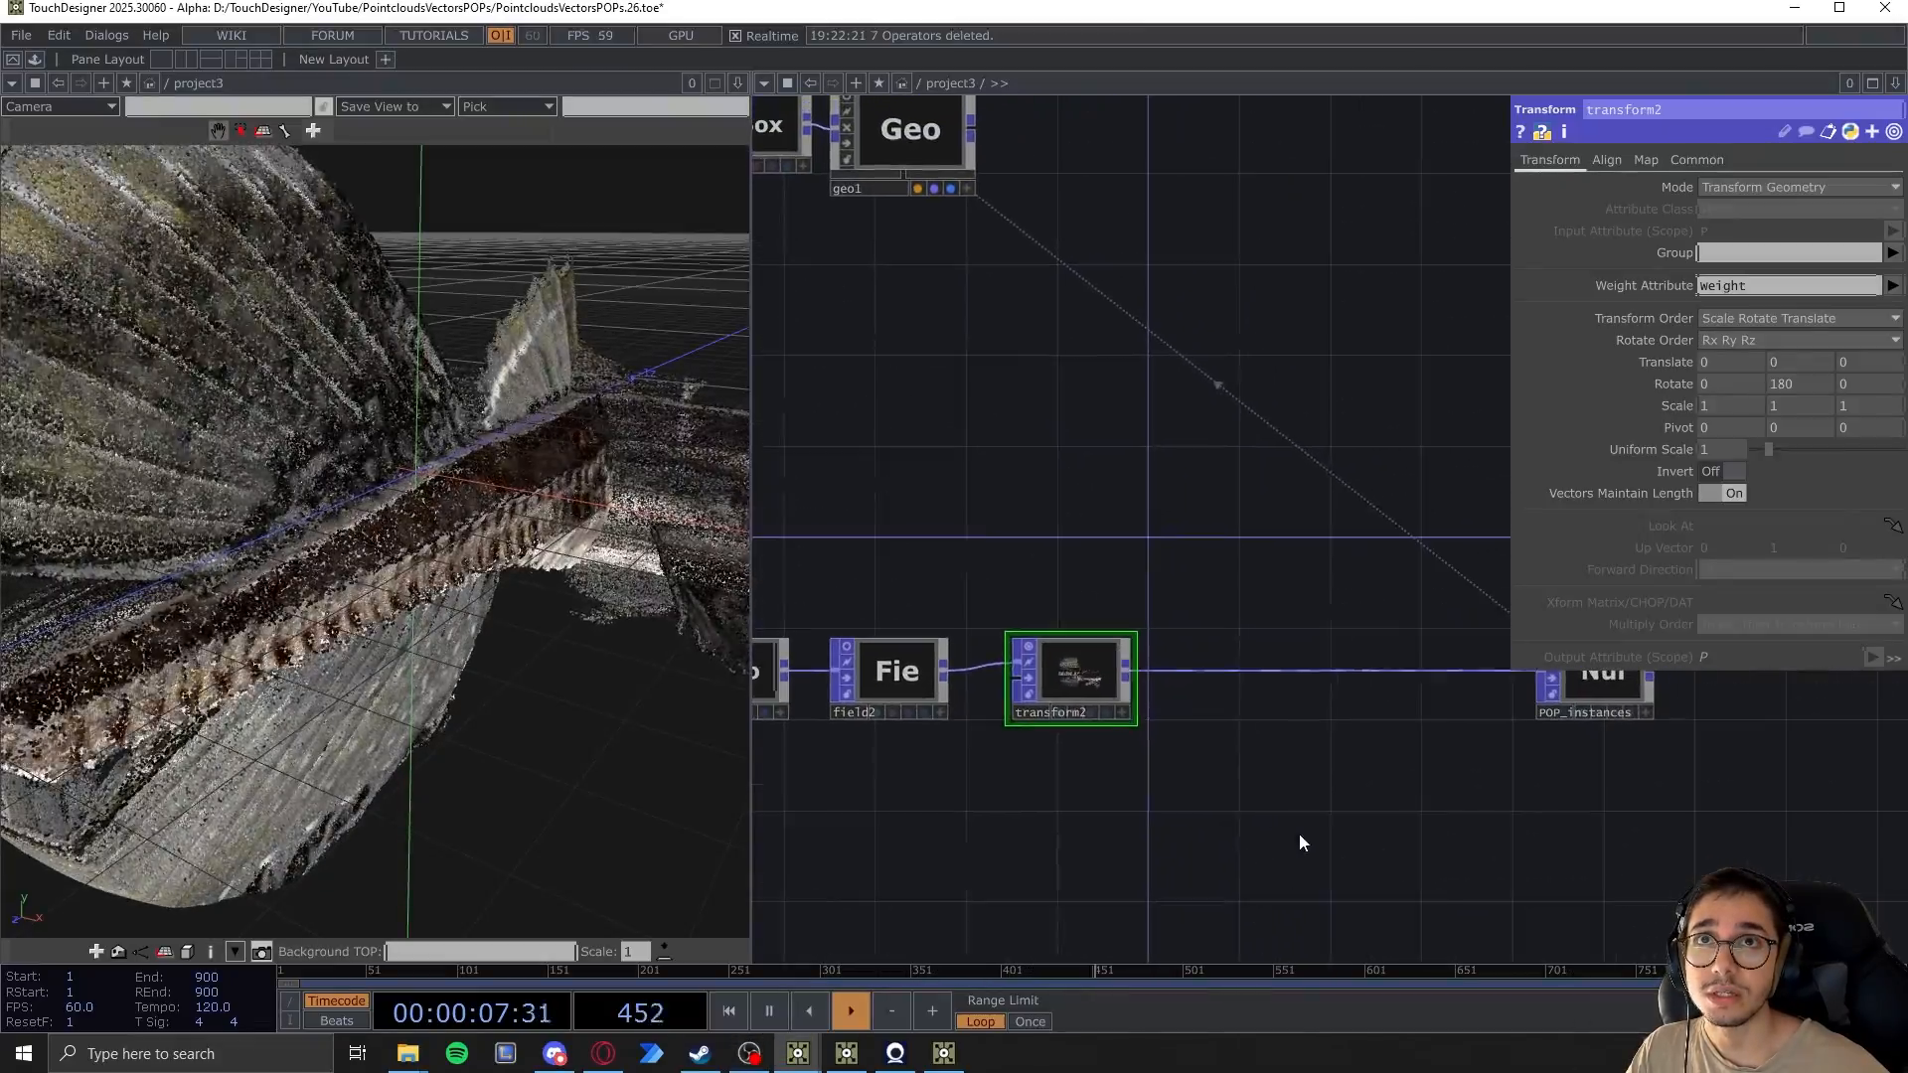
pyautogui.rightClick(1245, 729)
pyautogui.click(1278, 698)
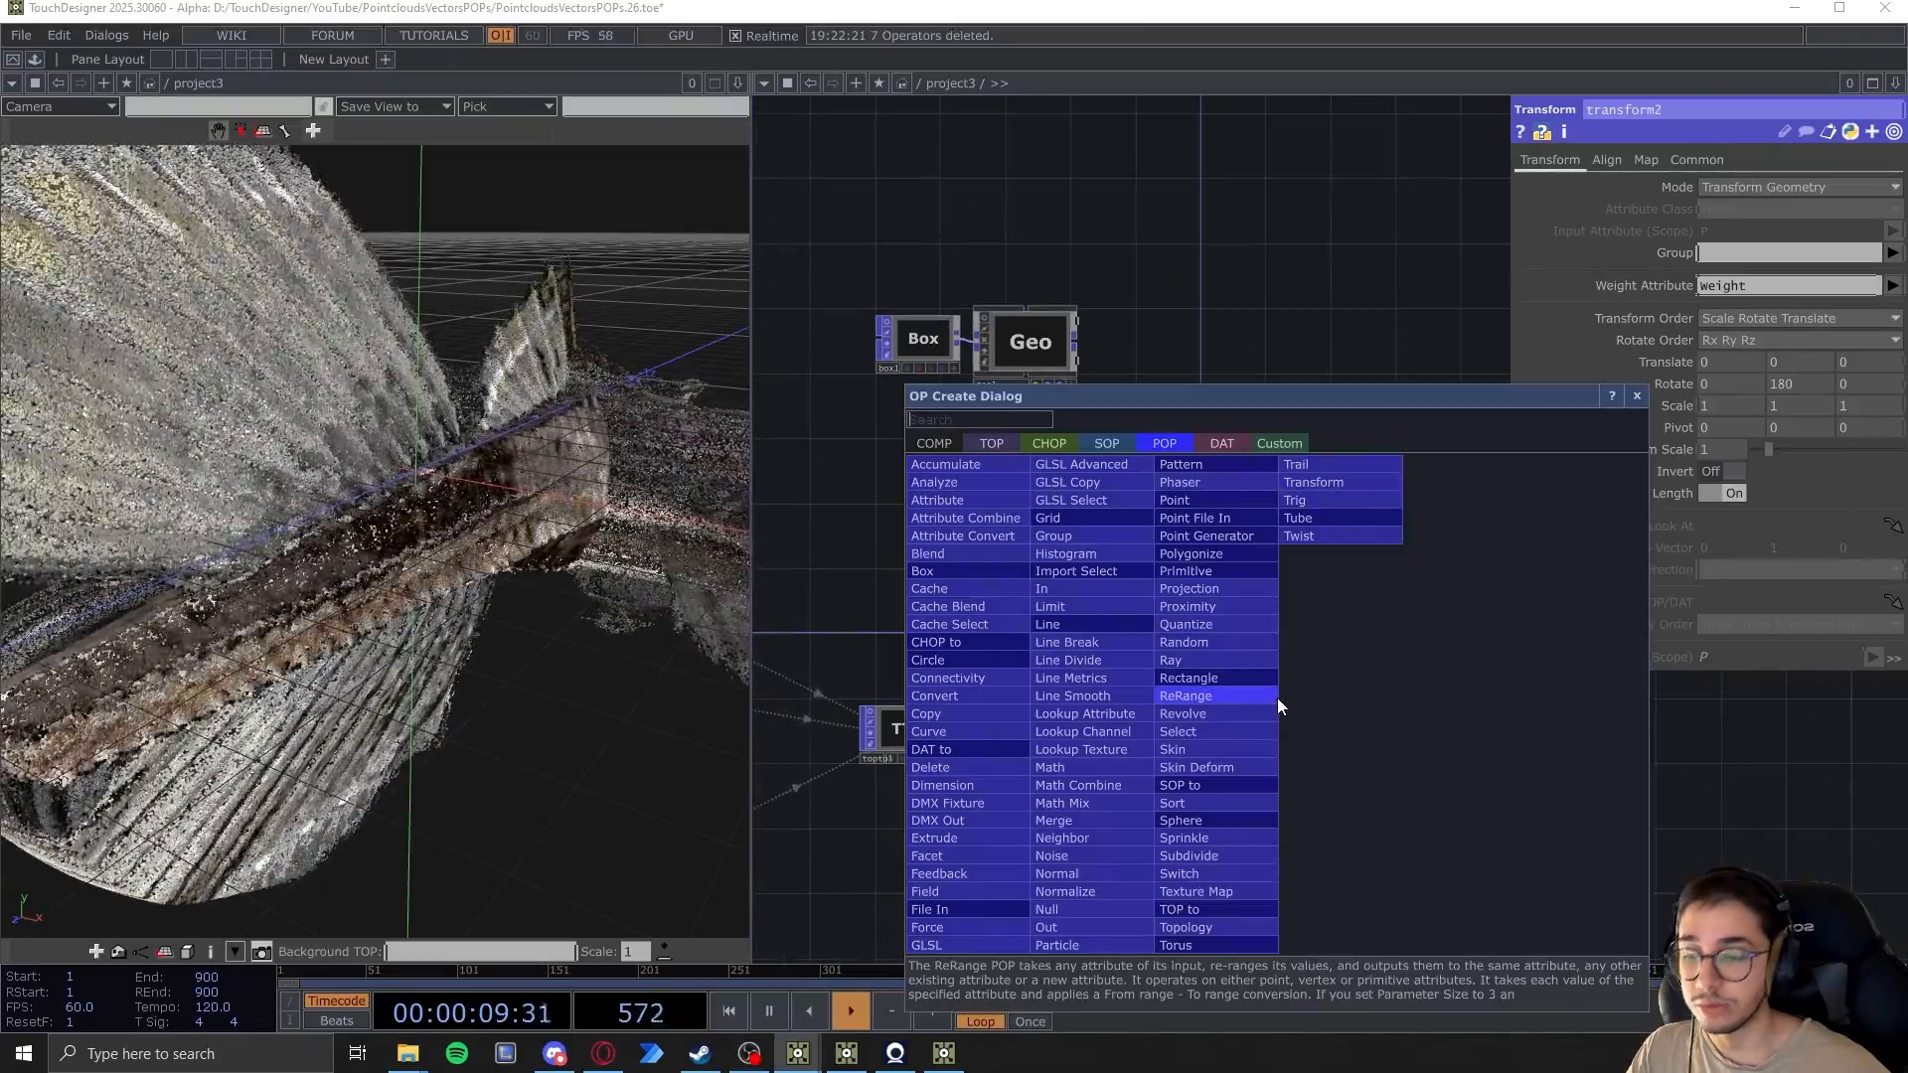
pyautogui.write('tw')
pyautogui.click(1322, 536)
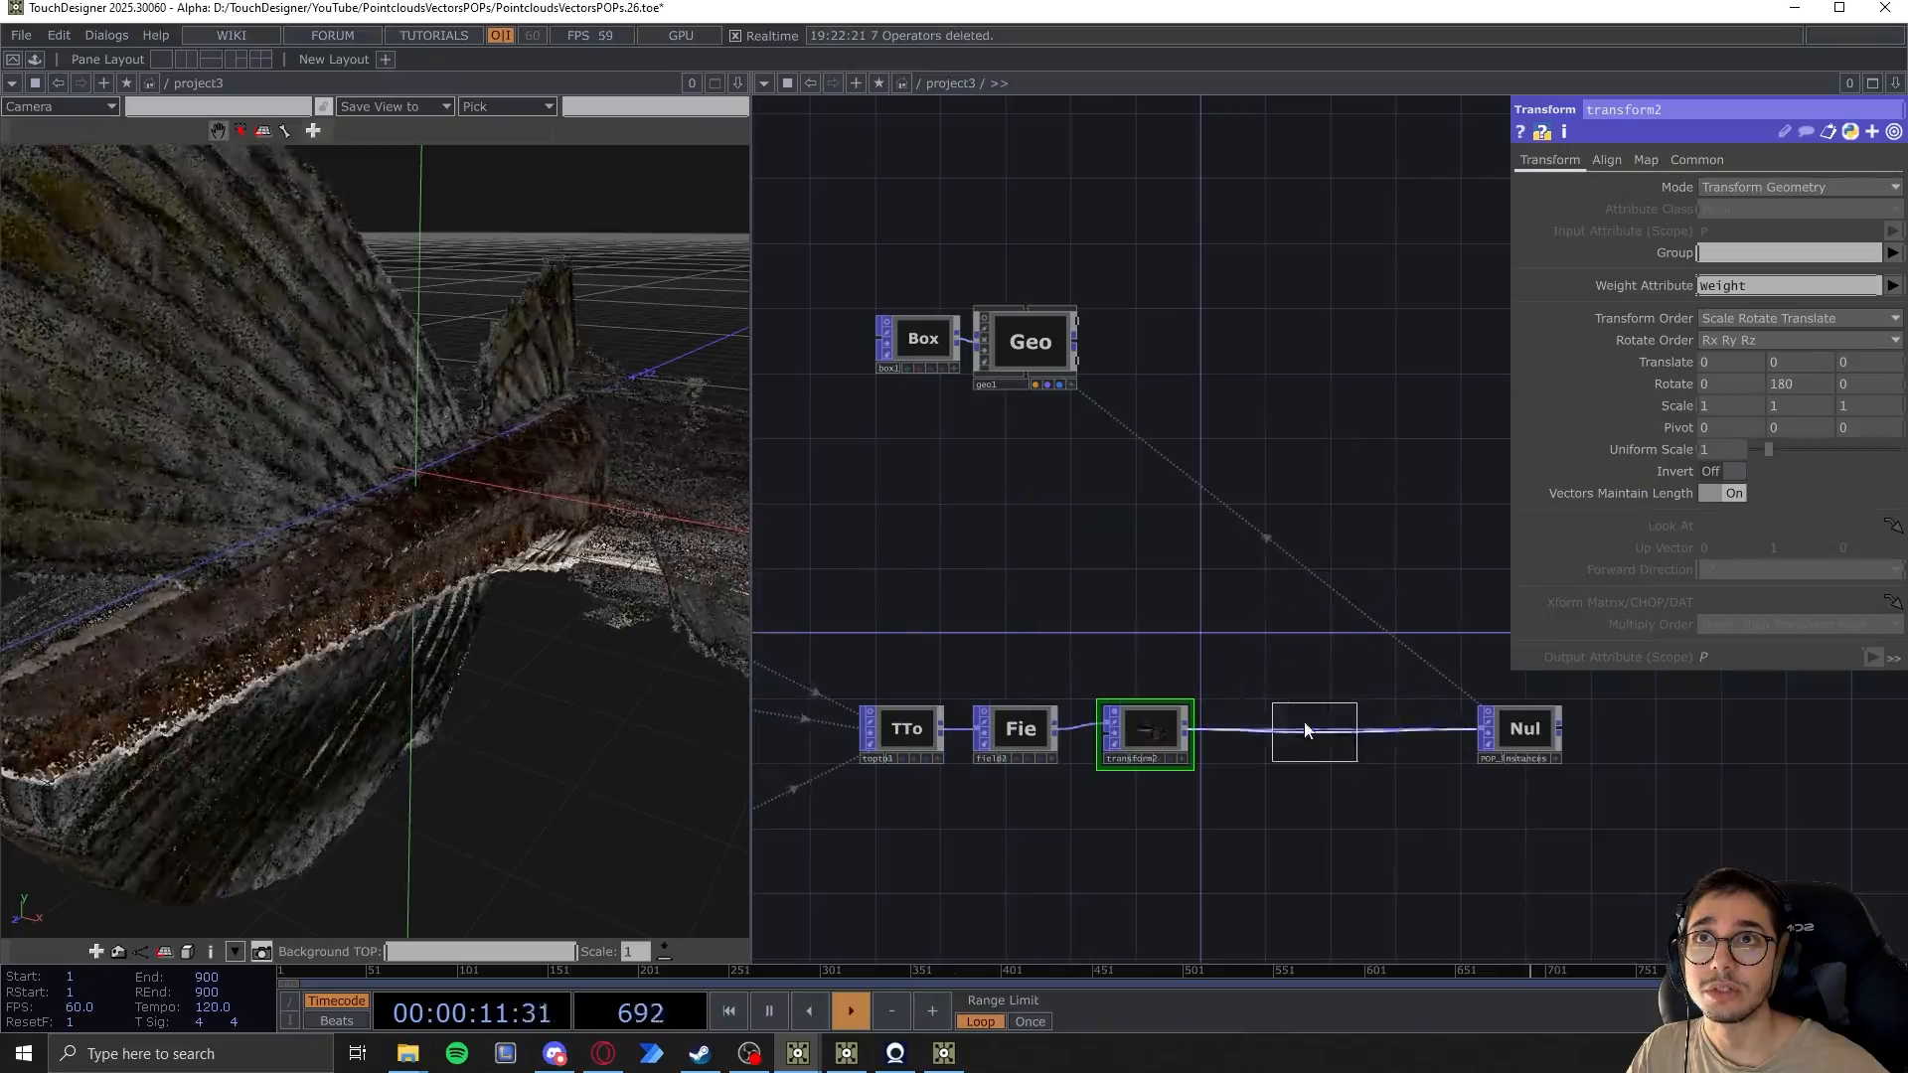
pyautogui.click(1264, 731)
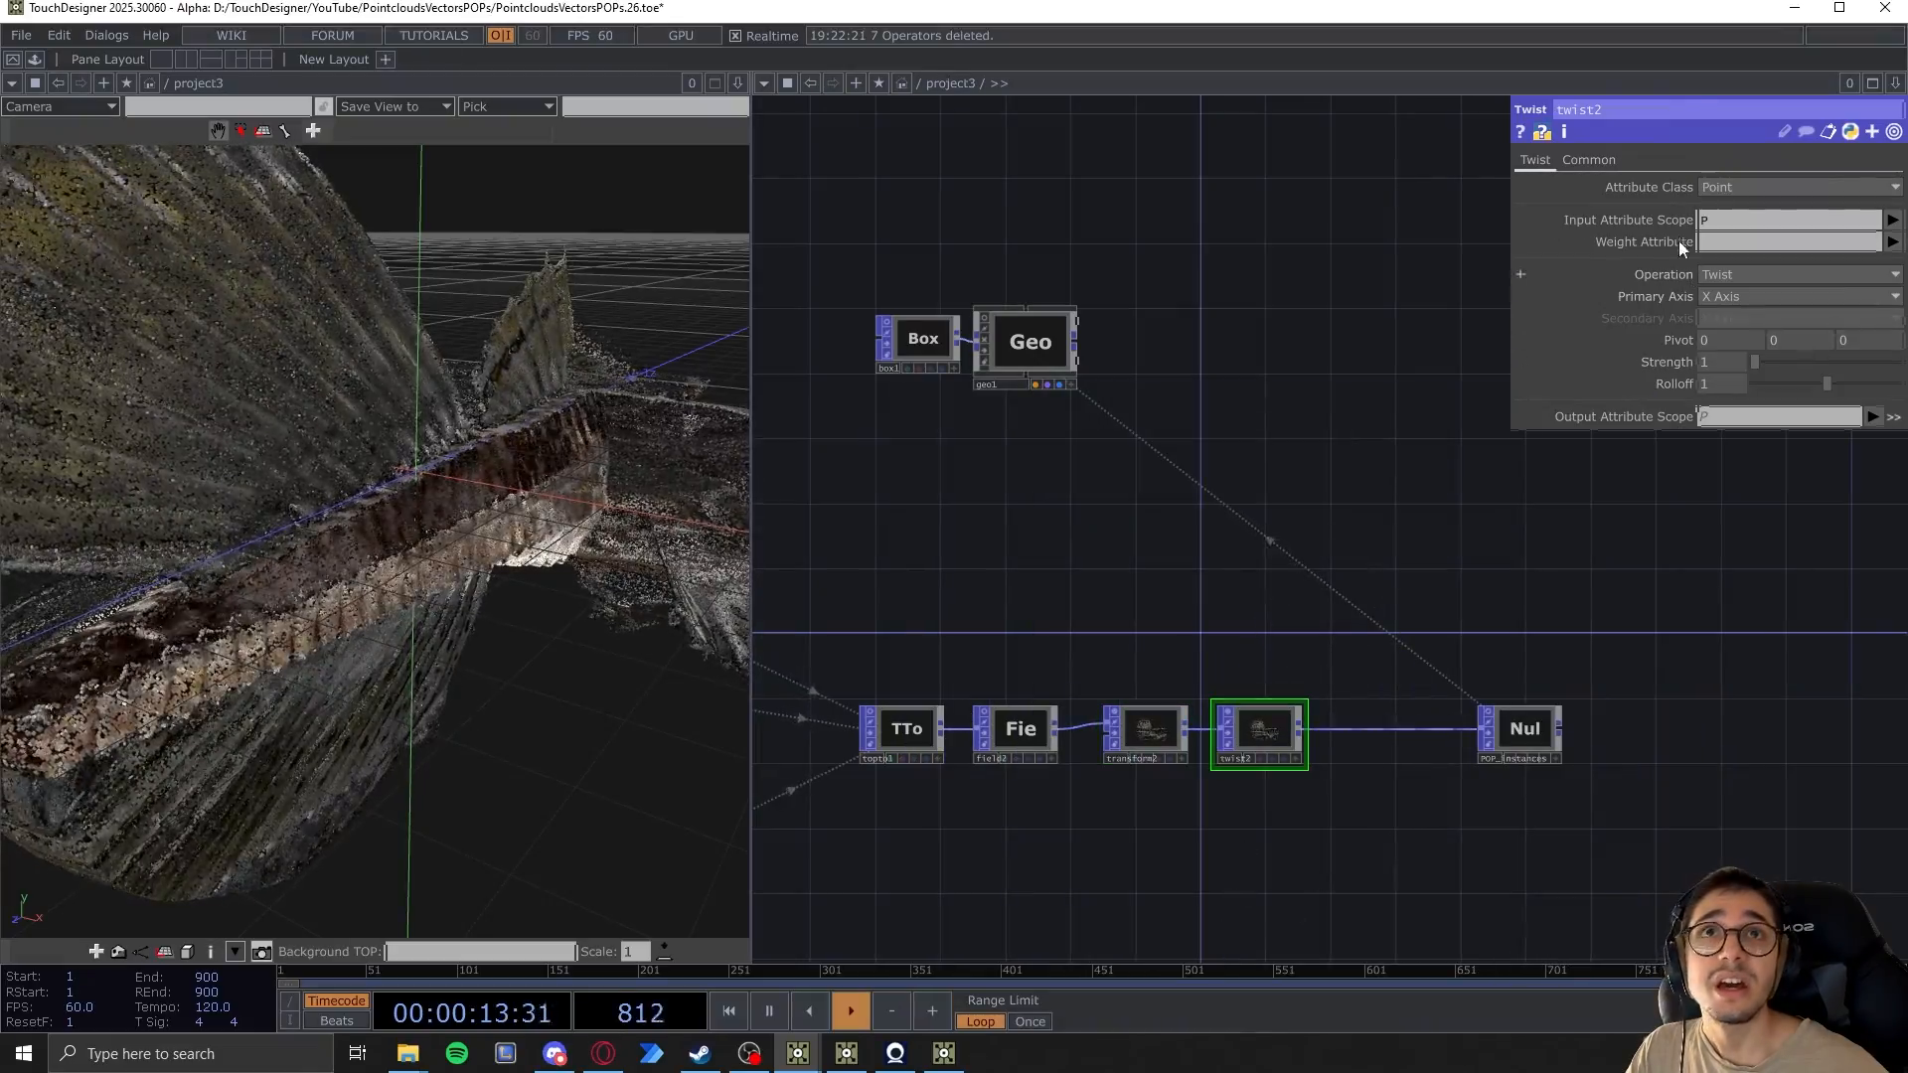
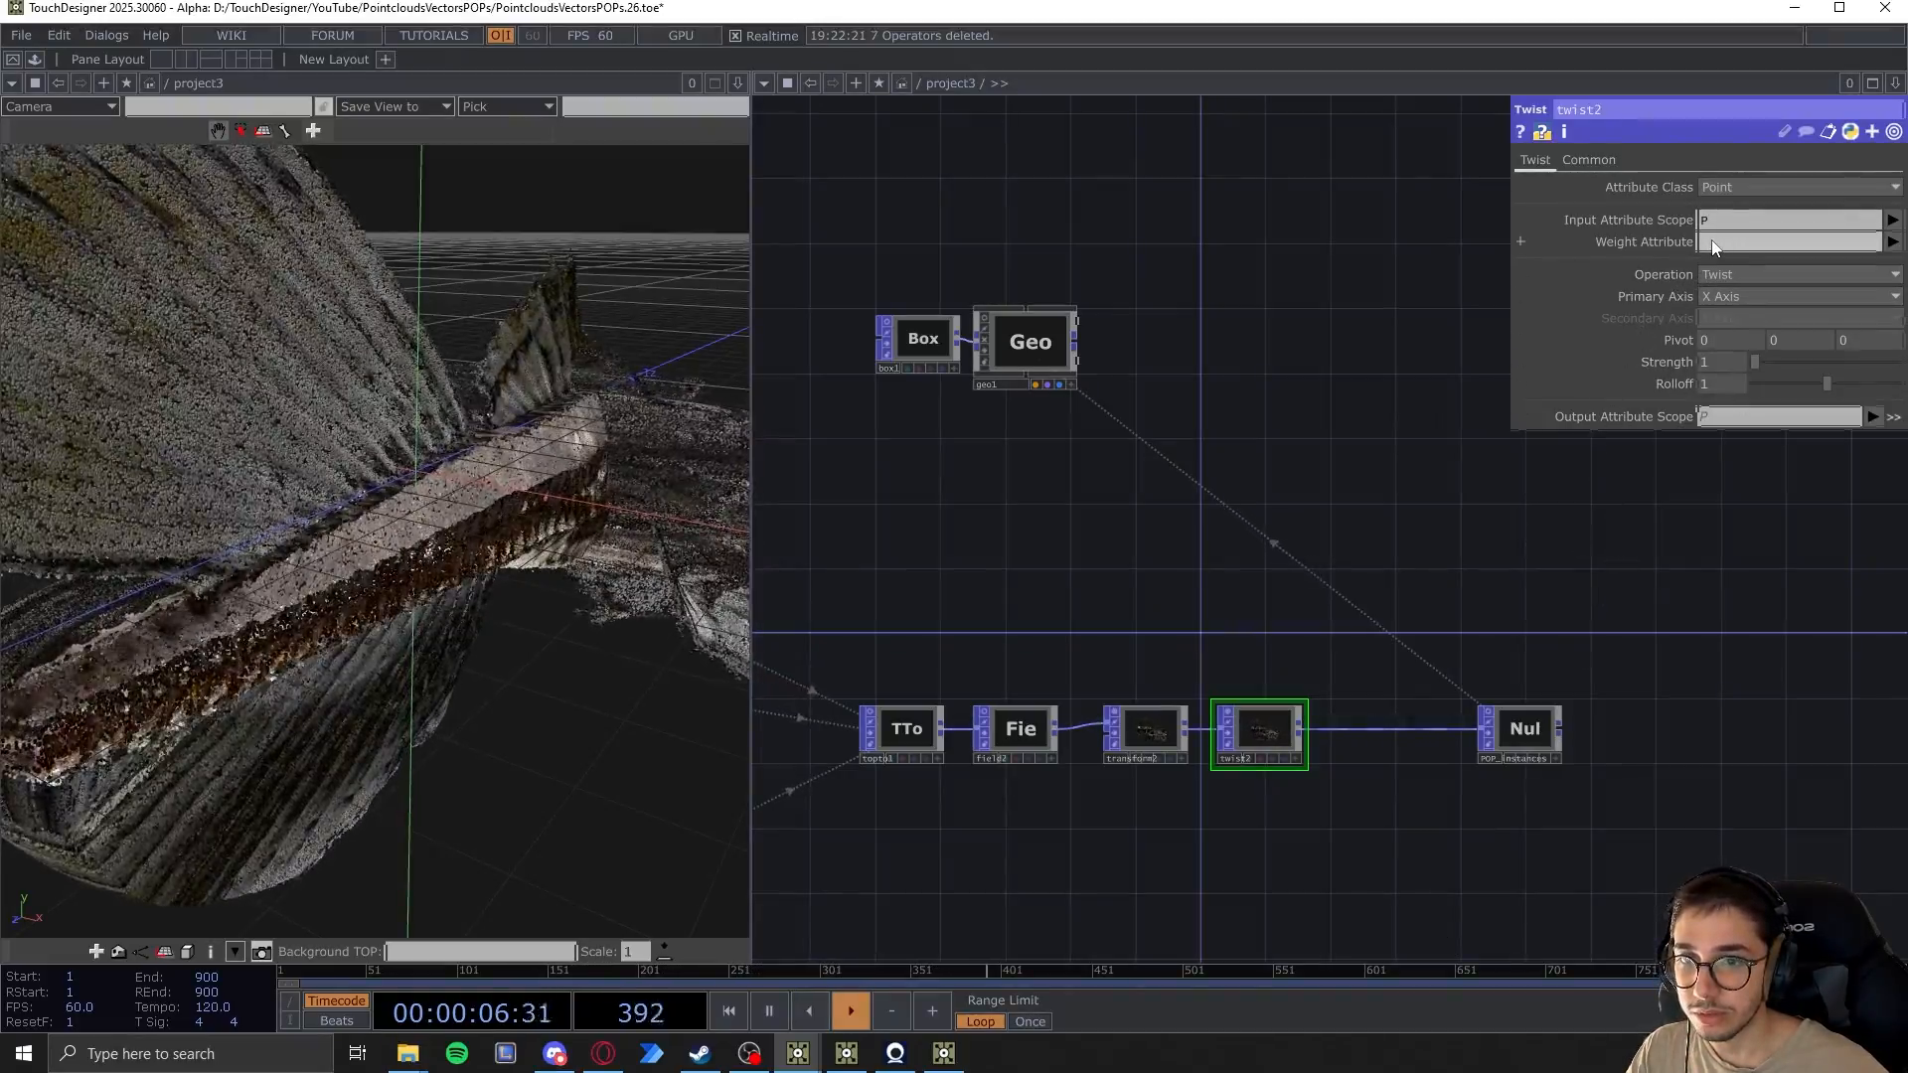
# Set twist2's Weight Attribute to Weight
pyautogui.click(1711, 240)
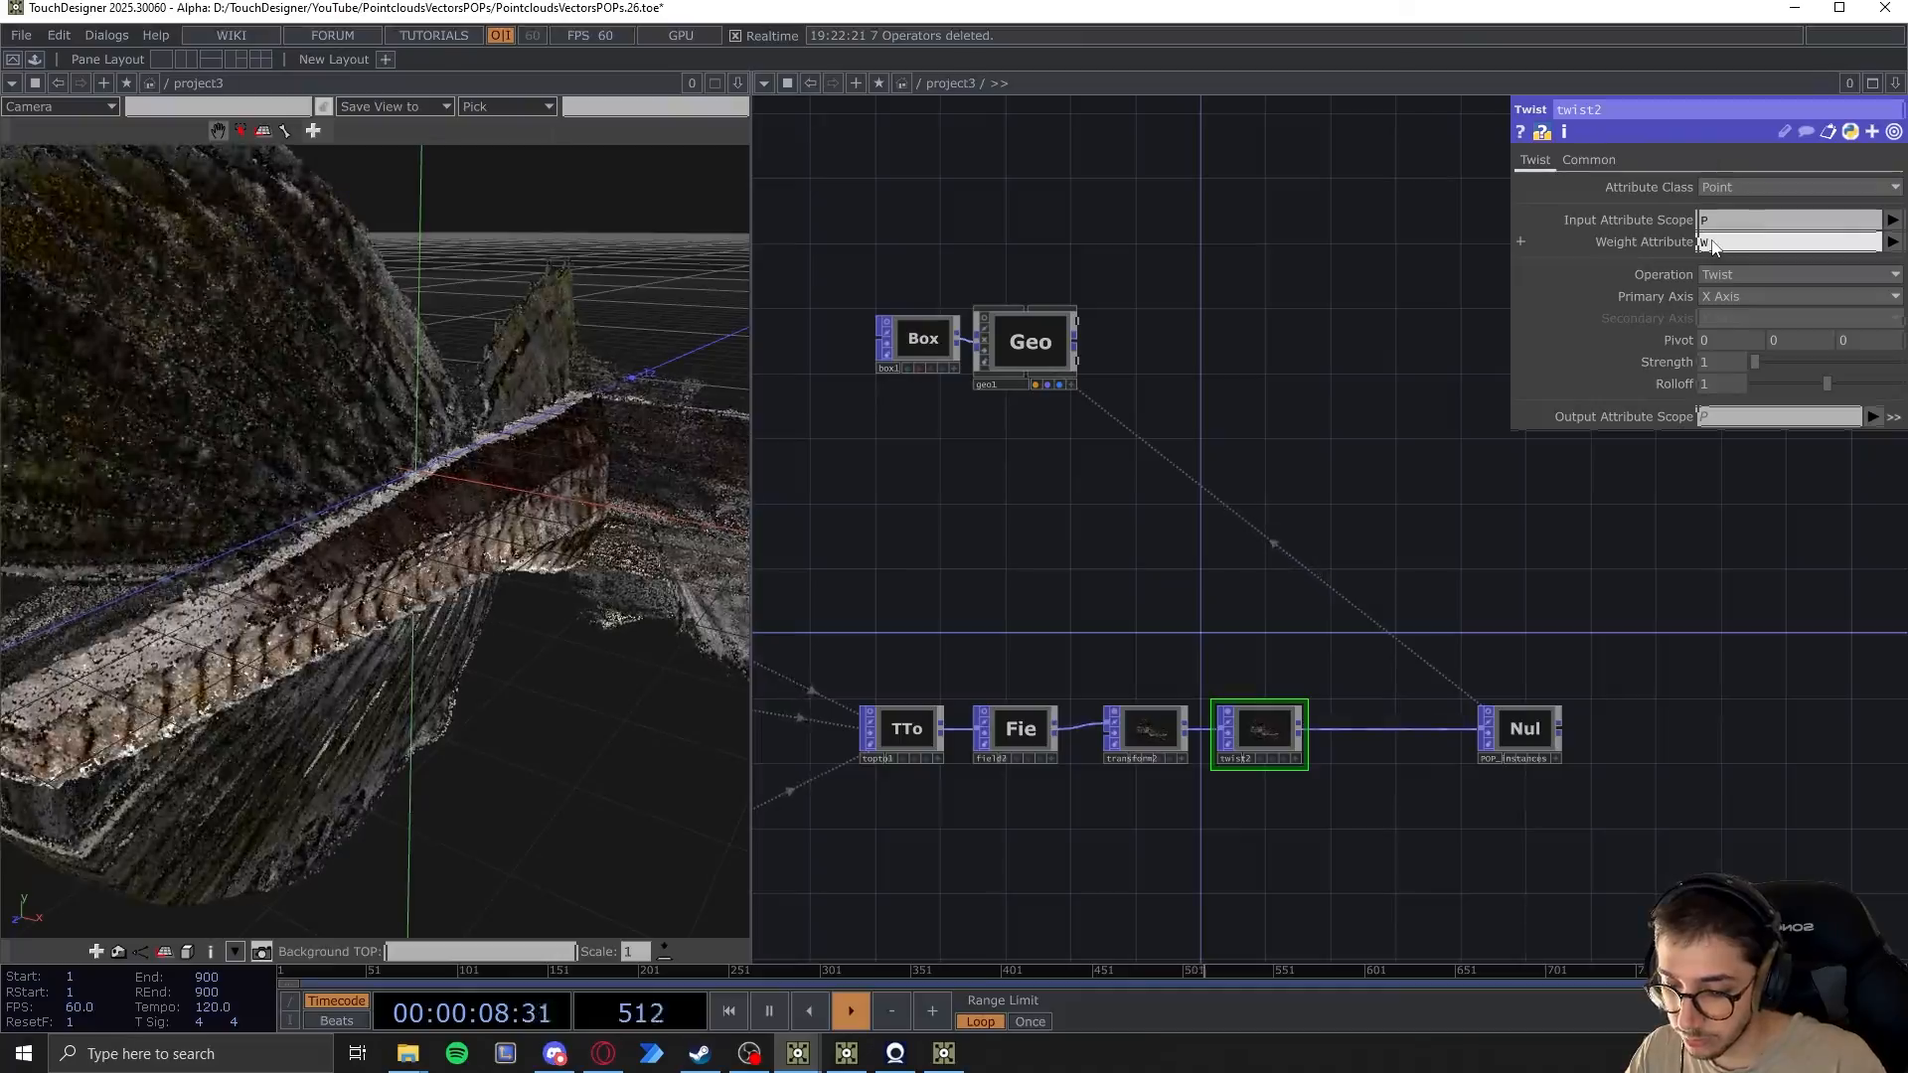
pyautogui.click(1894, 241)
pyautogui.click(1881, 471)
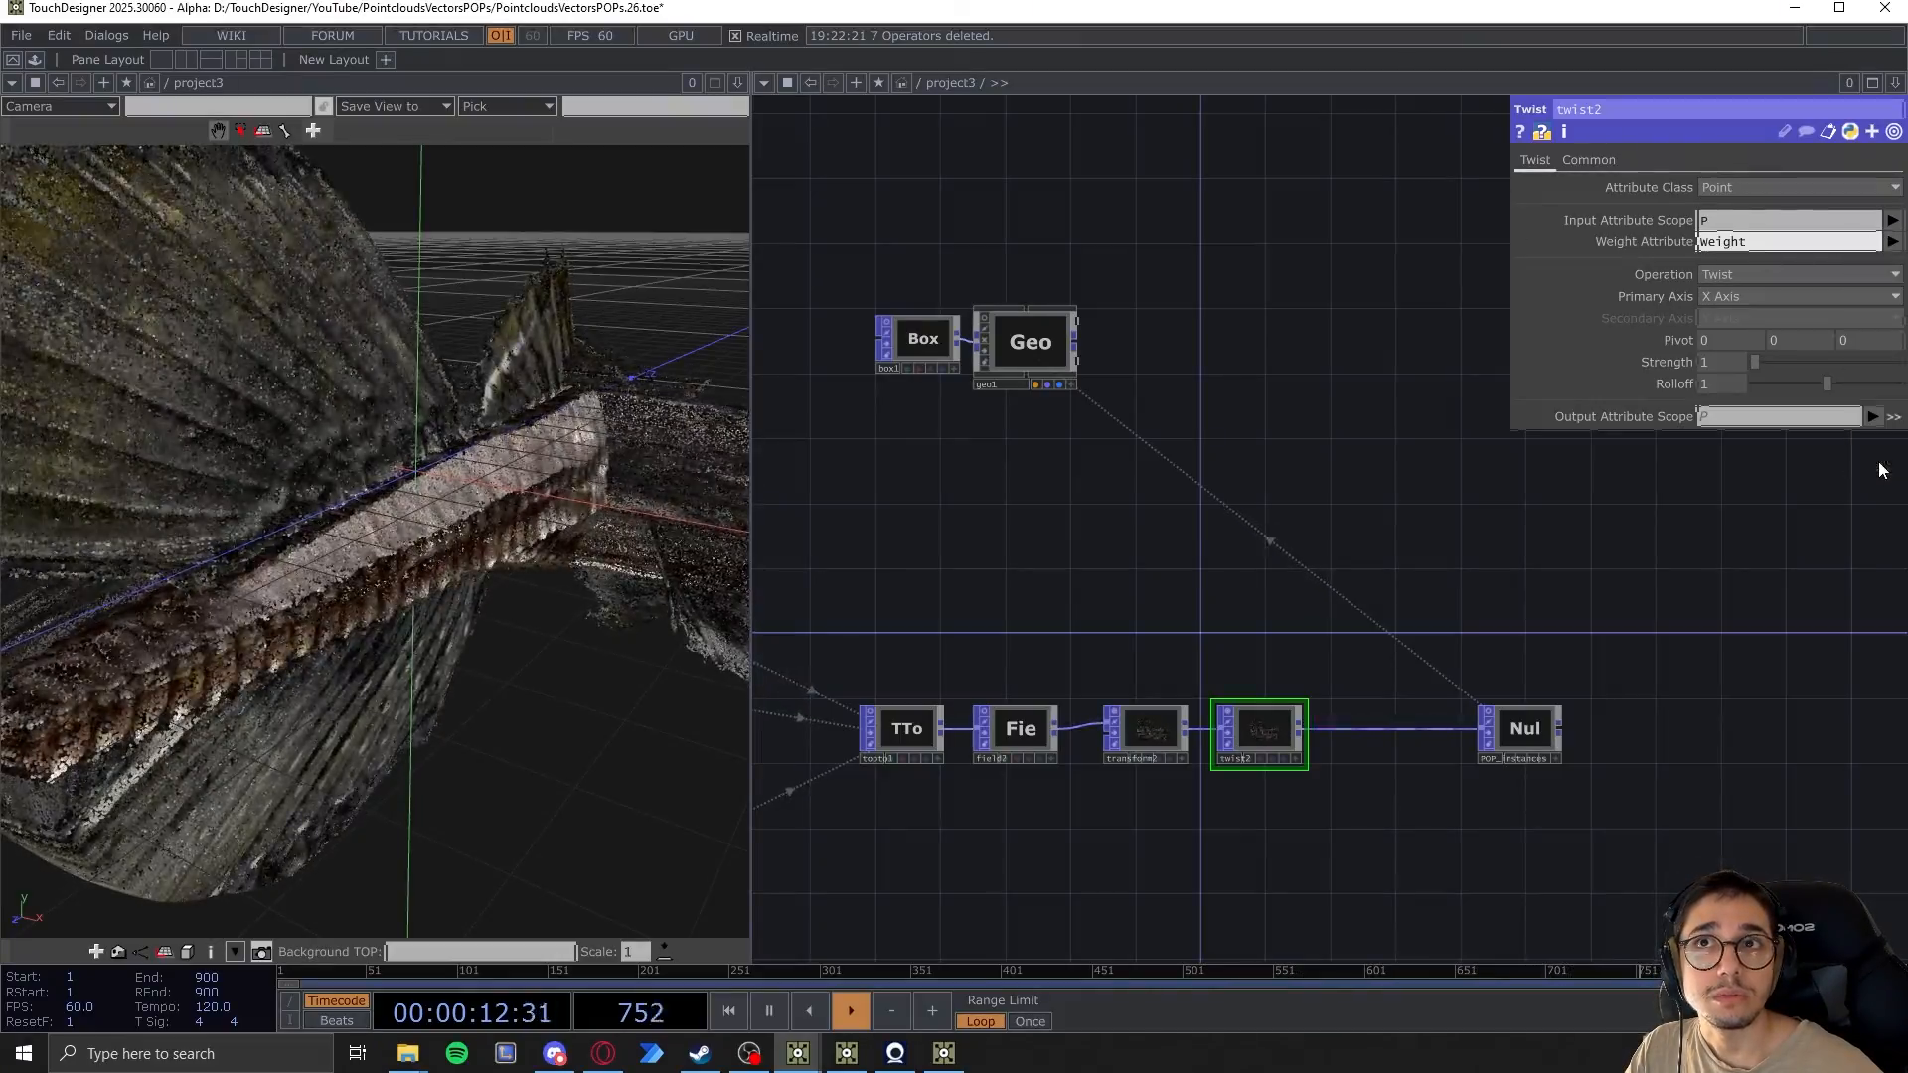
pyautogui.moveTo(1207, 601); pyautogui.dragTo(1291, 593)
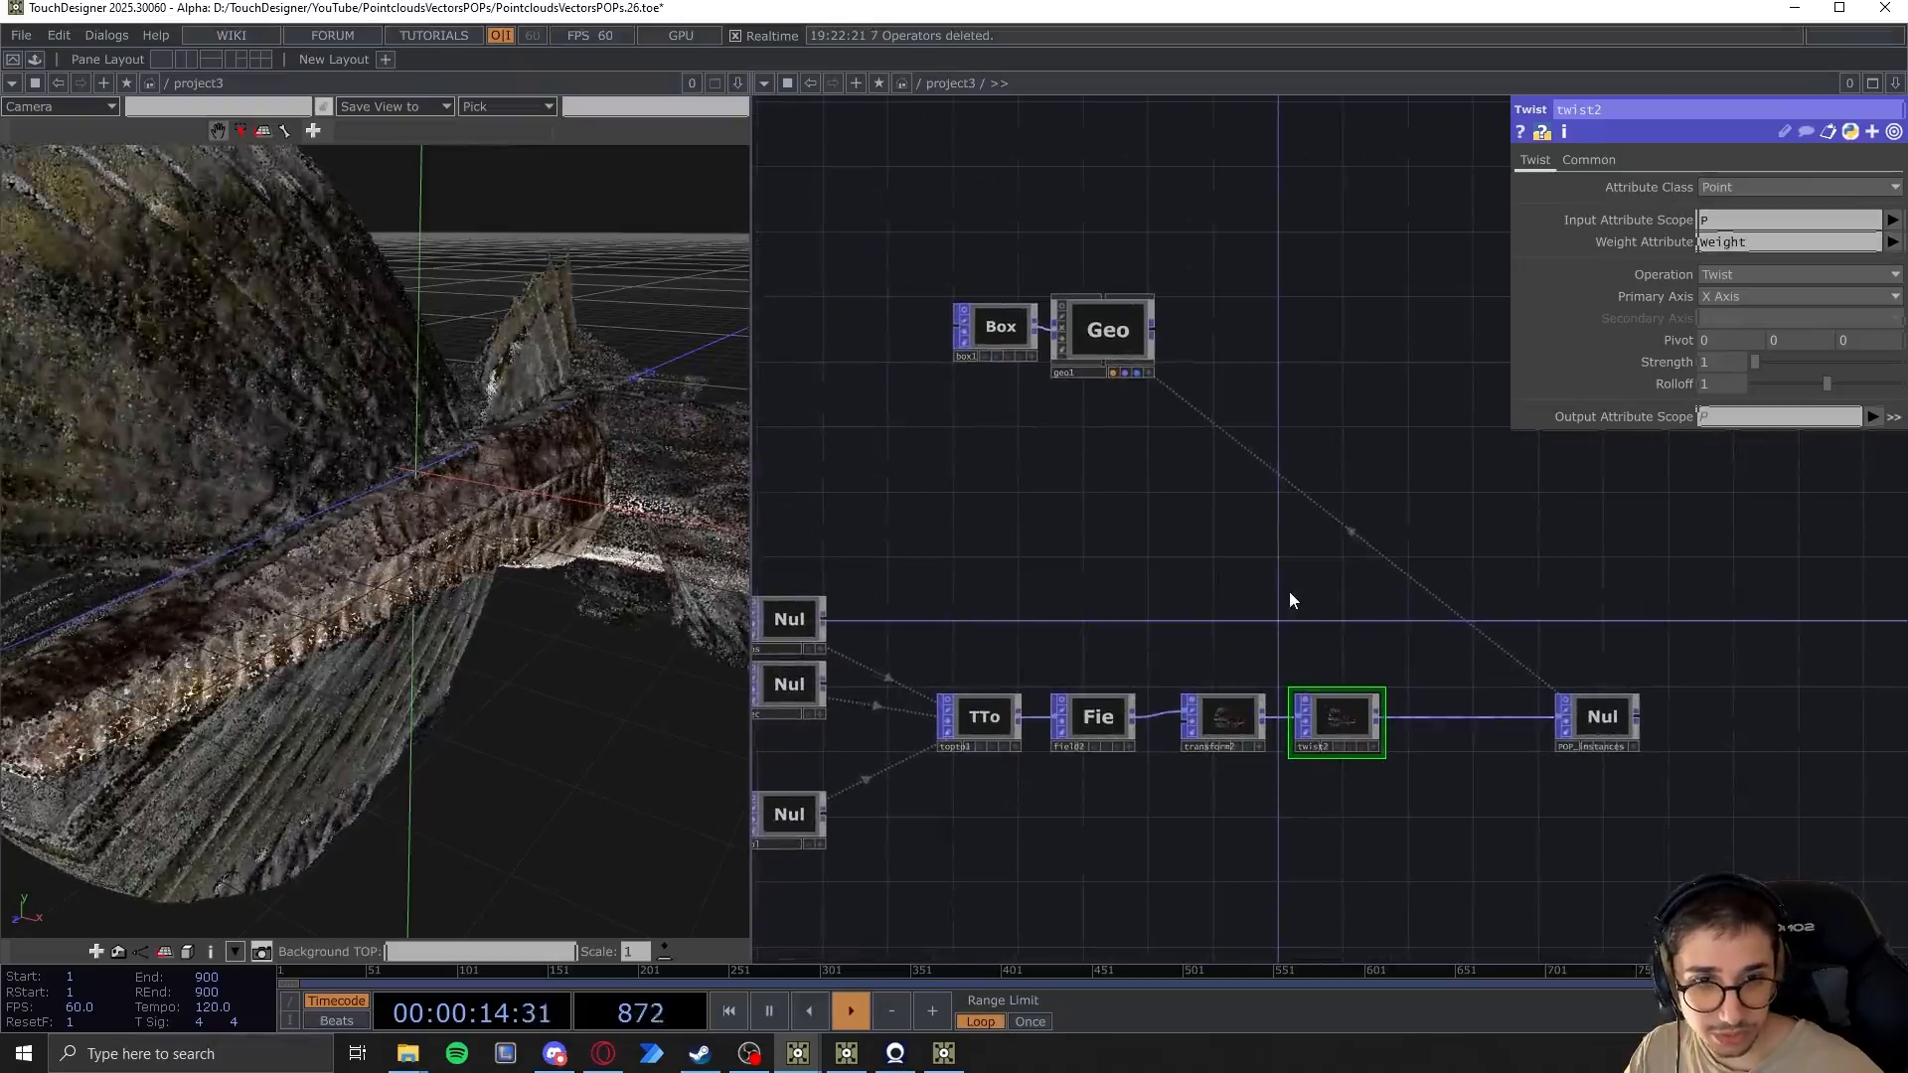
pyautogui.scroll(-1, 1291, 592)
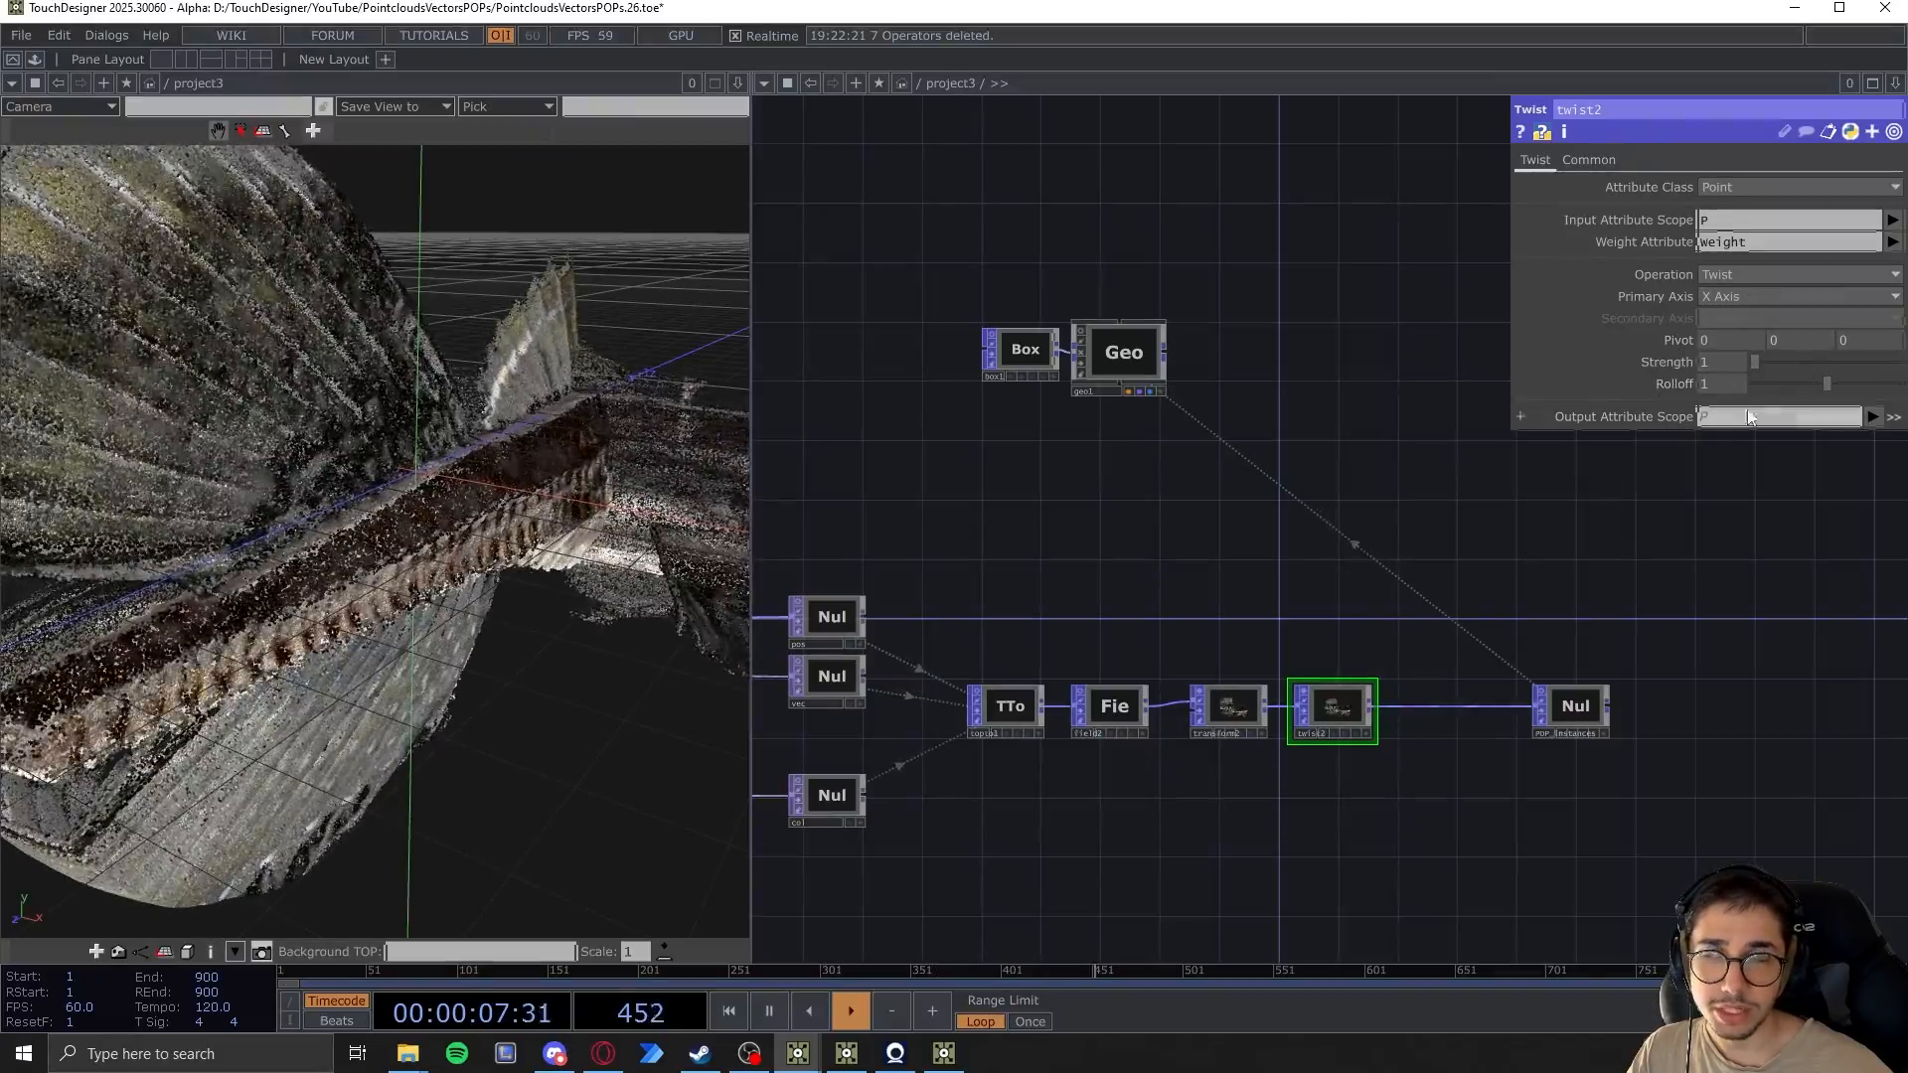
# Try a Strength of about 92 on twist2, then set the Strength to 0
pyautogui.moveTo(1758, 367)
pyautogui.mouseDown()
pyautogui.moveTo(1868, 355)
pyautogui.moveTo(1794, 375)
pyautogui.mouseUp()
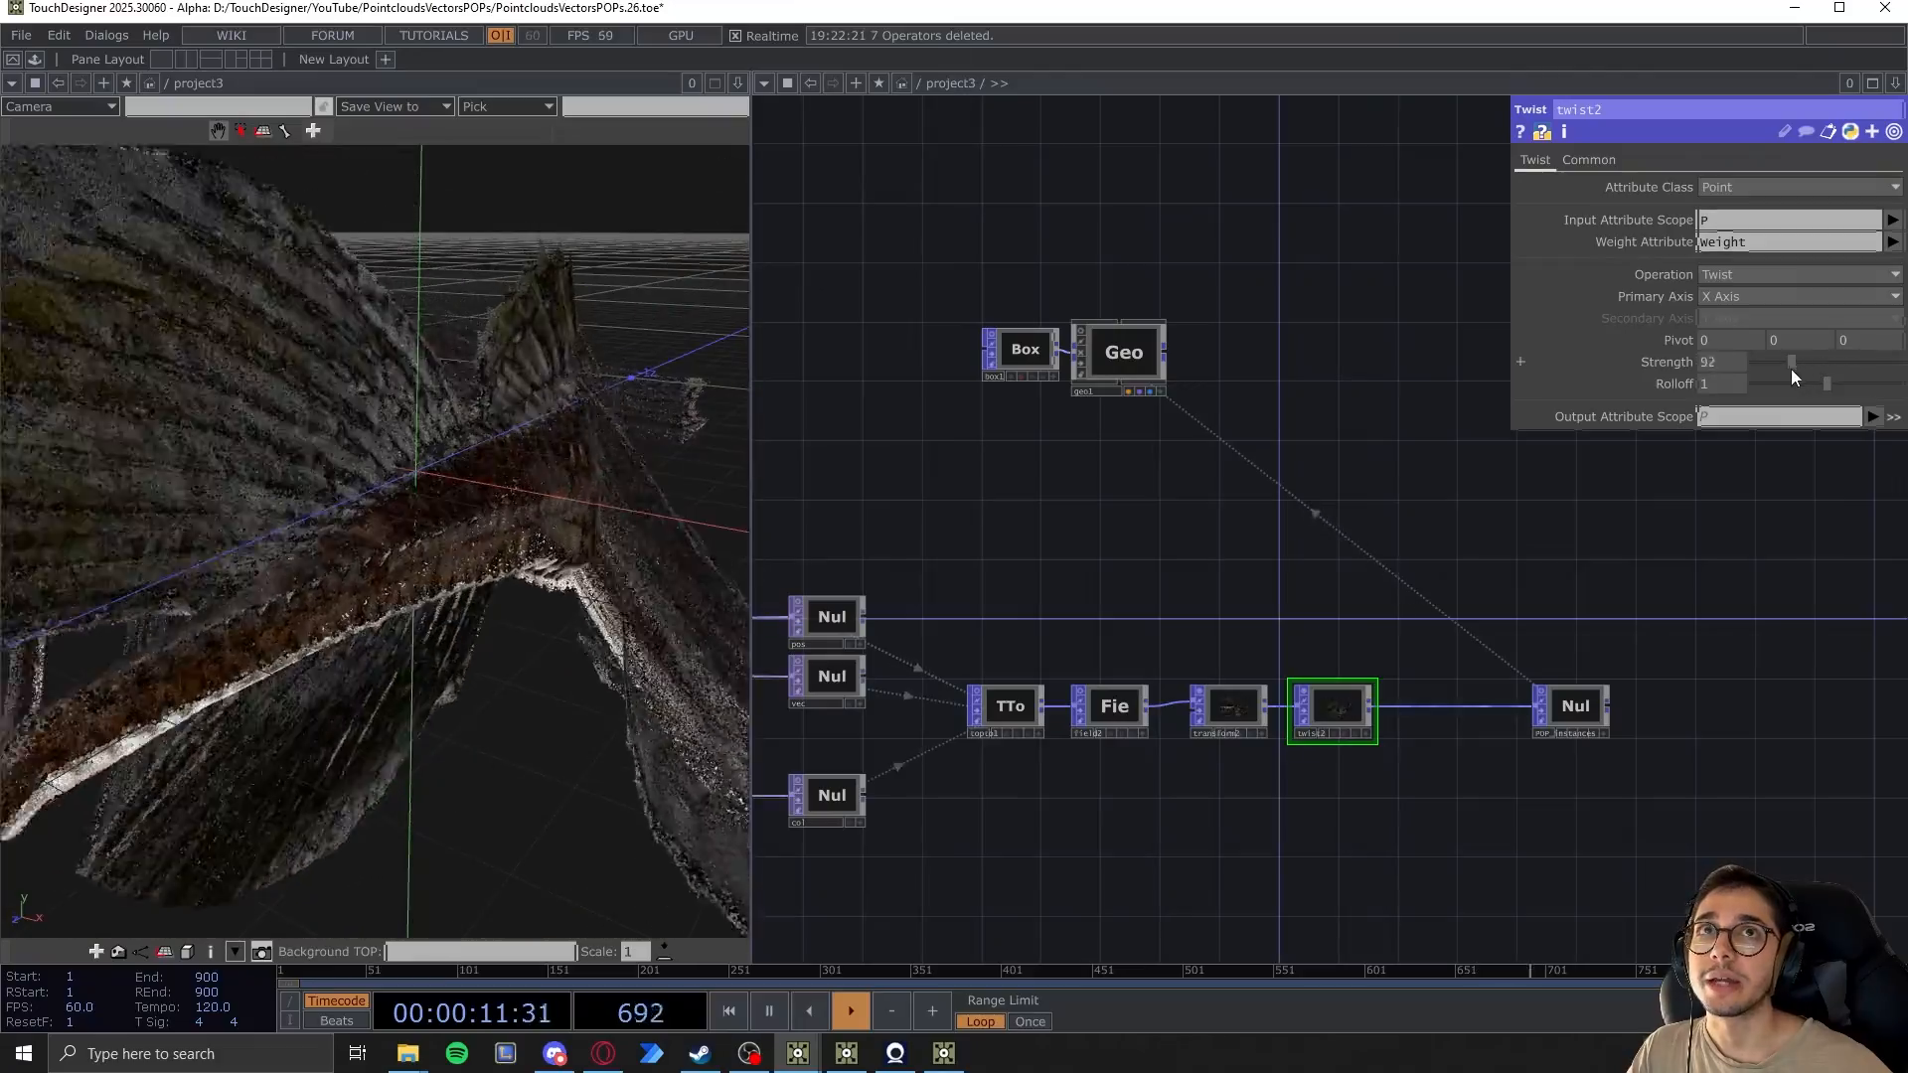
pyautogui.scroll(-3, 313, 641)
pyautogui.moveTo(1191, 586); pyautogui.dragTo(1199, 551)
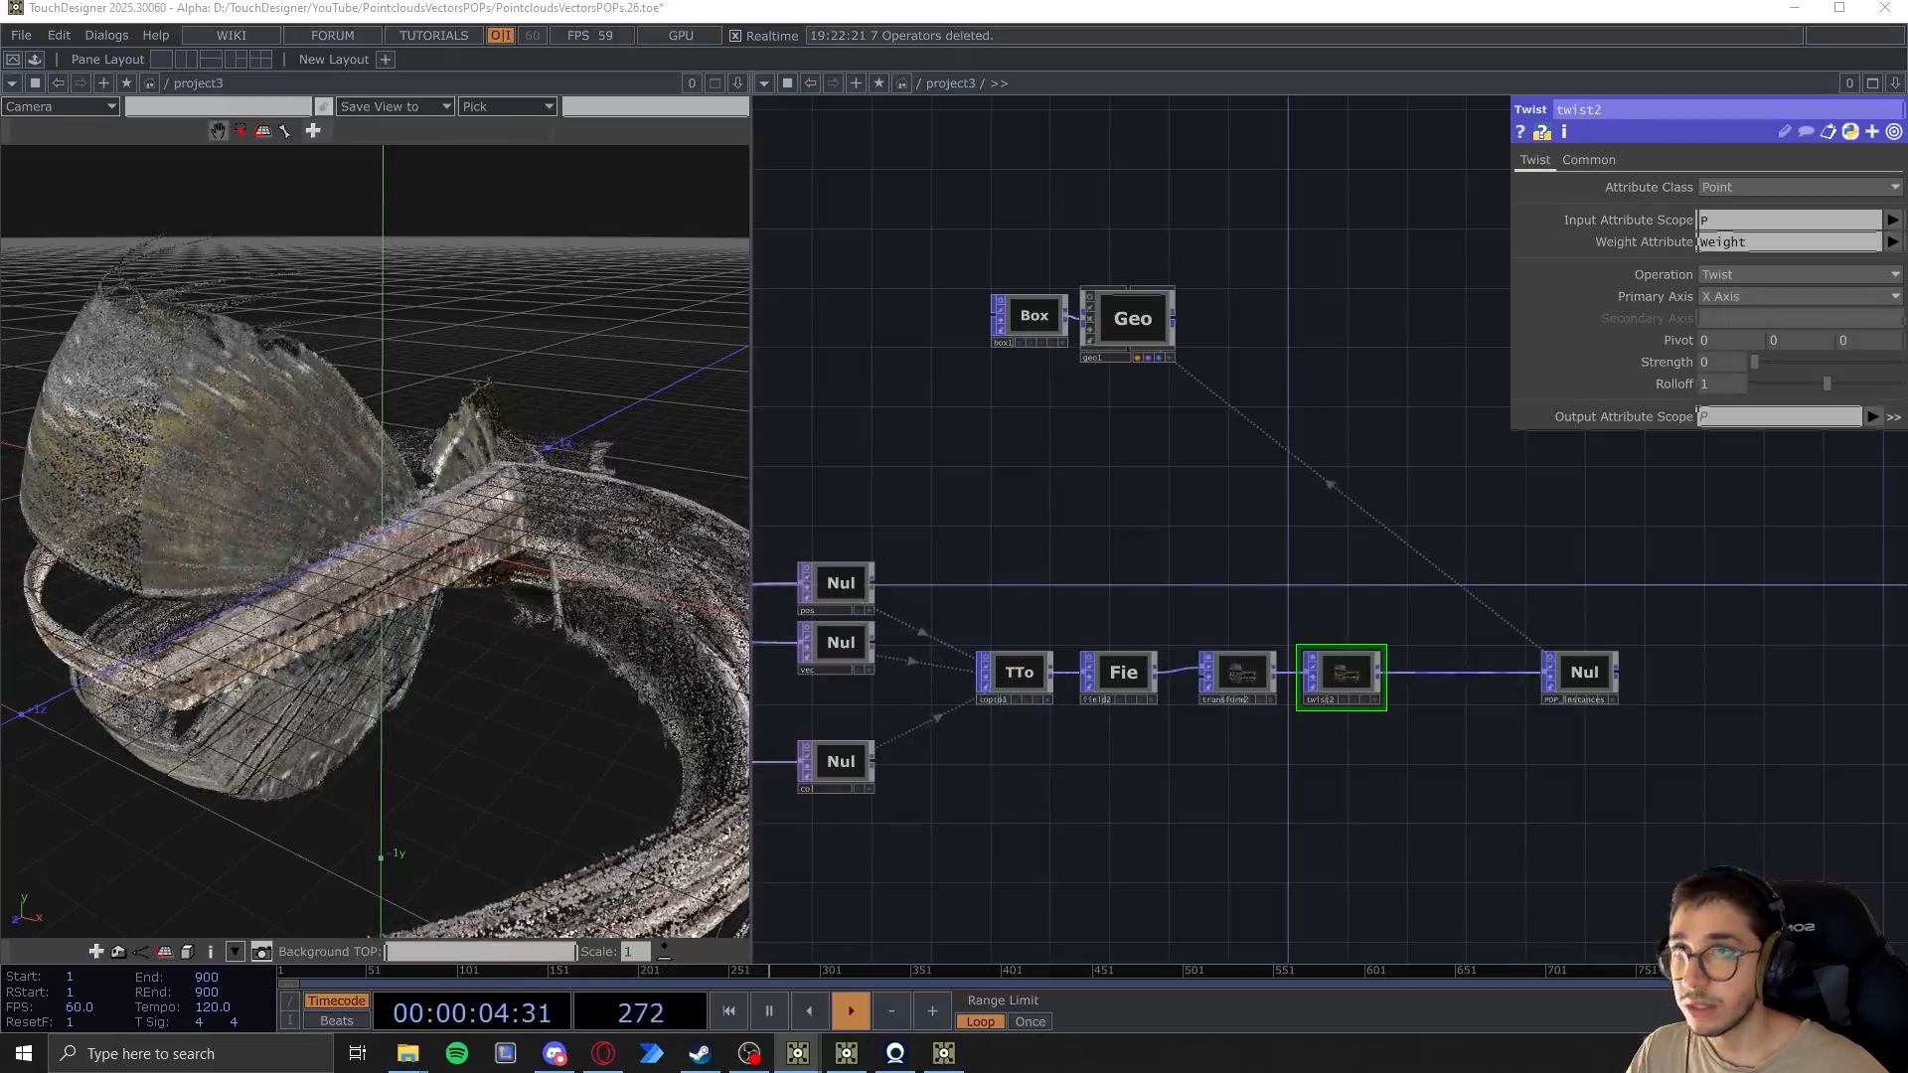
# Add a Pattern CHOP in the empty space above the POP chain
pyautogui.press('Tab')
pyautogui.write('pa')
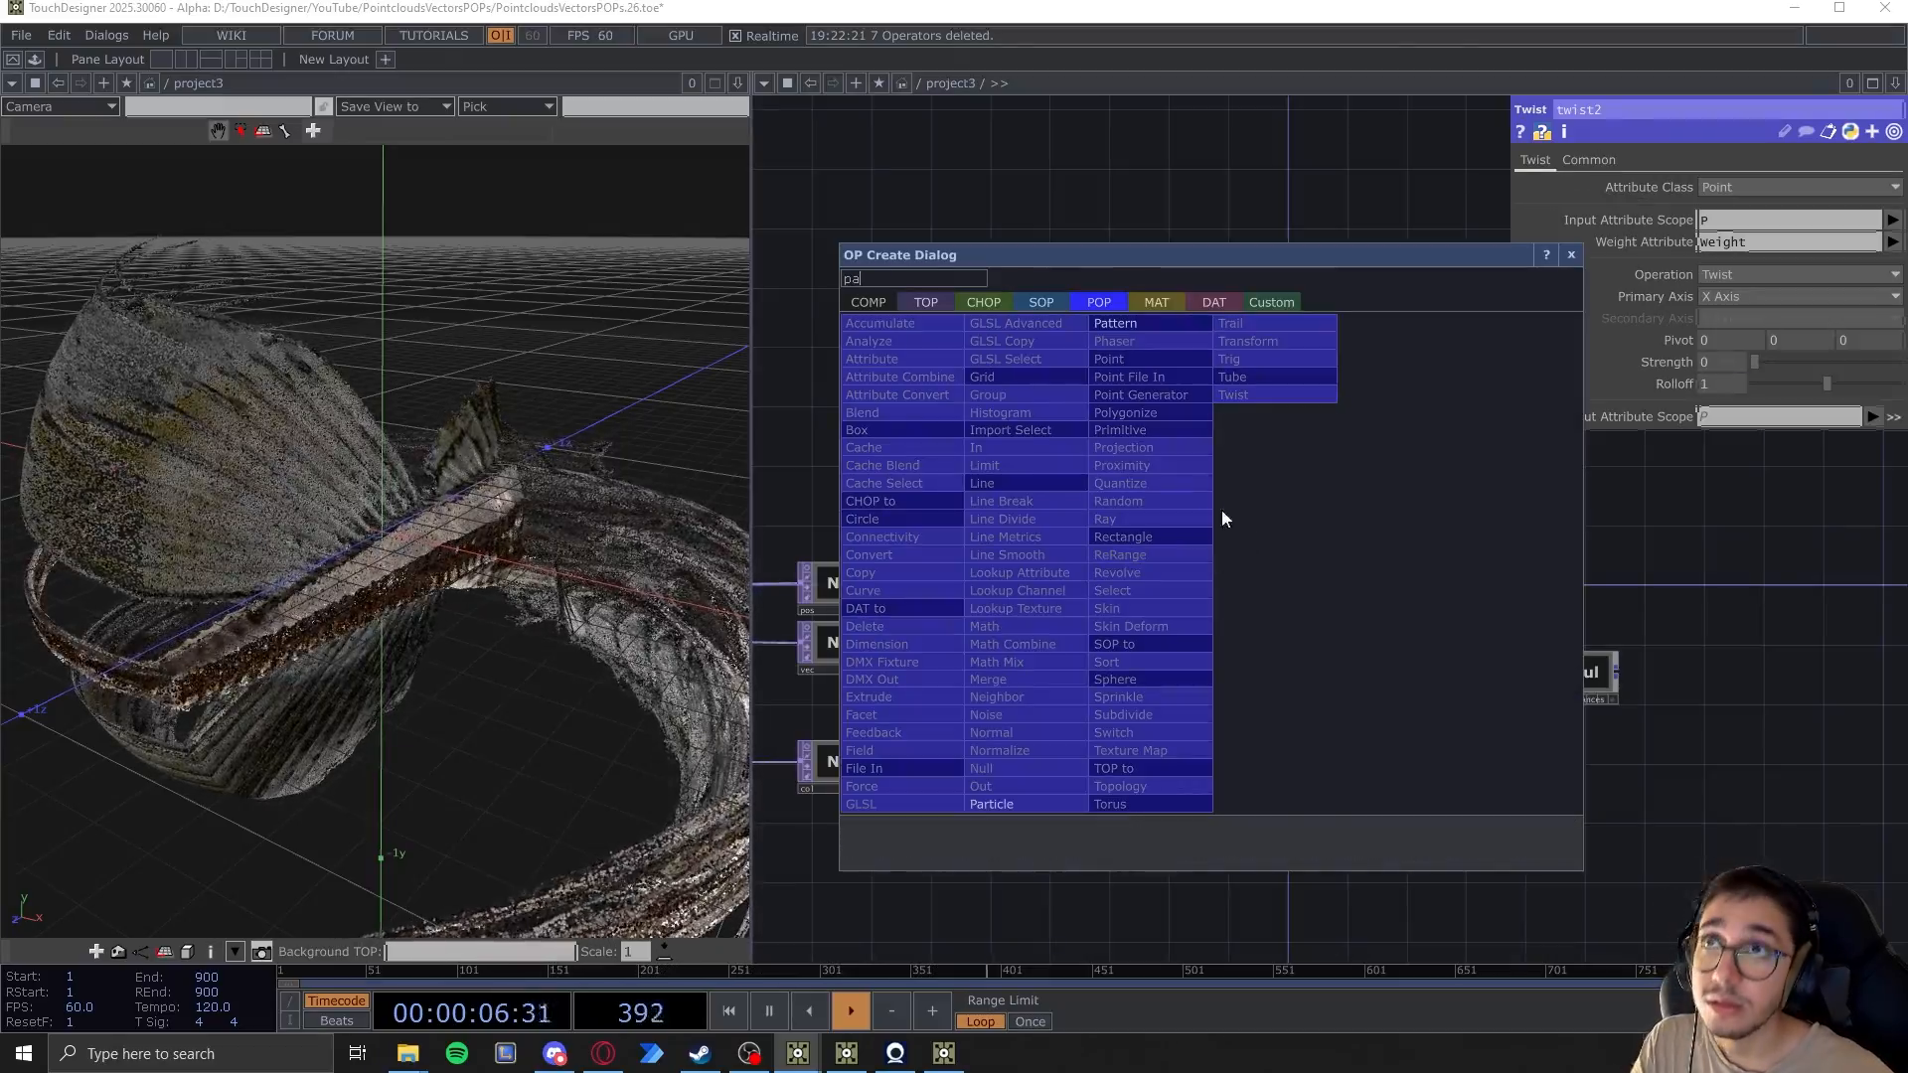
pyautogui.click(999, 300)
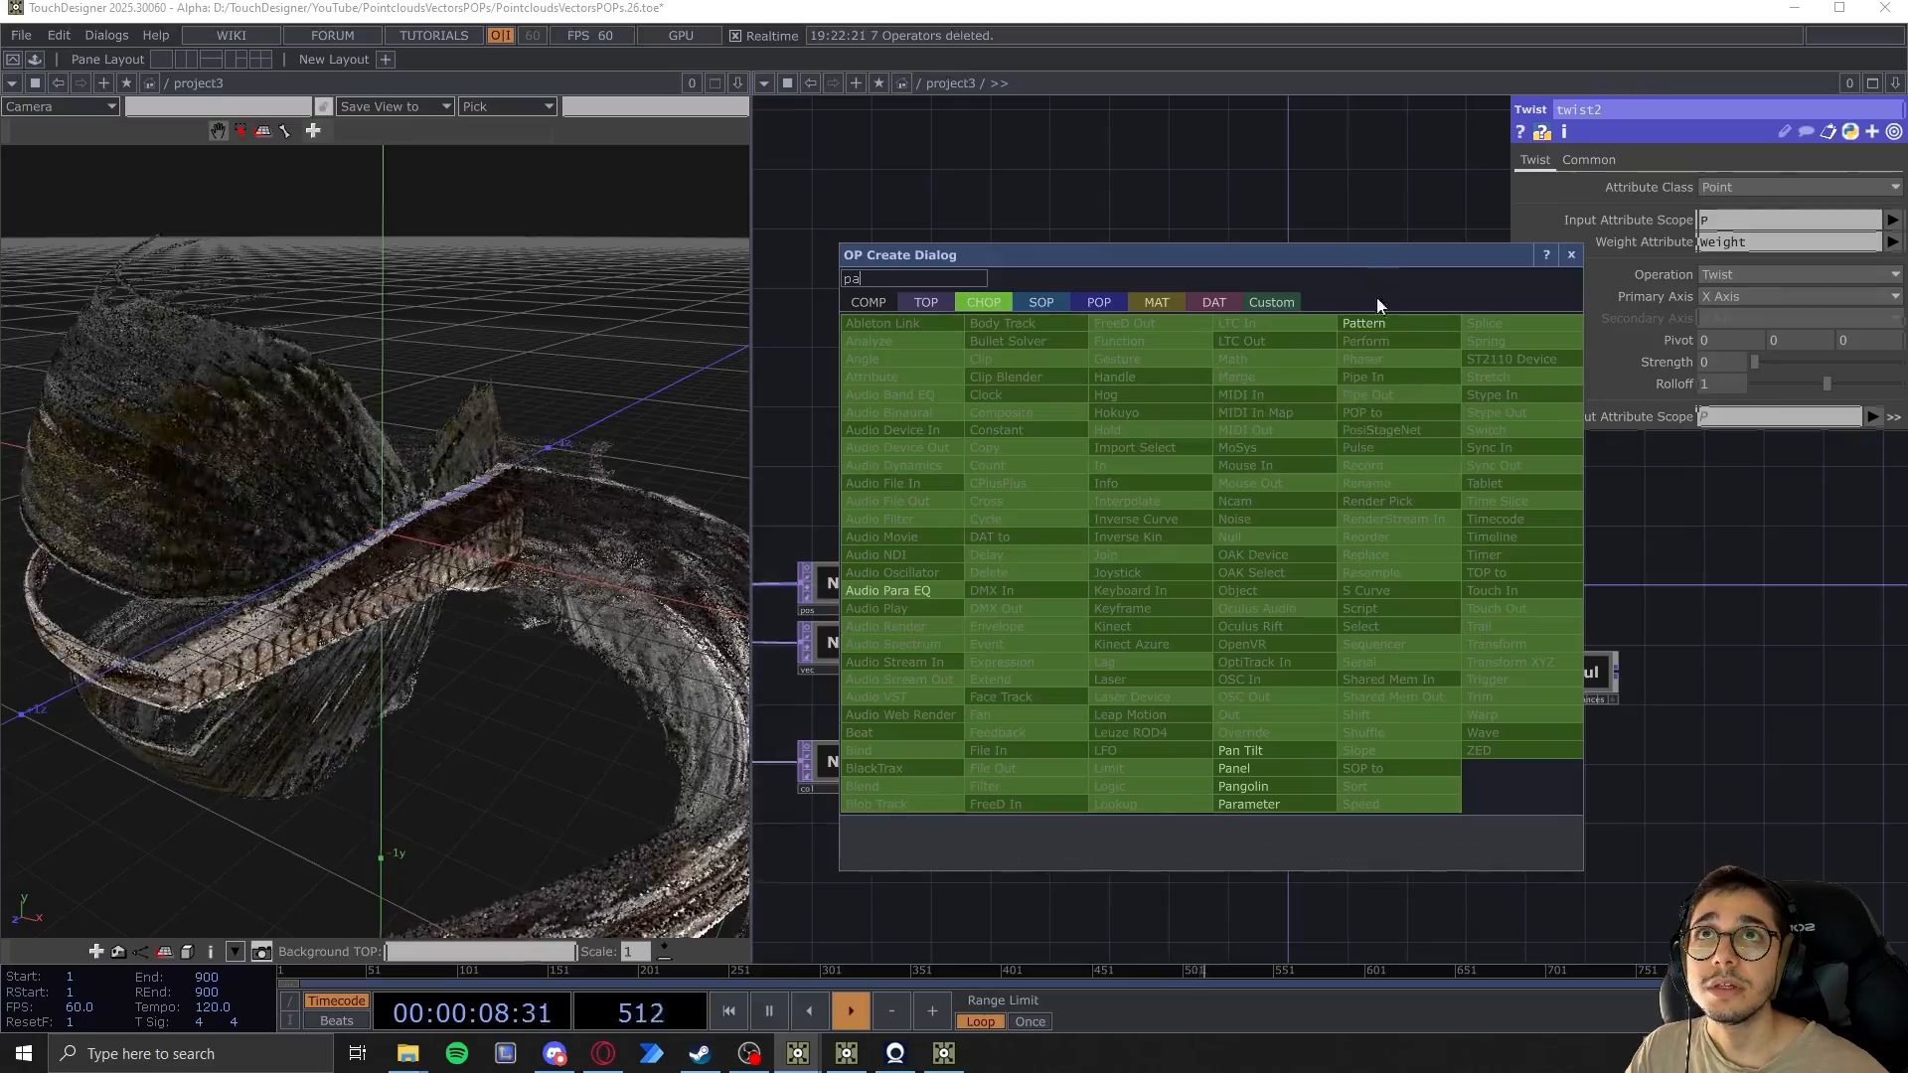
pyautogui.click(1179, 492)
pyautogui.click(1197, 540)
pyautogui.scroll(3, 1208, 538)
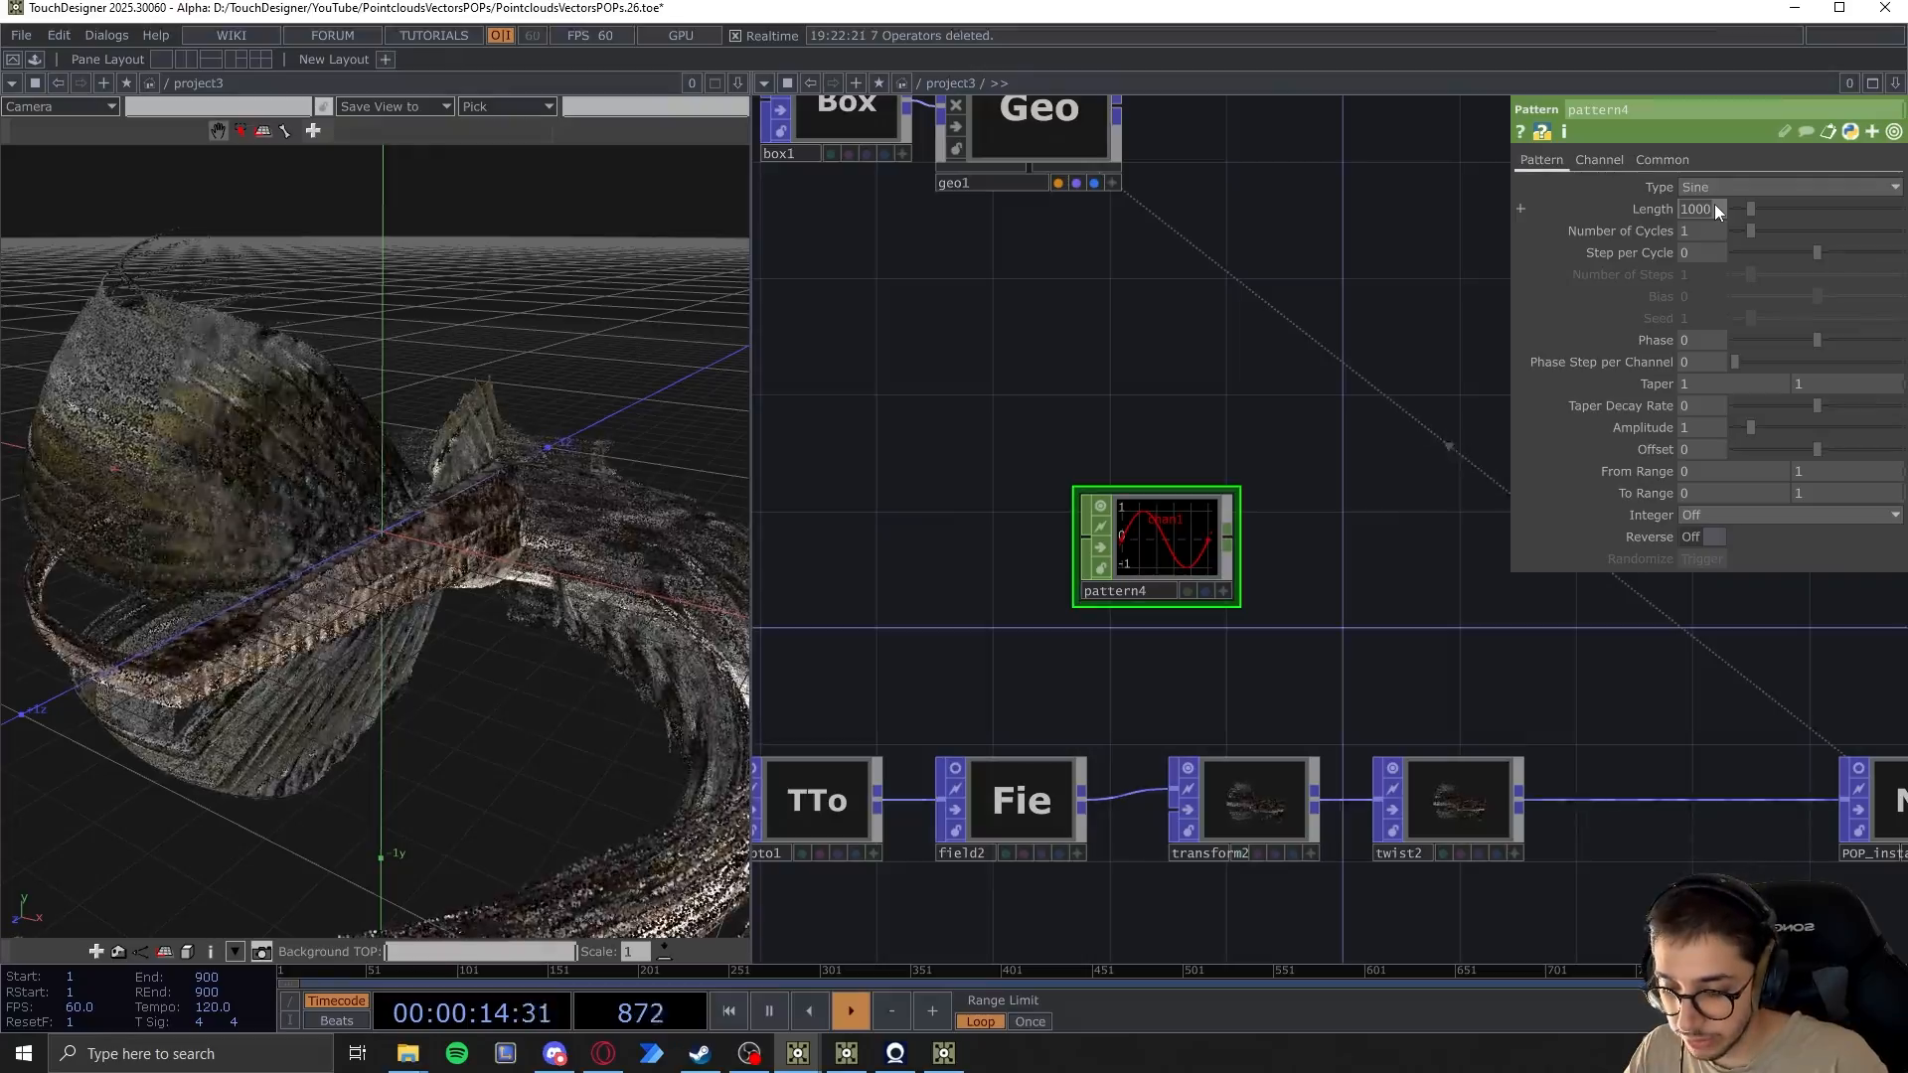
# Set pattern4's Length to the expression me.time.end
pyautogui.click(1714, 205)
pyautogui.write('me.tim')
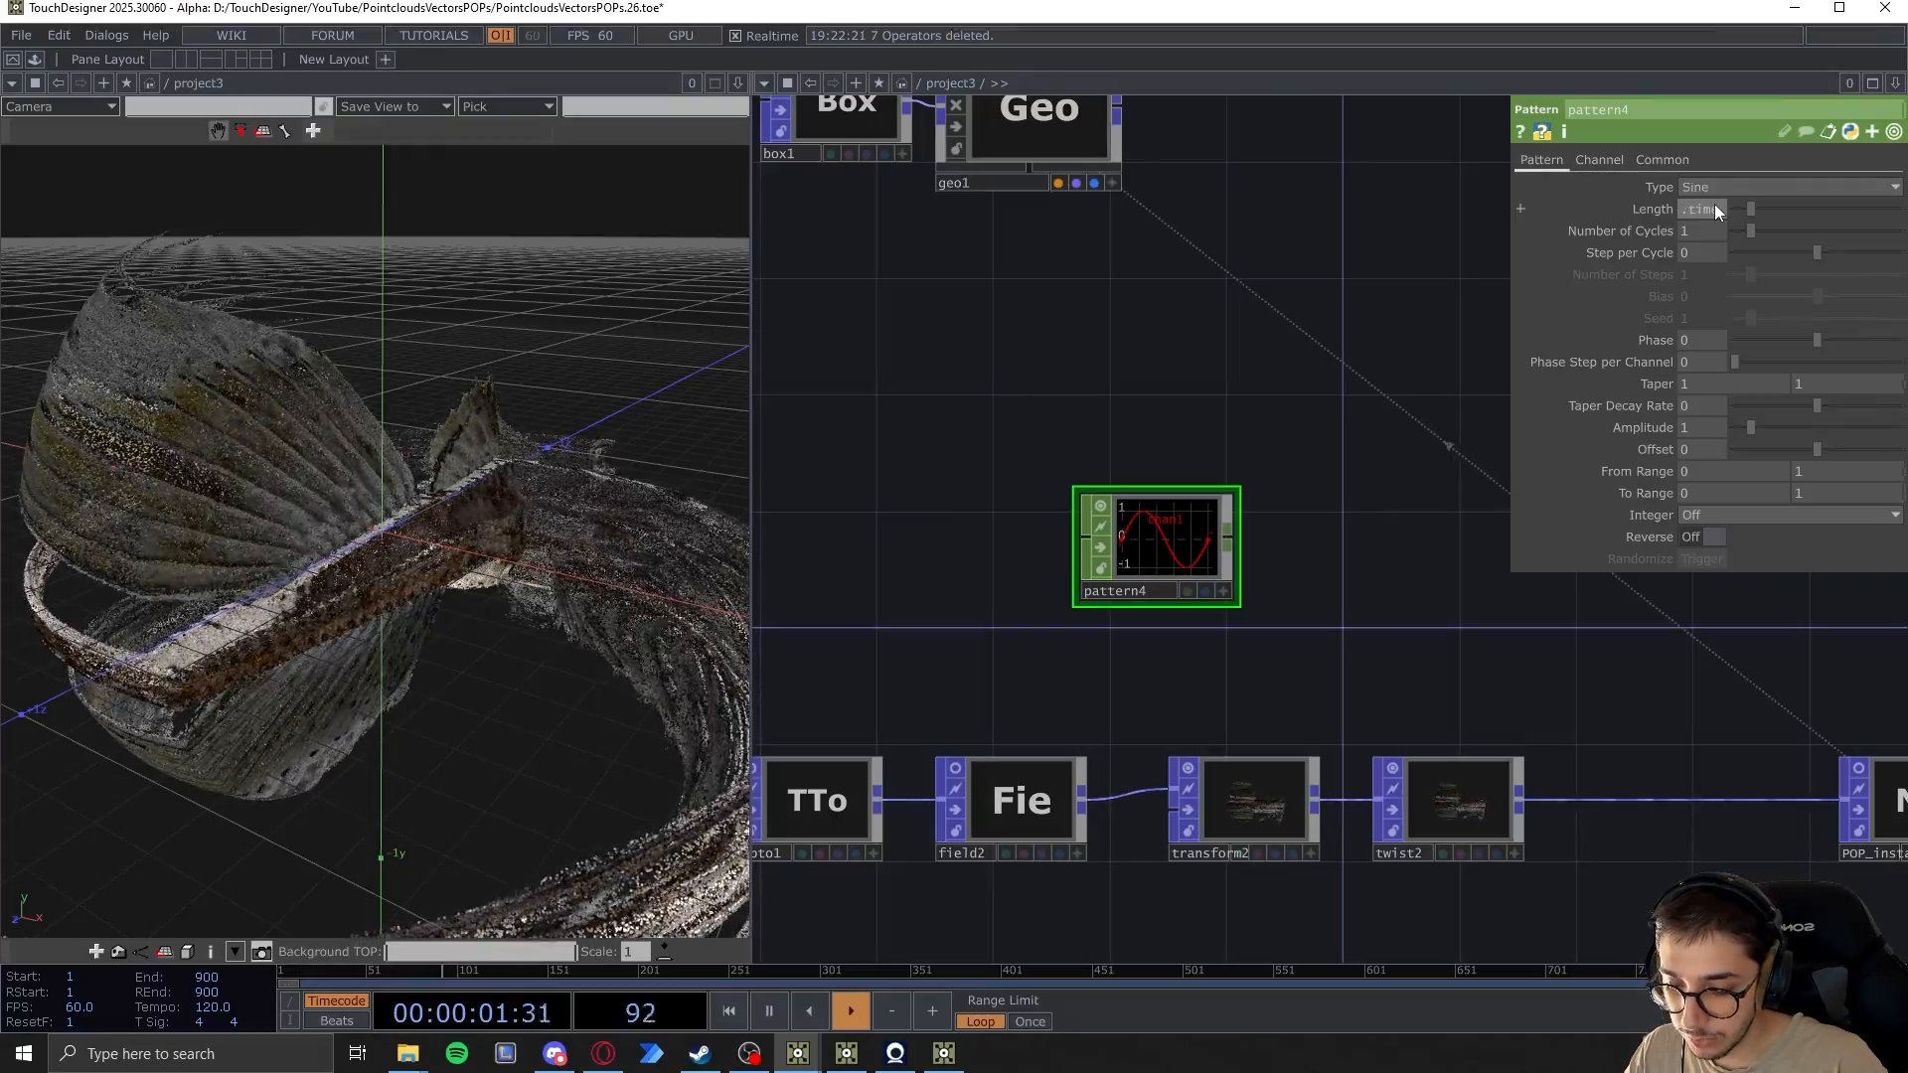
pyautogui.write('e.end')
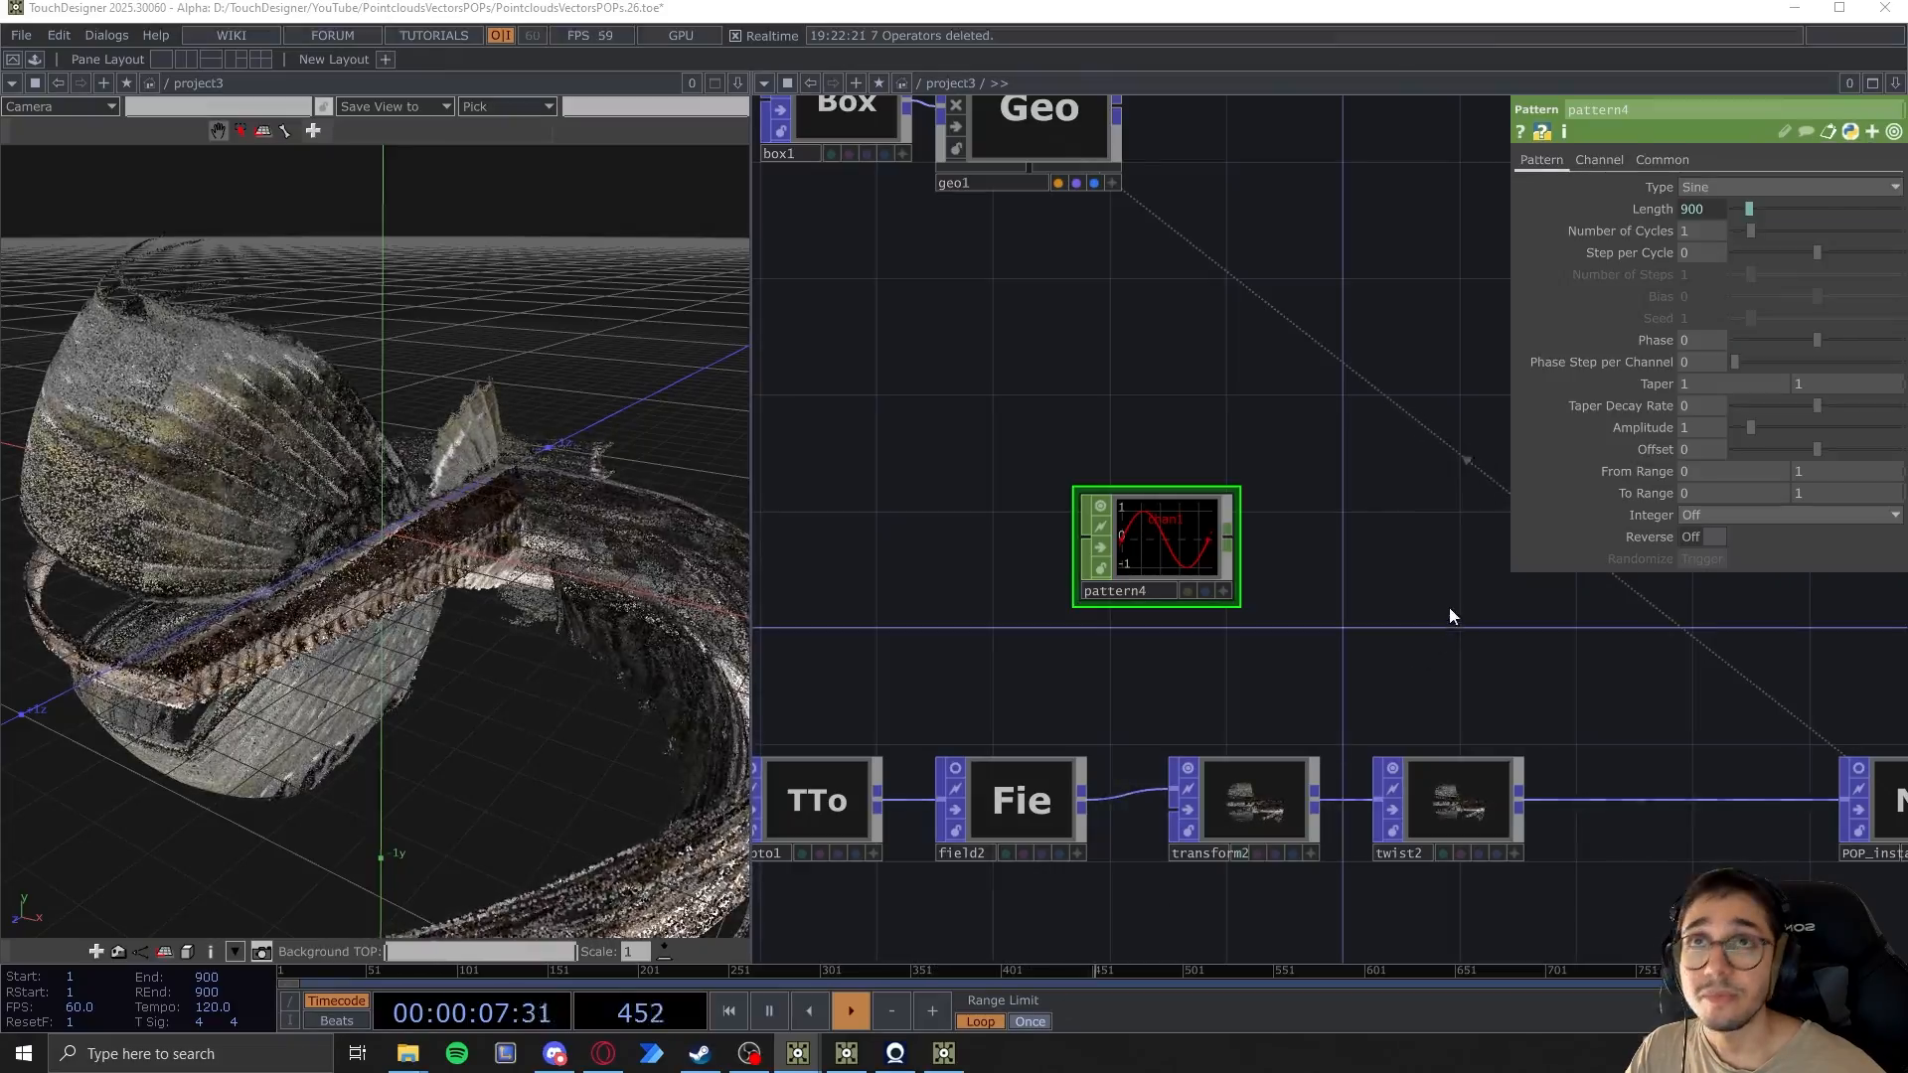
# Add a Null CHOP fed by the output of pattern4
pyautogui.scroll(-3, 1449, 609)
pyautogui.press('Tab')
pyautogui.write('nu')
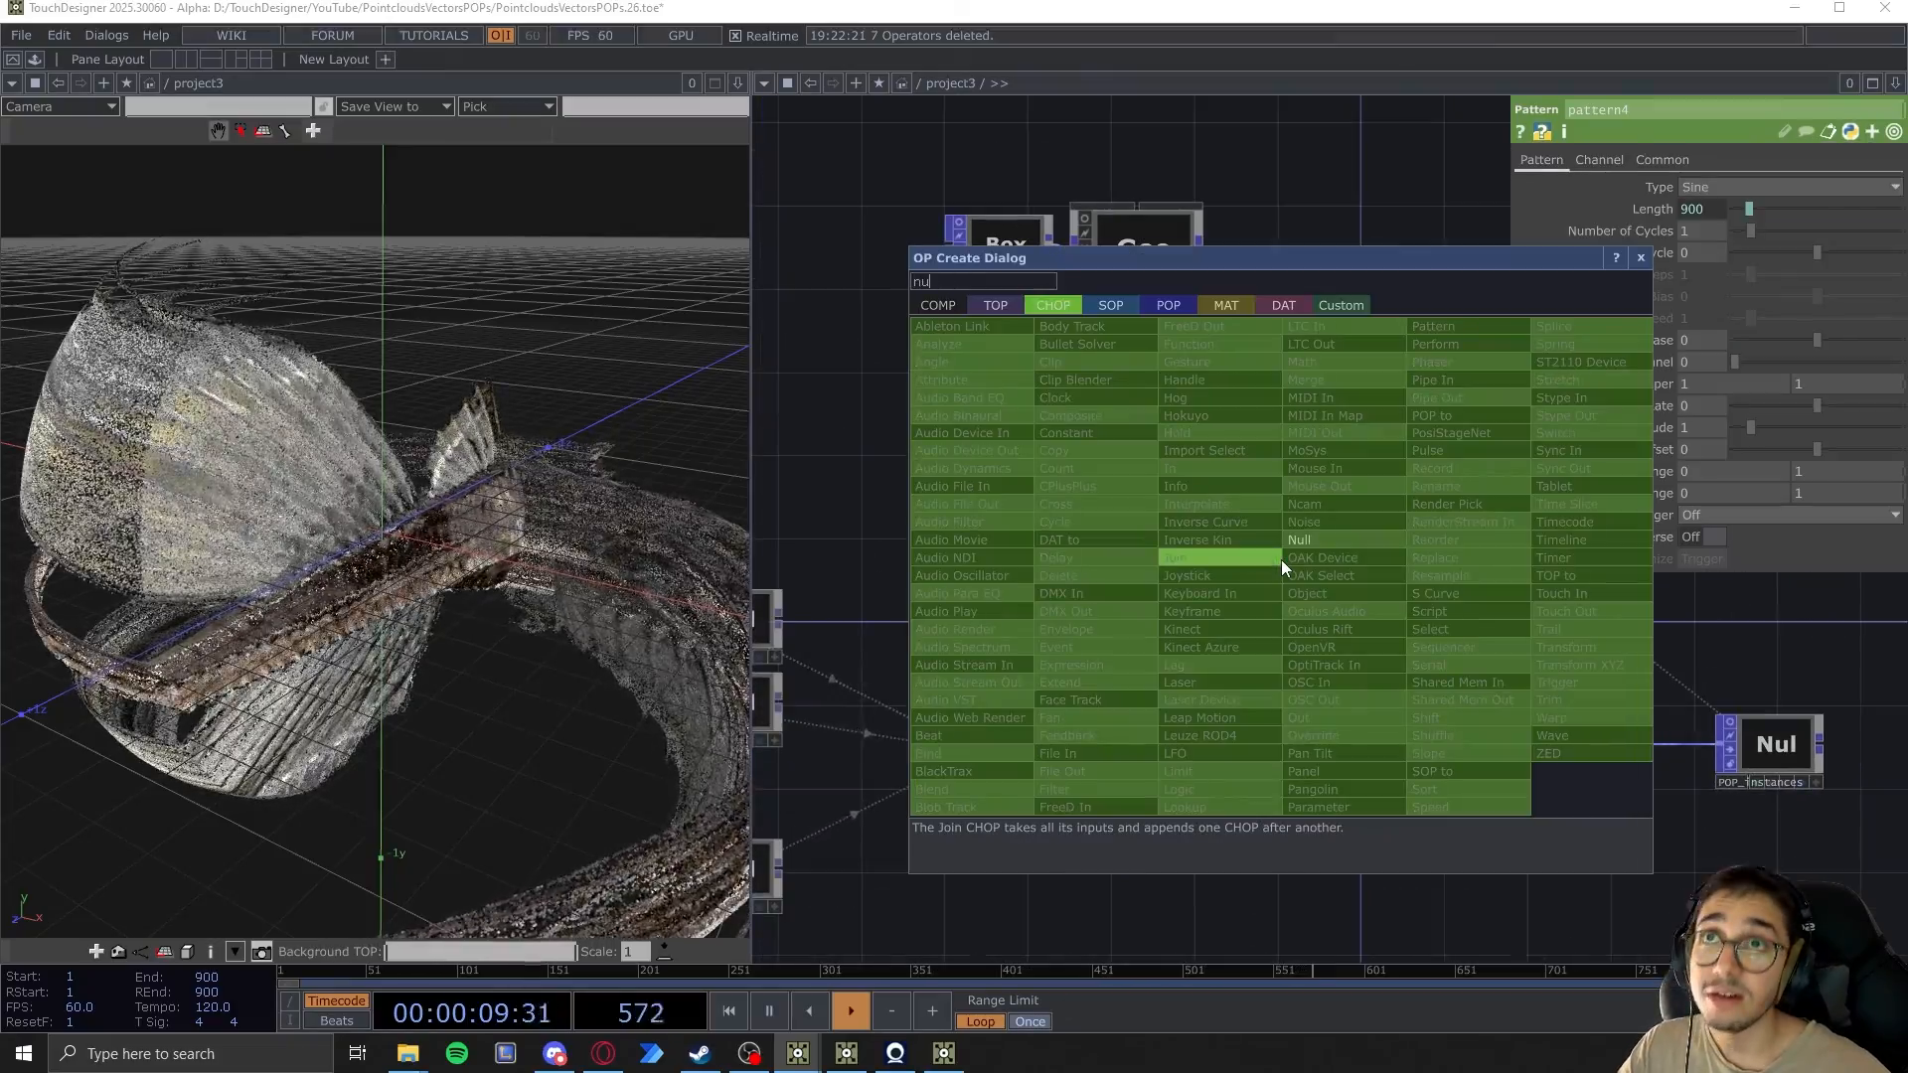
pyautogui.press('Return')
pyautogui.click(1353, 556)
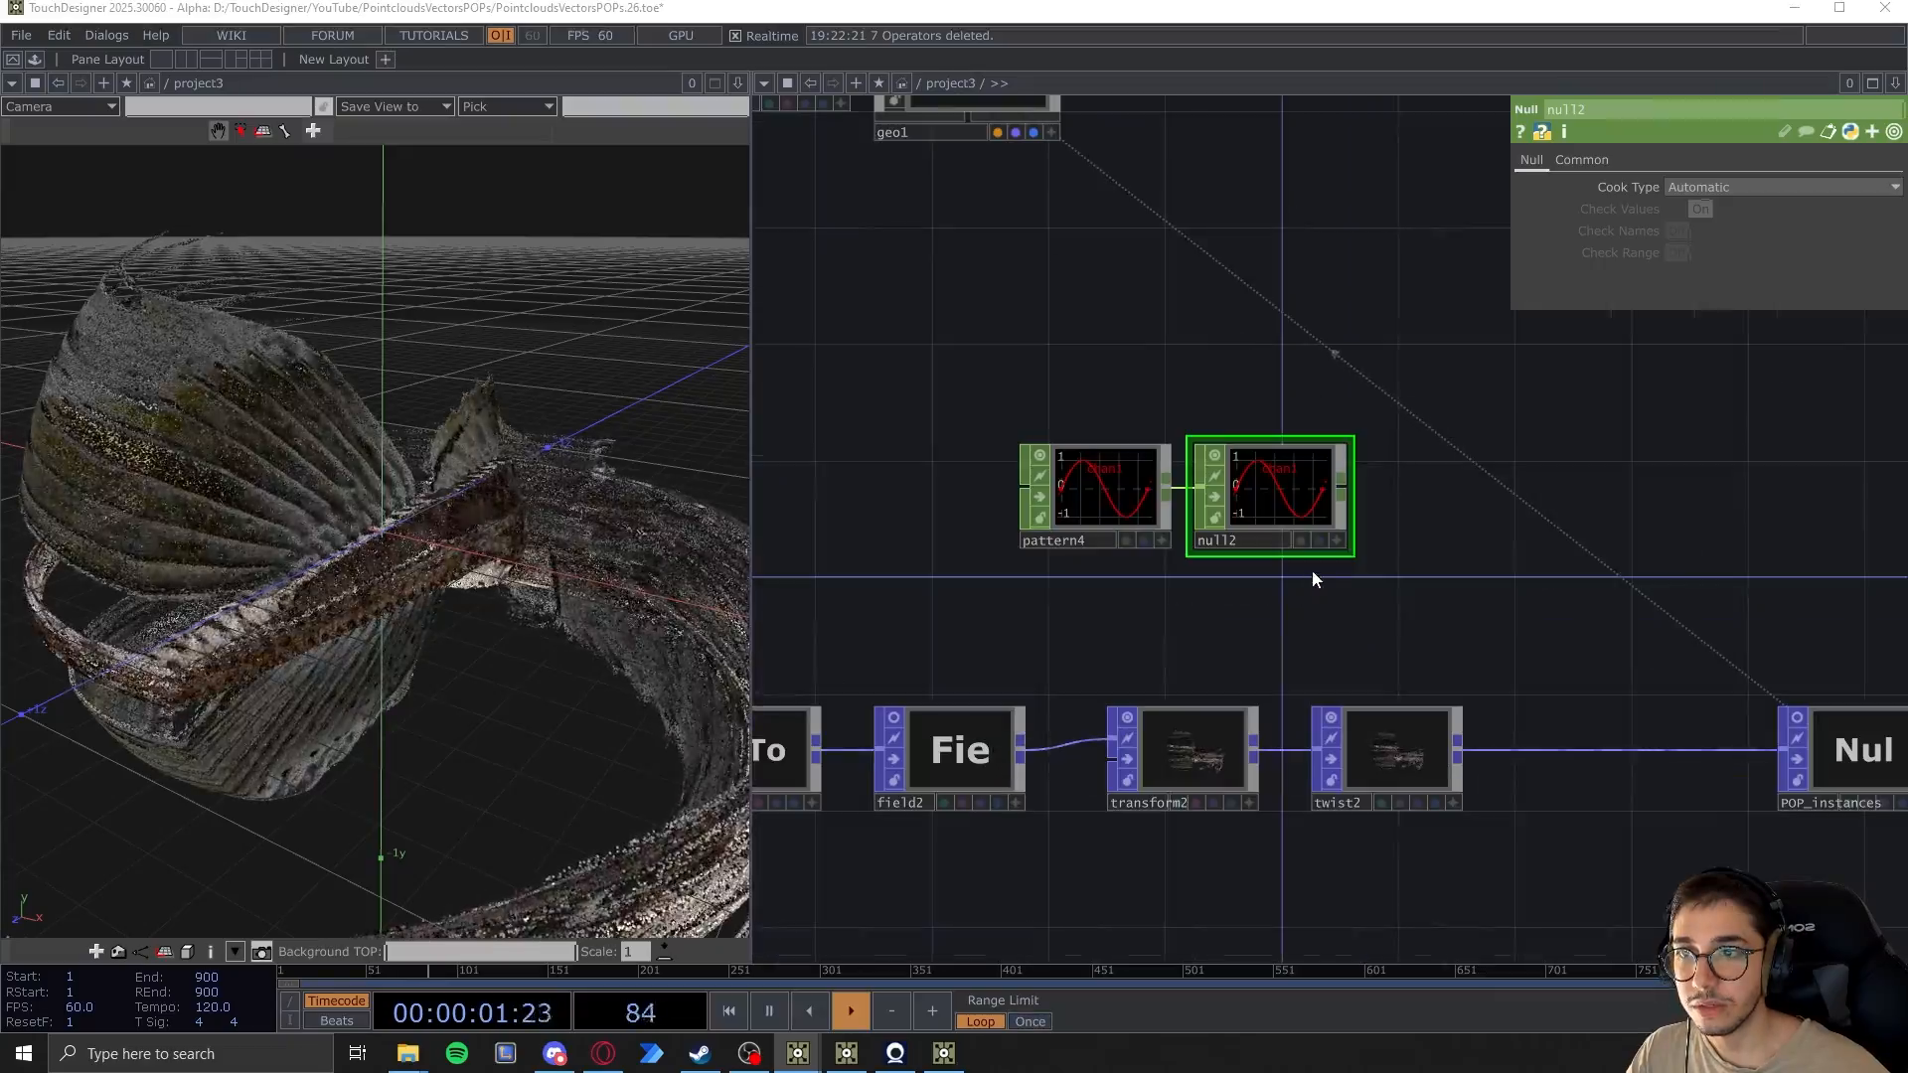
# Drive twist2's Strength parameter with a reference to the chan1 channel of null2
pyautogui.click(1338, 540)
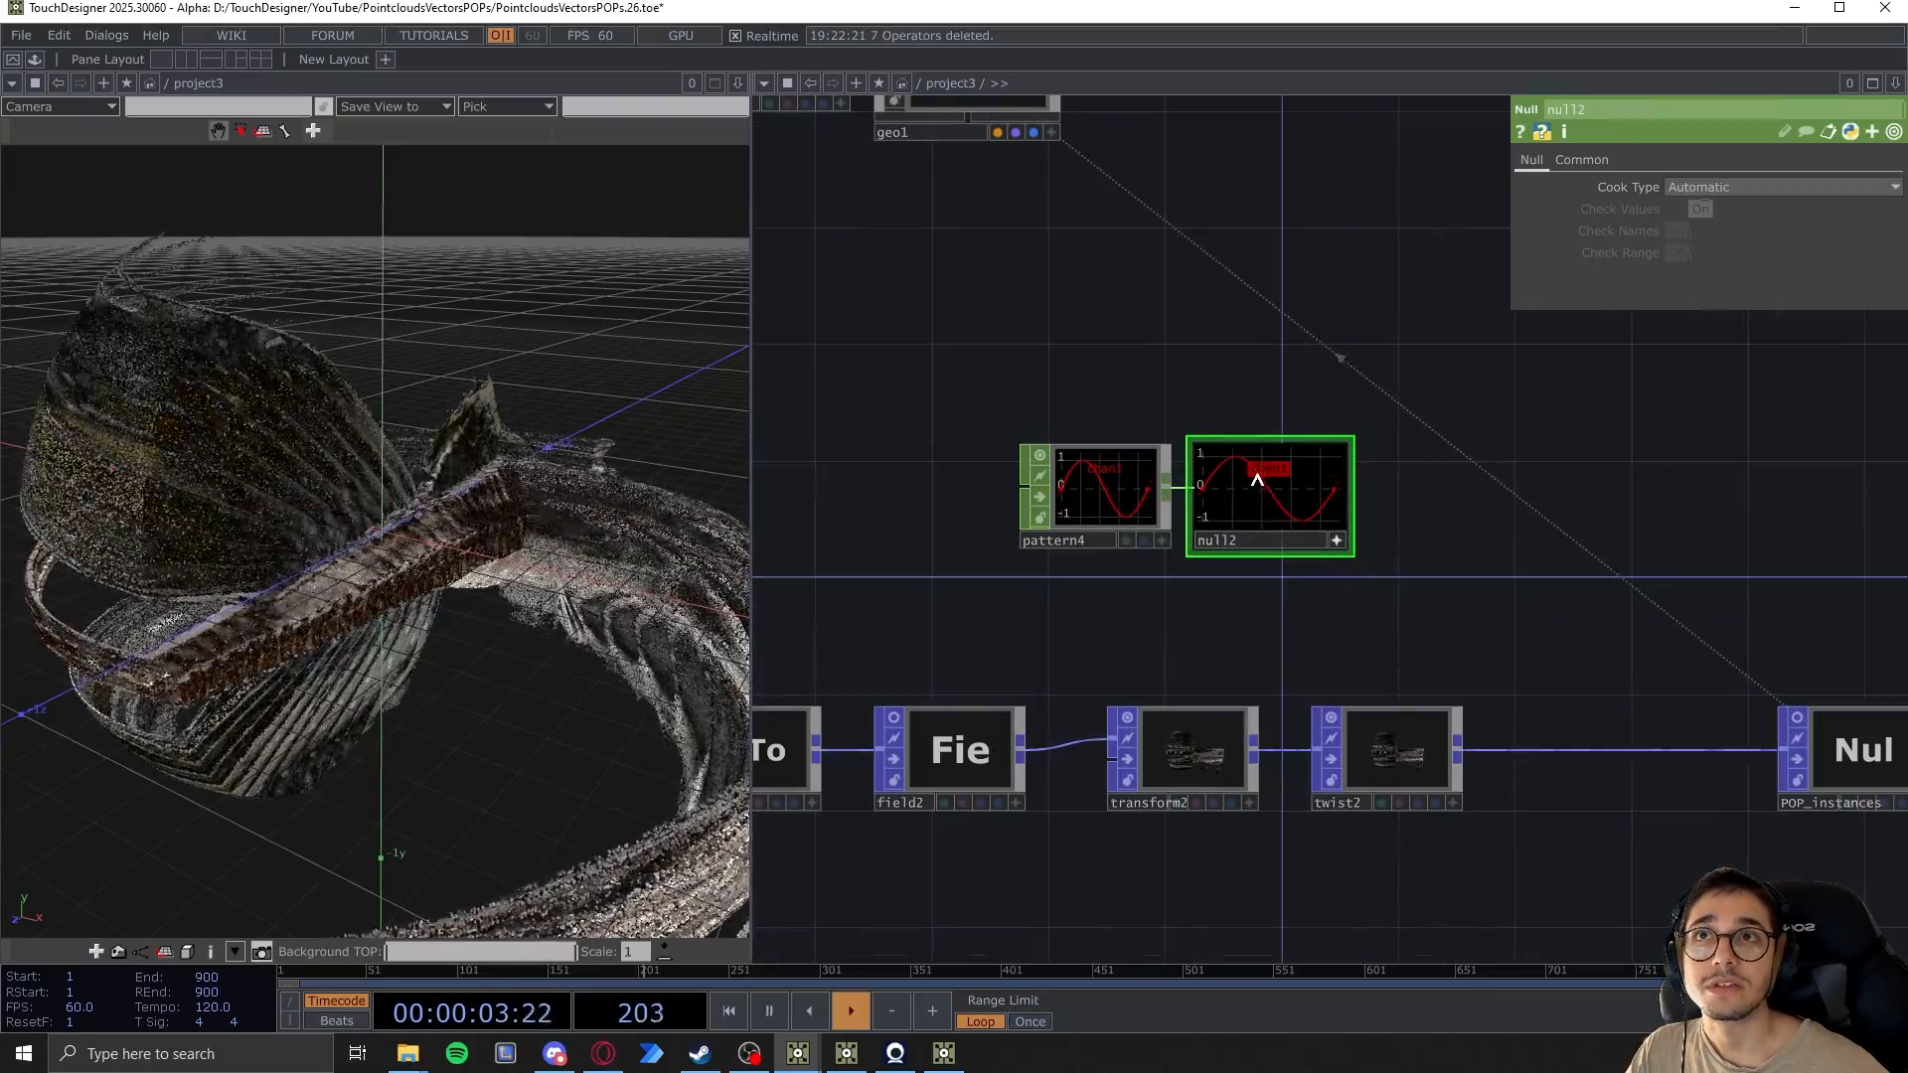
pyautogui.moveTo(1257, 479); pyautogui.dragTo(1739, 362)
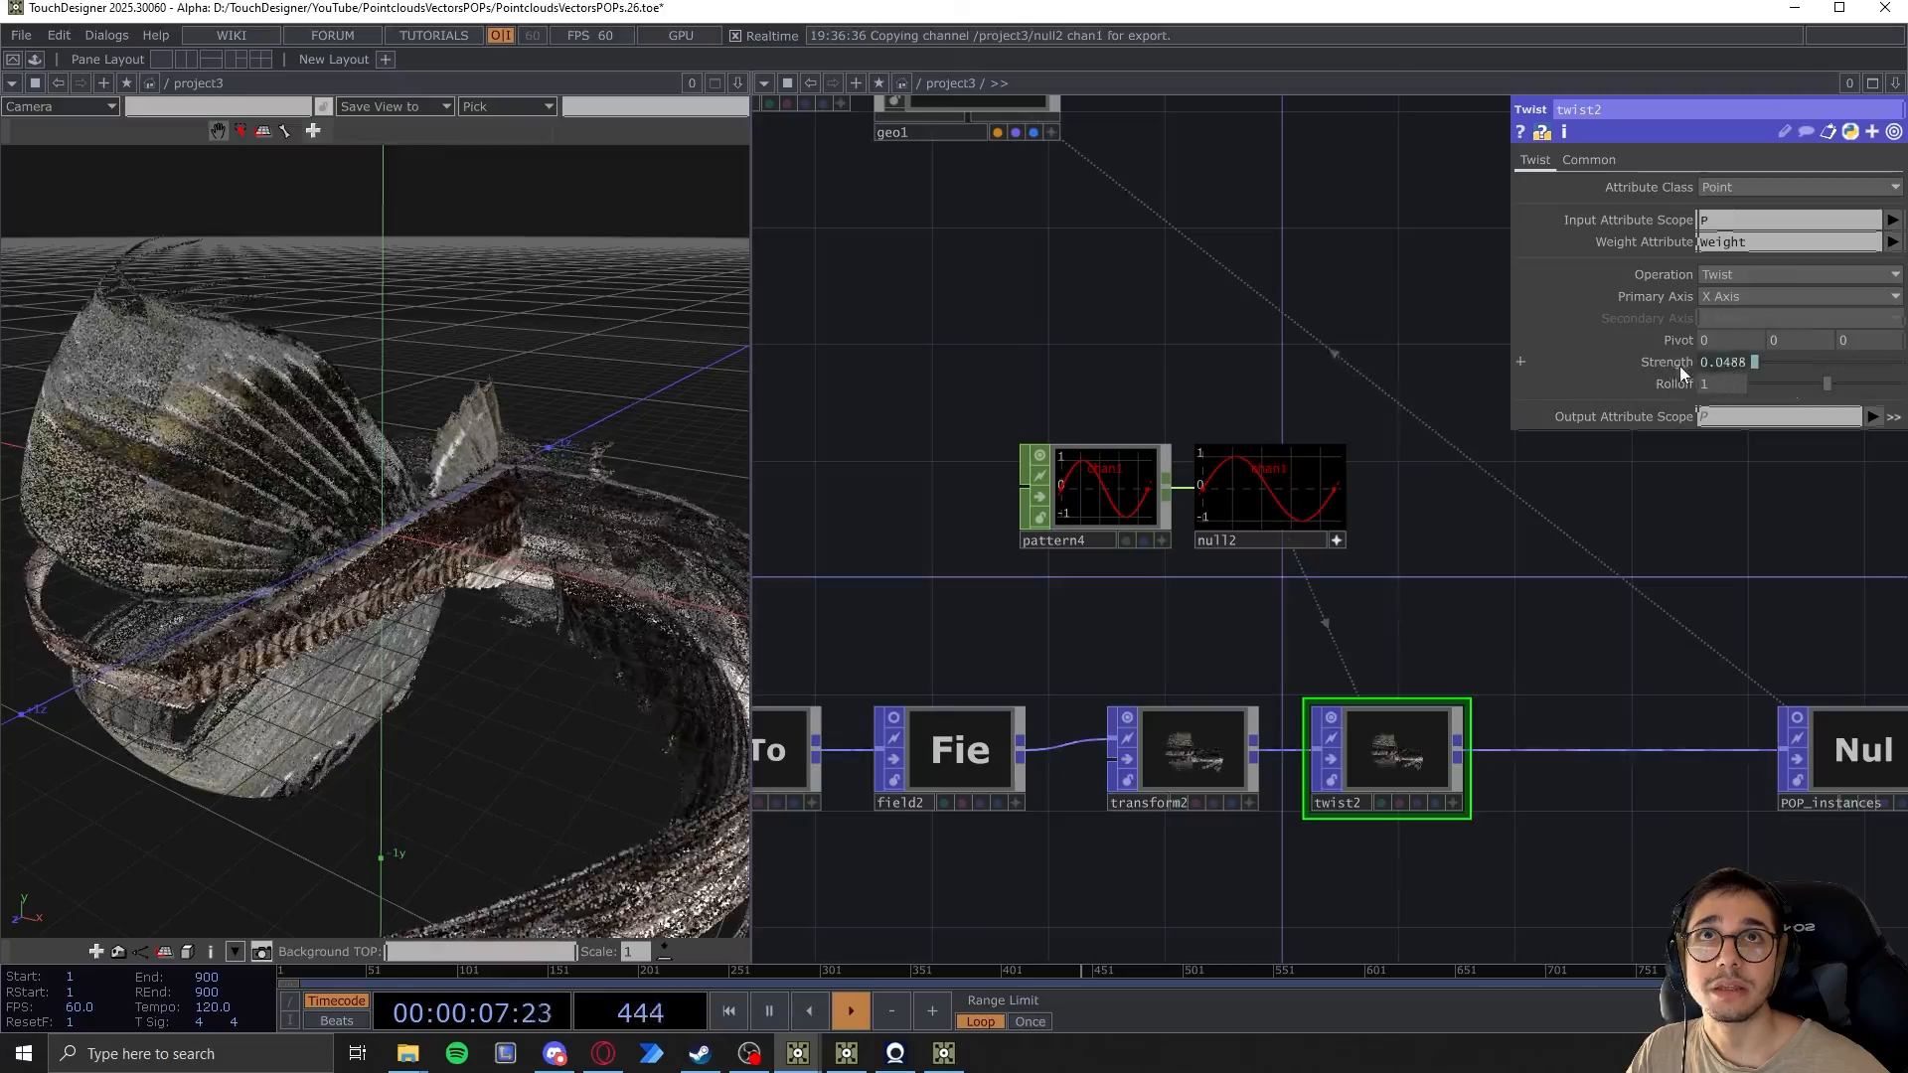
pyautogui.scroll(1, 1388, 821)
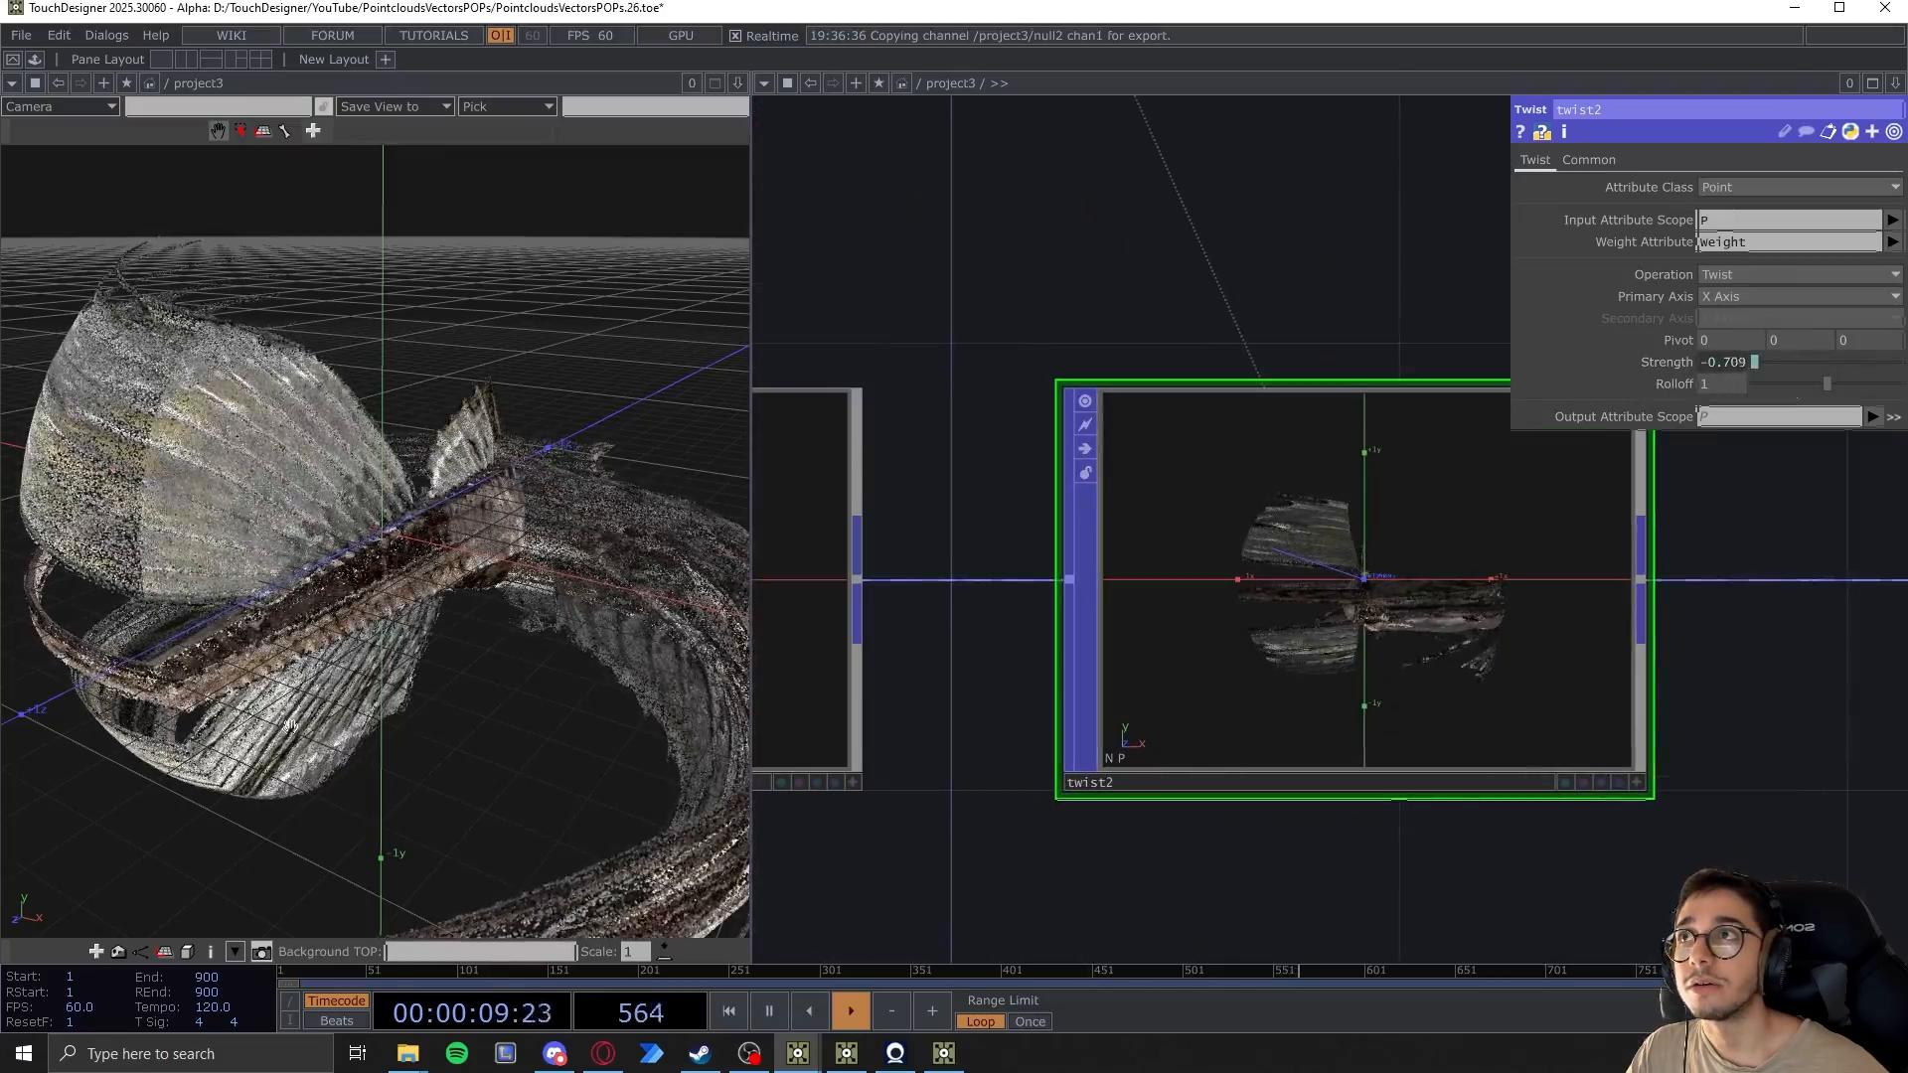
pyautogui.scroll(-5, 1196, 552)
pyautogui.moveTo(1459, 370); pyautogui.dragTo(1460, 606)
pyautogui.click(1232, 453)
# Change twist2's Strength expression to op('null2')[0]*360
pyautogui.click(1638, 360)
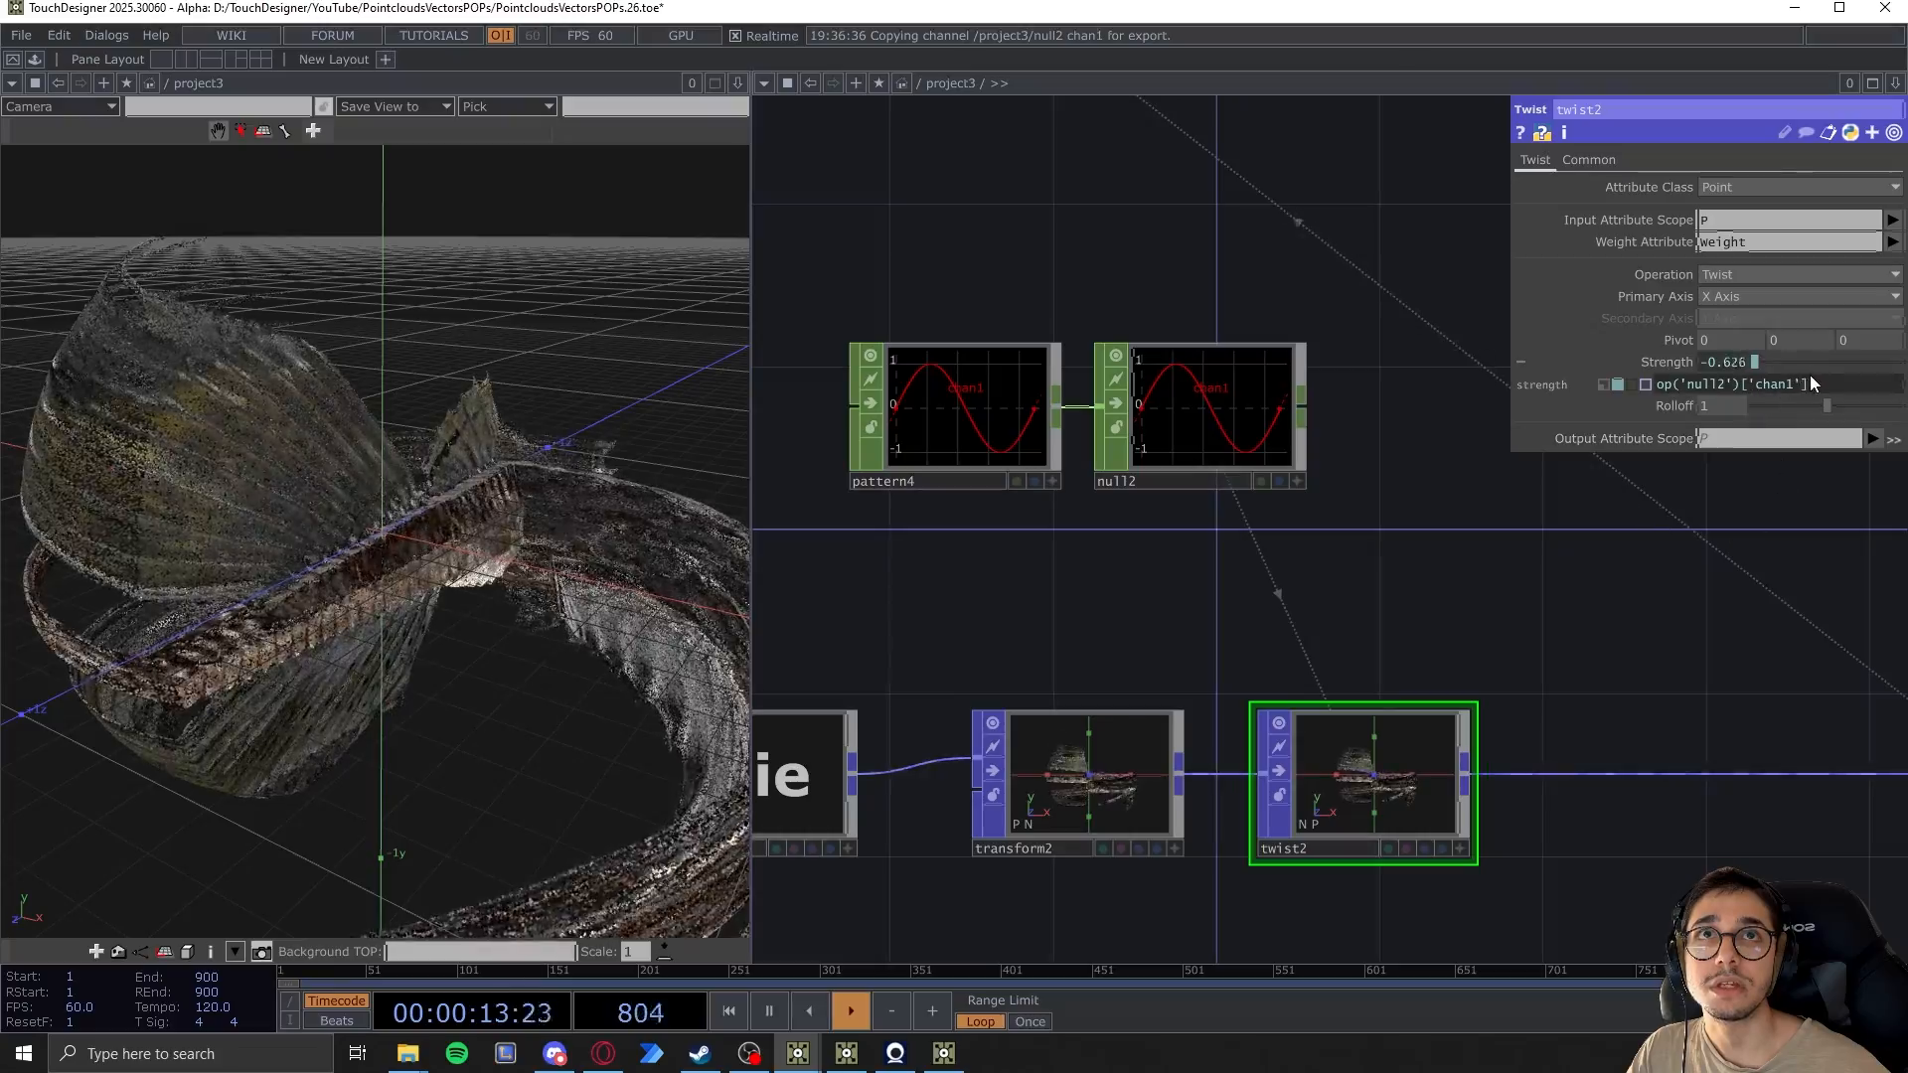
pyautogui.moveTo(1802, 385); pyautogui.dragTo(1786, 391)
pyautogui.write('0]')
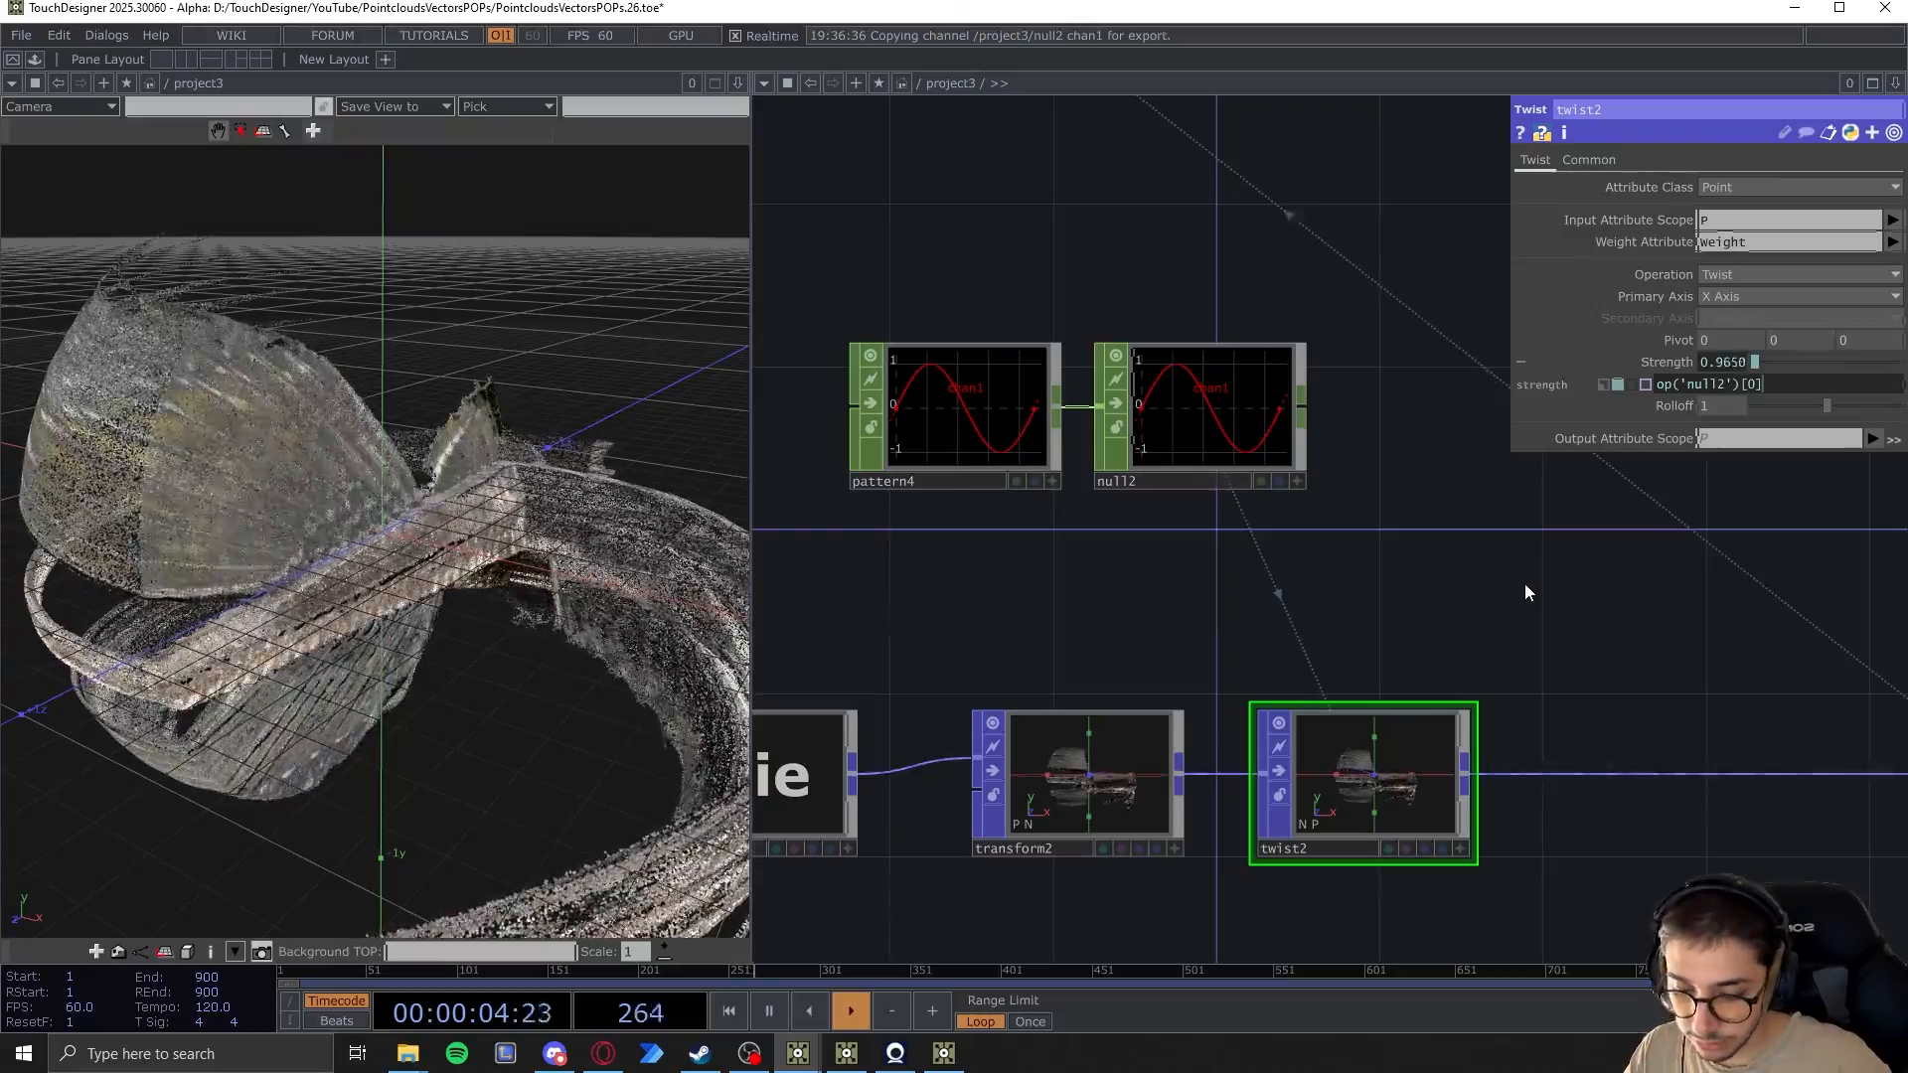
pyautogui.write('*360')
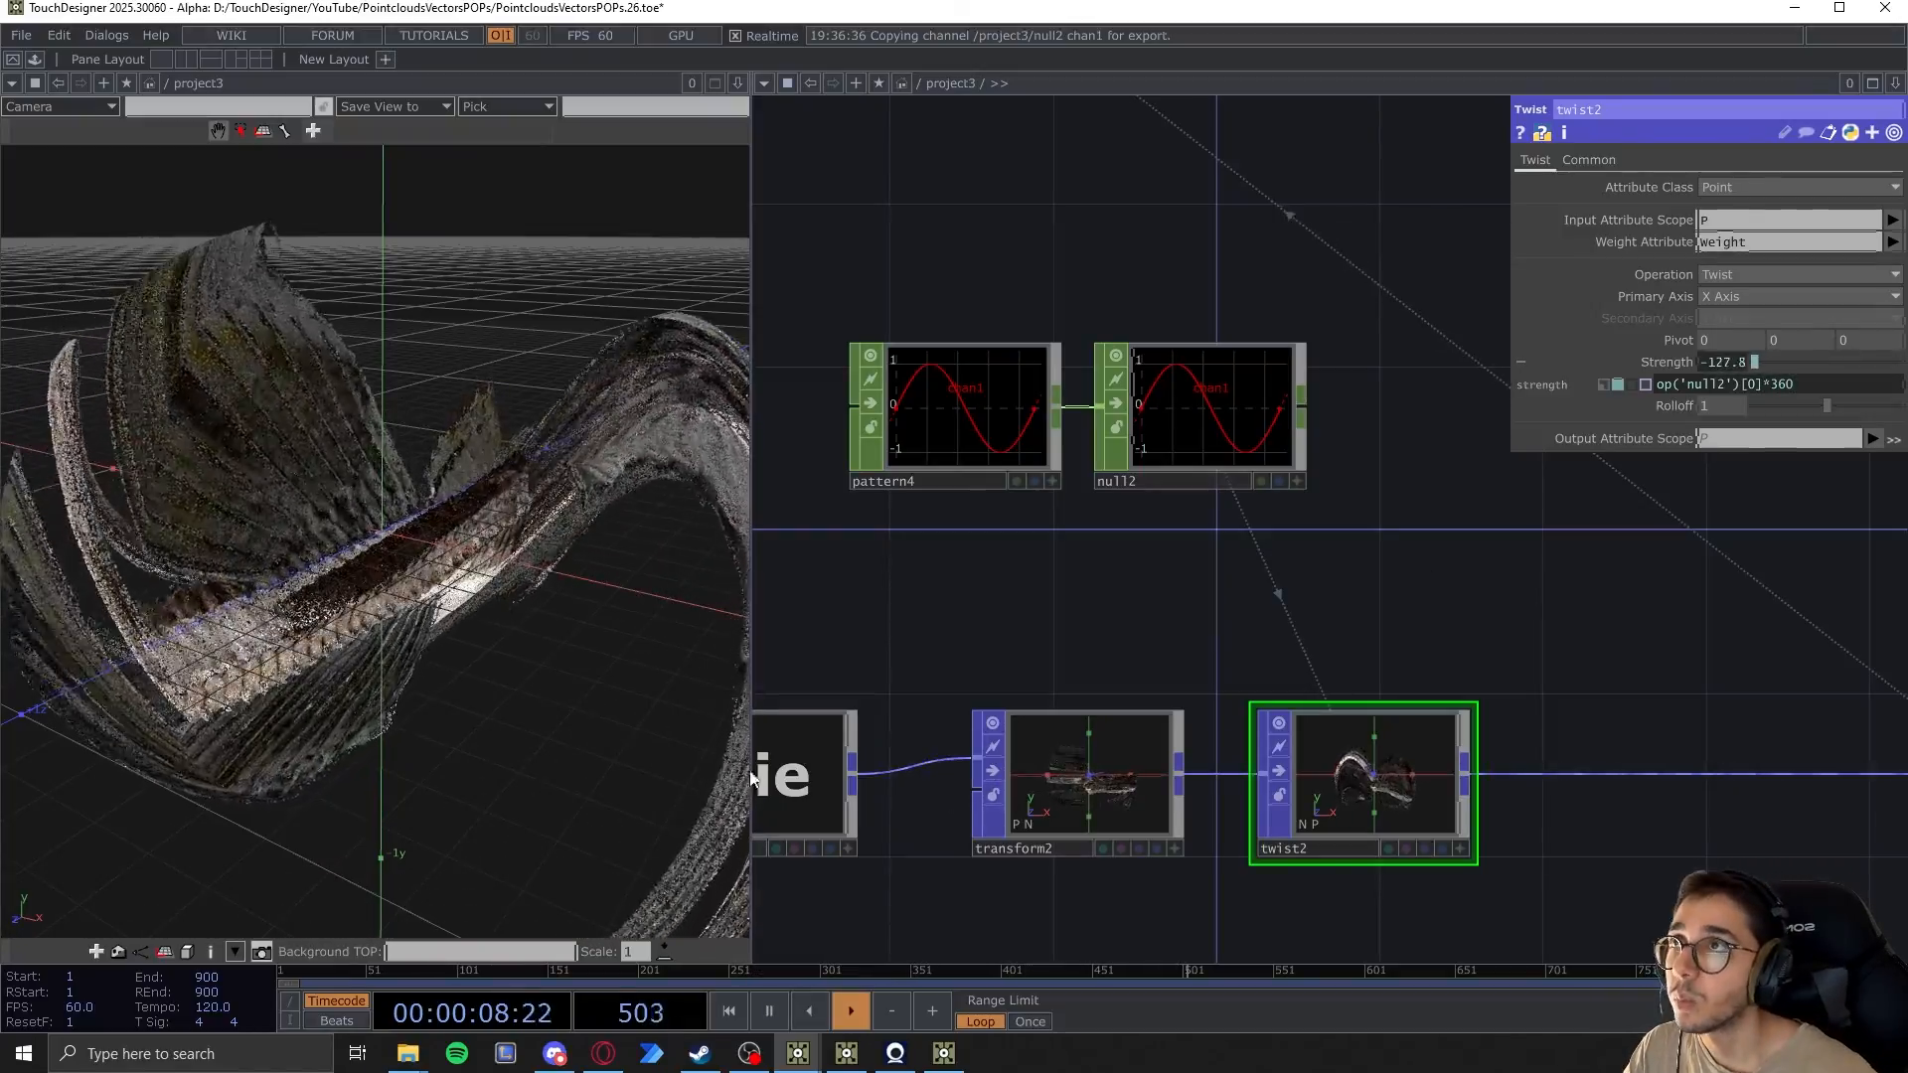
# Examine the animated twist of the fish point cloud in the 3D view and review the network around geo1
pyautogui.moveTo(476, 631); pyautogui.dragTo(343, 627)
pyautogui.scroll(-3, 254, 617)
pyautogui.scroll(-3, 1215, 700)
pyautogui.scroll(-6, 1215, 700)
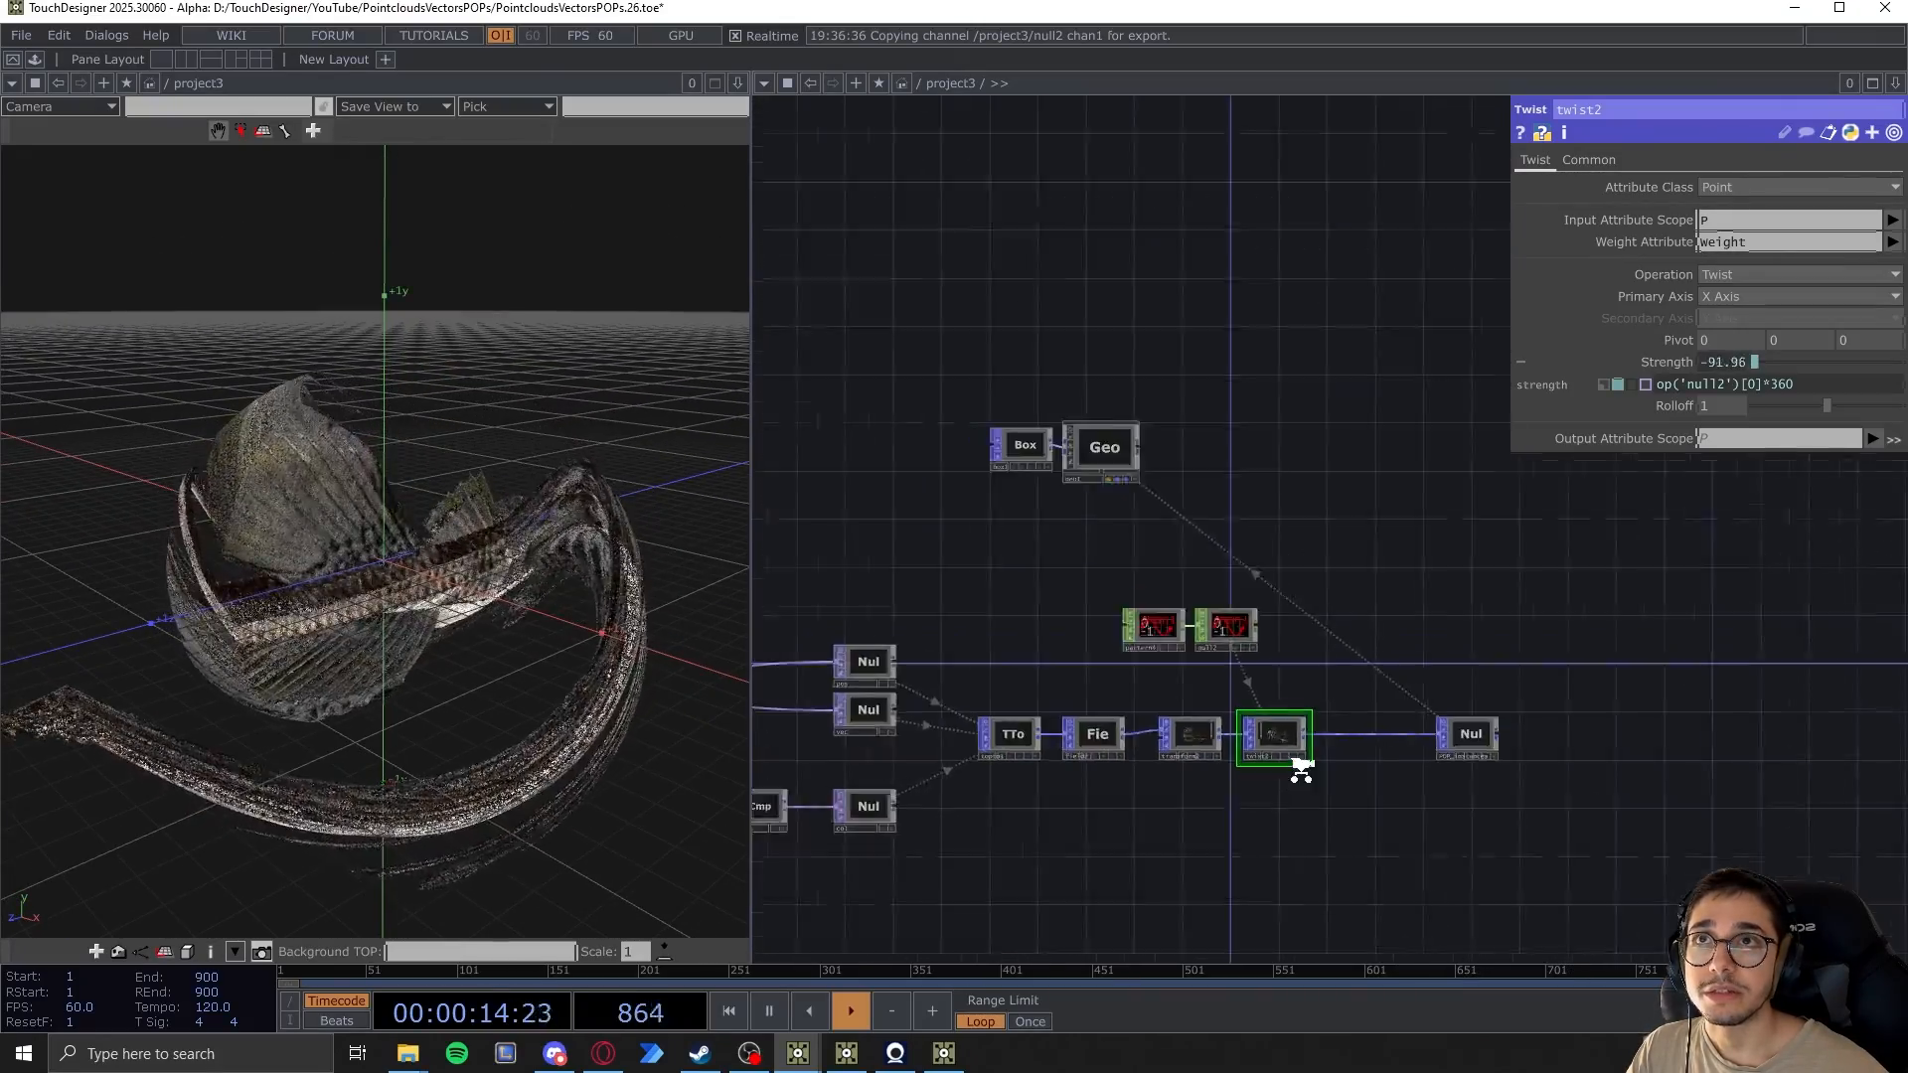
pyautogui.click(1223, 579)
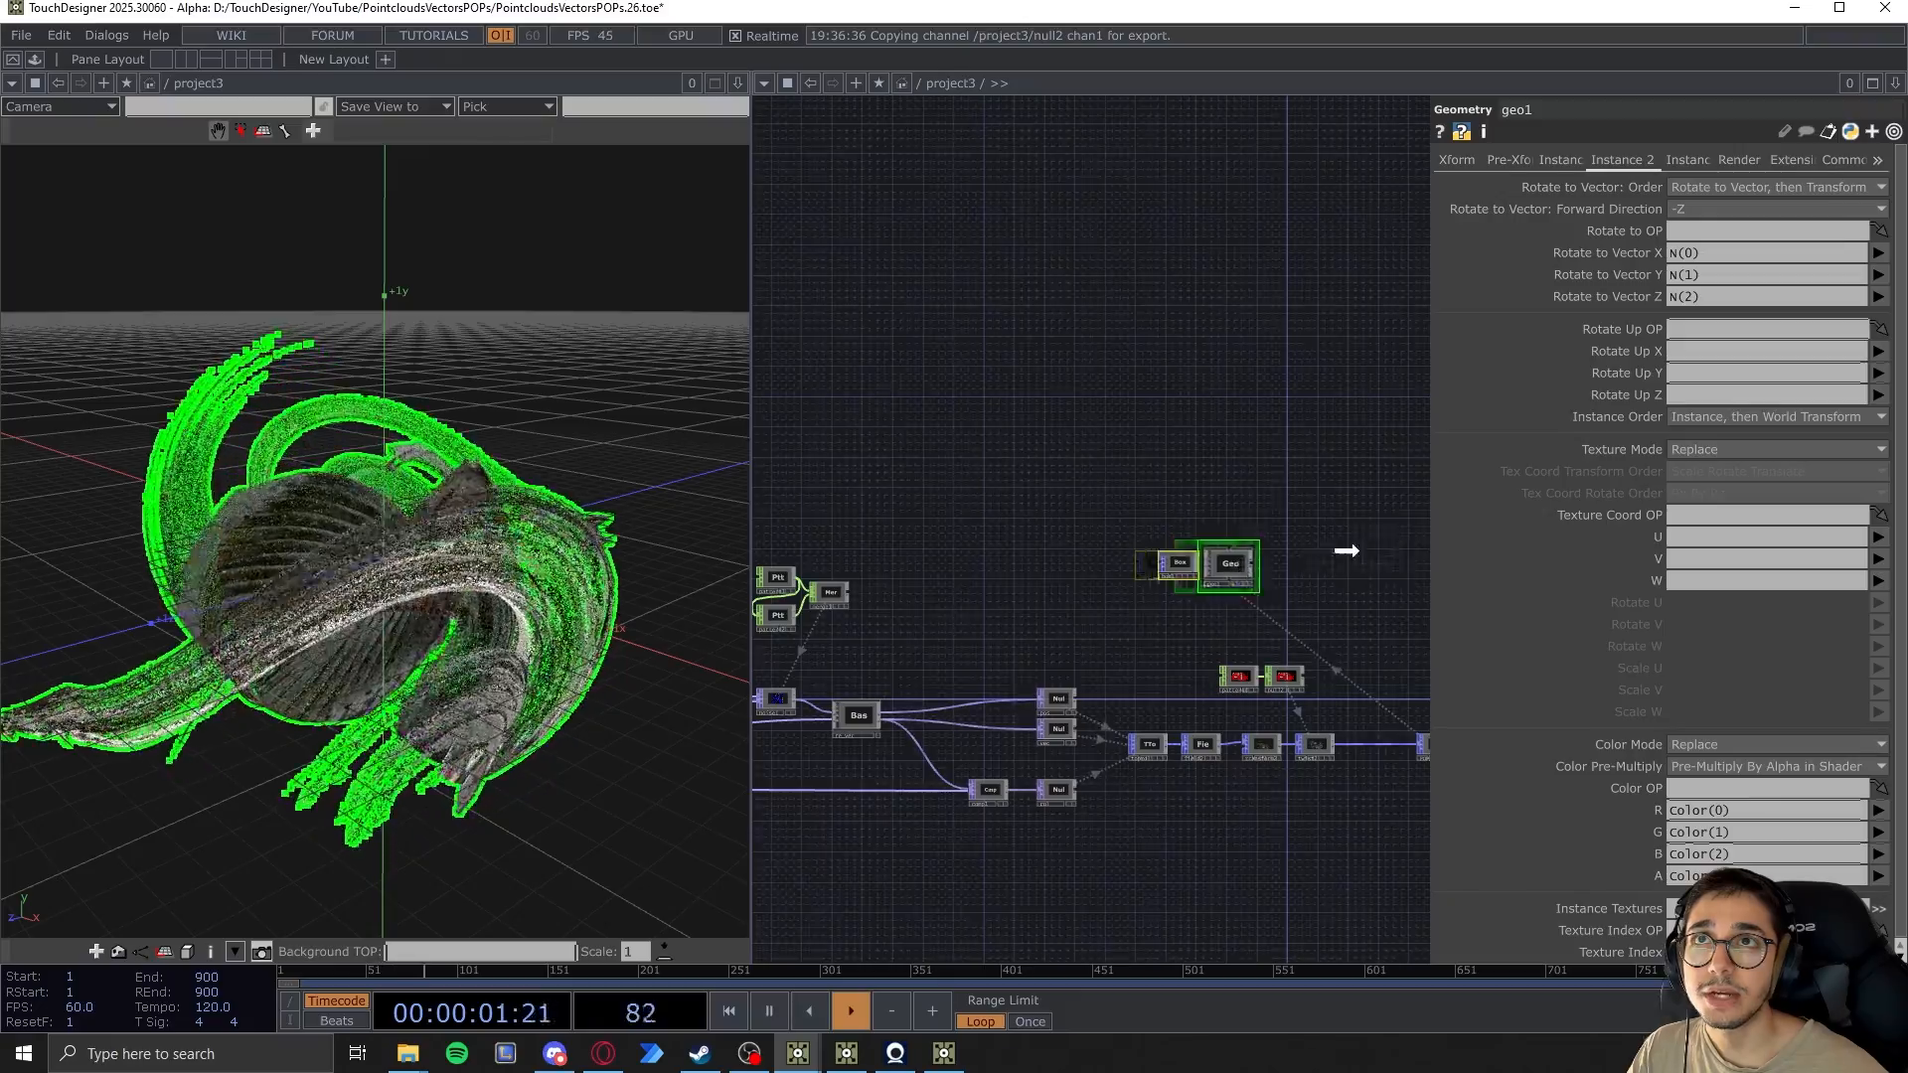
pyautogui.moveTo(1347, 550); pyautogui.dragTo(1377, 552)
pyautogui.moveTo(1254, 614); pyautogui.dragTo(991, 637)
pyautogui.moveTo(1117, 582); pyautogui.dragTo(1286, 596)
pyautogui.moveTo(1149, 543); pyautogui.dragTo(1251, 790, button='right')
pyautogui.moveTo(1177, 769); pyautogui.dragTo(1314, 769)
pyautogui.scroll(3, 1143, 795)
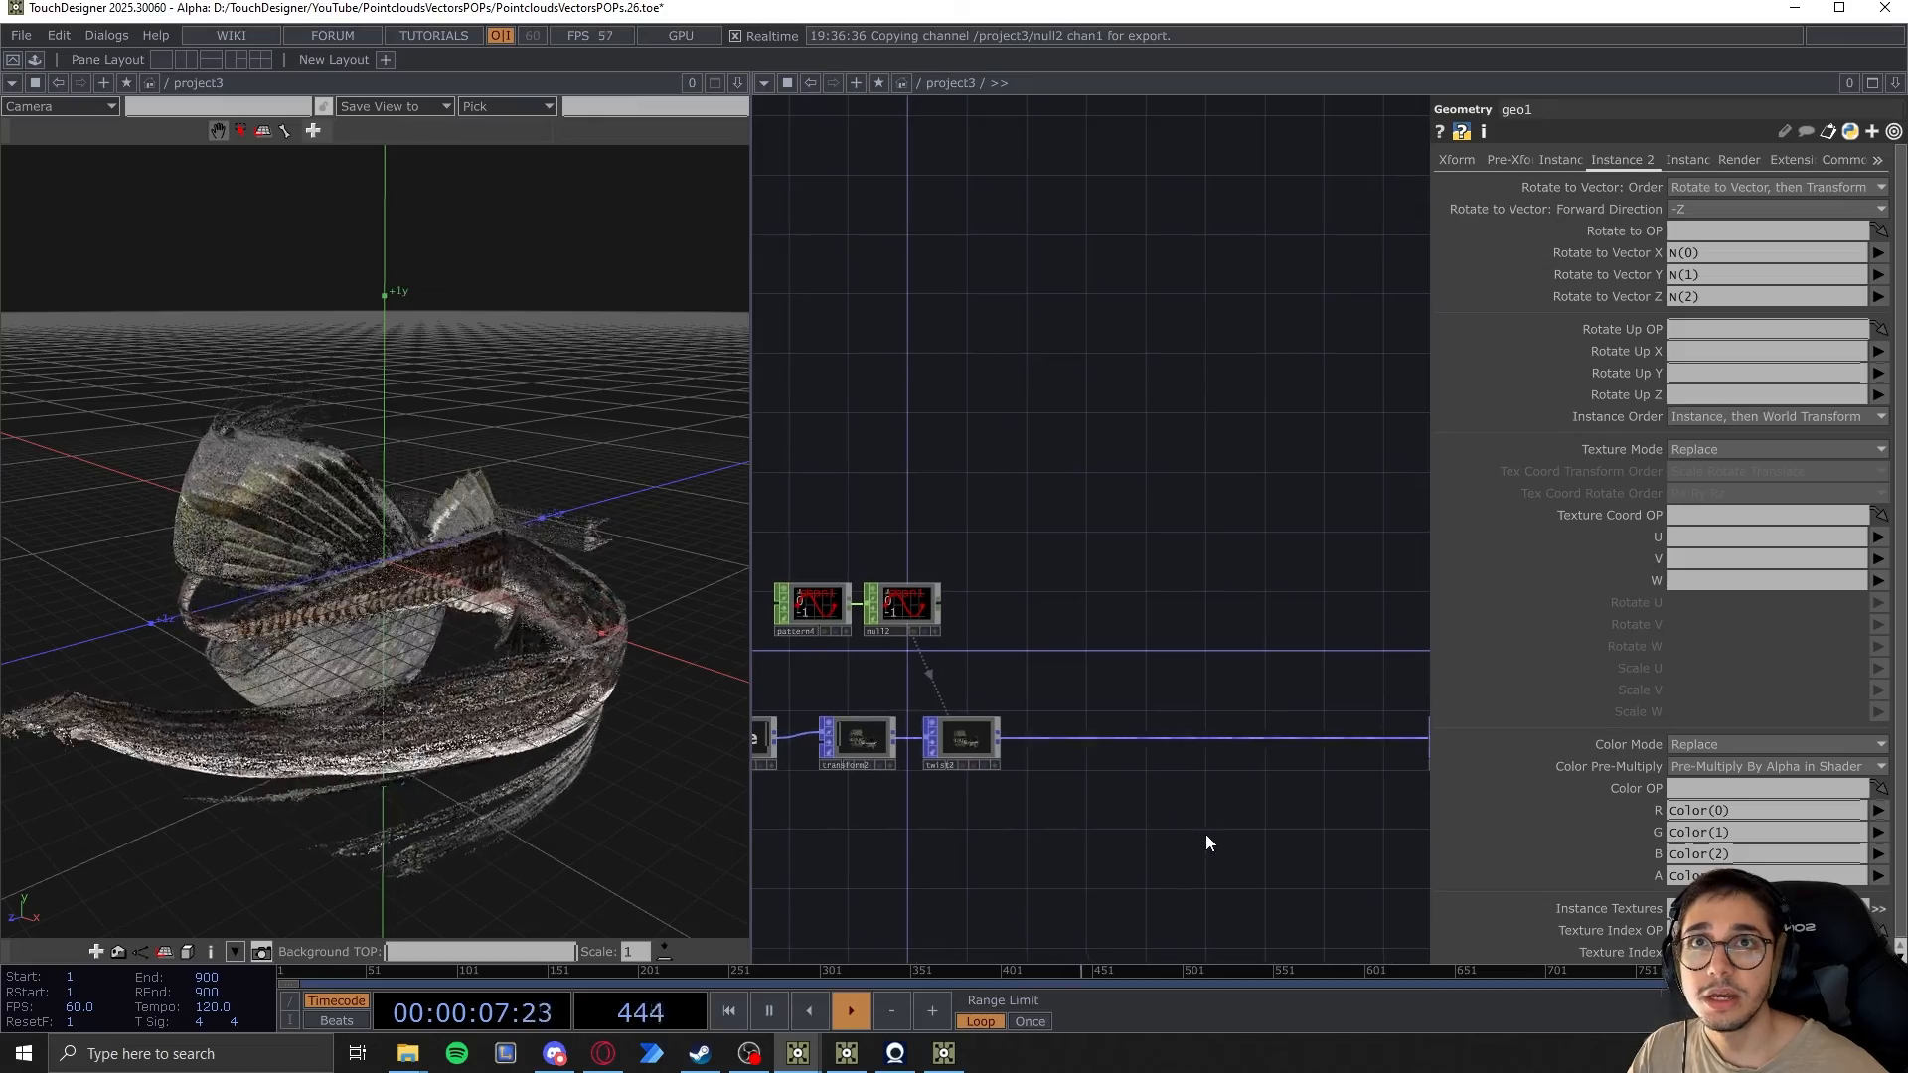
# Insert a Base COMP on the wire between twist2 and POP_instances
pyautogui.click(962, 740)
pyautogui.moveTo(1133, 881); pyautogui.dragTo(1360, 833)
pyautogui.scroll(3, 1424, 734)
pyautogui.moveTo(1325, 758); pyautogui.dragTo(1250, 858)
pyautogui.rightClick(1296, 736)
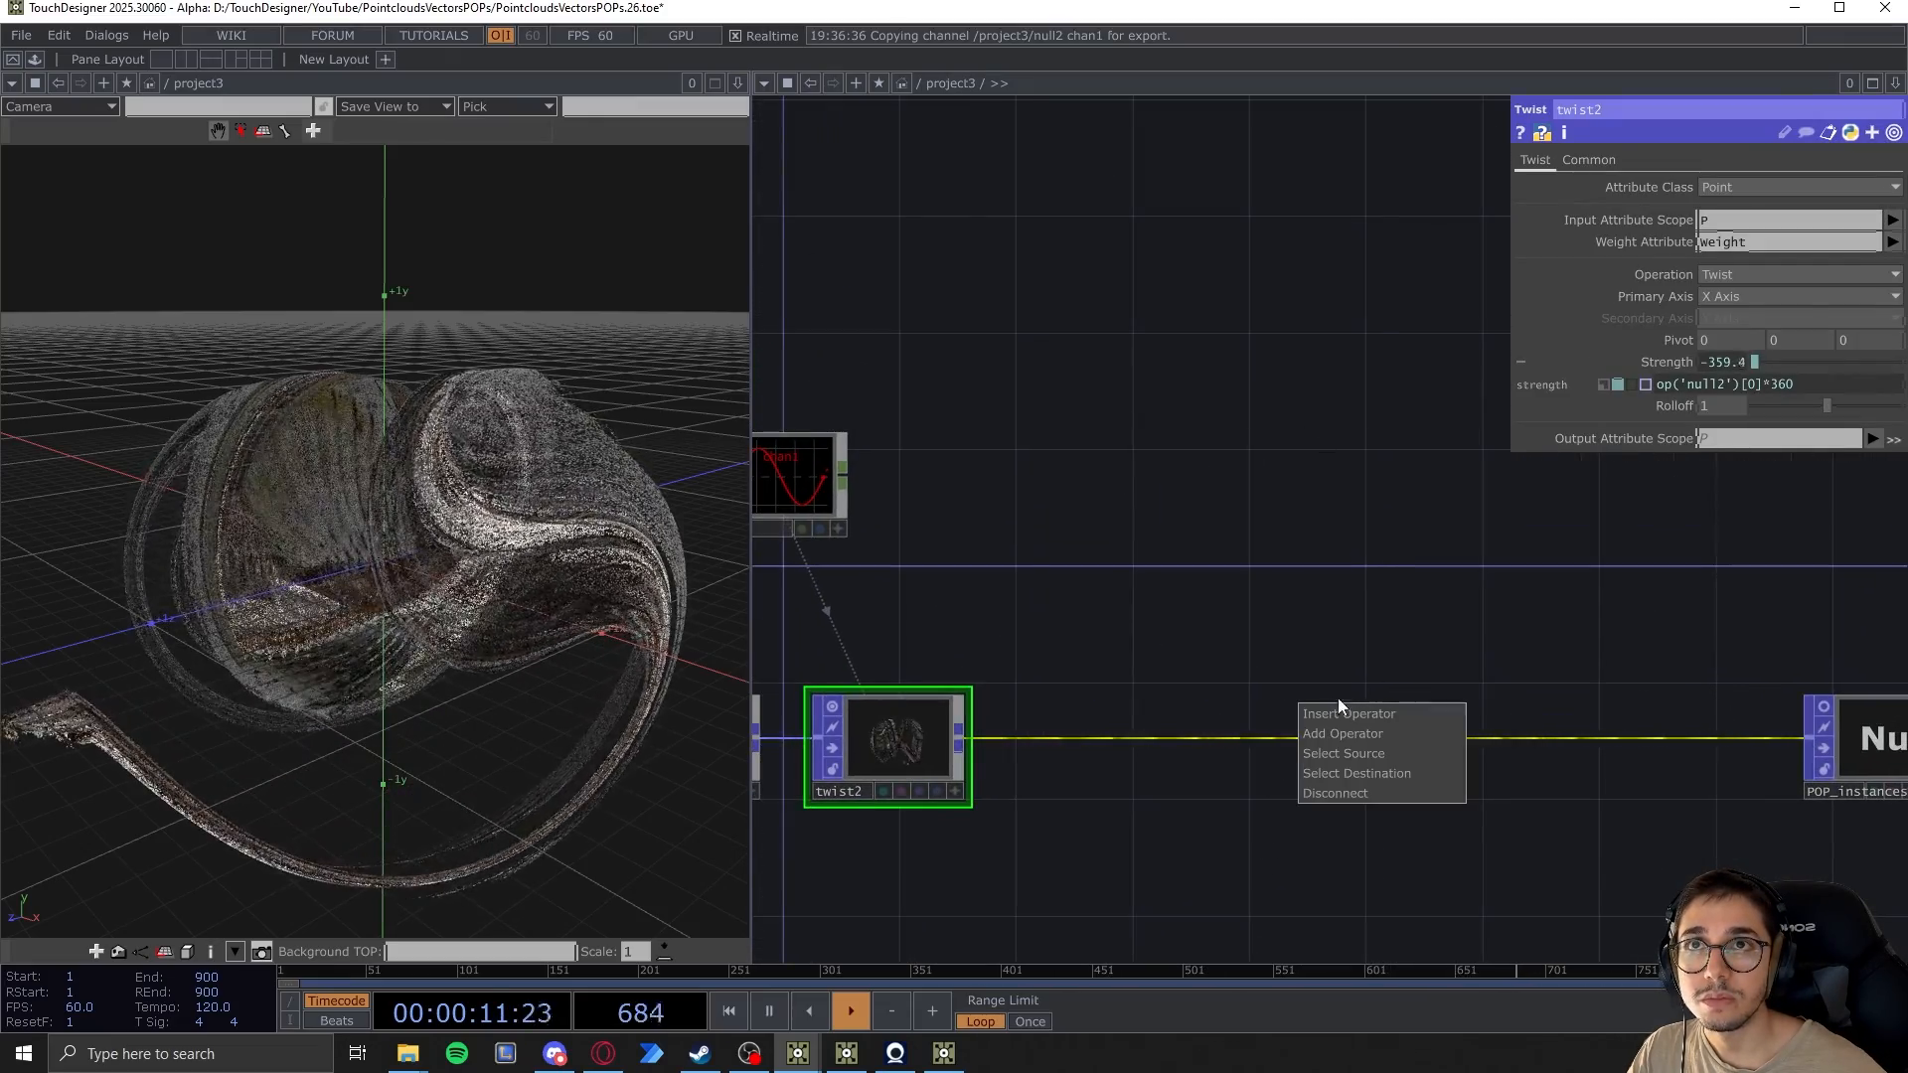
pyautogui.click(1150, 710)
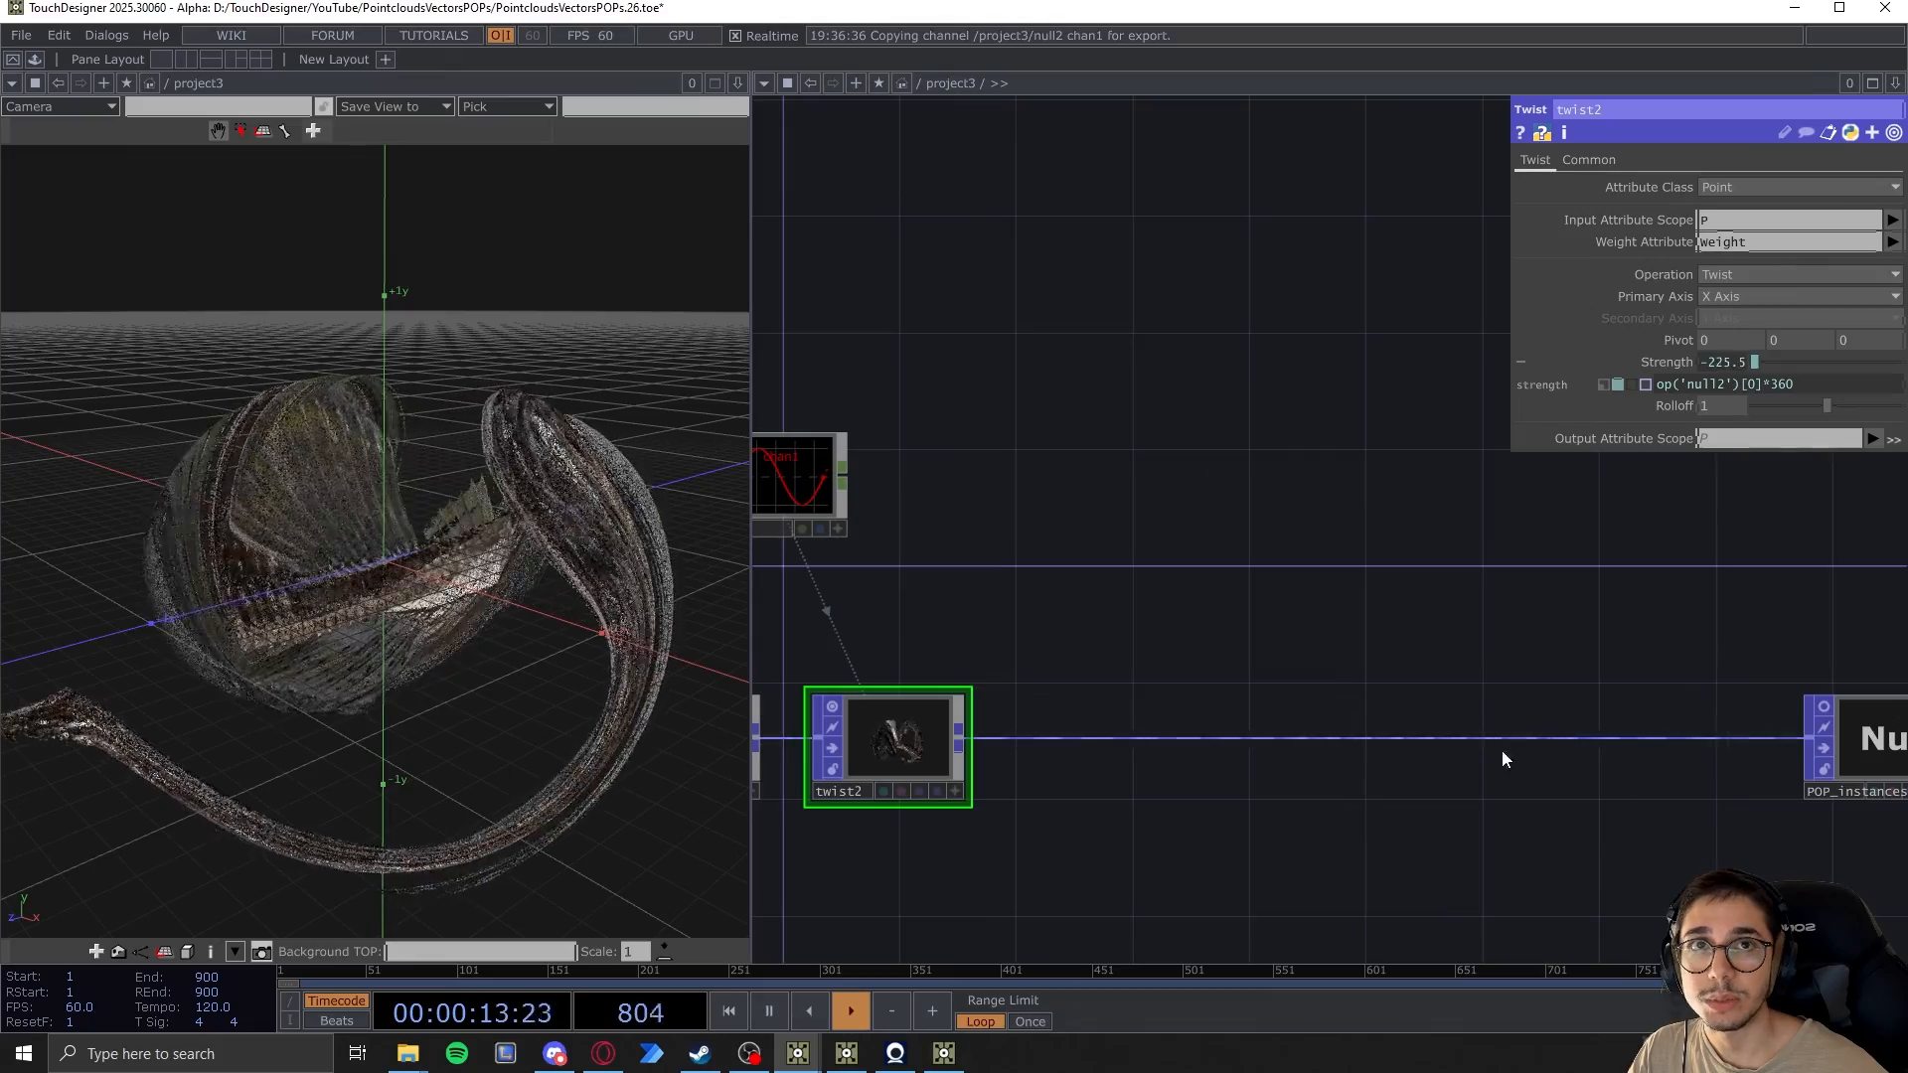
pyautogui.rightClick(1368, 740)
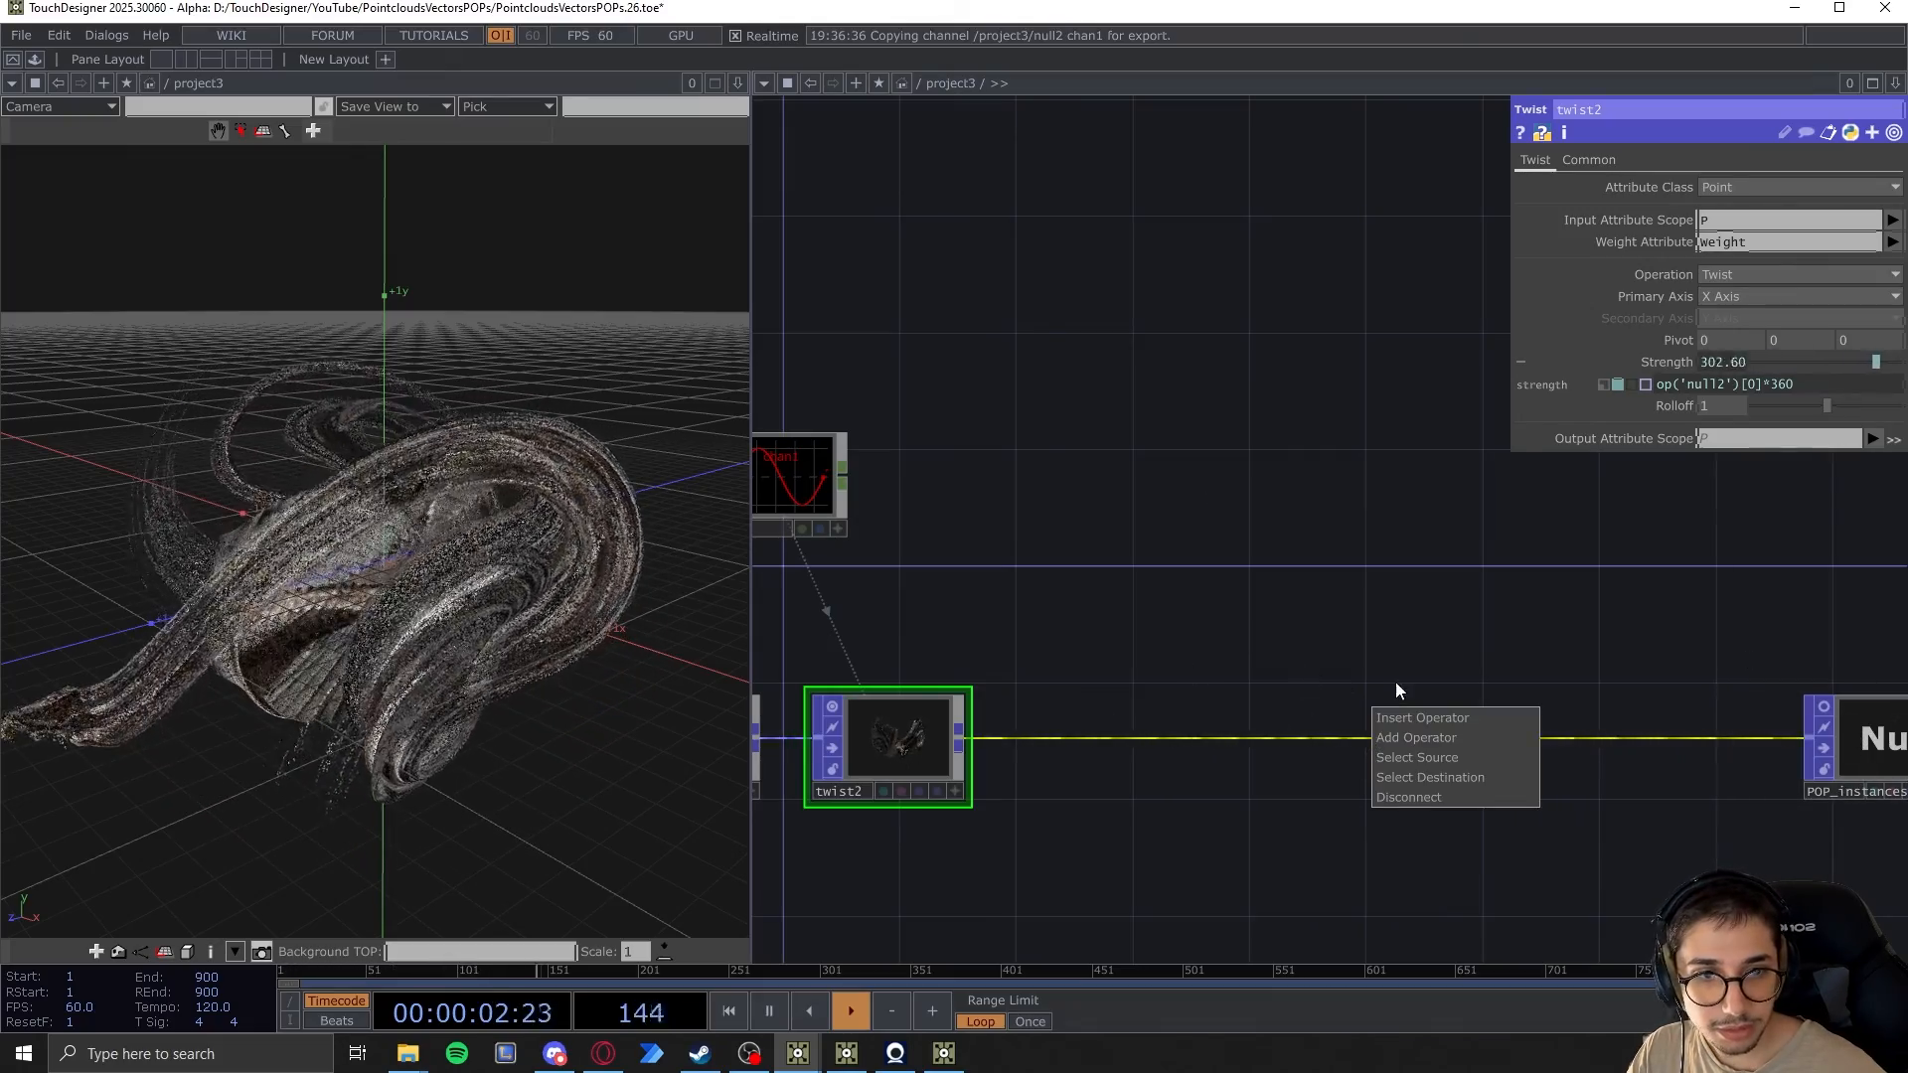
pyautogui.click(1424, 714)
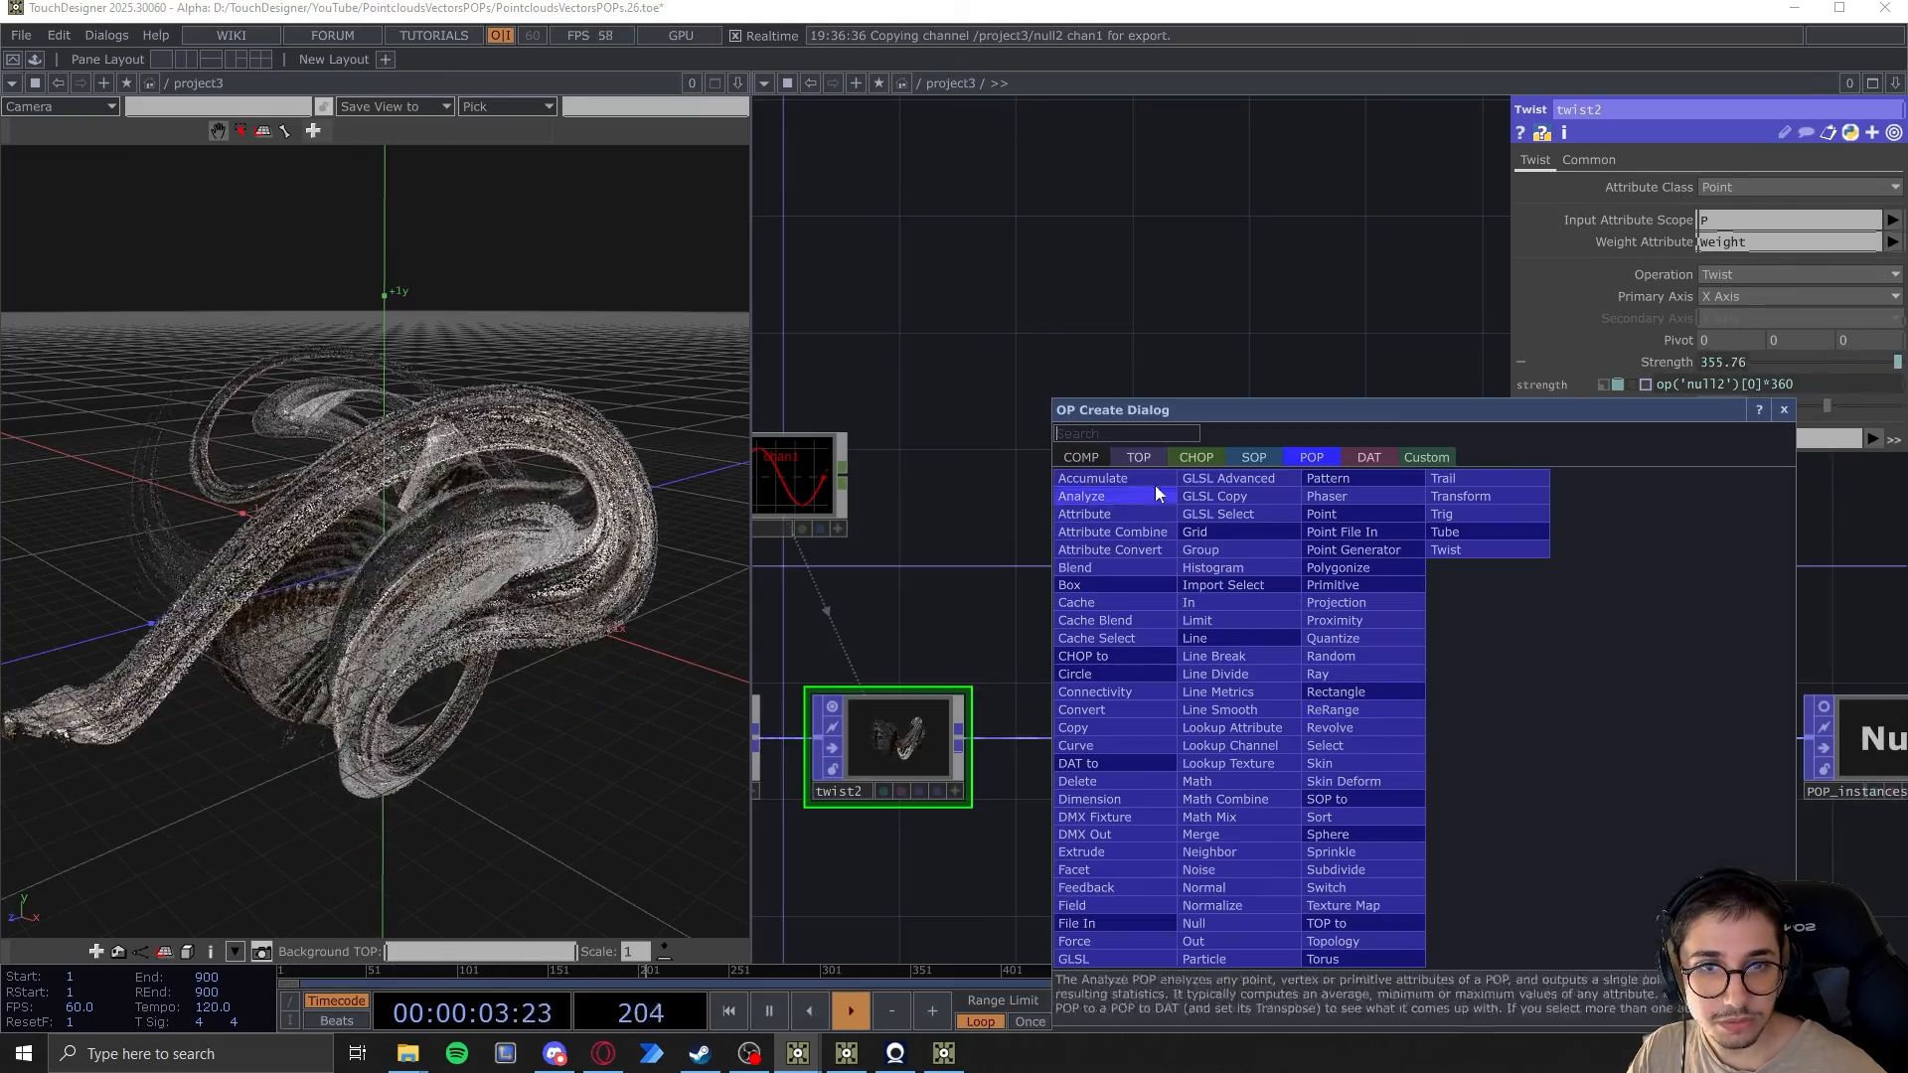
pyautogui.click(1089, 455)
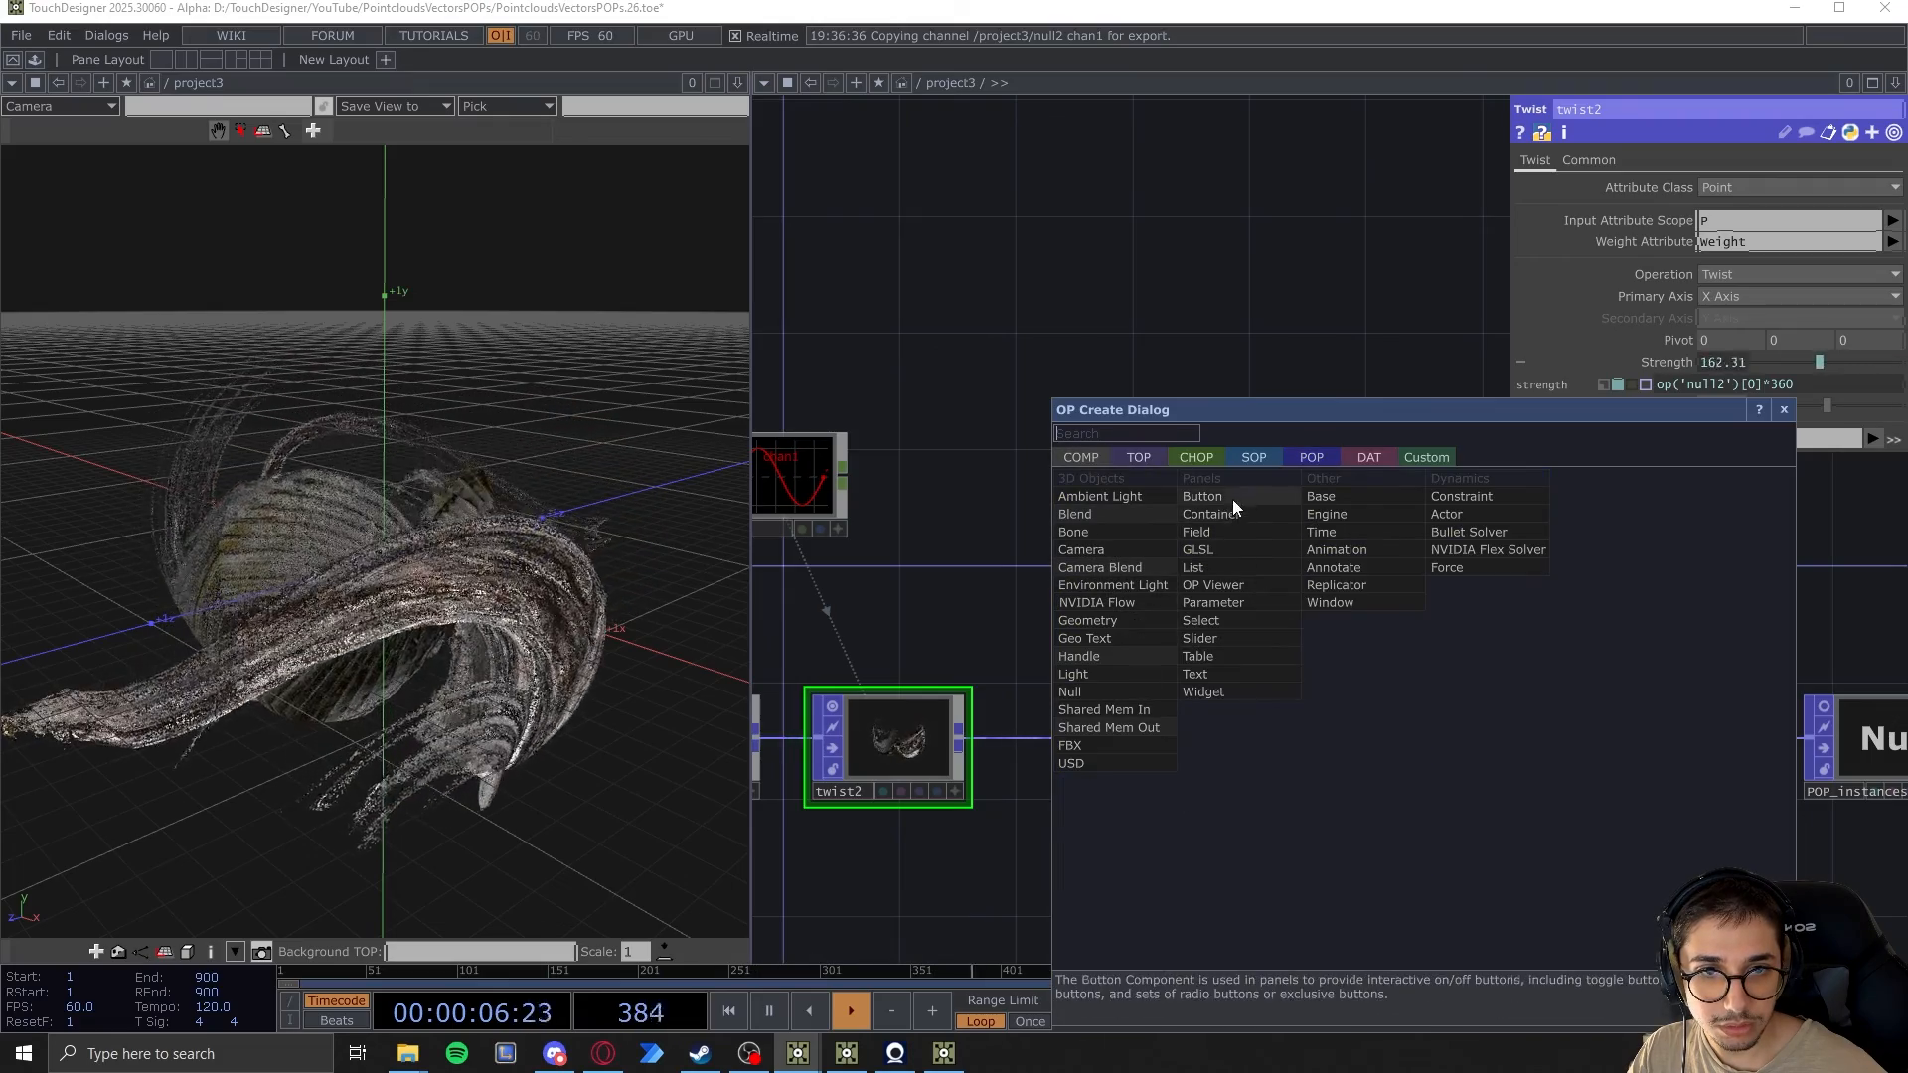
pyautogui.click(1324, 497)
pyautogui.click(1337, 755)
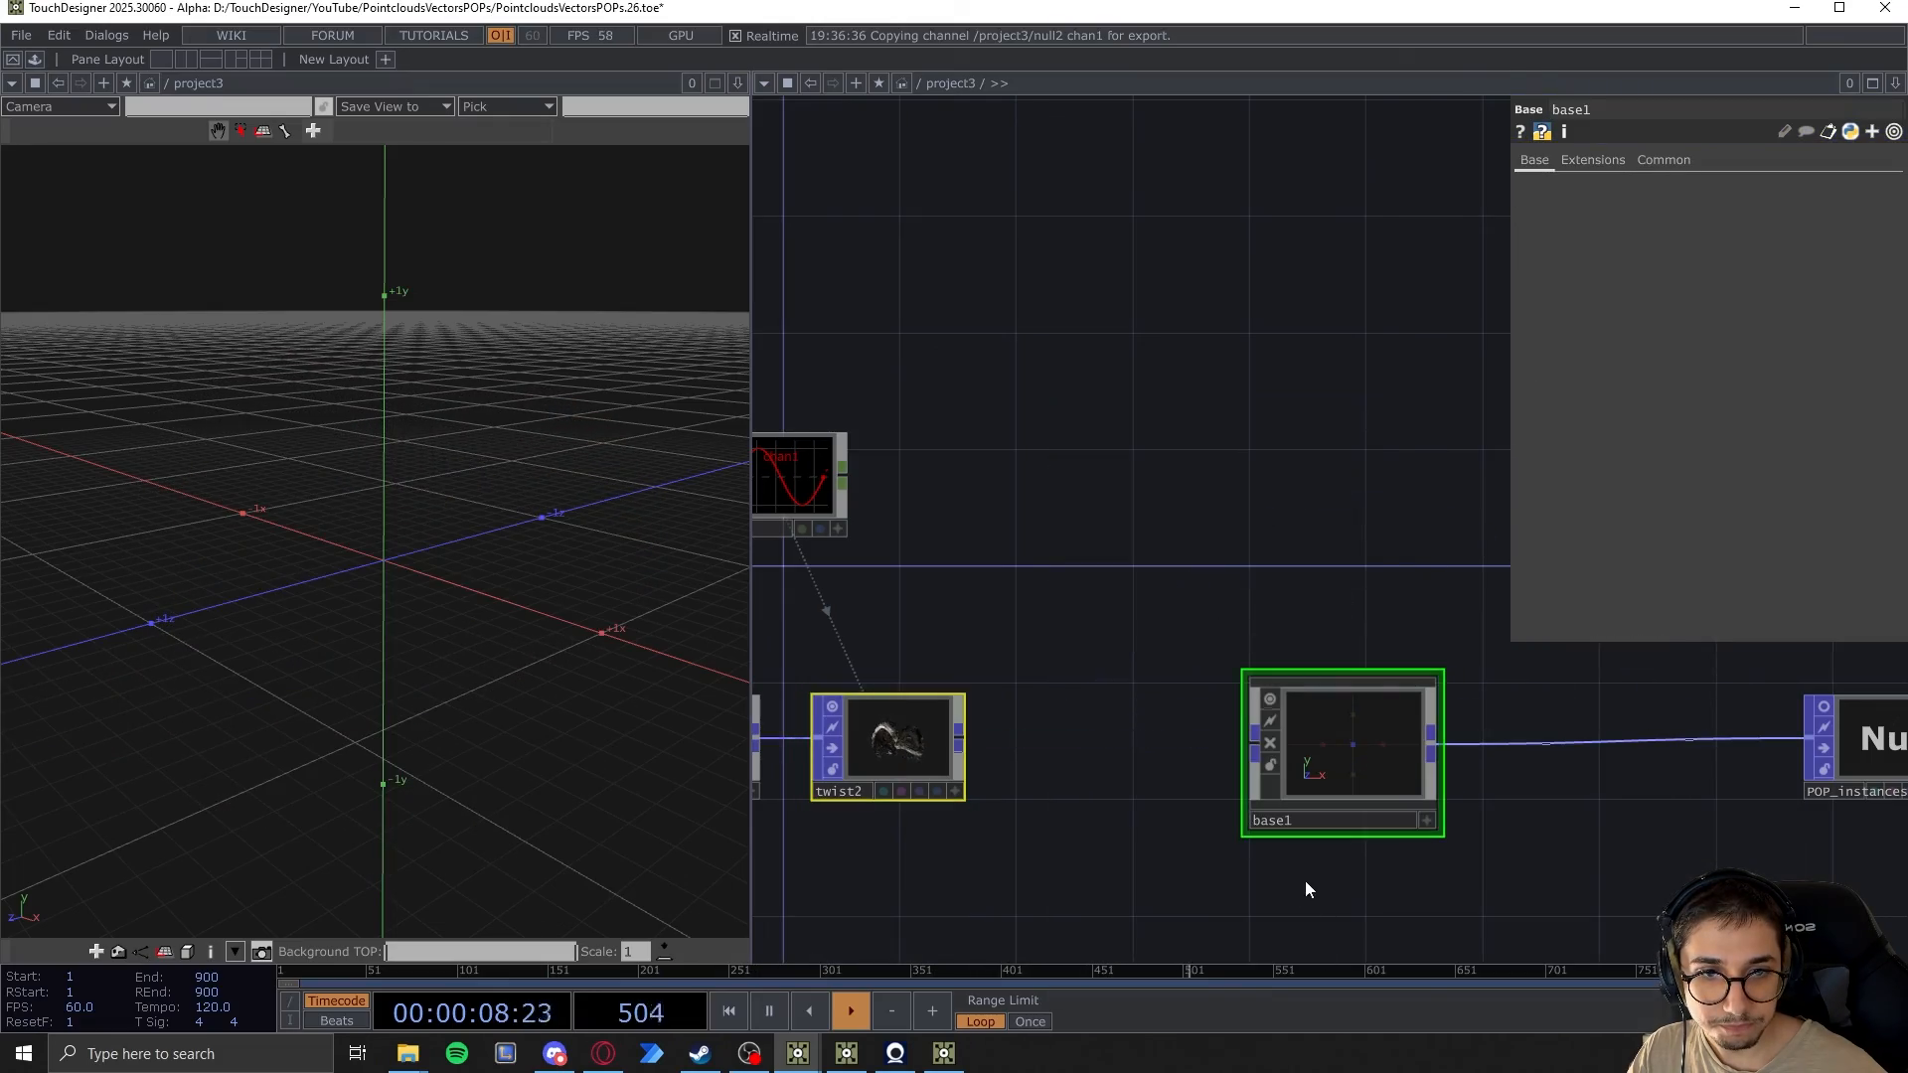
# Connect twist2's output to the input of base1
pyautogui.scroll(3, 1103, 755)
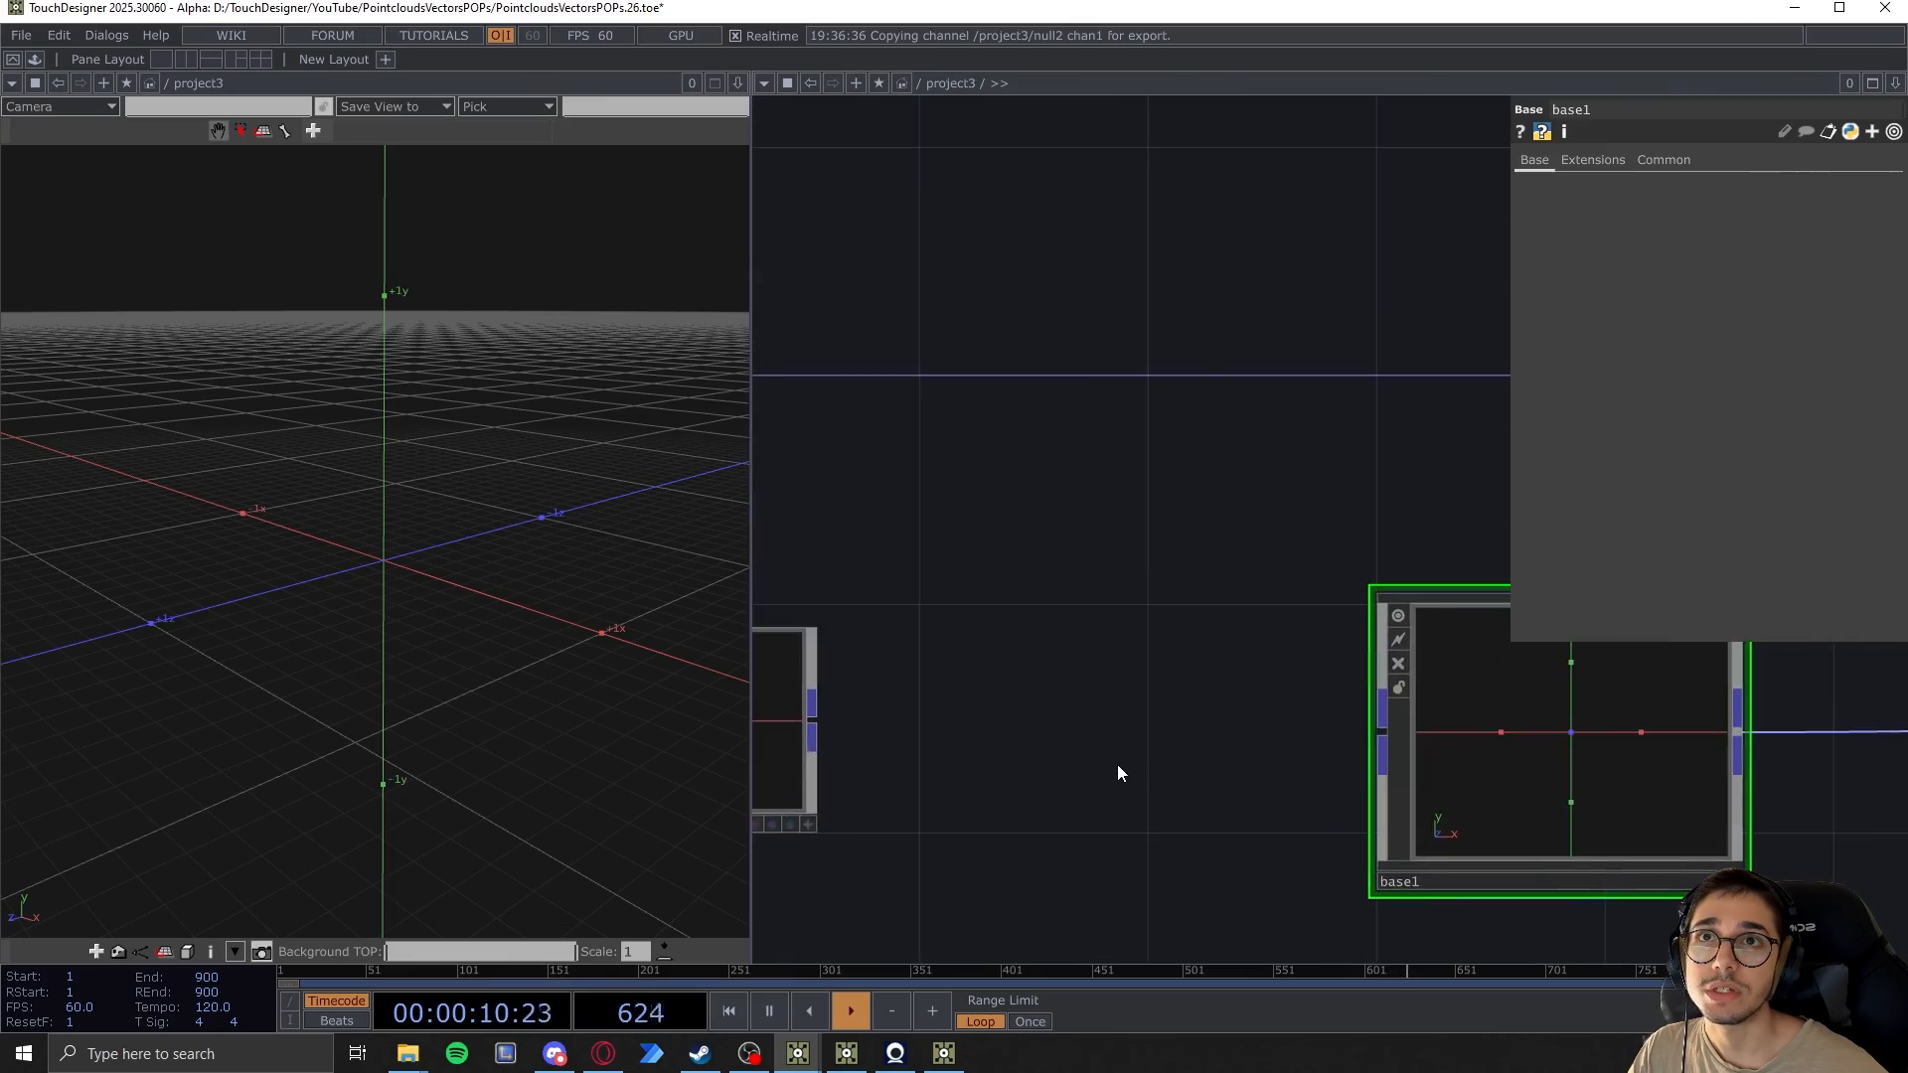
pyautogui.scroll(-3, 1001, 756)
pyautogui.moveTo(968, 735); pyautogui.dragTo(1226, 730)
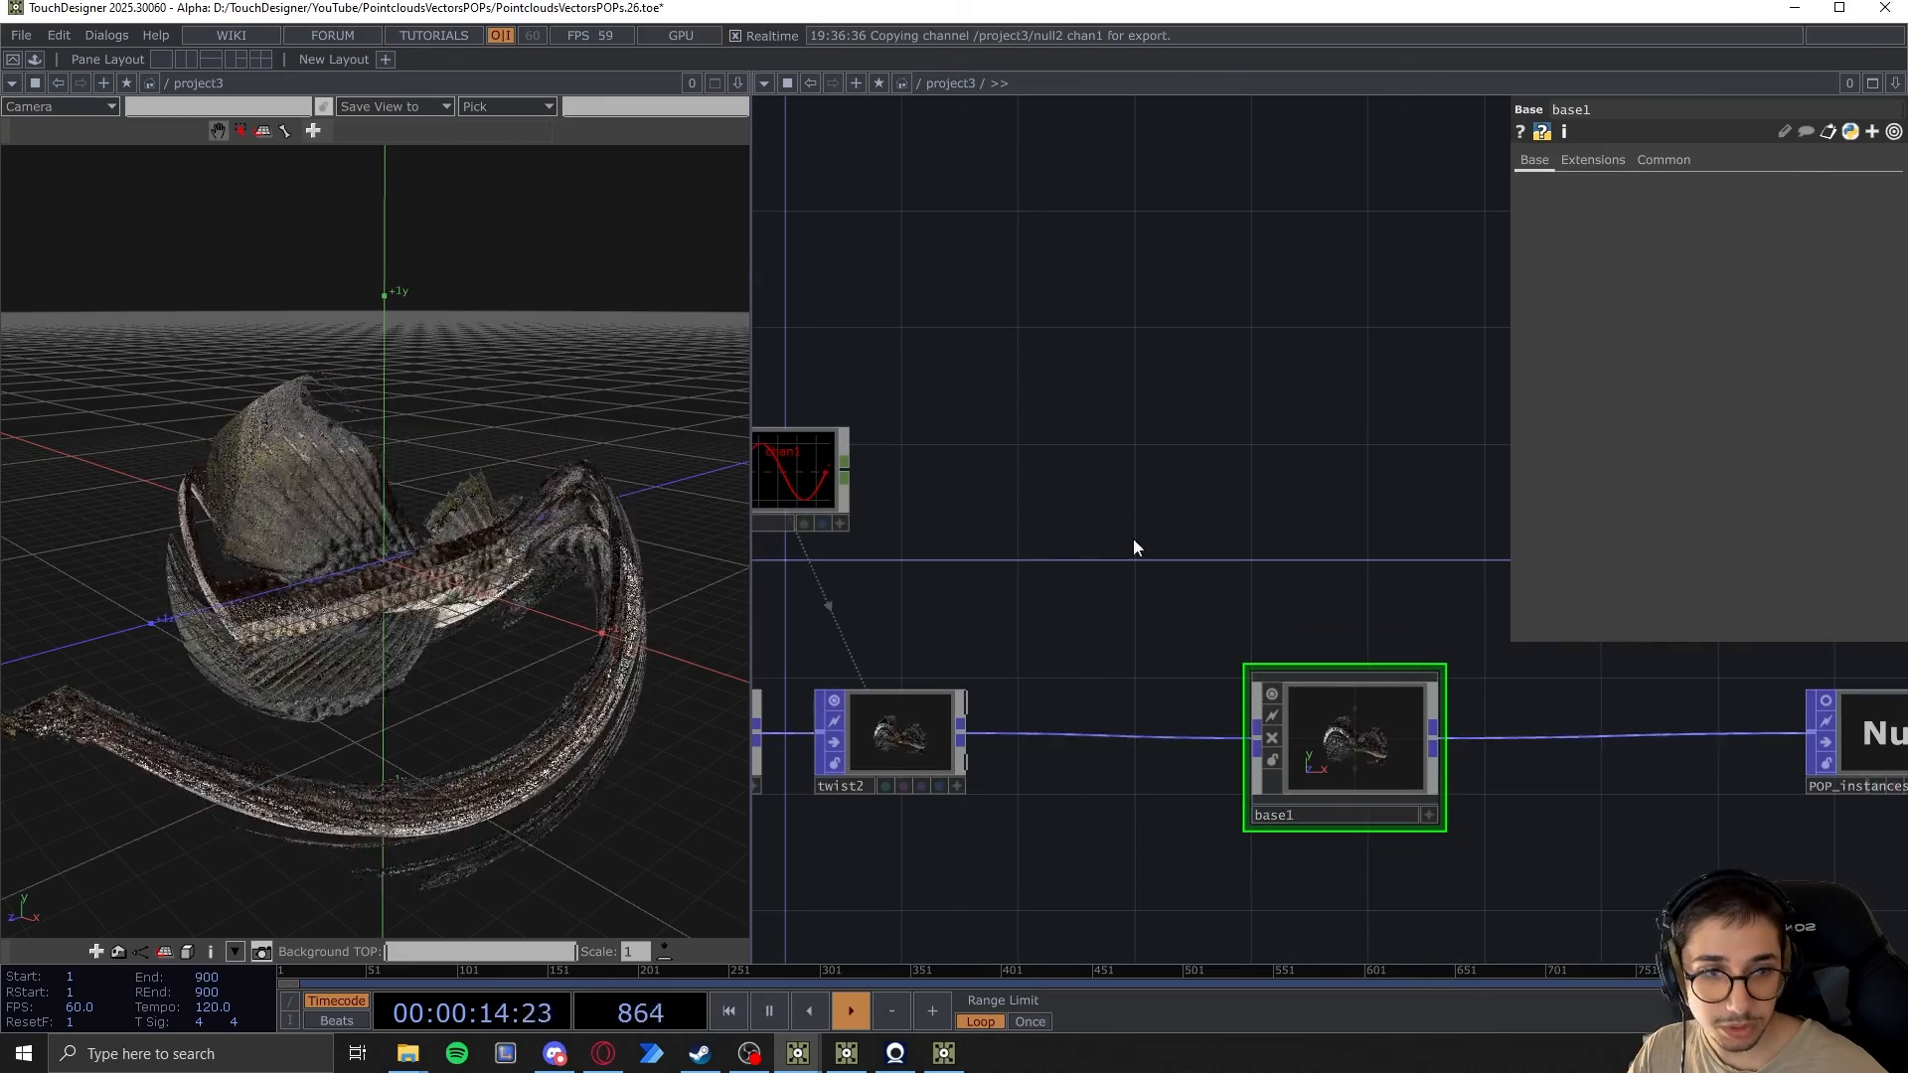
# Rename the new Base component to re_vec_POPs1
pyautogui.moveTo(1323, 409); pyautogui.dragTo(1292, 418)
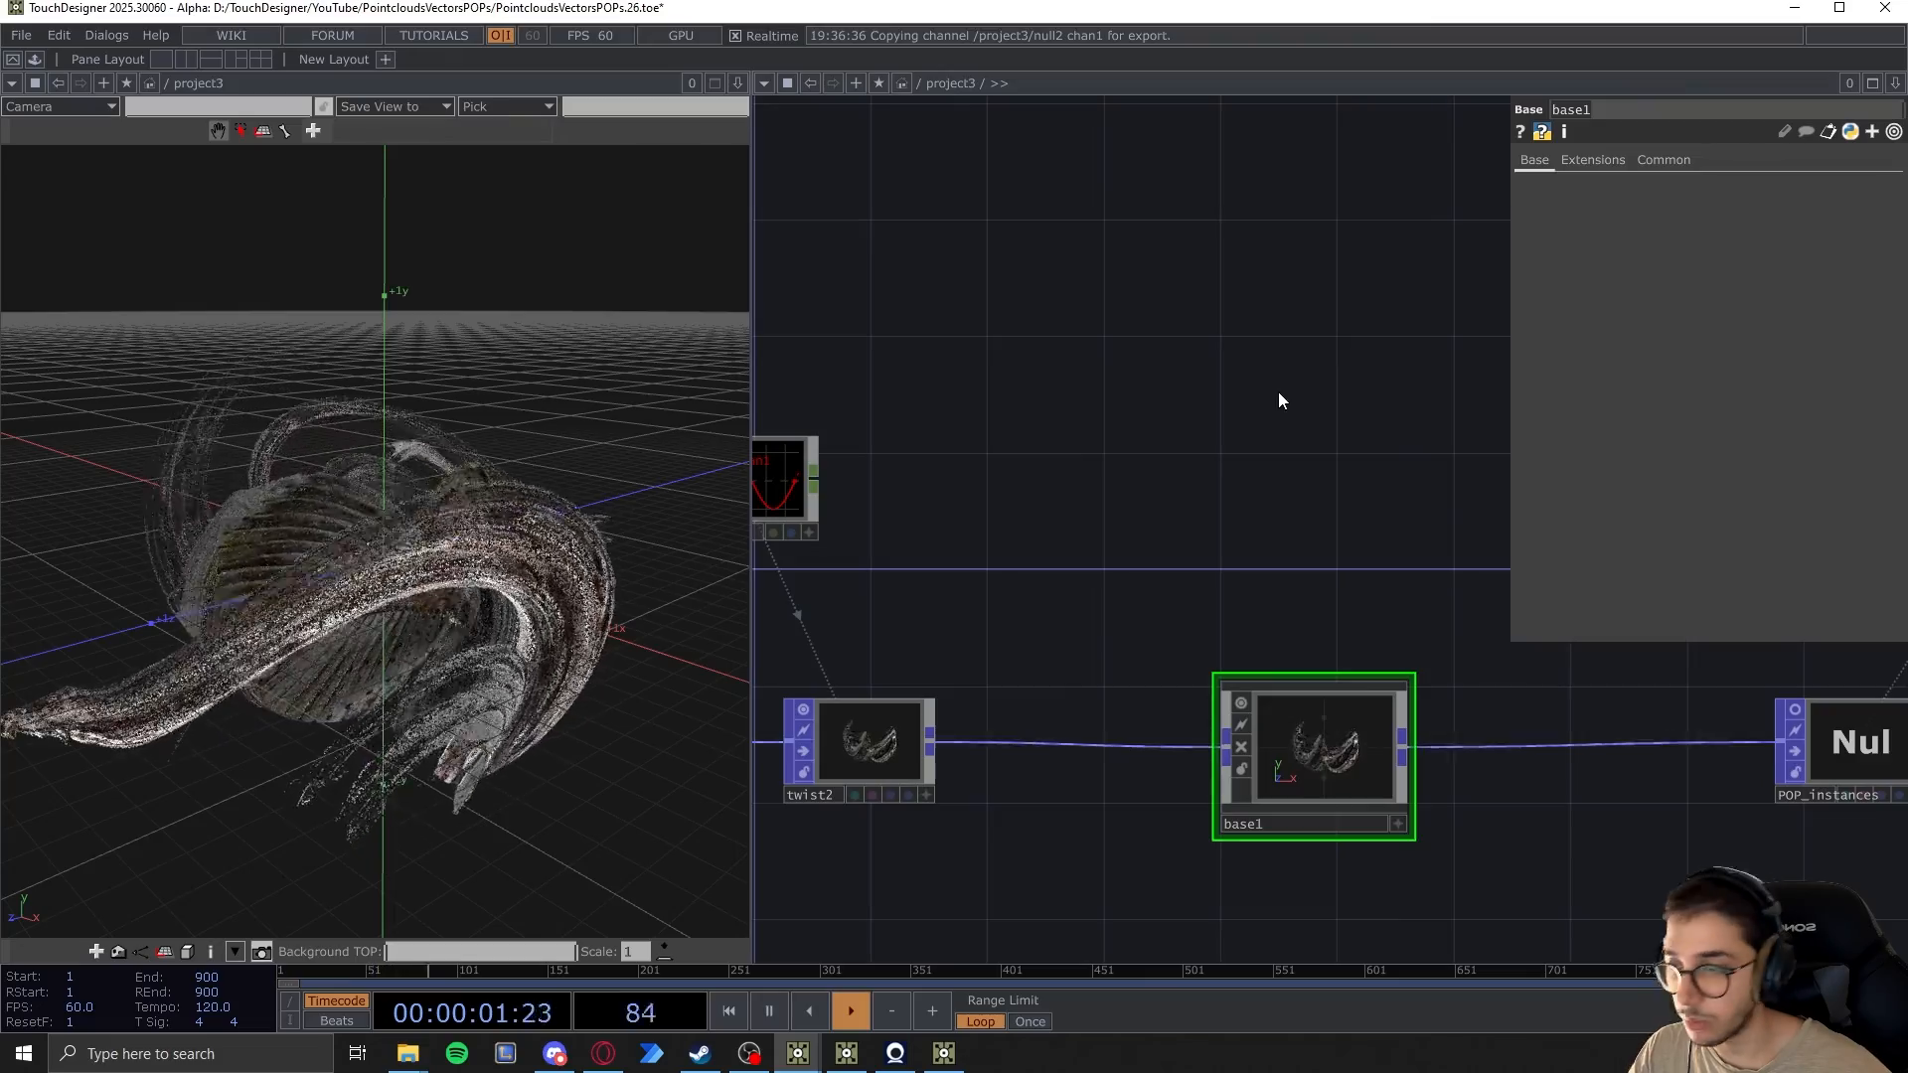
pyautogui.write('_ve')
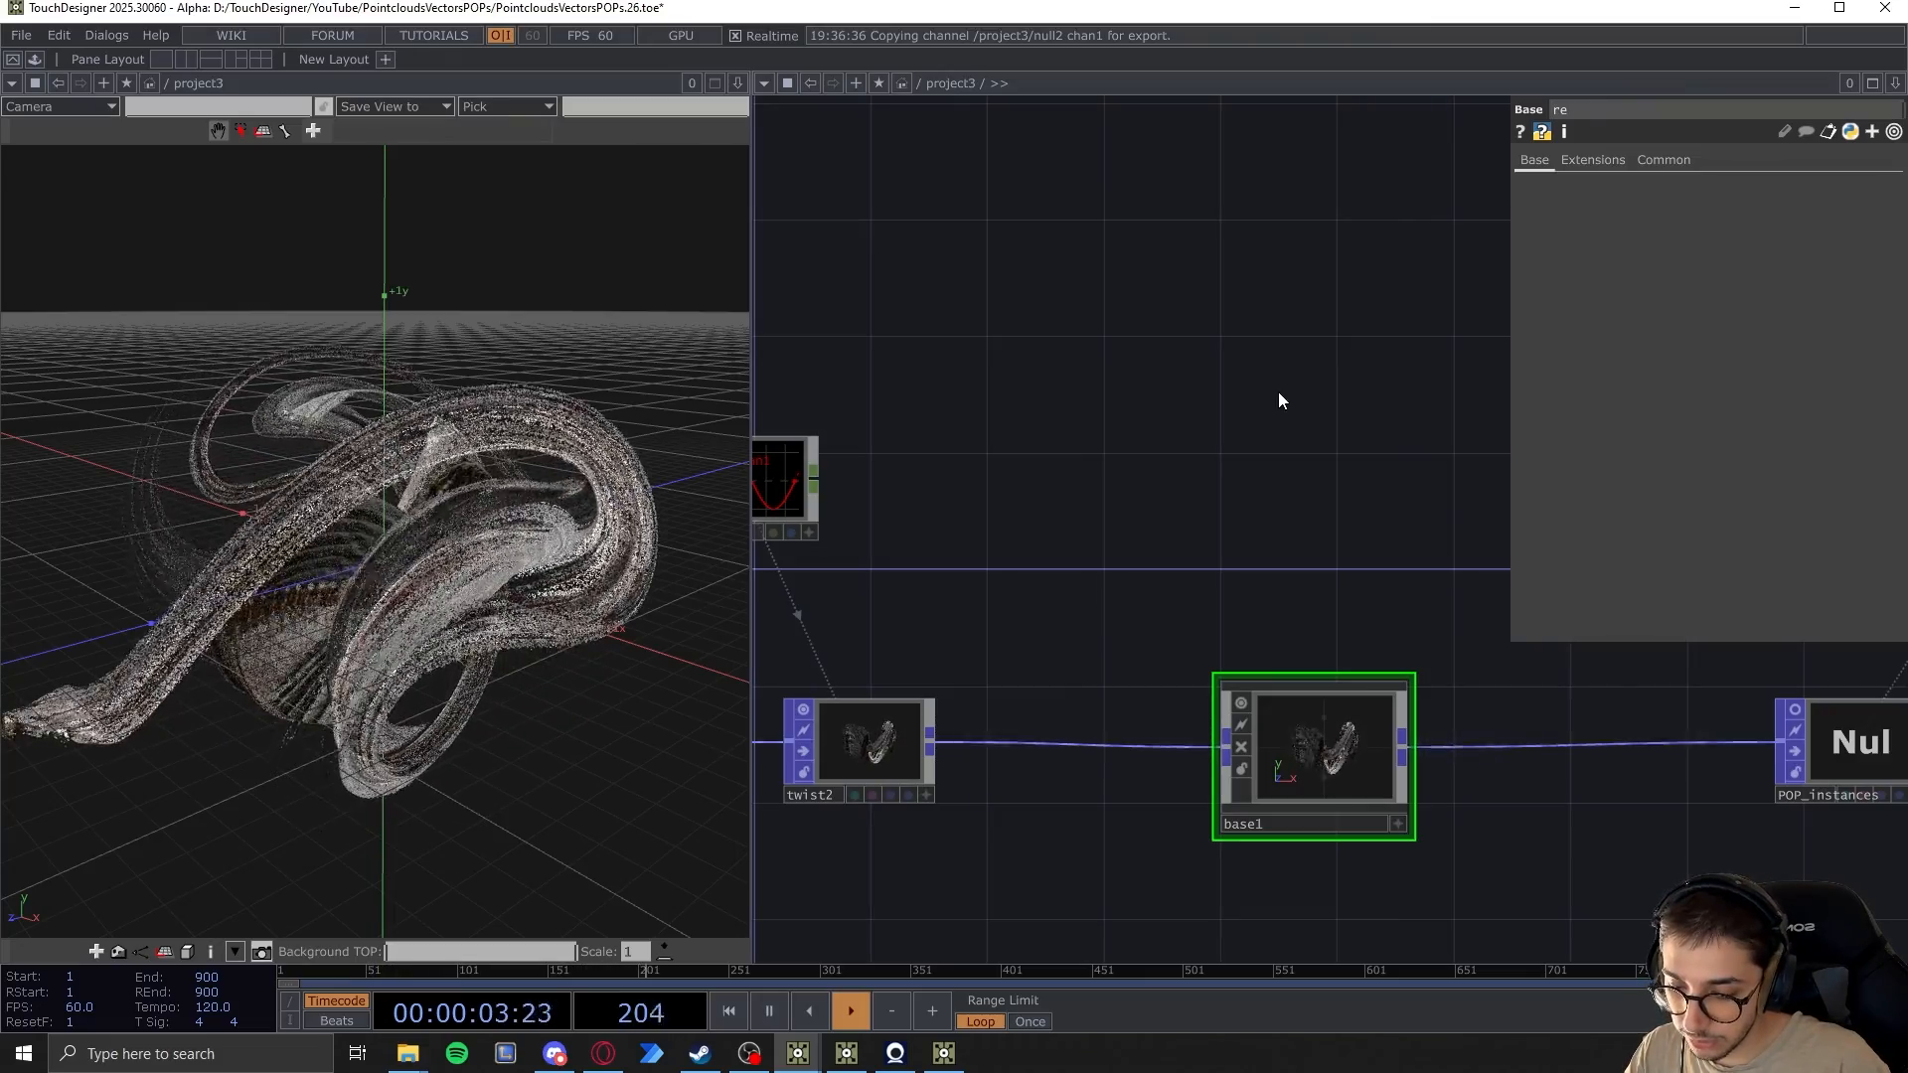
pyautogui.write('c_POPs1')
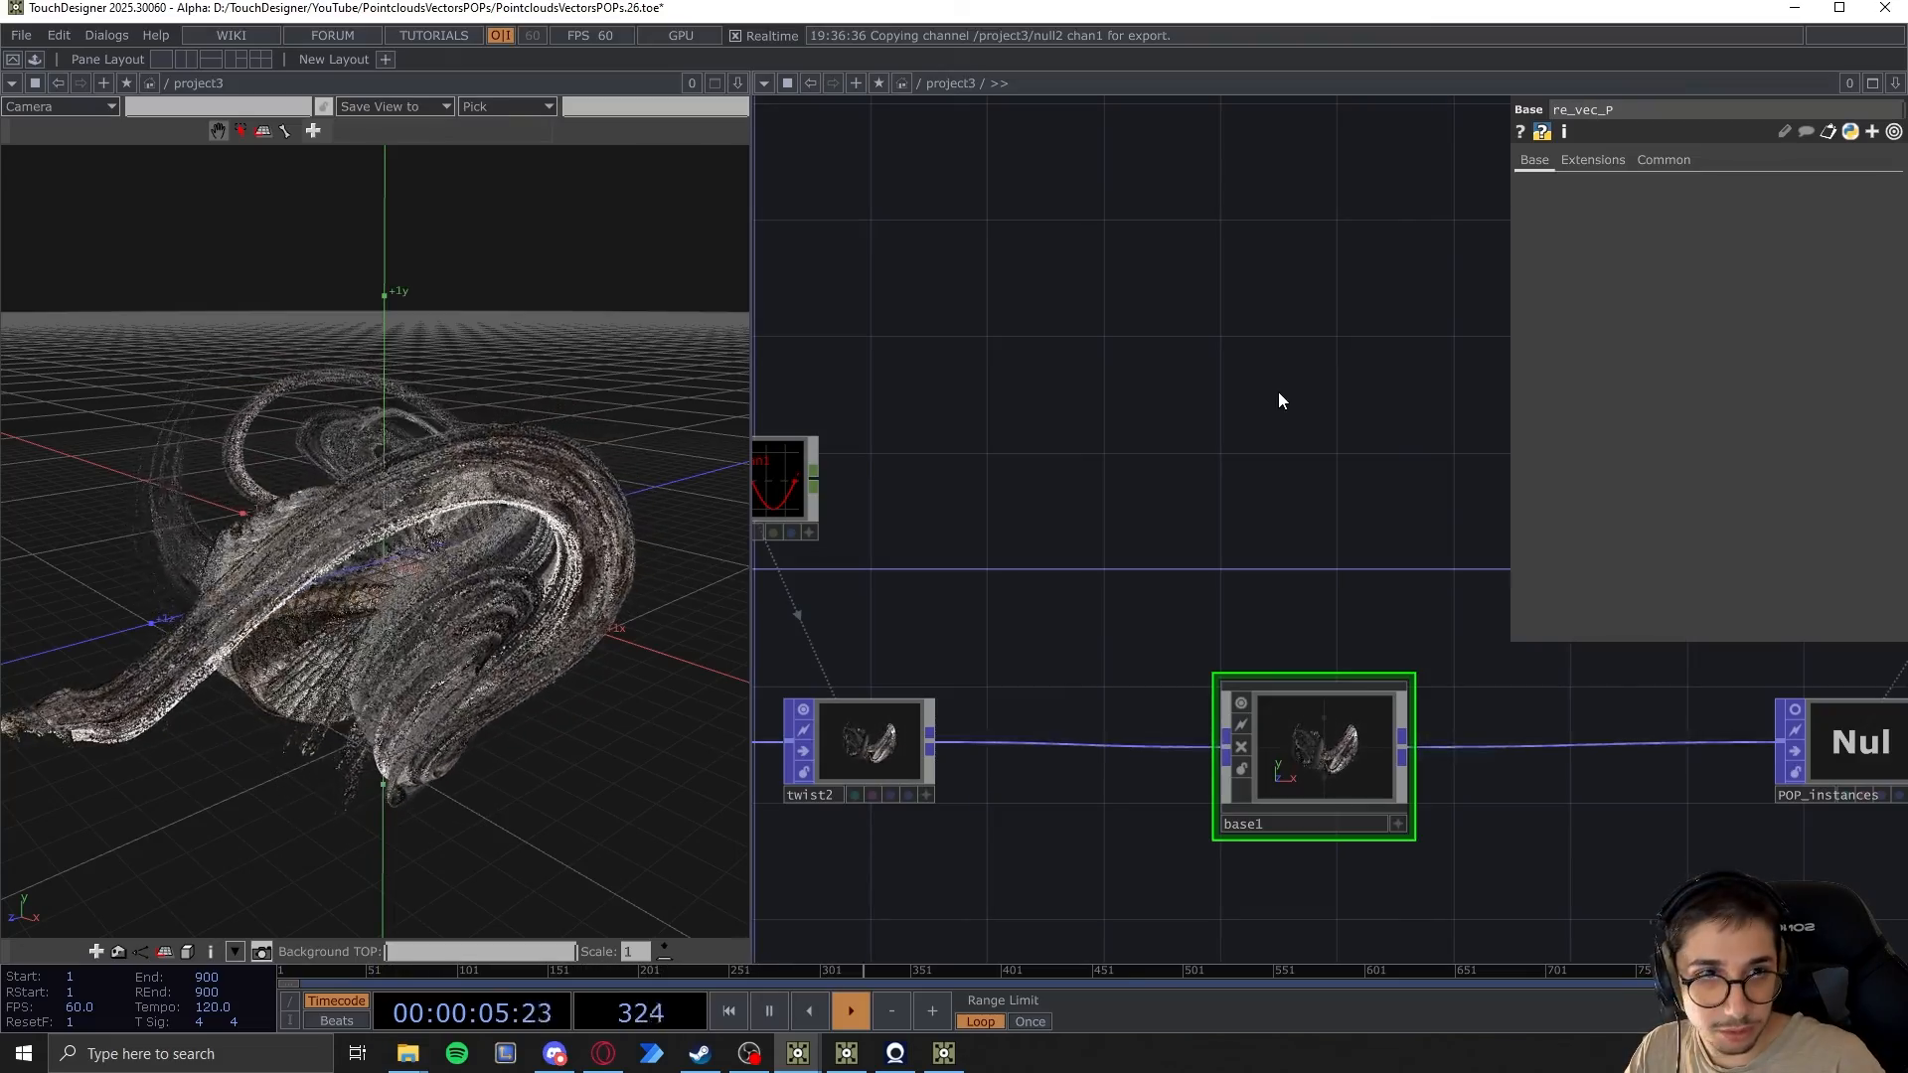
pyautogui.press('Return')
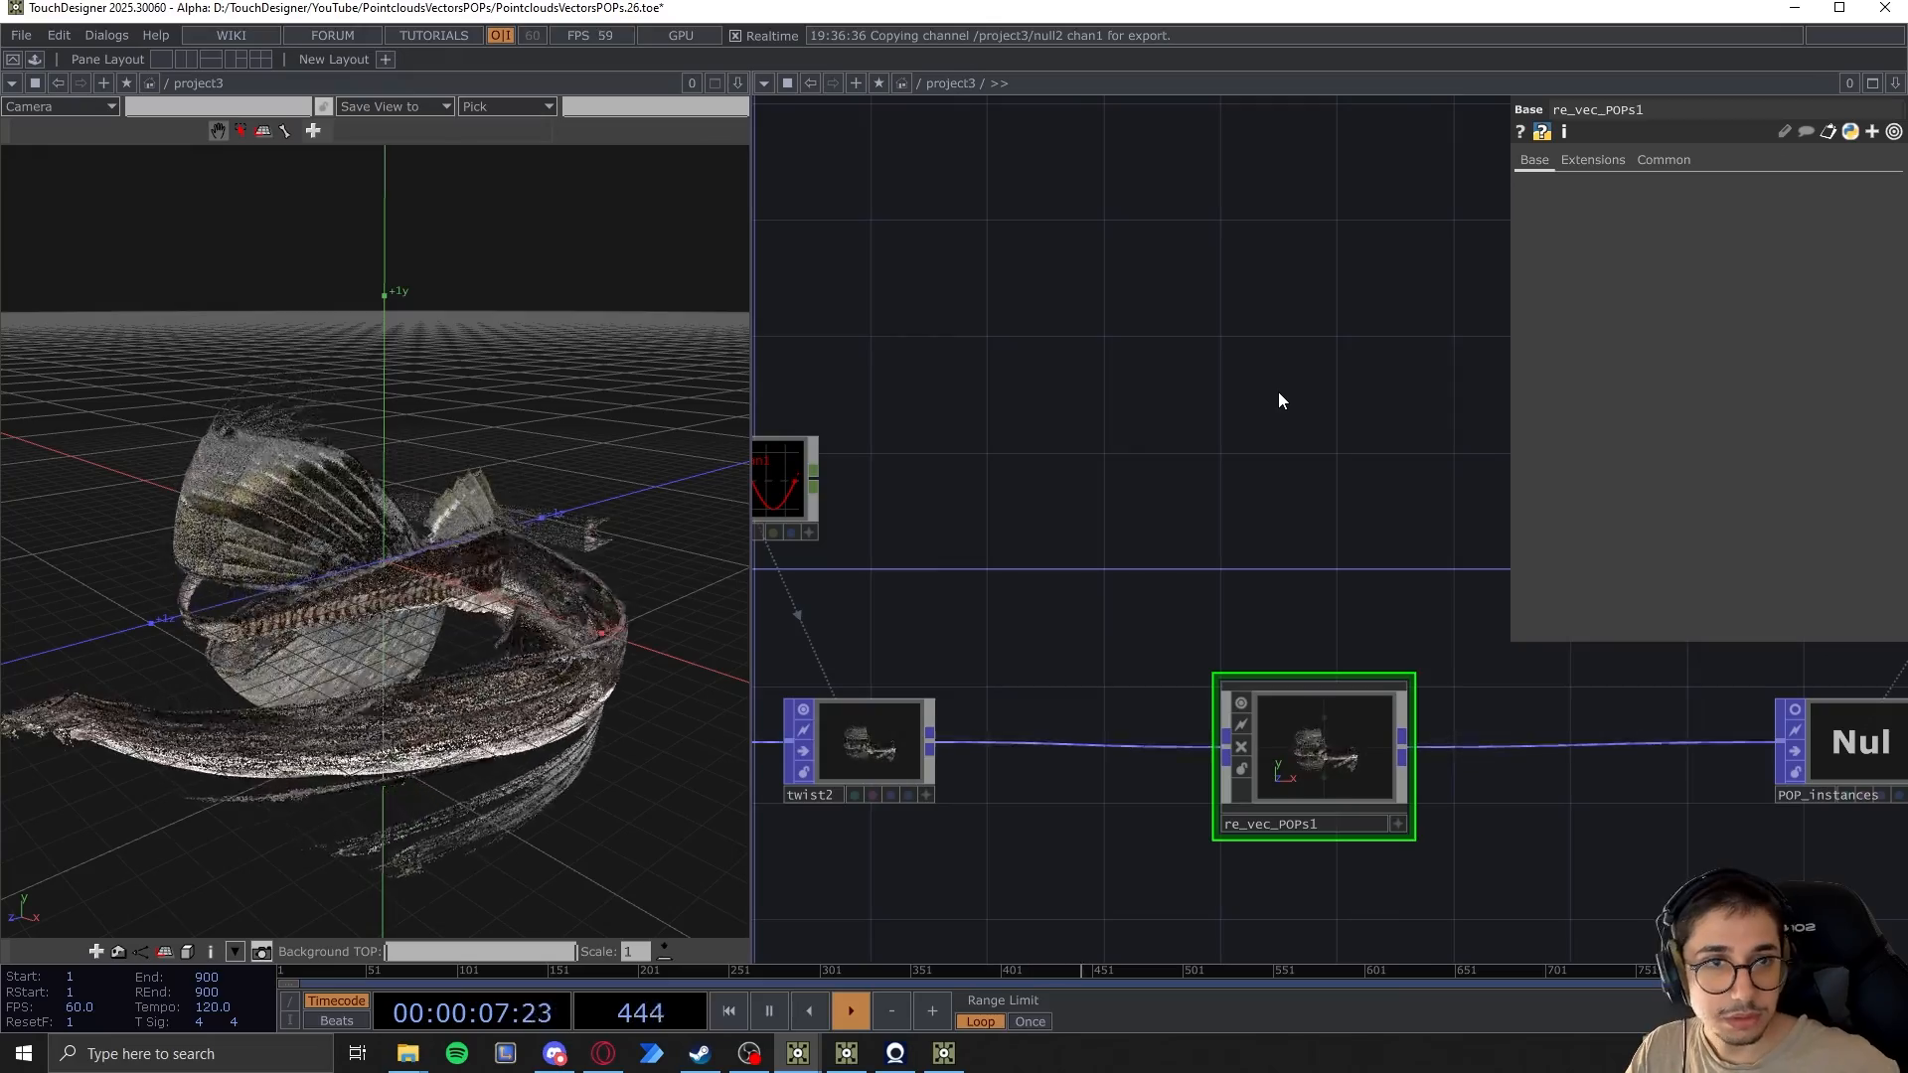
# Enter re_vec_POPs1 and move out1 far away from in1, leaving room for operators between them
pyautogui.scroll(-5, 1214, 553)
pyautogui.moveTo(894, 913)
pyautogui.mouseDown()
pyautogui.moveTo(1176, 735)
pyautogui.moveTo(893, 876)
pyautogui.mouseUp()
pyautogui.scroll(5, 1368, 640)
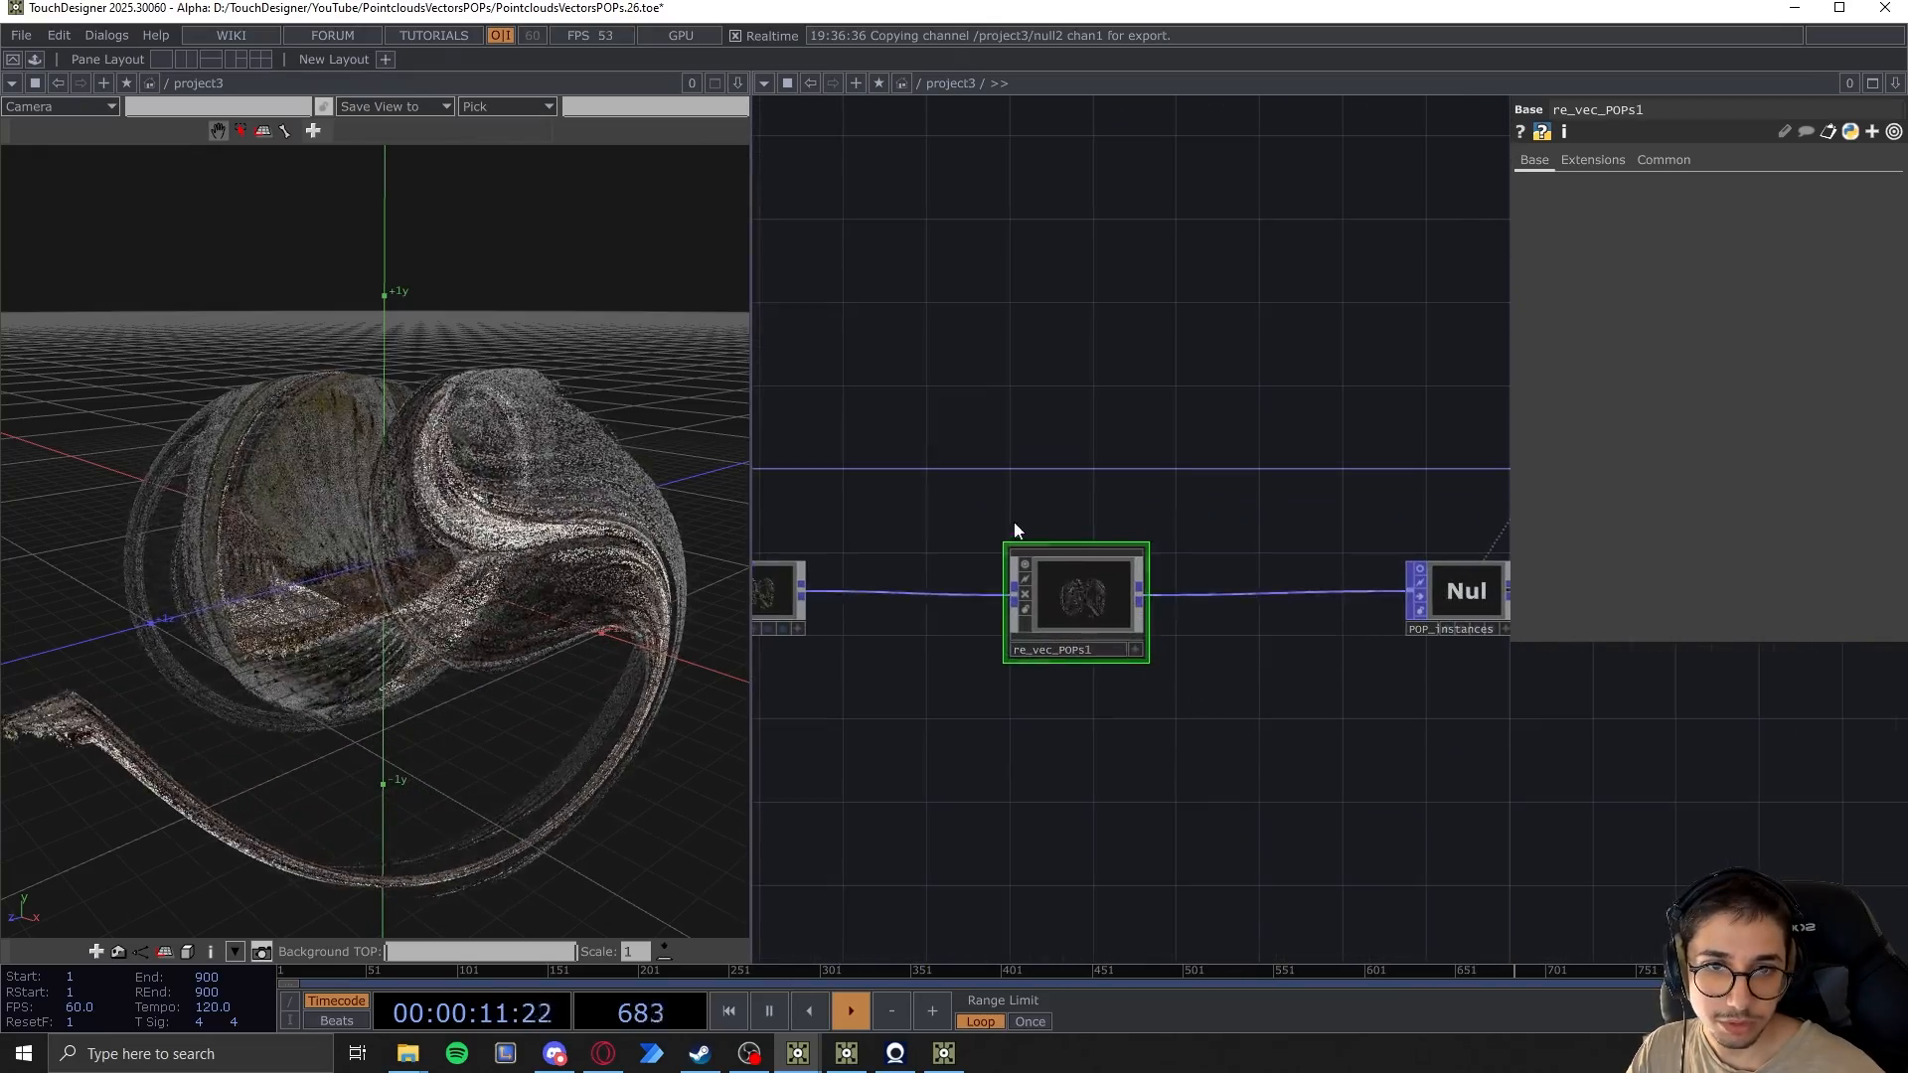
pyautogui.moveTo(1260, 361); pyautogui.dragTo(1445, 321)
pyautogui.scroll(5, 1348, 383)
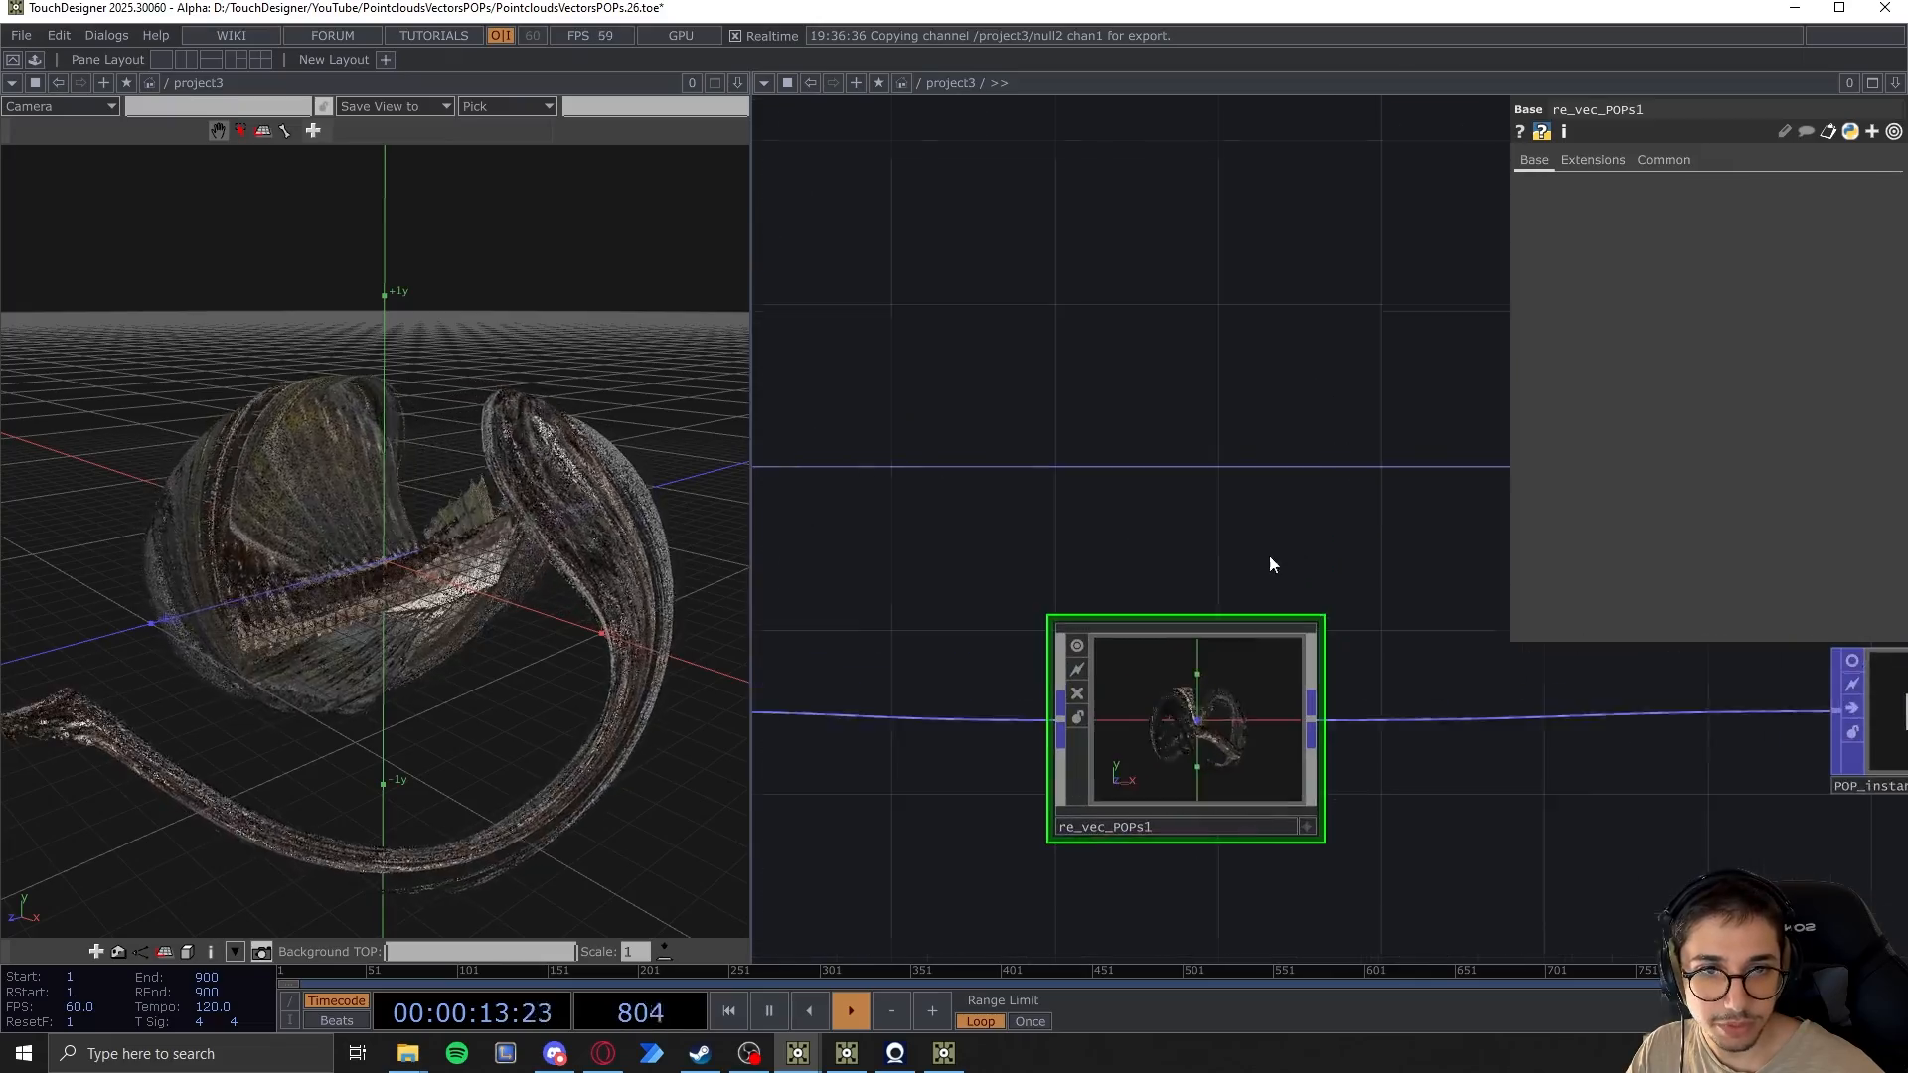
pyautogui.moveTo(1268, 557); pyautogui.dragTo(1298, 480)
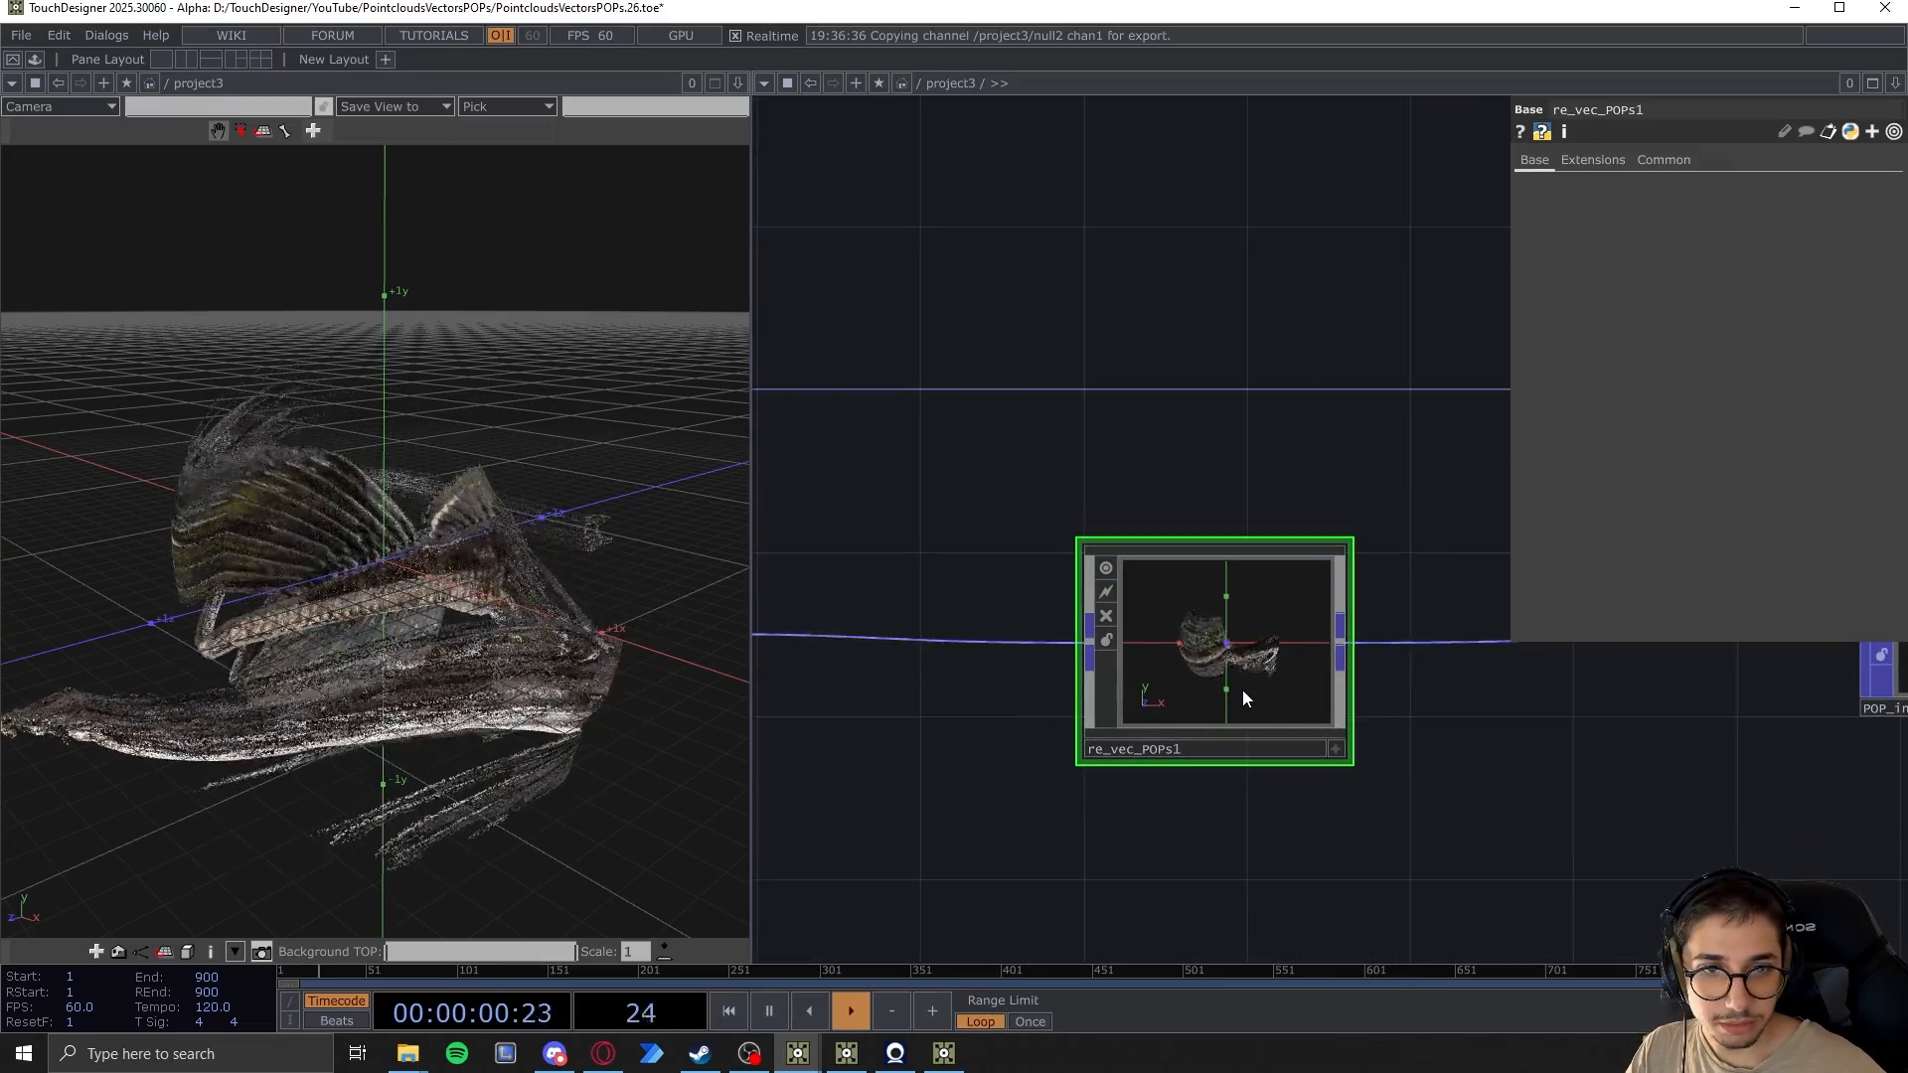
pyautogui.scroll(3, 1243, 690)
pyautogui.scroll(-5, 1222, 616)
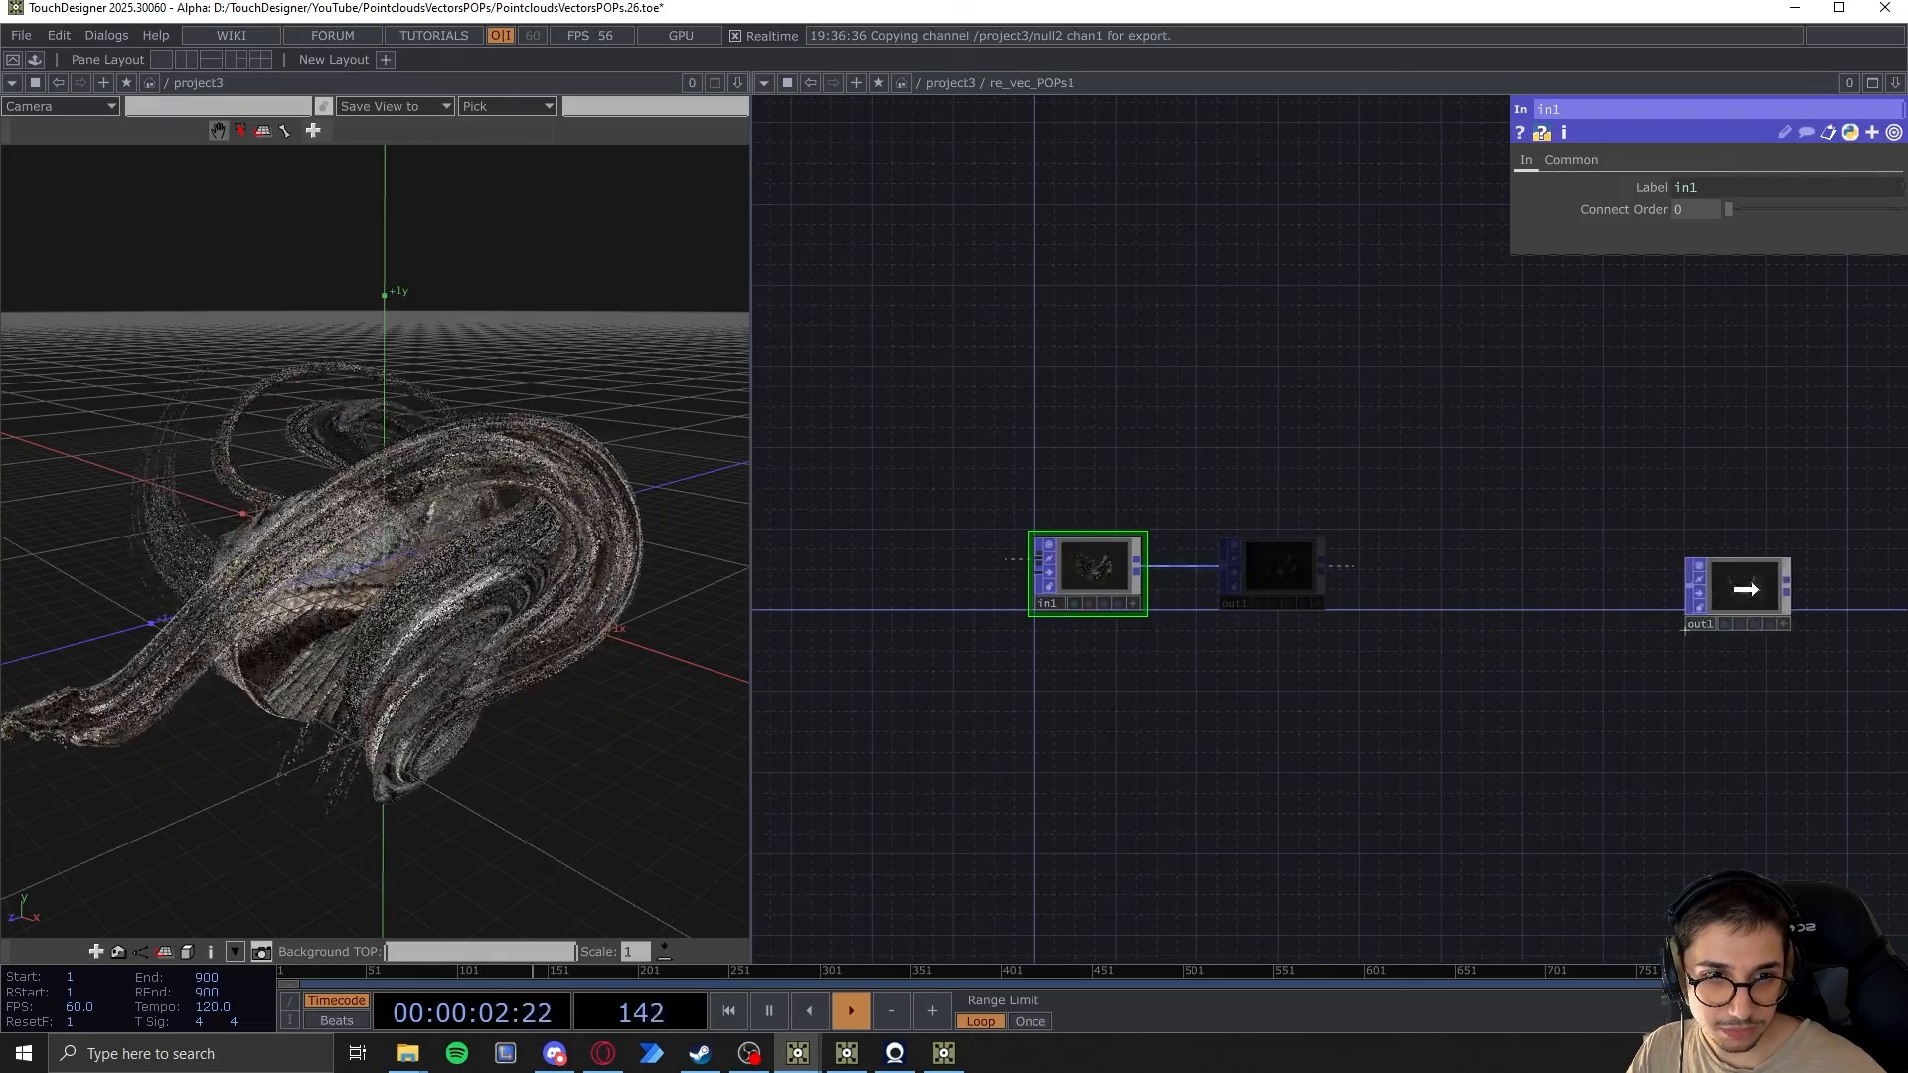
pyautogui.moveTo(1746, 589); pyautogui.dragTo(1828, 570)
pyautogui.moveTo(1512, 729); pyautogui.dragTo(1213, 779)
pyautogui.moveTo(1551, 615); pyautogui.dragTo(1733, 615)
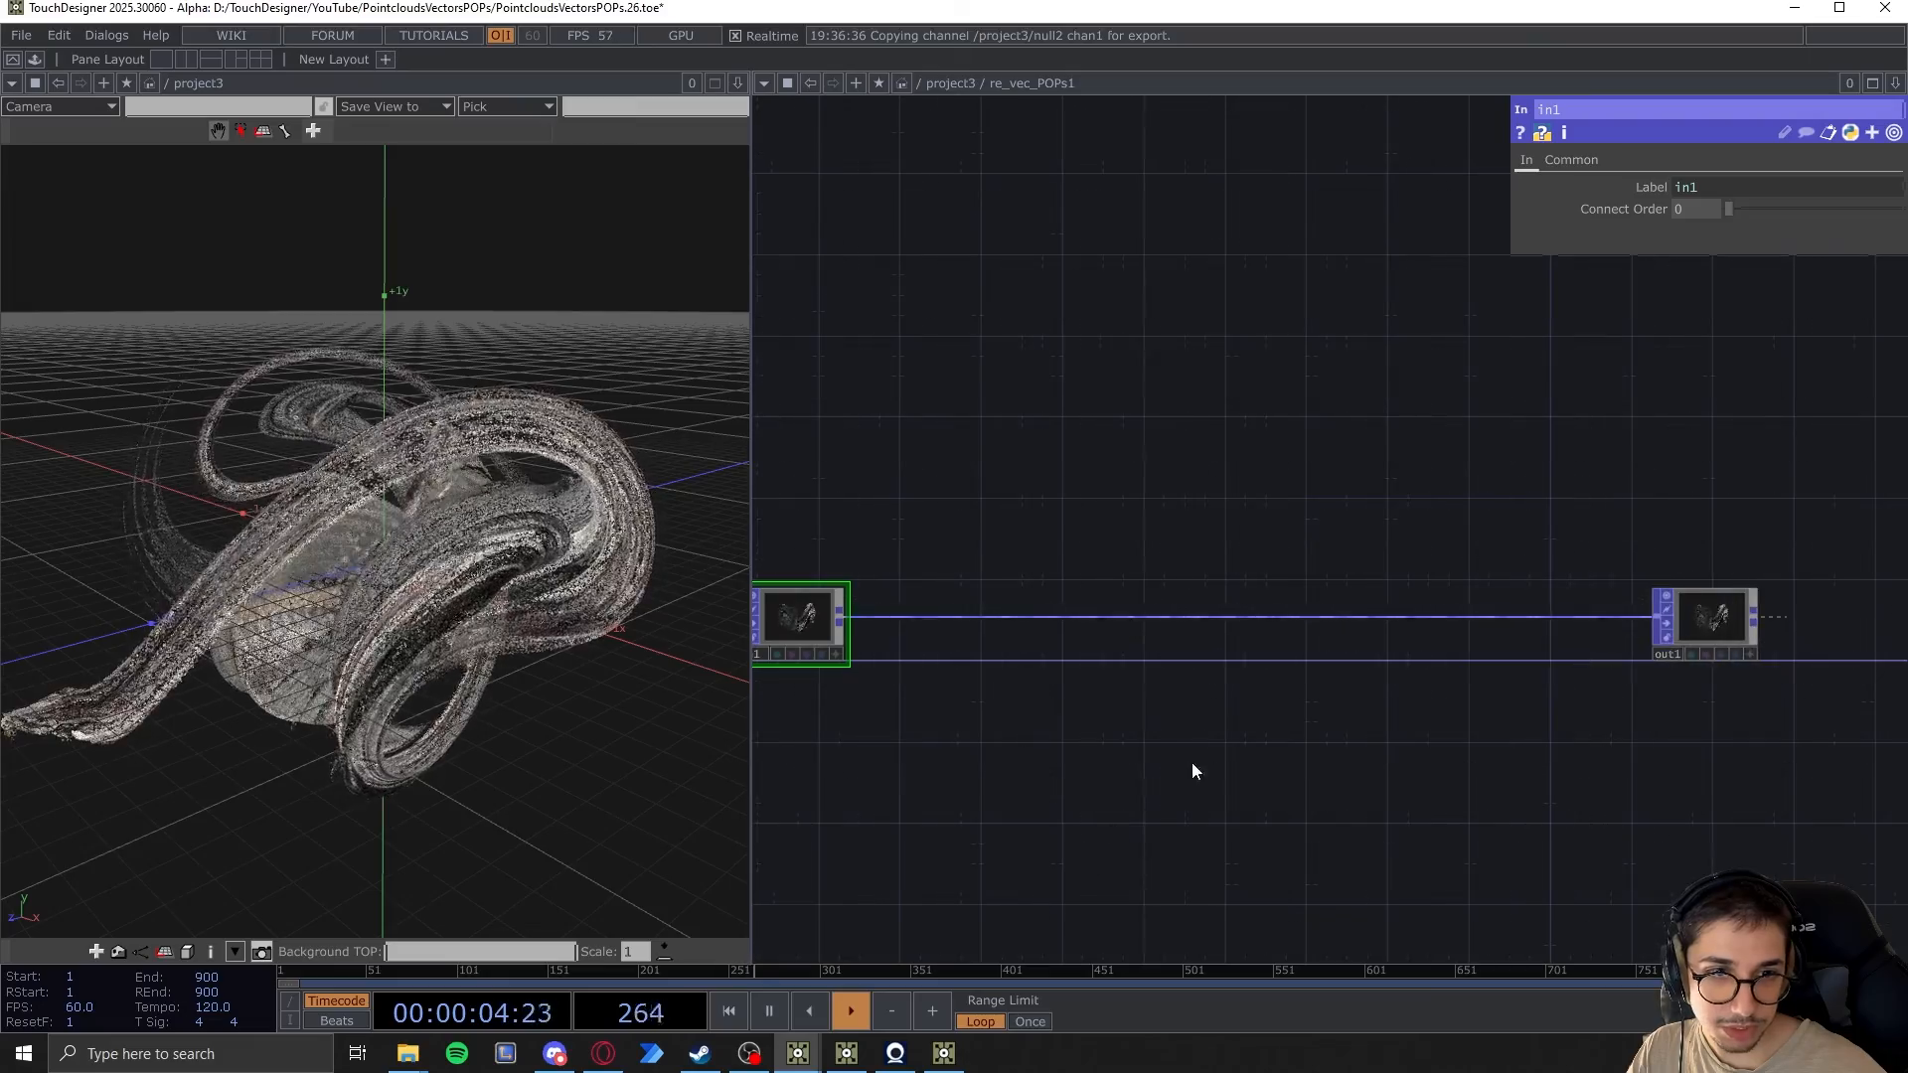
pyautogui.moveTo(1192, 771); pyautogui.dragTo(1376, 767)
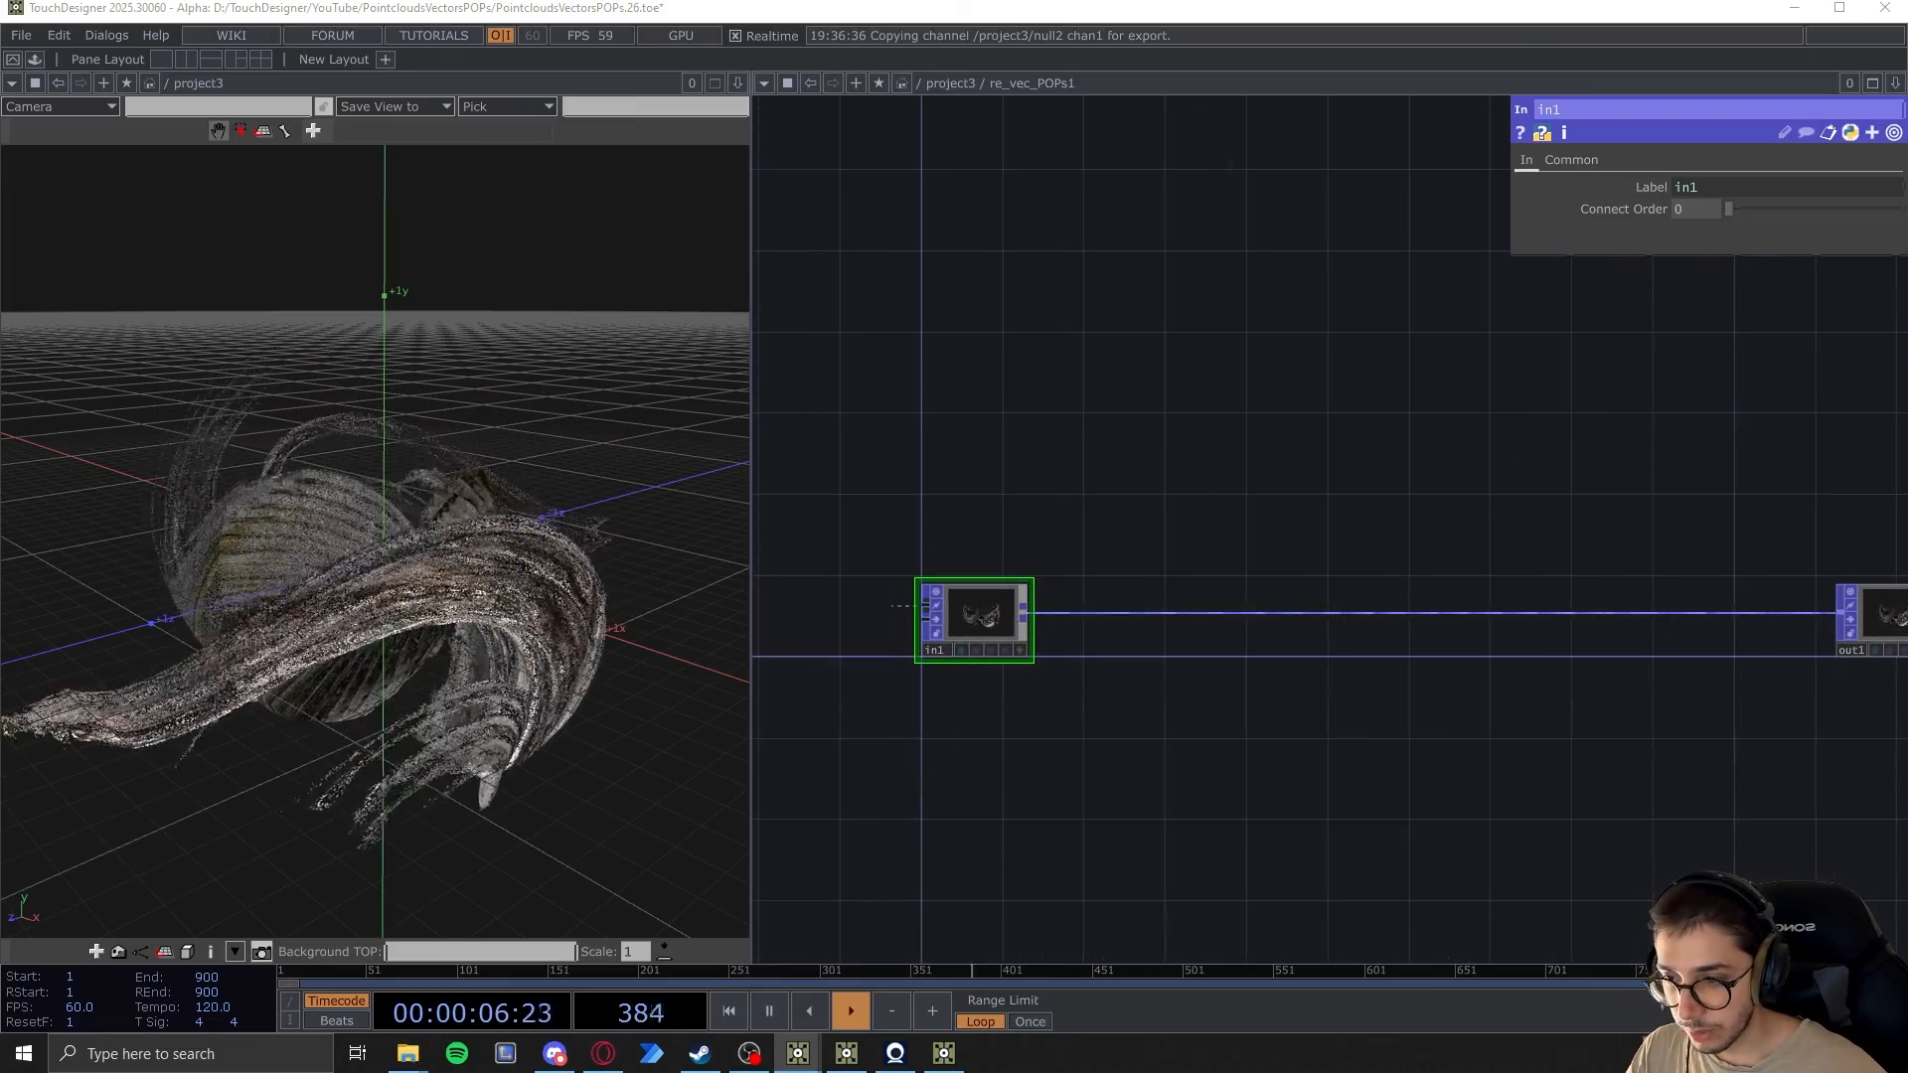
# Examine the existing TOP chain of sub1, math1, matte1 and pointtransform1 inside the re_vec component and return to project3
pyautogui.scroll(-5, 1265, 660)
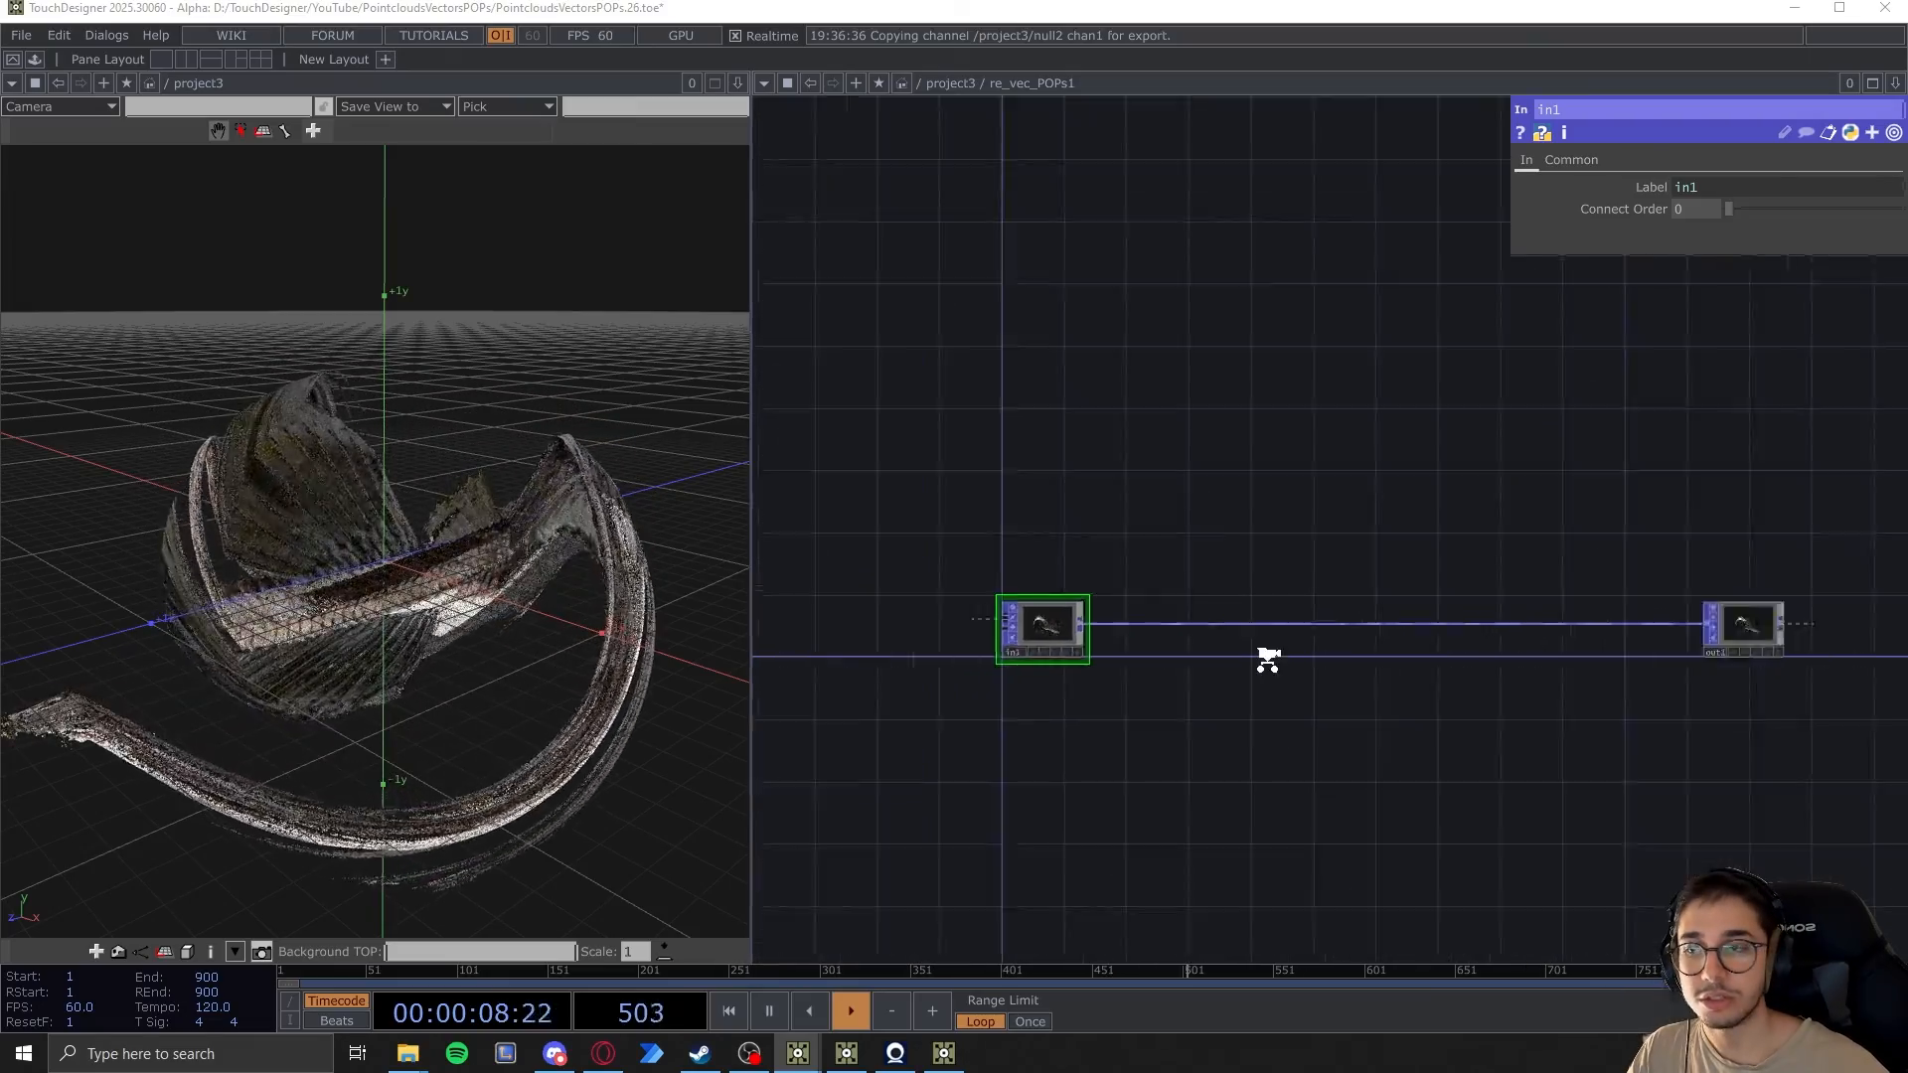
pyautogui.moveTo(1355, 554); pyautogui.dragTo(1429, 606)
pyautogui.press('u')
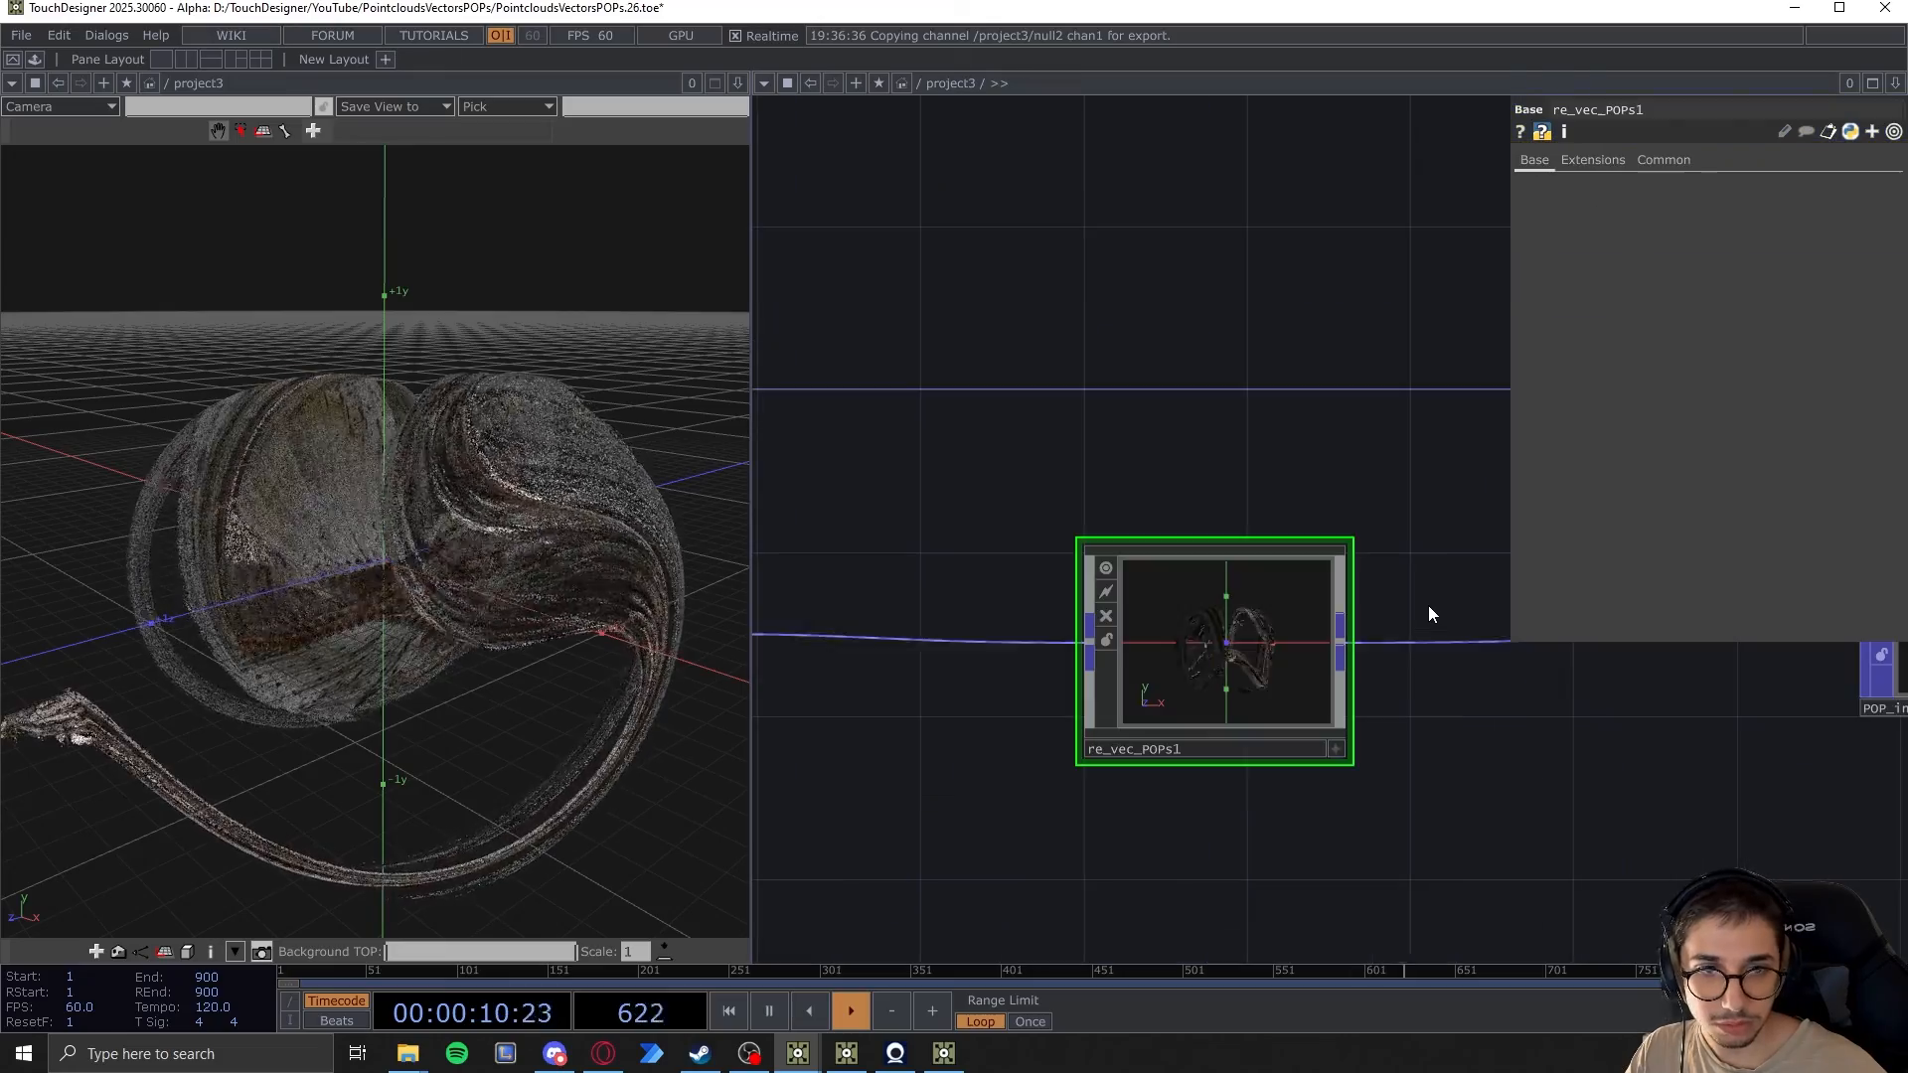
pyautogui.scroll(-5, 1326, 665)
pyautogui.moveTo(1193, 547); pyautogui.dragTo(1504, 642)
pyautogui.scroll(-5, 1368, 641)
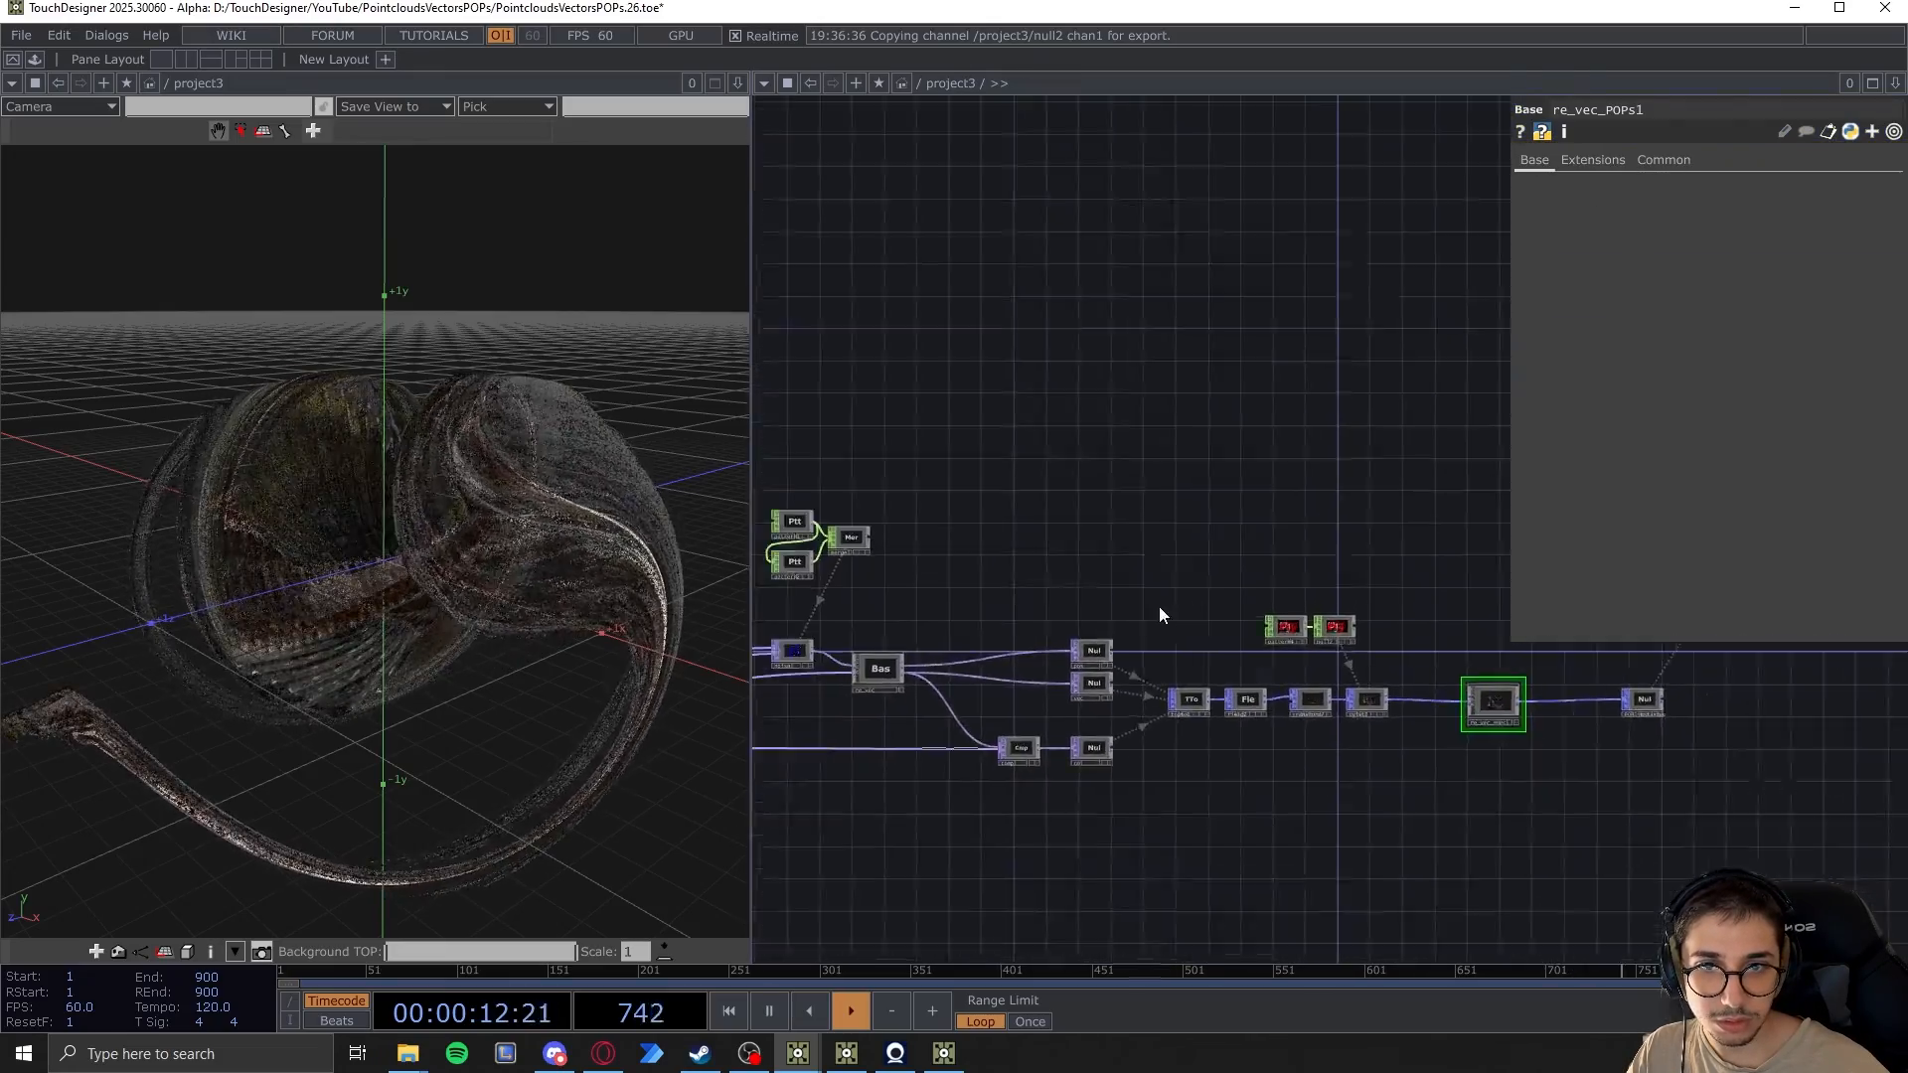
pyautogui.scroll(-1, 1161, 606)
pyautogui.moveTo(1189, 575); pyautogui.dragTo(1623, 575)
pyautogui.scroll(7, 1325, 698)
pyautogui.press('i')
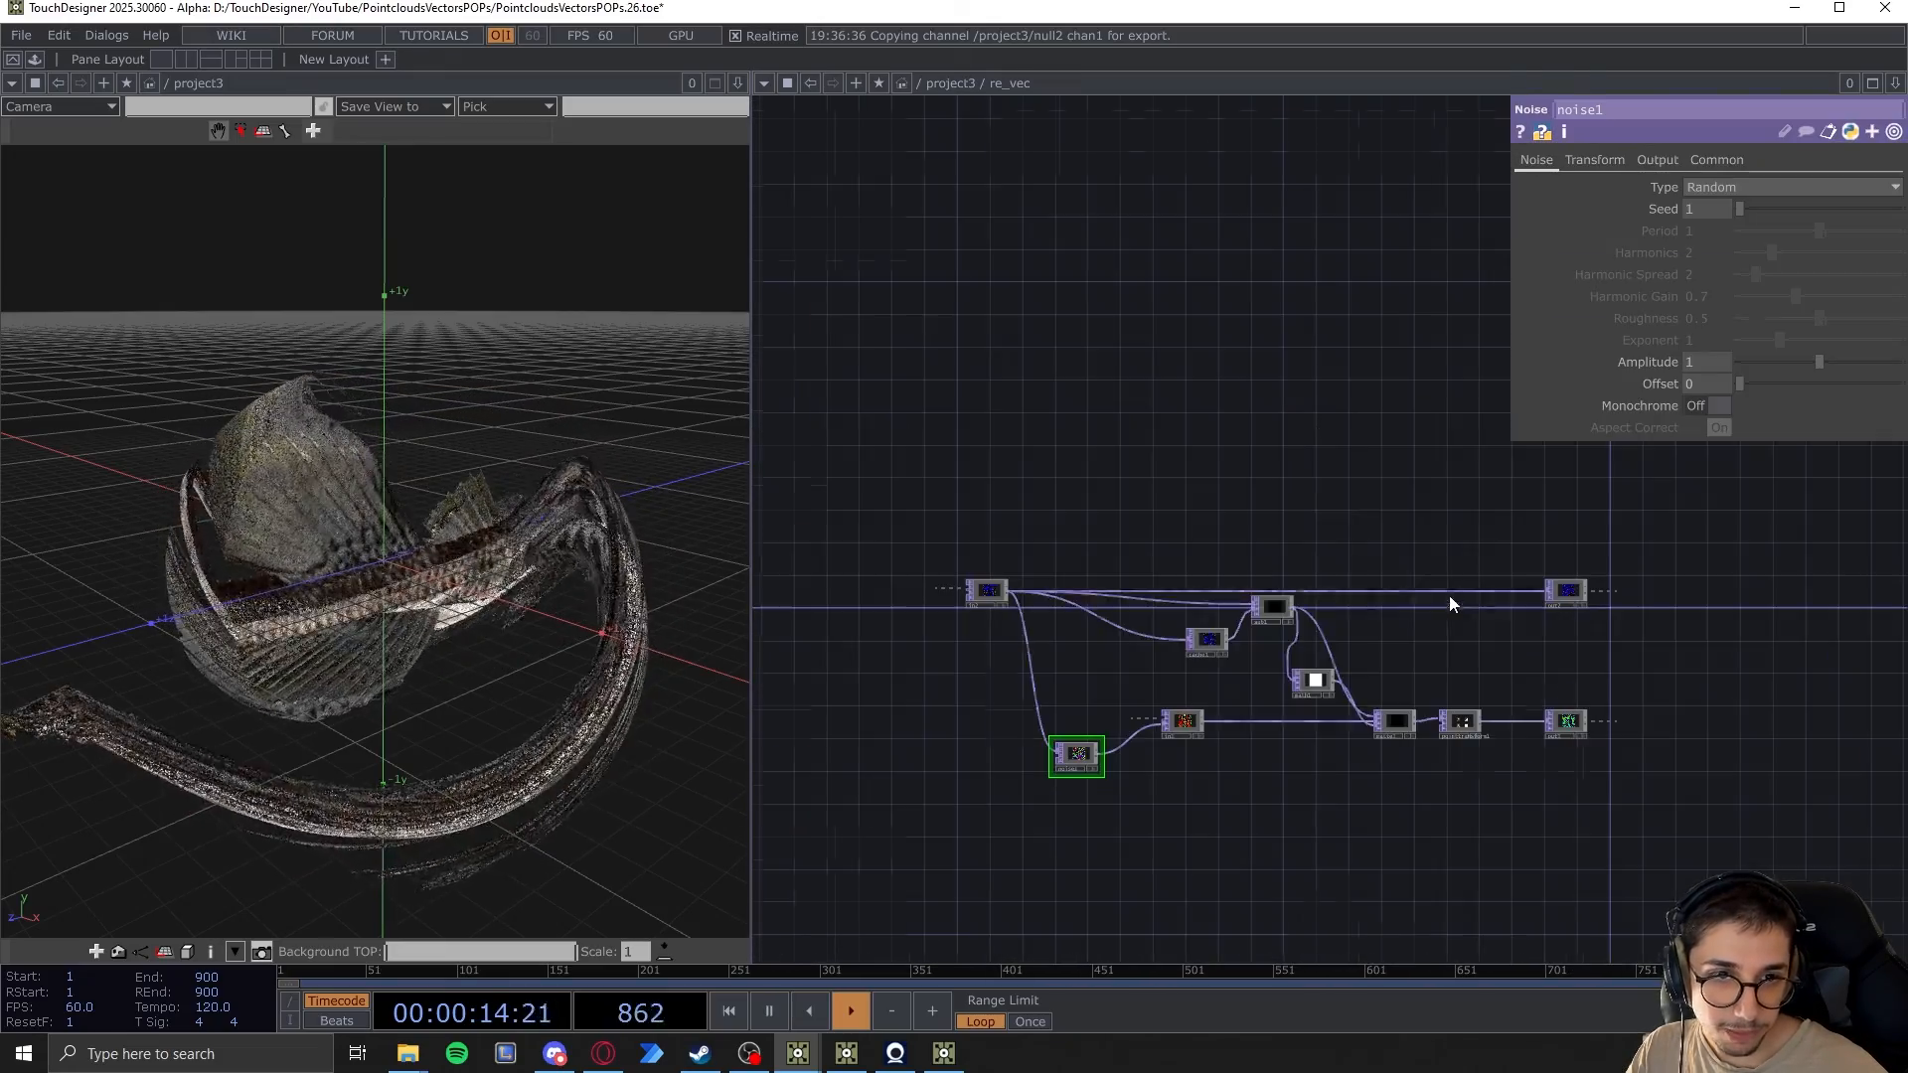
pyautogui.scroll(5, 1451, 676)
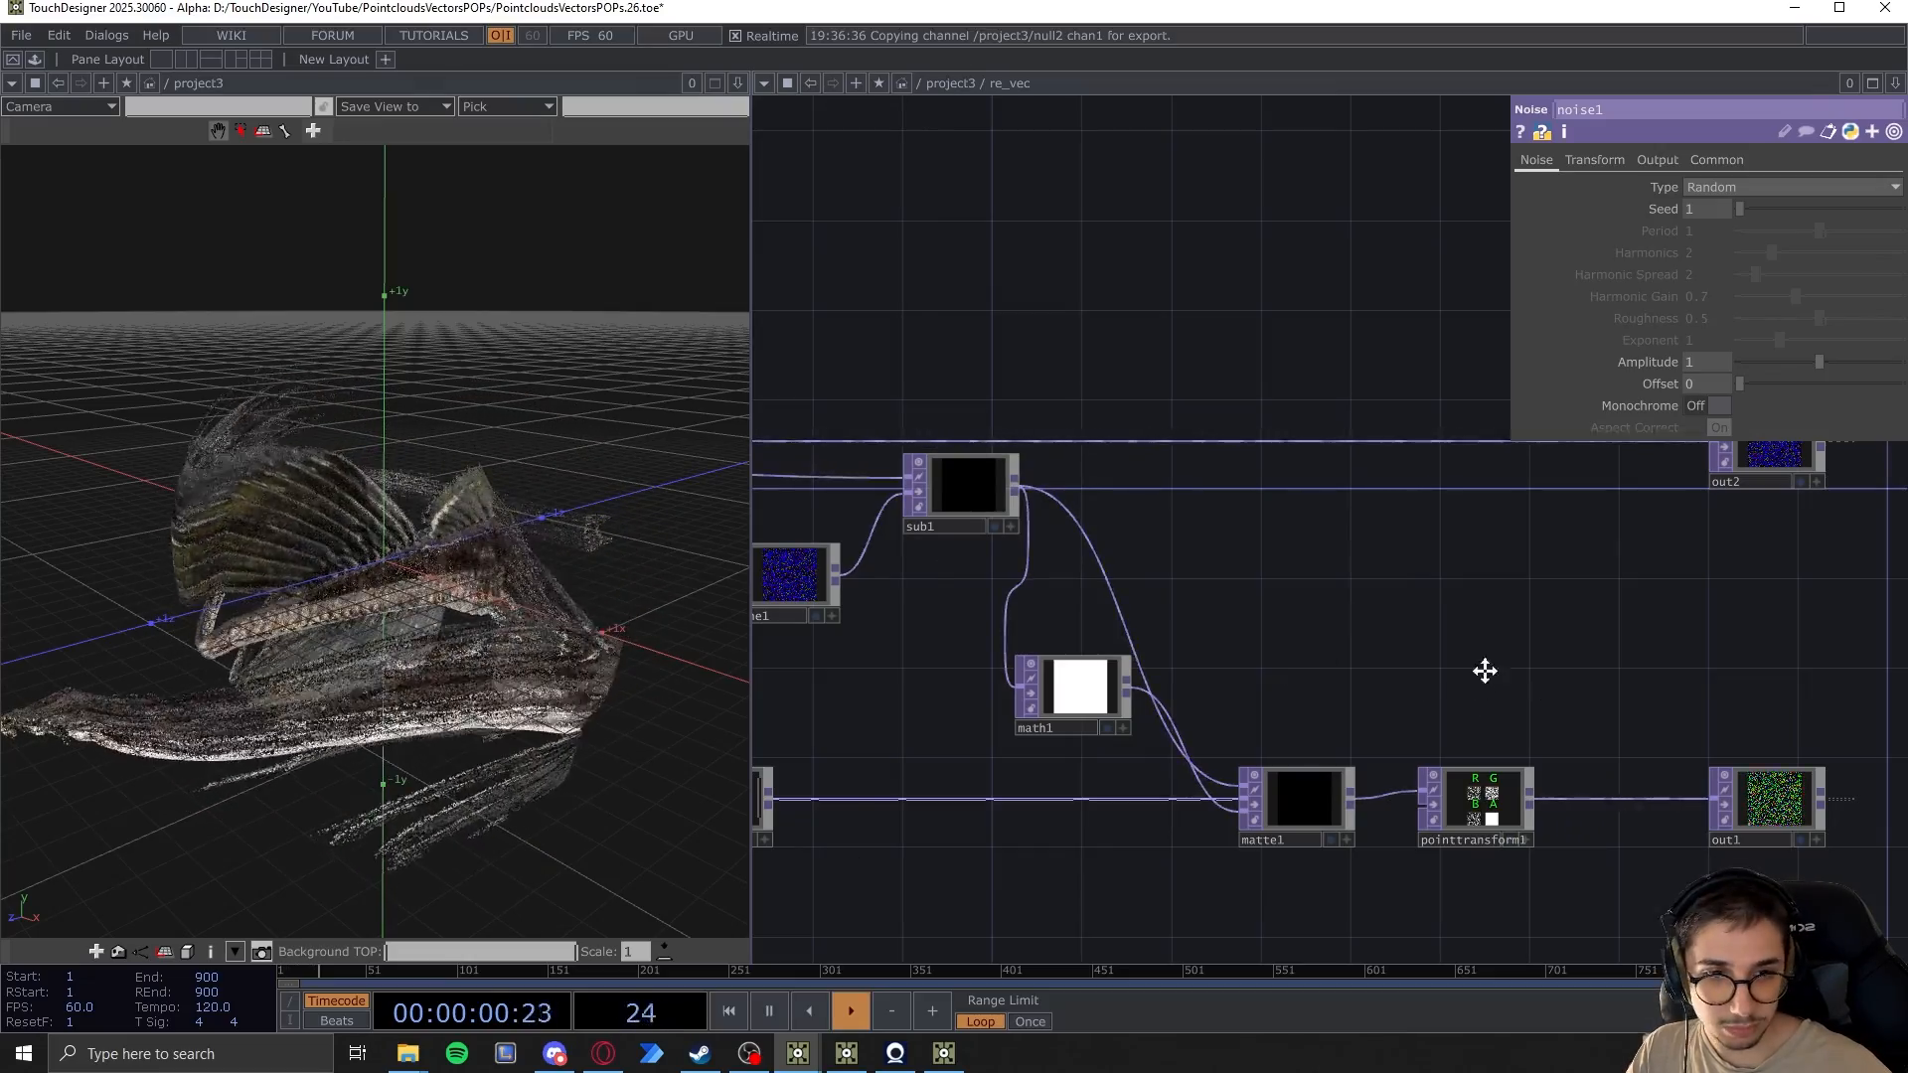
pyautogui.press('u')
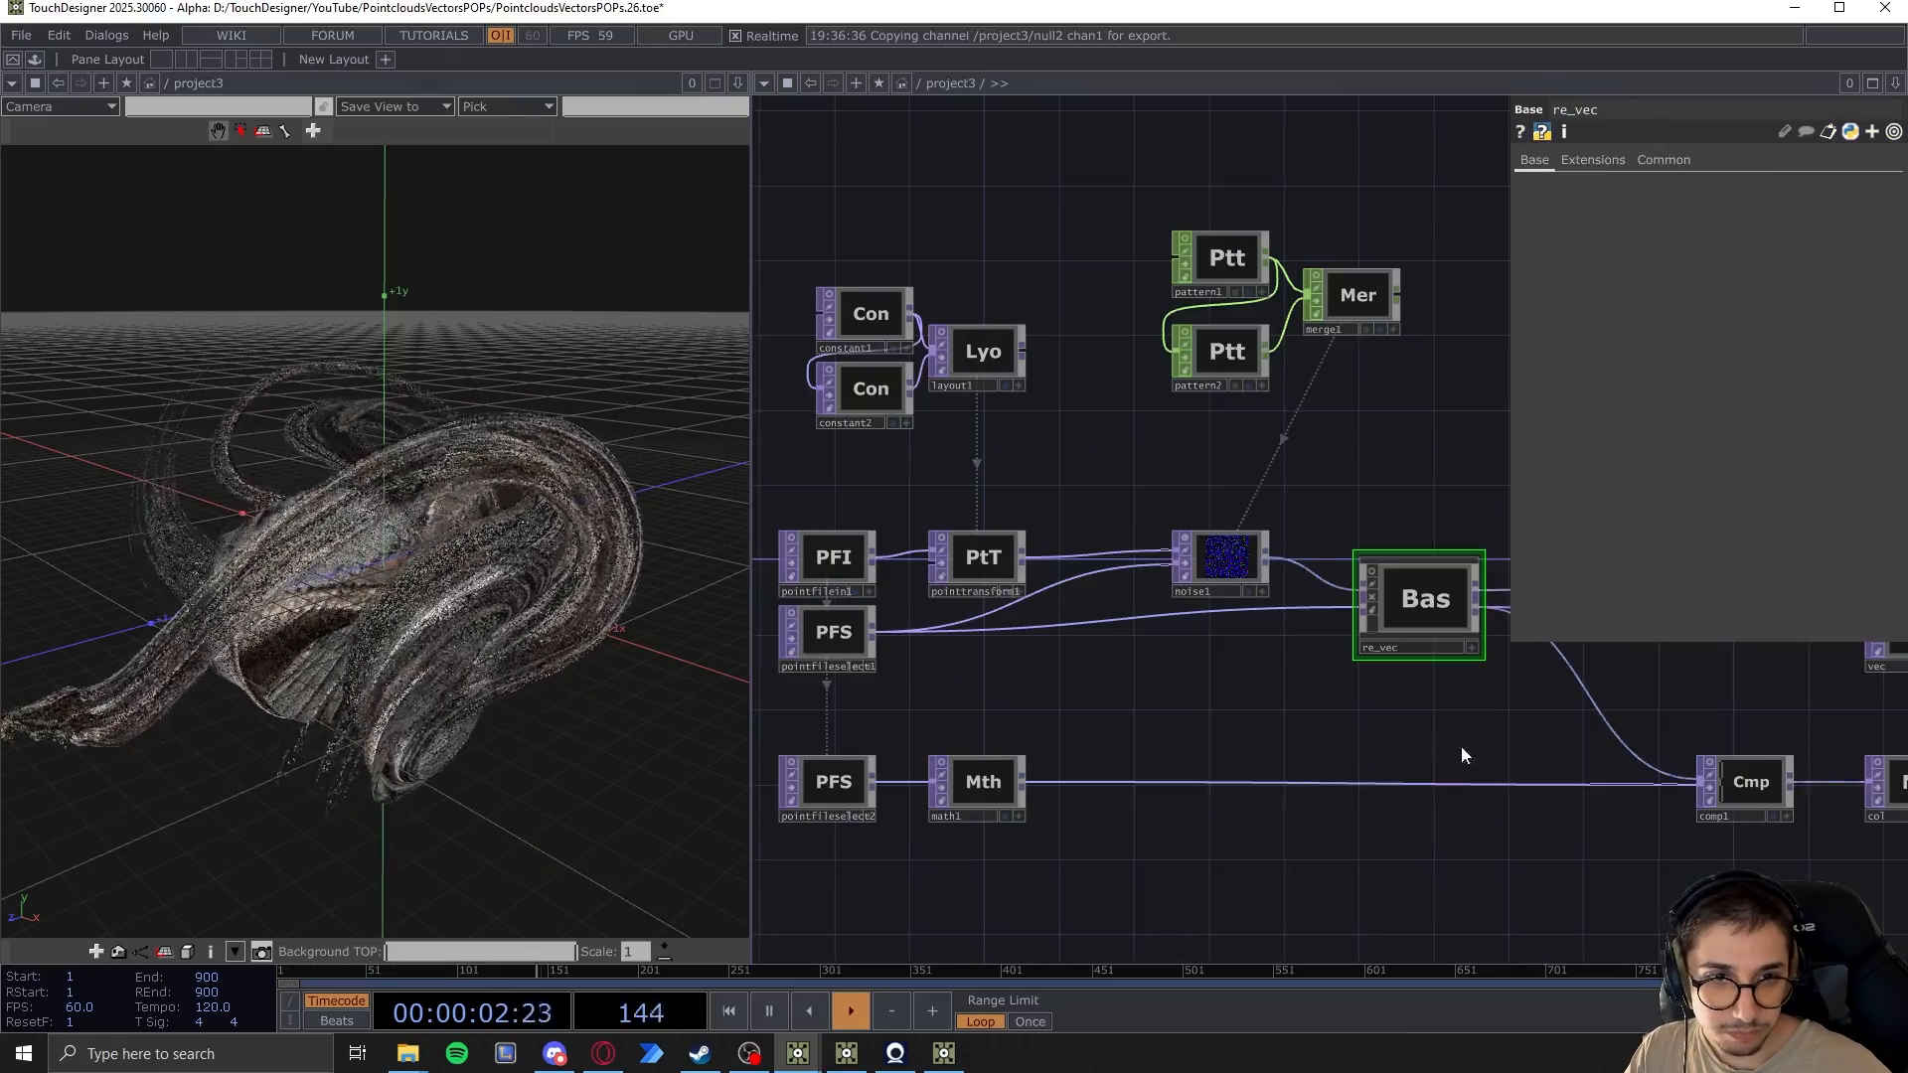
# Locate the re_vec_POPs1 component in the project3 network and enter it
pyautogui.moveTo(1440, 770); pyautogui.dragTo(956, 857)
pyautogui.moveTo(1030, 805); pyautogui.dragTo(700, 844)
pyautogui.moveTo(1156, 651); pyautogui.dragTo(709, 581)
pyautogui.moveTo(1546, 874); pyautogui.dragTo(1377, 888)
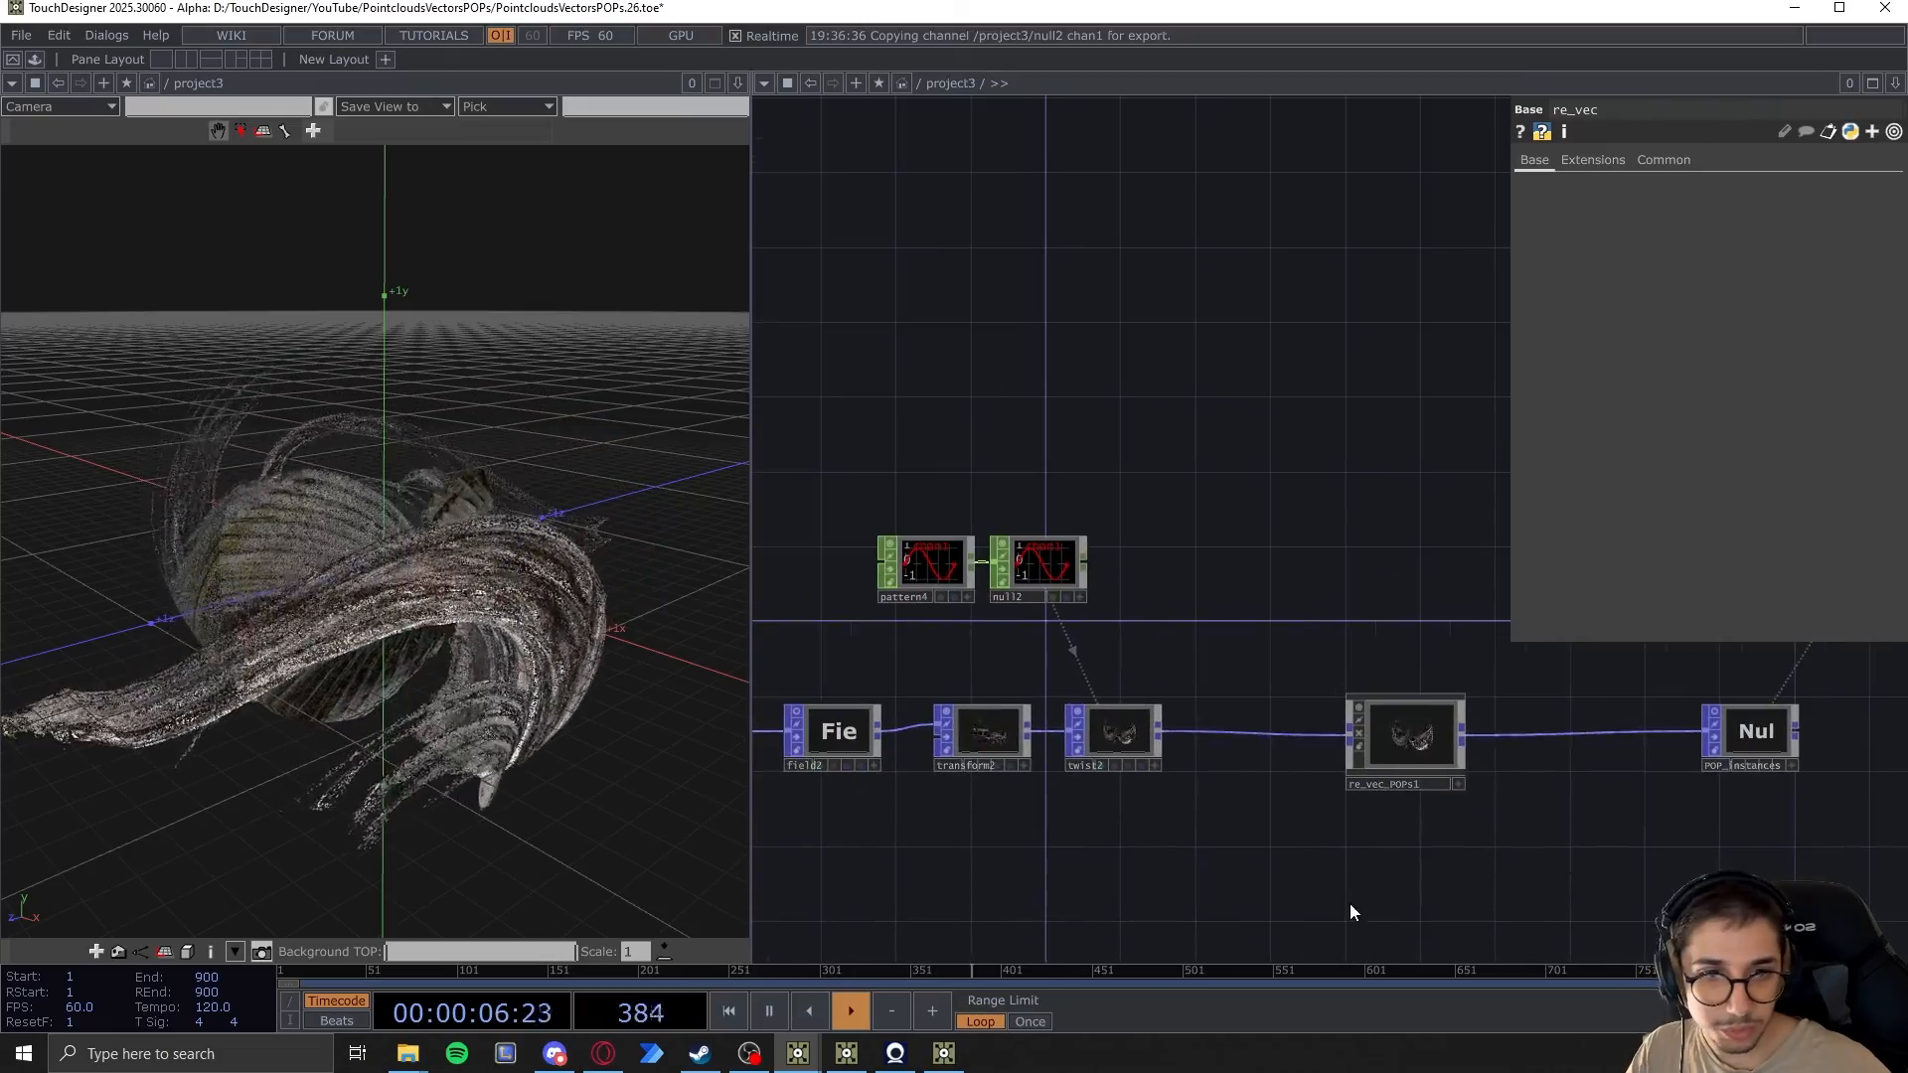
pyautogui.scroll(3, 1321, 764)
pyautogui.scroll(-2, 1292, 556)
pyautogui.hotkey('ctrl', 'a')
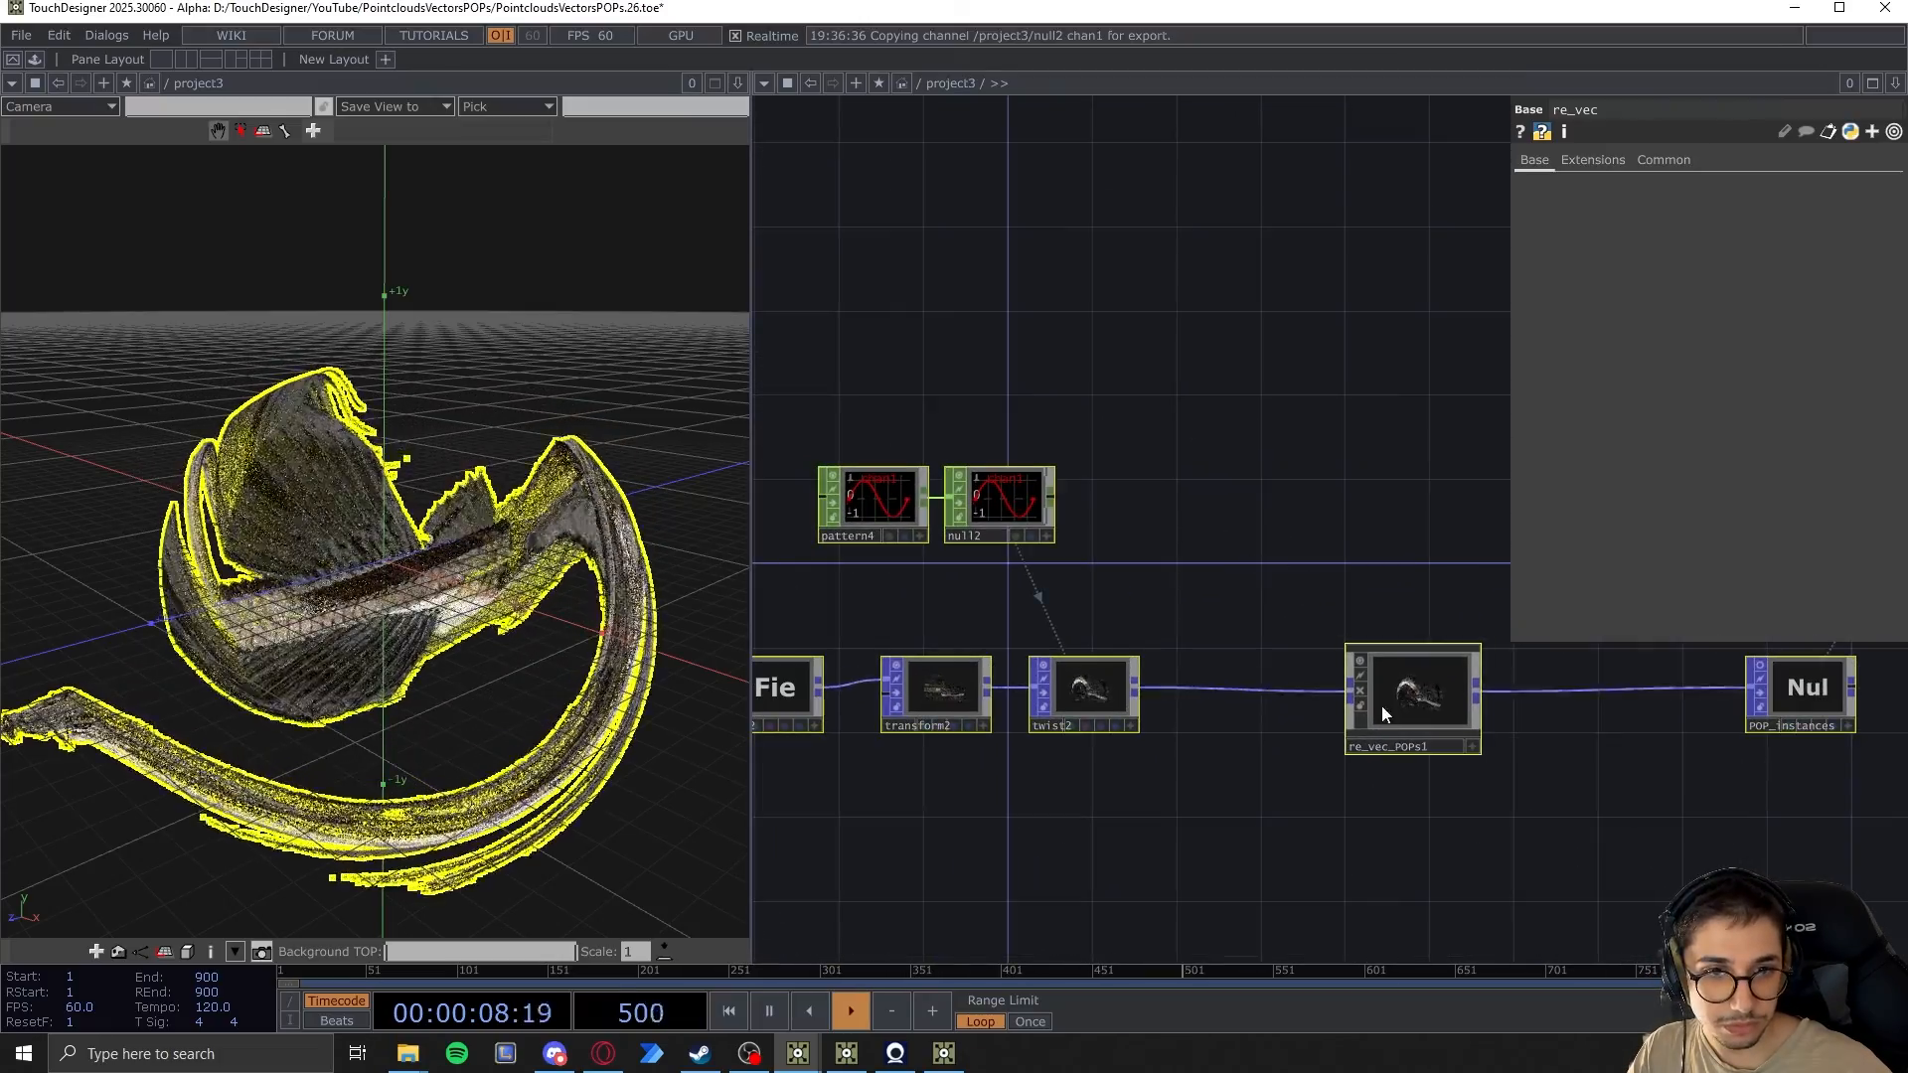
pyautogui.click(1367, 659)
pyautogui.click(1346, 607)
pyautogui.moveTo(1478, 588); pyautogui.dragTo(1335, 541)
pyautogui.doubleClick(1281, 651)
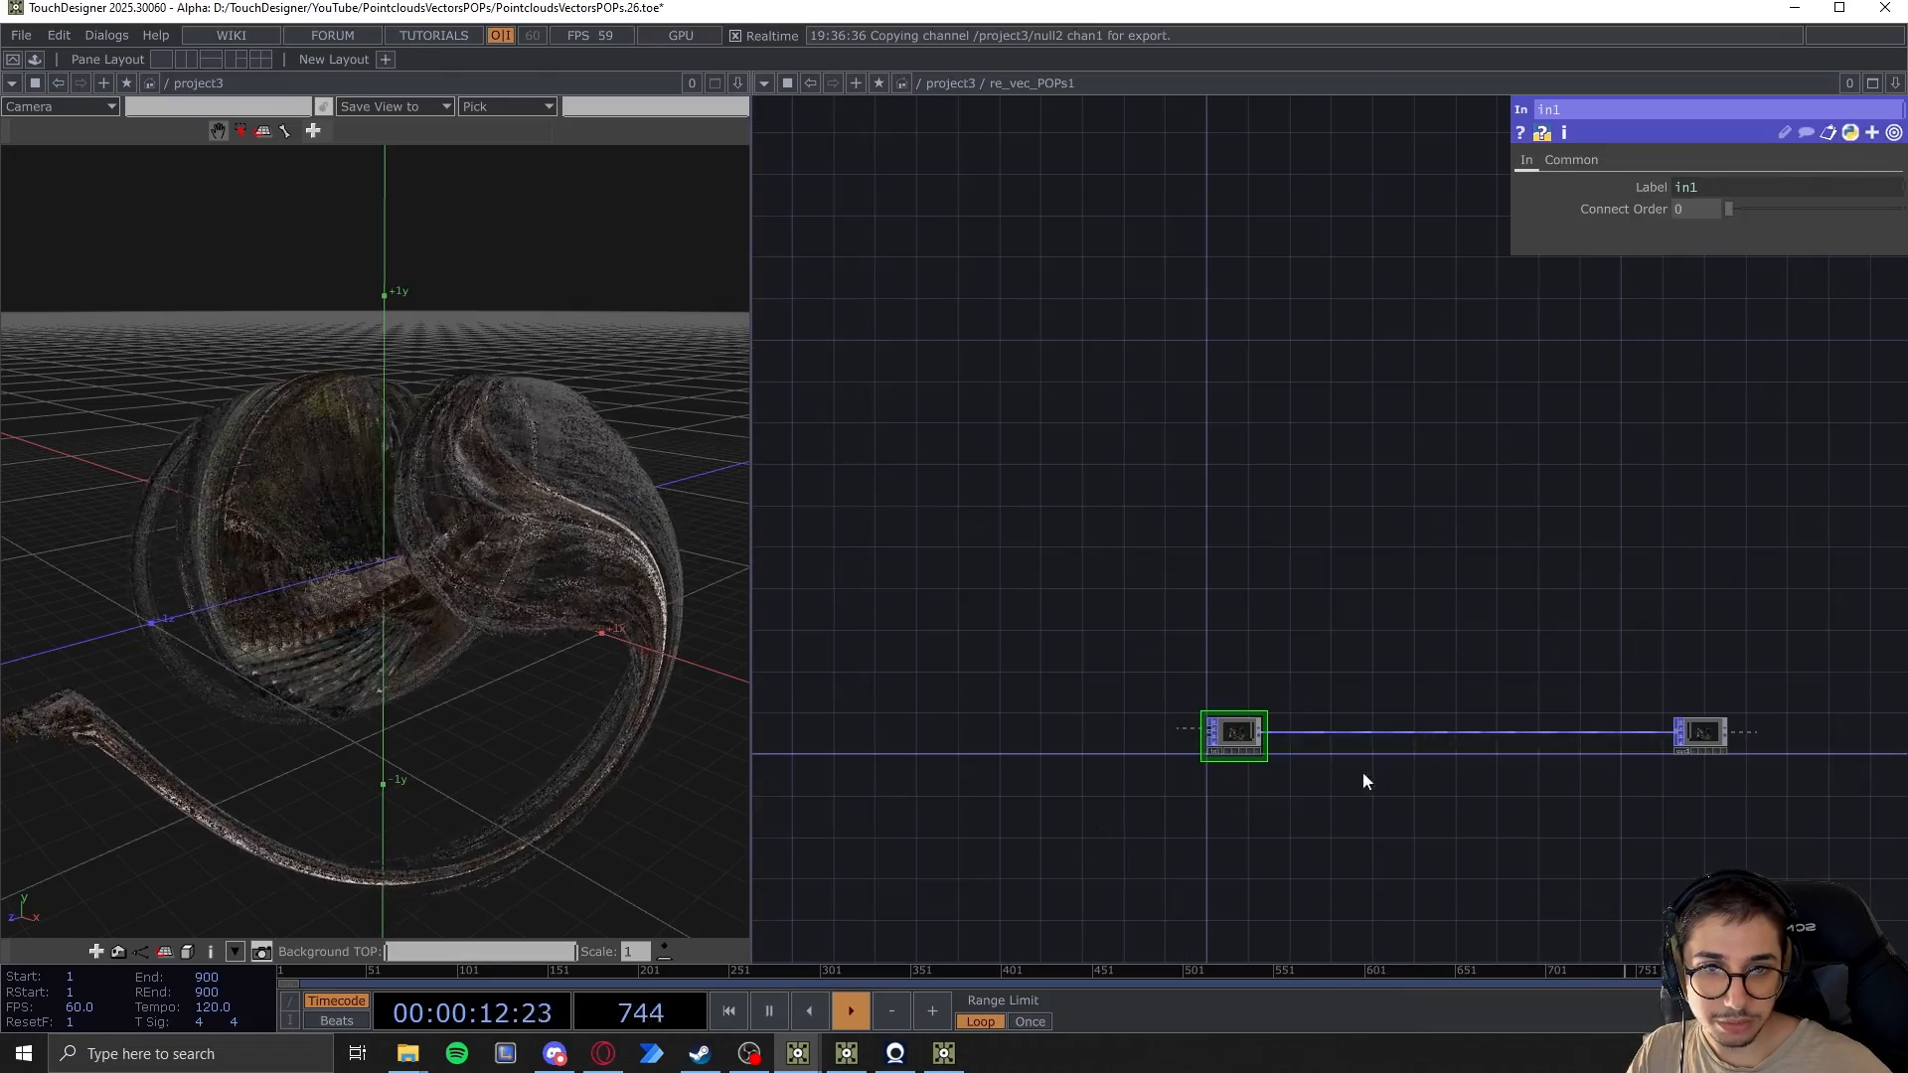
pyautogui.moveTo(1389, 850); pyautogui.dragTo(1421, 826)
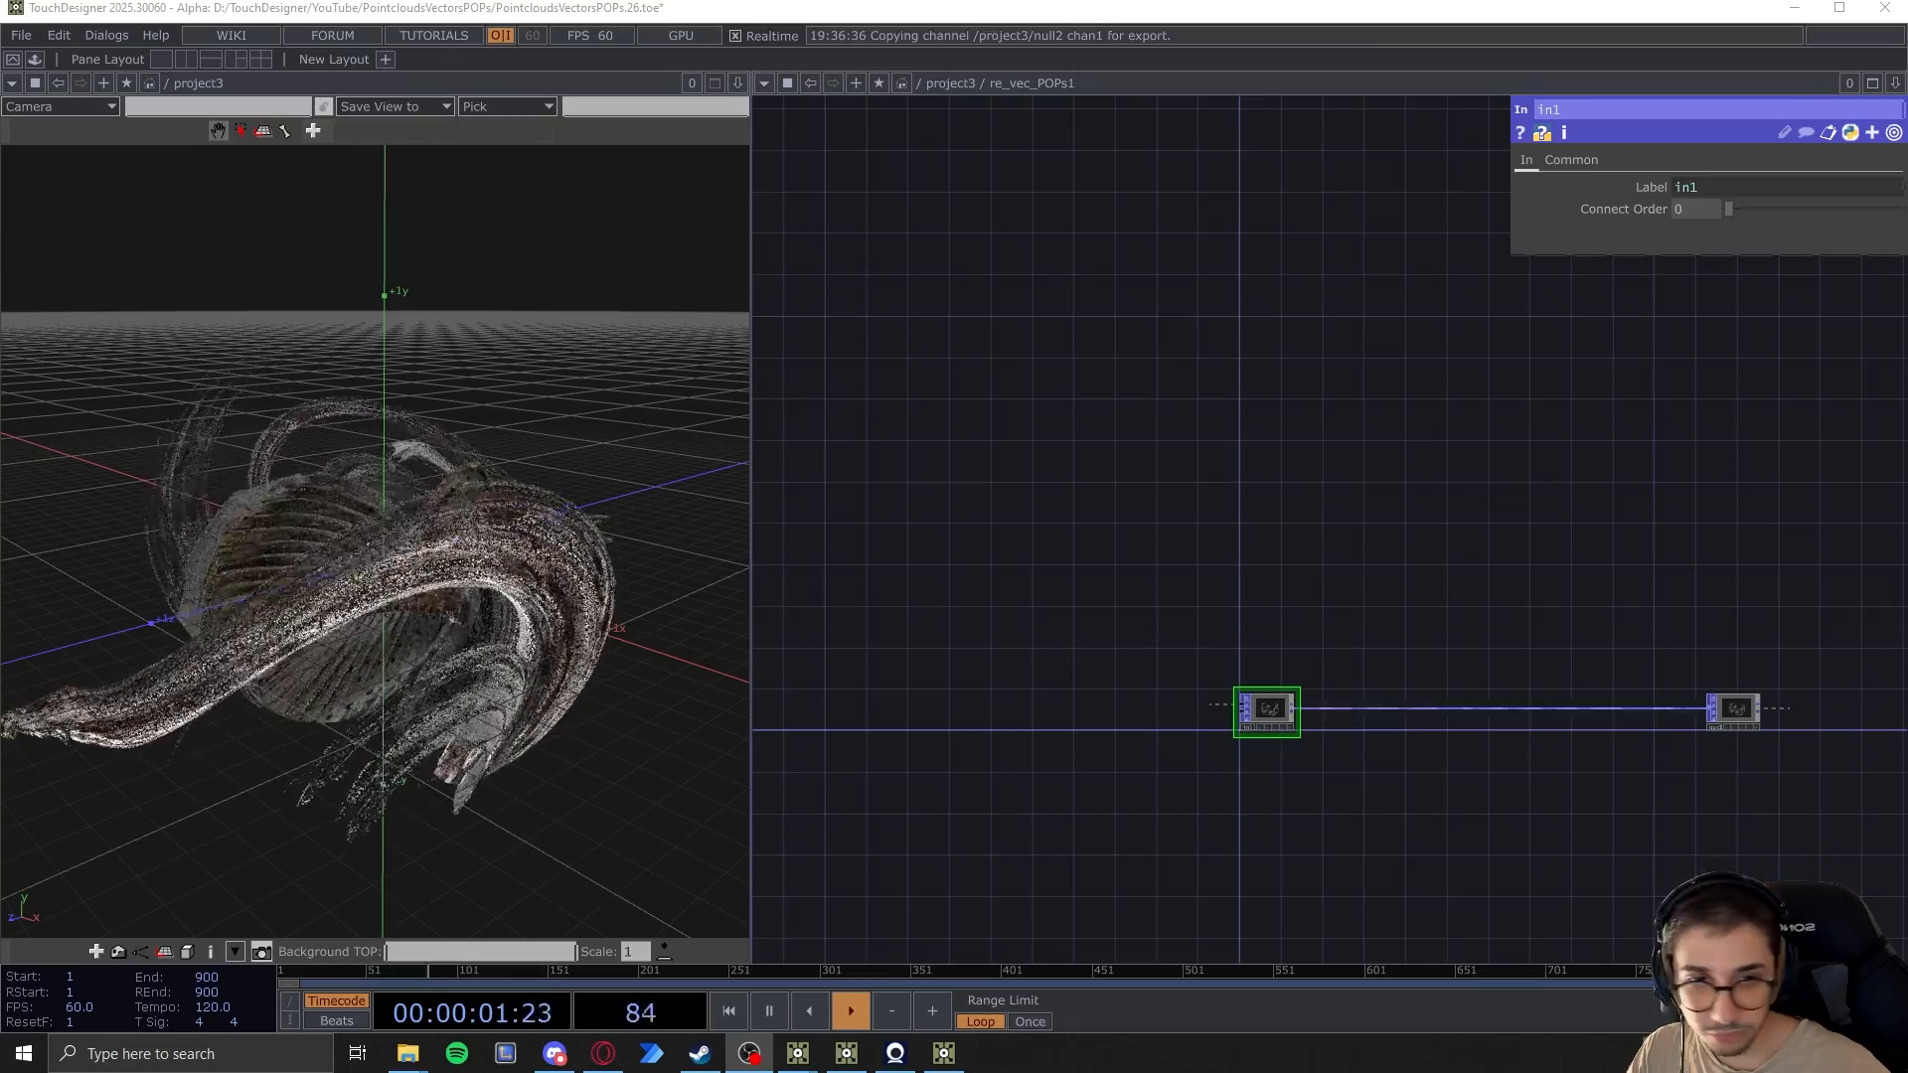
pyautogui.scroll(5, 1292, 800)
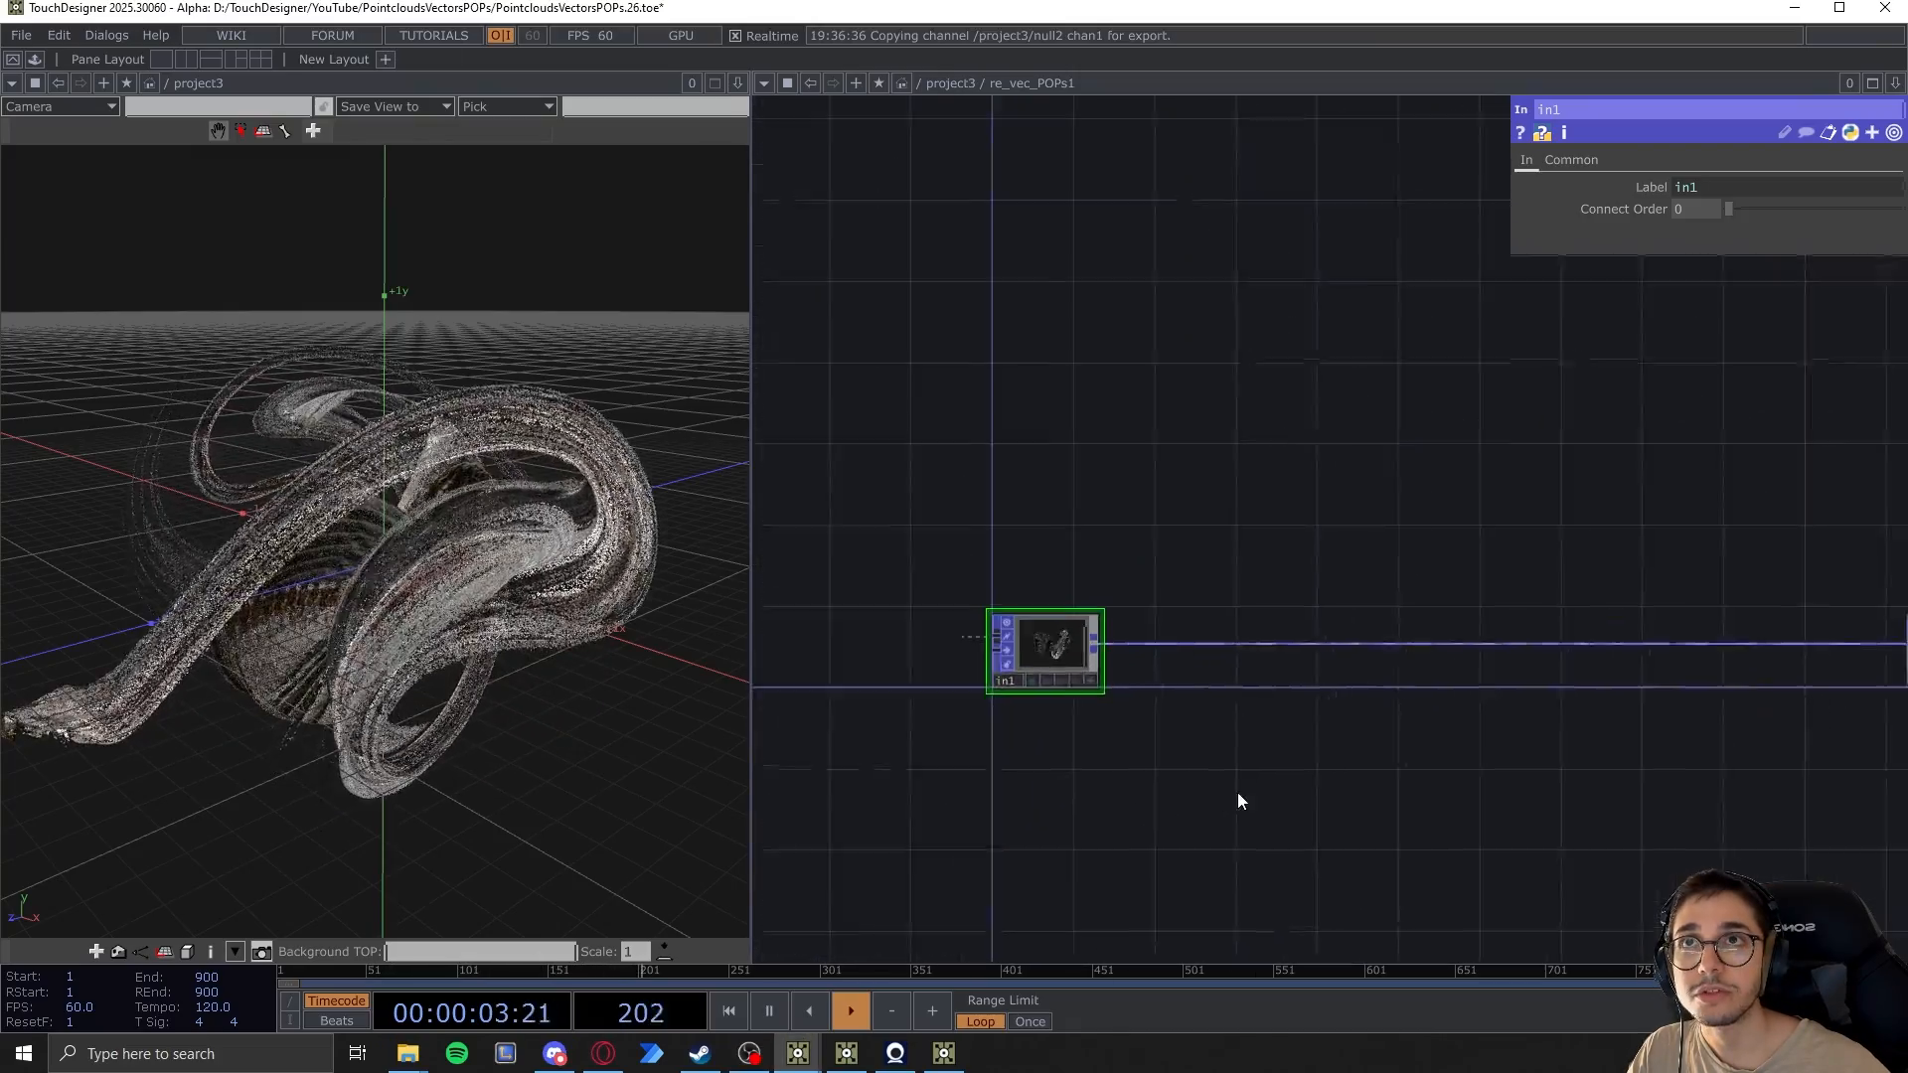
pyautogui.moveTo(1183, 792); pyautogui.dragTo(1197, 822)
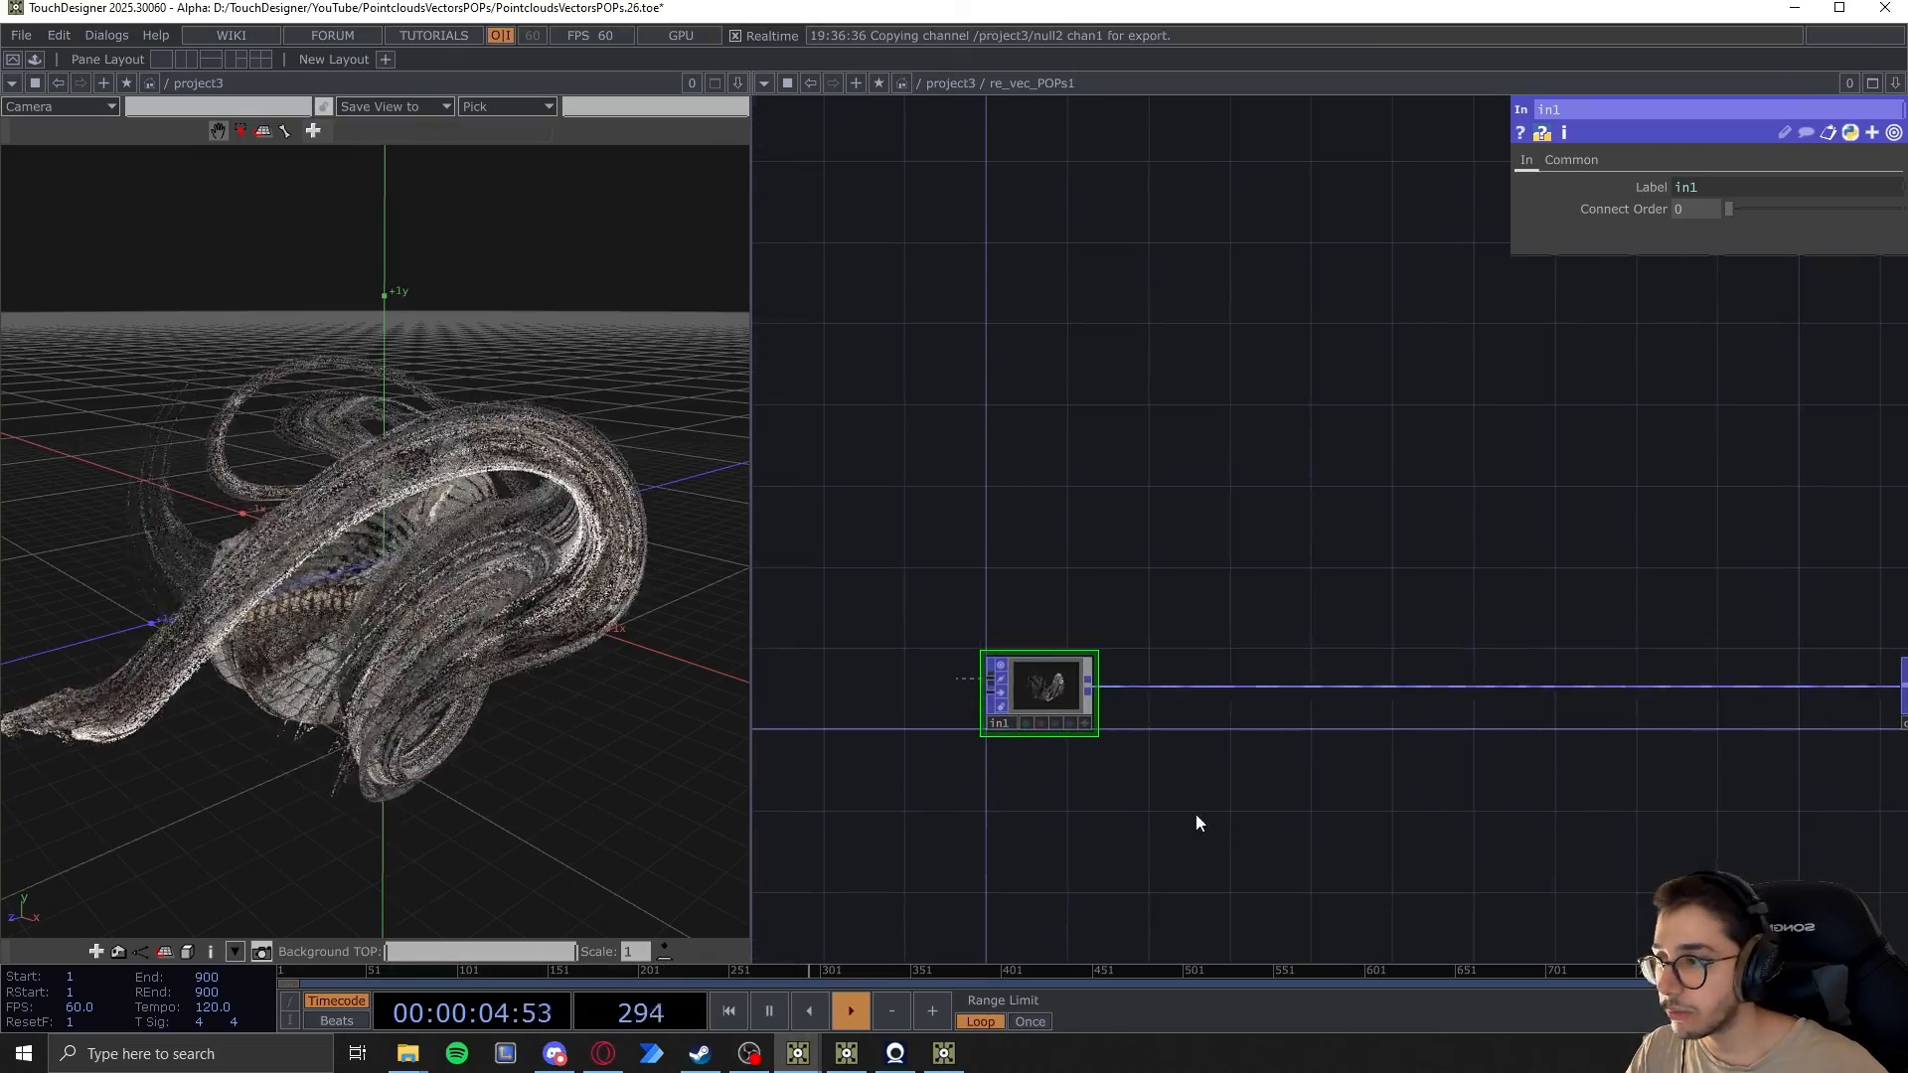
pyautogui.rightClick(1091, 692)
pyautogui.write('sel')
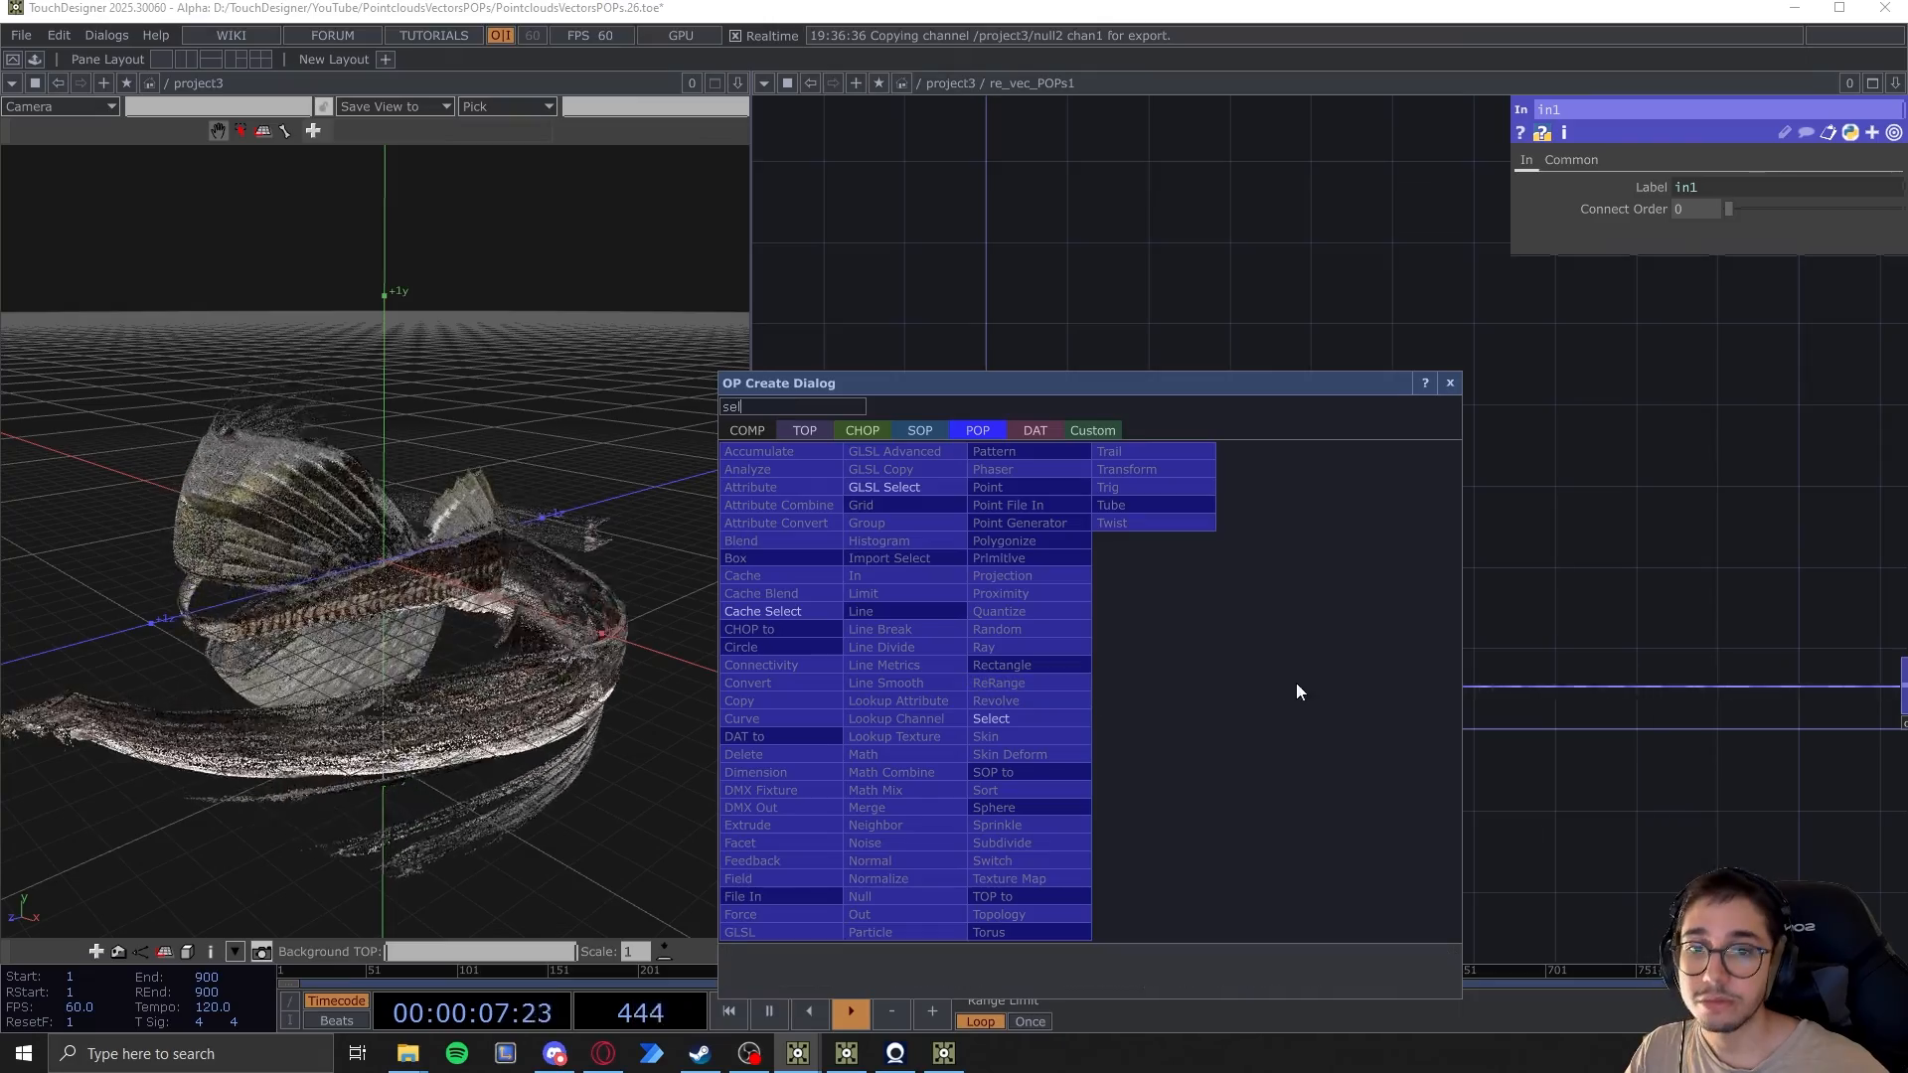
pyautogui.click(996, 702)
pyautogui.click(1214, 596)
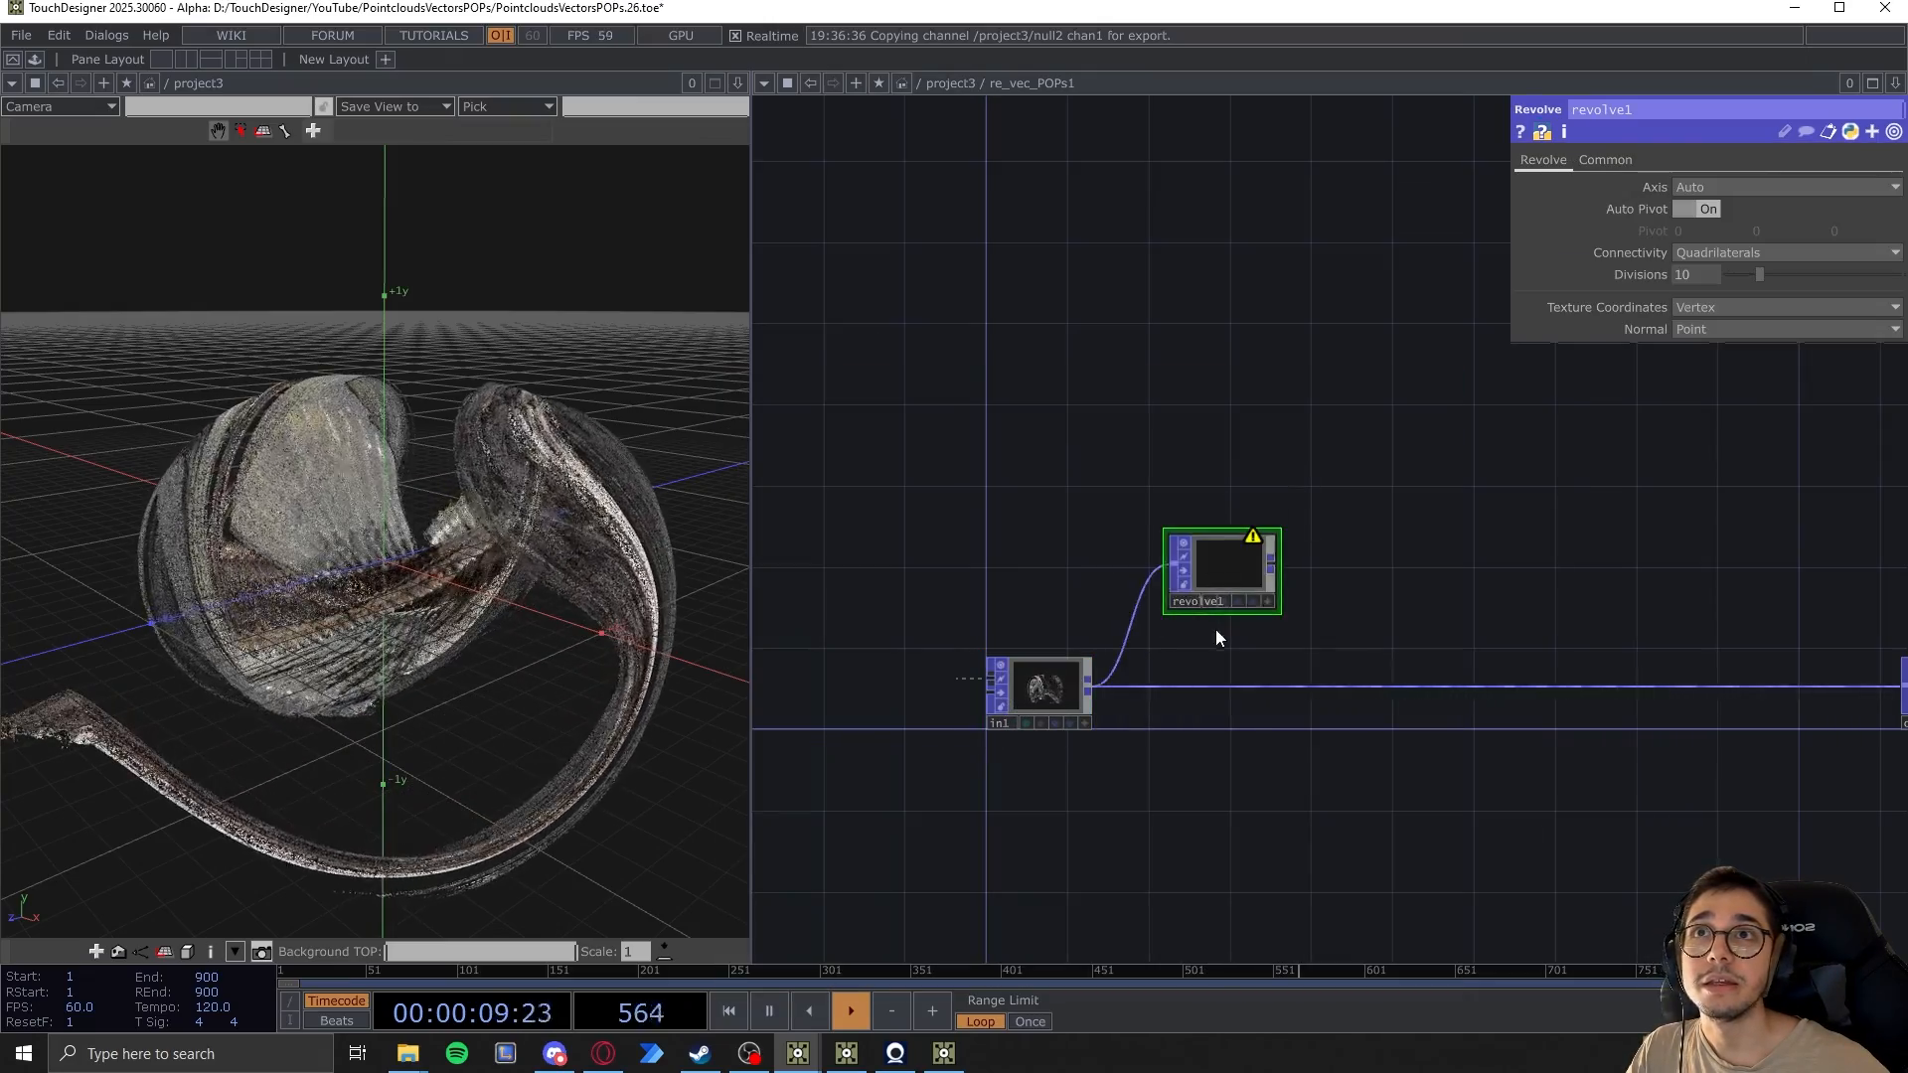
pyautogui.scroll(3, 1215, 629)
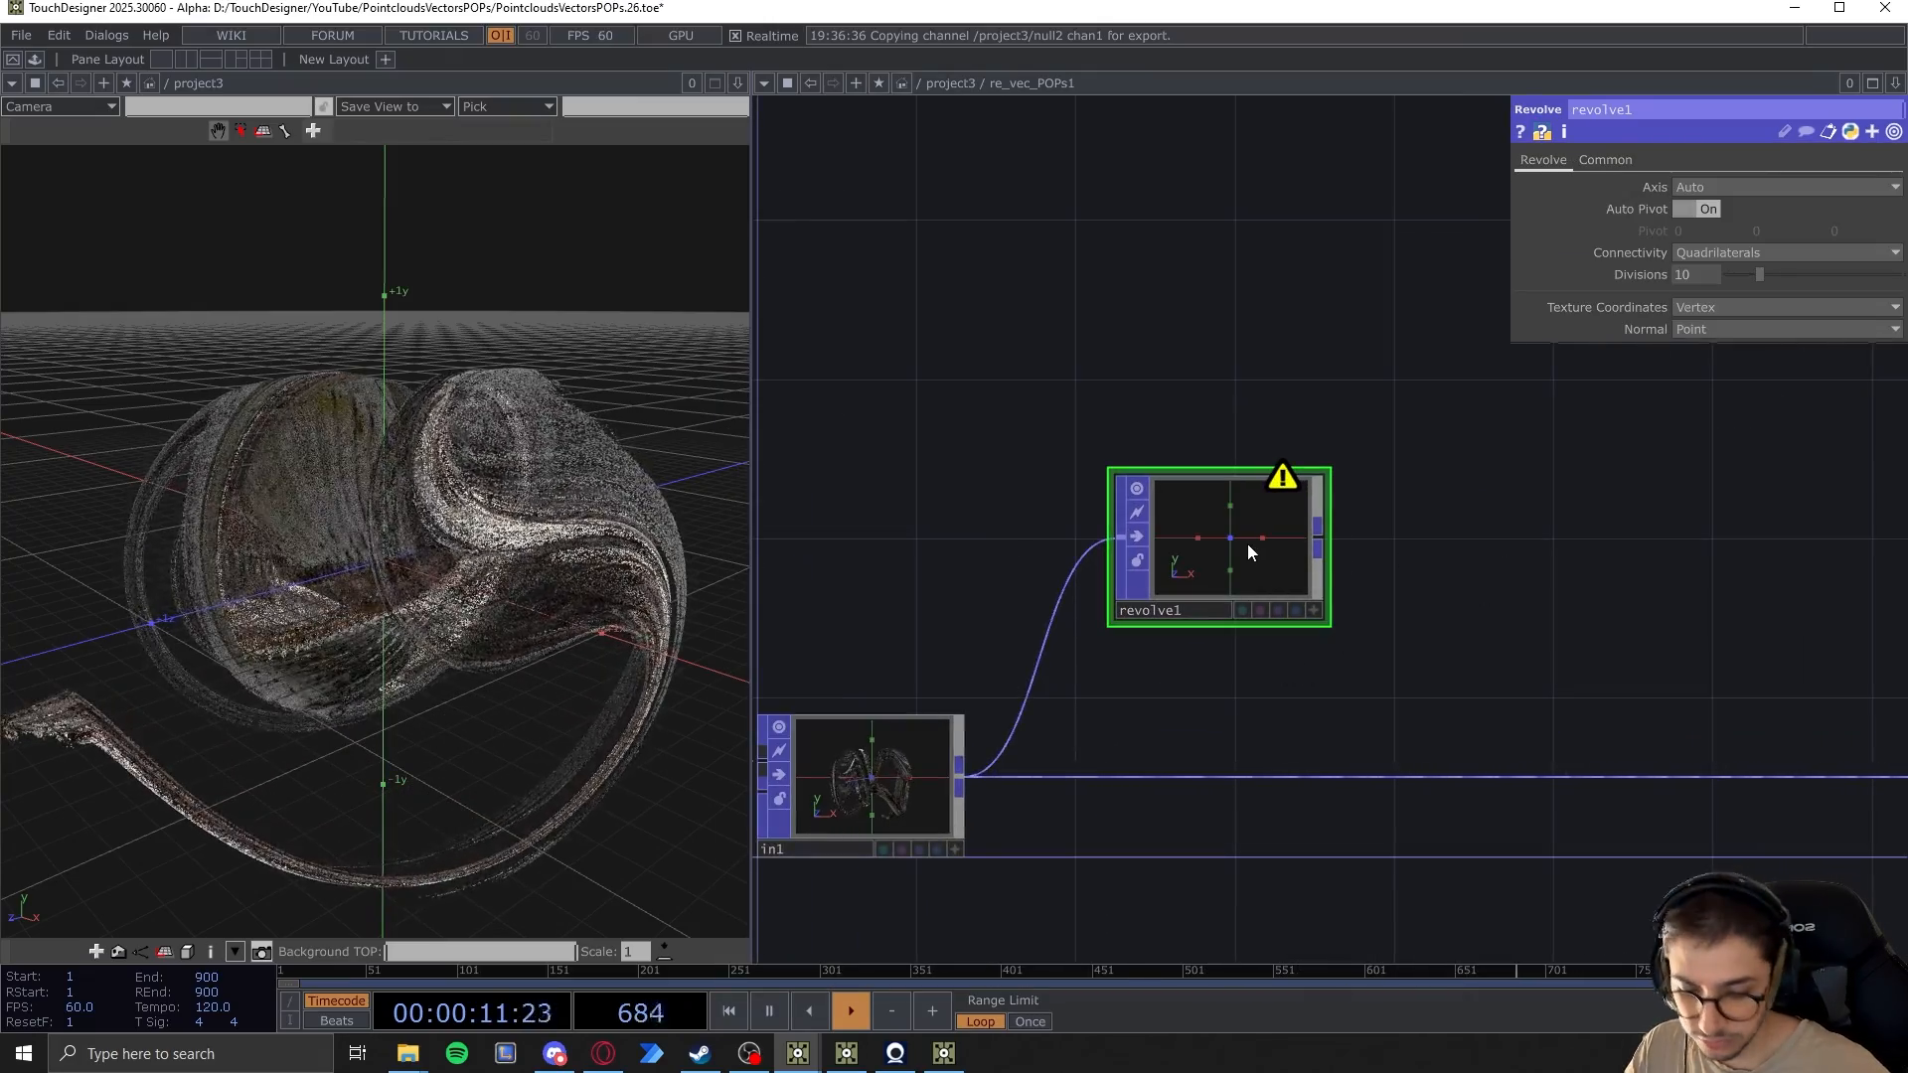
pyautogui.press('Delete')
# Add a Select POP above the in1–out1 wire and connect in1's output to its input
pyautogui.press('Tab')
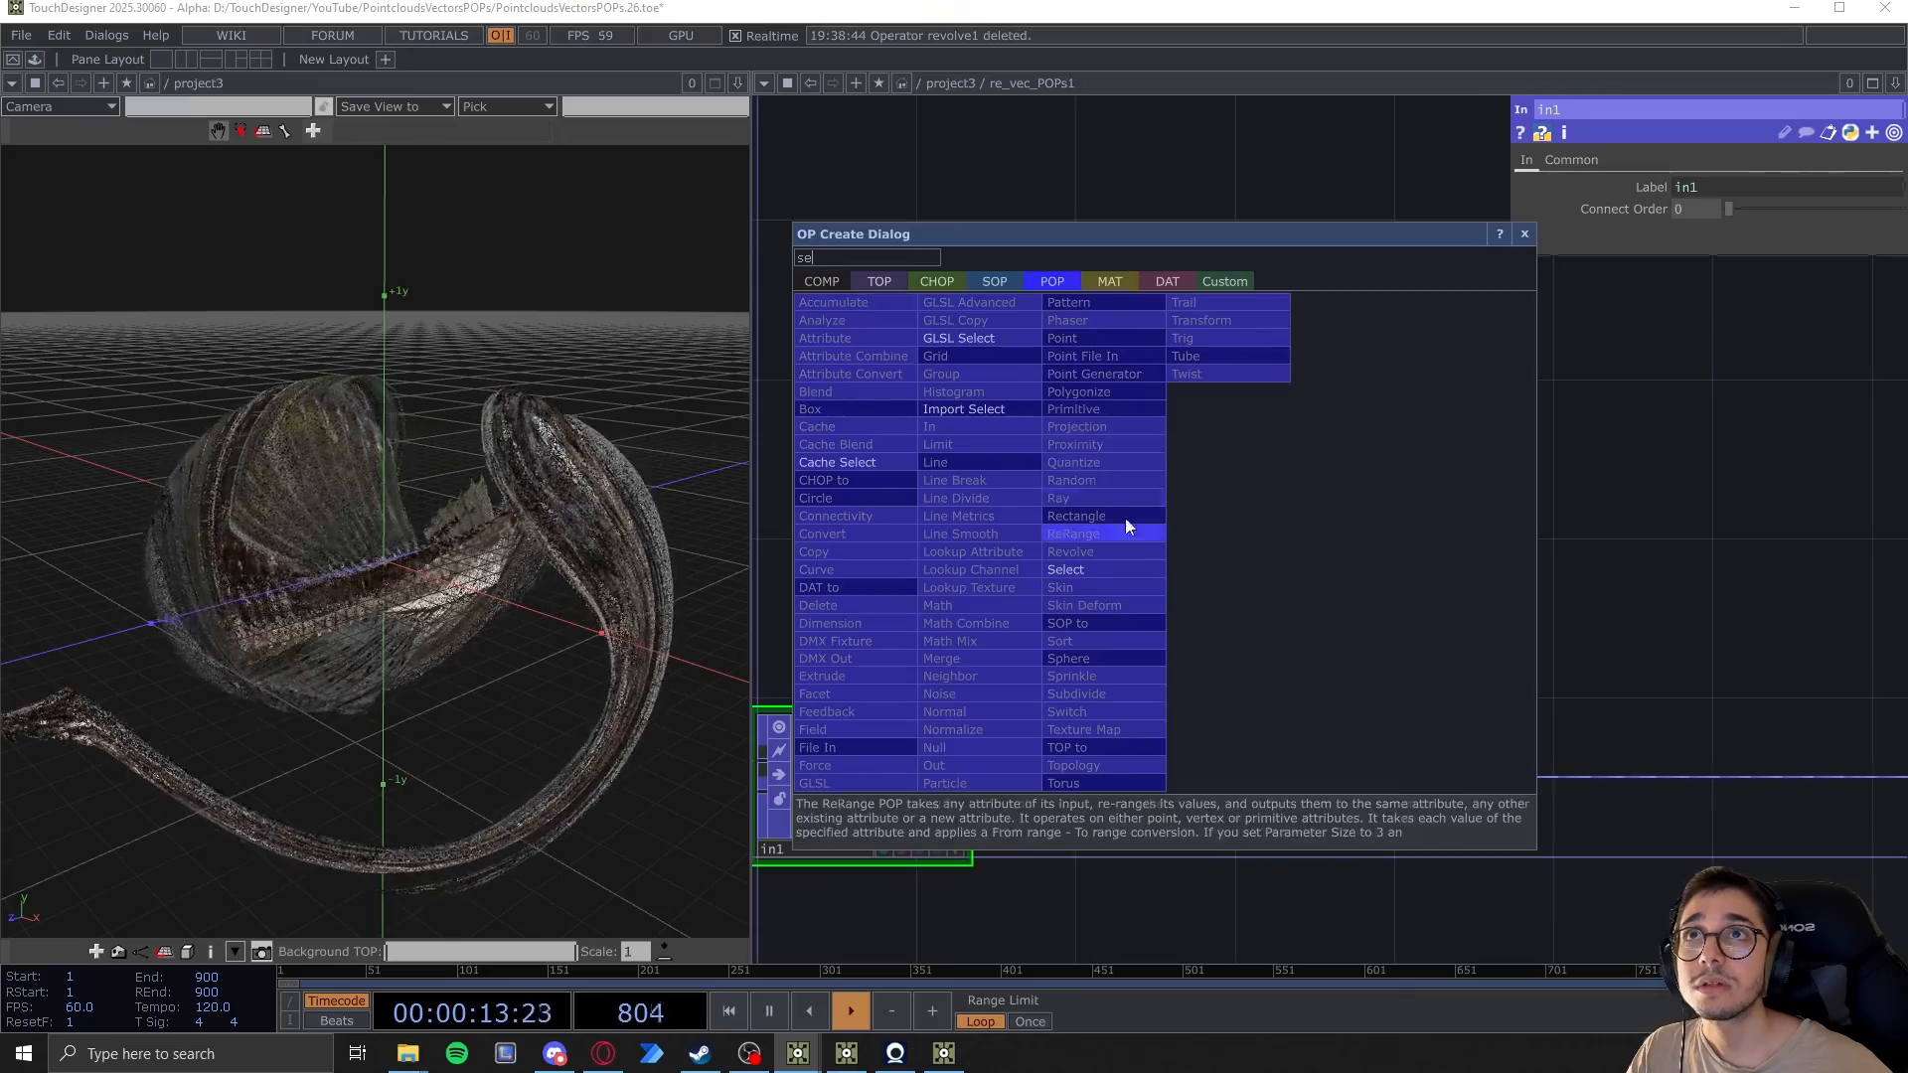
pyautogui.click(1083, 575)
pyautogui.click(1120, 646)
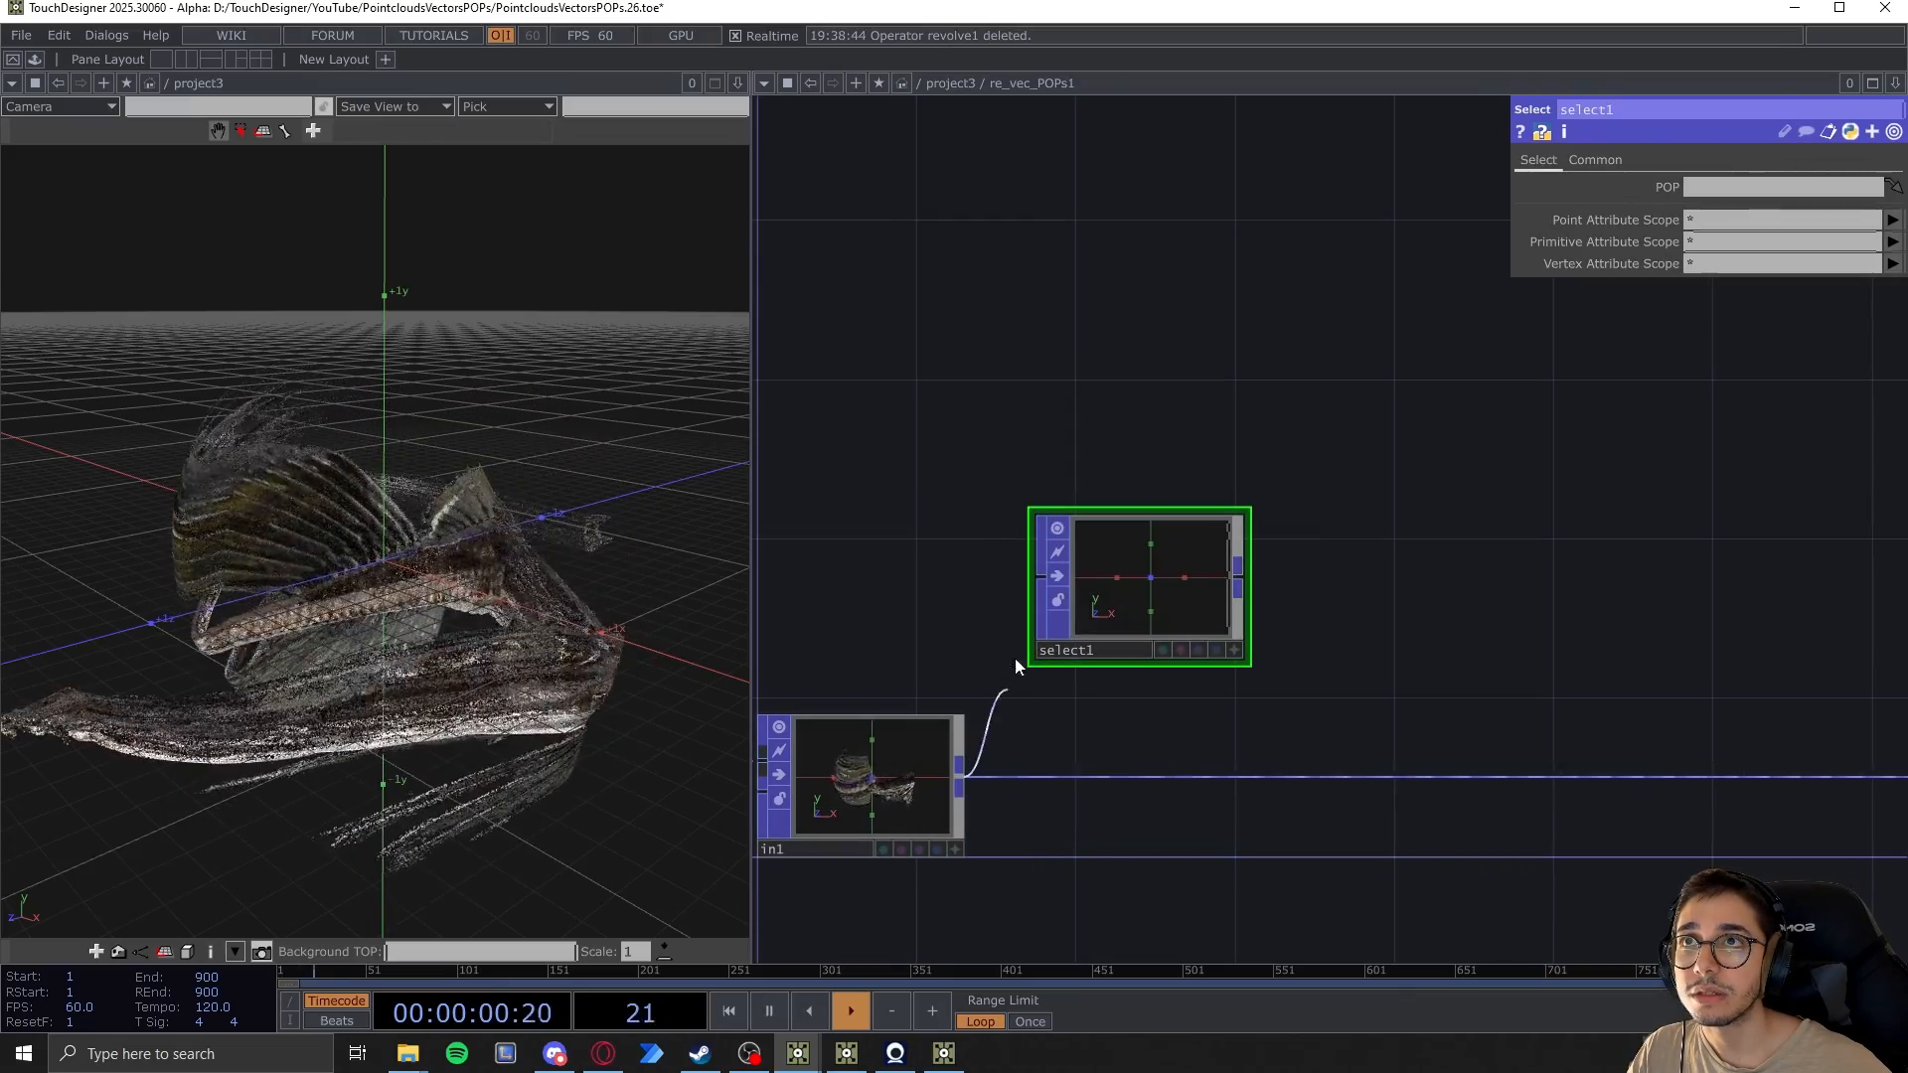
pyautogui.moveTo(1016, 666); pyautogui.dragTo(1109, 497)
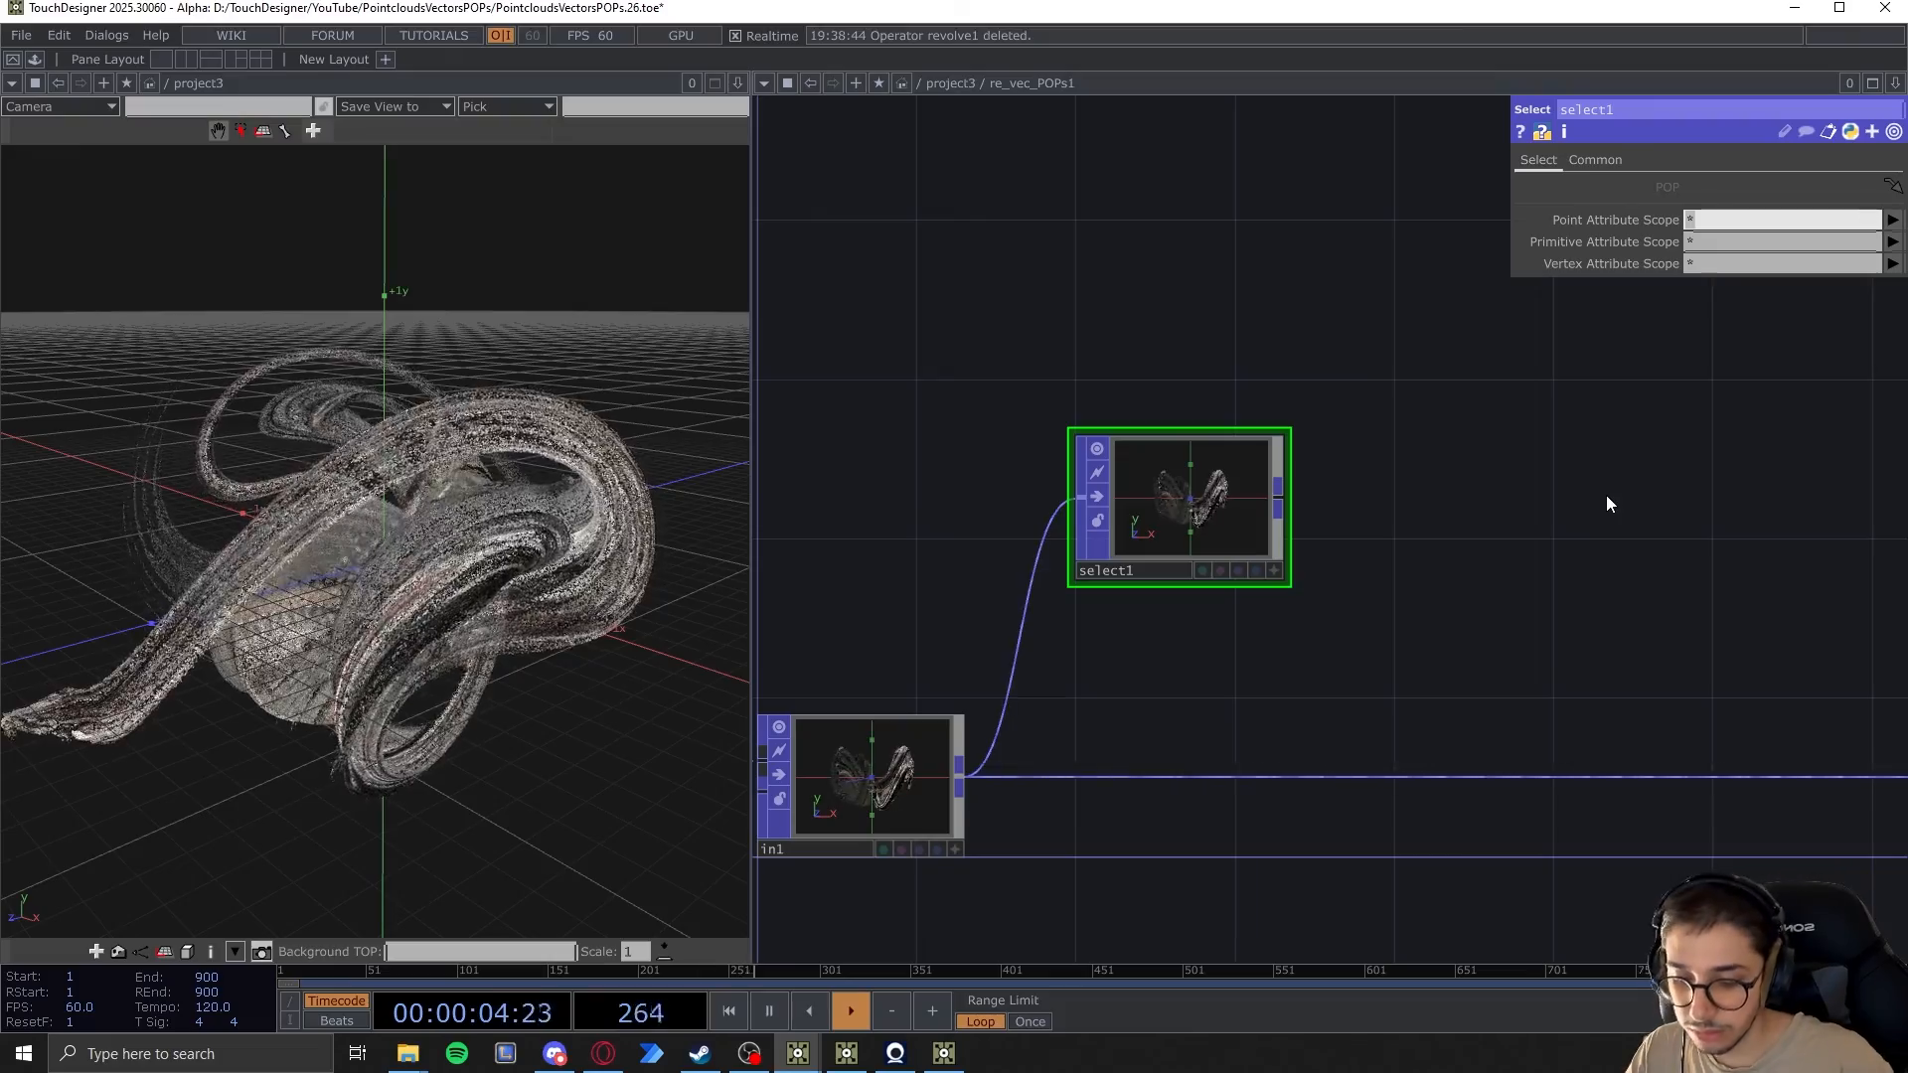
# Set select1's Point Attribute Scope to P and compare the operator info of in1 and select1
pyautogui.write('P')
pyautogui.press('Return')
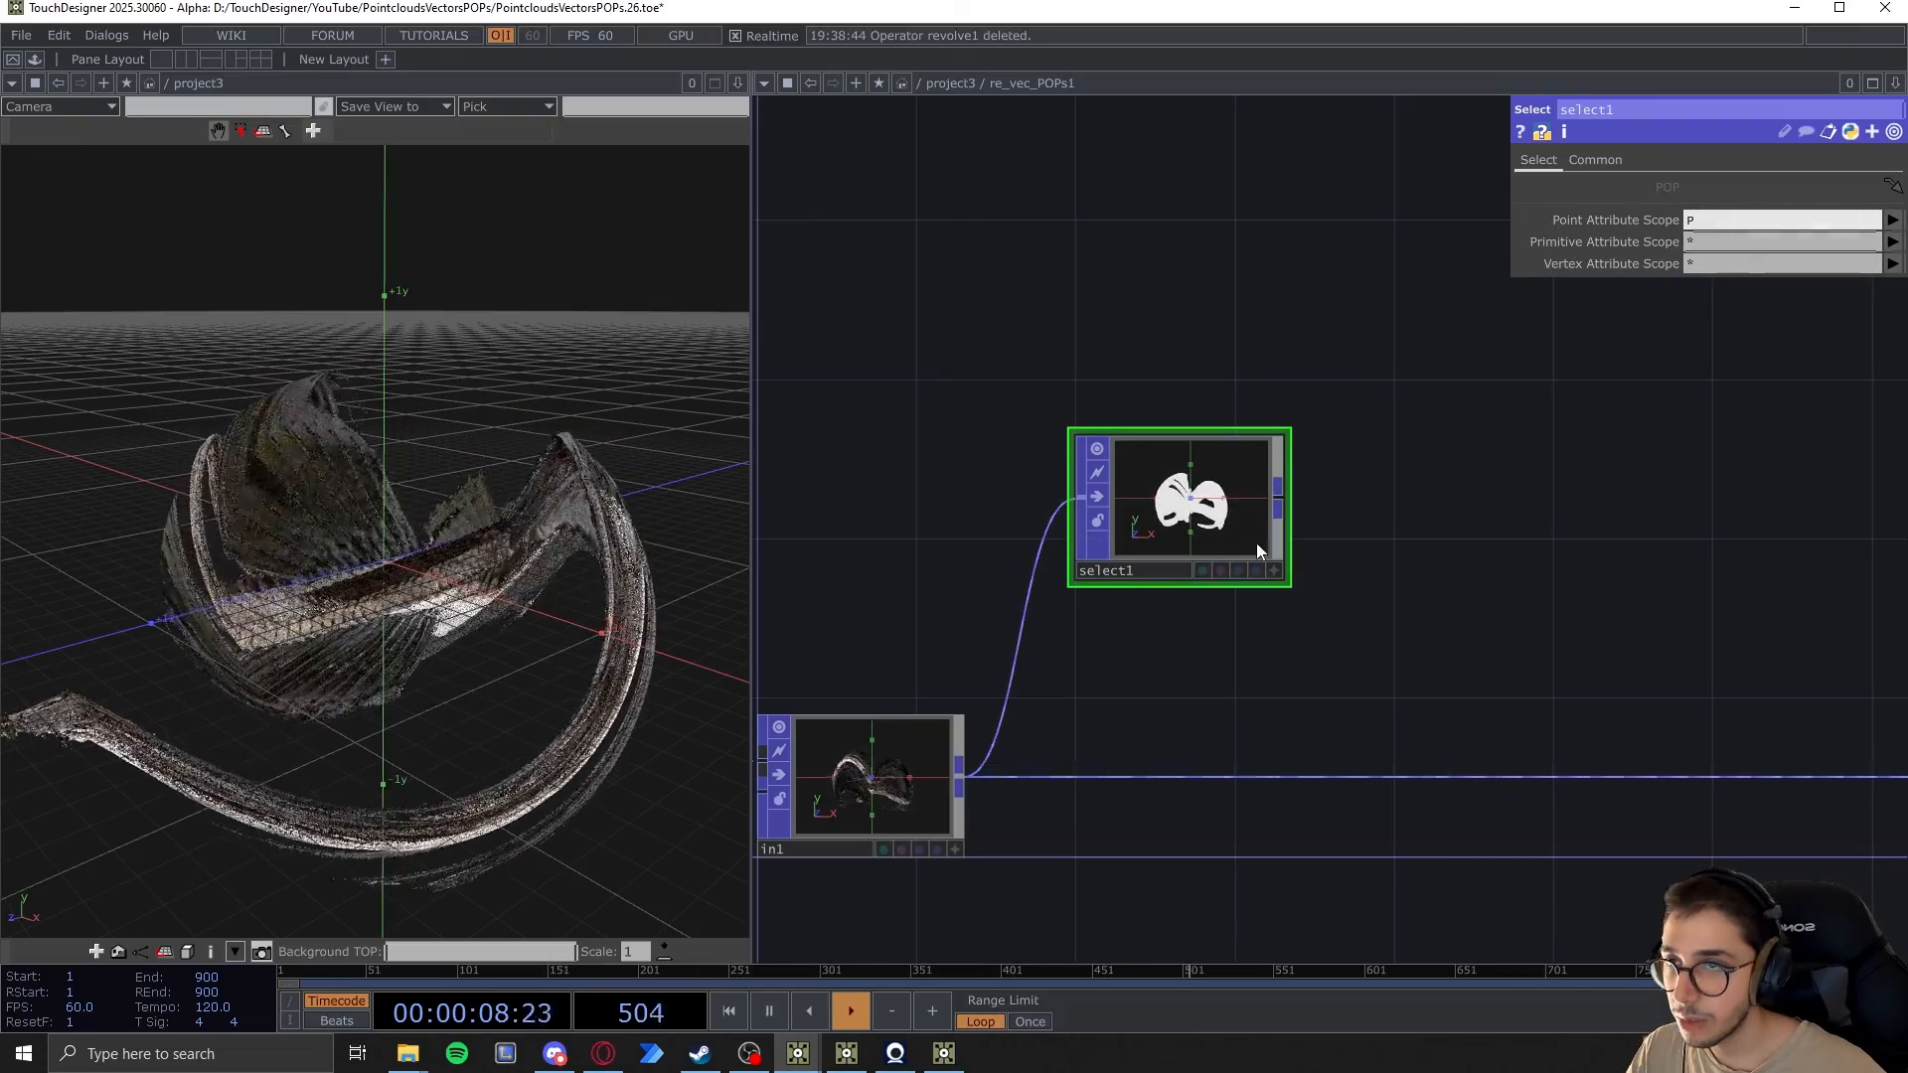
pyautogui.middleClick(907, 795)
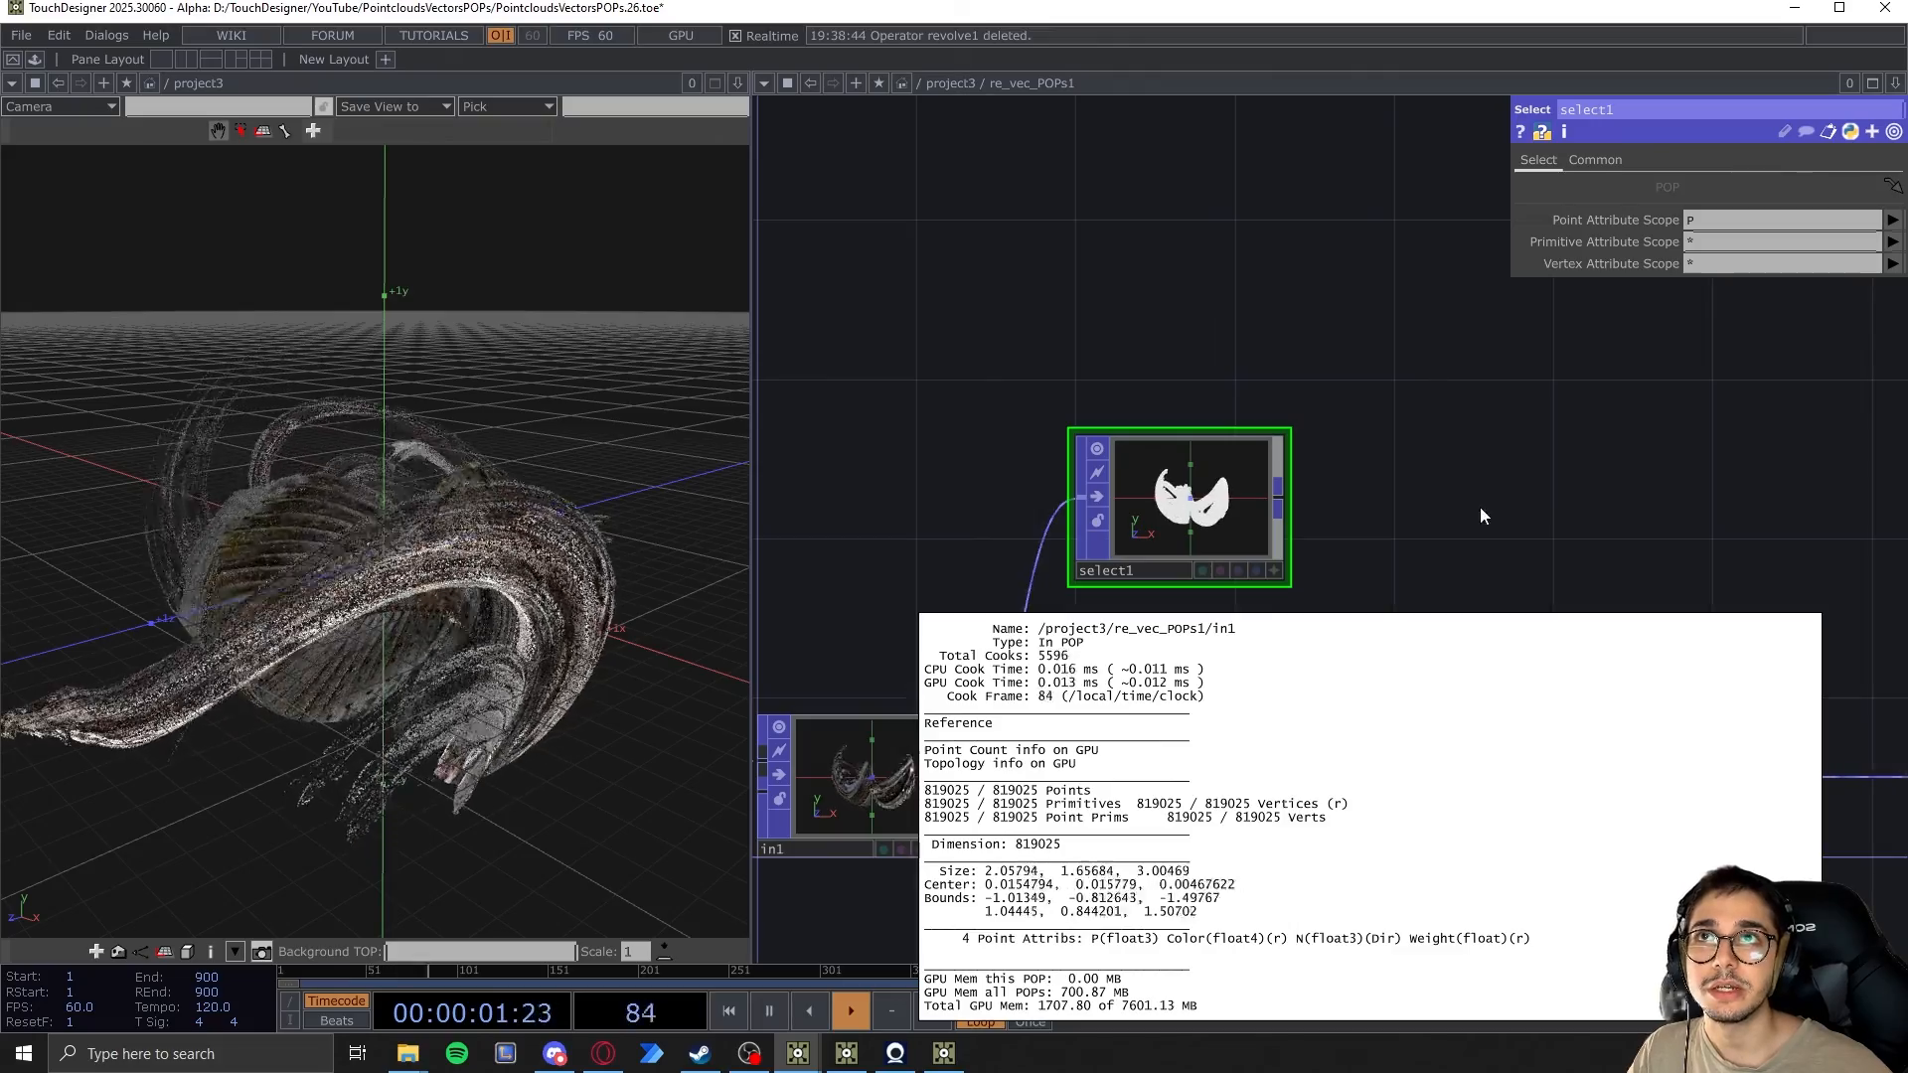
pyautogui.middleClick(1189, 503)
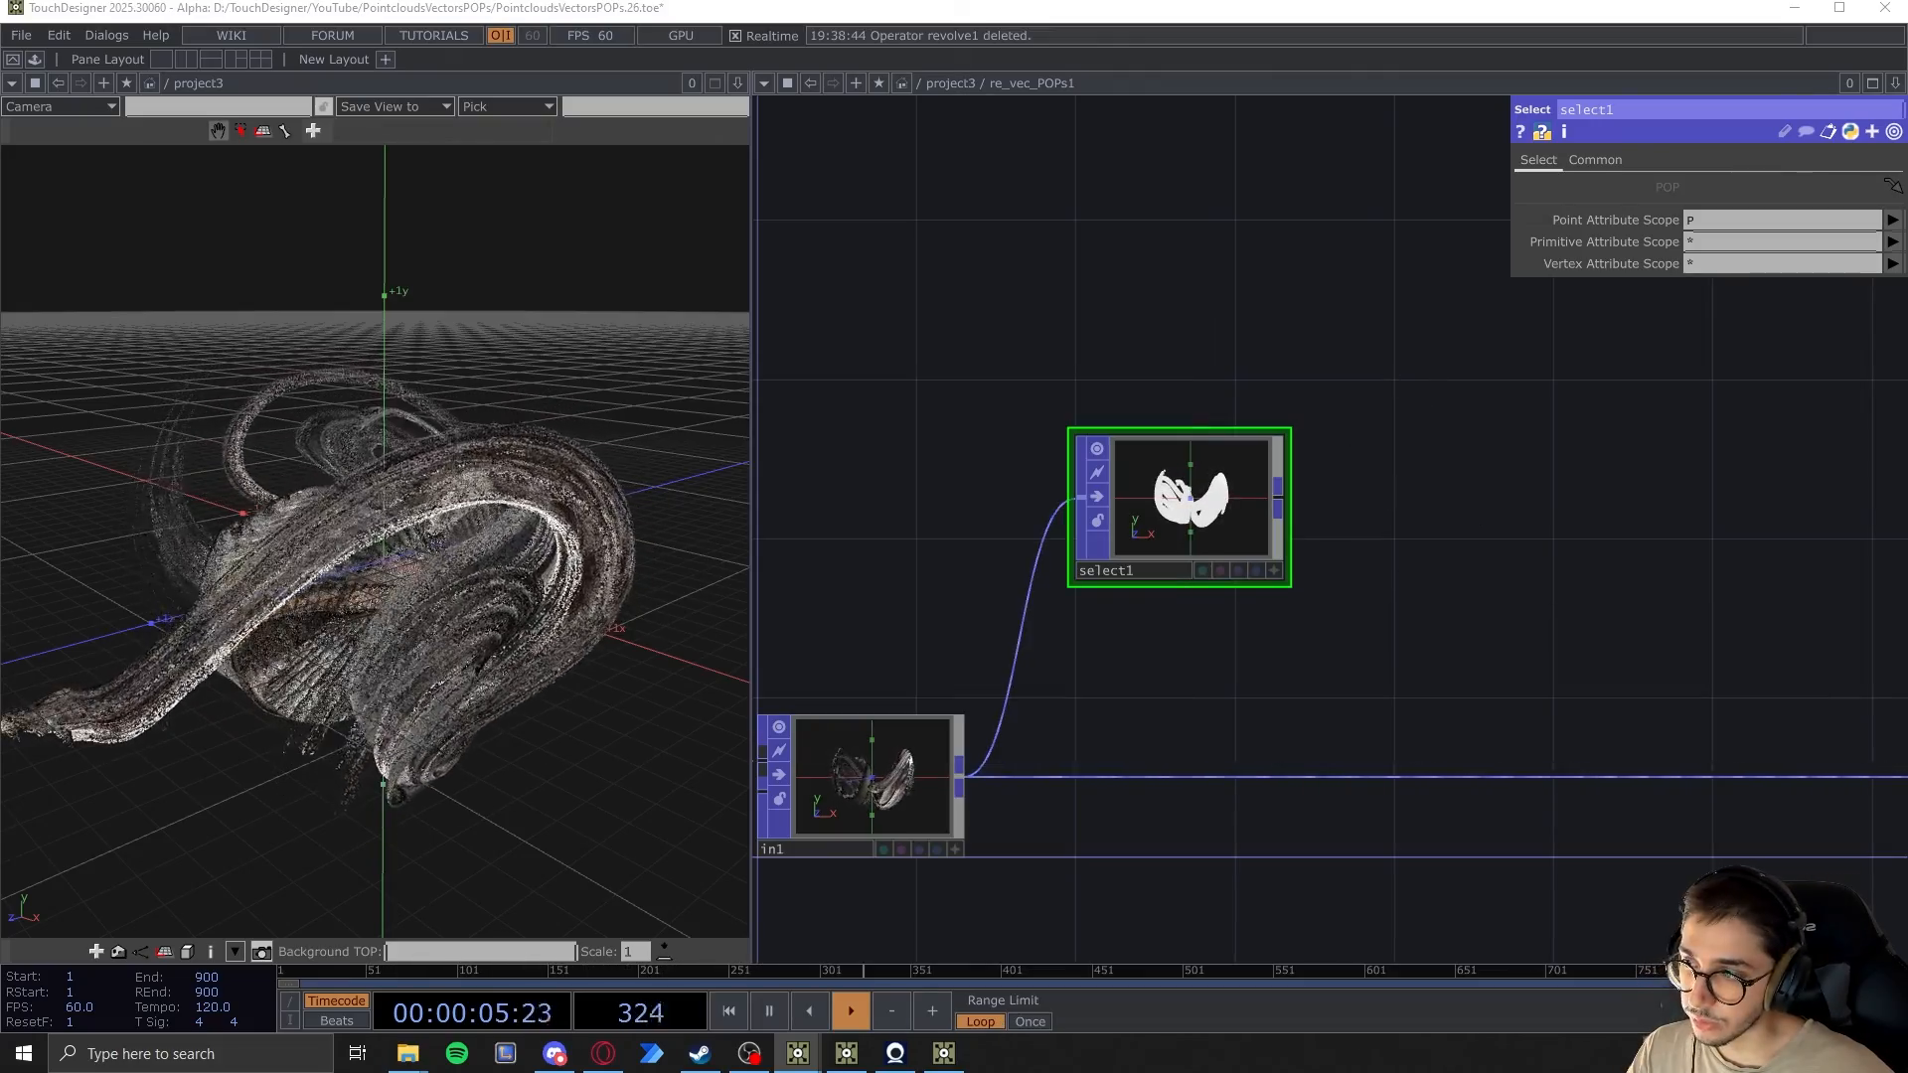
# Add a Cache POP after select1 and set its Cache Size to 10
pyautogui.scroll(-2, 1172, 557)
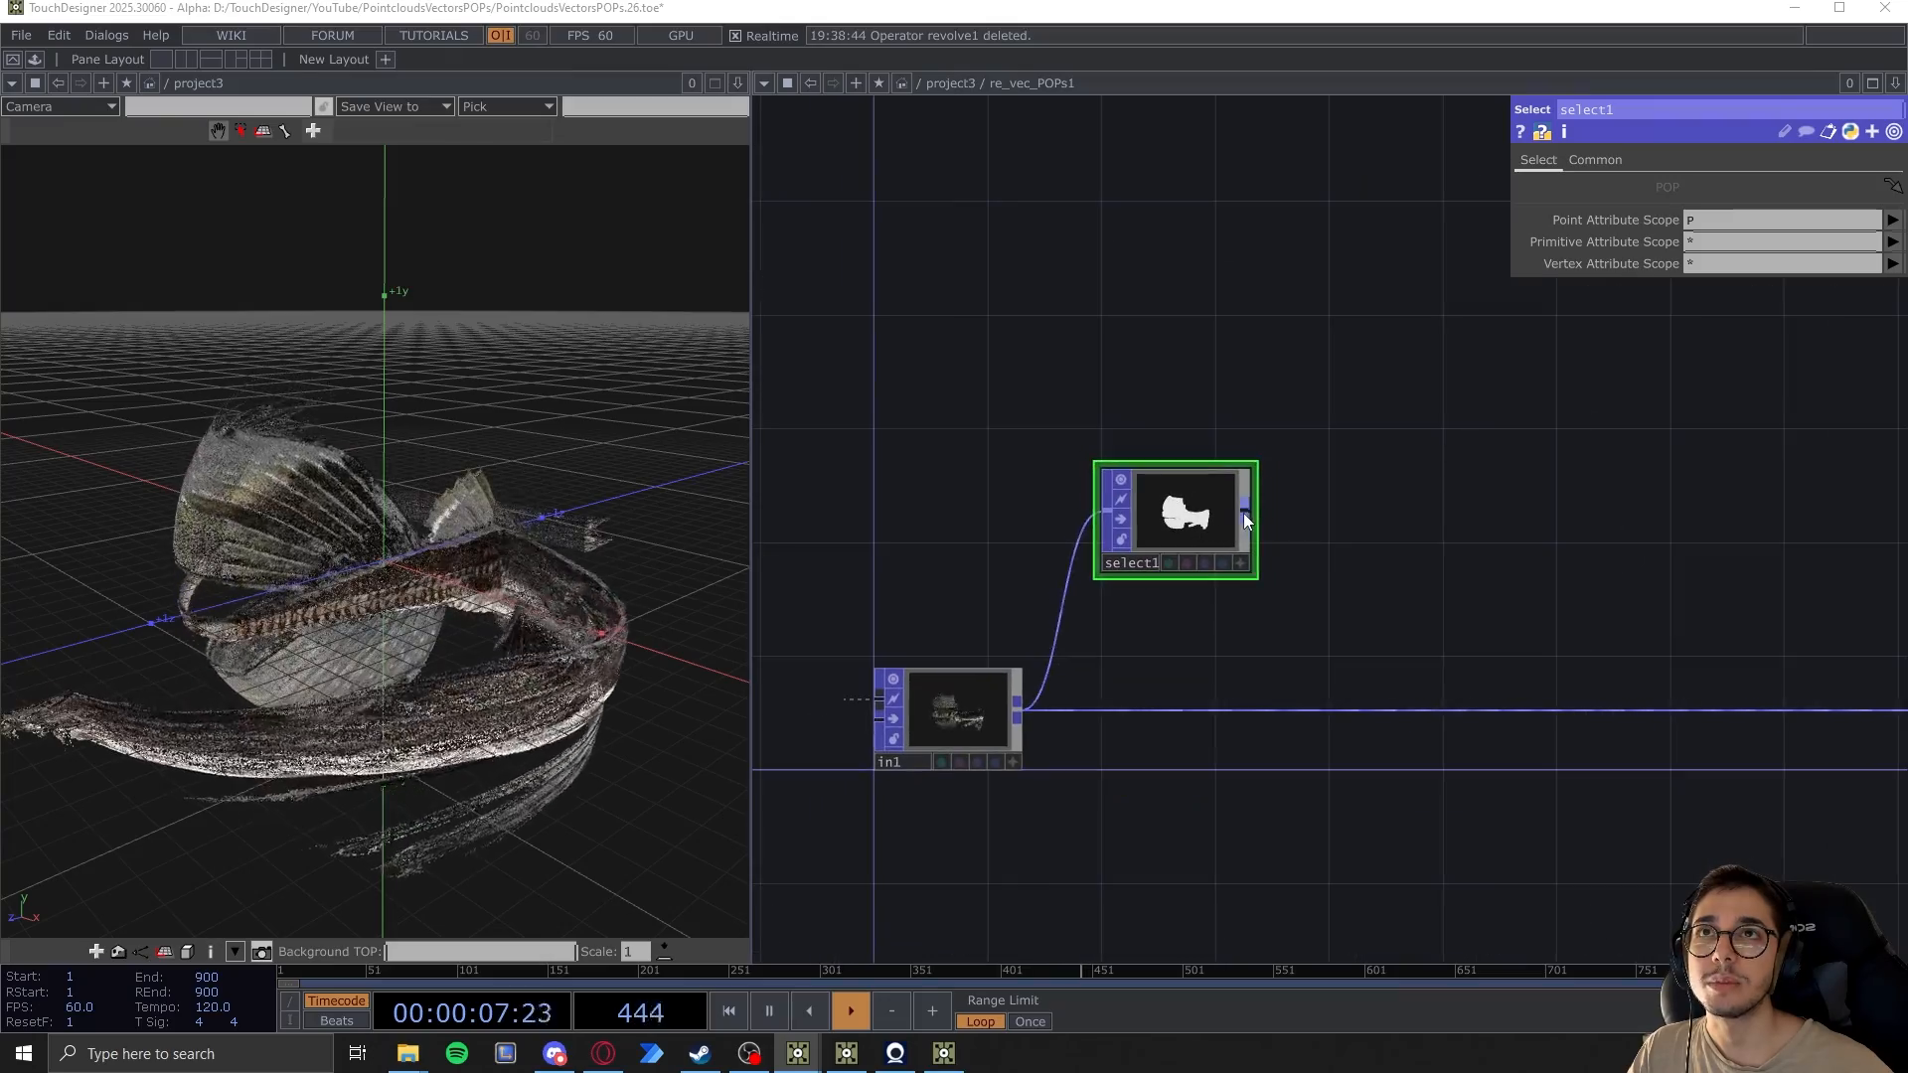
pyautogui.rightClick(1246, 515)
pyautogui.write('cac')
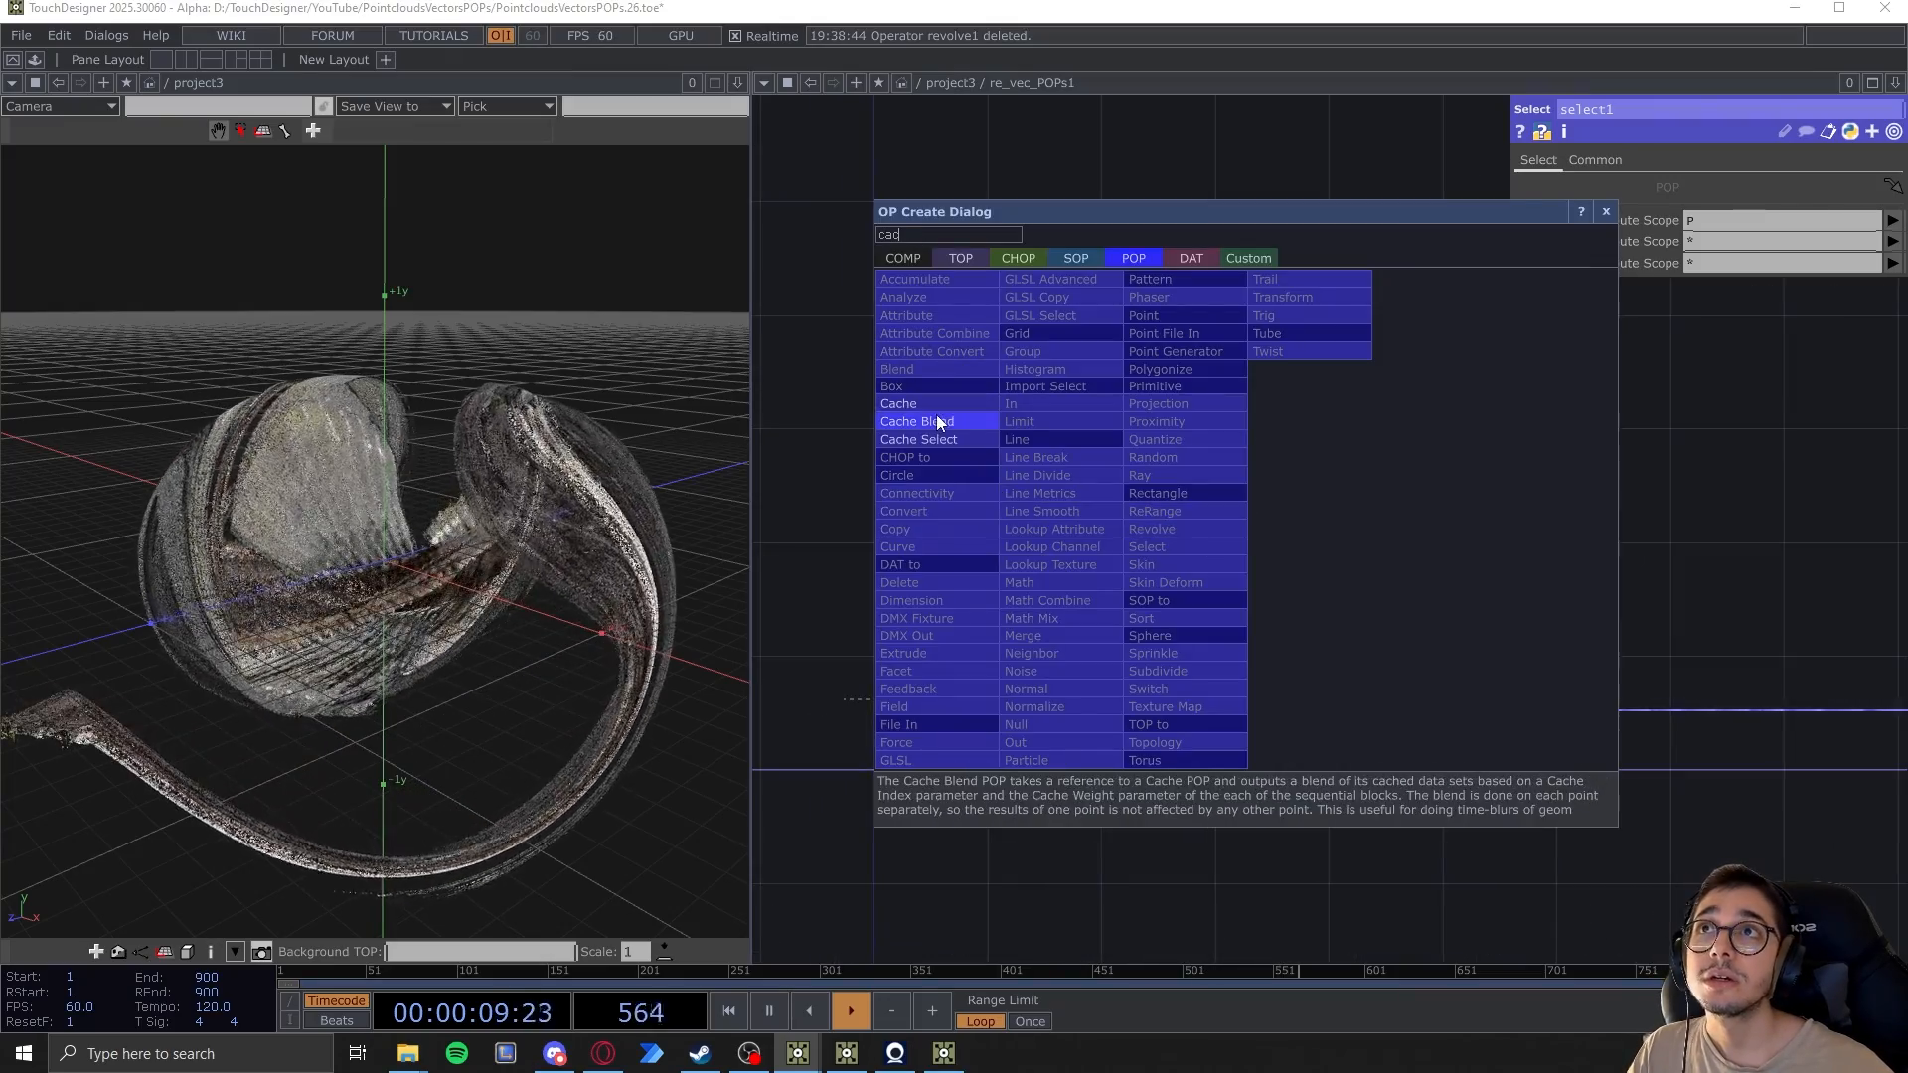
pyautogui.click(932, 404)
pyautogui.click(1407, 610)
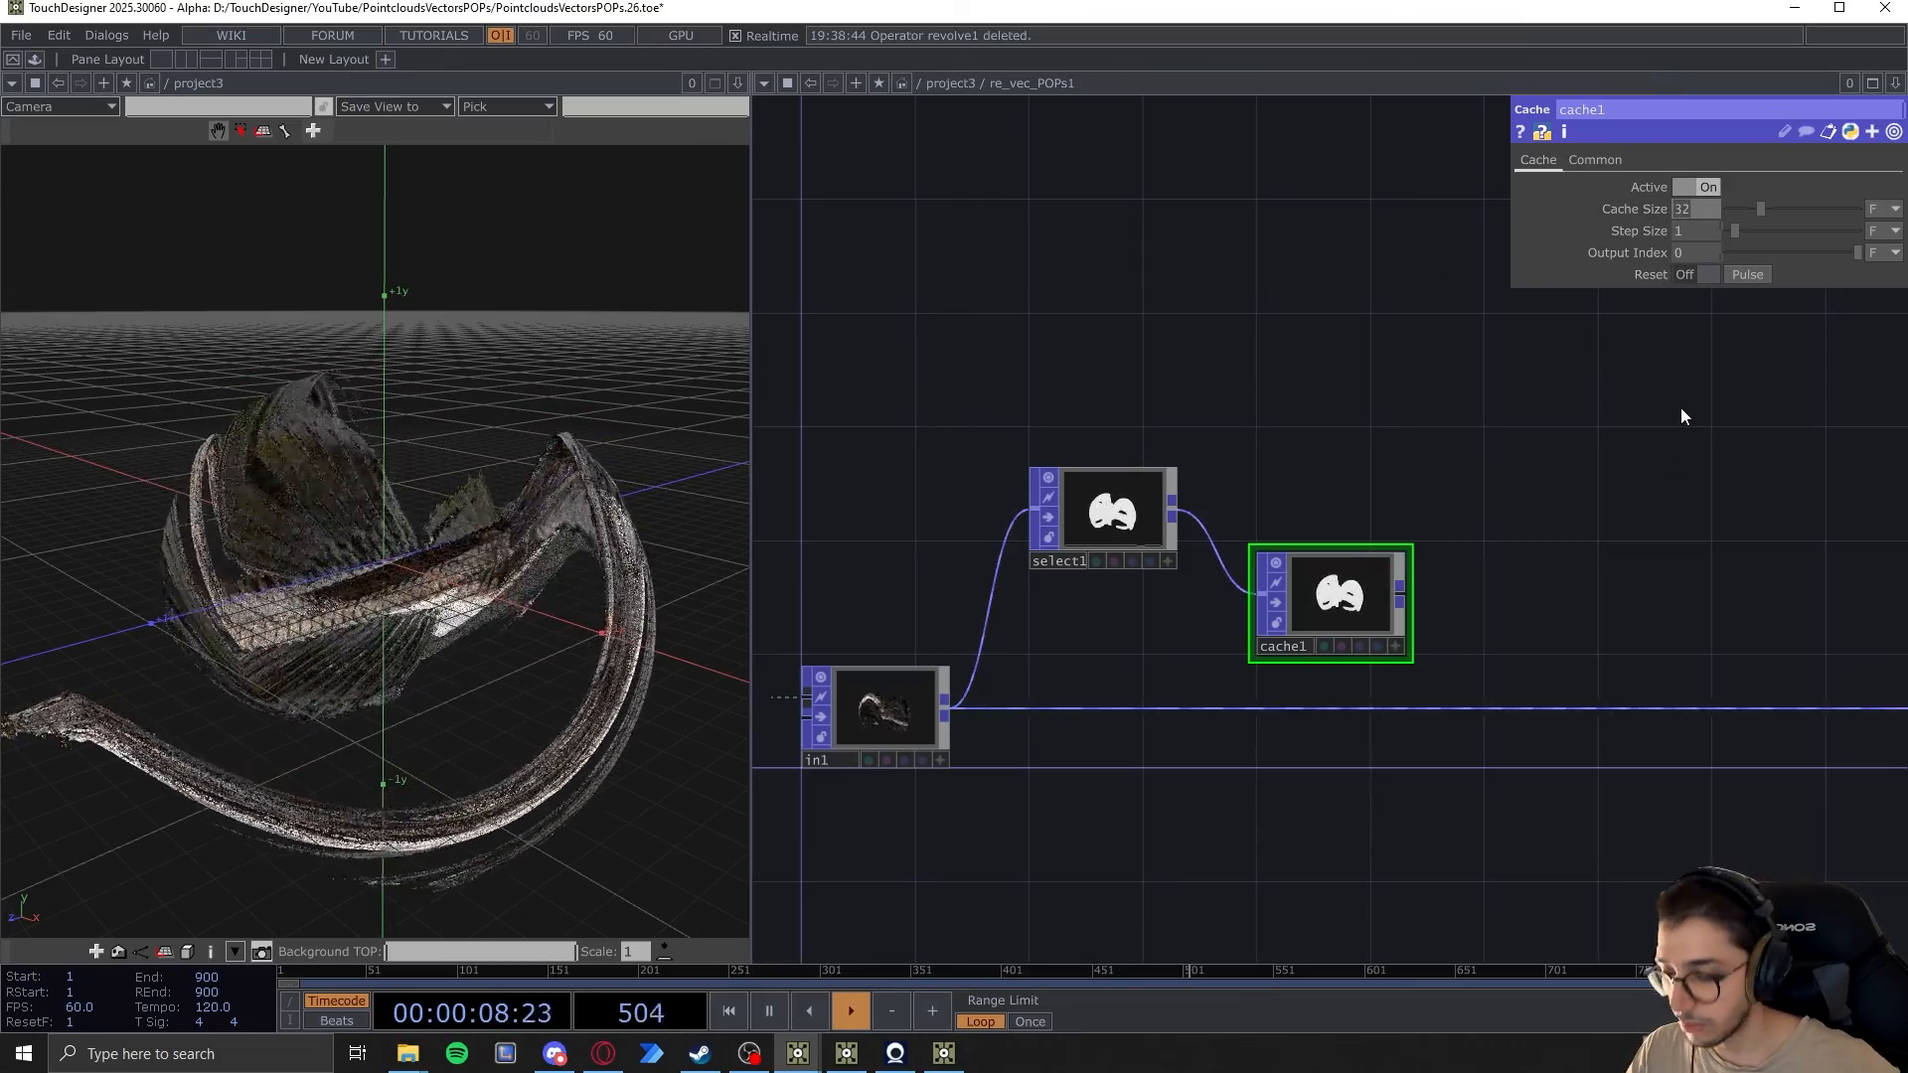
pyautogui.write('10')
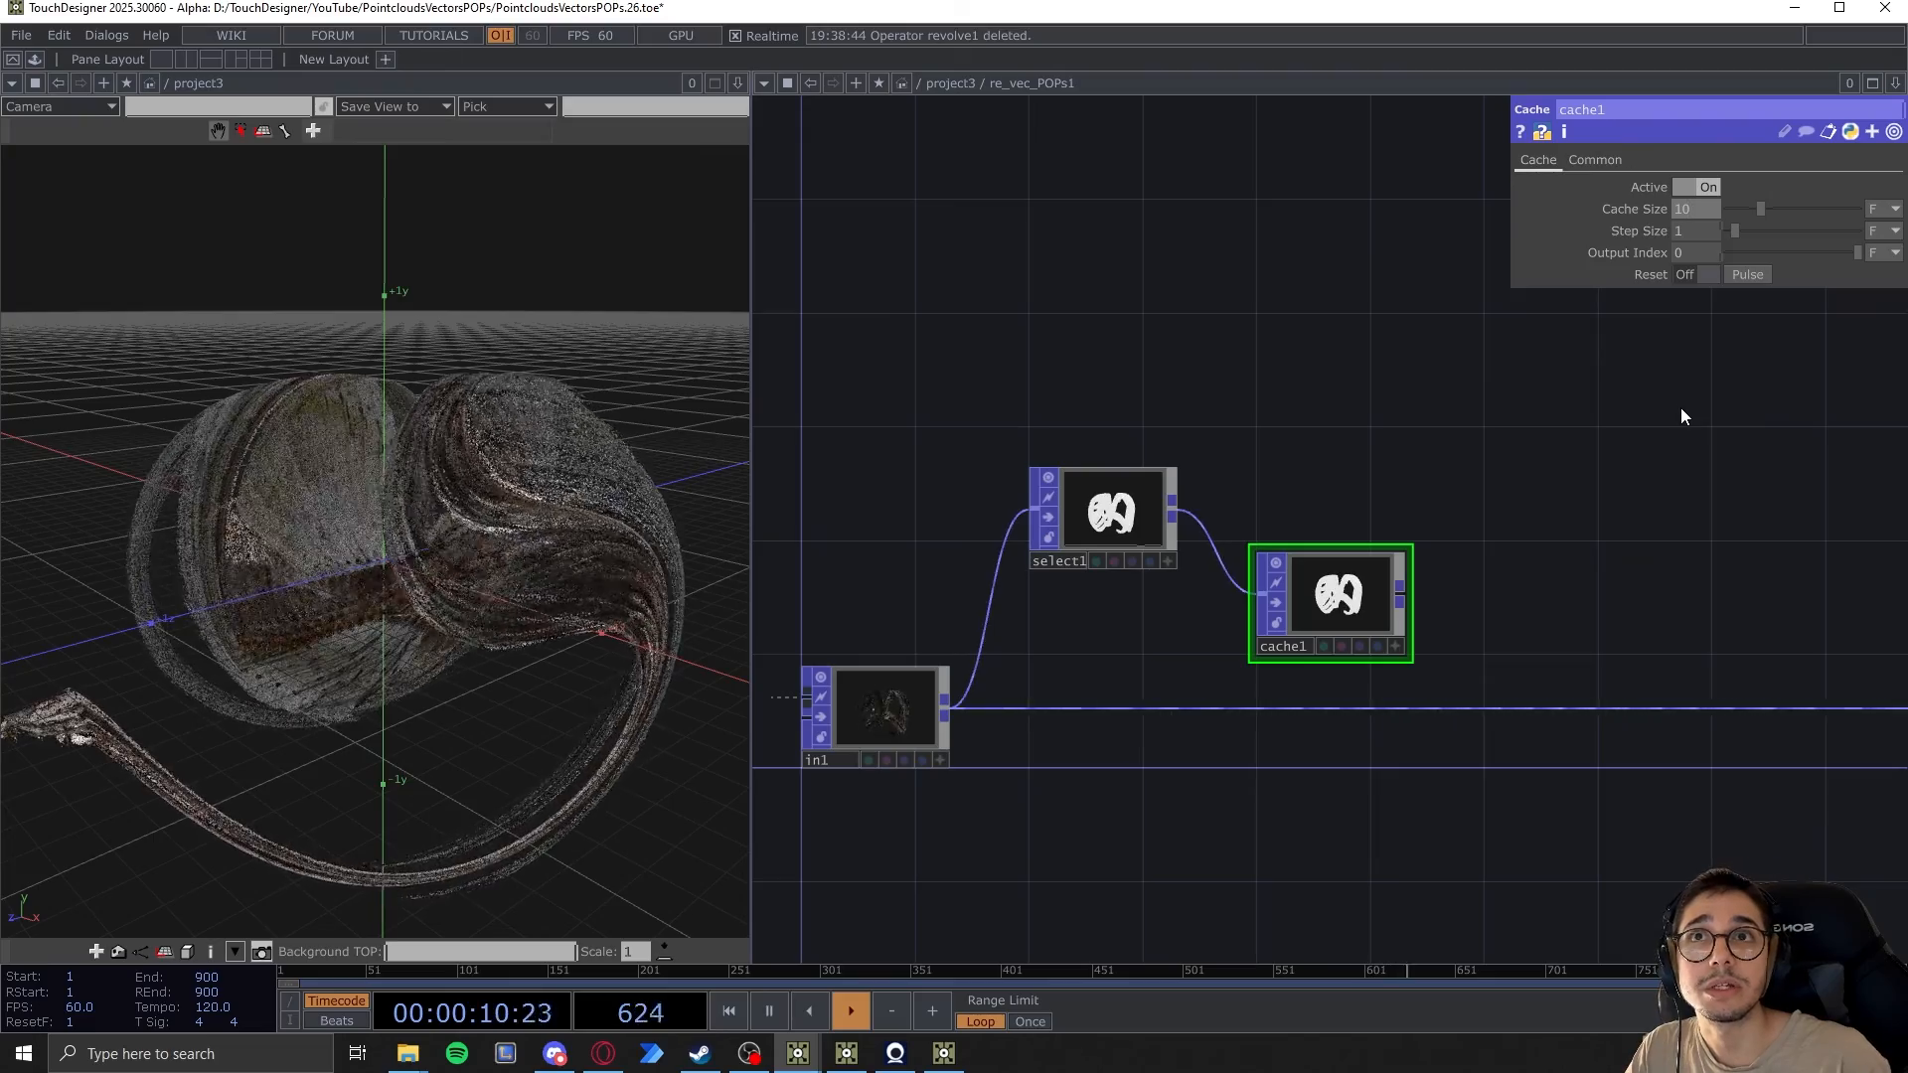
pyautogui.press('Return')
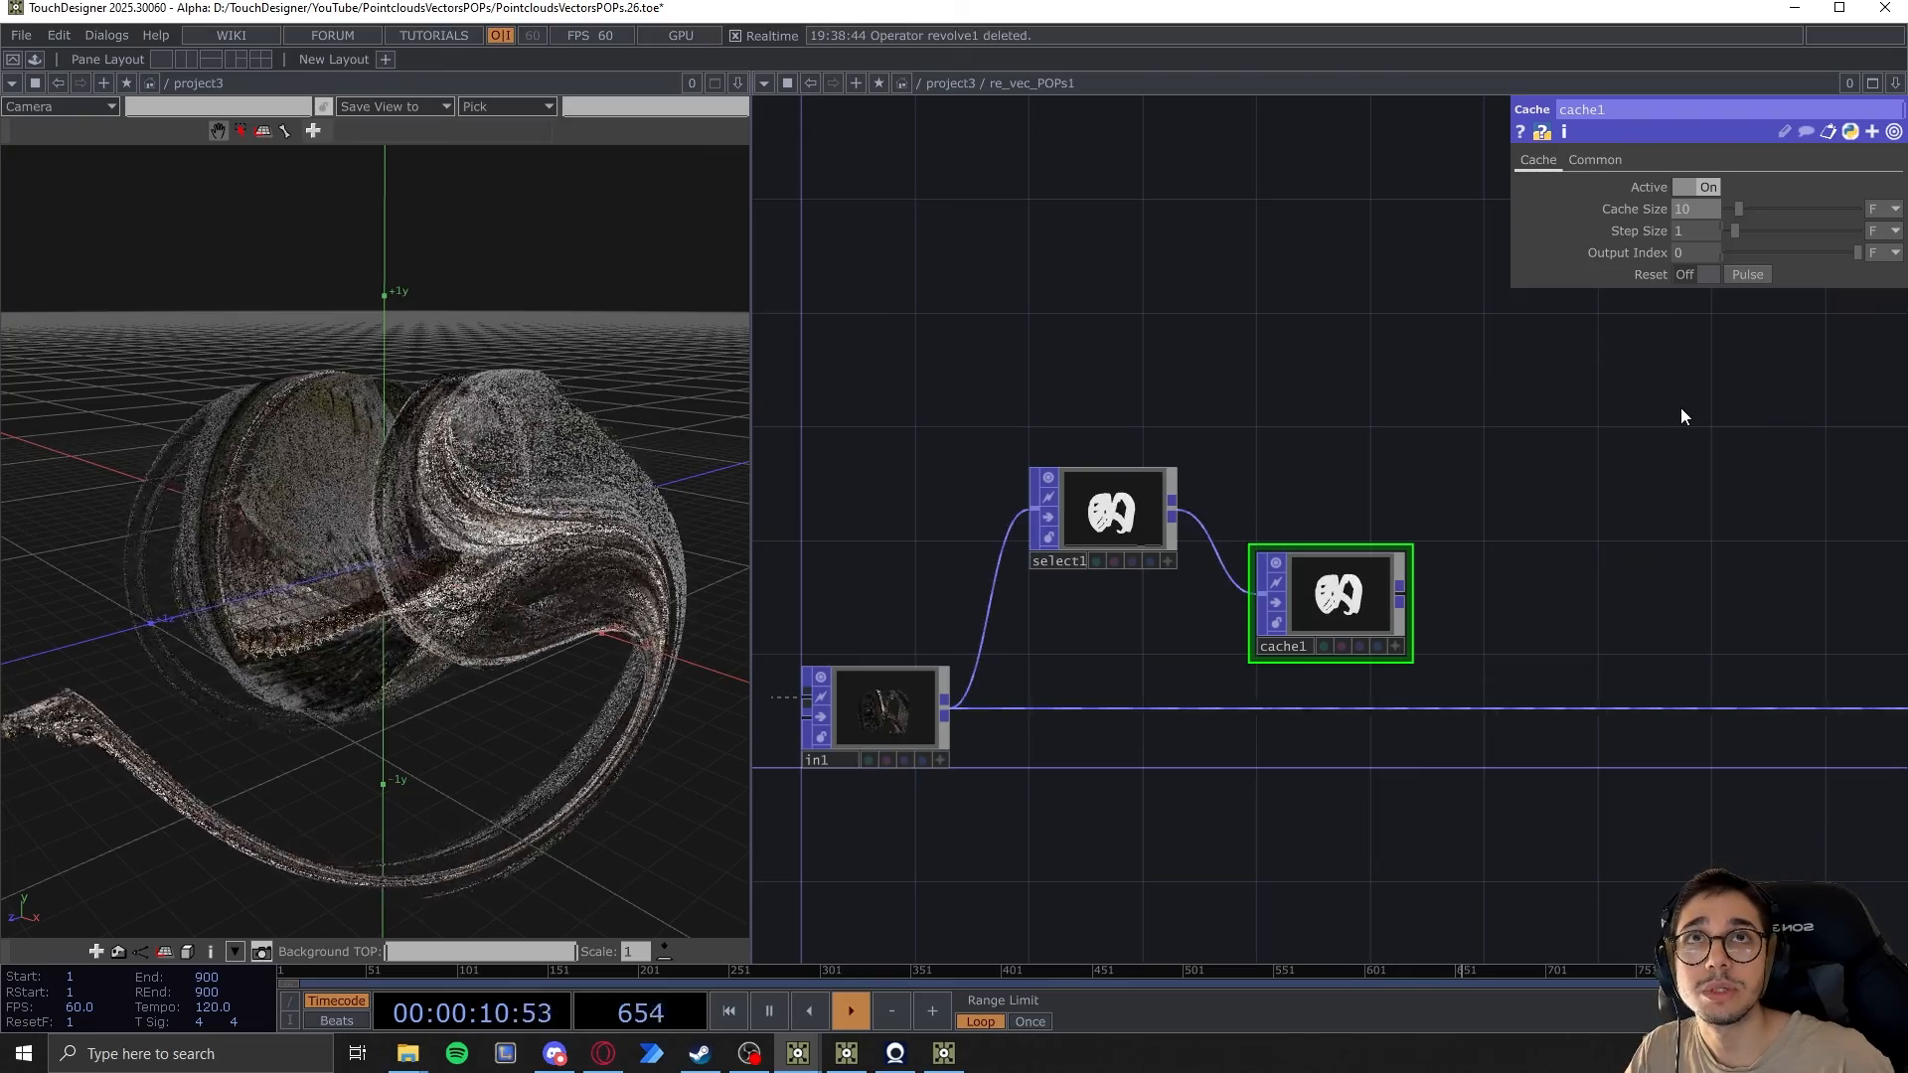
# Drive cache1's Output Index with the expression -(me.par.cachesize-1)
pyautogui.click(1649, 249)
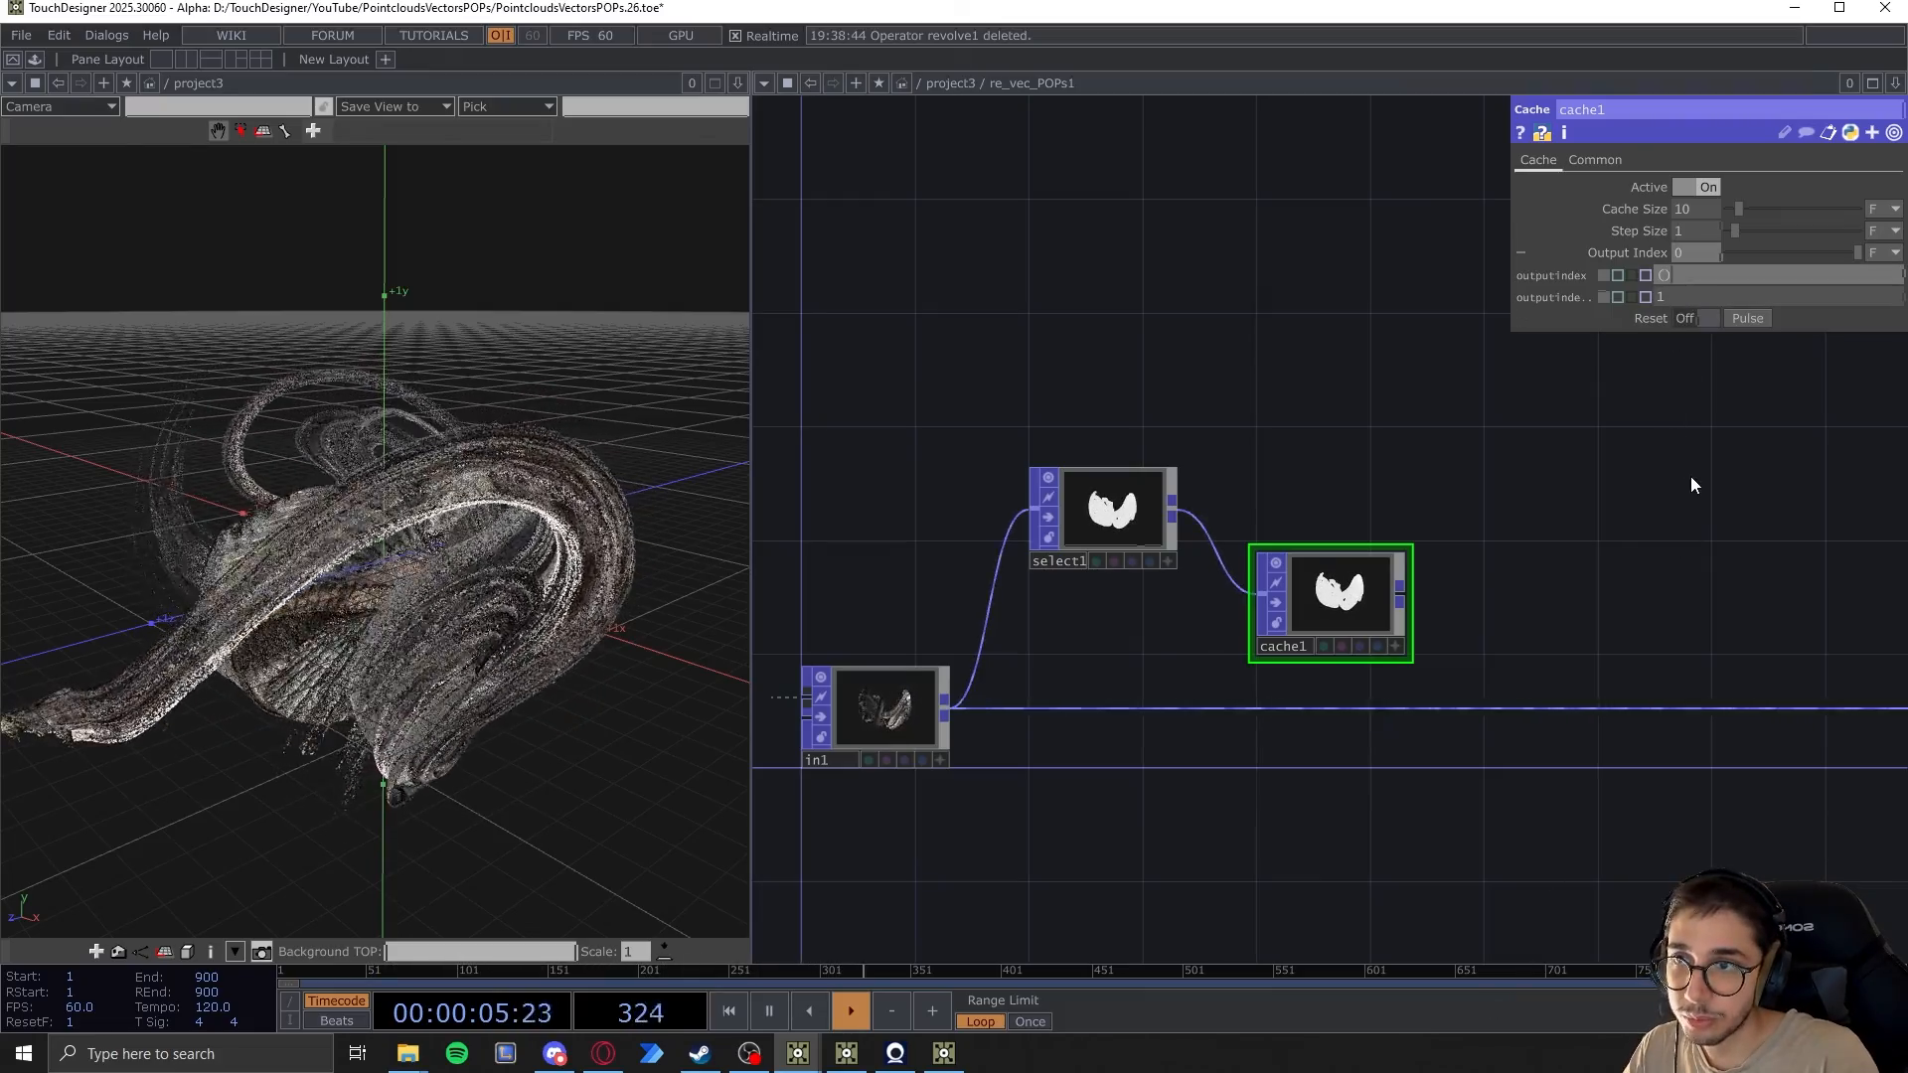
pyautogui.write('me.par')
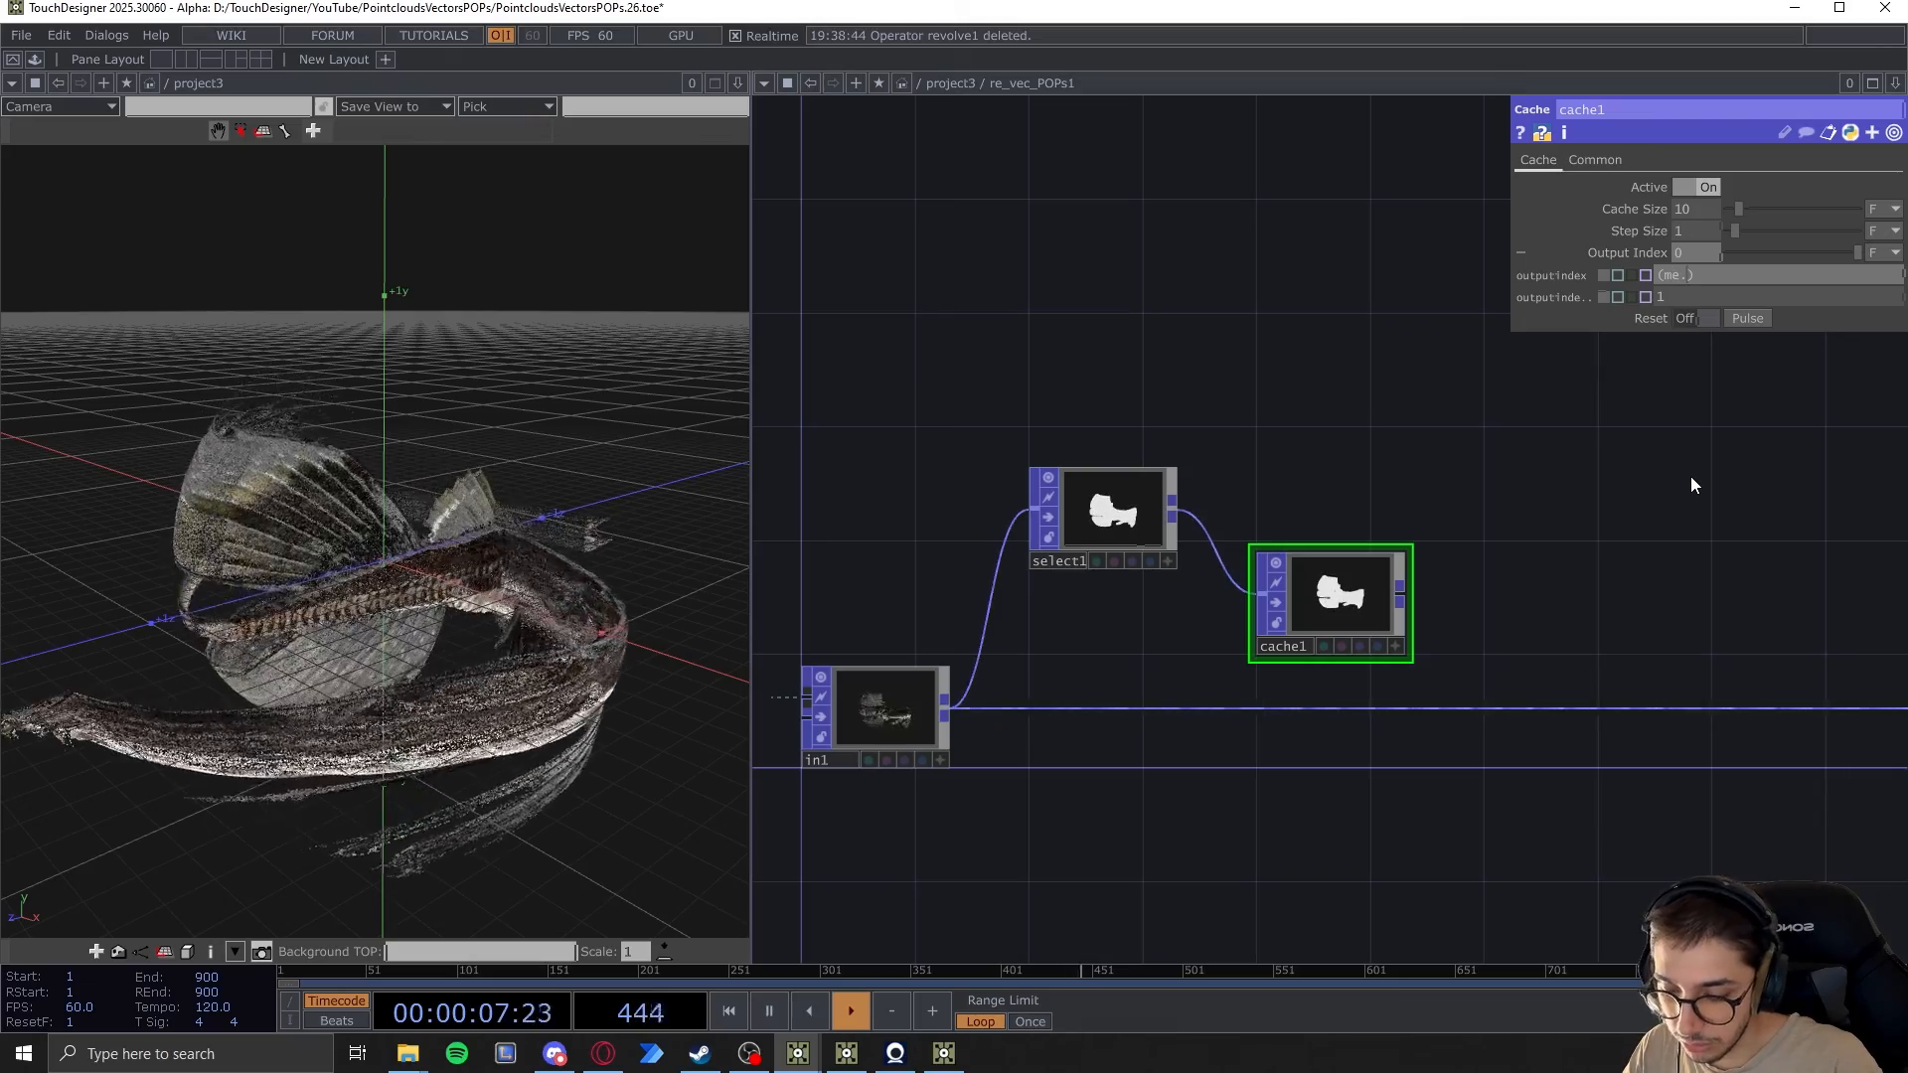
pyautogui.write('.cachesiz')
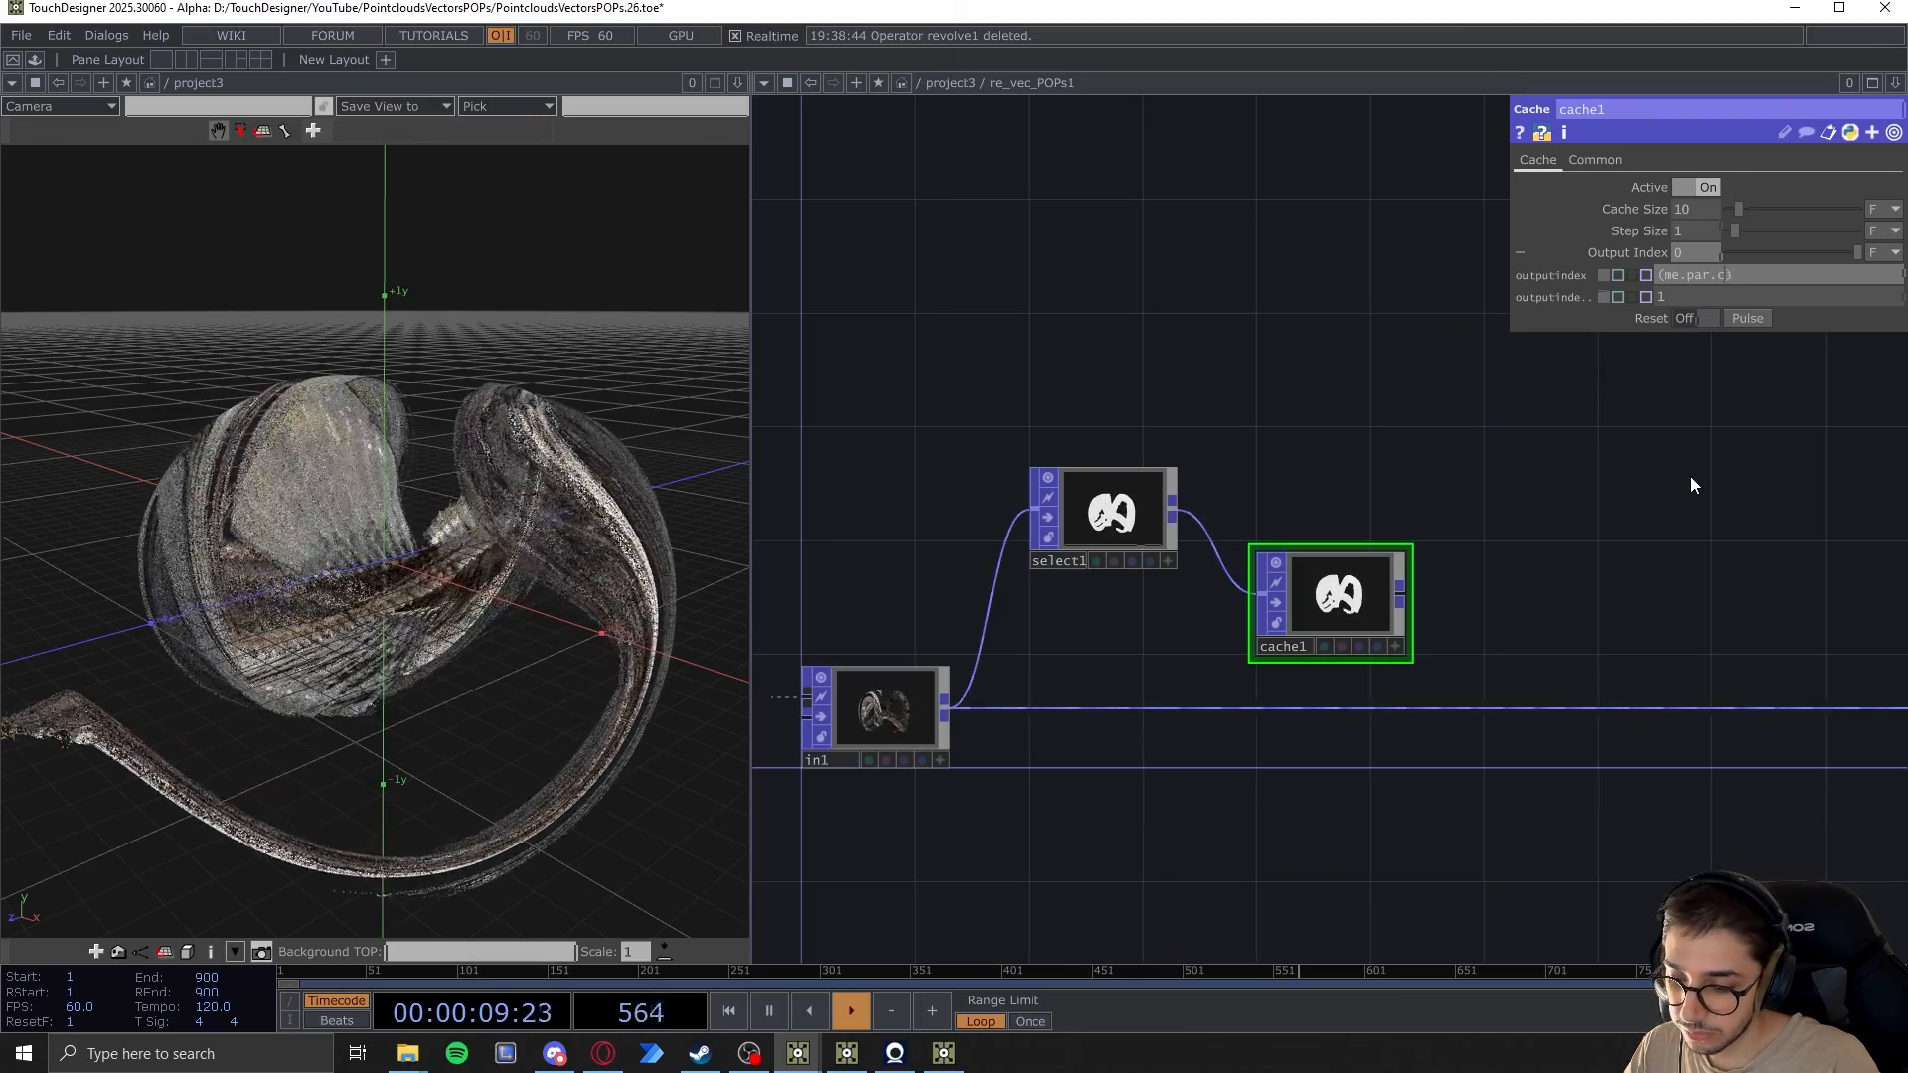
pyautogui.write('e')
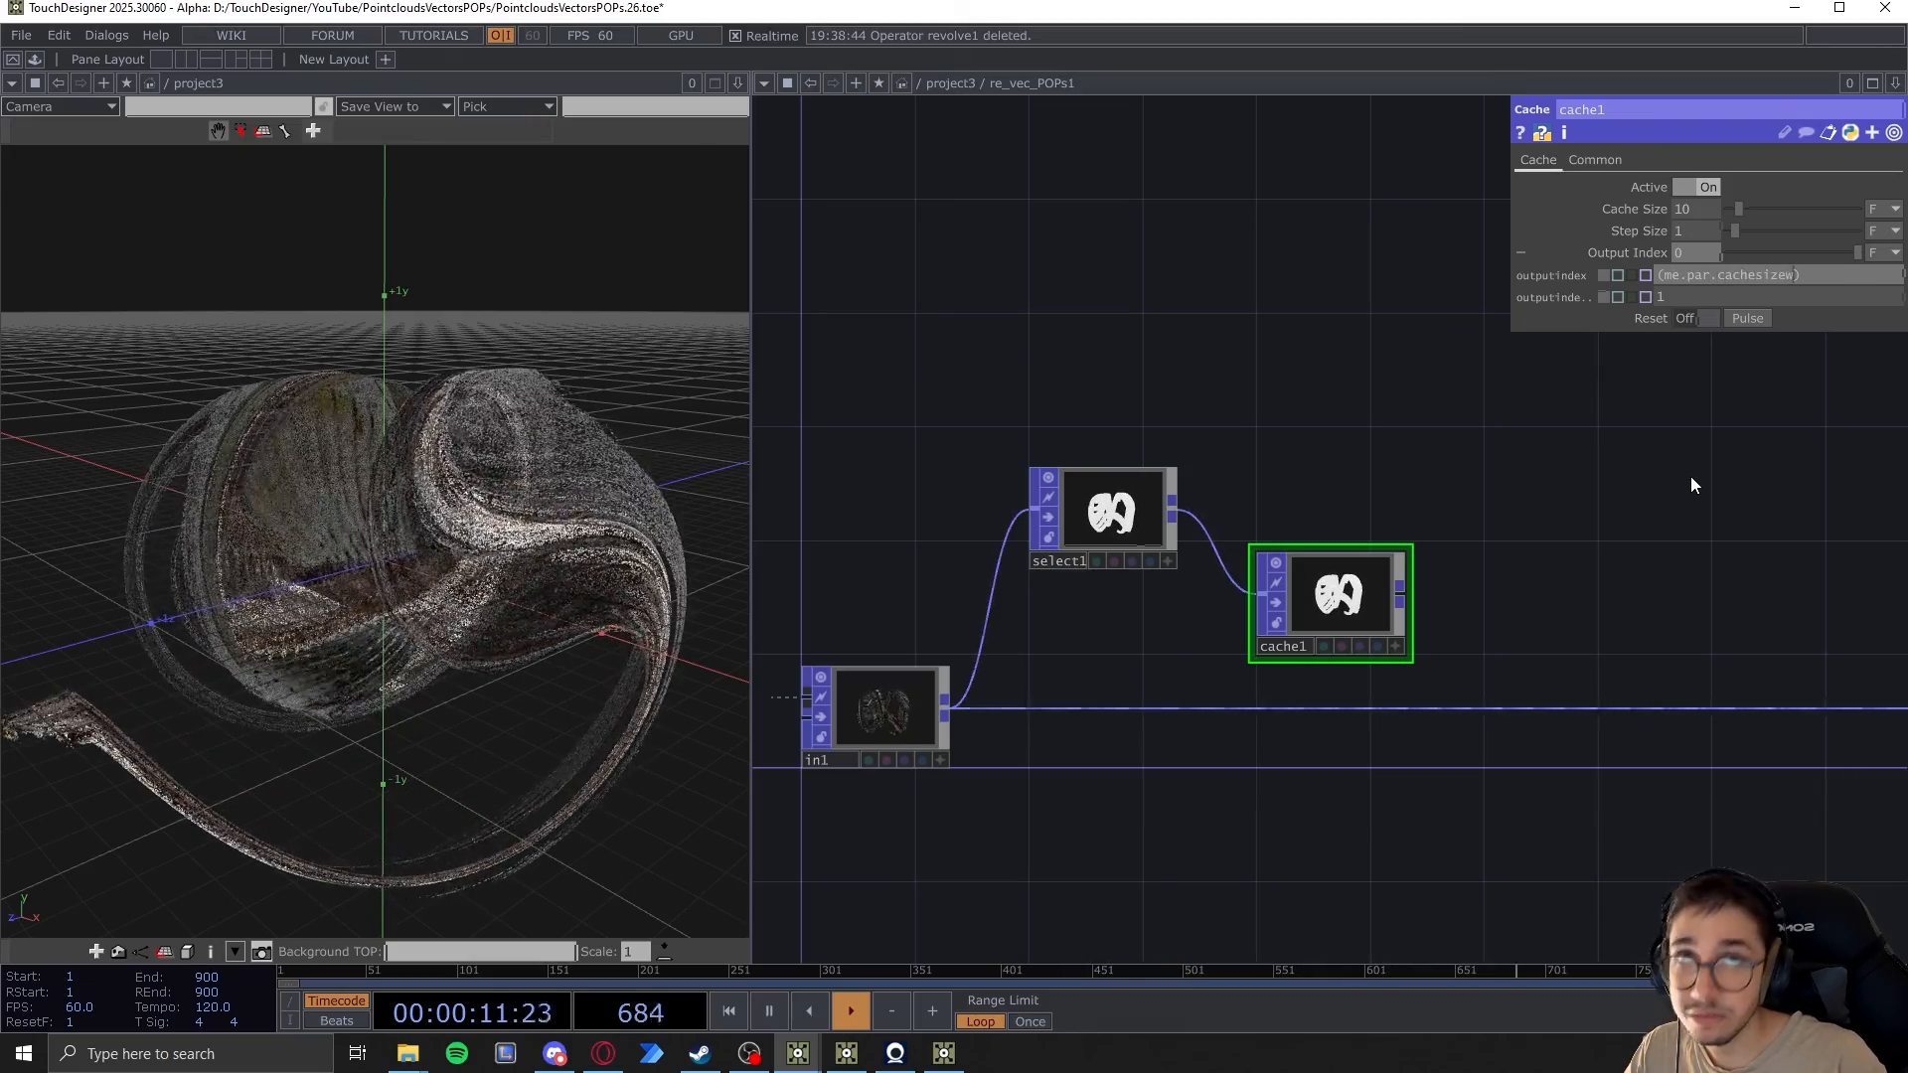
pyautogui.write('-1')
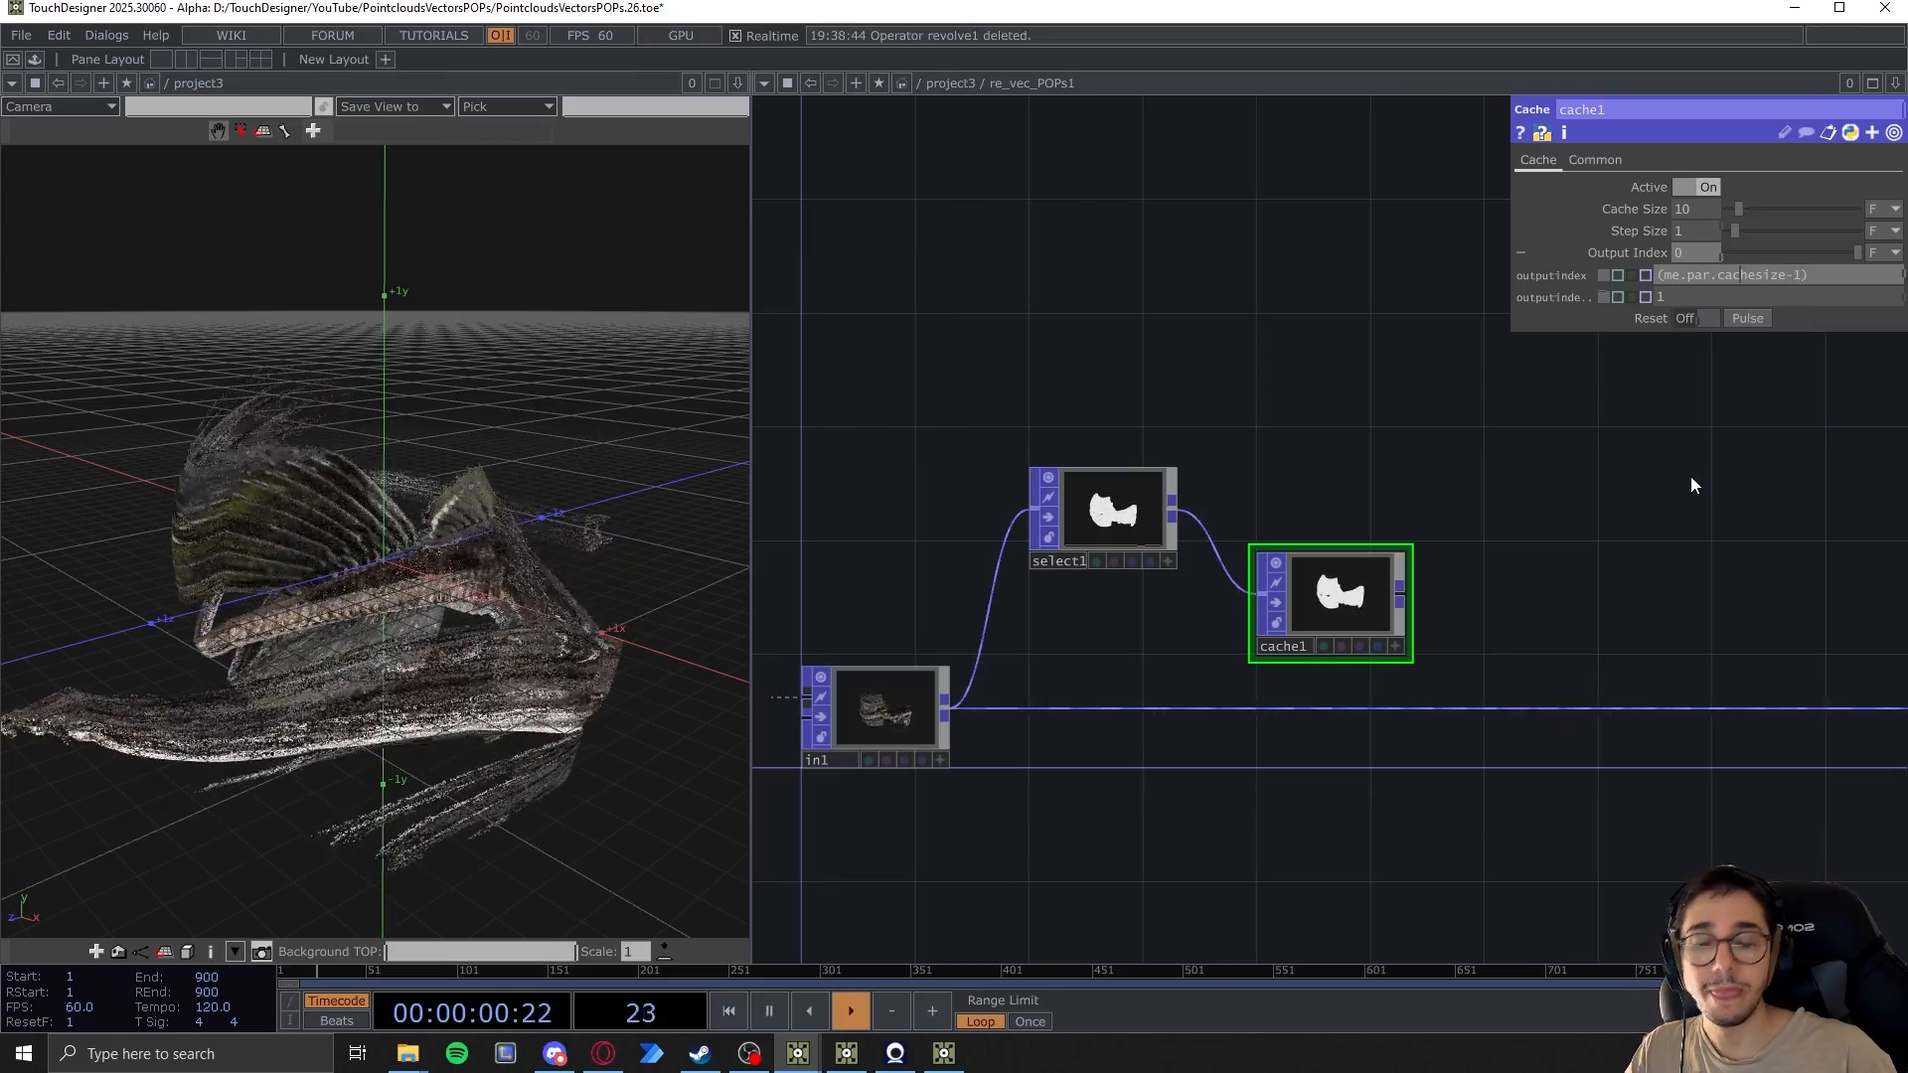
pyautogui.press('Home')
pyautogui.write('-')
pyautogui.press('Return')
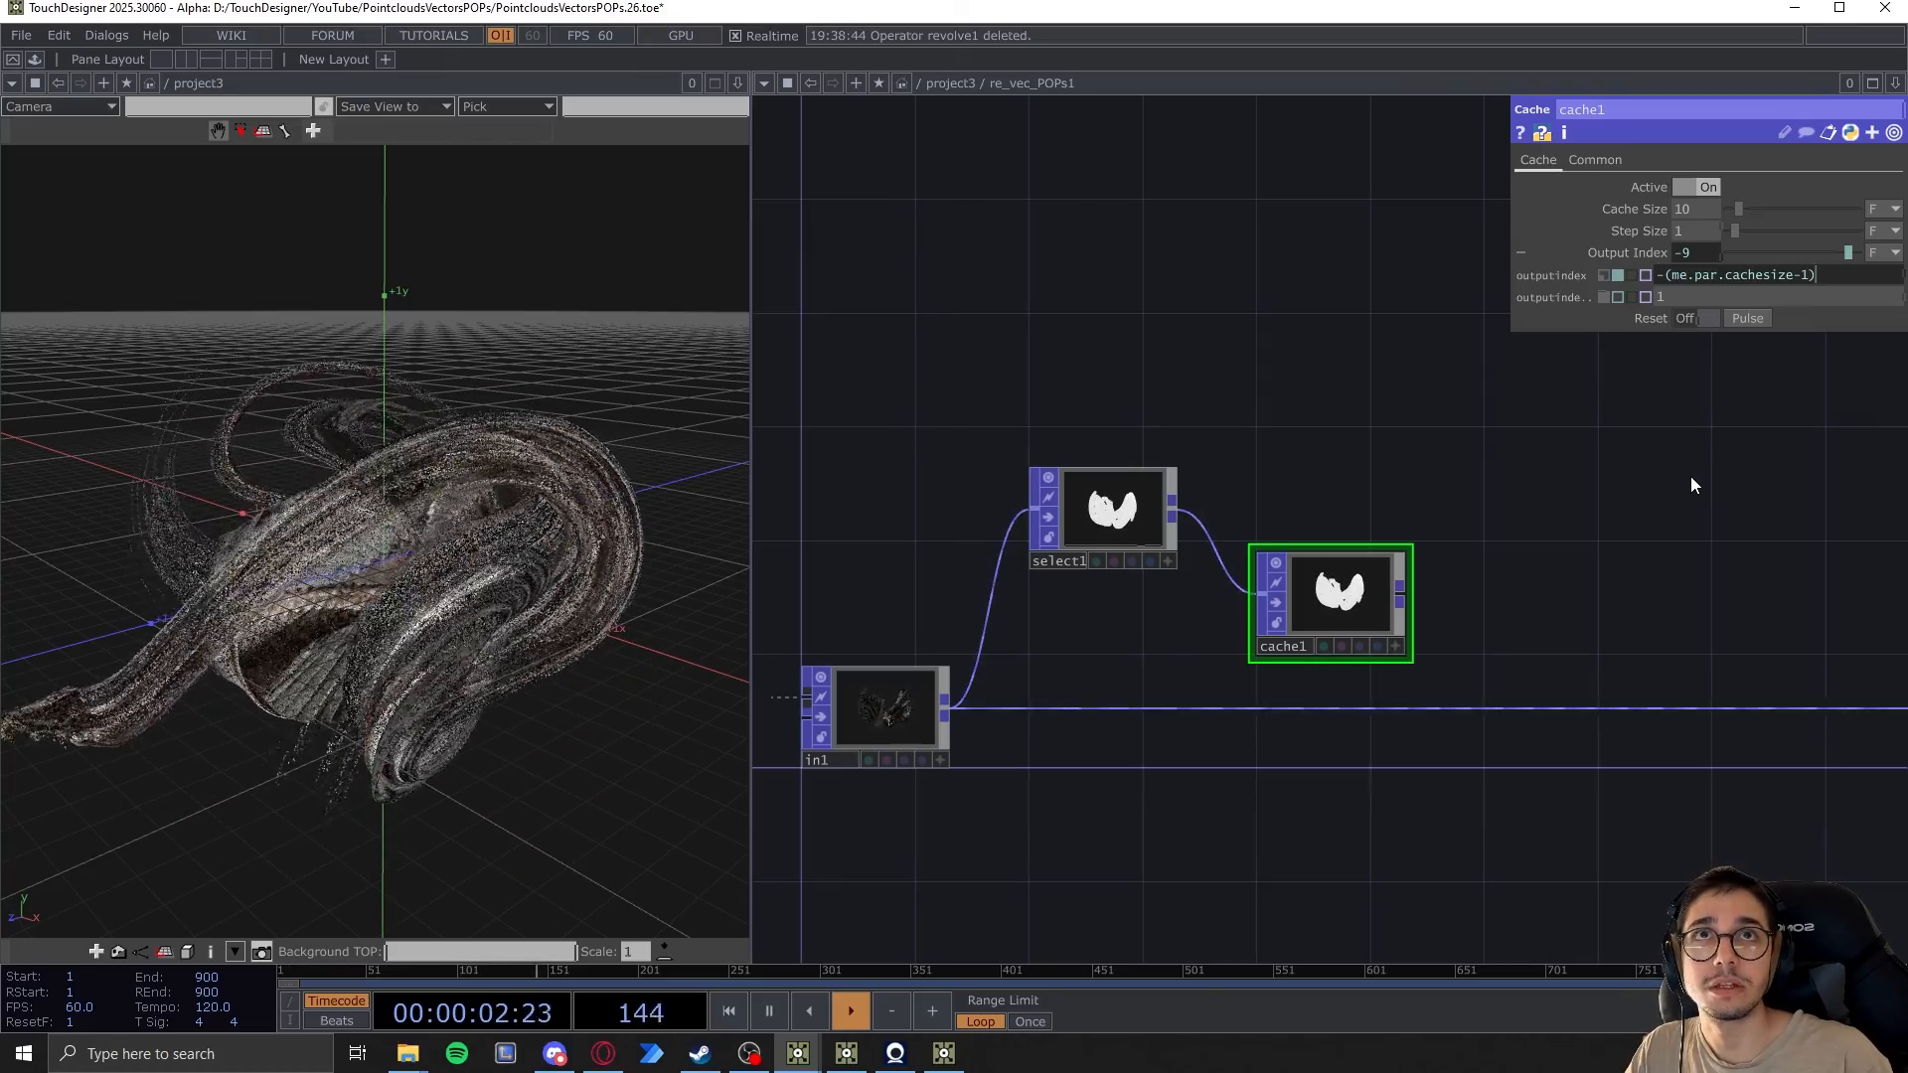
pyautogui.moveTo(1591, 402); pyautogui.dragTo(1559, 514)
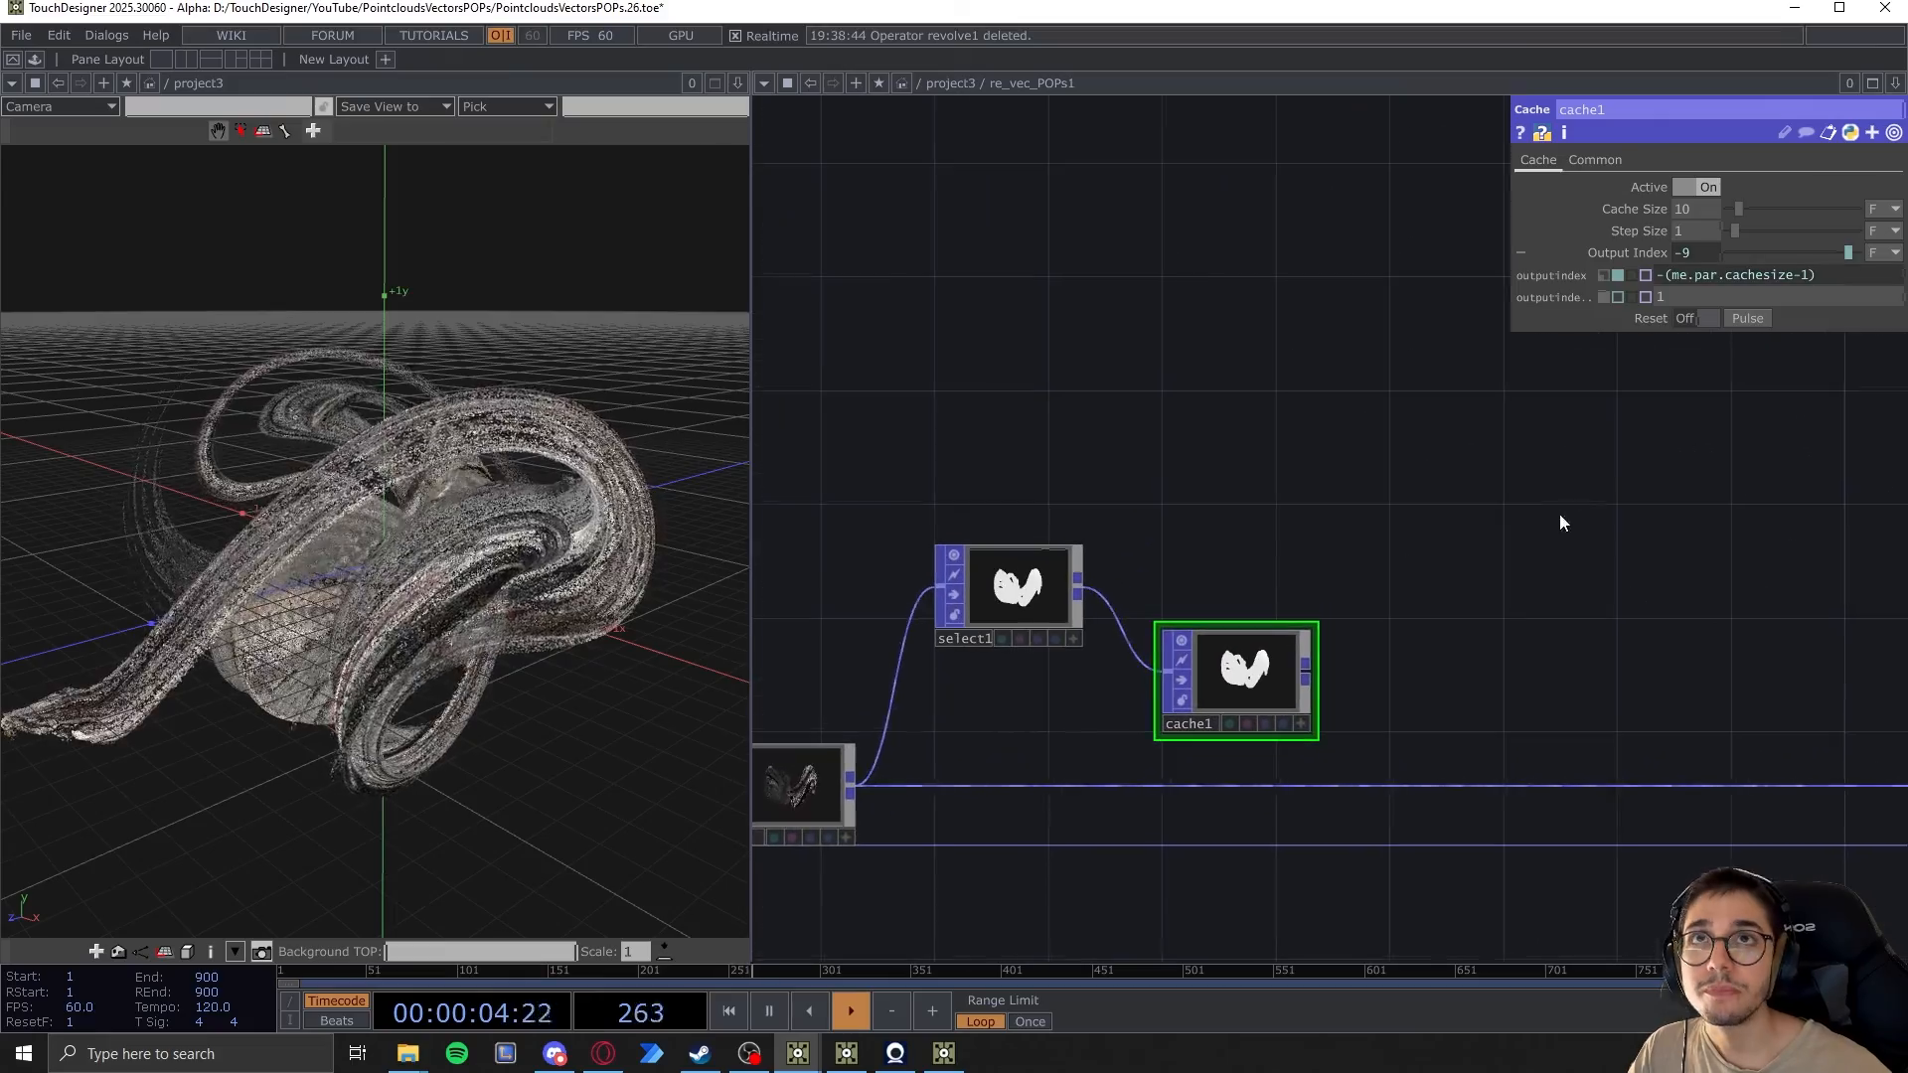
pyautogui.click(1644, 253)
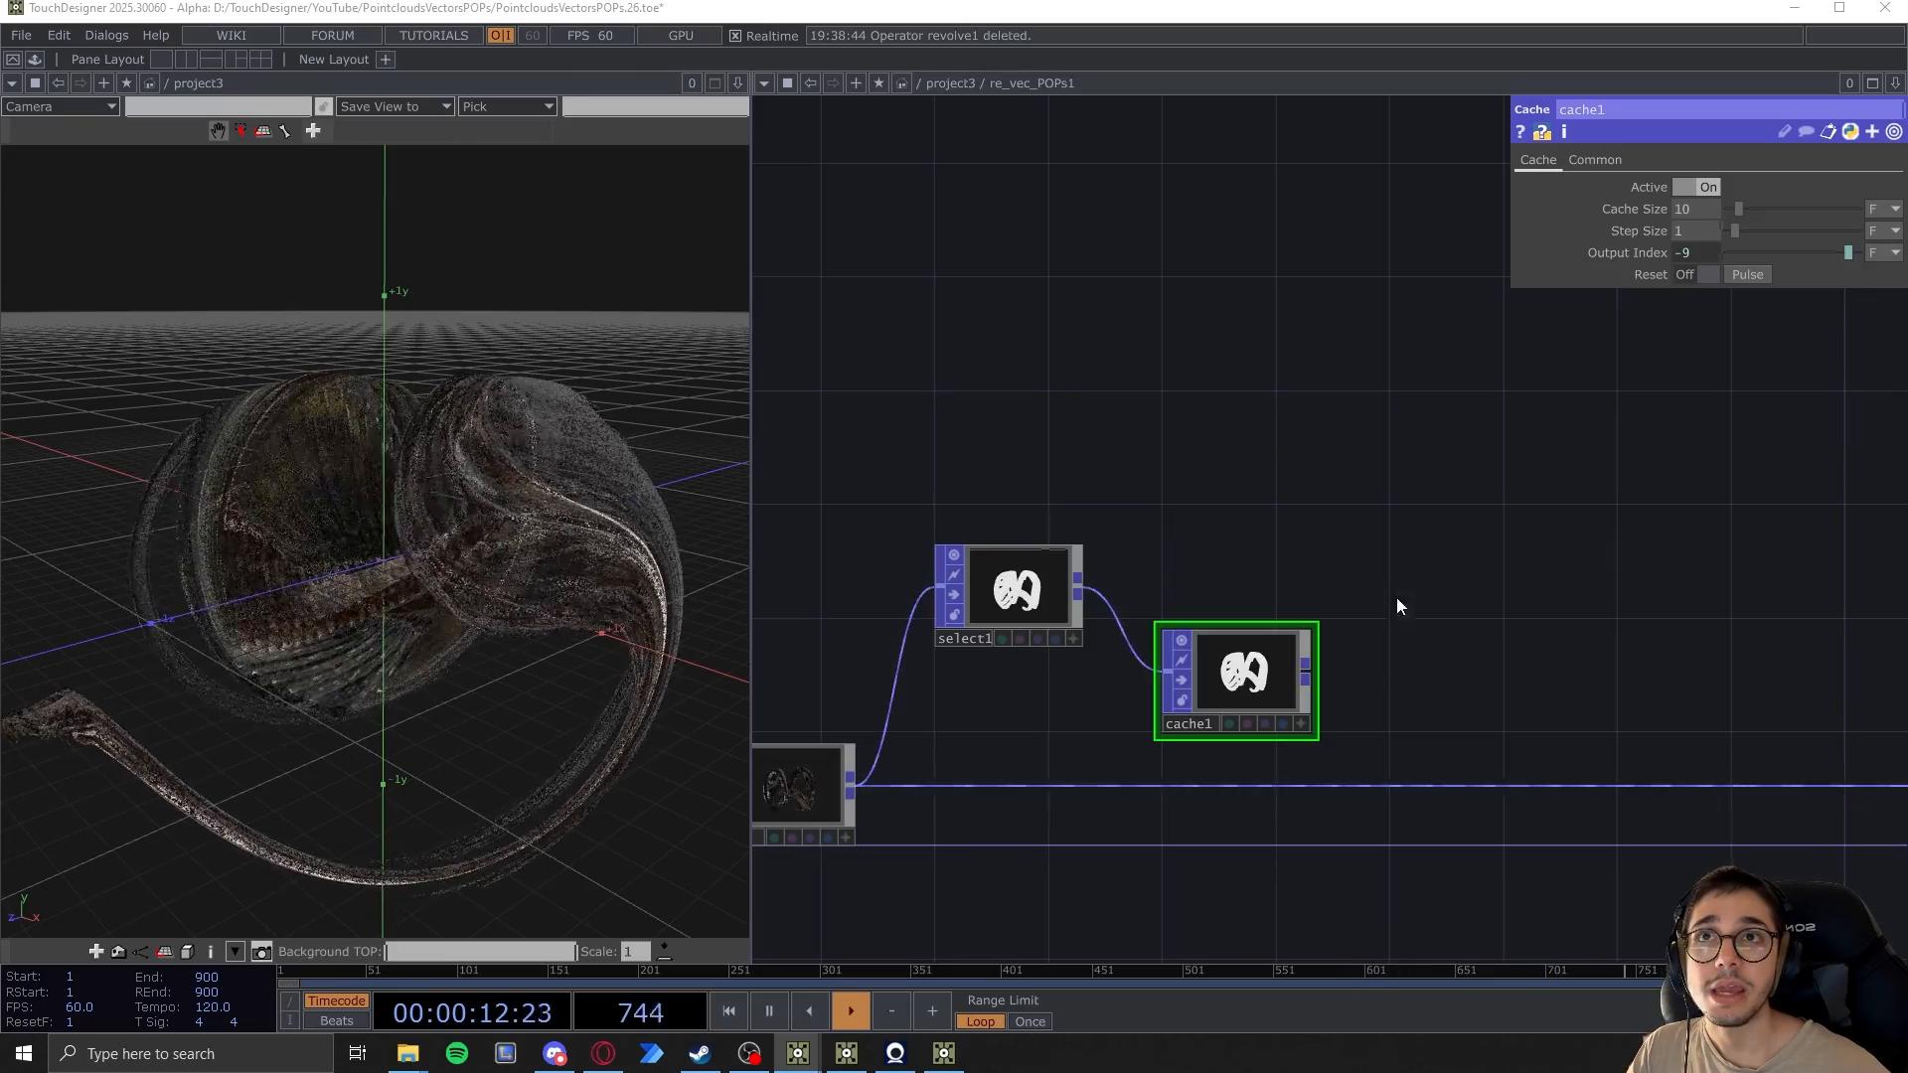
# Add a Math Combine POP between cache1 and out1, level with select1
pyautogui.press('Tab')
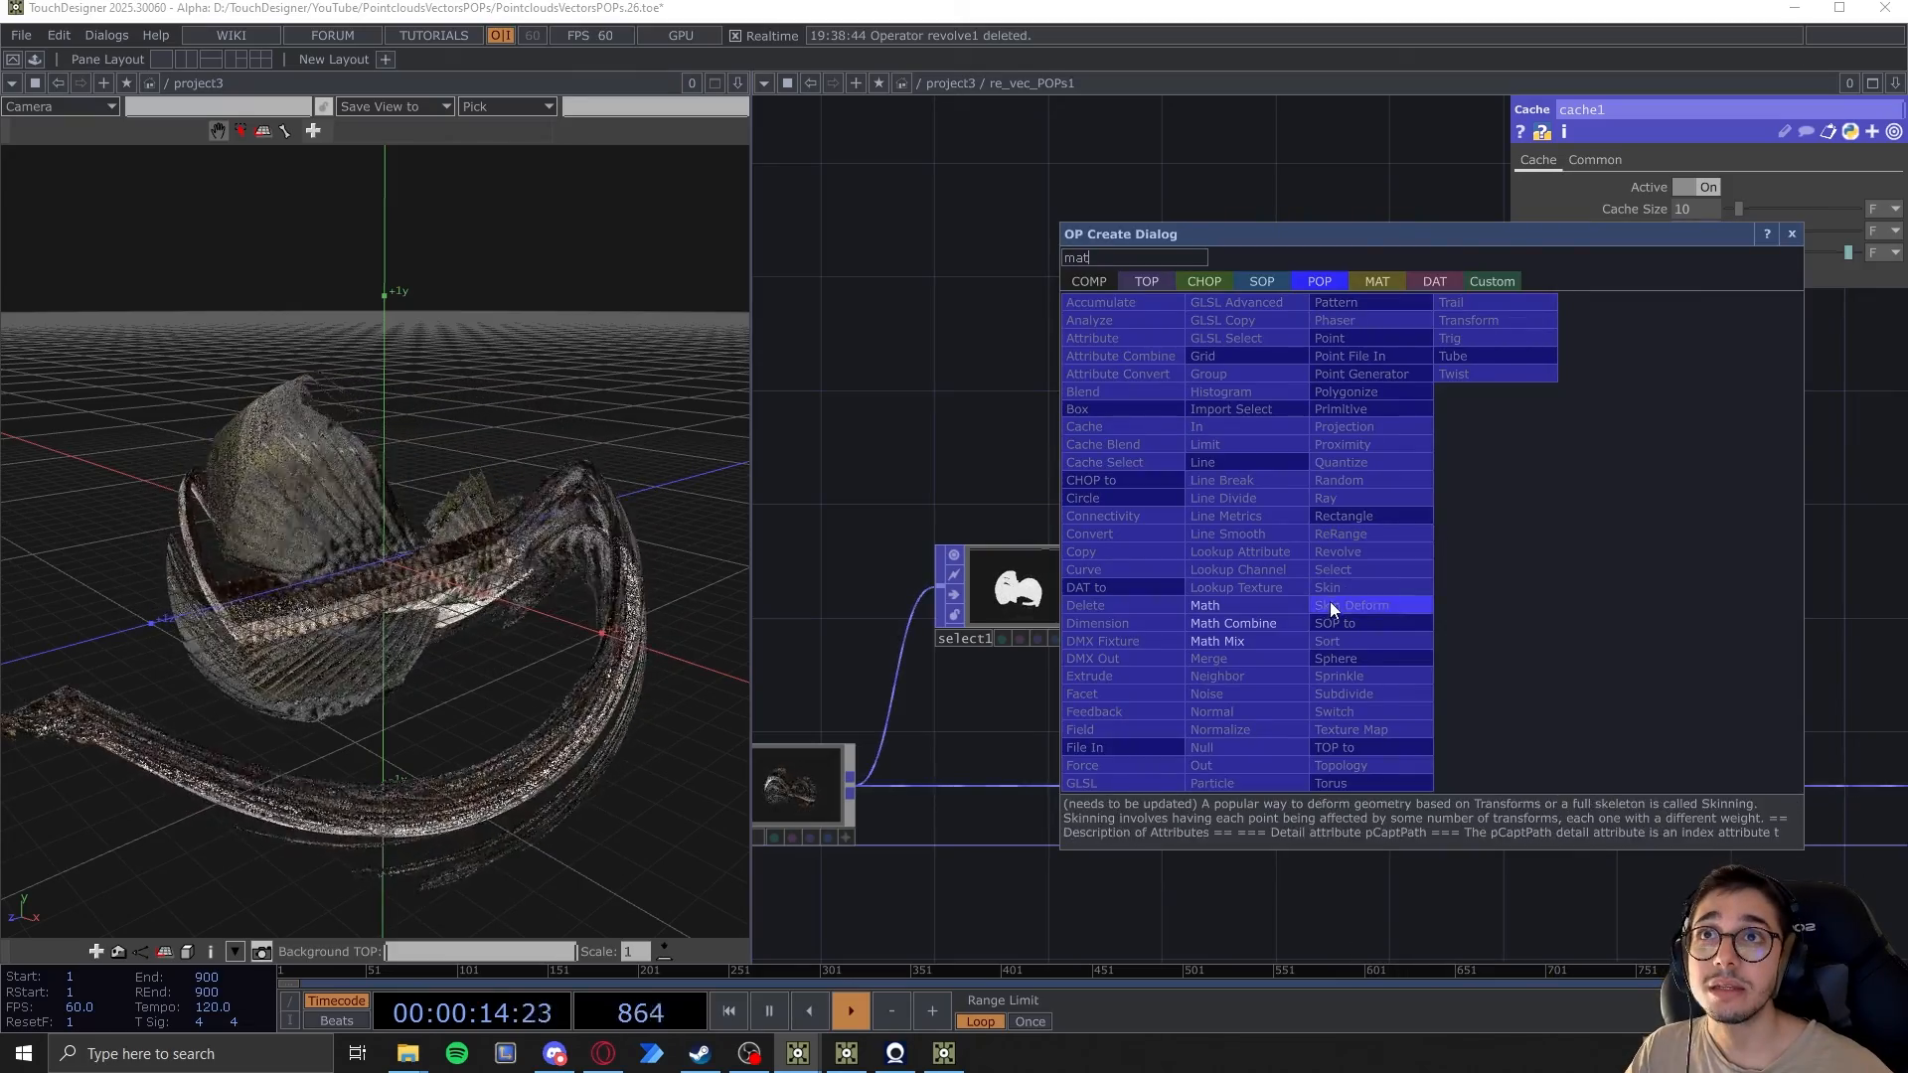
pyautogui.click(1234, 624)
pyautogui.click(1499, 571)
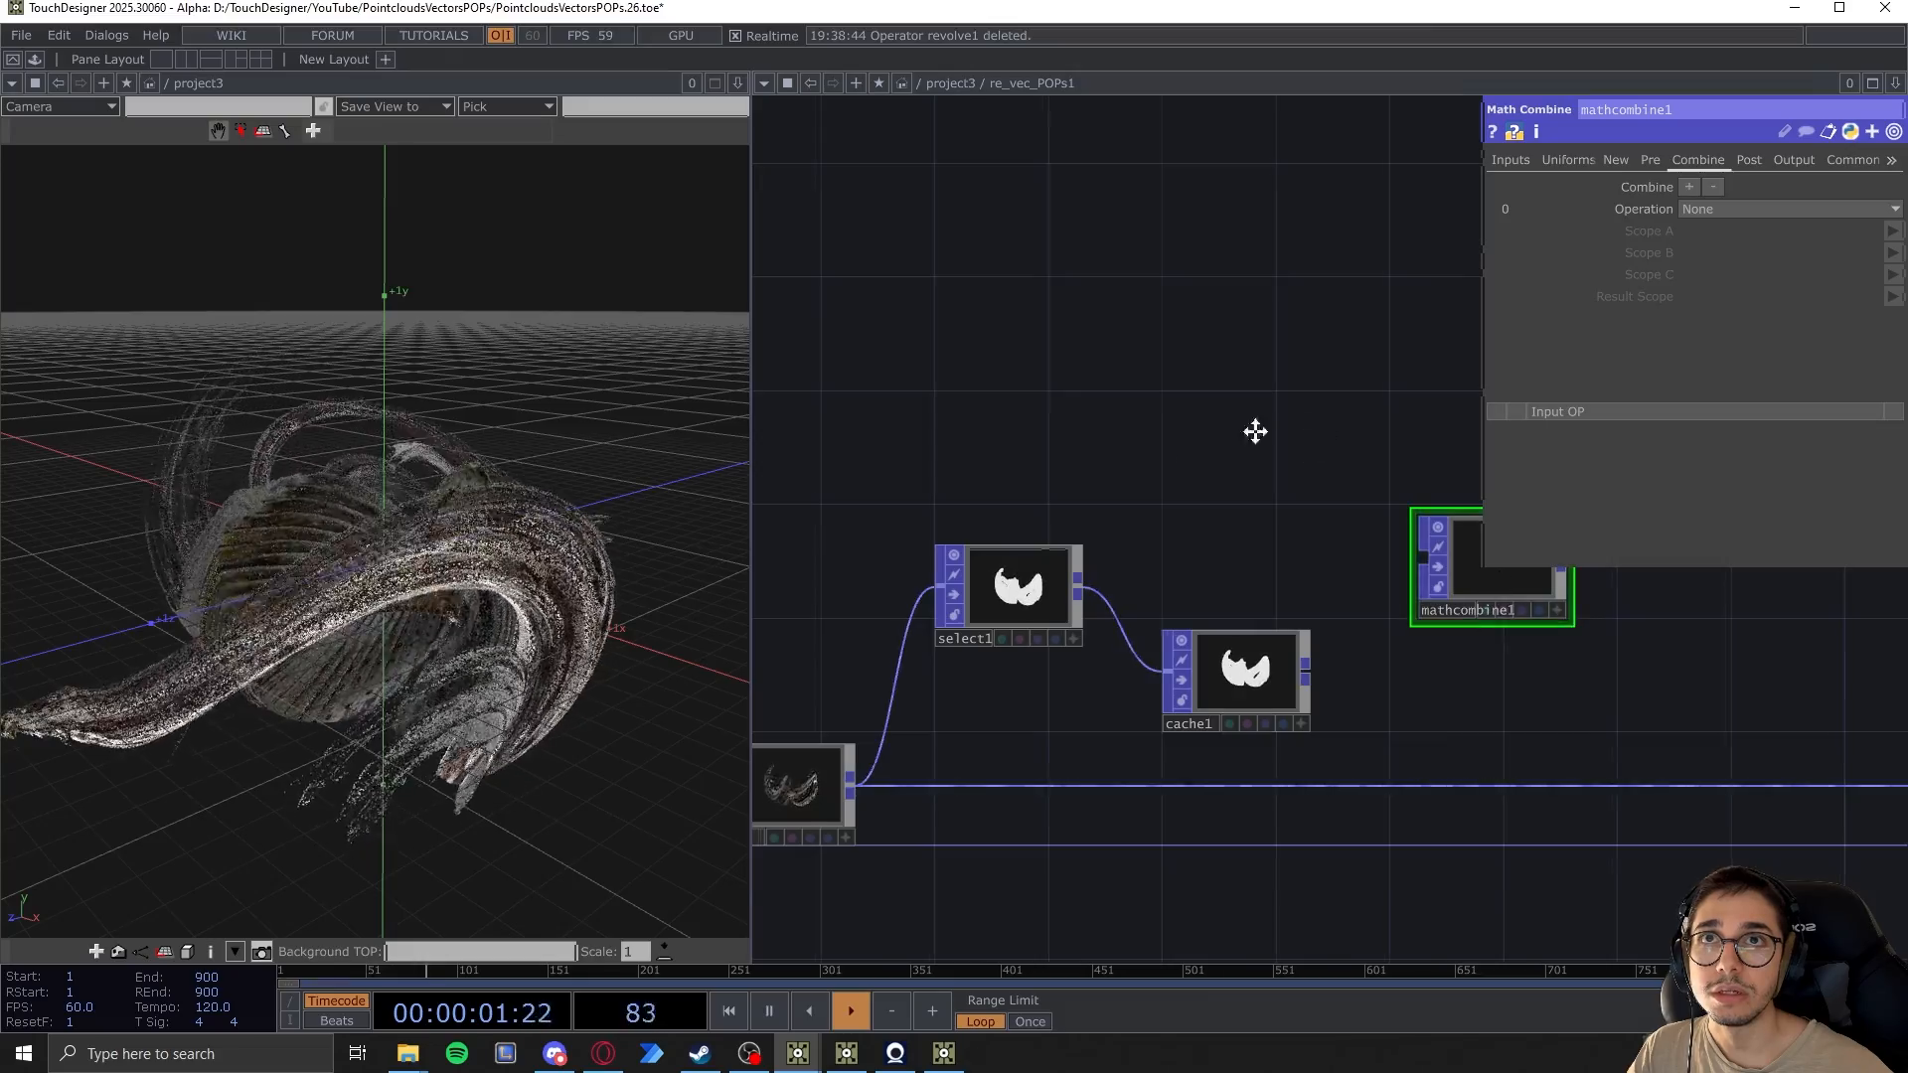
pyautogui.moveTo(1256, 431); pyautogui.dragTo(1085, 475)
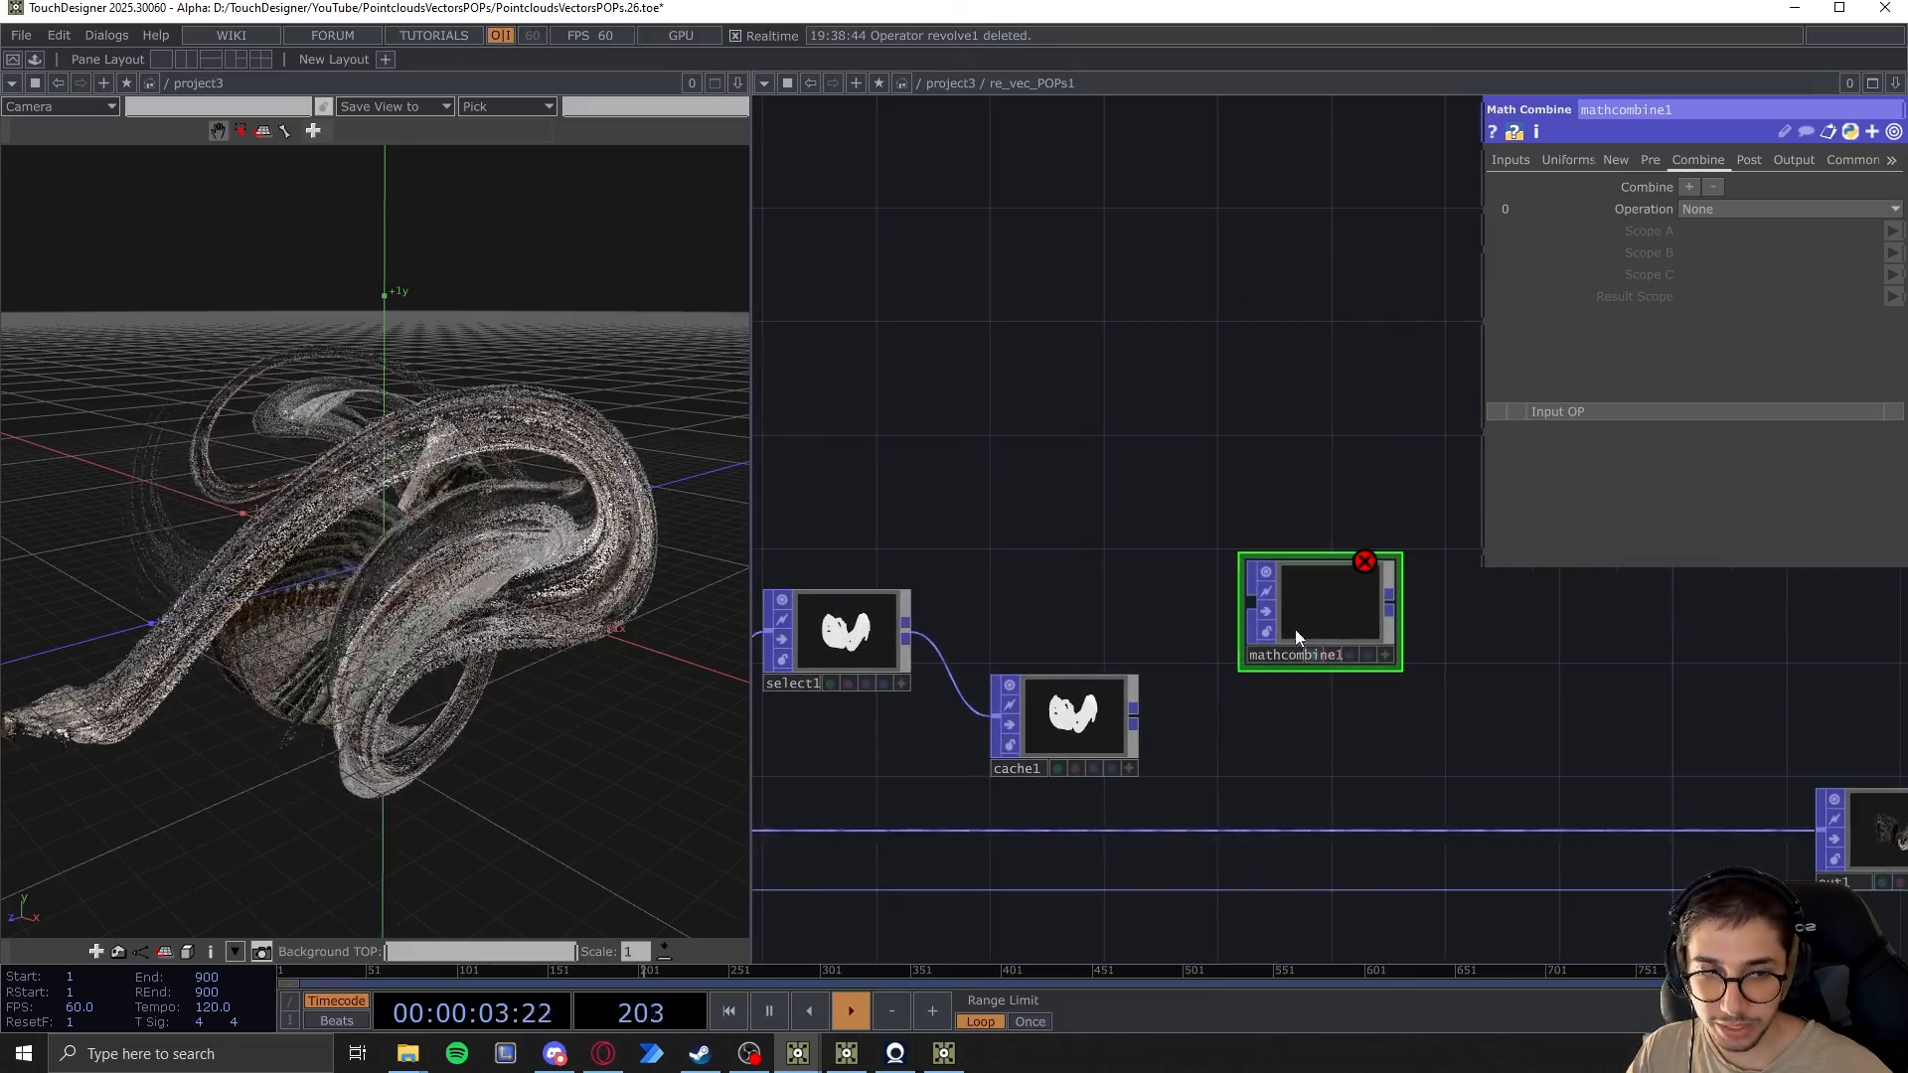
pyautogui.scroll(-2, 1288, 605)
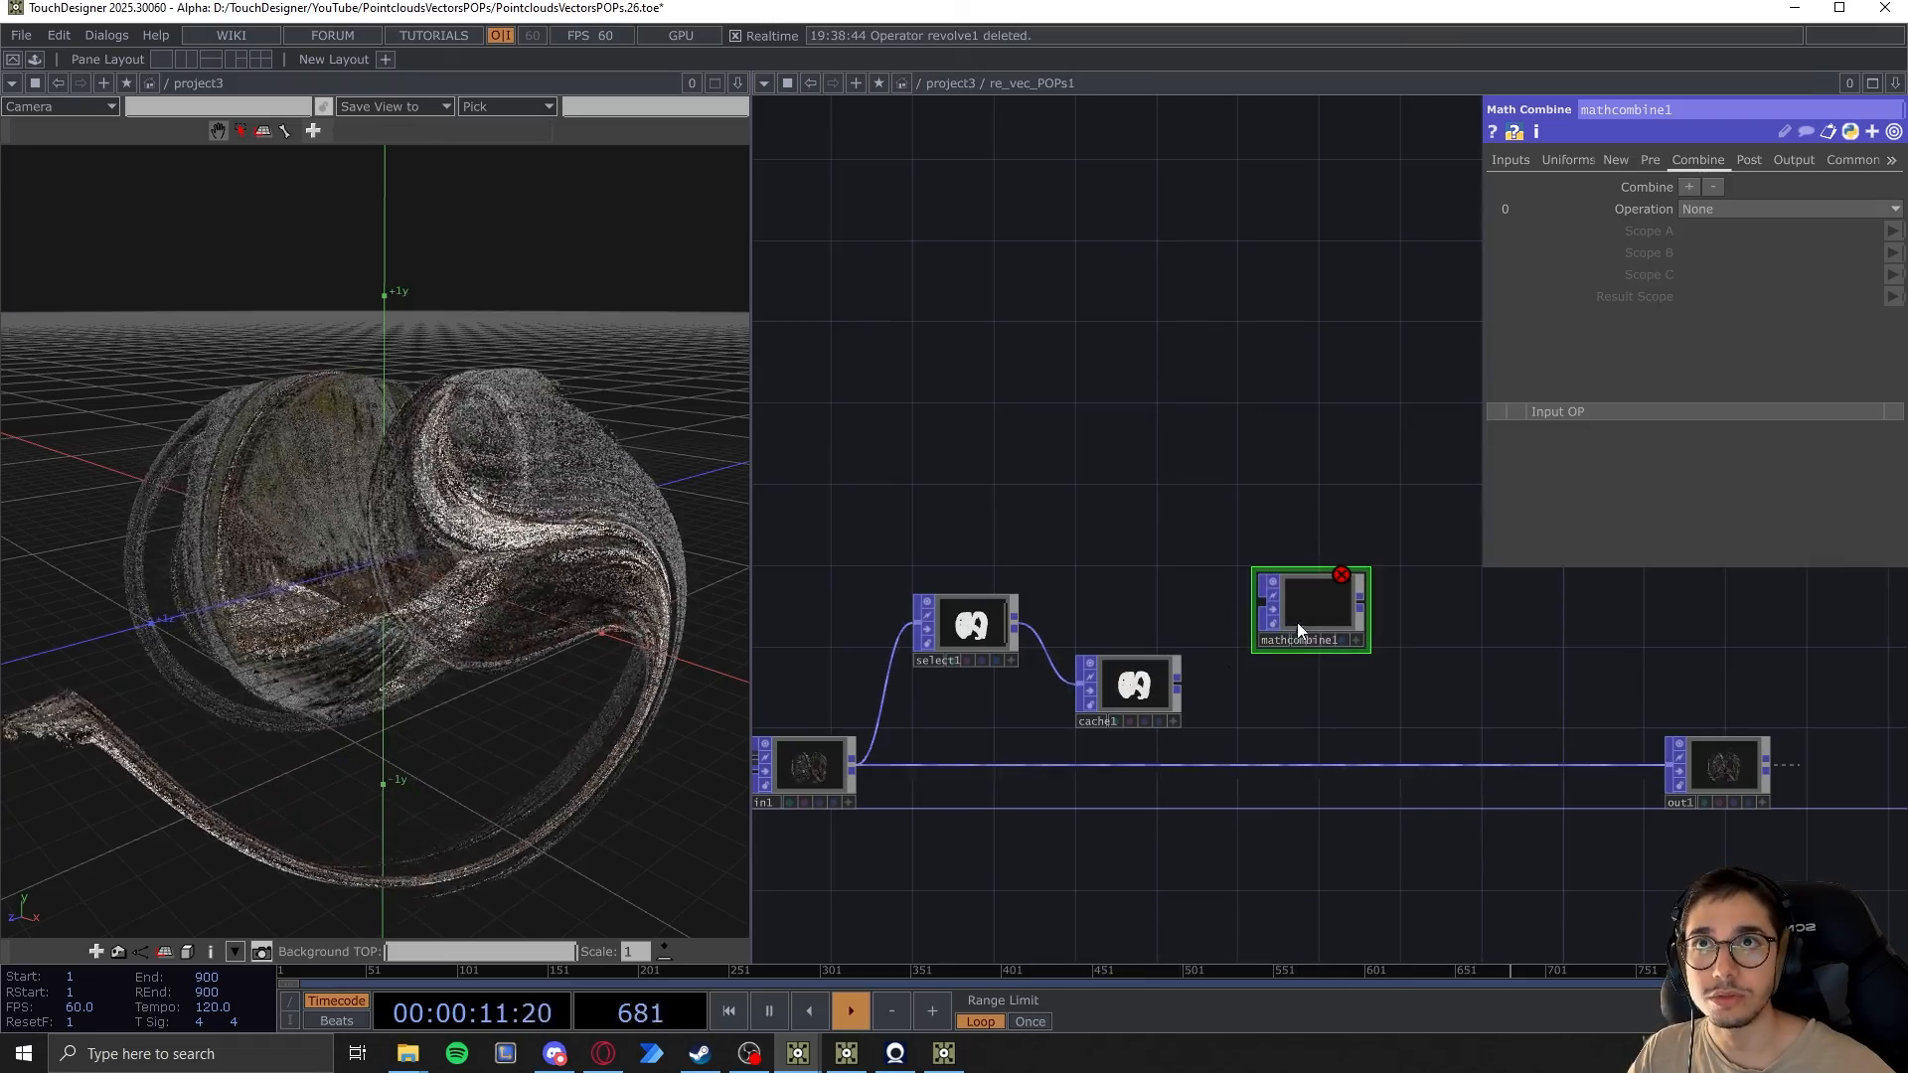
pyautogui.moveTo(1310, 621); pyautogui.dragTo(1311, 637)
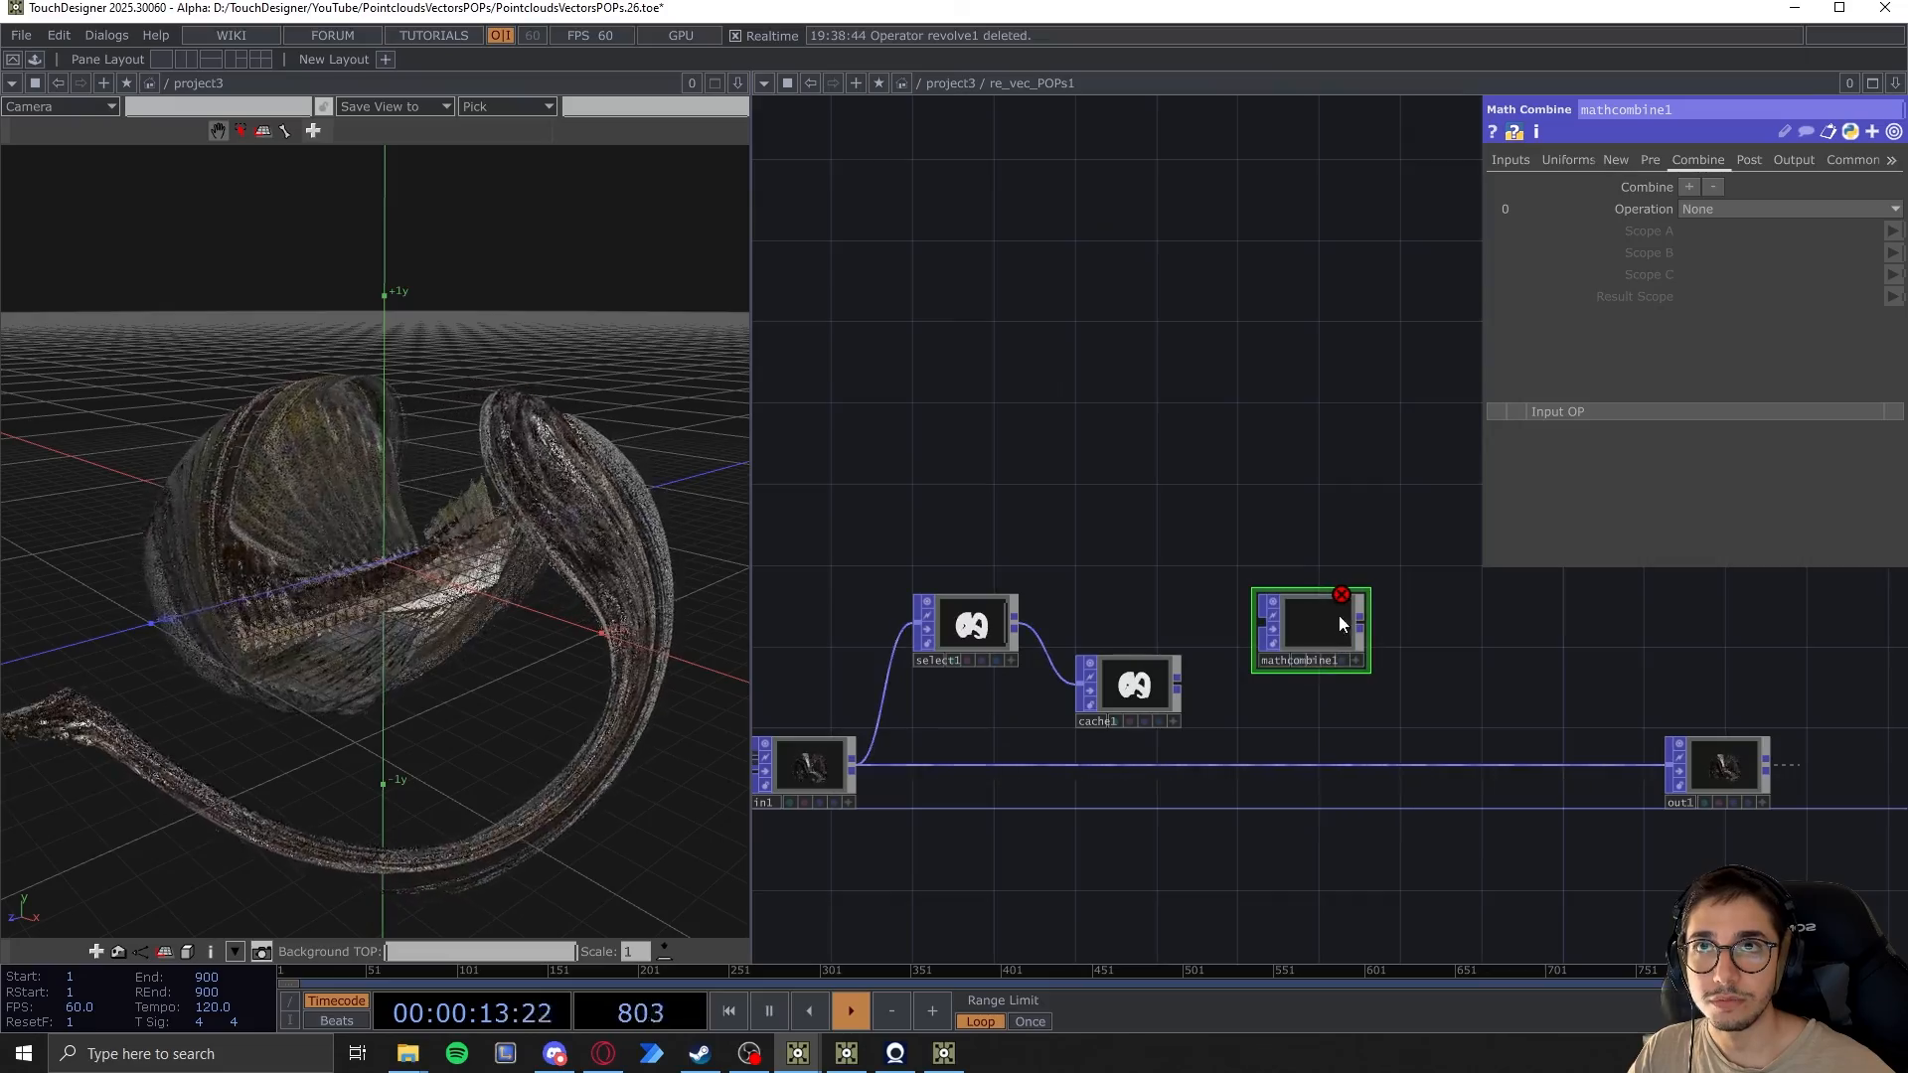
pyautogui.press('Tab')
pyautogui.write('m')
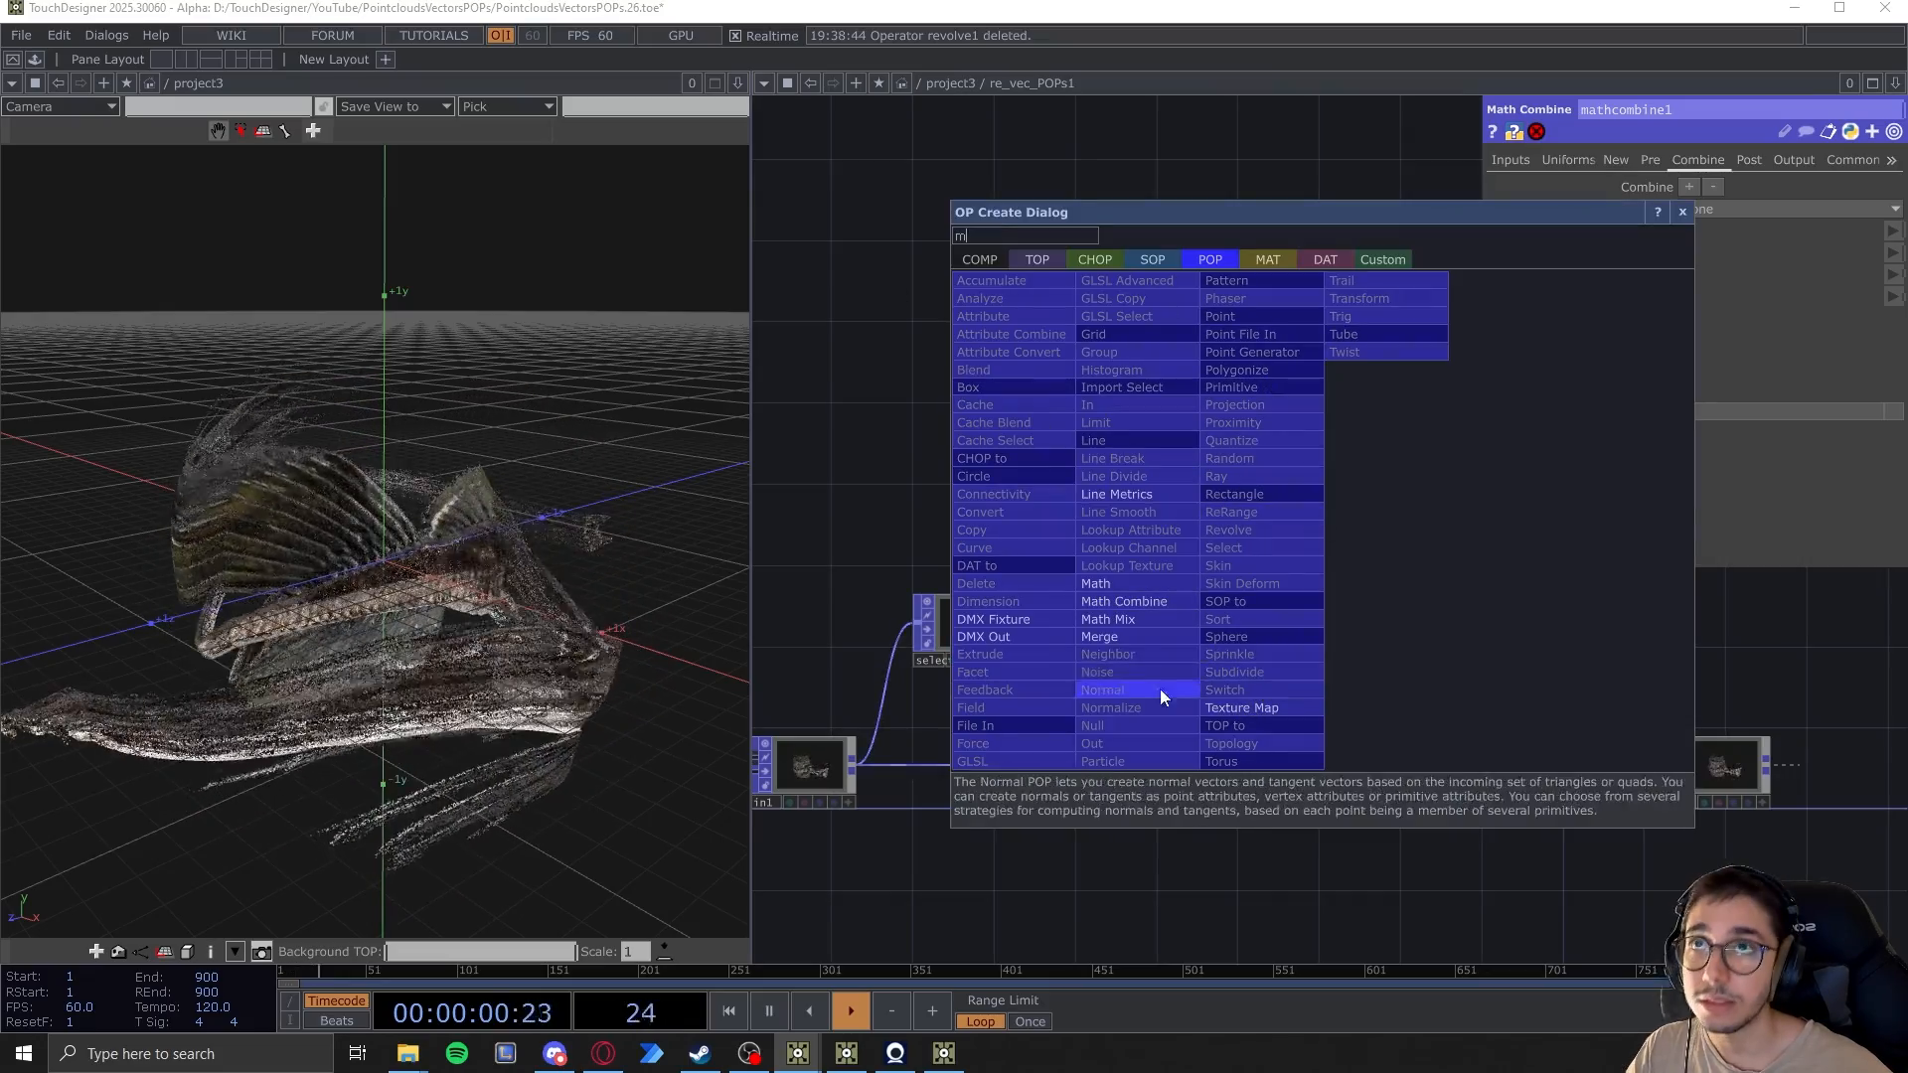
pyautogui.click(944, 538)
pyautogui.moveTo(1207, 579); pyautogui.dragTo(1248, 515)
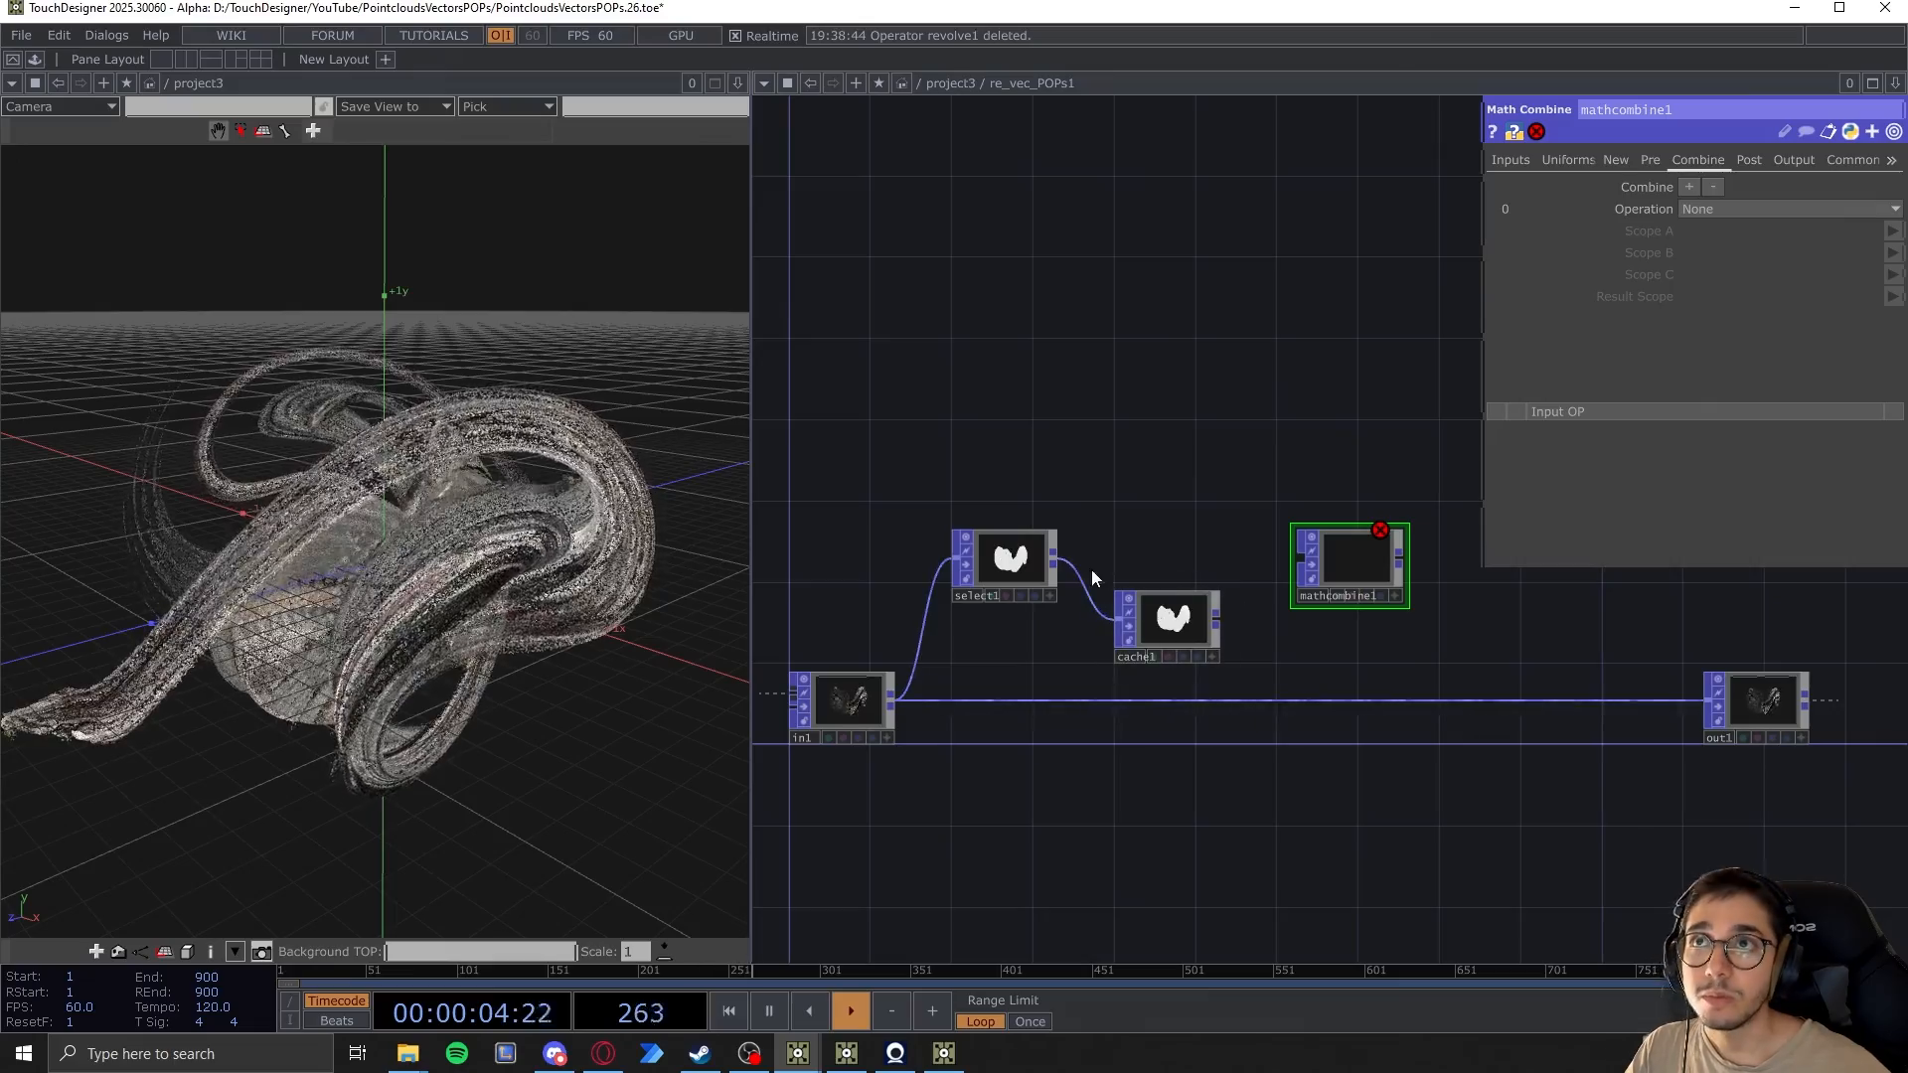
# Connect select1 and cache1 to mathcombine1 as its first and second inputs
pyautogui.click(1056, 558)
pyautogui.rightClick(1104, 445)
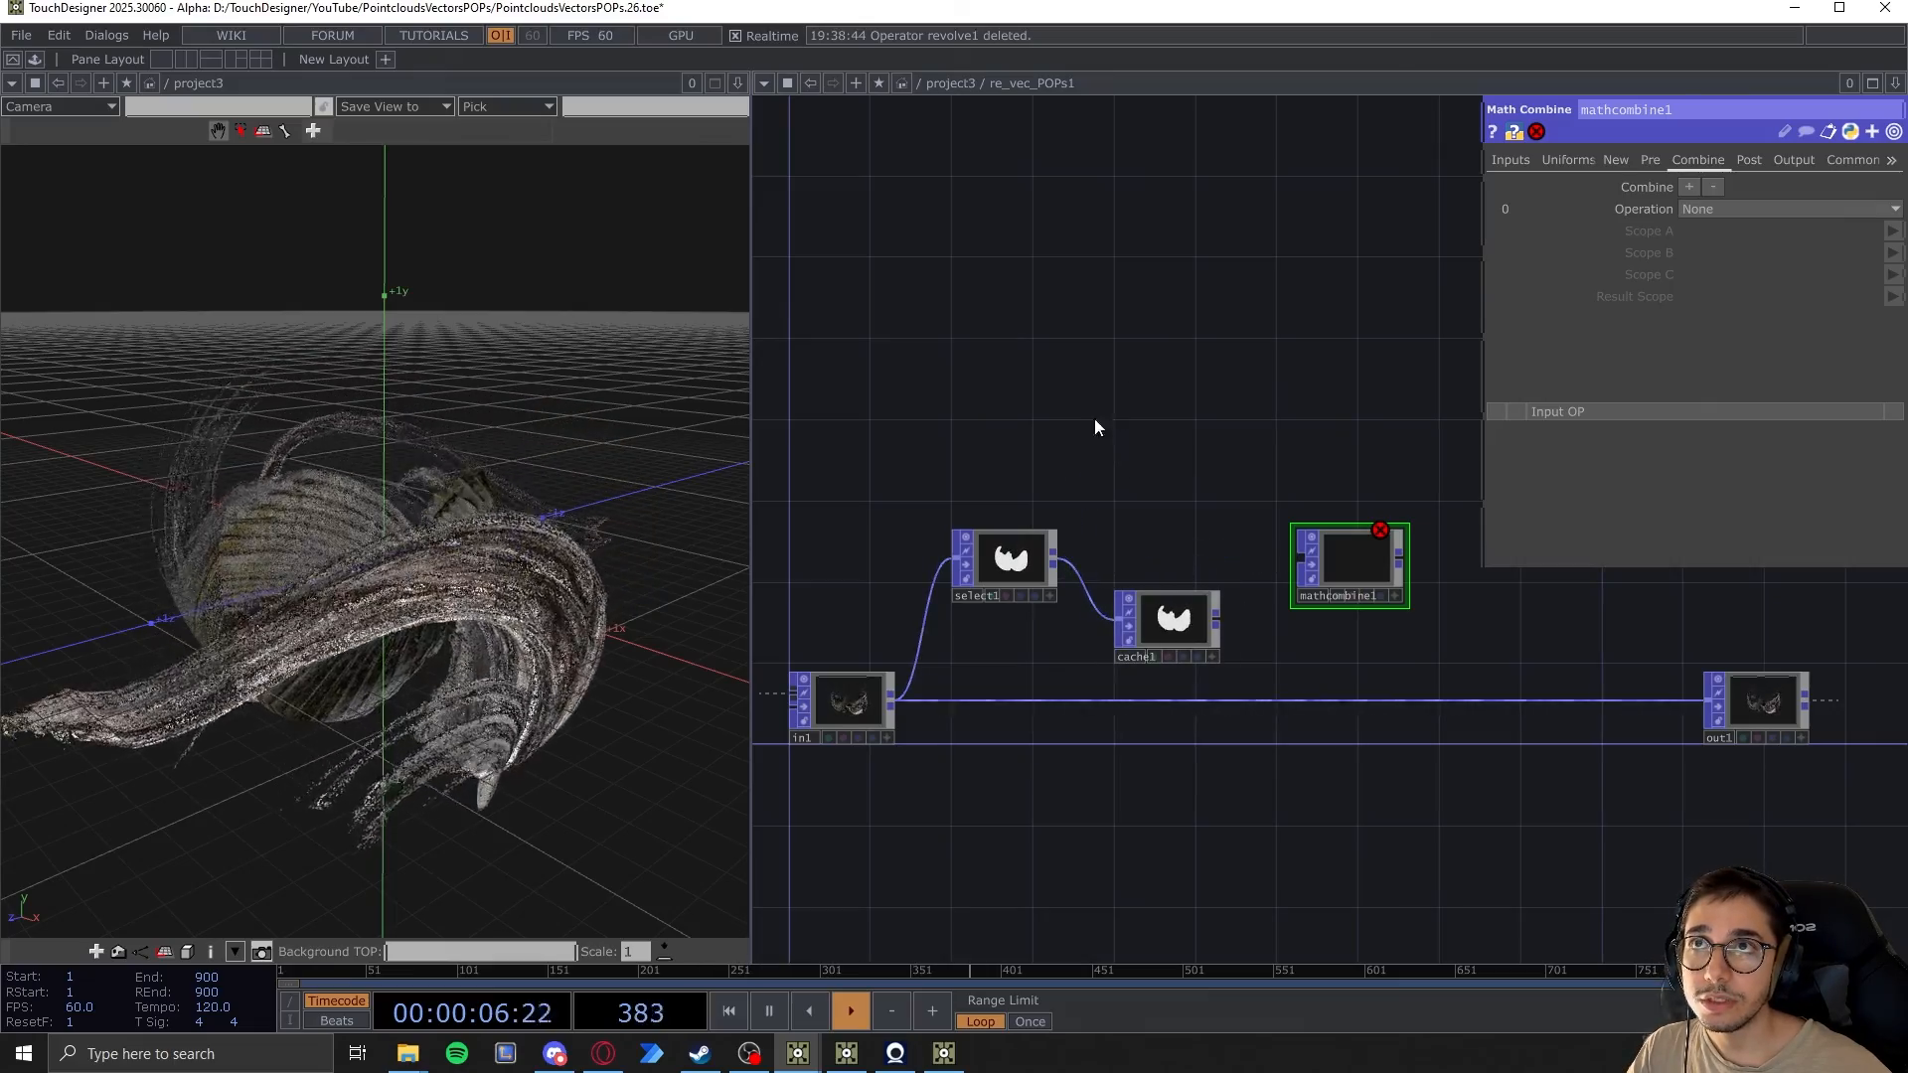
pyautogui.moveTo(997, 464); pyautogui.dragTo(1225, 632, button='right')
pyautogui.click(1216, 619)
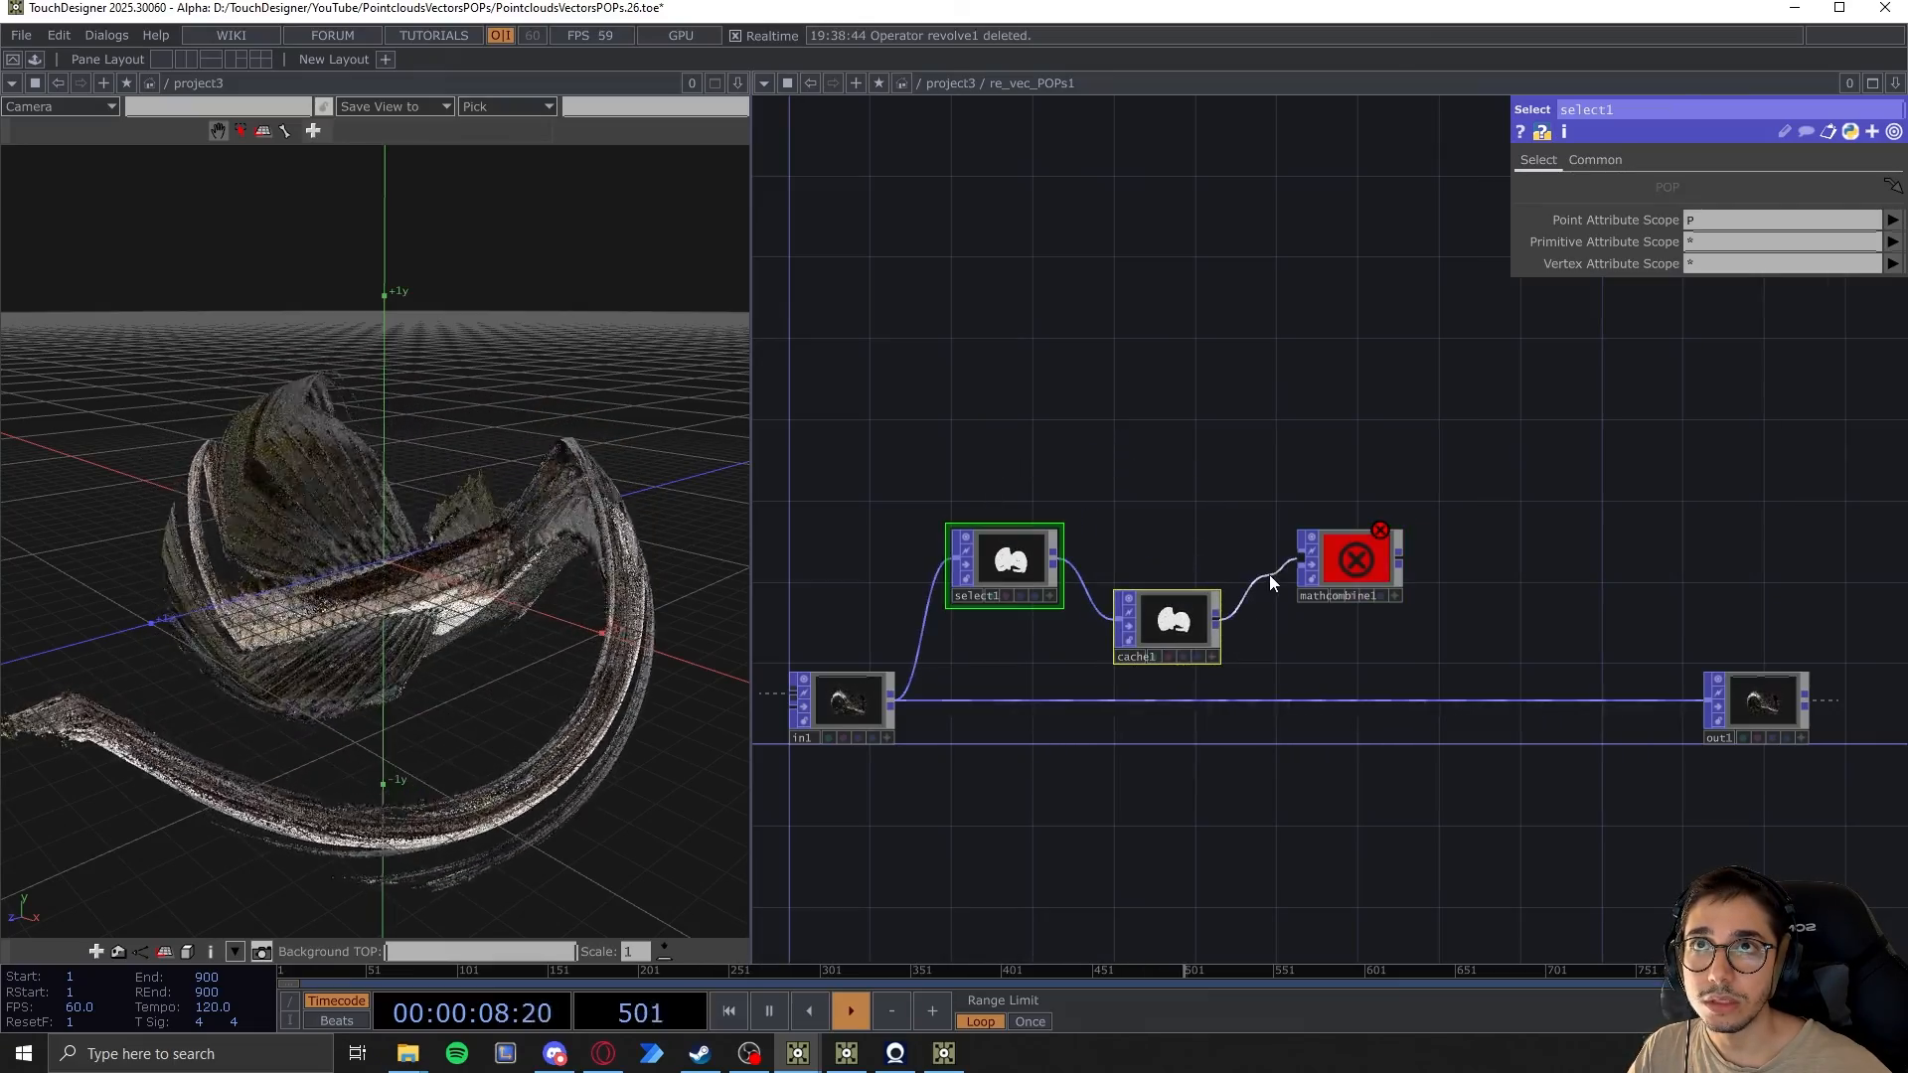
pyautogui.click(1301, 560)
pyautogui.click(1285, 430)
pyautogui.click(1352, 559)
pyautogui.moveTo(1259, 506); pyautogui.dragTo(1181, 531)
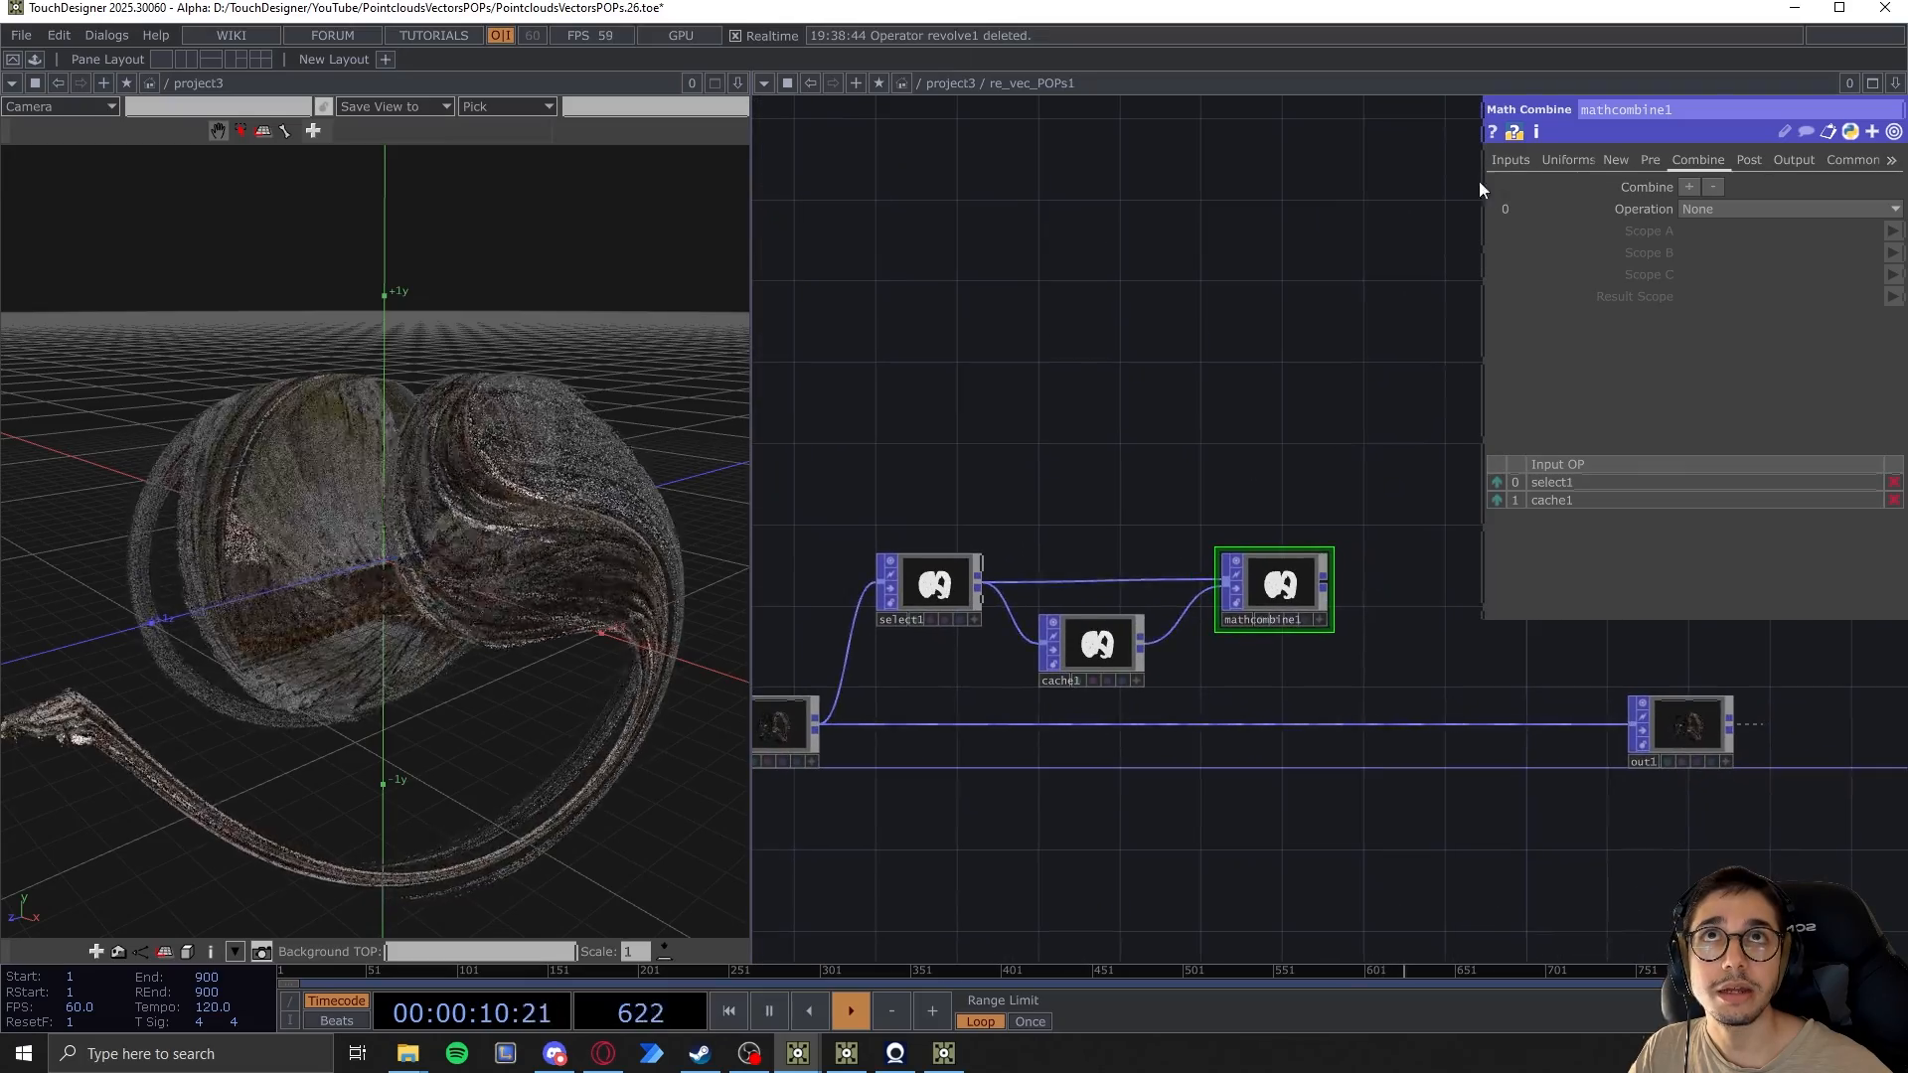
# In mathcombine1's inputs, take P from select1 renamed to newP and P from cache1 renamed to oldP
pyautogui.click(1509, 160)
pyautogui.moveTo(1251, 304); pyautogui.dragTo(1216, 360)
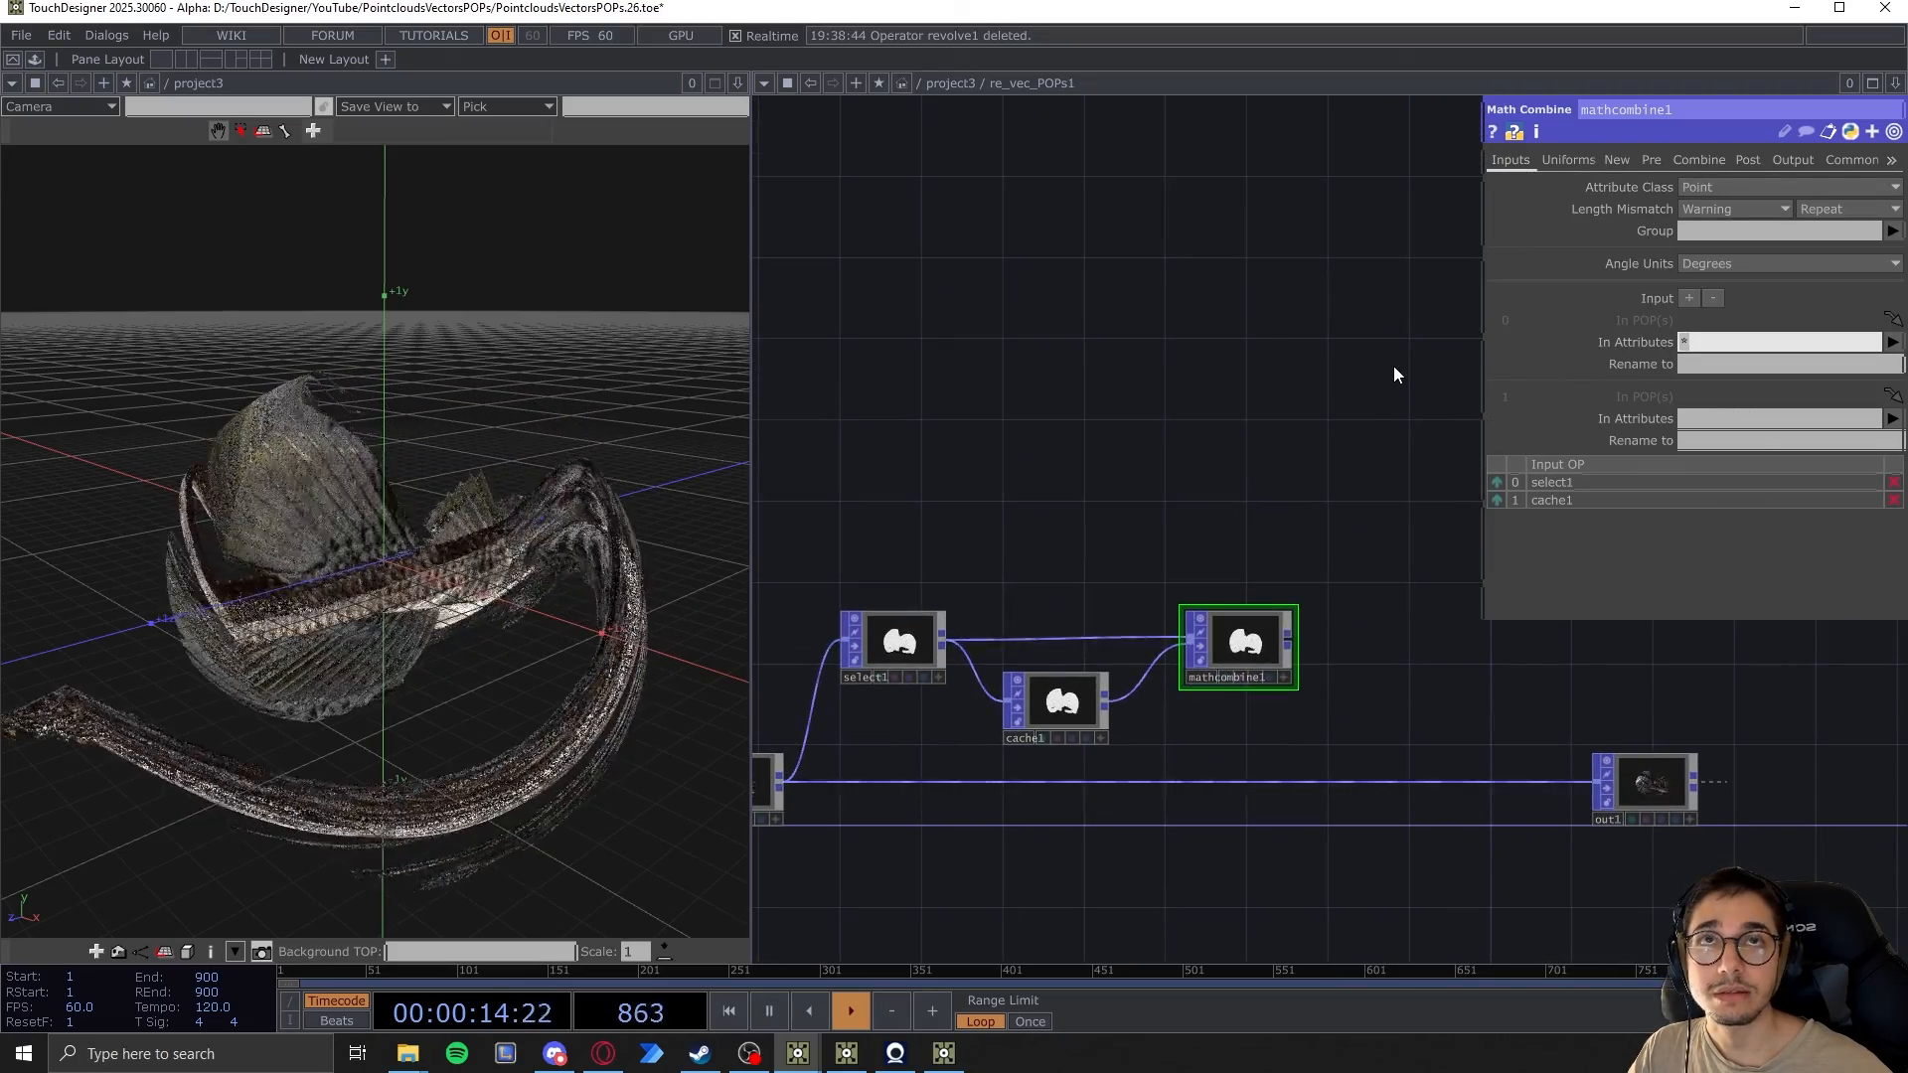
pyautogui.write('P')
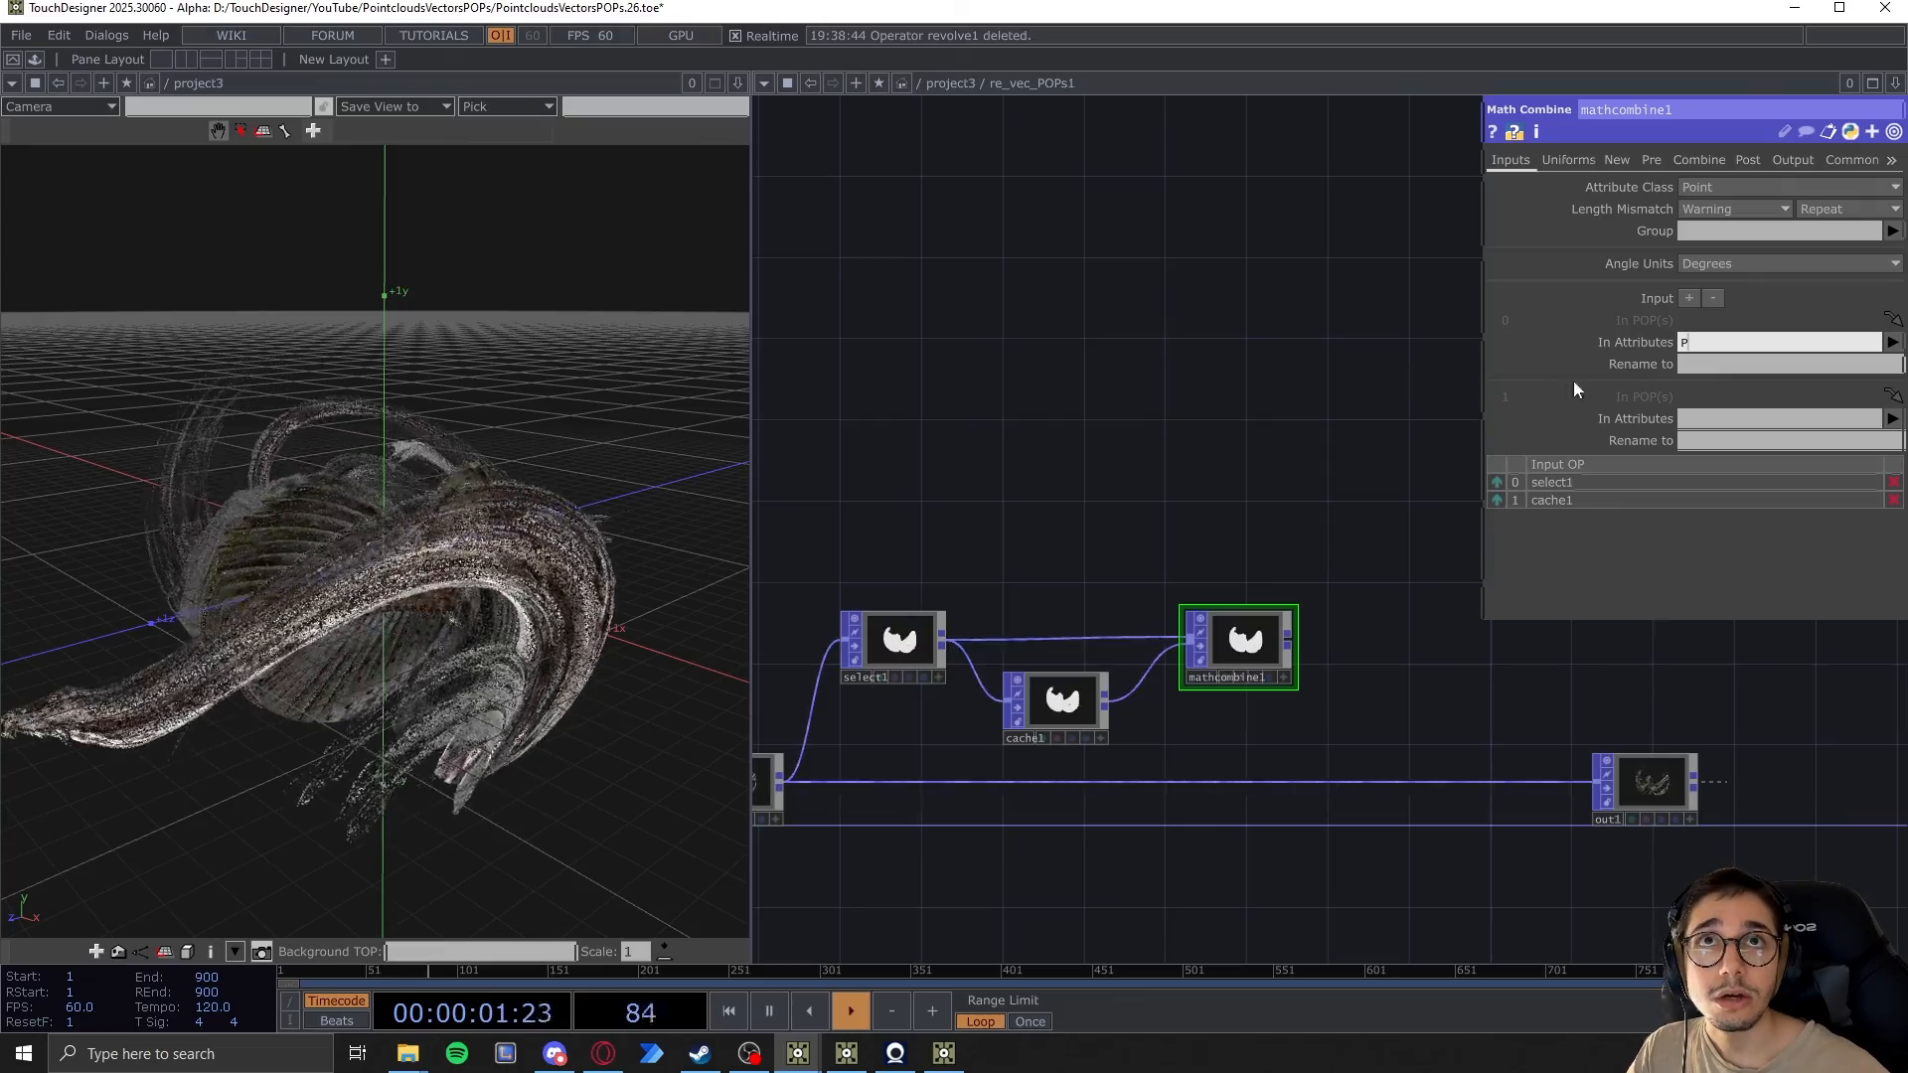
pyautogui.click(1698, 365)
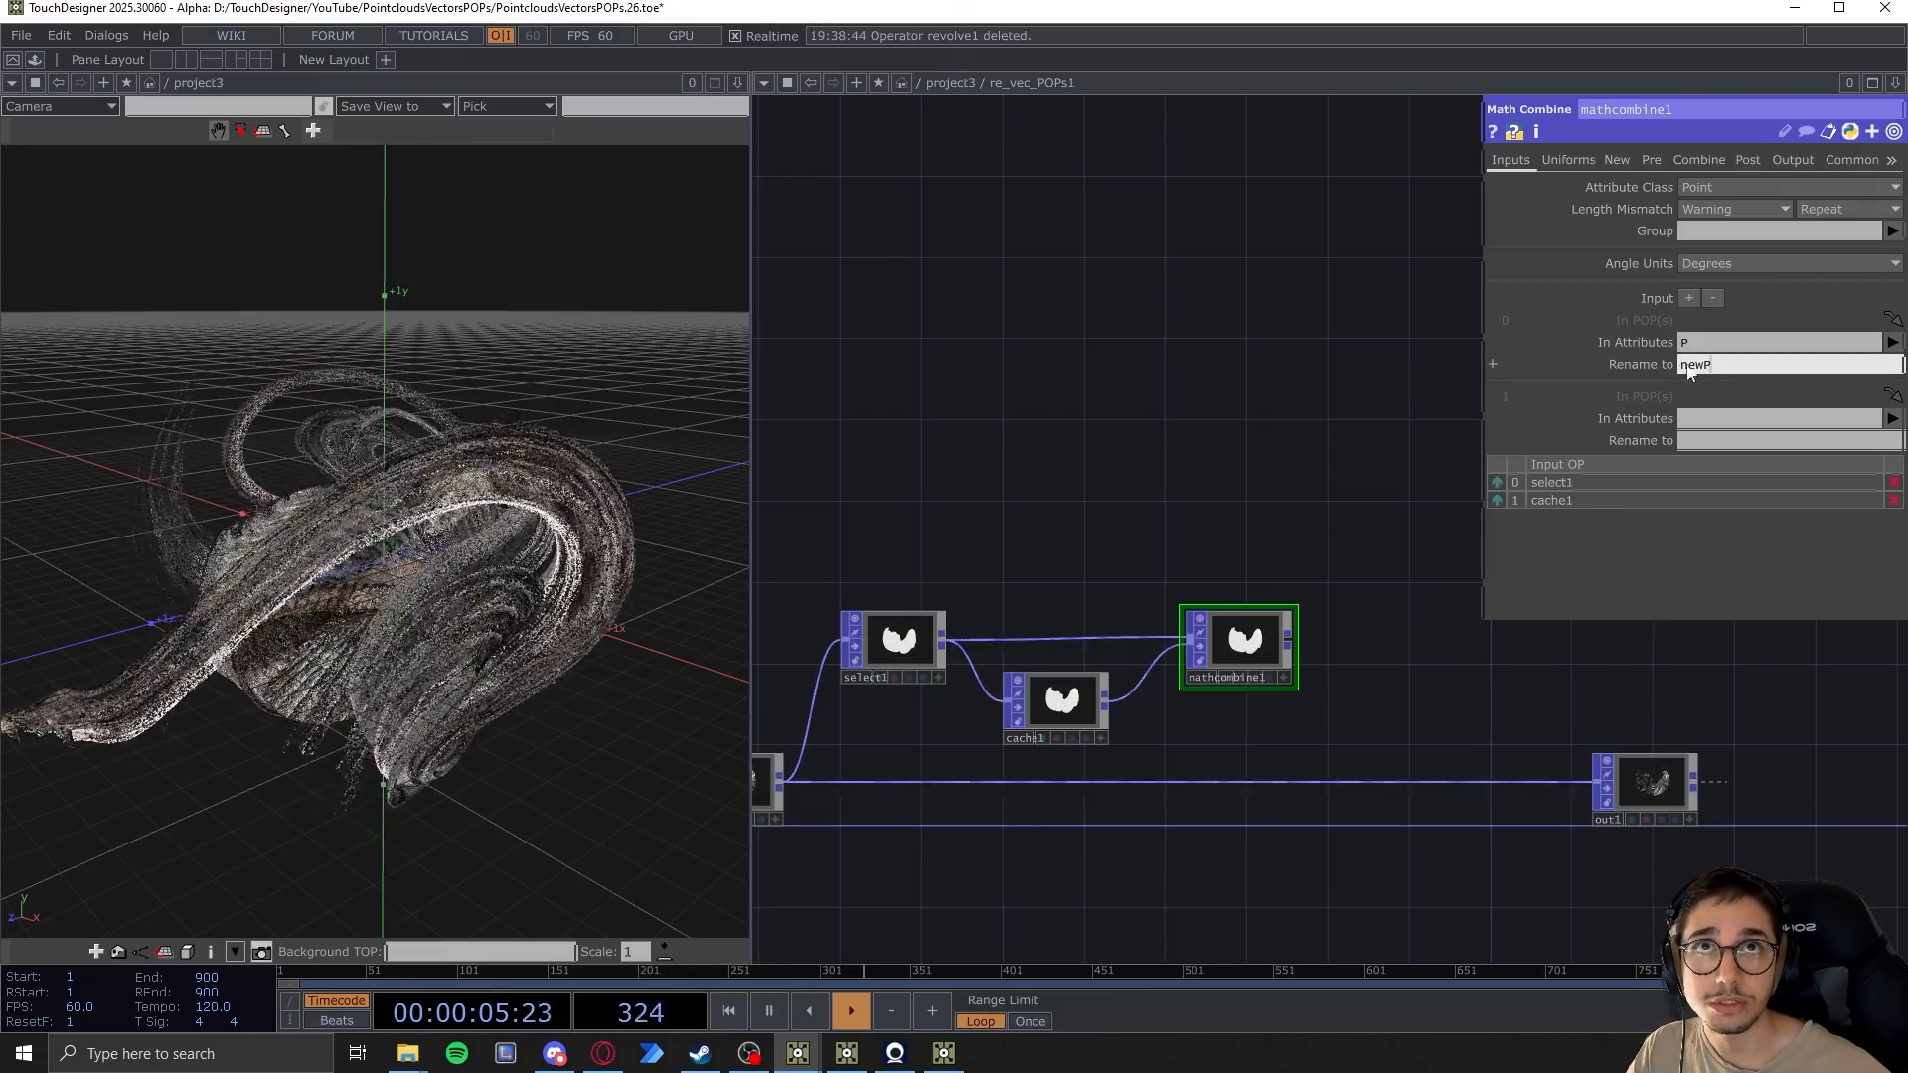
pyautogui.click(1709, 421)
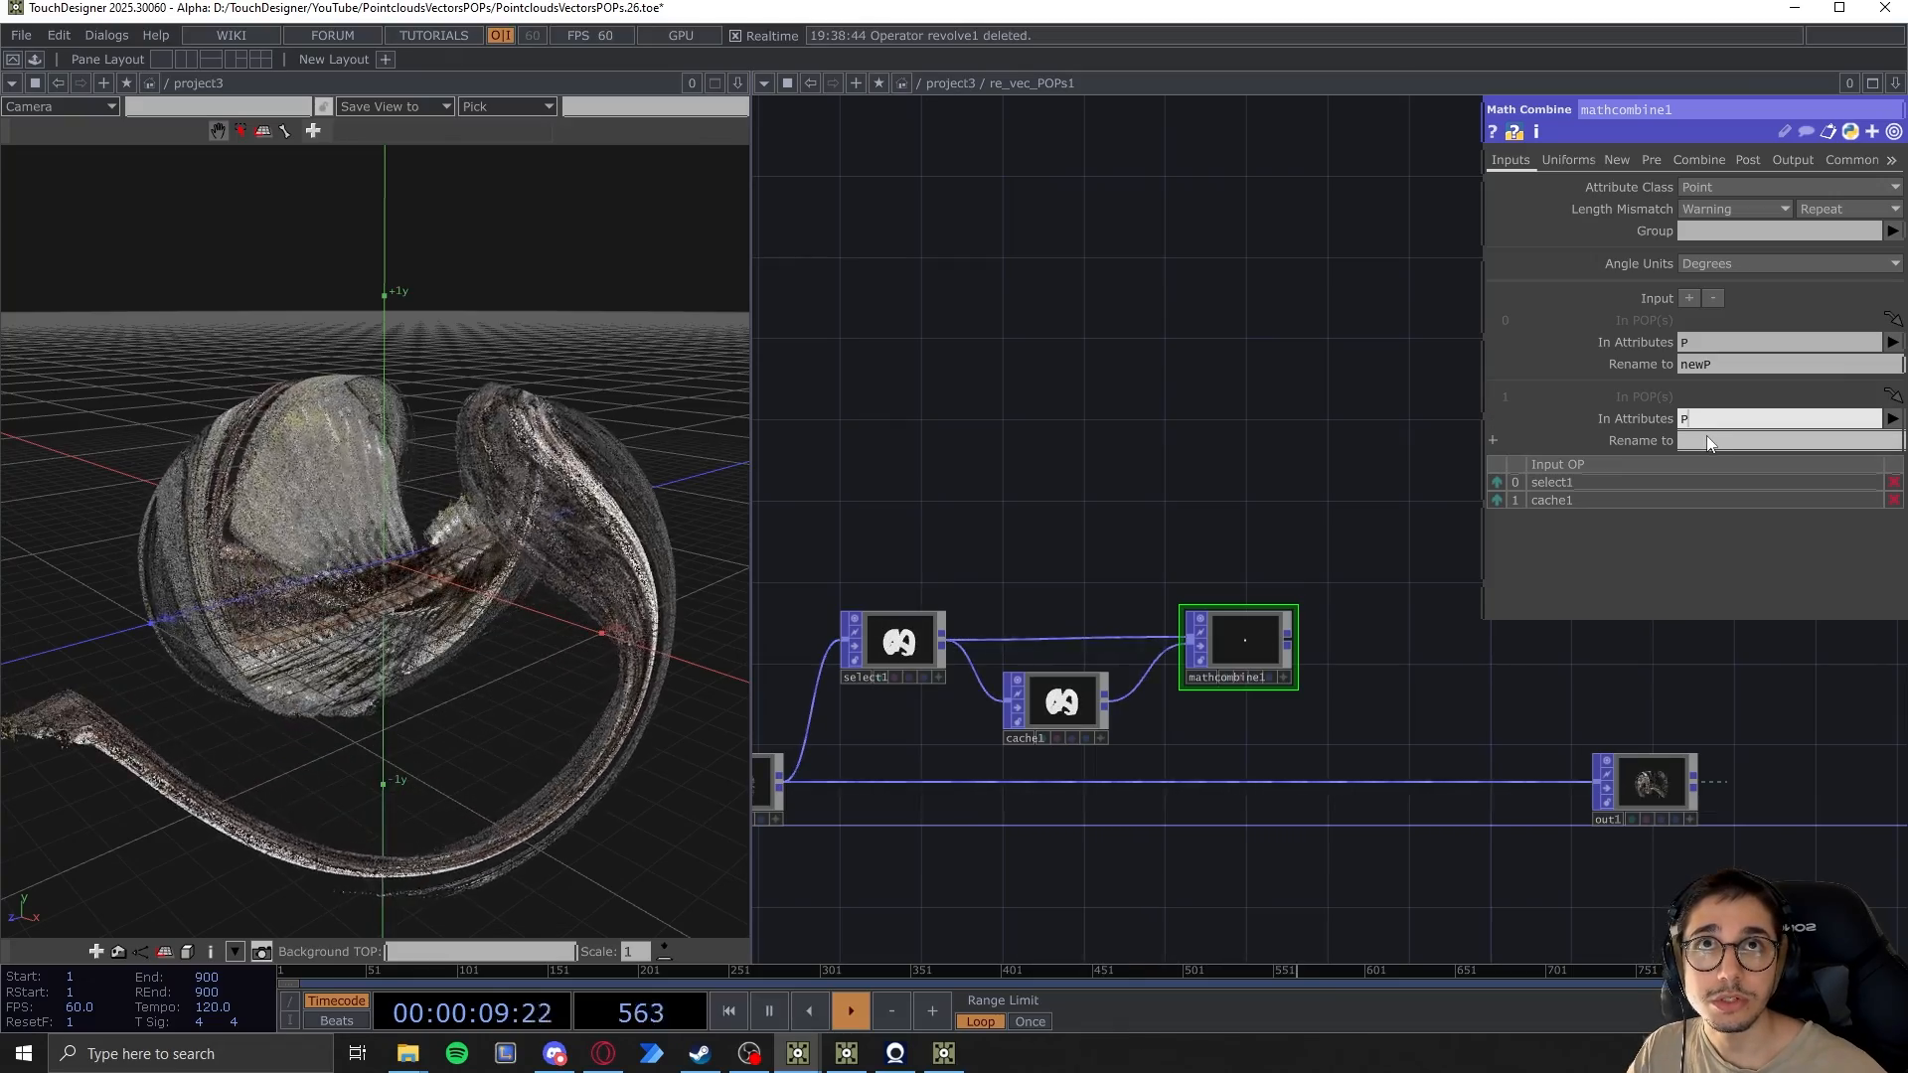
pyautogui.click(1702, 440)
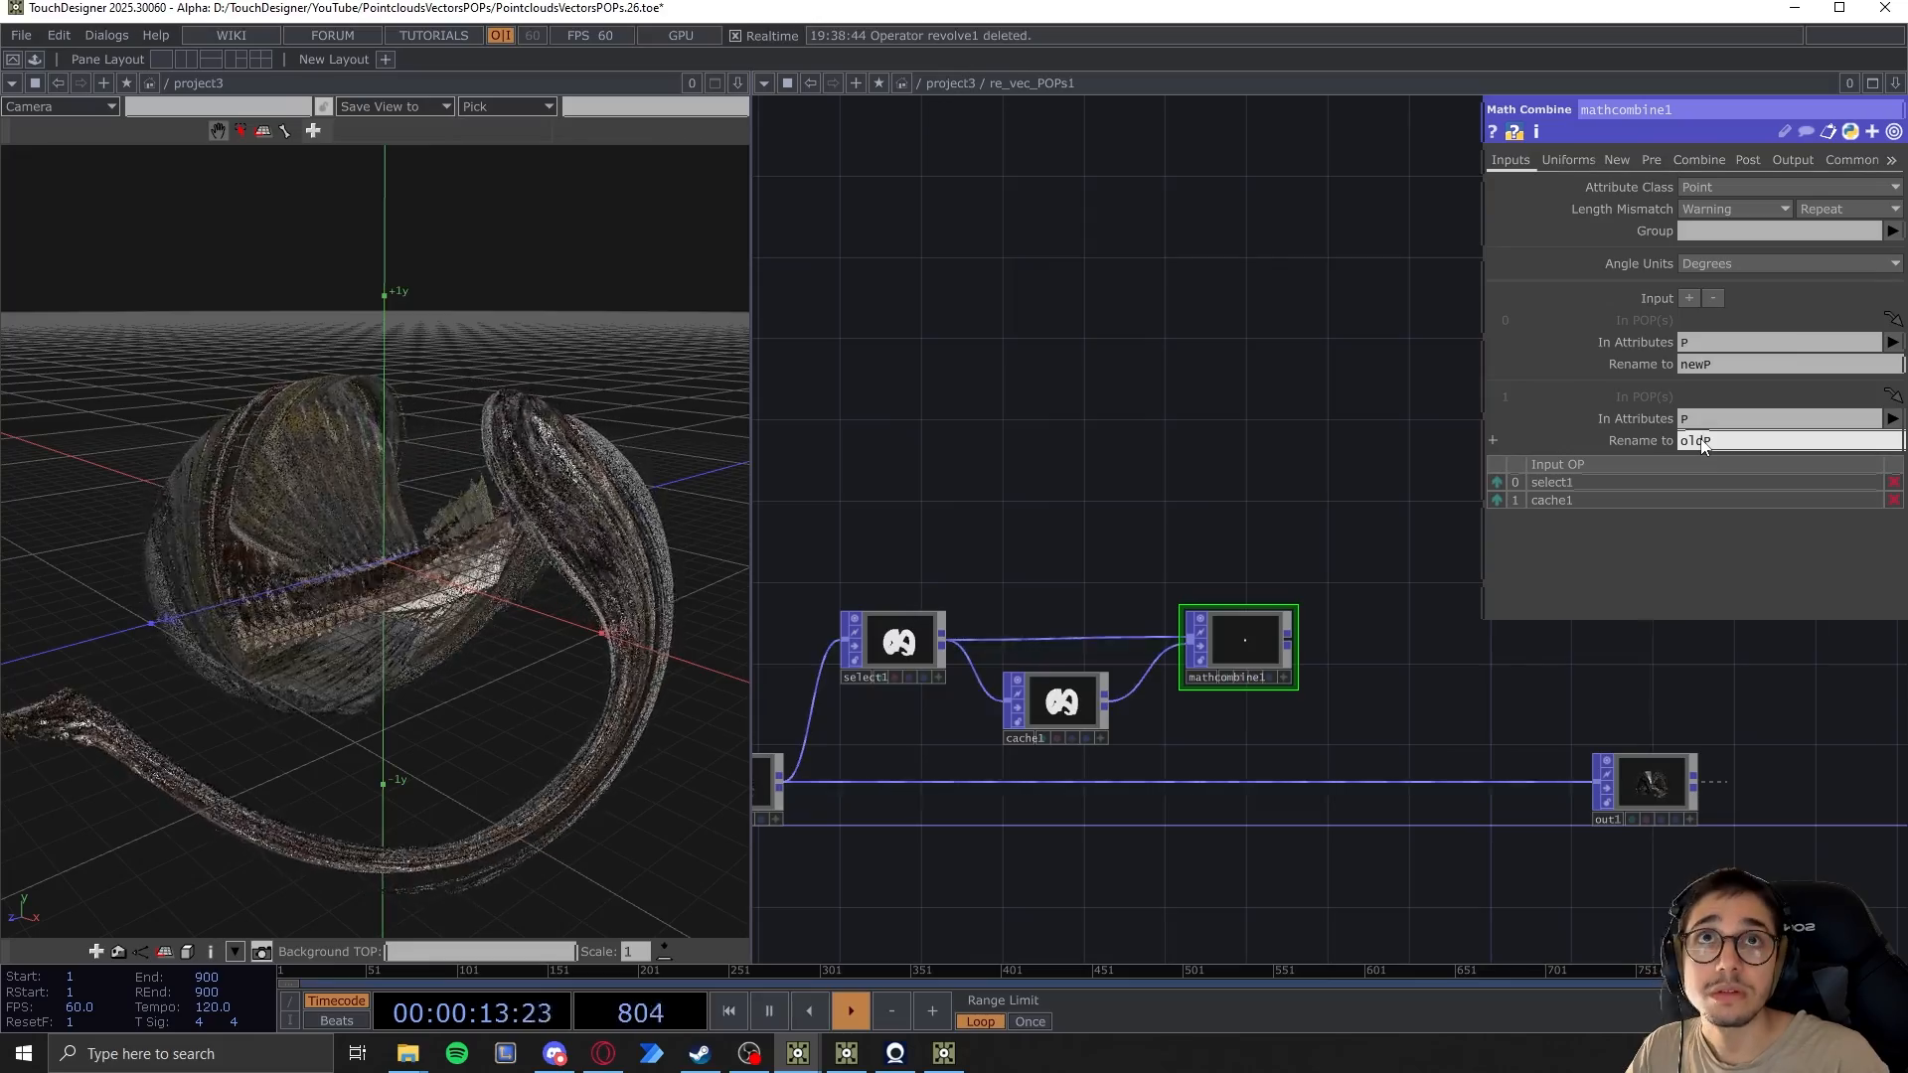
pyautogui.click(1156, 431)
pyautogui.moveTo(1178, 386); pyautogui.dragTo(1177, 384)
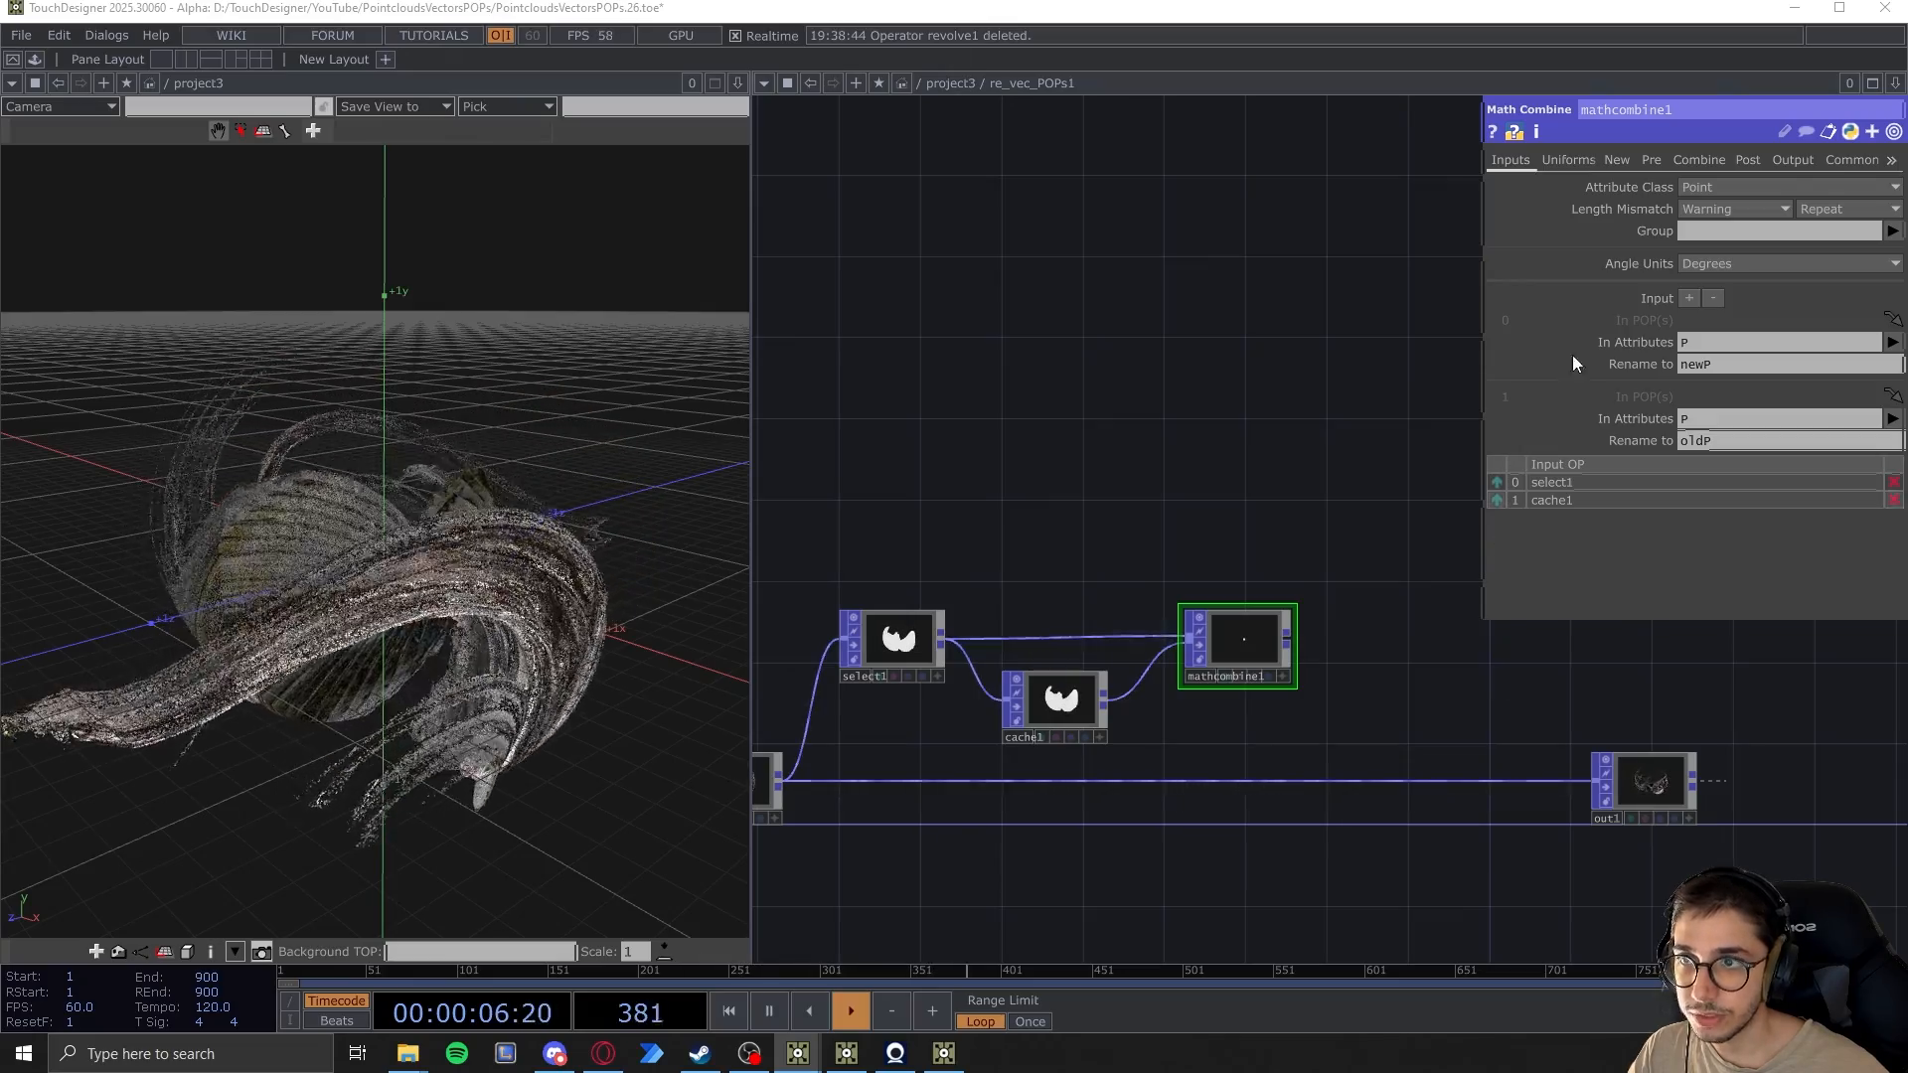
# Set mathcombine1's first combine operation to A - B with Scope A newP, Scope B OldP and Result Scope vec
pyautogui.click(1699, 157)
pyautogui.moveTo(1276, 302); pyautogui.dragTo(1323, 338)
pyautogui.click(1722, 210)
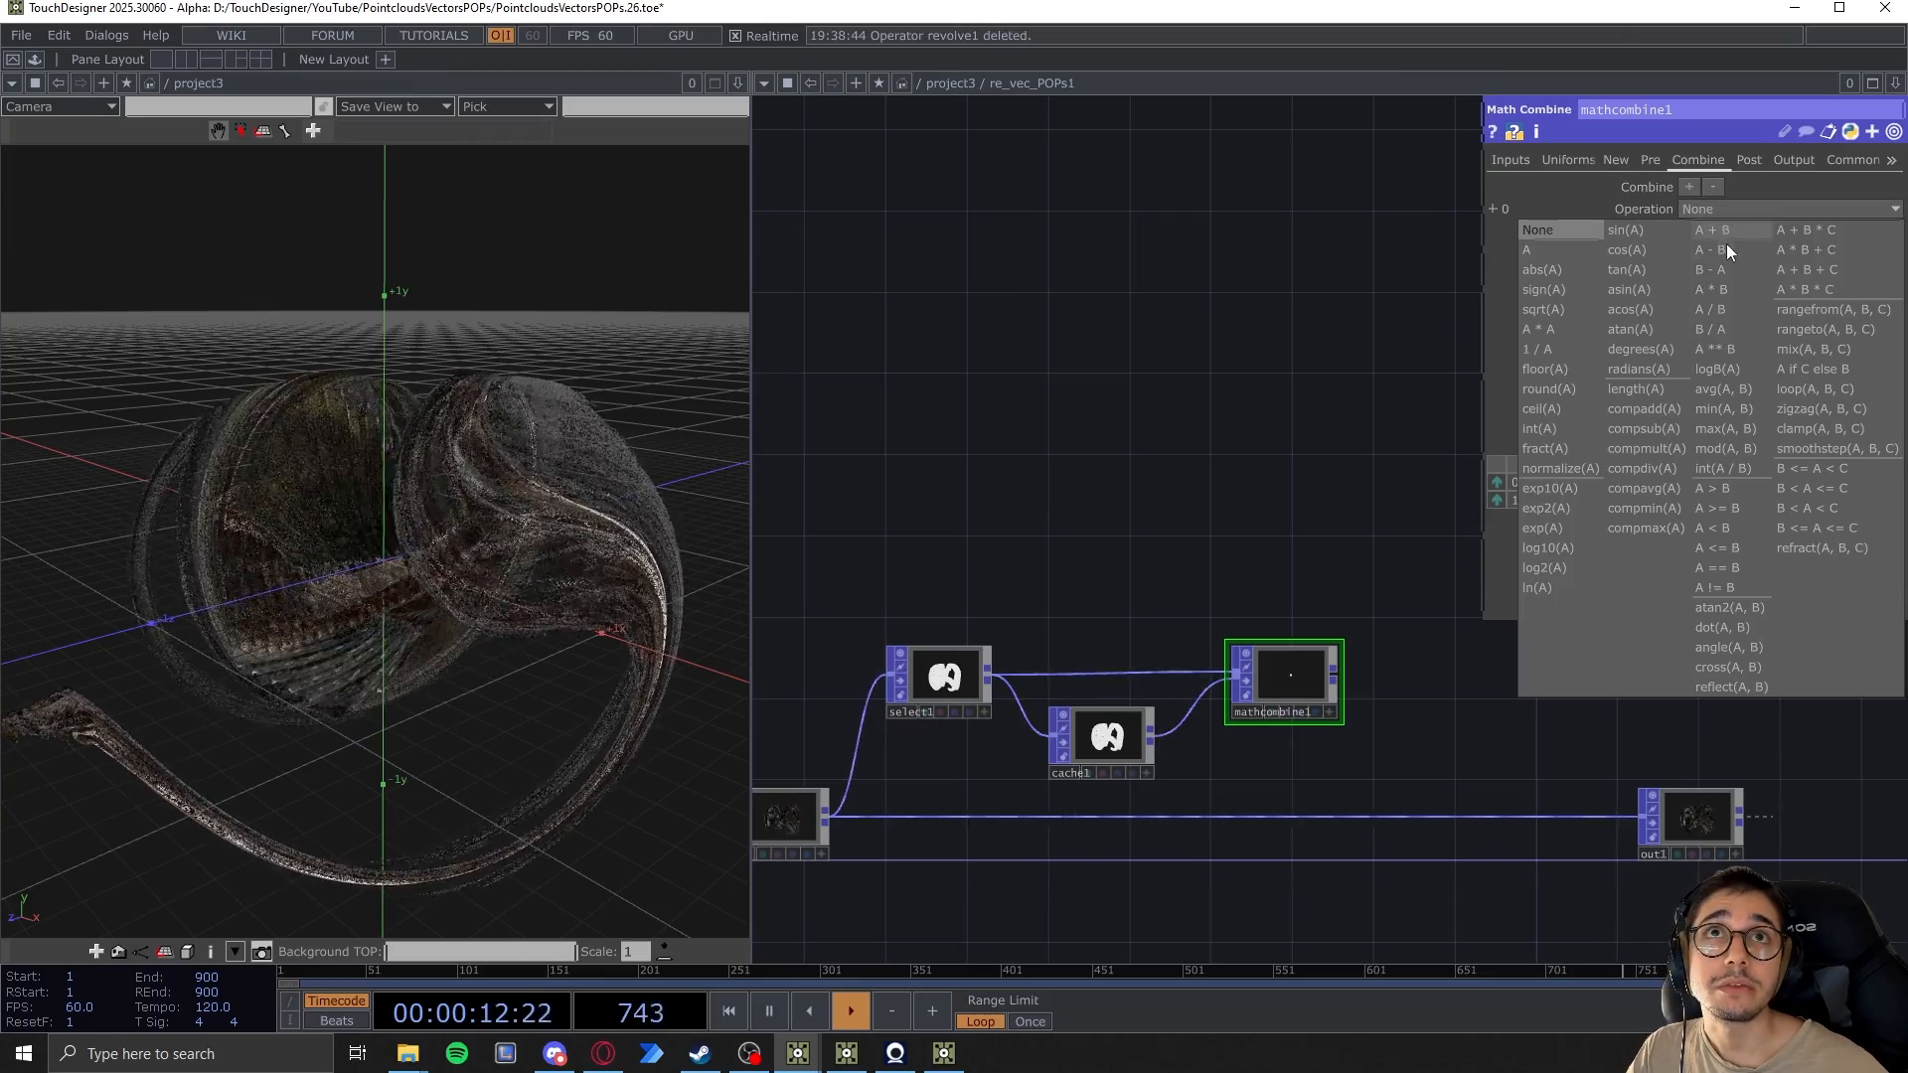
pyautogui.click(1729, 249)
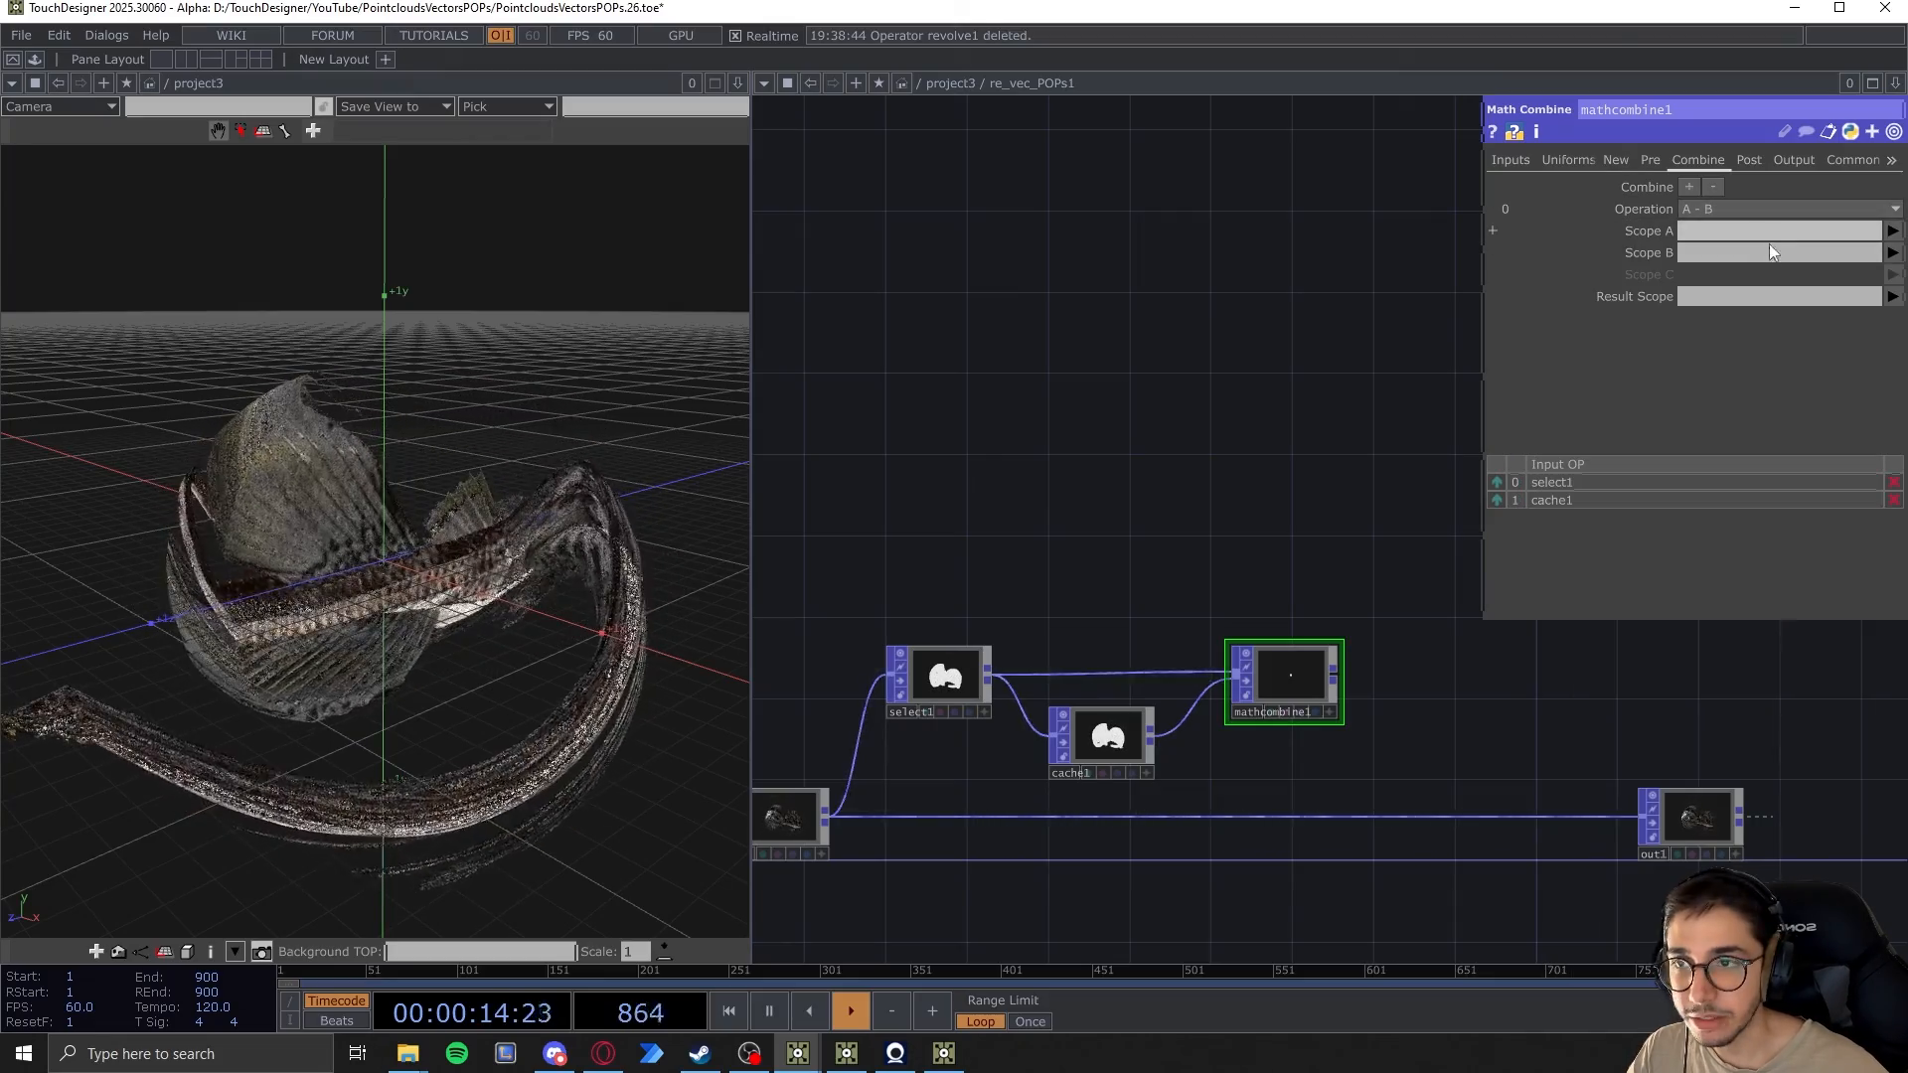
pyautogui.click(1700, 234)
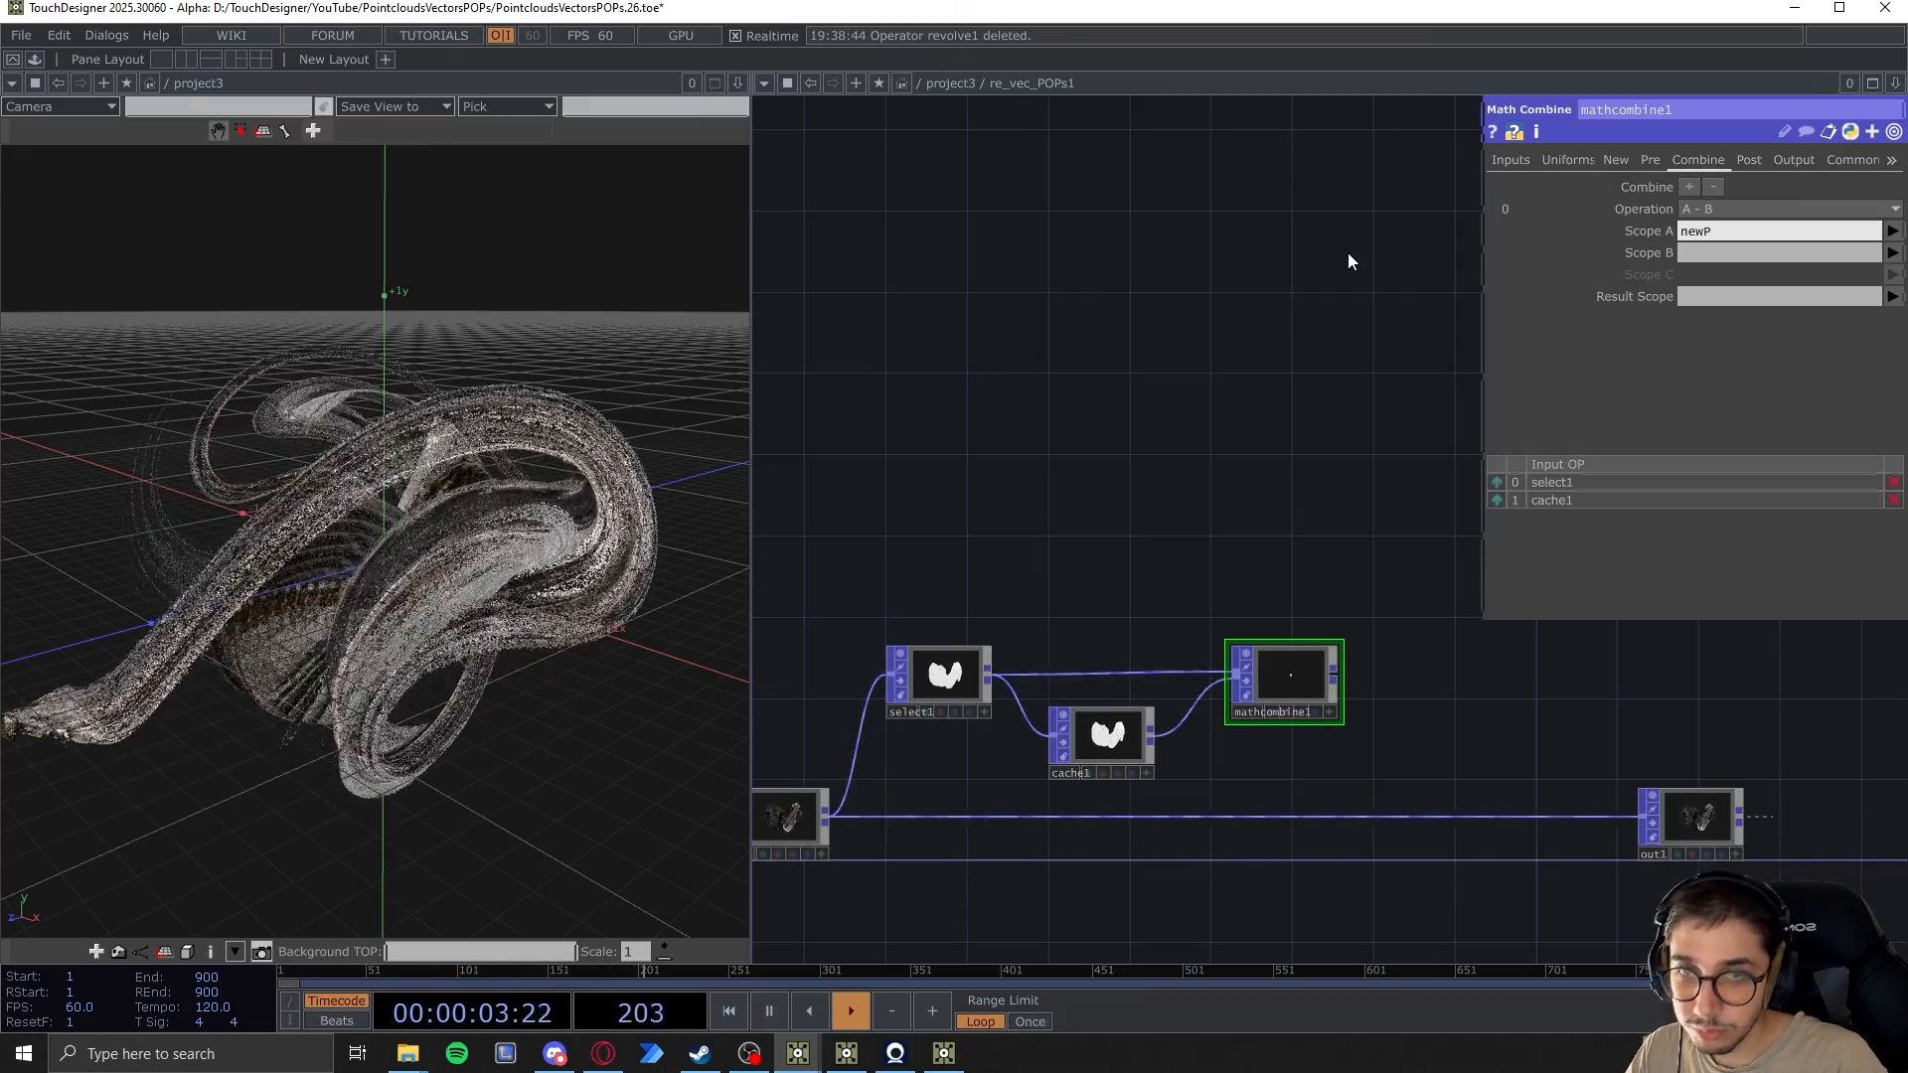
pyautogui.click(1695, 252)
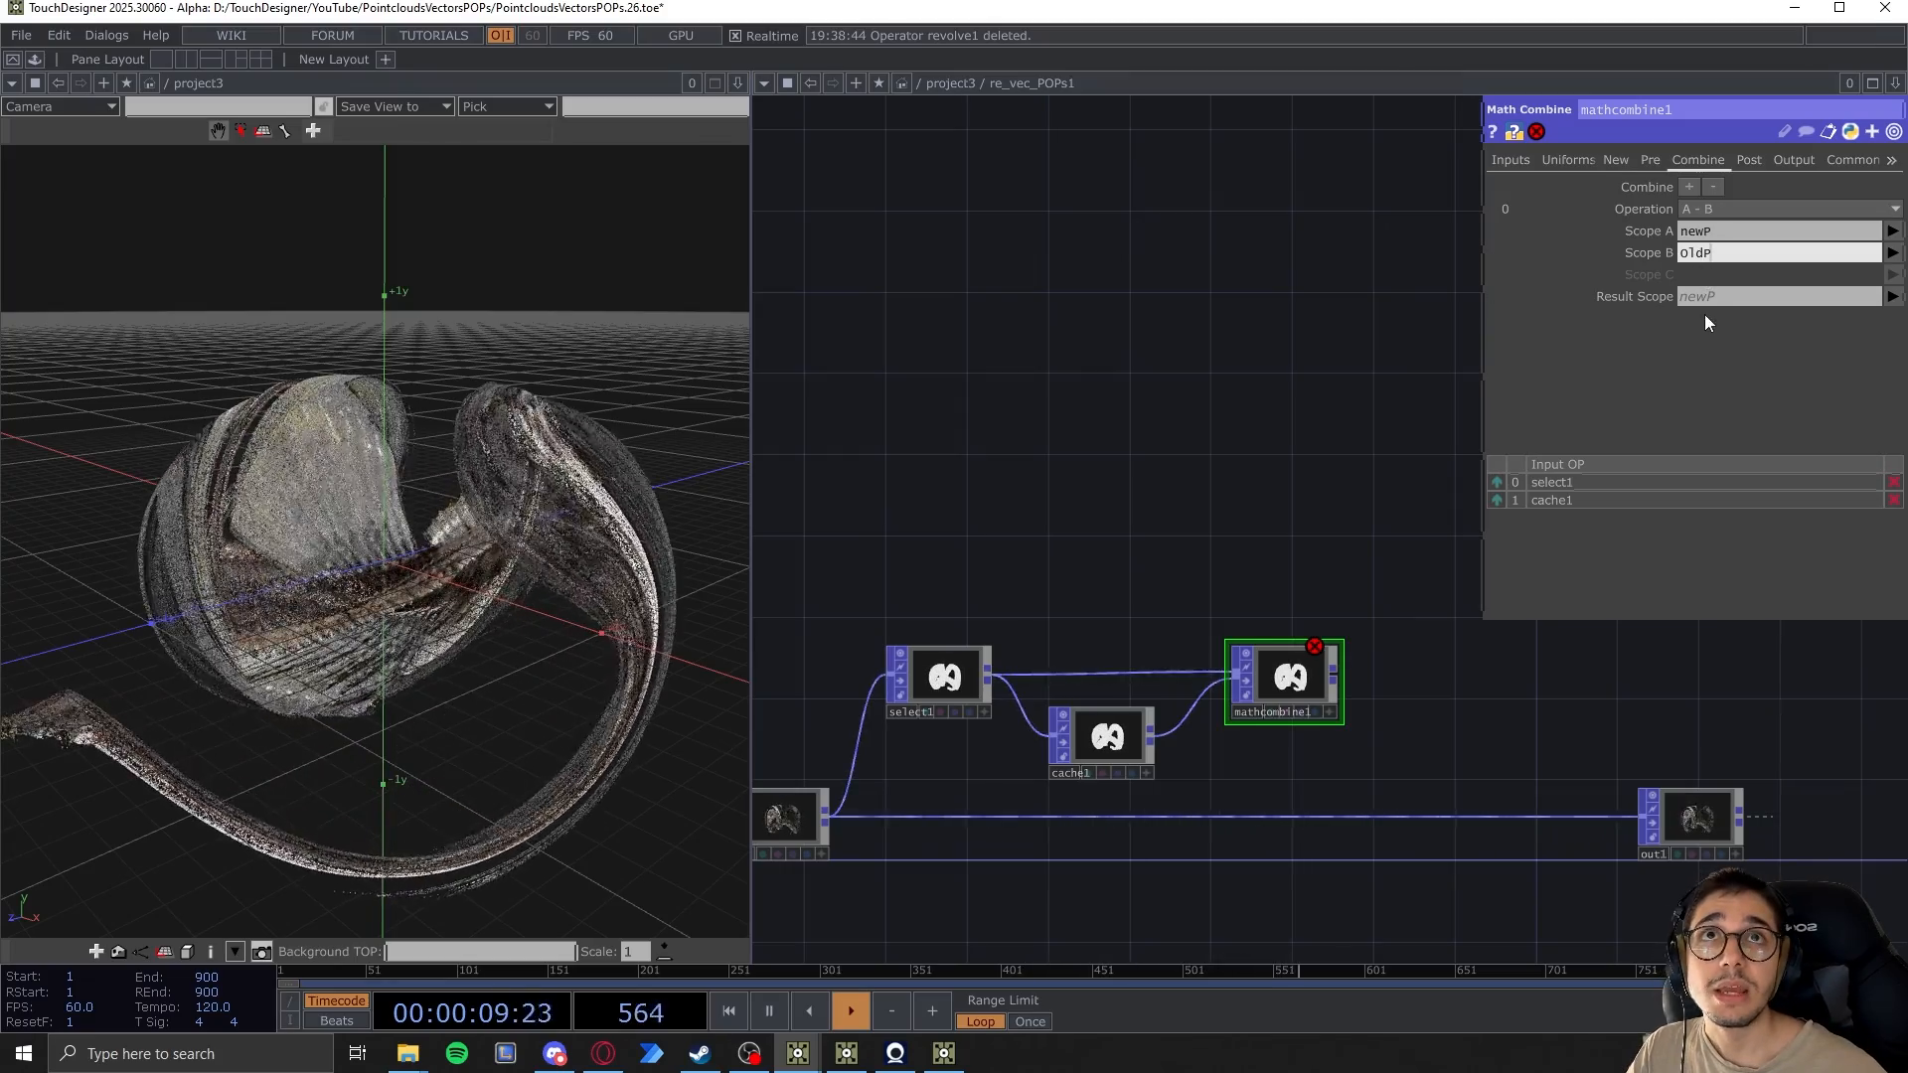
pyautogui.press('Return')
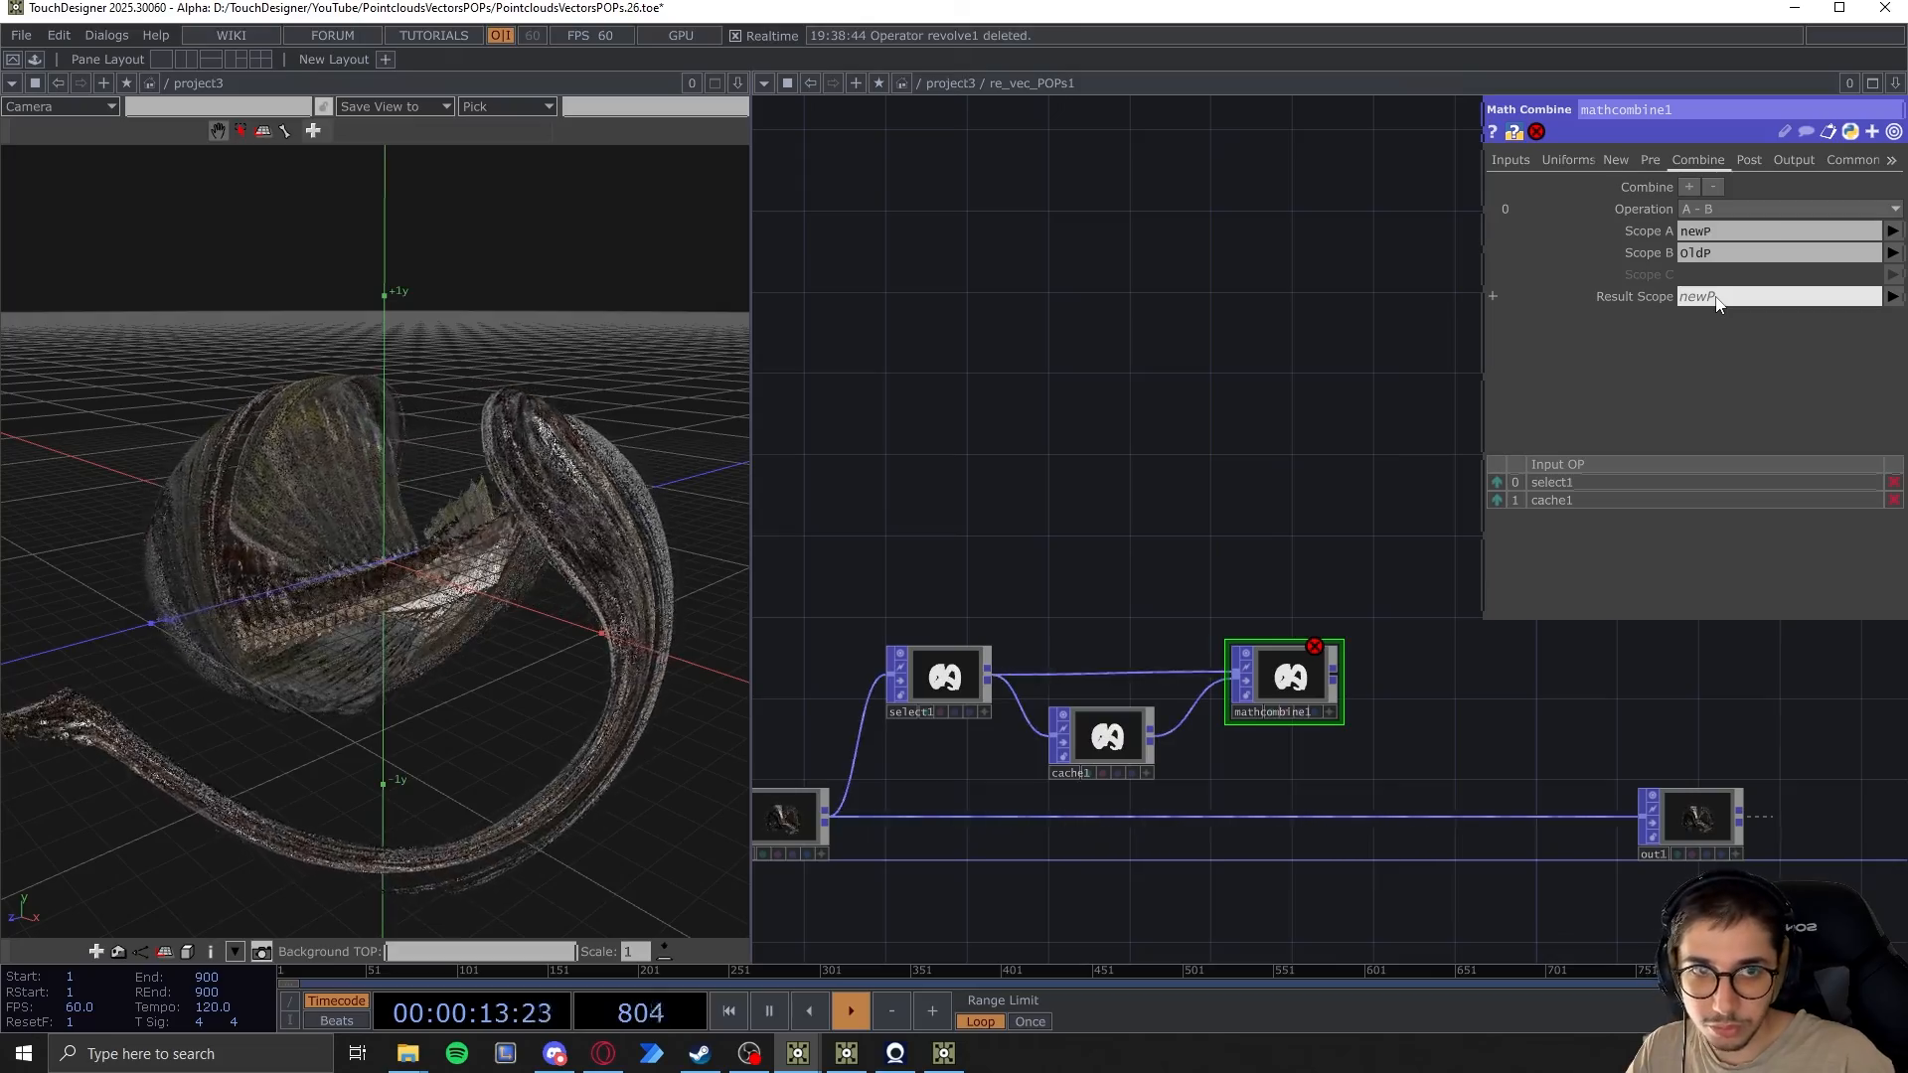
pyautogui.click(1716, 297)
pyautogui.write('vec')
pyautogui.press('Return')
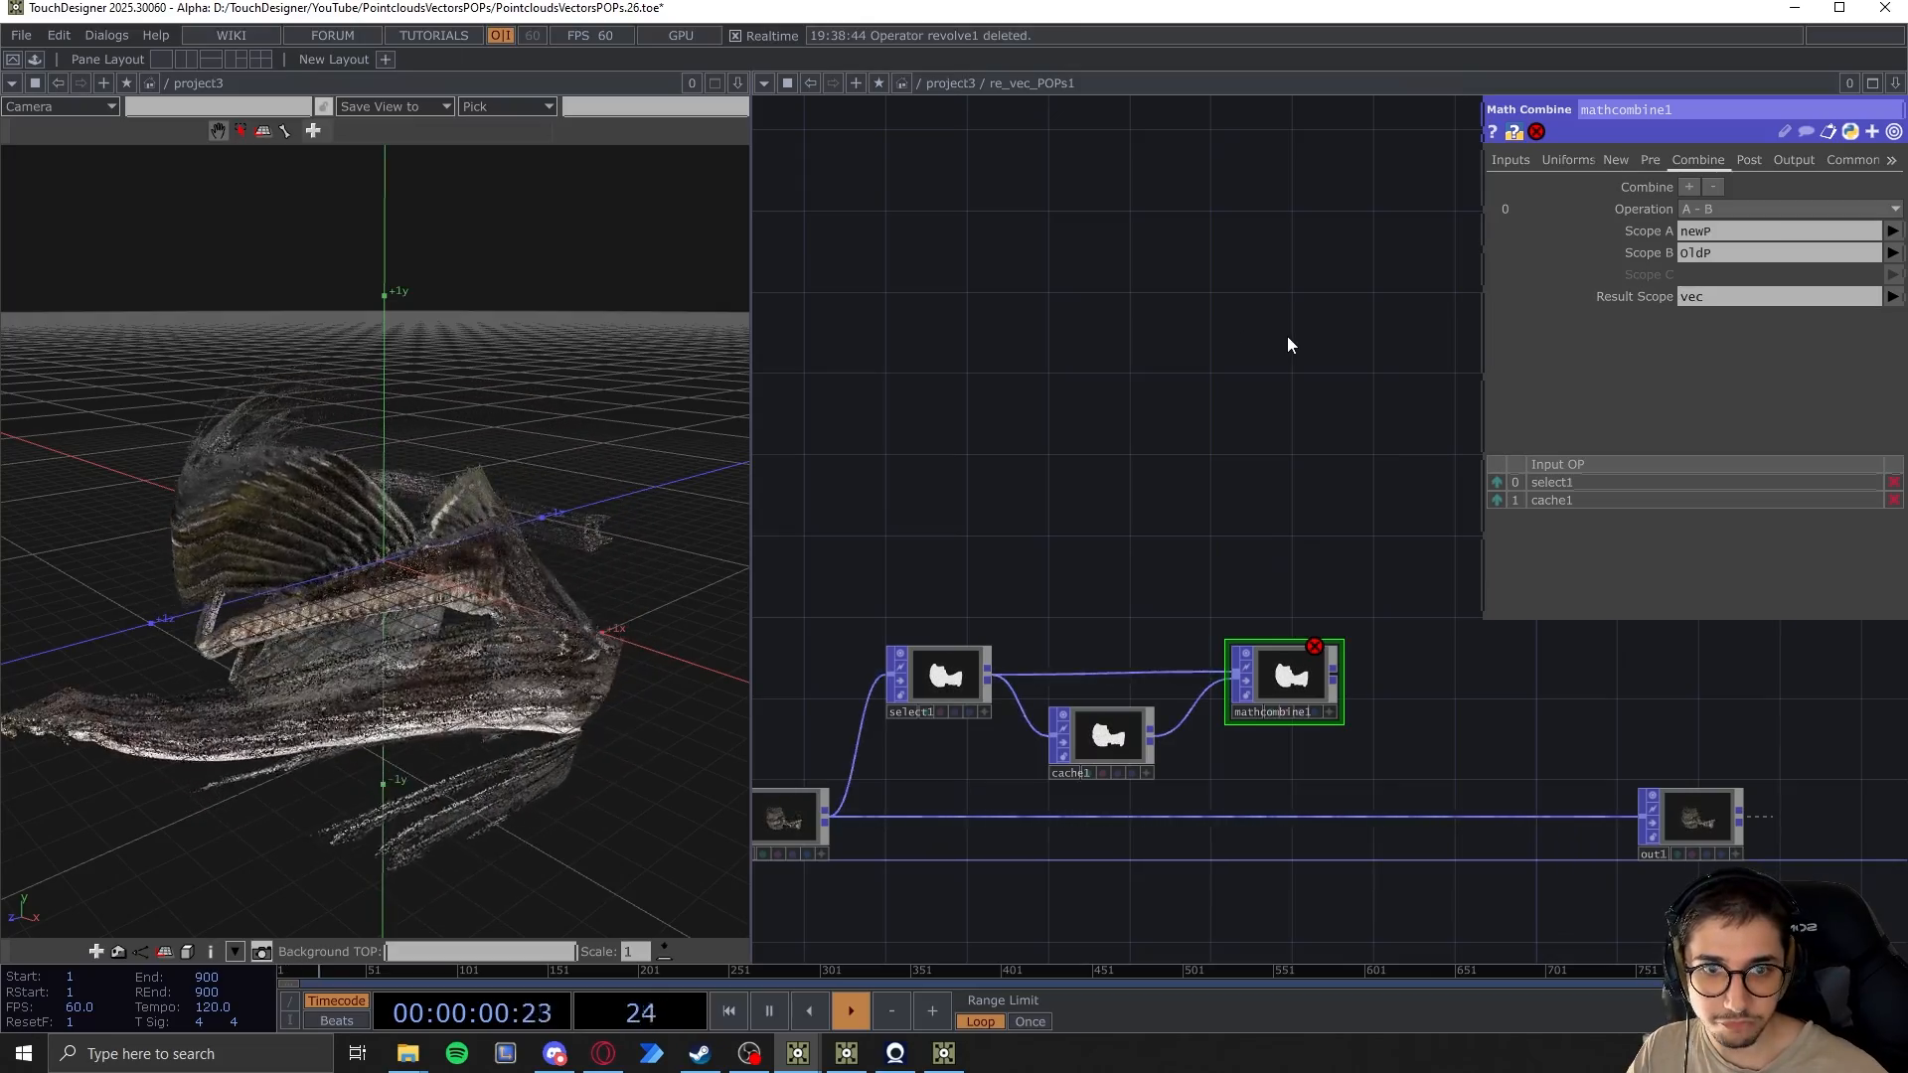
# Check mathcombine1's error against its renamed input attributes and correct Scope B to oldP
pyautogui.moveTo(1267, 362)
pyautogui.mouseDown()
pyautogui.moveTo(1226, 371)
pyautogui.moveTo(1253, 370)
pyautogui.mouseUp()
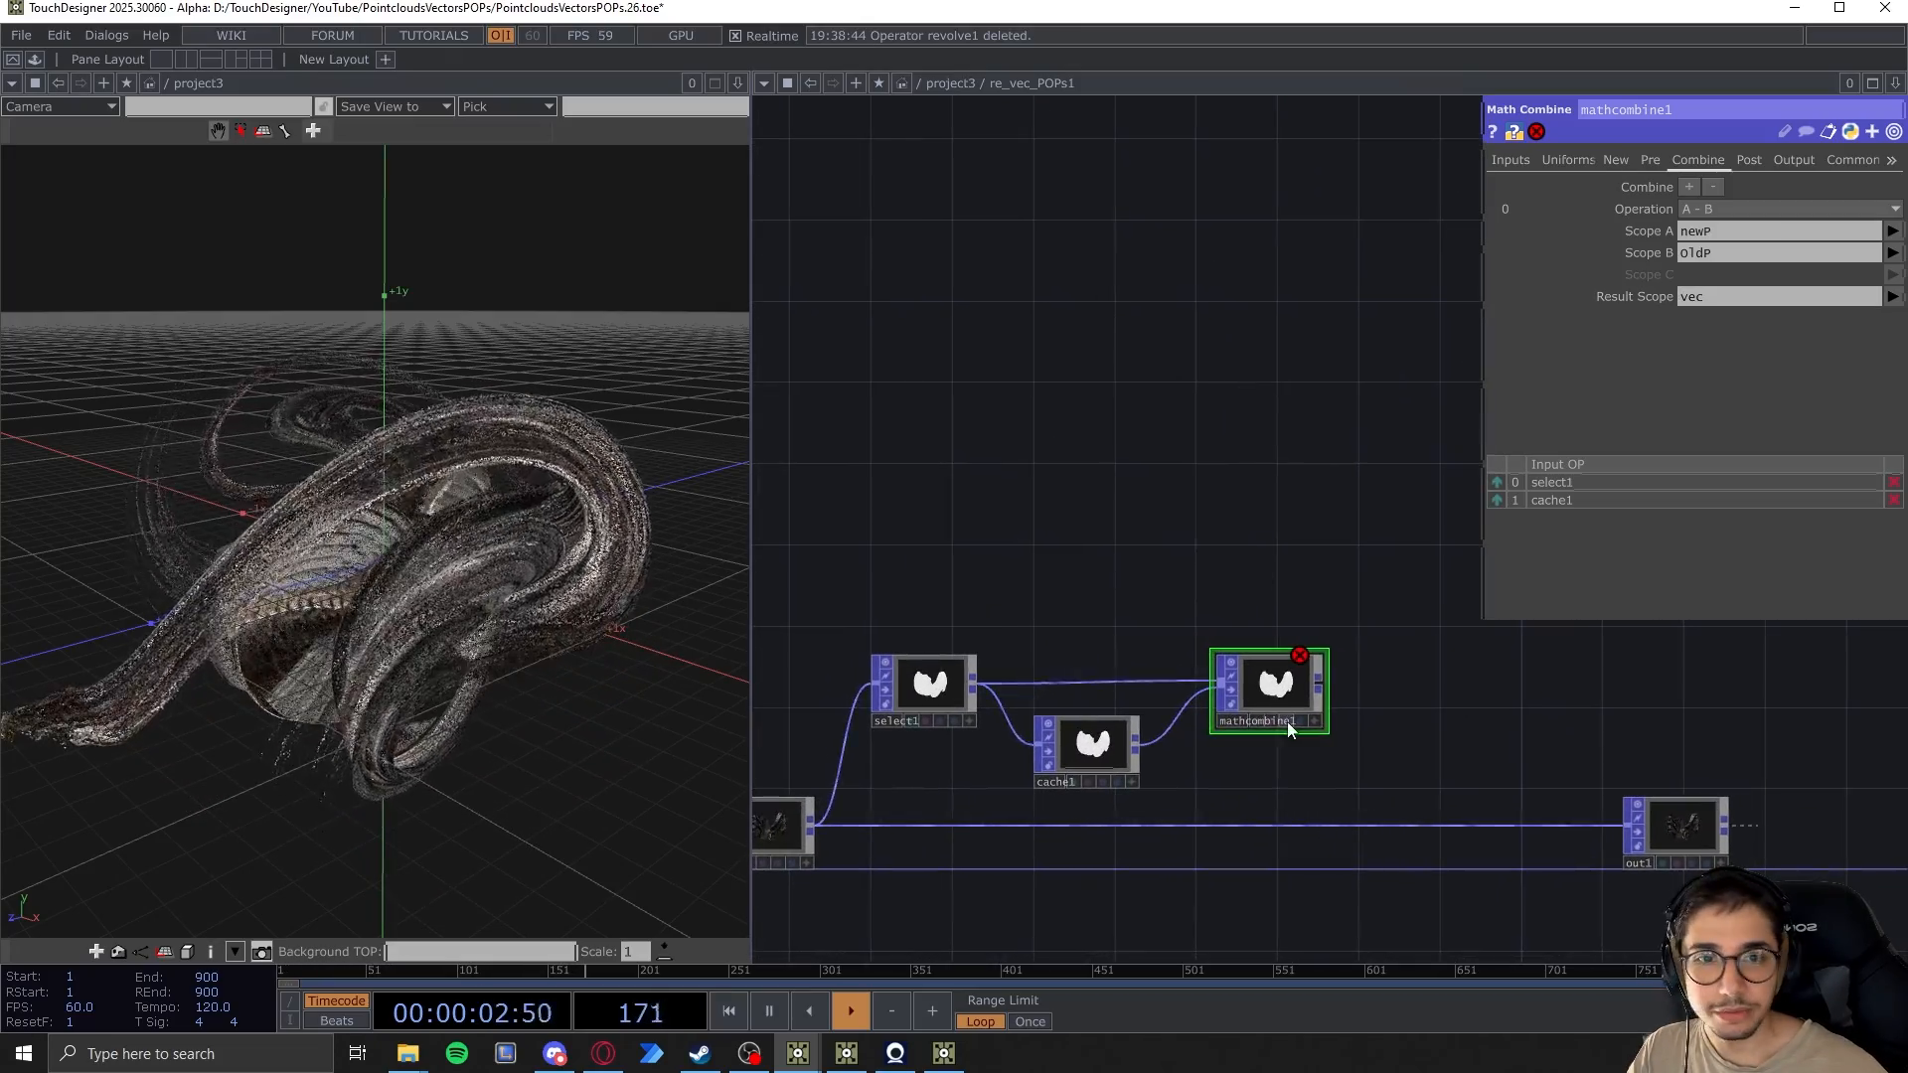
pyautogui.middleClick(1298, 658)
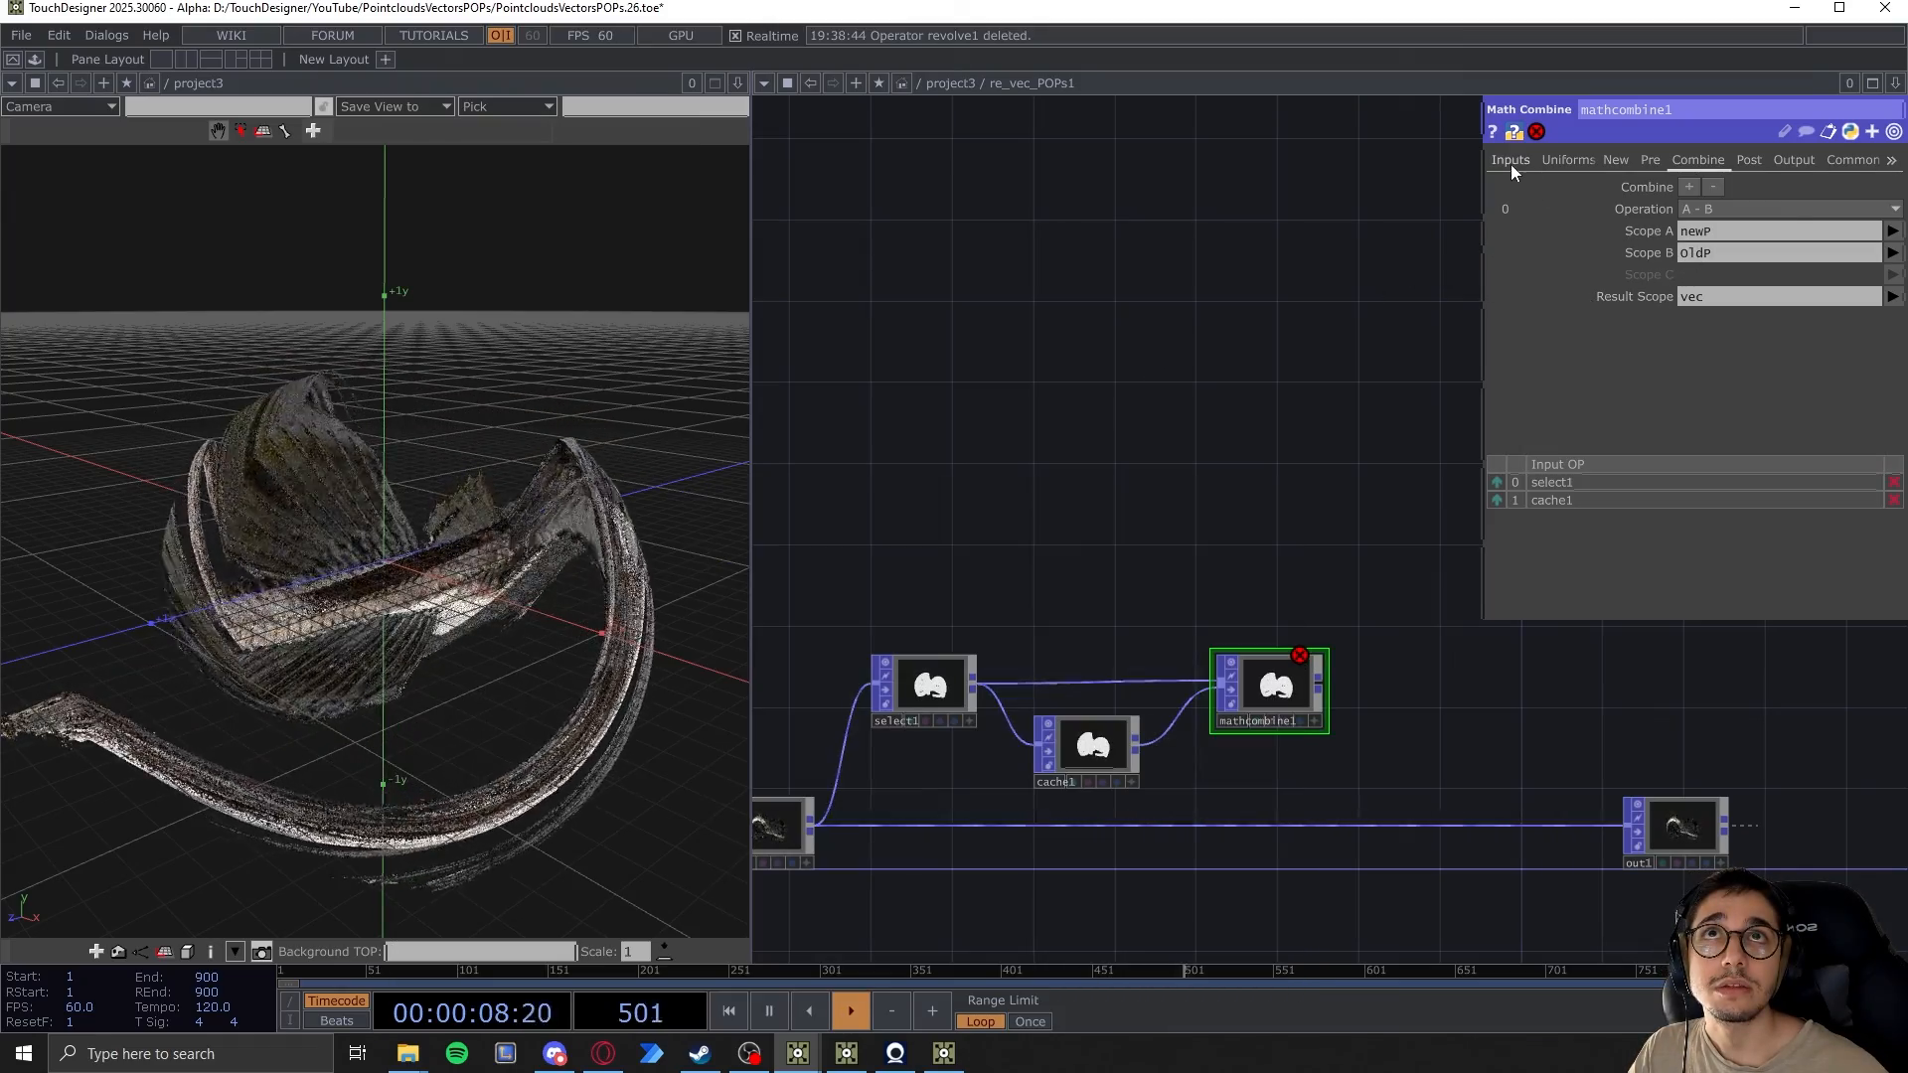
pyautogui.click(1511, 161)
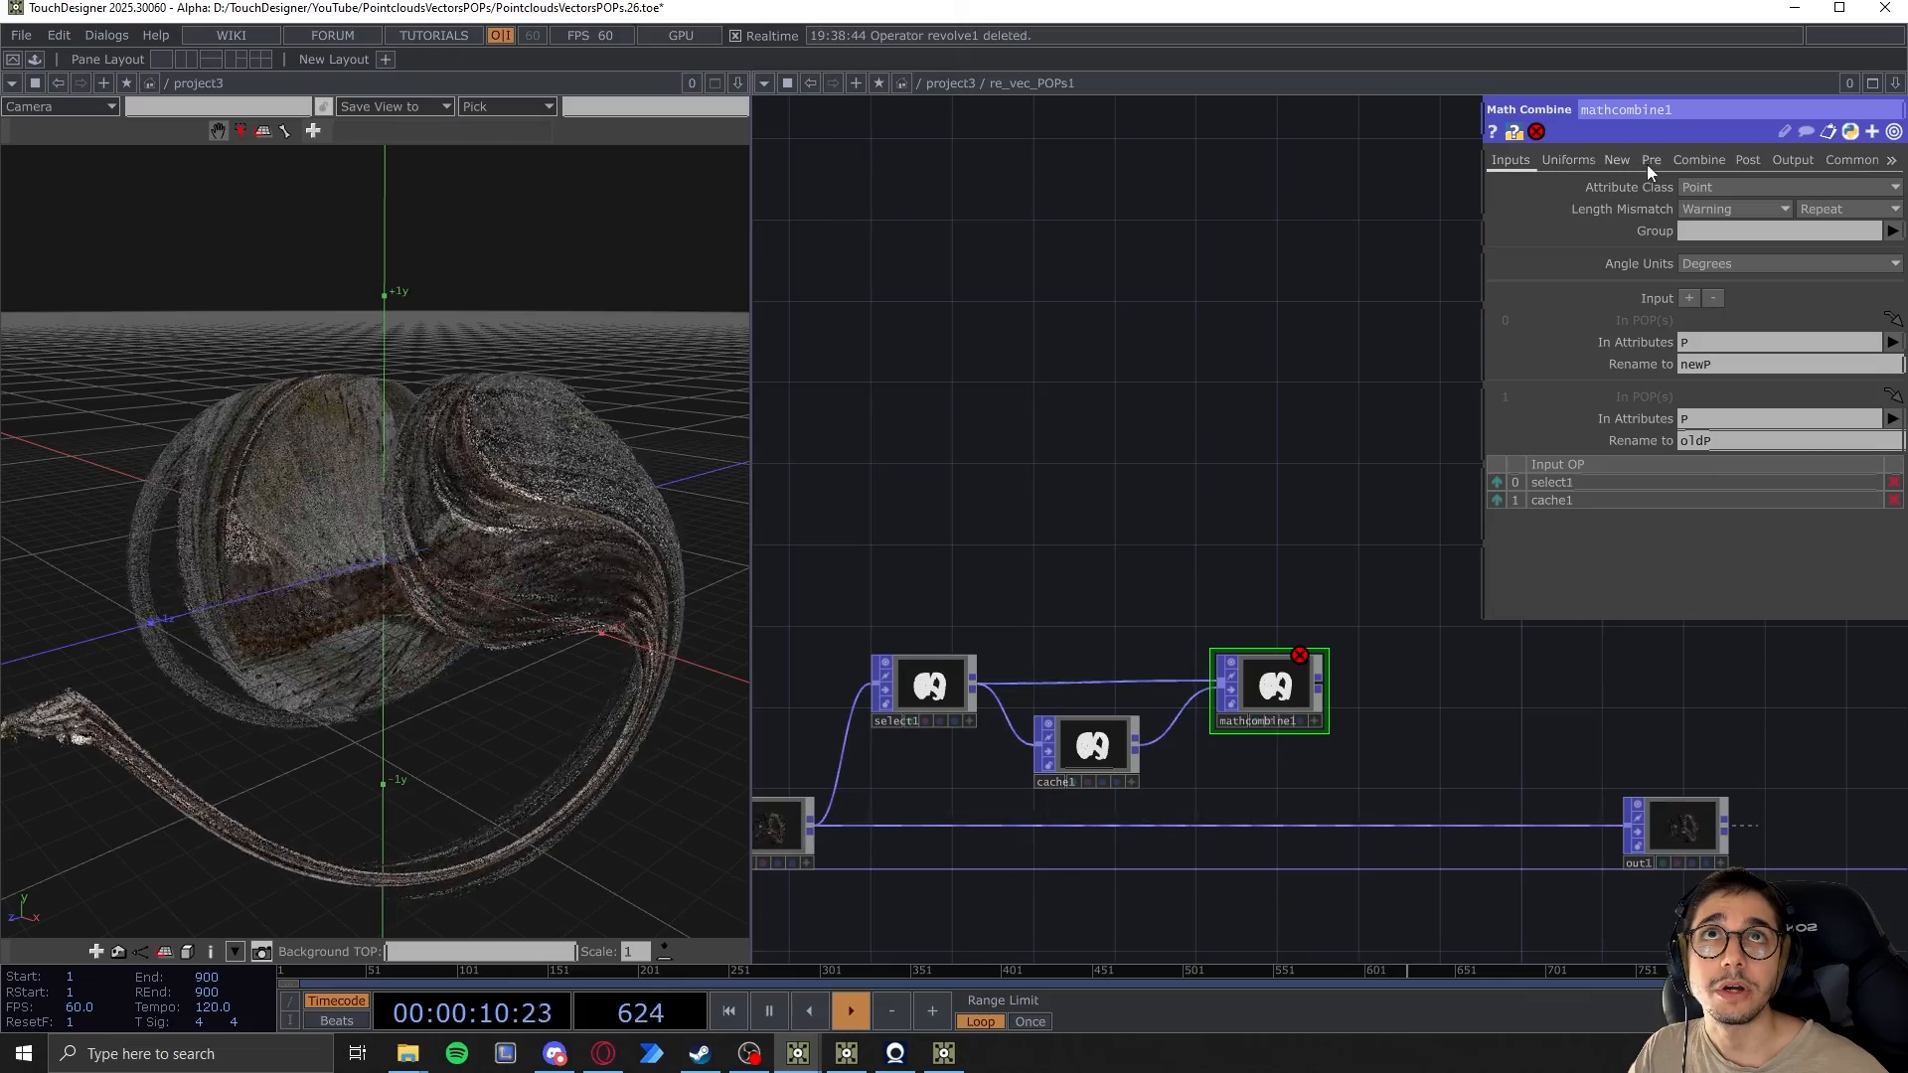
pyautogui.click(1697, 161)
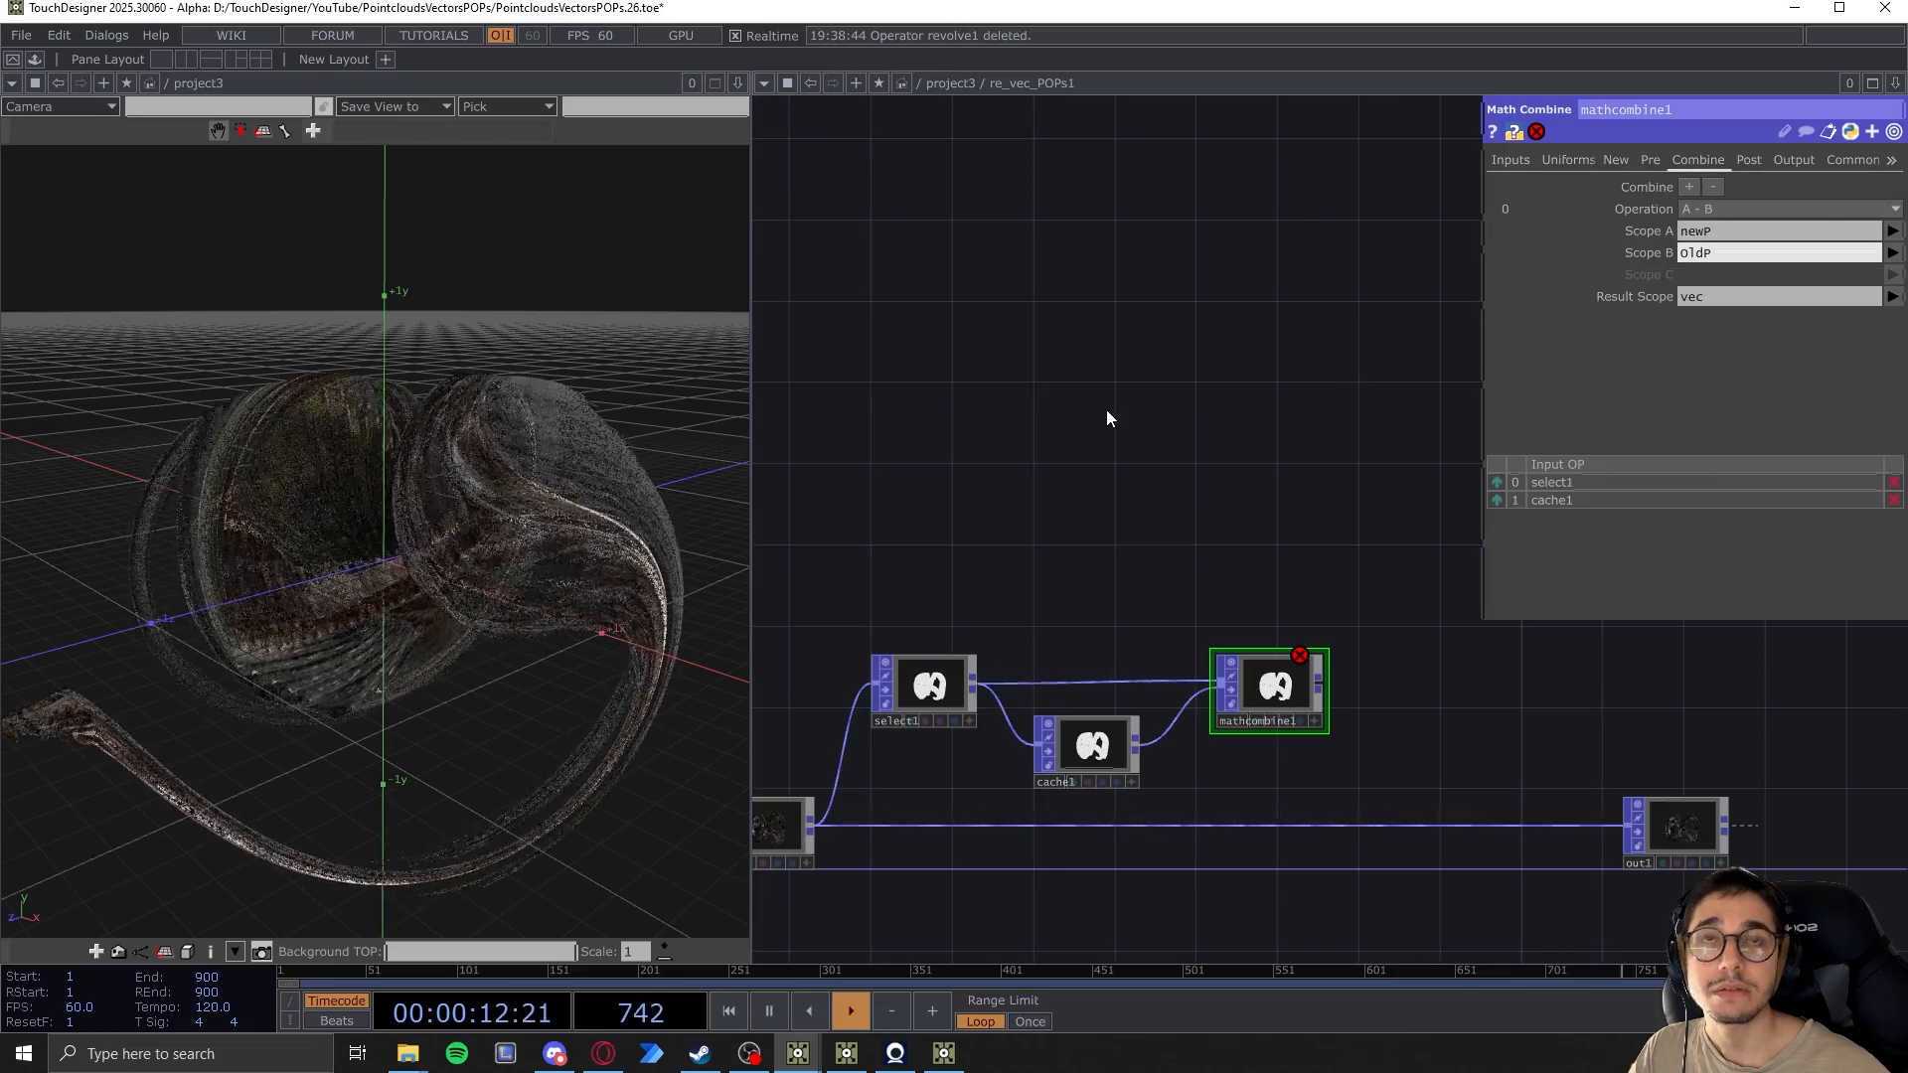
pyautogui.press('BackSpace')
pyautogui.write('o')
pyautogui.press('Return')
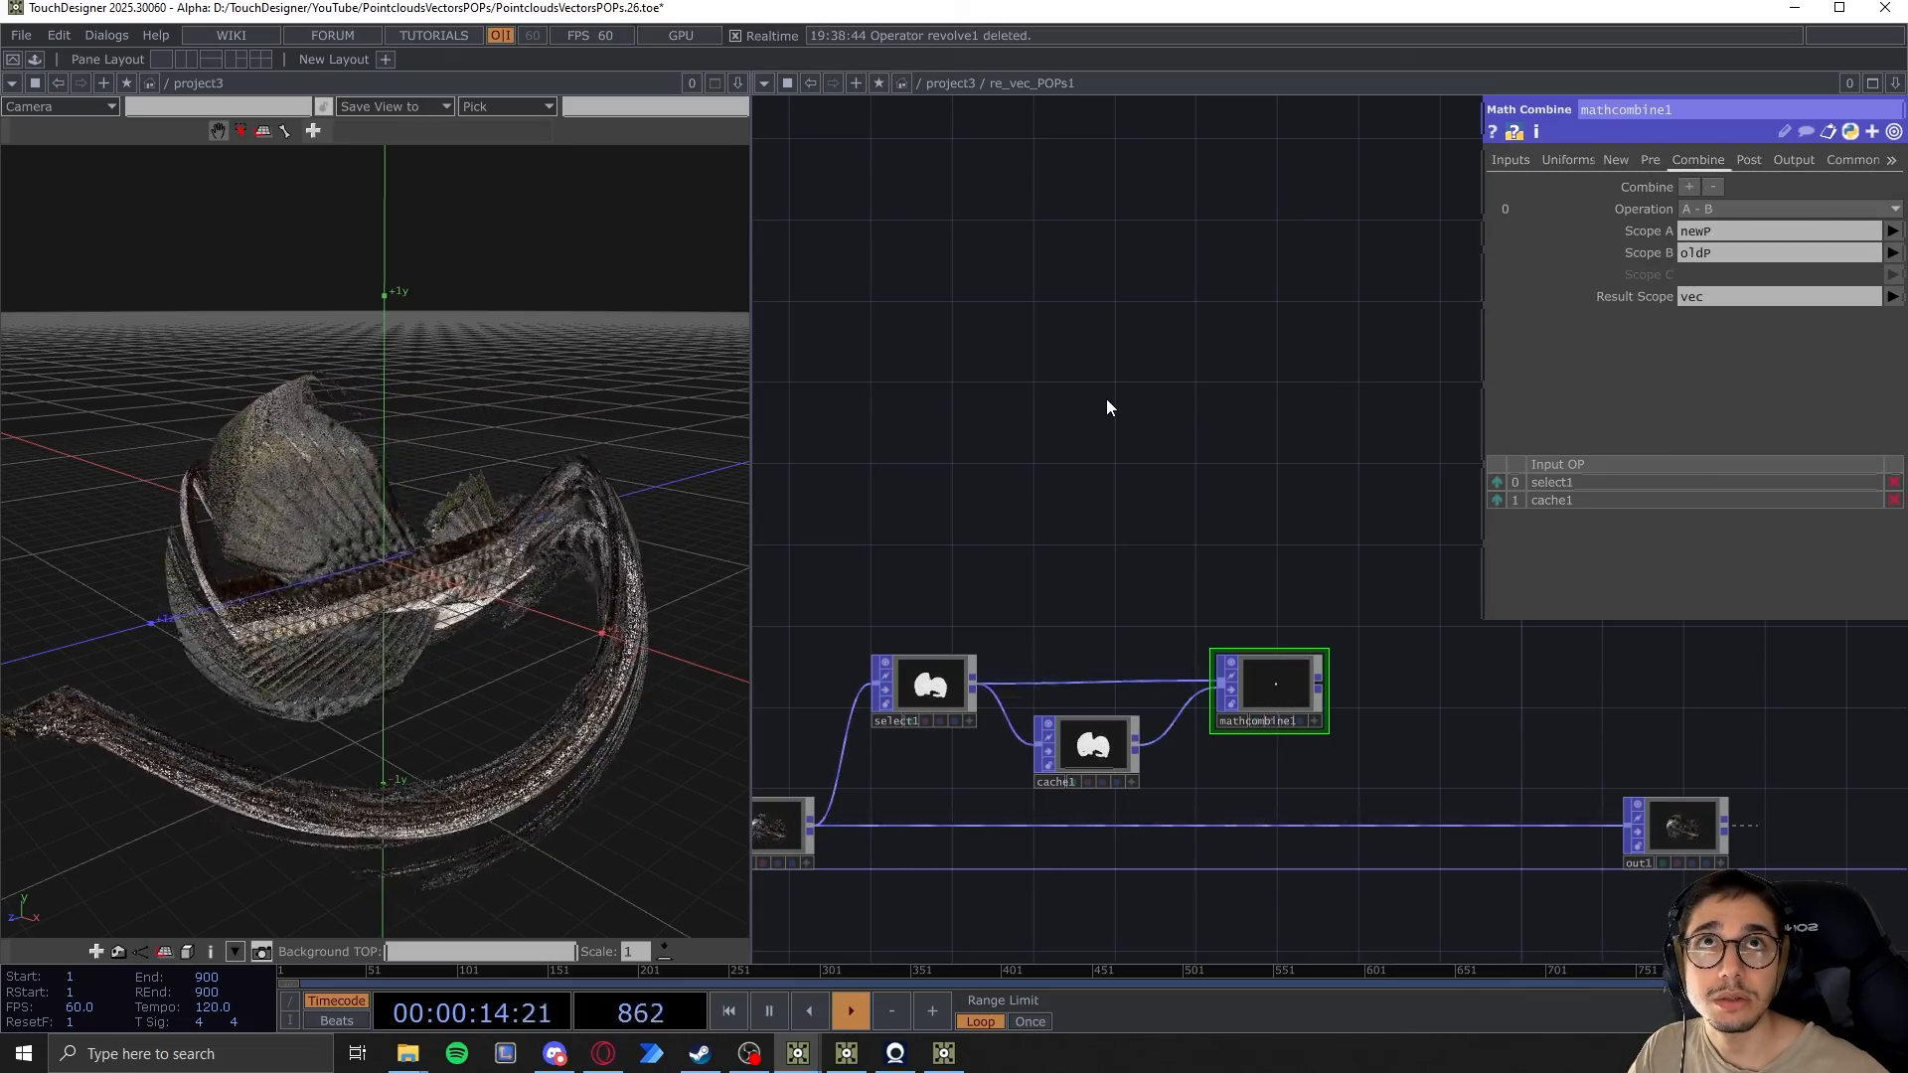
pyautogui.moveTo(1384, 405); pyautogui.dragTo(1389, 362)
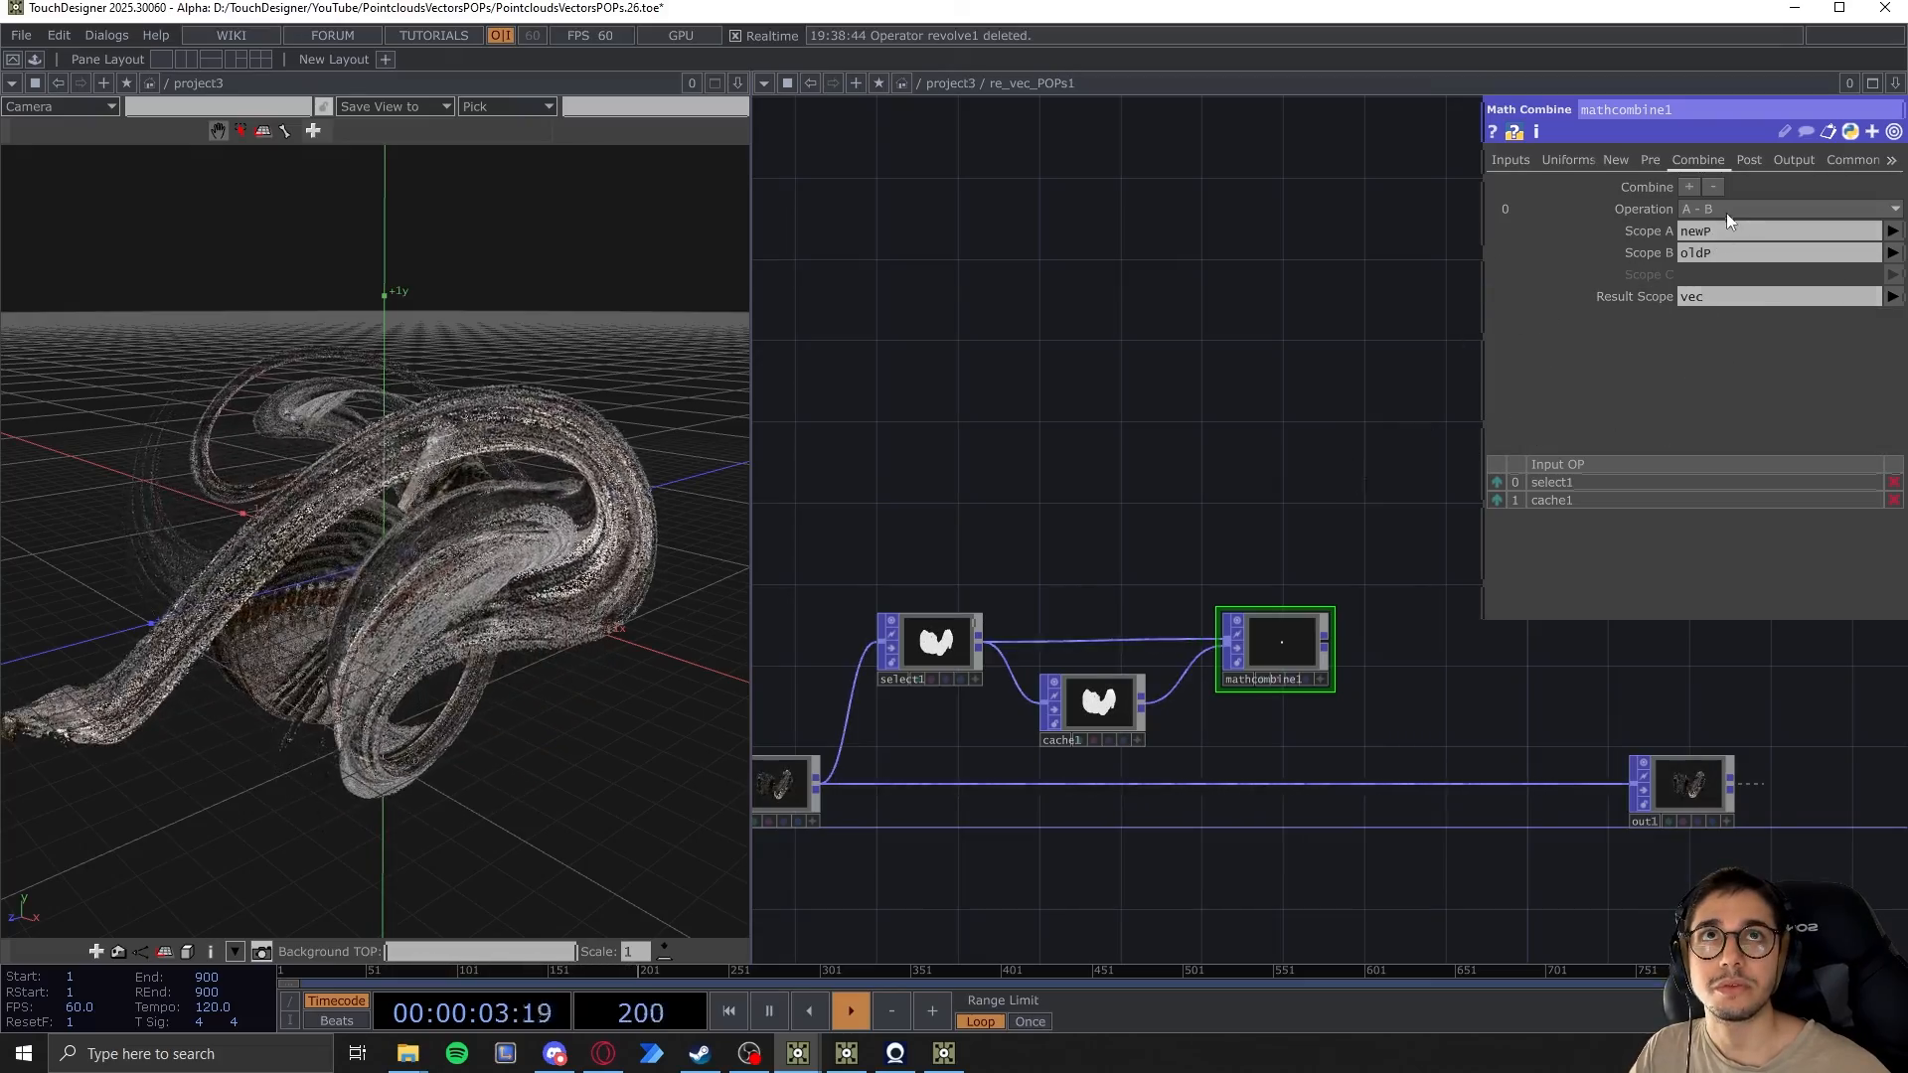
# Add a second combine operation abs(A) to mathcombine1 with Scope A vec and Result Scope vecPositive
pyautogui.click(1690, 187)
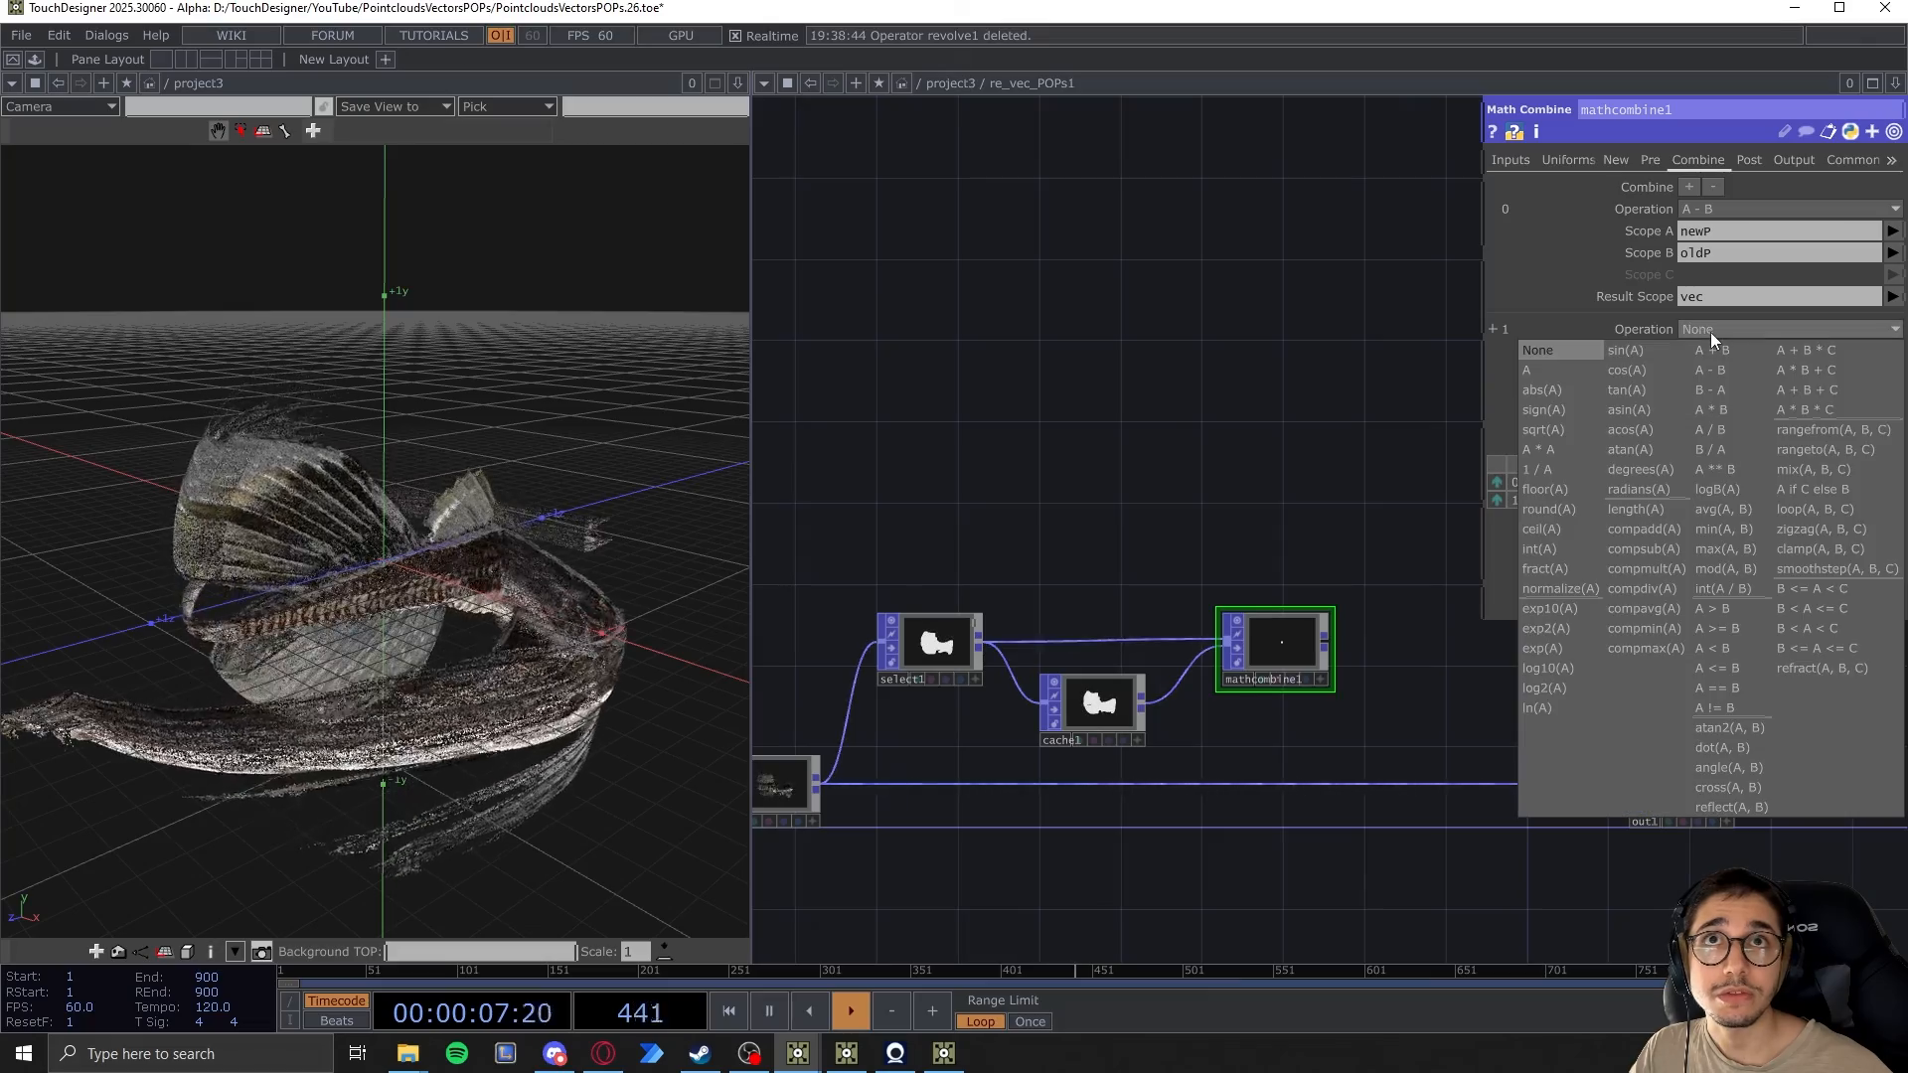
pyautogui.click(1709, 332)
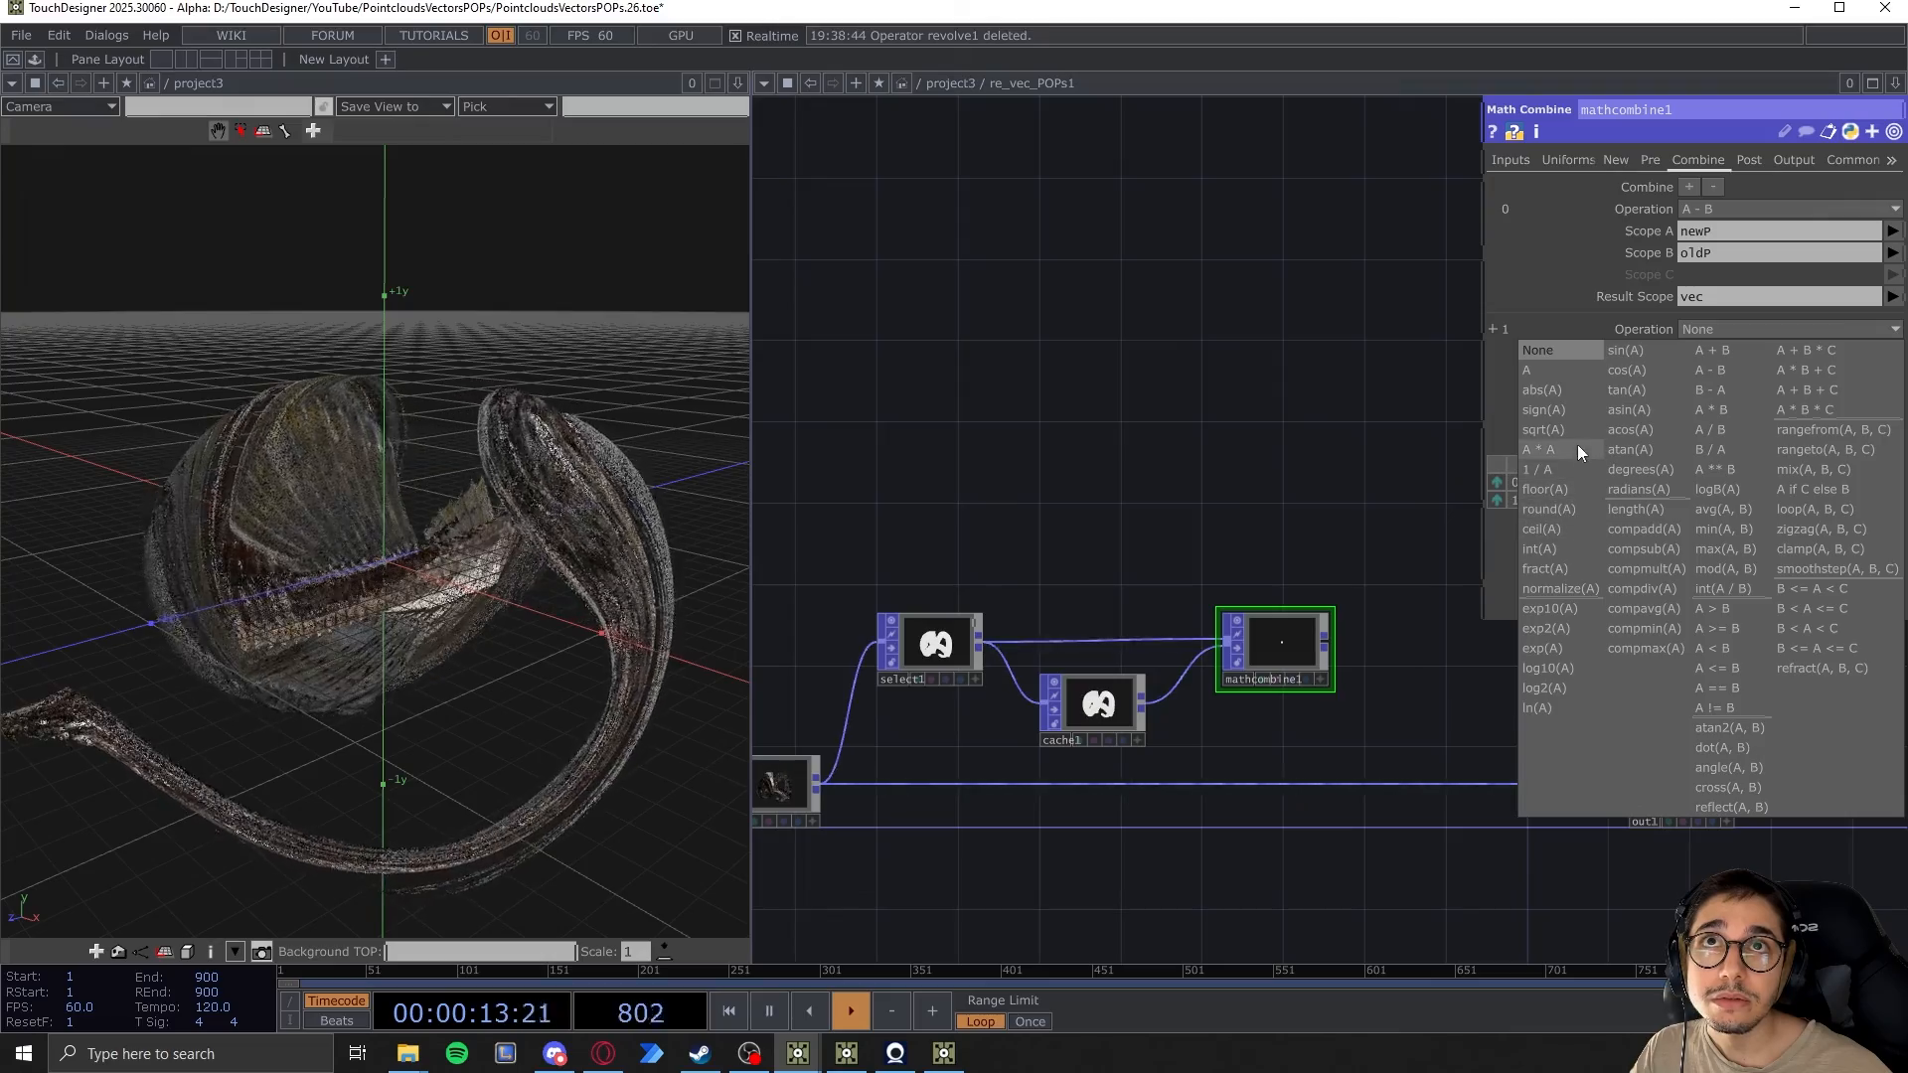
pyautogui.click(1565, 397)
pyautogui.click(1686, 351)
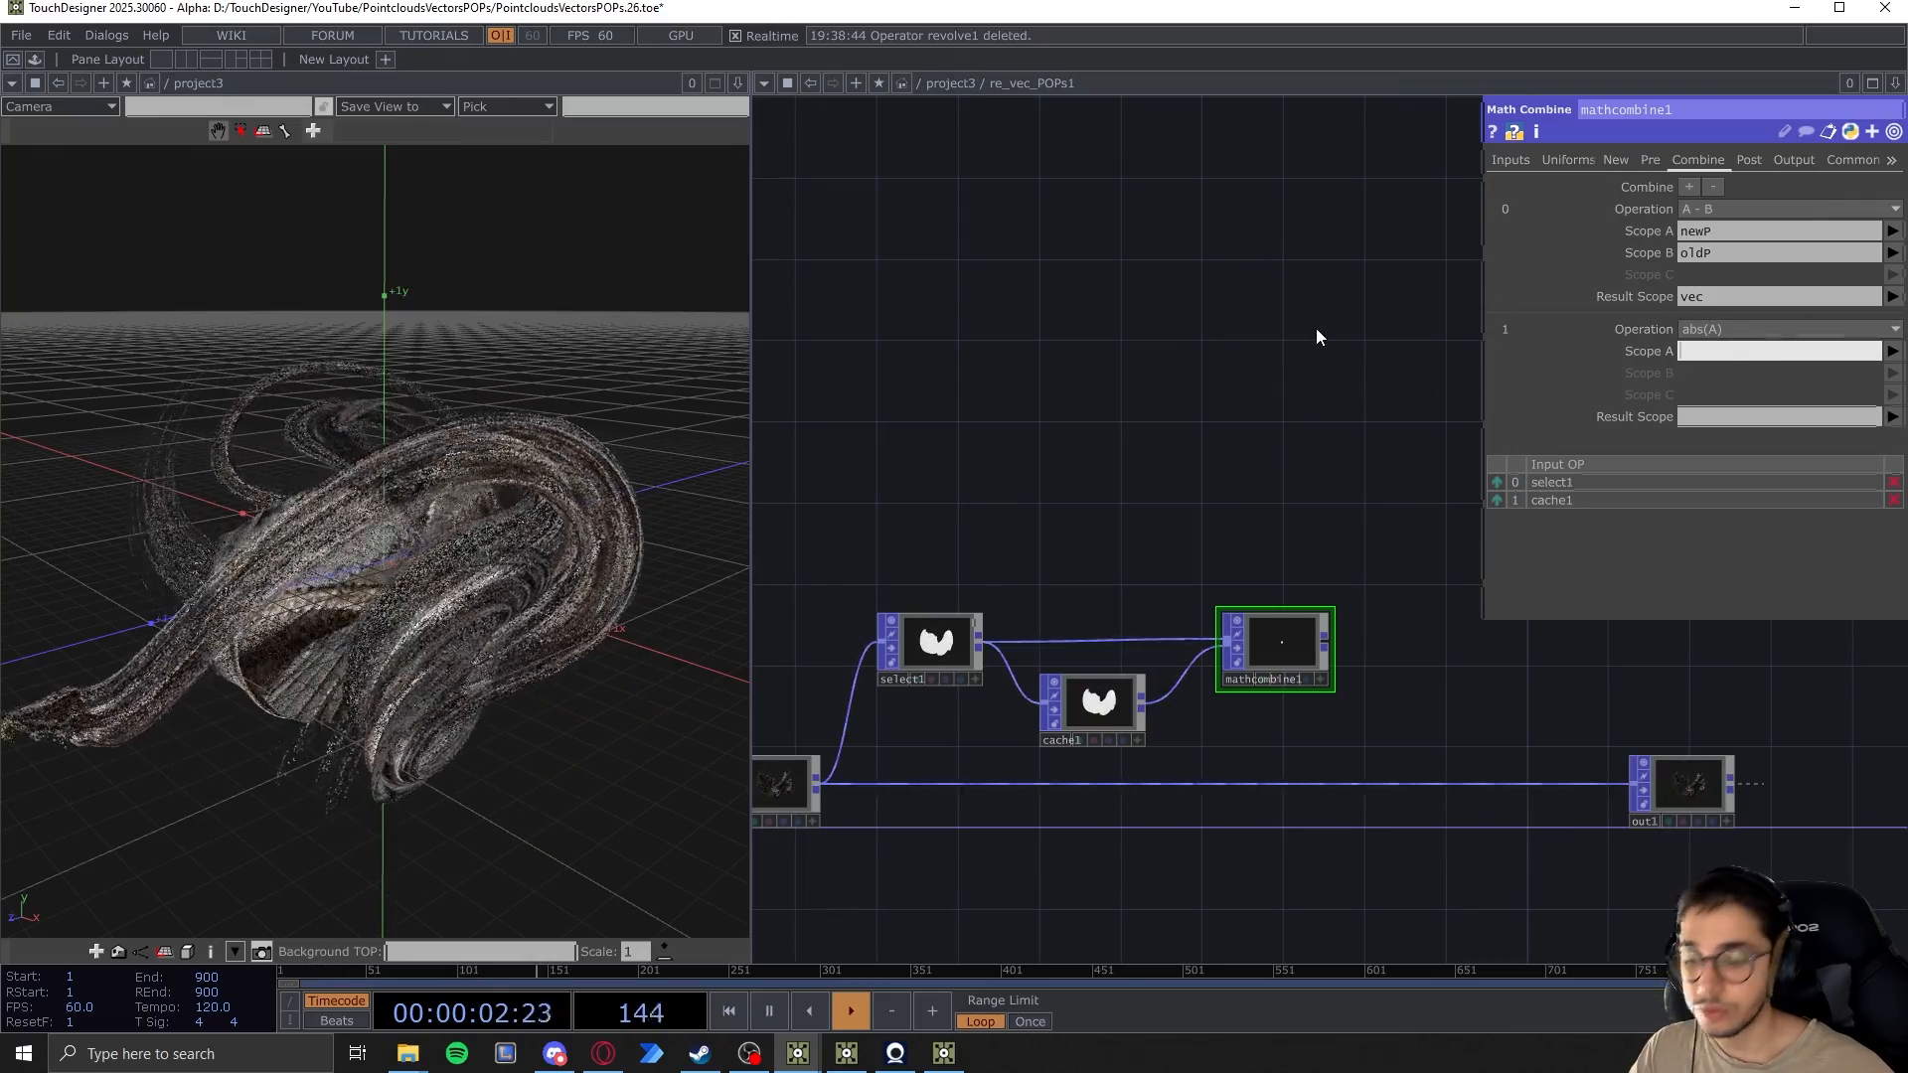
pyautogui.write('vec')
pyautogui.press('Tab')
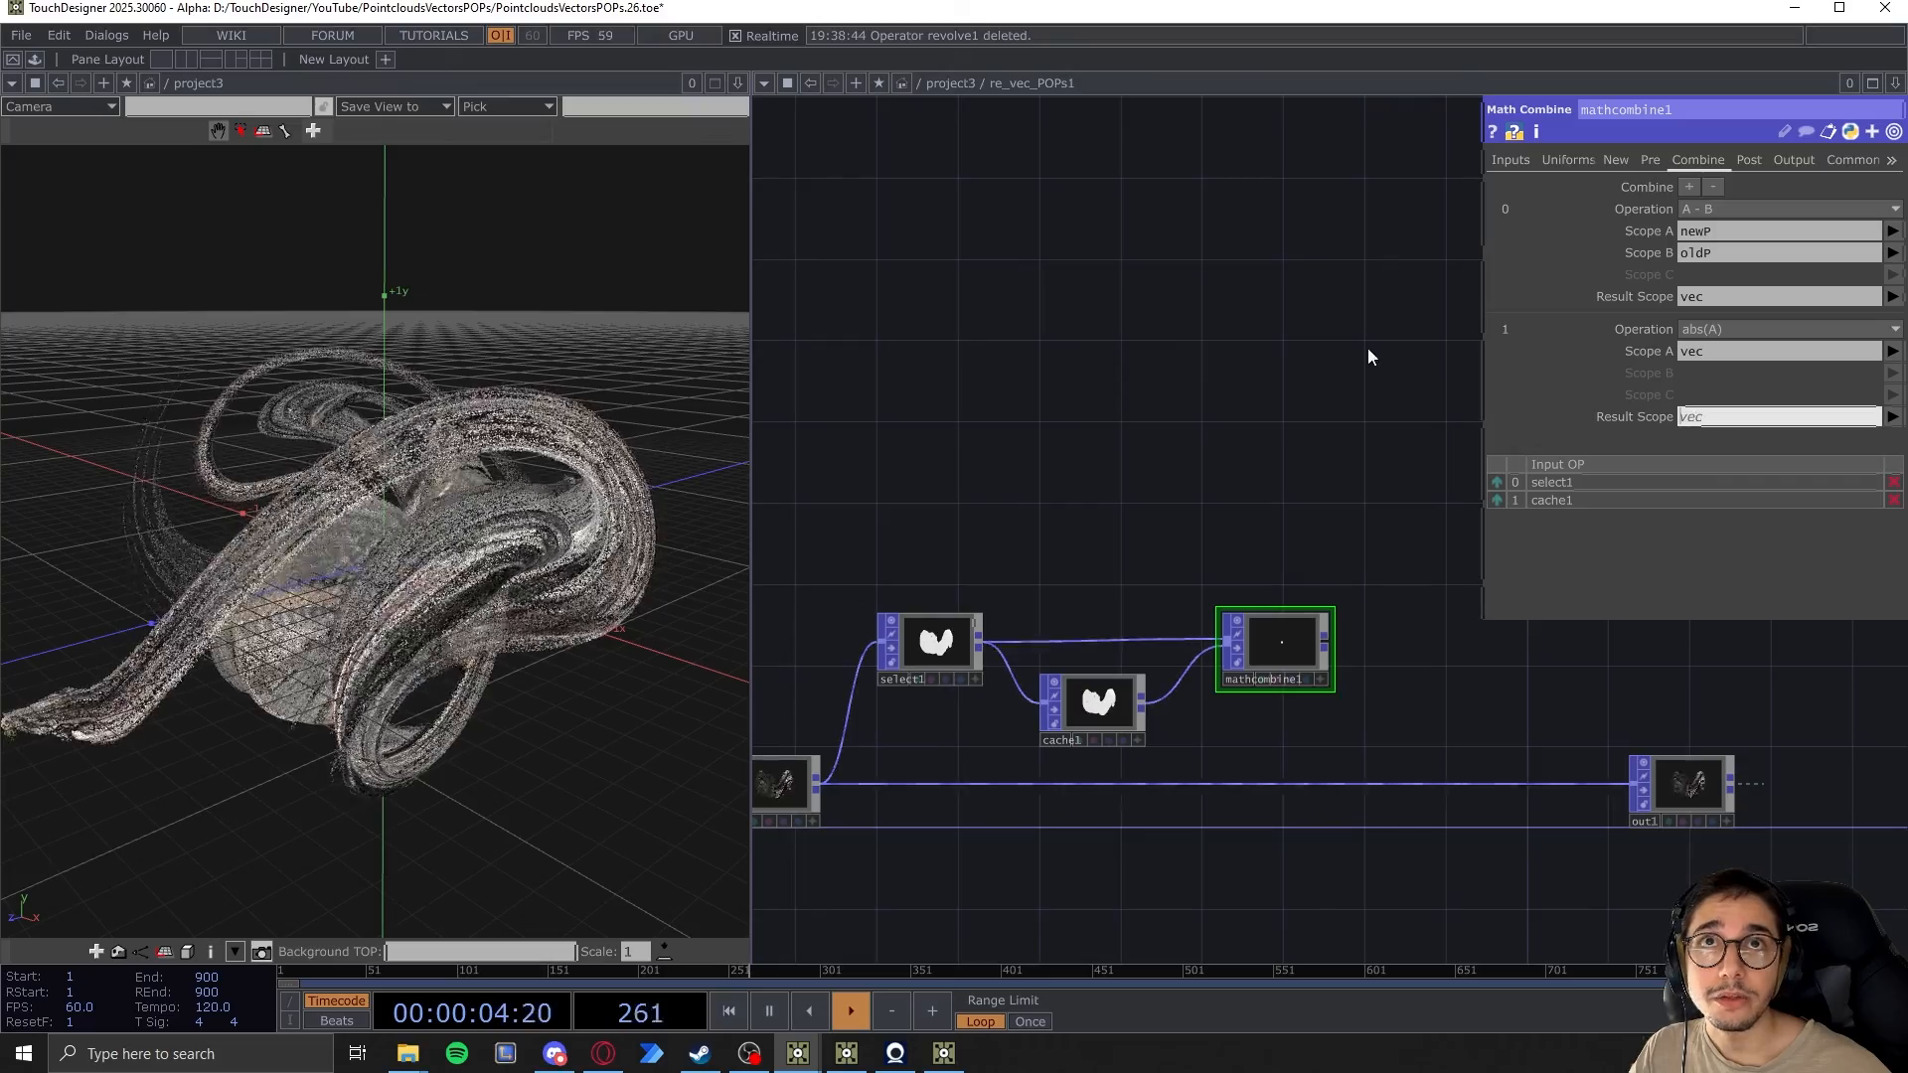
pyautogui.write('vecP')
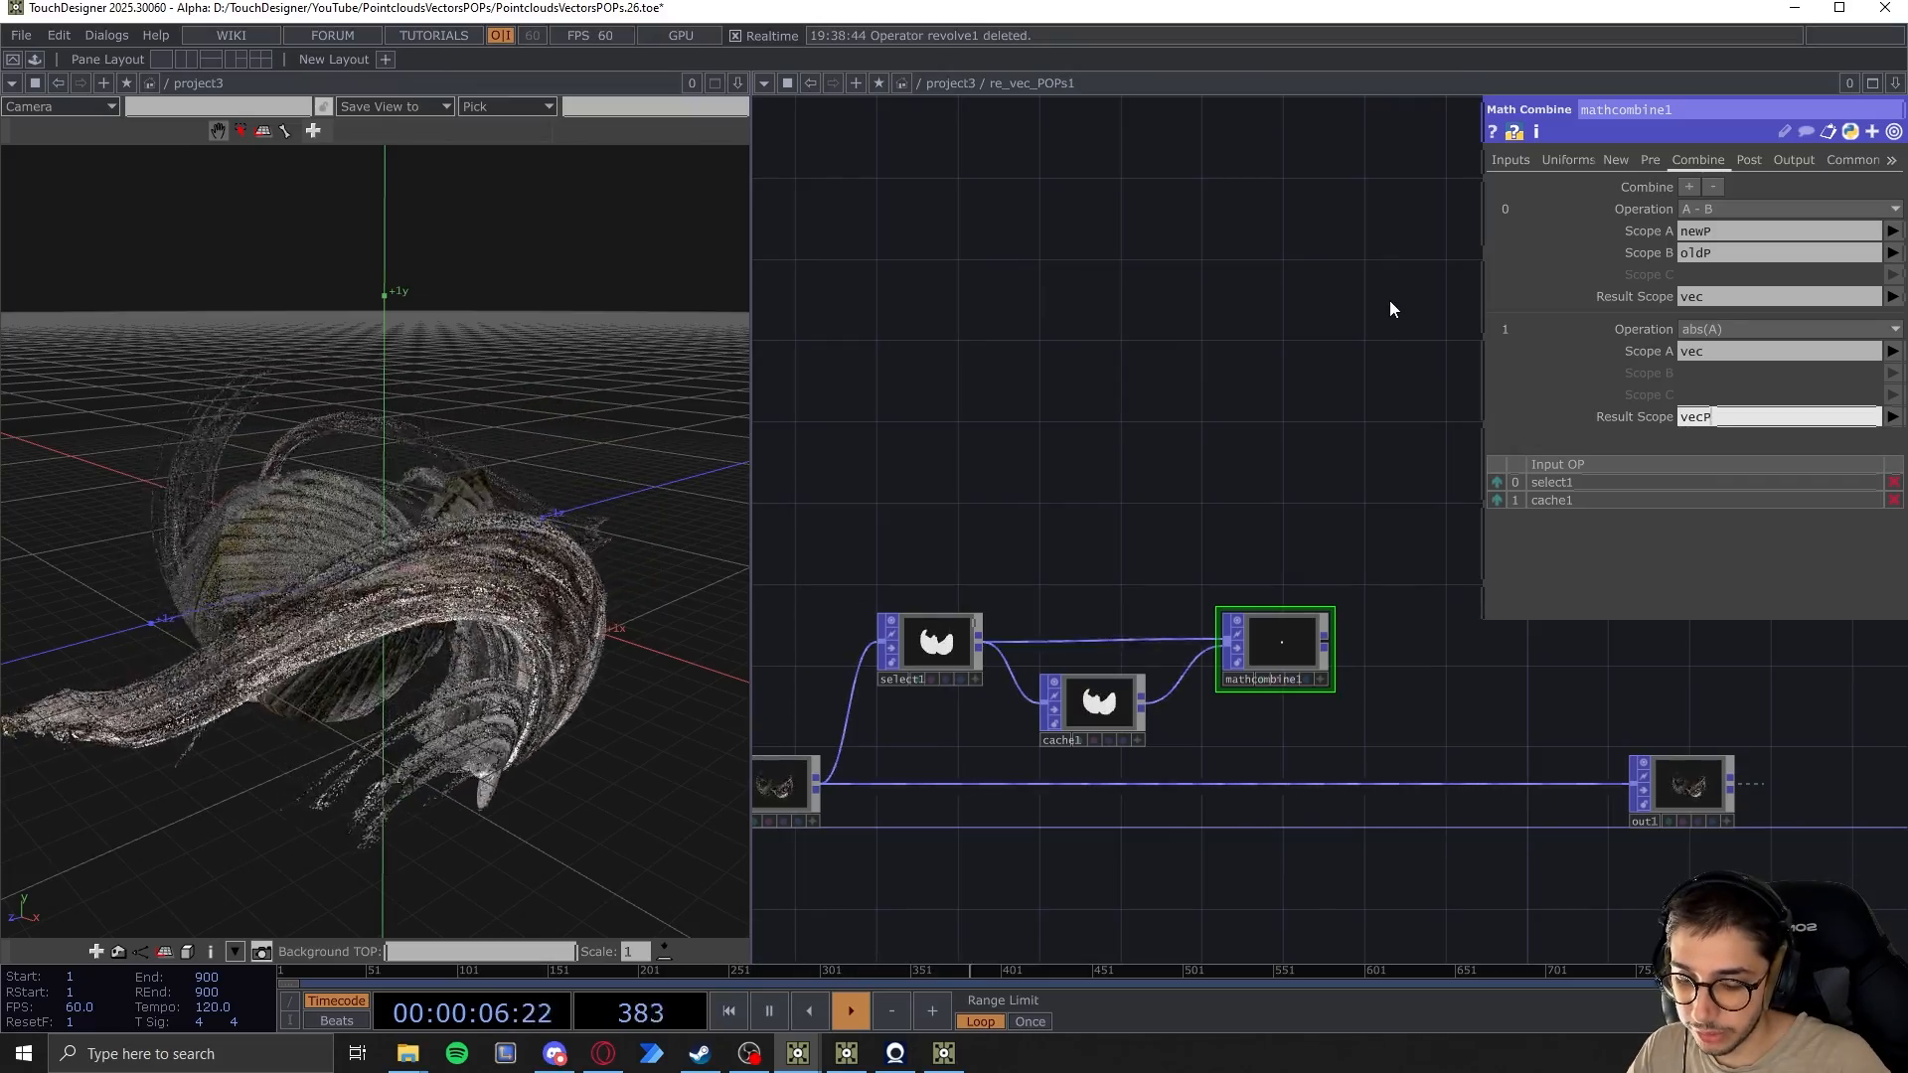
pyautogui.write('ositive')
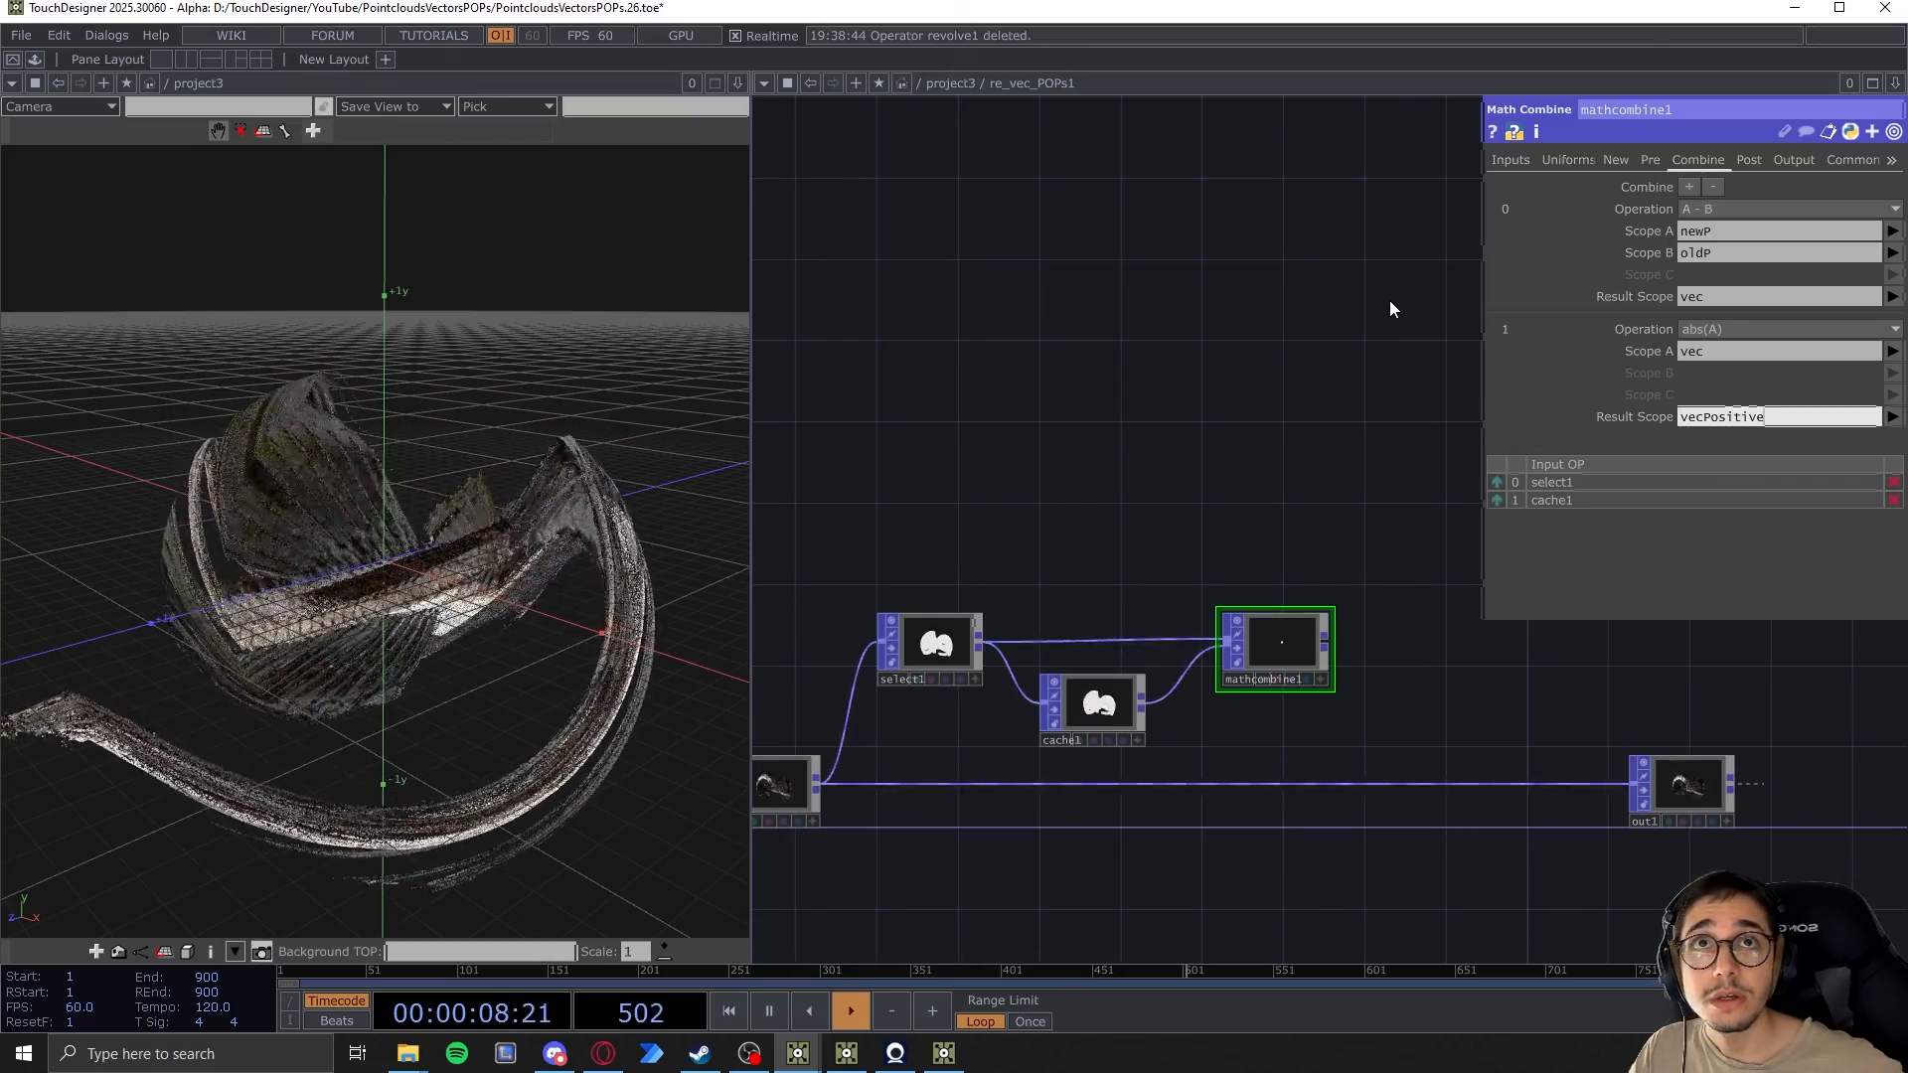
pyautogui.press('Return')
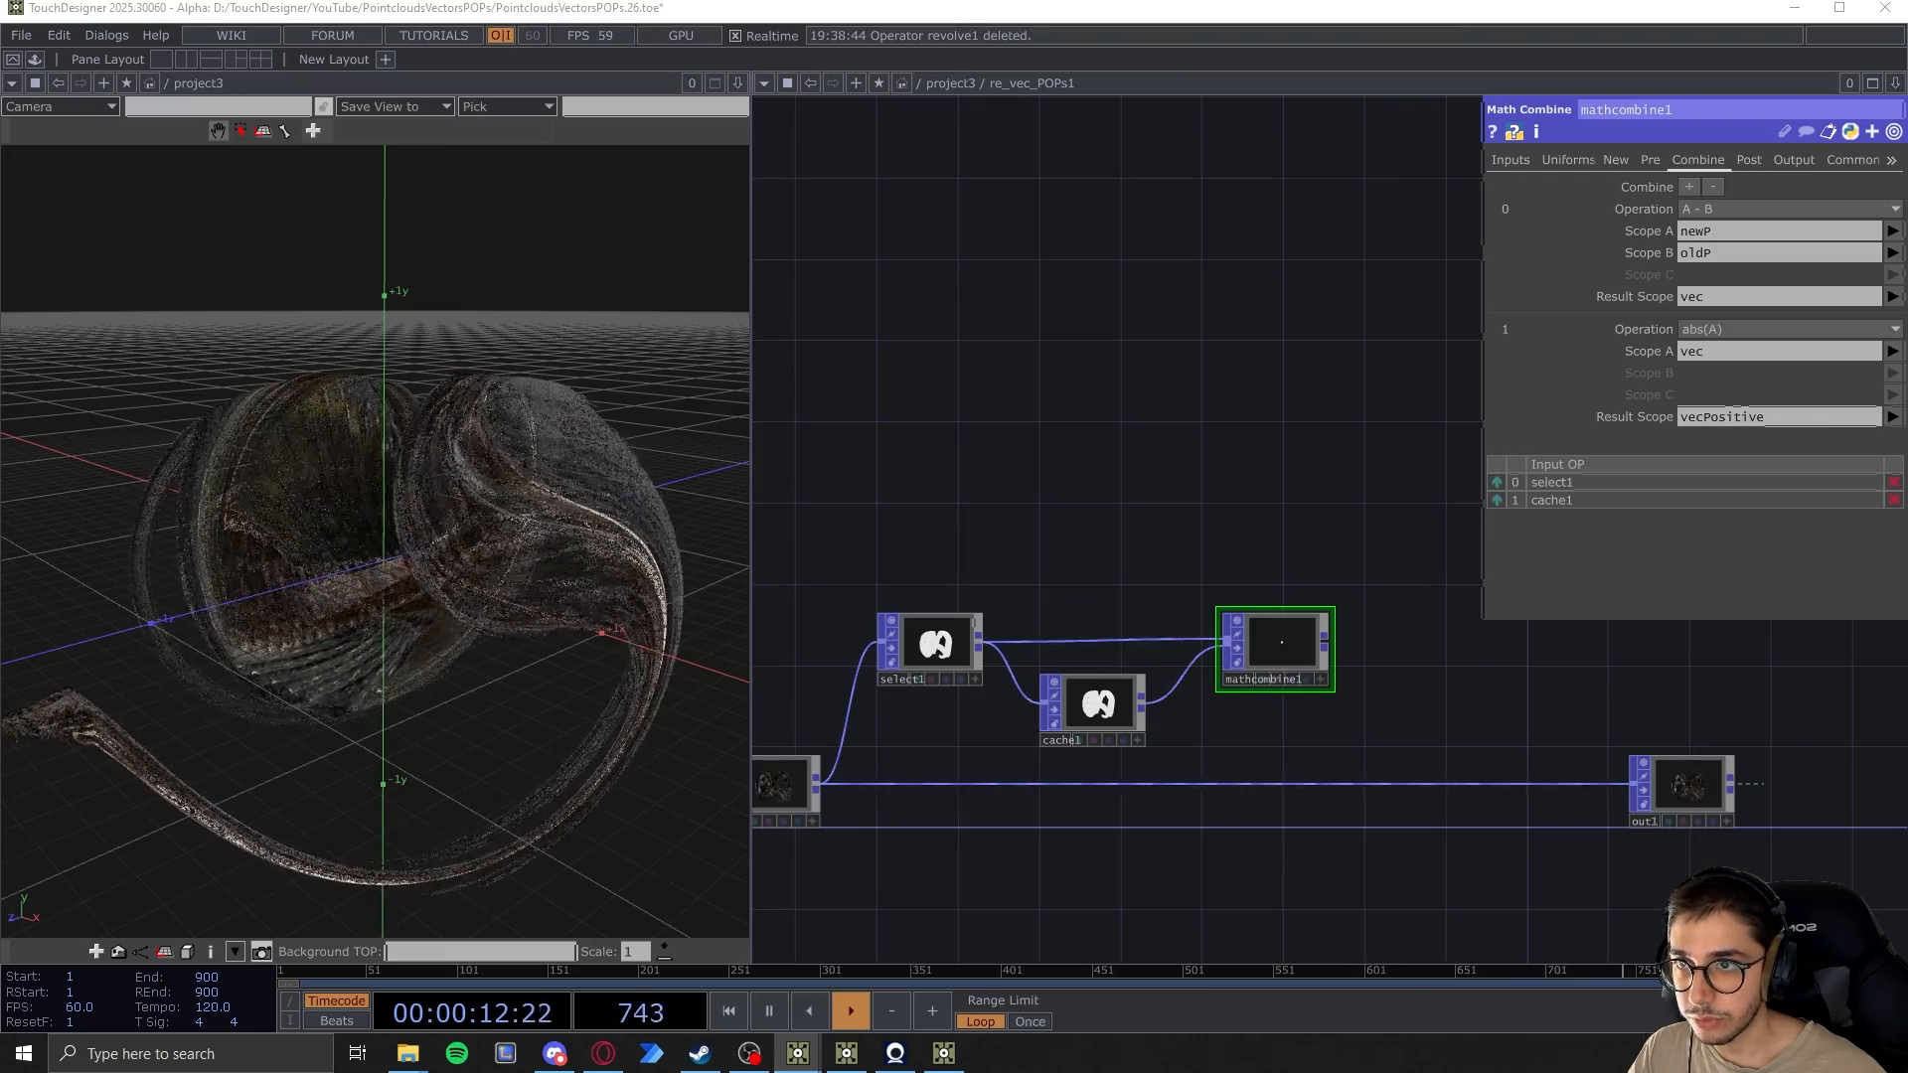
# Set mathcombine1's output to delete the newP attribute
pyautogui.scroll(-2, 1358, 708)
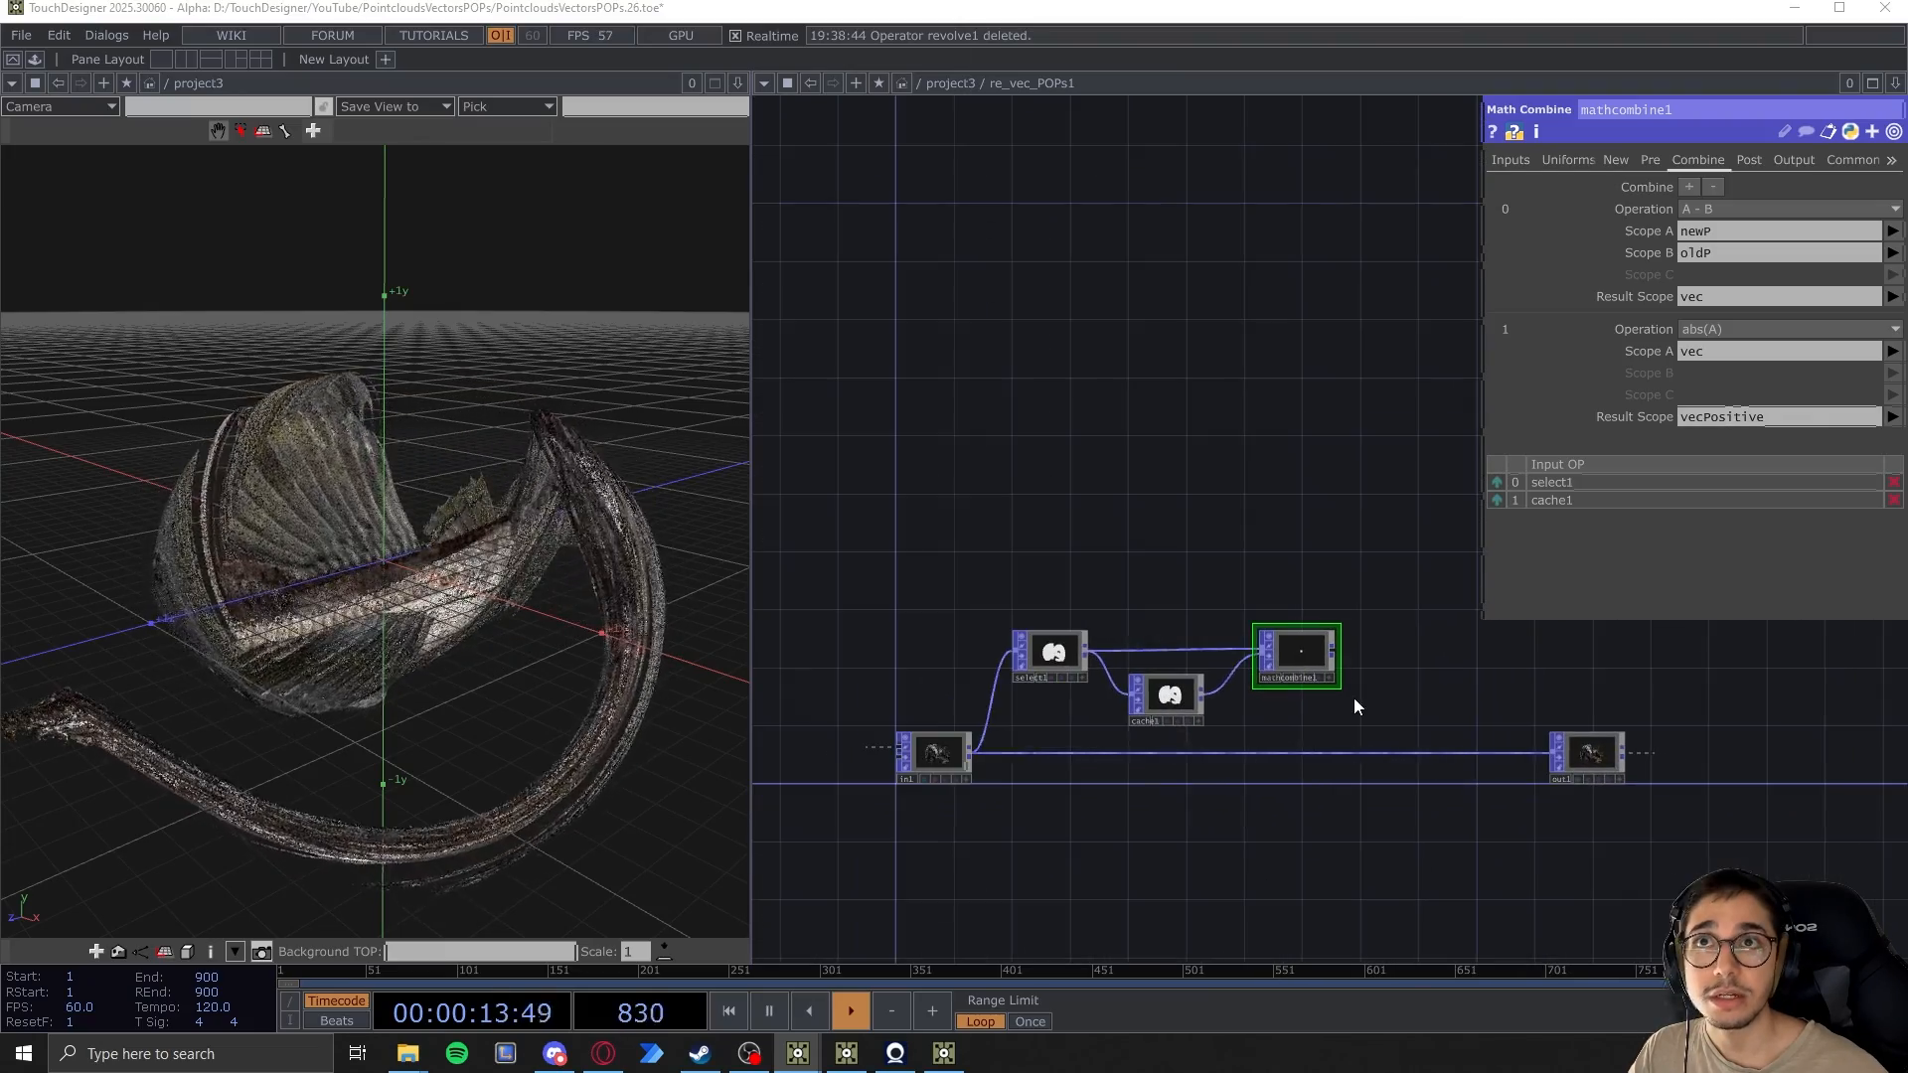
pyautogui.click(1794, 160)
pyautogui.moveTo(1334, 396); pyautogui.dragTo(1279, 428)
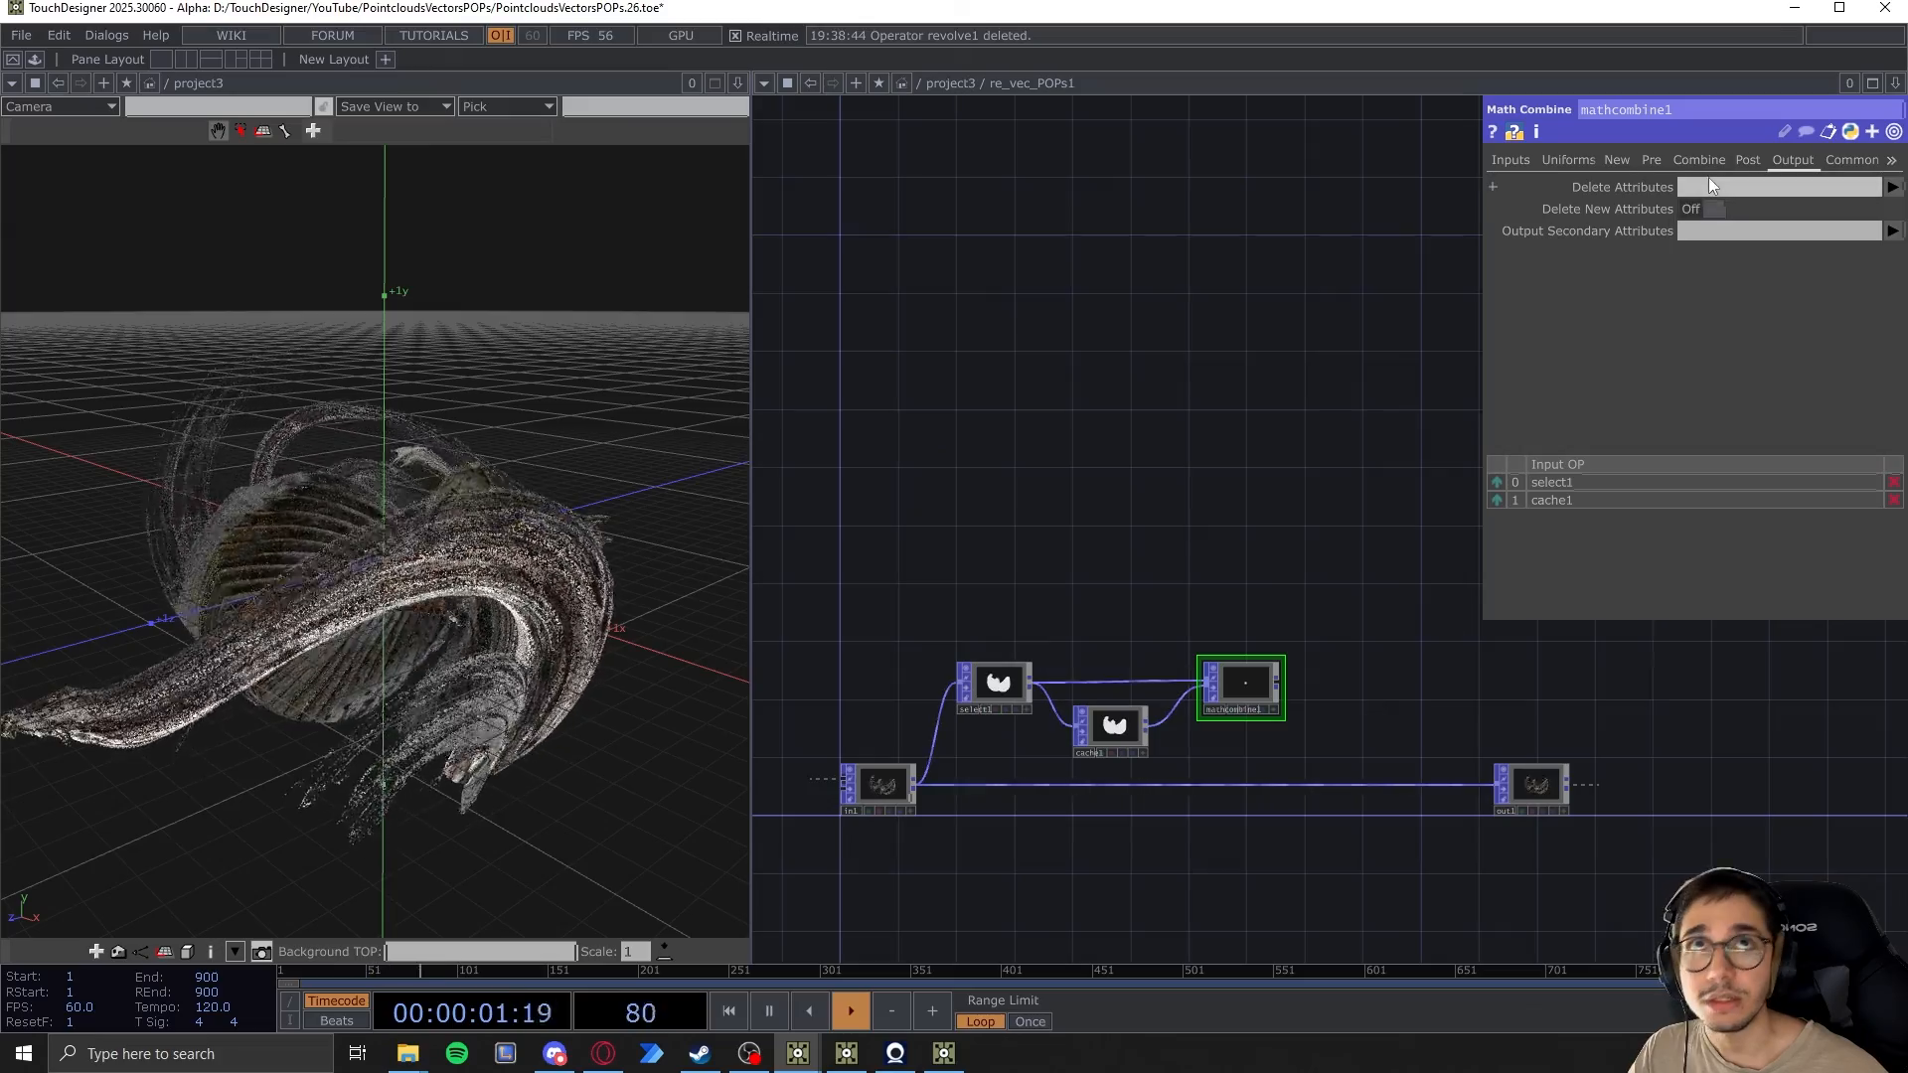
pyautogui.click(1710, 186)
pyautogui.write('newP')
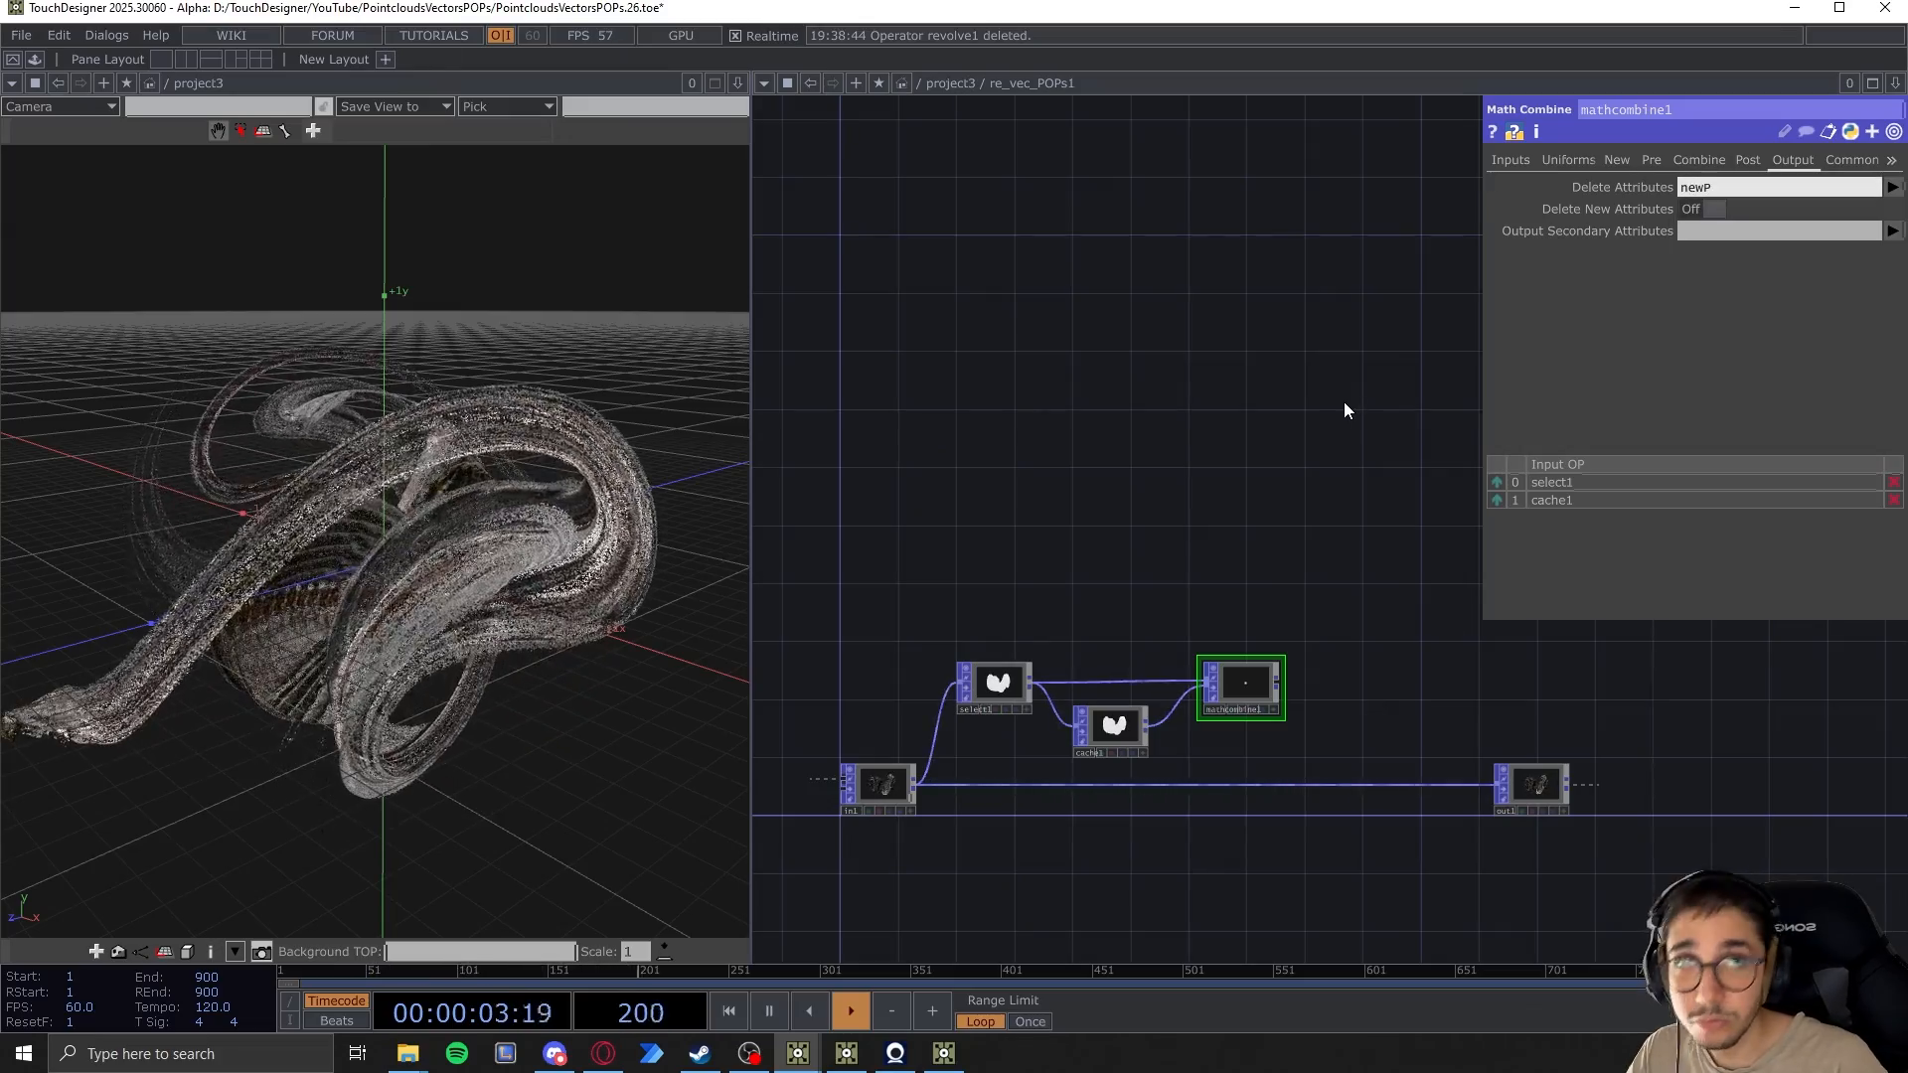
pyautogui.press('Return')
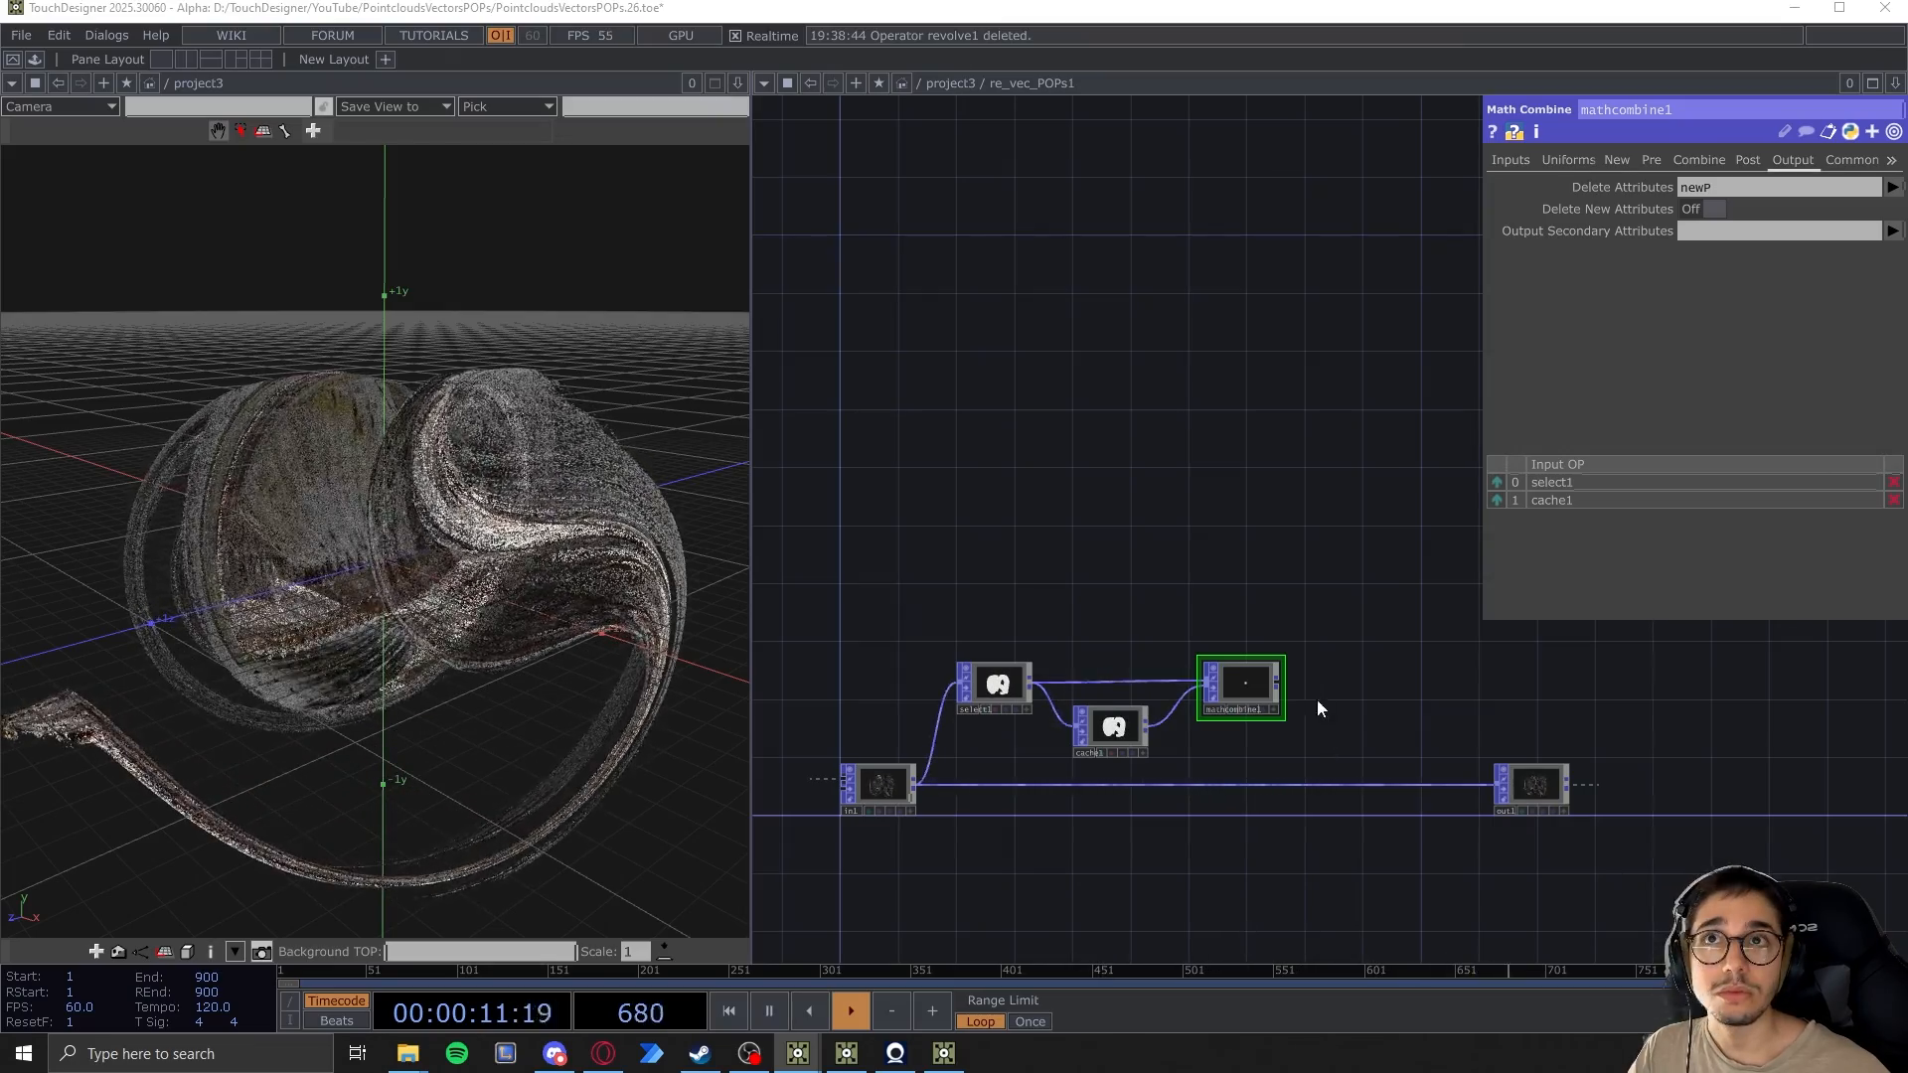
# Add a Math POP directly after mathcombine1
pyautogui.scroll(3, 1292, 698)
pyautogui.rightClick(1256, 688)
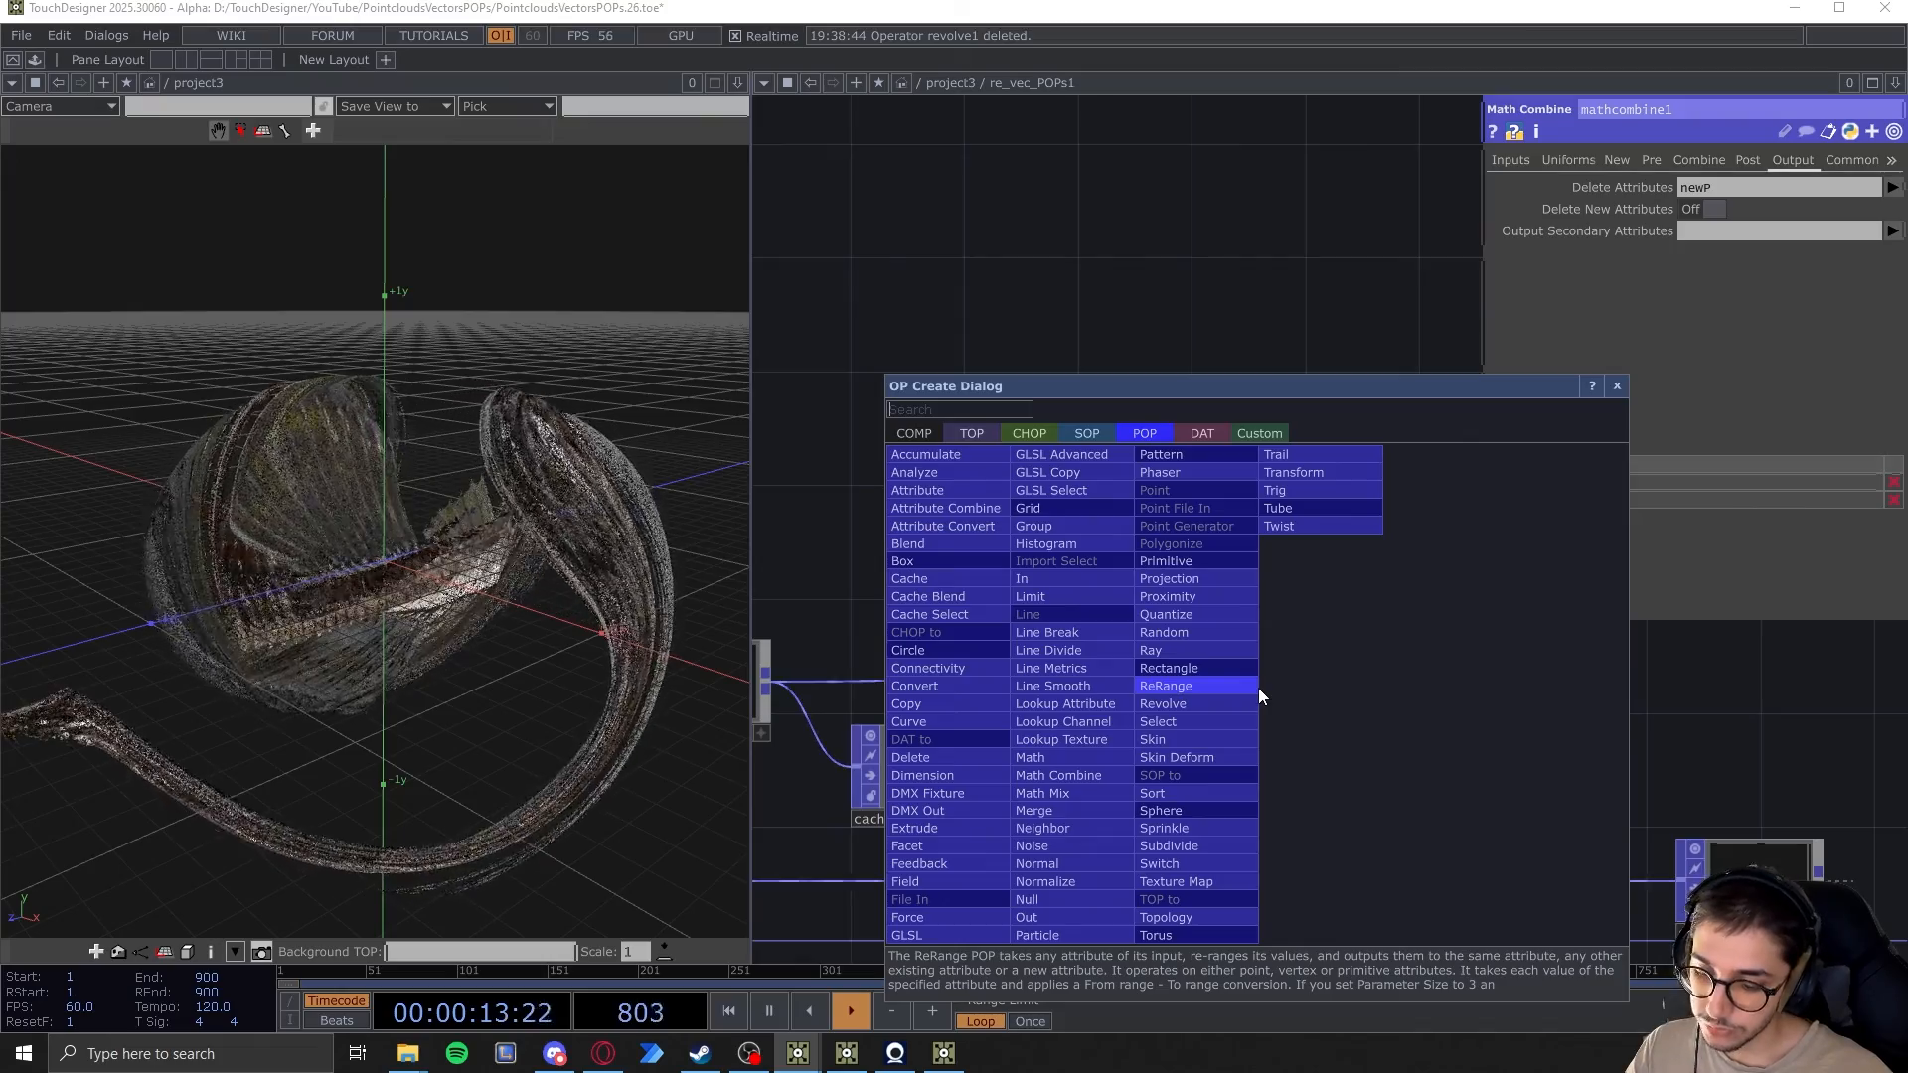
pyautogui.click(1079, 758)
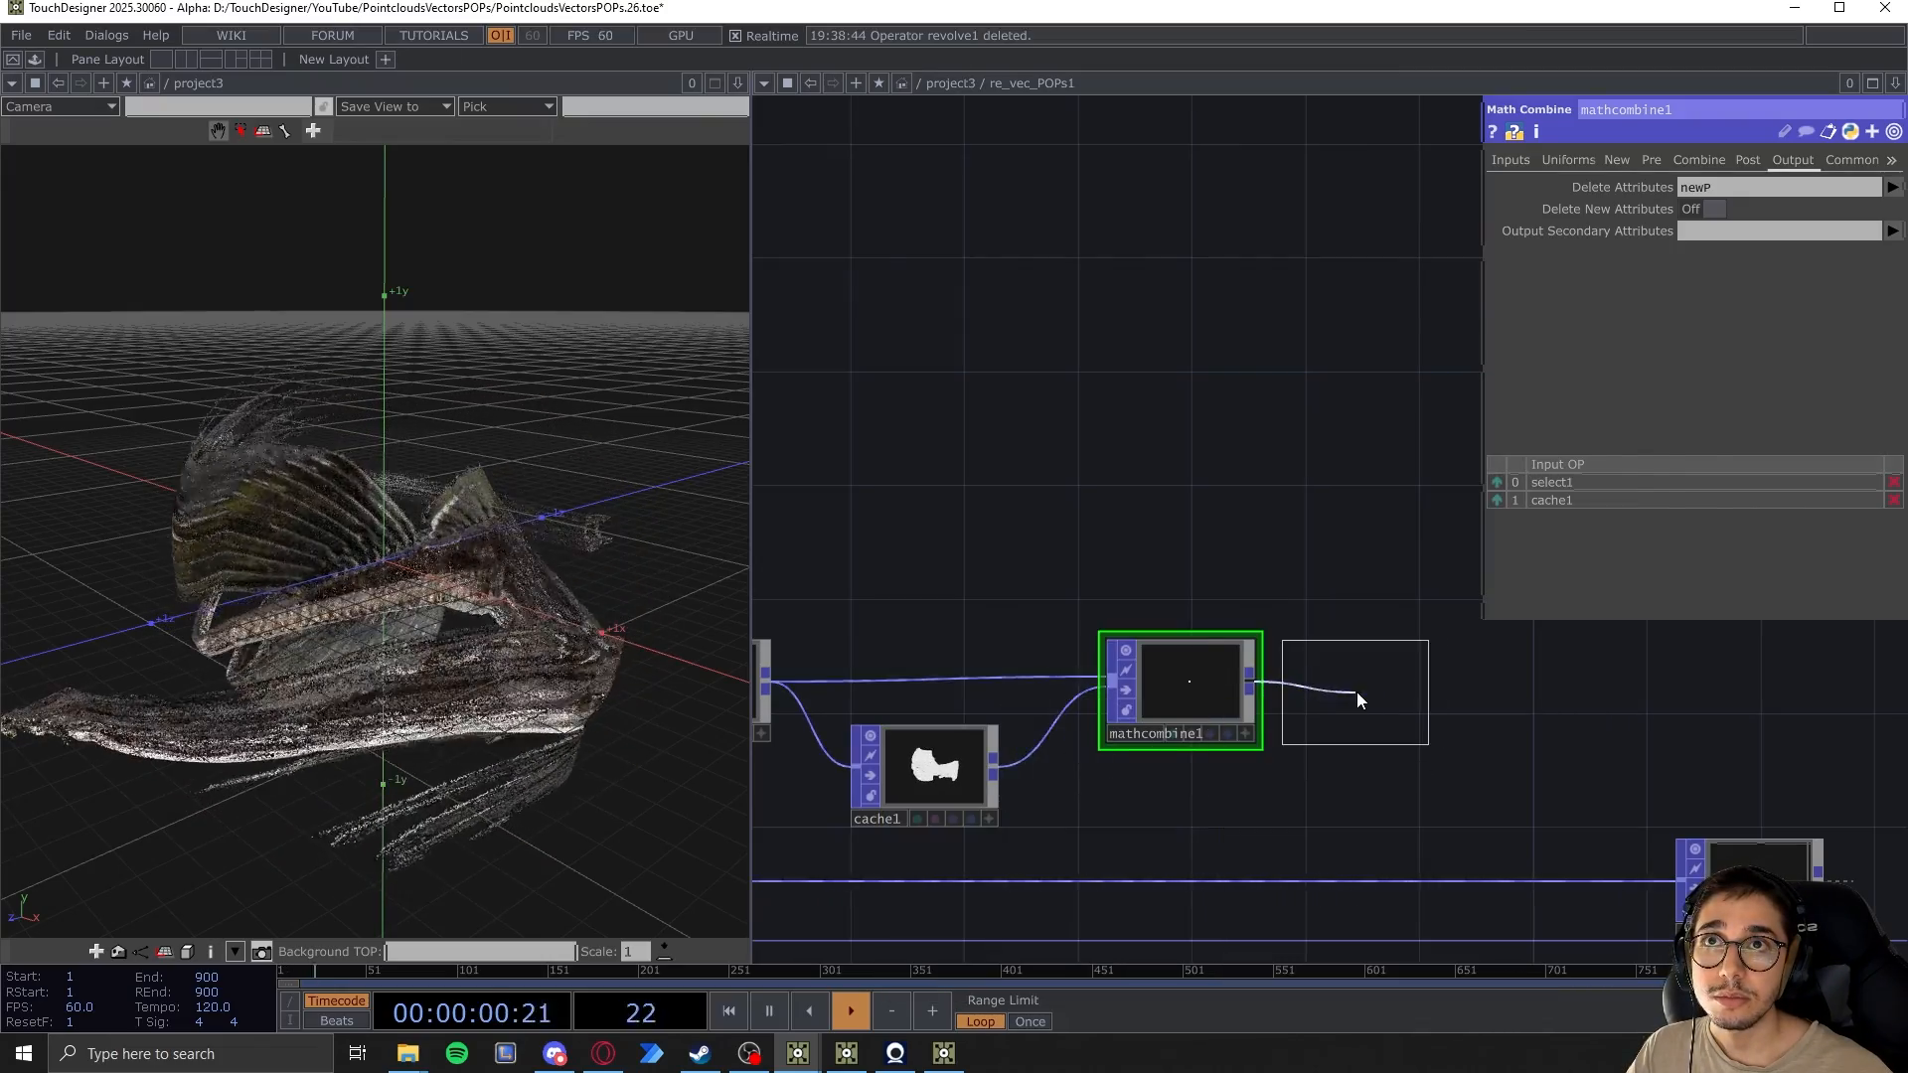
pyautogui.click(1357, 694)
pyautogui.moveTo(1235, 408)
pyautogui.mouseDown()
pyautogui.moveTo(1148, 396)
pyautogui.moveTo(1215, 394)
pyautogui.mouseUp()
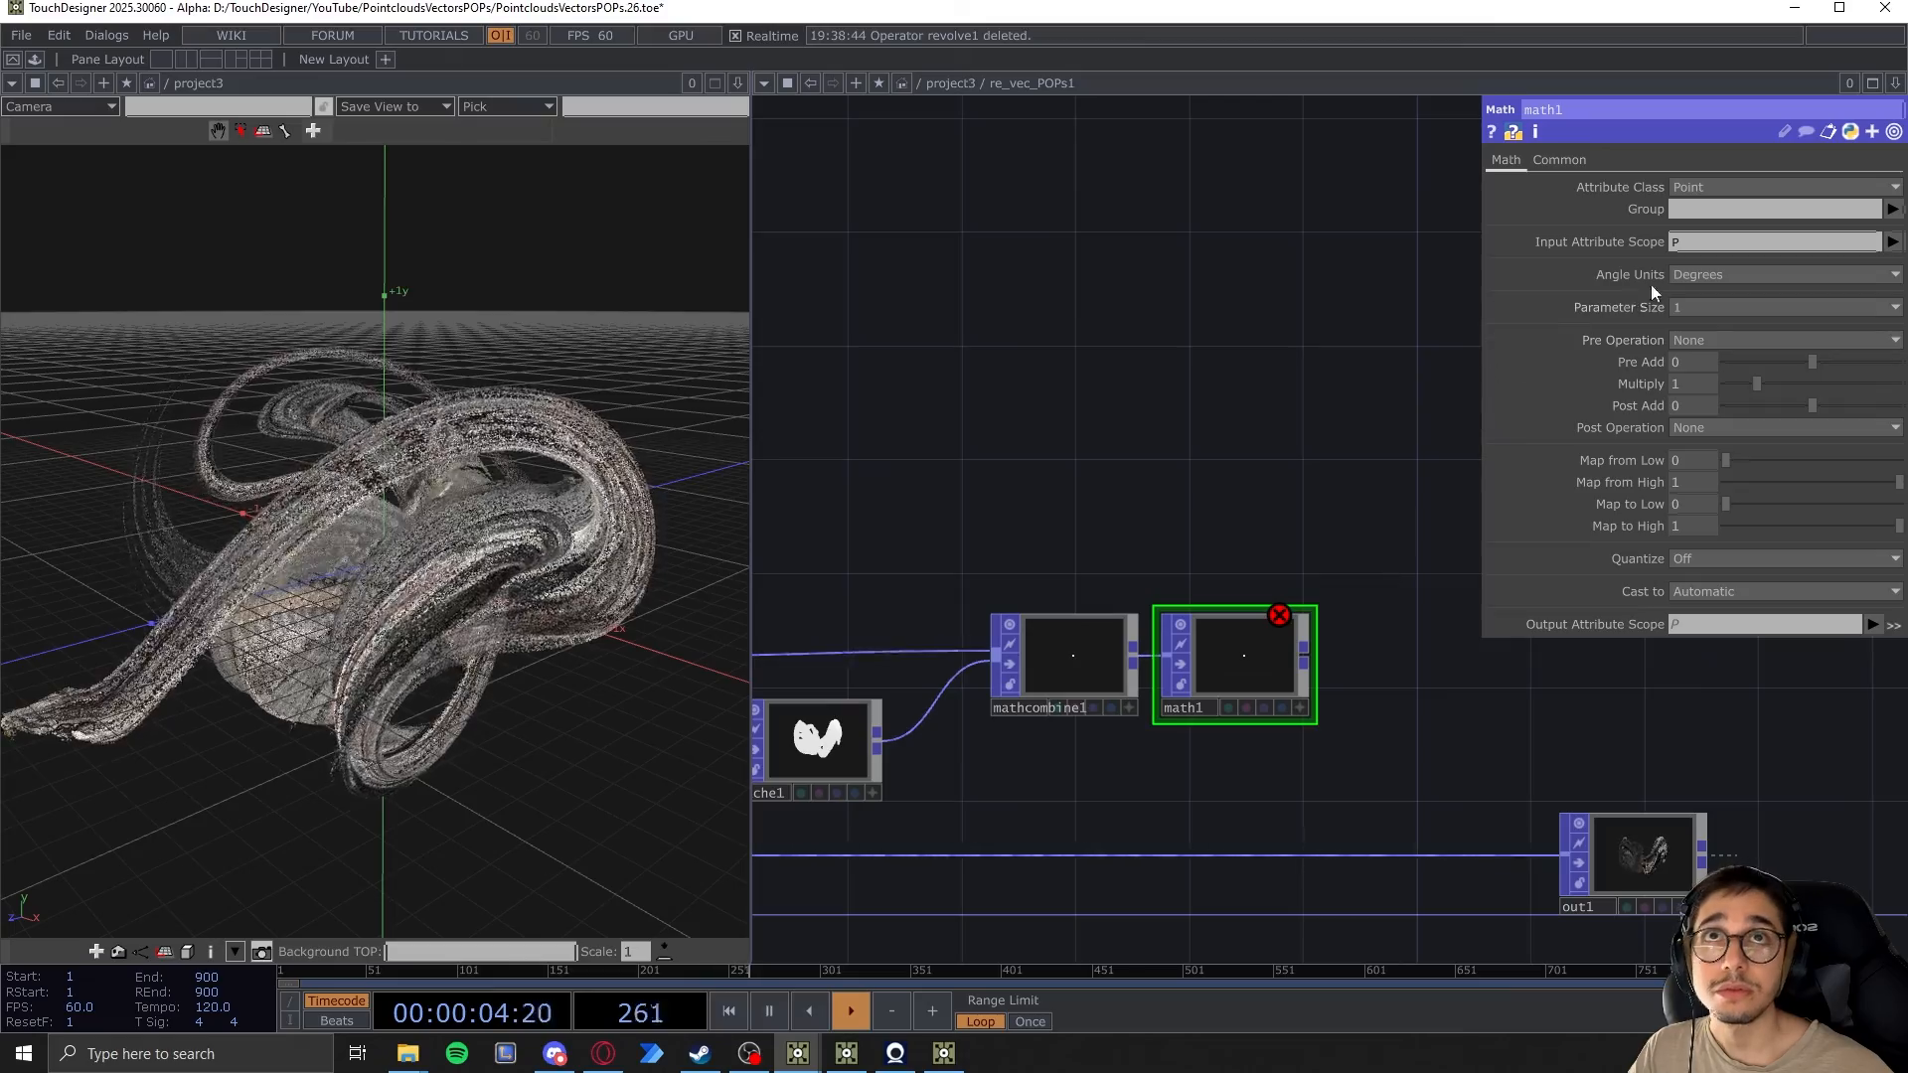
# Set math1's Input Attribute Scope to vecPositive
pyautogui.click(1679, 242)
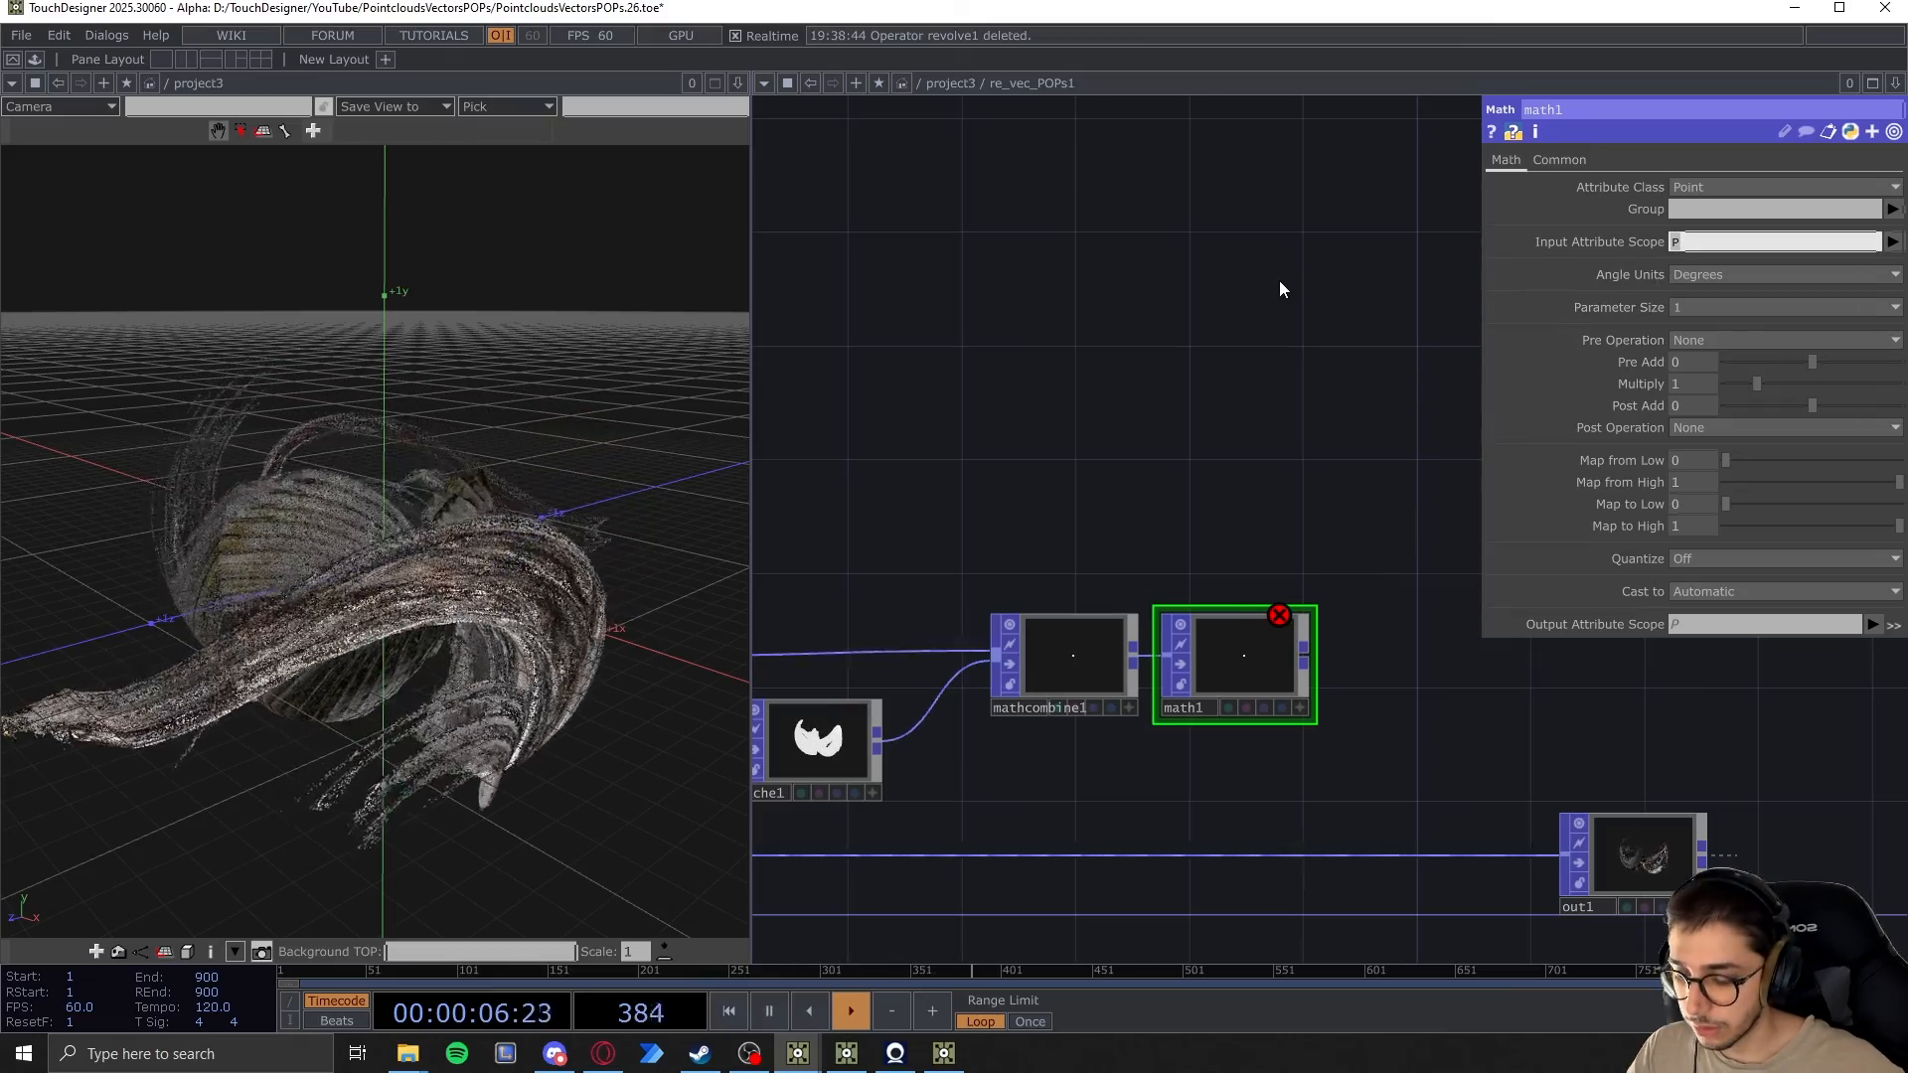
pyautogui.write('vecPosti')
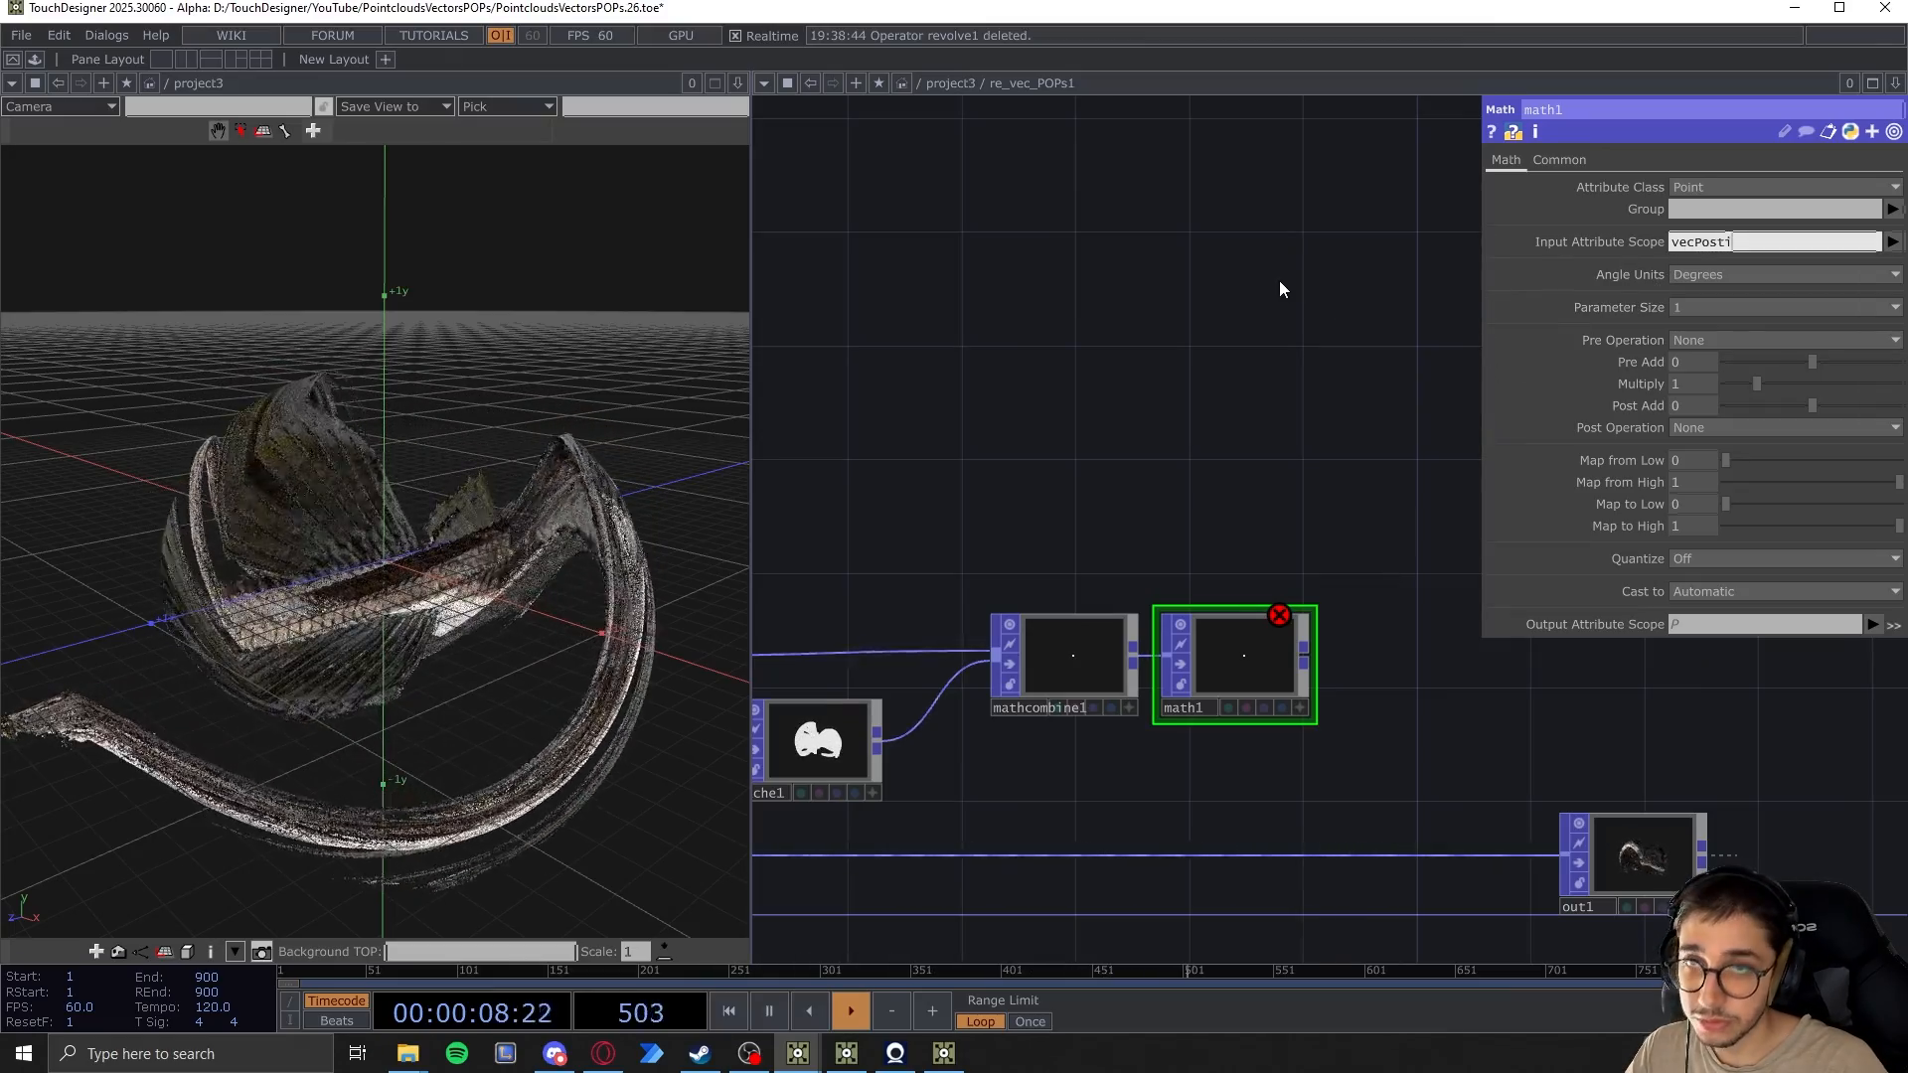
pyautogui.press('BackSpace')
pyautogui.press('BackSpace')
pyautogui.write('itive')
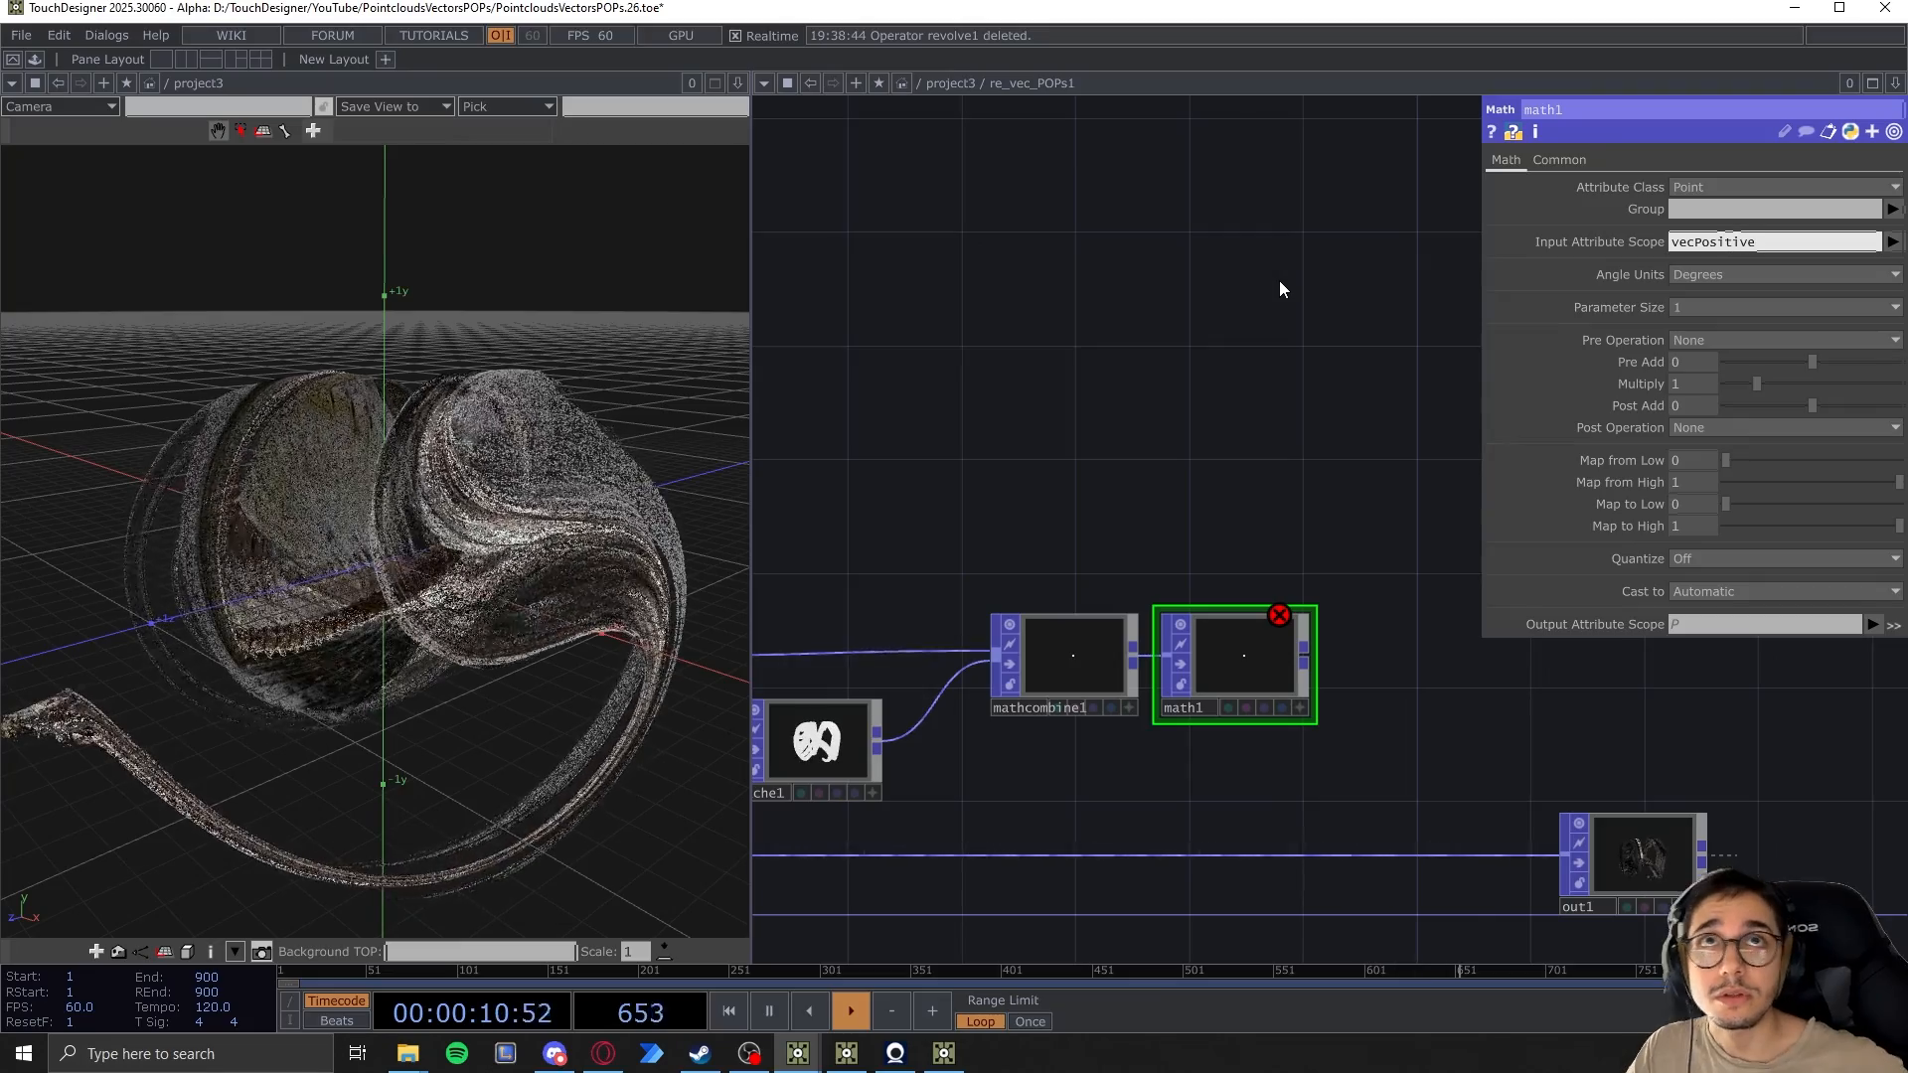
pyautogui.press('Return')
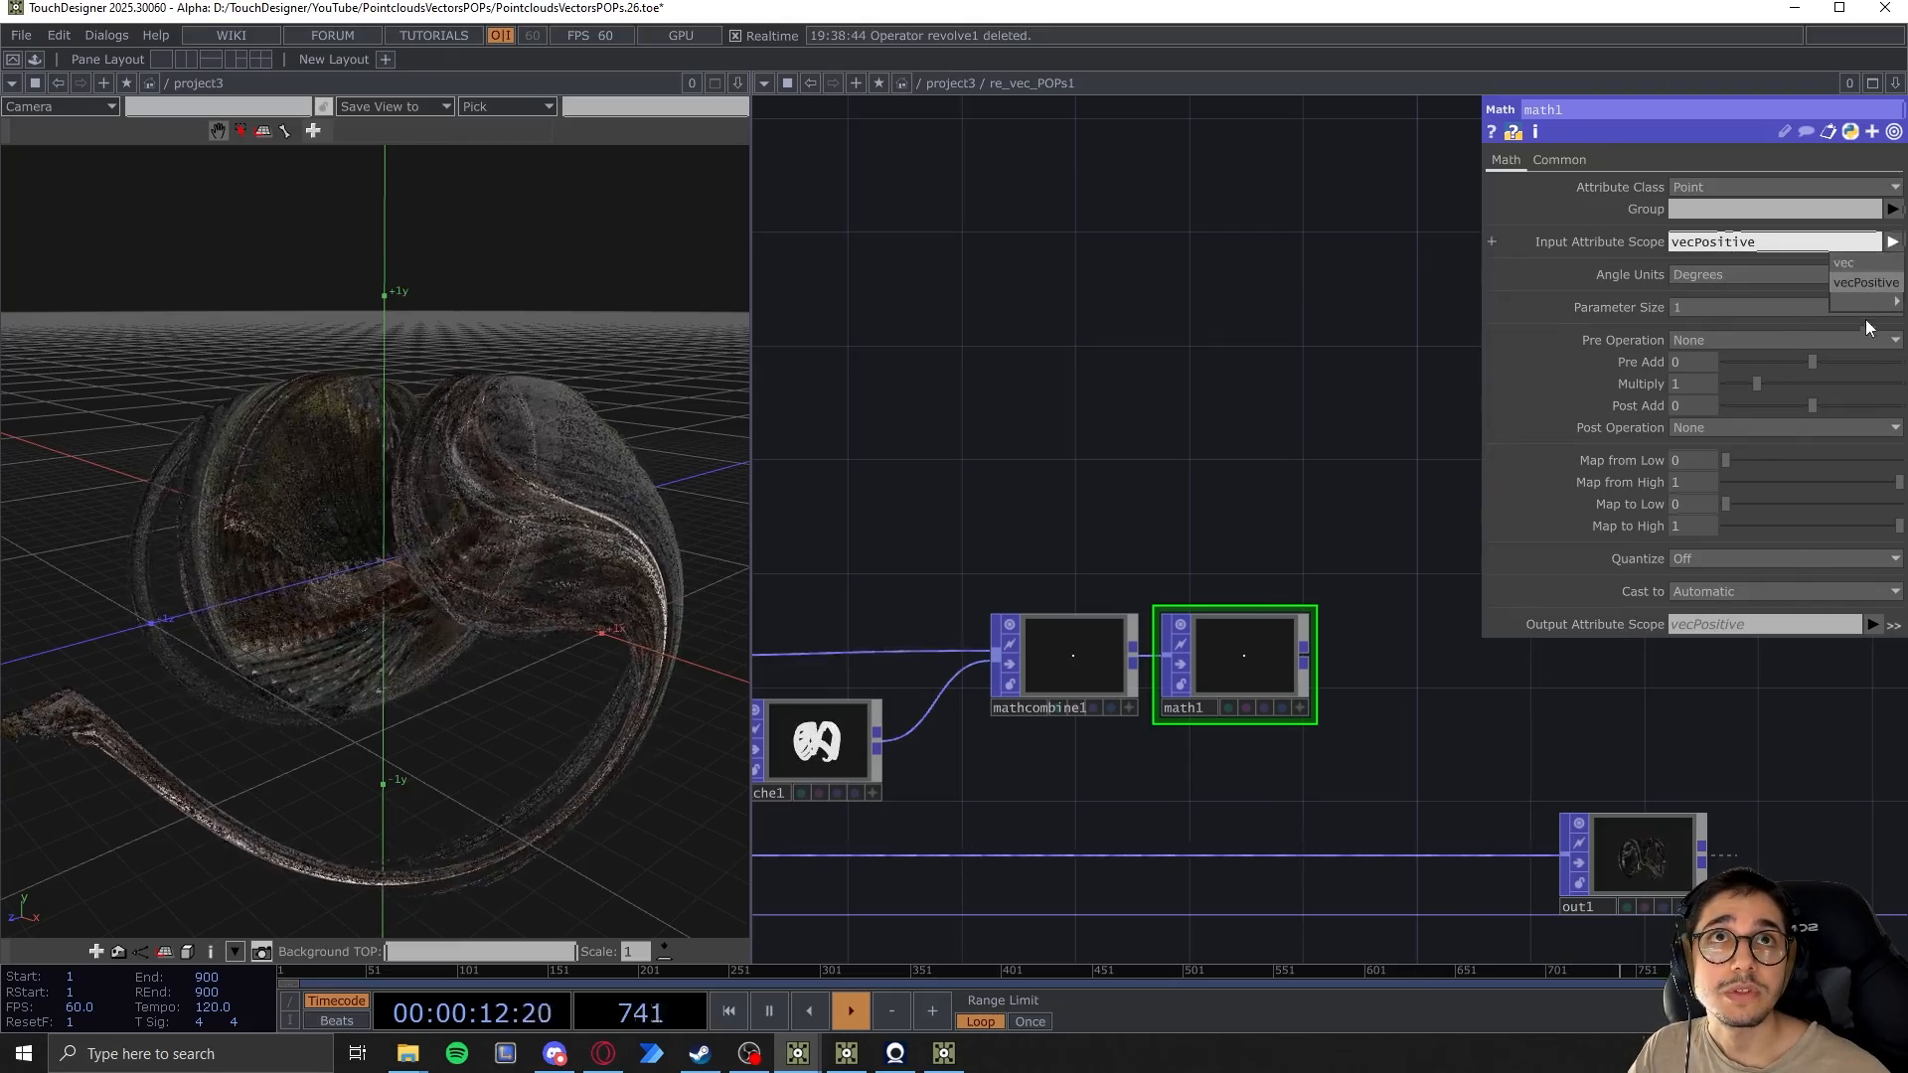
pyautogui.moveTo(1147, 403)
pyautogui.mouseDown()
pyautogui.moveTo(1183, 391)
pyautogui.moveTo(1148, 392)
pyautogui.mouseUp()
pyautogui.moveTo(1337, 318); pyautogui.dragTo(1342, 368)
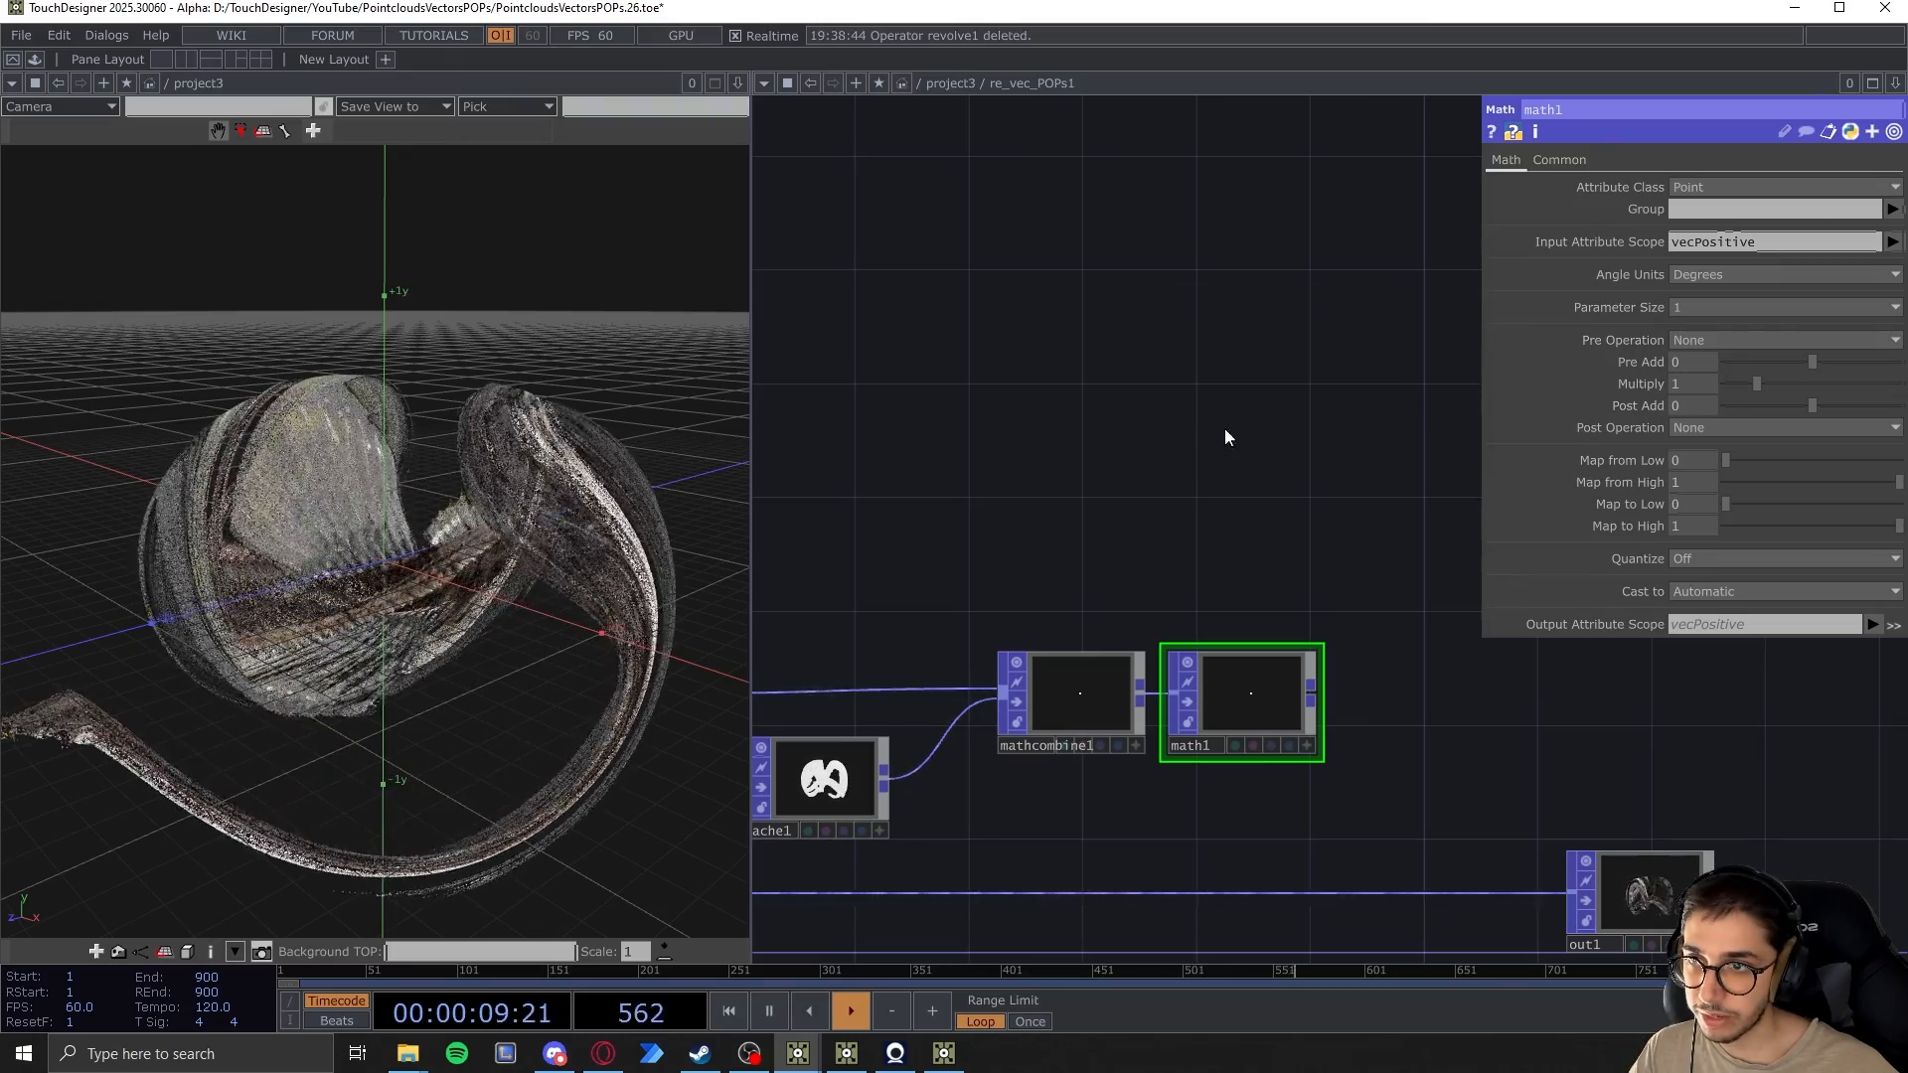
# Set math1's Pre Operation to compavg(A) to average the components of vecPositive
pyautogui.click(1696, 339)
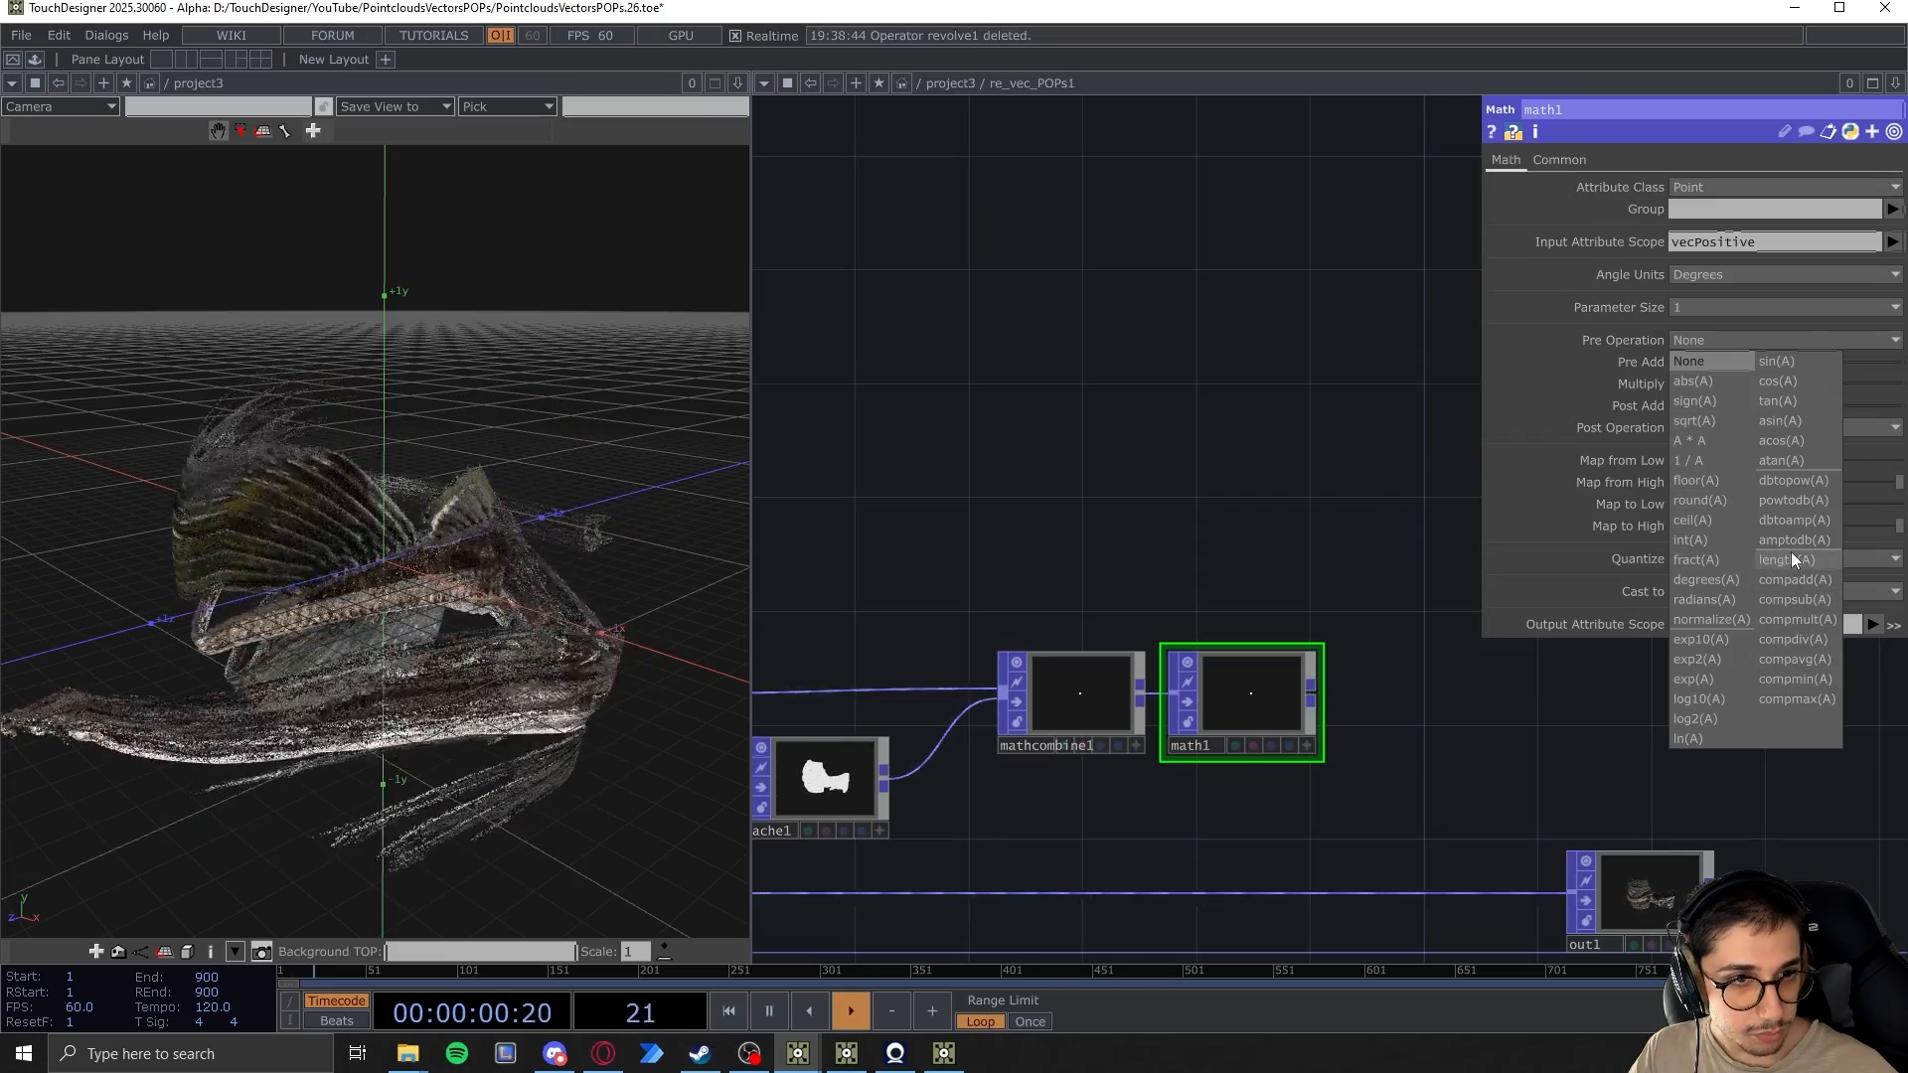
pyautogui.click(1811, 660)
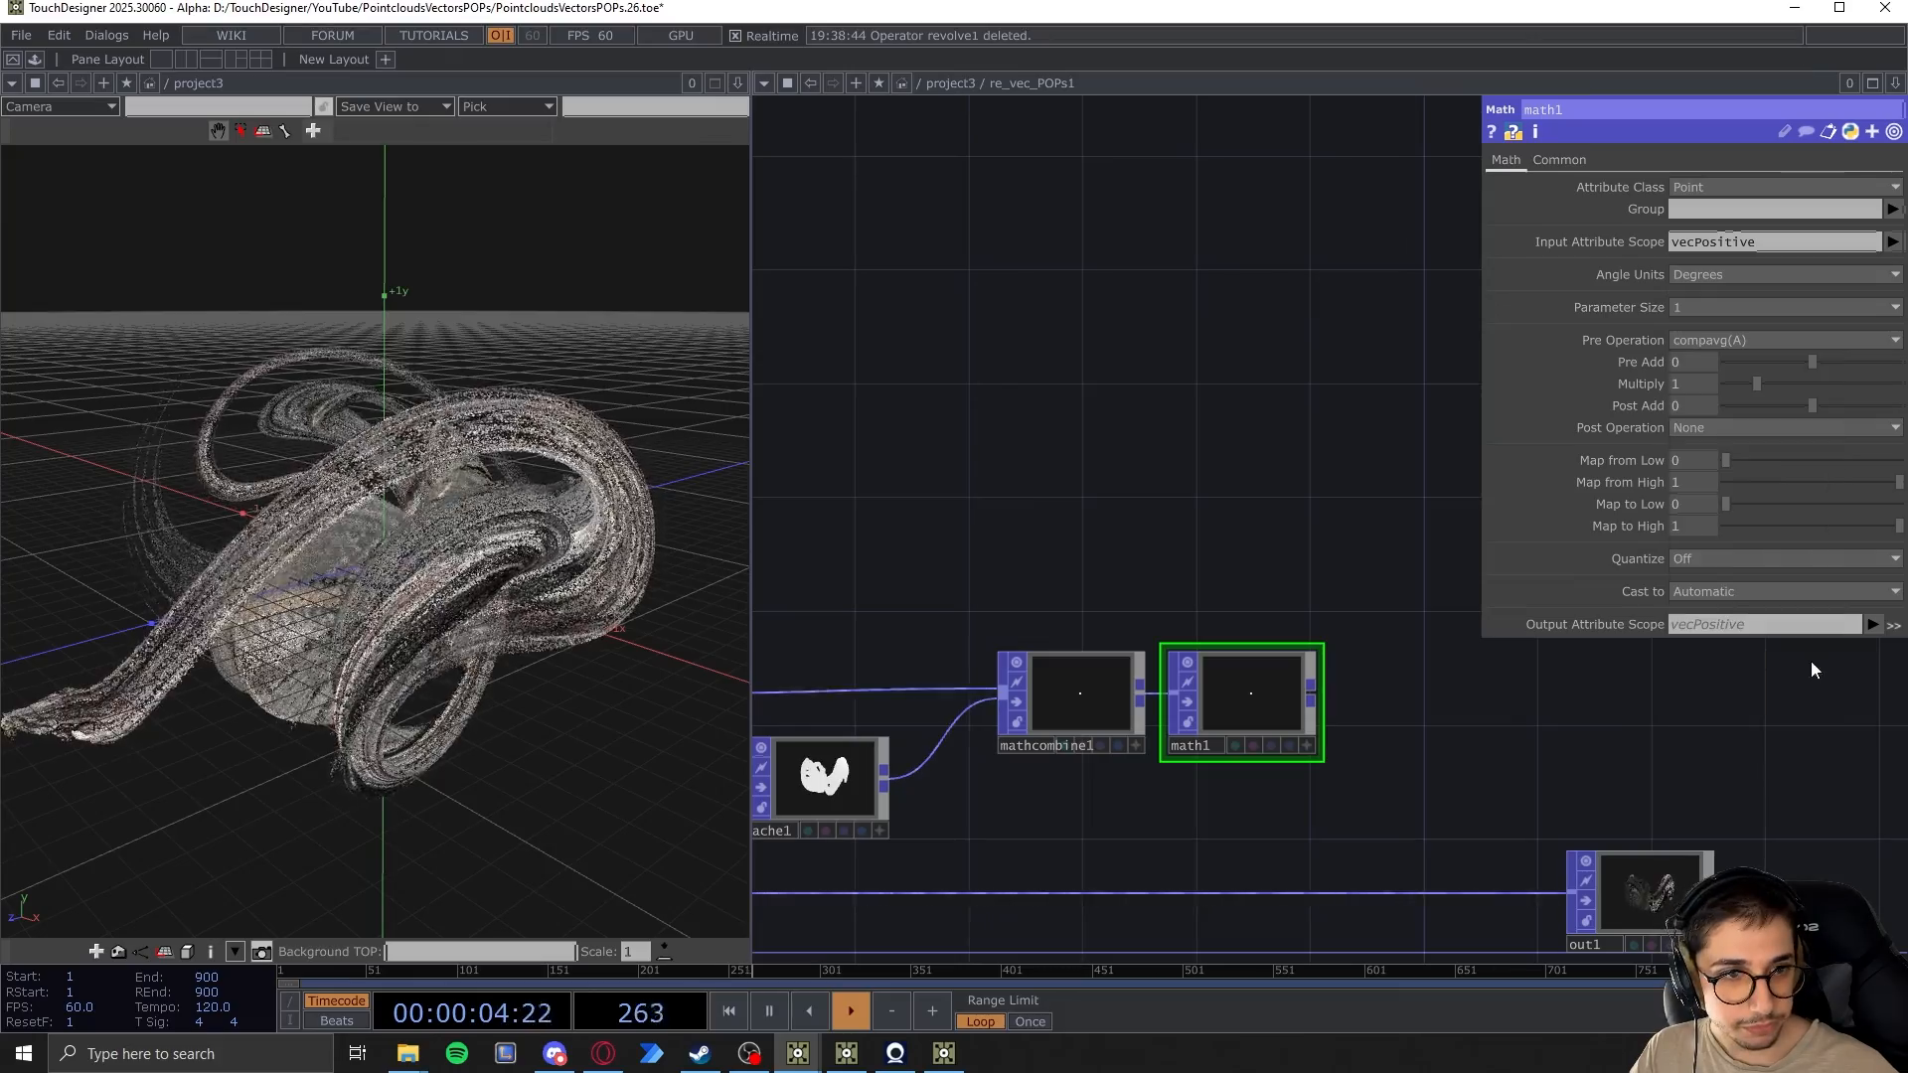
pyautogui.moveTo(1345, 454); pyautogui.dragTo(1355, 378)
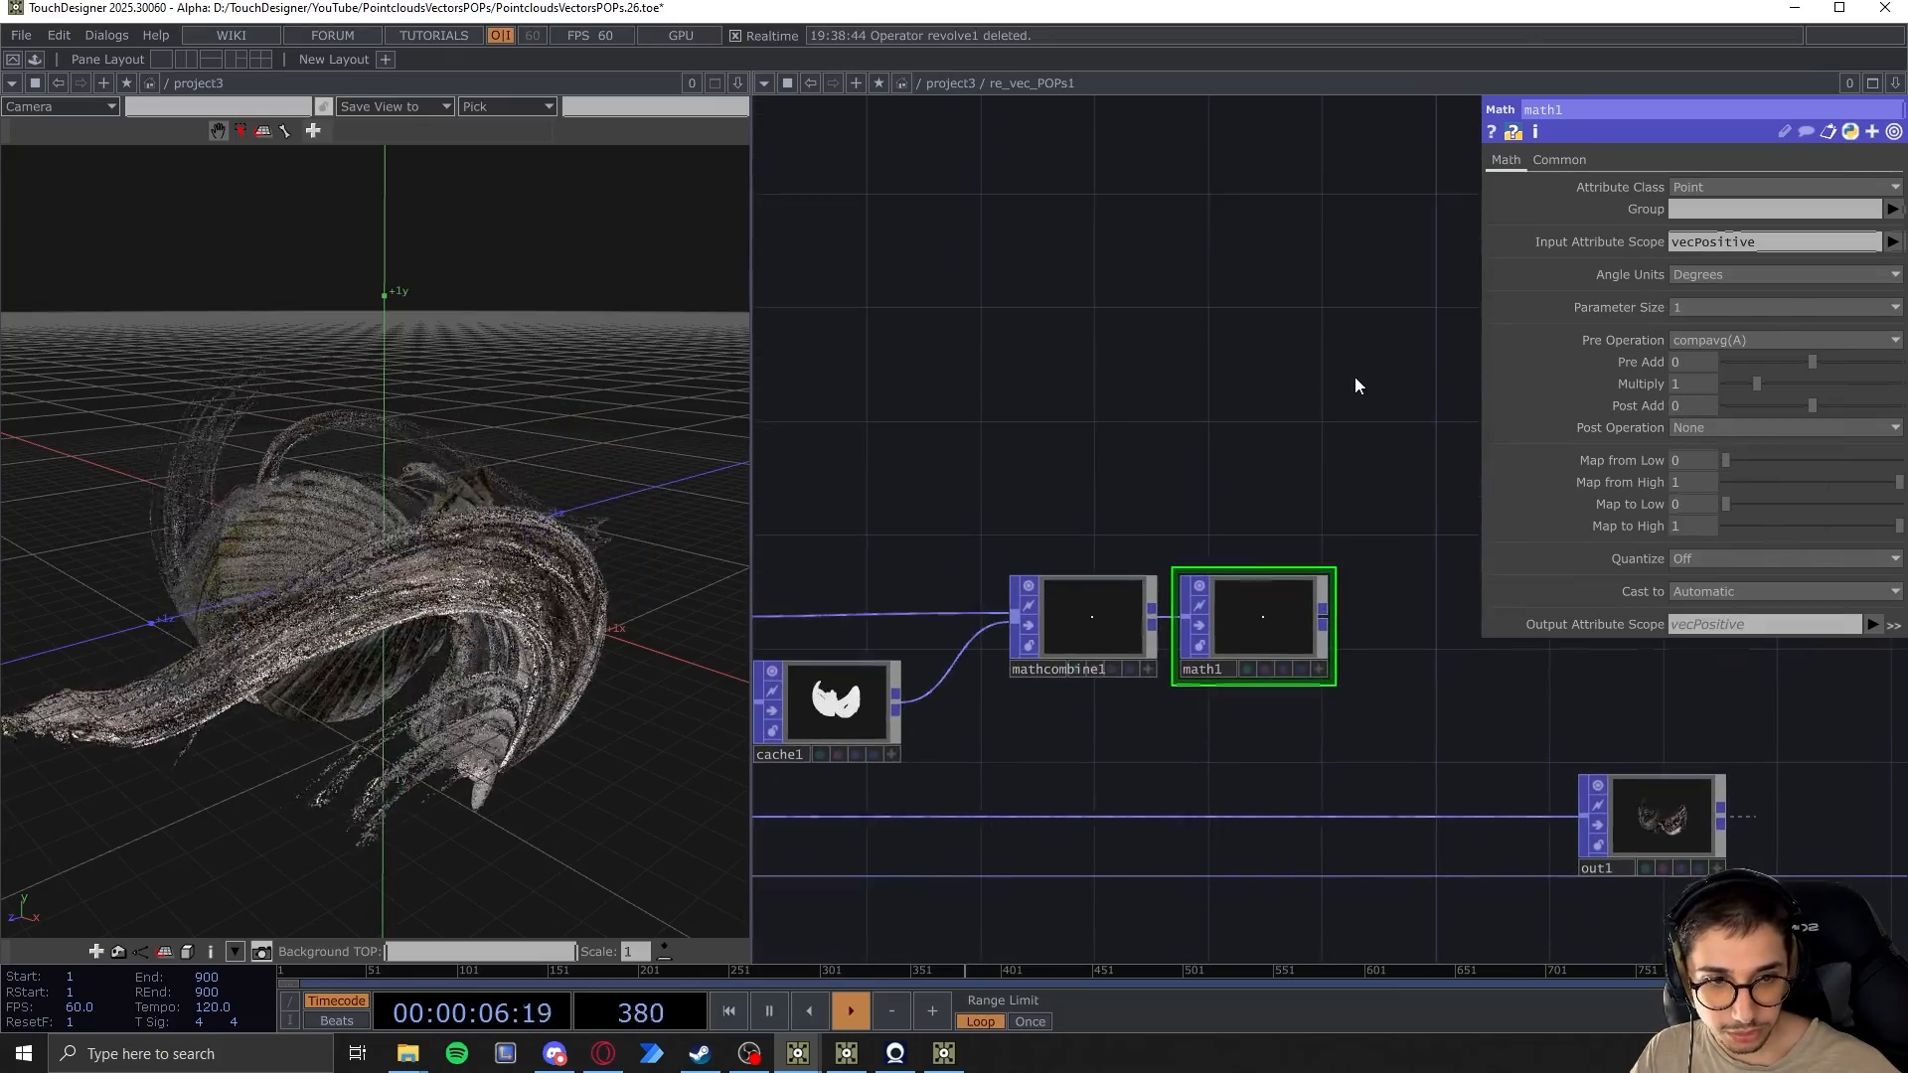
pyautogui.moveTo(1302, 487); pyautogui.dragTo(1223, 463)
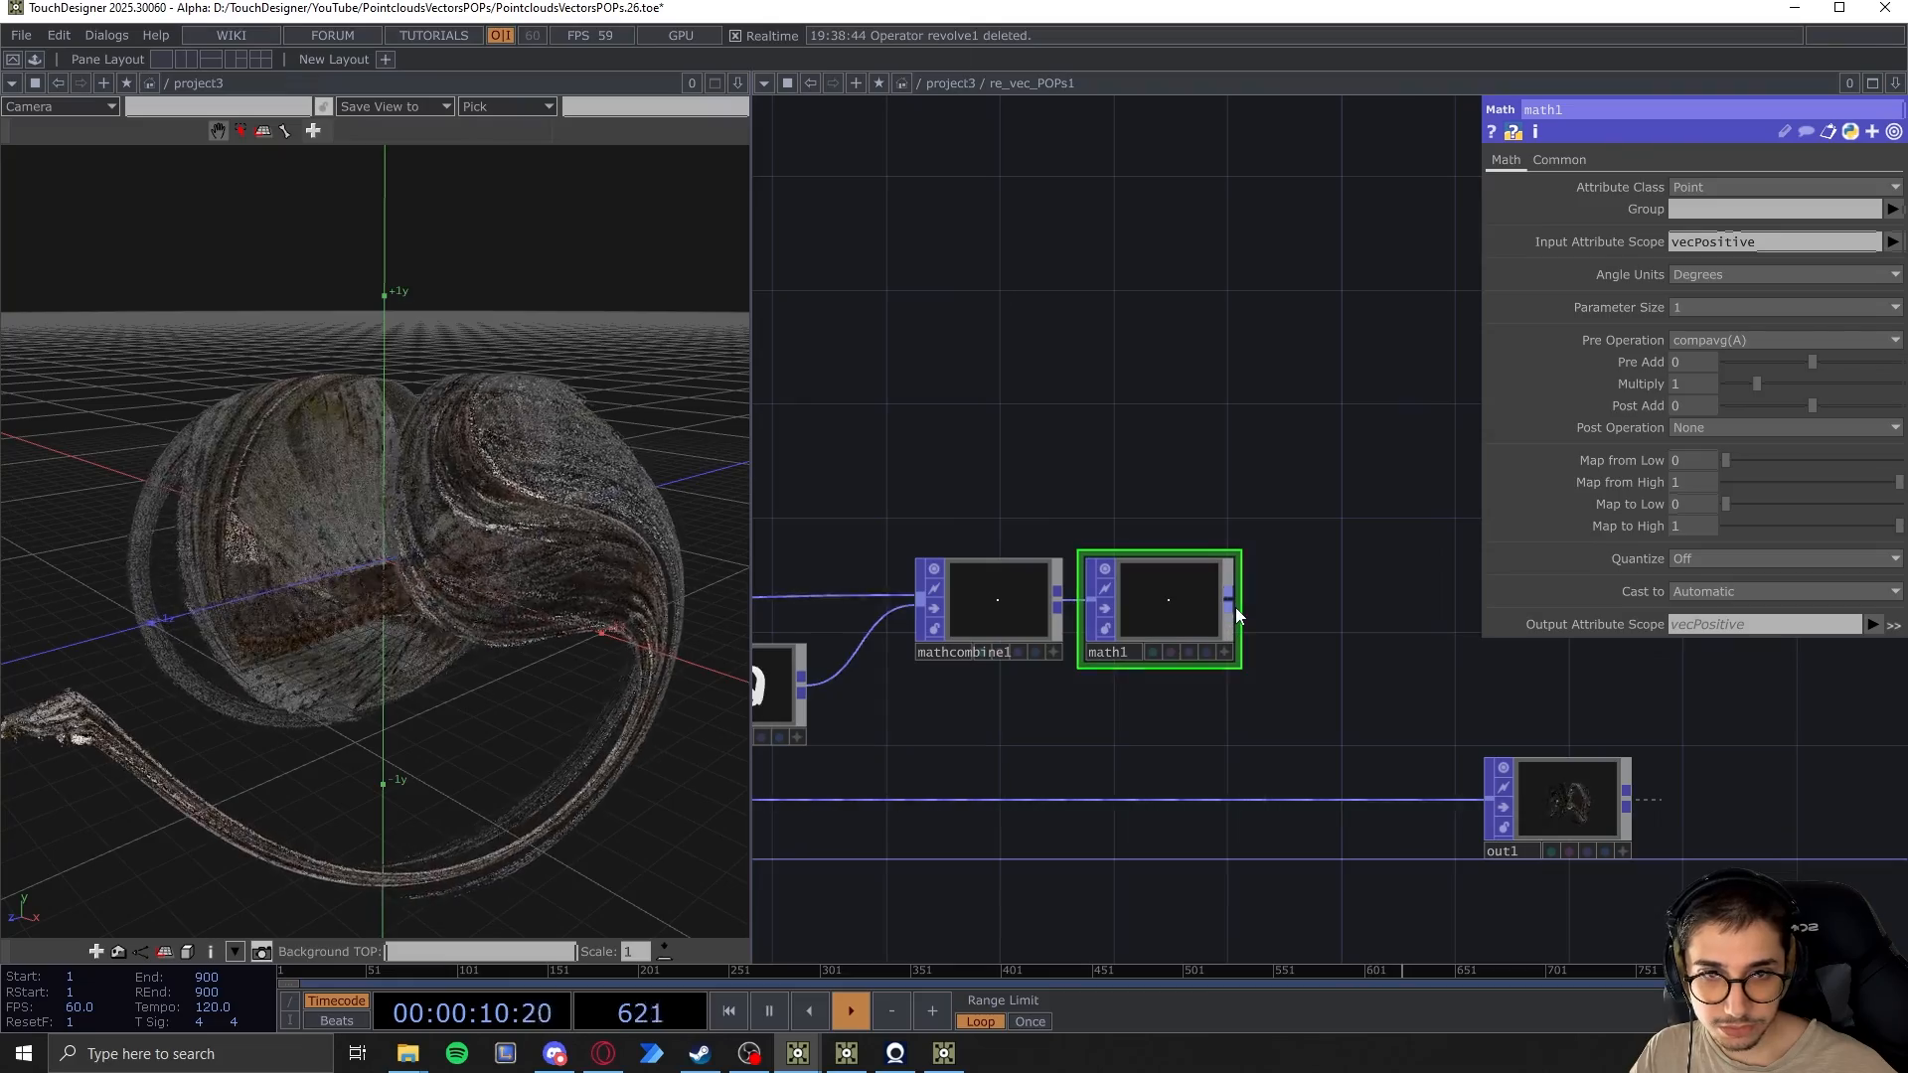
# Set math1's Quantize option to Ceiling and cast its result to Int
pyautogui.click(1697, 563)
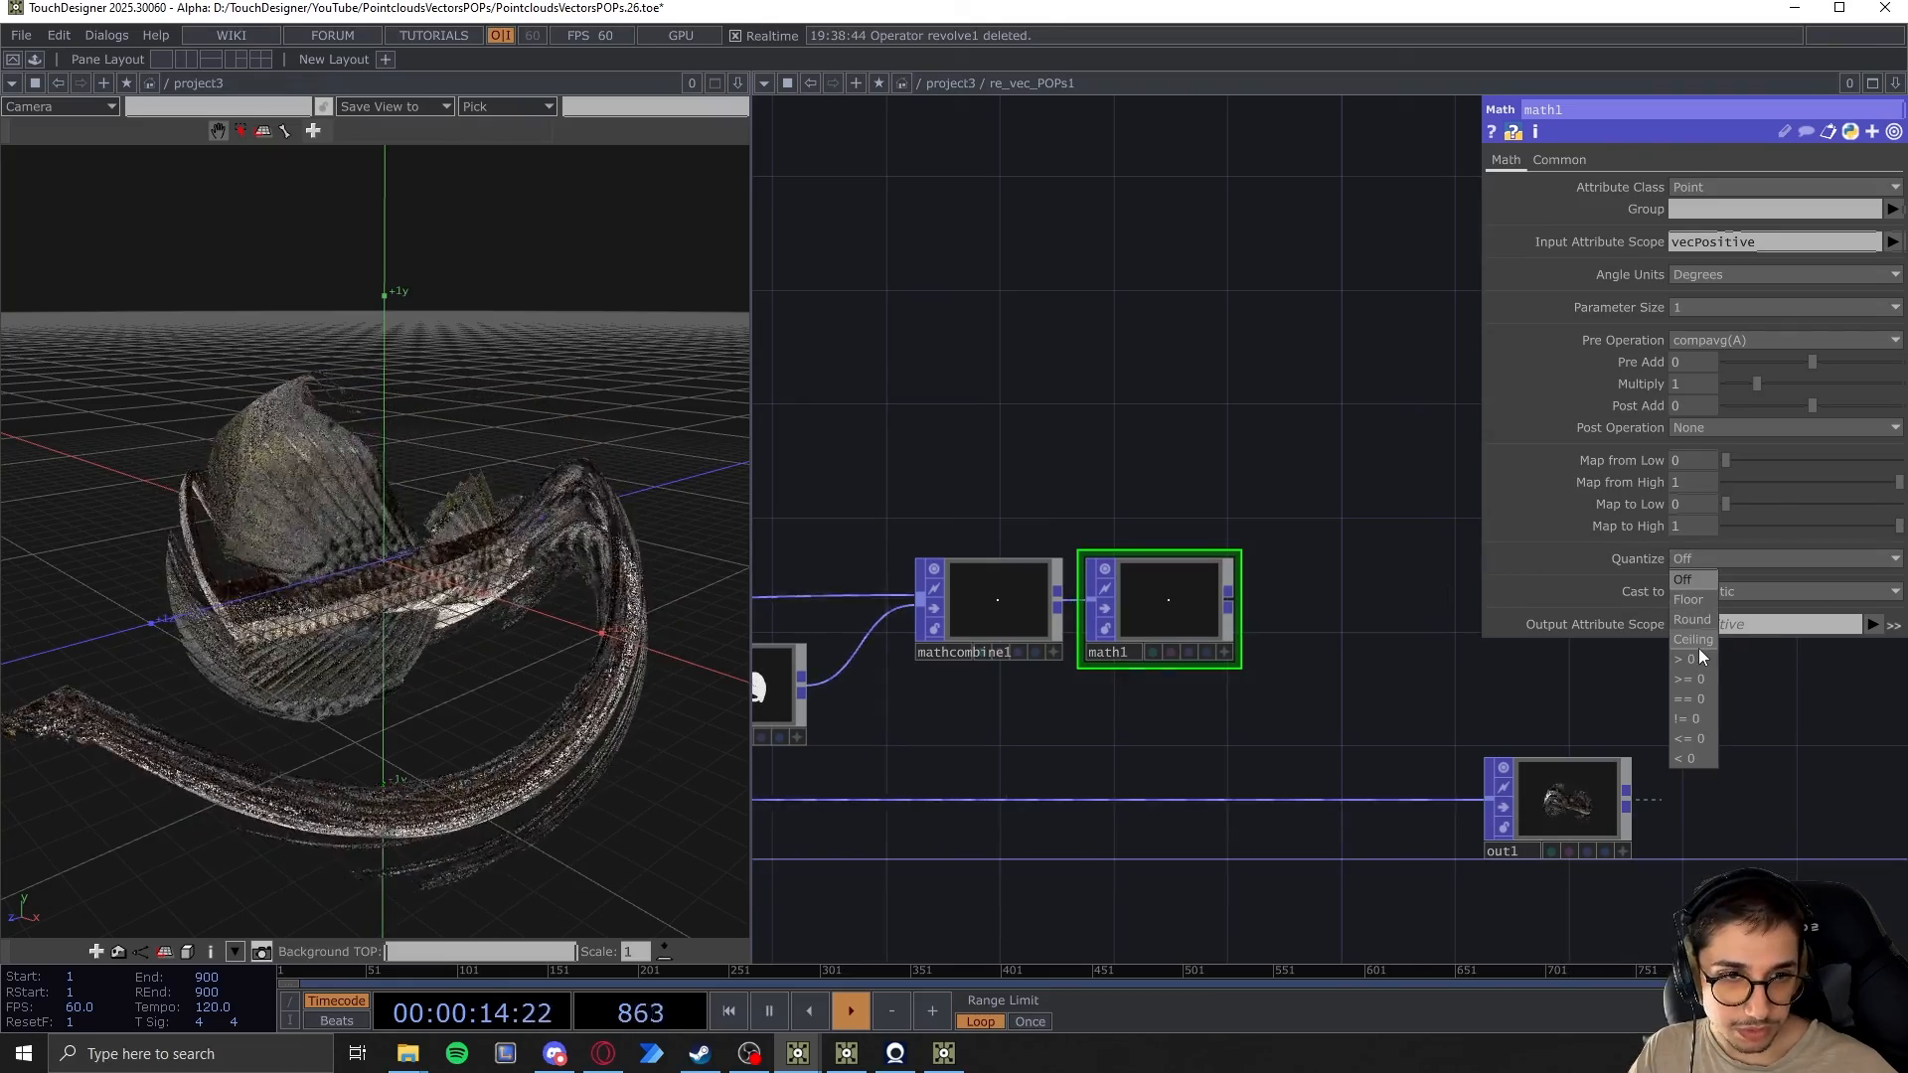
pyautogui.click(1695, 641)
pyautogui.click(1708, 592)
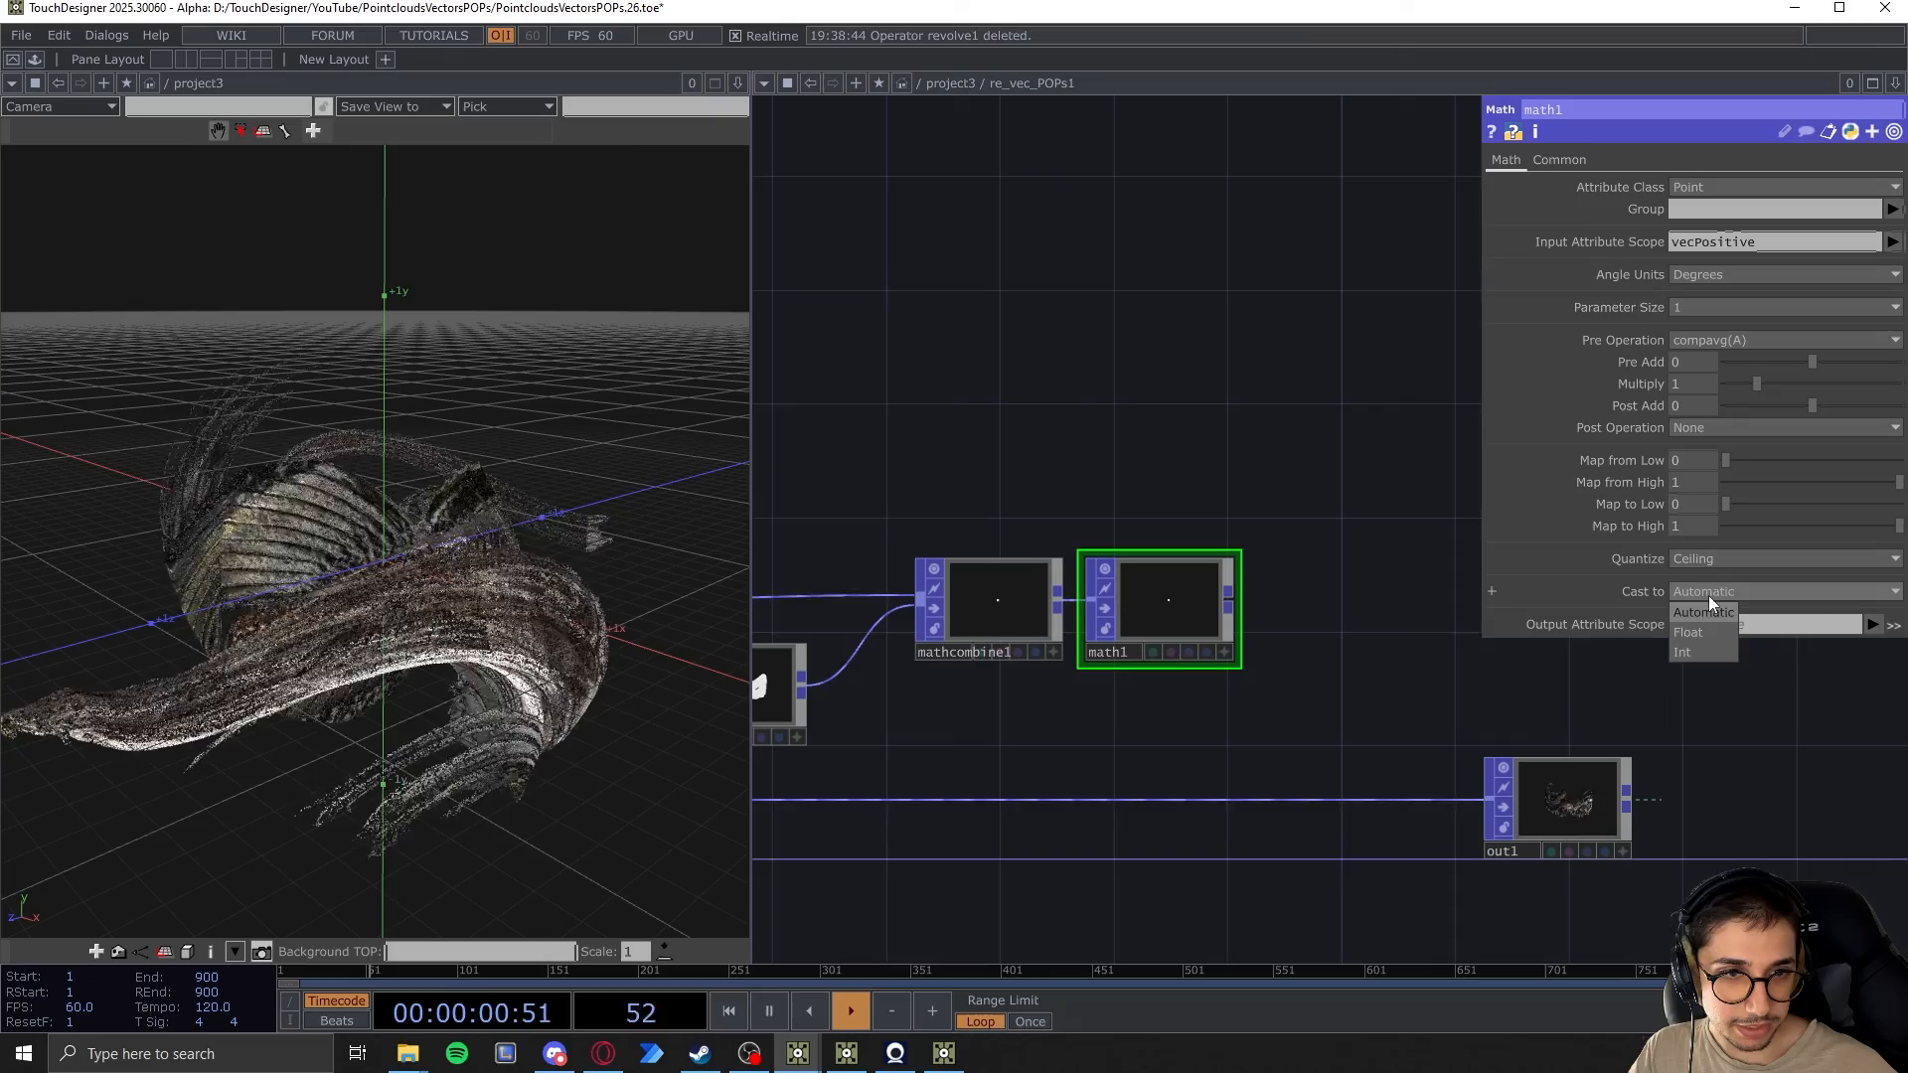
pyautogui.click(1685, 654)
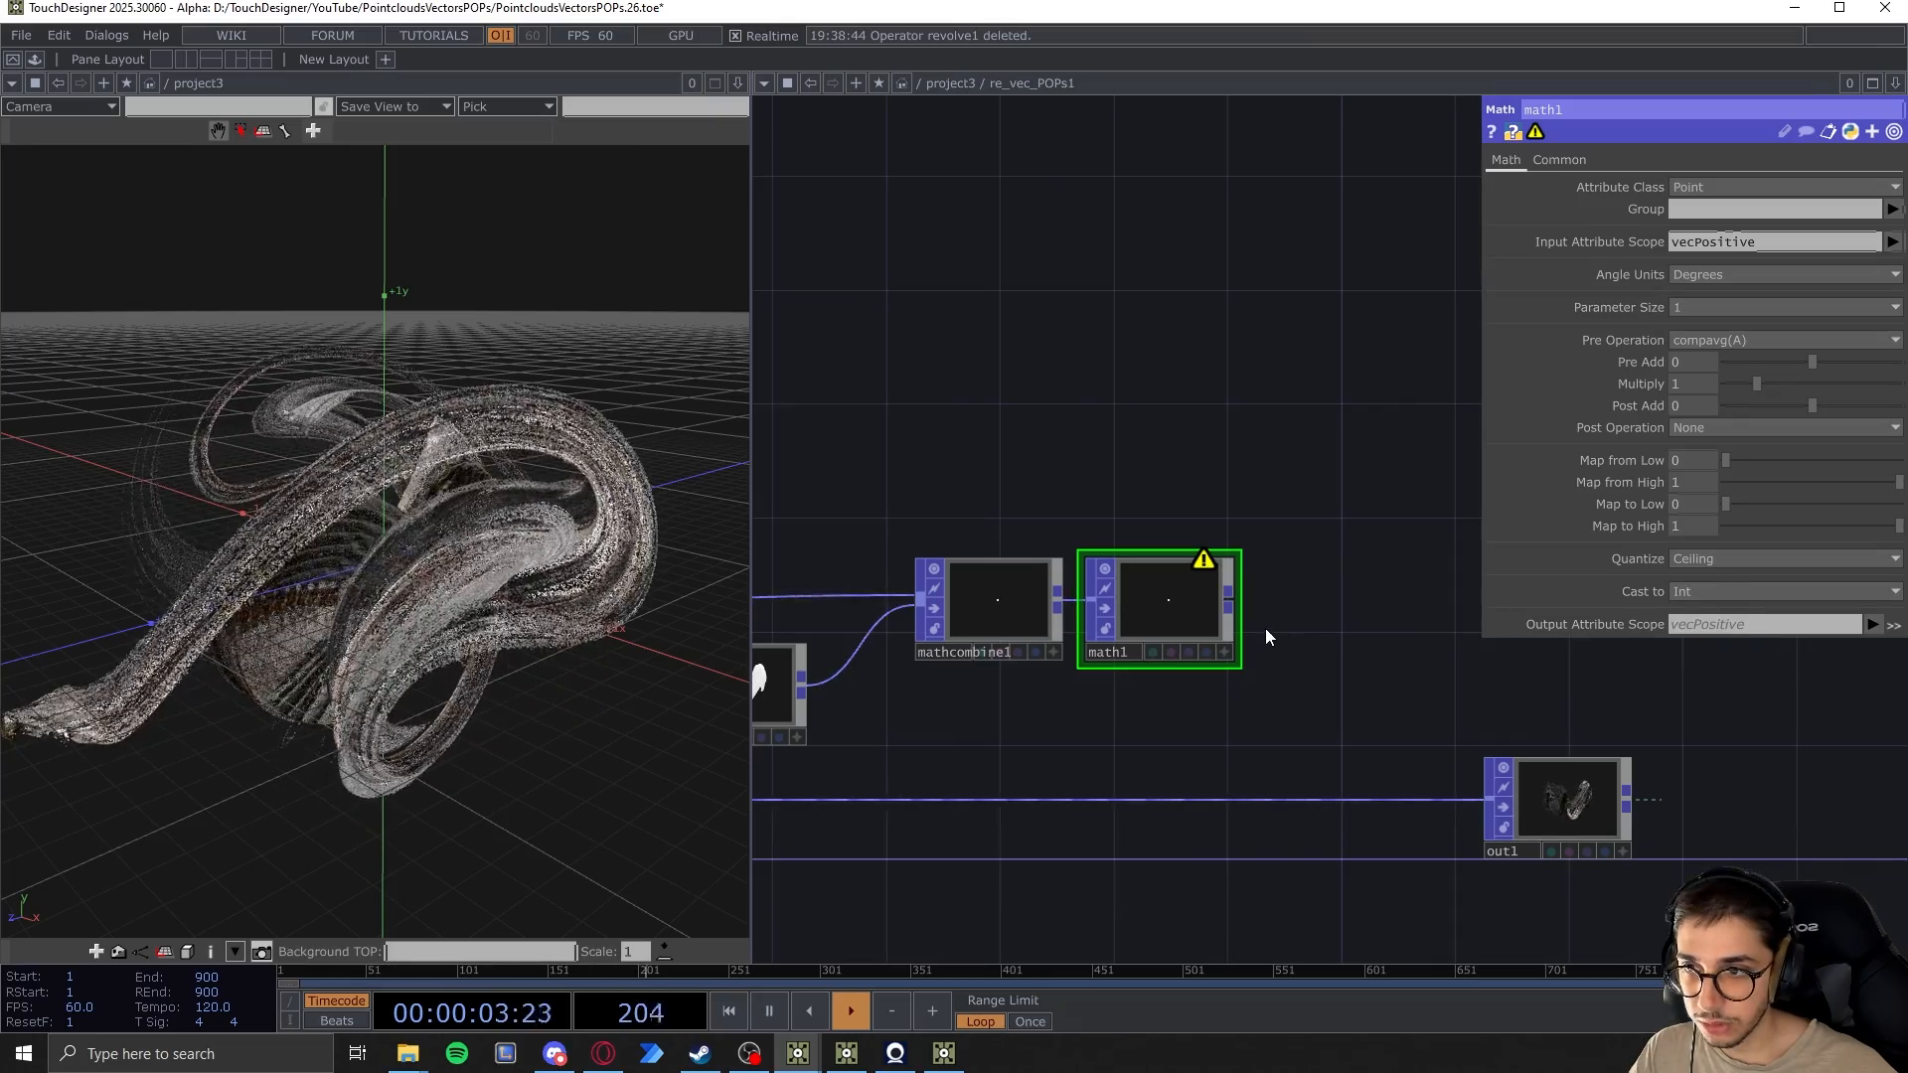
# Check math1's warning and set its Output Attribute Scope to vecPosInt
pyautogui.moveTo(1220, 564); pyautogui.dragTo(1093, 308, button='middle')
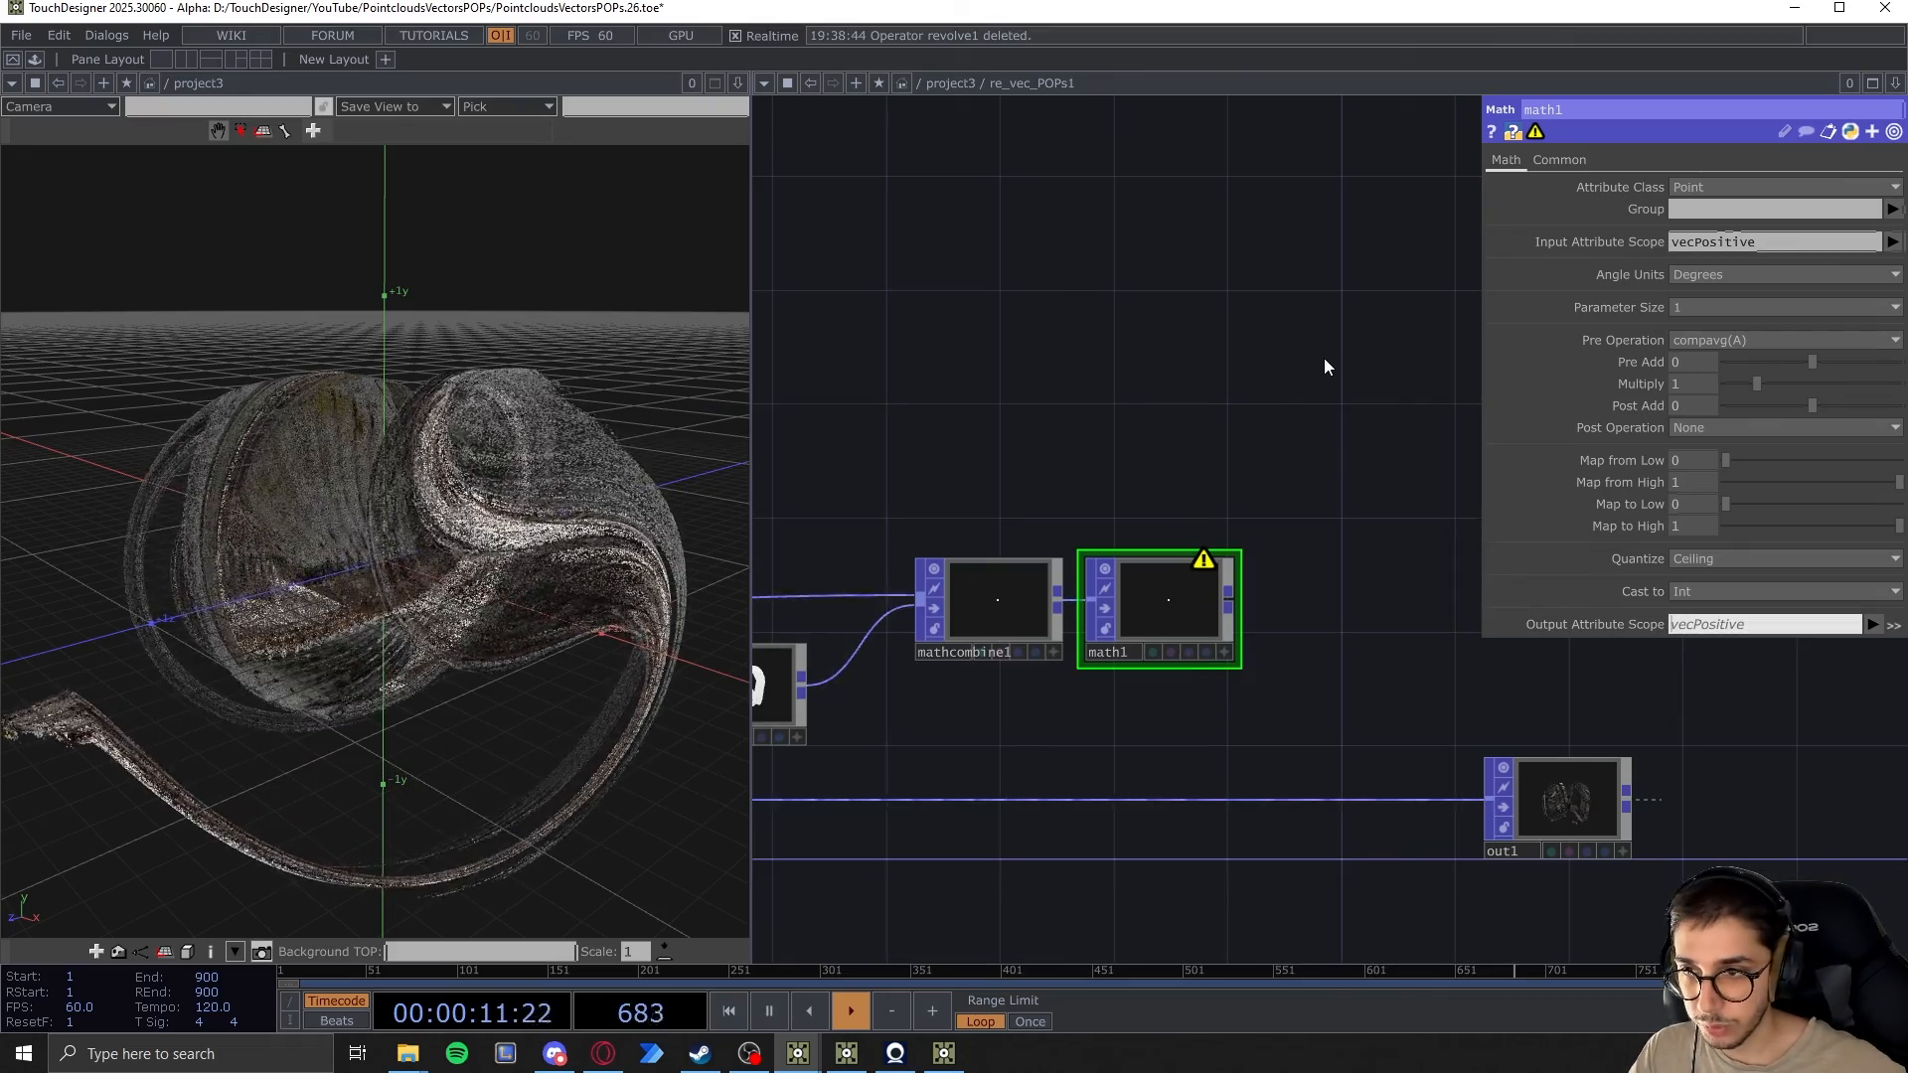
pyautogui.write('vecP')
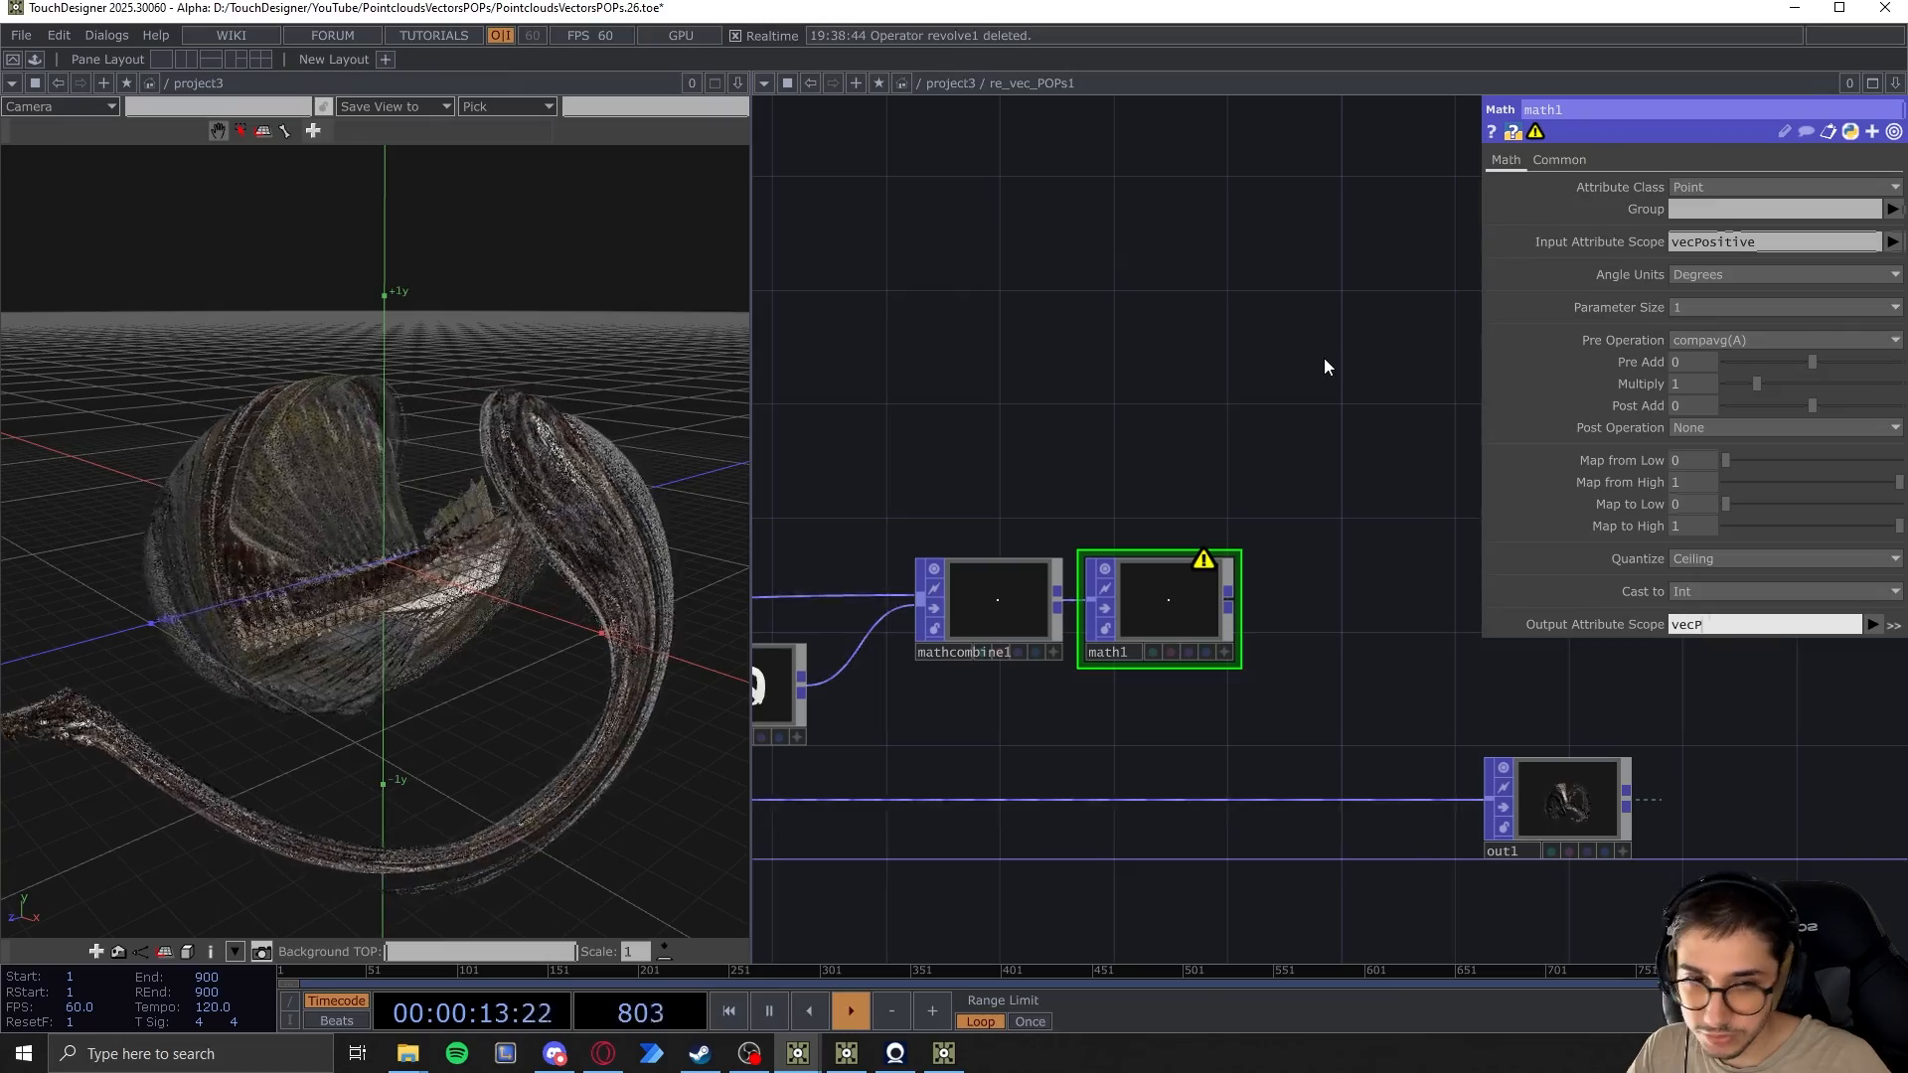
pyautogui.write('osInt')
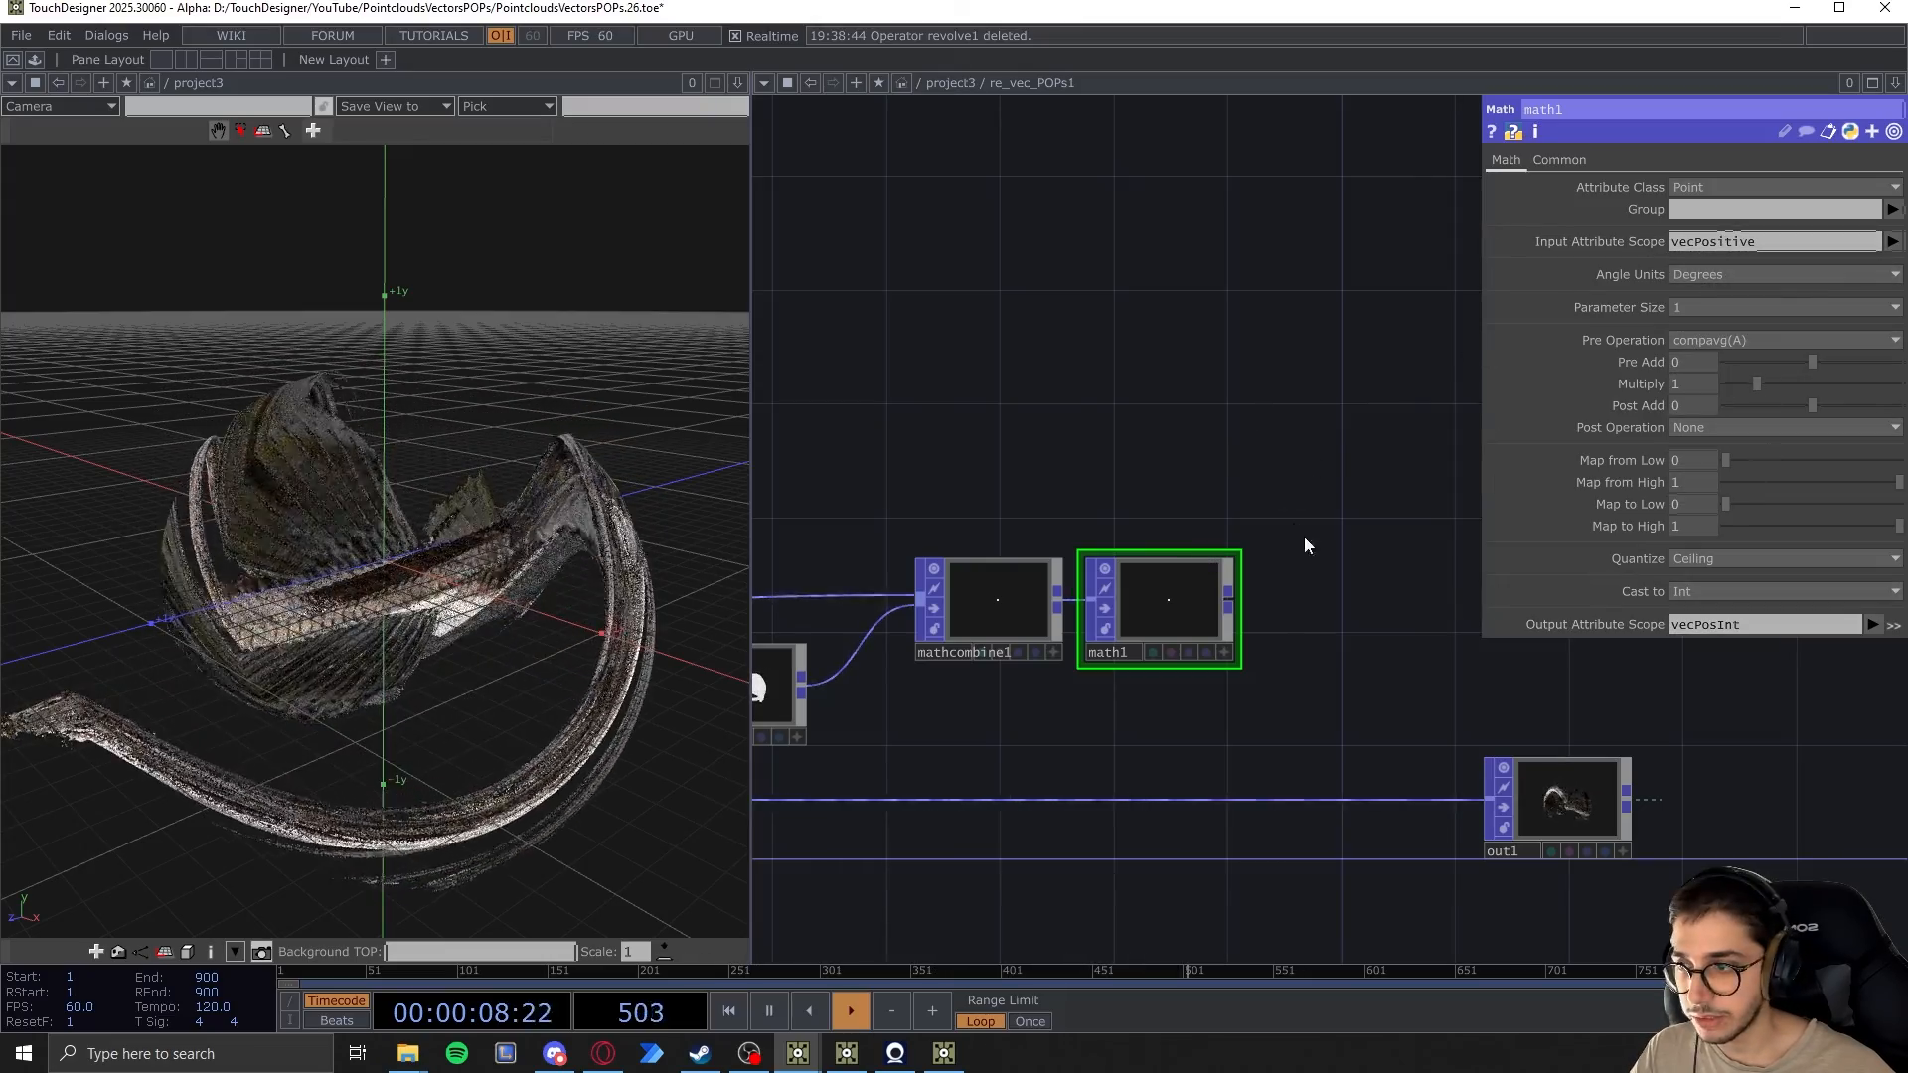
pyautogui.scroll(-3, 1302, 597)
pyautogui.moveTo(1284, 624); pyautogui.dragTo(1217, 633)
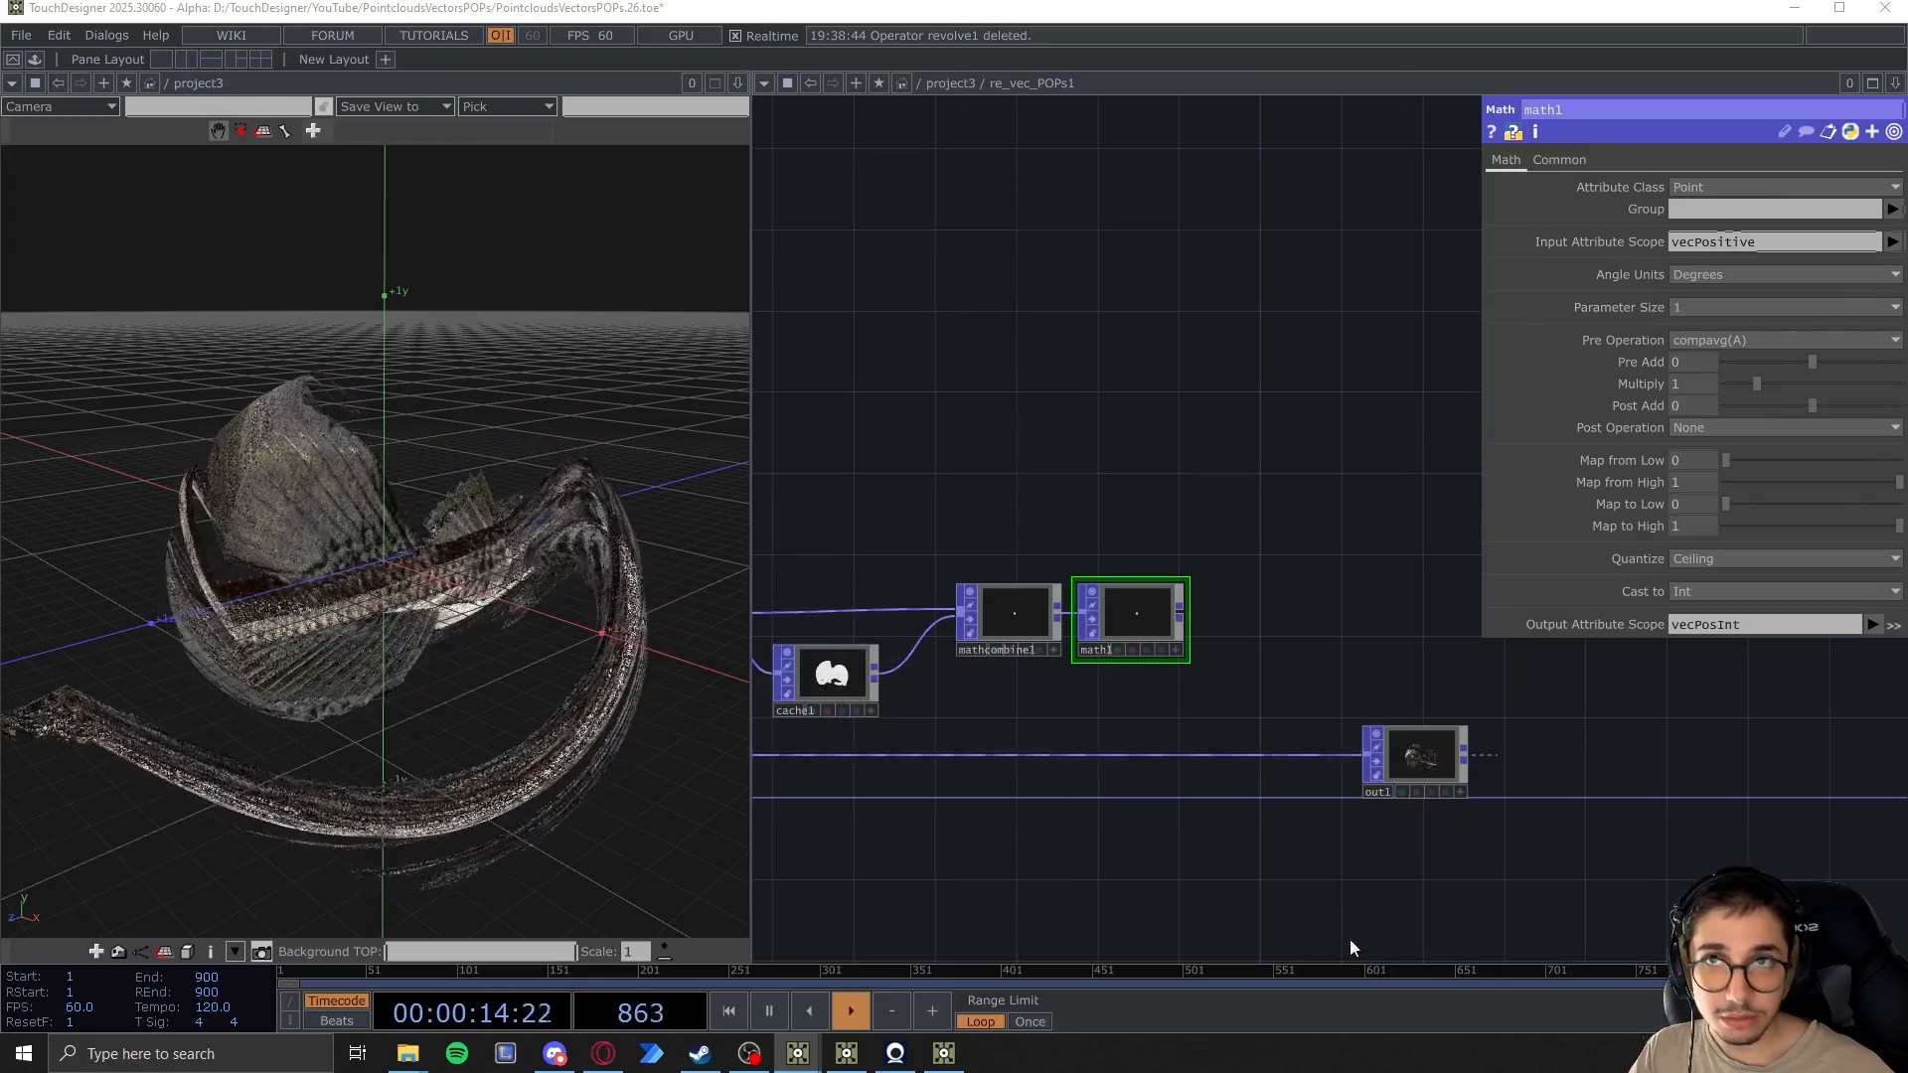
# Add an Attribute POP directly after math1
pyautogui.scroll(2, 1212, 676)
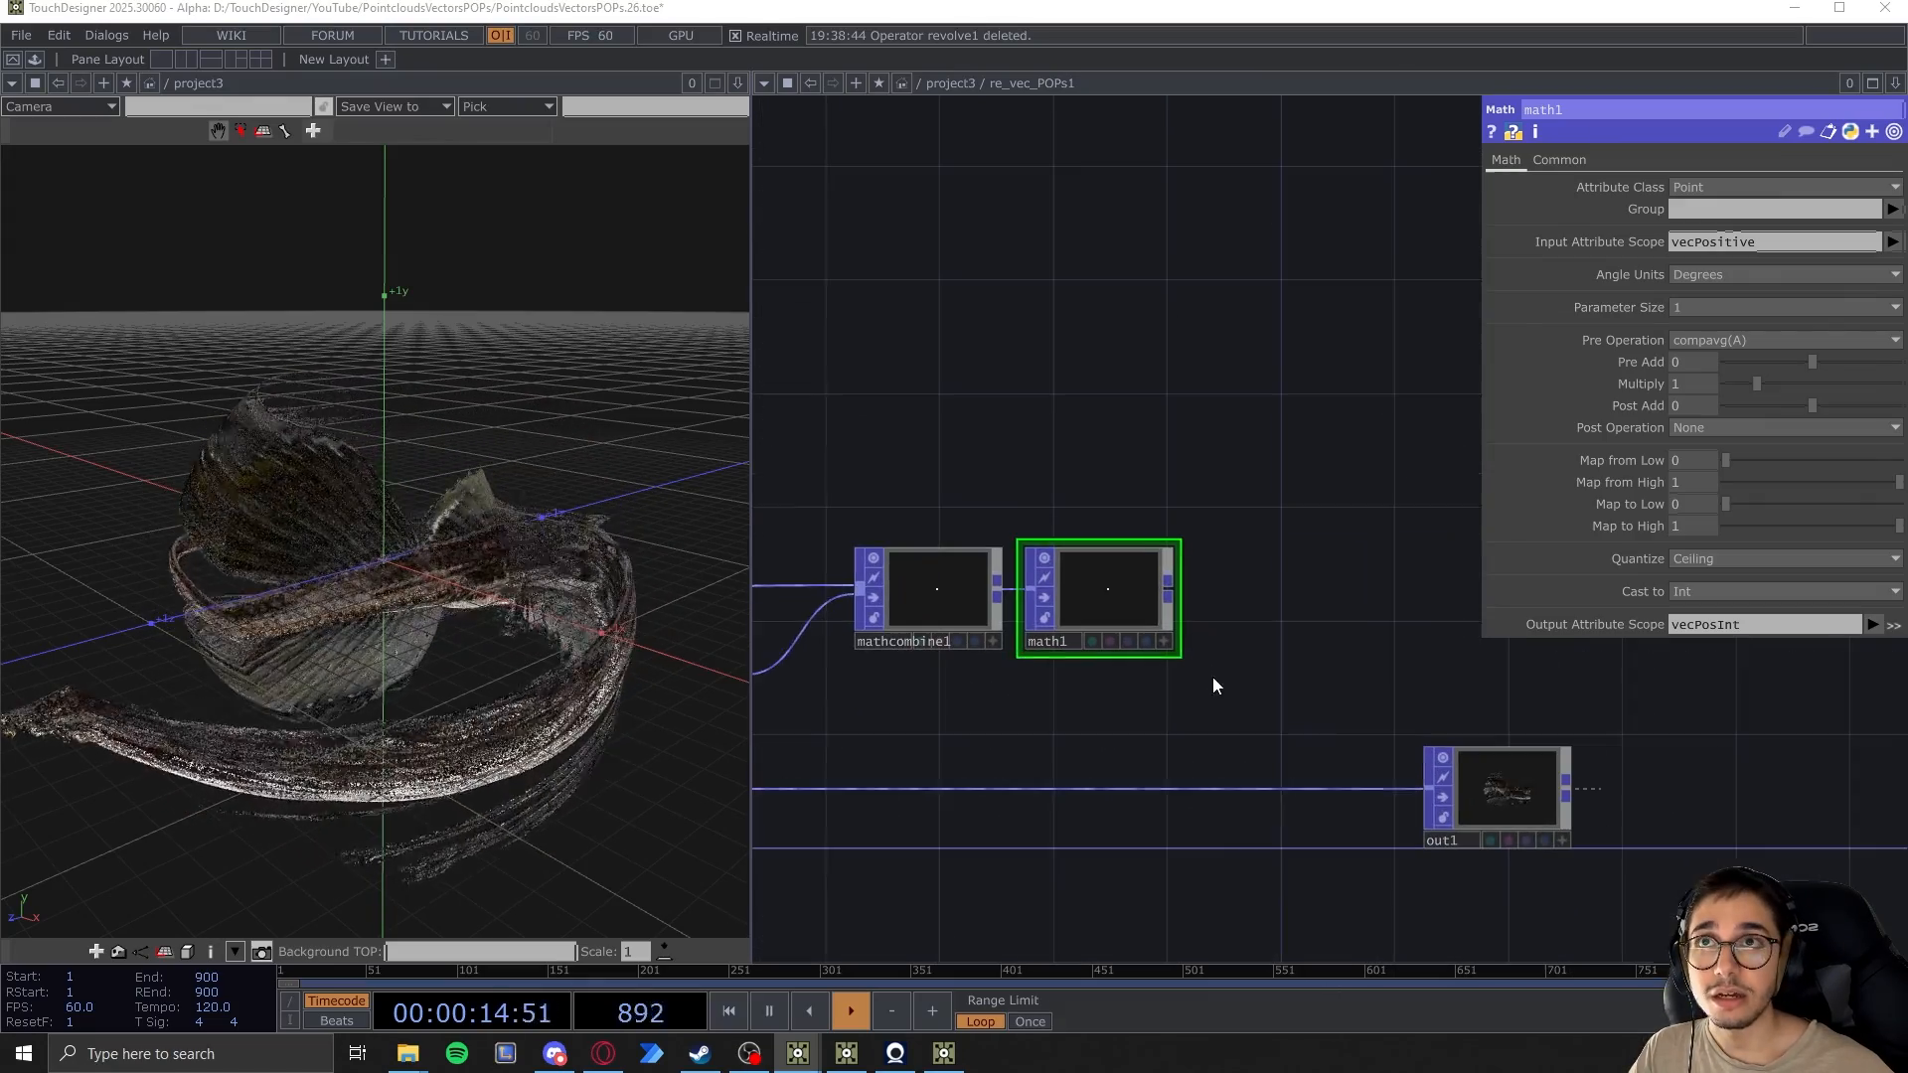
pyautogui.rightClick(1168, 589)
pyautogui.write('att')
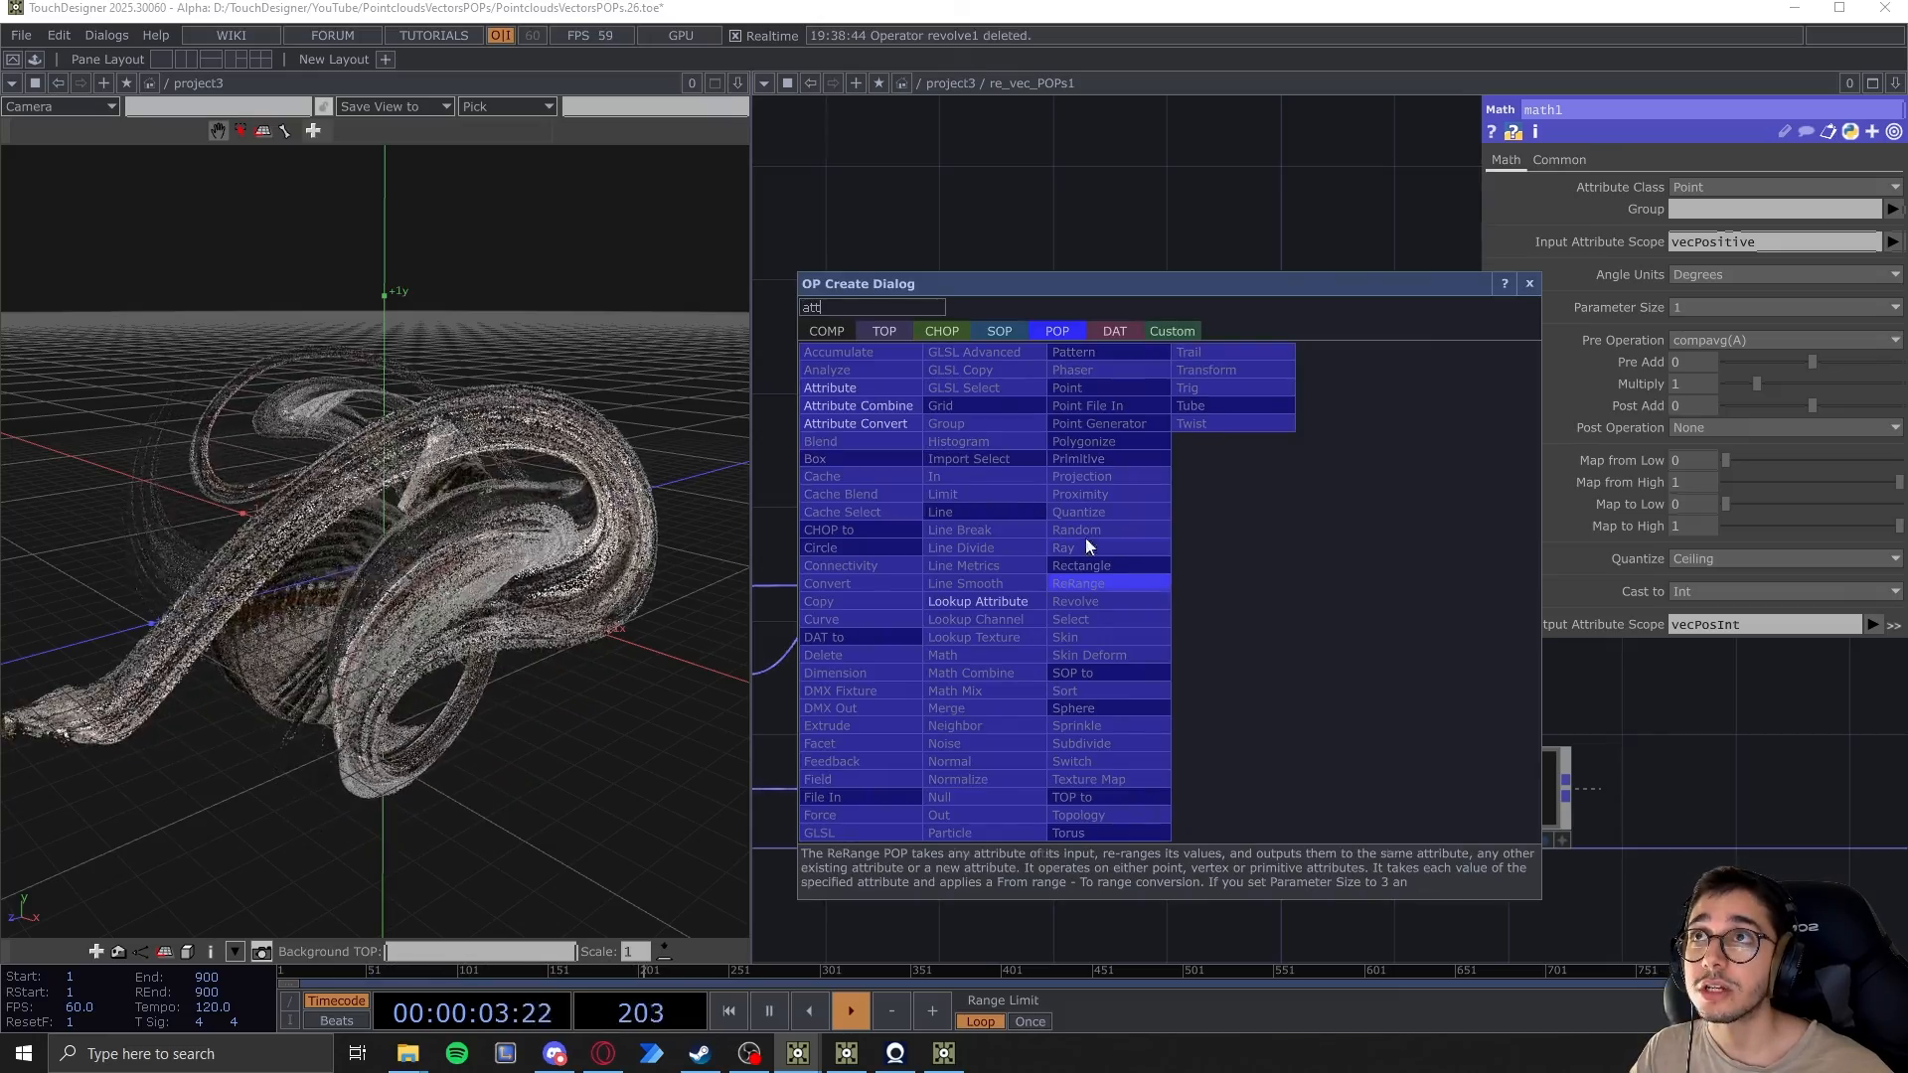
pyautogui.click(867, 388)
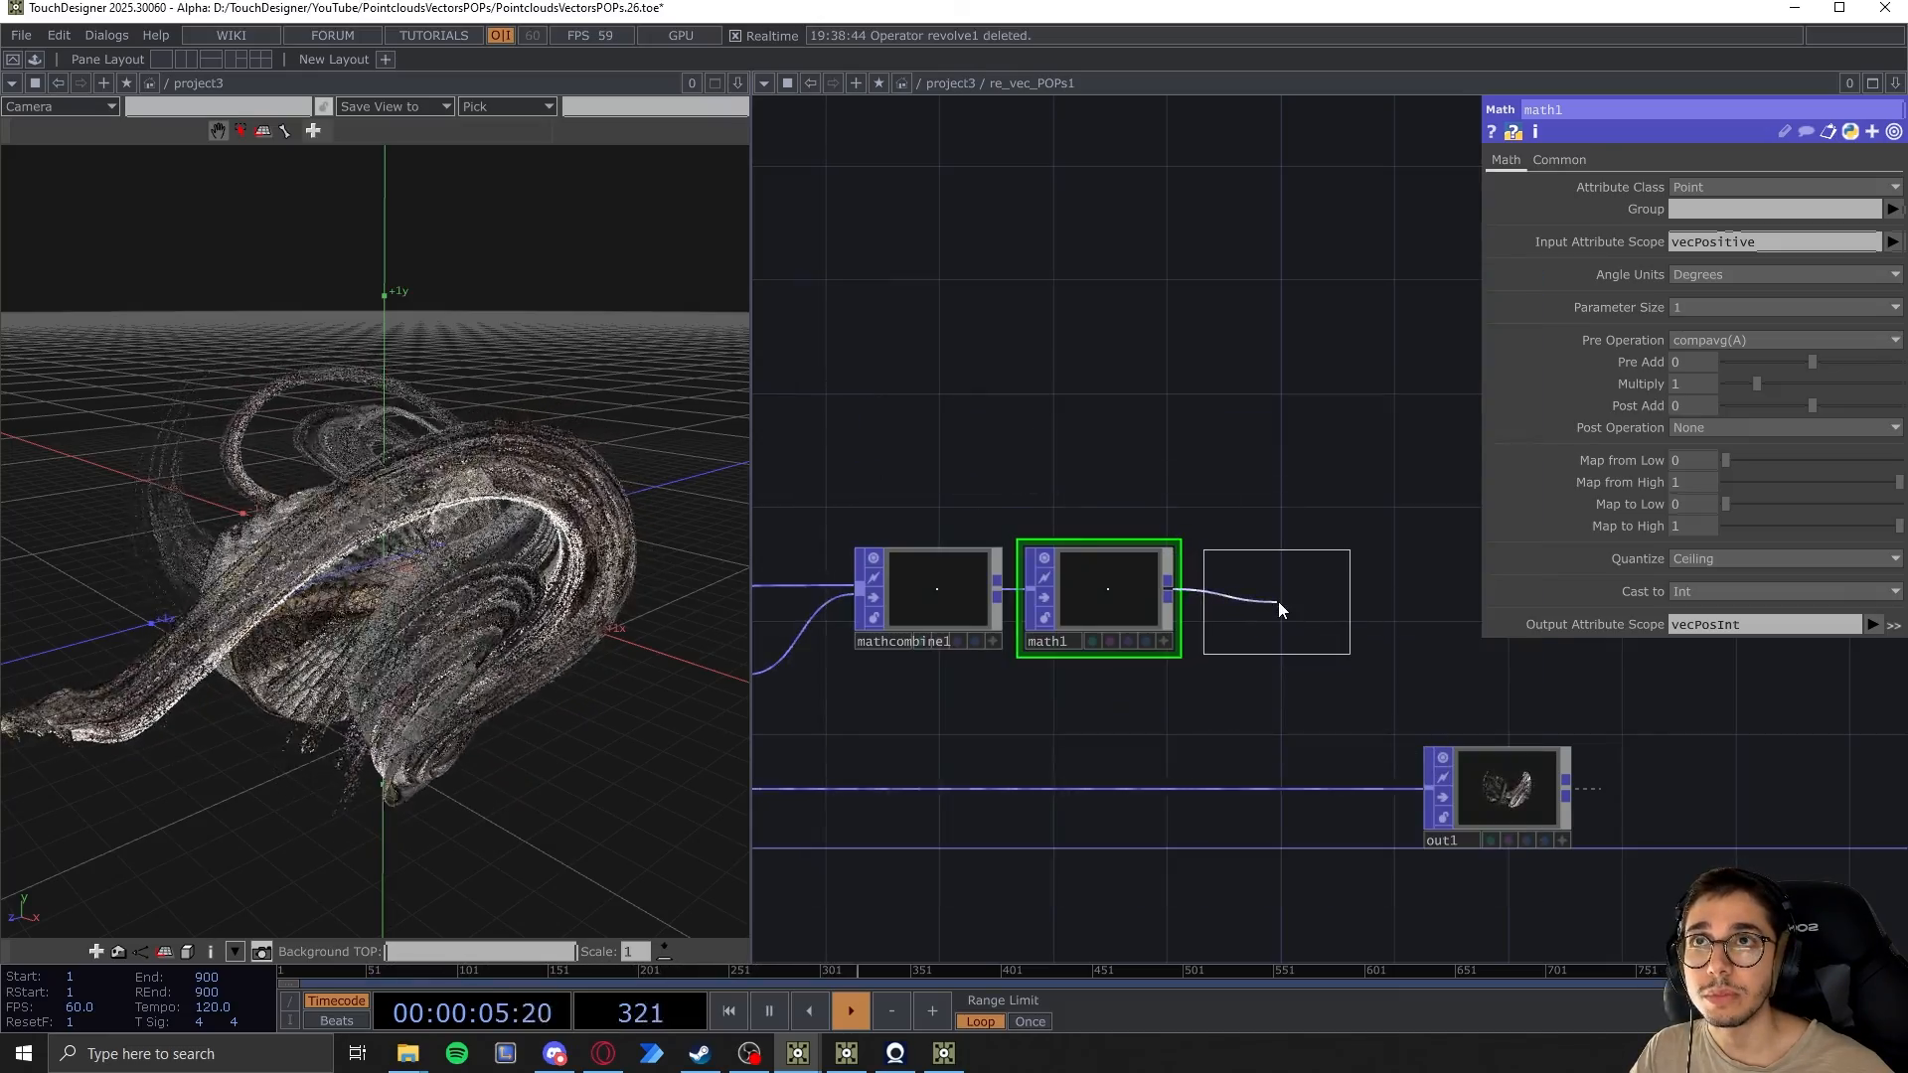
pyautogui.click(1268, 598)
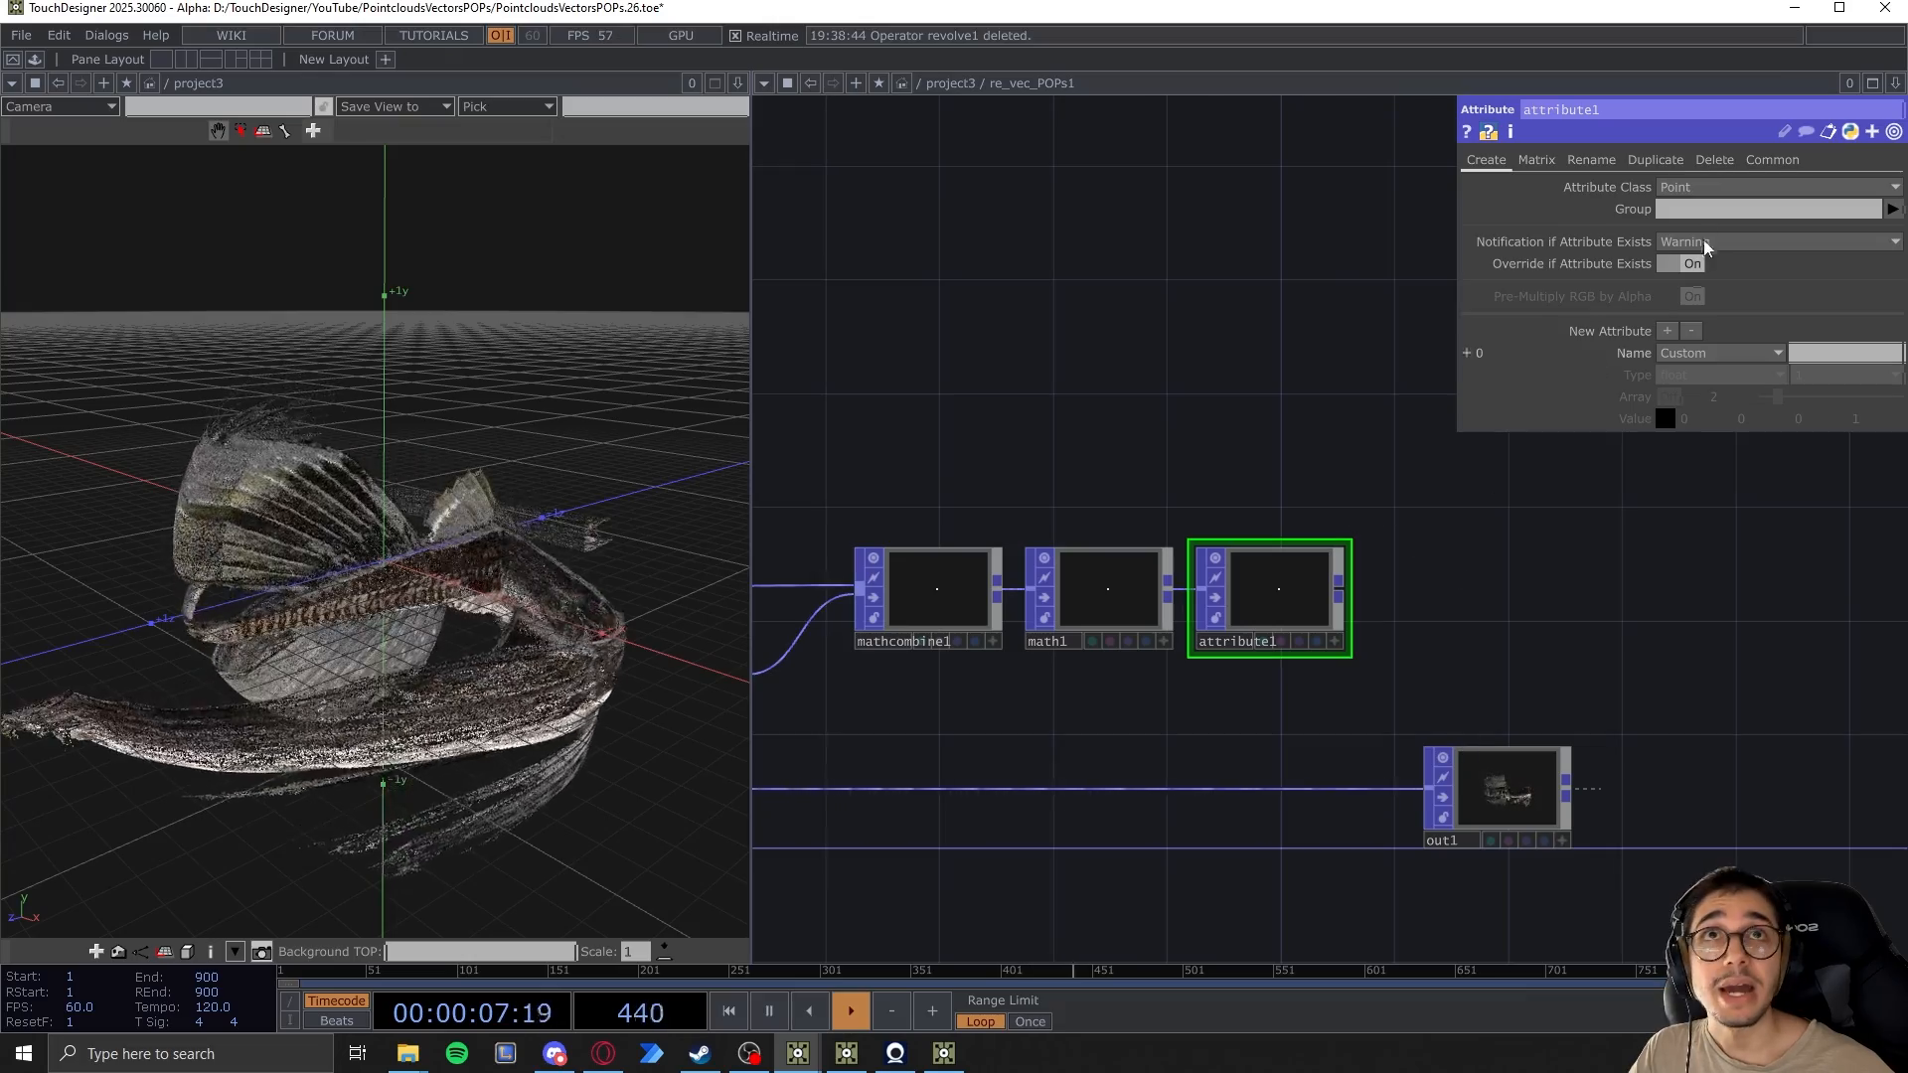
# Set the Attribute POP to delete the vecPositive point attribute
pyautogui.click(1713, 159)
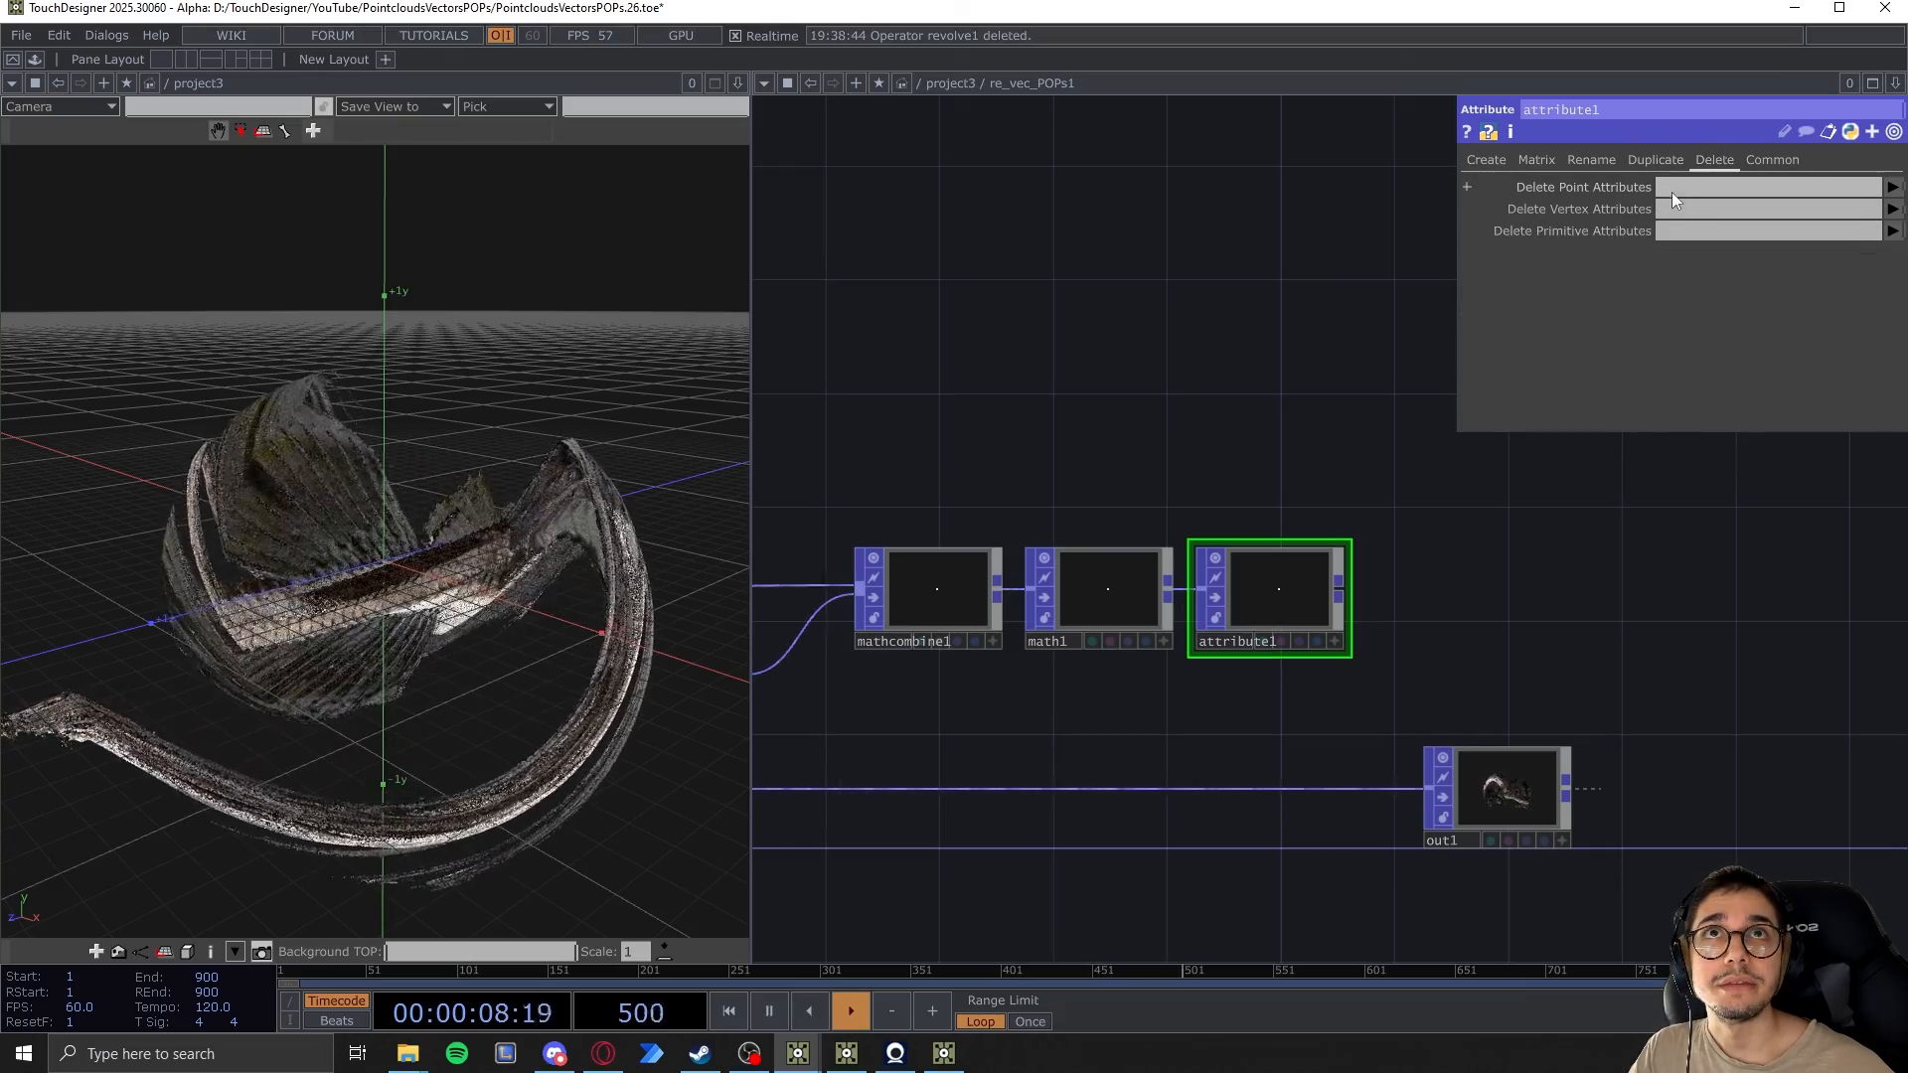
pyautogui.click(1895, 189)
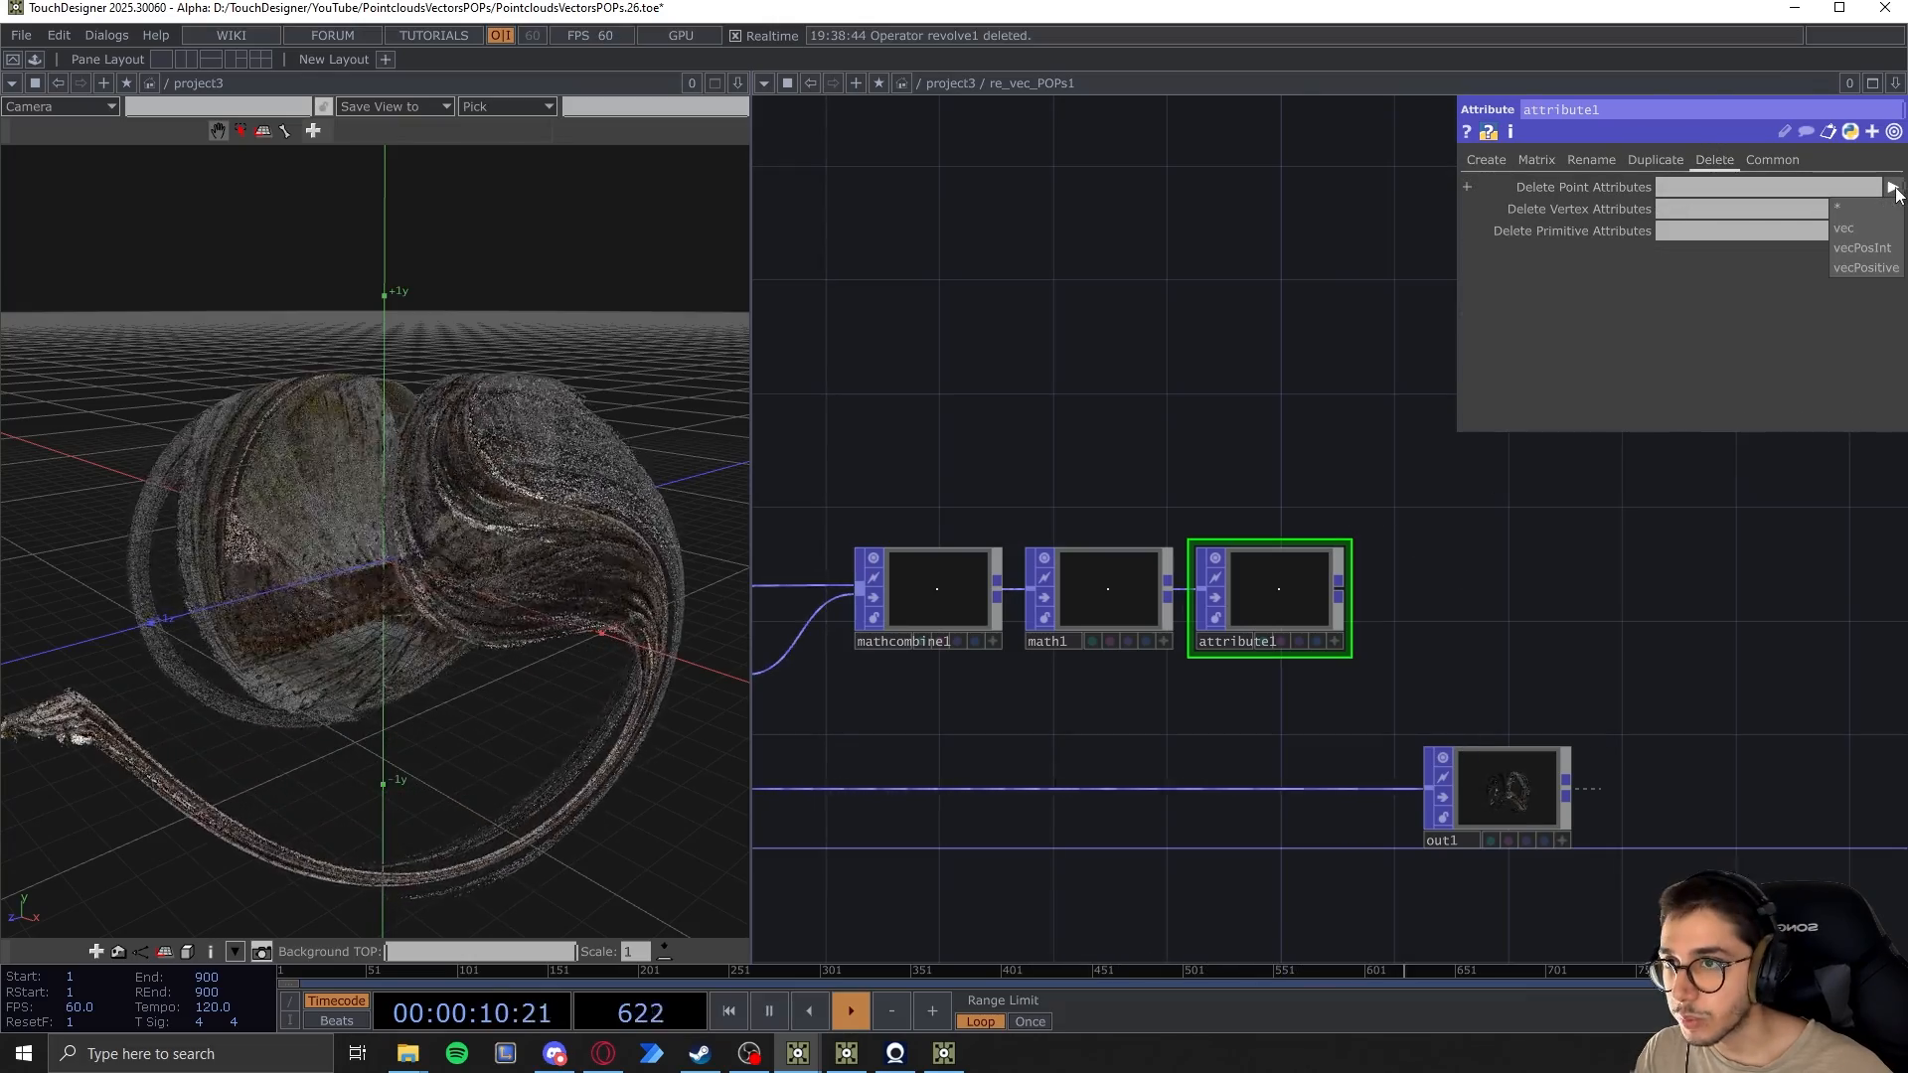
pyautogui.click(1863, 269)
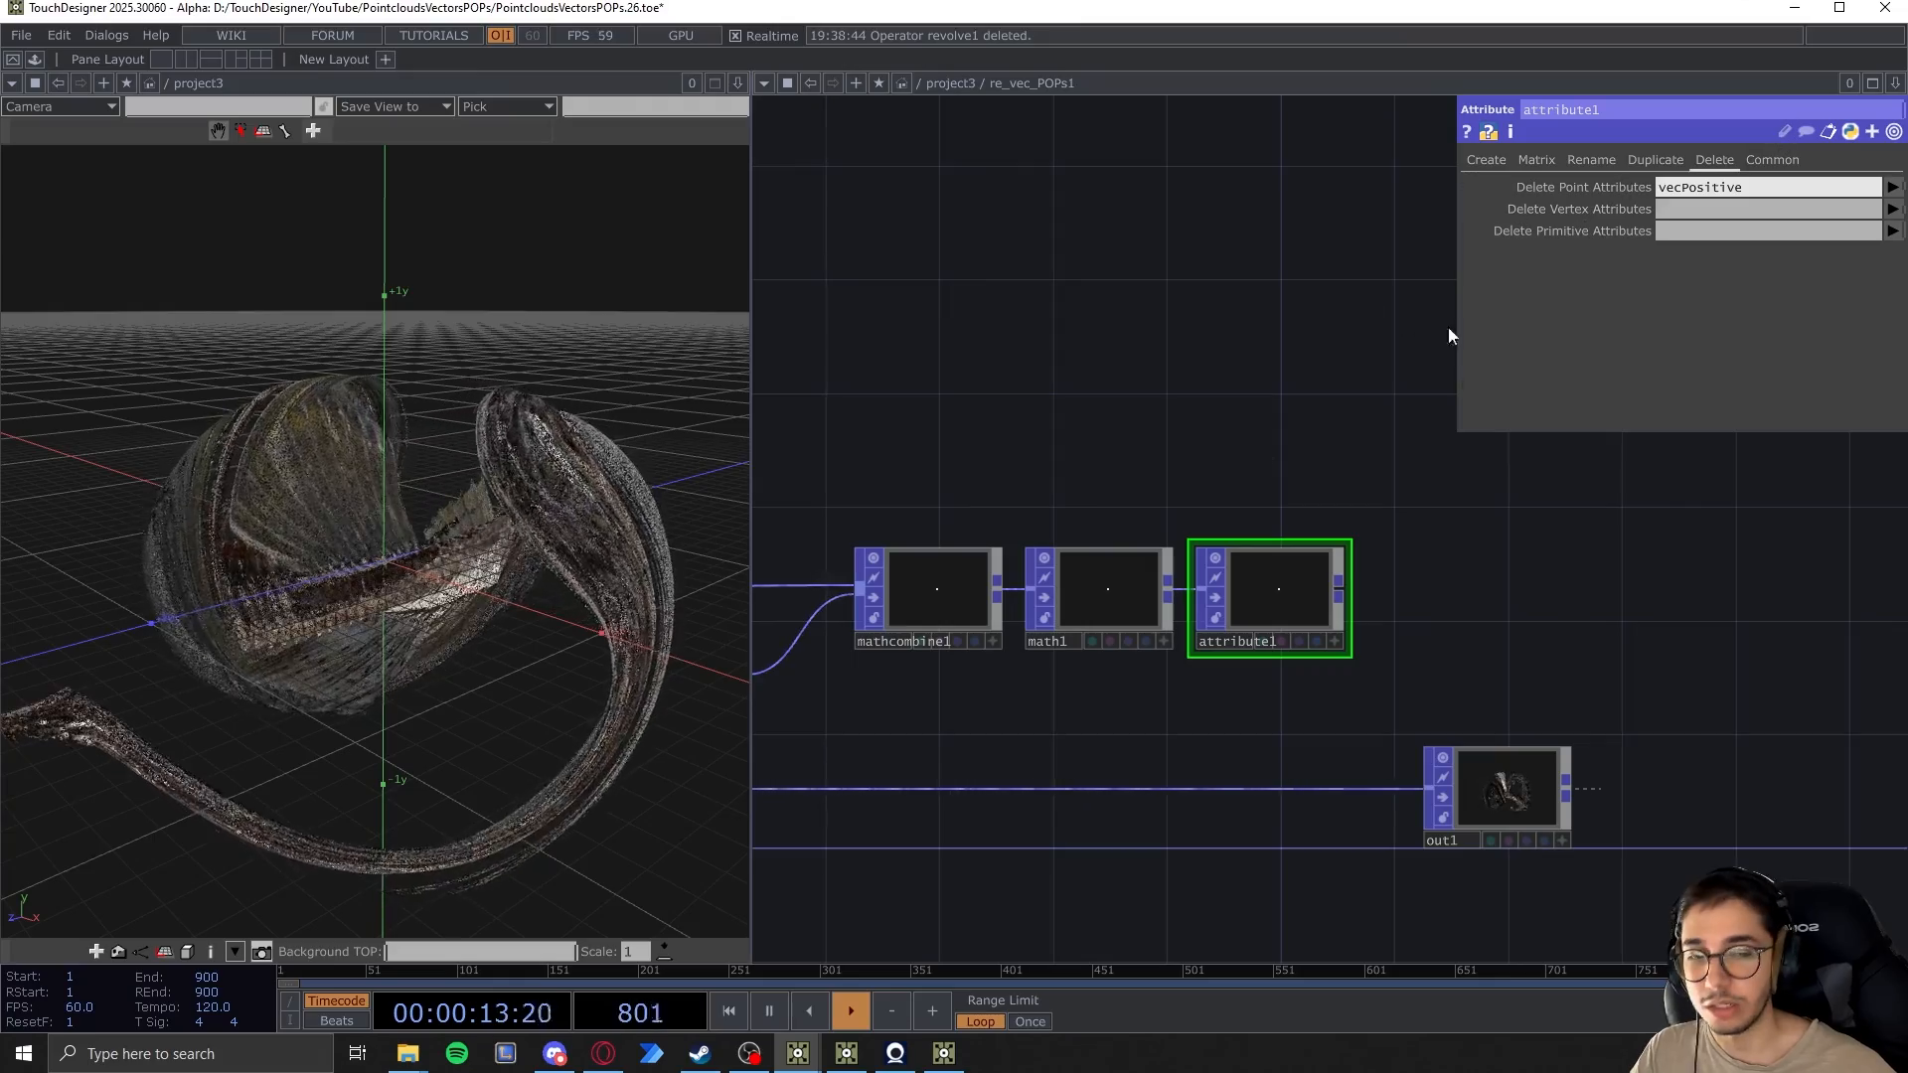
# Move out1 farther along the chain and place an unconnected Math Mix POP between attribute1 and out1
pyautogui.scroll(-2, 1219, 700)
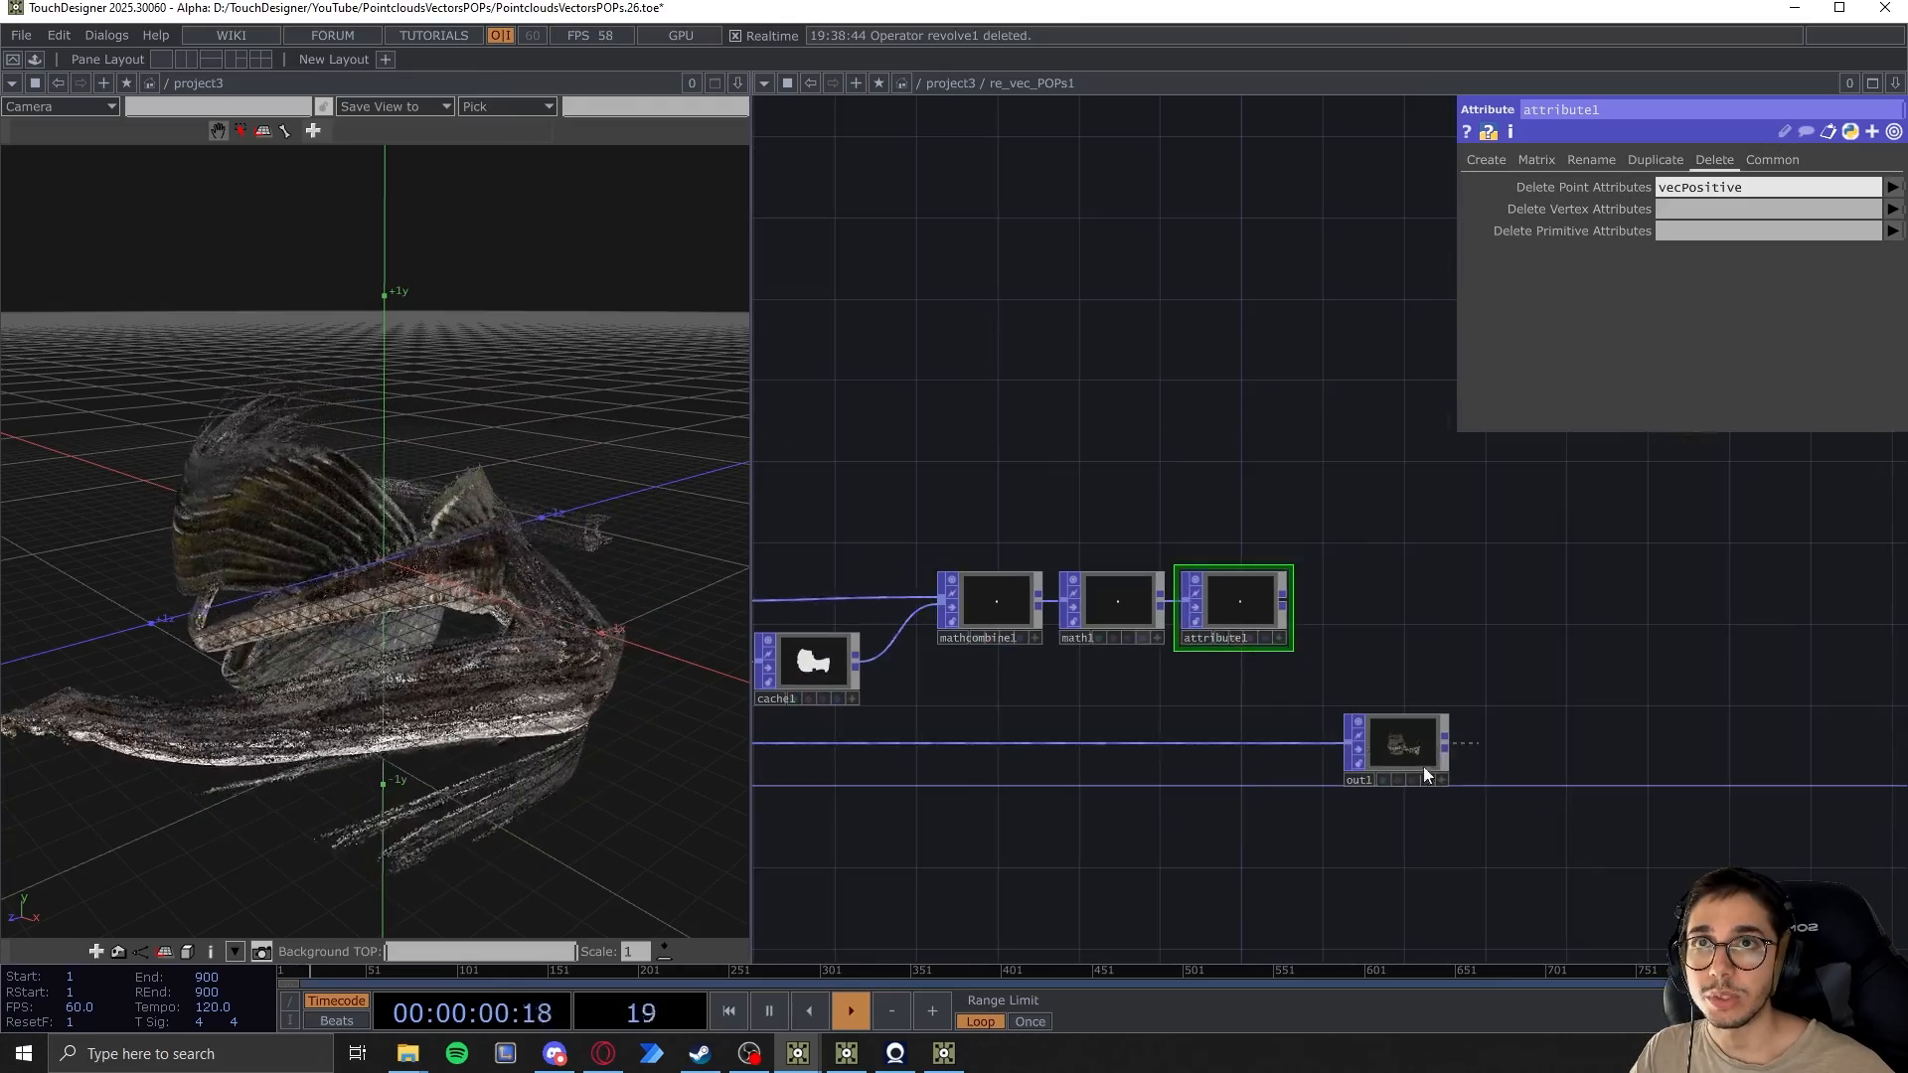
pyautogui.moveTo(1416, 736); pyautogui.dragTo(1720, 735)
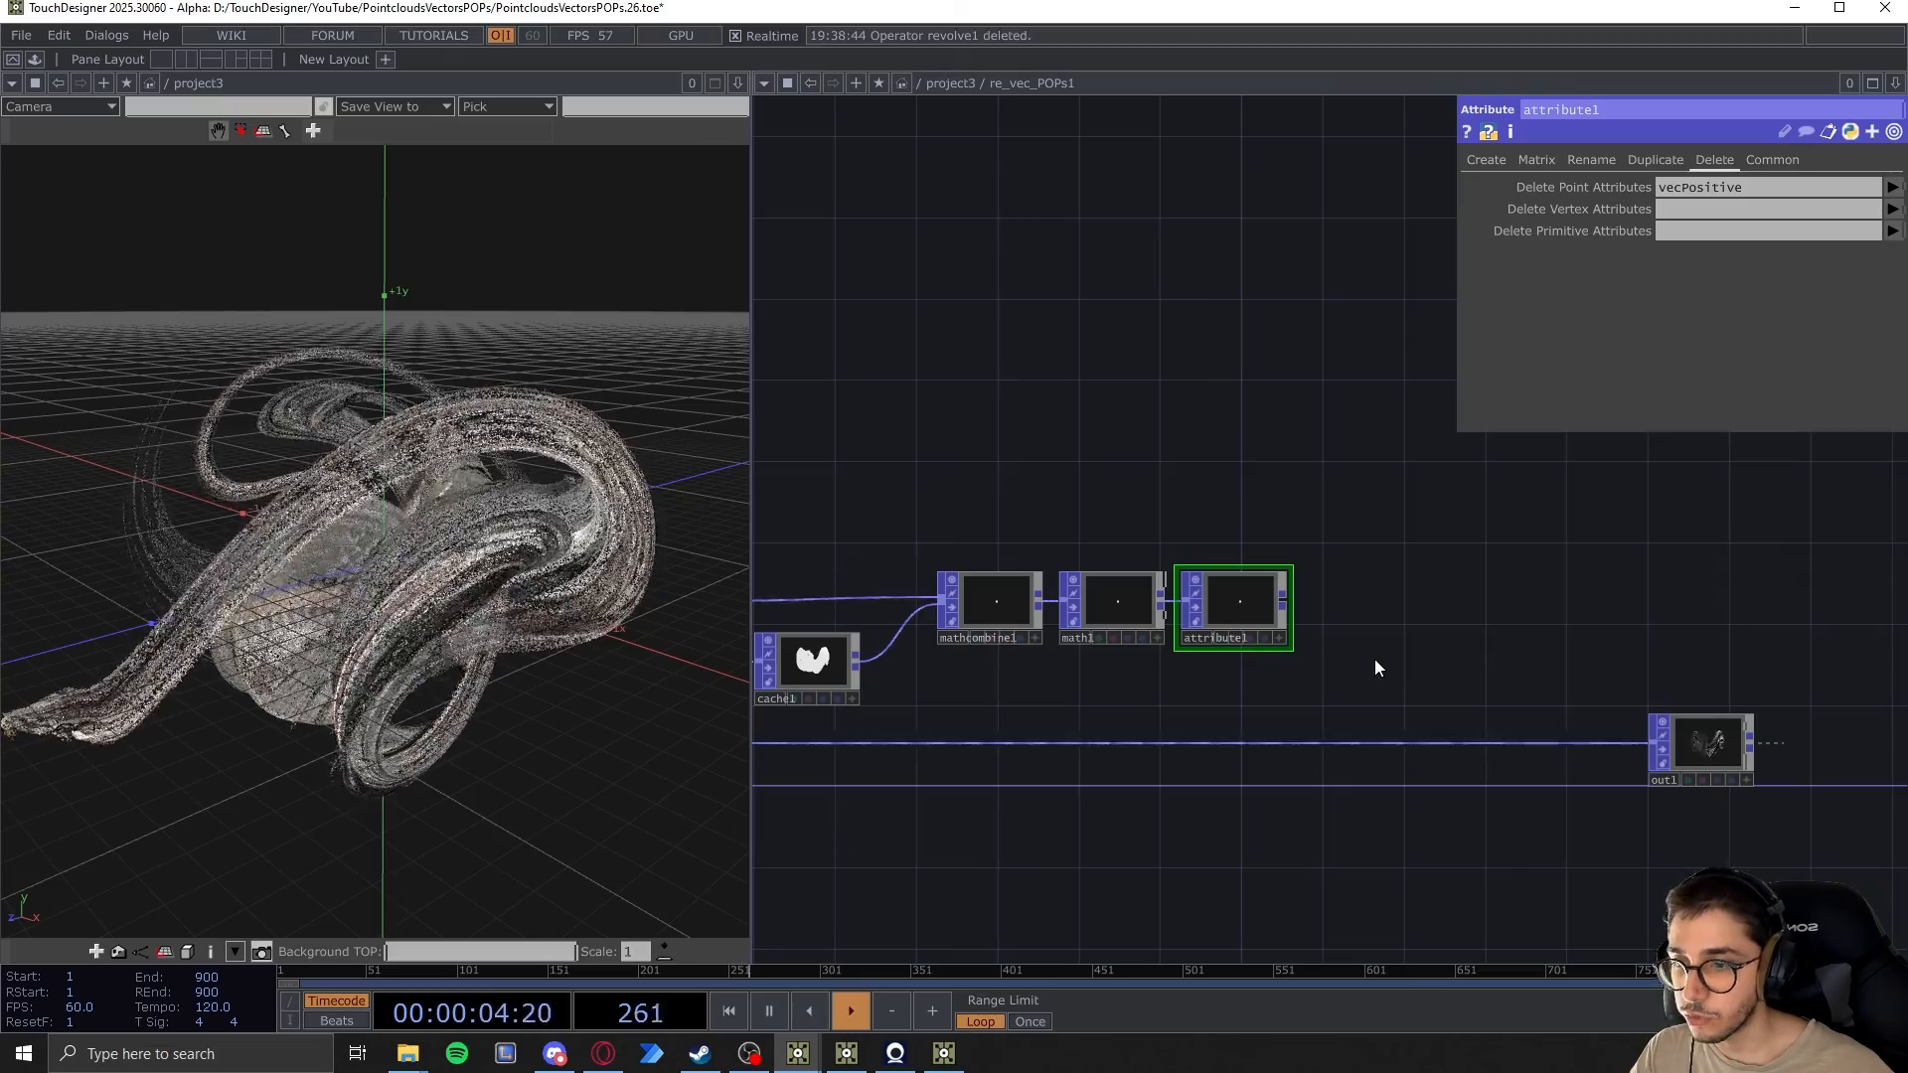
pyautogui.press('Tab')
pyautogui.write('math')
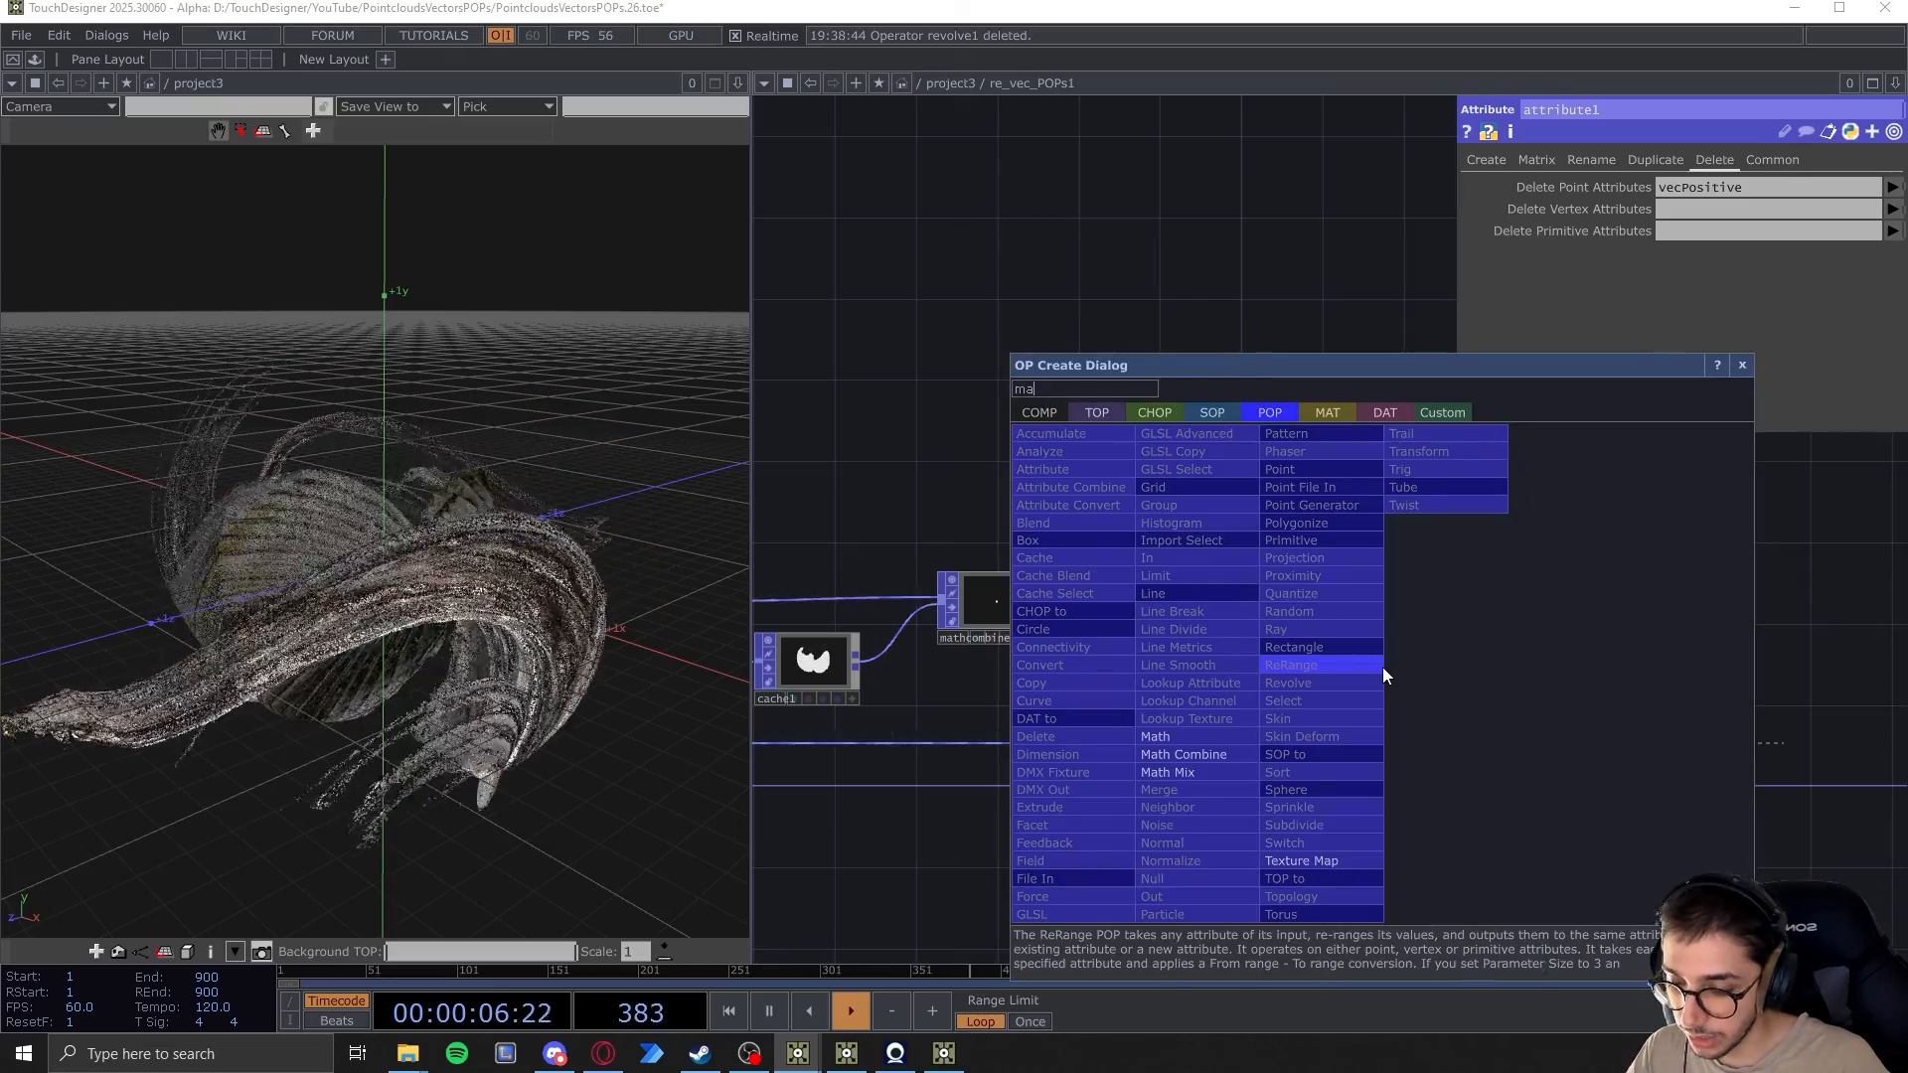
pyautogui.click(1207, 772)
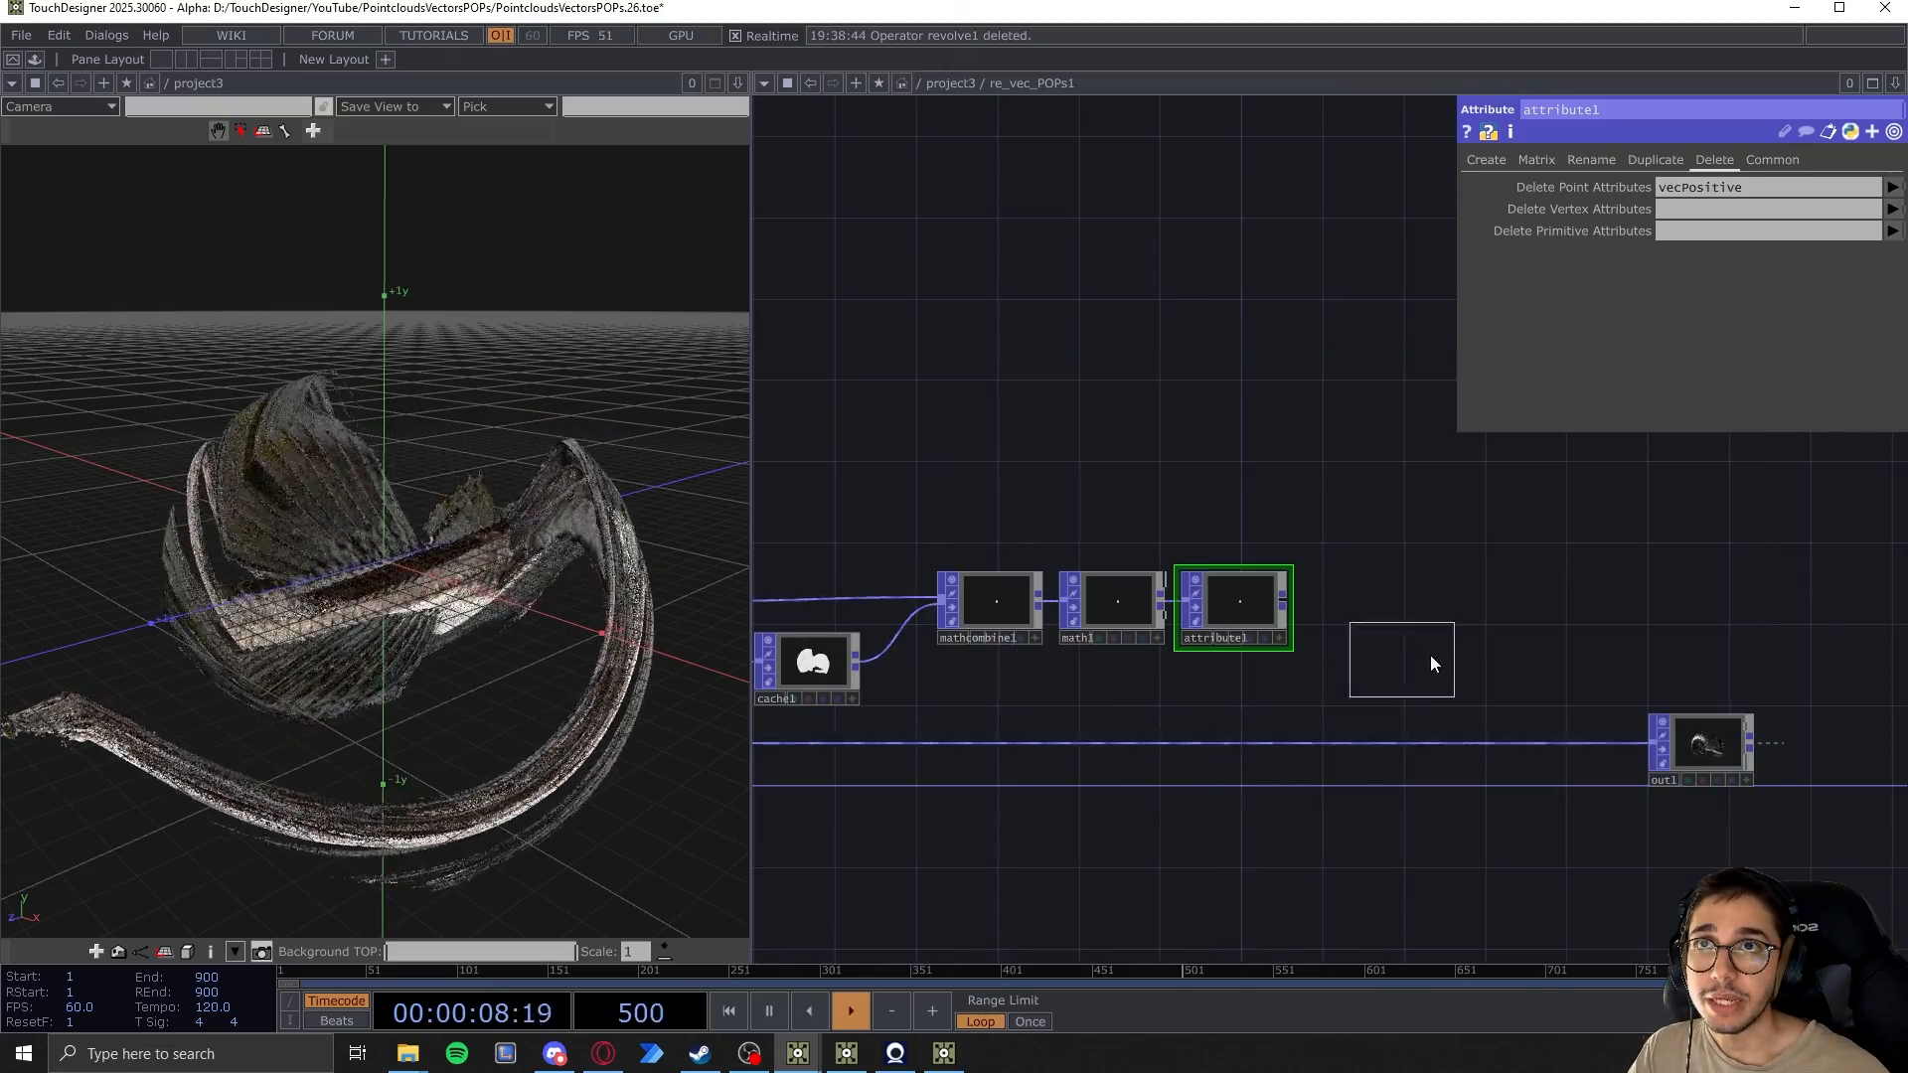
pyautogui.click(1449, 661)
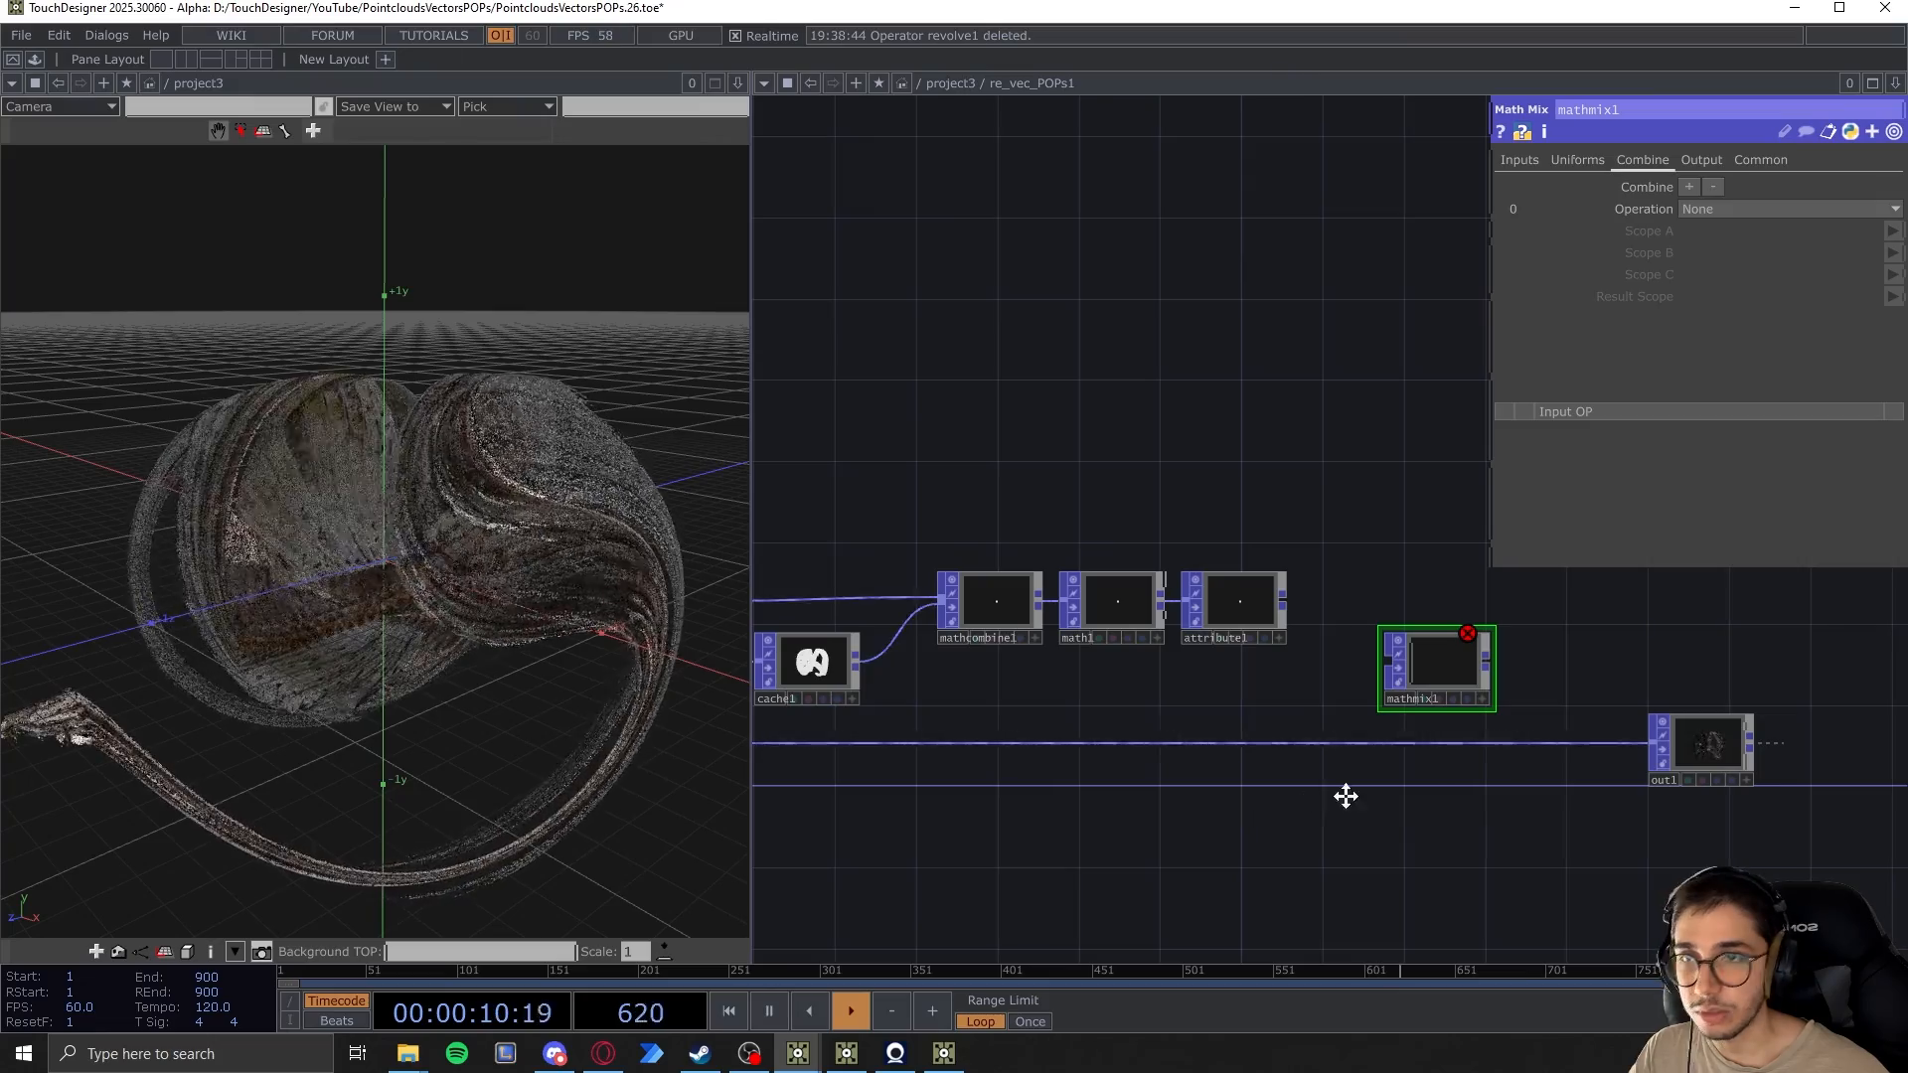
# Connect attribute1 and in1 to mathmix1, with attribute1 as input 0 and in1 as input 1
pyautogui.scroll(-5, 1131, 761)
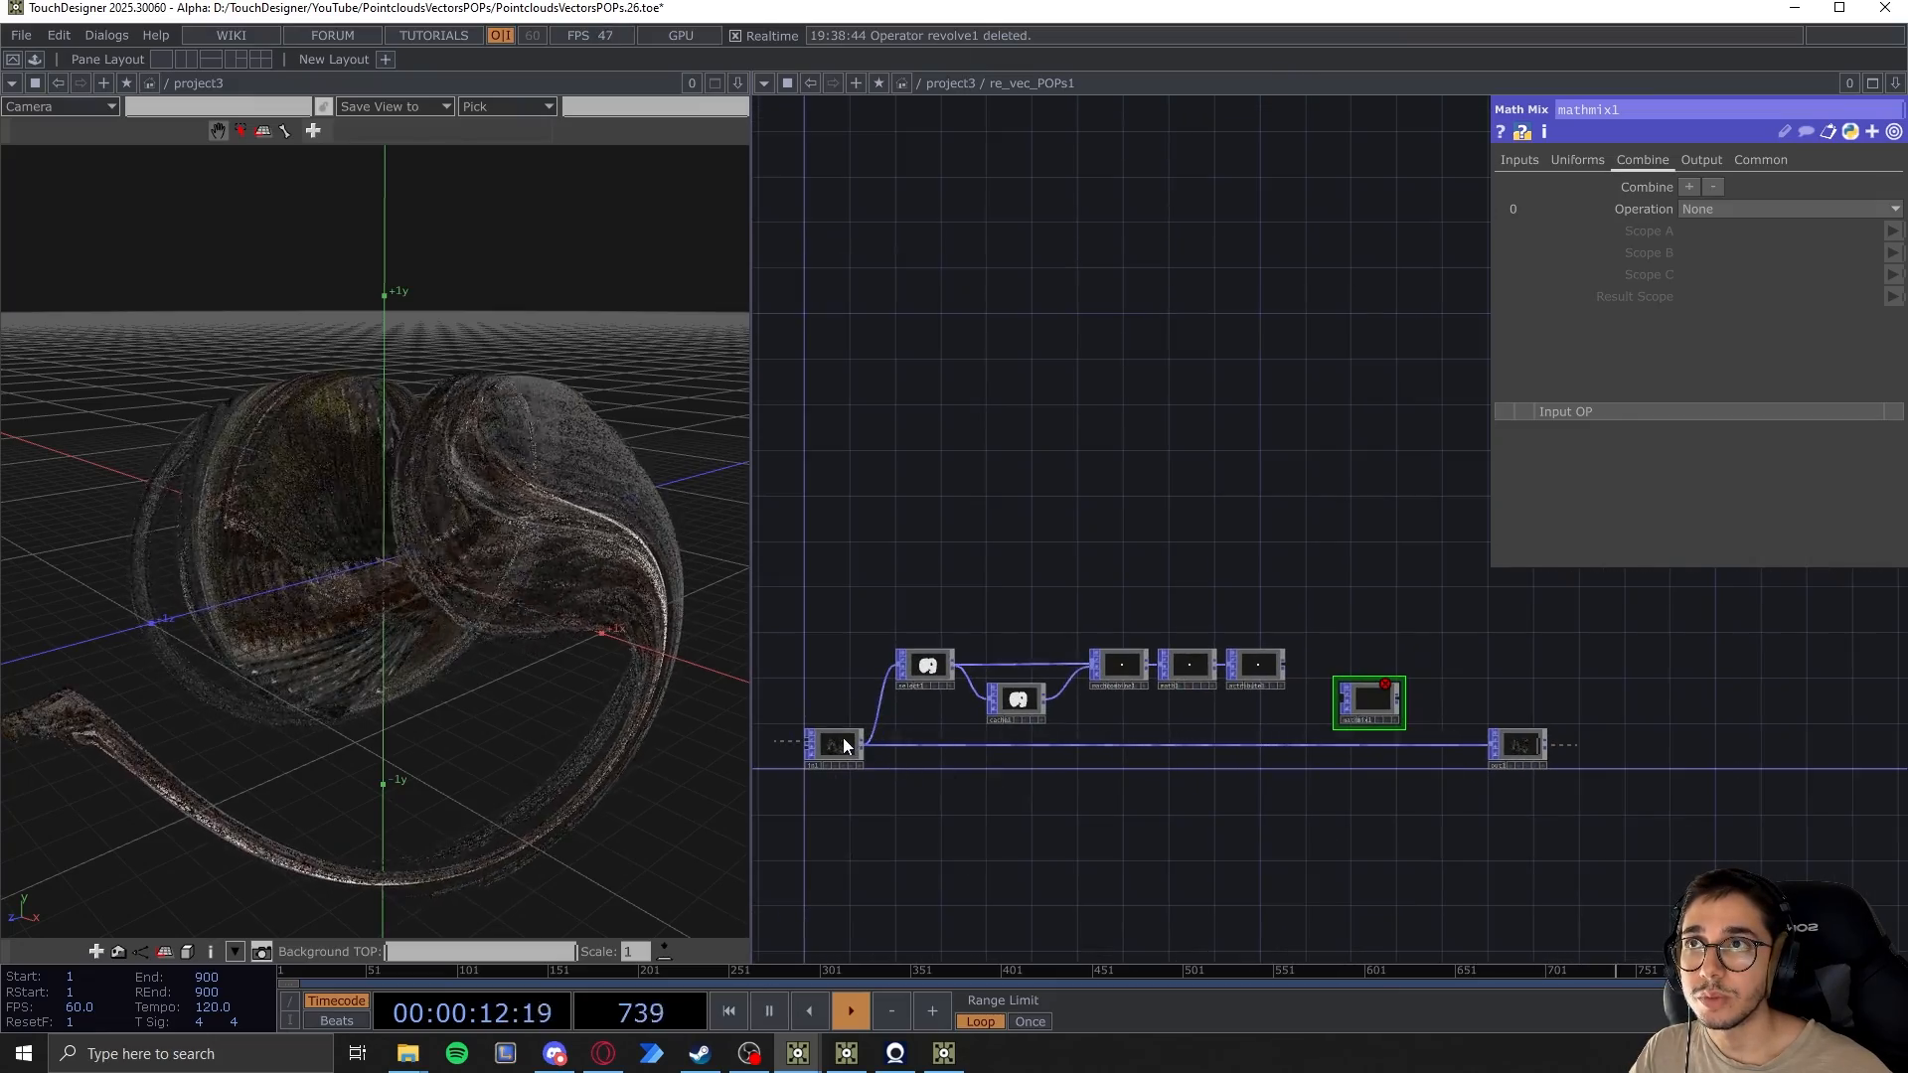
pyautogui.click(843, 740)
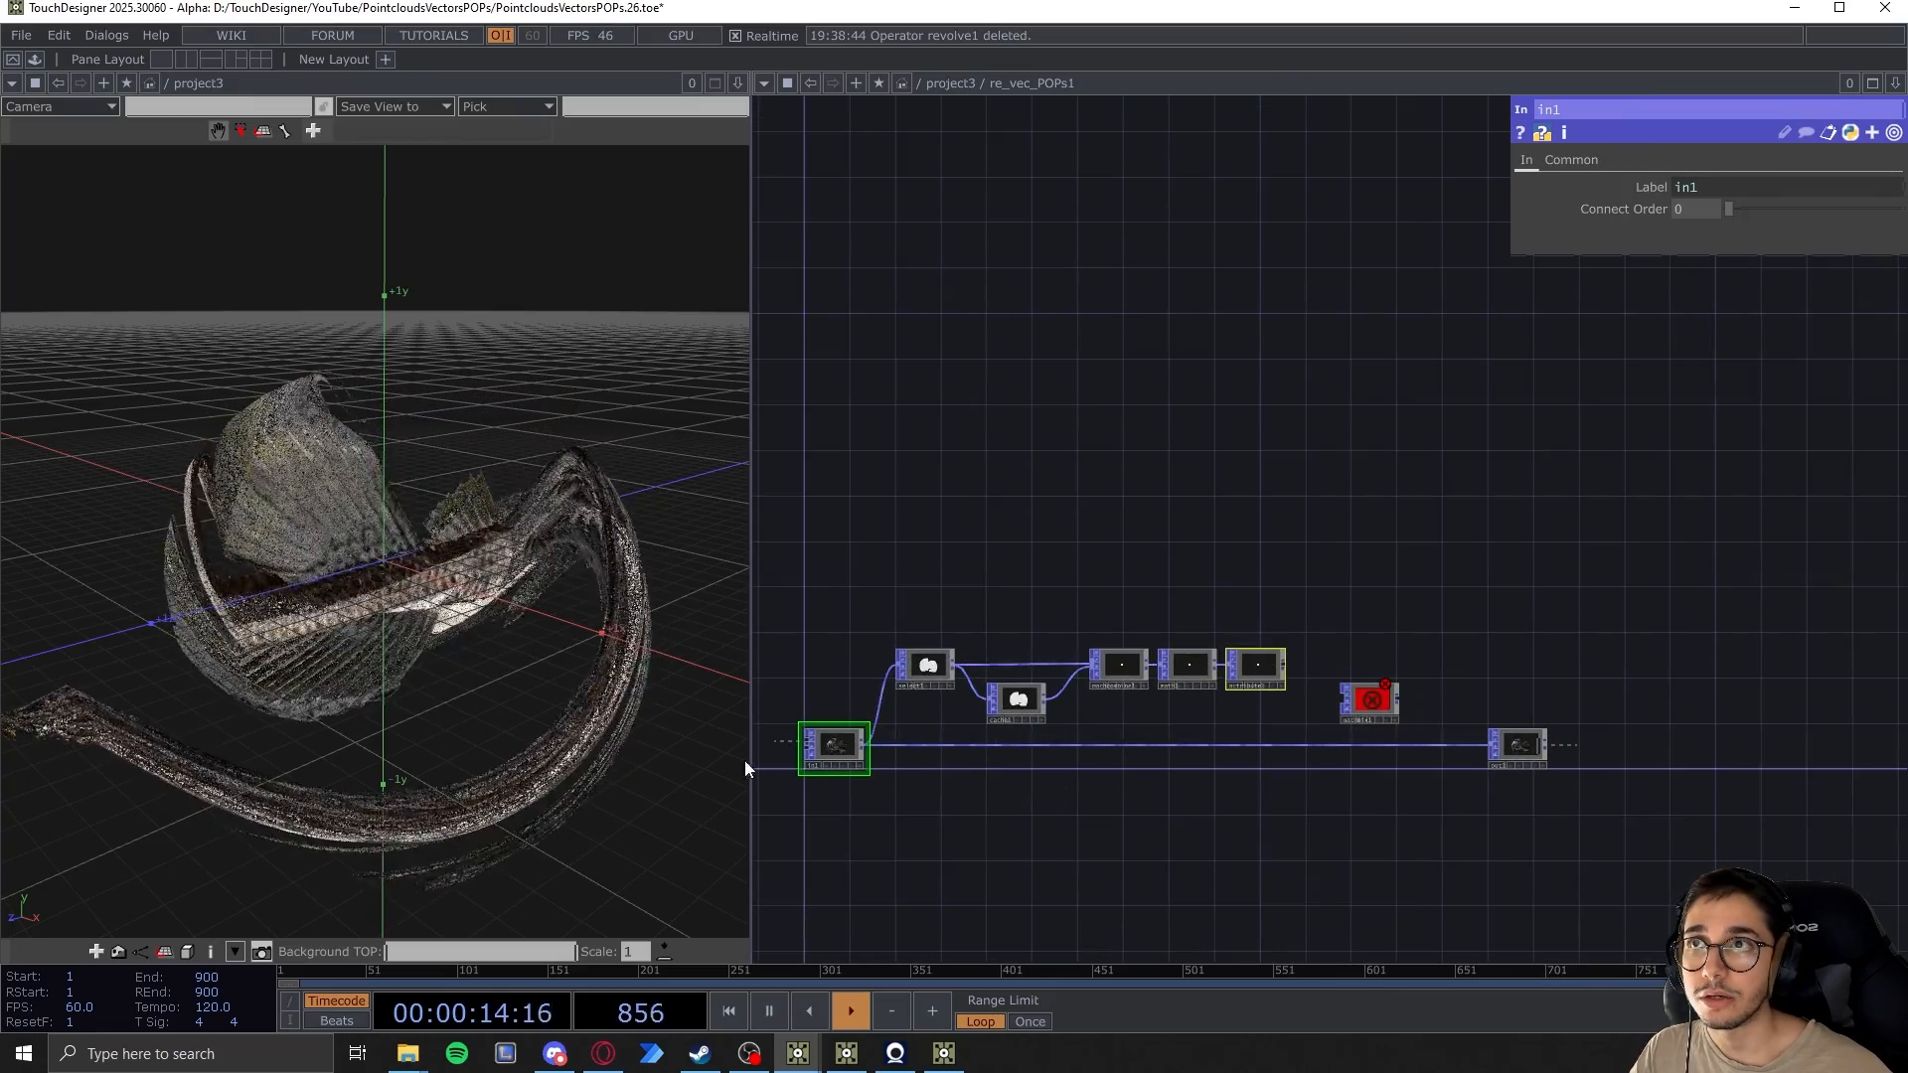
pyautogui.scroll(3, 815, 765)
pyautogui.scroll(-2, 984, 786)
pyautogui.scroll(3, 1670, 676)
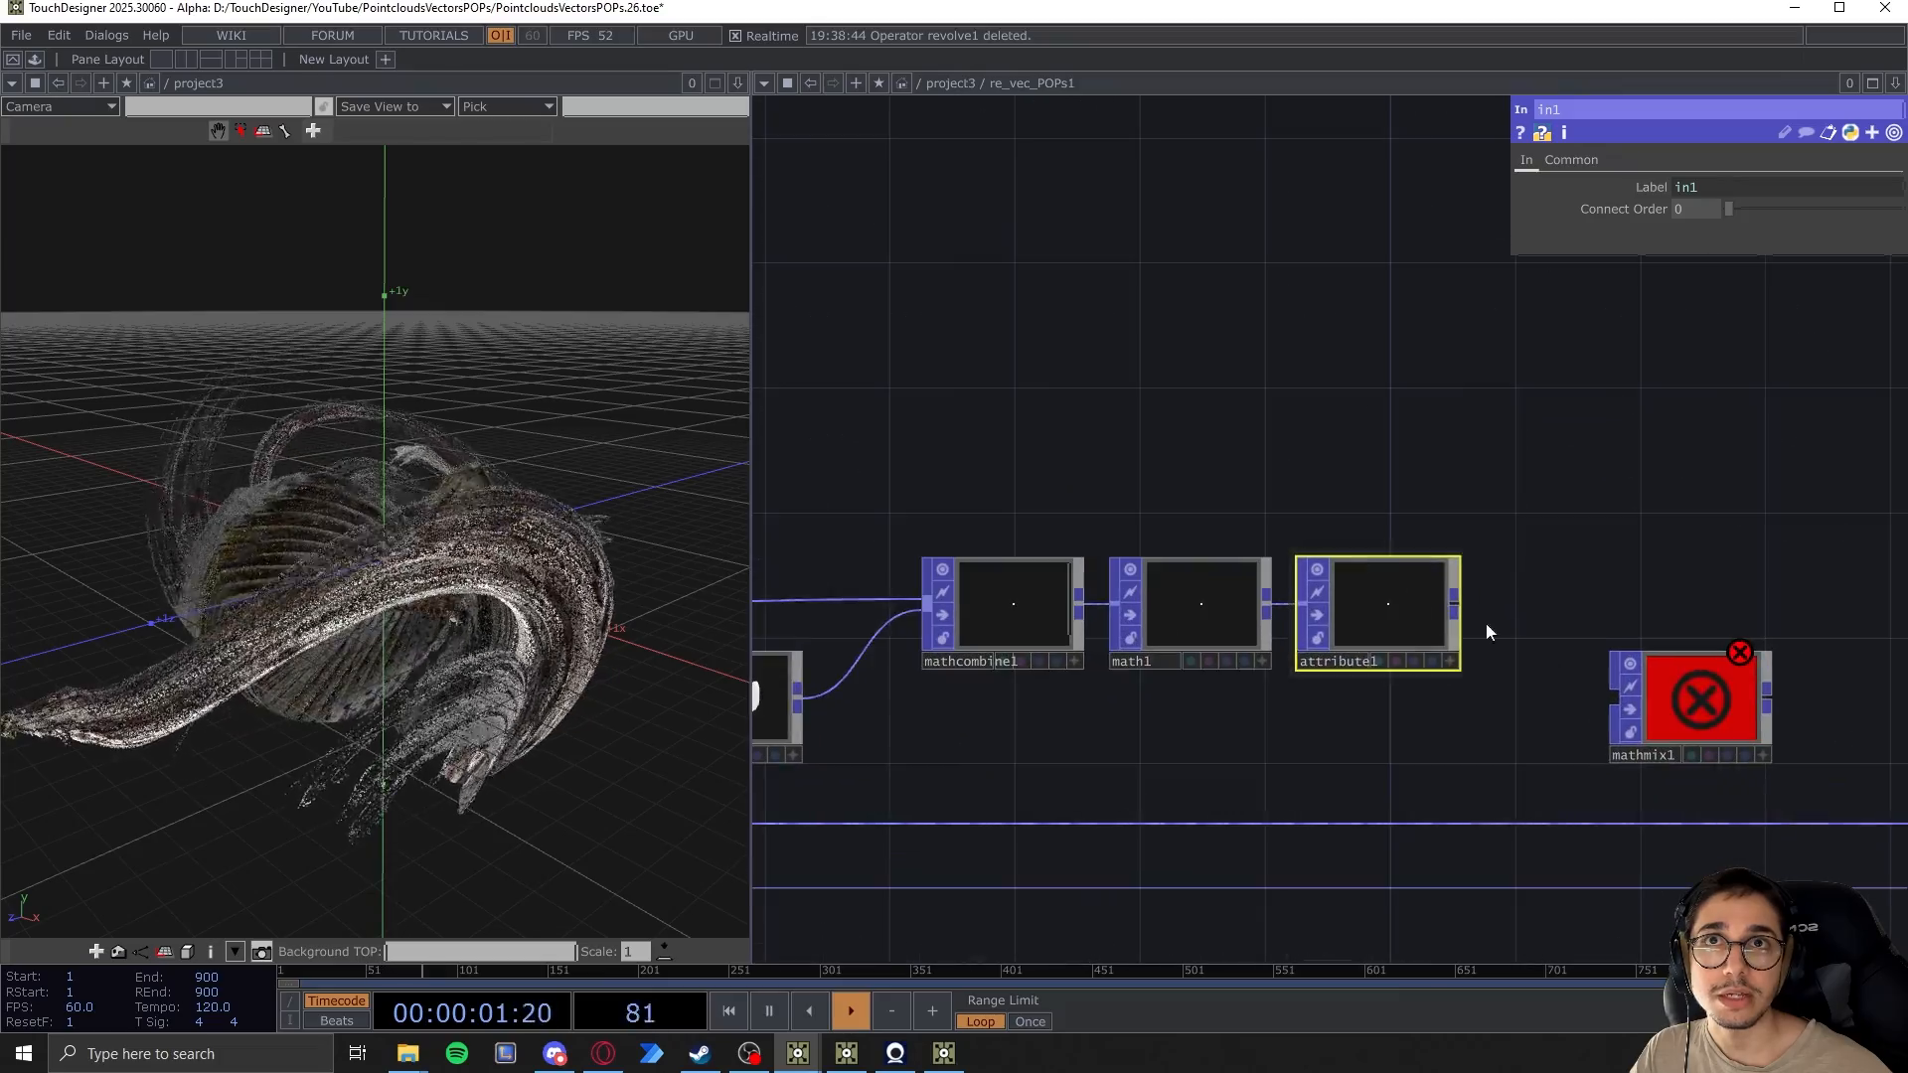
pyautogui.moveTo(1463, 602); pyautogui.dragTo(1616, 704)
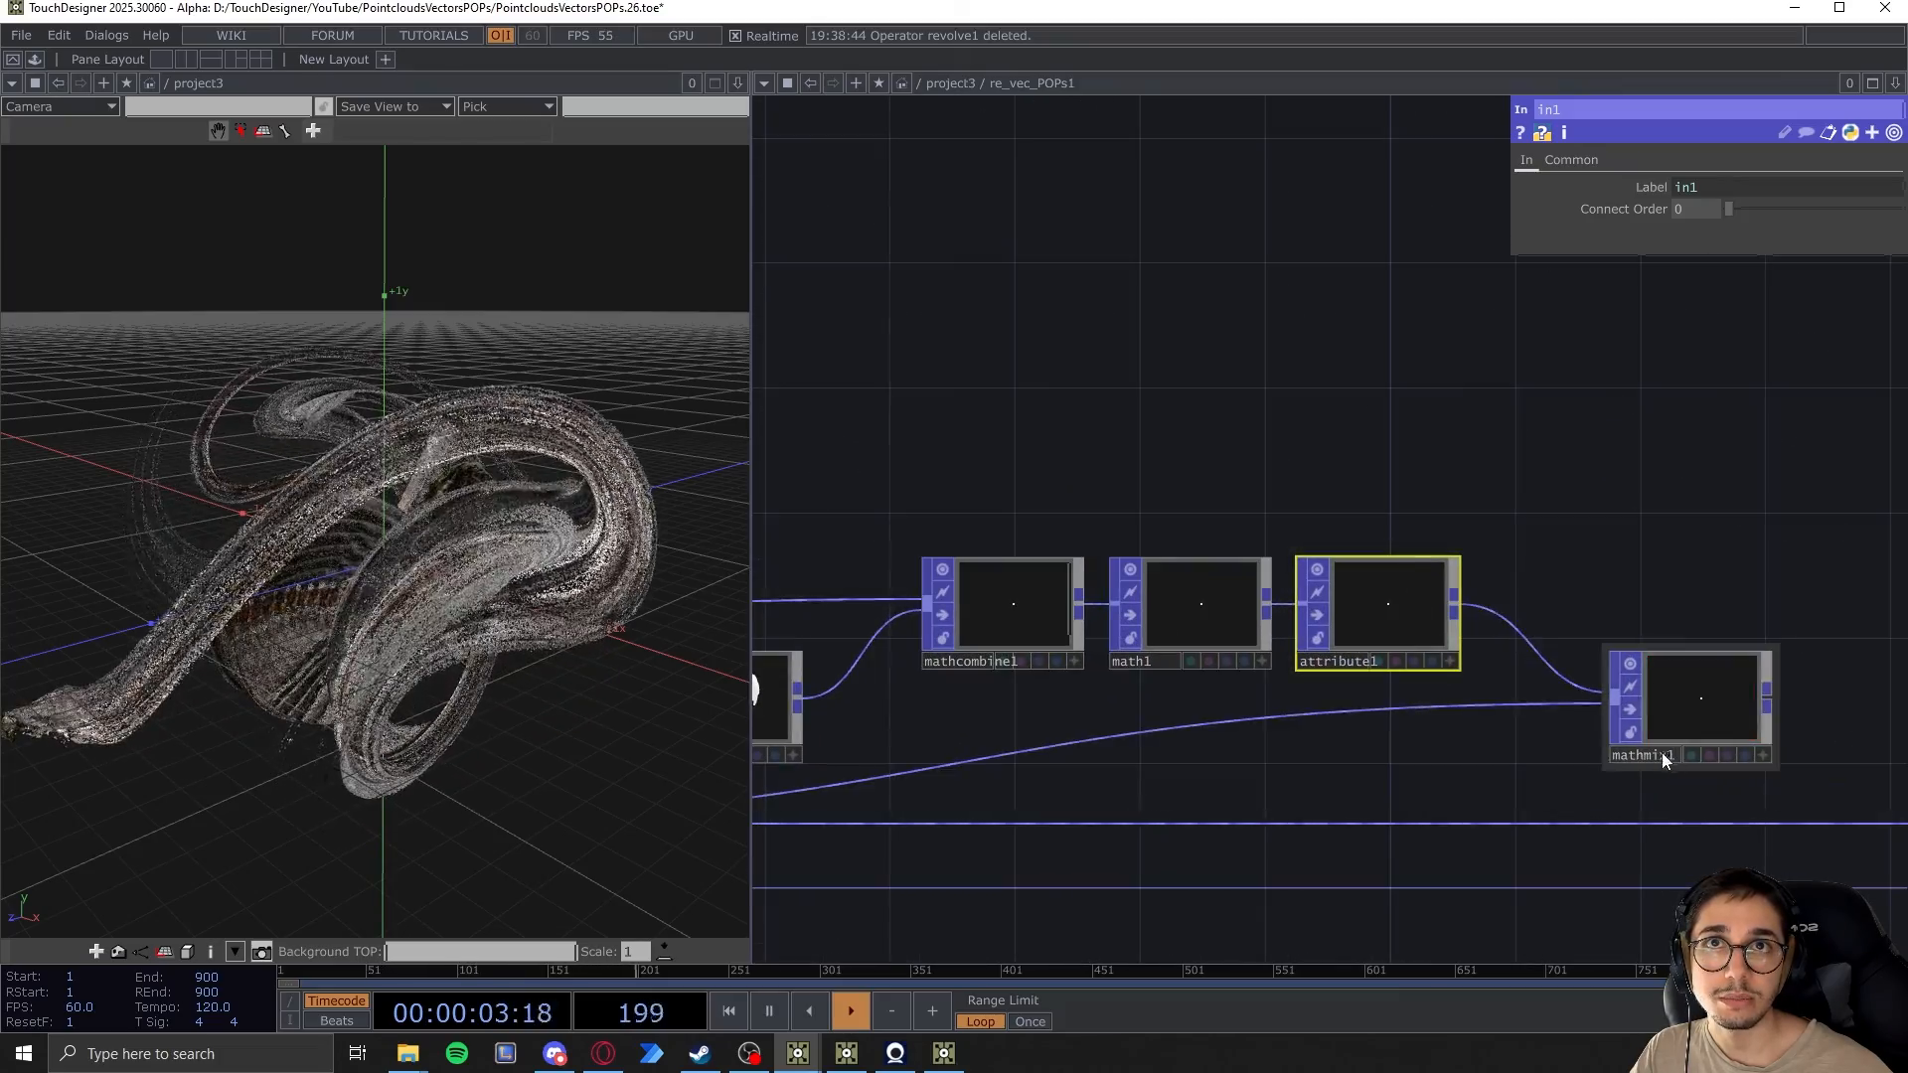
pyautogui.click(1662, 559)
pyautogui.moveTo(1662, 558); pyautogui.dragTo(1519, 528)
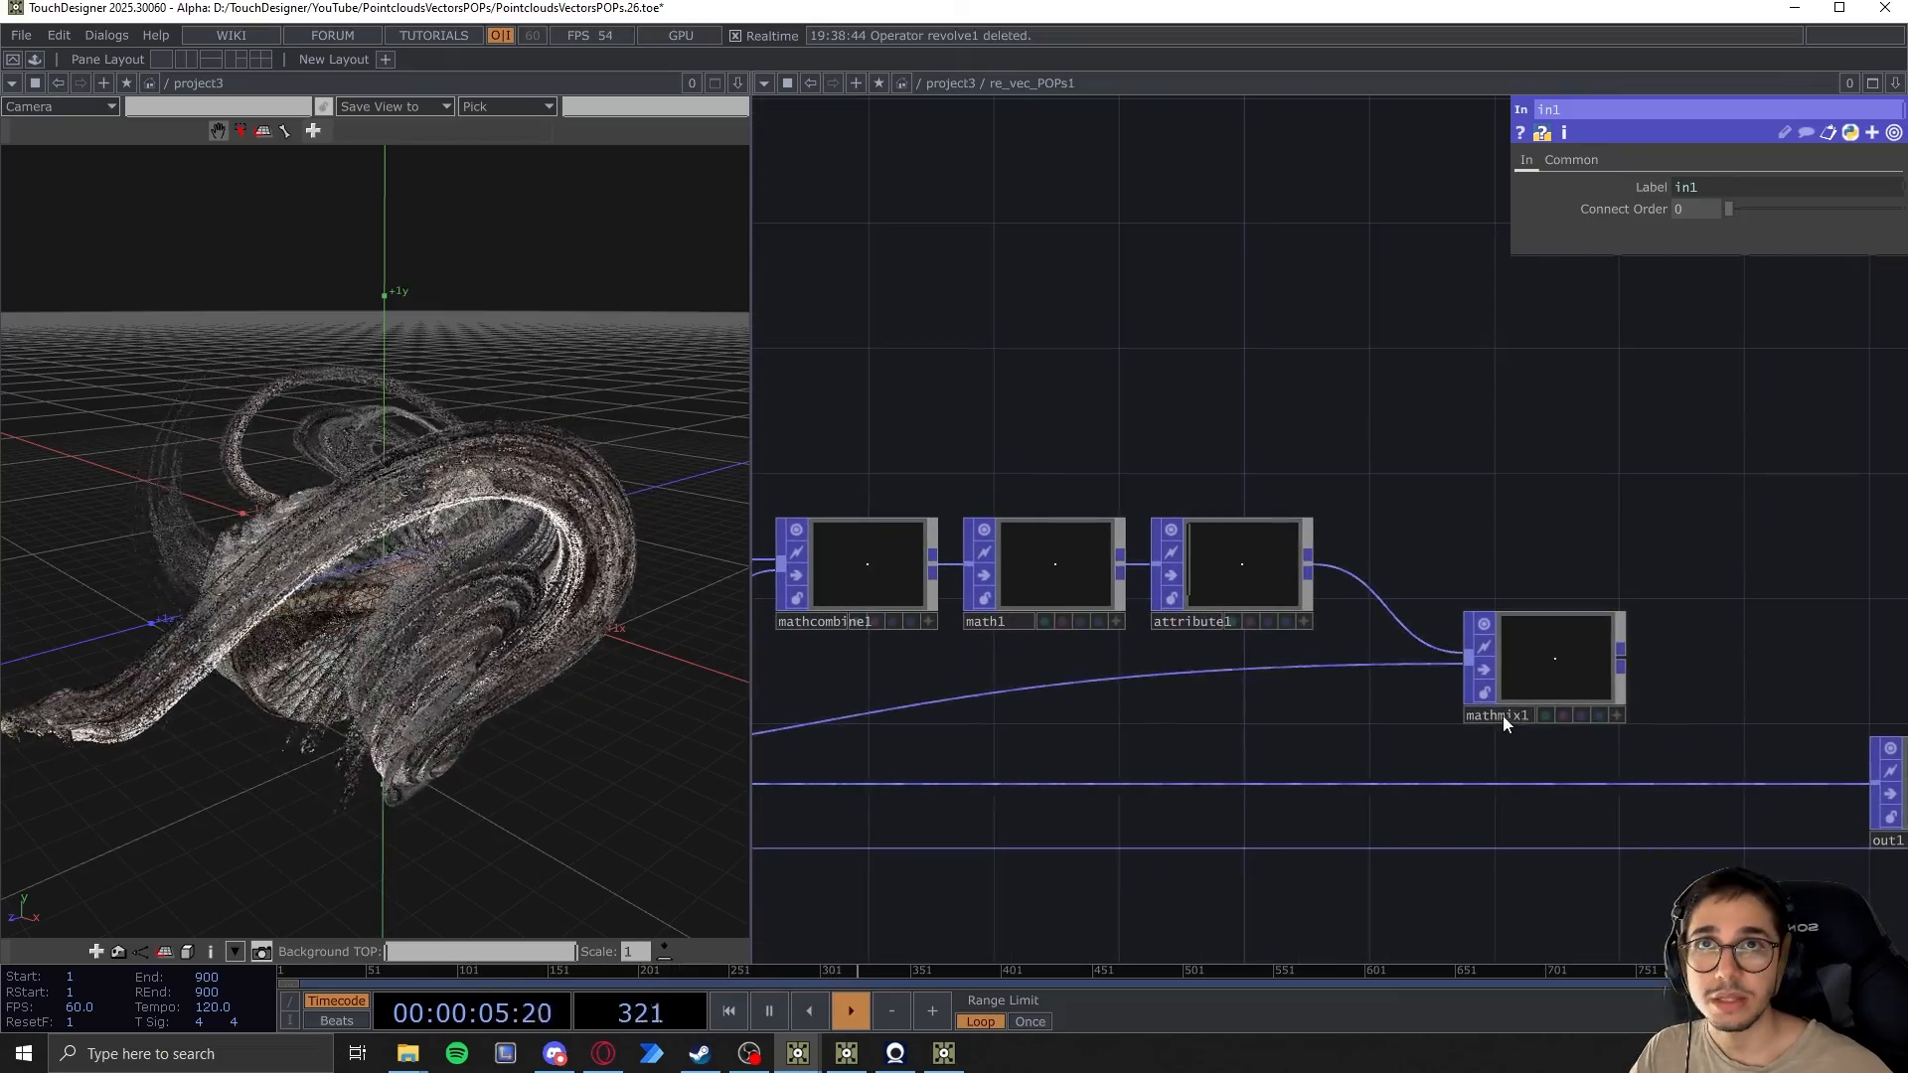
# Reorder the inputs of mathmix1 so that in1 is input 0 and attribute1 is input 1
pyautogui.click(1550, 665)
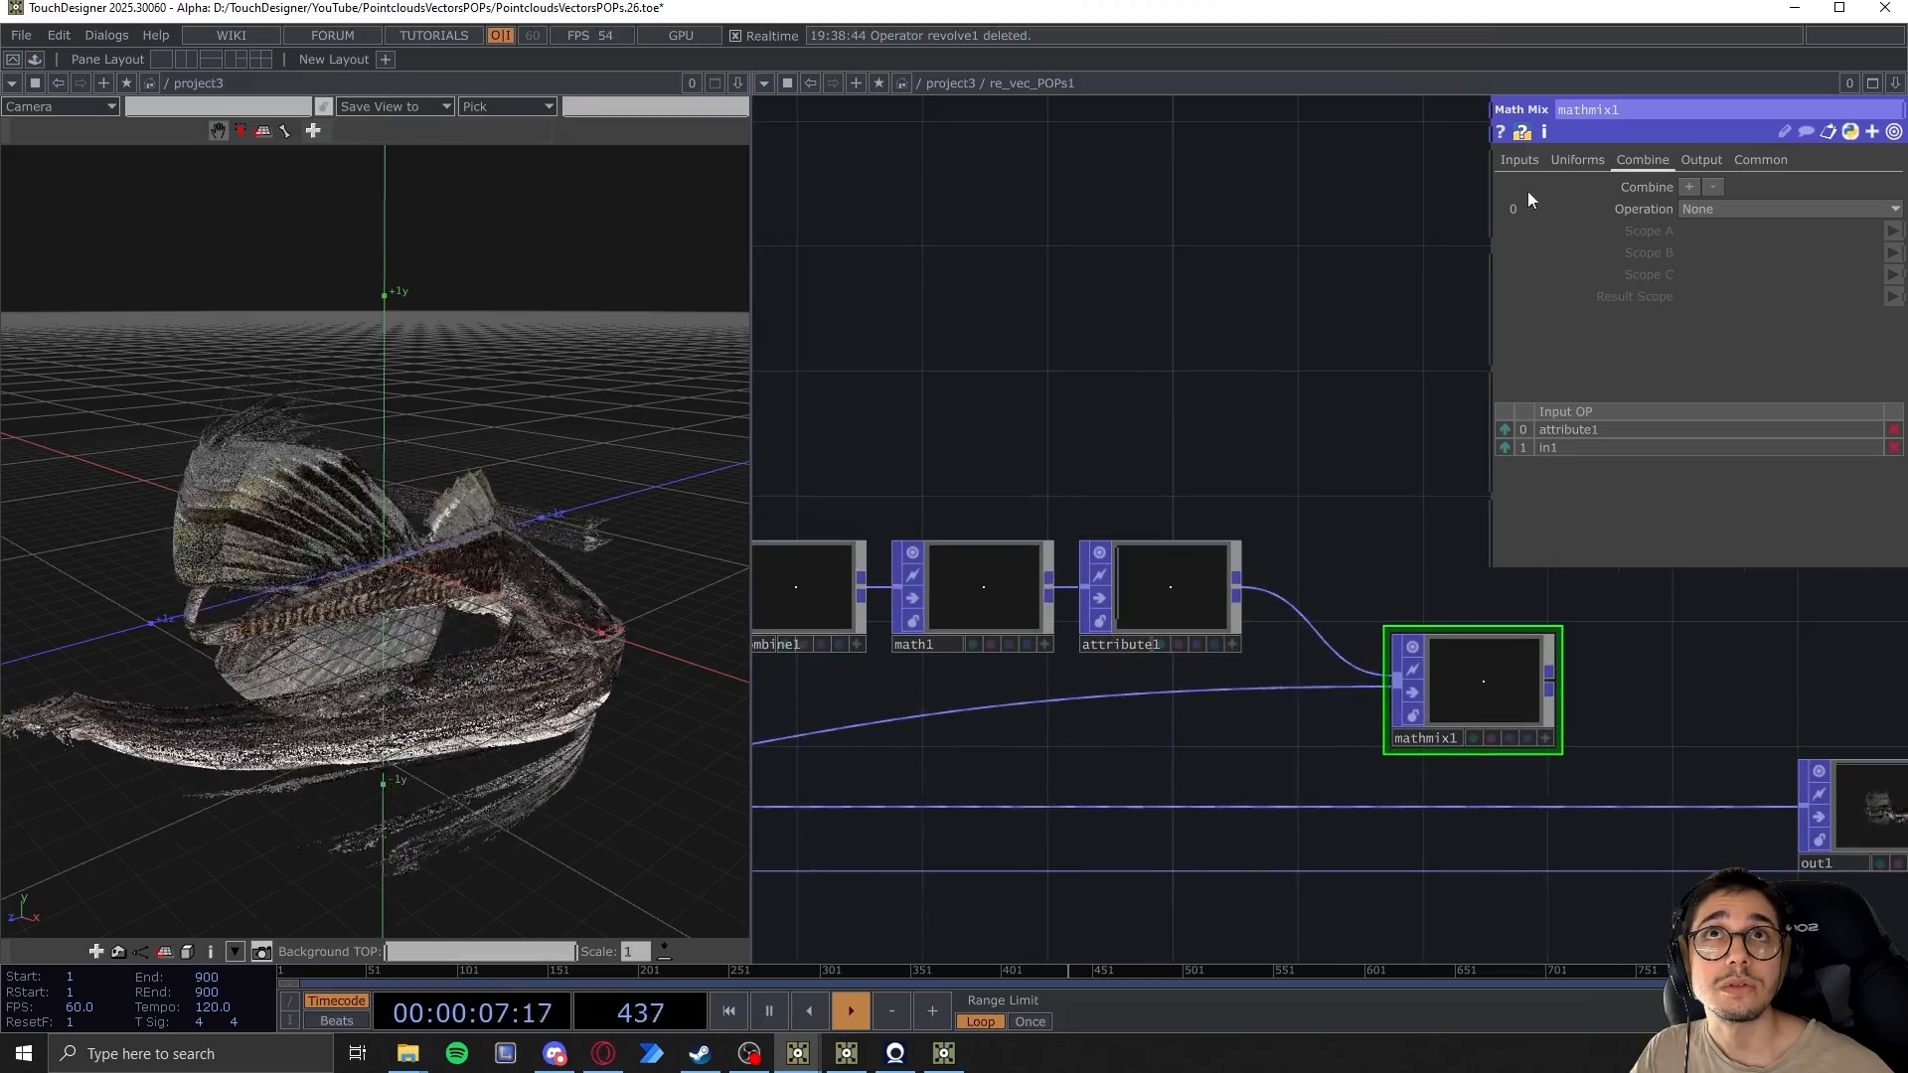
pyautogui.click(1519, 160)
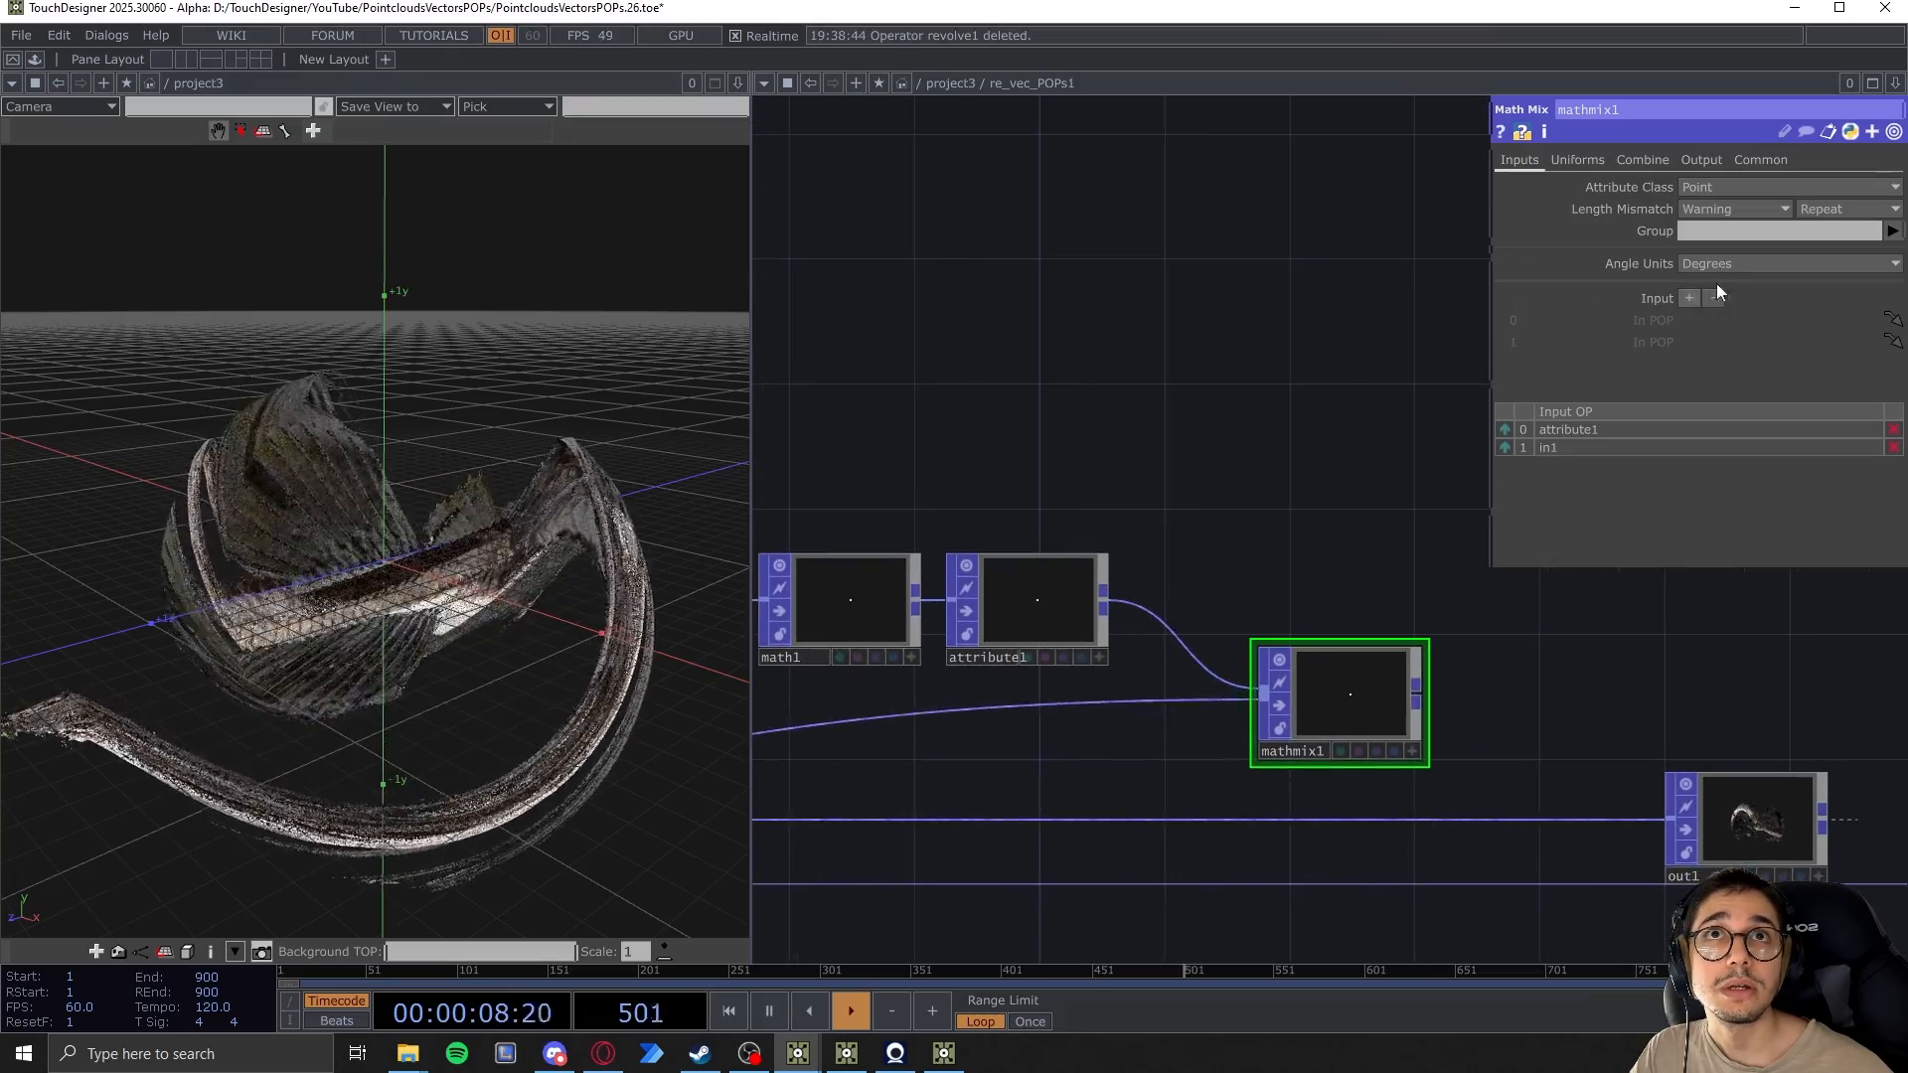
pyautogui.click(1506, 450)
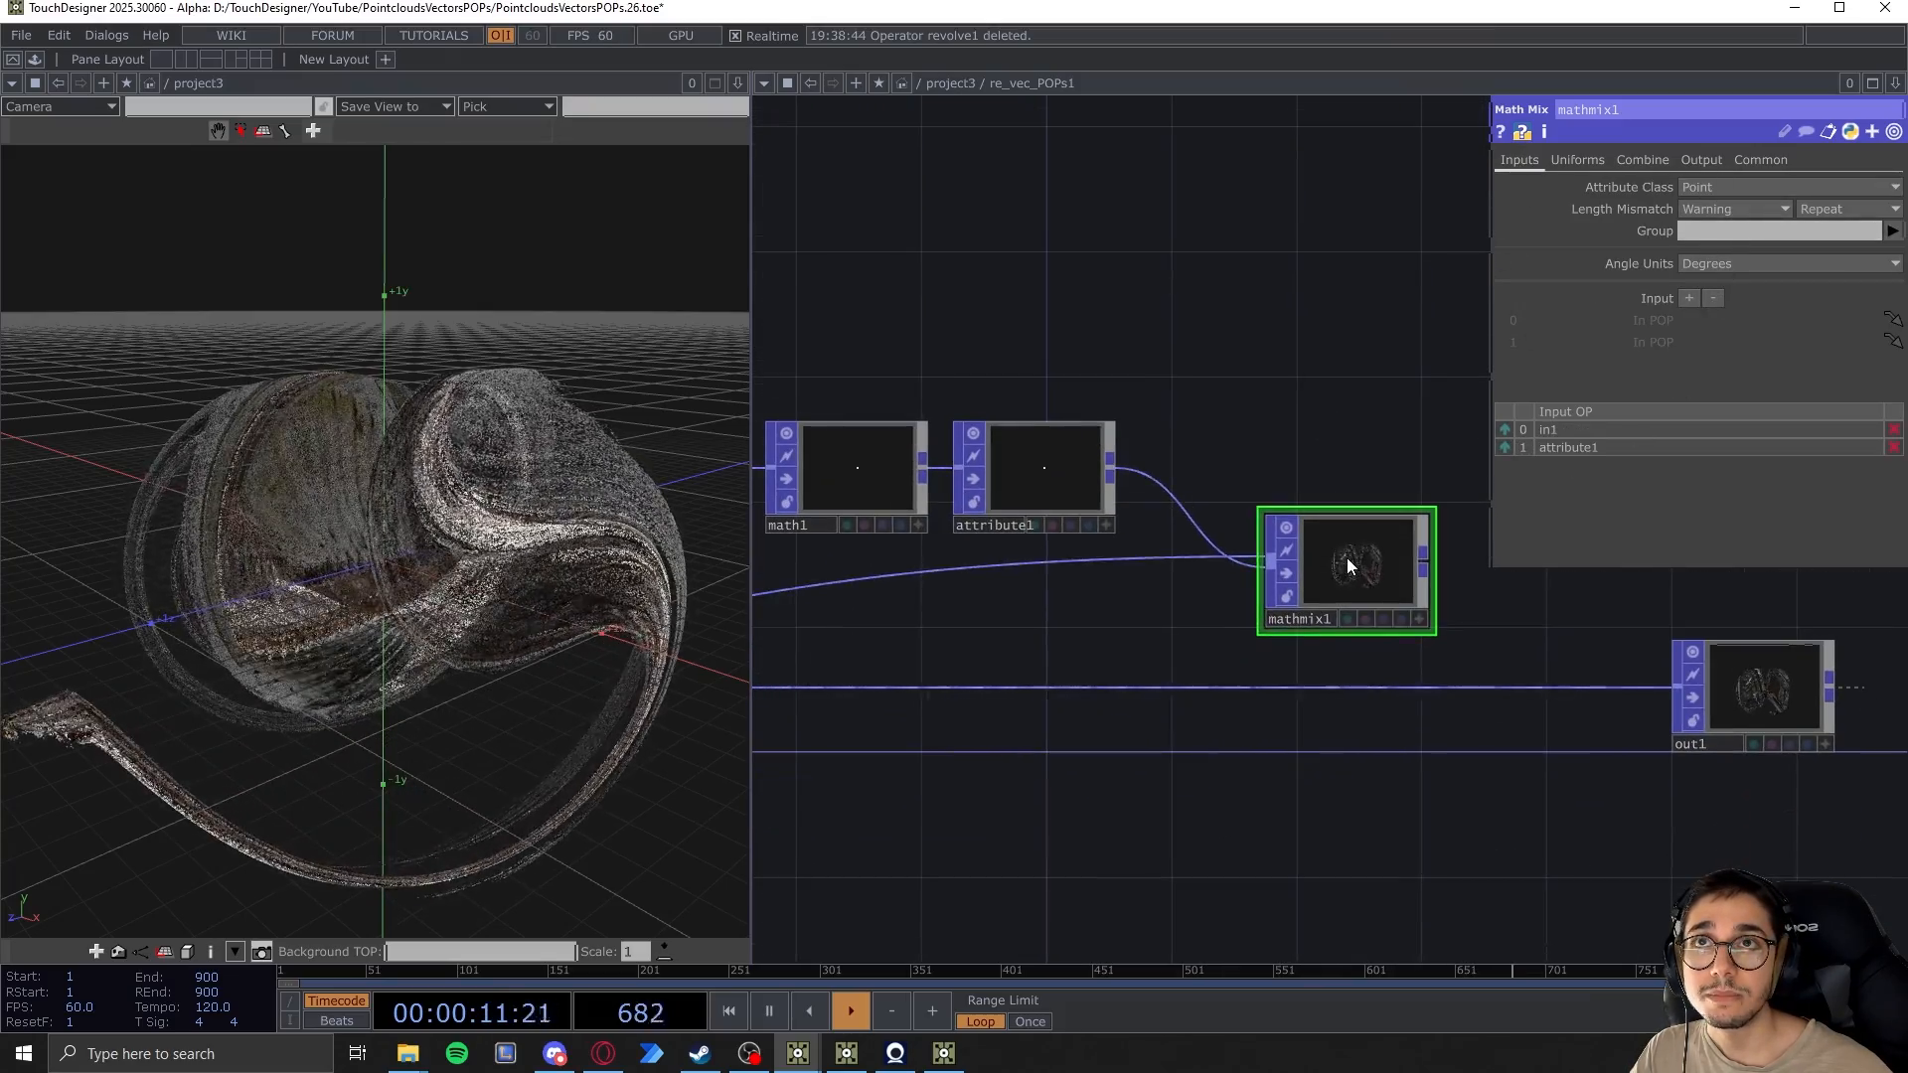
pyautogui.scroll(10, 1359, 611)
pyautogui.scroll(-8, 1266, 551)
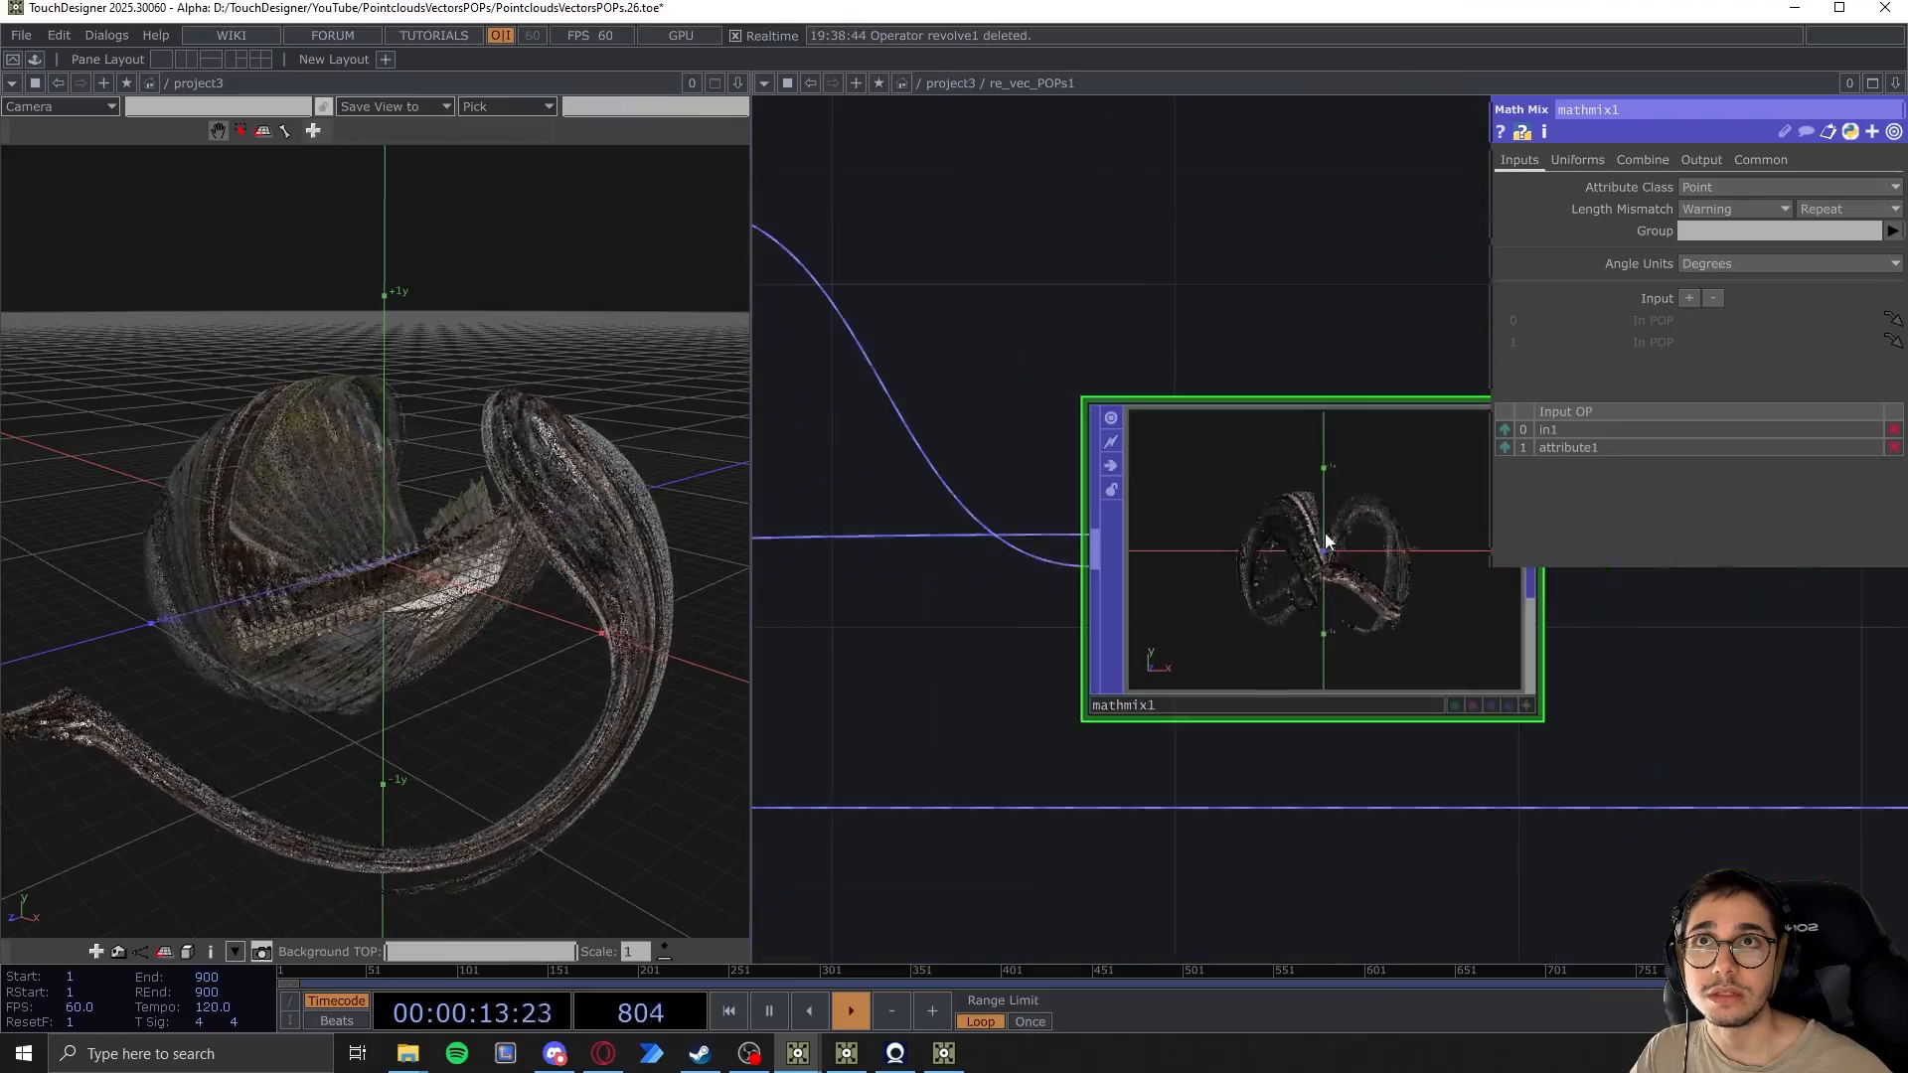
pyautogui.moveTo(1273, 433); pyautogui.dragTo(1246, 475)
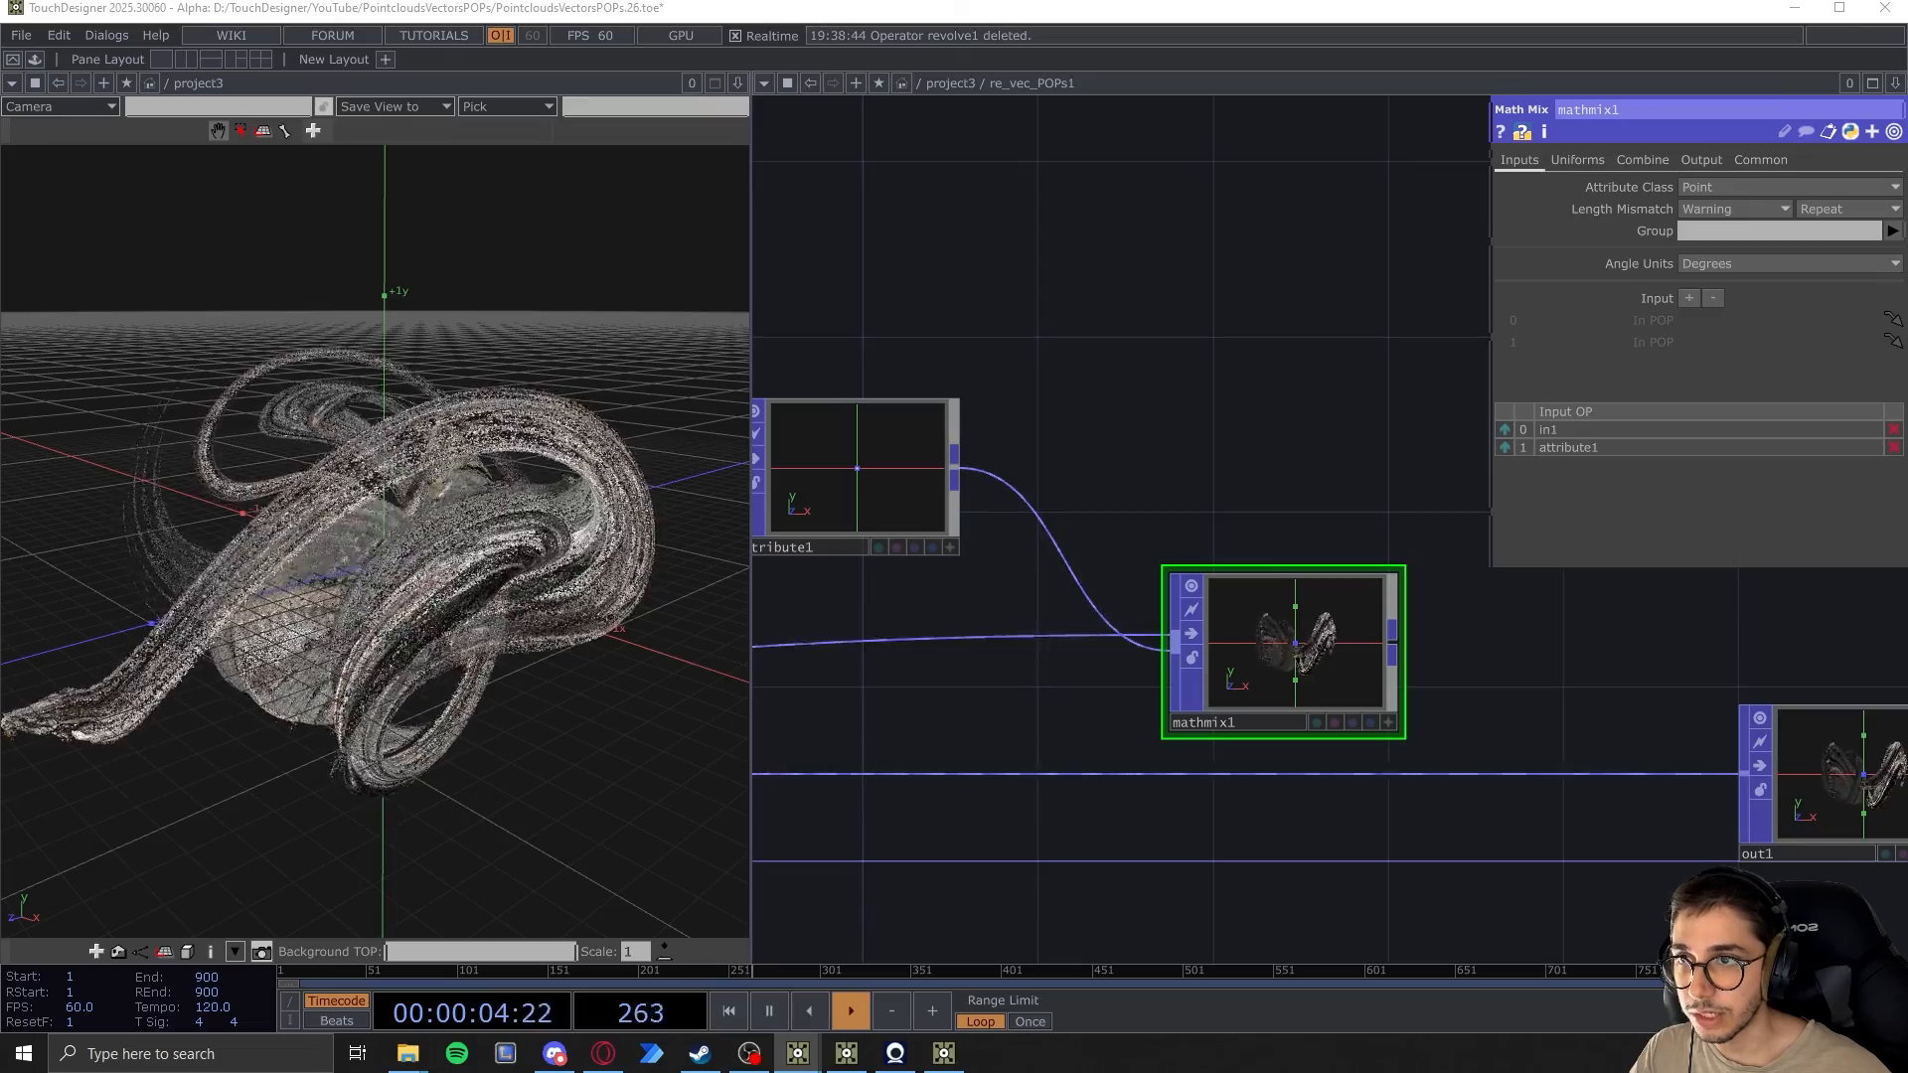
# Set mathmix1's first combine operation to A if C else B, with in1_vec as Scope A
pyautogui.click(1632, 160)
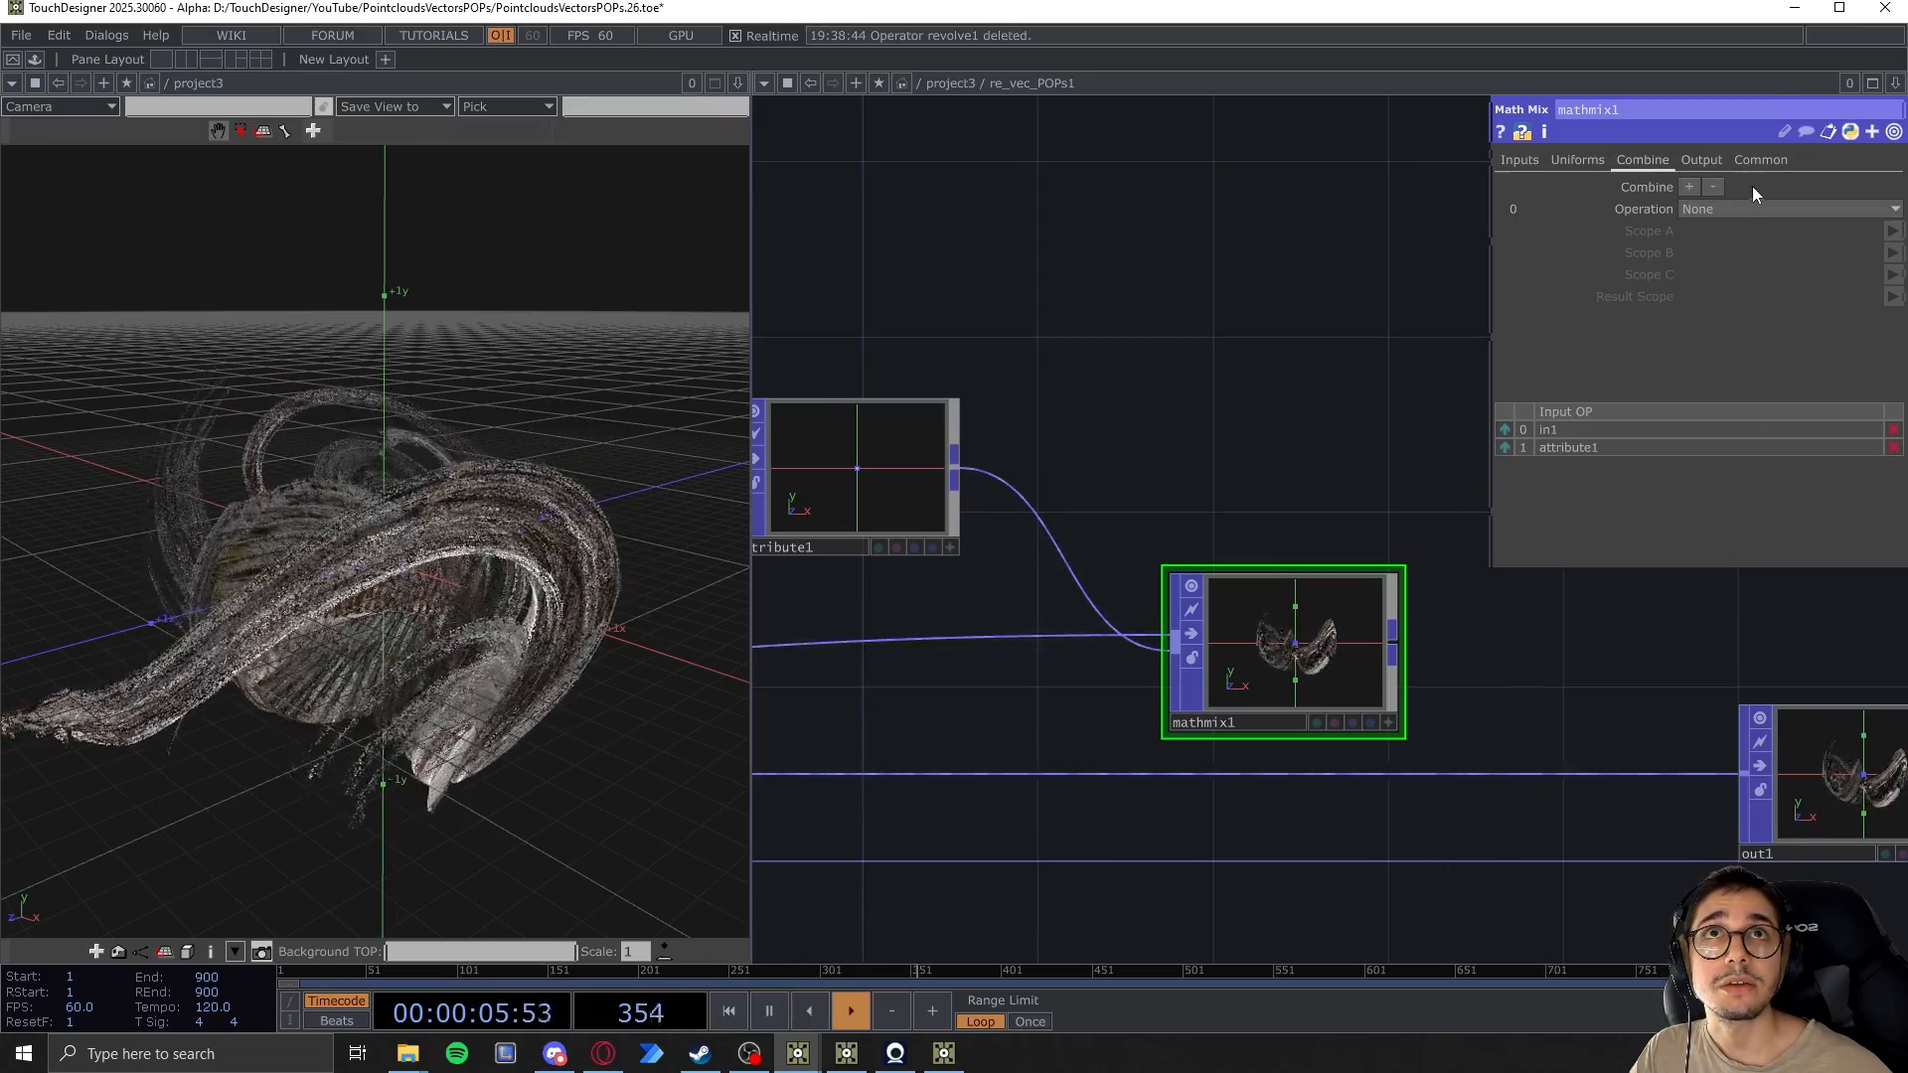
pyautogui.click(1701, 210)
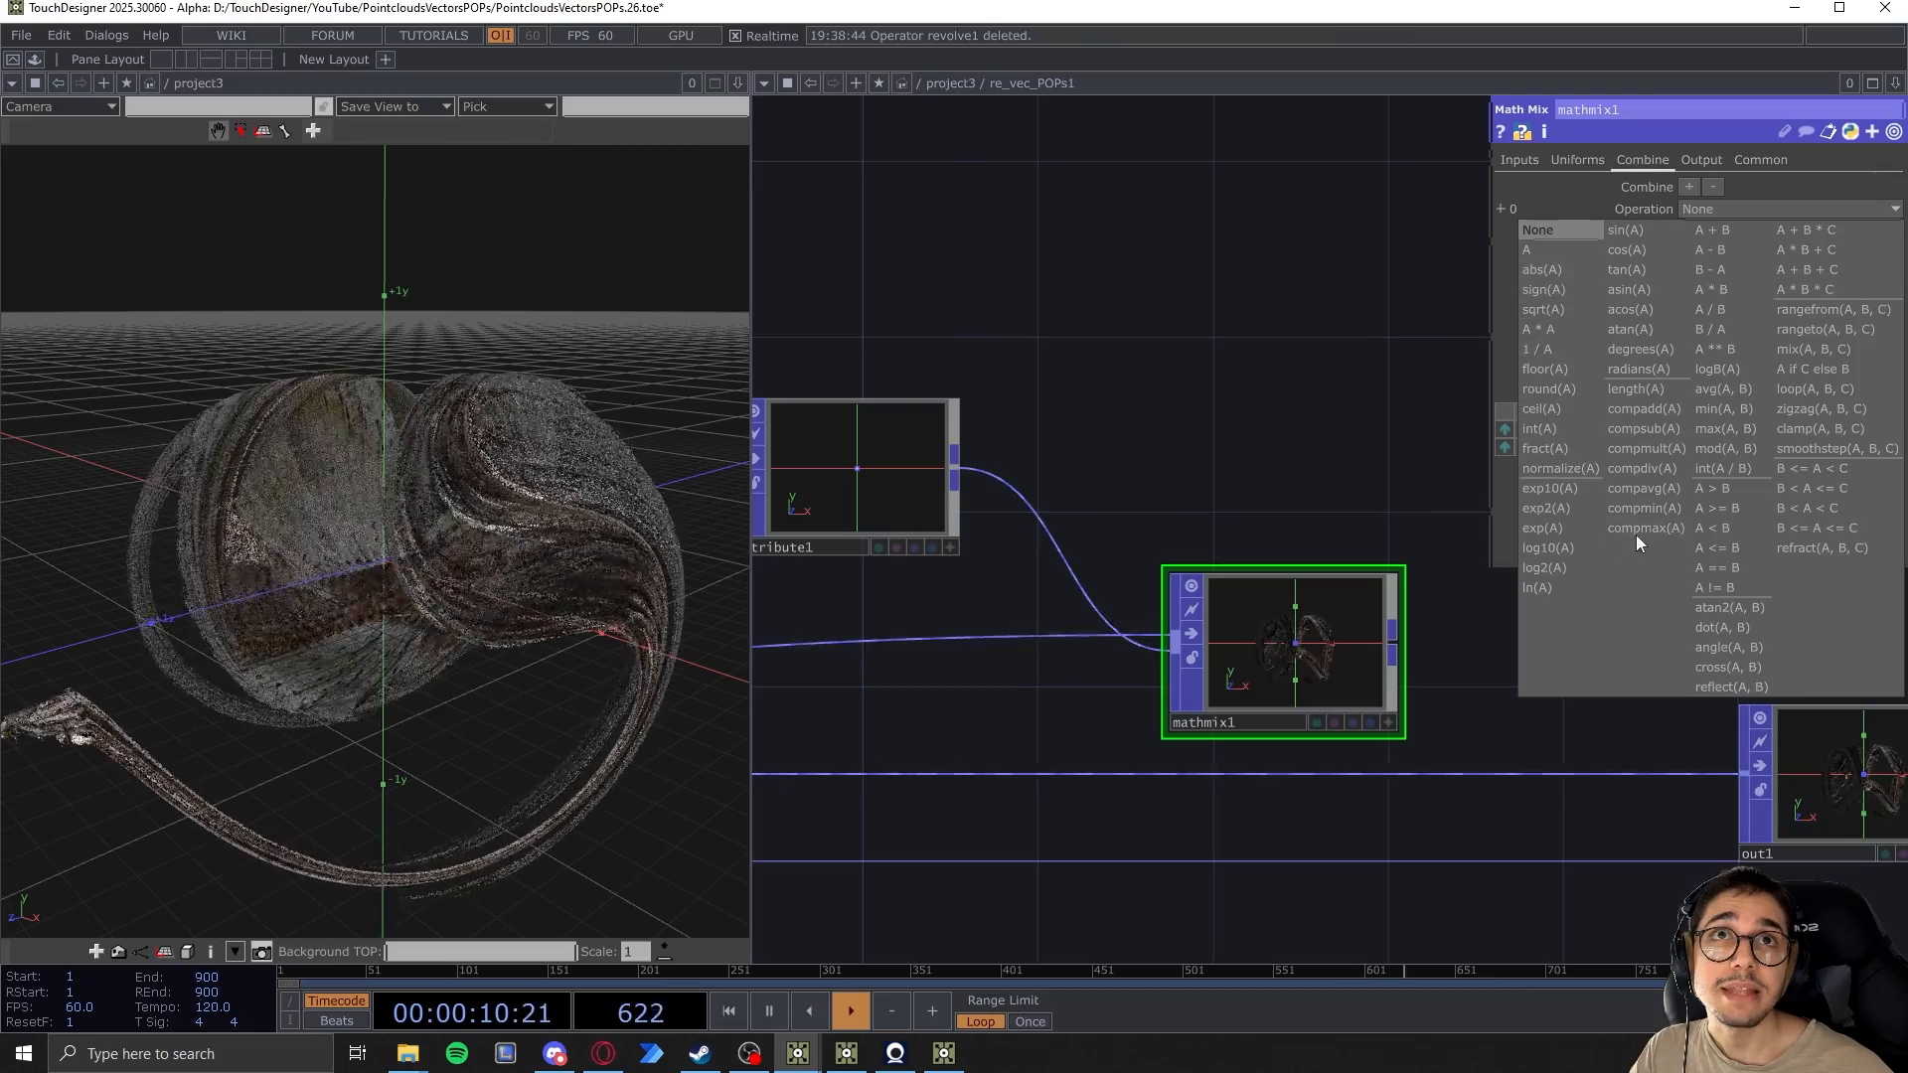
pyautogui.click(1801, 373)
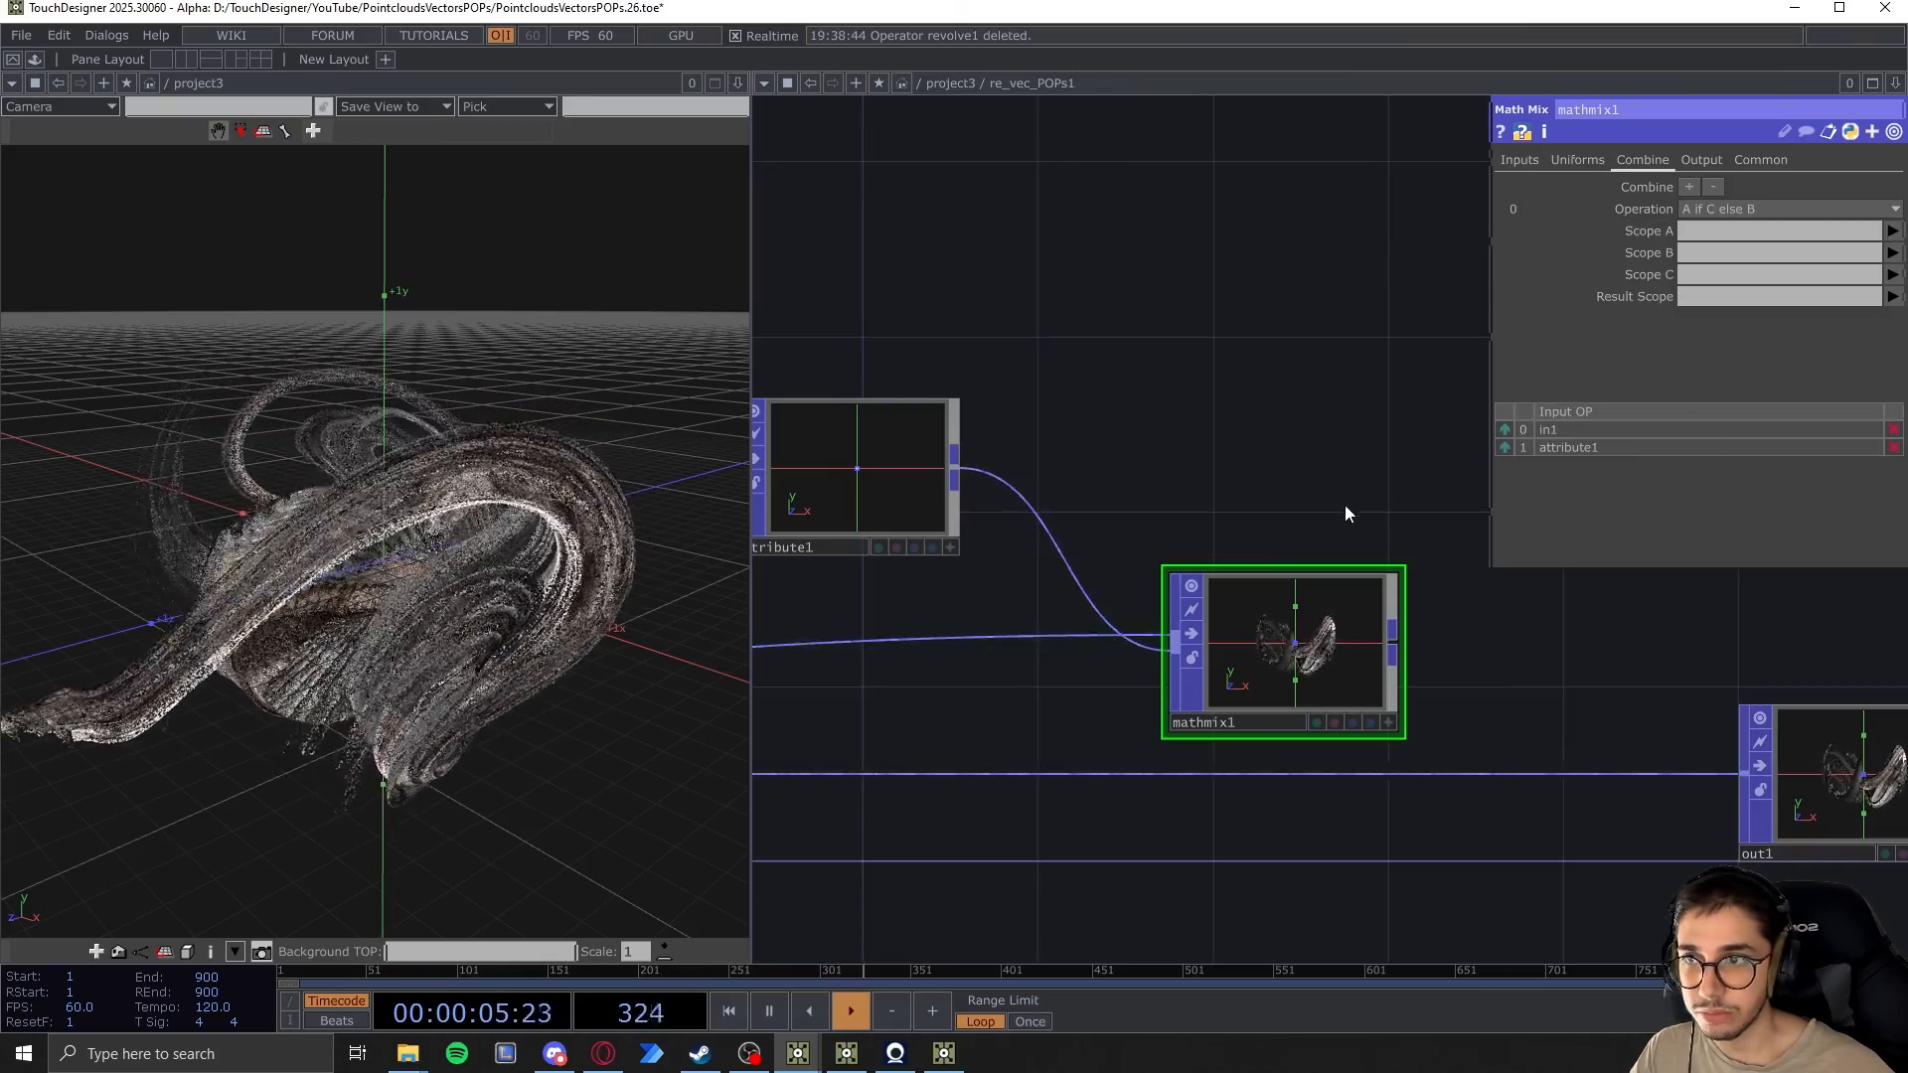
pyautogui.click(1692, 233)
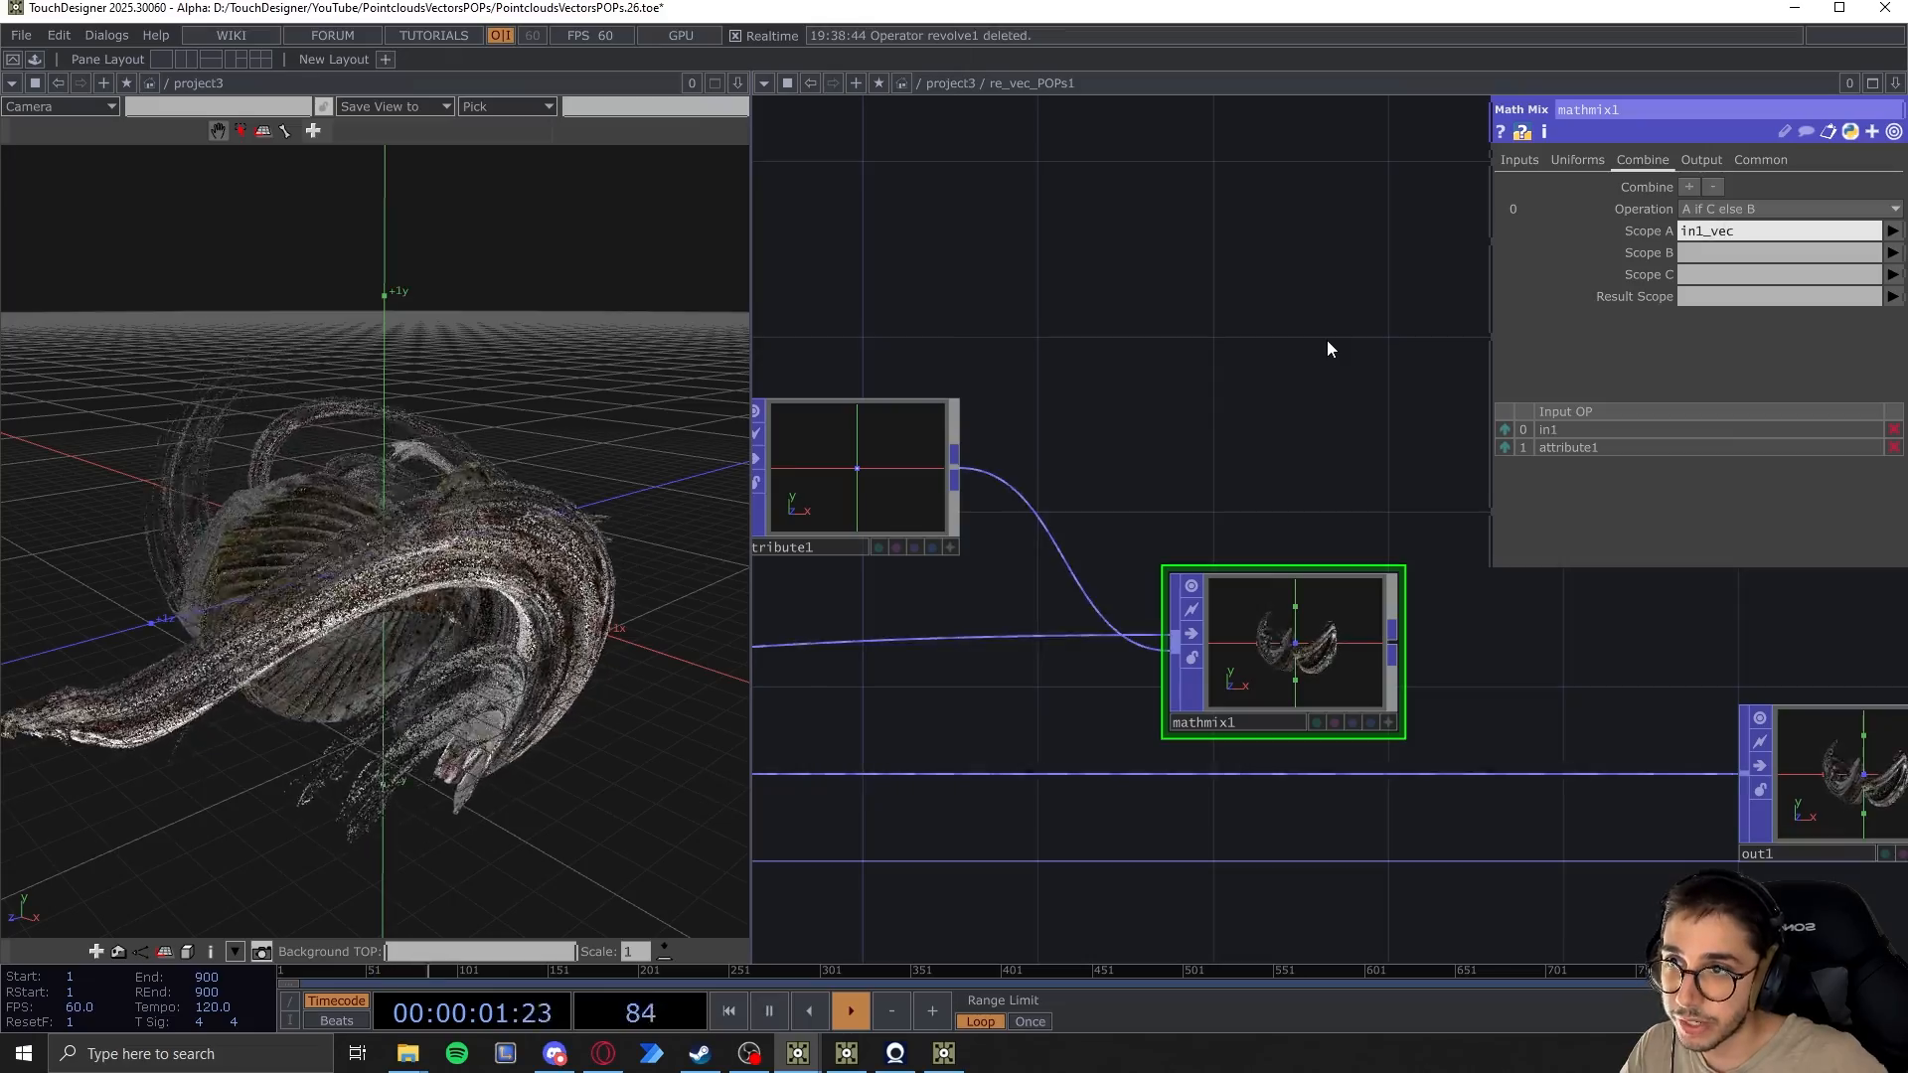
# Complete the first combine's scopes in mathmix1: Scope B N, Scope C in1_vecPosInt and Result Scope N
pyautogui.click(1705, 255)
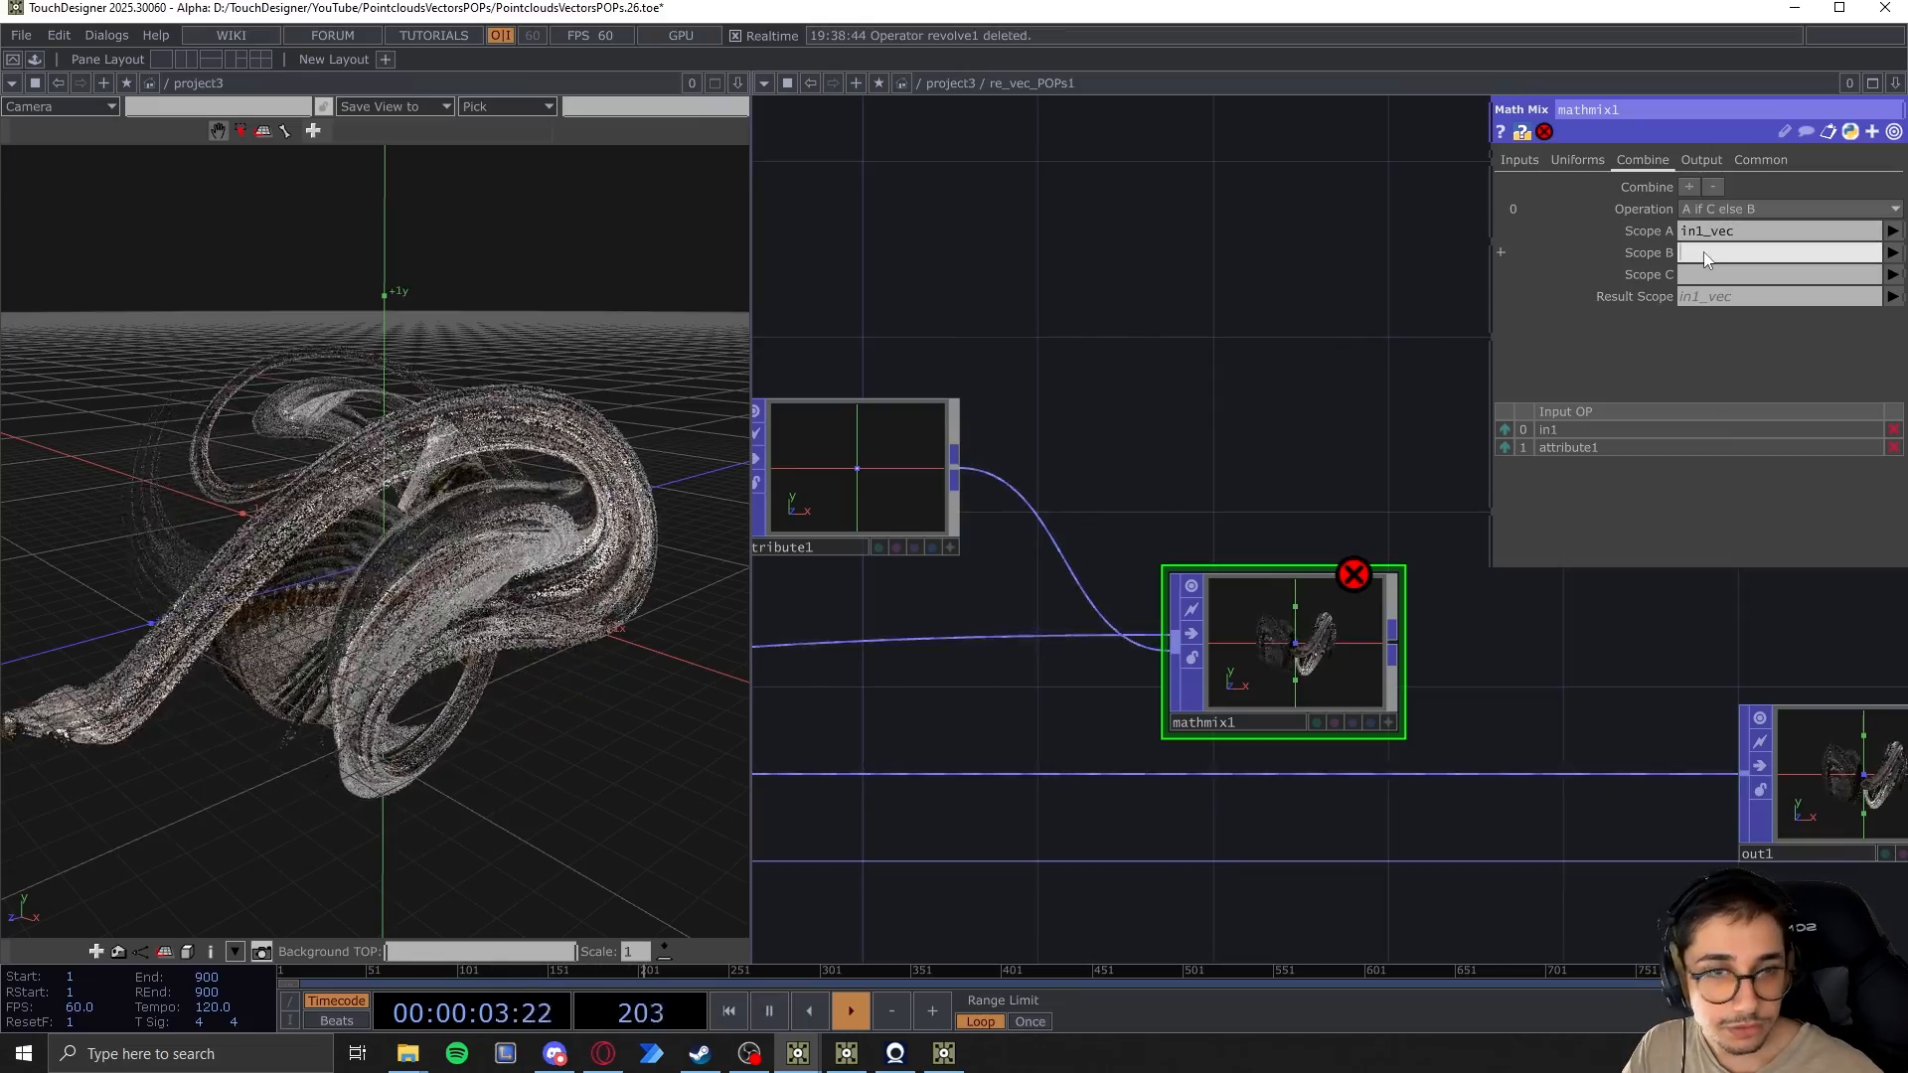
pyautogui.write('N')
pyautogui.press('Tab')
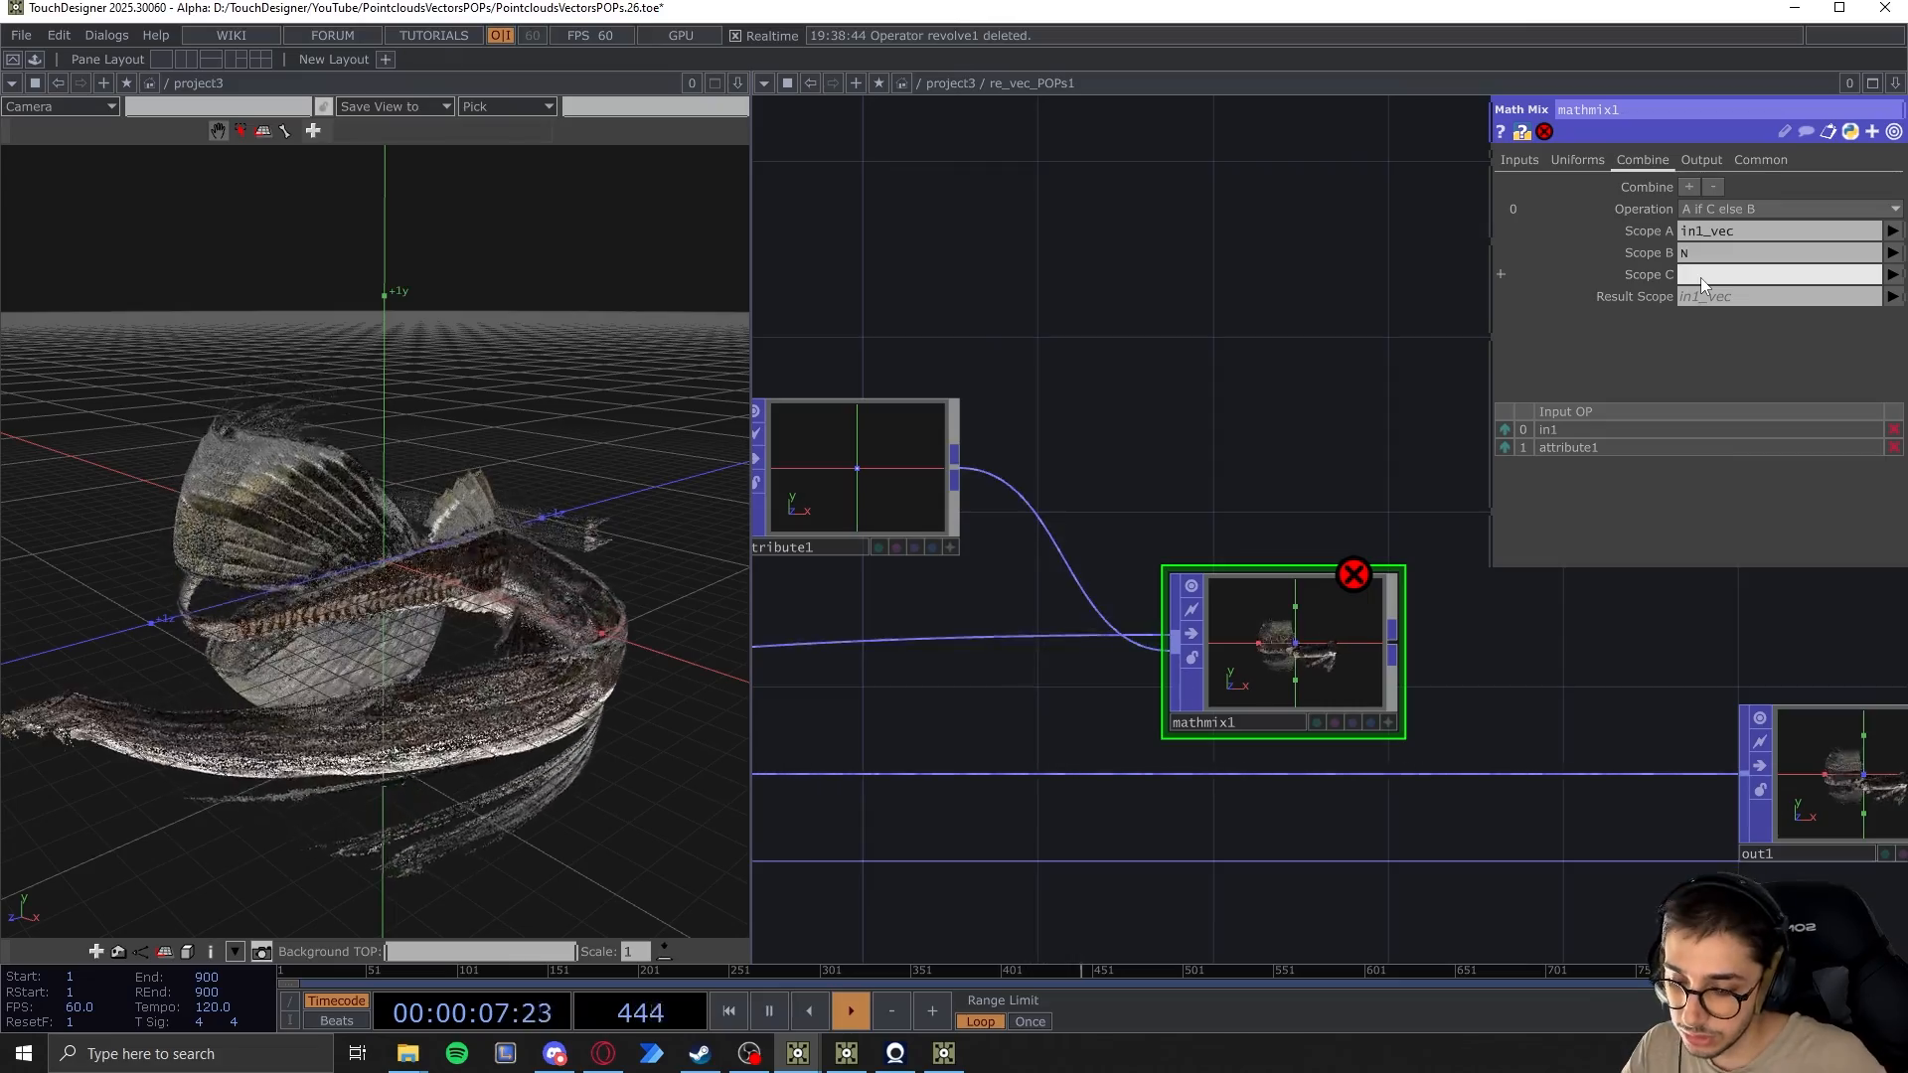
pyautogui.write('in1')
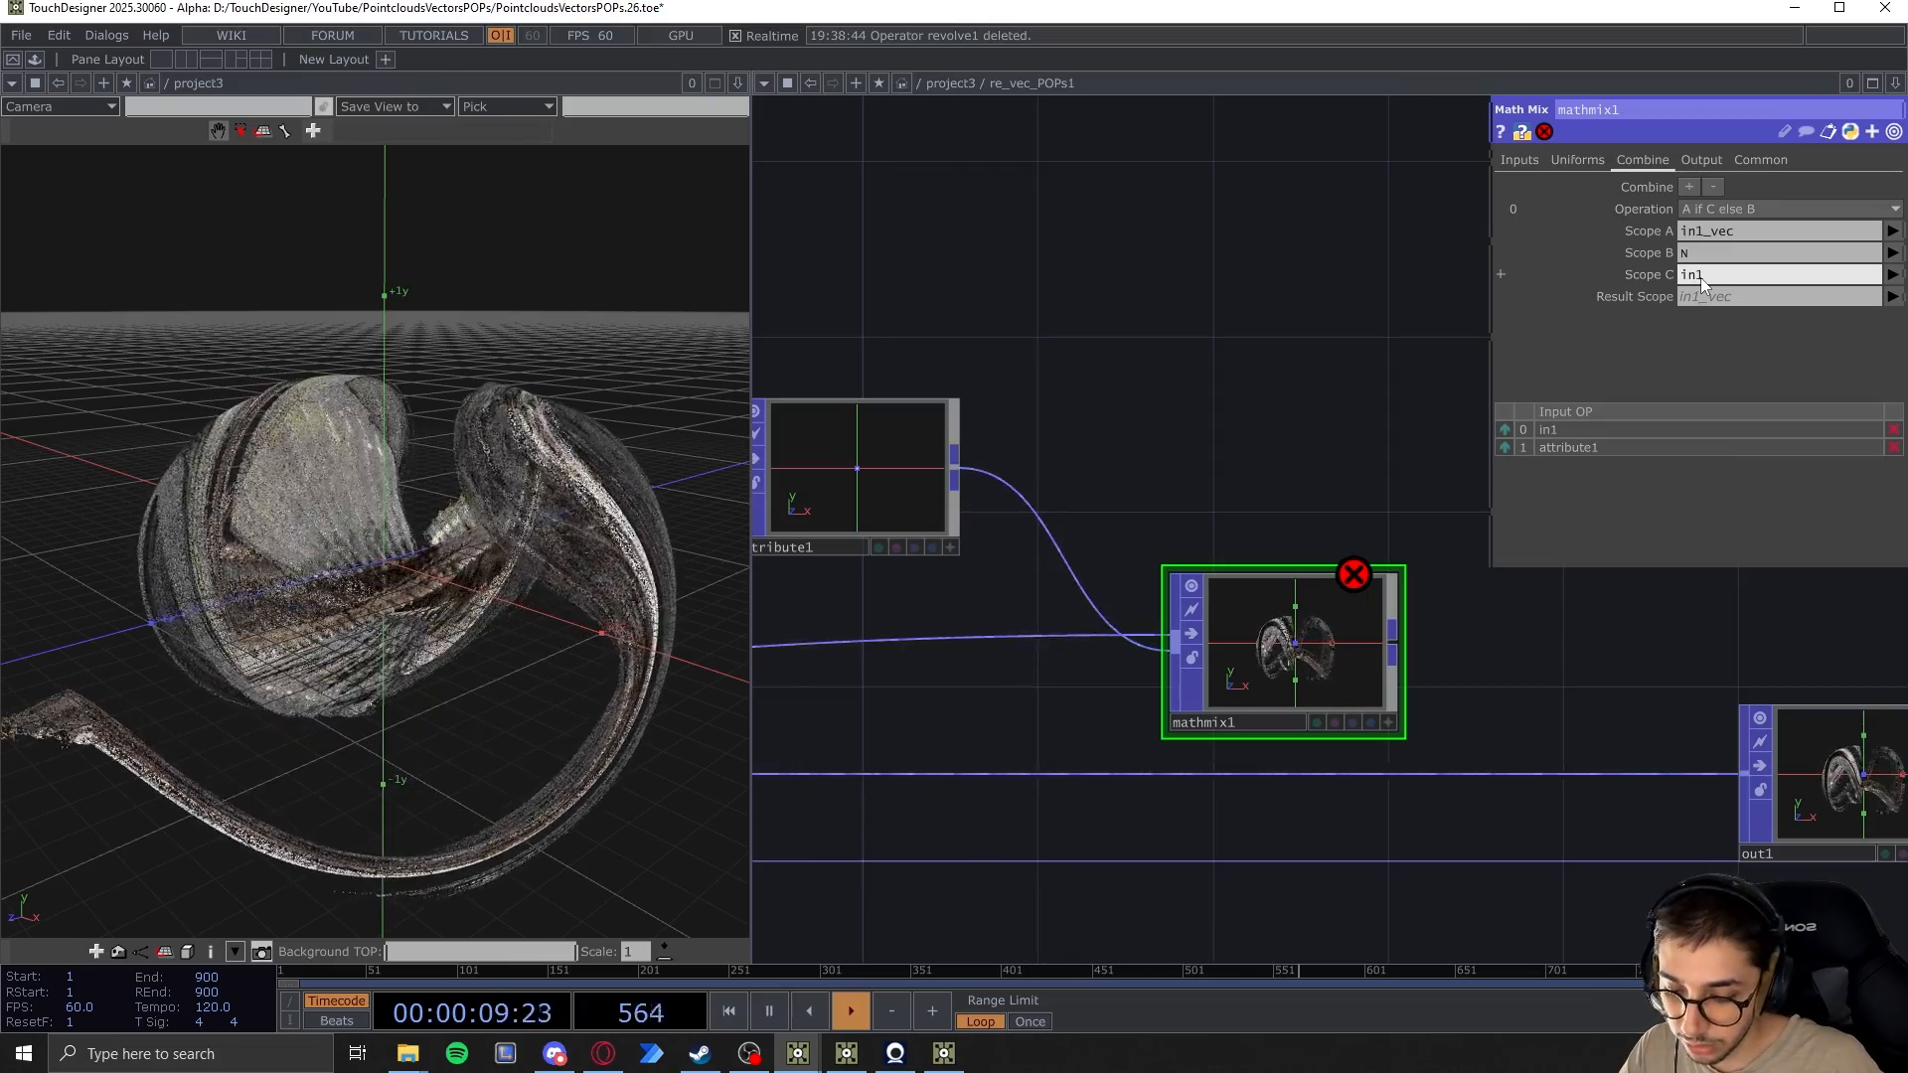
pyautogui.write('_vecP')
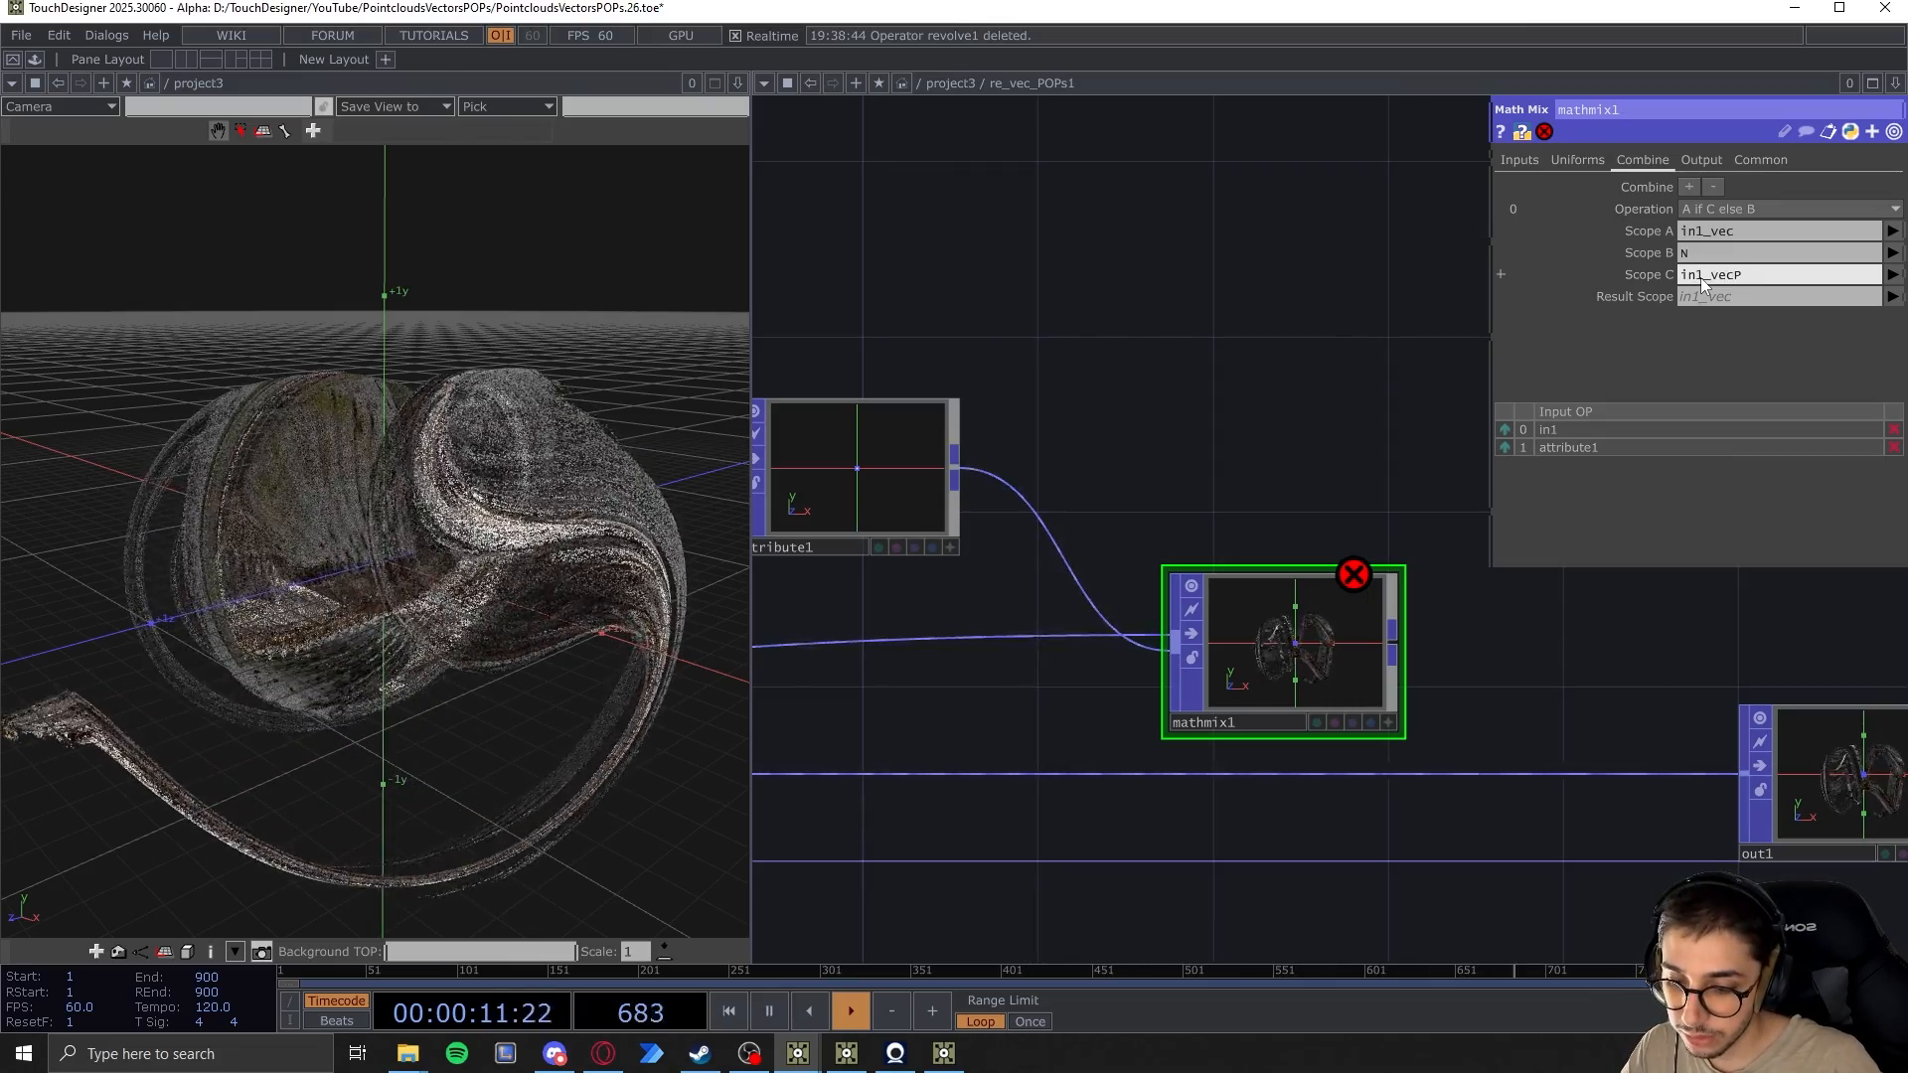
pyautogui.write('osInt')
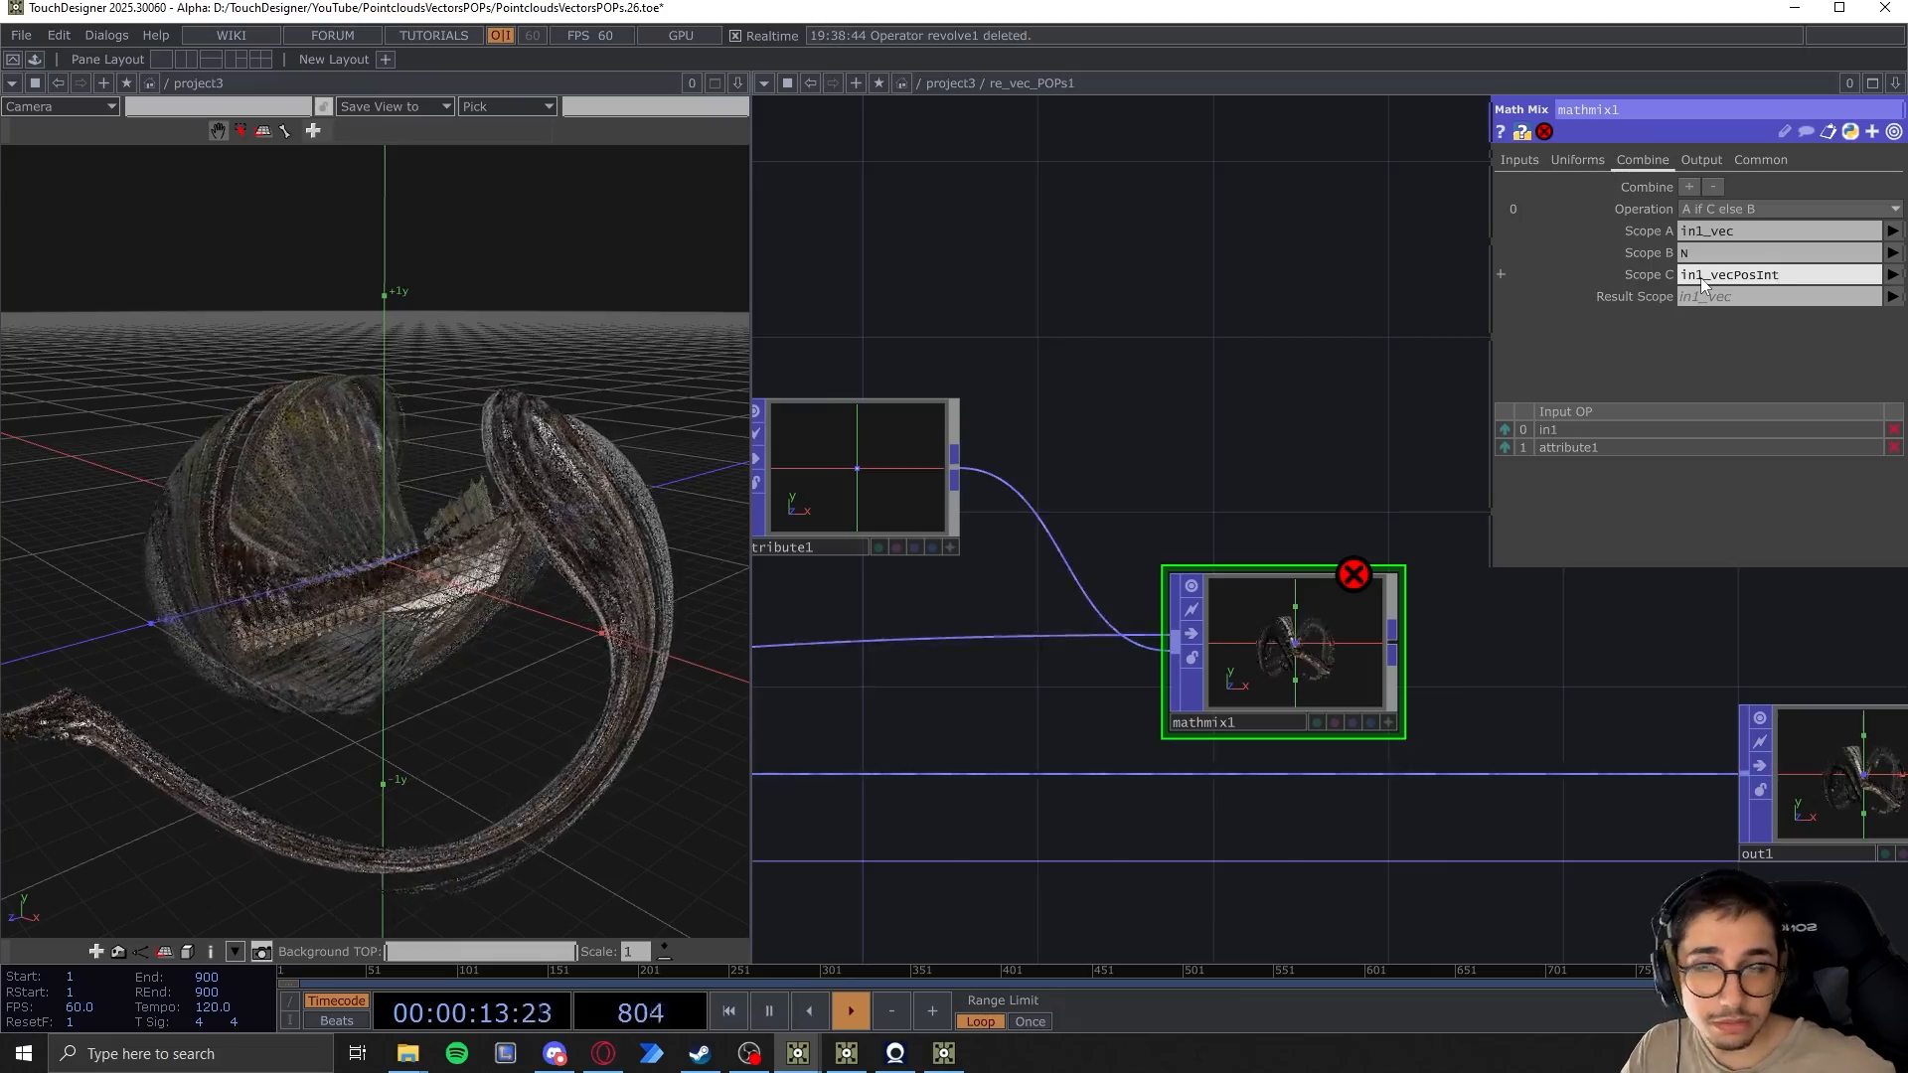
pyautogui.press('Return')
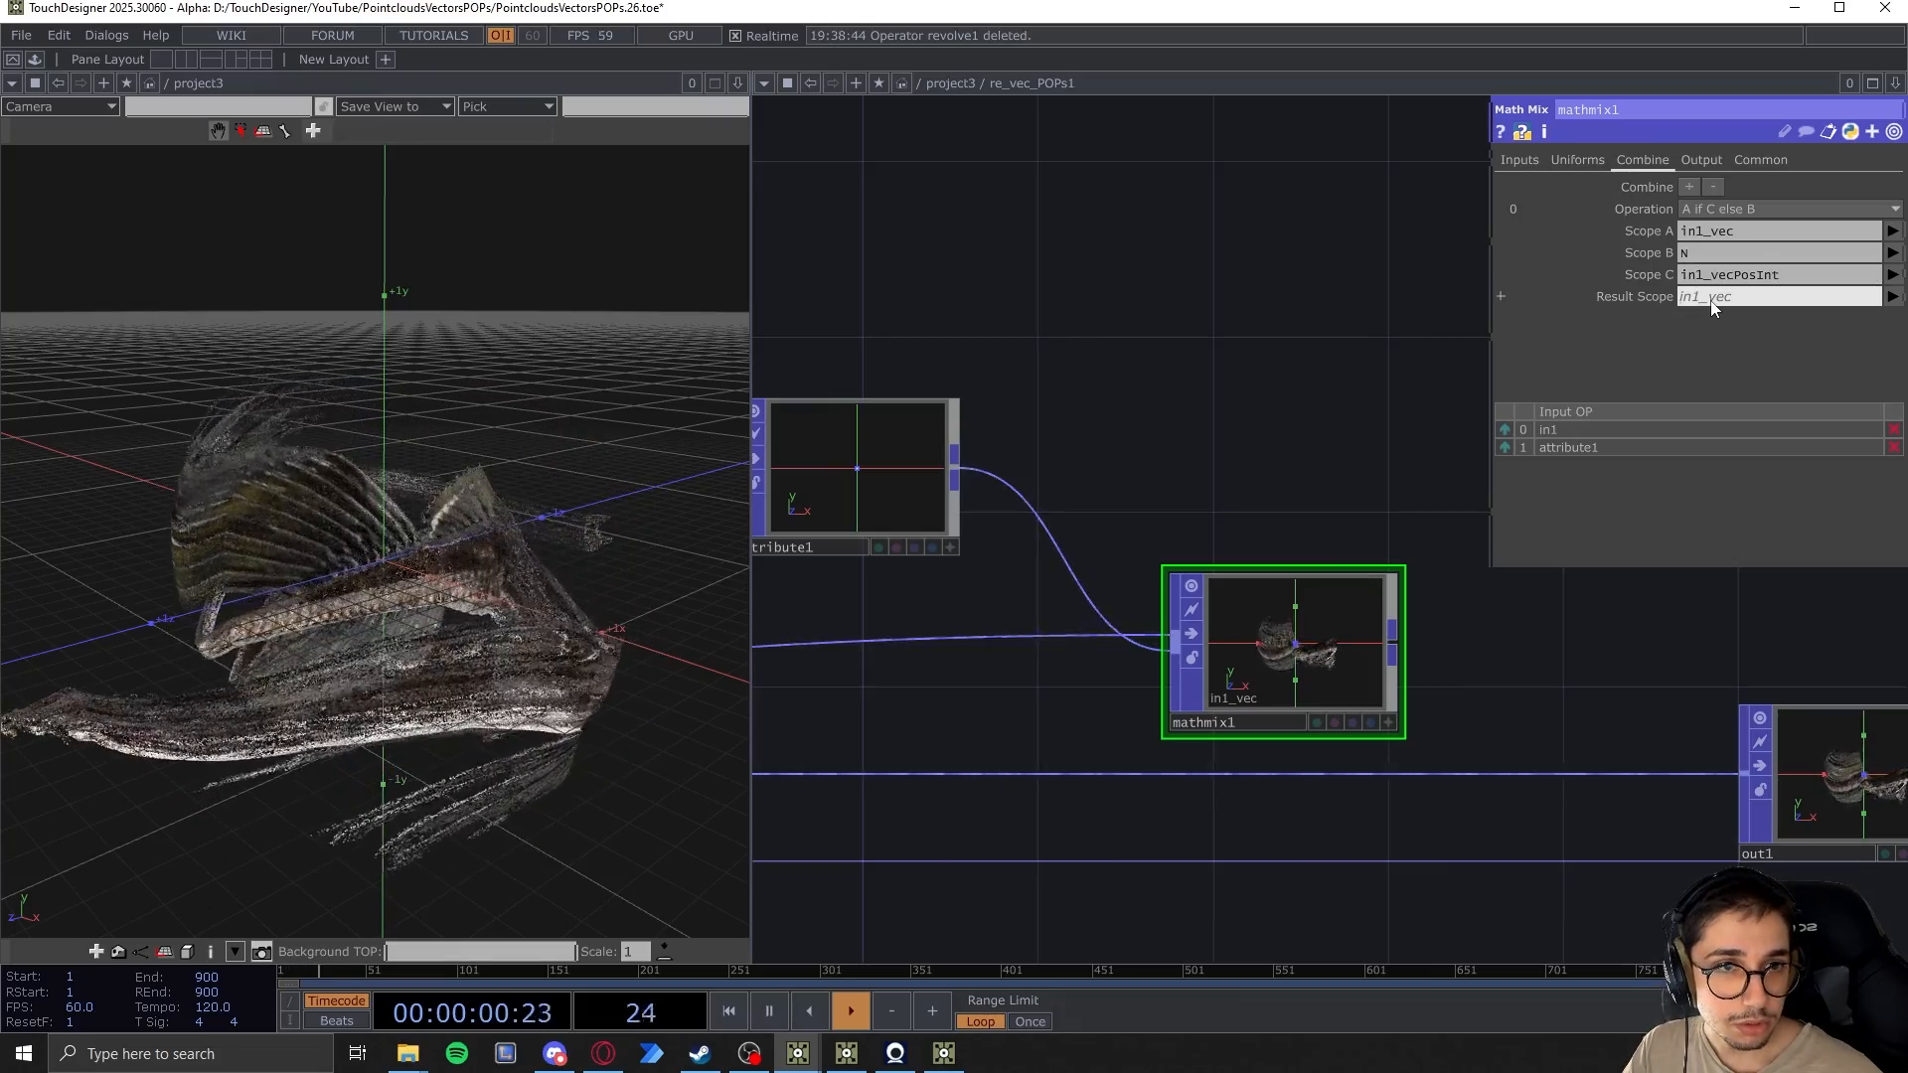
pyautogui.click(1714, 296)
pyautogui.write('N')
pyautogui.press('Return')
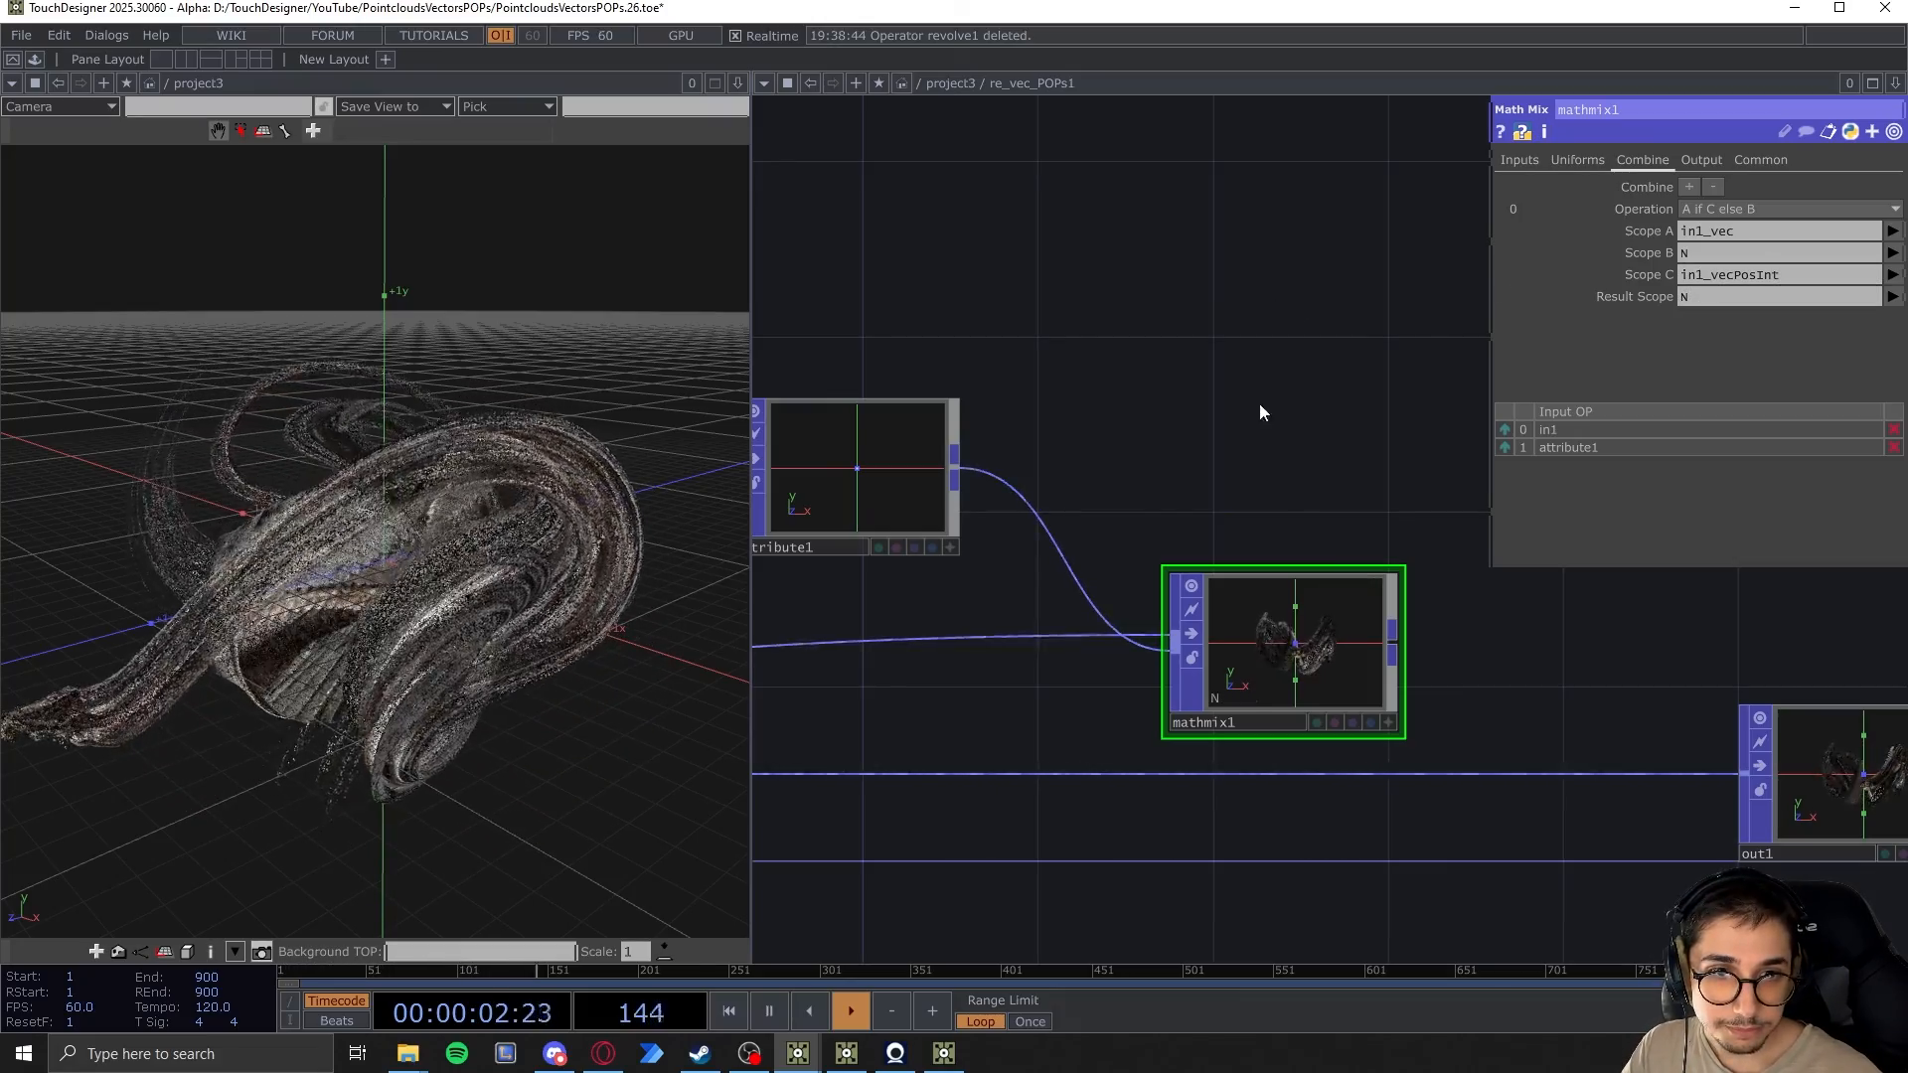
# Add a second combine operation to mathmix1 that uses normalize(A) with N as Scope A
pyautogui.scroll(3, 1292, 661)
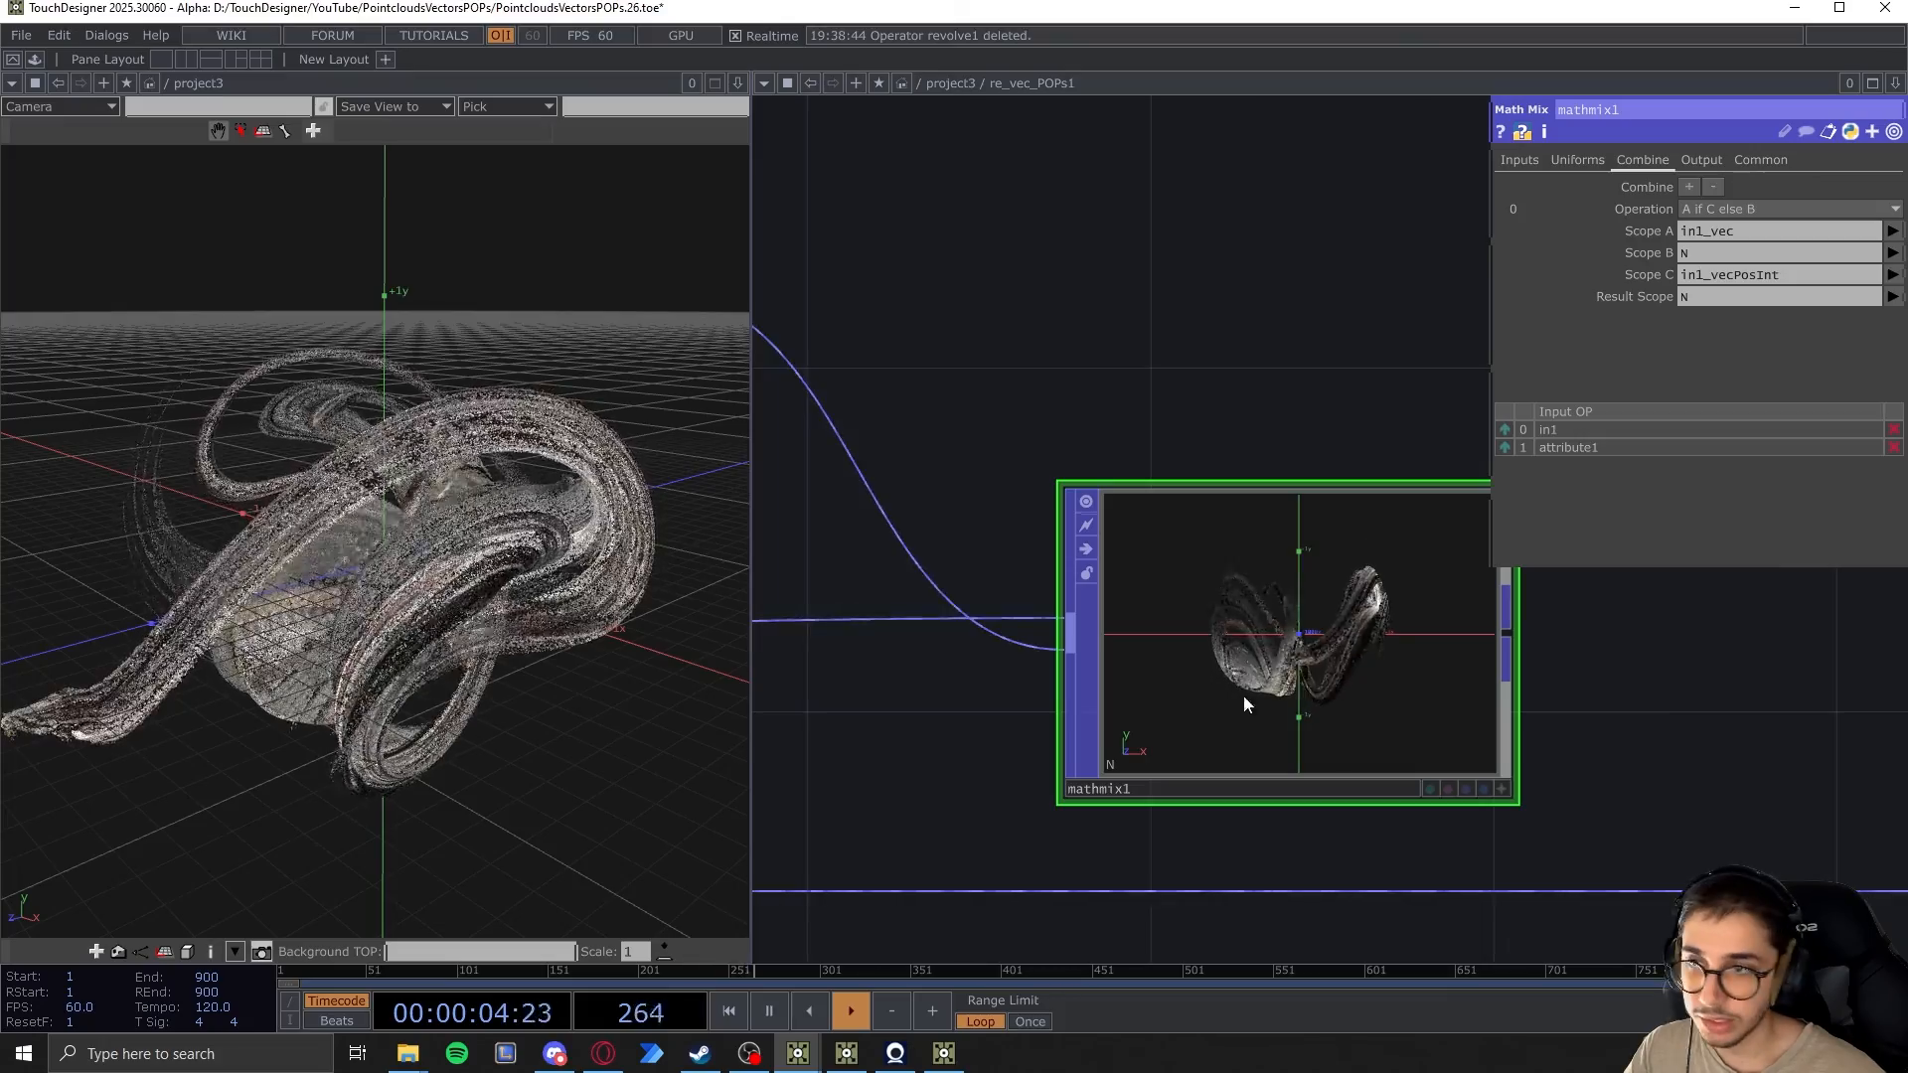
pyautogui.scroll(-2, 1318, 651)
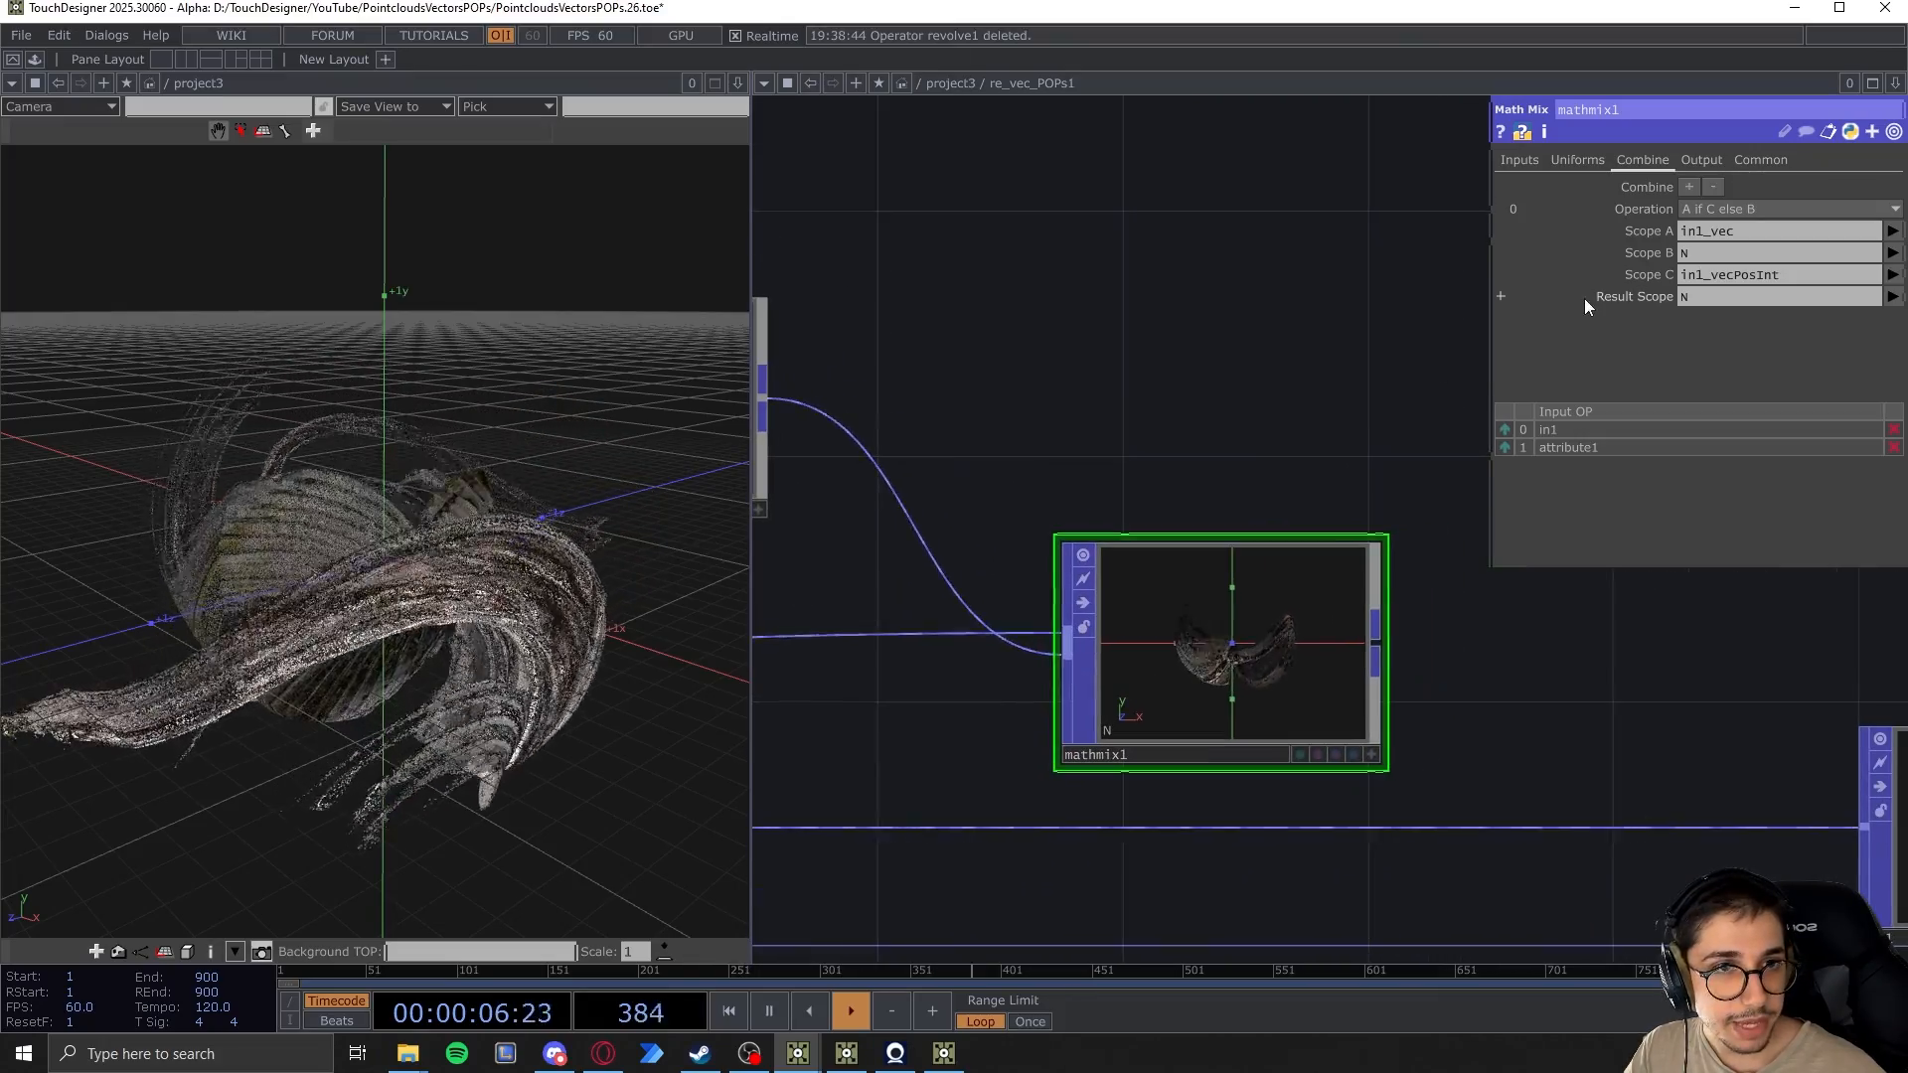
pyautogui.click(1690, 187)
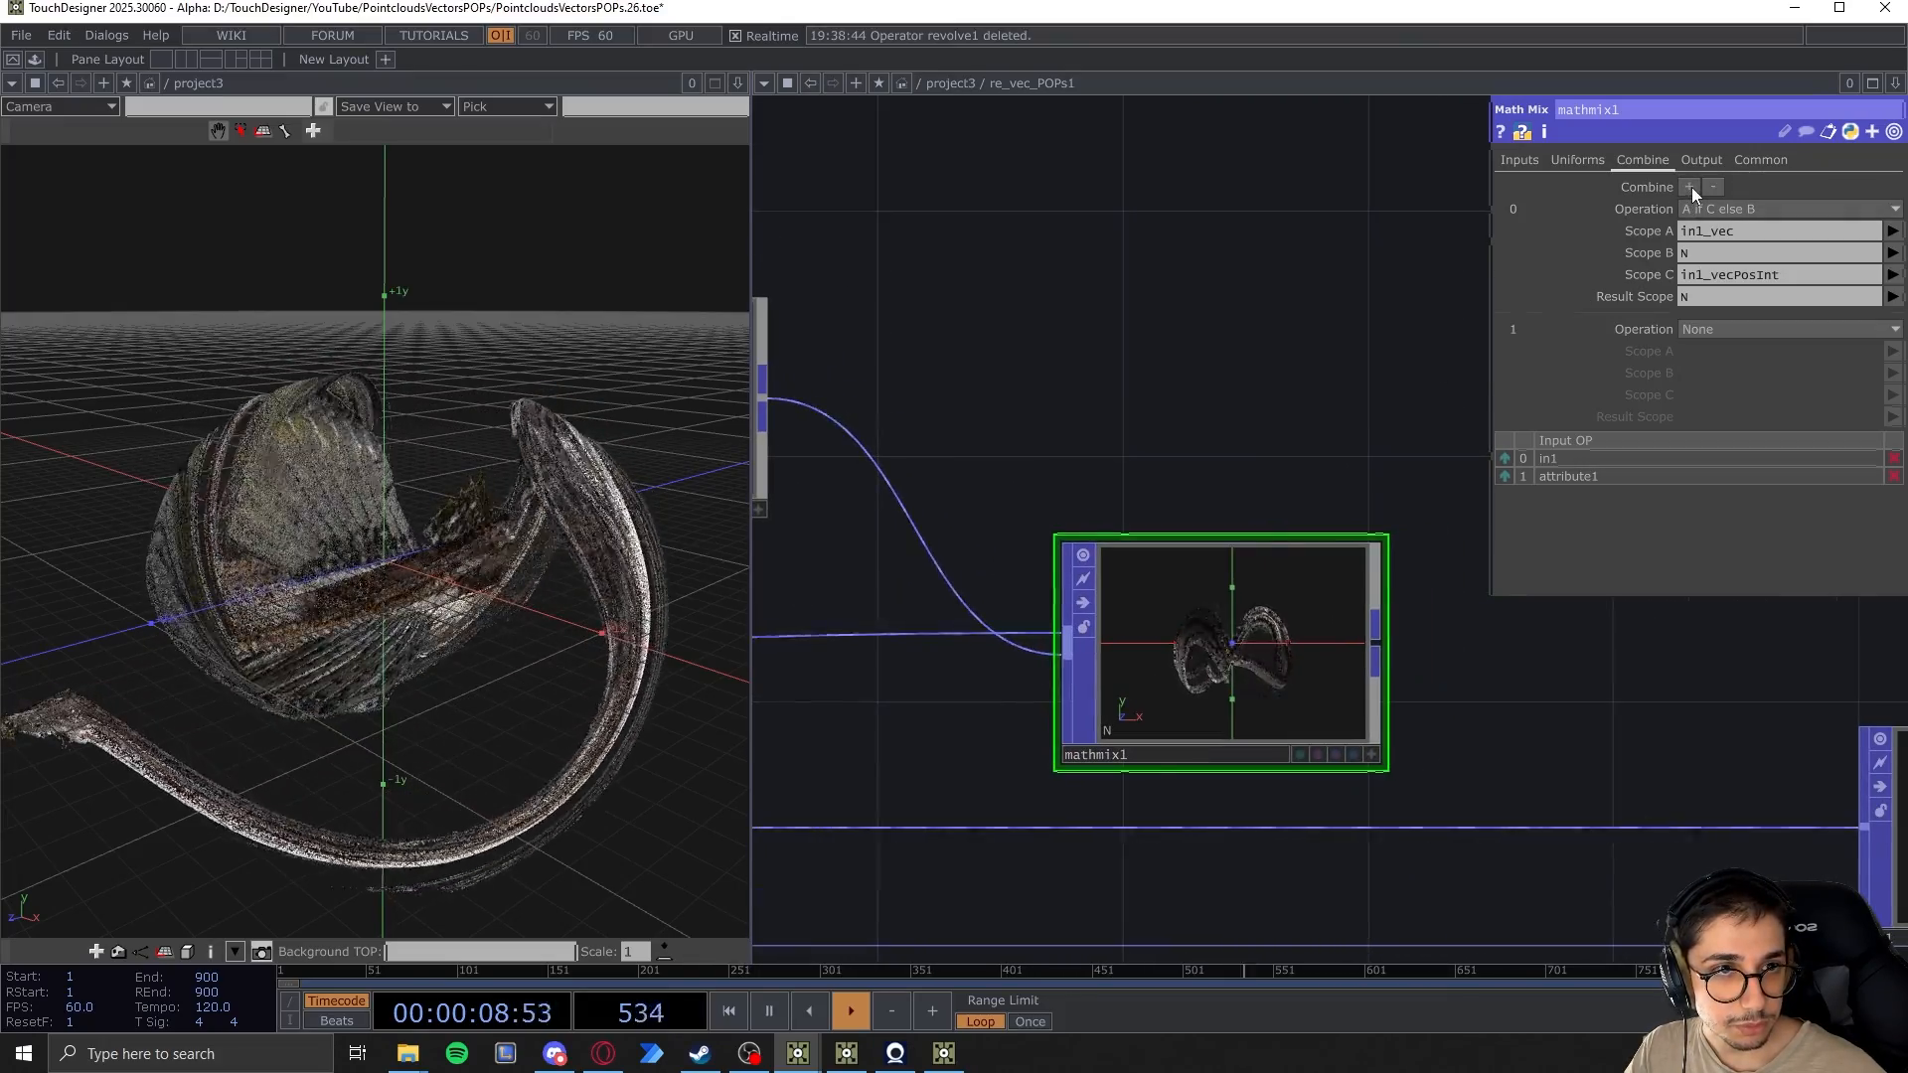
pyautogui.click(1715, 330)
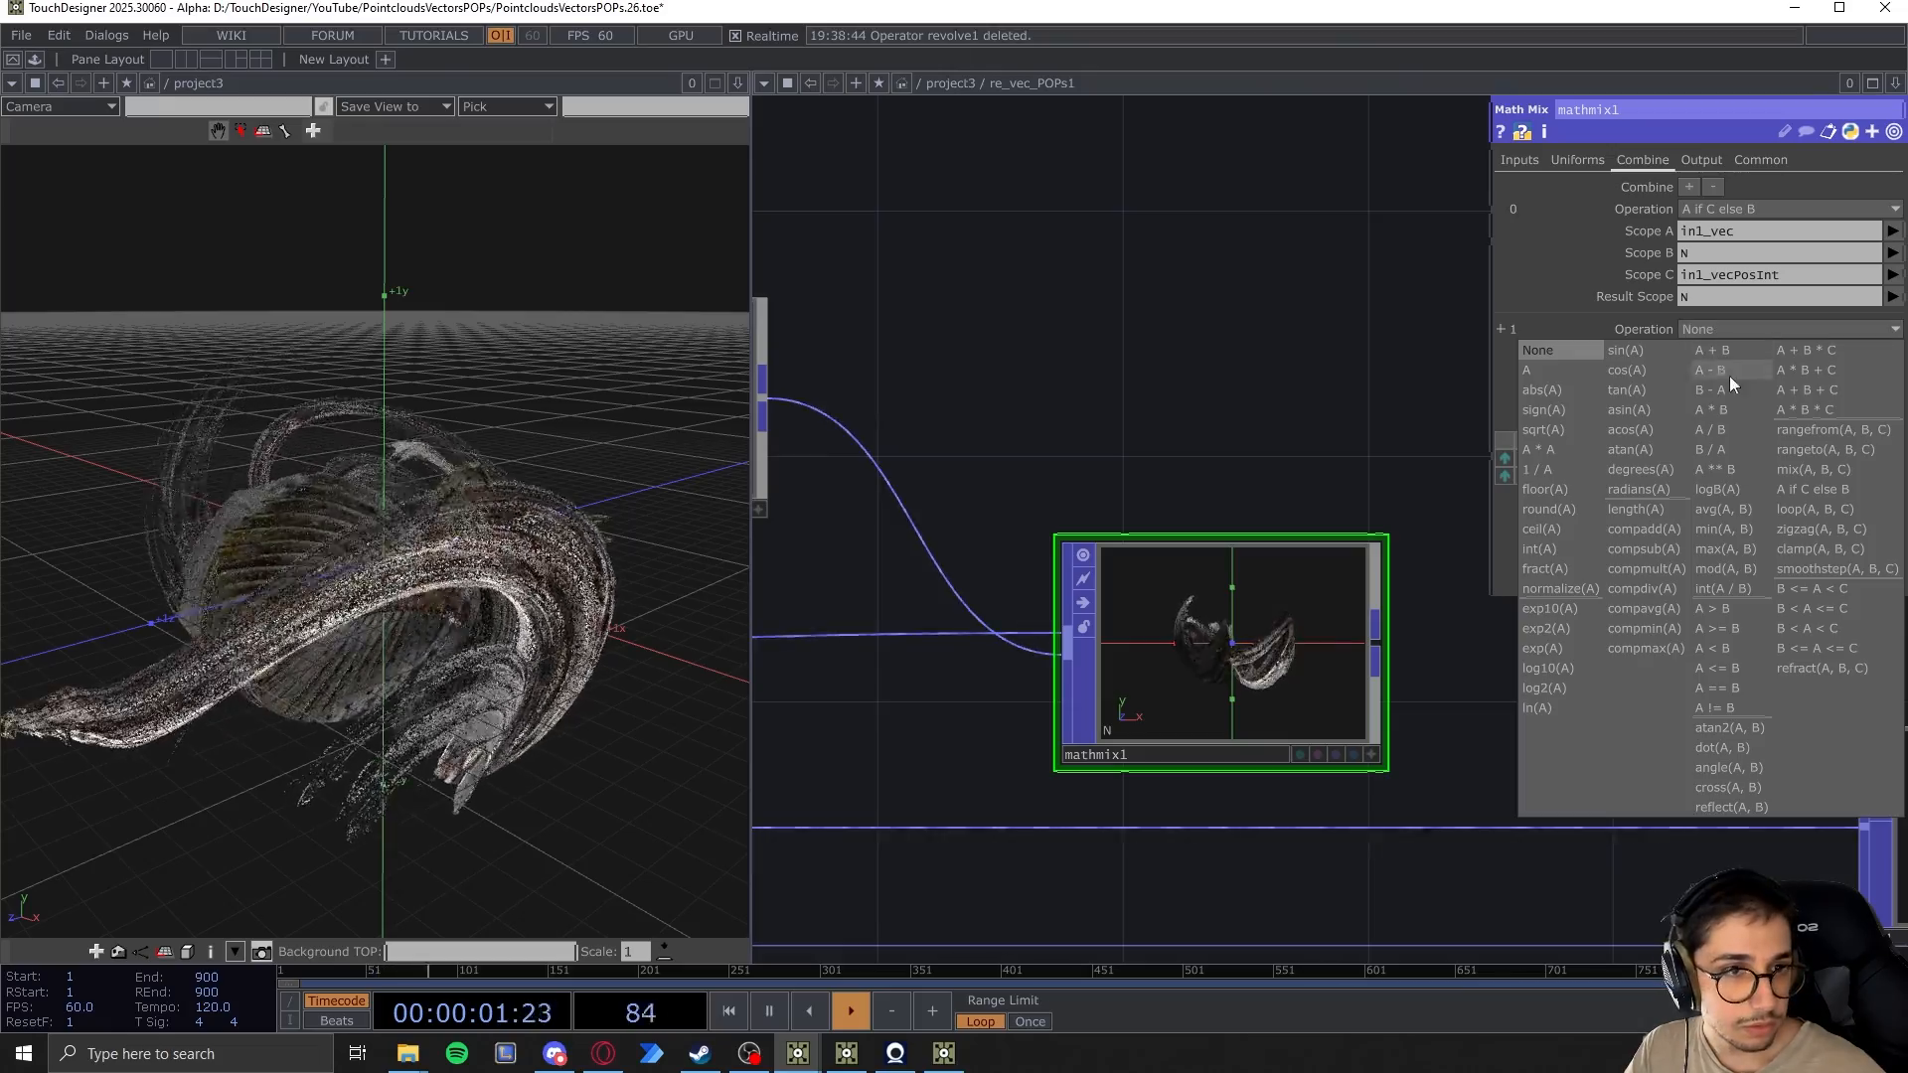
pyautogui.click(1577, 590)
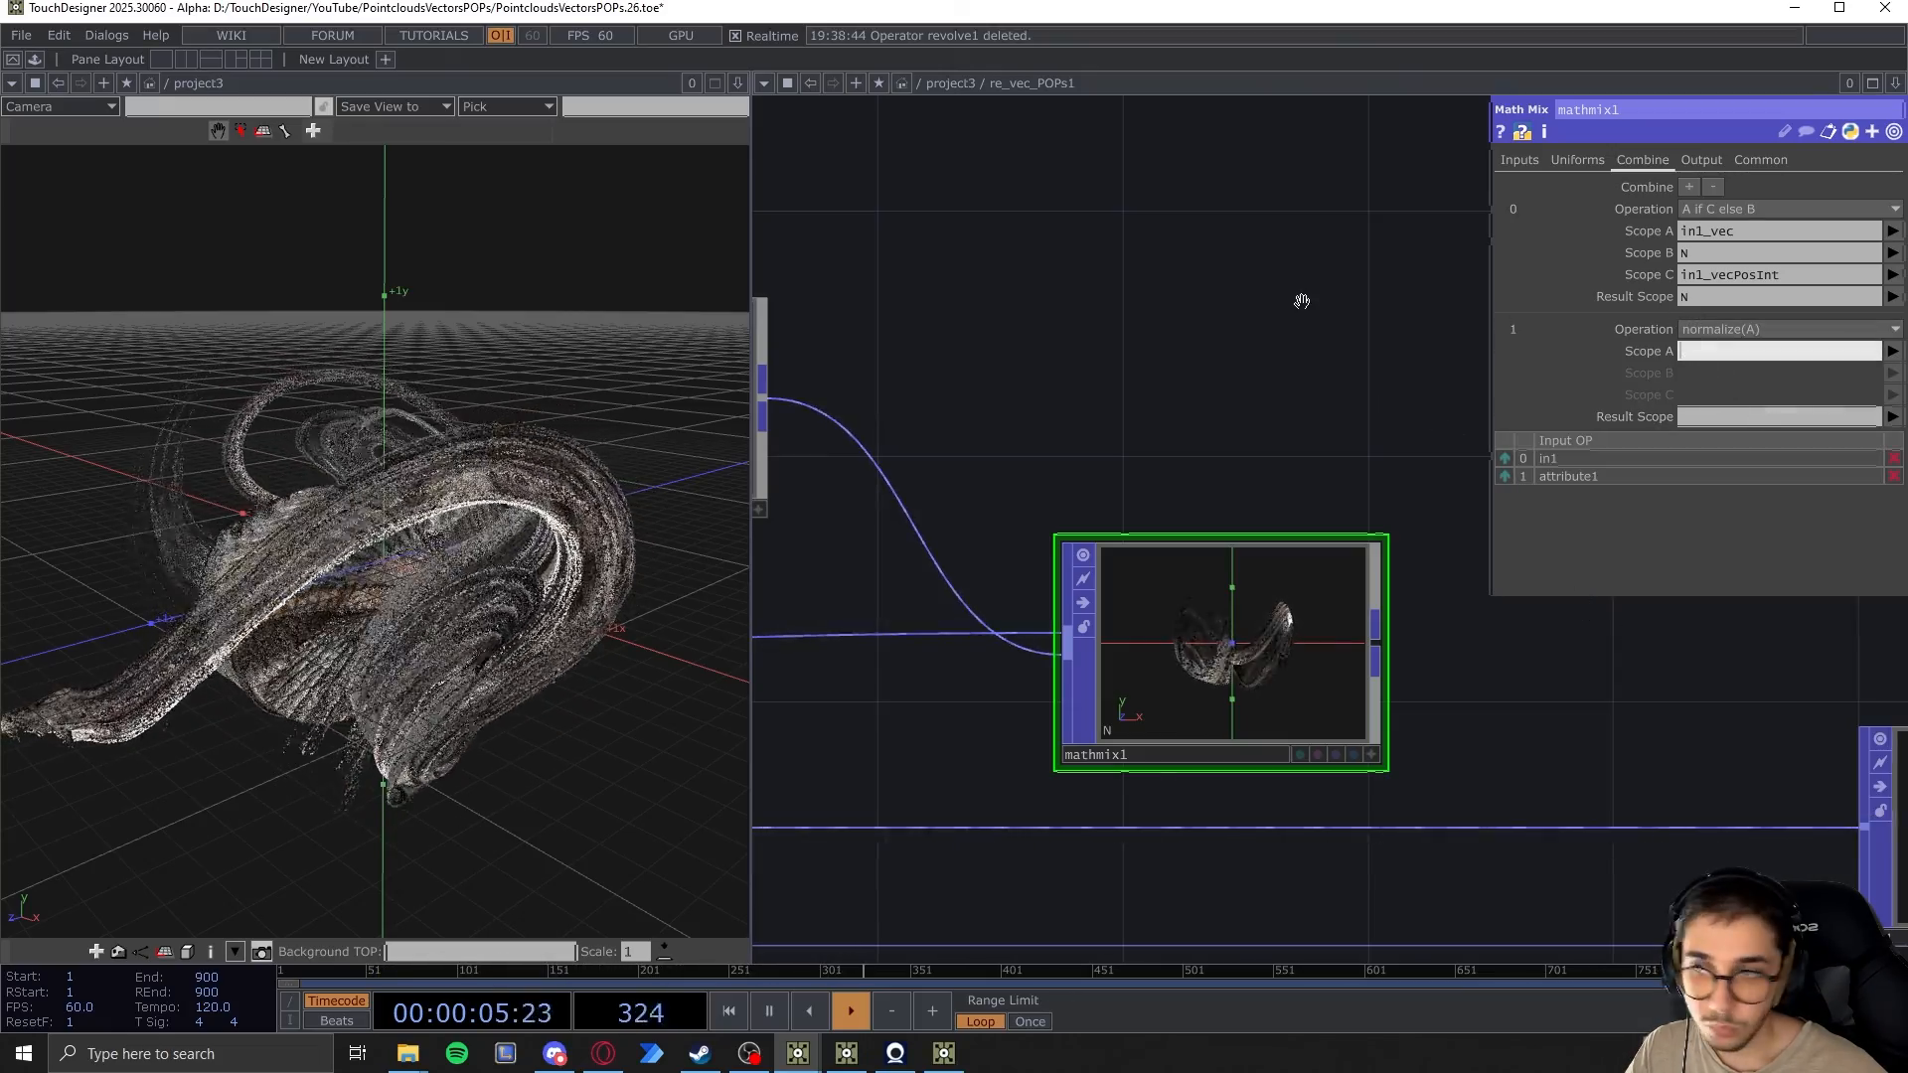
pyautogui.write('N')
pyautogui.press('Return')
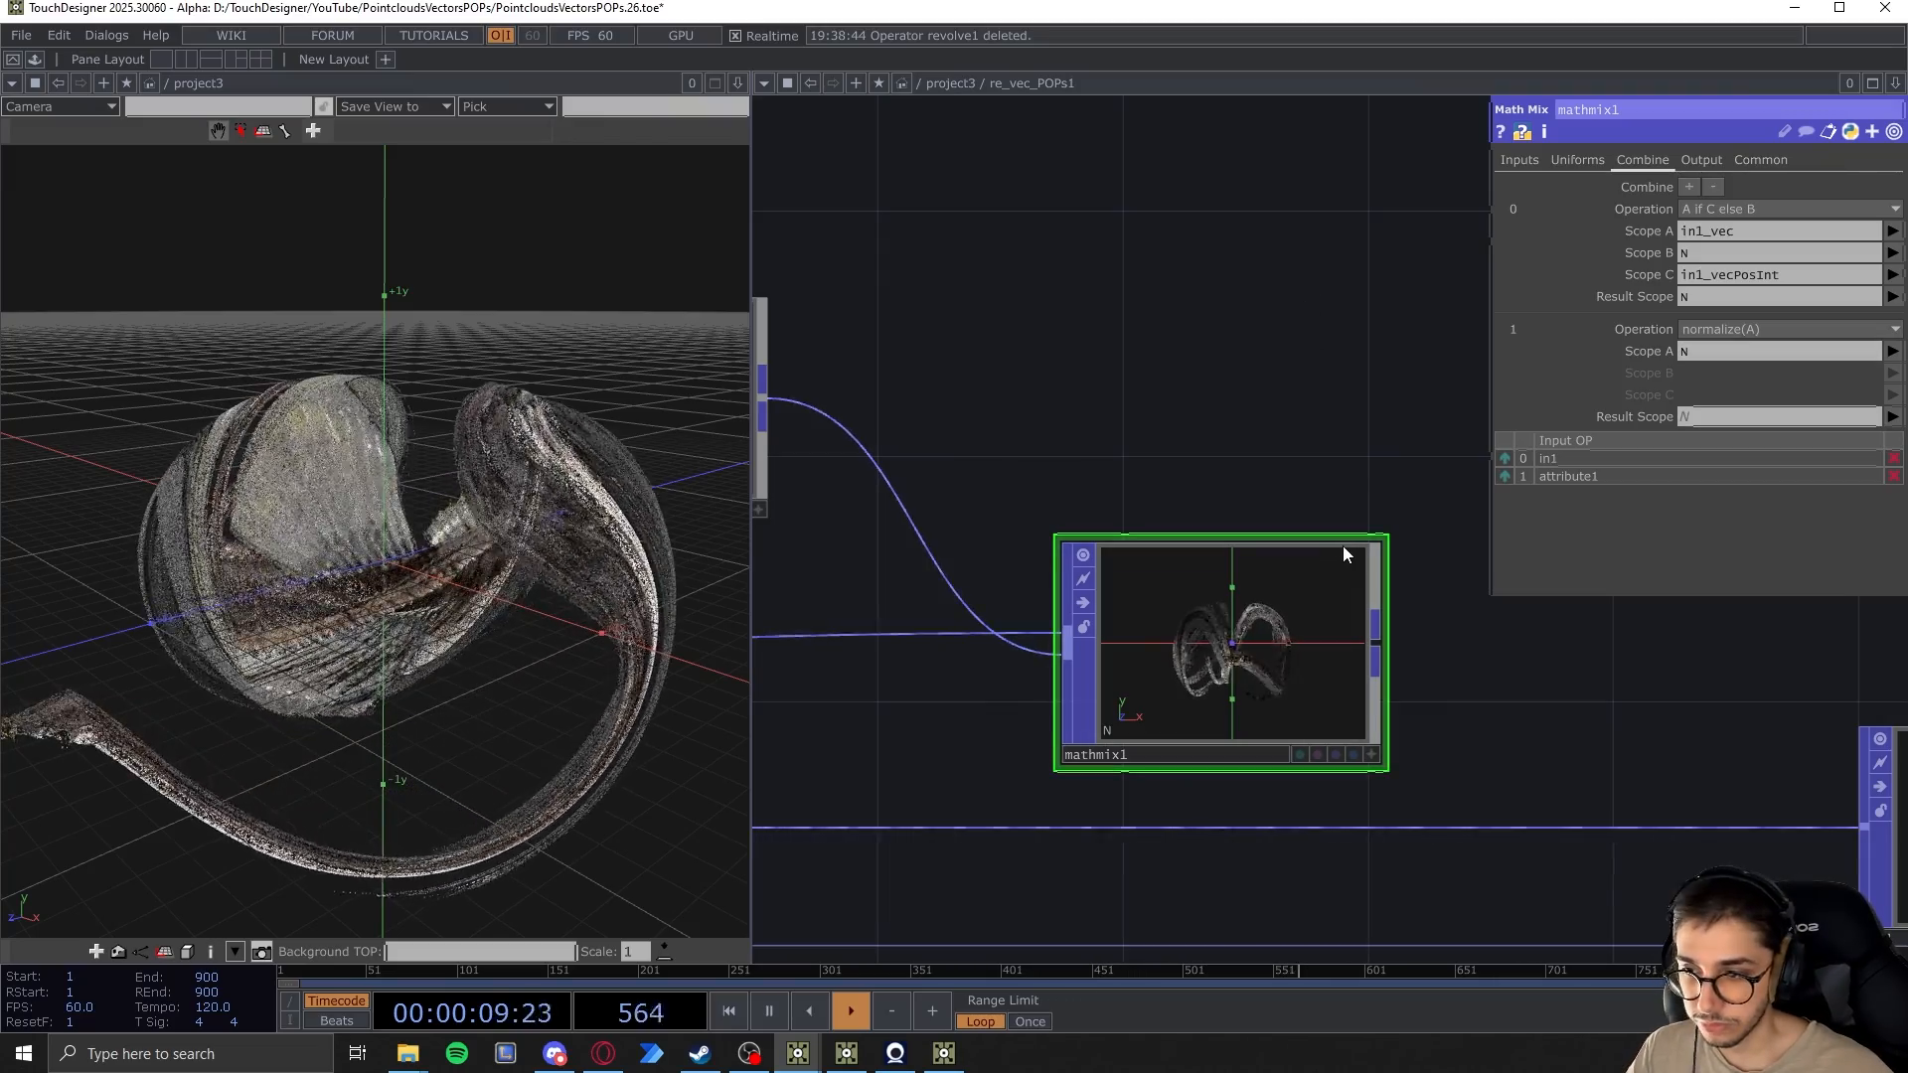
# Connect mathmix1's output to out1 and move mathmix1 slightly lower to line up with it
pyautogui.scroll(-5, 1344, 546)
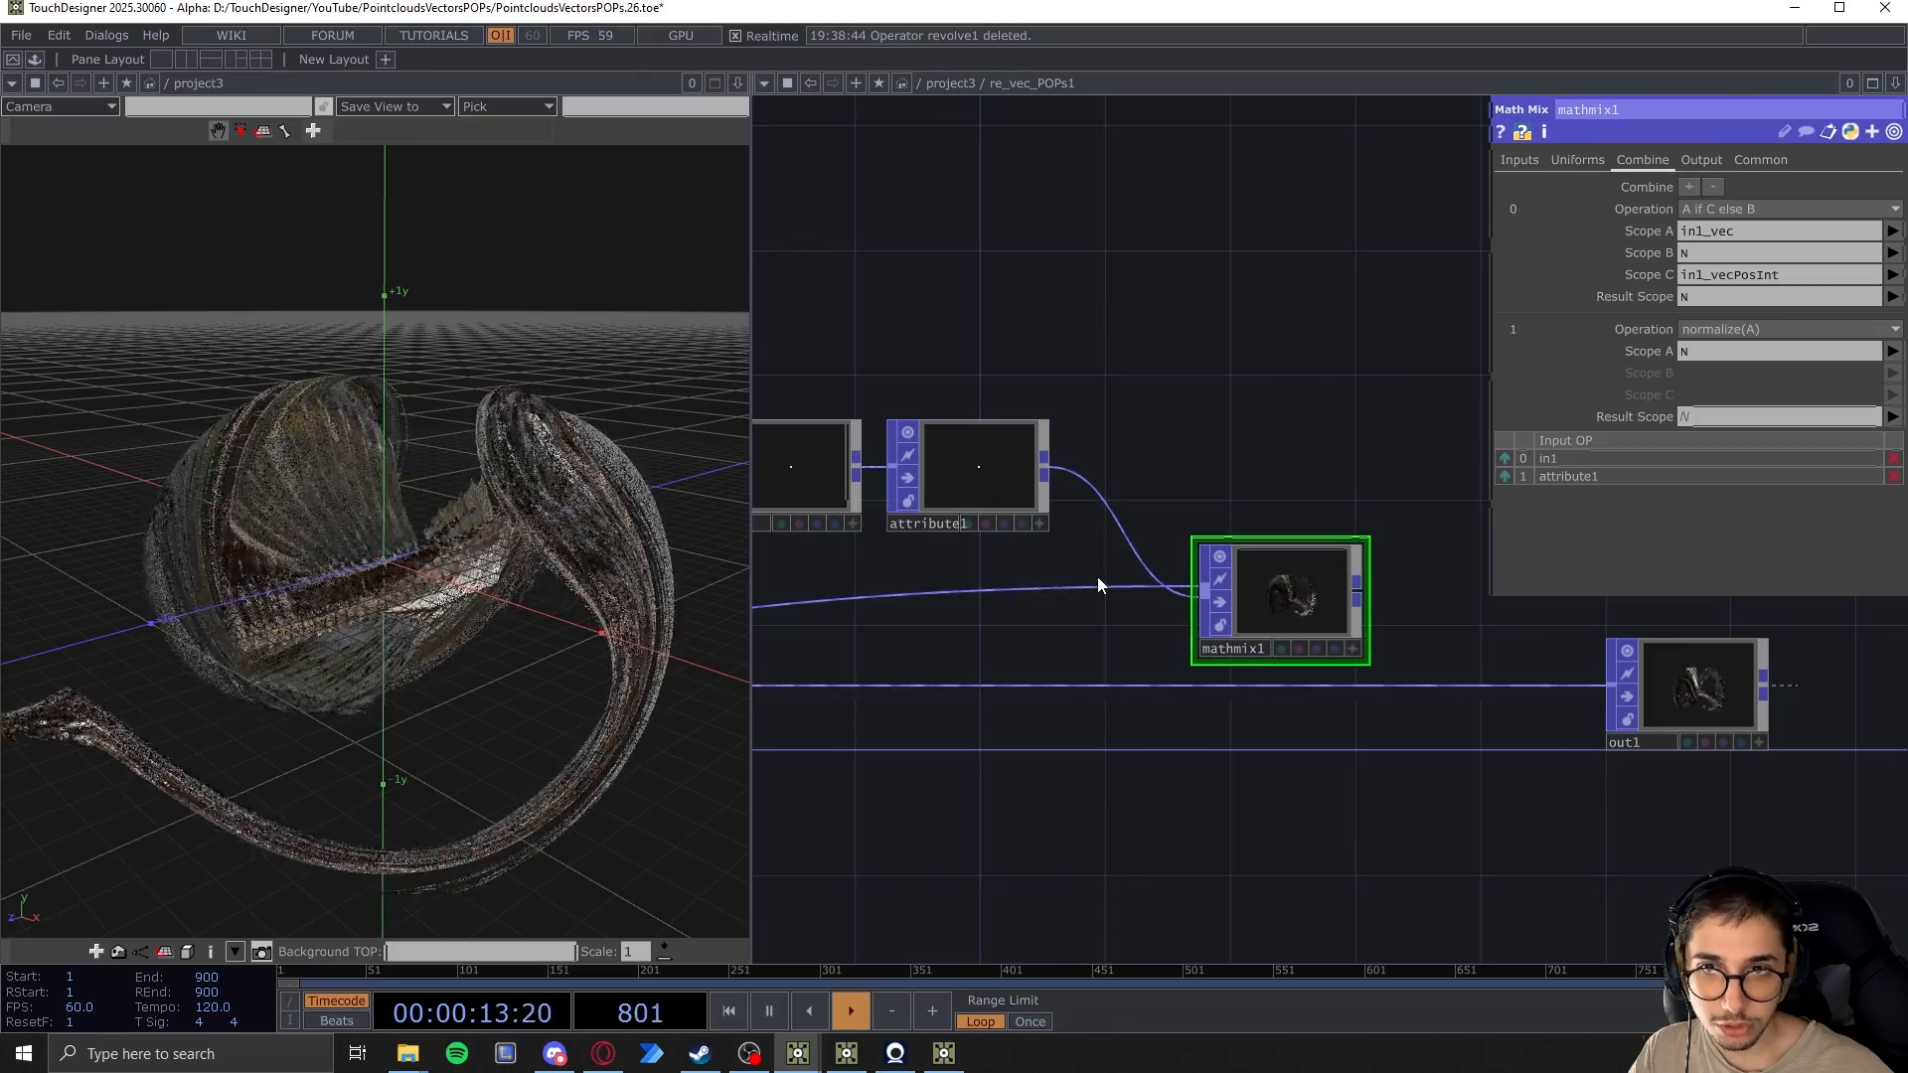
pyautogui.scroll(-2, 1097, 586)
pyautogui.moveTo(1446, 693); pyautogui.dragTo(1535, 693)
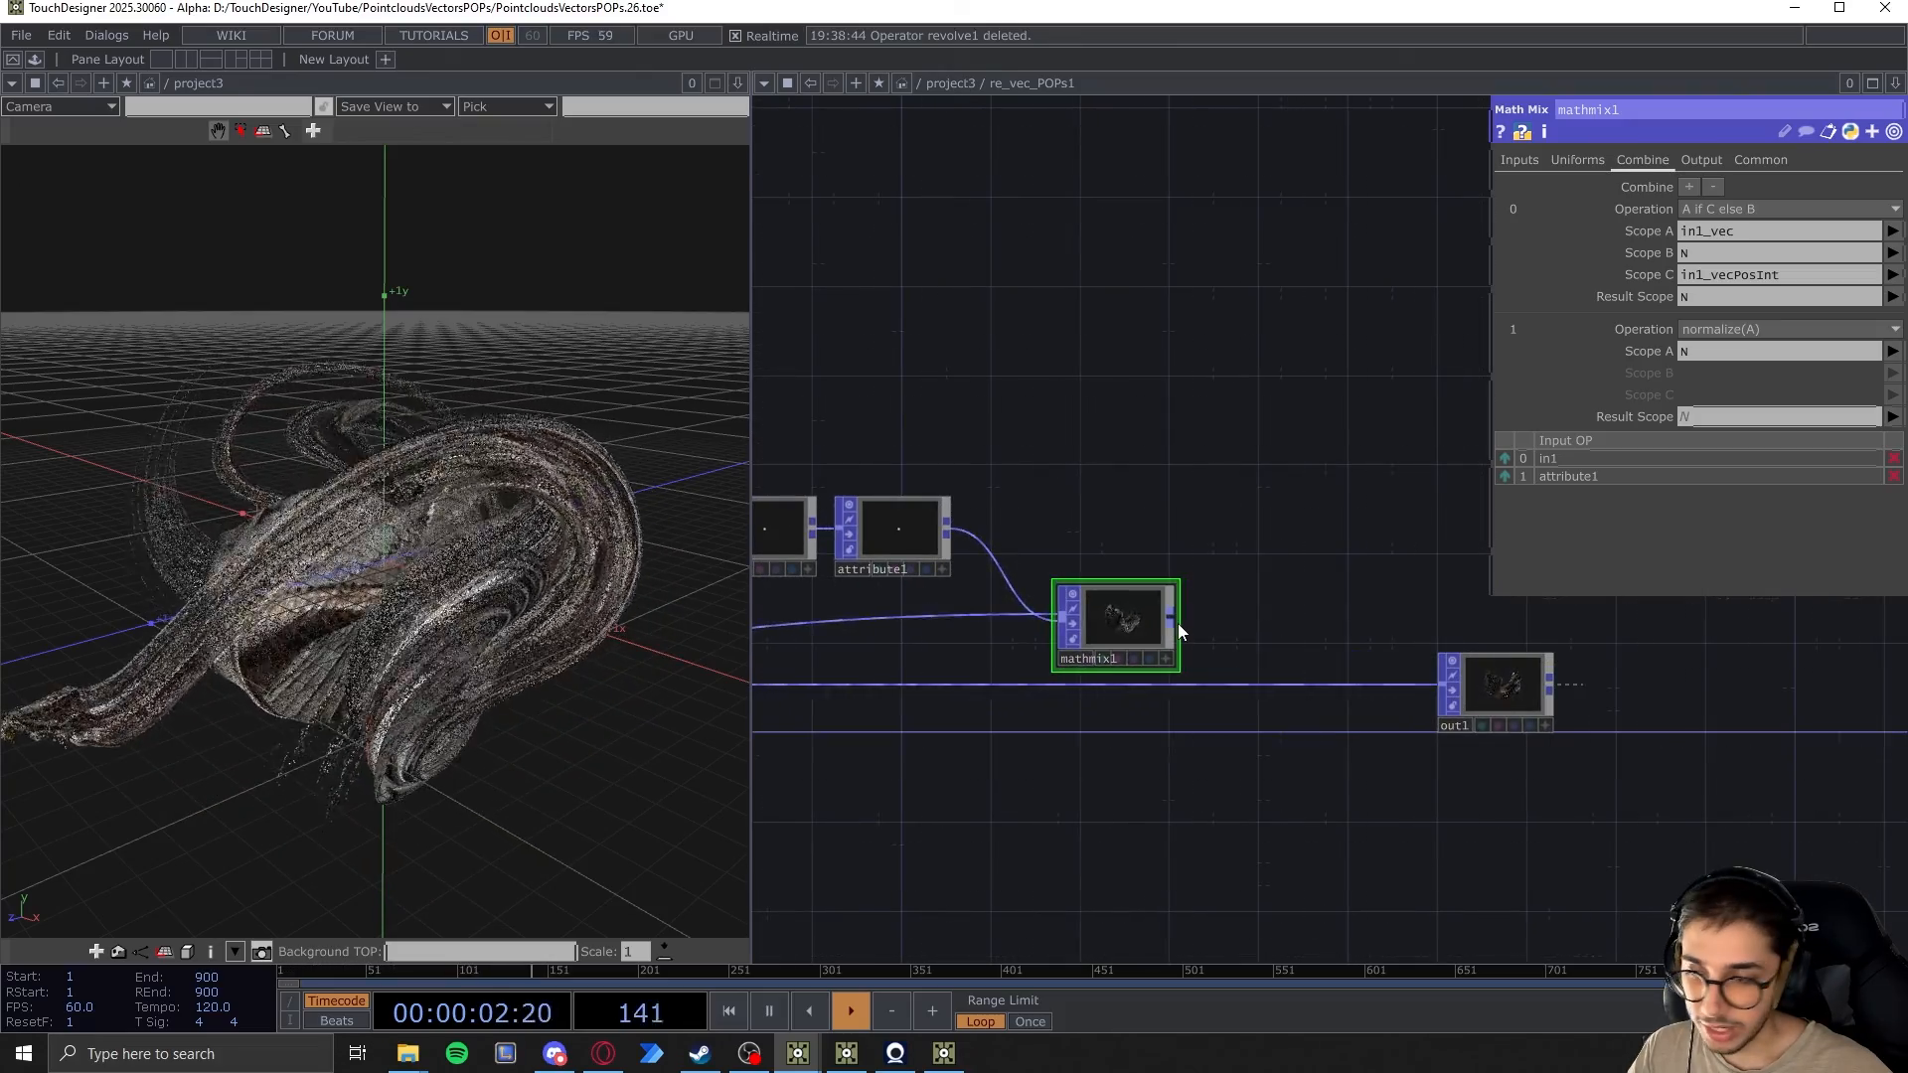
pyautogui.moveTo(1177, 623); pyautogui.dragTo(1202, 683)
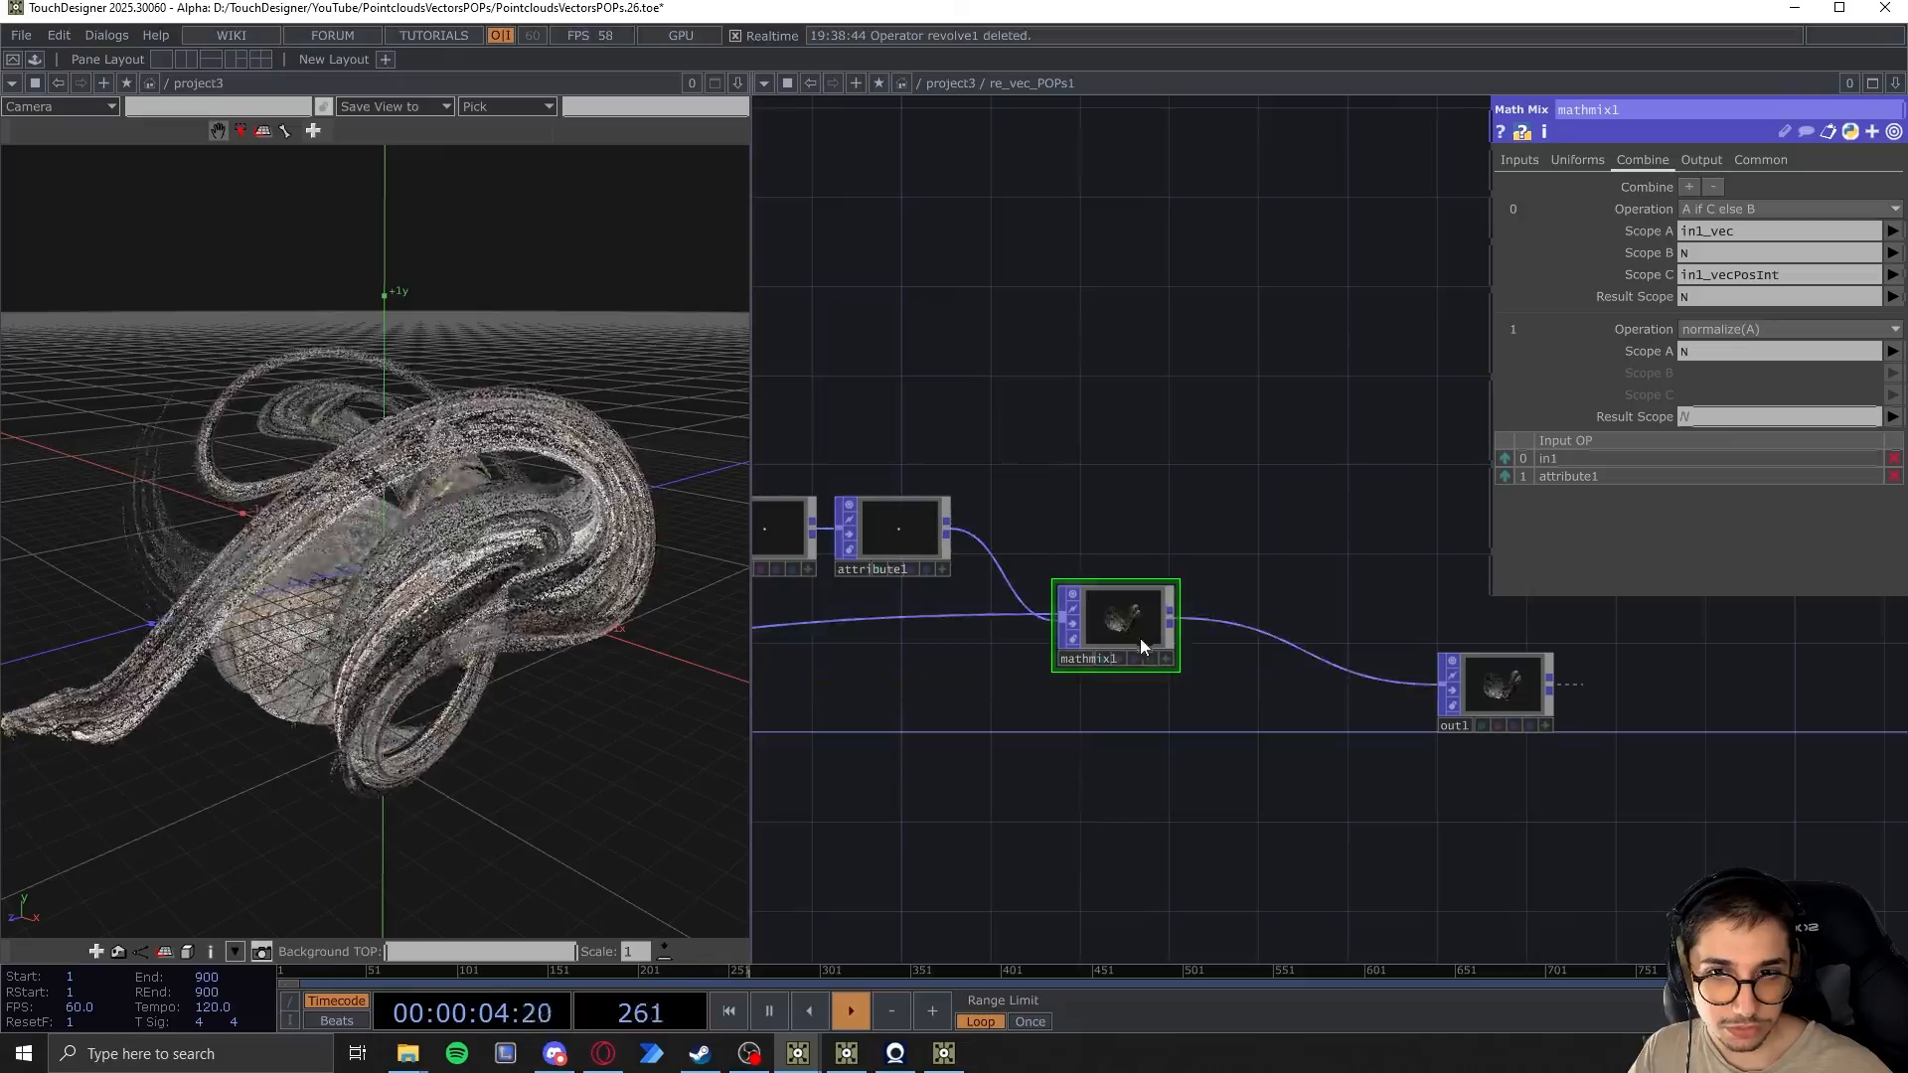
pyautogui.moveTo(1125, 622); pyautogui.dragTo(1148, 666)
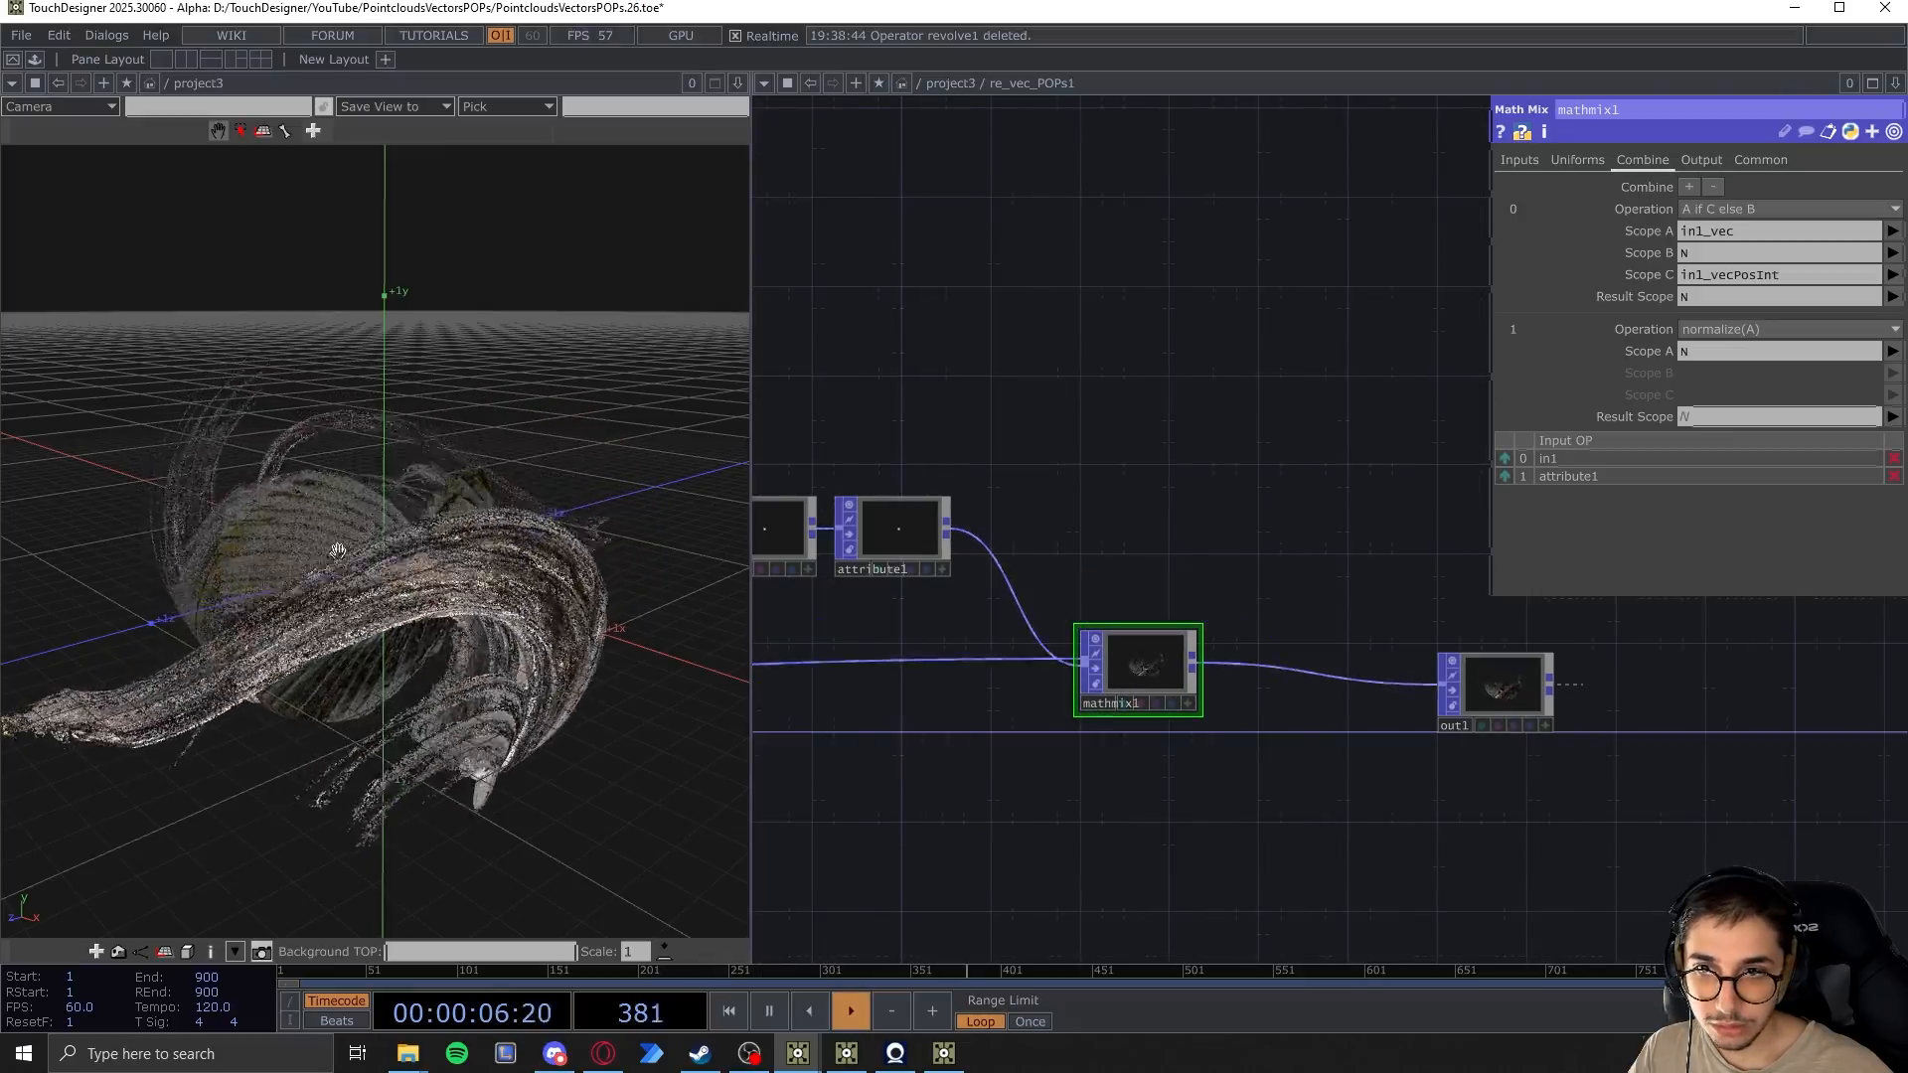
# Examine the orientation of the instanced boxes up close in the rendered 3D view
pyautogui.moveTo(255, 658); pyautogui.dragTo(595, 651, button='middle')
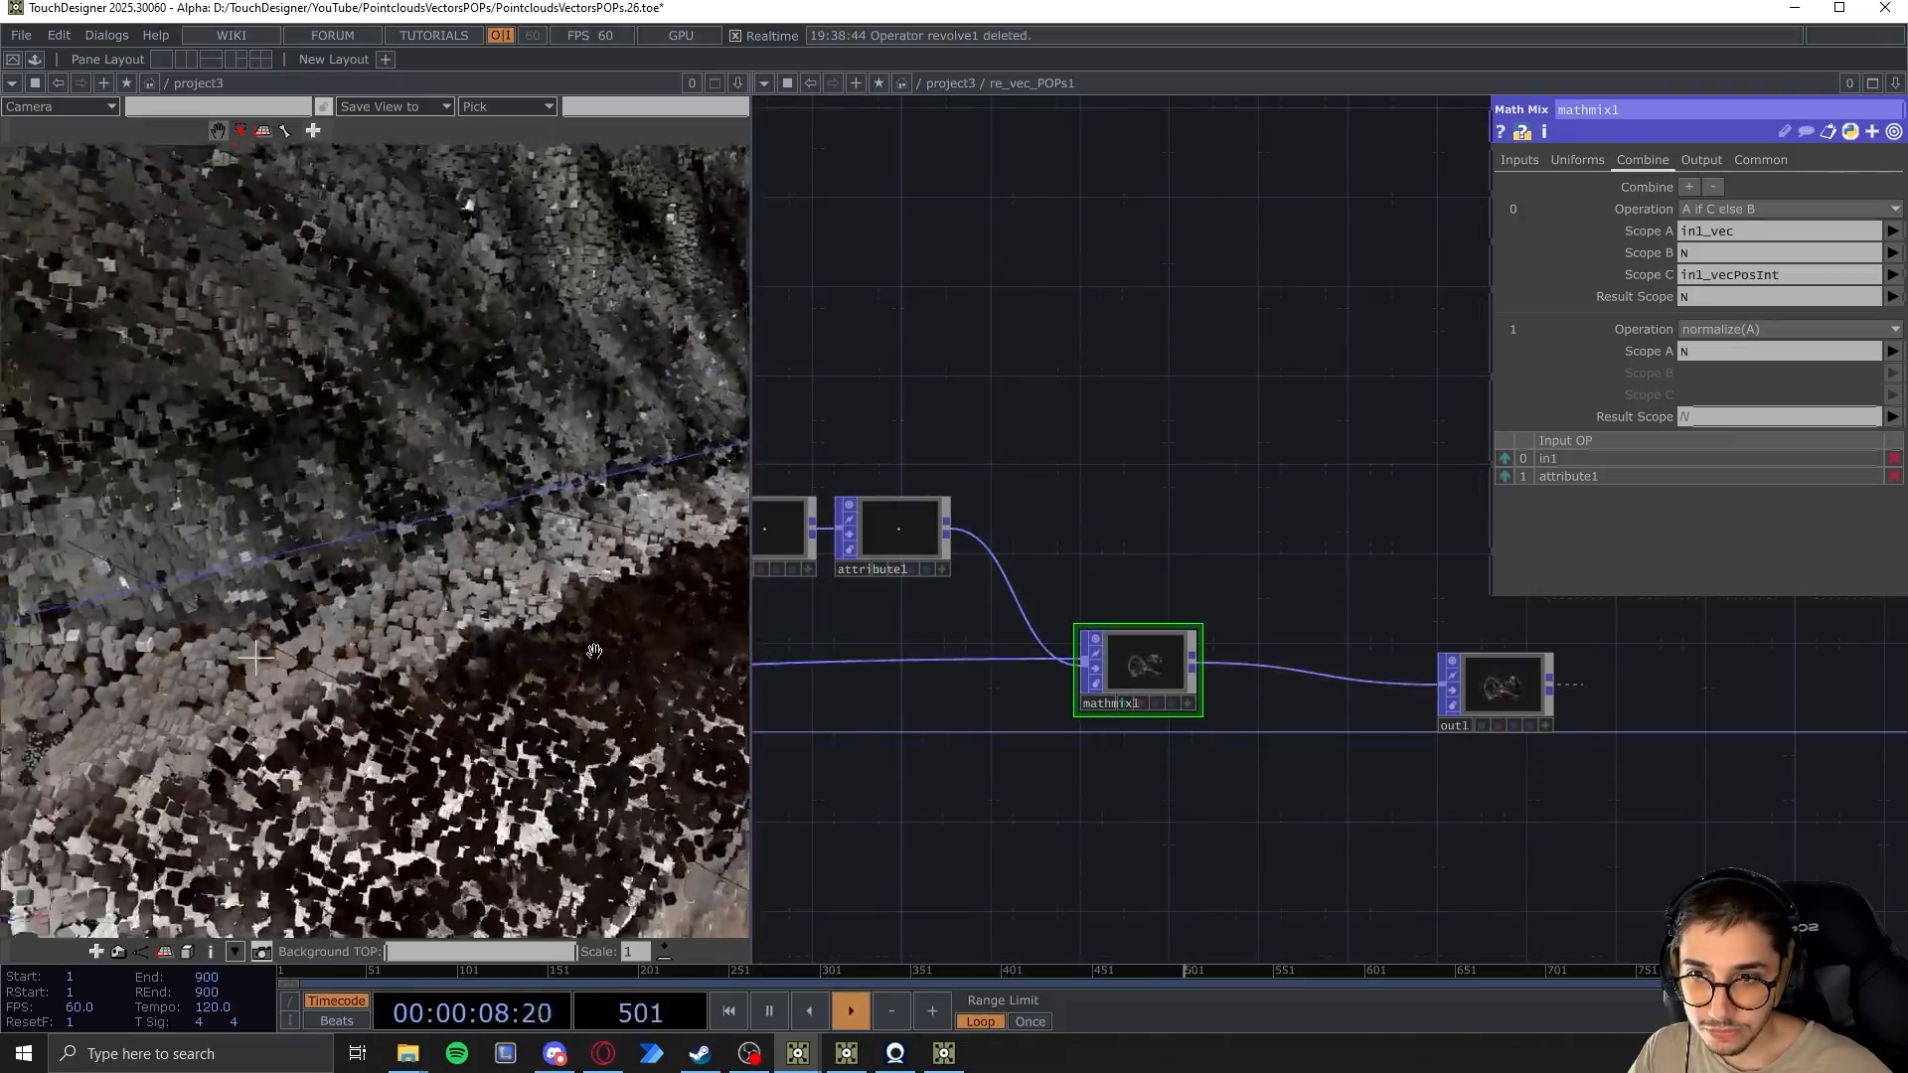
pyautogui.moveTo(594, 651); pyautogui.dragTo(459, 702)
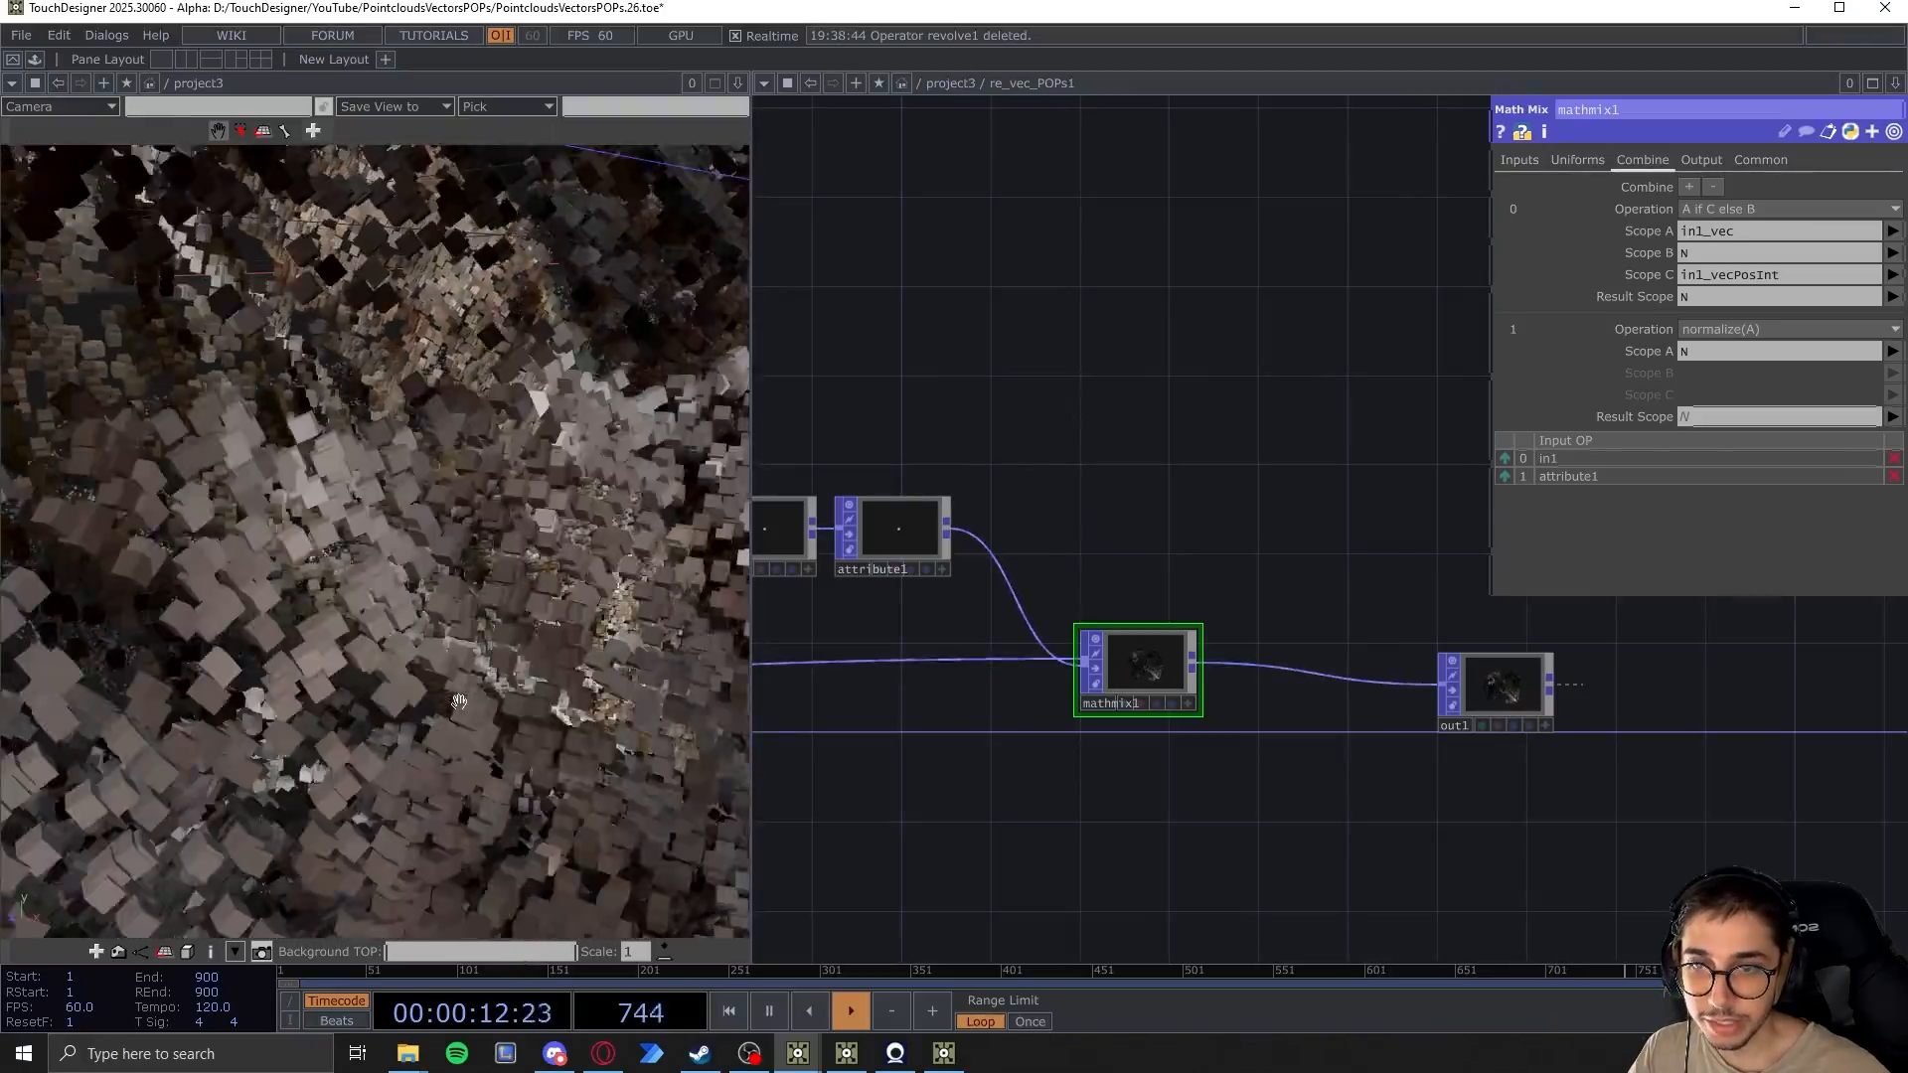
pyautogui.moveTo(459, 702); pyautogui.dragTo(340, 739, button='middle')
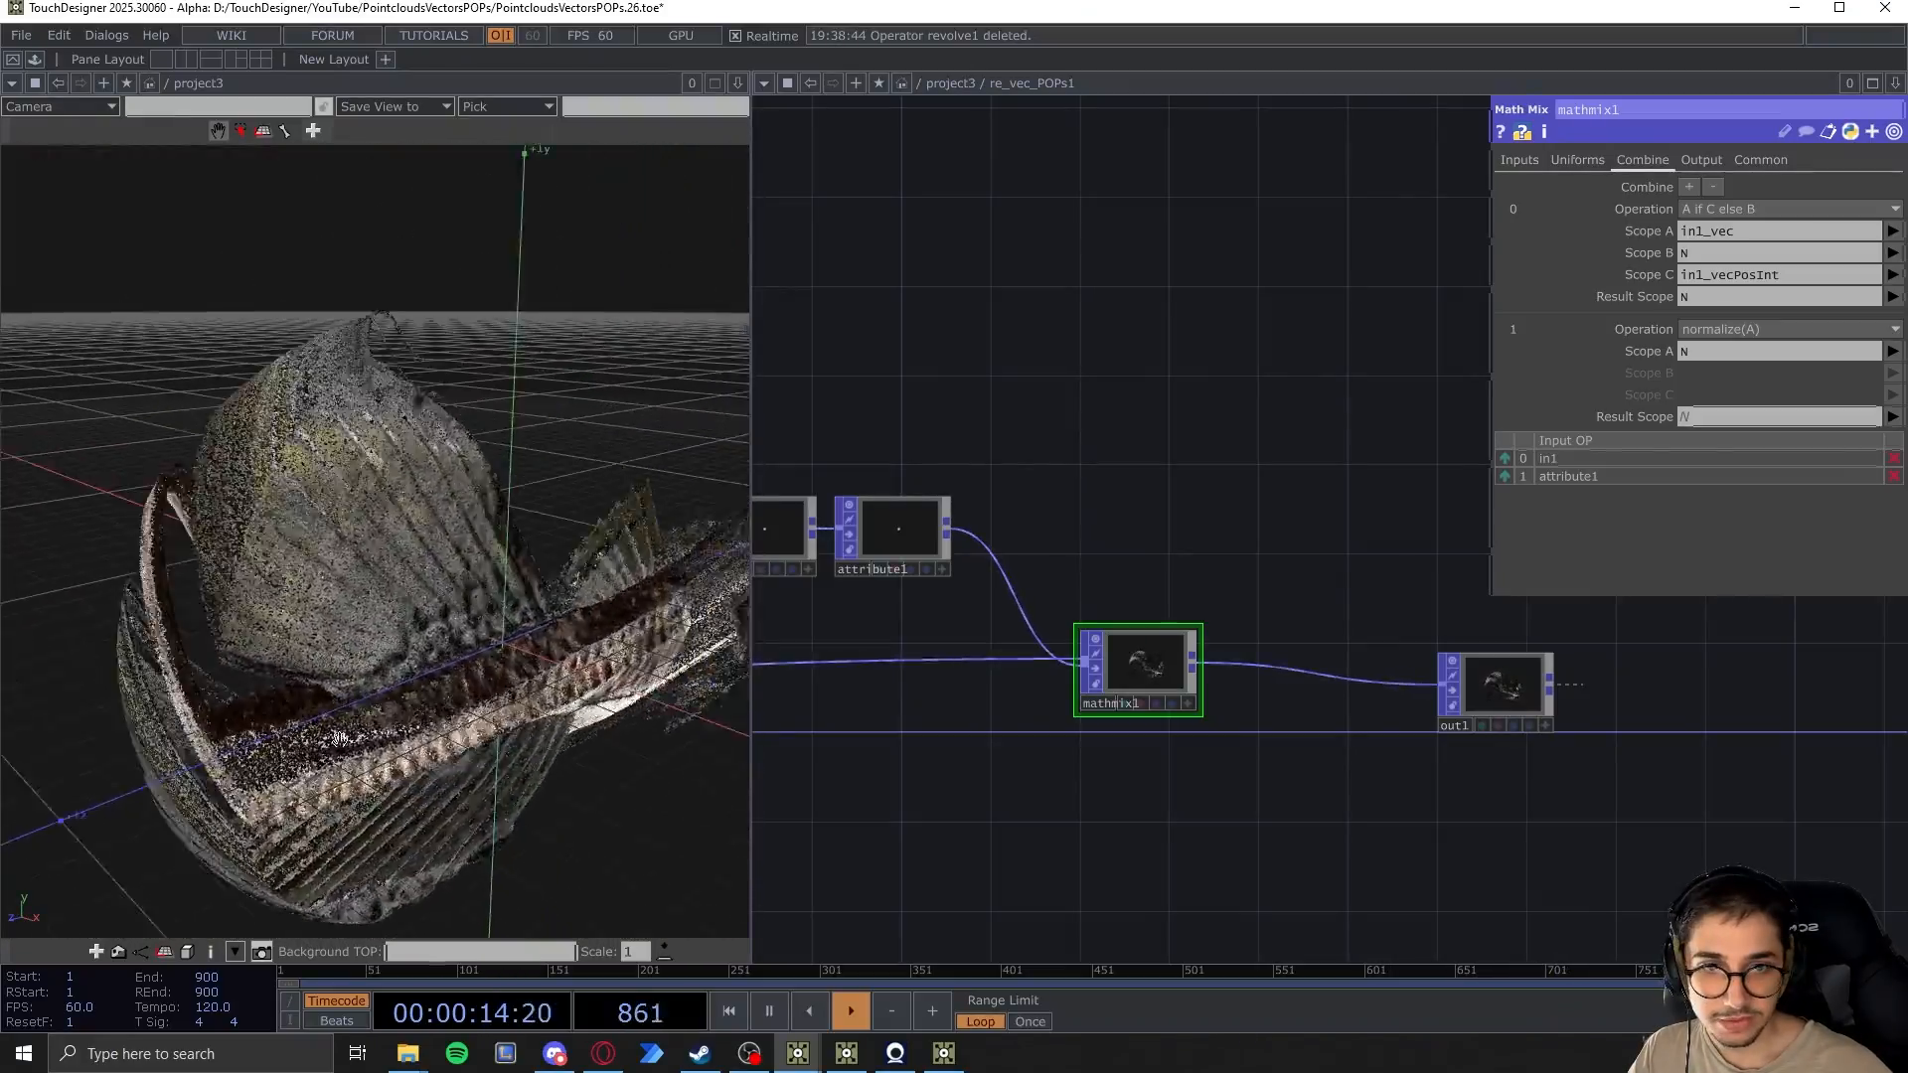
pyautogui.moveTo(340, 738); pyautogui.dragTo(234, 794, button='right')
# Leave the re_vec_POPs1 component and move the POP_instances null directly beside it in the parent network
pyautogui.scroll(-3, 1168, 577)
pyautogui.moveTo(1163, 460); pyautogui.dragTo(1197, 517)
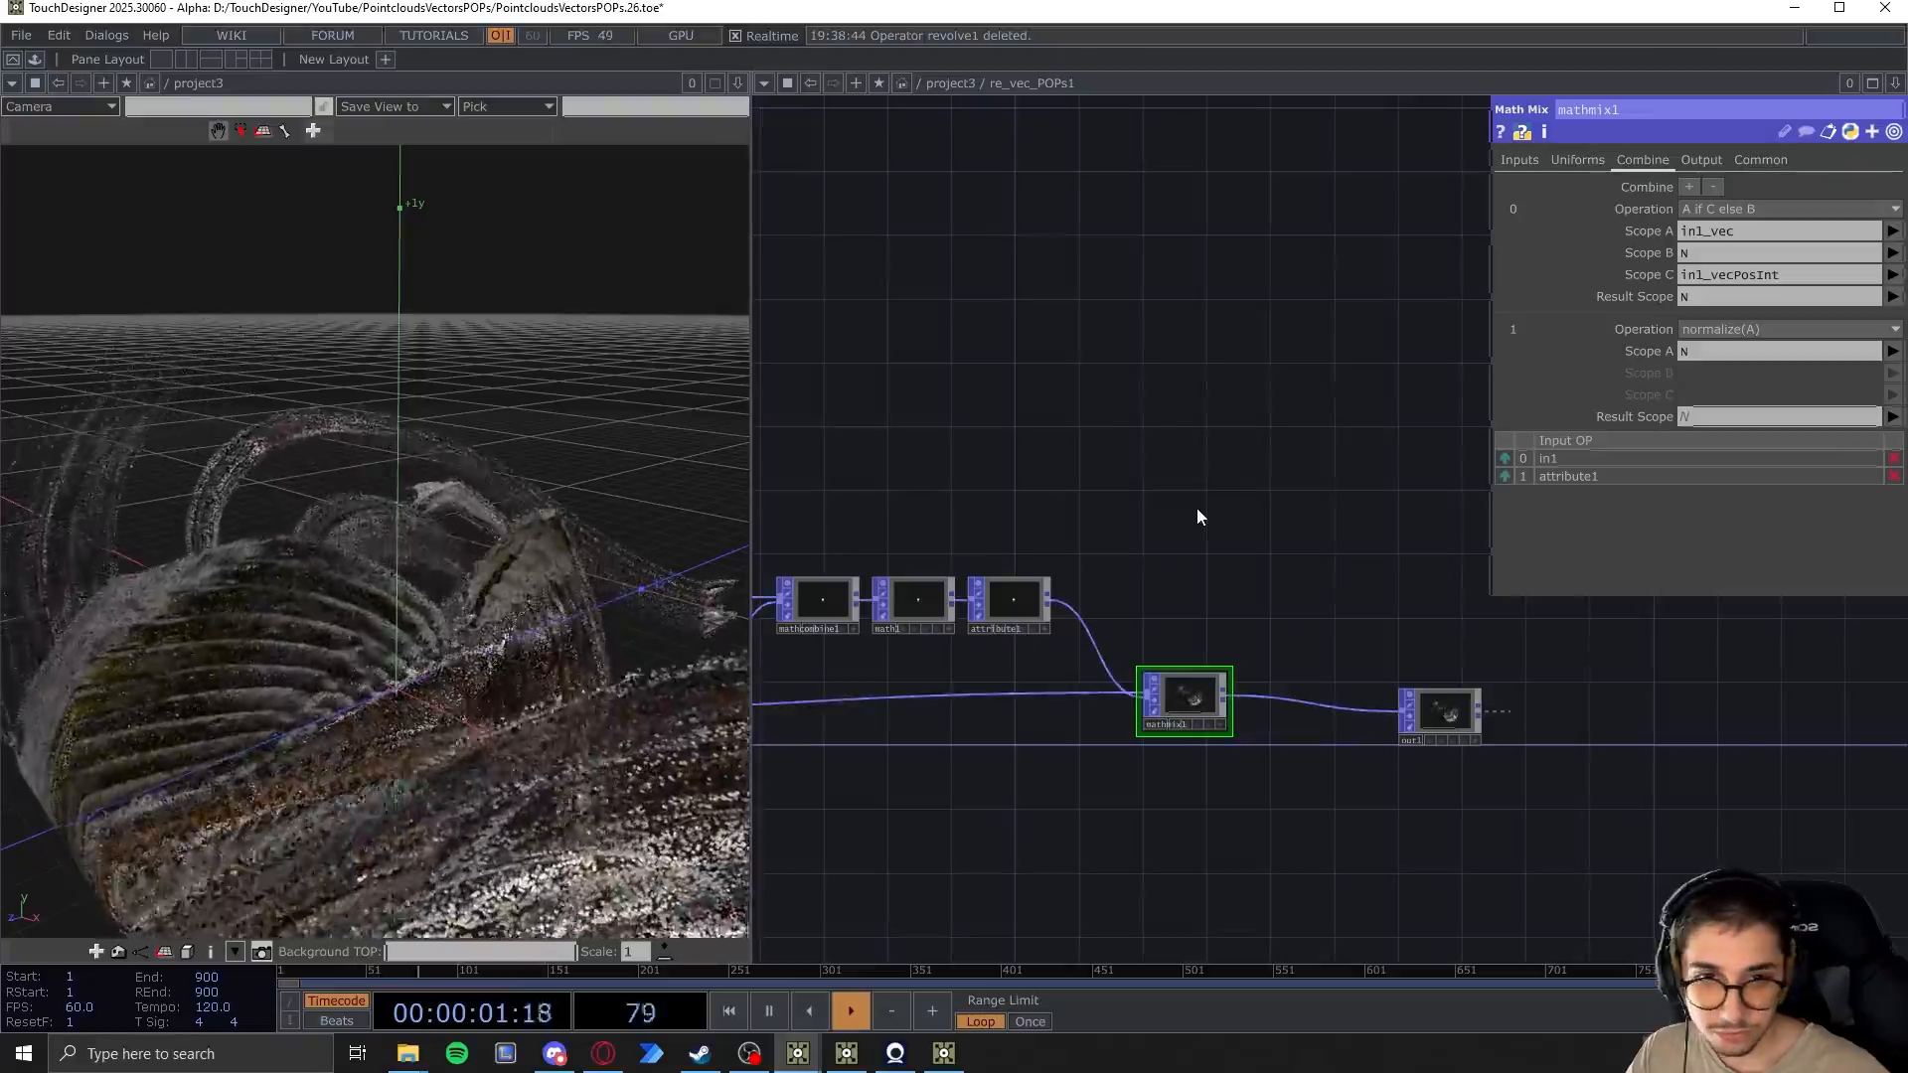
pyautogui.press('u')
pyautogui.moveTo(1481, 761); pyautogui.dragTo(1390, 833)
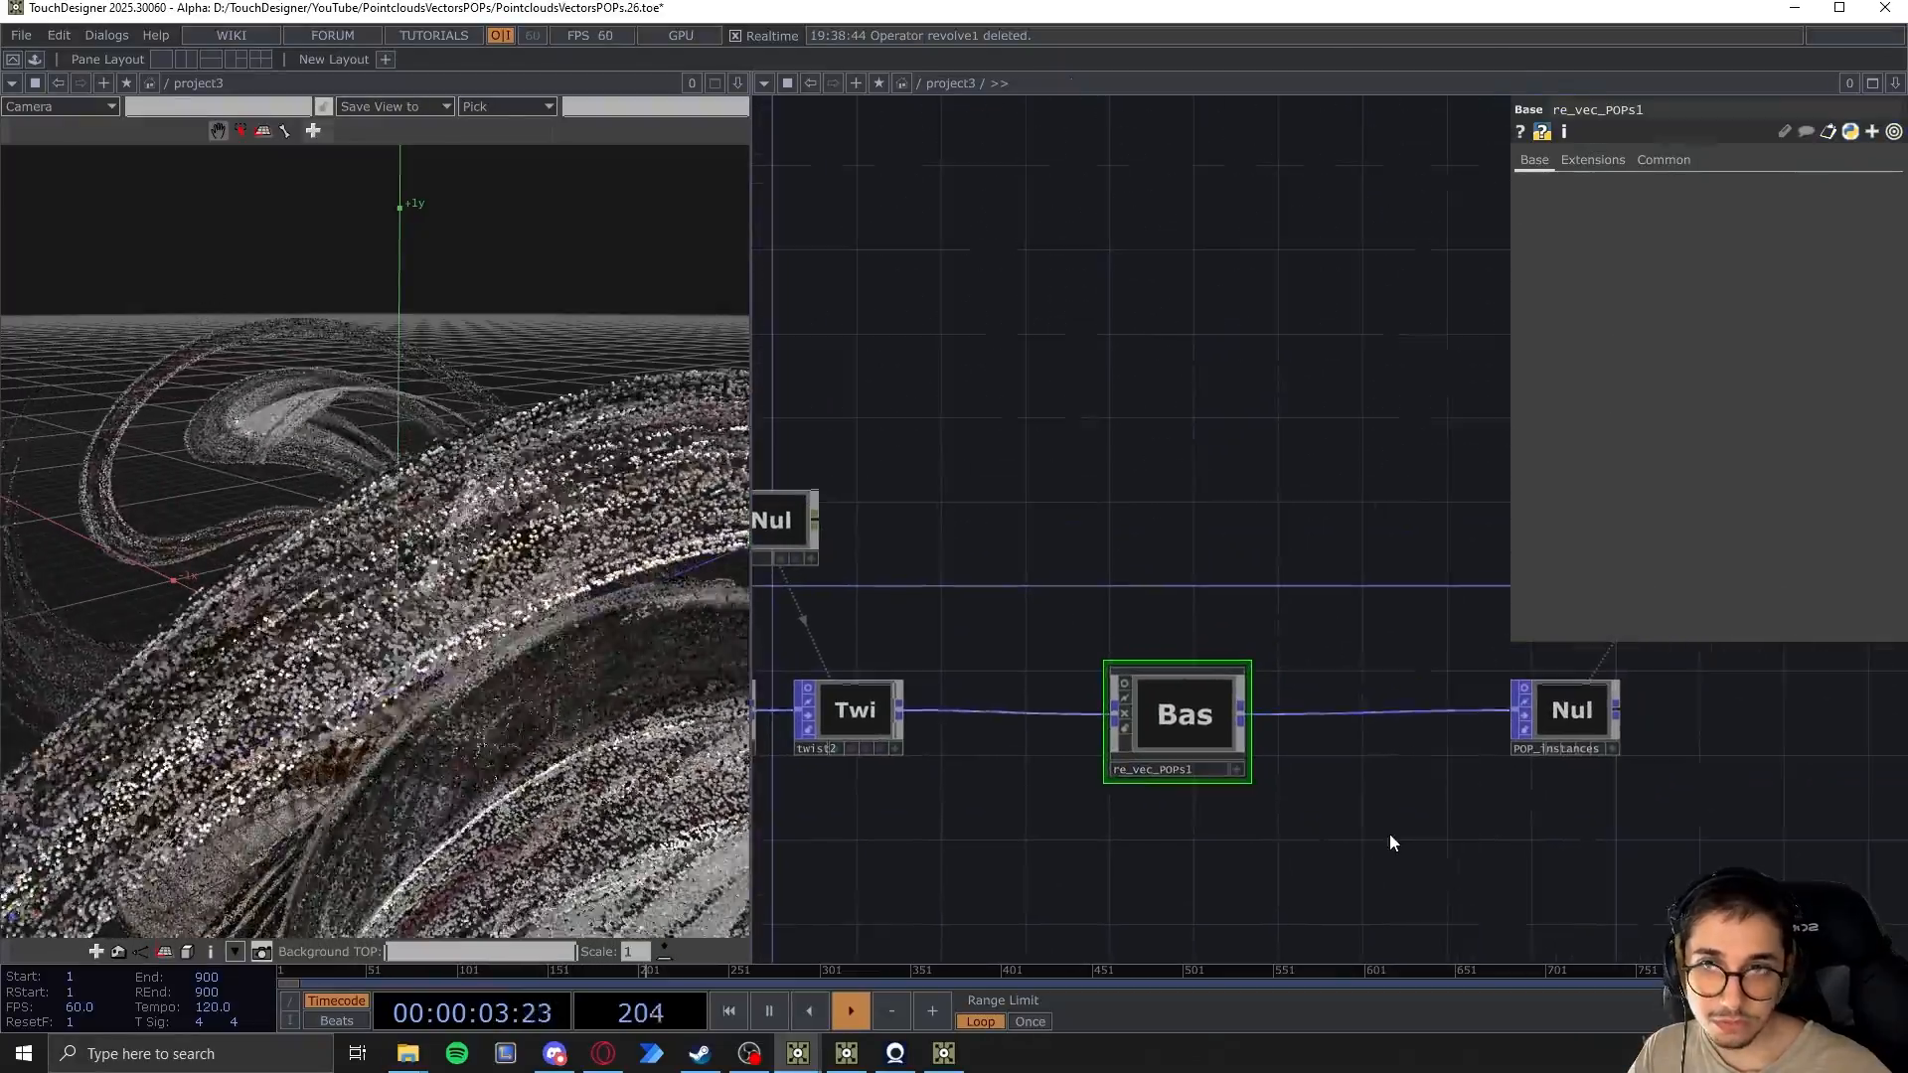
pyautogui.moveTo(1356, 831); pyautogui.dragTo(1236, 818, button='middle')
pyautogui.moveTo(1224, 749); pyautogui.dragTo(1131, 752)
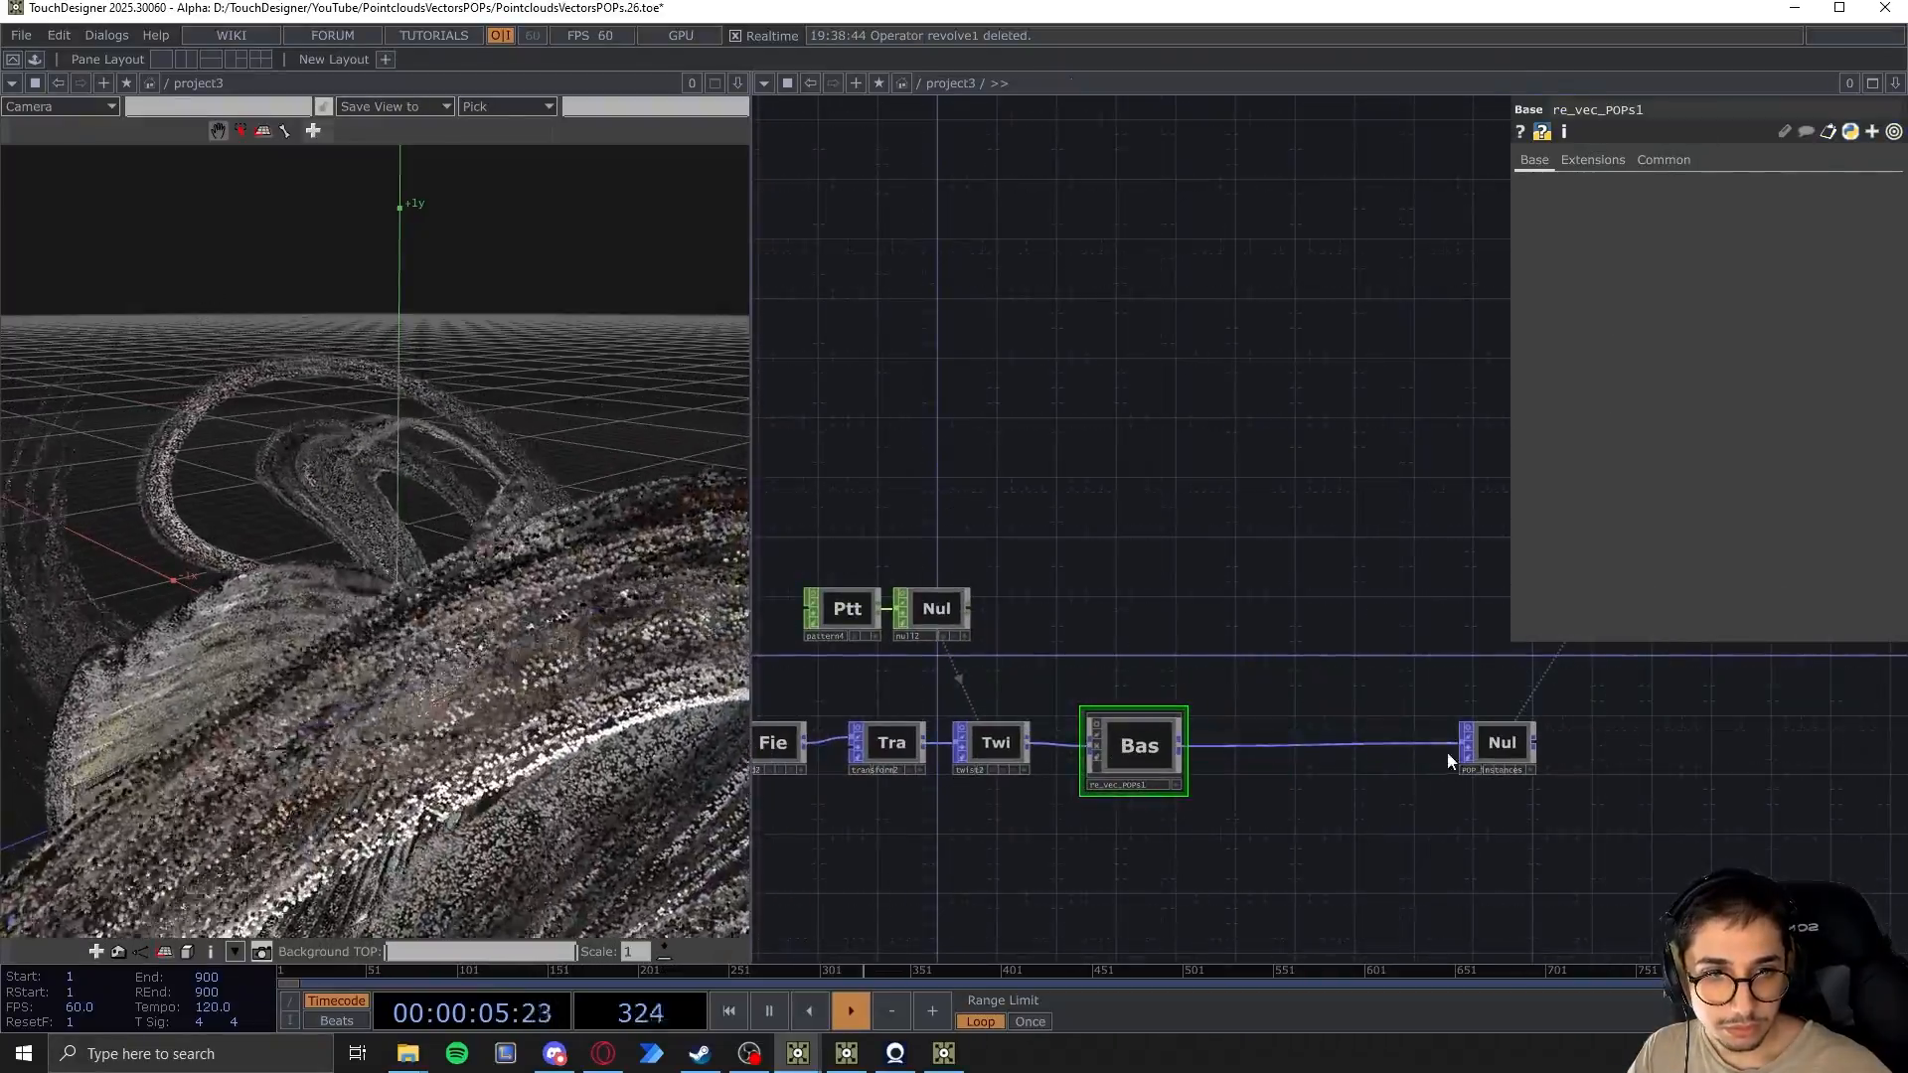
pyautogui.moveTo(1517, 749); pyautogui.dragTo(1263, 617)
# Move box1 and geo1 together so that geo1 sits directly above POP_instances
pyautogui.scroll(-5, 1274, 755)
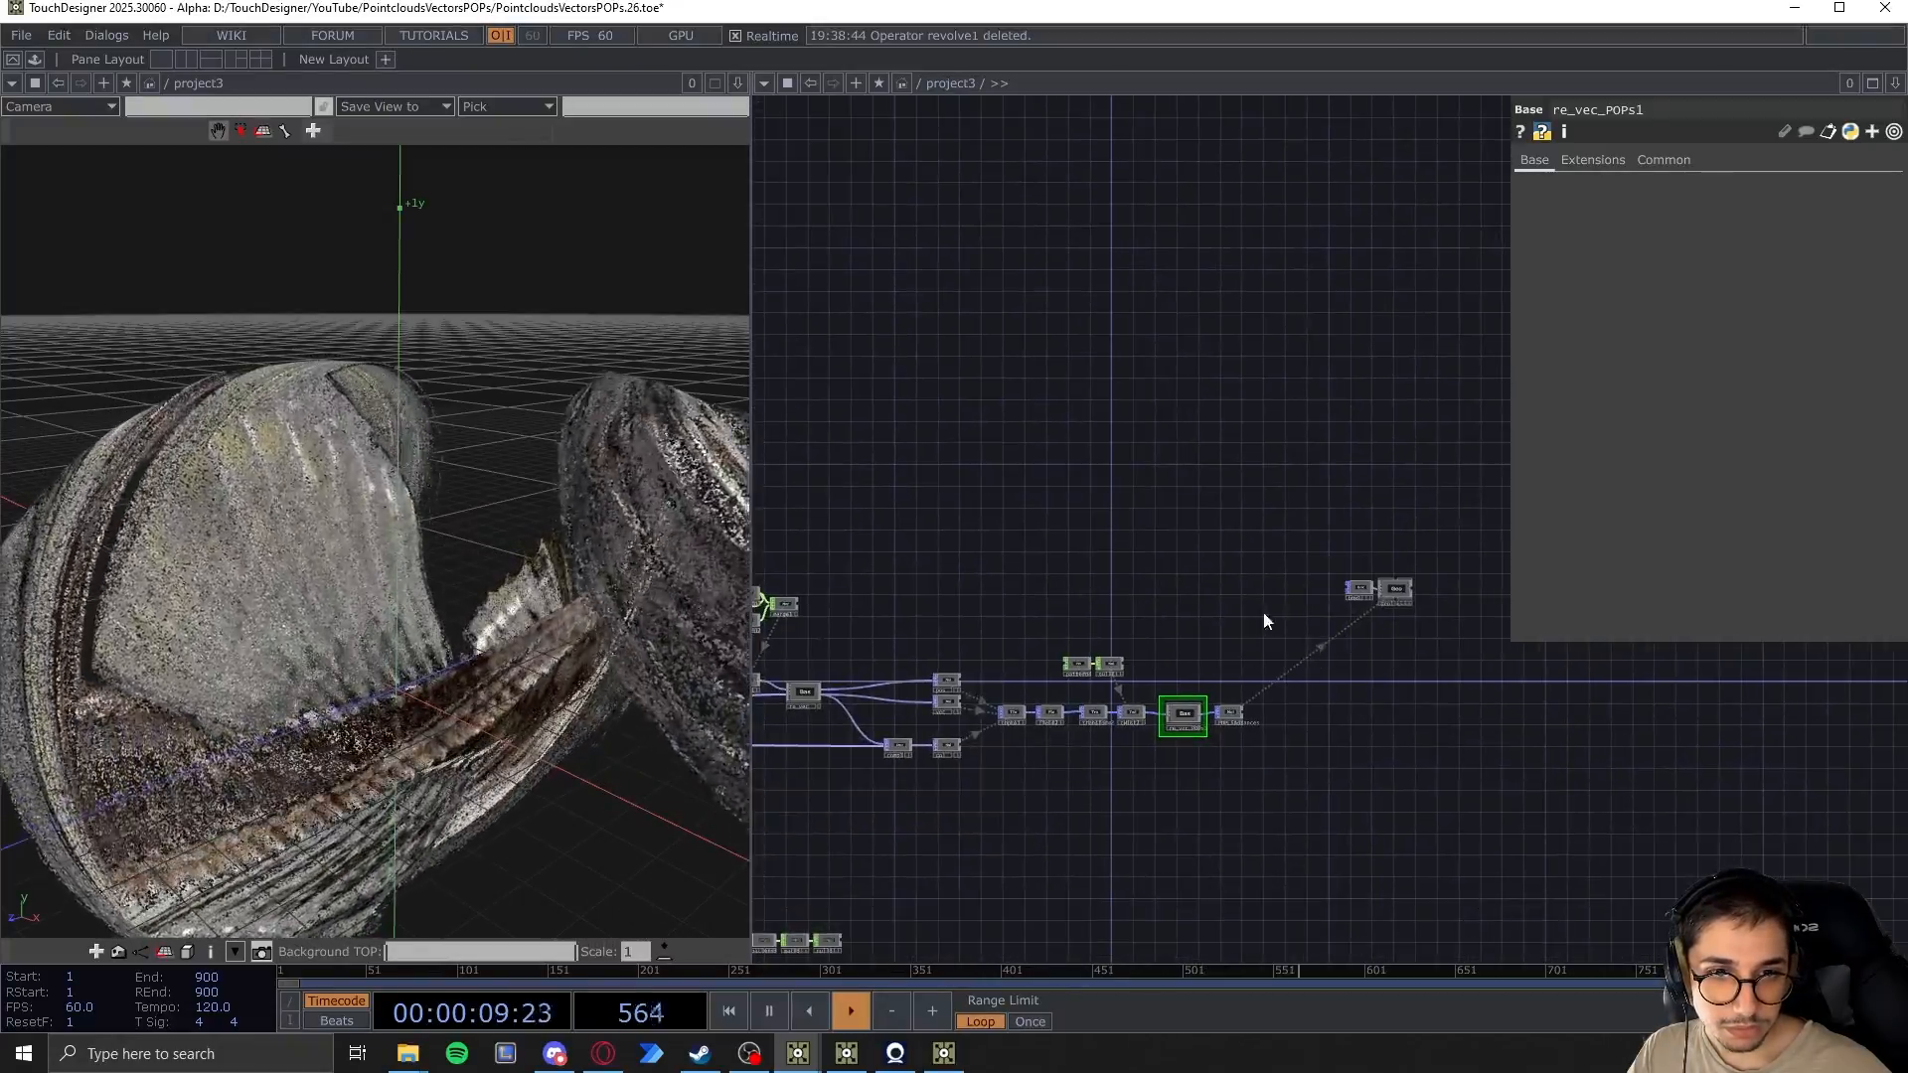
pyautogui.moveTo(1258, 535); pyautogui.dragTo(1414, 646, button='right')
pyautogui.moveTo(1360, 592); pyautogui.dragTo(1201, 591)
pyautogui.click(1290, 670)
pyautogui.moveTo(1291, 670); pyautogui.dragTo(1240, 659)
pyautogui.scroll(4, 1222, 668)
pyautogui.scroll(4, 1061, 756)
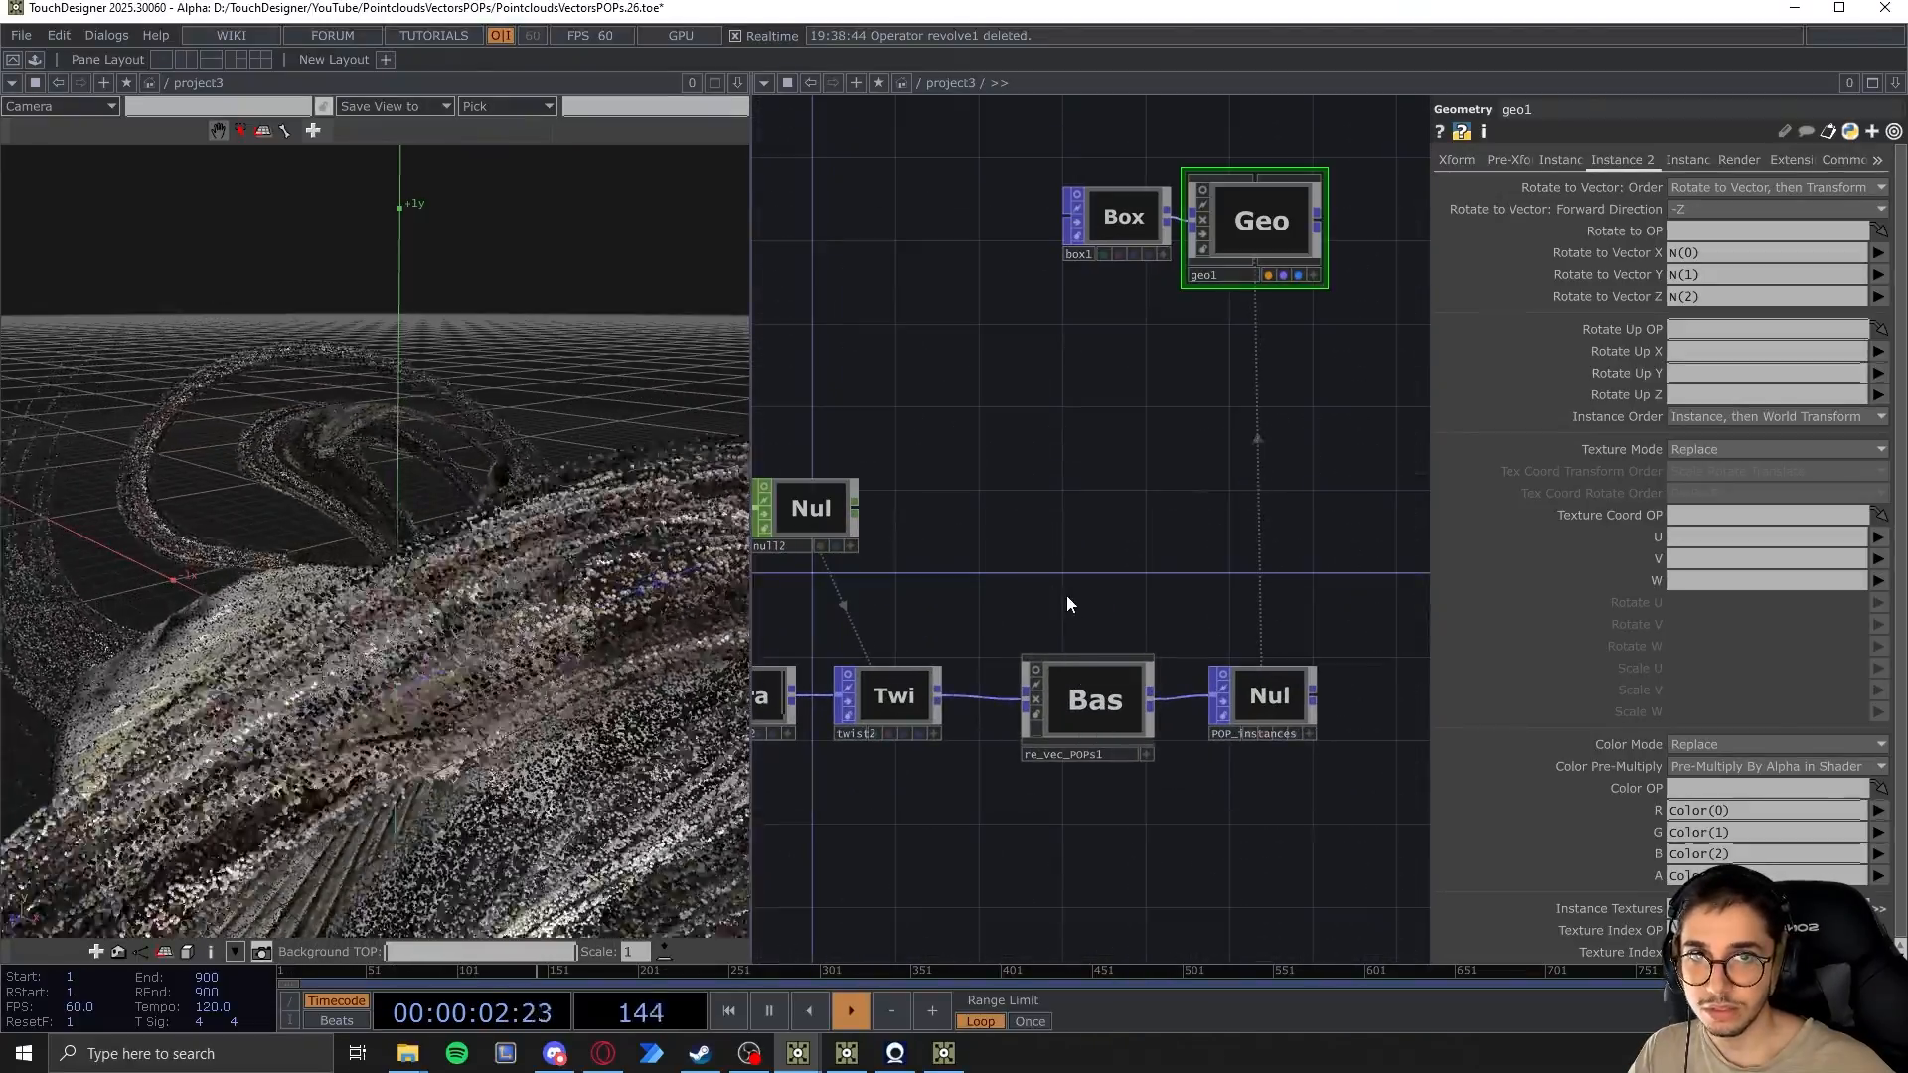
pyautogui.scroll(-1, 1121, 588)
pyautogui.scroll(-3, 1121, 588)
pyautogui.moveTo(1111, 532); pyautogui.dragTo(1273, 590)
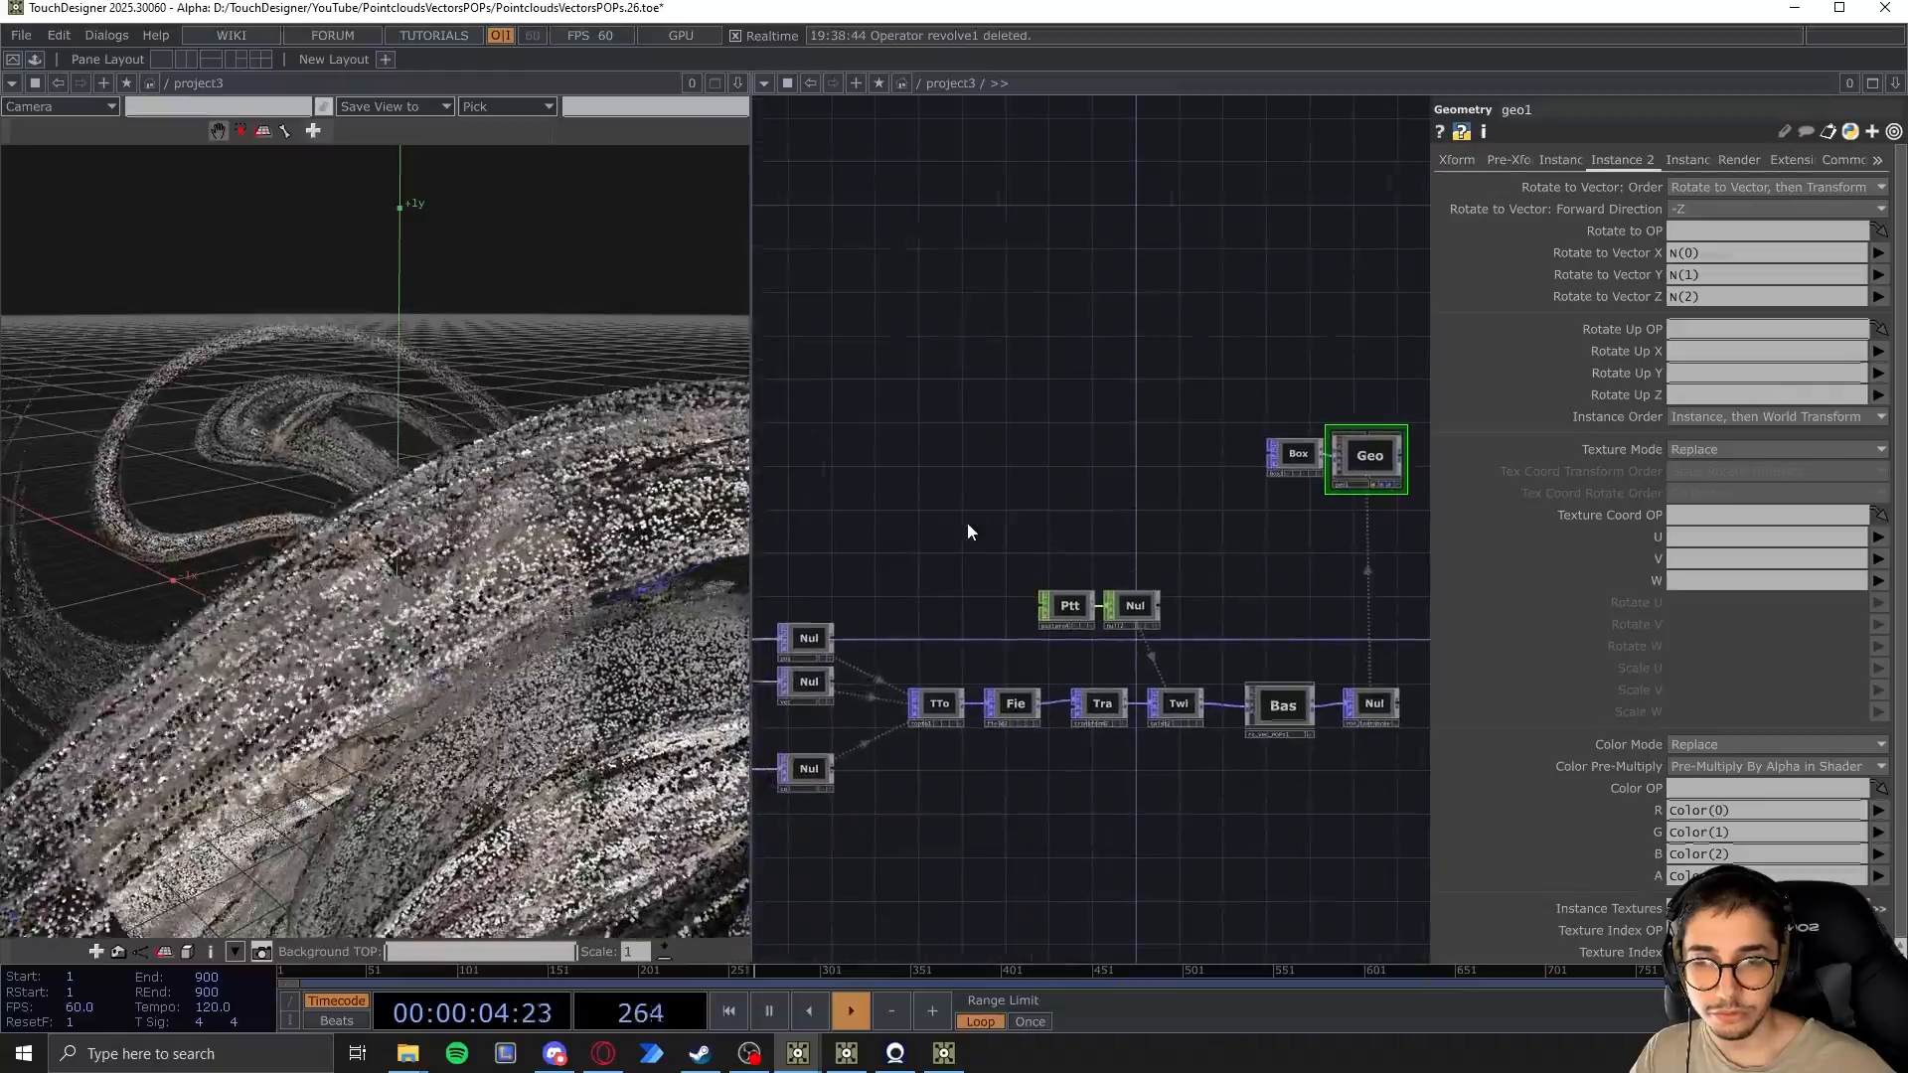
# Review the complete project3 network, from re_vec and its nulls through twist2 and re_vec_POPs1 to geo1
pyautogui.moveTo(933, 515); pyautogui.dragTo(1189, 611)
pyautogui.moveTo(969, 589); pyautogui.dragTo(1124, 539)
pyautogui.scroll(2, 976, 766)
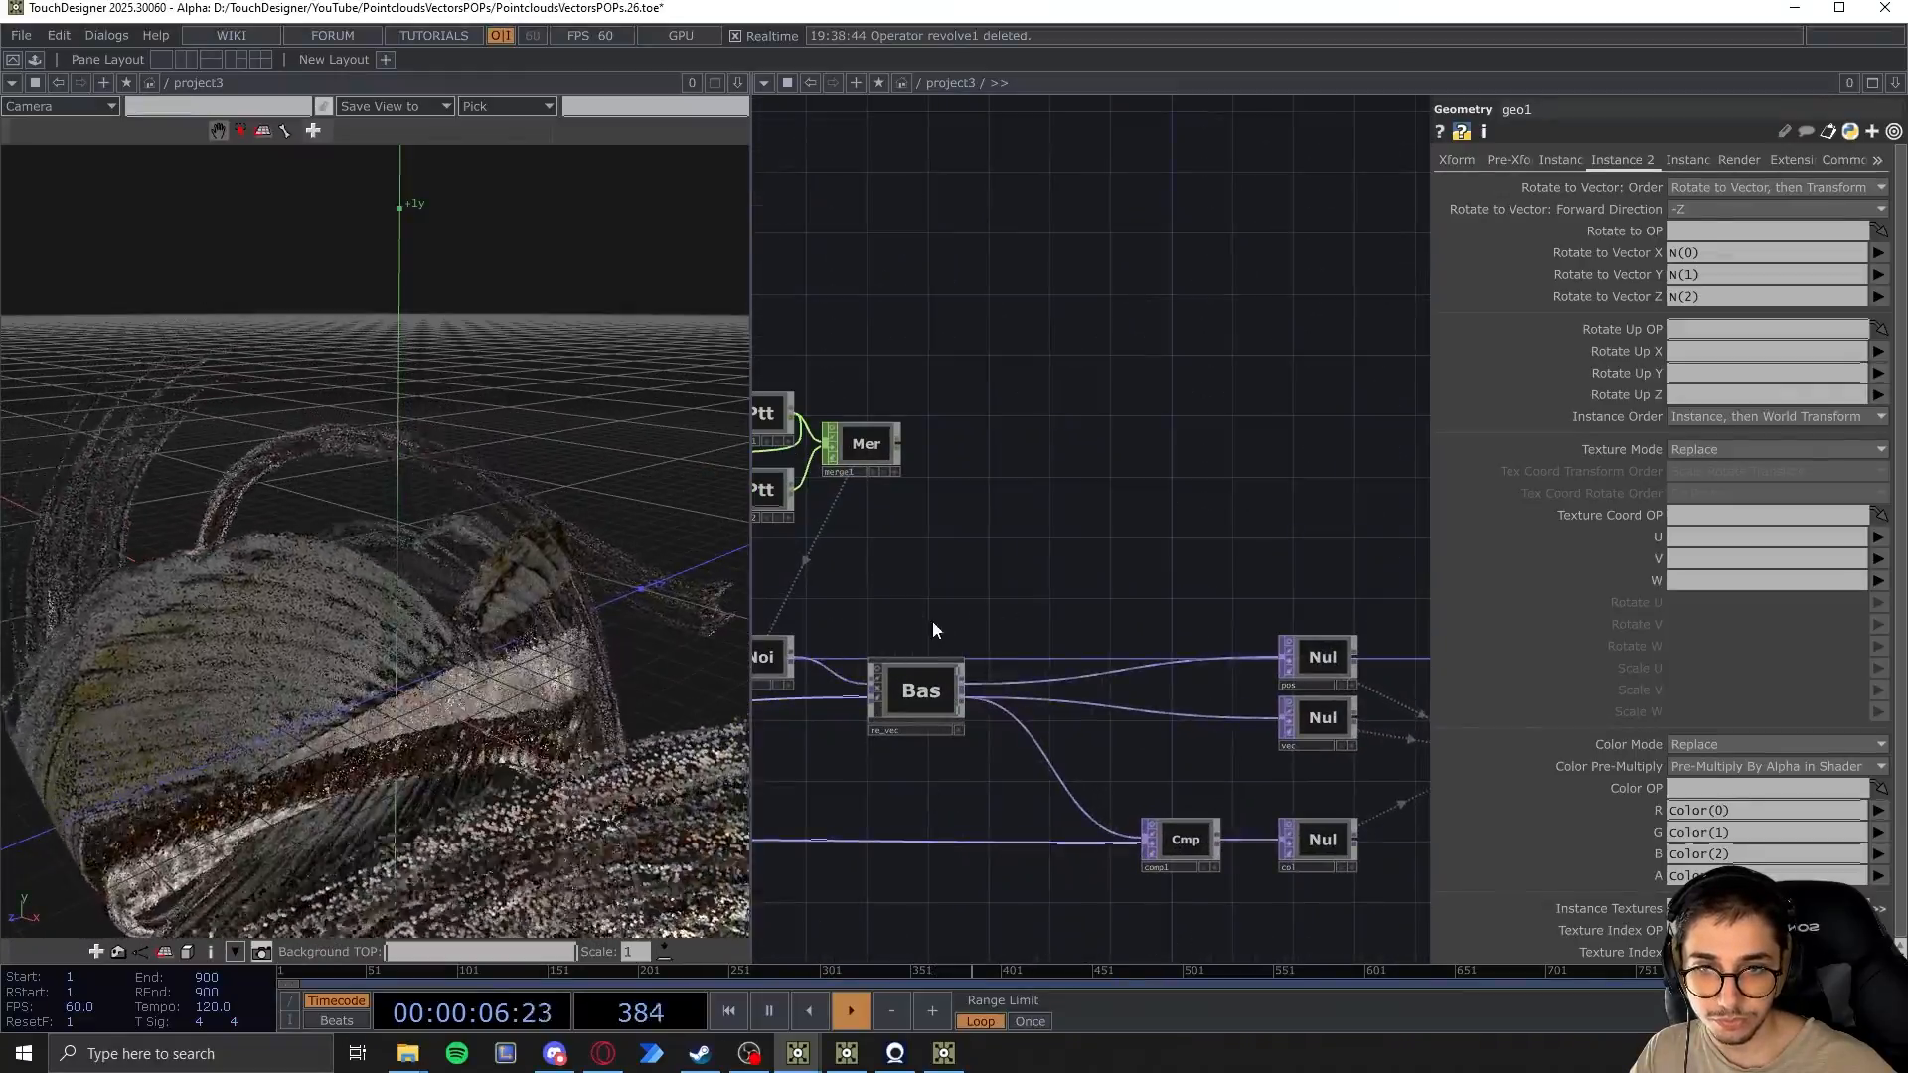
pyautogui.moveTo(1162, 519); pyautogui.dragTo(722, 532)
pyautogui.moveTo(1340, 855); pyautogui.dragTo(1051, 871)
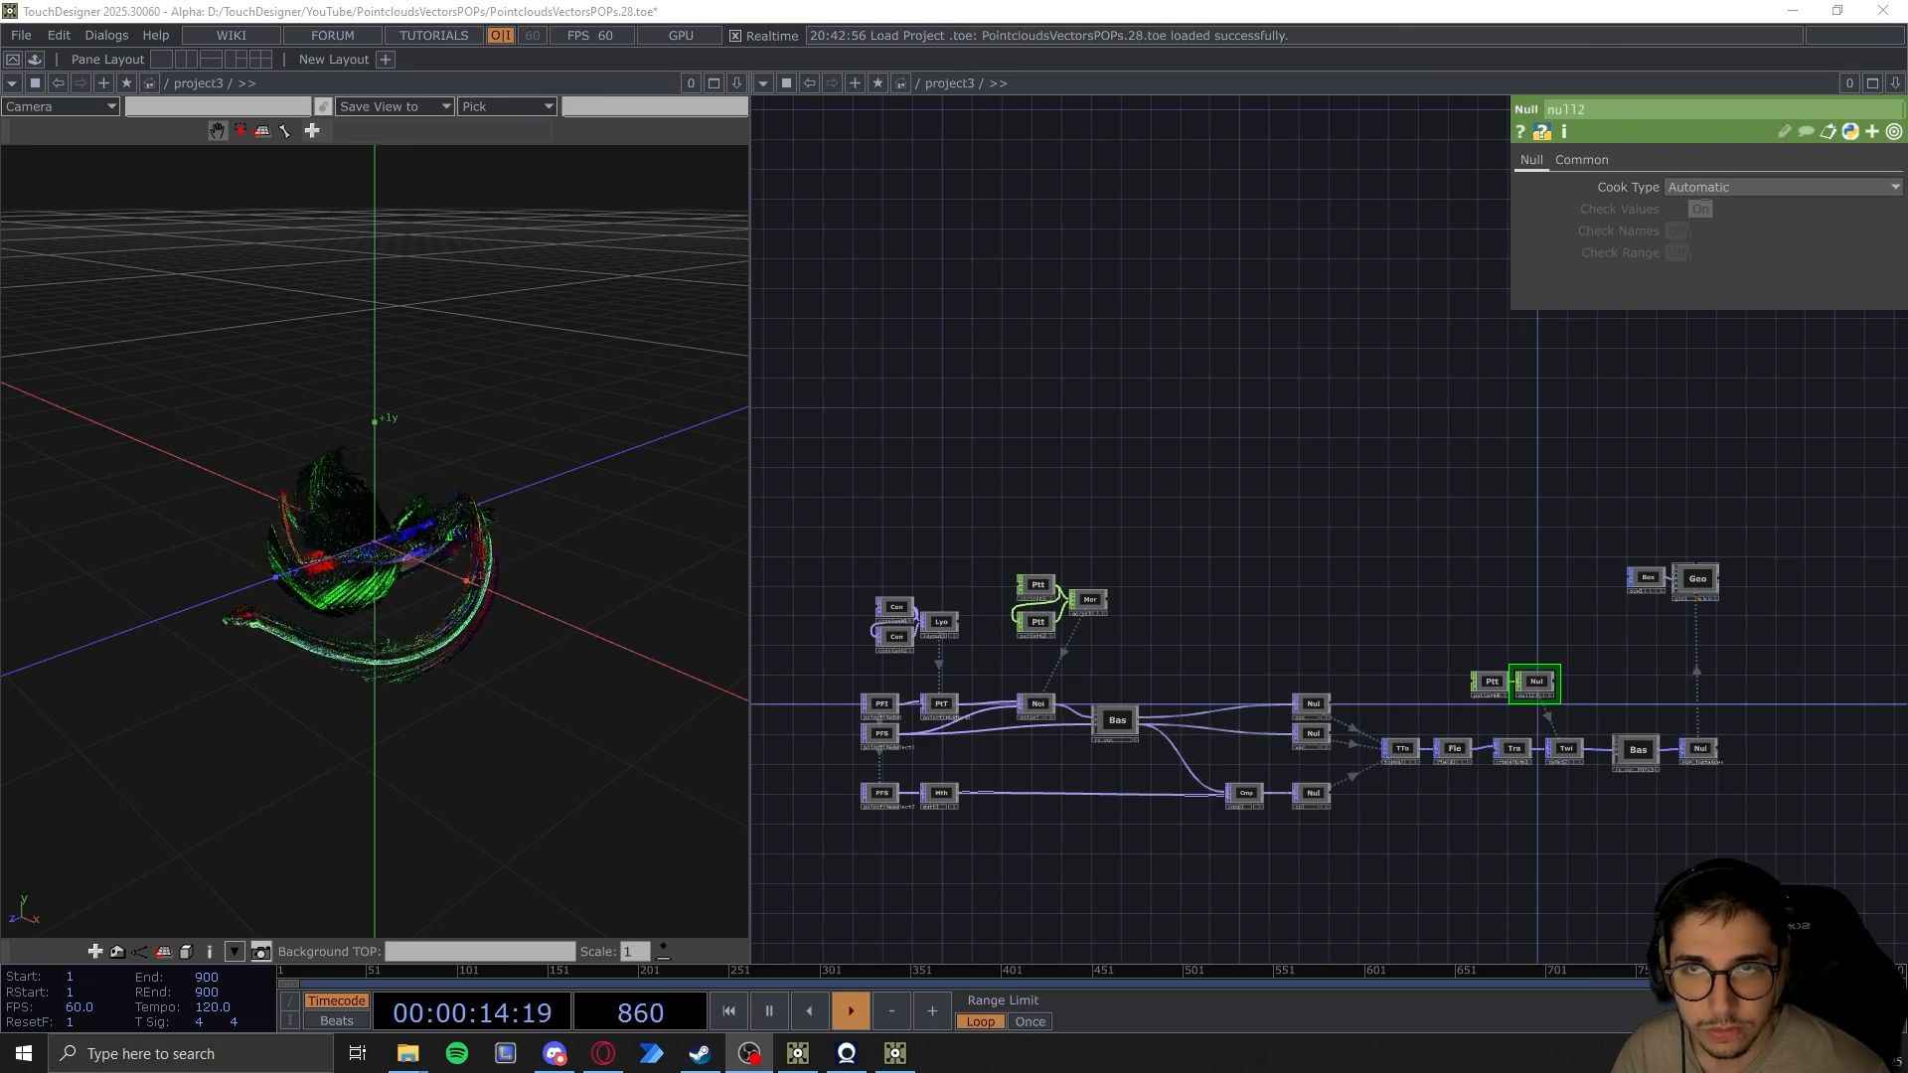
pyautogui.scroll(5, 1153, 765)
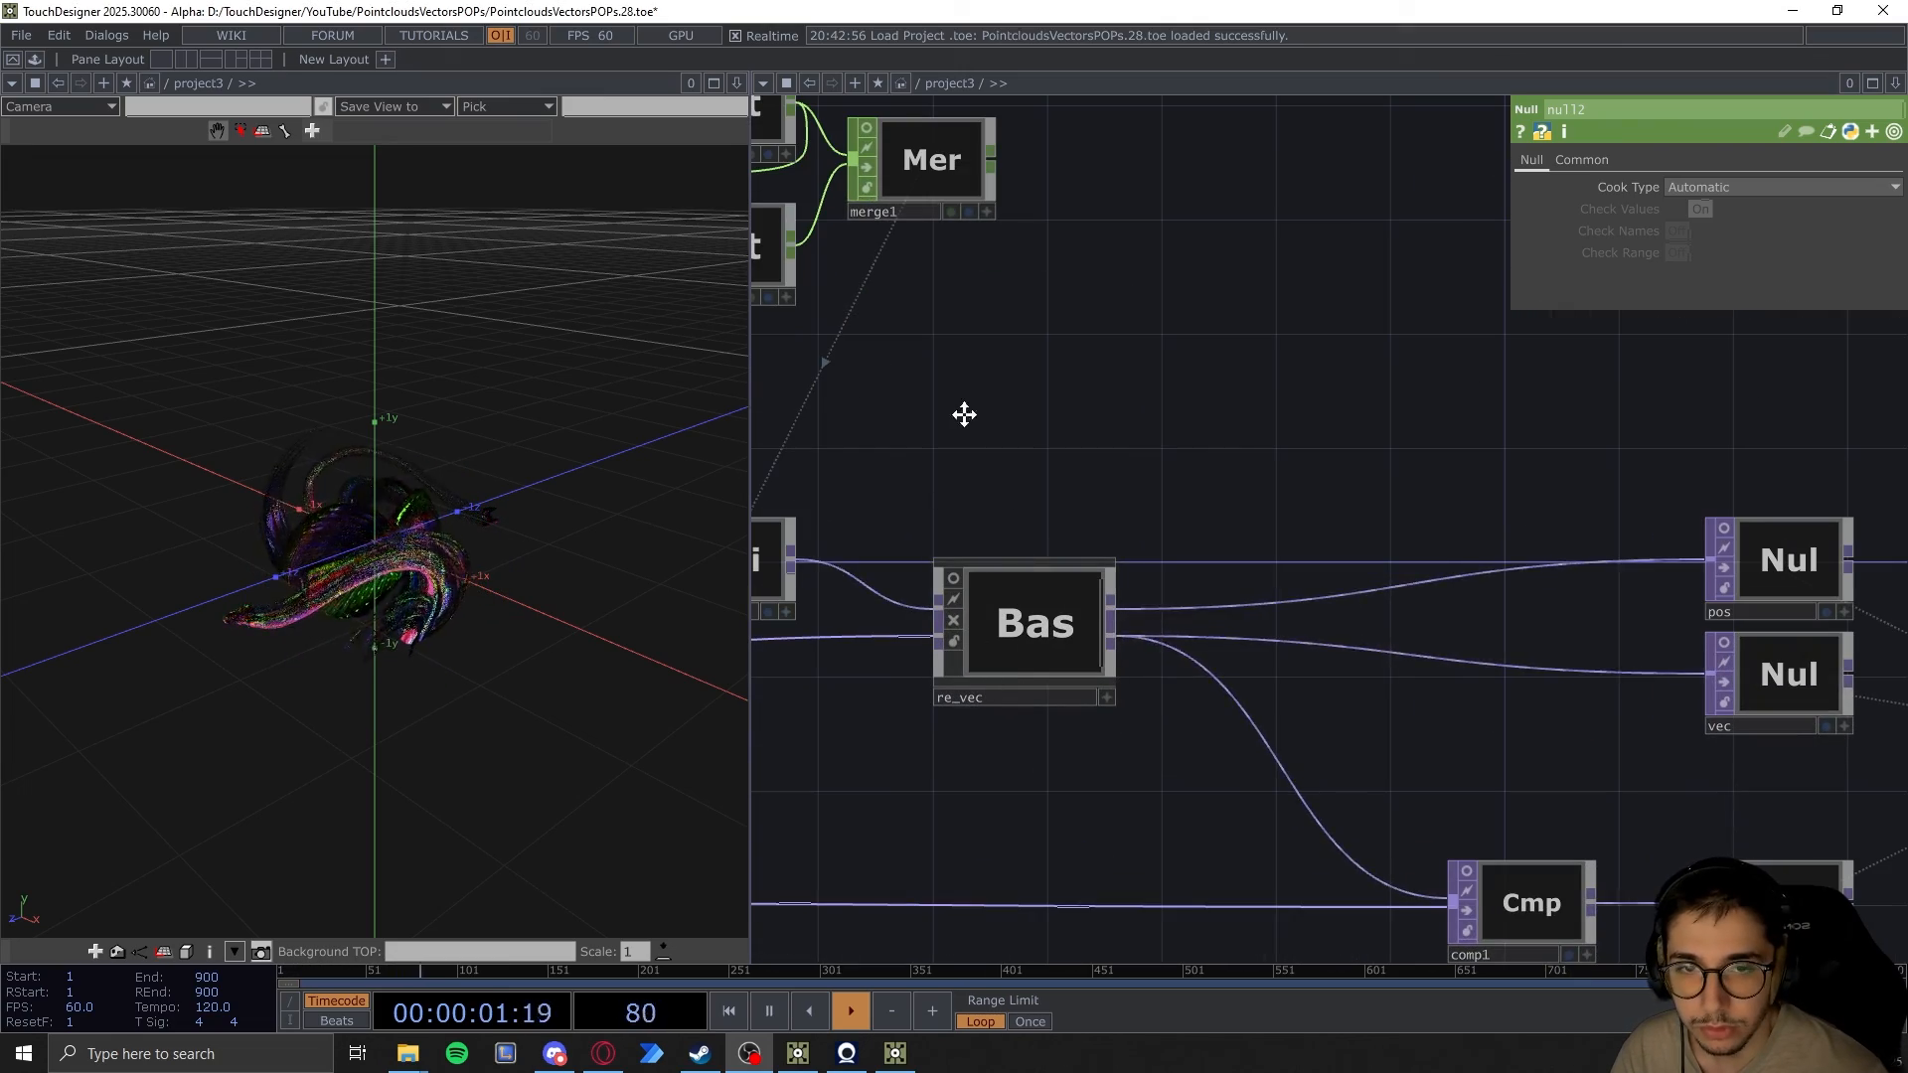
pyautogui.scroll(-6, 907, 725)
pyautogui.scroll(5, 1655, 672)
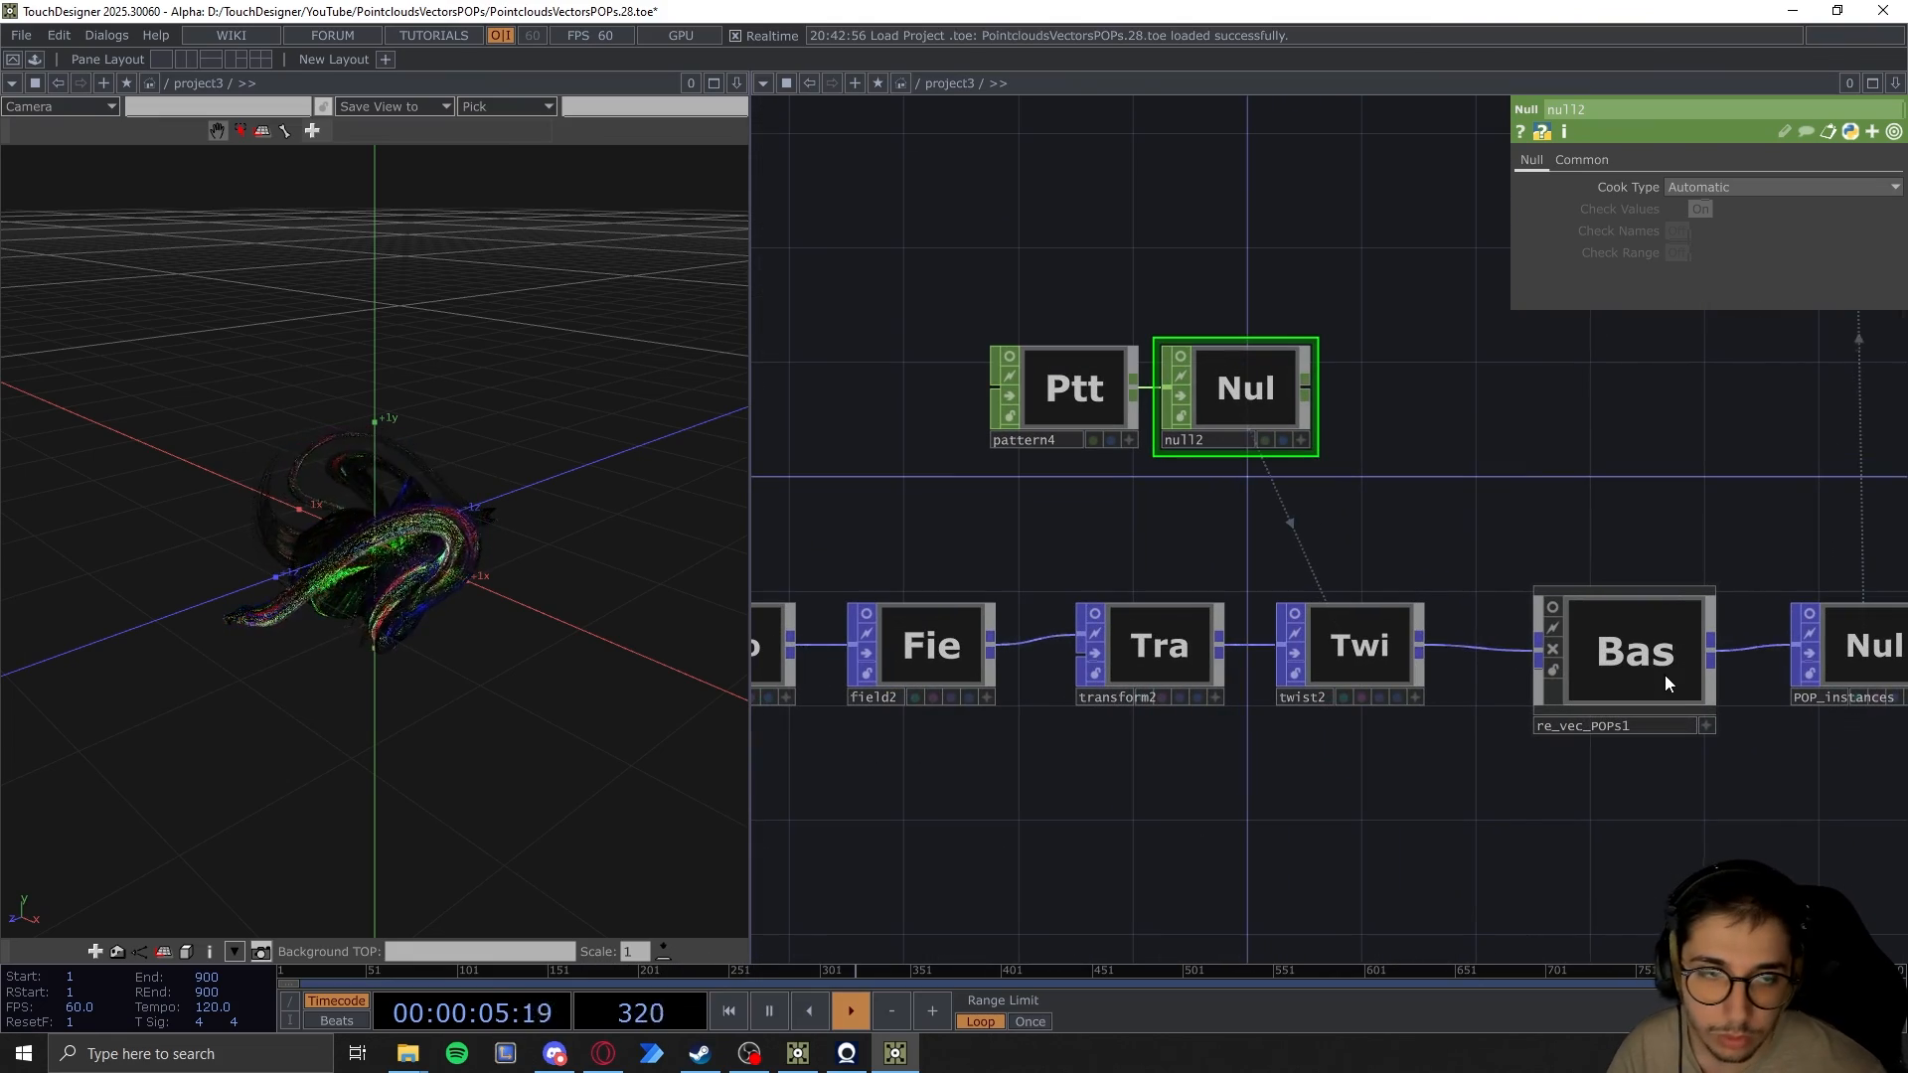
pyautogui.scroll(-5, 1666, 676)
pyautogui.moveTo(1237, 499); pyautogui.dragTo(1392, 558)
pyautogui.moveTo(1190, 563); pyautogui.dragTo(1318, 620)
pyautogui.scroll(-2, 1328, 593)
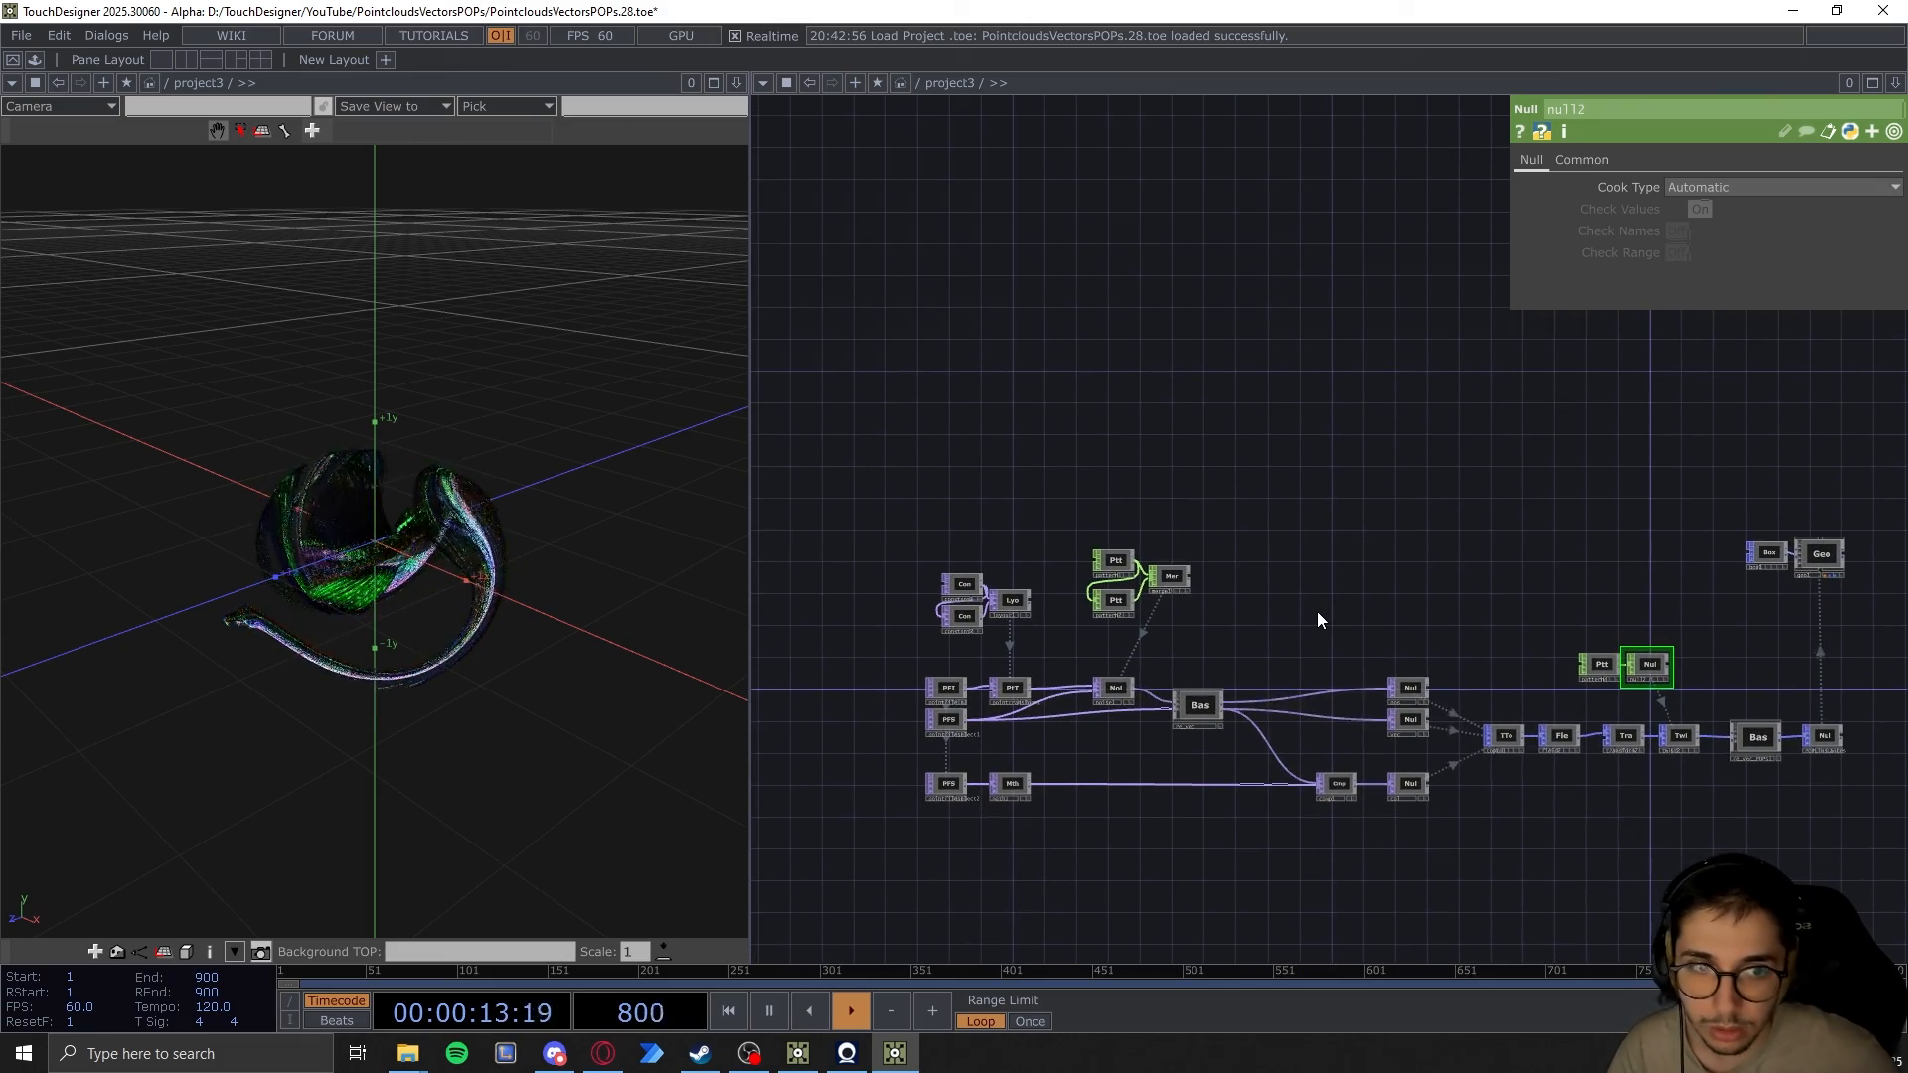
pyautogui.moveTo(1298, 611); pyautogui.dragTo(1353, 616)
pyautogui.scroll(-1, 1390, 649)
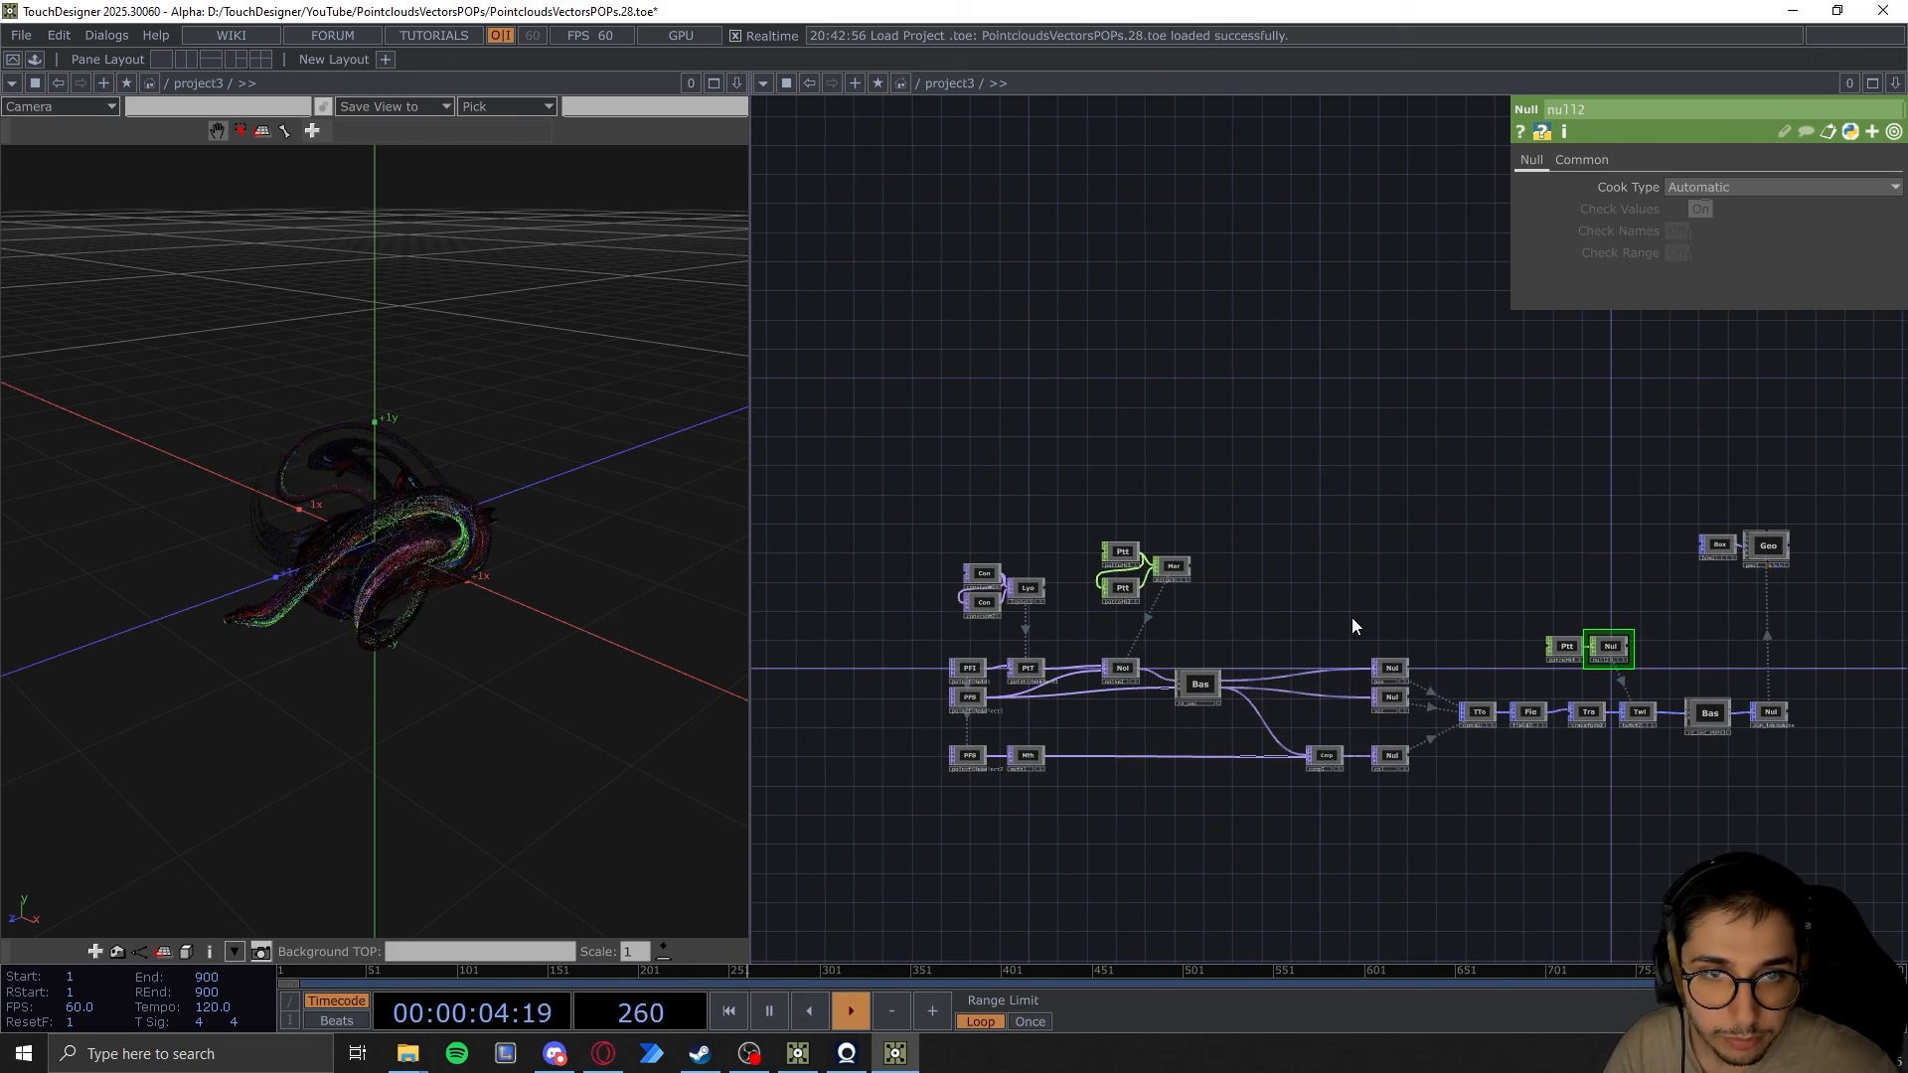
# Leave project3, turn off its cooking and turn on cooking for project1
pyautogui.press('u')
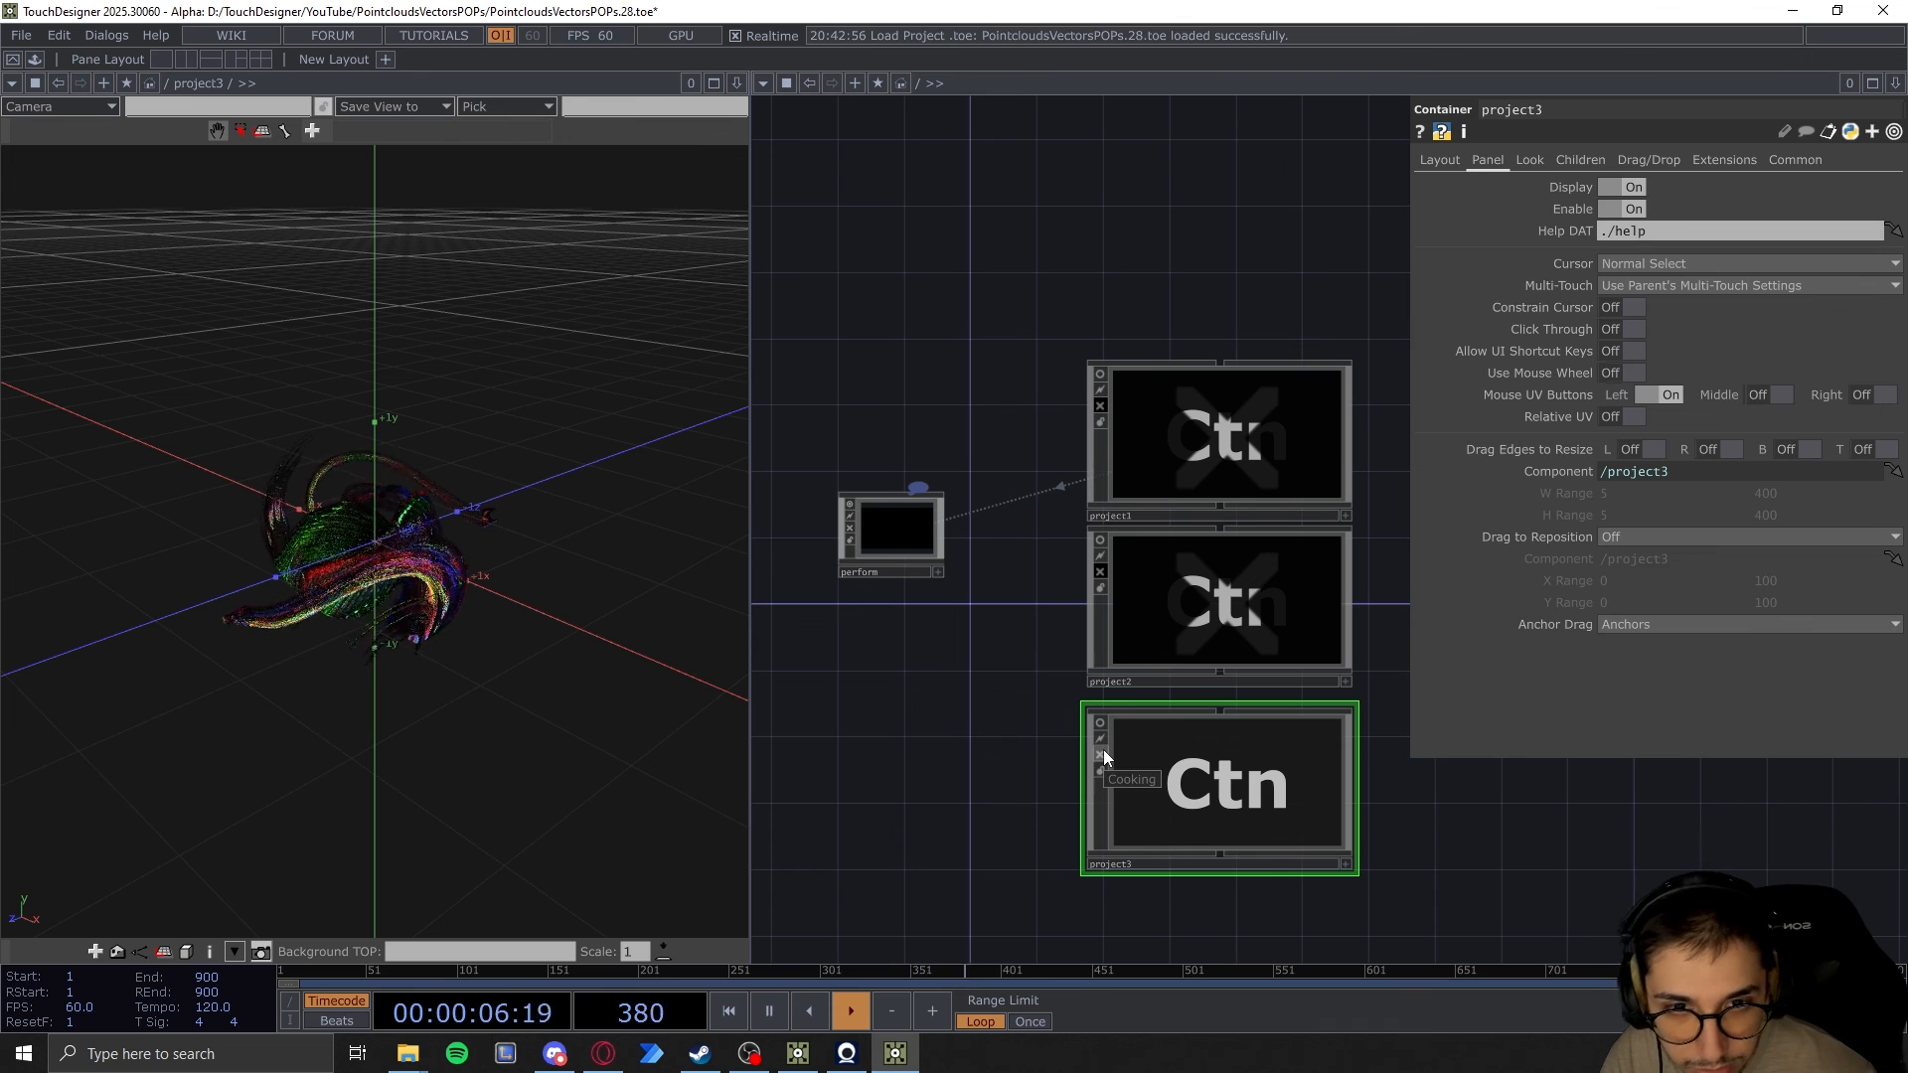
pyautogui.moveTo(987, 672); pyautogui.dragTo(998, 757)
pyautogui.click(1141, 536)
pyautogui.moveTo(978, 436); pyautogui.dragTo(1029, 407)
pyautogui.click(1119, 515)
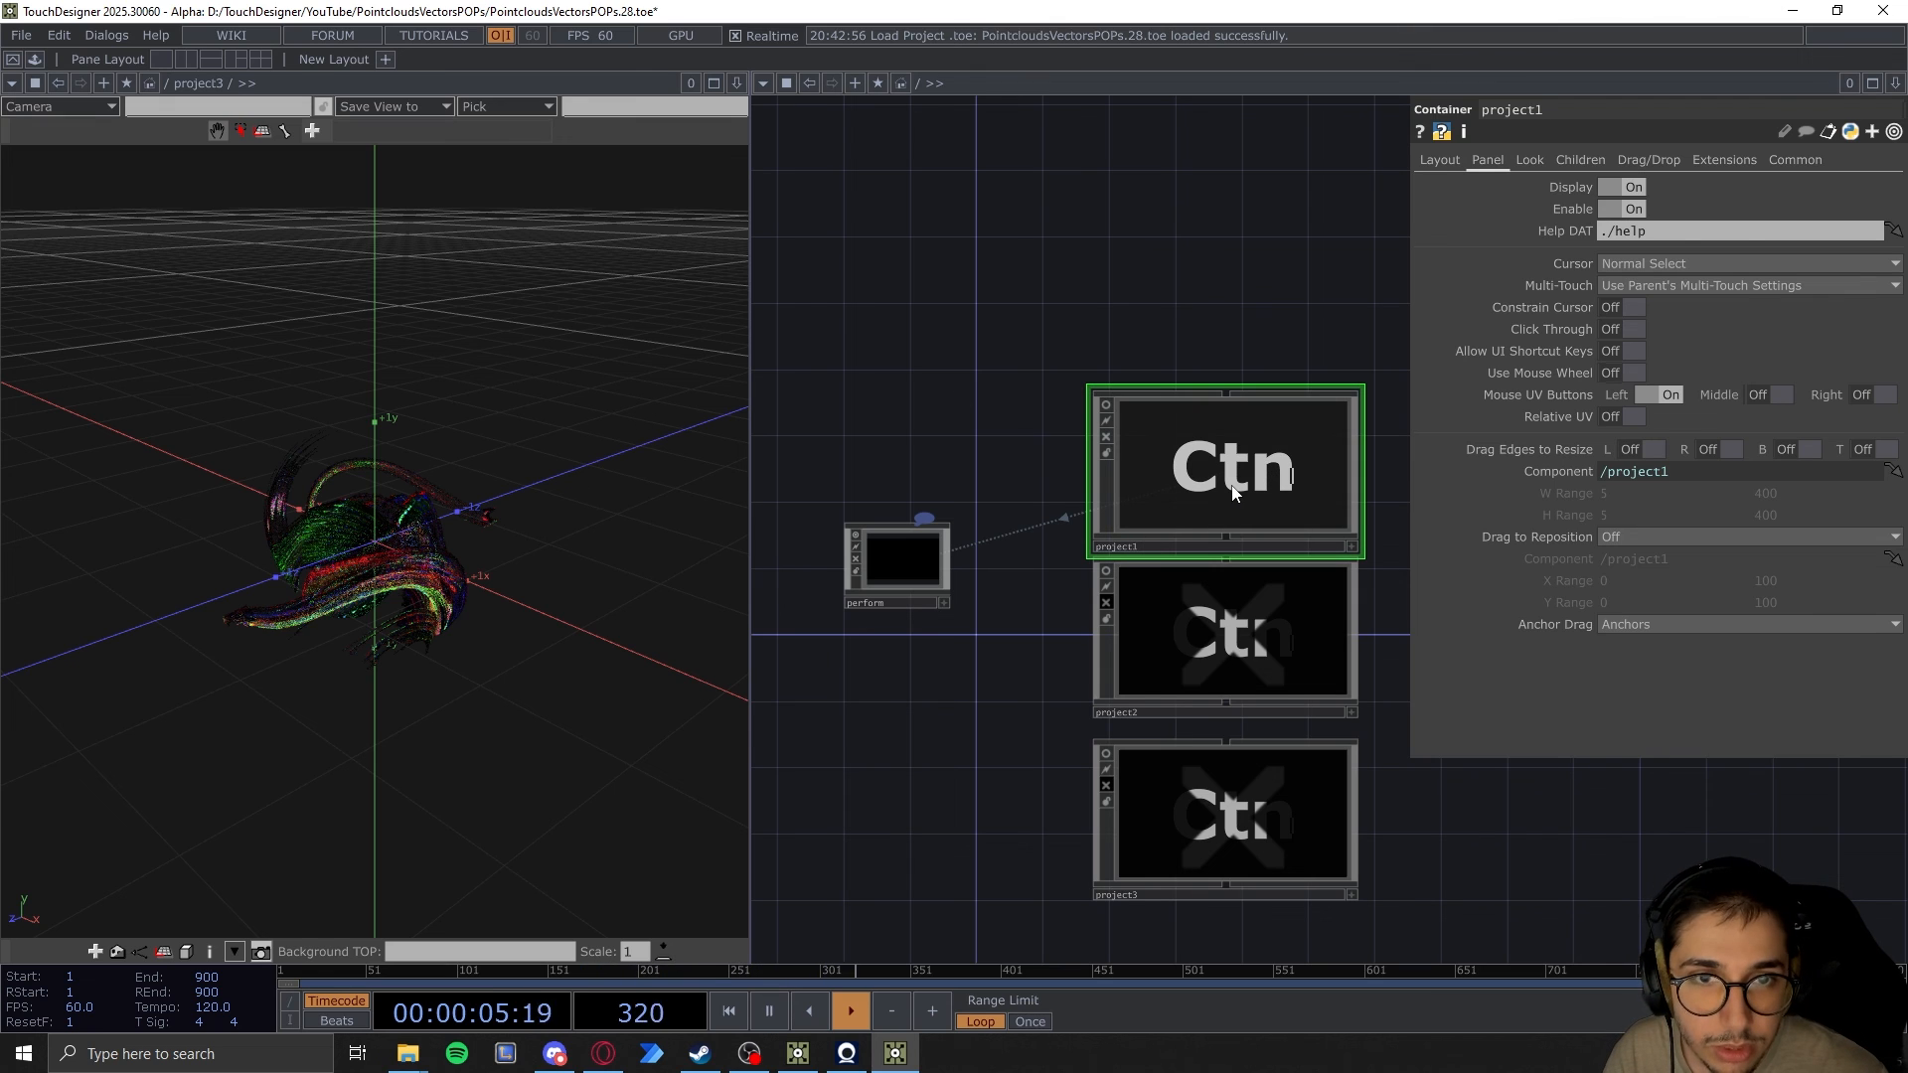
# Enter project1 and switch the 3D geometry view to project1 as well
pyautogui.press('i')
pyautogui.moveTo(1368, 831); pyautogui.dragTo(1424, 884)
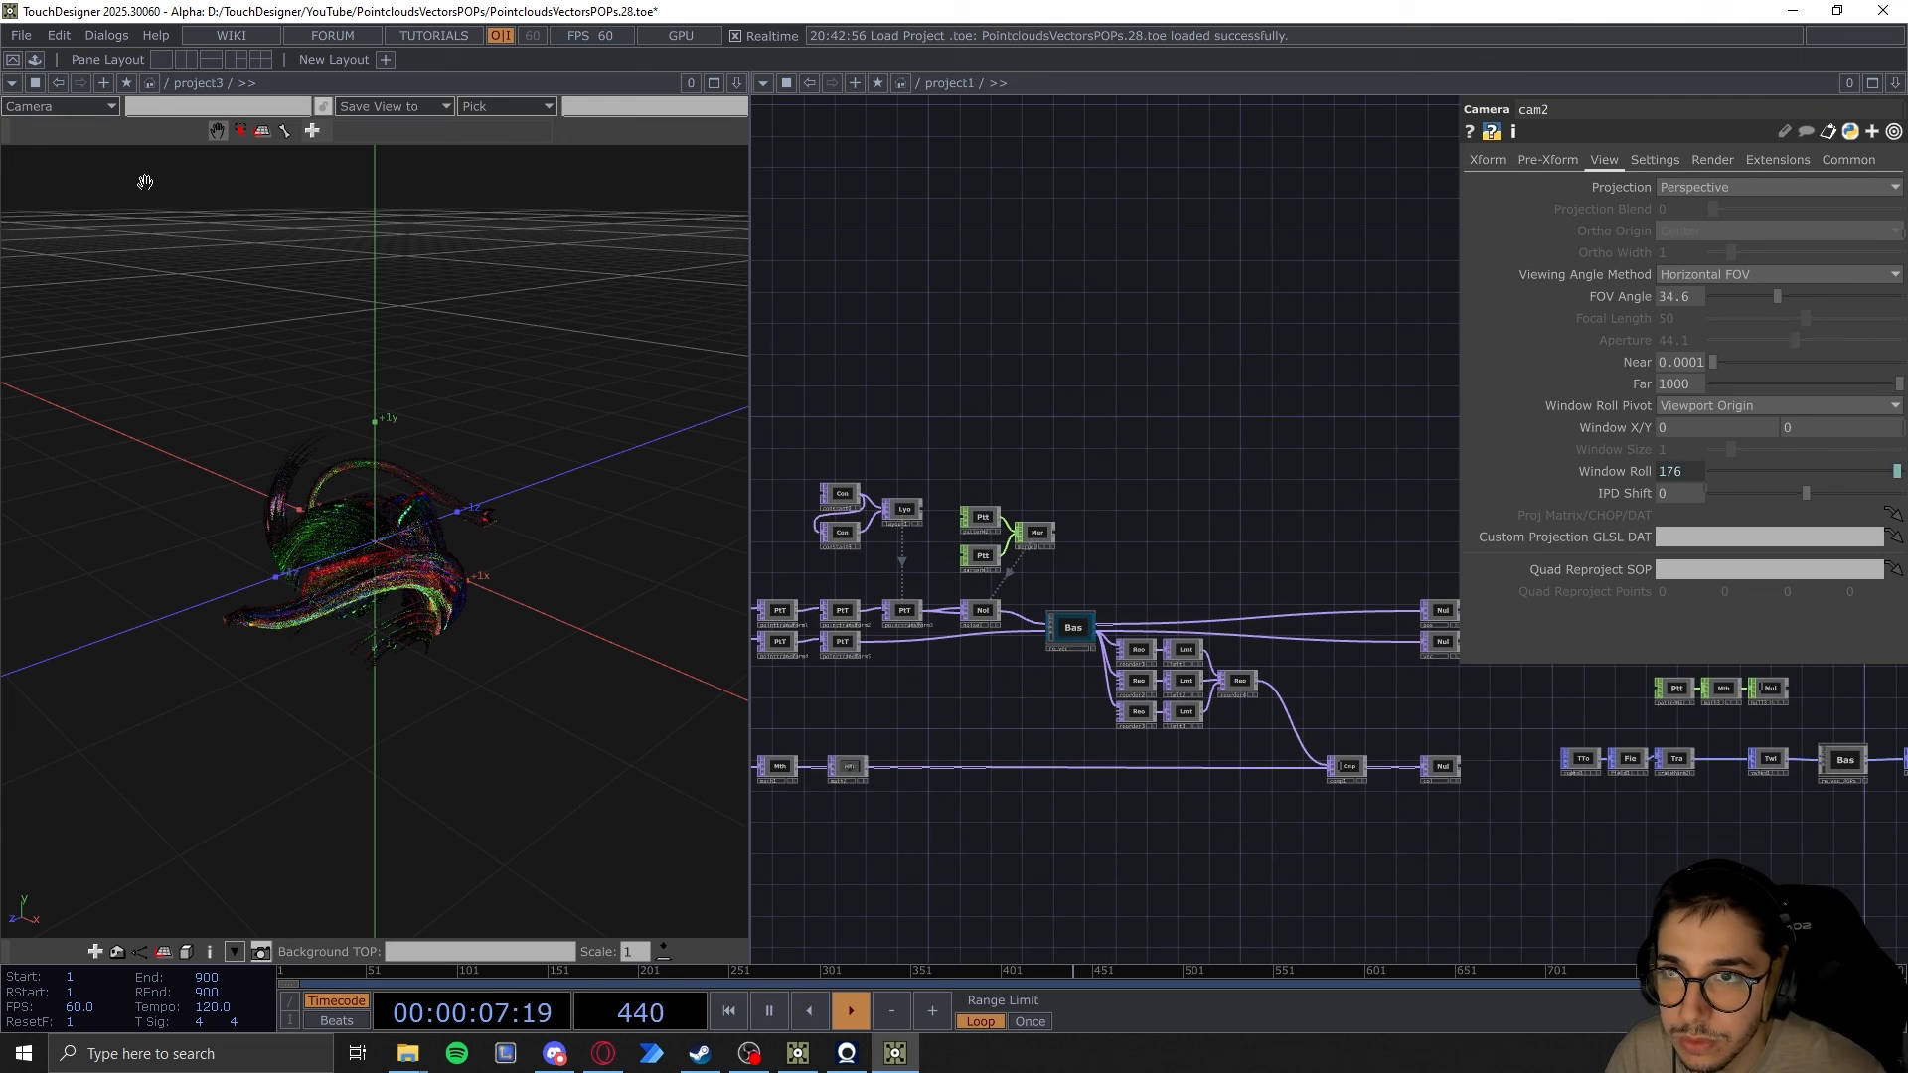
pyautogui.click(164, 79)
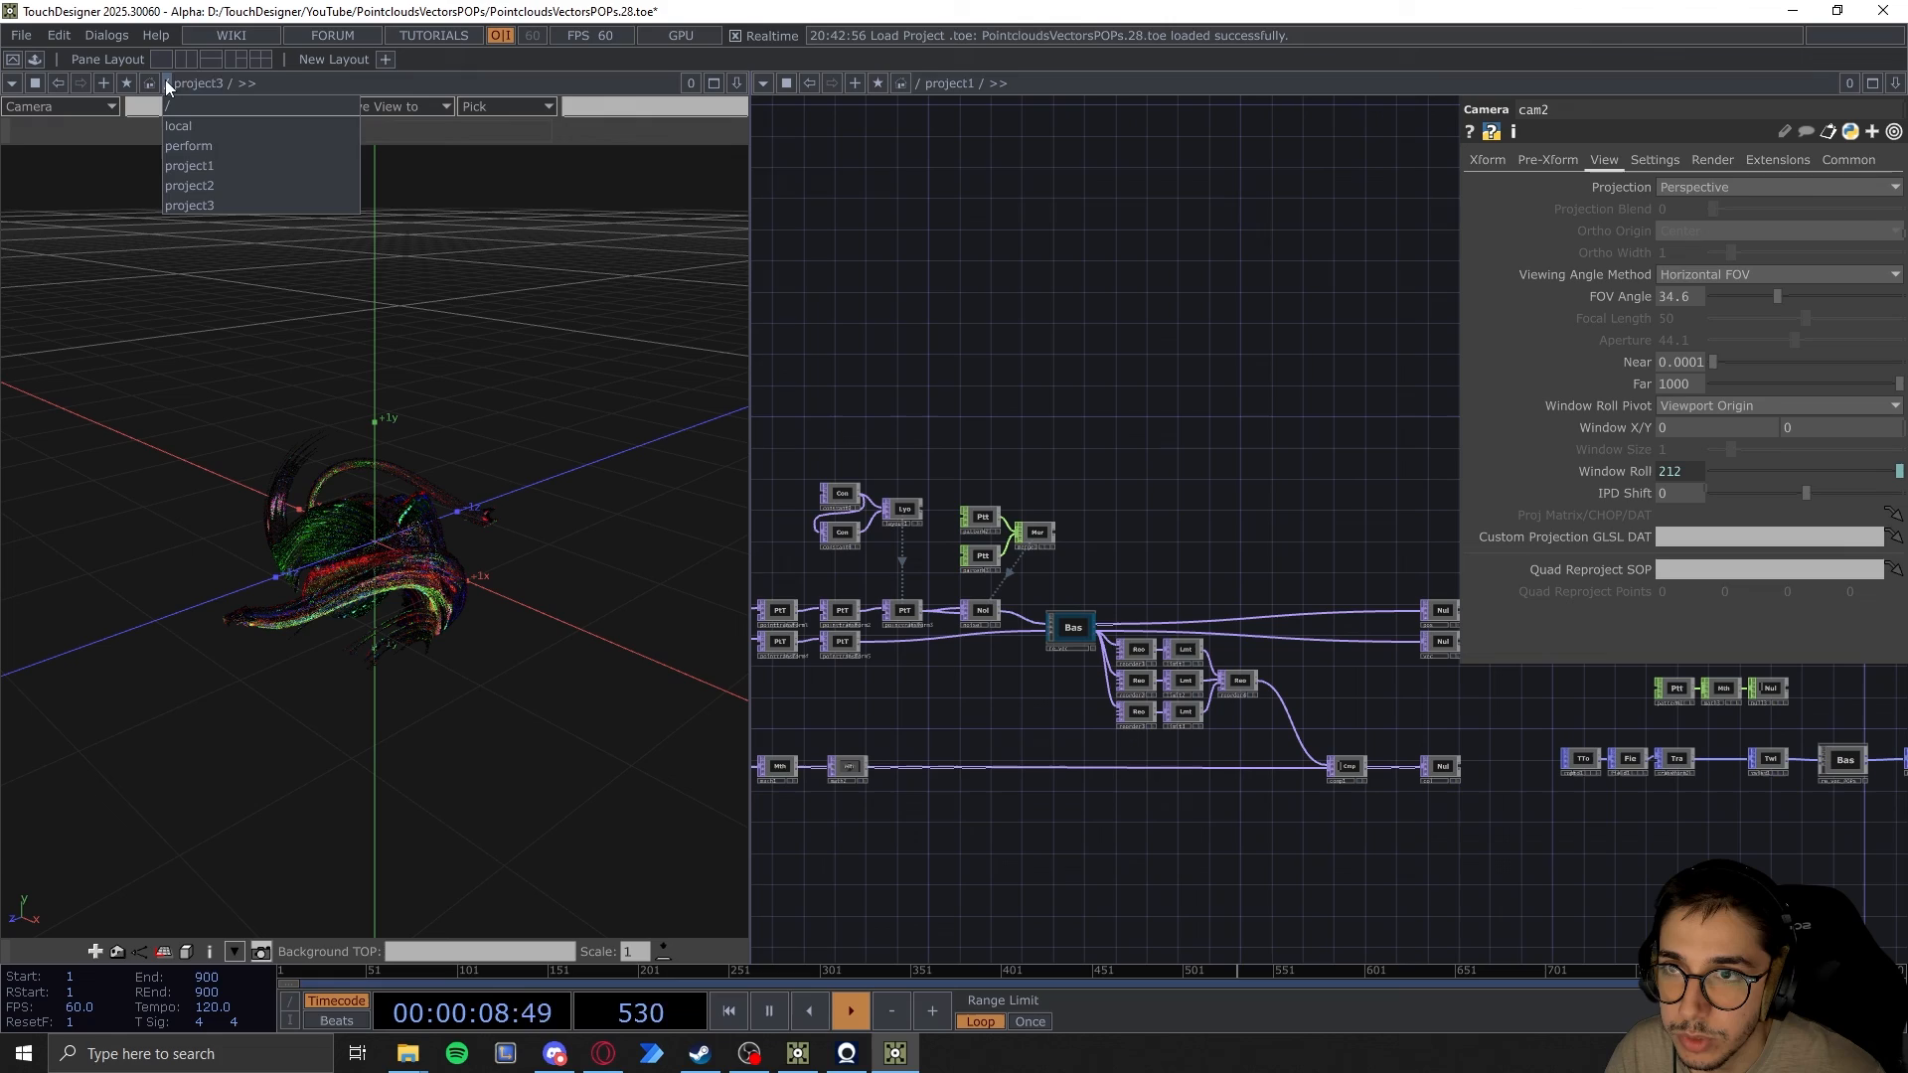
pyautogui.click(216, 161)
pyautogui.moveTo(303, 611); pyautogui.dragTo(346, 607)
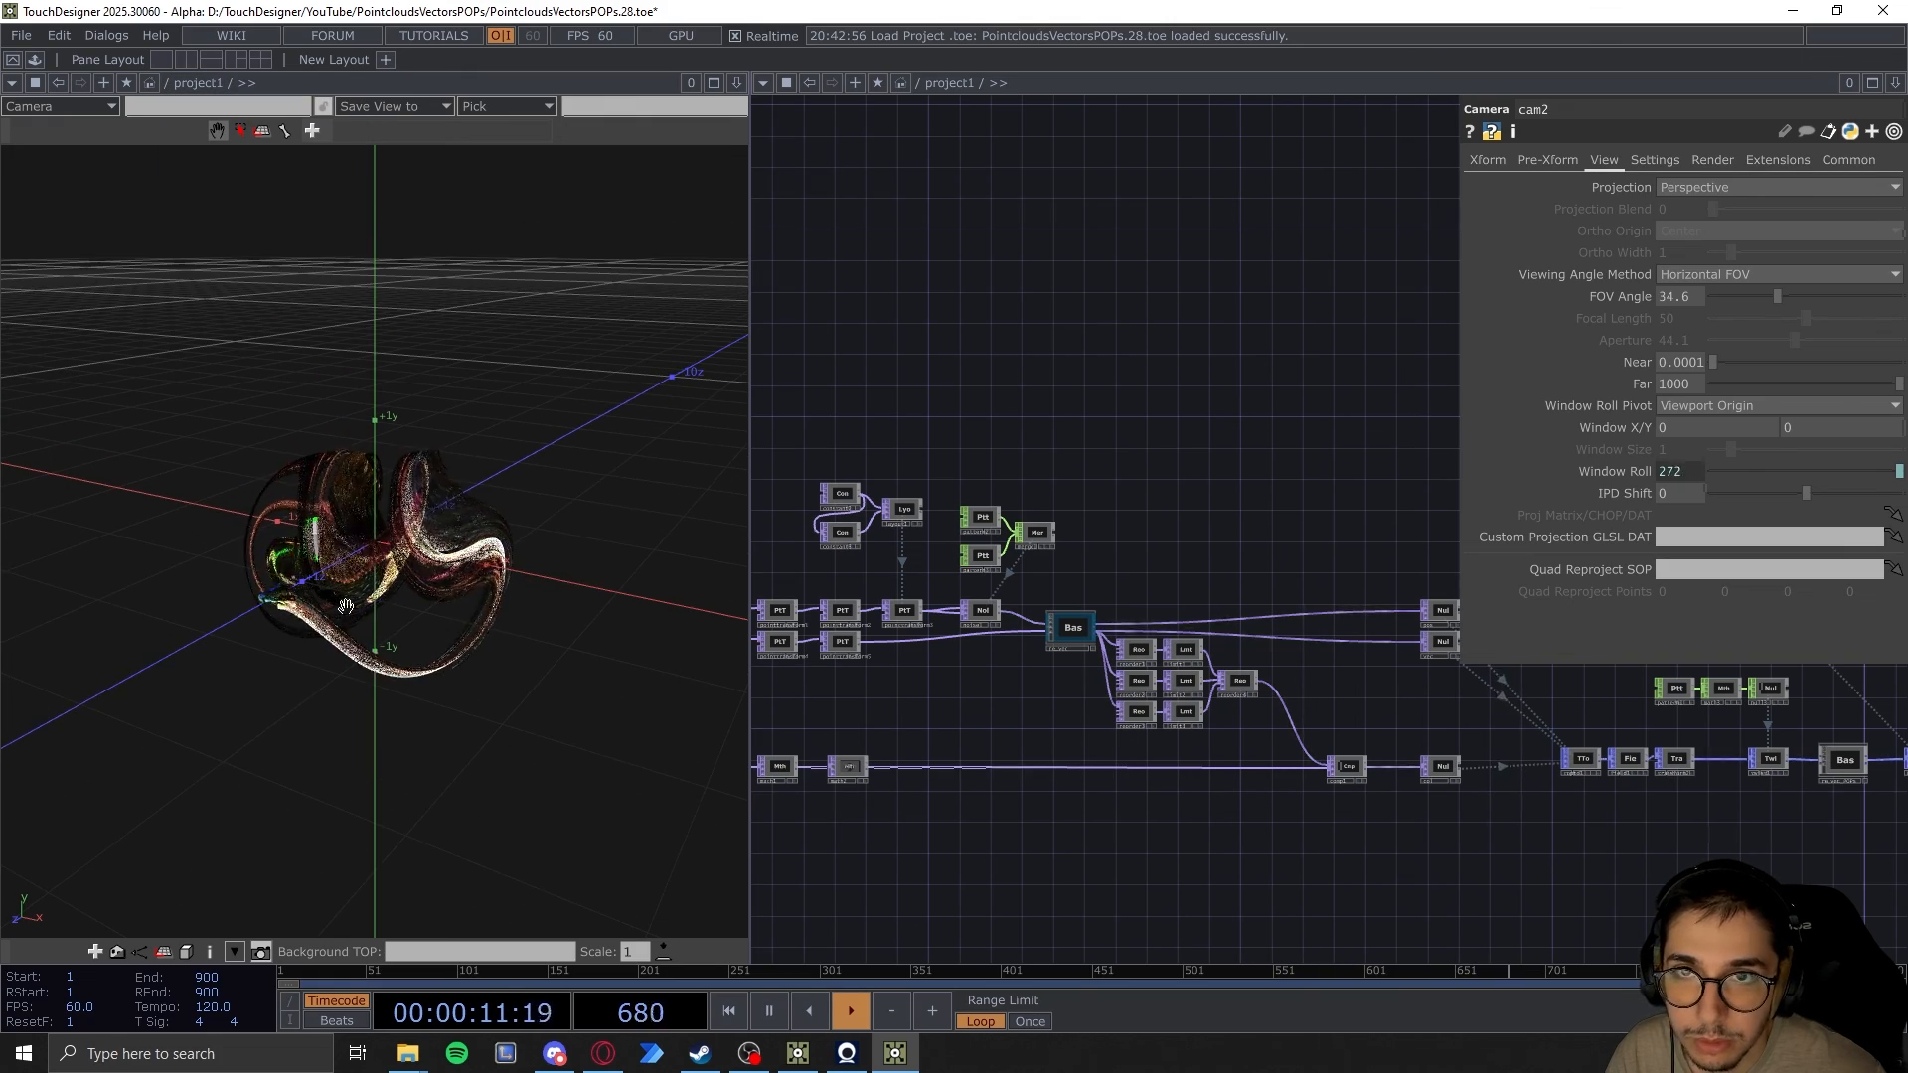
# Examine the channel and pixel format settings of the Reorder TOPs that split re_vec's vector output
pyautogui.moveTo(1168, 504); pyautogui.dragTo(1264, 582)
pyautogui.scroll(5, 1223, 686)
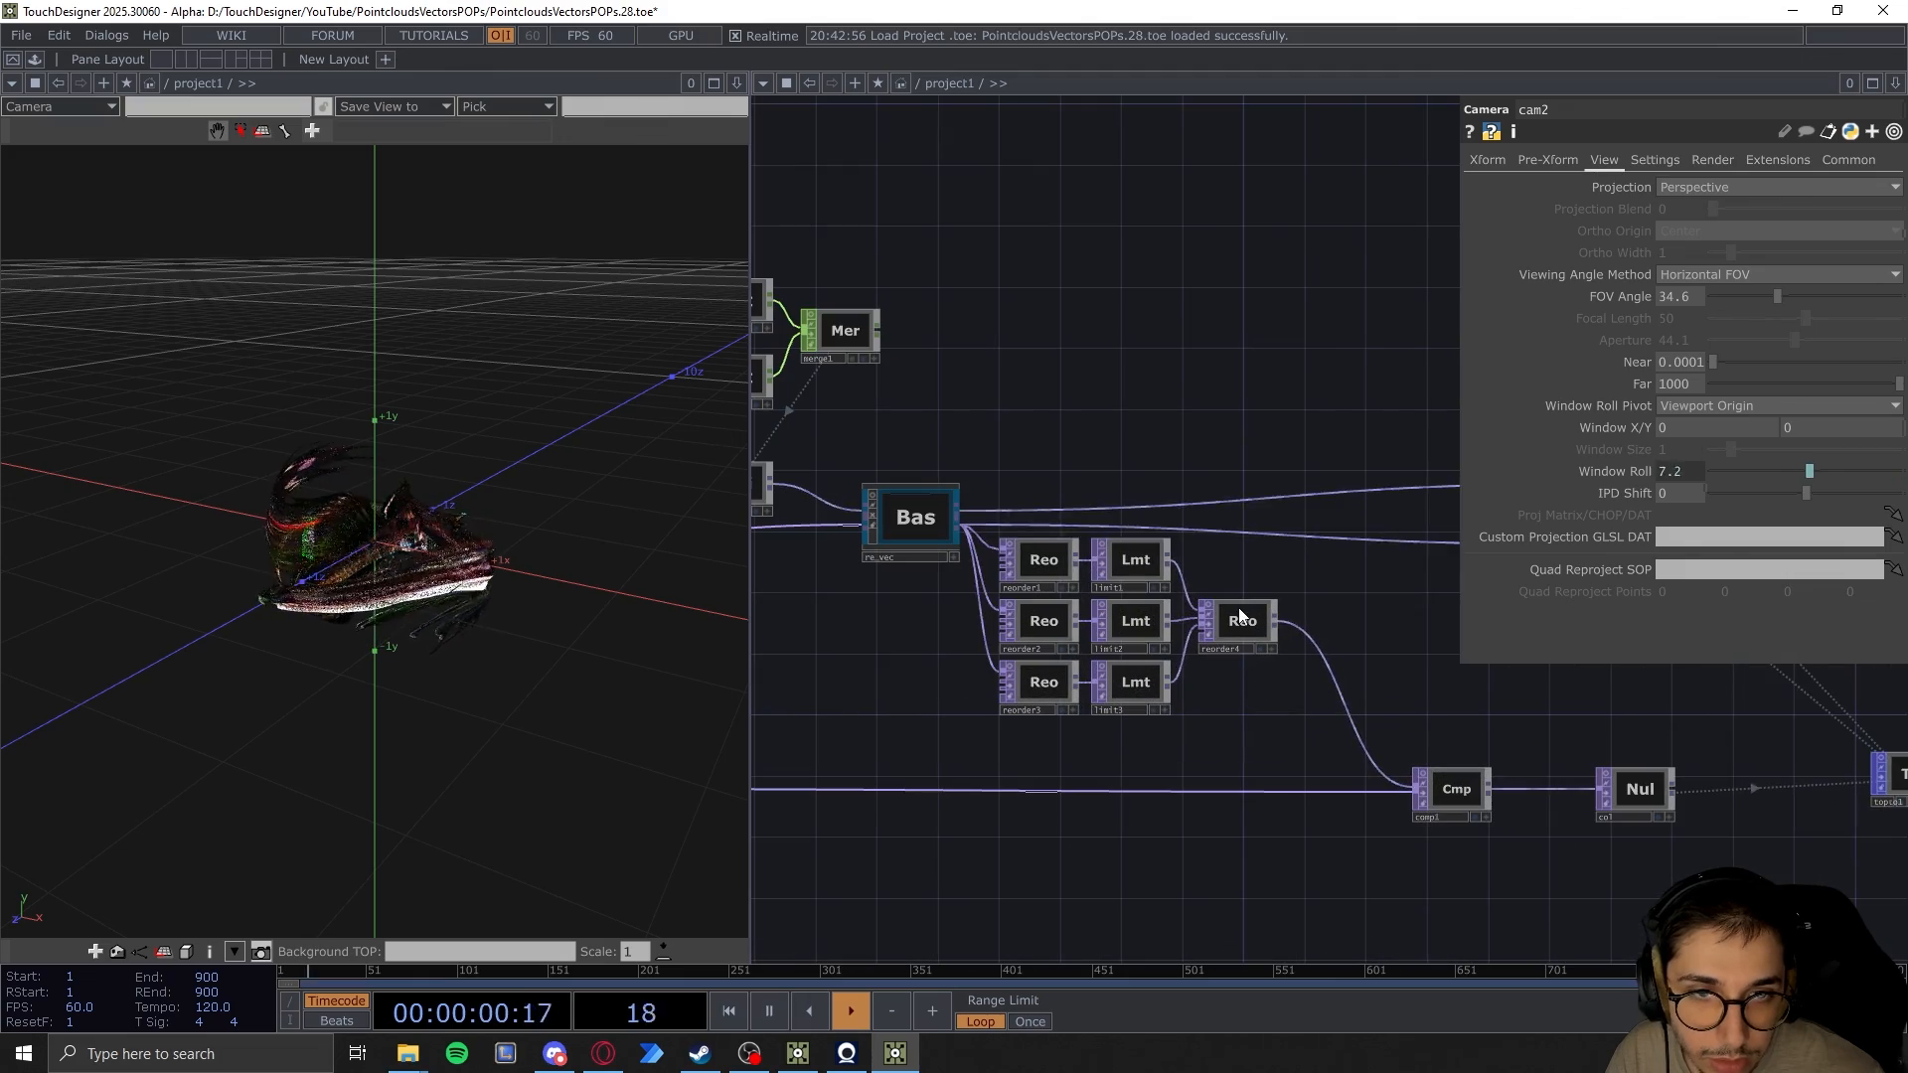
pyautogui.click(1242, 616)
pyautogui.moveTo(1212, 415); pyautogui.dragTo(1357, 478)
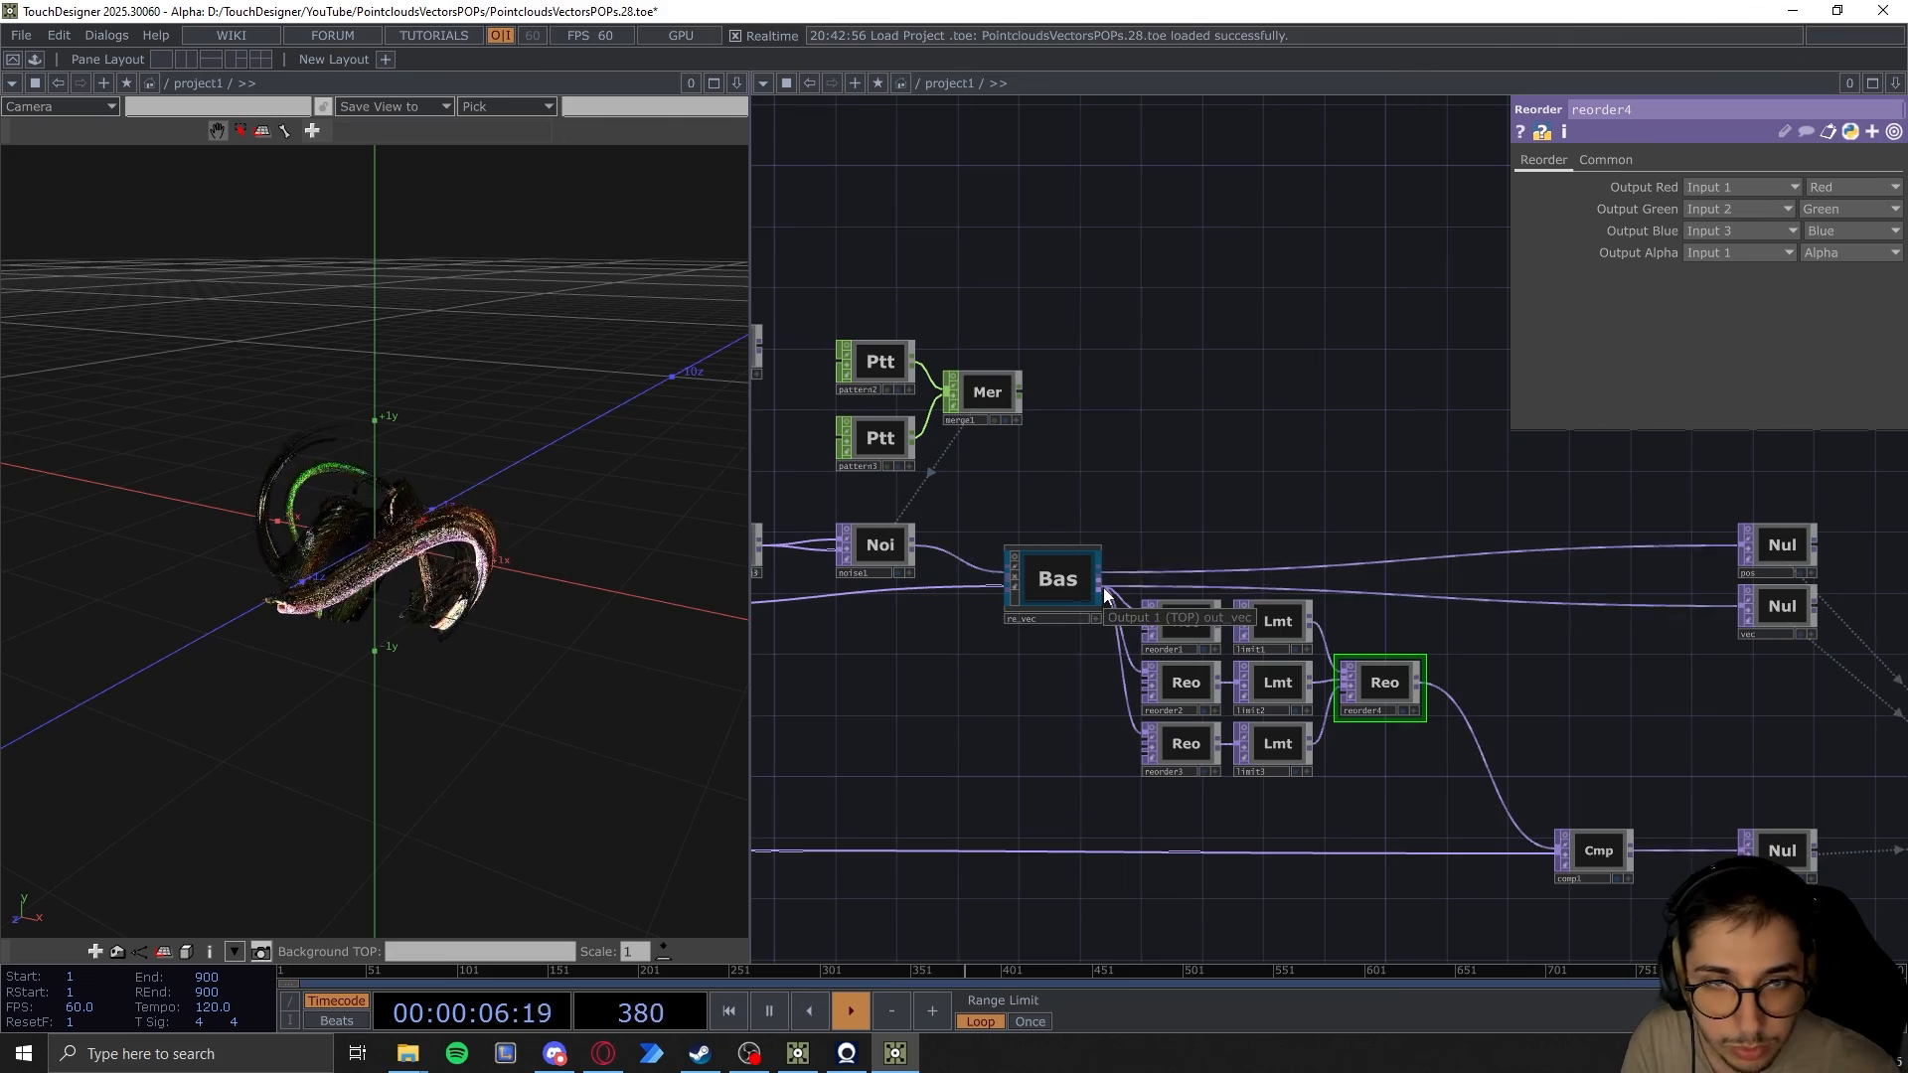
pyautogui.scroll(4, 1073, 682)
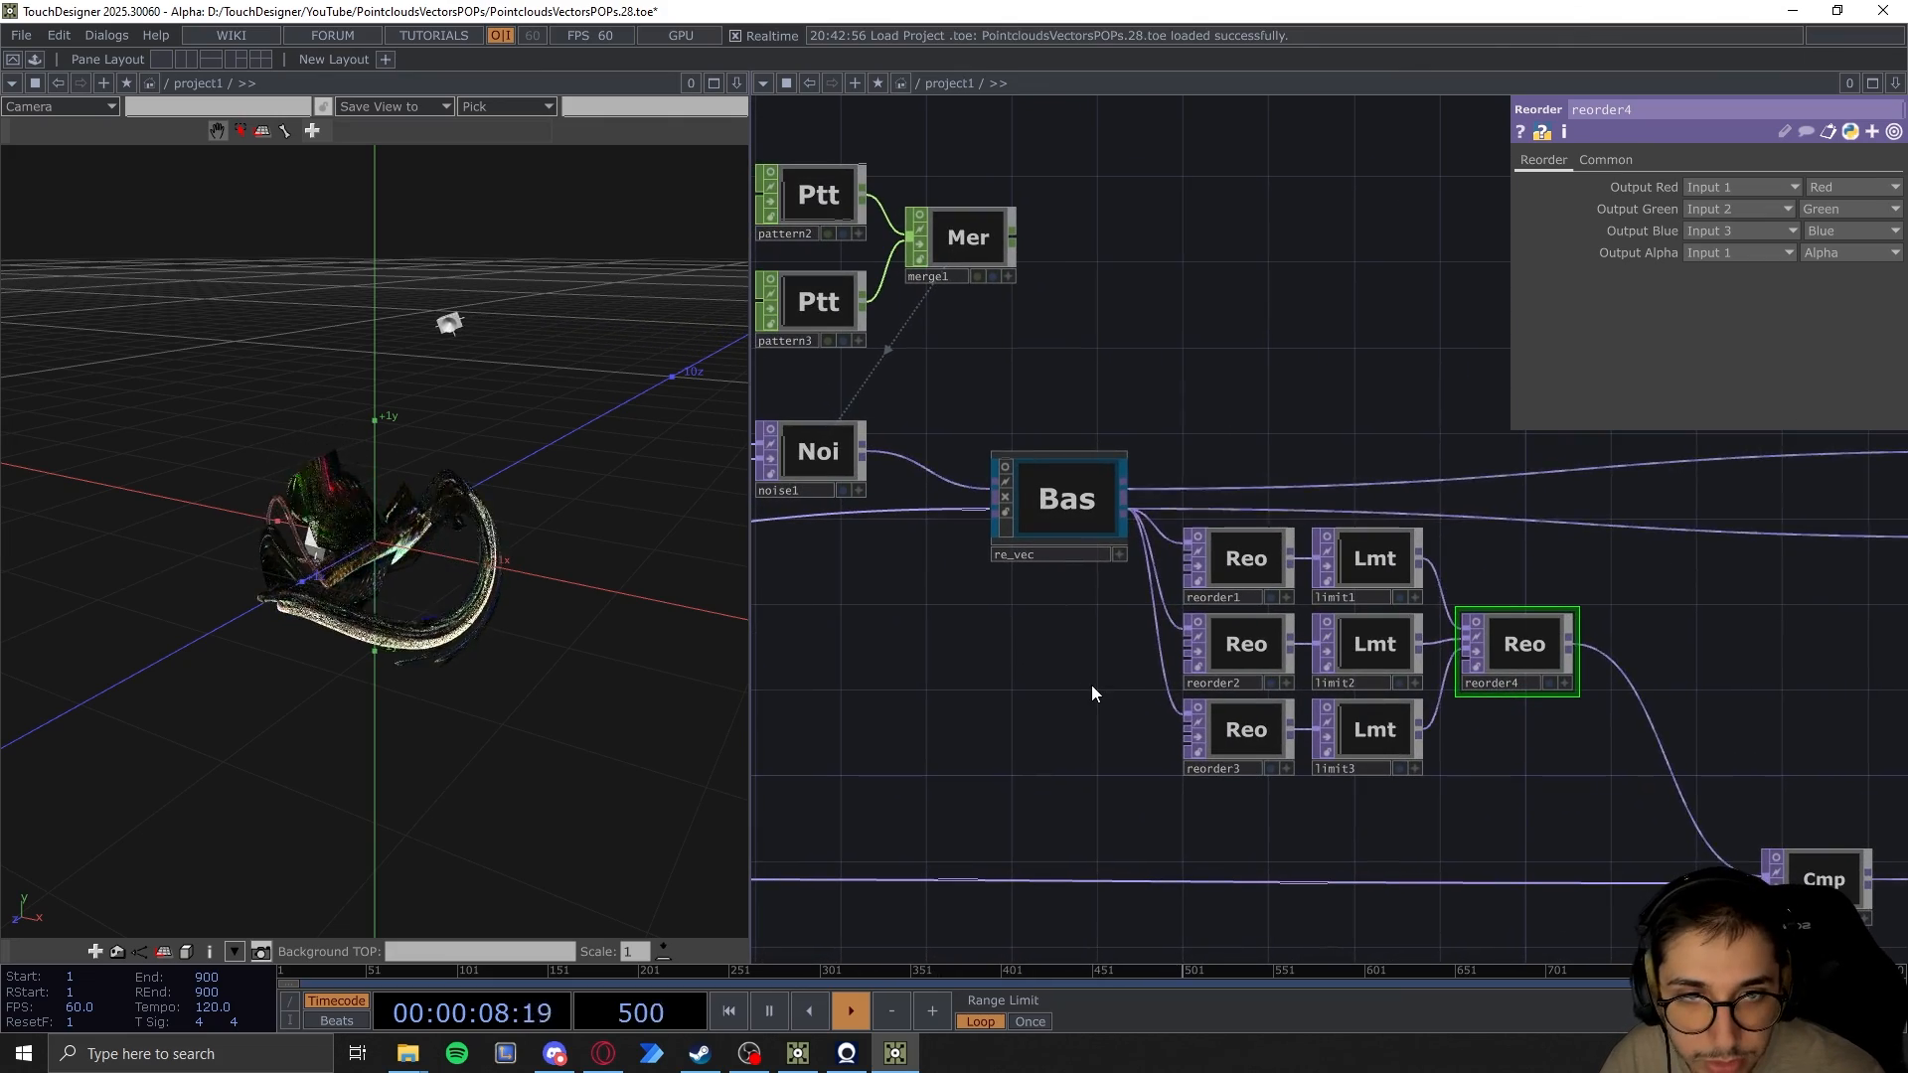
pyautogui.click(1258, 567)
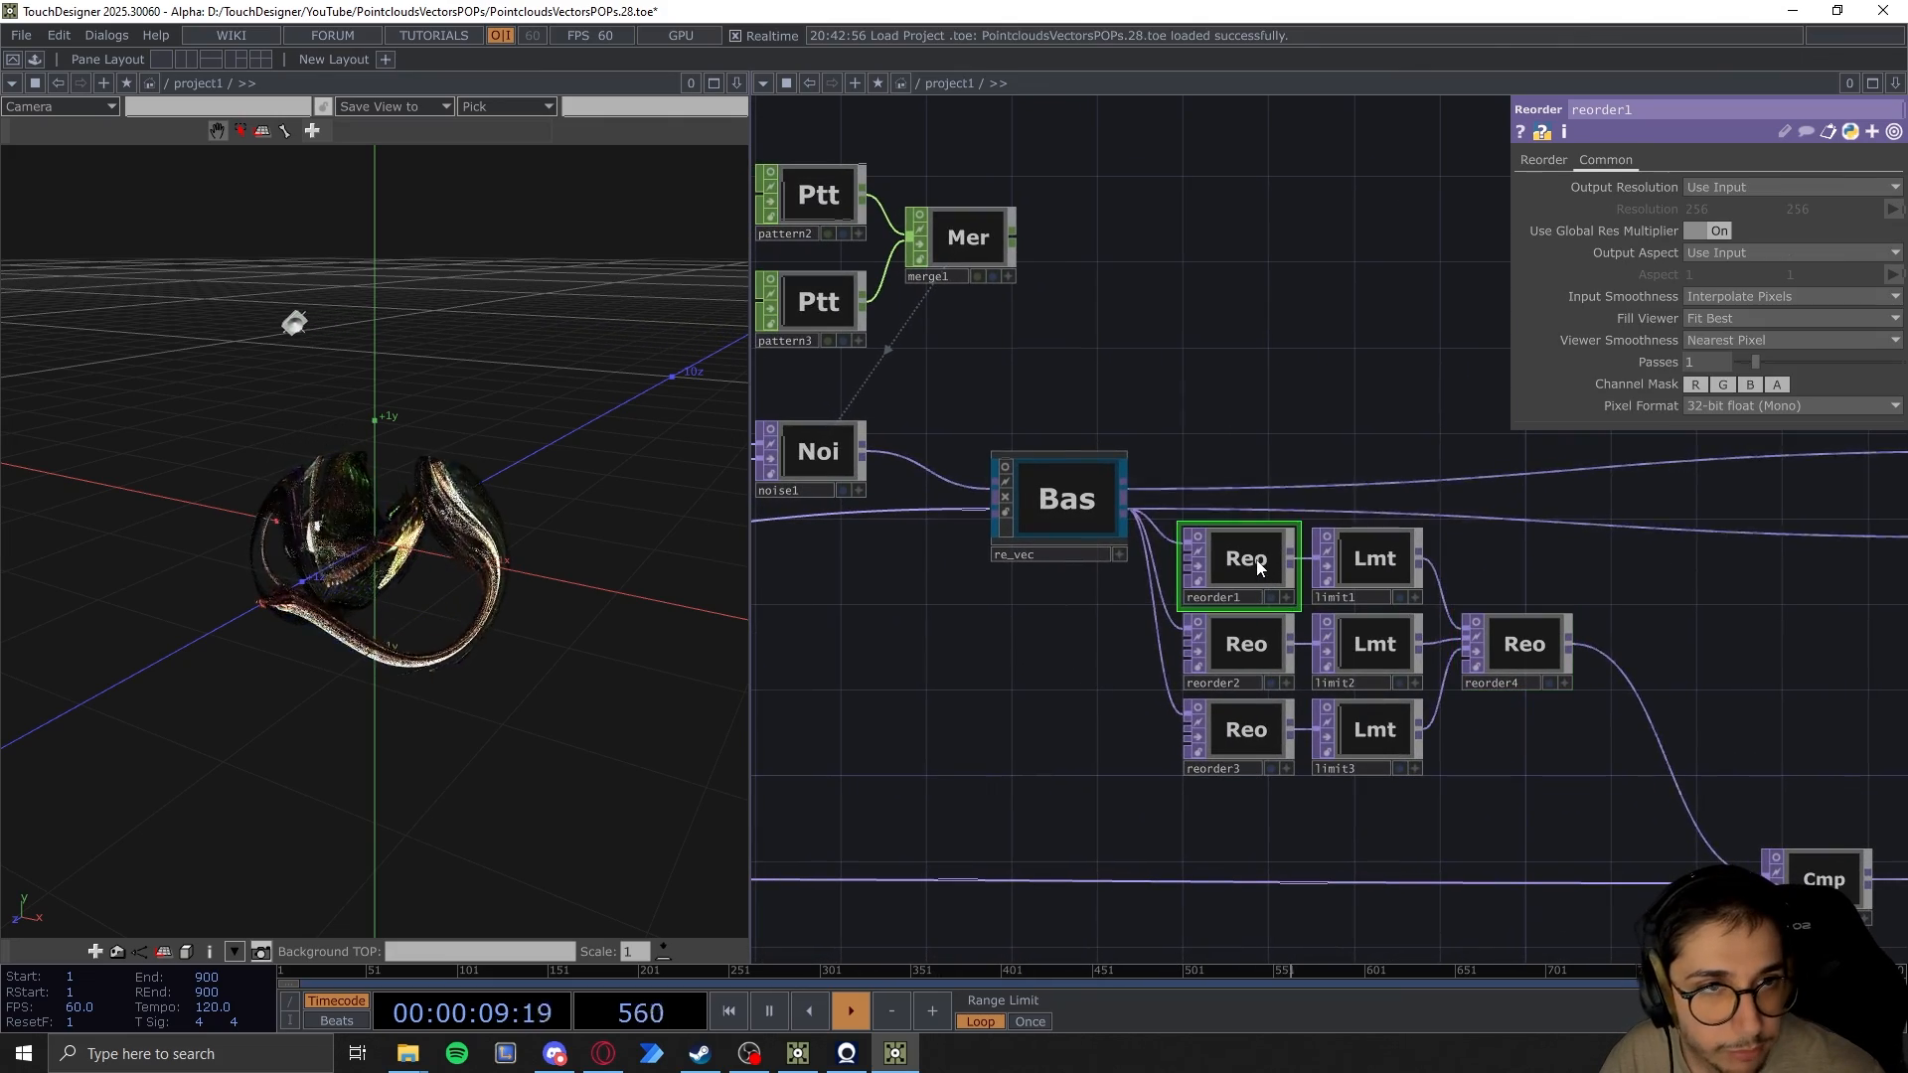
pyautogui.click(1538, 160)
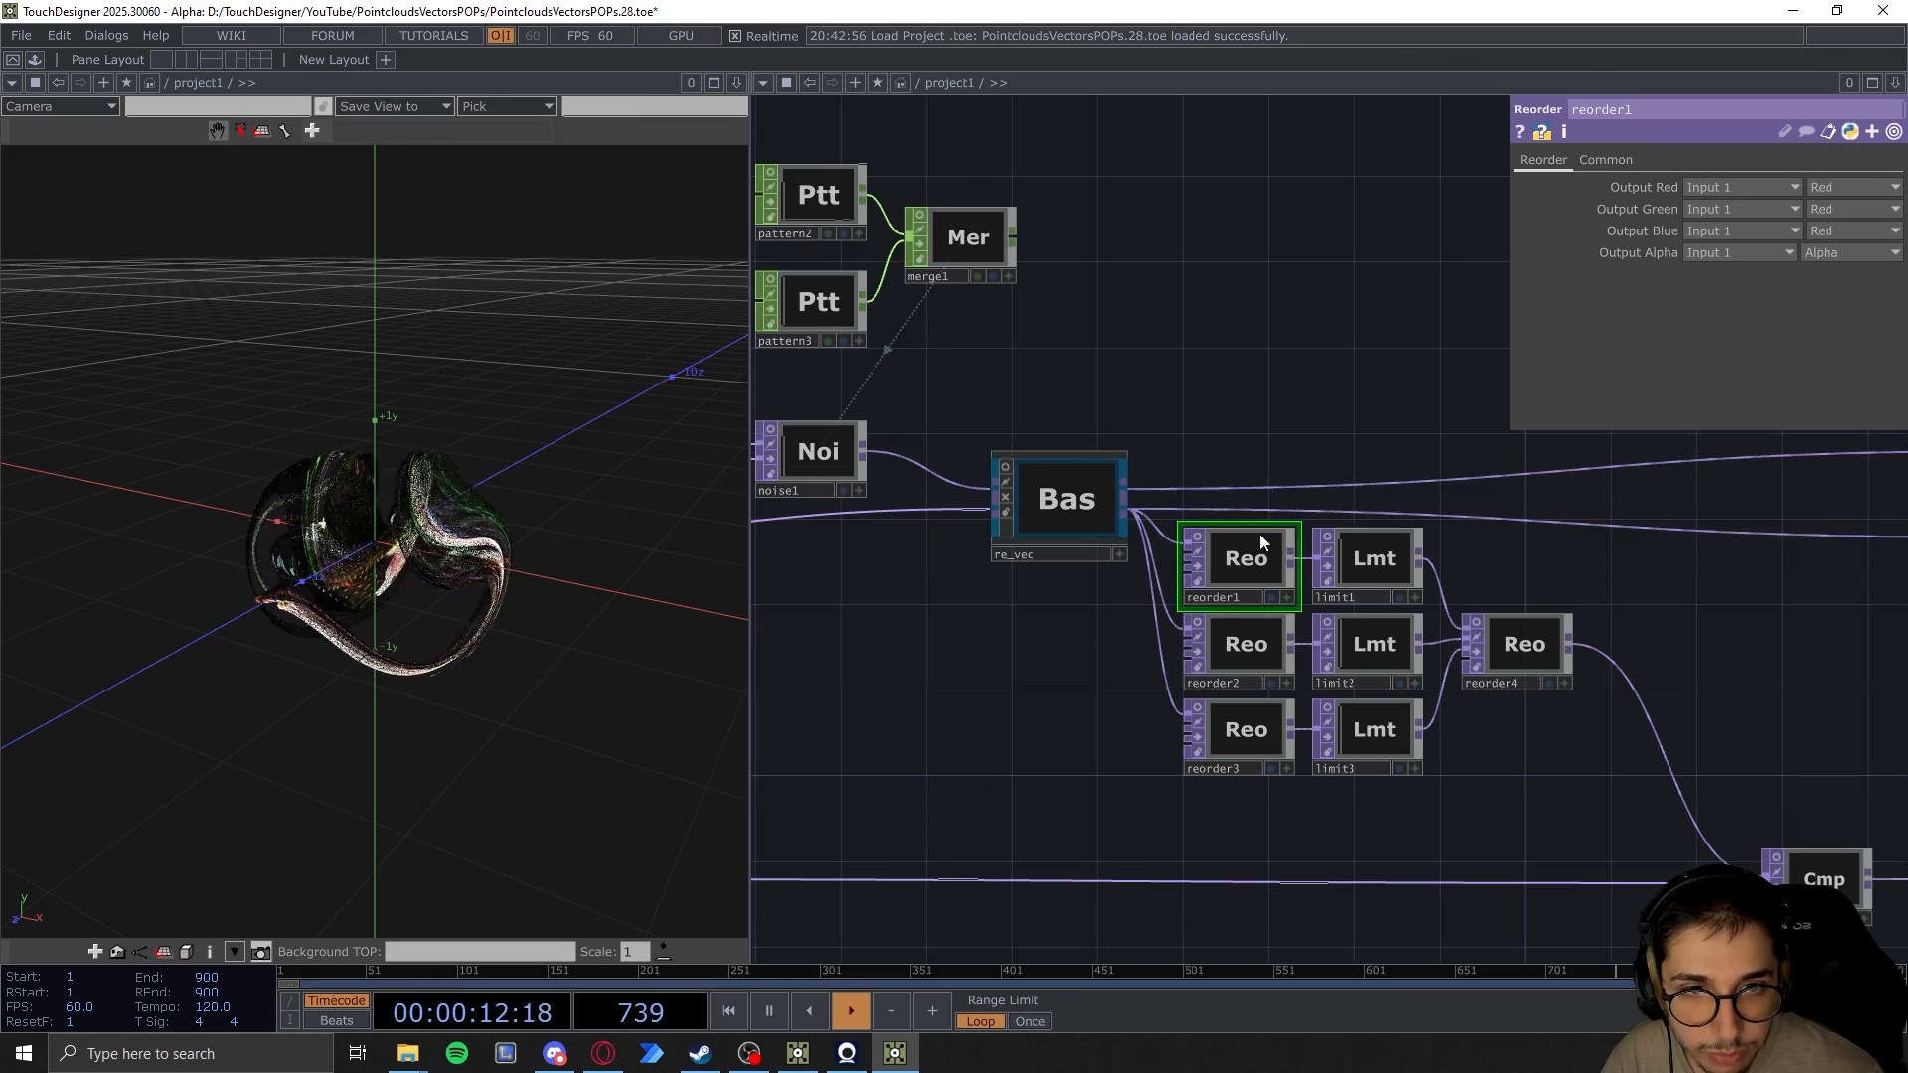
pyautogui.scroll(3, 1203, 651)
pyautogui.click(1276, 696)
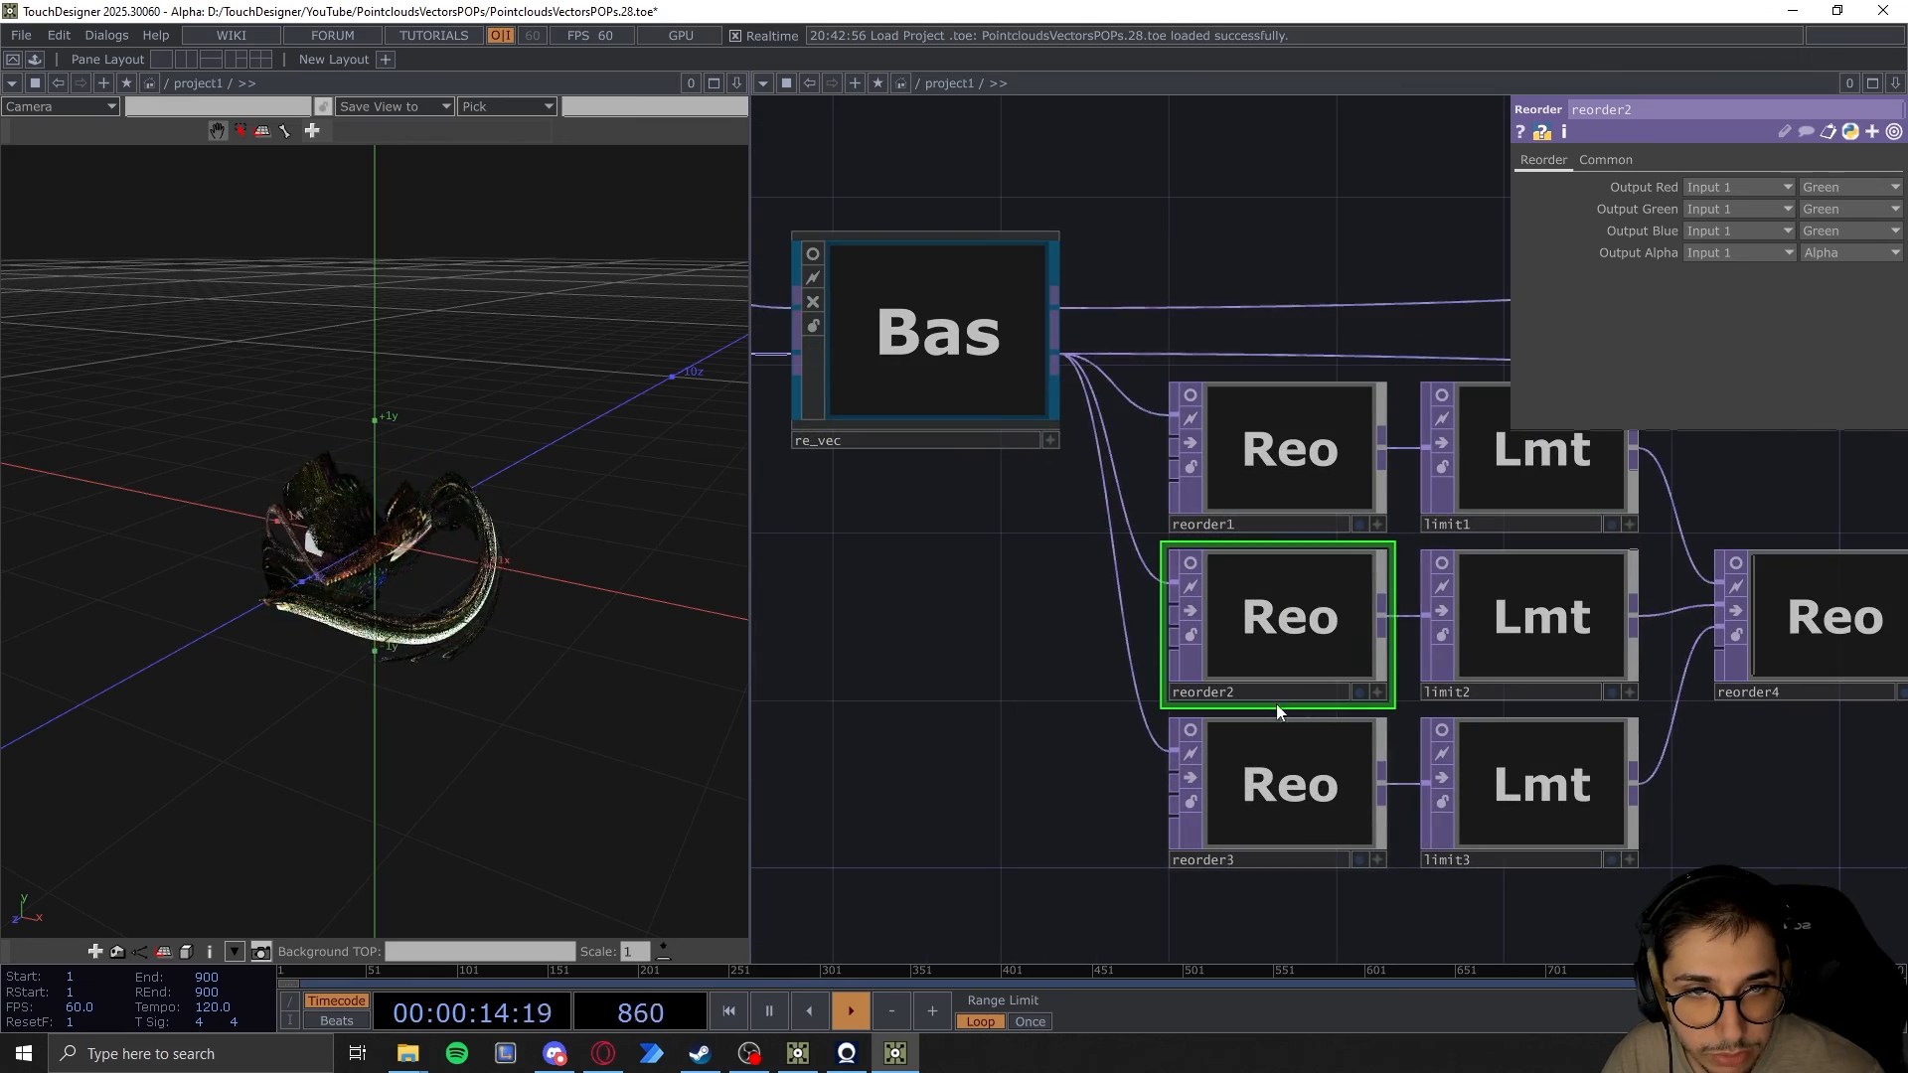
pyautogui.click(1274, 785)
pyautogui.moveTo(985, 705); pyautogui.dragTo(850, 762)
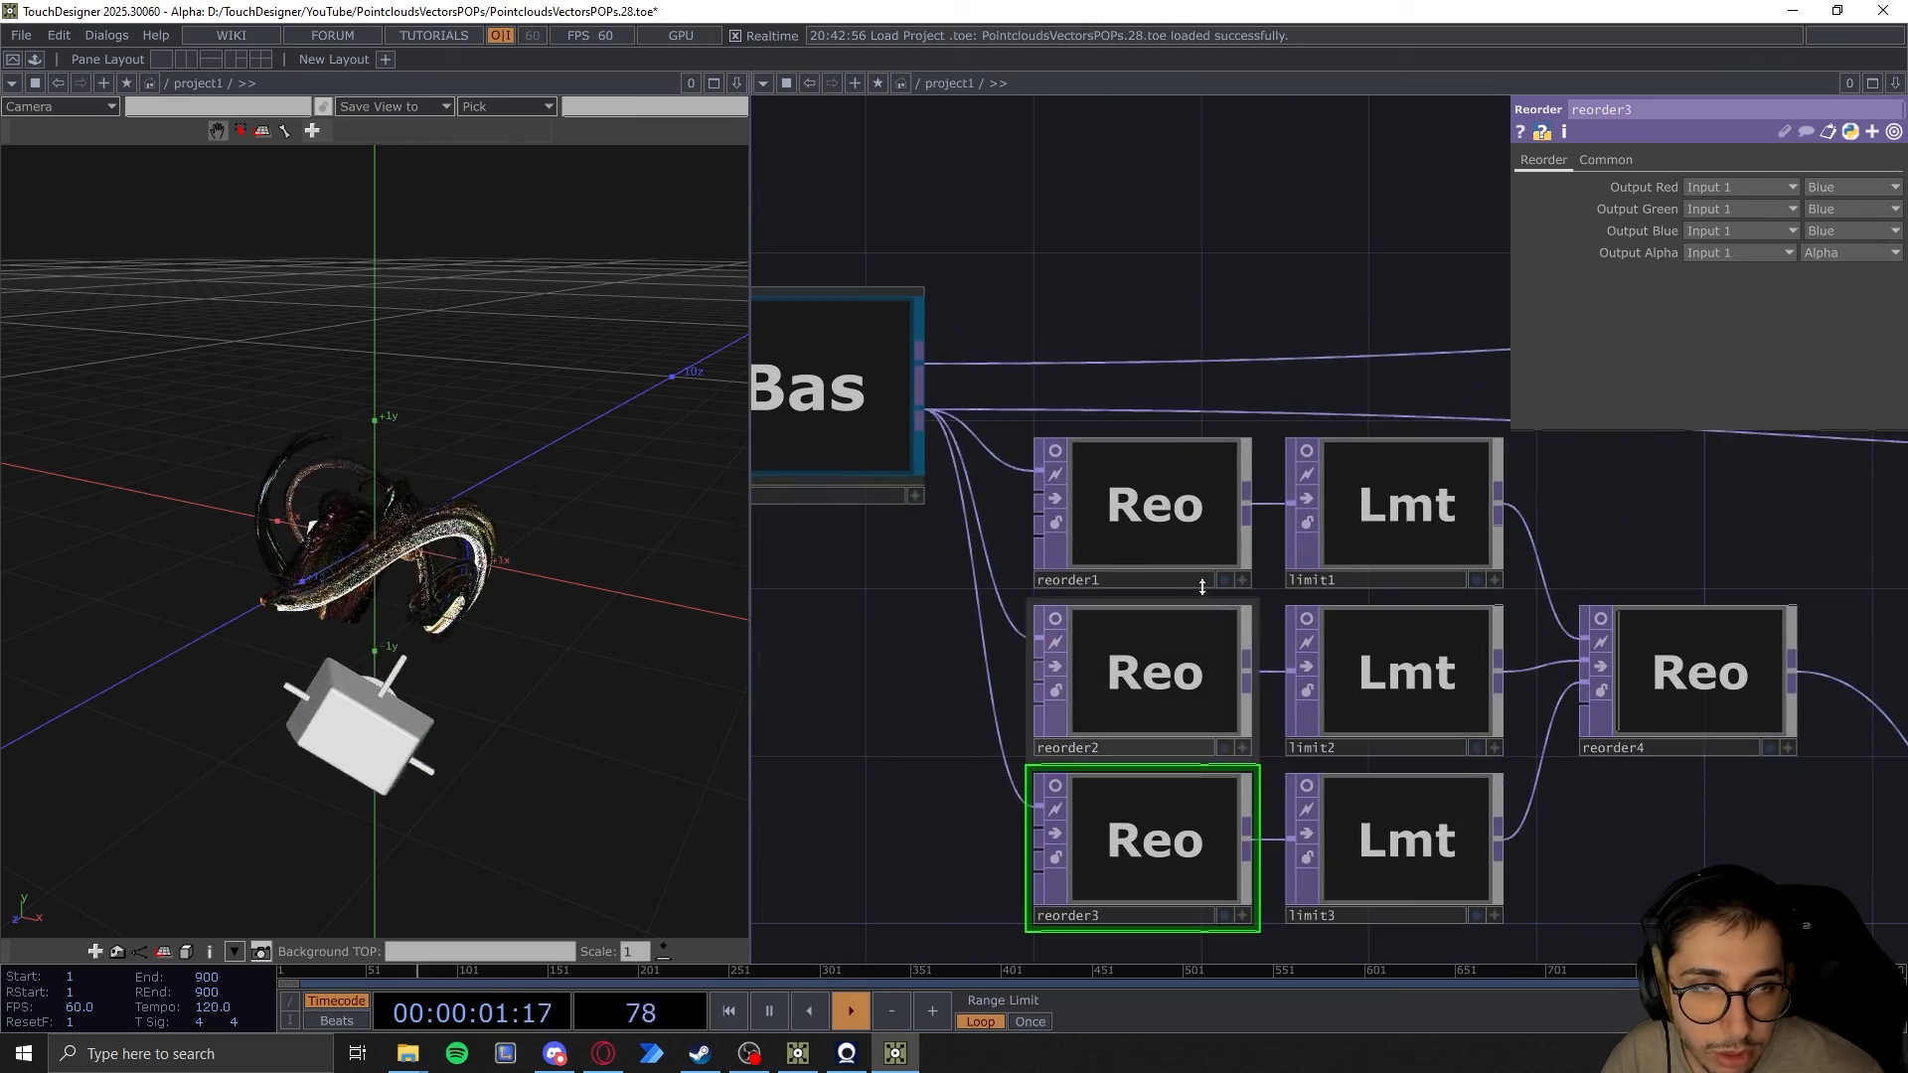
pyautogui.click(1606, 161)
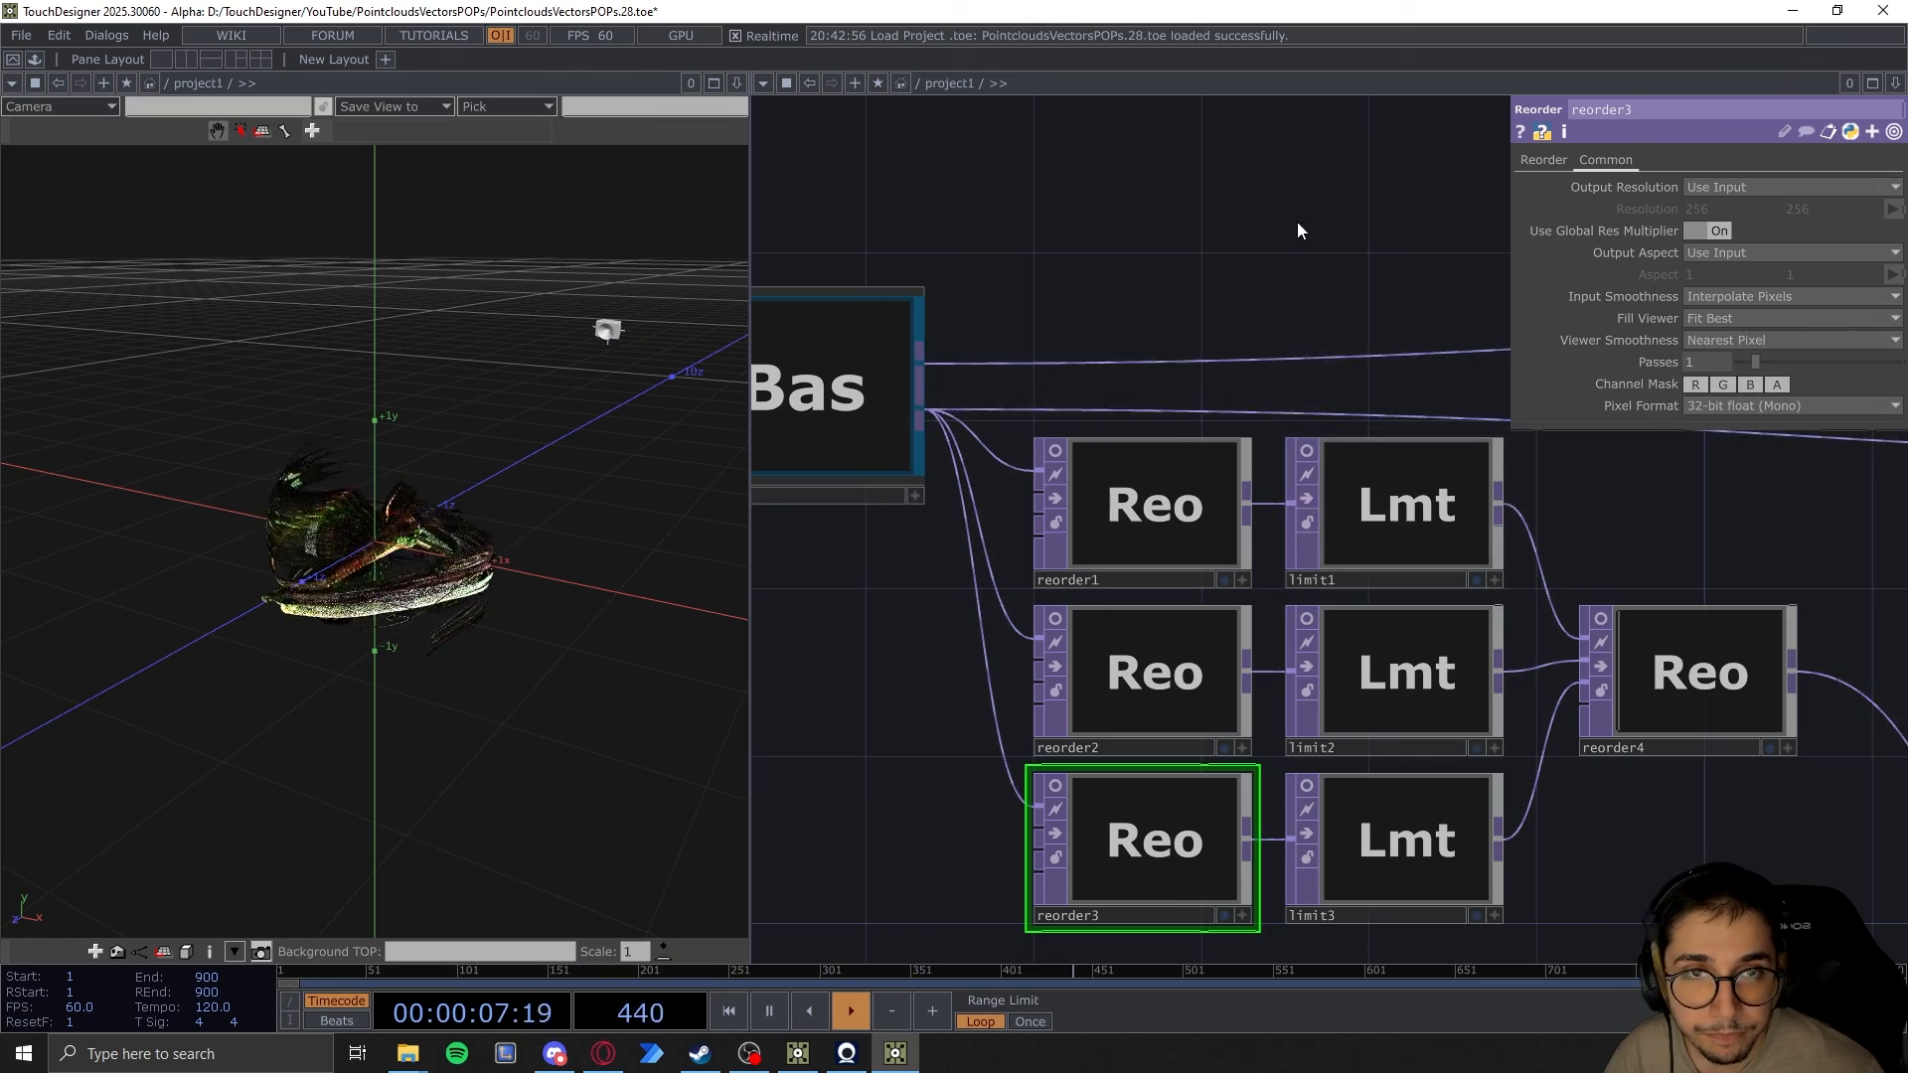
# Examine limit1's normalize settings and how reorder4 recombines the three limited channels
pyautogui.scroll(-2, 1280, 296)
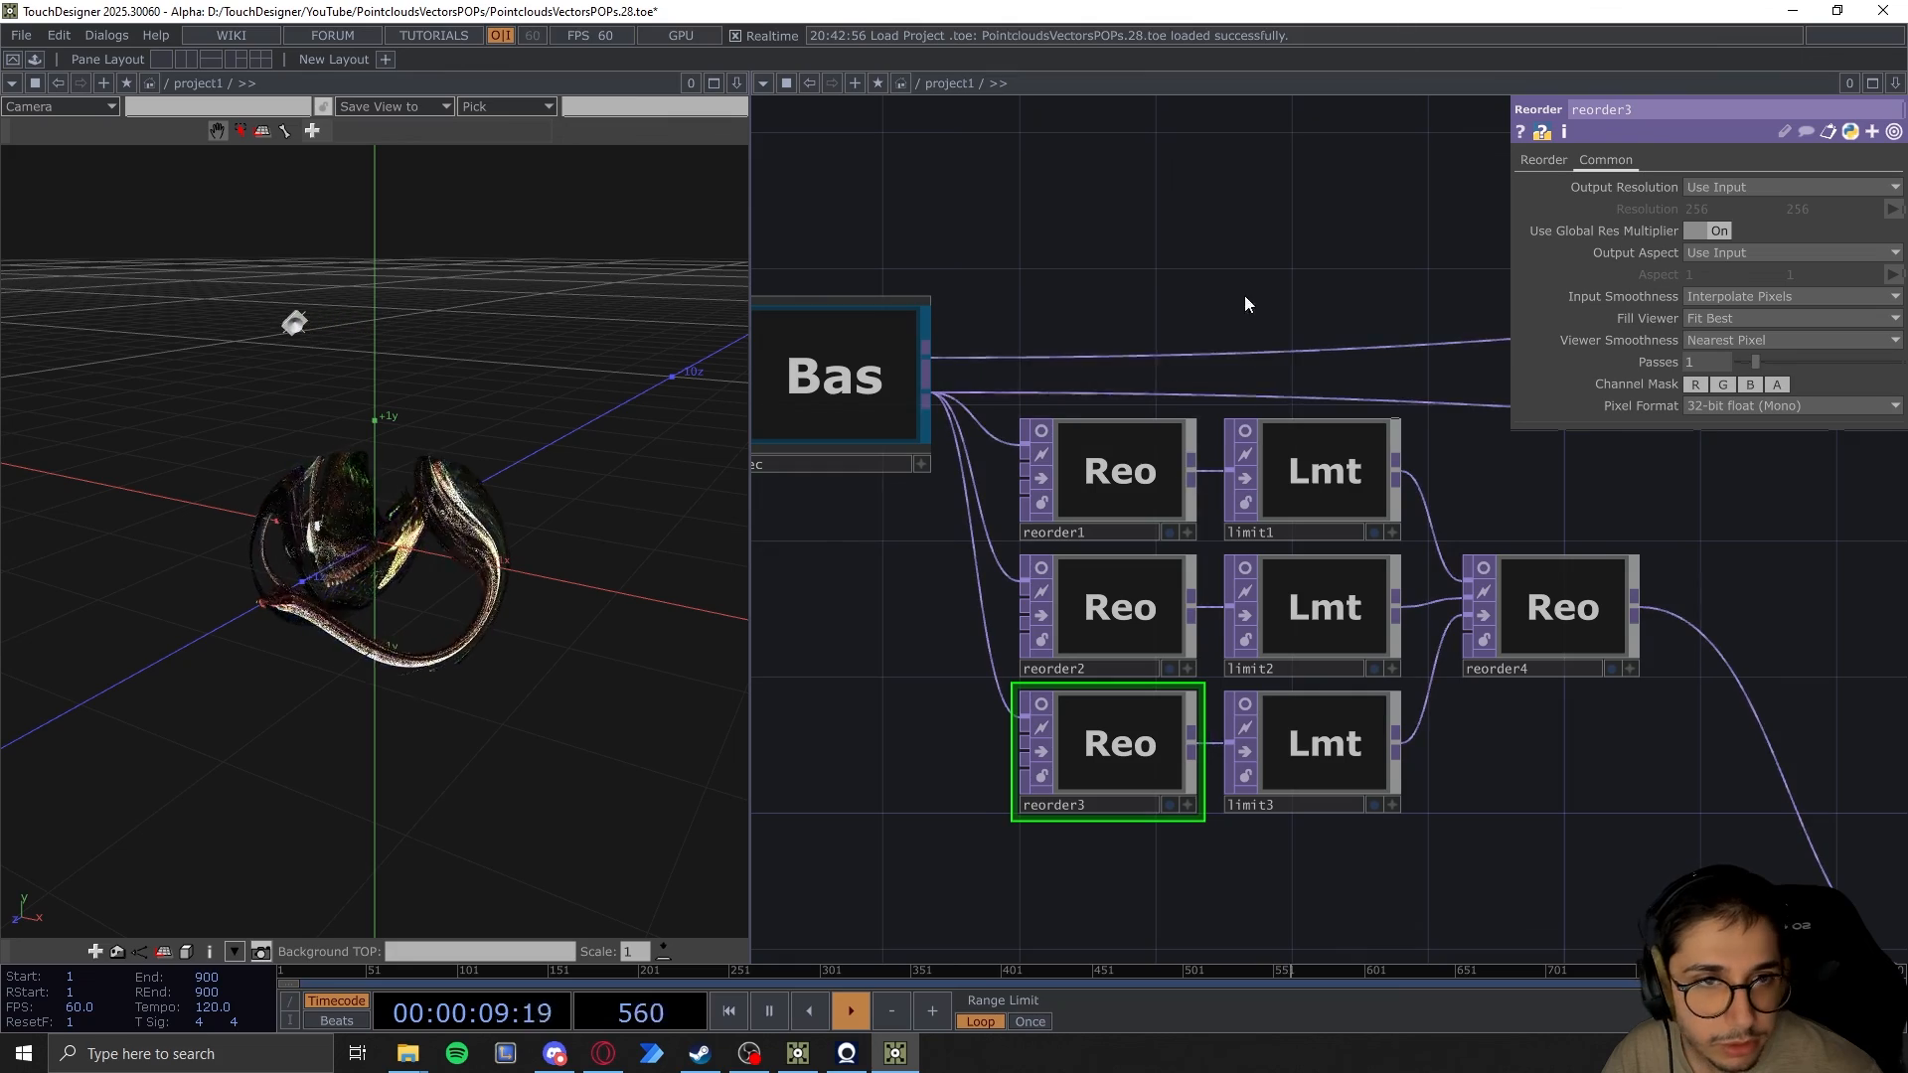
pyautogui.moveTo(1229, 242); pyautogui.dragTo(1273, 255)
pyautogui.click(1274, 485)
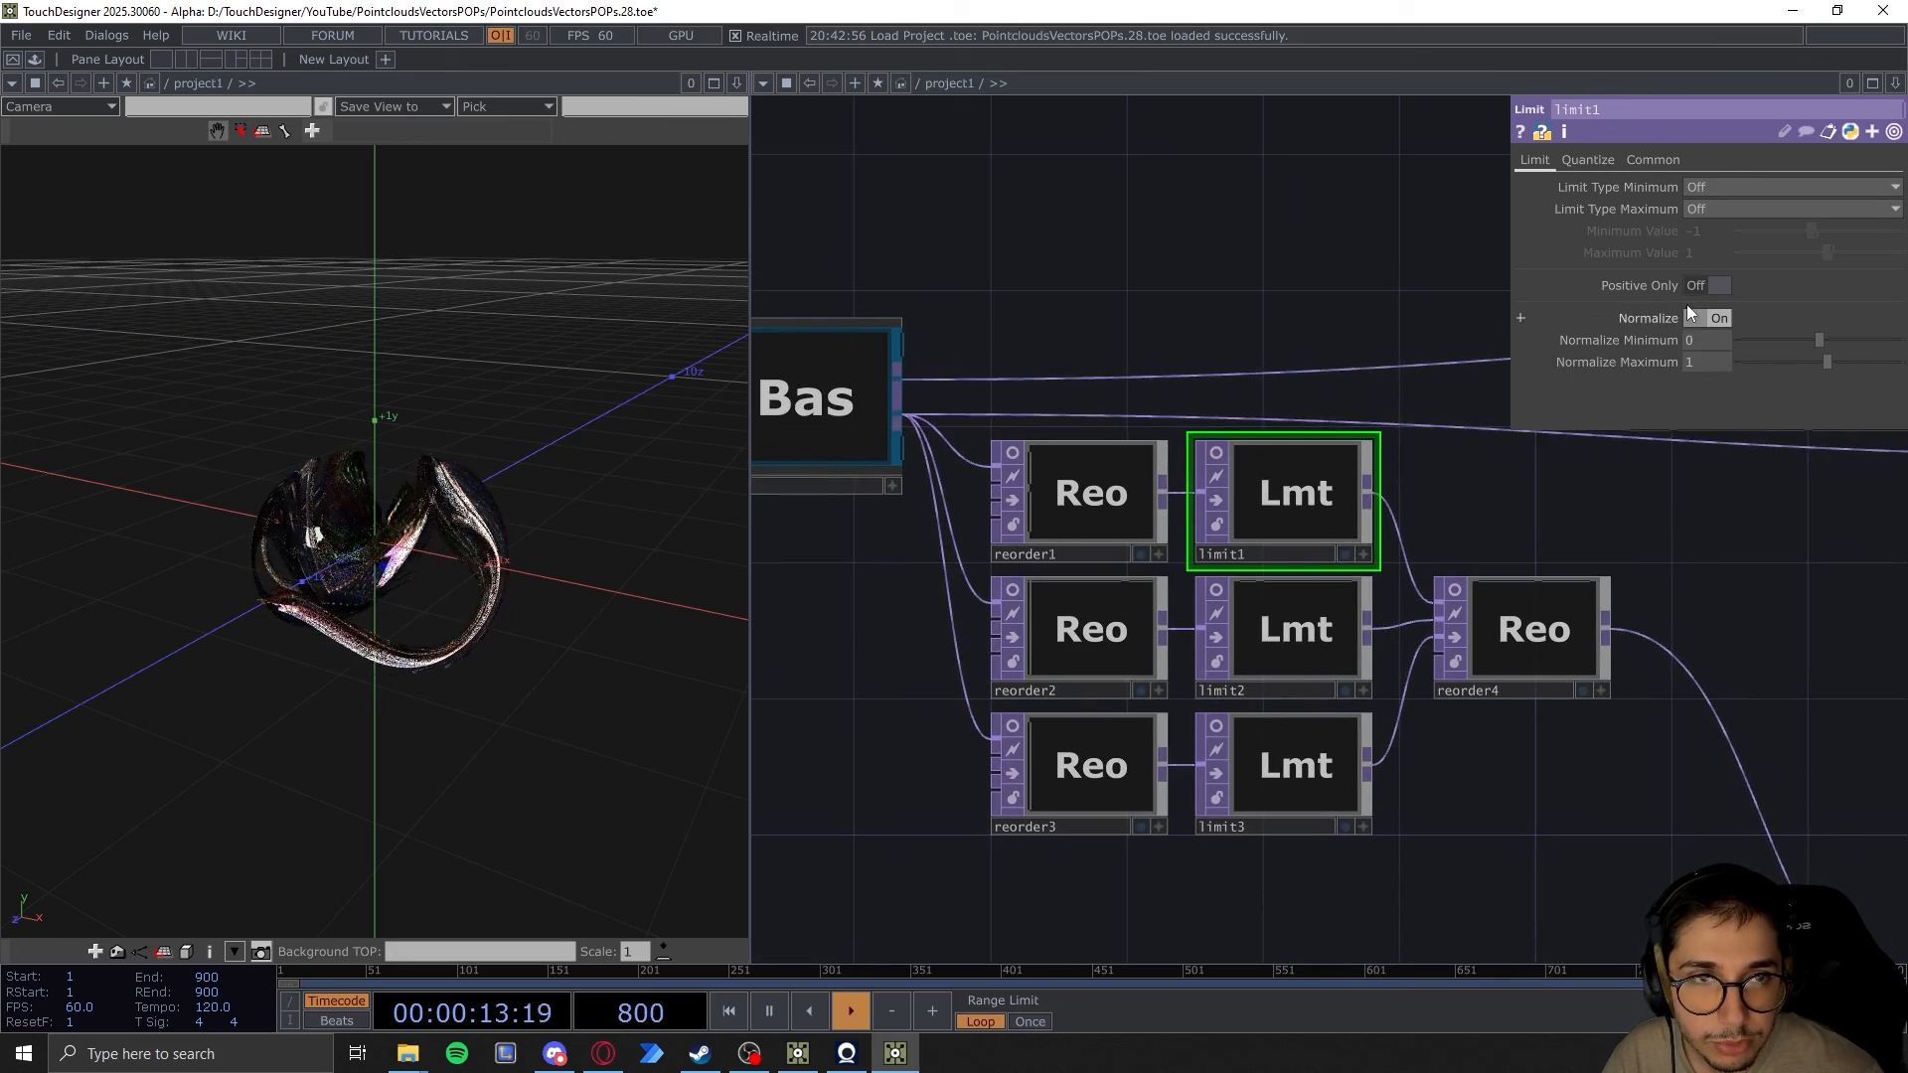
pyautogui.scroll(-2, 1172, 290)
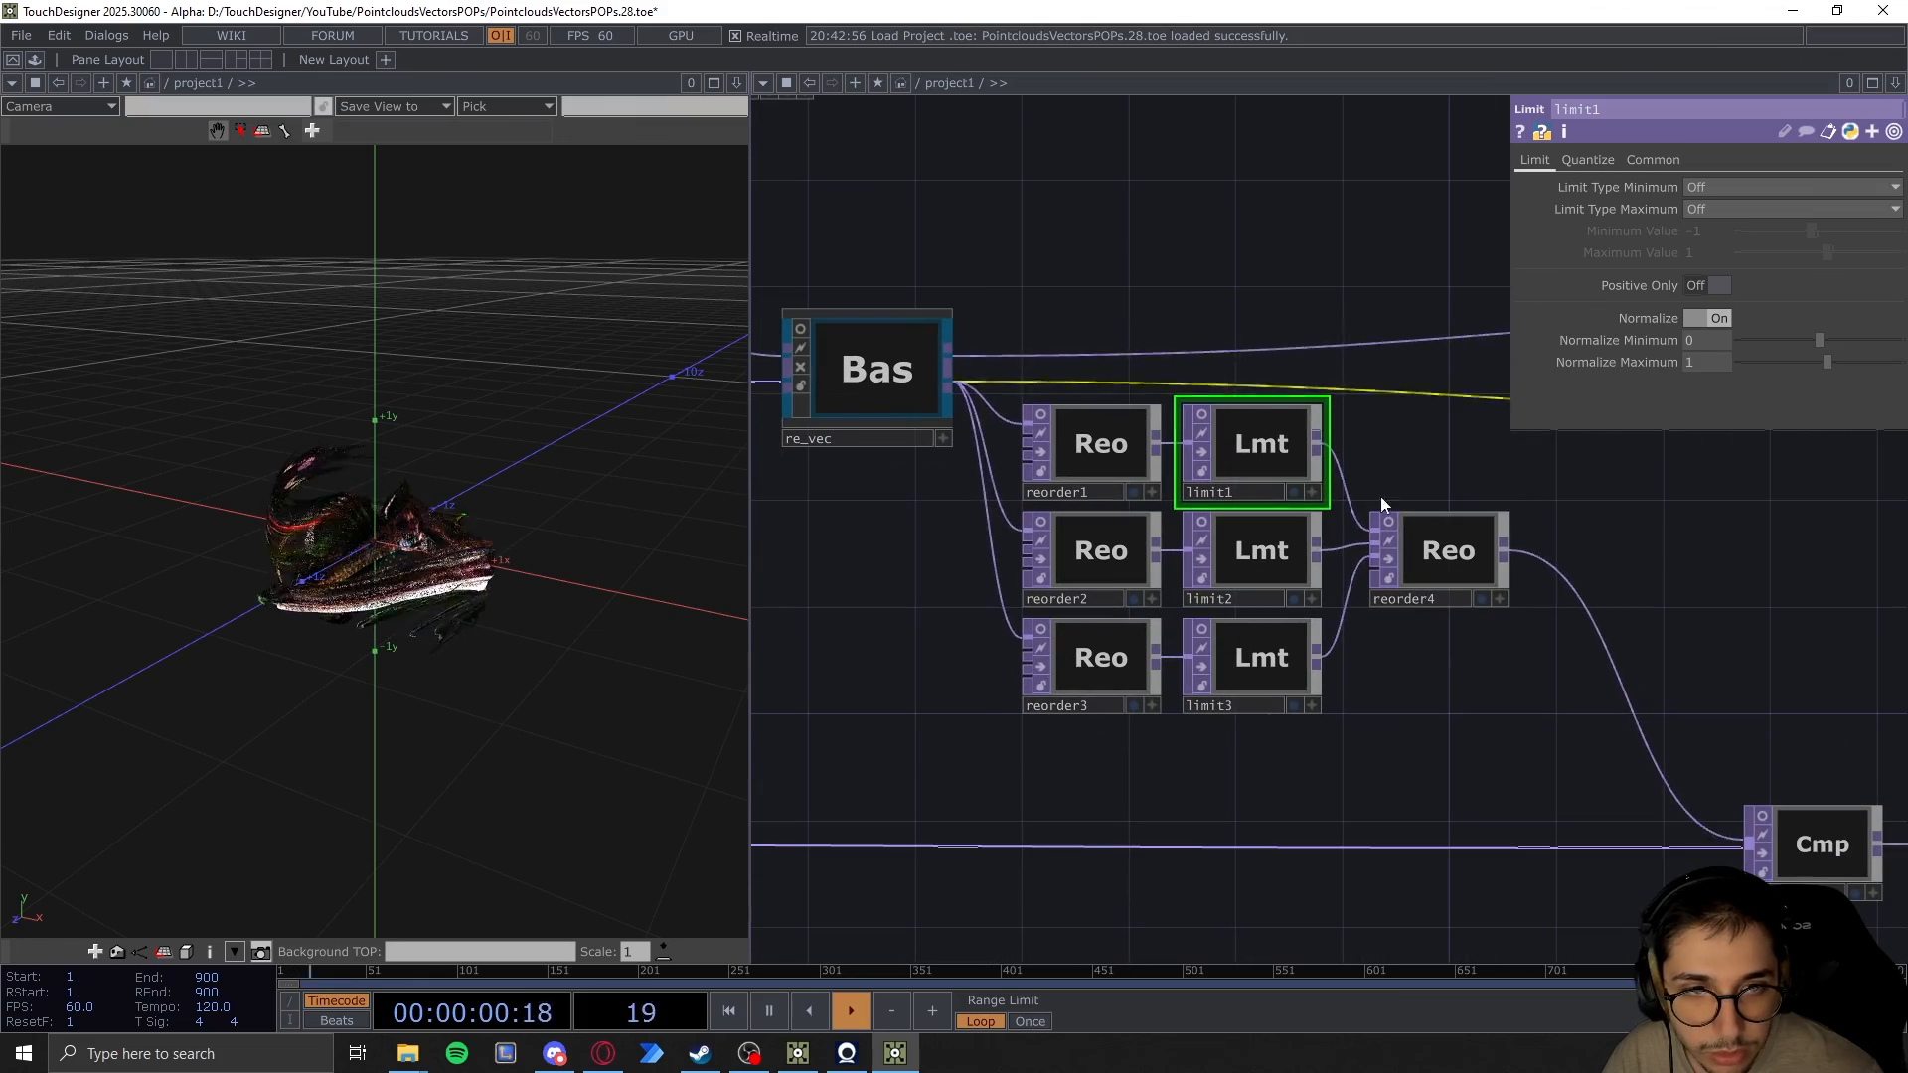
pyautogui.click(1446, 541)
pyautogui.moveTo(1485, 677); pyautogui.dragTo(1288, 652)
pyautogui.moveTo(1290, 655); pyautogui.dragTo(1138, 636, button='middle')
pyautogui.moveTo(1334, 668); pyautogui.dragTo(1391, 704)
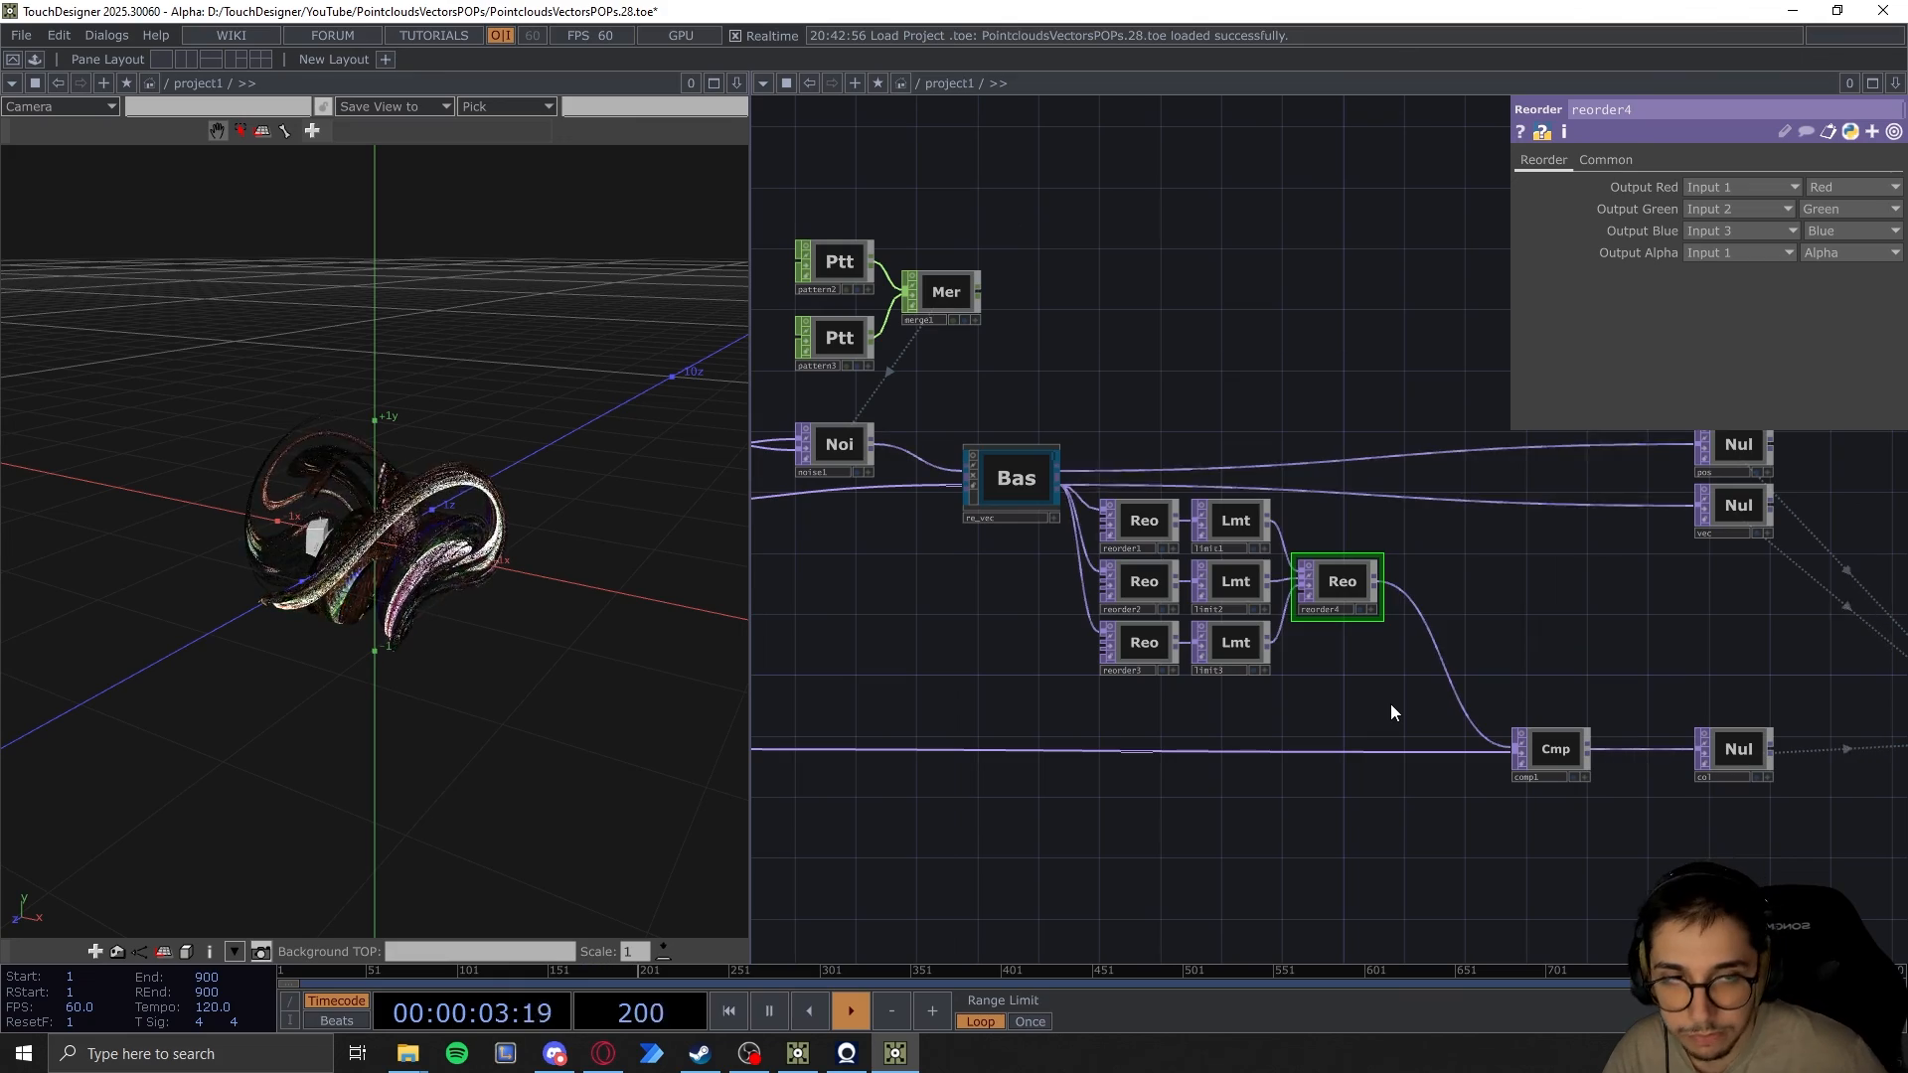
# Trace the network from reorder4 through comp1 on to geo1, the cameras and the render chain
pyautogui.moveTo(1590, 660)
pyautogui.mouseDown()
pyautogui.moveTo(1490, 694)
pyautogui.moveTo(1570, 662)
pyautogui.mouseUp()
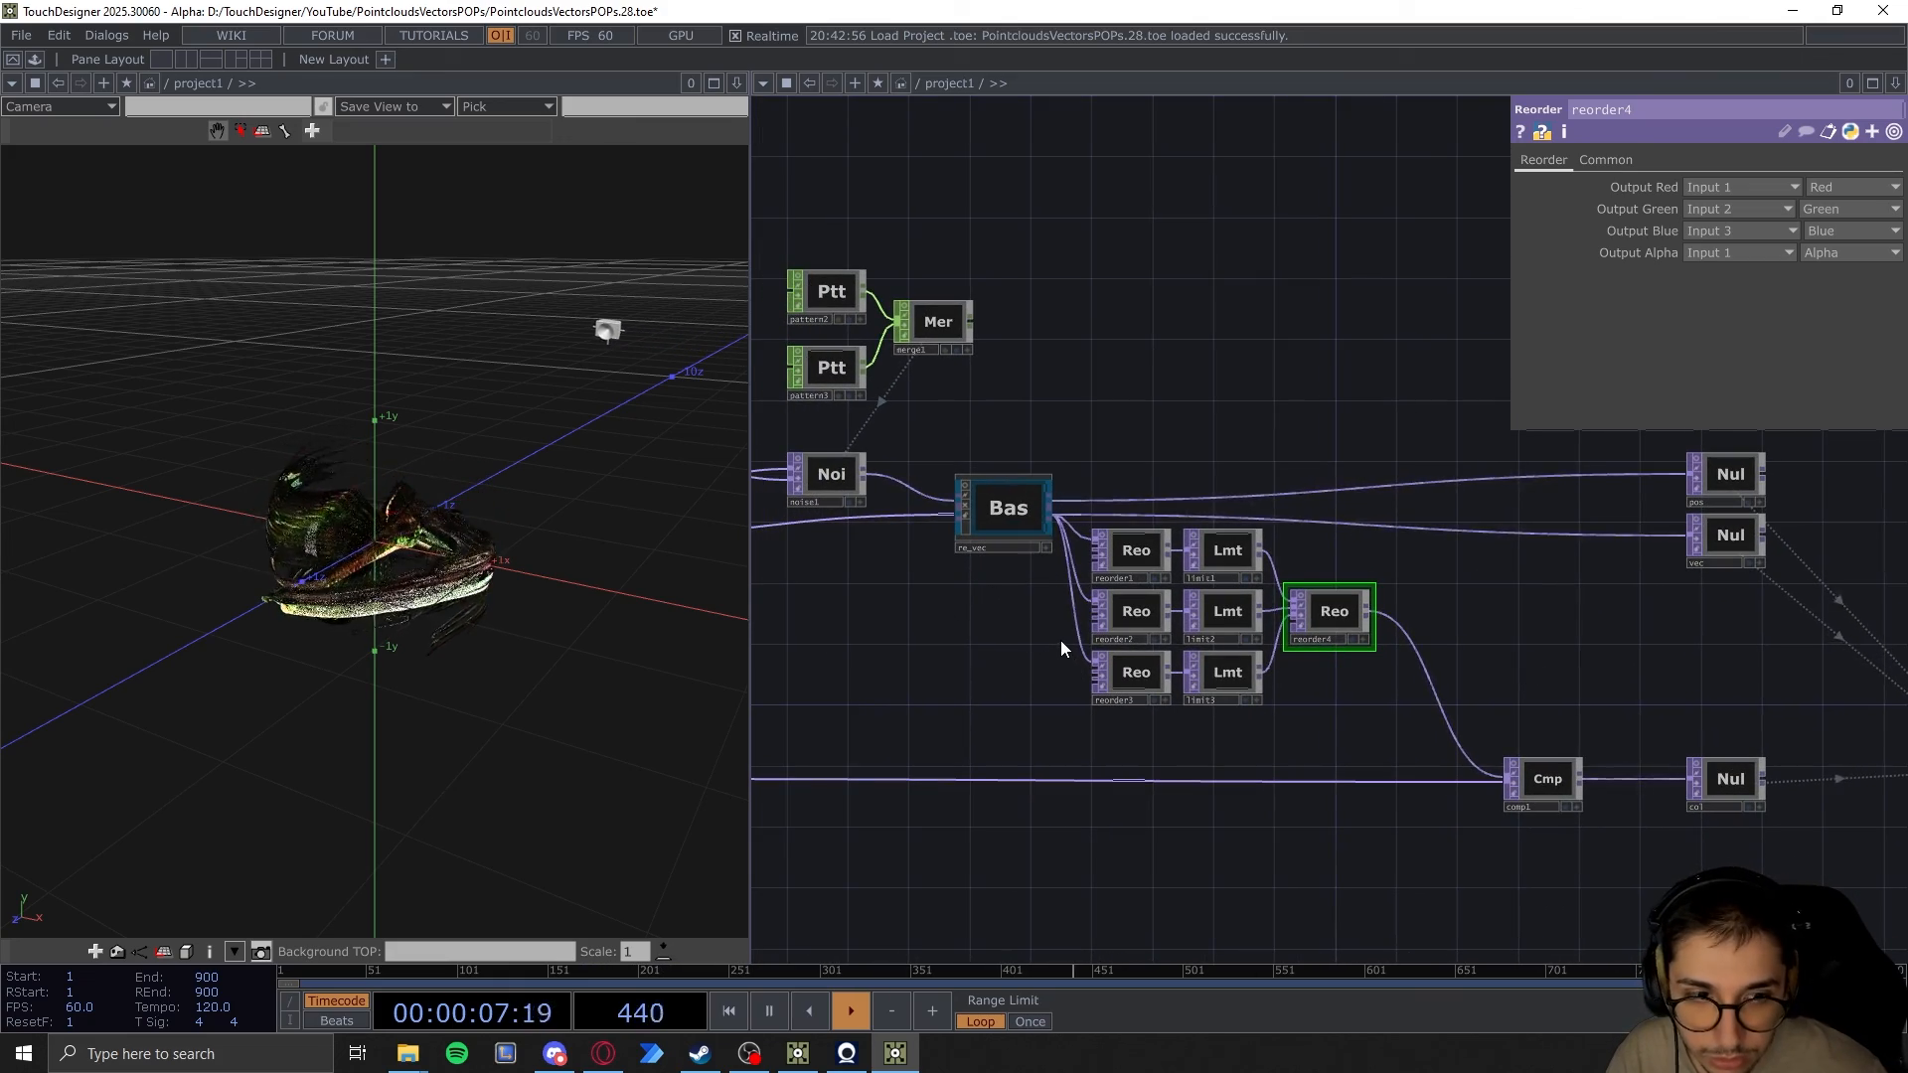
pyautogui.scroll(2, 1058, 624)
pyautogui.moveTo(1040, 630); pyautogui.dragTo(1061, 663)
pyautogui.scroll(-1, 1059, 666)
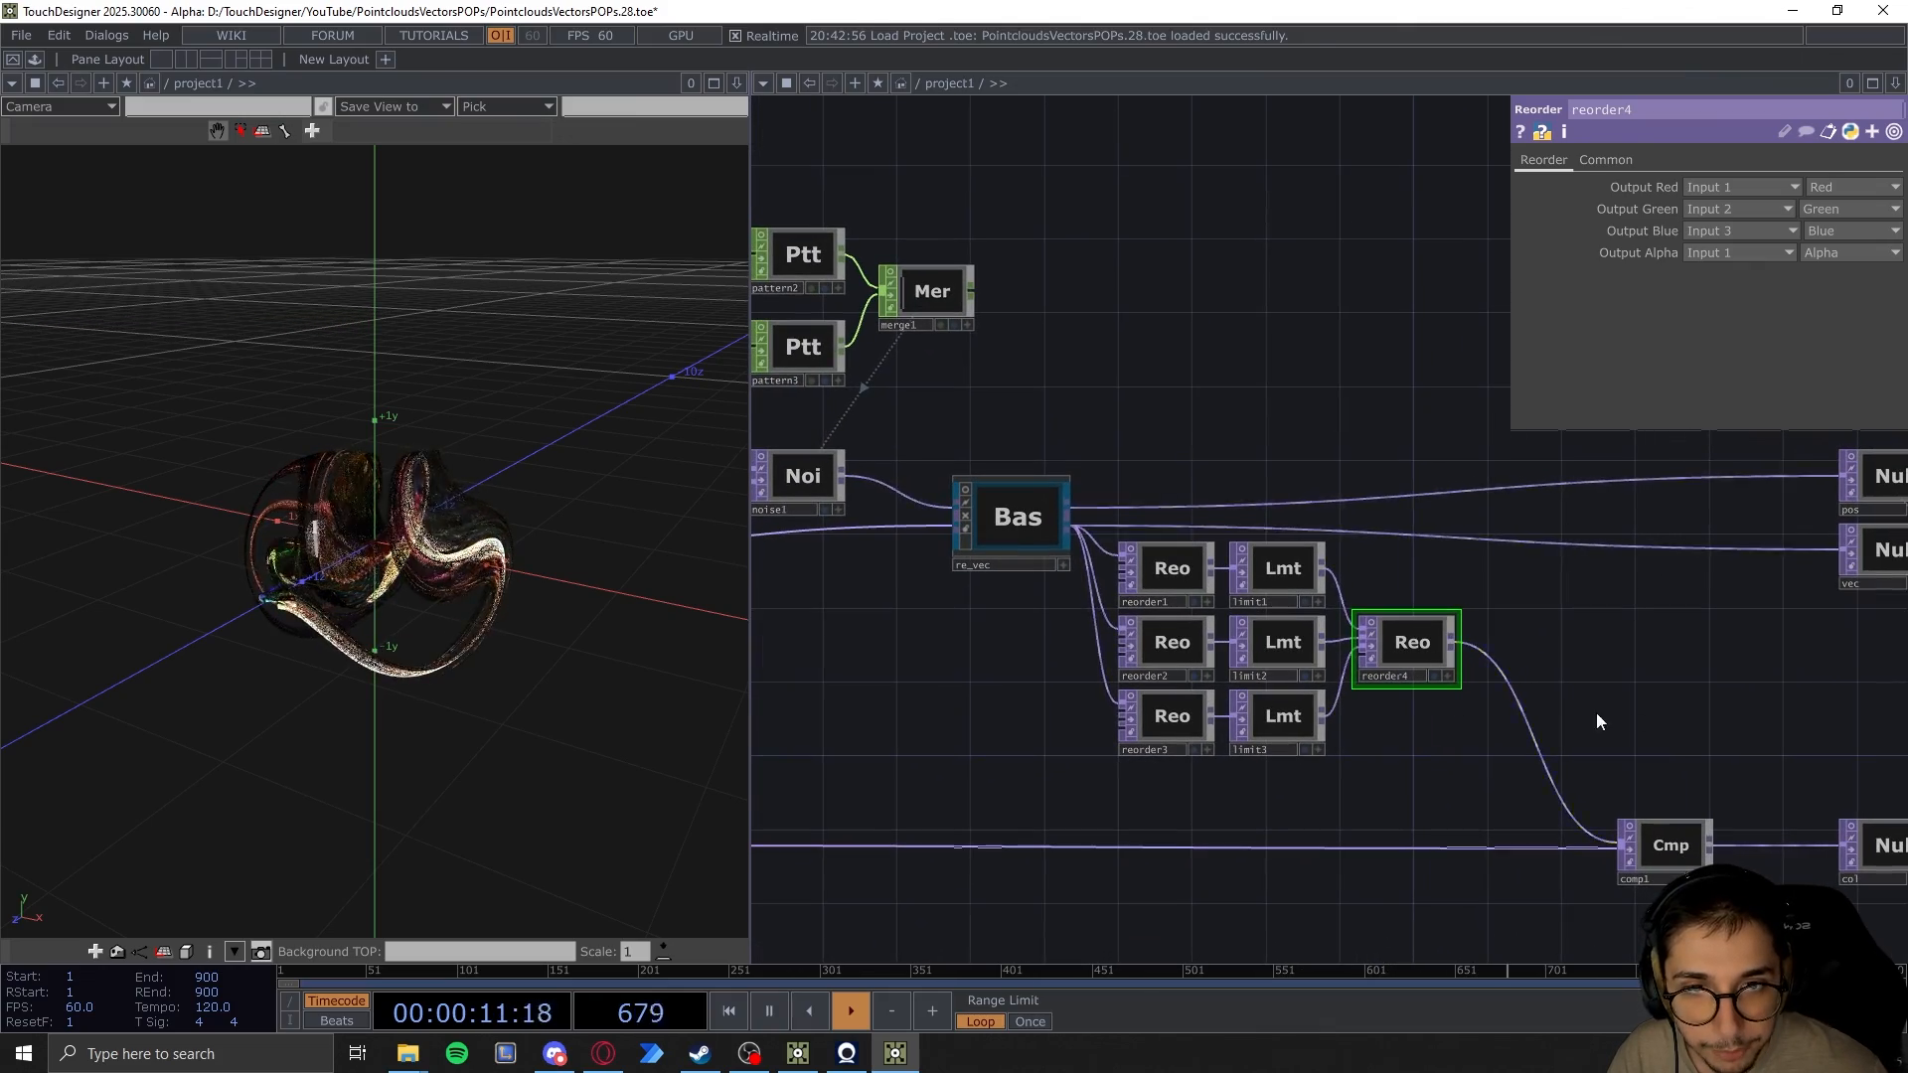
pyautogui.moveTo(1636, 707); pyautogui.dragTo(1232, 690)
pyautogui.moveTo(1243, 690); pyautogui.dragTo(1391, 699, button='middle')
pyautogui.moveTo(1604, 651); pyautogui.dragTo(1183, 769)
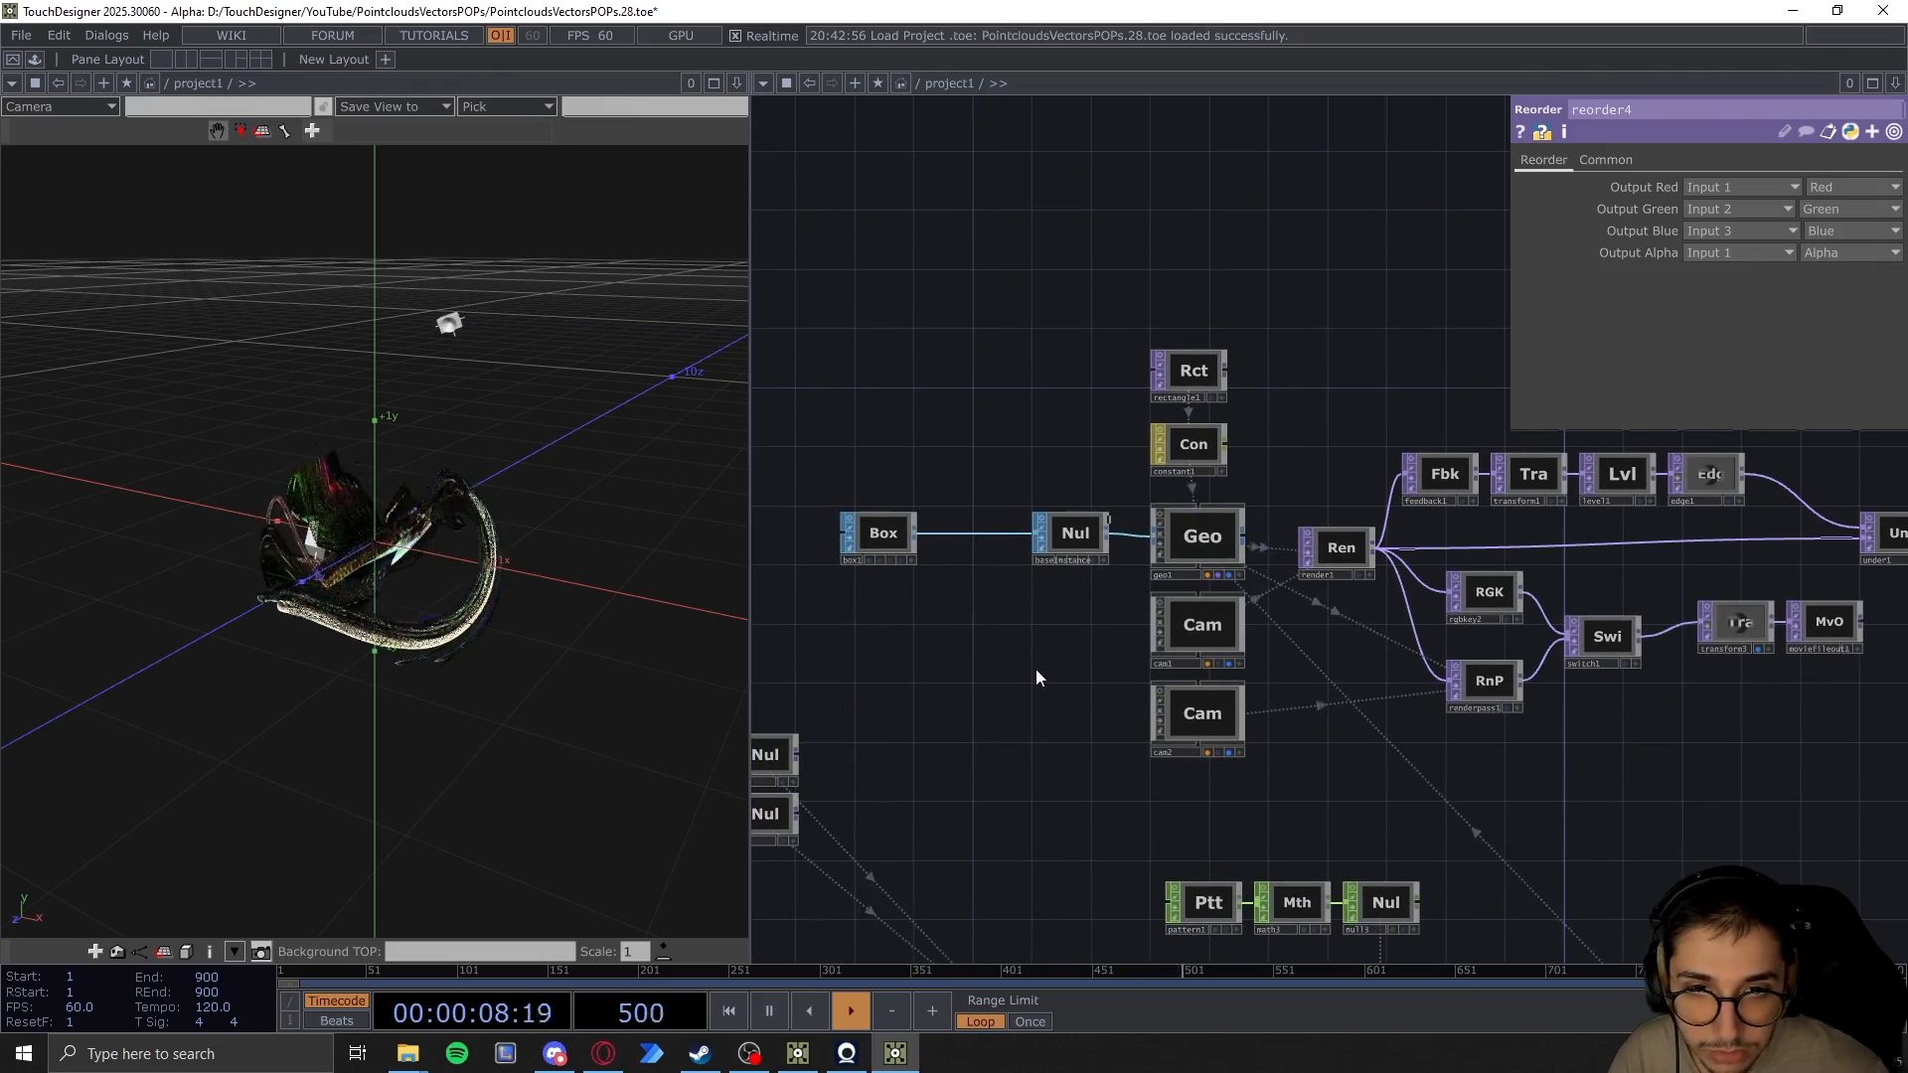
pyautogui.moveTo(1036, 677); pyautogui.dragTo(1088, 757)
# Examine the instanced boxes up close along with the constant1 material and the rectangle1 texture used as its color map
pyautogui.moveTo(437, 618); pyautogui.dragTo(388, 604)
pyautogui.scroll(5, 347, 623)
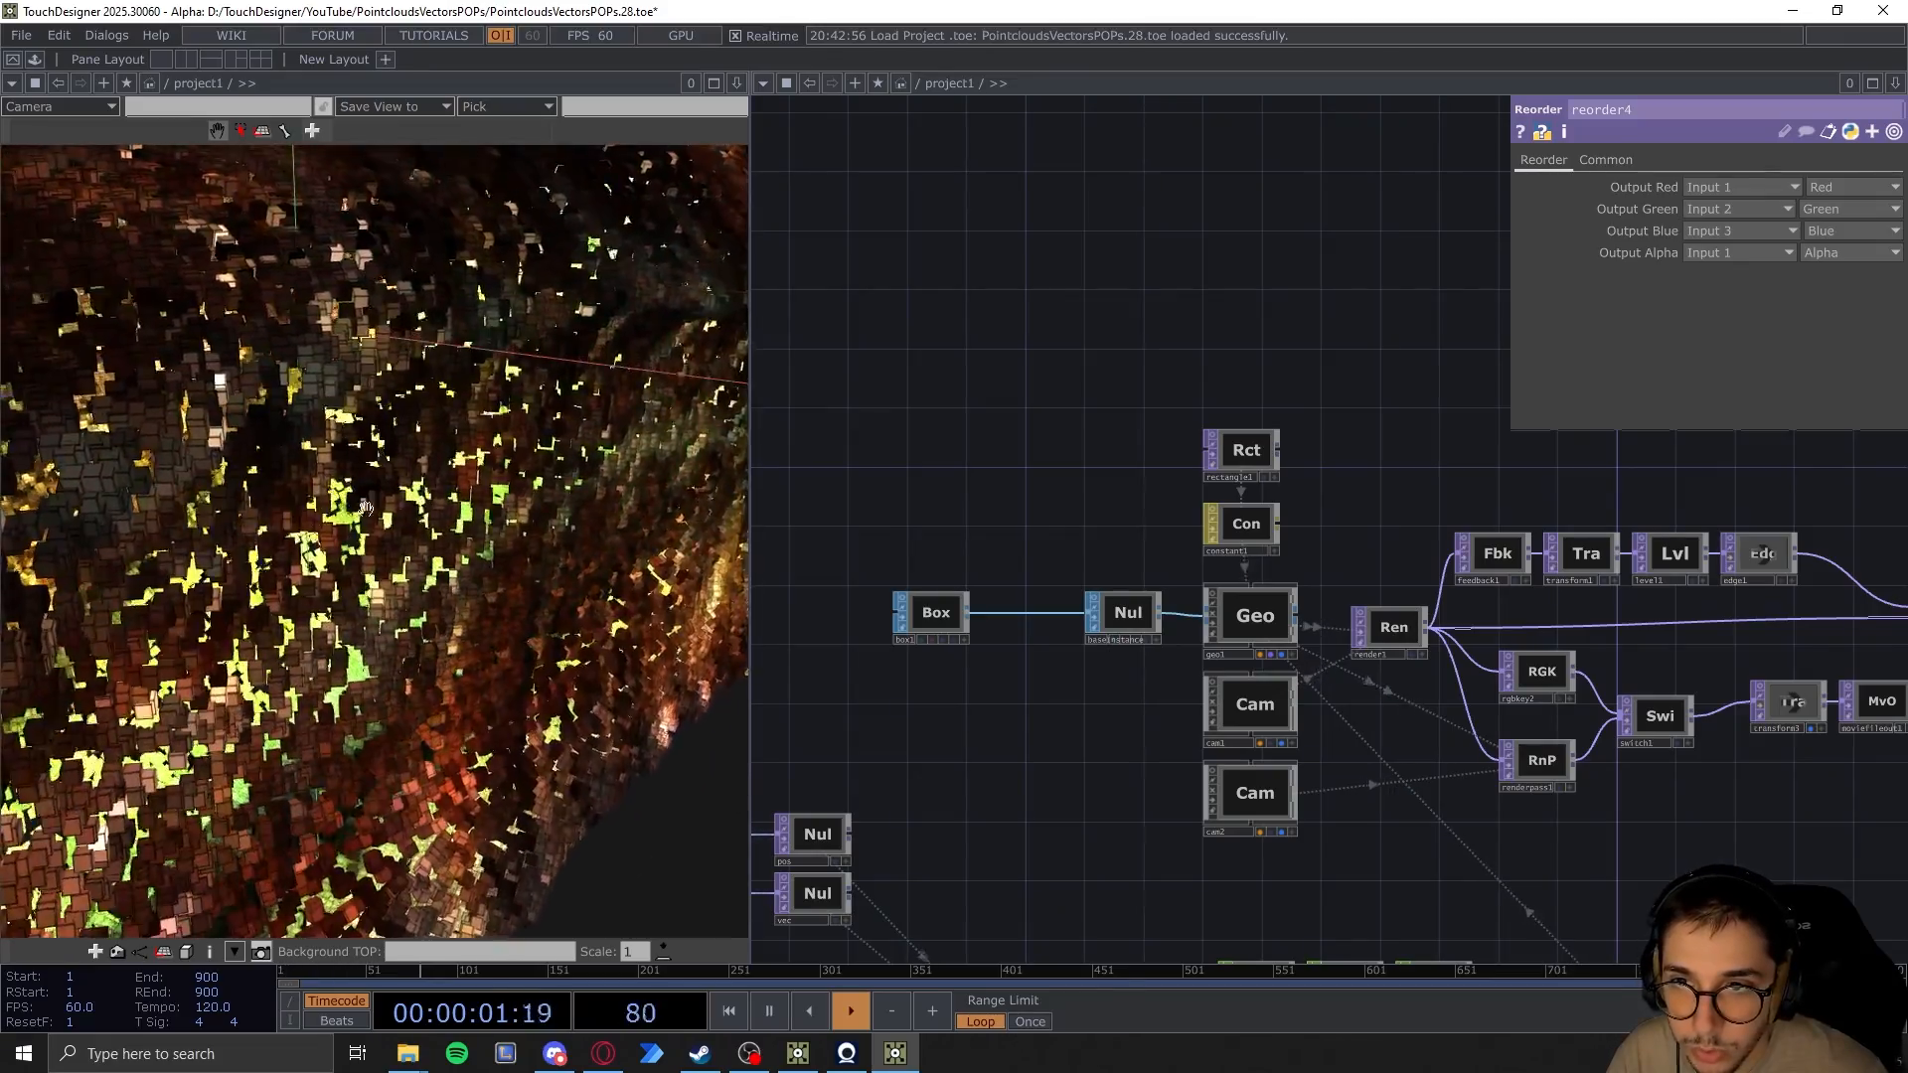
pyautogui.scroll(5, 1193, 527)
pyautogui.click(1417, 536)
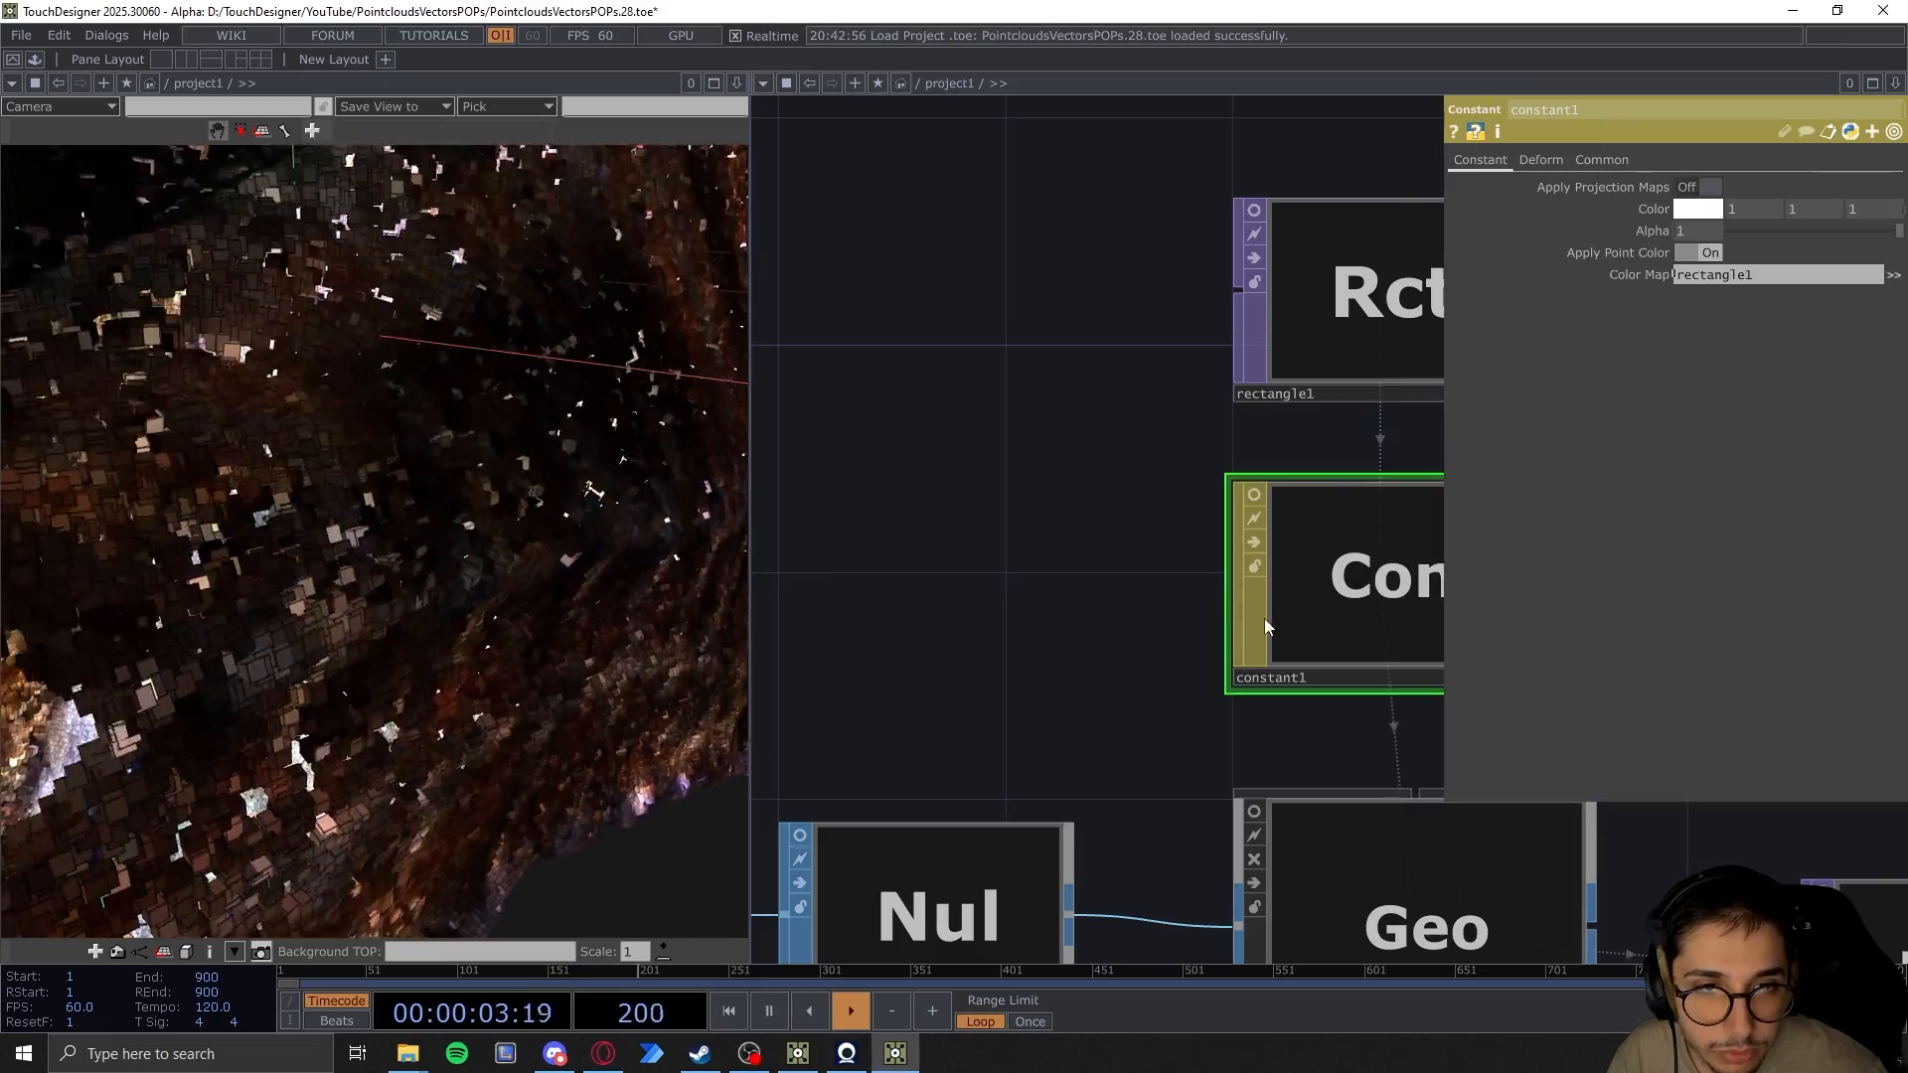
pyautogui.scroll(-3, 1078, 554)
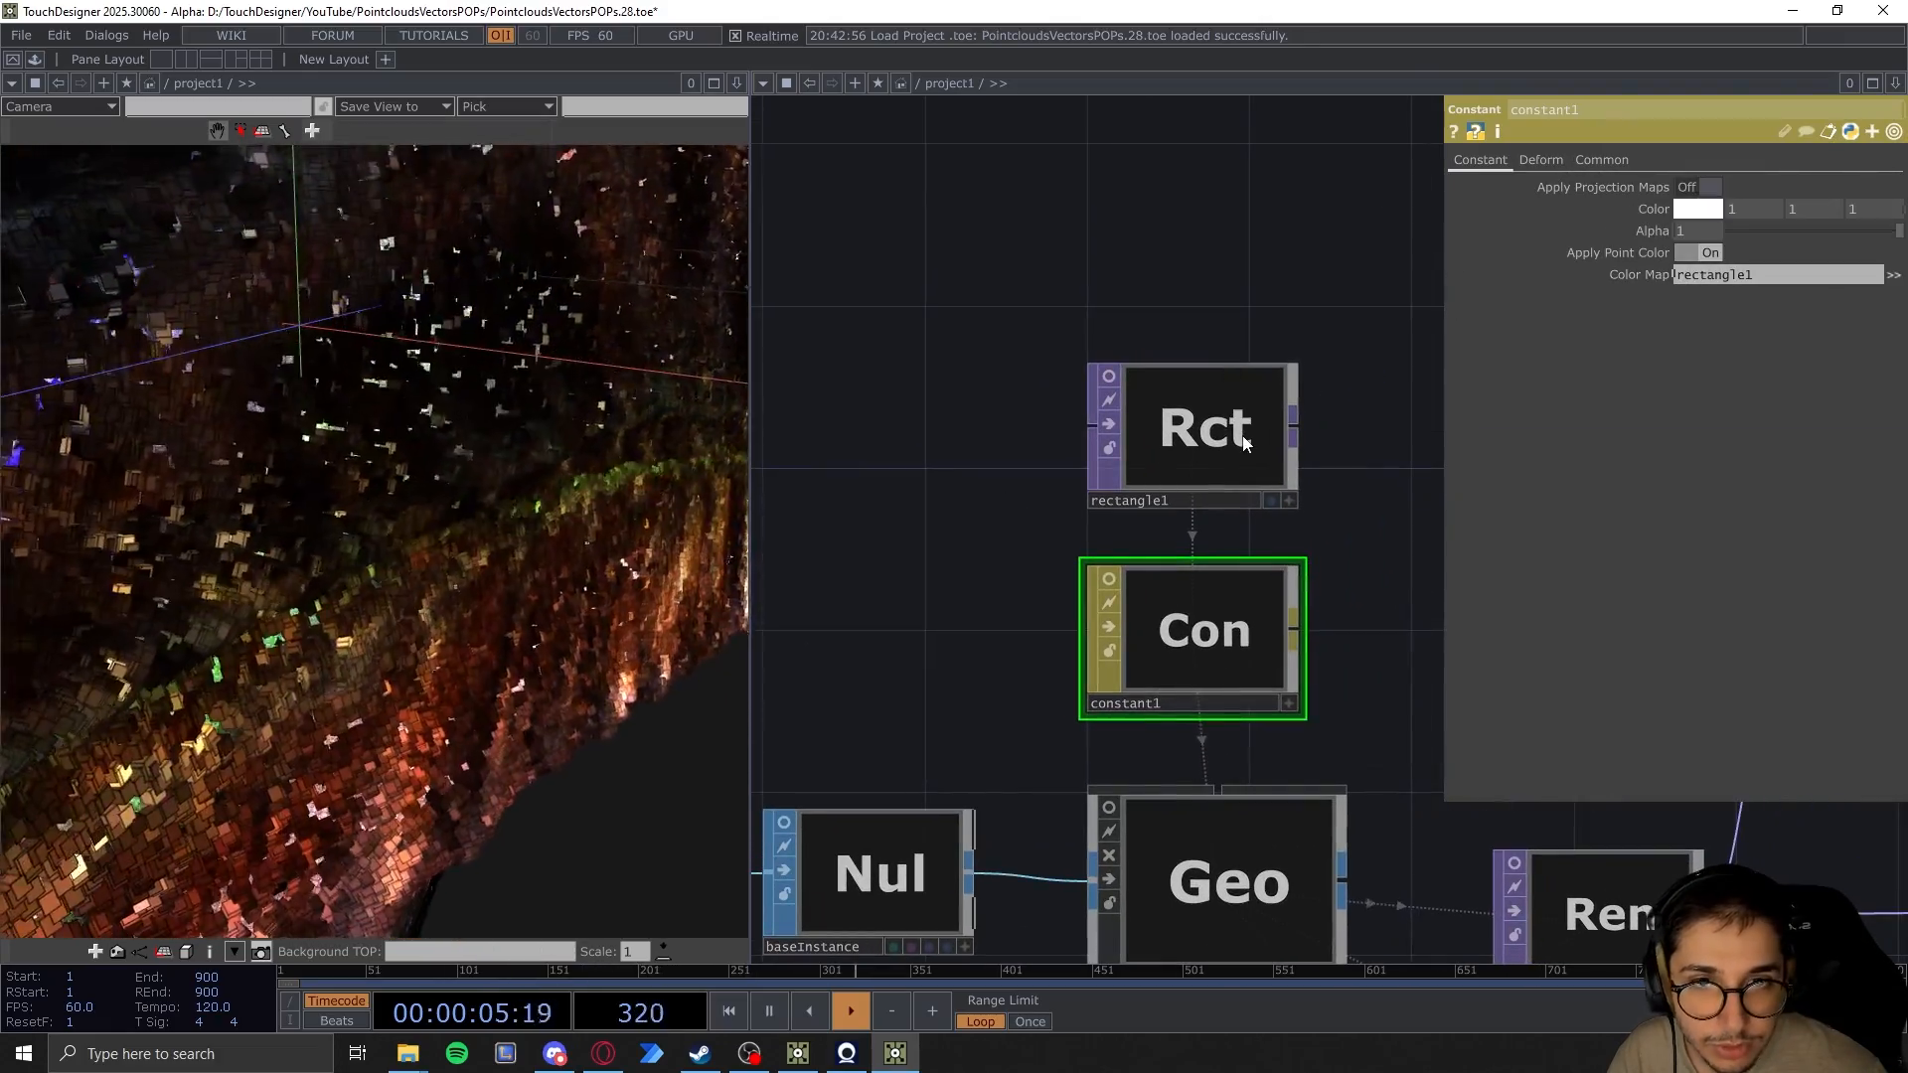
pyautogui.click(1248, 404)
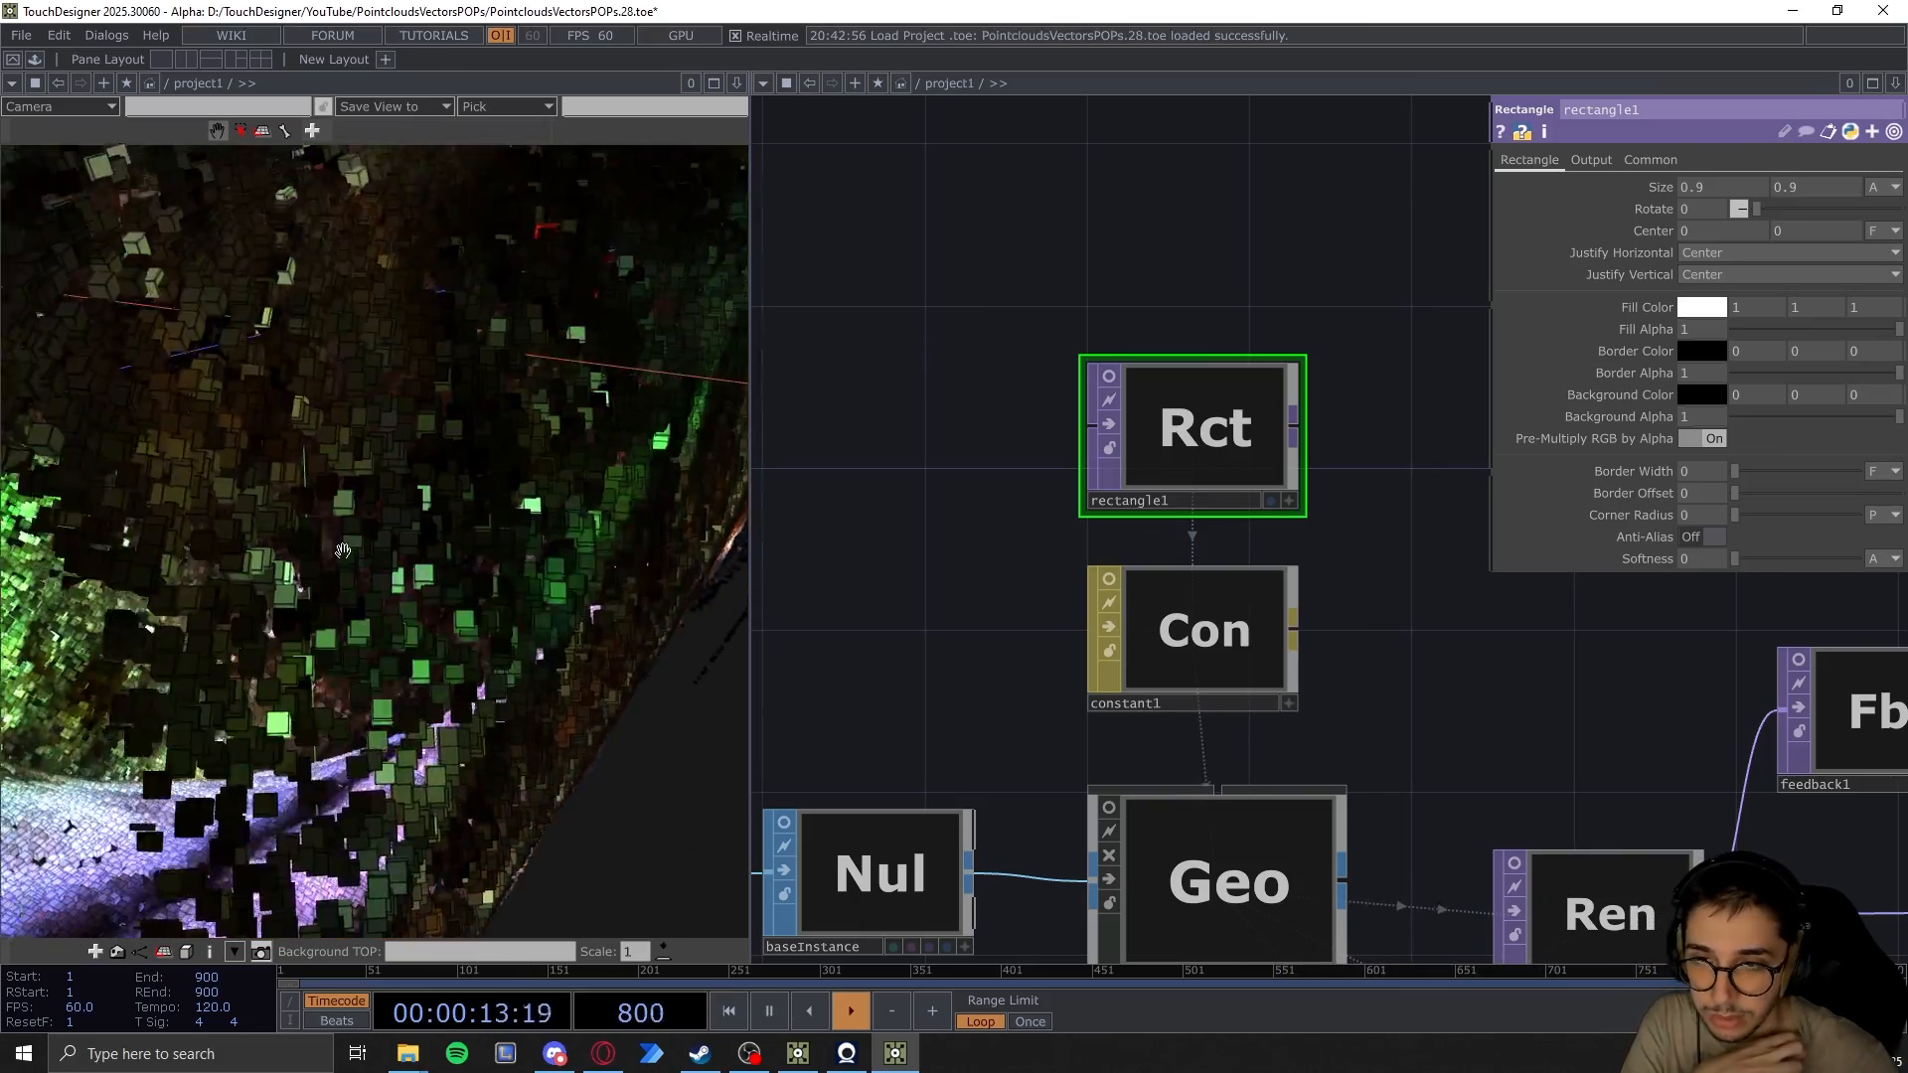
# Set the near clipping plane of the 3D viewport to 0.001 in its culling display options
pyautogui.rightClick(353, 407)
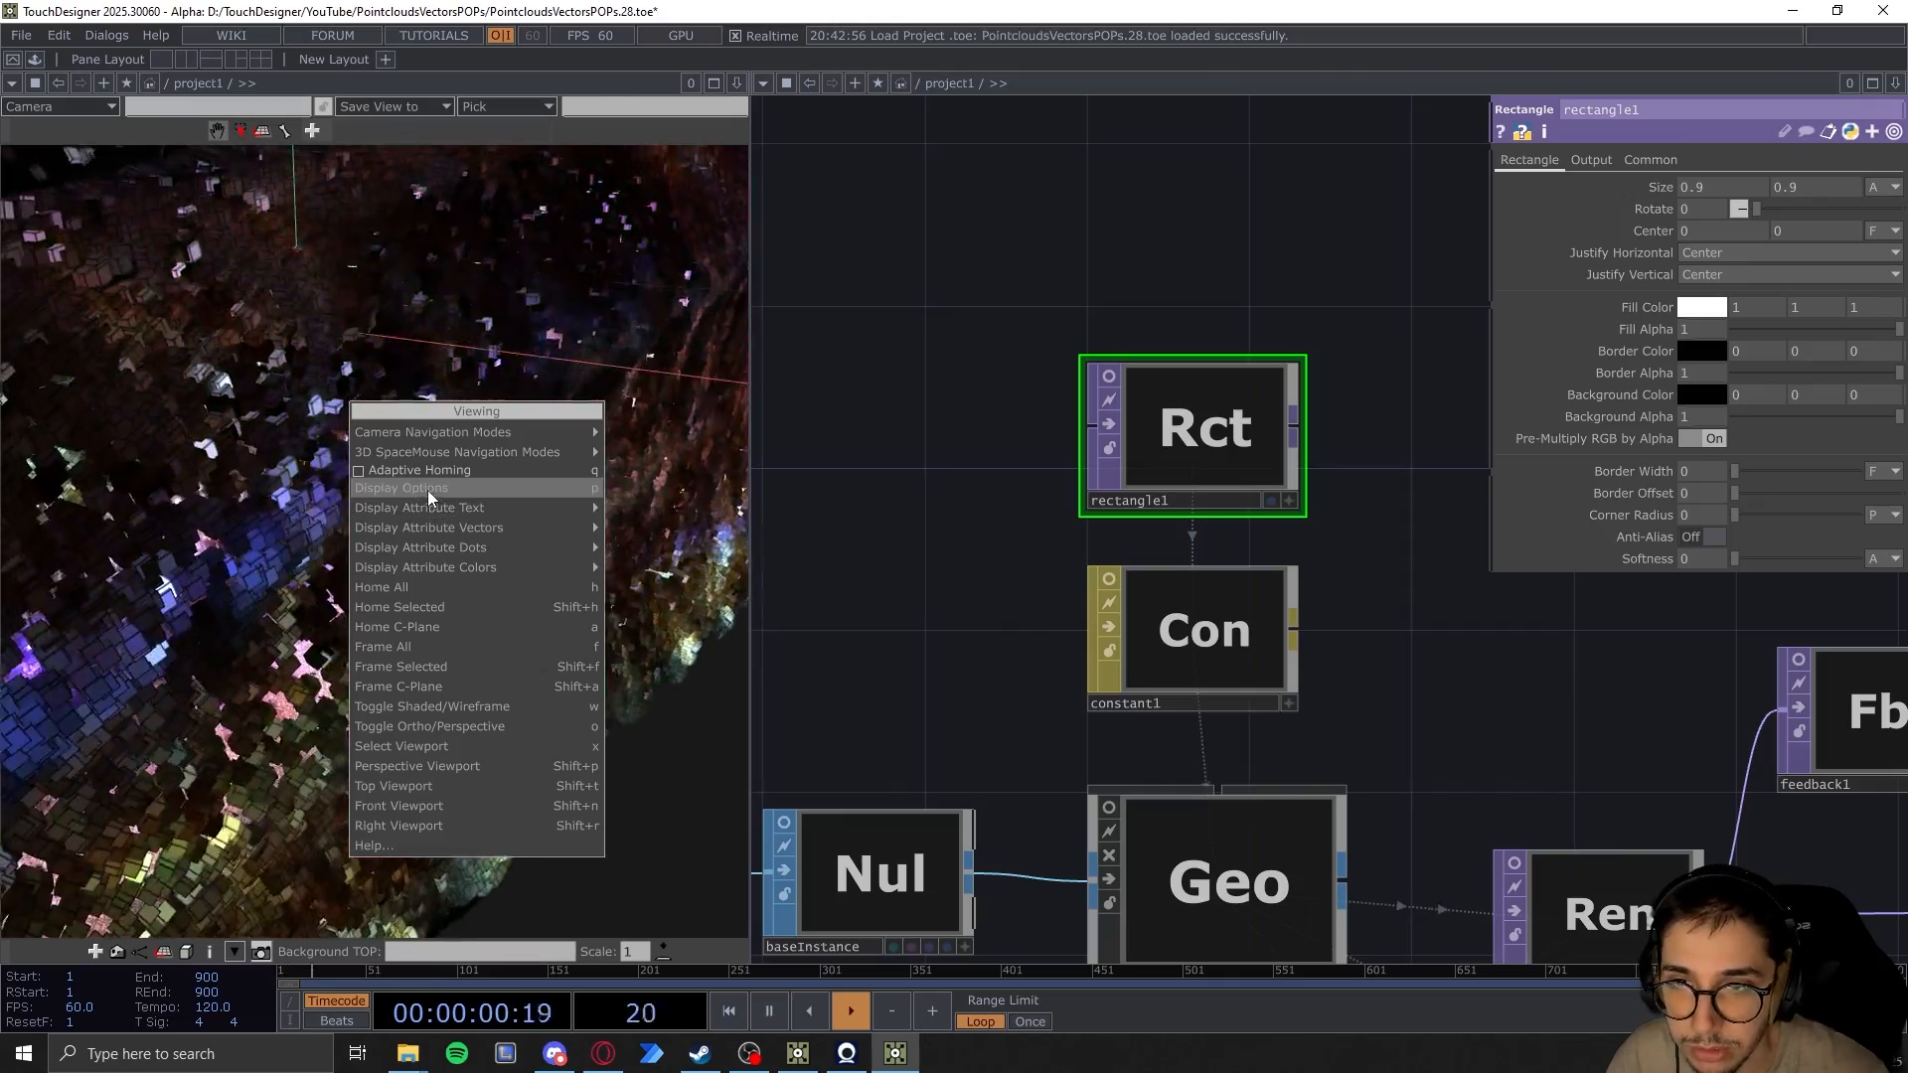
pyautogui.click(428, 488)
pyautogui.click(473, 144)
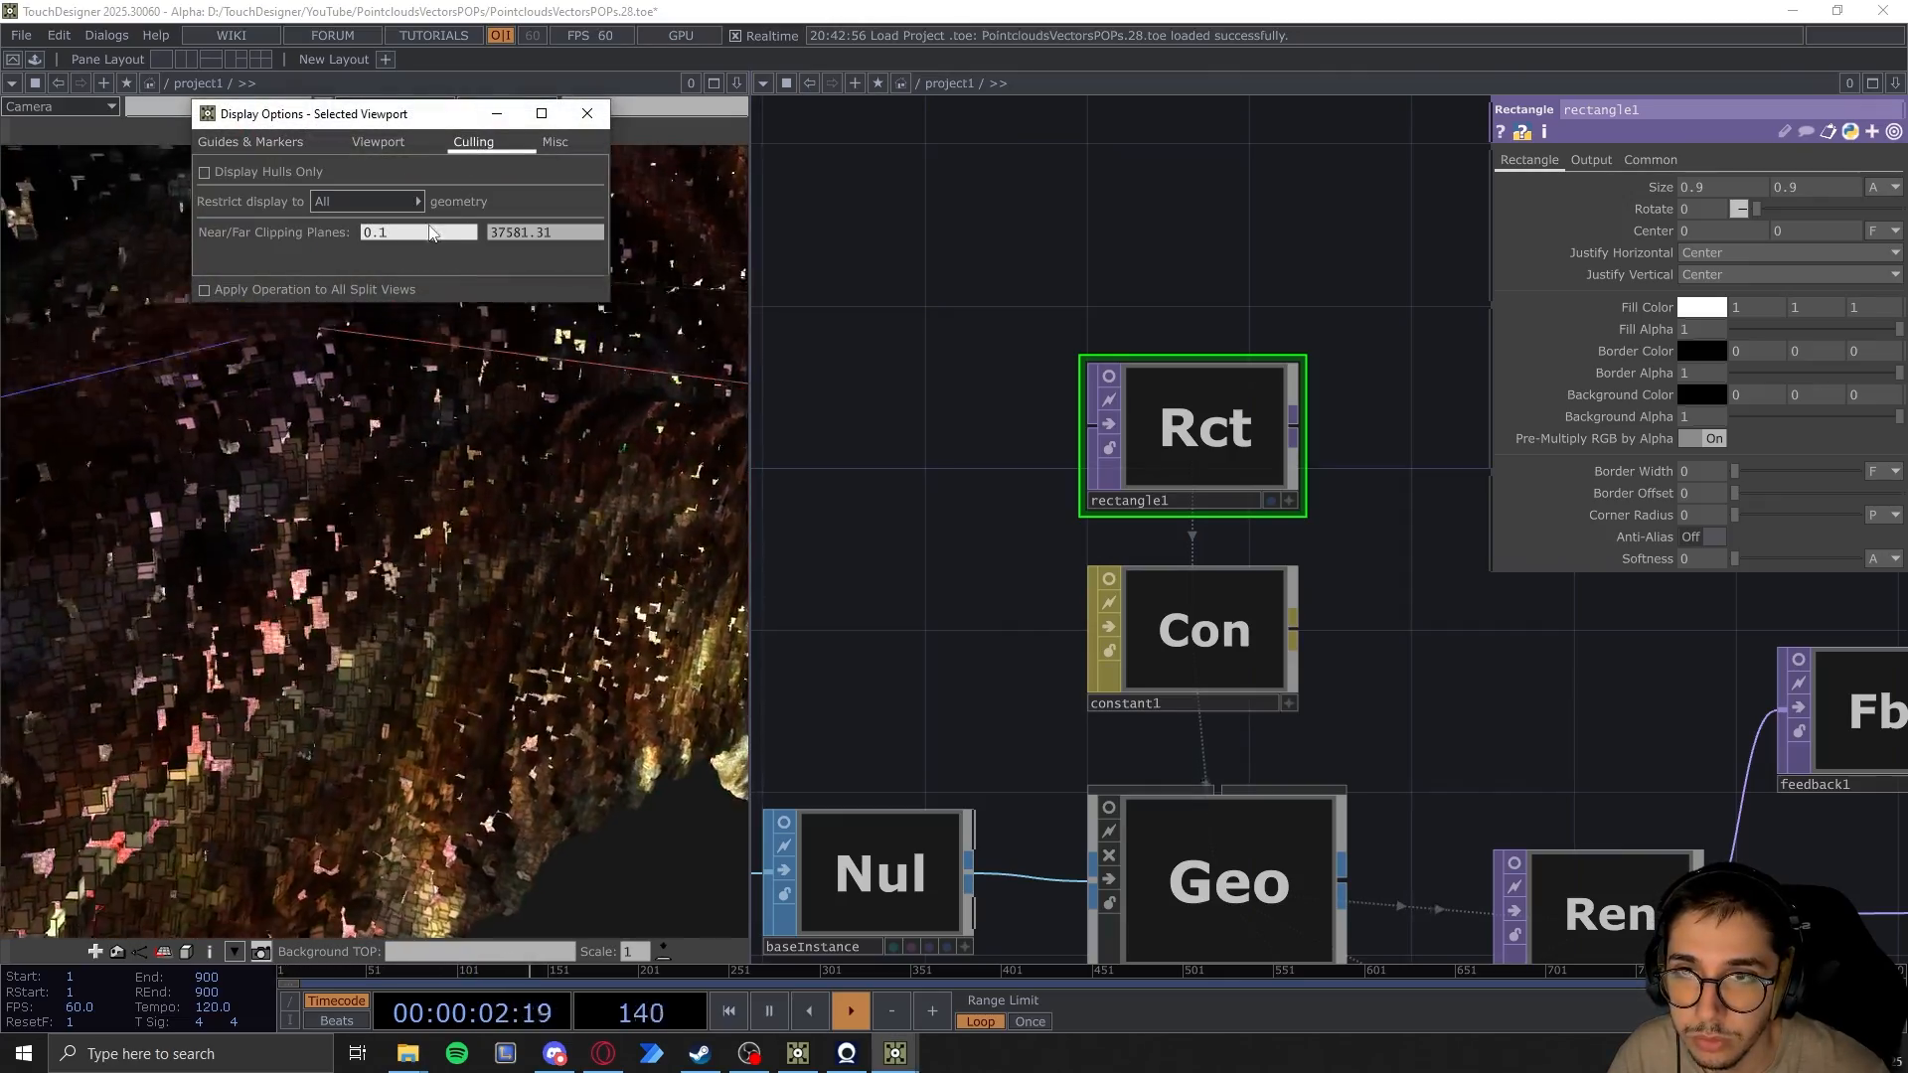
pyautogui.click(421, 228)
pyautogui.write('0.001')
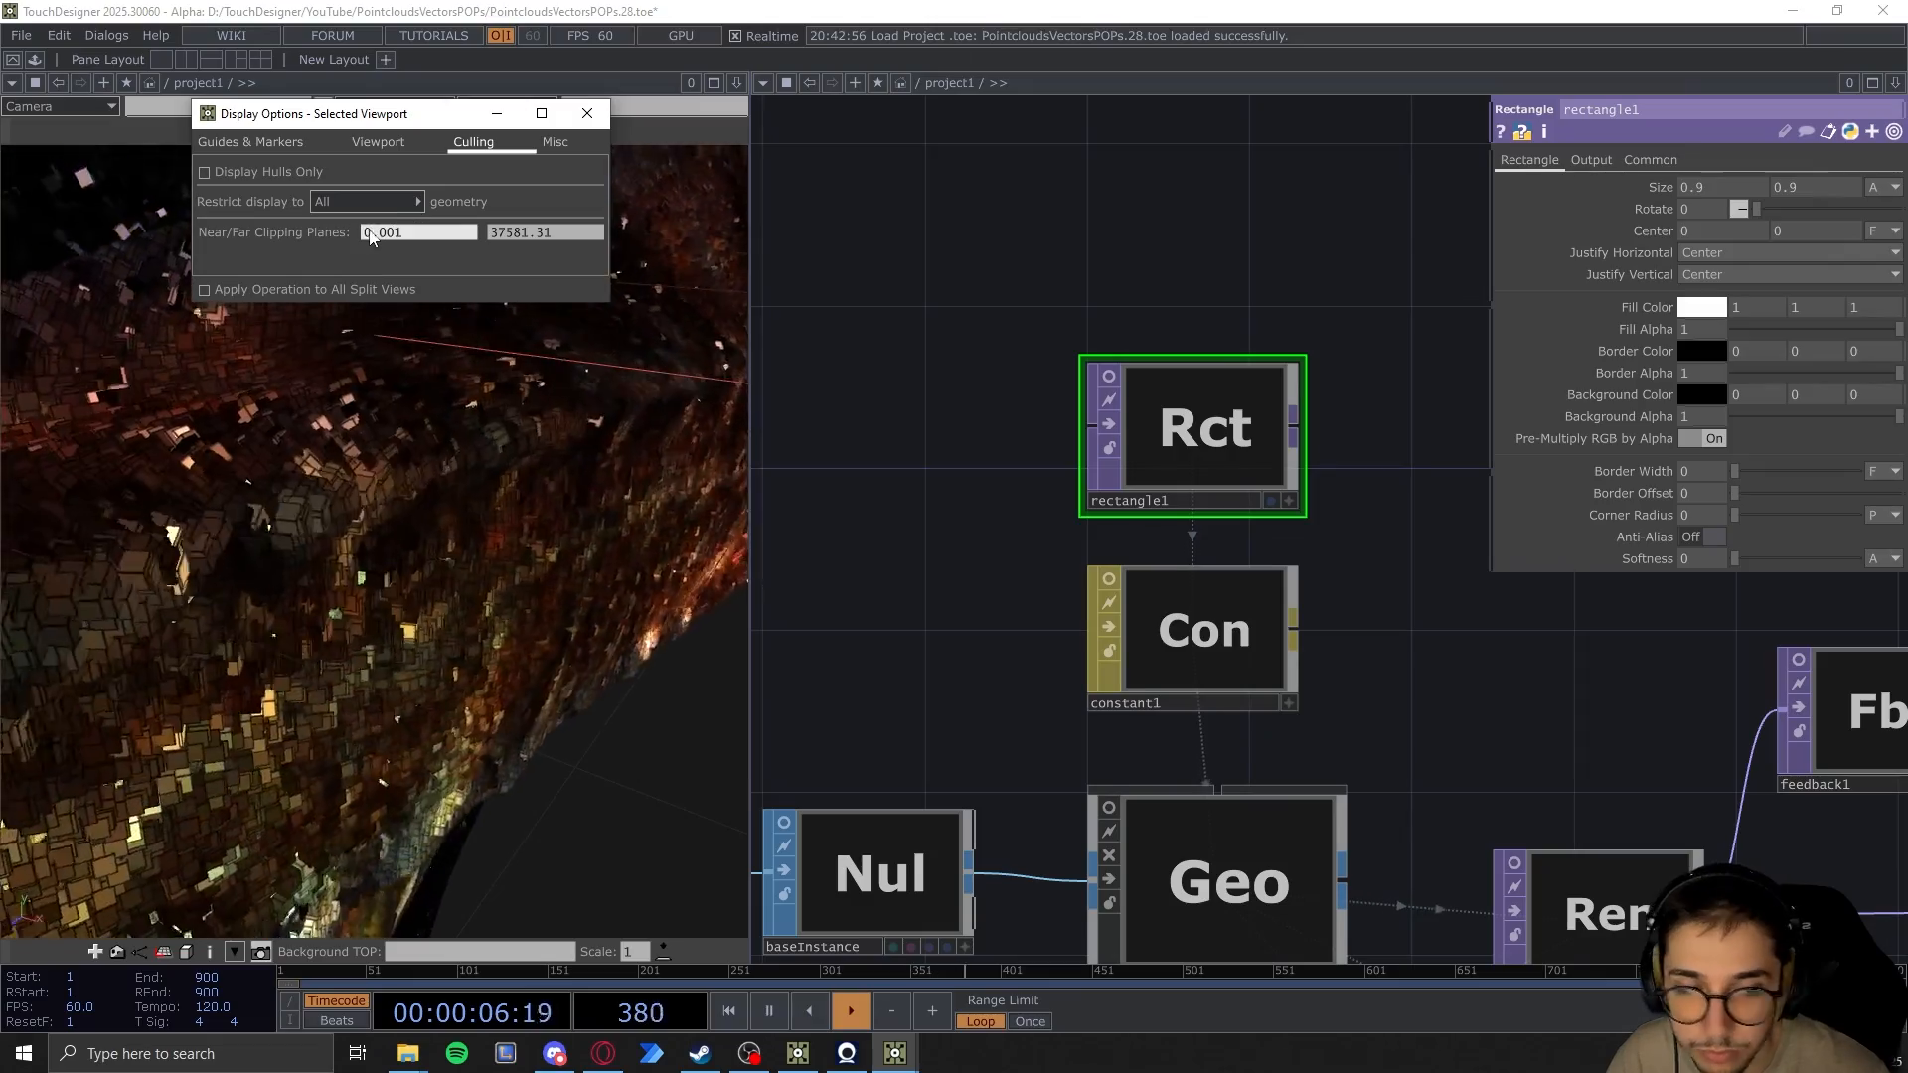
pyautogui.click(588, 114)
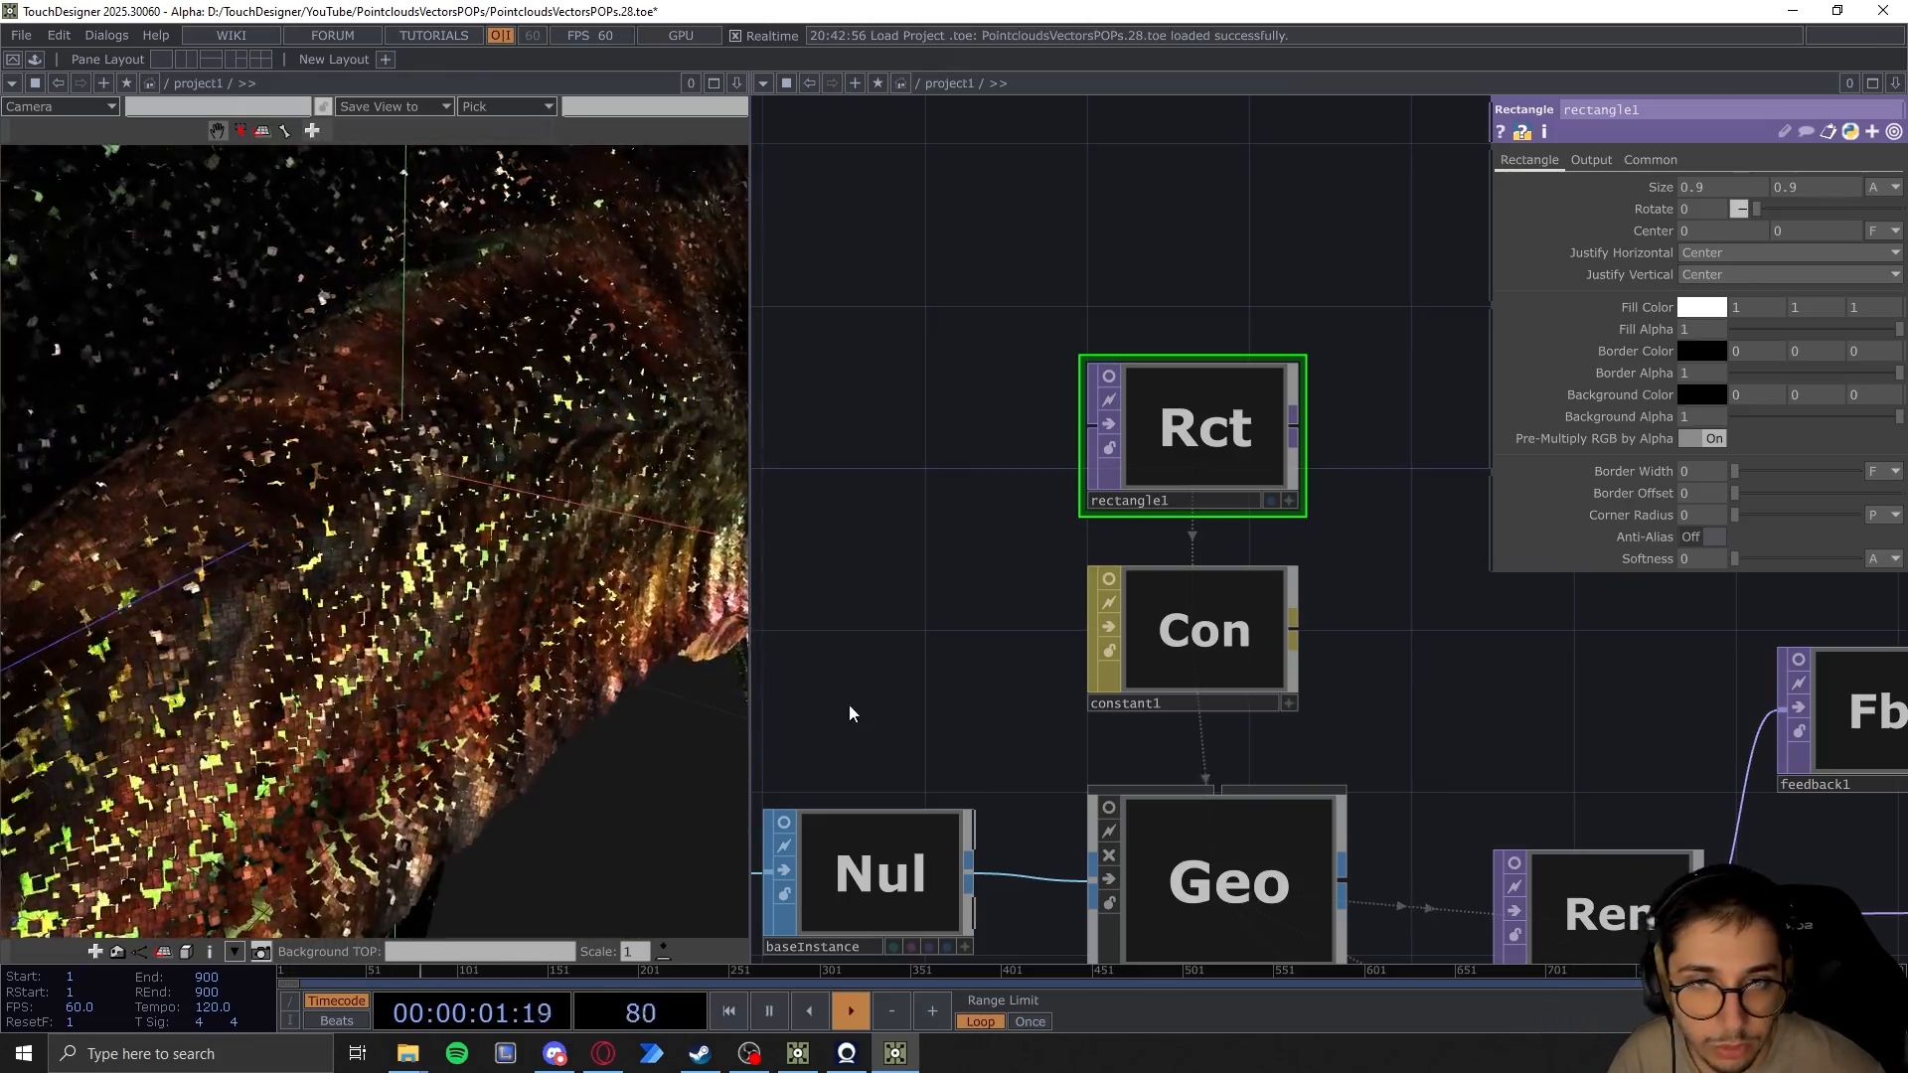
pyautogui.scroll(-2, 1023, 348)
pyautogui.moveTo(954, 545); pyautogui.dragTo(998, 387)
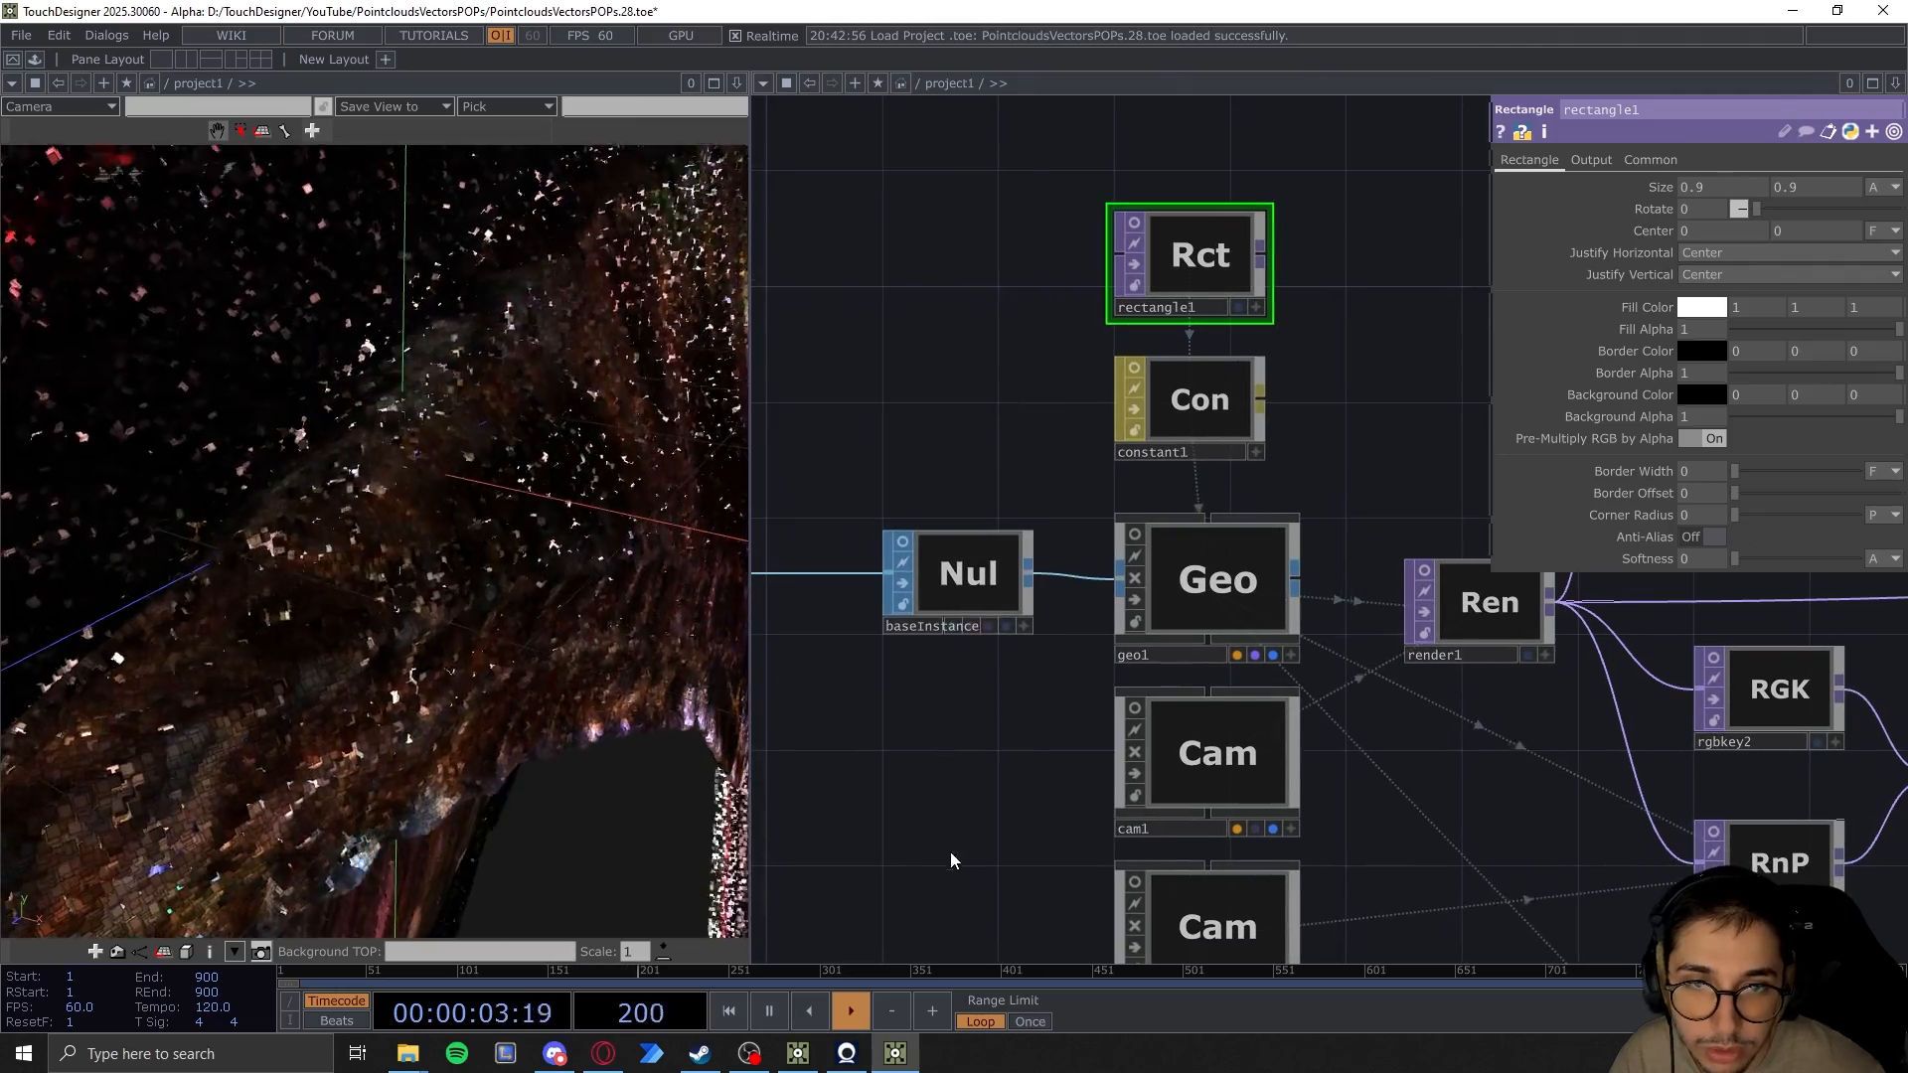
# Inspect the textured instanced boxes and the whole point cloud shape in the 3D viewport, both close up and from a distance
pyautogui.moveTo(946, 855); pyautogui.dragTo(950, 686)
pyautogui.scroll(-3, 1052, 758)
pyautogui.scroll(-10, 385, 548)
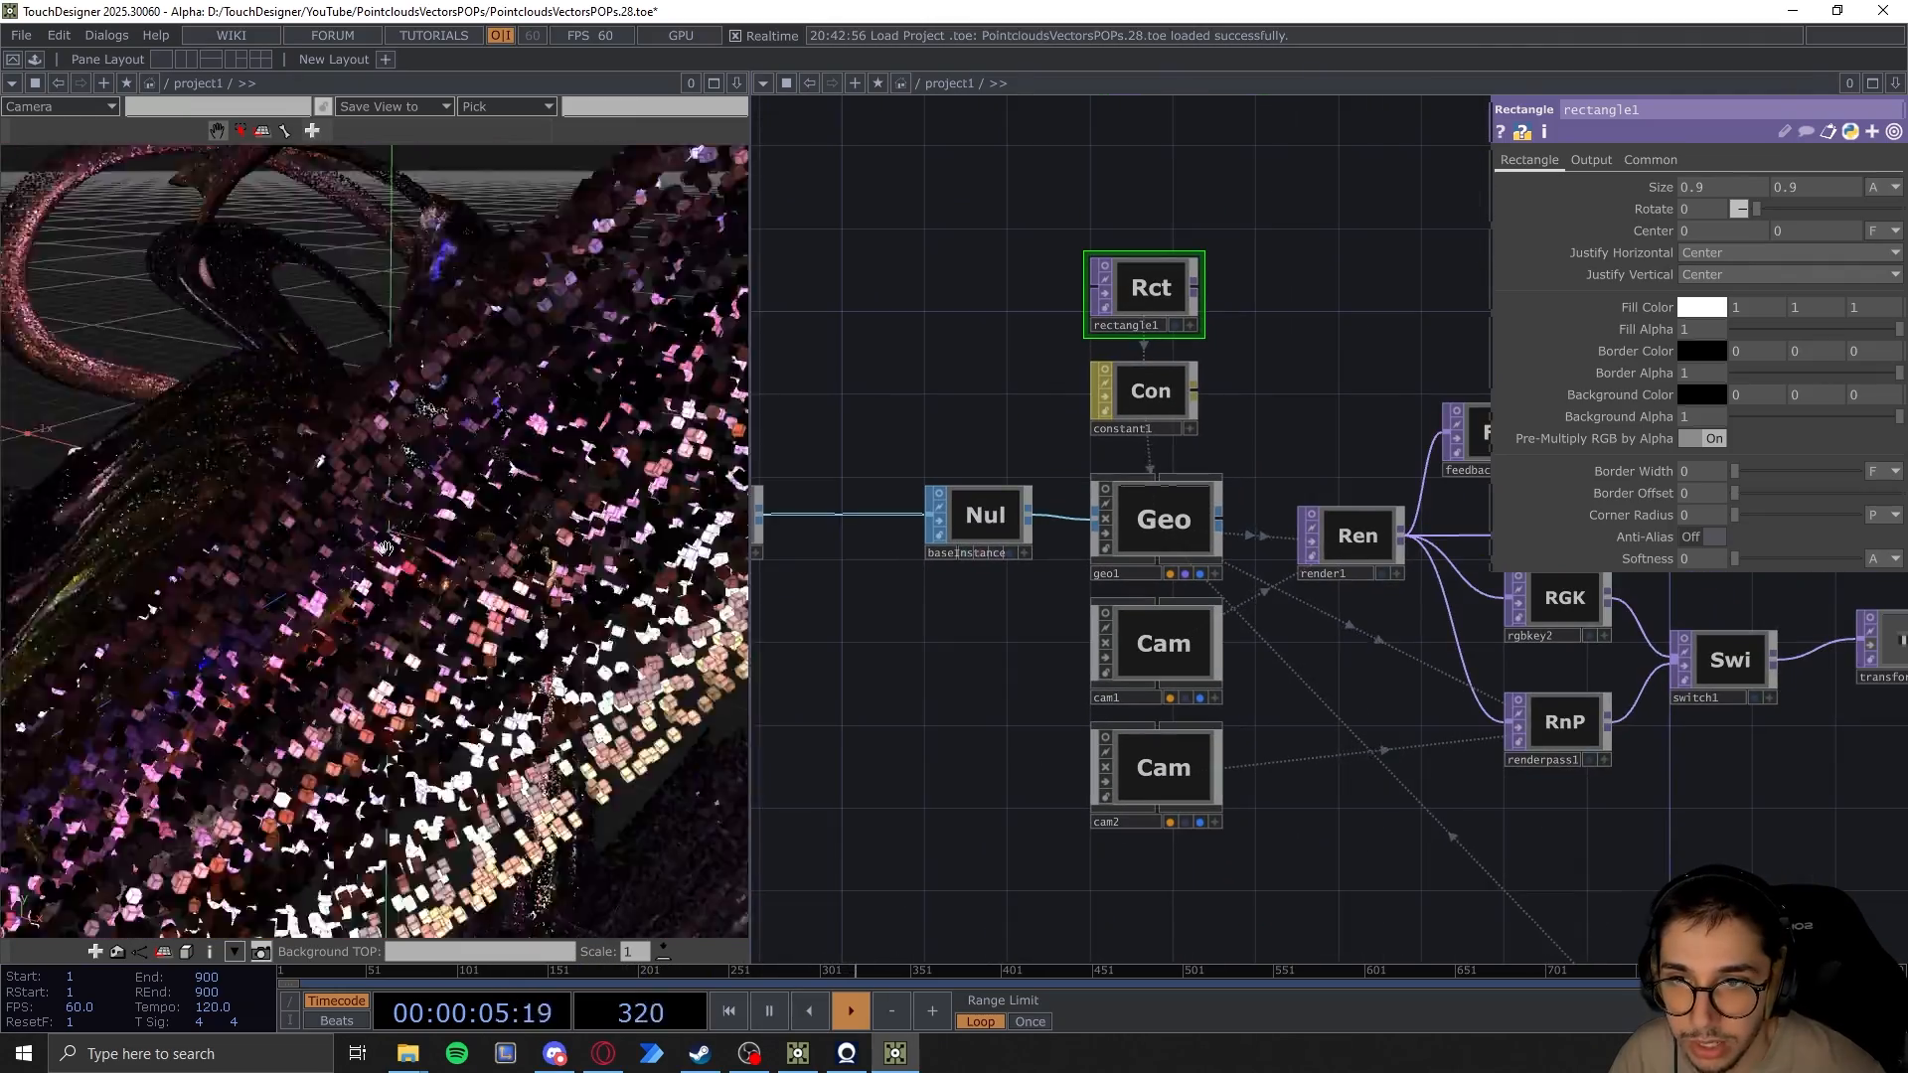
pyautogui.moveTo(384, 548)
pyautogui.mouseDown()
pyautogui.moveTo(565, 566)
pyautogui.moveTo(373, 564)
pyautogui.mouseUp()
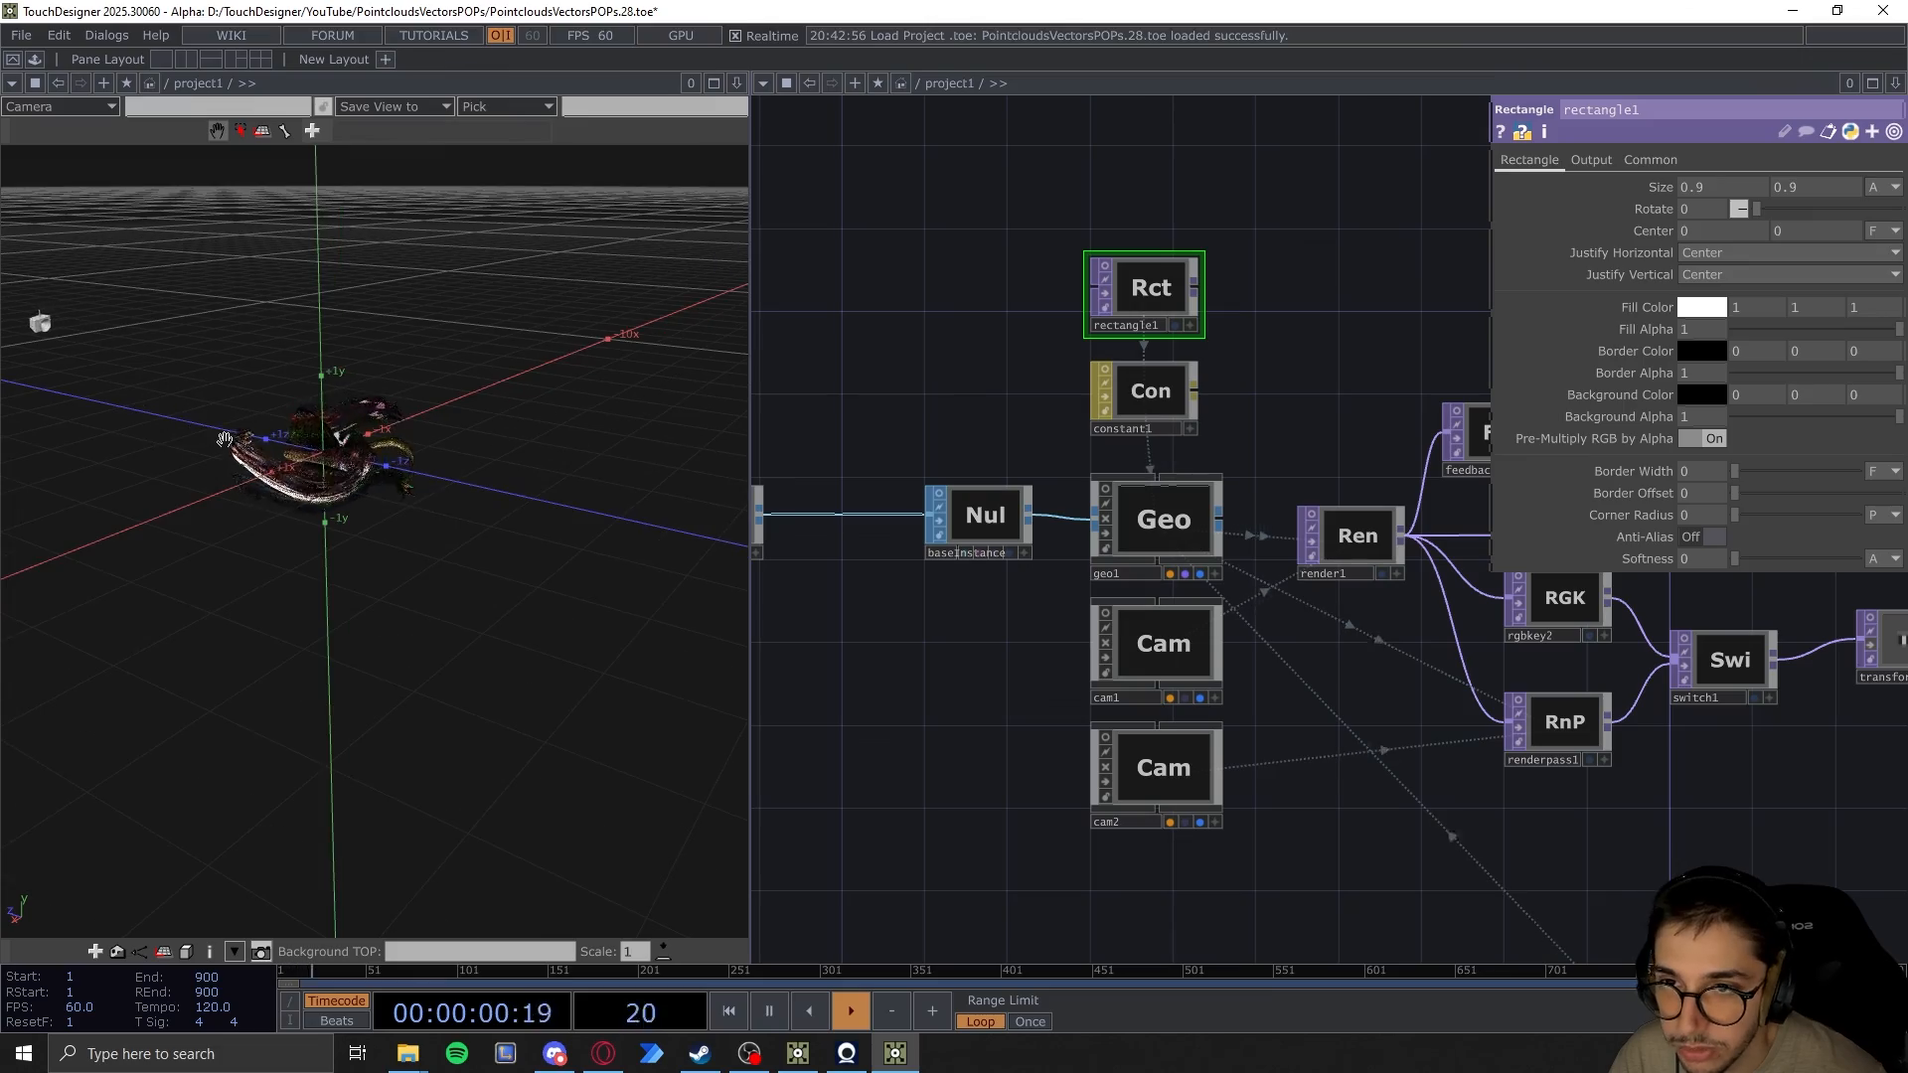
pyautogui.moveTo(321, 526)
pyautogui.mouseDown()
pyautogui.moveTo(363, 554)
pyautogui.moveTo(274, 507)
pyautogui.moveTo(286, 374)
pyautogui.moveTo(350, 528)
pyautogui.mouseUp()
pyautogui.scroll(3, 362, 554)
pyautogui.scroll(5, 274, 507)
pyautogui.scroll(-5, 351, 529)
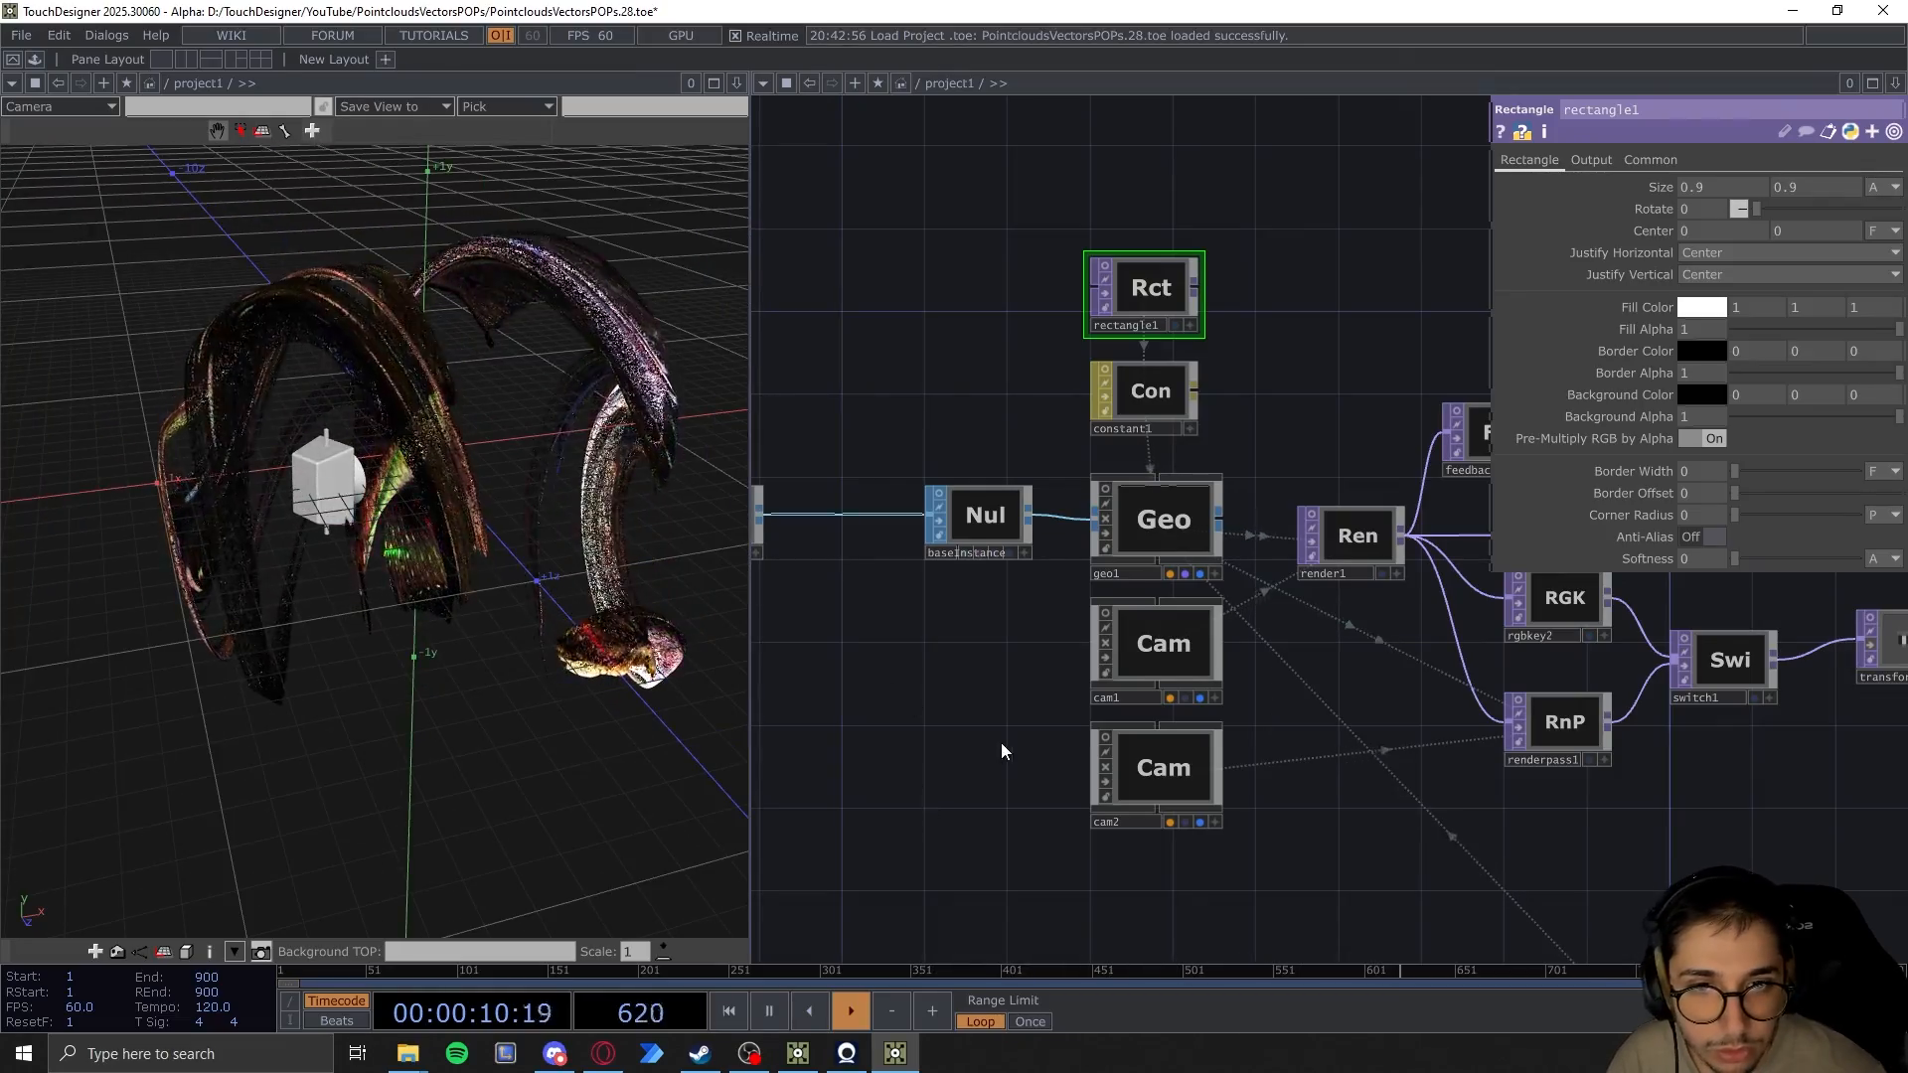
# Examine cam1's transform settings, including the time-based Y rotation expression and the pivot expressions, against its orbit around the geometry
pyautogui.moveTo(1001, 750); pyautogui.dragTo(938, 745)
pyautogui.click(1101, 656)
pyautogui.moveTo(1295, 658); pyautogui.dragTo(1231, 684)
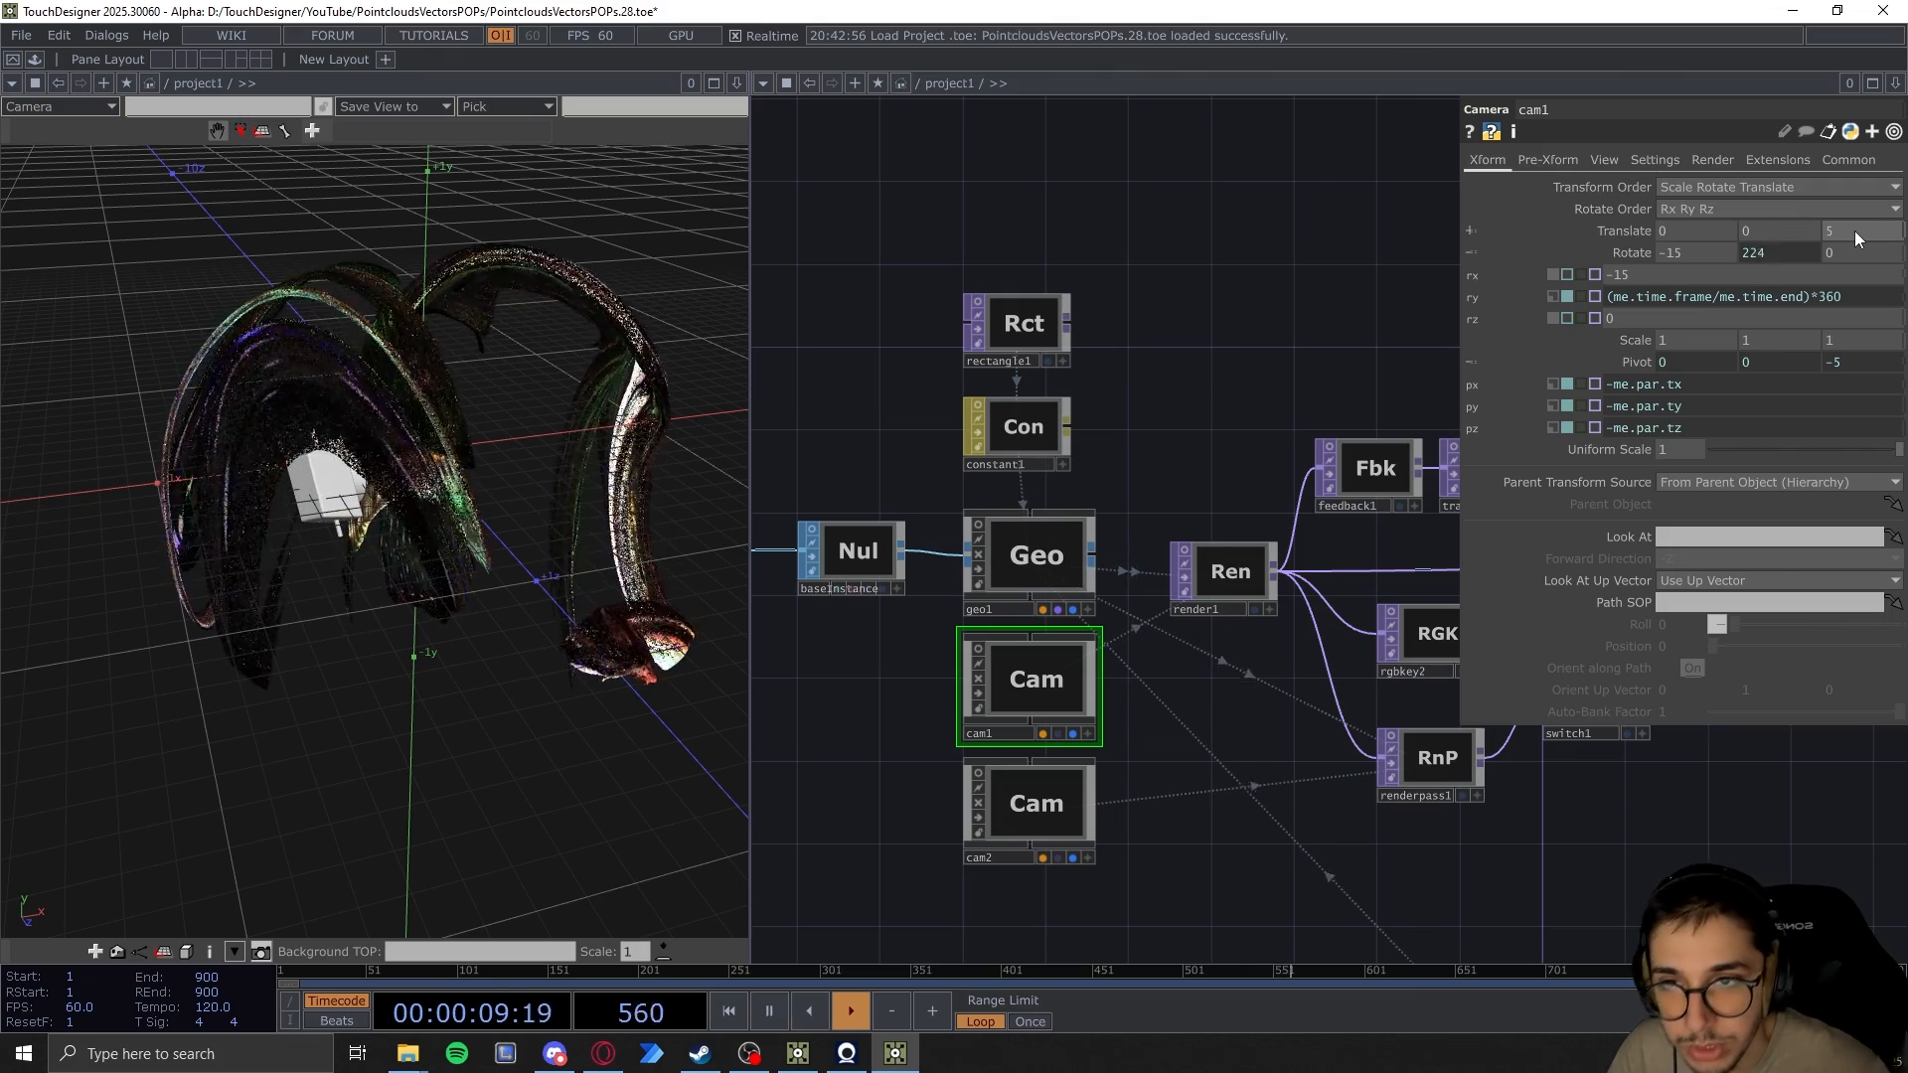
pyautogui.scroll(-5, 438, 532)
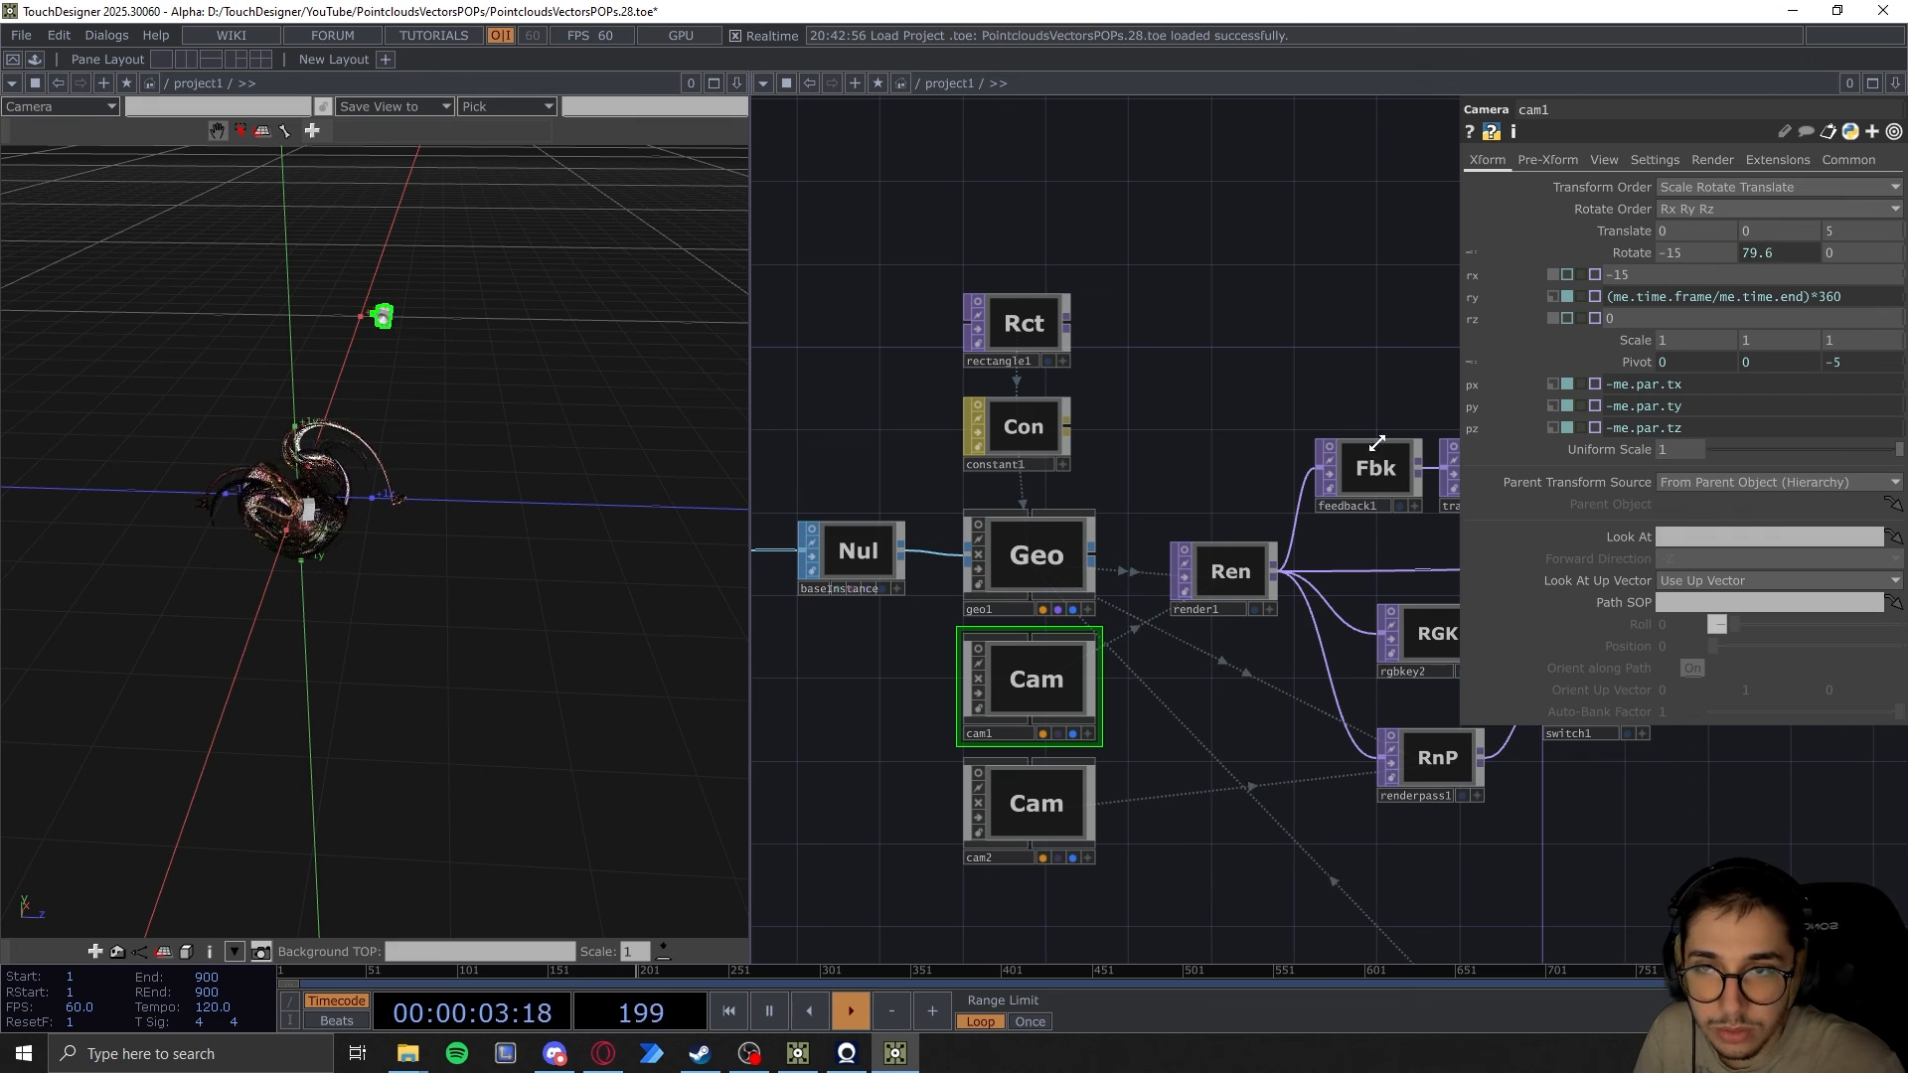
pyautogui.scroll(-3, 398, 527)
pyautogui.moveTo(398, 533); pyautogui.dragTo(453, 500, button='right')
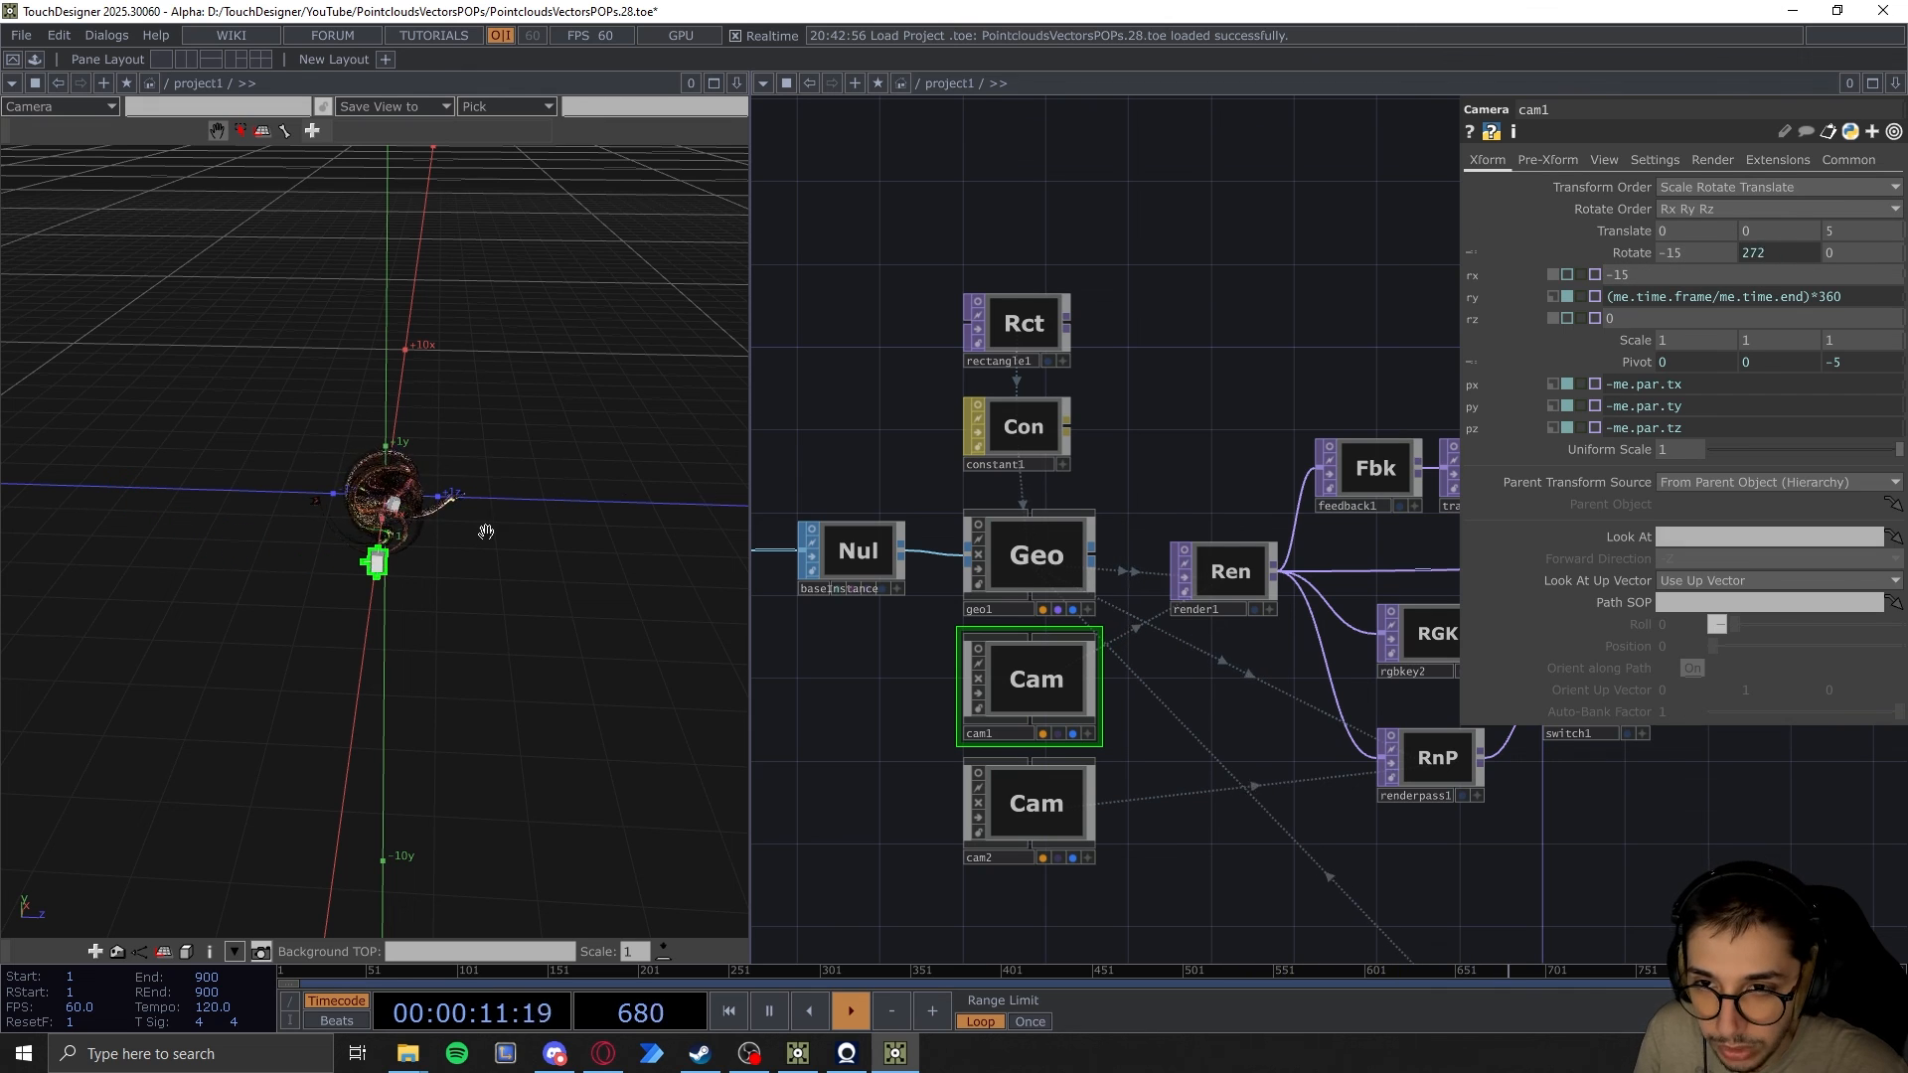
pyautogui.moveTo(477, 528); pyautogui.dragTo(542, 586)
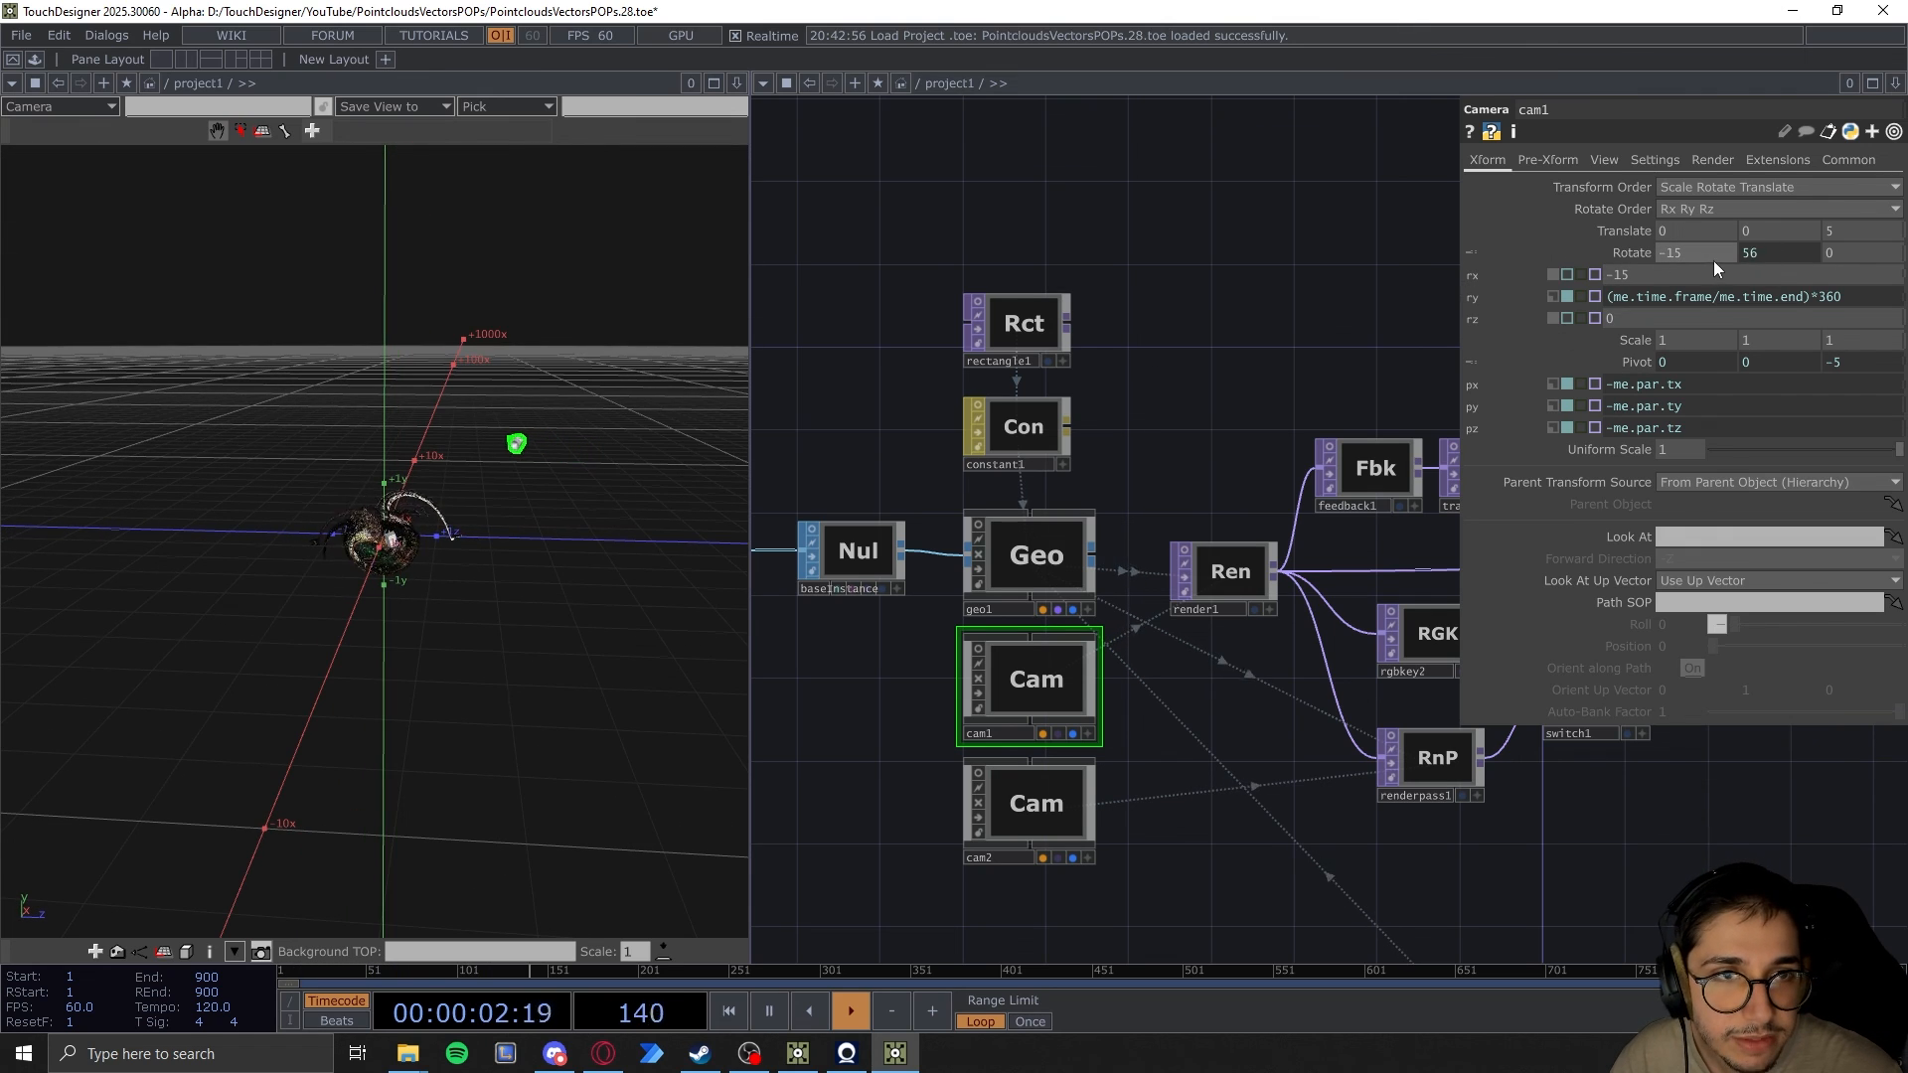
# Try an X rotation of -19 on cam1 and undo the rotation changes
pyautogui.moveTo(1696, 236); pyautogui.dragTo(1691, 217, button='middle')
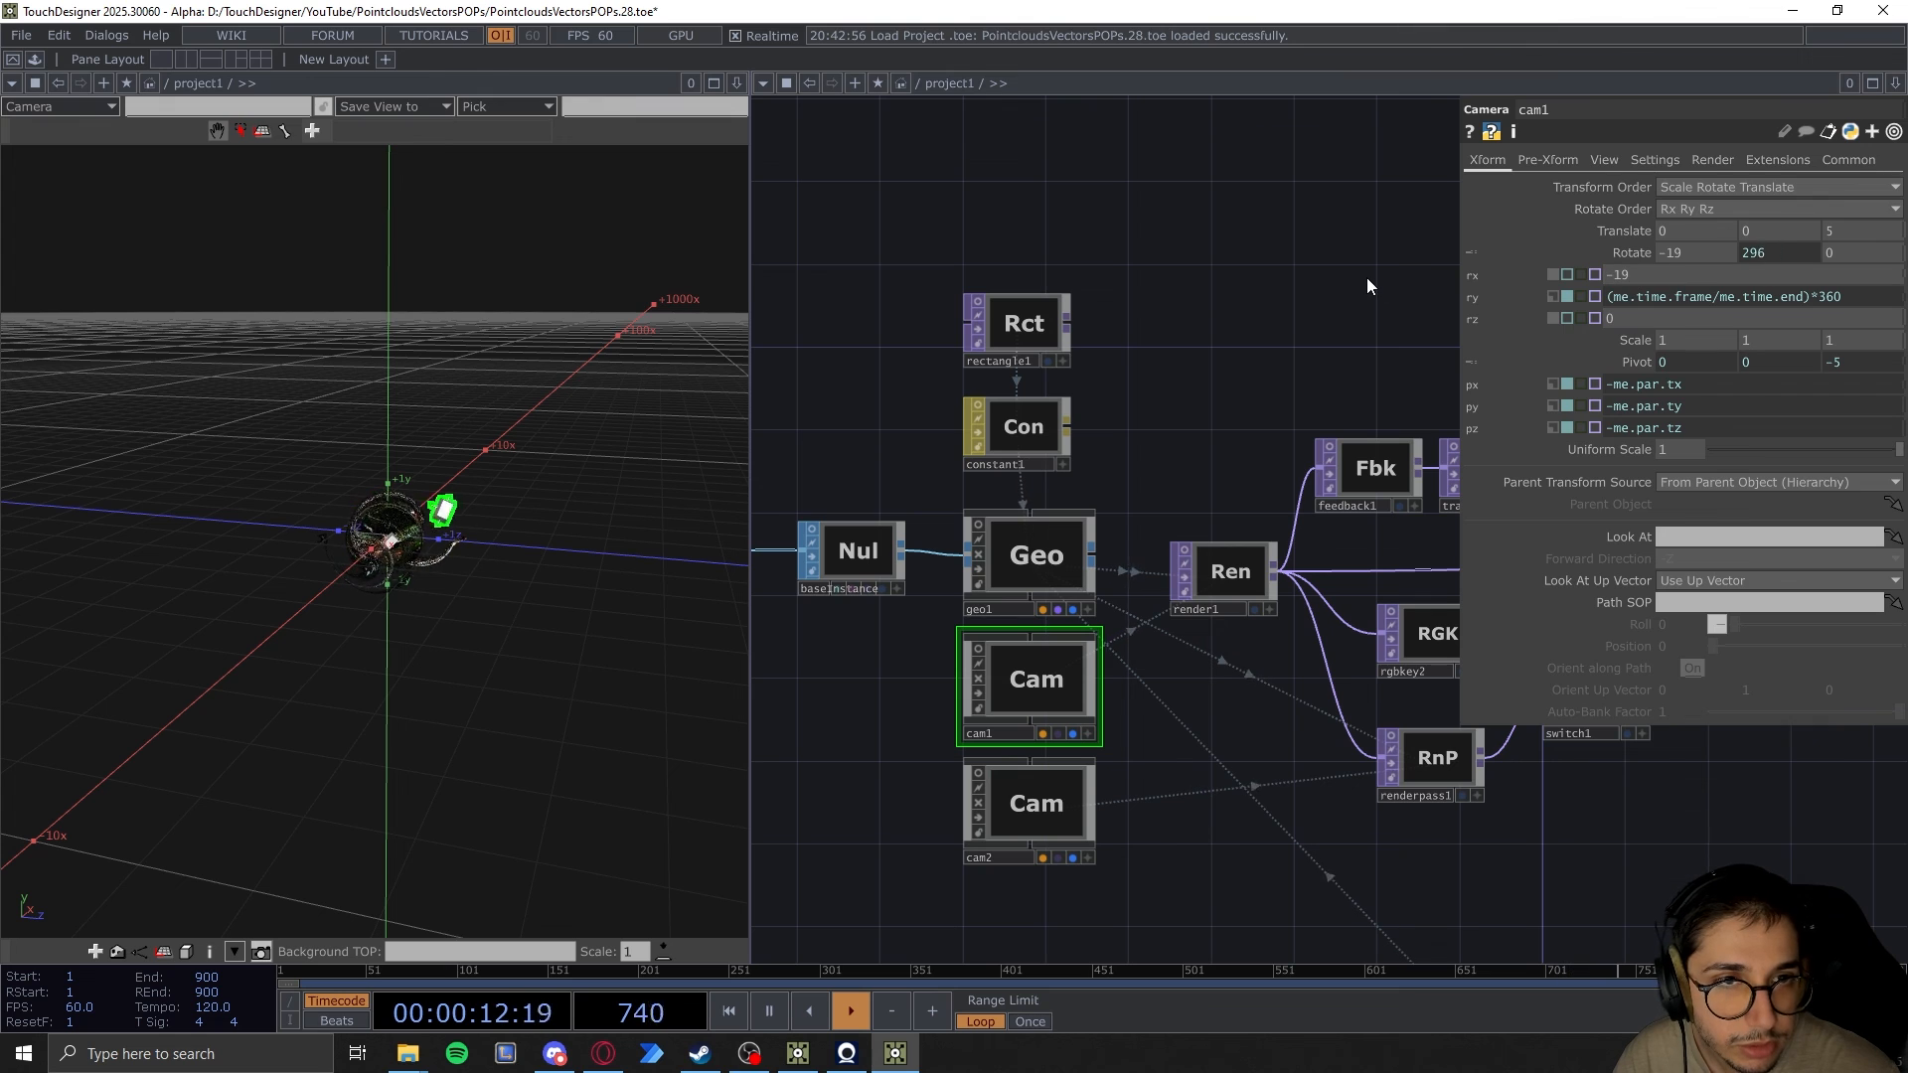
pyautogui.hotkey('ctrl', 'z')
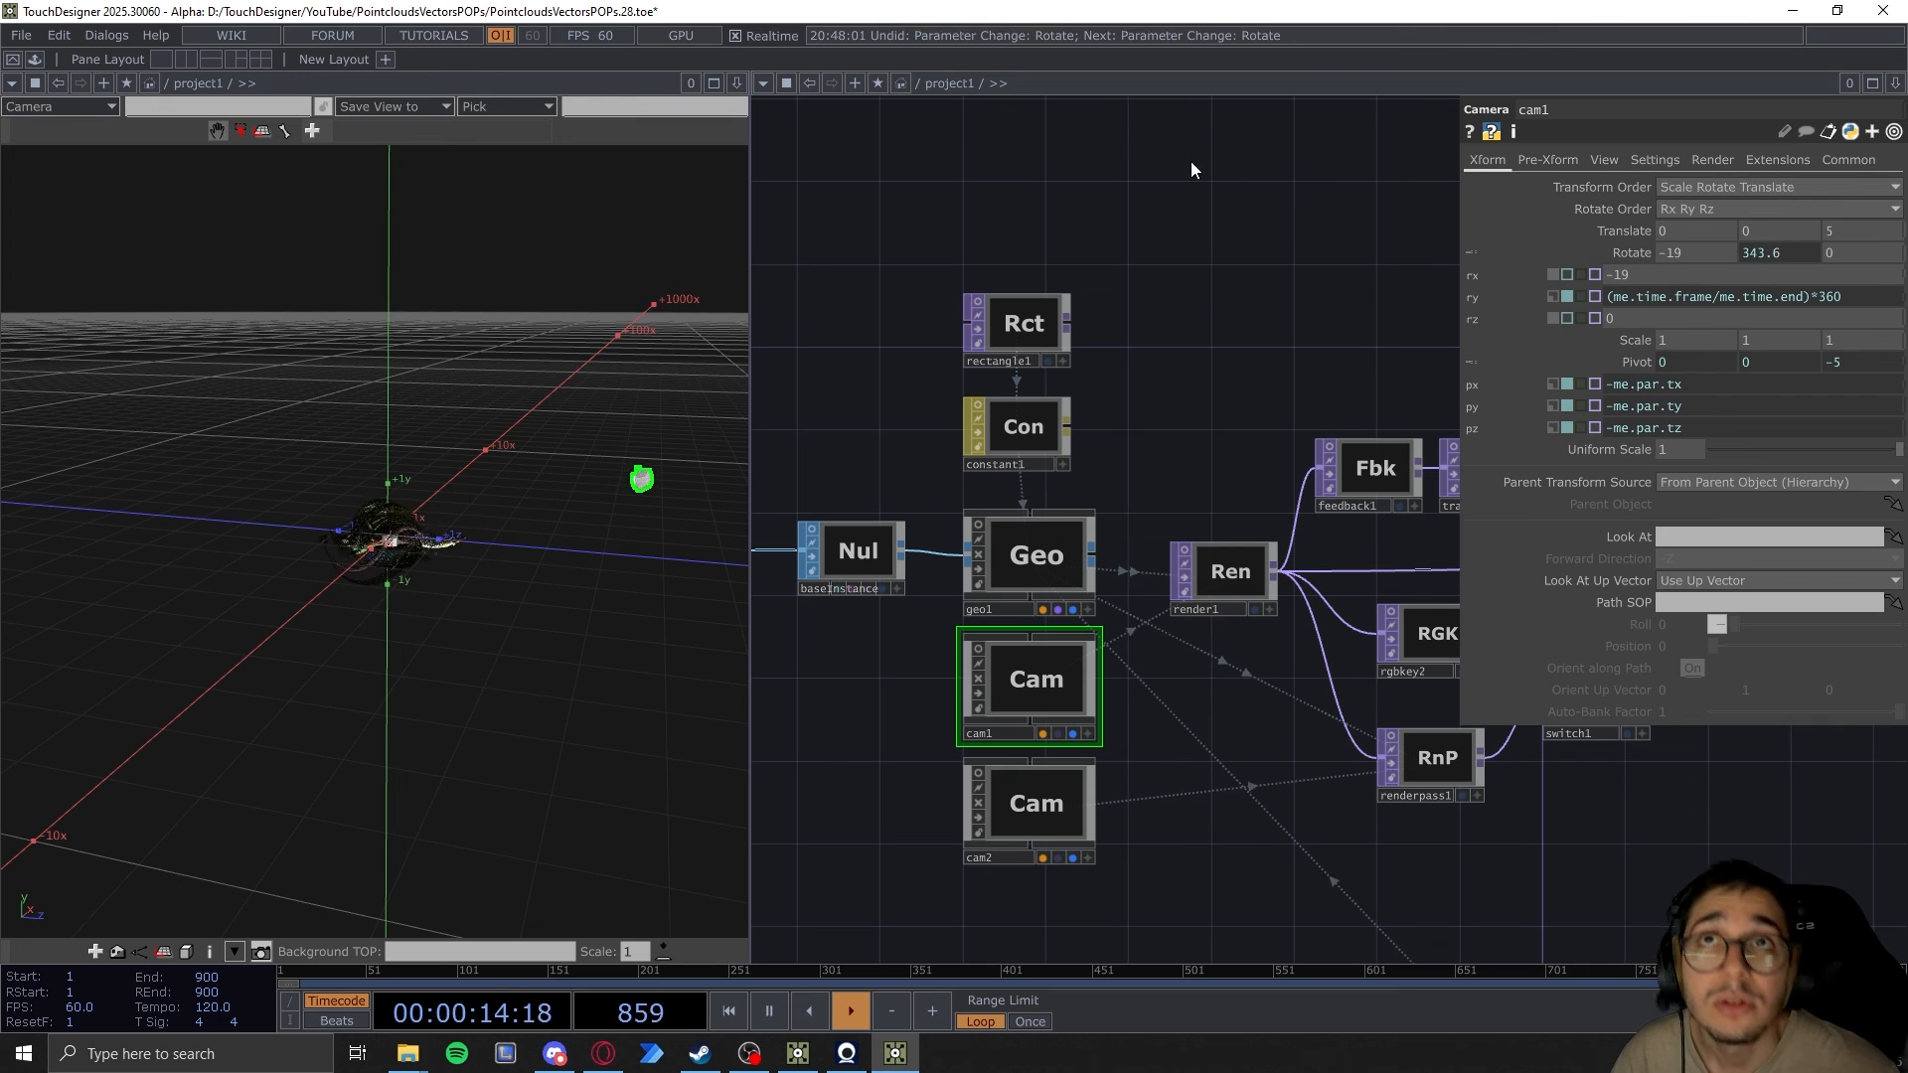
pyautogui.hotkey('ctrl', 'z')
pyautogui.moveTo(1302, 277); pyautogui.dragTo(1331, 299)
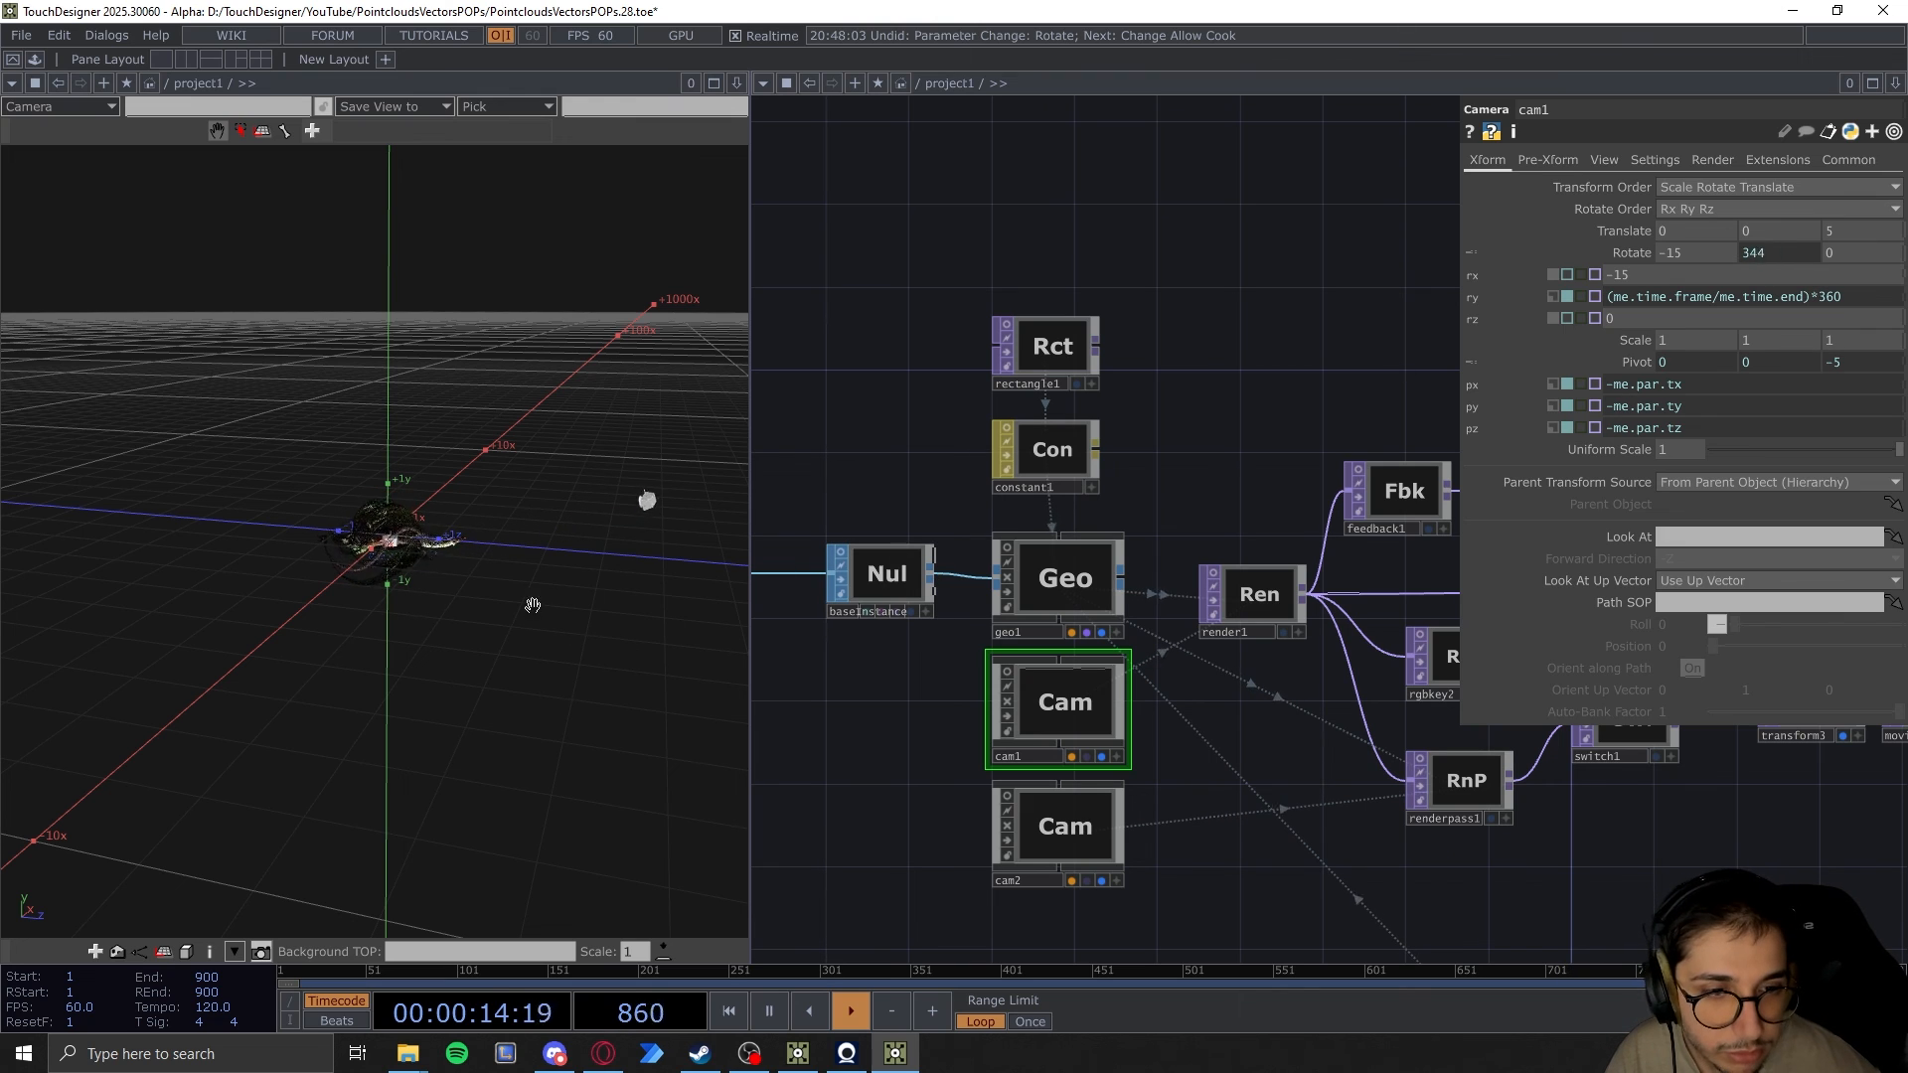
# Examine cam1's view settings with the window roll expression and look through cam1 in the 3D viewport
pyautogui.moveTo(533, 602); pyautogui.dragTo(327, 411)
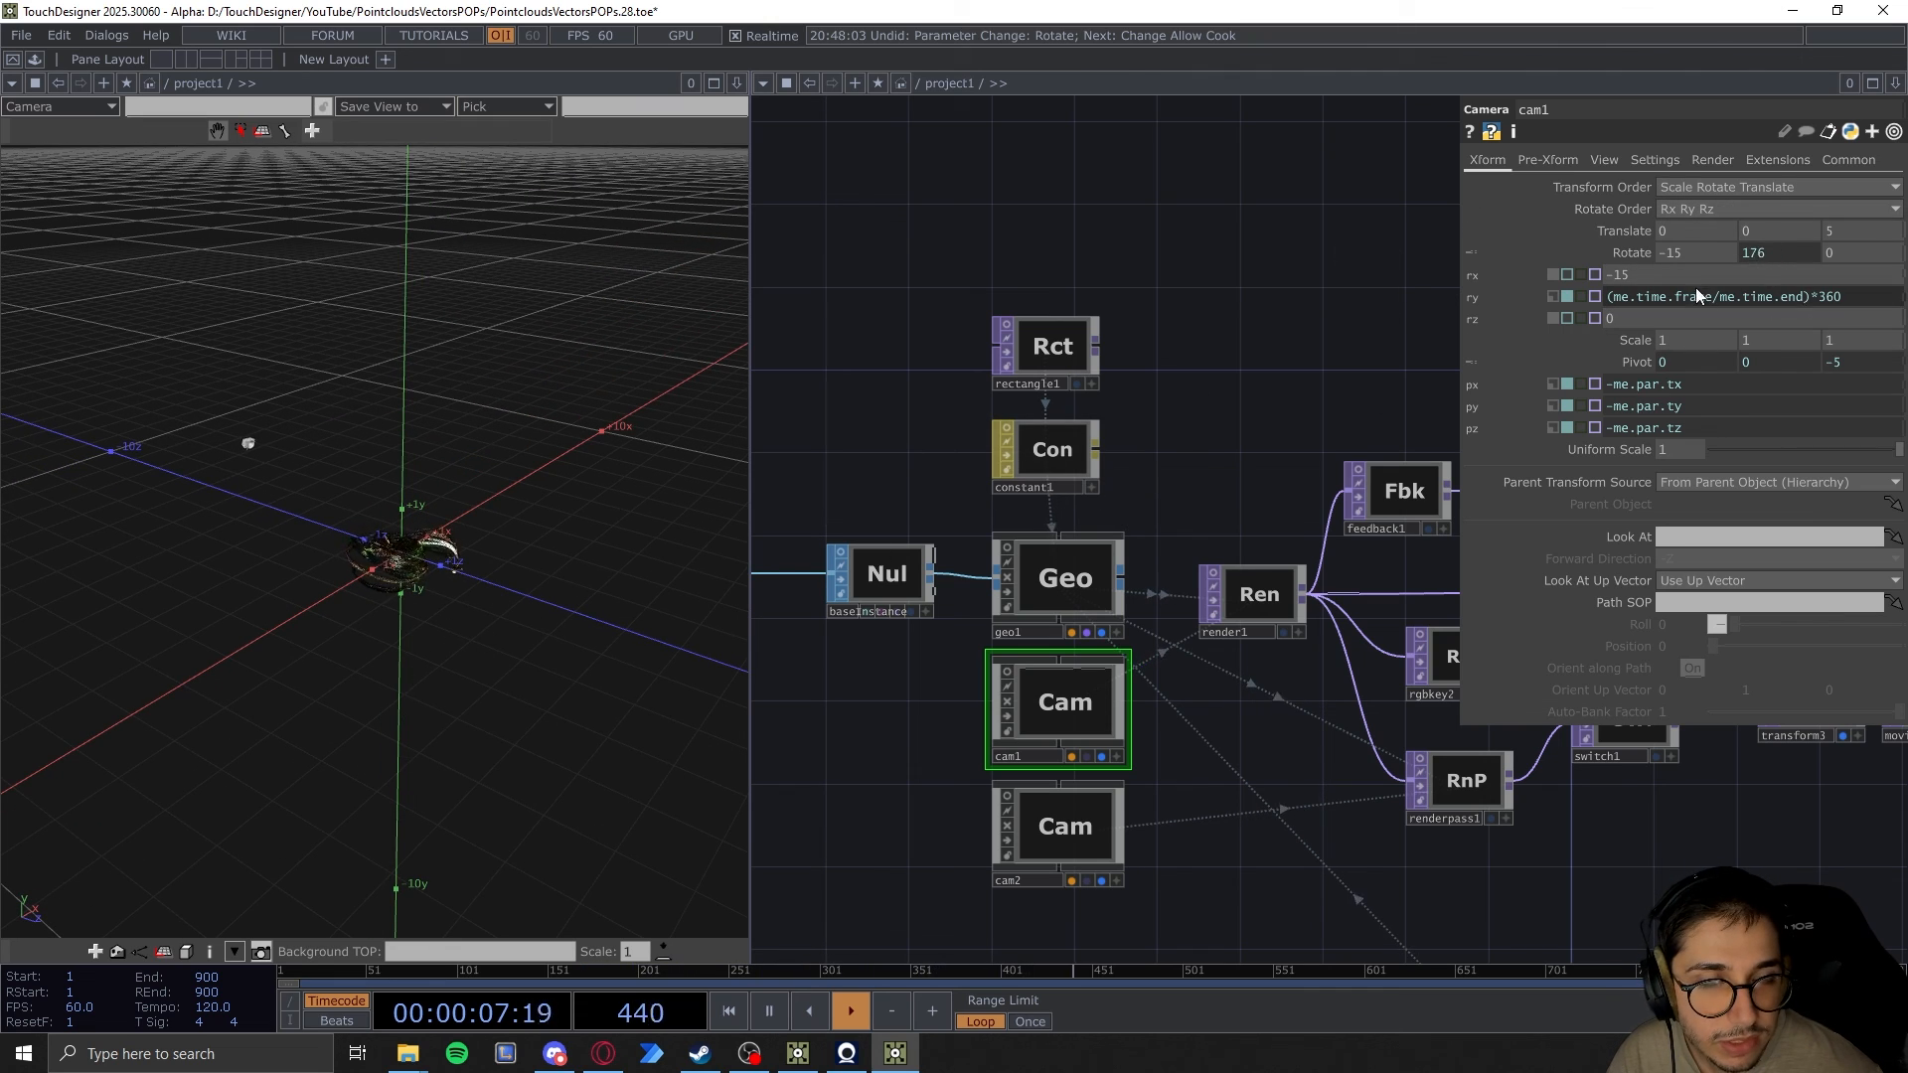
pyautogui.click(1605, 158)
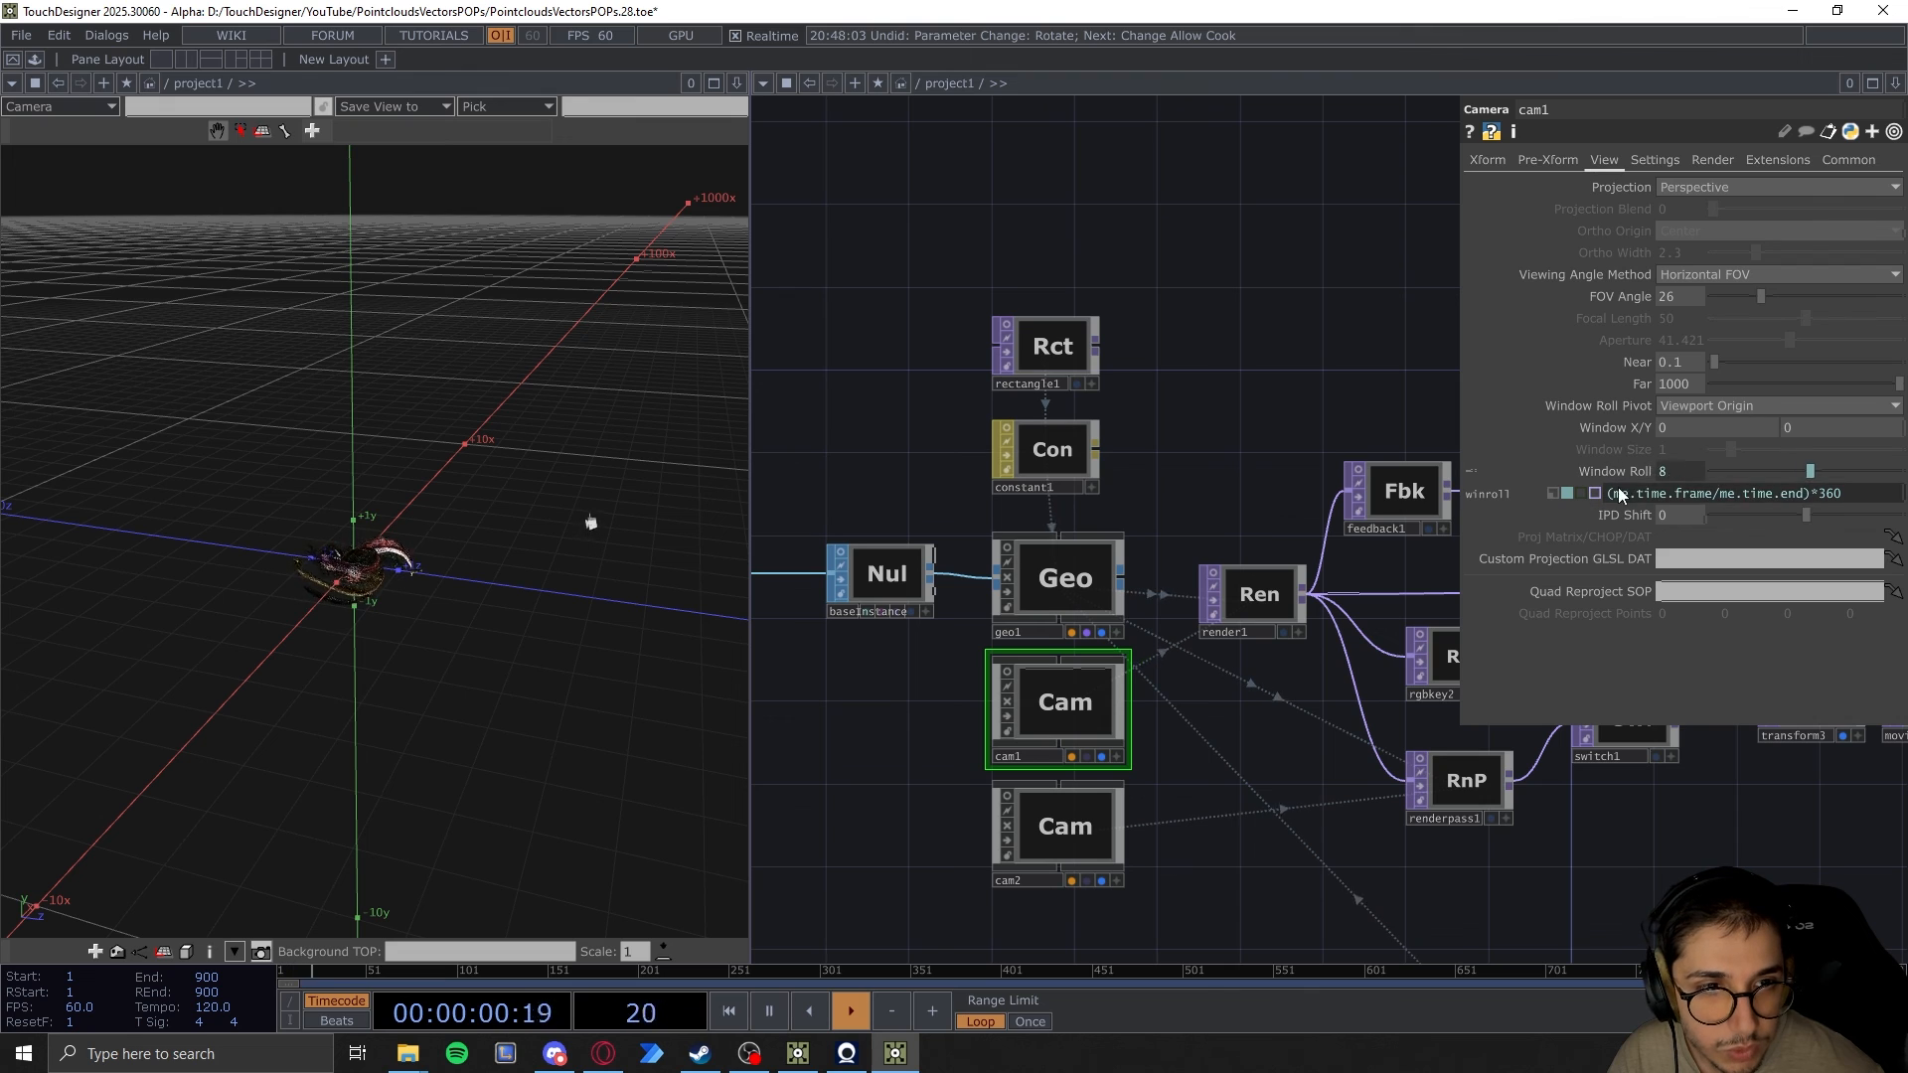
pyautogui.click(12, 82)
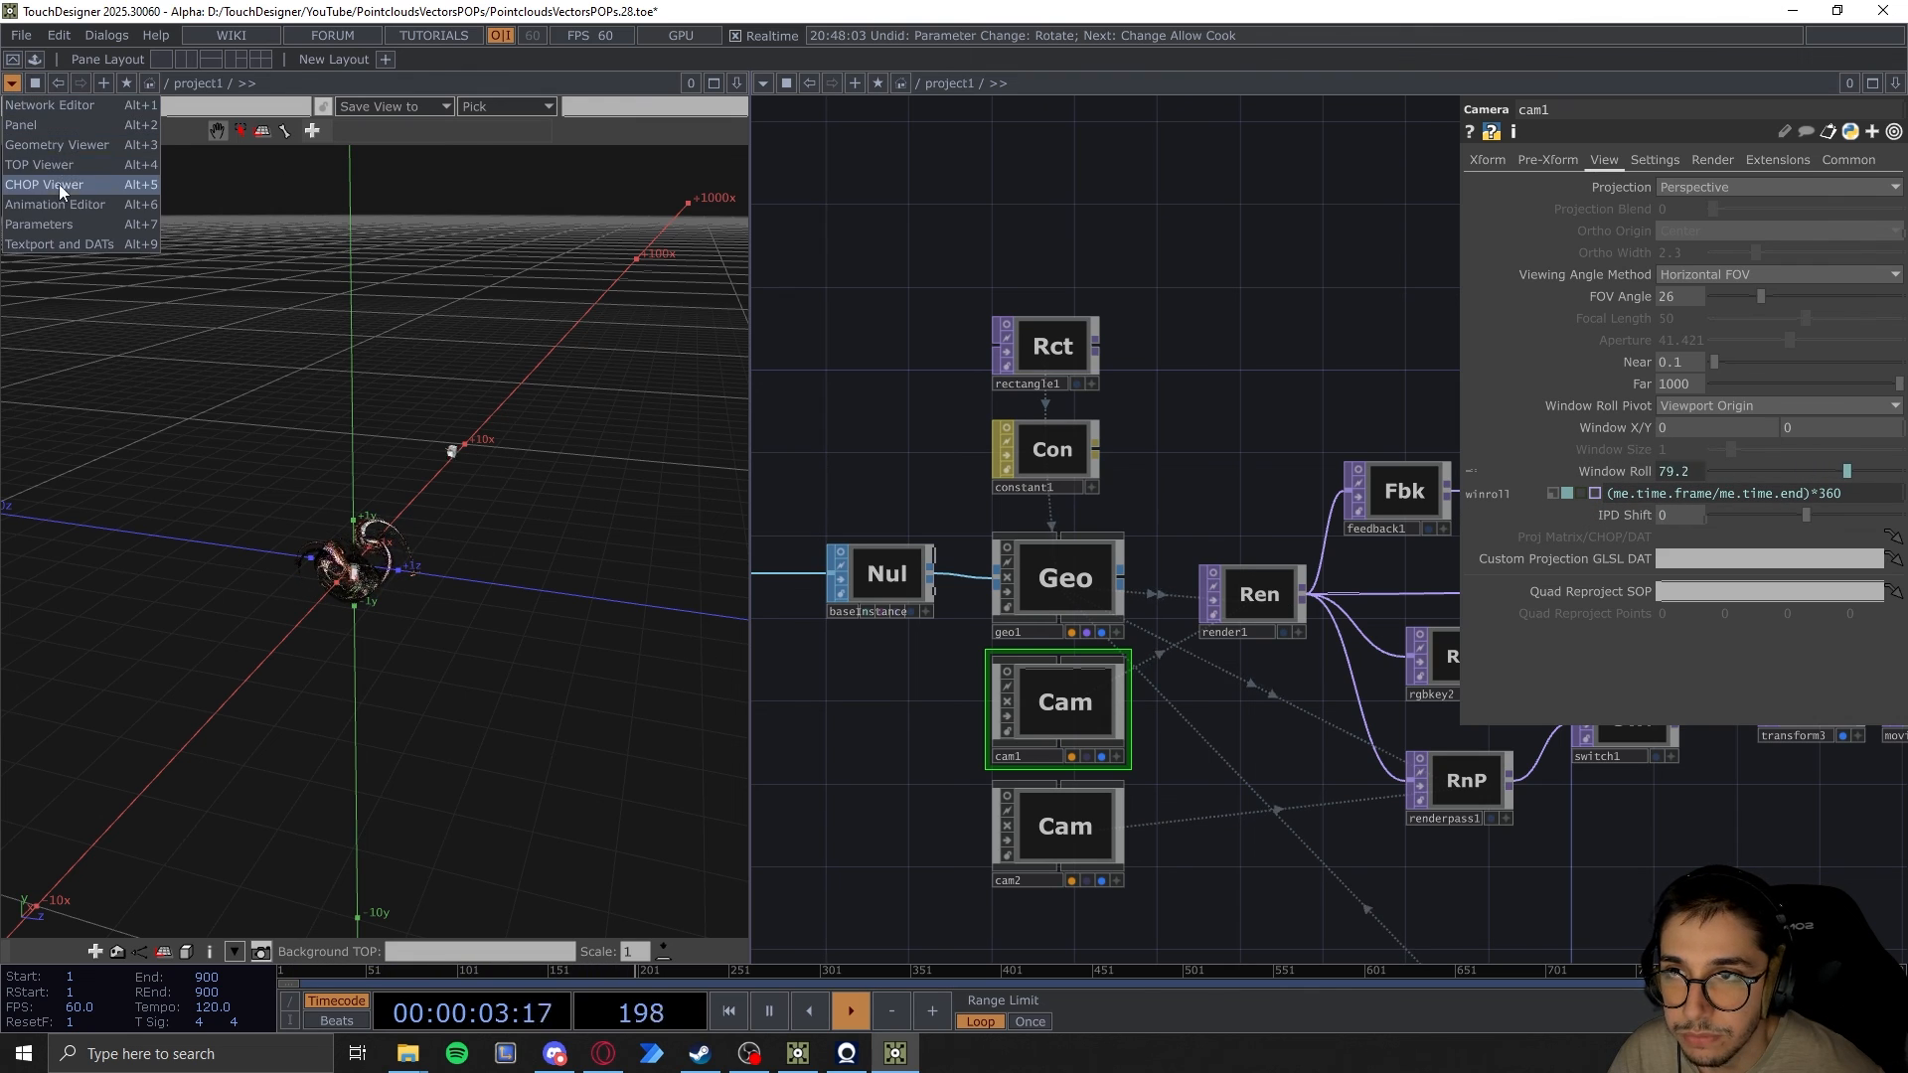
pyautogui.click(12, 83)
pyautogui.click(89, 107)
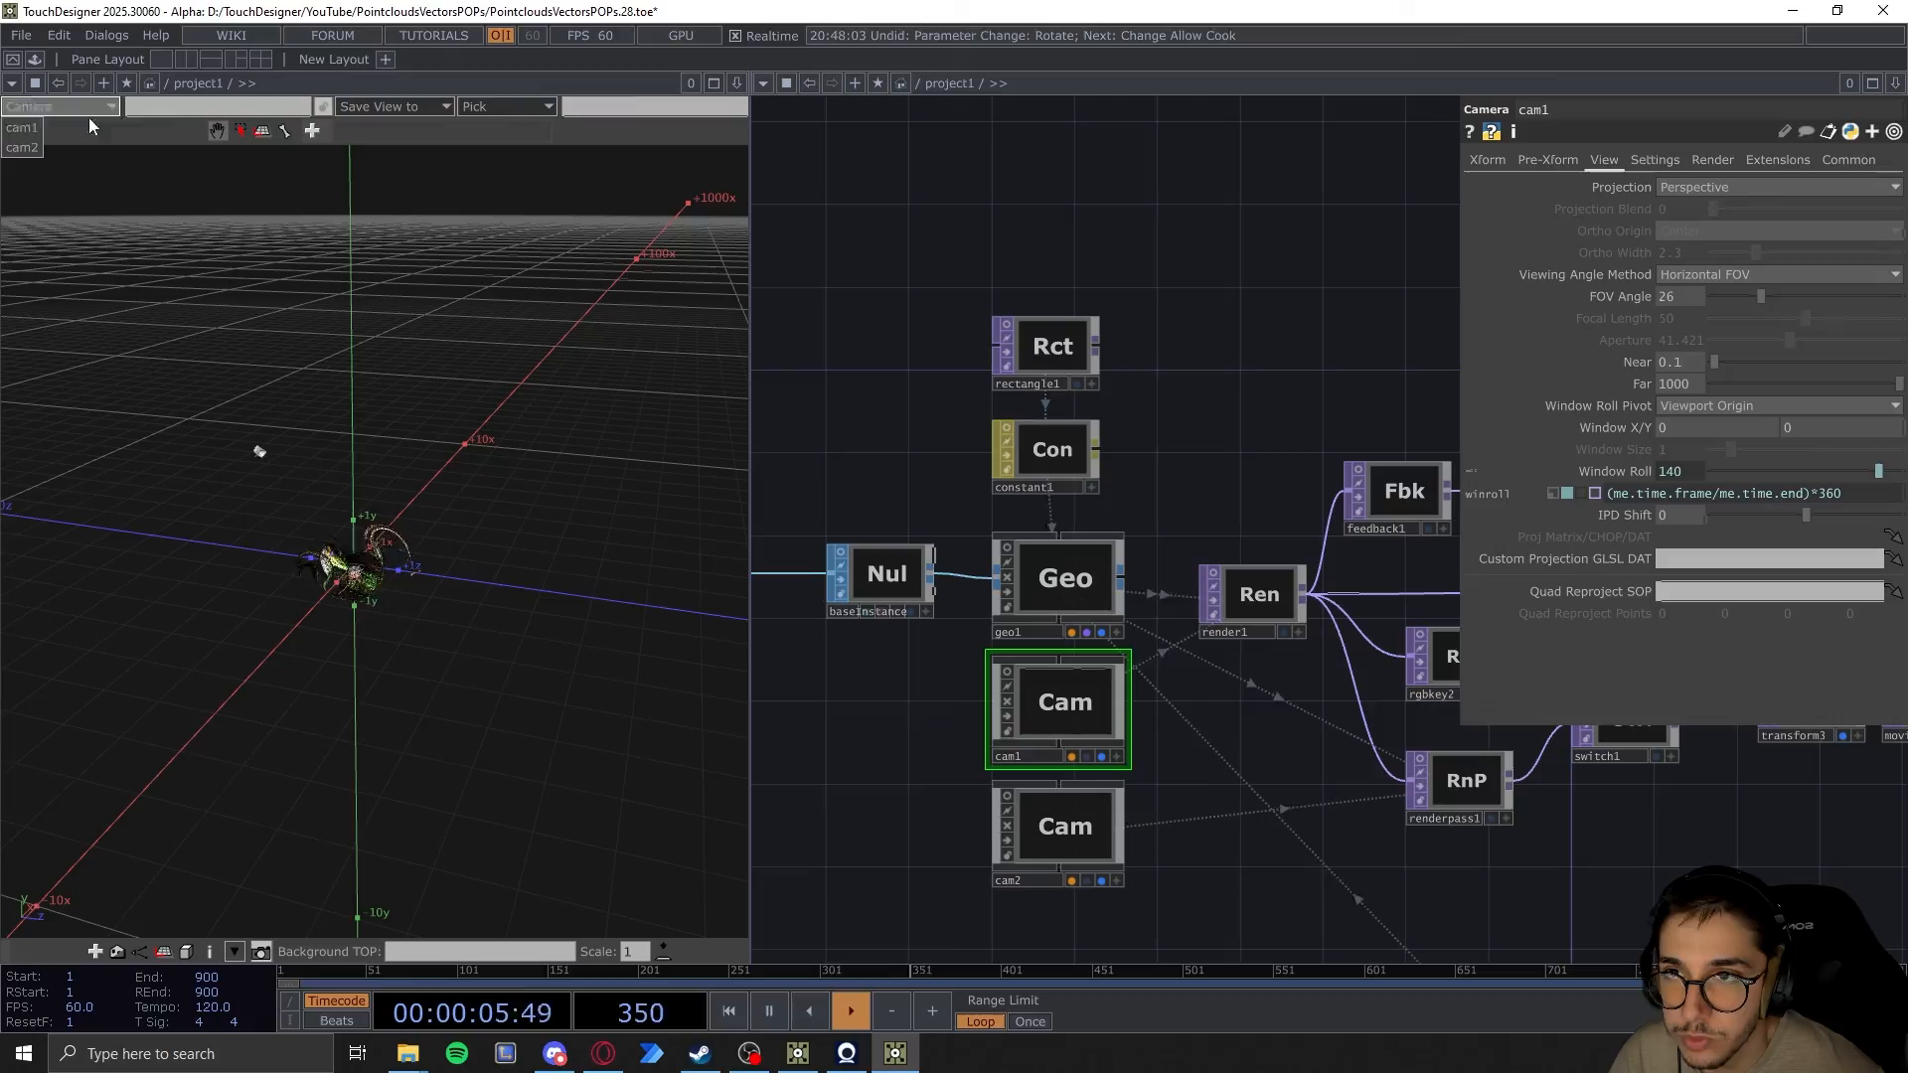
pyautogui.click(28, 130)
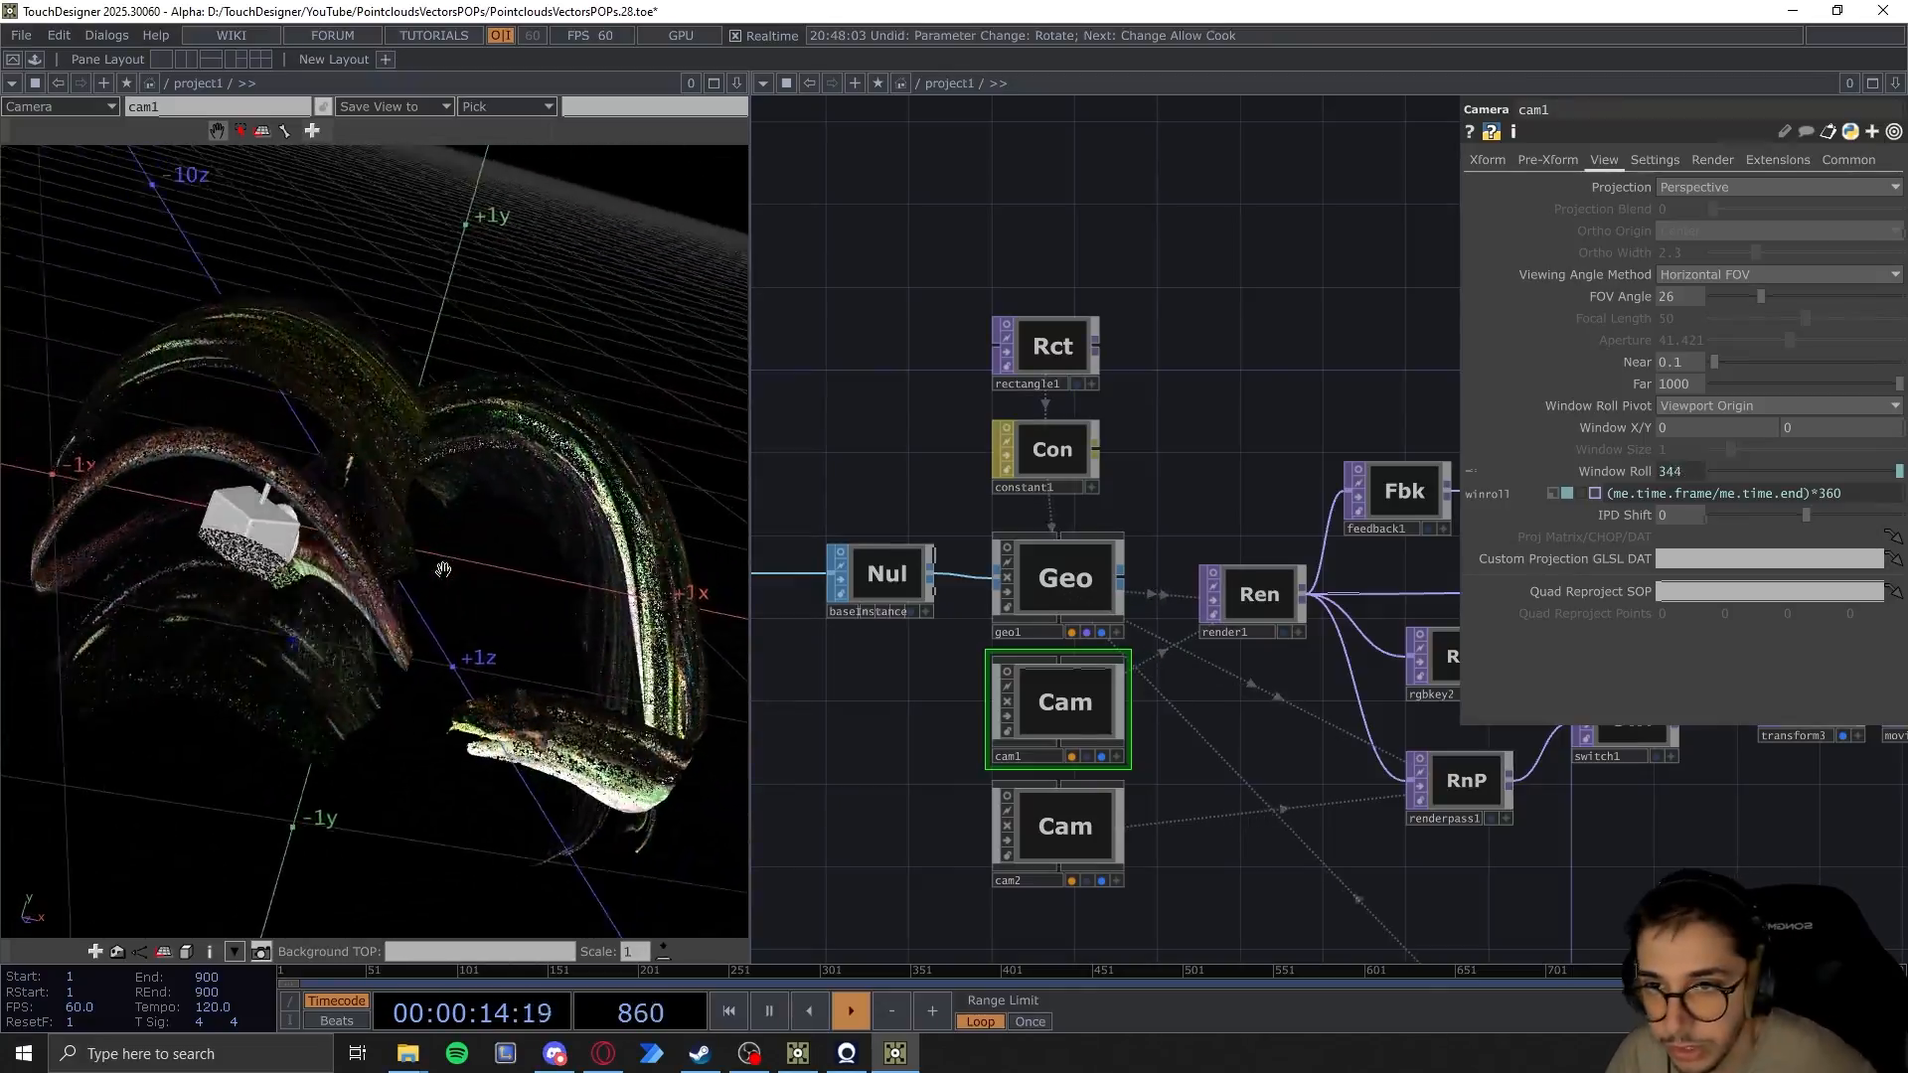
# Preview render1's output inside its node, compare it with the cam1 view, and switch the preview off again
pyautogui.scroll(6, 1252, 681)
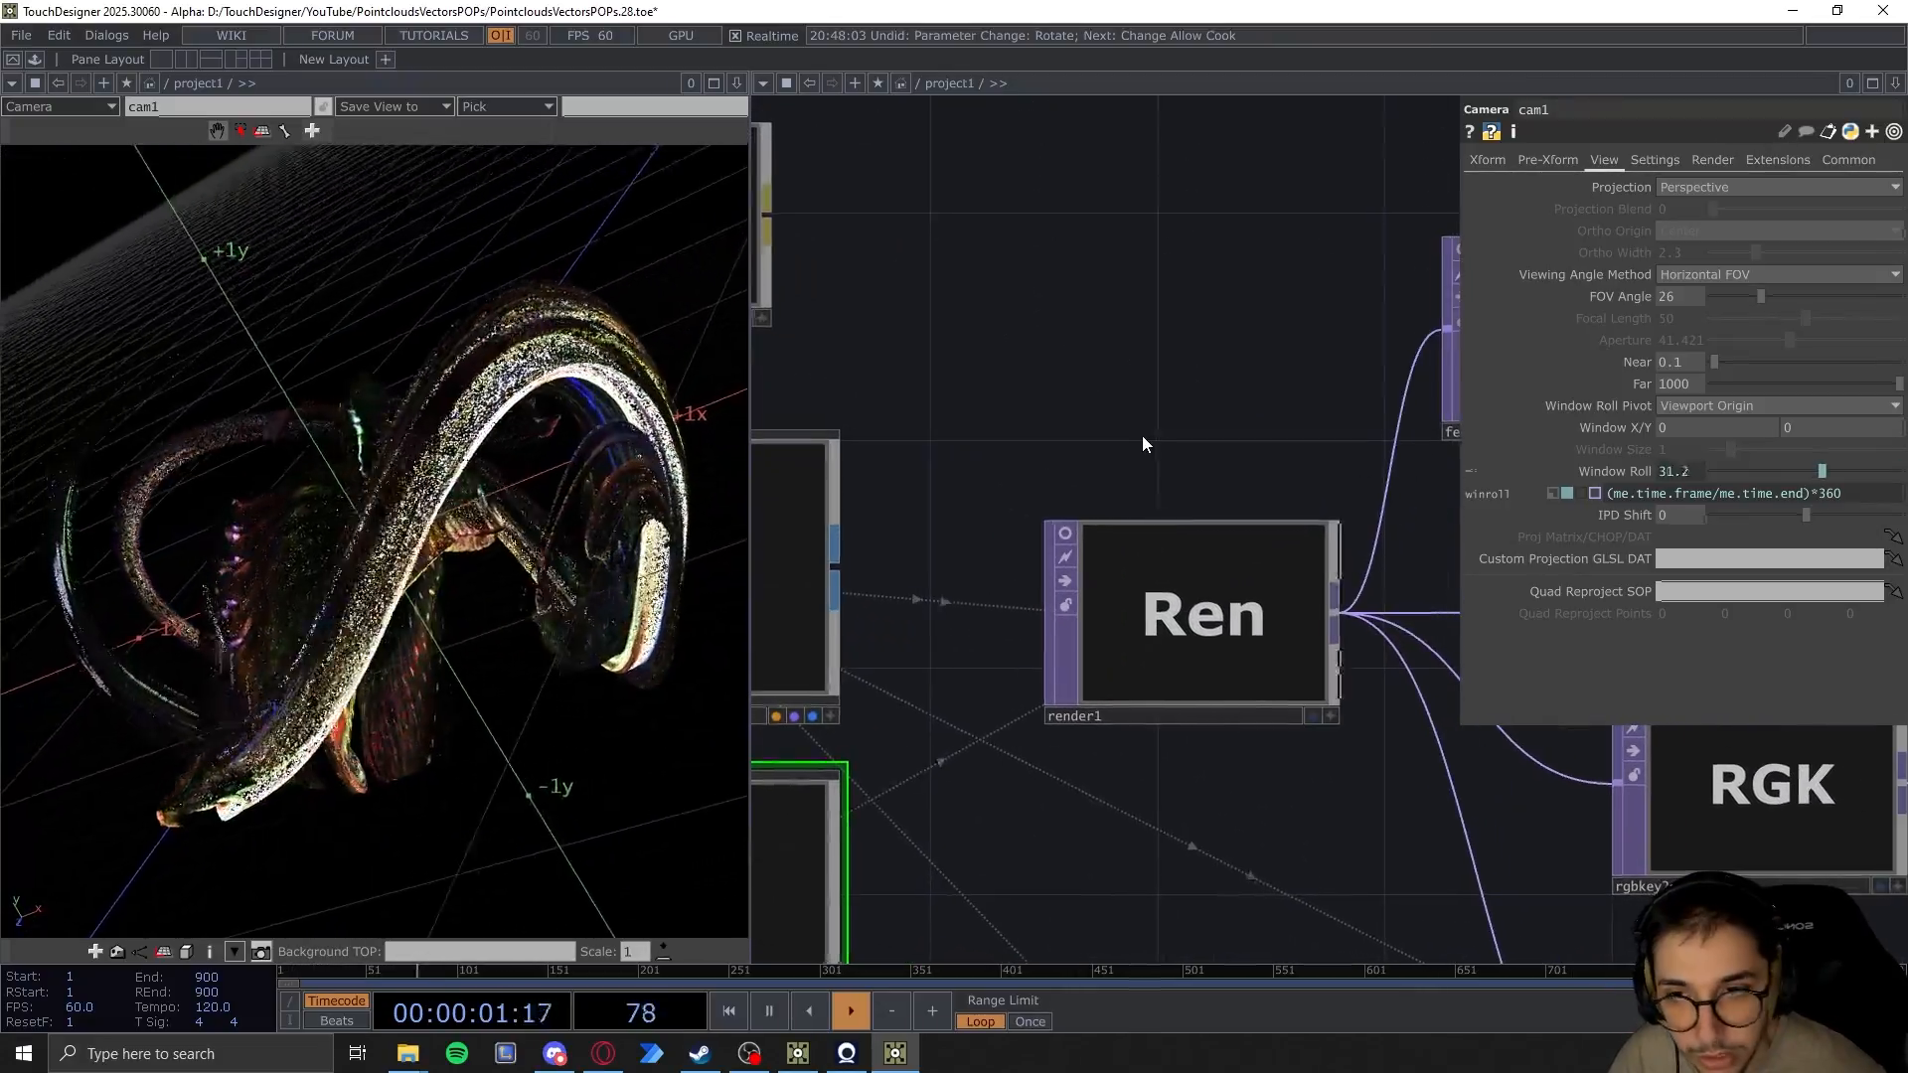
pyautogui.scroll(-1, 1143, 434)
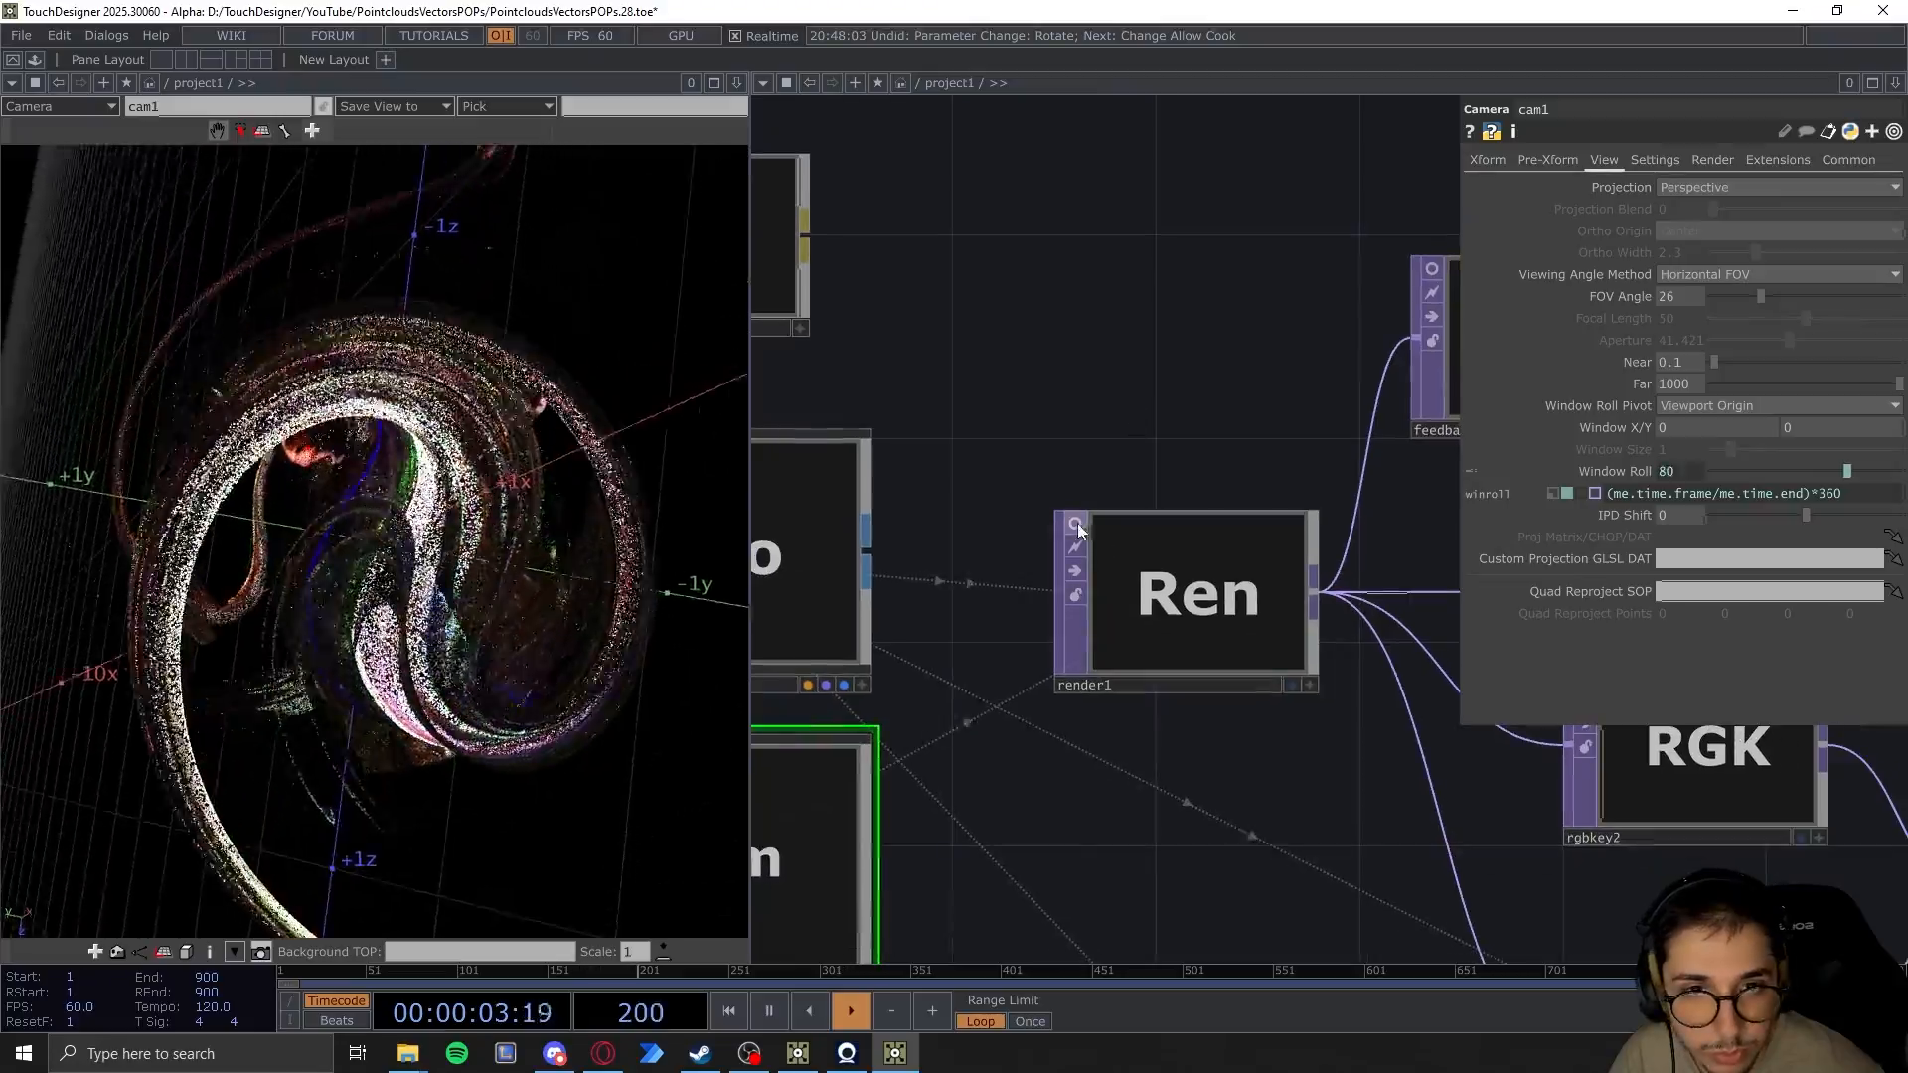
pyautogui.click(1074, 526)
pyautogui.scroll(3, 1153, 591)
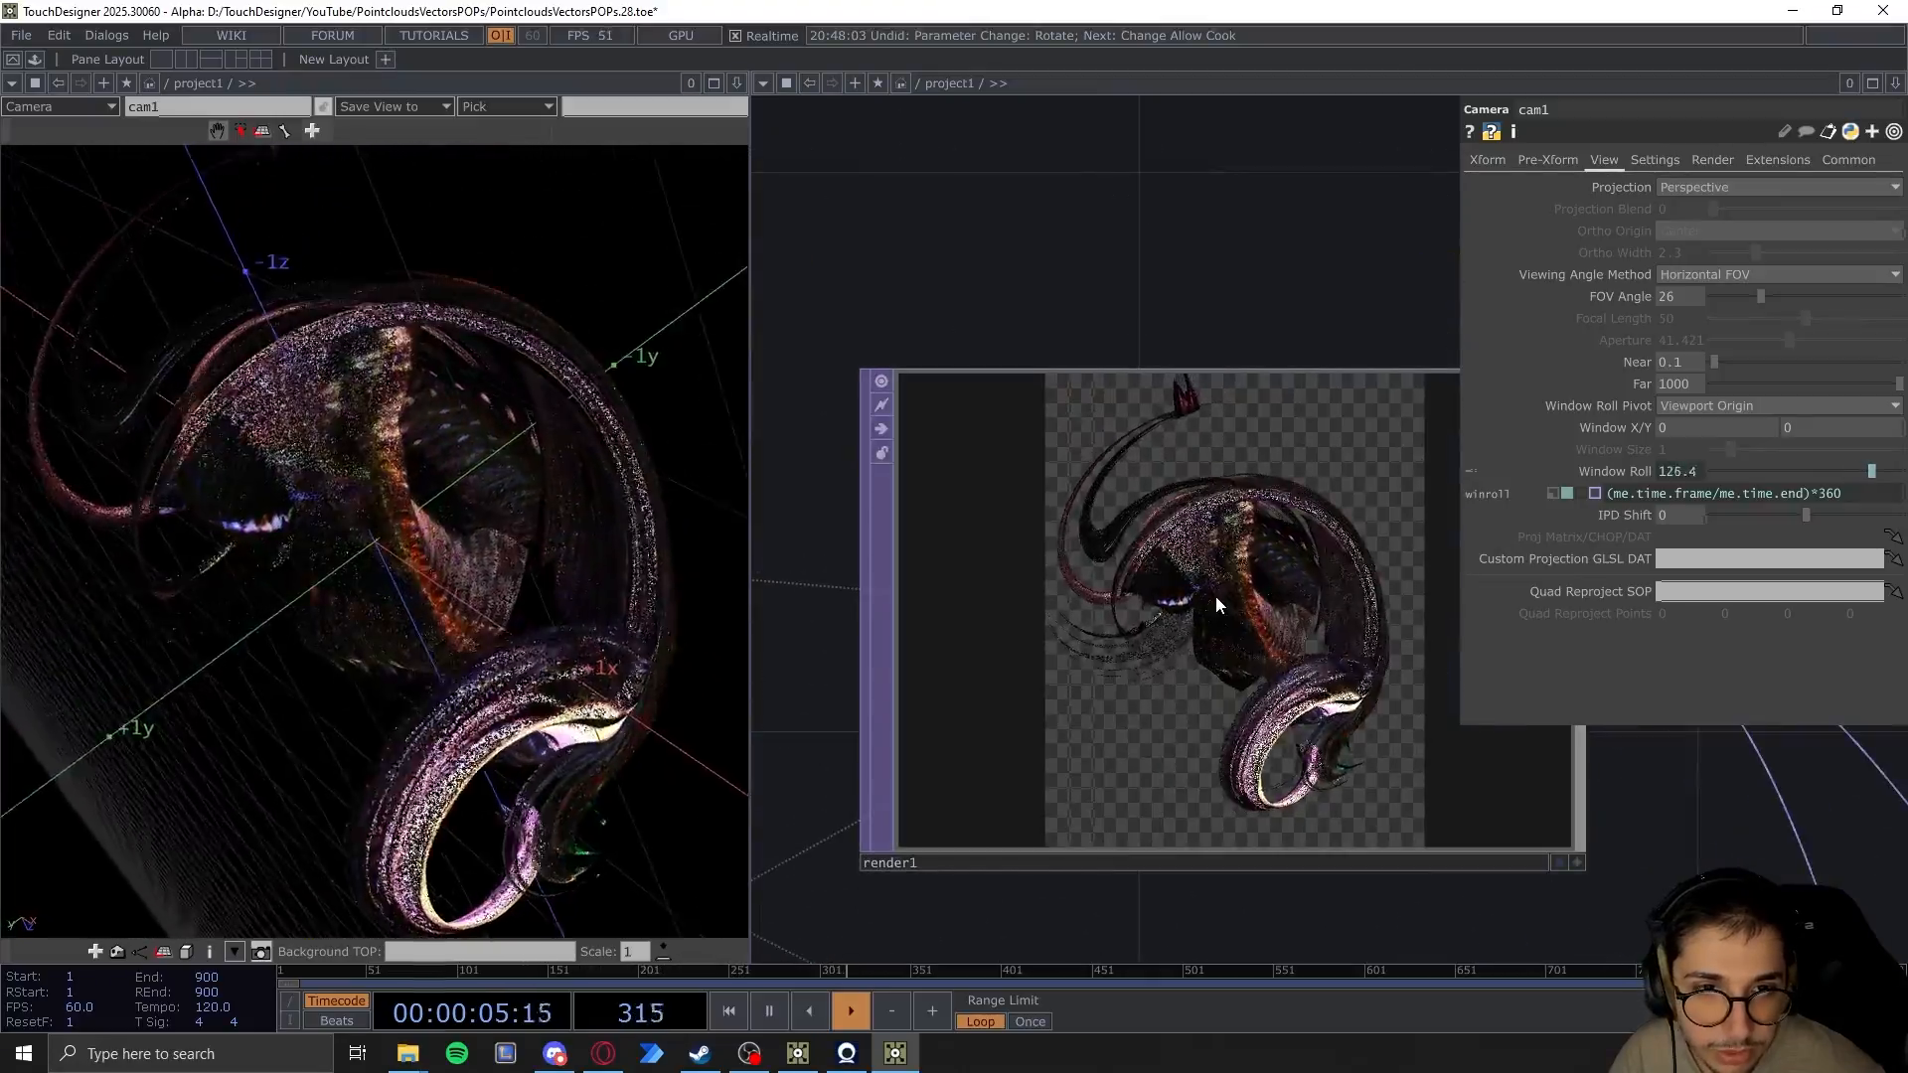
pyautogui.click(982, 446)
pyautogui.scroll(-6, 1234, 444)
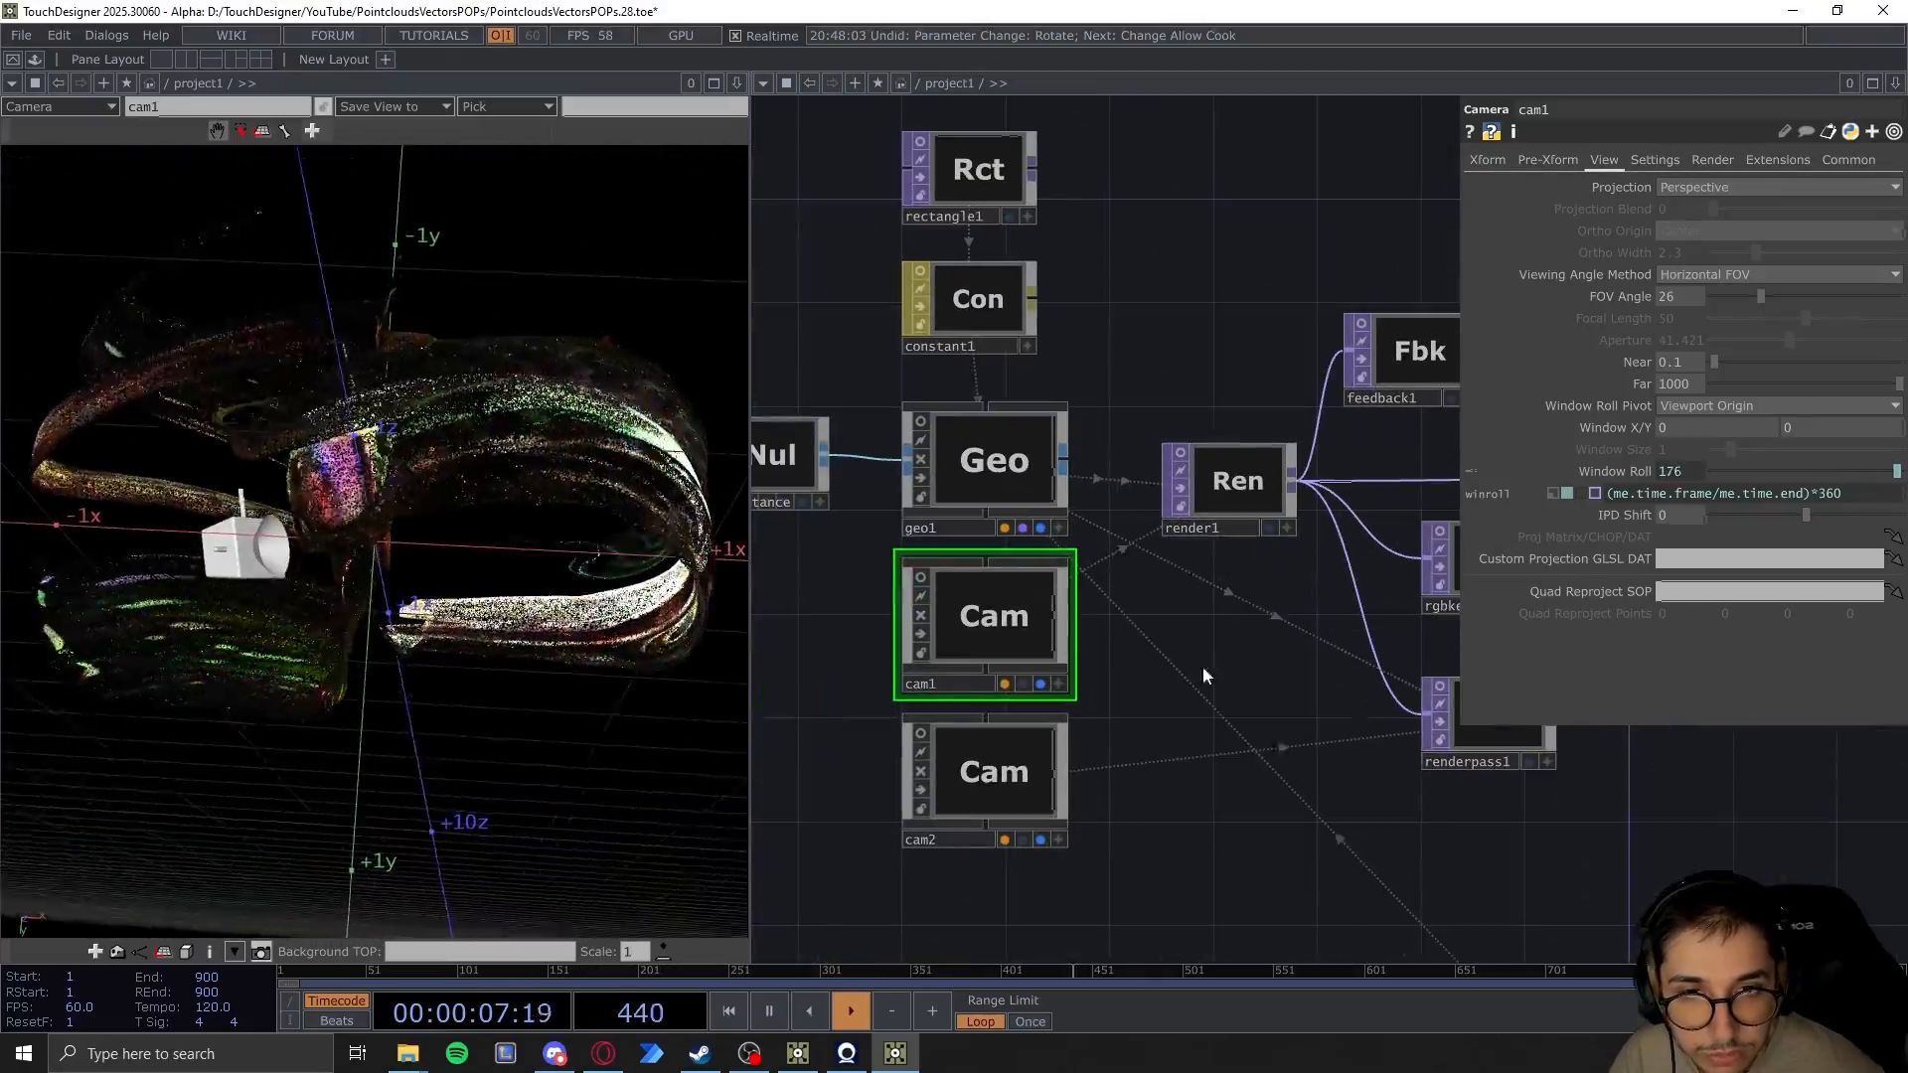
# Examine cam2's transform values and its window roll expression while looking through cam2 in the 3D viewport
pyautogui.moveTo(1233, 693); pyautogui.dragTo(1299, 684)
pyautogui.moveTo(919, 647); pyautogui.dragTo(966, 698)
pyautogui.click(1088, 817)
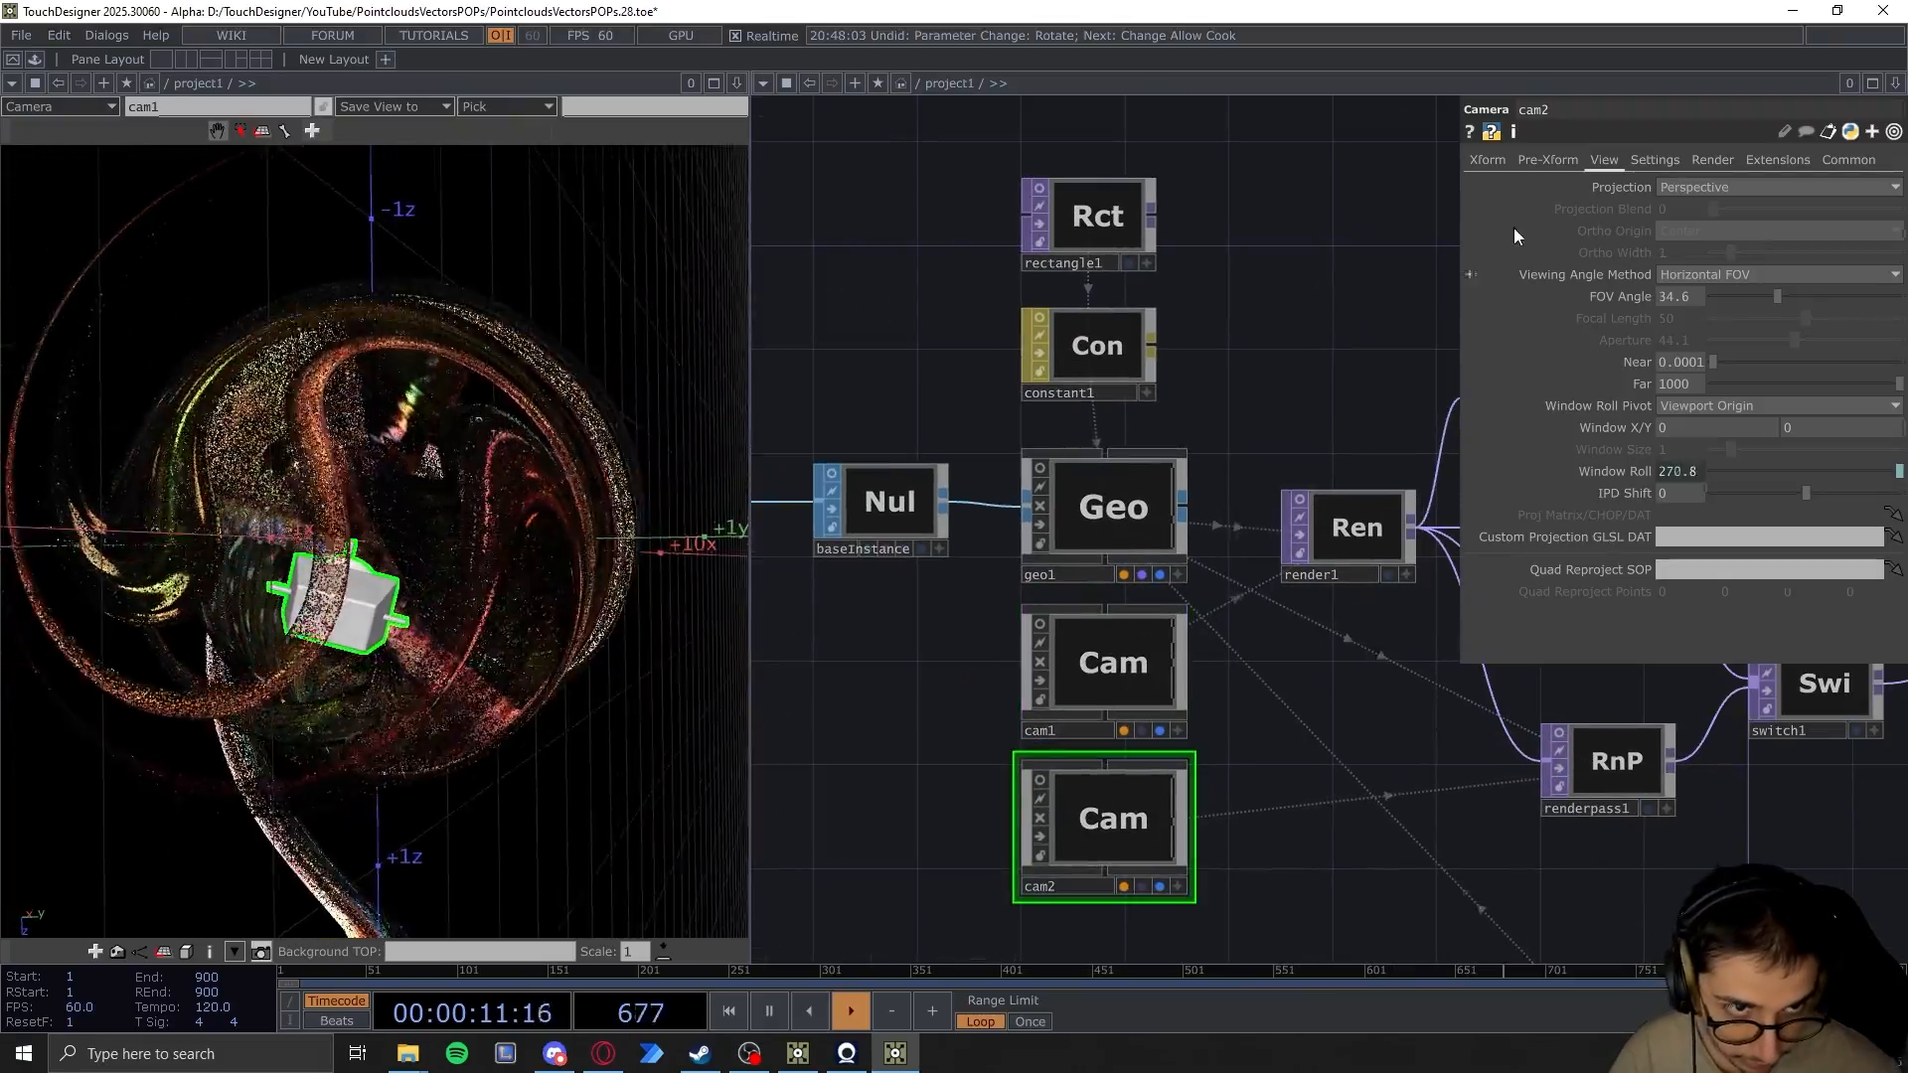
pyautogui.click(1488, 160)
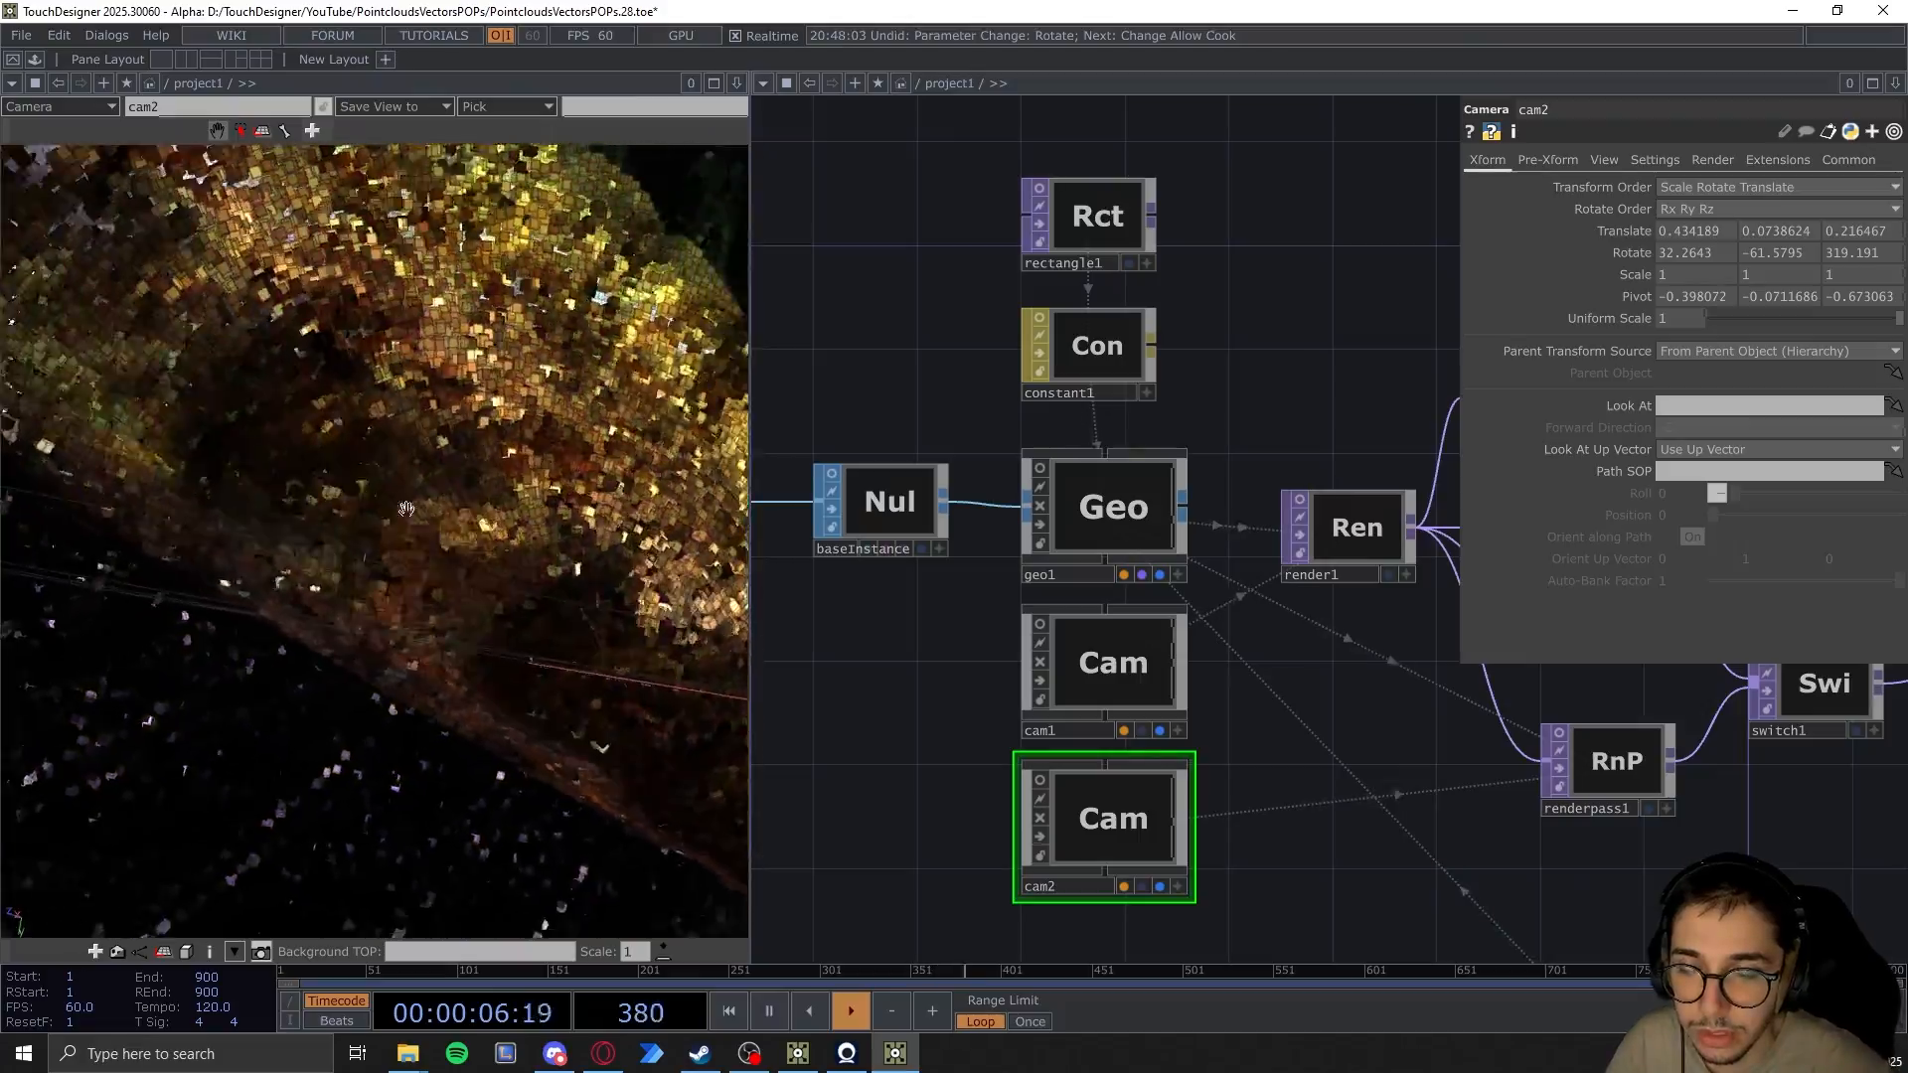
pyautogui.scroll(-3, 1322, 676)
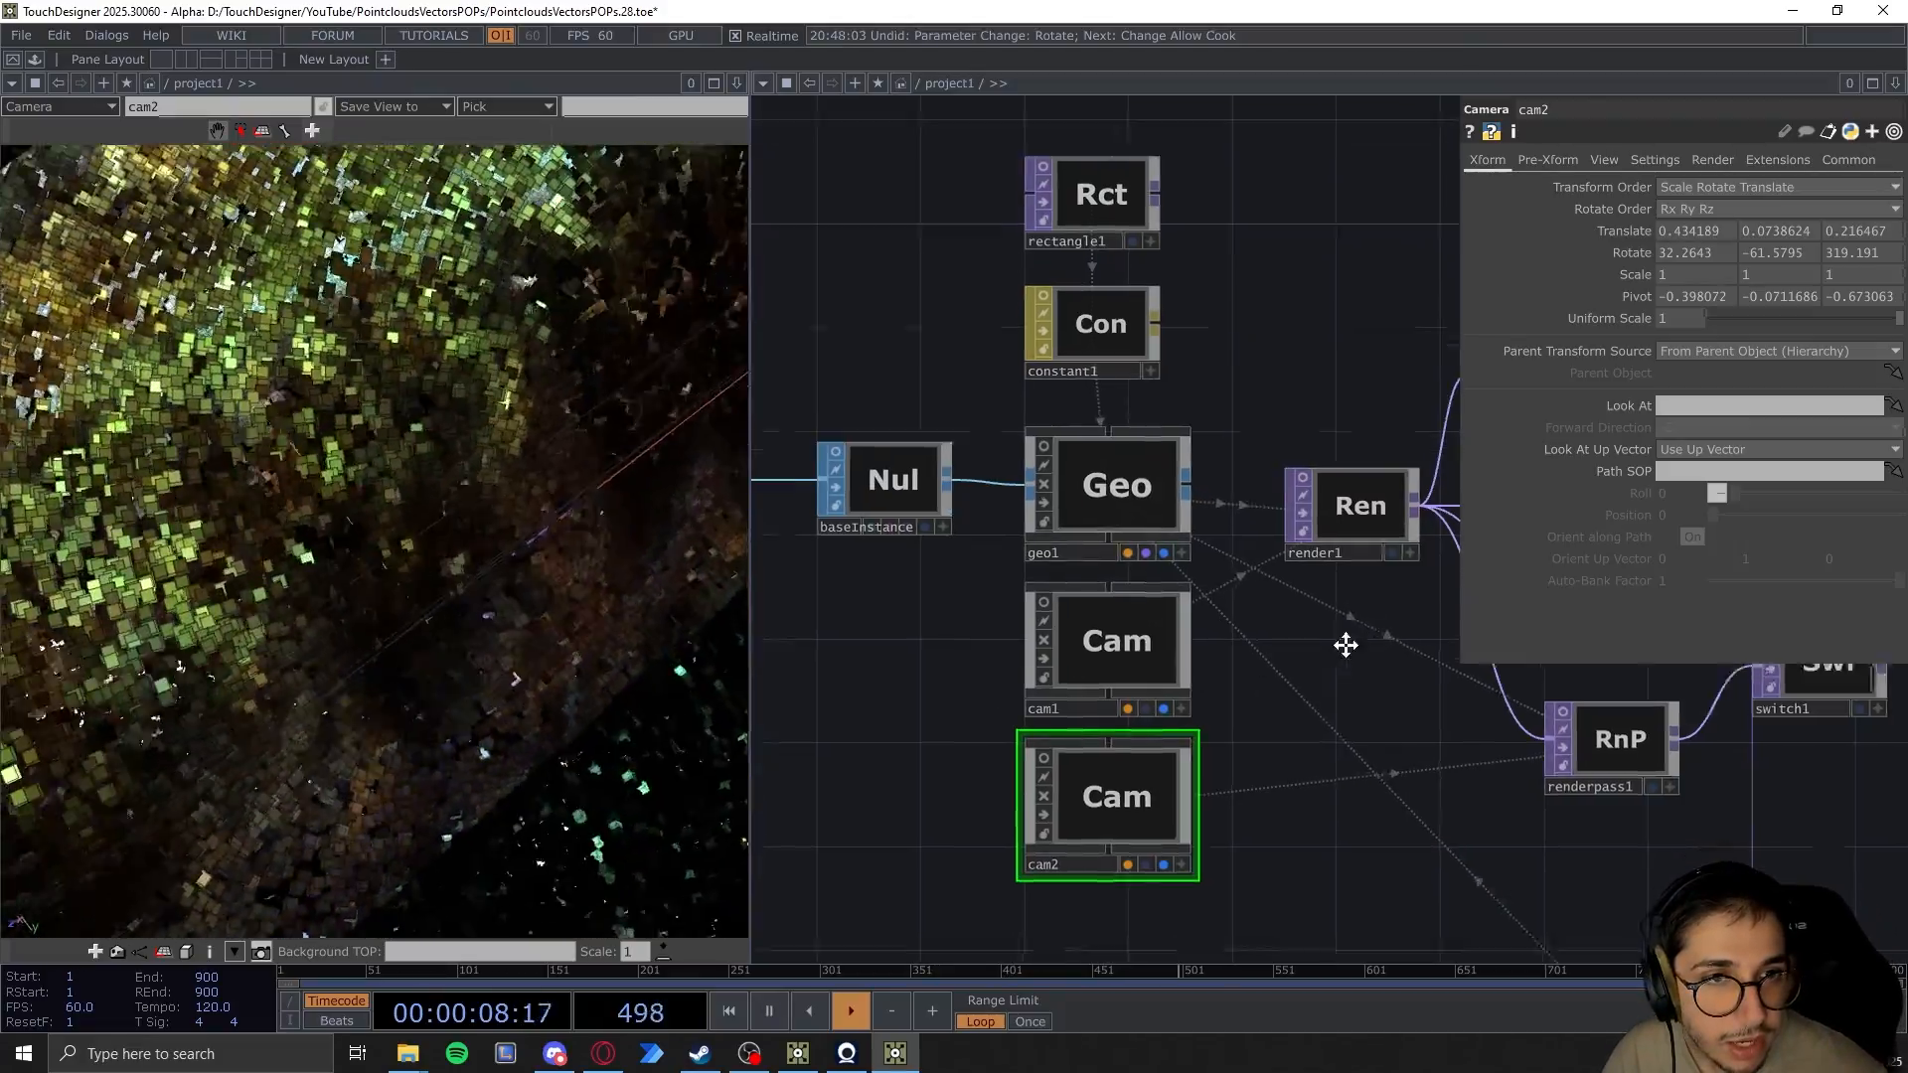
pyautogui.click(1602, 161)
pyautogui.click(1621, 474)
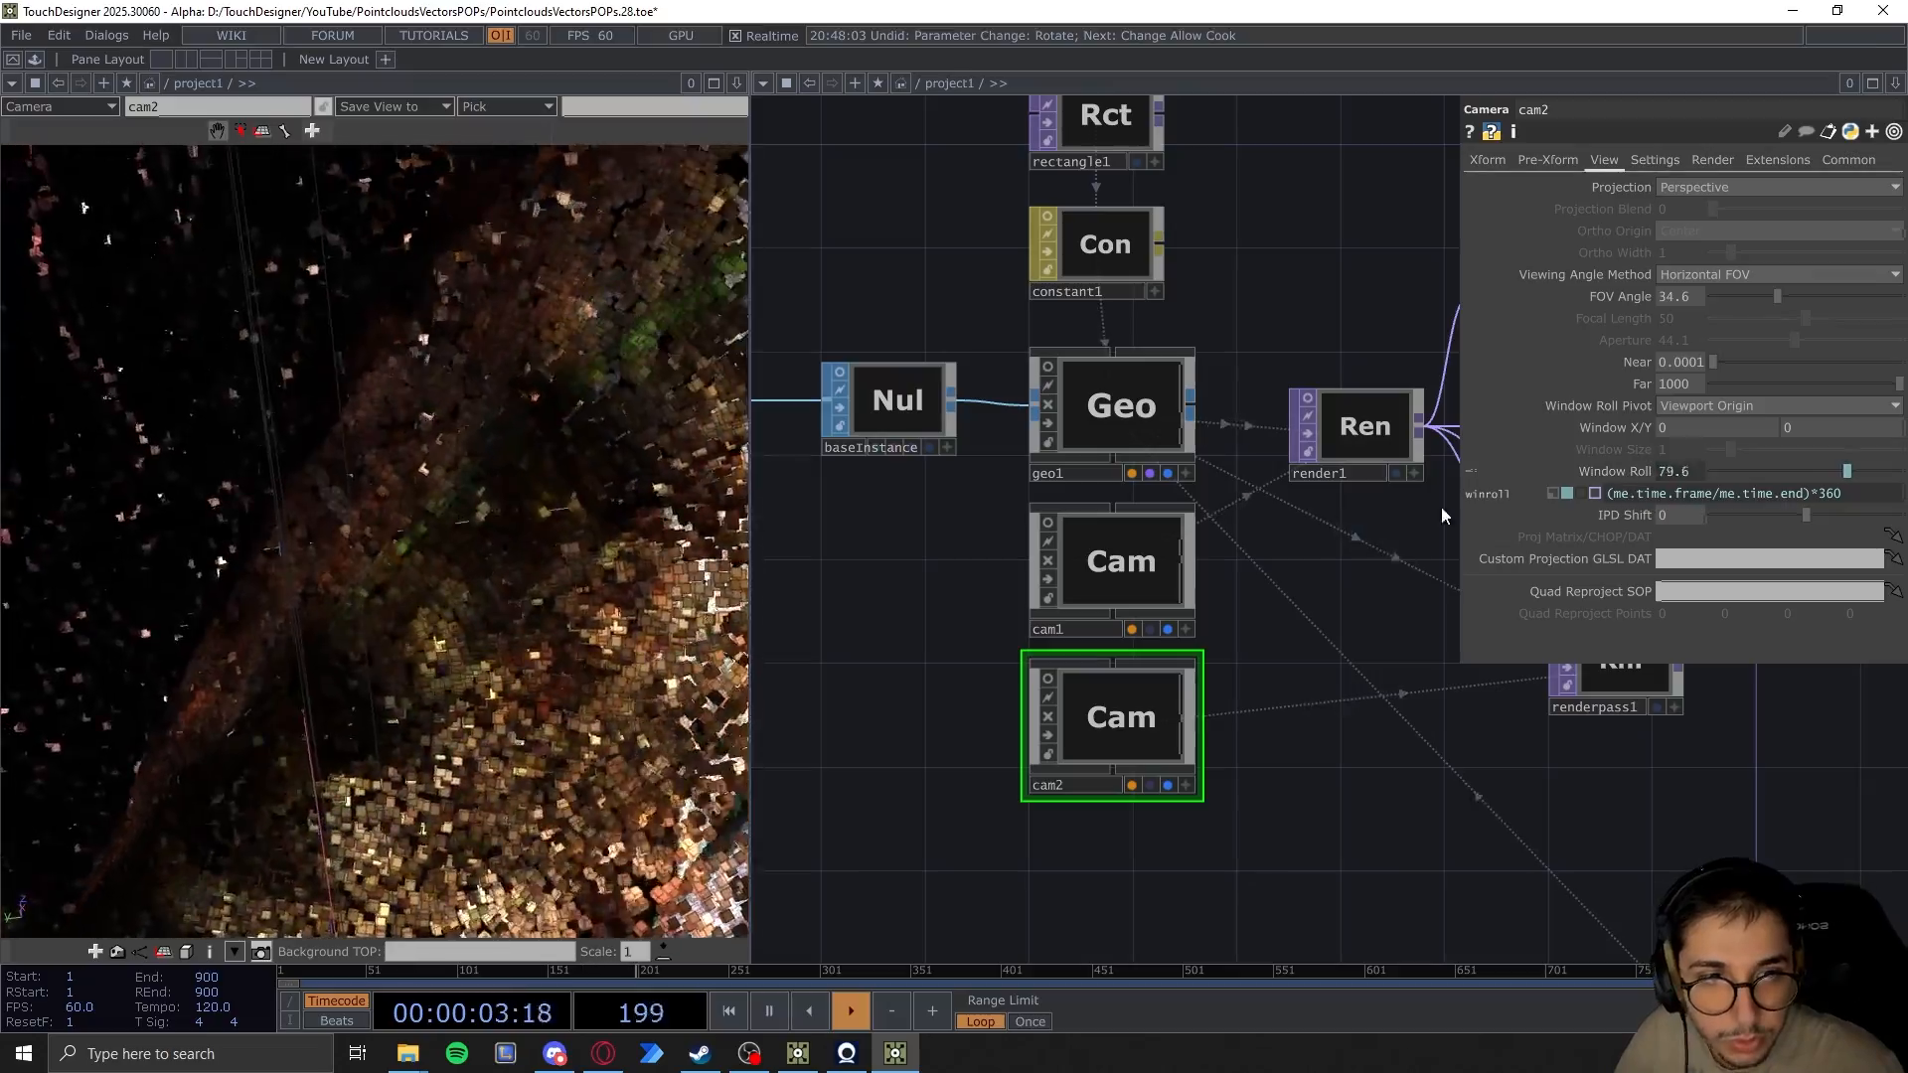
# Survey the whole network, from the instancing chain and cameras to the render, feedback and final output branches
pyautogui.scroll(-2, 1276, 641)
pyautogui.scroll(-5, 1276, 641)
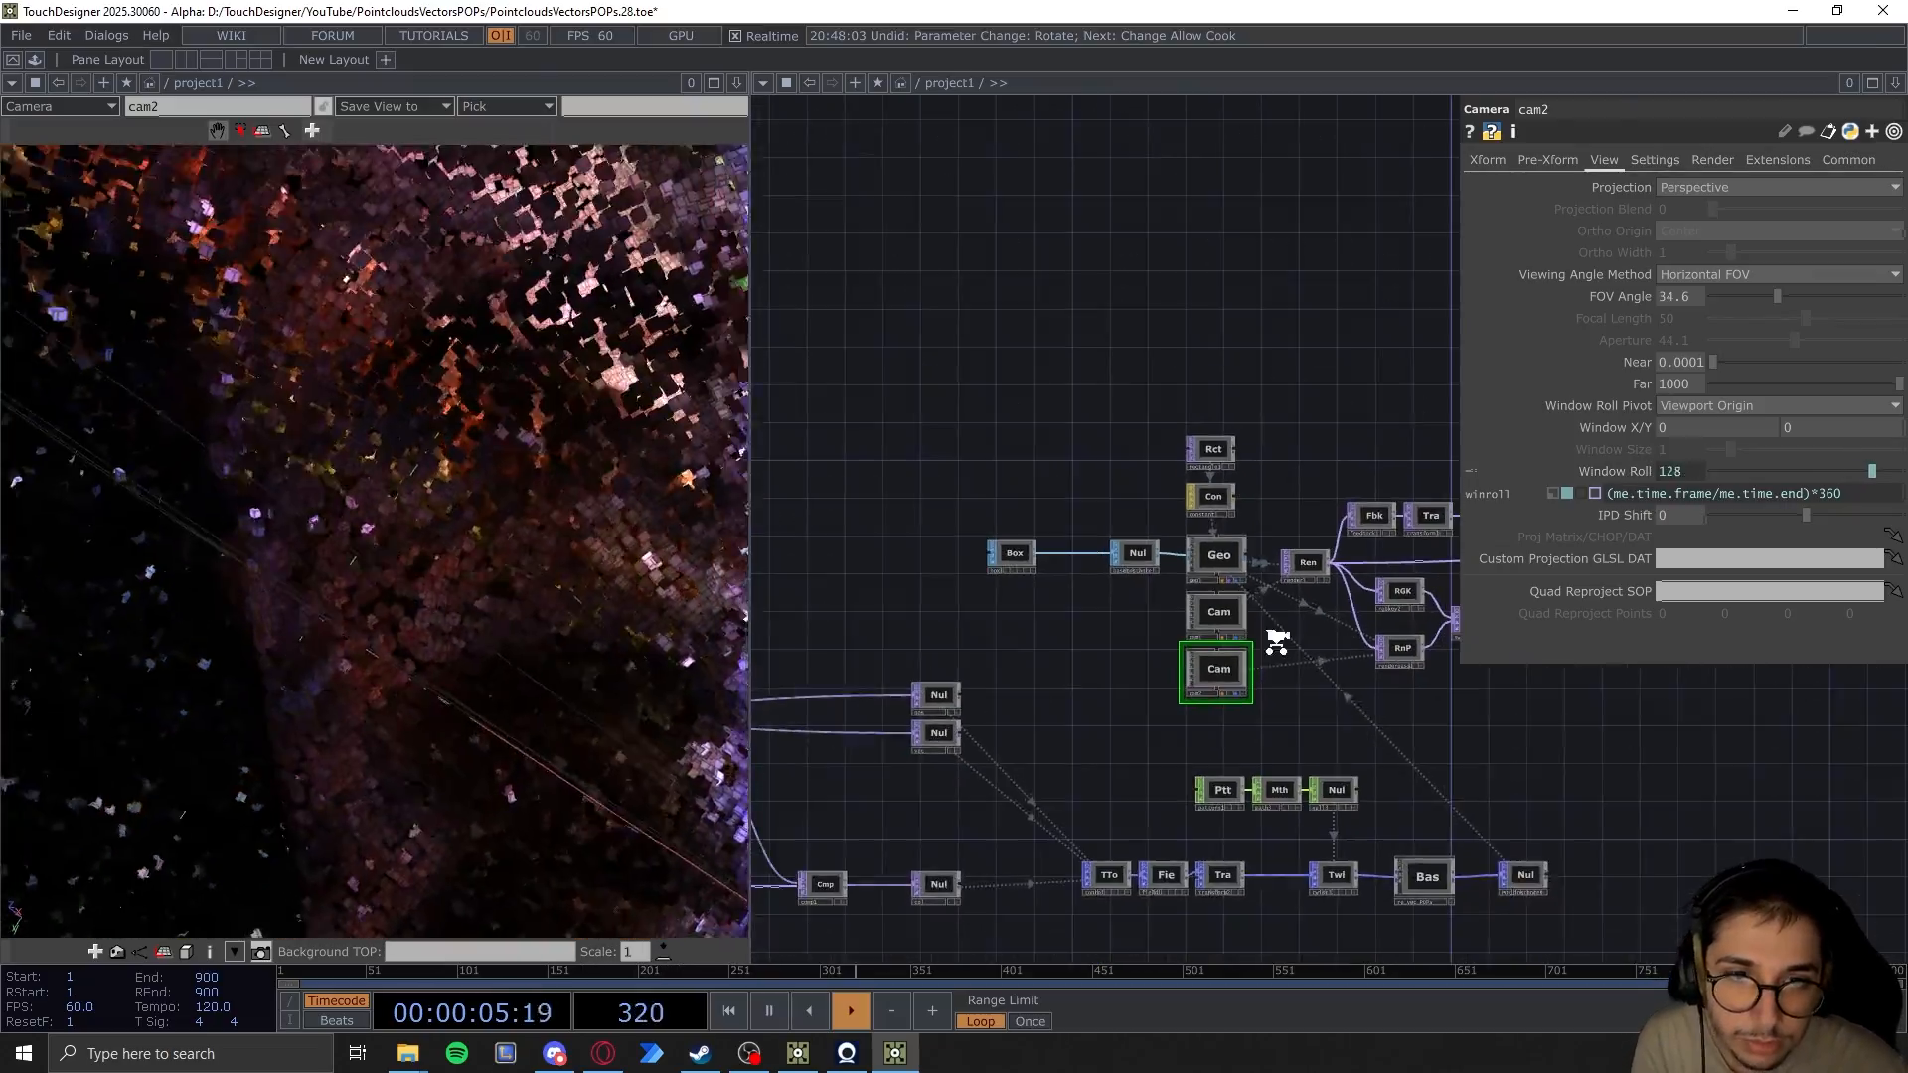
pyautogui.moveTo(1291, 652); pyautogui.dragTo(1159, 743)
pyautogui.scroll(-2, 1160, 745)
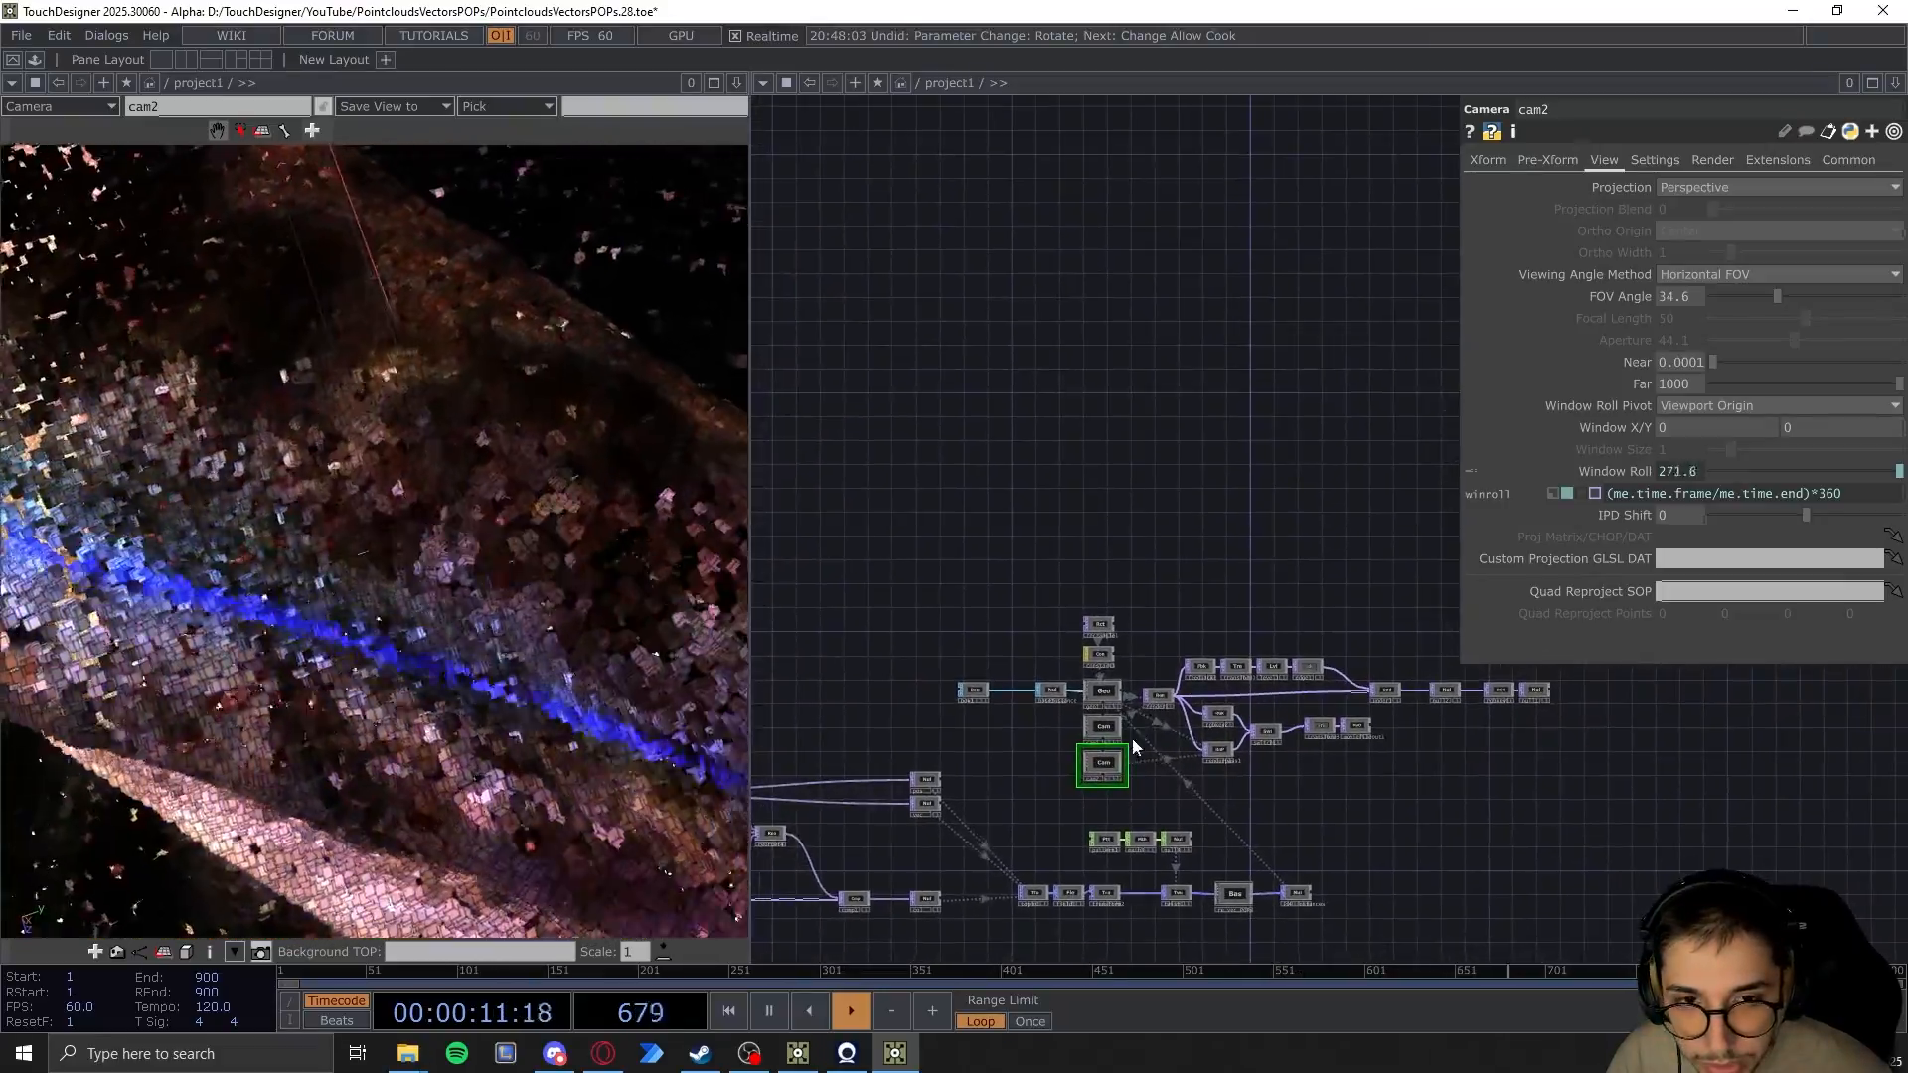
pyautogui.moveTo(1409, 839); pyautogui.dragTo(1282, 800)
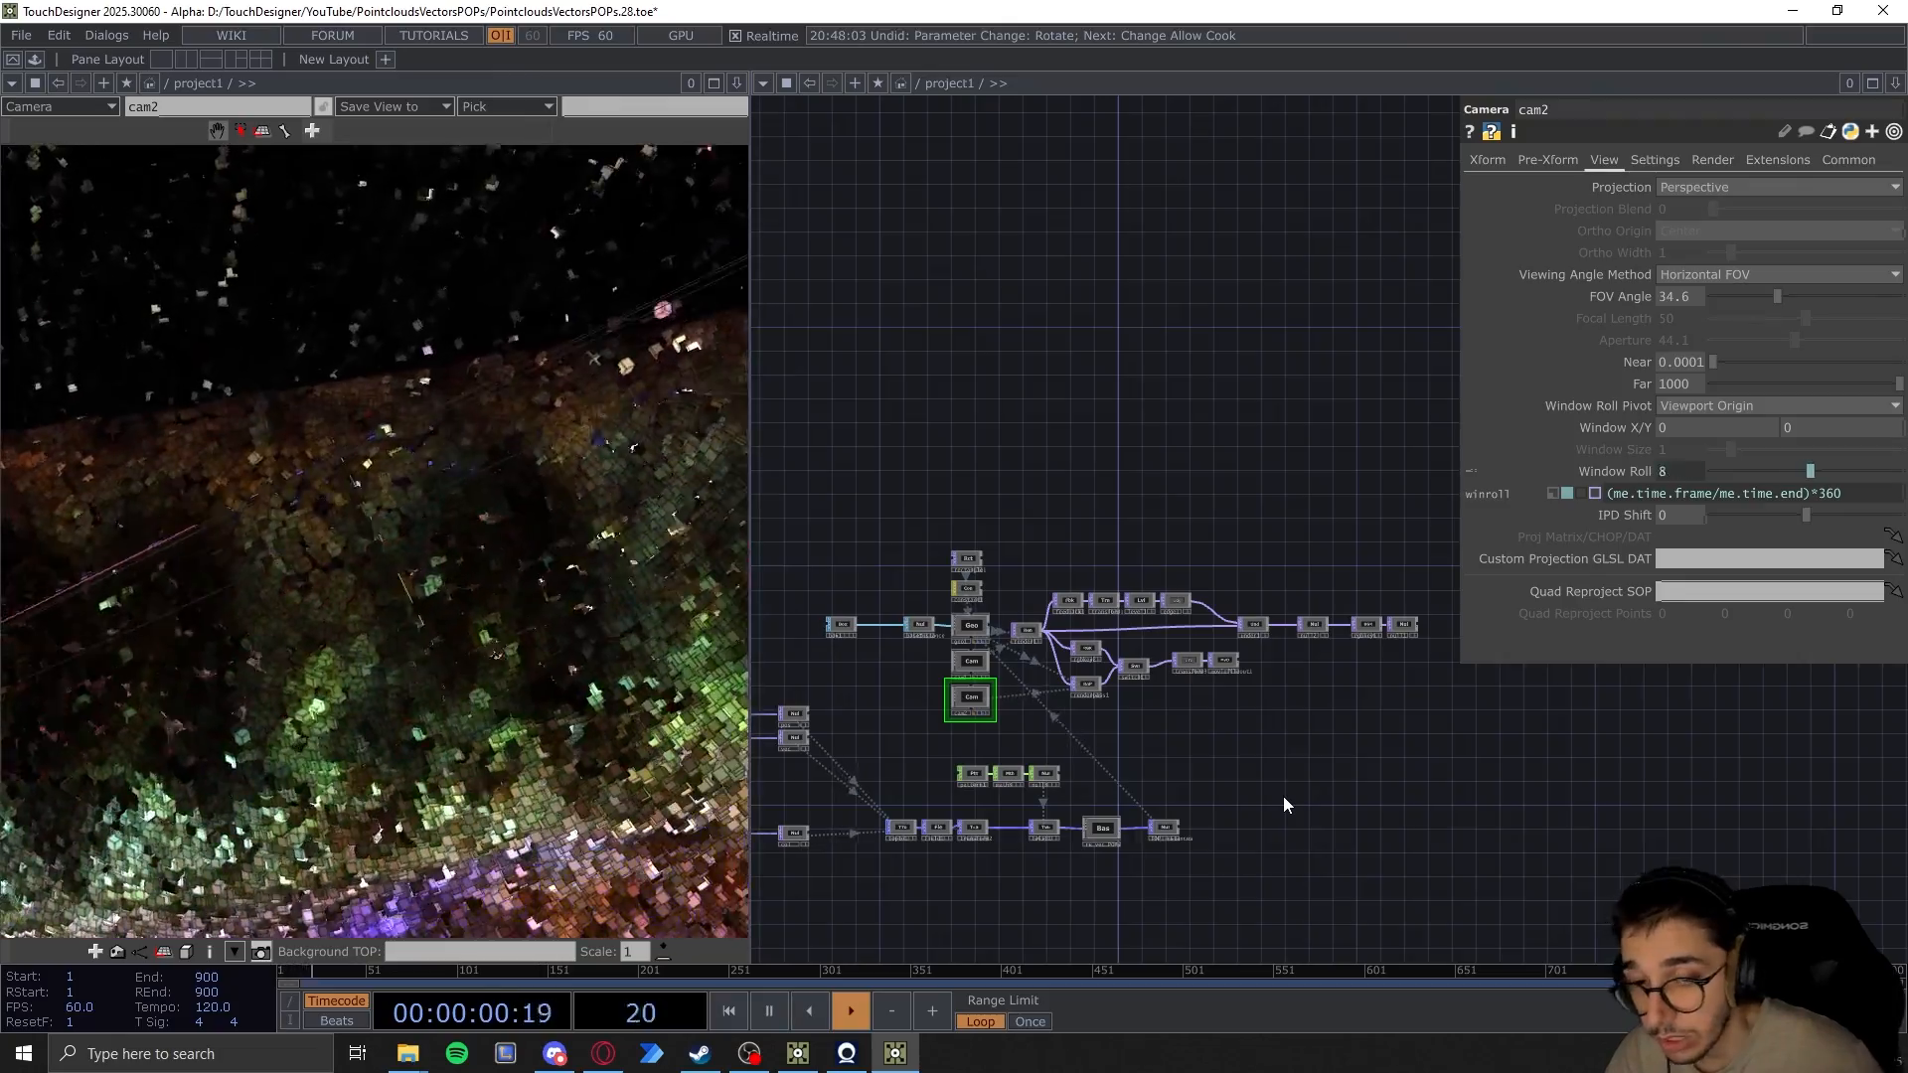
pyautogui.moveTo(1256, 797)
pyautogui.mouseDown()
pyautogui.moveTo(1303, 771)
pyautogui.moveTo(1281, 777)
pyautogui.mouseUp()
pyautogui.moveTo(1282, 775); pyautogui.dragTo(1244, 775, button='middle')
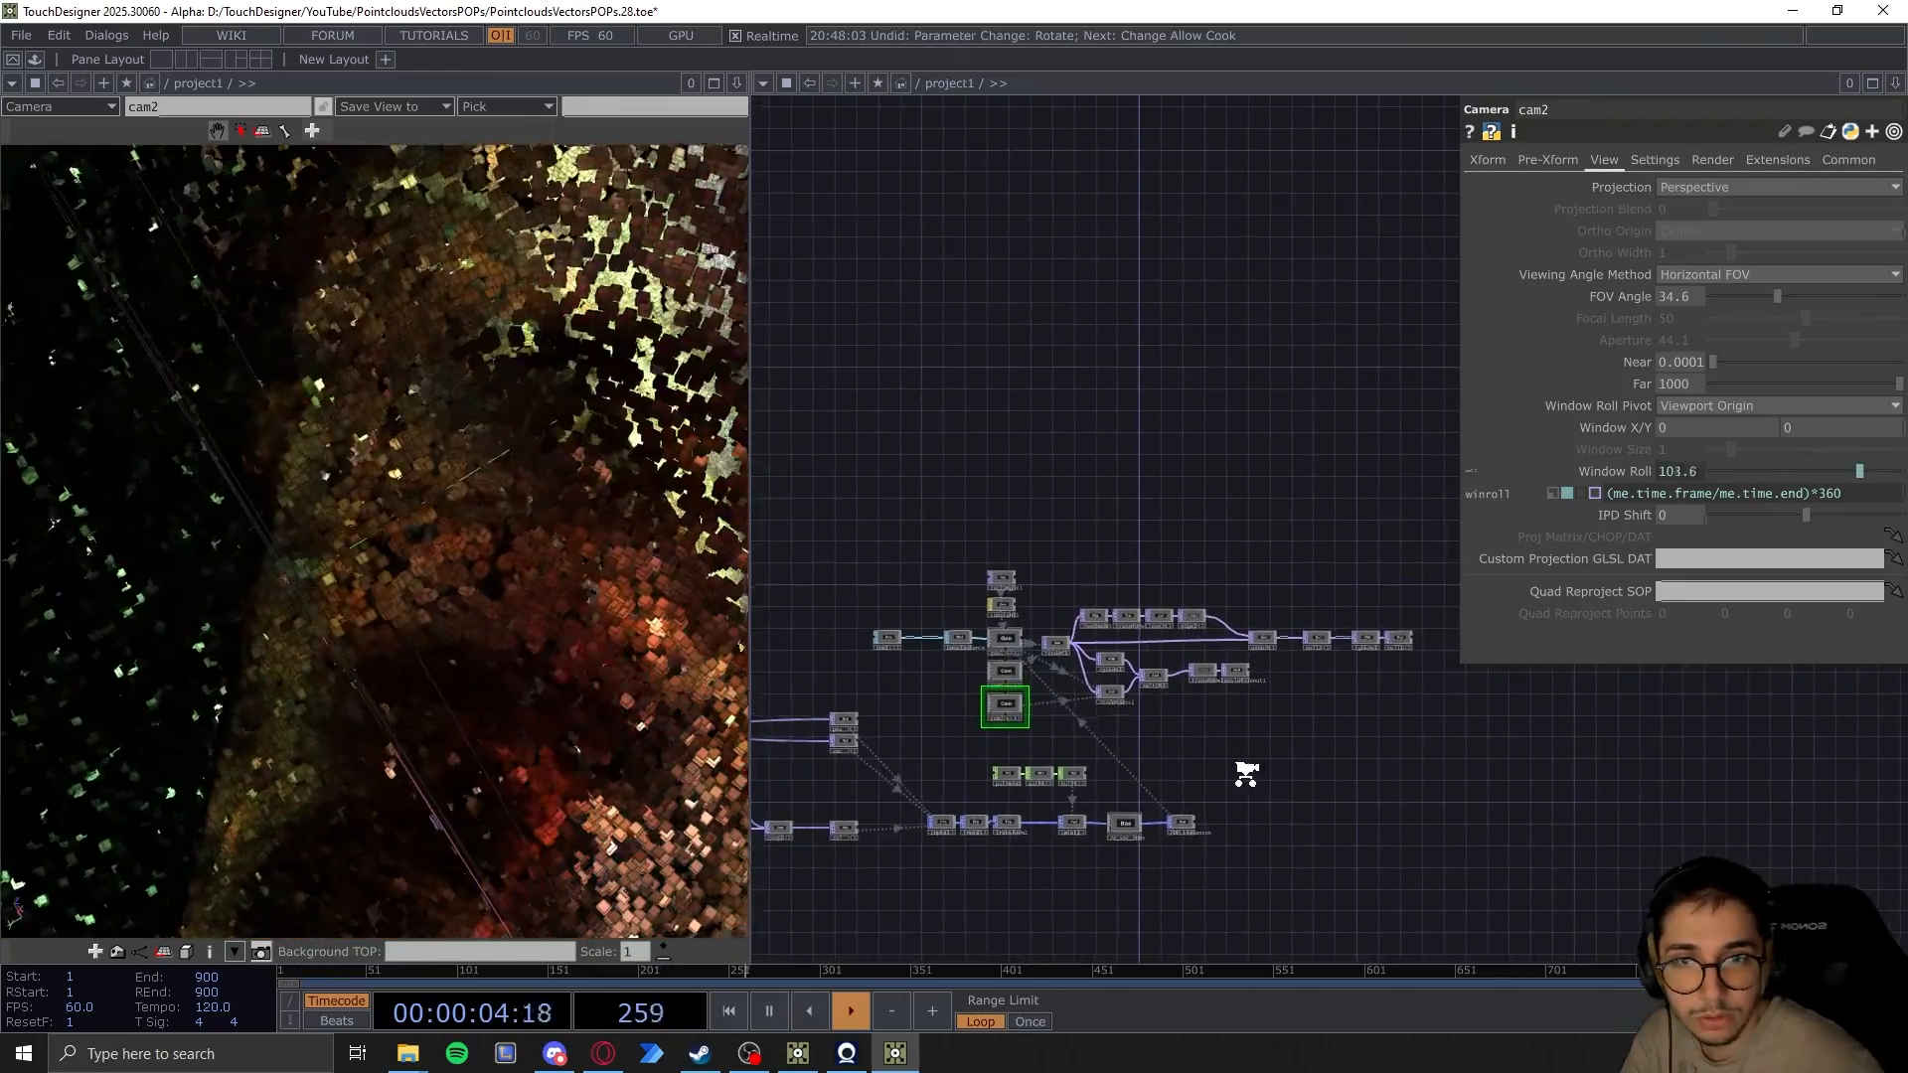
pyautogui.moveTo(1238, 775)
pyautogui.mouseDown()
pyautogui.moveTo(1210, 780)
pyautogui.moveTo(1232, 764)
pyautogui.mouseUp()
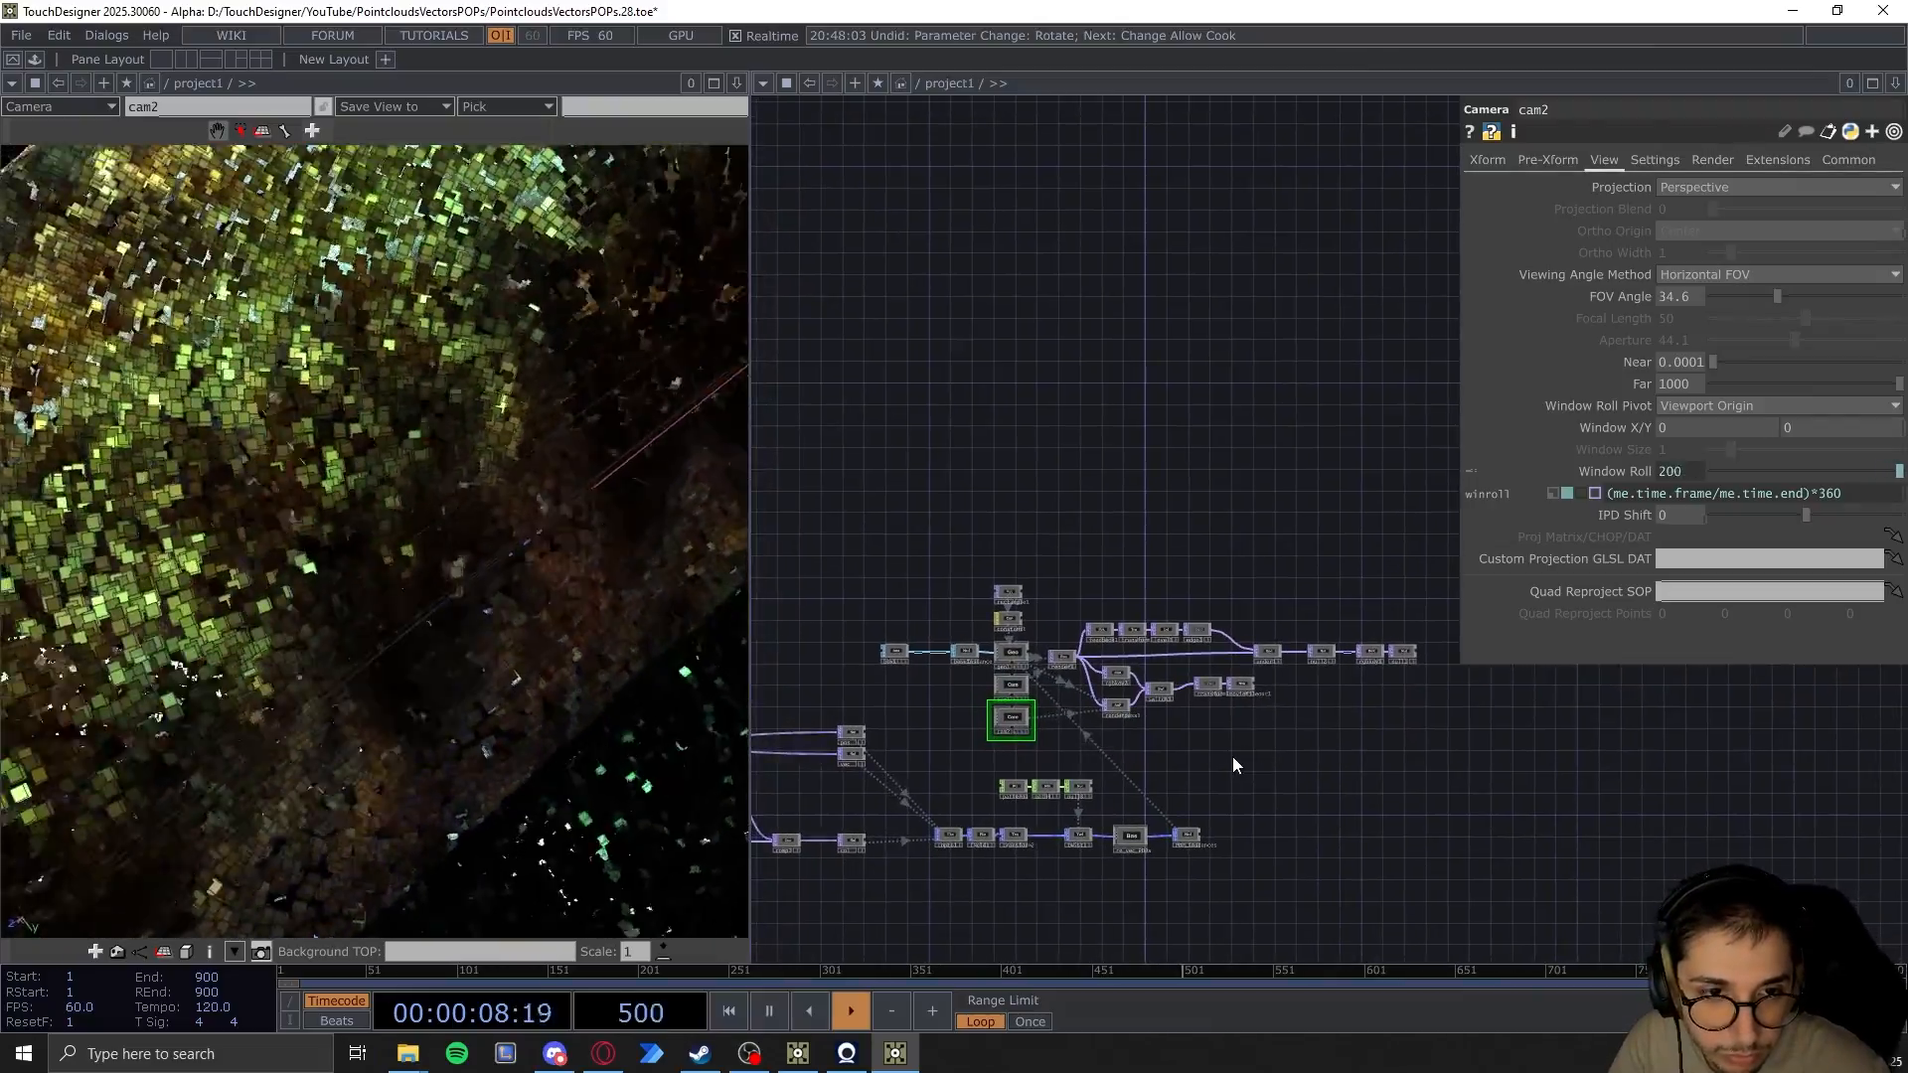